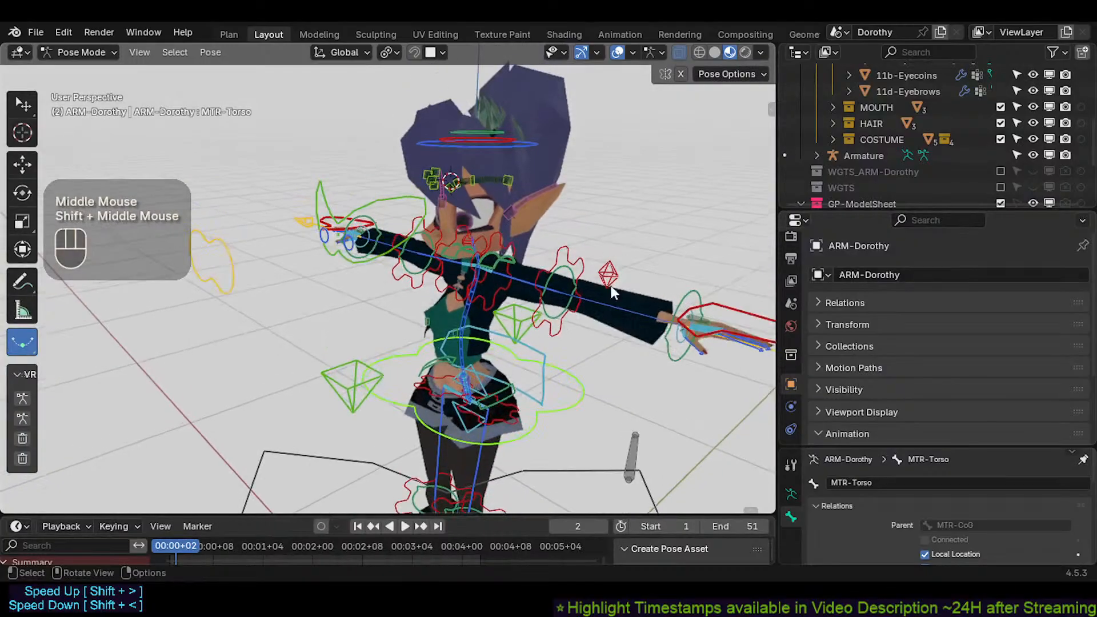
Step: Deselect all pose bones and examine the rig controls around the character's head, torso and arms
{"action": "left_click", "coordinate": [639, 237]}
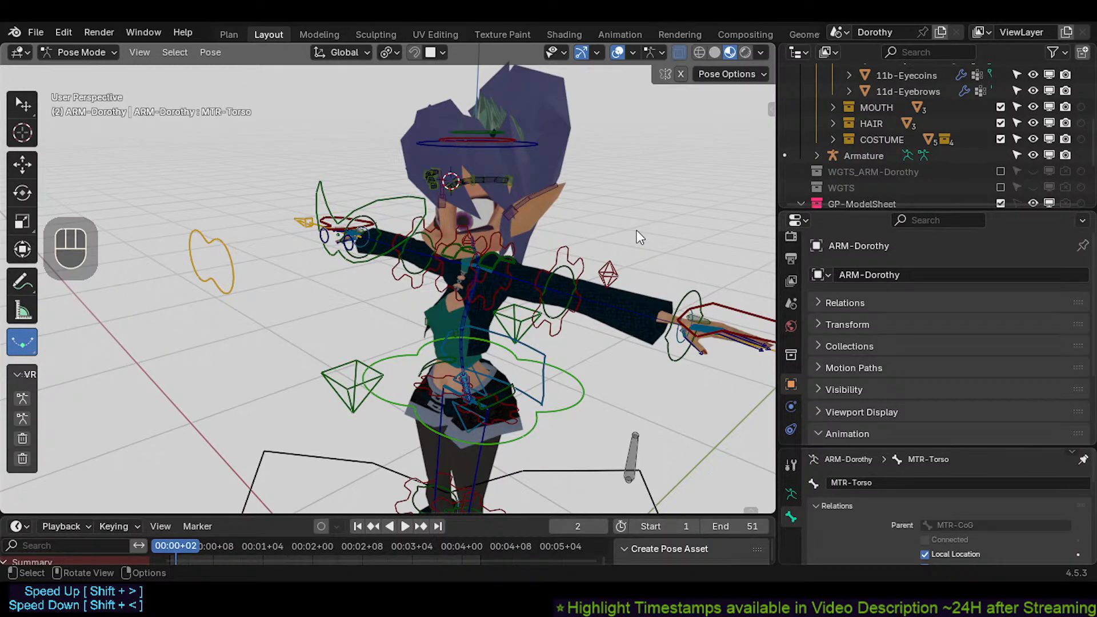
{"action": "middle_click_drag", "start_coordinate": [540, 272], "coordinate": [557, 352]}
{"action": "scroll", "coordinate": [515, 284], "scroll_direction": "up", "scroll_amount": 2}
{"action": "scroll", "coordinate": [546, 291], "scroll_direction": "down", "scroll_amount": 2}
{"action": "scroll", "coordinate": [556, 352], "scroll_direction": "up", "scroll_amount": 5}
{"action": "mouse_move", "coordinate": [532, 313]}
{"action": "middle_mouse_down"}
{"action": "mouse_move", "coordinate": [549, 332]}
{"action": "mouse_move", "coordinate": [537, 332]}
{"action": "middle_mouse_up"}
{"action": "scroll", "coordinate": [536, 332], "scroll_direction": "up", "scroll_amount": 1}
{"action": "scroll", "coordinate": [537, 331], "scroll_direction": "down", "scroll_amount": 2}
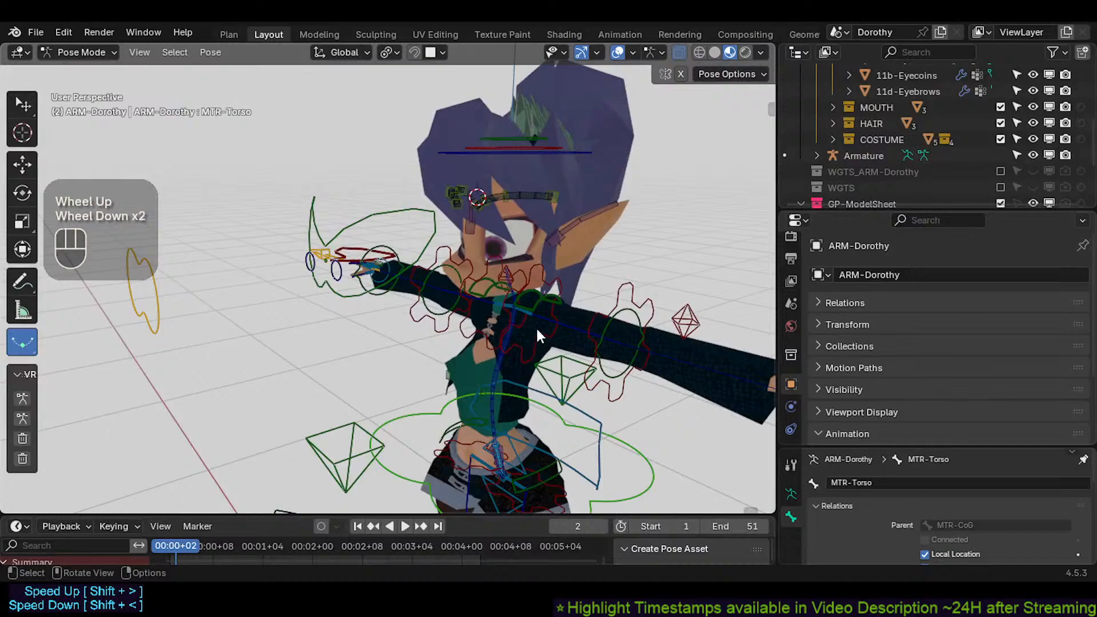
{"action": "scroll", "coordinate": [537, 330], "scroll_direction": "up", "scroll_amount": 1}
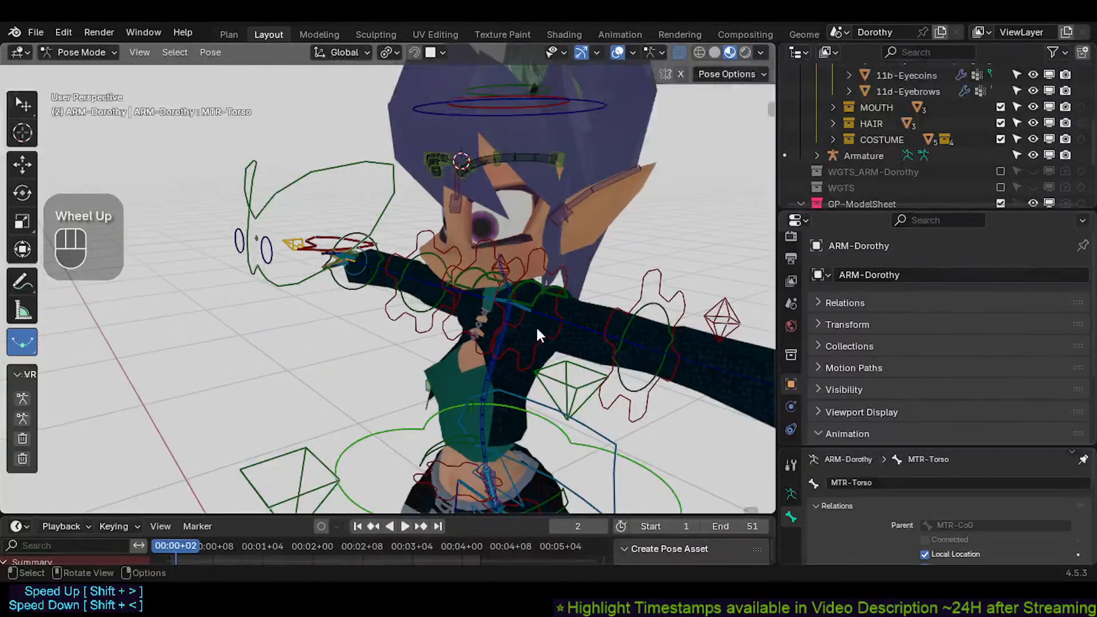
{"action": "scroll", "coordinate": [535, 326], "scroll_direction": "down", "scroll_amount": 2}
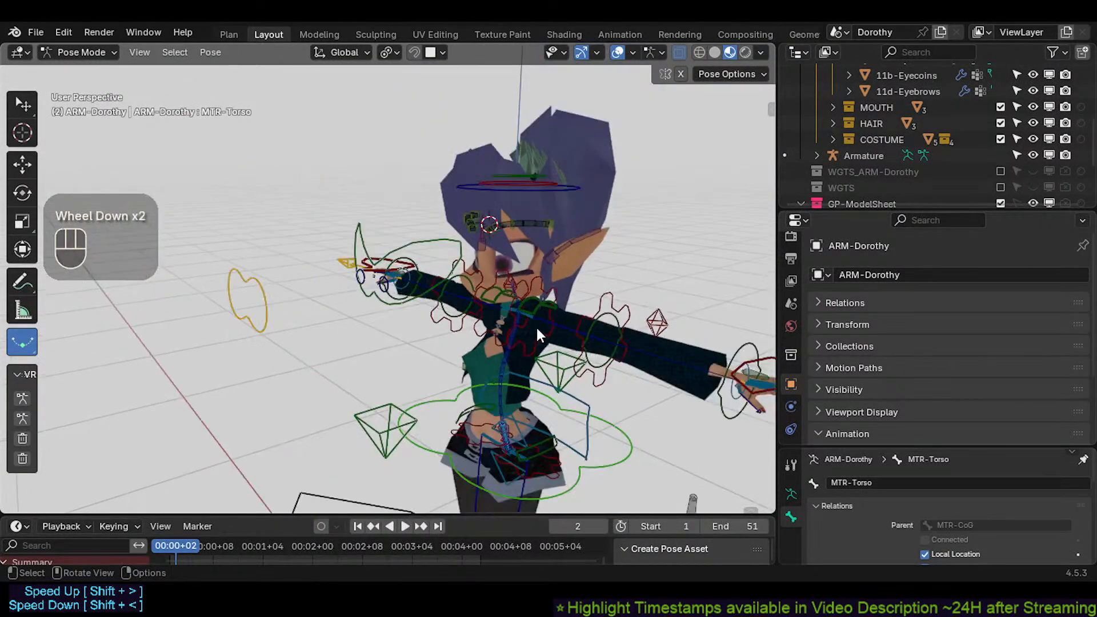
{"action": "middle_click_drag", "start_coordinate": [536, 325], "coordinate": [525, 356], "text": "shift"}
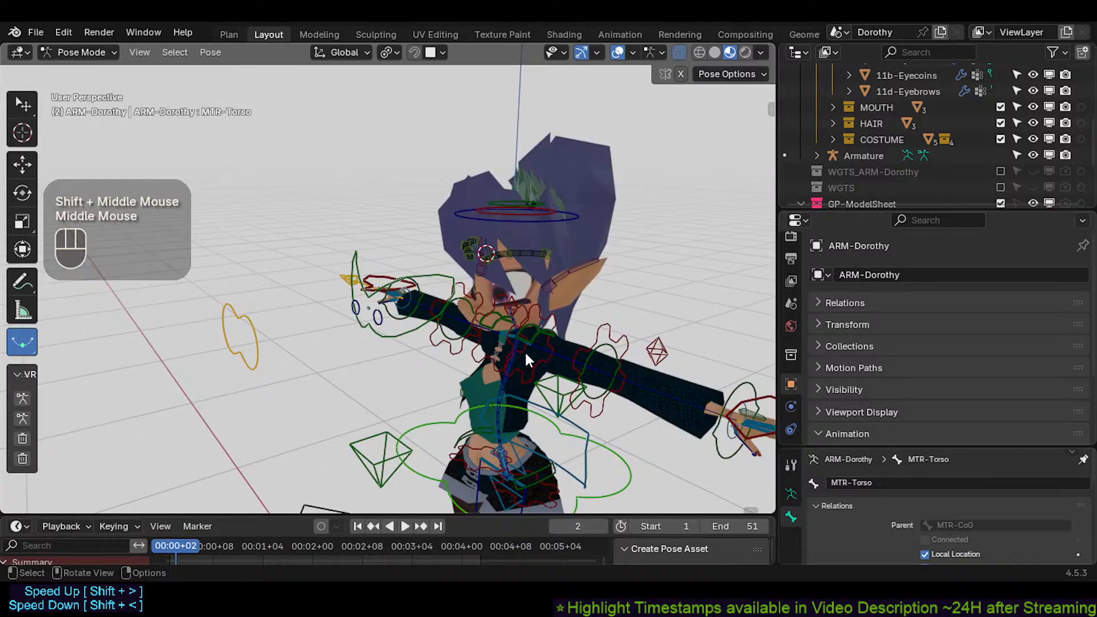
Step: Select the chest control bone in the torso, followed by the left upper arm control
{"action": "middle_click_drag", "start_coordinate": [525, 339], "coordinate": [453, 257]}
{"action": "scroll", "coordinate": [537, 331], "scroll_direction": "up", "scroll_amount": 2}
{"action": "scroll", "coordinate": [531, 387], "scroll_direction": "up", "scroll_amount": 1}
{"action": "left_click", "coordinate": [487, 325]}
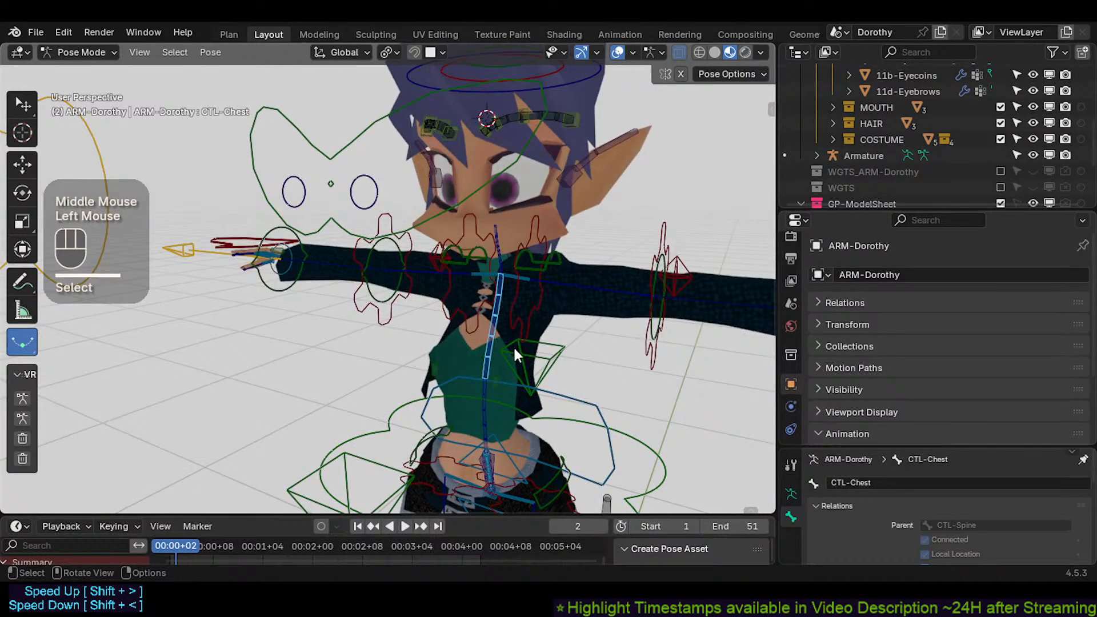
{"action": "middle_click_drag", "start_coordinate": [514, 346], "coordinate": [481, 357]}
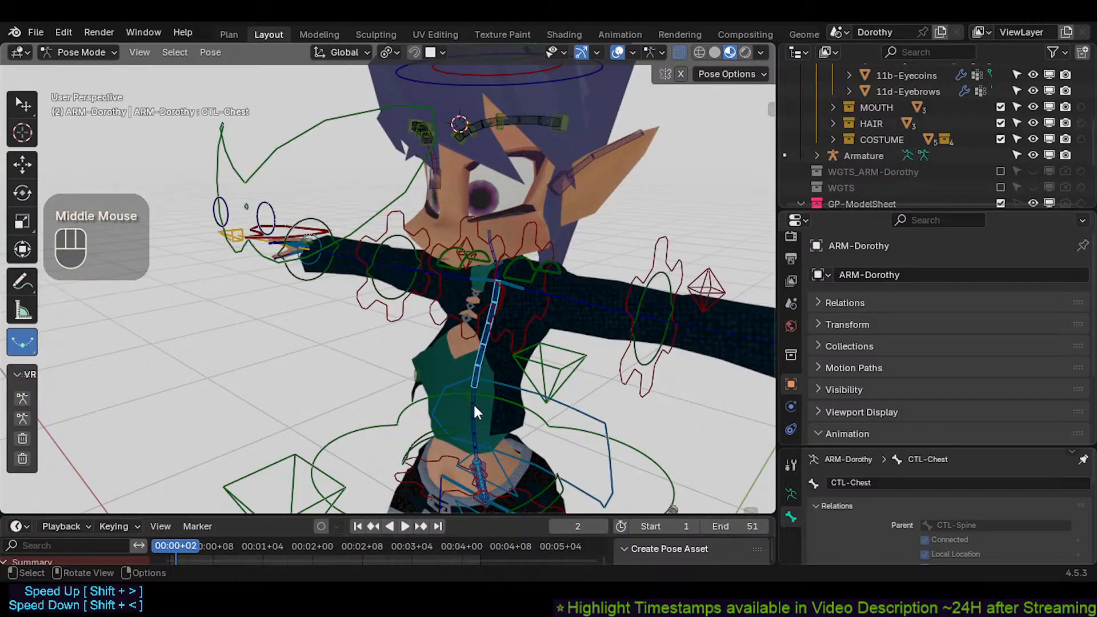
{"action": "left_click", "coordinate": [474, 403]}
{"action": "left_click", "coordinate": [472, 354]}
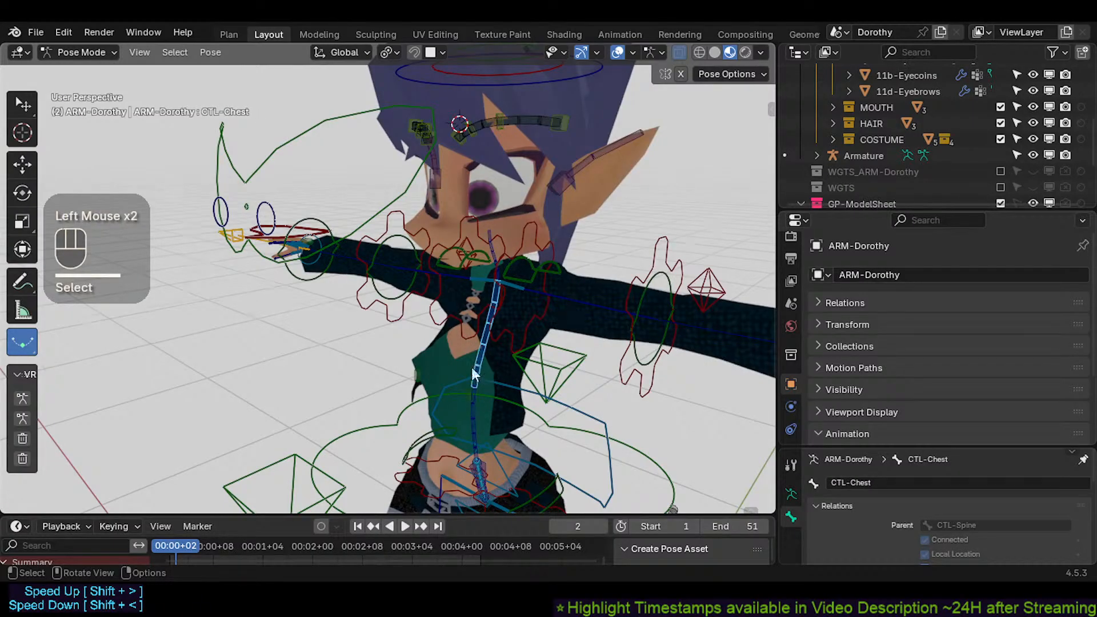
{"action": "middle_click_drag", "start_coordinate": [474, 377], "coordinate": [463, 358]}
{"action": "scroll", "coordinate": [474, 352], "scroll_direction": "down", "scroll_amount": 1}
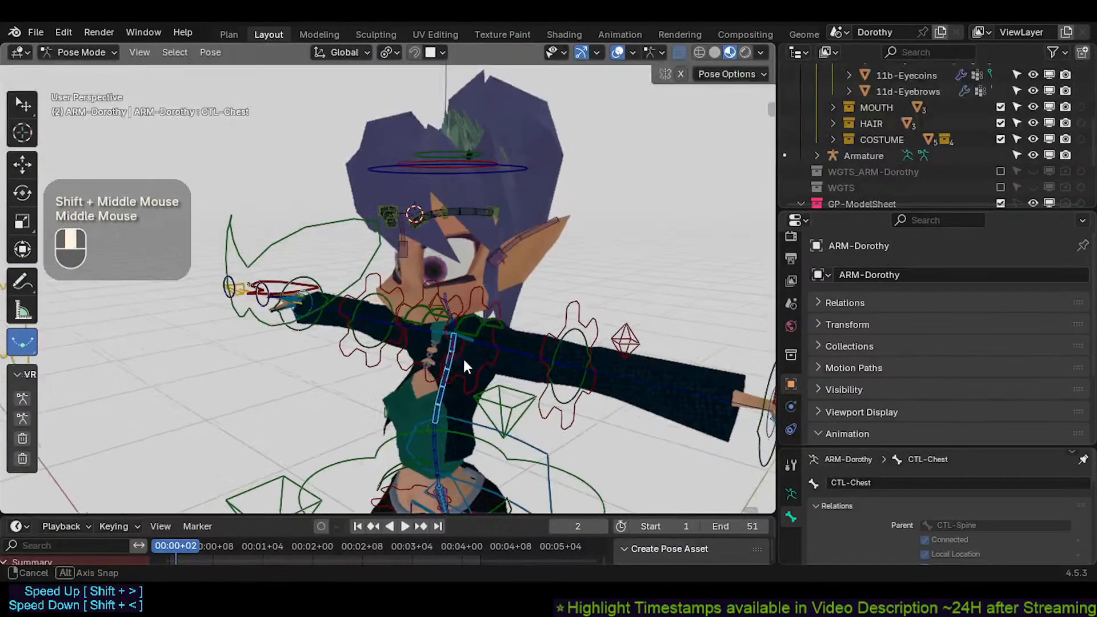
{"action": "left_click", "coordinate": [511, 339]}
Step: Box-select the character's head, arm and torso controls, then clear that selection
{"action": "scroll", "coordinate": [503, 351], "scroll_direction": "up", "scroll_amount": 1}
{"action": "scroll", "coordinate": [409, 397], "scroll_direction": "down", "scroll_amount": 2}
{"action": "middle_click_drag", "start_coordinate": [409, 397], "coordinate": [399, 342], "text": "shift"}
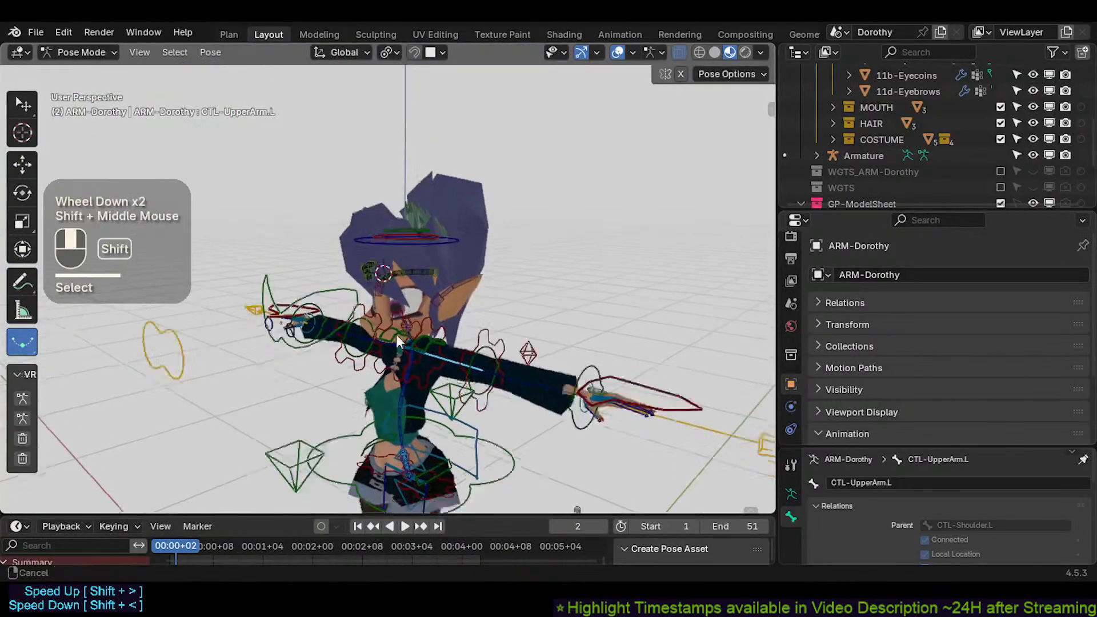
{"action": "scroll", "coordinate": [407, 324], "scroll_direction": "down", "scroll_amount": 1}
{"action": "middle_click_drag", "start_coordinate": [416, 303], "coordinate": [368, 325], "text": "shift"}
{"action": "key", "text": "b"}
{"action": "left_click_drag", "start_coordinate": [293, 191], "coordinate": [606, 466]}
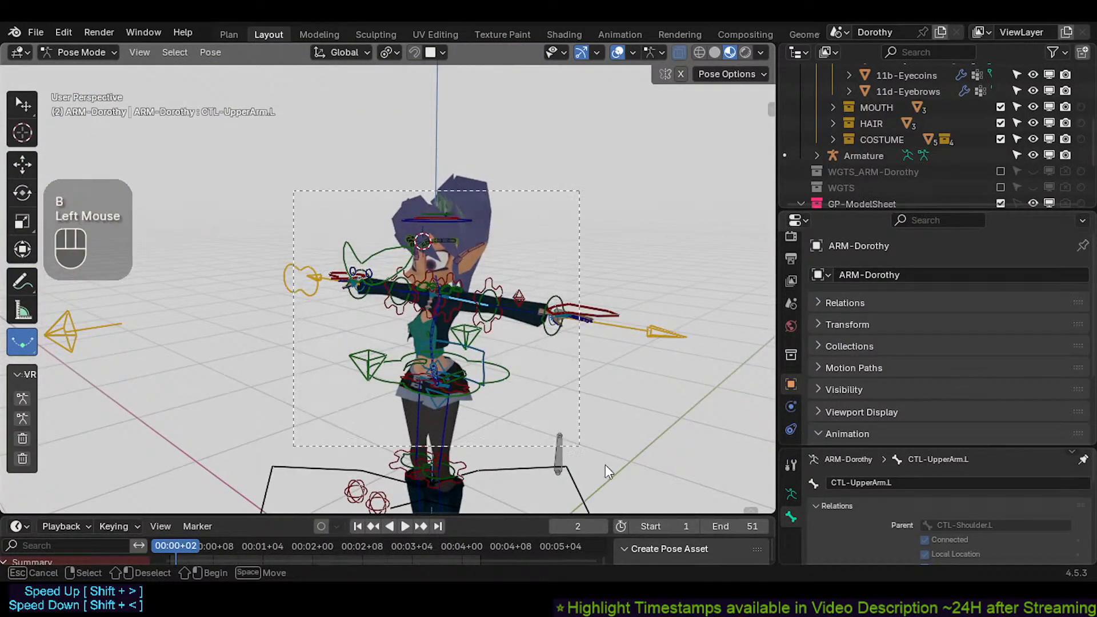
{"action": "left_click", "coordinate": [563, 347]}
Step: Examine the posed character from the front and side, comparing the torso, shoulders and outstretched arms
{"action": "middle_click_drag", "start_coordinate": [437, 369], "coordinate": [405, 378]}
{"action": "middle_click_drag", "start_coordinate": [408, 380], "coordinate": [475, 322], "text": "shift"}
{"action": "scroll", "coordinate": [473, 329], "scroll_direction": "up", "scroll_amount": 2}
{"action": "middle_click_drag", "start_coordinate": [457, 375], "coordinate": [486, 280], "text": "shift"}
{"action": "scroll", "coordinate": [487, 280], "scroll_direction": "down", "scroll_amount": 1}
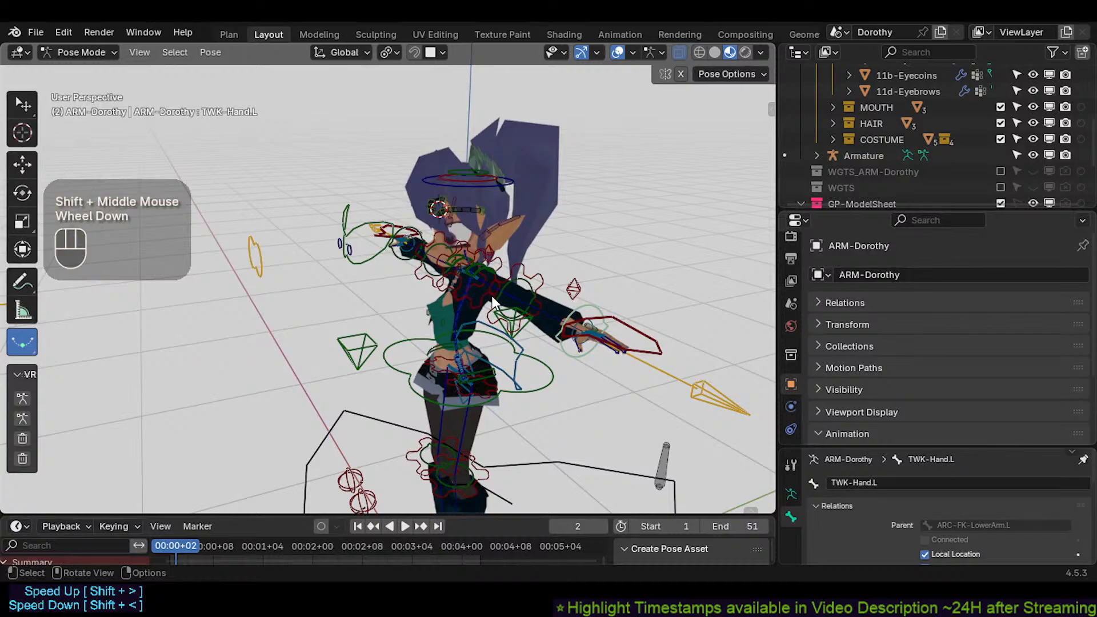
{"action": "scroll", "coordinate": [507, 363], "scroll_direction": "up", "scroll_amount": 2}
{"action": "middle_click_drag", "start_coordinate": [412, 273], "coordinate": [414, 317], "text": "shift"}
{"action": "scroll", "coordinate": [421, 263], "scroll_direction": "up", "scroll_amount": 1}
{"action": "scroll", "coordinate": [433, 409], "scroll_direction": "down", "scroll_amount": 2}
{"action": "middle_click_drag", "start_coordinate": [433, 409], "coordinate": [475, 328], "text": "shift"}
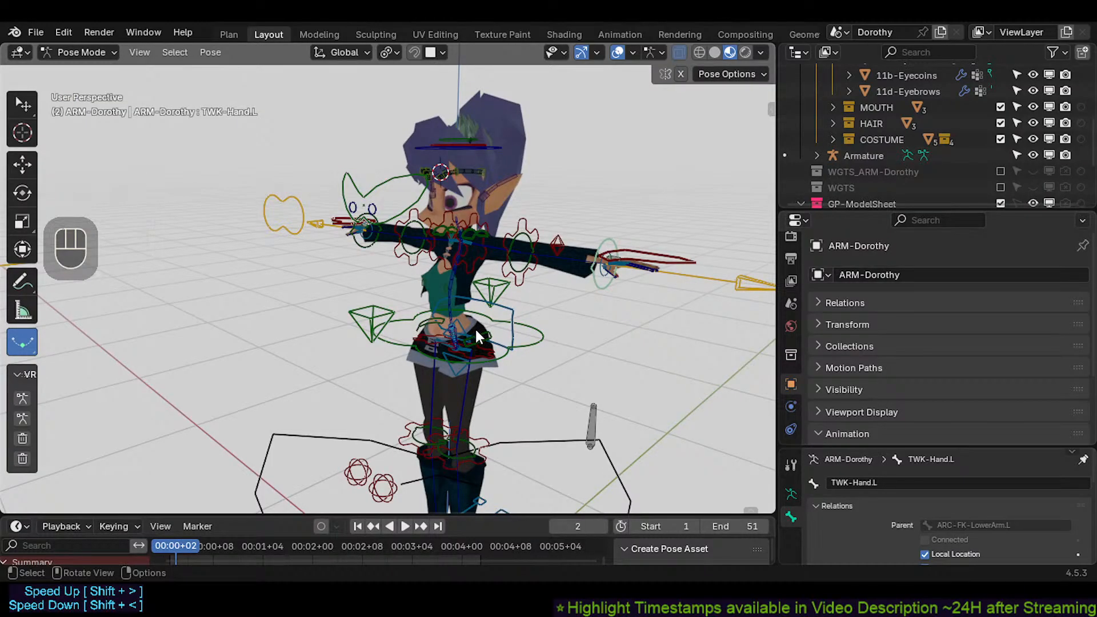
{"action": "middle_click_drag", "start_coordinate": [498, 358], "coordinate": [446, 363]}
{"action": "scroll", "coordinate": [455, 359], "scroll_direction": "up", "scroll_amount": 2}
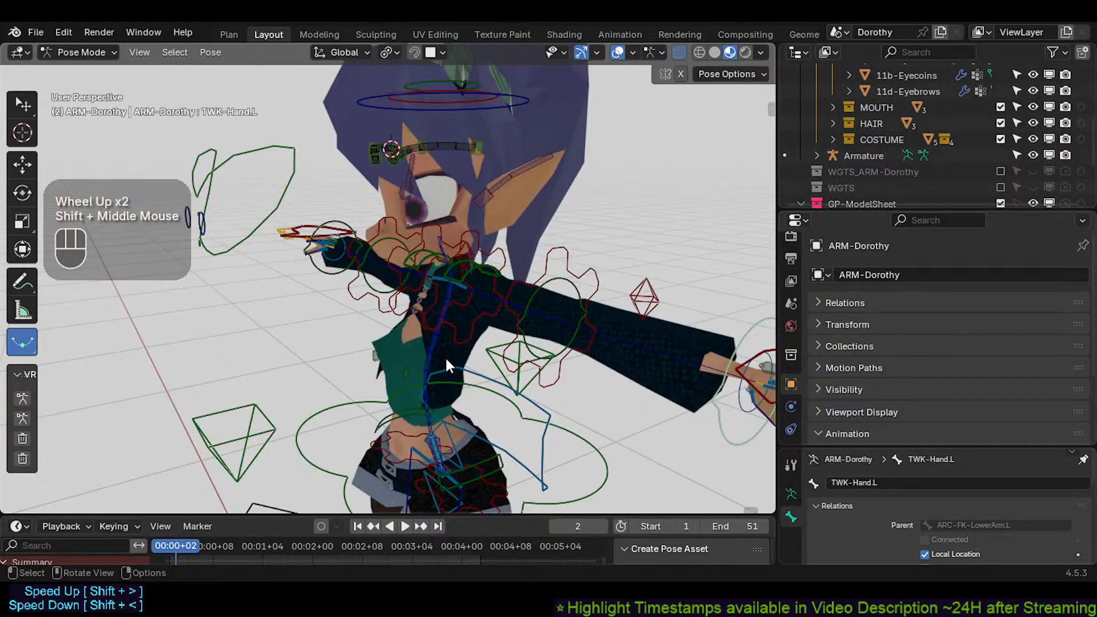
{"action": "scroll", "coordinate": [447, 366], "scroll_direction": "down", "scroll_amount": 1}
{"action": "middle_click_drag", "start_coordinate": [446, 367], "coordinate": [448, 368]}
{"action": "scroll", "coordinate": [482, 343], "scroll_direction": "up", "scroll_amount": 2}
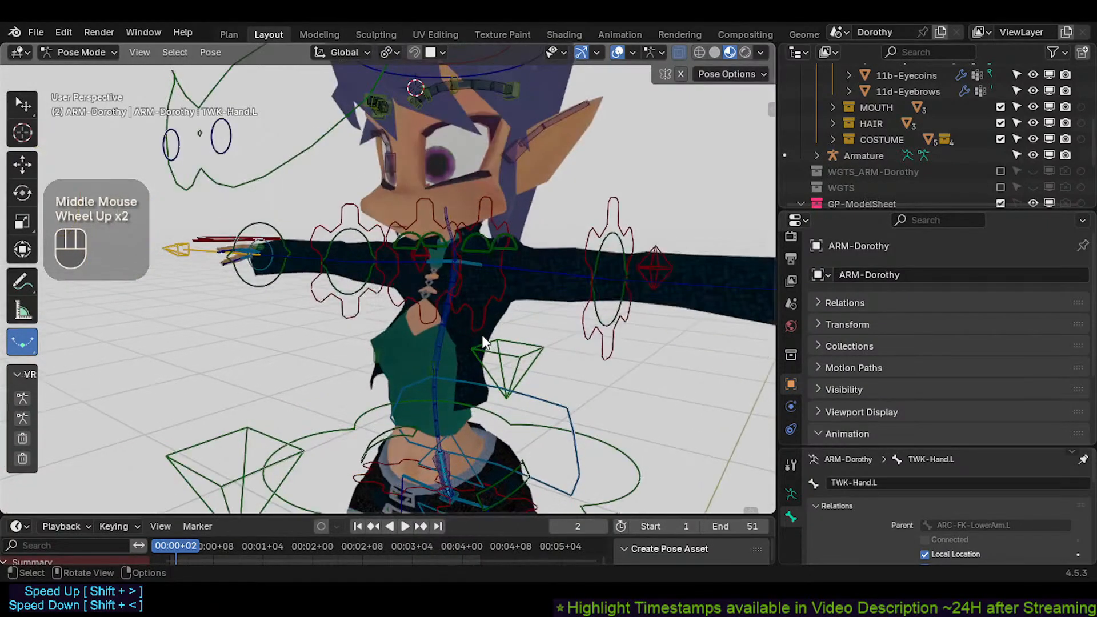
{"action": "scroll", "coordinate": [483, 342], "scroll_direction": "down", "scroll_amount": 2}
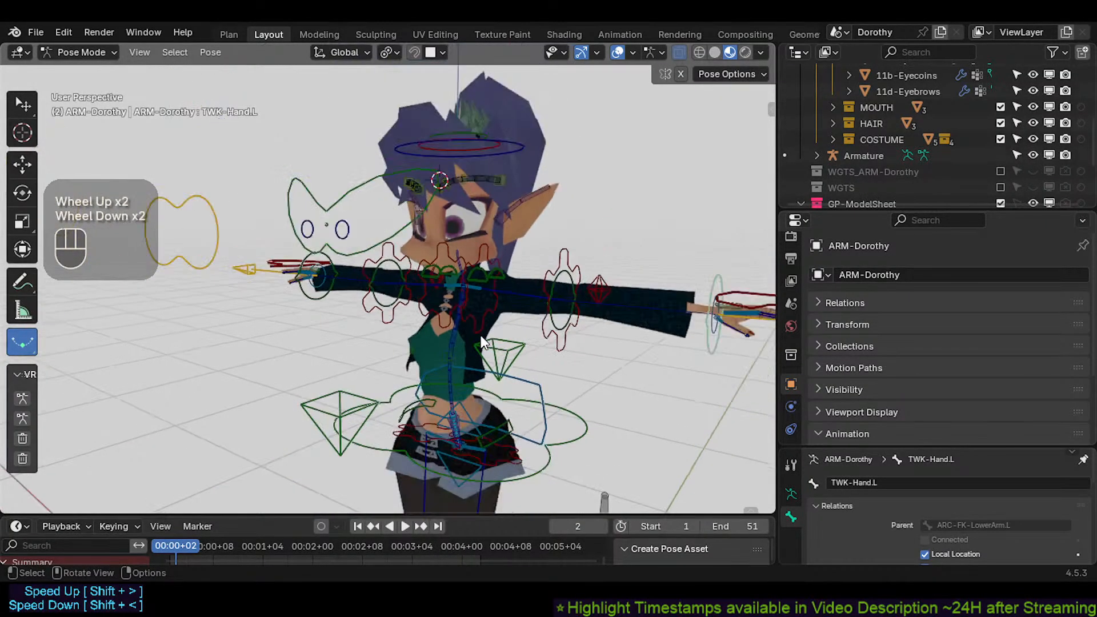
{"action": "middle_click_drag", "start_coordinate": [483, 342], "coordinate": [474, 343]}
{"action": "scroll", "coordinate": [472, 343], "scroll_direction": "up", "scroll_amount": 1}
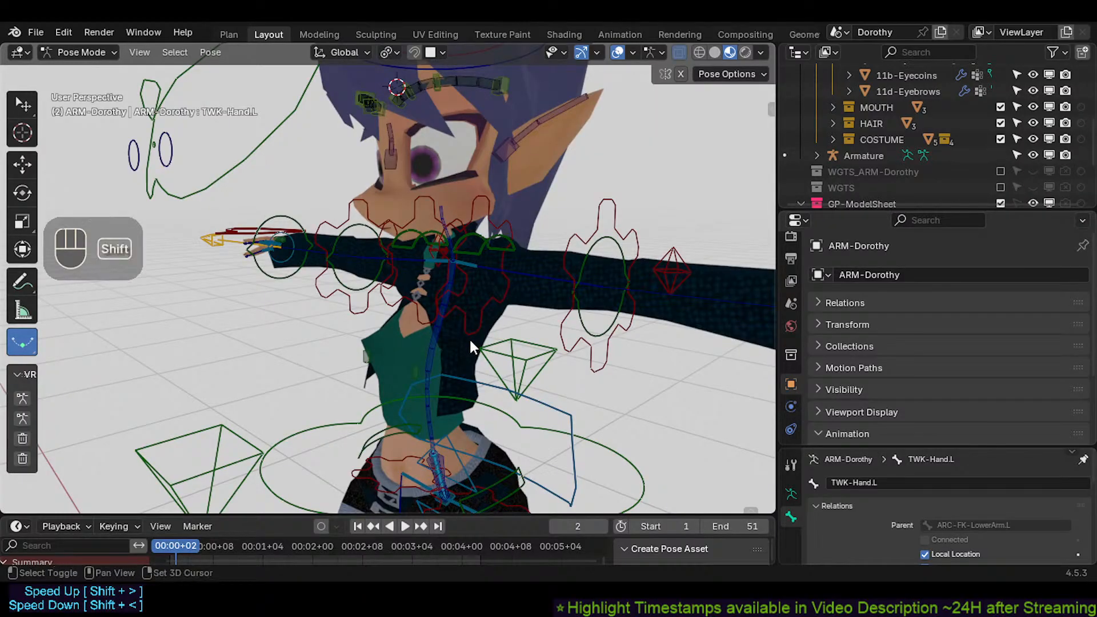
{"action": "middle_click_drag", "start_coordinate": [470, 339], "coordinate": [422, 360], "text": "shift"}
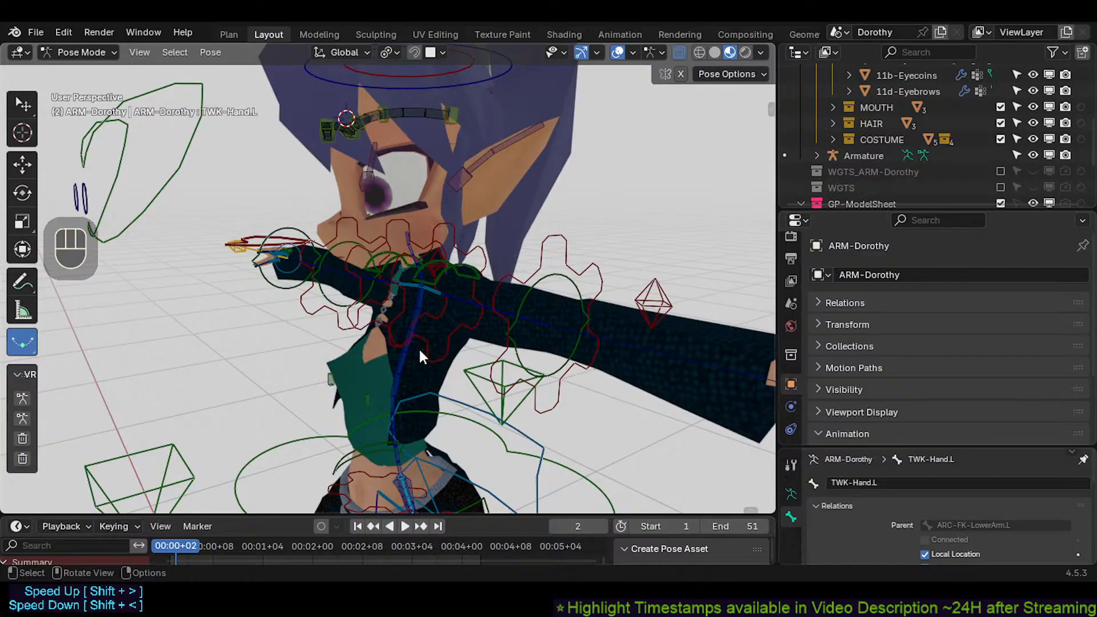
{"action": "middle_click_drag", "start_coordinate": [420, 358], "coordinate": [495, 377]}
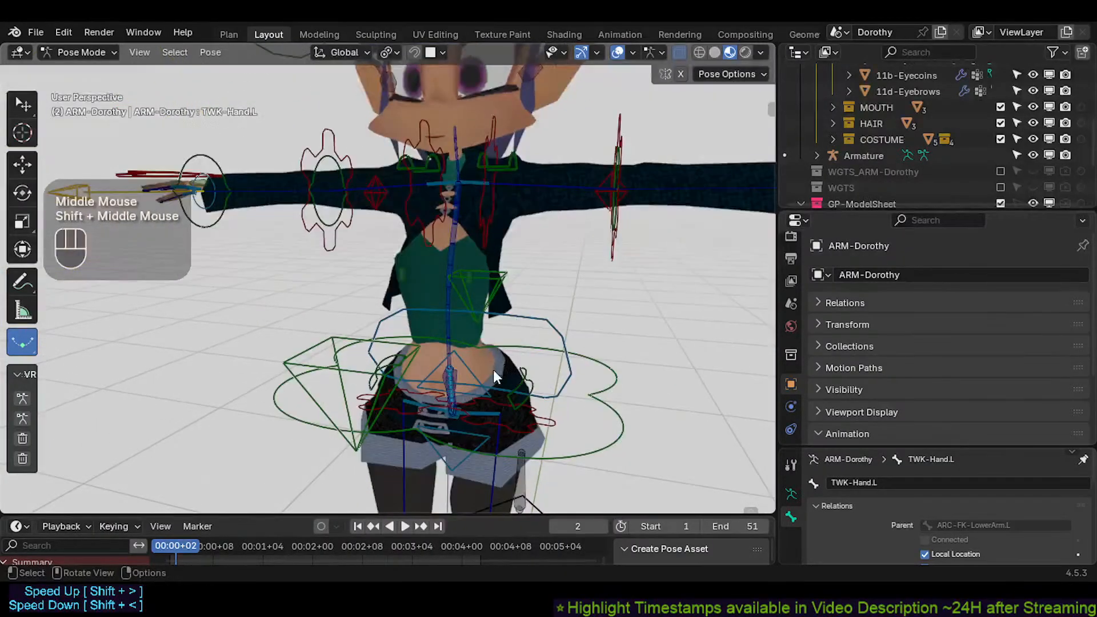
Step: Try rotating the CTL-HipsSway control at the character's waist
{"action": "scroll", "coordinate": [449, 376], "scroll_direction": "up", "scroll_amount": 2}
{"action": "left_click", "coordinate": [445, 376]}
{"action": "key", "text": "r"}
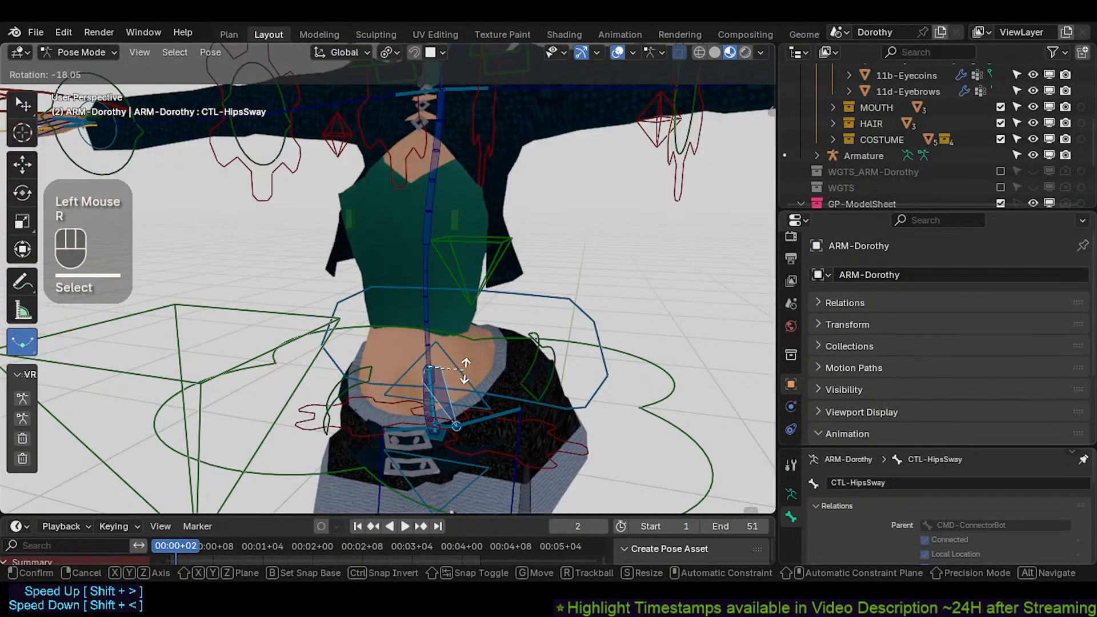
{"action": "key", "text": "Escape"}
Step: Select the CTL-Chest control bone in the upper torso
{"action": "middle_click_drag", "start_coordinate": [464, 370], "coordinate": [408, 359]}
{"action": "scroll", "coordinate": [395, 372], "scroll_direction": "down", "scroll_amount": 2}
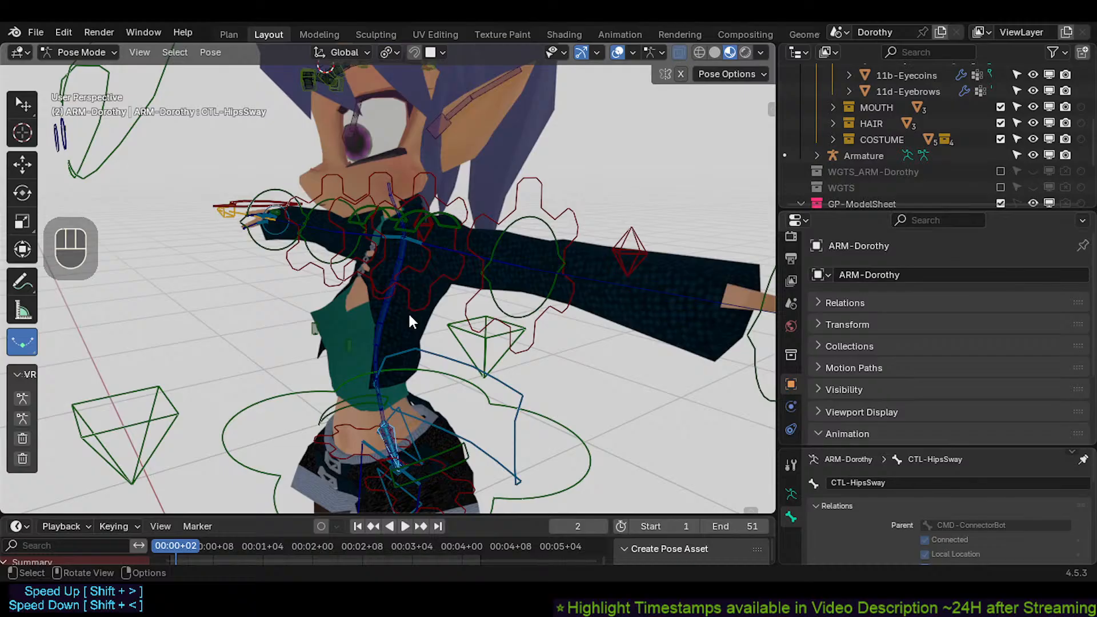
{"action": "middle_click_drag", "start_coordinate": [408, 312], "coordinate": [431, 327]}
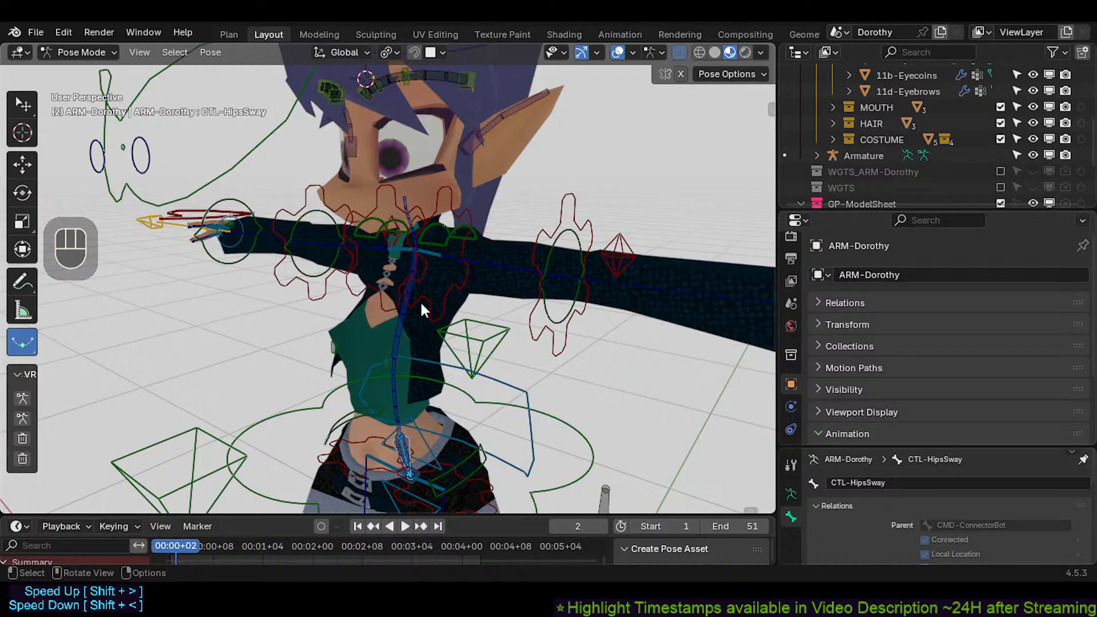
{"action": "mouse_move", "coordinate": [421, 310]}
{"action": "middle_mouse_down"}
{"action": "mouse_move", "coordinate": [387, 309]}
{"action": "mouse_move", "coordinate": [435, 312]}
{"action": "middle_mouse_up"}
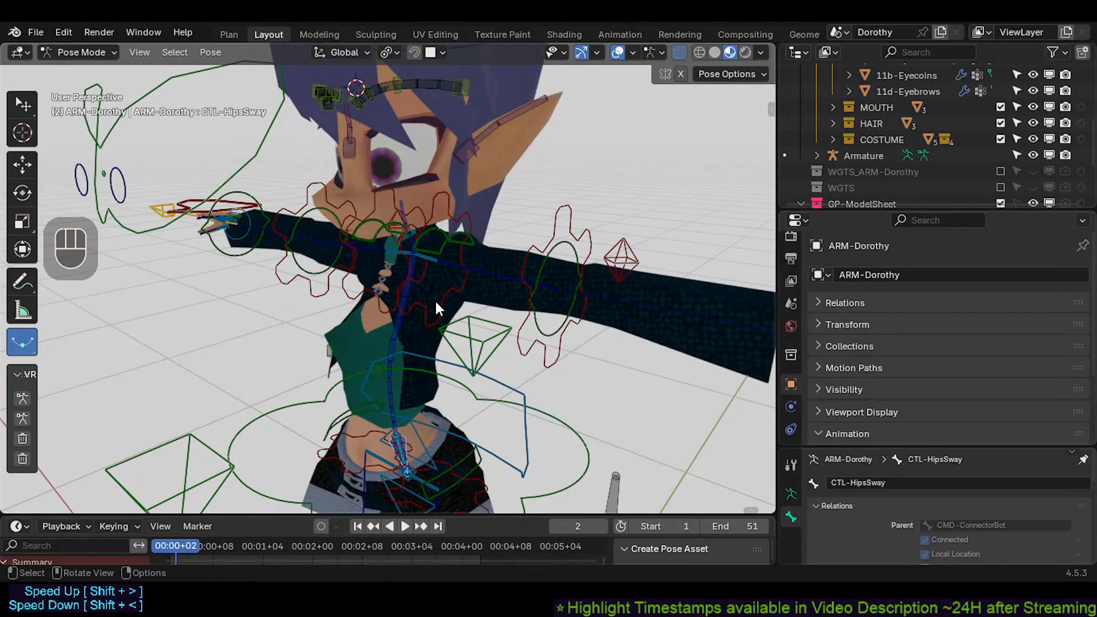
{"action": "middle_click_drag", "start_coordinate": [434, 298], "coordinate": [449, 389]}
{"action": "scroll", "coordinate": [452, 351], "scroll_direction": "up", "scroll_amount": 2}
{"action": "scroll", "coordinate": [448, 347], "scroll_direction": "down", "scroll_amount": 1}
{"action": "scroll", "coordinate": [452, 374], "scroll_direction": "up", "scroll_amount": 2}
{"action": "left_click", "coordinate": [462, 366]}
{"action": "scroll", "coordinate": [507, 356], "scroll_direction": "down", "scroll_amount": 1}
{"action": "middle_click_drag", "start_coordinate": [450, 389], "coordinate": [405, 362], "text": "shift"}
{"action": "scroll", "coordinate": [429, 367], "scroll_direction": "down", "scroll_amount": 1}
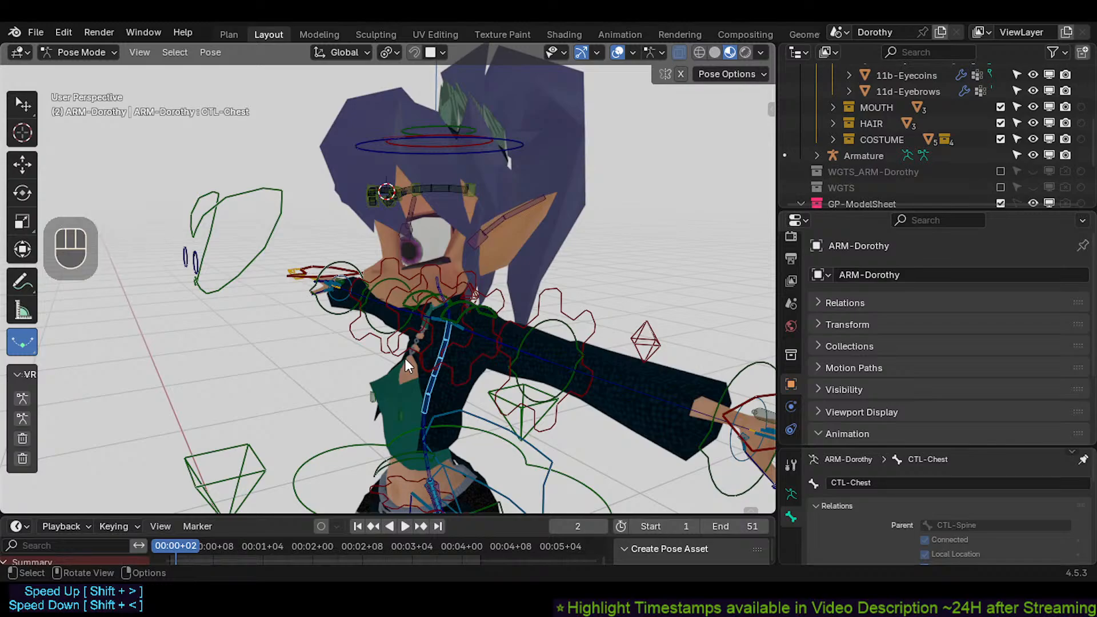
Step: Inspect the chest, neck and shoulder area around the selected chest bone from several side angles
{"action": "scroll", "coordinate": [405, 361], "scroll_direction": "up", "scroll_amount": 2}
{"action": "scroll", "coordinate": [406, 361], "scroll_direction": "down", "scroll_amount": 1}
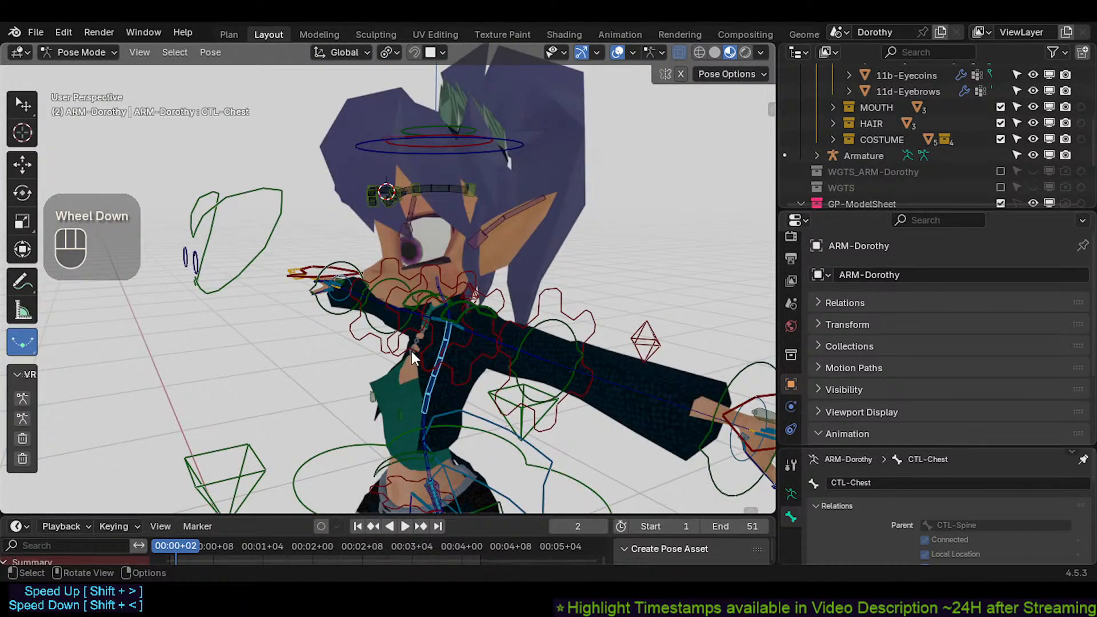
{"action": "middle_click_drag", "start_coordinate": [414, 355], "coordinate": [419, 353]}
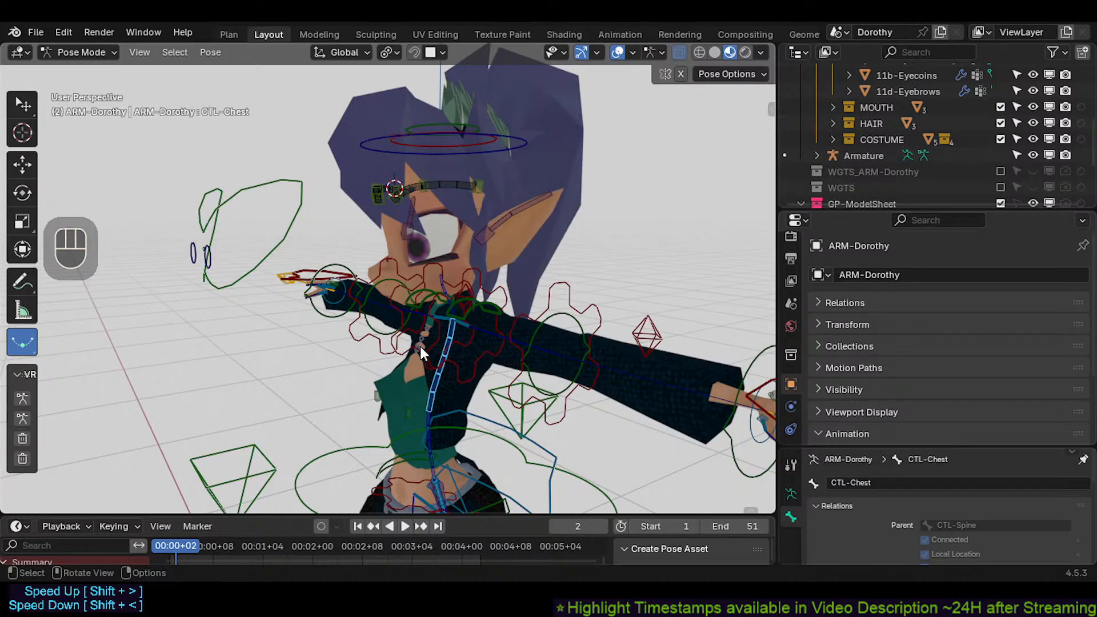
{"action": "scroll", "coordinate": [421, 351], "scroll_direction": "up", "scroll_amount": 2}
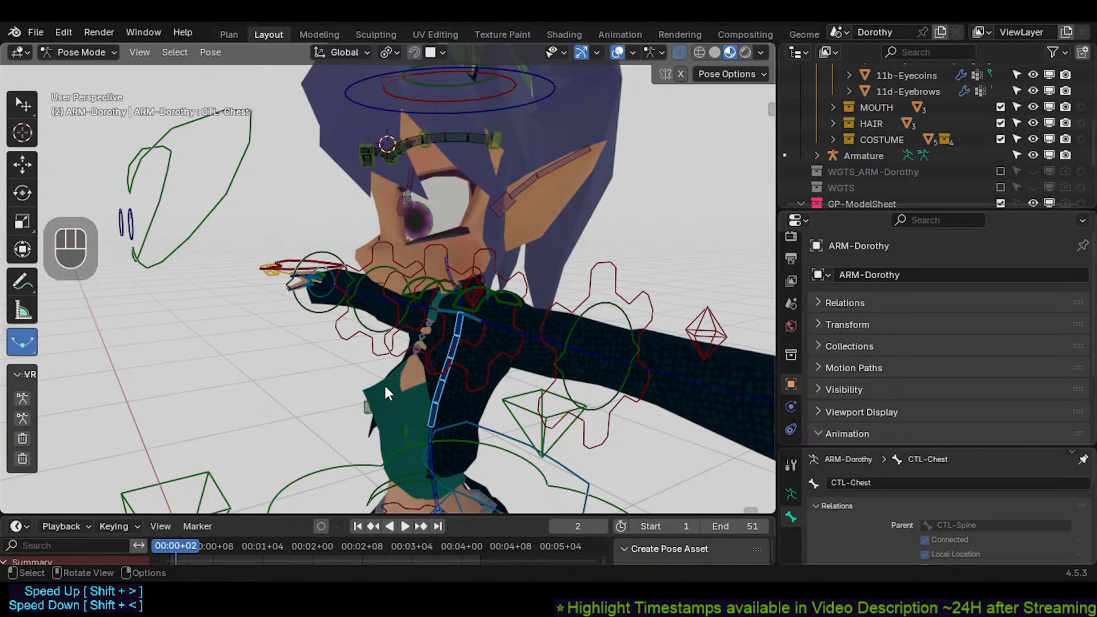
{"action": "middle_click_drag", "start_coordinate": [388, 375], "coordinate": [379, 372]}
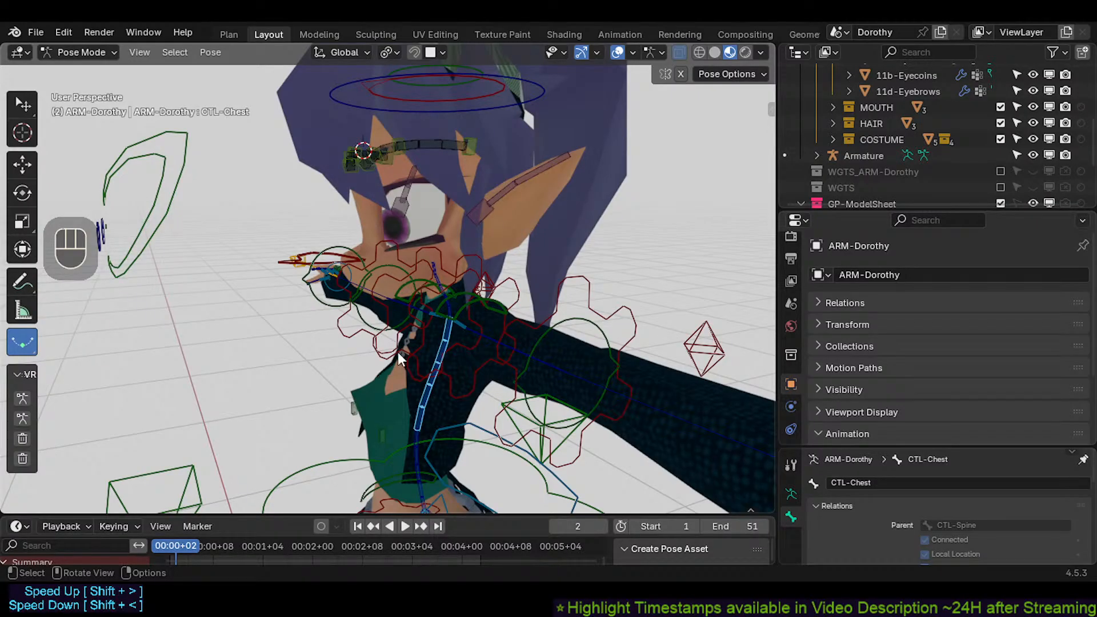
{"action": "middle_click_drag", "start_coordinate": [397, 352], "coordinate": [387, 357]}
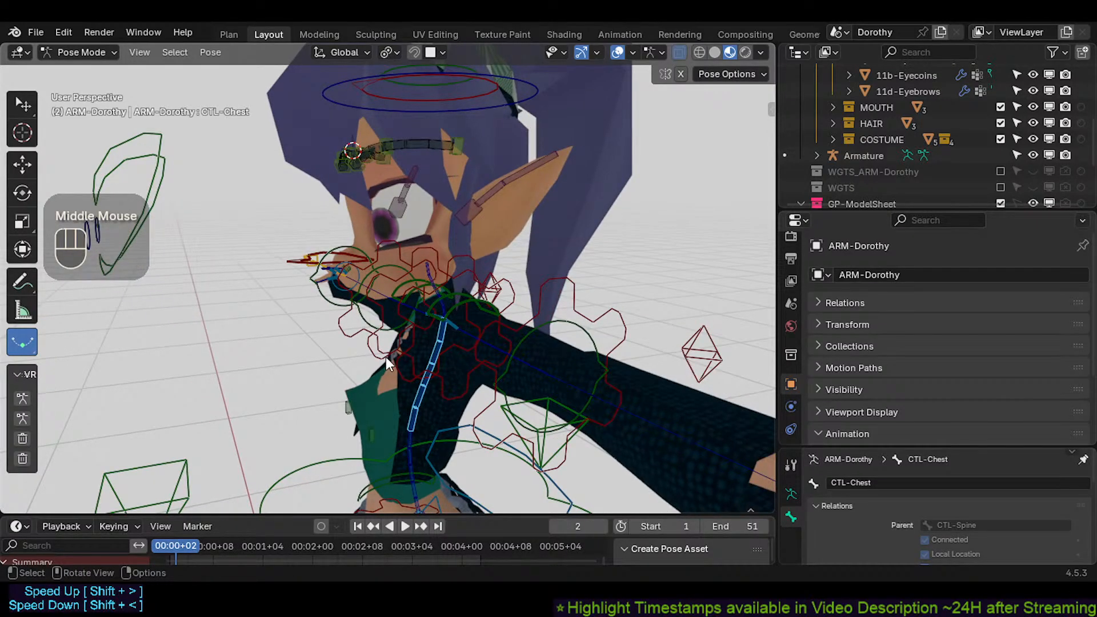
{"action": "middle_click_drag", "start_coordinate": [384, 355], "coordinate": [445, 380]}
{"action": "scroll", "coordinate": [446, 381], "scroll_direction": "up", "scroll_amount": 2}
{"action": "middle_click_drag", "start_coordinate": [480, 318], "coordinate": [470, 360], "text": "shift"}
{"action": "scroll", "coordinate": [441, 369], "scroll_direction": "down", "scroll_amount": 2}
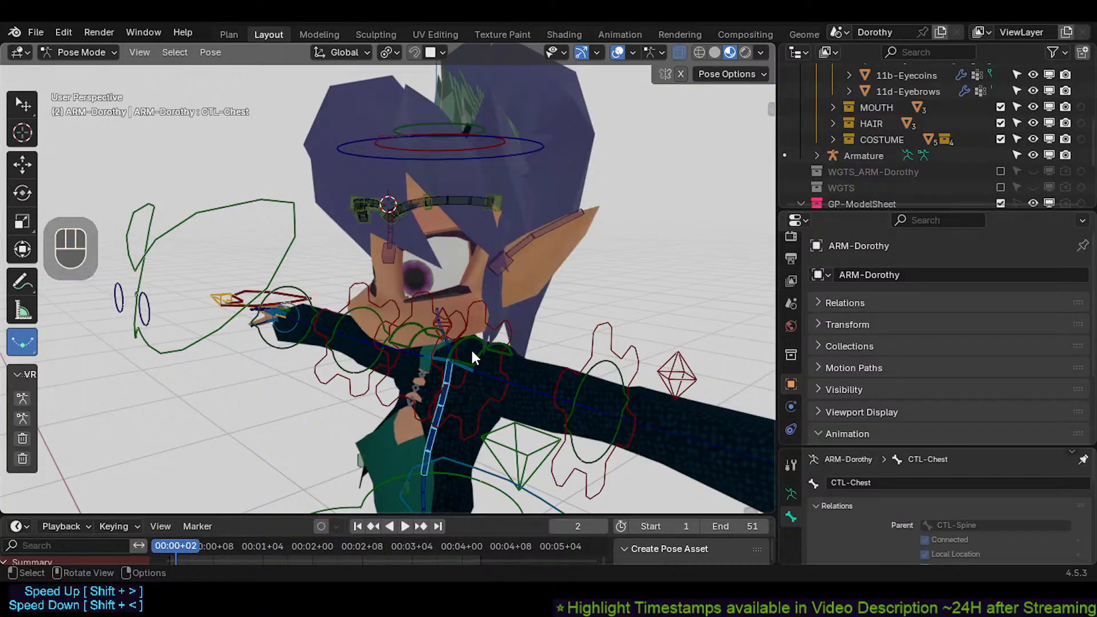
{"action": "middle_click_drag", "start_coordinate": [458, 397], "coordinate": [400, 352], "text": "shift"}
{"action": "scroll", "coordinate": [428, 362], "scroll_direction": "down", "scroll_amount": 1}
{"action": "scroll", "coordinate": [433, 377], "scroll_direction": "up", "scroll_amount": 3}
{"action": "scroll", "coordinate": [429, 370], "scroll_direction": "down", "scroll_amount": 3}
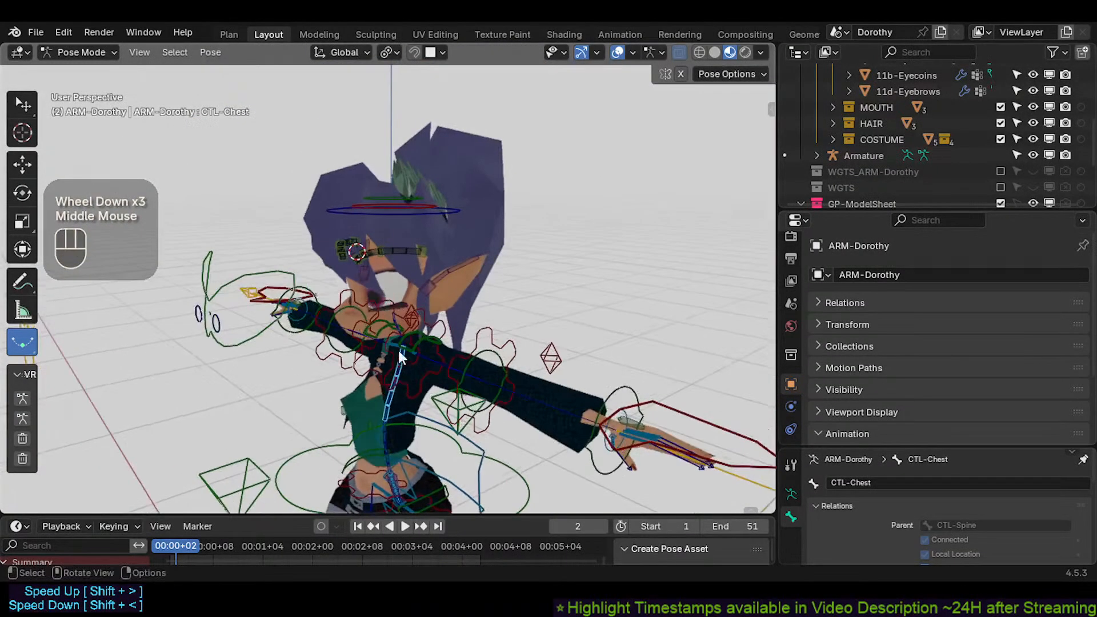
{"action": "middle_click_drag", "start_coordinate": [473, 263], "coordinate": [461, 254], "text": "shift"}
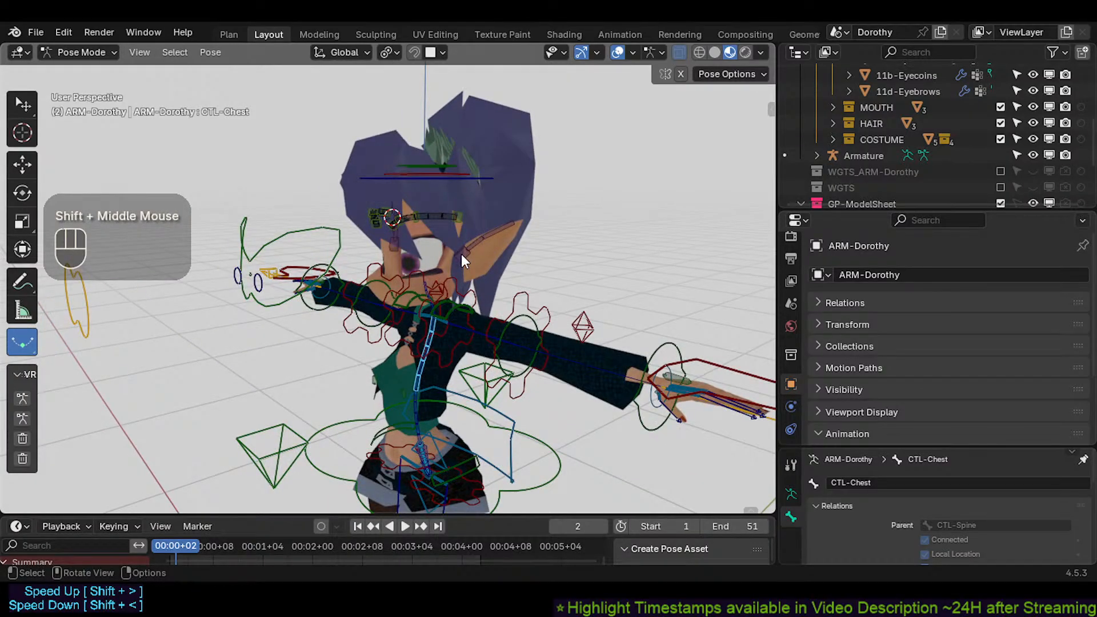
Step: Turn on the wireframe overlay and examine the mesh topology of the character's head and torso
{"action": "middle_click_drag", "start_coordinate": [432, 256], "coordinate": [498, 260]}
{"action": "scroll", "coordinate": [514, 309], "scroll_direction": "up", "scroll_amount": 2}
{"action": "scroll", "coordinate": [490, 311], "scroll_direction": "up", "scroll_amount": 1}
{"action": "scroll", "coordinate": [422, 289], "scroll_direction": "down", "scroll_amount": 1}
{"action": "key", "text": "shift+ctrl+alt+z"}
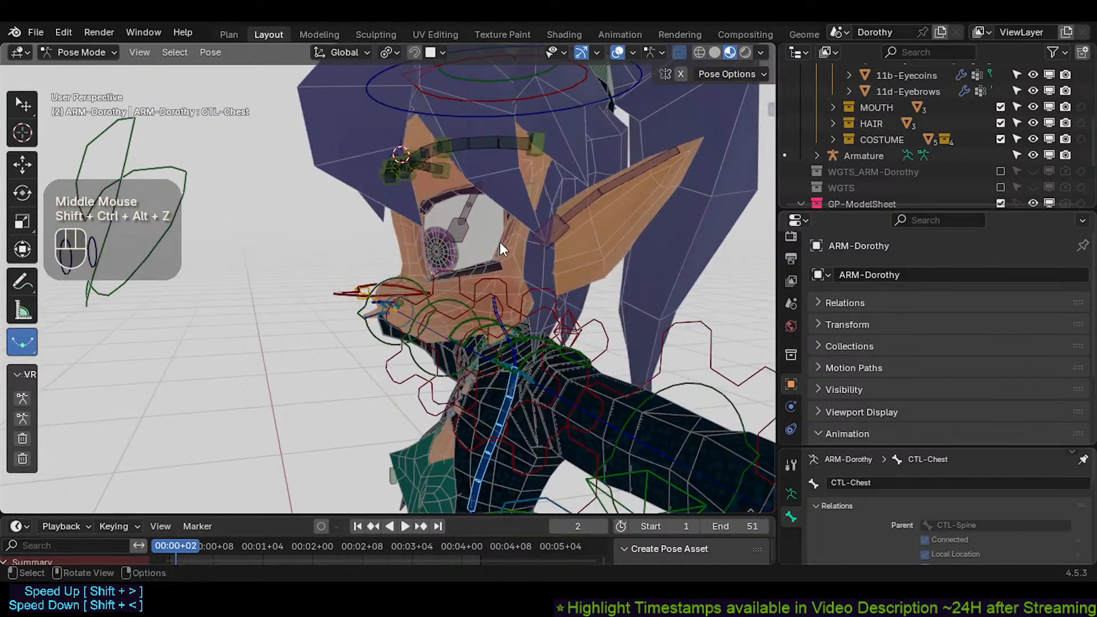
{"action": "scroll", "coordinate": [454, 289], "scroll_direction": "down", "scroll_amount": 4}
{"action": "middle_click_drag", "start_coordinate": [456, 288], "coordinate": [454, 242], "text": "shift"}
{"action": "middle_click_drag", "start_coordinate": [556, 277], "coordinate": [537, 328], "text": "shift"}
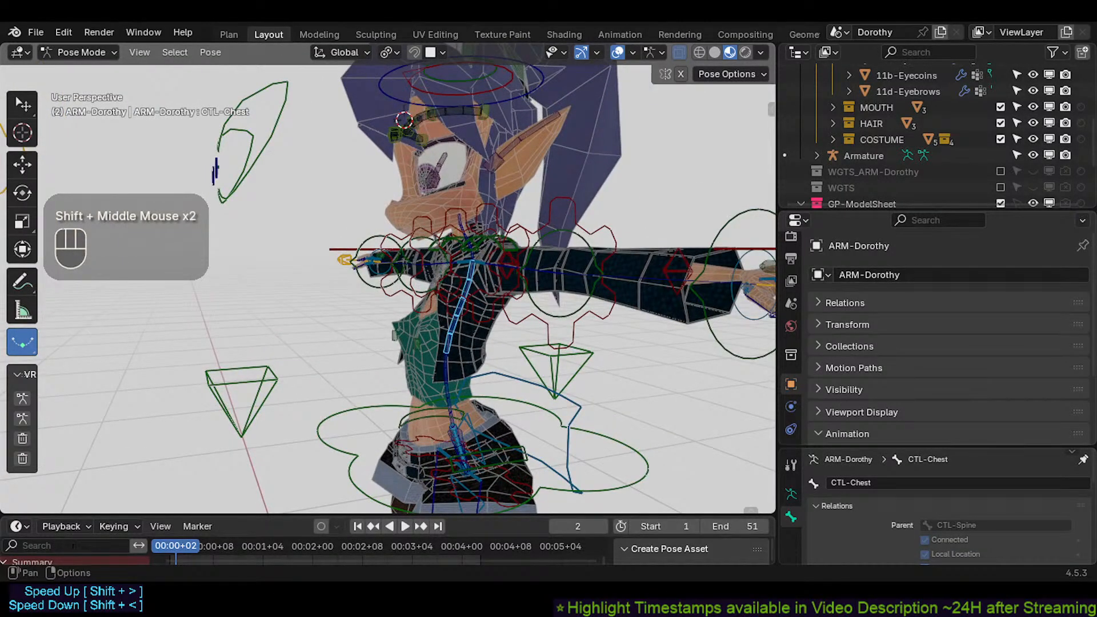
{"action": "middle_click", "coordinate": [413, 335]}
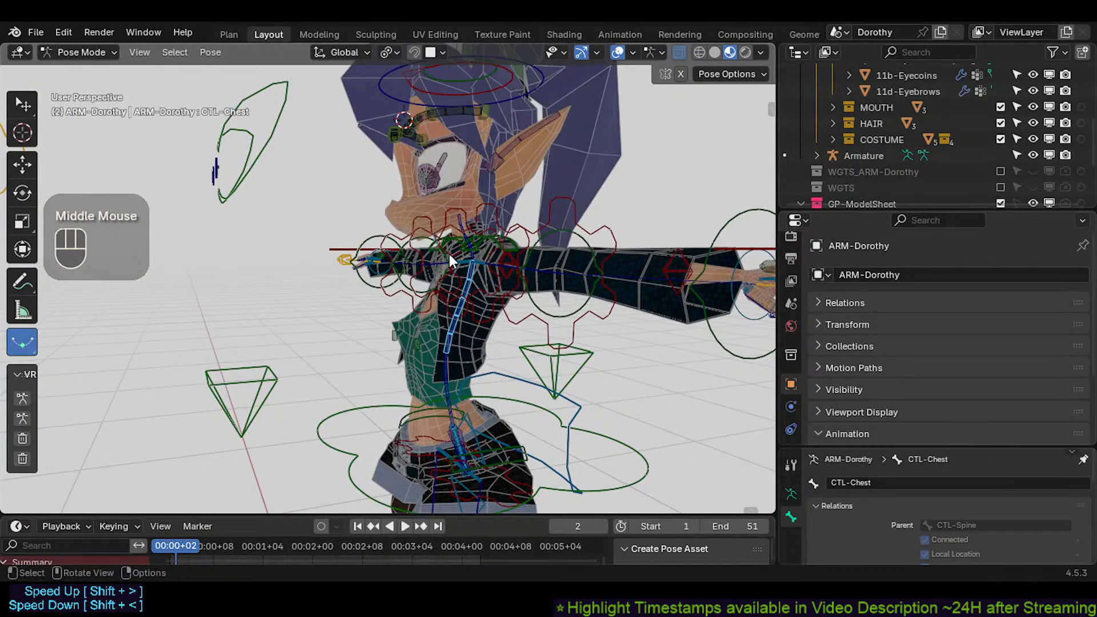
Step: Select the ARC-FK-LowerArm.L control around the left arm
{"action": "scroll", "coordinate": [399, 351], "scroll_direction": "up", "scroll_amount": 5}
{"action": "middle_click_drag", "start_coordinate": [449, 253], "coordinate": [403, 388], "text": "shift"}
{"action": "middle_click_drag", "start_coordinate": [403, 389], "coordinate": [391, 398]}
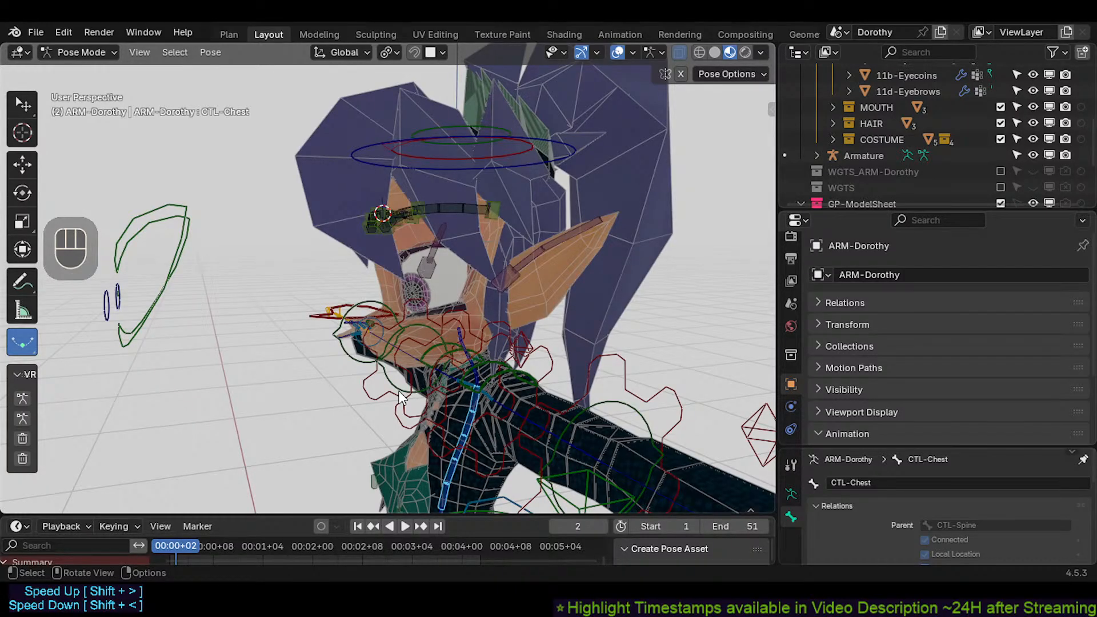
{"action": "left_click", "coordinate": [617, 351]}
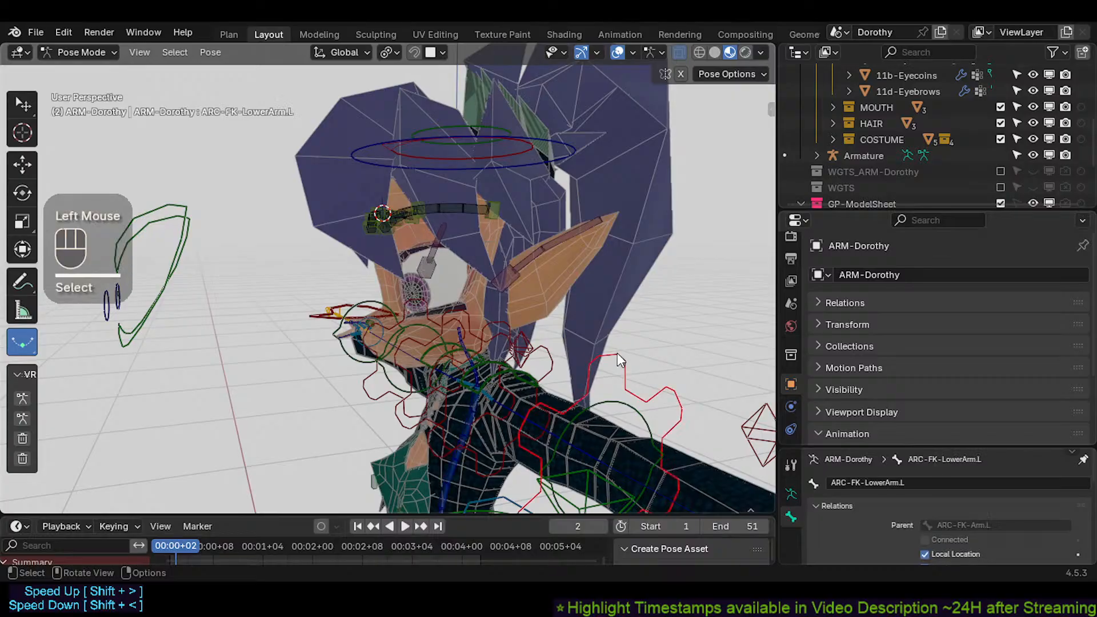
Step: Examine the wireframe topology of the torso and left upper arm, and clear the bone selection
{"action": "middle_click_drag", "start_coordinate": [617, 352], "coordinate": [551, 349], "text": "shift"}
{"action": "scroll", "coordinate": [482, 343], "scroll_direction": "down", "scroll_amount": 2}
{"action": "scroll", "coordinate": [455, 373], "scroll_direction": "up", "scroll_amount": 1}
{"action": "middle_click_drag", "start_coordinate": [425, 371], "coordinate": [395, 404]}
{"action": "scroll", "coordinate": [463, 376], "scroll_direction": "up", "scroll_amount": 1}
{"action": "scroll", "coordinate": [463, 376], "scroll_direction": "down", "scroll_amount": 2}
{"action": "scroll", "coordinate": [576, 393], "scroll_direction": "up", "scroll_amount": 3}
{"action": "scroll", "coordinate": [328, 339], "scroll_direction": "up", "scroll_amount": 2}
{"action": "left_click", "coordinate": [340, 327]}
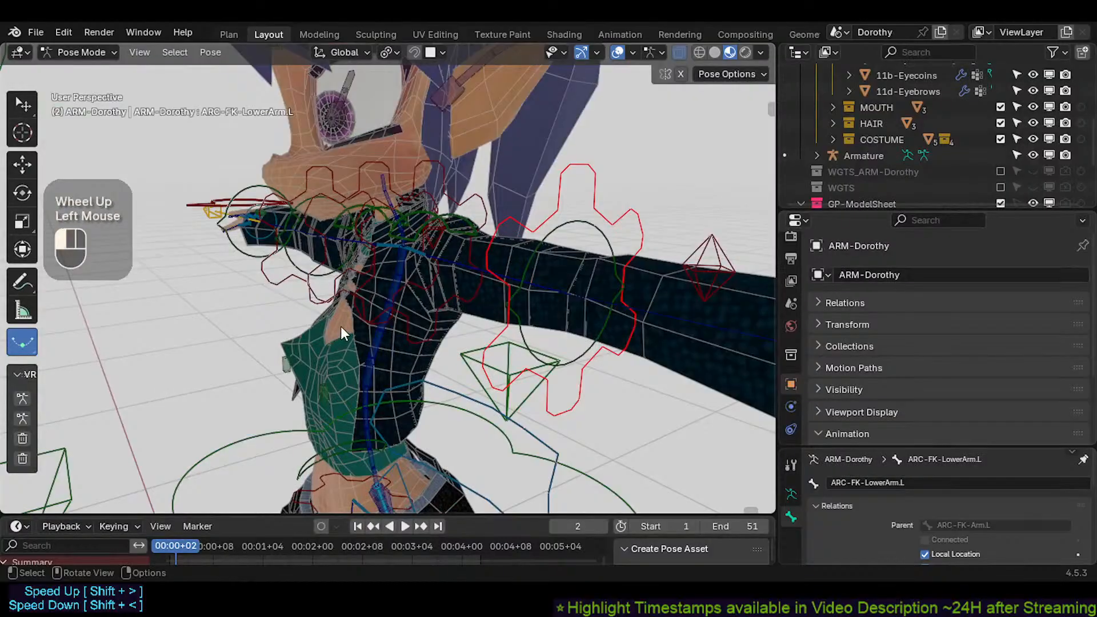
{"action": "scroll", "coordinate": [367, 323], "scroll_direction": "down", "scroll_amount": 1}
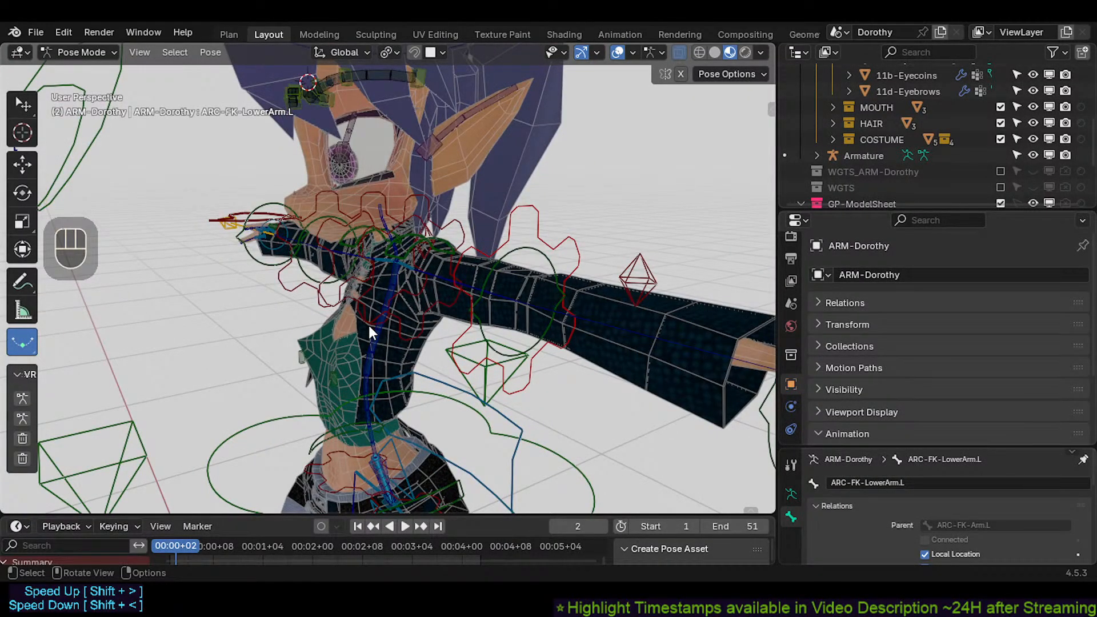
Step: Examine the mesh flow from the neck and left shoulder along the jacket sleeve to the hand
{"action": "middle_click_drag", "start_coordinate": [404, 262], "coordinate": [387, 337], "text": "shift"}
{"action": "scroll", "coordinate": [422, 335], "scroll_direction": "up", "scroll_amount": 2}
{"action": "middle_click_drag", "start_coordinate": [424, 332], "coordinate": [419, 309]}
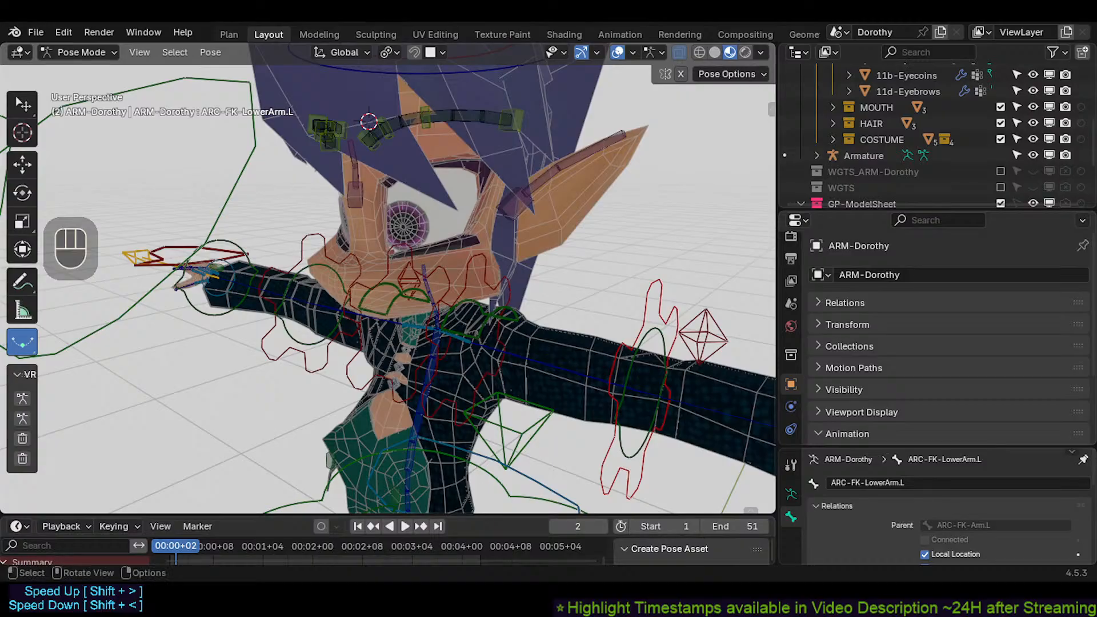
{"action": "middle_click_drag", "start_coordinate": [517, 323], "coordinate": [477, 325]}
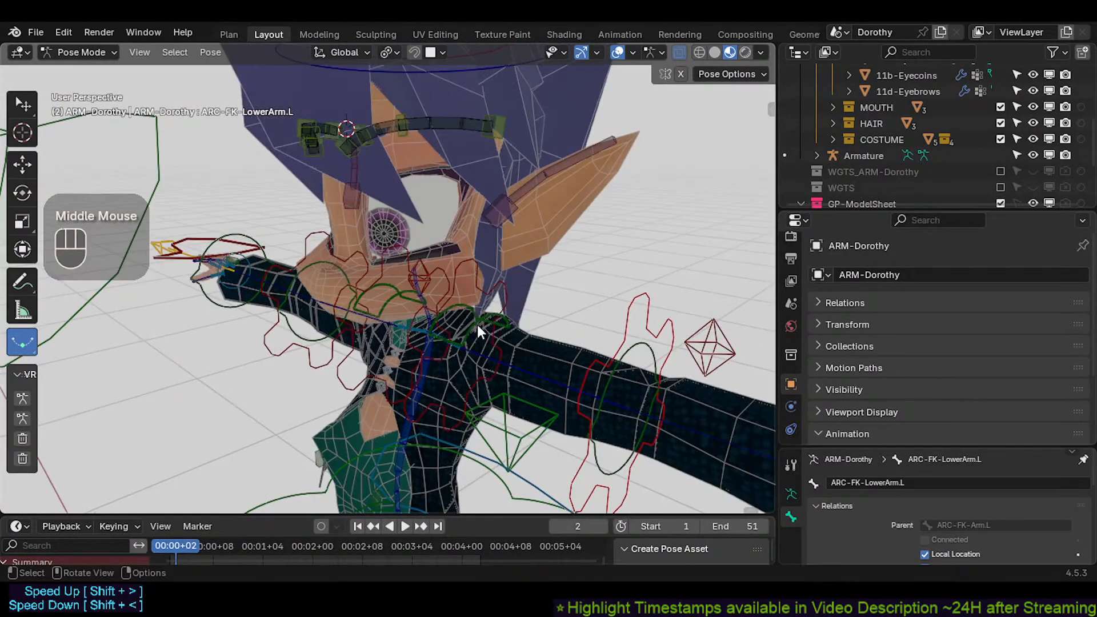
{"action": "scroll", "coordinate": [517, 370], "scroll_direction": "down", "scroll_amount": 2}
{"action": "middle_click_drag", "start_coordinate": [517, 370], "coordinate": [503, 367]}
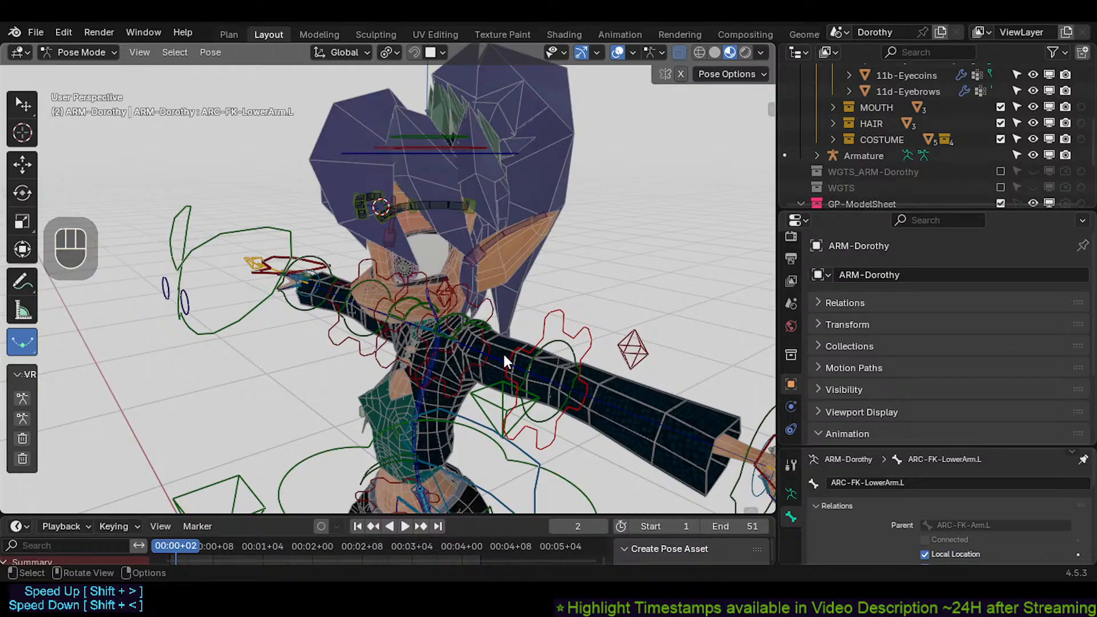
{"action": "middle_click_drag", "start_coordinate": [511, 366], "coordinate": [452, 341], "text": "shift"}
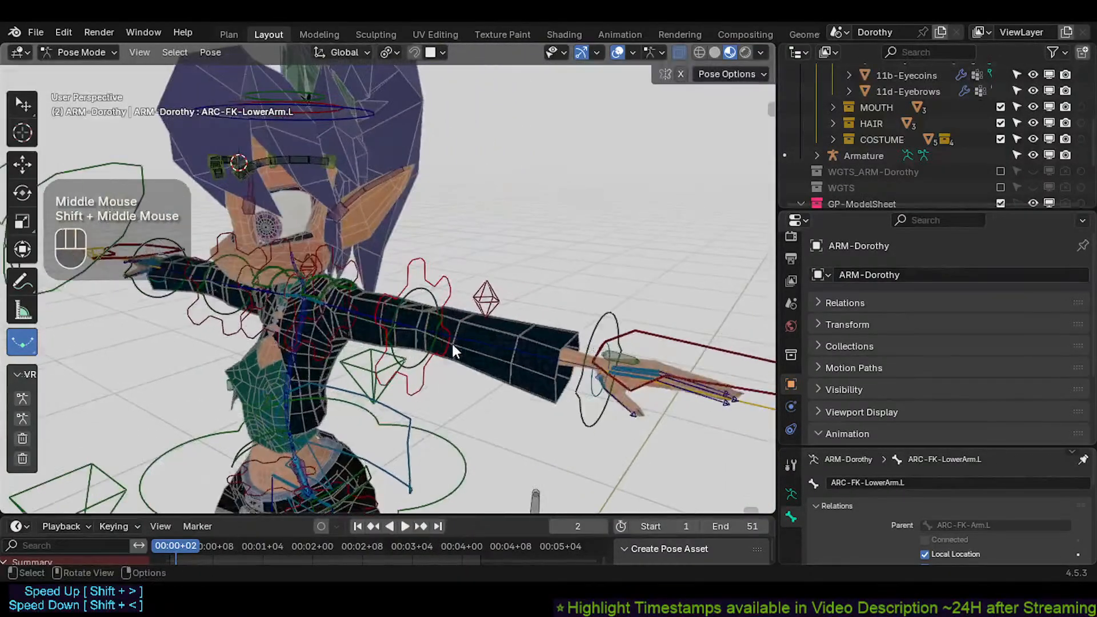
{"action": "scroll", "coordinate": [457, 346], "scroll_direction": "up", "scroll_amount": 3}
{"action": "middle_click_drag", "start_coordinate": [536, 340], "coordinate": [512, 332], "text": "shift"}
{"action": "scroll", "coordinate": [537, 341], "scroll_direction": "down", "scroll_amount": 3}
{"action": "middle_click_drag", "start_coordinate": [570, 351], "coordinate": [546, 353]}
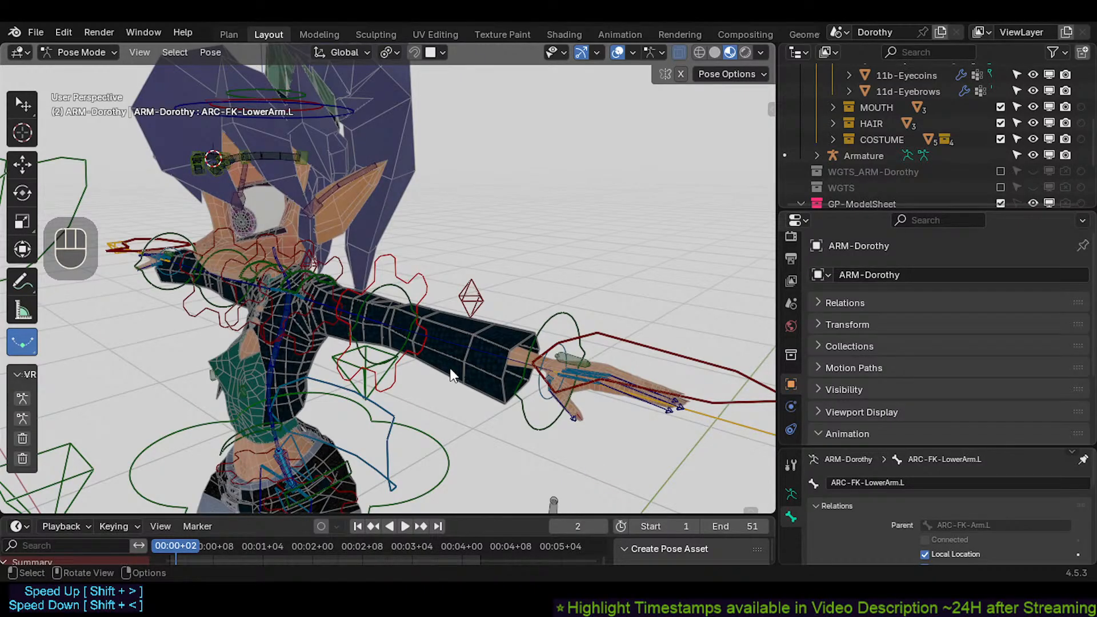
{"action": "middle_click_drag", "start_coordinate": [377, 342], "coordinate": [372, 344]}
{"action": "scroll", "coordinate": [370, 345], "scroll_direction": "up", "scroll_amount": 2}
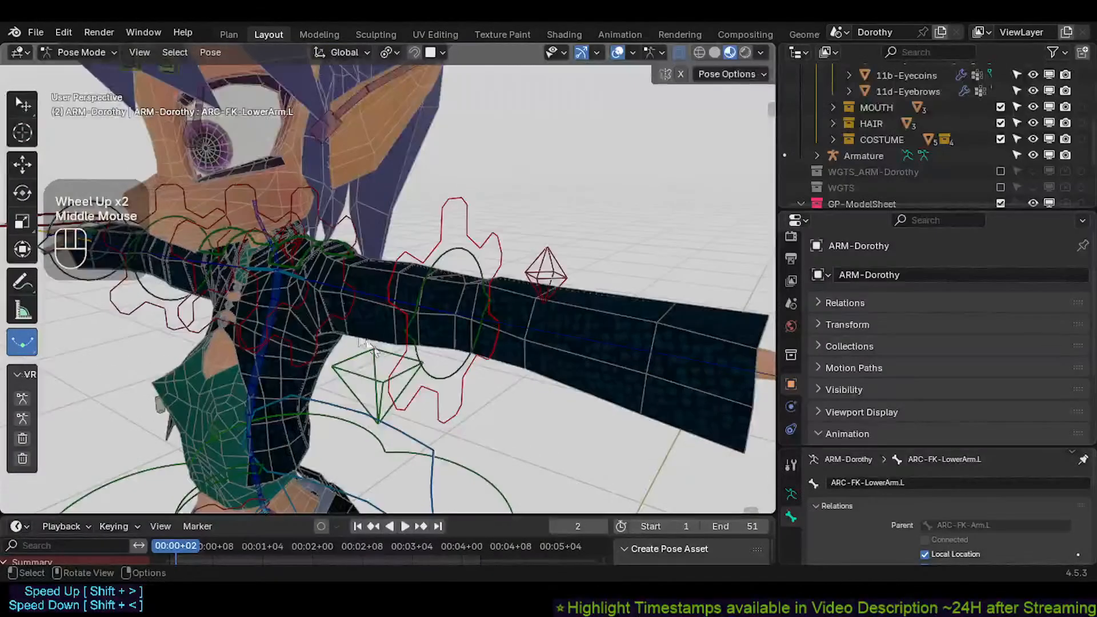
Step: Select the CTL-Chest control bone and view it within the upper torso mesh
{"action": "left_click", "coordinate": [271, 299]}
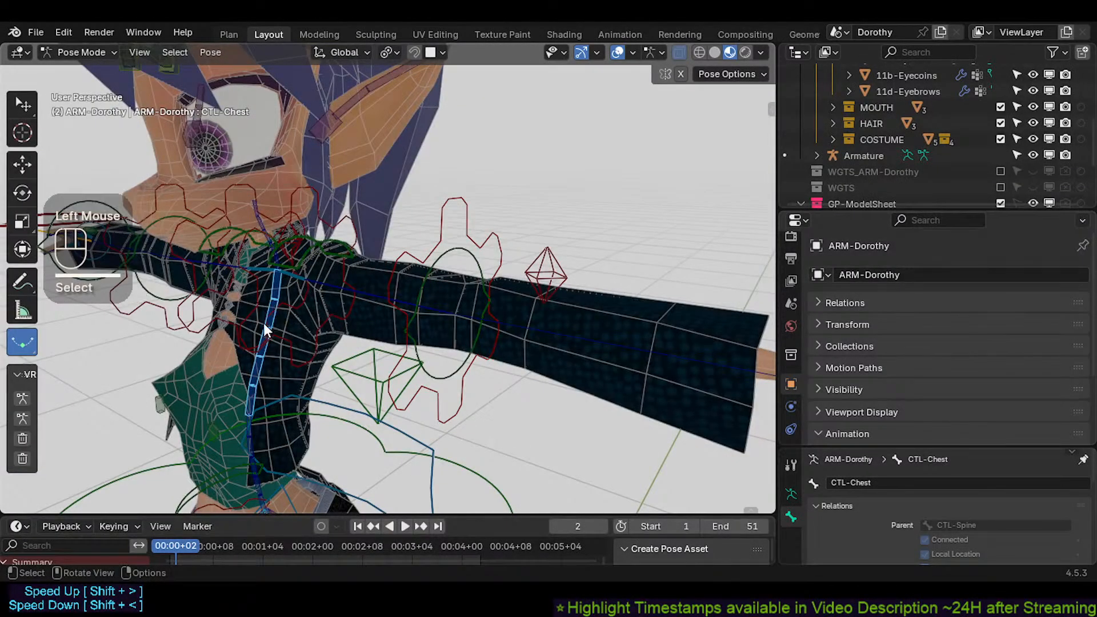
{"action": "middle_click_drag", "start_coordinate": [264, 322], "coordinate": [329, 329], "text": "shift"}
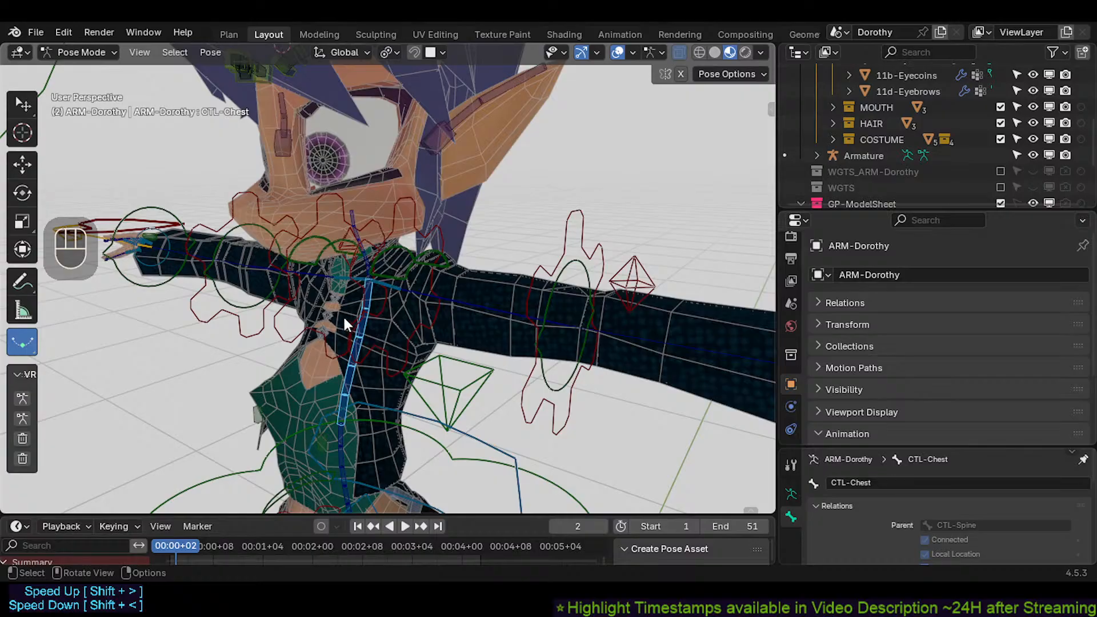
{"action": "middle_click_drag", "start_coordinate": [351, 325], "coordinate": [371, 344]}
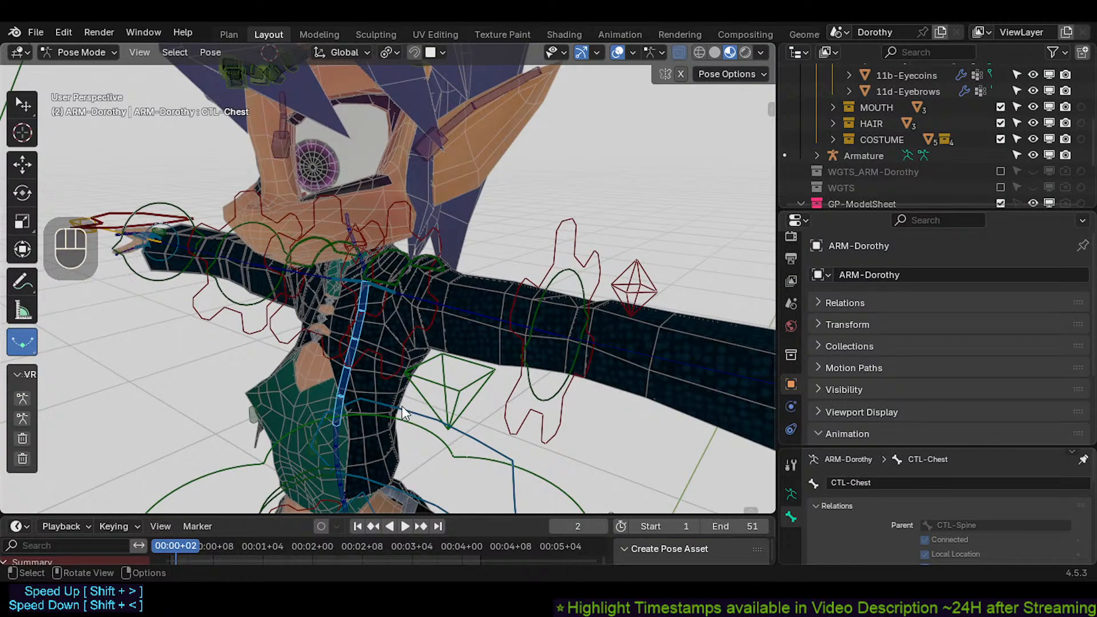
{"action": "scroll", "coordinate": [360, 343], "scroll_direction": "down", "scroll_amount": 2}
{"action": "middle_click_drag", "start_coordinate": [362, 356], "coordinate": [352, 339]}
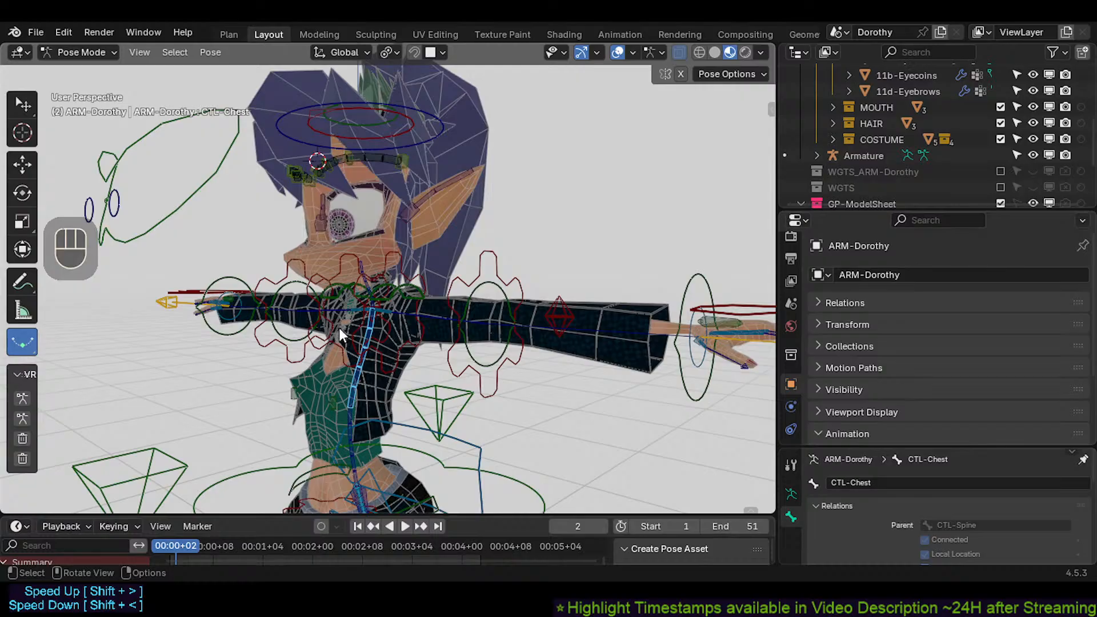
{"action": "middle_click_drag", "start_coordinate": [338, 327], "coordinate": [318, 315]}
{"action": "scroll", "coordinate": [327, 351], "scroll_direction": "up", "scroll_amount": 2}
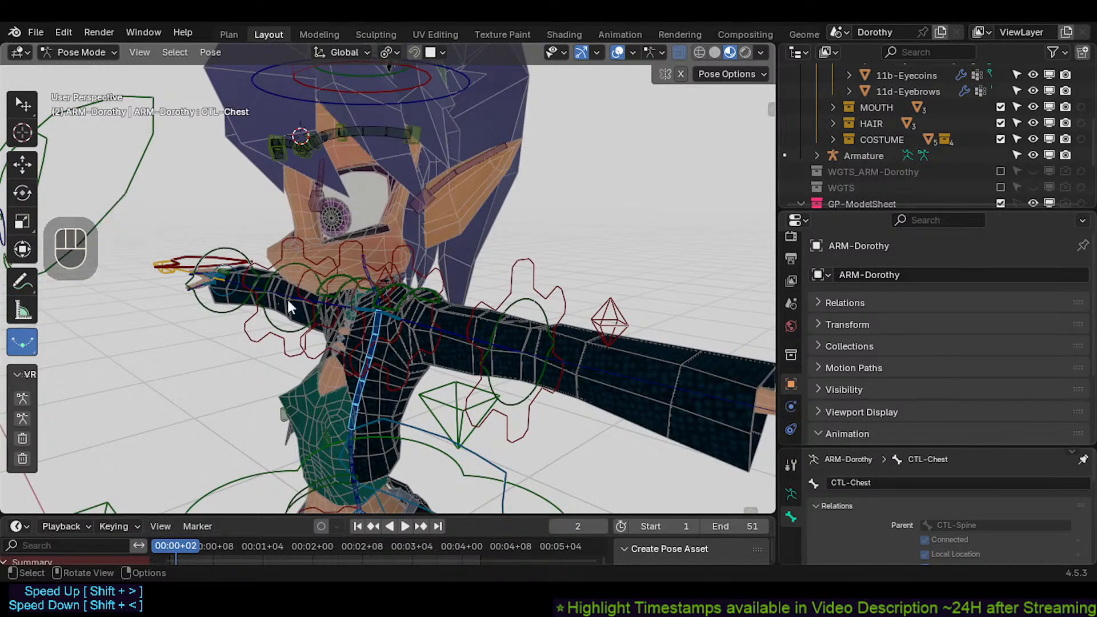
Step: Inspect the chest and shoulder topology around the CTL-Chest bone at close range and from farther away
{"action": "scroll", "coordinate": [429, 313], "scroll_direction": "down", "scroll_amount": 4}
{"action": "mouse_move", "coordinate": [543, 292]}
{"action": "middle_mouse_down", "text": "shift"}
{"action": "mouse_move", "coordinate": [592, 289]}
{"action": "mouse_move", "coordinate": [532, 292]}
{"action": "middle_mouse_up", "text": "shift"}
{"action": "scroll", "coordinate": [358, 337], "scroll_direction": "up", "scroll_amount": 2}
{"action": "middle_click_drag", "start_coordinate": [435, 337], "coordinate": [413, 373], "text": "shift"}
{"action": "scroll", "coordinate": [377, 345], "scroll_direction": "down", "scroll_amount": 2}
{"action": "scroll", "coordinate": [478, 365], "scroll_direction": "up", "scroll_amount": 1}
{"action": "scroll", "coordinate": [413, 373], "scroll_direction": "down", "scroll_amount": 1}
{"action": "scroll", "coordinate": [394, 358], "scroll_direction": "up", "scroll_amount": 2}
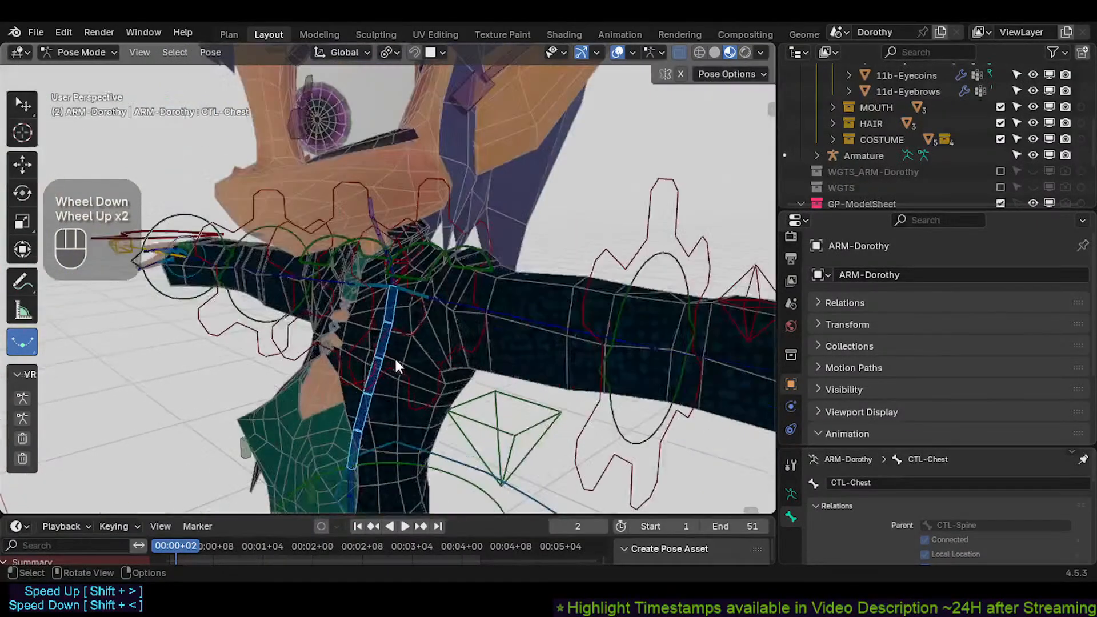
{"action": "middle_click_drag", "start_coordinate": [375, 281], "coordinate": [375, 368], "text": "shift"}
{"action": "scroll", "coordinate": [392, 336], "scroll_direction": "down", "scroll_amount": 1}
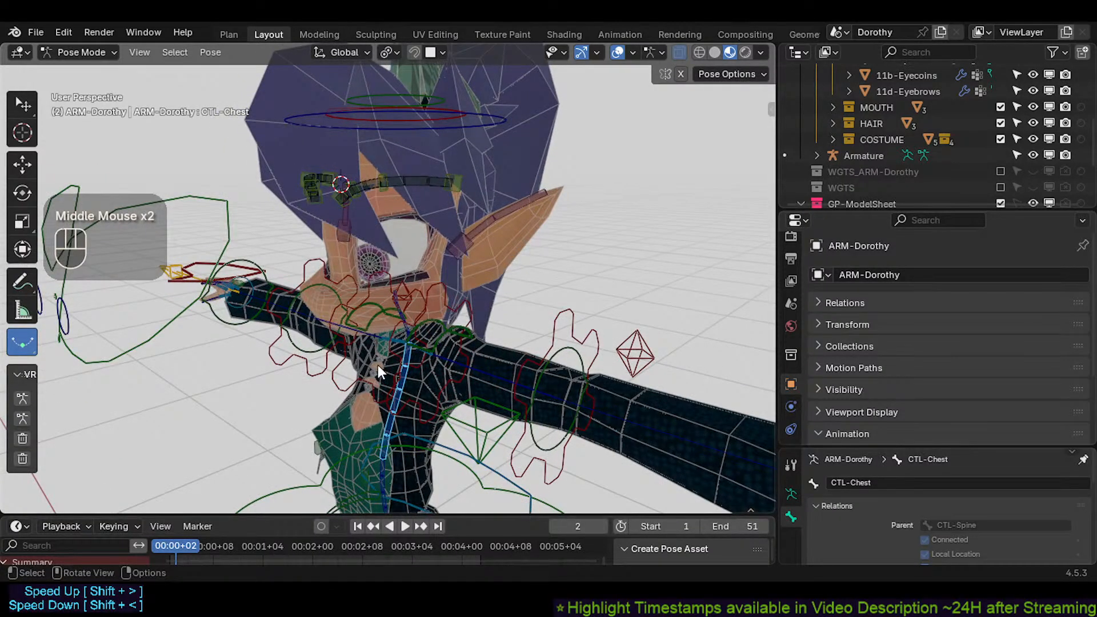
Step: Compare the head, neck and shoulder mesh with the chest bone from several three-quarter angles
{"action": "middle_click_drag", "start_coordinate": [392, 344], "coordinate": [374, 330]}
{"action": "scroll", "coordinate": [383, 346], "scroll_direction": "up", "scroll_amount": 1}
{"action": "scroll", "coordinate": [383, 346], "scroll_direction": "down", "scroll_amount": 2}
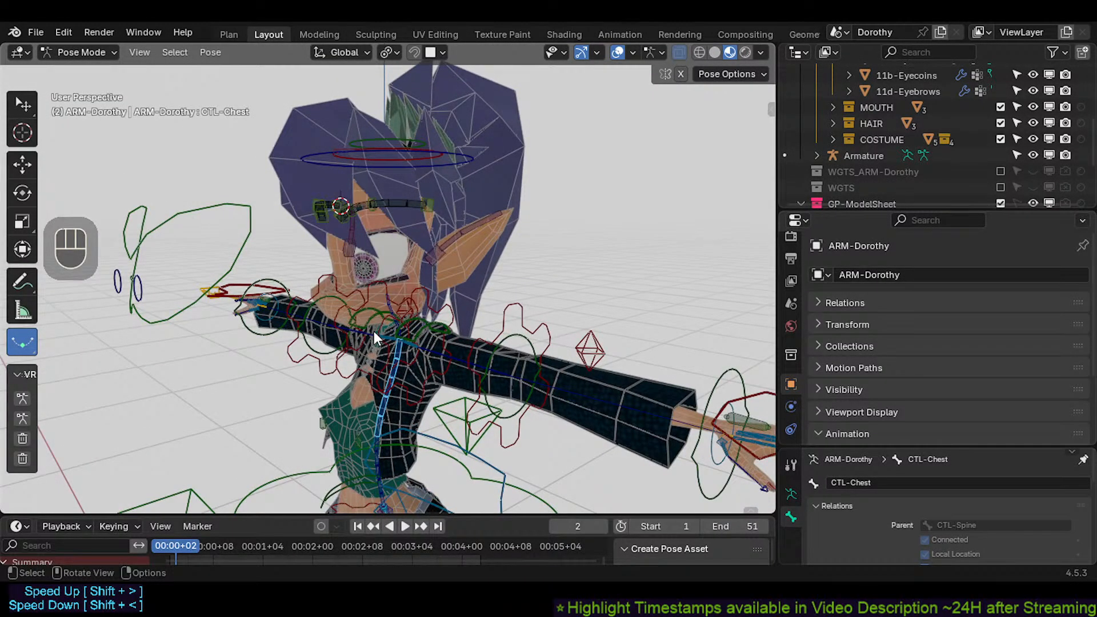
{"action": "middle_click_drag", "start_coordinate": [374, 331], "coordinate": [396, 345]}
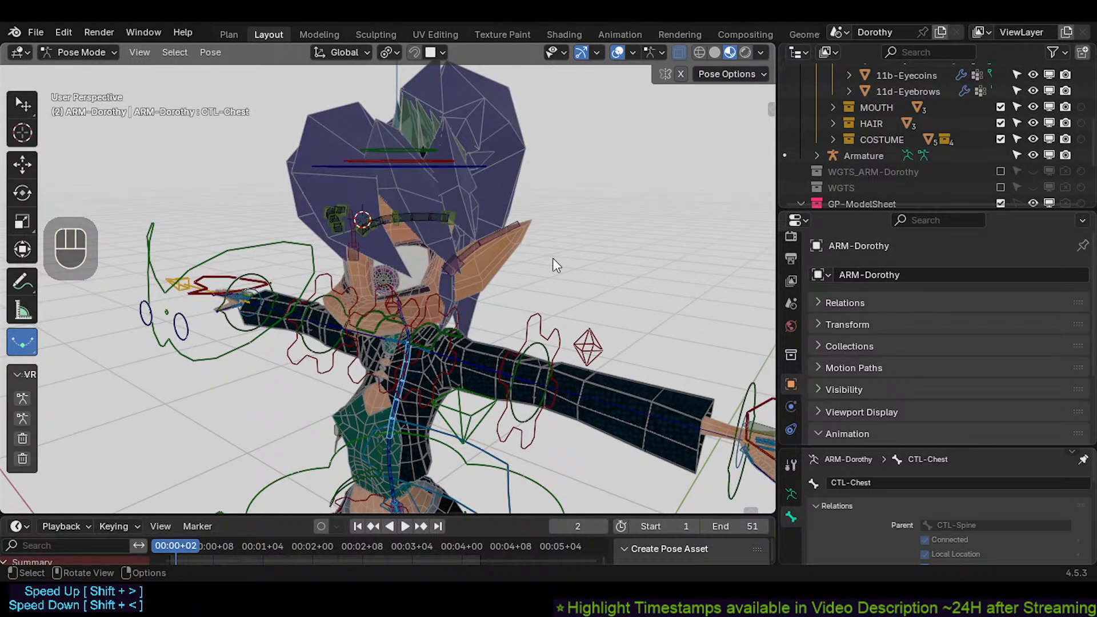
{"action": "middle_click_drag", "start_coordinate": [553, 258], "coordinate": [356, 317]}
{"action": "scroll", "coordinate": [425, 325], "scroll_direction": "up", "scroll_amount": 2}
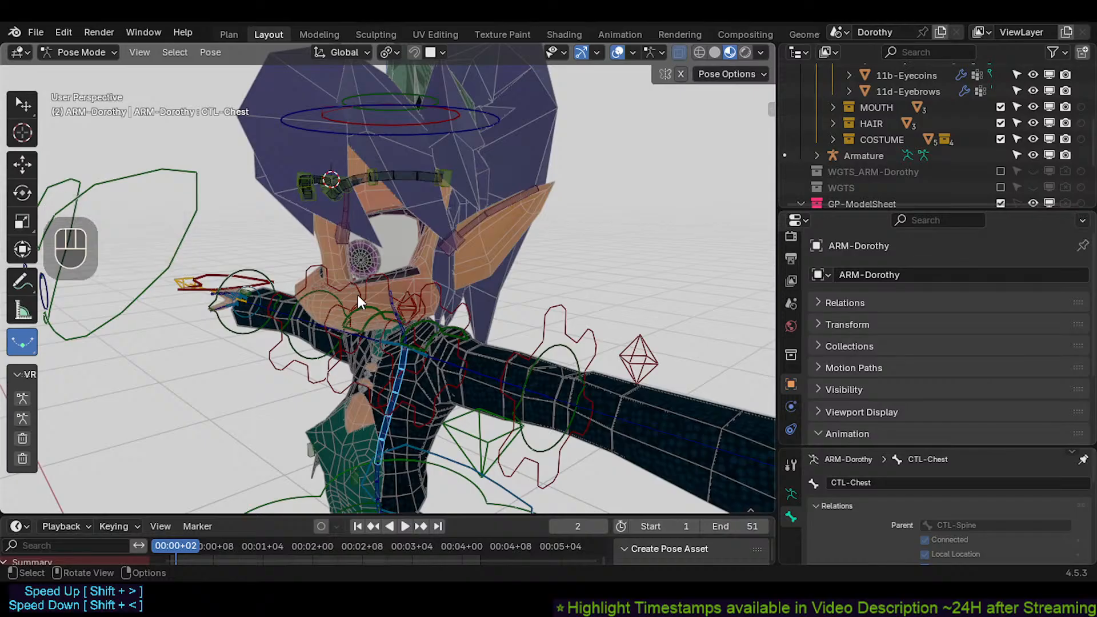
{"action": "middle_click_drag", "start_coordinate": [358, 306], "coordinate": [375, 330]}
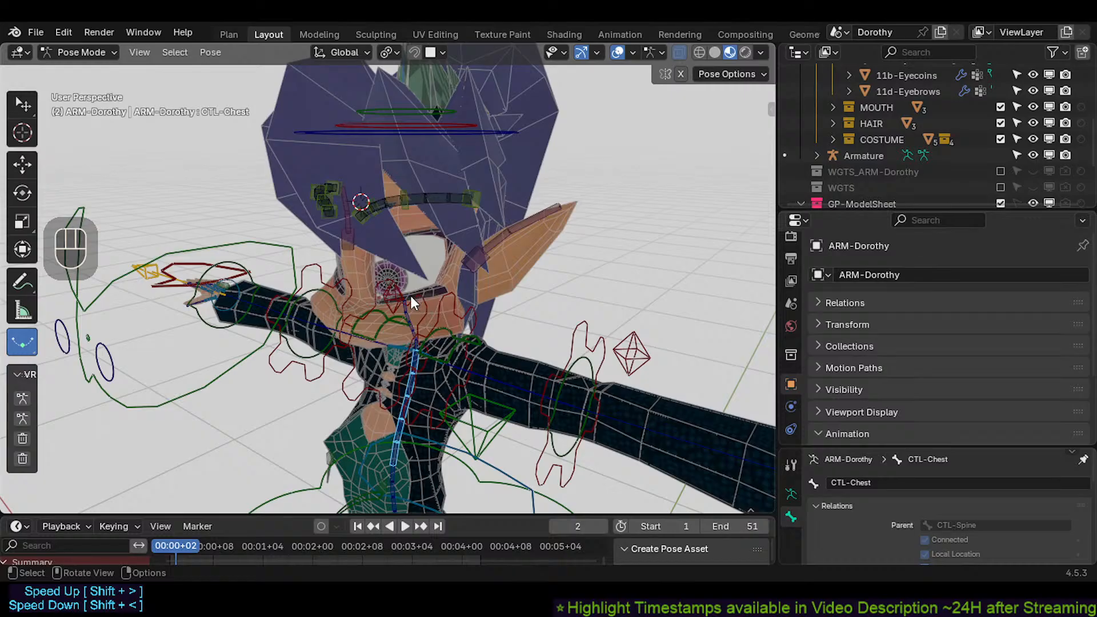
Step: Switch the armature to Object Mode and turn off the wireframe overlay
{"action": "middle_click_drag", "start_coordinate": [410, 295], "coordinate": [497, 368]}
{"action": "scroll", "coordinate": [404, 303], "scroll_direction": "up", "scroll_amount": 1}
{"action": "scroll", "coordinate": [404, 304], "scroll_direction": "up", "scroll_amount": 1}
{"action": "scroll", "coordinate": [403, 304], "scroll_direction": "down", "scroll_amount": 2}
{"action": "scroll", "coordinate": [408, 323], "scroll_direction": "up", "scroll_amount": 1}
{"action": "scroll", "coordinate": [408, 322], "scroll_direction": "down", "scroll_amount": 1}
{"action": "key", "text": "ctrl+Tab"}
{"action": "key", "text": "shift+ctrl+alt+z"}
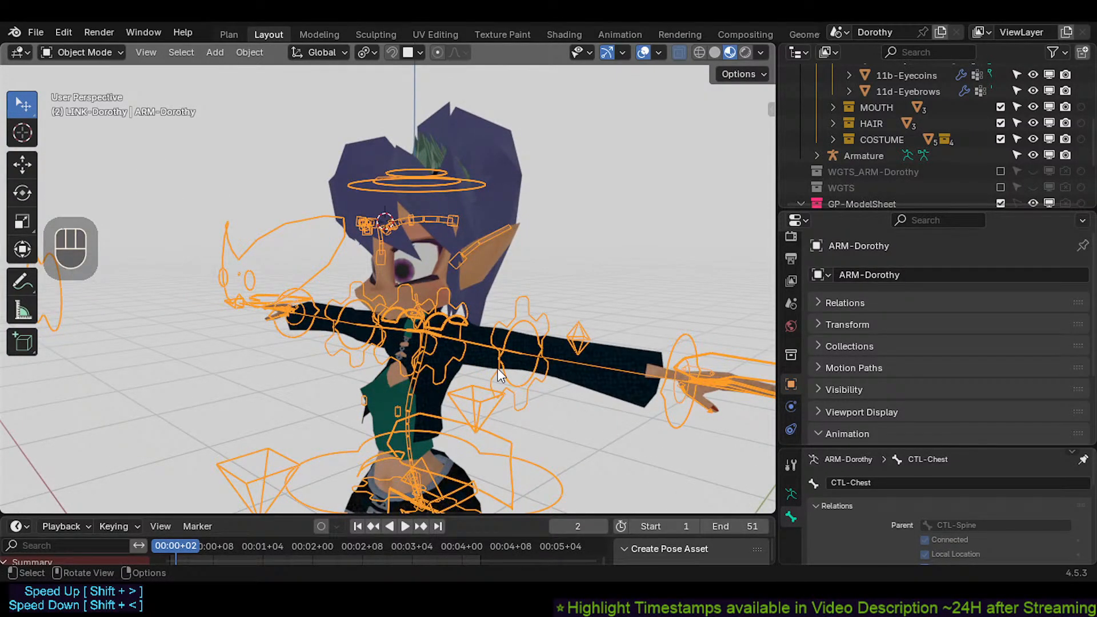
Step: Select the 0-Dorothy_Body and 5b-HairSymmetric meshes in turn to check their modifiers, ending on the body
{"action": "middle_click_drag", "start_coordinate": [430, 340], "coordinate": [444, 350]}
{"action": "scroll", "coordinate": [443, 334], "scroll_direction": "up", "scroll_amount": 3}
{"action": "left_click", "coordinate": [451, 308]}
{"action": "left_click", "coordinate": [529, 283]}
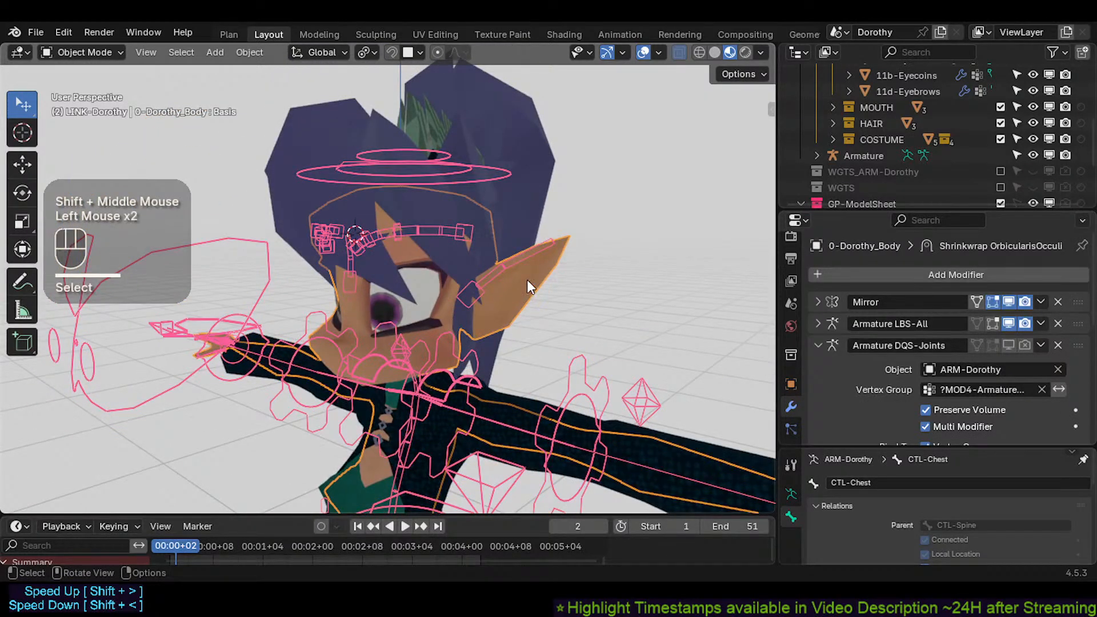
{"action": "left_click", "coordinate": [493, 200]}
{"action": "left_click", "coordinate": [472, 245]}
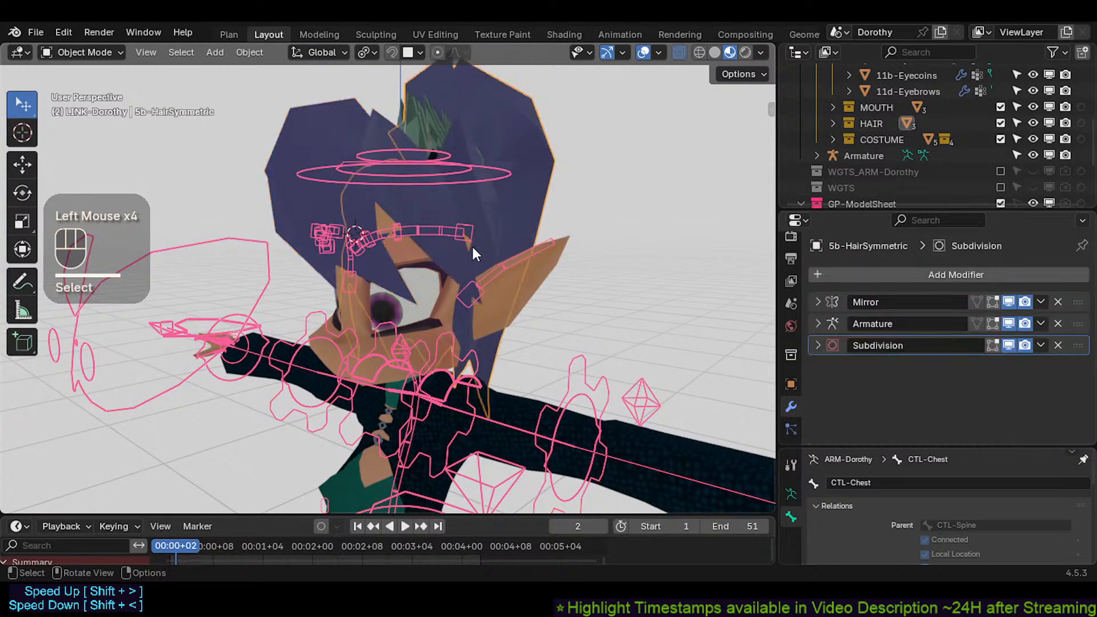
{"action": "left_click", "coordinate": [538, 291]}
{"action": "middle_click_drag", "start_coordinate": [537, 291], "coordinate": [494, 298], "text": "shift"}
{"action": "middle_click_drag", "start_coordinate": [494, 297], "coordinate": [493, 321]}
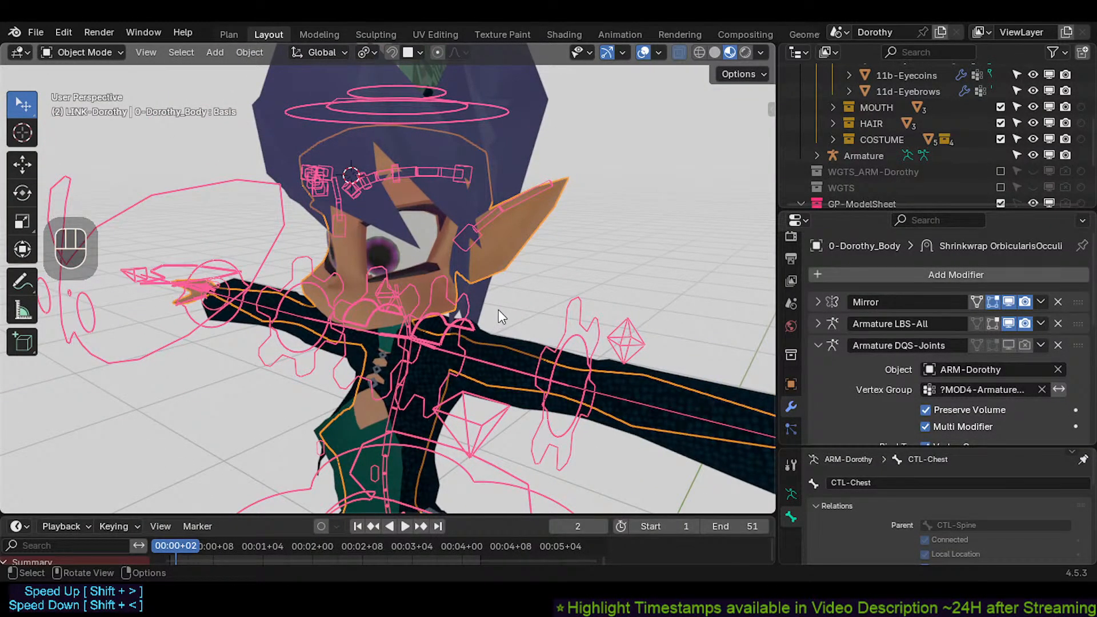
Step: Check the modifiers of the CLO-DorothyUrbanJacket mesh and reselect the ARM-Dorothy armature
{"action": "left_click", "coordinate": [481, 407]}
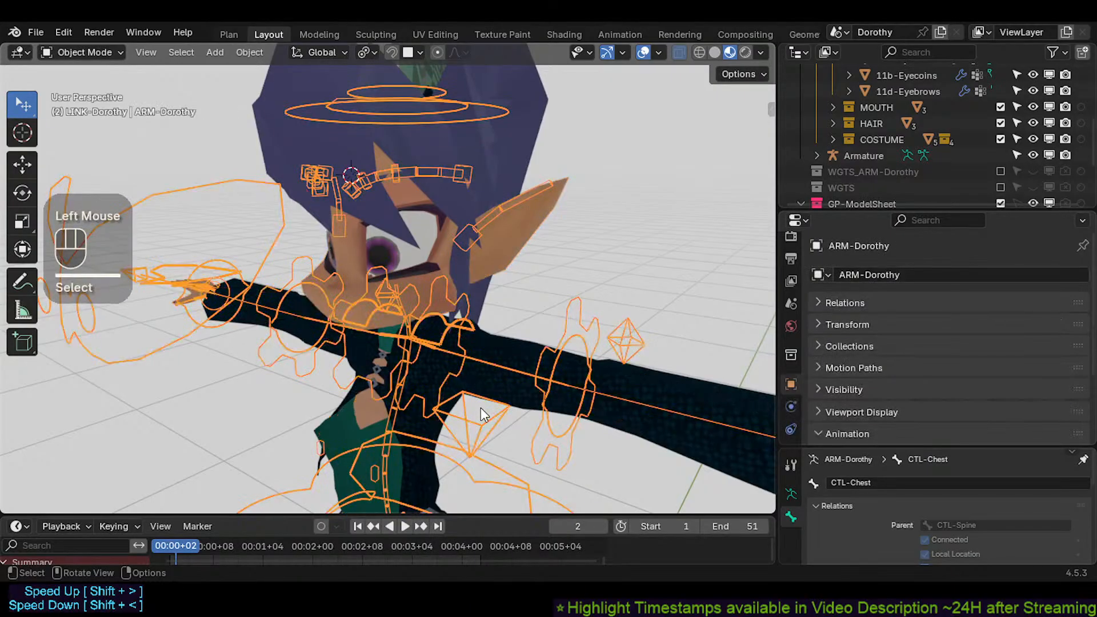
{"action": "left_click", "coordinate": [514, 340]}
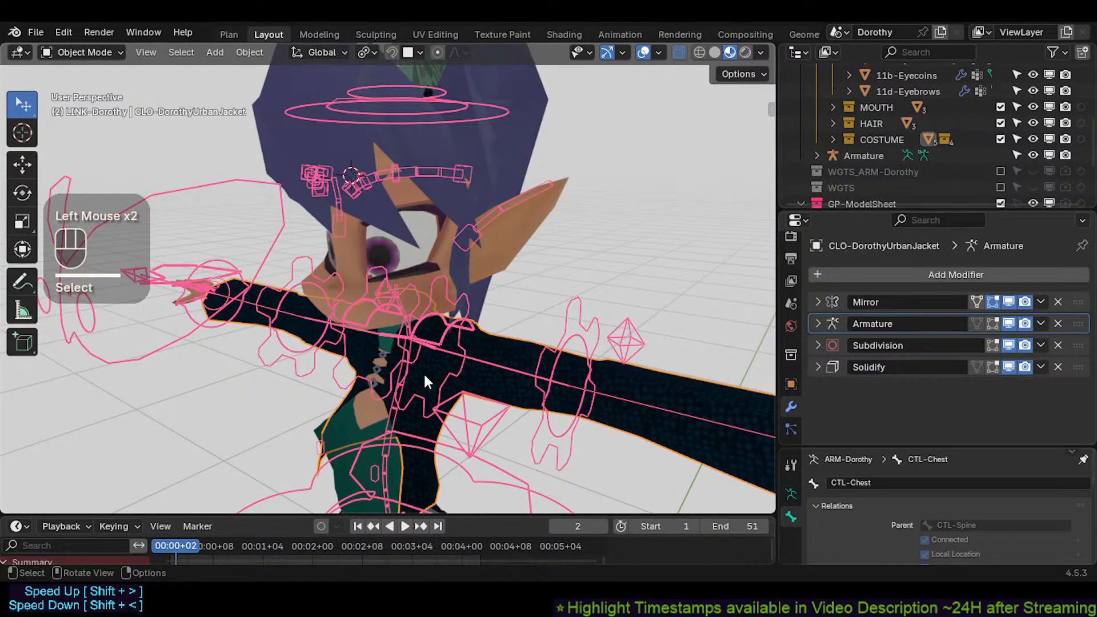
{"action": "middle_click_drag", "start_coordinate": [436, 383], "coordinate": [324, 417]}
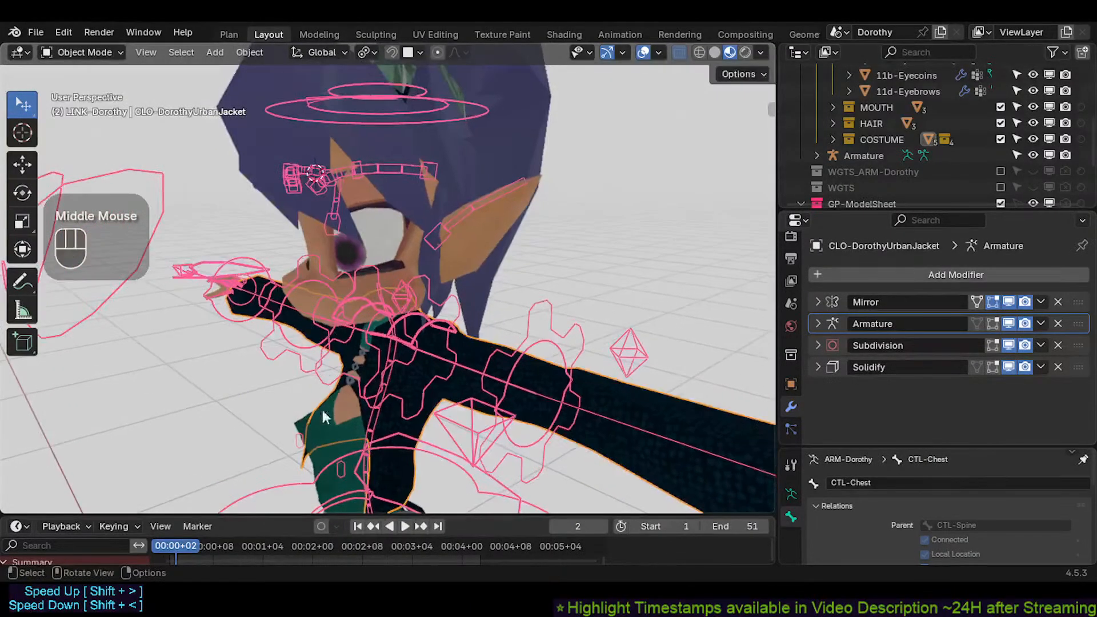
{"action": "left_click", "coordinate": [449, 363]}
{"action": "middle_click_drag", "start_coordinate": [449, 364], "coordinate": [467, 367]}
{"action": "left_click", "coordinate": [468, 306]}
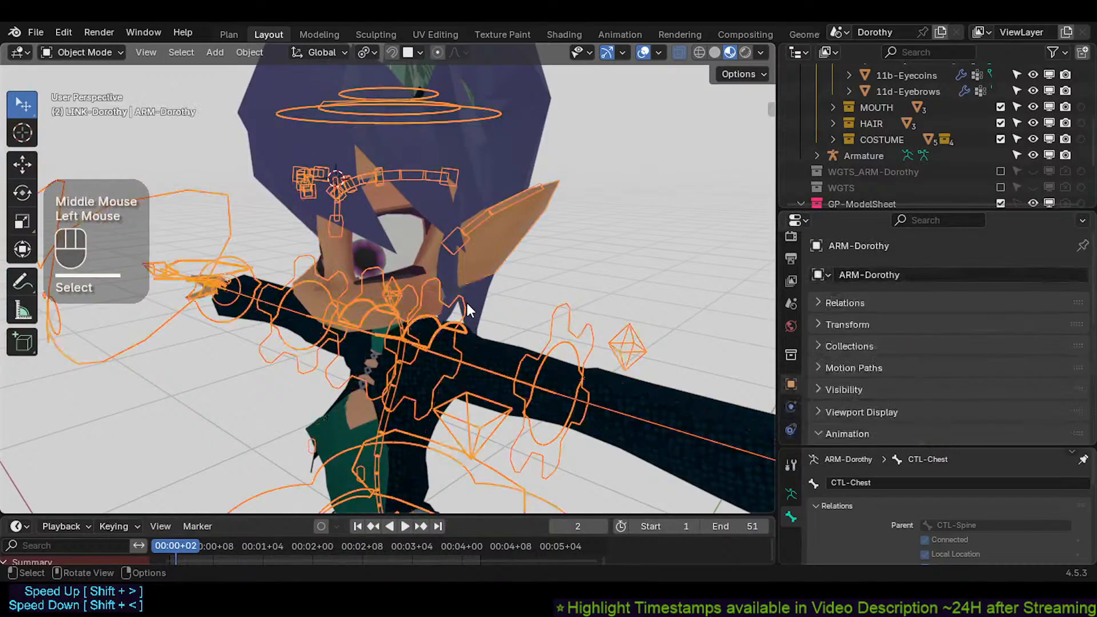
Step: Return to Pose Mode and try moving the MTR-Torso control at the character's waist
{"action": "mouse_move", "coordinate": [467, 308]}
{"action": "middle_mouse_down"}
{"action": "mouse_move", "coordinate": [529, 311]}
{"action": "mouse_move", "coordinate": [481, 253]}
{"action": "mouse_move", "coordinate": [557, 368]}
{"action": "mouse_move", "coordinate": [486, 316]}
{"action": "middle_mouse_up"}
{"action": "scroll", "coordinate": [489, 321], "scroll_direction": "down", "scroll_amount": 2}
{"action": "key", "text": "ctrl+Tab"}
{"action": "left_click", "coordinate": [507, 337]}
{"action": "key", "text": "g"}
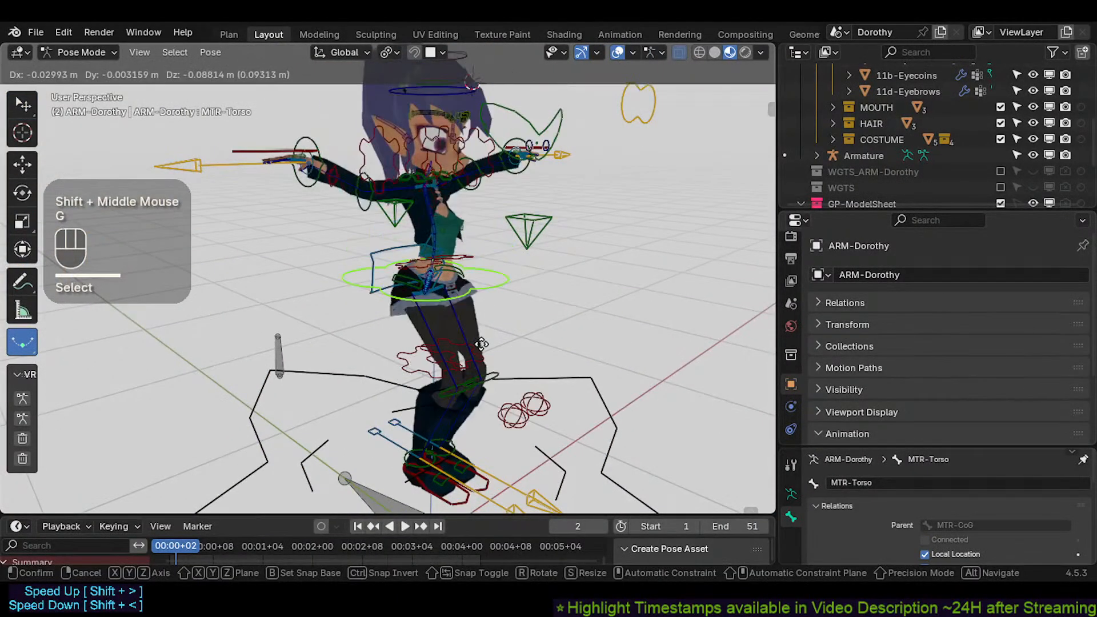
{"action": "key", "text": "Escape"}
Step: Select the MTR-IK-Hand.L control and move the left hand from its outstretched position
{"action": "middle_click_drag", "start_coordinate": [543, 131], "coordinate": [588, 237]}
{"action": "left_click", "coordinate": [692, 223]}
{"action": "key", "text": "g"}
{"action": "left_click", "coordinate": [416, 306]}
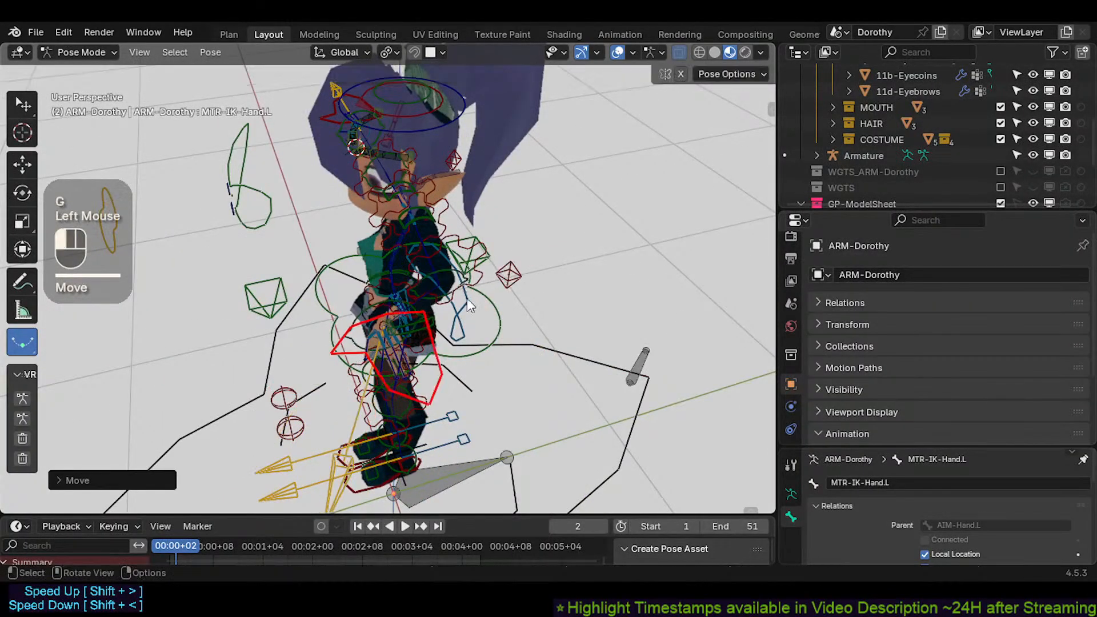
{"action": "middle_click_drag", "start_coordinate": [467, 299], "coordinate": [284, 289]}
{"action": "scroll", "coordinate": [475, 317], "scroll_direction": "up", "scroll_amount": 2}
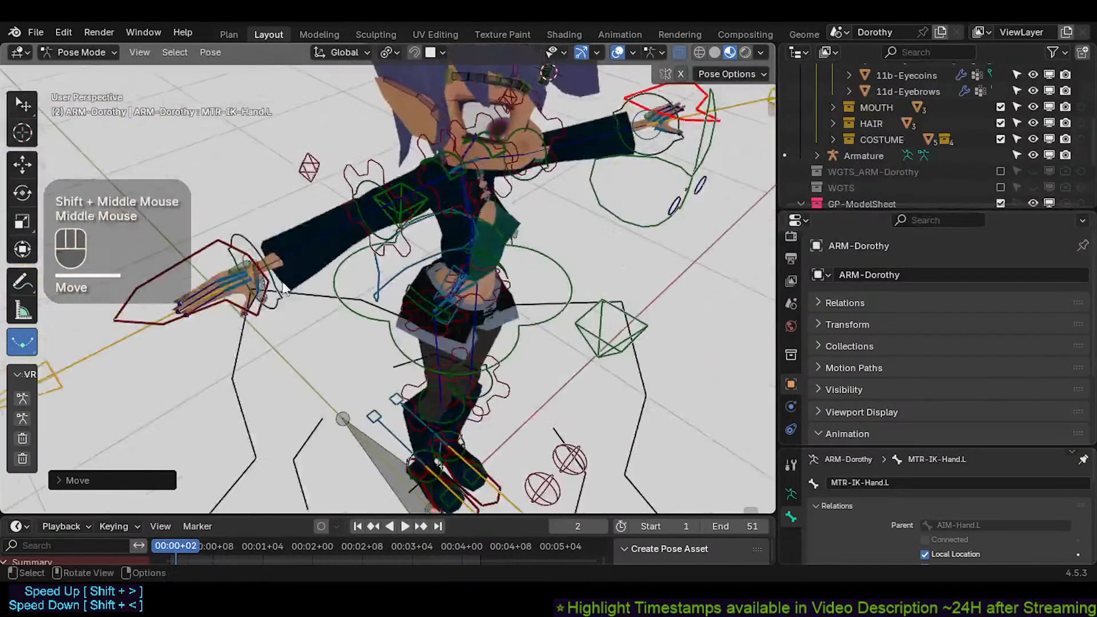
Step: Pull the MTR-IK-Hand.R control in toward the body, rotate the right hand with trackball rotation and readjust its position
{"action": "left_click", "coordinate": [284, 289]}
{"action": "key", "text": "g"}
{"action": "left_click", "coordinate": [295, 331]}
{"action": "key", "text": "r"}
{"action": "key", "text": "r"}
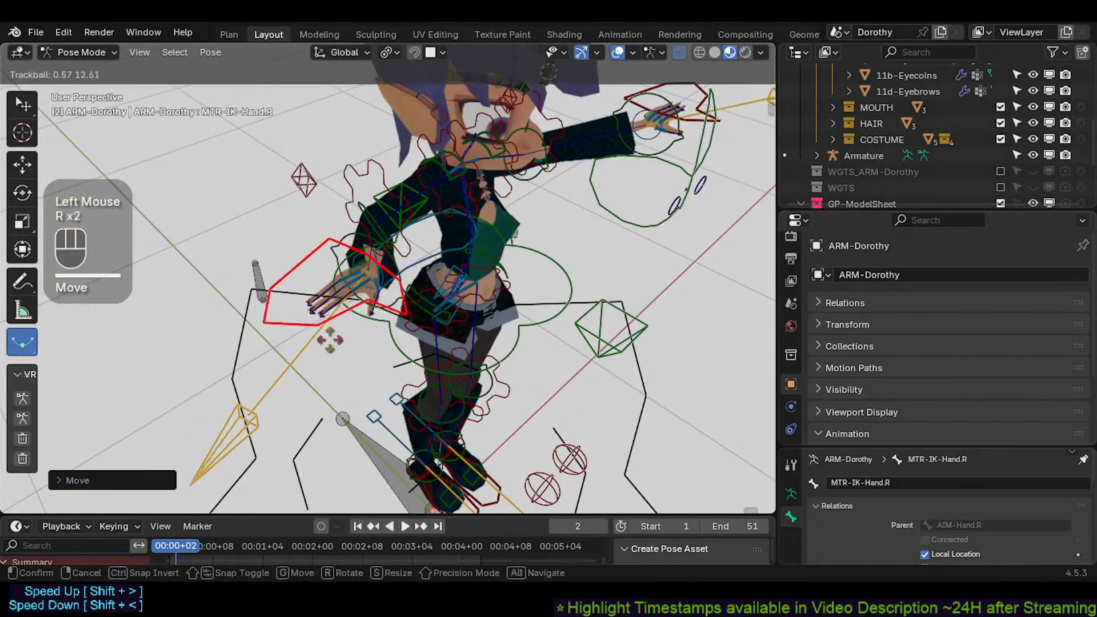
{"action": "left_click", "coordinate": [330, 340]}
{"action": "key", "text": "r"}
{"action": "key", "text": "r"}
{"action": "left_click", "coordinate": [342, 343]}
{"action": "middle_click_drag", "start_coordinate": [342, 343], "coordinate": [411, 273]}
{"action": "key", "text": "g"}
{"action": "left_click", "coordinate": [401, 297]}
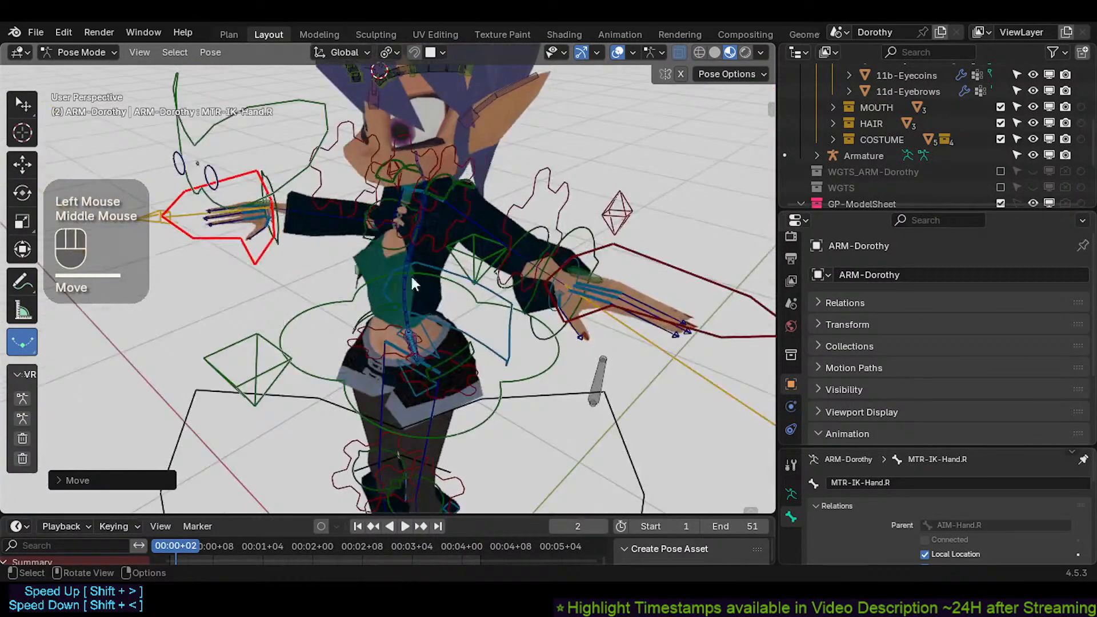
Step: Move the MTR-IK-Hand.L control in toward the body, trackball-rotate it and place the left hand in front of the chest
{"action": "left_click", "coordinate": [623, 253]}
{"action": "key", "text": "g"}
{"action": "left_click", "coordinate": [555, 298]}
{"action": "key", "text": "r"}
{"action": "key", "text": "r"}
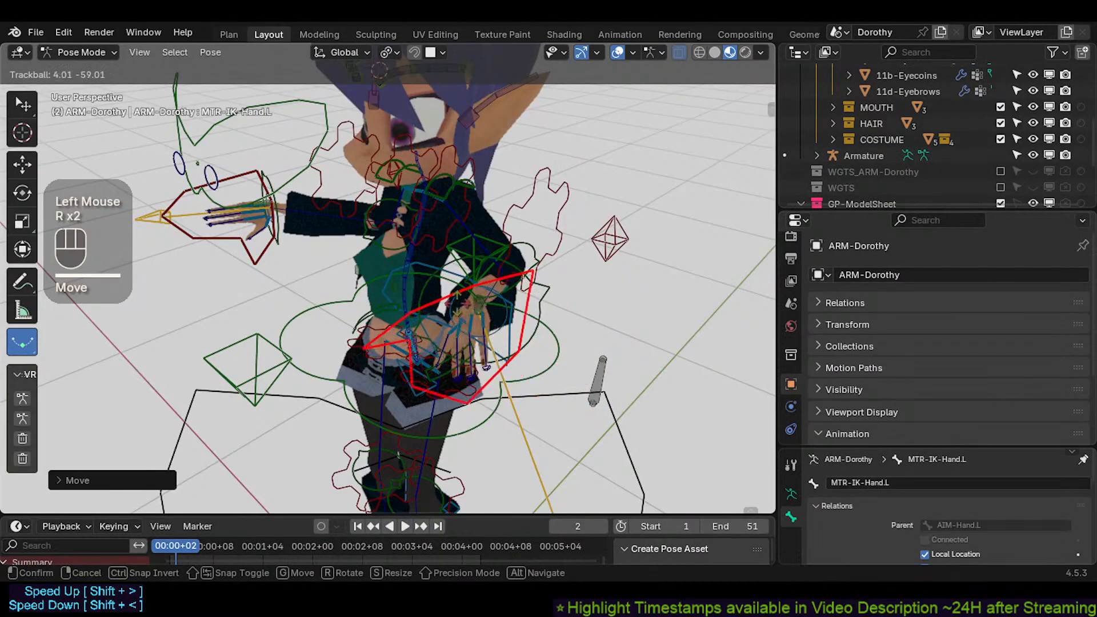
{"action": "left_click", "coordinate": [380, 242]}
{"action": "key", "text": "g"}
{"action": "left_click", "coordinate": [380, 242]}
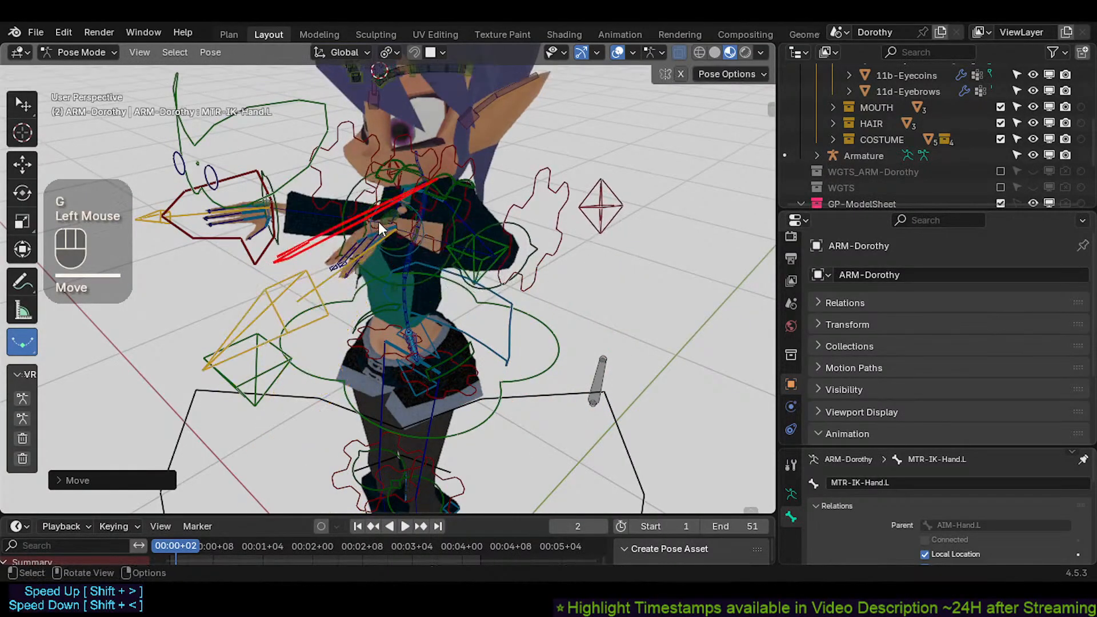
Step: Select all pose bones and clear their transforms to return the character to its rest pose
{"action": "middle_click_drag", "start_coordinate": [378, 222], "coordinate": [344, 333]}
{"action": "scroll", "coordinate": [427, 290], "scroll_direction": "up", "scroll_amount": 3}
{"action": "scroll", "coordinate": [342, 290], "scroll_direction": "down", "scroll_amount": 2, "text": "shift"}
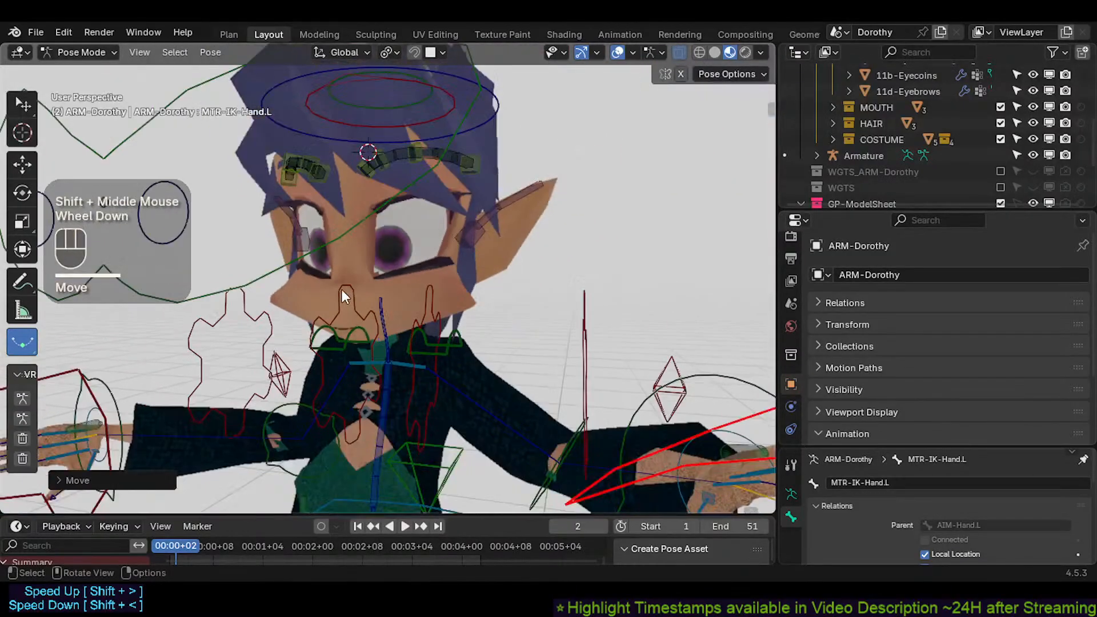
{"action": "middle_click_drag", "start_coordinate": [337, 240], "coordinate": [395, 240], "text": "shift"}
{"action": "scroll", "coordinate": [396, 296], "scroll_direction": "up", "scroll_amount": 1}
{"action": "scroll", "coordinate": [416, 229], "scroll_direction": "up", "scroll_amount": 1}
{"action": "scroll", "coordinate": [409, 239], "scroll_direction": "down", "scroll_amount": 4}
{"action": "scroll", "coordinate": [395, 240], "scroll_direction": "up", "scroll_amount": 2}
{"action": "key", "text": "a"}
{"action": "key", "text": "alt+q"}
{"action": "key", "text": "alt+q"}
Step: Reselect the armature in Object Mode, return to Pose Mode and try moving the MTR-Torso control
{"action": "middle_click_drag", "start_coordinate": [399, 278], "coordinate": [491, 420], "text": "shift"}
{"action": "left_click", "coordinate": [505, 280]}
{"action": "key", "text": "ctrl+Tab"}
{"action": "left_click", "coordinate": [495, 315]}
{"action": "key", "text": "ctrl+Tab"}
{"action": "scroll", "coordinate": [507, 325], "scroll_direction": "up", "scroll_amount": 2}
{"action": "left_click", "coordinate": [501, 299]}
{"action": "key", "text": "g"}
{"action": "left_click", "coordinate": [509, 351]}
{"action": "middle_click_drag", "start_coordinate": [476, 312], "coordinate": [499, 378], "text": "shift"}
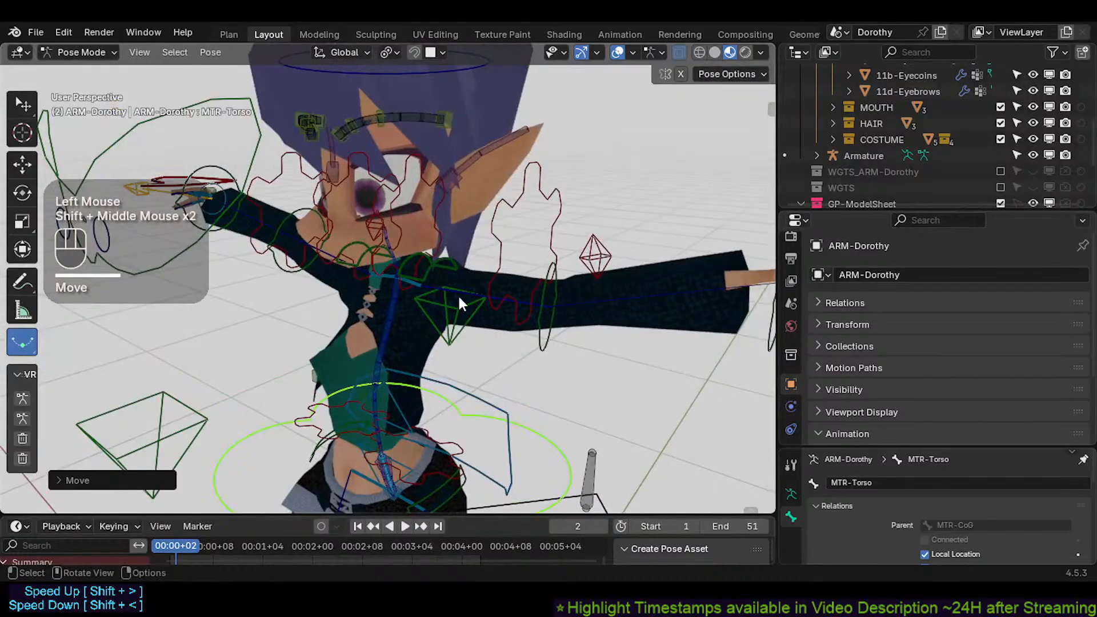
Step: Clear the transforms of every bone again to undo the torso movement
{"action": "key", "text": "a"}
{"action": "key", "text": "alt+q"}
{"action": "key", "text": "alt+q"}
{"action": "scroll", "coordinate": [456, 298], "scroll_direction": "down", "scroll_amount": 2}
{"action": "scroll", "coordinate": [455, 297], "scroll_direction": "up", "scroll_amount": 1}
Step: Switch the ARM-Dorothy armature to Object Mode and frame the character's head and upper body
{"action": "middle_click_drag", "start_coordinate": [455, 297], "coordinate": [533, 297]}
{"action": "middle_click_drag", "start_coordinate": [531, 298], "coordinate": [427, 300], "text": "shift"}
{"action": "scroll", "coordinate": [523, 367], "scroll_direction": "up", "scroll_amount": 3}
{"action": "scroll", "coordinate": [418, 303], "scroll_direction": "down", "scroll_amount": 3}
{"action": "scroll", "coordinate": [428, 300], "scroll_direction": "up", "scroll_amount": 1}
{"action": "scroll", "coordinate": [436, 363], "scroll_direction": "down", "scroll_amount": 2}
{"action": "middle_click_drag", "start_coordinate": [435, 362], "coordinate": [500, 368]}
{"action": "middle_click_drag", "start_coordinate": [501, 368], "coordinate": [508, 340], "text": "shift"}
{"action": "key", "text": "ctrl+Tab"}
{"action": "scroll", "coordinate": [507, 252], "scroll_direction": "up", "scroll_amount": 3}
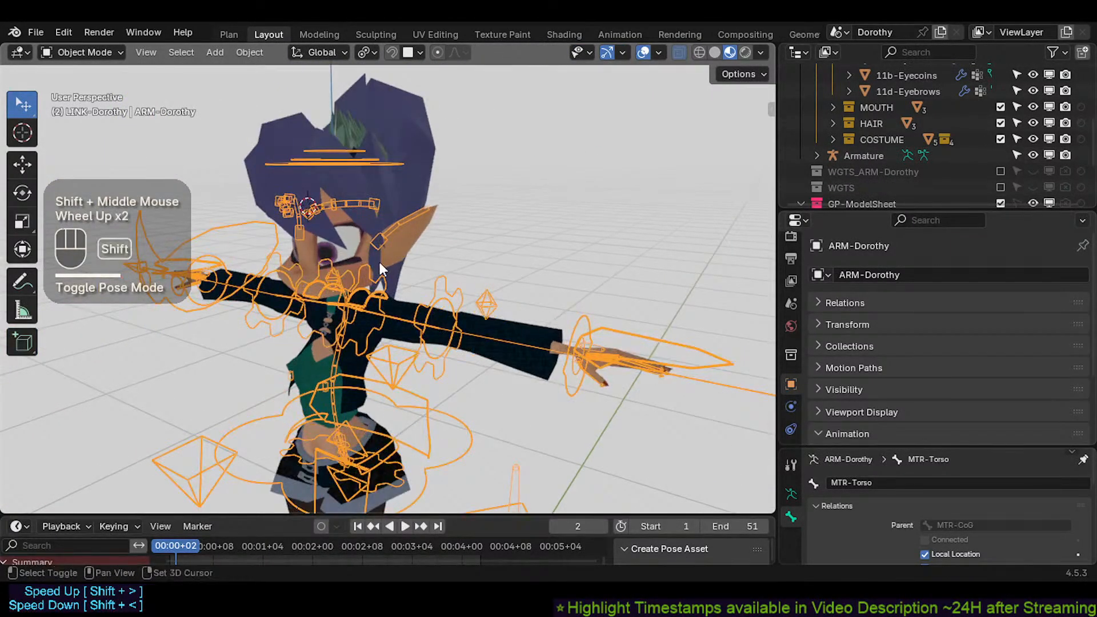
{"action": "scroll", "coordinate": [432, 255], "scroll_direction": "up", "scroll_amount": 3}
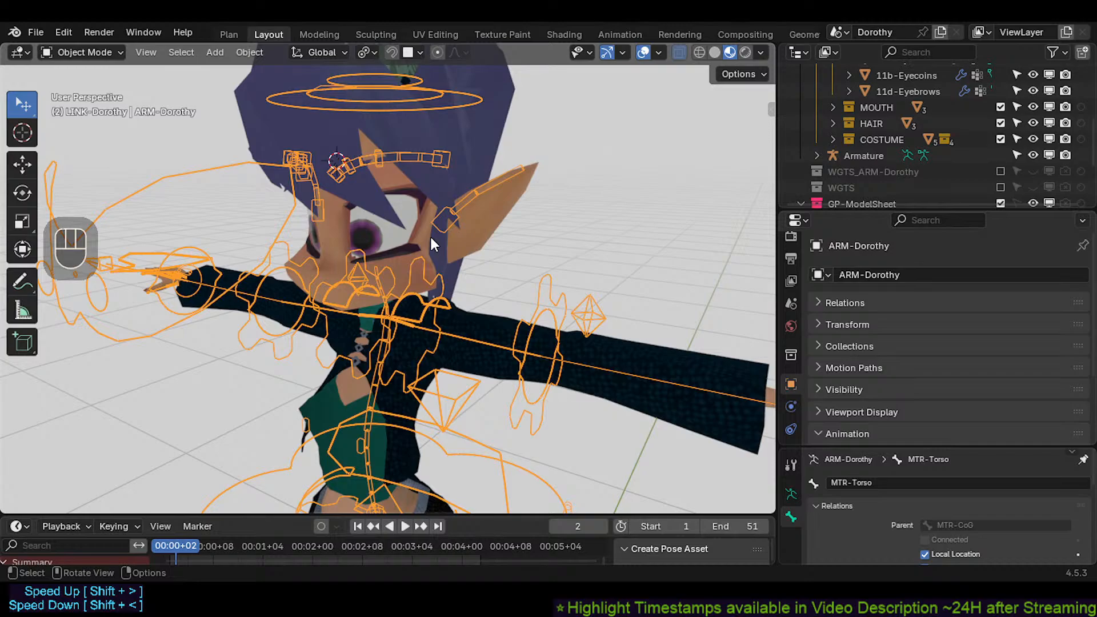
Step: Select the 0-Dorothy_Body mesh at the chin to show its modifiers, and reselect the ARM-Dorothy armature
{"action": "left_click", "coordinate": [391, 282]}
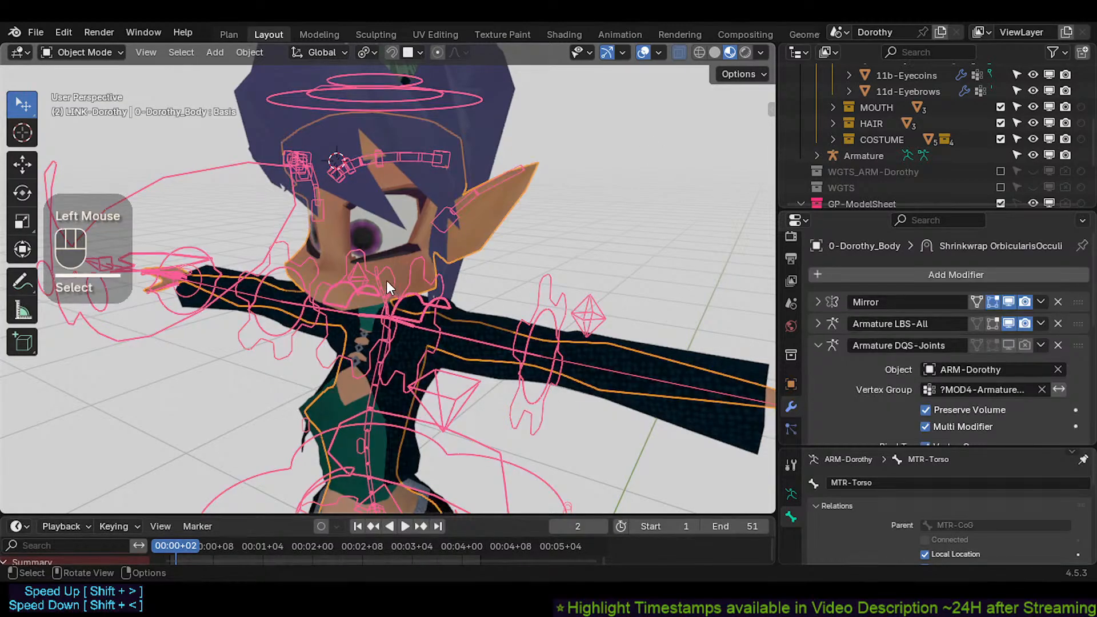
{"action": "left_click", "coordinate": [386, 280]}
{"action": "left_click", "coordinate": [386, 281]}
{"action": "middle_click_drag", "start_coordinate": [498, 262], "coordinate": [371, 392]}
{"action": "middle_click_drag", "start_coordinate": [344, 354], "coordinate": [165, 313]}
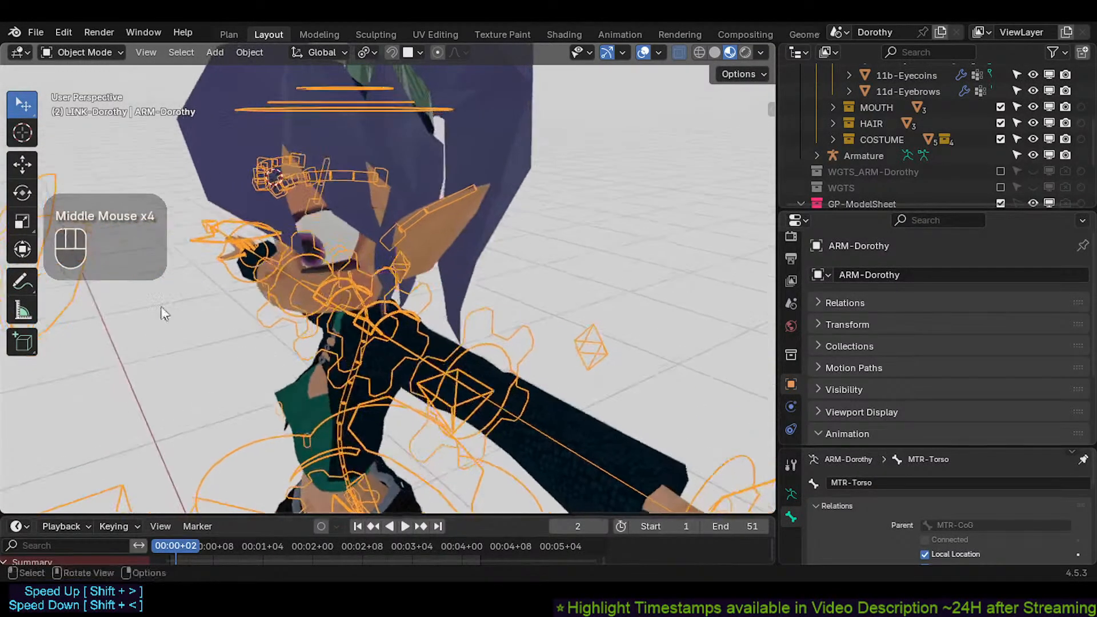
Step: Enlarge the timeline area slightly and examine the character's head, shoulders and arms from several angles
{"action": "left_click_drag", "start_coordinate": [450, 517], "coordinate": [450, 501]}
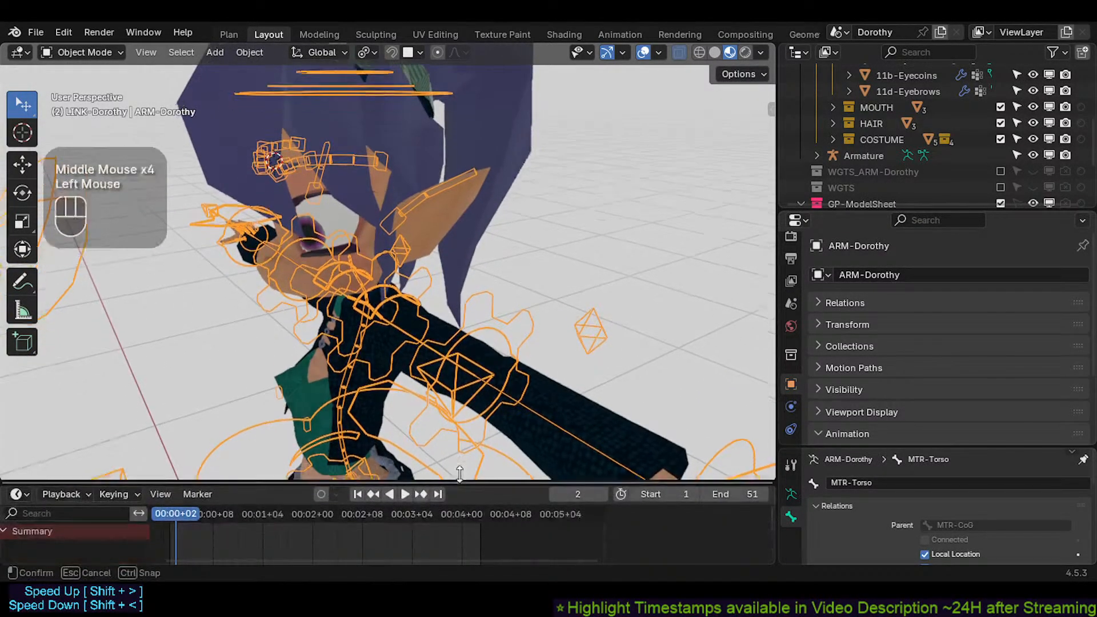
{"action": "middle_click_drag", "start_coordinate": [368, 349], "coordinate": [339, 388]}
{"action": "middle_click_drag", "start_coordinate": [339, 388], "coordinate": [332, 395]}
{"action": "scroll", "coordinate": [330, 393], "scroll_direction": "up", "scroll_amount": 3}
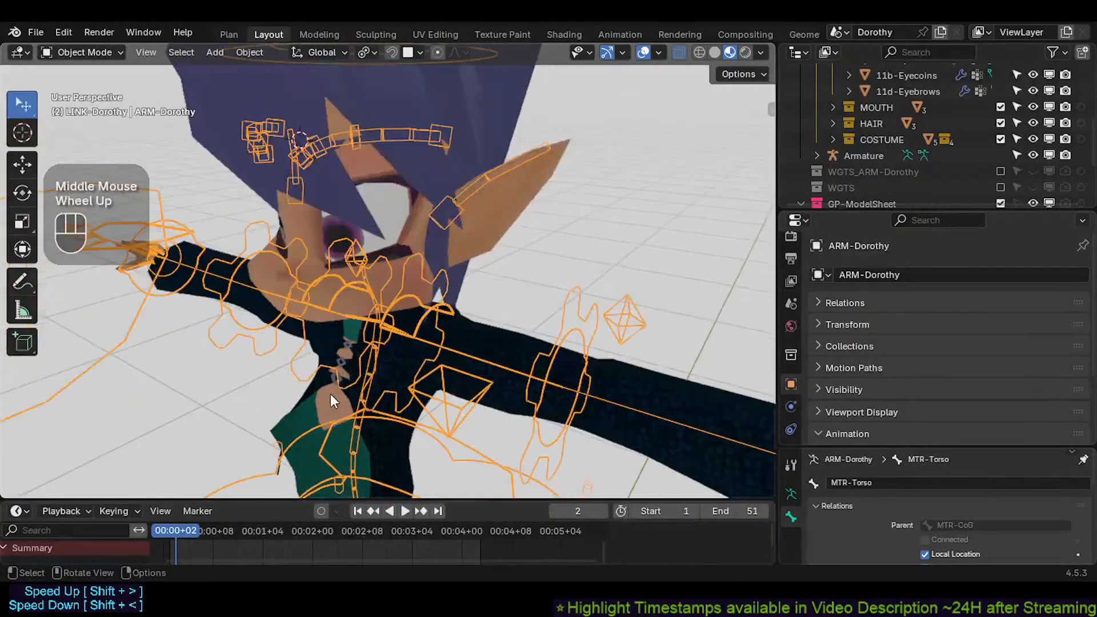
{"action": "middle_click_drag", "start_coordinate": [407, 473], "coordinate": [318, 309]}
{"action": "scroll", "coordinate": [315, 337], "scroll_direction": "down", "scroll_amount": 3}
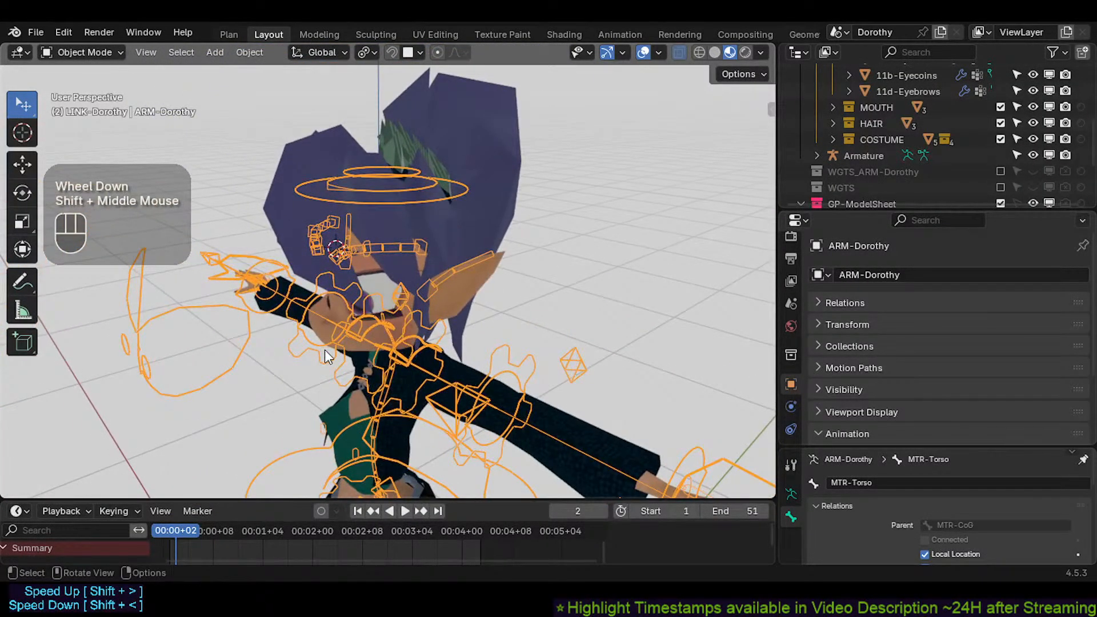
{"action": "middle_click_drag", "start_coordinate": [324, 350], "coordinate": [393, 338]}
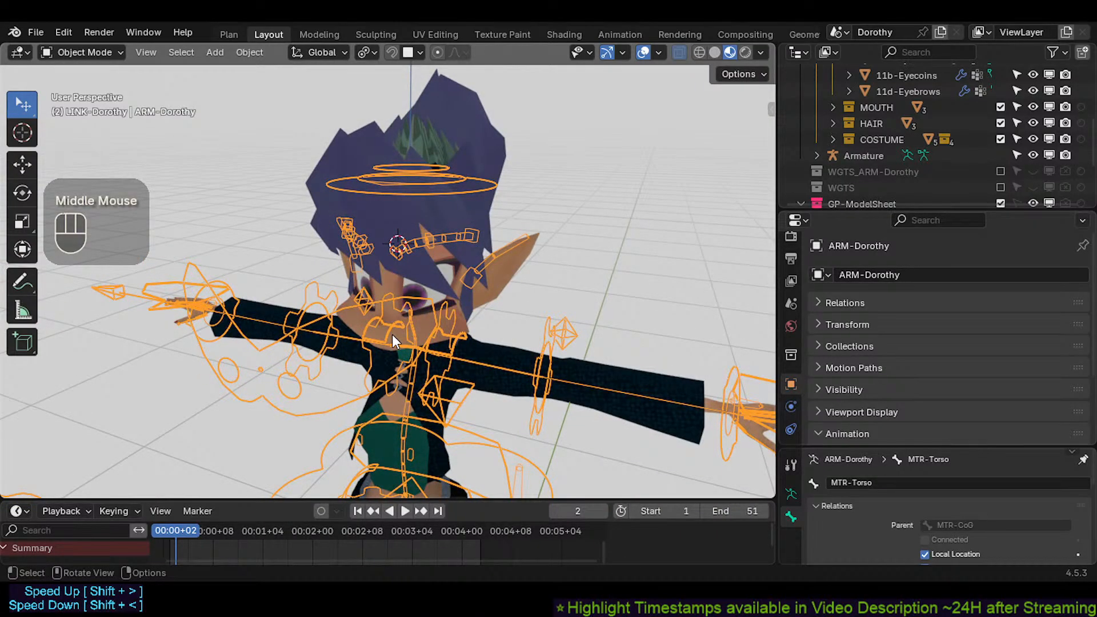
{"action": "middle_click_drag", "start_coordinate": [428, 300], "coordinate": [343, 319]}
{"action": "scroll", "coordinate": [363, 311], "scroll_direction": "up", "scroll_amount": 3}
{"action": "scroll", "coordinate": [362, 311], "scroll_direction": "down", "scroll_amount": 2}
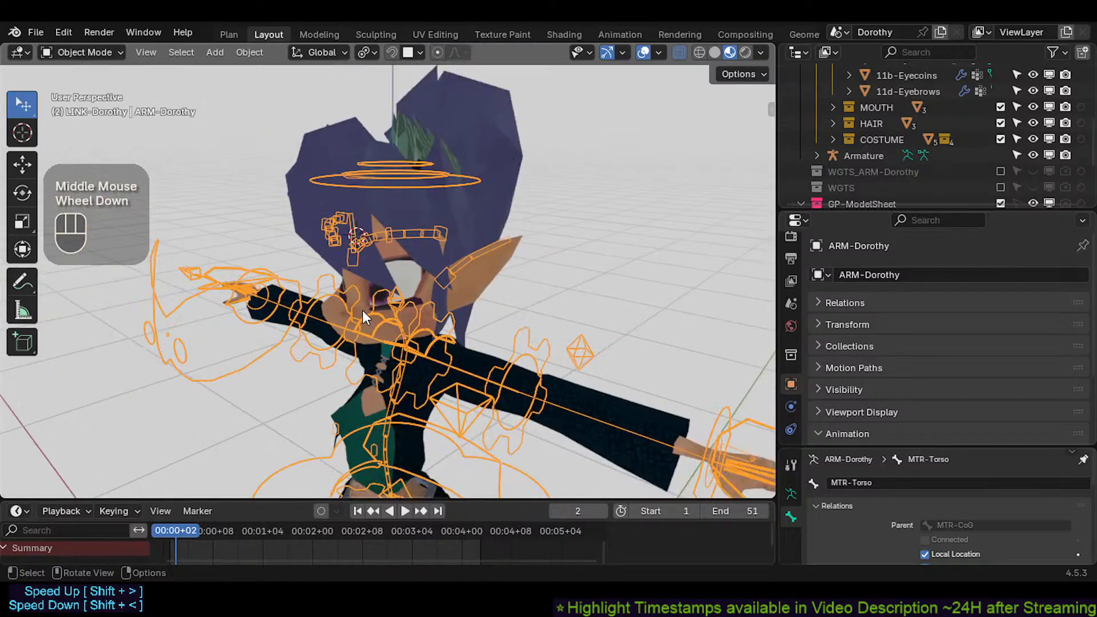
{"action": "middle_click_drag", "start_coordinate": [374, 365], "coordinate": [403, 377]}
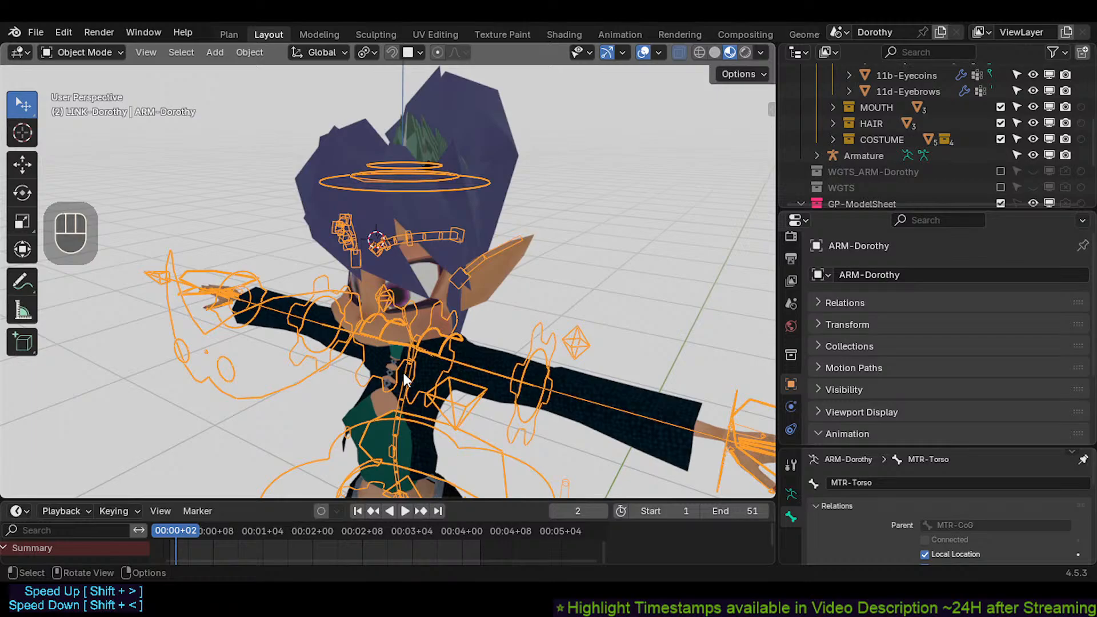
{"action": "middle_click_drag", "start_coordinate": [421, 410], "coordinate": [403, 354]}
{"action": "scroll", "coordinate": [397, 324], "scroll_direction": "up", "scroll_amount": 2}
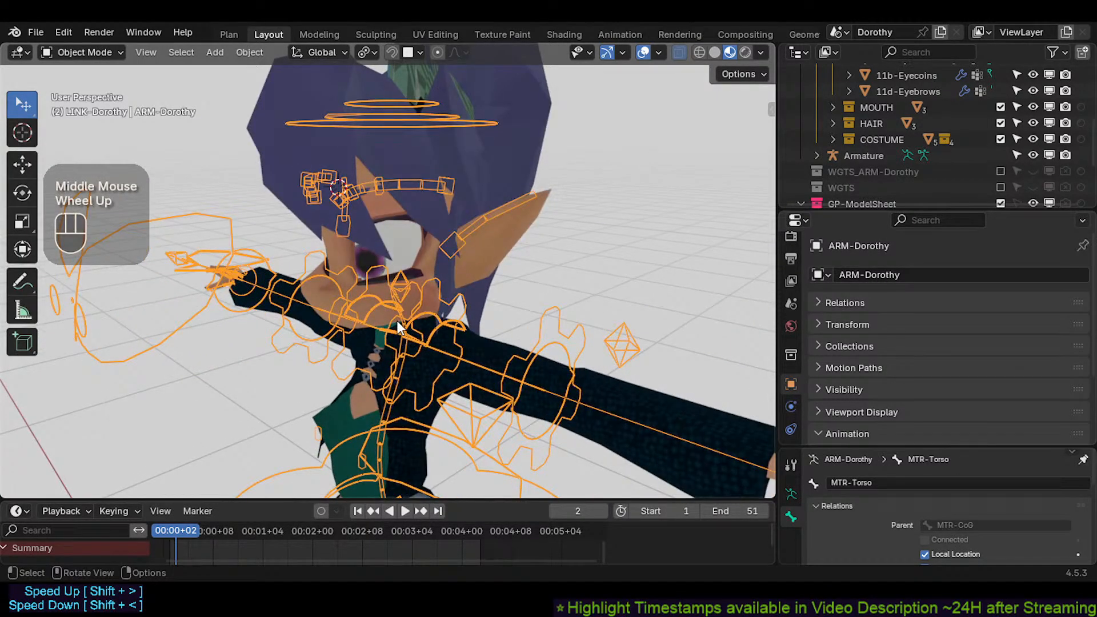
Step: Select the CLO-DorothyUrbanJacket mesh and the 0-Dorothy_Body mesh in turn to view their modifier stacks
{"action": "left_click", "coordinate": [401, 334]}
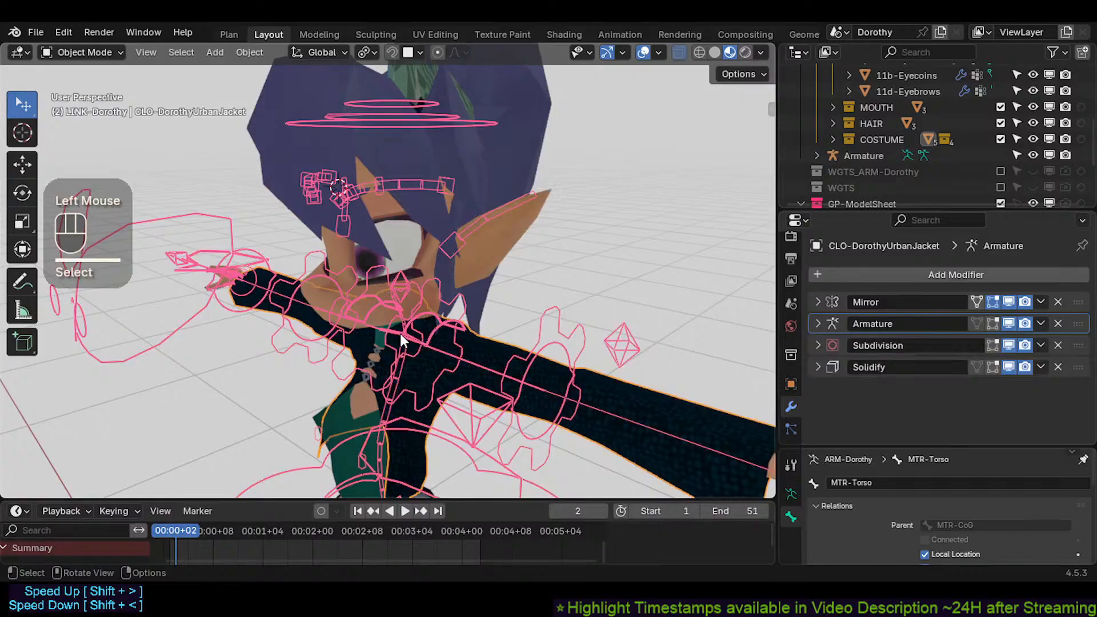
{"action": "middle_click_drag", "start_coordinate": [401, 333], "coordinate": [542, 275]}
{"action": "scroll", "coordinate": [438, 350], "scroll_direction": "up", "scroll_amount": 2}
{"action": "left_click", "coordinate": [540, 223]}
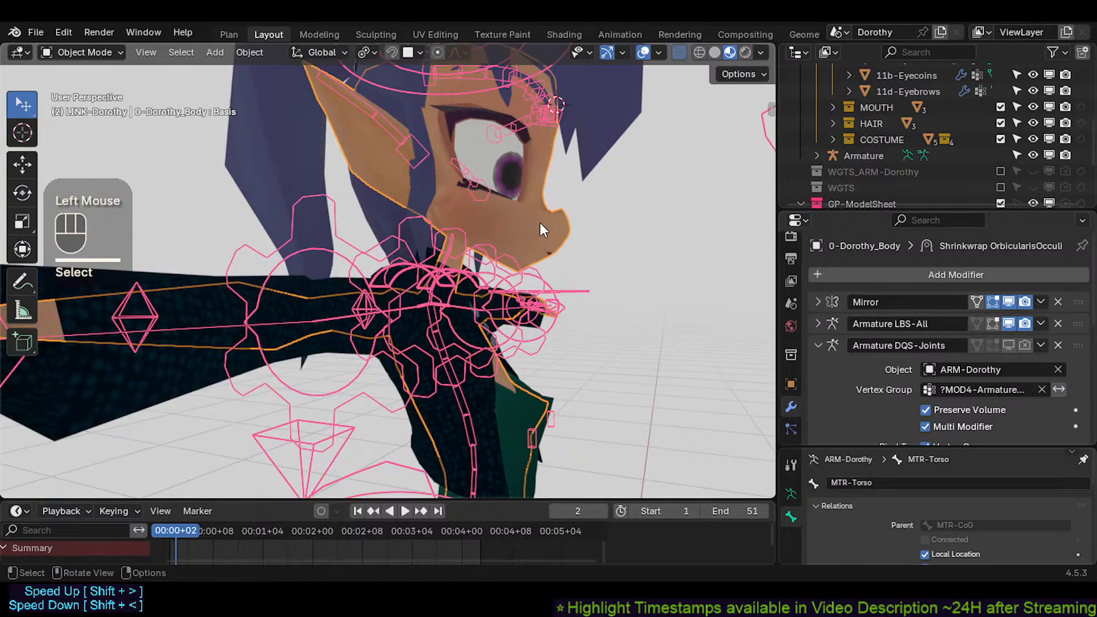
{"action": "middle_click_drag", "start_coordinate": [497, 277], "coordinate": [354, 349]}
{"action": "middle_click_drag", "start_coordinate": [451, 343], "coordinate": [440, 321]}
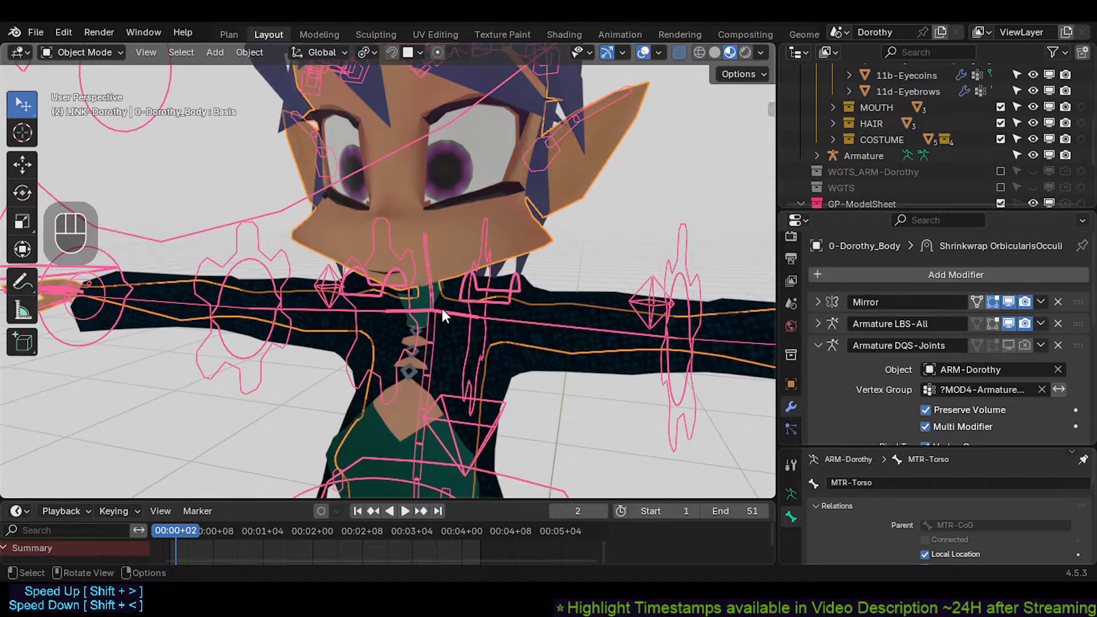
{"action": "middle_click_drag", "start_coordinate": [443, 316], "coordinate": [390, 288]}
{"action": "scroll", "coordinate": [390, 288], "scroll_direction": "down", "scroll_amount": 1}
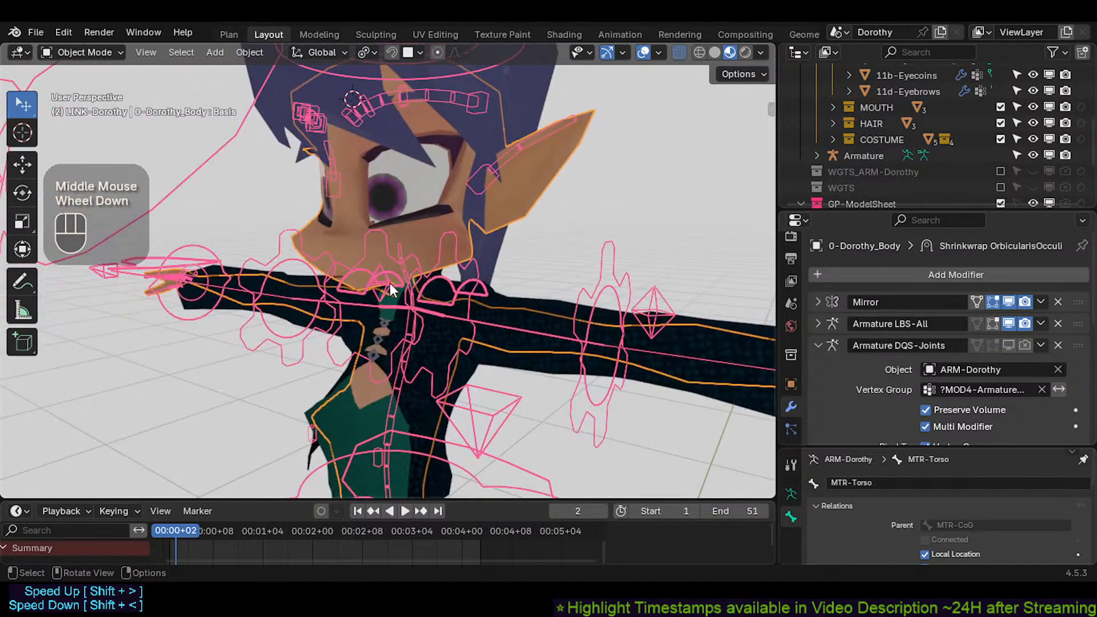
Step: Examine the neck and shoulder area from the side and reselect the ARM-Dorothy armature
{"action": "middle_click_drag", "start_coordinate": [388, 284], "coordinate": [561, 292]}
{"action": "scroll", "coordinate": [404, 319], "scroll_direction": "up", "scroll_amount": 1}
{"action": "scroll", "coordinate": [380, 318], "scroll_direction": "down", "scroll_amount": 1}
{"action": "middle_click", "coordinate": [406, 321]}
{"action": "left_click", "coordinate": [445, 283]}
{"action": "mouse_move", "coordinate": [446, 283]}
{"action": "middle_mouse_down"}
{"action": "mouse_move", "coordinate": [414, 279]}
{"action": "mouse_move", "coordinate": [464, 278]}
{"action": "middle_mouse_up"}
{"action": "left_click", "coordinate": [450, 266]}
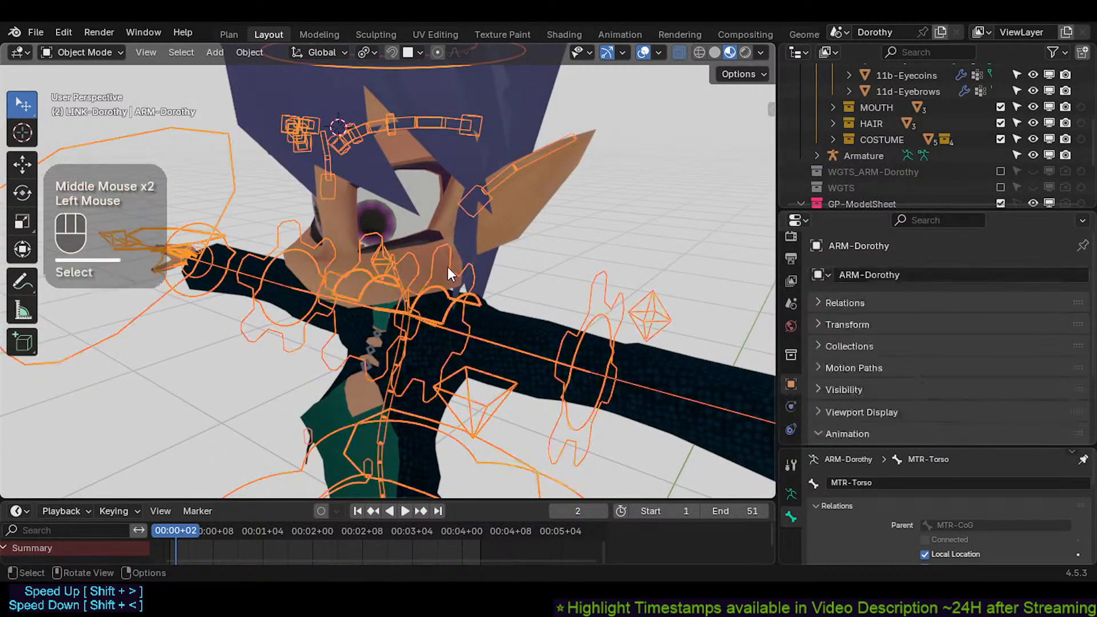
{"action": "scroll", "coordinate": [448, 267], "scroll_direction": "up", "scroll_amount": 1}
{"action": "scroll", "coordinate": [451, 274], "scroll_direction": "down", "scroll_amount": 1}
Step: Clear the selection, select ARM-Dorothy again and examine the head and shoulders from the opposite side and the front
{"action": "middle_click_drag", "start_coordinate": [312, 368], "coordinate": [371, 297]}
{"action": "scroll", "coordinate": [351, 295], "scroll_direction": "up", "scroll_amount": 2}
{"action": "key", "text": "alt+a"}
{"action": "left_click", "coordinate": [311, 228]}
{"action": "scroll", "coordinate": [367, 289], "scroll_direction": "down", "scroll_amount": 1}
{"action": "middle_click_drag", "start_coordinate": [372, 297], "coordinate": [425, 378], "text": "shift"}
{"action": "left_click", "coordinate": [407, 318]}
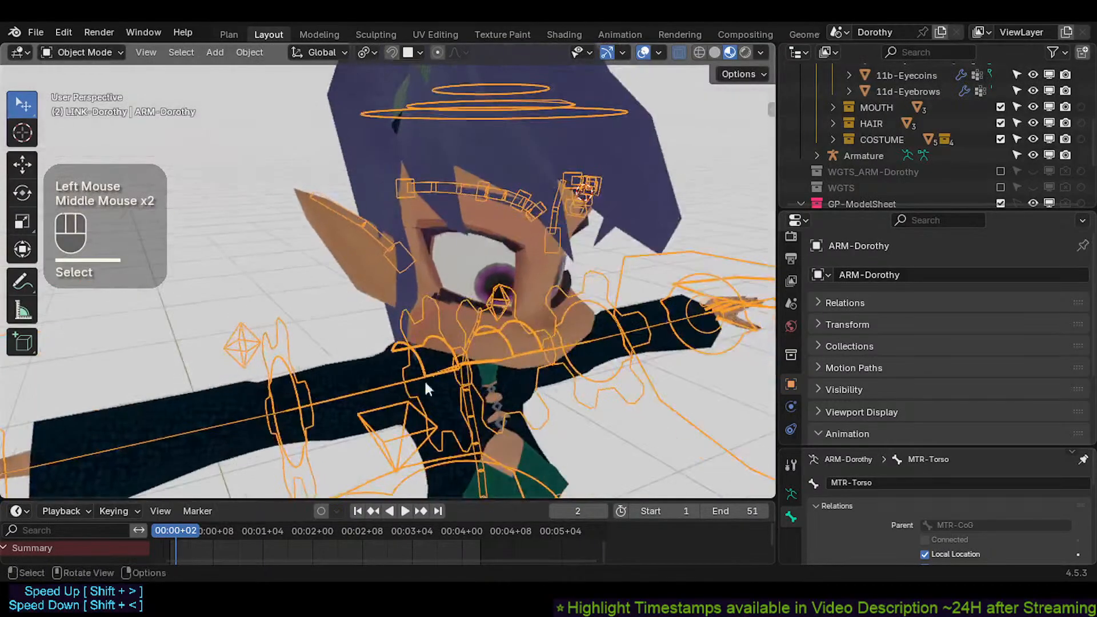
{"action": "middle_click_drag", "start_coordinate": [512, 338], "coordinate": [367, 368]}
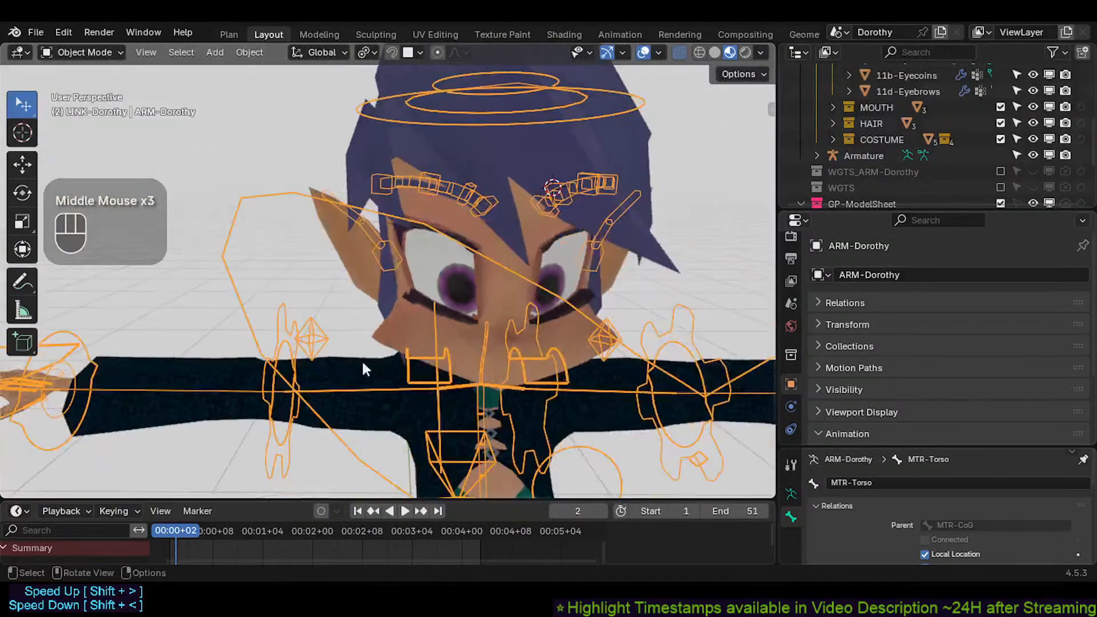
{"action": "middle_click_drag", "start_coordinate": [463, 327], "coordinate": [340, 336]}
{"action": "scroll", "coordinate": [341, 336], "scroll_direction": "down", "scroll_amount": 1}
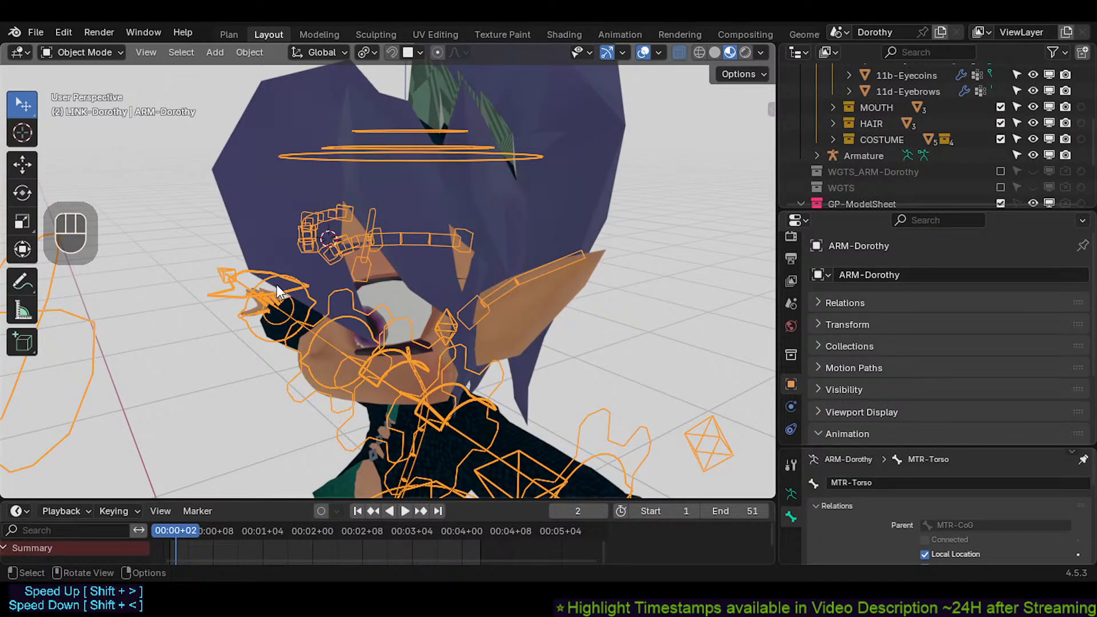
Step: Select the 5b-HairSymmetric mesh to view its modifiers, and switch the selection back to ARM-Dorothy
{"action": "middle_click_drag", "start_coordinate": [277, 285], "coordinate": [333, 298], "text": "shift"}
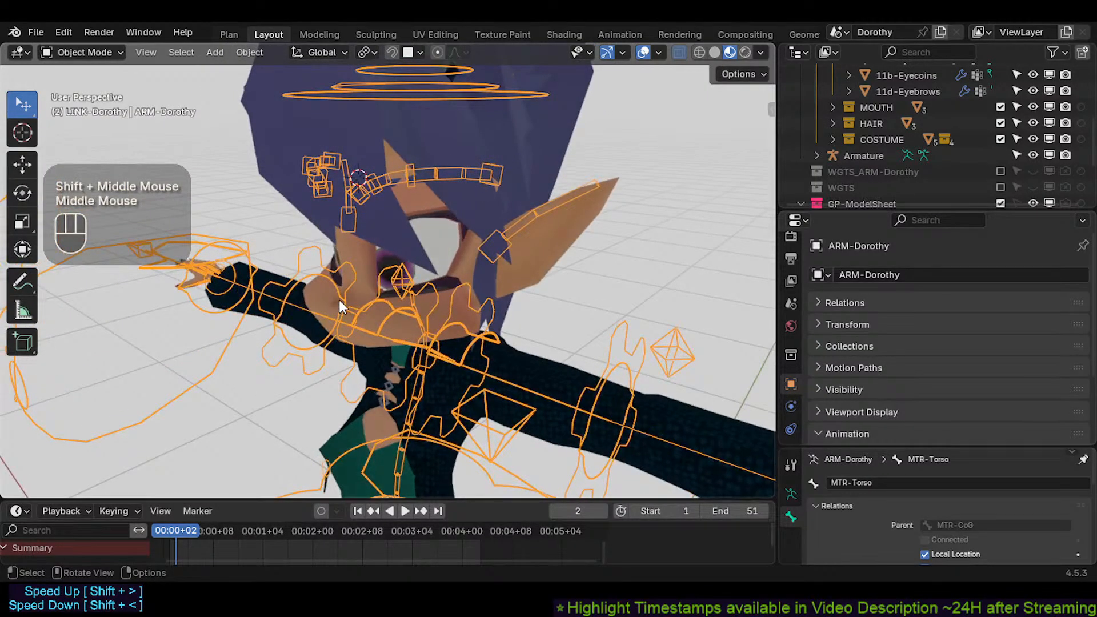
{"action": "scroll", "coordinate": [339, 299], "scroll_direction": "down", "scroll_amount": 2}
{"action": "left_click", "coordinate": [408, 334]}
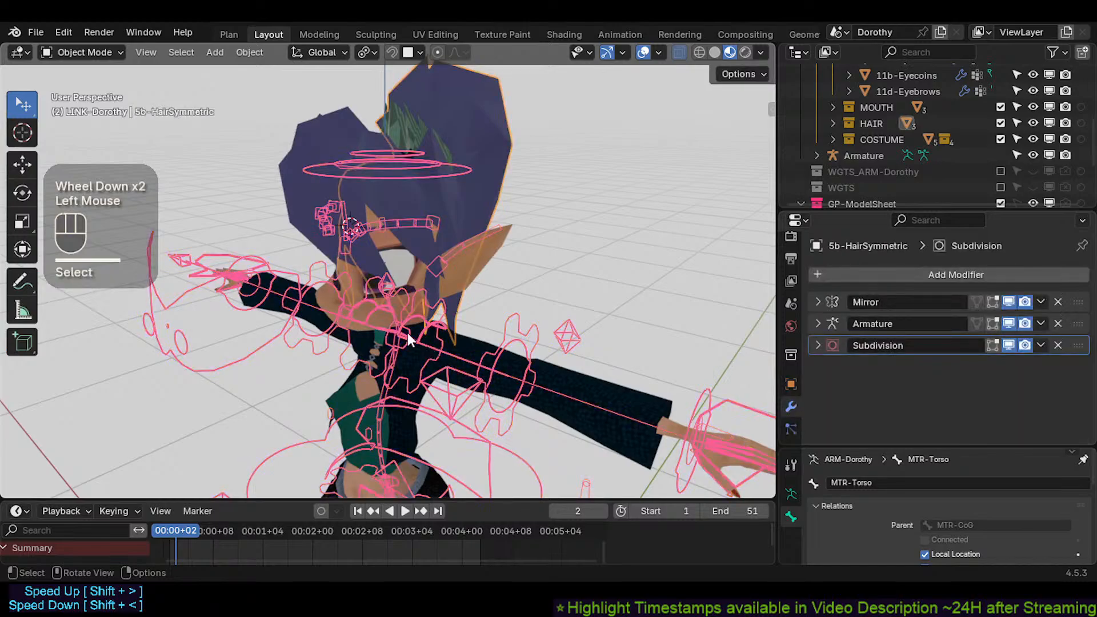
{"action": "left_click", "coordinate": [408, 332]}
{"action": "middle_click_drag", "start_coordinate": [379, 301], "coordinate": [401, 296]}
{"action": "scroll", "coordinate": [401, 296], "scroll_direction": "up", "scroll_amount": 1}
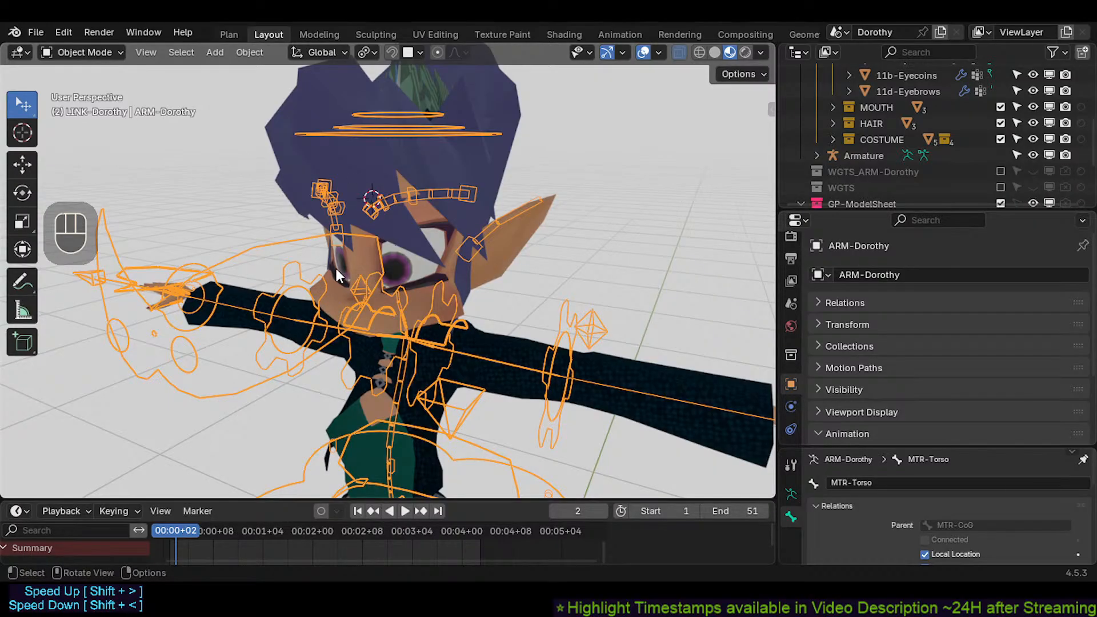
Step: Zoom in on the face, select the 0-Dorothy_Body mesh and return the selection to the ARM-Dorothy armature
{"action": "mouse_move", "coordinate": [390, 293]}
{"action": "middle_mouse_down"}
{"action": "mouse_move", "coordinate": [361, 287]}
{"action": "mouse_move", "coordinate": [402, 304]}
{"action": "middle_mouse_up"}
{"action": "mouse_move", "coordinate": [402, 304]}
{"action": "middle_mouse_down"}
{"action": "mouse_move", "coordinate": [370, 293]}
{"action": "mouse_move", "coordinate": [354, 304]}
{"action": "mouse_move", "coordinate": [357, 323]}
{"action": "mouse_move", "coordinate": [563, 348]}
{"action": "mouse_move", "coordinate": [401, 338]}
{"action": "mouse_move", "coordinate": [348, 349]}
{"action": "mouse_move", "coordinate": [345, 330]}
{"action": "mouse_move", "coordinate": [460, 320]}
{"action": "mouse_move", "coordinate": [379, 317]}
{"action": "mouse_move", "coordinate": [416, 297]}
{"action": "mouse_move", "coordinate": [404, 293]}
{"action": "middle_mouse_up"}
{"action": "scroll", "coordinate": [354, 305], "scroll_direction": "up", "scroll_amount": 3}
{"action": "scroll", "coordinate": [401, 344], "scroll_direction": "down", "scroll_amount": 1}
{"action": "scroll", "coordinate": [469, 319], "scroll_direction": "up", "scroll_amount": 2}
{"action": "scroll", "coordinate": [400, 314], "scroll_direction": "down", "scroll_amount": 2}
{"action": "scroll", "coordinate": [400, 314], "scroll_direction": "up", "scroll_amount": 1, "text": "ctrl"}
{"action": "left_click", "coordinate": [419, 311]}
{"action": "scroll", "coordinate": [418, 312], "scroll_direction": "up", "scroll_amount": 1}
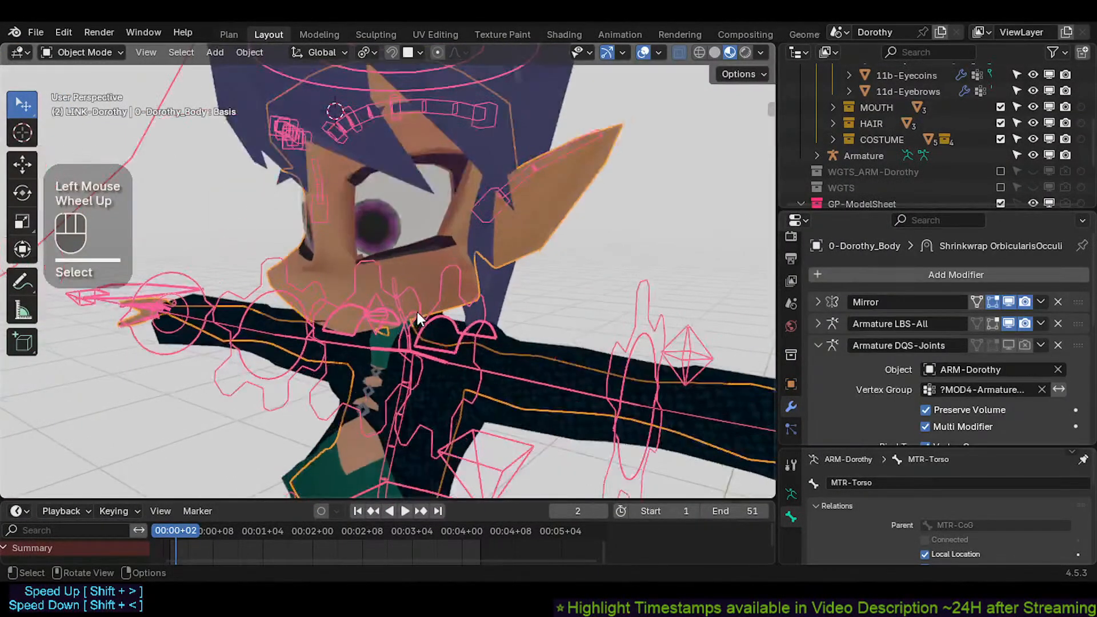
{"action": "left_click", "coordinate": [495, 332]}
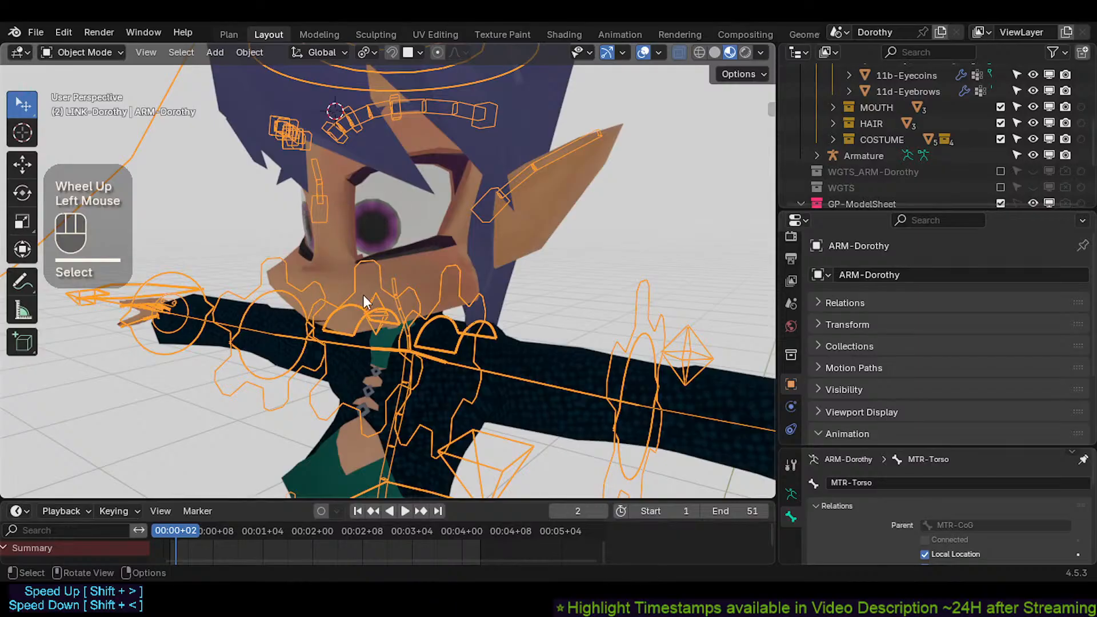
Step: Examine the jacket collar, neck and rig controls around the shoulders from the front and the side
{"action": "middle_click_drag", "start_coordinate": [364, 295], "coordinate": [354, 370]}
{"action": "middle_click_drag", "start_coordinate": [338, 305], "coordinate": [324, 249]}
{"action": "scroll", "coordinate": [318, 310], "scroll_direction": "down", "scroll_amount": 1}
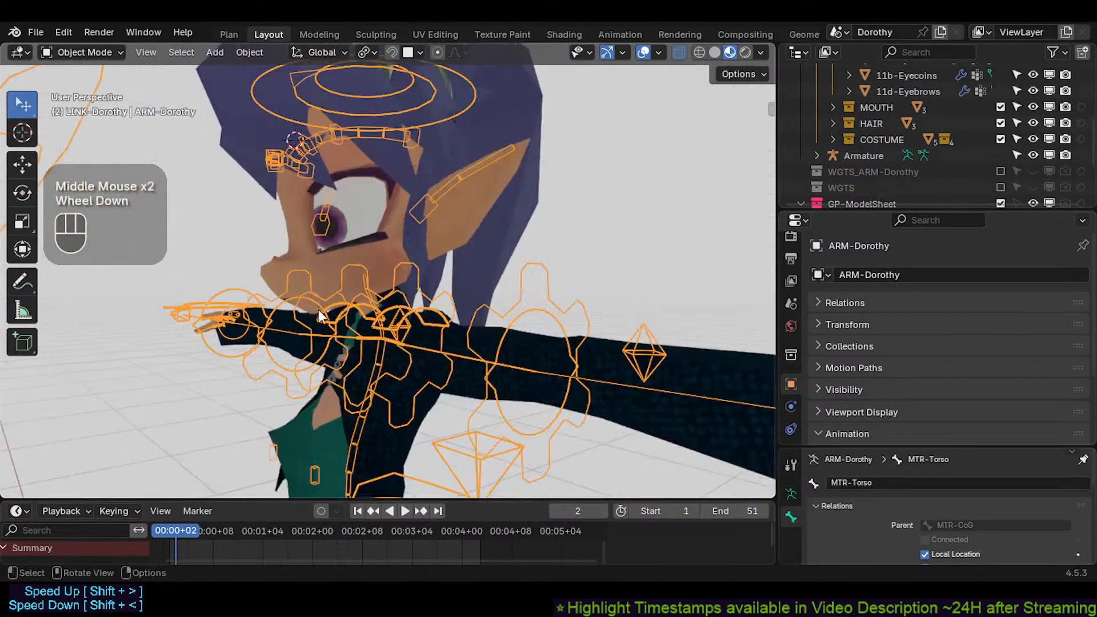
{"action": "middle_click_drag", "start_coordinate": [319, 309], "coordinate": [246, 269]}
{"action": "middle_click_drag", "start_coordinate": [300, 342], "coordinate": [354, 313], "text": "shift"}
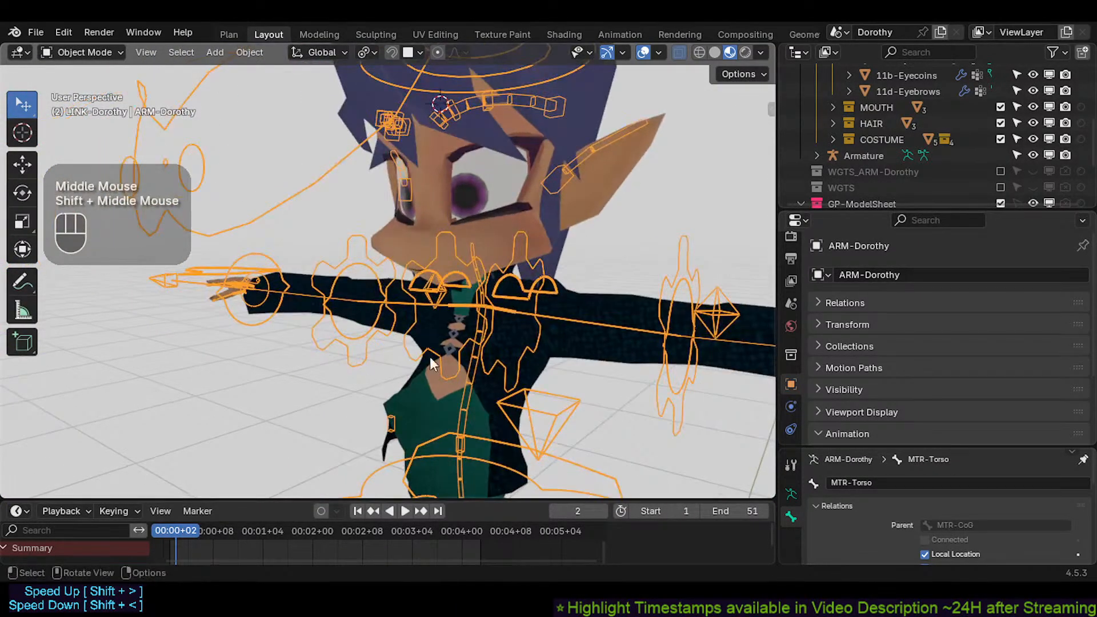
{"action": "middle_click_drag", "start_coordinate": [429, 356], "coordinate": [305, 360]}
{"action": "middle_click_drag", "start_coordinate": [486, 332], "coordinate": [451, 366]}
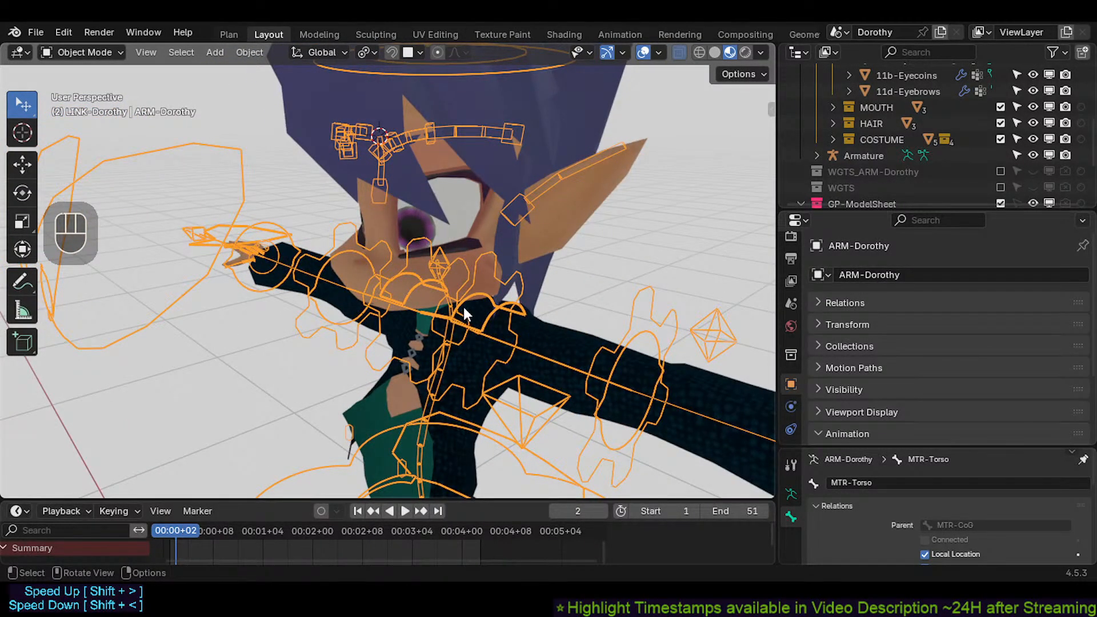
{"action": "middle_click_drag", "start_coordinate": [457, 296], "coordinate": [489, 295]}
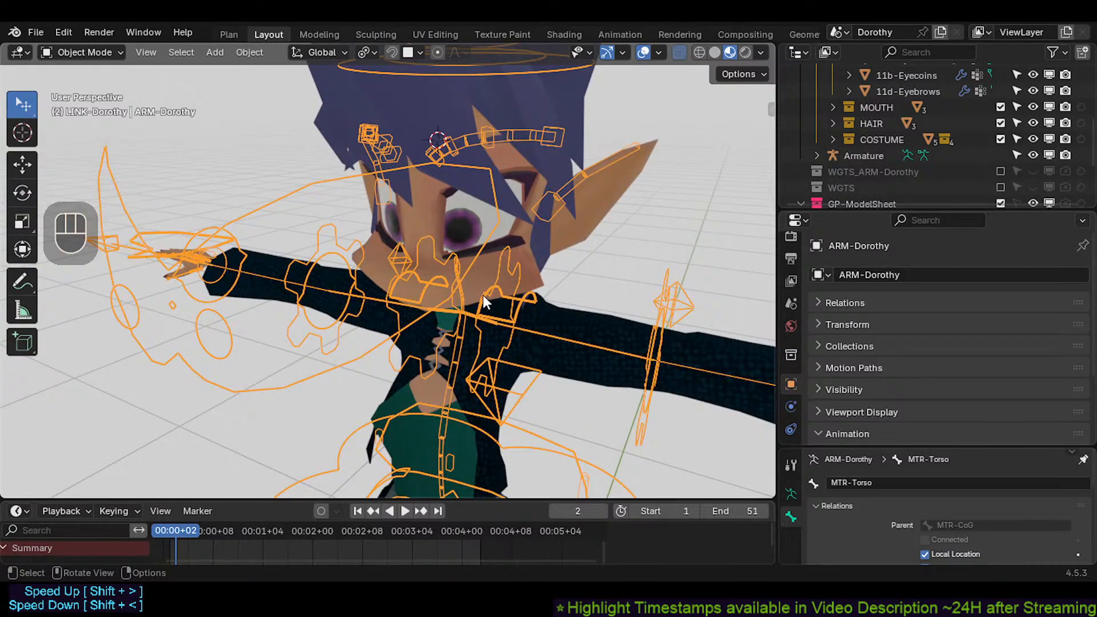
Step: Select the body mesh below the jaw once more and reselect the ARM-Dorothy armature
{"action": "left_click", "coordinate": [483, 295]}
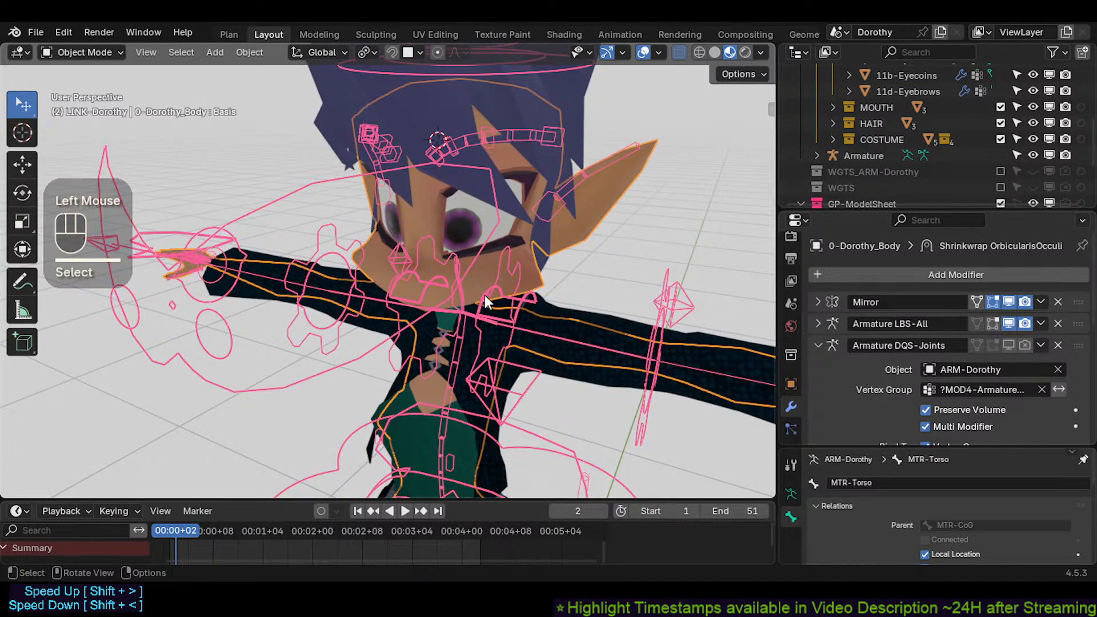
{"action": "left_click", "coordinate": [485, 295]}
{"action": "left_click", "coordinate": [482, 304]}
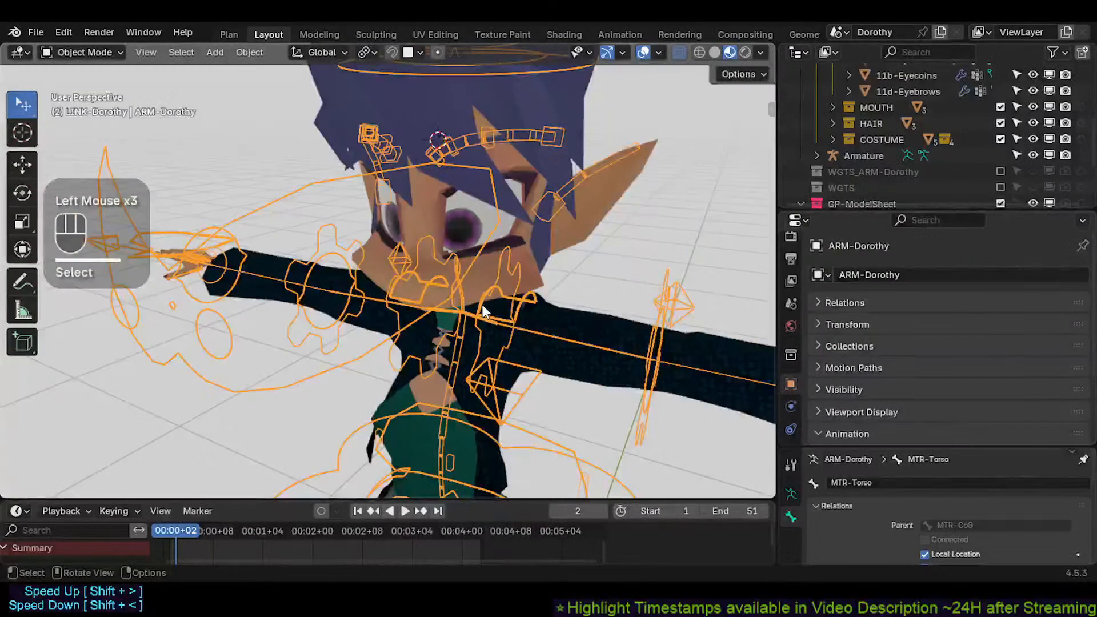
{"action": "middle_click_drag", "start_coordinate": [476, 309], "coordinate": [450, 309]}
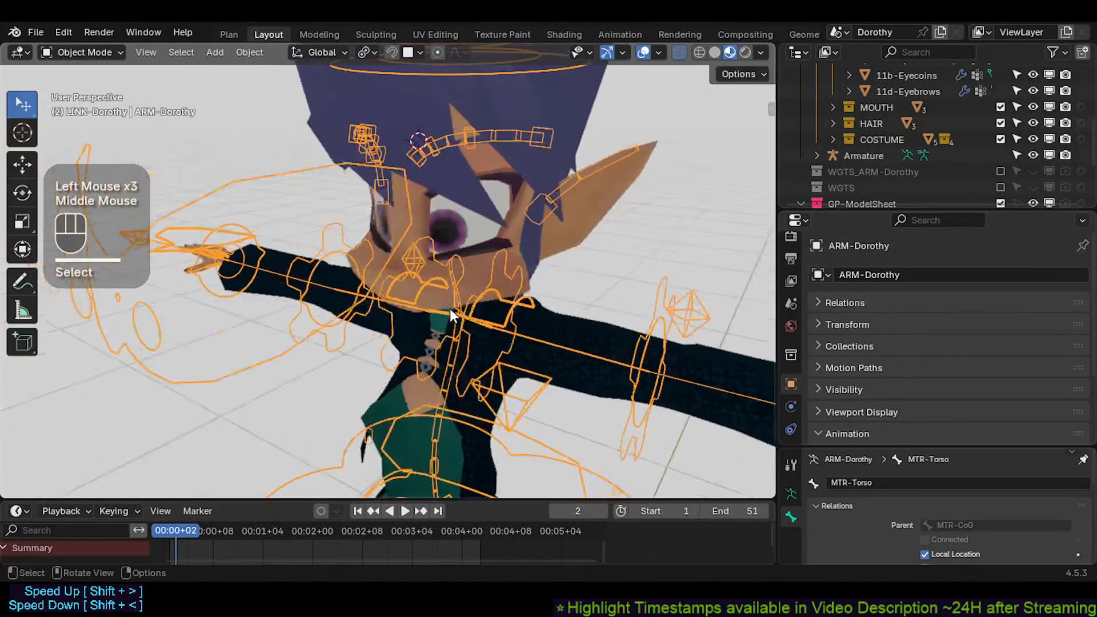
Step: Select the 0-Dorothy_Body mesh and look up the Link option among the file commands
{"action": "left_click", "coordinate": [426, 313]}
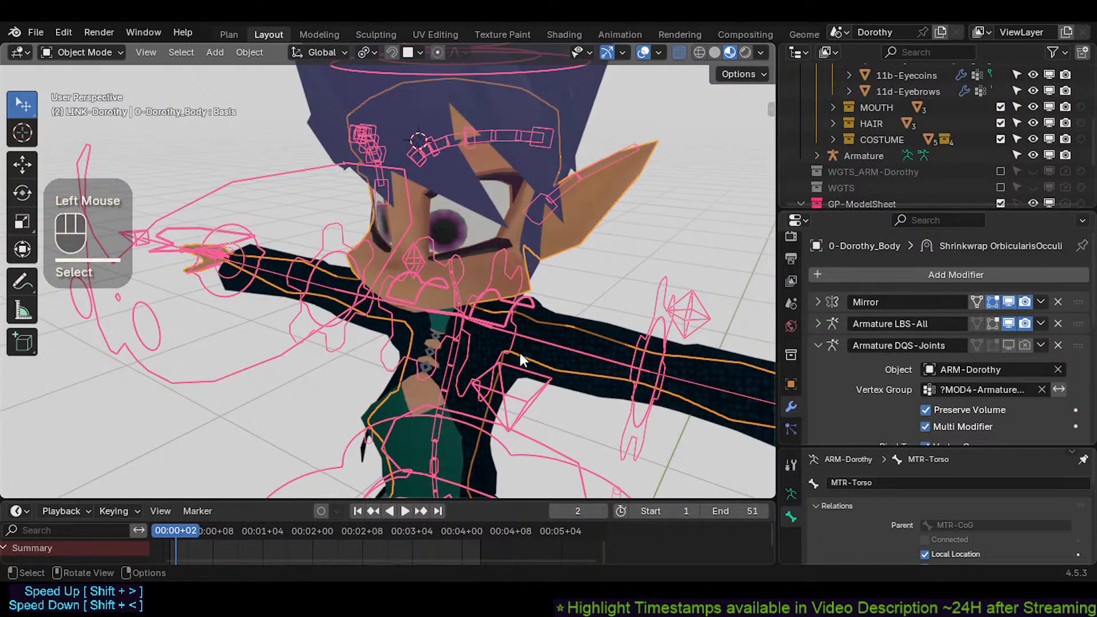
{"action": "middle_click_drag", "start_coordinate": [519, 351], "coordinate": [376, 400]}
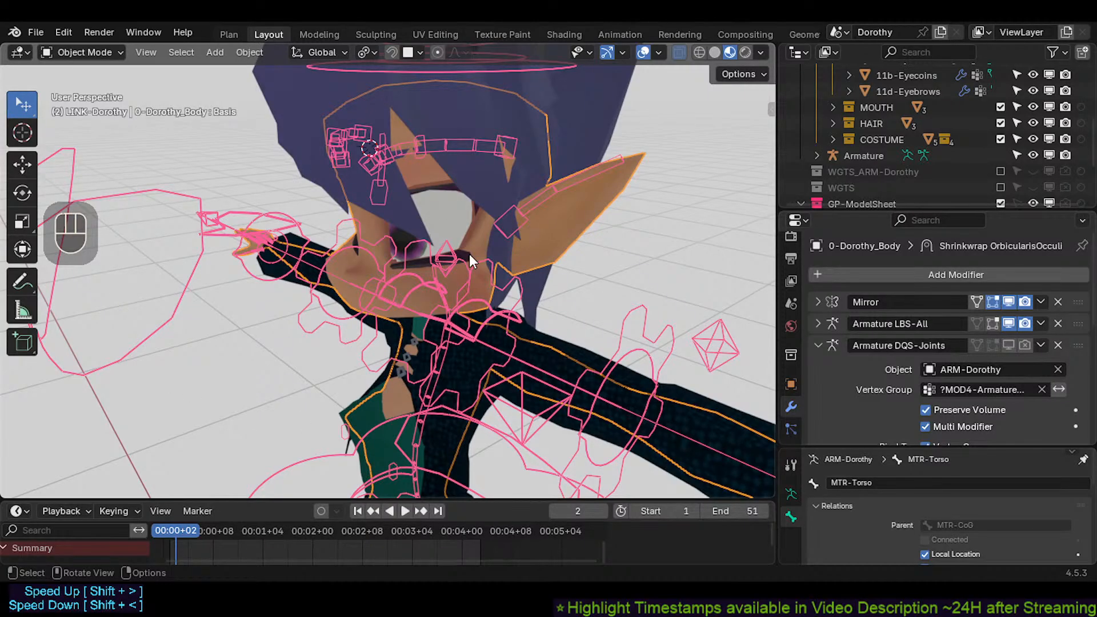
{"action": "left_click", "coordinate": [38, 33]}
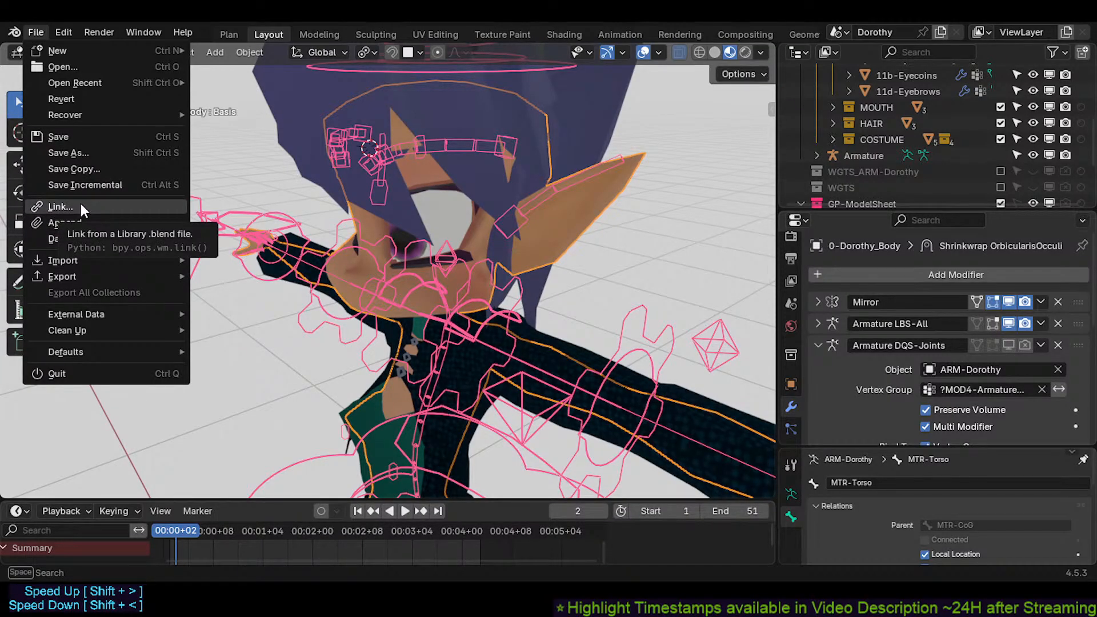
Step: Select the 5b-HairSymmetric mesh and then the CLO-DorothyUrbanJacket mesh to view their modifiers
{"action": "left_click", "coordinate": [505, 267]}
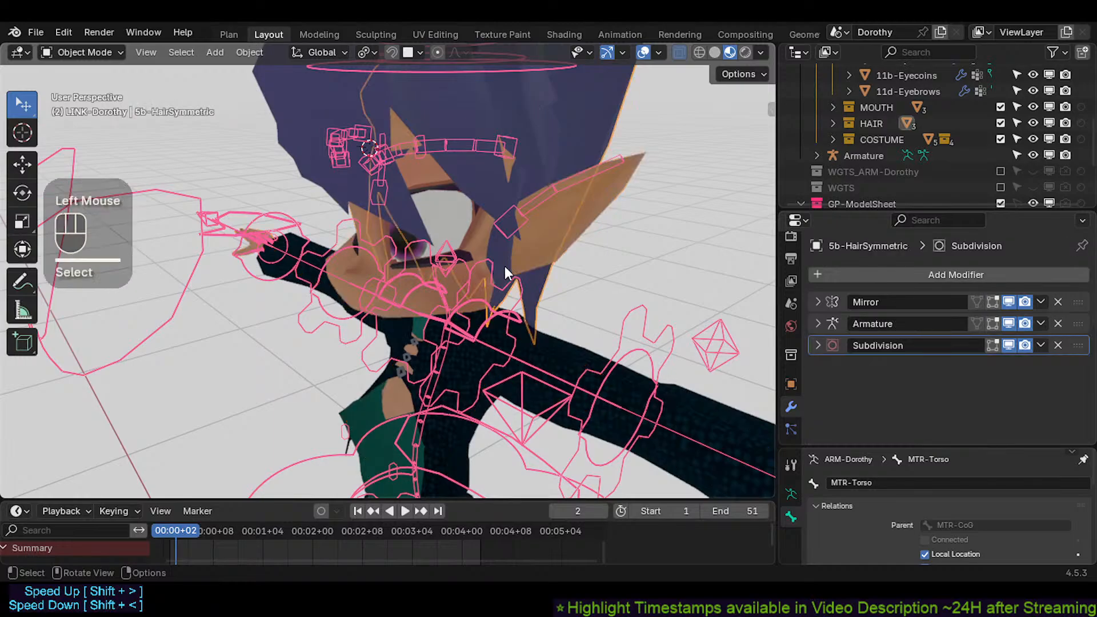
{"action": "left_click", "coordinate": [543, 252]}
{"action": "left_click", "coordinate": [539, 277]}
{"action": "left_click", "coordinate": [480, 350]}
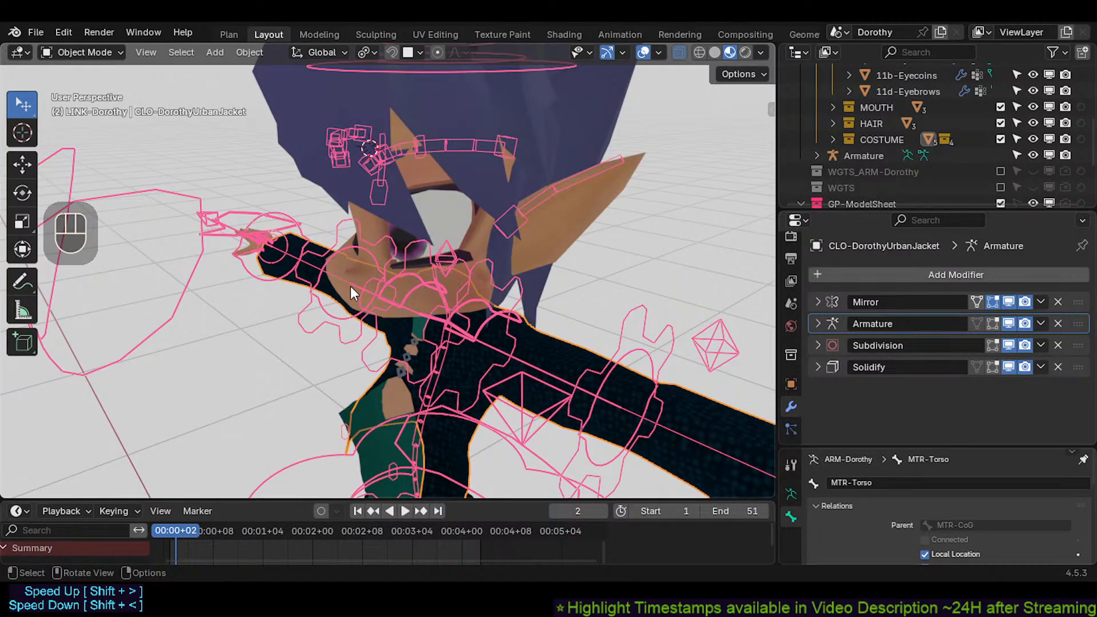
Step: Box-select all the meshes and rig controls across the character's head and upper body, viewed from the front
{"action": "middle_click_drag", "start_coordinate": [392, 311], "coordinate": [372, 153]}
{"action": "left_click_drag", "start_coordinate": [289, 109], "coordinate": [661, 460]}
{"action": "middle_click_drag", "start_coordinate": [626, 380], "coordinate": [376, 232], "text": "shift"}
{"action": "scroll", "coordinate": [495, 292], "scroll_direction": "up", "scroll_amount": 1}
{"action": "key", "text": "alt+a"}
{"action": "scroll", "coordinate": [568, 267], "scroll_direction": "down", "scroll_amount": 2}
{"action": "scroll", "coordinate": [386, 239], "scroll_direction": "up", "scroll_amount": 1}
{"action": "key", "text": "b"}
{"action": "left_click_drag", "start_coordinate": [281, 165], "coordinate": [649, 460]}
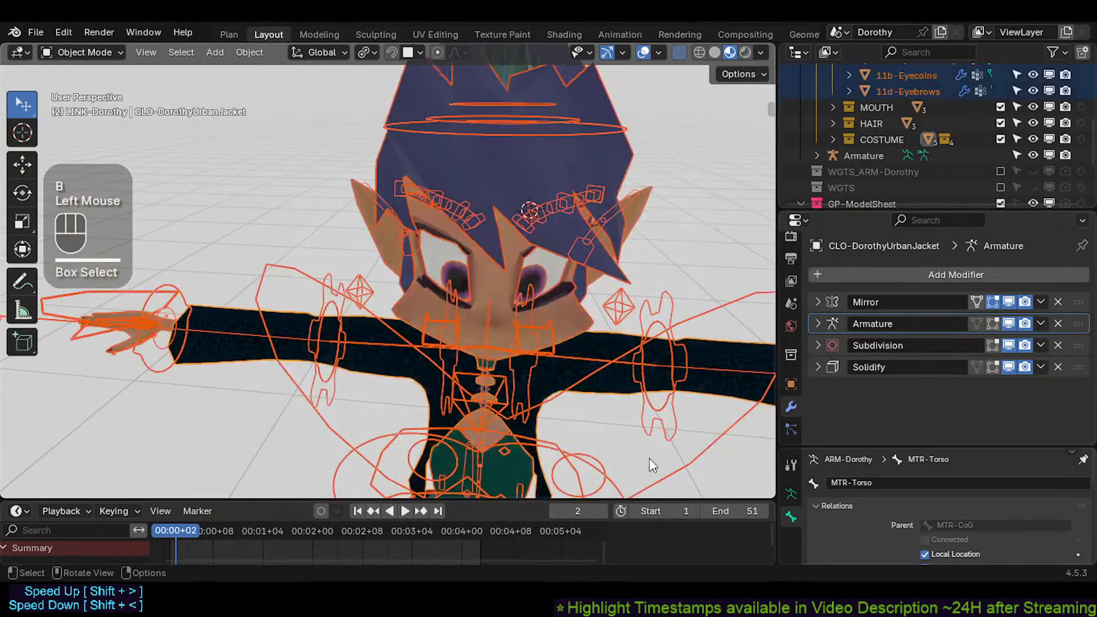
Step: Clear the whole selection and select only the 5b-HairSymmetric mesh
{"action": "middle_click_drag", "start_coordinate": [648, 460], "coordinate": [512, 349]}
{"action": "scroll", "coordinate": [515, 357], "scroll_direction": "down", "scroll_amount": 1}
{"action": "scroll", "coordinate": [471, 352], "scroll_direction": "up", "scroll_amount": 1}
{"action": "scroll", "coordinate": [524, 365], "scroll_direction": "down", "scroll_amount": 1}
{"action": "key", "text": "alt+a"}
{"action": "left_click", "coordinate": [611, 264]}
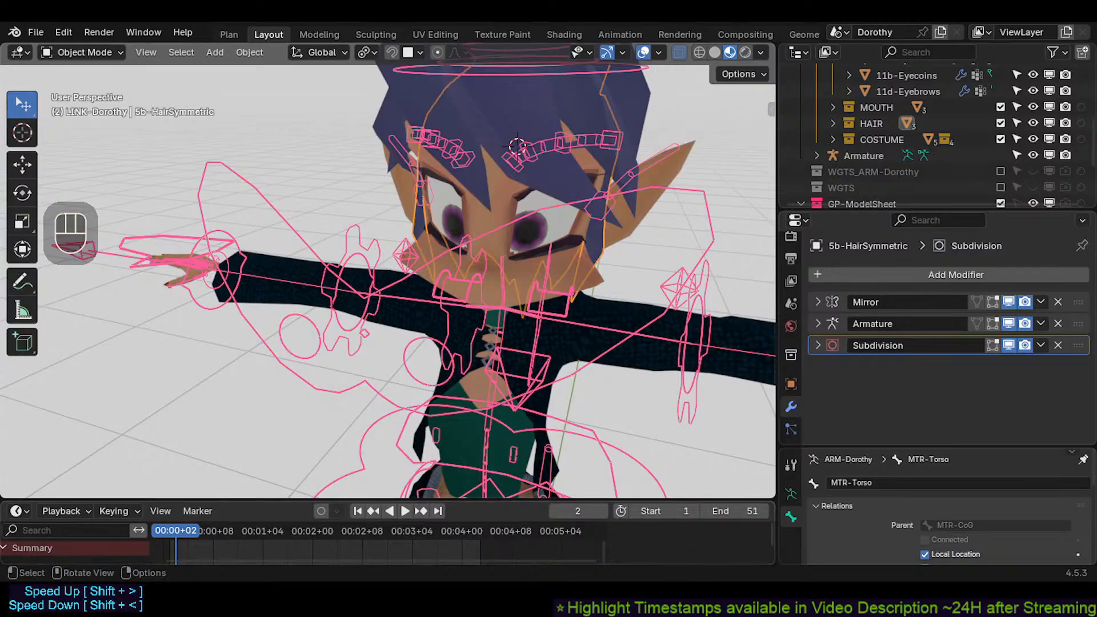
Step: Examine the face, ears and hair with their rig controls up close and from above
{"action": "middle_click_drag", "start_coordinate": [457, 297], "coordinate": [418, 400]}
{"action": "scroll", "coordinate": [411, 375], "scroll_direction": "up", "scroll_amount": 1}
{"action": "scroll", "coordinate": [428, 347], "scroll_direction": "down", "scroll_amount": 2}
{"action": "scroll", "coordinate": [417, 399], "scroll_direction": "up", "scroll_amount": 3}
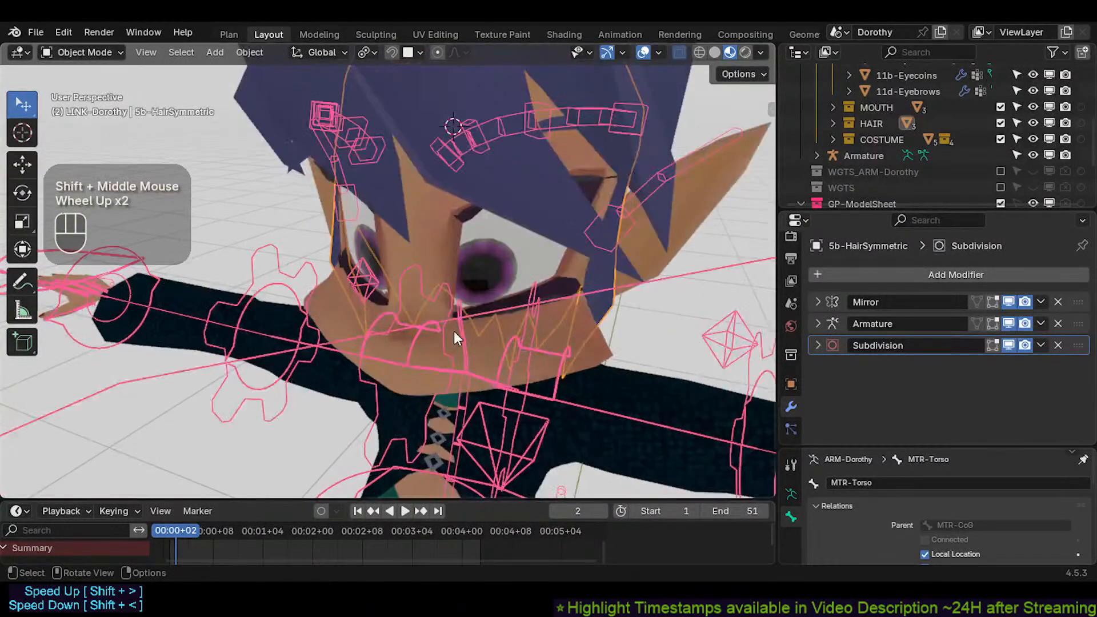
{"action": "middle_click_drag", "start_coordinate": [453, 331], "coordinate": [435, 381], "text": "shift"}
{"action": "scroll", "coordinate": [379, 378], "scroll_direction": "down", "scroll_amount": 2}
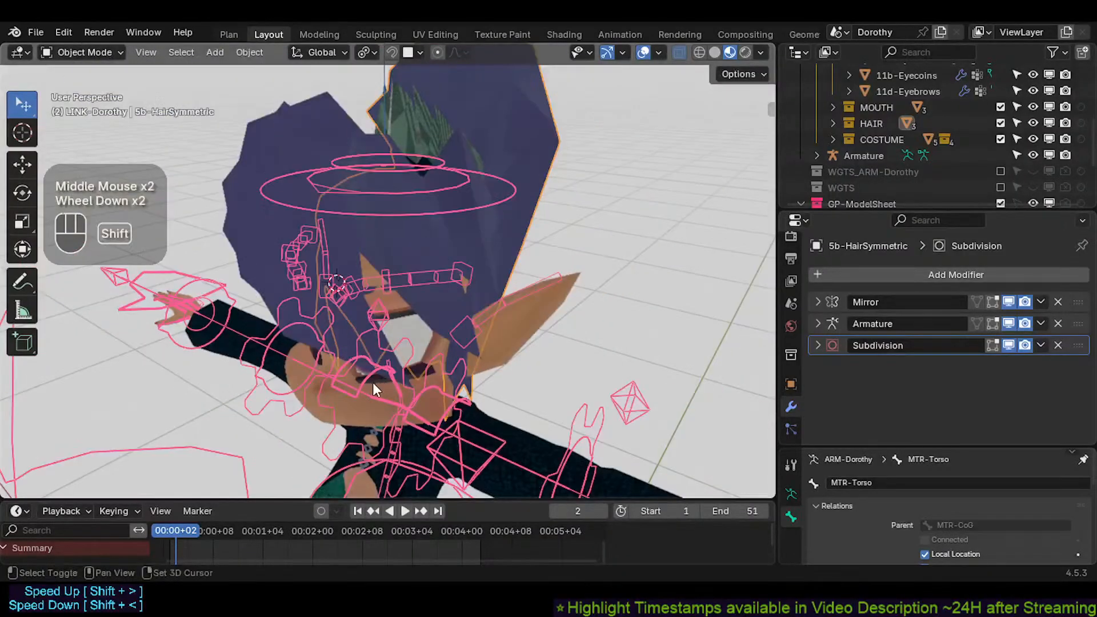
{"action": "middle_click_drag", "start_coordinate": [373, 383], "coordinate": [352, 348], "text": "shift"}
{"action": "scroll", "coordinate": [359, 389], "scroll_direction": "up", "scroll_amount": 2}
{"action": "scroll", "coordinate": [360, 391], "scroll_direction": "up", "scroll_amount": 1}
{"action": "scroll", "coordinate": [348, 342], "scroll_direction": "down", "scroll_amount": 1}
{"action": "scroll", "coordinate": [392, 297], "scroll_direction": "up", "scroll_amount": 3}
{"action": "scroll", "coordinate": [371, 351], "scroll_direction": "down", "scroll_amount": 1}
{"action": "middle_click_drag", "start_coordinate": [392, 296], "coordinate": [412, 344], "text": "shift"}
{"action": "scroll", "coordinate": [411, 311], "scroll_direction": "up", "scroll_amount": 2}
{"action": "scroll", "coordinate": [412, 345], "scroll_direction": "down", "scroll_amount": 1}
{"action": "scroll", "coordinate": [409, 297], "scroll_direction": "down", "scroll_amount": 1}
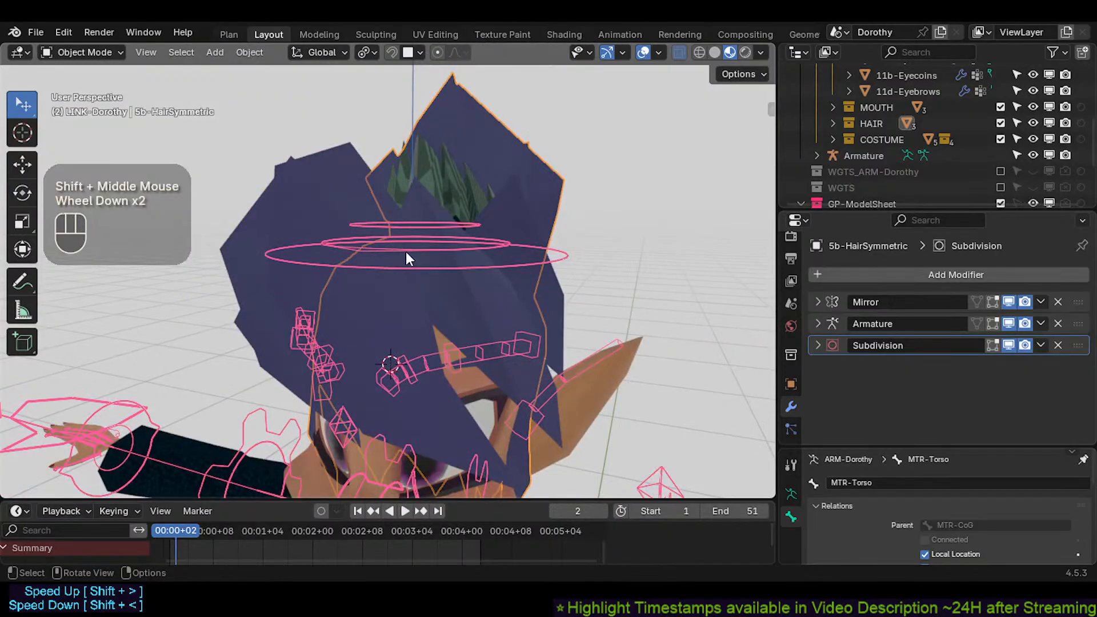
Step: Examine the jacket, torso and arms with their rig controls from the jaw down to the hips
{"action": "middle_click_drag", "start_coordinate": [436, 388], "coordinate": [417, 221], "text": "shift"}
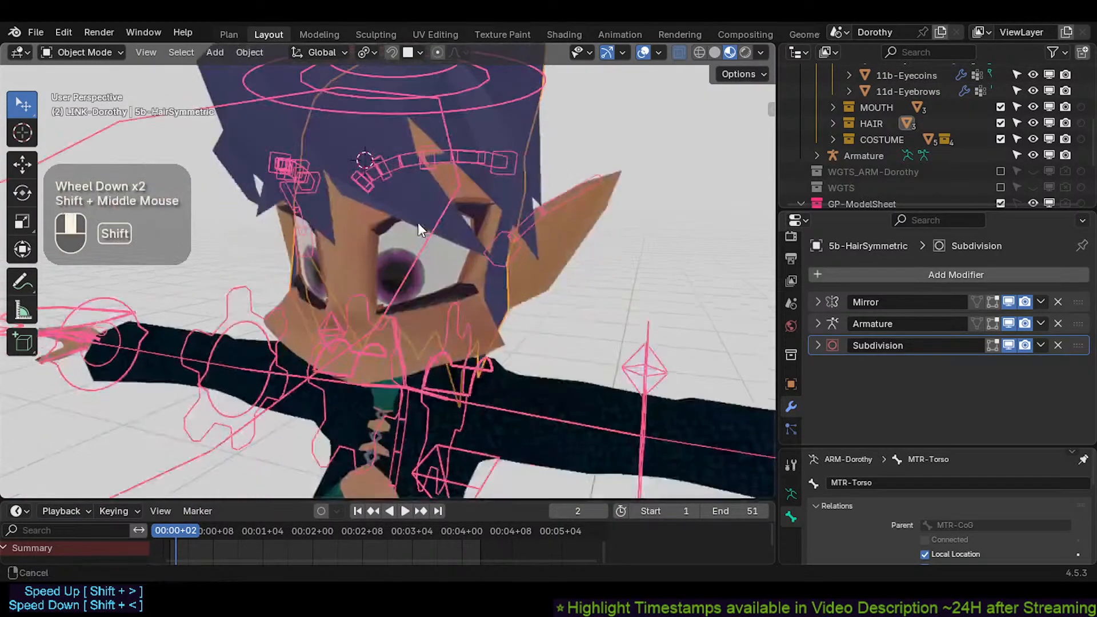
{"action": "middle_click_drag", "start_coordinate": [416, 316], "coordinate": [390, 283], "text": "shift"}
{"action": "scroll", "coordinate": [423, 356], "scroll_direction": "down", "scroll_amount": 2}
{"action": "middle_click_drag", "start_coordinate": [392, 408], "coordinate": [462, 299], "text": "shift"}
{"action": "middle_click_drag", "start_coordinate": [453, 258], "coordinate": [441, 345], "text": "shift"}
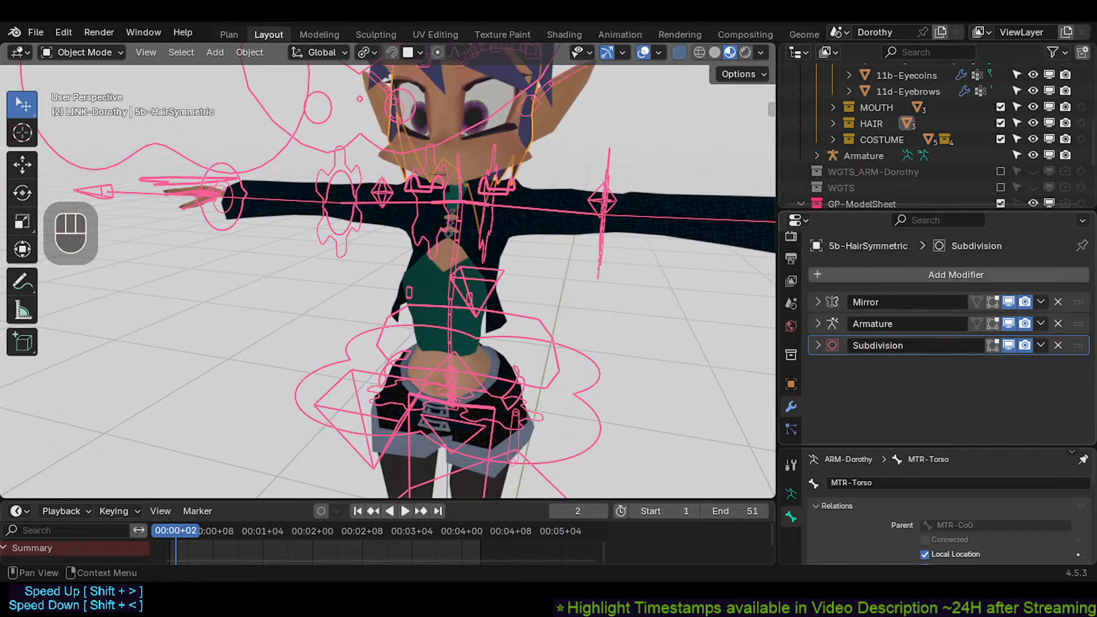
{"action": "middle_click_drag", "start_coordinate": [509, 217], "coordinate": [510, 264], "text": "shift"}
{"action": "middle_click_drag", "start_coordinate": [514, 260], "coordinate": [413, 317]}
{"action": "scroll", "coordinate": [453, 266], "scroll_direction": "up", "scroll_amount": 2}
{"action": "scroll", "coordinate": [436, 312], "scroll_direction": "up", "scroll_amount": 2}
{"action": "scroll", "coordinate": [414, 318], "scroll_direction": "down", "scroll_amount": 2}
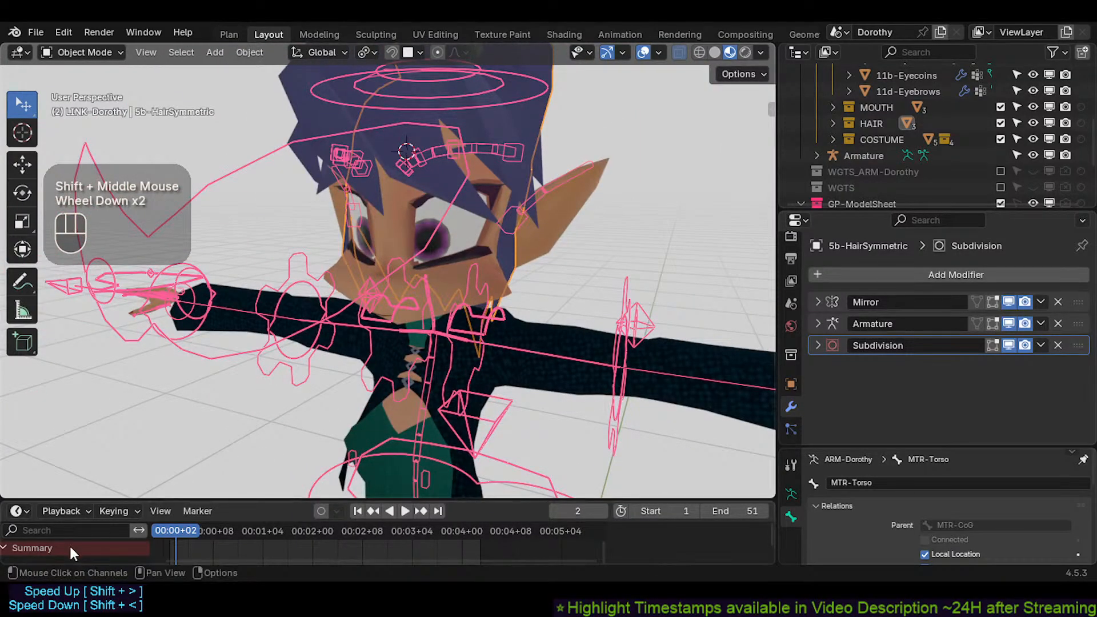
{"action": "middle_click_drag", "start_coordinate": [283, 416], "coordinate": [435, 370]}
{"action": "scroll", "coordinate": [360, 366], "scroll_direction": "up", "scroll_amount": 2}
{"action": "scroll", "coordinate": [357, 377], "scroll_direction": "down", "scroll_amount": 1}
{"action": "middle_click_drag", "start_coordinate": [435, 372], "coordinate": [440, 319]}
{"action": "scroll", "coordinate": [403, 346], "scroll_direction": "up", "scroll_amount": 2}
{"action": "scroll", "coordinate": [562, 377], "scroll_direction": "down", "scroll_amount": 2}
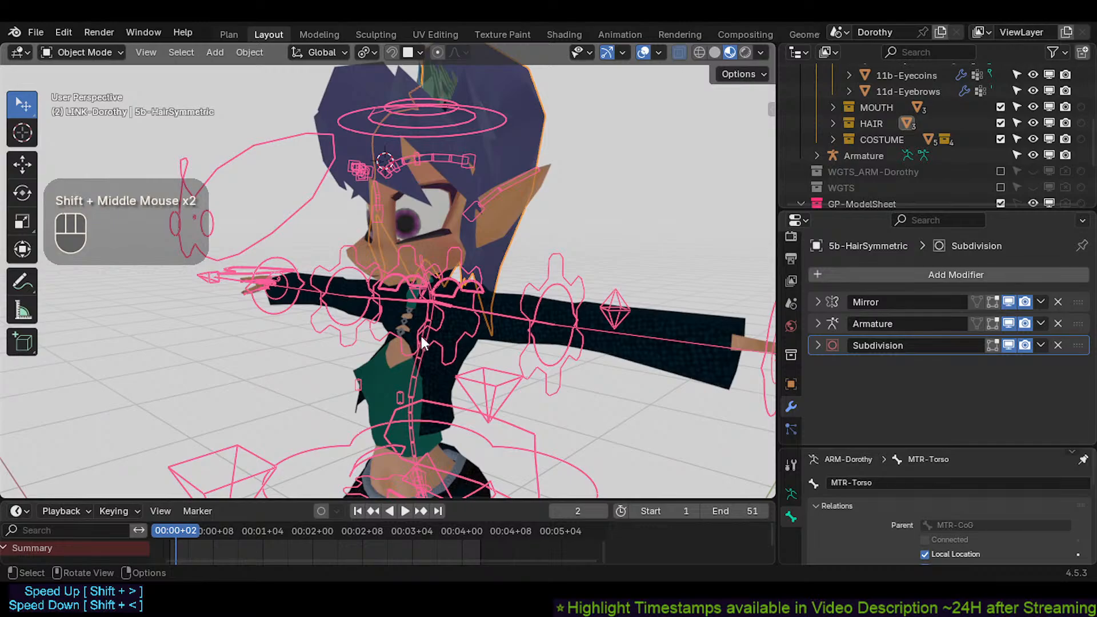
Step: Select the ARM-Dorothy armature and examine its shoulder, arm and torso controls from the side
{"action": "left_click", "coordinate": [444, 300]}
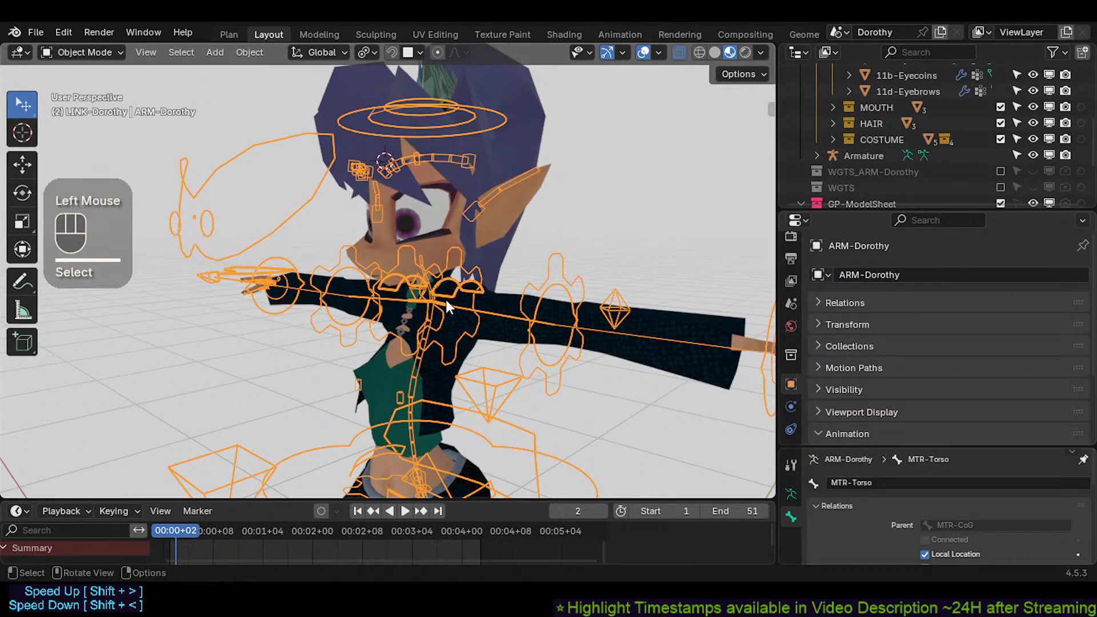
{"action": "middle_click_drag", "start_coordinate": [472, 243], "coordinate": [438, 336]}
{"action": "scroll", "coordinate": [453, 344], "scroll_direction": "down", "scroll_amount": 2}
{"action": "scroll", "coordinate": [439, 336], "scroll_direction": "up", "scroll_amount": 2}
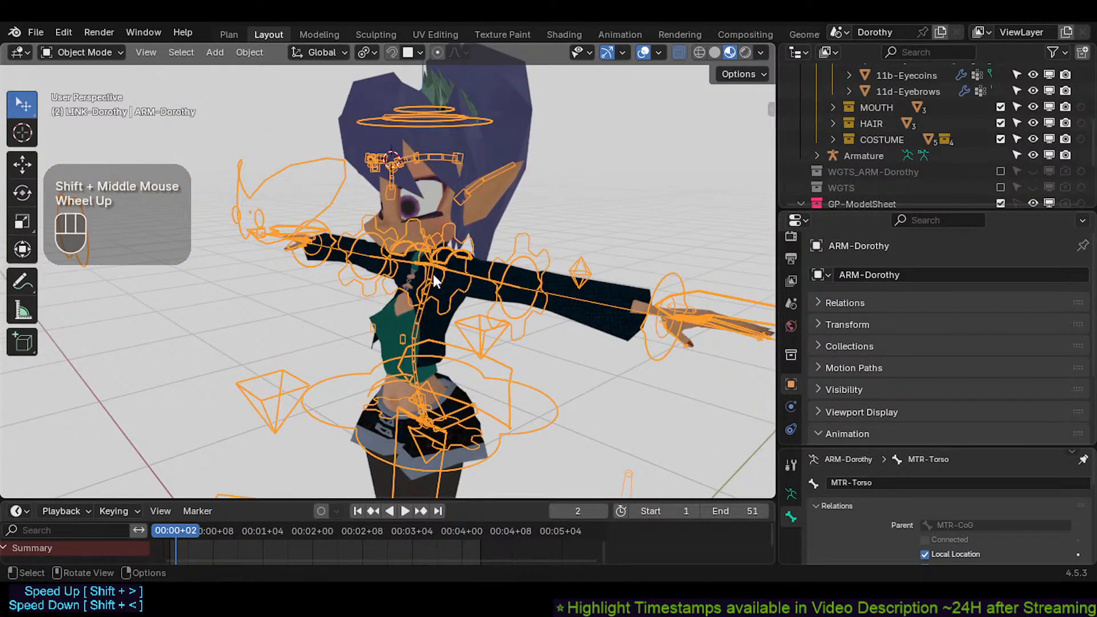
{"action": "middle_click_drag", "start_coordinate": [433, 274], "coordinate": [405, 322], "text": "shift"}
{"action": "scroll", "coordinate": [430, 321], "scroll_direction": "up", "scroll_amount": 2}
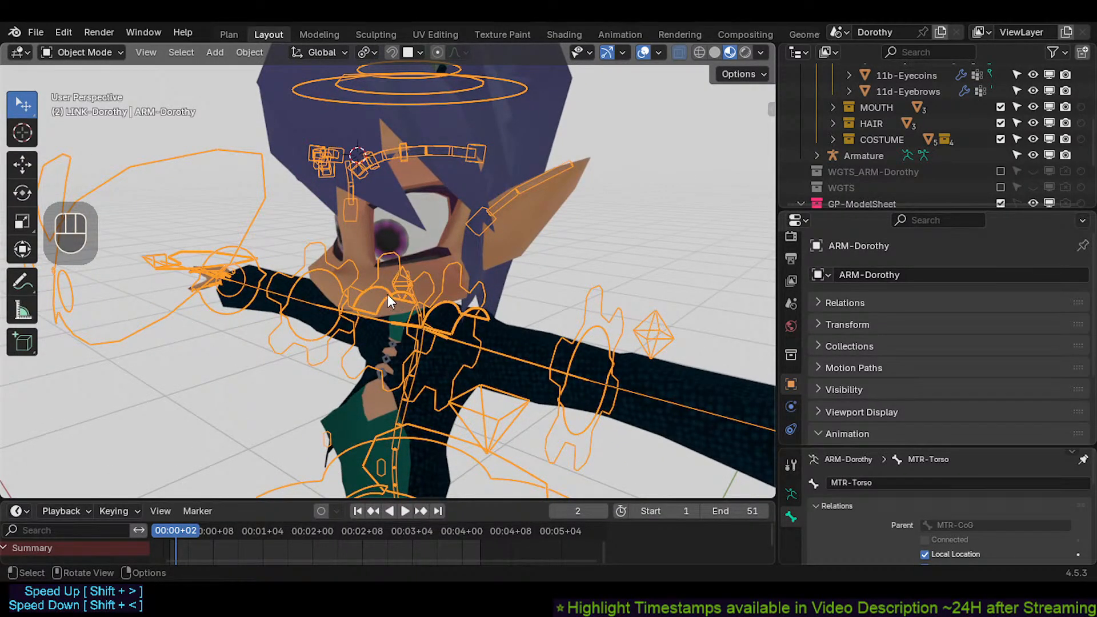
{"action": "middle_click_drag", "start_coordinate": [388, 294], "coordinate": [328, 297]}
{"action": "scroll", "coordinate": [333, 300], "scroll_direction": "down", "scroll_amount": 2}
{"action": "middle_click_drag", "start_coordinate": [327, 297], "coordinate": [356, 294], "text": "shift"}
{"action": "scroll", "coordinate": [357, 295], "scroll_direction": "up", "scroll_amount": 2}
{"action": "scroll", "coordinate": [357, 298], "scroll_direction": "up", "scroll_amount": 1}
{"action": "scroll", "coordinate": [386, 249], "scroll_direction": "down", "scroll_amount": 2}
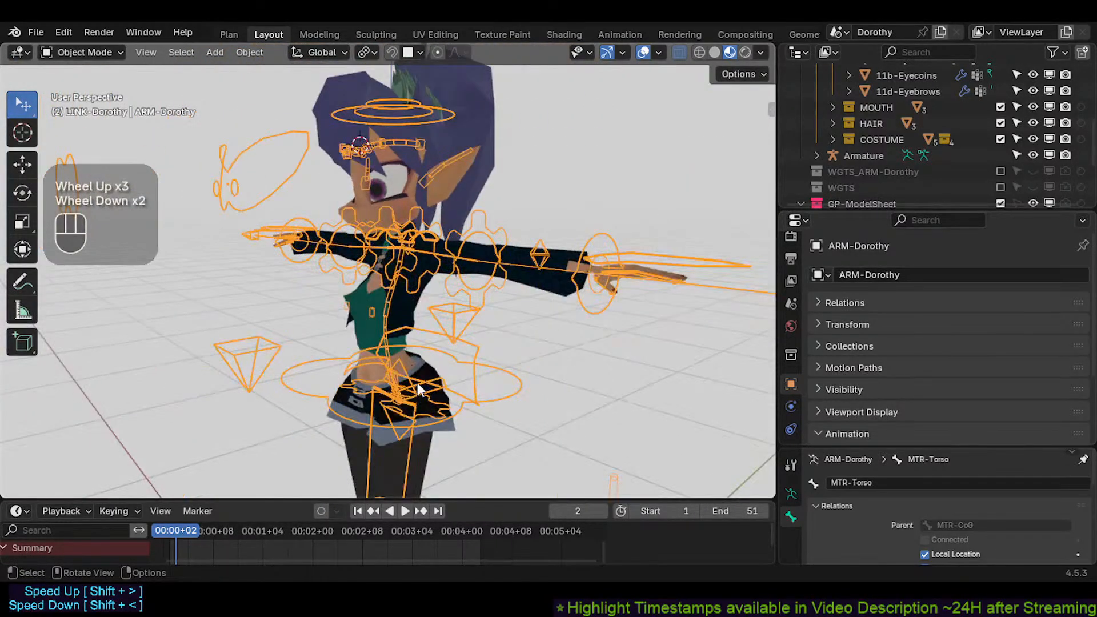
{"action": "scroll", "coordinate": [418, 388], "scroll_direction": "up", "scroll_amount": 2}
{"action": "middle_click_drag", "start_coordinate": [425, 294], "coordinate": [427, 400], "text": "shift"}
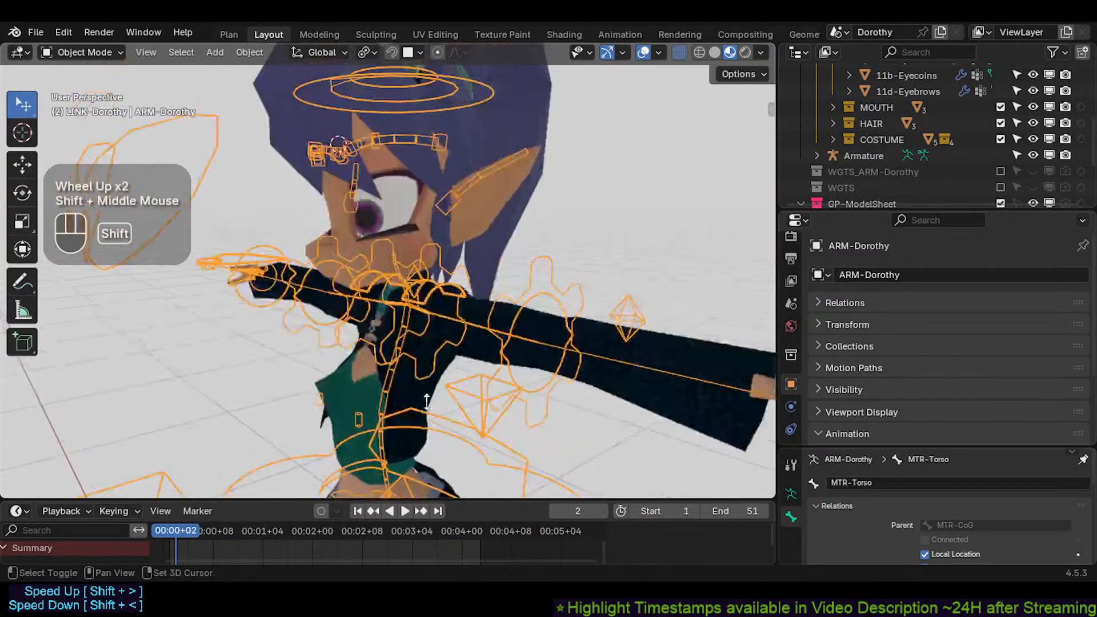
Step: Clear the selection and reselect the ARM-Dorothy armature by its arm control
{"action": "scroll", "coordinate": [443, 260], "scroll_direction": "up", "scroll_amount": 1}
{"action": "left_click", "coordinate": [444, 260]}
{"action": "scroll", "coordinate": [537, 275], "scroll_direction": "down", "scroll_amount": 2}
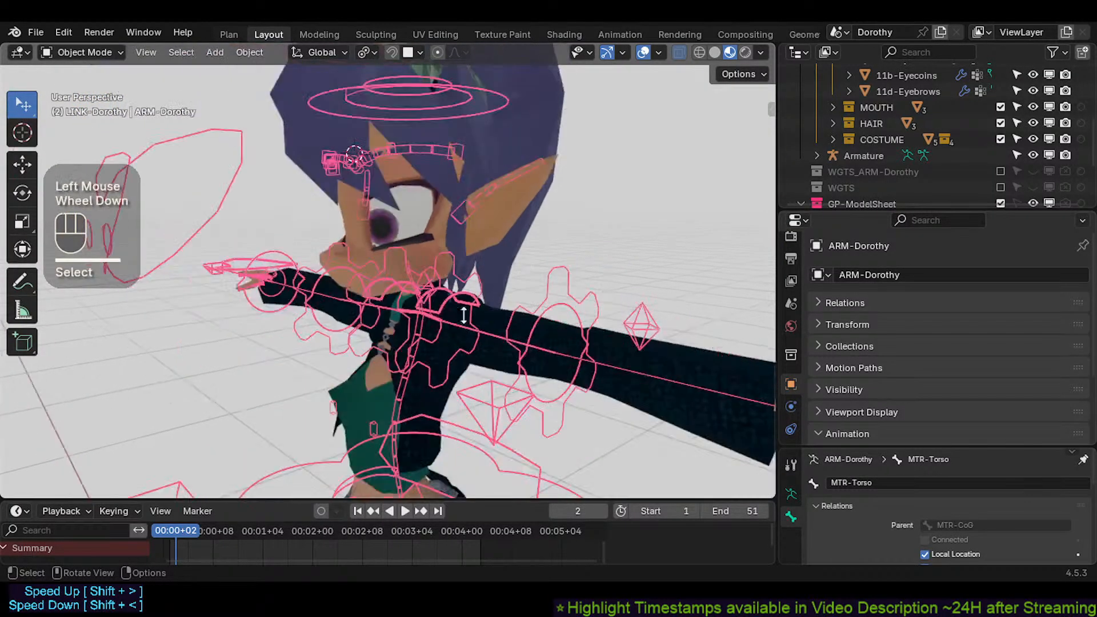
{"action": "middle_click_drag", "start_coordinate": [514, 320], "coordinate": [480, 366]}
{"action": "left_click", "coordinate": [479, 366]}
{"action": "key", "text": "alt+a"}
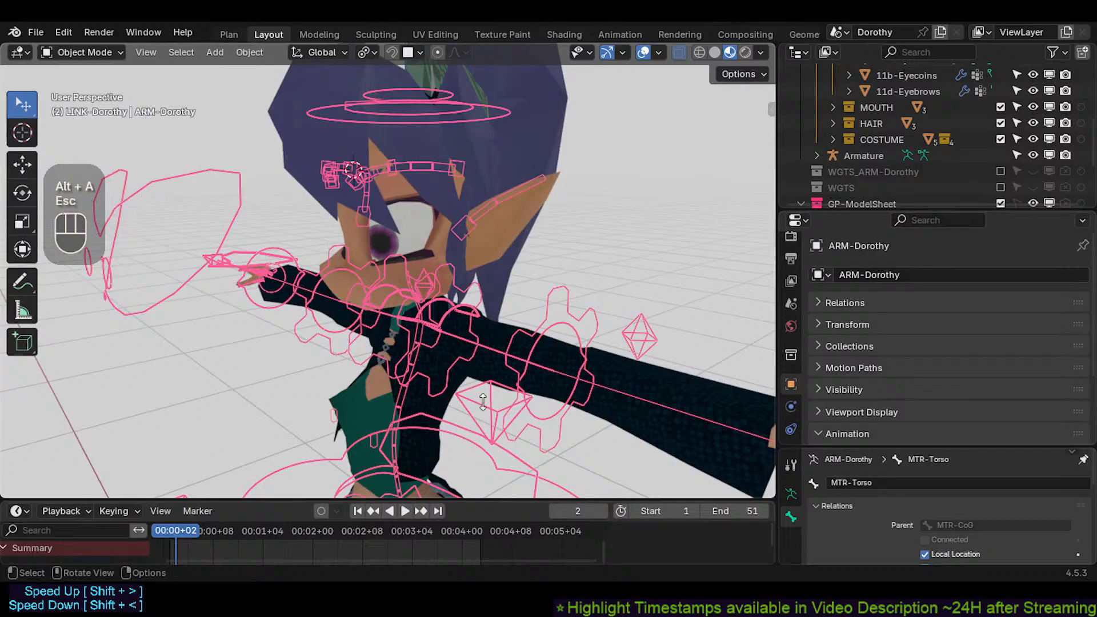
{"action": "right_click", "coordinate": [427, 423]}
{"action": "key", "text": "Escape"}
{"action": "scroll", "coordinate": [507, 303], "scroll_direction": "down", "scroll_amount": 2}
{"action": "left_click", "coordinate": [547, 301]}
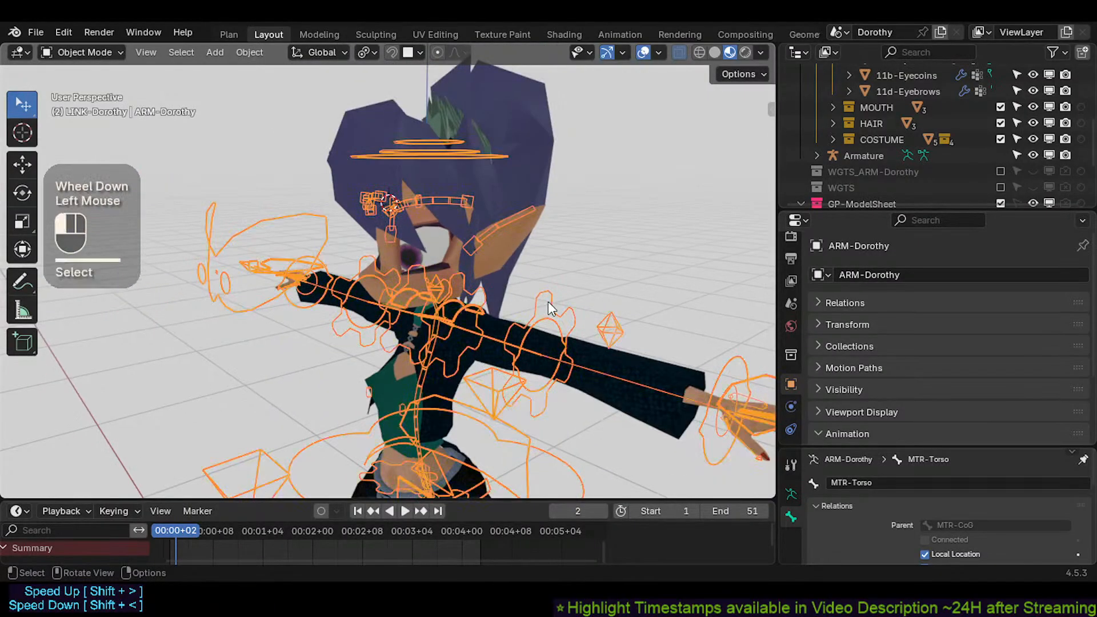
Step: Switch the ARM-Dorothy armature to Pose Mode and bring the legs into view
{"action": "middle_click_drag", "start_coordinate": [456, 365], "coordinate": [444, 337], "text": "shift"}
{"action": "scroll", "coordinate": [444, 336], "scroll_direction": "down", "scroll_amount": 1}
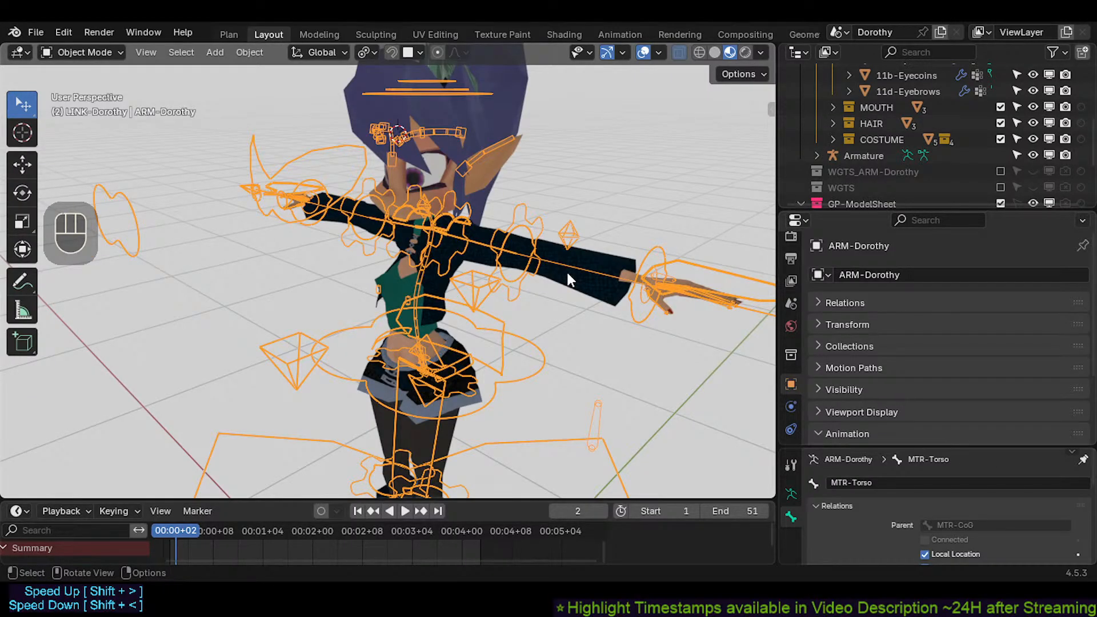
{"action": "left_click", "coordinate": [532, 270]}
{"action": "left_click", "coordinate": [522, 287]}
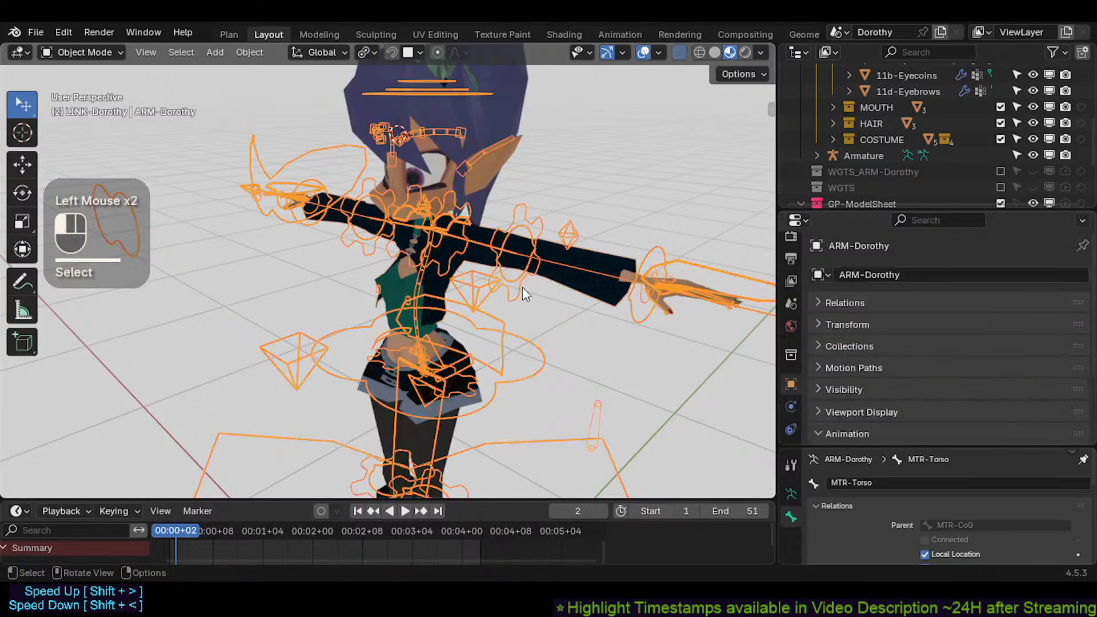
{"action": "scroll", "coordinate": [521, 288], "scroll_direction": "up", "scroll_amount": 2}
{"action": "middle_click_drag", "start_coordinate": [520, 288], "coordinate": [496, 295]}
{"action": "key", "text": "ctrl+Tab"}
{"action": "scroll", "coordinate": [417, 244], "scroll_direction": "down", "scroll_amount": 2}
{"action": "middle_click_drag", "start_coordinate": [429, 352], "coordinate": [370, 317], "text": "shift"}
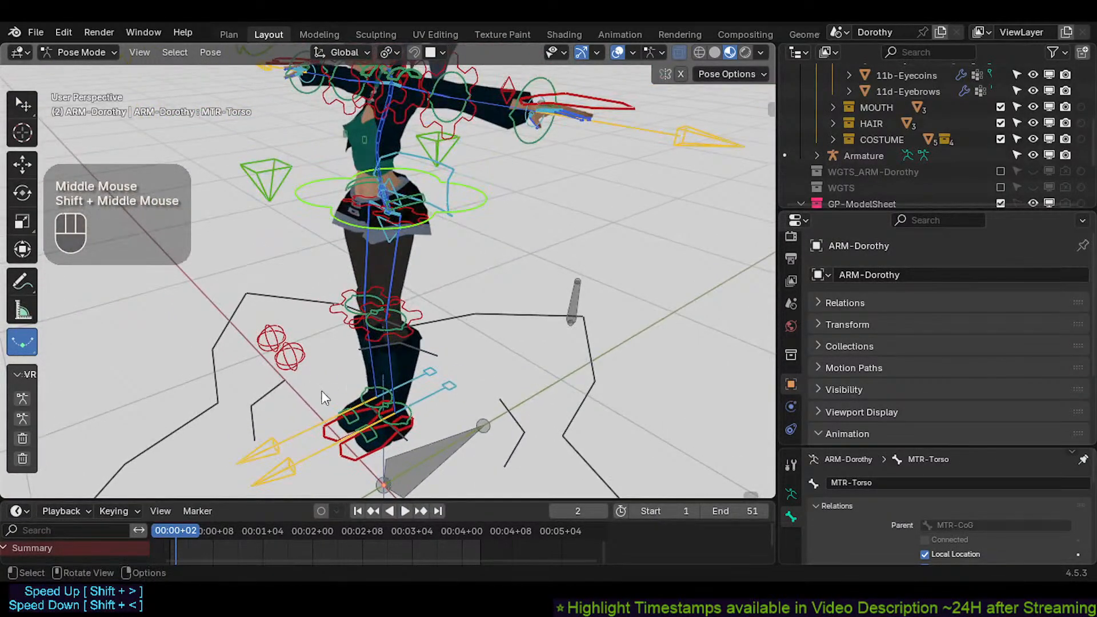
{"action": "left_click", "coordinate": [418, 317]}
{"action": "key", "text": "r"}
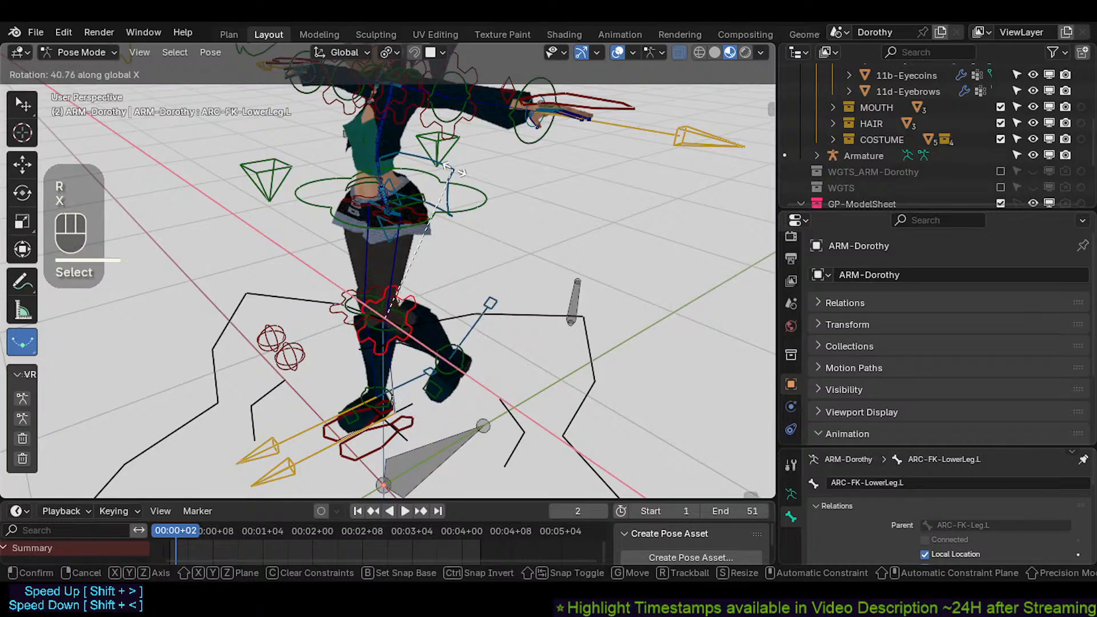
{"action": "key", "text": "Escape"}
Step: Rotate the ARC-FK-Leg.L control about 75° and then about -64° around the global X axis
{"action": "left_click", "coordinate": [416, 209]}
{"action": "key", "text": "r"}
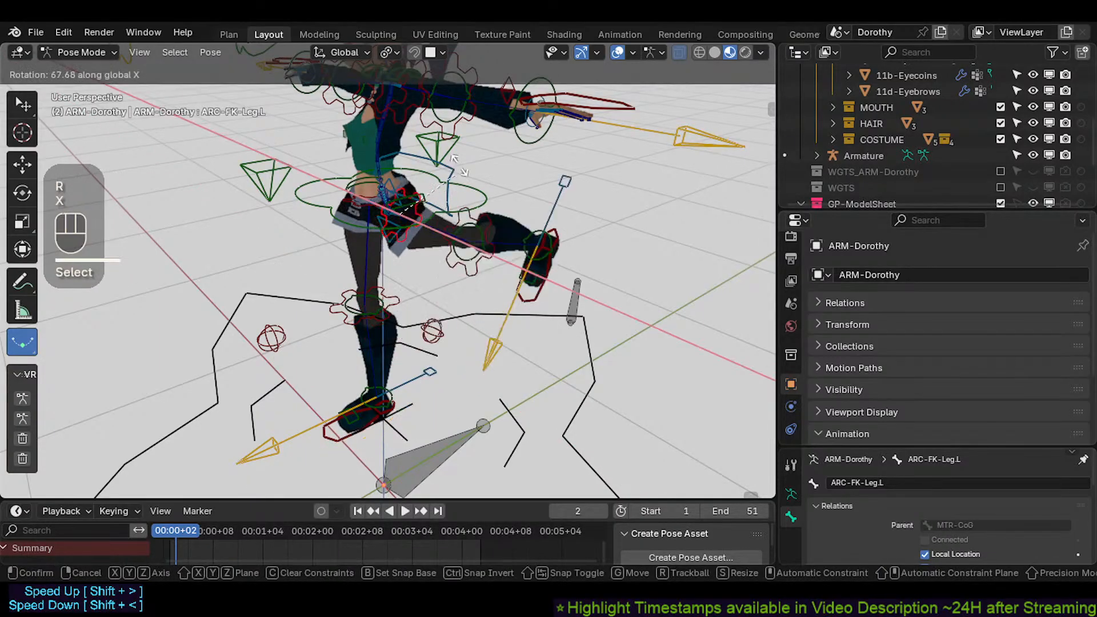
{"action": "key", "text": "x"}
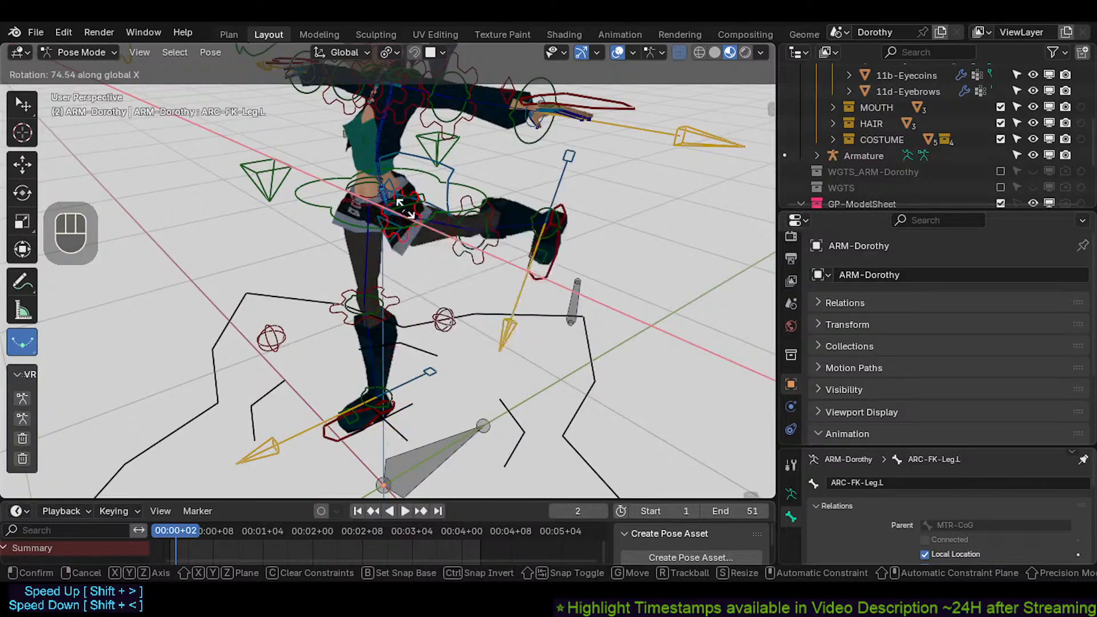
{"action": "left_click", "coordinate": [406, 212]}
{"action": "key", "text": "r"}
{"action": "key", "text": "x"}
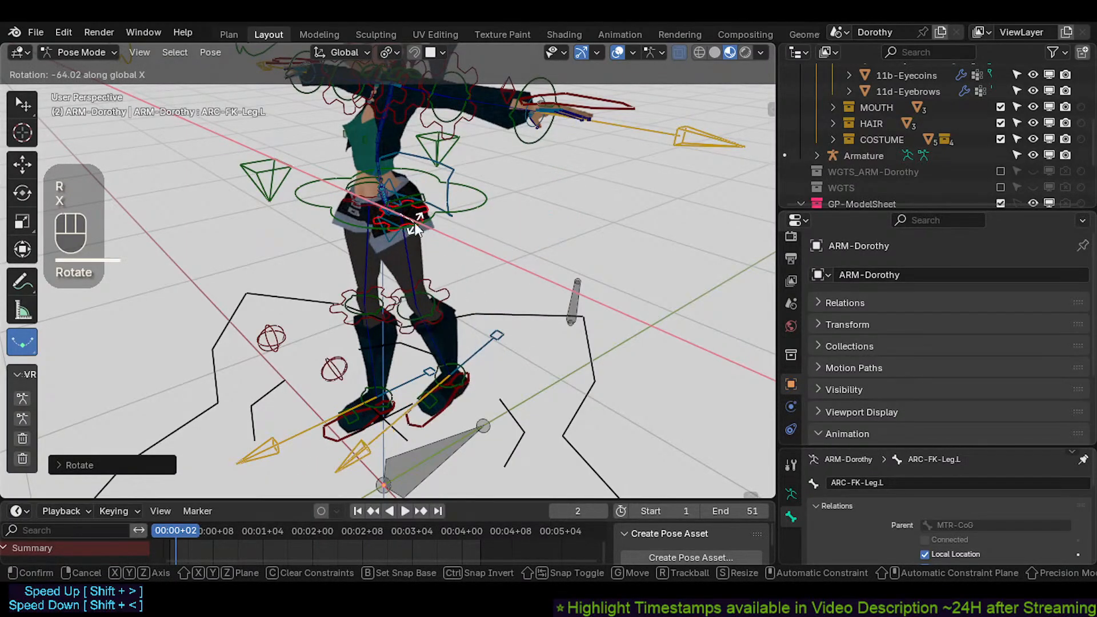
{"action": "left_click", "coordinate": [418, 230]}
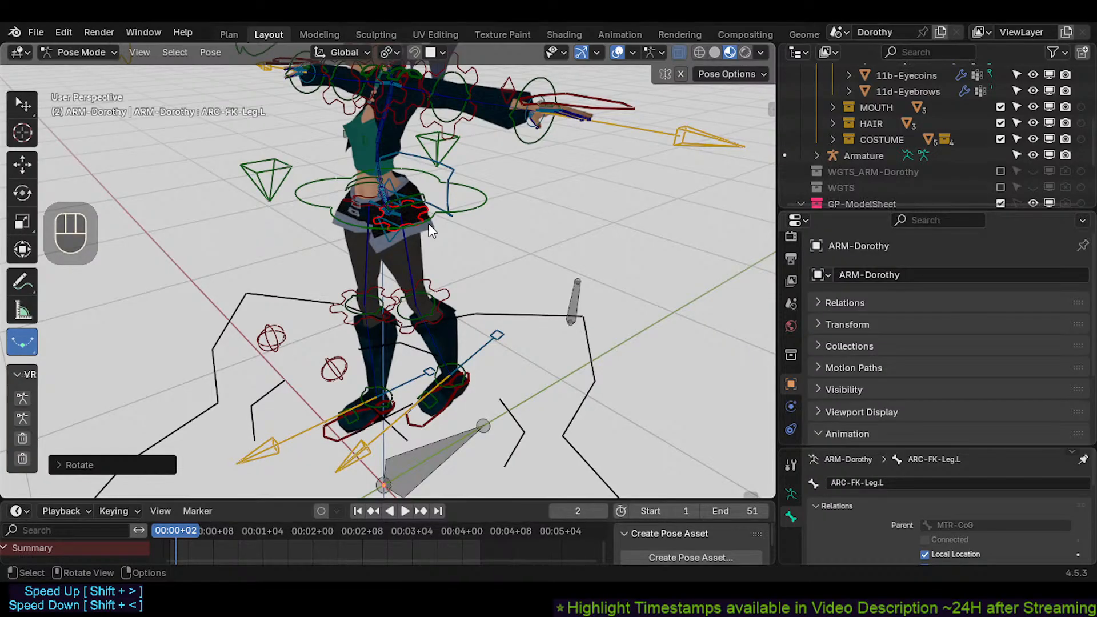
{"action": "key", "text": "r"}
{"action": "key", "text": "x"}
{"action": "key", "text": "Escape"}
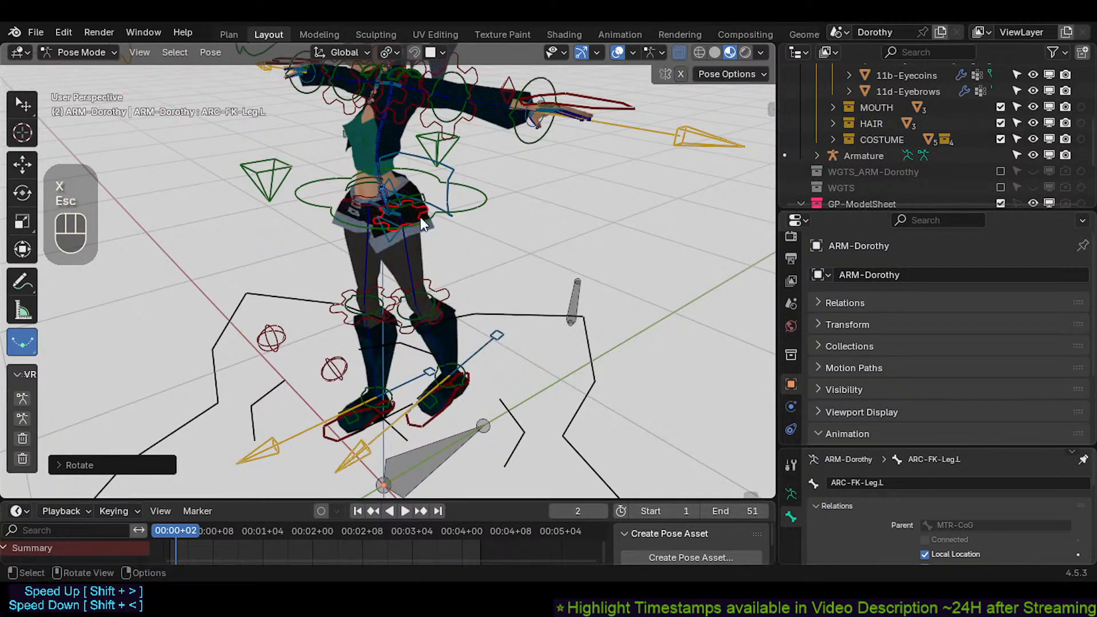
{"action": "key", "text": "r"}
{"action": "key", "text": "x"}
{"action": "key", "text": "Escape"}
Step: Swing the ARC-FK-Leg.L control further backwards around the global X axis in two rotations
{"action": "key", "text": "r"}
{"action": "key", "text": "x"}
{"action": "left_click", "coordinate": [446, 246]}
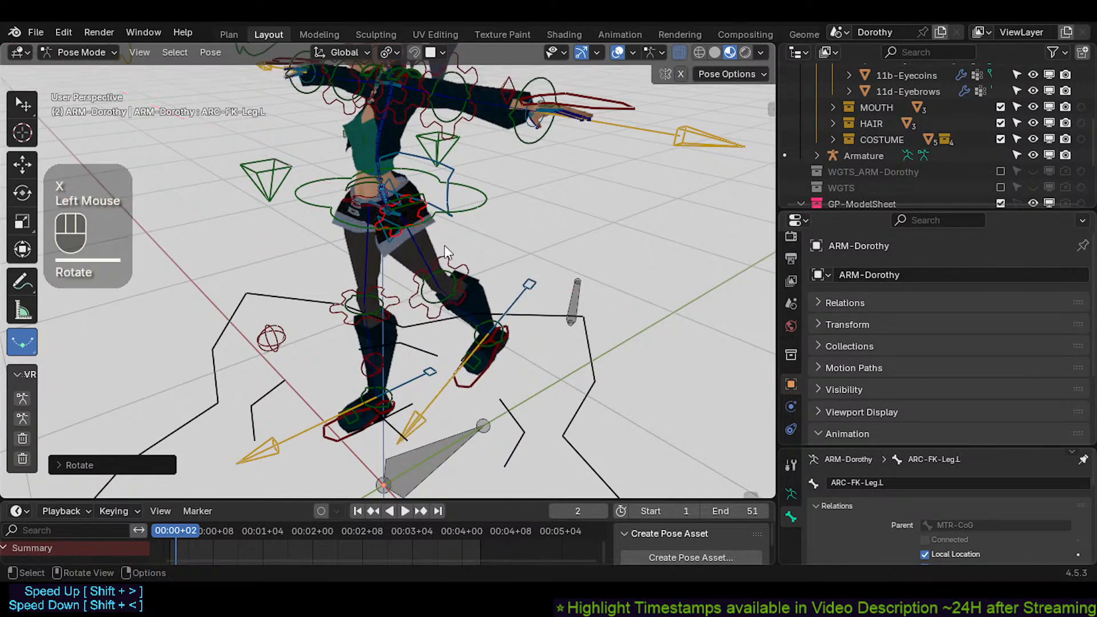
{"action": "key", "text": "ctrl+4"}
{"action": "key", "text": "ctrl+4"}
{"action": "key", "text": "r"}
{"action": "key", "text": "x"}
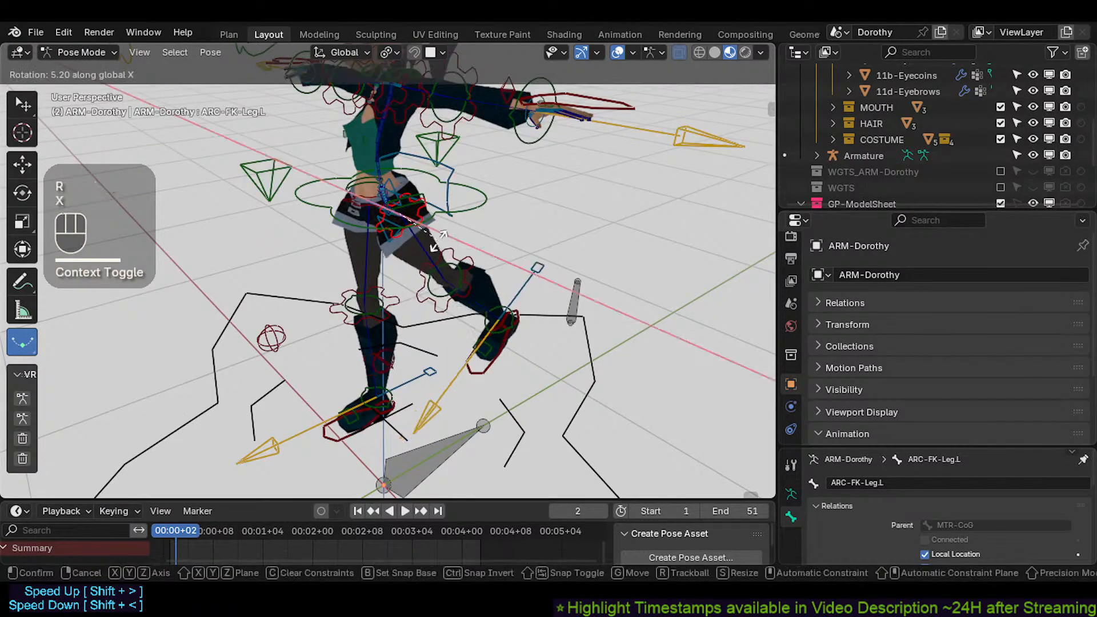
{"action": "left_click", "coordinate": [442, 242]}
Step: Finish swinging the ARC-FK-Leg.L control around the global X axis and select the ARC-FK-LowerLeg.L control
{"action": "left_click", "coordinate": [430, 220]}
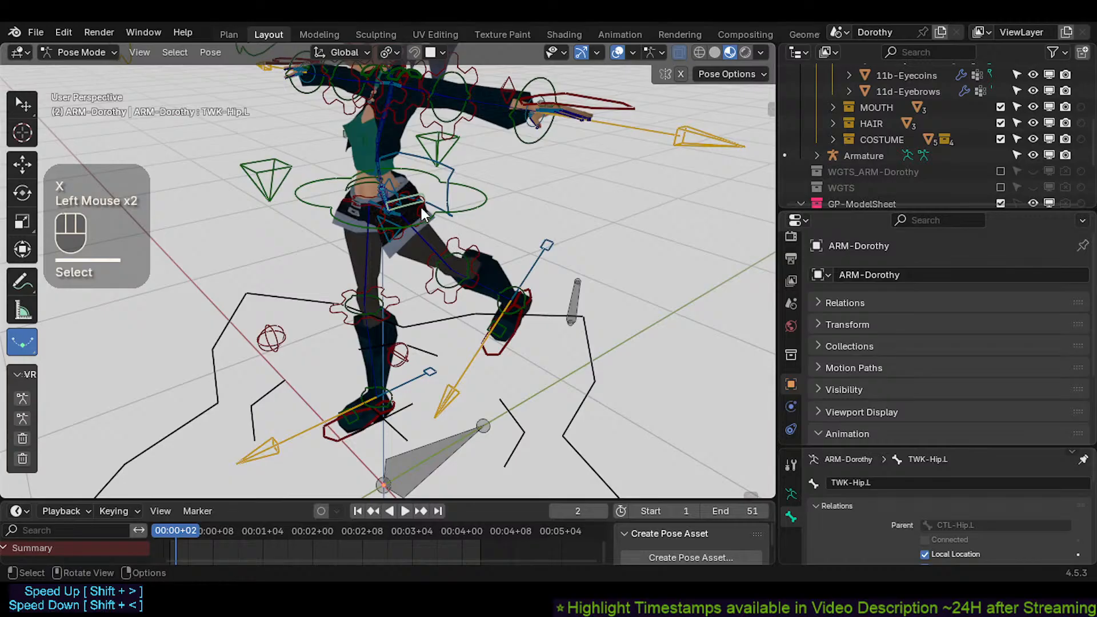
{"action": "left_click", "coordinate": [428, 221]}
{"action": "left_click", "coordinate": [457, 248], "text": "shift"}
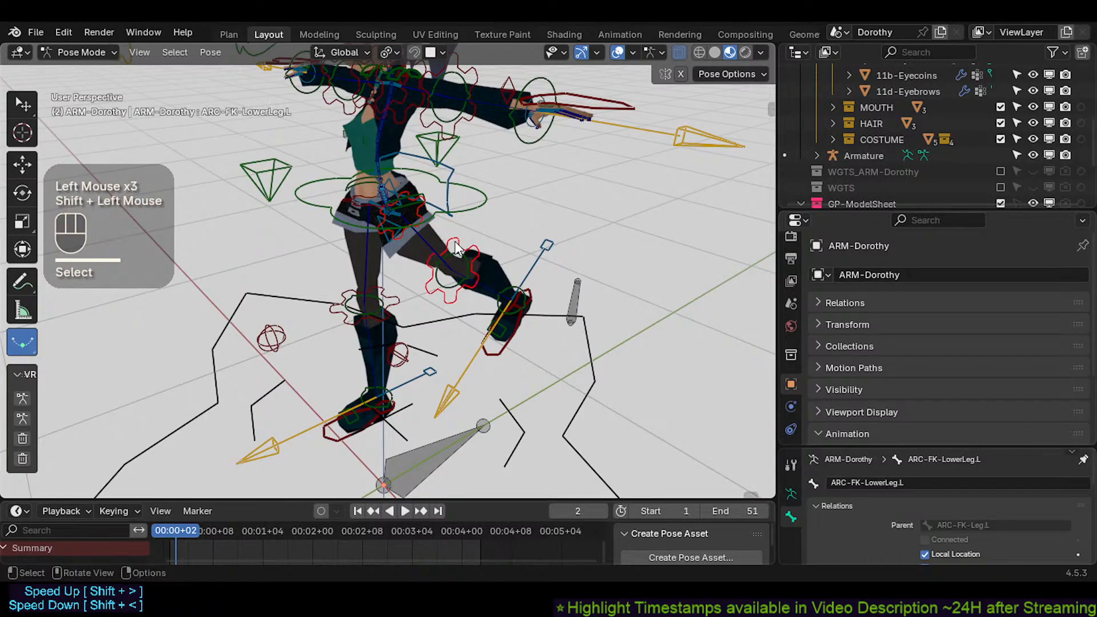
{"action": "left_click", "coordinate": [457, 248]}
{"action": "middle_click_drag", "start_coordinate": [496, 274], "coordinate": [471, 274]}
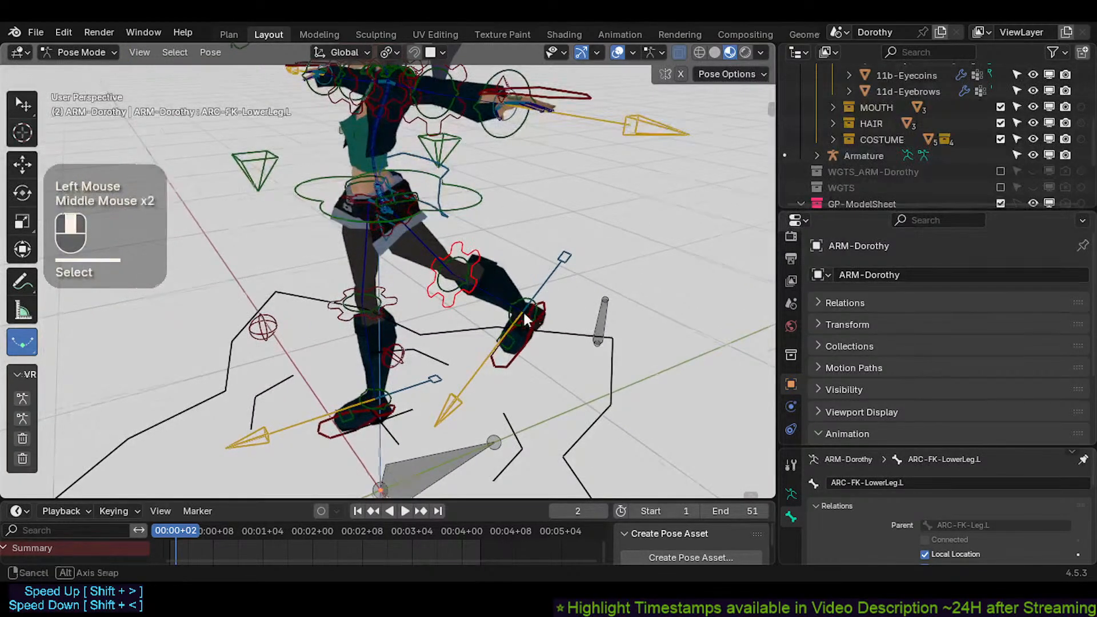
{"action": "middle_click_drag", "start_coordinate": [523, 311], "coordinate": [532, 313]}
{"action": "left_click", "coordinate": [540, 318]}
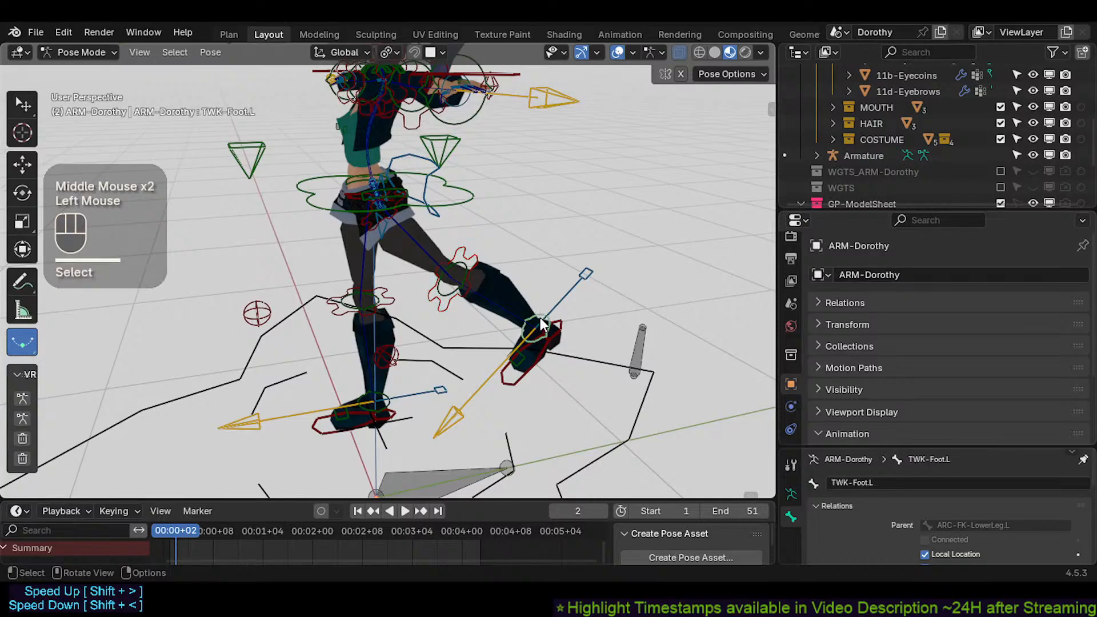
{"action": "key", "text": "g"}
{"action": "key", "text": "Escape"}
Step: Rotate the ARC-FK-LowerLeg.L control about 25° around the global X axis to bend the left knee
{"action": "left_click", "coordinate": [484, 268]}
{"action": "key", "text": "r"}
{"action": "key", "text": "x"}
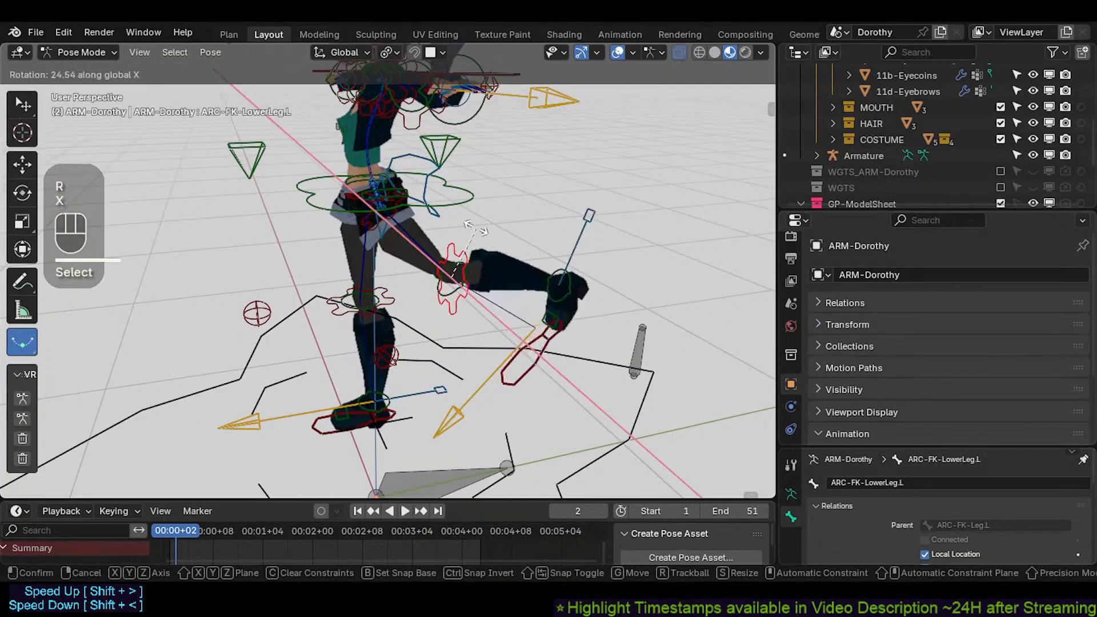
{"action": "left_click", "coordinate": [548, 277]}
Step: Examine the parent relations of the TWK-Foot.L, ARC-FK-LowerLeg.L and ARC-FK-Leg.L controls on the bent left leg
{"action": "left_click", "coordinate": [566, 281]}
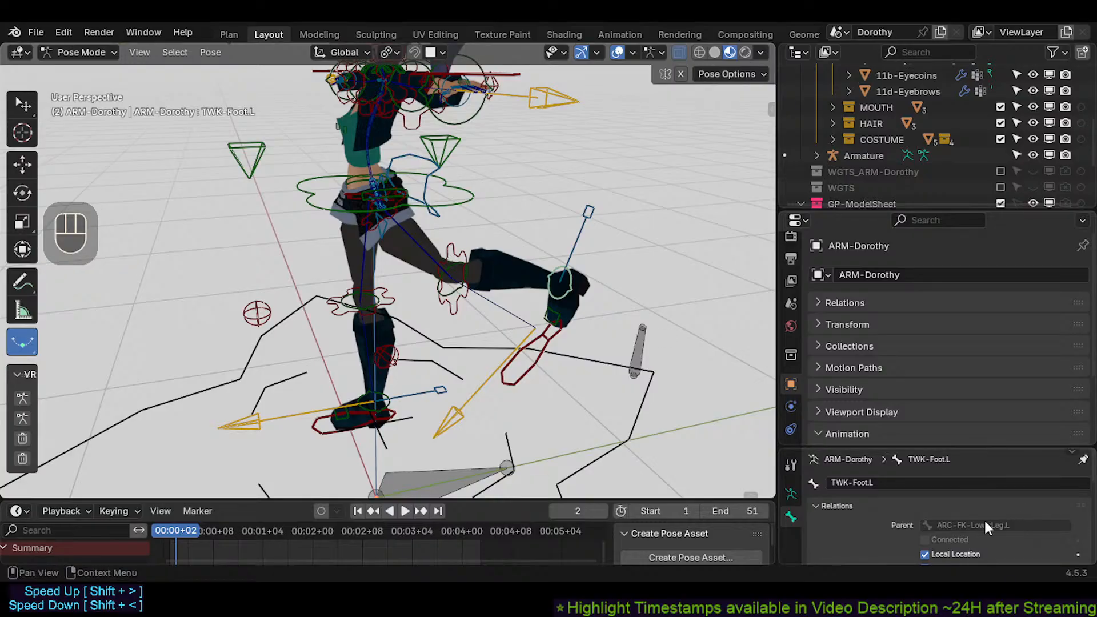
{"action": "left_click", "coordinate": [460, 255]}
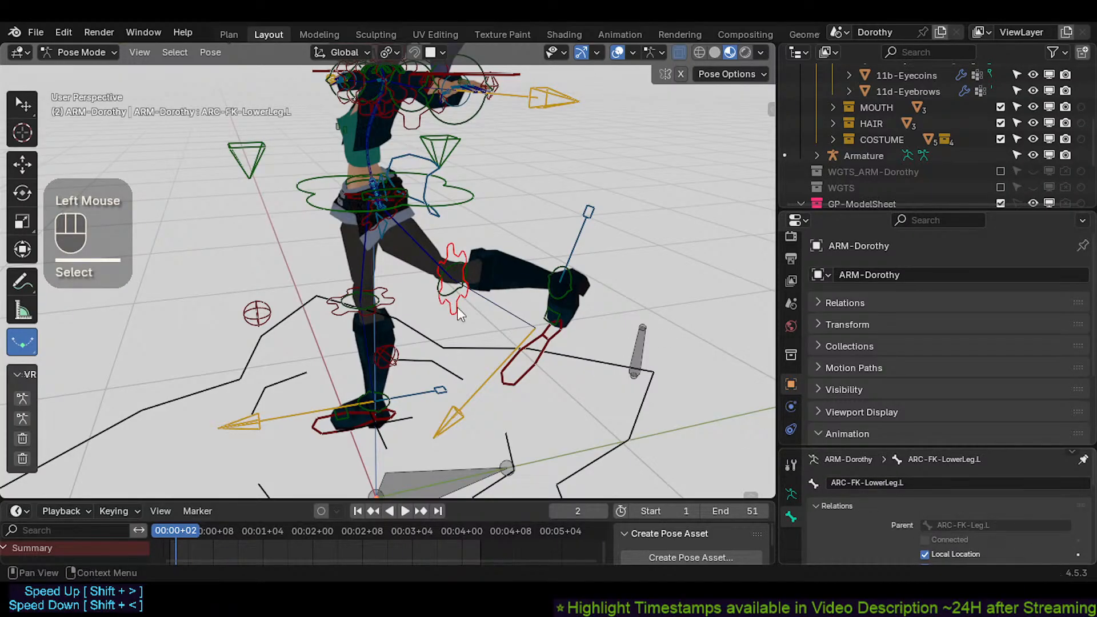
{"action": "middle_click_drag", "start_coordinate": [458, 307], "coordinate": [420, 212]}
{"action": "left_click", "coordinate": [420, 212]}
{"action": "left_click", "coordinate": [412, 199]}
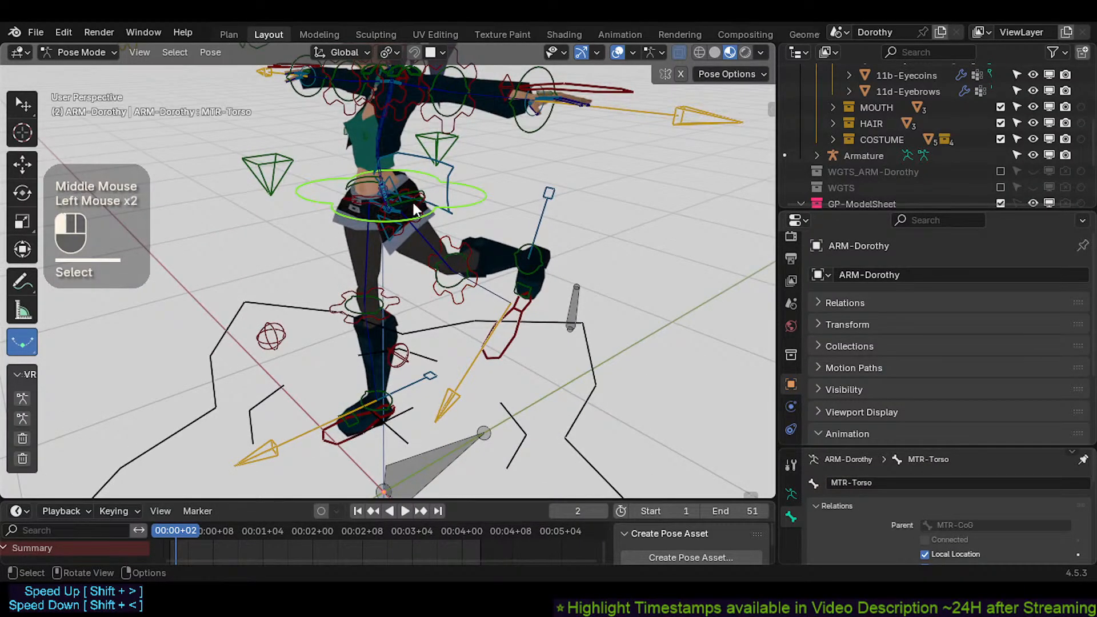
{"action": "left_click", "coordinate": [420, 206]}
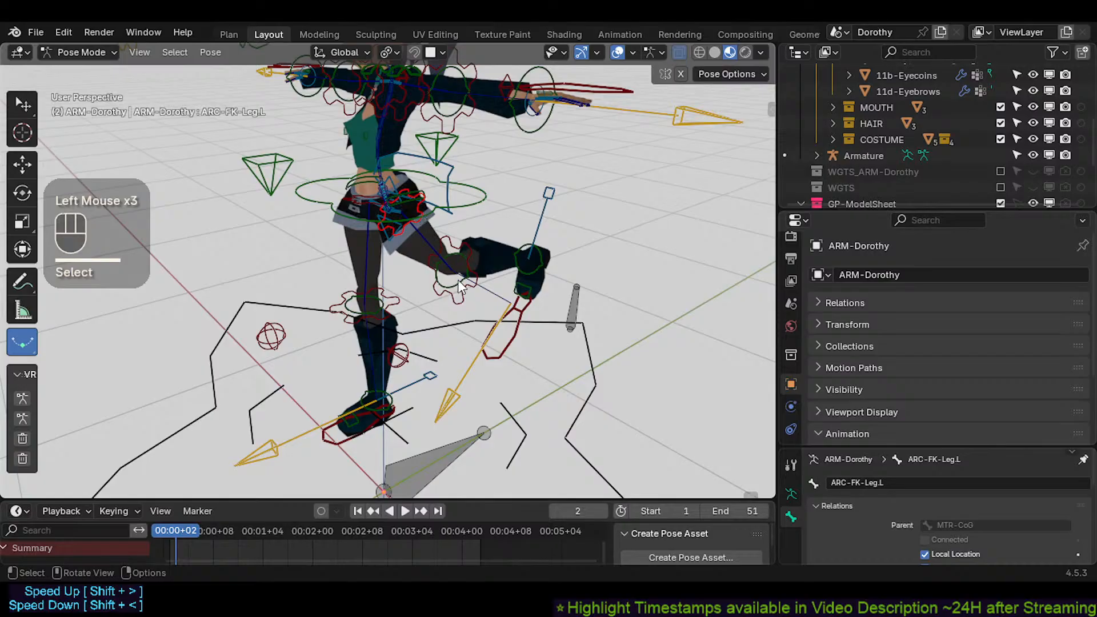
{"action": "left_click", "coordinate": [470, 259]}
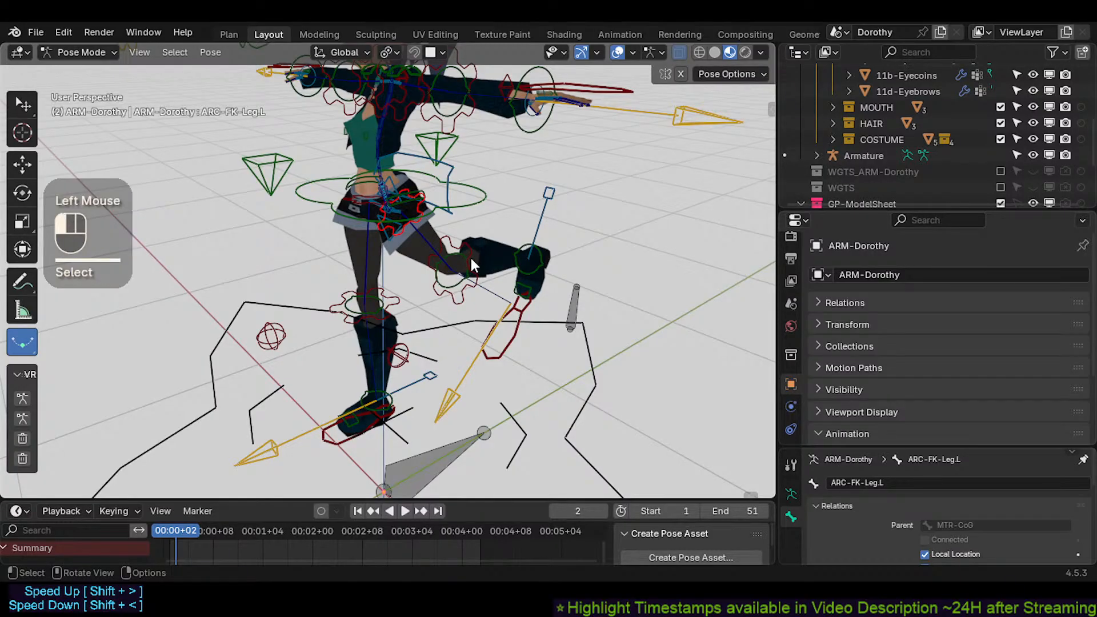
{"action": "scroll", "coordinate": [470, 260], "scroll_direction": "up", "scroll_amount": 3}
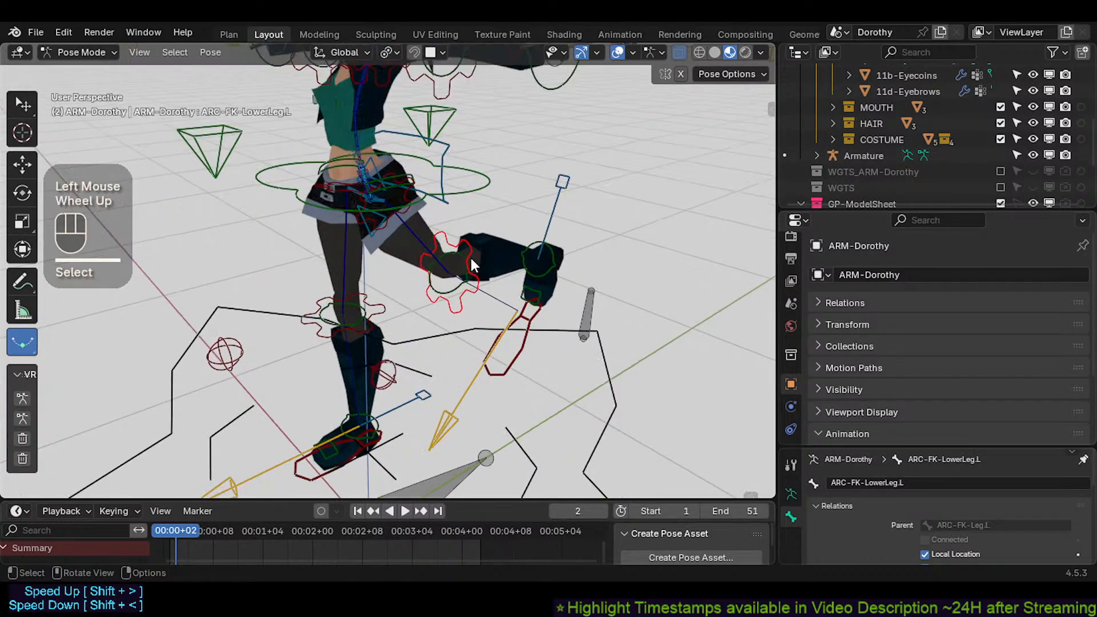
{"action": "left_click", "coordinate": [408, 216]}
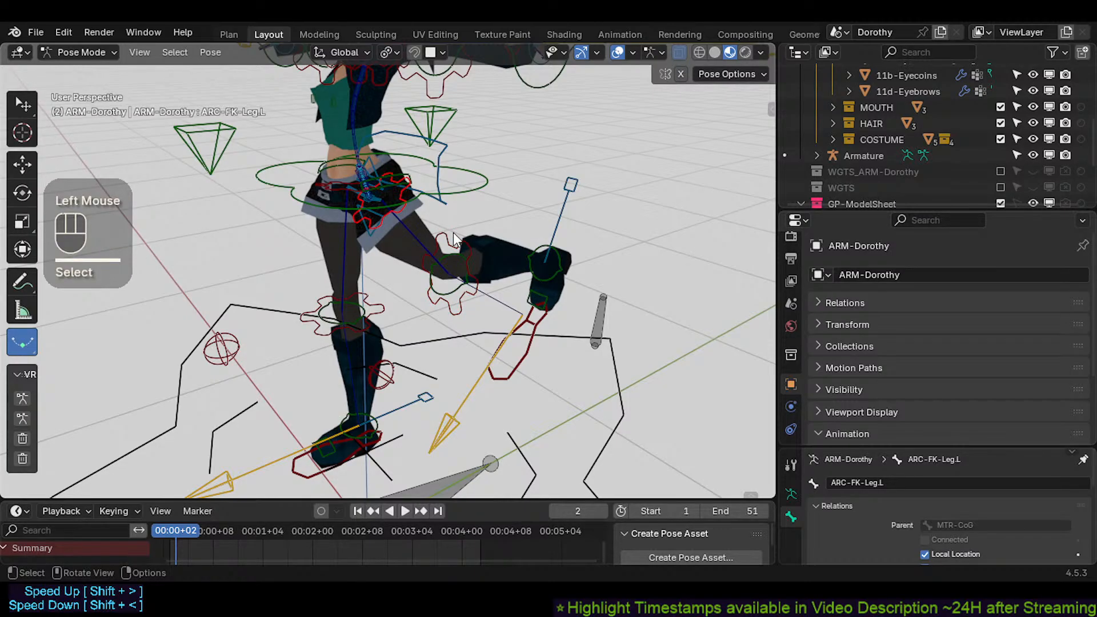
{"action": "key", "text": "r"}
{"action": "key", "text": "x"}
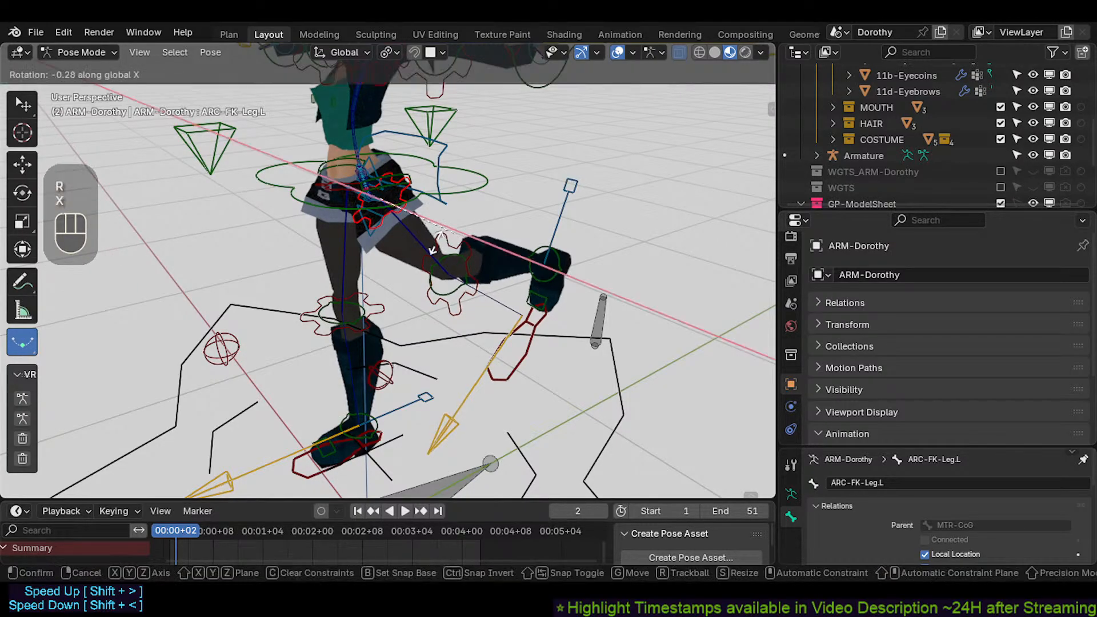
{"action": "key", "text": "Escape"}
Step: Compare the upper and lower left leg by alternately selecting the ARC-FK-LowerLeg.L and ARC-FK-Leg.L controls
{"action": "left_click", "coordinate": [454, 309]}
{"action": "left_click", "coordinate": [455, 309]}
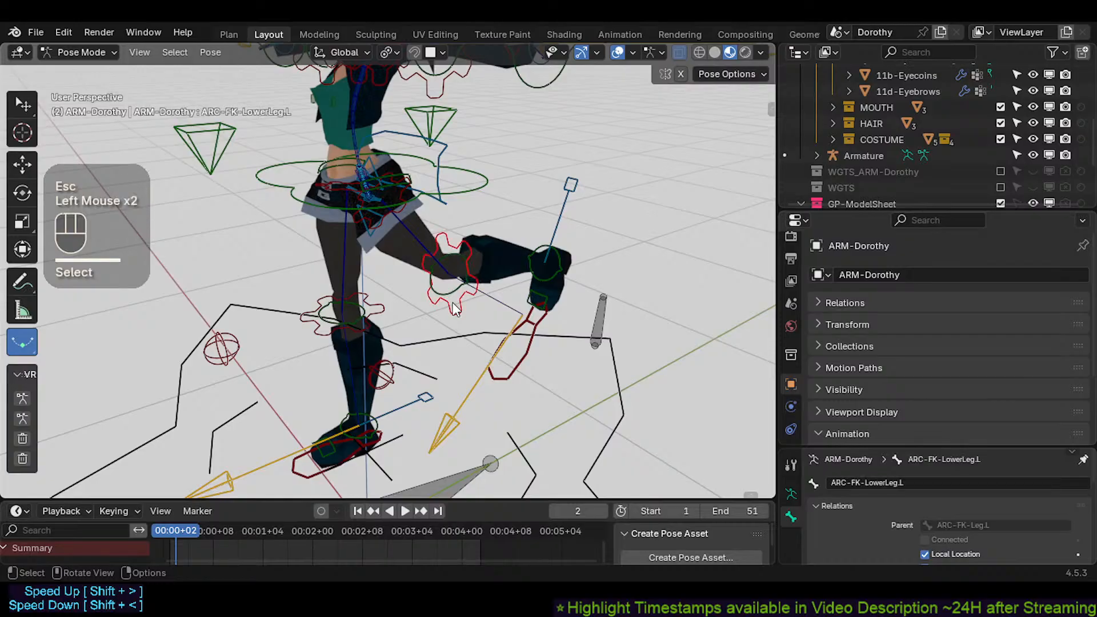
{"action": "left_click", "coordinate": [382, 229]}
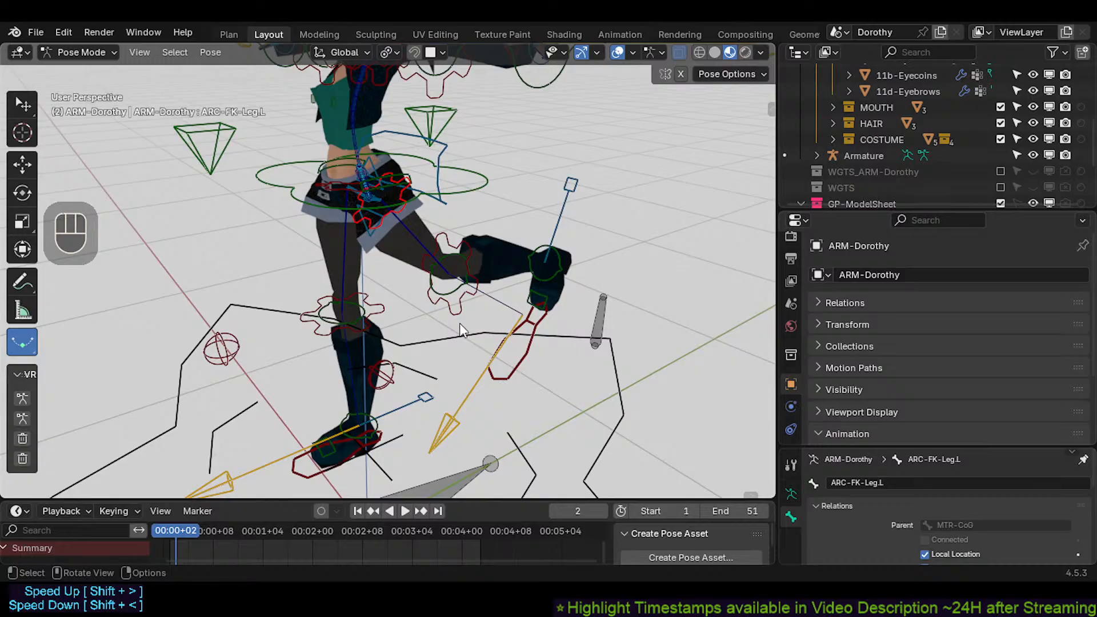
{"action": "left_click", "coordinate": [400, 226]}
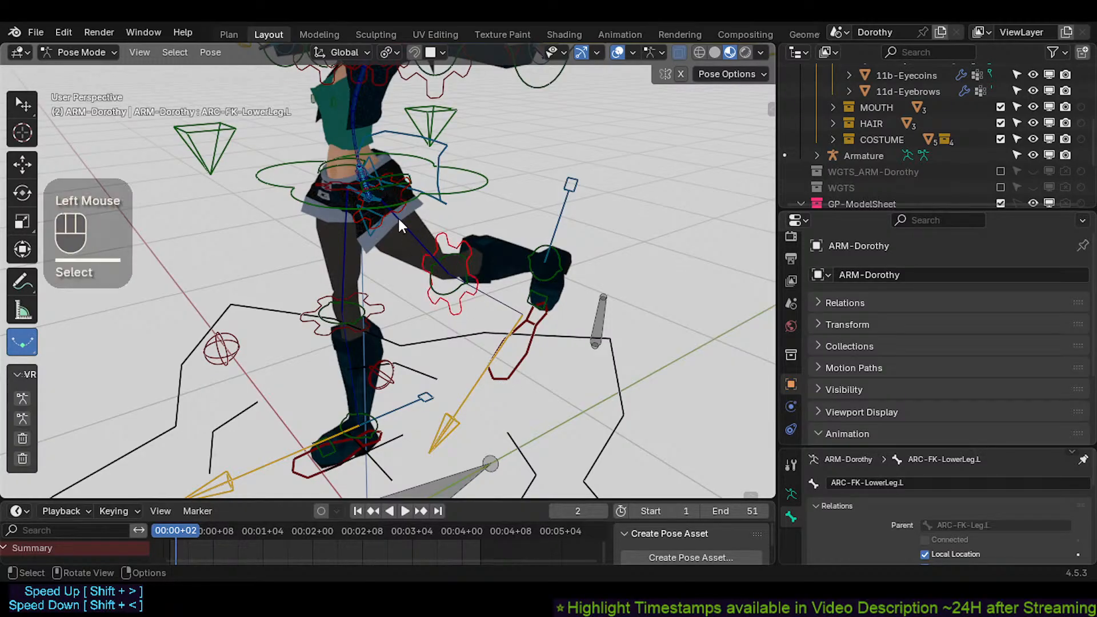
{"action": "left_click", "coordinate": [398, 189]}
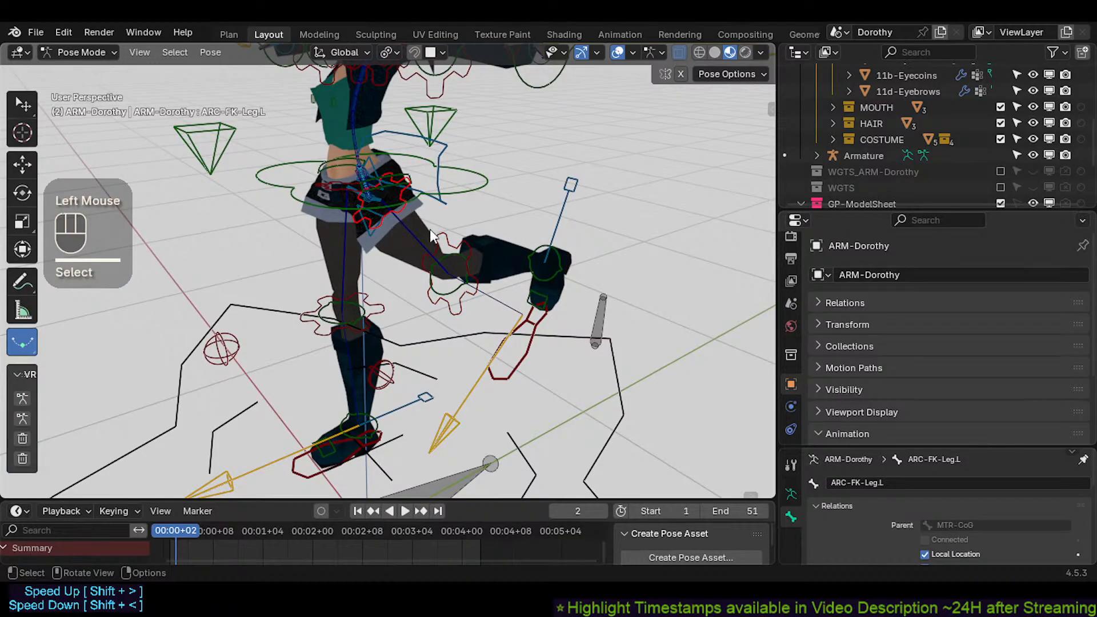
{"action": "left_click", "coordinate": [458, 249]}
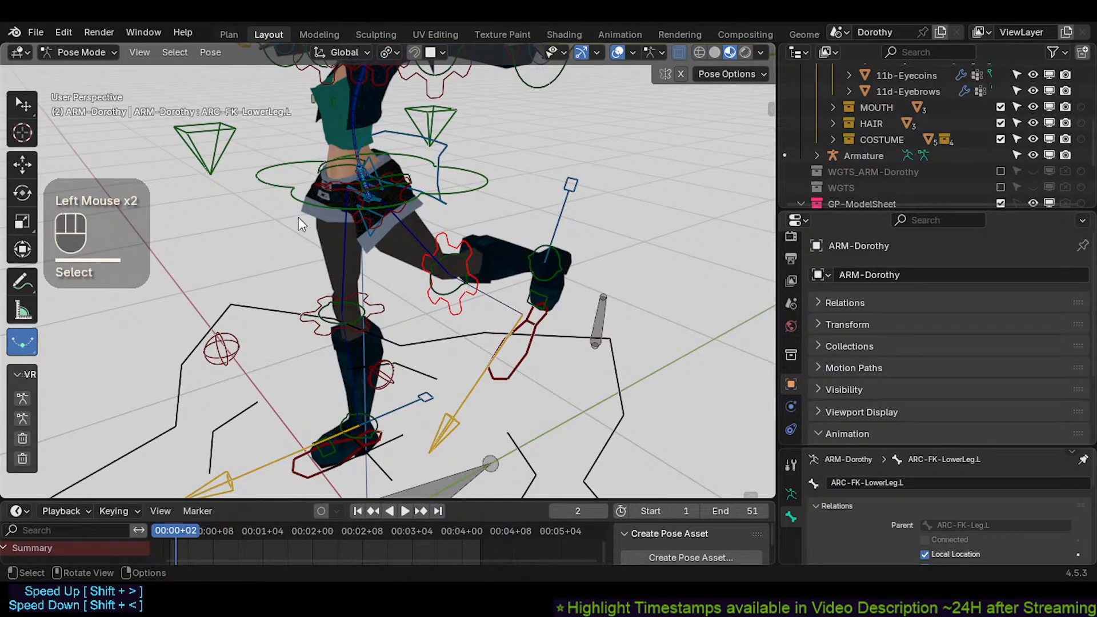
Step: Place the 3D cursor at the left hip and use it as the transform pivot point
{"action": "right_click", "coordinate": [369, 195], "text": "shift"}
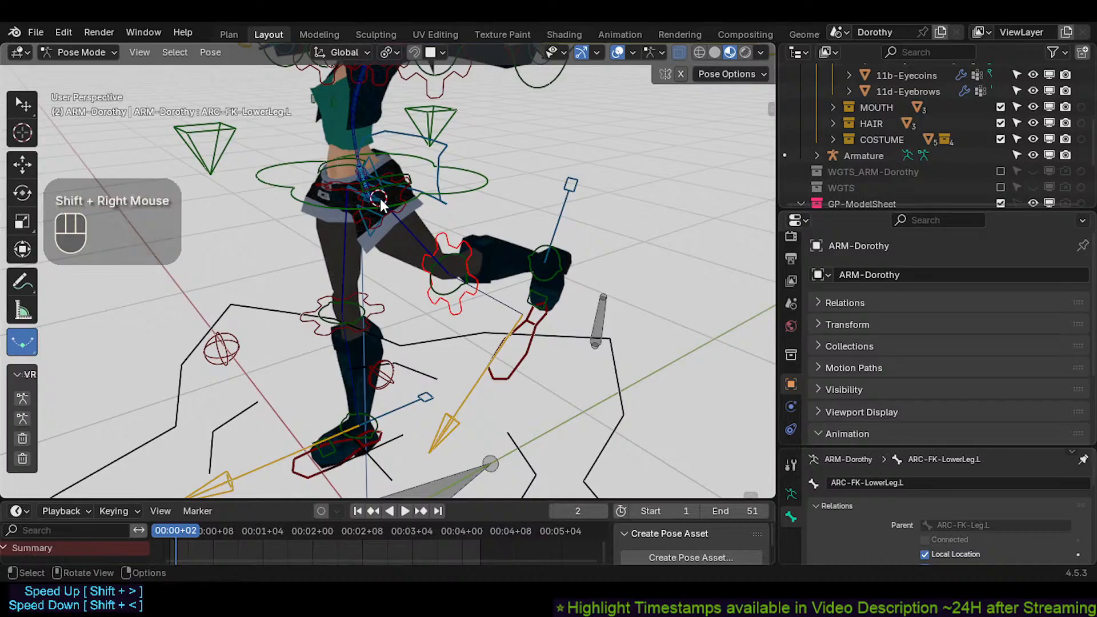
{"action": "left_click", "coordinate": [345, 215]}
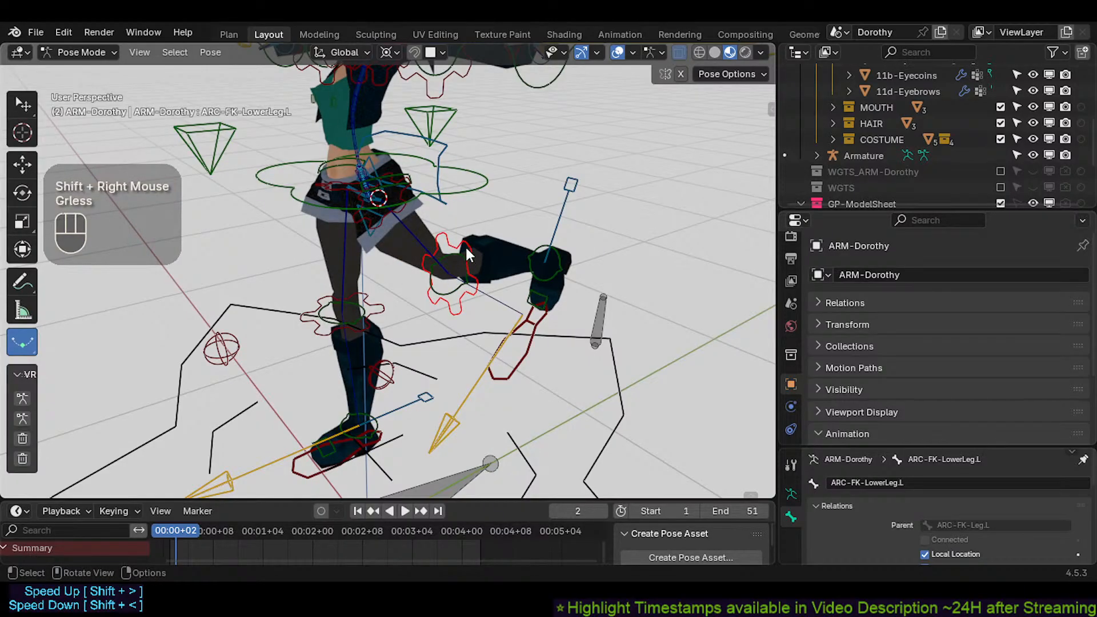
{"action": "left_click", "coordinate": [447, 274]}
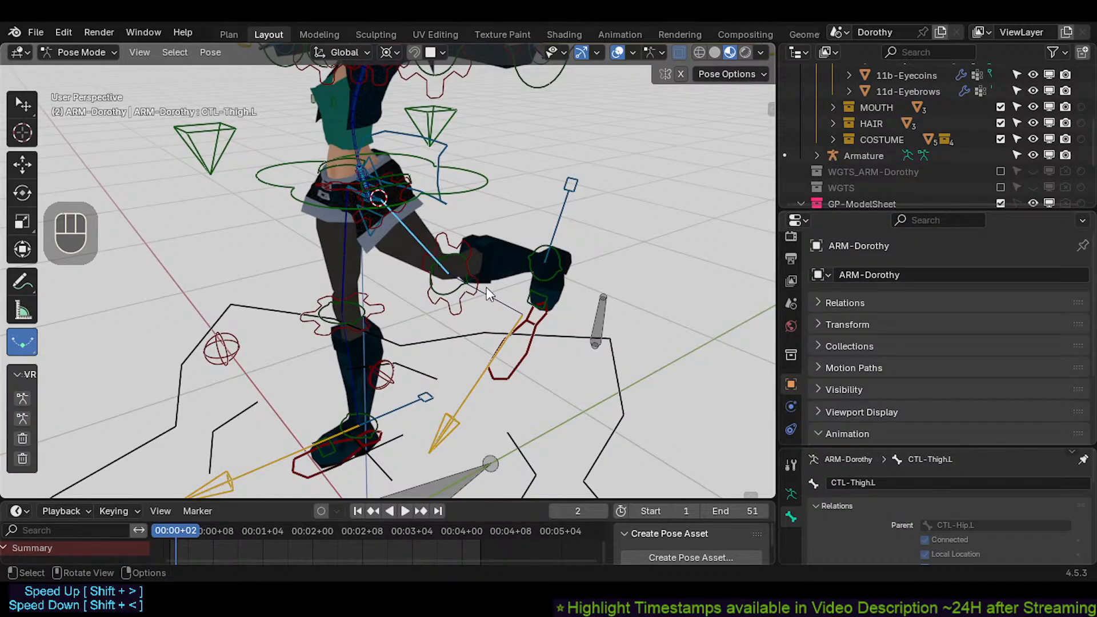
{"action": "key", "text": "r"}
{"action": "key", "text": "x"}
{"action": "key", "text": "Escape"}
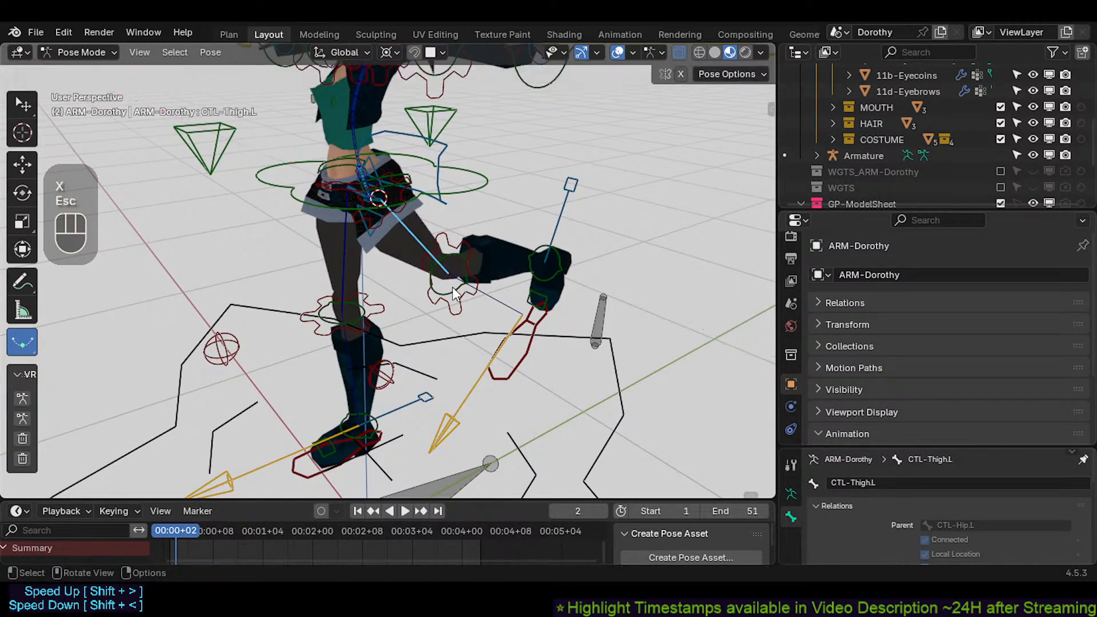
Step: Rotate the TWK-Knee.L control about -9° around the global X axis, pivoting on the 3D cursor at the hip
{"action": "left_click", "coordinate": [454, 292]}
{"action": "key", "text": "r"}
{"action": "key", "text": "x"}
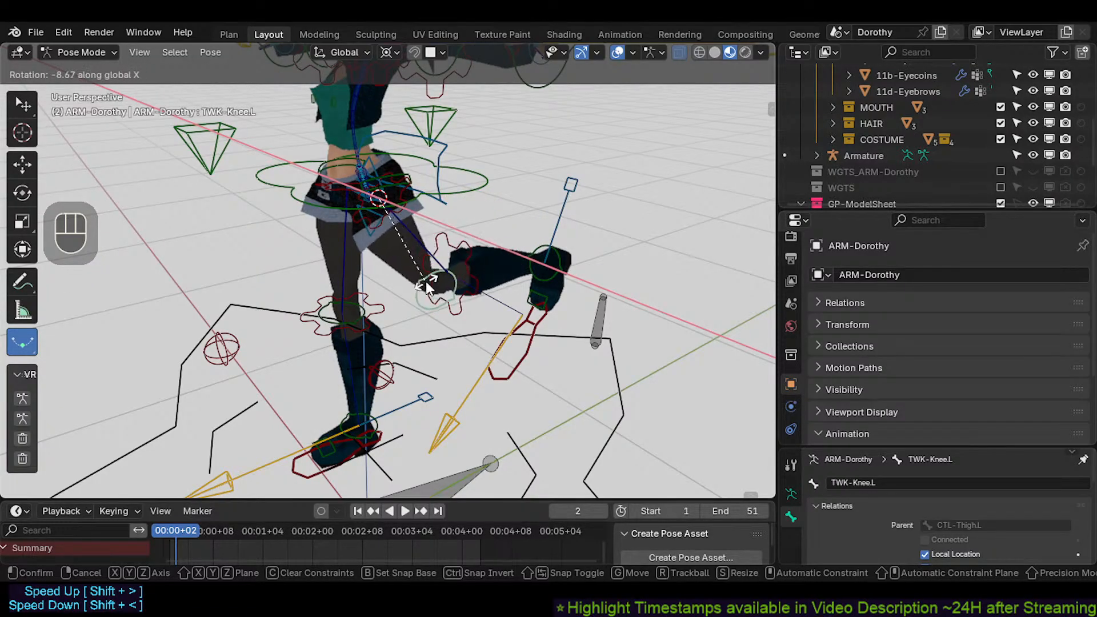
{"action": "left_click", "coordinate": [429, 302]}
{"action": "scroll", "coordinate": [433, 283], "scroll_direction": "up", "scroll_amount": 2}
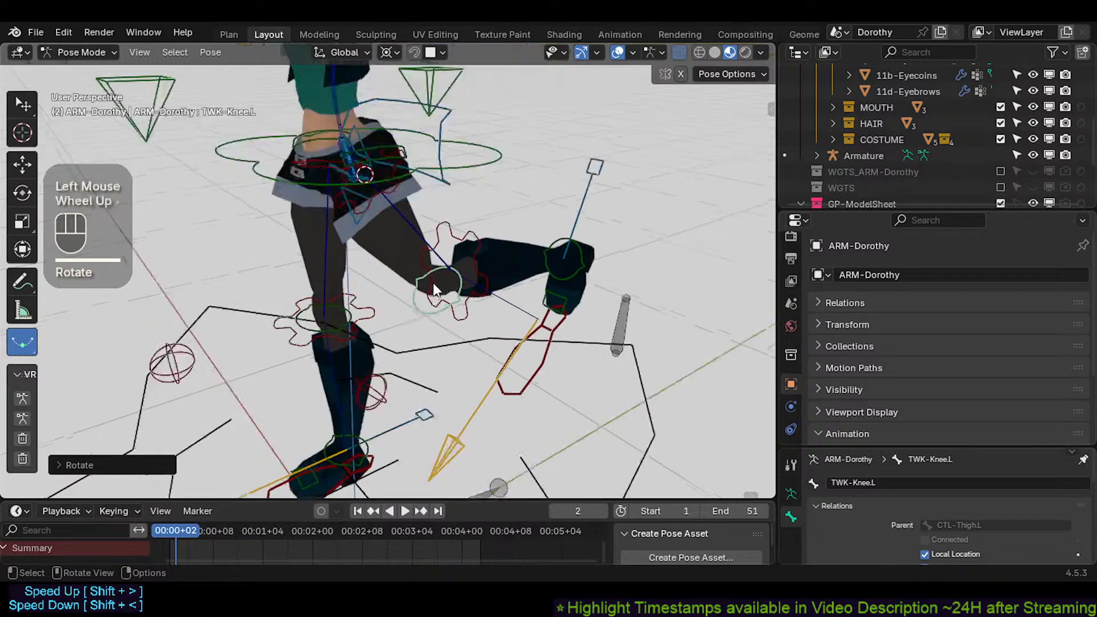
{"action": "key", "text": "r"}
{"action": "key", "text": "x"}
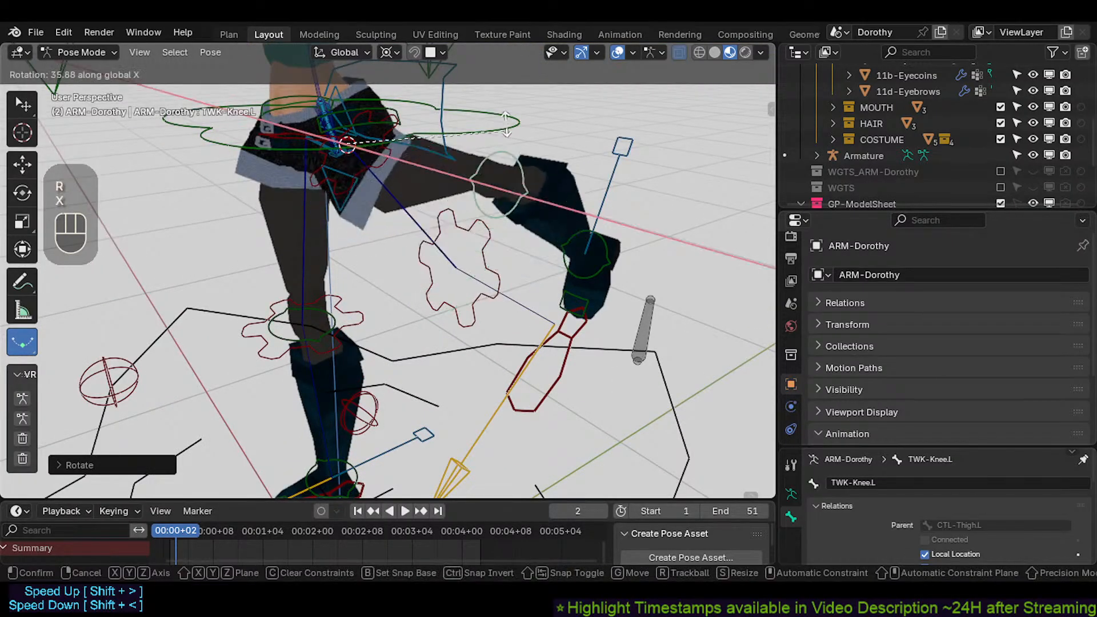
{"action": "key", "text": "Escape"}
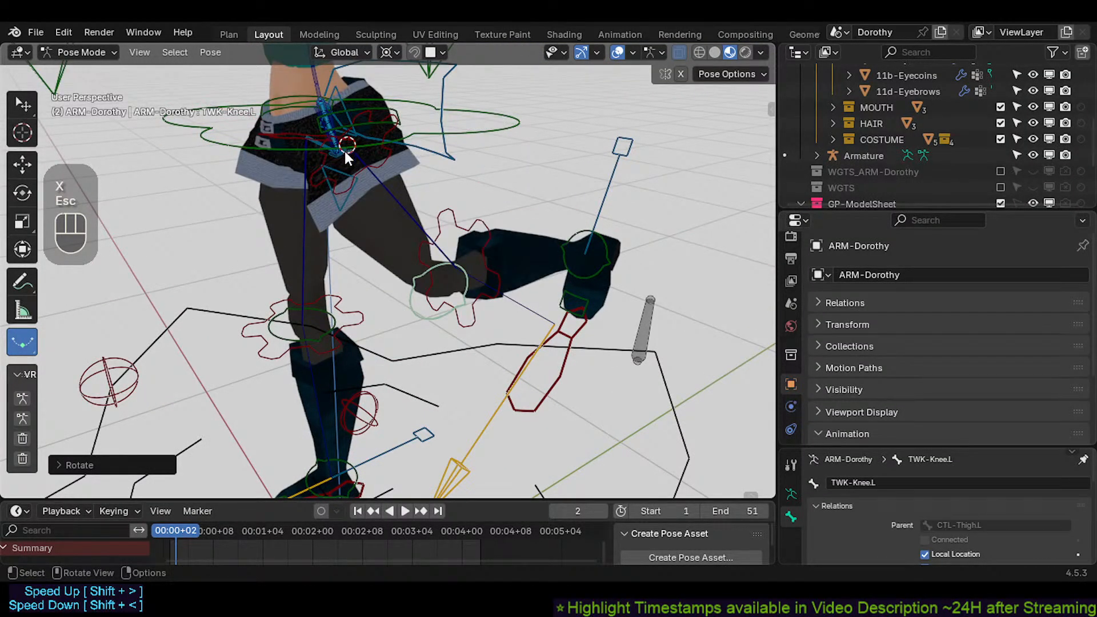
{"action": "right_click", "coordinate": [359, 214], "text": "shift"}
{"action": "key", "text": "r"}
{"action": "key", "text": "x"}
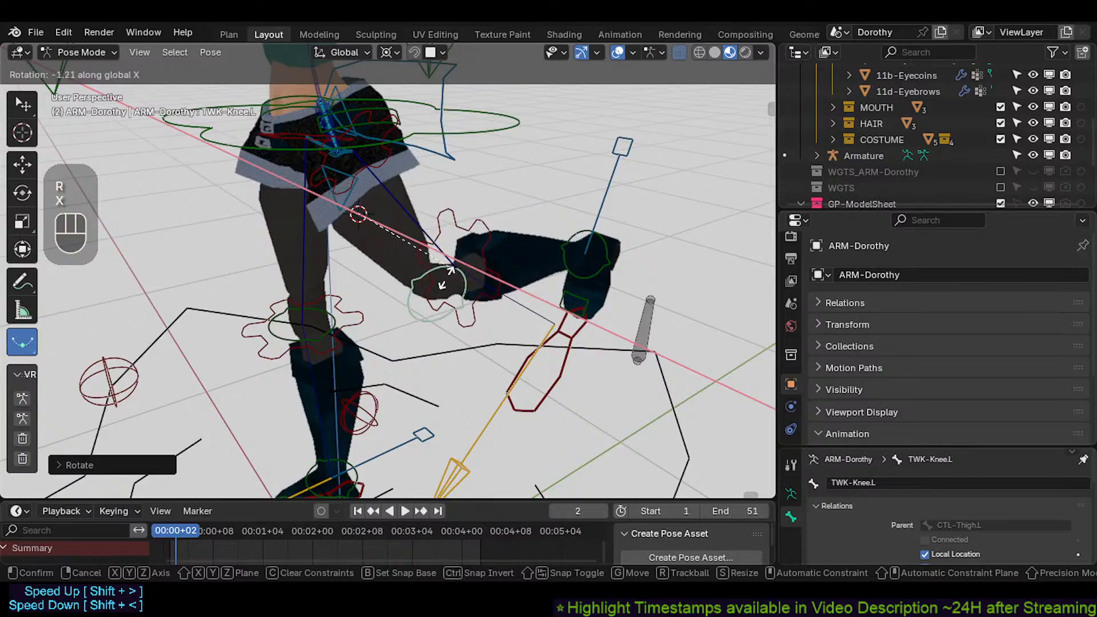
{"action": "key", "text": "Escape"}
Step: Snap the 3D cursor to the CTL-Thigh.L bone as the active bone and select the TWK-Knee.L control
{"action": "left_click", "coordinate": [400, 204]}
{"action": "key", "text": "shift+s"}
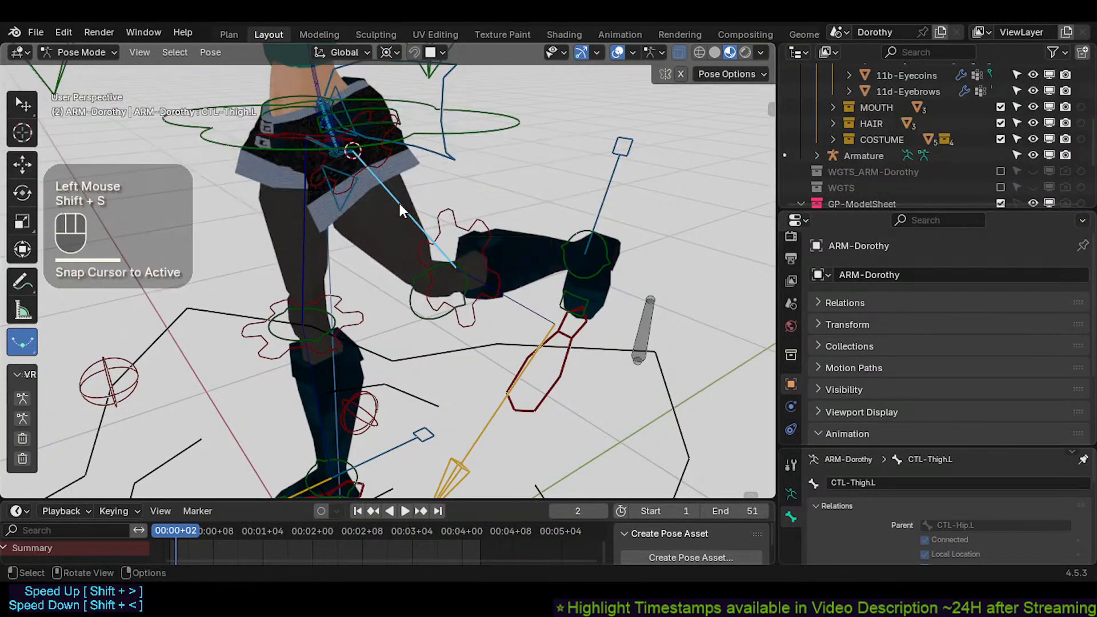
{"action": "left_click", "coordinate": [435, 322]}
{"action": "key", "text": "r"}
{"action": "key", "text": "x"}
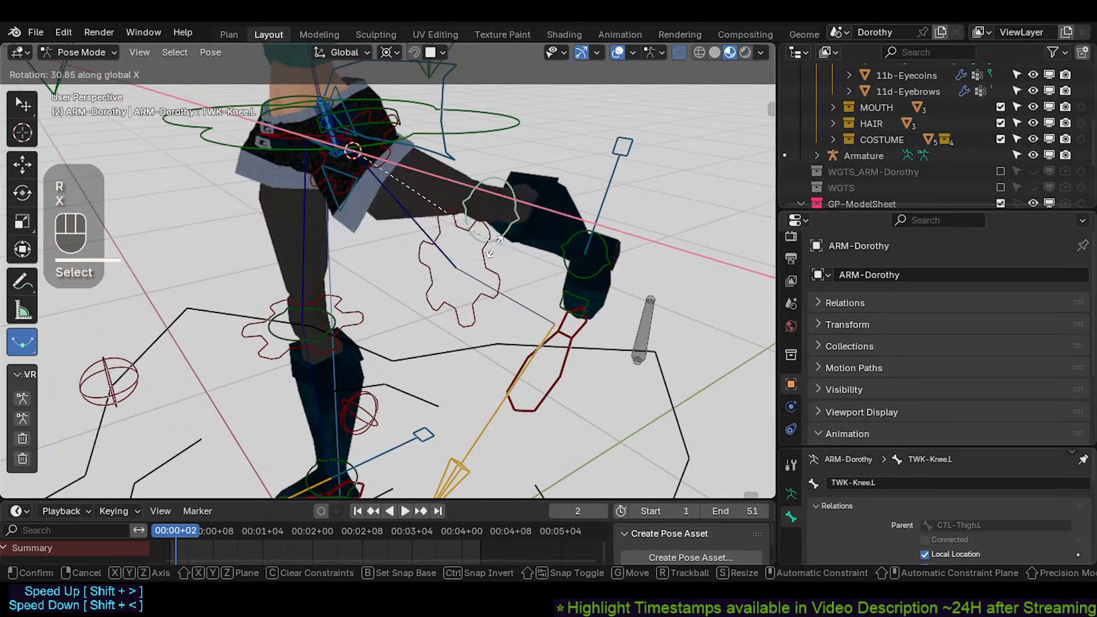
{"action": "key", "text": "Escape"}
Step: Rotate the TWK-Knee.L control about -15° around the global X axis, pivoting on the start of the thigh bone
{"action": "key", "text": "r"}
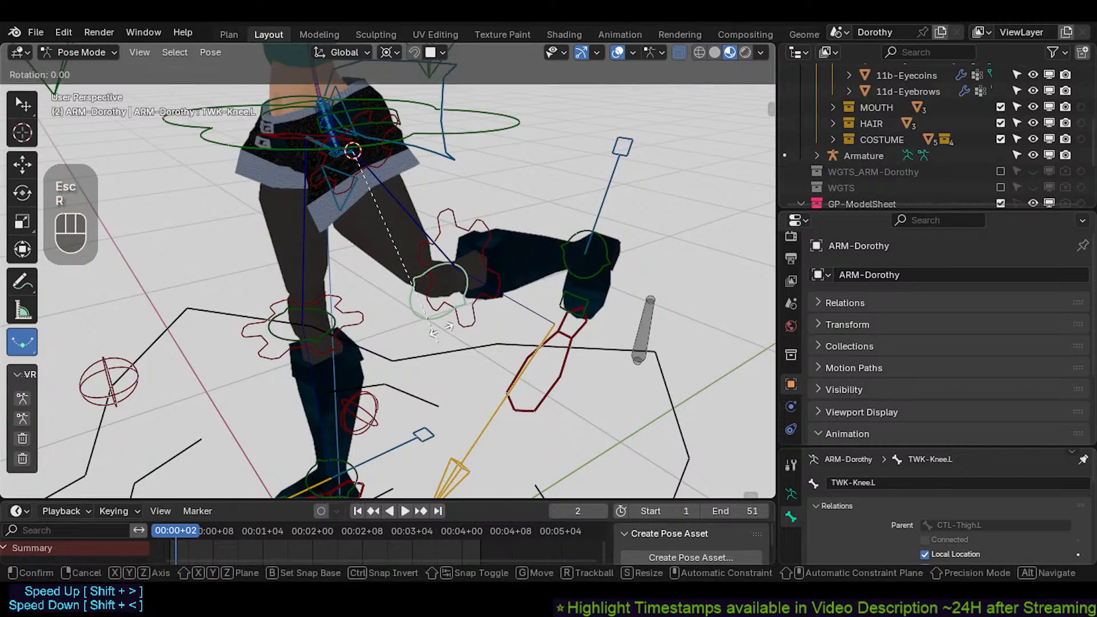
{"action": "key", "text": "x"}
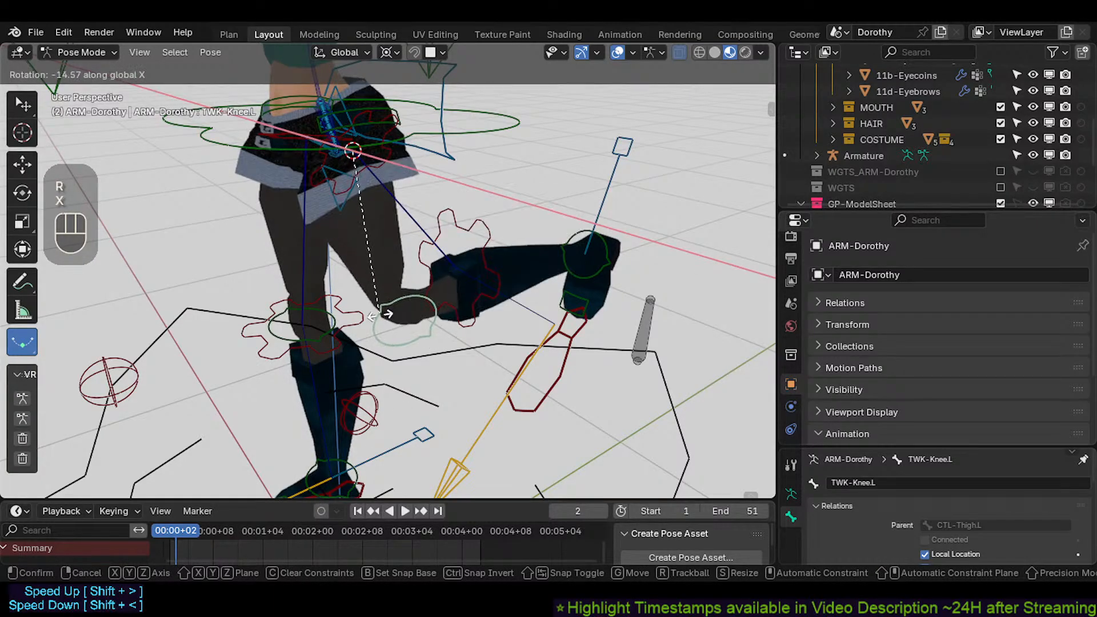
{"action": "left_click", "coordinate": [371, 413]}
Step: Enlarge the timeline, enable auto keying, and insert a keyframe on all channels of the TWK-Knee.L control at frame 1
{"action": "left_click_drag", "start_coordinate": [358, 501], "coordinate": [319, 449]}
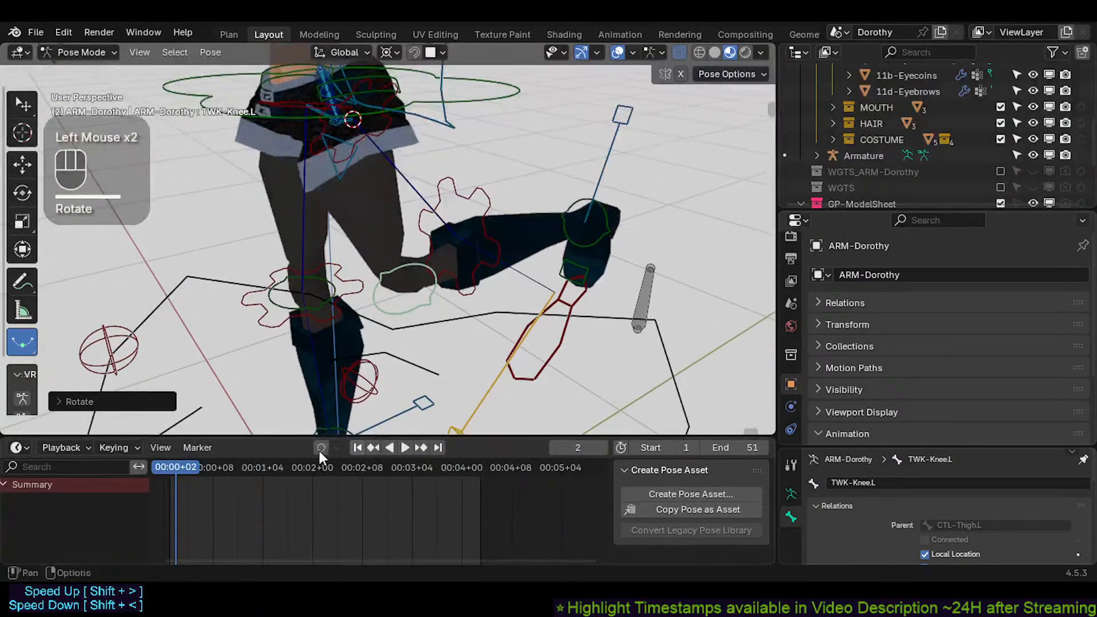
{"action": "key", "text": "shift+Left"}
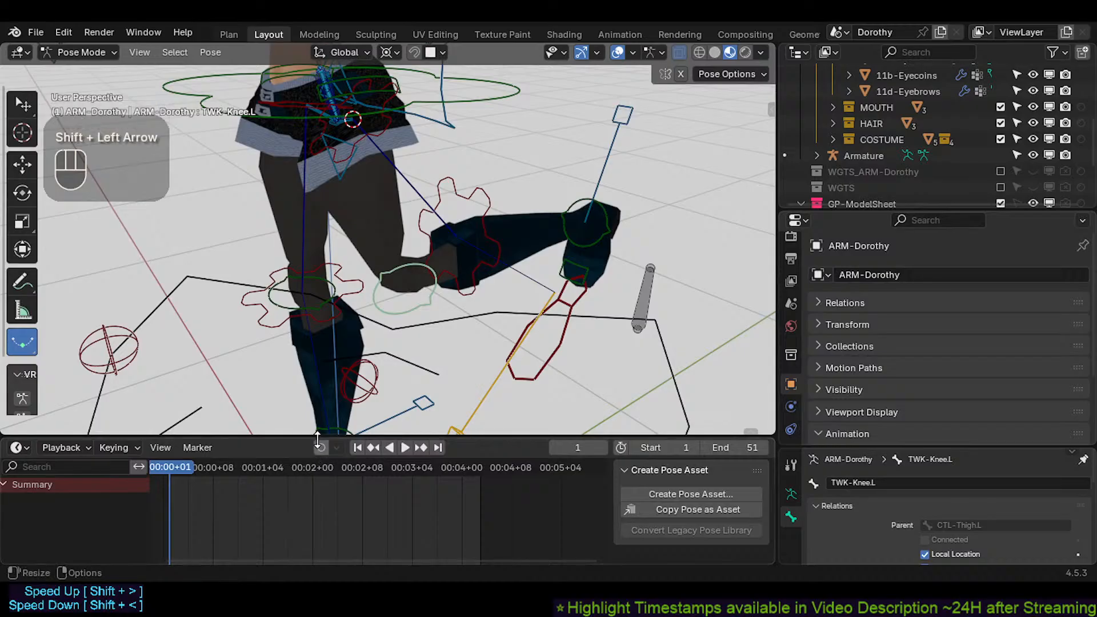
{"action": "left_click", "coordinate": [321, 443]}
{"action": "left_click", "coordinate": [321, 448]}
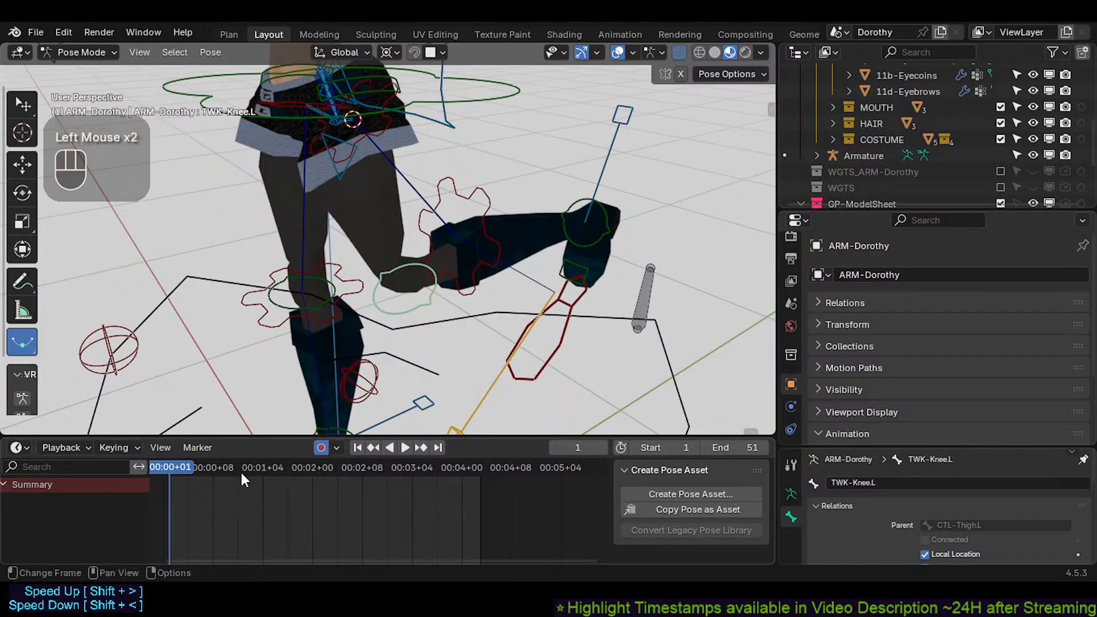
{"action": "key", "text": "i"}
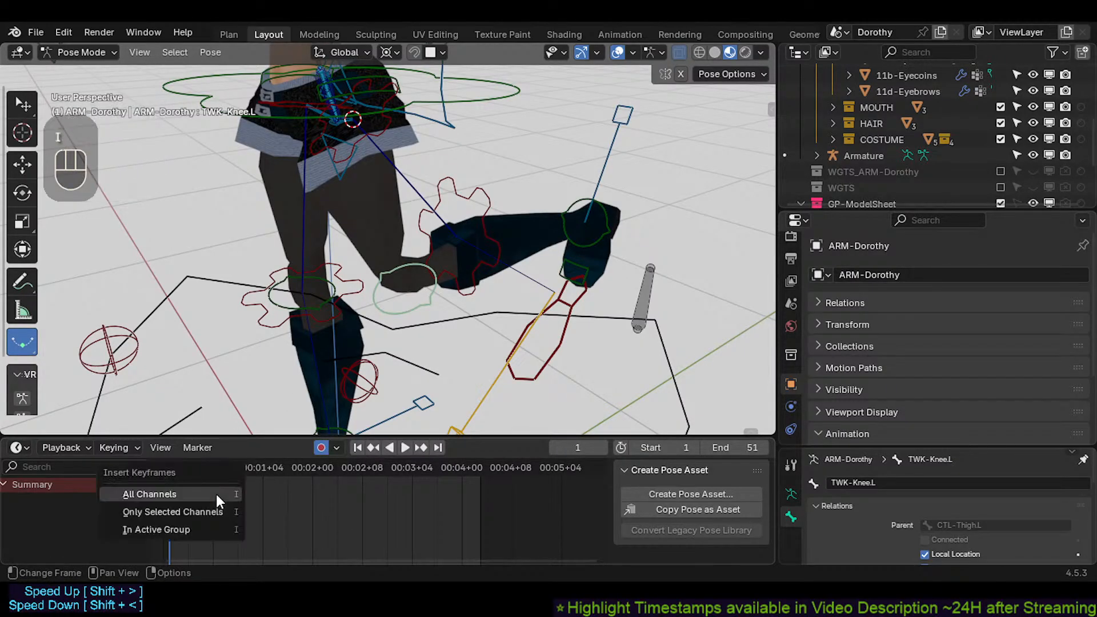
{"action": "key", "text": "i"}
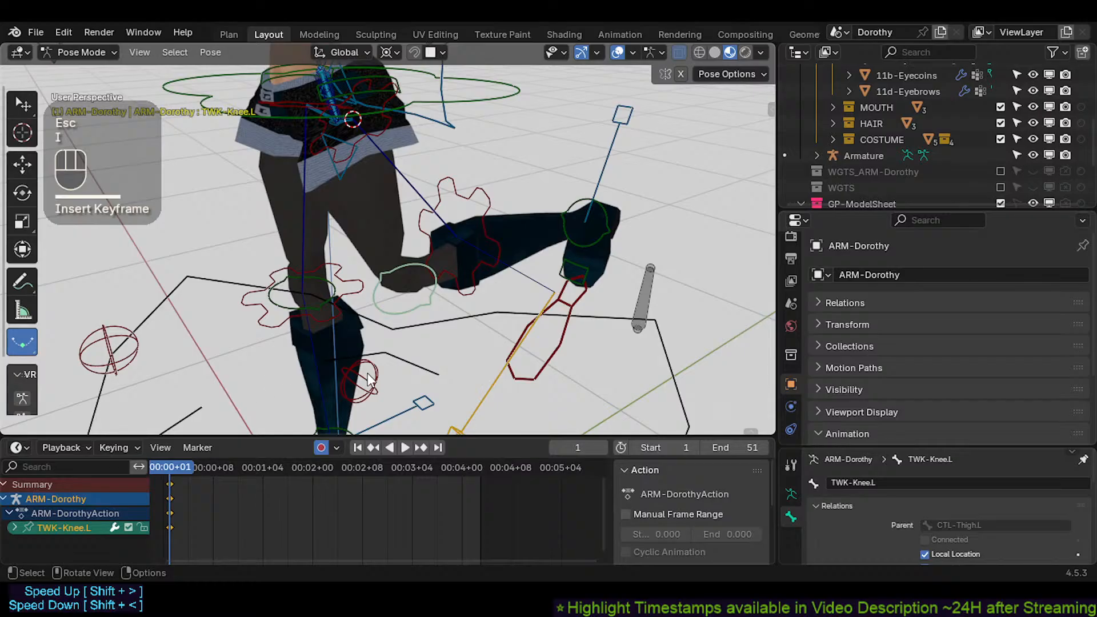
Step: Rotate the TWK-Knee.L control upward about the global X axis at frame 1 and calculate its bone path at the heads over the scene frame range
{"action": "key", "text": "r"}
{"action": "key", "text": "x"}
{"action": "left_click", "coordinate": [461, 281]}
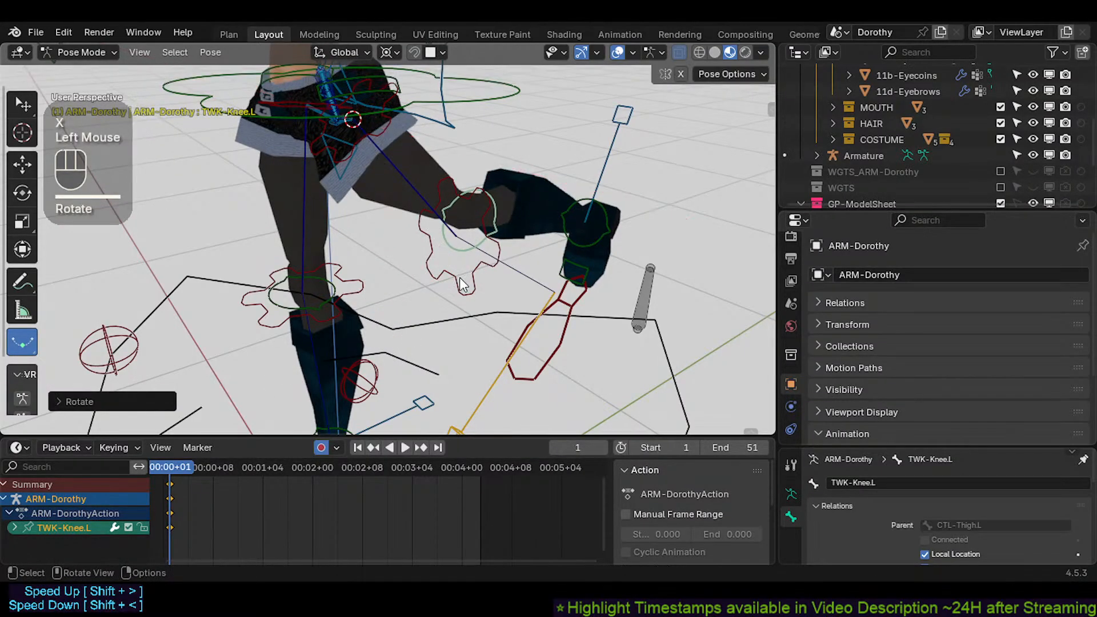
{"action": "key", "text": "ctrl+t"}
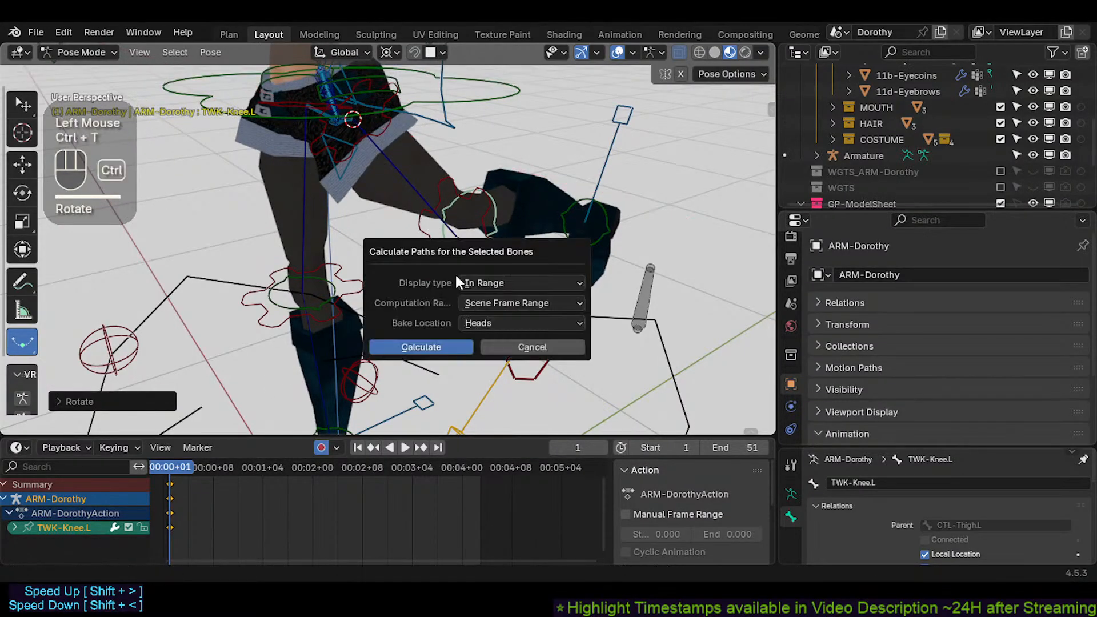
{"action": "left_click", "coordinate": [435, 347]}
{"action": "key", "text": "r"}
{"action": "key", "text": "Escape"}
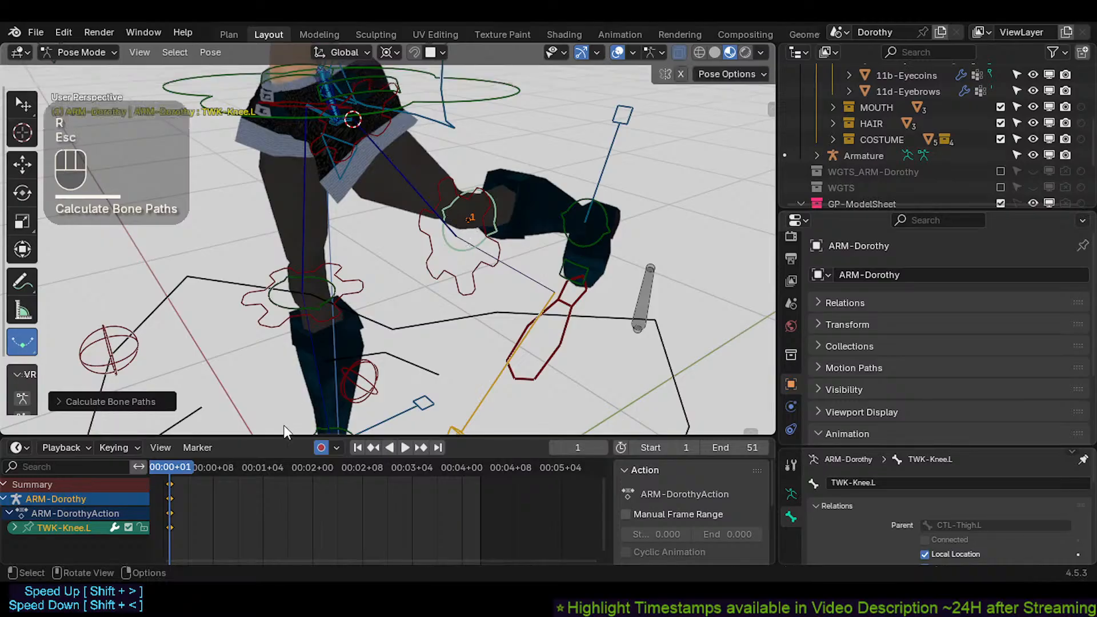
Step: At frame 23, rotate the TWK-Knee.L control about -31° around the global X axis
{"action": "left_click_drag", "start_coordinate": [190, 473], "coordinate": [306, 467]}
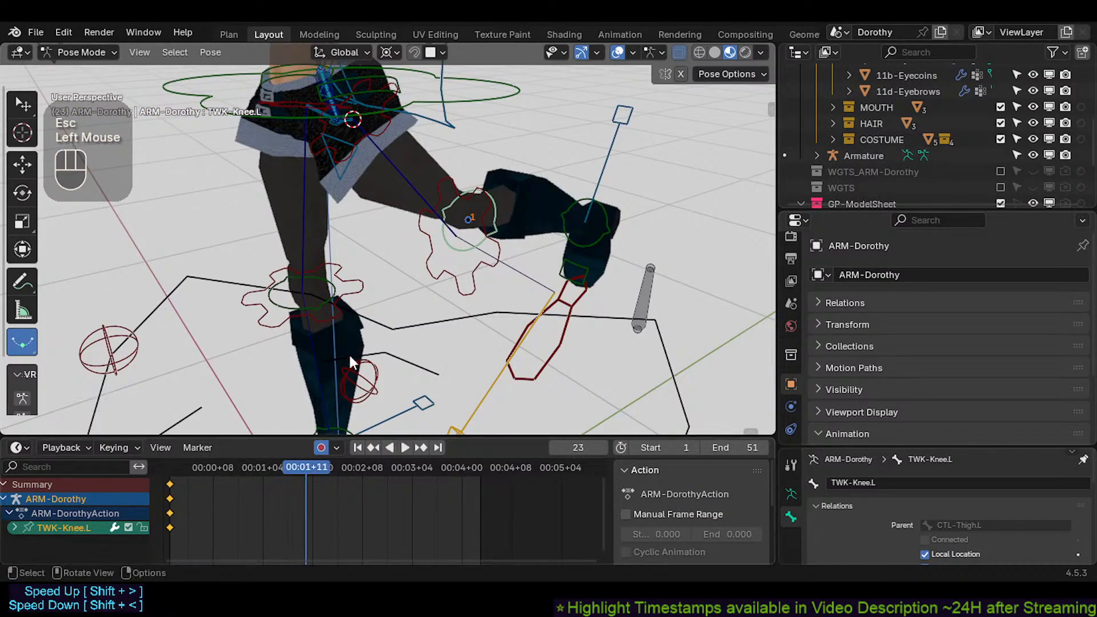
{"action": "key", "text": "r"}
{"action": "key", "text": "x"}
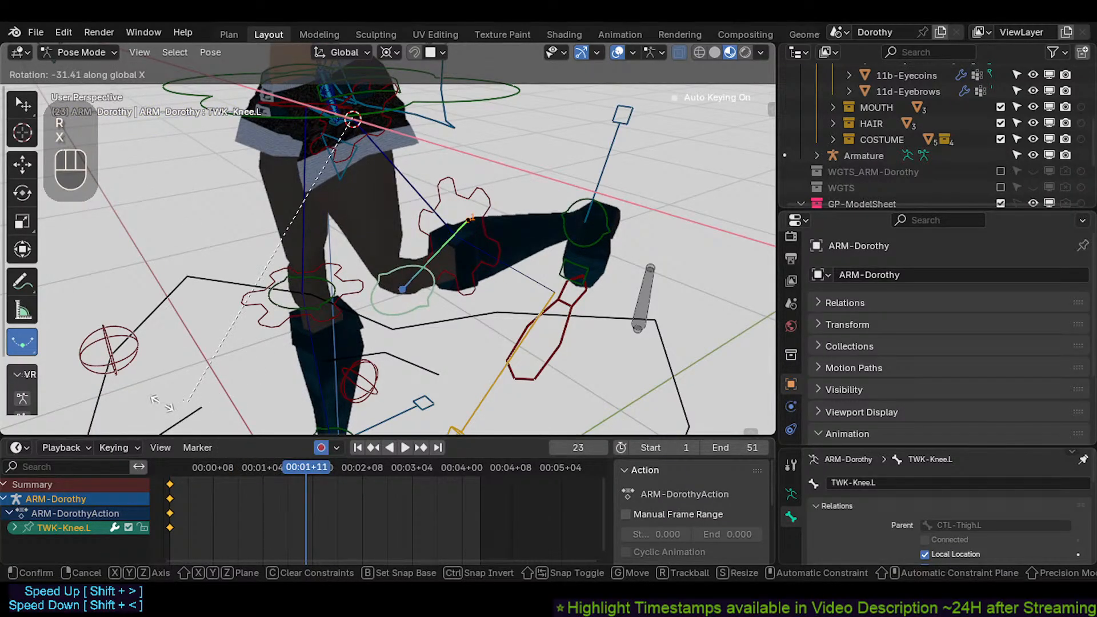
{"action": "left_click", "coordinate": [189, 377]}
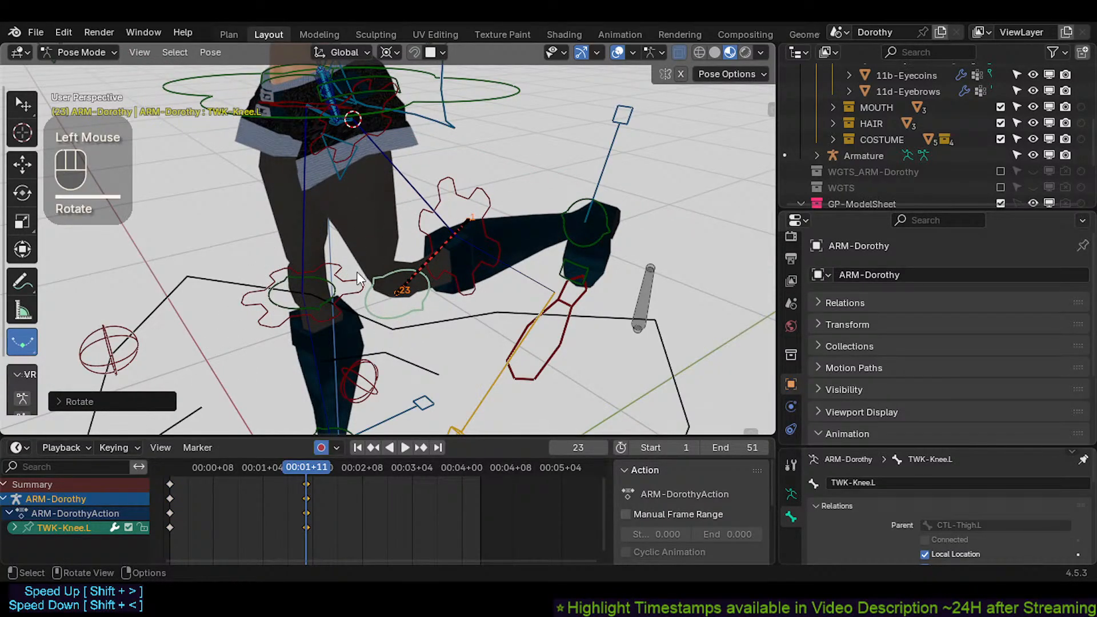
Step: At frame 13, clear the TWK-Knee.L control's rotation and swing it back and forth around the global X axis, ending midway along its path
{"action": "left_click_drag", "start_coordinate": [303, 469], "coordinate": [244, 466]}
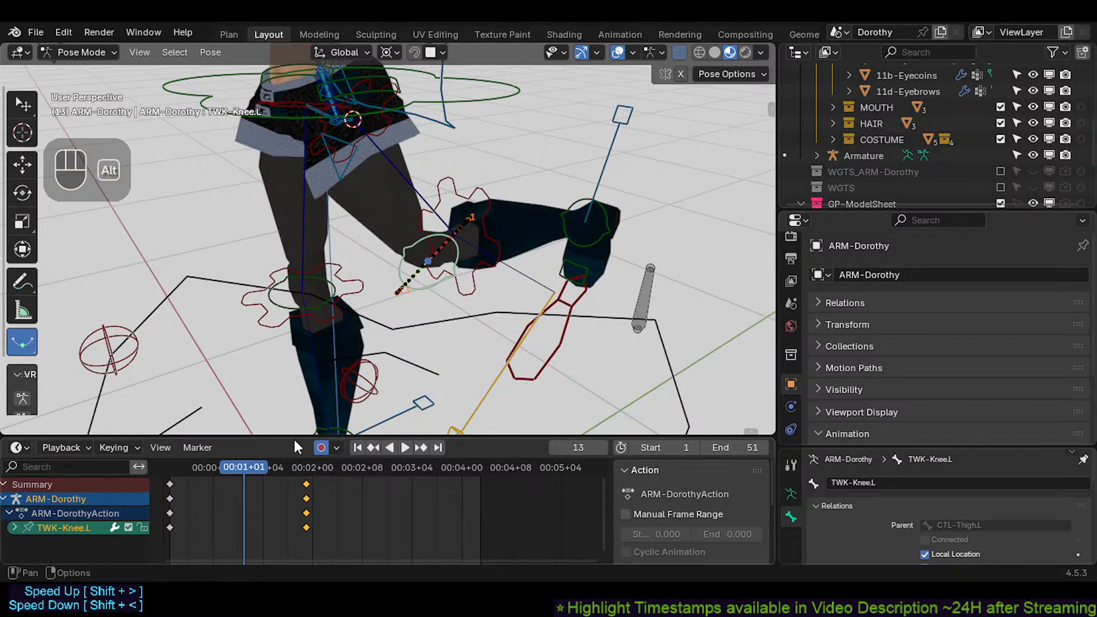
{"action": "key", "text": "alt+r"}
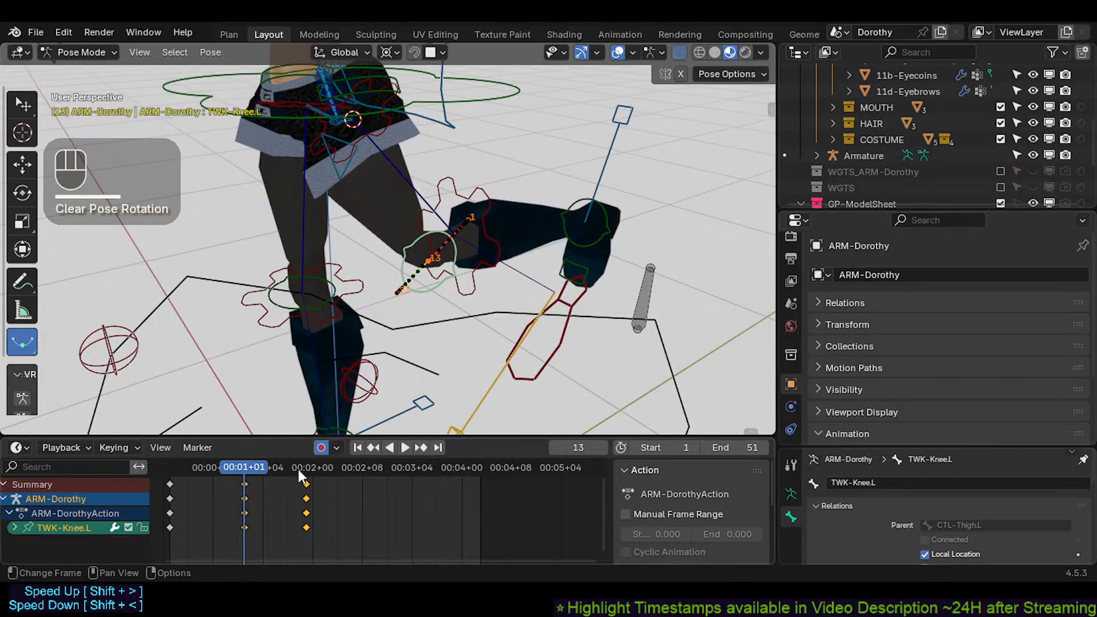
{"action": "key", "text": "r"}
{"action": "key", "text": "x"}
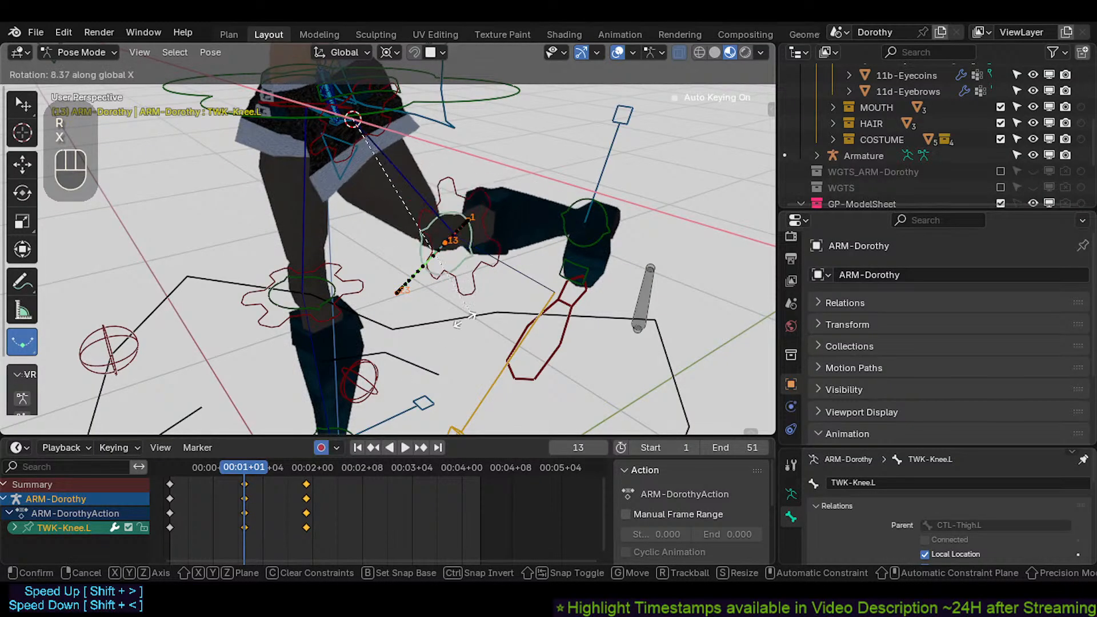
{"action": "left_click", "coordinate": [442, 320]}
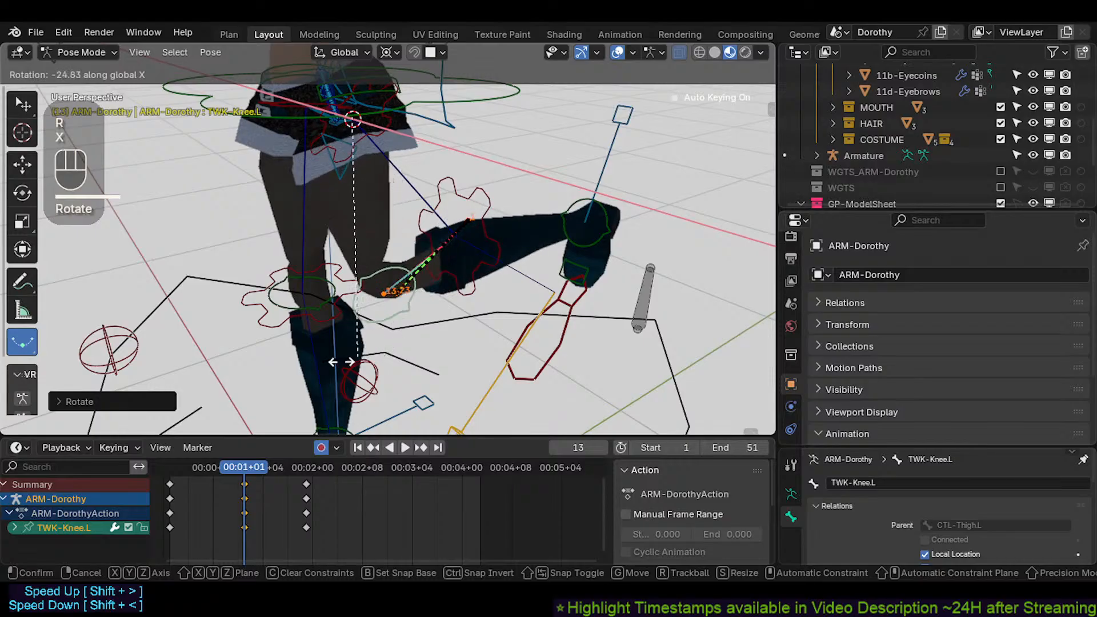
{"action": "left_click", "coordinate": [366, 342]}
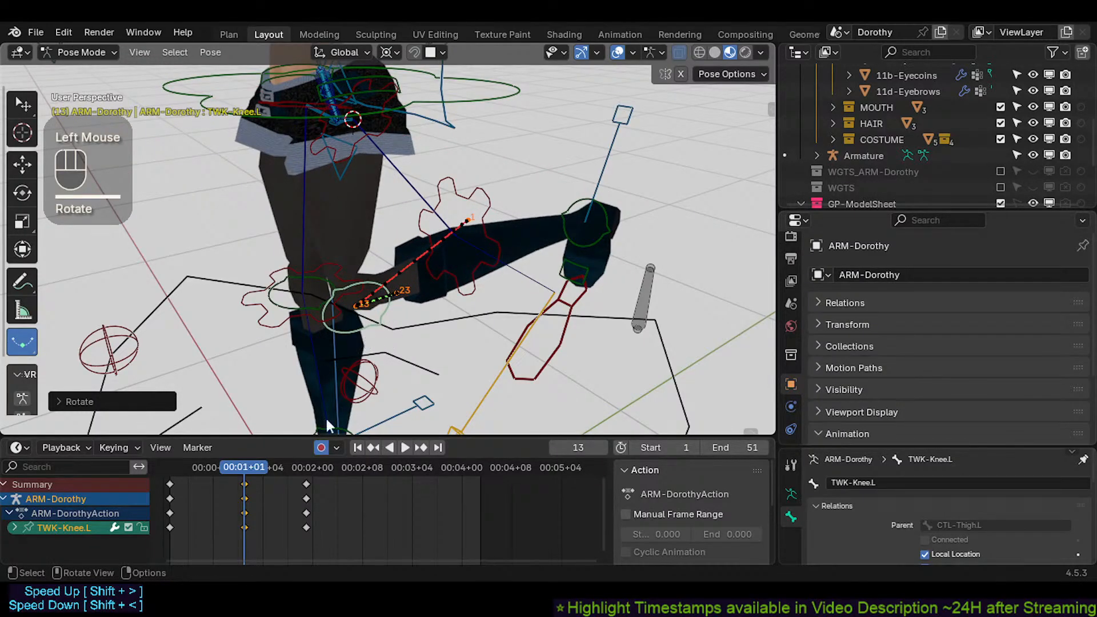
{"action": "key", "text": "r"}
{"action": "key", "text": "x"}
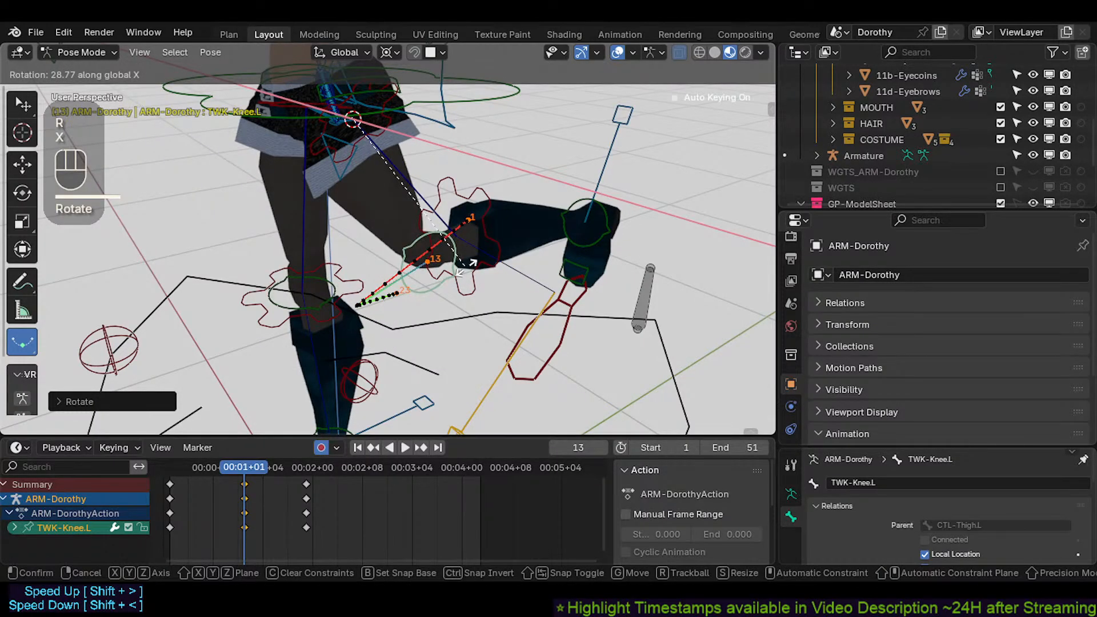
{"action": "left_click", "coordinate": [408, 342]}
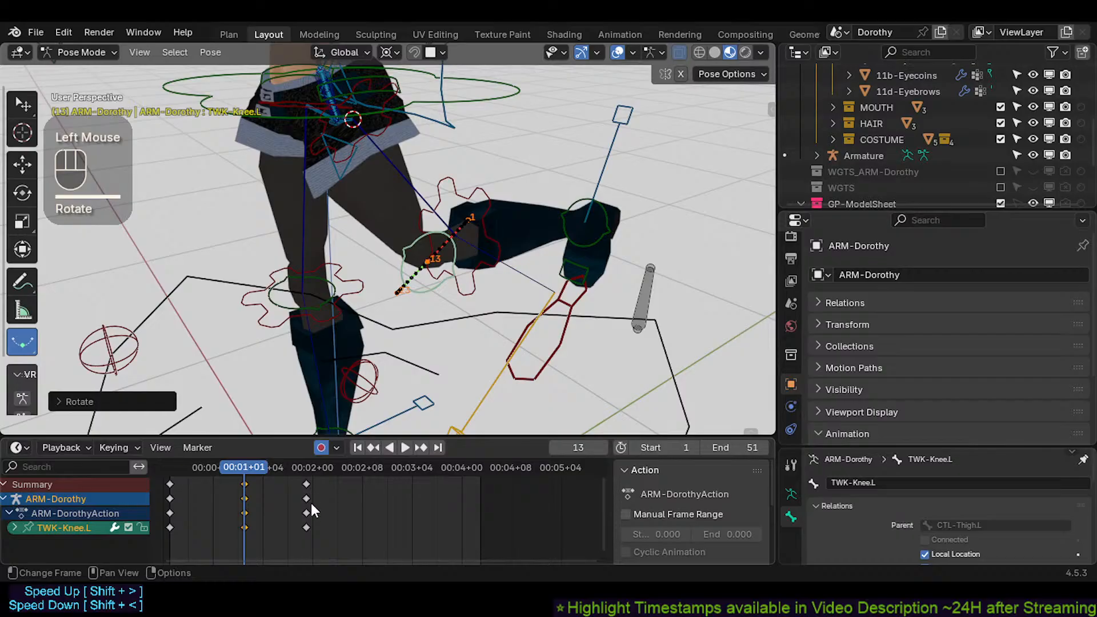
Step: Go to the keyframe at frame 23 and rotate the TWK-Knee.L control about -18° further around the global X axis
{"action": "key", "text": "Up"}
{"action": "key", "text": "r"}
{"action": "key", "text": "x"}
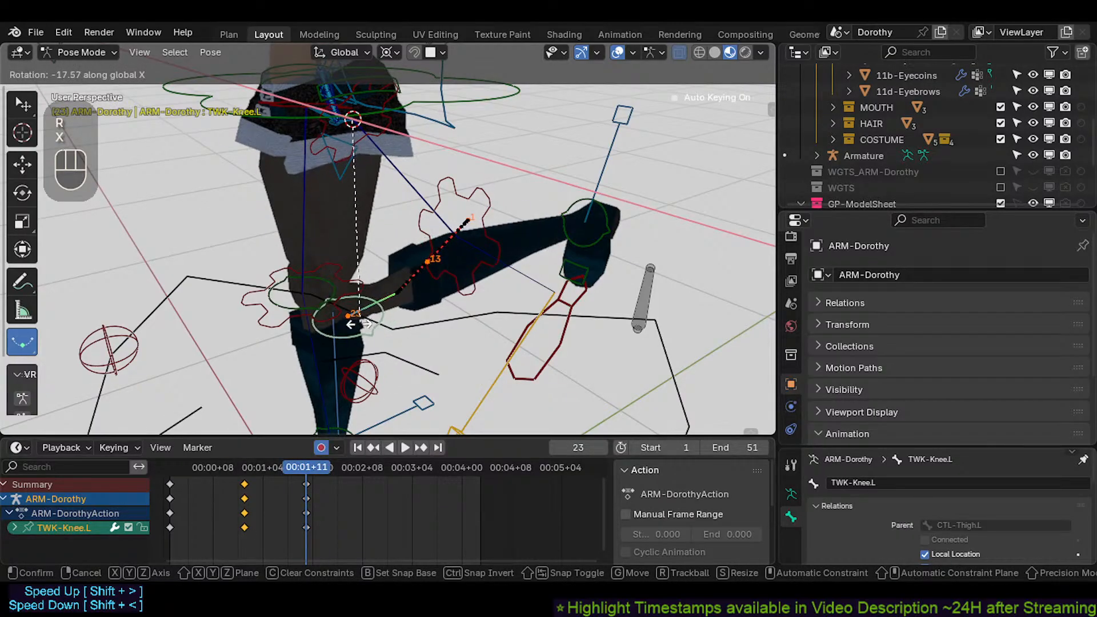
{"action": "left_click", "coordinate": [415, 294]}
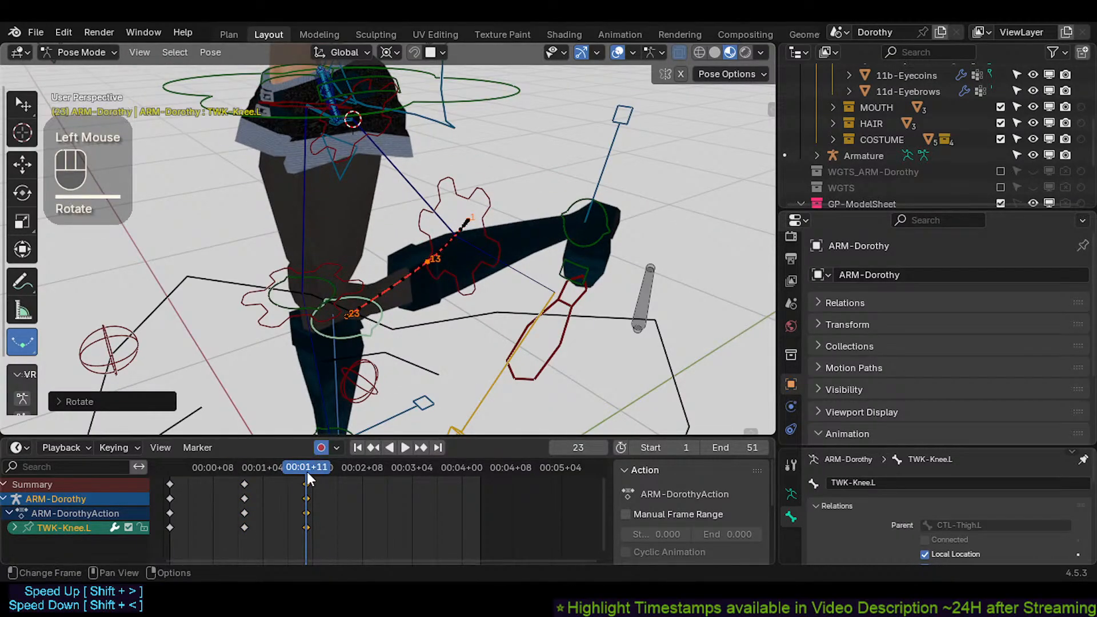
Step: At frame 13, move the TWK-Knee.L control downward off the straight line so its motion path bows into an arc
{"action": "double_click", "coordinate": [251, 465]}
{"action": "scroll", "coordinate": [350, 356], "scroll_direction": "up", "scroll_amount": 2}
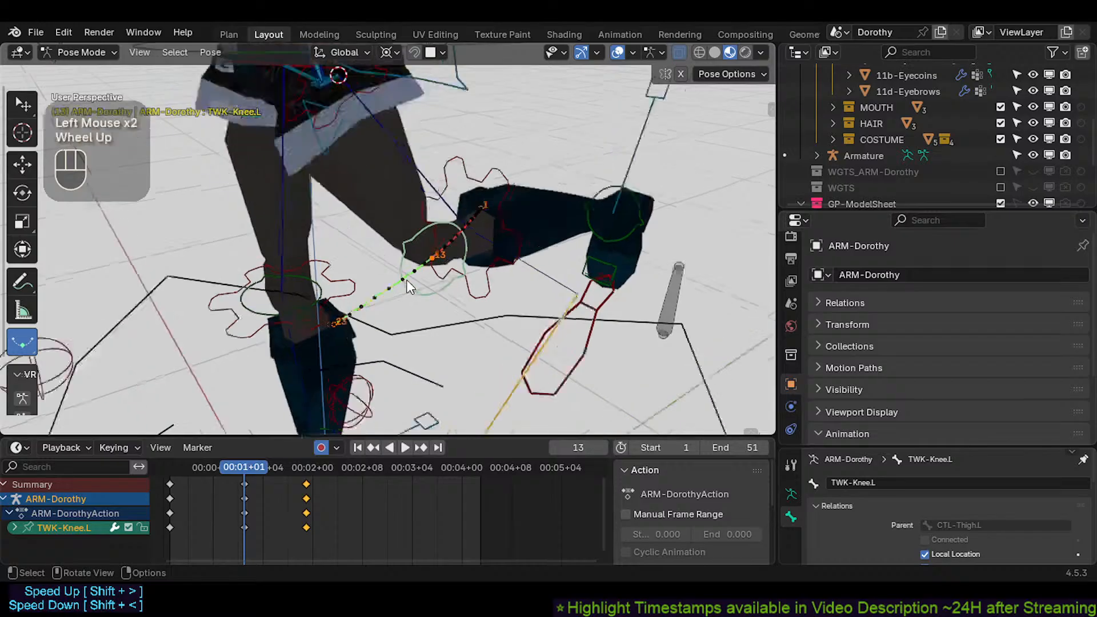
{"action": "middle_click_drag", "start_coordinate": [406, 280], "coordinate": [438, 311]}
{"action": "scroll", "coordinate": [410, 284], "scroll_direction": "down", "scroll_amount": 1}
{"action": "key", "text": "g"}
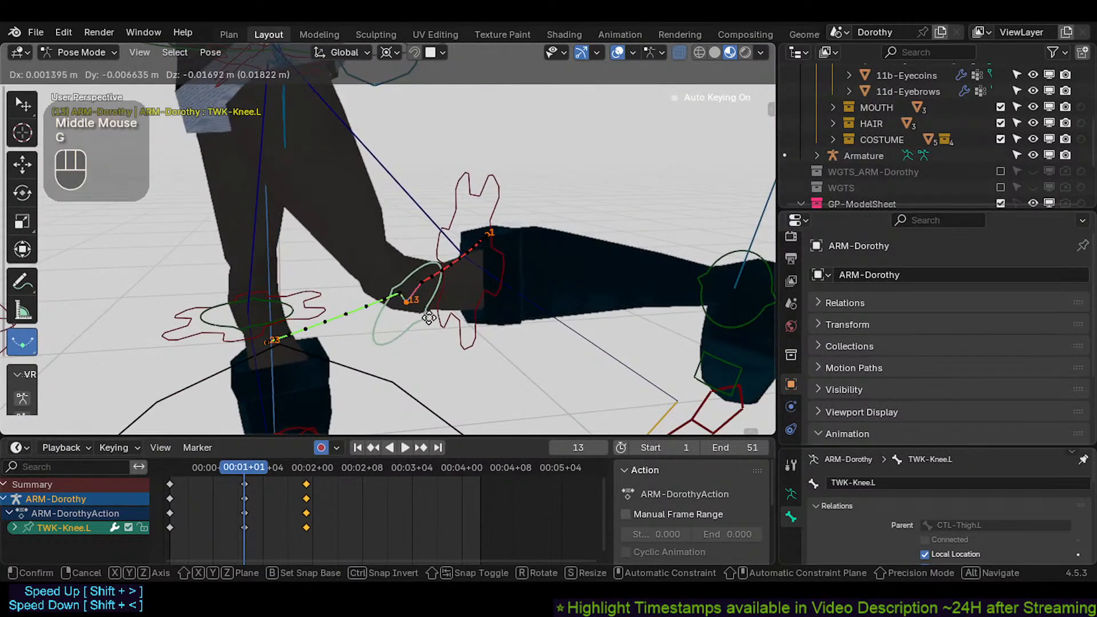
{"action": "left_click", "coordinate": [430, 319]}
{"action": "key", "text": "g"}
{"action": "left_click", "coordinate": [437, 339]}
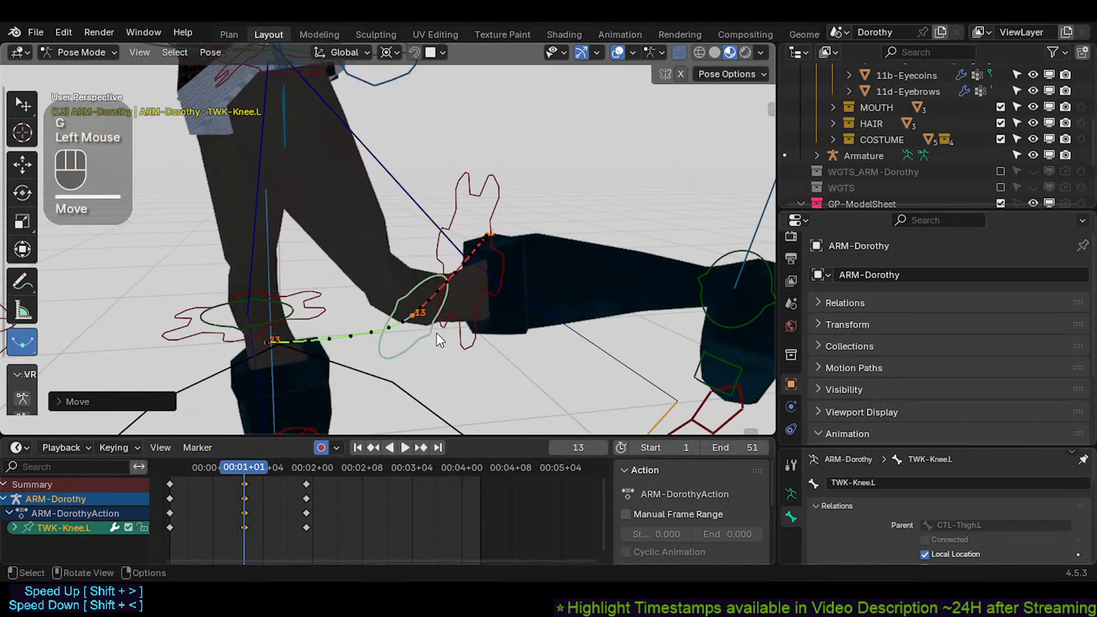
Step: Raise the TWK-Knee.L control slightly at frame 13 and fine-tune its position from a second angle to smooth the motion path
{"action": "key", "text": "g"}
{"action": "left_click", "coordinate": [431, 310]}
{"action": "key", "text": "g"}
{"action": "left_click", "coordinate": [416, 296]}
{"action": "scroll", "coordinate": [415, 295], "scroll_direction": "down", "scroll_amount": 1}
{"action": "middle_click_drag", "start_coordinate": [416, 296], "coordinate": [454, 310]}
{"action": "key", "text": "g"}
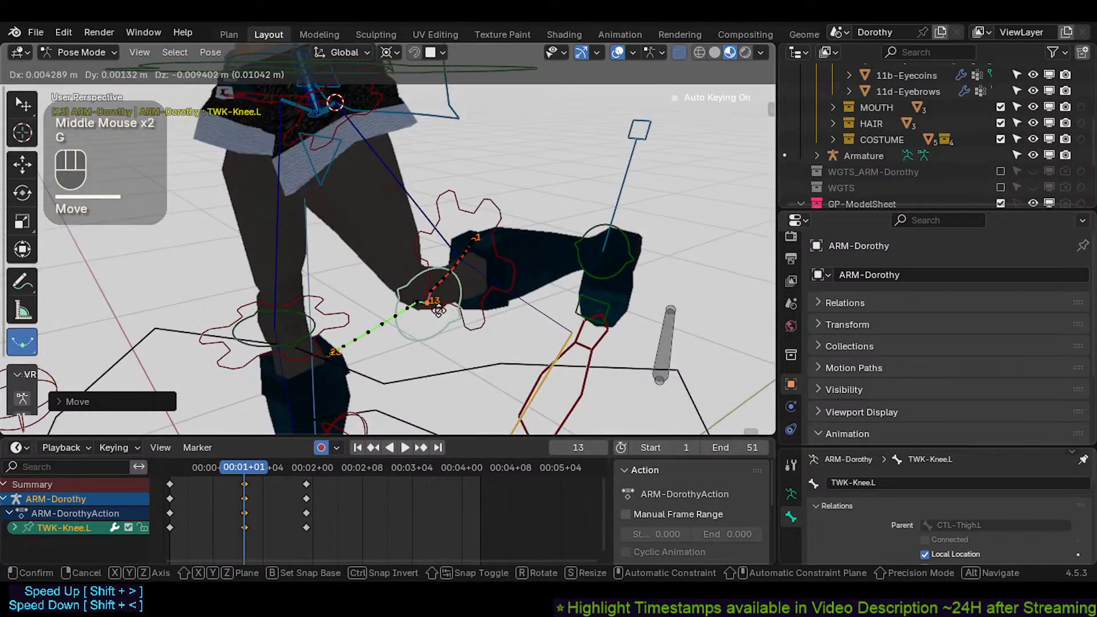
{"action": "left_click", "coordinate": [455, 318]}
Step: Examine the TWK-Knee.L motion path and the bent left leg from several angles at frame 13
{"action": "middle_click_drag", "start_coordinate": [447, 255], "coordinate": [472, 248]}
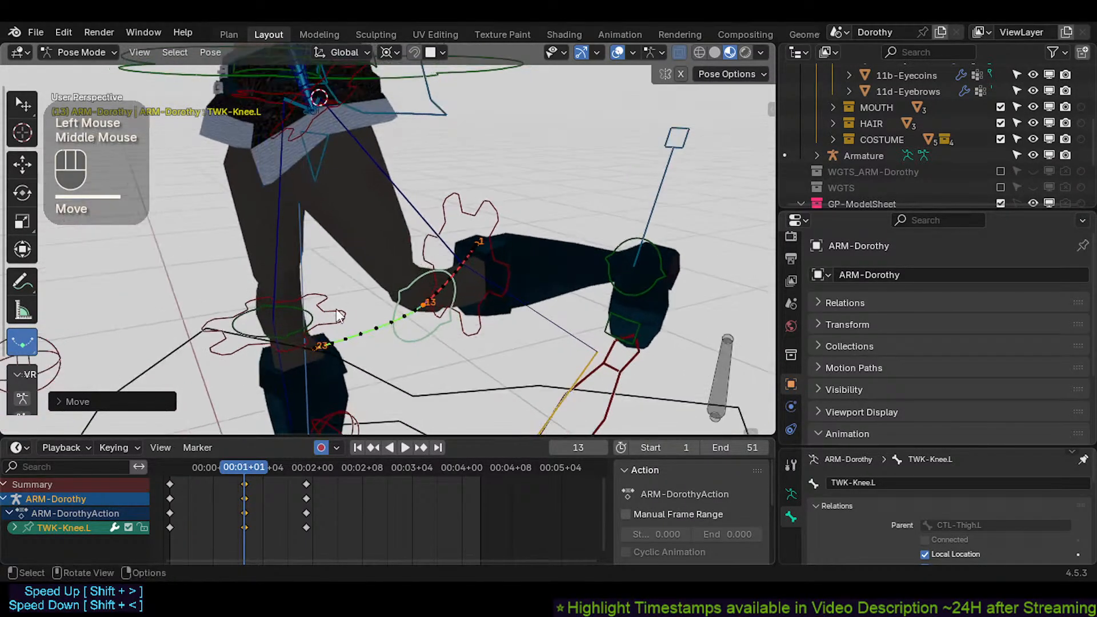
{"action": "scroll", "coordinate": [432, 293], "scroll_direction": "down", "scroll_amount": 1}
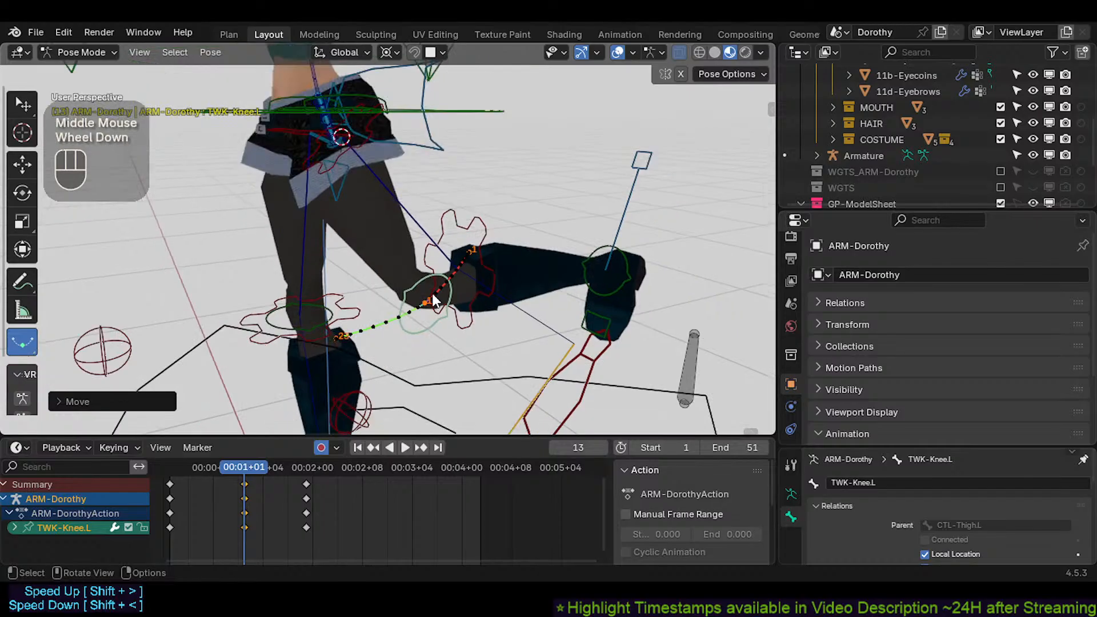
{"action": "middle_click_drag", "start_coordinate": [432, 294], "coordinate": [585, 278]}
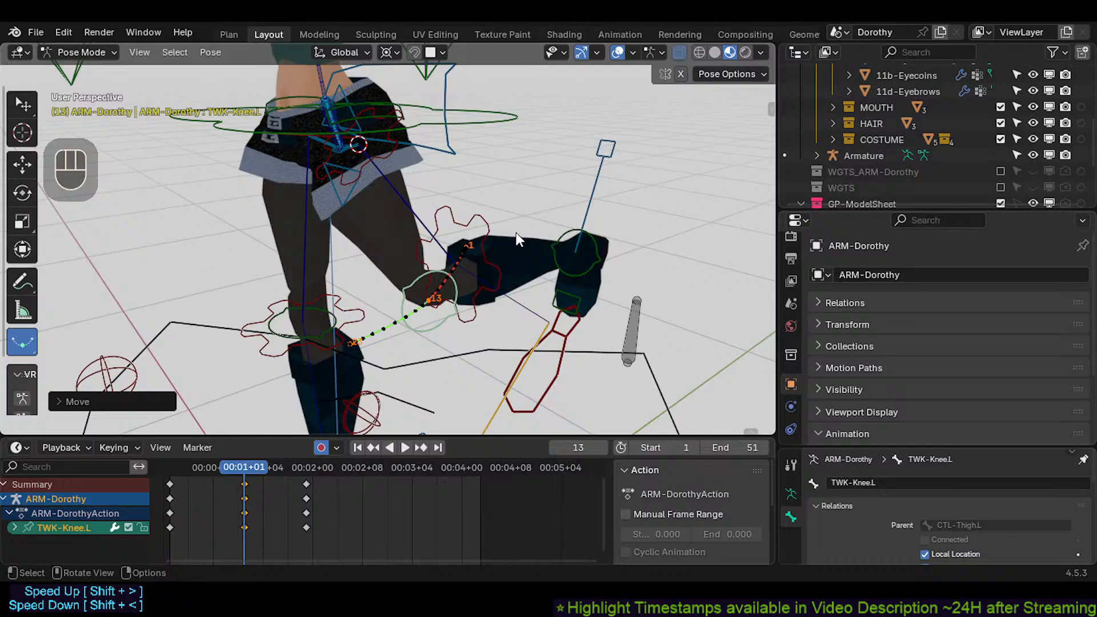
{"action": "middle_click_drag", "start_coordinate": [527, 257], "coordinate": [419, 274]}
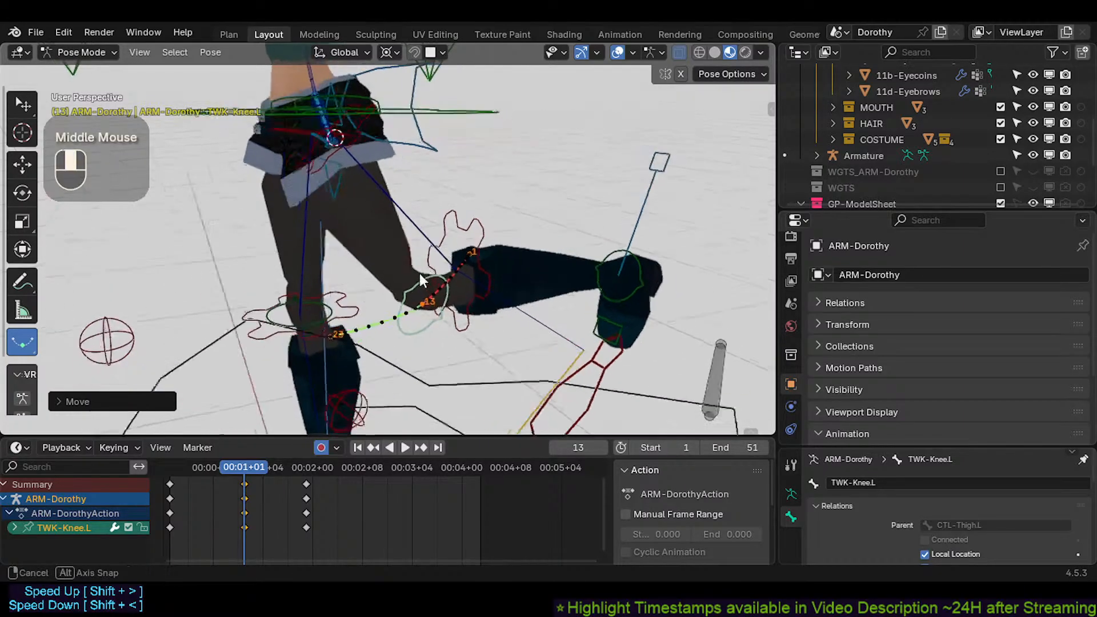
{"action": "scroll", "coordinate": [405, 312], "scroll_direction": "up", "scroll_amount": 3}
{"action": "middle_click_drag", "start_coordinate": [406, 312], "coordinate": [470, 329]}
{"action": "middle_click_drag", "start_coordinate": [458, 325], "coordinate": [569, 290]}
{"action": "scroll", "coordinate": [467, 336], "scroll_direction": "down", "scroll_amount": 1}
{"action": "middle_click_drag", "start_coordinate": [474, 305], "coordinate": [524, 353]}
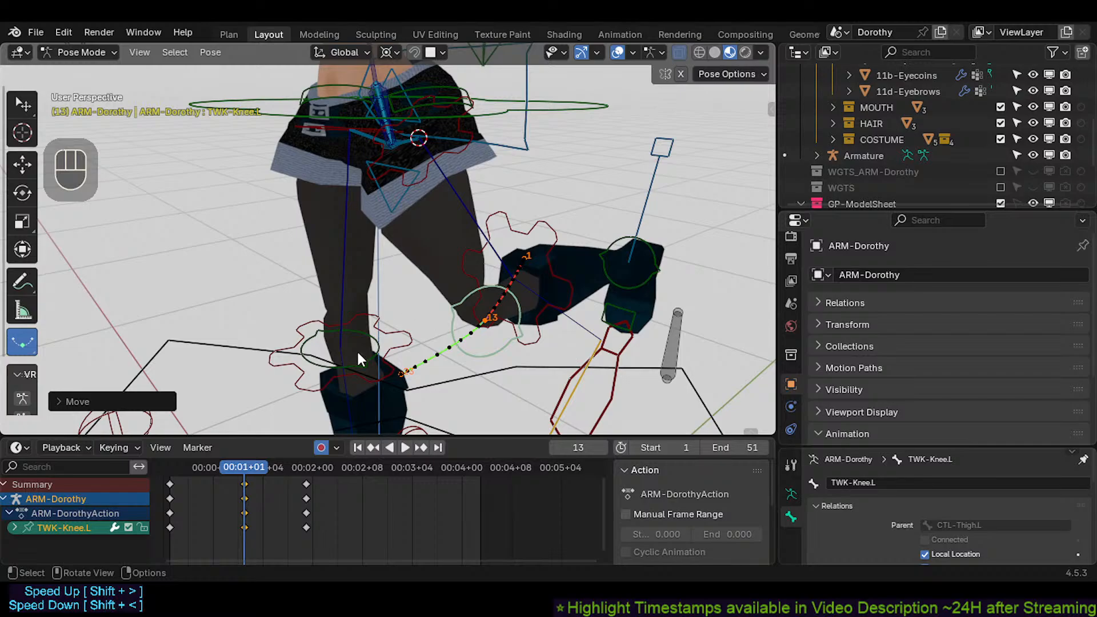
{"action": "scroll", "coordinate": [360, 354], "scroll_direction": "up", "scroll_amount": 2}
{"action": "middle_click_drag", "start_coordinate": [359, 354], "coordinate": [446, 350]}
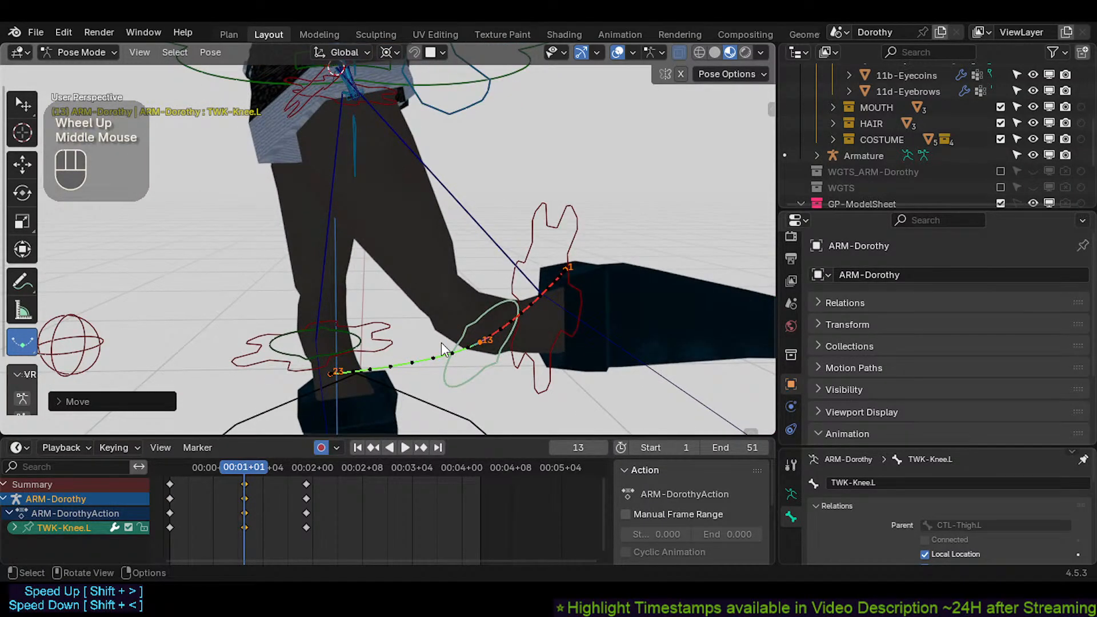
{"action": "scroll", "coordinate": [426, 283], "scroll_direction": "down", "scroll_amount": 1}
{"action": "middle_click_drag", "start_coordinate": [426, 282], "coordinate": [437, 317]}
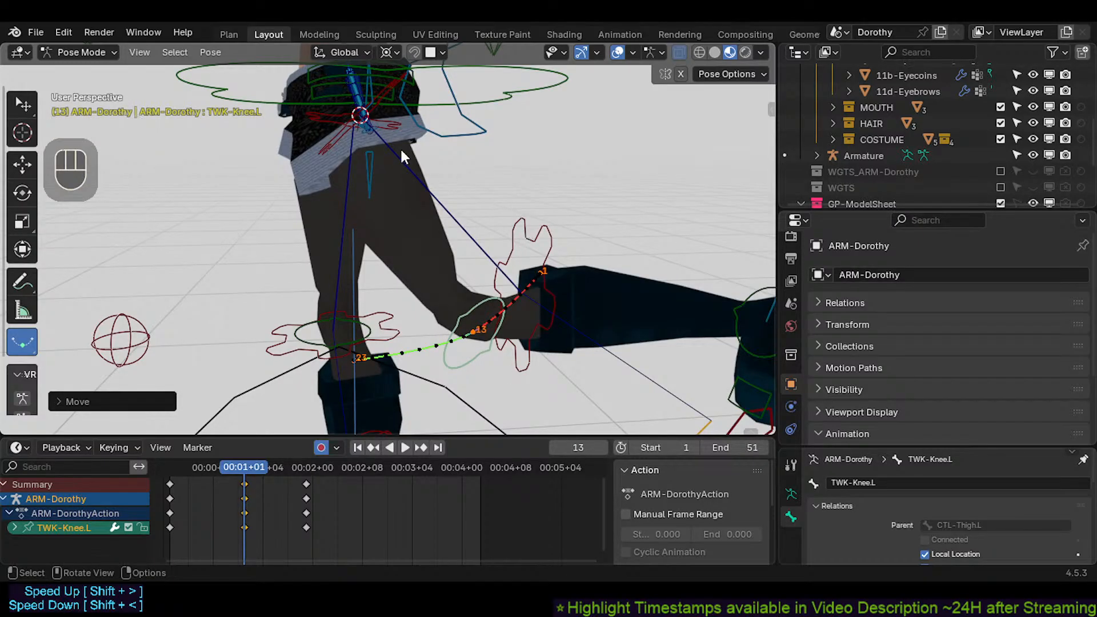
{"action": "scroll", "coordinate": [404, 220], "scroll_direction": "down", "scroll_amount": 1}
{"action": "middle_click_drag", "start_coordinate": [404, 221], "coordinate": [433, 276]}
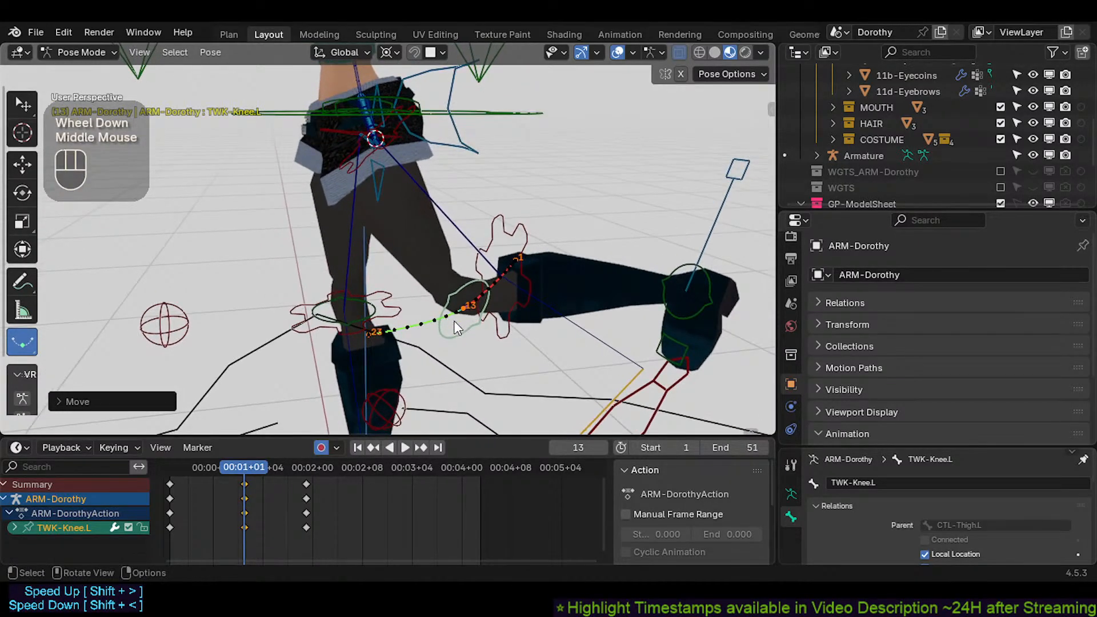
Step: Move the TWK-Knee.L control lower at frame 13 to deepen the arc of its motion path between frames 1 and 23
{"action": "key", "text": "g"}
{"action": "left_click", "coordinate": [435, 344]}
{"action": "left_click", "coordinate": [435, 344]}
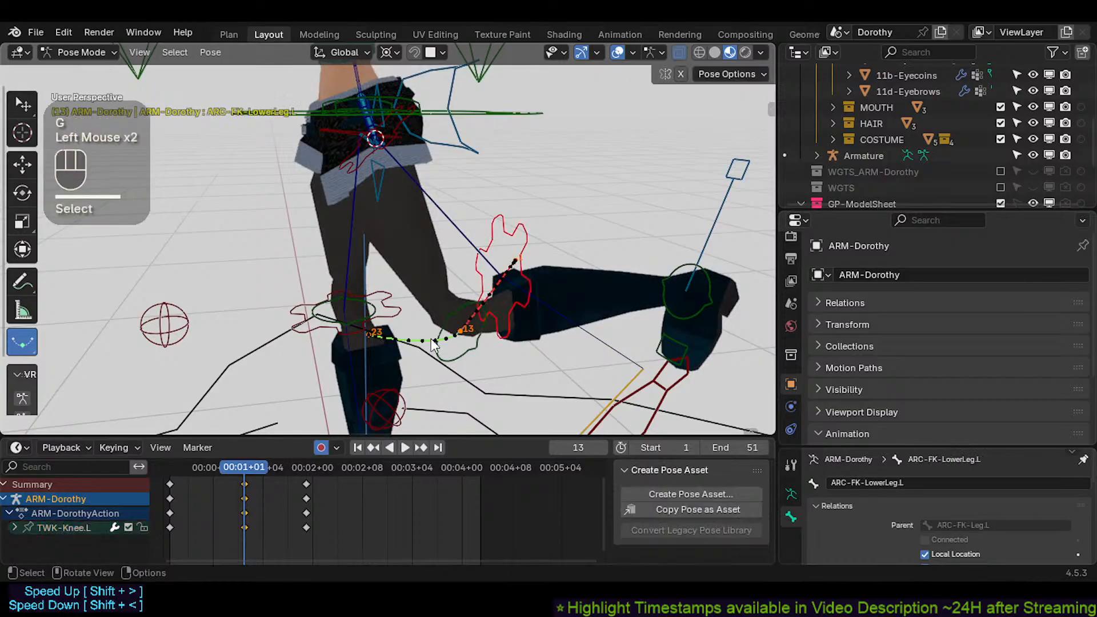
{"action": "left_click", "coordinate": [440, 301]}
{"action": "key", "text": "g"}
{"action": "left_click", "coordinate": [435, 317]}
{"action": "scroll", "coordinate": [434, 317], "scroll_direction": "up", "scroll_amount": 1}
{"action": "middle_click_drag", "start_coordinate": [435, 317], "coordinate": [437, 332]}
{"action": "key", "text": "g"}
{"action": "left_click", "coordinate": [483, 326]}
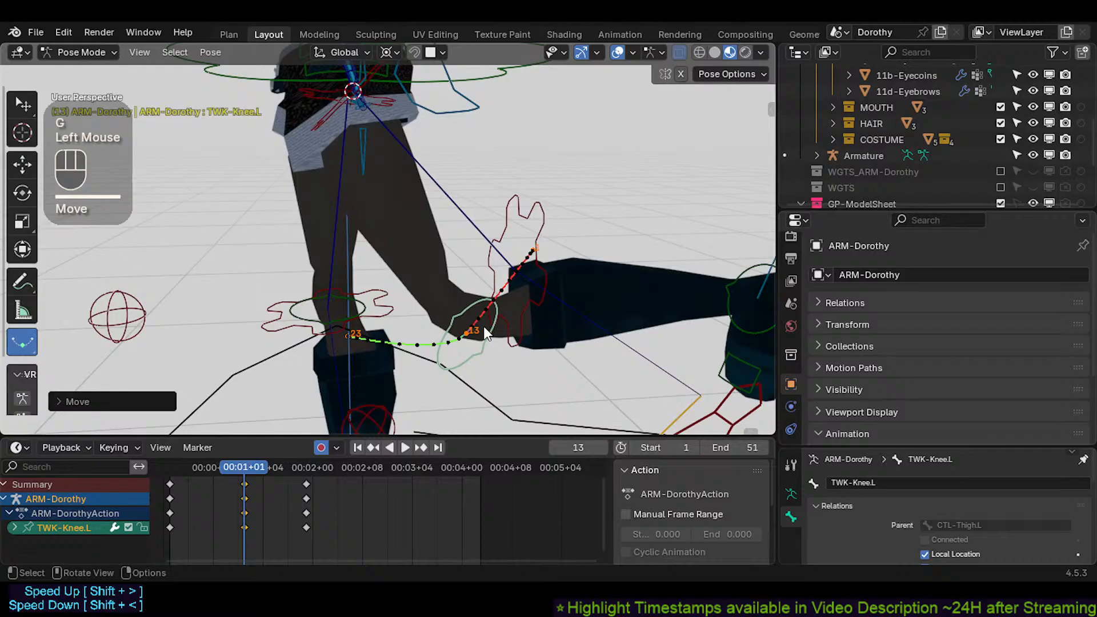
Step: Delete all TWK-Knee.L keyframes and clear the control's motion path
{"action": "key", "text": "a"}
{"action": "key", "text": "x"}
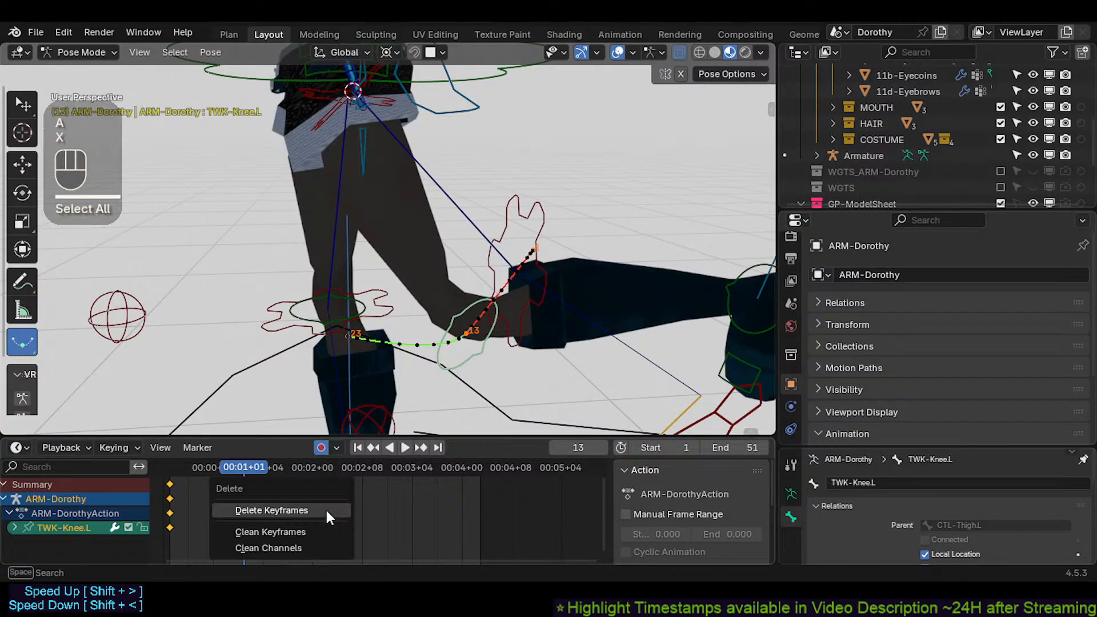
{"action": "left_click", "coordinate": [327, 510]}
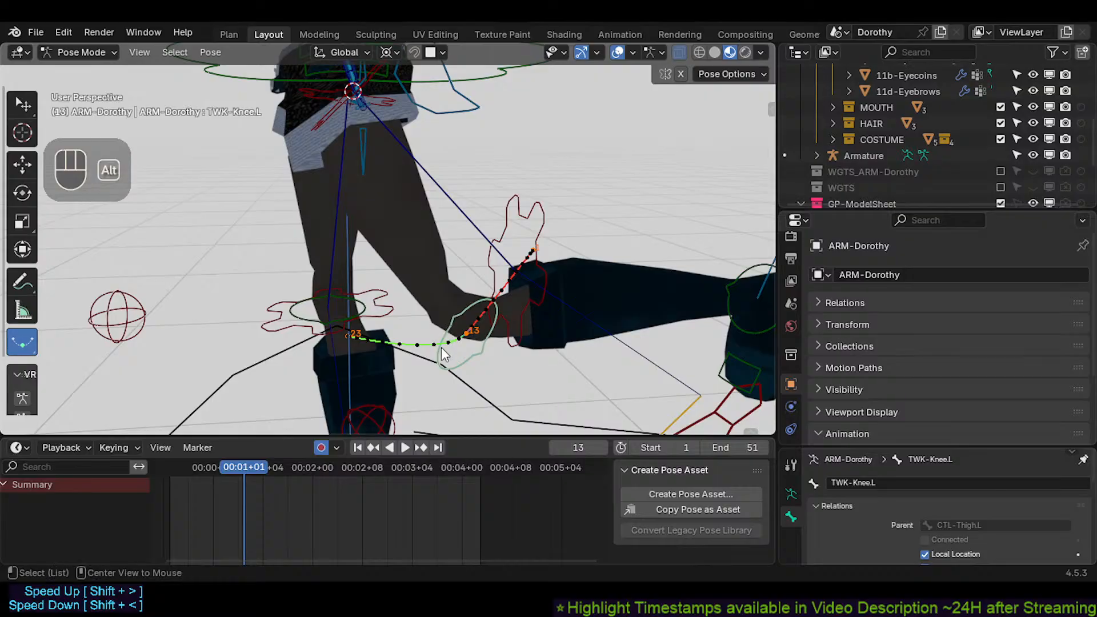
{"action": "key", "text": "alt+t"}
Step: Reset the TWK-Knee.L control's pose transforms and delete its remaining keyframe at frame 13
{"action": "middle_click_drag", "start_coordinate": [436, 275], "coordinate": [473, 291]}
{"action": "scroll", "coordinate": [472, 291], "scroll_direction": "down", "scroll_amount": 2}
{"action": "key", "text": "alt+g"}
{"action": "key", "text": "alt+g"}
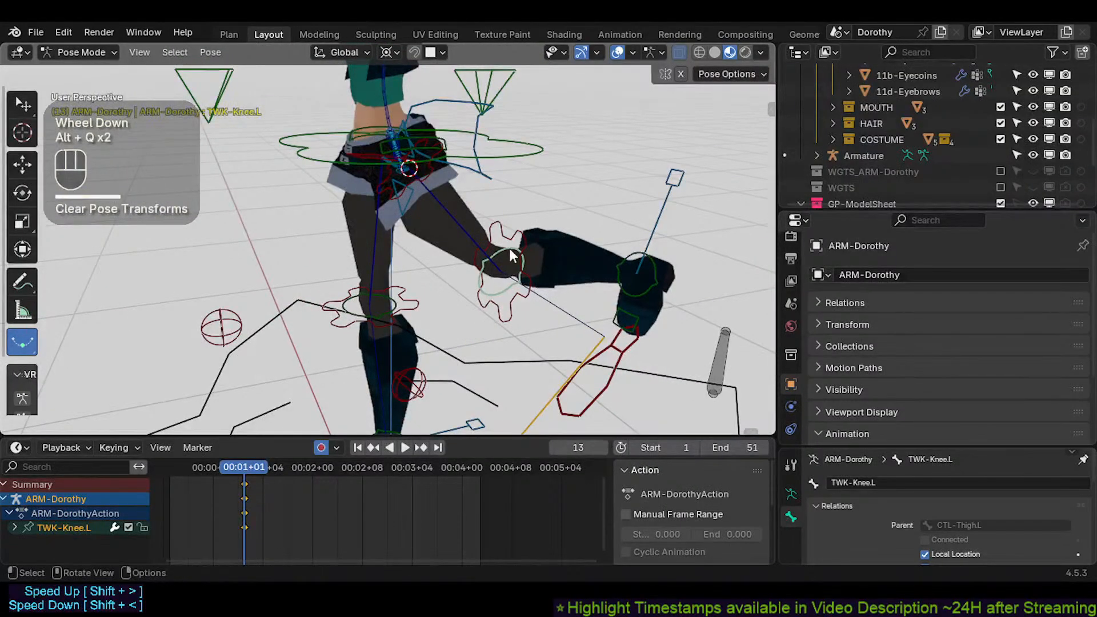
{"action": "left_click", "coordinate": [516, 238]}
{"action": "key", "text": "x"}
{"action": "left_click", "coordinate": [294, 488]}
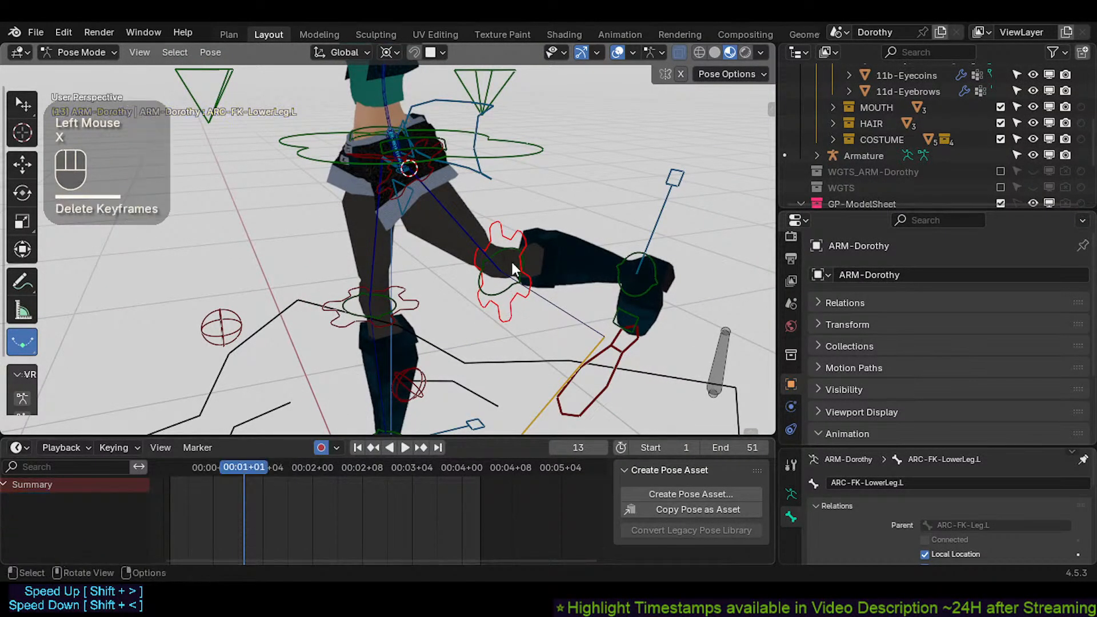
{"action": "left_click", "coordinate": [517, 229]}
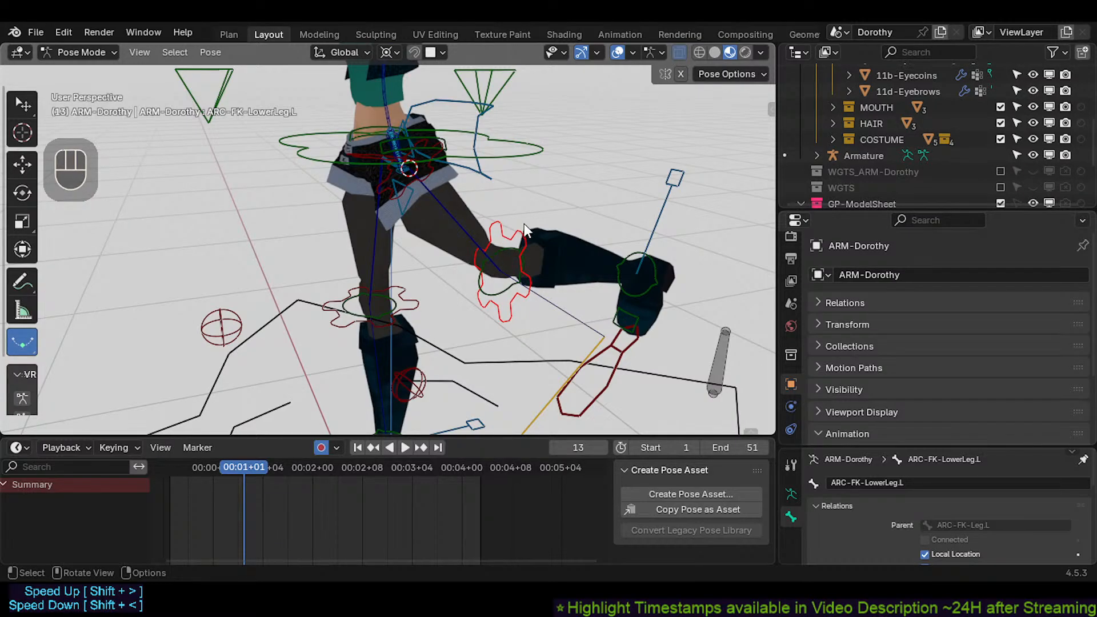
{"action": "key", "text": "r"}
{"action": "key", "text": "x"}
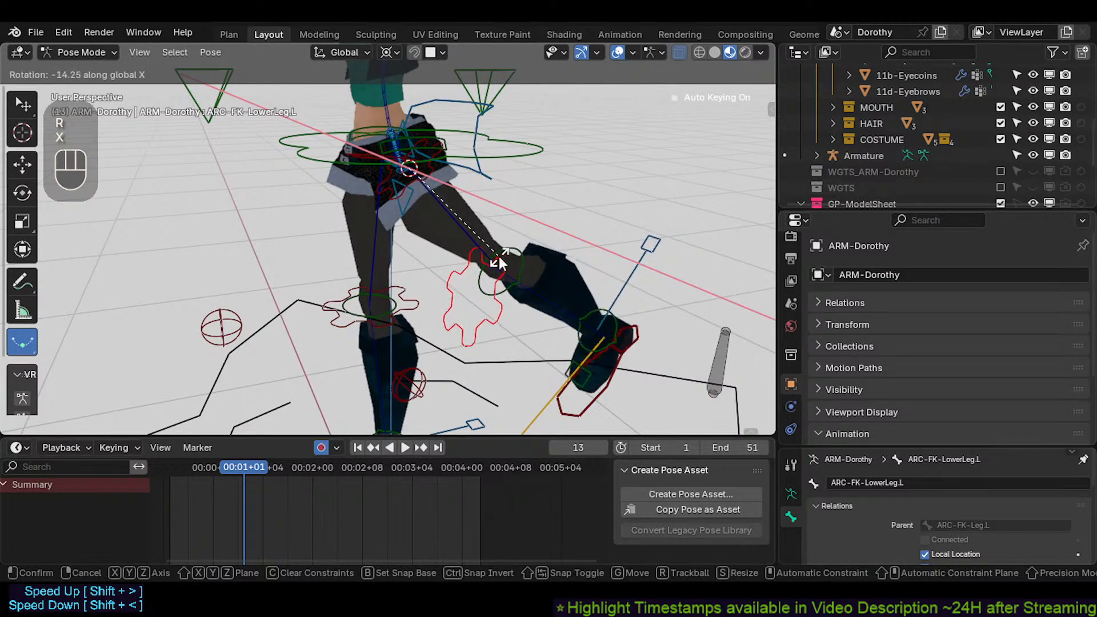
{"action": "key", "text": "Escape"}
Step: Calculate a motion path for the TWK-Knee.L control
{"action": "left_click", "coordinate": [503, 296], "text": "shift"}
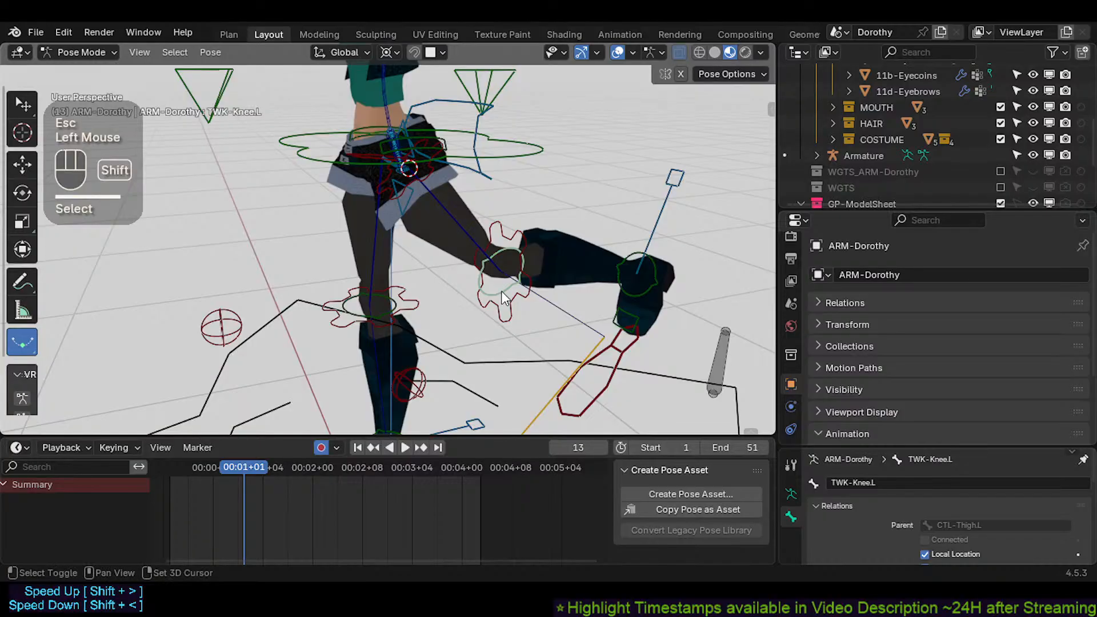
{"action": "key", "text": "ctrl+t"}
{"action": "left_click", "coordinate": [473, 364]}
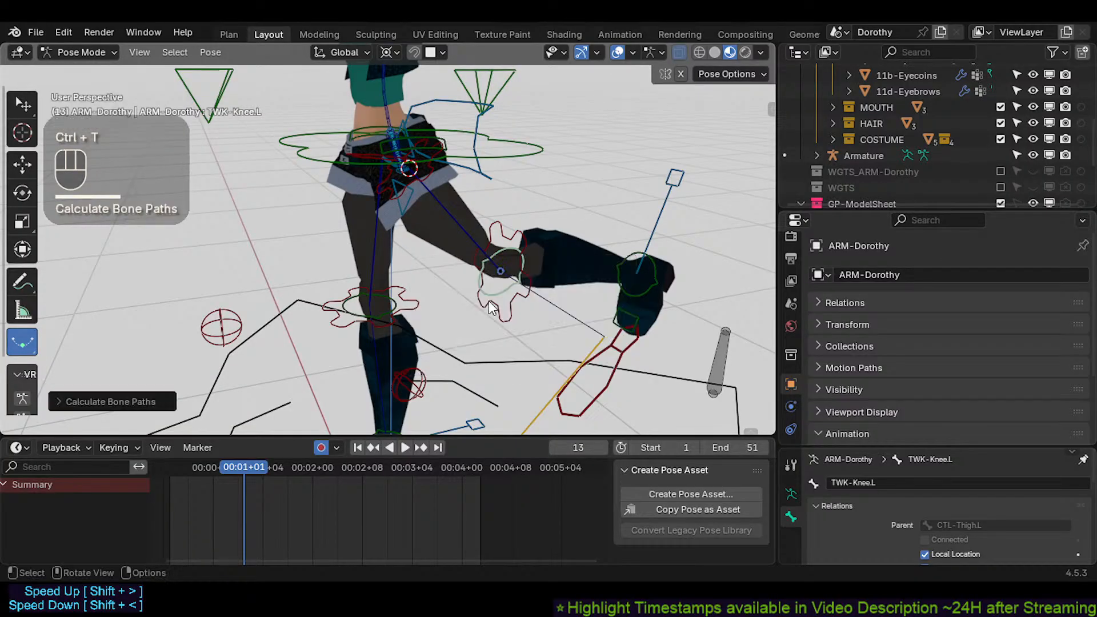
{"action": "left_click", "coordinate": [431, 188]}
{"action": "left_click", "coordinate": [432, 181]}
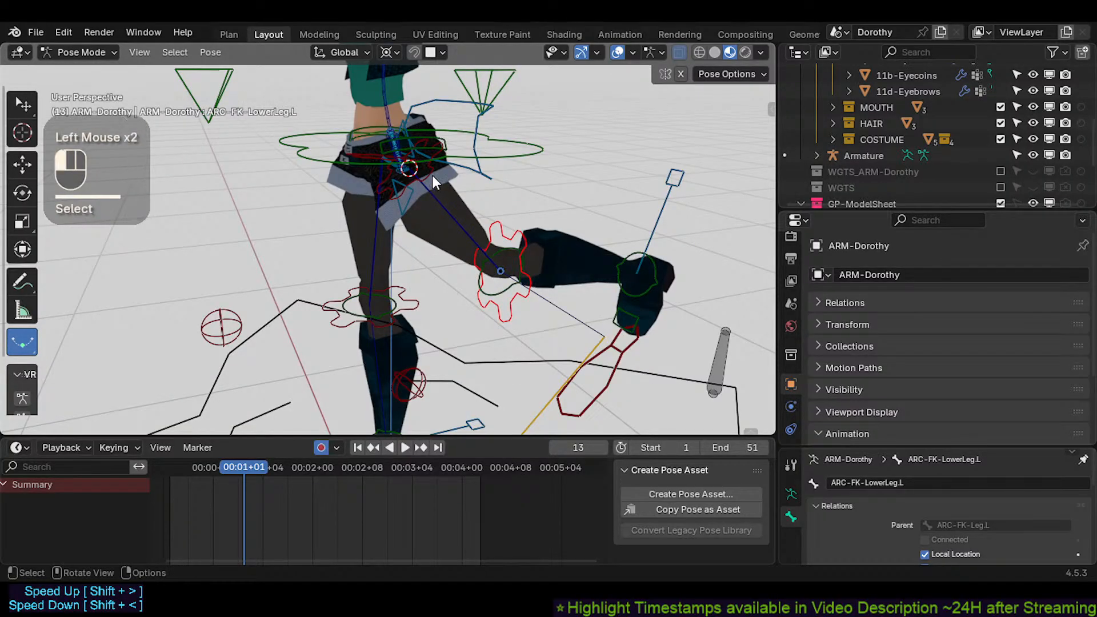
{"action": "key", "text": "r"}
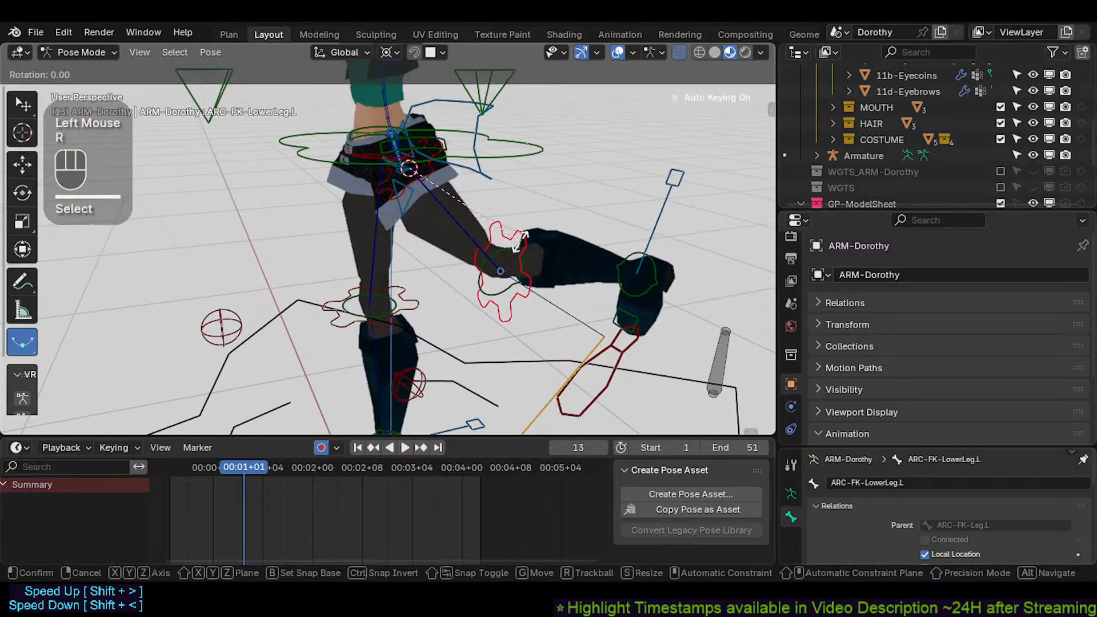
{"action": "key", "text": "Escape"}
Step: Rotate ARC-FK-Leg.L about global X to swing the left leg downward, and snap its keyframe to frame 1
{"action": "left_click", "coordinate": [479, 186]}
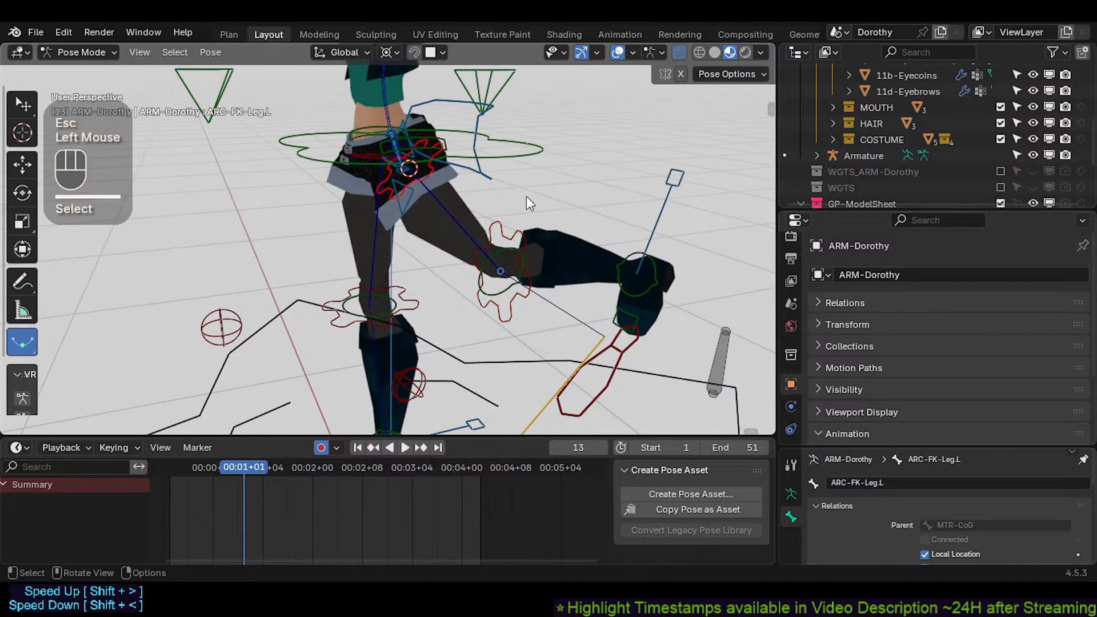
{"action": "key", "text": "r"}
{"action": "key", "text": "x"}
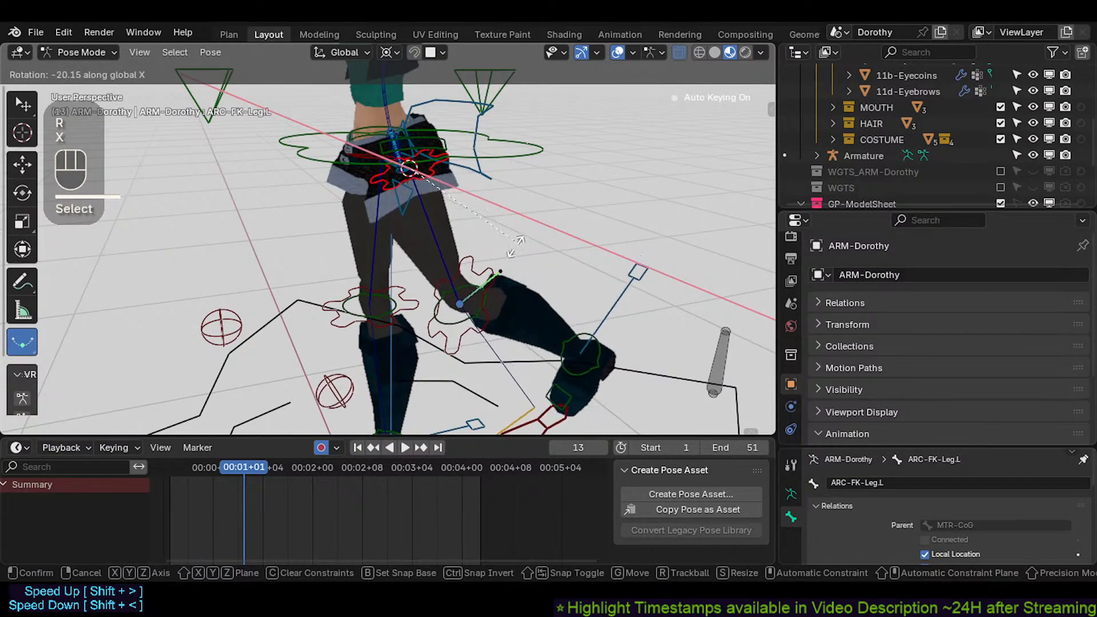
{"action": "left_click", "coordinate": [376, 355]}
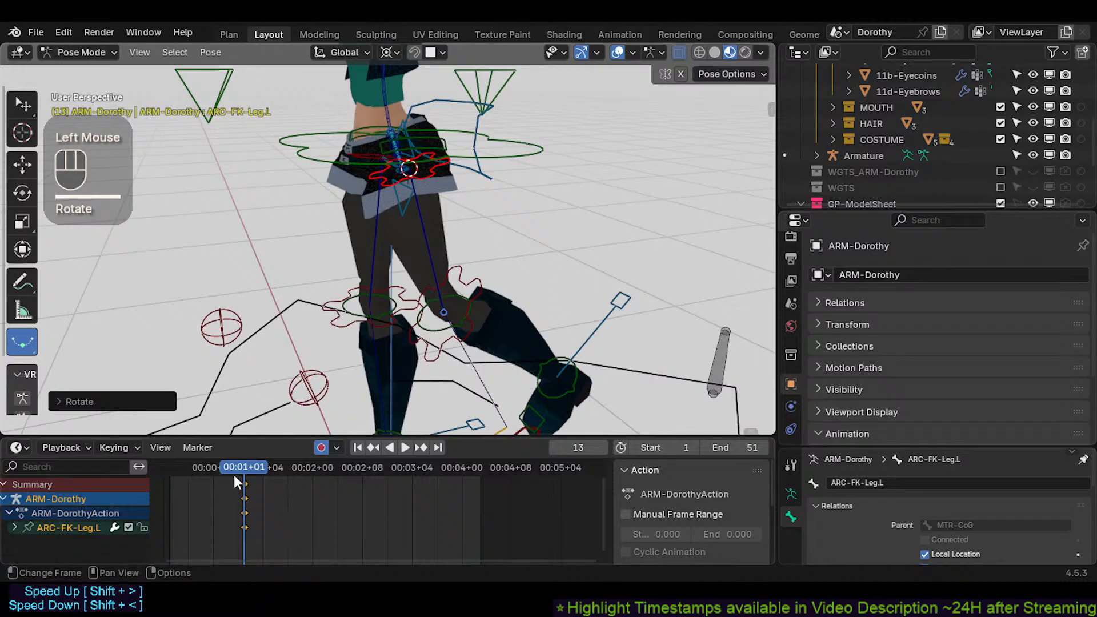
{"action": "key", "text": "shift+Left"}
{"action": "key", "text": "shift+s"}
{"action": "left_click", "coordinate": [210, 488]}
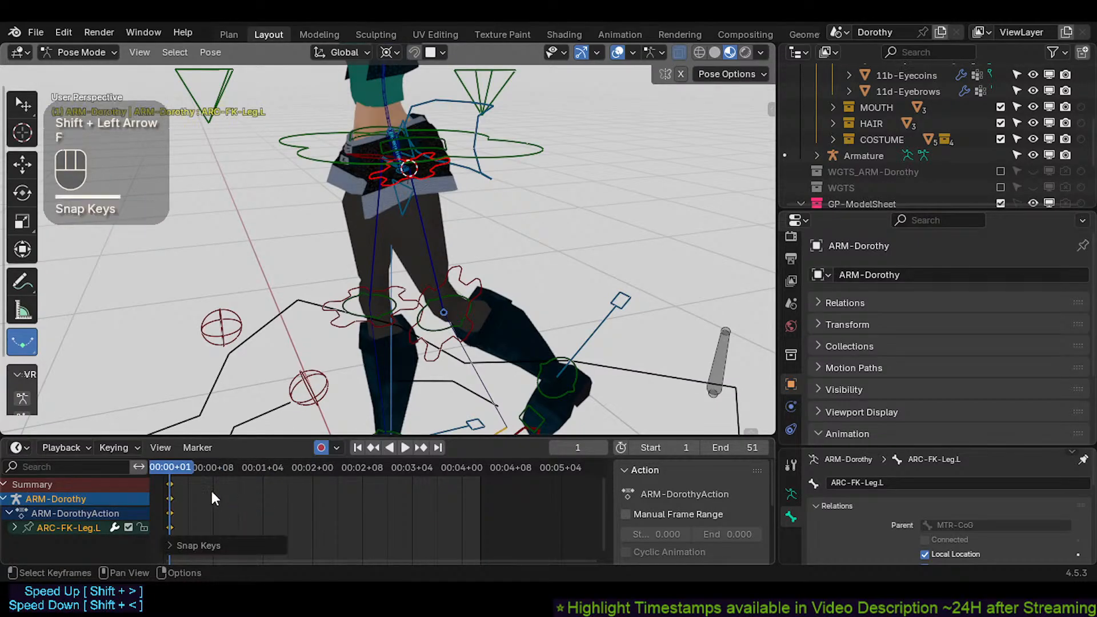
Step: At frame 23, rotate ARC-FK-Leg.L about global X to raise the left leg backward, and scrub back to frame 15
{"action": "key", "text": "space"}
{"action": "key", "text": "space"}
{"action": "key", "text": "r"}
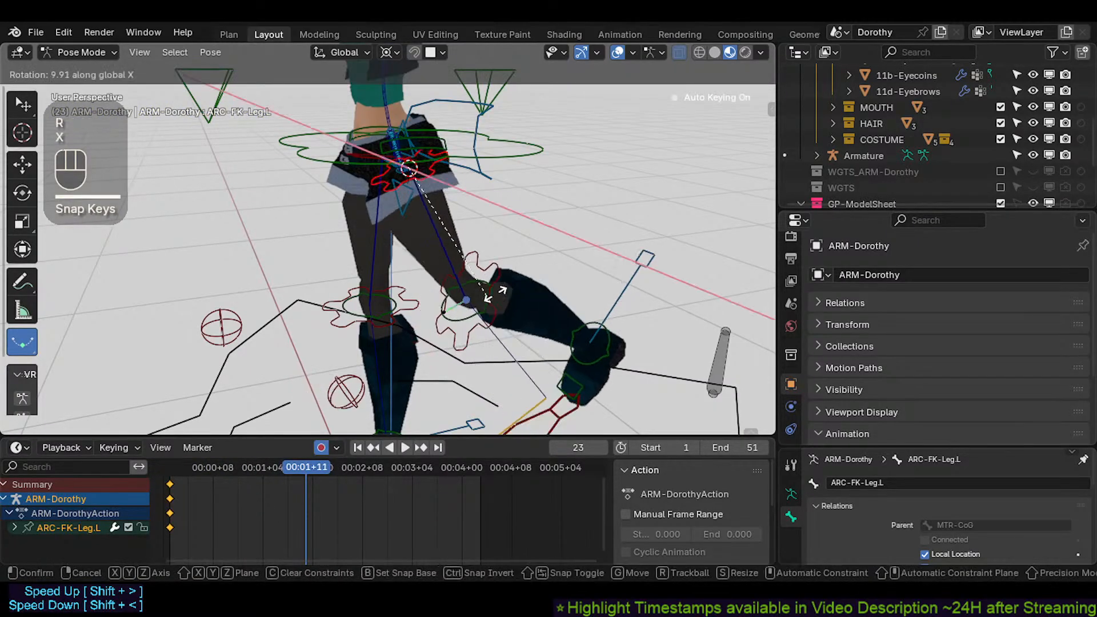
{"action": "key", "text": "x"}
{"action": "left_click", "coordinate": [509, 279]}
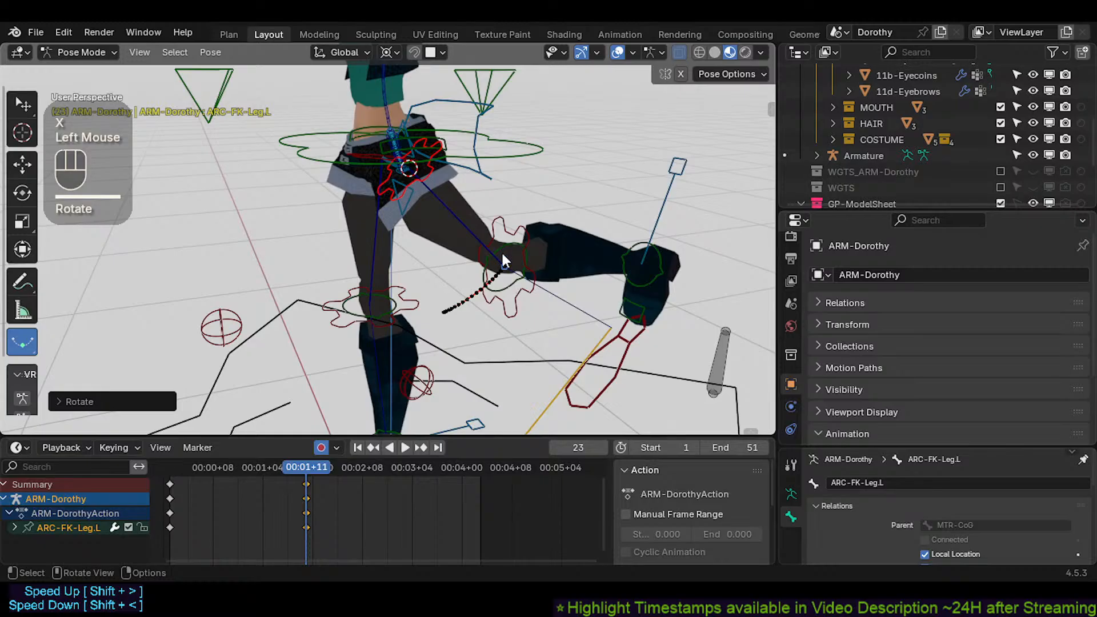
{"action": "left_click_drag", "start_coordinate": [306, 465], "coordinate": [256, 469]}
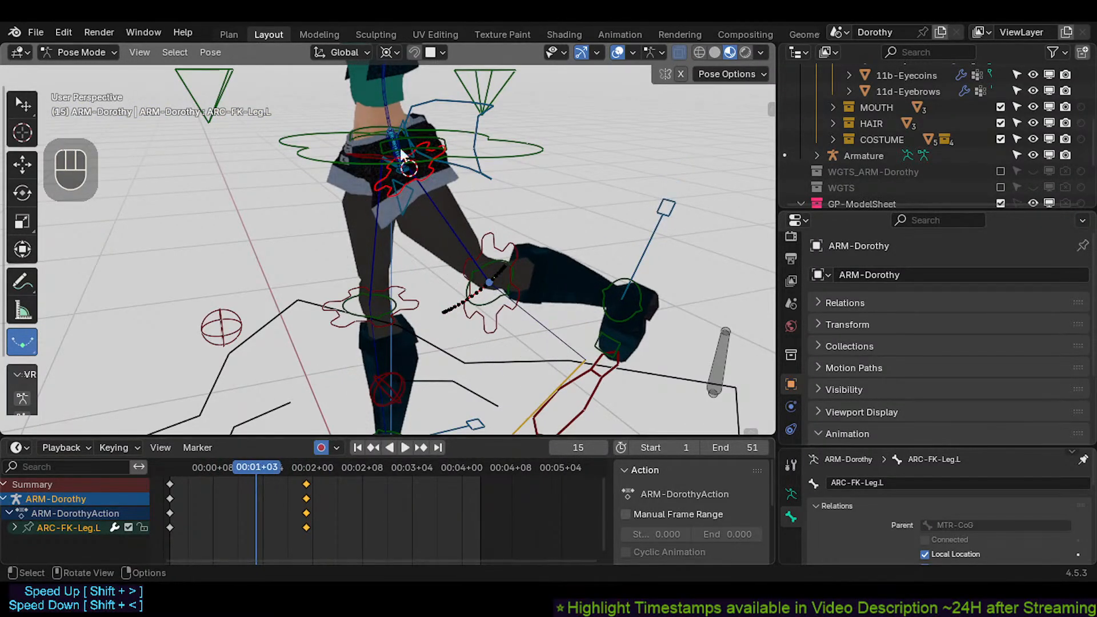
Step: Set the pivot point to Individual Origins and rotate ARC-FK-Leg.L at frame 15 to bring the left knee down beside the right
{"action": "key", "text": "period"}
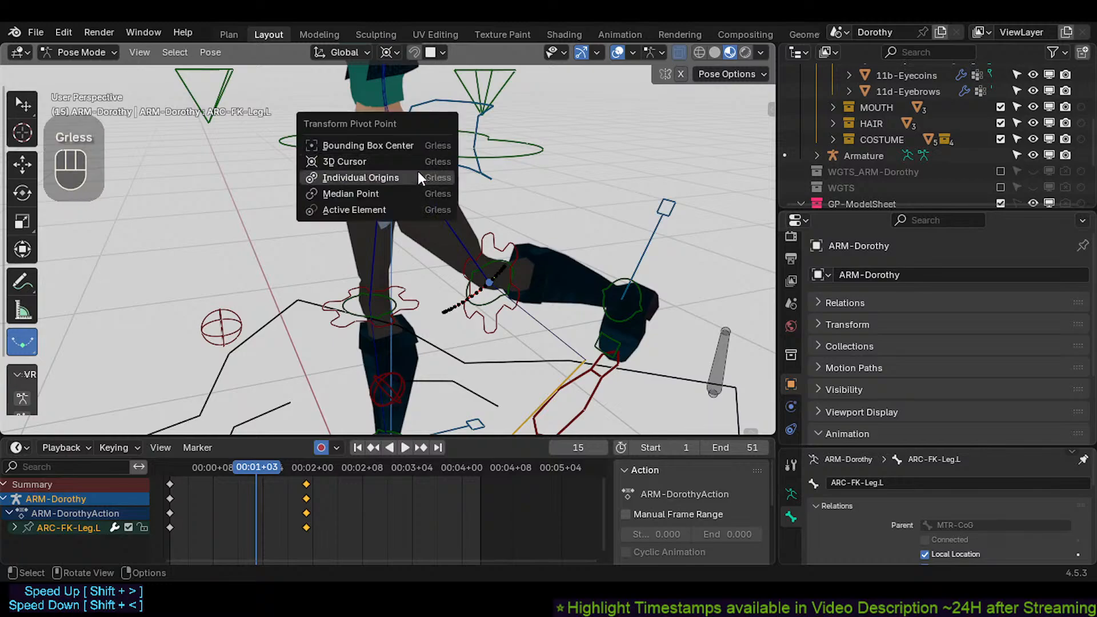
{"action": "left_click", "coordinate": [414, 172]}
{"action": "key", "text": "r"}
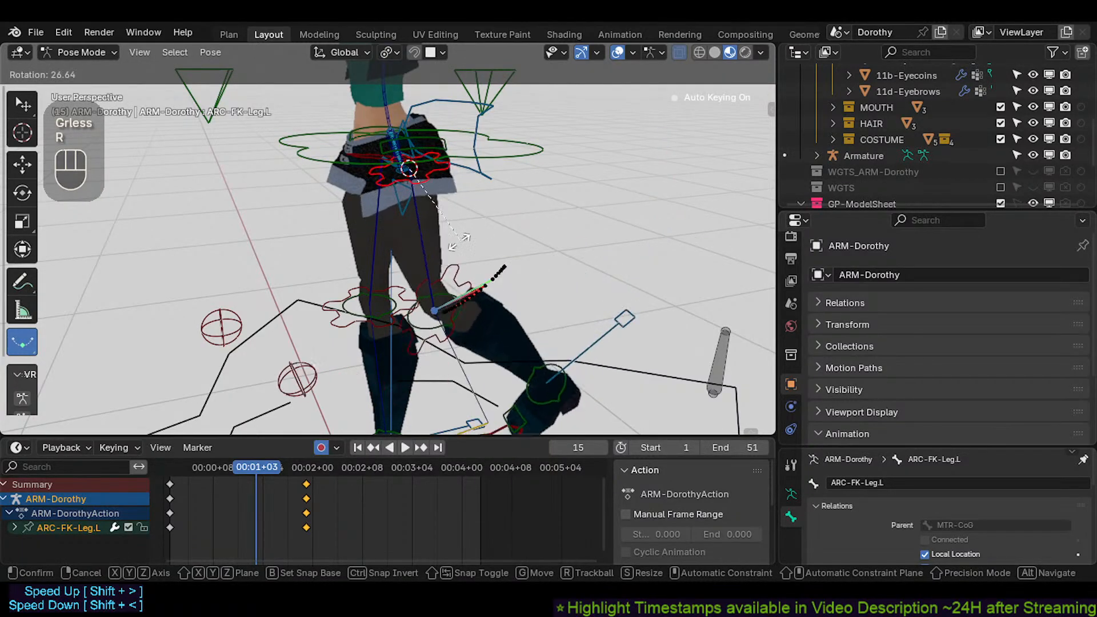
{"action": "left_click", "coordinate": [472, 273]}
{"action": "key", "text": "r"}
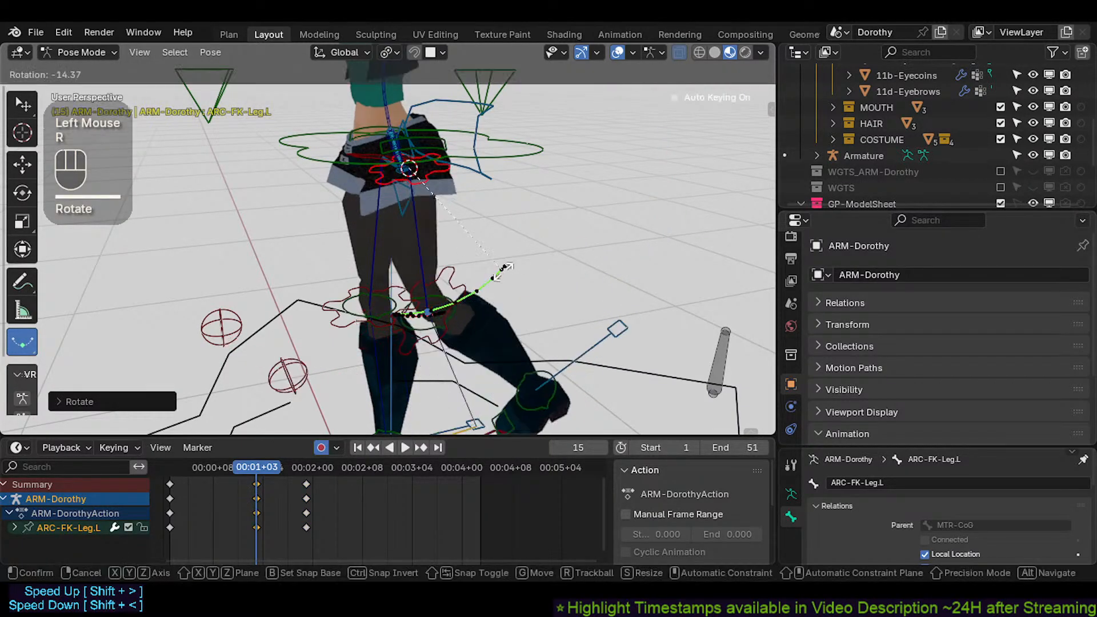
{"action": "left_click", "coordinate": [551, 216]}
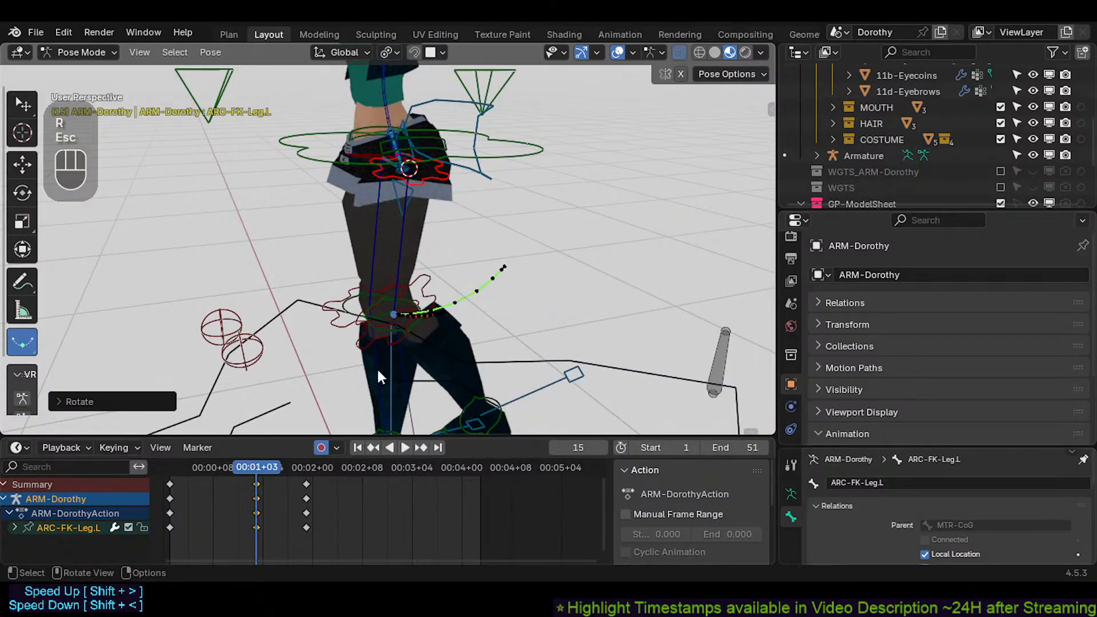
{"action": "scroll", "coordinate": [425, 332], "scroll_direction": "up", "scroll_amount": 3}
{"action": "mouse_move", "coordinate": [258, 467]}
{"action": "left_mouse_down"}
{"action": "mouse_move", "coordinate": [301, 472]}
{"action": "mouse_move", "coordinate": [254, 470]}
{"action": "mouse_move", "coordinate": [271, 471]}
{"action": "left_mouse_up"}
{"action": "middle_click_drag", "start_coordinate": [503, 188], "coordinate": [485, 119]}
Step: Delete the ARC-FK-Leg.L keyframes at frames 15 and 23, leaving only the one at frame 1
{"action": "key", "text": "a"}
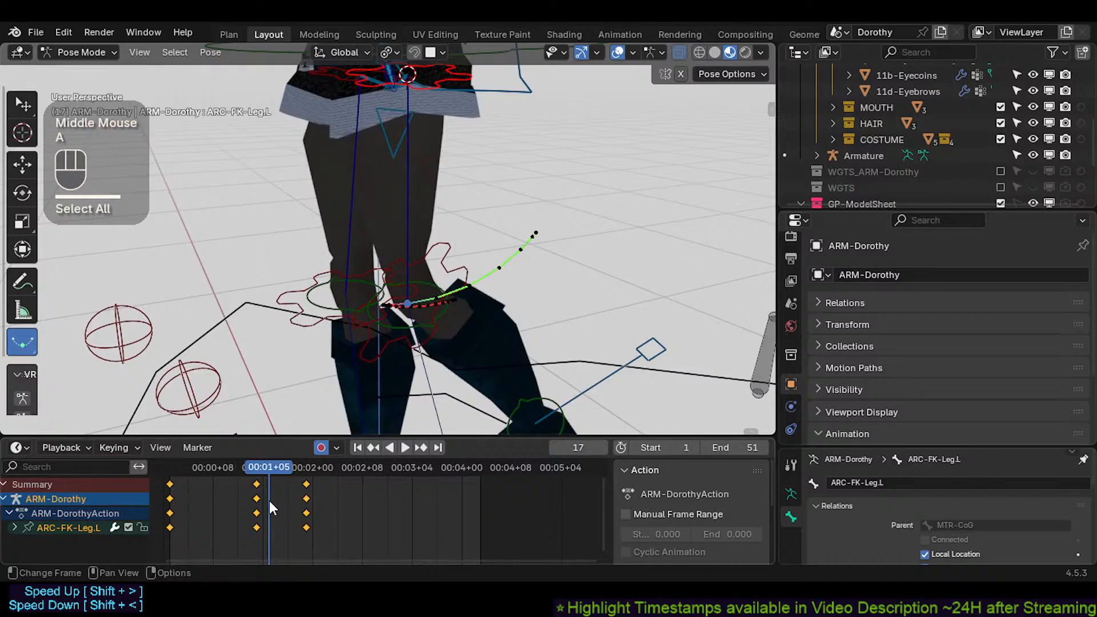
{"action": "left_click", "coordinate": [256, 484]}
{"action": "key", "text": "x"}
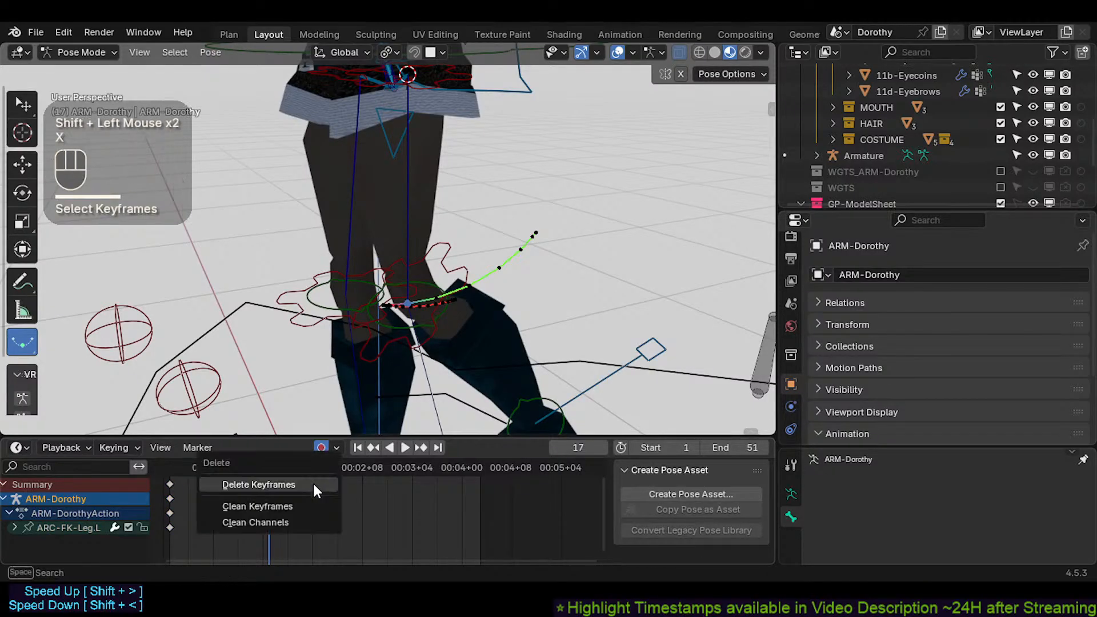
{"action": "left_click", "coordinate": [313, 483]}
{"action": "left_click", "coordinate": [309, 483]}
{"action": "key", "text": "x"}
{"action": "left_click", "coordinate": [302, 480]}
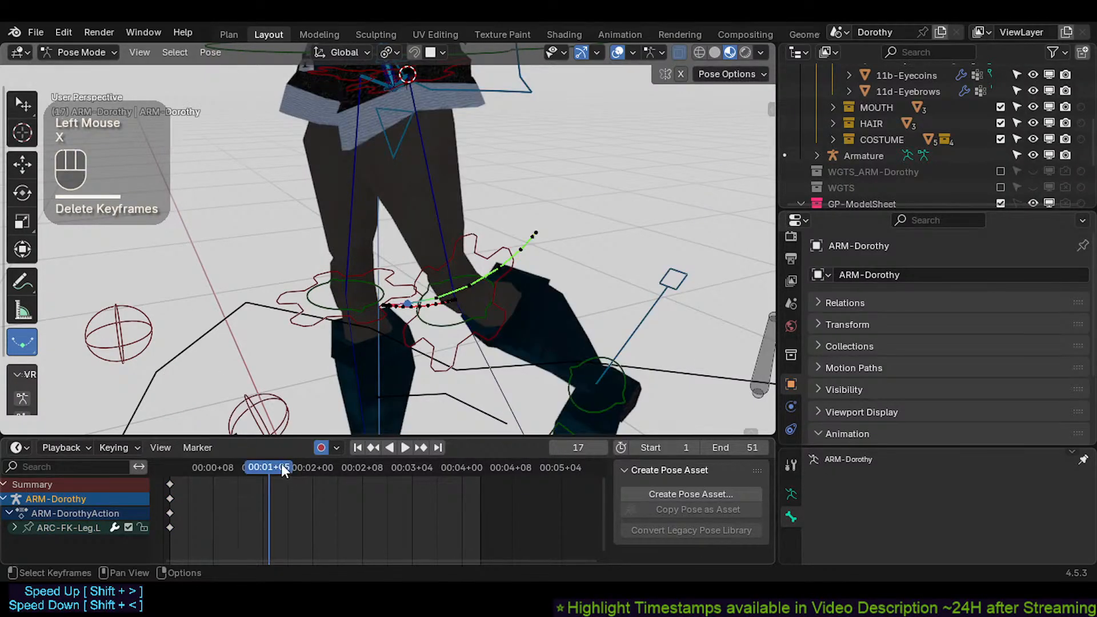
Step: Go to frame 23, clear the existing motion paths and try to recalculate them
{"action": "left_click_drag", "start_coordinate": [282, 470], "coordinate": [306, 468]}
{"action": "key", "text": "alt+t"}
{"action": "key", "text": "ctrl+t"}
{"action": "left_click", "coordinate": [486, 363]}
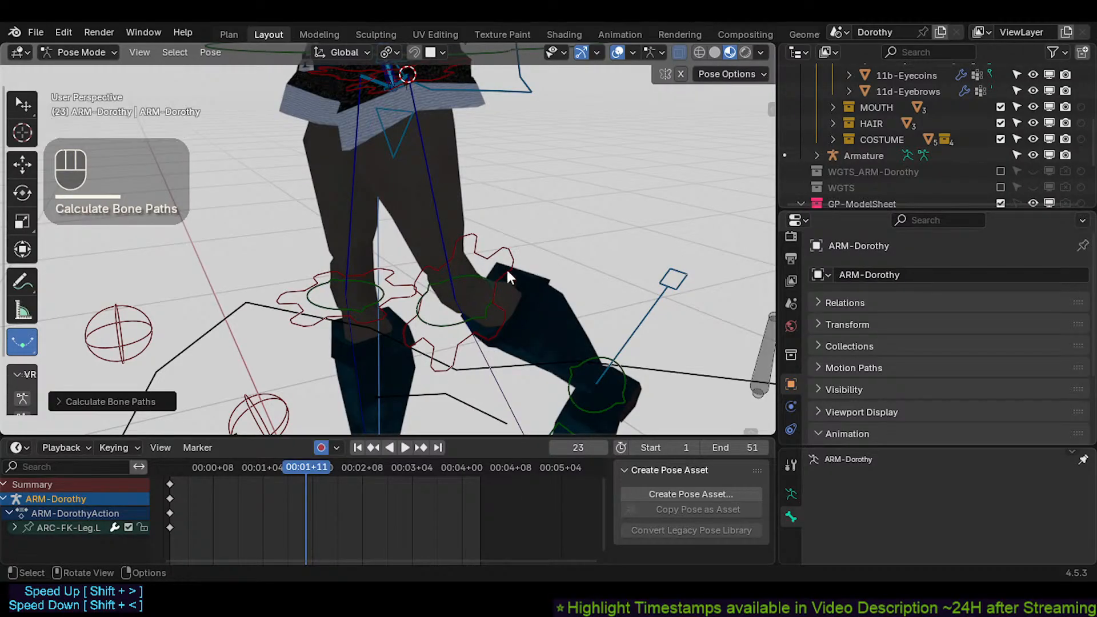
Step: Rotate ARC-FK-Leg.L about global X at frame 23 to raise the left leg backward, and calculate its motion path
{"action": "left_click", "coordinate": [491, 292]}
{"action": "key", "text": "r"}
{"action": "scroll", "coordinate": [462, 178], "scroll_direction": "down", "scroll_amount": 3}
{"action": "middle_click_drag", "start_coordinate": [462, 178], "coordinate": [444, 169], "text": "shift"}
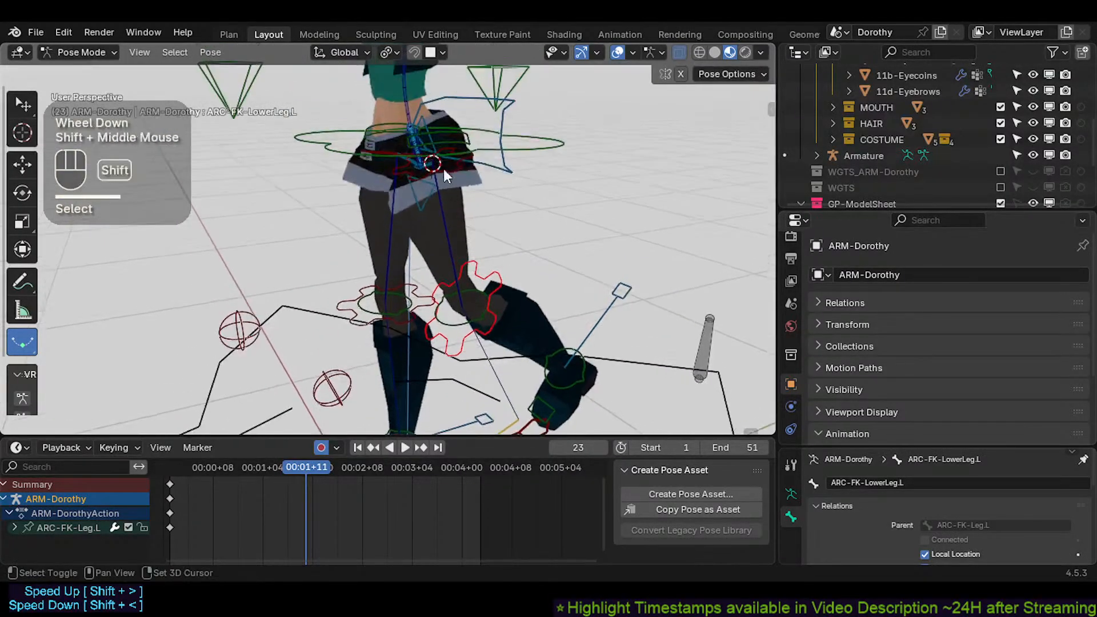
{"action": "left_click", "coordinate": [458, 190]}
{"action": "key", "text": "r"}
{"action": "key", "text": "x"}
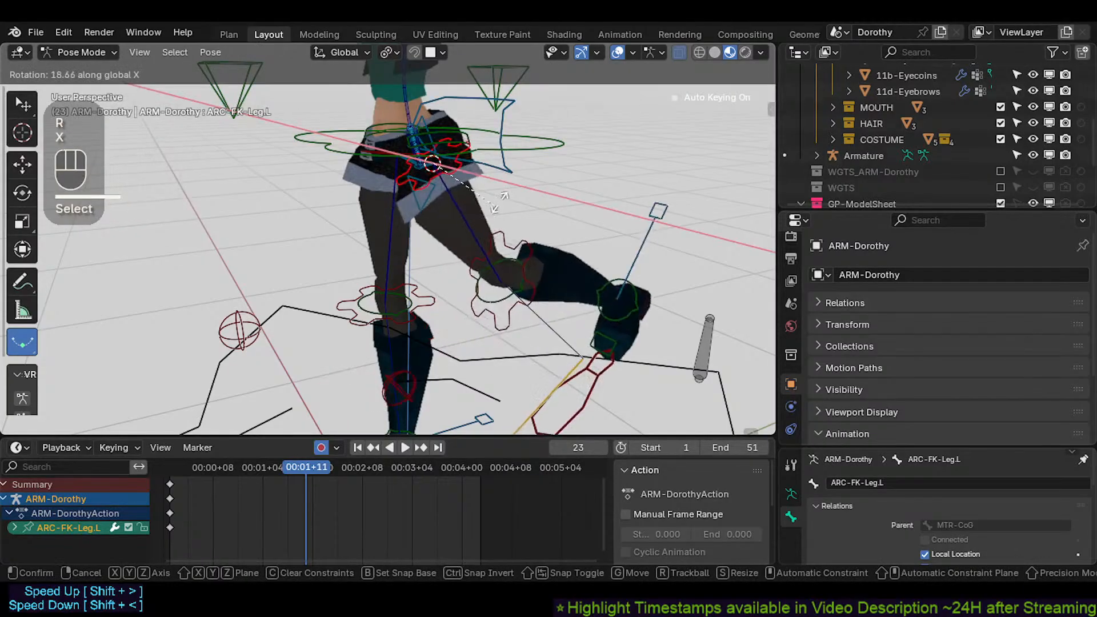
{"action": "left_click", "coordinate": [422, 394]}
{"action": "key", "text": "ctrl+t"}
{"action": "left_click", "coordinate": [442, 373]}
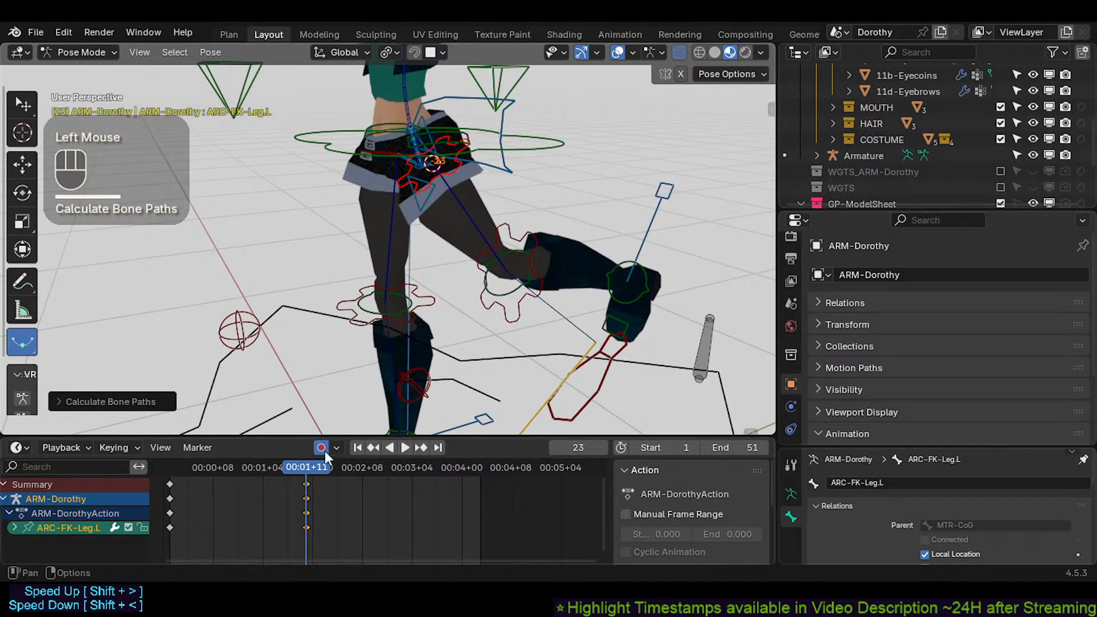
Step: Go to frame 1 and try rotating the ARC-FK-LowerLeg.L control about global X
{"action": "key", "text": "shift+Left"}
{"action": "left_click", "coordinate": [480, 315]}
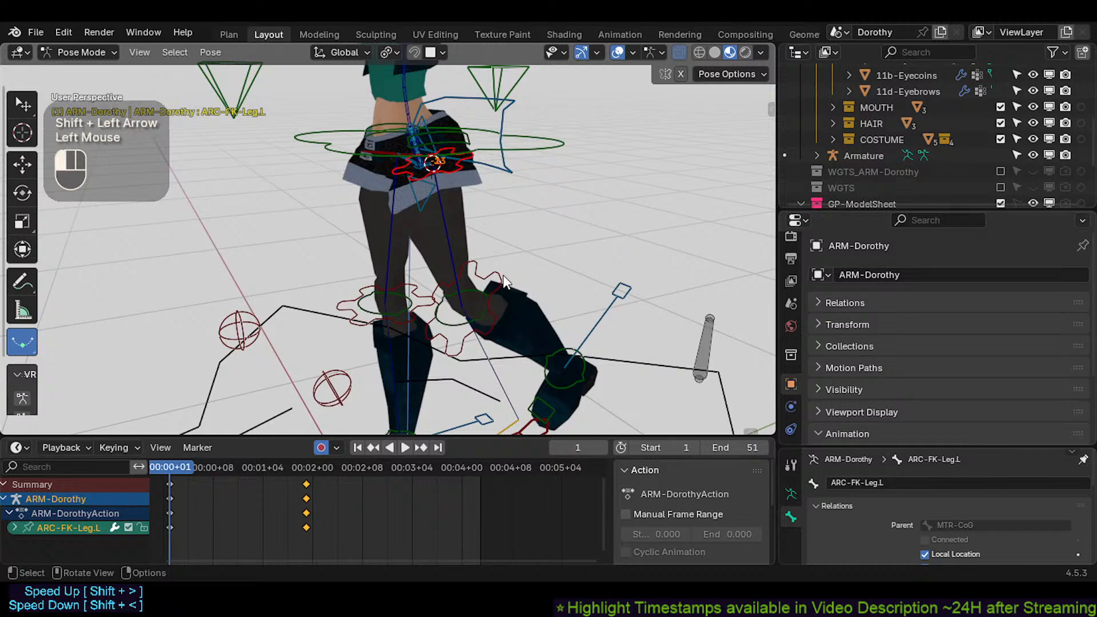
{"action": "key", "text": "r"}
{"action": "key", "text": "x"}
{"action": "key", "text": "Escape"}
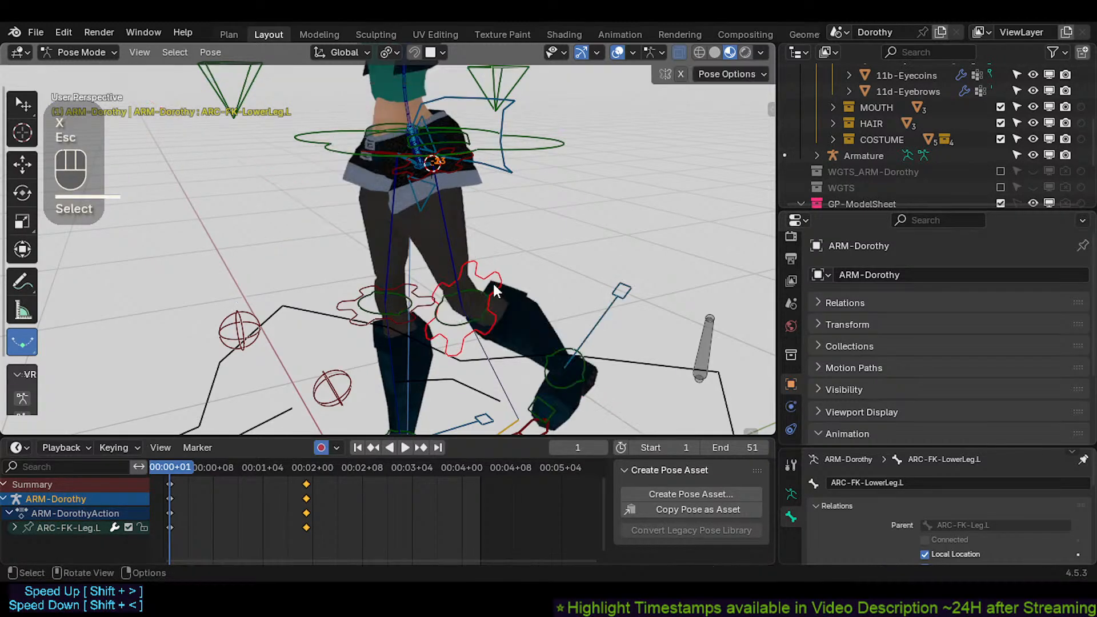
Step: Rotate ARC-FK-Leg.L about global X at frame 1 to bring the left knee beside the right, and recalculate its motion path
{"action": "left_click", "coordinate": [464, 162]}
{"action": "key", "text": "r"}
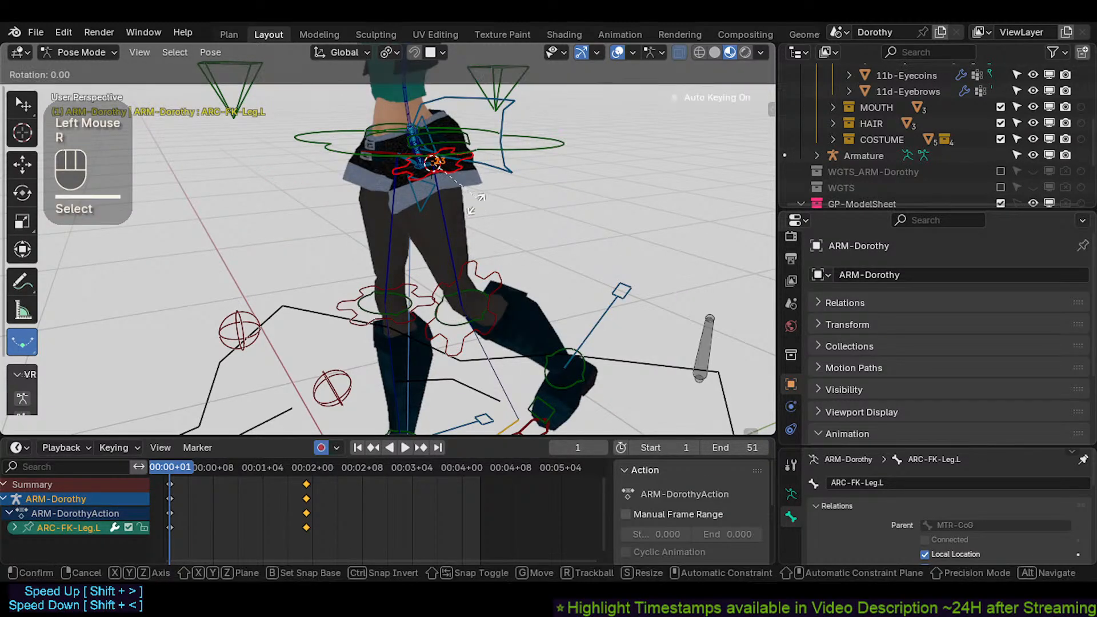
{"action": "key", "text": "x"}
{"action": "left_click", "coordinate": [478, 274]}
{"action": "key", "text": "ctrl+t"}
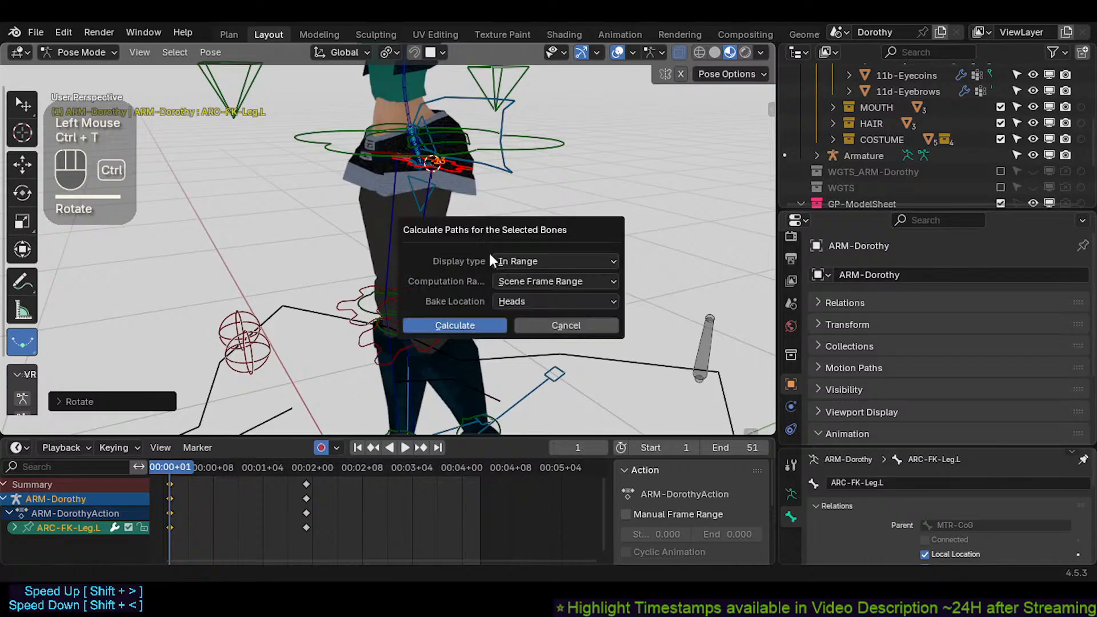
{"action": "left_click", "coordinate": [462, 326]}
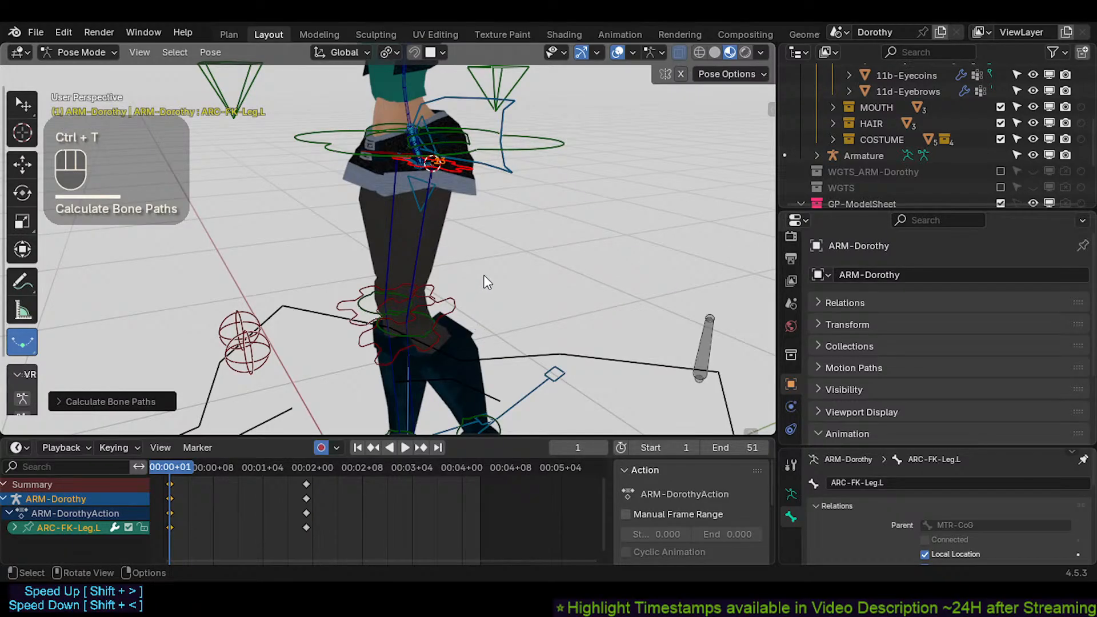
Step: Rotate ARC-FK-Leg.L about global X at frame 1 to raise the left leg backward again, keeping that control selected
{"action": "key", "text": "r"}
{"action": "key", "text": "x"}
{"action": "left_click", "coordinate": [538, 195]}
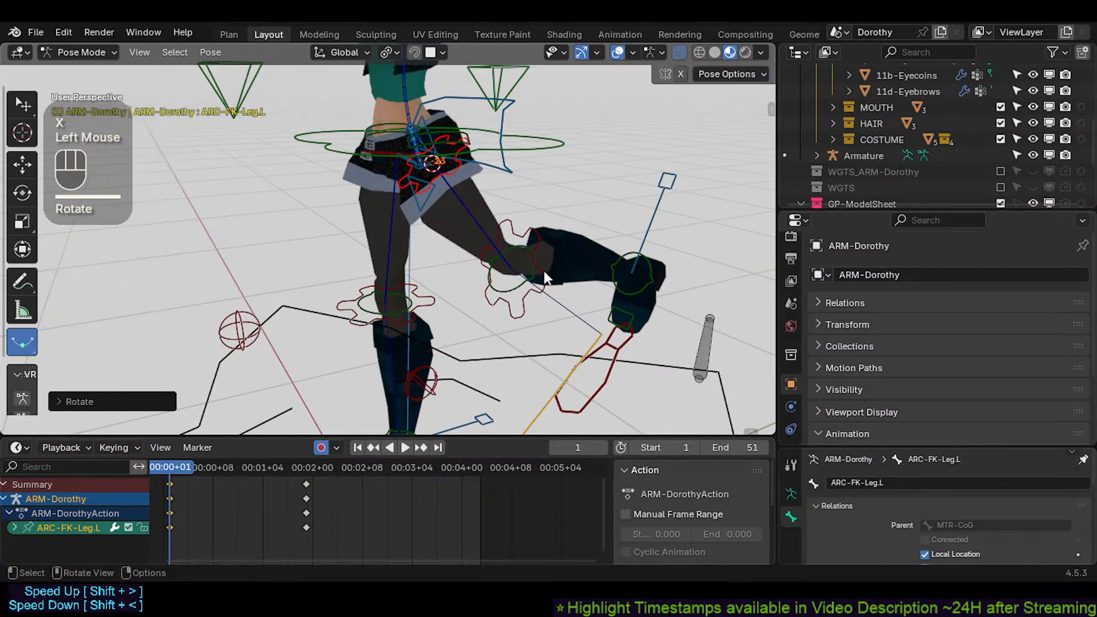
{"action": "left_click", "coordinate": [544, 271]}
{"action": "left_click", "coordinate": [457, 177]}
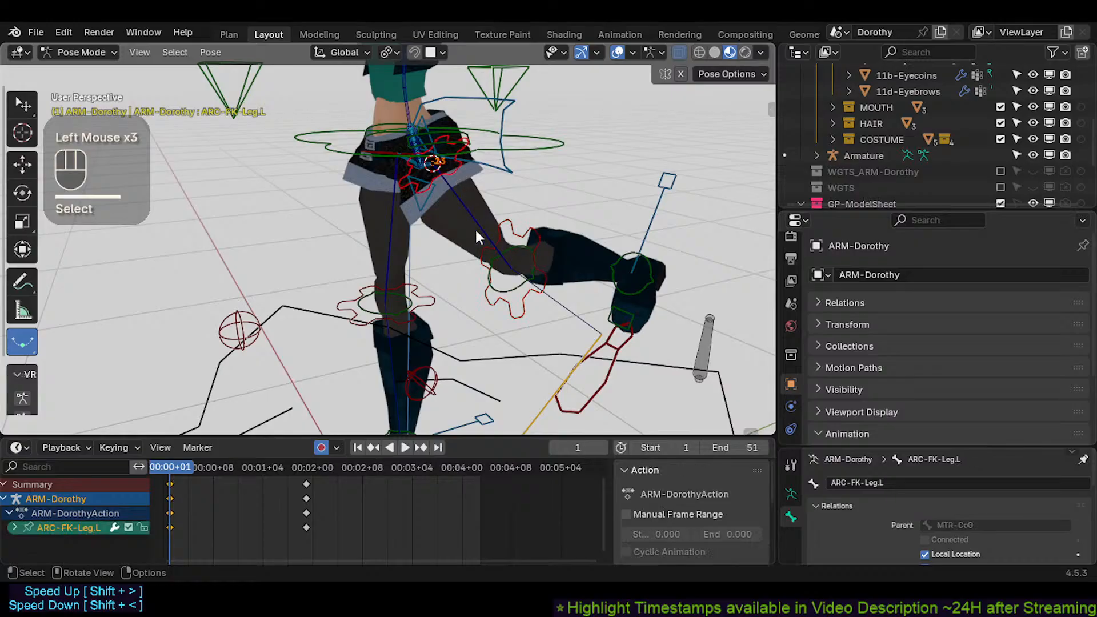
Step: Clear the leg control's motion path and calculate one for TWK-Knee.L over the scene frame range, using bone heads
{"action": "left_click", "coordinate": [514, 295]}
{"action": "key", "text": "alt+t"}
{"action": "key", "text": "ctrl+t"}
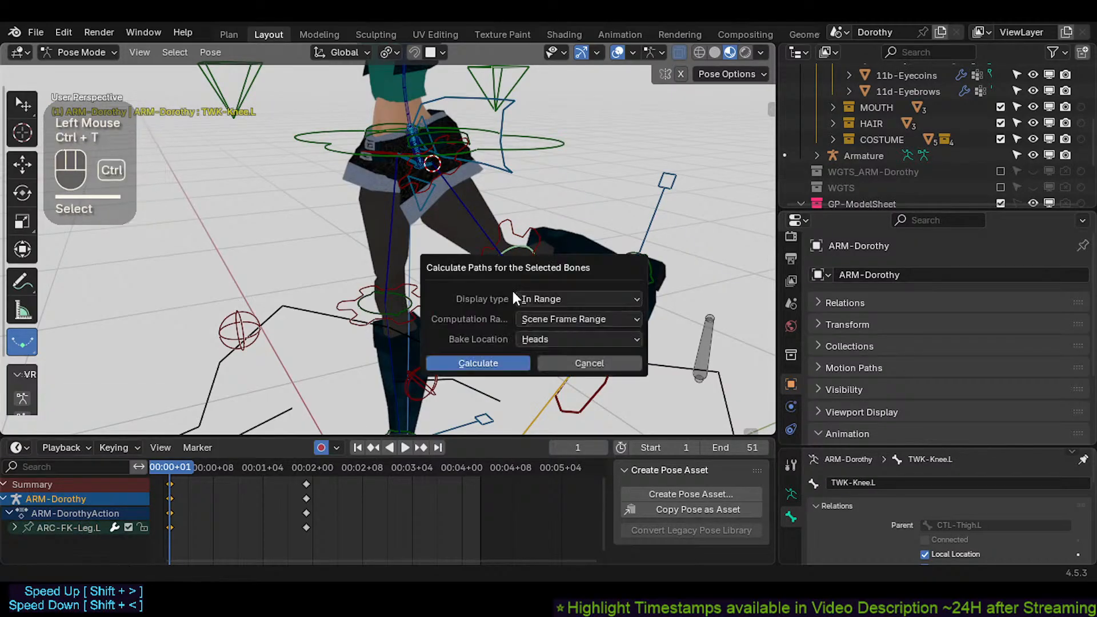
{"action": "left_click", "coordinate": [501, 354]}
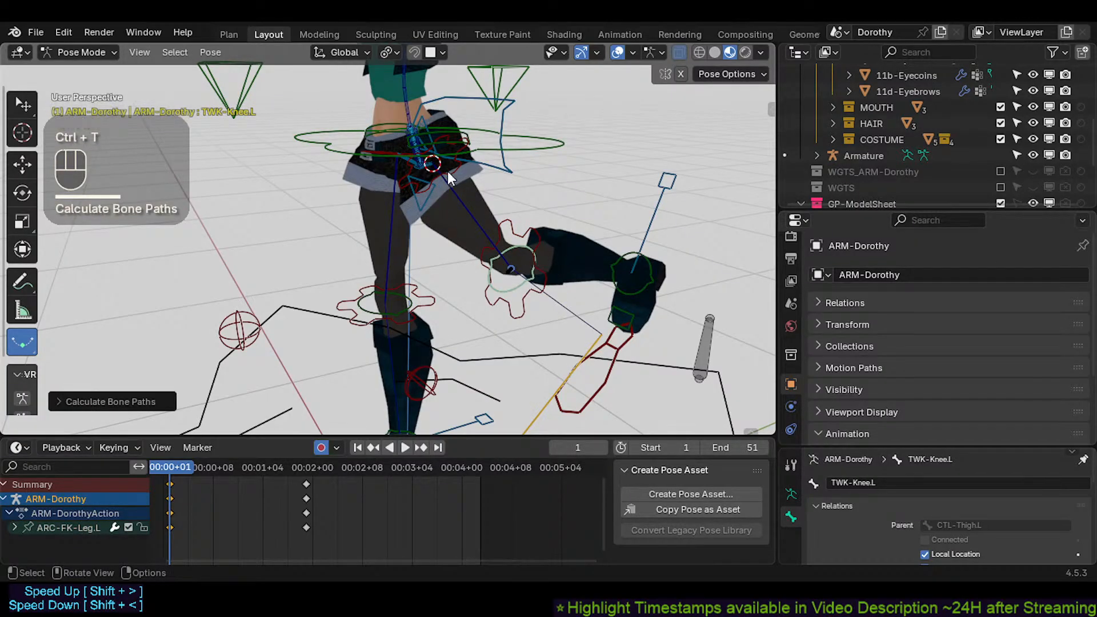
Step: At frame 23, rotate ARC-FK-Leg.L about global X to bring the left knee beside the right one
{"action": "key", "text": "Up"}
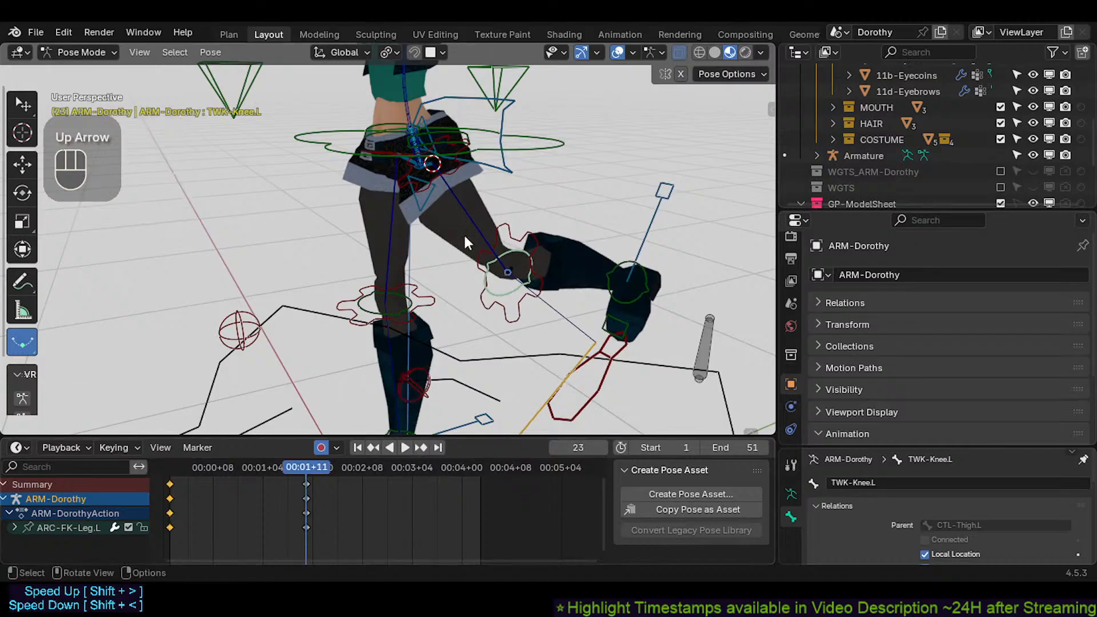
{"action": "left_click", "coordinate": [449, 166]}
{"action": "left_click", "coordinate": [449, 166]}
{"action": "key", "text": "r"}
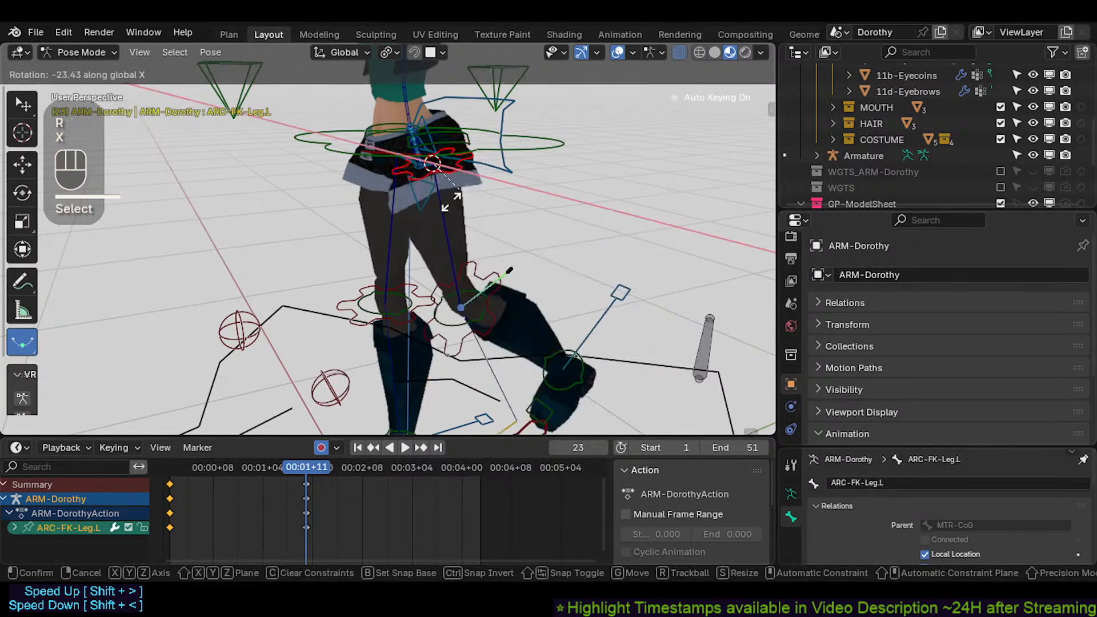
{"action": "key", "text": "x"}
{"action": "left_click", "coordinate": [439, 210]}
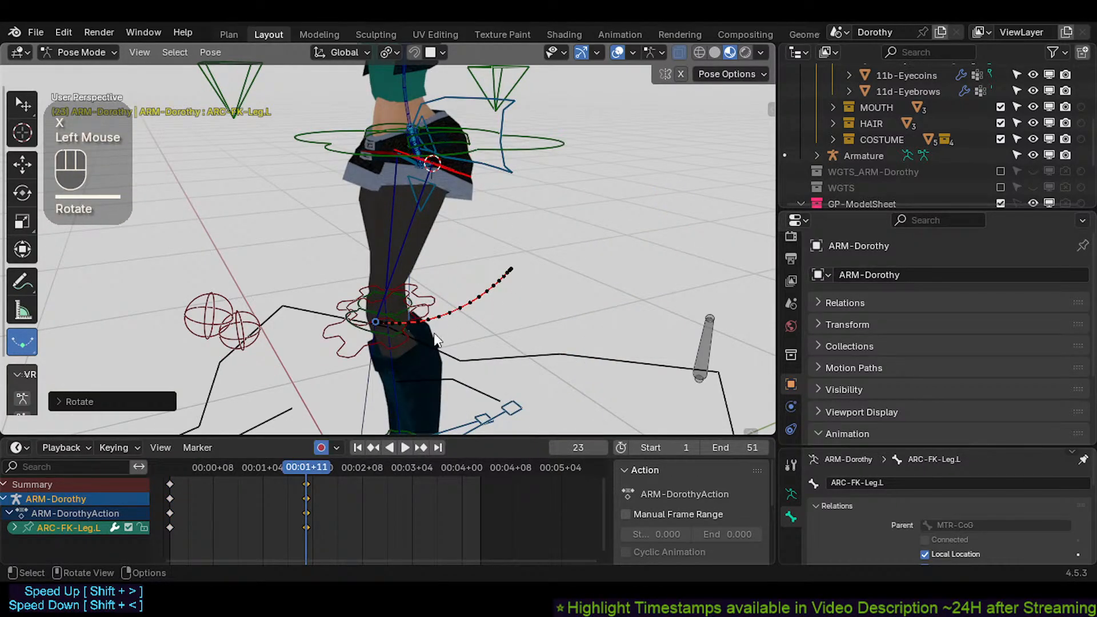
Step: Examine the left knee's motion path from several angles and scrub the animation to frame 11
{"action": "middle_click_drag", "start_coordinate": [404, 337], "coordinate": [463, 189]}
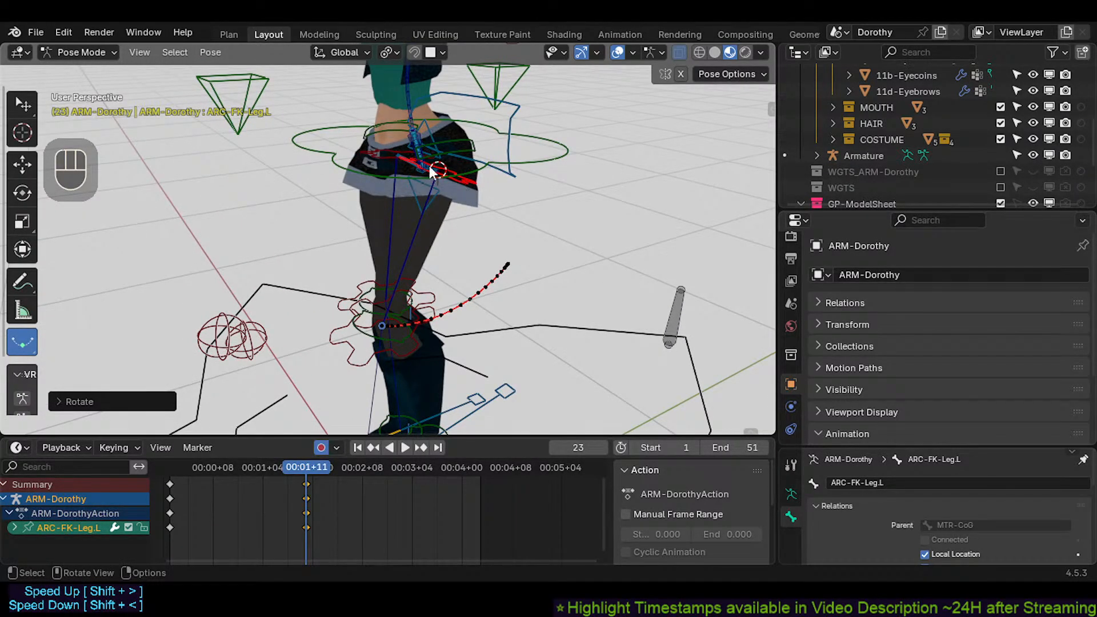
{"action": "middle_click_drag", "start_coordinate": [446, 212], "coordinate": [401, 215]}
{"action": "scroll", "coordinate": [436, 187], "scroll_direction": "up", "scroll_amount": 1}
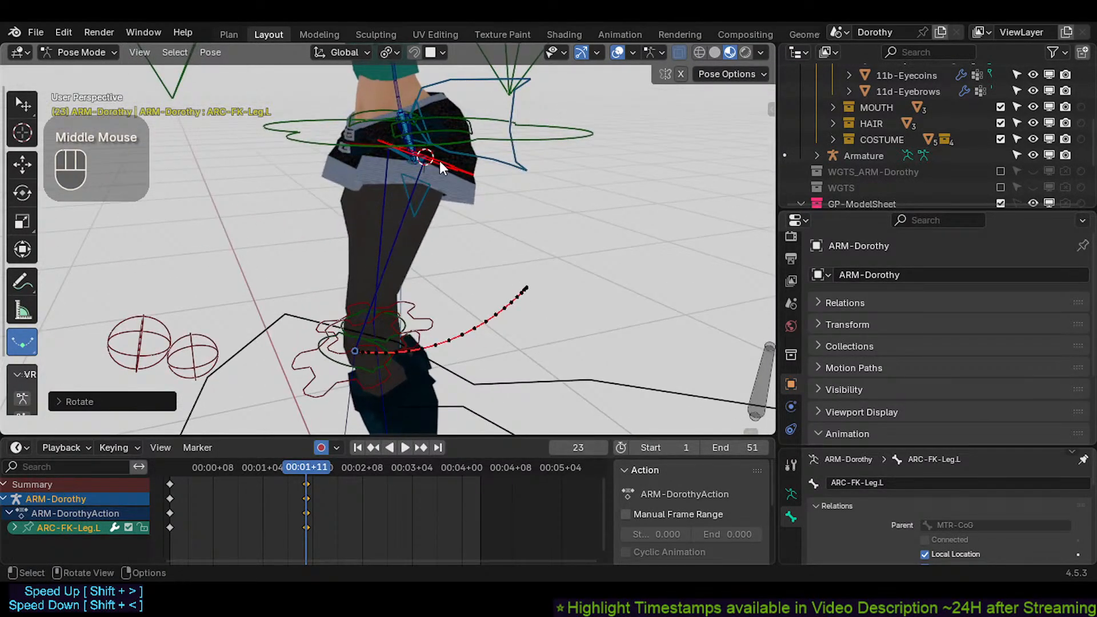
{"action": "right_click", "coordinate": [540, 194], "text": "shift"}
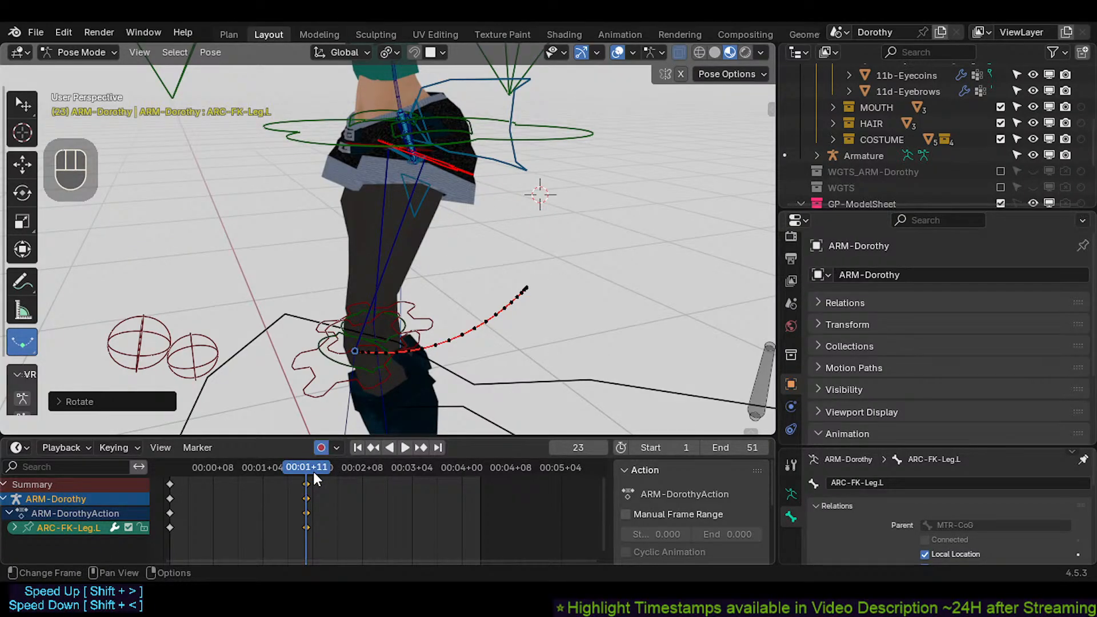
{"action": "middle_click_drag", "start_coordinate": [454, 228], "coordinate": [484, 315]}
{"action": "left_click", "coordinate": [448, 194]}
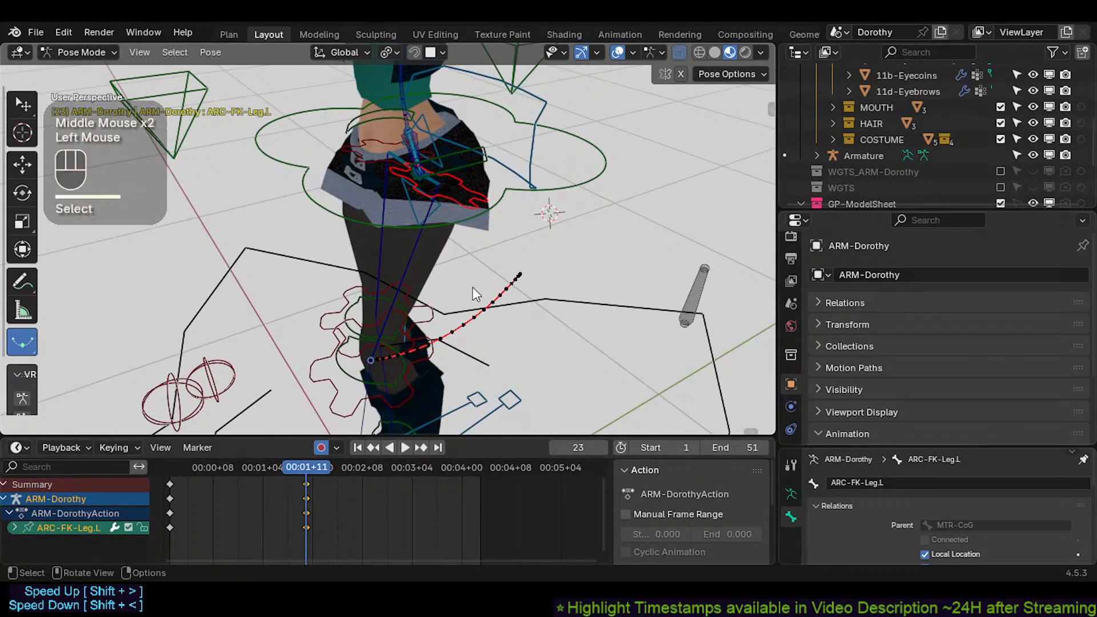
{"action": "middle_click_drag", "start_coordinate": [448, 193], "coordinate": [433, 264]}
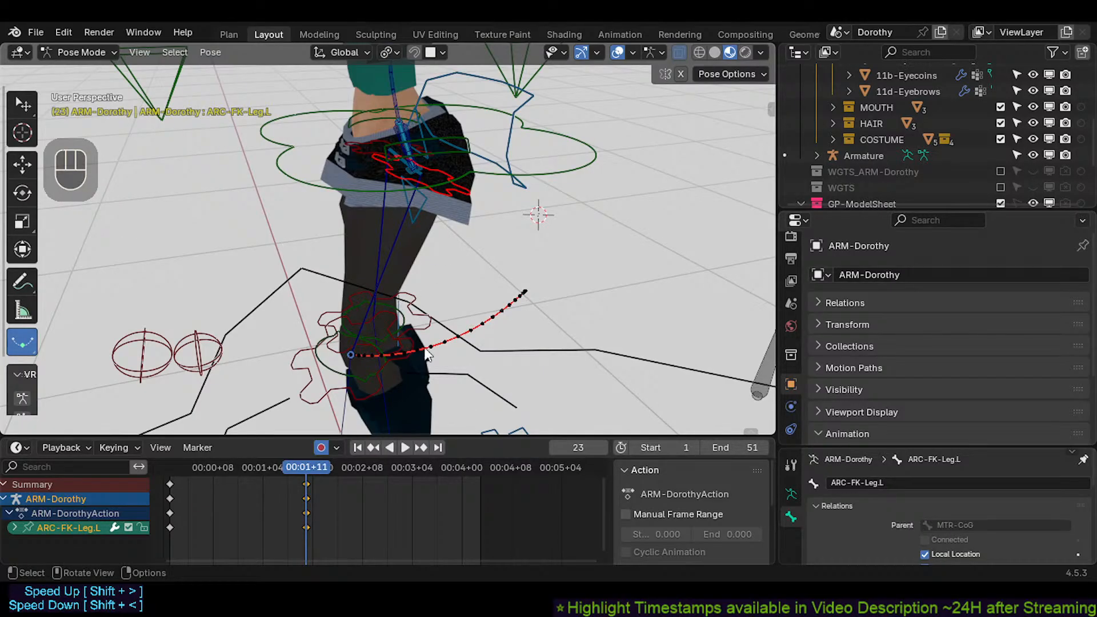
{"action": "key", "text": "alt"}
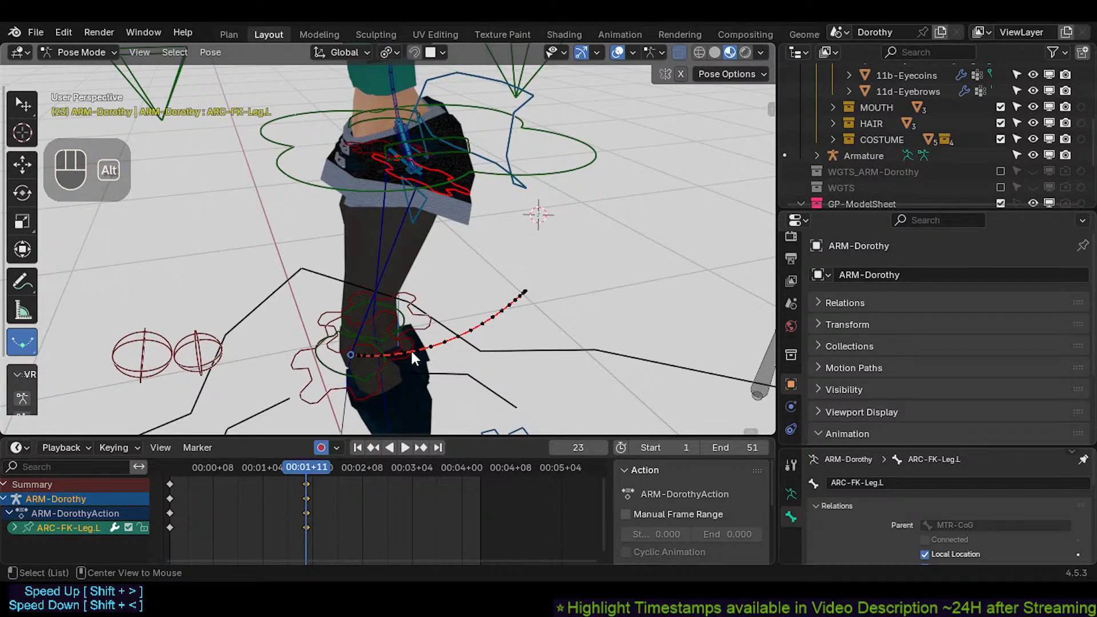
{"action": "left_click", "coordinate": [243, 473]}
{"action": "mouse_move", "coordinate": [216, 476]}
{"action": "left_mouse_down"}
{"action": "mouse_move", "coordinate": [244, 474]}
{"action": "mouse_move", "coordinate": [232, 474]}
{"action": "left_mouse_up"}
Step: Clear the knee's motion path and delete all of the leg control's keyframes
{"action": "key", "text": "alt+t"}
{"action": "key", "text": "alt+t"}
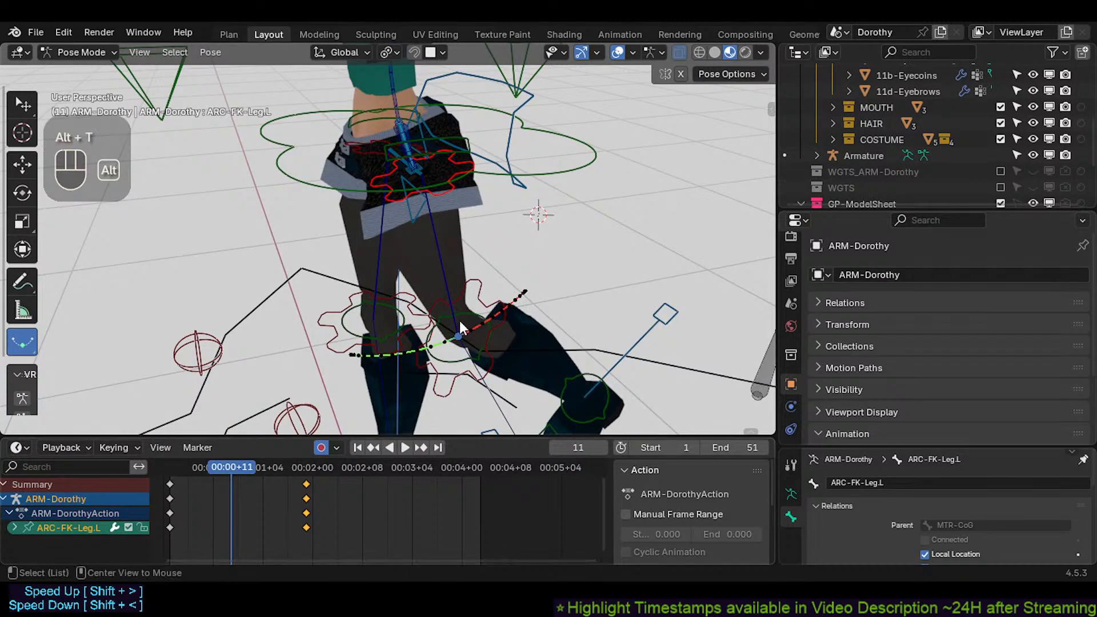
{"action": "key", "text": "a"}
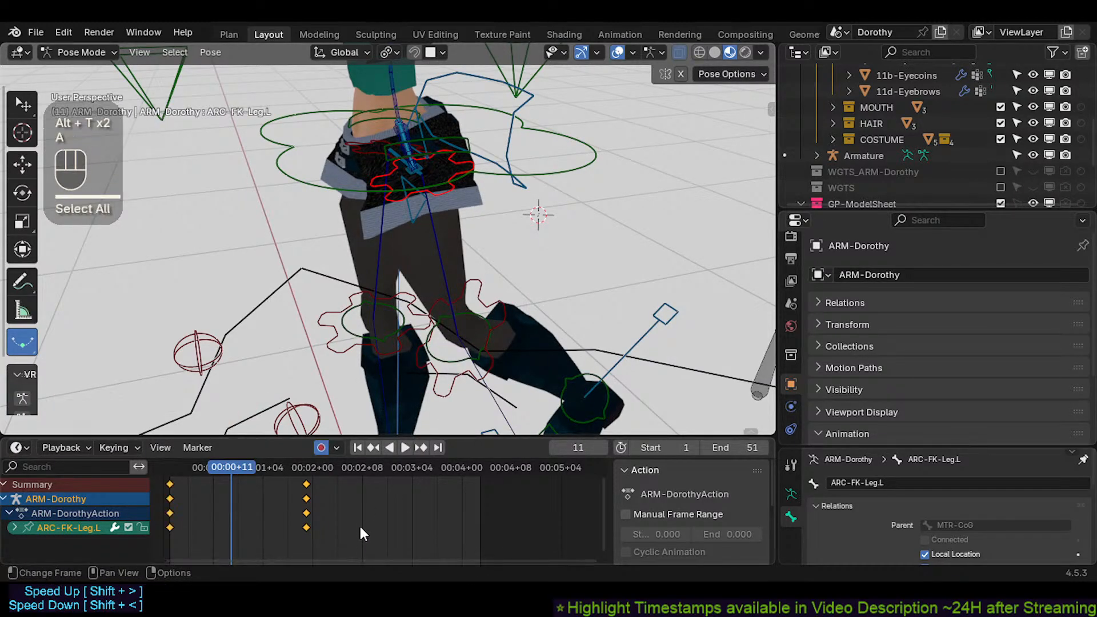
{"action": "key", "text": "x"}
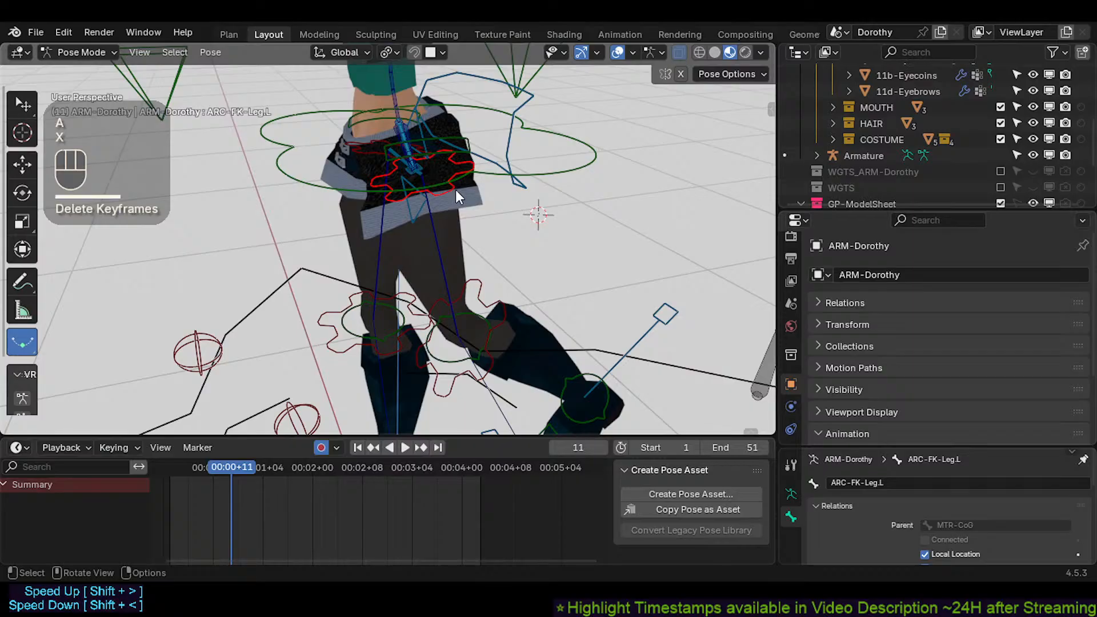
Step: At frame 1, key TWK-Knee.L in place by confirming a move without displacing it
{"action": "left_click", "coordinate": [229, 473]}
{"action": "key", "text": "shift+Left"}
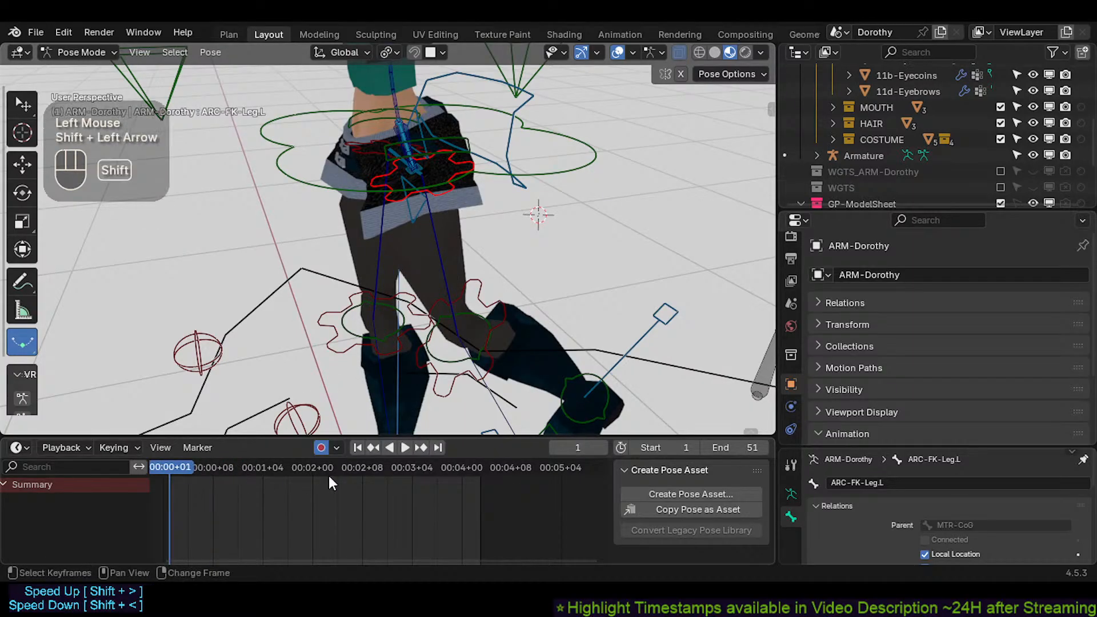
{"action": "left_click", "coordinate": [479, 324]}
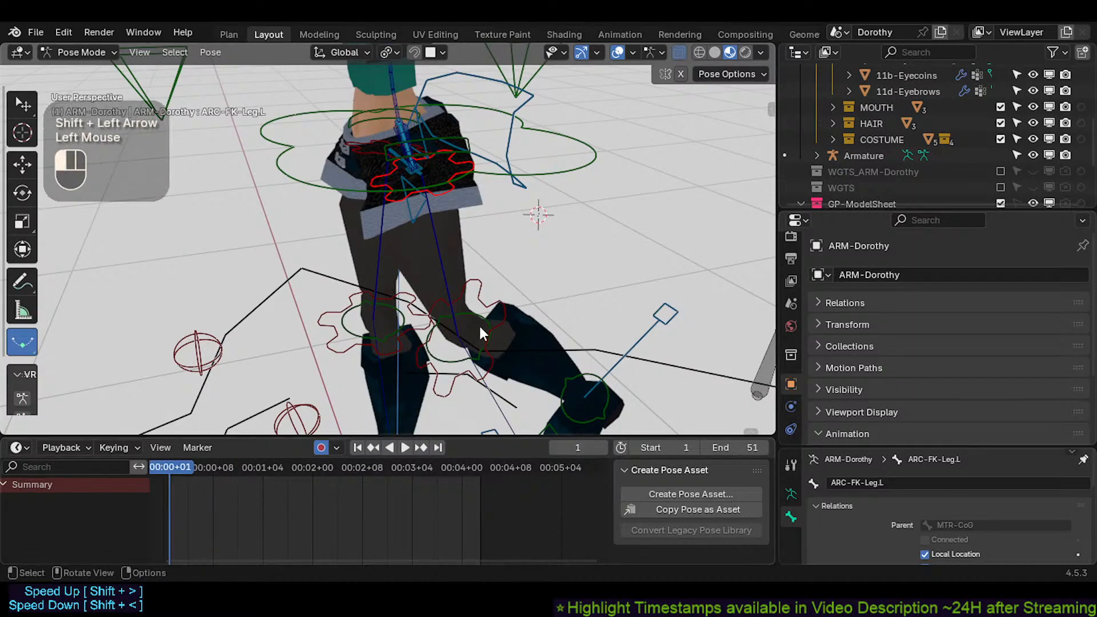
{"action": "key", "text": "g"}
{"action": "key", "text": "g"}
{"action": "left_click", "coordinate": [392, 365]}
Step: Go to frame 25 and snap the 3D cursor to the left thigh bone CTL-Thigh.L
{"action": "left_click", "coordinate": [319, 466]}
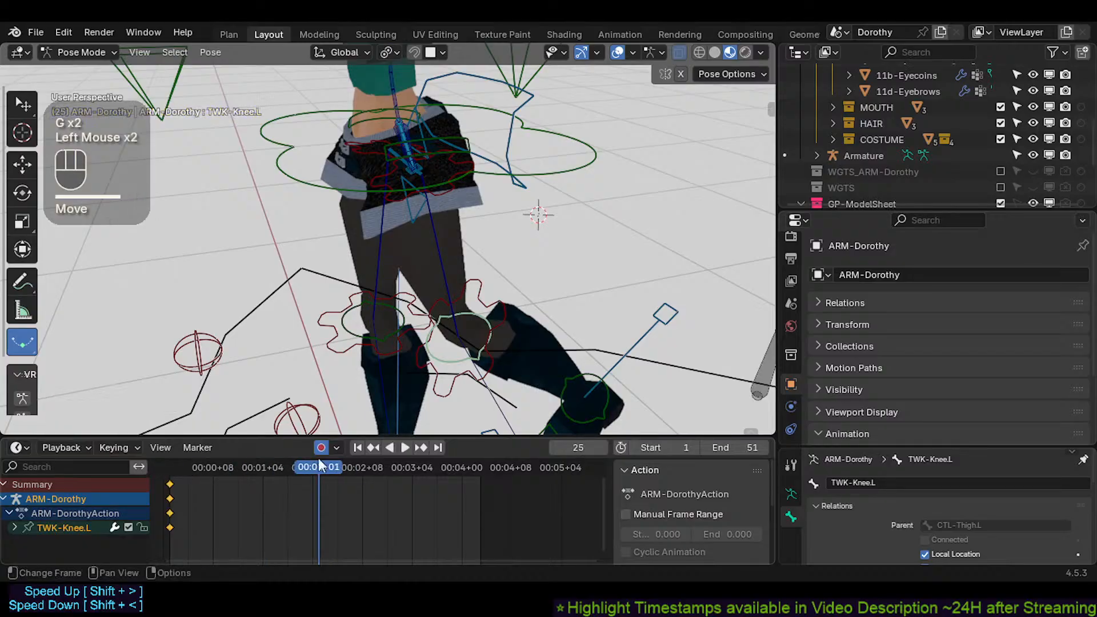
{"action": "key", "text": "g"}
{"action": "key", "text": "Escape"}
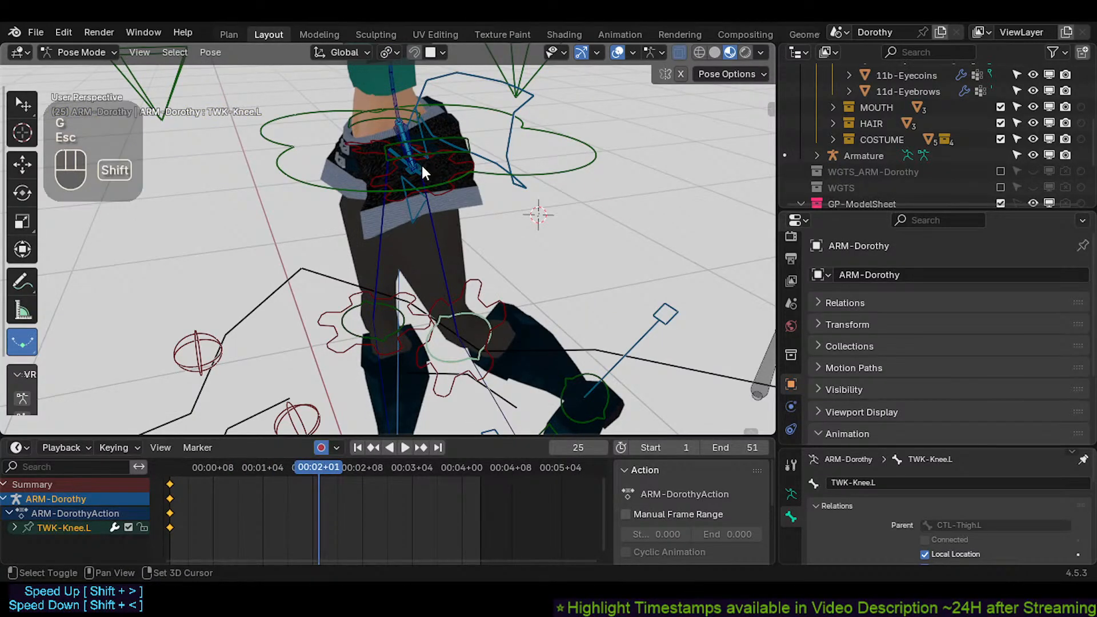
{"action": "left_click", "coordinate": [437, 237], "text": "shift"}
{"action": "key", "text": "shift+s"}
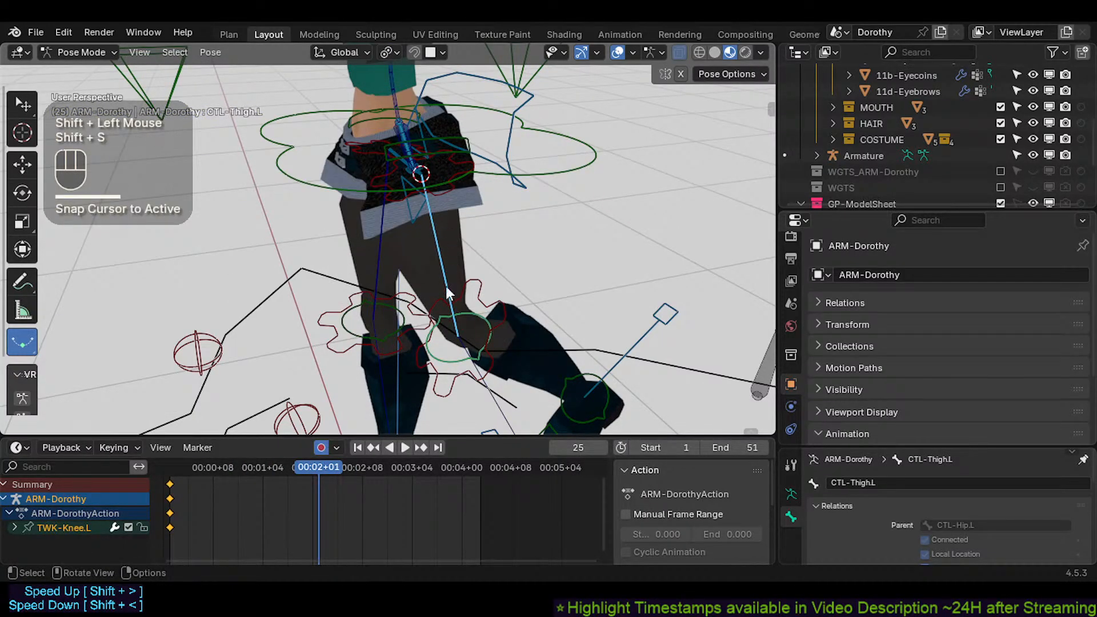
Step: Reselect TWK-Knee.L and set the transform pivot point to the 3D cursor
{"action": "left_click", "coordinate": [477, 312]}
{"action": "left_click", "coordinate": [477, 312]}
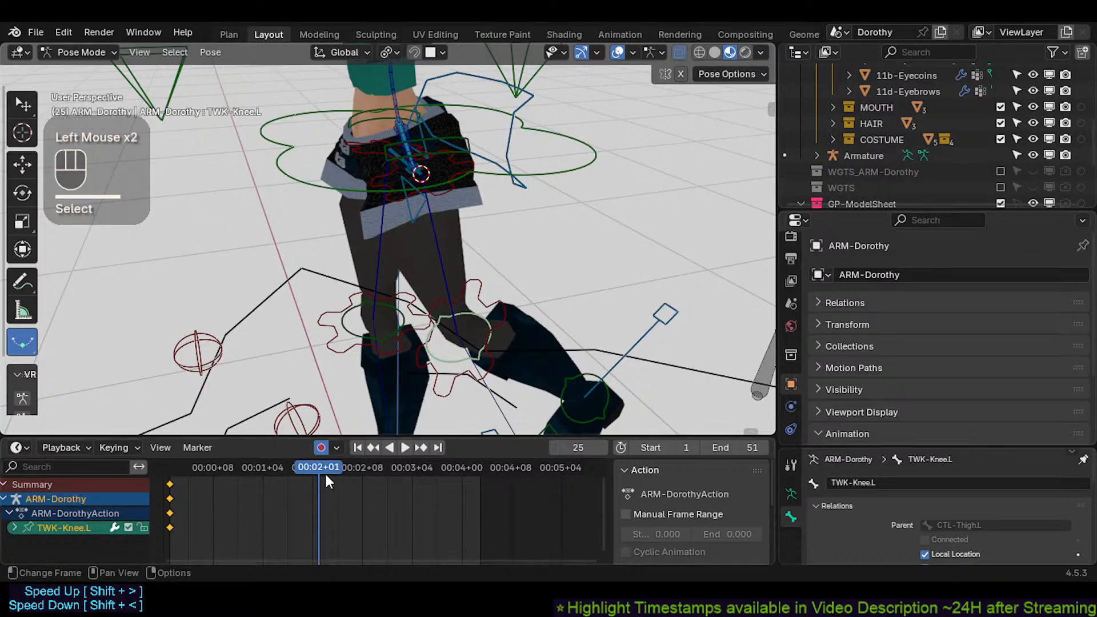
{"action": "key", "text": "r"}
{"action": "key", "text": "Escape"}
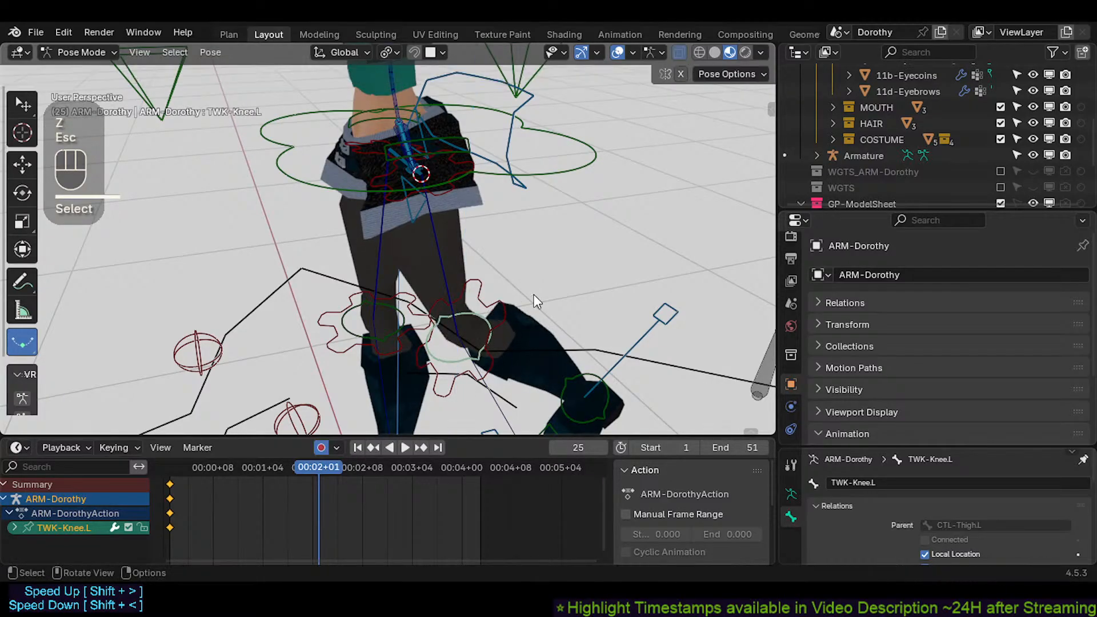
{"action": "key", "text": "period"}
{"action": "left_click", "coordinate": [516, 280]}
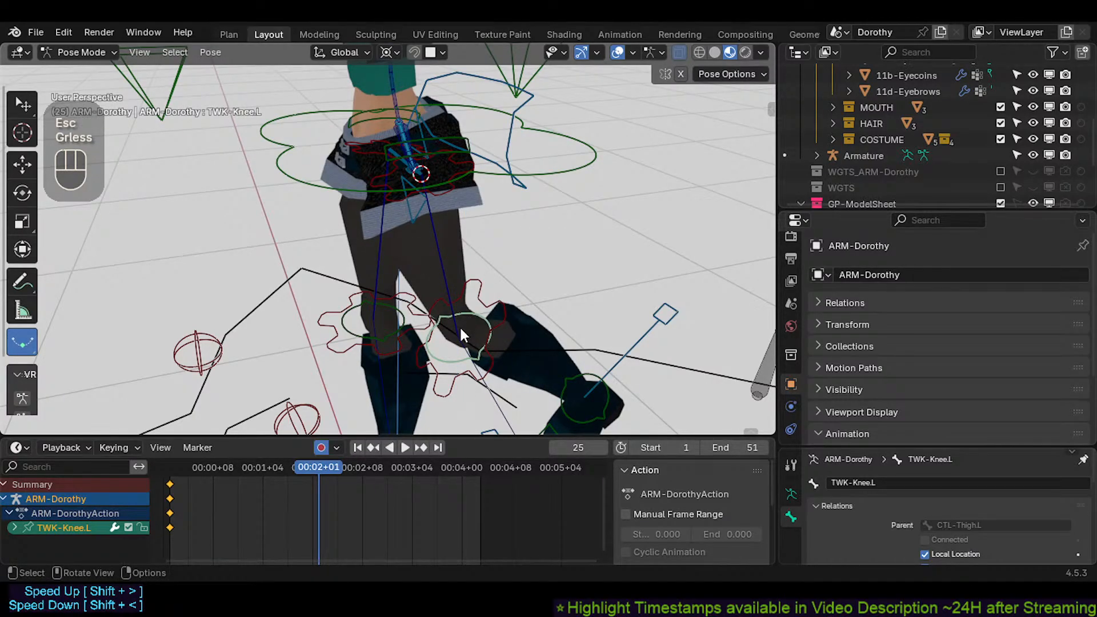
Step: Rotate TWK-Knee.L around the thigh pivot about global X at frame 25 to raise the knee, and calculate its motion path
{"action": "key", "text": "r"}
{"action": "key", "text": "x"}
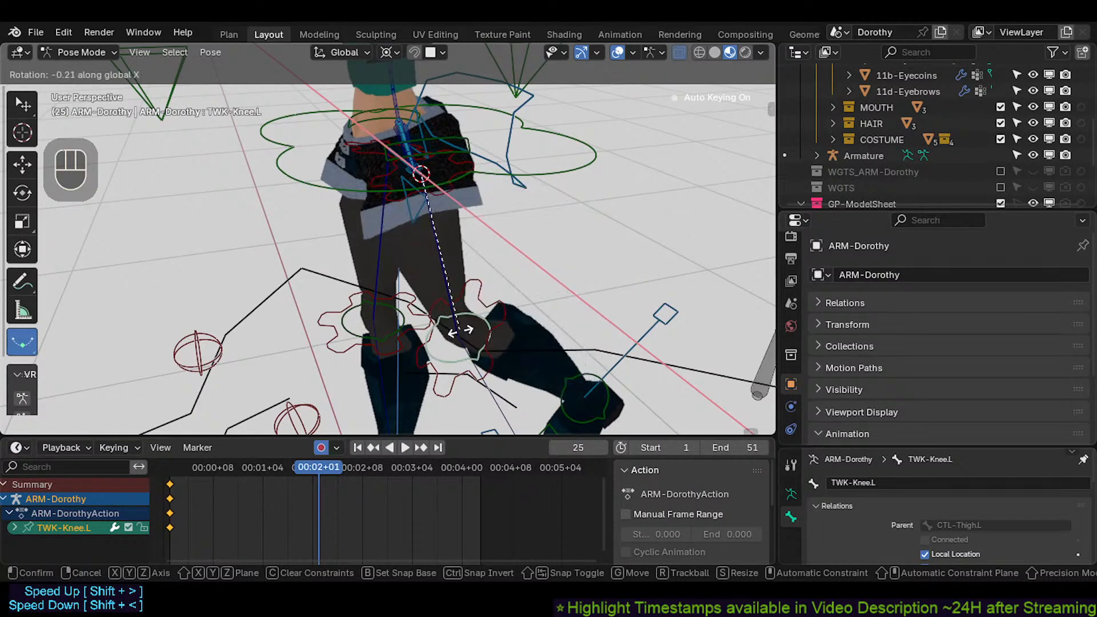
{"action": "left_click", "coordinate": [569, 235]}
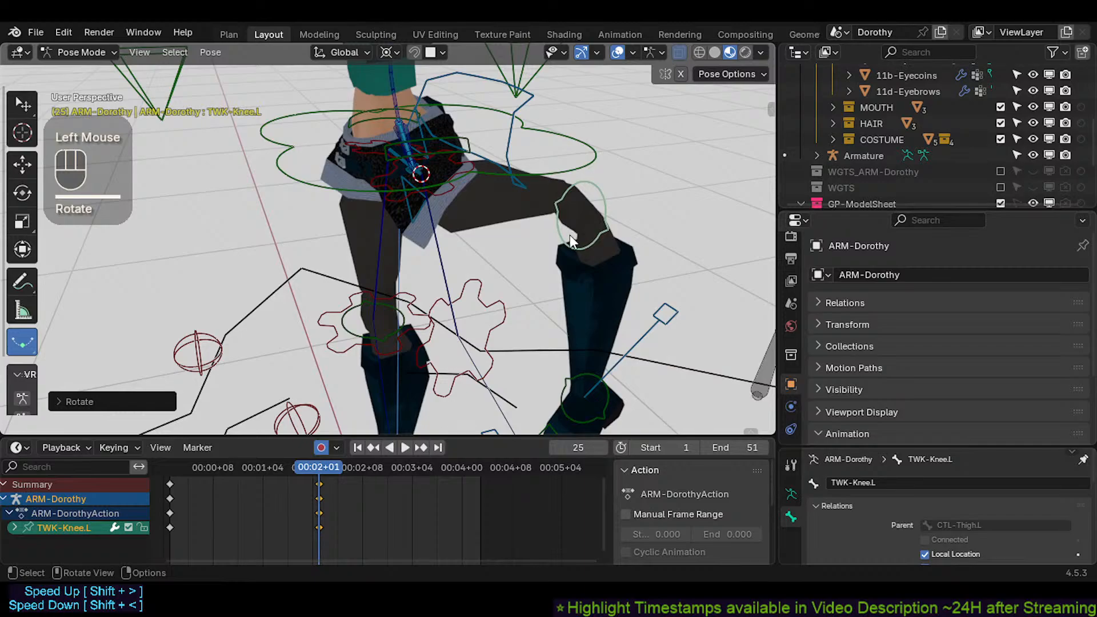
{"action": "key", "text": "ctrl+t"}
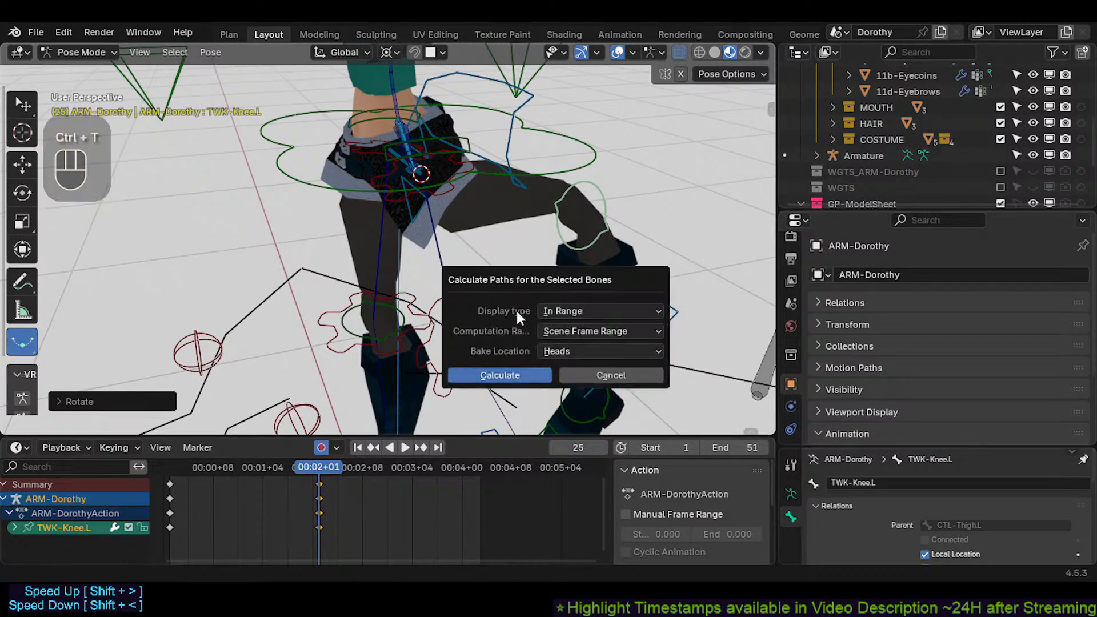
{"action": "left_click", "coordinate": [499, 374]}
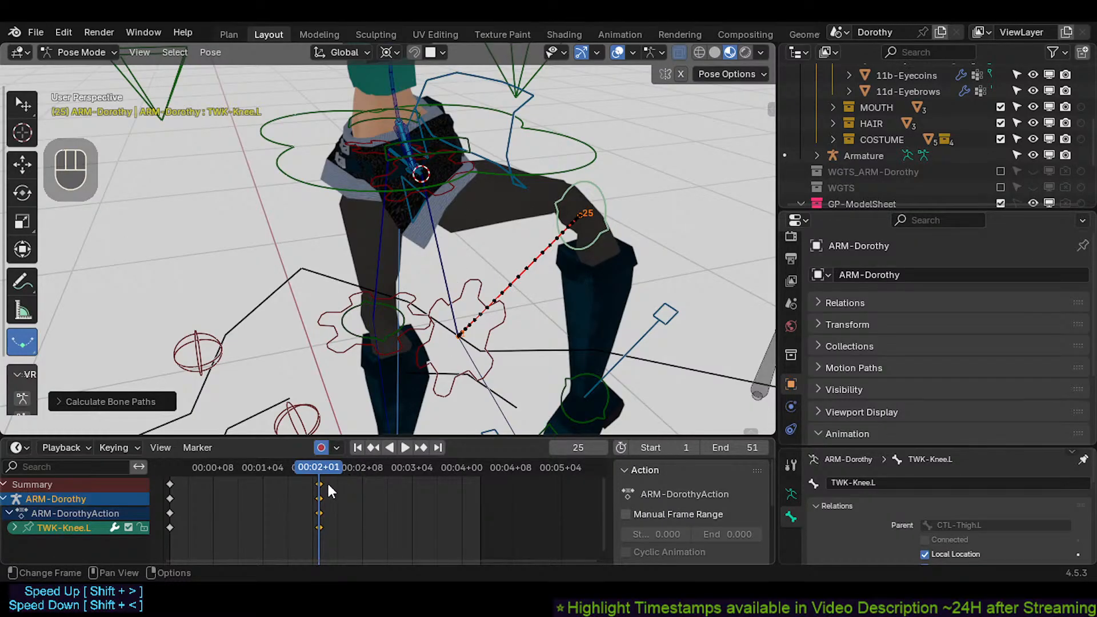
Step: Look at the interpolation types available for the knee's keyframe at frame 25
{"action": "key", "text": "q"}
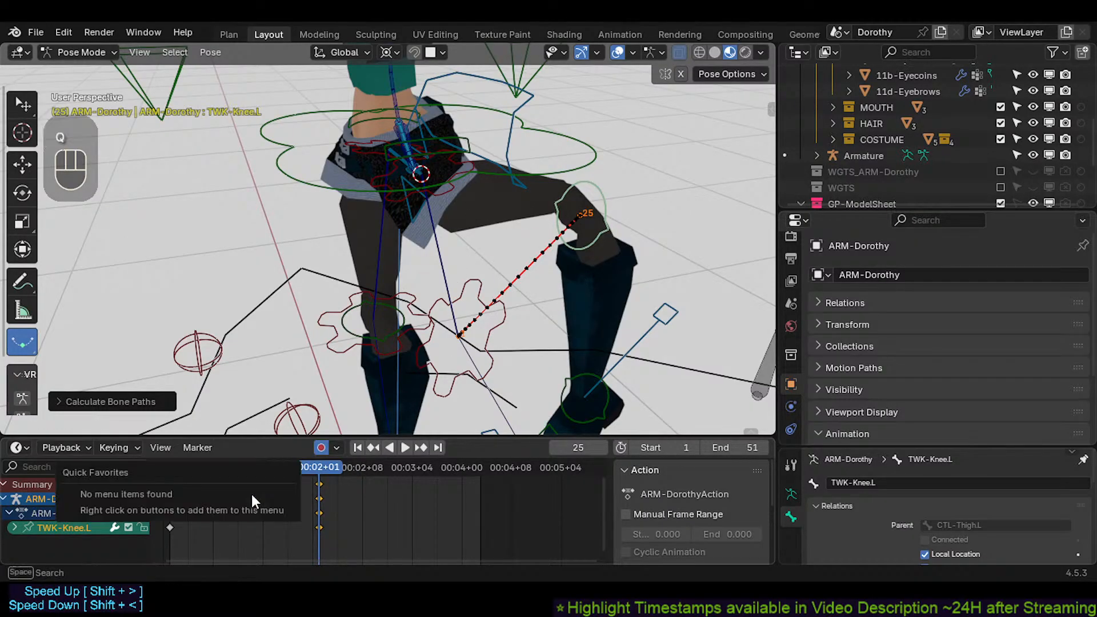
{"action": "key", "text": "t"}
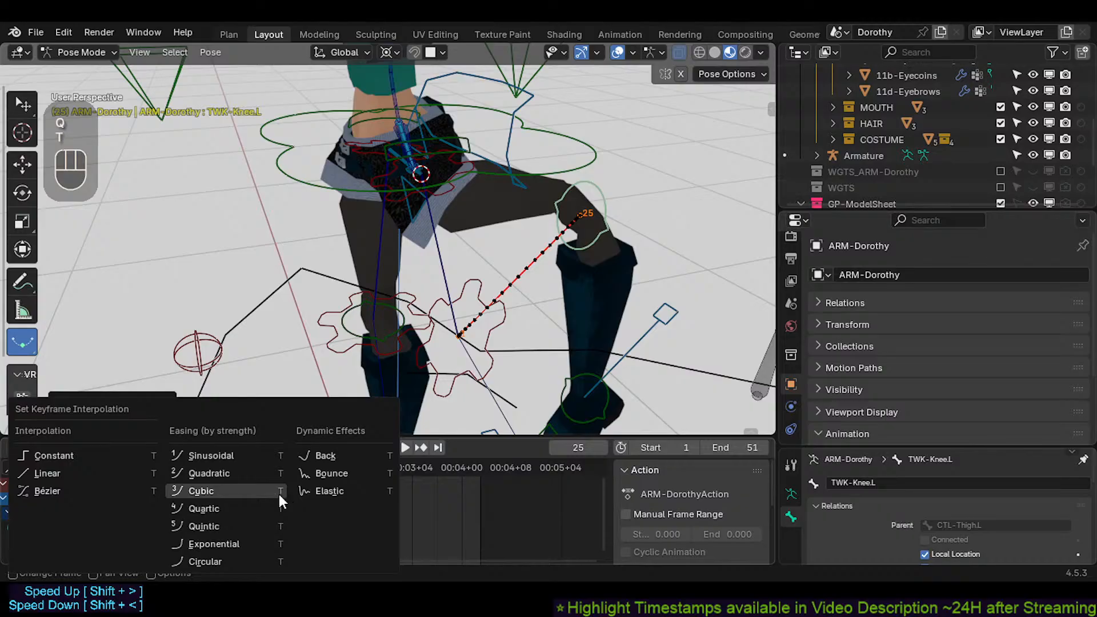
{"action": "left_click", "coordinate": [85, 472]}
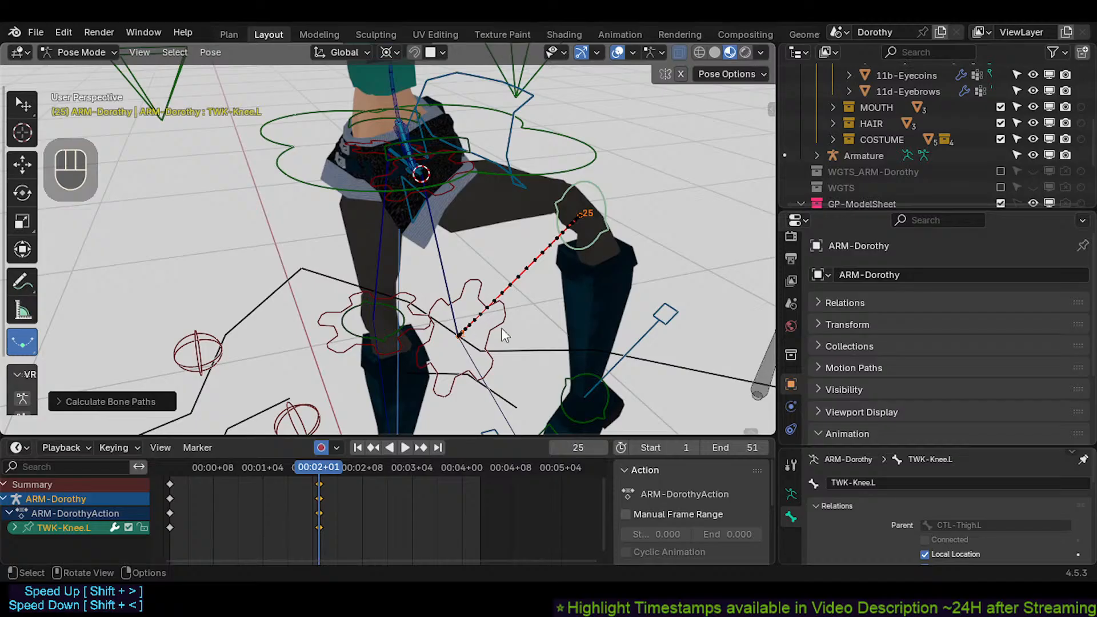
{"action": "key", "text": "t"}
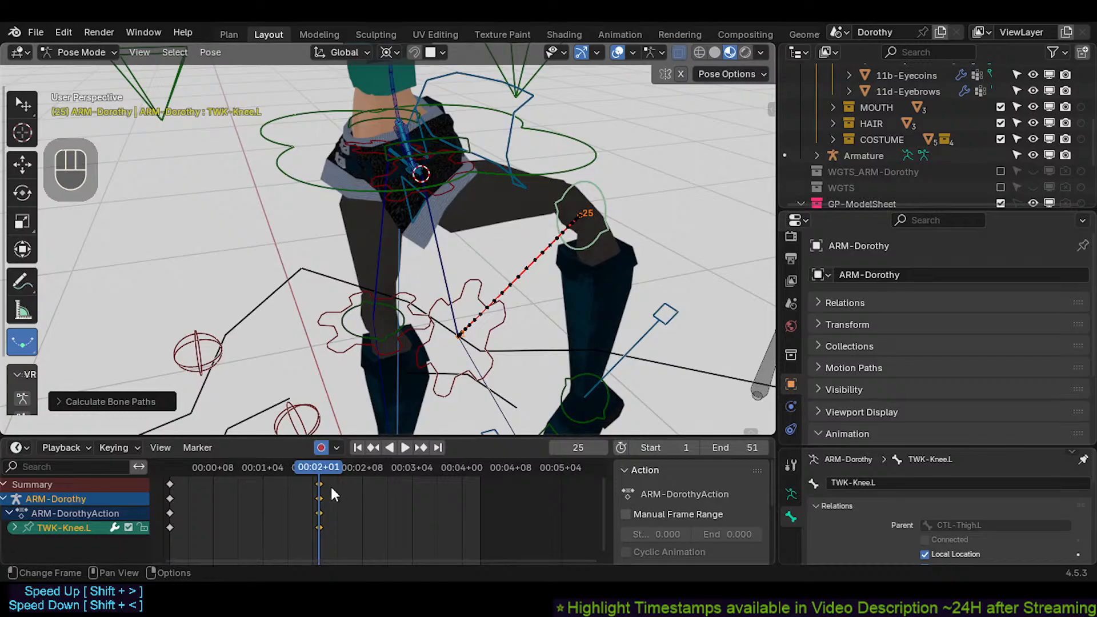
Step: Duplicate the knee's frame 1 keyframe to frame 13, step between the keyframes, and pick the knee control at frame 13
{"action": "left_click_drag", "start_coordinate": [315, 465], "coordinate": [249, 473]}
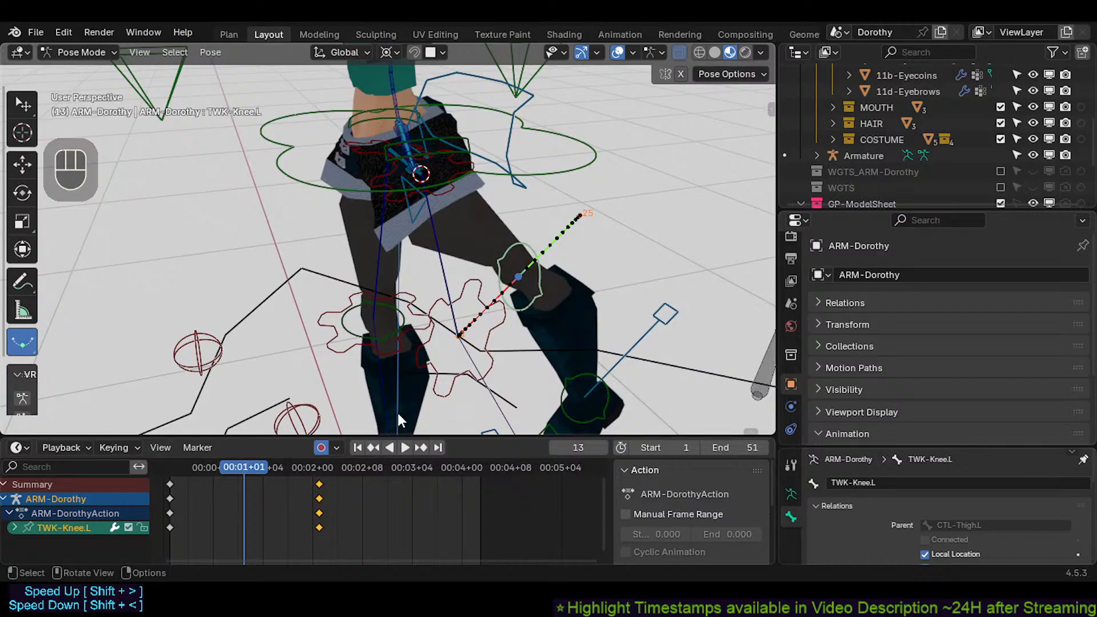
{"action": "left_click", "coordinate": [170, 484]}
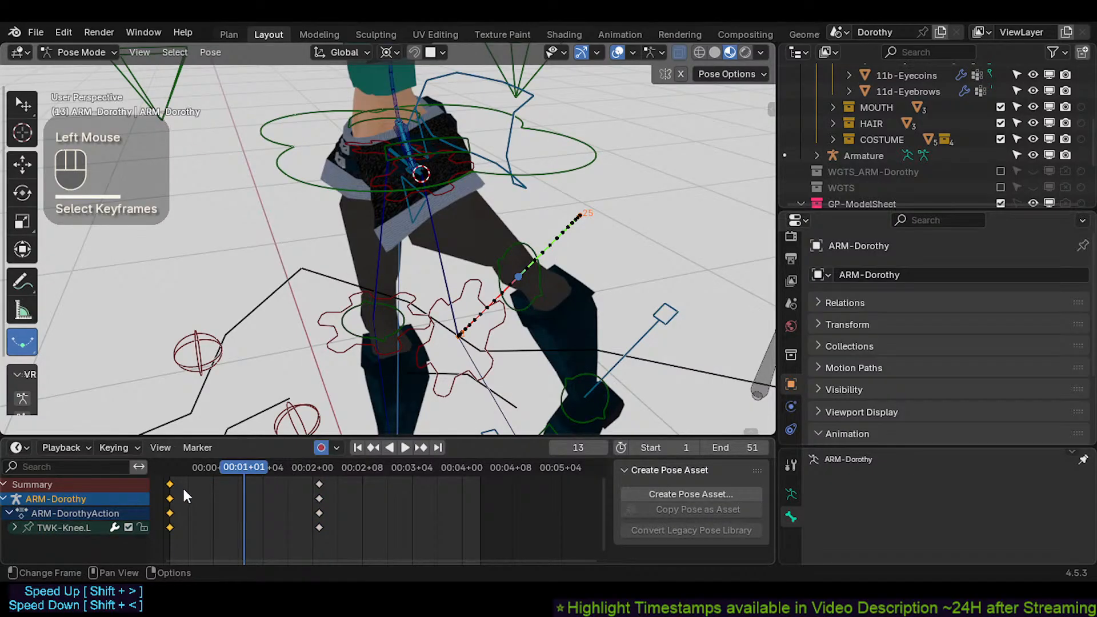
{"action": "key", "text": "shift+d"}
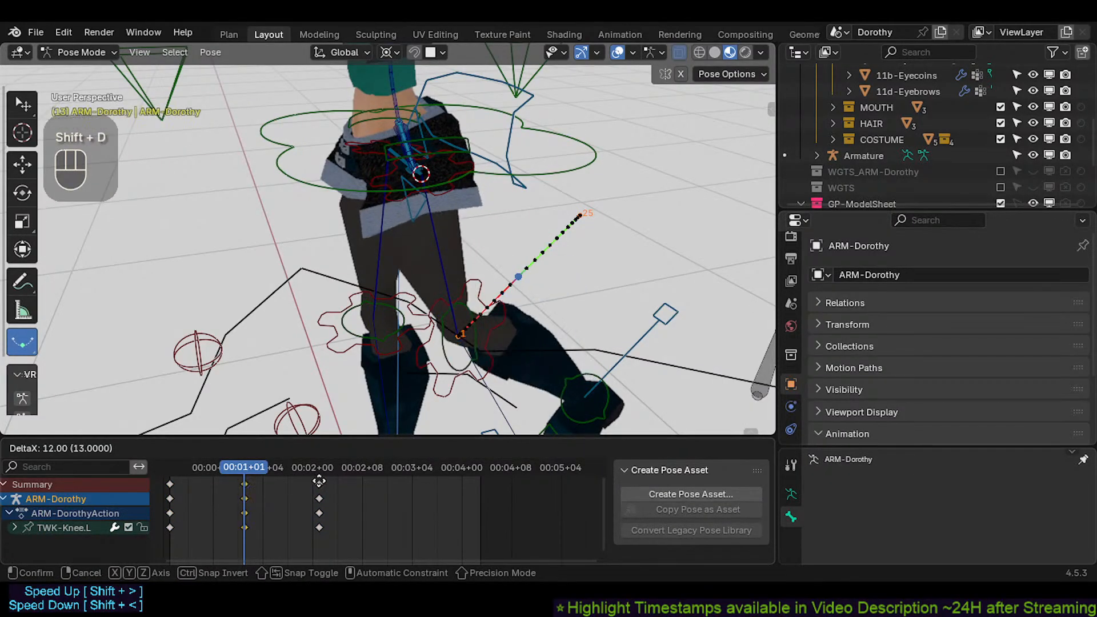
{"action": "left_click", "coordinate": [320, 481]}
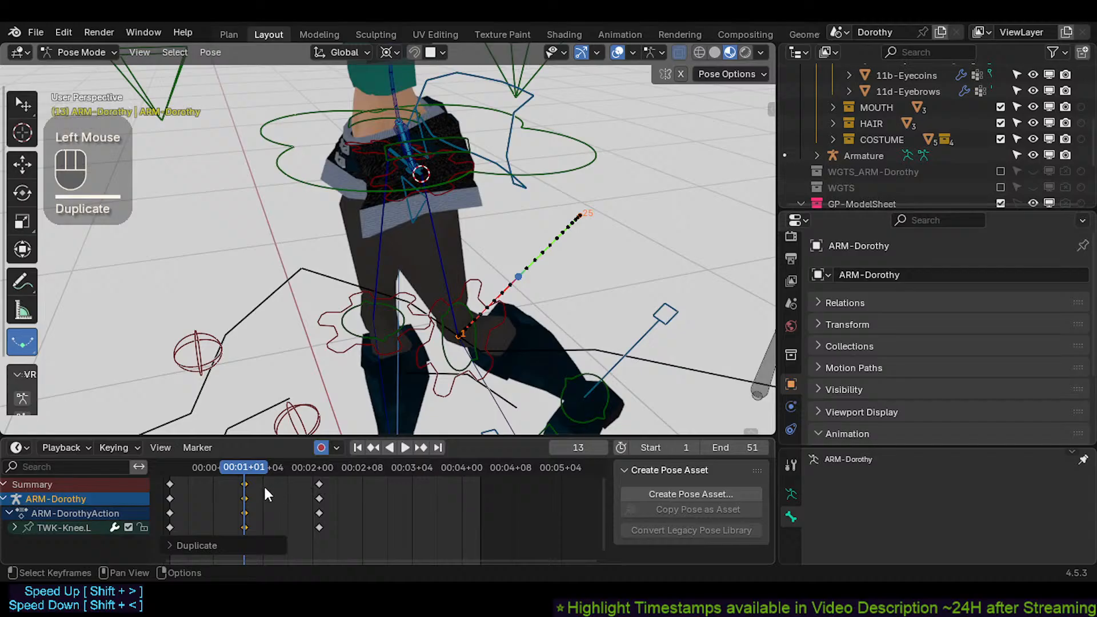
{"action": "key", "text": "Left"}
{"action": "key", "text": "Down"}
{"action": "key", "text": "Up"}
{"action": "left_click", "coordinate": [479, 350]}
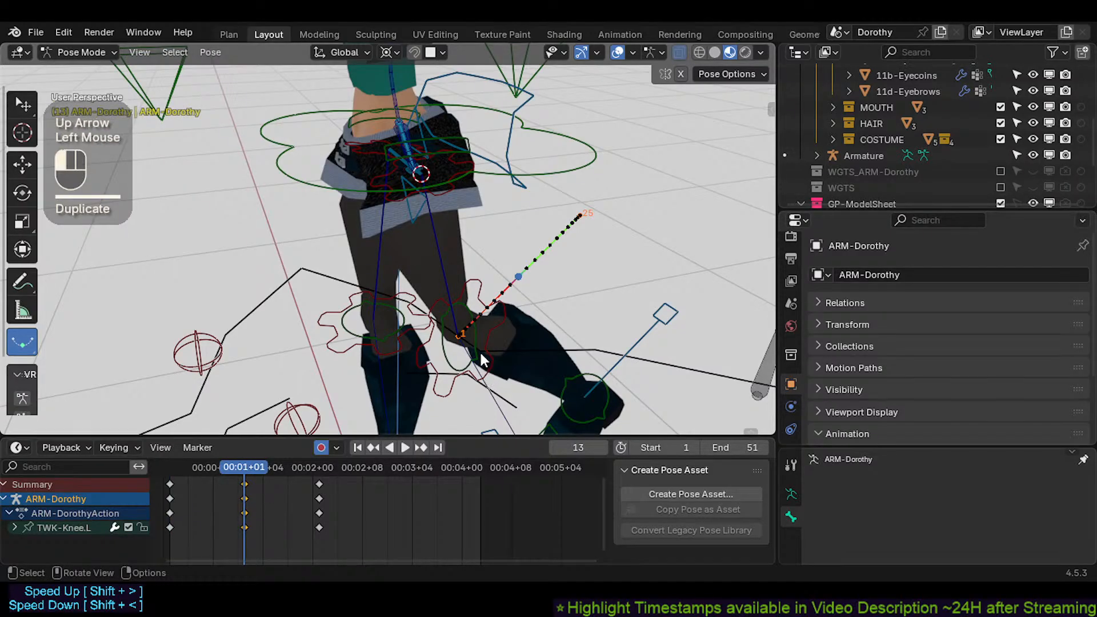
Step: Rotate TWK-Knee.L around the thigh pivot about global X at frame 13 to bow the motion path outward
{"action": "key", "text": "r"}
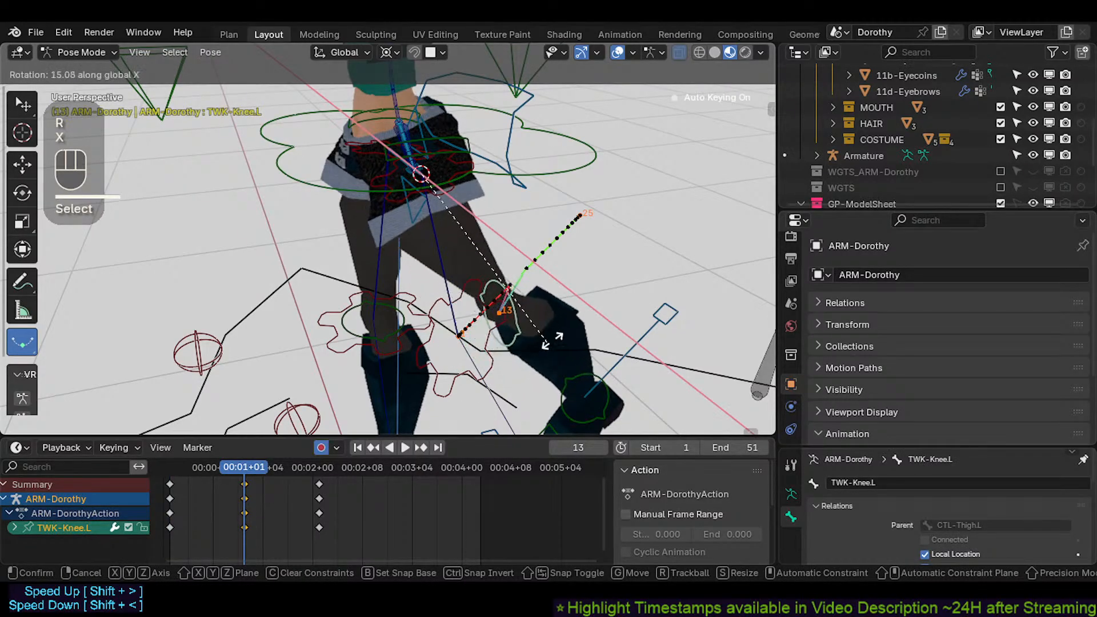
{"action": "key", "text": "x"}
{"action": "left_click", "coordinate": [603, 324]}
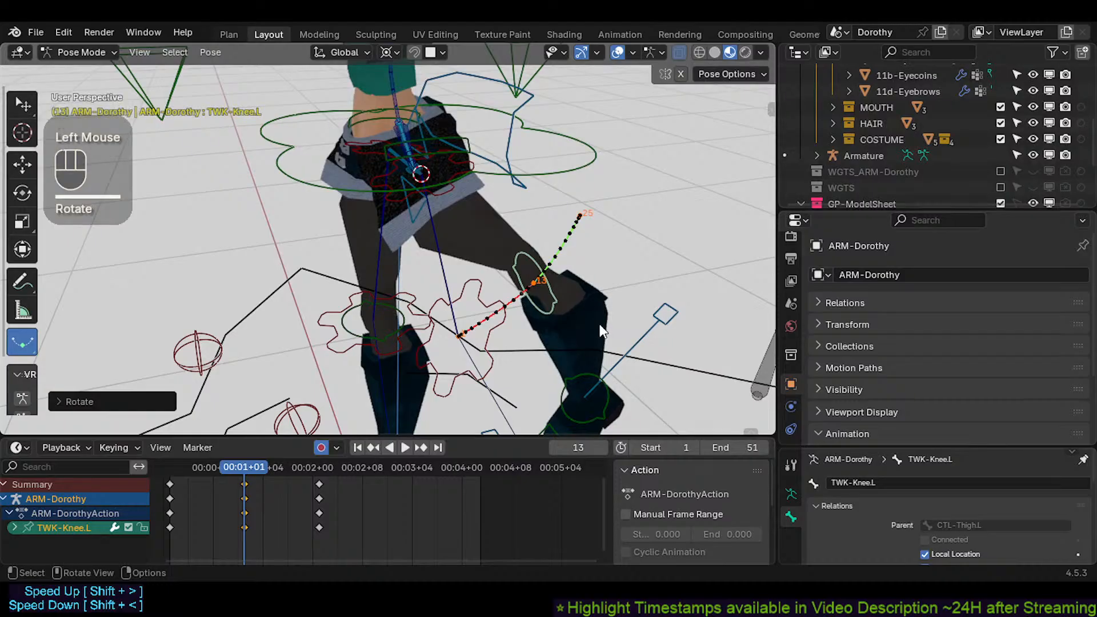
Step: Delete the knee control's keyframe at frame 13
{"action": "mouse_move", "coordinate": [251, 468]}
{"action": "left_mouse_down"}
{"action": "mouse_move", "coordinate": [178, 469]}
{"action": "mouse_move", "coordinate": [291, 463]}
{"action": "mouse_move", "coordinate": [169, 467]}
{"action": "mouse_move", "coordinate": [286, 467]}
{"action": "mouse_move", "coordinate": [200, 477]}
{"action": "mouse_move", "coordinate": [272, 480]}
{"action": "mouse_move", "coordinate": [241, 484]}
{"action": "left_mouse_up"}
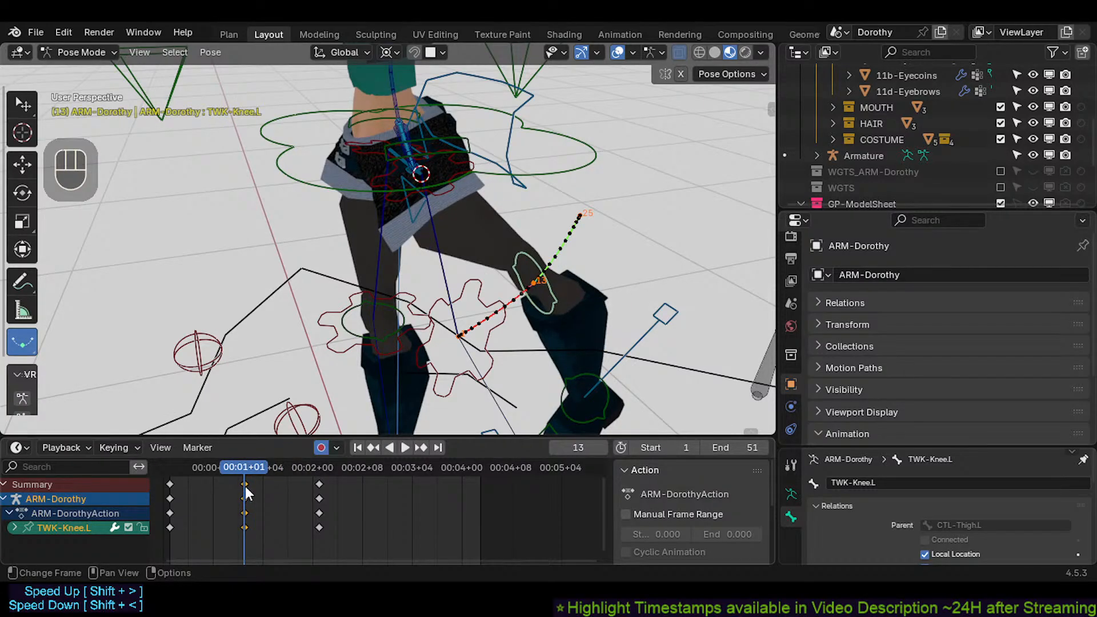
{"action": "key", "text": "x"}
{"action": "left_click", "coordinate": [258, 486]}
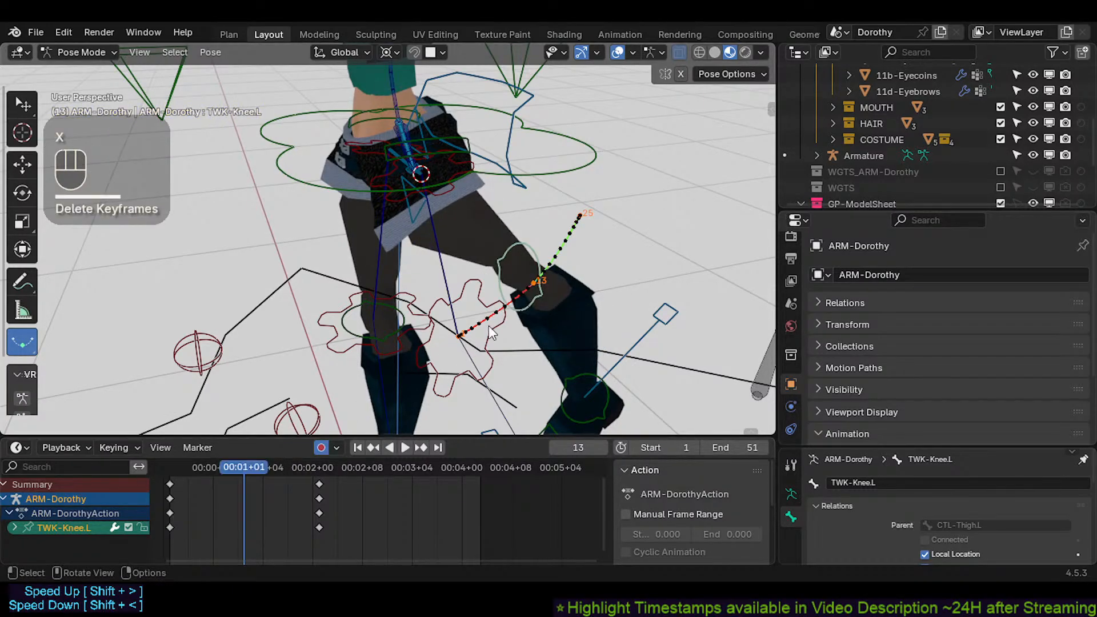
Step: Move TWK-Knee.L freely at frame 13 to shape its motion path into an arc by eye
{"action": "left_click", "coordinate": [542, 279]}
{"action": "key", "text": "g"}
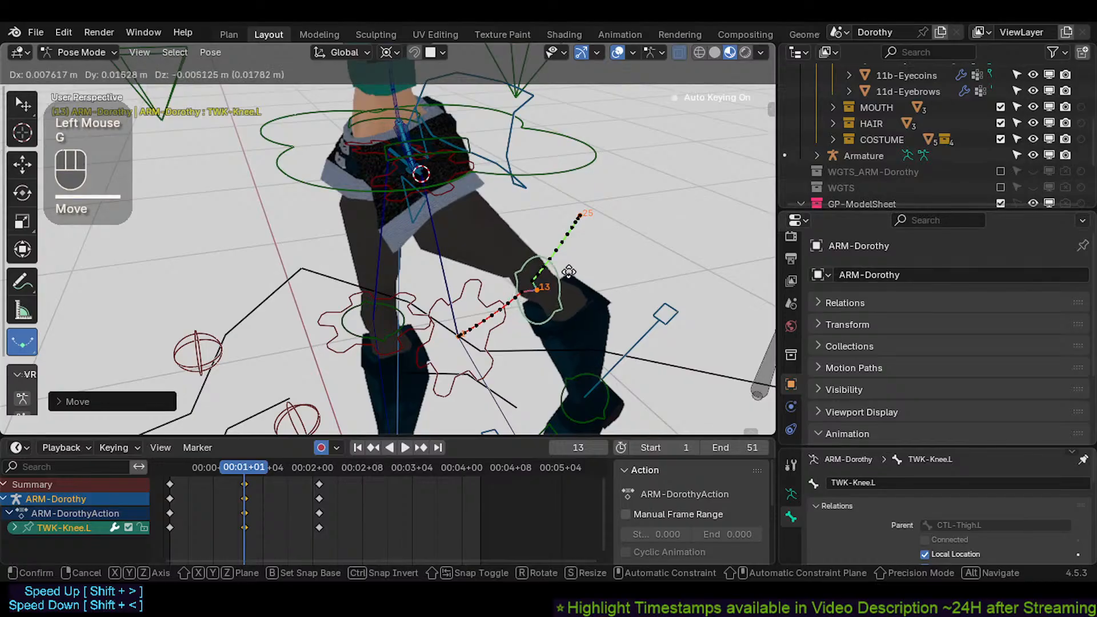
{"action": "left_click", "coordinate": [568, 272]}
{"action": "middle_click_drag", "start_coordinate": [515, 285], "coordinate": [535, 298]}
{"action": "key", "text": "g"}
{"action": "left_click", "coordinate": [527, 297]}
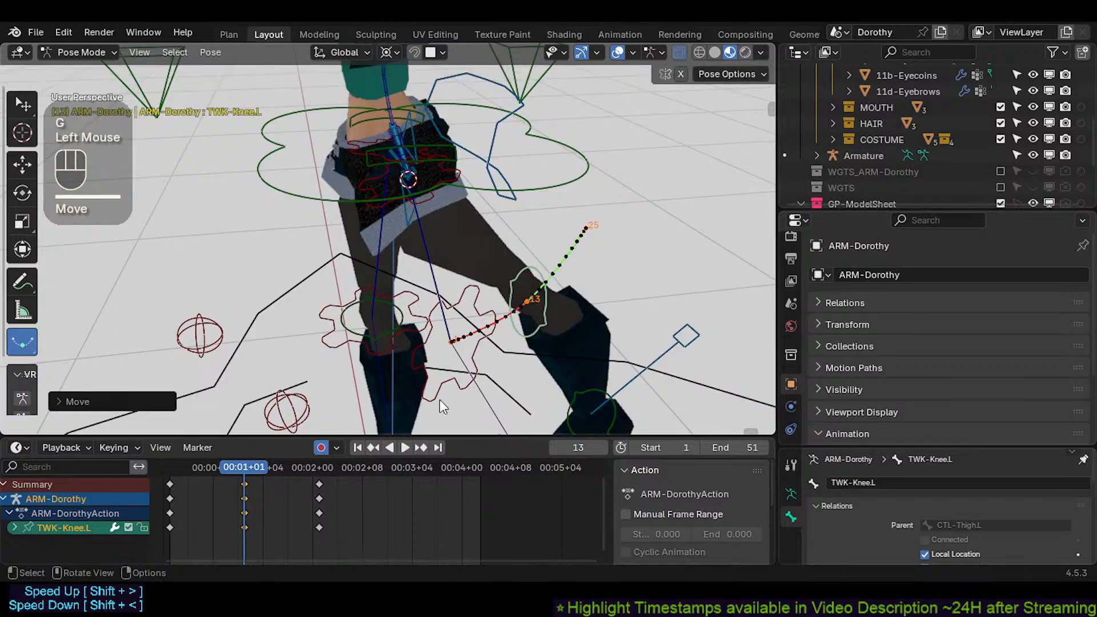
Step: Replace the knee's frame 13 keyframe with a duplicate of the frame 1 keyframe
{"action": "key", "text": "x"}
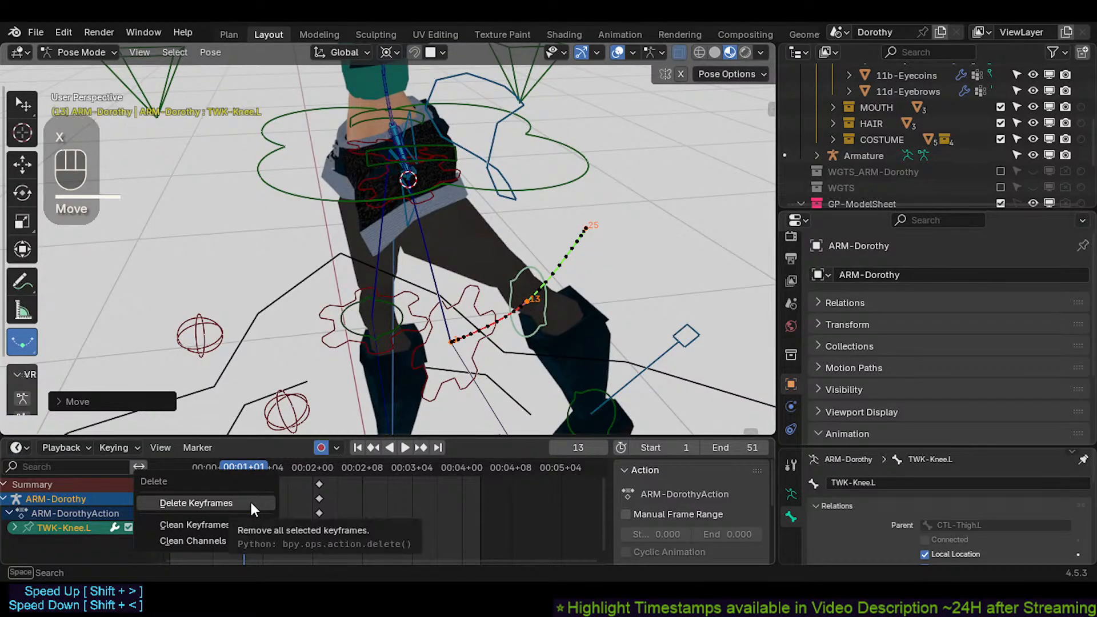
{"action": "left_click", "coordinate": [252, 503]}
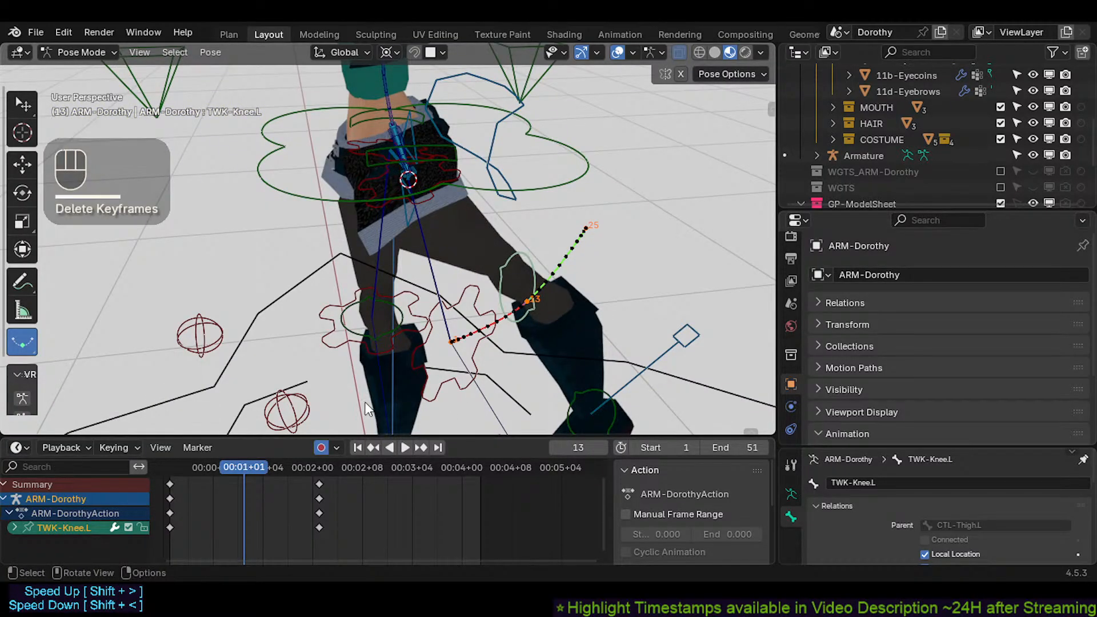
{"action": "left_click", "coordinate": [170, 487]}
{"action": "key", "text": "shift+d"}
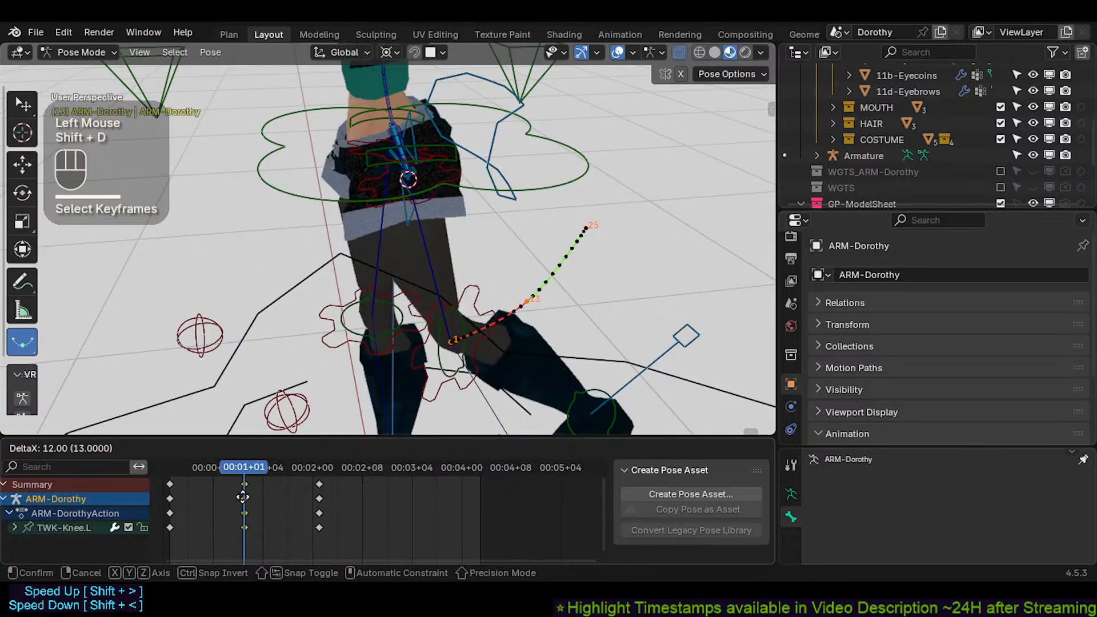
{"action": "left_click", "coordinate": [242, 491]}
Step: Select TWK-Knee.L at frame 13 and rotate it about global X by roughly 28 degrees around the thigh pivot
{"action": "left_click", "coordinate": [461, 349]}
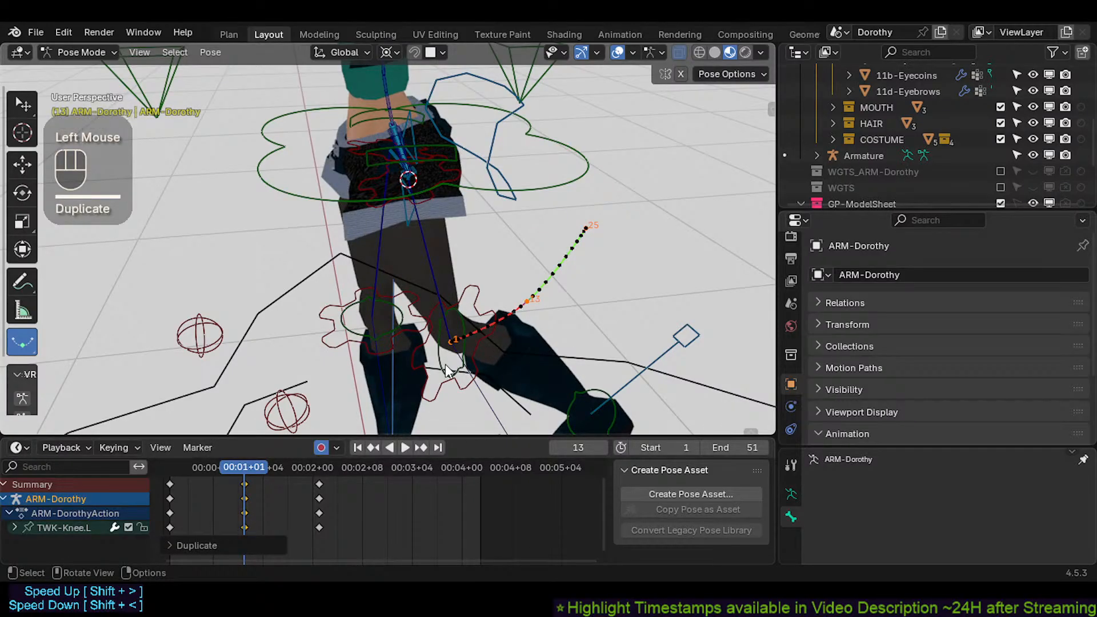
{"action": "left_click", "coordinate": [459, 362]}
{"action": "key", "text": "r"}
{"action": "key", "text": "x"}
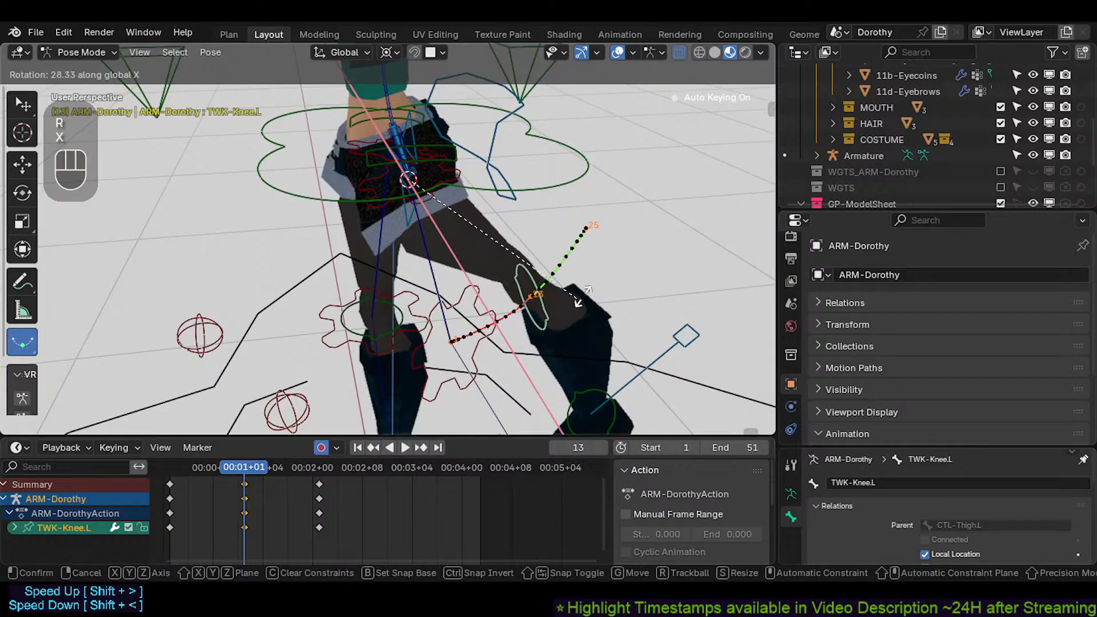
{"action": "left_click", "coordinate": [572, 275]}
Step: Examine the knee's motion path from several angles, checking its curvature and frame spacing around frame 13
{"action": "middle_click_drag", "start_coordinate": [571, 275], "coordinate": [503, 283]}
{"action": "scroll", "coordinate": [512, 277], "scroll_direction": "up", "scroll_amount": 2}
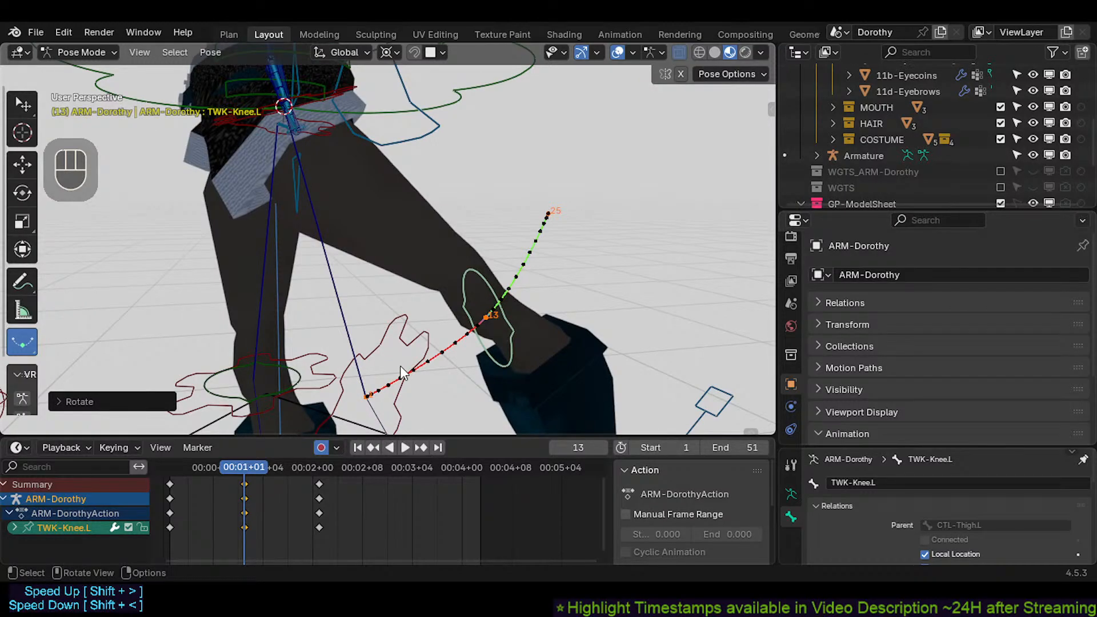
{"action": "middle_click_drag", "start_coordinate": [428, 334], "coordinate": [412, 335]}
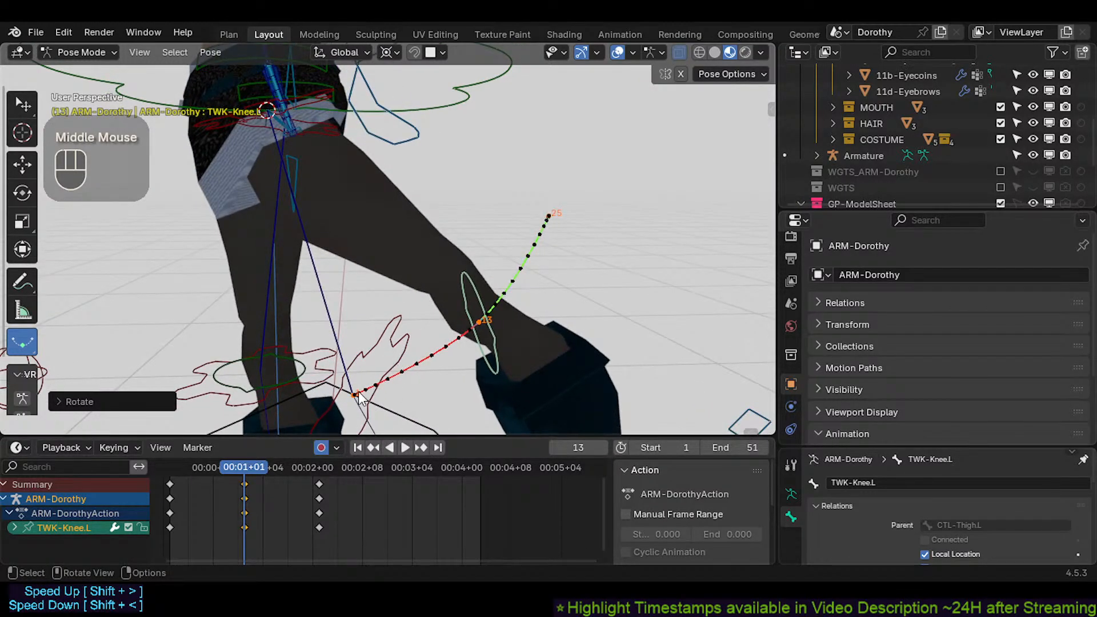
{"action": "scroll", "coordinate": [398, 363], "scroll_direction": "up", "scroll_amount": 2}
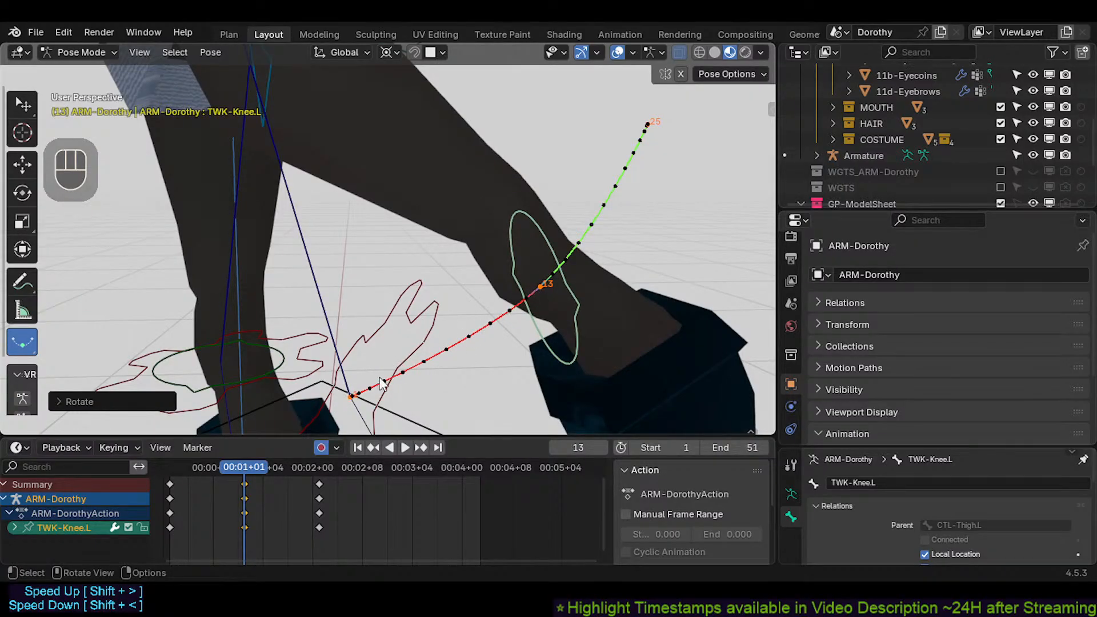
{"action": "middle_click_drag", "start_coordinate": [528, 297], "coordinate": [450, 325]}
{"action": "middle_click_drag", "start_coordinate": [424, 321], "coordinate": [519, 289]}
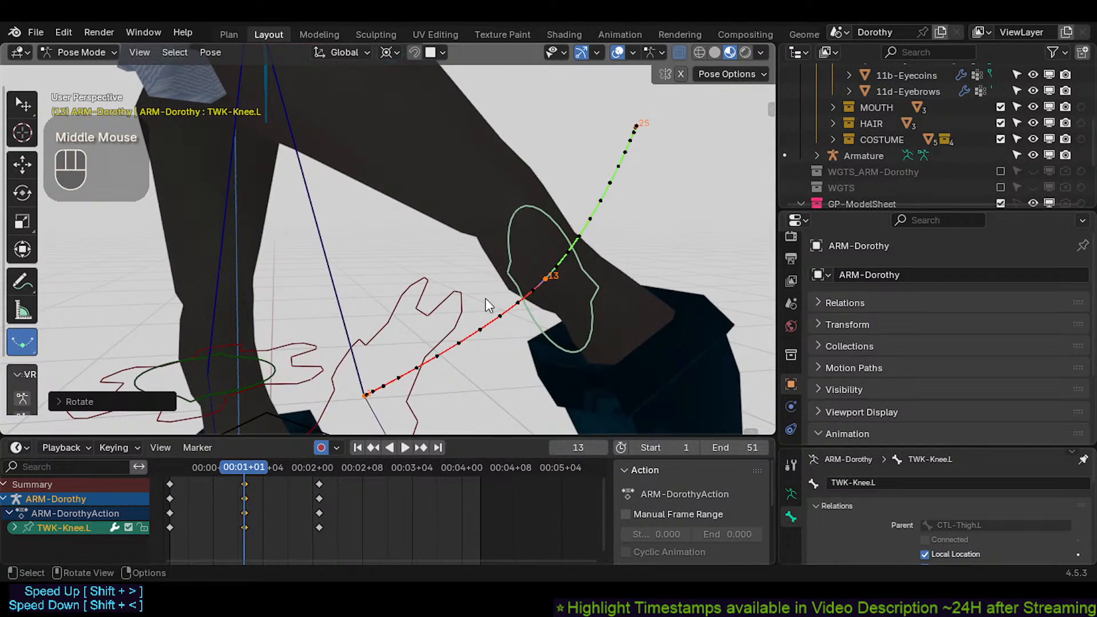
{"action": "scroll", "coordinate": [463, 251], "scroll_direction": "down", "scroll_amount": 3}
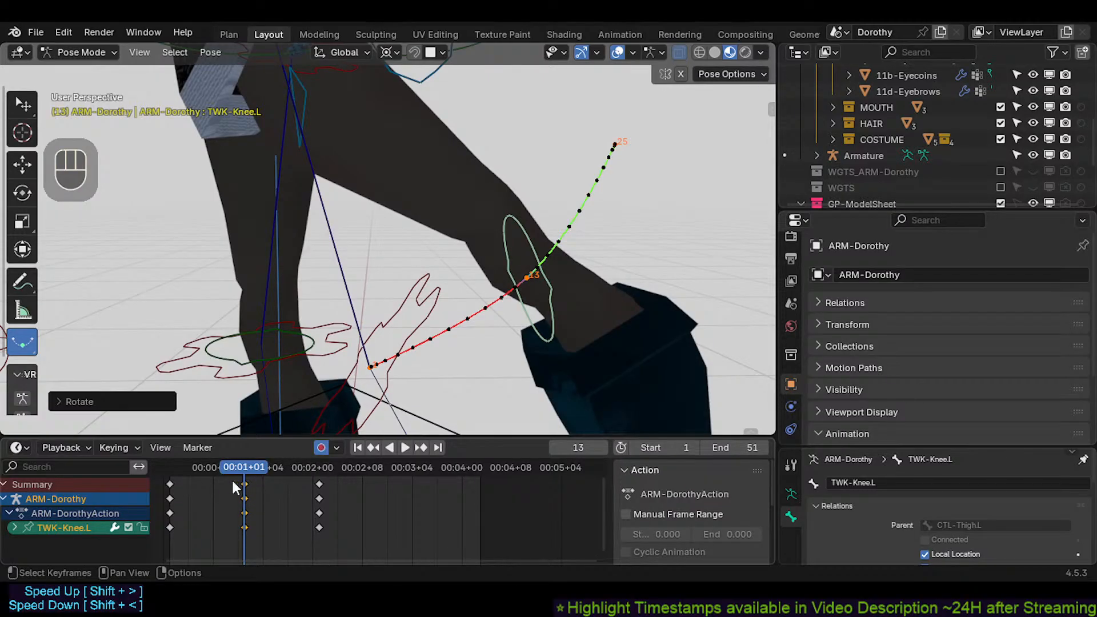
{"action": "middle_click_drag", "start_coordinate": [423, 303], "coordinate": [515, 306]}
{"action": "mouse_move", "coordinate": [236, 469]}
{"action": "left_mouse_down"}
{"action": "mouse_move", "coordinate": [217, 470]}
{"action": "mouse_move", "coordinate": [305, 469]}
{"action": "mouse_move", "coordinate": [154, 468]}
{"action": "mouse_move", "coordinate": [291, 474]}
{"action": "mouse_move", "coordinate": [198, 477]}
{"action": "mouse_move", "coordinate": [299, 487]}
{"action": "mouse_move", "coordinate": [178, 485]}
{"action": "mouse_move", "coordinate": [263, 488]}
{"action": "mouse_move", "coordinate": [198, 488]}
{"action": "mouse_move", "coordinate": [249, 496]}
{"action": "mouse_move", "coordinate": [268, 473]}
{"action": "mouse_move", "coordinate": [252, 471]}
{"action": "left_mouse_up"}
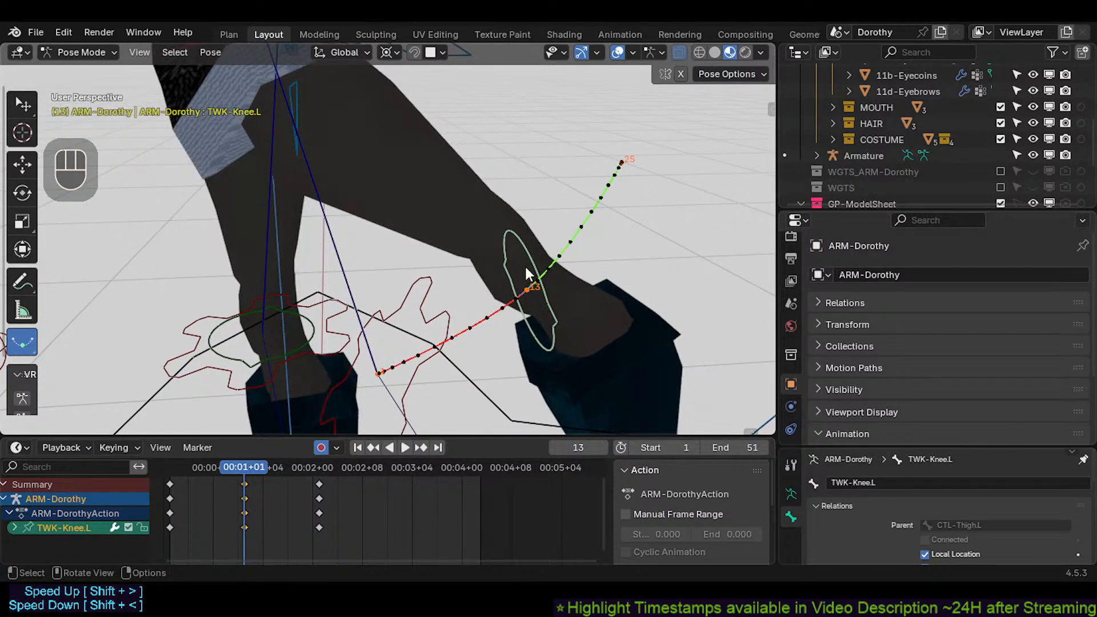
{"action": "scroll", "coordinate": [400, 261], "scroll_direction": "down", "scroll_amount": 2}
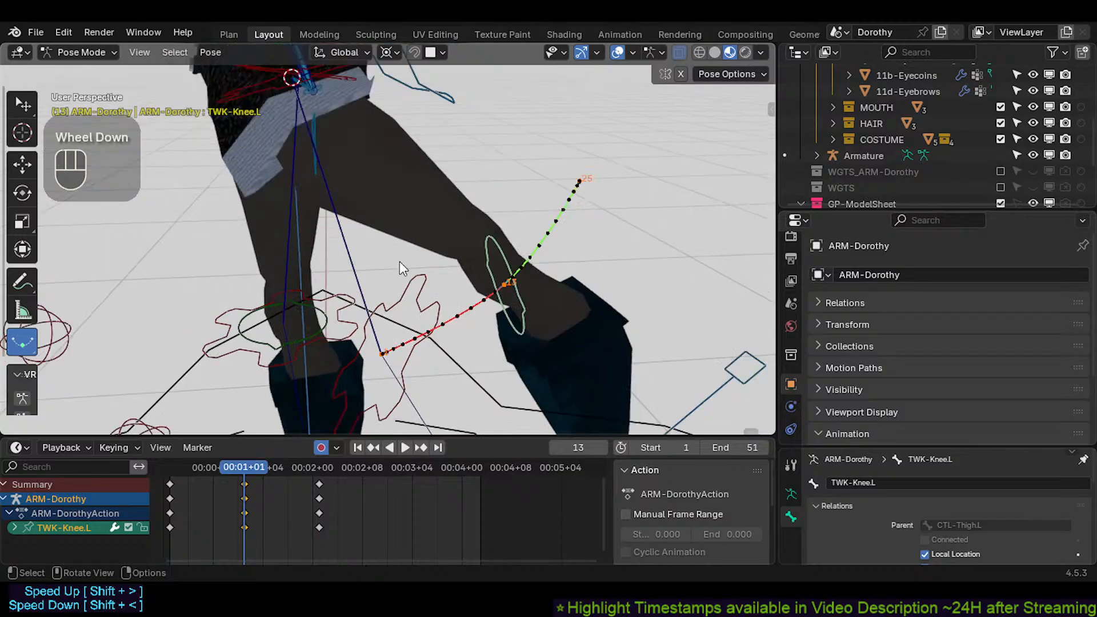
{"action": "middle_click_drag", "start_coordinate": [400, 262], "coordinate": [409, 311], "text": "shift"}
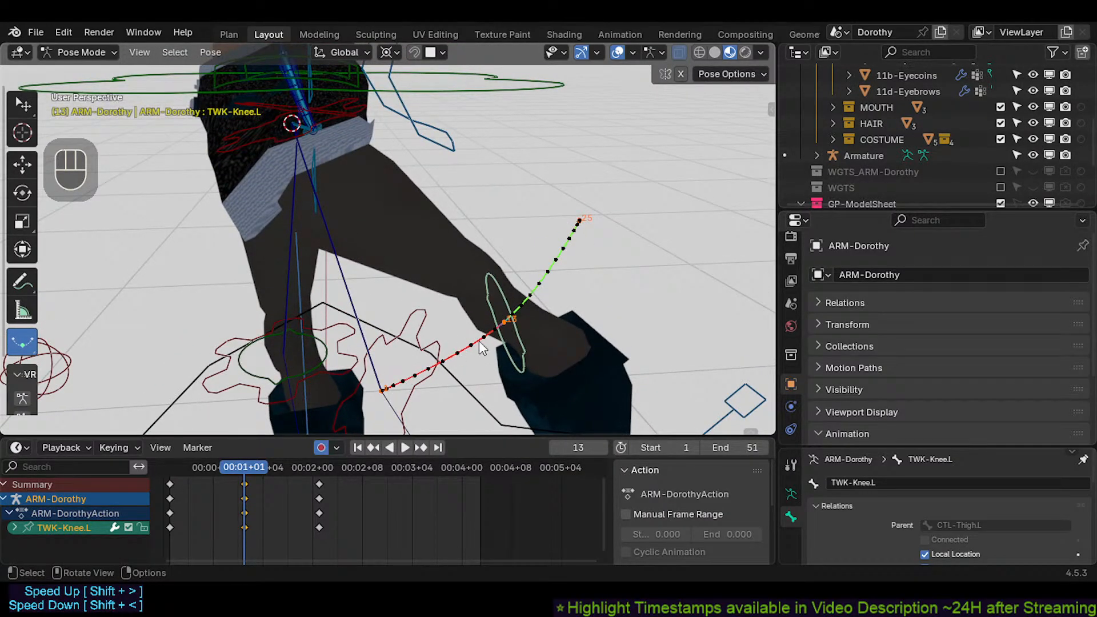
{"action": "middle_click_drag", "start_coordinate": [537, 249], "coordinate": [490, 288]}
Step: Fine-tune TWK-Knee.L at frame 13 with a slight global X rotation, a small free move and a free rotation
{"action": "key", "text": "r"}
{"action": "key", "text": "x"}
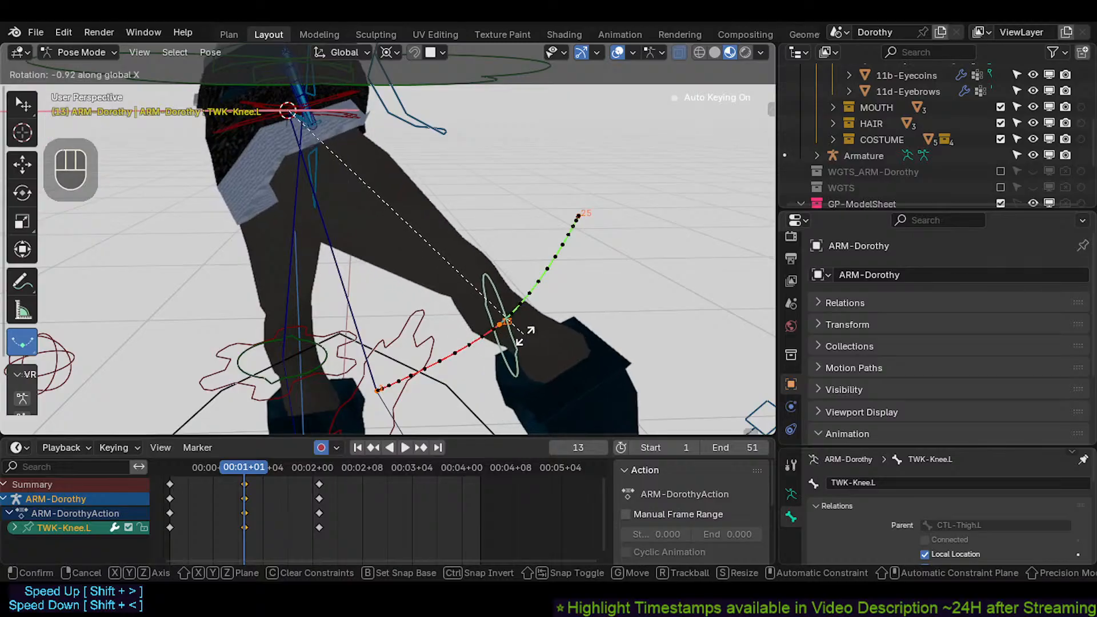
{"action": "left_click", "coordinate": [508, 330]}
{"action": "mouse_move", "coordinate": [509, 330]}
{"action": "middle_mouse_down"}
{"action": "mouse_move", "coordinate": [496, 323]}
{"action": "mouse_move", "coordinate": [500, 310]}
{"action": "mouse_move", "coordinate": [489, 324]}
{"action": "middle_mouse_up"}
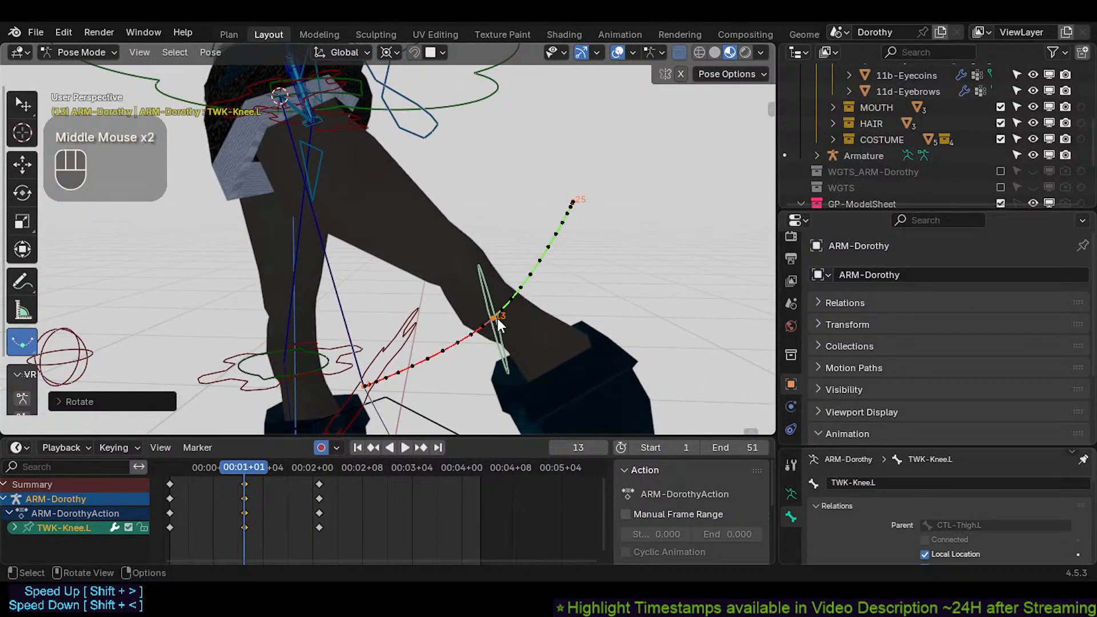
{"action": "key", "text": "g"}
{"action": "left_click", "coordinate": [510, 326]}
{"action": "key", "text": "r"}
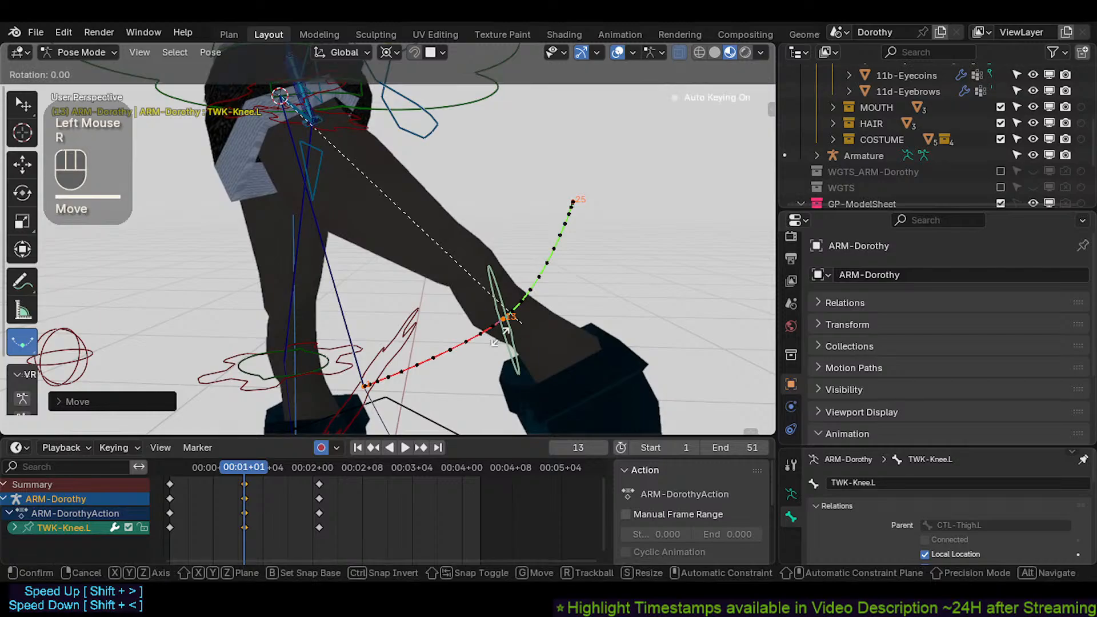
{"action": "left_click", "coordinate": [488, 334]}
{"action": "mouse_move", "coordinate": [489, 335]}
{"action": "middle_mouse_down"}
{"action": "mouse_move", "coordinate": [529, 333]}
{"action": "mouse_move", "coordinate": [503, 337]}
{"action": "mouse_move", "coordinate": [494, 323]}
{"action": "mouse_move", "coordinate": [499, 342]}
{"action": "middle_mouse_up"}
{"action": "scroll", "coordinate": [494, 321], "scroll_direction": "up", "scroll_amount": 2}
{"action": "scroll", "coordinate": [498, 343], "scroll_direction": "down", "scroll_amount": 1}
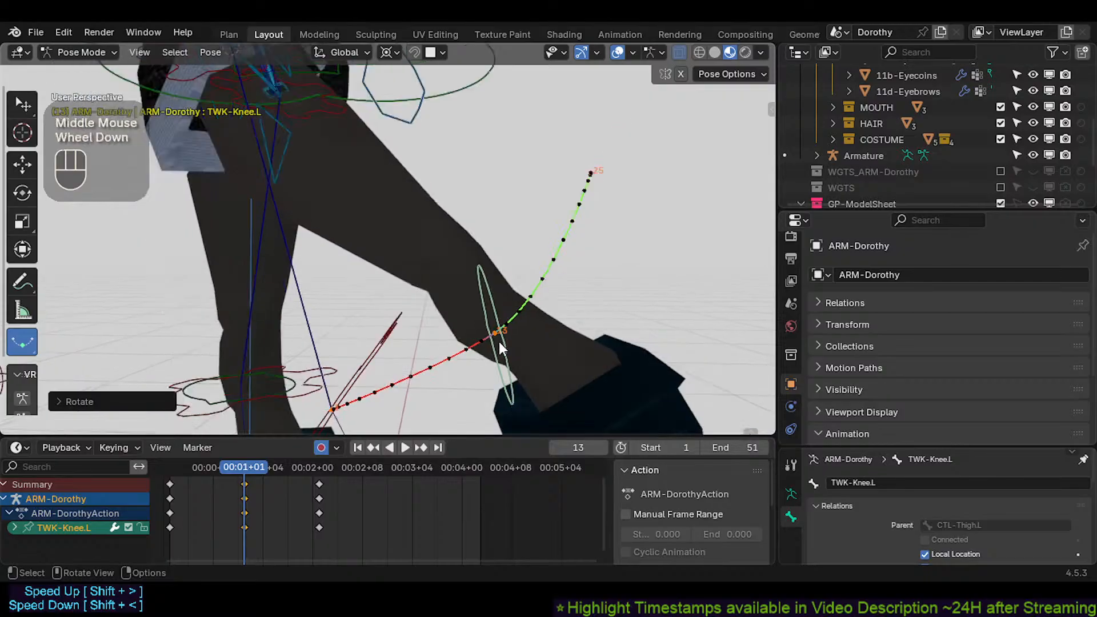
Step: Select the knee's frame 13 keyframe and delete it again
{"action": "left_click", "coordinate": [244, 485]}
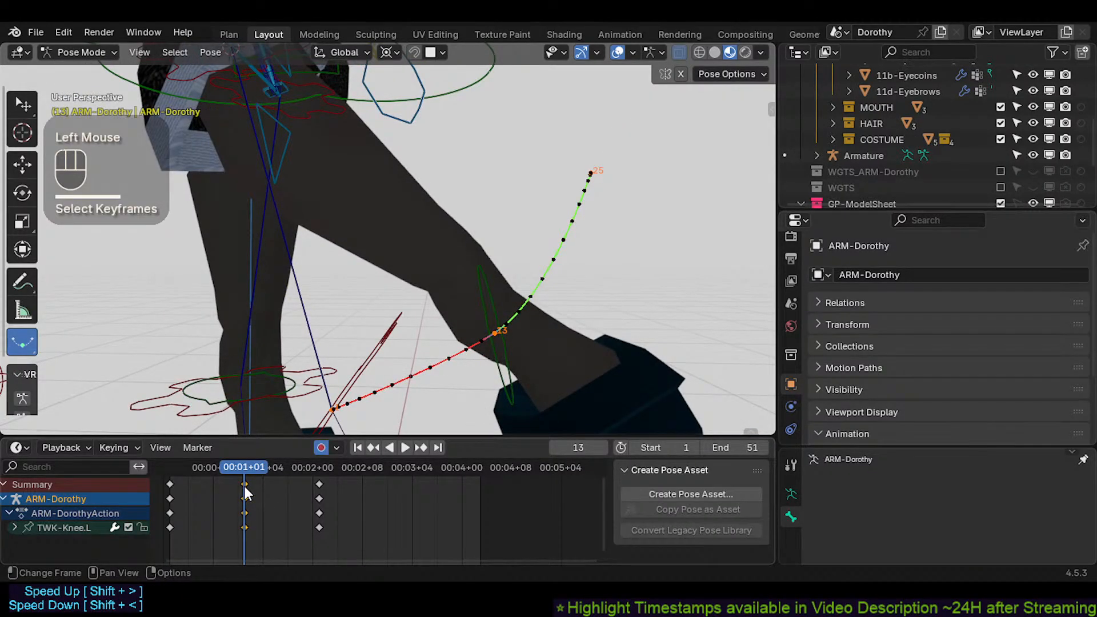
{"action": "key", "text": "x"}
{"action": "left_click", "coordinate": [275, 498]}
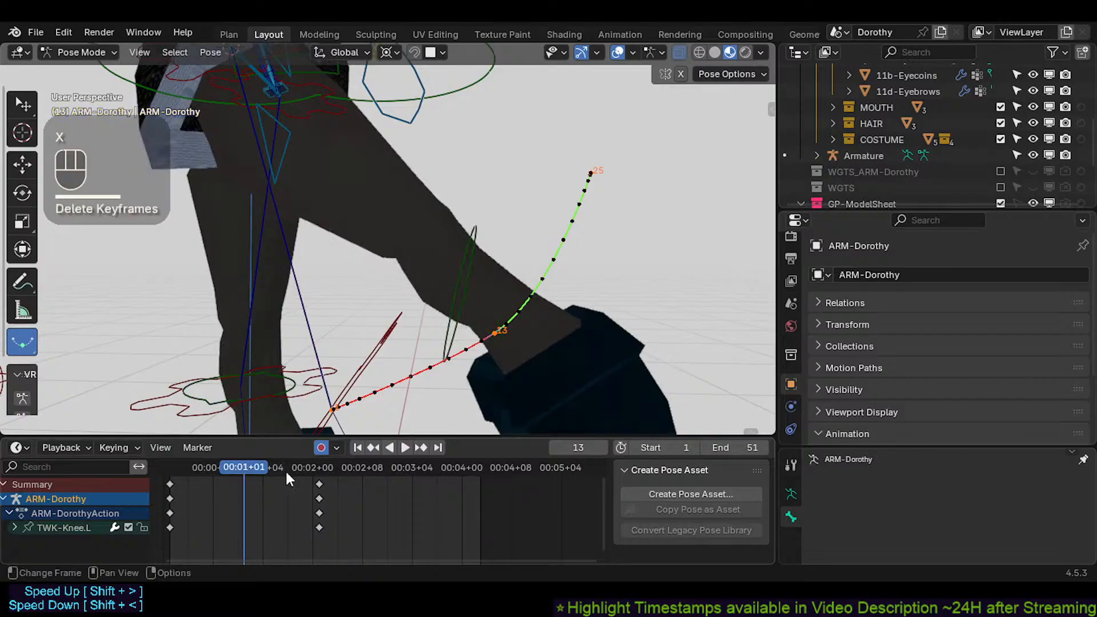
Step: Reposition TWK-Knee.L at frame 13 through repeated free moves to try different curved motion paths
{"action": "scroll", "coordinate": [436, 310], "scroll_direction": "down", "scroll_amount": 2}
{"action": "middle_click_drag", "start_coordinate": [435, 309], "coordinate": [436, 329]}
{"action": "left_click", "coordinate": [454, 316]}
{"action": "key", "text": "g"}
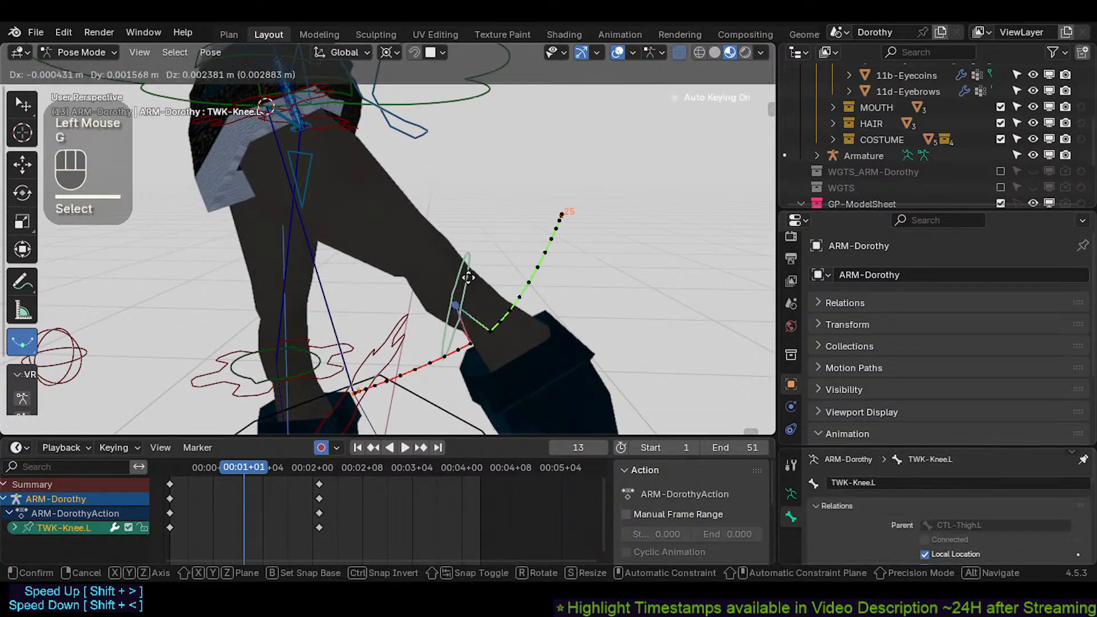
{"action": "left_click", "coordinate": [456, 319]}
{"action": "left_click", "coordinate": [471, 334]}
{"action": "key", "text": "g"}
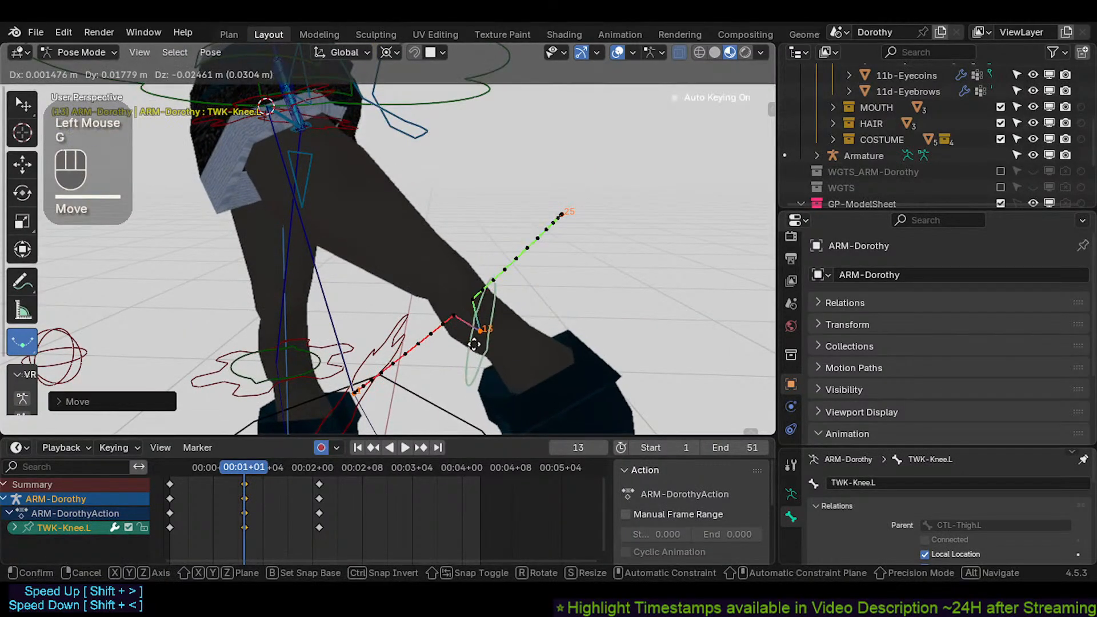
{"action": "left_click", "coordinate": [476, 342]}
{"action": "key", "text": "g"}
{"action": "left_click", "coordinate": [493, 336]}
{"action": "middle_click_drag", "start_coordinate": [492, 336], "coordinate": [483, 330]}
{"action": "key", "text": "g"}
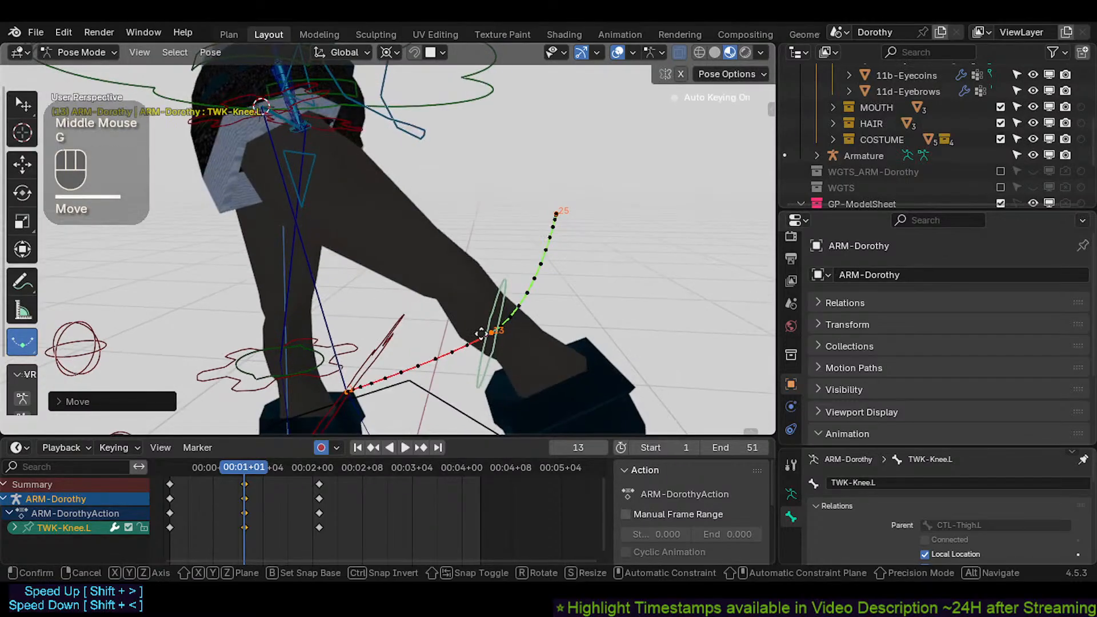
{"action": "left_click", "coordinate": [455, 332]}
{"action": "key", "text": "g"}
{"action": "left_click", "coordinate": [464, 325]}
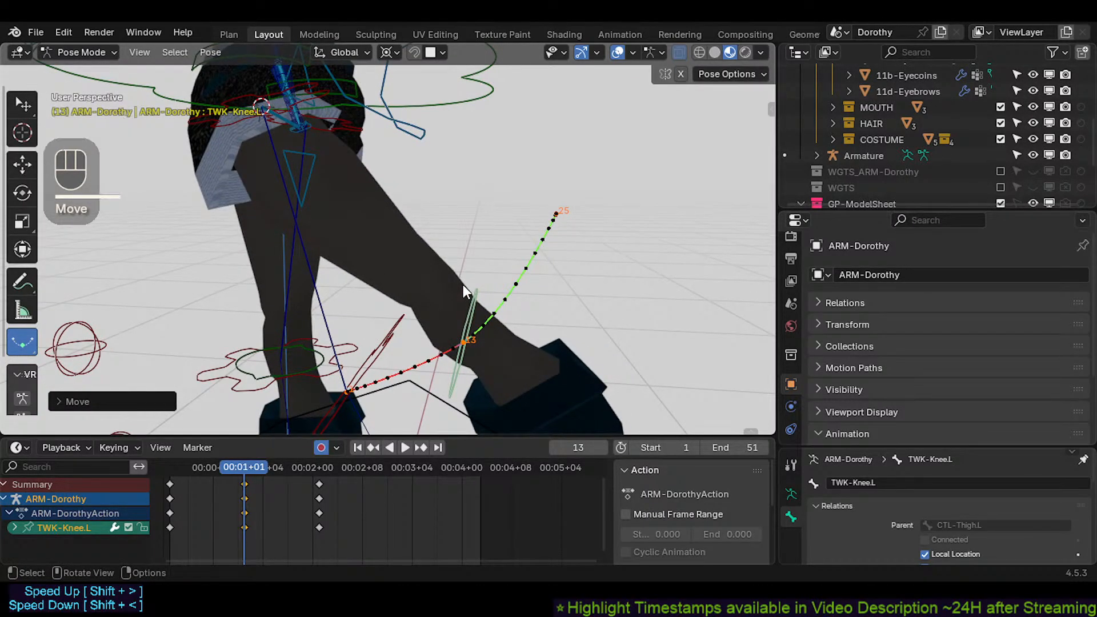
Step: Delete all keyframes of the knee animation
{"action": "key", "text": "a"}
{"action": "key", "text": "x"}
{"action": "left_click", "coordinate": [263, 496]}
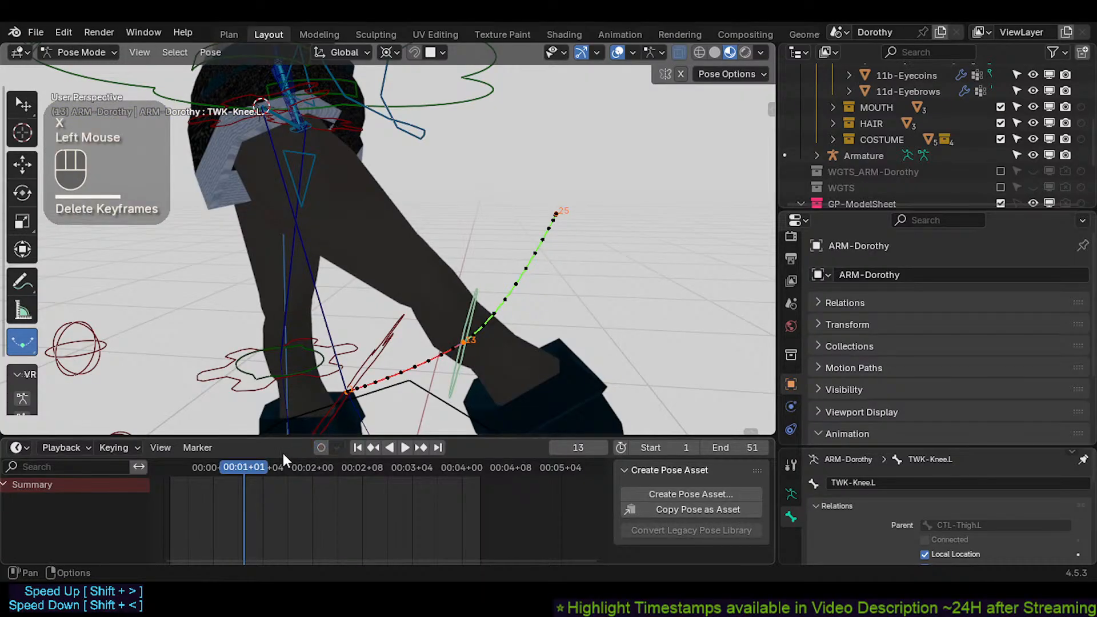
Step: Select all rig bones and clear their pose transforms to return Dorothy to the rest pose
{"action": "key", "text": "alt+a"}
{"action": "key", "text": "alt+a"}
{"action": "key", "text": "a"}
{"action": "key", "text": "alt+q"}
{"action": "key", "text": "alt+q"}
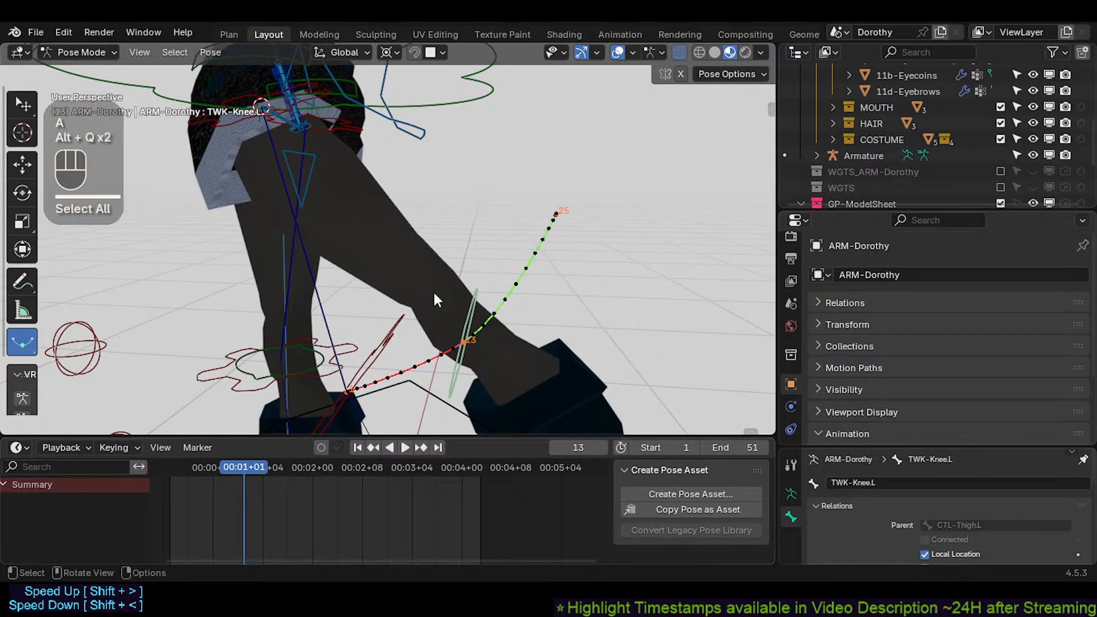
{"action": "key", "text": "a"}
{"action": "key", "text": "alt+q"}
{"action": "key", "text": "alt+q"}
Step: Clear the bone motion paths around the legs
{"action": "middle_click_drag", "start_coordinate": [391, 291], "coordinate": [402, 307]}
{"action": "scroll", "coordinate": [402, 294], "scroll_direction": "down", "scroll_amount": 2}
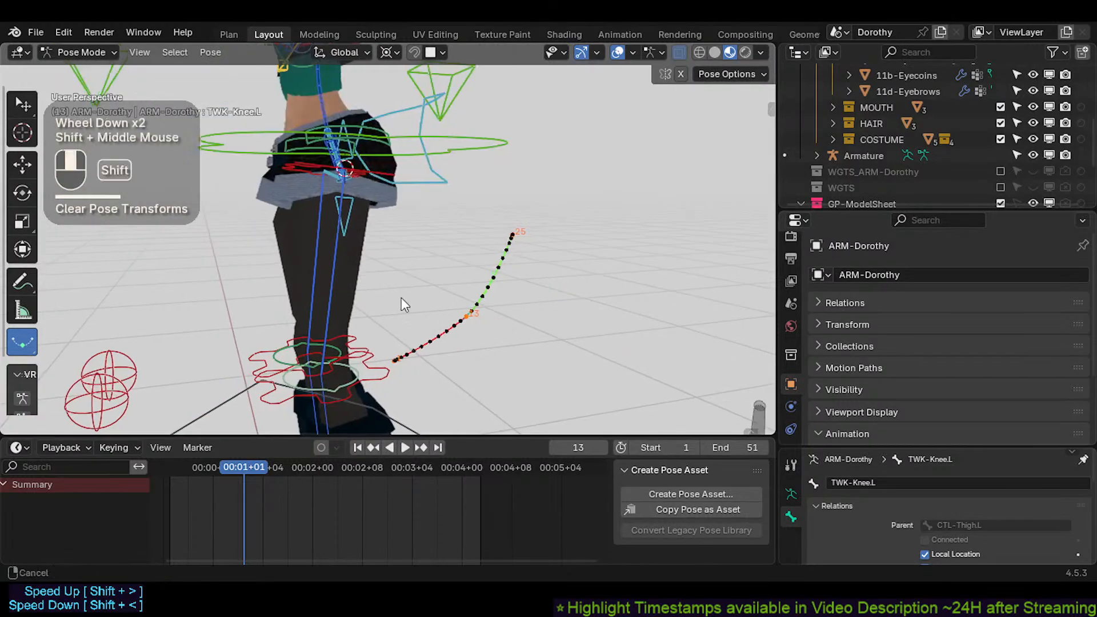
{"action": "scroll", "coordinate": [429, 275], "scroll_direction": "down", "scroll_amount": 1}
{"action": "middle_click_drag", "start_coordinate": [457, 240], "coordinate": [428, 315], "text": "shift"}
{"action": "middle_click_drag", "start_coordinate": [455, 356], "coordinate": [400, 352]}
{"action": "key", "text": "alt+t"}
Step: Select only the TWK-Knee.L control
{"action": "scroll", "coordinate": [401, 353], "scroll_direction": "up", "scroll_amount": 2}
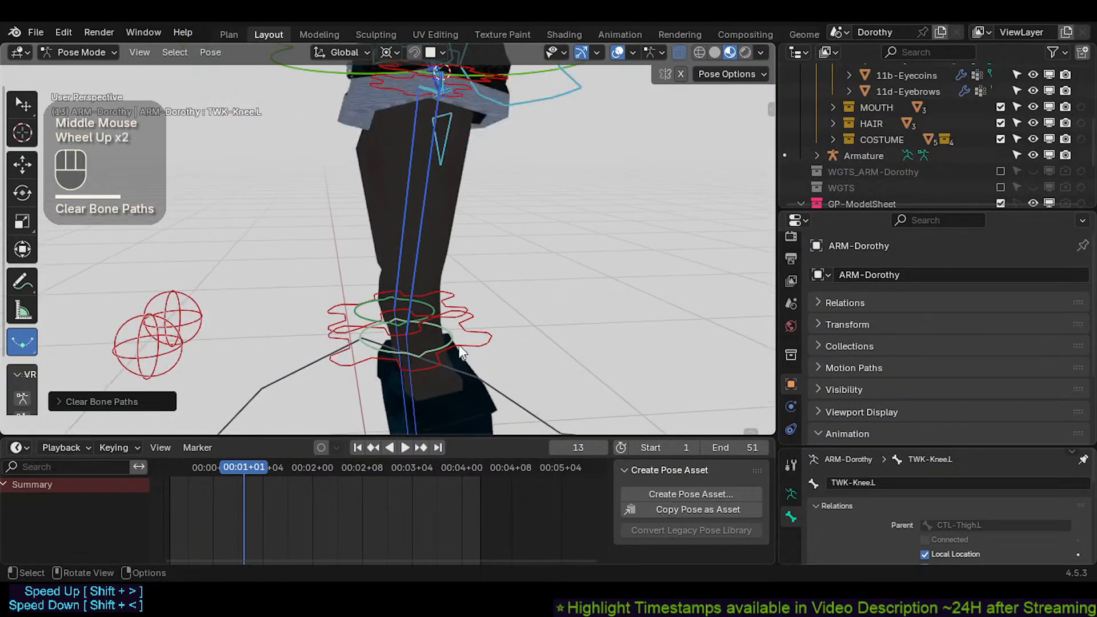
{"action": "left_click", "coordinate": [460, 332]}
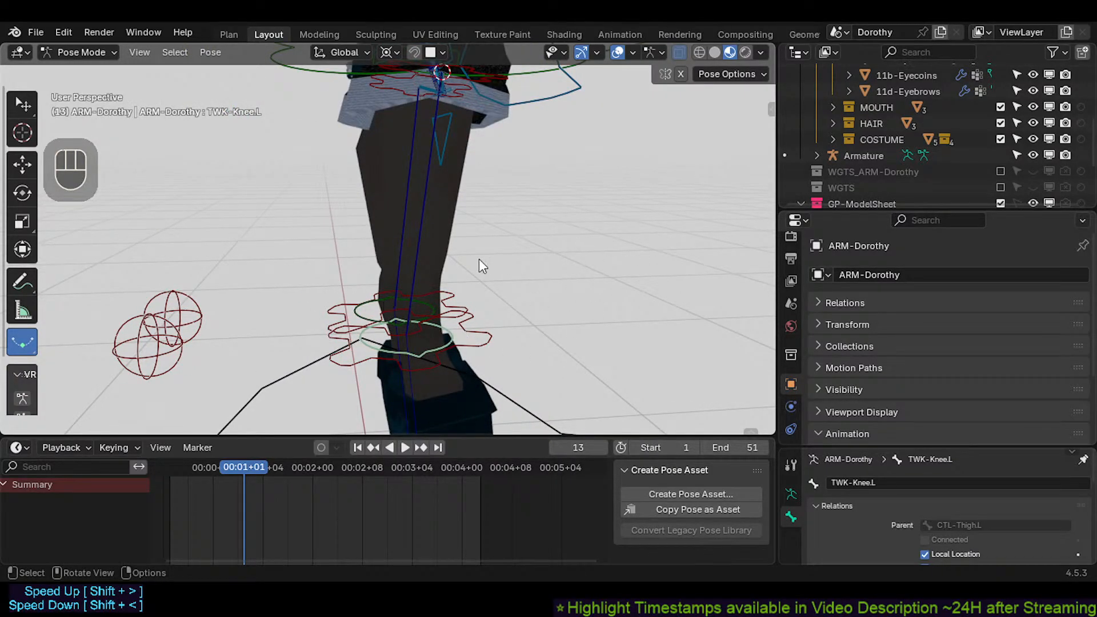
{"action": "middle_click_drag", "start_coordinate": [469, 261], "coordinate": [430, 282], "text": "shift"}
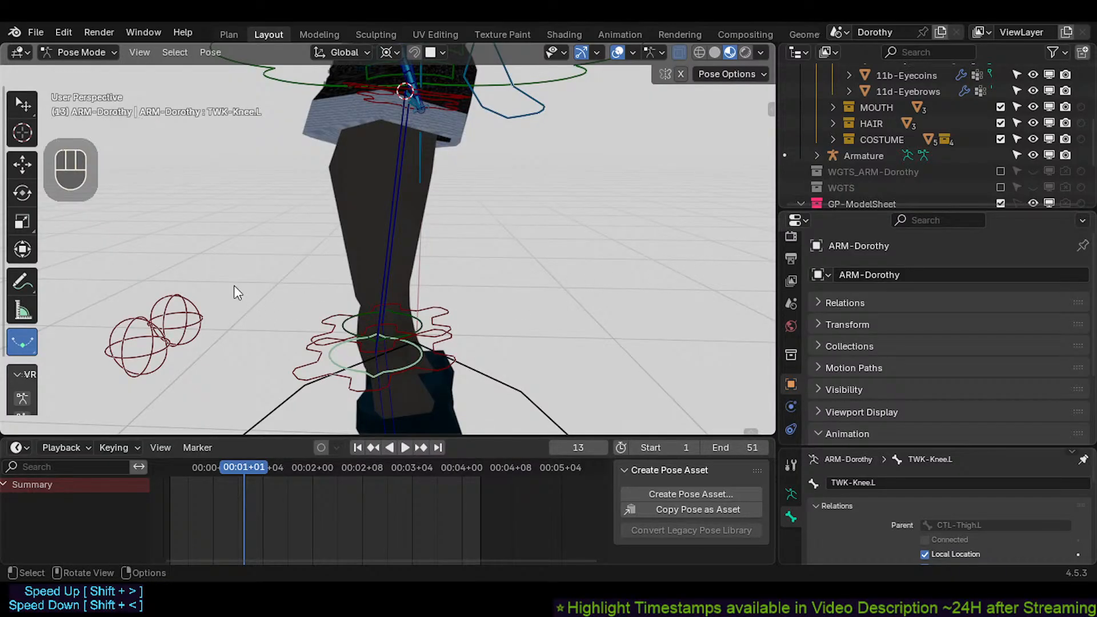
Step: Move the current frame to 17 and examine the knee controls from several angles
{"action": "middle_click_drag", "start_coordinate": [563, 162], "coordinate": [390, 306]}
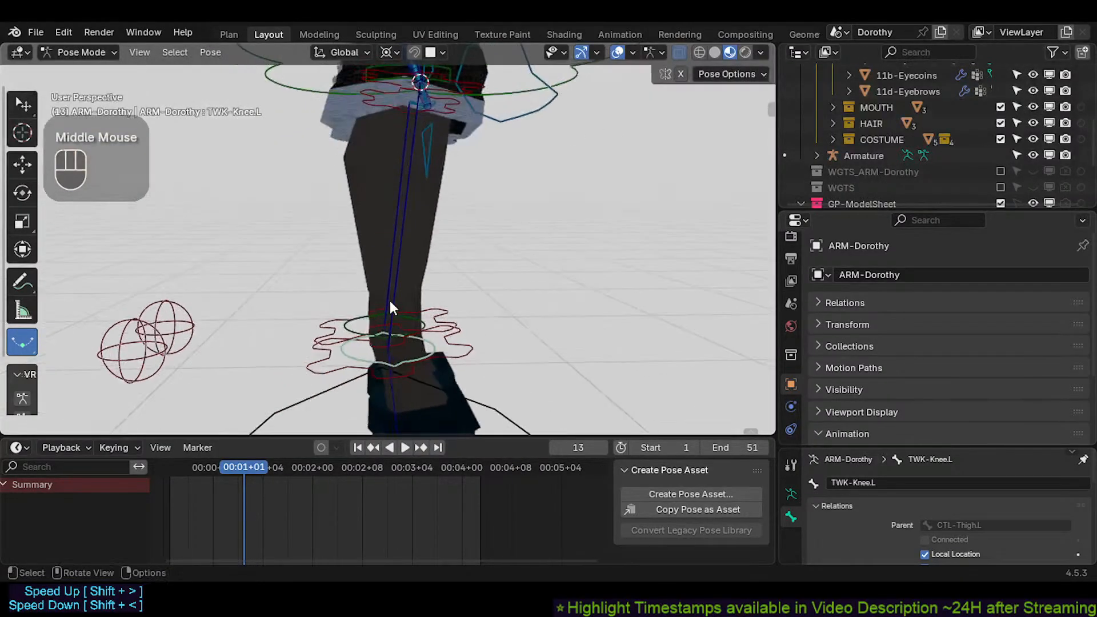
{"action": "scroll", "coordinate": [270, 280], "scroll_direction": "up", "scroll_amount": 2}
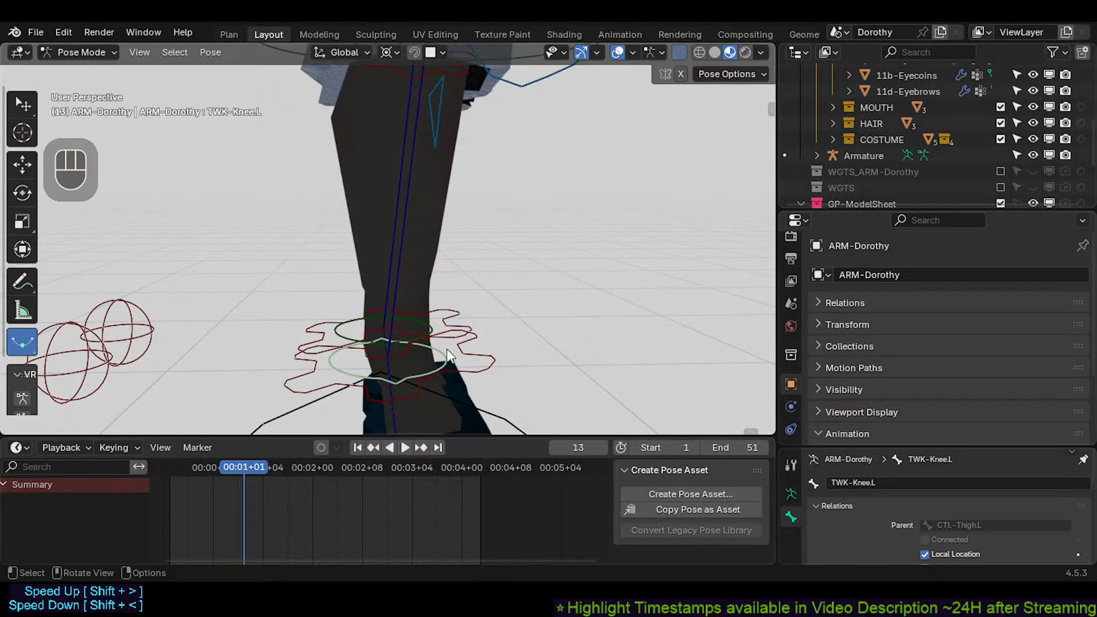
{"action": "middle_click_drag", "start_coordinate": [372, 358], "coordinate": [436, 353]}
{"action": "scroll", "coordinate": [392, 342], "scroll_direction": "down", "scroll_amount": 3}
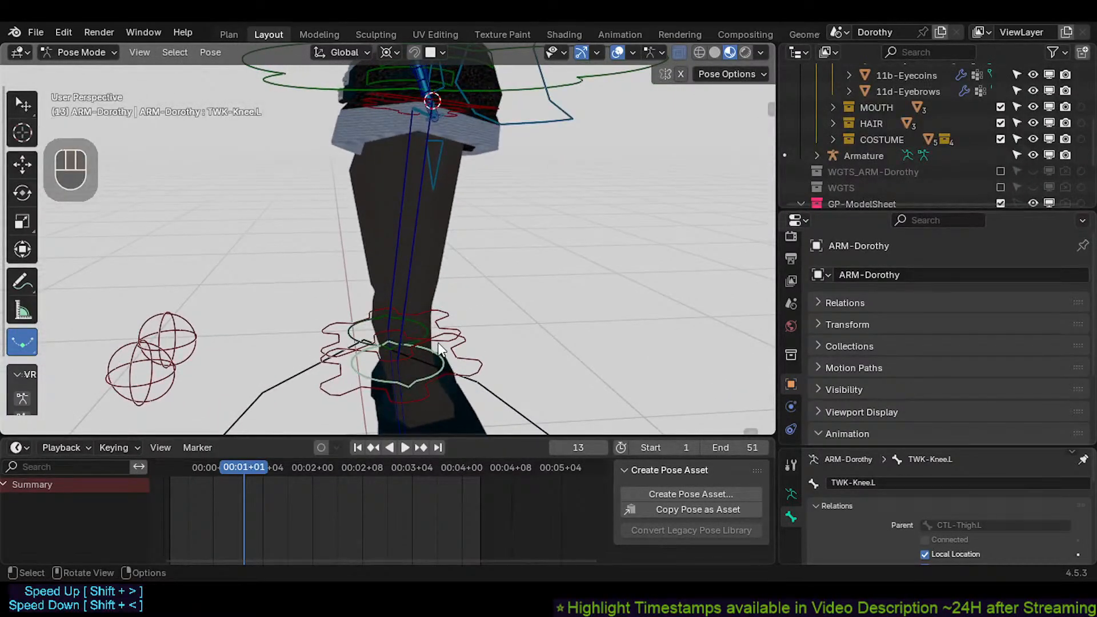
{"action": "middle_click_drag", "start_coordinate": [489, 367], "coordinate": [404, 383]}
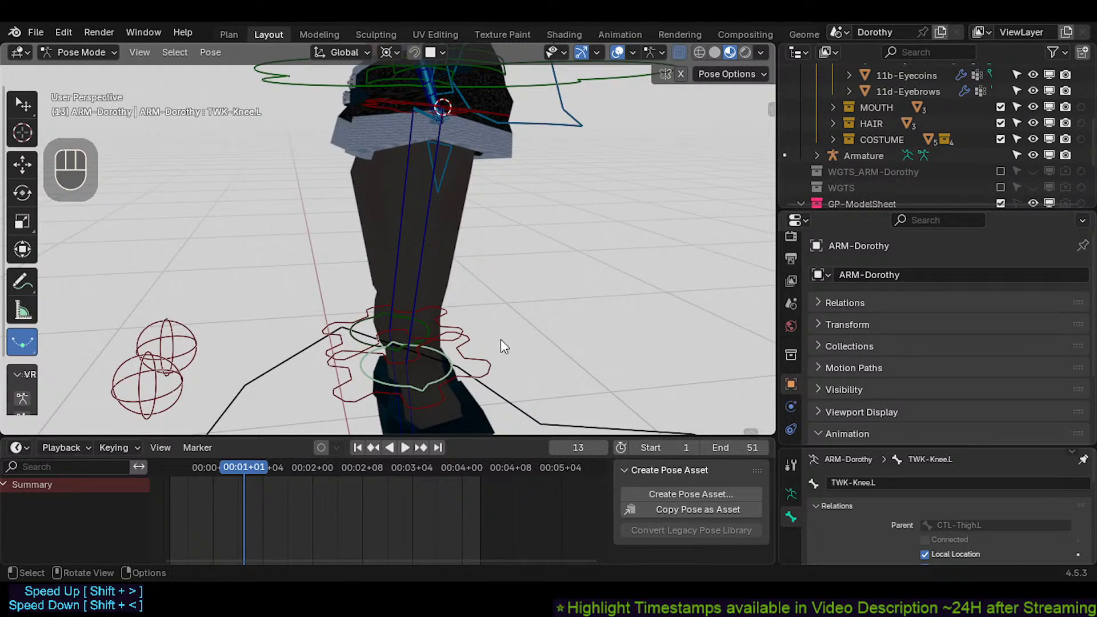
{"action": "middle_click_drag", "start_coordinate": [503, 345], "coordinate": [446, 365]}
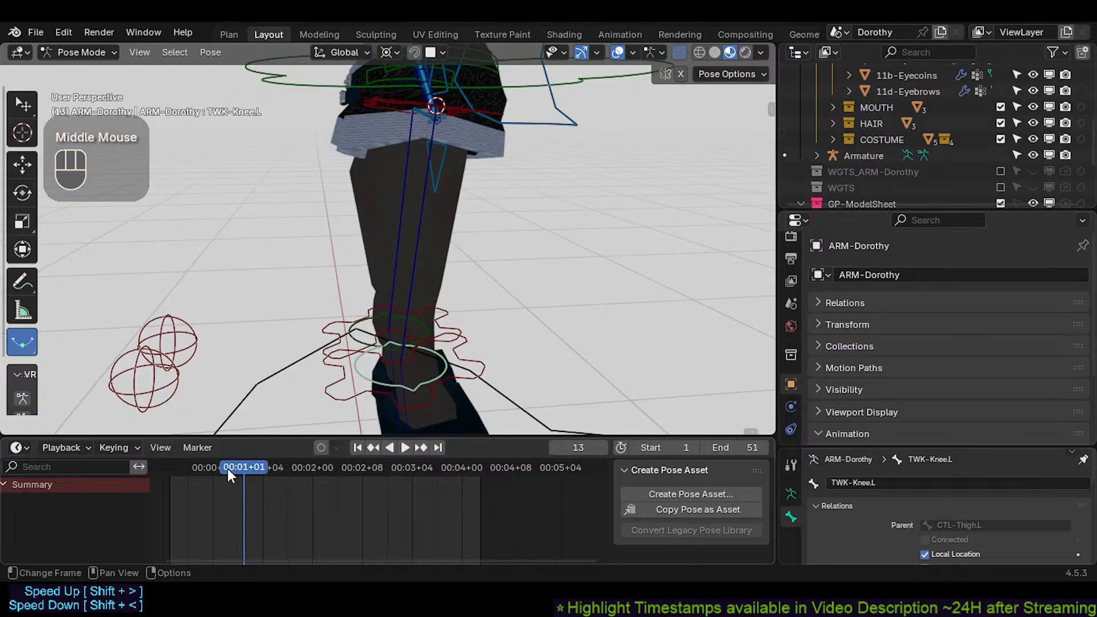
{"action": "left_click_drag", "start_coordinate": [227, 468], "coordinate": [268, 470]}
{"action": "middle_click_drag", "start_coordinate": [374, 365], "coordinate": [422, 149]}
{"action": "scroll", "coordinate": [417, 357], "scroll_direction": "down", "scroll_amount": 2}
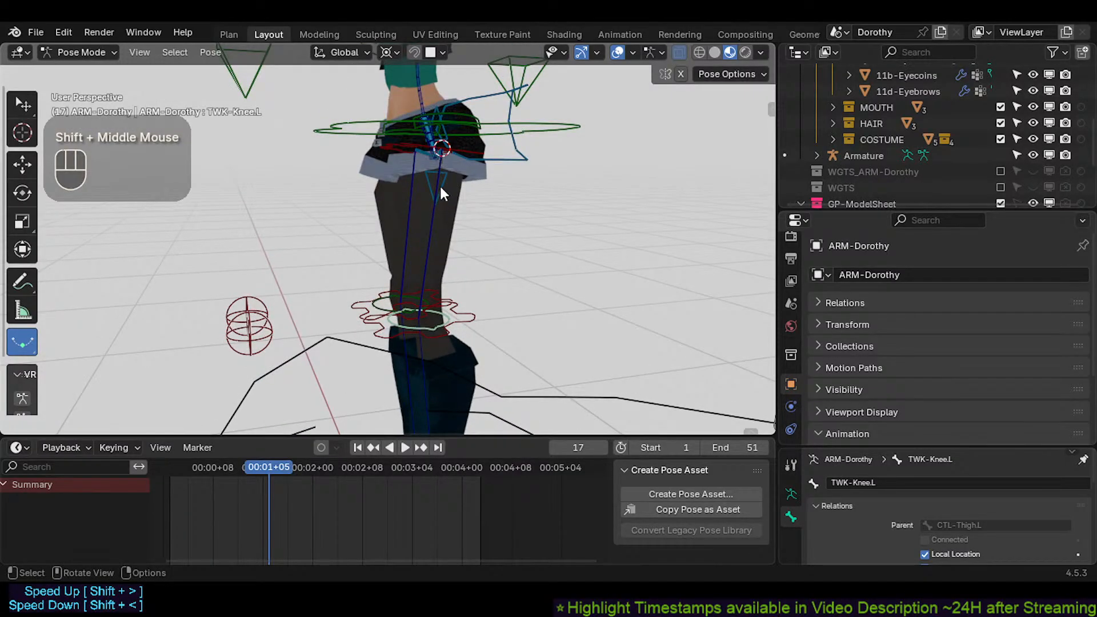
Step: Try rotating the TWK-Knee.L control, followed by ARC-FK-Leg.L about the global X axis
{"action": "key", "text": "r"}
{"action": "key", "text": "Escape"}
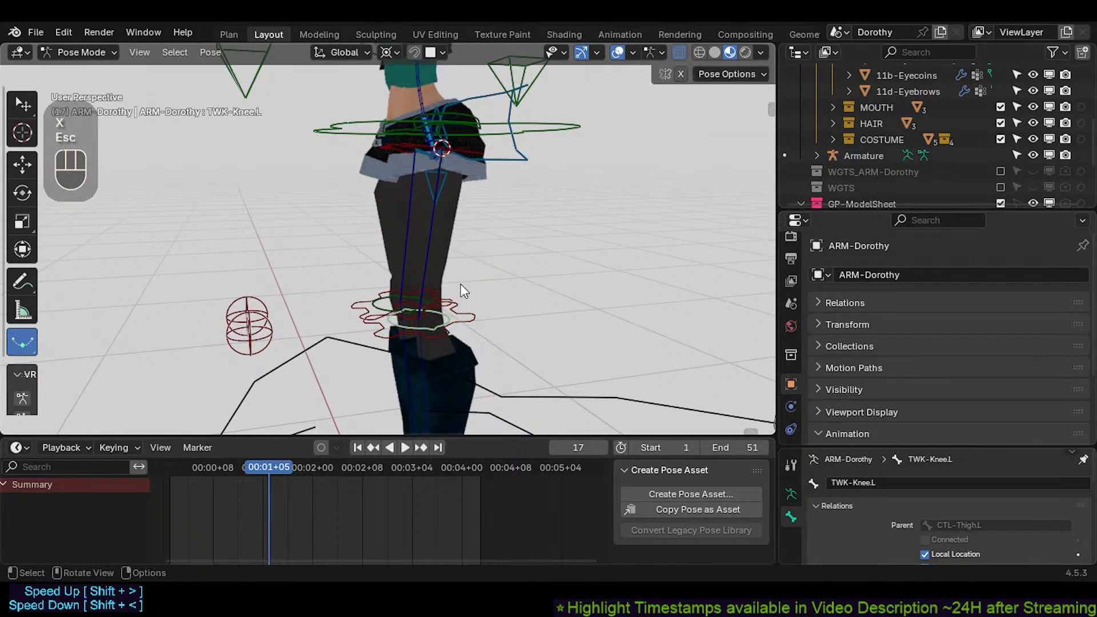
{"action": "mouse_move", "coordinate": [467, 311]}
{"action": "middle_mouse_down", "text": "shift"}
{"action": "mouse_move", "coordinate": [475, 270]}
{"action": "mouse_move", "coordinate": [487, 320]}
{"action": "middle_mouse_up", "text": "shift"}
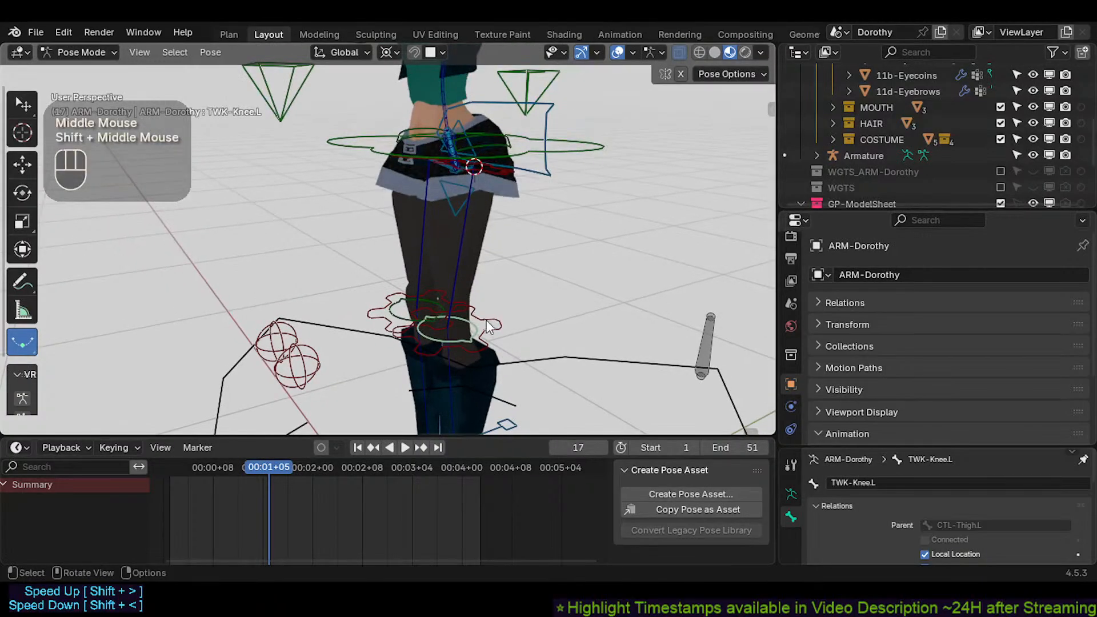
{"action": "left_click", "coordinate": [523, 164]}
{"action": "left_click", "coordinate": [491, 175]}
{"action": "middle_click_drag", "start_coordinate": [491, 175], "coordinate": [510, 284]}
{"action": "key", "text": "r"}
{"action": "key", "text": "x"}
{"action": "key", "text": "Escape"}
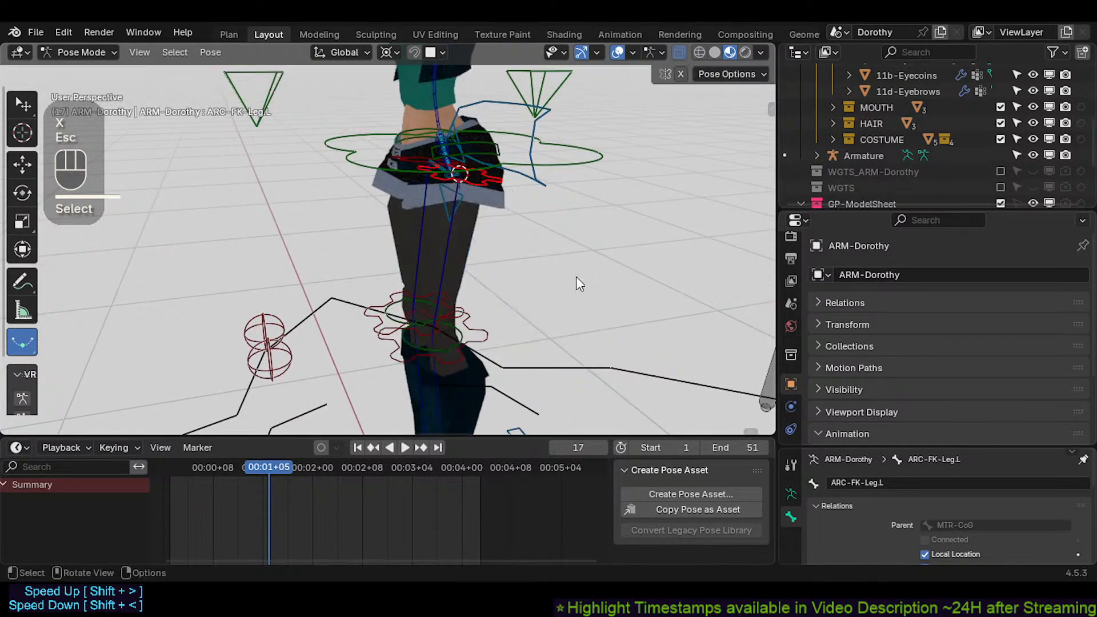
Step: Select the ARC-FK-LowerLeg.L control at the left knee and try rotating it about the global X axis
{"action": "middle_click_drag", "start_coordinate": [590, 238], "coordinate": [482, 326], "text": "shift"}
{"action": "left_click", "coordinate": [481, 327]}
{"action": "key", "text": "r"}
{"action": "key", "text": "x"}
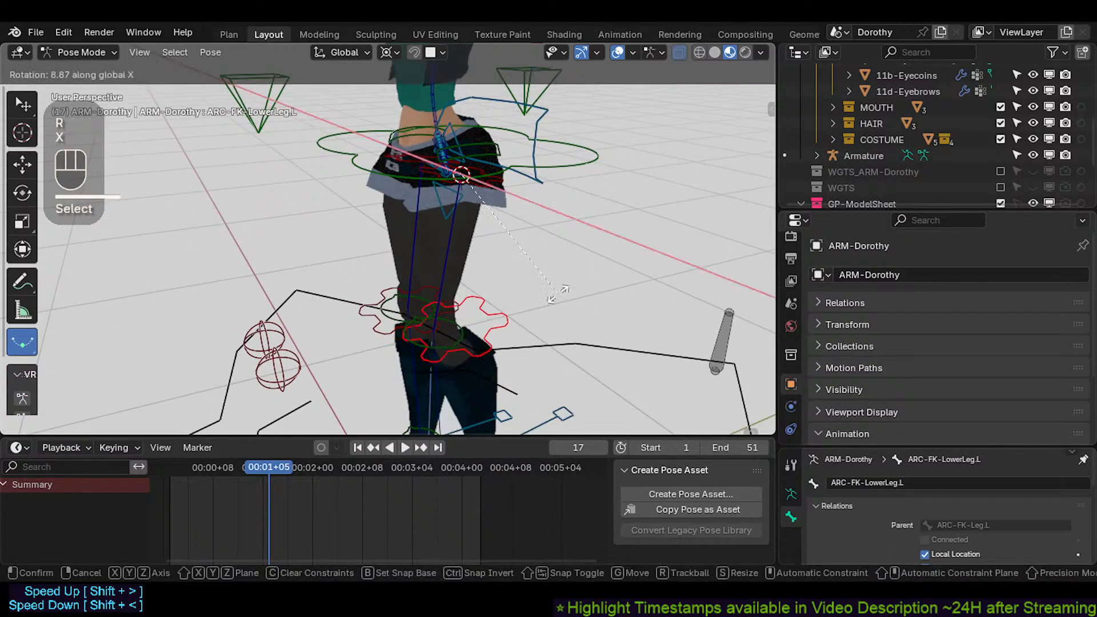
{"action": "key", "text": "Escape"}
{"action": "key", "text": "less"}
{"action": "left_click", "coordinate": [503, 299]}
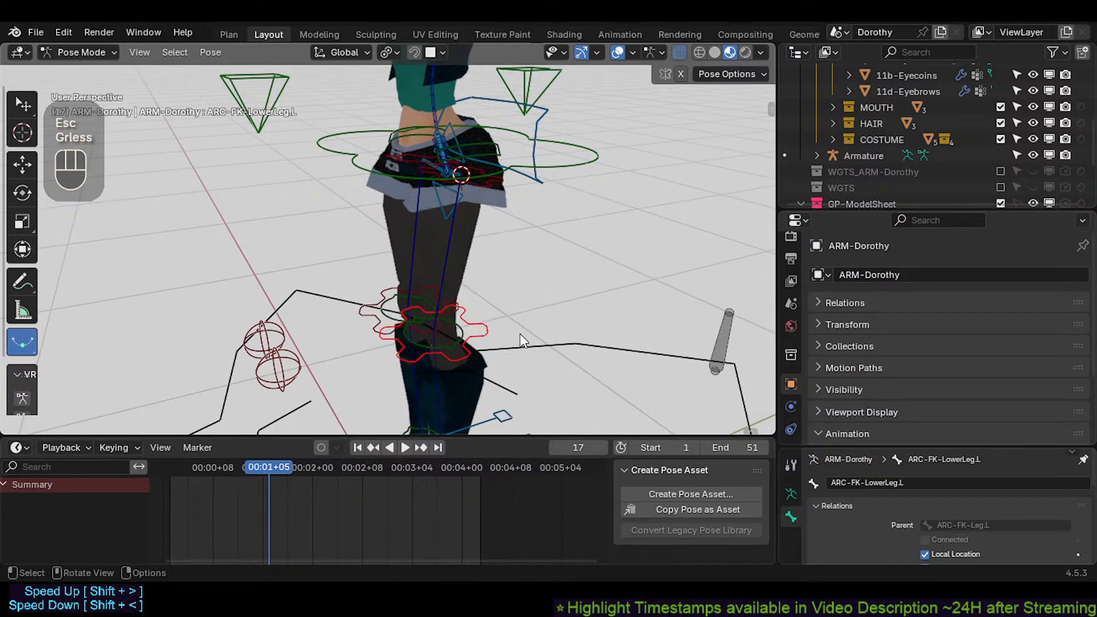
{"action": "key", "text": "r"}
{"action": "key", "text": "x"}
{"action": "key", "text": "Escape"}
Step: Switch the transform pivot point from the 3D cursor to the bone's own pivot and try moving ARC-FK-LowerLeg.L
{"action": "middle_click_drag", "start_coordinate": [455, 281], "coordinate": [509, 267]}
{"action": "scroll", "coordinate": [459, 176], "scroll_direction": "down", "scroll_amount": 3}
{"action": "scroll", "coordinate": [458, 175], "scroll_direction": "up", "scroll_amount": 1}
{"action": "left_click", "coordinate": [512, 256]}
{"action": "key", "text": "g"}
{"action": "key", "text": "Escape"}
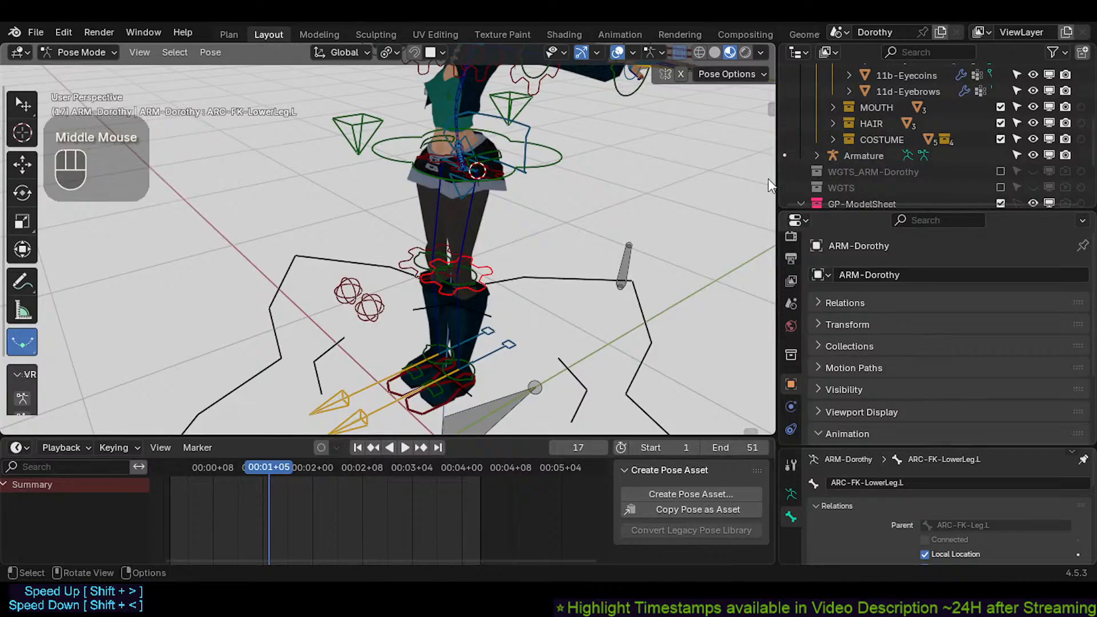
Step: Select the ARC-FK-Leg.L control at the left hip and examine the leg controls between hips and knees
{"action": "scroll", "coordinate": [475, 210], "scroll_direction": "up", "scroll_amount": 1}
{"action": "left_click", "coordinate": [497, 162]}
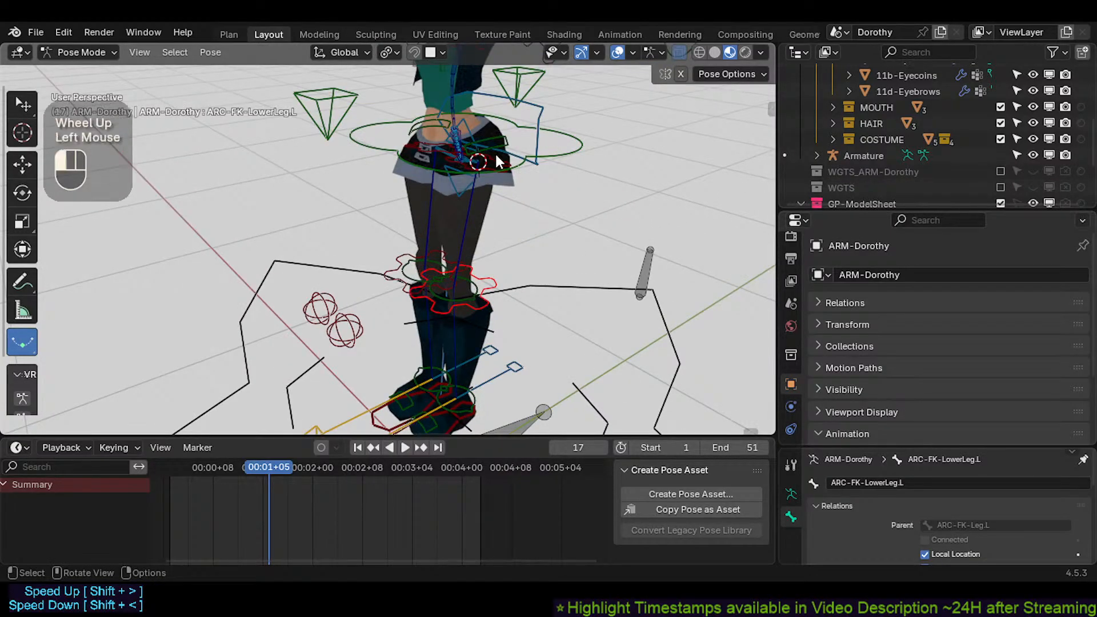
{"action": "middle_click_drag", "start_coordinate": [498, 161], "coordinate": [480, 231], "text": "shift"}
{"action": "scroll", "coordinate": [481, 232], "scroll_direction": "up", "scroll_amount": 1}
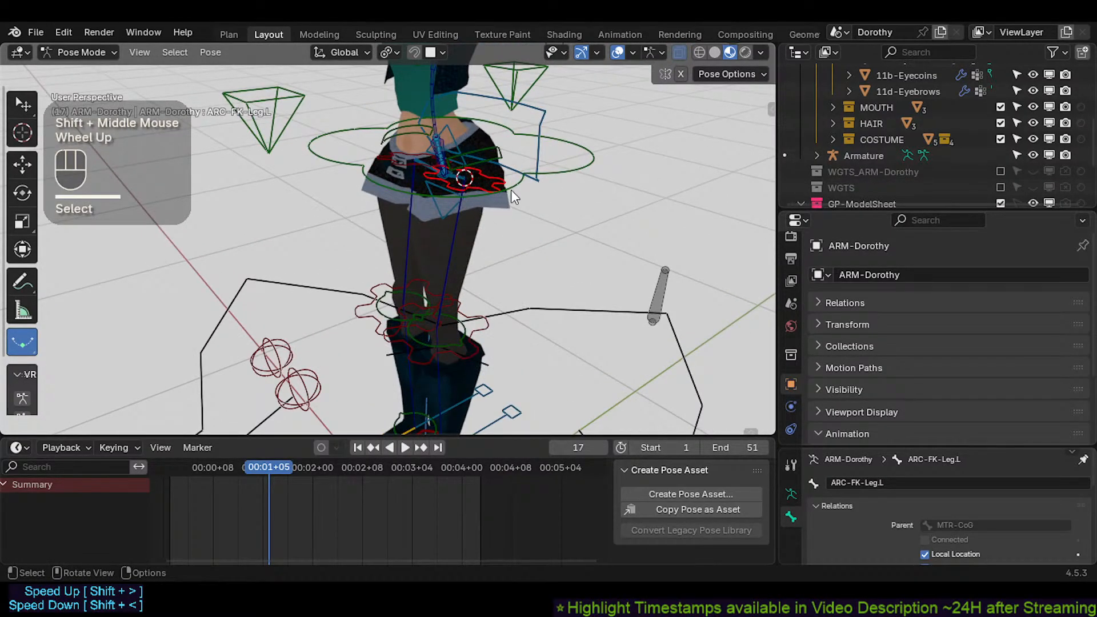
{"action": "middle_click_drag", "start_coordinate": [476, 193], "coordinate": [503, 206]}
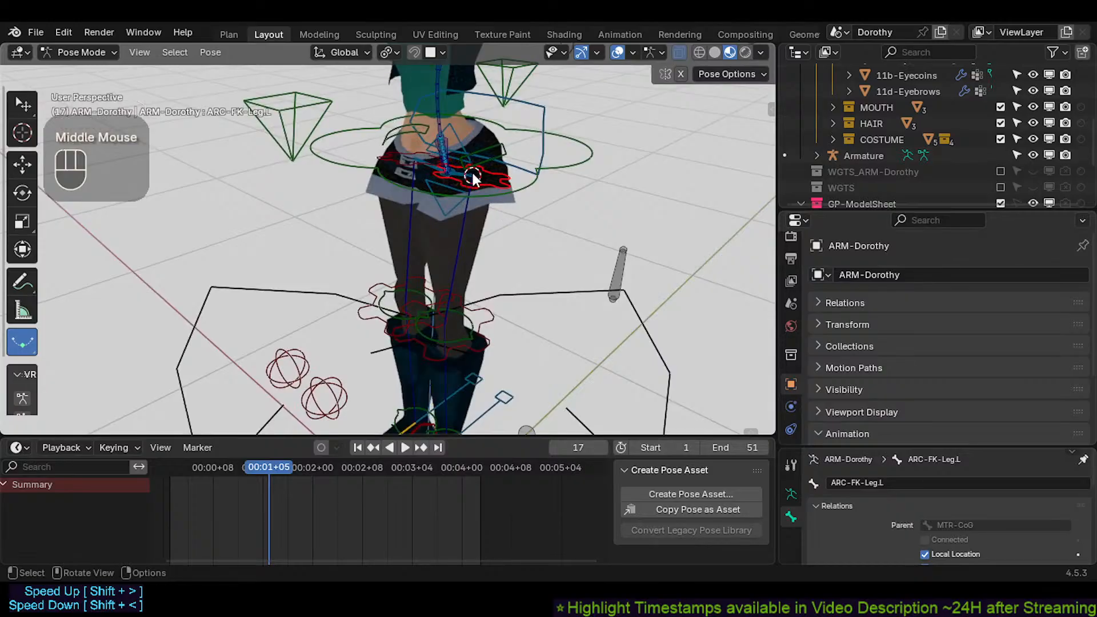
{"action": "scroll", "coordinate": [491, 181], "scroll_direction": "down", "scroll_amount": 1}
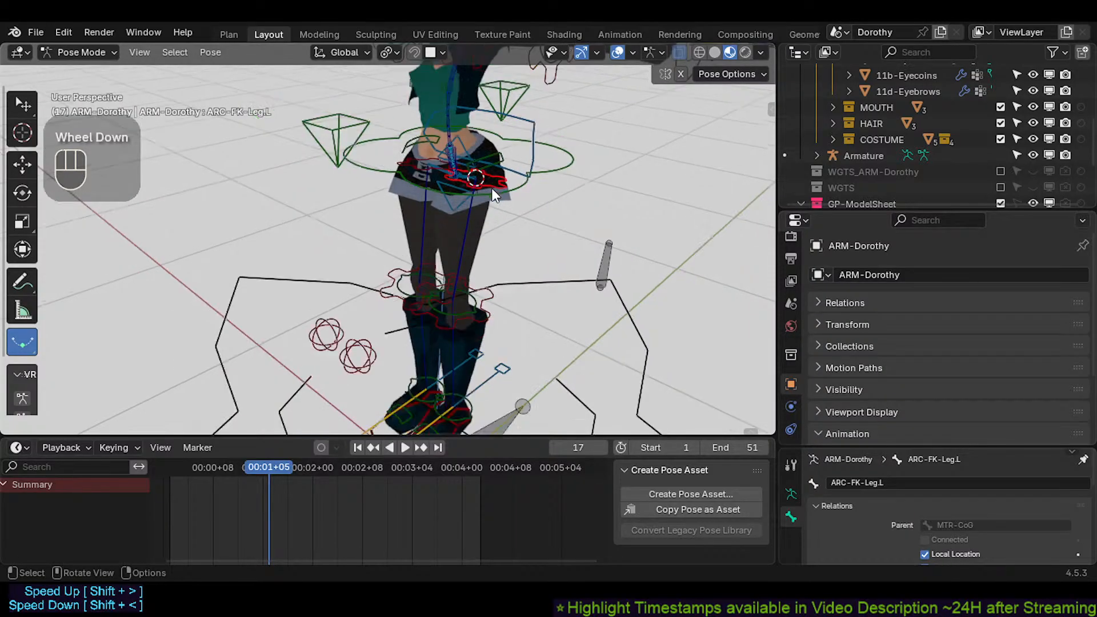
{"action": "middle_click_drag", "start_coordinate": [491, 188], "coordinate": [468, 277], "text": "shift"}
{"action": "scroll", "coordinate": [469, 280], "scroll_direction": "up", "scroll_amount": 3}
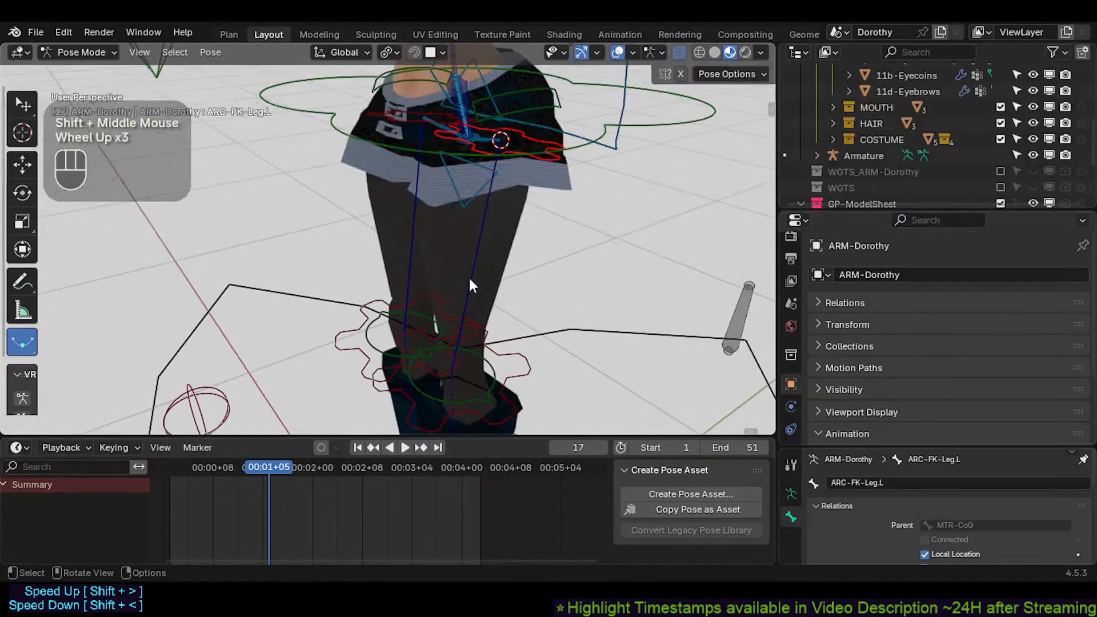
{"action": "scroll", "coordinate": [474, 233], "scroll_direction": "down", "scroll_amount": 1}
{"action": "scroll", "coordinate": [474, 232], "scroll_direction": "up", "scroll_amount": 1}
{"action": "mouse_move", "coordinate": [473, 233]}
{"action": "middle_mouse_down", "text": "shift"}
{"action": "mouse_move", "coordinate": [460, 240]}
{"action": "mouse_move", "coordinate": [479, 321]}
{"action": "mouse_move", "coordinate": [461, 202]}
{"action": "mouse_move", "coordinate": [431, 219]}
{"action": "mouse_move", "coordinate": [457, 218]}
{"action": "middle_mouse_up", "text": "shift"}
{"action": "scroll", "coordinate": [486, 314], "scroll_direction": "up", "scroll_amount": 1}
{"action": "scroll", "coordinate": [471, 286], "scroll_direction": "down", "scroll_amount": 2}
{"action": "middle_click_drag", "start_coordinate": [457, 216], "coordinate": [461, 255]}
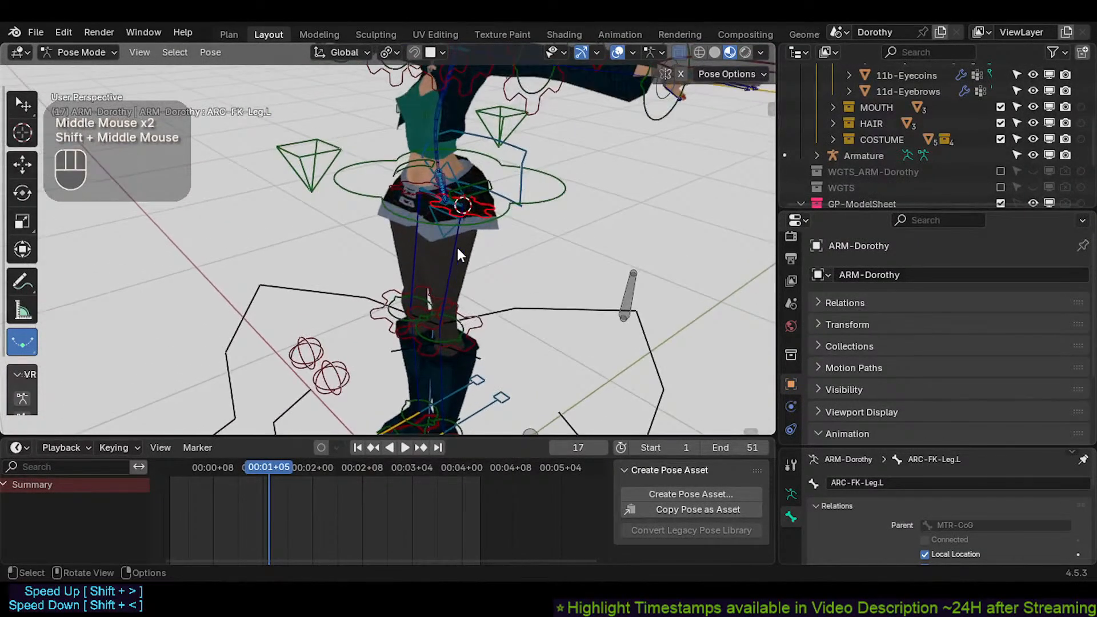
Step: Try rotating the ARC-FK-Leg.L control about the global X axis using the current pivot
{"action": "left_click", "coordinate": [493, 212]}
{"action": "key", "text": "Escape"}
{"action": "left_click", "coordinate": [495, 214]}
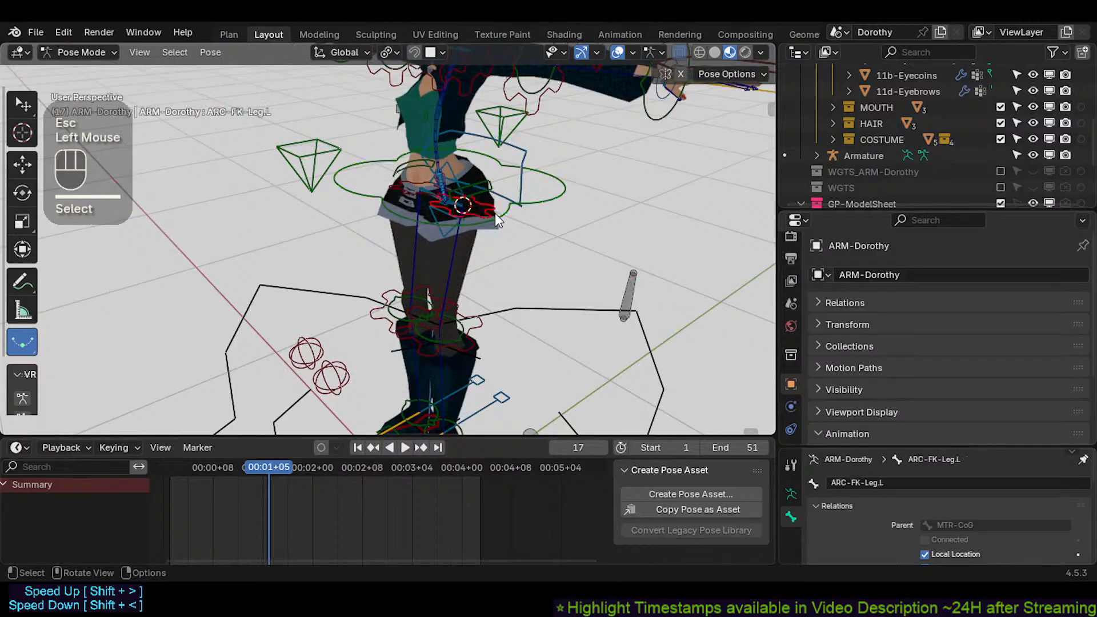
{"action": "middle_click_drag", "start_coordinate": [479, 305], "coordinate": [486, 184], "text": "shift"}
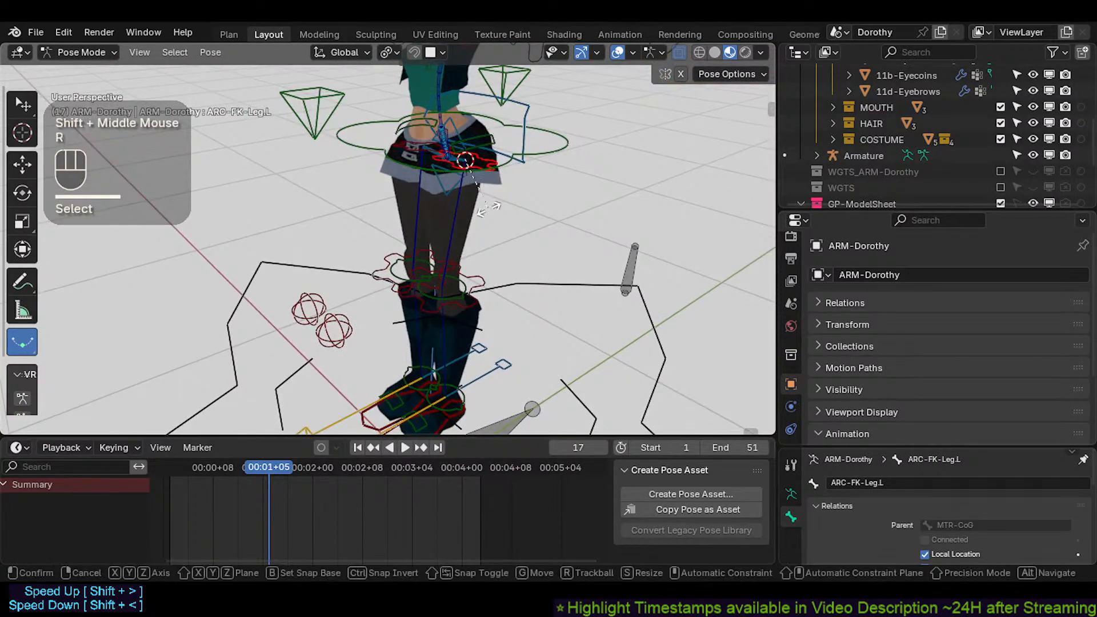
{"action": "key", "text": "r"}
{"action": "key", "text": "x"}
{"action": "key", "text": "Escape"}
{"action": "middle_click_drag", "start_coordinate": [485, 338], "coordinate": [490, 213], "text": "shift"}
{"action": "middle_click_drag", "start_coordinate": [482, 274], "coordinate": [525, 171], "text": "shift"}
{"action": "scroll", "coordinate": [528, 170], "scroll_direction": "down", "scroll_amount": 2}
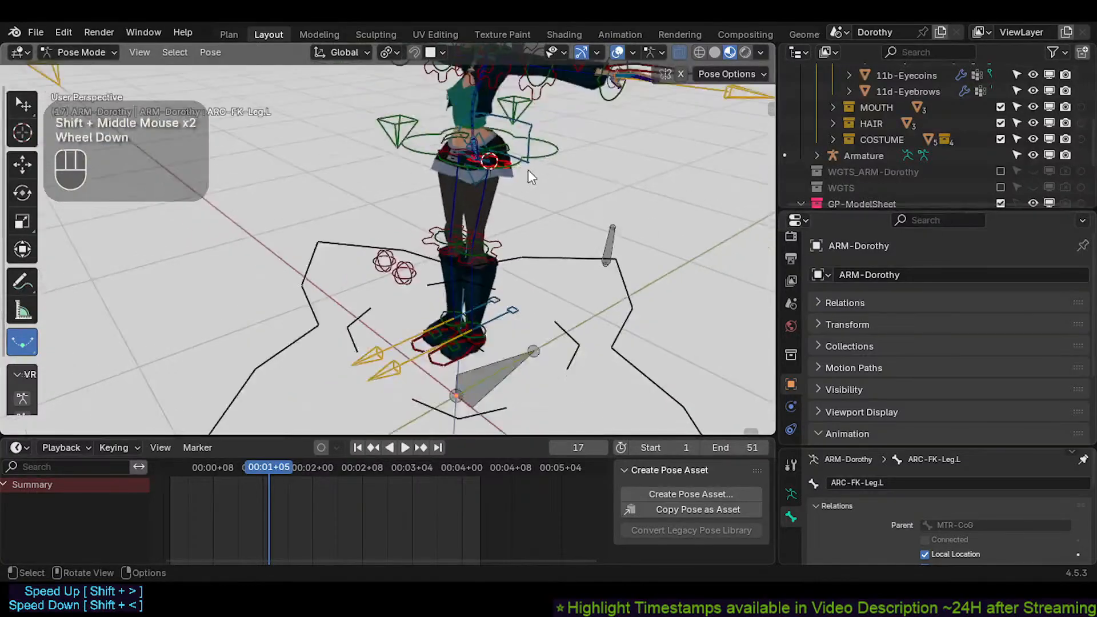
Step: Move the MTR-Torso control down to bend both knees and test the IK legs
{"action": "left_click", "coordinate": [521, 167]}
{"action": "key", "text": "g"}
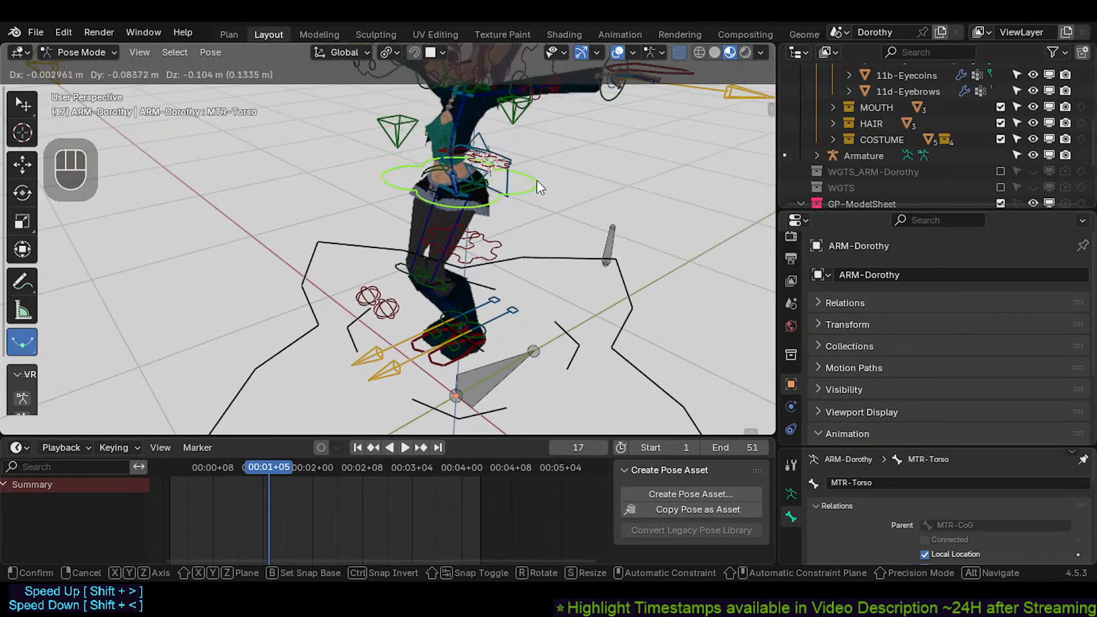
{"action": "left_click", "coordinate": [534, 184]}
{"action": "left_click", "coordinate": [505, 230]}
{"action": "left_click", "coordinate": [536, 166]}
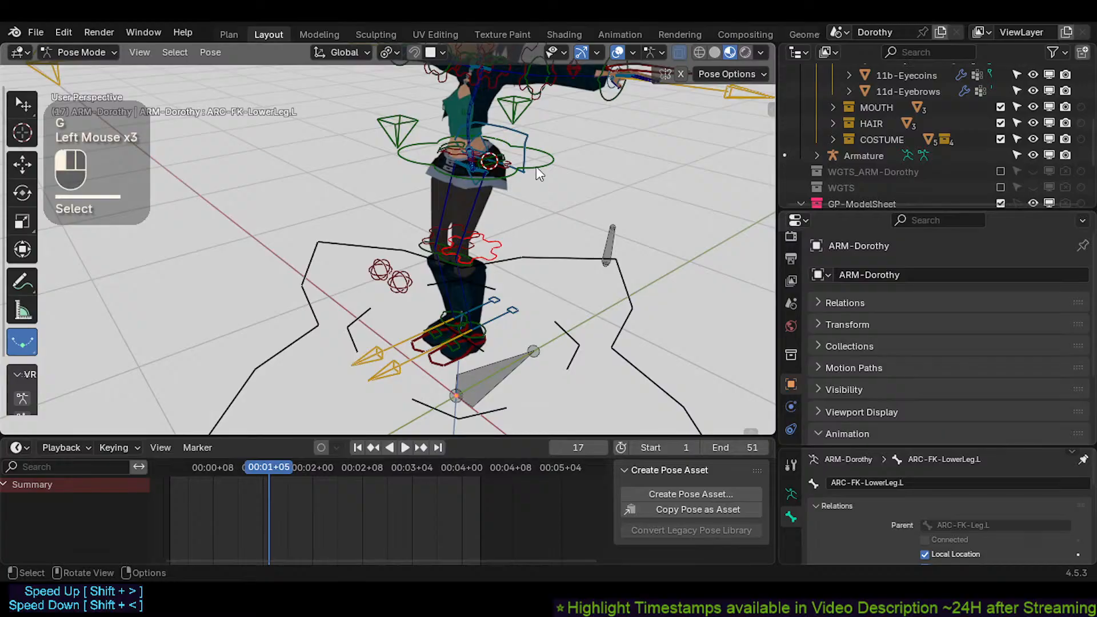
{"action": "key", "text": "g"}
{"action": "left_click", "coordinate": [514, 178]}
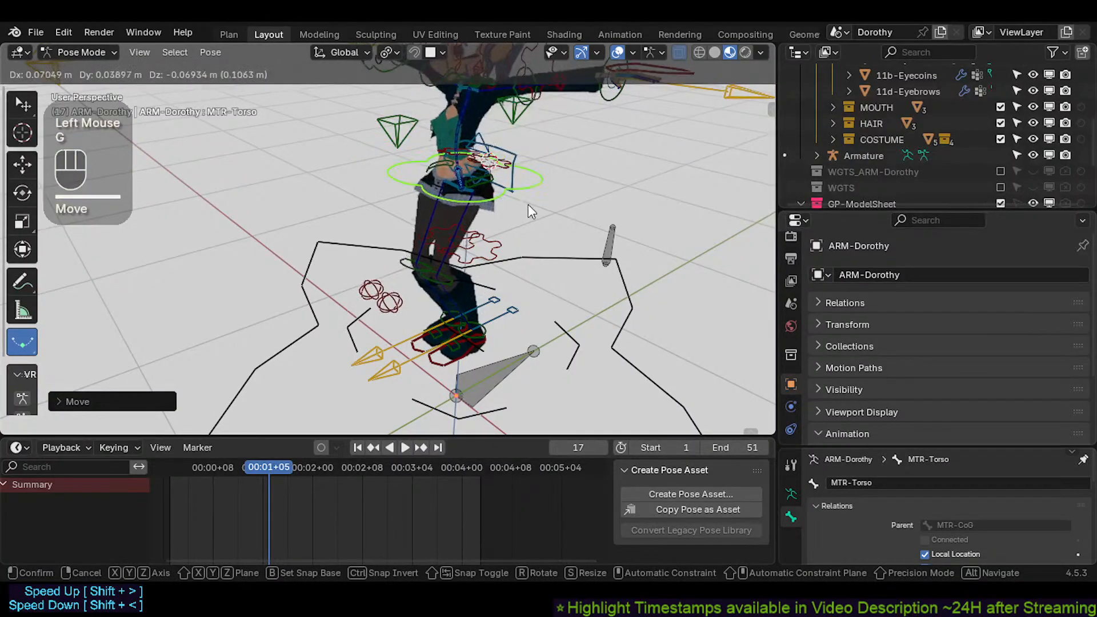
Step: Select all rig bones and clear their transforms to undo the torso moves
{"action": "key", "text": "a"}
{"action": "key", "text": "alt+q"}
{"action": "key", "text": "alt+q"}
Step: Move and rotate the MTR-IK-Foot.L control to lift the left foot up behind the body with the knee bent
{"action": "left_click", "coordinate": [445, 363]}
{"action": "key", "text": "g"}
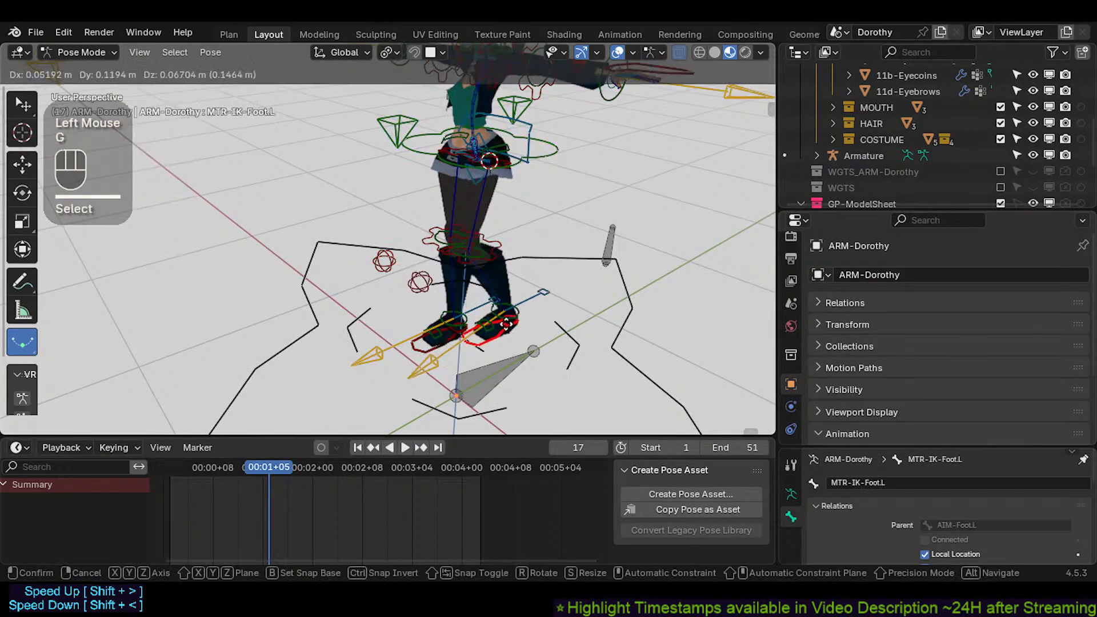
{"action": "left_click", "coordinate": [558, 283]}
{"action": "key", "text": "r"}
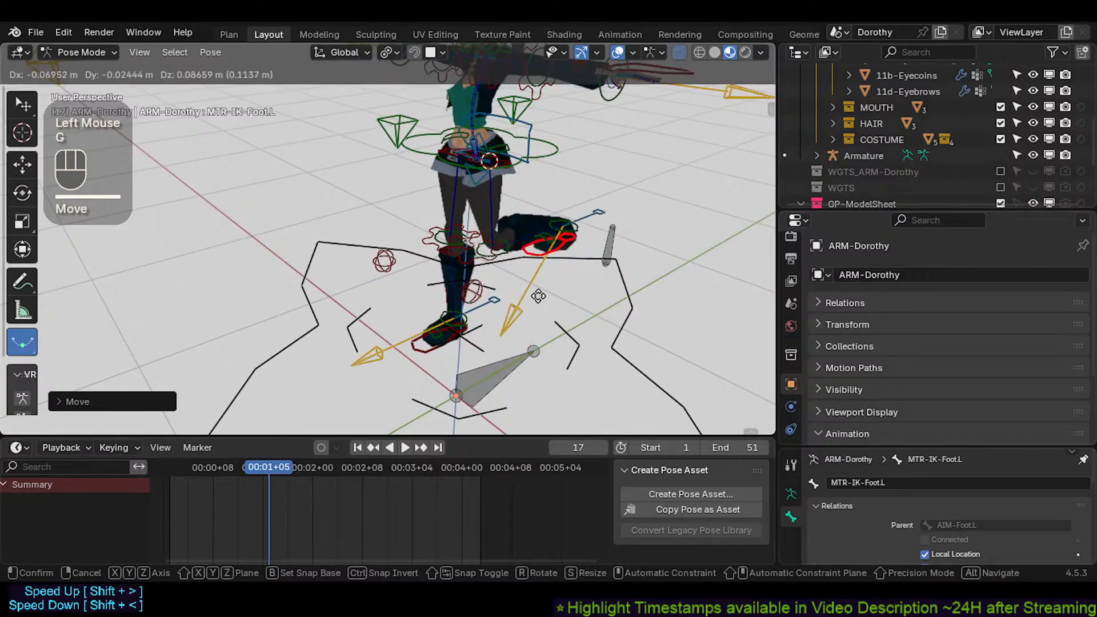
{"action": "left_click", "coordinate": [606, 280]}
{"action": "scroll", "coordinate": [514, 250], "scroll_direction": "up", "scroll_amount": 2}
{"action": "middle_click_drag", "start_coordinate": [515, 249], "coordinate": [491, 303], "text": "shift"}
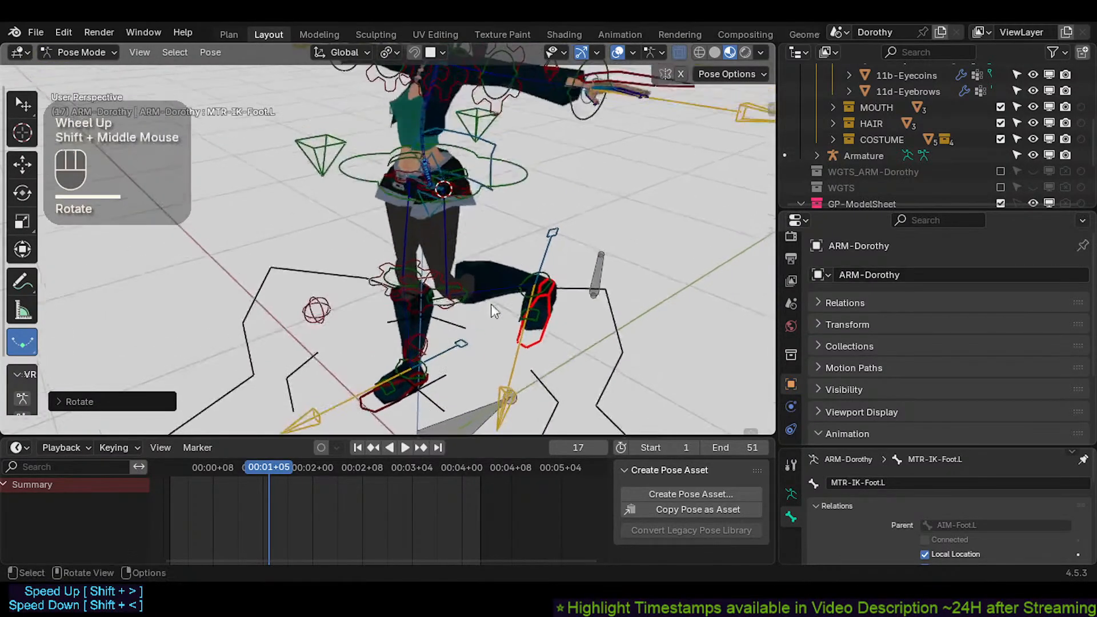
{"action": "key", "text": "g"}
{"action": "left_click", "coordinate": [461, 307]}
Step: Select ARC-FK-LowerLeg.L at the left knee and try moving it freely to test the bent leg
{"action": "left_click", "coordinate": [470, 305]}
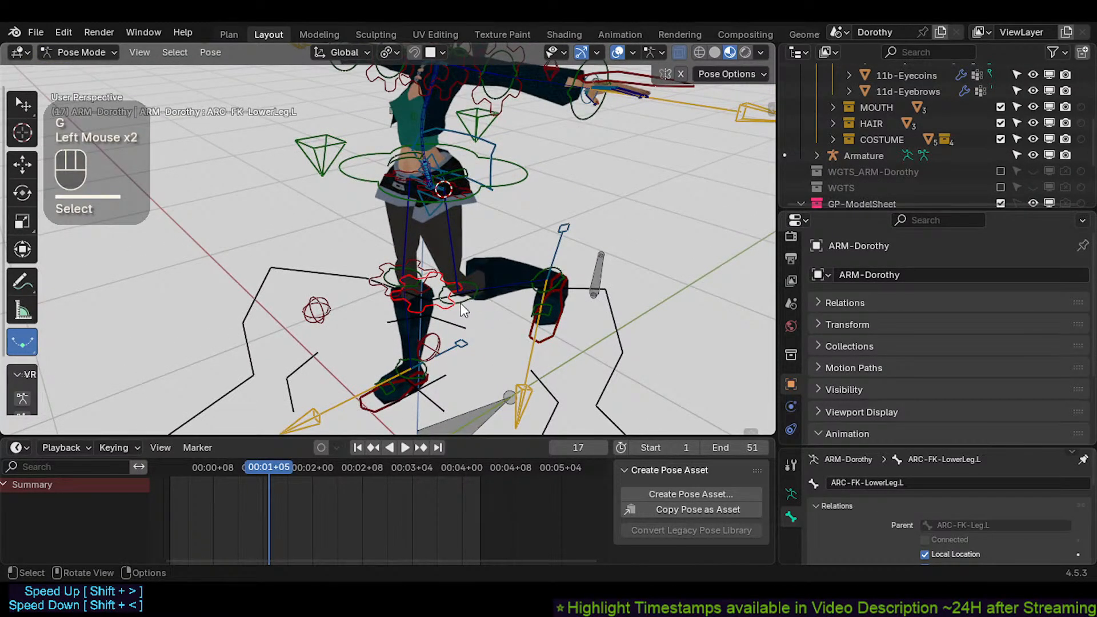
{"action": "left_click", "coordinate": [433, 309]}
{"action": "middle_click_drag", "start_coordinate": [514, 313], "coordinate": [445, 297]}
{"action": "key", "text": "g"}
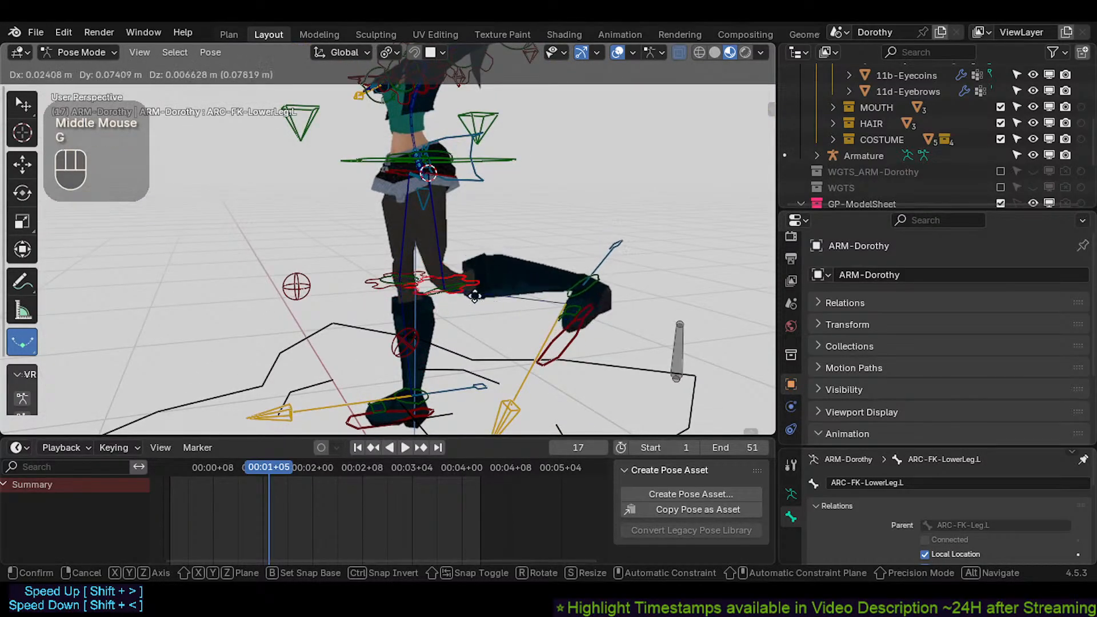
{"action": "key", "text": "Escape"}
{"action": "scroll", "coordinate": [452, 300], "scroll_direction": "up", "scroll_amount": 2}
{"action": "middle_click_drag", "start_coordinate": [448, 294], "coordinate": [501, 324]}
{"action": "key", "text": "g"}
{"action": "key", "text": "Escape"}
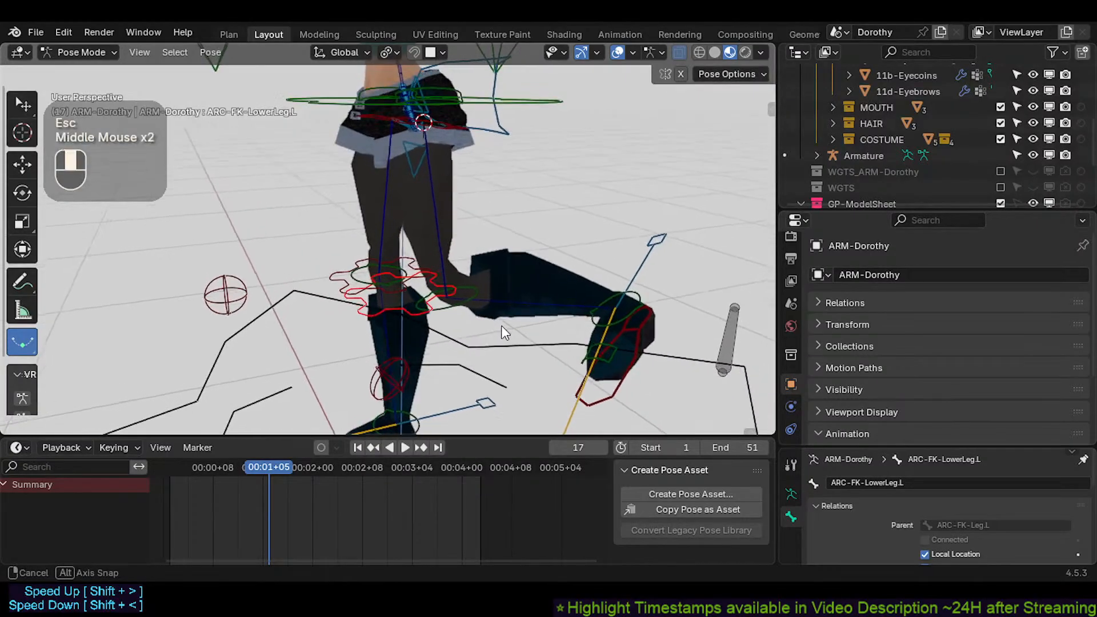
{"action": "middle_click_drag", "start_coordinate": [410, 290], "coordinate": [478, 312]}
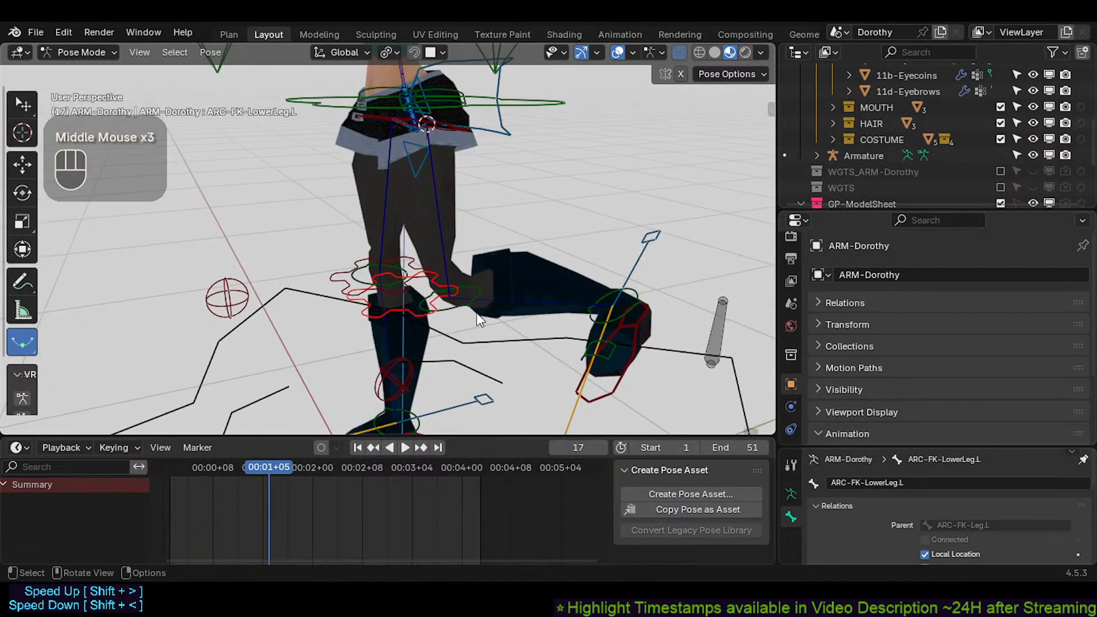
Step: Rotate ARC-FK-LowerLeg.L about the global X axis in two passes to swing the left lower leg behind the body
{"action": "key", "text": "r"}
{"action": "key", "text": "x"}
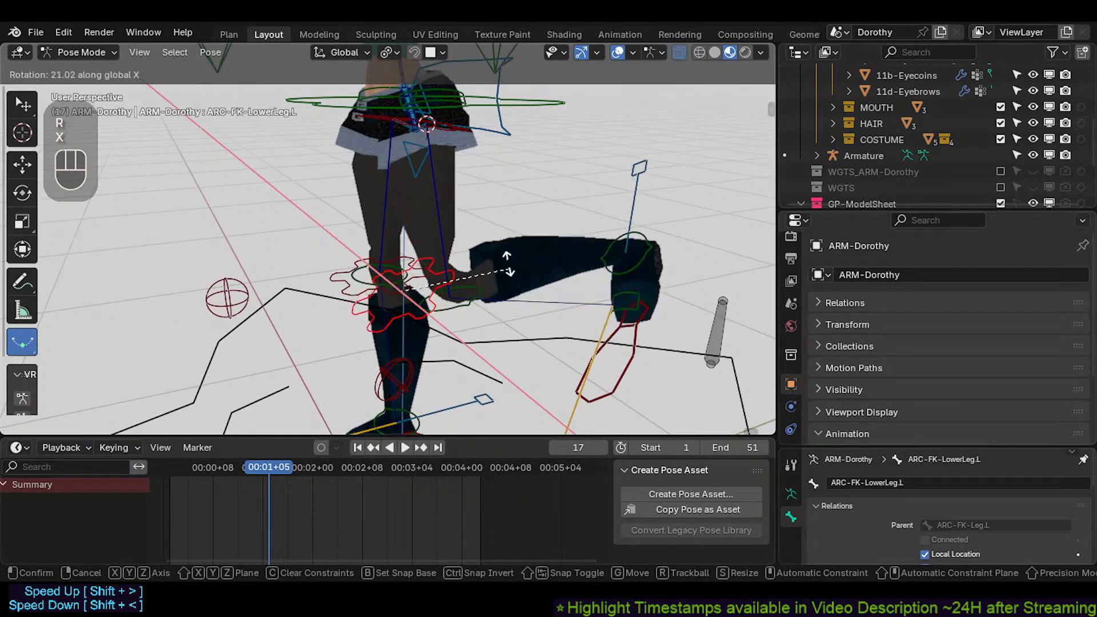
{"action": "left_click", "coordinate": [531, 189]}
{"action": "scroll", "coordinate": [538, 187], "scroll_direction": "down", "scroll_amount": 2}
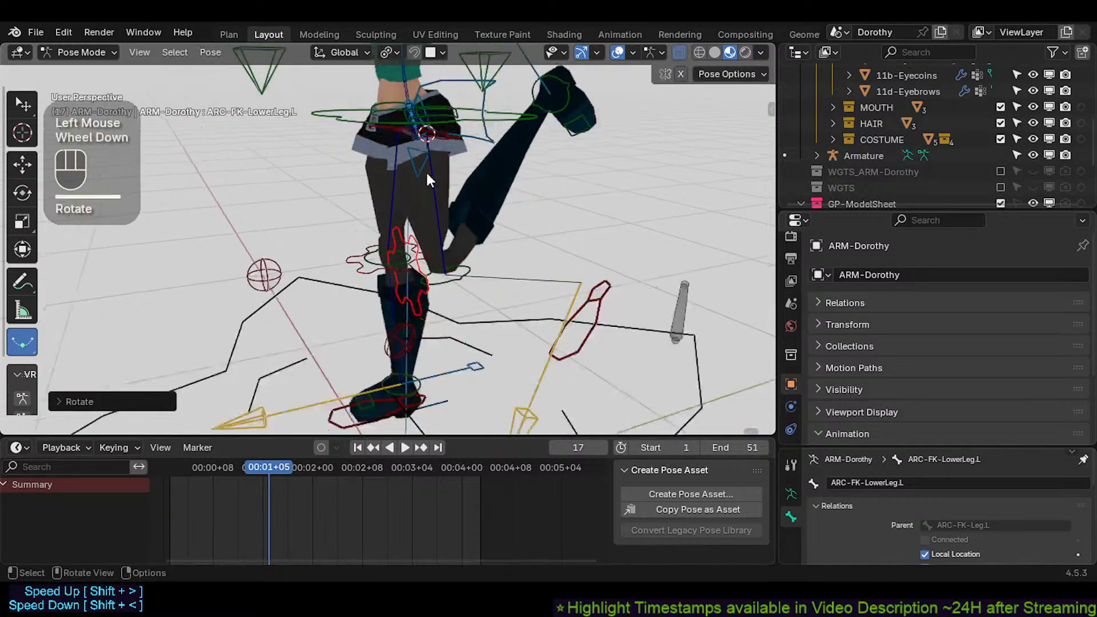
{"action": "middle_click_drag", "start_coordinate": [537, 187], "coordinate": [550, 191], "text": "shift"}
{"action": "key", "text": "r"}
{"action": "key", "text": "x"}
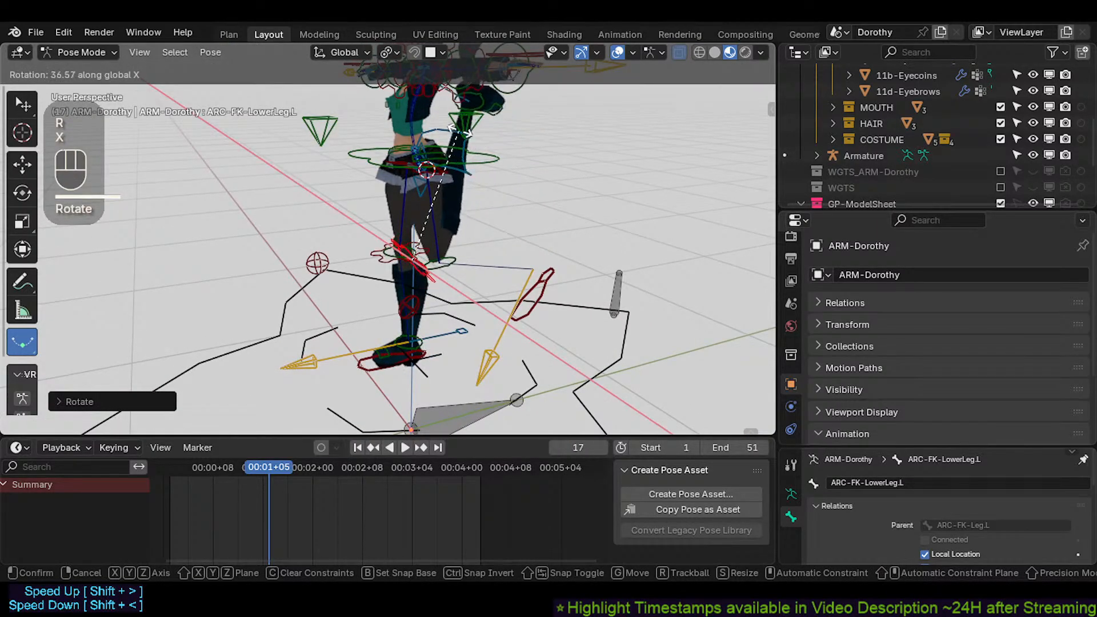
{"action": "left_click", "coordinate": [433, 276]}
{"action": "scroll", "coordinate": [412, 263], "scroll_direction": "up", "scroll_amount": 2}
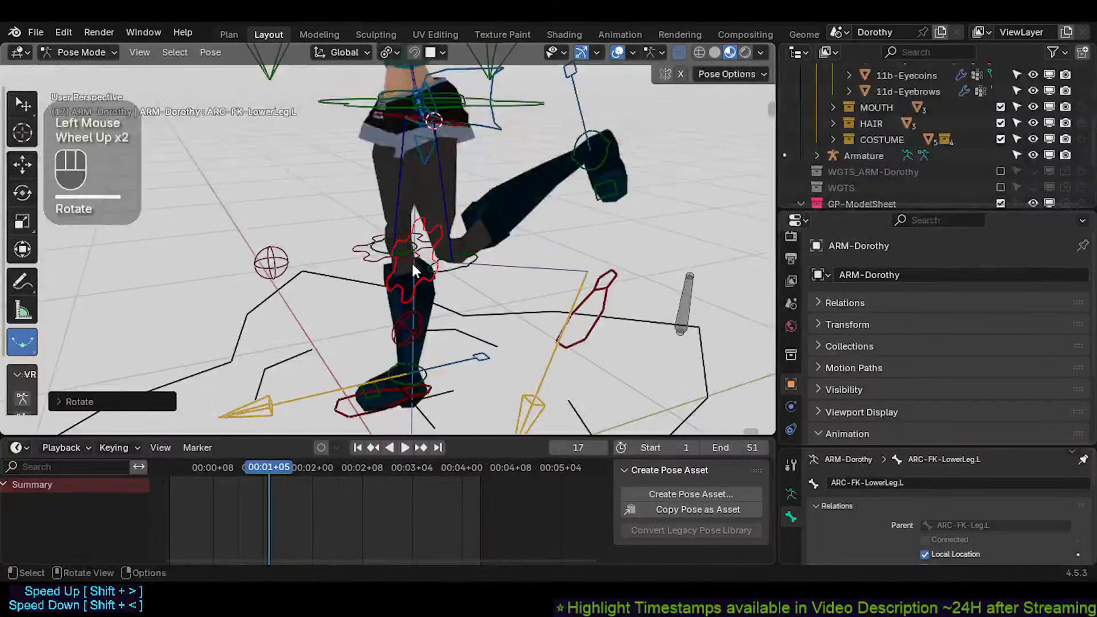
Step: Try moving ARC-FK-LowerLeg.L freely, then clear its pose transforms to reset the left lower leg rotation
{"action": "mouse_move", "coordinate": [412, 261]}
{"action": "middle_mouse_down", "text": "shift"}
{"action": "mouse_move", "coordinate": [403, 265]}
{"action": "mouse_move", "coordinate": [424, 273]}
{"action": "middle_mouse_up", "text": "shift"}
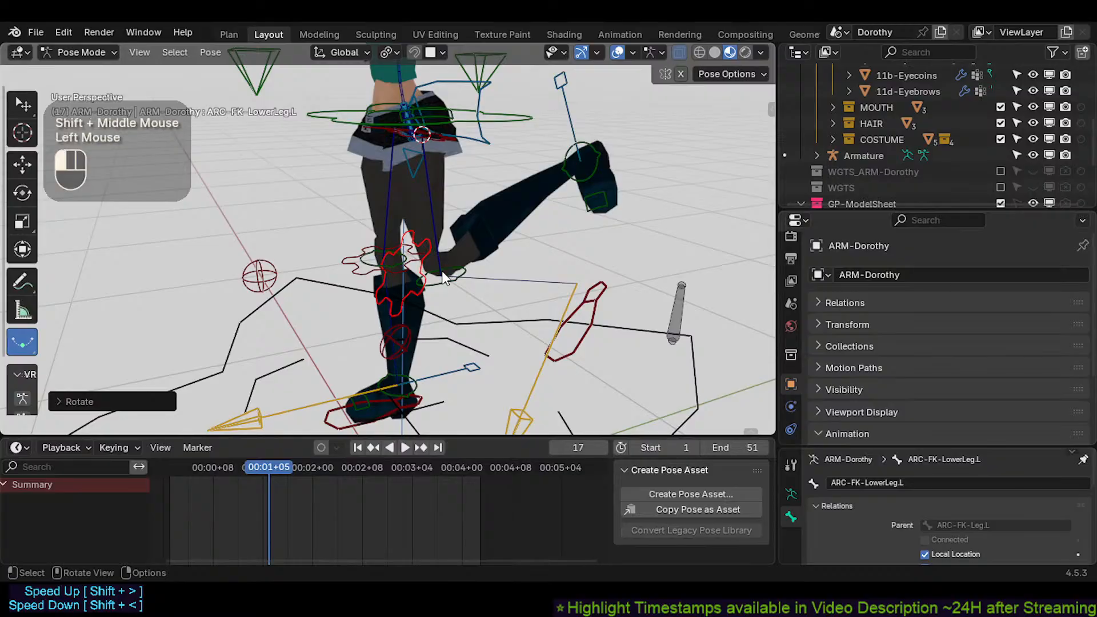
{"action": "left_click", "coordinate": [445, 279]}
{"action": "key", "text": "g"}
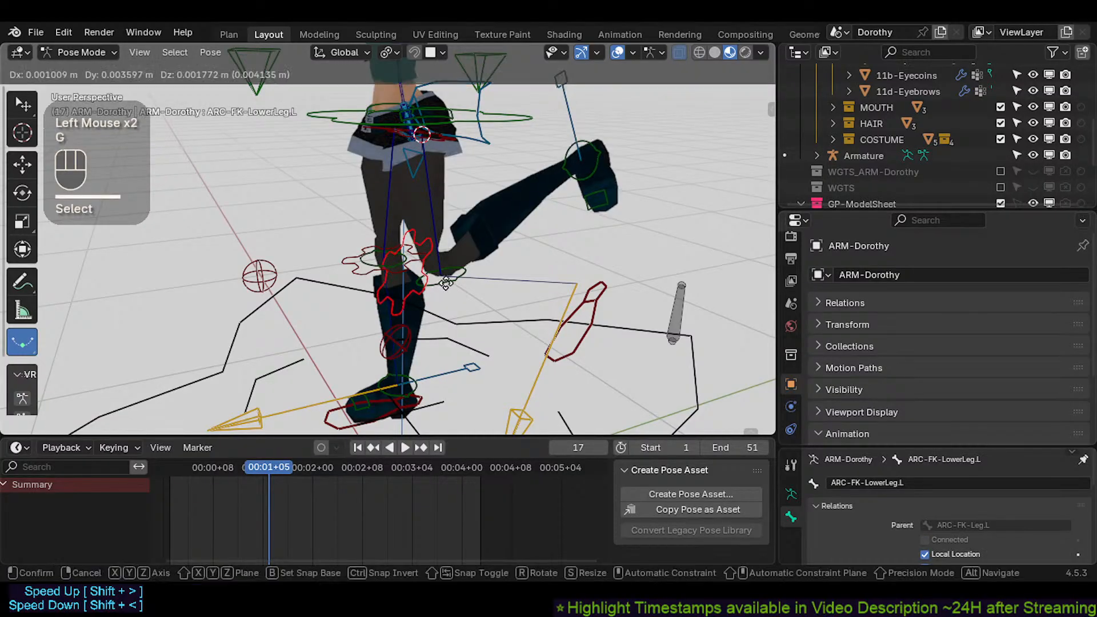
{"action": "key", "text": "Escape"}
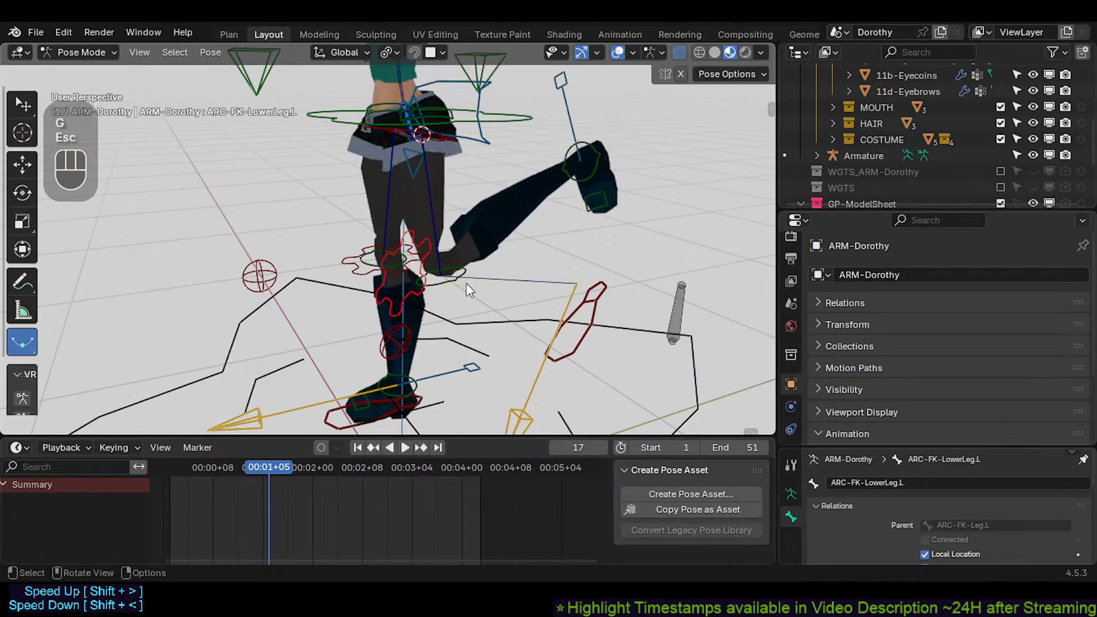
{"action": "key", "text": "alt+q"}
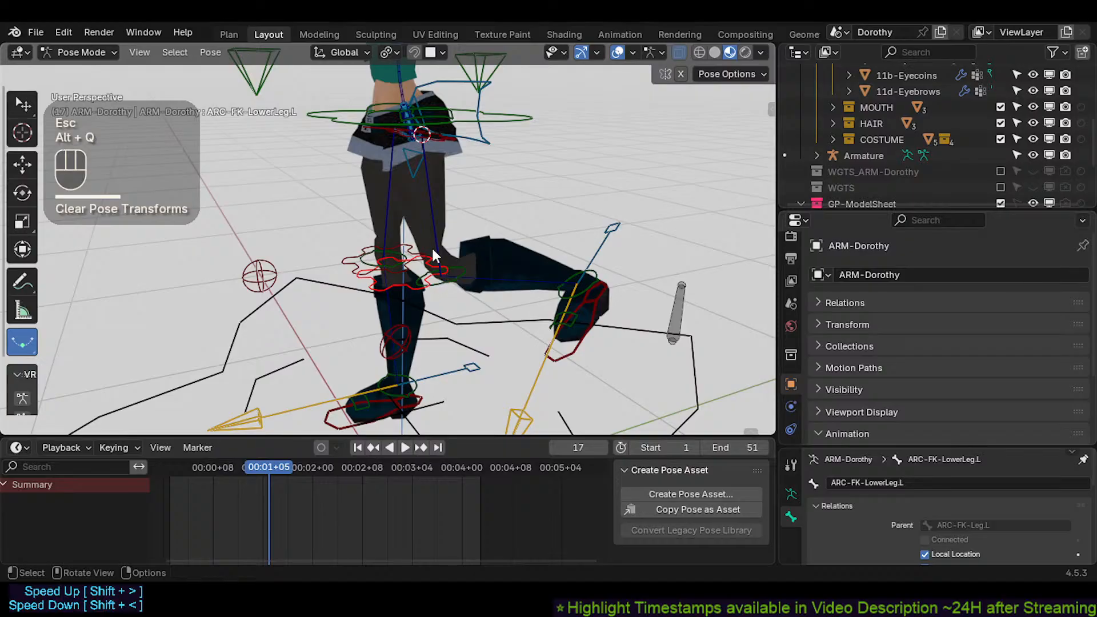
Step: Select CTL-Shin.L and snap the 3D cursor to it at the bent left knee
{"action": "left_click", "coordinate": [469, 278]}
{"action": "key", "text": "shift+s"}
{"action": "left_click", "coordinate": [469, 280]}
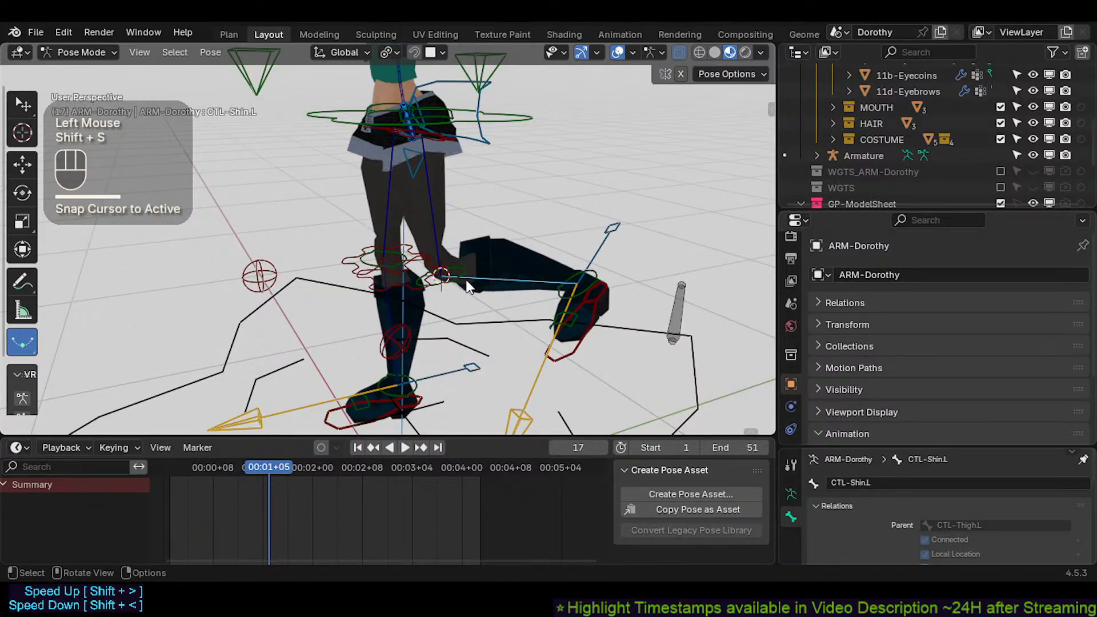
Step: Snap ARC-FK-LowerLeg.L to the 3D cursor at the left knee and try rotating the lower leg from there
{"action": "left_click", "coordinate": [409, 275]}
{"action": "scroll", "coordinate": [412, 280], "scroll_direction": "up", "scroll_amount": 1}
{"action": "middle_click_drag", "start_coordinate": [412, 281], "coordinate": [566, 289]}
{"action": "left_click", "coordinate": [428, 295]}
{"action": "key", "text": "shift+s"}
{"action": "scroll", "coordinate": [533, 275], "scroll_direction": "down", "scroll_amount": 1}
{"action": "key", "text": "r"}
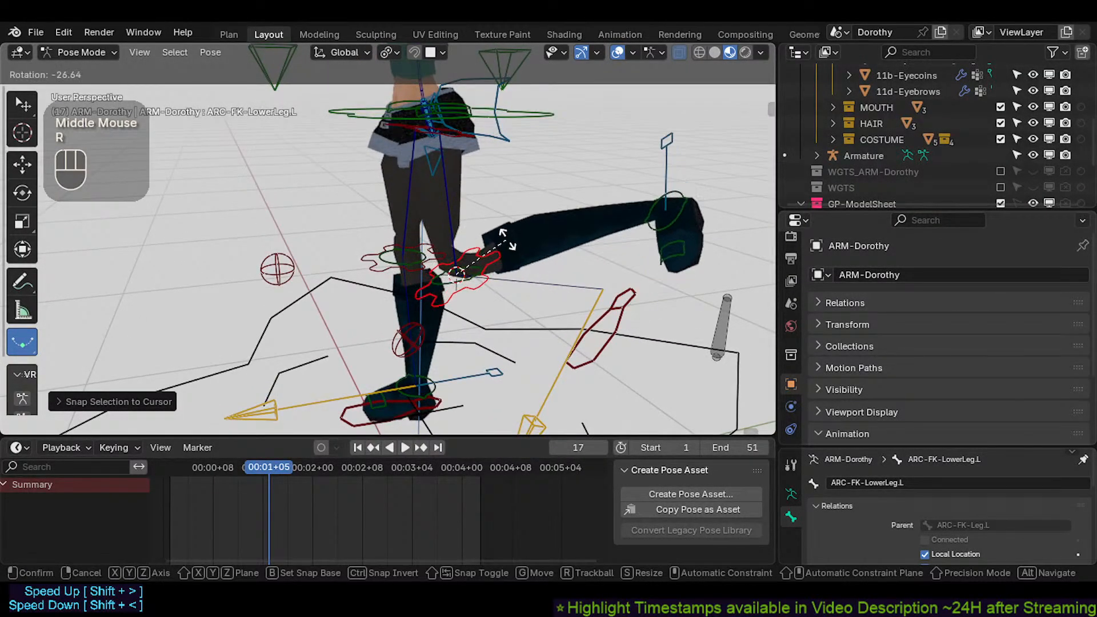
{"action": "key", "text": "Escape"}
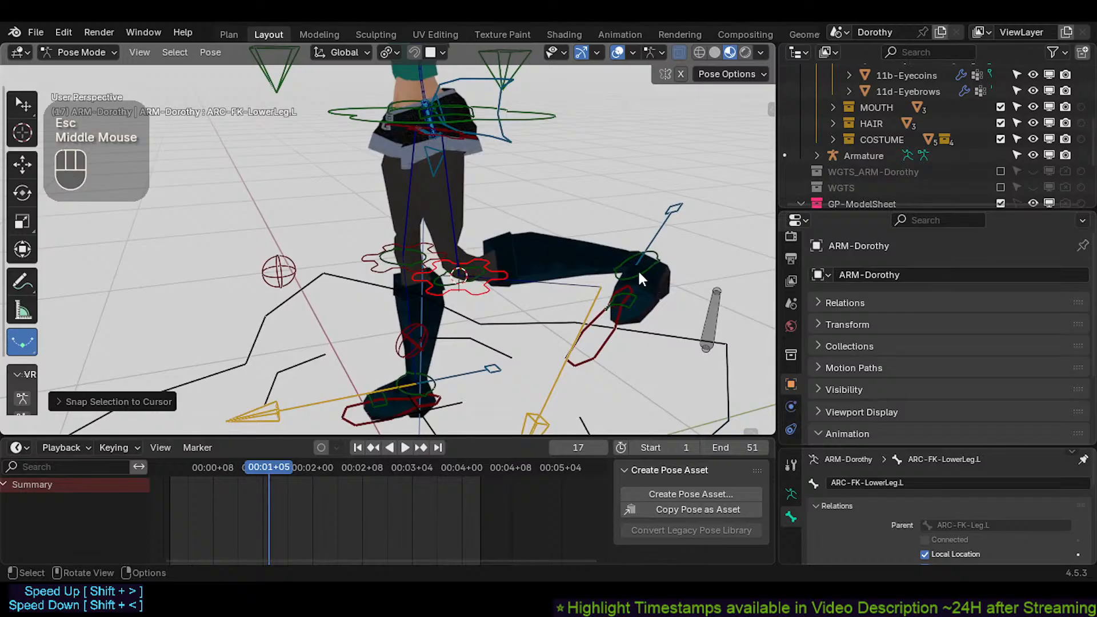
Step: Clear the transforms of TWK-Foot.L, then select all rig bones and clear their pose transforms
{"action": "left_click", "coordinate": [644, 275]}
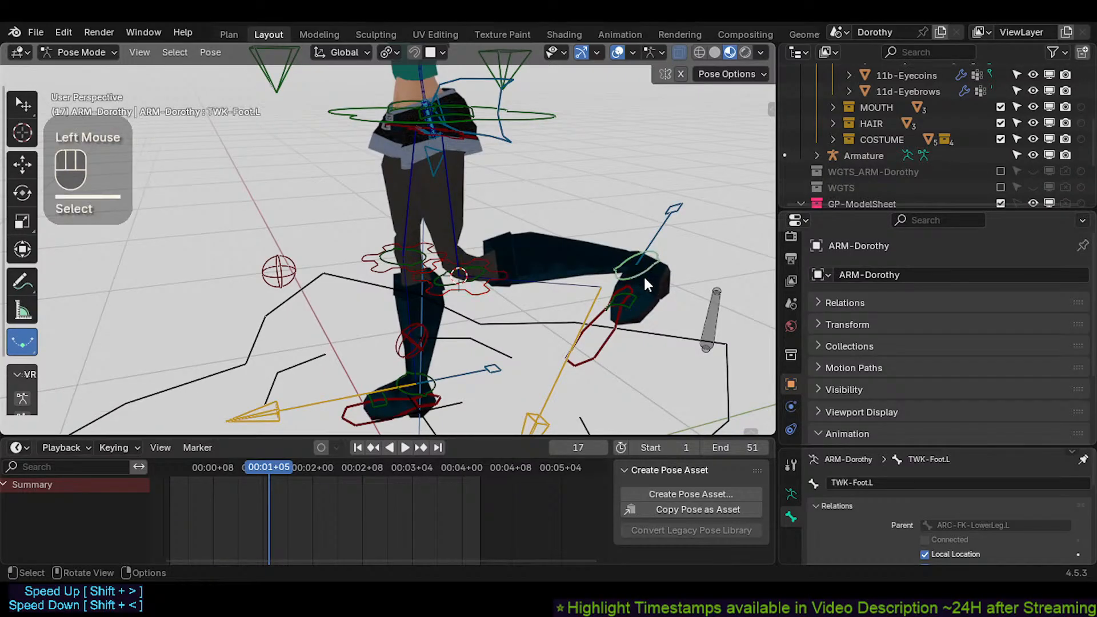
{"action": "left_click", "coordinate": [644, 275]}
{"action": "key", "text": "alt+q"}
{"action": "middle_click_drag", "start_coordinate": [429, 306], "coordinate": [485, 264]}
{"action": "key", "text": "a"}
{"action": "key", "text": "alt+q"}
{"action": "key", "text": "alt+q"}
Step: Select TWK-Knee.L and try rotating it about the global X axis
{"action": "left_click", "coordinate": [483, 268]}
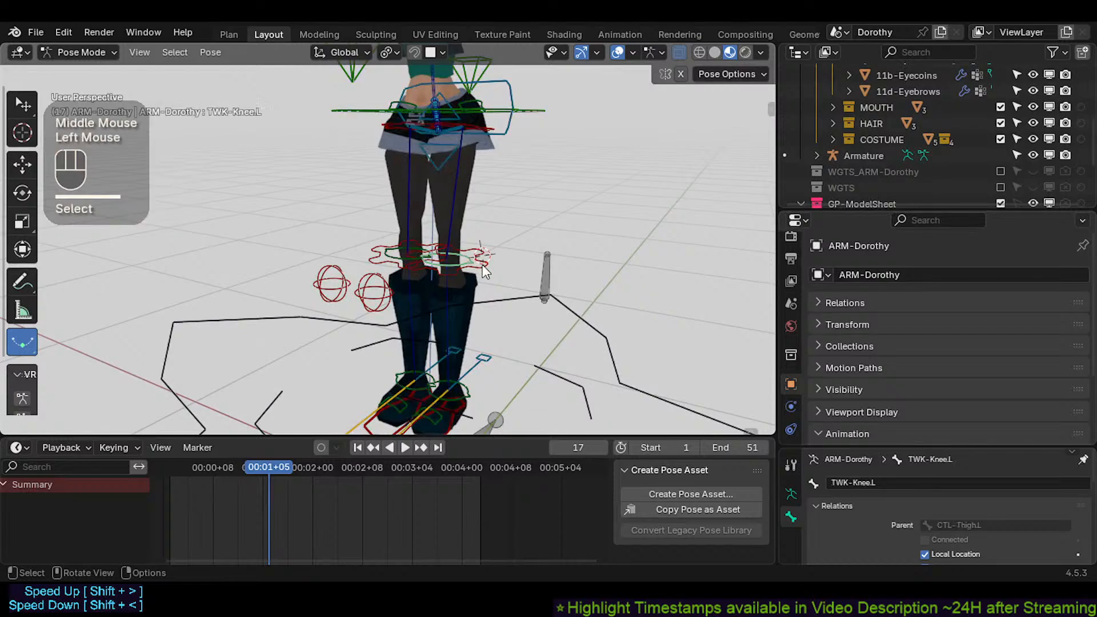
{"action": "key", "text": "r"}
{"action": "key", "text": "x"}
{"action": "key", "text": "Escape"}
Step: Try rotating ARC-FK-Leg.L about the global X axis to swing the whole left leg from the hip
{"action": "middle_click_drag", "start_coordinate": [459, 178], "coordinate": [426, 201]}
{"action": "key", "text": "r"}
{"action": "key", "text": "x"}
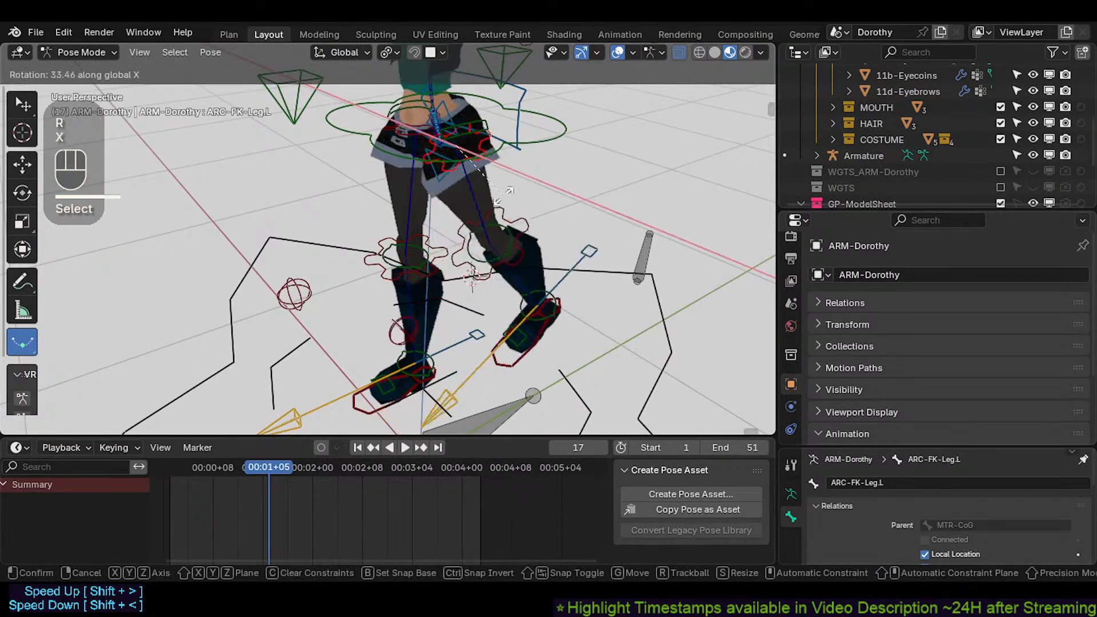
{"action": "key", "text": "Escape"}
{"action": "middle_click_drag", "start_coordinate": [427, 255], "coordinate": [480, 252]}
Step: Select the torso control around the hips and move it downward to test the leg response
{"action": "left_click", "coordinate": [518, 137]}
{"action": "key", "text": "g"}
{"action": "left_click", "coordinate": [508, 284]}
Step: Select all rig bones and clear their pose transforms, then select ARC-FK-LowerLeg.L at the left knee
{"action": "middle_click_drag", "start_coordinate": [480, 315], "coordinate": [480, 184], "text": "shift"}
{"action": "middle_click_drag", "start_coordinate": [480, 146], "coordinate": [477, 174]}
{"action": "key", "text": "a"}
{"action": "key", "text": "alt+q"}
{"action": "key", "text": "alt+q"}
{"action": "left_click", "coordinate": [483, 285]}
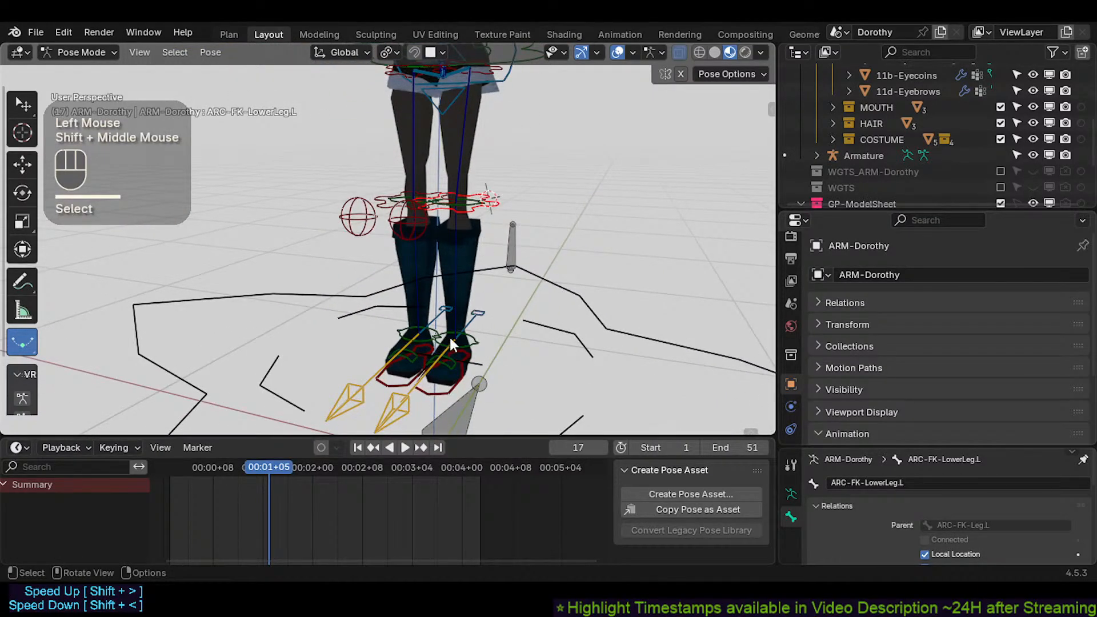
{"action": "middle_click_drag", "start_coordinate": [460, 351], "coordinate": [457, 232], "text": "shift"}
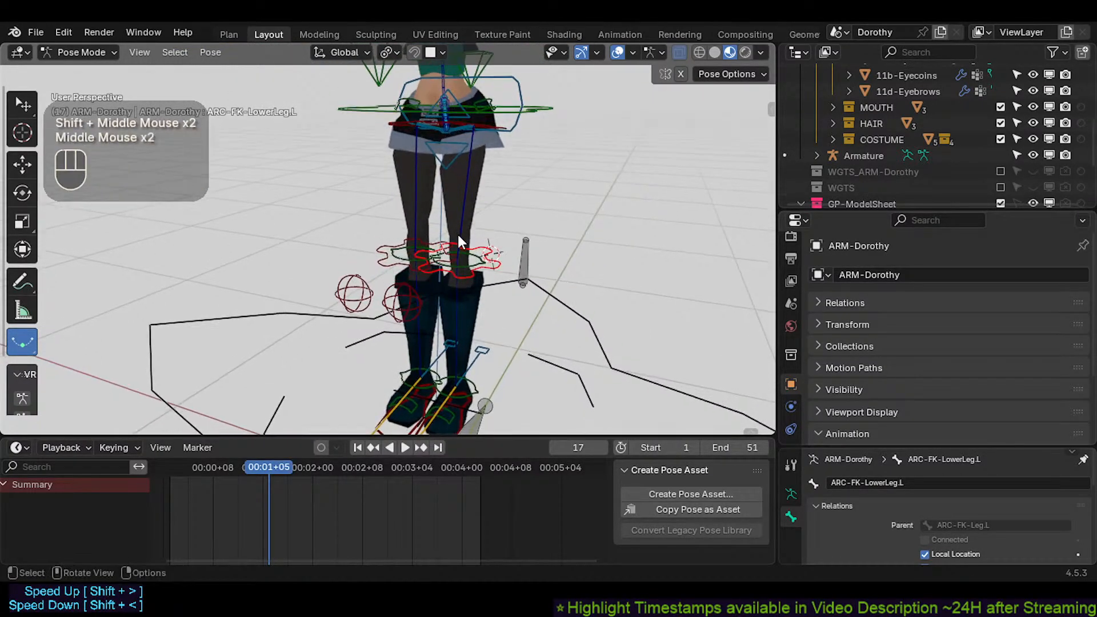
Step: Select MTR-Torso around the hips and try moving it freely from the reset pose
{"action": "left_click", "coordinate": [530, 109]}
{"action": "key", "text": "g"}
{"action": "key", "text": "Escape"}
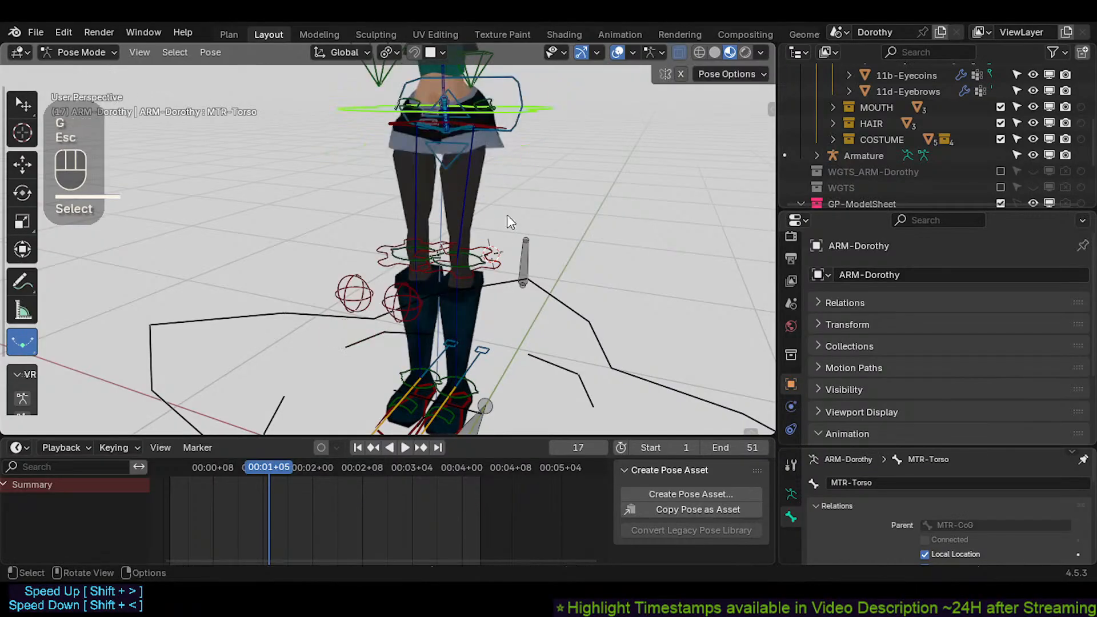
Step: Move the MTR-Torso control down and back so that the character's knees bend
{"action": "middle_click_drag", "start_coordinate": [501, 262], "coordinate": [498, 230]}
{"action": "left_click", "coordinate": [530, 108]}
{"action": "key", "text": "g"}
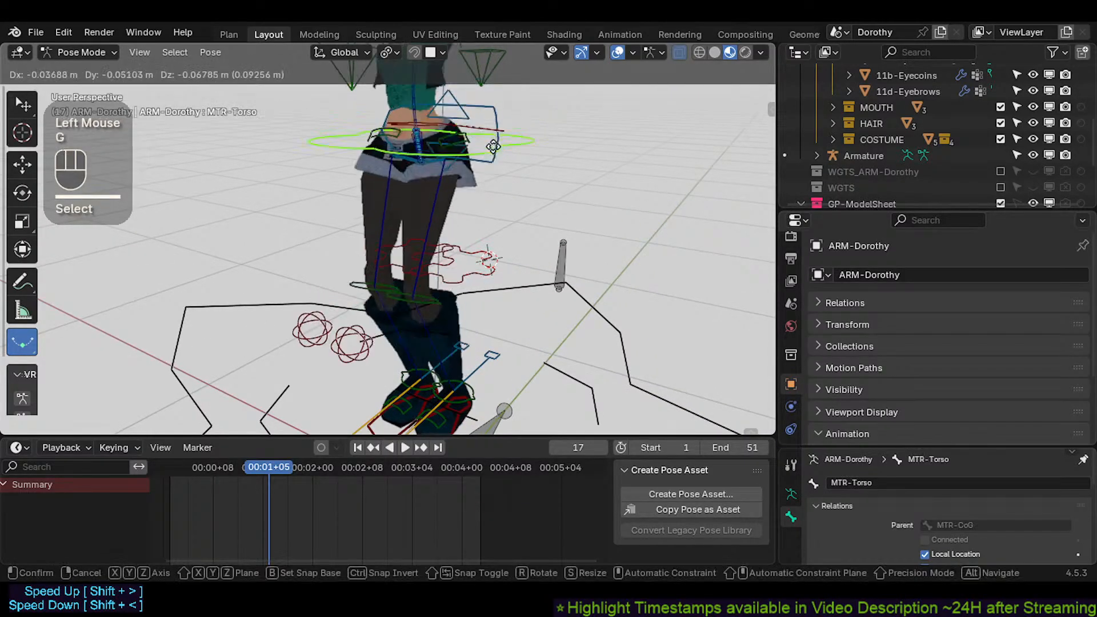
{"action": "left_click", "coordinate": [488, 293]}
{"action": "middle_click_drag", "start_coordinate": [487, 292], "coordinate": [478, 396]}
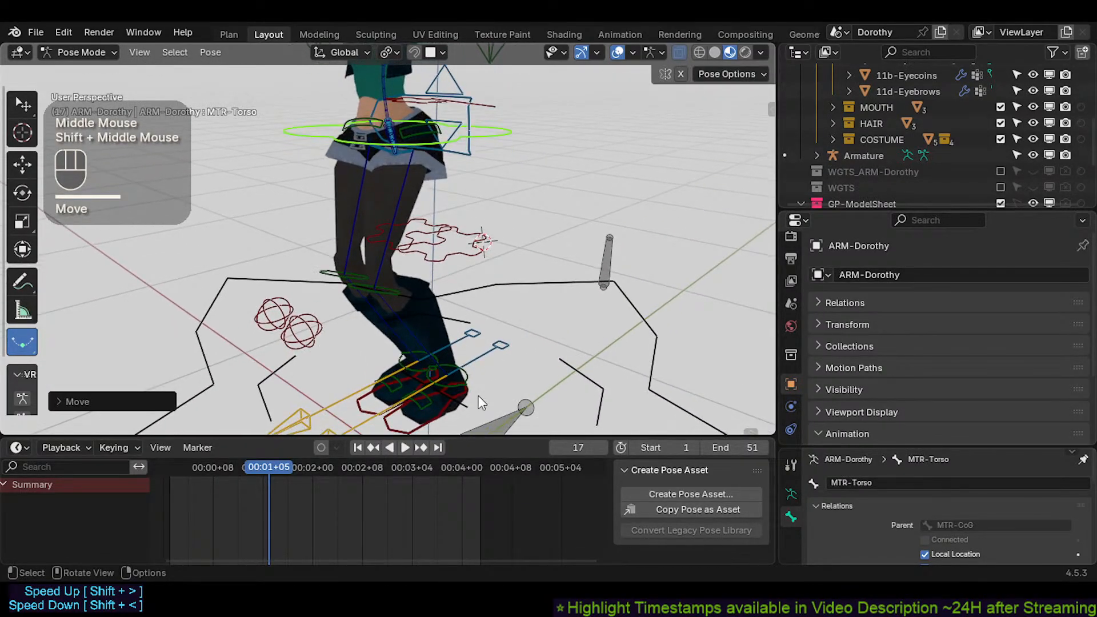
Step: Move the left foot control MTR-IK-Foot.L away from the other foot and lift it off the ground
{"action": "left_click", "coordinate": [447, 420]}
{"action": "key", "text": "g"}
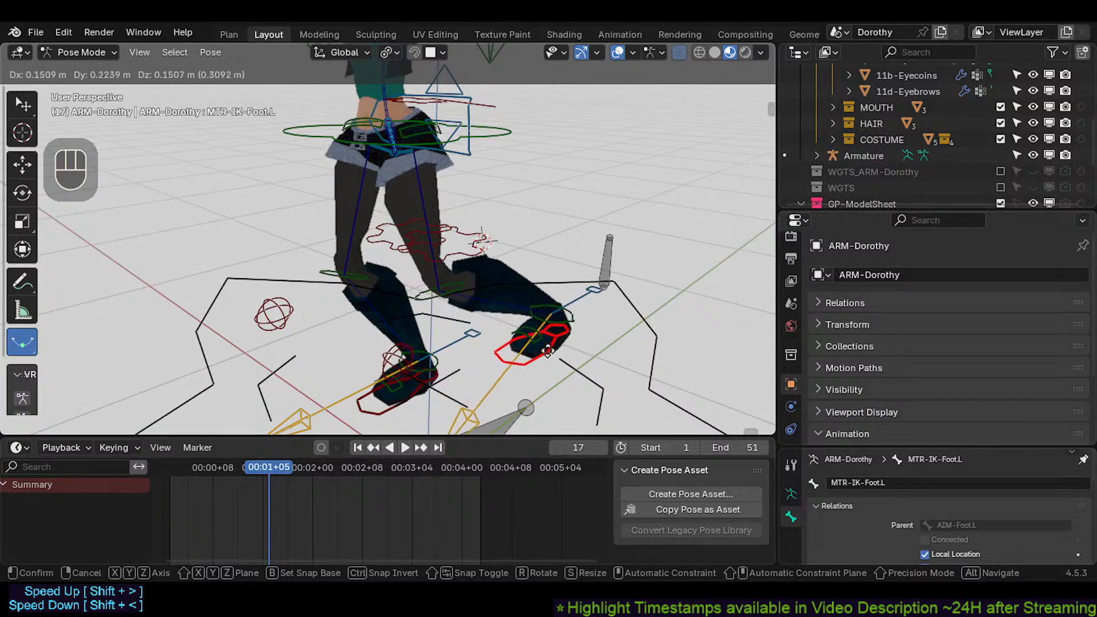
{"action": "left_click", "coordinate": [488, 253]}
Step: Try to move the left lower-leg control ARC-FK-LowerLeg.L near the bent knee
{"action": "left_click", "coordinate": [482, 250]}
{"action": "middle_click_drag", "start_coordinate": [472, 251], "coordinate": [428, 260]}
{"action": "scroll", "coordinate": [429, 260], "scroll_direction": "up", "scroll_amount": 2}
{"action": "key", "text": "g"}
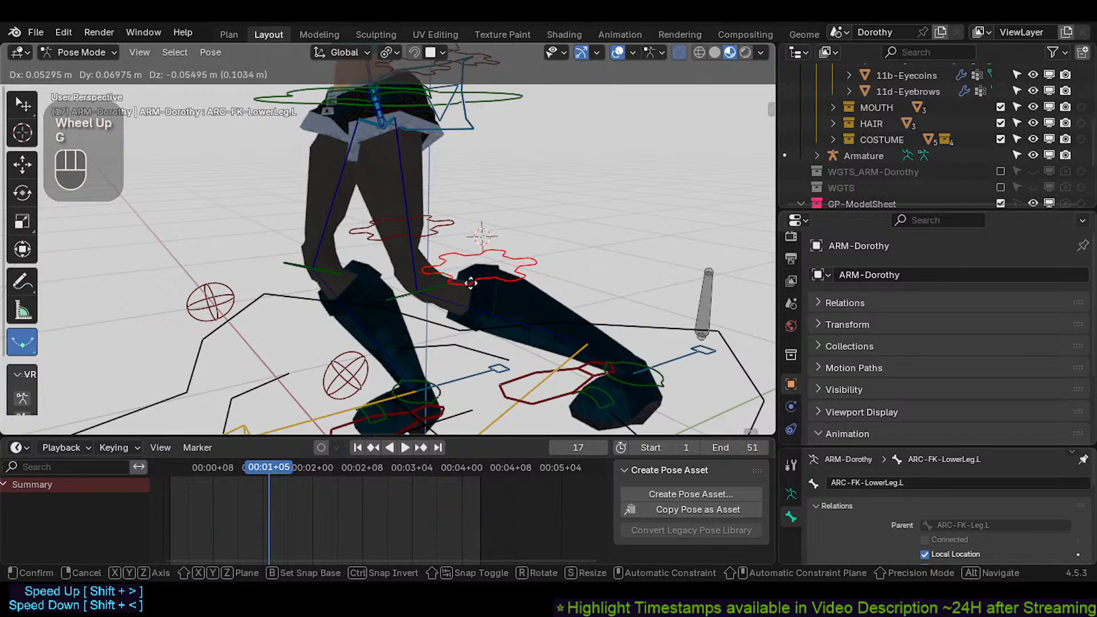
{"action": "key", "text": "Escape"}
Step: Compare the two lower-leg controls and try to move ARC-FK-LowerLeg.R
{"action": "middle_click_drag", "start_coordinate": [399, 222], "coordinate": [464, 189]}
{"action": "left_click", "coordinate": [376, 238]}
{"action": "left_click", "coordinate": [504, 279]}
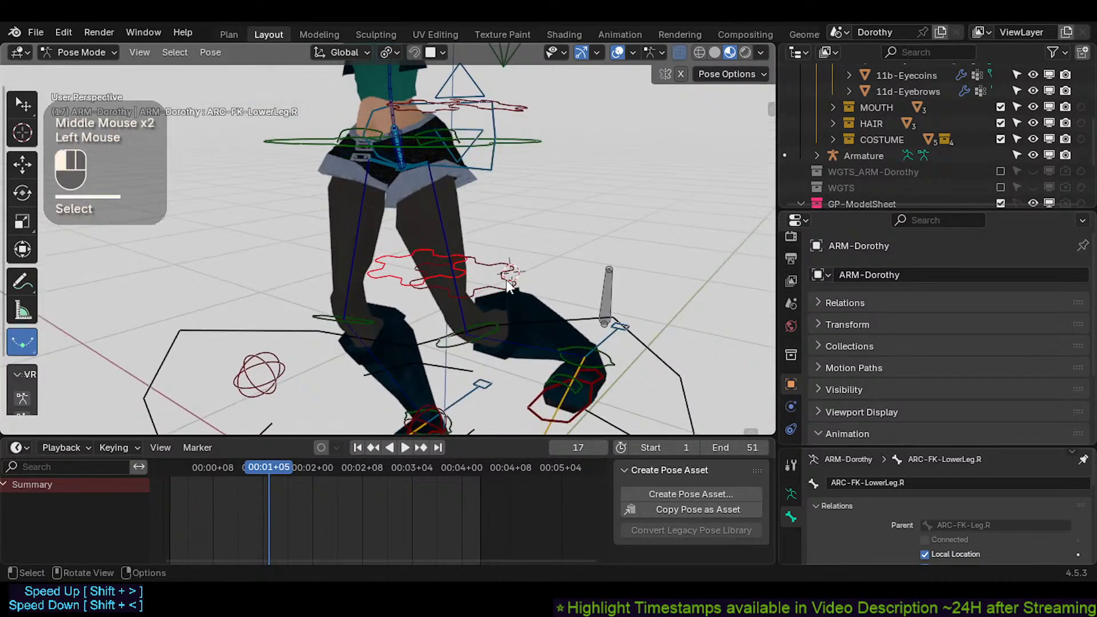
{"action": "middle_click_drag", "start_coordinate": [505, 279], "coordinate": [453, 267]}
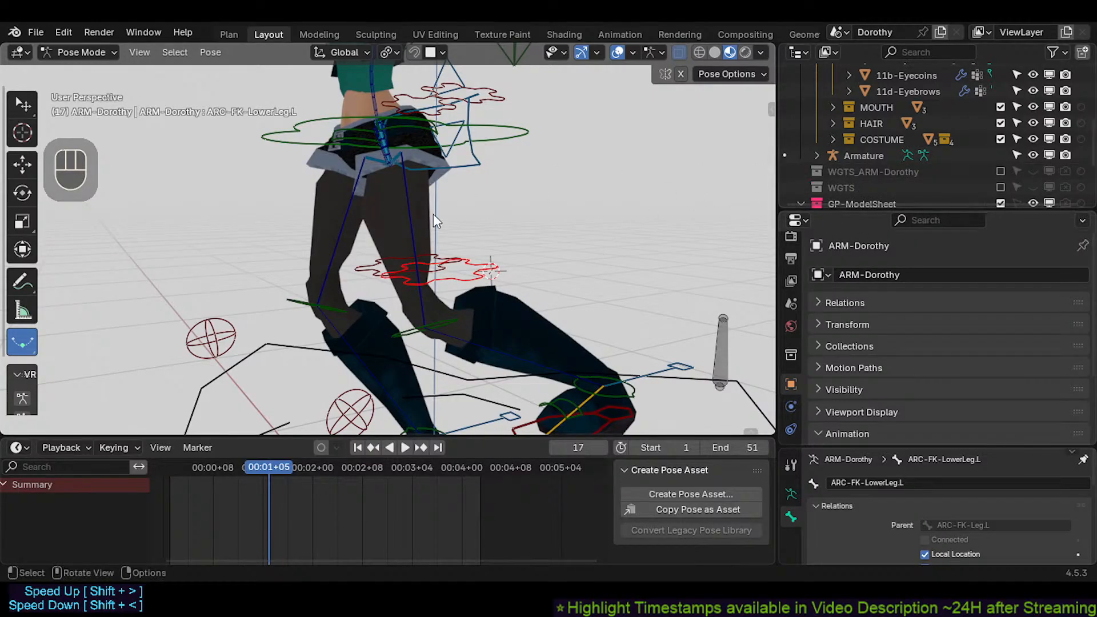
{"action": "middle_click_drag", "start_coordinate": [432, 219], "coordinate": [462, 283]}
{"action": "key", "text": "alt+a"}
{"action": "left_click", "coordinate": [367, 259]}
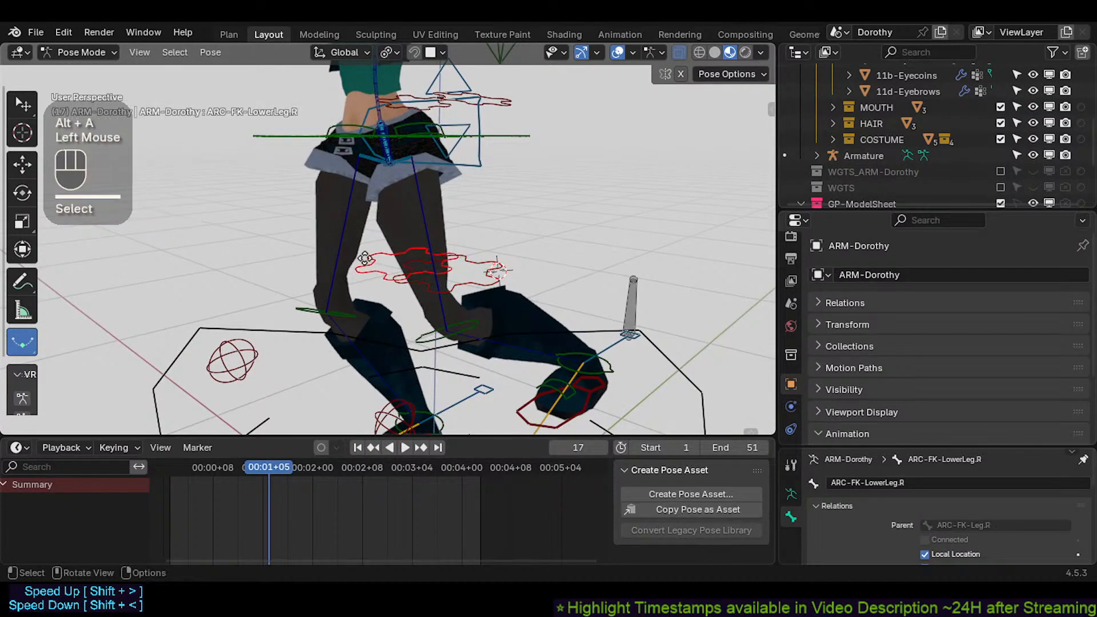
{"action": "key", "text": "g"}
{"action": "key", "text": "Escape"}
Step: Try to move ARC-FK-LowerLeg.L and rotate it about the global X axis
{"action": "left_click", "coordinate": [444, 278]}
{"action": "left_click", "coordinate": [452, 284]}
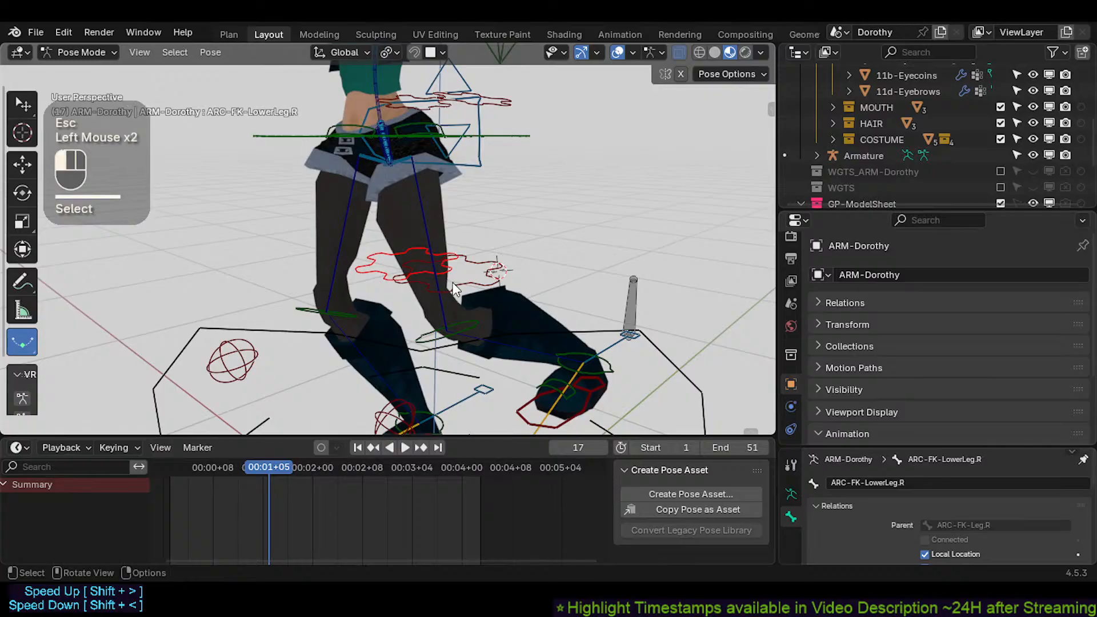
{"action": "middle_click_drag", "start_coordinate": [459, 298], "coordinate": [507, 246], "text": "shift"}
{"action": "key", "text": "g"}
{"action": "key", "text": "Escape"}
{"action": "key", "text": "r"}
{"action": "key", "text": "x"}
{"action": "key", "text": "Escape"}
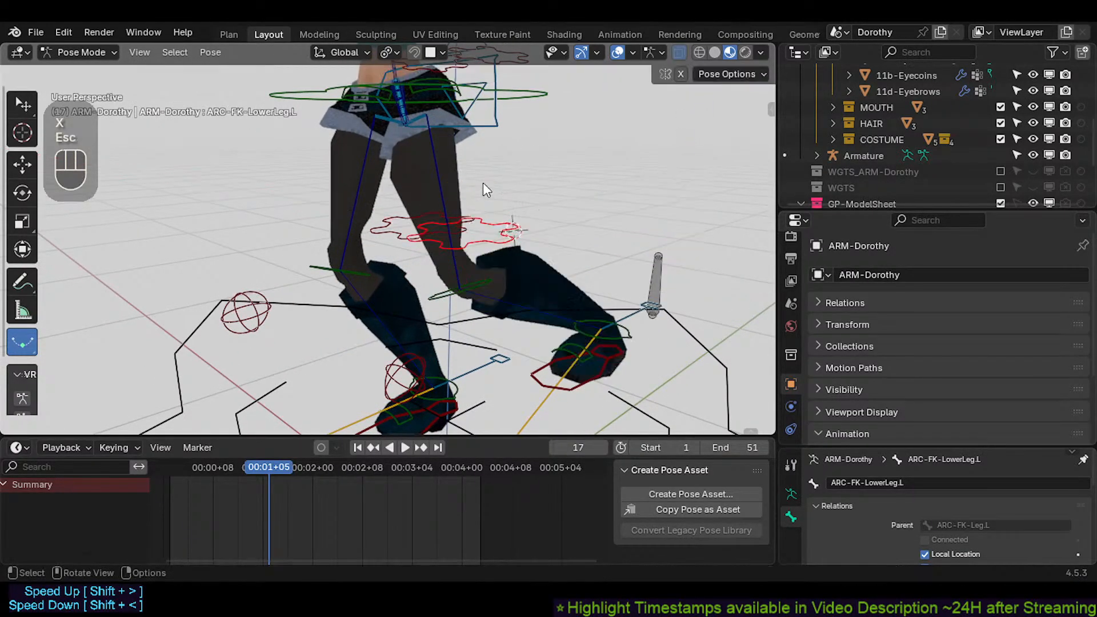
Step: Snap the 3D cursor to the TWK-Knee.L bone and set the transform pivot point to 3D Cursor
{"action": "left_click", "coordinate": [471, 288]}
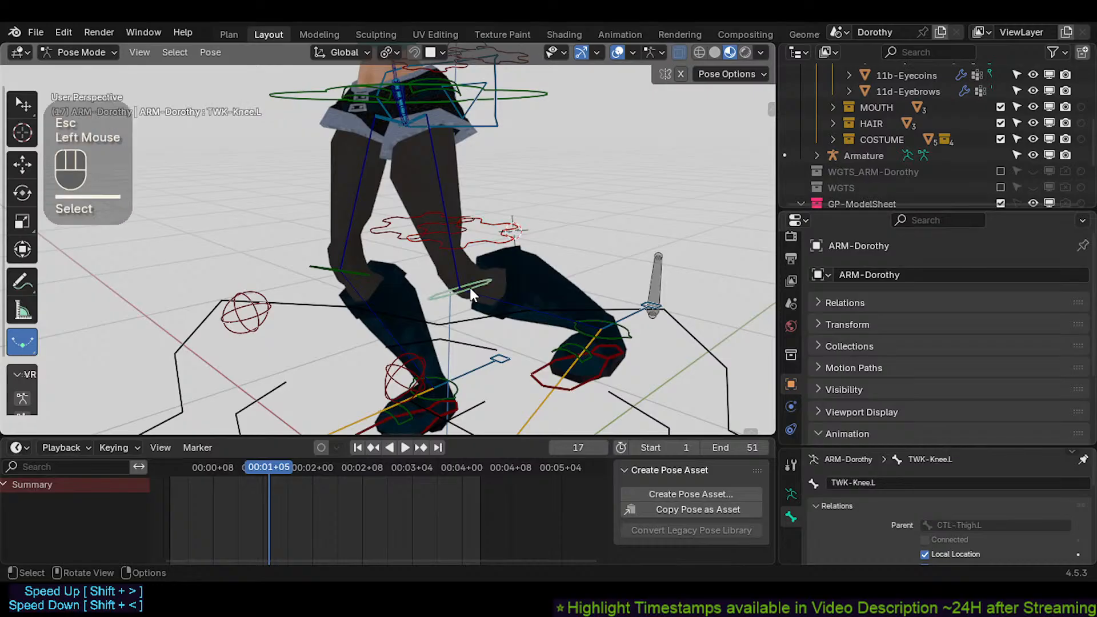
{"action": "key", "text": "shift+s"}
{"action": "left_click", "coordinate": [490, 302]}
{"action": "key", "text": "less"}
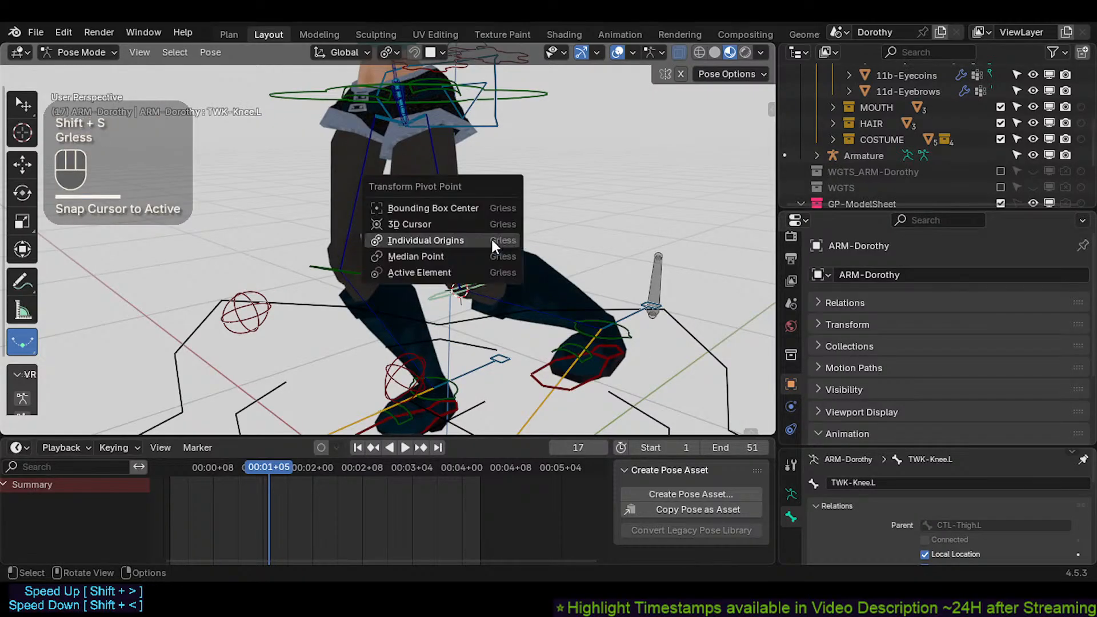
{"action": "left_click", "coordinate": [478, 224]}
Step: Try to rotate ARC-FK-LowerLeg.L about global X, pivoting on the 3D cursor at the left knee
{"action": "left_click", "coordinate": [519, 237]}
{"action": "key", "text": "r"}
{"action": "key", "text": "x"}
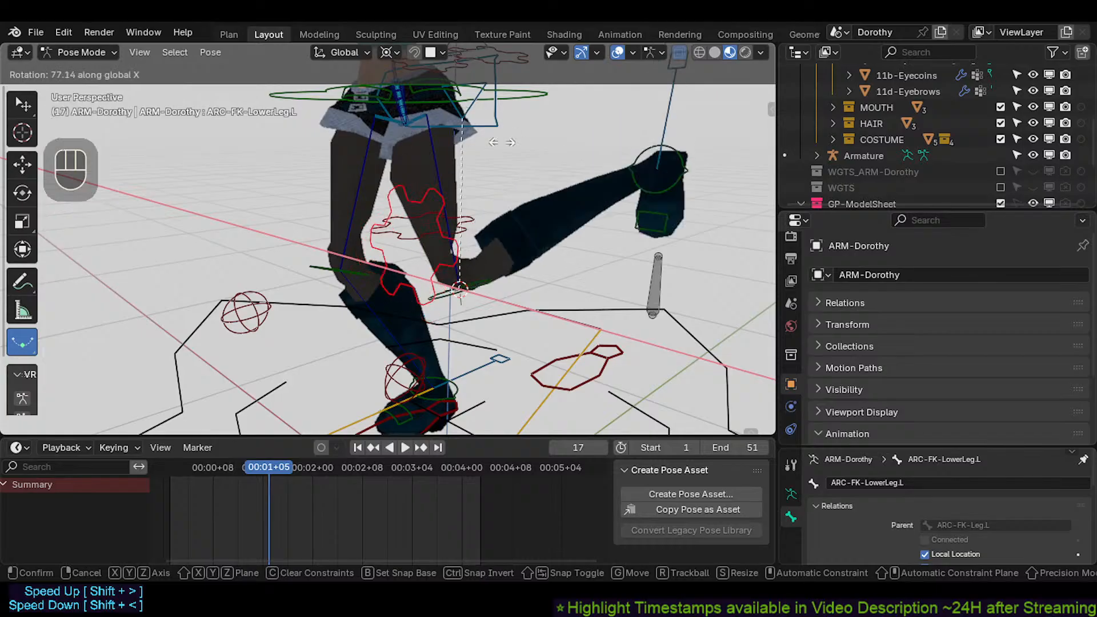
{"action": "key", "text": "Escape"}
{"action": "mouse_move", "coordinate": [517, 182]}
{"action": "middle_mouse_down"}
{"action": "mouse_move", "coordinate": [492, 254]}
{"action": "mouse_move", "coordinate": [501, 189]}
{"action": "middle_mouse_up"}
{"action": "key", "text": "r"}
{"action": "key", "text": "x"}
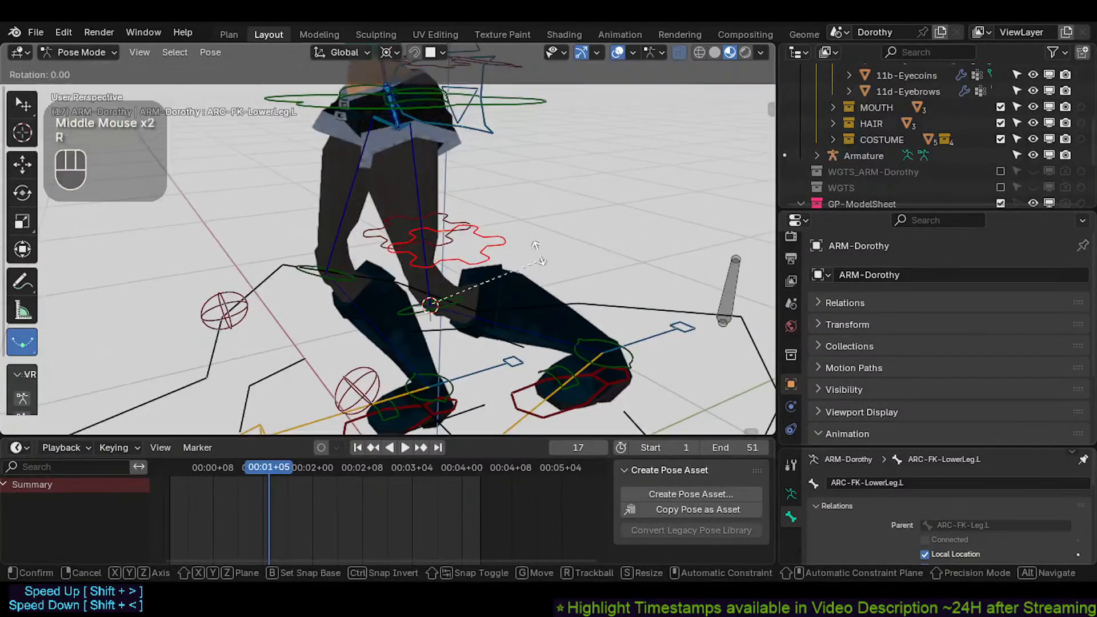
{"action": "key", "text": "Escape"}
Step: Try to move ARC-FK-LowerLeg.L down toward the left knee
{"action": "middle_click_drag", "start_coordinate": [491, 235], "coordinate": [516, 277]}
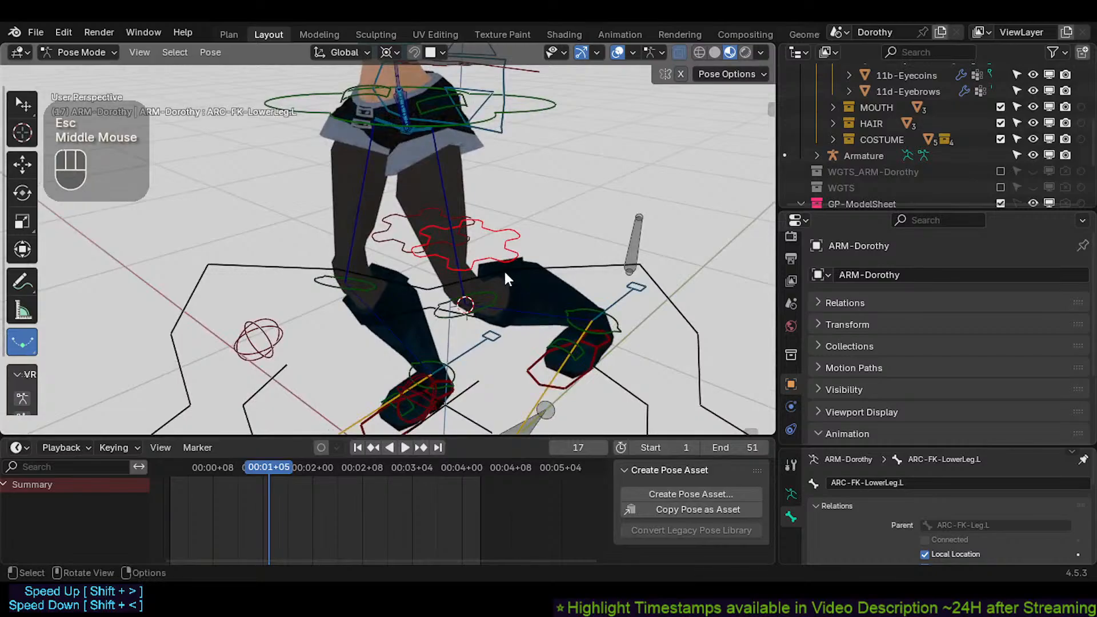
{"action": "left_click", "coordinate": [494, 263]}
{"action": "left_click", "coordinate": [495, 257]}
{"action": "key", "text": "g"}
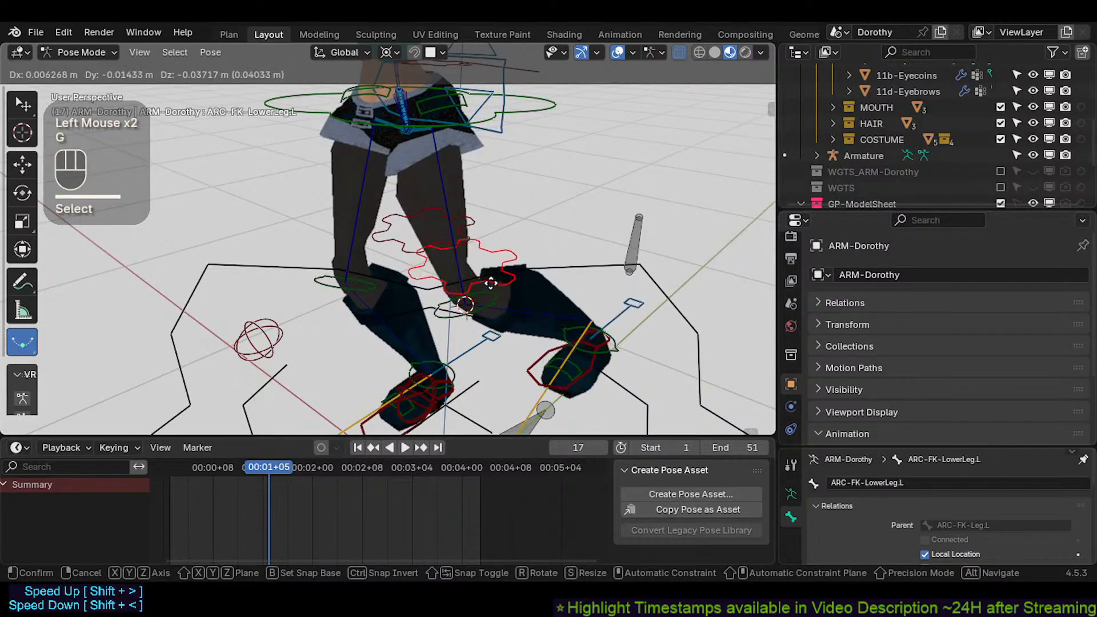
{"action": "key", "text": "Escape"}
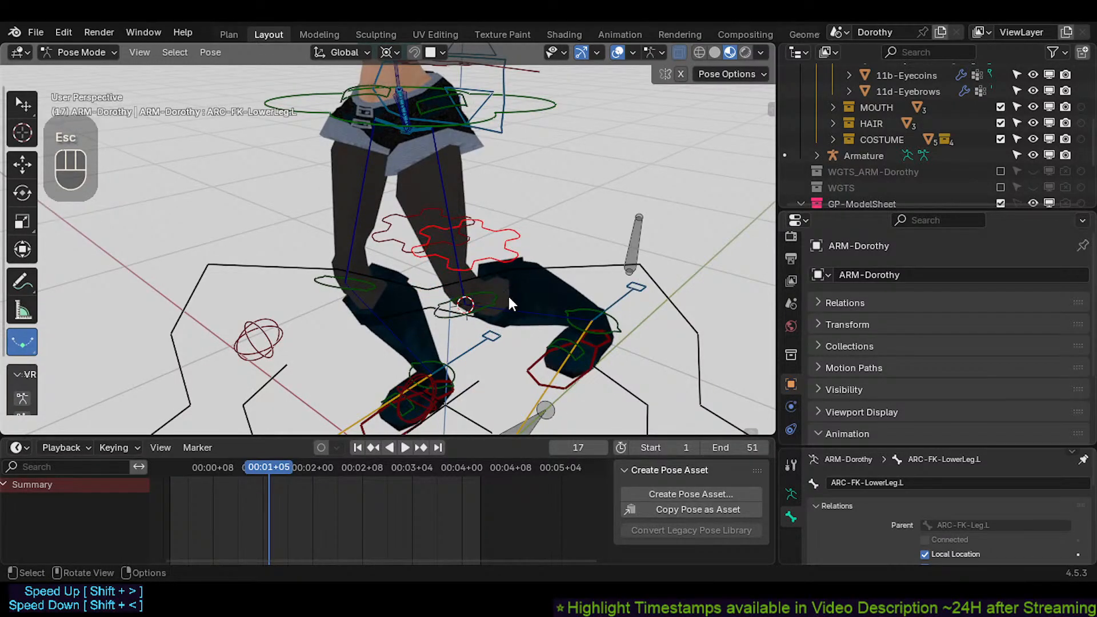
Step: Rotate the MTR-IK-Foot.L control around the 3D cursor at the knee to readjust the left foot
{"action": "middle_click_drag", "start_coordinate": [508, 298], "coordinate": [507, 276]}
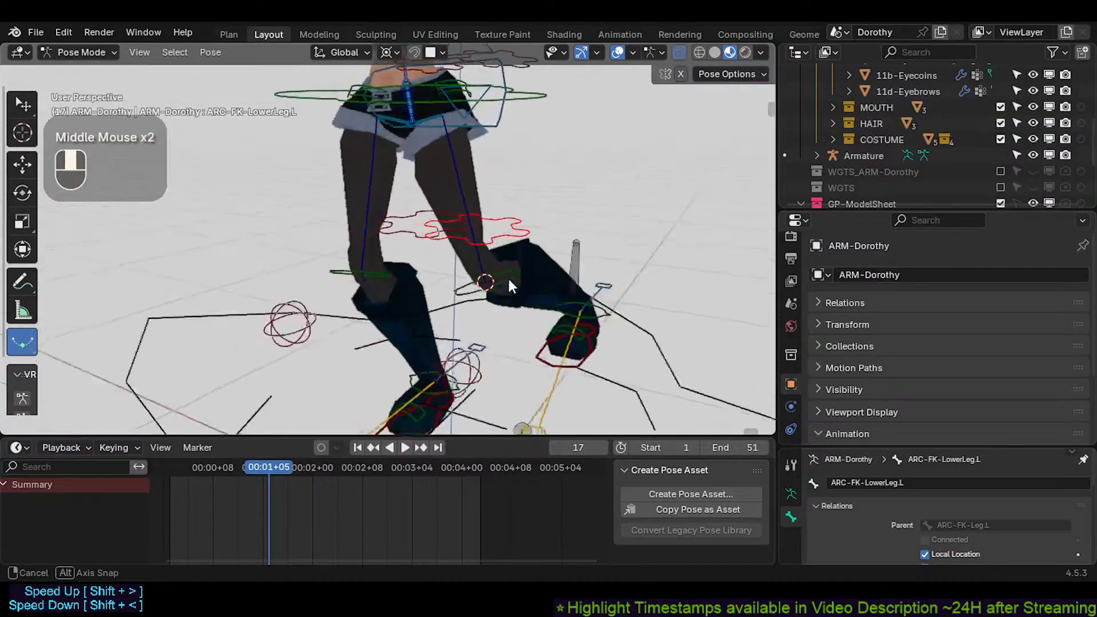
{"action": "left_click", "coordinate": [539, 377]}
{"action": "key", "text": "r"}
{"action": "left_click", "coordinate": [577, 383]}
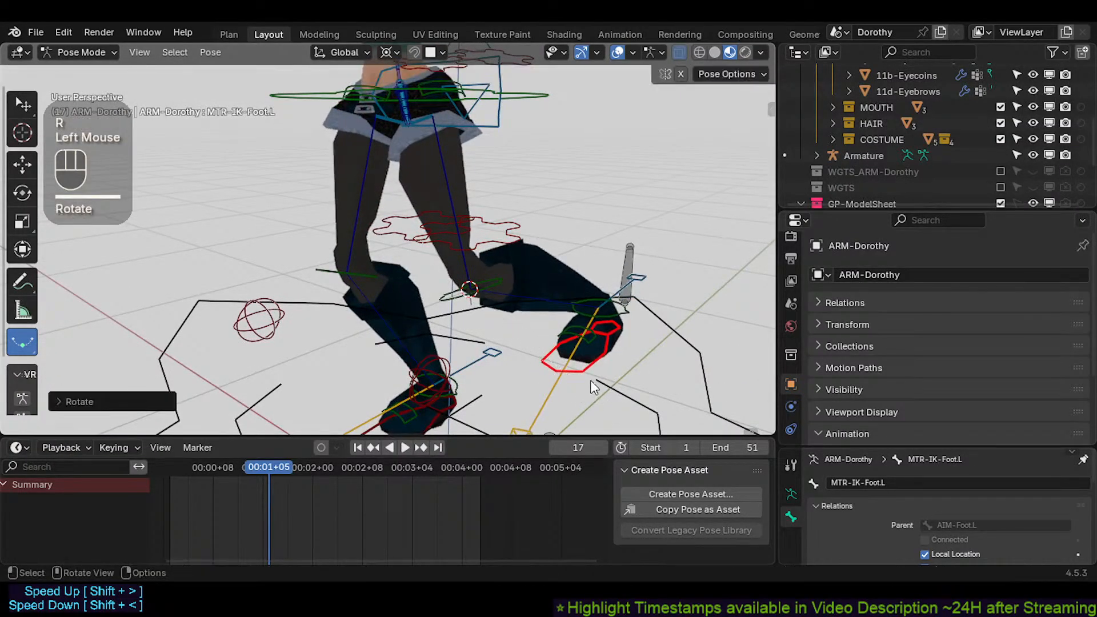
{"action": "key", "text": "r"}
{"action": "left_click", "coordinate": [563, 340]}
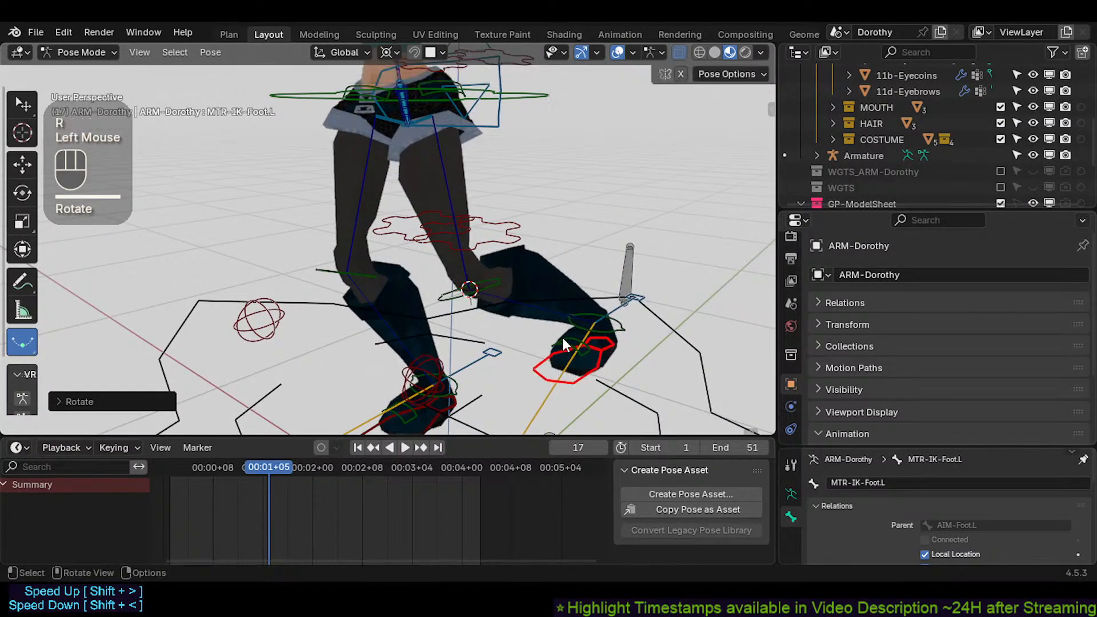
Step: Nudge the left leg's TWK-Foot.L and TWK-Knee.L tweak bones to adjust the ankle and knee
{"action": "left_click", "coordinate": [616, 329]}
{"action": "key", "text": "g"}
{"action": "left_click", "coordinate": [619, 311]}
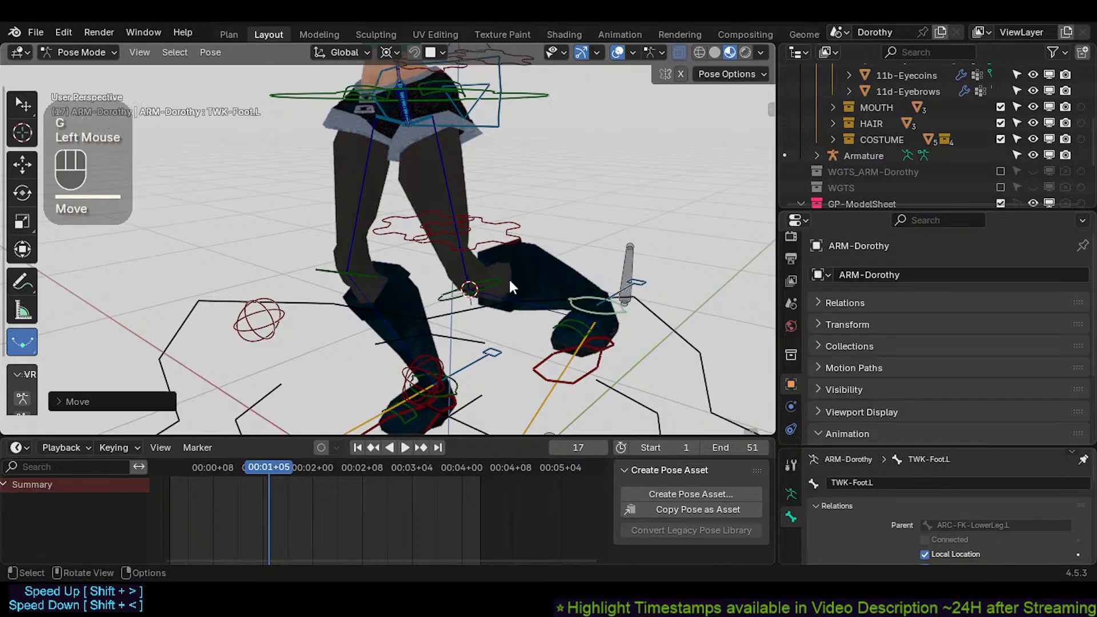
{"action": "left_click", "coordinate": [493, 276]}
{"action": "key", "text": "g"}
{"action": "left_click", "coordinate": [505, 250]}
{"action": "left_click", "coordinate": [493, 237]}
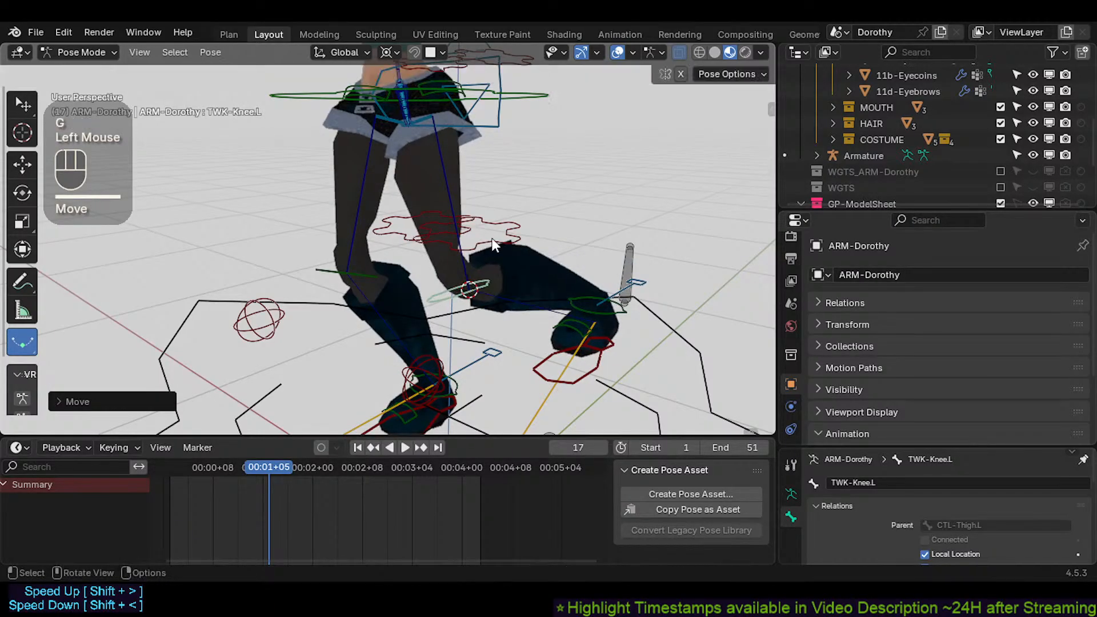
{"action": "left_click", "coordinate": [423, 222]}
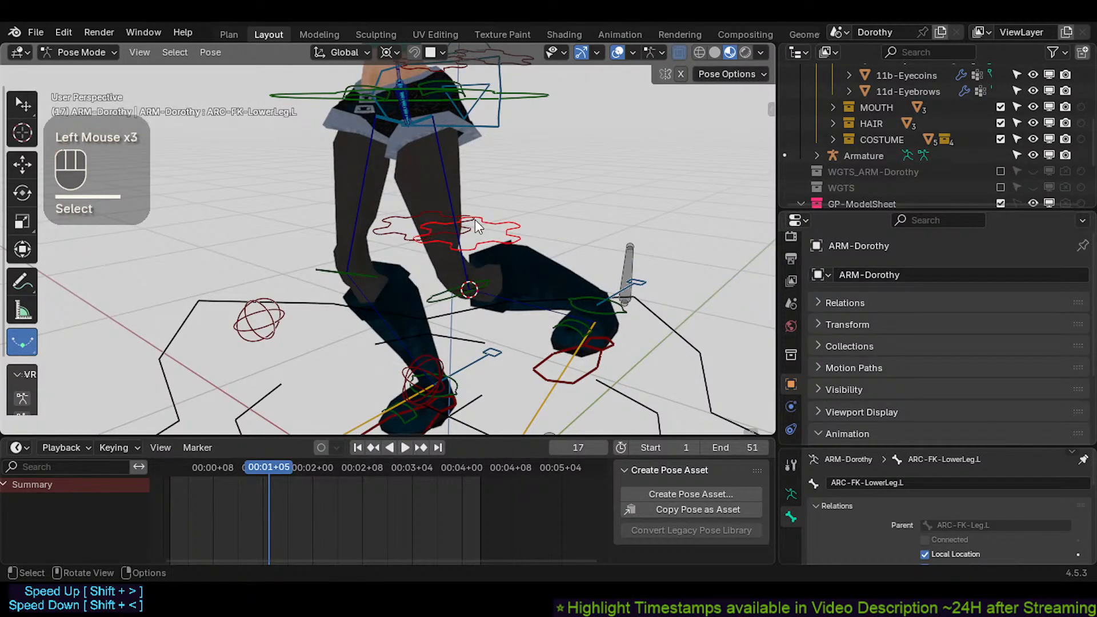
Step: Move the left hand control MTR-IK-Hand.L down and in toward the body so that the arm bends
{"action": "middle_click_drag", "start_coordinate": [477, 203], "coordinate": [457, 295], "text": "shift"}
{"action": "scroll", "coordinate": [475, 297], "scroll_direction": "down", "scroll_amount": 3}
{"action": "scroll", "coordinate": [489, 160], "scroll_direction": "up", "scroll_amount": 3}
{"action": "middle_click_drag", "start_coordinate": [489, 160], "coordinate": [658, 274], "text": "shift"}
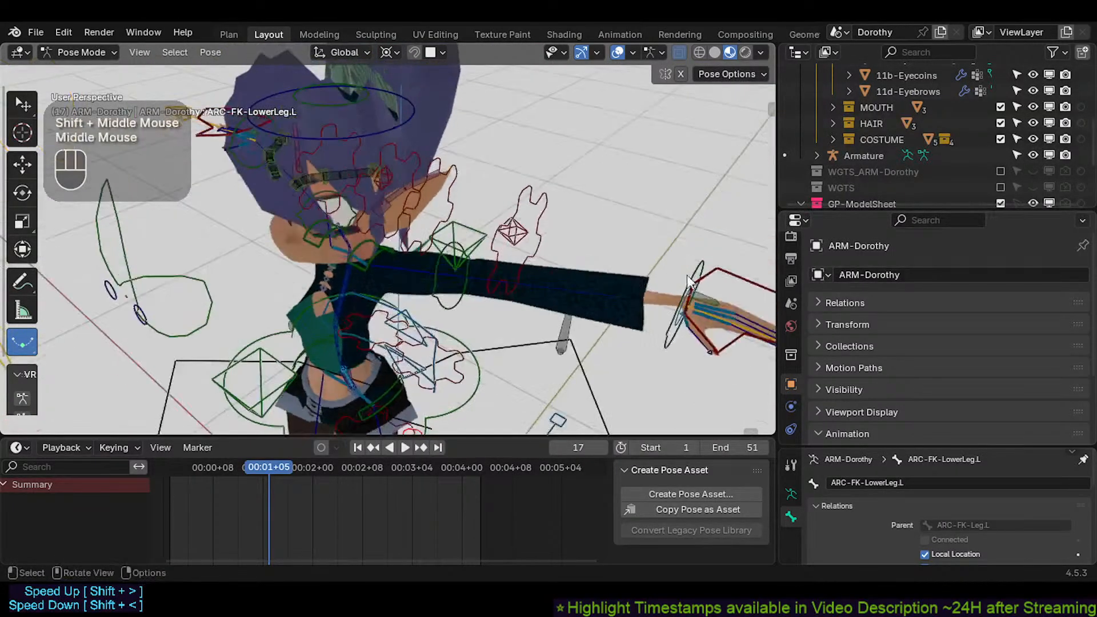
{"action": "left_click", "coordinate": [709, 303]}
{"action": "key", "text": "g"}
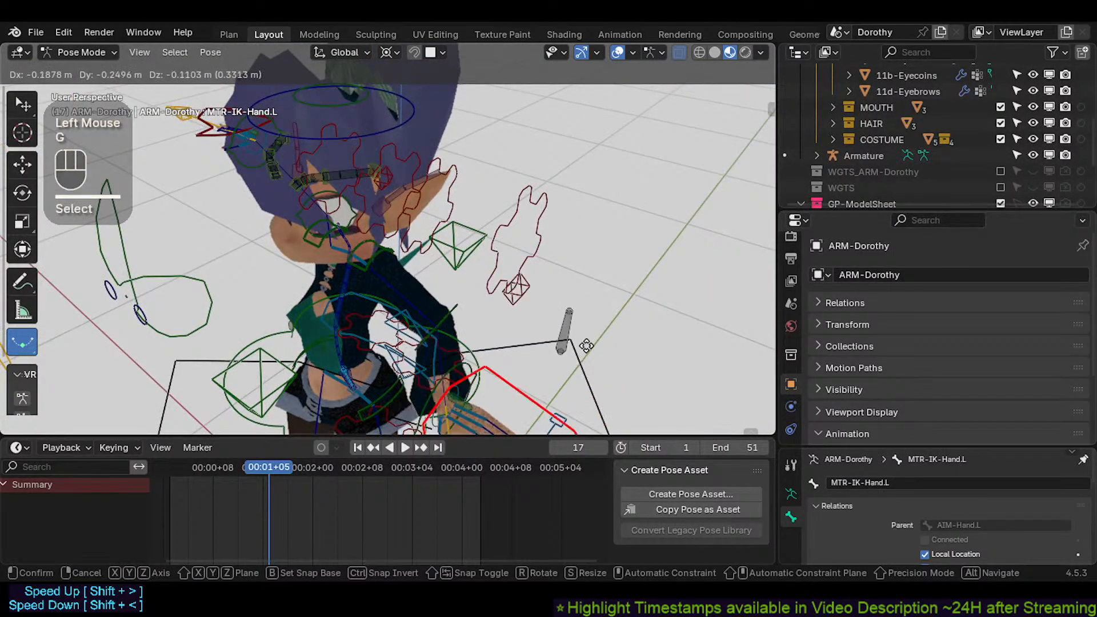
{"action": "left_click", "coordinate": [623, 332]}
Step: Select all bones of the rig and go to the first frame of the timeline
{"action": "middle_click_drag", "start_coordinate": [485, 322], "coordinate": [540, 266]}
{"action": "middle_click_drag", "start_coordinate": [540, 265], "coordinate": [499, 299], "text": "shift"}
{"action": "scroll", "coordinate": [498, 300], "scroll_direction": "down", "scroll_amount": 1}
{"action": "mouse_move", "coordinate": [498, 300]}
{"action": "middle_mouse_down"}
{"action": "mouse_move", "coordinate": [479, 299]}
{"action": "mouse_move", "coordinate": [490, 284]}
{"action": "middle_mouse_up"}
{"action": "key", "text": "a"}
{"action": "middle_click_drag", "start_coordinate": [490, 285], "coordinate": [473, 287]}
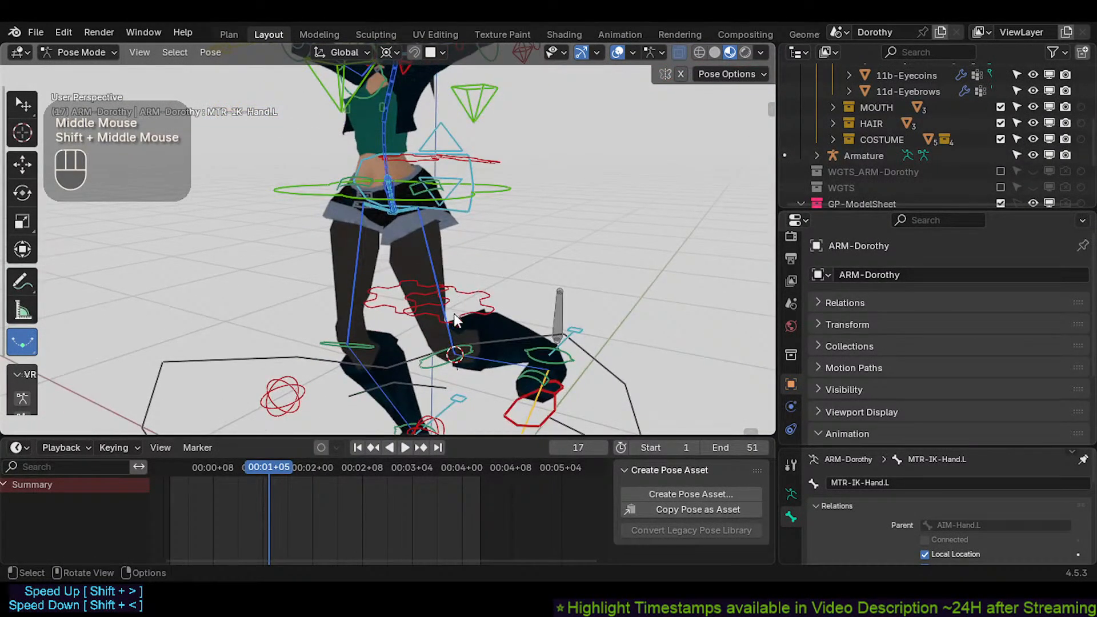
{"action": "key", "text": "shift+Left"}
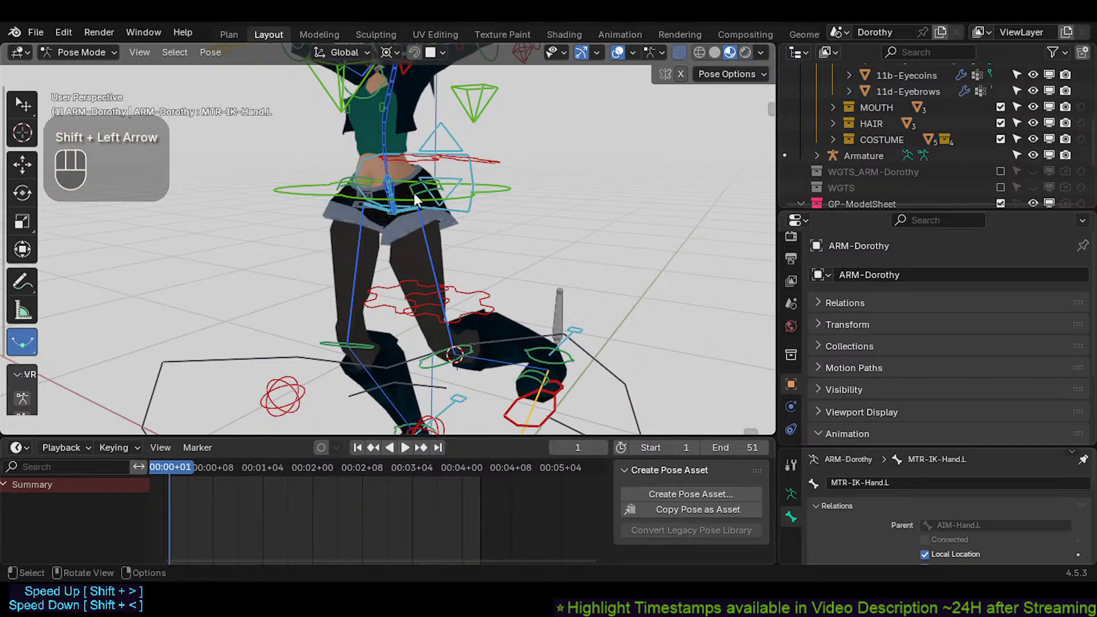
Step: Examine where the ARC-FK-LowerLeg.L control sits relative to the left hip and the bent knee
{"action": "middle_click_drag", "start_coordinate": [414, 193], "coordinate": [505, 280]}
{"action": "left_click", "coordinate": [435, 273]}
{"action": "scroll", "coordinate": [394, 266], "scroll_direction": "up", "scroll_amount": 2}
{"action": "left_click", "coordinate": [403, 235]}
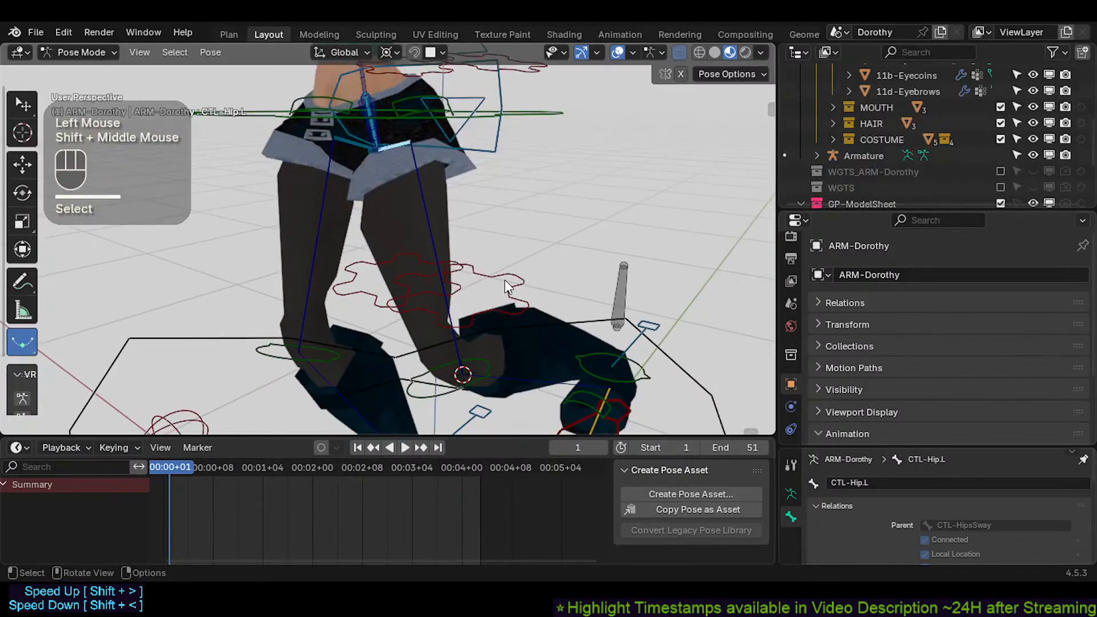
{"action": "left_click", "coordinate": [505, 281]}
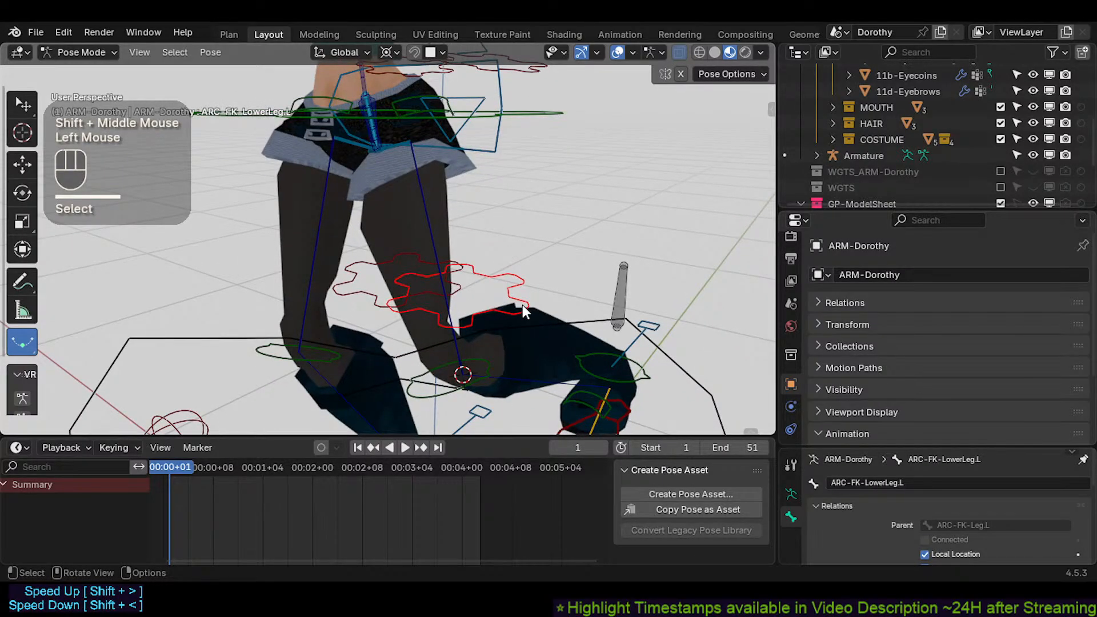
{"action": "middle_click_drag", "start_coordinate": [512, 290], "coordinate": [436, 315], "text": "shift"}
{"action": "scroll", "coordinate": [376, 191], "scroll_direction": "down", "scroll_amount": 2}
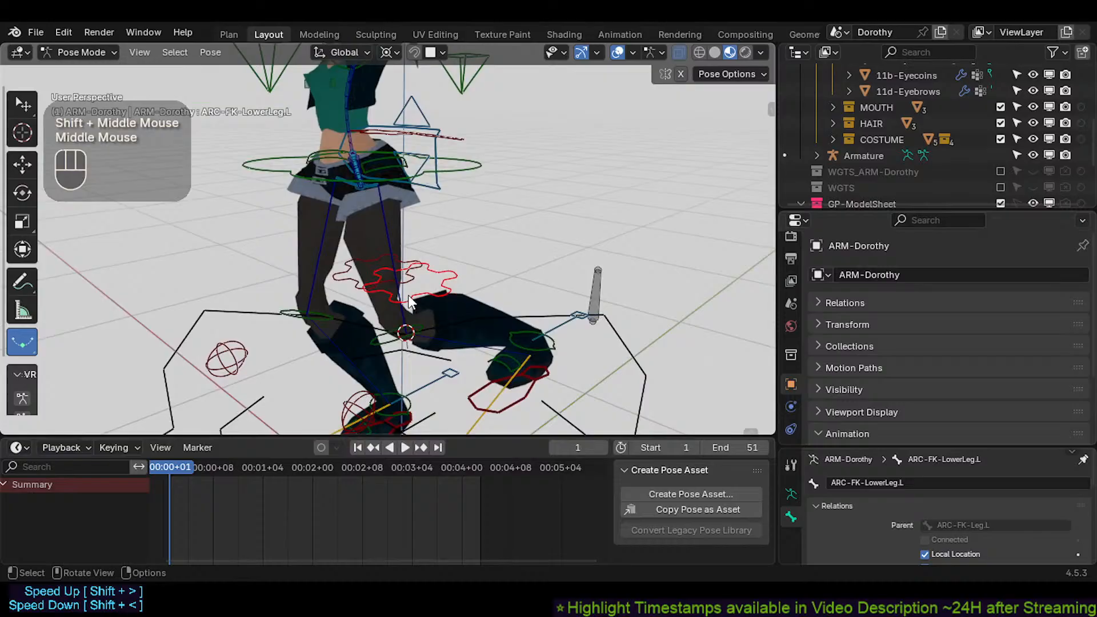
{"action": "left_click", "coordinate": [421, 295]}
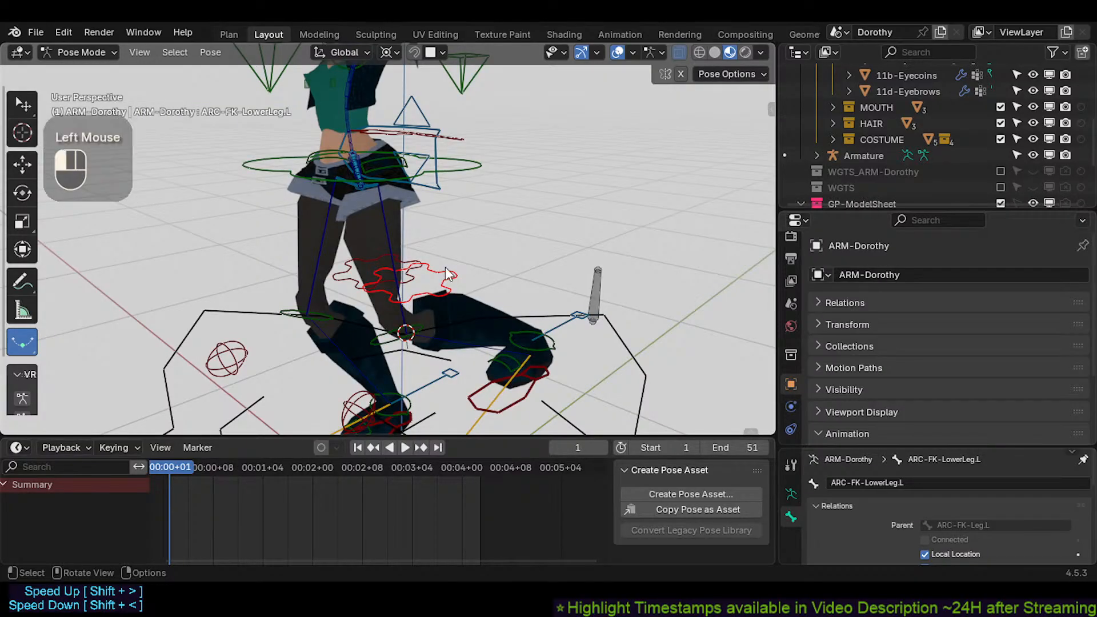
{"action": "scroll", "coordinate": [448, 275], "scroll_direction": "up", "scroll_amount": 2}
{"action": "middle_click_drag", "start_coordinate": [445, 282], "coordinate": [459, 291]}
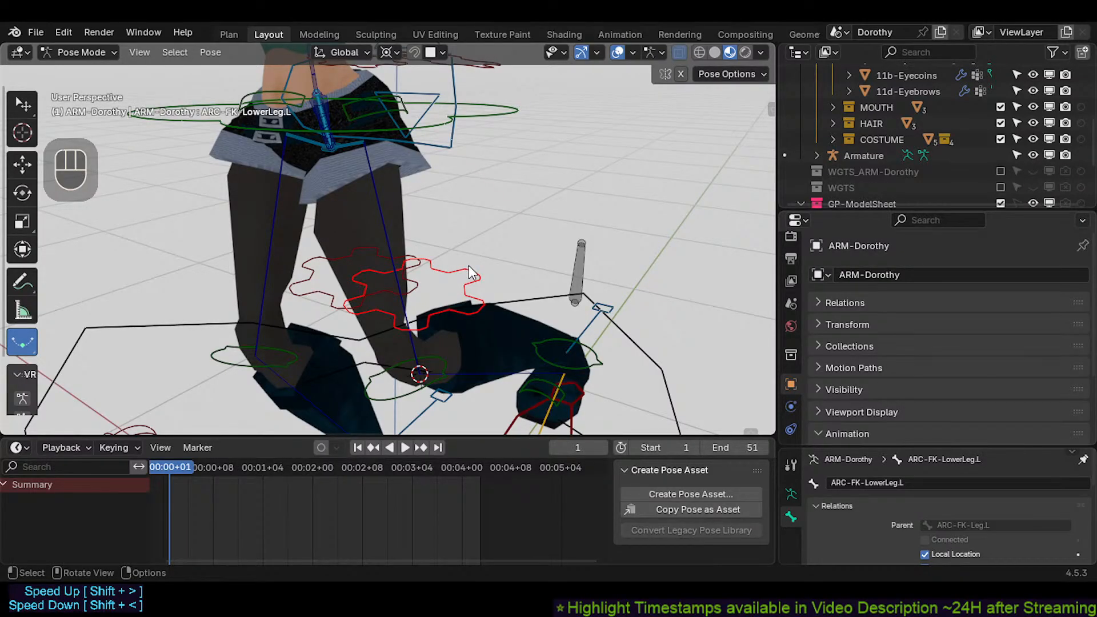
{"action": "mouse_move", "coordinate": [466, 265]}
{"action": "middle_mouse_down"}
{"action": "mouse_move", "coordinate": [453, 254]}
{"action": "mouse_move", "coordinate": [456, 269]}
{"action": "middle_mouse_up"}
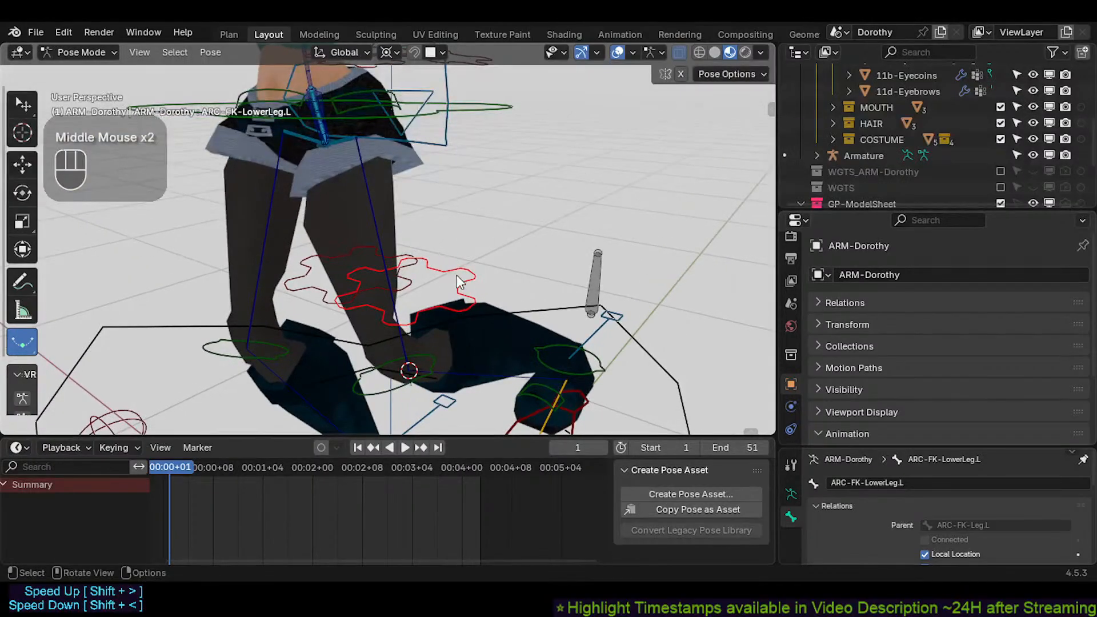
Step: Switch to Object Mode to pick around the left lower-leg and knee controls, and return to Pose Mode
{"action": "key", "text": "ctrl+Tab"}
{"action": "left_click", "coordinate": [464, 275]}
{"action": "left_click", "coordinate": [465, 275]}
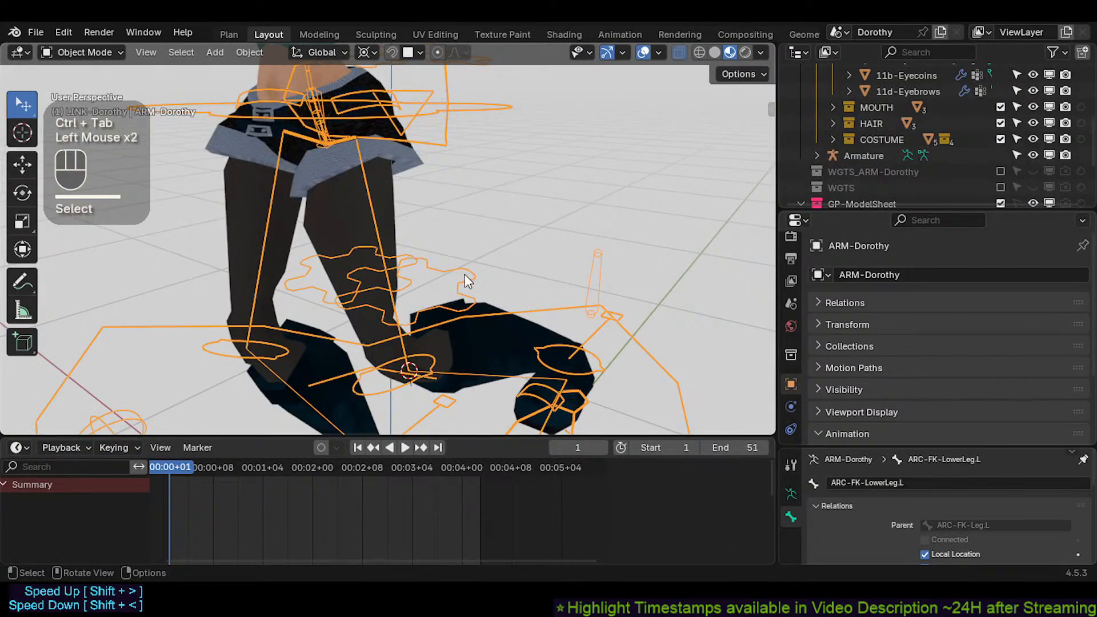
{"action": "left_click", "coordinate": [414, 365]}
{"action": "left_click", "coordinate": [428, 363]}
{"action": "key", "text": "ctrl+Tab"}
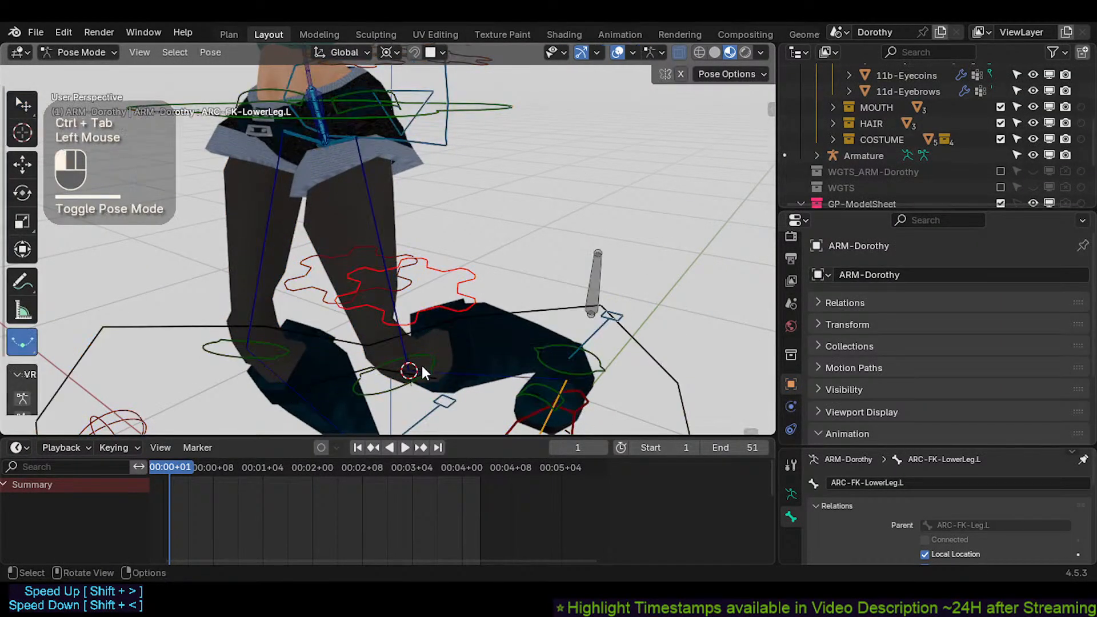
Step: Select the TWK-Knee.L bone and try to rotate it
{"action": "left_click", "coordinate": [426, 364]}
{"action": "left_click", "coordinate": [432, 359]}
{"action": "key", "text": "r"}
{"action": "key", "text": "Escape"}
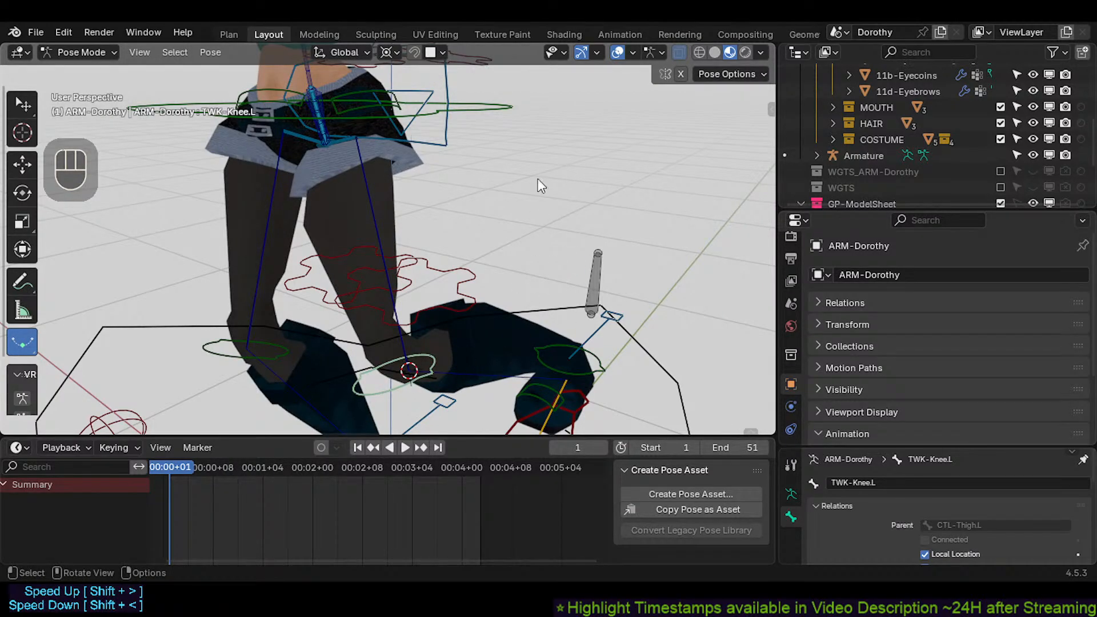
Step: Select CTL-Thigh.L, examine how the thigh bone runs from the left hip to the bent knee, and deselect all bones
{"action": "left_click", "coordinate": [355, 140]}
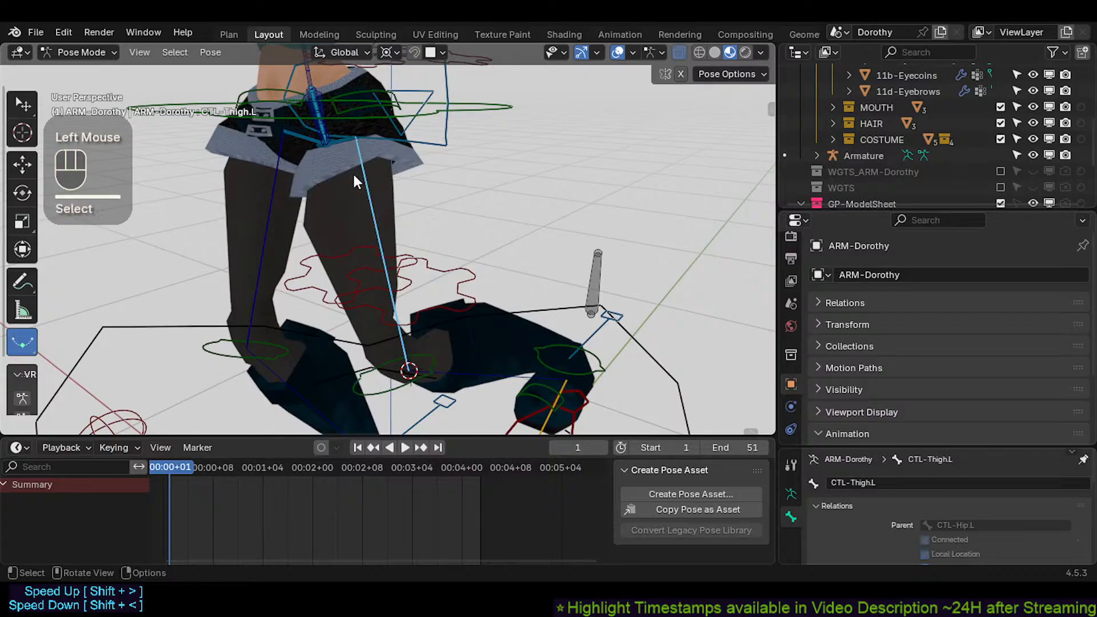
{"action": "middle_click_drag", "start_coordinate": [352, 172], "coordinate": [345, 147]}
{"action": "left_click", "coordinate": [338, 142]}
{"action": "left_click", "coordinate": [345, 143]}
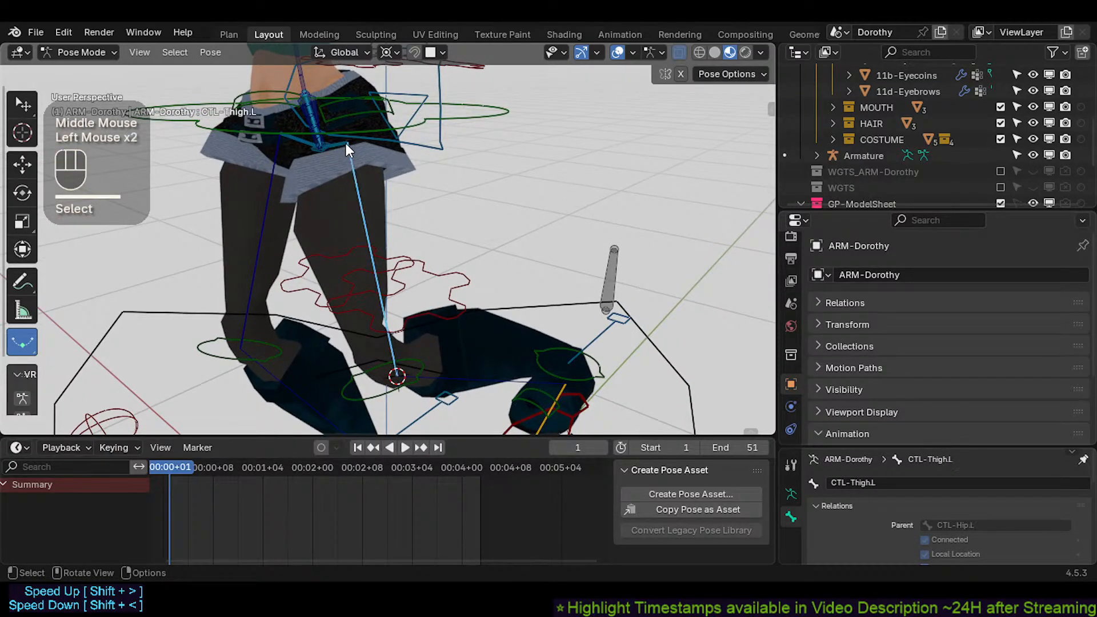
{"action": "key", "text": "alt+a"}
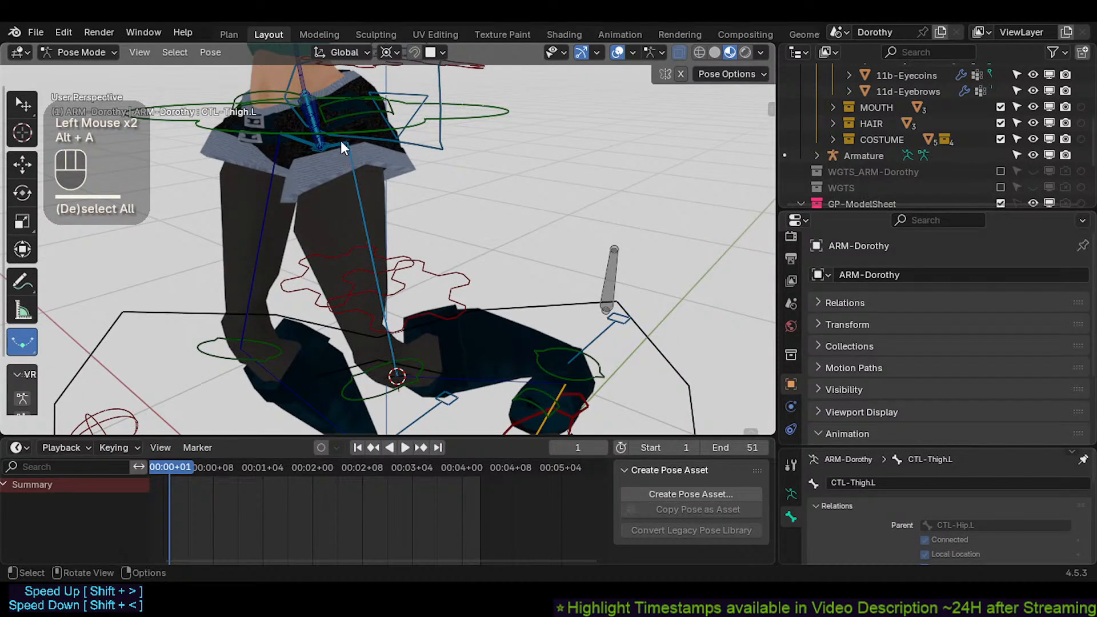
{"action": "scroll", "coordinate": [386, 262], "scroll_direction": "down", "scroll_amount": 1}
{"action": "middle_click_drag", "start_coordinate": [402, 213], "coordinate": [364, 240]}
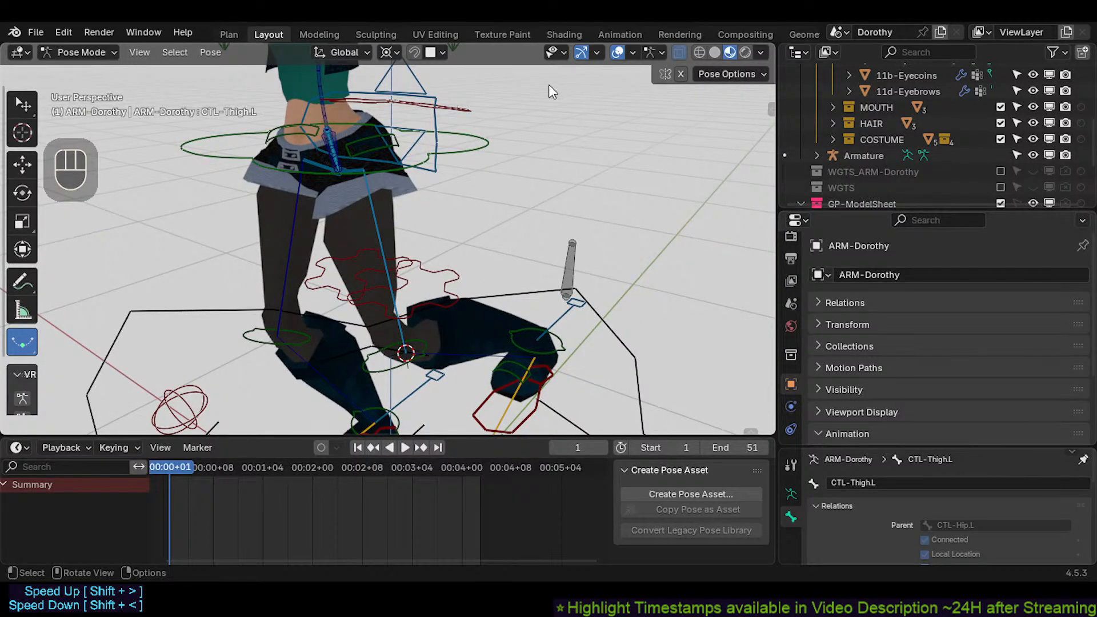
{"action": "middle_click_drag", "start_coordinate": [440, 237], "coordinate": [427, 261]}
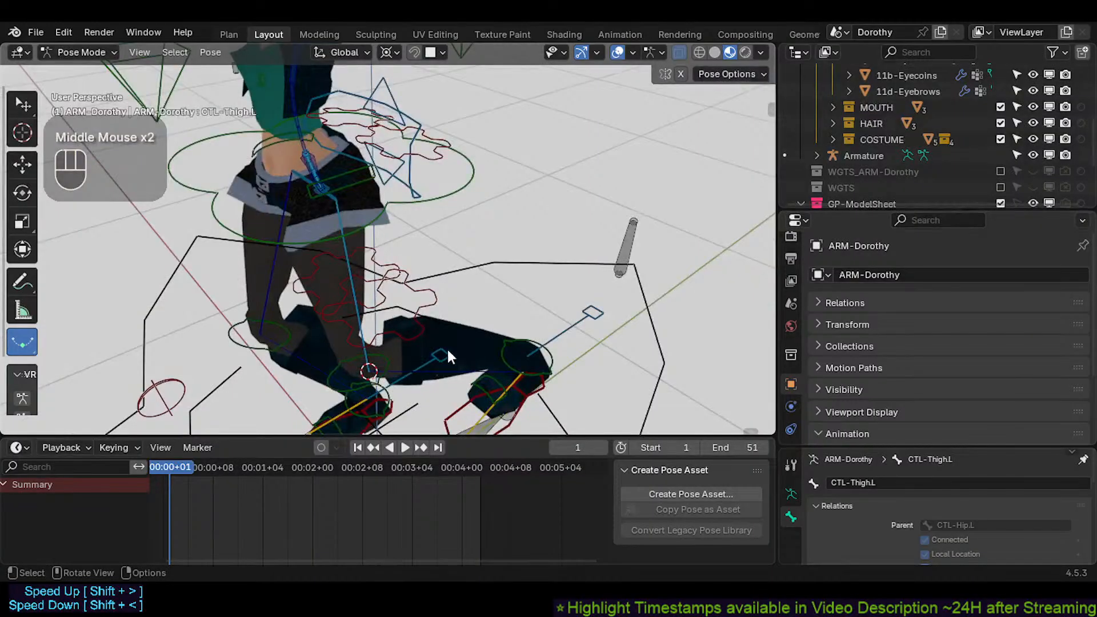
Step: Select all bones, clear their pose transforms to return the rig to its rest pose, and deselect them
{"action": "middle_click_drag", "start_coordinate": [447, 347], "coordinate": [411, 275]}
{"action": "left_click", "coordinate": [411, 261]}
{"action": "left_click", "coordinate": [412, 273]}
{"action": "key", "text": "a"}
{"action": "key", "text": "alt+q"}
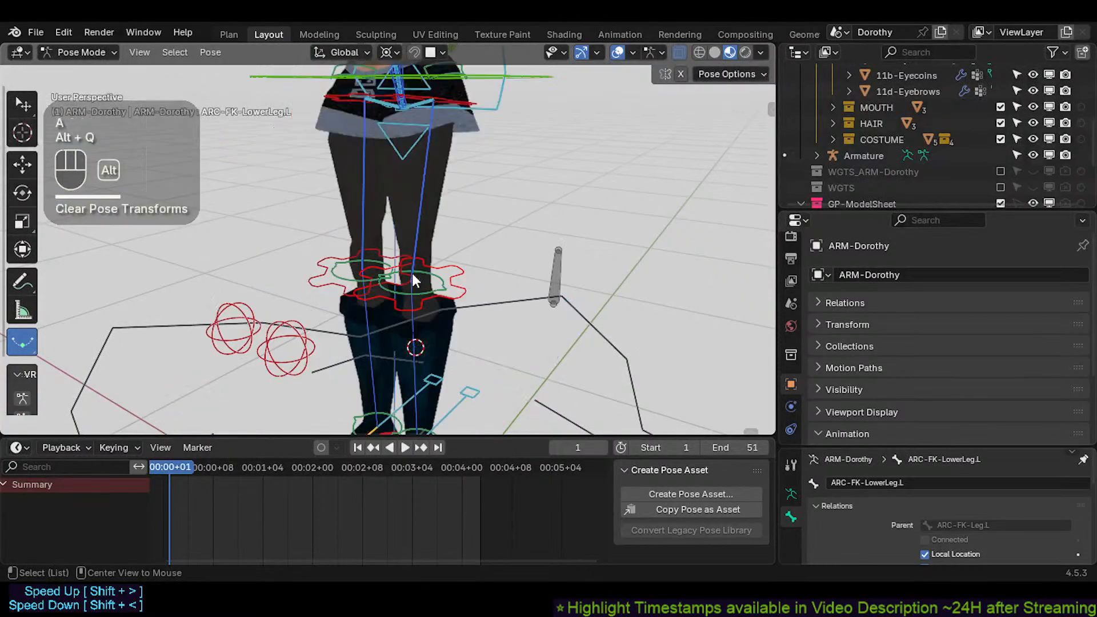
{"action": "middle_click_drag", "start_coordinate": [397, 198], "coordinate": [400, 220], "text": "shift"}
{"action": "scroll", "coordinate": [389, 272], "scroll_direction": "down", "scroll_amount": 3}
{"action": "key", "text": "alt+a"}
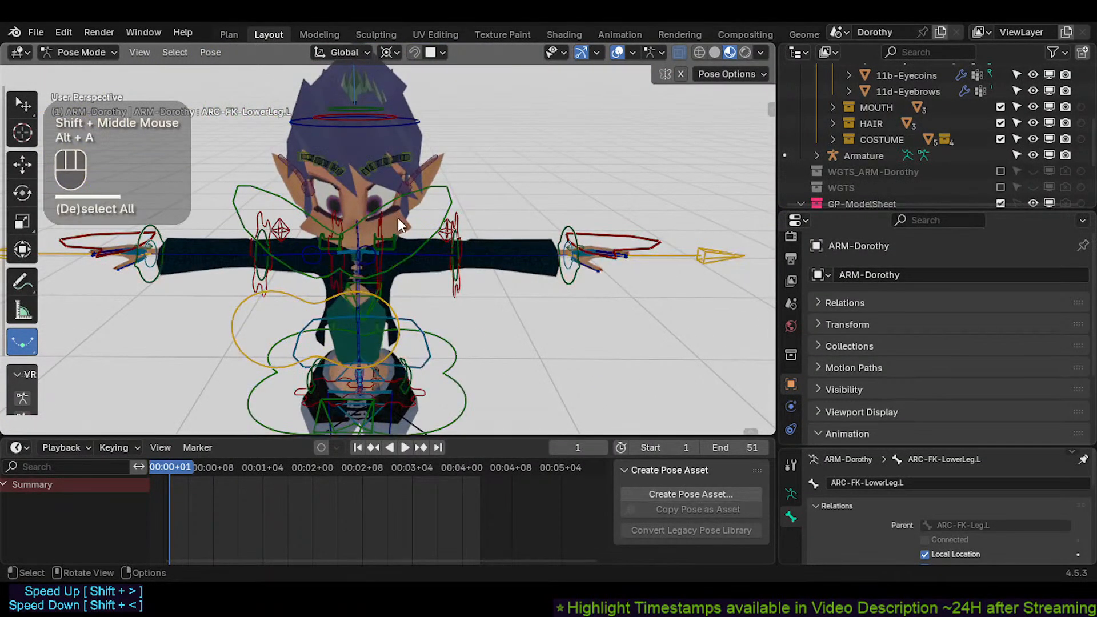
Step: Select ARC-FK-Arm.L and examine how it sits around the left shoulder relative to the arm and torso controls
{"action": "left_click", "coordinate": [394, 219]}
{"action": "scroll", "coordinate": [369, 163], "scroll_direction": "up", "scroll_amount": 2}
{"action": "scroll", "coordinate": [371, 189], "scroll_direction": "down", "scroll_amount": 1}
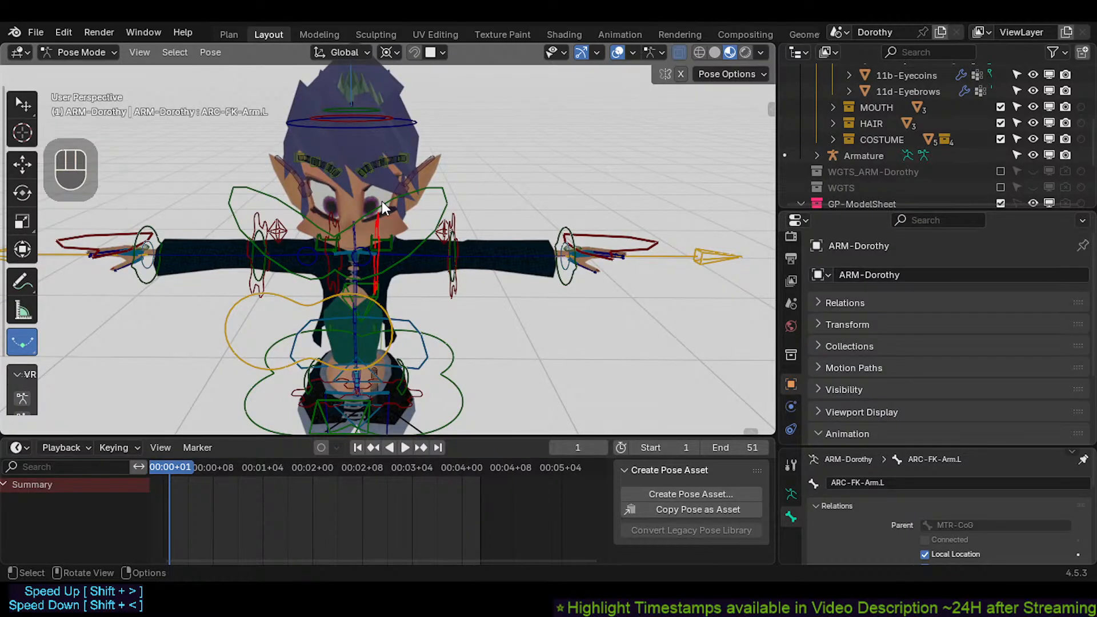
{"action": "scroll", "coordinate": [424, 332], "scroll_direction": "up", "scroll_amount": 1}
{"action": "middle_click_drag", "start_coordinate": [487, 372], "coordinate": [517, 349]}
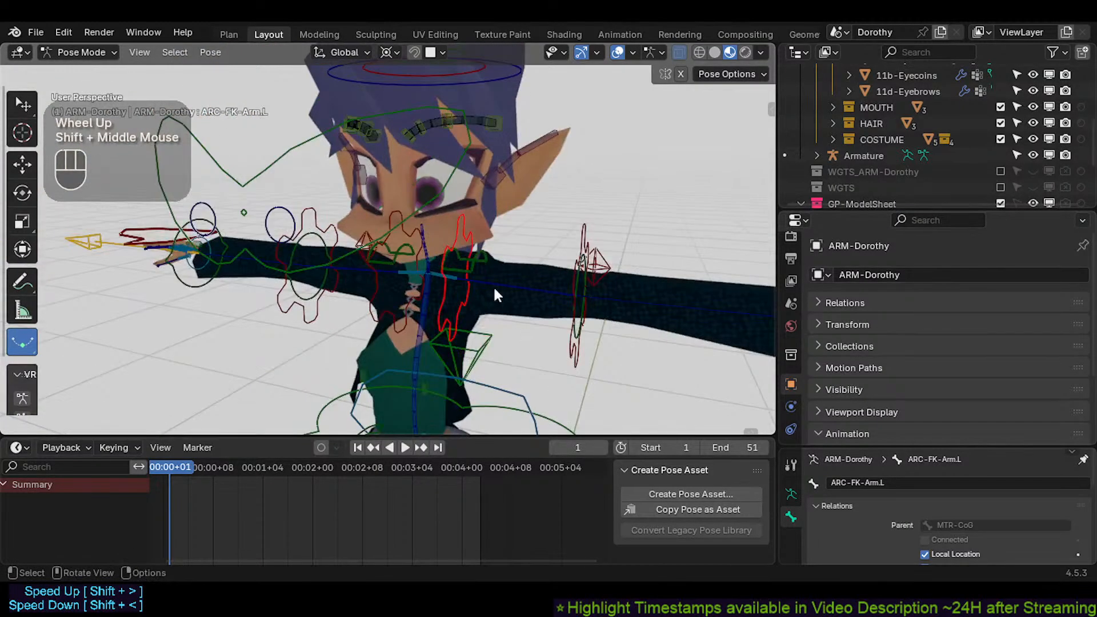
{"action": "middle_click_drag", "start_coordinate": [491, 246], "coordinate": [440, 296], "text": "shift"}
{"action": "scroll", "coordinate": [440, 295], "scroll_direction": "up", "scroll_amount": 1}
{"action": "scroll", "coordinate": [362, 239], "scroll_direction": "down", "scroll_amount": 1}
{"action": "scroll", "coordinate": [361, 237], "scroll_direction": "up", "scroll_amount": 1}
{"action": "middle_click_drag", "start_coordinate": [362, 237], "coordinate": [305, 271]}
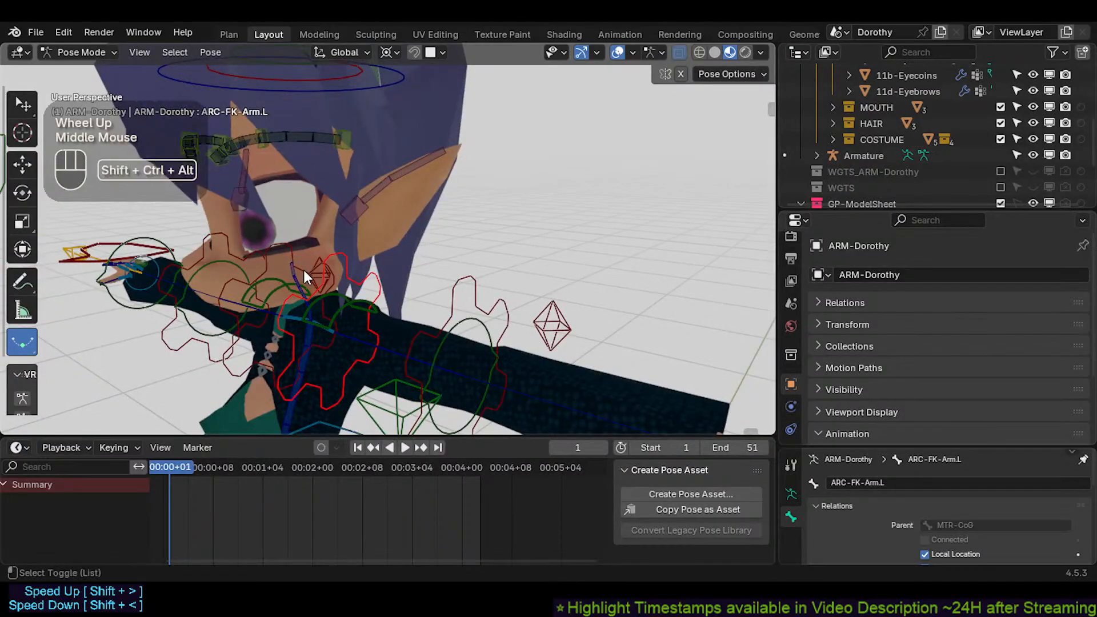
{"action": "scroll", "coordinate": [309, 270], "scroll_direction": "up", "scroll_amount": 2}
{"action": "scroll", "coordinate": [369, 290], "scroll_direction": "up", "scroll_amount": 1}
{"action": "middle_click_drag", "start_coordinate": [369, 290], "coordinate": [328, 221], "text": "shift"}
{"action": "scroll", "coordinate": [340, 307], "scroll_direction": "down", "scroll_amount": 1}
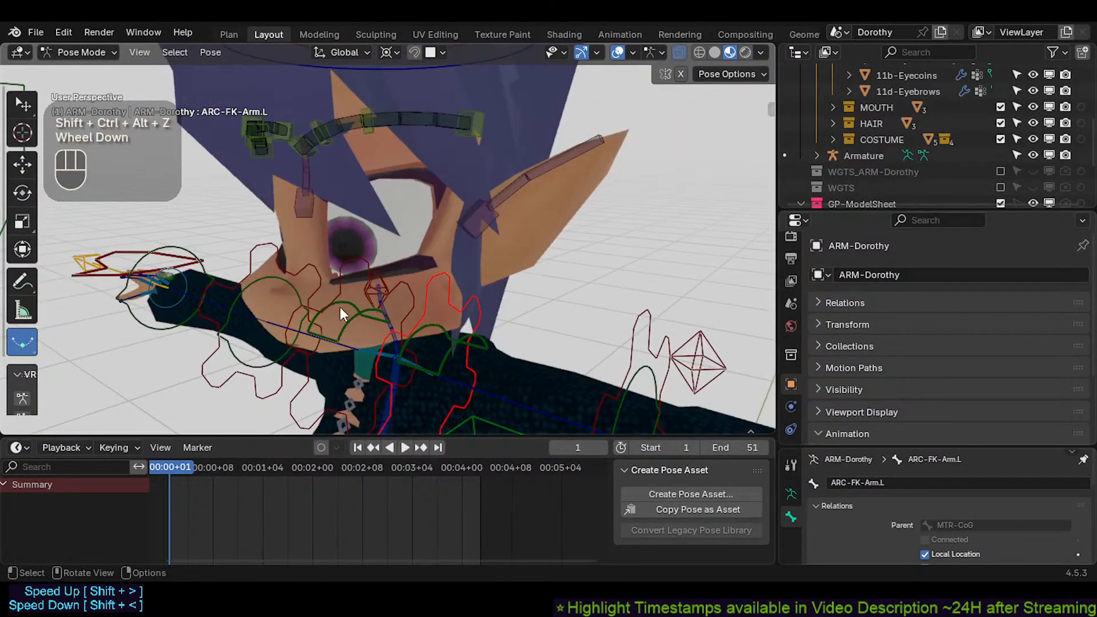
{"action": "middle_click_drag", "start_coordinate": [447, 409], "coordinate": [437, 282], "text": "shift"}
{"action": "scroll", "coordinate": [438, 282], "scroll_direction": "down", "scroll_amount": 2}
{"action": "middle_click_drag", "start_coordinate": [431, 329], "coordinate": [405, 308], "text": "shift"}
{"action": "scroll", "coordinate": [415, 279], "scroll_direction": "down", "scroll_amount": 1}
{"action": "middle_click_drag", "start_coordinate": [405, 308], "coordinate": [400, 372], "text": "shift"}
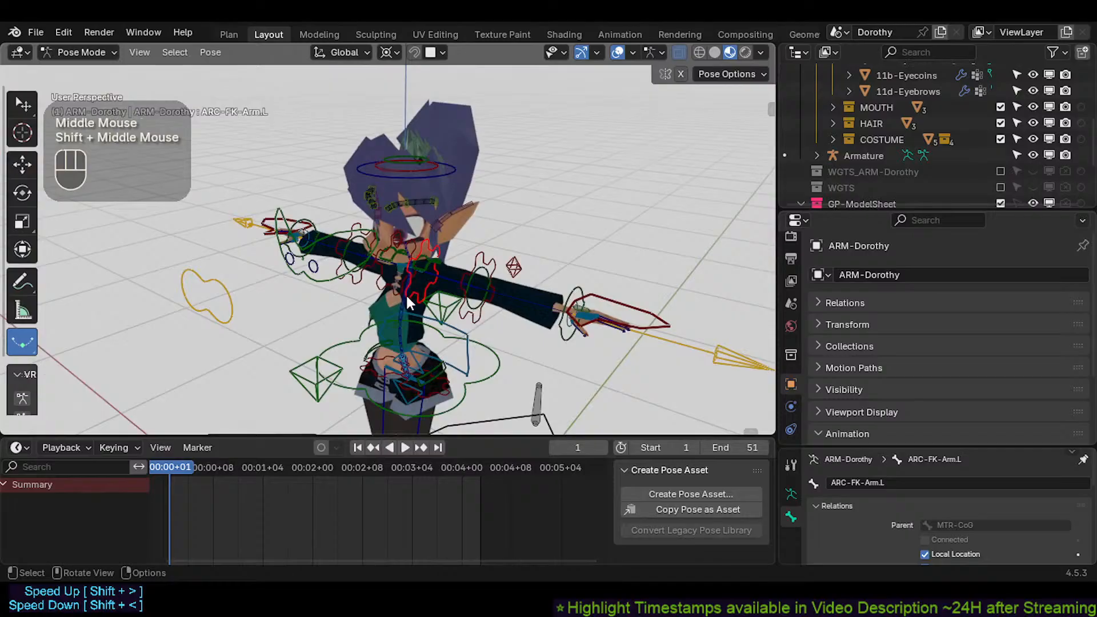
{"action": "scroll", "coordinate": [407, 298], "scroll_direction": "up", "scroll_amount": 1}
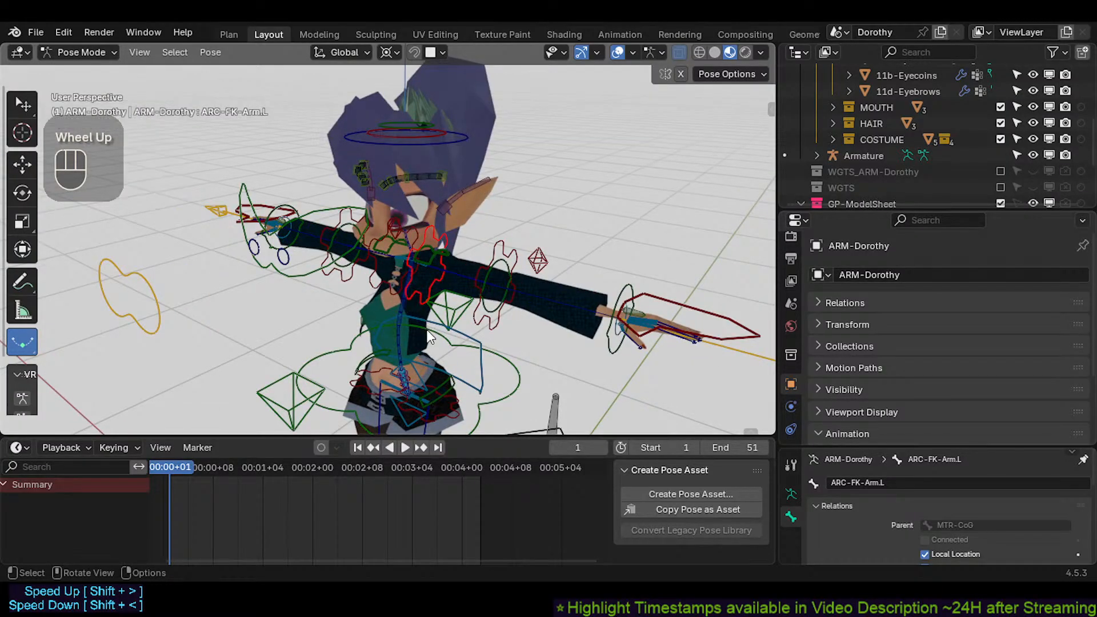
{"action": "middle_click_drag", "start_coordinate": [444, 371], "coordinate": [405, 246], "text": "shift"}
{"action": "middle_click_drag", "start_coordinate": [465, 280], "coordinate": [467, 317], "text": "shift"}
Step: Select the MTR-Torso control and examine the rig from the shoulders and arms down to the knees
{"action": "left_click", "coordinate": [473, 321]}
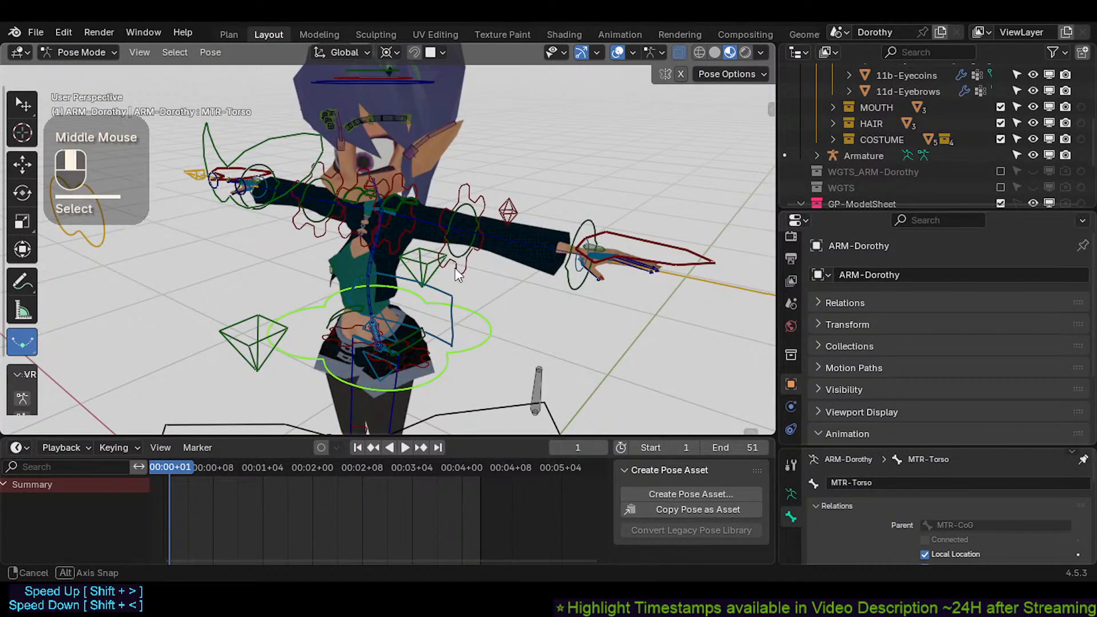
{"action": "middle_click_drag", "start_coordinate": [455, 268], "coordinate": [405, 267]}
{"action": "scroll", "coordinate": [451, 258], "scroll_direction": "up", "scroll_amount": 2}
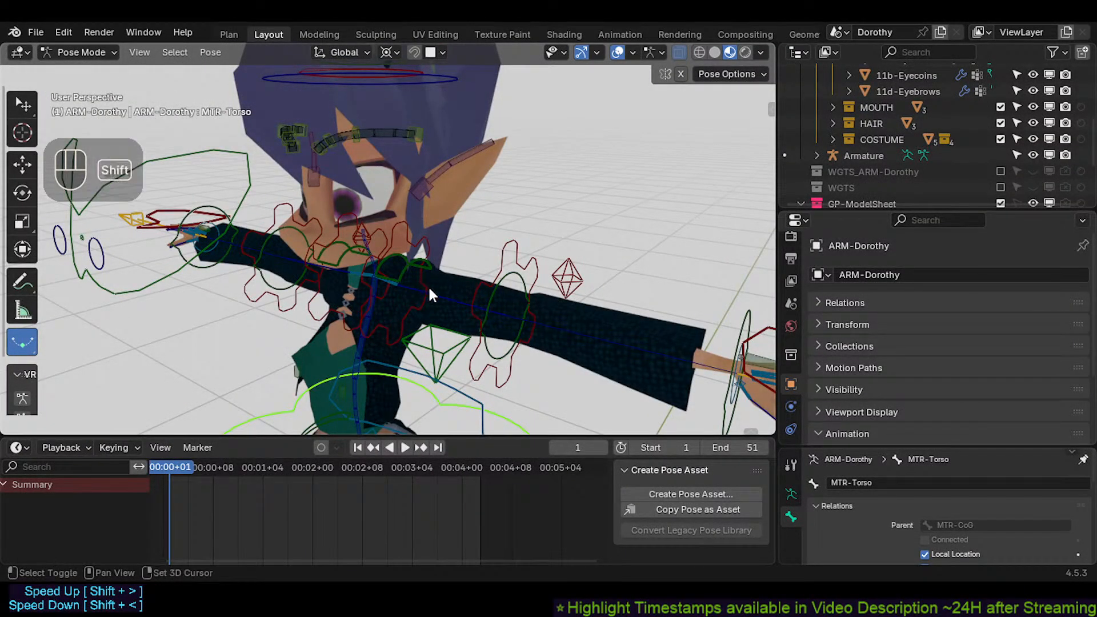
{"action": "mouse_move", "coordinate": [428, 285]}
{"action": "middle_mouse_down", "text": "shift"}
{"action": "mouse_move", "coordinate": [388, 259]}
{"action": "mouse_move", "coordinate": [438, 283]}
{"action": "middle_mouse_up", "text": "shift"}
{"action": "mouse_move", "coordinate": [438, 282]}
{"action": "middle_mouse_down"}
{"action": "mouse_move", "coordinate": [464, 286]}
{"action": "mouse_move", "coordinate": [424, 270]}
{"action": "mouse_move", "coordinate": [444, 275]}
{"action": "middle_mouse_up"}
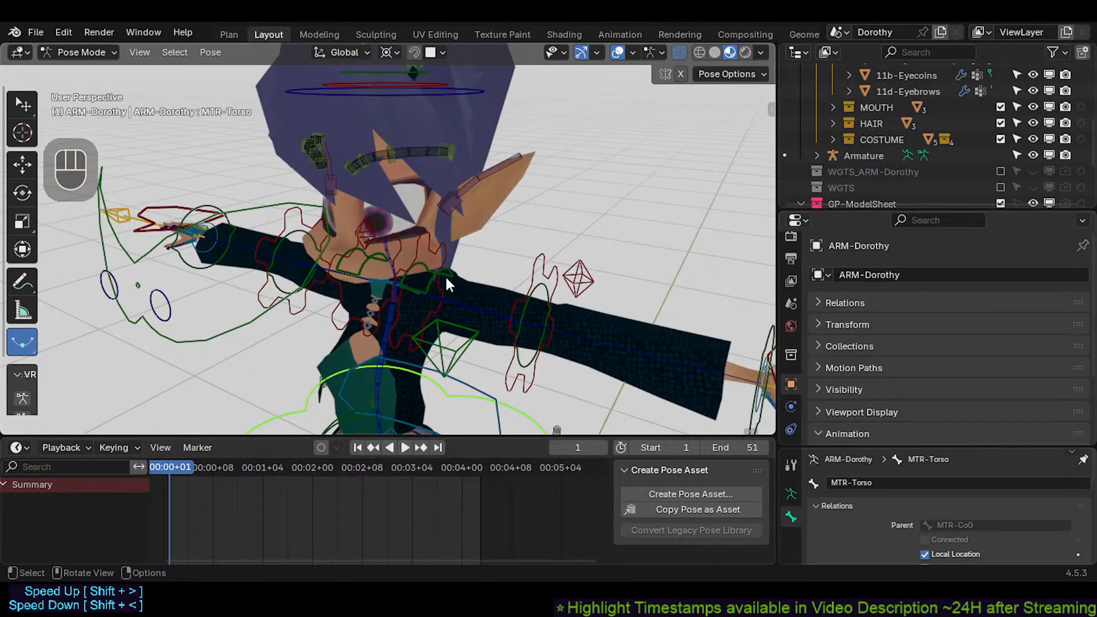
{"action": "middle_click_drag", "start_coordinate": [445, 276], "coordinate": [431, 158]}
{"action": "scroll", "coordinate": [421, 264], "scroll_direction": "down", "scroll_amount": 2}
{"action": "scroll", "coordinate": [410, 267], "scroll_direction": "up", "scroll_amount": 2}
{"action": "scroll", "coordinate": [409, 268], "scroll_direction": "up", "scroll_amount": 1}
{"action": "scroll", "coordinate": [536, 275], "scroll_direction": "down", "scroll_amount": 1}
{"action": "scroll", "coordinate": [430, 257], "scroll_direction": "up", "scroll_amount": 1}
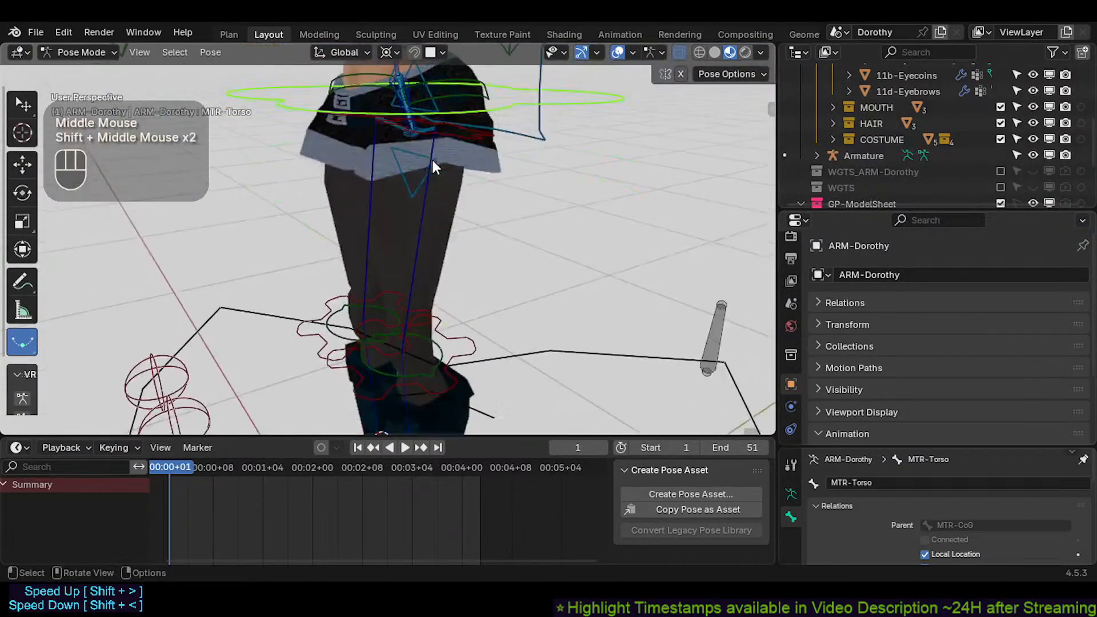
Step: Try to move the MTR-Torso control around the hips
{"action": "scroll", "coordinate": [399, 309], "scroll_direction": "down", "scroll_amount": 2}
{"action": "middle_click_drag", "start_coordinate": [400, 308], "coordinate": [489, 234], "text": "shift"}
{"action": "left_click", "coordinate": [514, 292]}
{"action": "key", "text": "g"}
{"action": "key", "text": "Escape"}
{"action": "key", "text": "g"}
{"action": "key", "text": "Escape"}
{"action": "scroll", "coordinate": [486, 286], "scroll_direction": "down", "scroll_amount": 3}
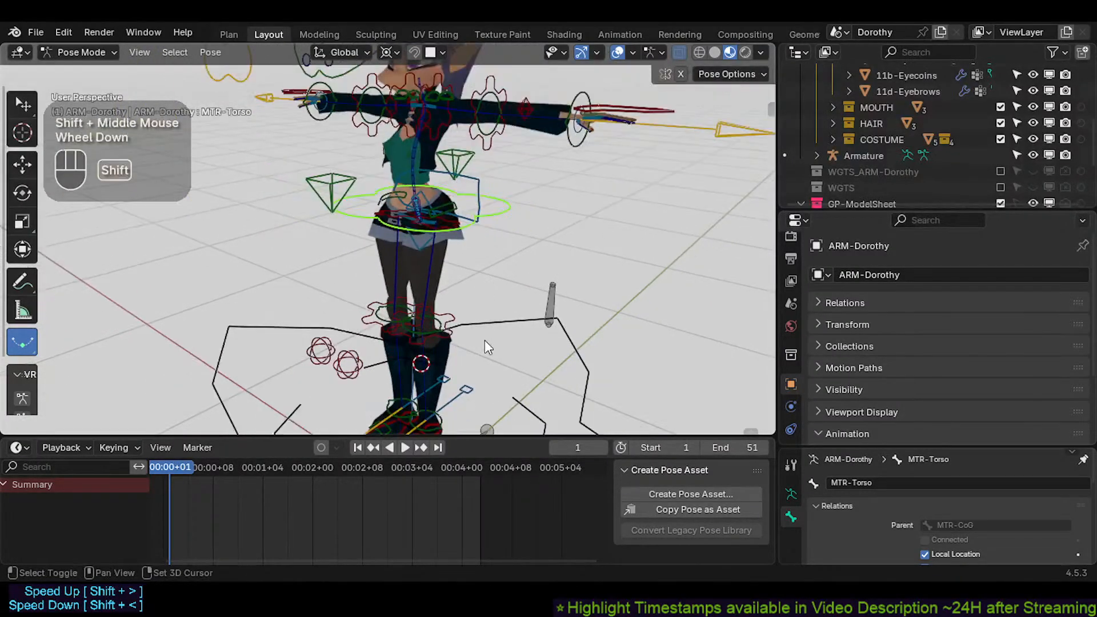
Step: Select ARC-FK-LowerLeg.L and try to rotate it about the X axis around the 3D cursor
{"action": "middle_click_drag", "start_coordinate": [485, 340], "coordinate": [427, 237], "text": "shift"}
{"action": "left_click", "coordinate": [447, 234]}
{"action": "key", "text": "r"}
{"action": "key", "text": "x"}
{"action": "key", "text": "Escape"}
Step: Switch the transform pivot away from the 3D cursor and try rotating ARC-FK-LowerLeg.L about the global X axis
{"action": "key", "text": "less"}
{"action": "left_click", "coordinate": [422, 254]}
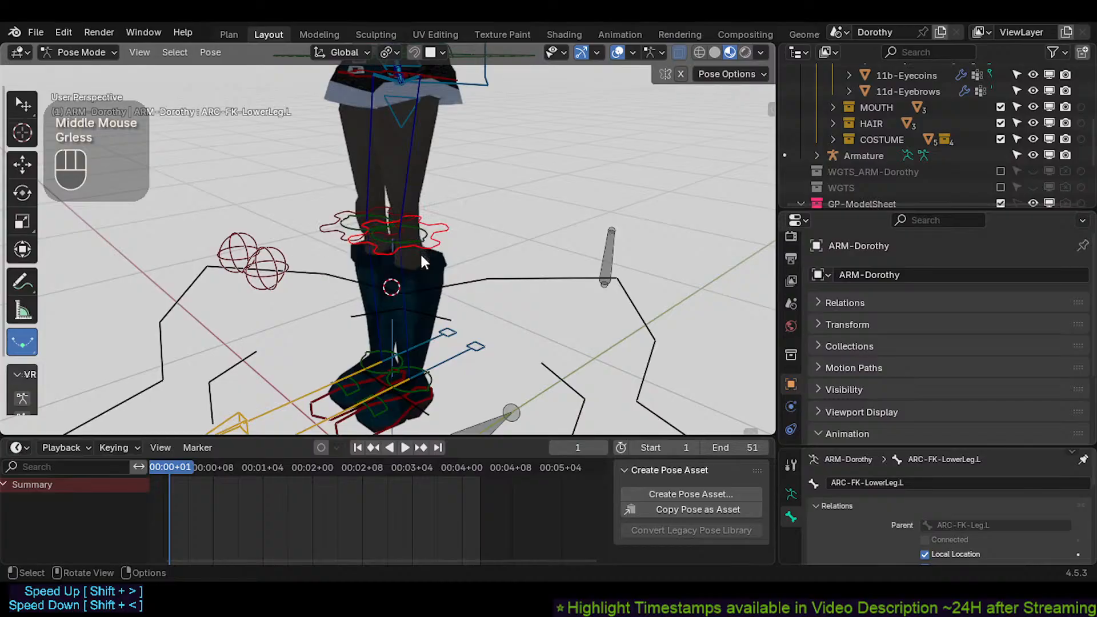
{"action": "key", "text": "r"}
{"action": "key", "text": "Escape"}
{"action": "key", "text": "r"}
{"action": "key", "text": "x"}
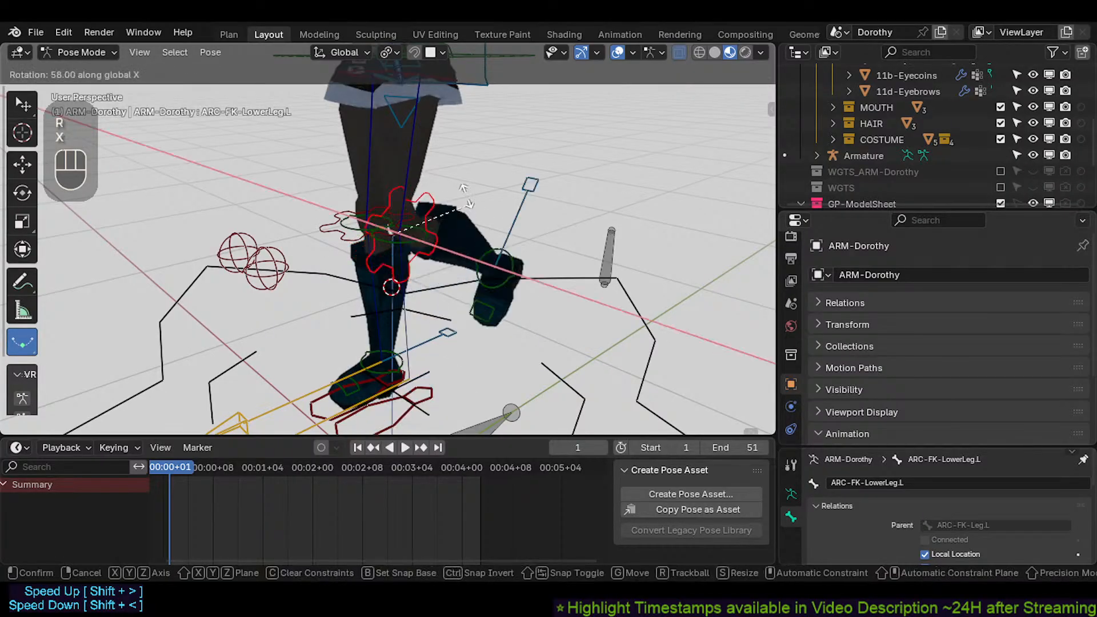
{"action": "key", "text": "Escape"}
{"action": "key", "text": "r"}
{"action": "key", "text": "x"}
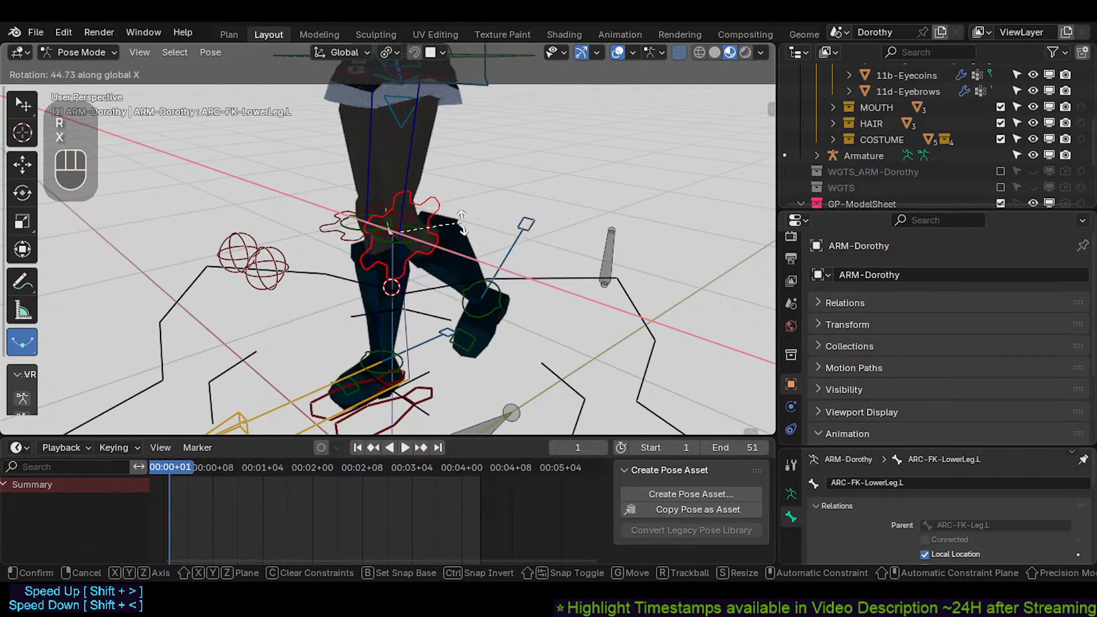
{"action": "key", "text": "Escape"}
Step: Move the AIM-Foot.L control backward and upward to lift the left foot and bend the knee
{"action": "scroll", "coordinate": [394, 398], "scroll_direction": "down", "scroll_amount": 2}
{"action": "middle_click_drag", "start_coordinate": [404, 392], "coordinate": [372, 407], "text": "shift"}
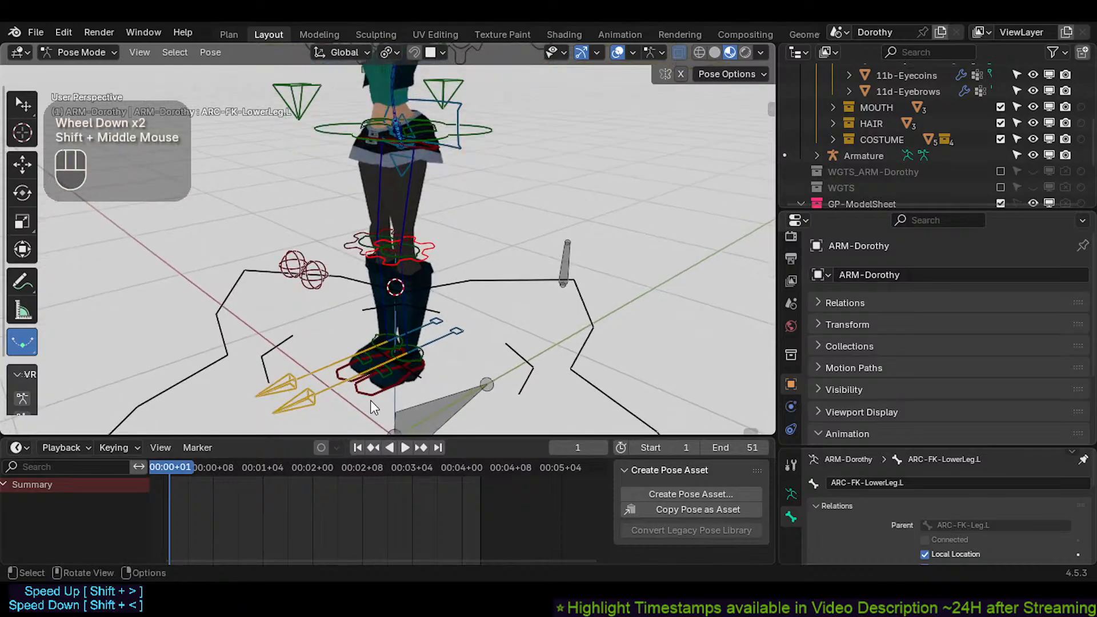
{"action": "left_click", "coordinate": [320, 395]}
{"action": "key", "text": "g"}
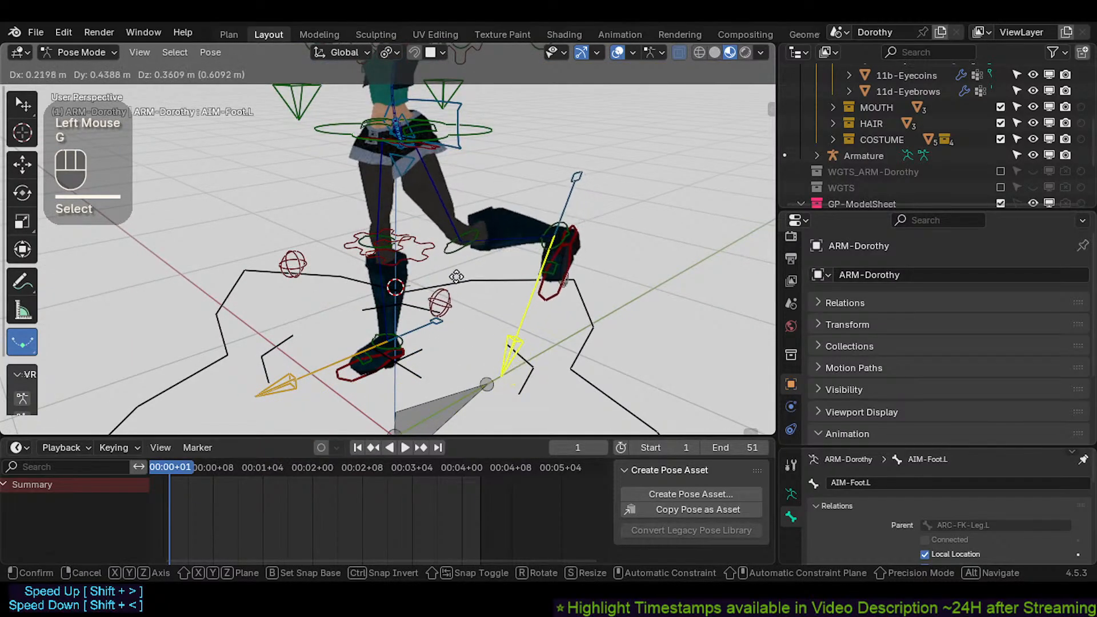
{"action": "left_click", "coordinate": [519, 307]}
Step: Try moving MTR-IK-Foot.L on its own, and move AIM-Foot.L slightly farther back to extend the raised leg
{"action": "left_click", "coordinate": [522, 316]}
{"action": "key", "text": "g"}
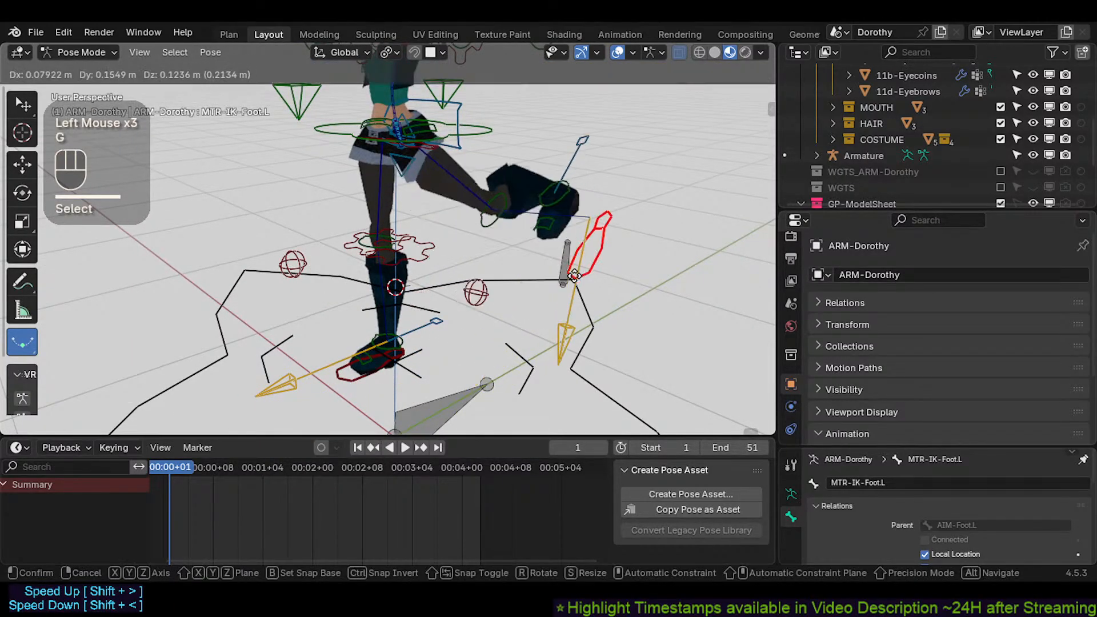
{"action": "key", "text": "Escape"}
{"action": "scroll", "coordinate": [472, 298], "scroll_direction": "up", "scroll_amount": 2}
{"action": "left_click", "coordinate": [523, 348]}
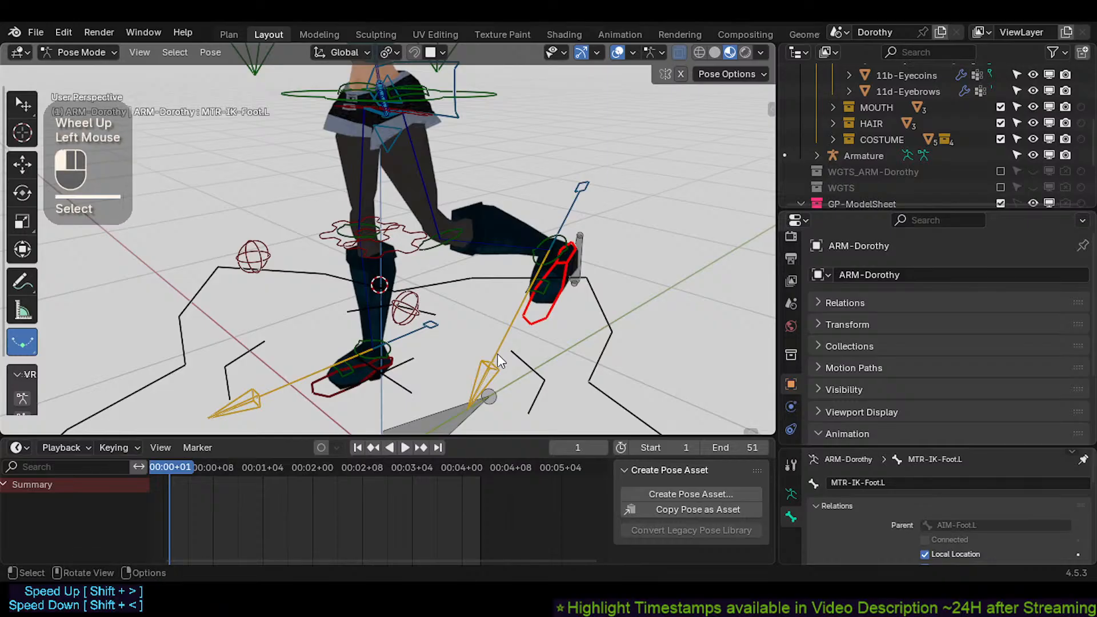
{"action": "key", "text": "g"}
{"action": "left_click", "coordinate": [533, 337]}
Step: Select ARC-FK-LowerLeg.L and try rotating it about 80 degrees around the global X axis with the leg raised
{"action": "middle_click_drag", "start_coordinate": [425, 239], "coordinate": [380, 279], "text": "shift"}
{"action": "left_click", "coordinate": [380, 279]}
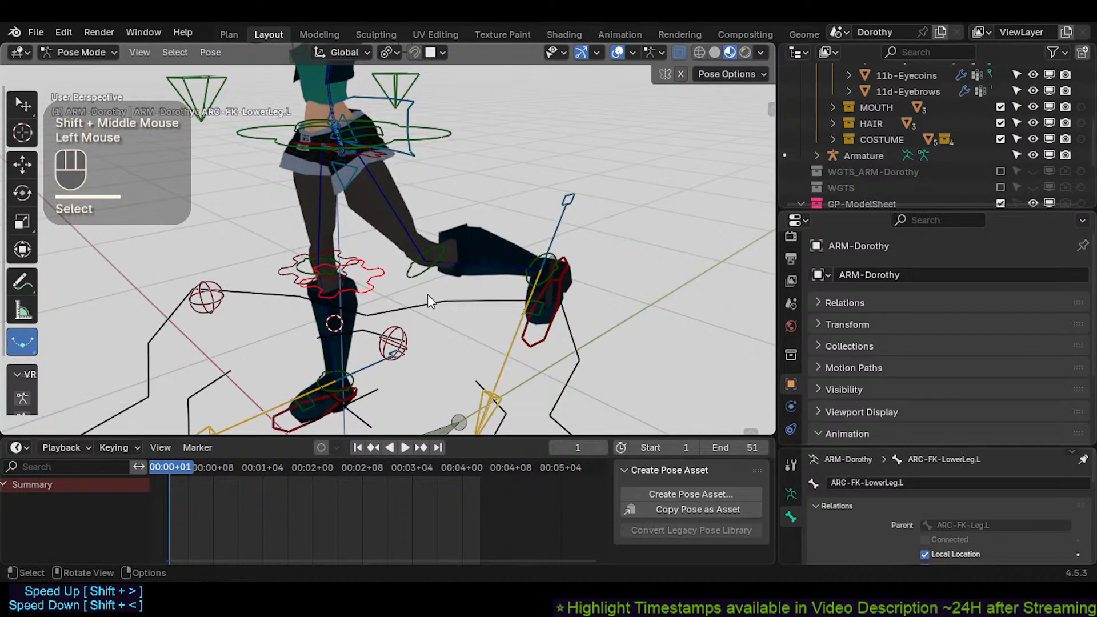
{"action": "key", "text": "r"}
{"action": "key", "text": "x"}
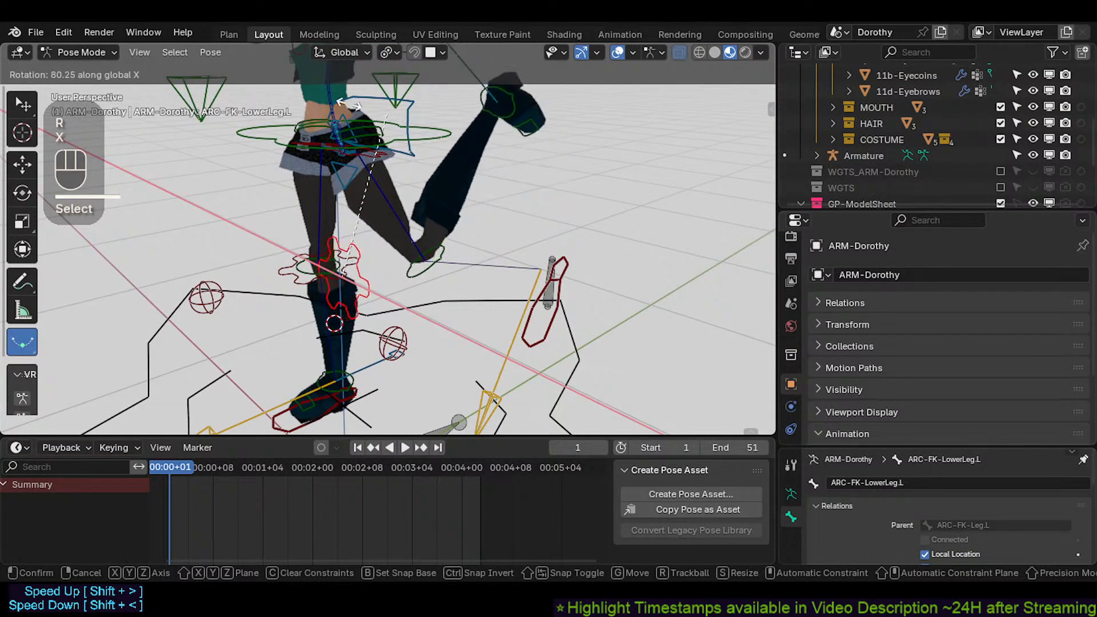
{"action": "key", "text": "Escape"}
Step: Select the tweak control at the bent left knee and snap the 3D cursor to it
{"action": "left_click", "coordinate": [544, 347]}
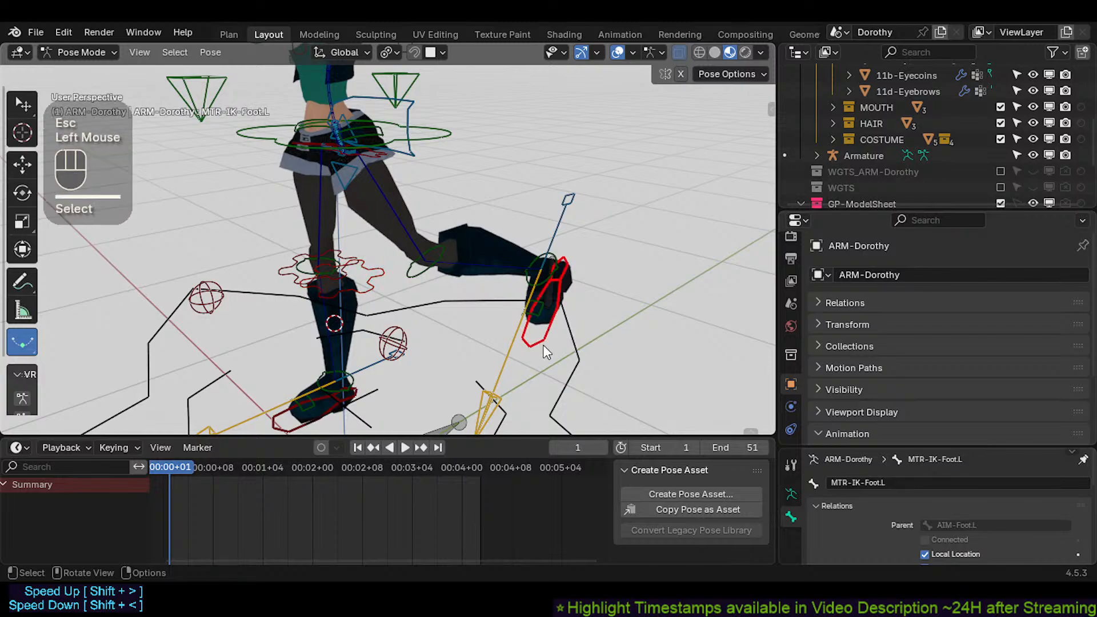
{"action": "left_click", "coordinate": [426, 274]}
{"action": "left_click", "coordinate": [544, 342]}
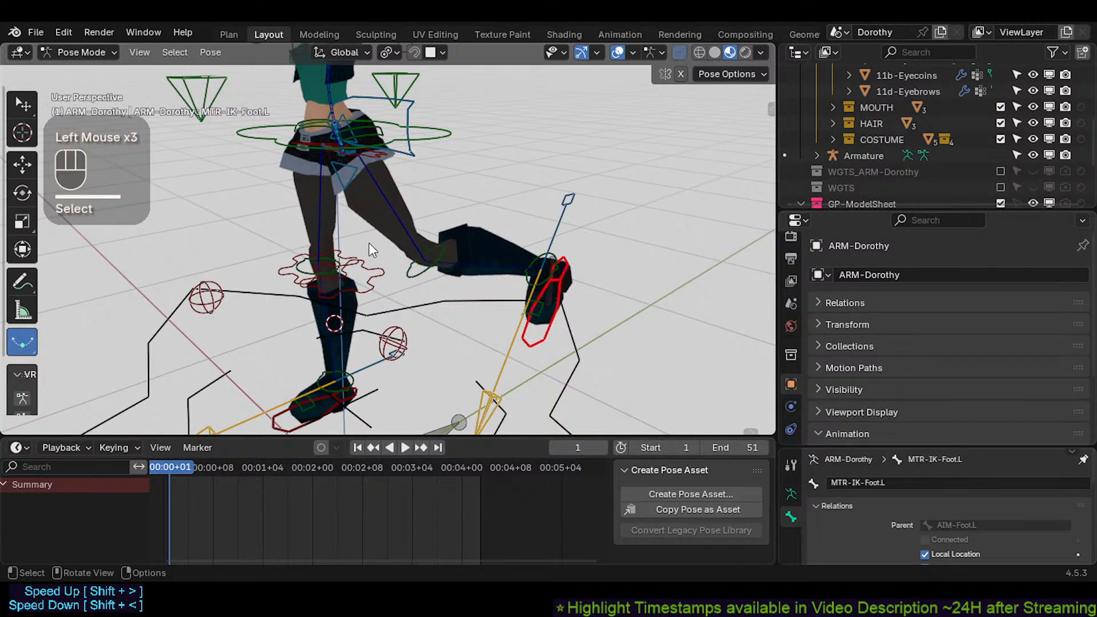
{"action": "left_click", "coordinate": [429, 276]}
{"action": "key", "text": "shift+s"}
Step: Select MTR-IK-Foot.L and try rotating it about the X and Z axes
{"action": "left_click", "coordinate": [552, 350]}
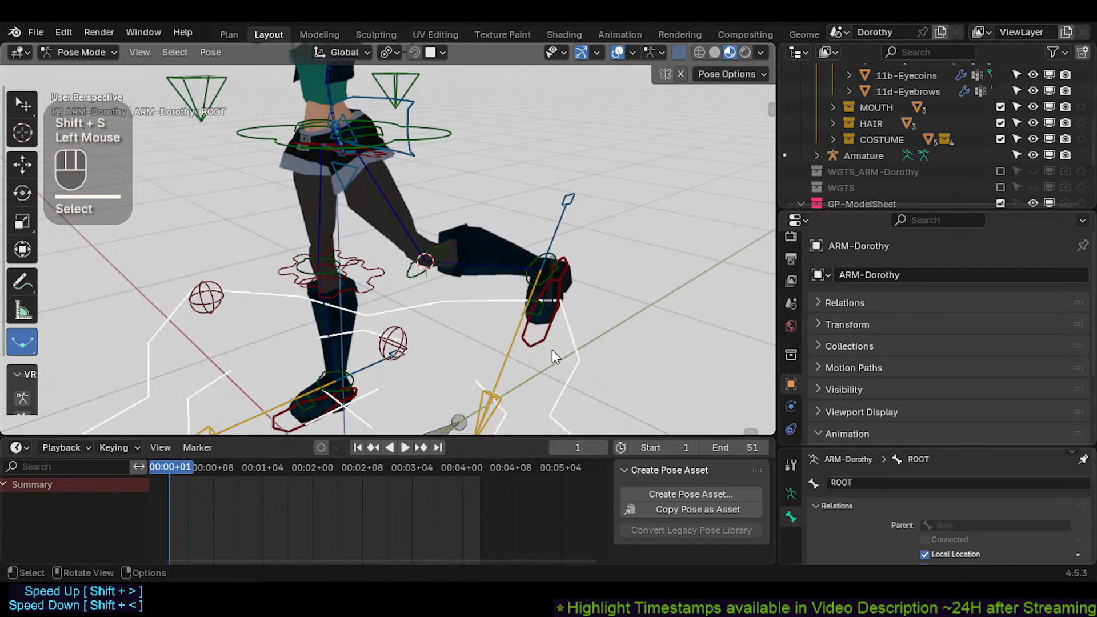
{"action": "left_click", "coordinate": [544, 345]}
{"action": "key", "text": "r"}
{"action": "key", "text": "x"}
{"action": "key", "text": "z"}
{"action": "key", "text": "Escape"}
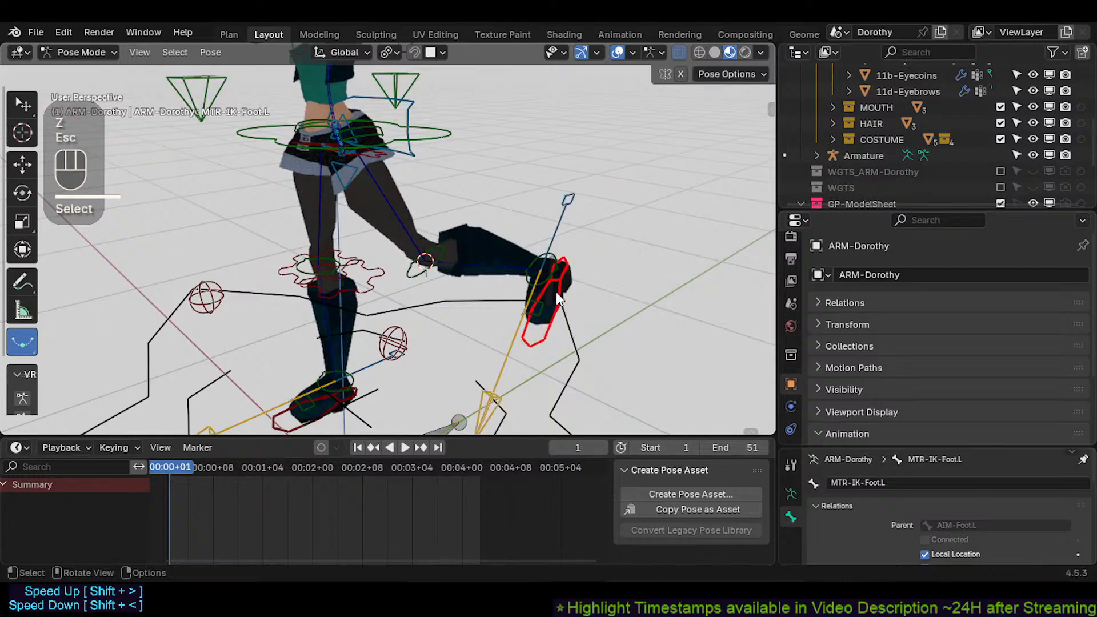
Step: Set the transform pivot to the 3D cursor at the left knee and try rotating AIM-Foot.L about the global X axis
{"action": "key", "text": "less"}
{"action": "left_click", "coordinate": [475, 253]}
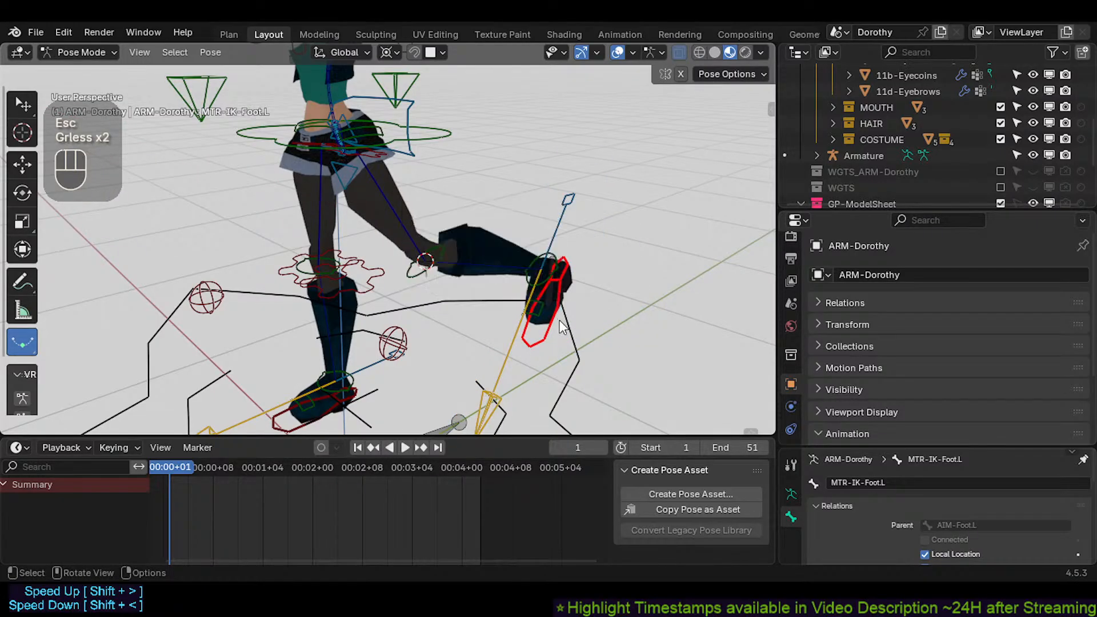
{"action": "left_click", "coordinate": [501, 370]}
{"action": "key", "text": "r"}
{"action": "key", "text": "x"}
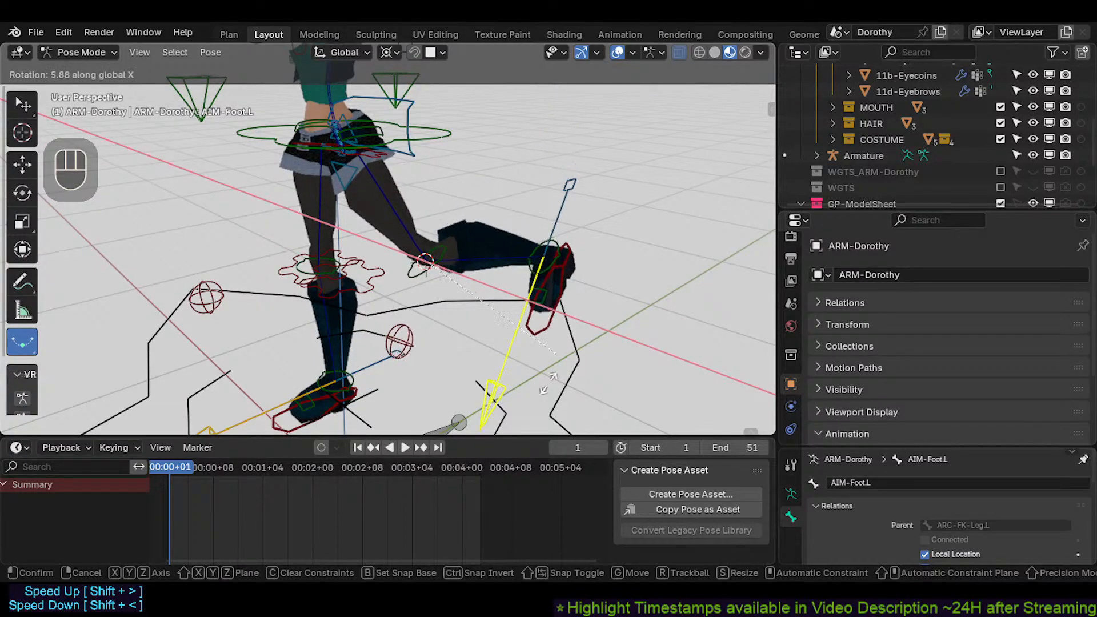
{"action": "key", "text": "Escape"}
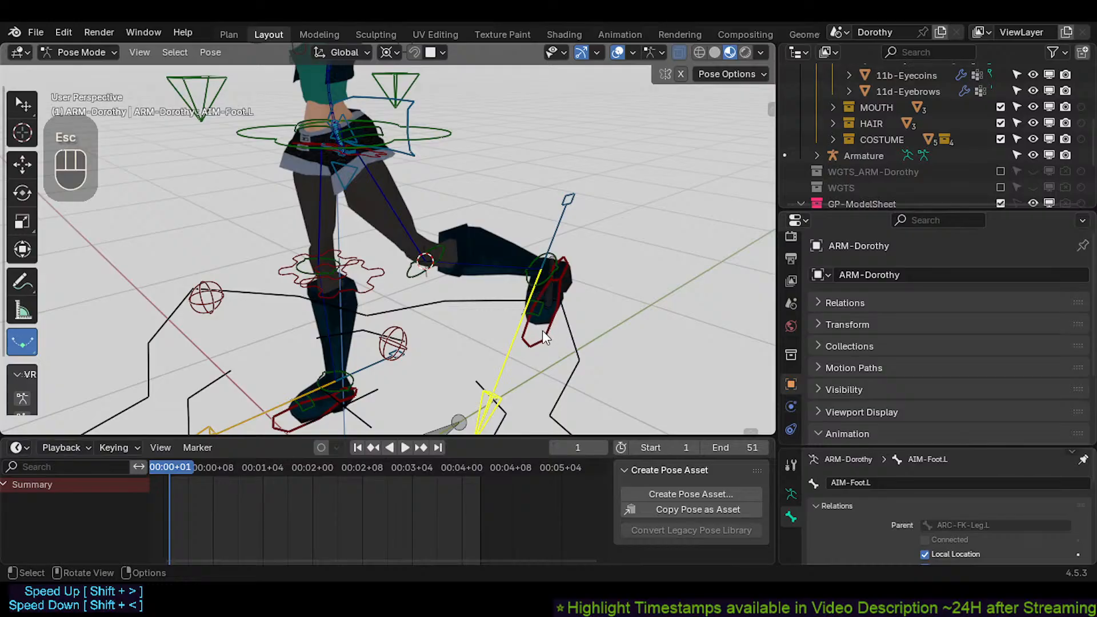
{"action": "left_click", "coordinate": [501, 347]}
{"action": "left_click", "coordinate": [516, 337]}
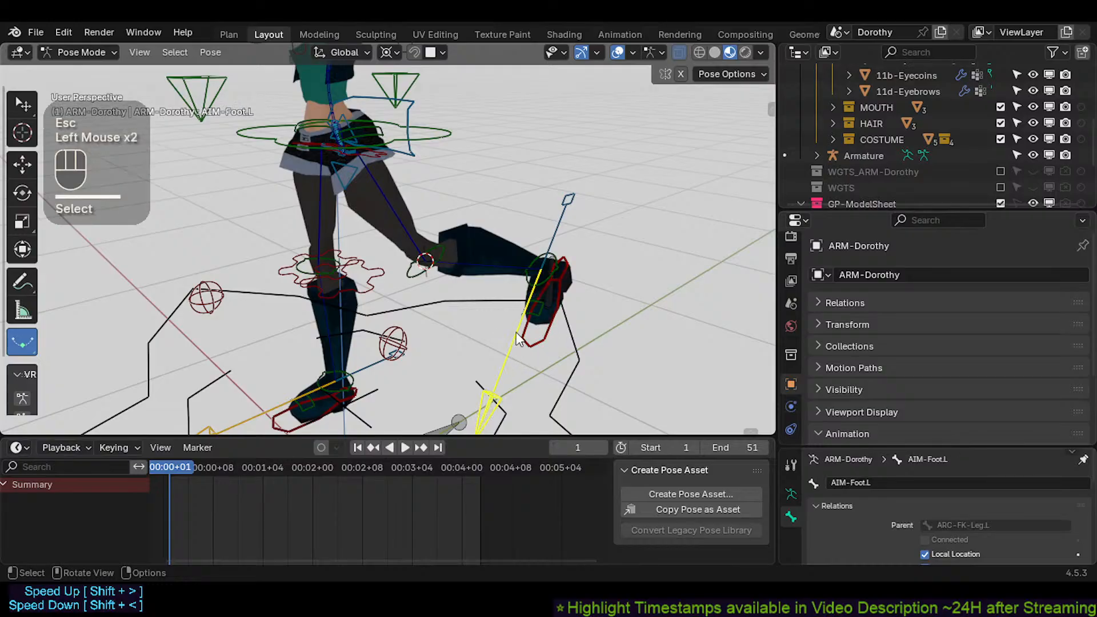
Step: Select TWK-Foot.L and rotate it slightly about the global X axis around the 3D cursor at the left knee
{"action": "left_click", "coordinate": [528, 249]}
{"action": "key", "text": "r"}
{"action": "key", "text": "x"}
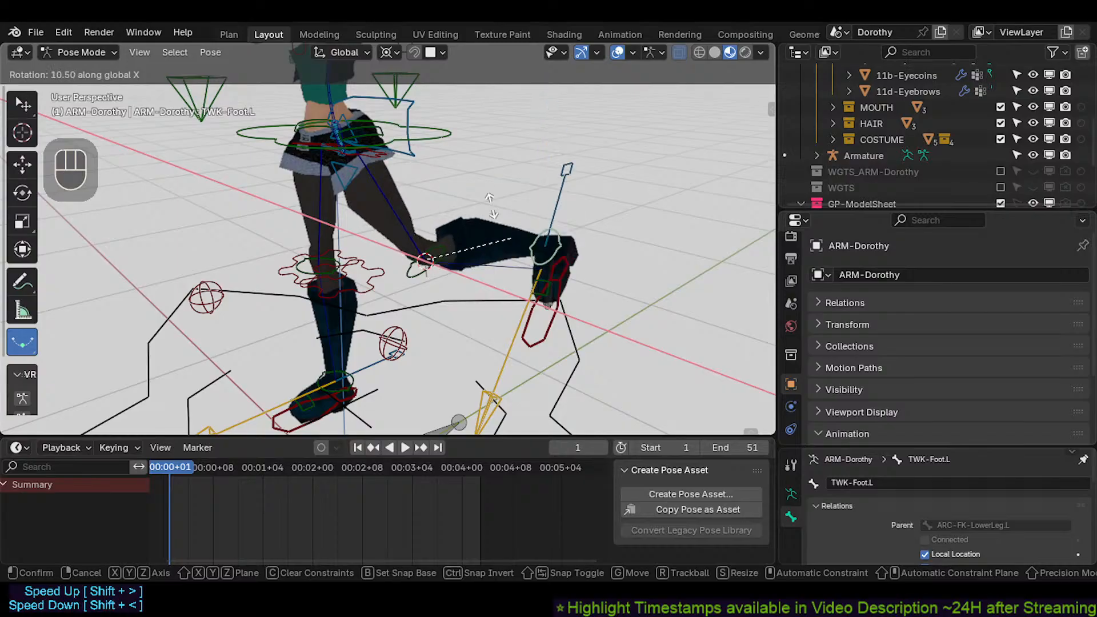
{"action": "key", "text": "Escape"}
{"action": "key", "text": "r"}
{"action": "key", "text": "x"}
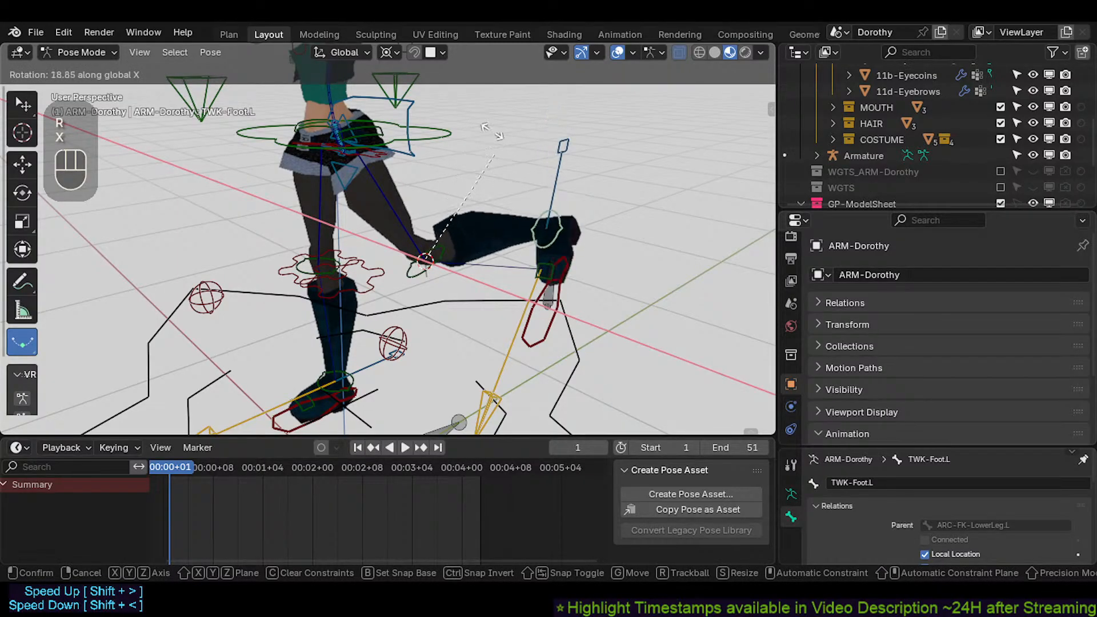
{"action": "key", "text": "Escape"}
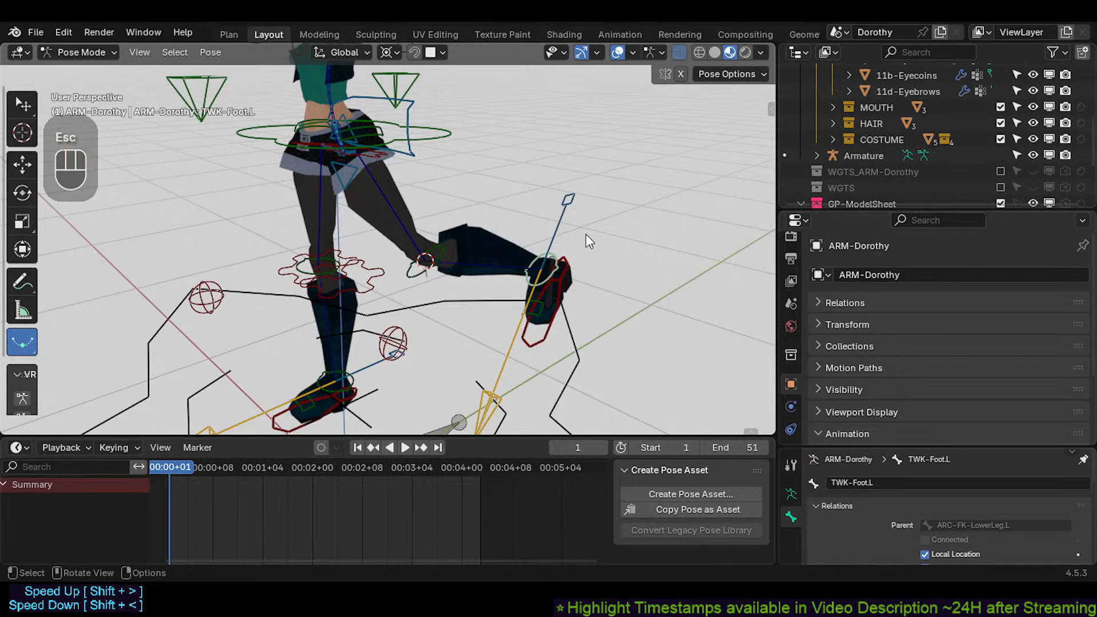
{"action": "middle_click_drag", "start_coordinate": [588, 241], "coordinate": [576, 281]}
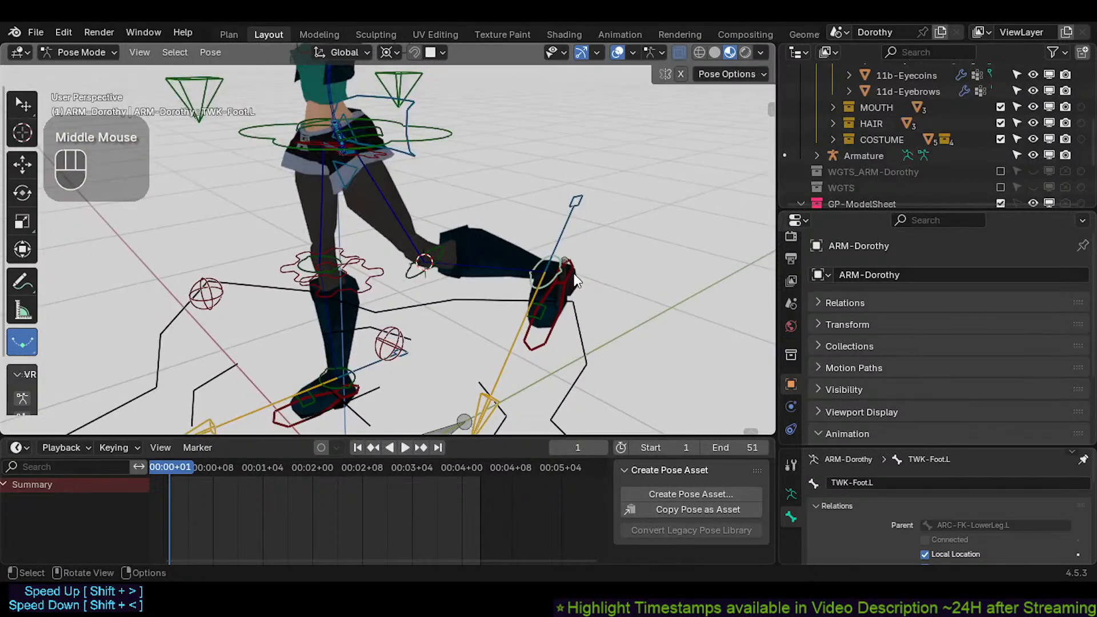
{"action": "key", "text": "r"}
{"action": "key", "text": "x"}
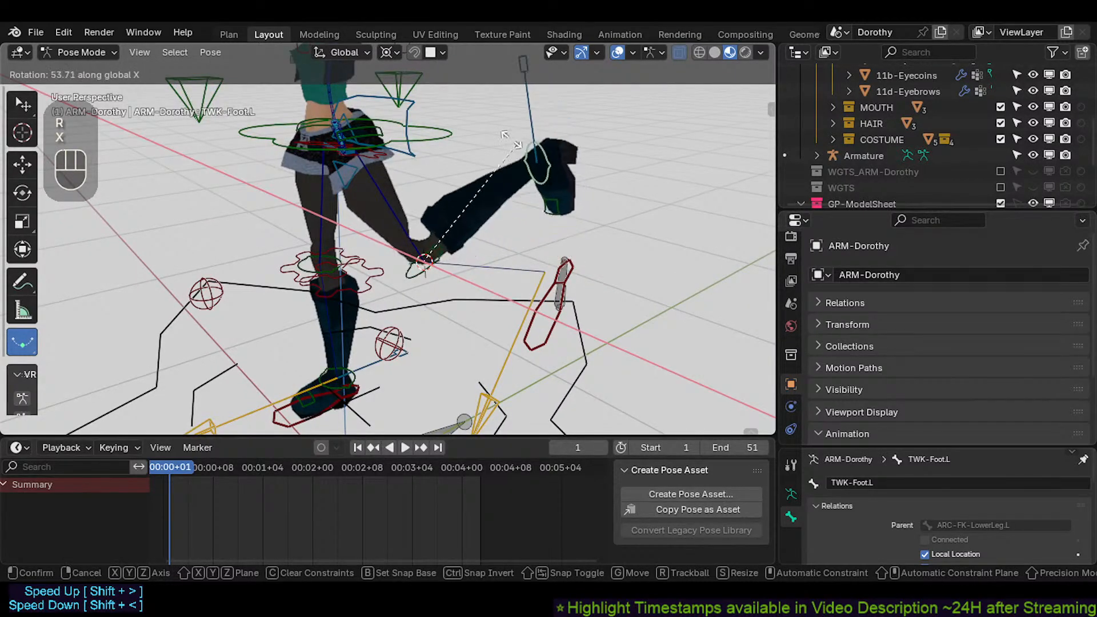
{"action": "left_click", "coordinate": [405, 356]}
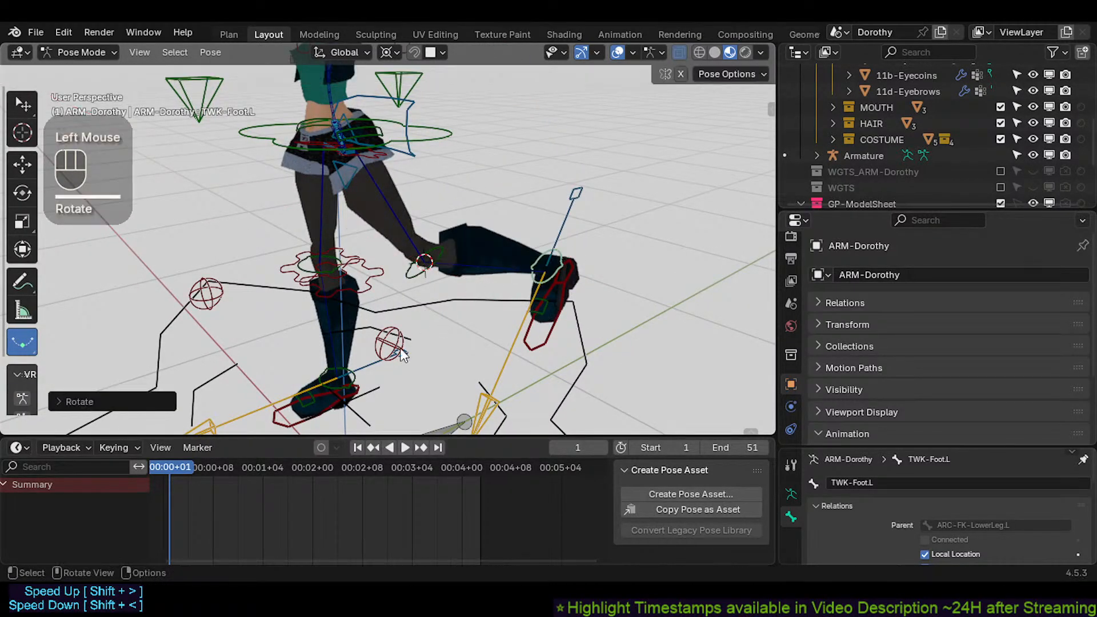
Step: Select ARC-FK-LowerLeg.L and try rotating it about 38 degrees around the global X axis
{"action": "left_click", "coordinate": [500, 361]}
{"action": "middle_click_drag", "start_coordinate": [425, 332], "coordinate": [432, 315]}
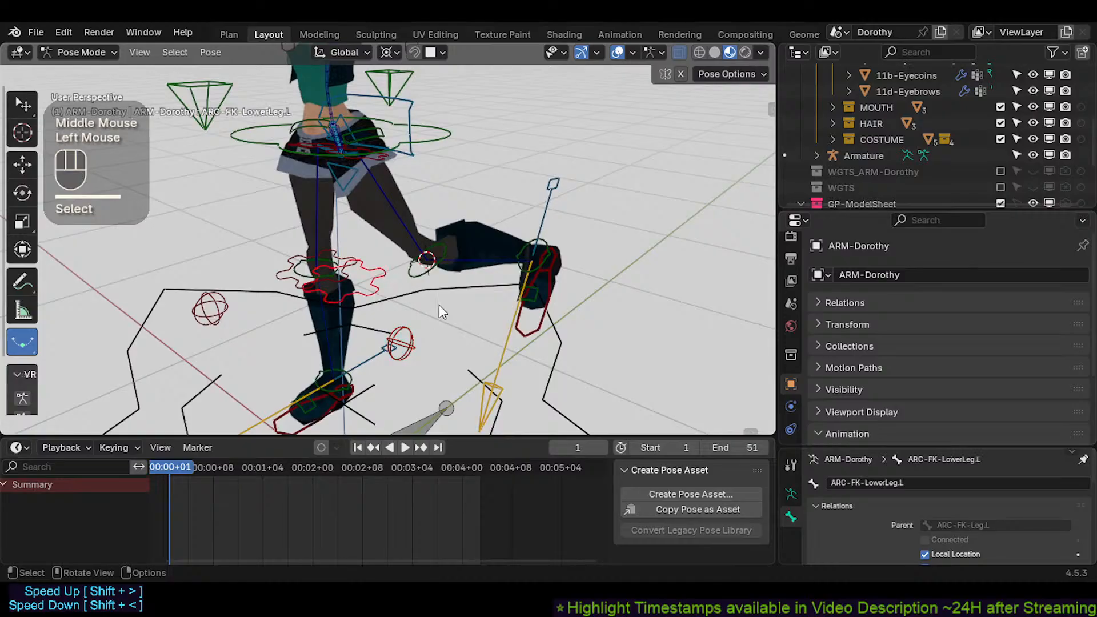
{"action": "key", "text": "r"}
{"action": "key", "text": "x"}
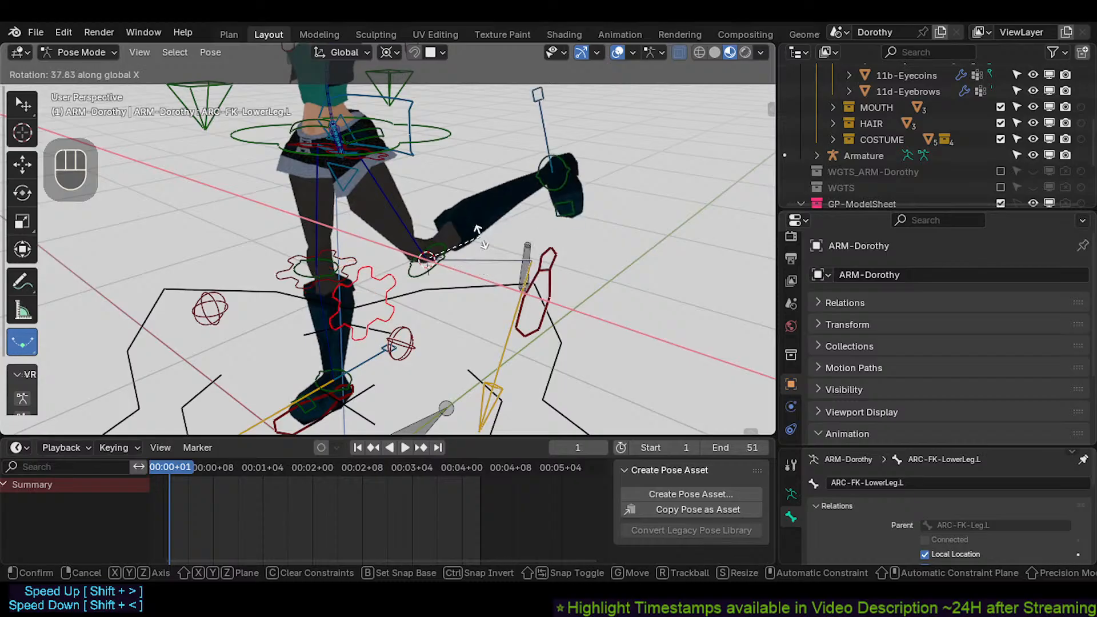
{"action": "key", "text": "Escape"}
Step: Display the rig's bones without their custom control shapes and try rotating ARC-FK-LowerLeg.L about 46 degrees around the global X axis
{"action": "key", "text": "ctrl+4"}
{"action": "middle_click_drag", "start_coordinate": [469, 300], "coordinate": [373, 312]}
{"action": "key", "text": "r"}
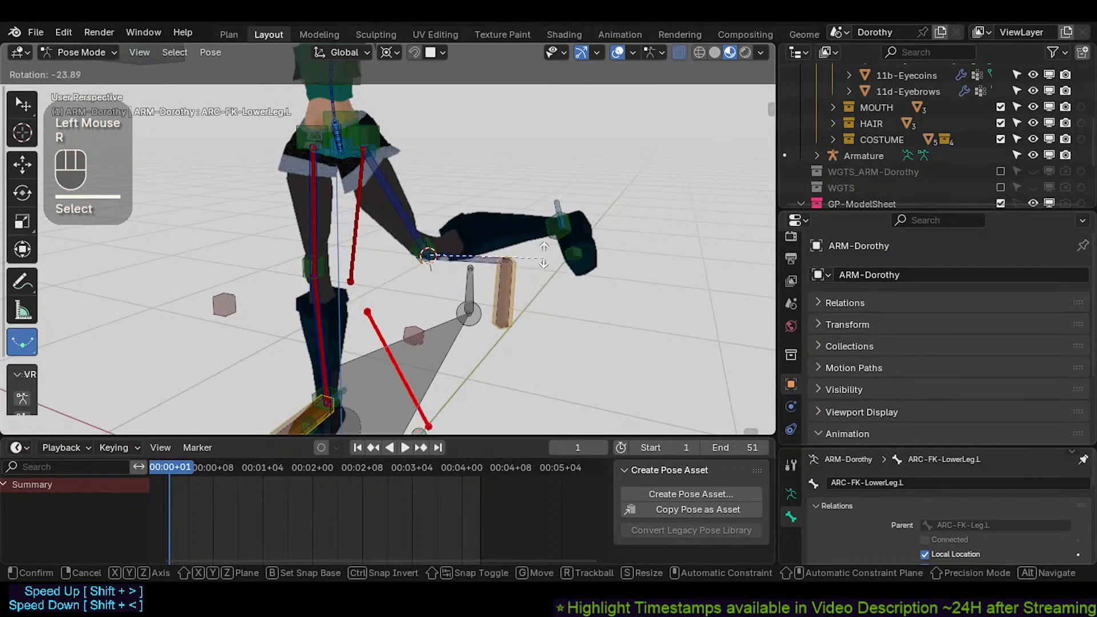
{"action": "key", "text": "x"}
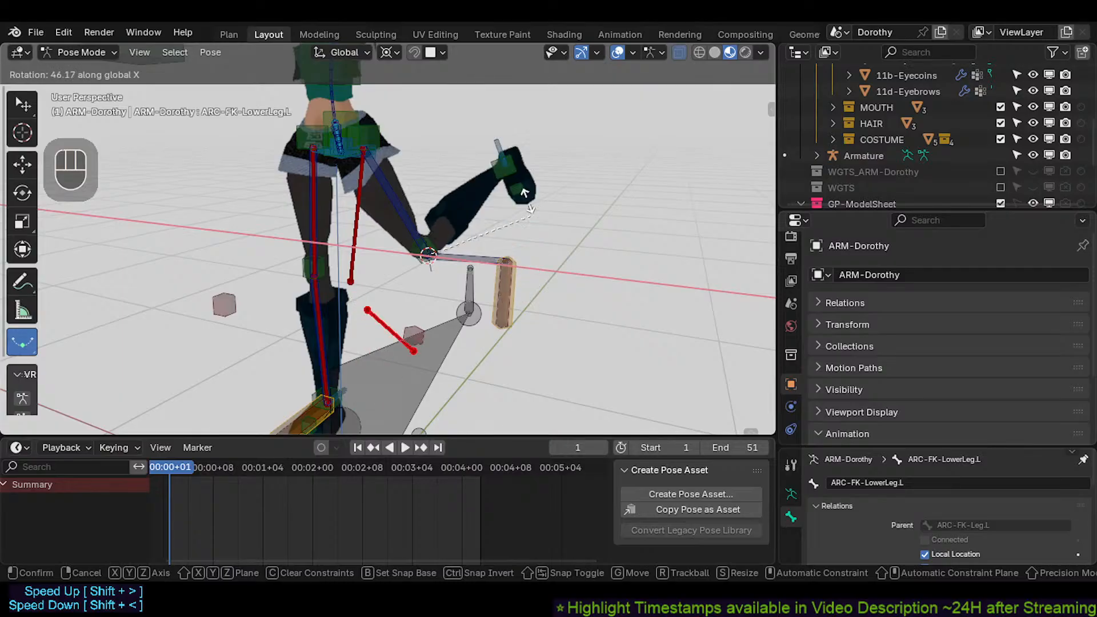
{"action": "key", "text": "Escape"}
{"action": "middle_click_drag", "start_coordinate": [484, 286], "coordinate": [467, 320]}
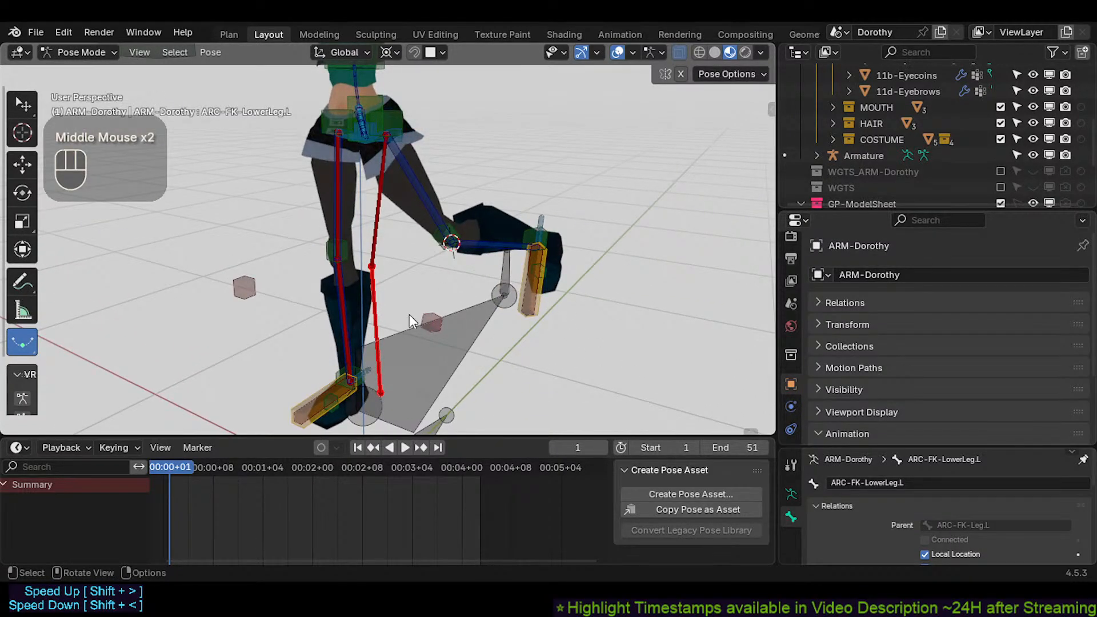
Step: Examine the raised leg's bone chain by selecting AIM-Foot.L, ARC-FK-Leg.L, CTL-Thigh.L and the shin bone in turn
{"action": "left_click", "coordinate": [543, 308]}
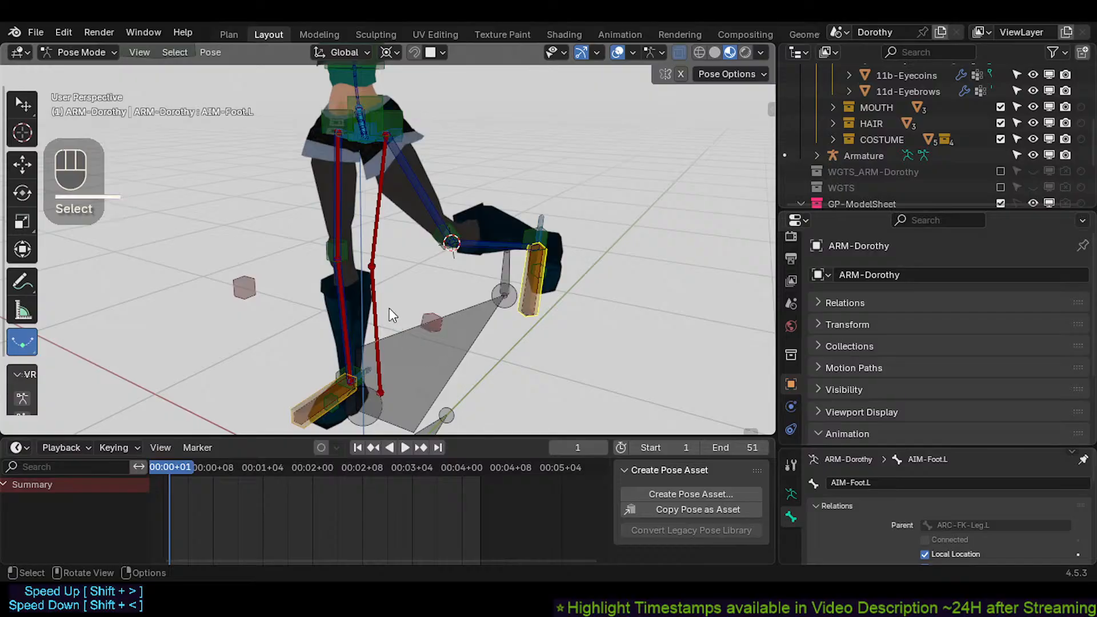
{"action": "left_click", "coordinate": [379, 220]}
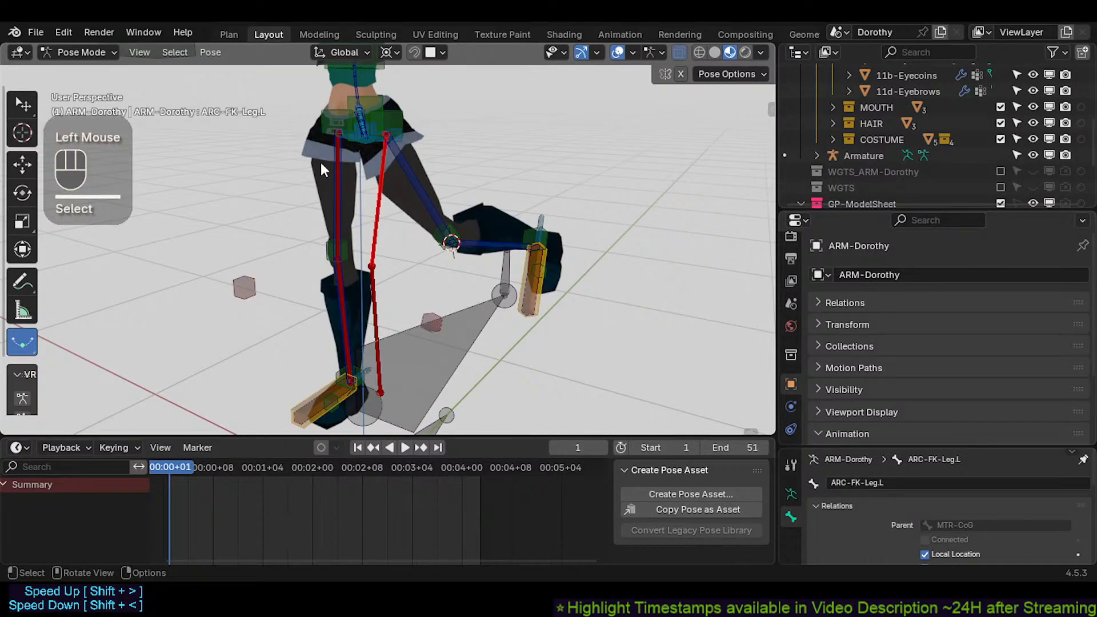
{"action": "middle_click_drag", "start_coordinate": [546, 302], "coordinate": [419, 274]}
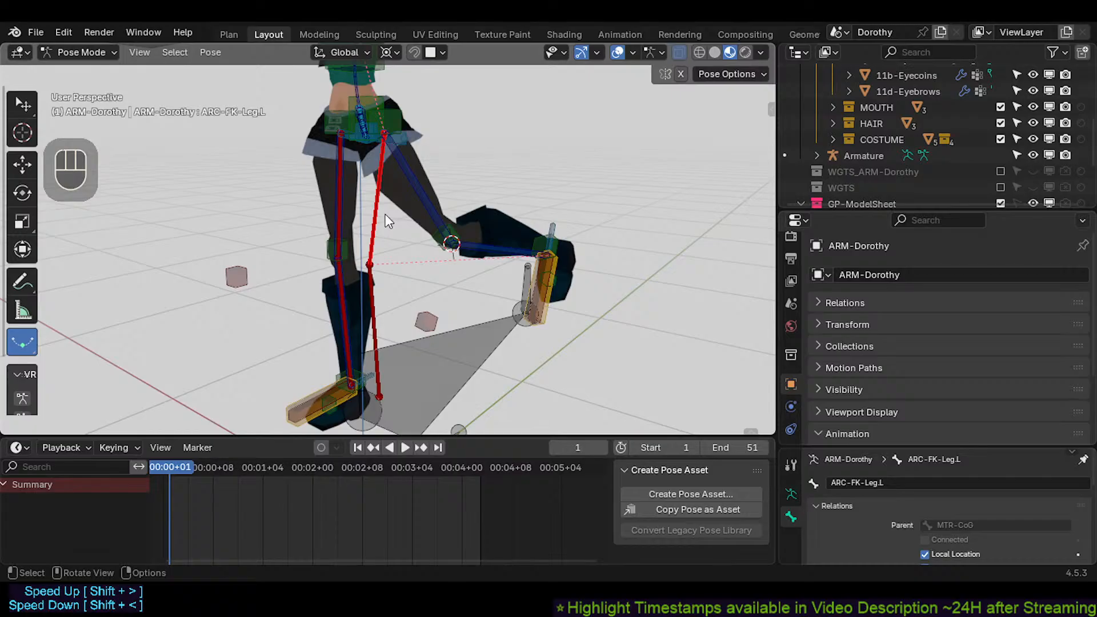
{"action": "left_click", "coordinate": [429, 215]}
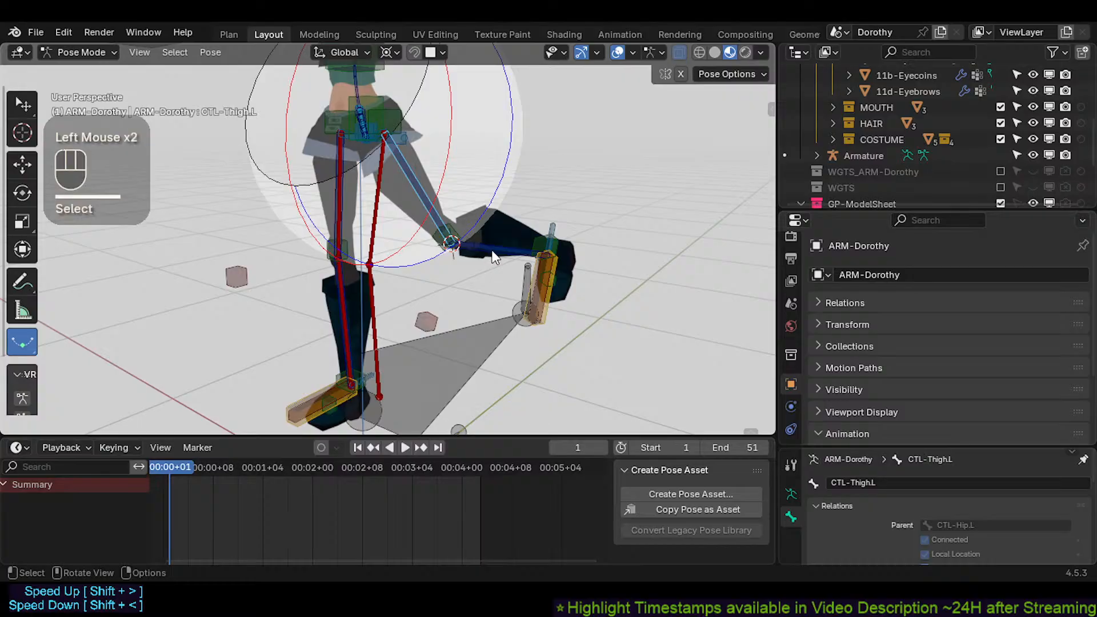
{"action": "left_click", "coordinate": [494, 252]}
{"action": "left_click", "coordinate": [435, 202]}
{"action": "left_click", "coordinate": [372, 235]}
{"action": "left_click", "coordinate": [428, 224]}
{"action": "left_click", "coordinate": [378, 227]}
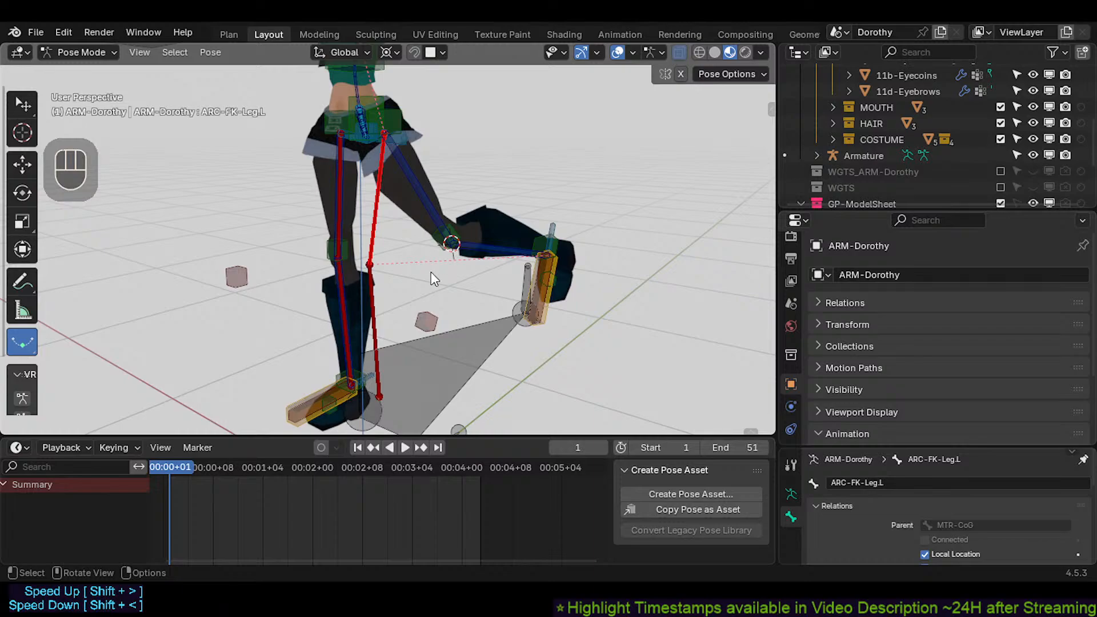
Step: Examine how ARC-FK-Leg.L and the raised leg's bones relate to the rest of the body from several angles
{"action": "middle_click_drag", "start_coordinate": [431, 272], "coordinate": [406, 284]}
{"action": "scroll", "coordinate": [426, 263], "scroll_direction": "down", "scroll_amount": 1}
{"action": "scroll", "coordinate": [426, 264], "scroll_direction": "up", "scroll_amount": 1}
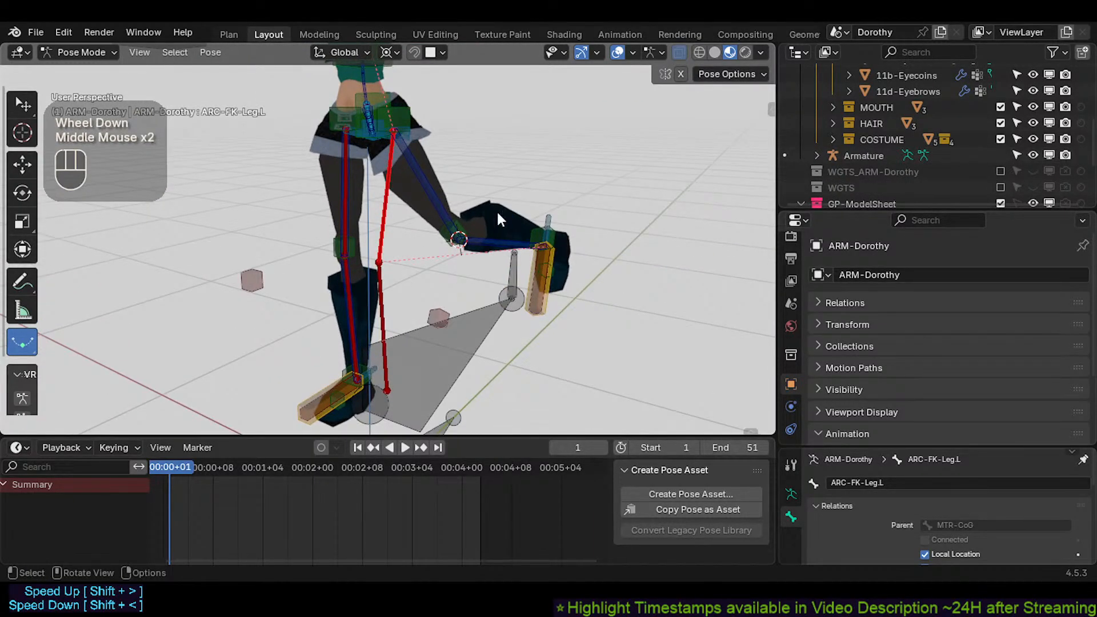
{"action": "middle_click_drag", "start_coordinate": [498, 215], "coordinate": [437, 258]}
{"action": "scroll", "coordinate": [472, 212], "scroll_direction": "up", "scroll_amount": 1}
{"action": "scroll", "coordinate": [473, 212], "scroll_direction": "down", "scroll_amount": 1}
{"action": "scroll", "coordinate": [401, 248], "scroll_direction": "up", "scroll_amount": 1}
{"action": "scroll", "coordinate": [401, 248], "scroll_direction": "up", "scroll_amount": 1}
{"action": "scroll", "coordinate": [424, 254], "scroll_direction": "down", "scroll_amount": 1}
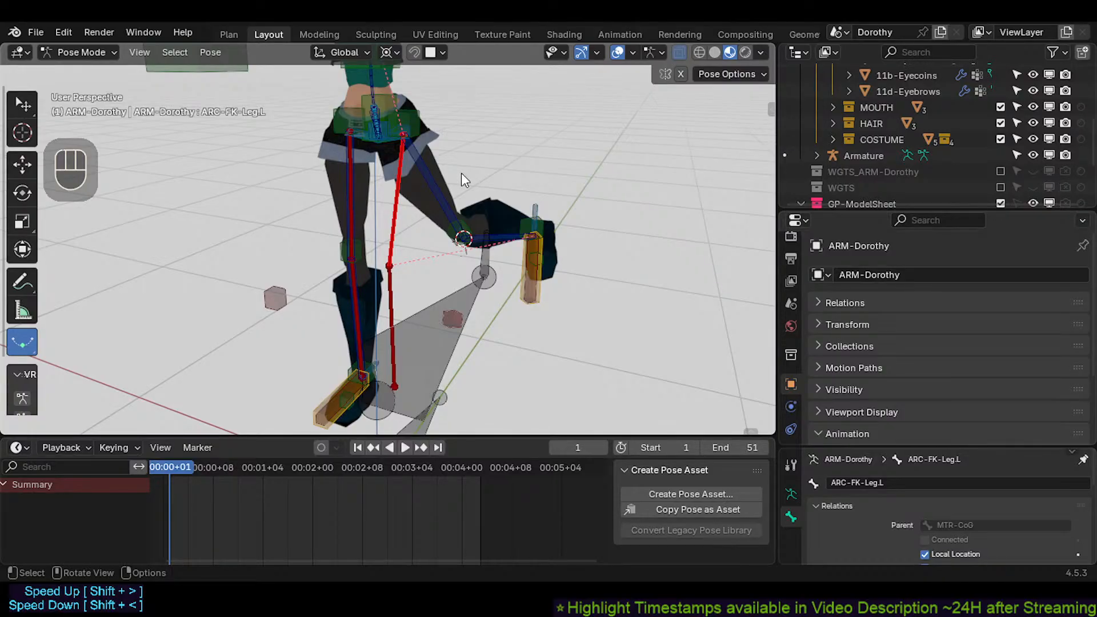
{"action": "middle_click_drag", "start_coordinate": [462, 172], "coordinate": [386, 291], "text": "shift"}
{"action": "middle_click_drag", "start_coordinate": [455, 236], "coordinate": [382, 271]}
{"action": "scroll", "coordinate": [394, 234], "scroll_direction": "down", "scroll_amount": 2}
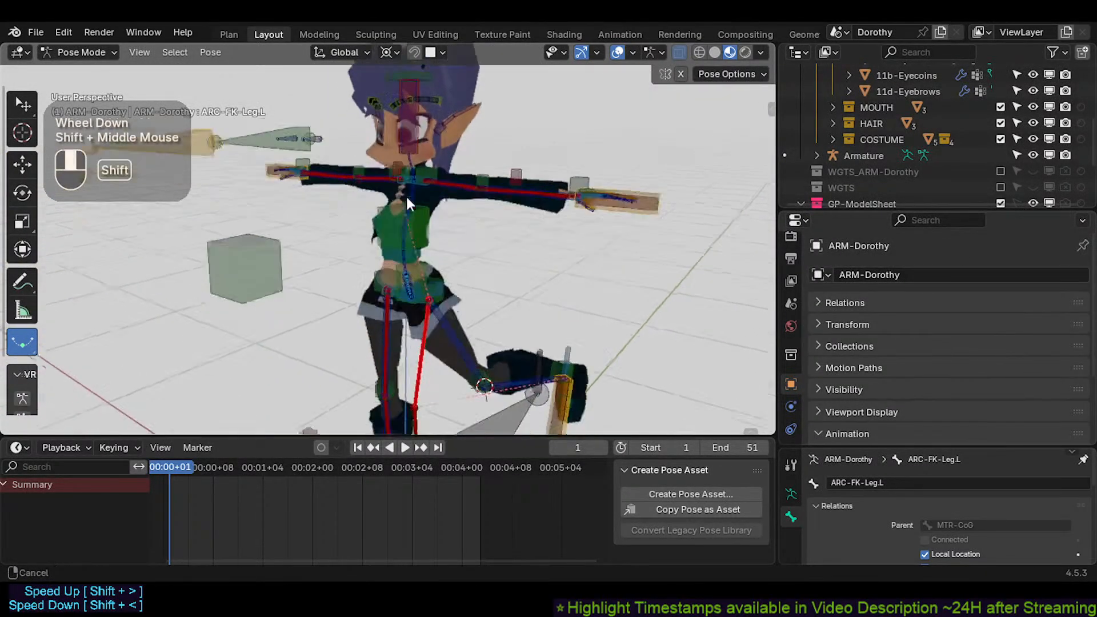
{"action": "middle_click_drag", "start_coordinate": [406, 195], "coordinate": [382, 251], "text": "shift"}
{"action": "scroll", "coordinate": [341, 166], "scroll_direction": "down", "scroll_amount": 1}
{"action": "scroll", "coordinate": [440, 257], "scroll_direction": "up", "scroll_amount": 5}
{"action": "scroll", "coordinate": [414, 254], "scroll_direction": "down", "scroll_amount": 1}
{"action": "middle_click_drag", "start_coordinate": [382, 251], "coordinate": [356, 348]}
{"action": "scroll", "coordinate": [373, 248], "scroll_direction": "down", "scroll_amount": 4}
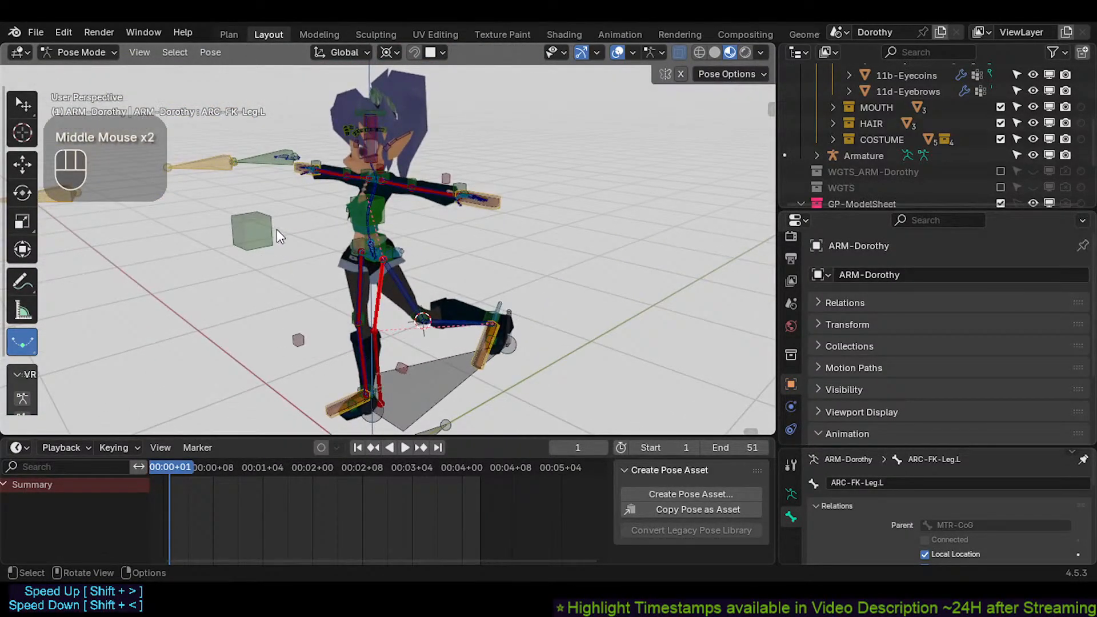
{"action": "middle_click_drag", "start_coordinate": [276, 231], "coordinate": [336, 284]}
{"action": "scroll", "coordinate": [327, 297], "scroll_direction": "up", "scroll_amount": 3}
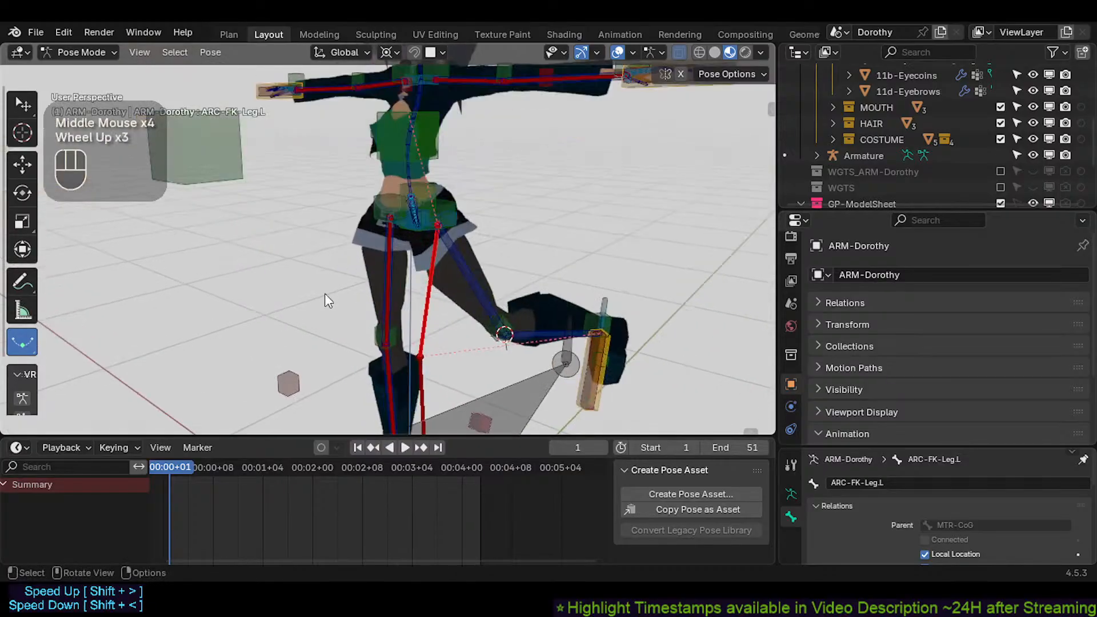
{"action": "mouse_move", "coordinate": [327, 294]}
{"action": "middle_mouse_down", "text": "shift"}
{"action": "mouse_move", "coordinate": [334, 209]}
{"action": "mouse_move", "coordinate": [328, 278]}
{"action": "middle_mouse_up", "text": "shift"}
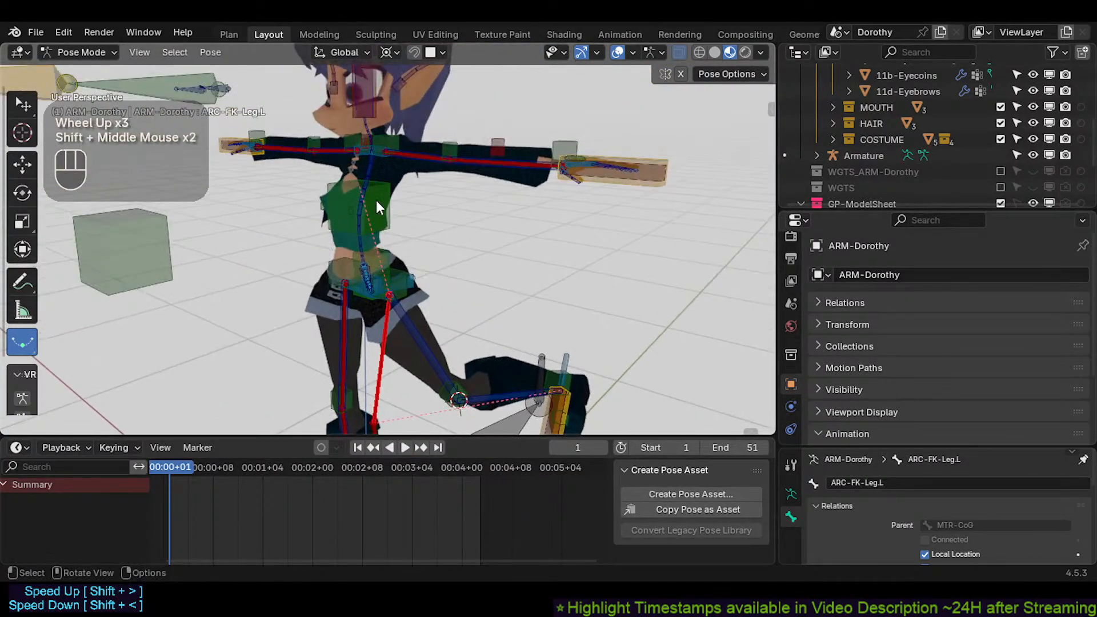
Step: Select CTL-RollFoot.L on the raised foot and try rotating it about 65 degrees around the global X axis
{"action": "middle_click_drag", "start_coordinate": [376, 200], "coordinate": [340, 172]}
{"action": "middle_click_drag", "start_coordinate": [412, 306], "coordinate": [363, 277], "text": "shift"}
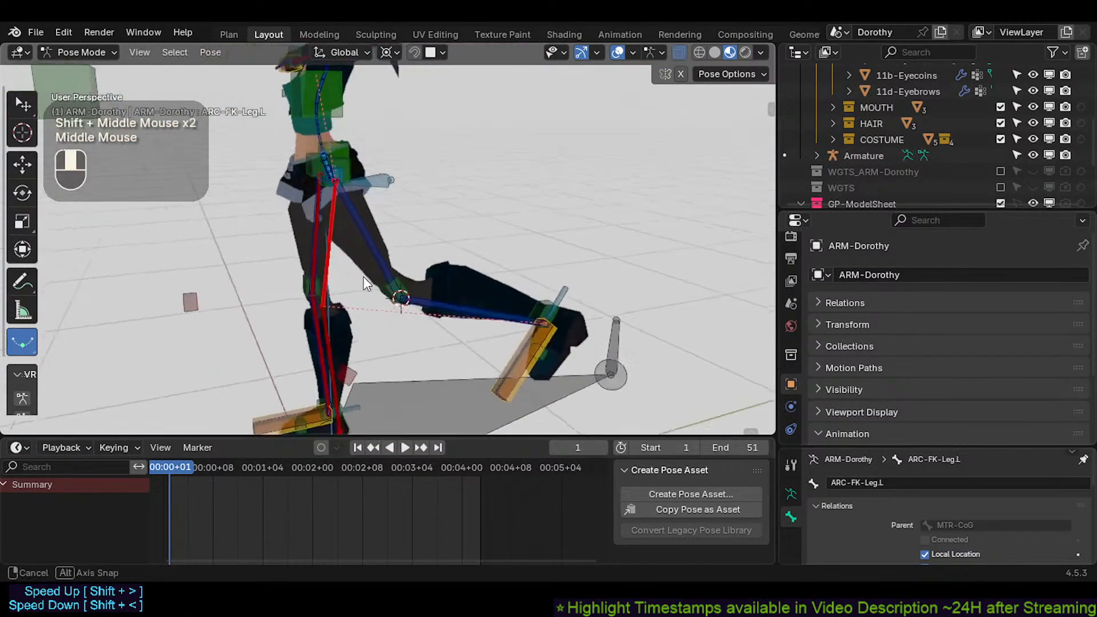
{"action": "left_click", "coordinate": [571, 292]}
{"action": "key", "text": "r"}
{"action": "key", "text": "x"}
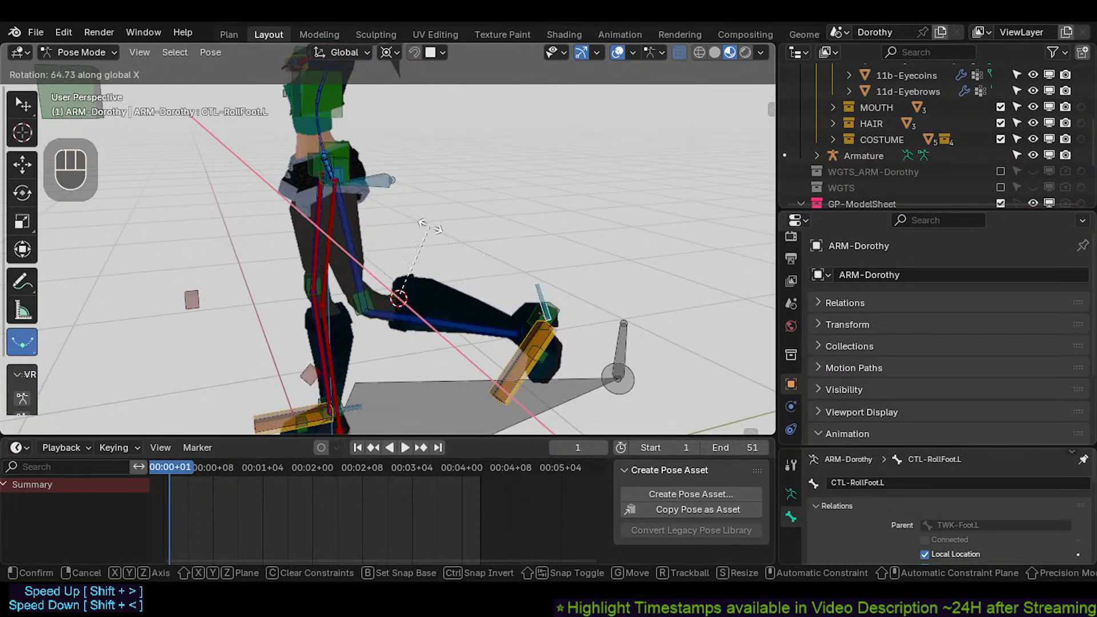
{"action": "key", "text": "Escape"}
Step: Try two smaller rotations of CTL-RollFoot.L around the global X axis, about 12 and 19 degrees, viewed from the side
{"action": "middle_click_drag", "start_coordinate": [407, 250], "coordinate": [485, 233]}
{"action": "middle_click_drag", "start_coordinate": [486, 233], "coordinate": [497, 286], "text": "shift"}
{"action": "key", "text": "r"}
{"action": "key", "text": "x"}
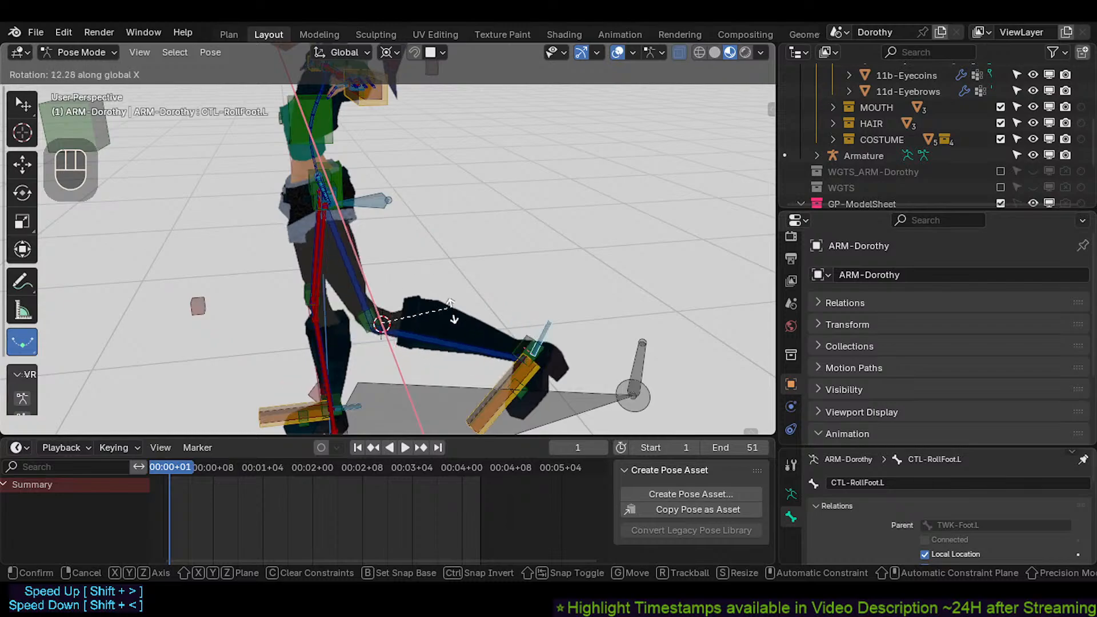
{"action": "key", "text": "Escape"}
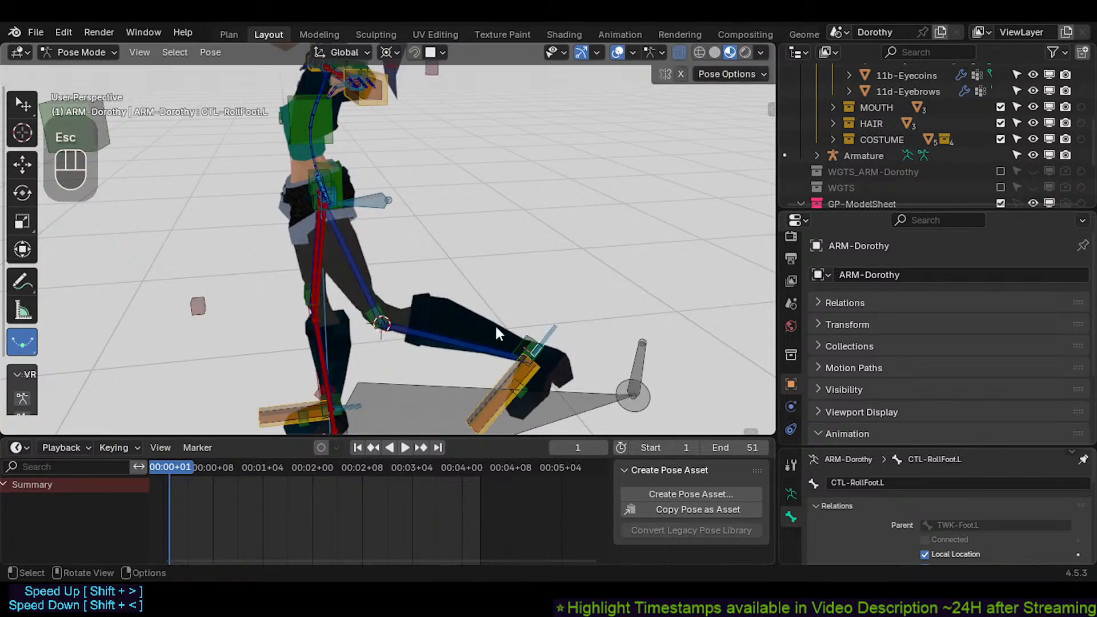
{"action": "key", "text": "r"}
{"action": "key", "text": "x"}
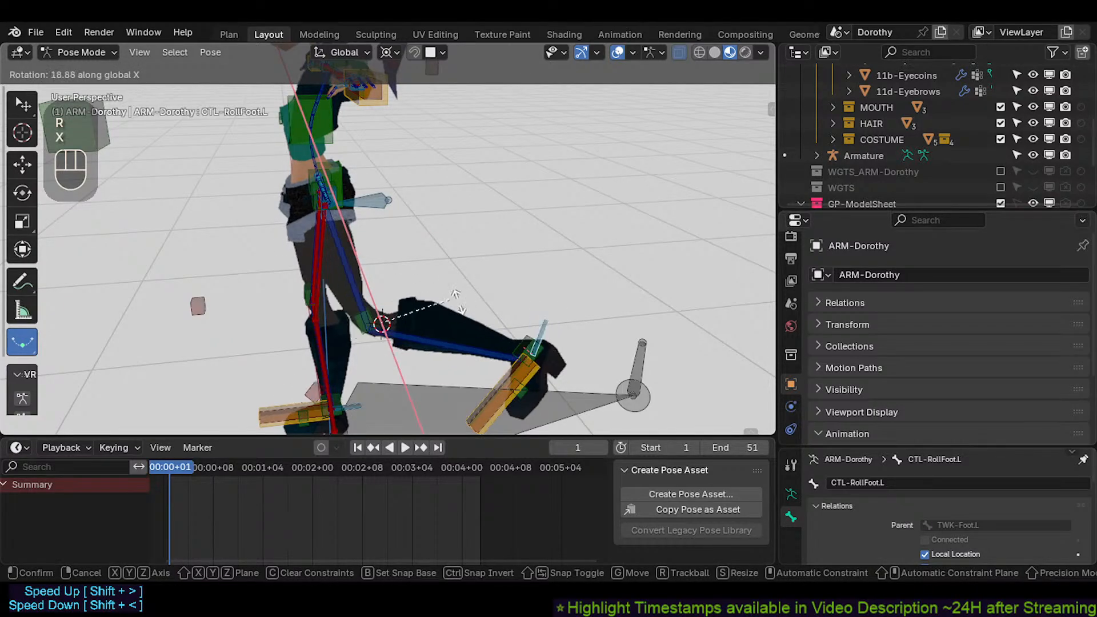
{"action": "key", "text": "Escape"}
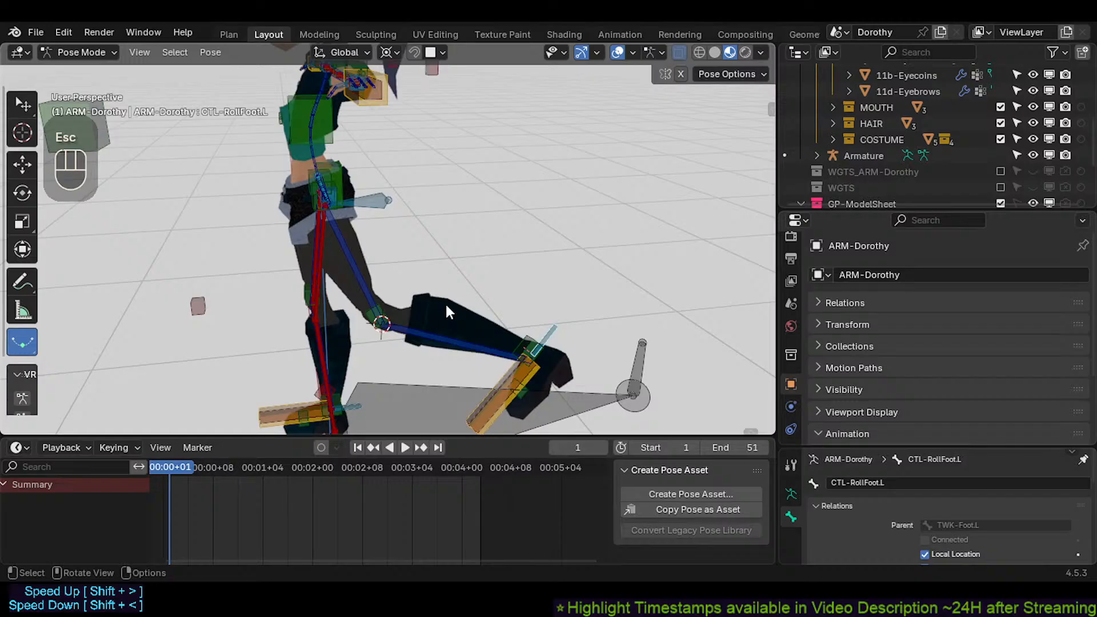
Step: Select CTL-Shin.L and examine where the shin bone ends at the ankle of the raised leg
{"action": "left_click", "coordinate": [485, 348]}
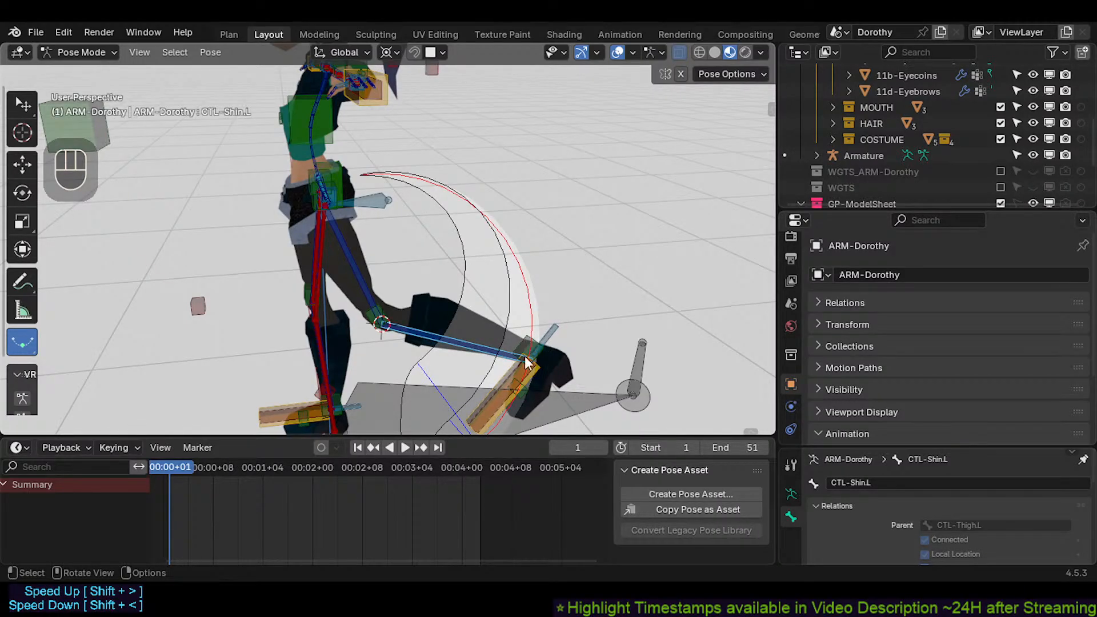
{"action": "left_click", "coordinate": [495, 353]}
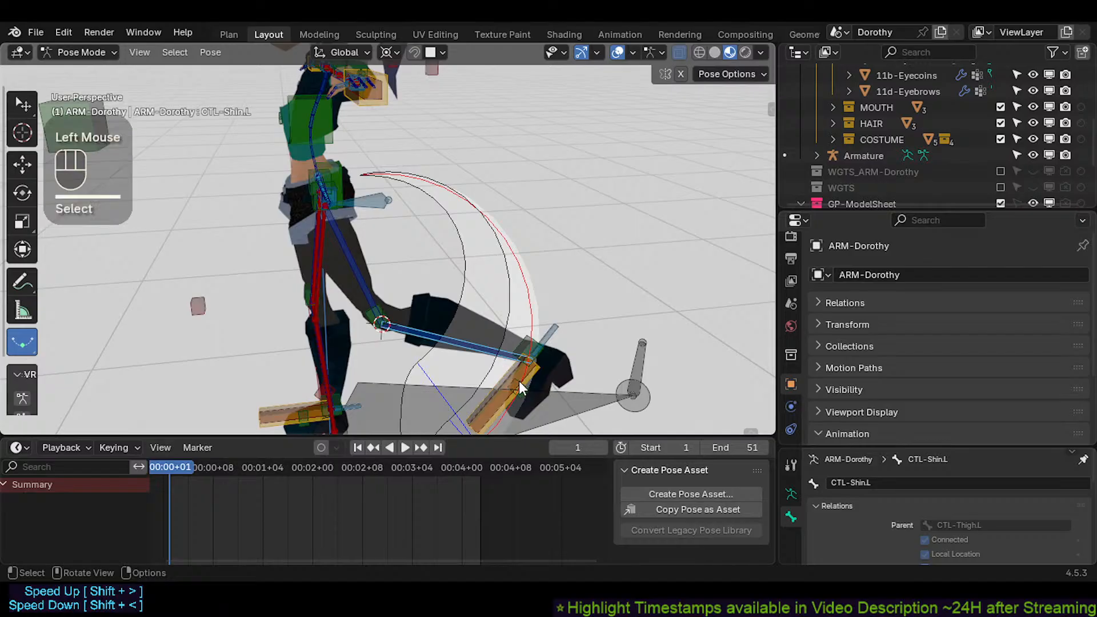
{"action": "left_click", "coordinate": [493, 350]}
{"action": "left_click", "coordinate": [492, 350]}
{"action": "left_click", "coordinate": [489, 348]}
{"action": "left_click", "coordinate": [489, 350]}
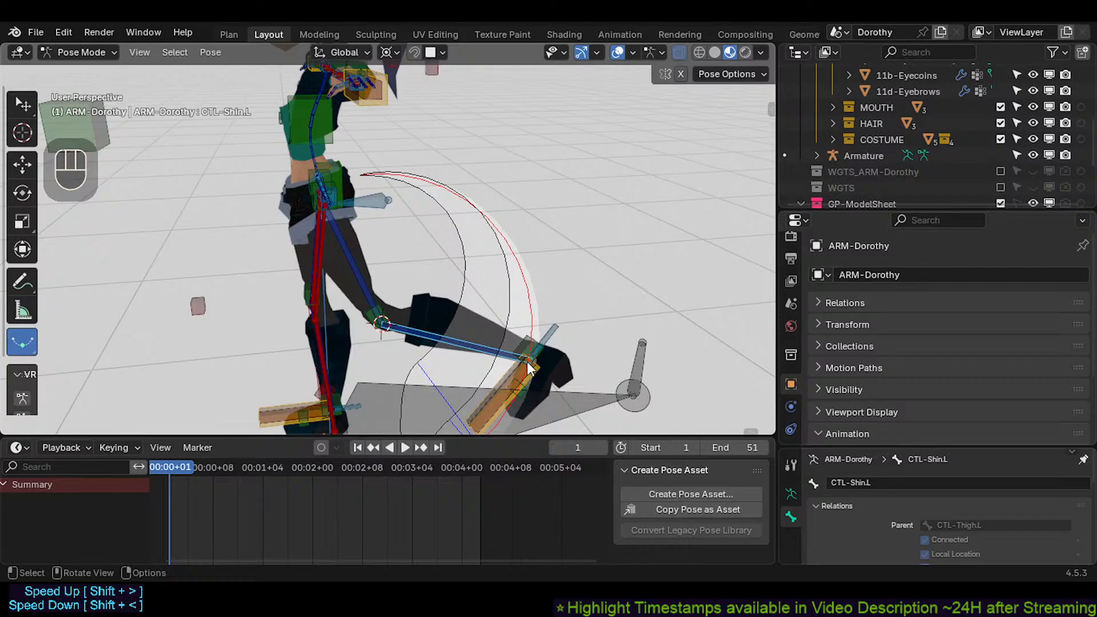
{"action": "left_click", "coordinate": [489, 345]}
Step: Rotate CTL-RollFoot.L about the global X axis and select CTL-Shin.L to check the shin's new position
{"action": "left_click", "coordinate": [550, 326]}
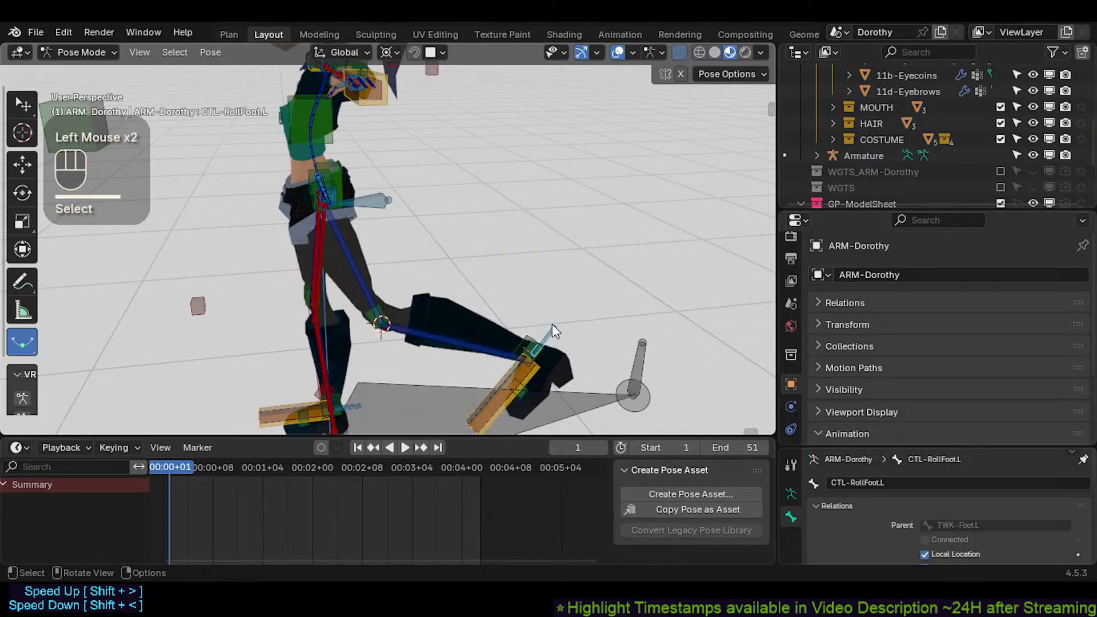
{"action": "key", "text": "r"}
{"action": "key", "text": "x"}
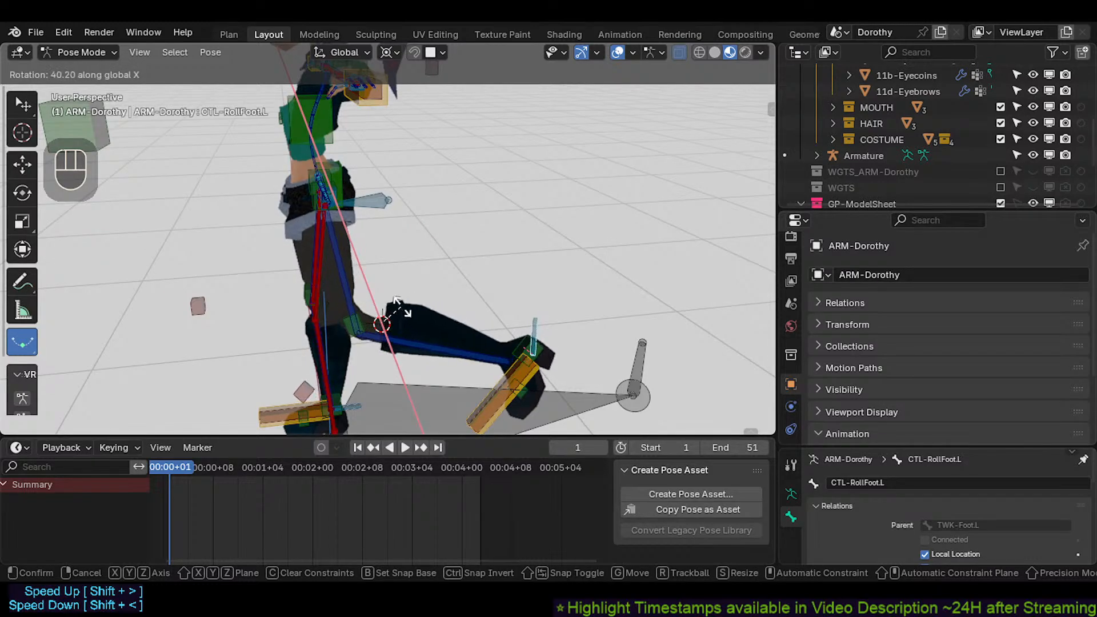
{"action": "left_click", "coordinate": [437, 327]}
{"action": "left_click", "coordinate": [479, 361]}
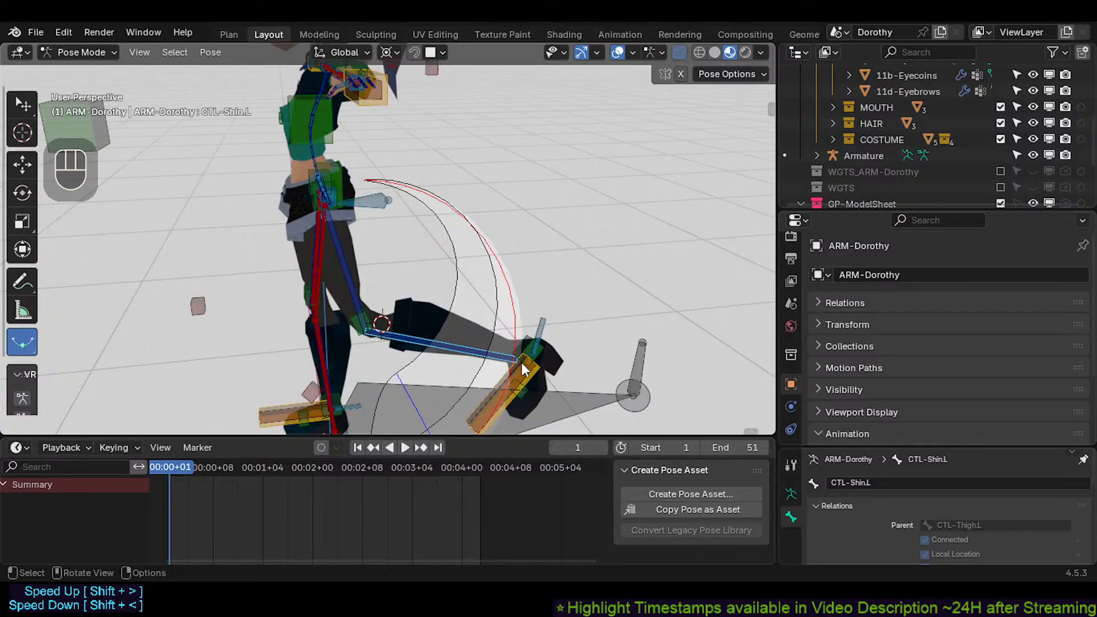
Step: Try another rotation of CTL-RollFoot.L around the global X axis and compare it with CTL-Shin.L
{"action": "left_click", "coordinate": [537, 337]}
{"action": "key", "text": "r"}
{"action": "key", "text": "x"}
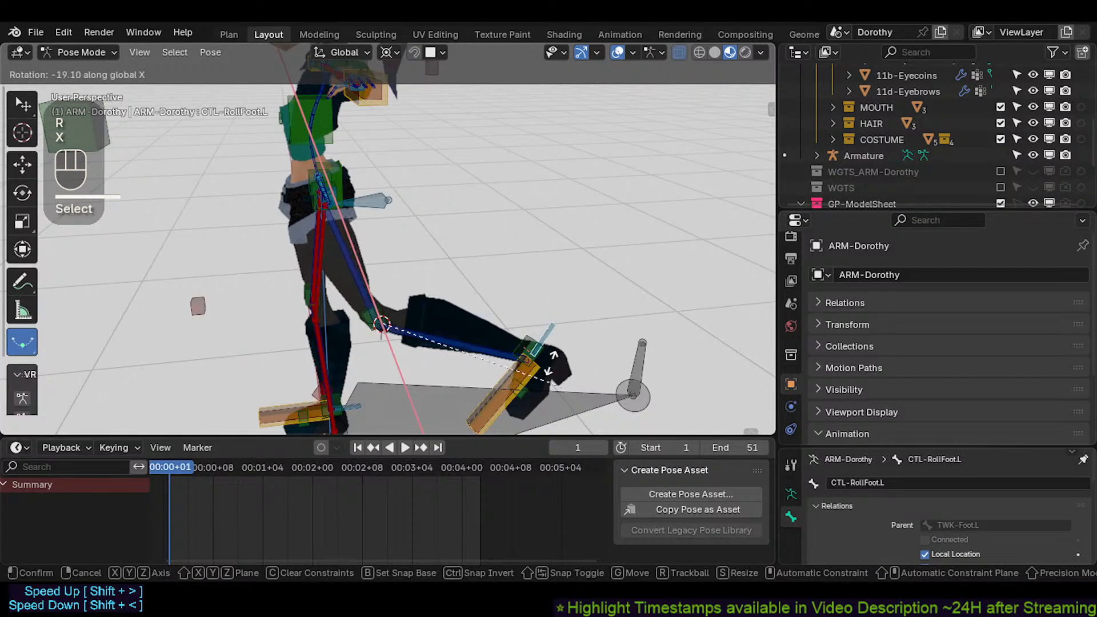
{"action": "left_click", "coordinate": [505, 319]}
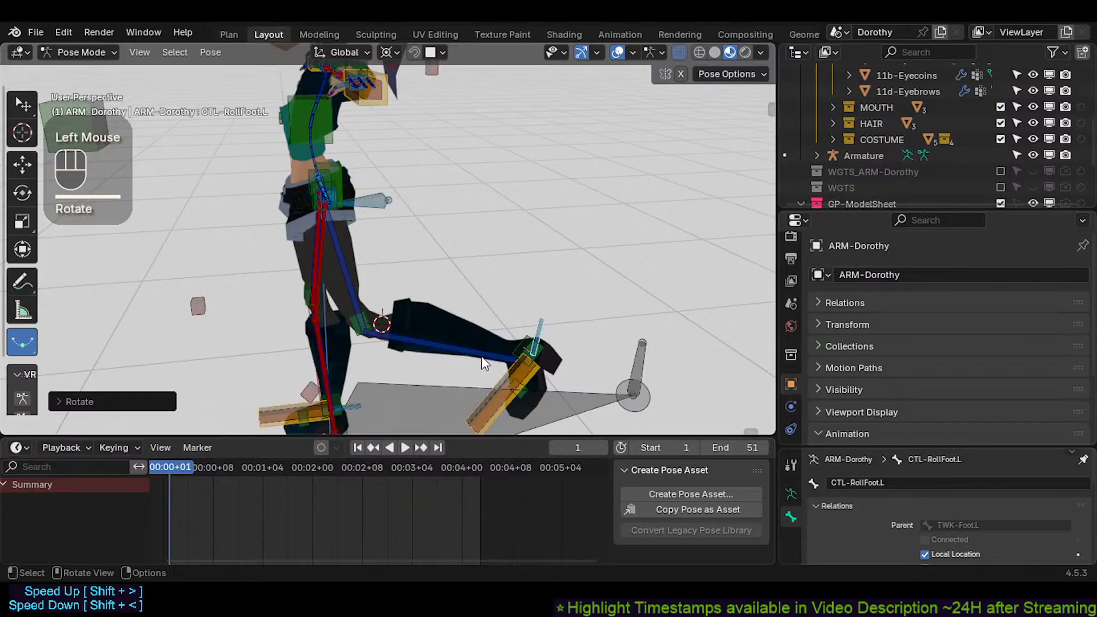
{"action": "left_click", "coordinate": [509, 352]}
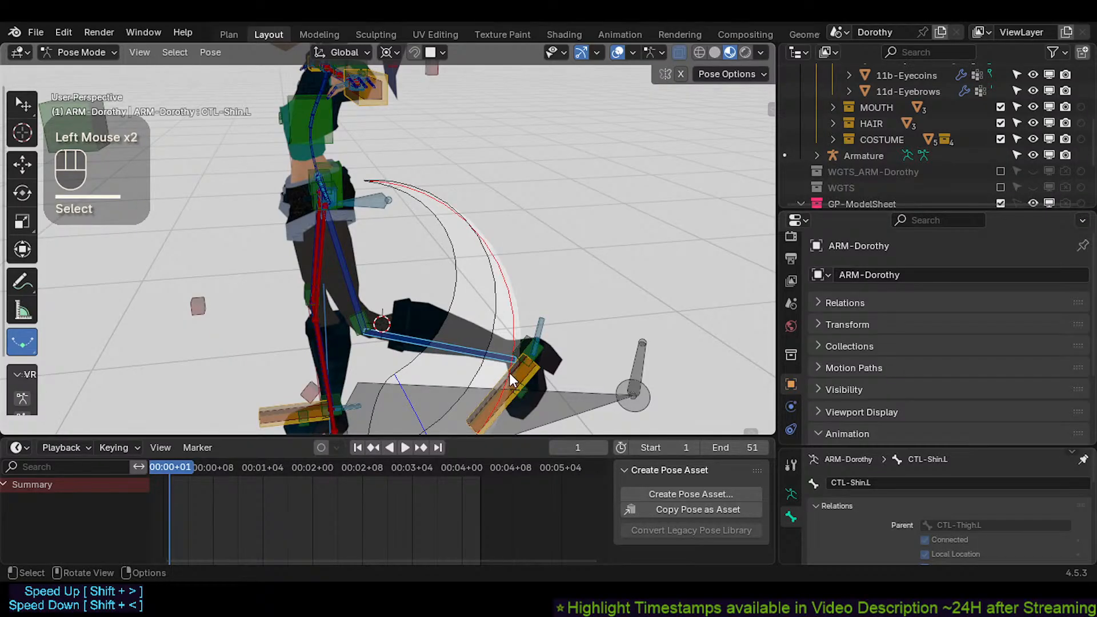
Step: Select CTL-Shin.L together with CTL-RollFoot.L on the raised leg, making the roll control active
{"action": "left_click", "coordinate": [530, 324]}
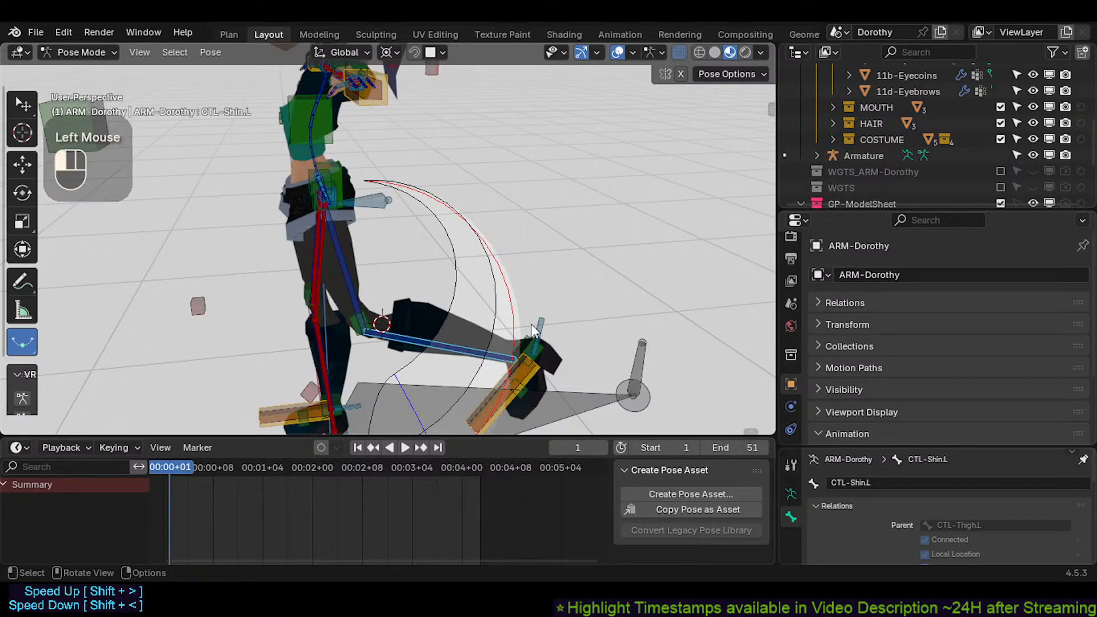
{"action": "left_click", "coordinate": [531, 324], "text": "shift"}
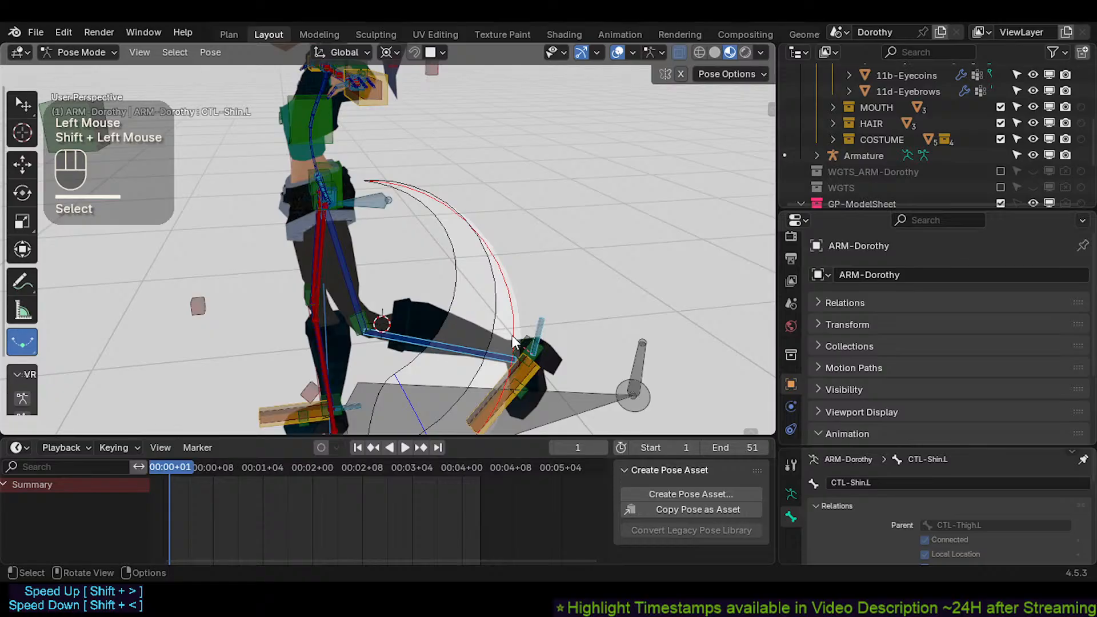
{"action": "left_click", "coordinate": [533, 330]}
{"action": "left_click", "coordinate": [543, 331], "text": "shift"}
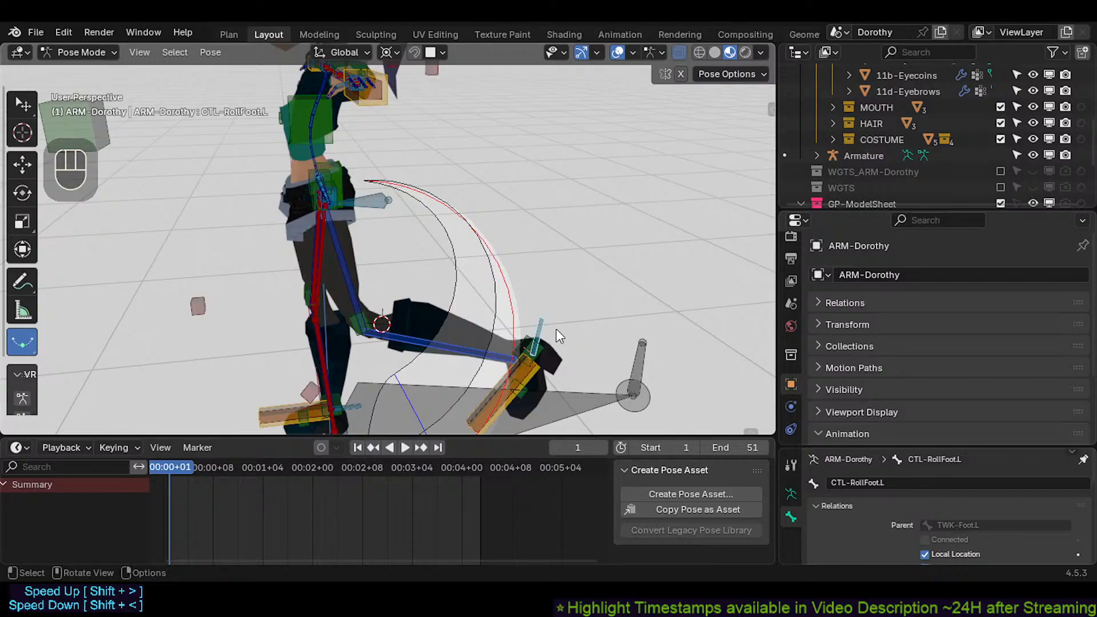
Step: Select all of the rig's bones and clear their pose transforms
{"action": "key", "text": "alt+a"}
{"action": "left_click", "coordinate": [536, 332]}
{"action": "key", "text": "a"}
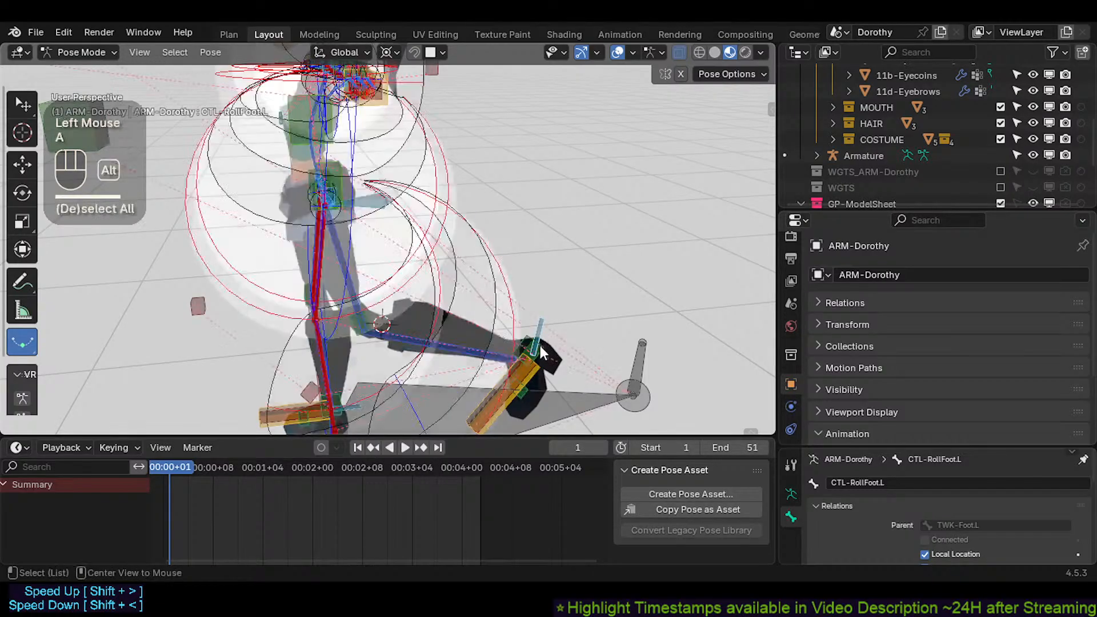
{"action": "key", "text": "alt+q"}
{"action": "key", "text": "alt+q"}
Step: Select CTL-RollFoot.L and CTL-Shin.L on the straight left leg and try turning the shin about 7 degrees around global Z
{"action": "middle_click_drag", "start_coordinate": [425, 382], "coordinate": [529, 338], "text": "shift"}
{"action": "key", "text": "ctrl+2"}
{"action": "scroll", "coordinate": [527, 275], "scroll_direction": "up", "scroll_amount": 2}
{"action": "left_click", "coordinate": [529, 338]}
{"action": "left_click", "coordinate": [531, 354]}
{"action": "left_click", "coordinate": [532, 336]}
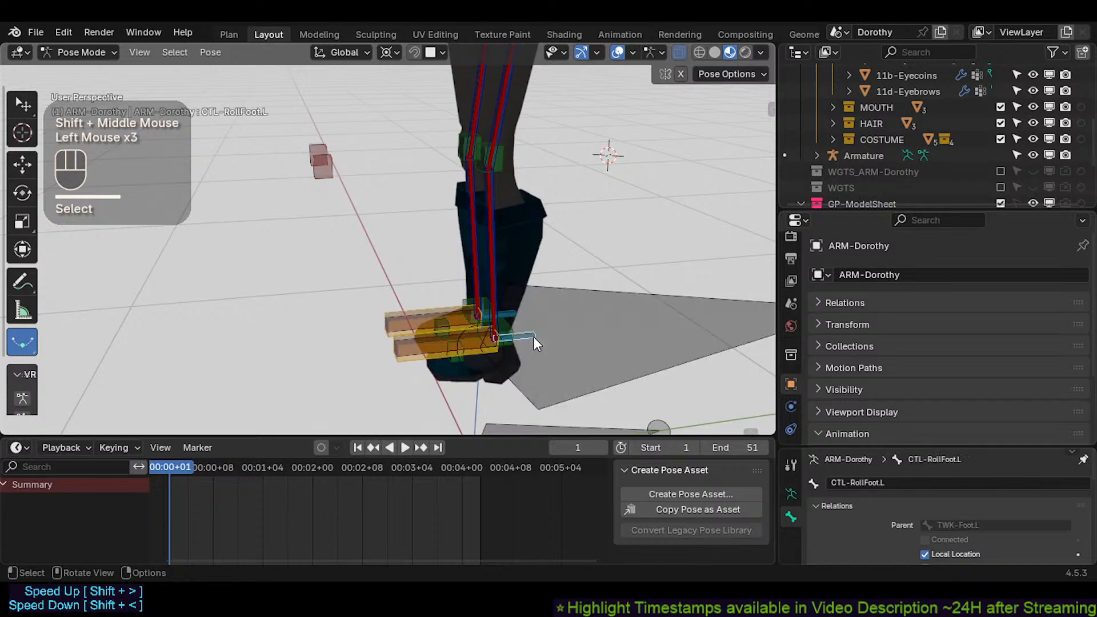
{"action": "left_click", "coordinate": [503, 278], "text": "shift"}
{"action": "key", "text": "g"}
{"action": "key", "text": "z"}
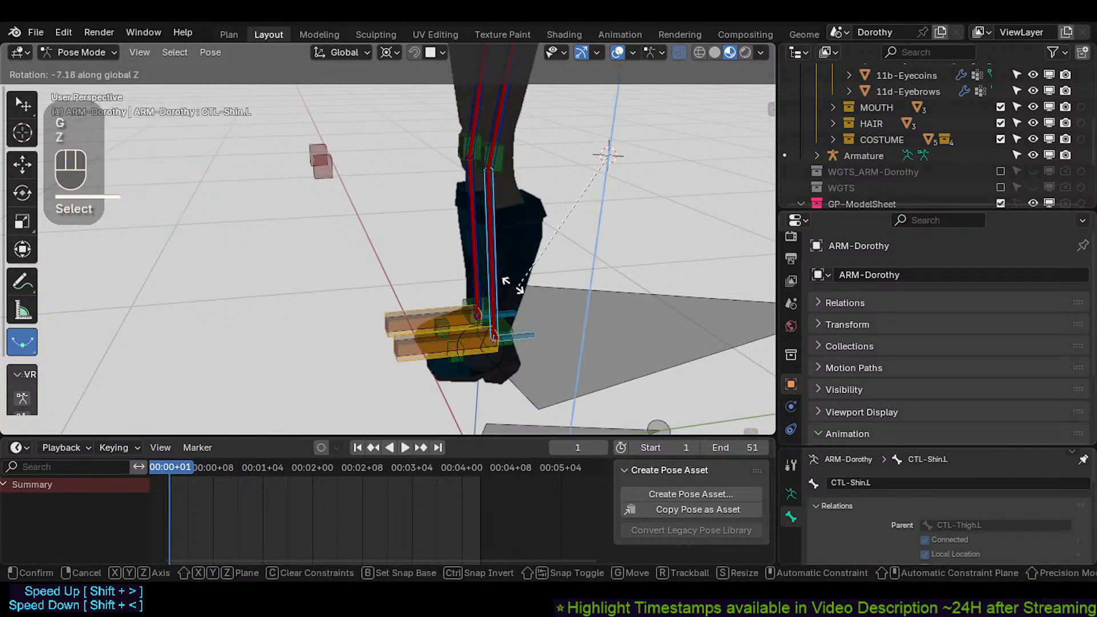
{"action": "key", "text": "Escape"}
Step: Select CTL-RollFoot.L at the left heel and try rotating it about 15 degrees around the global X axis
{"action": "middle_click_drag", "start_coordinate": [532, 255], "coordinate": [517, 343], "text": "shift"}
{"action": "left_click", "coordinate": [514, 340]}
{"action": "left_click", "coordinate": [513, 340]}
{"action": "left_click", "coordinate": [514, 340]}
{"action": "key", "text": "r"}
{"action": "key", "text": "z"}
{"action": "key", "text": "x"}
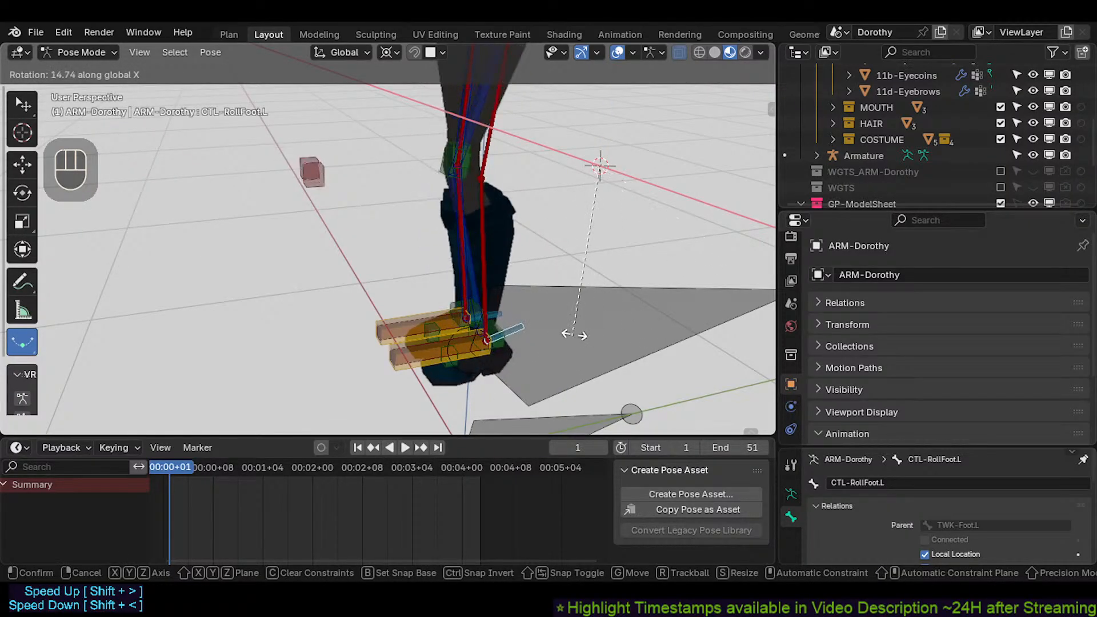
{"action": "key", "text": "Escape"}
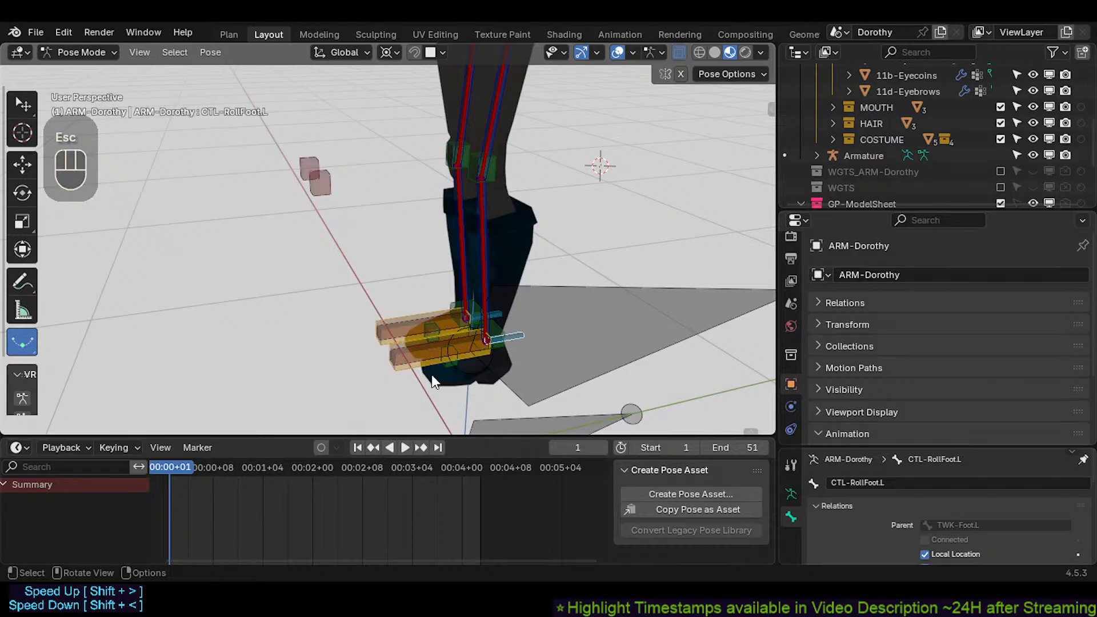
Step: Try freely rotating the left foot control and select CTL-Shin.L
{"action": "left_click", "coordinate": [426, 363]}
{"action": "key", "text": "r"}
{"action": "key", "text": "Escape"}
{"action": "middle_click_drag", "start_coordinate": [550, 210], "coordinate": [463, 258], "text": "shift"}
{"action": "left_click", "coordinate": [448, 286]}
{"action": "middle_click_drag", "start_coordinate": [463, 258], "coordinate": [510, 293]}
Step: Display the full-body controls, select CTL-HipsSway at the pelvis and try rotating it about 11 degrees
{"action": "key", "text": "ctrl+4"}
{"action": "scroll", "coordinate": [486, 276], "scroll_direction": "down", "scroll_amount": 3}
{"action": "middle_click_drag", "start_coordinate": [453, 255], "coordinate": [445, 286], "text": "shift"}
{"action": "middle_click_drag", "start_coordinate": [445, 286], "coordinate": [517, 250]}
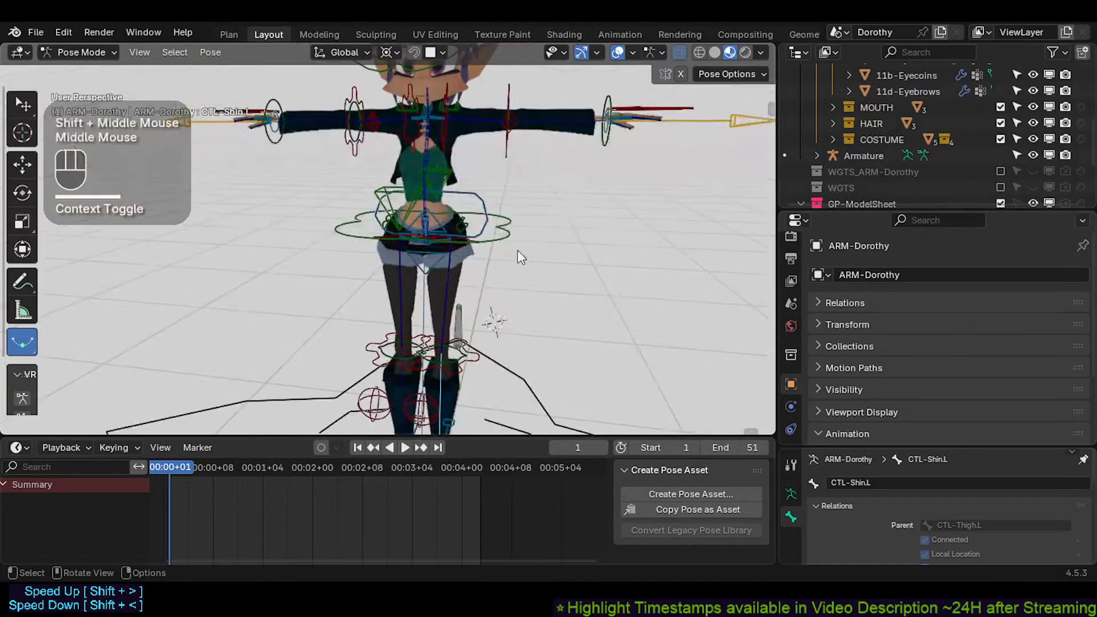
{"action": "scroll", "coordinate": [424, 212], "scroll_direction": "up", "scroll_amount": 5}
{"action": "scroll", "coordinate": [424, 212], "scroll_direction": "up", "scroll_amount": 3}
{"action": "middle_click_drag", "start_coordinate": [424, 212], "coordinate": [383, 244], "text": "shift"}
{"action": "left_click", "coordinate": [386, 243]}
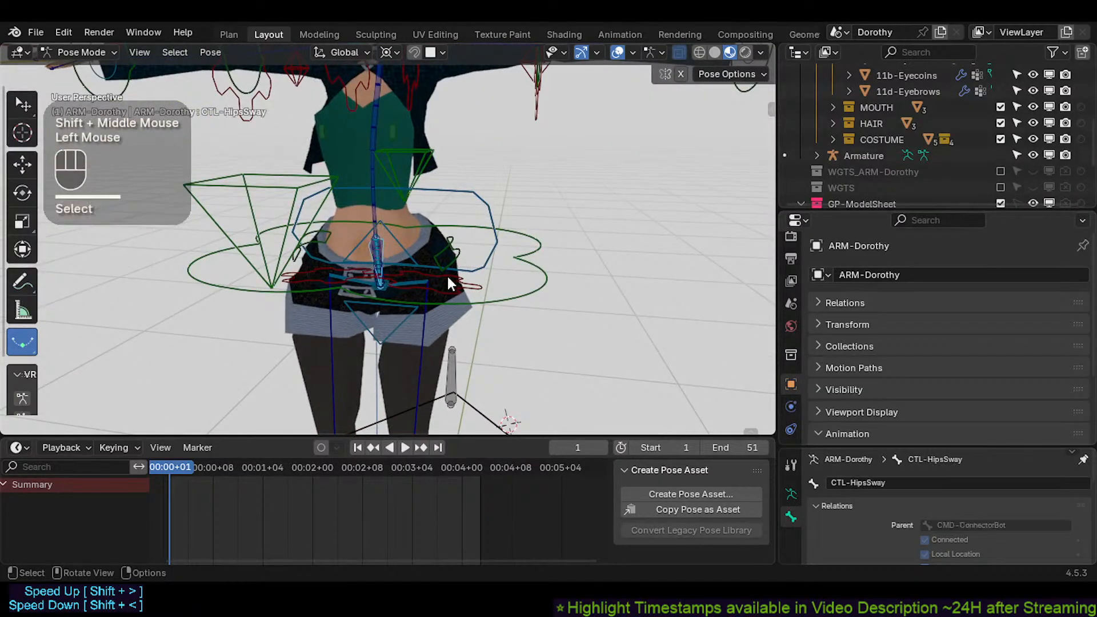
{"action": "key", "text": "r"}
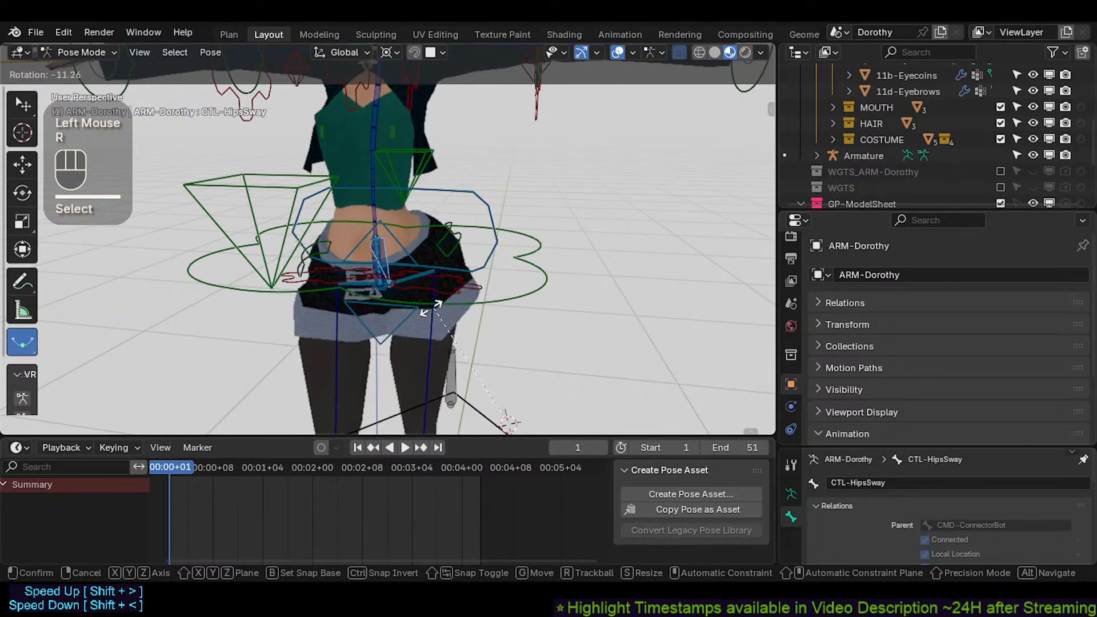
{"action": "key", "text": "Escape"}
Step: Try rotating the torso from the upper spine at chest level
{"action": "middle_click_drag", "start_coordinate": [376, 134], "coordinate": [376, 164], "text": "shift"}
{"action": "left_click", "coordinate": [388, 128]}
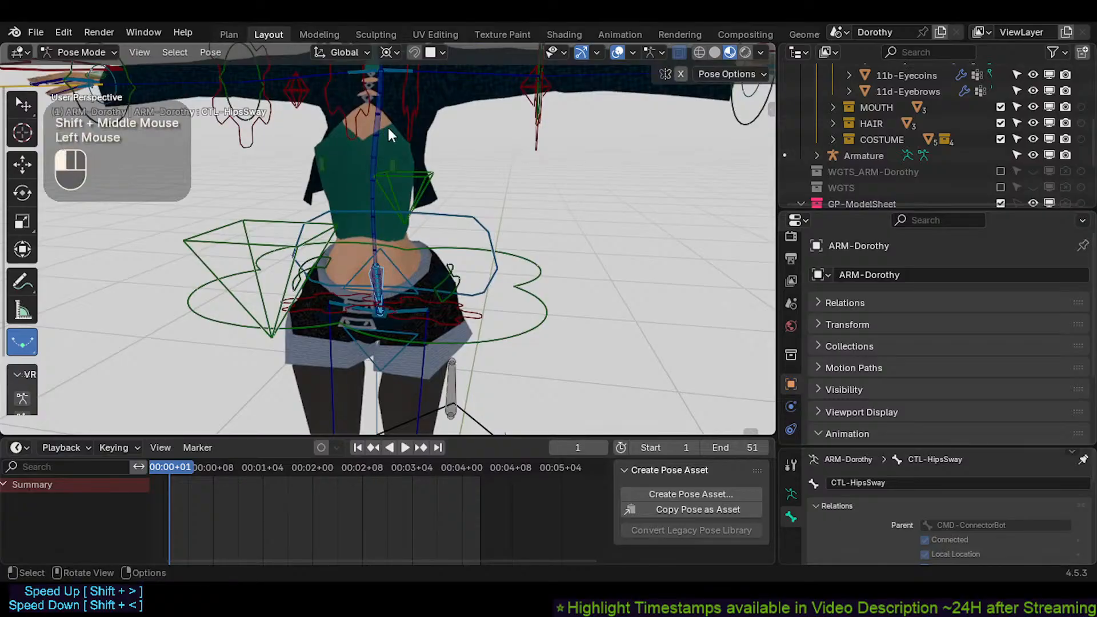
{"action": "key", "text": "r"}
{"action": "key", "text": "Escape"}
Step: Select TWK-ToonHead above the head and examine the head, arm and torso controls from several angles
{"action": "scroll", "coordinate": [413, 246], "scroll_direction": "down", "scroll_amount": 1}
{"action": "middle_click_drag", "start_coordinate": [422, 82], "coordinate": [391, 229], "text": "shift"}
{"action": "left_click", "coordinate": [399, 119]}
{"action": "middle_click_drag", "start_coordinate": [398, 120], "coordinate": [366, 130]}
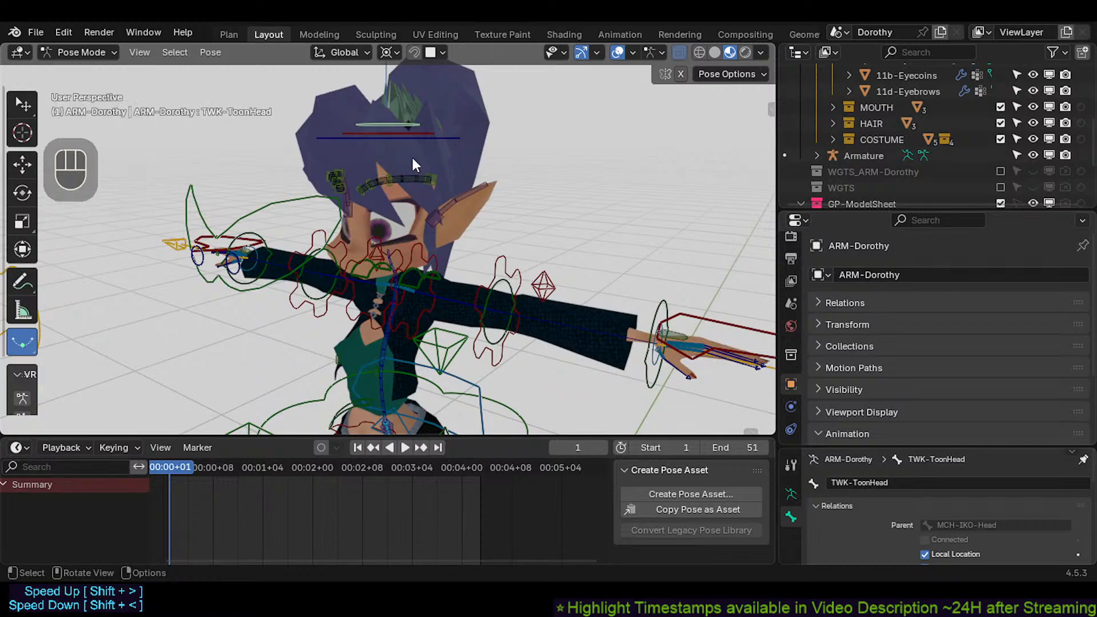
{"action": "mouse_move", "coordinate": [484, 357]}
{"action": "middle_mouse_down"}
{"action": "mouse_move", "coordinate": [400, 340]}
{"action": "mouse_move", "coordinate": [480, 347]}
{"action": "middle_mouse_up"}
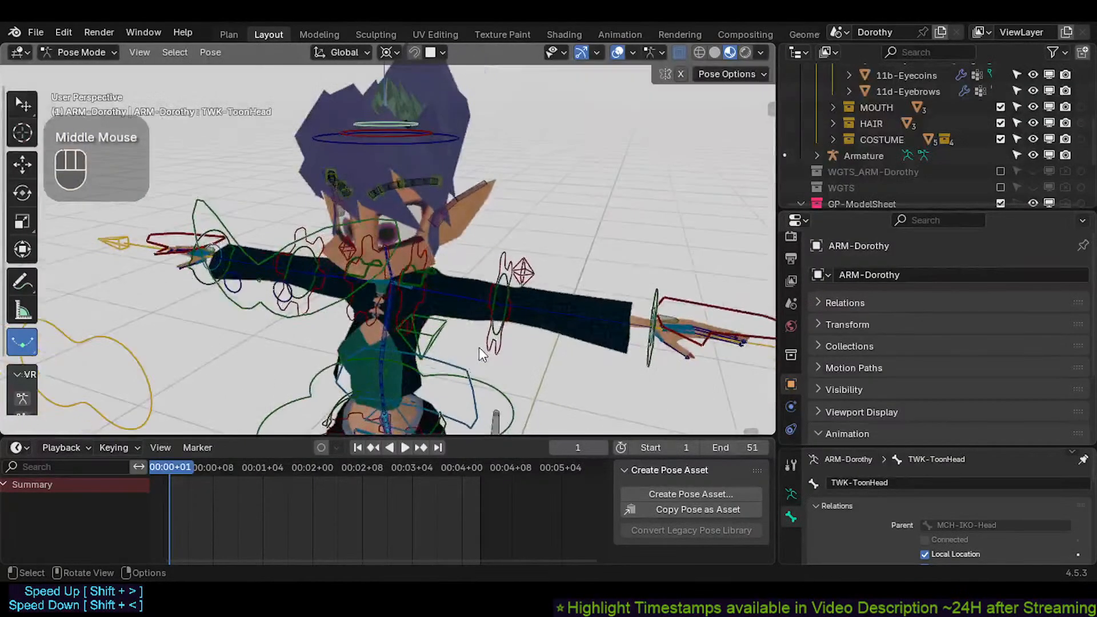
{"action": "scroll", "coordinate": [463, 307], "scroll_direction": "up", "scroll_amount": 2}
{"action": "middle_click_drag", "start_coordinate": [463, 308], "coordinate": [420, 339], "text": "shift"}
{"action": "scroll", "coordinate": [421, 339], "scroll_direction": "down", "scroll_amount": 1}
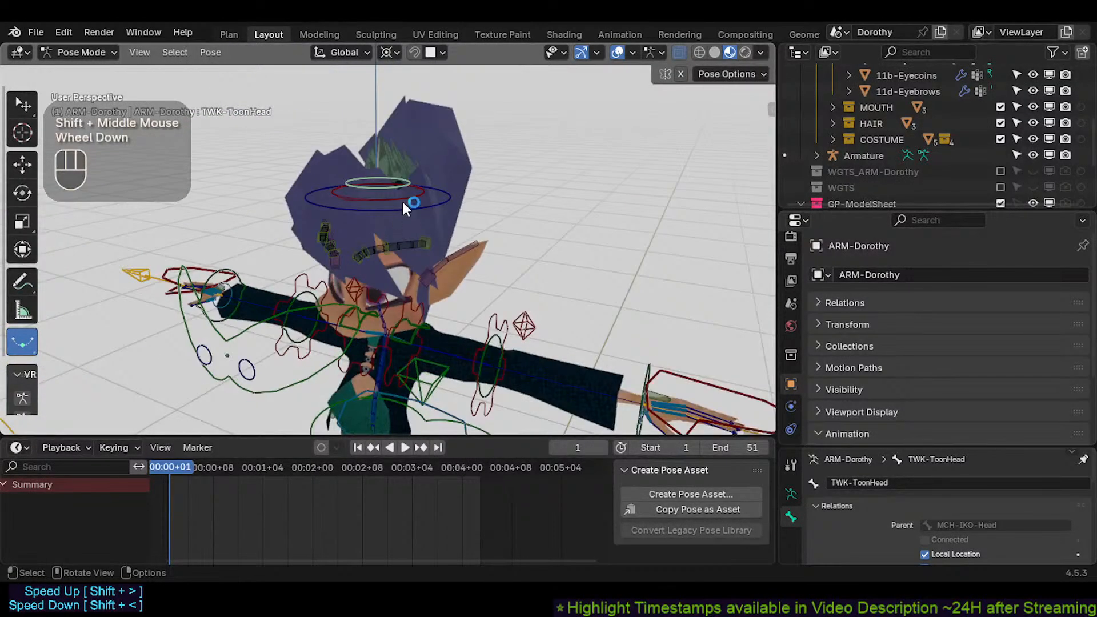
{"action": "middle_click_drag", "start_coordinate": [369, 212], "coordinate": [366, 252], "text": "shift"}
{"action": "mouse_move", "coordinate": [367, 252]}
{"action": "middle_mouse_down", "text": "shift"}
{"action": "mouse_move", "coordinate": [325, 249]}
{"action": "mouse_move", "coordinate": [370, 267]}
{"action": "mouse_move", "coordinate": [387, 250]}
{"action": "middle_mouse_up", "text": "shift"}
{"action": "scroll", "coordinate": [325, 249], "scroll_direction": "down", "scroll_amount": 1}
{"action": "scroll", "coordinate": [370, 267], "scroll_direction": "up", "scroll_amount": 1}
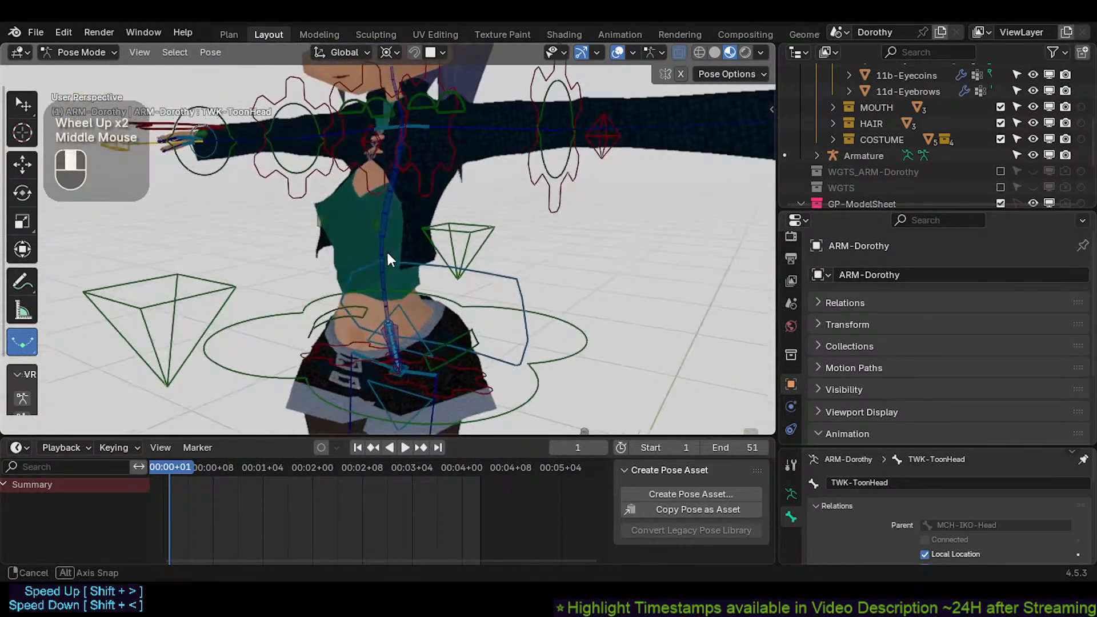
Step: Select CTL-Chest on the spine and try moving it
{"action": "left_click", "coordinate": [388, 175]}
{"action": "scroll", "coordinate": [469, 189], "scroll_direction": "down", "scroll_amount": 1}
{"action": "middle_click_drag", "start_coordinate": [474, 217], "coordinate": [486, 181], "text": "shift"}
{"action": "scroll", "coordinate": [486, 182], "scroll_direction": "up", "scroll_amount": 1}
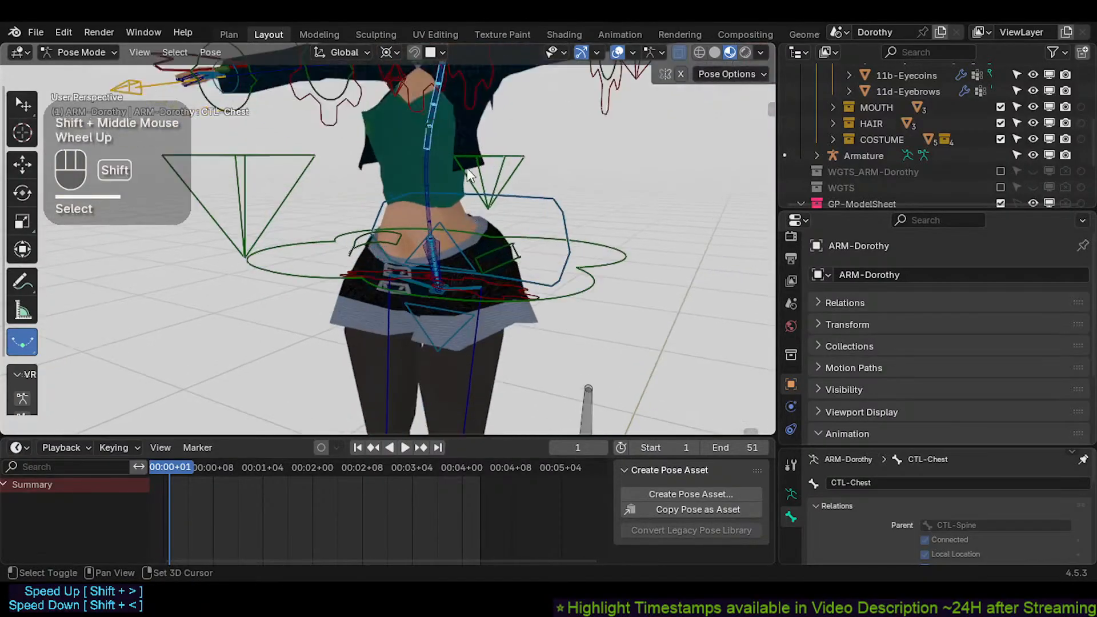
{"action": "key", "text": "g"}
{"action": "key", "text": "Escape"}
{"action": "scroll", "coordinate": [440, 216], "scroll_direction": "up", "scroll_amount": 2}
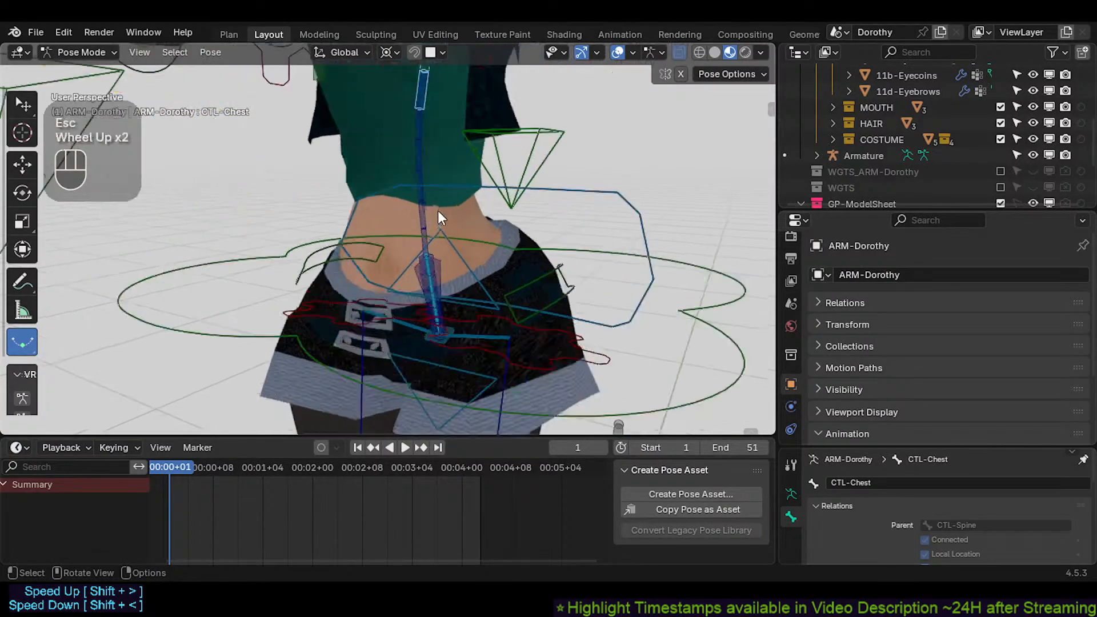
Step: Select CTL-HipsSway and individual bones up the torso and toward the left arm to examine the chain
{"action": "left_click", "coordinate": [439, 268]}
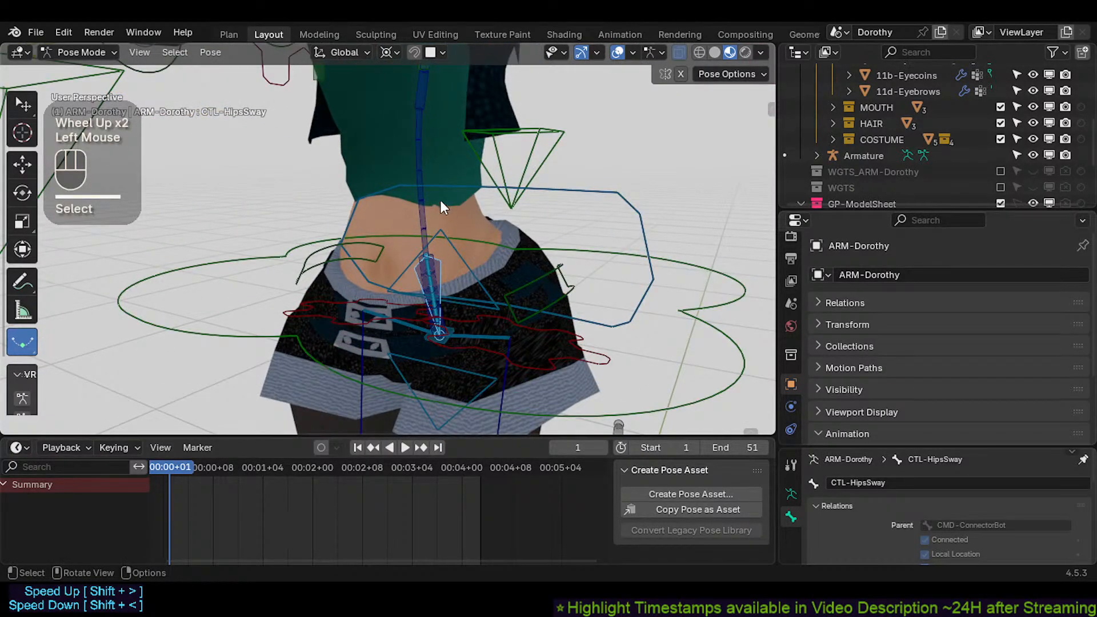
{"action": "scroll", "coordinate": [441, 201], "scroll_direction": "down", "scroll_amount": 2}
{"action": "left_click", "coordinate": [434, 129]}
{"action": "middle_click_drag", "start_coordinate": [433, 129], "coordinate": [443, 196], "text": "shift"}
{"action": "left_click", "coordinate": [517, 154]}
{"action": "left_click", "coordinate": [457, 151]}
{"action": "scroll", "coordinate": [300, 206], "scroll_direction": "down", "scroll_amount": 2}
Step: Try moving CTL-ForeArm.L together with the left hand control about 0.13 m, and clear the pose transforms
{"action": "left_click", "coordinate": [470, 203]}
{"action": "left_click", "coordinate": [466, 193], "text": "shift"}
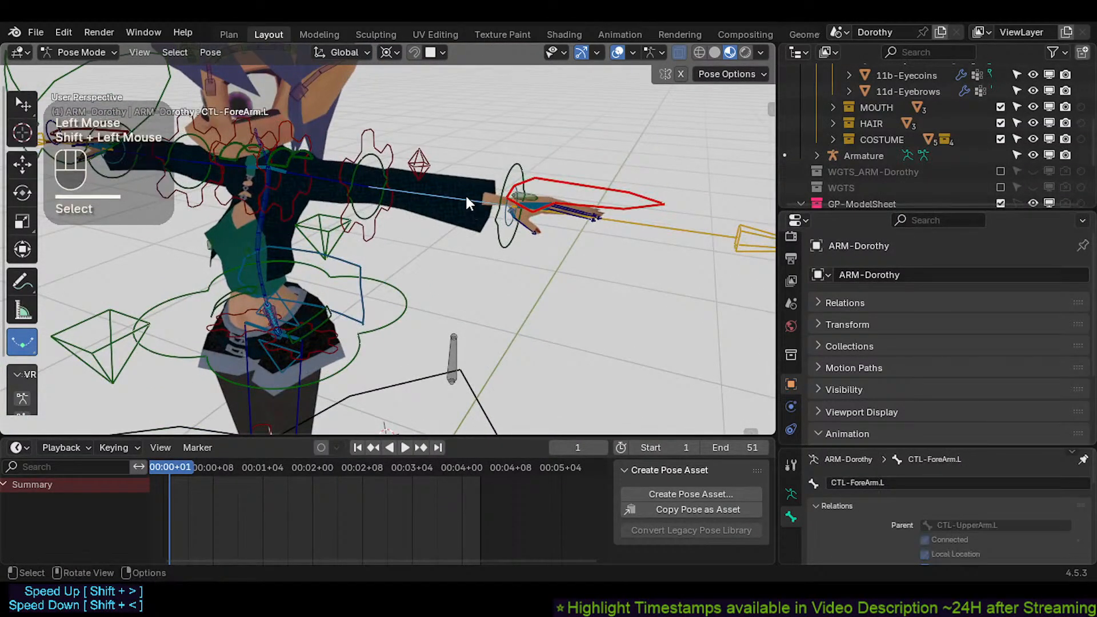
{"action": "key", "text": "g"}
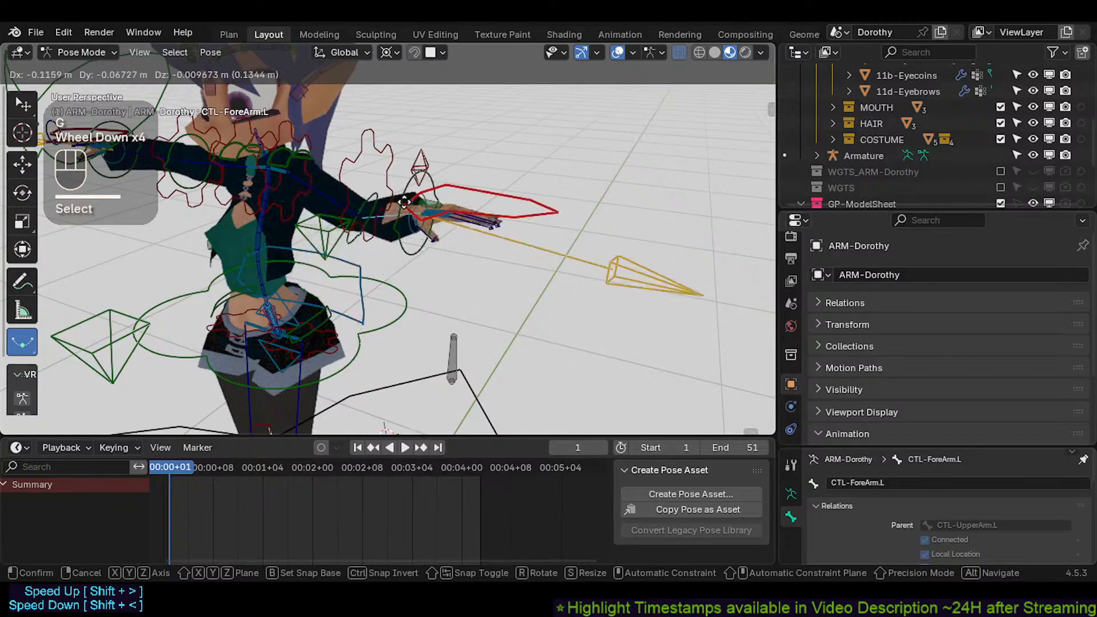
{"action": "scroll", "coordinate": [378, 192], "scroll_direction": "down", "scroll_amount": 4}
{"action": "left_click", "coordinate": [378, 188]}
{"action": "middle_click_drag", "start_coordinate": [379, 188], "coordinate": [391, 278]}
{"action": "key", "text": "alt+r"}
{"action": "key", "text": "alt+g"}
Step: Select CTL-Chest and try moving it again with the arms back in the T-pose
{"action": "scroll", "coordinate": [365, 268], "scroll_direction": "up", "scroll_amount": 2}
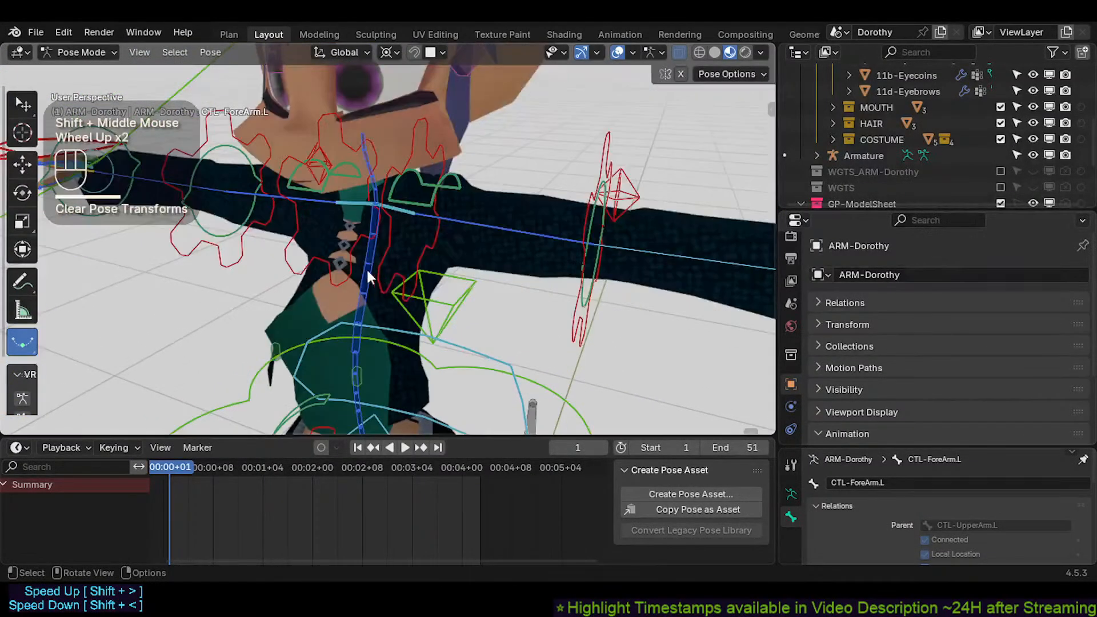
{"action": "left_click", "coordinate": [366, 267]}
{"action": "key", "text": "g"}
{"action": "key", "text": "Escape"}
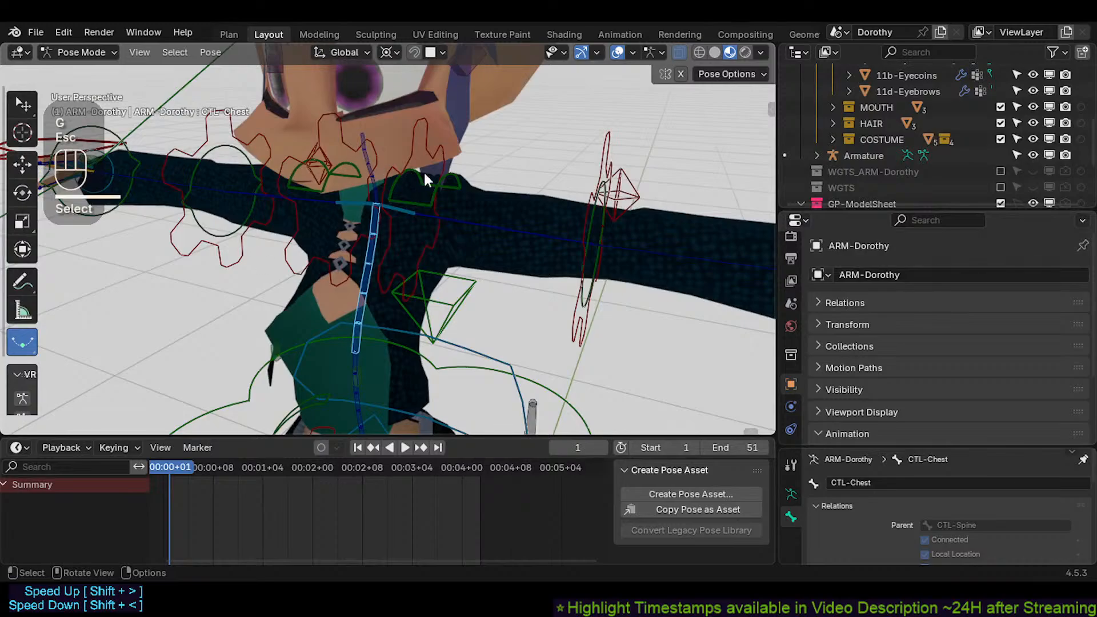
{"action": "scroll", "coordinate": [416, 283], "scroll_direction": "down", "scroll_amount": 1}
Step: Clear the pose transforms of all the rig's bones
{"action": "middle_click_drag", "start_coordinate": [425, 178], "coordinate": [386, 282], "text": "shift"}
{"action": "scroll", "coordinate": [416, 283], "scroll_direction": "down", "scroll_amount": 1}
{"action": "key", "text": "alt+a"}
{"action": "key", "text": "alt+q"}
{"action": "key", "text": "alt+q"}
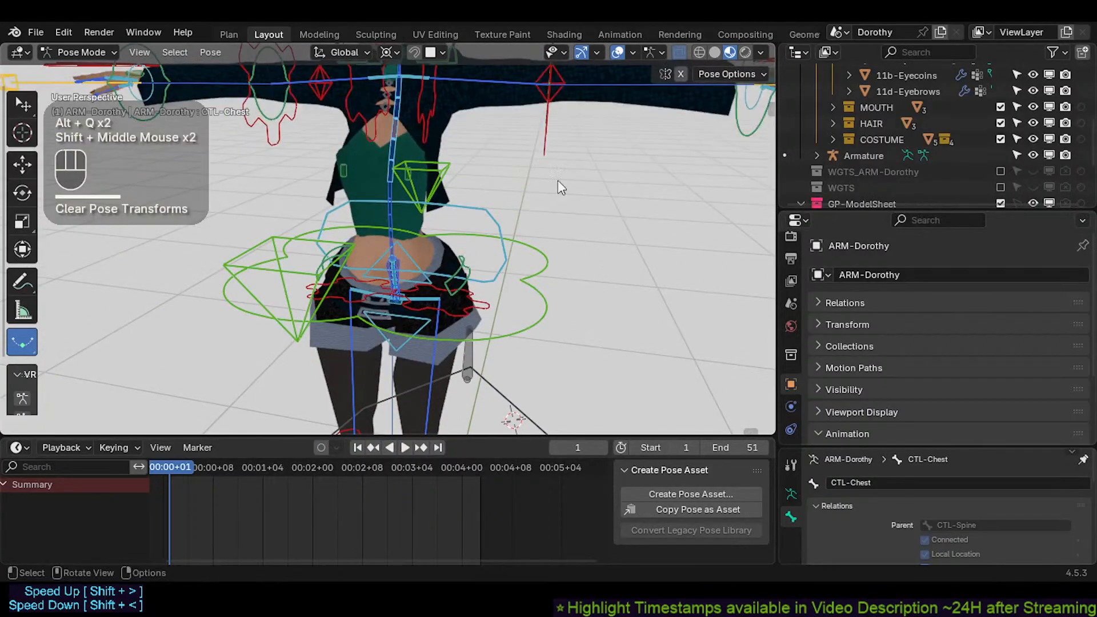
{"action": "middle_click_drag", "start_coordinate": [522, 162], "coordinate": [452, 217], "text": "shift"}
{"action": "middle_click_drag", "start_coordinate": [452, 217], "coordinate": [447, 240]}
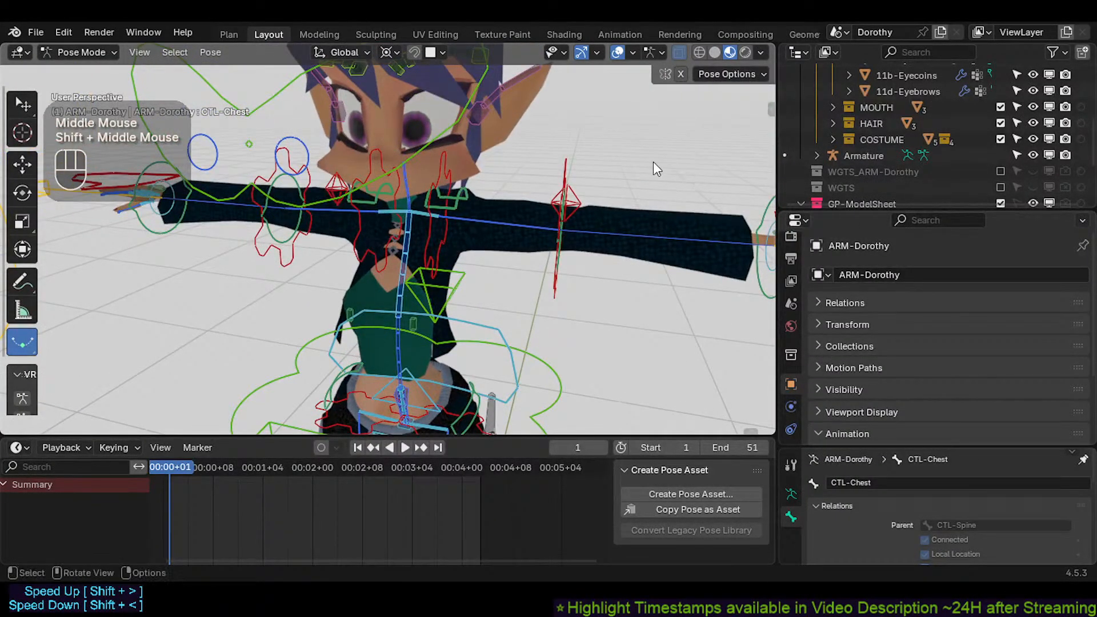
Step: Look through the rig's VRM, item and tool settings, examine the Auto IK and pose options, and hide them again
{"action": "key", "text": "n"}
{"action": "left_click", "coordinate": [552, 96]}
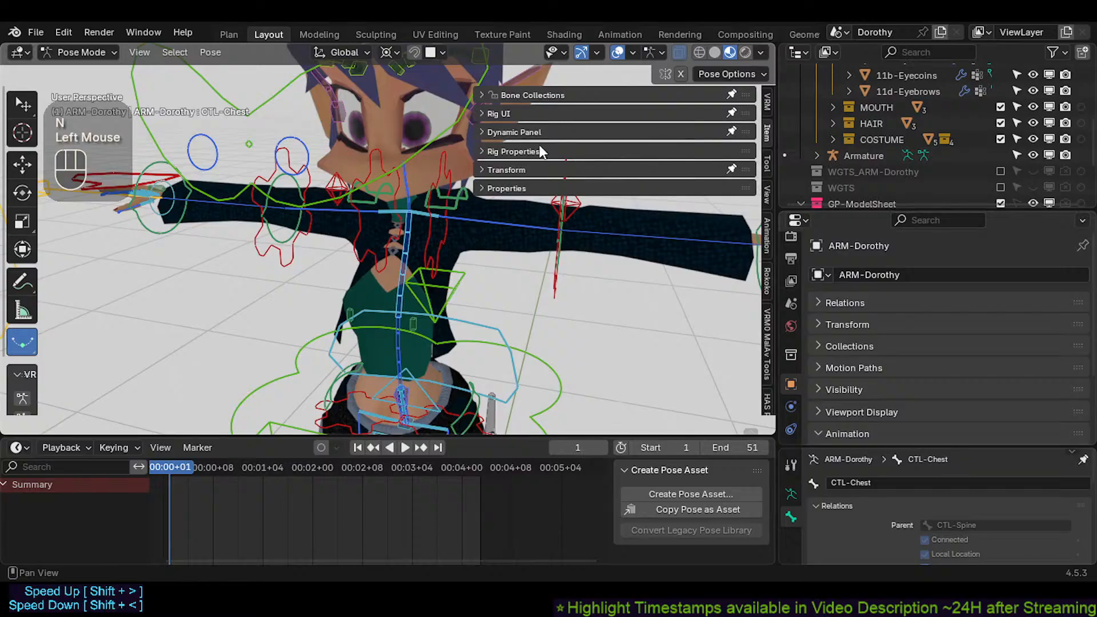
{"action": "left_click", "coordinate": [765, 108]}
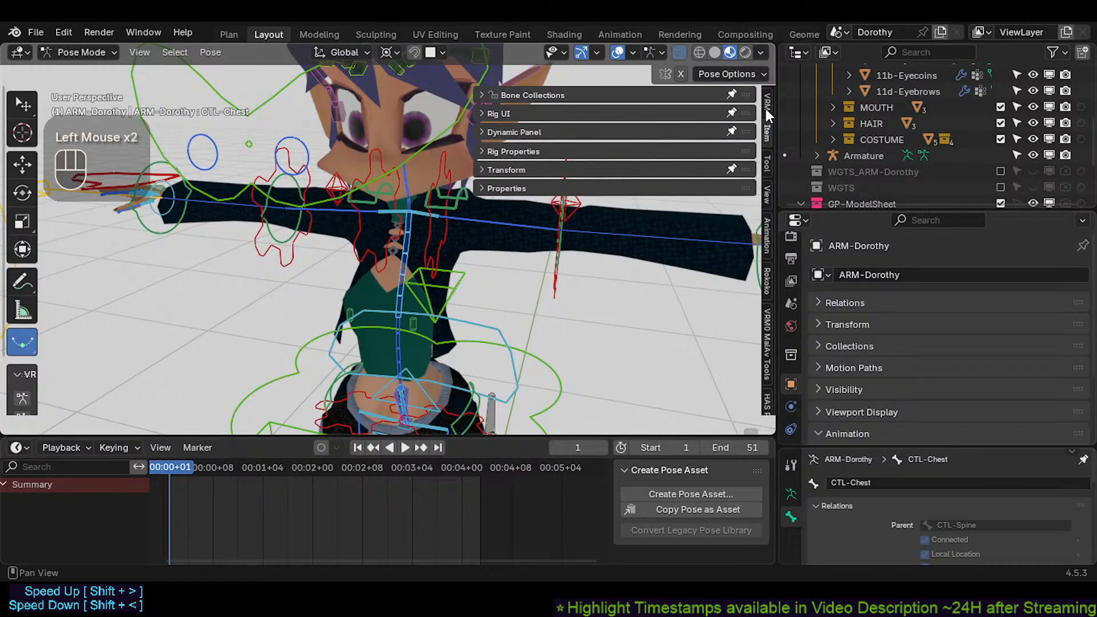
{"action": "left_click", "coordinate": [766, 114]}
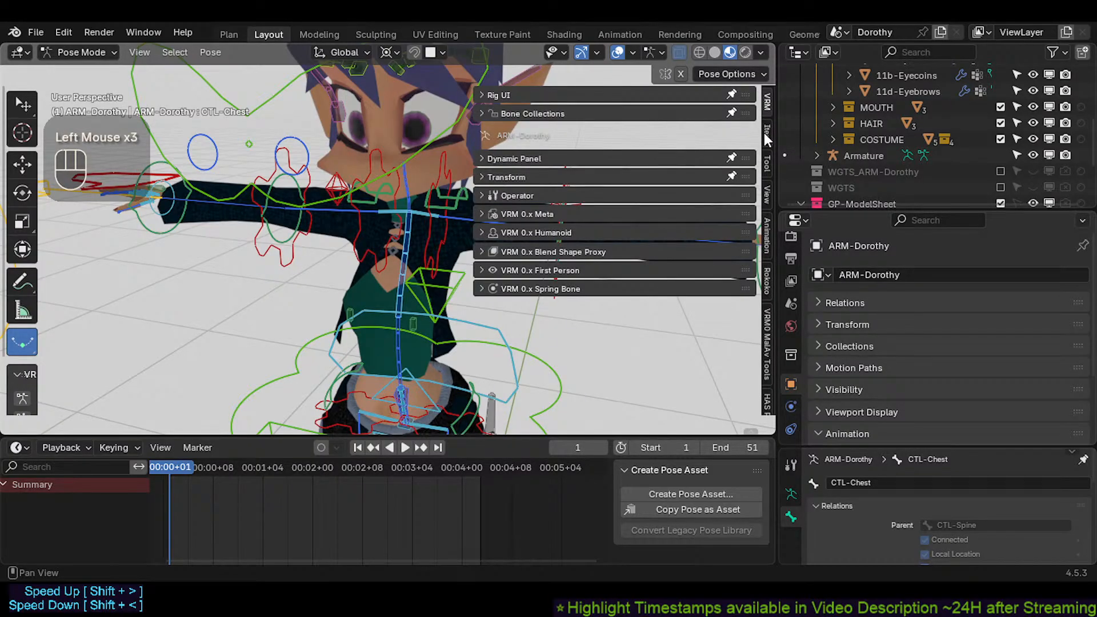
{"action": "left_click", "coordinate": [765, 135]}
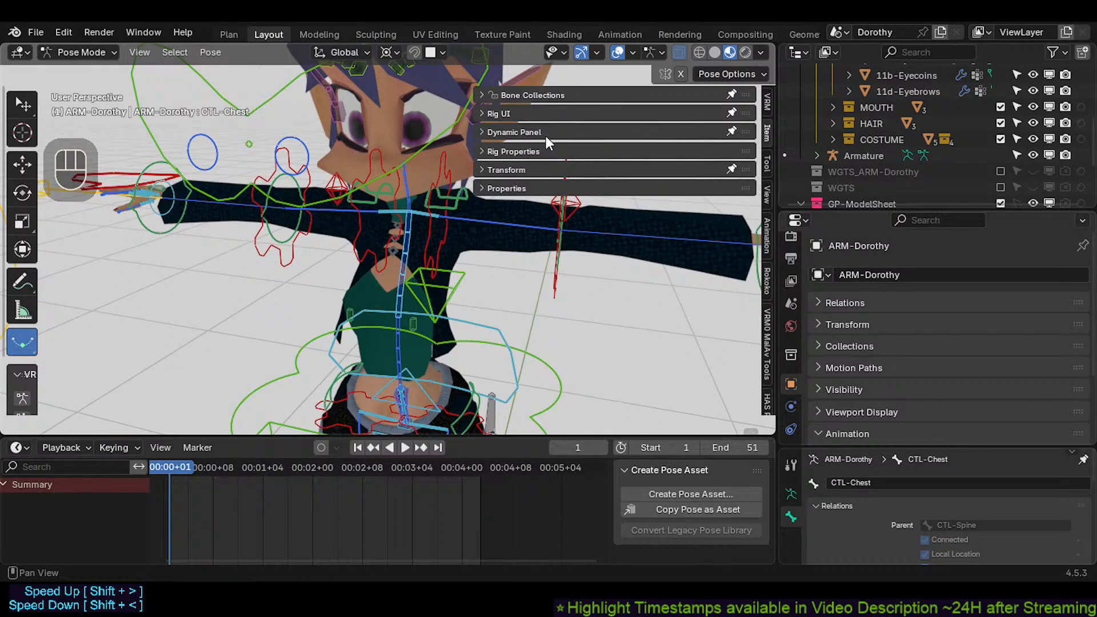
{"action": "left_click", "coordinate": [767, 164]}
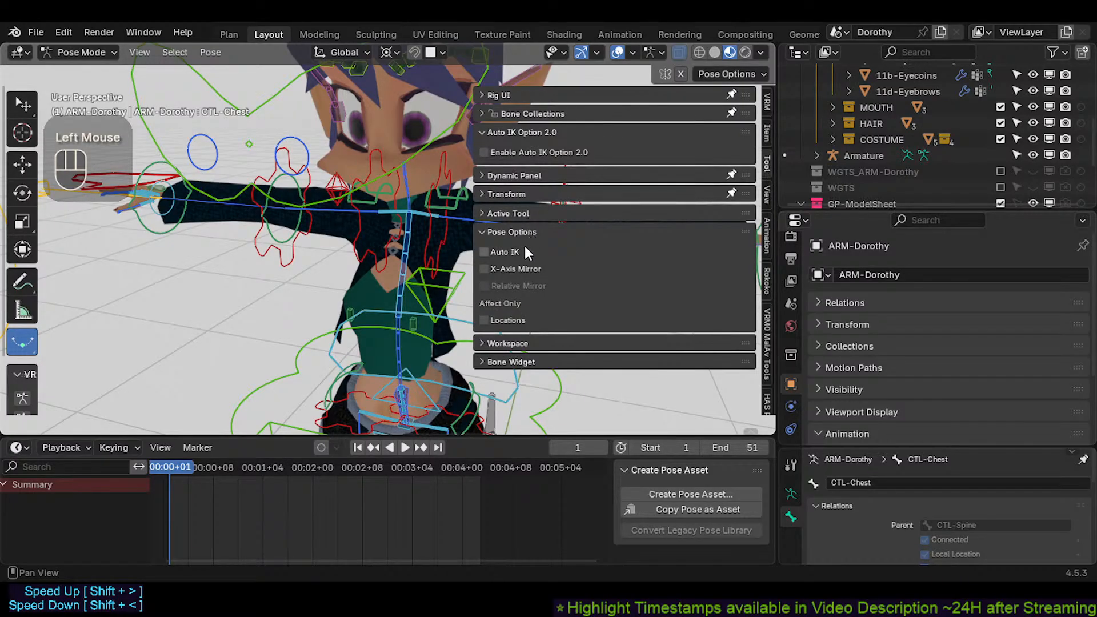
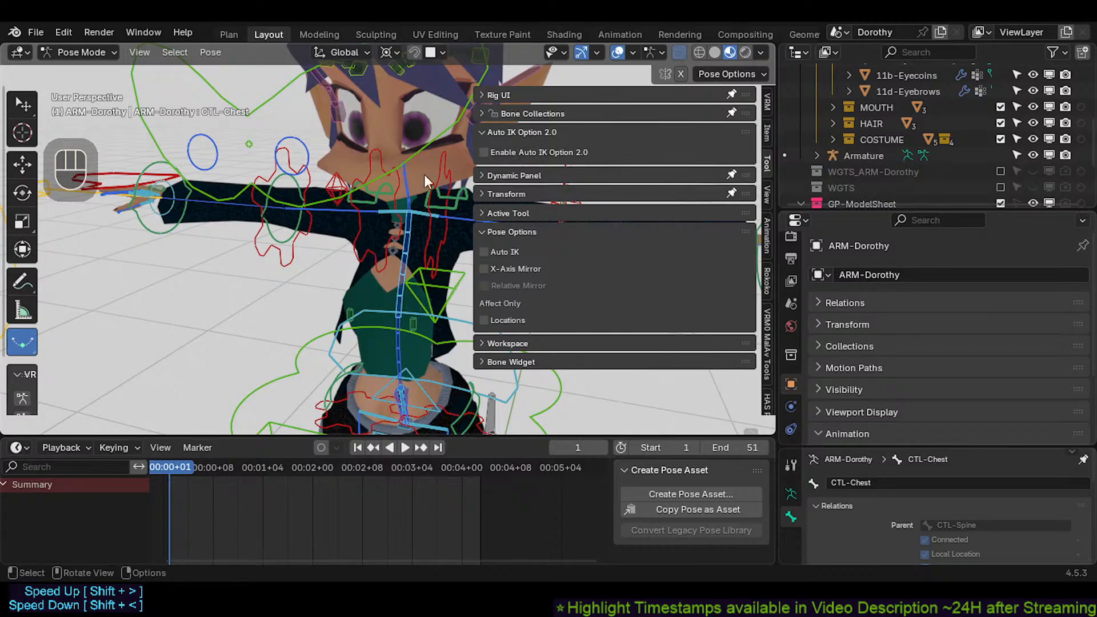
{"action": "key", "text": "n"}
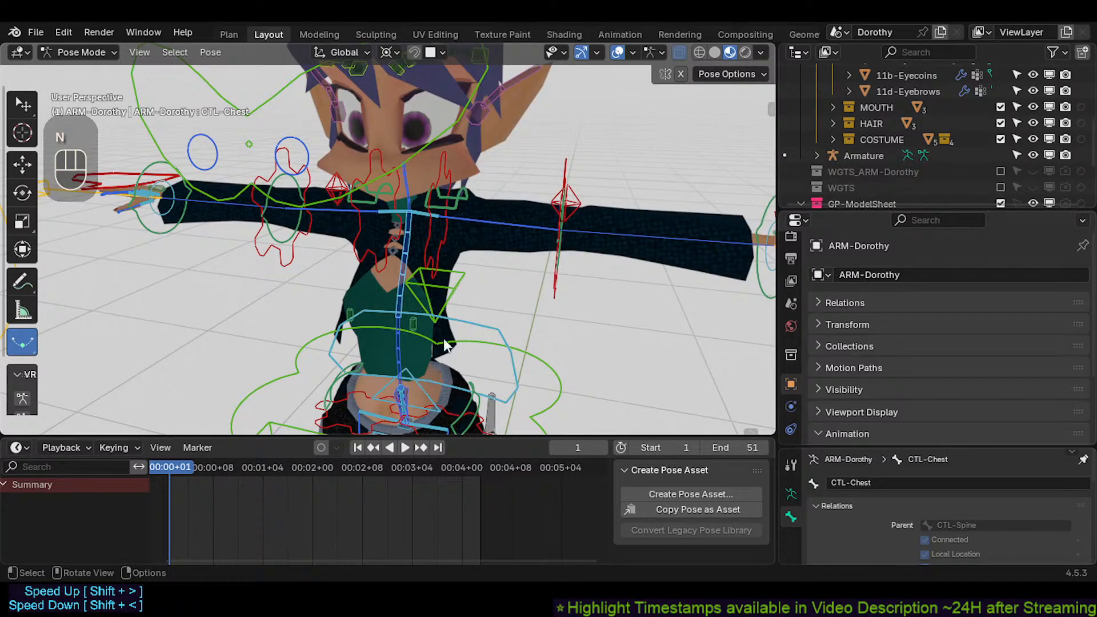
Step: Examine the chest, shoulder and arm controls from several angles and check the Auto IK and pose options again
{"action": "middle_click_drag", "start_coordinate": [446, 345], "coordinate": [453, 309]}
{"action": "scroll", "coordinate": [437, 297], "scroll_direction": "up", "scroll_amount": 2}
{"action": "scroll", "coordinate": [442, 298], "scroll_direction": "down", "scroll_amount": 2}
{"action": "scroll", "coordinate": [468, 303], "scroll_direction": "up", "scroll_amount": 2}
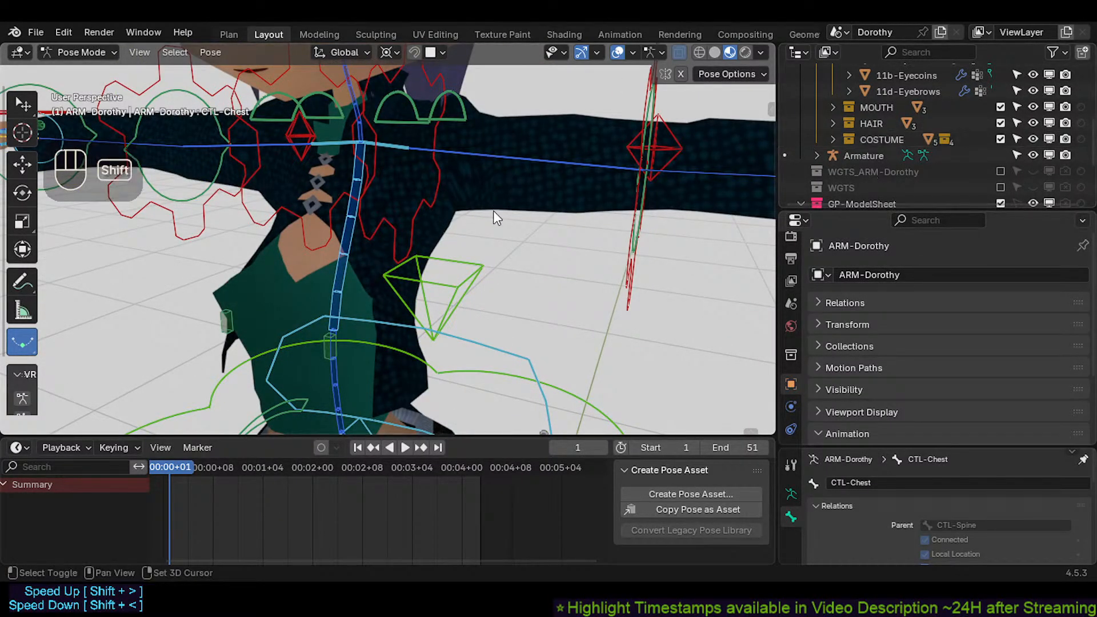
{"action": "middle_click_drag", "start_coordinate": [497, 213], "coordinate": [504, 196], "text": "shift"}
{"action": "scroll", "coordinate": [490, 235], "scroll_direction": "down", "scroll_amount": 1, "text": "shift"}
{"action": "middle_click_drag", "start_coordinate": [489, 233], "coordinate": [418, 253], "text": "shift"}
{"action": "scroll", "coordinate": [498, 263], "scroll_direction": "up", "scroll_amount": 1}
{"action": "scroll", "coordinate": [469, 277], "scroll_direction": "up", "scroll_amount": 1}
{"action": "scroll", "coordinate": [466, 272], "scroll_direction": "up", "scroll_amount": 1}
{"action": "scroll", "coordinate": [465, 272], "scroll_direction": "down", "scroll_amount": 4}
{"action": "scroll", "coordinate": [448, 275], "scroll_direction": "up", "scroll_amount": 2}
{"action": "scroll", "coordinate": [404, 248], "scroll_direction": "down", "scroll_amount": 1}
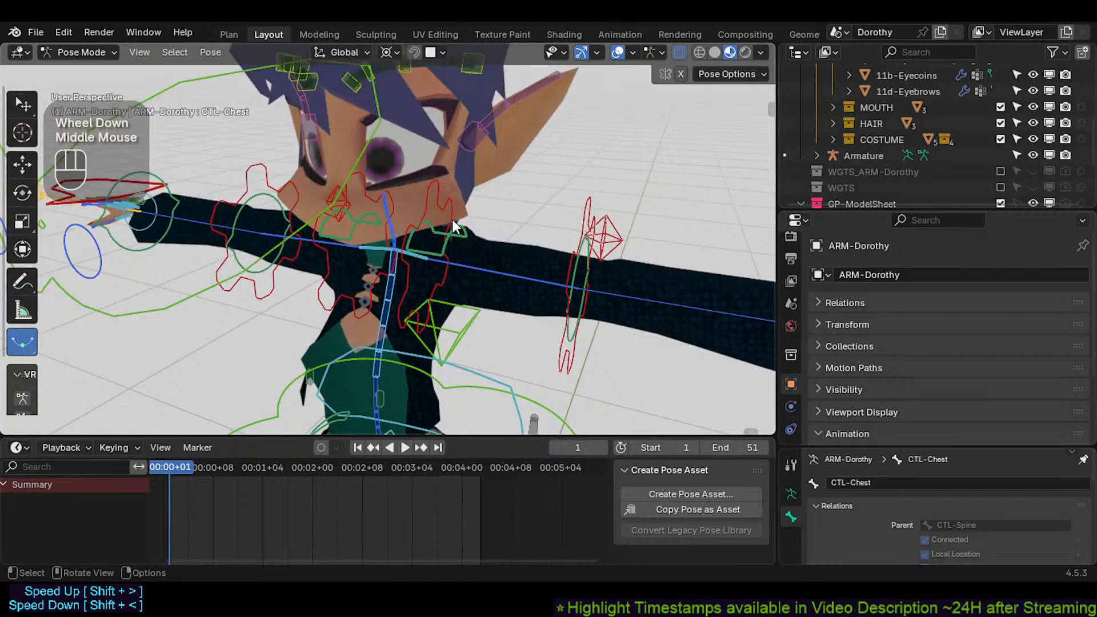
{"action": "key", "text": "n"}
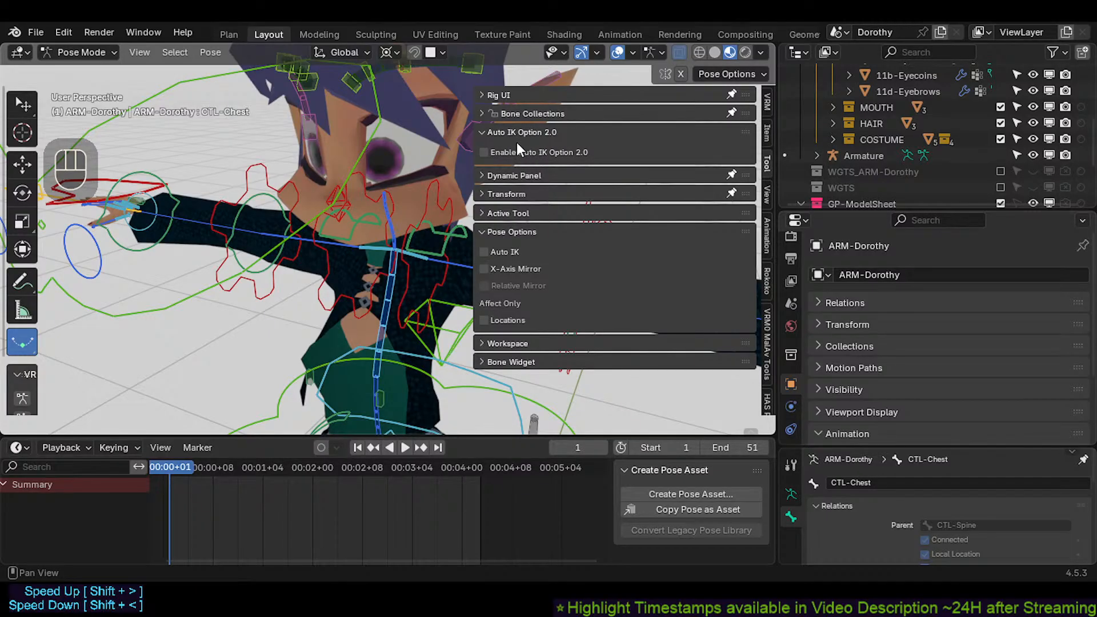
{"action": "key", "text": "n"}
{"action": "middle_click_drag", "start_coordinate": [511, 153], "coordinate": [571, 230]}
{"action": "scroll", "coordinate": [419, 263], "scroll_direction": "down", "scroll_amount": 2}
{"action": "scroll", "coordinate": [457, 277], "scroll_direction": "up", "scroll_amount": 2}
{"action": "scroll", "coordinate": [464, 217], "scroll_direction": "down", "scroll_amount": 2}
{"action": "scroll", "coordinate": [454, 275], "scroll_direction": "down", "scroll_amount": 2}
Step: Try moving the left shoulder control TWK-Shoulder.L
{"action": "left_click", "coordinate": [427, 327]}
{"action": "middle_click_drag", "start_coordinate": [572, 230], "coordinate": [399, 283], "text": "shift"}
{"action": "scroll", "coordinate": [496, 275], "scroll_direction": "down", "scroll_amount": 1}
{"action": "scroll", "coordinate": [532, 251], "scroll_direction": "up", "scroll_amount": 2}
{"action": "scroll", "coordinate": [390, 271], "scroll_direction": "down", "scroll_amount": 1}
{"action": "scroll", "coordinate": [568, 200], "scroll_direction": "down", "scroll_amount": 1}
{"action": "scroll", "coordinate": [451, 292], "scroll_direction": "down", "scroll_amount": 1}
{"action": "scroll", "coordinate": [452, 293], "scroll_direction": "up", "scroll_amount": 1}
{"action": "left_click", "coordinate": [472, 293]}
{"action": "key", "text": "g"}
{"action": "key", "text": "Escape"}
{"action": "scroll", "coordinate": [399, 284], "scroll_direction": "down", "scroll_amount": 2}
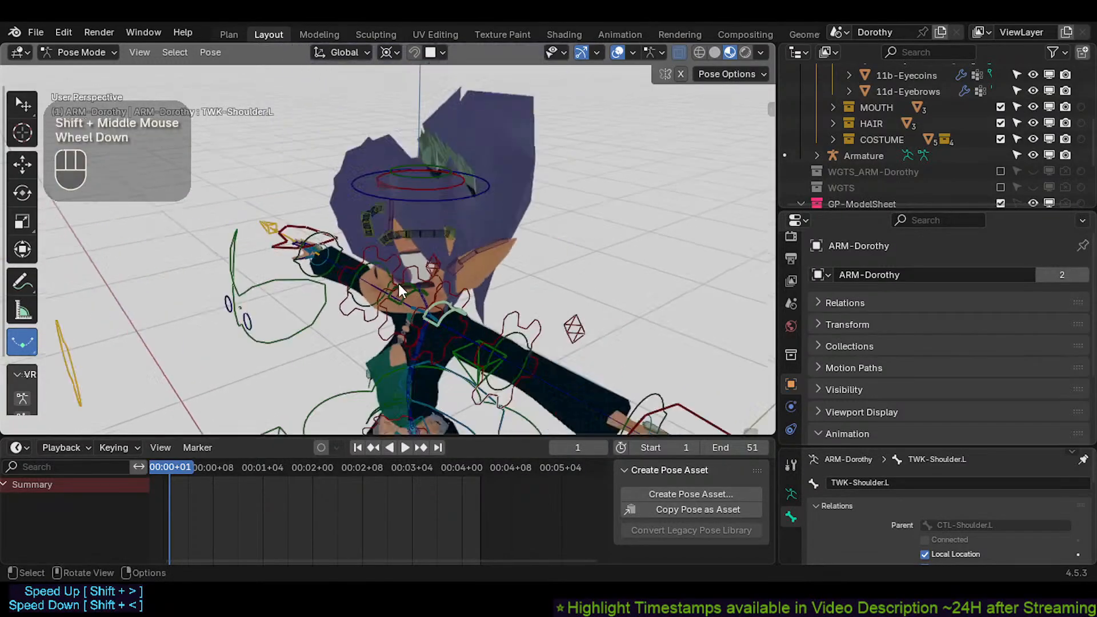
Step: Clear the pose transforms of all the rig's bones
{"action": "key", "text": "a"}
{"action": "key", "text": "alt+q"}
{"action": "key", "text": "alt+q"}
{"action": "middle_click_drag", "start_coordinate": [383, 358], "coordinate": [370, 163], "text": "shift"}
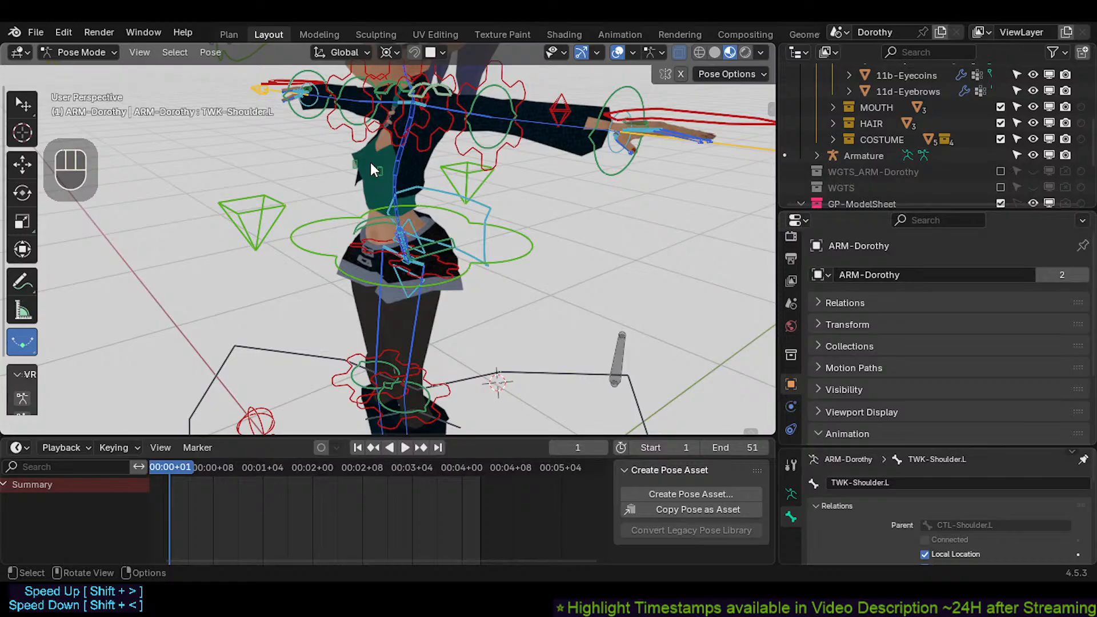
Step: Try rotating ARC-FK-LowerLeg.L about the global X axis around the 3D cursor
{"action": "left_click", "coordinate": [441, 271]}
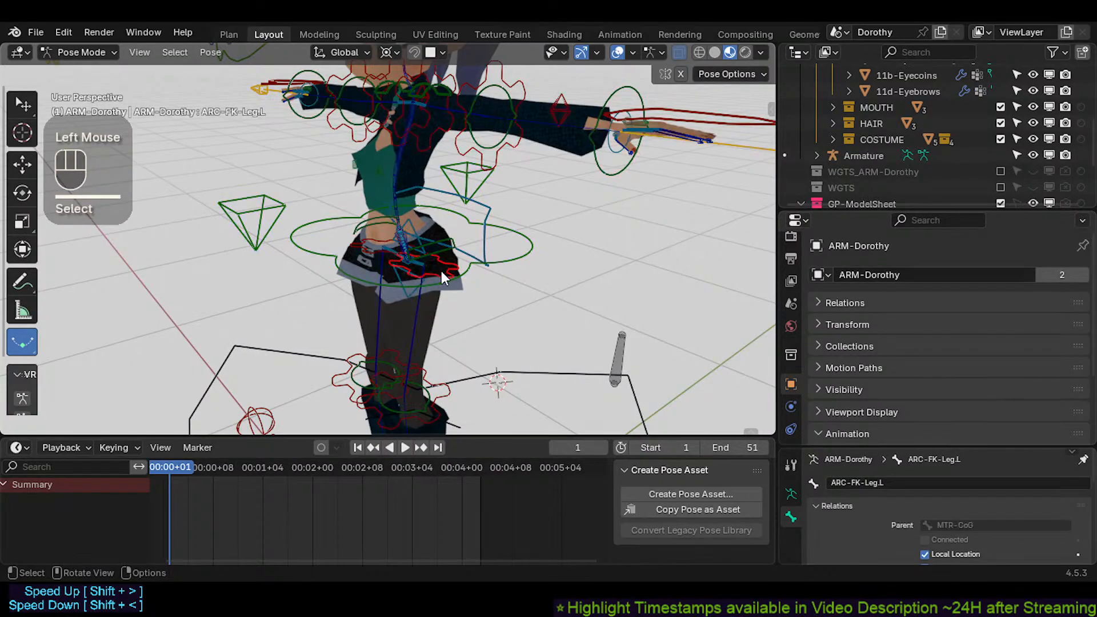
{"action": "middle_click_drag", "start_coordinate": [441, 270], "coordinate": [463, 192], "text": "shift"}
{"action": "left_click", "coordinate": [455, 255]}
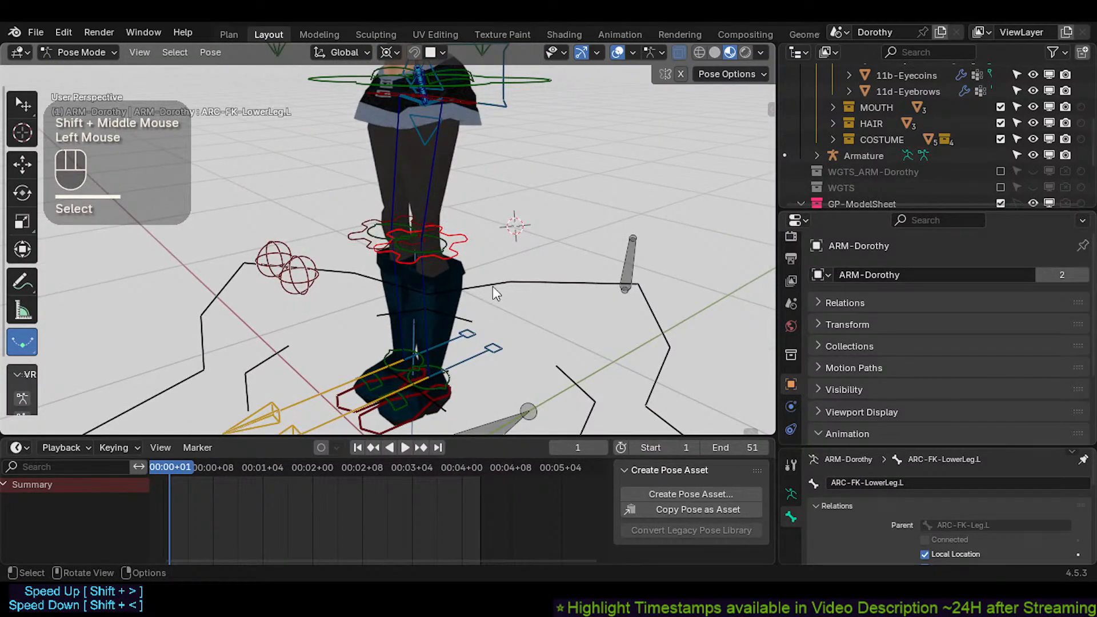
{"action": "key", "text": "r"}
{"action": "key", "text": "Escape"}
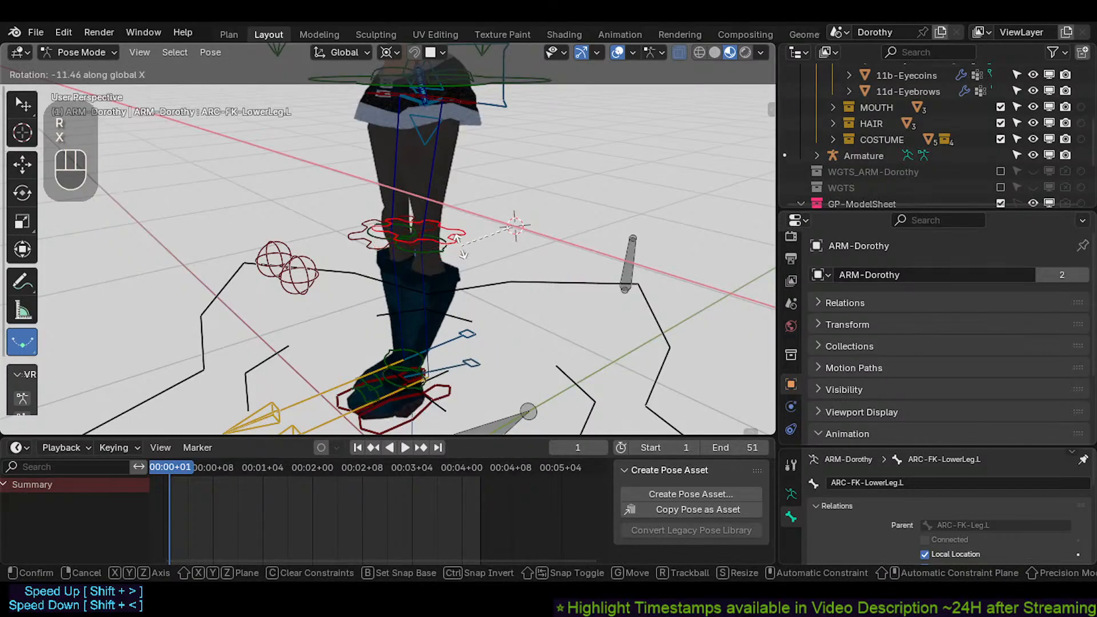
Step: Rotate the left thigh control ARC-FK-Leg.L about the global X axis so the leg swings backward
{"action": "middle_click_drag", "start_coordinate": [461, 197], "coordinate": [466, 337], "text": "shift"}
{"action": "left_click", "coordinate": [454, 188]}
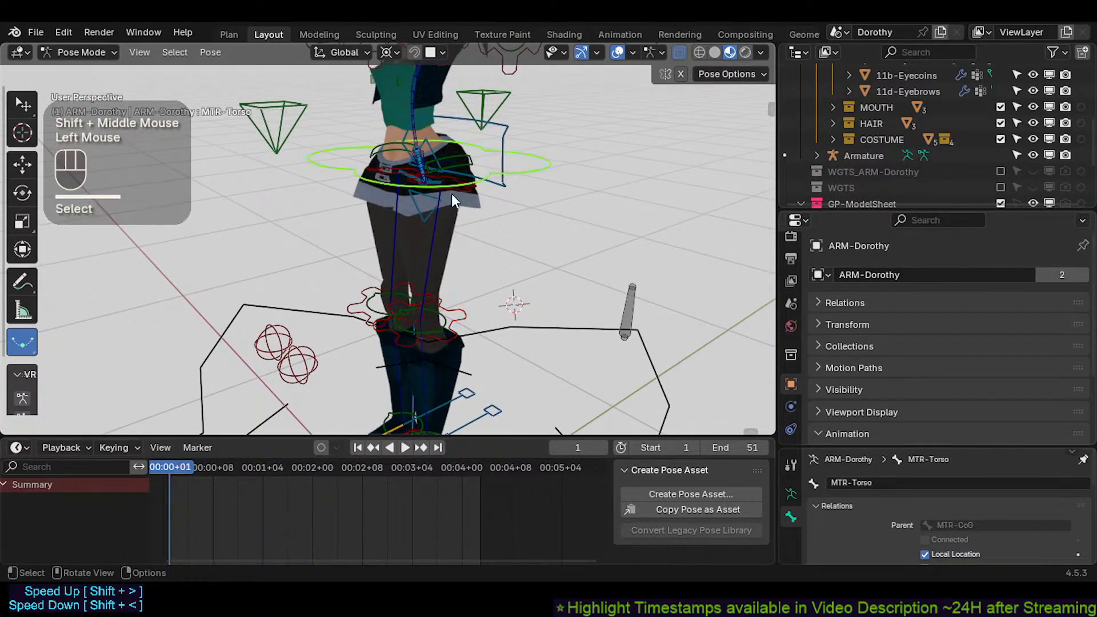
{"action": "left_click", "coordinate": [451, 184]}
{"action": "key", "text": "r"}
{"action": "key", "text": "x"}
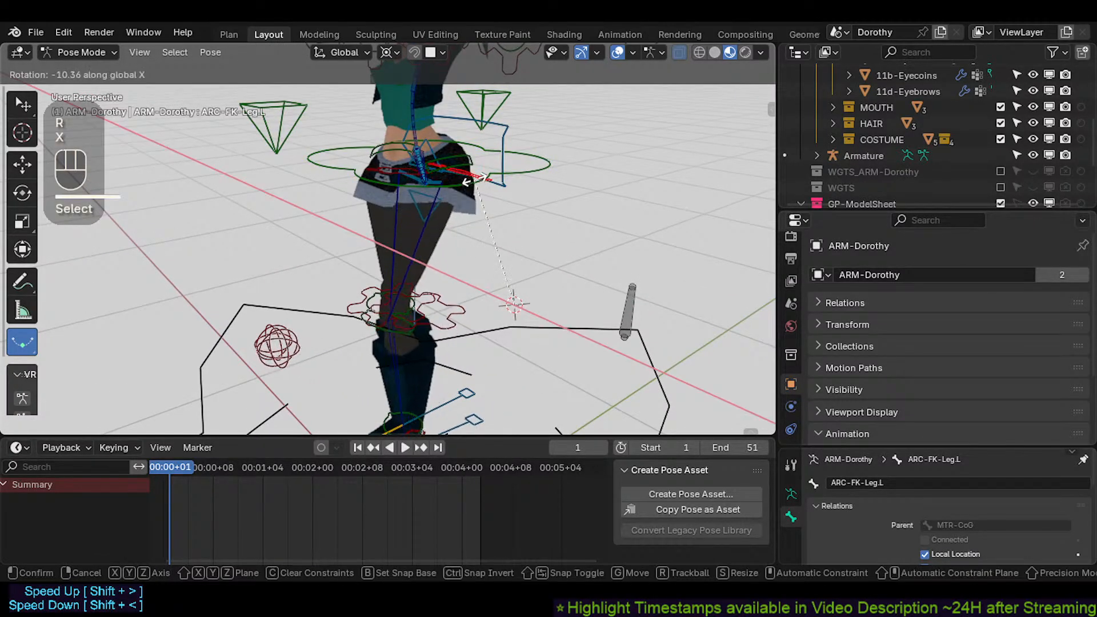
{"action": "left_click", "coordinate": [473, 354]}
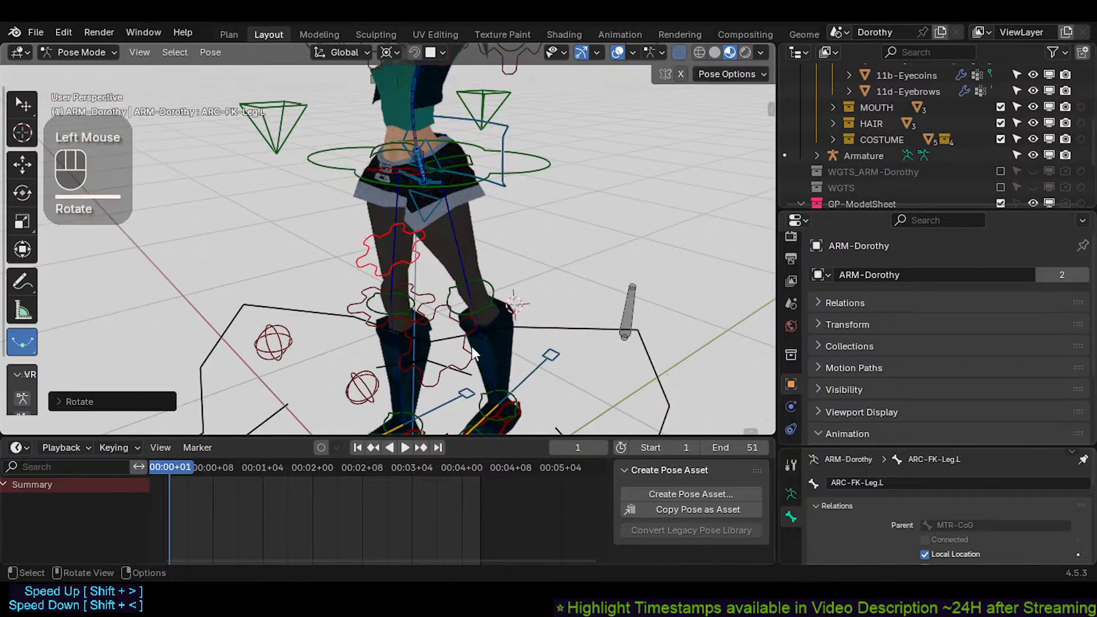
Step: Move the left foot control MTR-IK-Foot.L up and back and rotate it about the X axis
{"action": "key", "text": "g"}
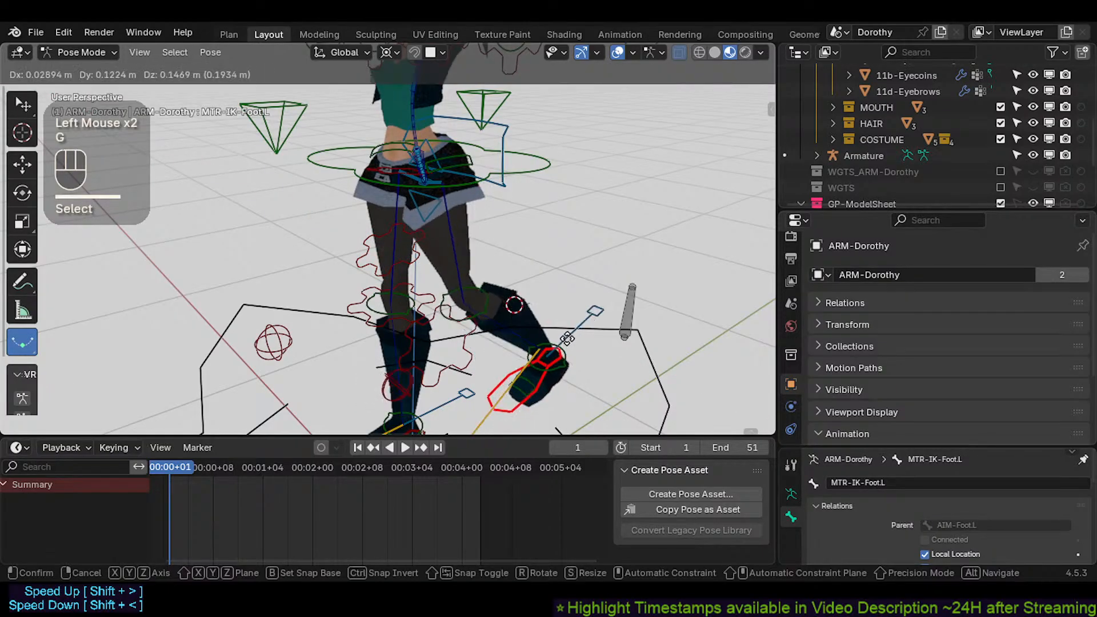
{"action": "left_click", "coordinate": [622, 246]}
{"action": "key", "text": "r"}
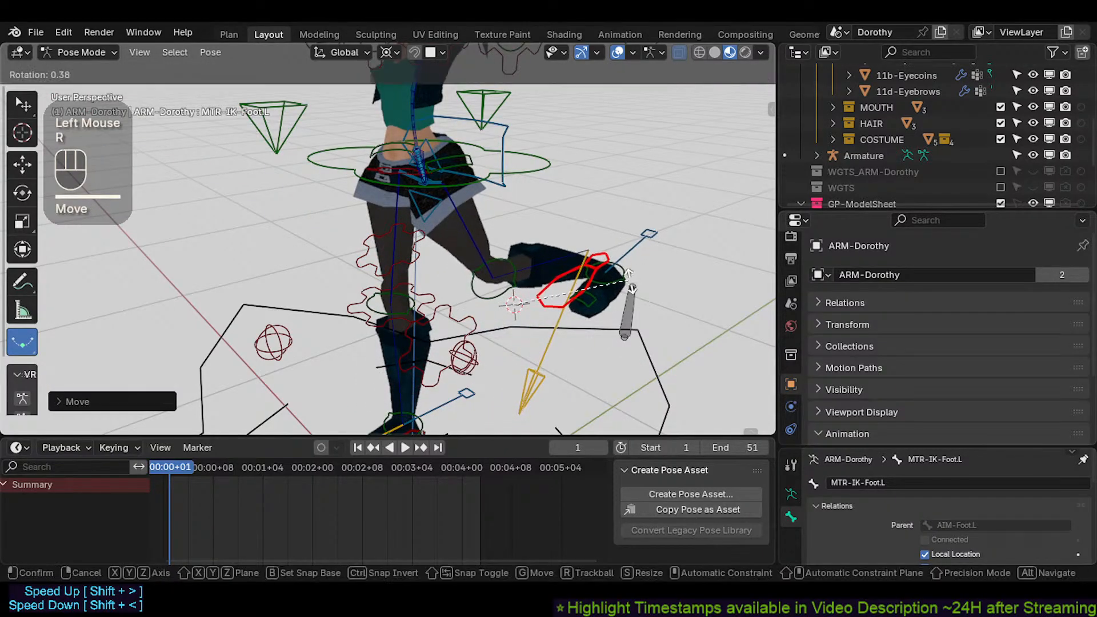
{"action": "key", "text": "x"}
{"action": "left_click", "coordinate": [626, 252]}
Step: Switch the pivot point away from the 3D cursor and rotate MTR-IK-Foot.L so the toes point down
{"action": "key", "text": "period"}
{"action": "left_click", "coordinate": [608, 263]}
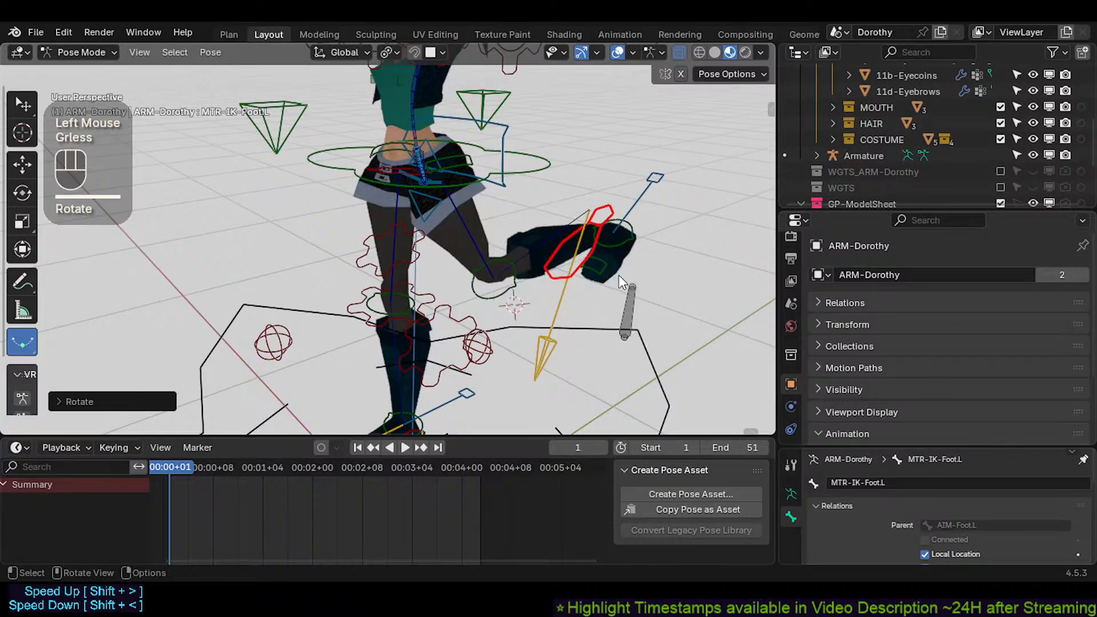
{"action": "key", "text": "r"}
{"action": "left_click", "coordinate": [624, 228]}
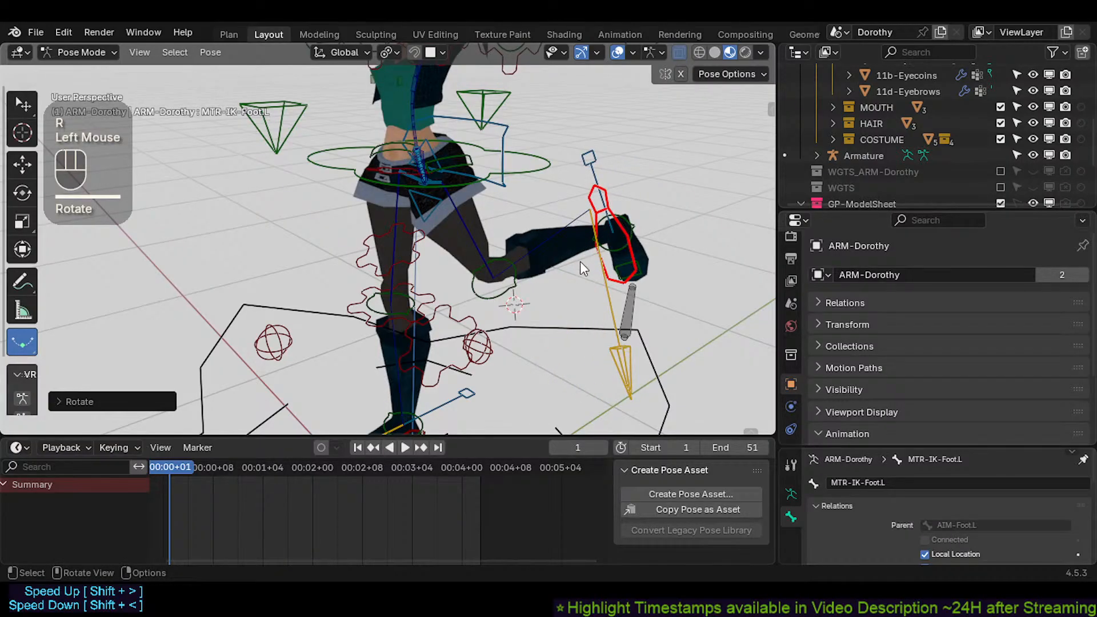
Step: Reset all bones of the rig to the rest pose by clearing their transforms
{"action": "key", "text": "a"}
{"action": "key", "text": "alt+q"}
{"action": "key", "text": "alt+q"}
Step: Rotate ARC-FK-LowerLeg.L and TWK-Foot.L together about the global X axis to bend the left knee backward
{"action": "middle_click_drag", "start_coordinate": [539, 299], "coordinate": [467, 221], "text": "shift"}
{"action": "left_click", "coordinate": [486, 183], "text": "shift"}
{"action": "left_click", "coordinate": [467, 218]}
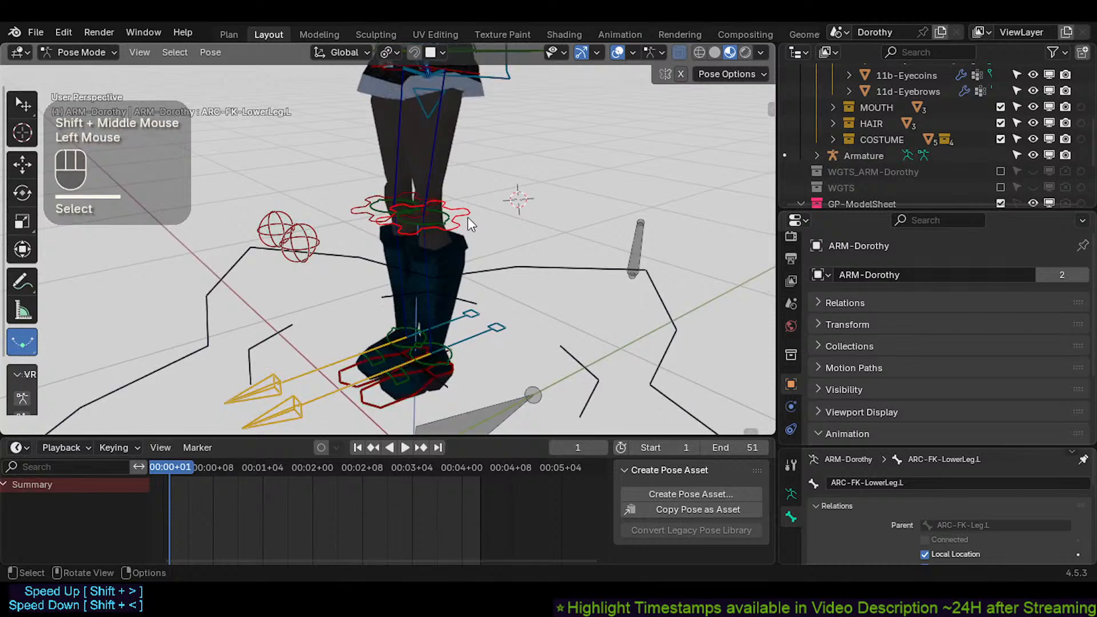
{"action": "key", "text": "r"}
{"action": "key", "text": "Escape"}
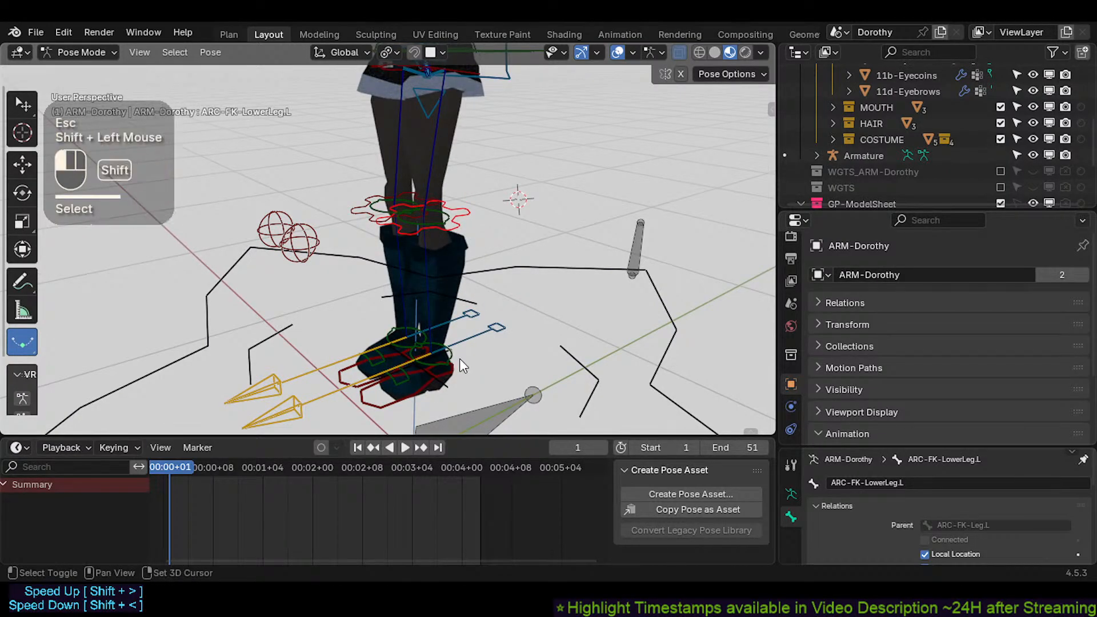
{"action": "left_click", "coordinate": [459, 358], "text": "shift"}
{"action": "key", "text": "r"}
{"action": "key", "text": "x"}
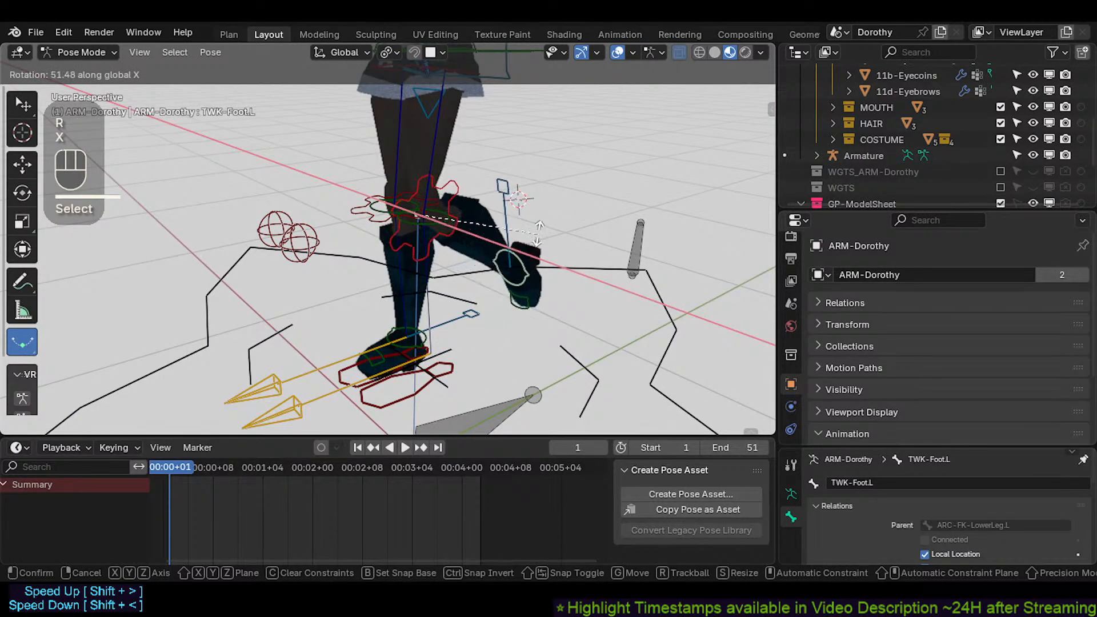
{"action": "left_click", "coordinate": [525, 266]}
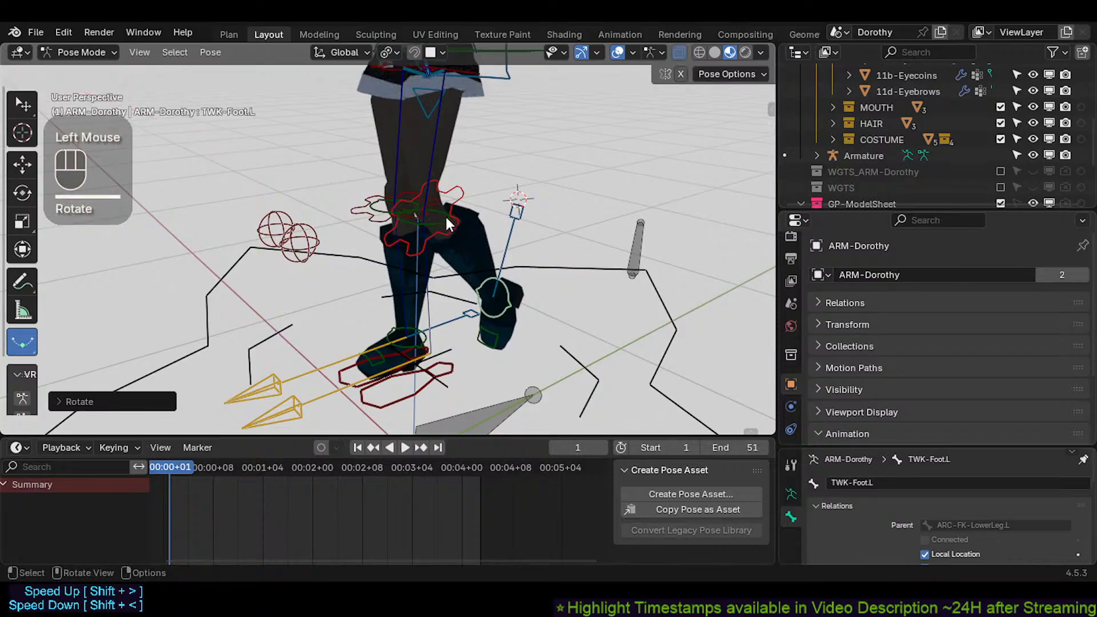
Step: Move ARC-FK-LowerLeg.L alone about 0.15 m so the left knee shifts back
{"action": "left_click", "coordinate": [449, 228]}
{"action": "left_click", "coordinate": [449, 228], "text": "shift"}
{"action": "key", "text": "g"}
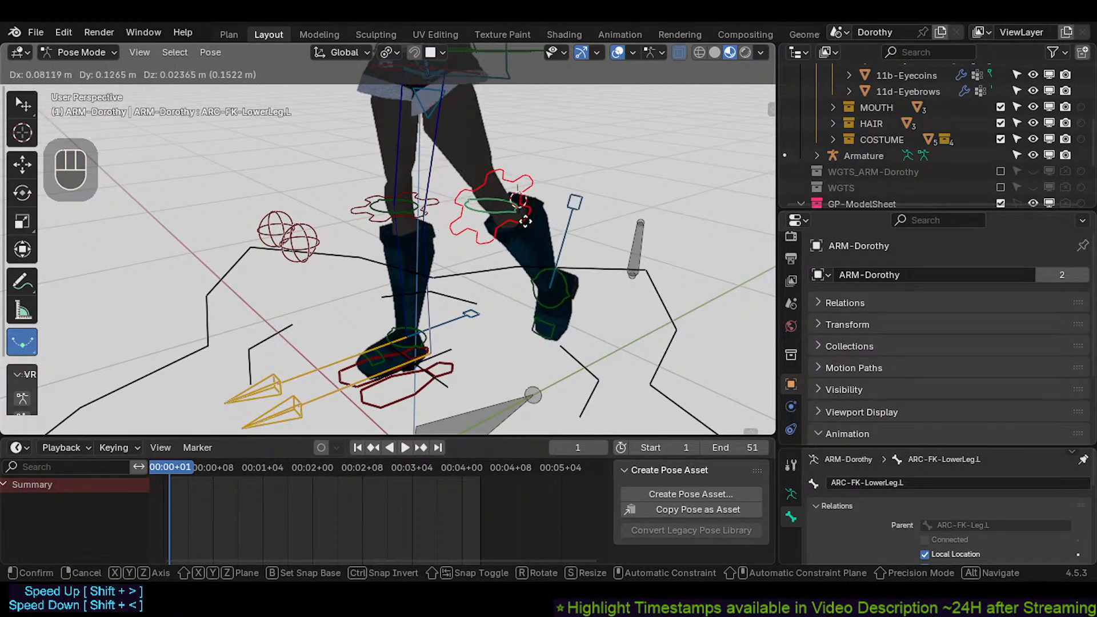
{"action": "left_click", "coordinate": [517, 235]}
{"action": "middle_click_drag", "start_coordinate": [519, 239], "coordinate": [510, 245], "text": "shift"}
Step: Rotate ARC-FK-LowerLeg.L about the global X axis to lift the left foot further behind
{"action": "left_click", "coordinate": [497, 232]}
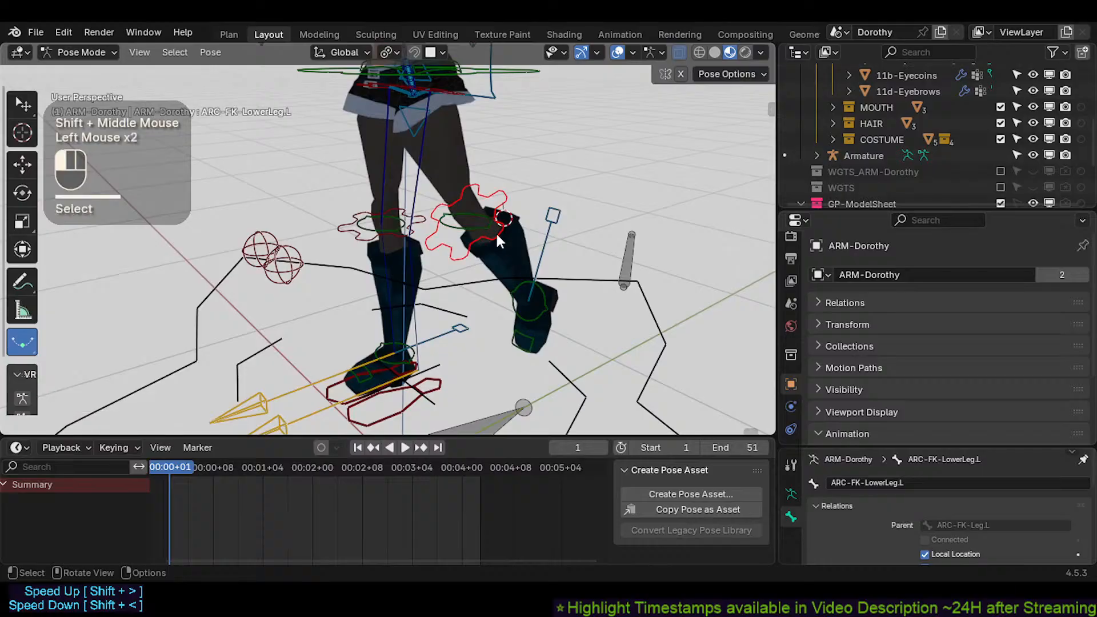
{"action": "key", "text": "r"}
{"action": "key", "text": "x"}
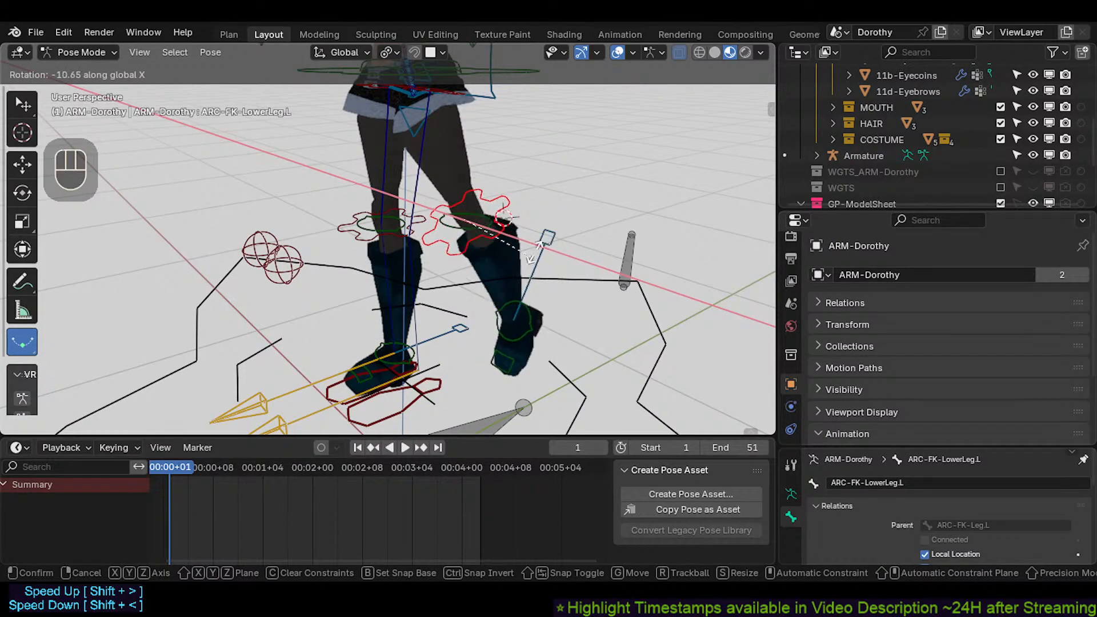
{"action": "left_click", "coordinate": [547, 230]}
{"action": "middle_click_drag", "start_coordinate": [548, 230], "coordinate": [475, 251], "text": "shift"}
Step: Try rotating the left thigh control ARC-FK-Leg.L with the knee bent
{"action": "left_click", "coordinate": [453, 215]}
{"action": "left_click", "coordinate": [453, 214]}
{"action": "key", "text": "r"}
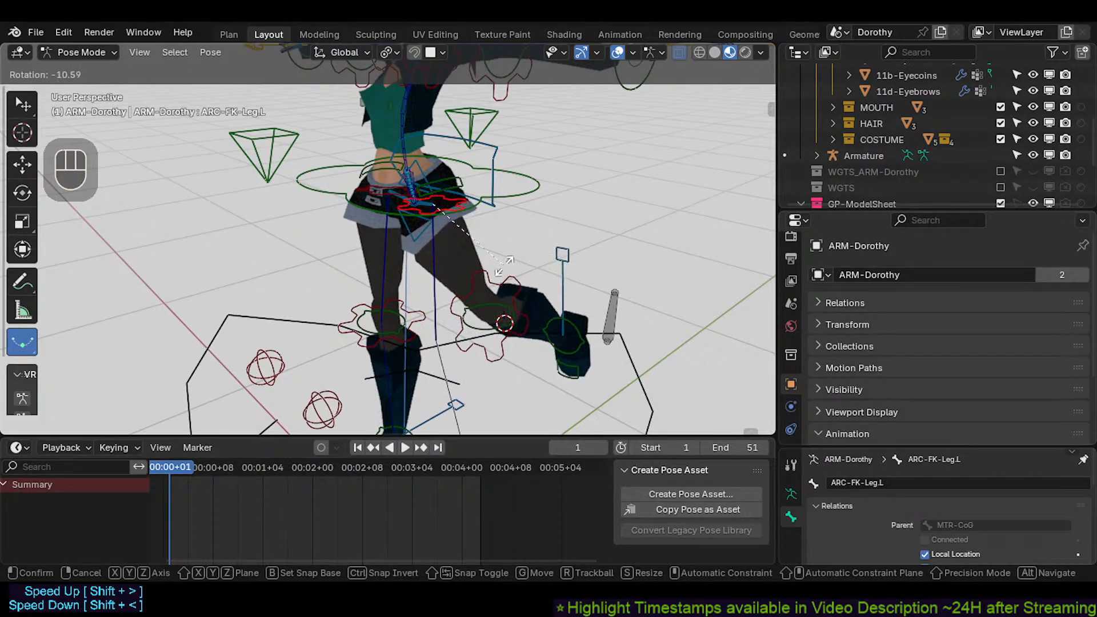
{"action": "left_click", "coordinate": [490, 231]}
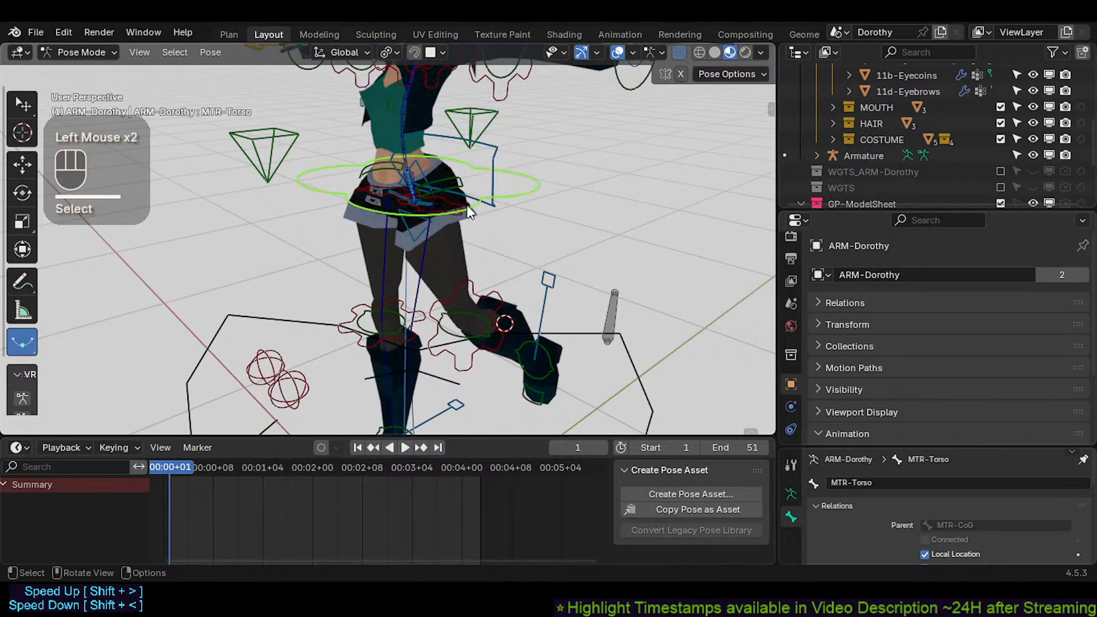
Step: Select MTR-Torso and try moving it to test how the bent left leg follows
{"action": "left_click", "coordinate": [398, 206], "text": "shift"}
{"action": "middle_click_drag", "start_coordinate": [398, 205], "coordinate": [497, 181]}
{"action": "left_click", "coordinate": [522, 178]}
{"action": "key", "text": "g"}
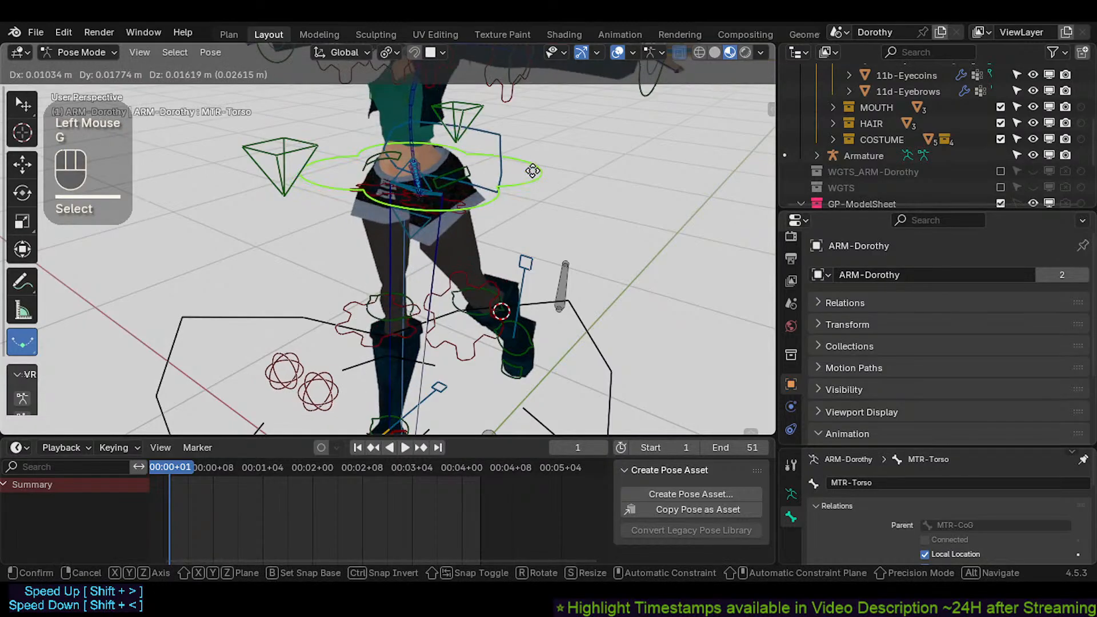
{"action": "key", "text": "Escape"}
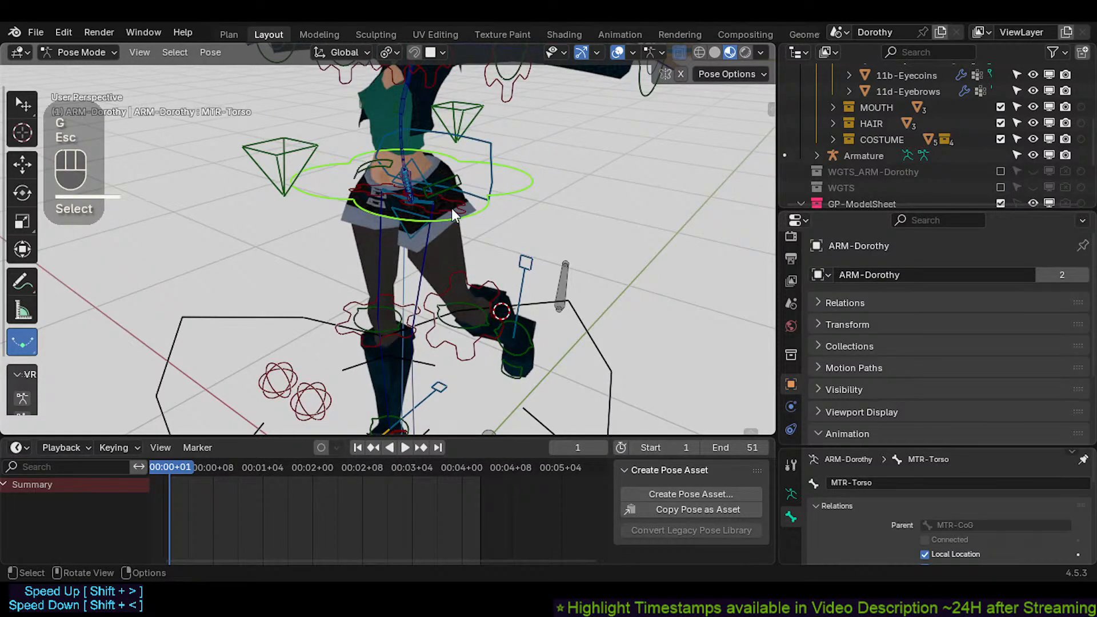
Step: Parent ARC-FK-Leg.L to MTR-Torso in Edit Mode and return to Pose Mode
{"action": "left_click", "coordinate": [468, 215], "text": "shift"}
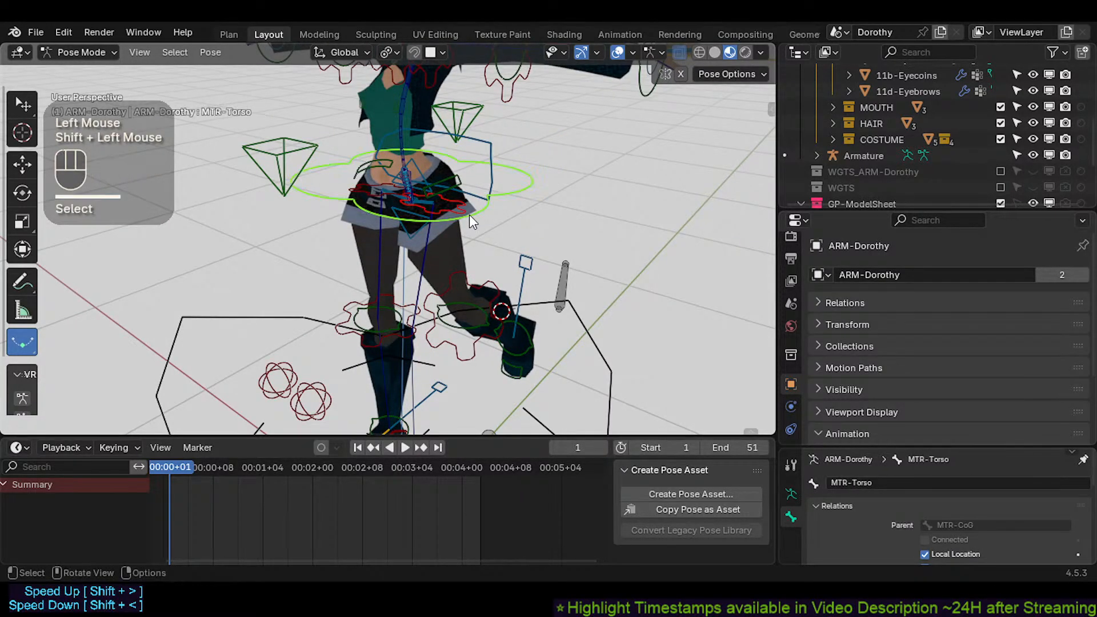
{"action": "key", "text": "Tab"}
{"action": "key", "text": "ctrl+p"}
{"action": "left_click", "coordinate": [469, 216]}
{"action": "key", "text": "ctrl+Tab"}
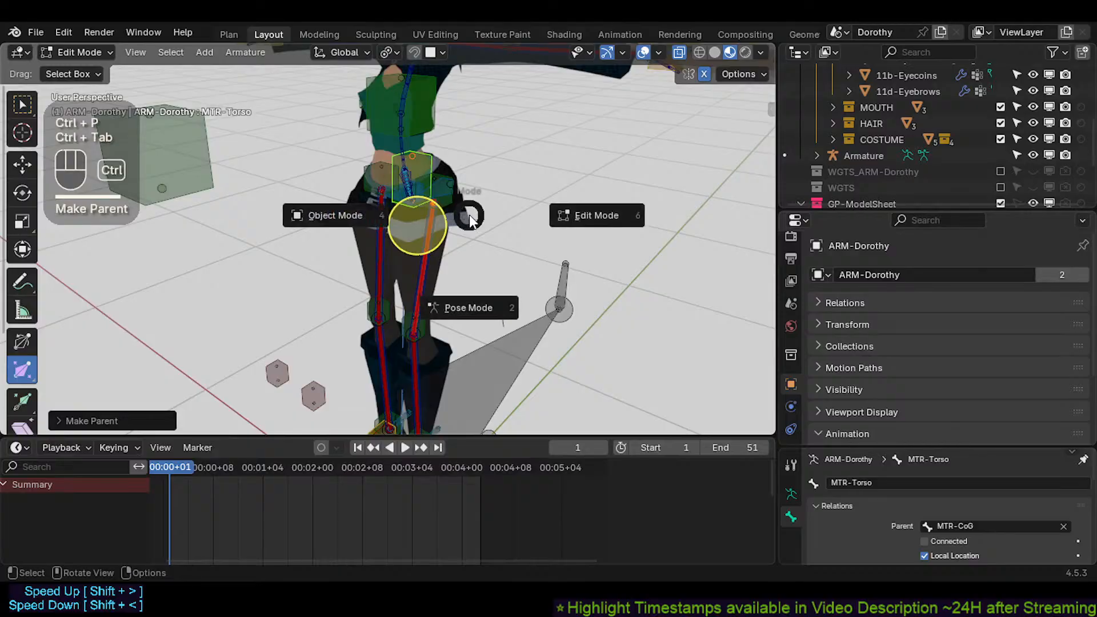
{"action": "left_click", "coordinate": [472, 225]}
Step: Try moving MTR-Torso with ARC-FK-Leg.L parented to it
{"action": "middle_click_drag", "start_coordinate": [472, 226], "coordinate": [533, 145], "text": "shift"}
{"action": "key", "text": "g"}
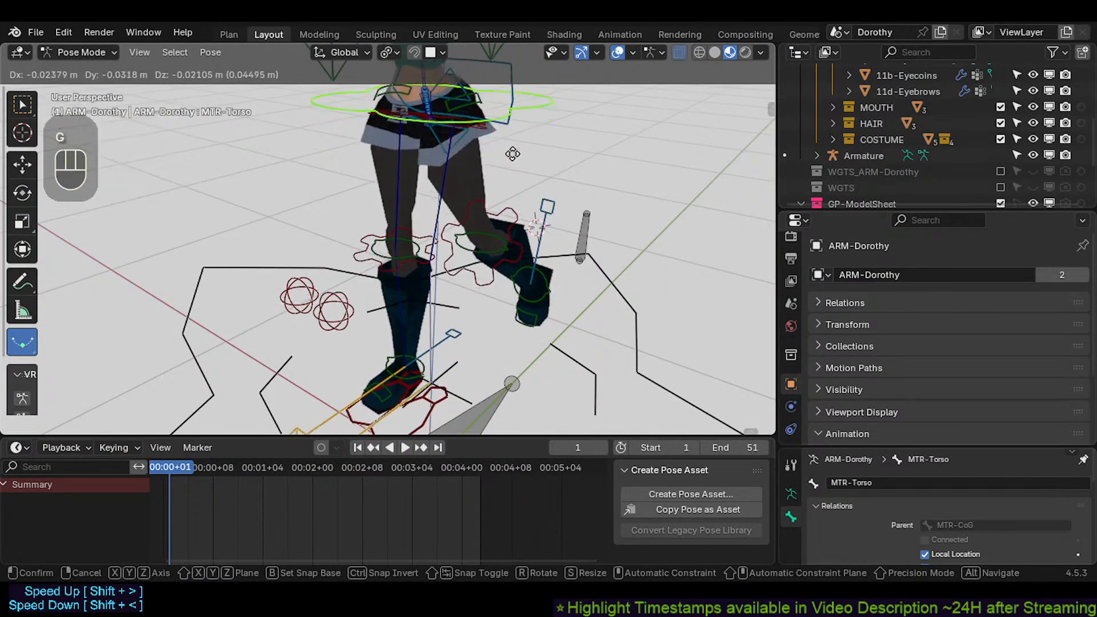
{"action": "key", "text": "Escape"}
{"action": "mouse_move", "coordinate": [489, 232]}
{"action": "middle_mouse_down", "text": "shift"}
{"action": "mouse_move", "coordinate": [508, 207]}
{"action": "mouse_move", "coordinate": [491, 187]}
{"action": "mouse_move", "coordinate": [483, 216]}
{"action": "middle_mouse_up", "text": "shift"}
Step: Select ARC-FK-Leg.L and undo its parenting to MTR-Torso
{"action": "left_click", "coordinate": [492, 187]}
{"action": "scroll", "coordinate": [491, 186], "scroll_direction": "up", "scroll_amount": 1}
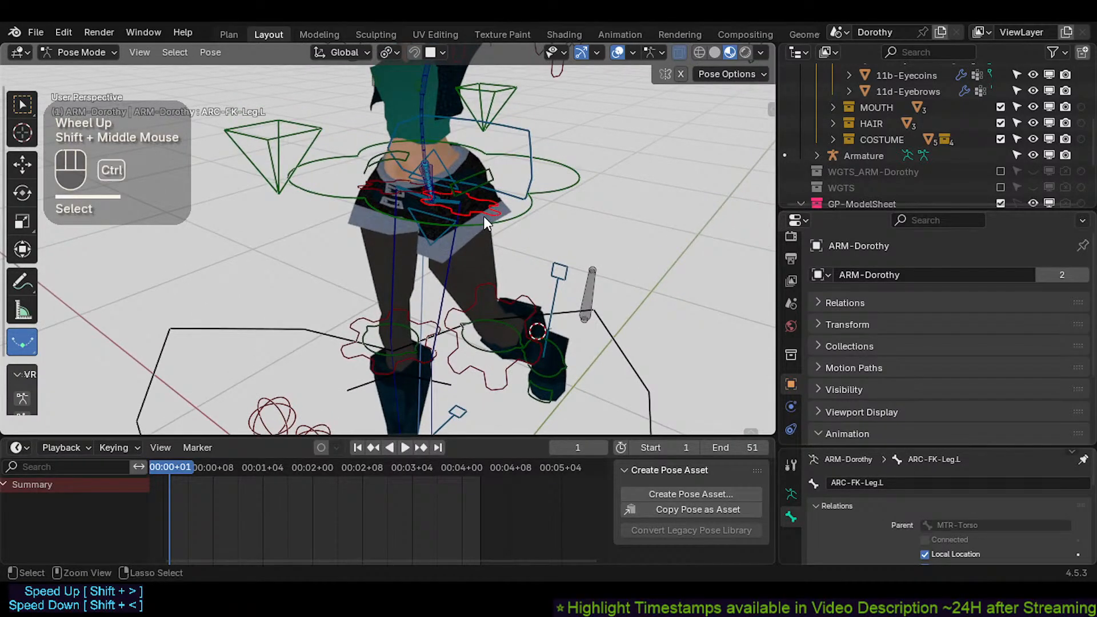
{"action": "key", "text": "ctrl+z"}
{"action": "key", "text": "ctrl+z"}
{"action": "key", "text": "ctrl+z"}
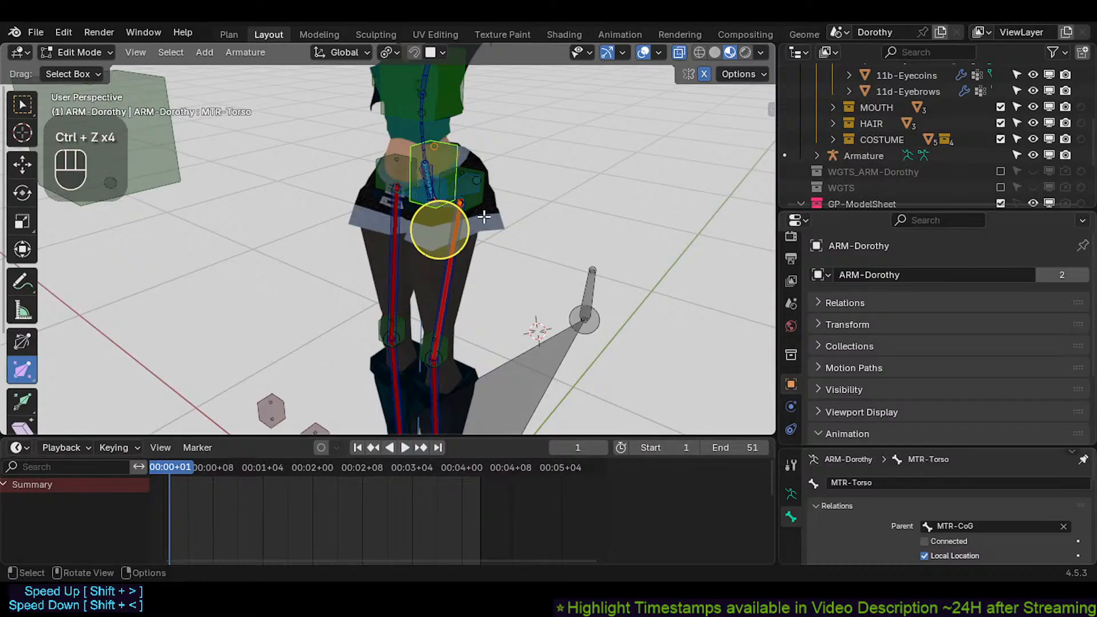
{"action": "key", "text": "ctrl+z"}
{"action": "key", "text": "ctrl+z"}
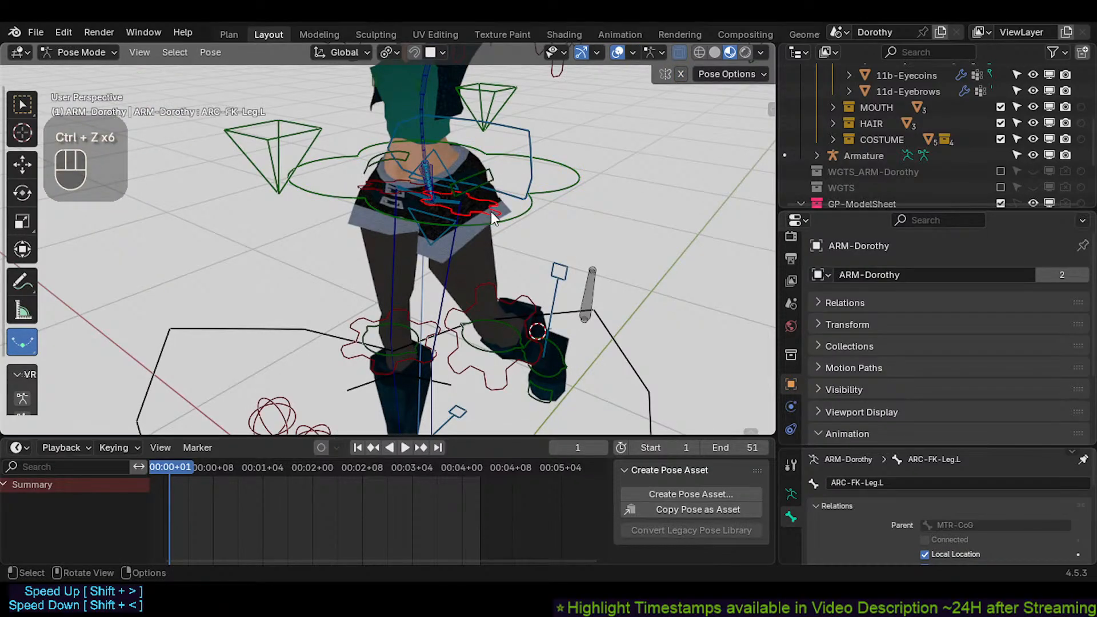
Step: Try moving MTR-Torso again with the original leg parenting
{"action": "left_click", "coordinate": [489, 222]}
{"action": "left_click", "coordinate": [489, 221]}
{"action": "key", "text": "g"}
{"action": "key", "text": "Escape"}
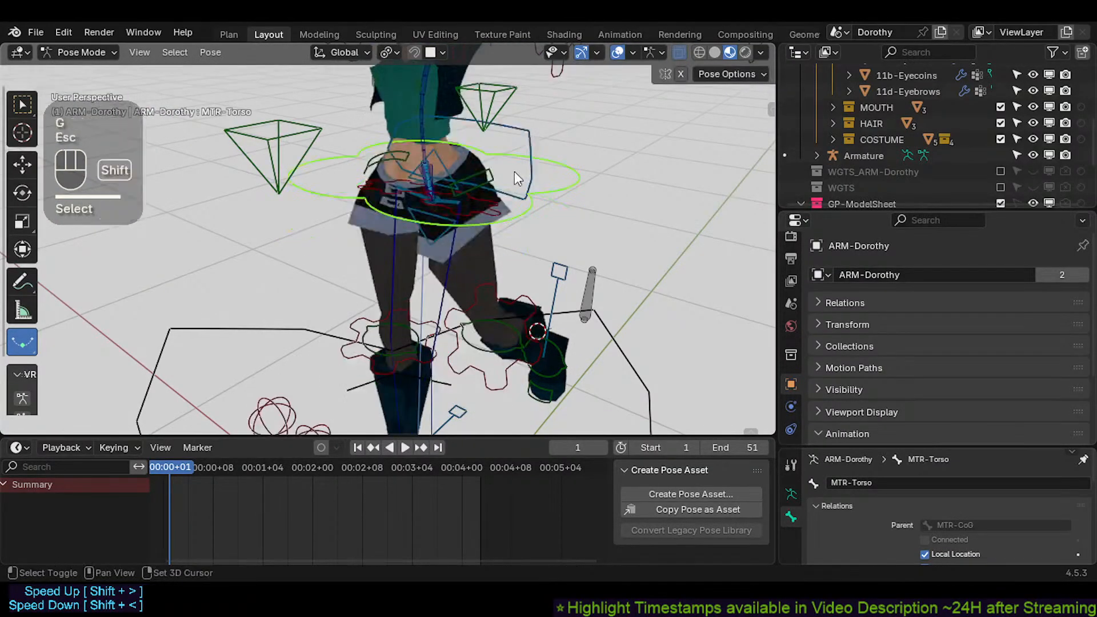
Step: Try moving ARC-FK-Leg.L and MAIN-Feet in turn to compare how the legs respond
{"action": "middle_click_drag", "start_coordinate": [514, 171], "coordinate": [505, 203], "text": "shift"}
{"action": "left_click", "coordinate": [480, 123]}
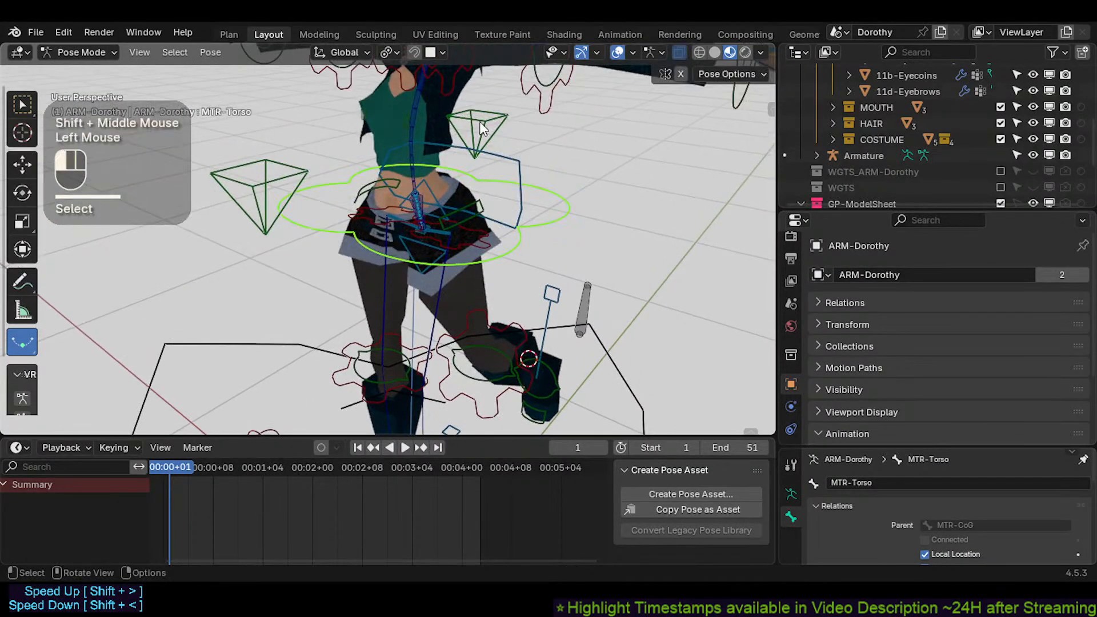
{"action": "left_click", "coordinate": [485, 241]}
{"action": "middle_click_drag", "start_coordinate": [485, 241], "coordinate": [481, 217], "text": "shift"}
{"action": "key", "text": "g"}
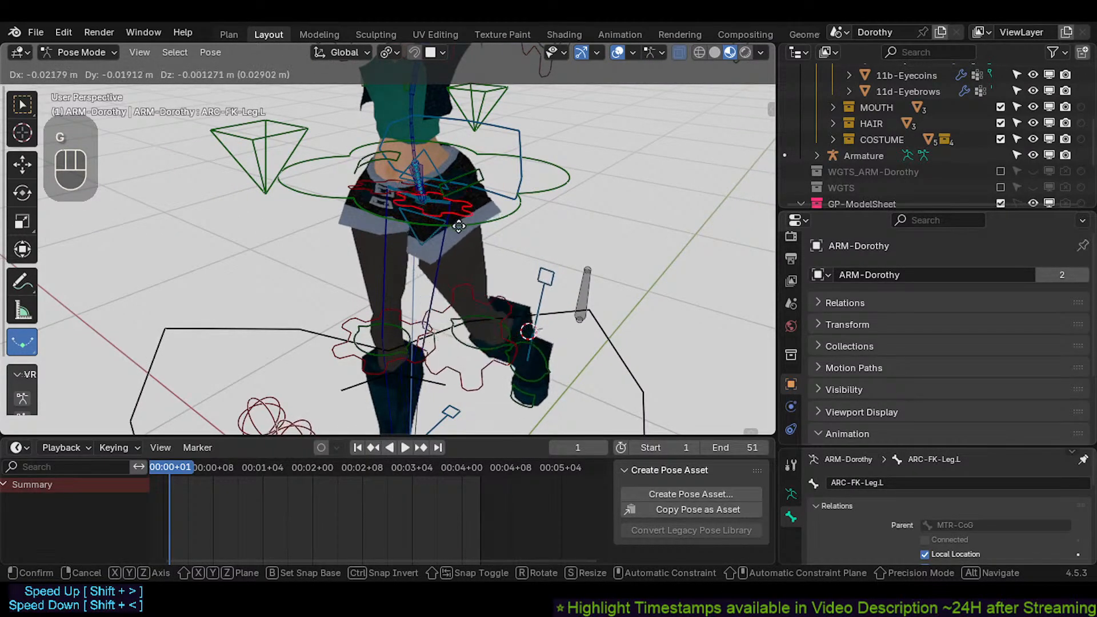
{"action": "key", "text": "Escape"}
{"action": "left_click", "coordinate": [433, 241]}
{"action": "left_click", "coordinate": [430, 236]}
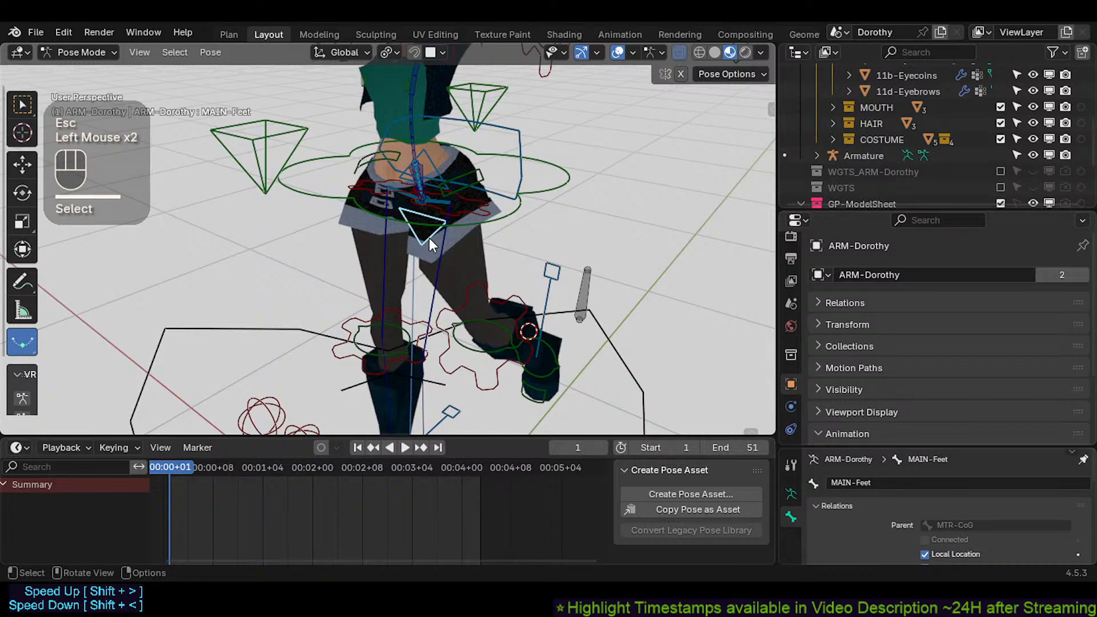
{"action": "key", "text": "g"}
{"action": "key", "text": "Escape"}
Step: Parent both ARC-FK-Leg controls to MAIN-Feet in Edit Mode and return to Pose Mode
{"action": "left_click", "coordinate": [482, 214]}
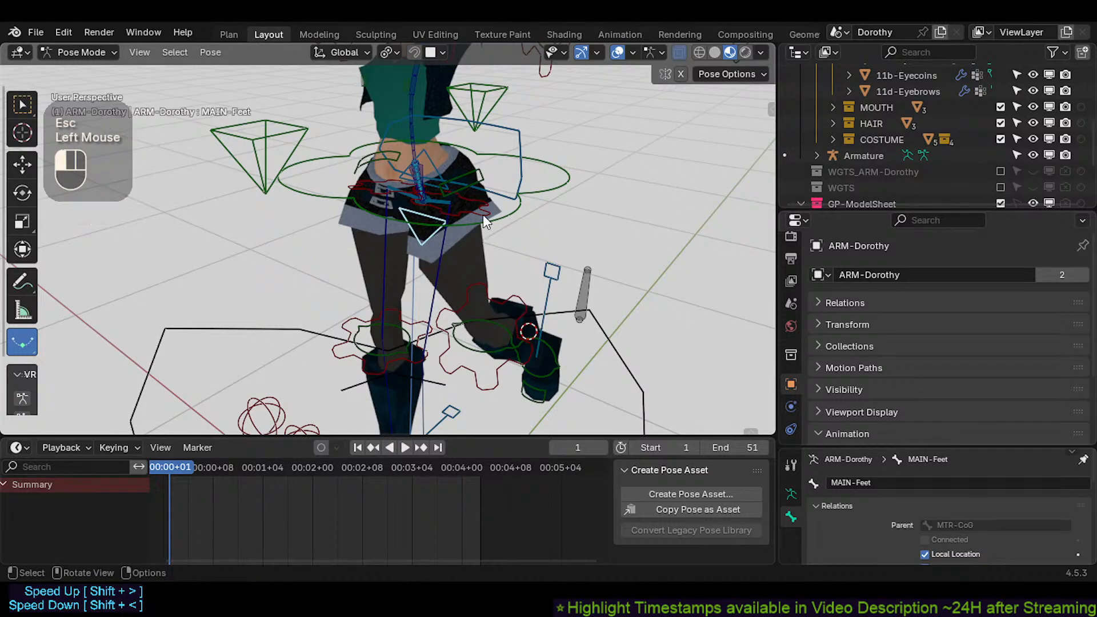
{"action": "left_click", "coordinate": [428, 237], "text": "shift"}
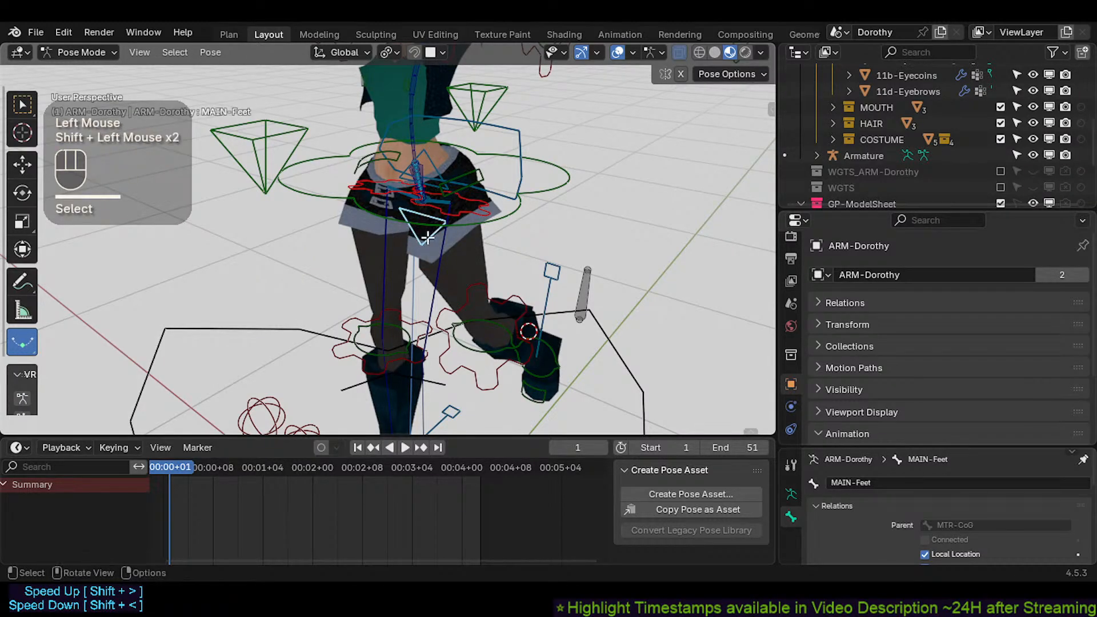
{"action": "key", "text": "Tab"}
{"action": "key", "text": "ctrl+p"}
{"action": "left_click", "coordinate": [427, 238]}
{"action": "key", "text": "ctrl+Tab"}
{"action": "left_click", "coordinate": [428, 238]}
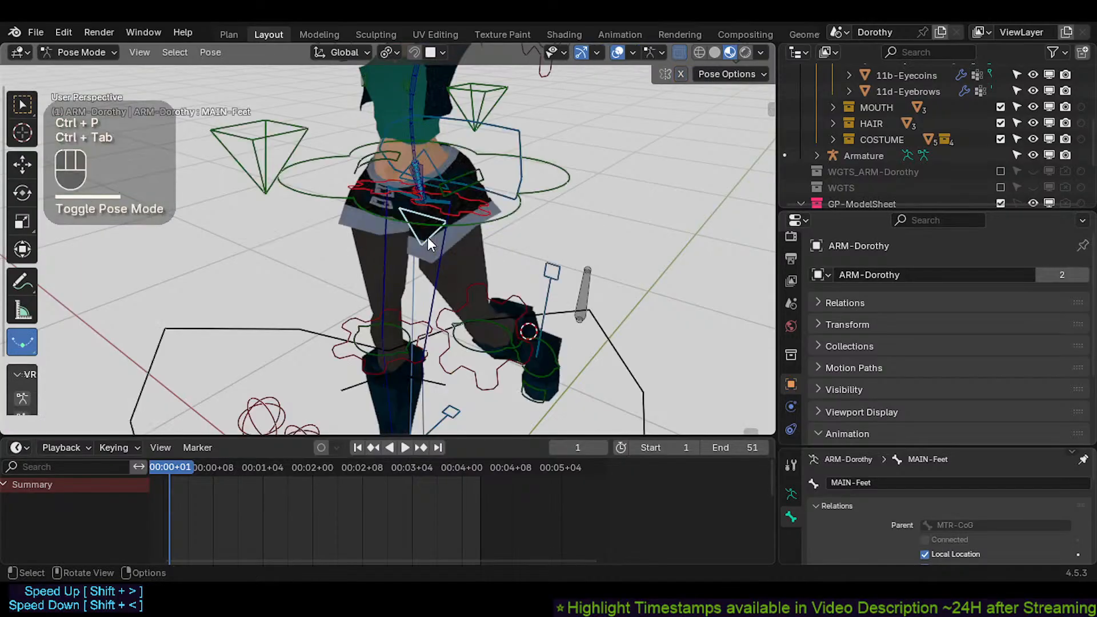
Step: Try moving MAIN-Feet with the FK leg controls parented to it
{"action": "left_click", "coordinate": [419, 211]}
{"action": "key", "text": "g"}
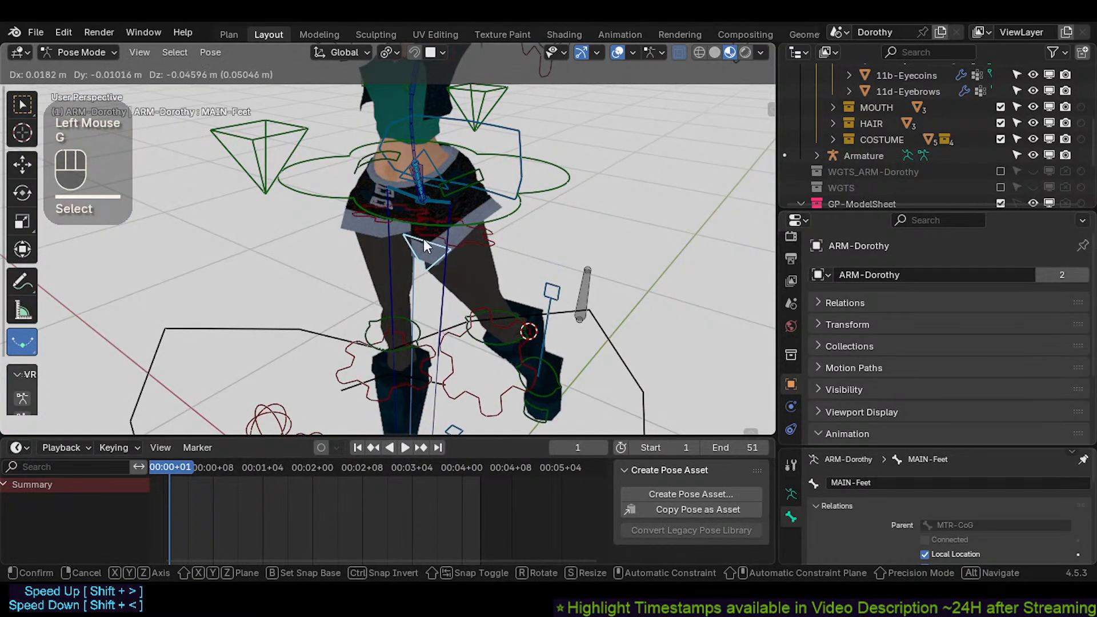
{"action": "key", "text": "Escape"}
{"action": "scroll", "coordinate": [413, 232], "scroll_direction": "down", "scroll_amount": 1}
{"action": "key", "text": "g"}
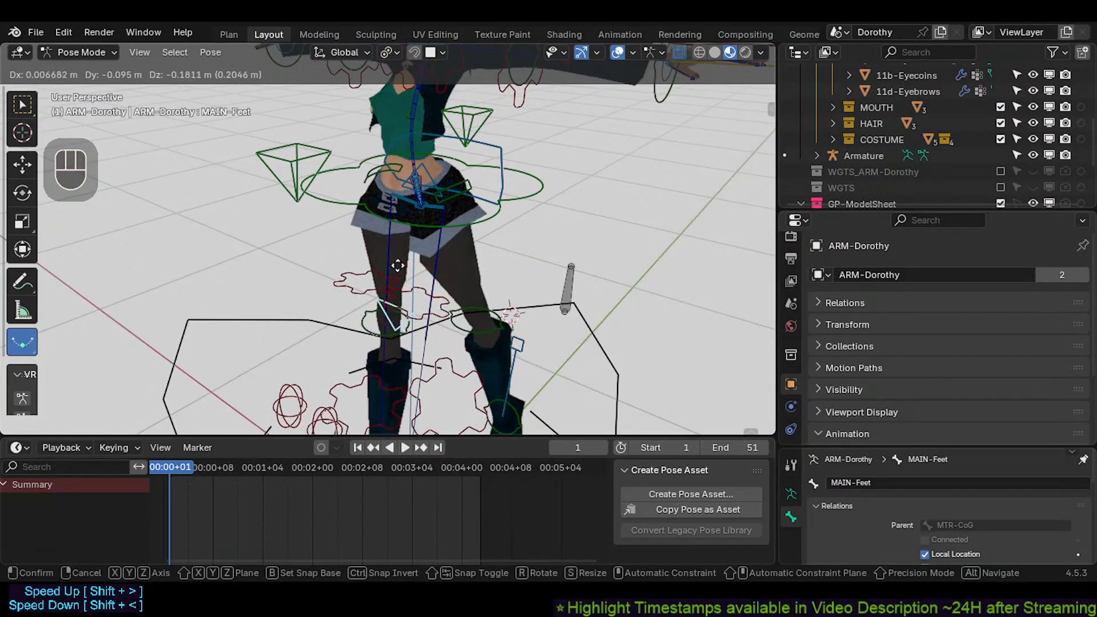
{"action": "key", "text": "Escape"}
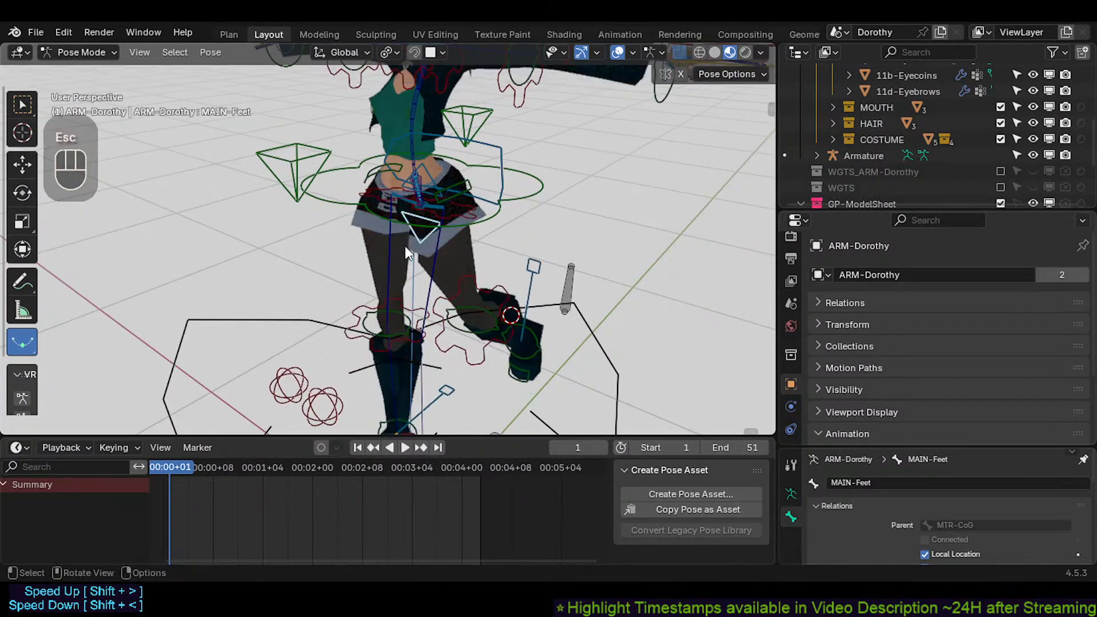
Step: Move MTR-Torso downward and rotate it slightly to test the legs
{"action": "left_click", "coordinate": [481, 224]}
{"action": "key", "text": "g"}
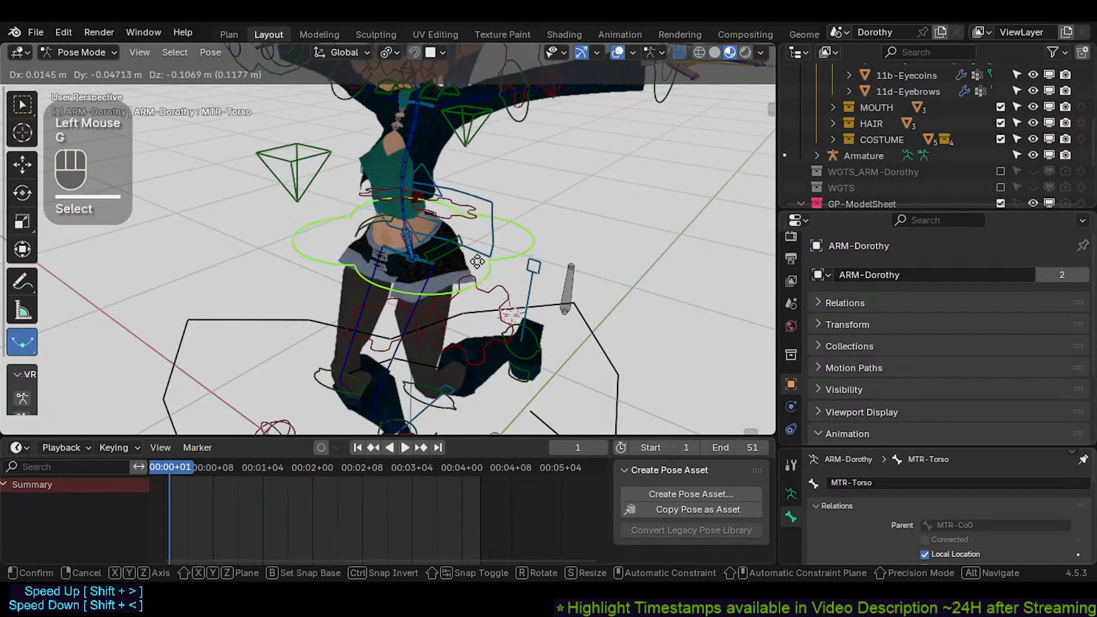
{"action": "left_click", "coordinate": [483, 264]}
{"action": "key", "text": "r"}
{"action": "left_click", "coordinate": [486, 248]}
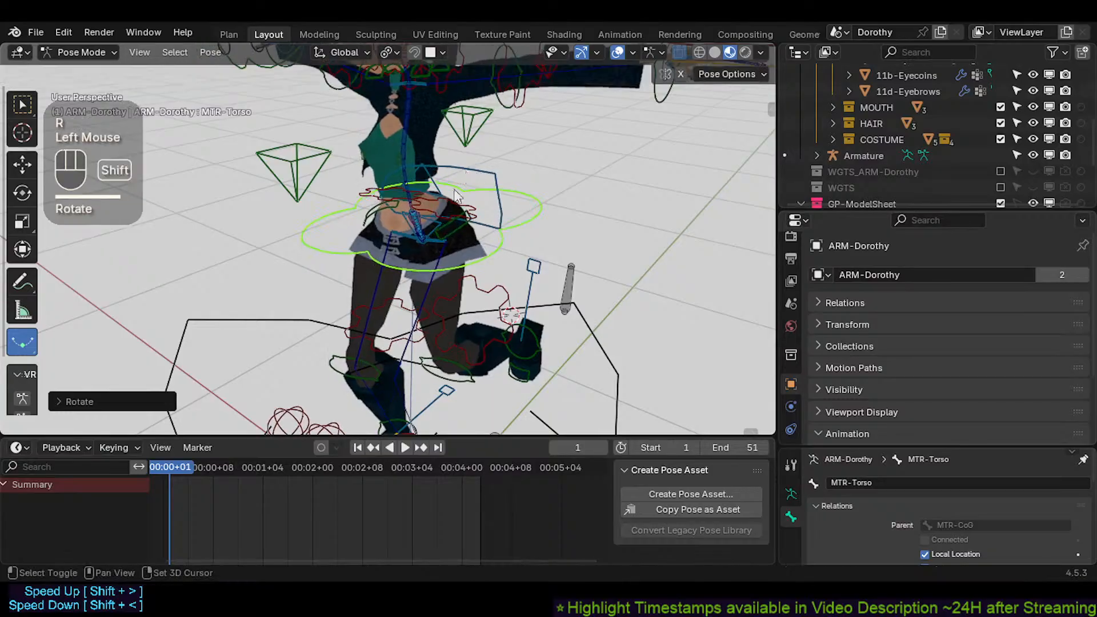
Step: Select ARC-FK-Arm.L and ARC-FK-LowerArm.L, and extend the selection to their mirrored right-side controls
{"action": "middle_click_drag", "start_coordinate": [476, 132], "coordinate": [440, 171], "text": "shift"}
{"action": "left_click", "coordinate": [430, 118]}
{"action": "left_click", "coordinate": [425, 117], "text": "shift"}
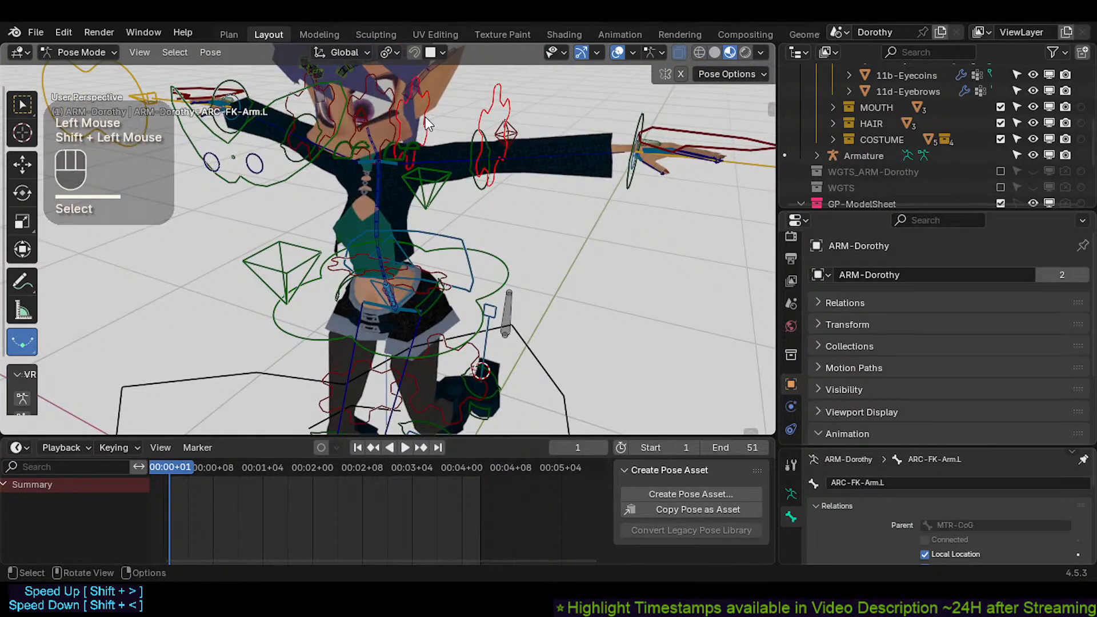
{"action": "middle_click_drag", "start_coordinate": [425, 116], "coordinate": [448, 101]}
{"action": "key", "text": "shift+alt+x"}
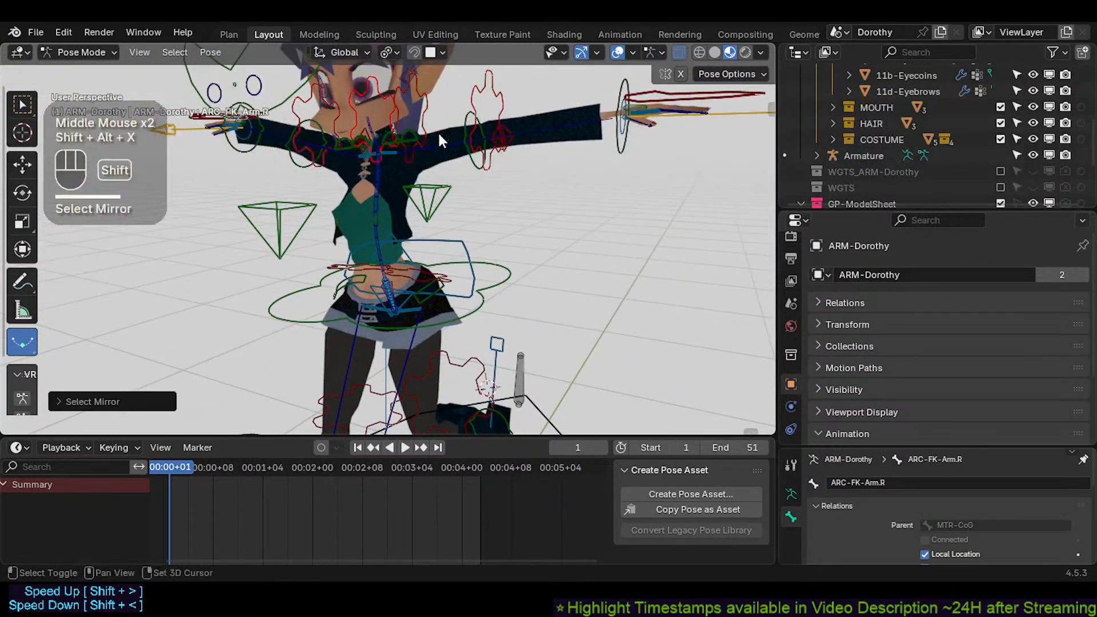
{"action": "left_click", "coordinate": [131, 400]}
{"action": "left_click", "coordinate": [160, 394]}
{"action": "middle_click_drag", "start_coordinate": [466, 265], "coordinate": [440, 262]}
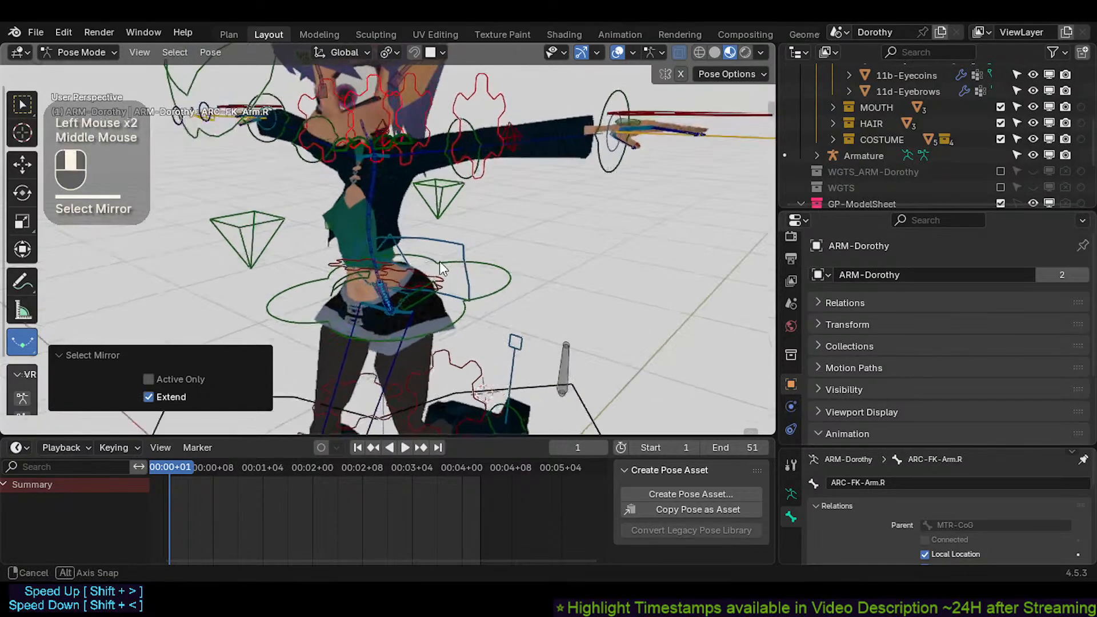
Step: Parent the selected FK arm controls to MAIN-Hands in Edit Mode and return to Pose Mode
{"action": "scroll", "coordinate": [413, 266], "scroll_direction": "up", "scroll_amount": 2}
{"action": "middle_click", "coordinate": [400, 254]}
{"action": "left_click", "coordinate": [394, 245], "text": "shift"}
{"action": "key", "text": "Tab"}
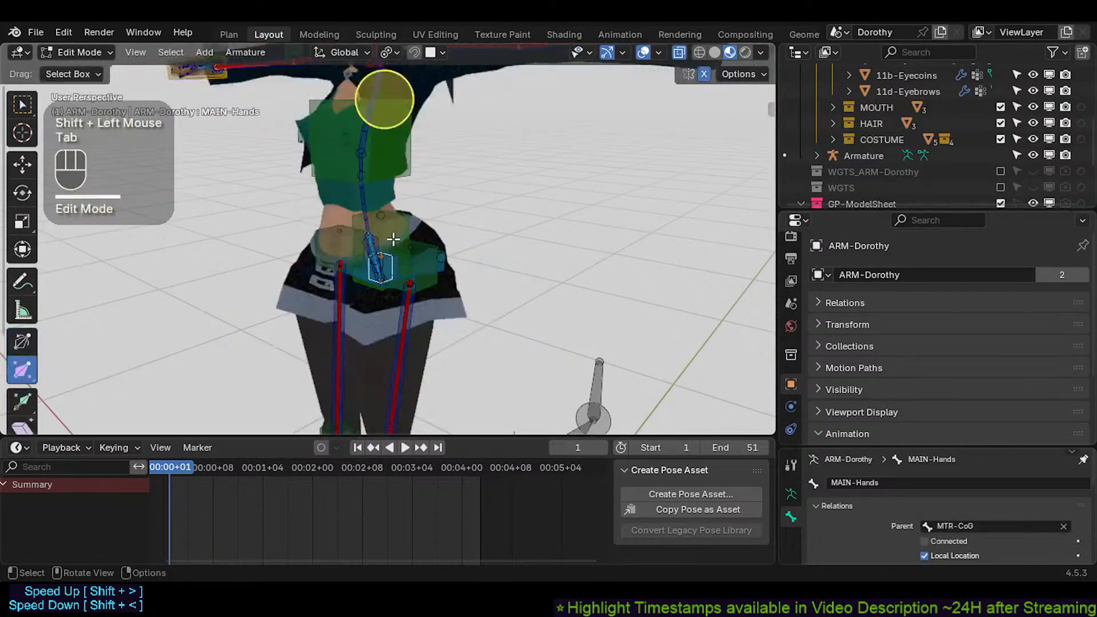
{"action": "key", "text": "ctrl+p"}
{"action": "left_click", "coordinate": [392, 237]}
{"action": "key", "text": "ctrl+Tab"}
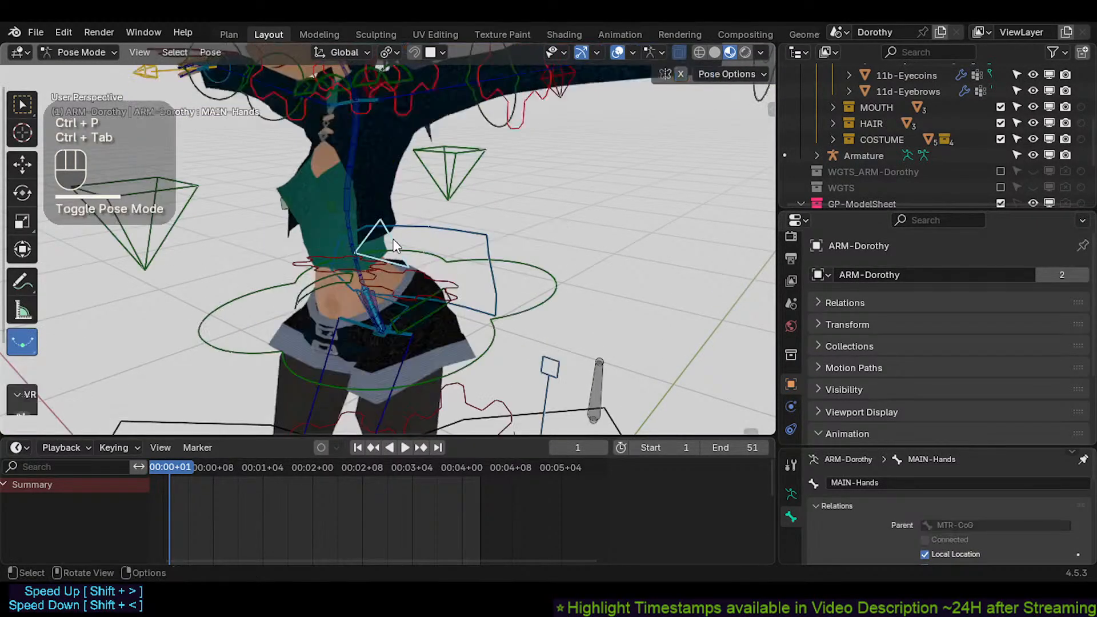
Step: Move MAIN-Hands several times to test the FK arm controls parented to it from different angles
{"action": "scroll", "coordinate": [400, 236], "scroll_direction": "down", "scroll_amount": 2}
{"action": "scroll", "coordinate": [427, 227], "scroll_direction": "down", "scroll_amount": 2}
{"action": "left_click", "coordinate": [392, 230]}
{"action": "key", "text": "g"}
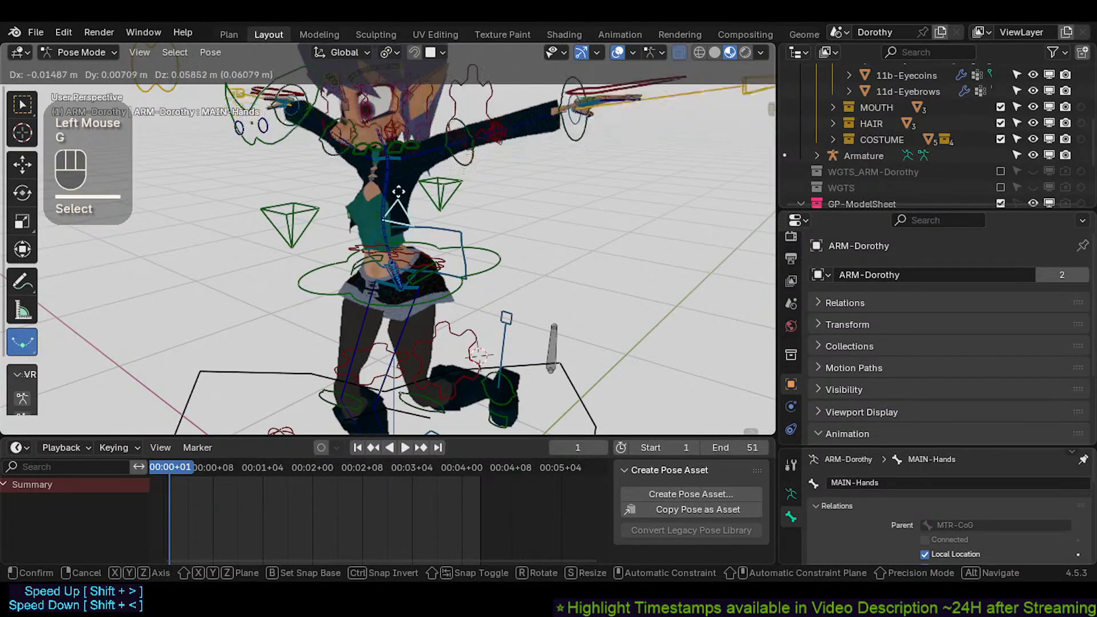
{"action": "left_click", "coordinate": [389, 223]}
{"action": "middle_click_drag", "start_coordinate": [390, 215], "coordinate": [417, 217], "text": "shift"}
{"action": "middle_click_drag", "start_coordinate": [417, 217], "coordinate": [457, 217]}
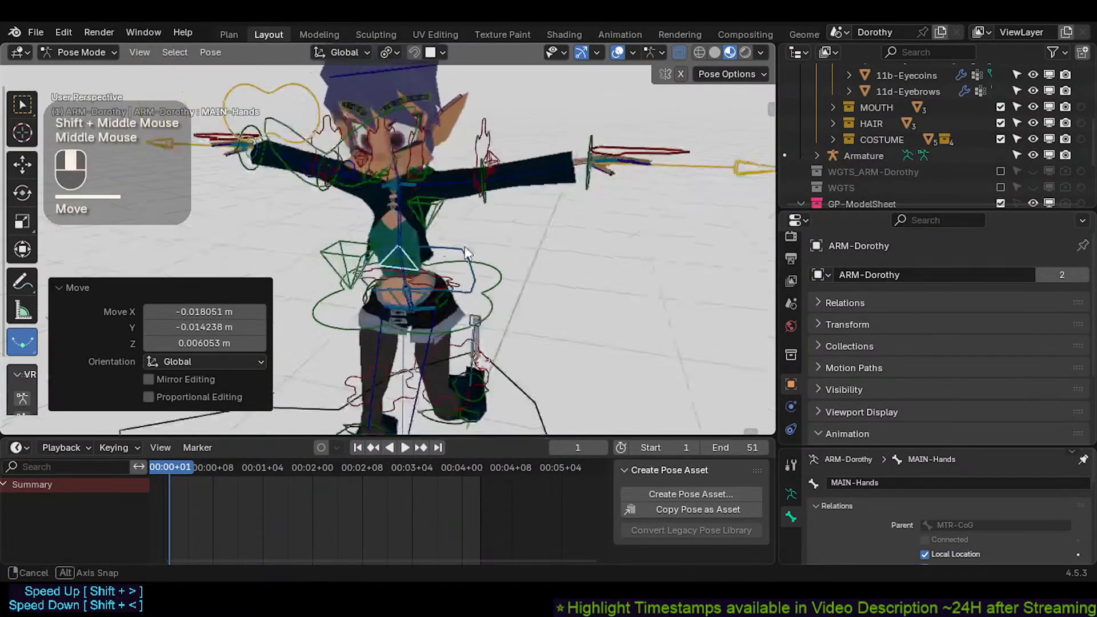
{"action": "key", "text": "g"}
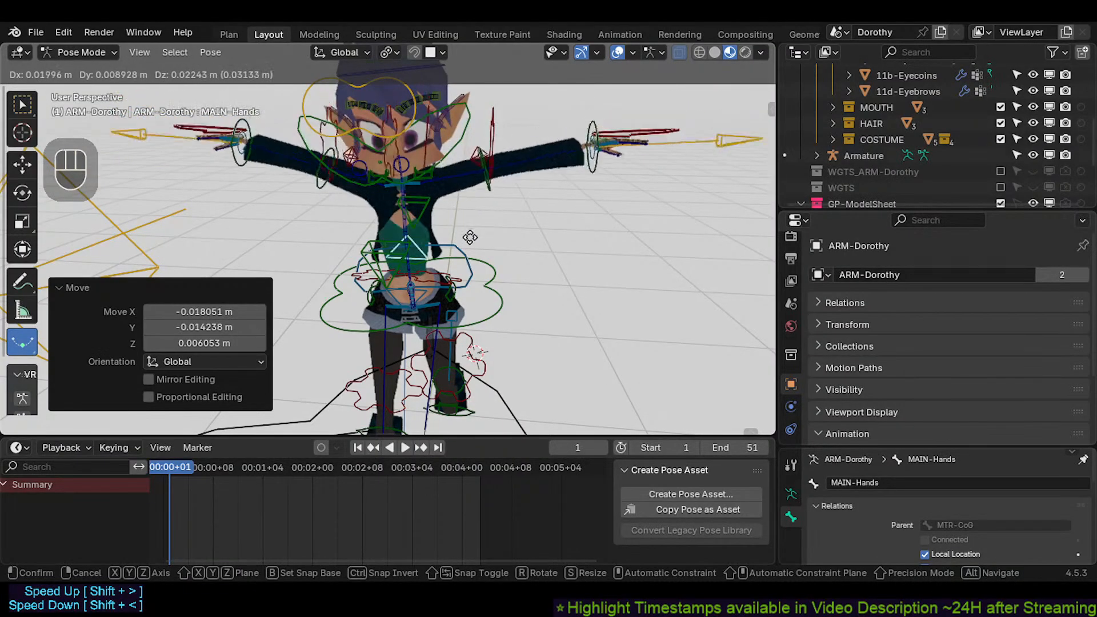
{"action": "left_click", "coordinate": [460, 229]}
{"action": "middle_click_drag", "start_coordinate": [460, 229], "coordinate": [426, 227]}
{"action": "key", "text": "g"}
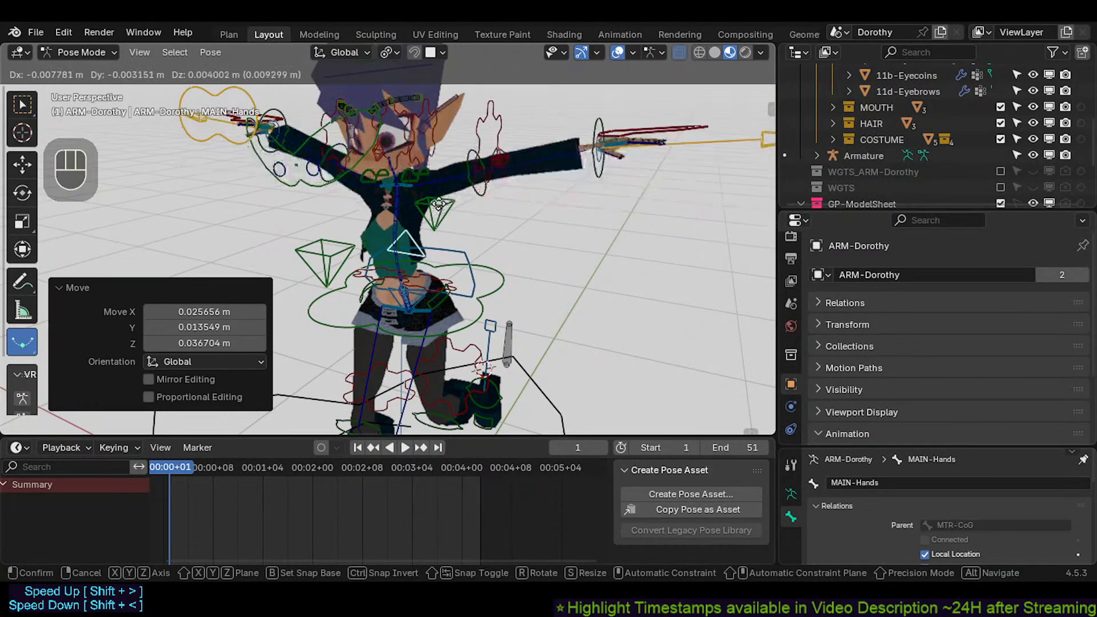
{"action": "left_click", "coordinate": [457, 196]}
{"action": "middle_click_drag", "start_coordinate": [457, 196], "coordinate": [452, 217]}
Step: Try moving TWK-Shoulder.L
{"action": "left_click", "coordinate": [424, 178]}
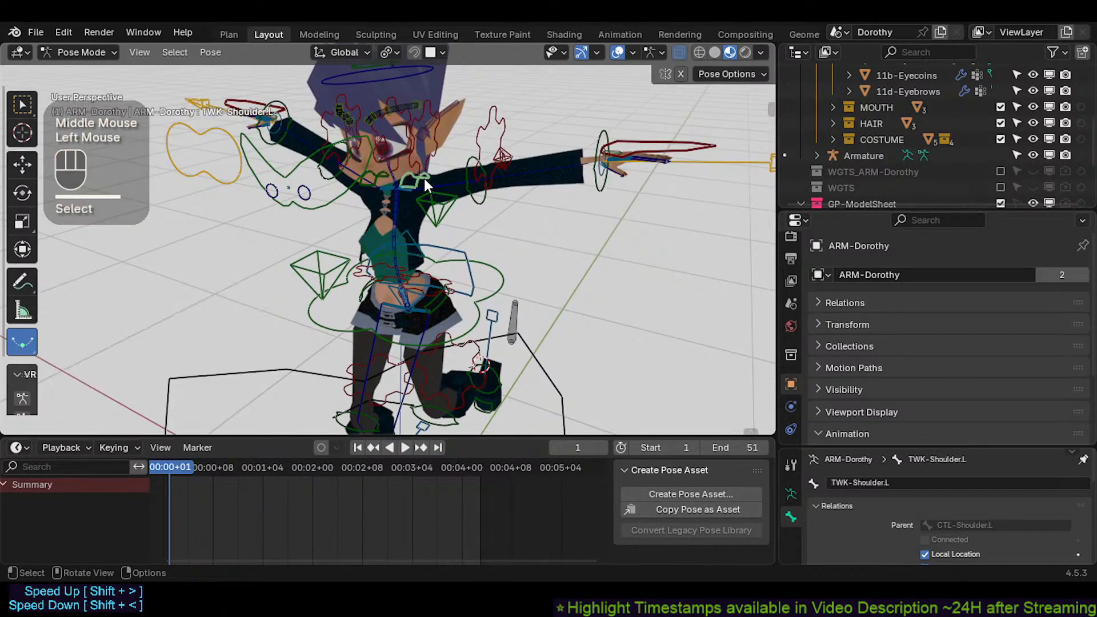
{"action": "key", "text": "g"}
{"action": "key", "text": "Escape"}
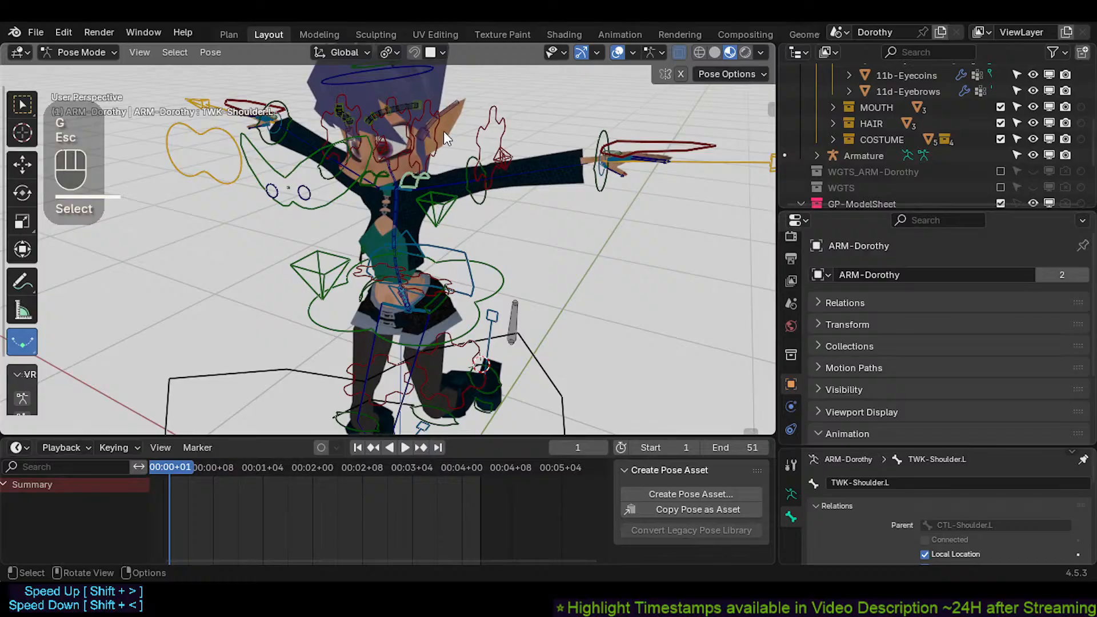
Step: Try rotating ARC-FK-Arm.L and ARC-FK-LowerArm.L one at a time
{"action": "key", "text": "r"}
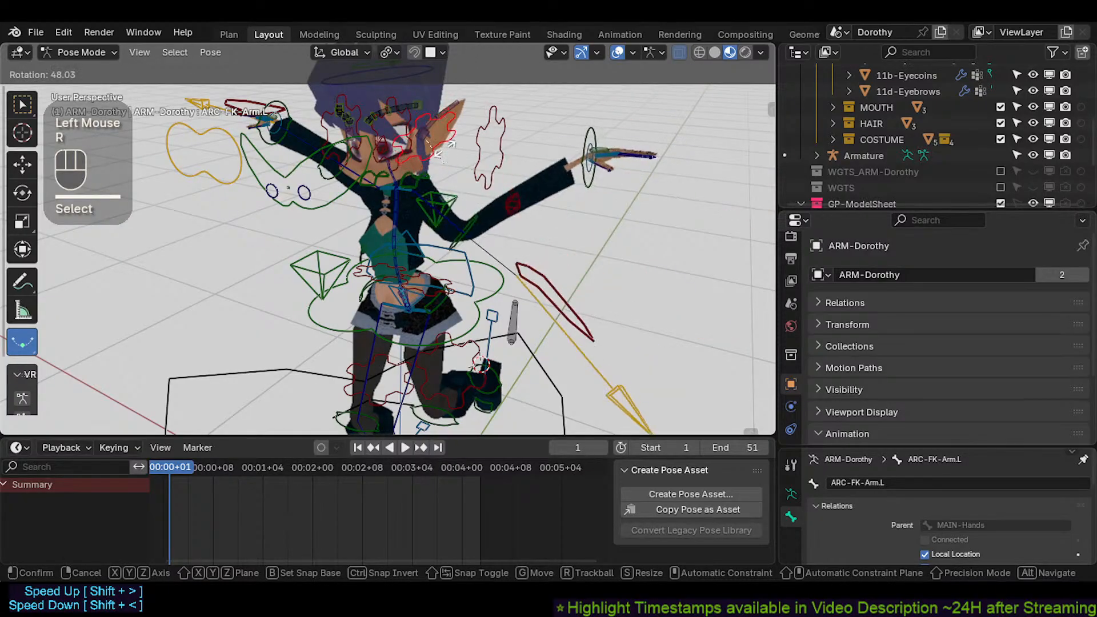
{"action": "key", "text": "Escape"}
{"action": "left_click", "coordinate": [482, 134], "text": "shift"}
{"action": "key", "text": "r"}
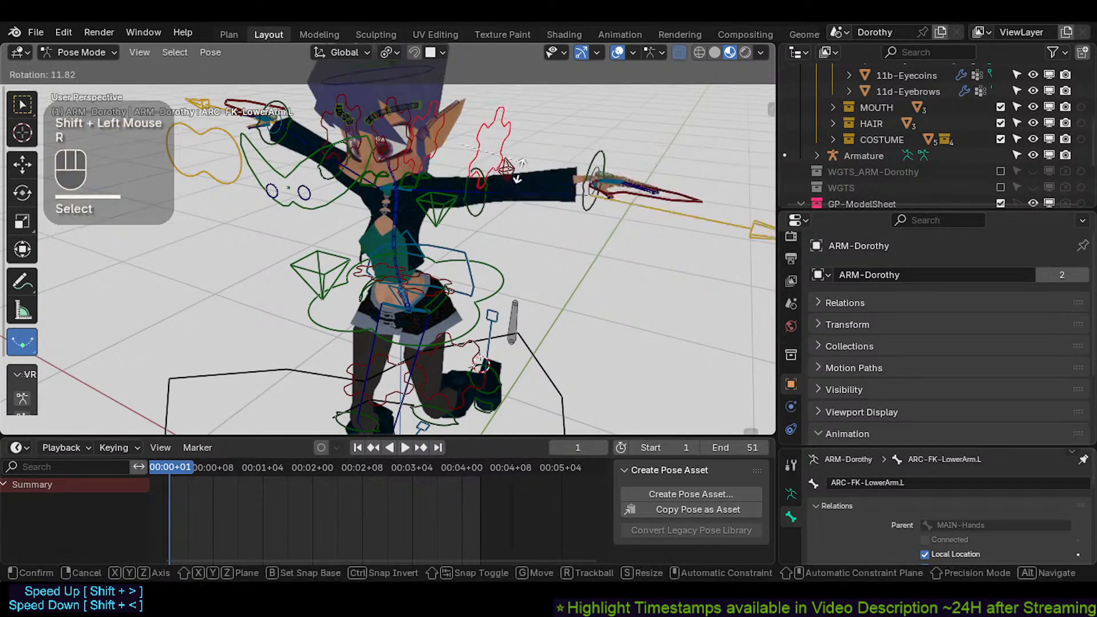
{"action": "key", "text": "Escape"}
Step: Parent ARC-FK-LowerArm.L to ARC-FK-Arm.L in Edit Mode and return to Pose Mode
{"action": "left_click", "coordinate": [437, 148]}
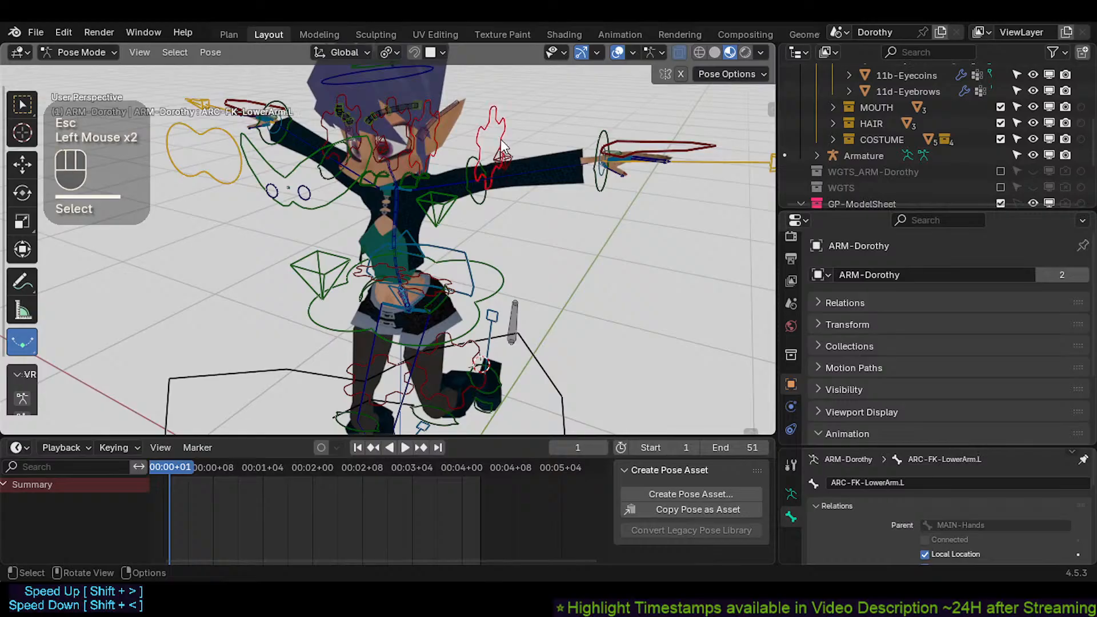
{"action": "scroll", "coordinate": [467, 140], "scroll_direction": "up", "scroll_amount": 2}
{"action": "scroll", "coordinate": [477, 139], "scroll_direction": "up", "scroll_amount": 1}
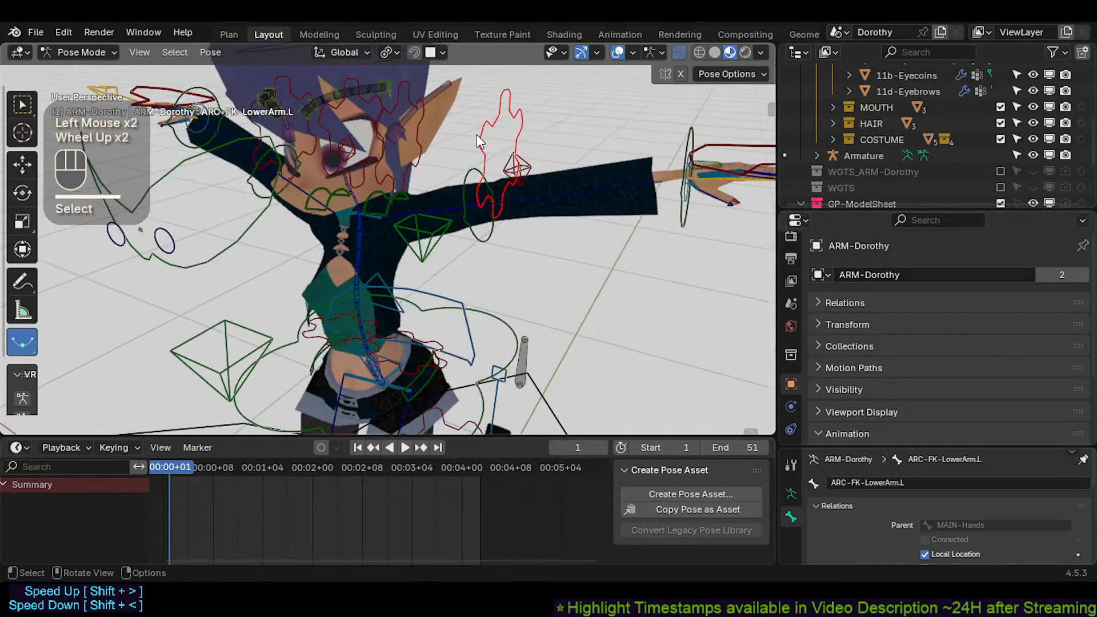
{"action": "left_click", "coordinate": [420, 160], "text": "shift"}
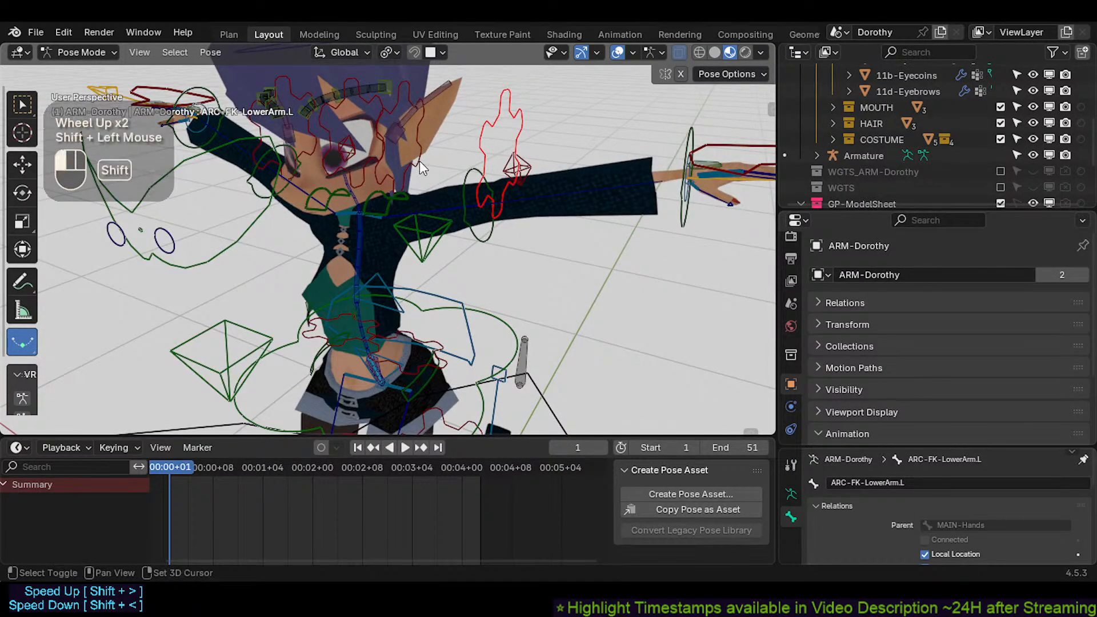
{"action": "key", "text": "Tab"}
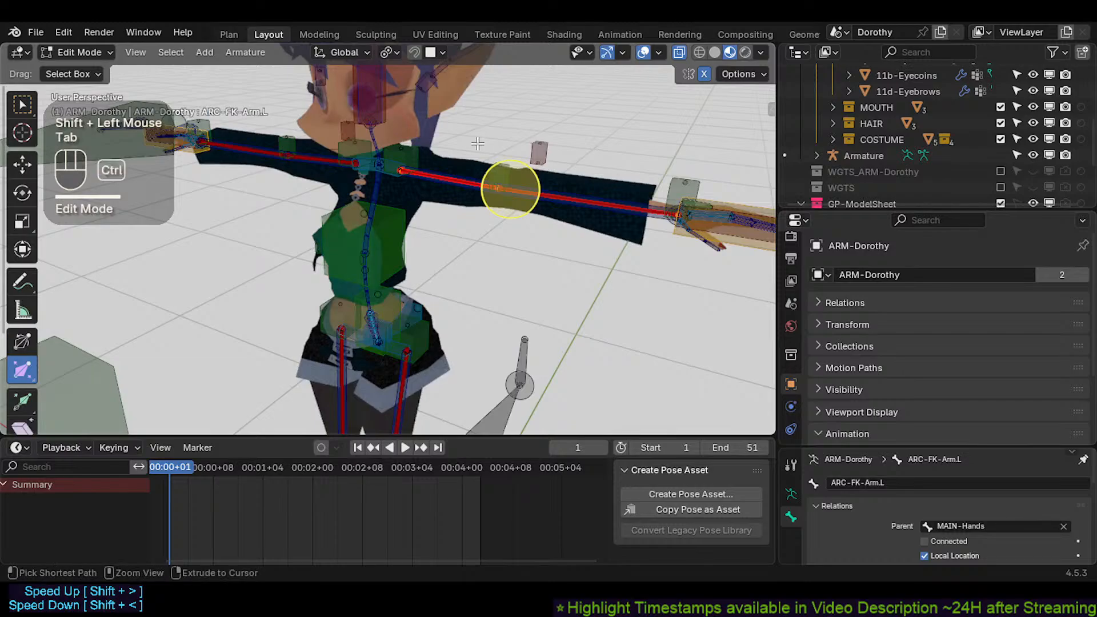
{"action": "key", "text": "ctrl+p"}
{"action": "left_click", "coordinate": [478, 143]}
{"action": "key", "text": "Tab"}
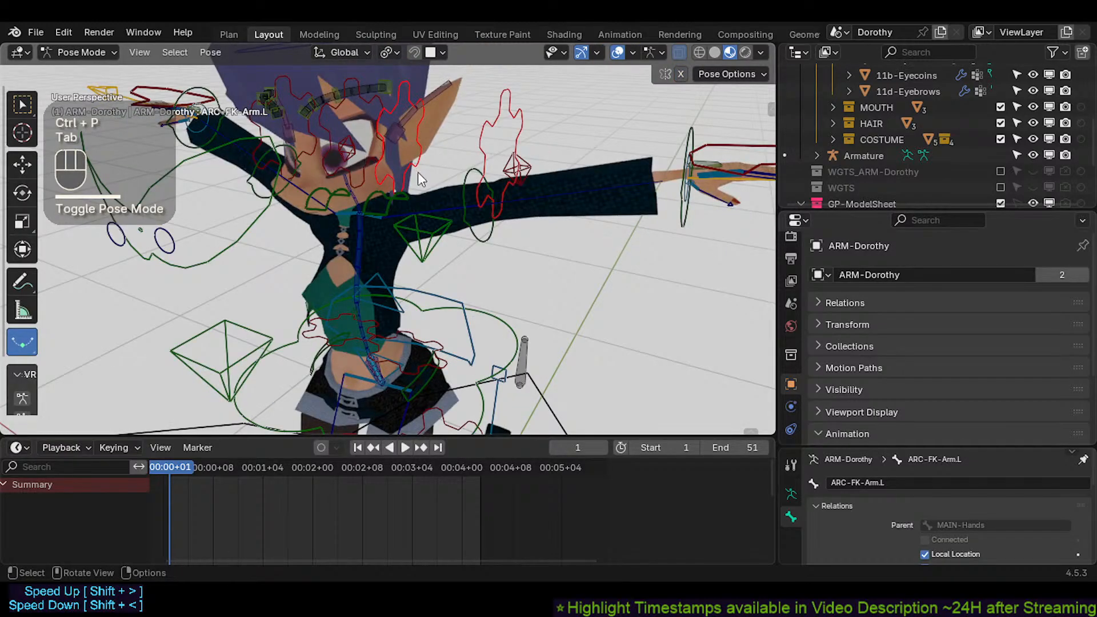
Step: Reset the posed rig controls to their rest pose
{"action": "key", "text": "alt+a"}
{"action": "key", "text": "alt+g"}
{"action": "scroll", "coordinate": [406, 289], "scroll_direction": "down", "scroll_amount": 3}
{"action": "middle_click_drag", "start_coordinate": [406, 289], "coordinate": [384, 286], "text": "shift"}
Step: Try moving and rotating MAIN-Hands with the lower arm control parented to the upper arm control
{"action": "left_click", "coordinate": [384, 284]}
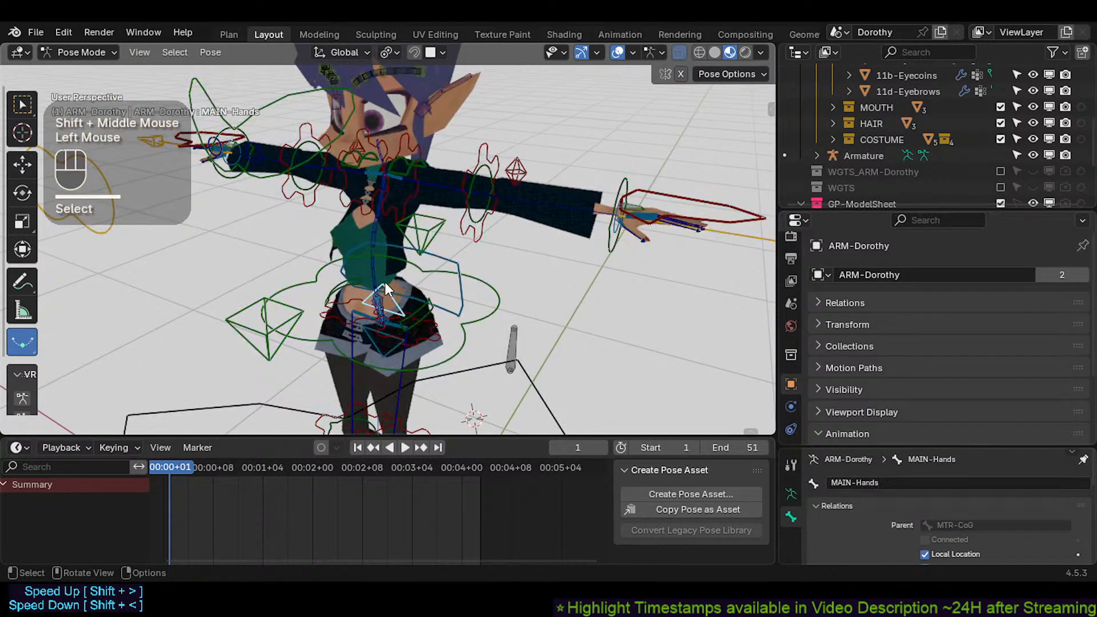
{"action": "key", "text": "g"}
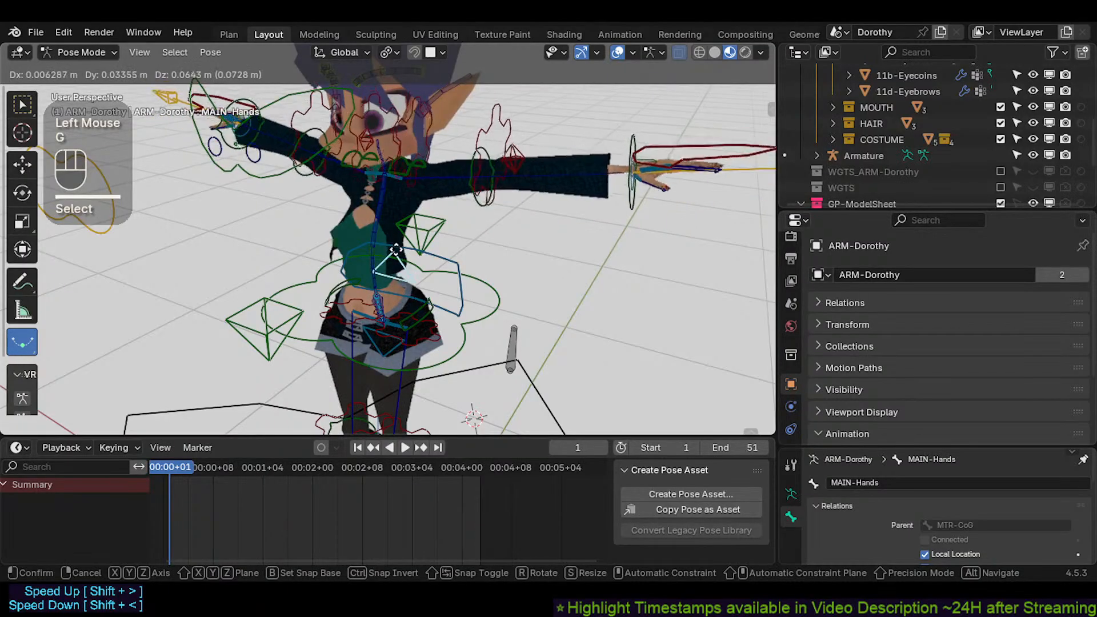
{"action": "key", "text": "Escape"}
{"action": "left_click", "coordinate": [420, 154]}
{"action": "middle_click_drag", "start_coordinate": [420, 154], "coordinate": [408, 207]}
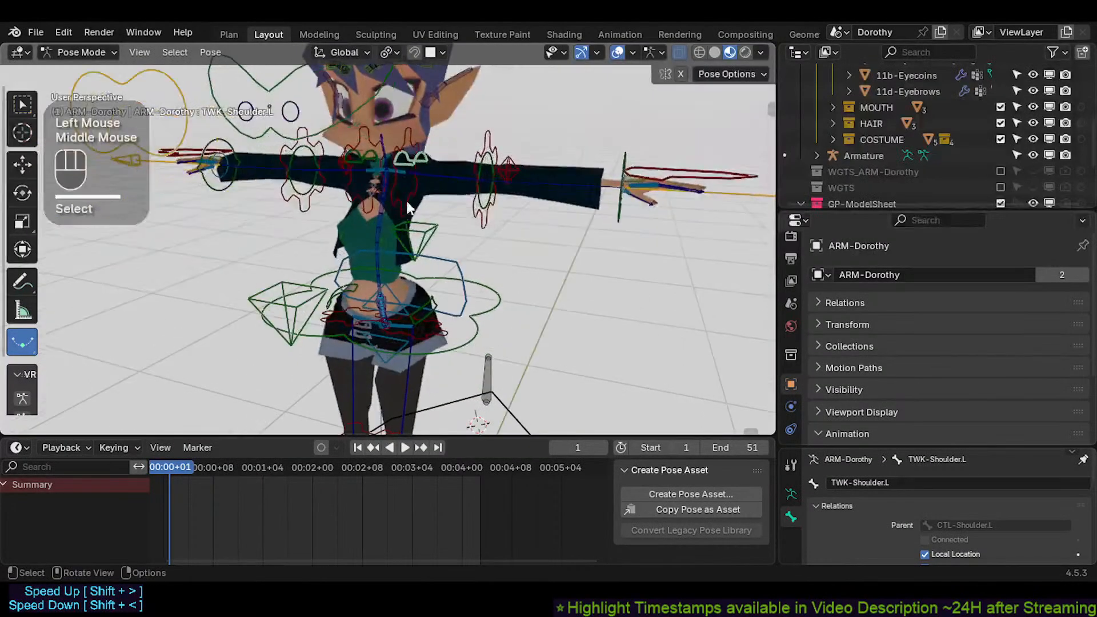
{"action": "double_click", "coordinate": [393, 293]}
{"action": "key", "text": "g"}
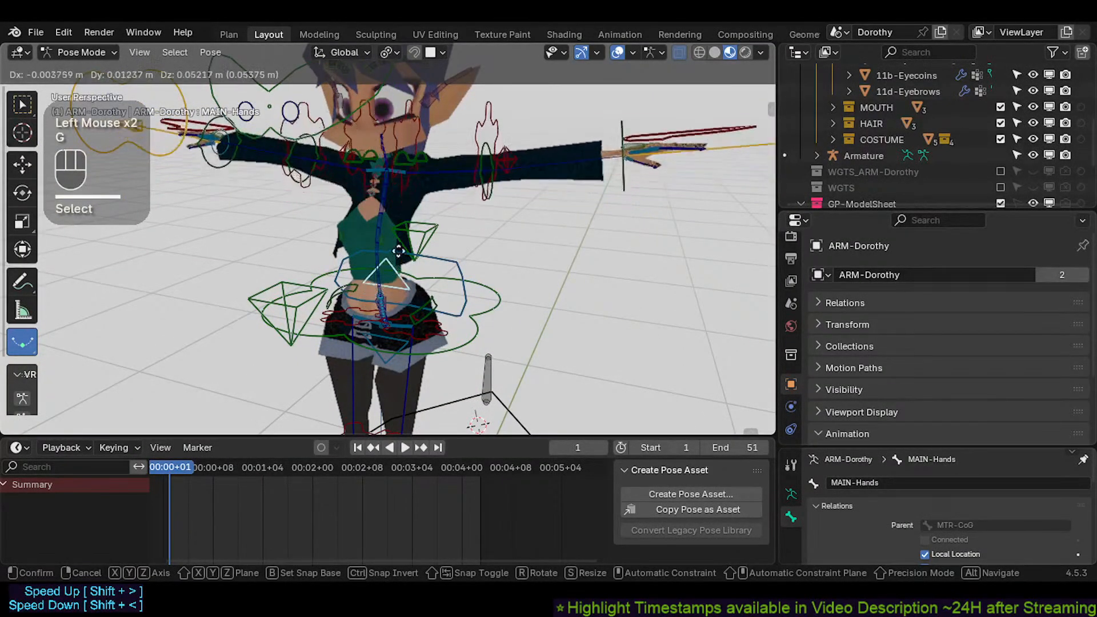
{"action": "key", "text": "Escape"}
{"action": "key", "text": "r"}
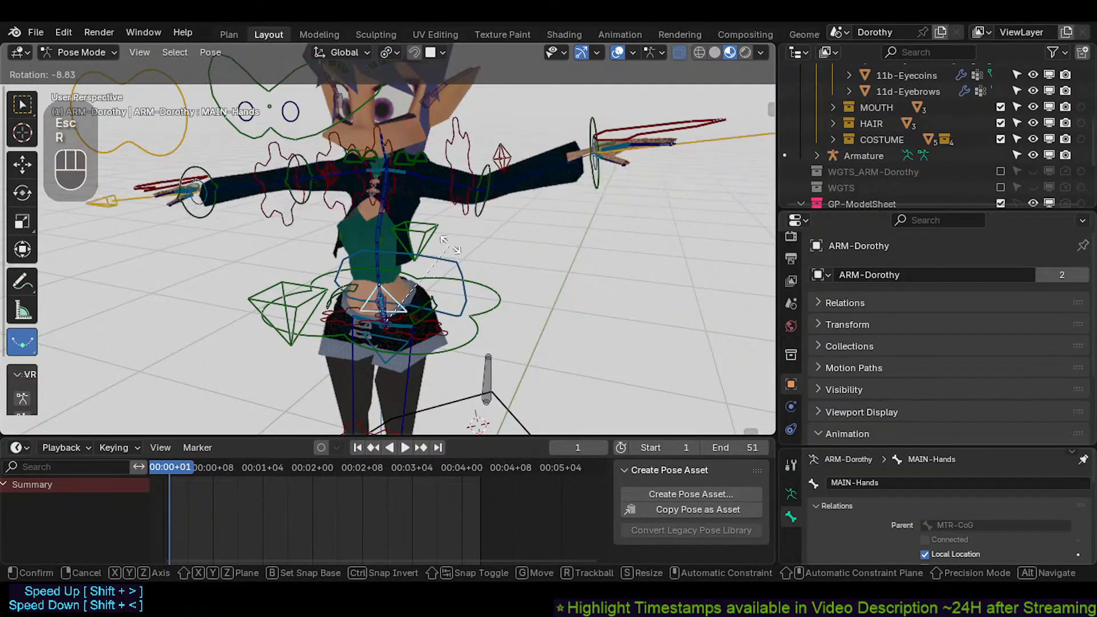
{"action": "key", "text": "Escape"}
Step: Try moving MAIN-Hands again with the arm controls still parented to it
{"action": "left_click", "coordinate": [491, 145]}
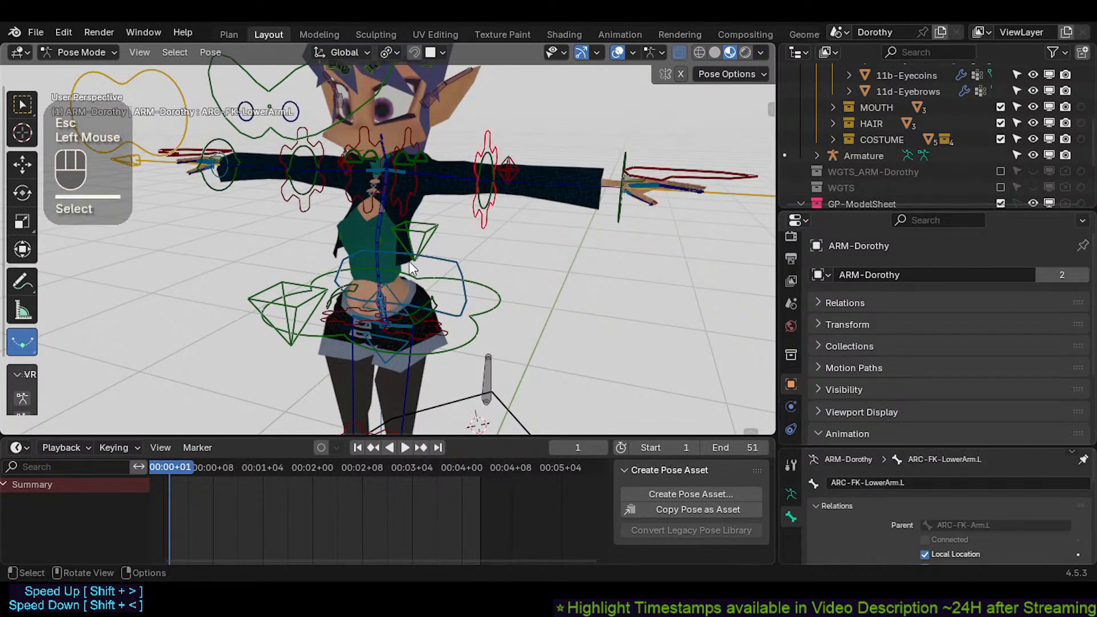
{"action": "double_click", "coordinate": [390, 287]}
{"action": "key", "text": "g"}
{"action": "key", "text": "Escape"}
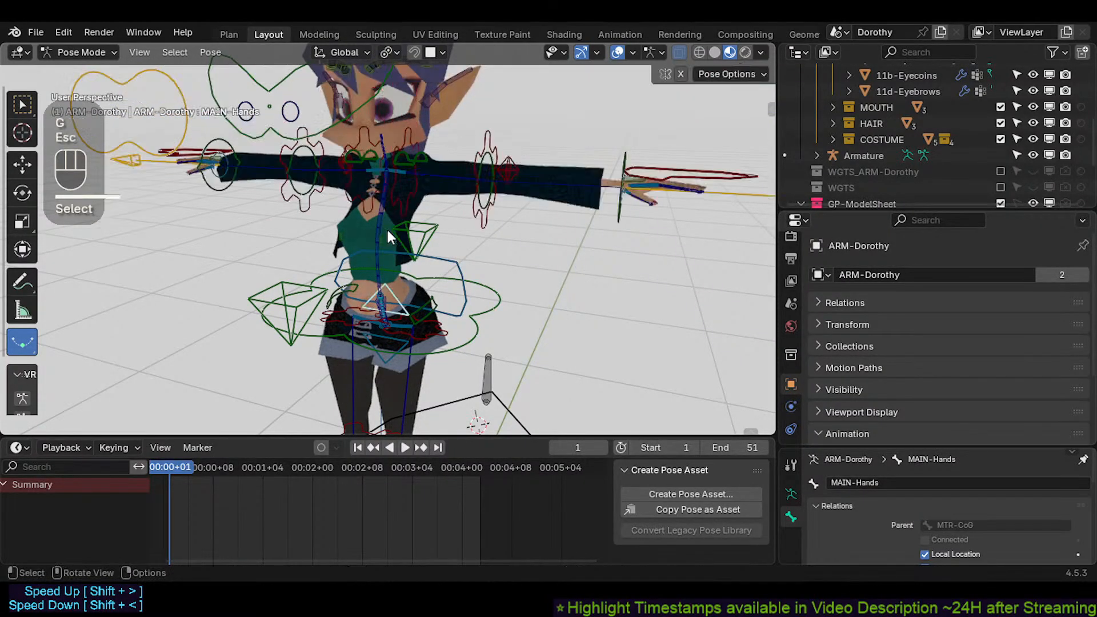
Step: Parent the upper FK arm and leg controls to MTR-CoG in Edit Mode and return to Pose Mode
{"action": "left_click", "coordinate": [419, 132]}
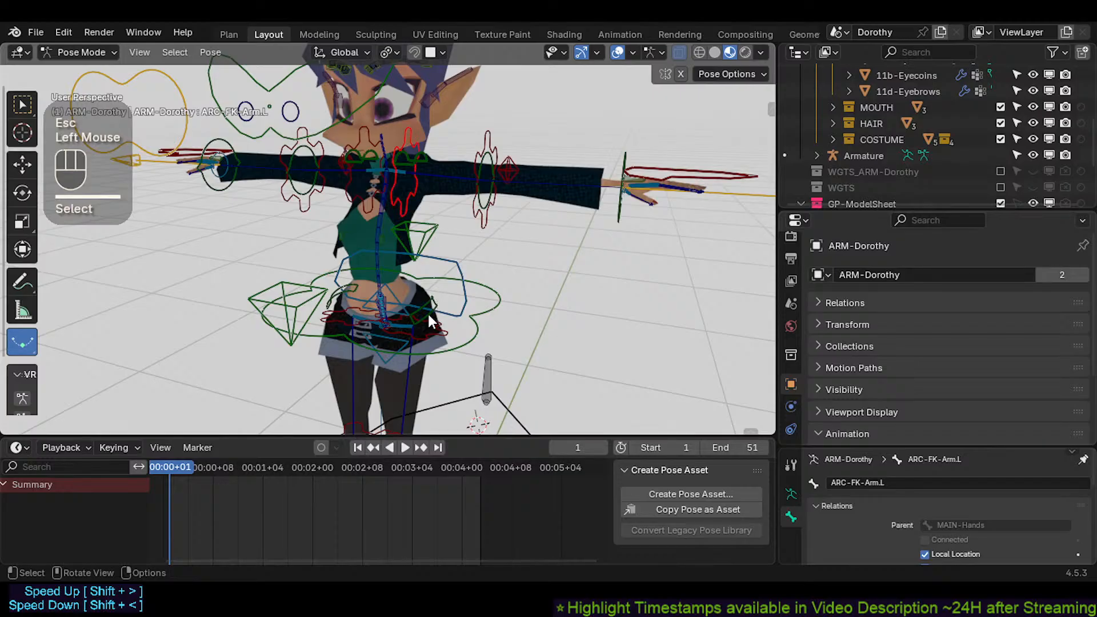
{"action": "middle_click_drag", "start_coordinate": [428, 312], "coordinate": [424, 321]}
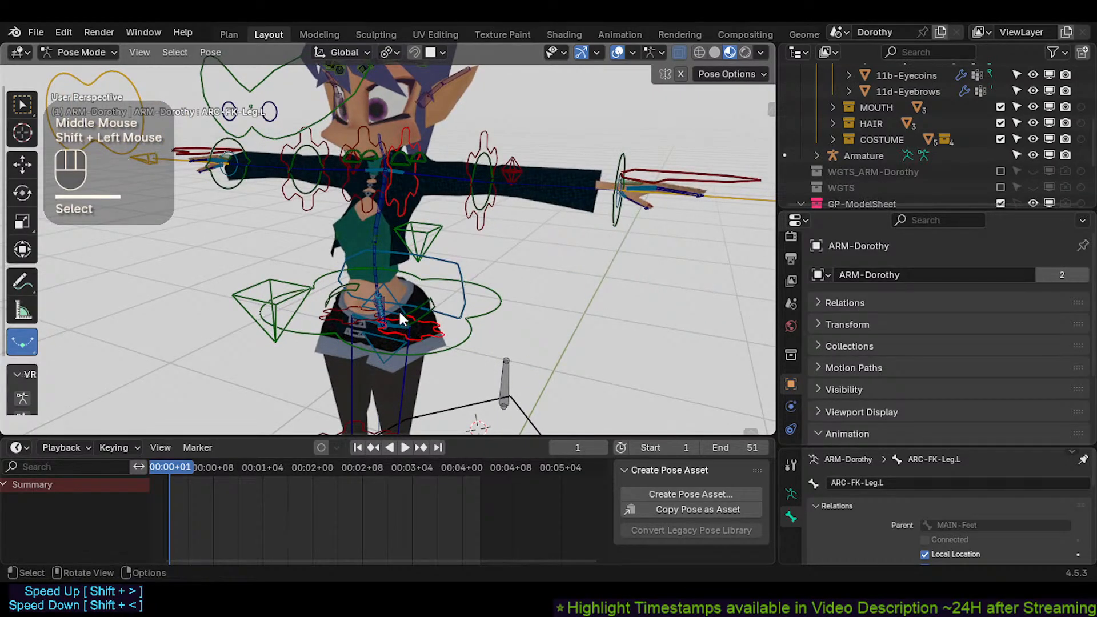
{"action": "left_click", "coordinate": [421, 246], "text": "shift"}
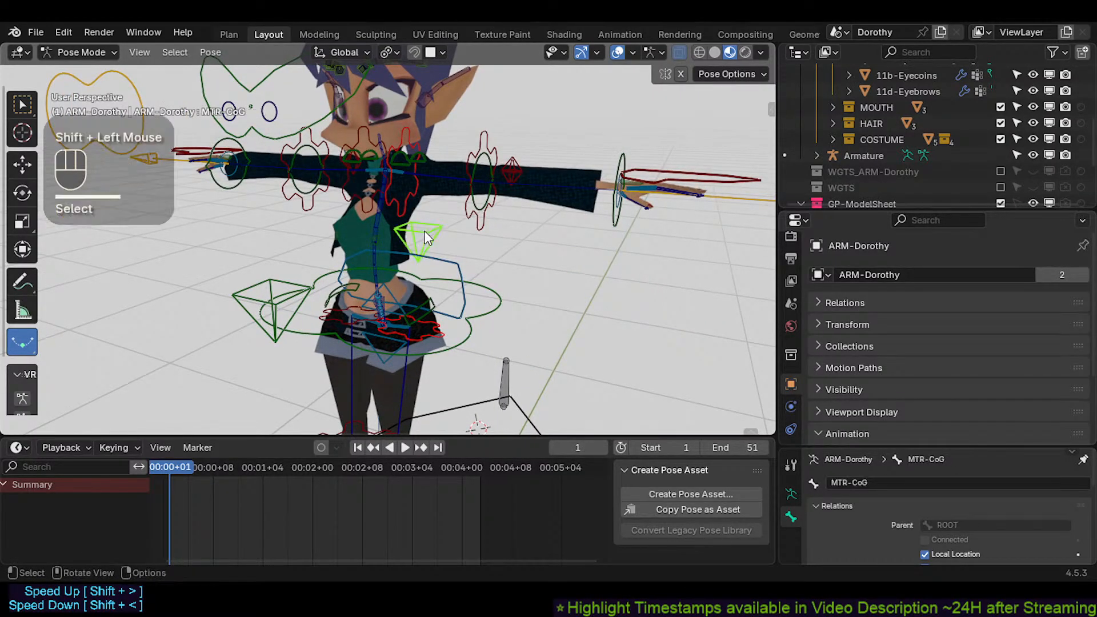
{"action": "key", "text": "Tab"}
{"action": "key", "text": "ctrl+p"}
{"action": "left_click", "coordinate": [424, 230]}
{"action": "key", "text": "ctrl+Tab"}
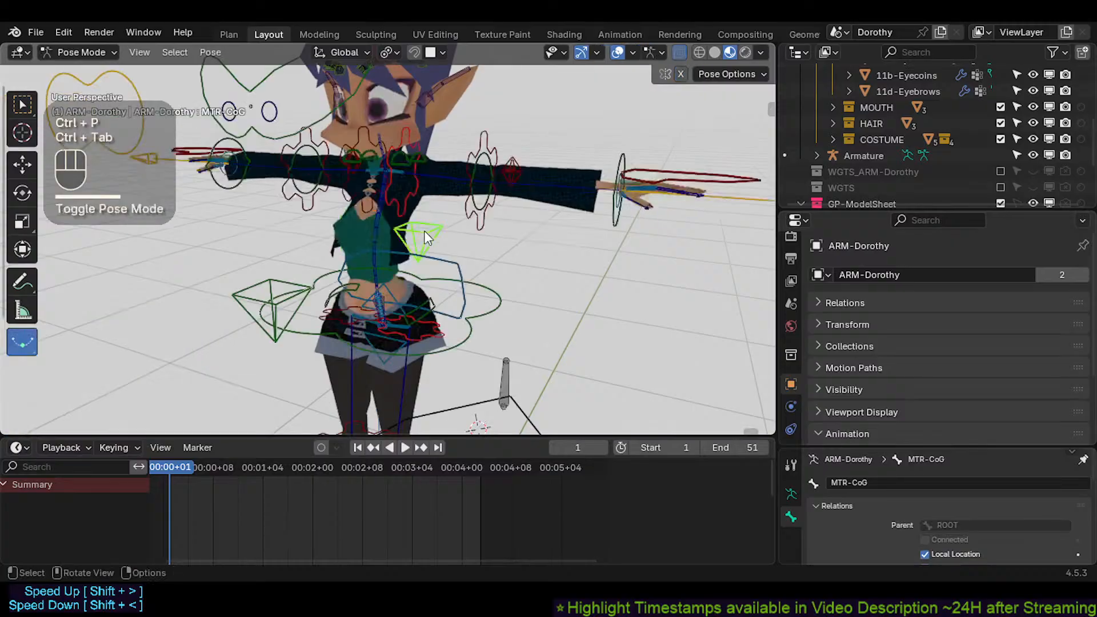
Step: Try moving MAIN-Hands, and select MAIN-Feet to test it with the FK controls on MTR-CoG
{"action": "left_click", "coordinate": [388, 294]}
{"action": "left_click", "coordinate": [389, 294]}
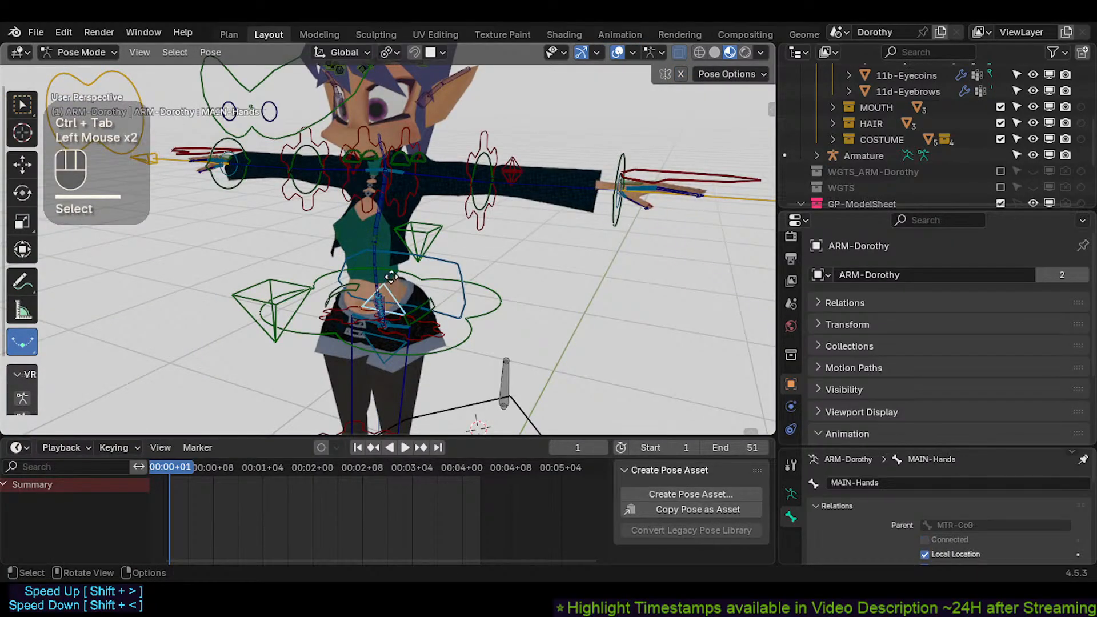
{"action": "key", "text": "g"}
{"action": "key", "text": "Escape"}
{"action": "key", "text": "g"}
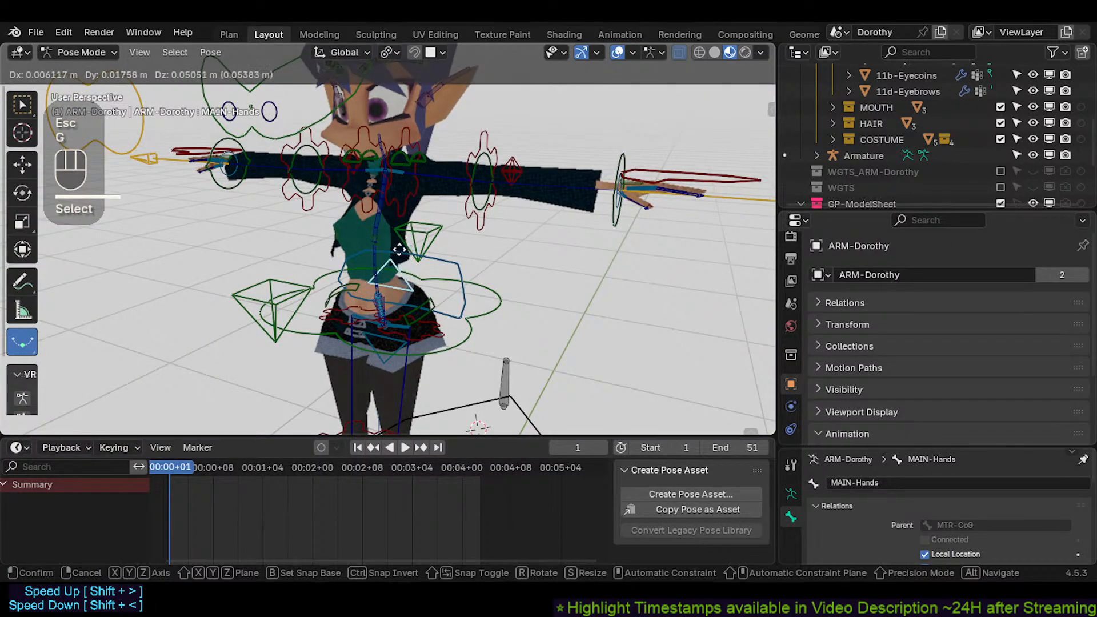
{"action": "key", "text": "Escape"}
{"action": "left_click", "coordinate": [398, 346]}
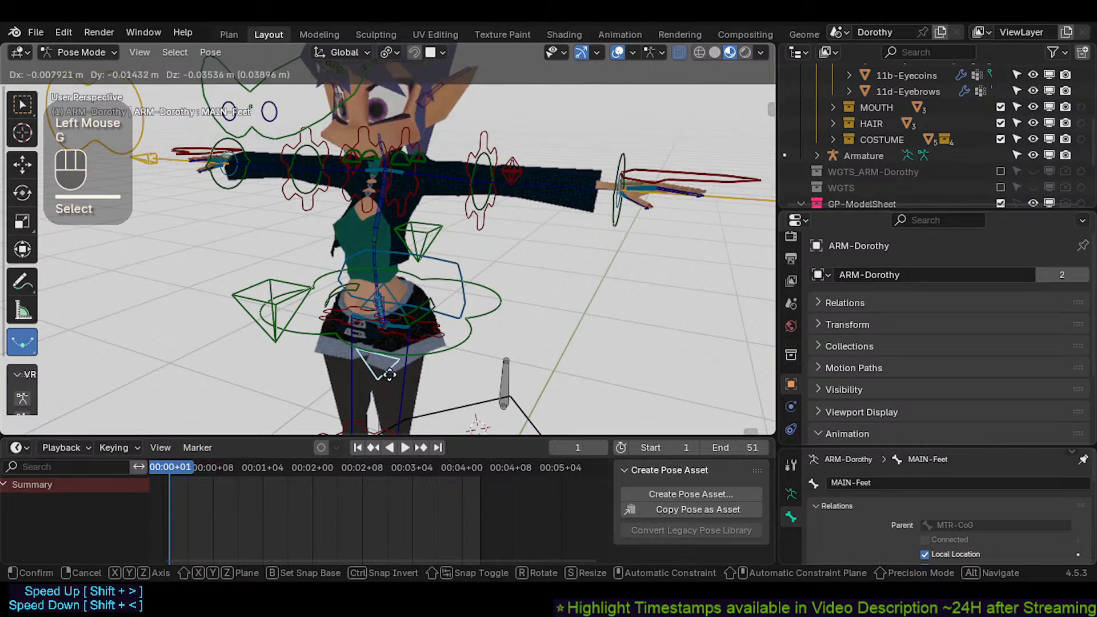
Step: Select AIM-Hand.L, and try moving MAIN-Hands and MAIN-Feet one at a time
{"action": "left_click", "coordinate": [725, 192]}
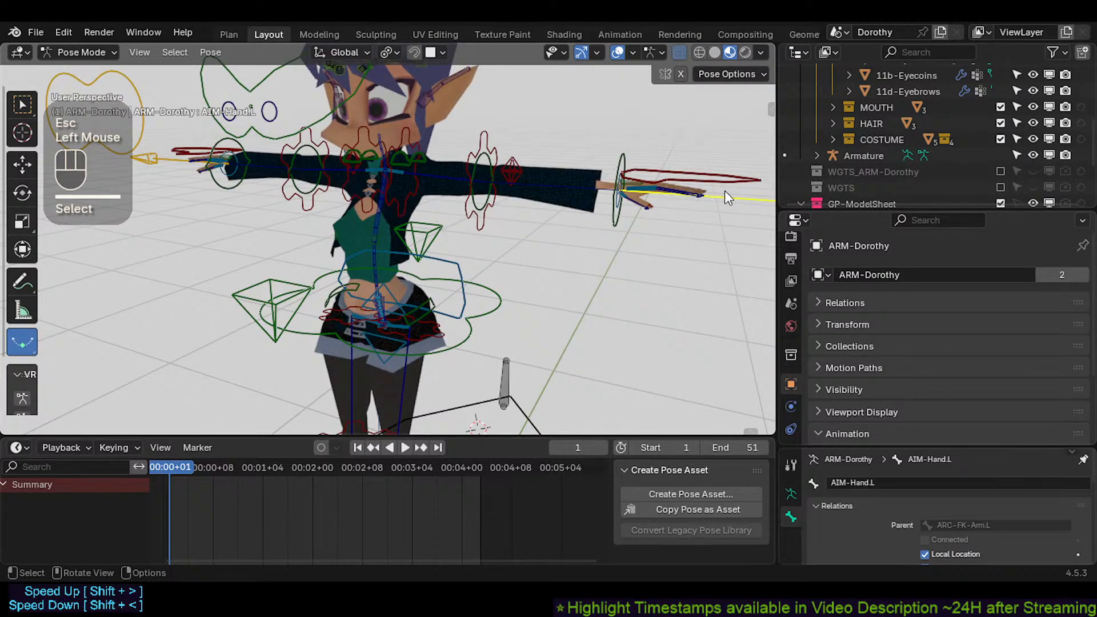
{"action": "double_click", "coordinate": [386, 295]}
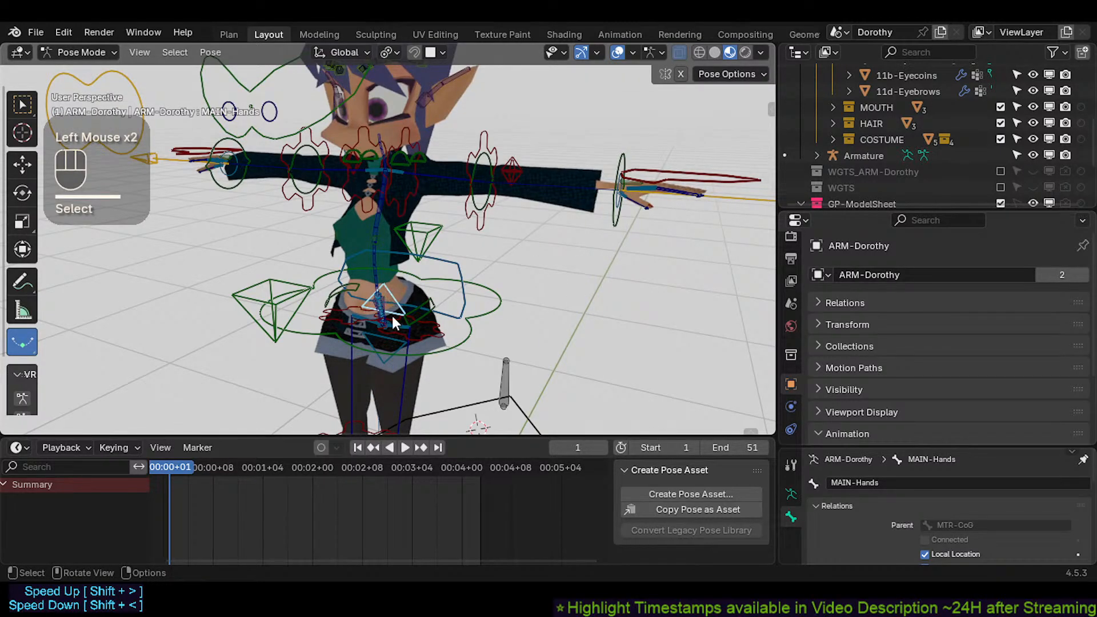
{"action": "key", "text": "g"}
{"action": "key", "text": "Escape"}
{"action": "left_click", "coordinate": [379, 368]}
{"action": "key", "text": "g"}
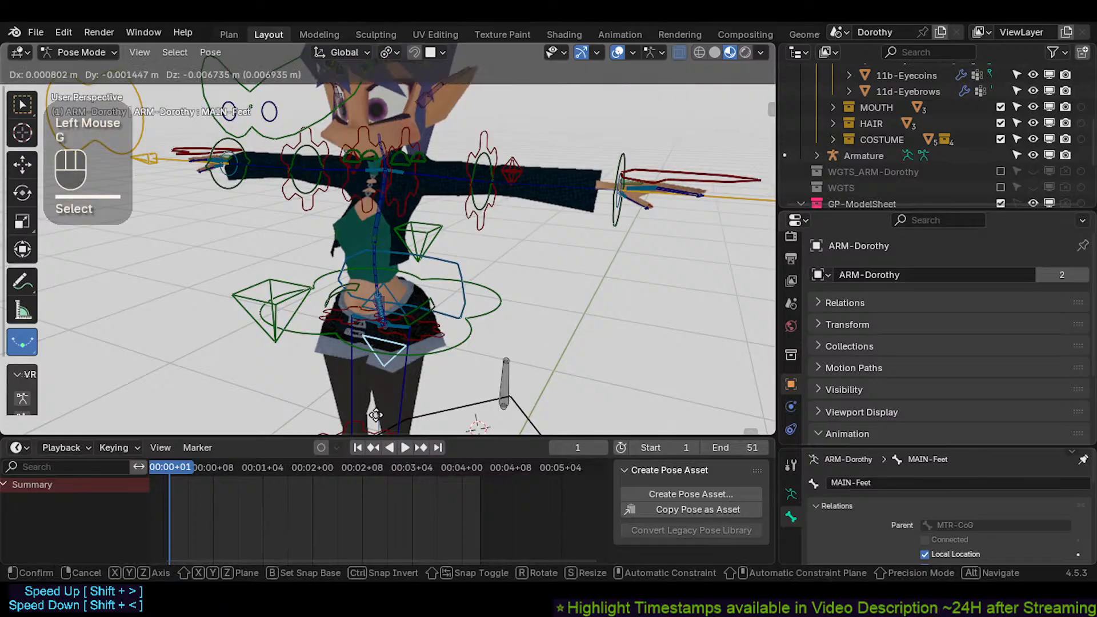
{"action": "key", "text": "Escape"}
Step: Try moving the left hand's aim control, AIM-Hand.L
{"action": "left_click", "coordinate": [690, 200]}
{"action": "left_click", "coordinate": [690, 200]}
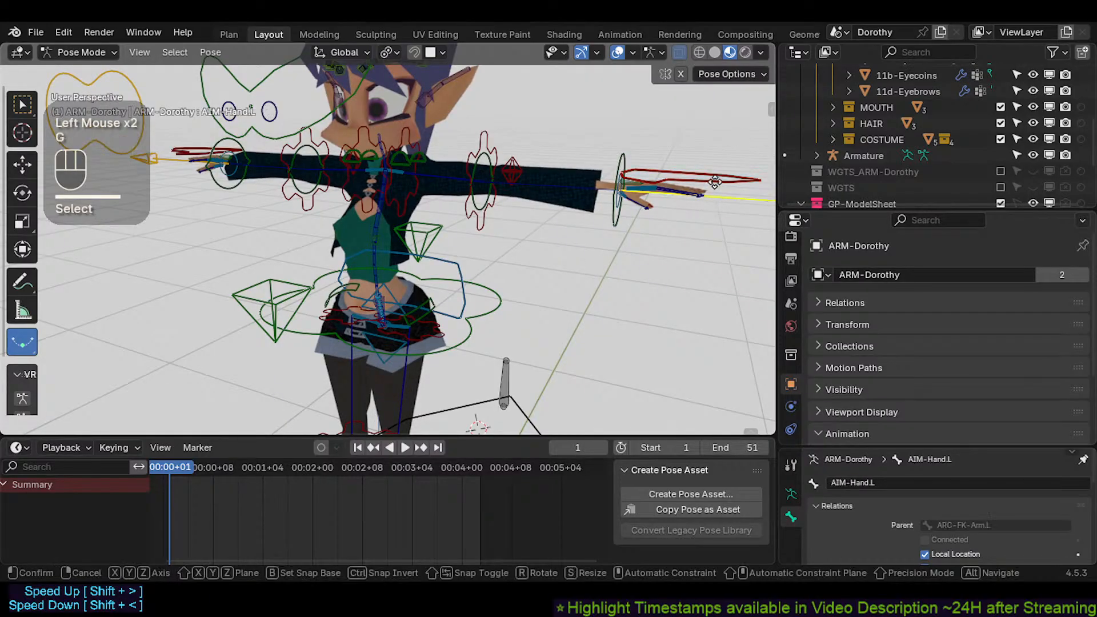
{"action": "key", "text": "g"}
{"action": "key", "text": "Escape"}
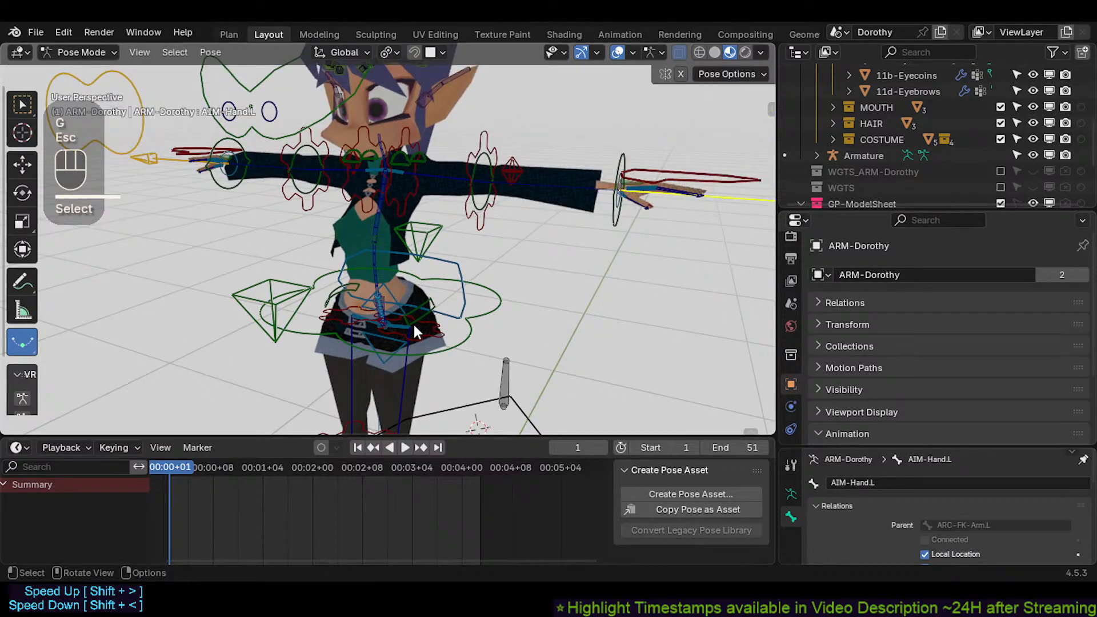
Step: Try moving MTR-Torso to test how the arms and legs respond
{"action": "left_click", "coordinate": [401, 292]}
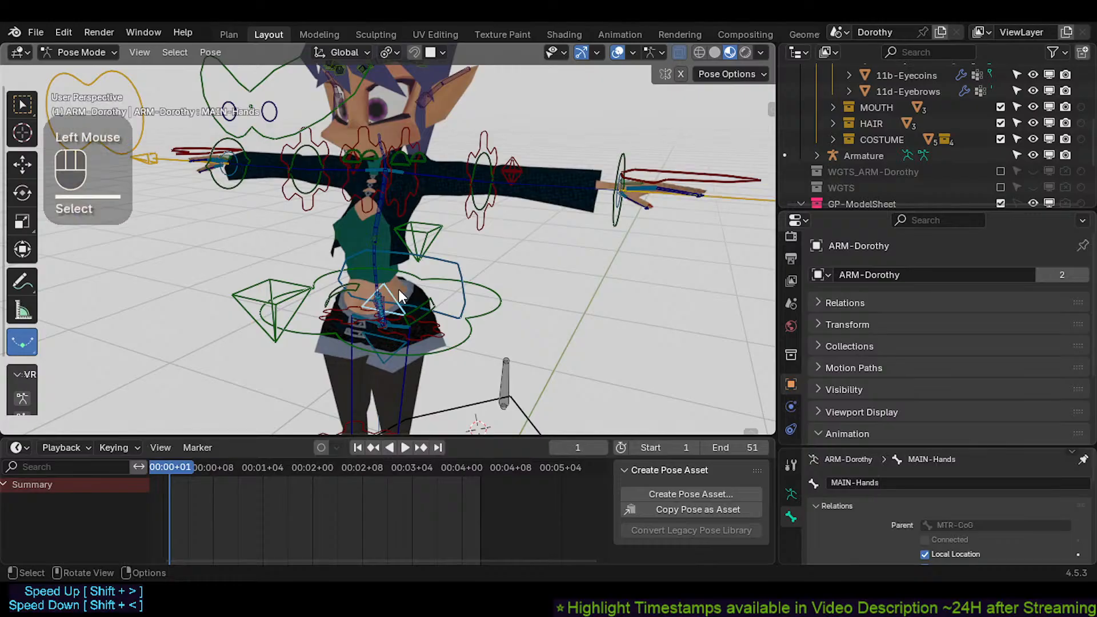
{"action": "scroll", "coordinate": [404, 272], "scroll_direction": "down", "scroll_amount": 1}
{"action": "middle_click_drag", "start_coordinate": [407, 273], "coordinate": [409, 256], "text": "shift"}
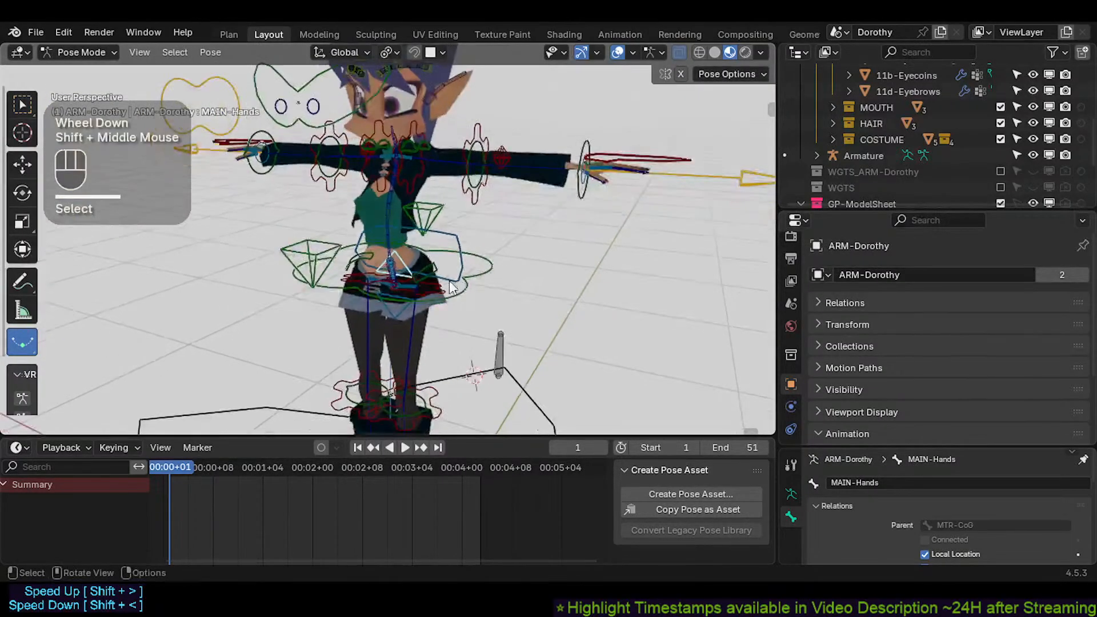
{"action": "left_click", "coordinate": [451, 308]}
{"action": "key", "text": "g"}
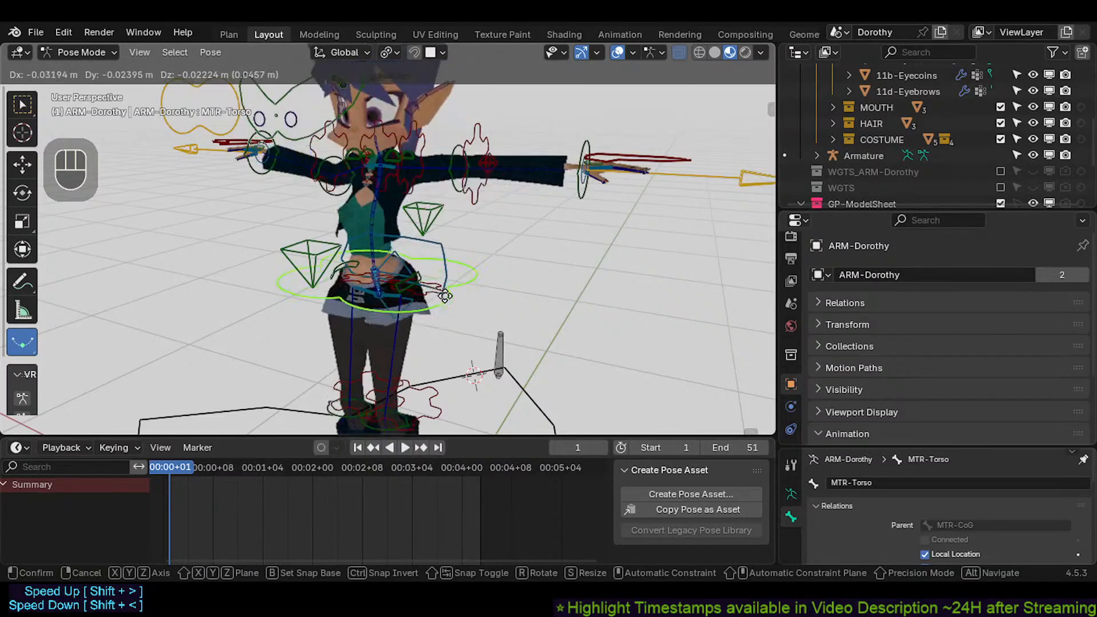
{"action": "key", "text": "Escape"}
{"action": "scroll", "coordinate": [471, 295], "scroll_direction": "up", "scroll_amount": 2}
{"action": "key", "text": "g"}
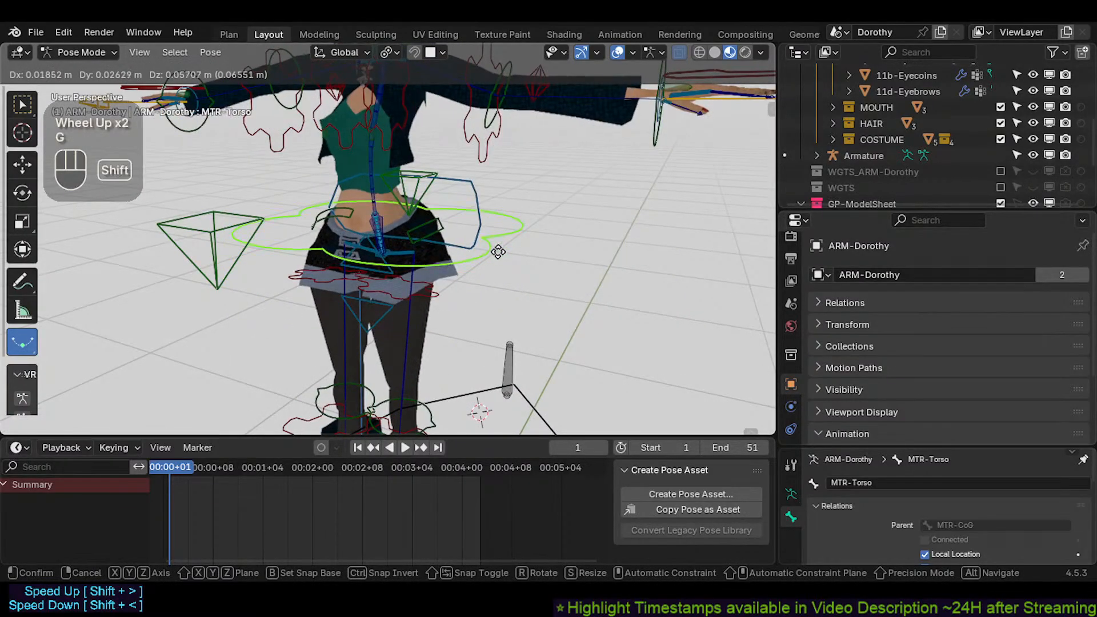
{"action": "key", "text": "Escape"}
Step: Try moving MTR-Torso together with ARC-FK-LowerArm.L, and MTR-Torso on its own
{"action": "middle_click_drag", "start_coordinate": [501, 194], "coordinate": [496, 224], "text": "shift"}
{"action": "left_click", "coordinate": [485, 197], "text": "shift"}
{"action": "key", "text": "g"}
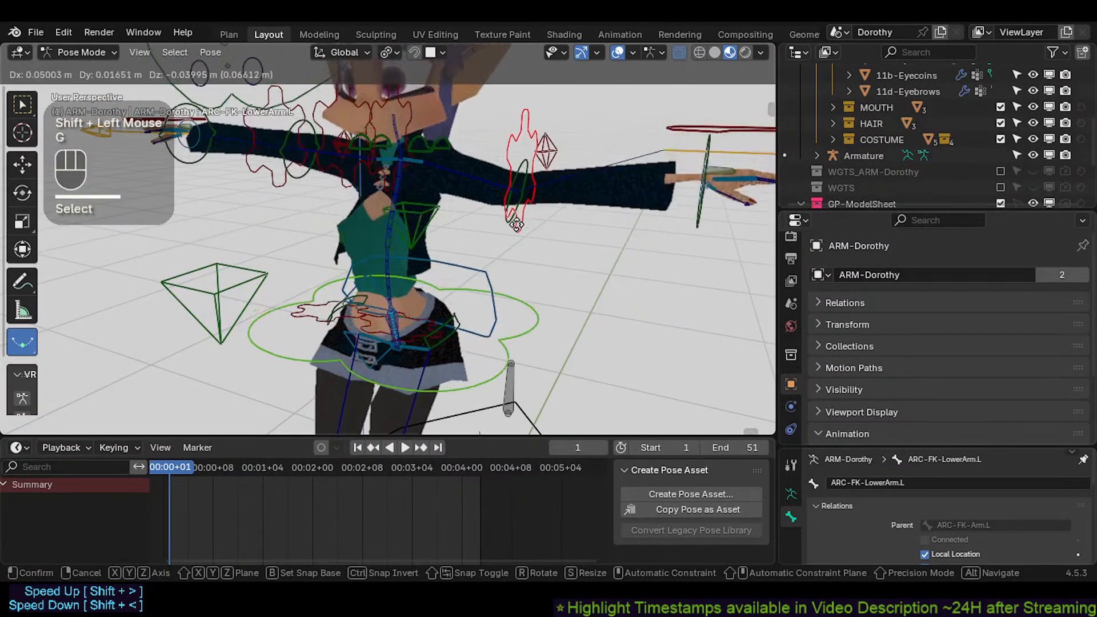
{"action": "key", "text": "Escape"}
{"action": "left_click", "coordinate": [461, 352]}
{"action": "key", "text": "g"}
{"action": "key", "text": "Escape"}
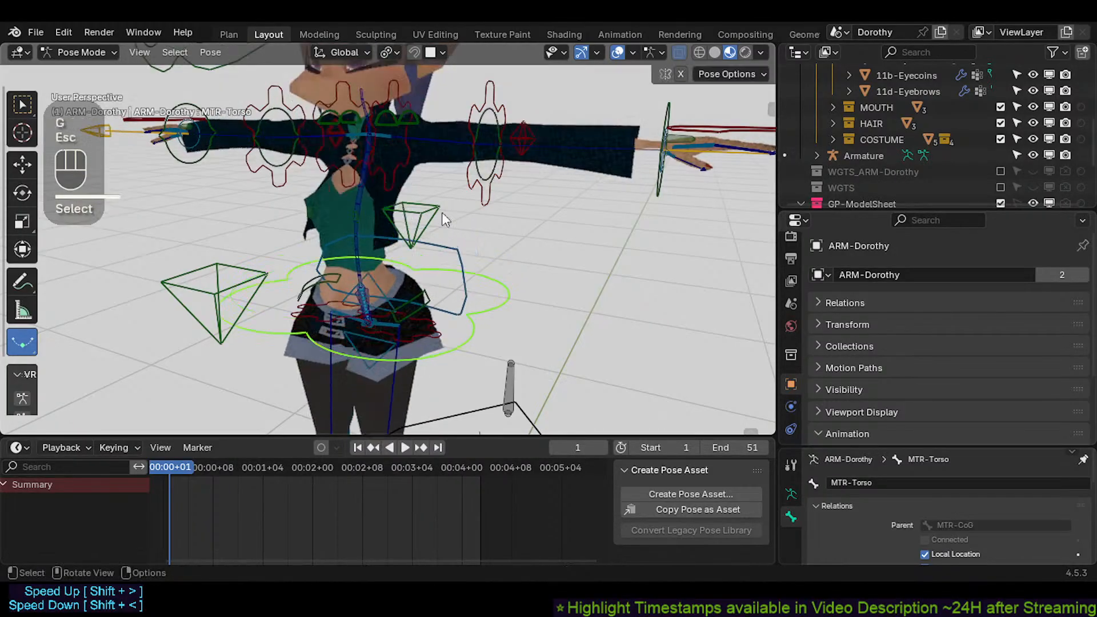
Step: Try moving and rotating MTR-Torso together with ARC-FK-Arm.L
{"action": "left_click", "coordinate": [417, 162], "text": "shift"}
{"action": "key", "text": "g"}
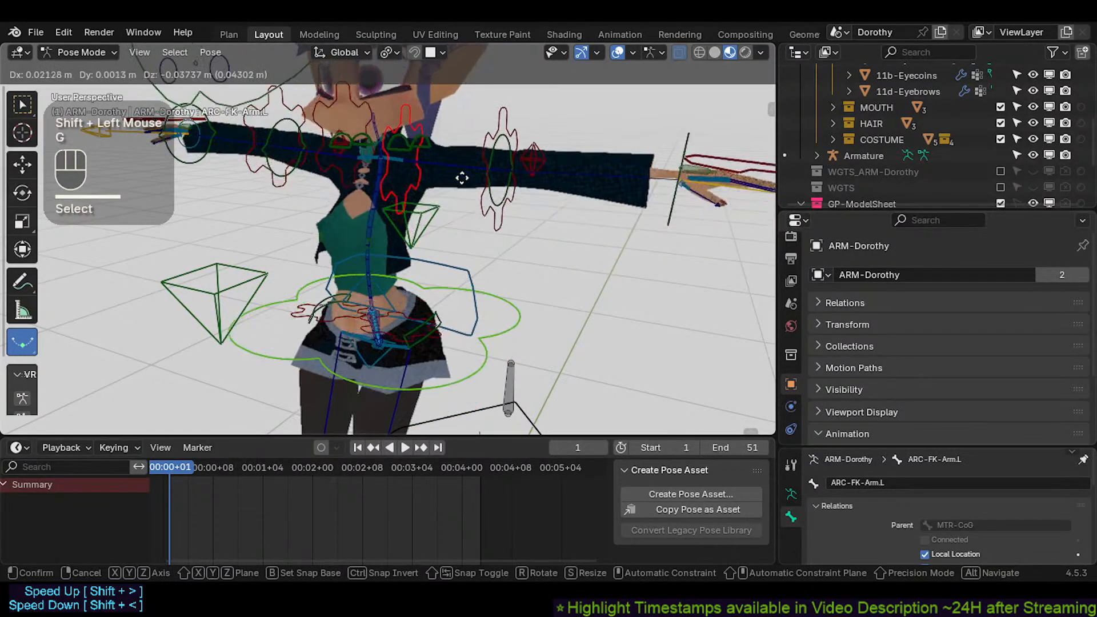
{"action": "key", "text": "r"}
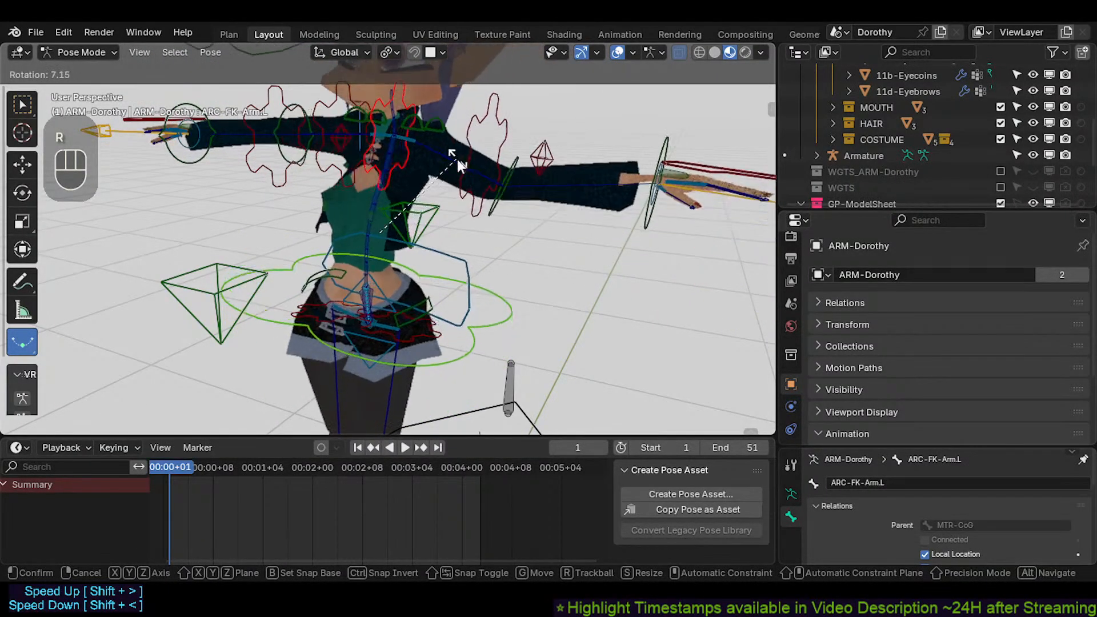
{"action": "key", "text": "Escape"}
{"action": "key", "text": "g"}
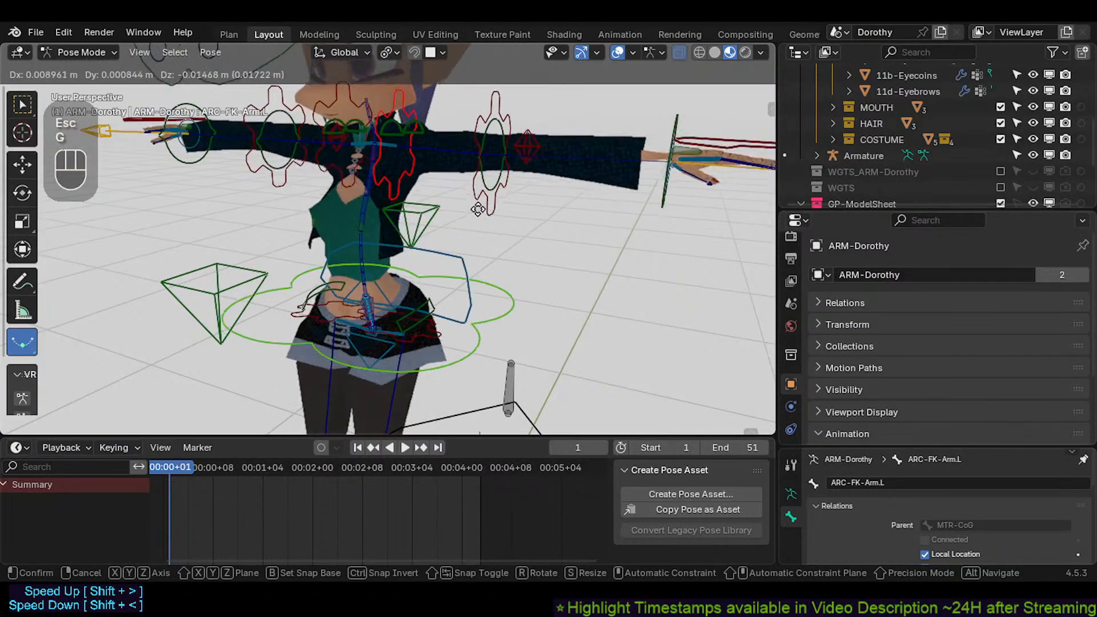
{"action": "left_click", "coordinate": [318, 177]}
{"action": "middle_click_drag", "start_coordinate": [318, 177], "coordinate": [337, 182]}
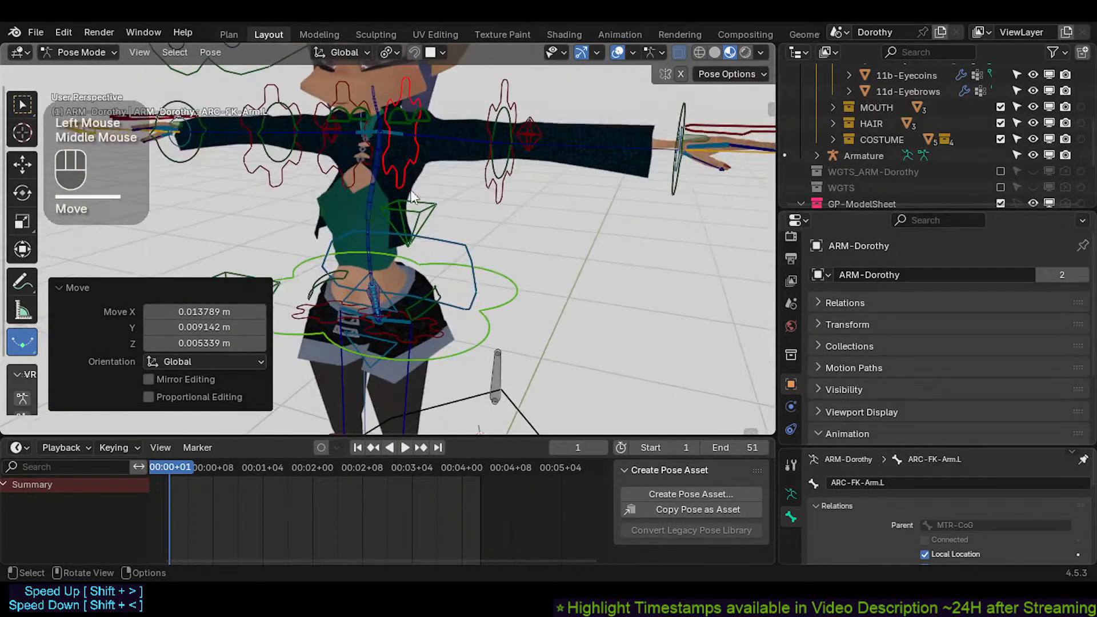
Step: Reset all of the rig's controls to their rest pose
{"action": "key", "text": "a"}
{"action": "key", "text": "alt+q"}
{"action": "key", "text": "alt+q"}
Step: Select ARC-FK-Arm.L and ARC-FK-LowerArm.L, and add ARC-FK-Arm.R to the selection
{"action": "left_click", "coordinate": [488, 200]}
{"action": "scroll", "coordinate": [494, 235], "scroll_direction": "down", "scroll_amount": 1}
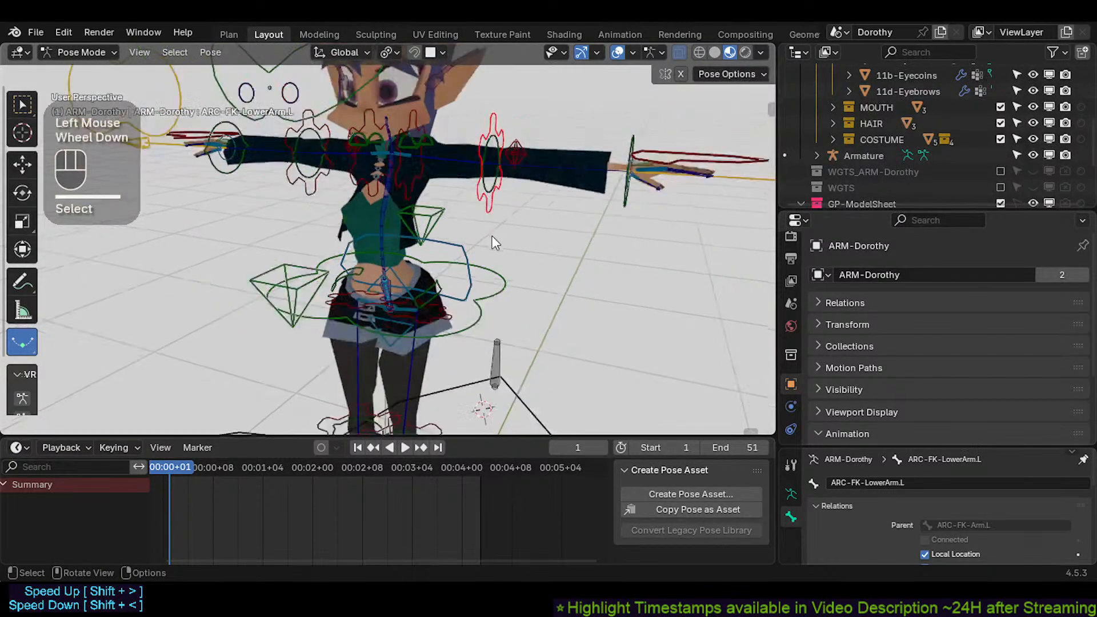
{"action": "left_click", "coordinate": [502, 278], "text": "shift"}
{"action": "left_click", "coordinate": [421, 184]}
{"action": "left_click", "coordinate": [473, 212], "text": "shift"}
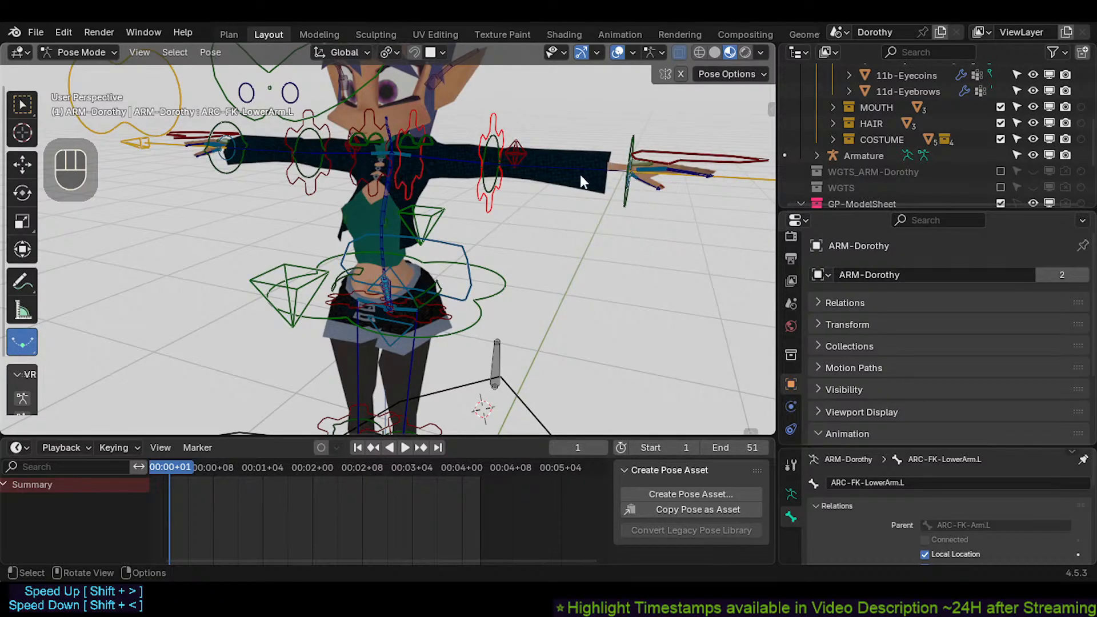
{"action": "left_click", "coordinate": [331, 179], "text": "shift"}
{"action": "left_click", "coordinate": [356, 171], "text": "shift"}
Step: Reselect the upper and lower FK arm controls on both sides, starting from ARC-FK-LowerArm.L
{"action": "left_click", "coordinate": [487, 188]}
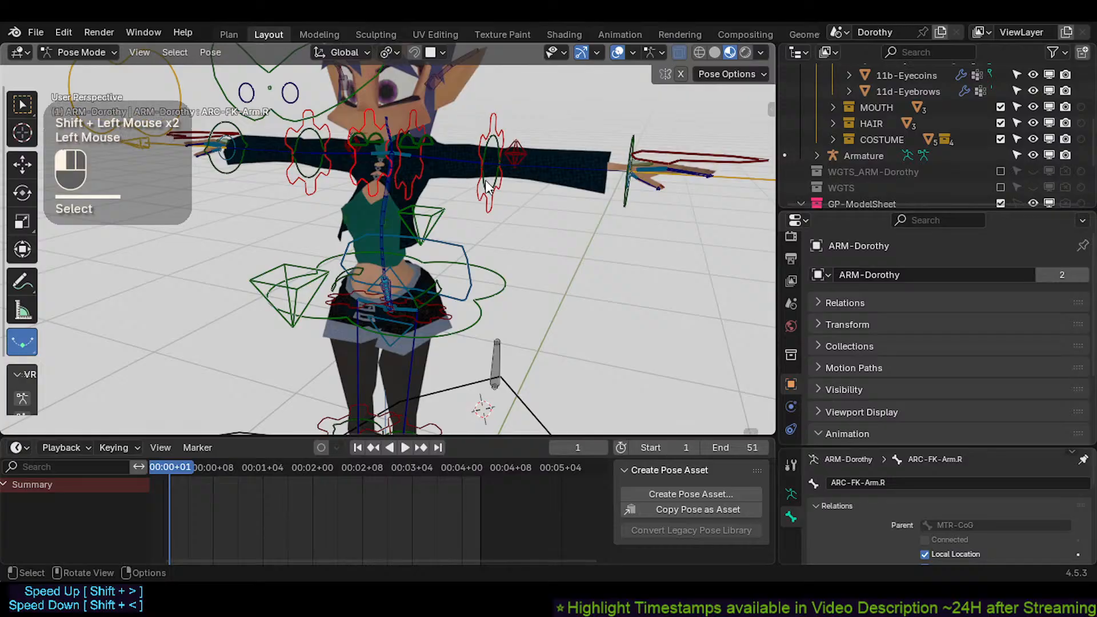
{"action": "left_click", "coordinate": [487, 187]}
{"action": "left_click", "coordinate": [485, 182]}
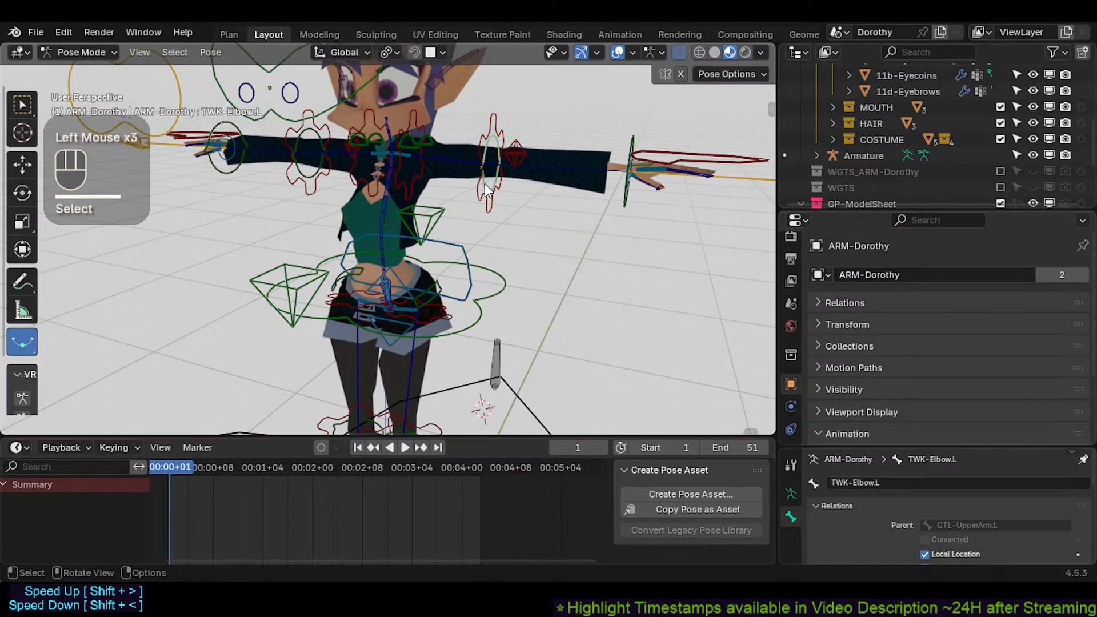
{"action": "left_click", "coordinate": [485, 182]}
{"action": "left_click", "coordinate": [403, 183], "text": "shift"}
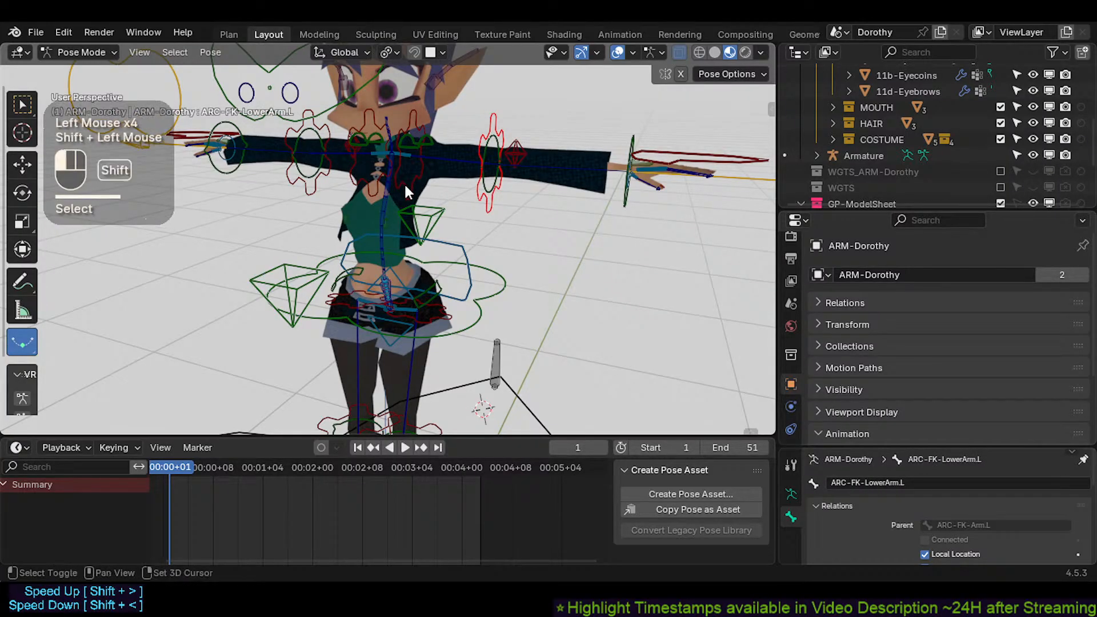
{"action": "left_click", "coordinate": [359, 188], "text": "shift"}
{"action": "left_click", "coordinate": [312, 190], "text": "shift"}
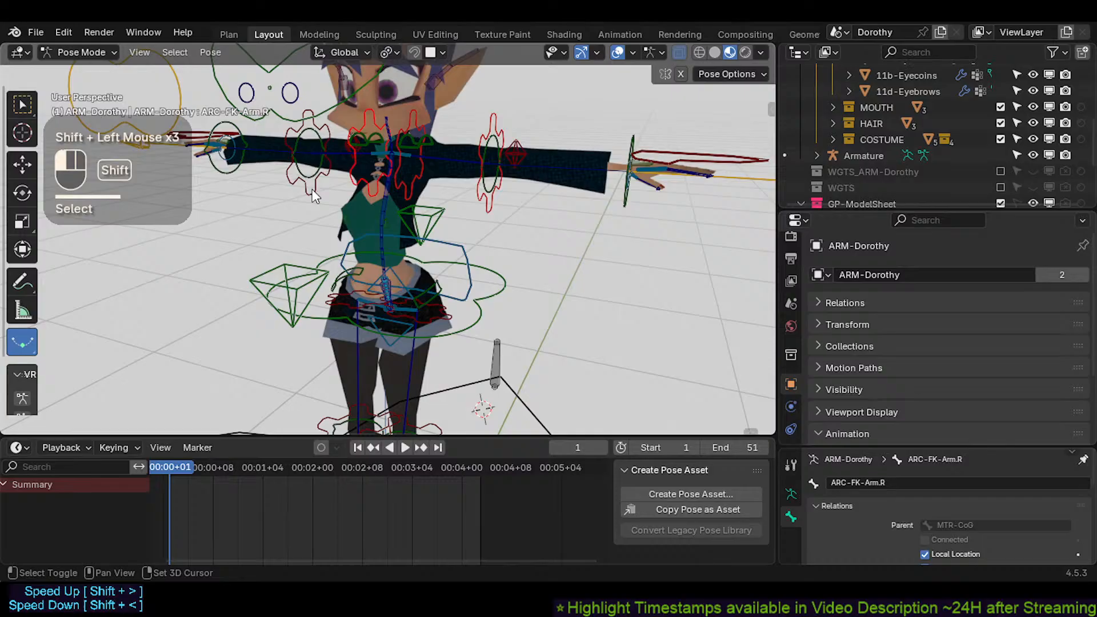
Step: Select MTR-Torso together with the FK lower leg controls of both legs
{"action": "left_click", "coordinate": [465, 331]}
{"action": "middle_click_drag", "start_coordinate": [464, 331], "coordinate": [461, 246], "text": "shift"}
{"action": "mouse_move", "coordinate": [462, 291]}
{"action": "middle_mouse_down", "text": "shift"}
{"action": "mouse_move", "coordinate": [487, 264]}
{"action": "mouse_move", "coordinate": [482, 286]}
{"action": "mouse_move", "coordinate": [358, 282]}
{"action": "mouse_move", "coordinate": [469, 256]}
{"action": "mouse_move", "coordinate": [467, 273]}
{"action": "middle_mouse_up", "text": "shift"}
{"action": "left_click", "coordinate": [479, 291], "text": "shift"}
{"action": "left_click", "coordinate": [342, 293], "text": "shift"}
{"action": "middle_click_drag", "start_coordinate": [468, 273], "coordinate": [478, 200]}
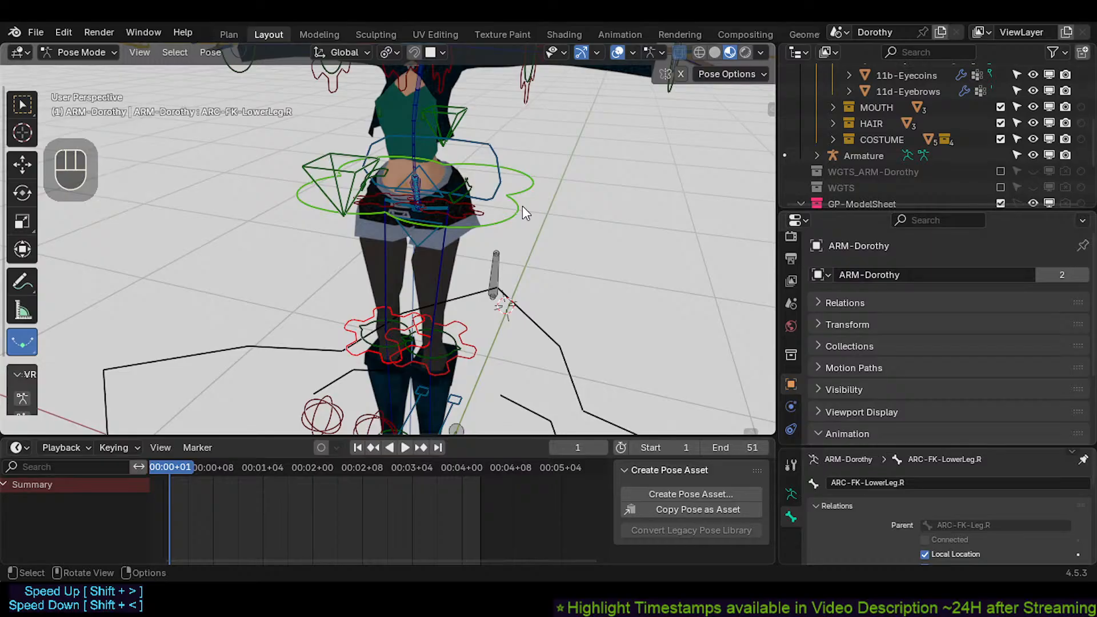
{"action": "middle_click_drag", "start_coordinate": [522, 206], "coordinate": [480, 201], "text": "shift"}
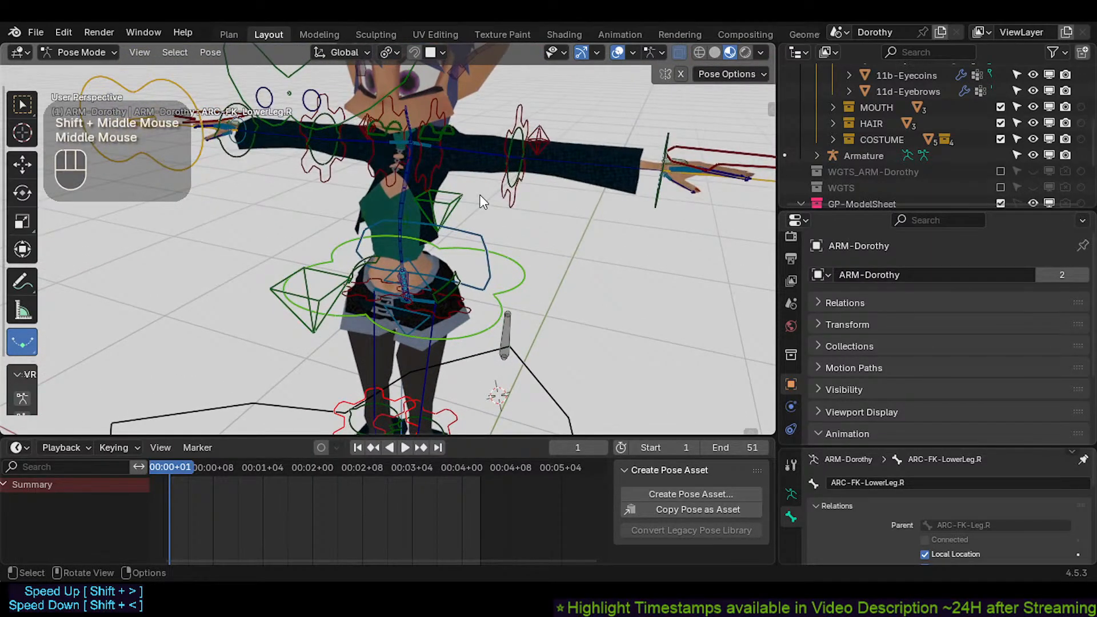
Step: Select MTR-Torso, and reselect ARC-FK-LowerArm.L to compare the arm control with the torso control
{"action": "left_click", "coordinate": [500, 196]}
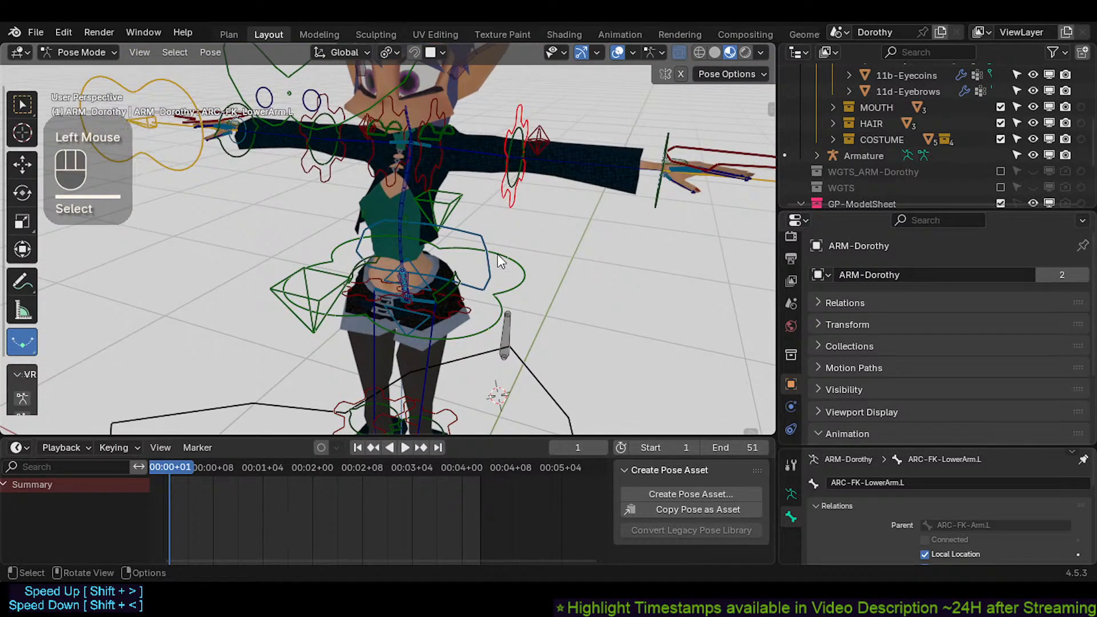
{"action": "left_click", "coordinate": [513, 290]}
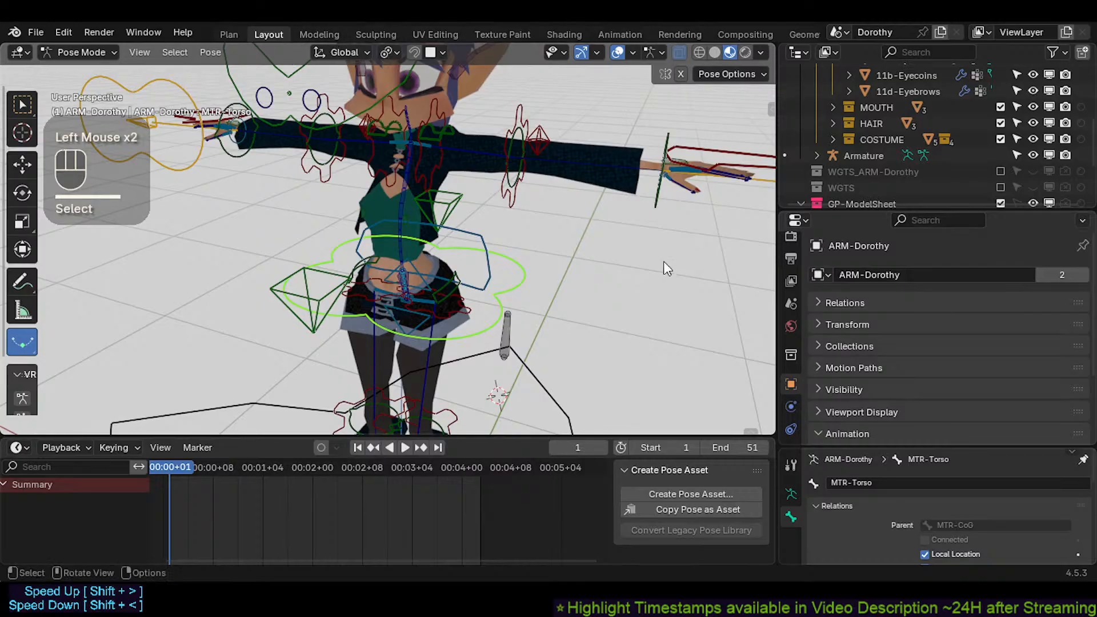
{"action": "middle_click_drag", "start_coordinate": [560, 245], "coordinate": [482, 191]}
{"action": "scroll", "coordinate": [482, 191], "scroll_direction": "up", "scroll_amount": 1}
{"action": "scroll", "coordinate": [482, 191], "scroll_direction": "down", "scroll_amount": 1}
{"action": "left_click", "coordinate": [498, 205]}
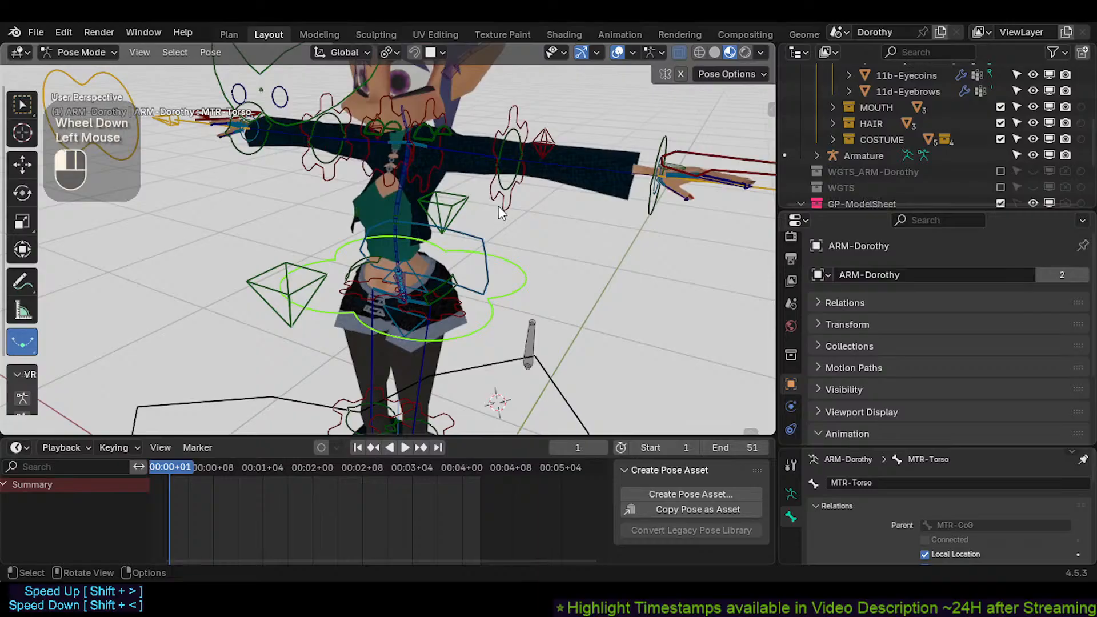
{"action": "scroll", "coordinate": [441, 190], "scroll_direction": "up", "scroll_amount": 1}
{"action": "scroll", "coordinate": [437, 190], "scroll_direction": "down", "scroll_amount": 1}
{"action": "scroll", "coordinate": [437, 190], "scroll_direction": "down", "scroll_amount": 1}
{"action": "middle_click_drag", "start_coordinate": [437, 190], "coordinate": [412, 201], "text": "shift"}
{"action": "scroll", "coordinate": [451, 151], "scroll_direction": "up", "scroll_amount": 2}
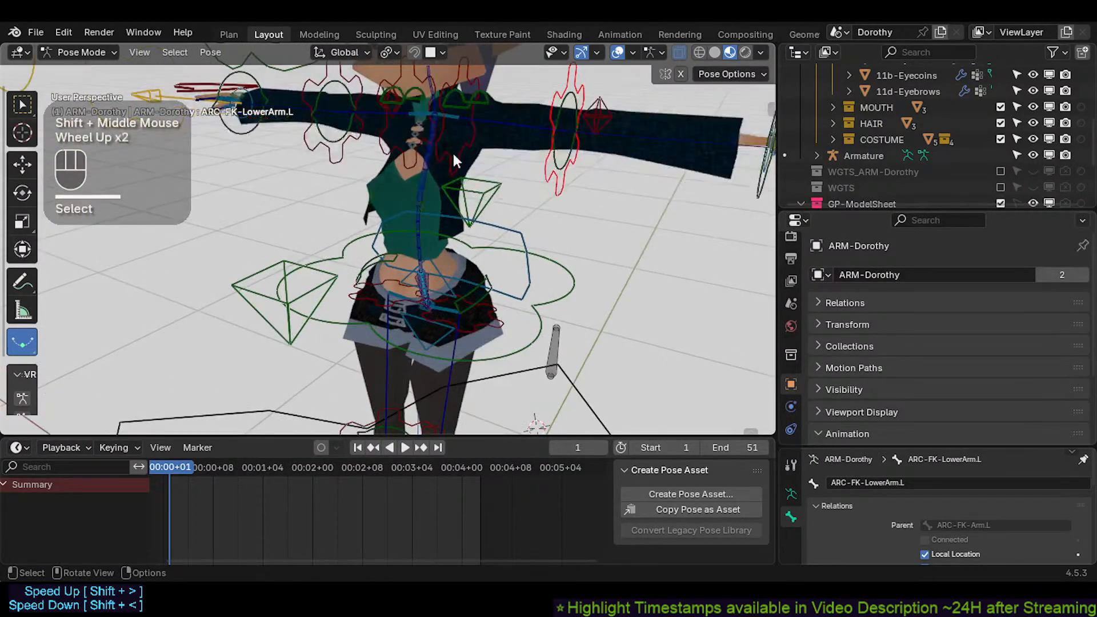
Step: Select ARC-FK-LowerArm.L and try rotating it
{"action": "left_click", "coordinate": [445, 146]}
{"action": "left_click", "coordinate": [537, 170]}
{"action": "left_click", "coordinate": [554, 187]}
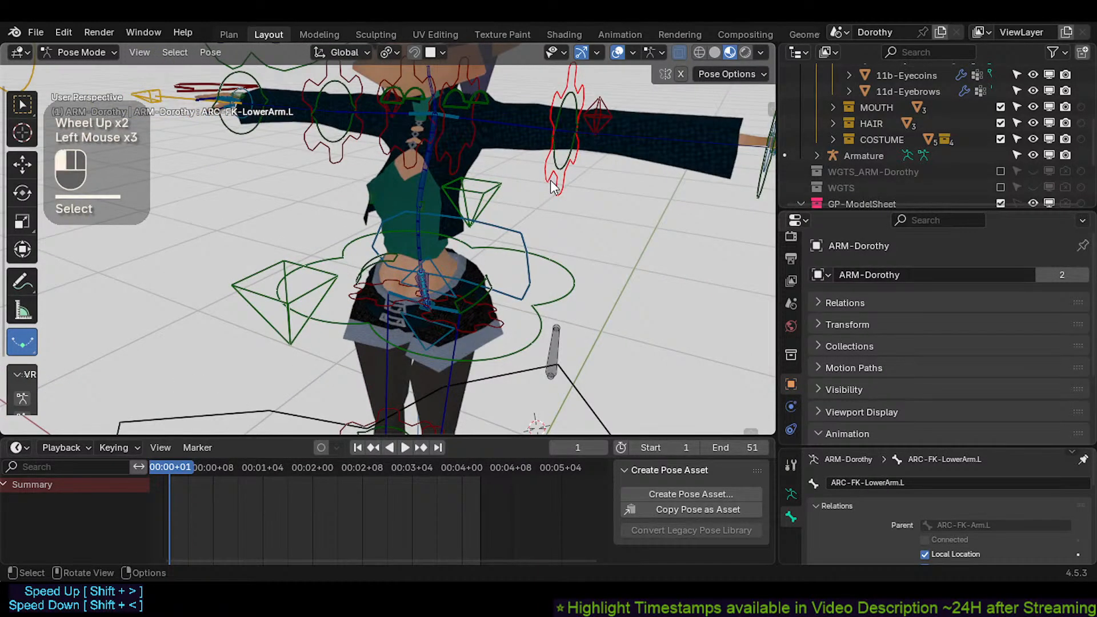
{"action": "key", "text": "r"}
{"action": "right_click", "coordinate": [514, 189]}
Step: Select ARC-FK-Arm.L and try rotating it, including with trackball rotation
{"action": "left_click", "coordinate": [450, 146]}
{"action": "key", "text": "r"}
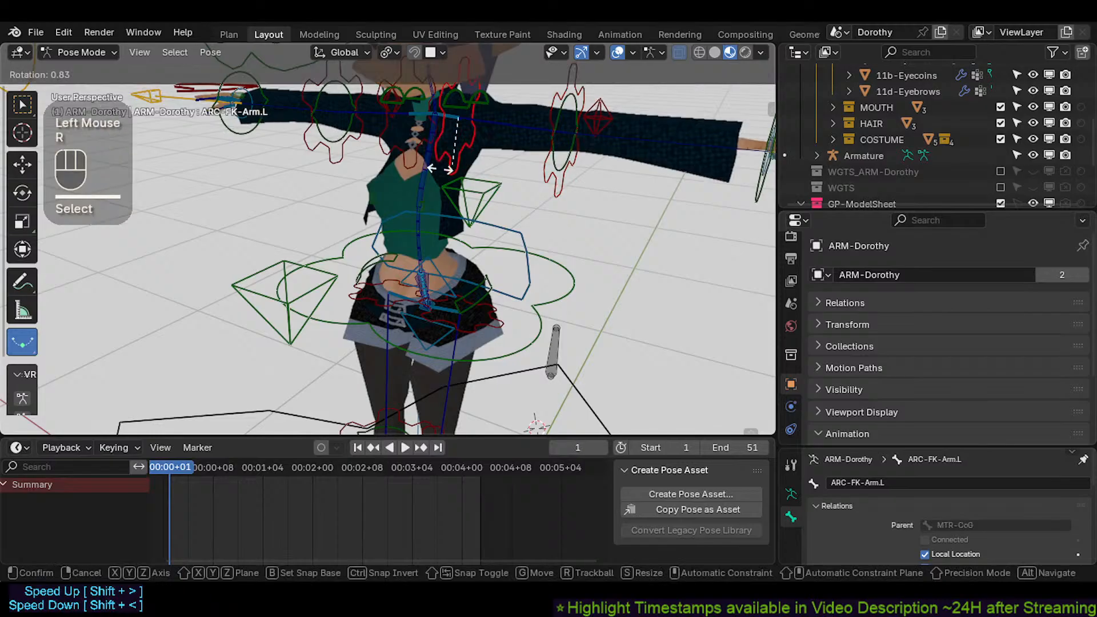
{"action": "key", "text": "r"}
{"action": "key", "text": "Escape"}
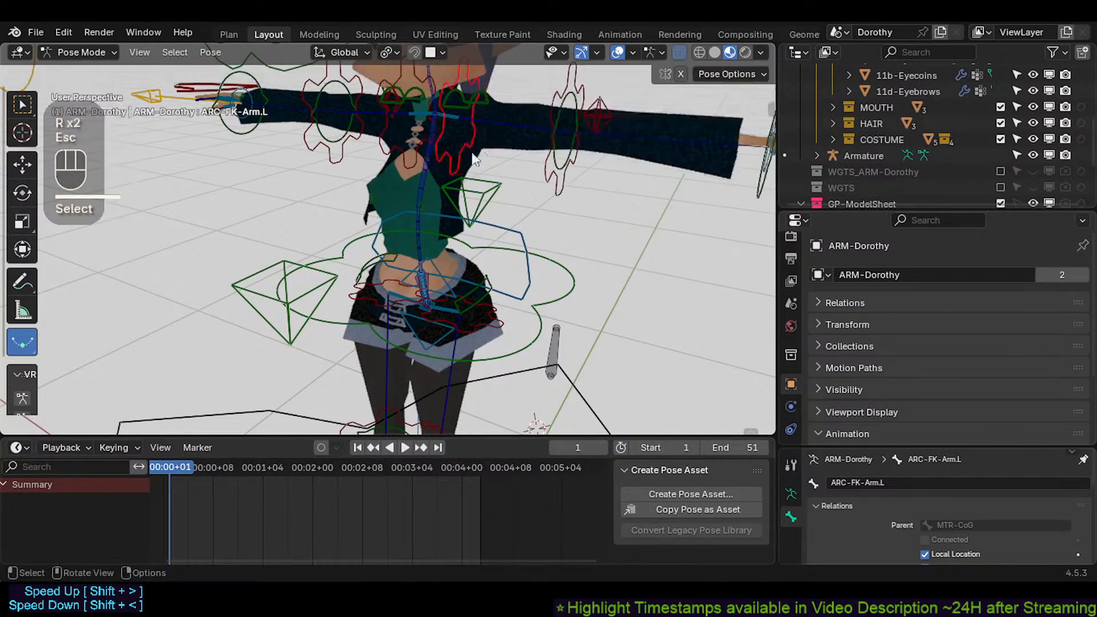
{"action": "key", "text": "r"}
{"action": "key", "text": "Escape"}
{"action": "middle_click_drag", "start_coordinate": [457, 102], "coordinate": [441, 183], "text": "shift"}
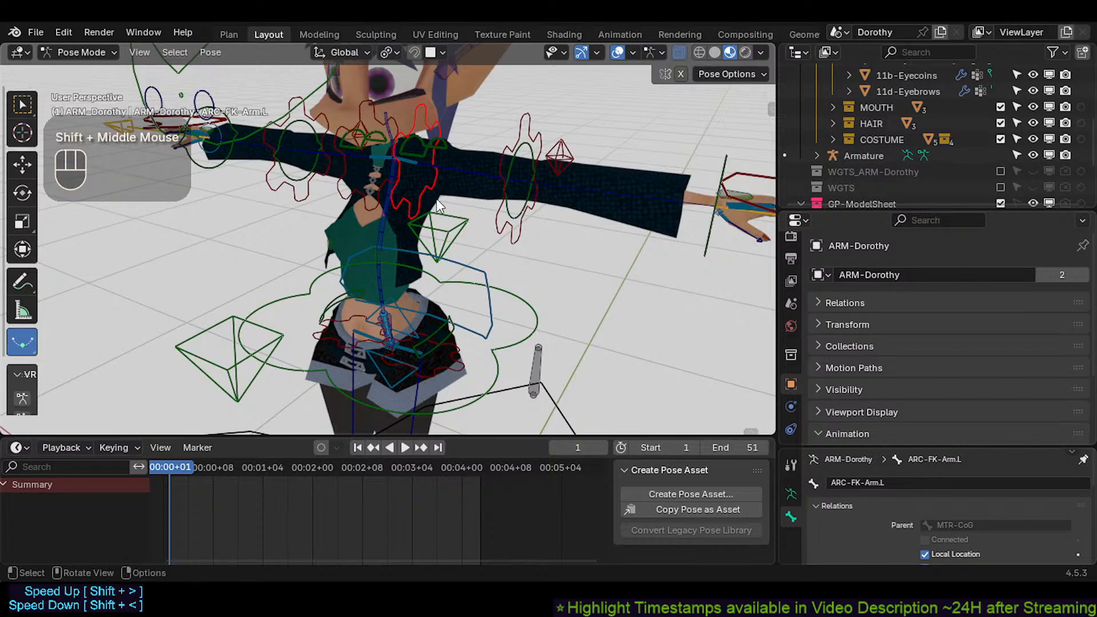
Step: Select MTR-IK-Foot.L together with ARC-FK-LowerLeg.L and try moving both controls as one
{"action": "middle_click_drag", "start_coordinate": [508, 338], "coordinate": [505, 110], "text": "shift"}
{"action": "scroll", "coordinate": [505, 110], "scroll_direction": "down", "scroll_amount": 1}
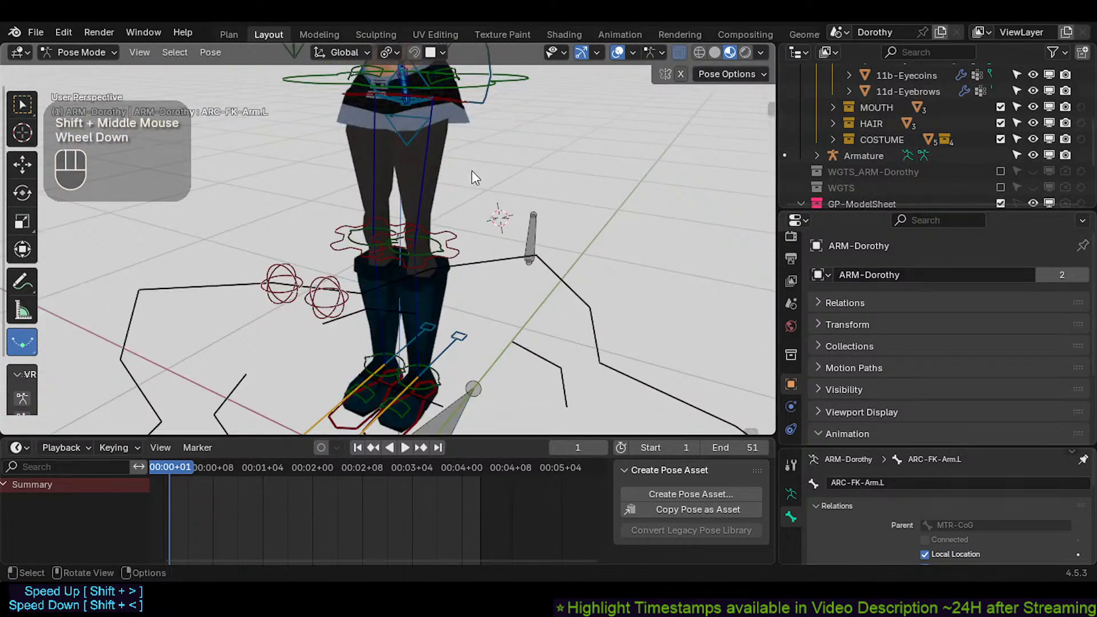
{"action": "left_click", "coordinate": [430, 347]}
{"action": "left_click", "coordinate": [422, 419]}
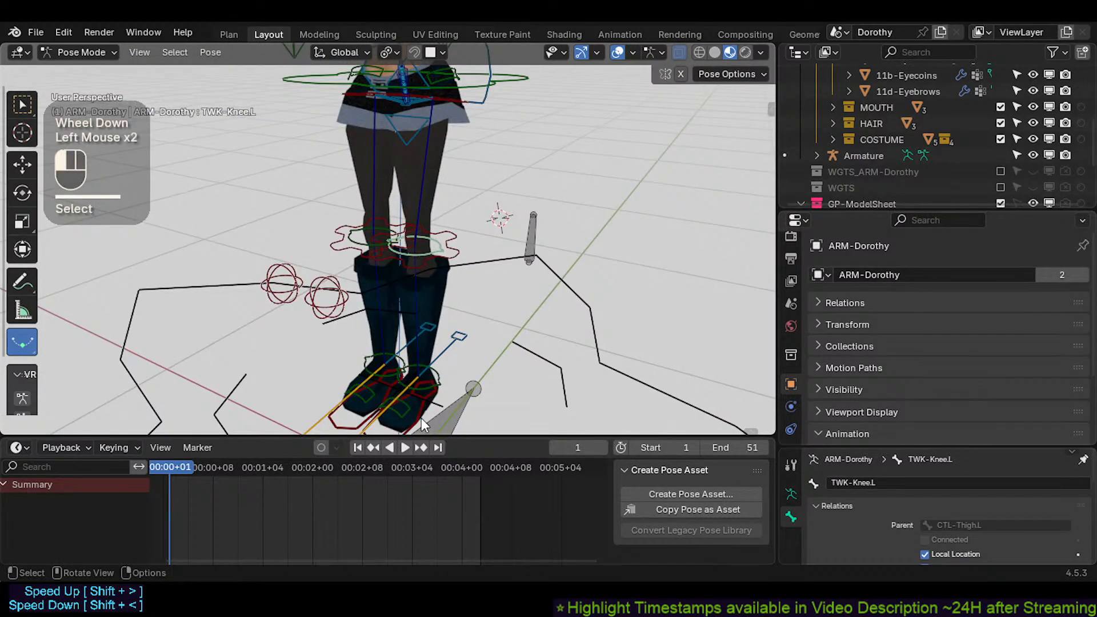
{"action": "key", "text": "g"}
{"action": "key", "text": "Escape"}
{"action": "left_click", "coordinate": [455, 260], "text": "shift"}
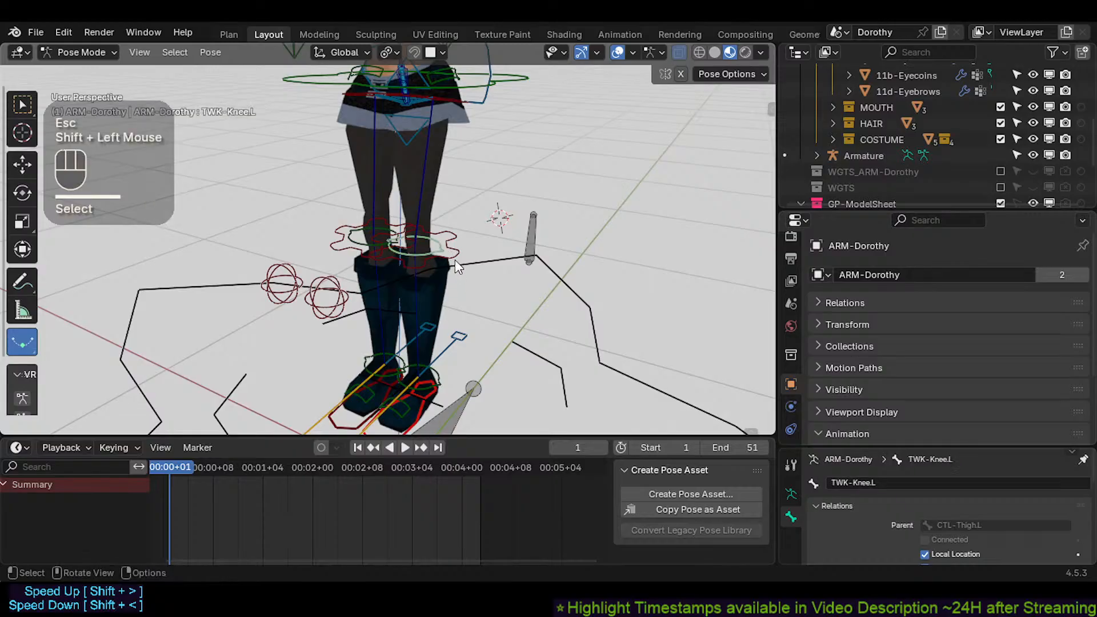
{"action": "left_click", "coordinate": [454, 257]}
{"action": "left_click", "coordinate": [453, 257], "text": "shift"}
{"action": "key", "text": "g"}
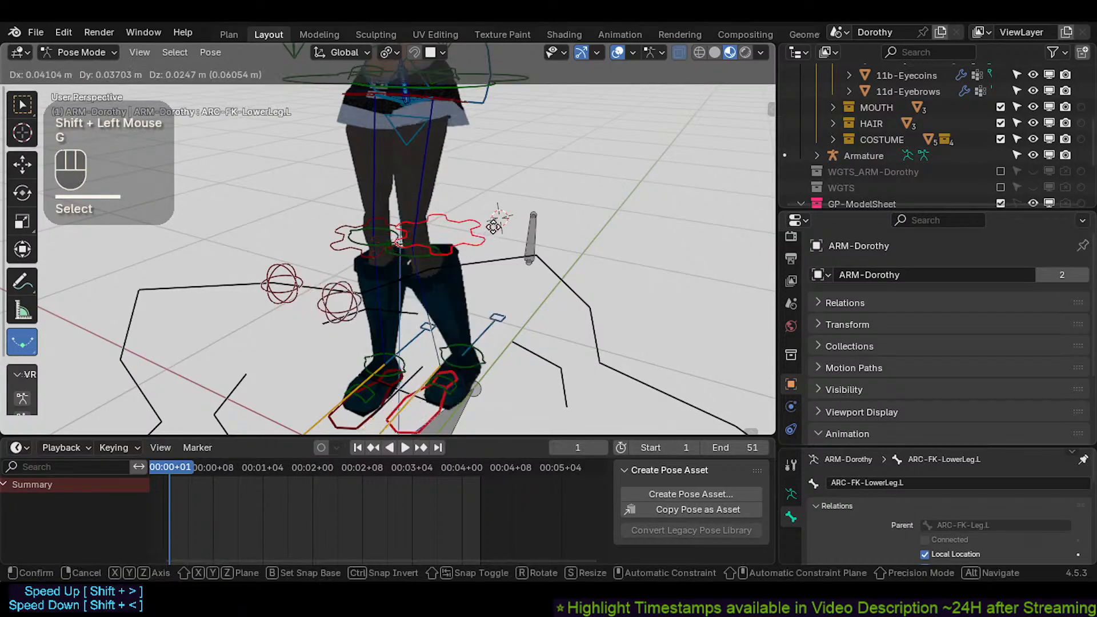
{"action": "key", "text": "Escape"}
Step: Move MTR-IK-Foot.L about 0.25 m in X and 0.28 m in Y and Z, and shift ARC-FK-LowerLeg.L away from its rest position
{"action": "left_click", "coordinate": [414, 424]}
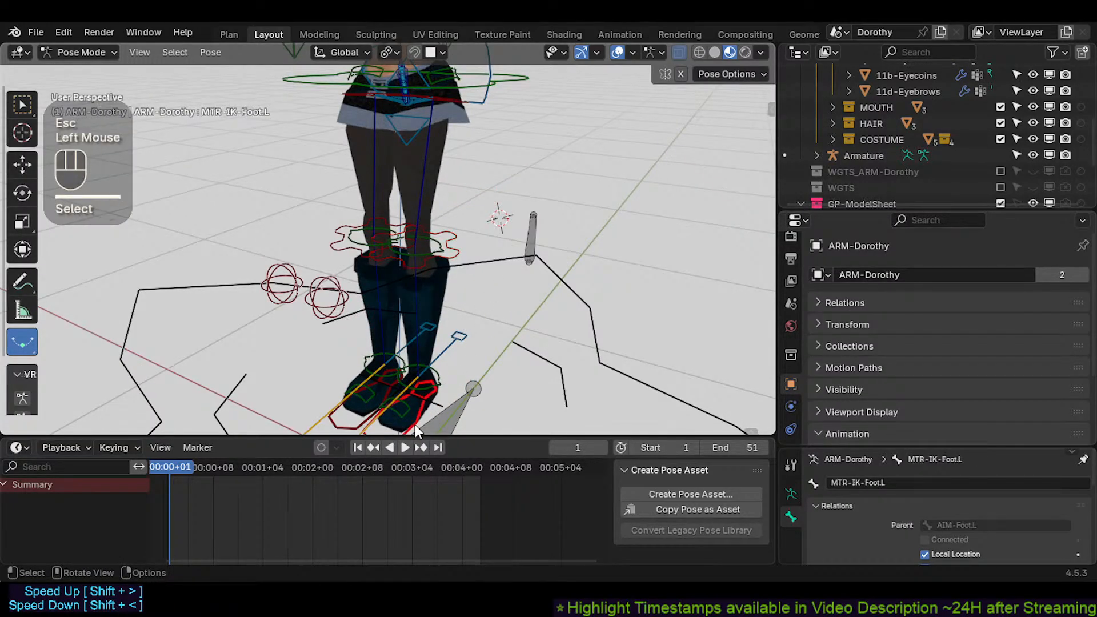
{"action": "key", "text": "g"}
{"action": "left_click", "coordinate": [567, 303]}
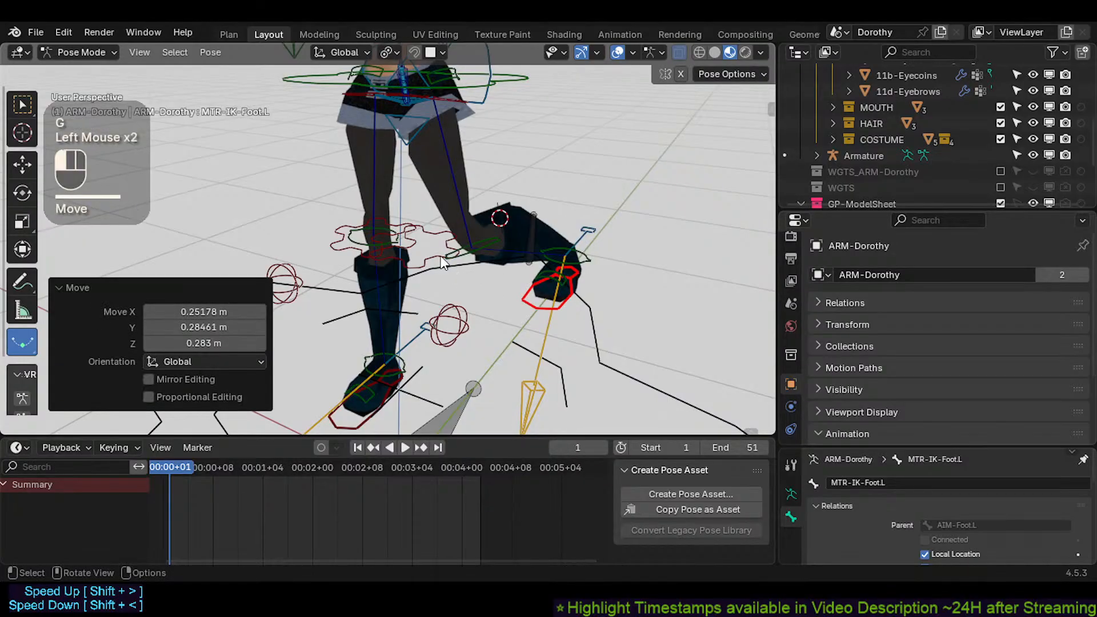
{"action": "left_click", "coordinate": [457, 251]}
{"action": "key", "text": "g"}
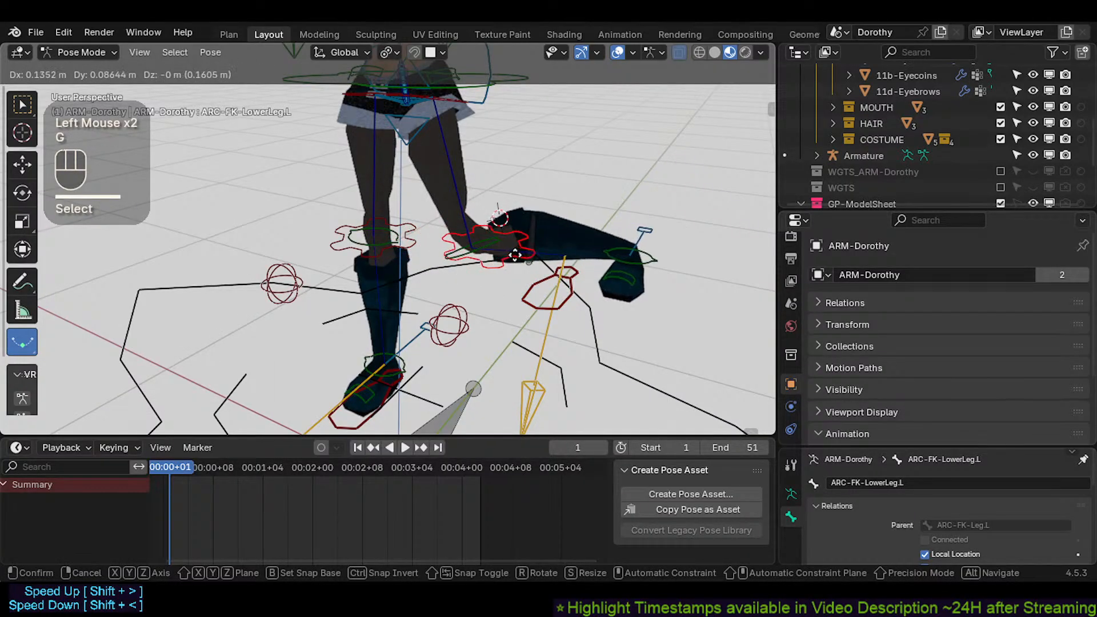
{"action": "left_click", "coordinate": [518, 253]}
{"action": "mouse_move", "coordinate": [518, 253]}
{"action": "middle_mouse_down"}
{"action": "mouse_move", "coordinate": [437, 235]}
{"action": "mouse_move", "coordinate": [529, 269]}
{"action": "middle_mouse_up"}
{"action": "scroll", "coordinate": [437, 234], "scroll_direction": "down", "scroll_amount": 1}
Step: Undo the lower leg control's move and reset all of the rig's controls to their rest pose
{"action": "key", "text": "ctrl+z"}
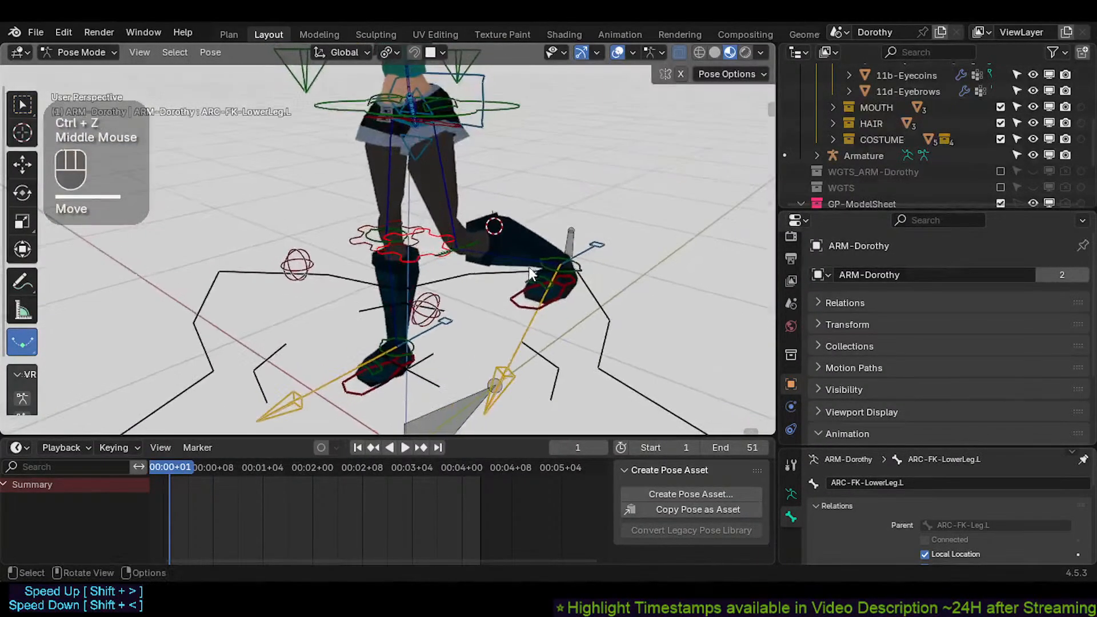
{"action": "key", "text": "a"}
{"action": "key", "text": "alt+q"}
{"action": "key", "text": "alt+q"}
Step: Move MTR-IK-Foot.L and ARC-FK-LowerLeg.L together to raise the left leg backwards
{"action": "left_click", "coordinate": [403, 413]}
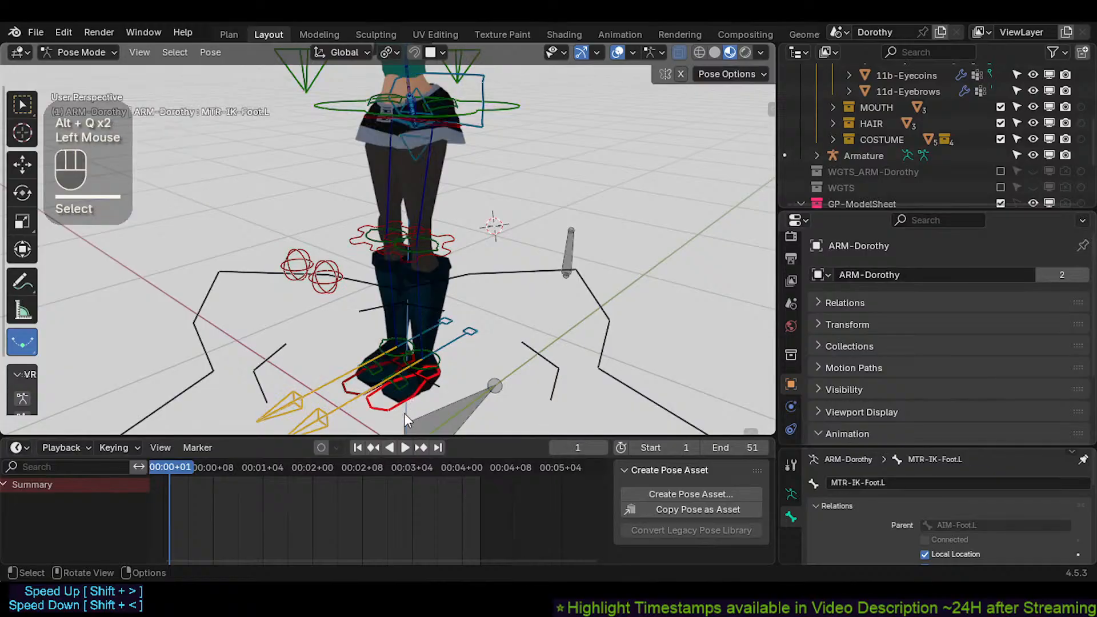
{"action": "left_click", "coordinate": [434, 262], "text": "shift"}
{"action": "key", "text": "g"}
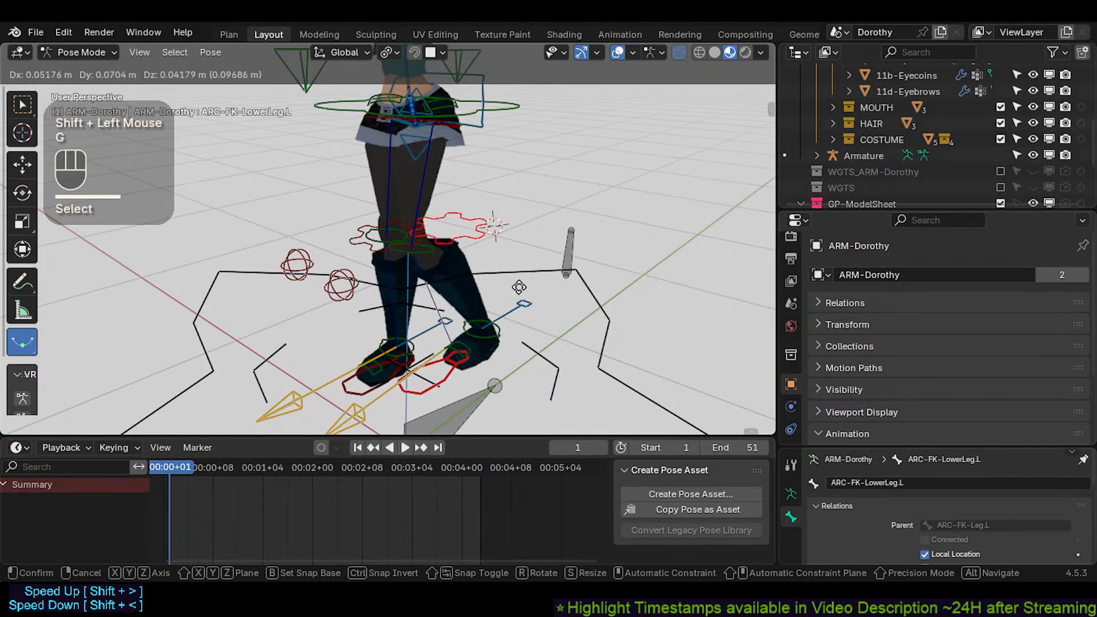
{"action": "left_click", "coordinate": [574, 263]}
Step: Try moving ARC-FK-LowerLeg.L back onto the bent left knee by eye, and undo the move
{"action": "left_click", "coordinate": [518, 194]}
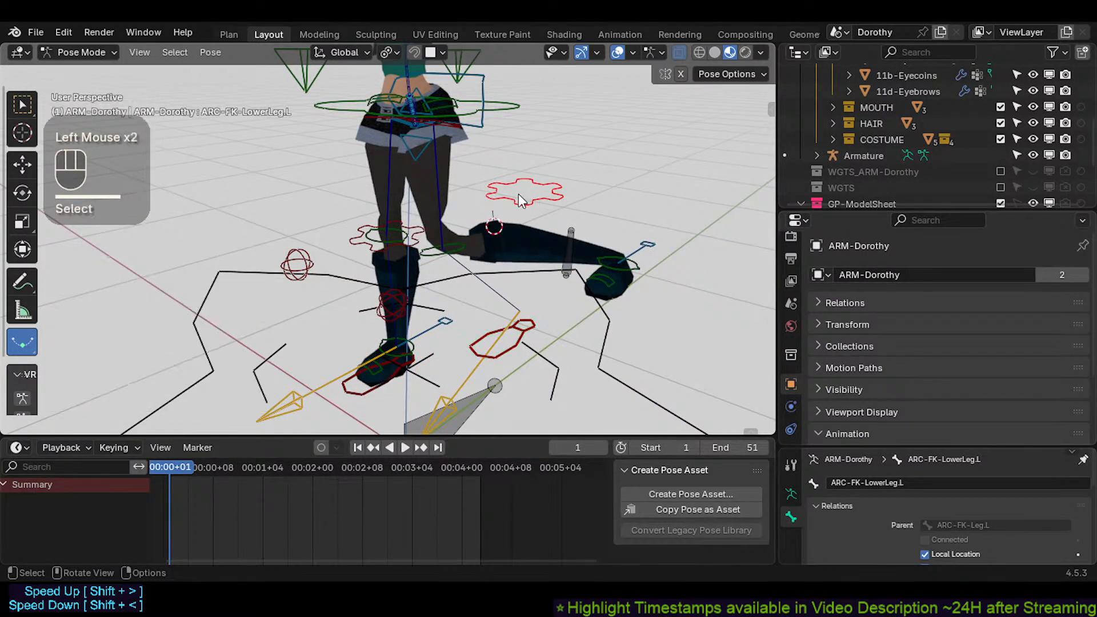
{"action": "key", "text": "g"}
{"action": "left_click", "coordinate": [457, 256]}
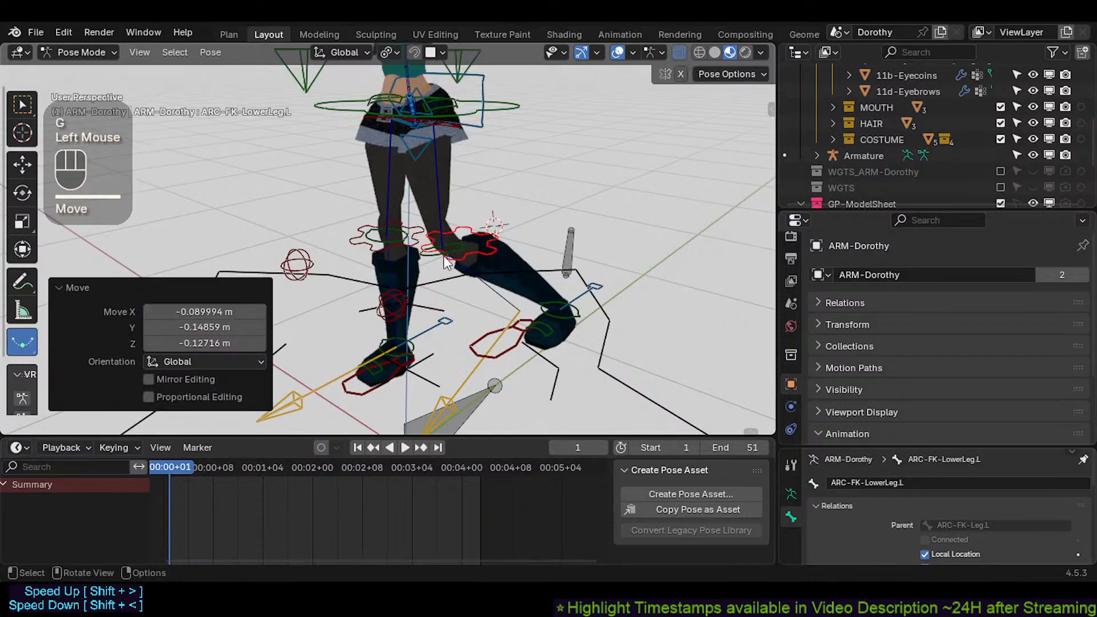
{"action": "key", "text": "ctrl+z"}
{"action": "key", "text": "ctrl+x"}
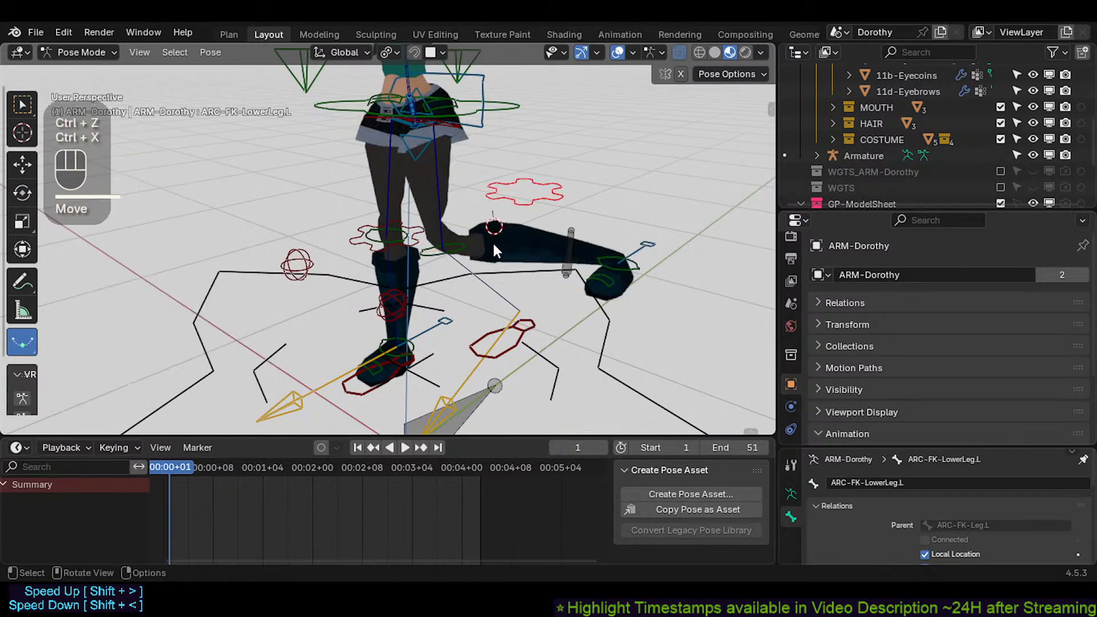
Step: Snap the 3D cursor to TWK-Knee.L, and snap ARC-FK-LowerLeg.L to the cursor
{"action": "left_click", "coordinate": [466, 245]}
{"action": "key", "text": "shift+s"}
{"action": "left_click", "coordinate": [577, 294]}
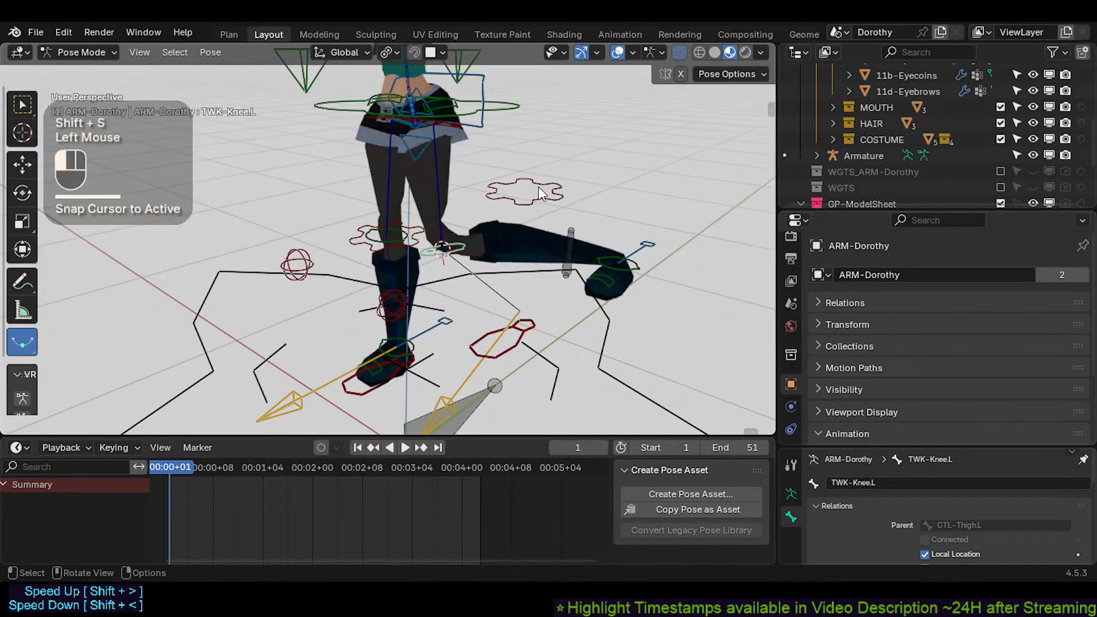
{"action": "left_click", "coordinate": [538, 186]}
{"action": "key", "text": "shift+s"}
{"action": "left_click", "coordinate": [538, 95]}
{"action": "middle_click_drag", "start_coordinate": [514, 268], "coordinate": [469, 257]}
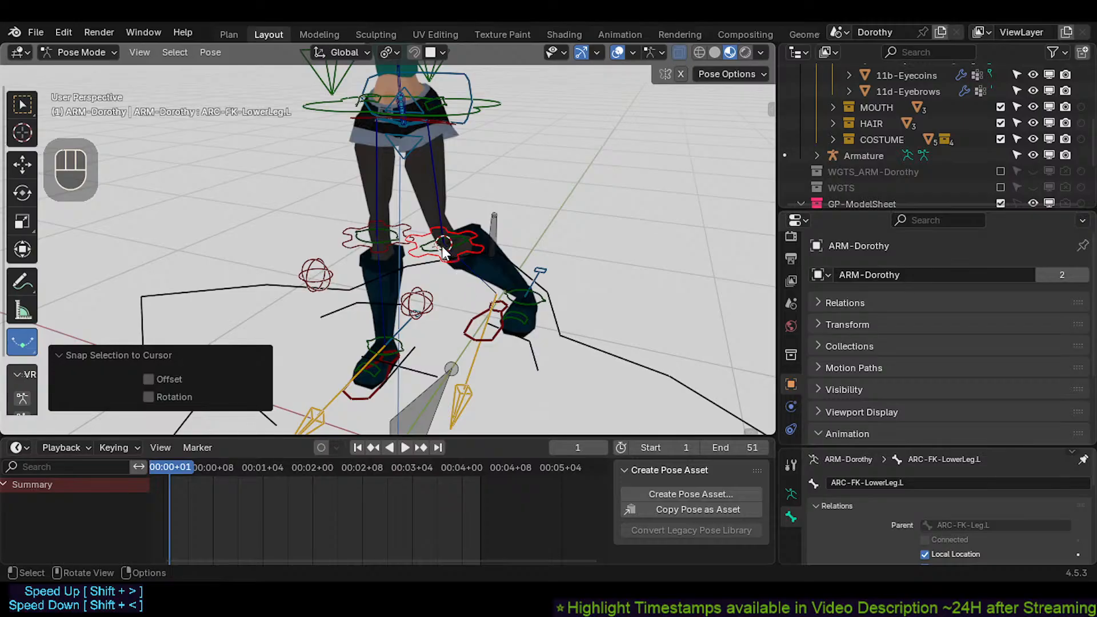
Step: Reselect ARC-FK-LowerLeg.L and examine its location, rotation and scale transform values
{"action": "left_click", "coordinate": [388, 249]}
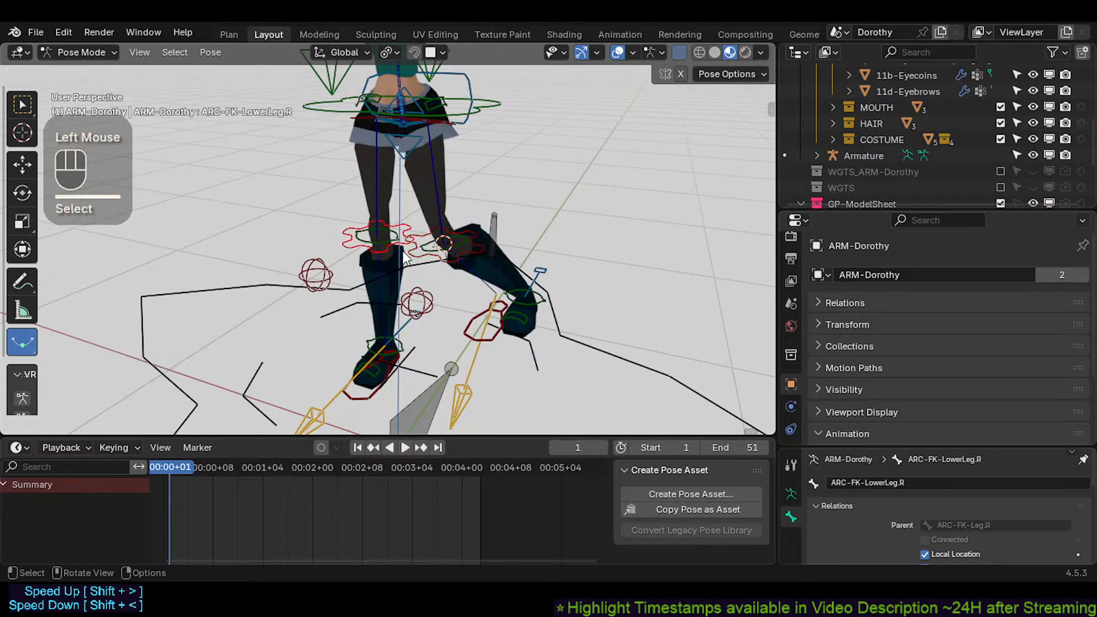
{"action": "left_click", "coordinate": [457, 255]}
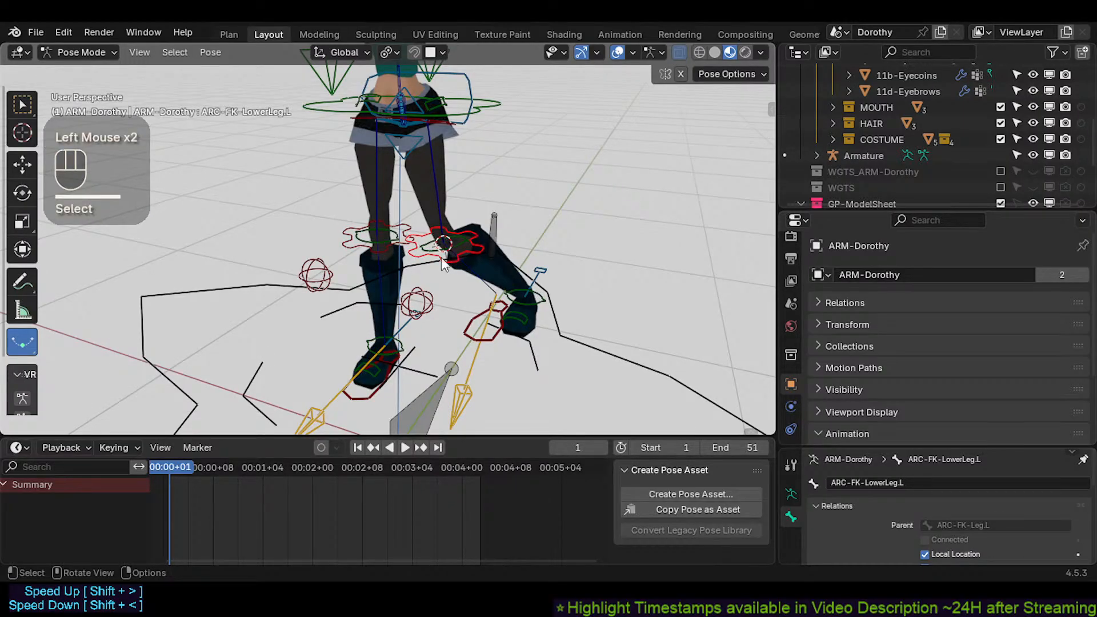
{"action": "middle_click_drag", "start_coordinate": [423, 273], "coordinate": [450, 254]}
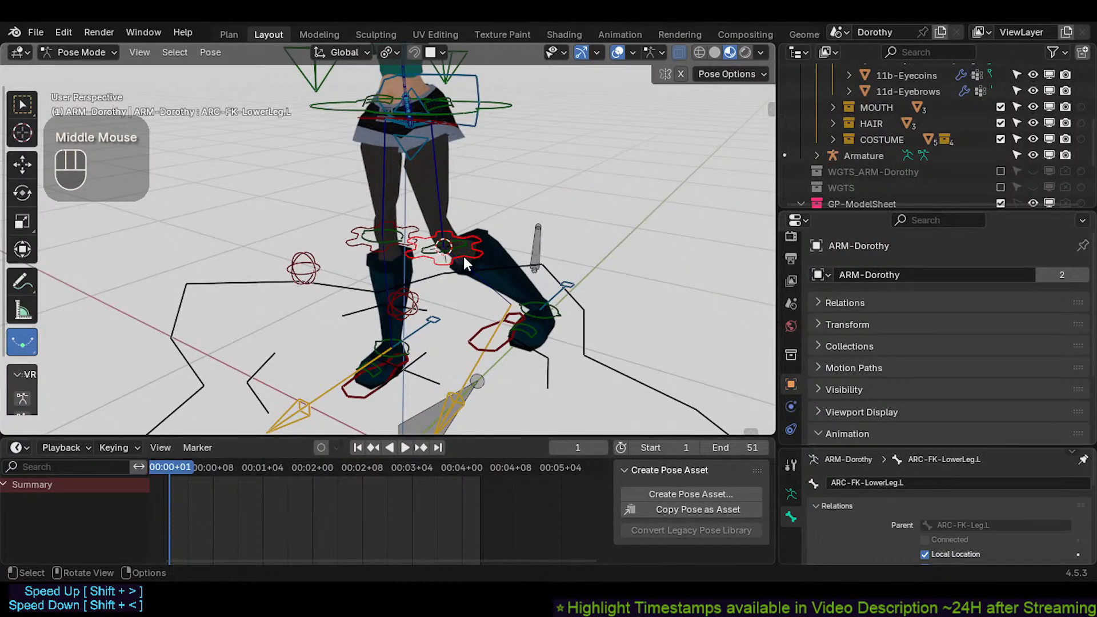
{"action": "key", "text": "n"}
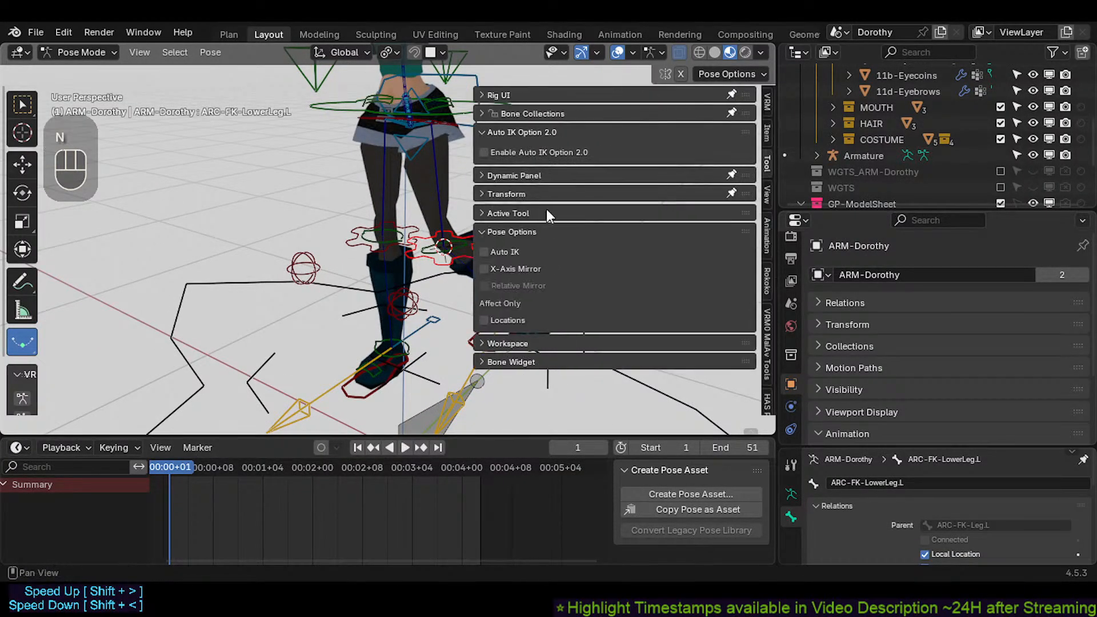
{"action": "left_click", "coordinate": [530, 114]}
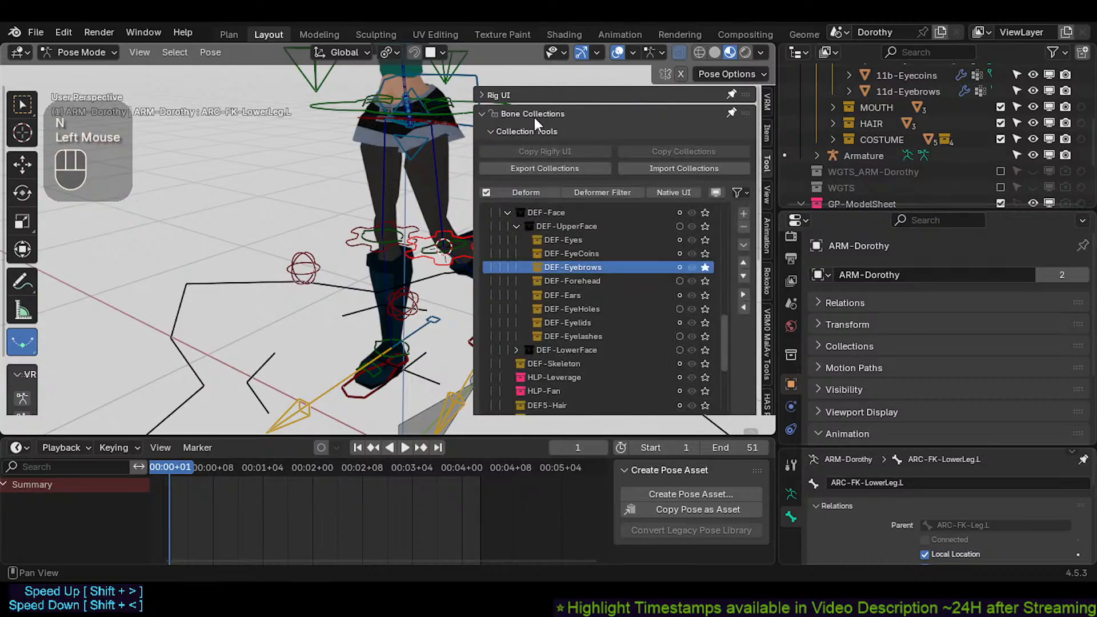
{"action": "left_click", "coordinate": [521, 114]}
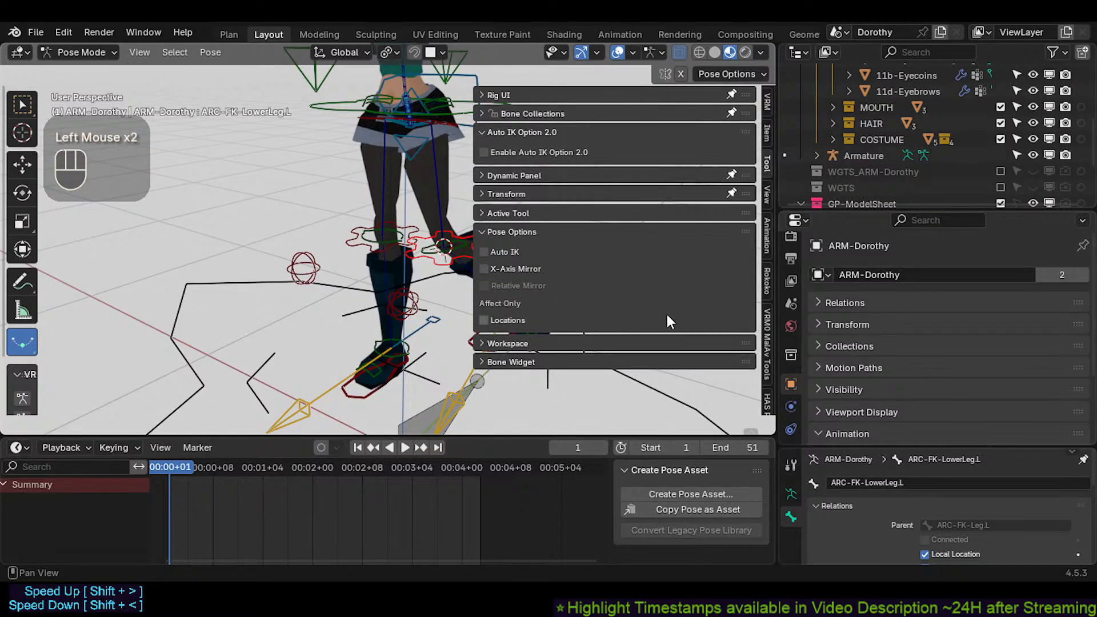
{"action": "left_click", "coordinate": [769, 131]}
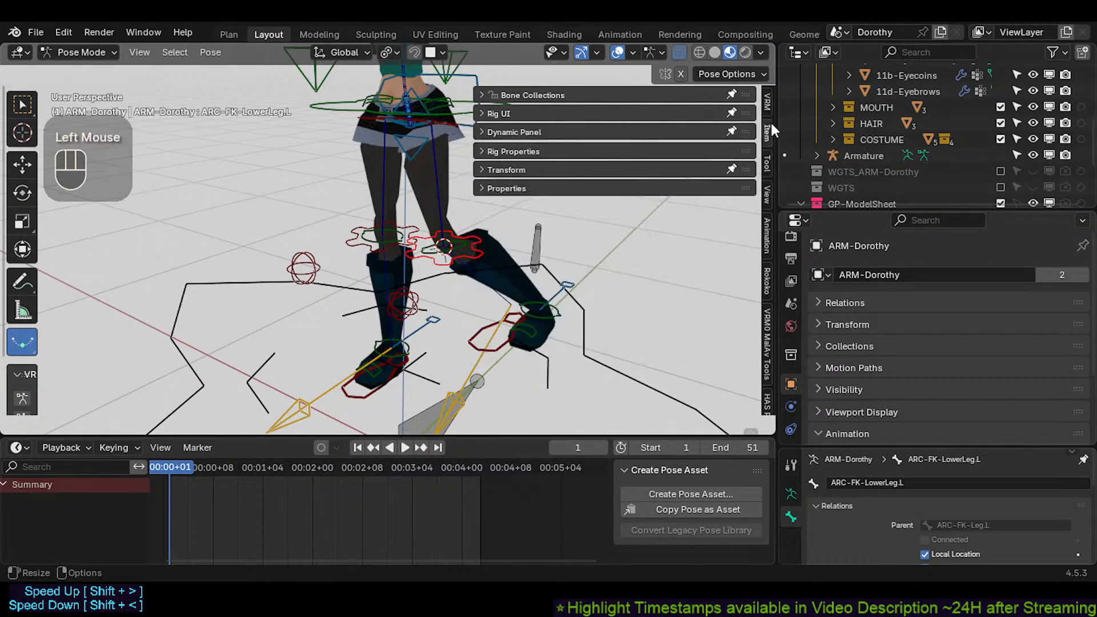
{"action": "left_click", "coordinate": [606, 171]}
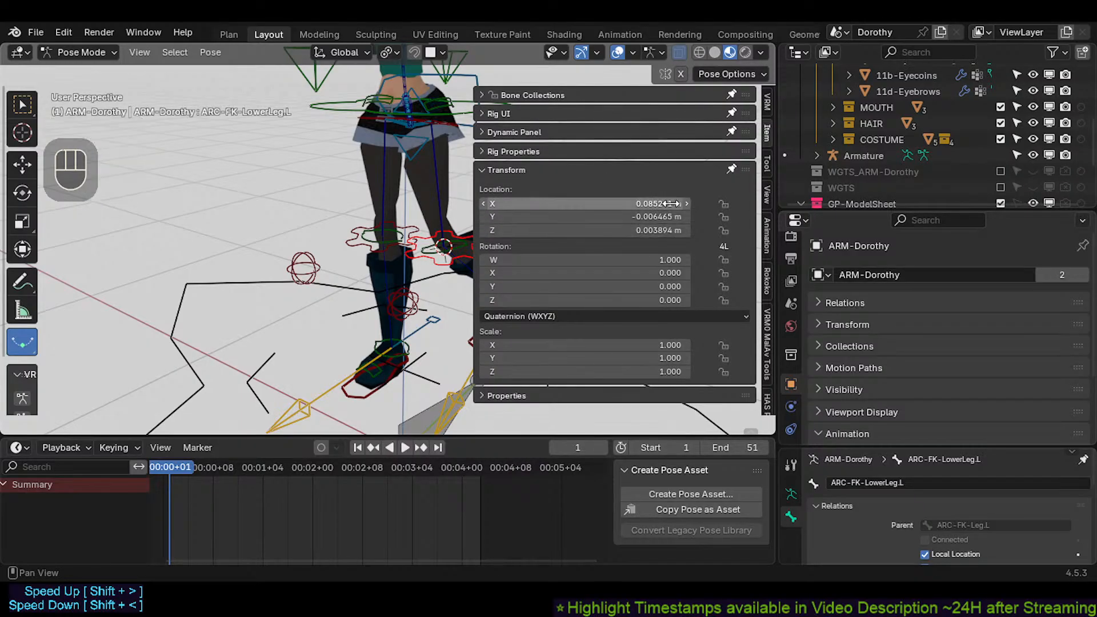
{"action": "key", "text": "n"}
Step: Rotate MTR-IK-Foot.L slightly to test the bent left leg
{"action": "middle_click_drag", "start_coordinate": [571, 205], "coordinate": [463, 248]}
{"action": "scroll", "coordinate": [448, 235], "scroll_direction": "up", "scroll_amount": 3}
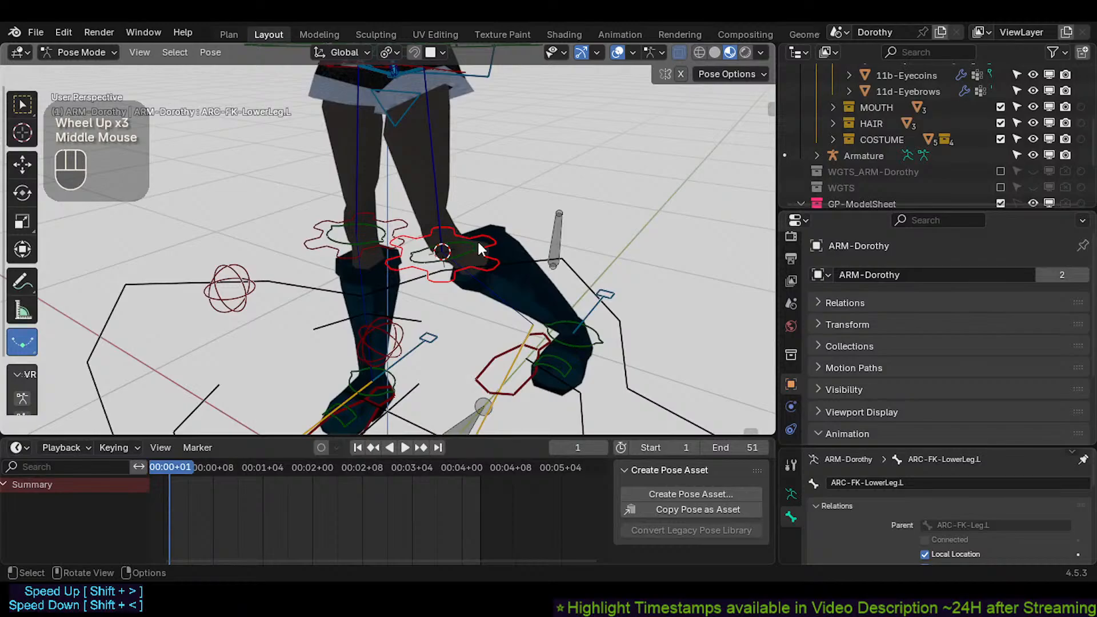
{"action": "scroll", "coordinate": [464, 321], "scroll_direction": "down", "scroll_amount": 1}
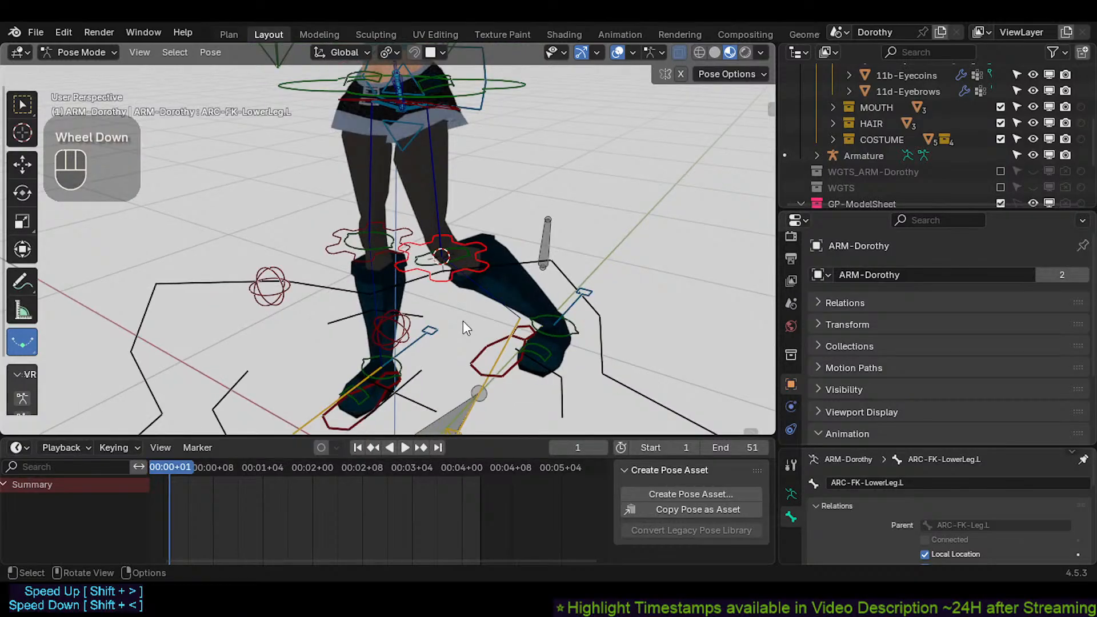
{"action": "left_click", "coordinate": [479, 356]}
{"action": "middle_click_drag", "start_coordinate": [483, 358], "coordinate": [542, 342]}
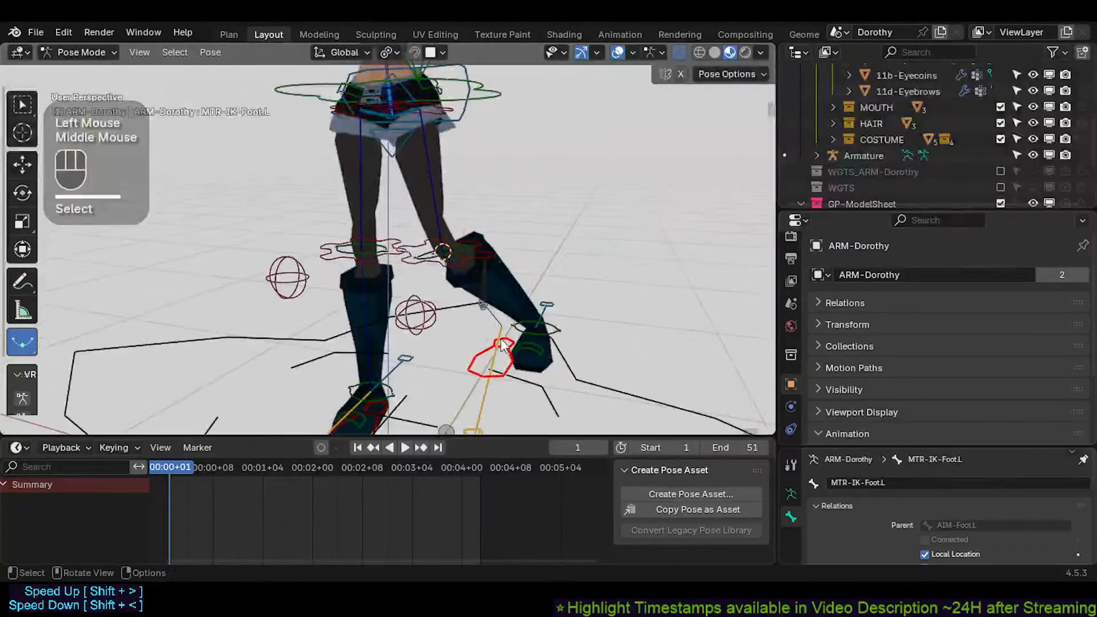
{"action": "key", "text": "r"}
{"action": "key", "text": "Escape"}
{"action": "key", "text": "r"}
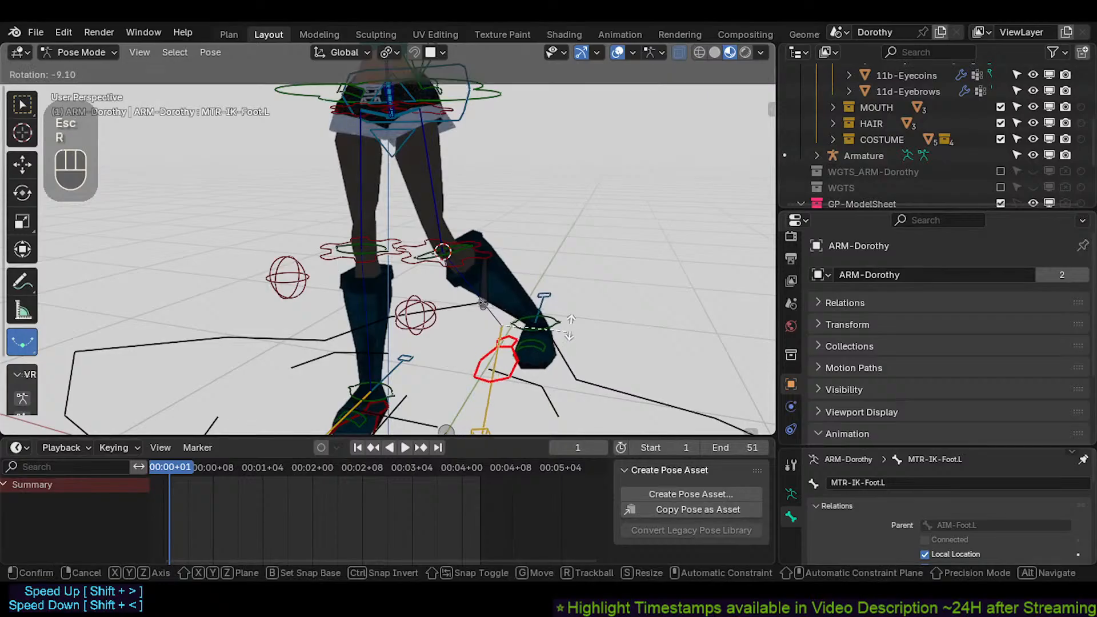
{"action": "left_click", "coordinate": [563, 311]}
Step: Test moving AIM-Foot.L, and clear the pose transforms of all bones
{"action": "middle_click_drag", "start_coordinate": [563, 312], "coordinate": [453, 324]}
{"action": "left_click", "coordinate": [508, 369]}
{"action": "key", "text": "g"}
{"action": "left_click", "coordinate": [507, 375]}
{"action": "key", "text": "a"}
{"action": "key", "text": "alt+q"}
{"action": "key", "text": "alt+q"}
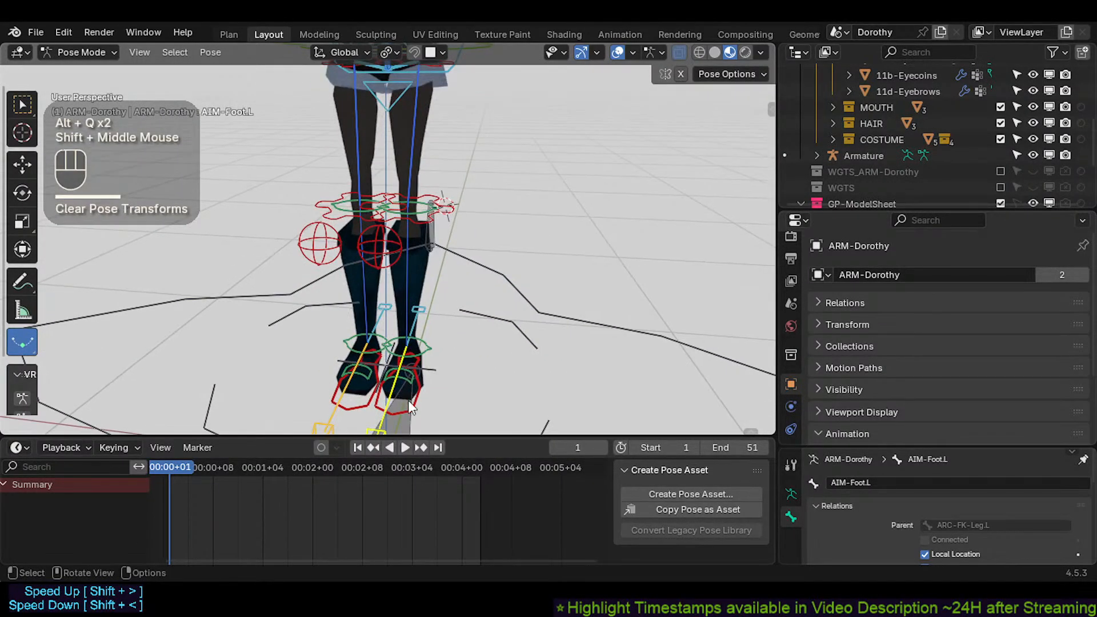
Step: Move MTR-IK-Foot.L and ARC-FK-LowerLeg.L together by about 0.207 m in X, 0.070 m in Y and 0.106 m in Z
{"action": "left_click", "coordinate": [426, 407]}
{"action": "key", "text": "g"}
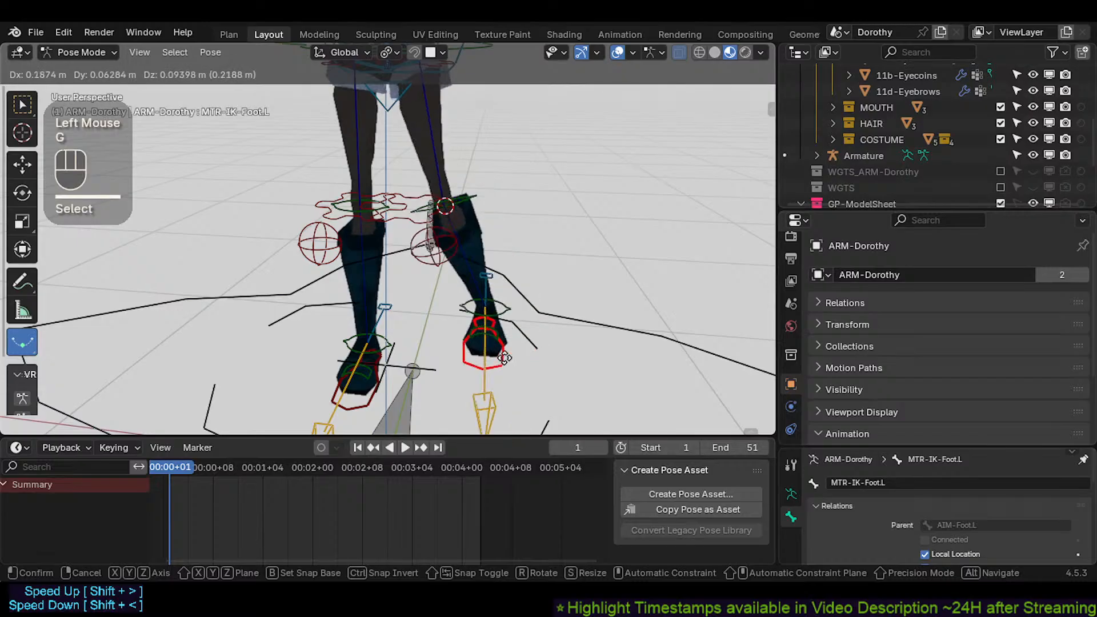
{"action": "key", "text": "Escape"}
{"action": "left_click", "coordinate": [432, 222], "text": "shift"}
{"action": "key", "text": "g"}
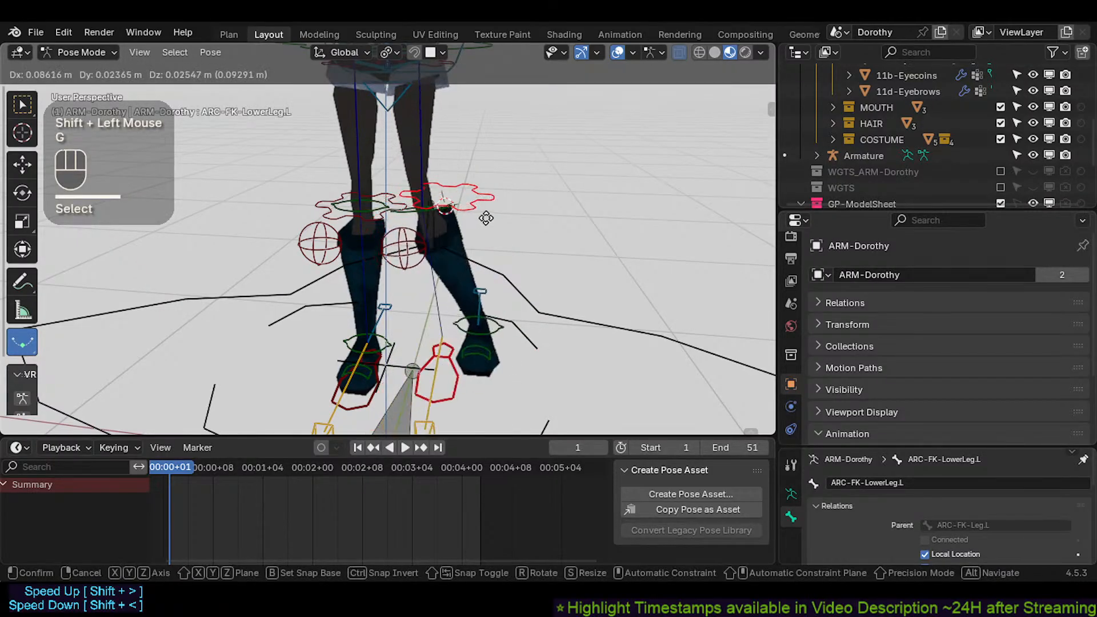
{"action": "left_click", "coordinate": [535, 186]}
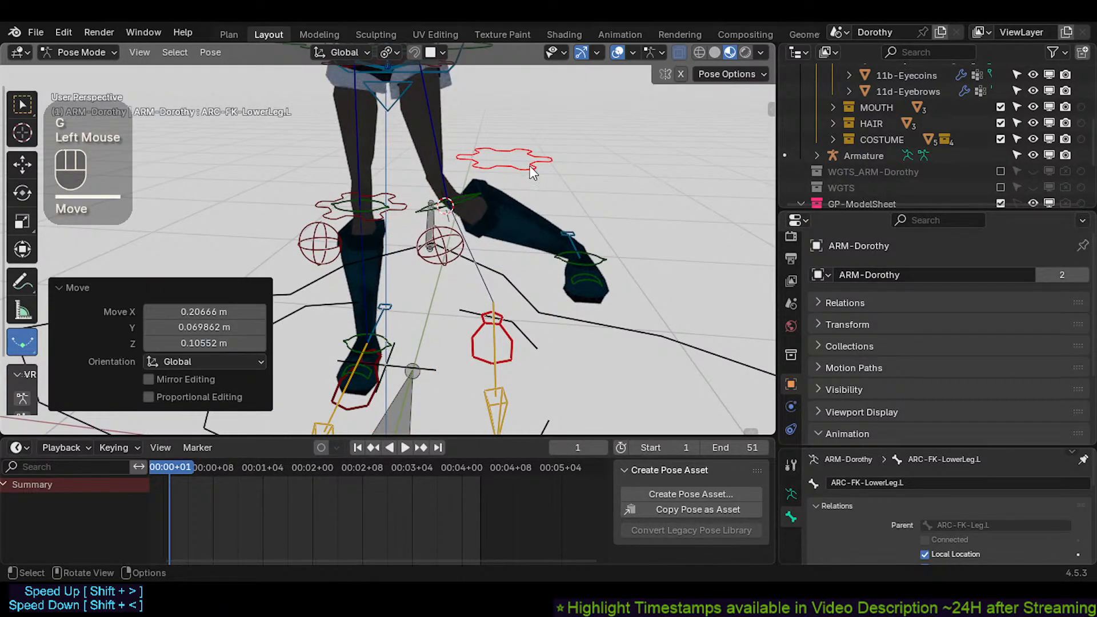
Step: Select TWK-Knee.L on the bent left leg and snap the 3D cursor to it
{"action": "double_click", "coordinate": [458, 198]}
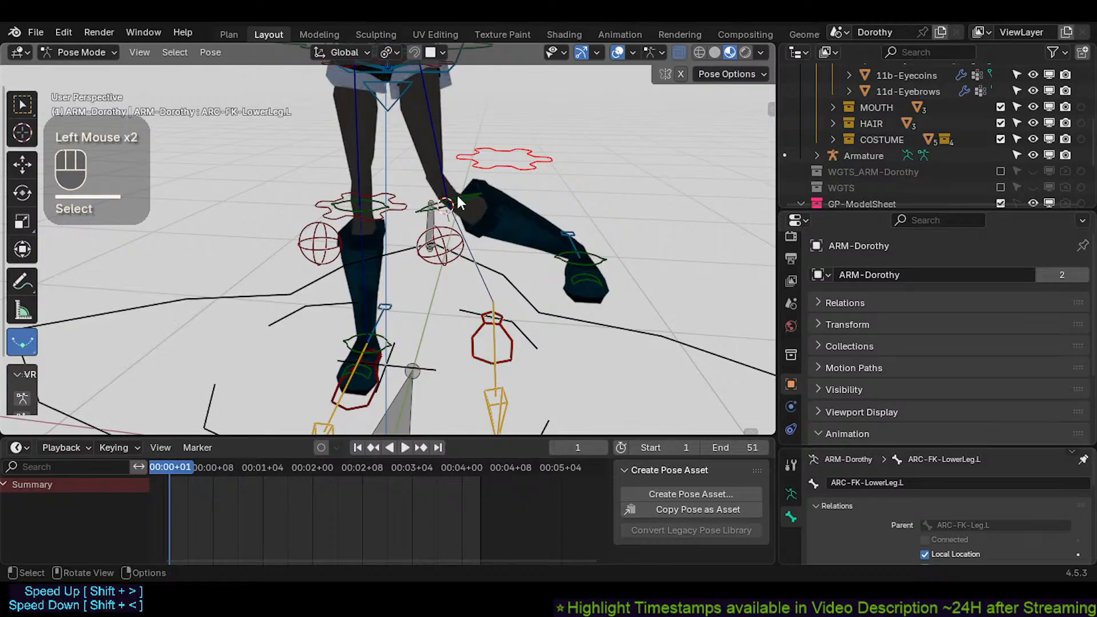
{"action": "left_click", "coordinate": [506, 168]}
{"action": "key", "text": "shift+s"}
{"action": "left_click", "coordinate": [471, 193]}
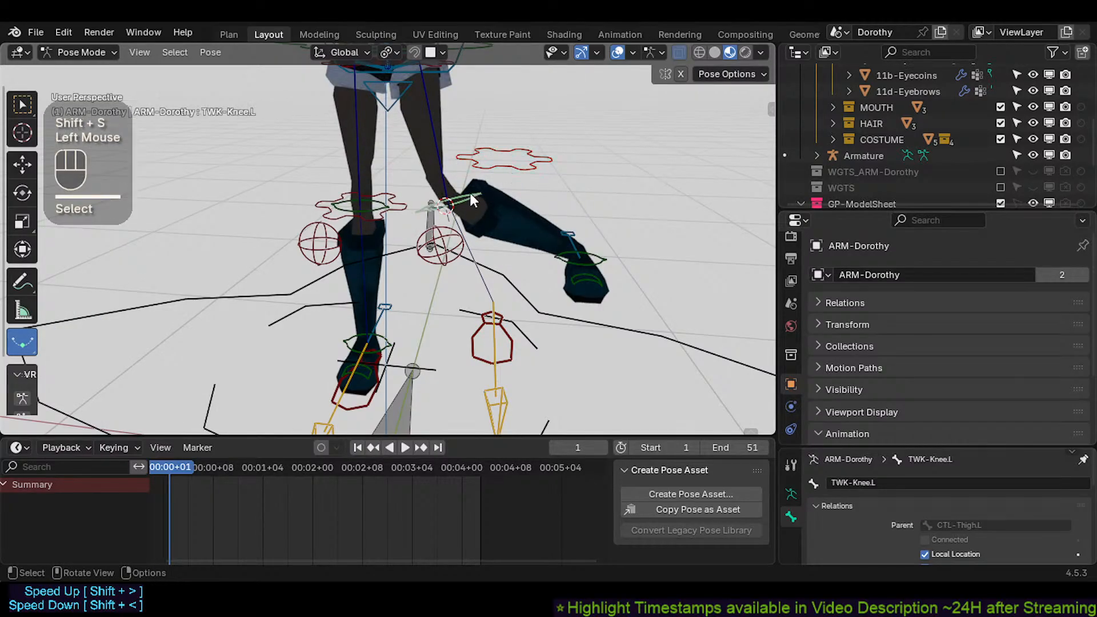
{"action": "left_click", "coordinate": [470, 193]}
{"action": "key", "text": "shift+s"}
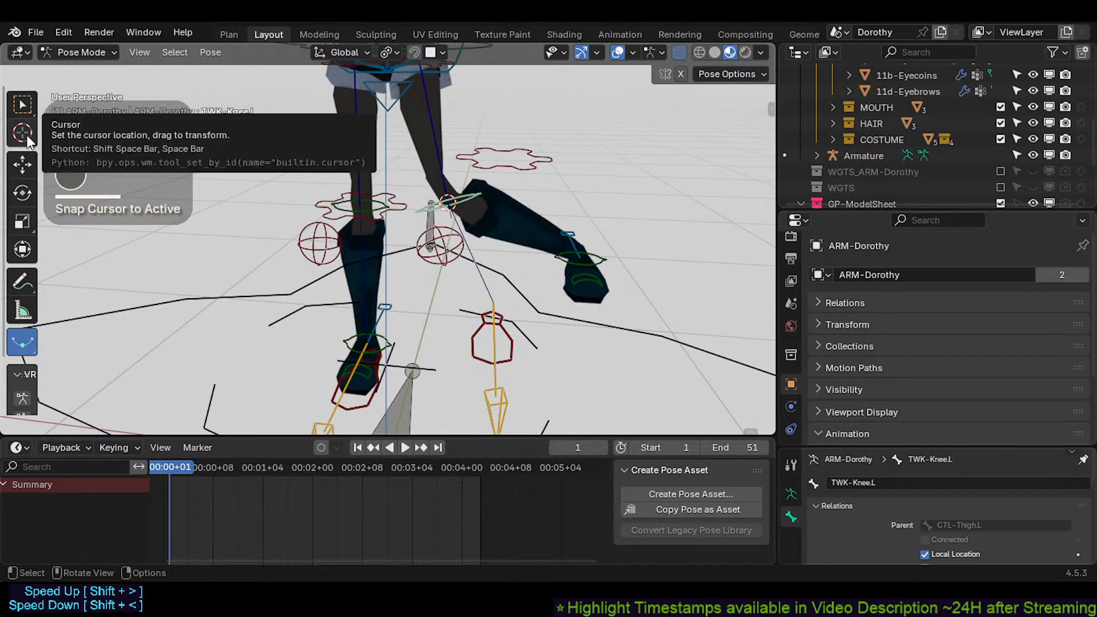
Step: Set the Cursor tool's Orientation to Transform, and snap the 3D cursor to the active TWK-Knee.L again
{"action": "left_click", "coordinate": [22, 133]}
{"action": "left_click", "coordinate": [197, 74]}
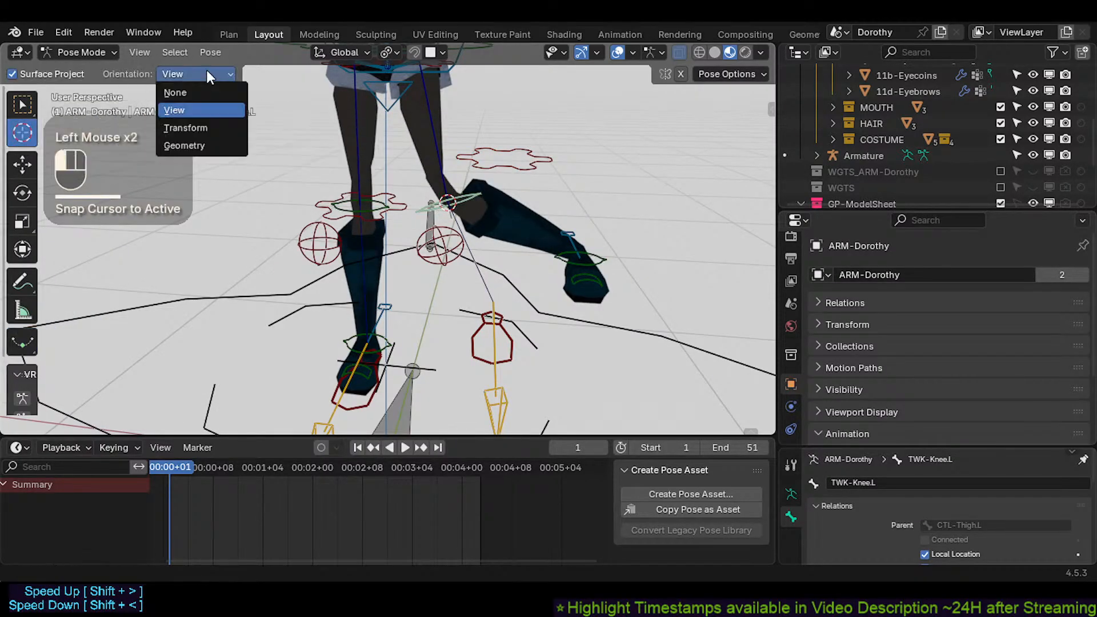
{"action": "left_click", "coordinate": [198, 130]}
{"action": "key", "text": "shift+s"}
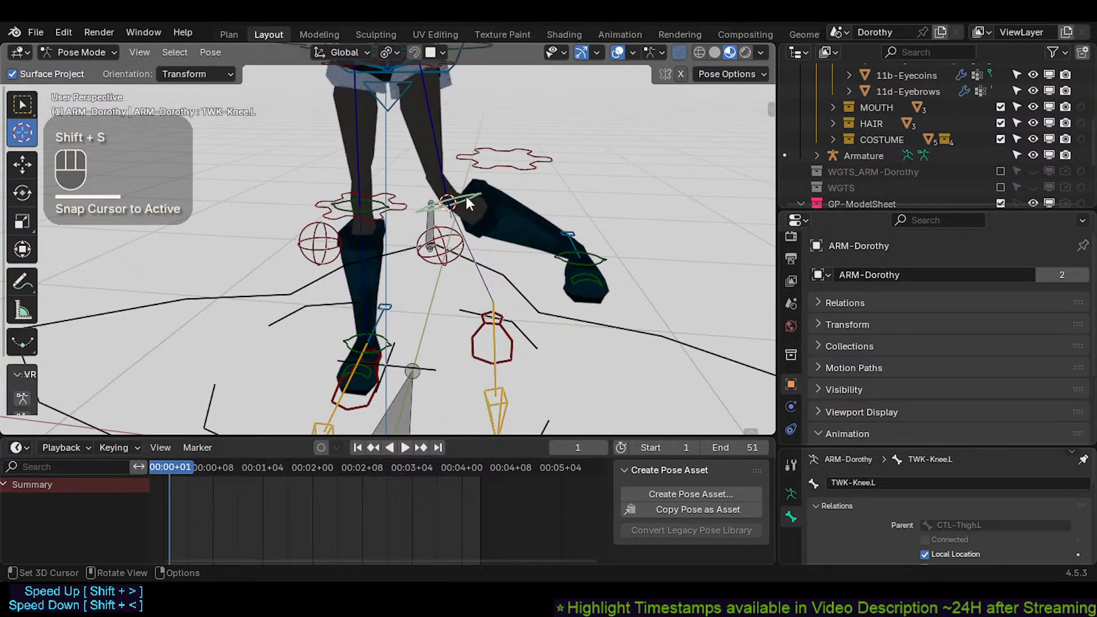
{"action": "left_click", "coordinate": [465, 197]}
{"action": "left_click", "coordinate": [466, 197]}
{"action": "triple_click", "coordinate": [464, 199]}
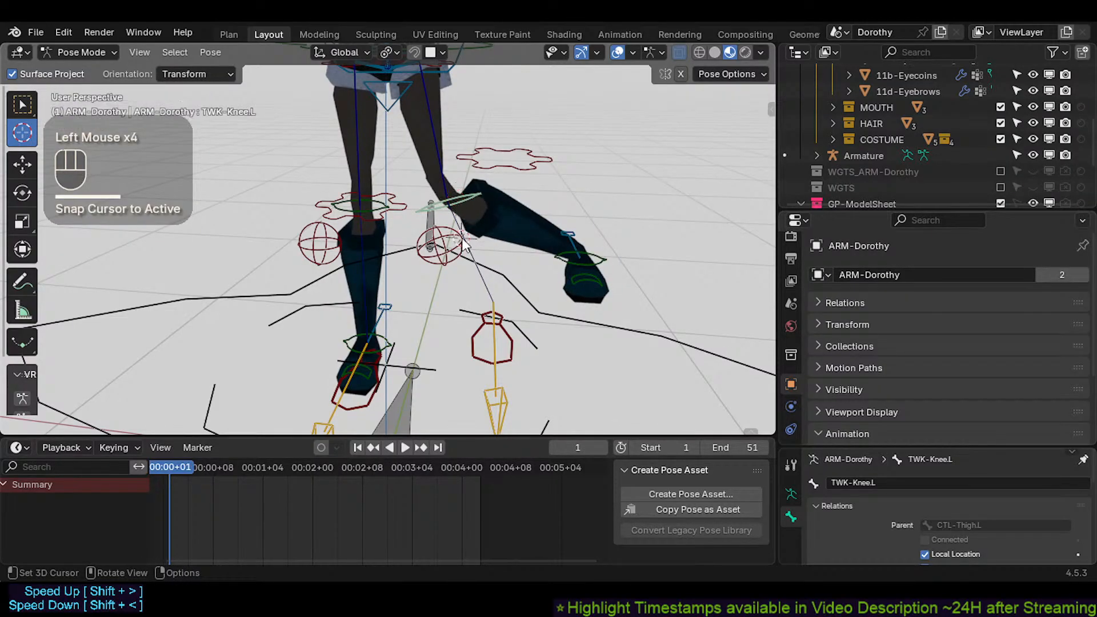
{"action": "key", "text": "shift+s"}
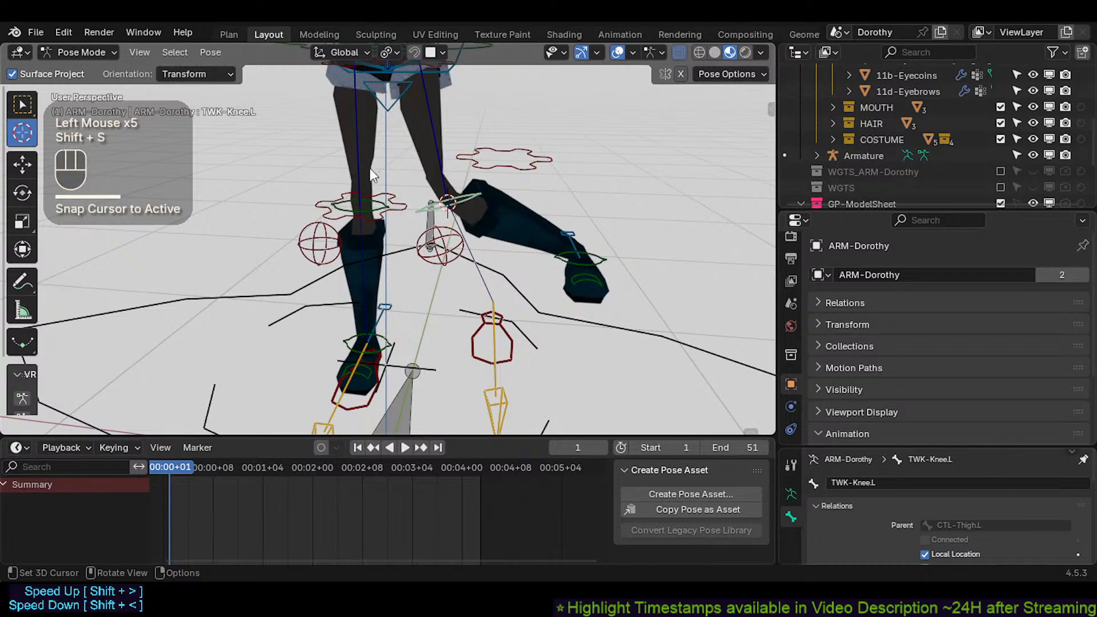
Step: Review the cursor orientation options, resnap the 3D cursor to TWK-Knee.L and return to the selection tool
{"action": "left_click", "coordinate": [192, 74]}
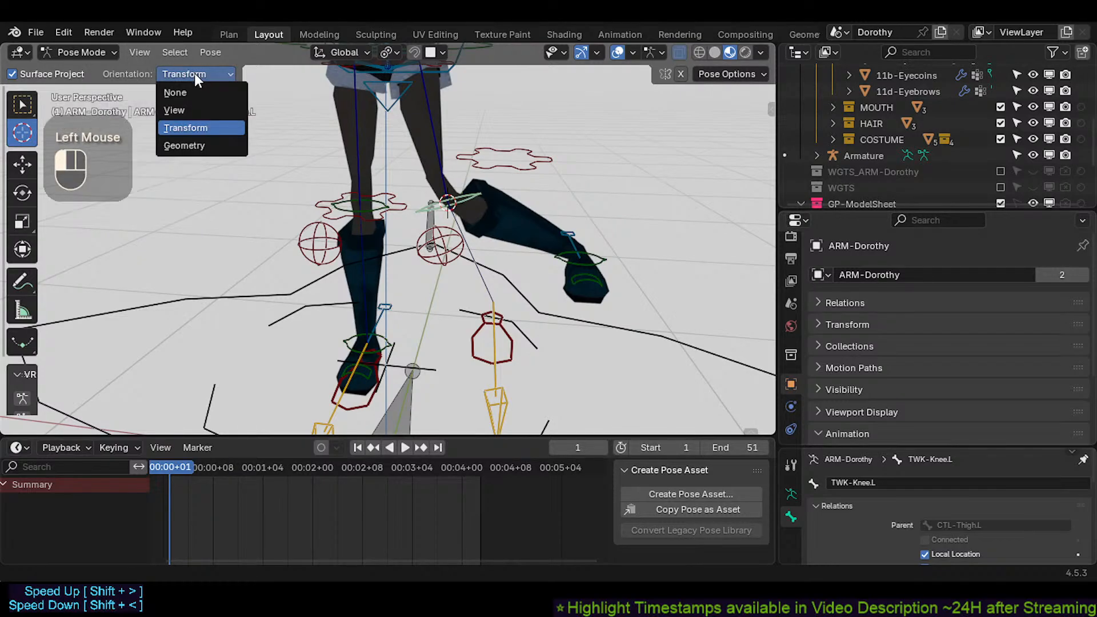
{"action": "left_click", "coordinate": [503, 159]}
{"action": "left_click", "coordinate": [461, 202]}
{"action": "key", "text": "shift+s"}
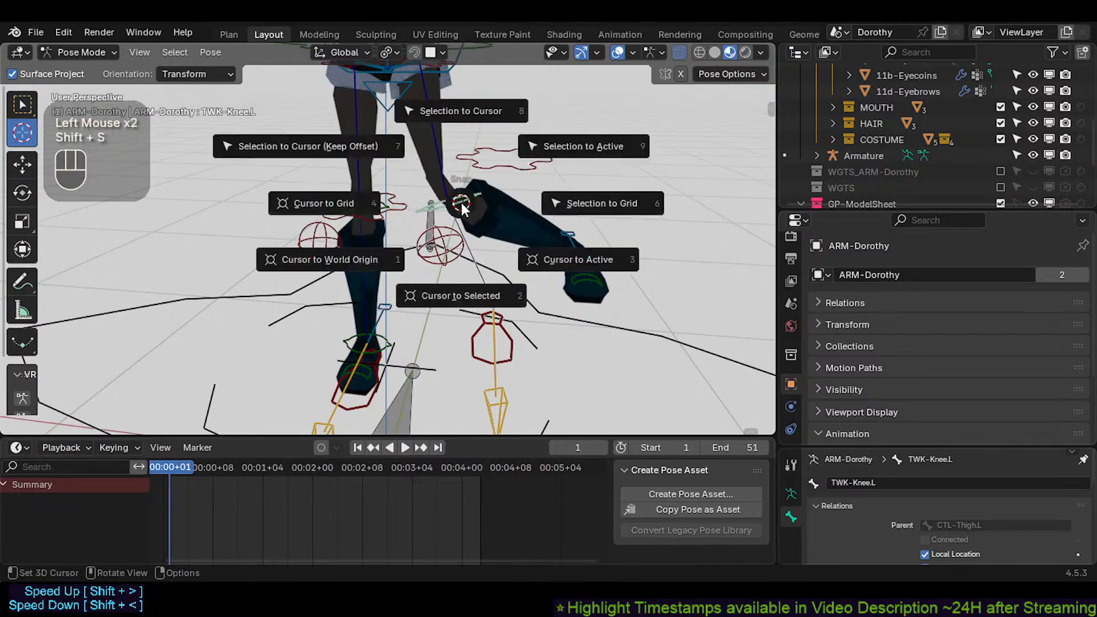
{"action": "left_click", "coordinate": [22, 105]}
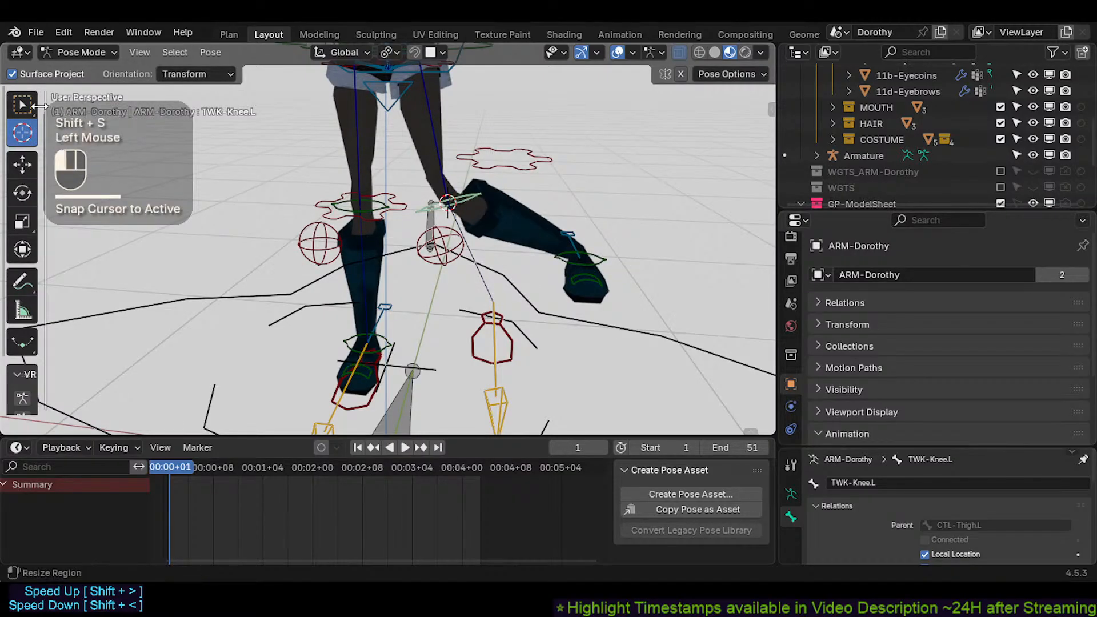
{"action": "left_click", "coordinate": [22, 105]}
Step: Try snapping the 3D cursor to ARC-FK-LowerLeg.L, and snap it back to TWK-Knee.L
{"action": "left_click", "coordinate": [516, 167]}
{"action": "left_click", "coordinate": [509, 163]}
{"action": "key", "text": "shift+s"}
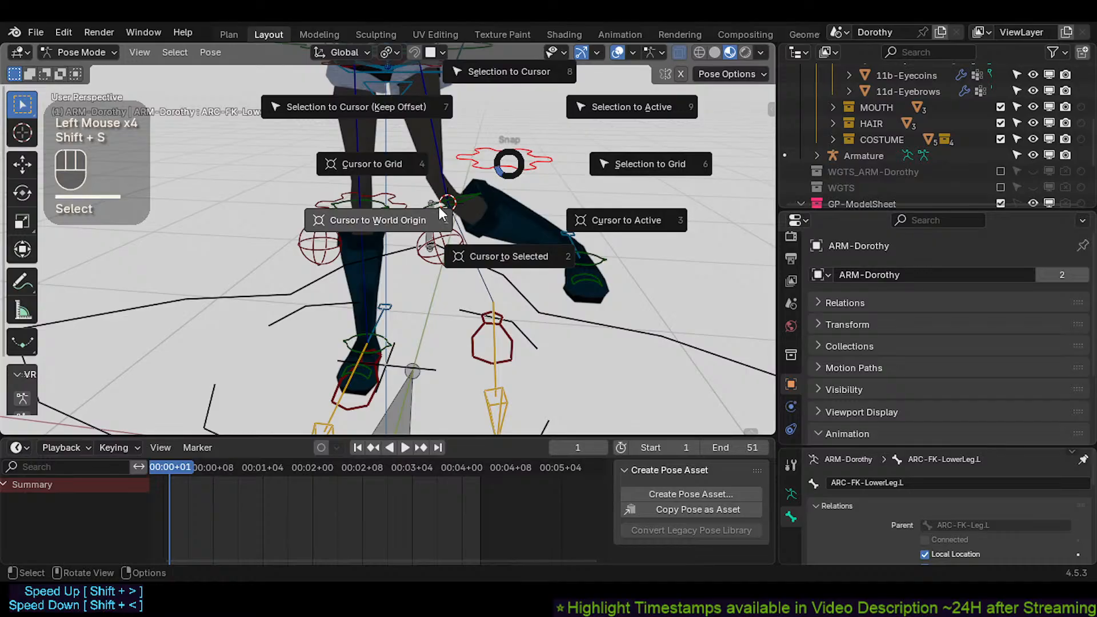
{"action": "left_click", "coordinate": [516, 254]}
{"action": "middle_click_drag", "start_coordinate": [473, 195], "coordinate": [491, 228], "text": "shift"}
{"action": "left_click", "coordinate": [518, 183]}
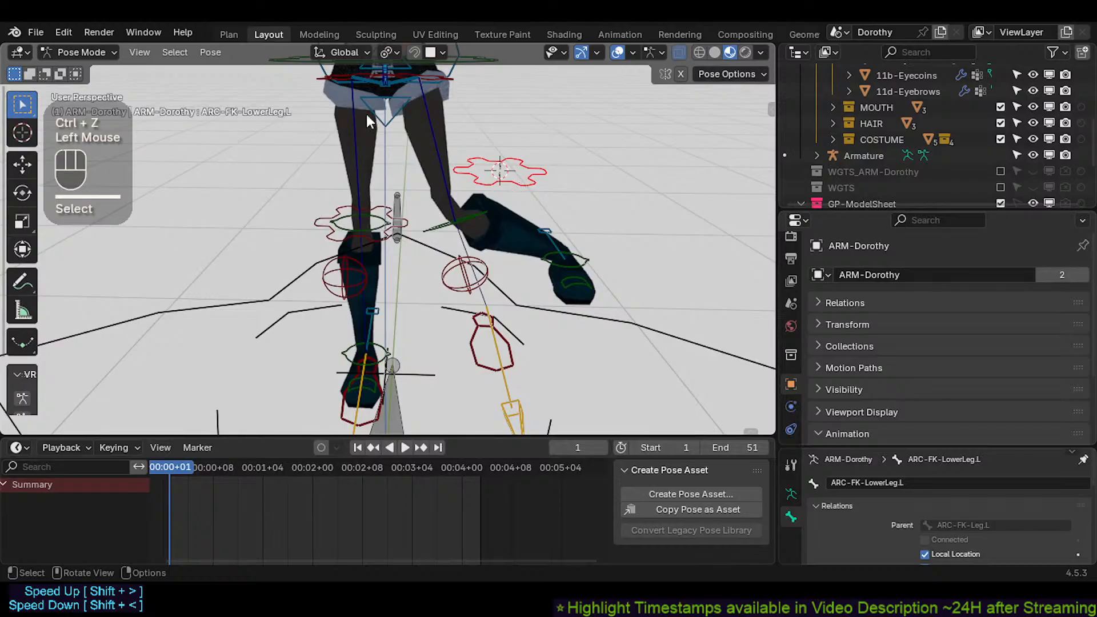
{"action": "key", "text": "shift+s"}
{"action": "left_click", "coordinate": [577, 274]}
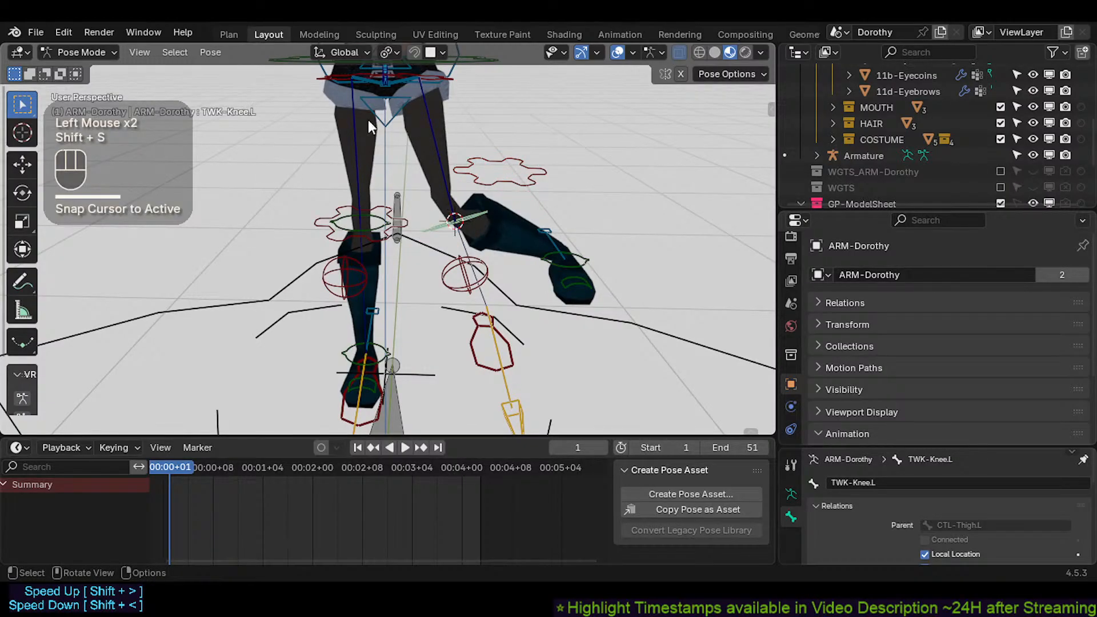
Step: Set the transform orientation to Cursor and the transform pivot point to 3D Cursor
{"action": "left_click", "coordinate": [358, 51]}
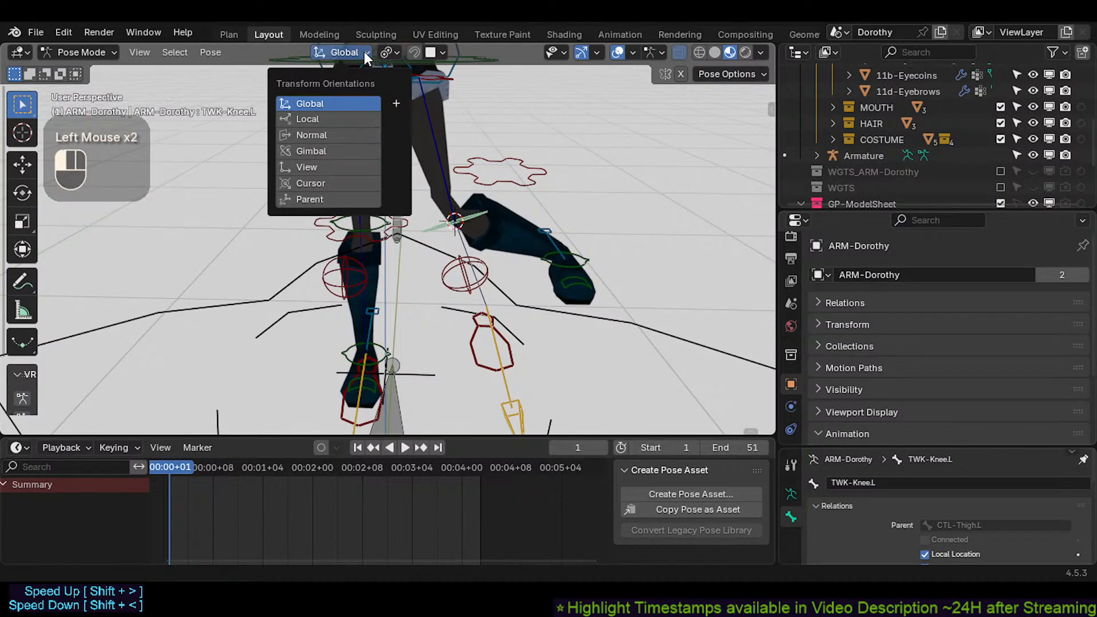
{"action": "left_click", "coordinate": [358, 50]}
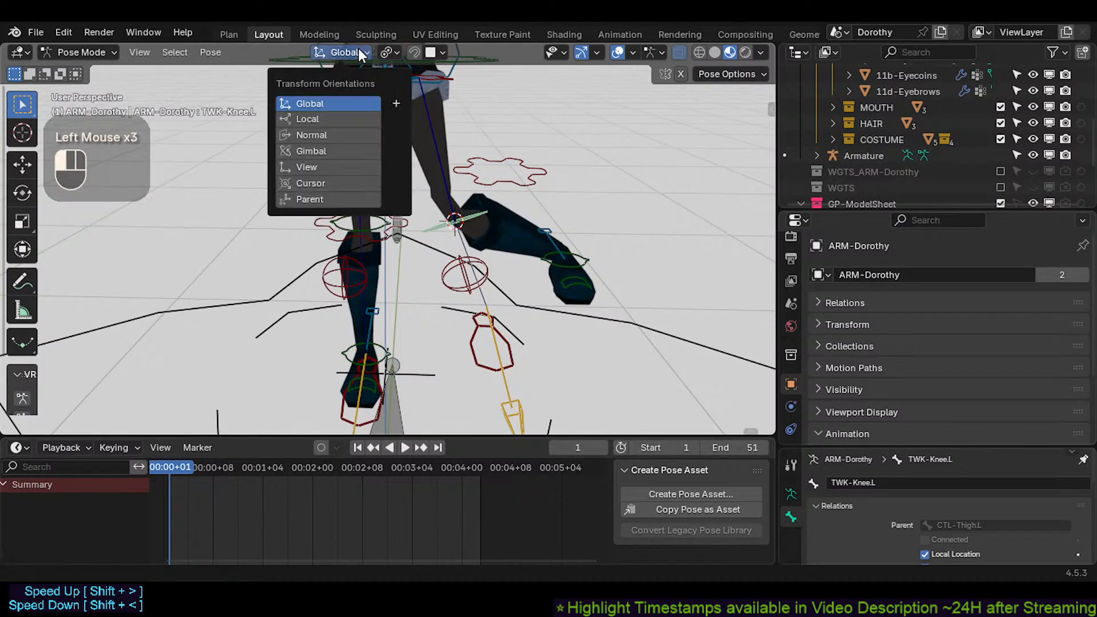
{"action": "left_click", "coordinate": [319, 183]}
{"action": "left_click", "coordinate": [387, 52]}
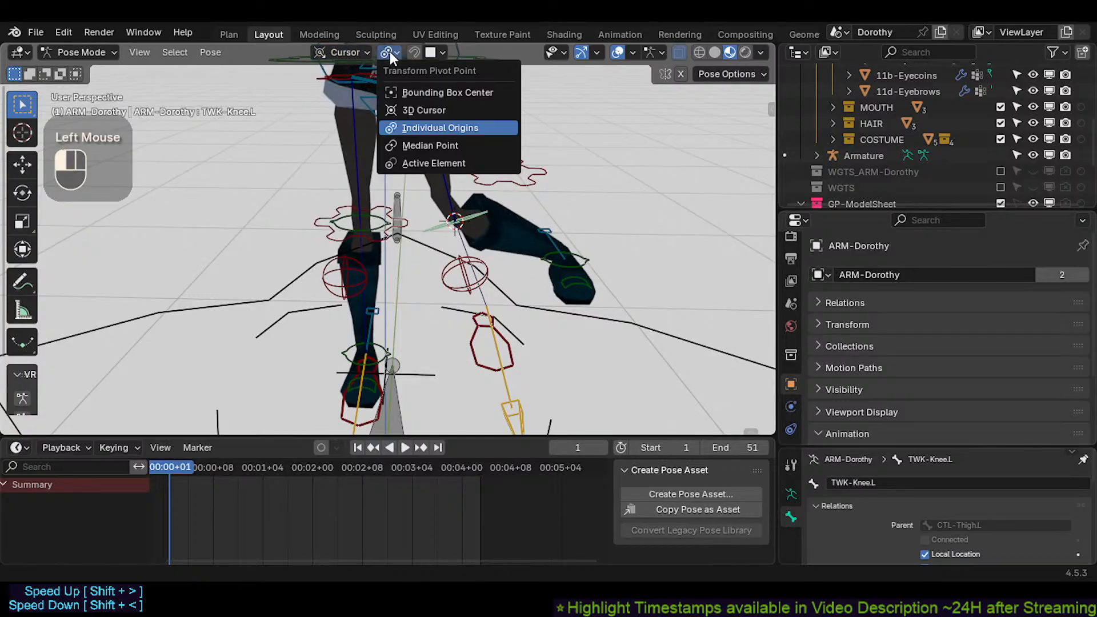
{"action": "left_click", "coordinate": [399, 112]}
Step: Snap TWK-Knee.L to the 3D cursor, and snap ARC-FK-LowerLeg.L to it as well
{"action": "key", "text": "shift+s"}
{"action": "left_click", "coordinate": [395, 91]}
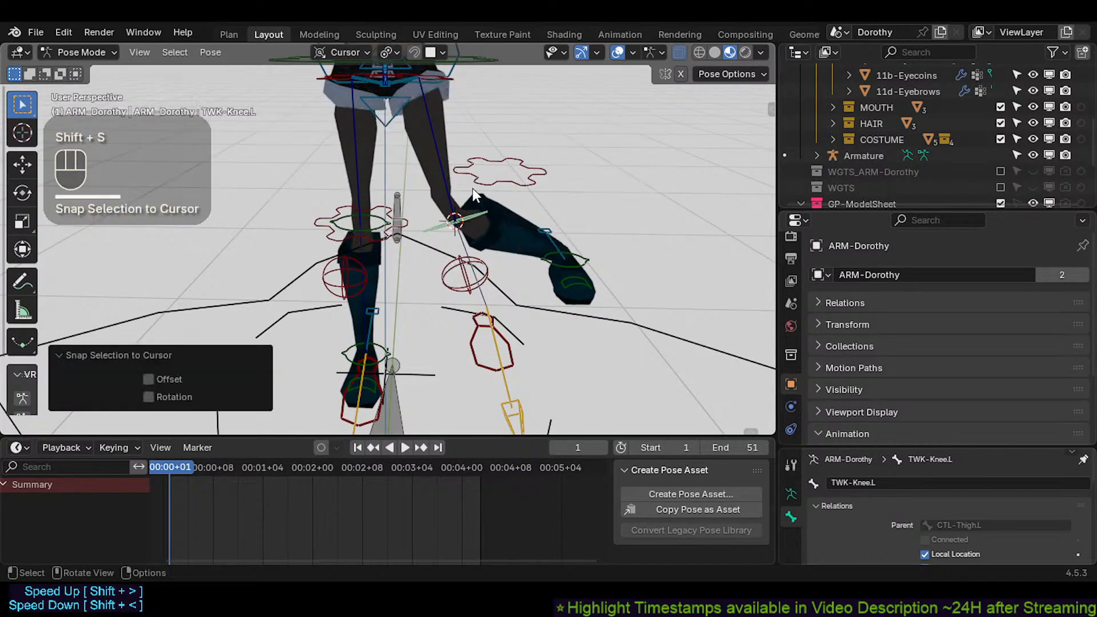
{"action": "left_click", "coordinate": [485, 191]}
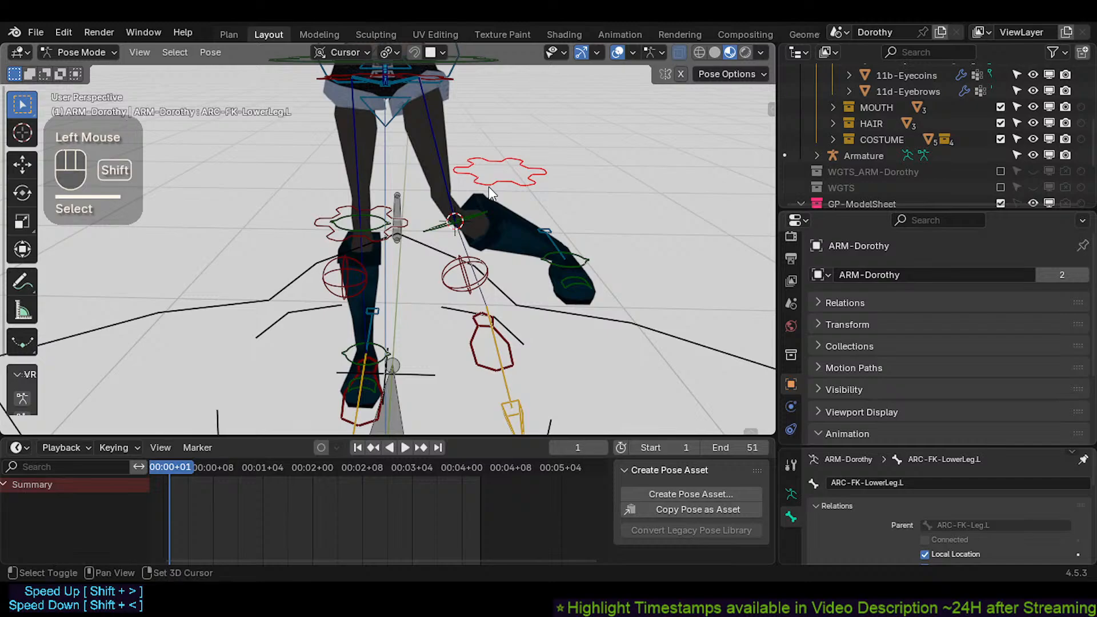
{"action": "key", "text": "shift+s"}
{"action": "left_click", "coordinate": [491, 188]}
{"action": "middle_click", "coordinate": [495, 231]}
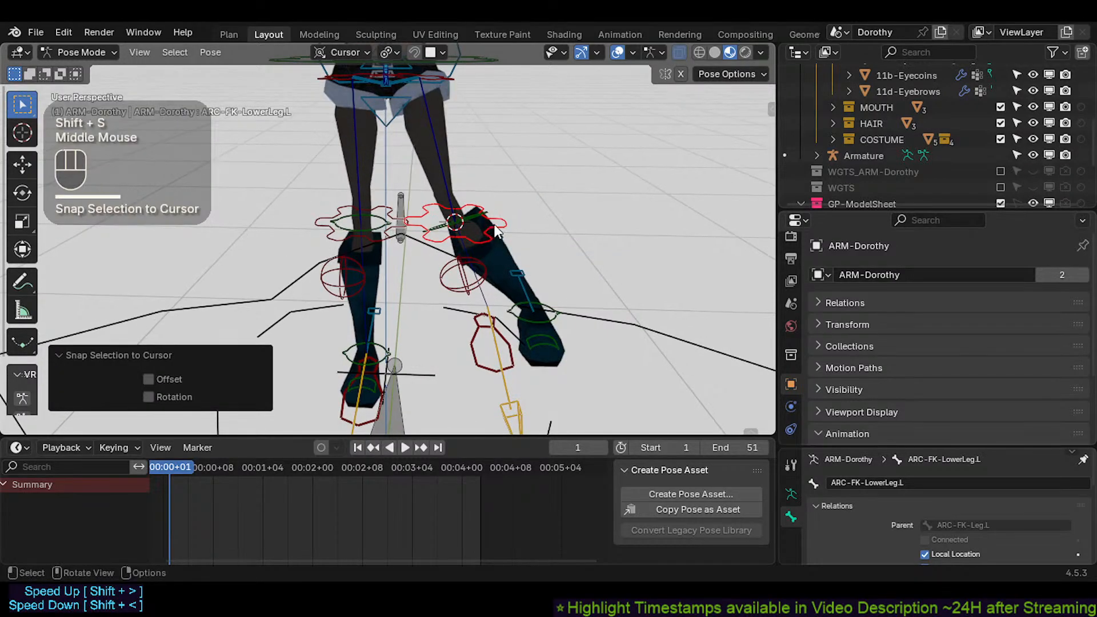
Step: Trackball-rotate ARC-FK-LowerLeg.L by about -18.3° and 21.8°, and clear the pose transforms of all bones
{"action": "key", "text": "r"}
{"action": "key", "text": "r"}
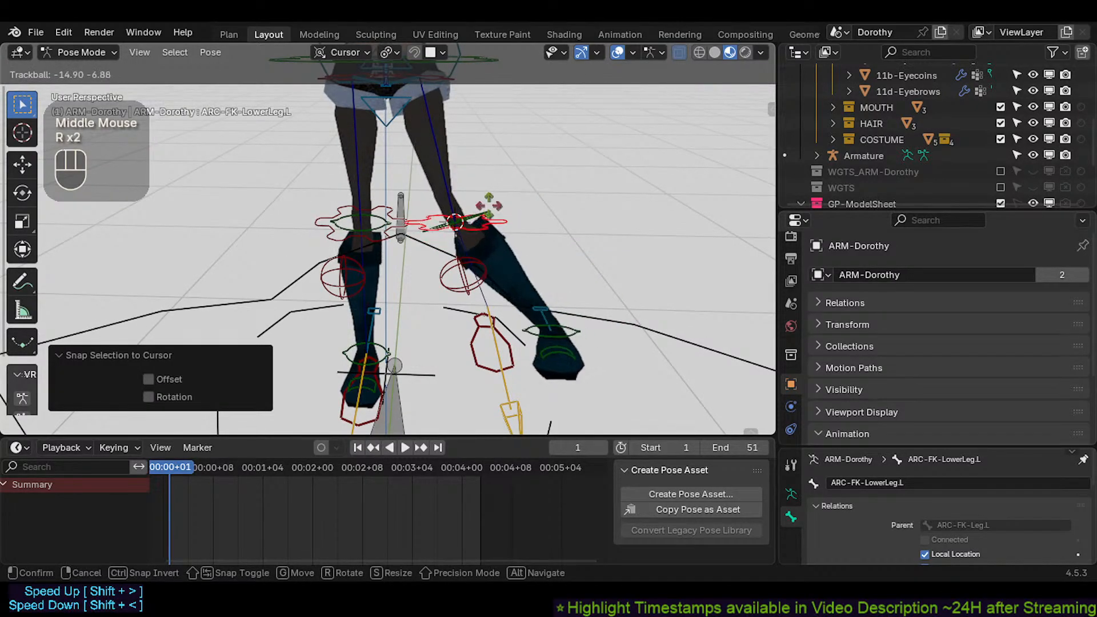
{"action": "left_click", "coordinate": [504, 234]}
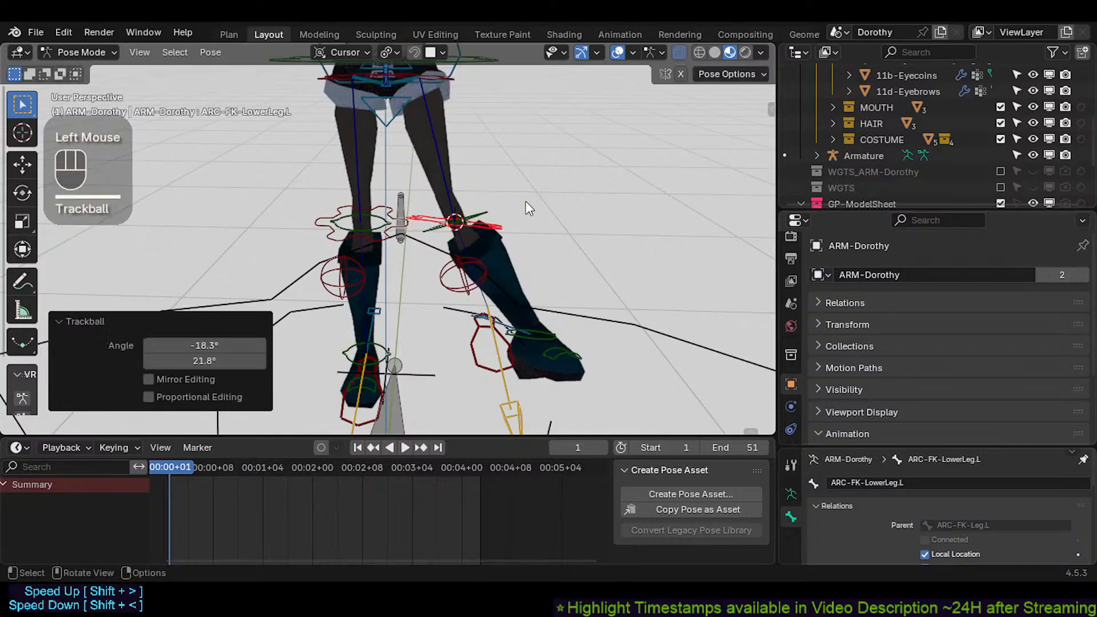
{"action": "key", "text": "a"}
{"action": "key", "text": "alt+q"}
{"action": "middle_click_drag", "start_coordinate": [457, 284], "coordinate": [431, 396], "text": "shift"}
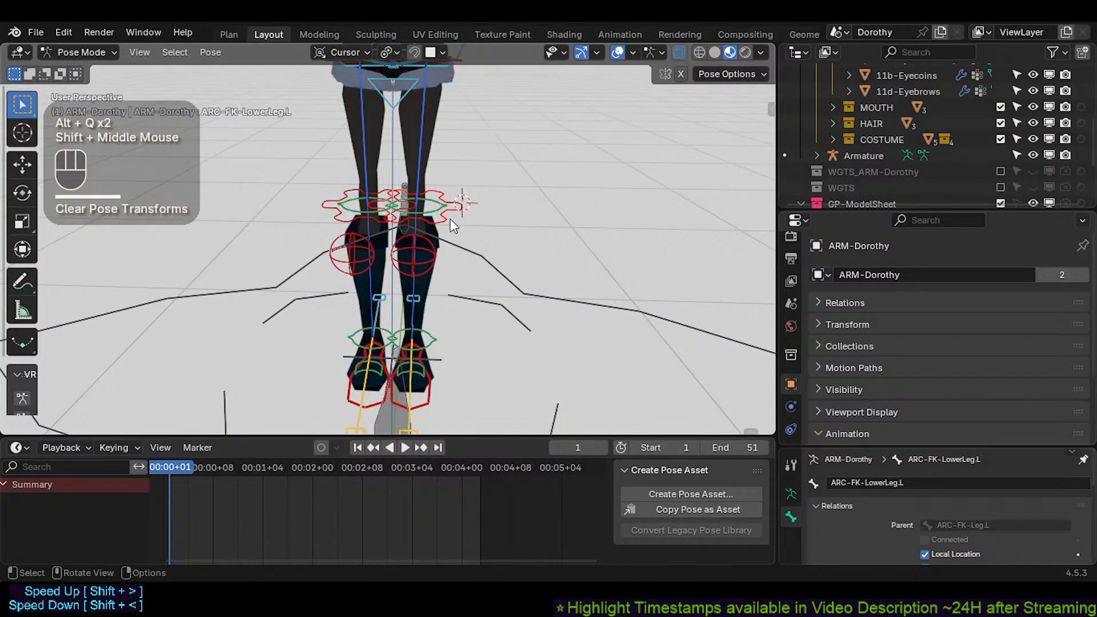
Step: Test moving MTR-IK-Foot.L by about 0.363, 0.097 and 0.209 m in X, Y and Z, and clear all pose transforms
{"action": "left_click", "coordinate": [429, 407]}
{"action": "key", "text": "g"}
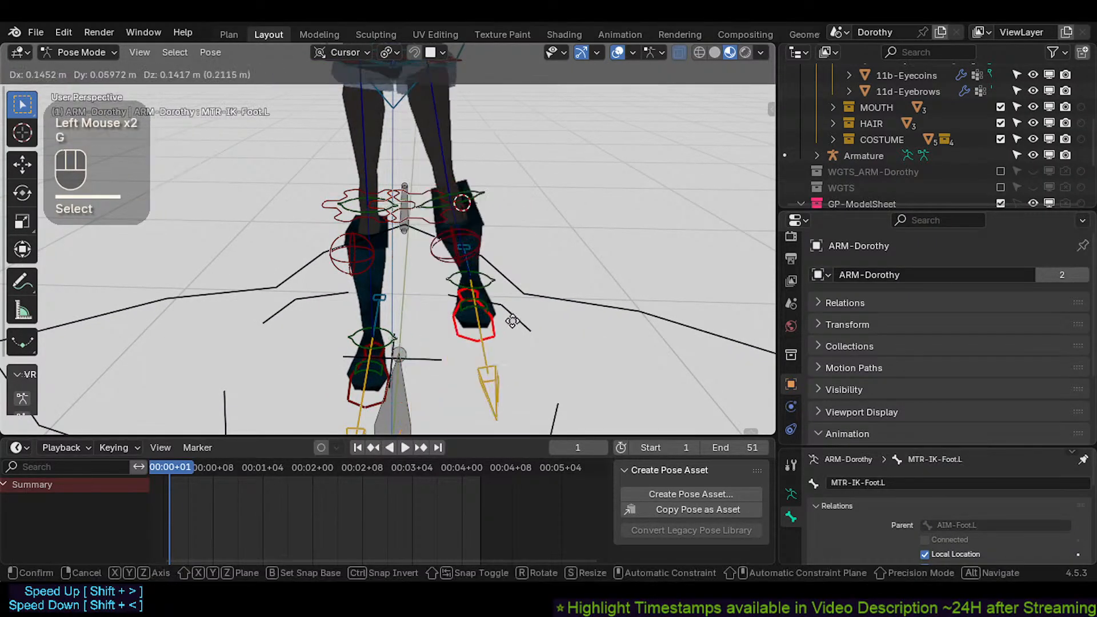
{"action": "left_click", "coordinate": [575, 314]}
{"action": "middle_click_drag", "start_coordinate": [575, 314], "coordinate": [490, 311]}
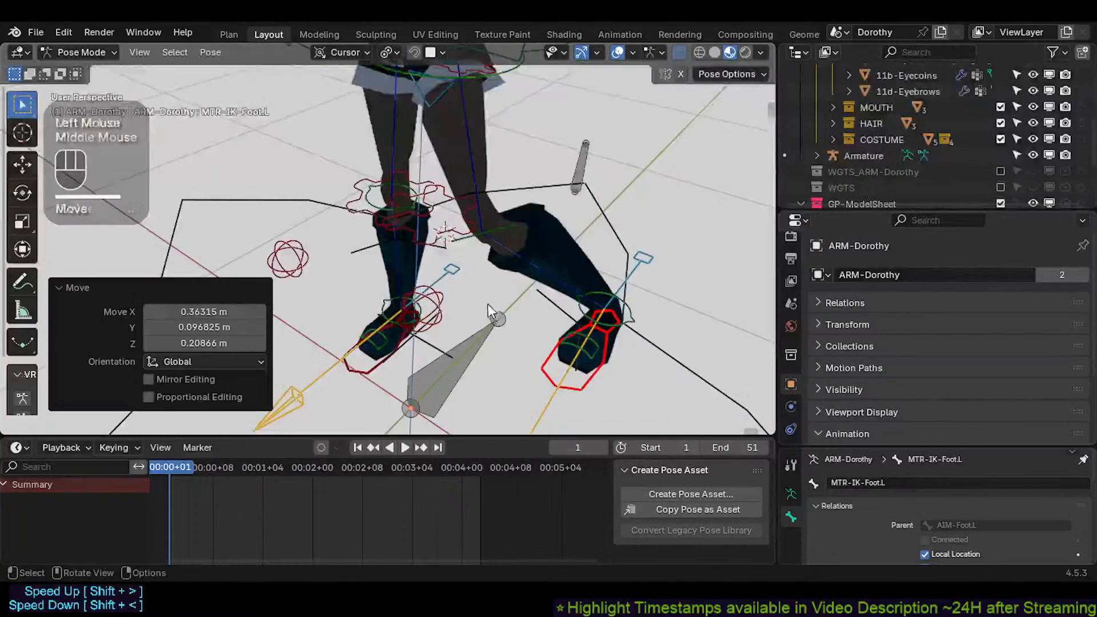
{"action": "key", "text": "a"}
{"action": "key", "text": "alt+q"}
{"action": "key", "text": "alt+q"}
Step: Try moving MTR-Torso to test how the legs and knee controls follow, and cancel the moves
{"action": "middle_click_drag", "start_coordinate": [435, 211], "coordinate": [485, 197]}
{"action": "middle_click_drag", "start_coordinate": [486, 197], "coordinate": [480, 307], "text": "shift"}
{"action": "left_click", "coordinate": [481, 238]}
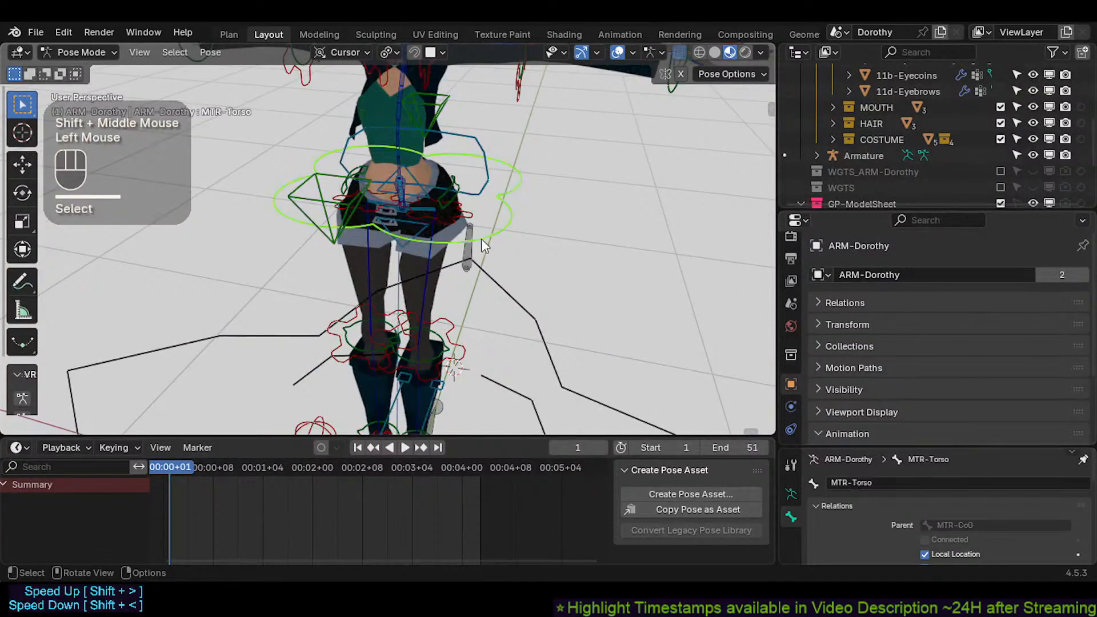
{"action": "left_click", "coordinate": [472, 218], "text": "shift"}
{"action": "left_click", "coordinate": [509, 239]}
{"action": "key", "text": "g"}
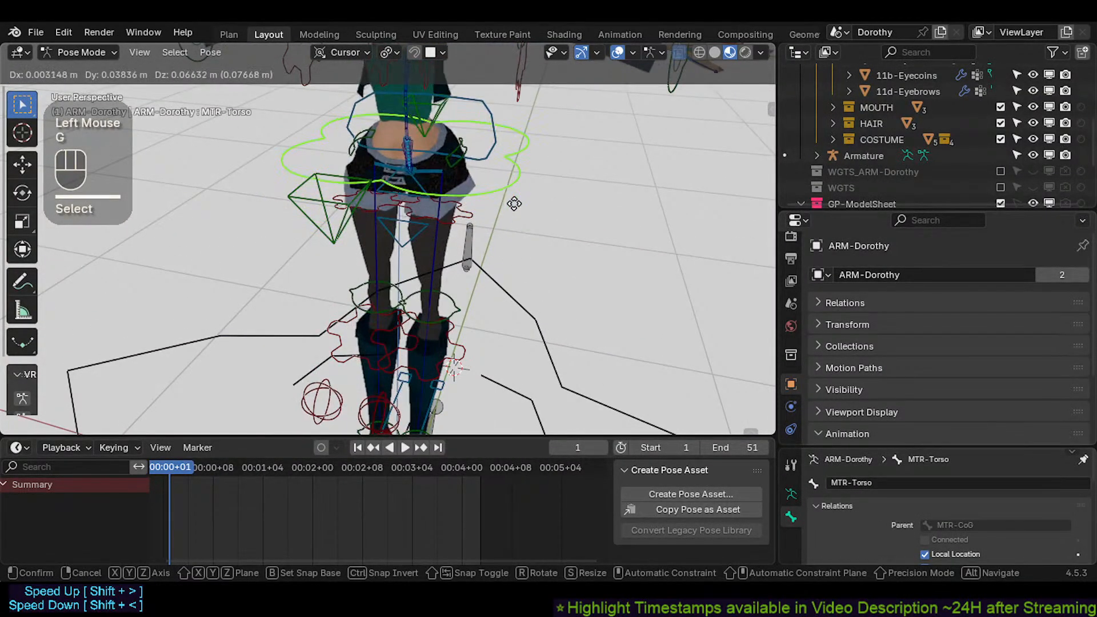
{"action": "key", "text": "Escape"}
{"action": "middle_click_drag", "start_coordinate": [489, 235], "coordinate": [506, 215]}
{"action": "scroll", "coordinate": [468, 294], "scroll_direction": "down", "scroll_amount": 2}
{"action": "middle_click_drag", "start_coordinate": [469, 296], "coordinate": [462, 218], "text": "shift"}
{"action": "key", "text": "g"}
{"action": "key", "text": "Escape"}
{"action": "scroll", "coordinate": [466, 200], "scroll_direction": "up", "scroll_amount": 2}
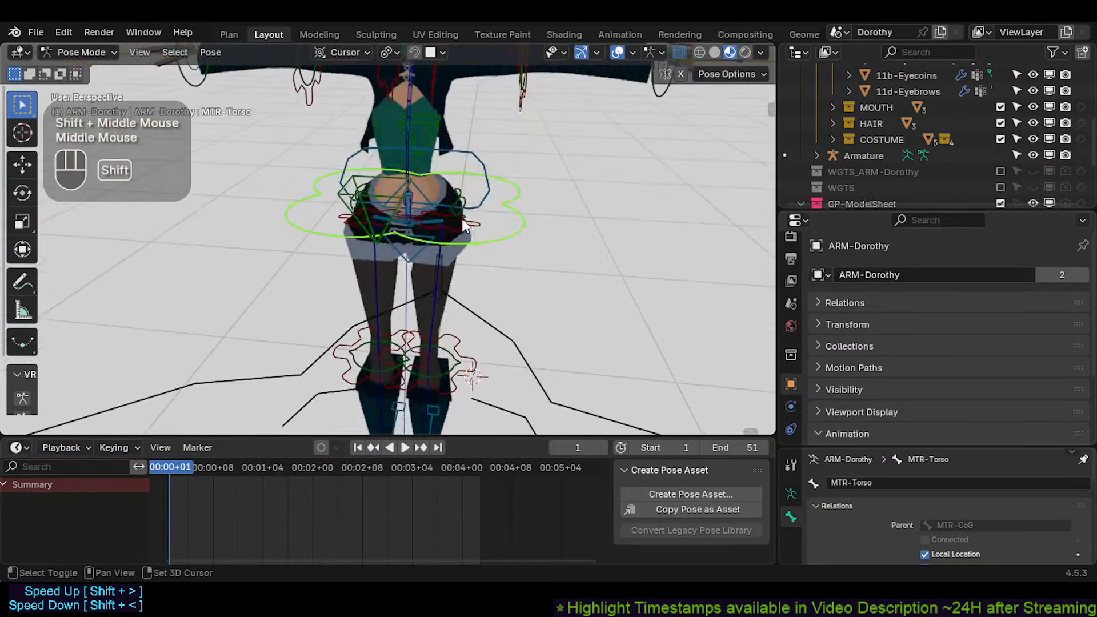
Step: Try moving MTR-Torso together with the ARC-FK-Leg controls to test the legs, and cancel the moves
{"action": "left_click", "coordinate": [423, 293], "text": "shift"}
{"action": "middle_click_drag", "start_coordinate": [423, 292], "coordinate": [460, 247], "text": "shift"}
{"action": "key", "text": "g"}
{"action": "key", "text": "Escape"}
{"action": "scroll", "coordinate": [472, 238], "scroll_direction": "down", "scroll_amount": 2}
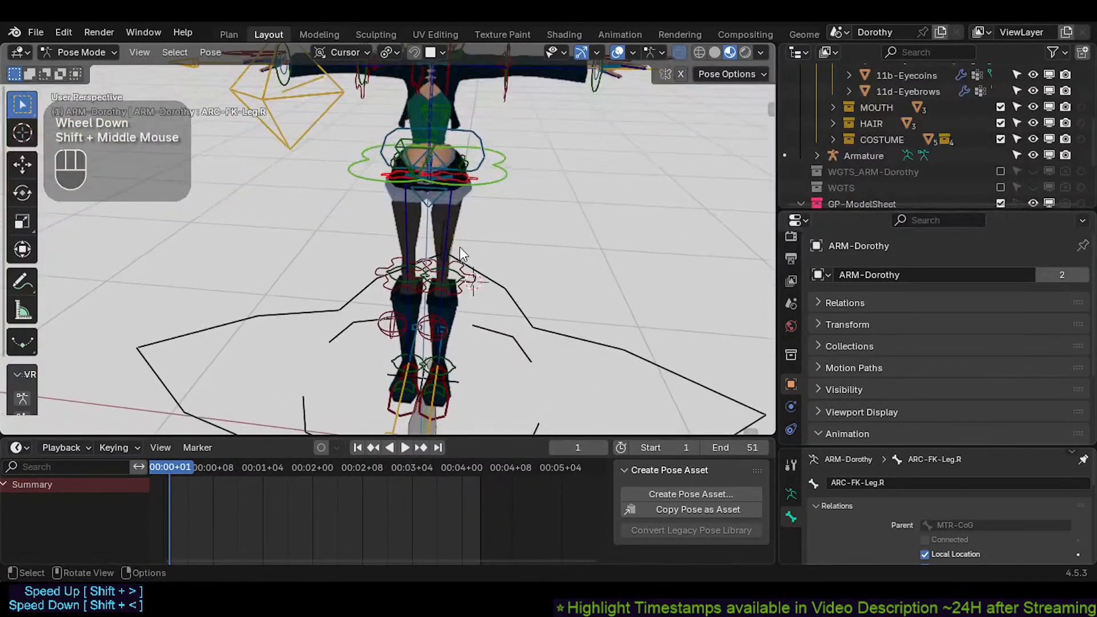
{"action": "key", "text": "g"}
{"action": "key", "text": "Escape"}
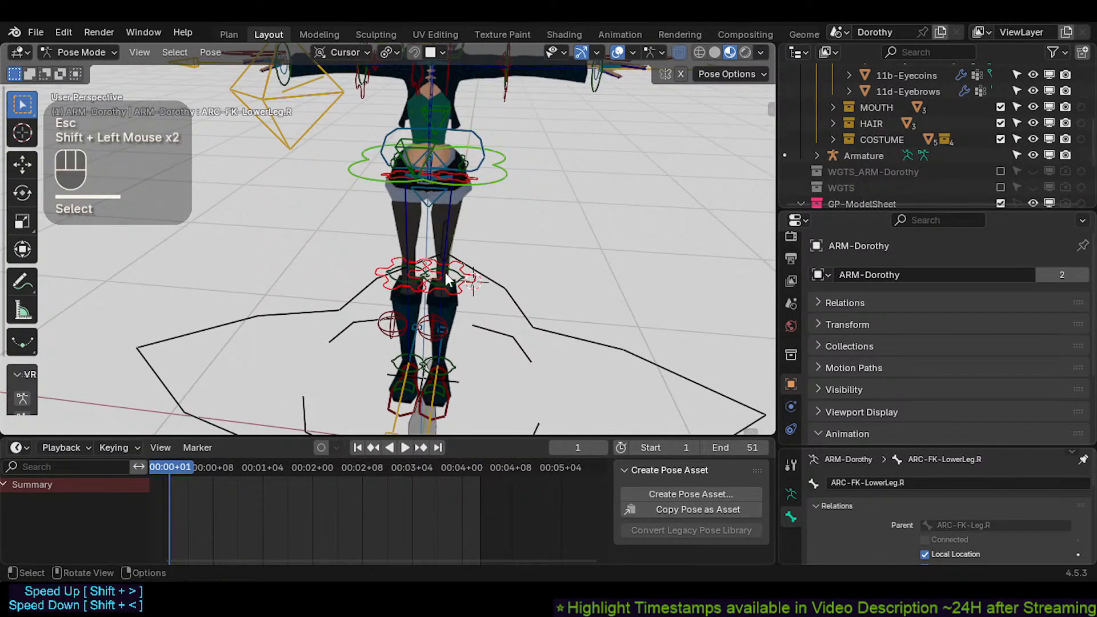
Step: Test raising MTR-Torso by about 0.06 m, try moving ARC-FK-Leg.L, and clear the pose transforms of all bones
{"action": "left_click", "coordinate": [486, 179]}
{"action": "key", "text": "g"}
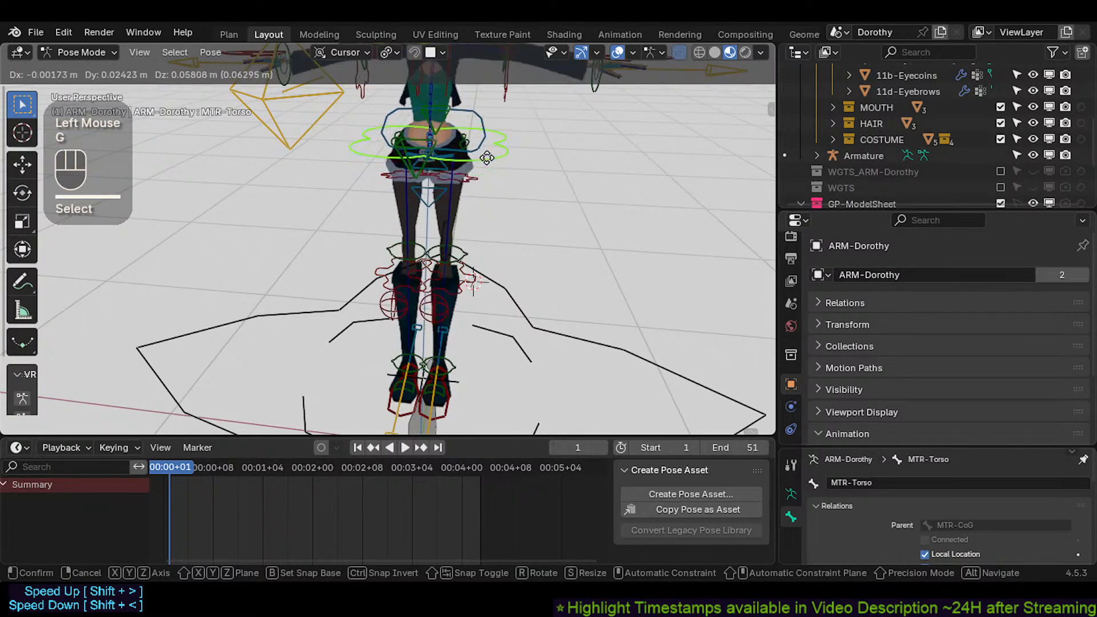
{"action": "left_click", "coordinate": [486, 158]}
{"action": "left_click", "coordinate": [471, 173]}
{"action": "key", "text": "g"}
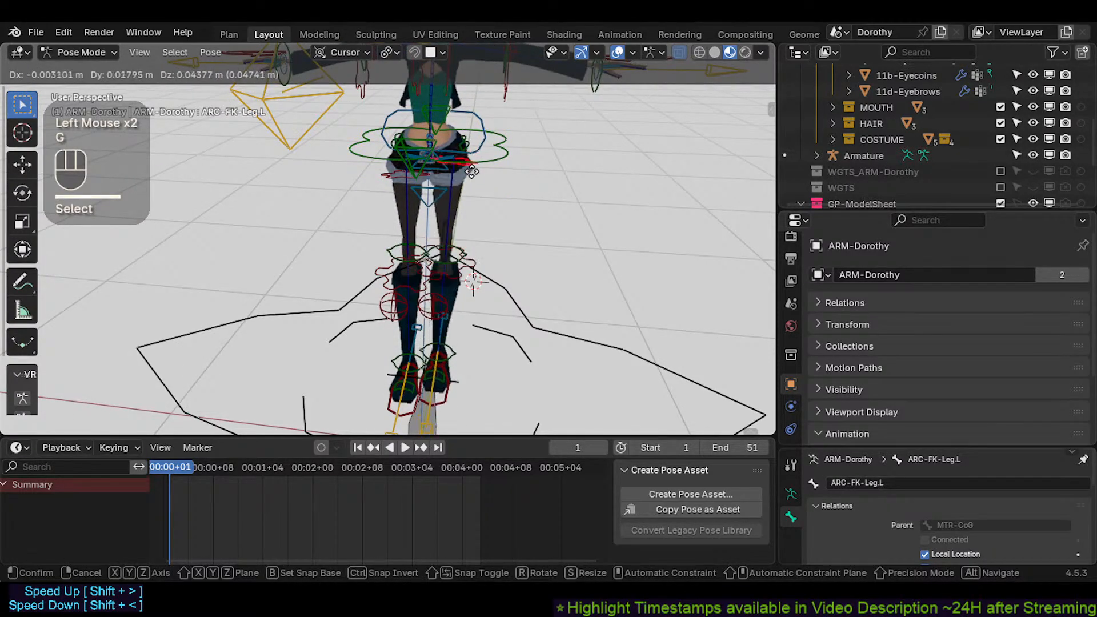
{"action": "key", "text": "Escape"}
{"action": "key", "text": "a"}
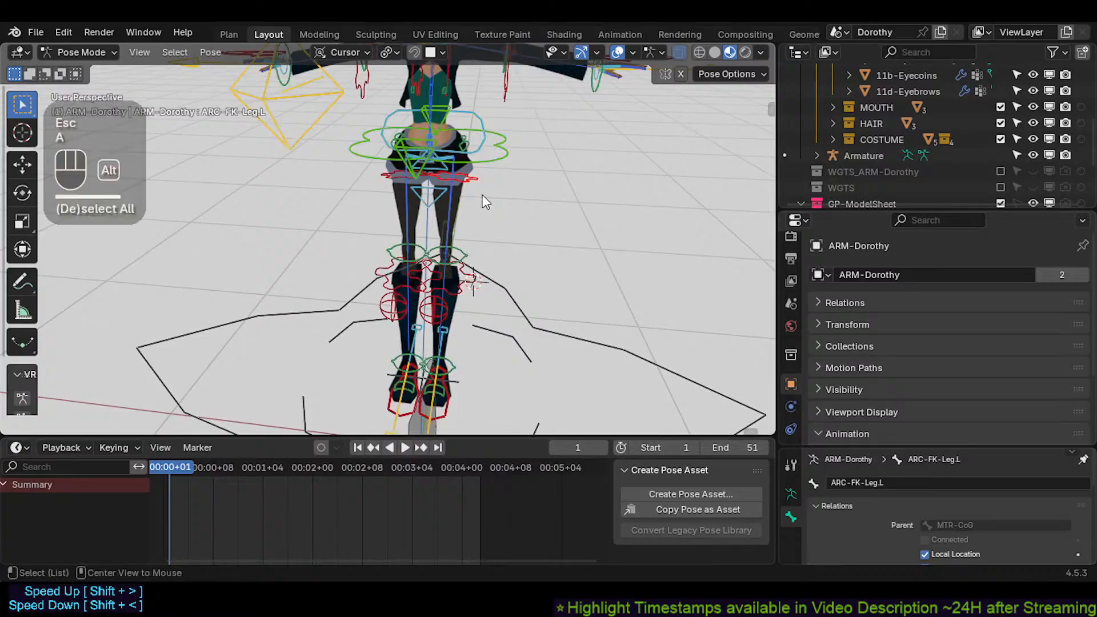
{"action": "key", "text": "alt+q"}
{"action": "key", "text": "alt+q"}
Step: Test raising MTR-Torso by about 0.08 m while the FK leg controls are not selected
{"action": "left_click", "coordinate": [502, 169]}
{"action": "key", "text": "g"}
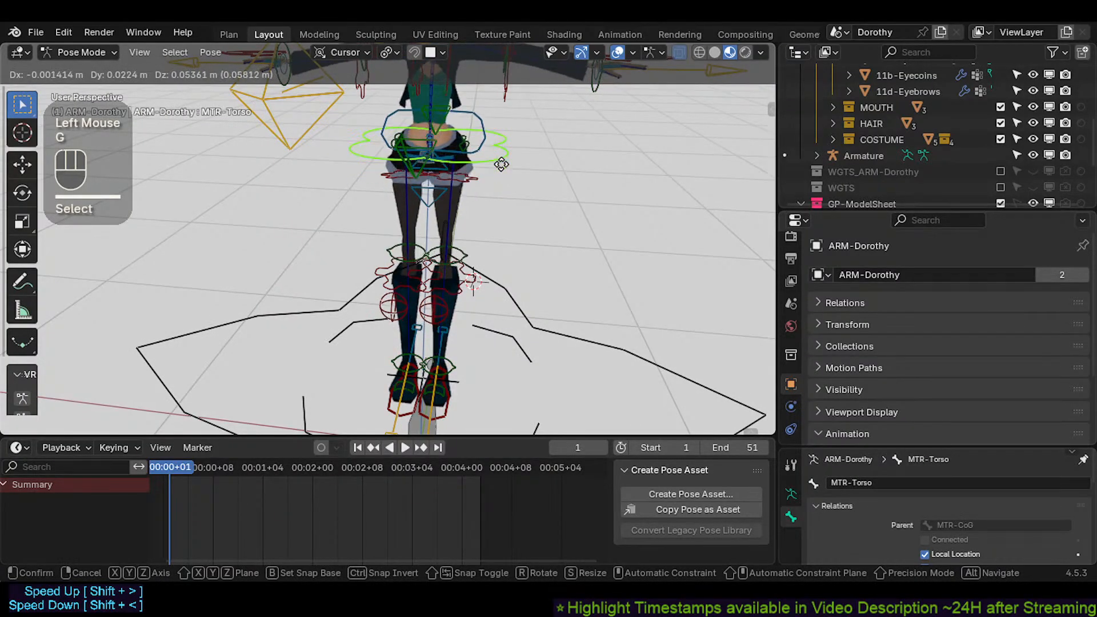
{"action": "key", "text": "Escape"}
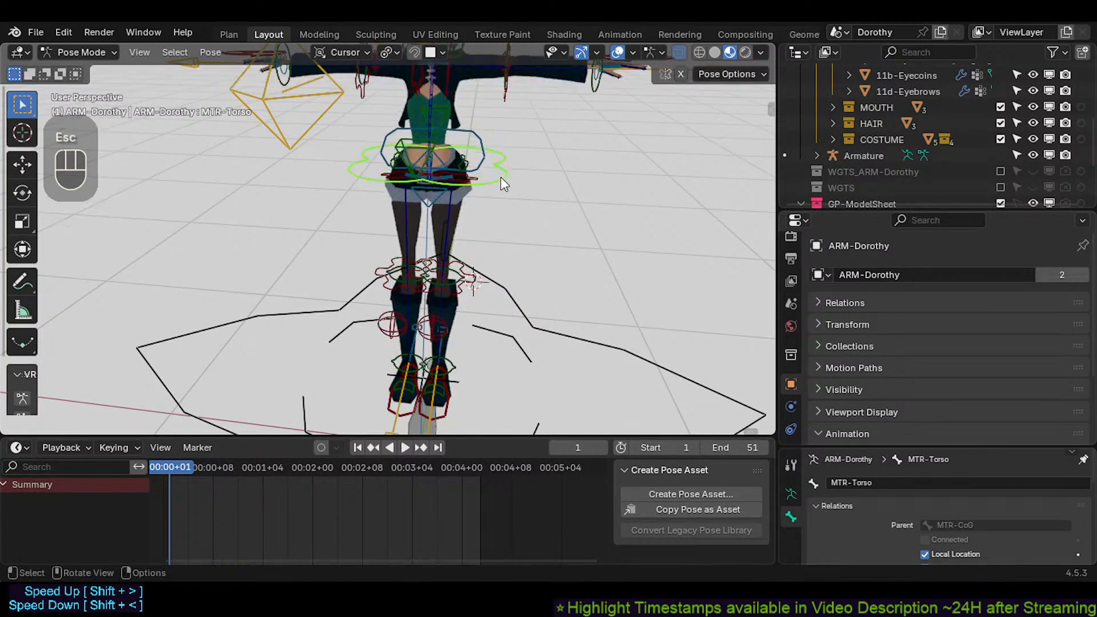
{"action": "key", "text": "g"}
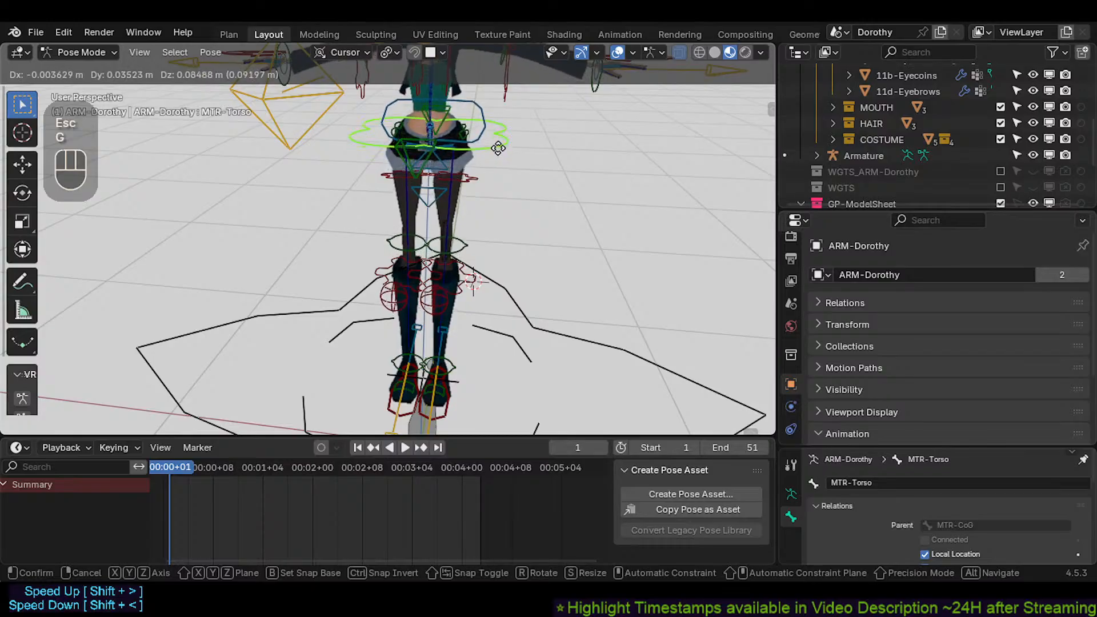
{"action": "left_click", "coordinate": [497, 150]}
Step: Test moving ARC-FK-Leg.L and ARC-FK-LowerLeg.L to match the raised torso, and clear the pose transforms of all bones
{"action": "left_click", "coordinate": [476, 159]}
{"action": "key", "text": "g"}
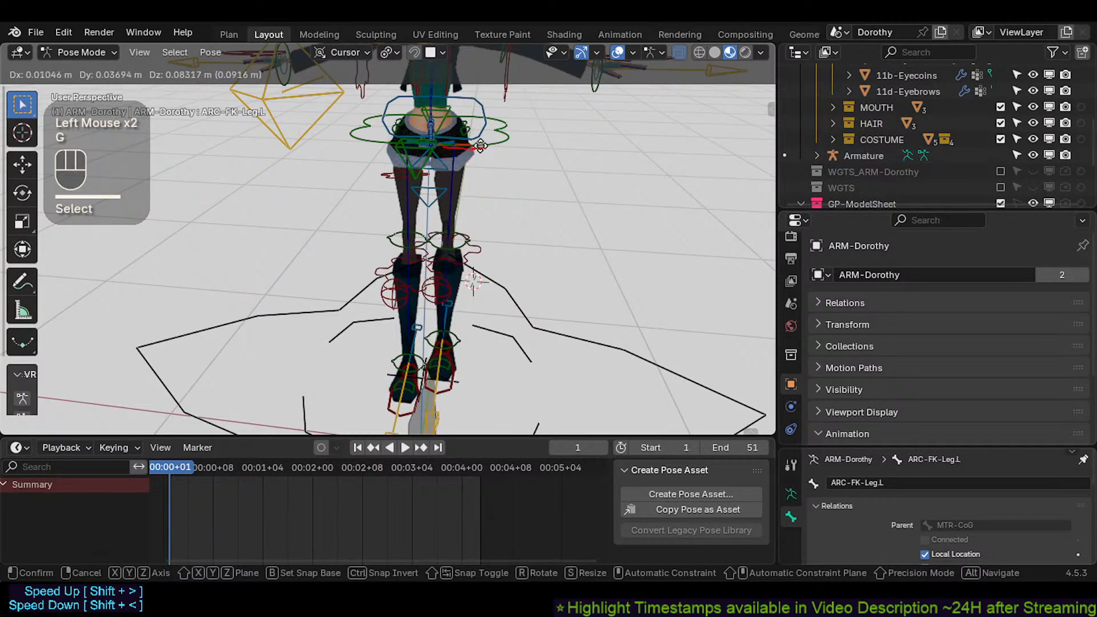
{"action": "left_click", "coordinate": [476, 234]}
{"action": "left_click", "coordinate": [475, 230]}
{"action": "key", "text": "g"}
{"action": "left_click", "coordinate": [476, 241]}
{"action": "key", "text": "a"}
{"action": "key", "text": "alt+q"}
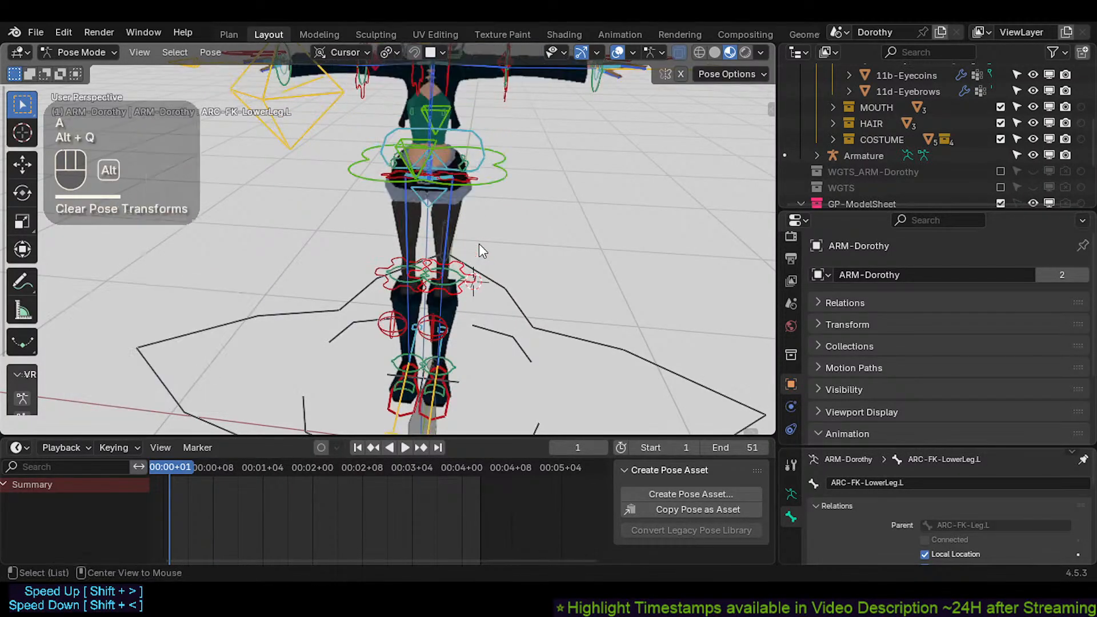
{"action": "key", "text": "alt+q"}
Step: Try moving MTR-Torso to test how the arms and FK arm controls follow, and cancel the move
{"action": "middle_click_drag", "start_coordinate": [476, 241], "coordinate": [450, 260]}
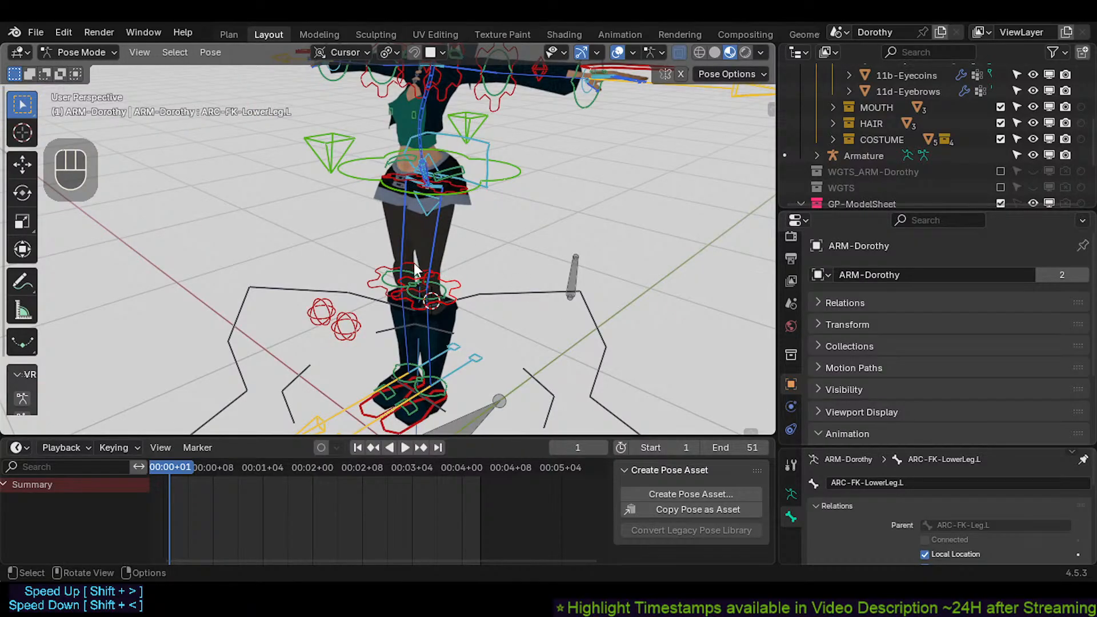
{"action": "middle_click_drag", "start_coordinate": [519, 253], "coordinate": [426, 276]}
{"action": "scroll", "coordinate": [428, 280], "scroll_direction": "up", "scroll_amount": 2}
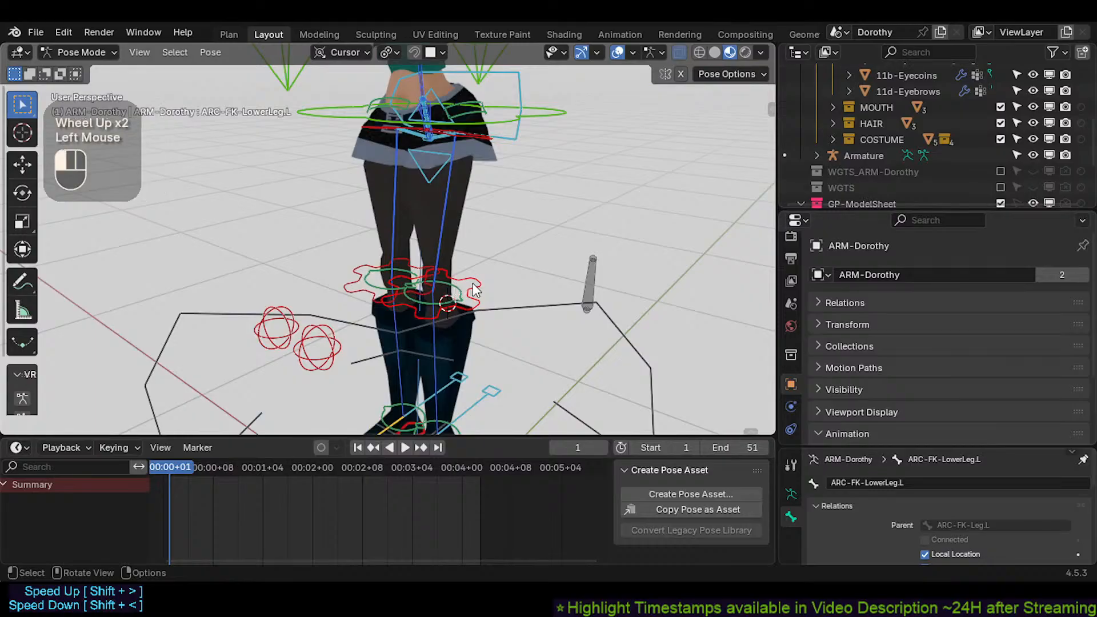
{"action": "left_click", "coordinate": [473, 284]}
{"action": "middle_click_drag", "start_coordinate": [473, 126], "coordinate": [426, 200], "text": "shift"}
{"action": "scroll", "coordinate": [433, 249], "scroll_direction": "down", "scroll_amount": 1}
{"action": "scroll", "coordinate": [427, 200], "scroll_direction": "up", "scroll_amount": 2}
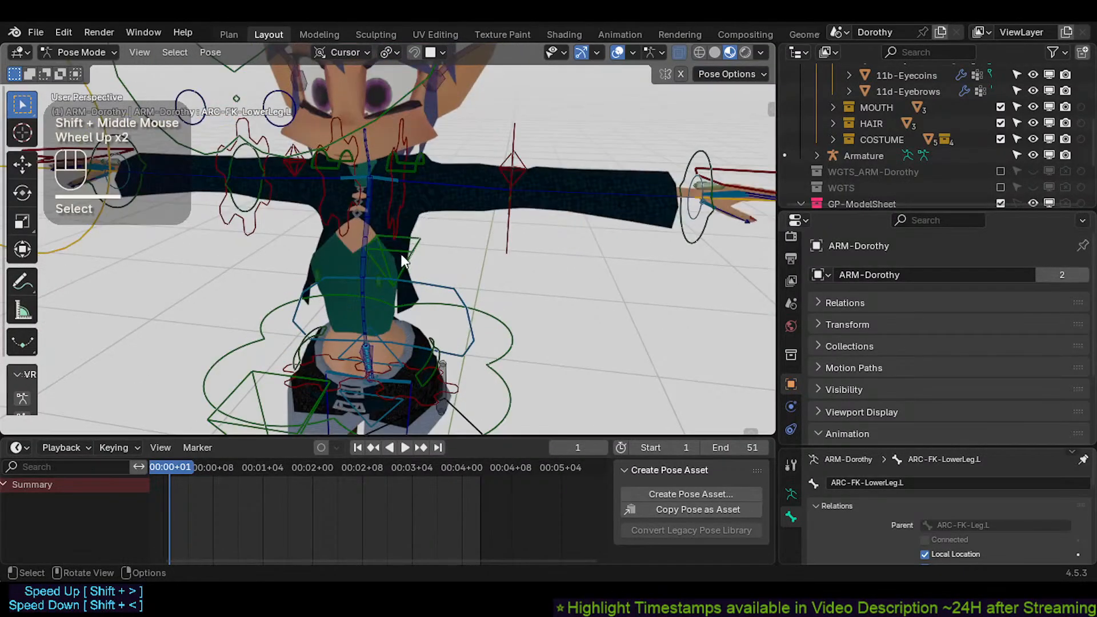
{"action": "scroll", "coordinate": [427, 281], "scroll_direction": "down", "scroll_amount": 1}
{"action": "left_click", "coordinate": [409, 291]}
{"action": "key", "text": "g"}
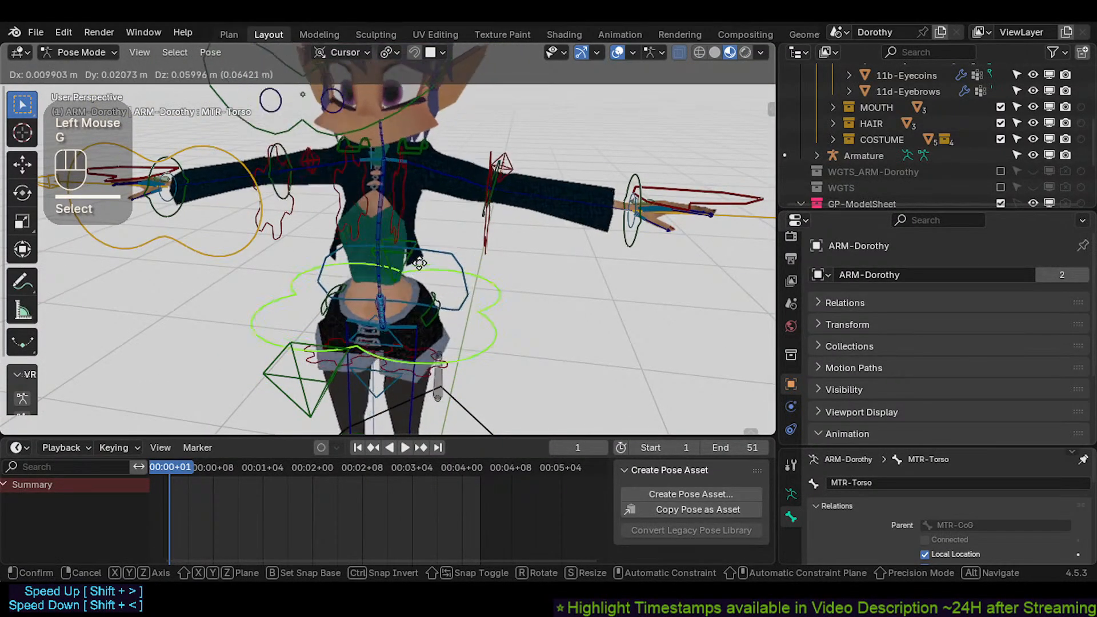
{"action": "key", "text": "Escape"}
Step: Move MTR-Torso and ARC-FK-Arm.L together by about -0.011, 0.008 and 0.037 m in X, Y and Z
{"action": "key", "text": "g"}
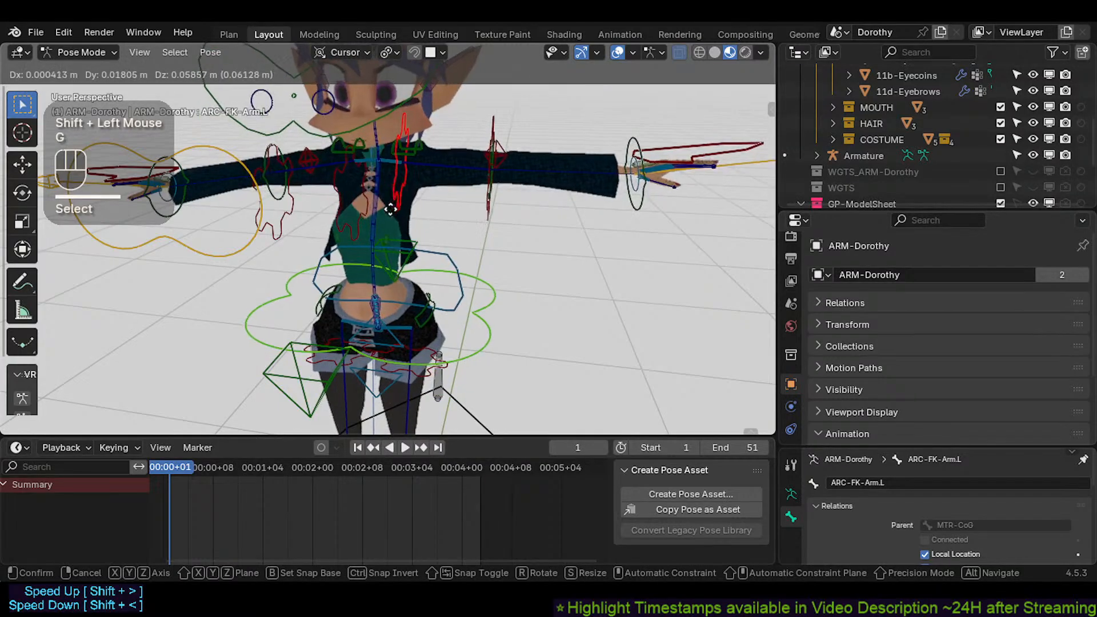
{"action": "left_click", "coordinate": [394, 197]}
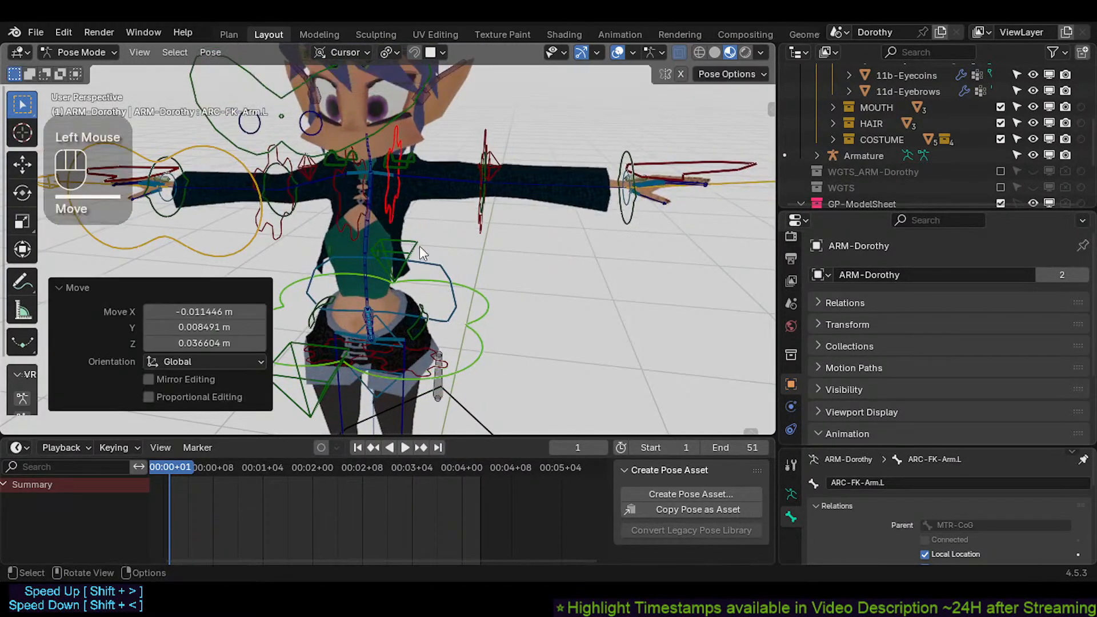
{"action": "key", "text": "r"}
{"action": "key", "text": "Escape"}
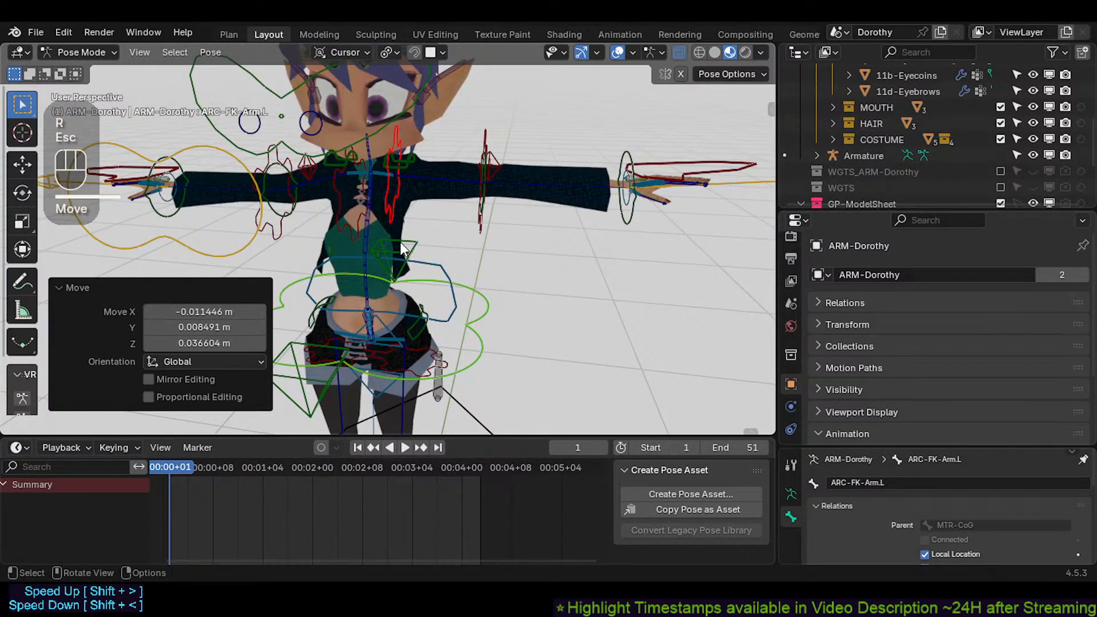
Step: Set the transform orientation to Global and the pivot point to 3D Cursor
{"action": "key", "text": "less"}
{"action": "left_click", "coordinate": [337, 53]}
{"action": "left_click", "coordinate": [320, 104]}
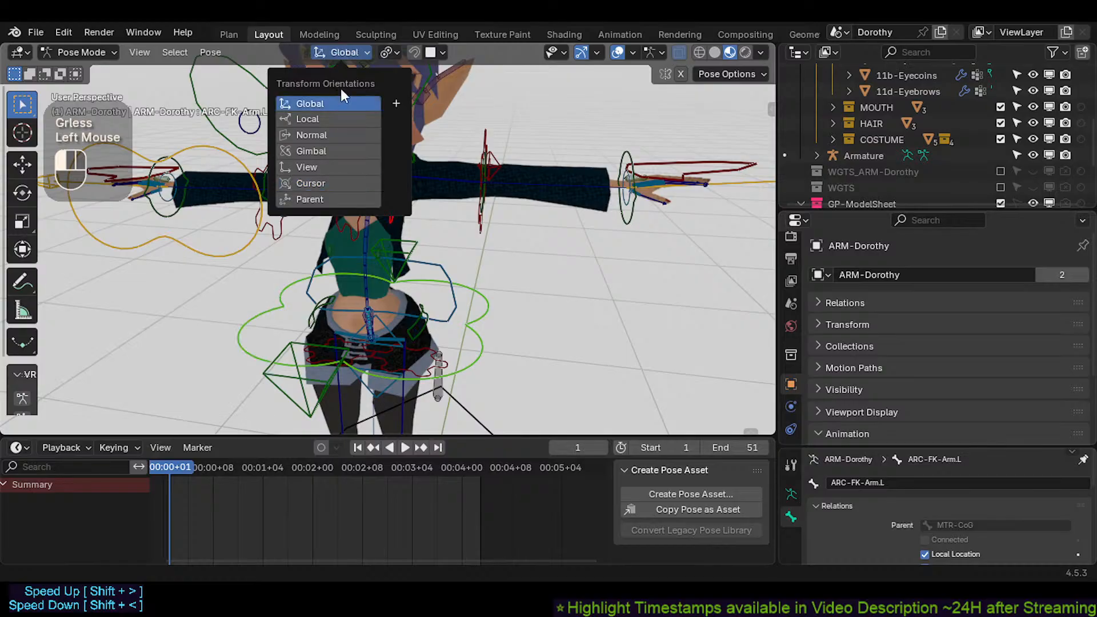
{"action": "left_click", "coordinate": [390, 52]}
{"action": "left_click", "coordinate": [400, 108]}
Step: Snap the 3D cursor to ARC-FK-Arm.L, and snap it to MTR-Torso with both controls selected
{"action": "key", "text": "shift+s"}
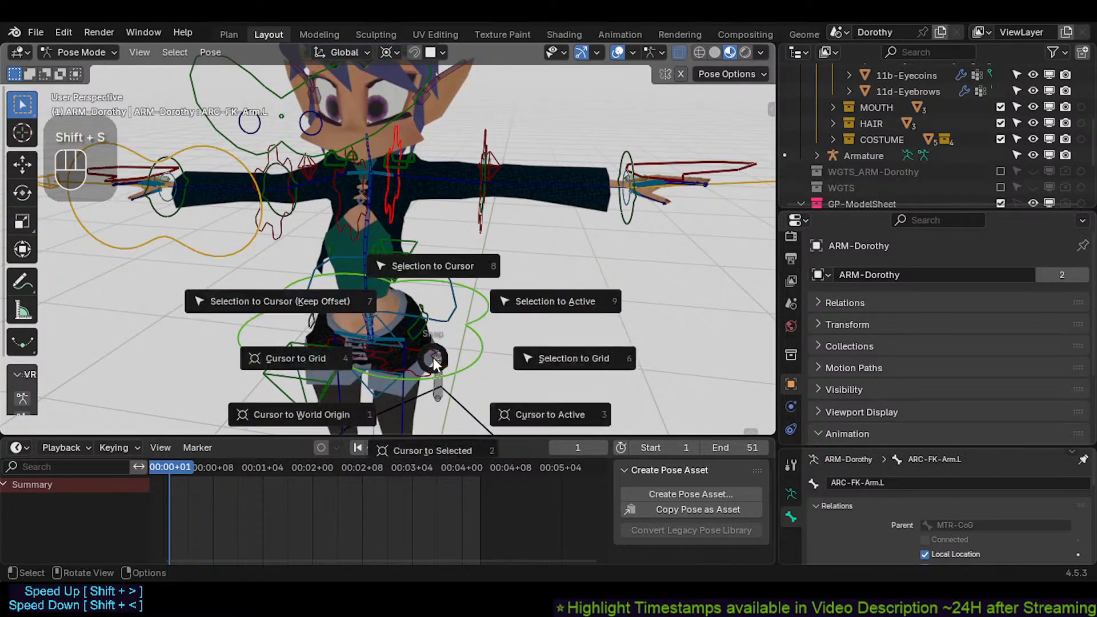
{"action": "left_click", "coordinate": [480, 329]}
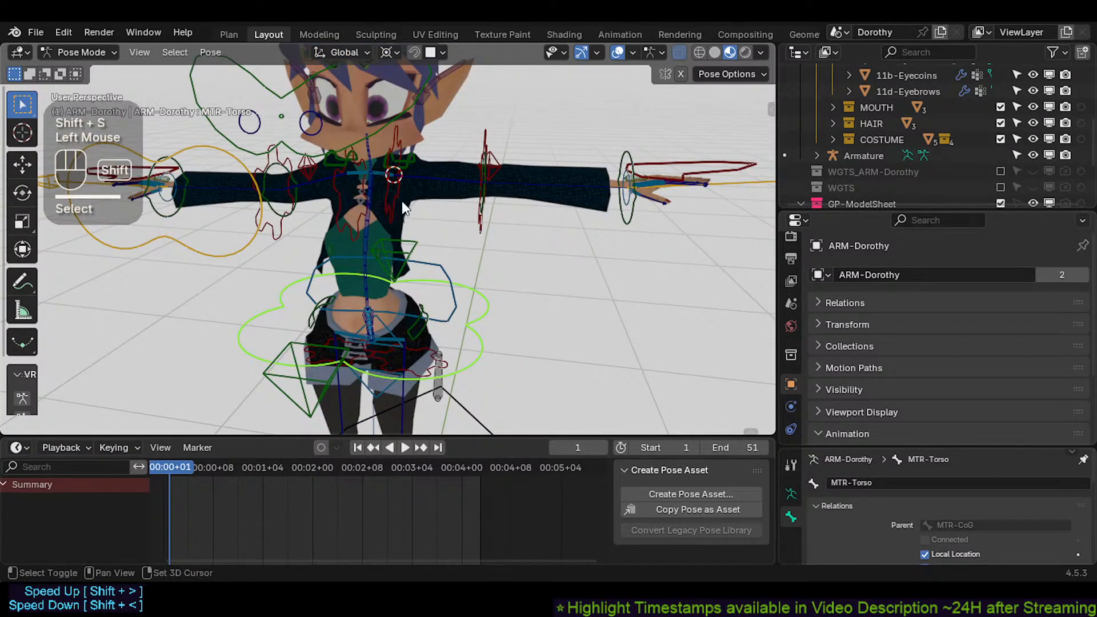
{"action": "key", "text": "shift+s"}
{"action": "left_click", "coordinate": [476, 352], "text": "shift"}
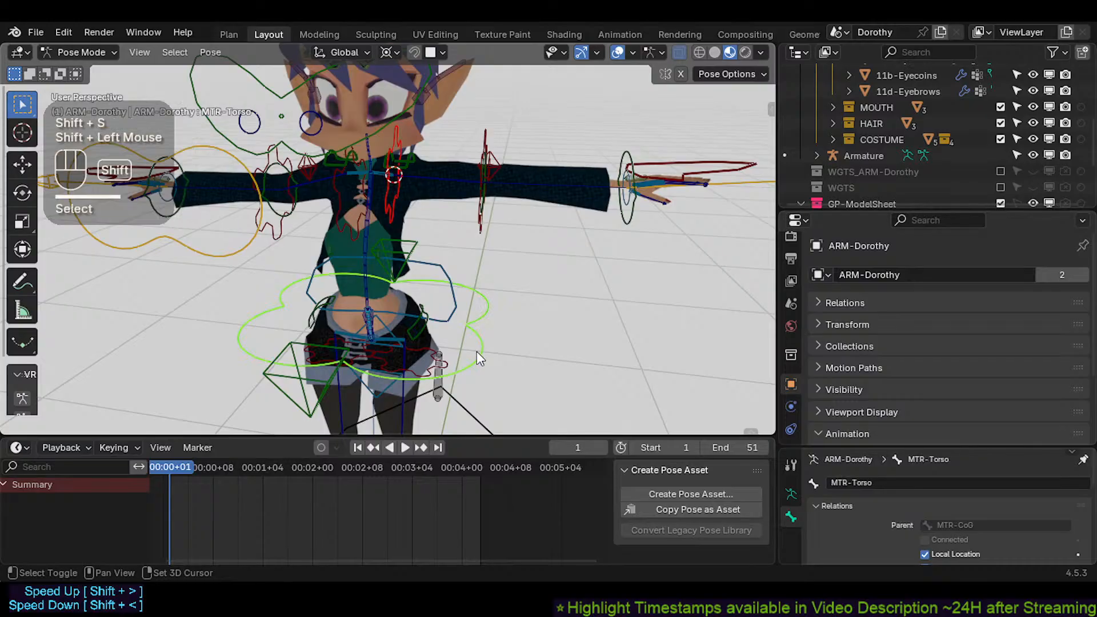
{"action": "key", "text": "shift+s"}
Step: Test rotating MTR-Torso together with ARC-FK-Arm.L, and move MTR-IK-Hand.L inward to bend the left arm
{"action": "key", "text": "r"}
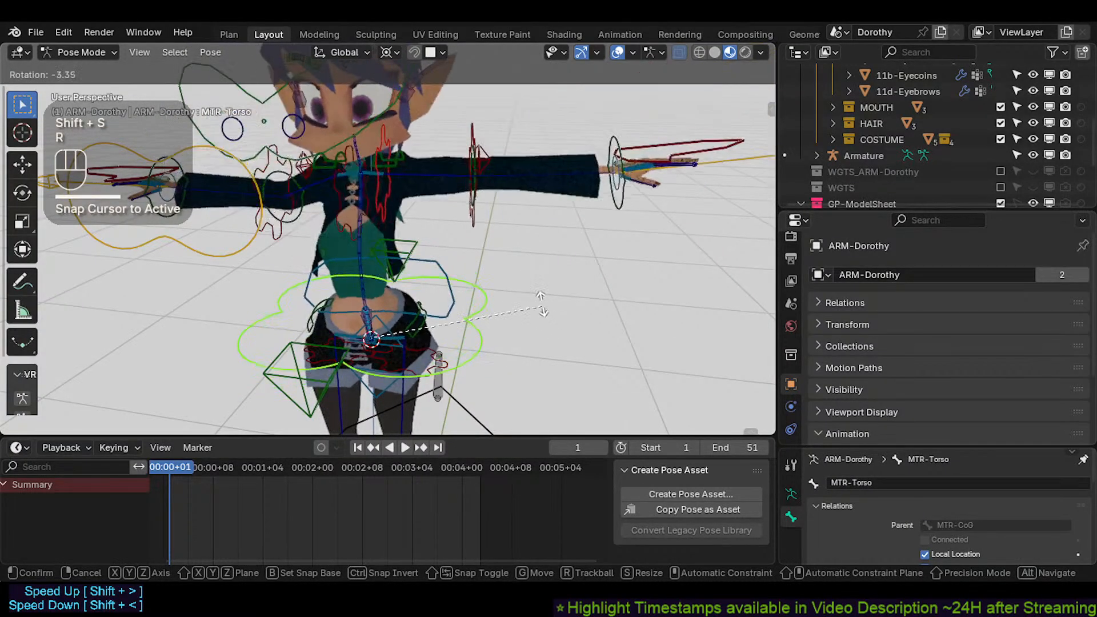
{"action": "left_click", "coordinate": [532, 276]}
{"action": "left_click", "coordinate": [613, 102]}
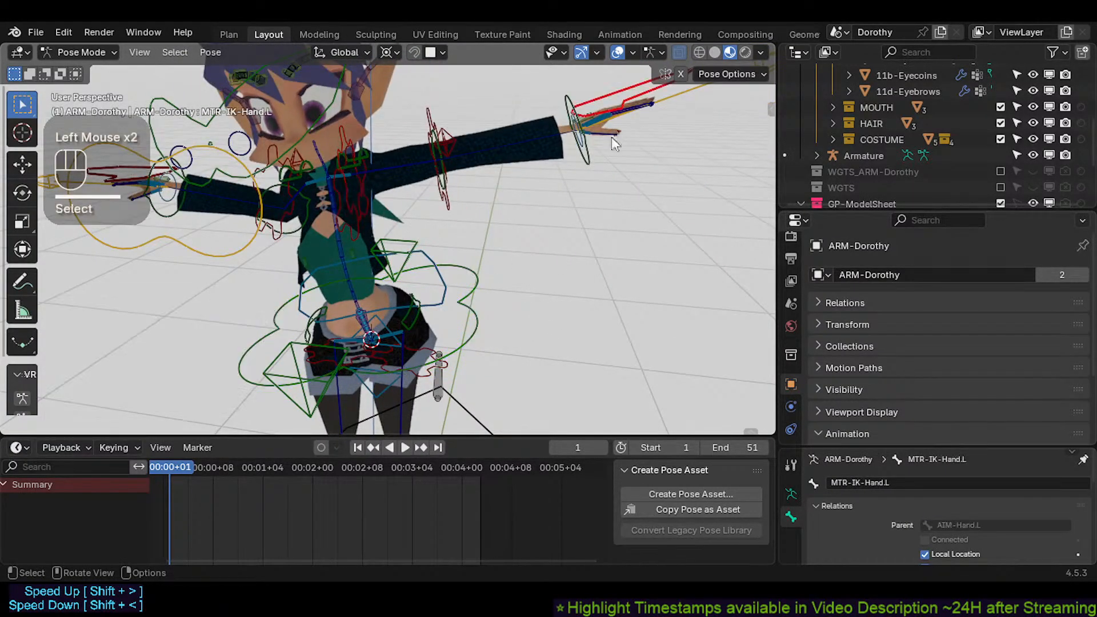
{"action": "middle_click_drag", "start_coordinate": [611, 136], "coordinate": [463, 291]}
{"action": "key", "text": "g"}
{"action": "left_click", "coordinate": [528, 277]}
{"action": "key", "text": "g"}
{"action": "left_click", "coordinate": [525, 278]}
{"action": "key", "text": "g"}
{"action": "left_click", "coordinate": [360, 287]}
Step: Trackball-rotate ARC-FK-Arm.L and MTR-Torso together by about -17.8° and 40.7°
{"action": "middle_click_drag", "start_coordinate": [359, 283], "coordinate": [448, 260]}
{"action": "left_click", "coordinate": [362, 206]}
{"action": "left_click", "coordinate": [479, 263], "text": "shift"}
{"action": "key", "text": "r"}
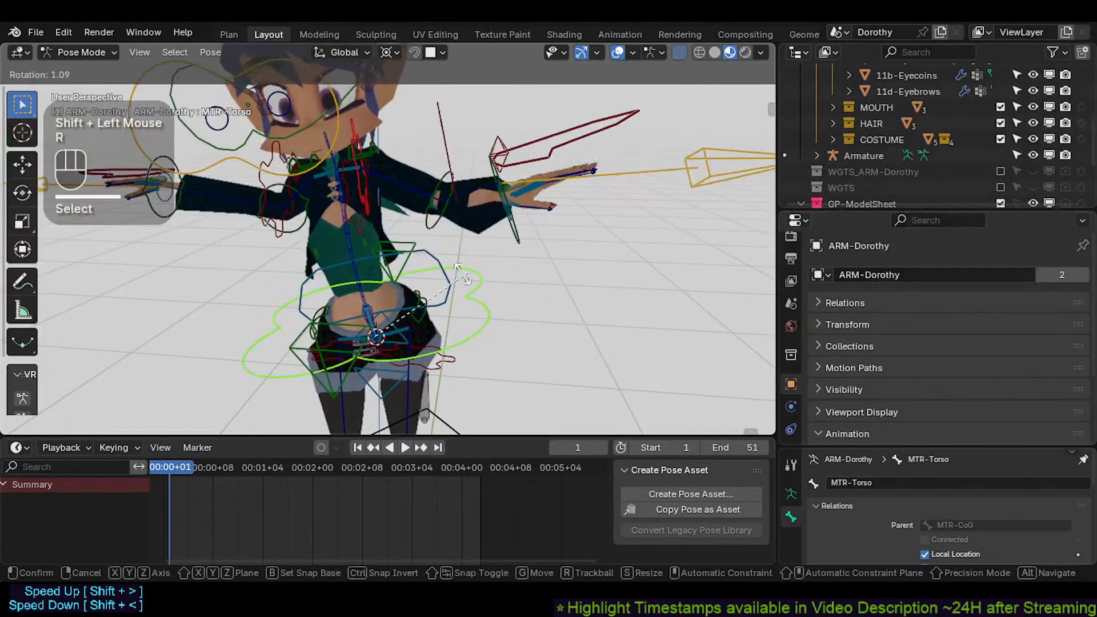
{"action": "key", "text": "r"}
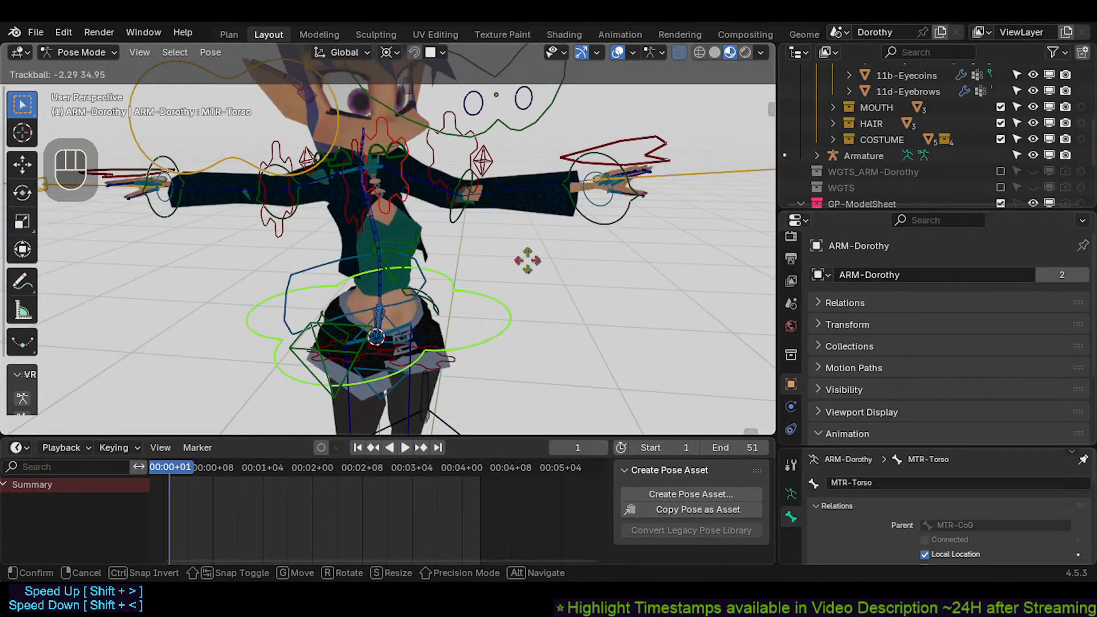
{"action": "left_click", "coordinate": [534, 238]}
Step: Move MTR-Torso and ARC-FK-Arm.L by about 0.092, 0.075 and 0.023 m in X, Y and Z, and trackball-rotate them together
{"action": "middle_click_drag", "start_coordinate": [531, 241], "coordinate": [428, 296]}
{"action": "key", "text": "g"}
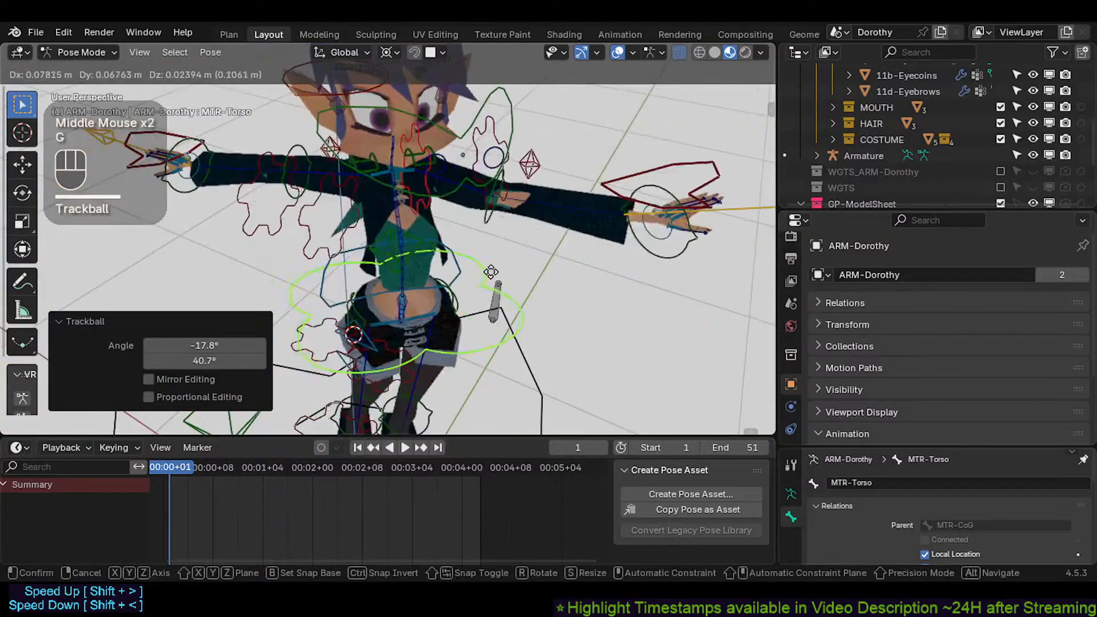
{"action": "left_click", "coordinate": [492, 275]}
{"action": "key", "text": "r"}
{"action": "key", "text": "r"}
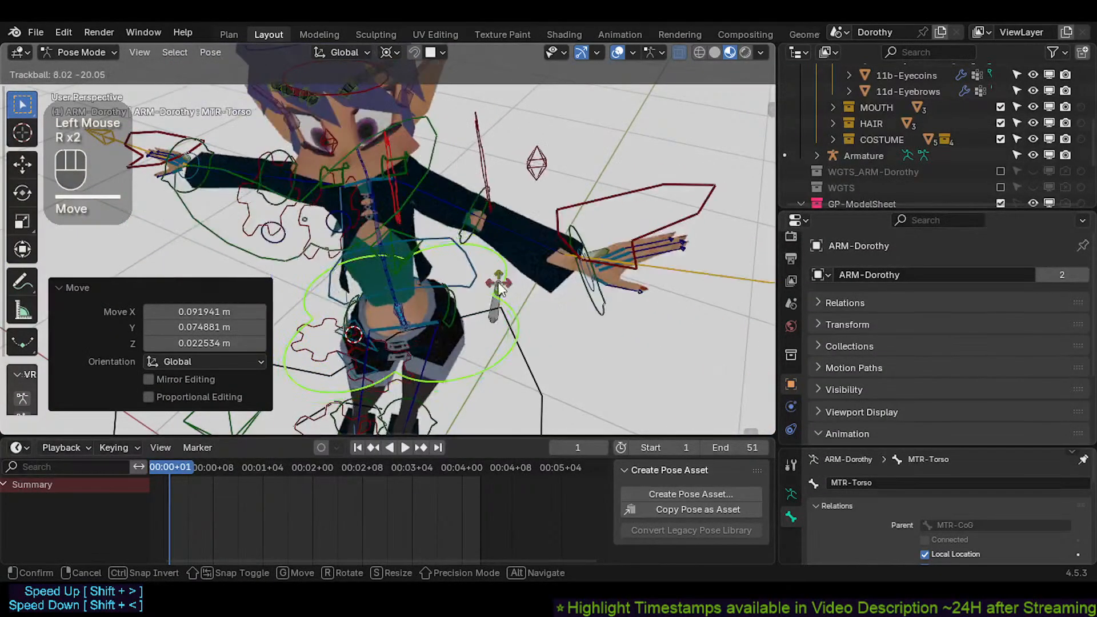
{"action": "left_click", "coordinate": [503, 286]}
{"action": "key", "text": "r"}
{"action": "left_click", "coordinate": [529, 286]}
Step: Clear the pose transforms of all bones after the torso and arm tests
{"action": "left_click", "coordinate": [495, 284]}
{"action": "key", "text": "a"}
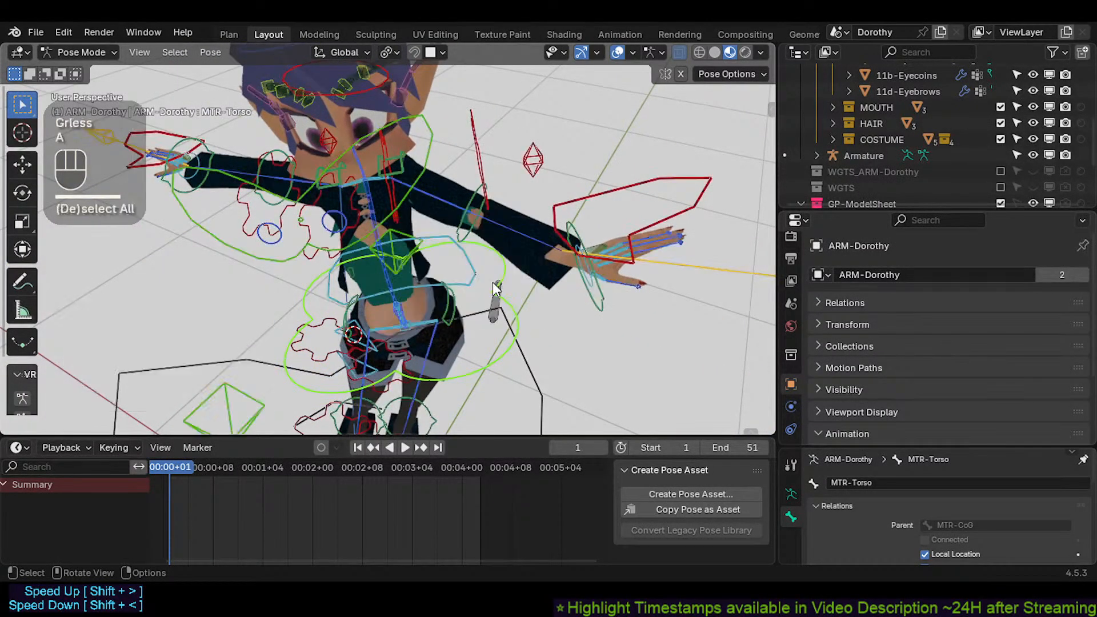
{"action": "key", "text": "alt+g"}
{"action": "key", "text": "alt+g"}
Step: Try rotating ARC-FK-Leg.L about the global X axis around the 3D cursor, and cancel the rotation
{"action": "middle_click_drag", "start_coordinate": [440, 274], "coordinate": [412, 56], "text": "shift"}
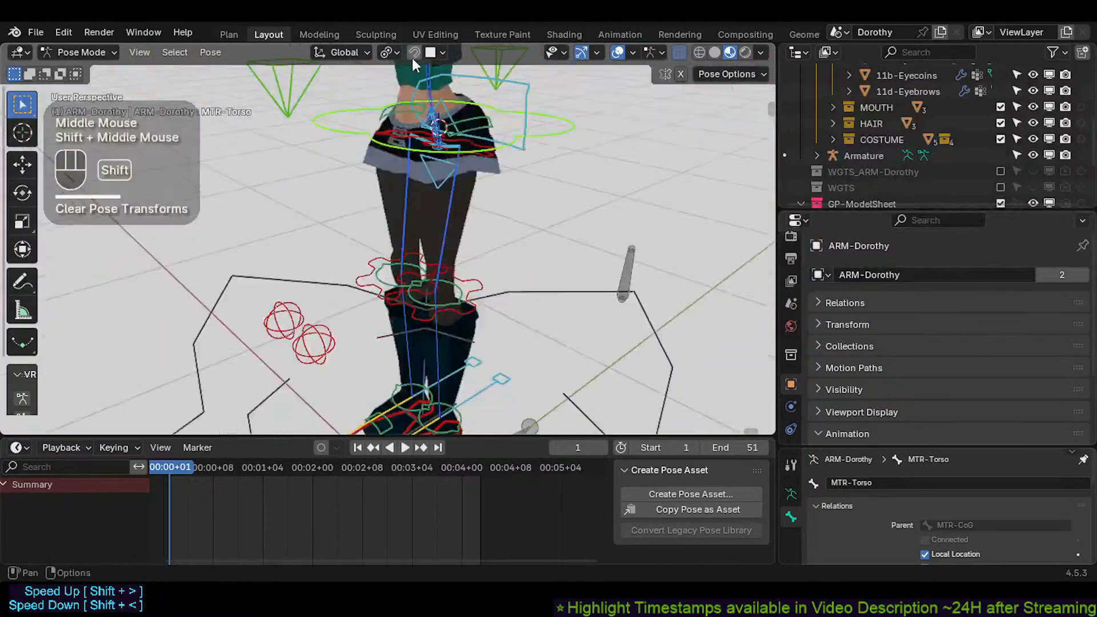
{"action": "left_click", "coordinate": [485, 216], "text": "shift"}
{"action": "middle_click_drag", "start_coordinate": [485, 216], "coordinate": [440, 212], "text": "shift"}
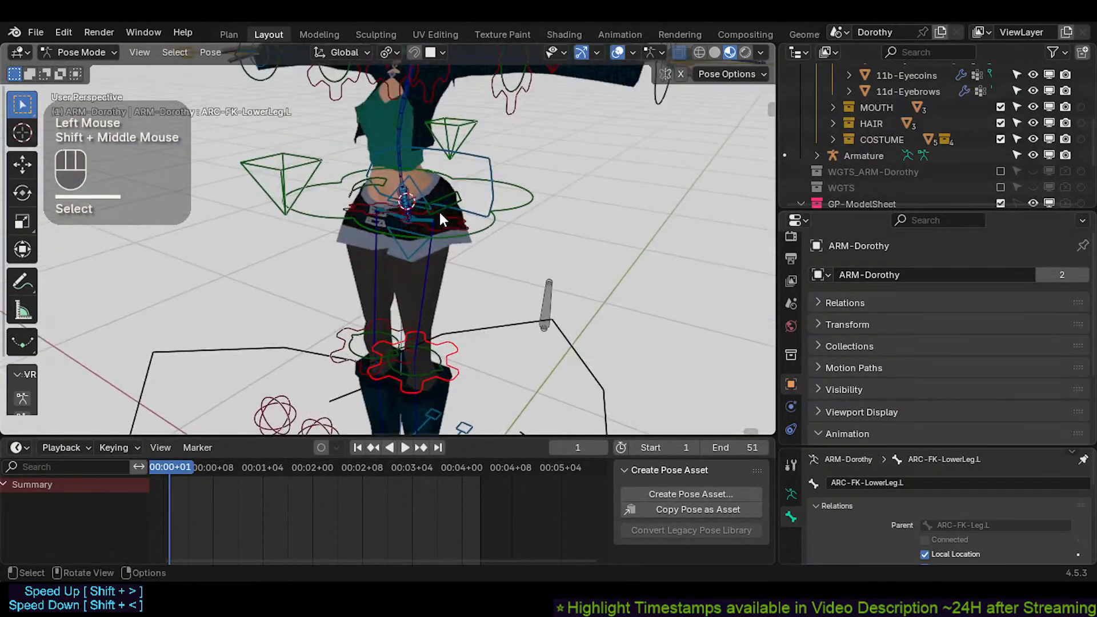
{"action": "scroll", "coordinate": [440, 215], "scroll_direction": "down", "scroll_amount": 2}
{"action": "middle_click_drag", "start_coordinate": [512, 206], "coordinate": [505, 213]}
{"action": "middle_click_drag", "start_coordinate": [505, 212], "coordinate": [392, 239]}
{"action": "scroll", "coordinate": [498, 222], "scroll_direction": "up", "scroll_amount": 2}
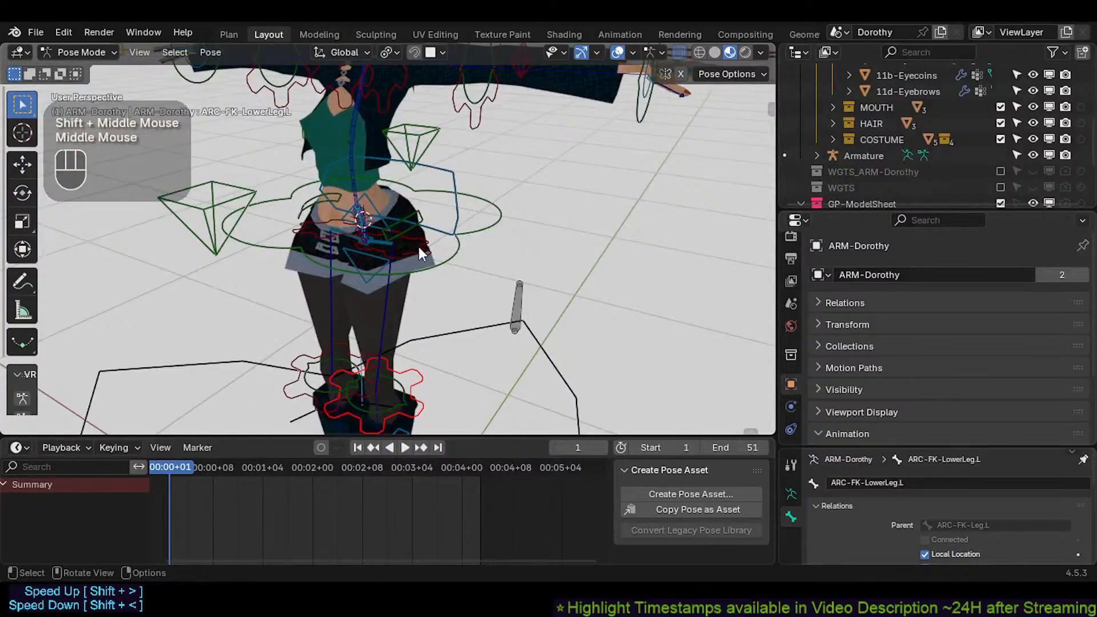
{"action": "key", "text": "r"}
{"action": "key", "text": "x"}
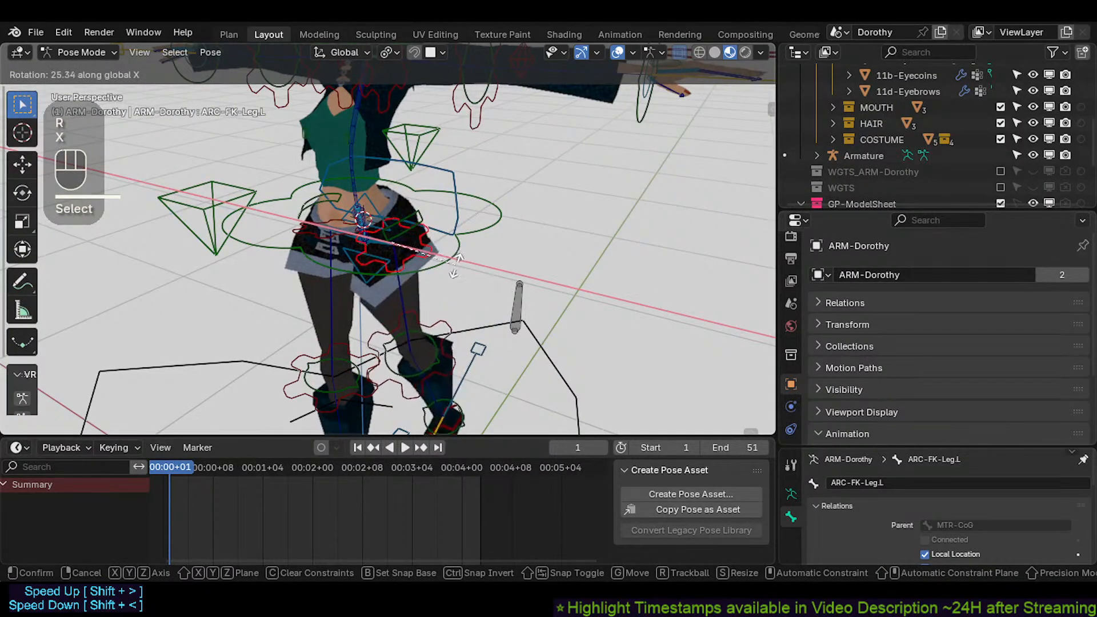
{"action": "key", "text": "Escape"}
Step: Try rotating ARC-FK-Leg.L and ARC-FK-LowerLeg.L in turn about the global X axis, and cancel both rotations
{"action": "middle_click_drag", "start_coordinate": [441, 304], "coordinate": [471, 234], "text": "shift"}
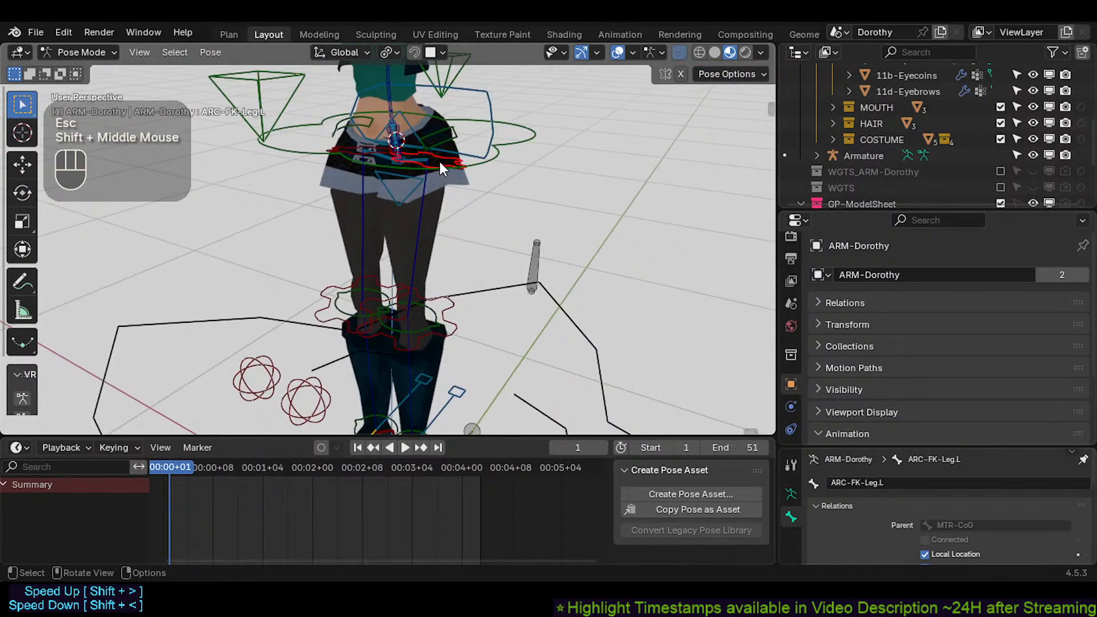
{"action": "mouse_move", "coordinate": [449, 298]}
{"action": "middle_mouse_down", "text": "shift"}
{"action": "mouse_move", "coordinate": [455, 267]}
{"action": "mouse_move", "coordinate": [446, 308]}
{"action": "middle_mouse_up", "text": "shift"}
{"action": "left_click", "coordinate": [451, 263], "text": "shift"}
{"action": "left_click", "coordinate": [439, 324]}
{"action": "key", "text": "r"}
{"action": "key", "text": "x"}
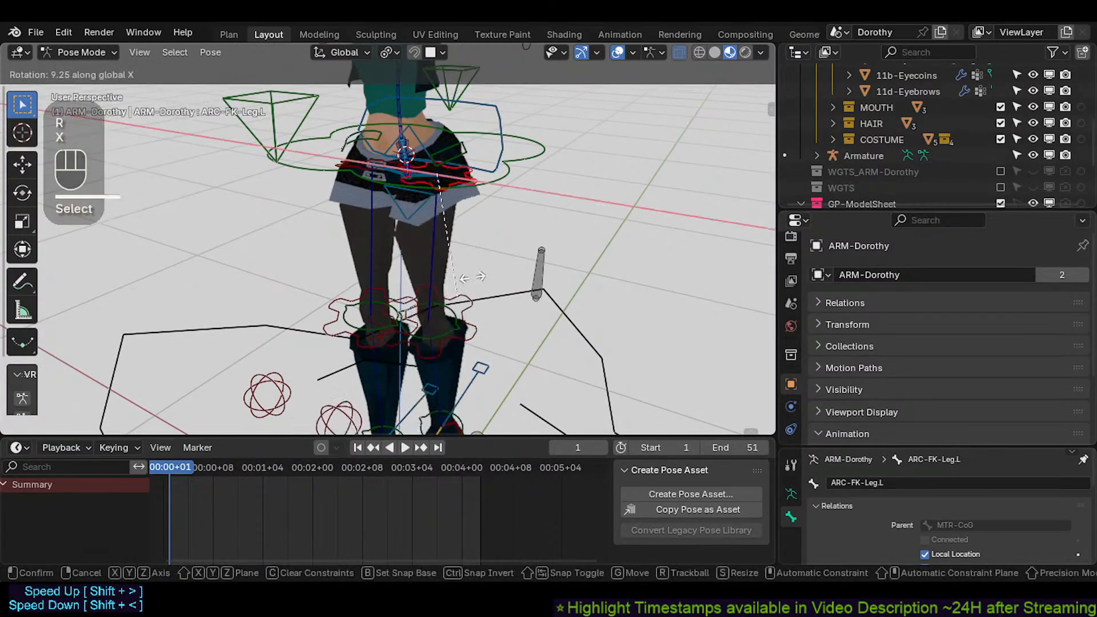
{"action": "key", "text": "Escape"}
{"action": "left_click", "coordinate": [457, 323]}
{"action": "key", "text": "r"}
{"action": "key", "text": "x"}
{"action": "key", "text": "Escape"}
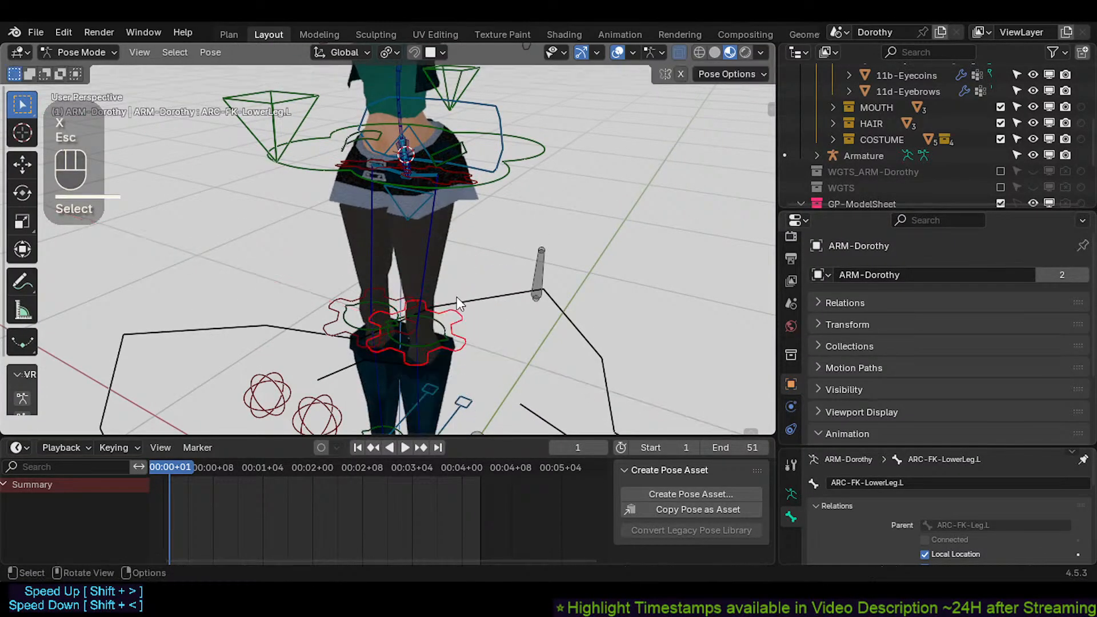
Step: Try moving MTR-Torso and ARC-FK-Leg.L together, and cancel the move
{"action": "middle_click_drag", "start_coordinate": [458, 297], "coordinate": [522, 227], "text": "shift"}
{"action": "left_click", "coordinate": [473, 227]}
{"action": "left_click", "coordinate": [469, 221], "text": "shift"}
{"action": "key", "text": "g"}
{"action": "key", "text": "Escape"}
{"action": "scroll", "coordinate": [511, 256], "scroll_direction": "down", "scroll_amount": 2}
{"action": "key", "text": "g"}
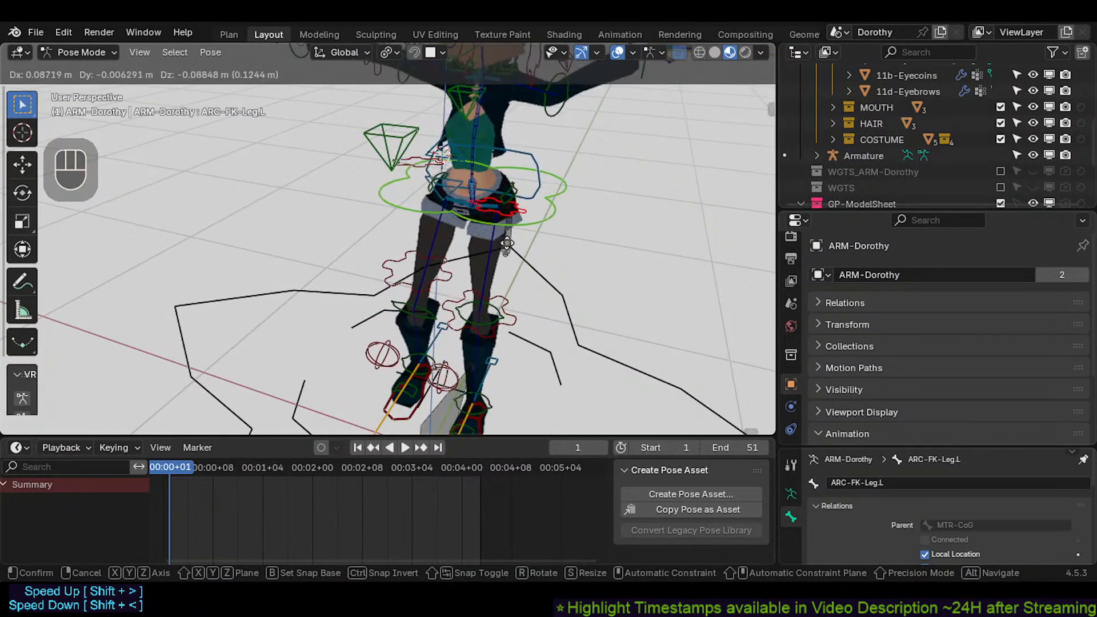
{"action": "key", "text": "Escape"}
Step: Try moving MTR-Torso alone and MTR-IK-Foot.L in turn, and cancel each move
{"action": "left_click", "coordinate": [504, 181]}
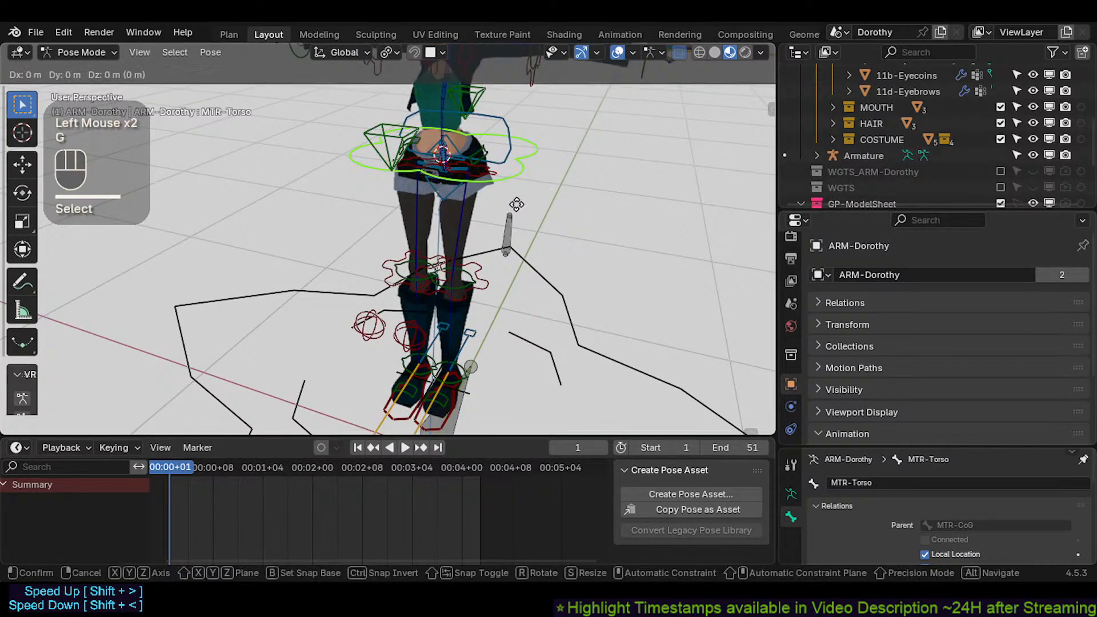
{"action": "key", "text": "g"}
{"action": "key", "text": "Escape"}
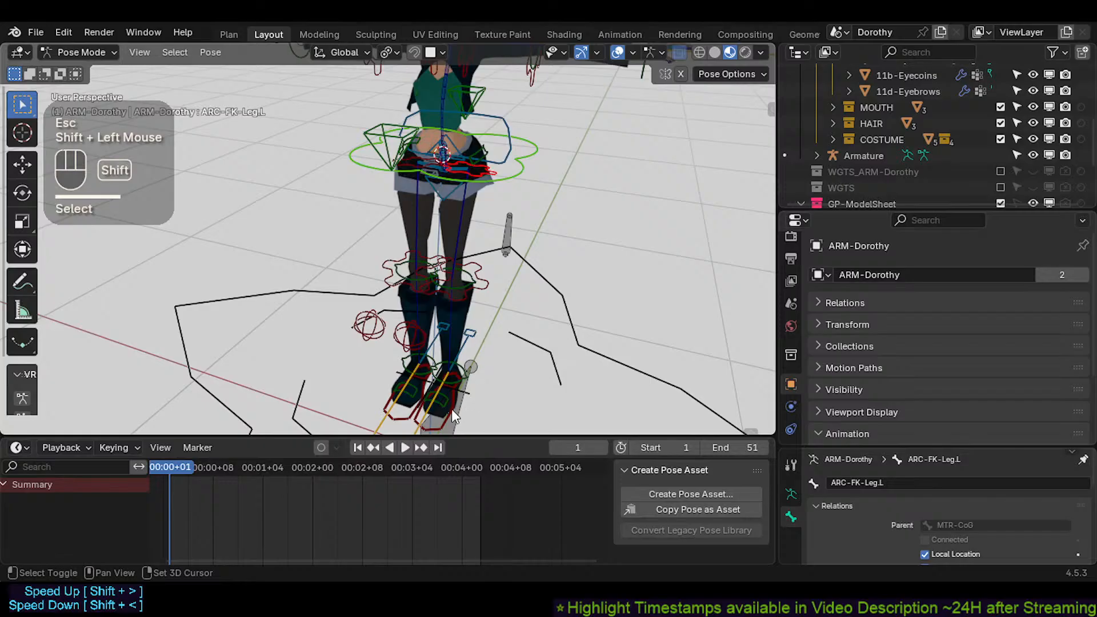
{"action": "left_click", "coordinate": [451, 409], "text": "shift"}
{"action": "key", "text": "g"}
{"action": "key", "text": "Escape"}
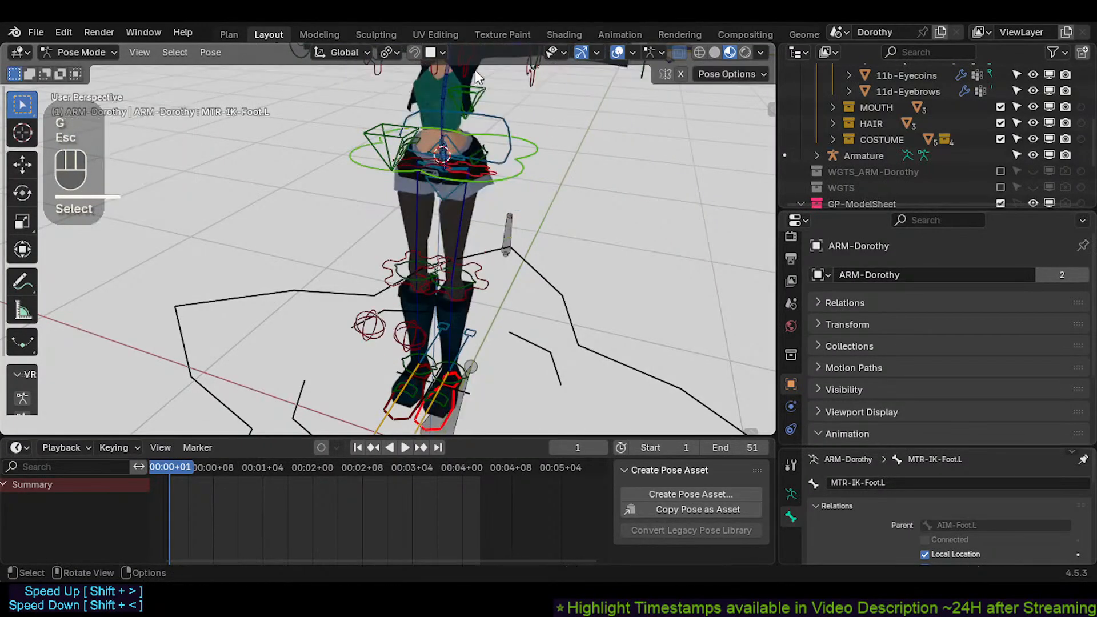
{"action": "key", "text": "g"}
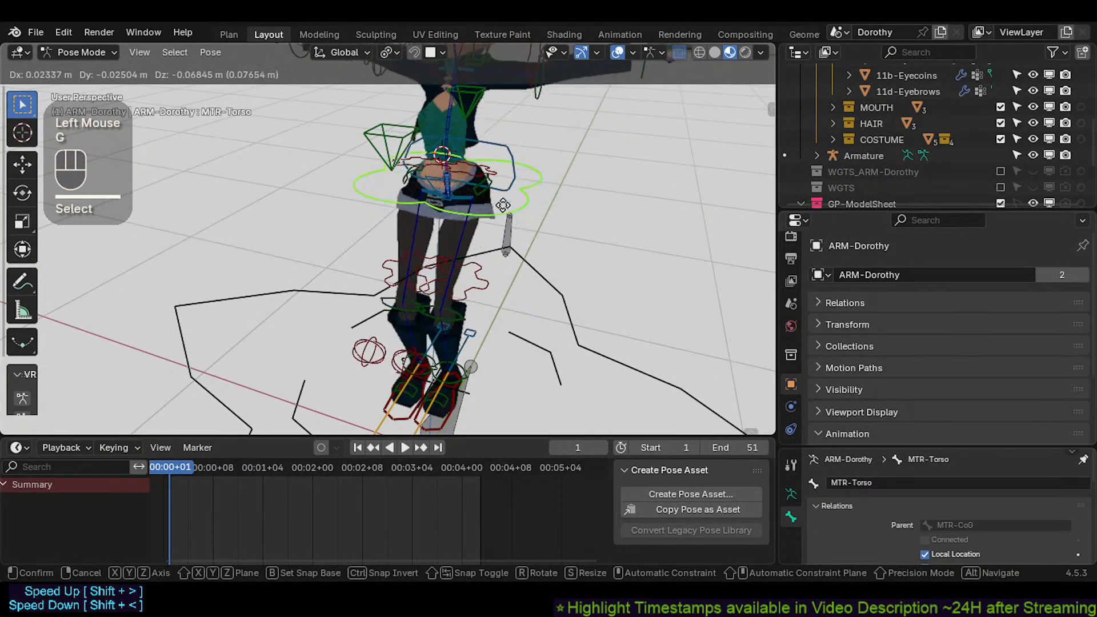
{"action": "key", "text": "Escape"}
Step: Trackball-rotate MTR-Torso and ARC-FK-Leg.L together by about 4.01° and -11.5°
{"action": "key", "text": "r"}
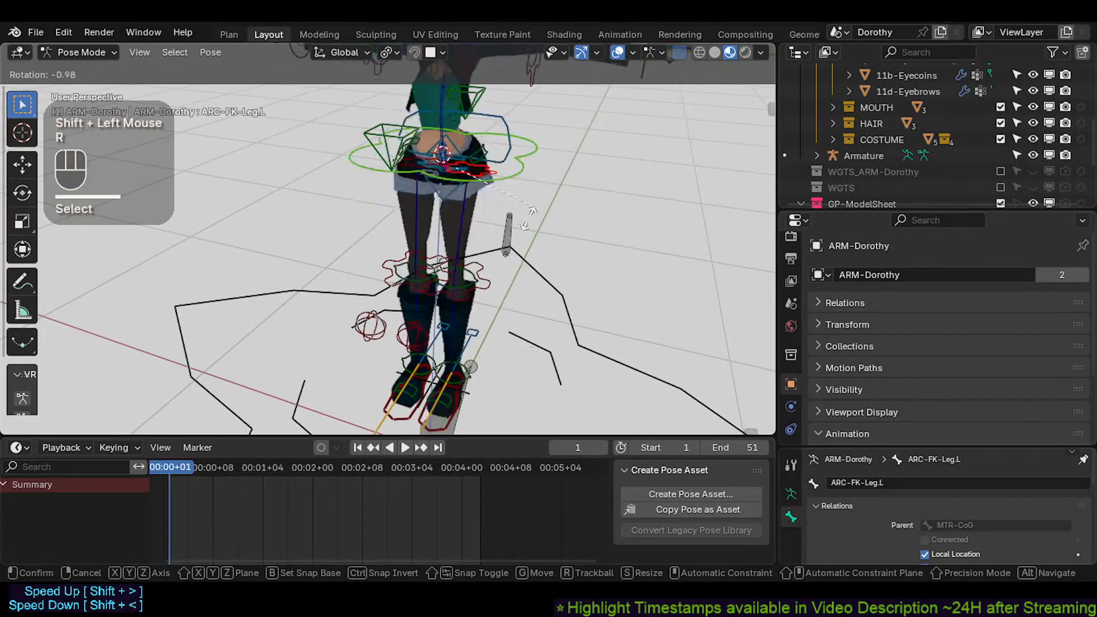
{"action": "key", "text": "Escape"}
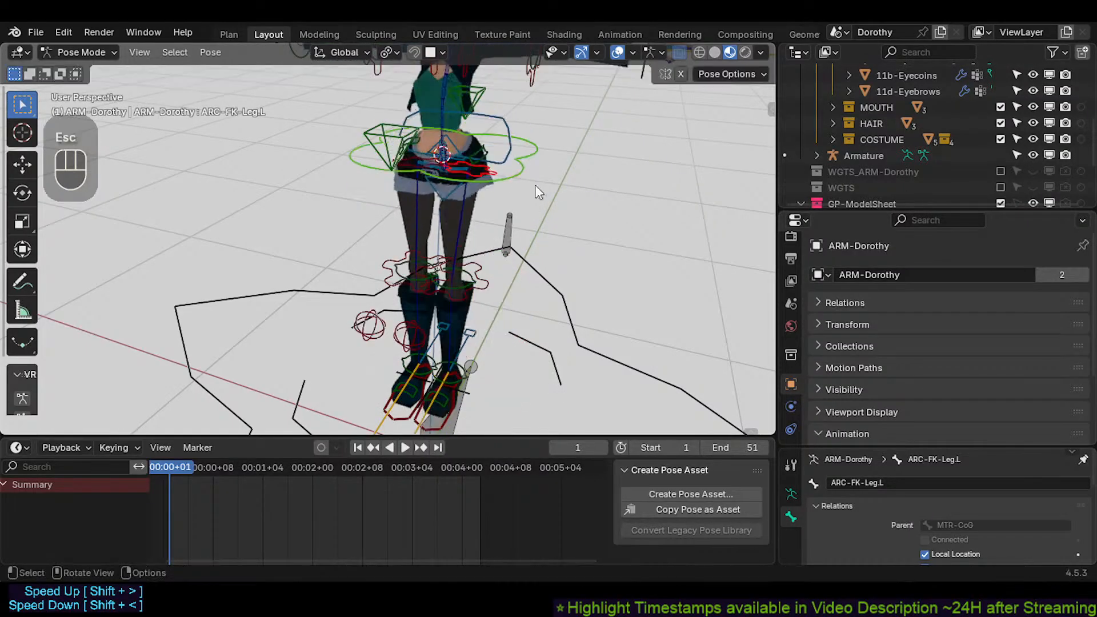
{"action": "left_click", "coordinate": [495, 182], "text": "shift"}
{"action": "left_click", "coordinate": [531, 209], "text": "shift"}
{"action": "key", "text": "r"}
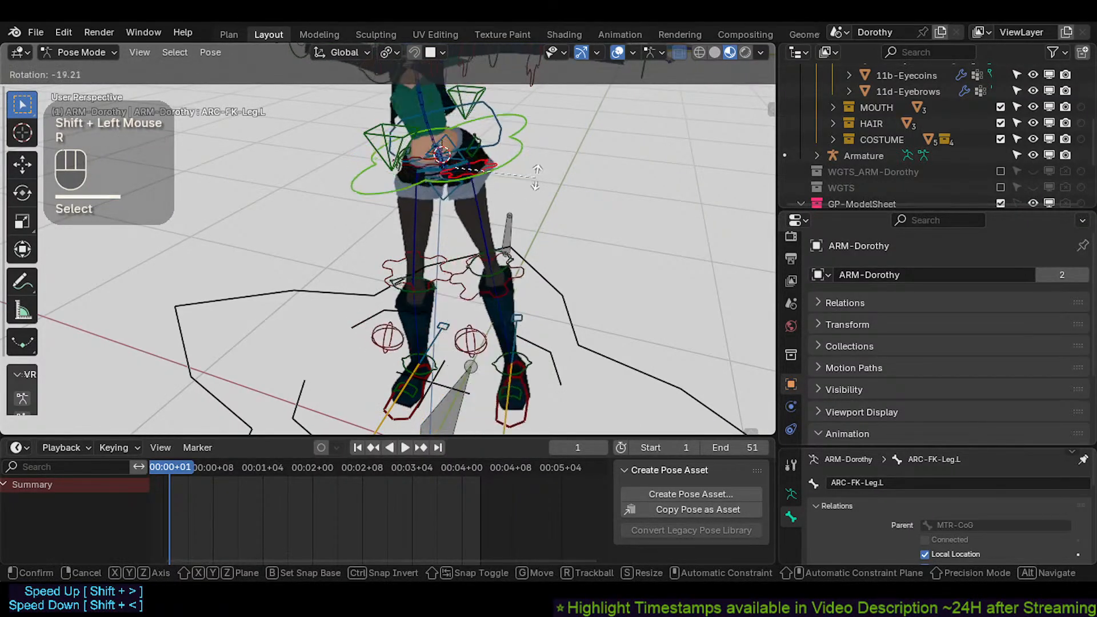
{"action": "key", "text": "r"}
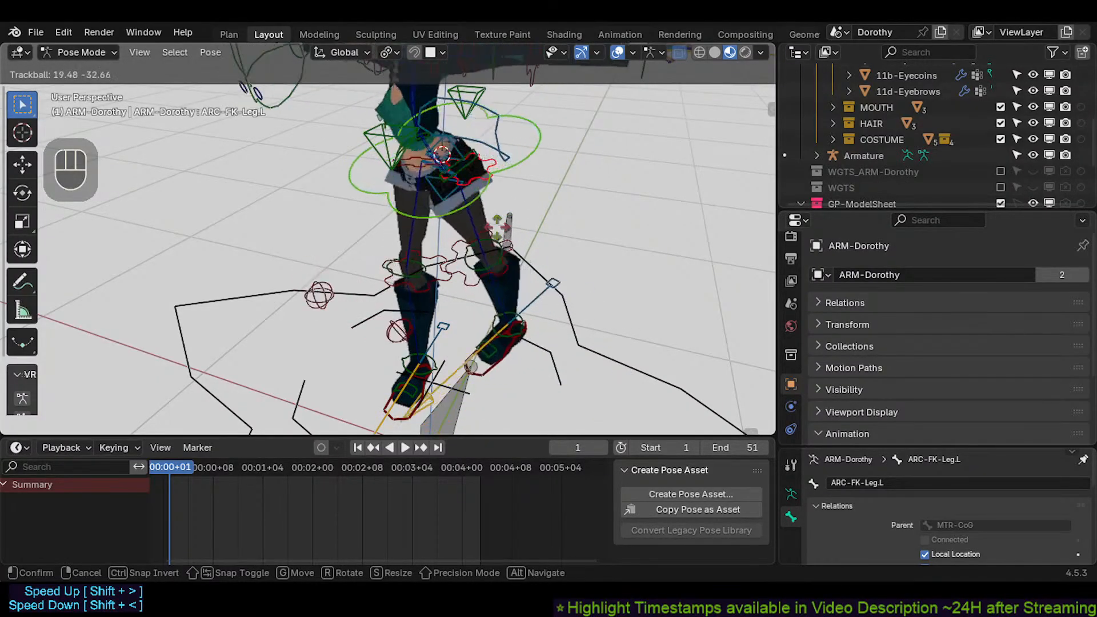
{"action": "left_click", "coordinate": [508, 182]}
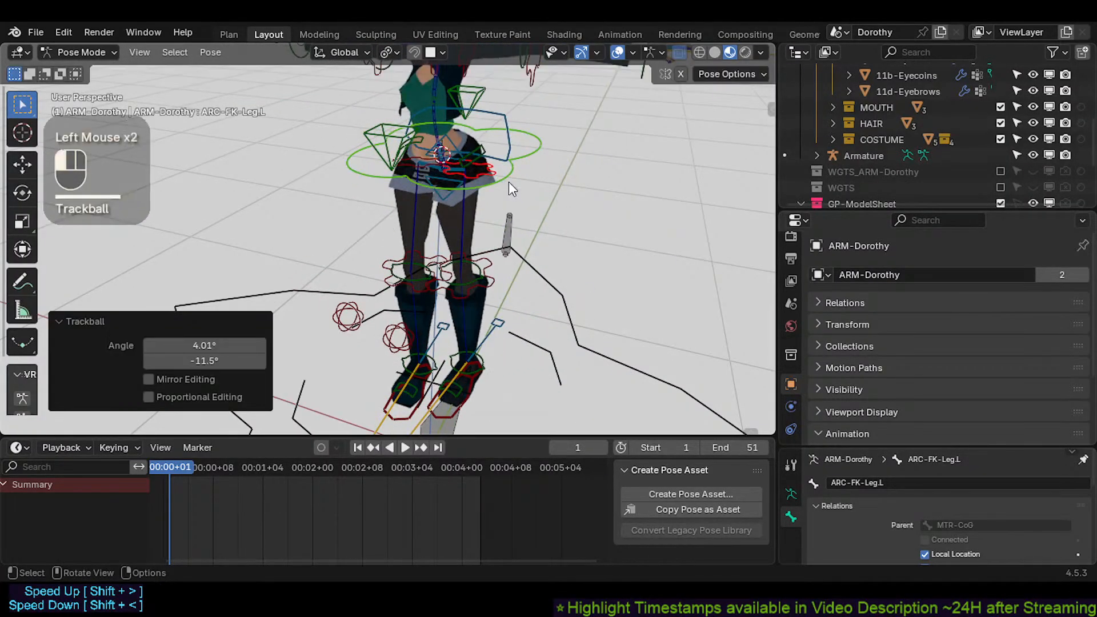
Step: Move MTR-Torso by about 0.002, -0.039 and -0.079 m in X, Y and Z to bend the knees
{"action": "left_click", "coordinate": [508, 182]}
{"action": "middle_click_drag", "start_coordinate": [508, 182], "coordinate": [509, 168]}
{"action": "key", "text": "g"}
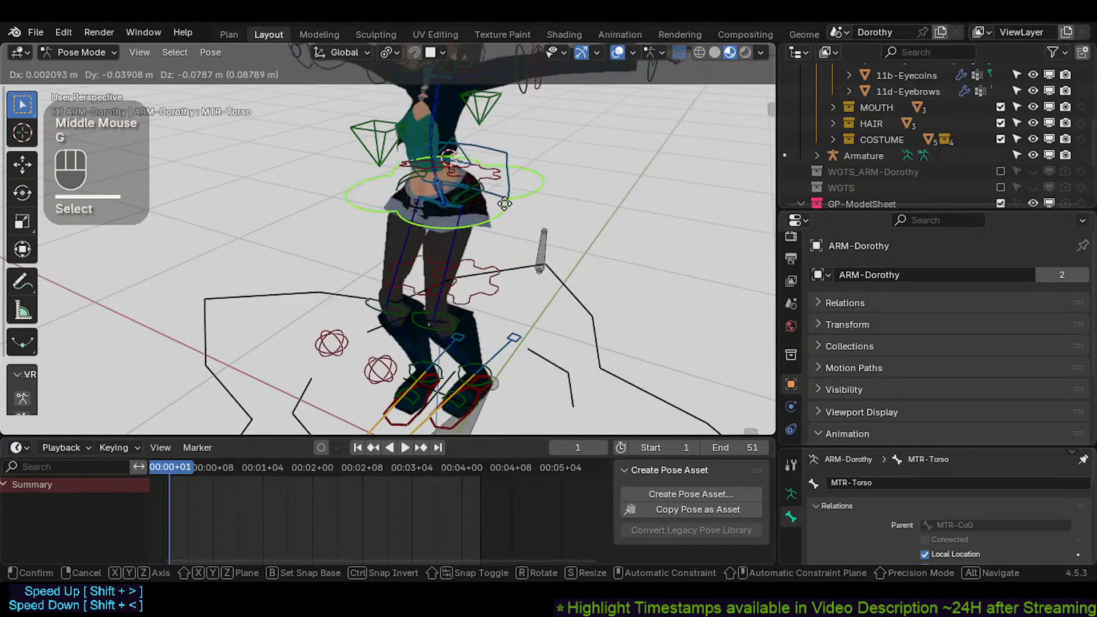
{"action": "left_click", "coordinate": [506, 201]}
Step: Try moving ARC-FK-LowerLeg.L with the torso lowered, and cancel the move
{"action": "left_click", "coordinate": [457, 326]}
{"action": "key", "text": "g"}
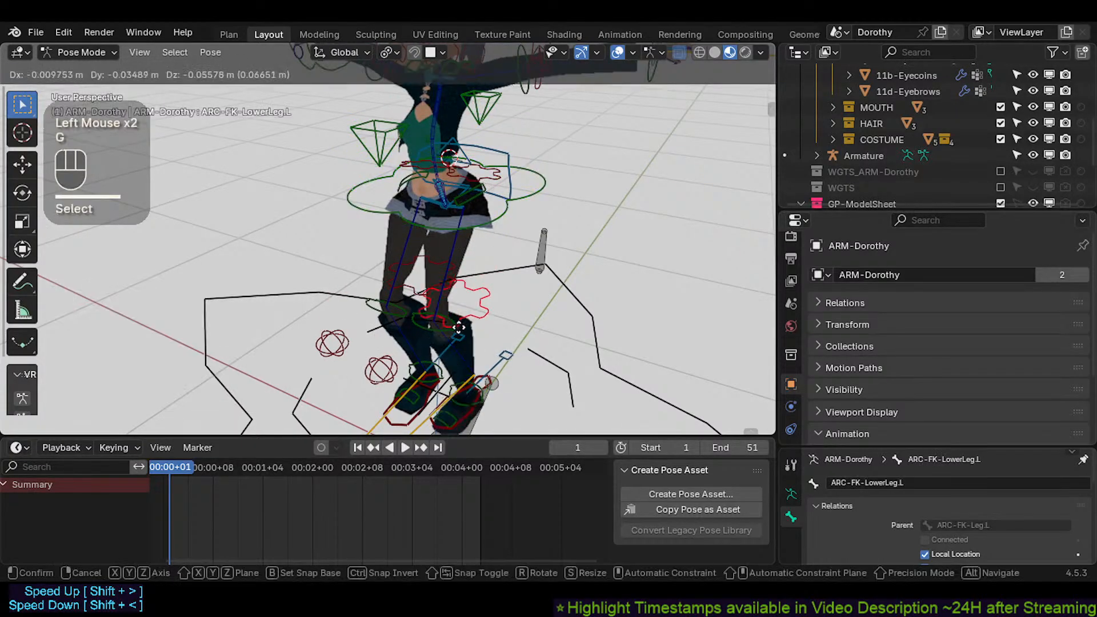
{"action": "key", "text": "Escape"}
Step: Try moving ARC-FK-Leg.L and ARC-FK-LowerLeg.L together and the lower leg control alone, and cancel both moves
{"action": "middle_click_drag", "start_coordinate": [496, 287], "coordinate": [462, 149]}
{"action": "mouse_move", "coordinate": [462, 150]}
{"action": "middle_mouse_down"}
{"action": "mouse_move", "coordinate": [464, 183]}
{"action": "mouse_move", "coordinate": [467, 165]}
{"action": "middle_mouse_up"}
{"action": "middle_click_drag", "start_coordinate": [466, 165], "coordinate": [439, 164], "text": "shift"}
{"action": "left_click", "coordinate": [490, 171]}
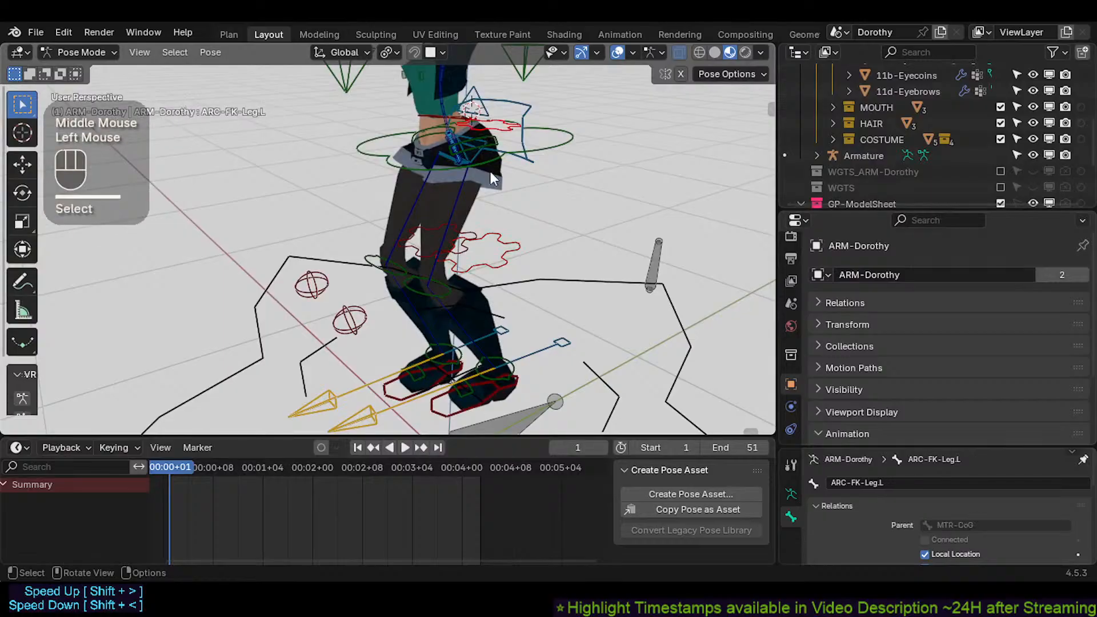
{"action": "left_click", "coordinate": [497, 252], "text": "shift"}
{"action": "key", "text": "g"}
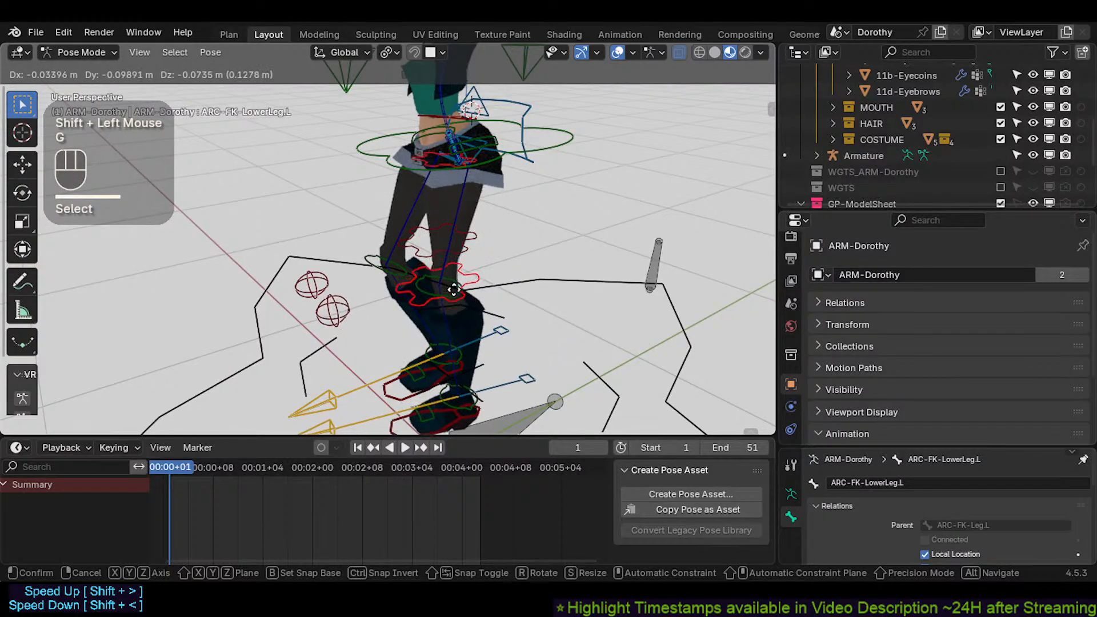
{"action": "key", "text": "Escape"}
{"action": "left_click", "coordinate": [500, 252]}
{"action": "key", "text": "g"}
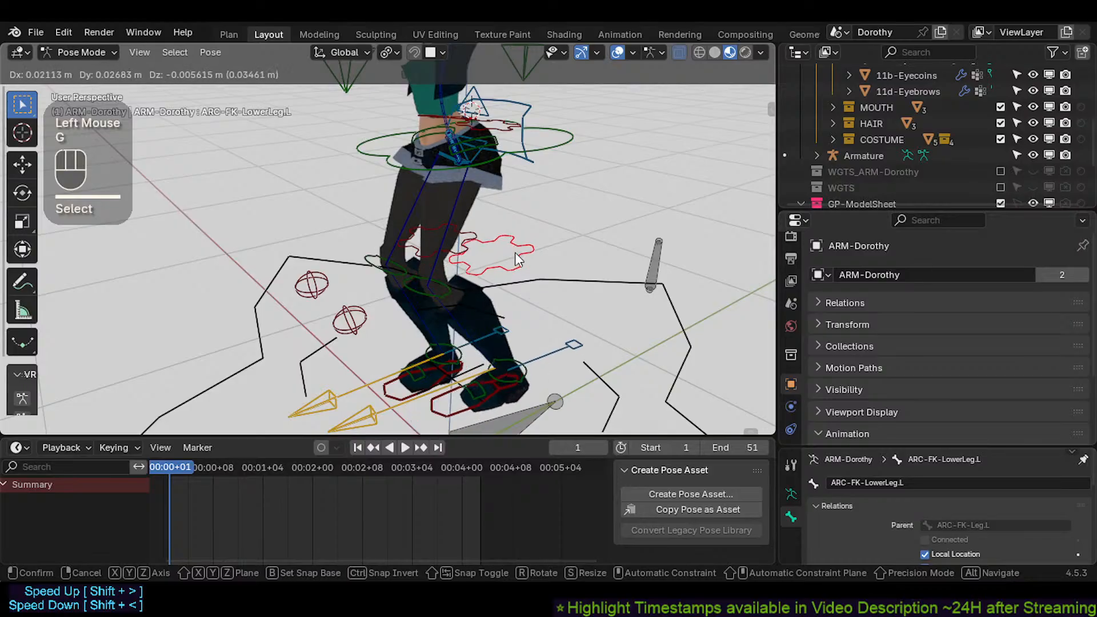
{"action": "key", "text": "Escape"}
Step: Clear the pose transforms of all bones after the torso and leg tests
{"action": "middle_click_drag", "start_coordinate": [500, 197], "coordinate": [519, 210]}
{"action": "key", "text": "a"}
{"action": "key", "text": "alt+q"}
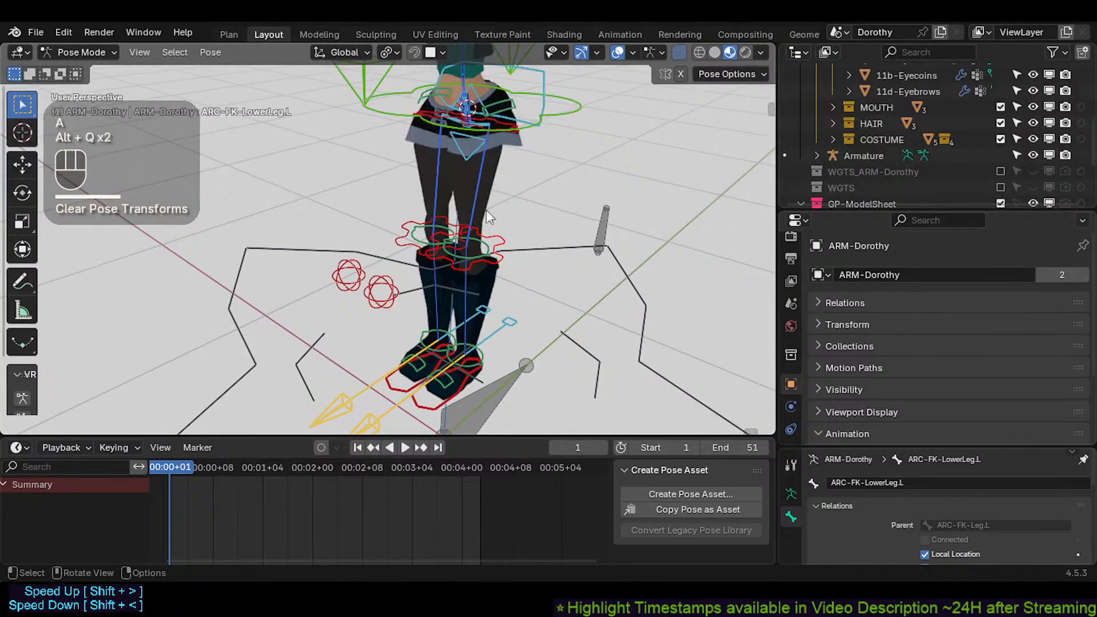
Step: Move the left foot IK control MTR-IK-Foot.L together with the lower leg FK control to lift and bend the left leg
{"action": "left_click", "coordinate": [448, 397]}
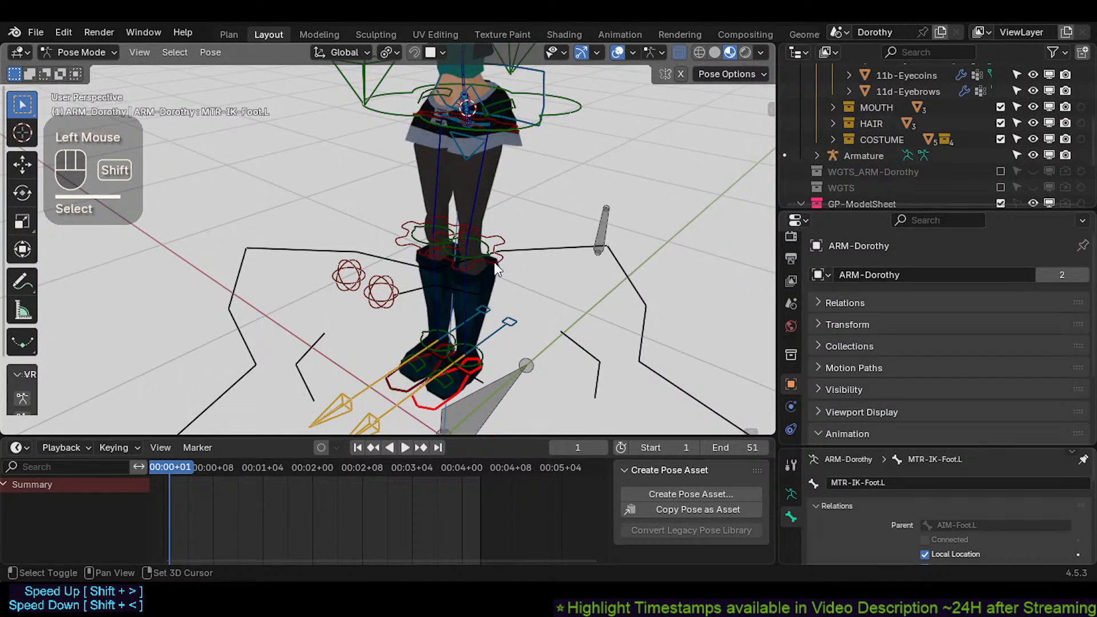
{"action": "key", "text": "g"}
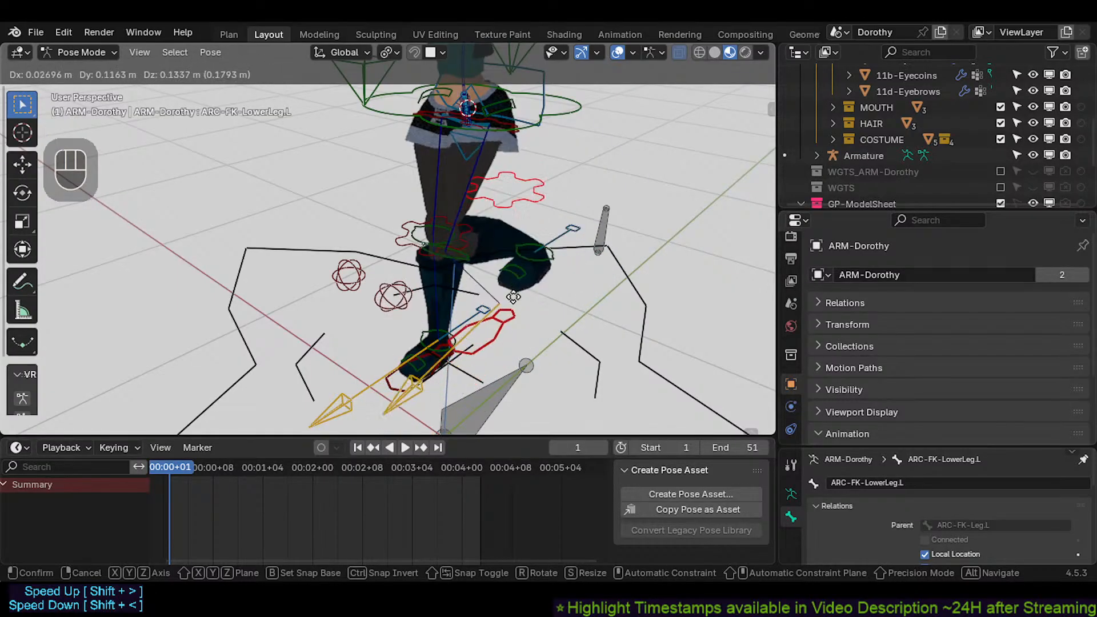
{"action": "left_click", "coordinate": [529, 298]}
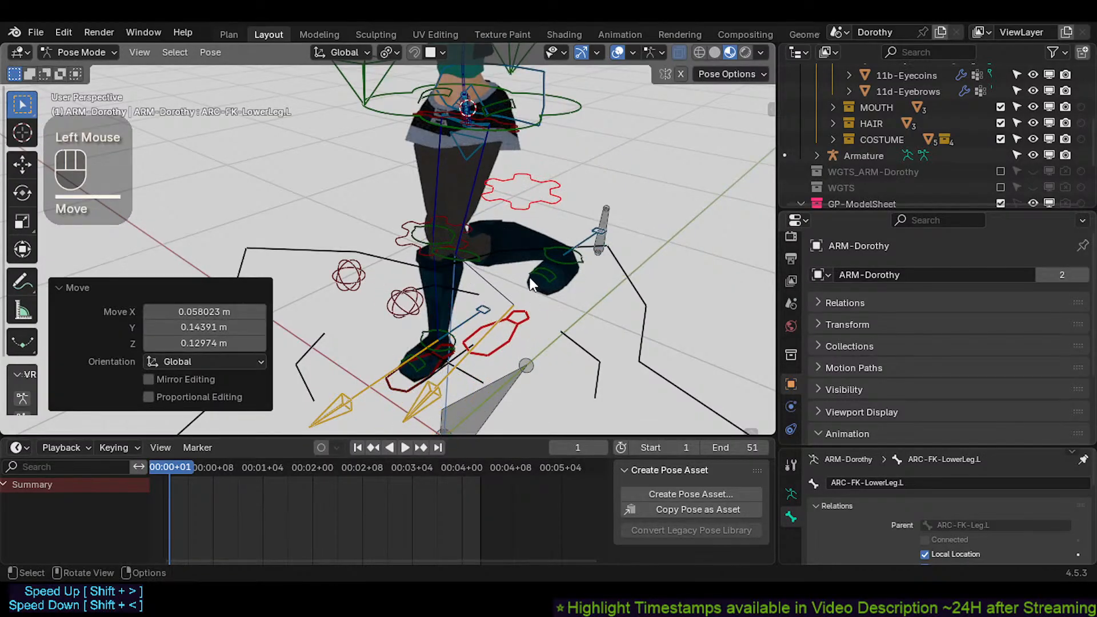
Step: Snap the 3D cursor to the left knee, and snap the ARC-FK-LowerLeg.L control to the cursor
{"action": "double_click", "coordinate": [473, 263]}
{"action": "key", "text": "shift+s"}
{"action": "left_click", "coordinate": [514, 192]}
{"action": "key", "text": "shift+s"}
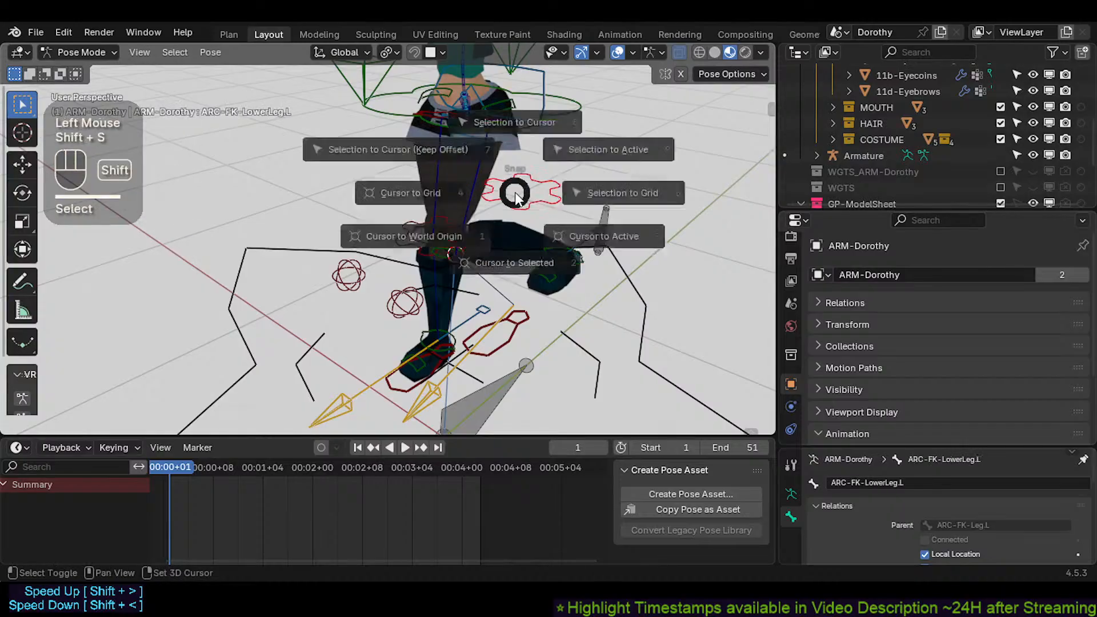
{"action": "left_click", "coordinate": [515, 99]}
Step: Clear the pose transforms of all bones in the Dorothy rig
{"action": "middle_click_drag", "start_coordinate": [548, 291], "coordinate": [469, 269]}
{"action": "key", "text": "a"}
{"action": "key", "text": "alt+q"}
{"action": "key", "text": "alt+q"}
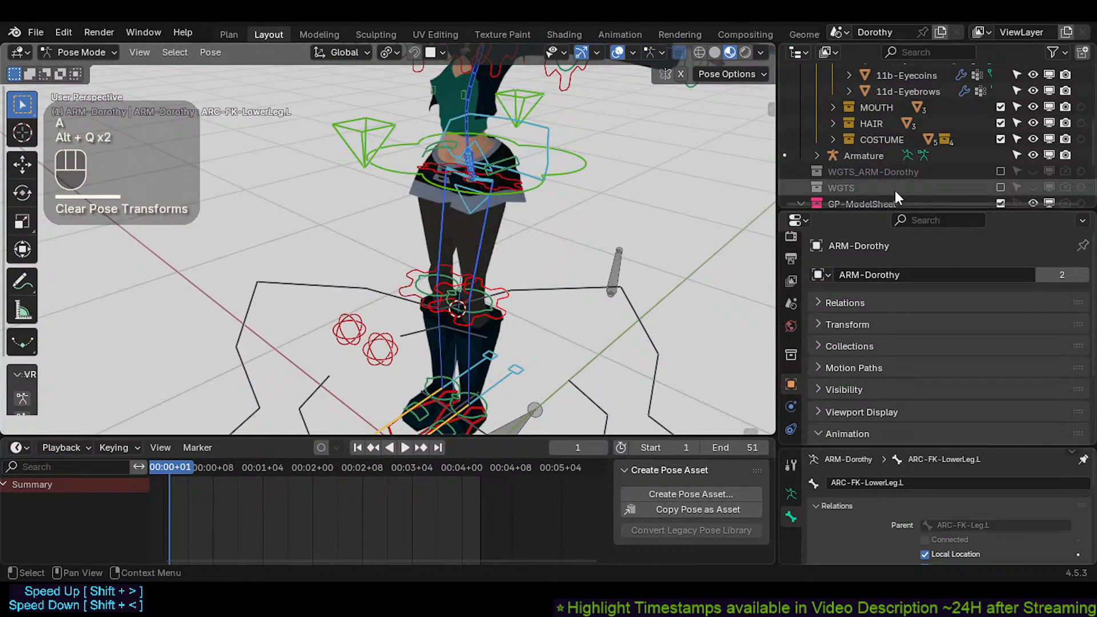
Step: Try rotating the left lower arm FK control ARC-FK-LowerArm.L around the global X and Z axes
{"action": "middle_click_drag", "start_coordinate": [478, 145], "coordinate": [469, 242]}
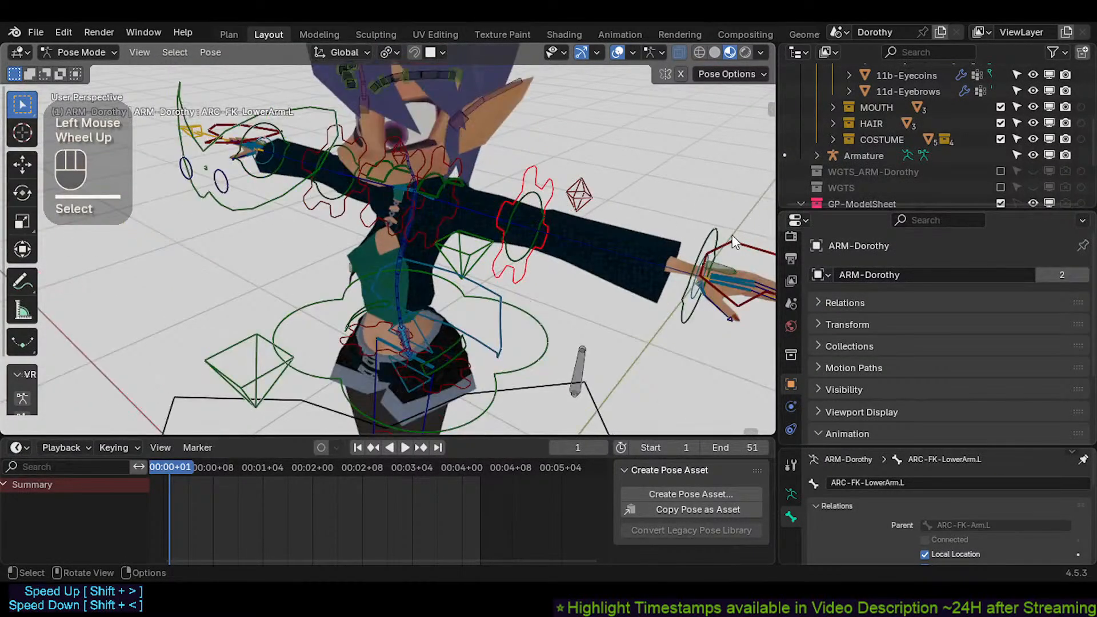
{"action": "middle_click_drag", "start_coordinate": [734, 243], "coordinate": [532, 189], "text": "shift"}
{"action": "middle_click_drag", "start_coordinate": [365, 151], "coordinate": [372, 143]}
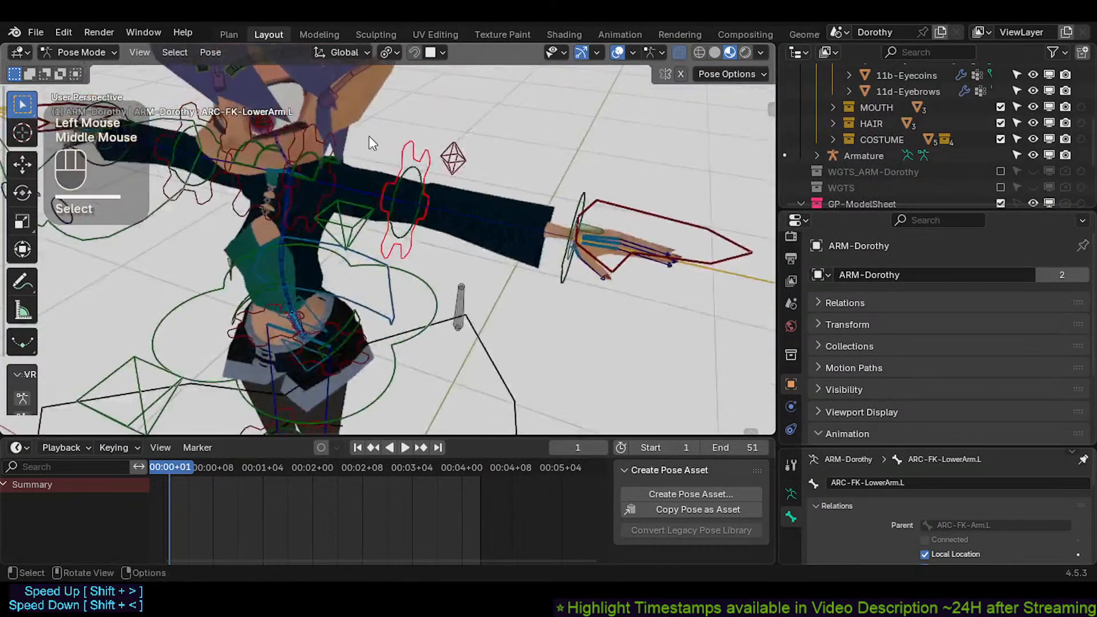
{"action": "left_click", "coordinate": [632, 206]}
{"action": "middle_click_drag", "start_coordinate": [631, 206], "coordinate": [434, 188]}
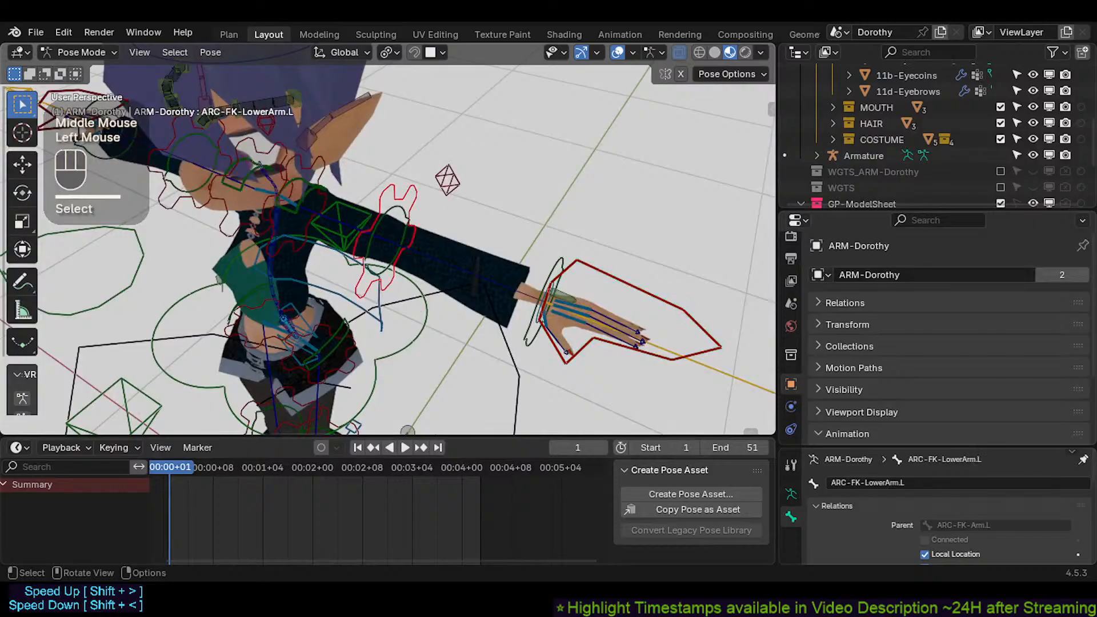
{"action": "key", "text": "r"}
{"action": "key", "text": "x"}
{"action": "key", "text": "Escape"}
{"action": "key", "text": "r"}
{"action": "key", "text": "z"}
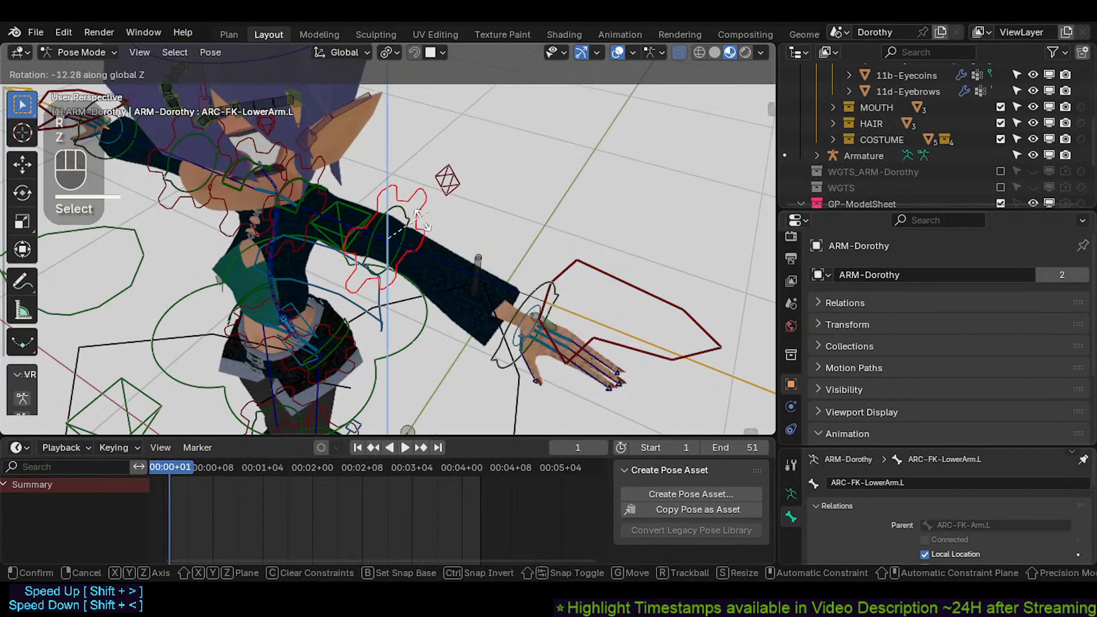
{"action": "right_click", "coordinate": [380, 252]}
Step: Try a trackball rotation of the left upper arm FK control ARC-FK-Arm.L
{"action": "mouse_move", "coordinate": [382, 251]}
{"action": "middle_mouse_down"}
{"action": "mouse_move", "coordinate": [414, 196]}
{"action": "mouse_move", "coordinate": [431, 244]}
{"action": "mouse_move", "coordinate": [369, 235]}
{"action": "middle_mouse_up"}
{"action": "left_click", "coordinate": [359, 194]}
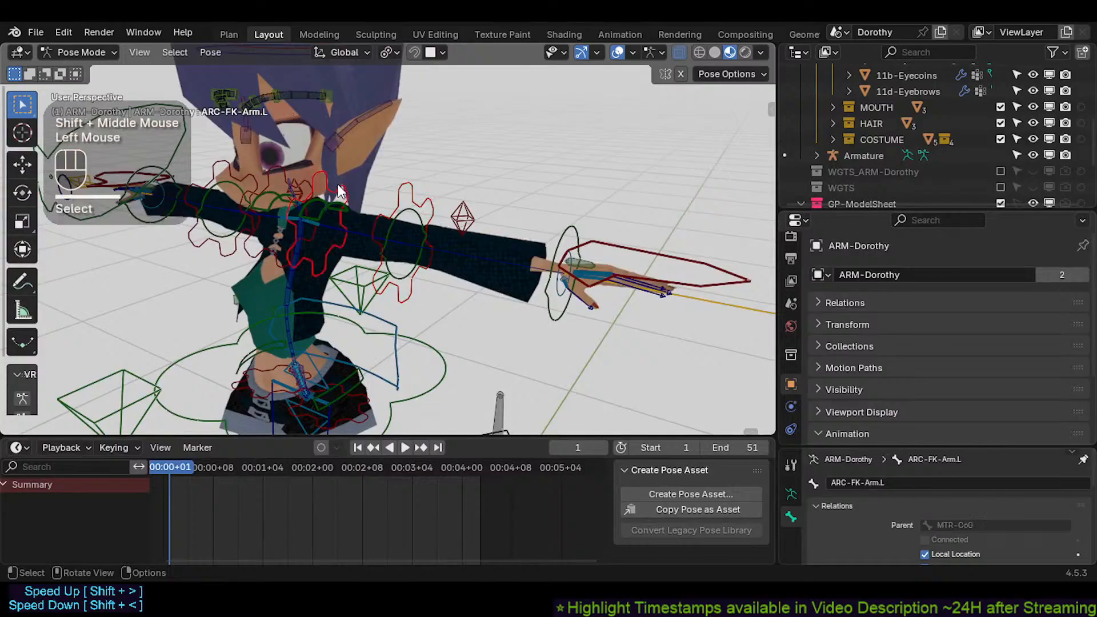
{"action": "key", "text": "r"}
{"action": "key", "text": "r"}
{"action": "key", "text": "Escape"}
Step: Move the left hand IK control MTR-IK-Hand.L down and in toward the body to bend the arm
{"action": "middle_click_drag", "start_coordinate": [395, 252], "coordinate": [403, 191]}
{"action": "left_click", "coordinate": [680, 198]}
{"action": "middle_click_drag", "start_coordinate": [679, 199], "coordinate": [621, 237]}
{"action": "key", "text": "g"}
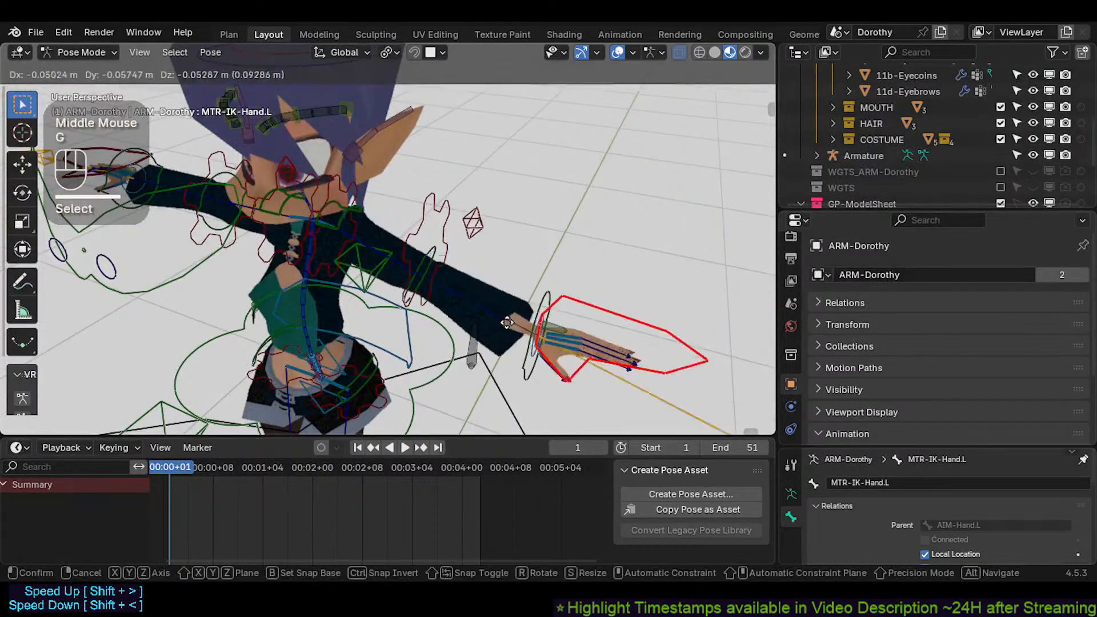
{"action": "left_click", "coordinate": [461, 338]}
{"action": "key", "text": "g"}
{"action": "left_click", "coordinate": [366, 339]}
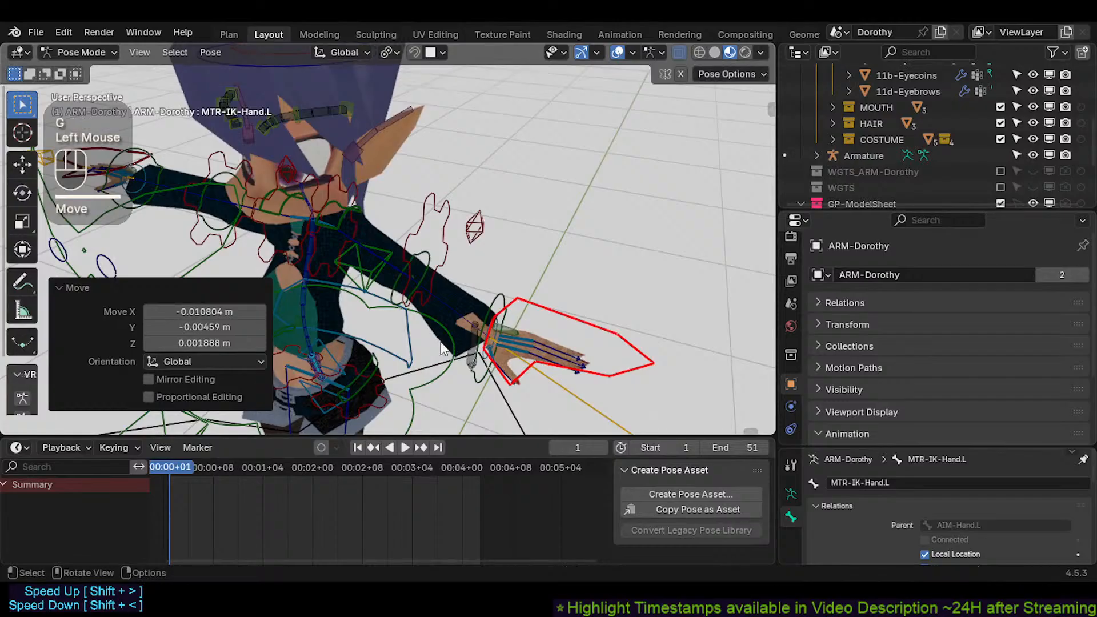
Step: Trackball-rotate the left hand IK control by about -18.9° and -77.3° and move it back outward slightly
{"action": "key", "text": "r"}
{"action": "key", "text": "r"}
{"action": "left_click", "coordinate": [382, 337]}
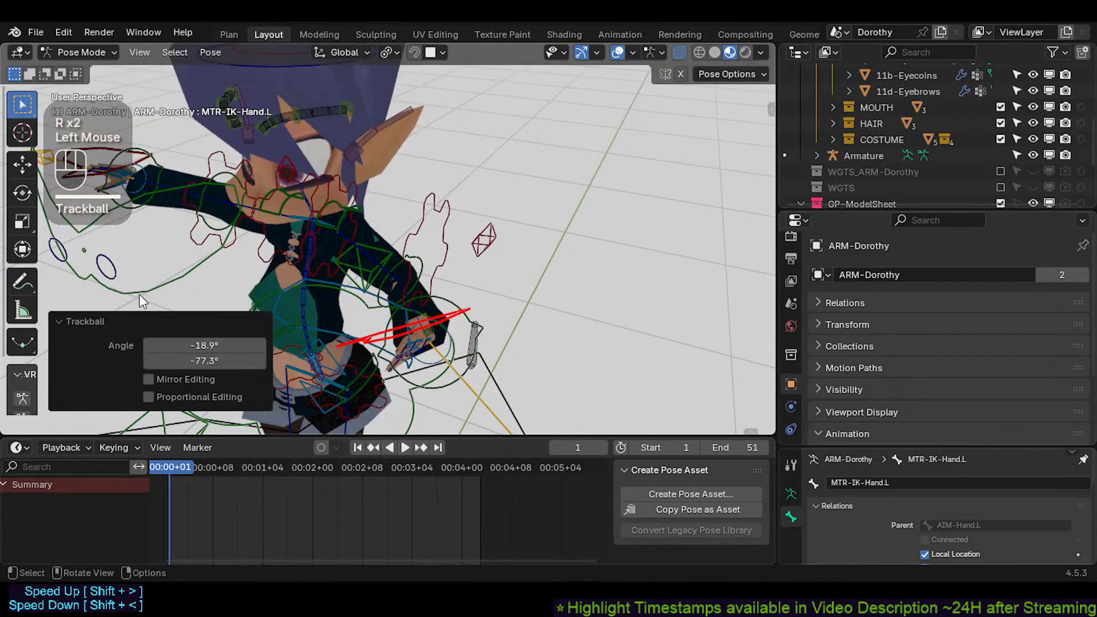
{"action": "left_click", "coordinate": [137, 315]}
{"action": "middle_click_drag", "start_coordinate": [343, 326], "coordinate": [400, 334]}
{"action": "key", "text": "g"}
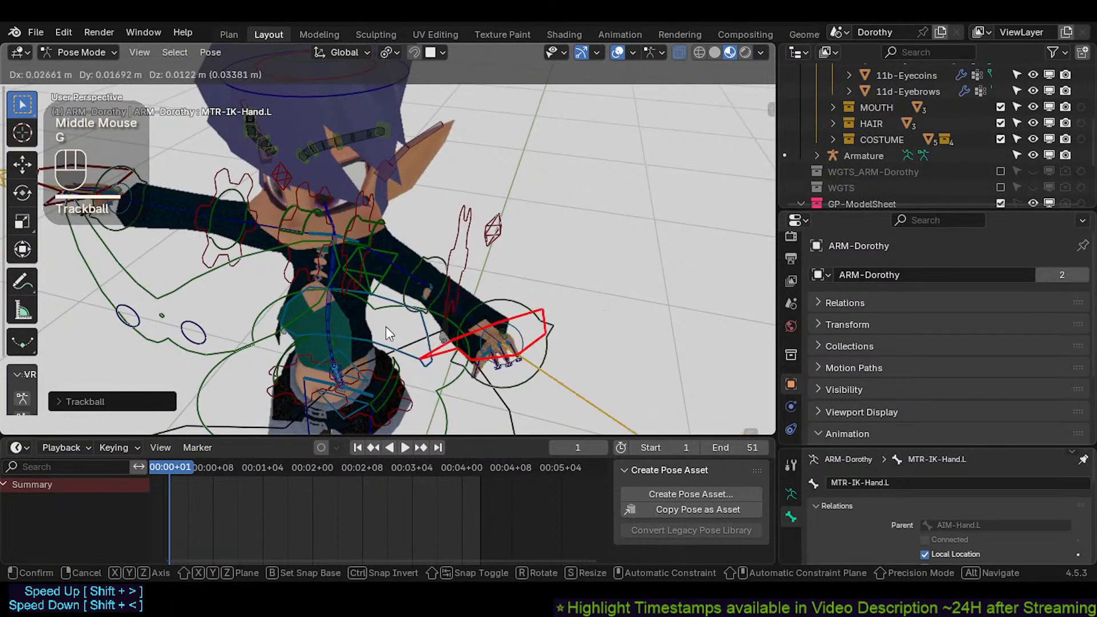
{"action": "left_click", "coordinate": [386, 327]}
Step: Reset every bone of the Dorothy rig to its rest pose
{"action": "key", "text": "a"}
{"action": "key", "text": "alt+q"}
{"action": "key", "text": "alt+q"}
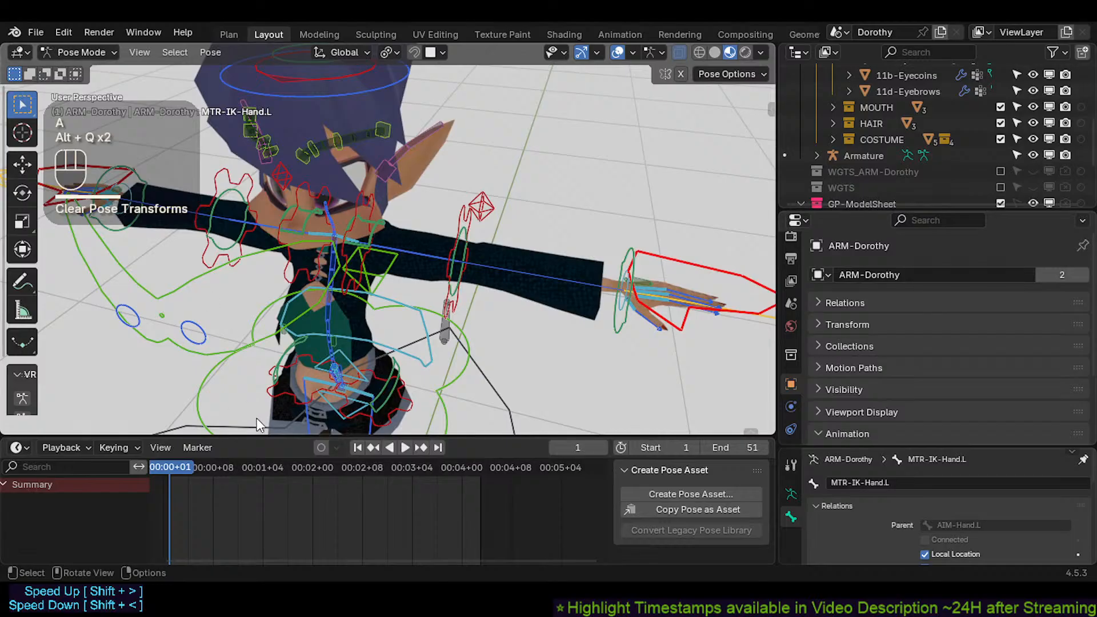
Step: Return the Dorothy armature to Object Mode and deselect it
{"action": "left_click_drag", "start_coordinate": [254, 438], "coordinate": [256, 467]}
{"action": "middle_click_drag", "start_coordinate": [307, 351], "coordinate": [338, 312]}
{"action": "key", "text": "ctrl+Tab"}
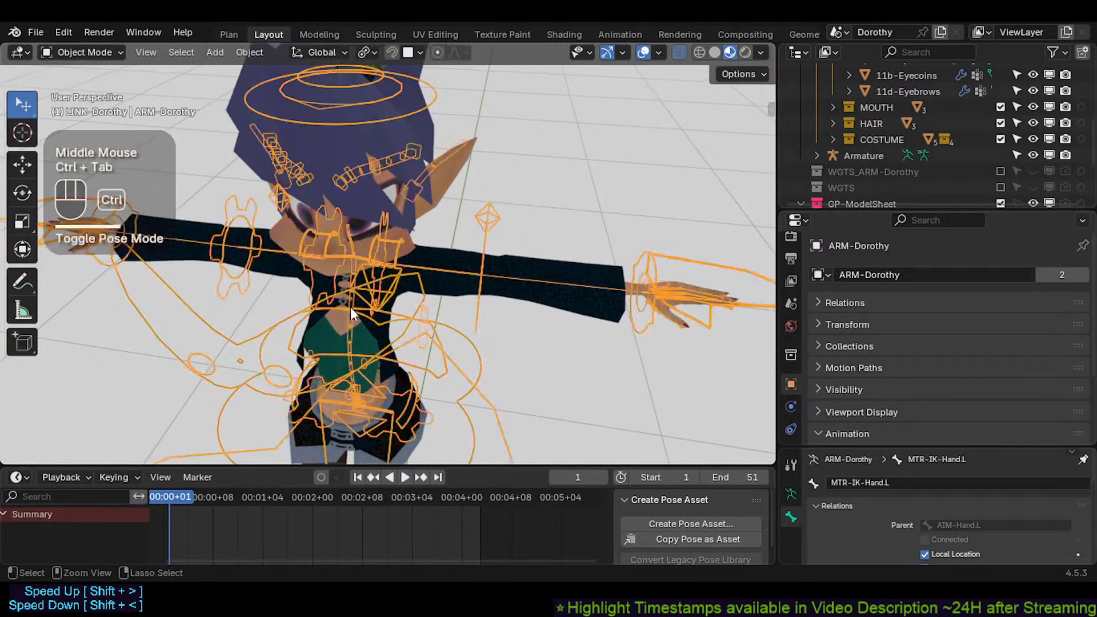
{"action": "left_click", "coordinate": [459, 163]}
{"action": "left_click", "coordinate": [417, 162]}
{"action": "left_click", "coordinate": [534, 115]}
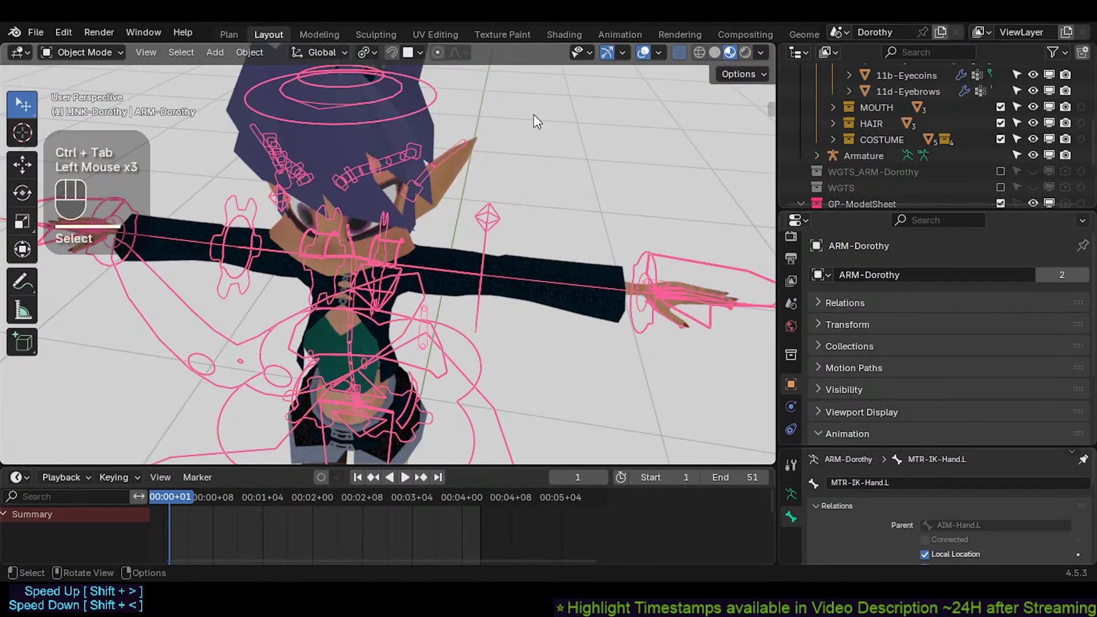
{"action": "middle_click_drag", "start_coordinate": [486, 196], "coordinate": [453, 199]}
Step: Open the recent file CrazyRigNext.blend without saving the changes to Dorothy.blend
{"action": "left_click", "coordinate": [38, 32]}
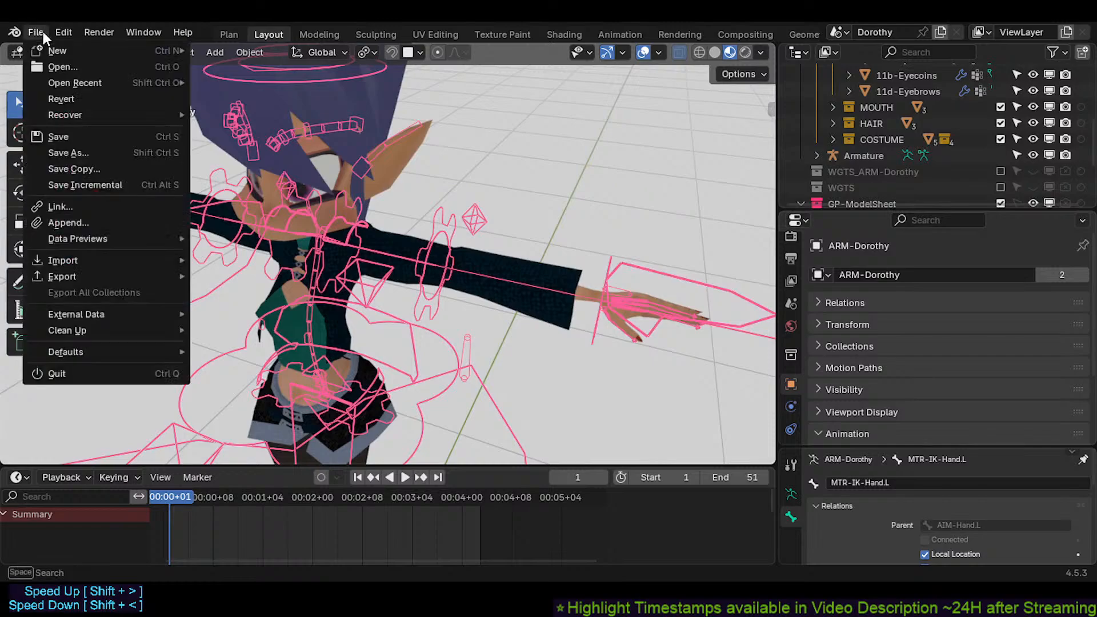
{"action": "left_click", "coordinate": [63, 64]}
{"action": "left_click", "coordinate": [545, 332]}
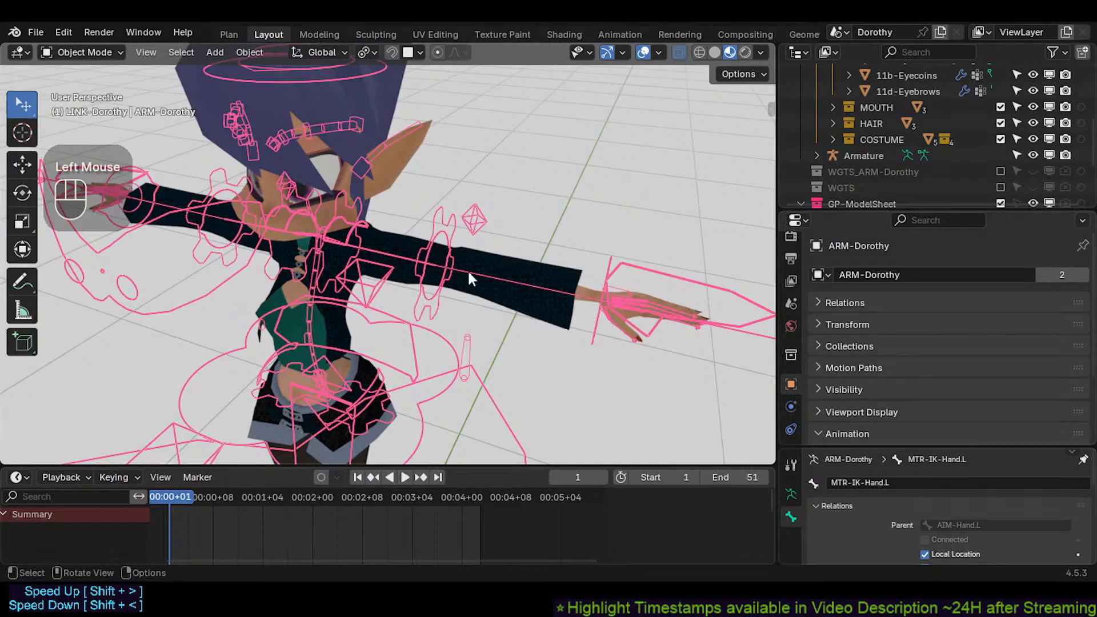
{"action": "left_click", "coordinate": [36, 33]}
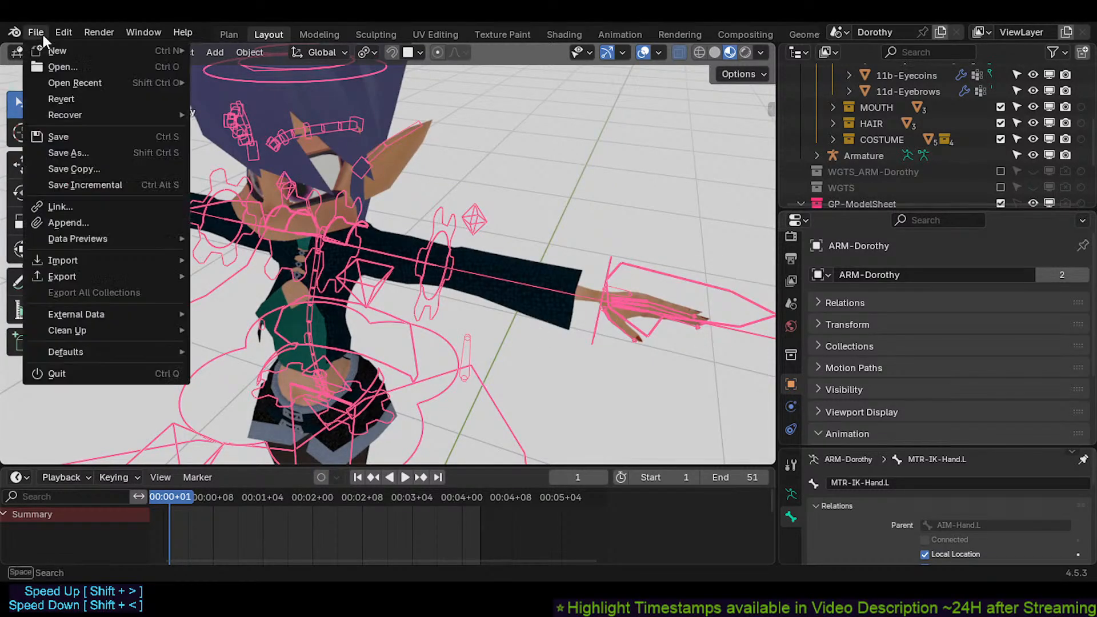
{"action": "mouse_move", "coordinate": [73, 84]}
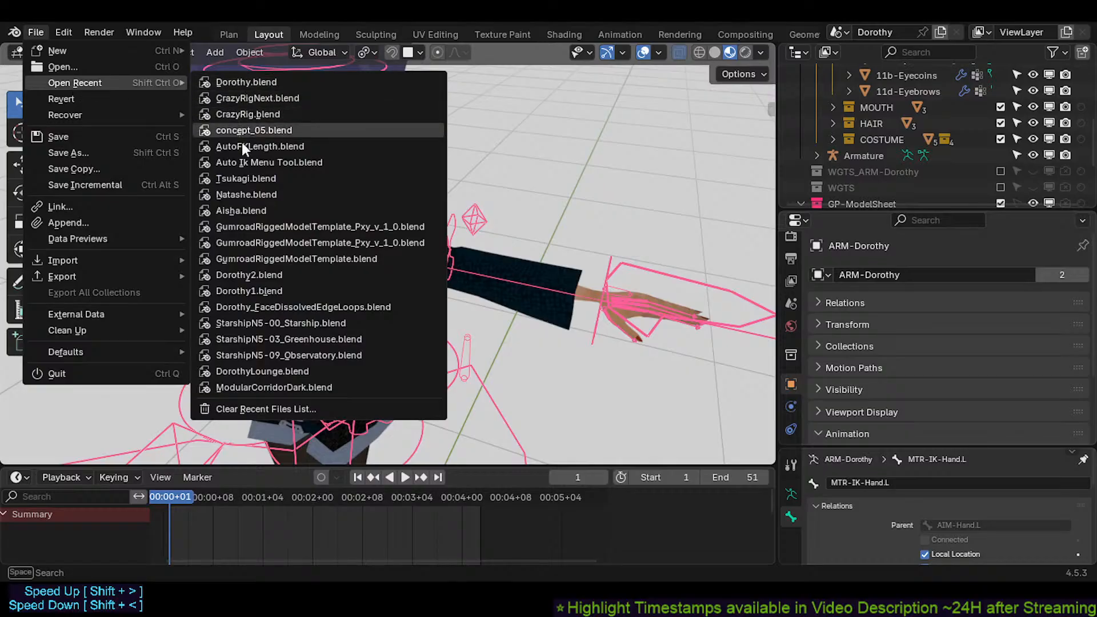
{"action": "left_click", "coordinate": [259, 97]}
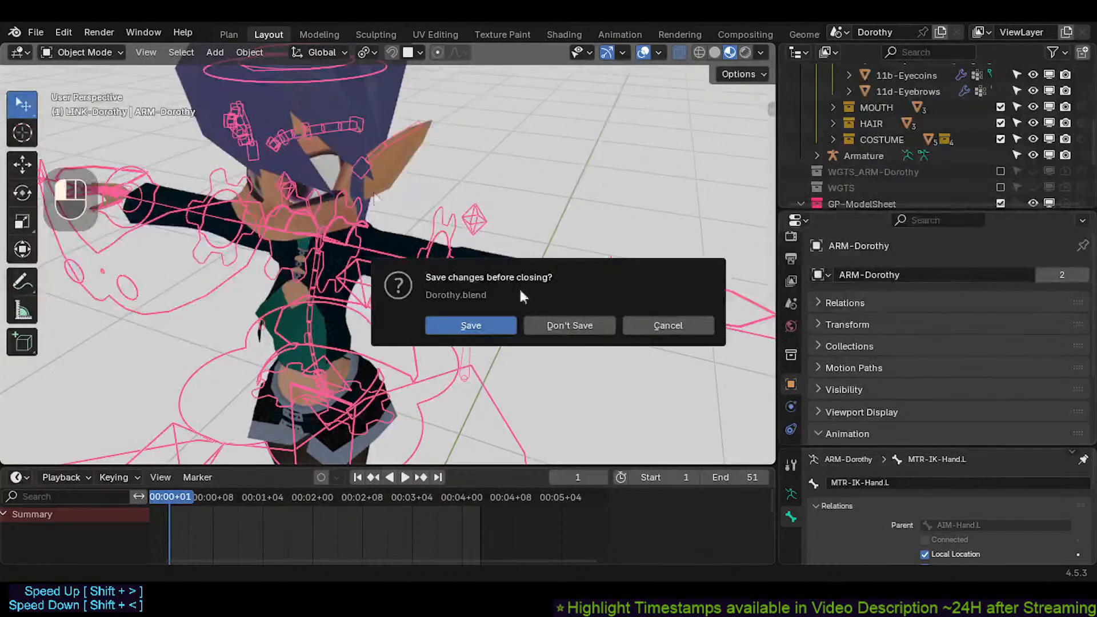
{"action": "left_click", "coordinate": [563, 326]}
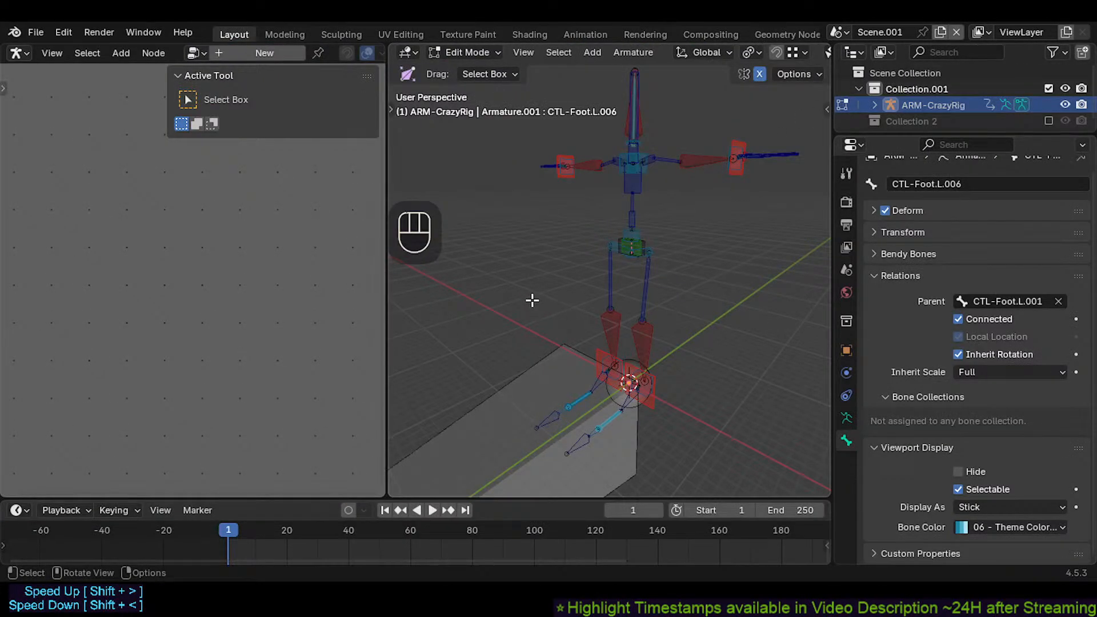
Step: Join the empty node editor area into the 3D viewport so the viewport fills the space
{"action": "right_click", "coordinate": [380, 224]}
{"action": "left_click", "coordinate": [322, 273]}
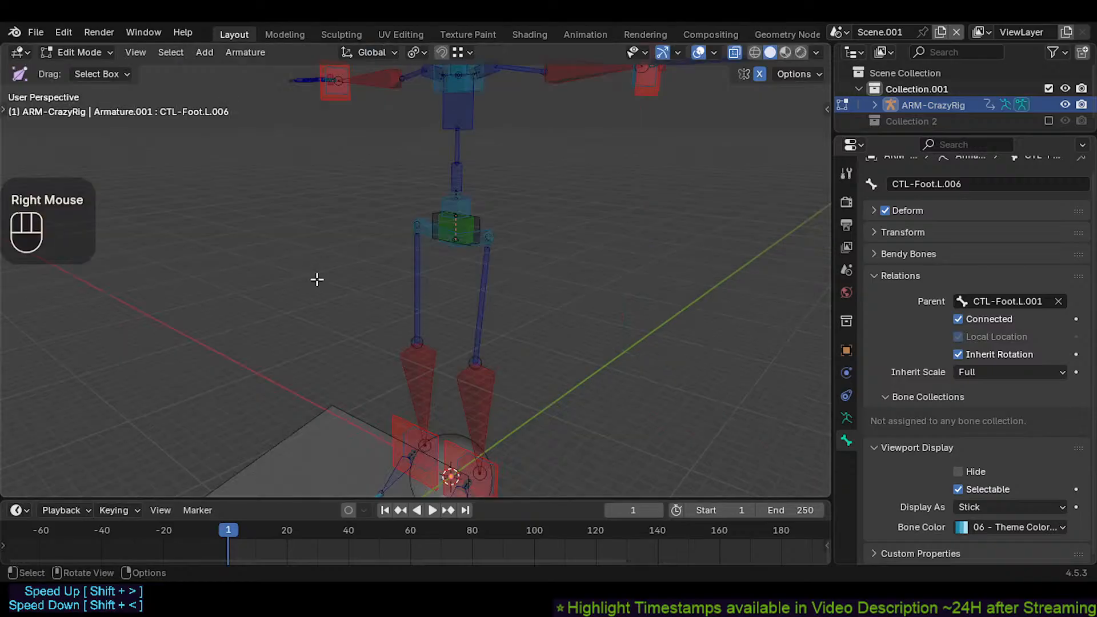
{"action": "middle_click_drag", "start_coordinate": [316, 277], "coordinate": [509, 225], "text": "shift"}
{"action": "scroll", "coordinate": [509, 224], "scroll_direction": "down", "scroll_amount": 2}
{"action": "middle_click_drag", "start_coordinate": [421, 360], "coordinate": [299, 375]}
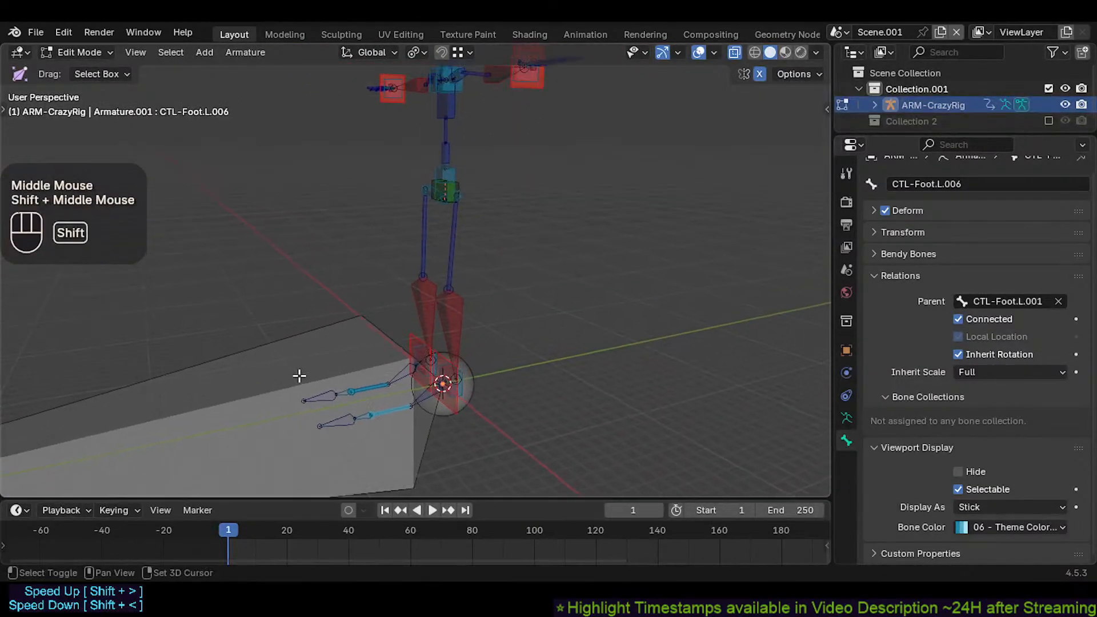
Step: Delete the large box-shaped bone at the base of ARM-CrazyRig and switch the armature to Pose Mode
{"action": "left_click", "coordinate": [308, 355]}
{"action": "middle_click_drag", "start_coordinate": [314, 321], "coordinate": [314, 355], "text": "shift"}
{"action": "middle_click_drag", "start_coordinate": [342, 303], "coordinate": [434, 297]}
{"action": "key", "text": "x"}
{"action": "left_click", "coordinate": [360, 310]}
{"action": "key", "text": "ctrl+Tab"}
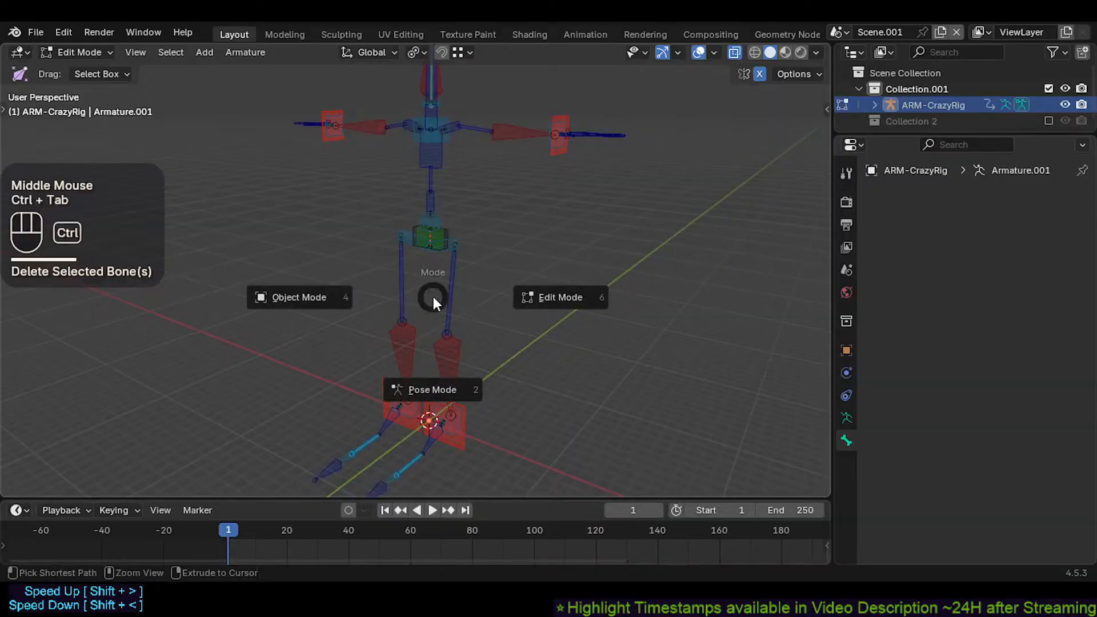
Step: Try moving the CMD-Spine control and the left hip control CMD-Hip.L
{"action": "left_click", "coordinate": [436, 243]}
{"action": "key", "text": "g"}
{"action": "key", "text": "Escape"}
{"action": "left_click", "coordinate": [457, 252]}
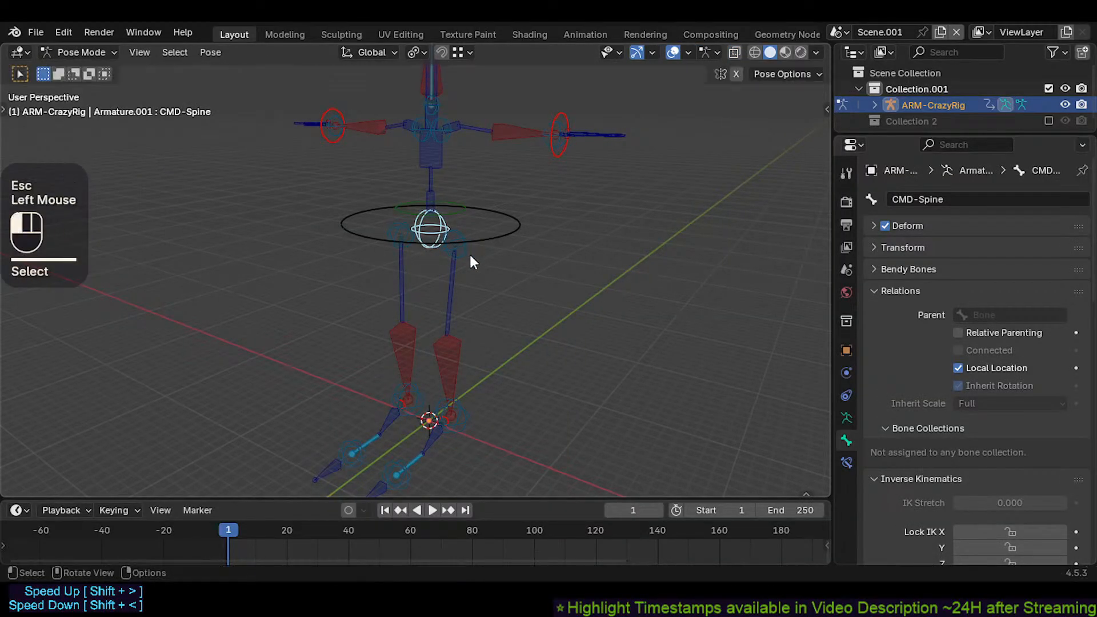
{"action": "key", "text": "g"}
{"action": "key", "text": "Escape"}
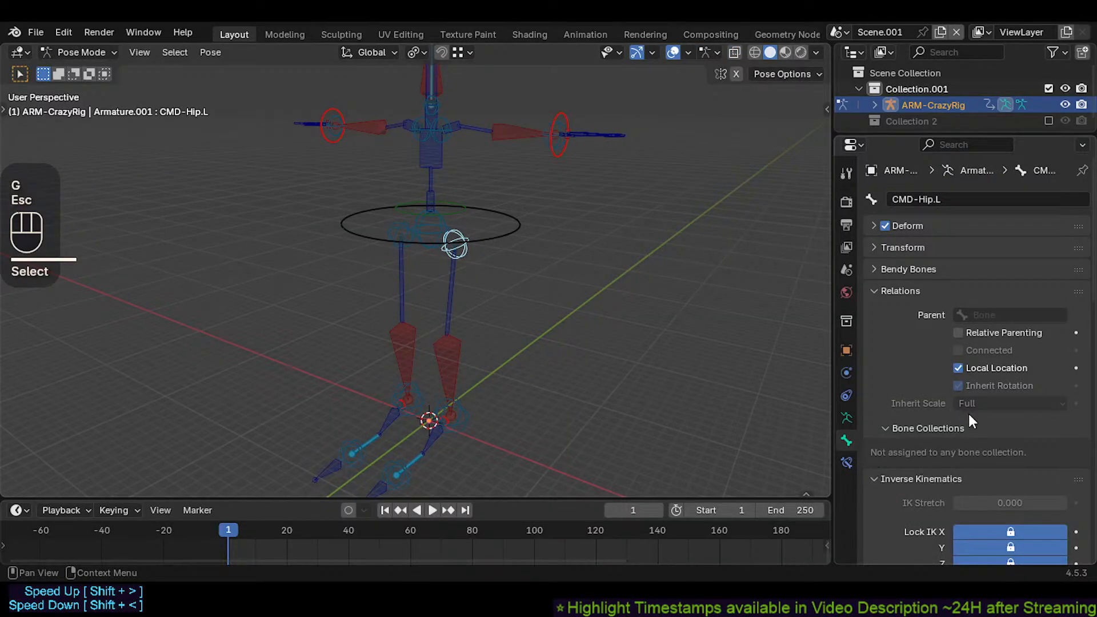
{"action": "scroll", "coordinate": [980, 263], "scroll_direction": "up", "scroll_amount": 2}
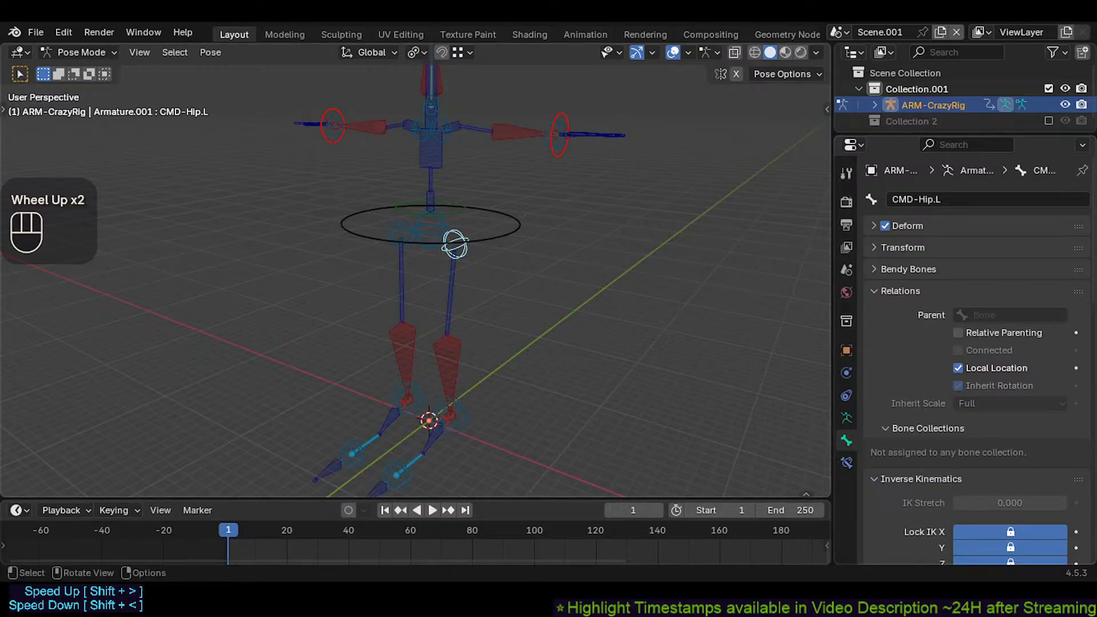
Step: Try moving the center-of-gravity ring around the waist, then CMD-Hip.L
{"action": "left_click", "coordinate": [499, 239]}
{"action": "left_click", "coordinate": [499, 239]}
{"action": "key", "text": "g"}
{"action": "key", "text": "Escape"}
{"action": "left_click", "coordinate": [466, 254], "text": "shift"}
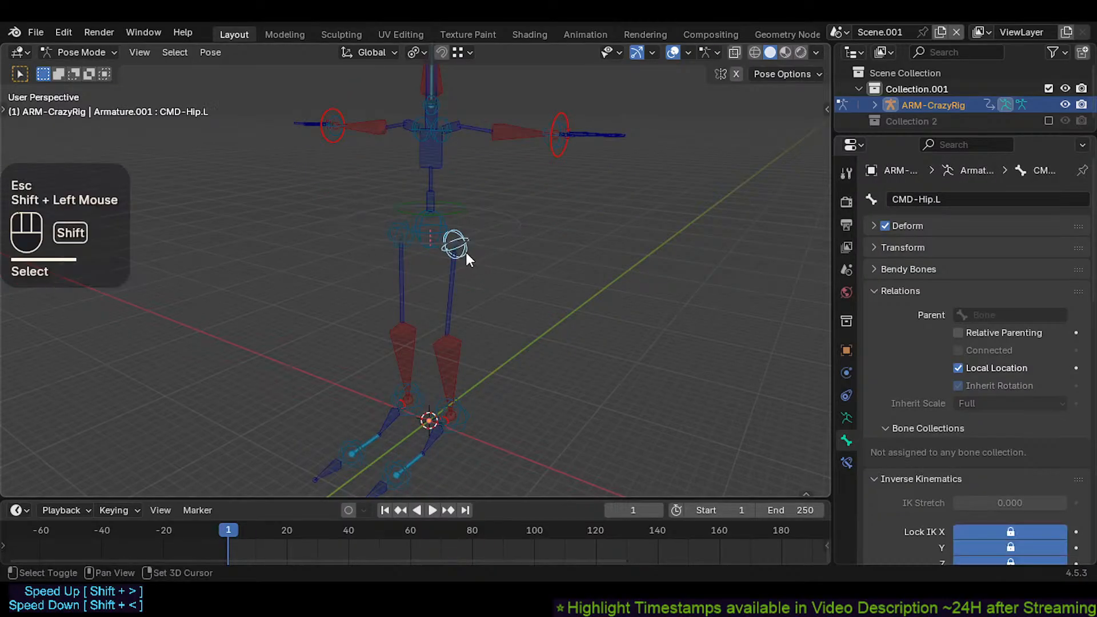
{"action": "key", "text": "g"}
{"action": "key", "text": "Escape"}
Step: Try moving both hip controls together, adding CMD-Ankle.L and CMD-Ankle.R to the selection one after the other
{"action": "left_click", "coordinate": [379, 227], "text": "shift"}
{"action": "key", "text": "g"}
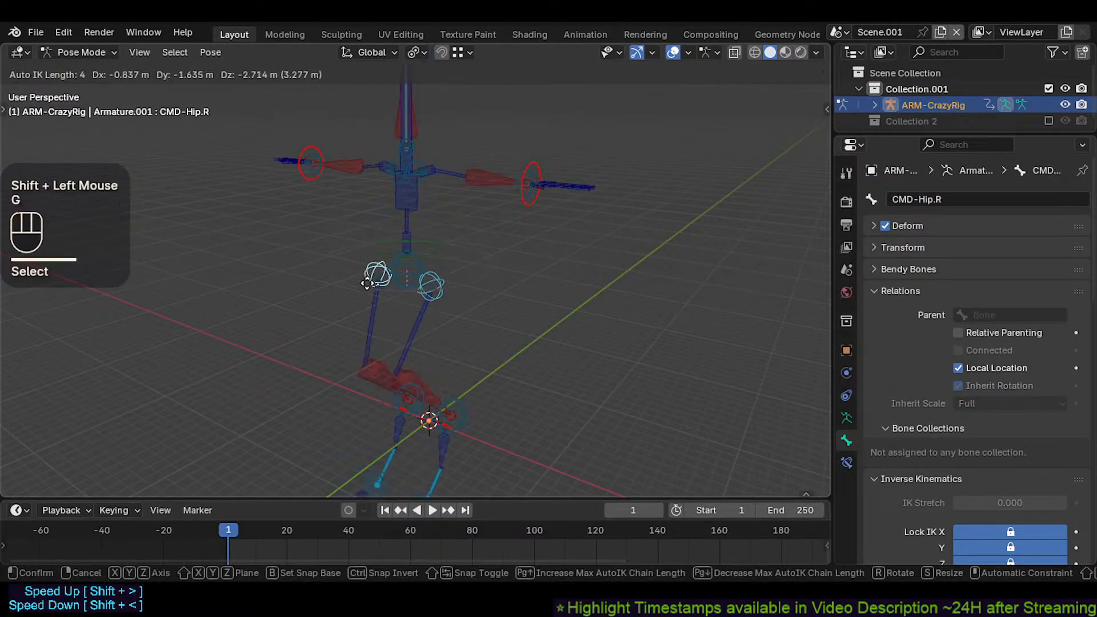
{"action": "key", "text": "Escape"}
{"action": "left_click", "coordinate": [458, 414], "text": "shift"}
{"action": "key", "text": "g"}
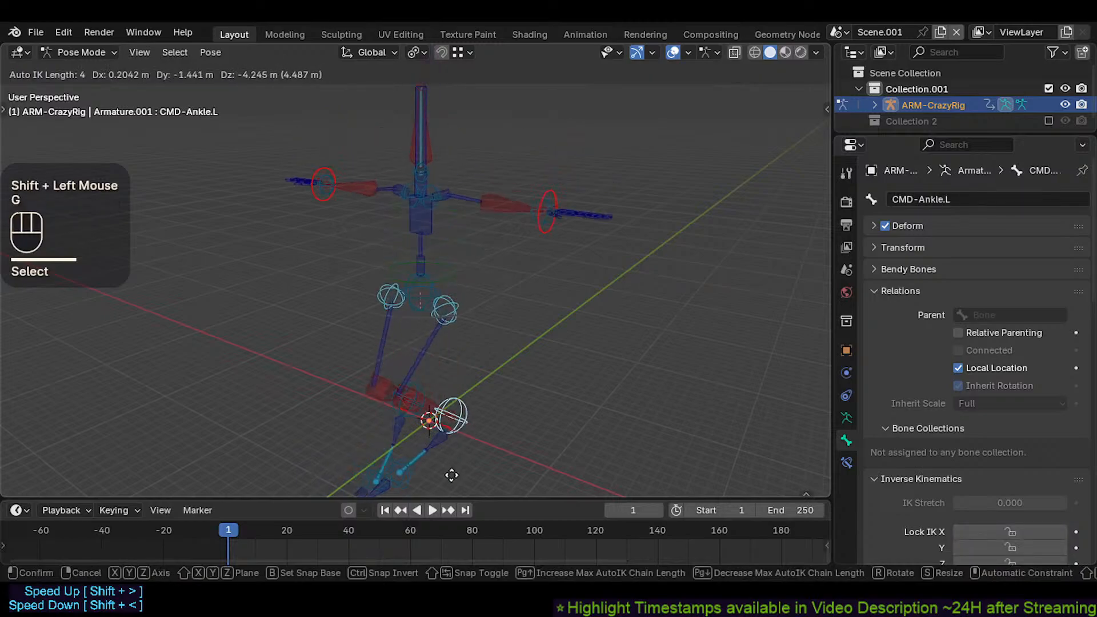
{"action": "key", "text": "Escape"}
{"action": "left_click", "coordinate": [409, 401], "text": "shift"}
{"action": "key", "text": "g"}
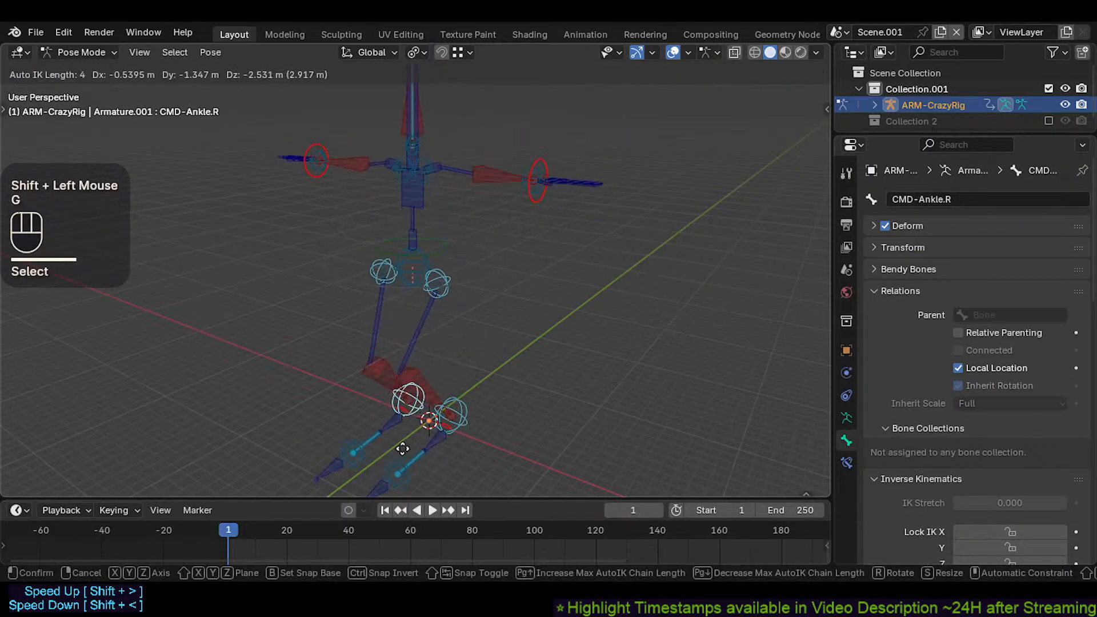
{"action": "key", "text": "Escape"}
Step: Try moving the center-of-gravity ring MTR-CoG around the waist
{"action": "left_click", "coordinate": [482, 242]}
{"action": "key", "text": "g"}
{"action": "key", "text": "Escape"}
{"action": "left_click", "coordinate": [460, 431]}
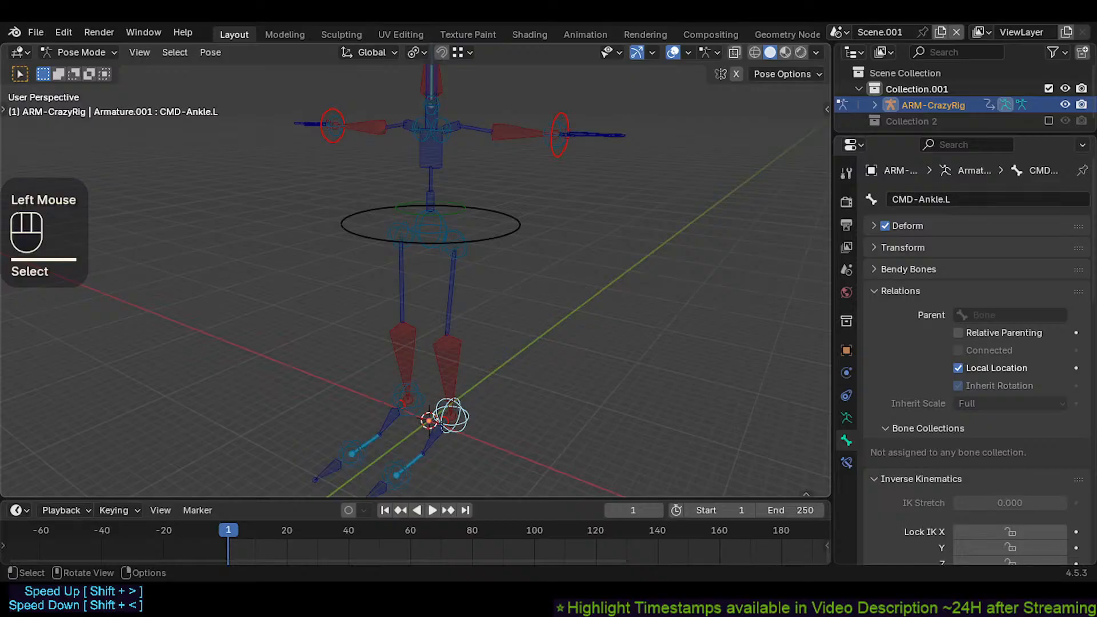
{"action": "left_click", "coordinate": [497, 233]}
{"action": "key", "text": "g"}
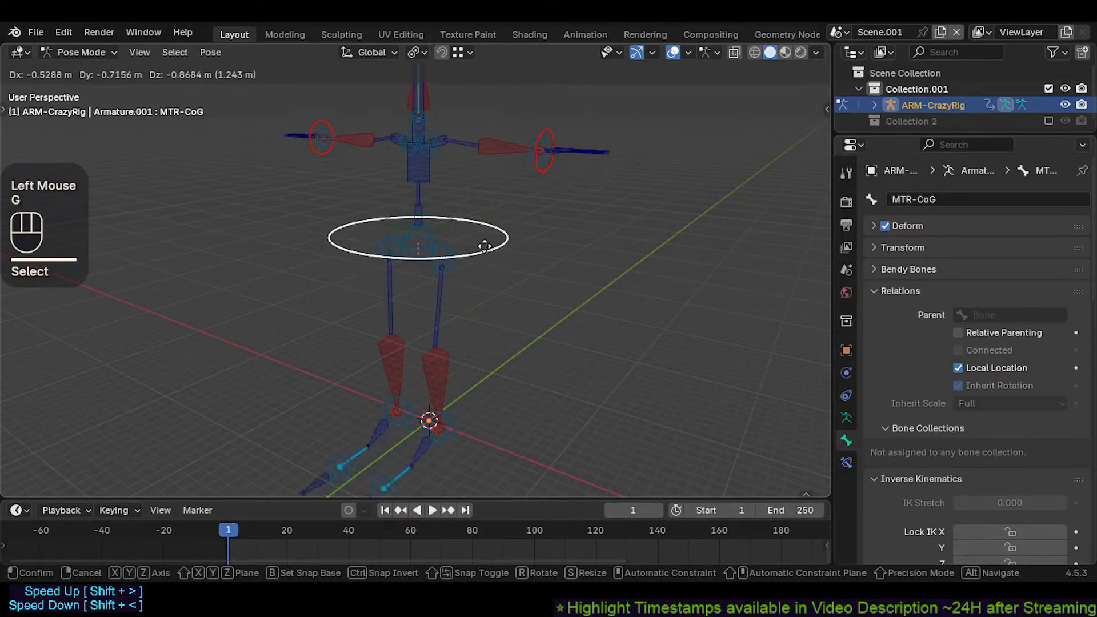
{"action": "key", "text": "Escape"}
Step: Move the left hip control CMD-Hip.L to bend the left leg
{"action": "left_click", "coordinate": [466, 253], "text": "shift"}
{"action": "key", "text": "g"}
{"action": "left_click", "coordinate": [444, 286]}
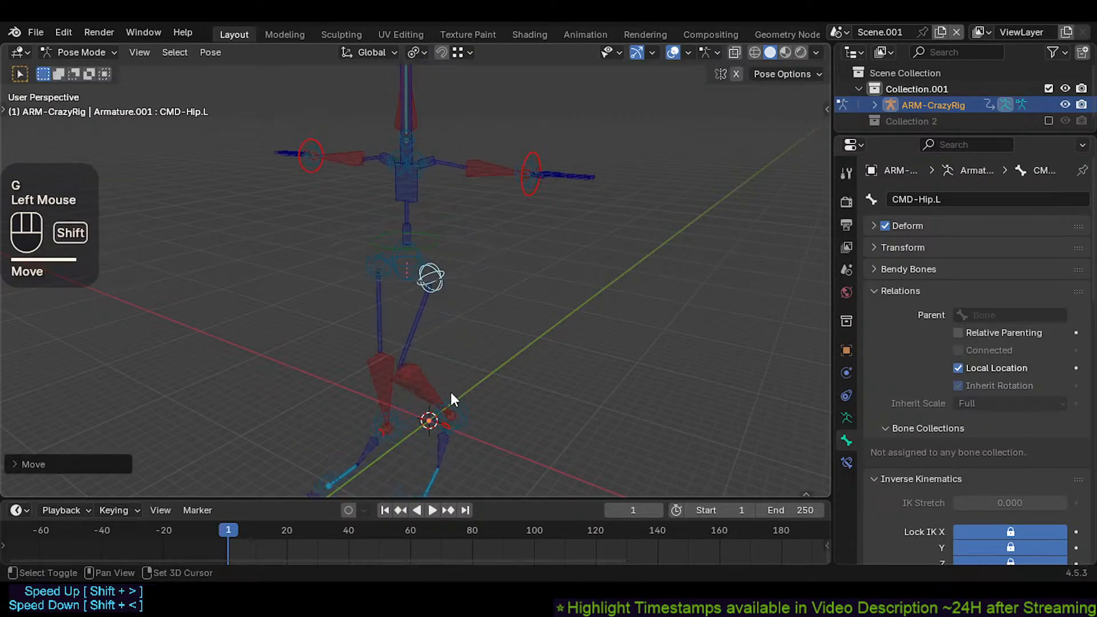
Step: Disable the Copy Rotation constraint on the CMD-Ankle.L and CMD-Ankle.R controls
{"action": "middle_click_drag", "start_coordinate": [450, 390], "coordinate": [430, 315], "text": "shift"}
{"action": "middle_click_drag", "start_coordinate": [430, 316], "coordinate": [390, 299]}
{"action": "scroll", "coordinate": [400, 331], "scroll_direction": "up", "scroll_amount": 2}
{"action": "middle_click_drag", "start_coordinate": [399, 340], "coordinate": [438, 331]}
{"action": "left_click", "coordinate": [420, 324]}
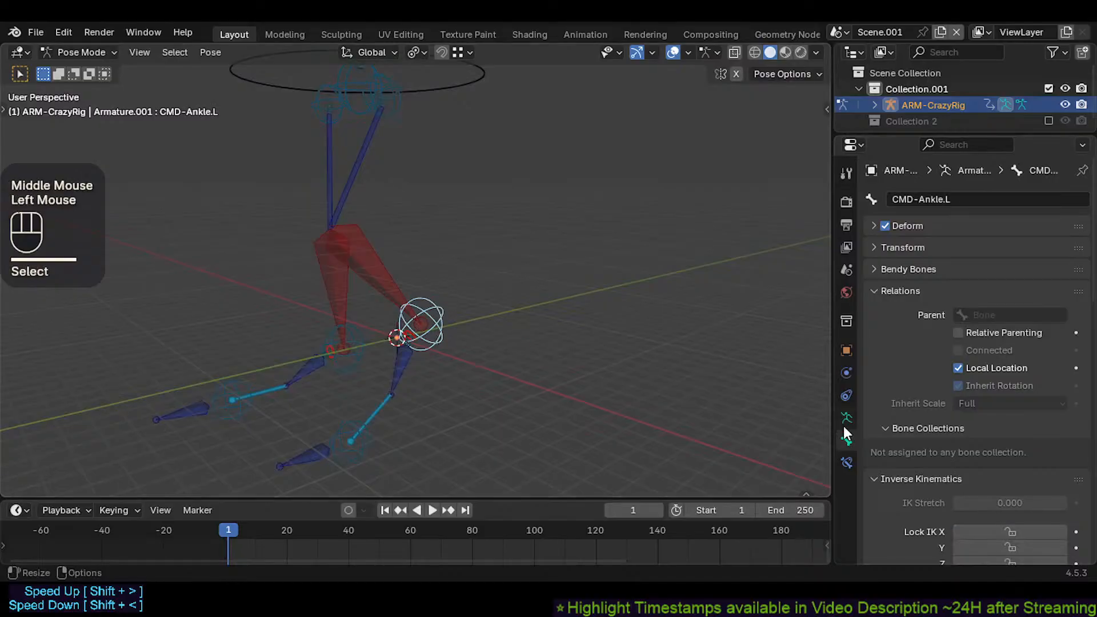
{"action": "left_click", "coordinate": [846, 463]}
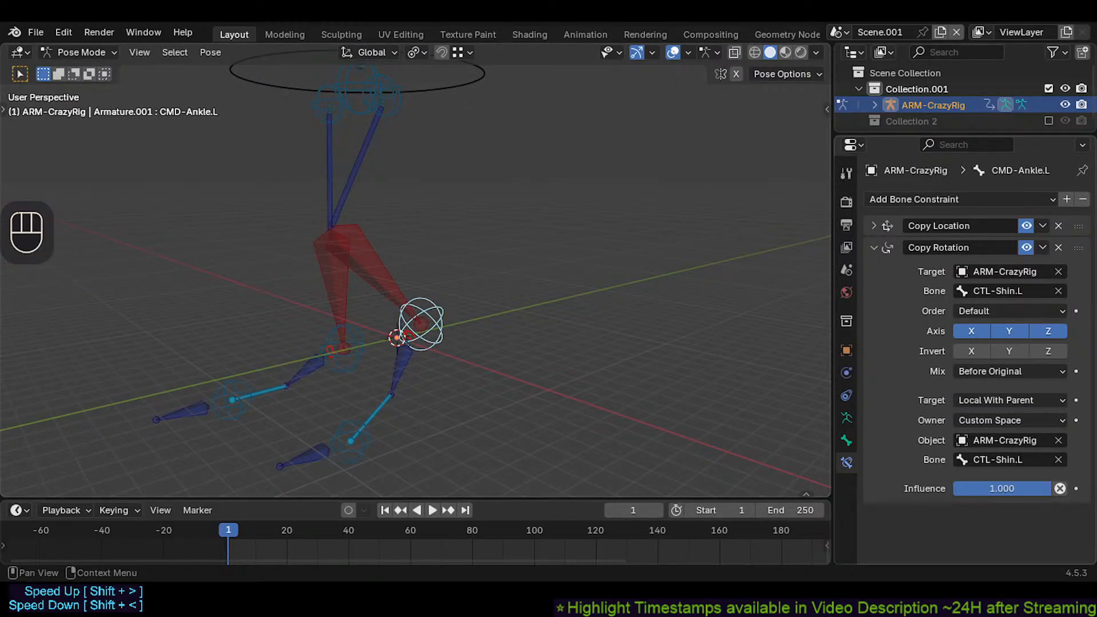
{"action": "left_click", "coordinate": [1027, 248]}
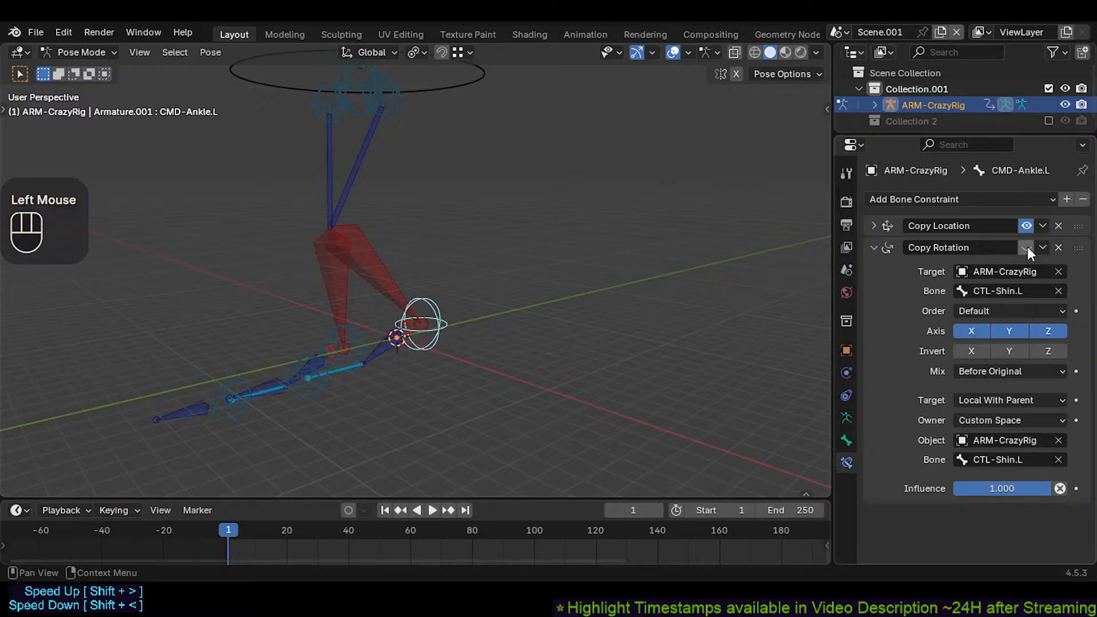
{"action": "left_click", "coordinate": [353, 344]}
{"action": "left_click", "coordinate": [358, 341]}
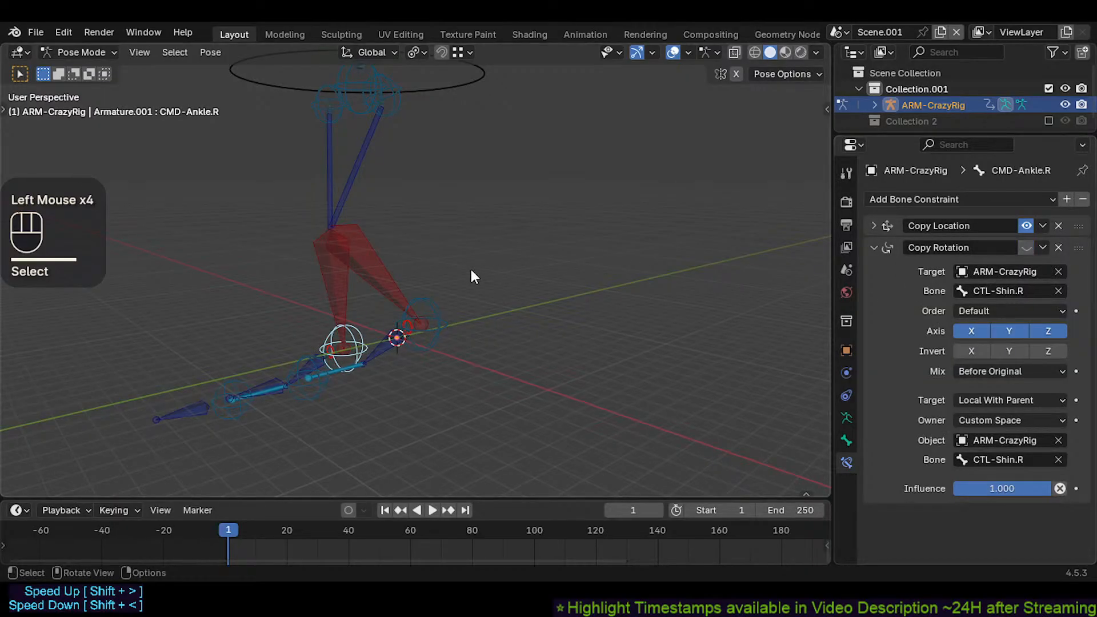
Step: Move CMD-Hip.L, add CMD-Hip.R to the selection and move both hip controls together
{"action": "scroll", "coordinate": [333, 269], "scroll_direction": "down", "scroll_amount": 2}
{"action": "middle_click_drag", "start_coordinate": [333, 269], "coordinate": [393, 218], "text": "shift"}
{"action": "left_click", "coordinate": [365, 217]}
{"action": "left_click", "coordinate": [378, 220]}
{"action": "left_click", "coordinate": [379, 221], "text": "shift"}
{"action": "key", "text": "g"}
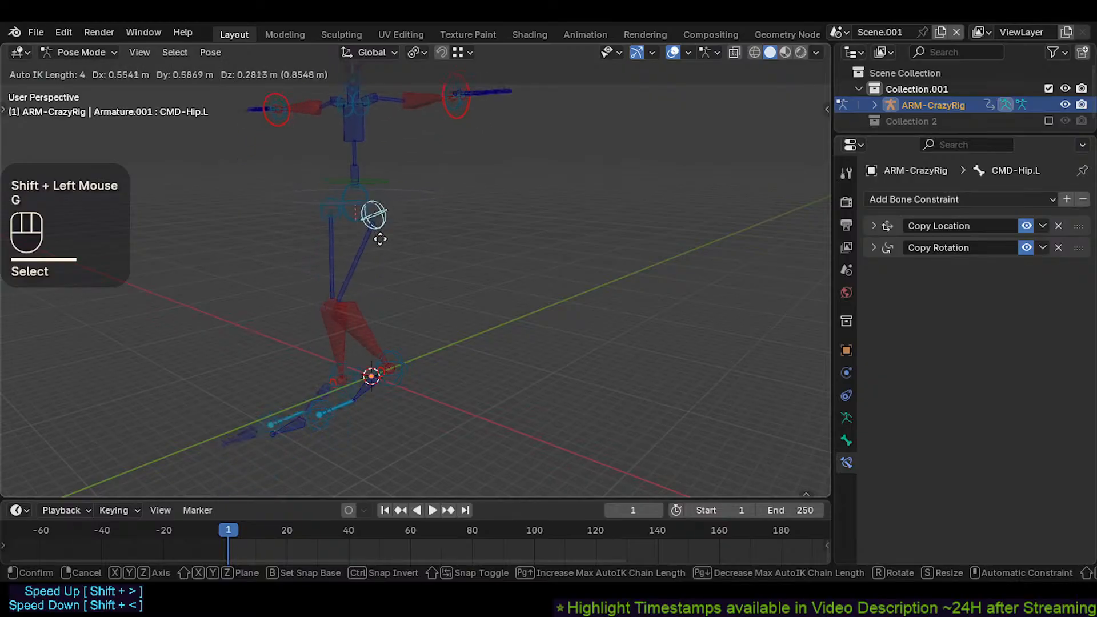
{"action": "left_click", "coordinate": [314, 234]}
{"action": "left_click", "coordinate": [303, 235], "text": "shift"}
{"action": "key", "text": "g"}
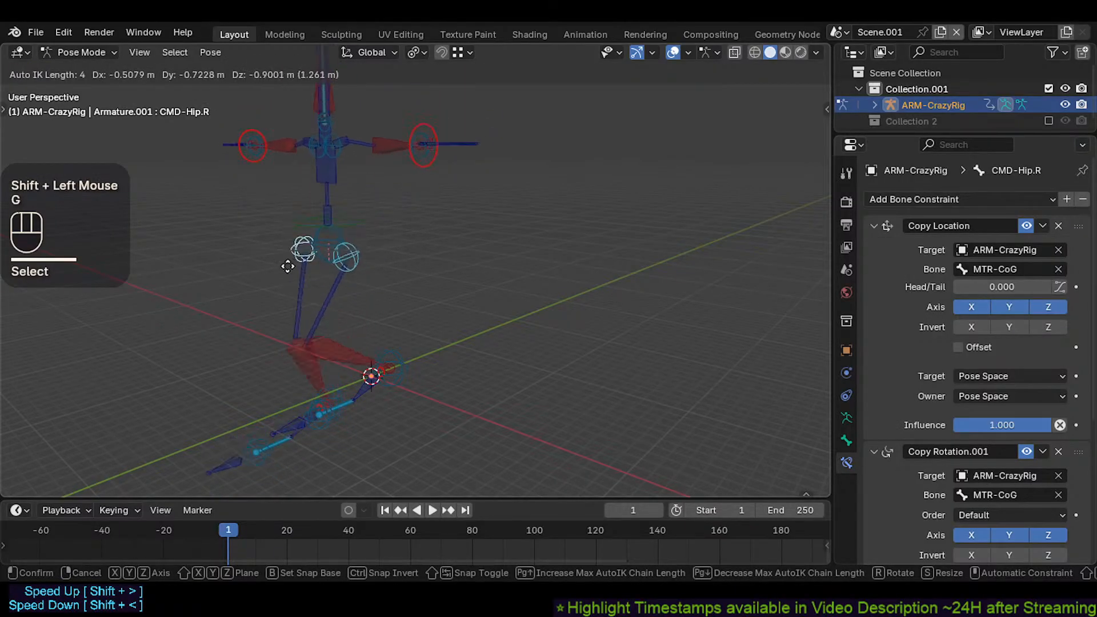
{"action": "left_click", "coordinate": [288, 266]}
Step: Add CMD-Spine to the selected hip controls and move them together, and try the same with CTL-Chest added
{"action": "middle_click_drag", "start_coordinate": [287, 266], "coordinate": [332, 284], "text": "shift"}
{"action": "left_click", "coordinate": [332, 284], "text": "shift"}
{"action": "key", "text": "g"}
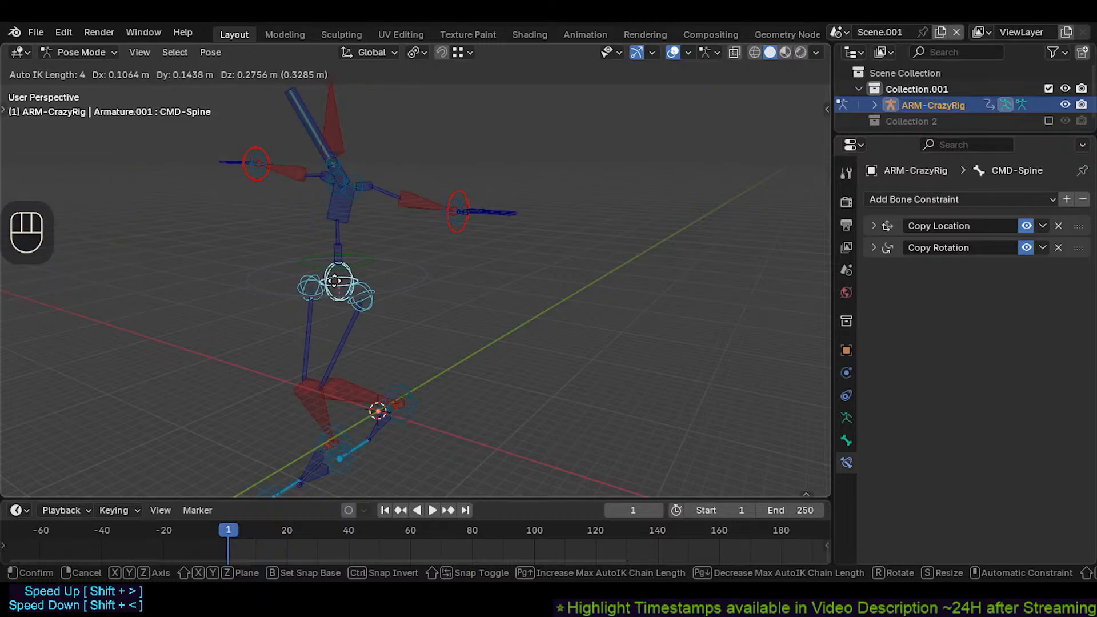
{"action": "left_click", "coordinate": [334, 280]}
{"action": "left_click", "coordinate": [359, 200], "text": "shift"}
{"action": "key", "text": "g"}
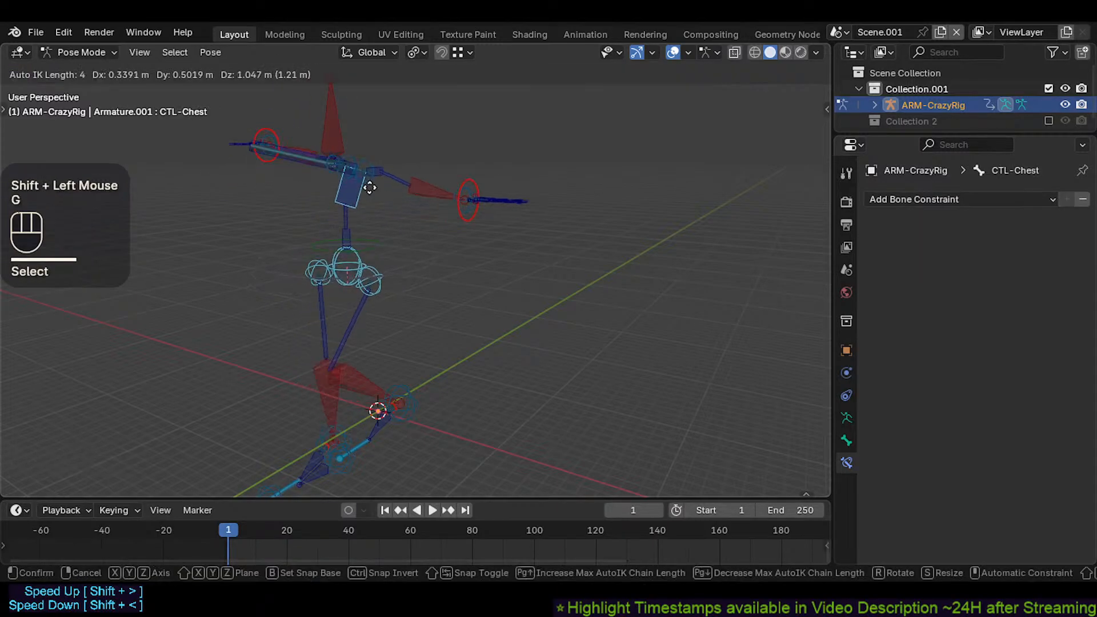
{"action": "key", "text": "Escape"}
Step: Move the selected hip and spine controls with CMD-Shoulder.L added, and again with CMD-Shoulder.R added
{"action": "left_click", "coordinate": [365, 210], "text": "shift"}
{"action": "key", "text": "g"}
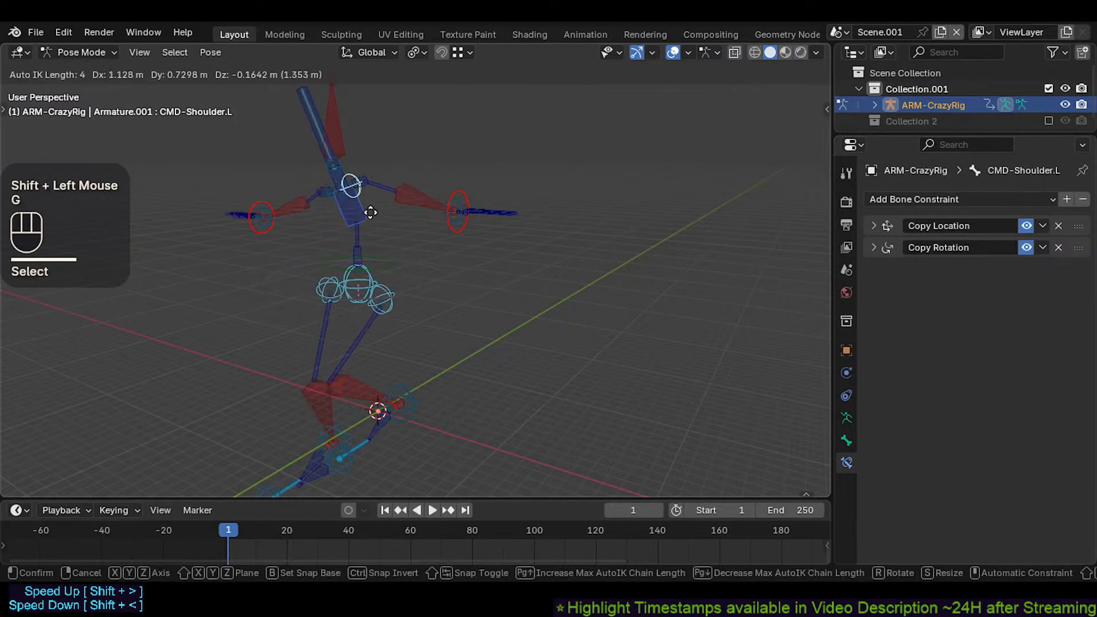
{"action": "left_click", "coordinate": [333, 190]}
{"action": "left_click", "coordinate": [327, 204], "text": "shift"}
{"action": "key", "text": "g"}
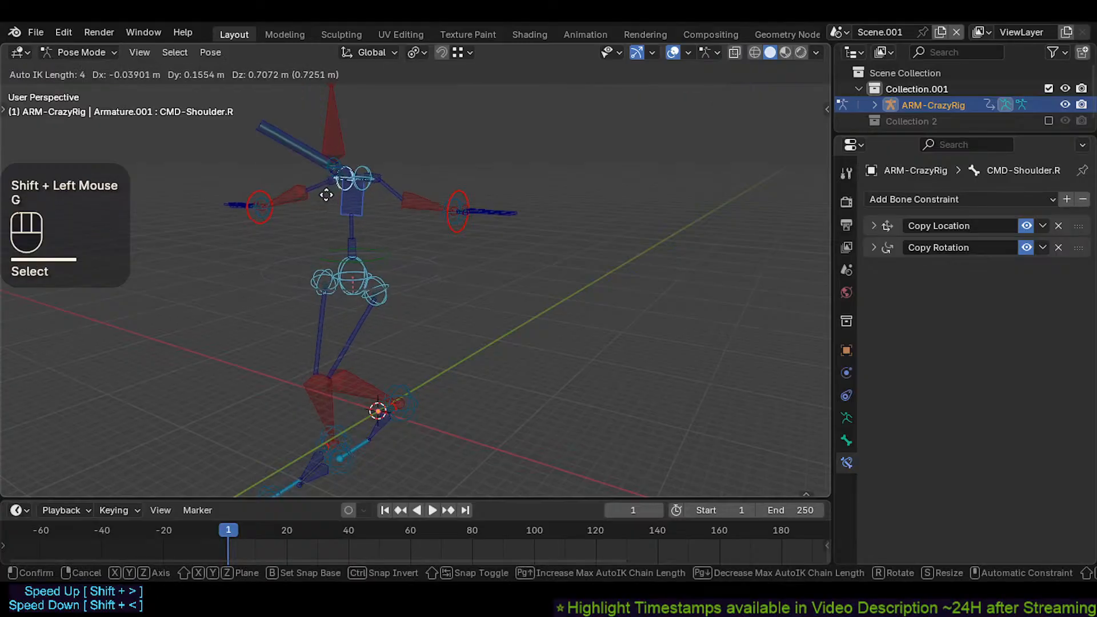
{"action": "left_click", "coordinate": [329, 207]}
Step: Move the red head control MTR-Head
{"action": "left_click", "coordinate": [332, 122]}
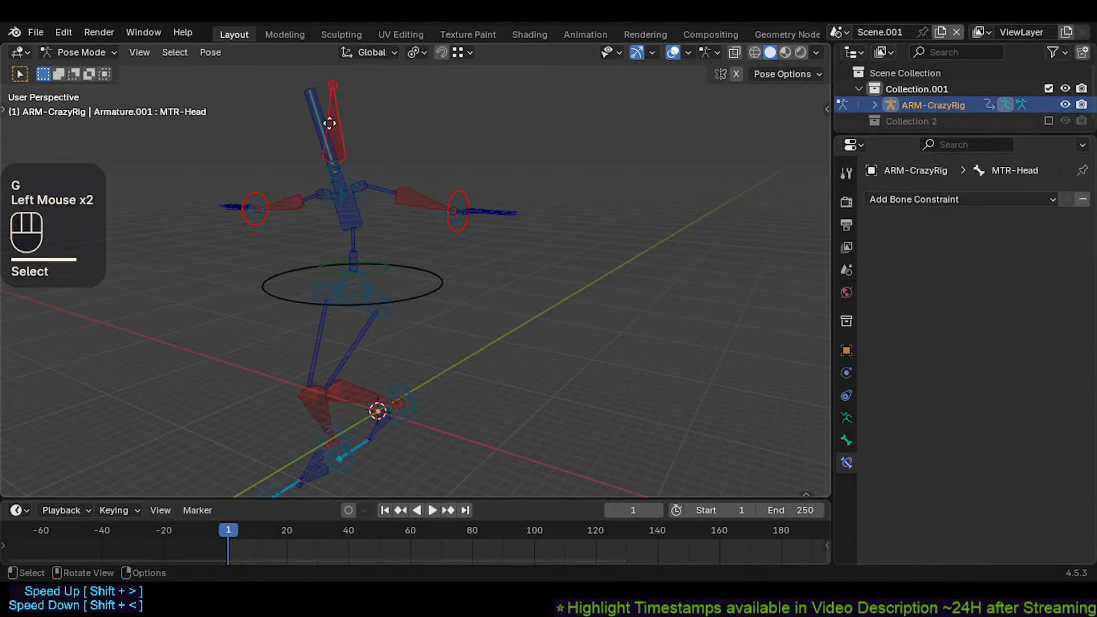
{"action": "key", "text": "g"}
{"action": "left_click", "coordinate": [320, 153]}
Step: Move the head bone CTL-Head.001 to bend the upper body, trying Auto IK chain lengths up to 7 and settling on 5
{"action": "left_click", "coordinate": [332, 141], "text": "shift"}
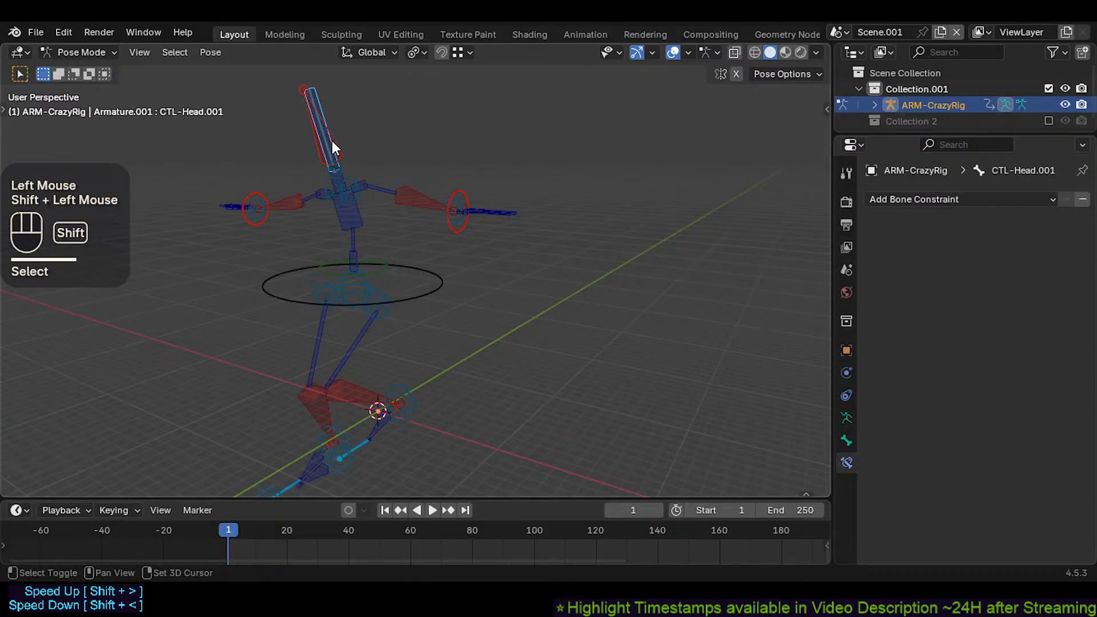
{"action": "key", "text": "g"}
{"action": "scroll", "coordinate": [333, 173], "scroll_direction": "down", "scroll_amount": 1}
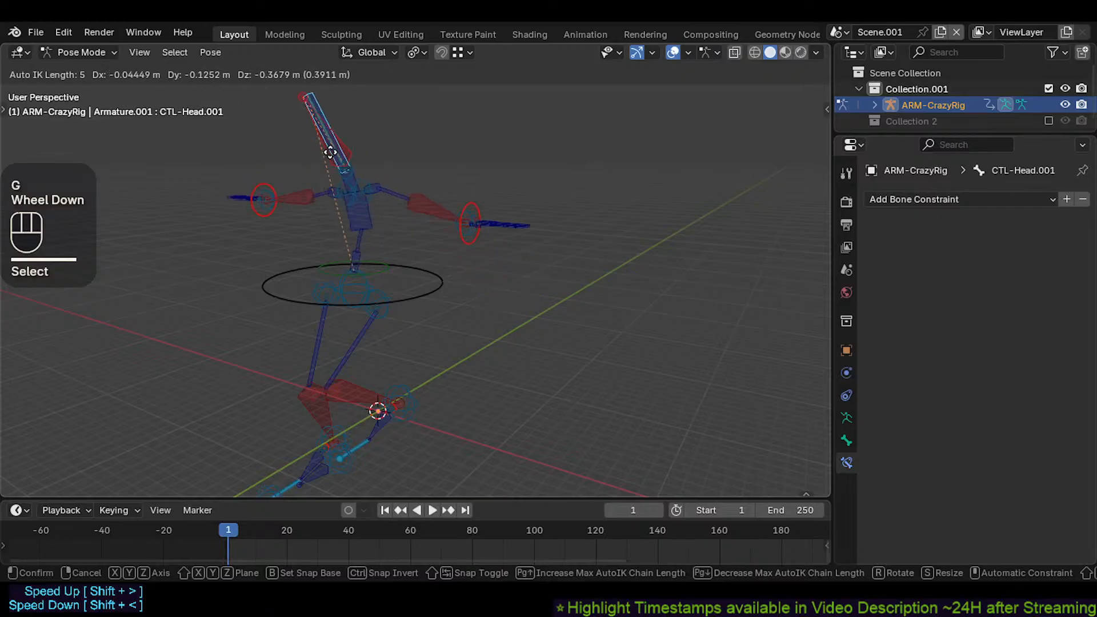
{"action": "scroll", "coordinate": [333, 176], "scroll_direction": "down", "scroll_amount": 2}
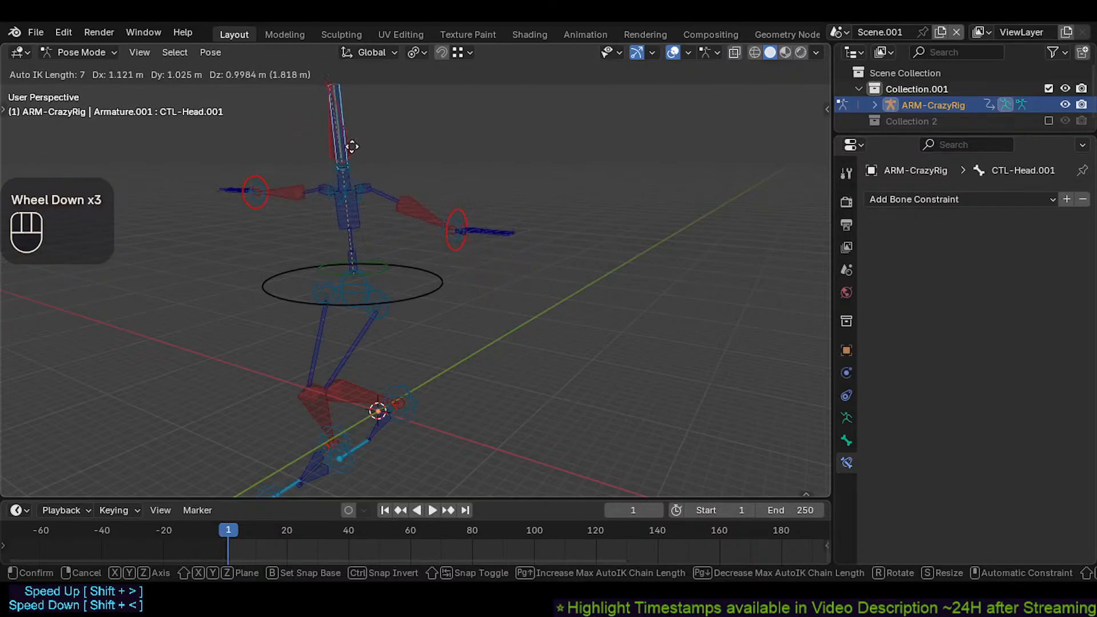
{"action": "scroll", "coordinate": [332, 178], "scroll_direction": "up", "scroll_amount": 2}
{"action": "left_click", "coordinate": [336, 162]}
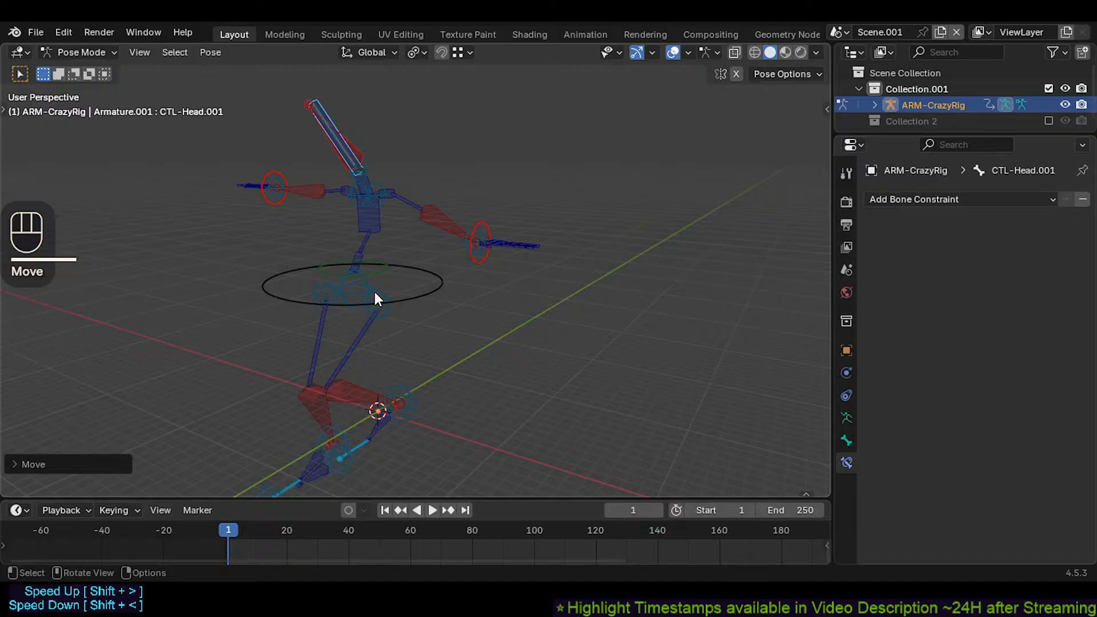
Step: Try moving the center-of-gravity ring MTR-CoG
{"action": "left_click", "coordinate": [406, 299], "text": "shift"}
{"action": "key", "text": "g"}
{"action": "key", "text": "Escape"}
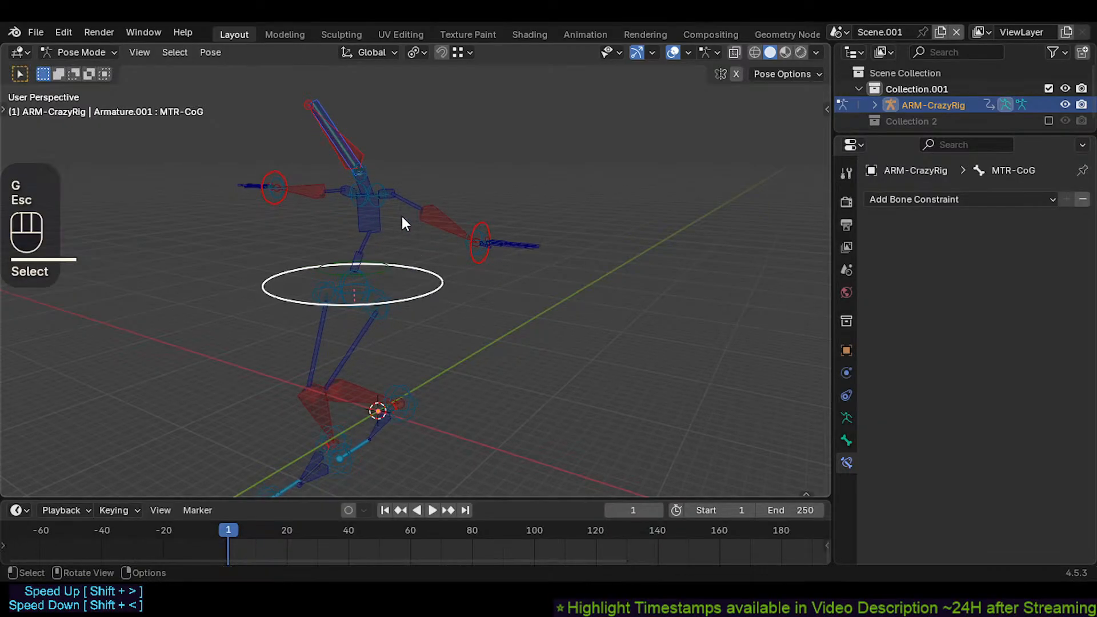
Step: Move MTR-Head to bend the upper body, comparing Auto IK chain lengths 4 and 5 and keeping 5
{"action": "left_click", "coordinate": [366, 144], "text": "shift"}
{"action": "key", "text": "g"}
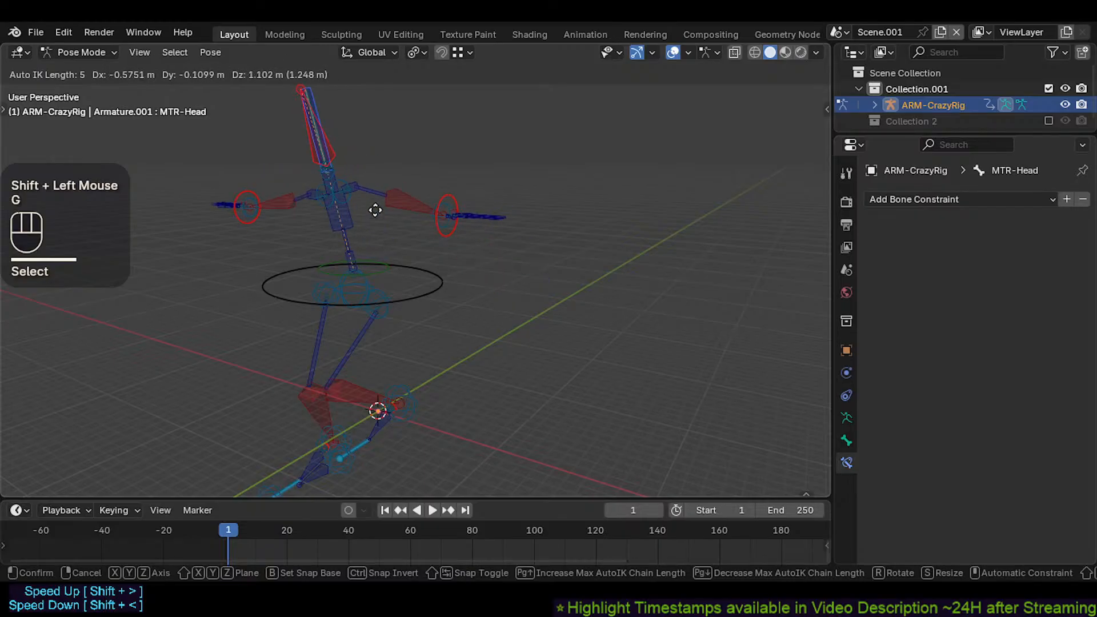
{"action": "scroll", "coordinate": [376, 216], "scroll_direction": "up", "scroll_amount": 1}
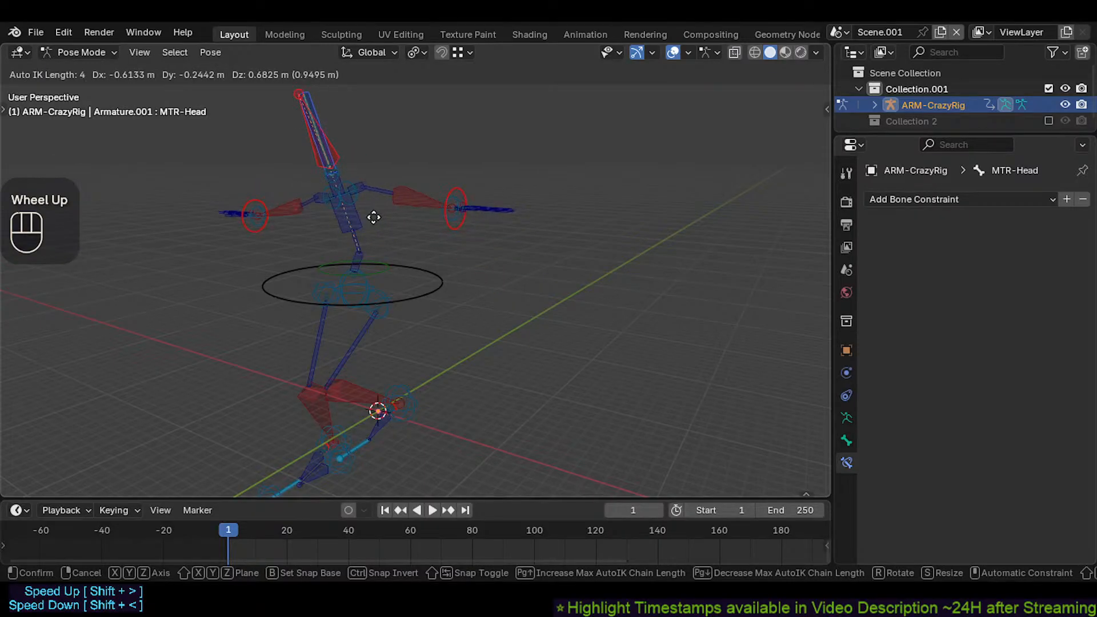
{"action": "scroll", "coordinate": [373, 218], "scroll_direction": "down", "scroll_amount": 1}
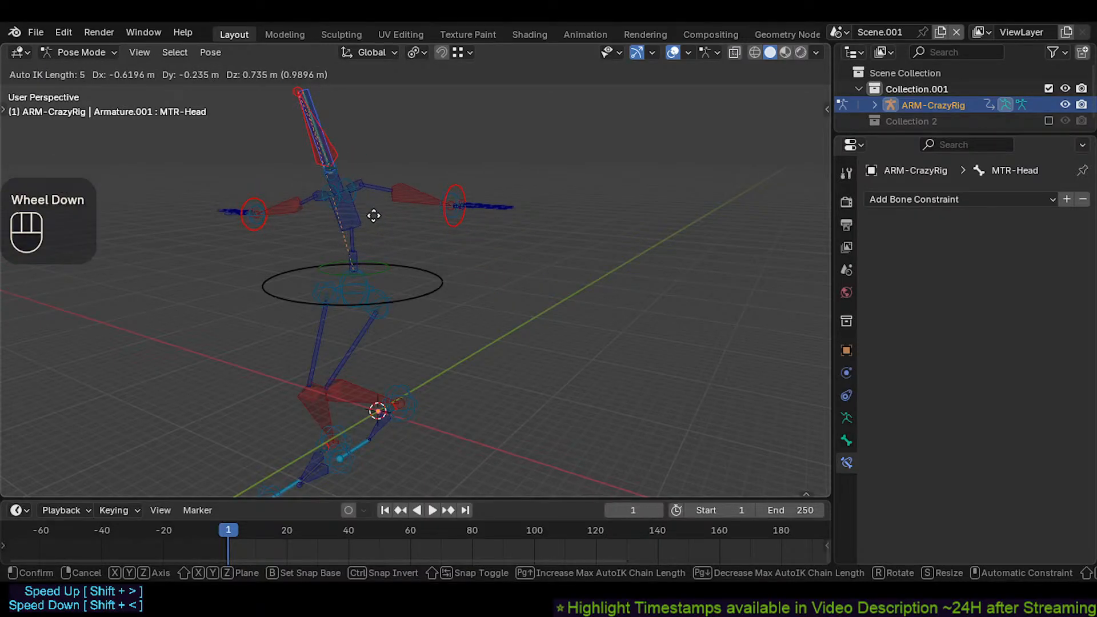
{"action": "left_click", "coordinate": [373, 216]}
Step: Try moving CMD-Hip.L and CMD-Hip.R together, then with the center-of-gravity ring MTR-CoG added
{"action": "left_click", "coordinate": [384, 291], "text": "shift"}
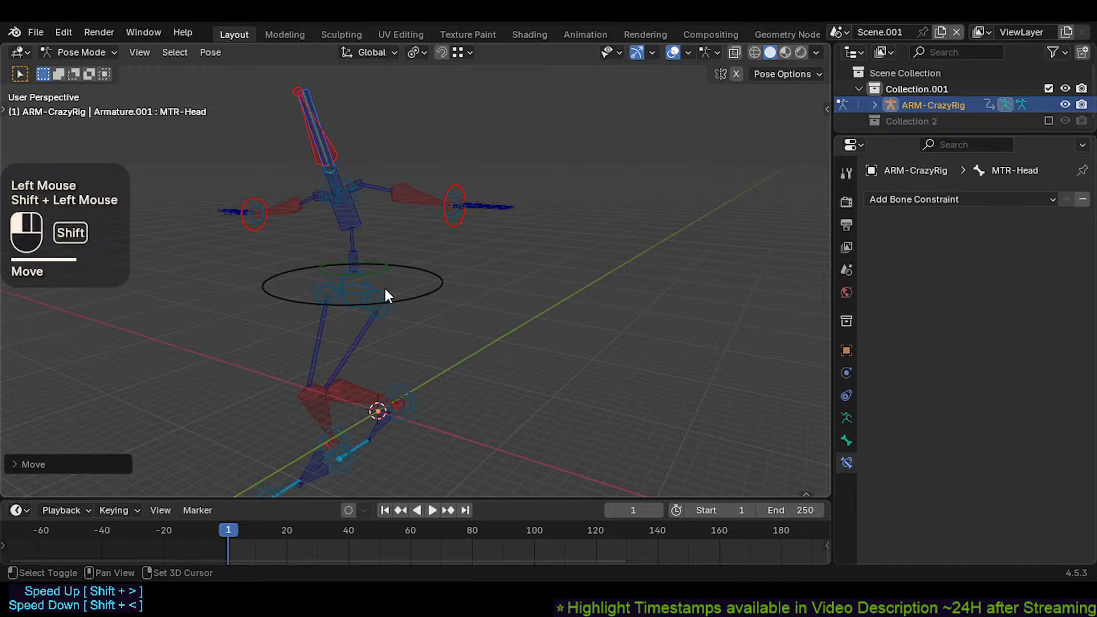
{"action": "left_click", "coordinate": [321, 286], "text": "shift"}
{"action": "key", "text": "g"}
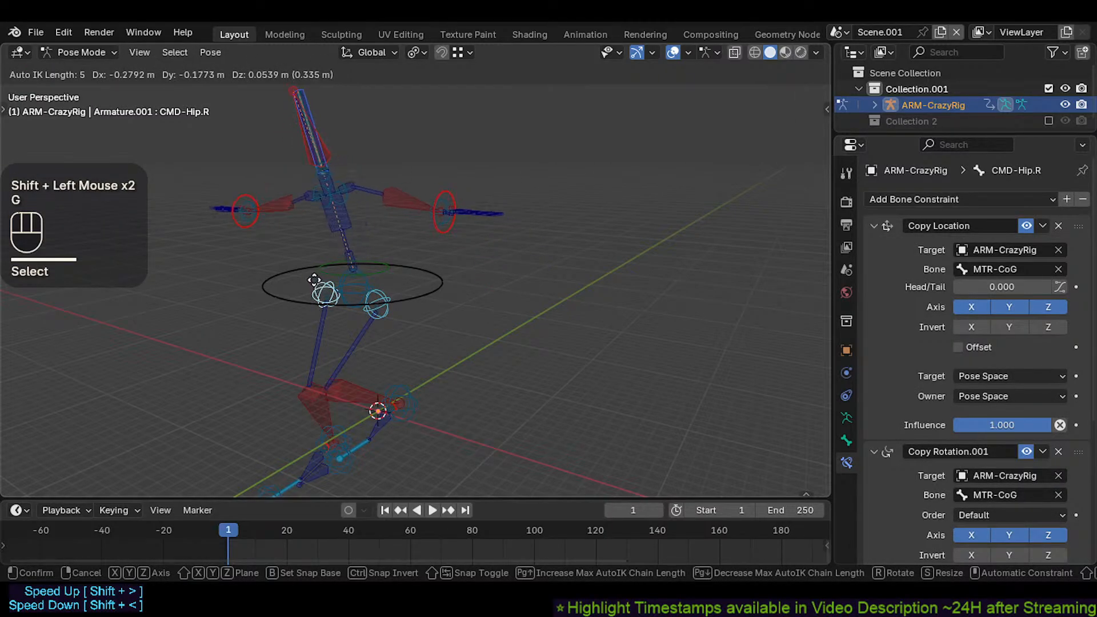
{"action": "key", "text": "Escape"}
{"action": "left_click", "coordinate": [425, 297], "text": "shift"}
{"action": "key", "text": "g"}
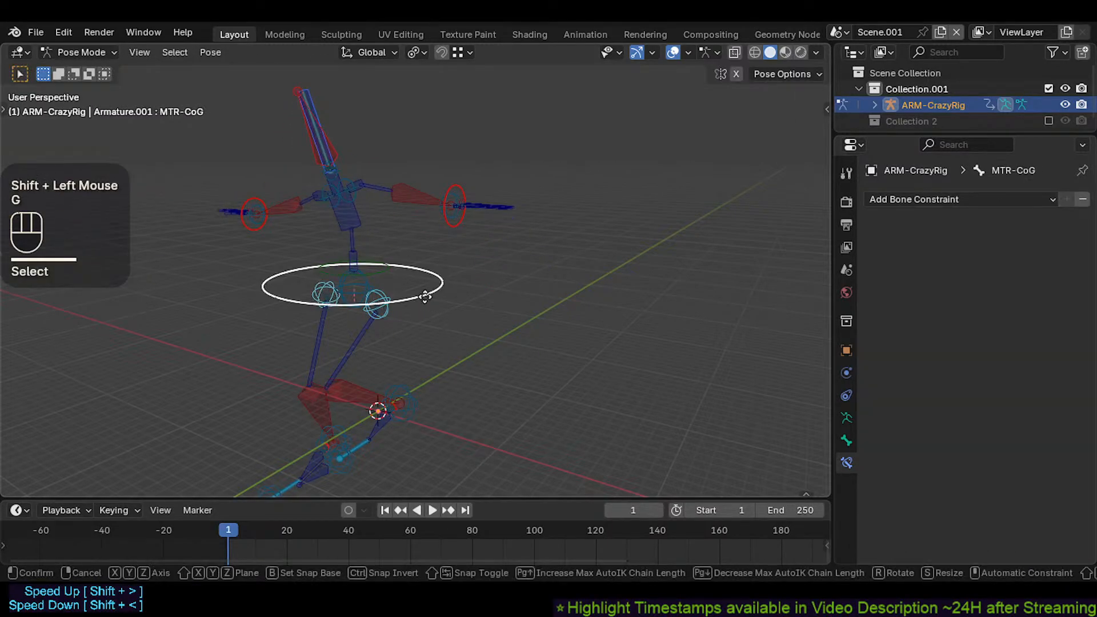
{"action": "key", "text": "Escape"}
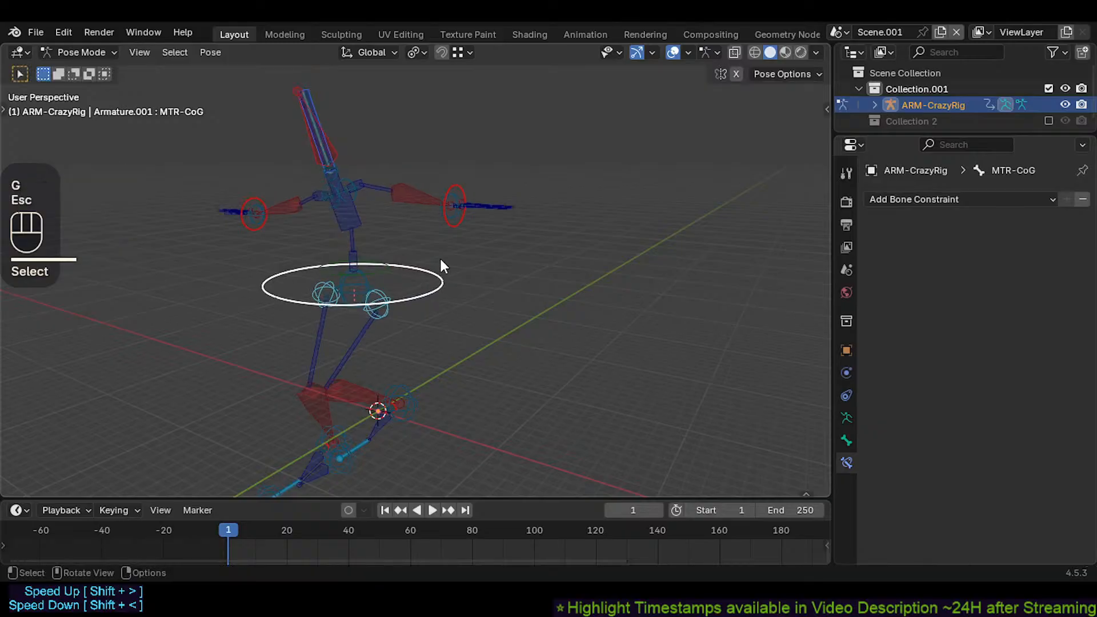
Step: Undo the CTL-Neck selection and move the head bone CTL-Head.001 to lean the upper body
{"action": "left_click", "coordinate": [341, 180], "text": "shift"}
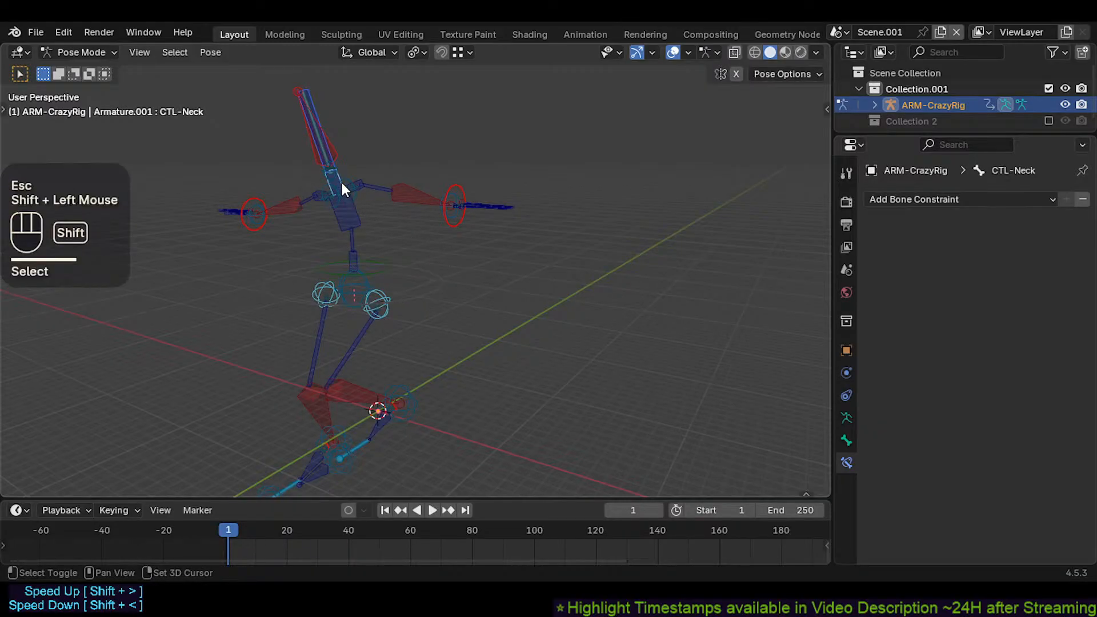
{"action": "key", "text": "ctrl+z"}
{"action": "left_click", "coordinate": [335, 147]}
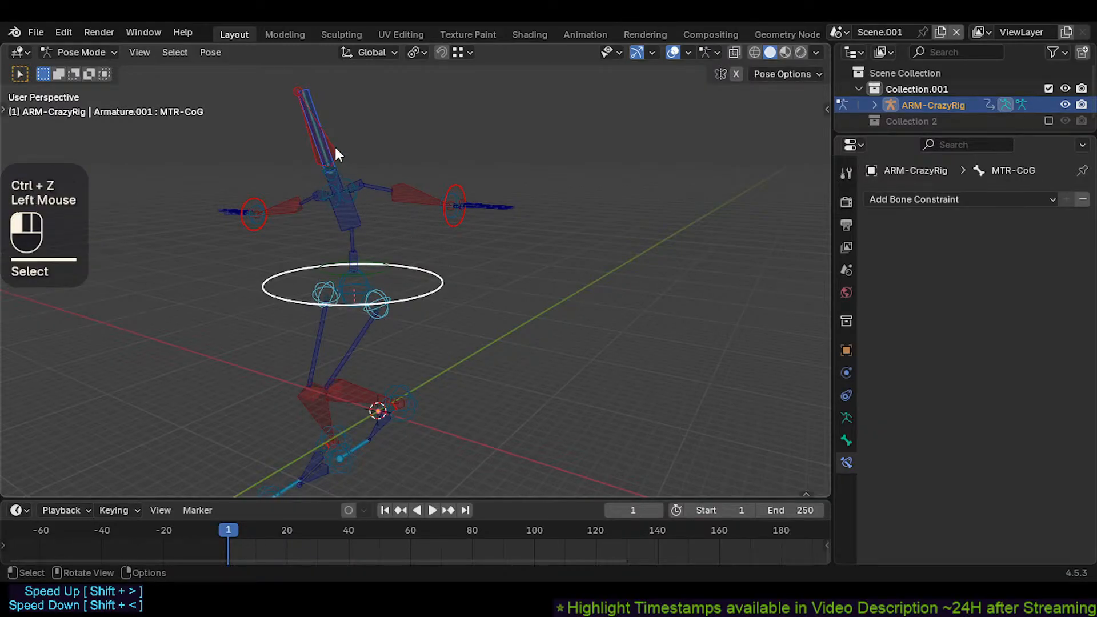
{"action": "left_click", "coordinate": [324, 142], "text": "shift"}
{"action": "key", "text": "g"}
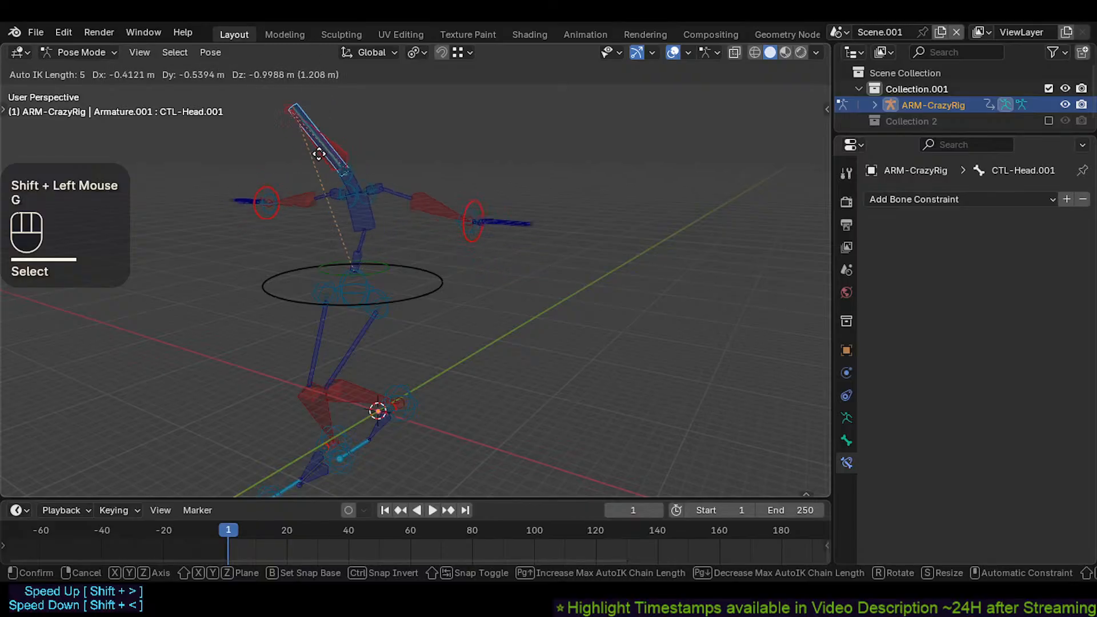
{"action": "left_click", "coordinate": [319, 154]}
Step: Try moving the whole body with the center-of-gravity ring MTR-CoG
{"action": "left_click", "coordinate": [415, 296], "text": "shift"}
{"action": "key", "text": "g"}
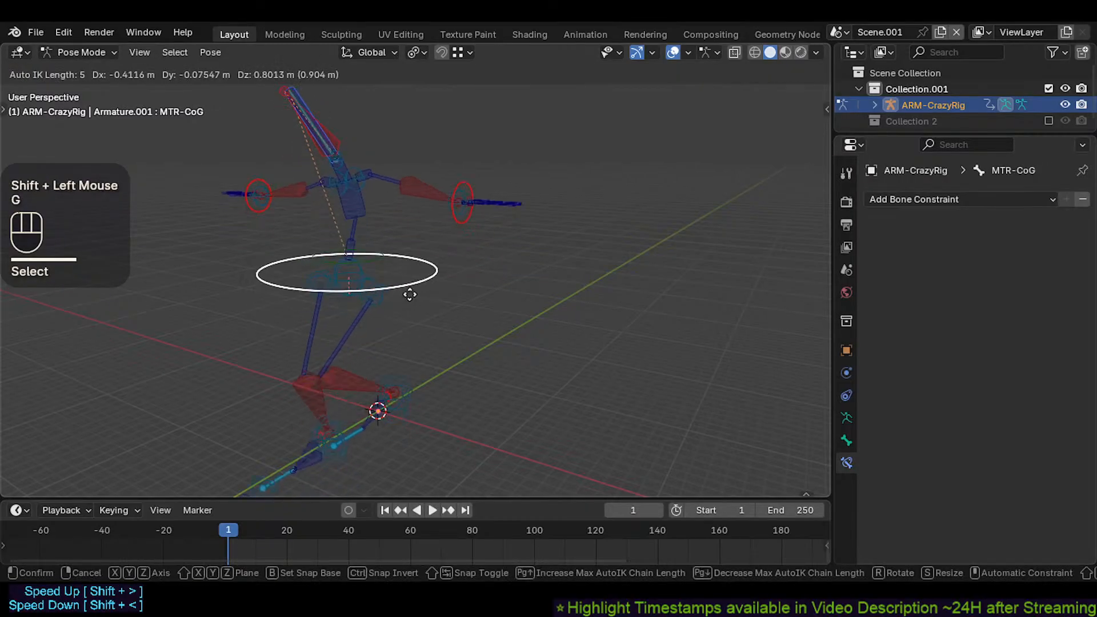
{"action": "key", "text": "Escape"}
Step: Select CMD-Hip.L and CMD-Hip.R and move both hip controls together twice
{"action": "left_click", "coordinate": [377, 299], "text": "shift"}
{"action": "left_click", "coordinate": [307, 285], "text": "shift"}
{"action": "key", "text": "g"}
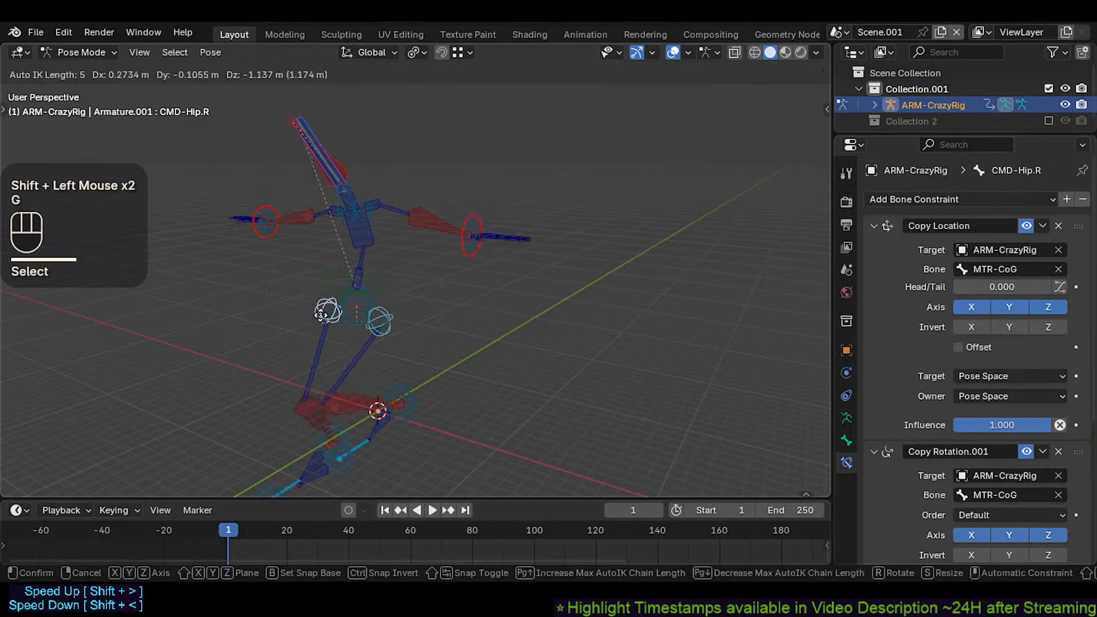
{"action": "left_click", "coordinate": [323, 288]}
{"action": "key", "text": "g"}
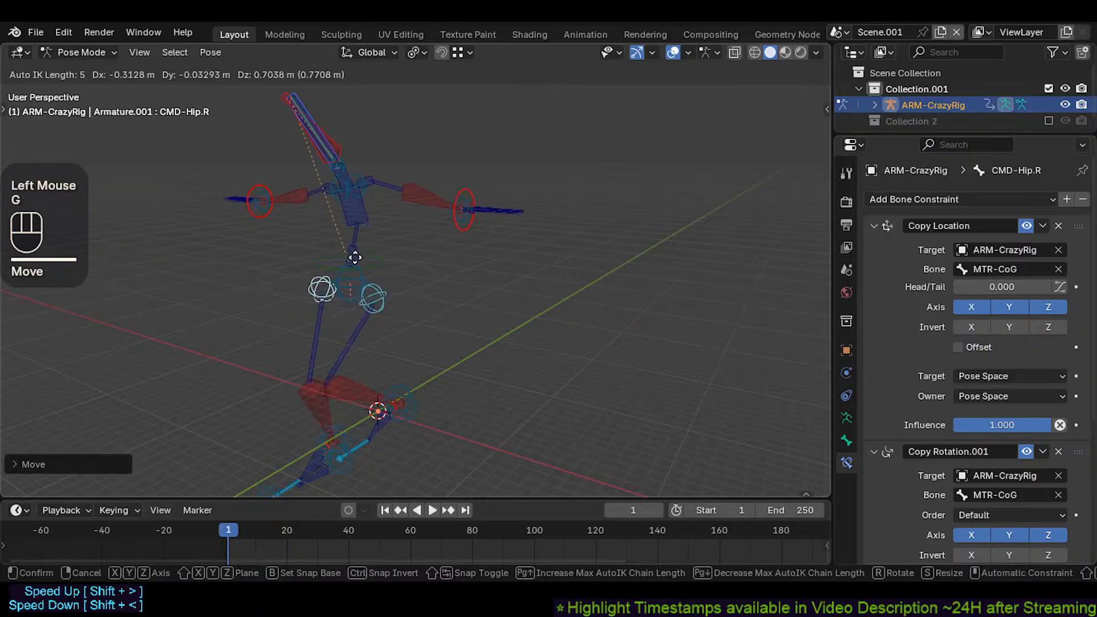
{"action": "left_click", "coordinate": [371, 256]}
Step: Move both selected hip controls and rotate them together about the global X axis to test the hip rotation
{"action": "key", "text": "g"}
{"action": "key", "text": "r"}
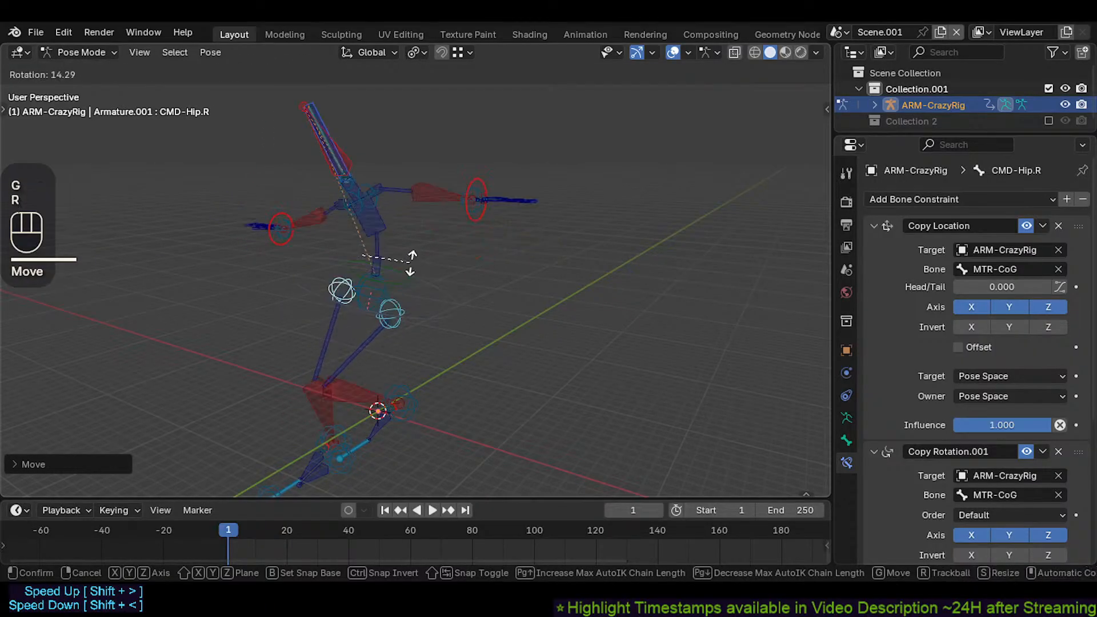
{"action": "key", "text": "r"}
{"action": "key", "text": "r"}
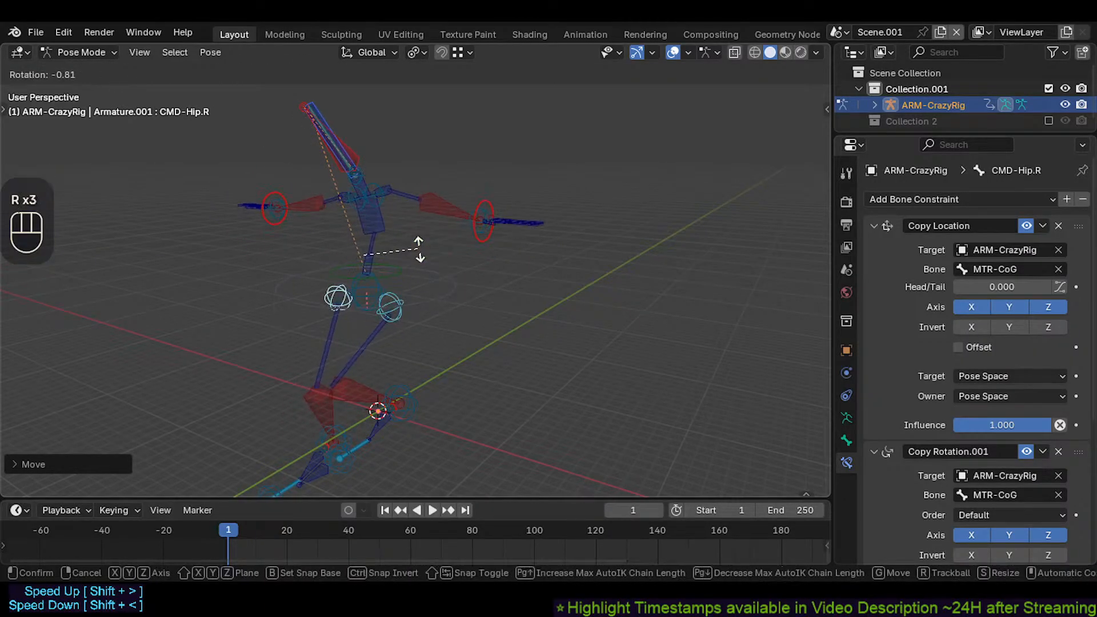
{"action": "key", "text": "x"}
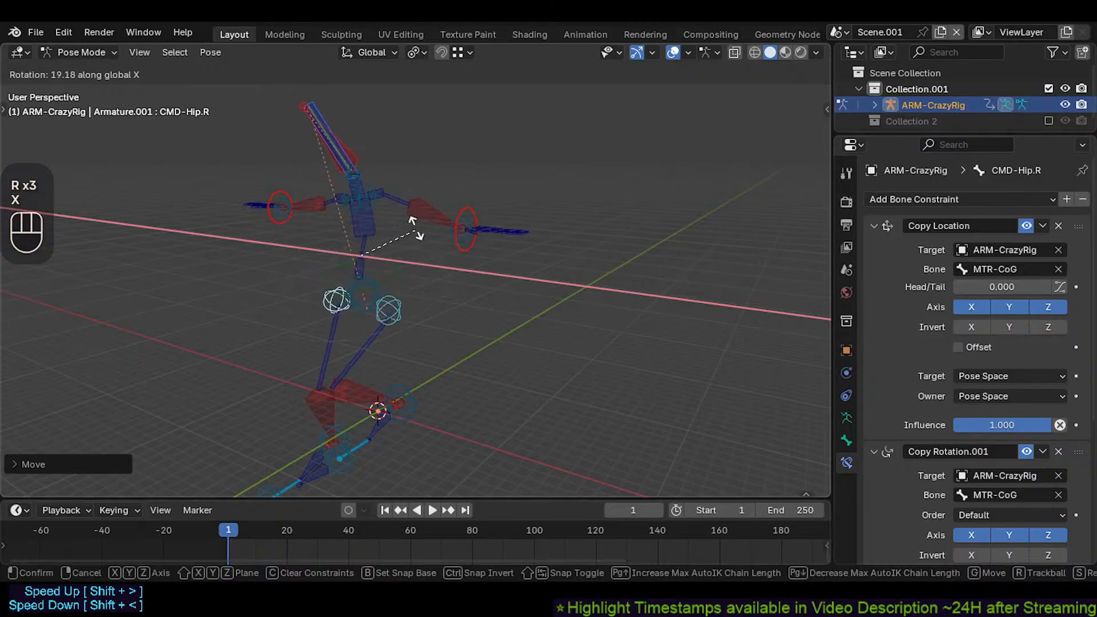
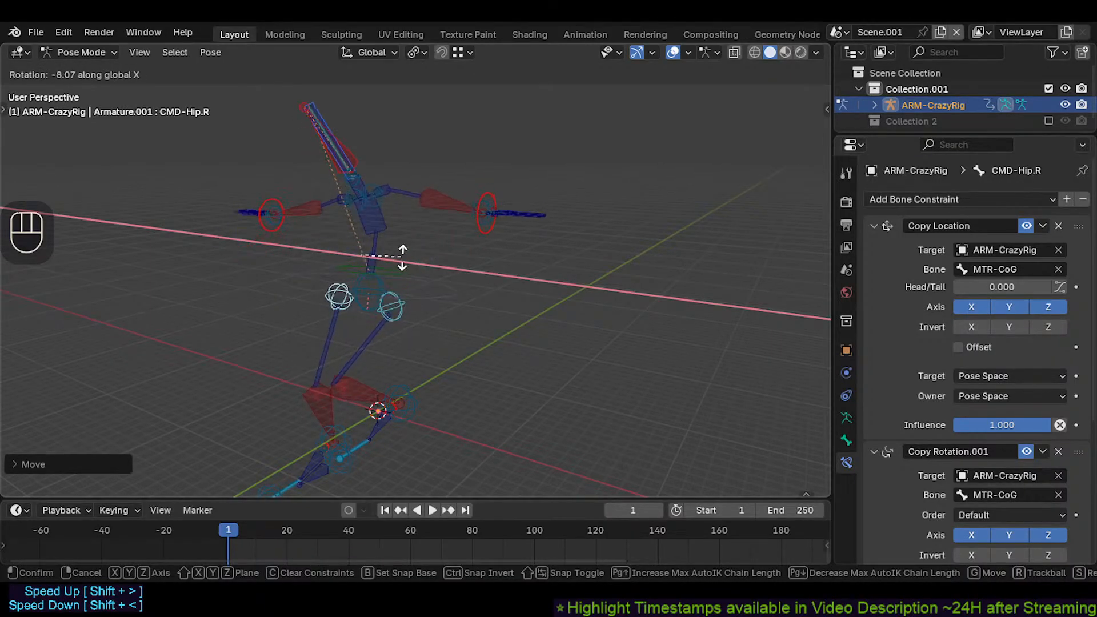
{"action": "left_click", "coordinate": [402, 253]}
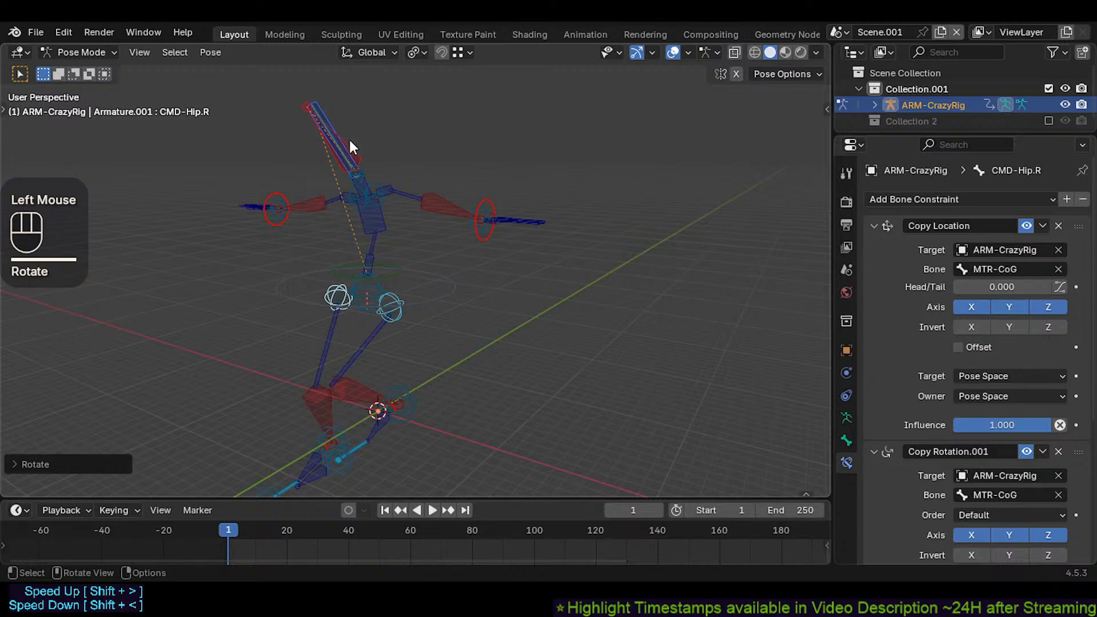
{"action": "key", "text": "g"}
{"action": "left_click", "coordinate": [362, 168]}
Step: Move the head control MTR-Head, and move the head bone CTL-Head.001 to lean the upper body over
{"action": "left_click", "coordinate": [352, 138]}
{"action": "key", "text": "g"}
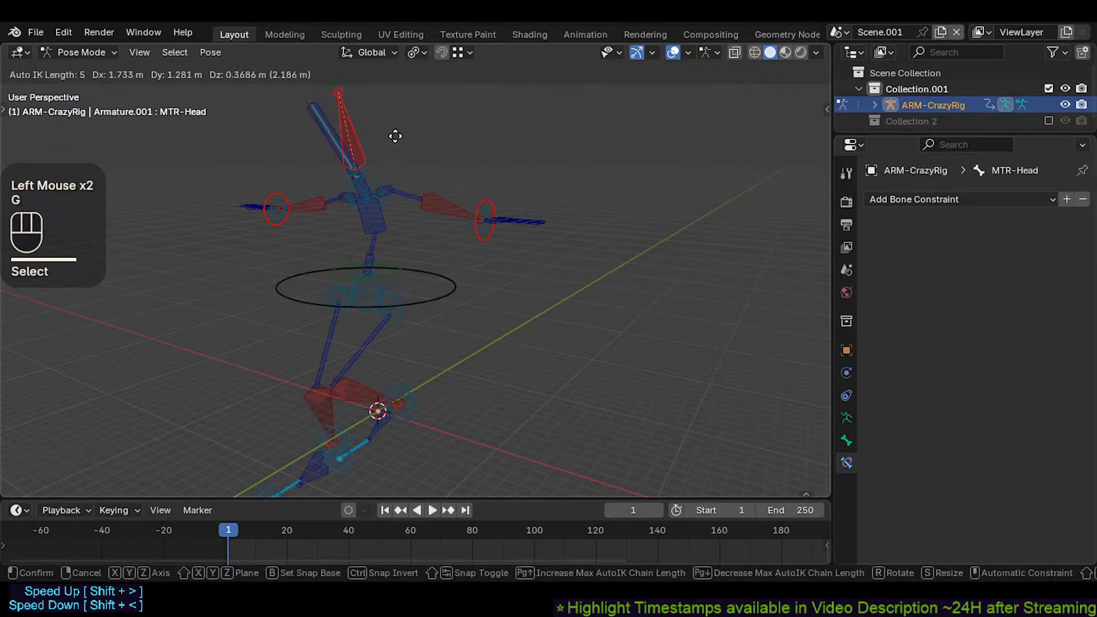
{"action": "left_click", "coordinate": [337, 130]}
{"action": "left_click", "coordinate": [338, 133], "text": "shift"}
{"action": "key", "text": "g"}
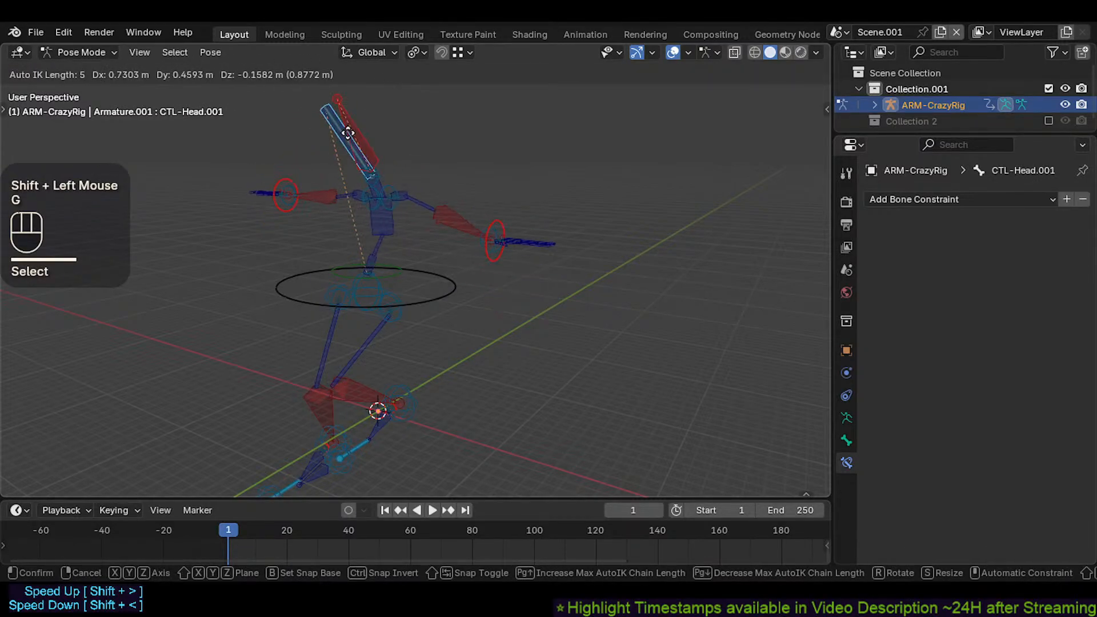
{"action": "left_click", "coordinate": [409, 104]}
Step: Move the left shoulder control CMD-Shoulder.L, then add CMD-Shoulder.R and move both shoulder controls together
{"action": "left_click", "coordinate": [424, 222], "text": "shift"}
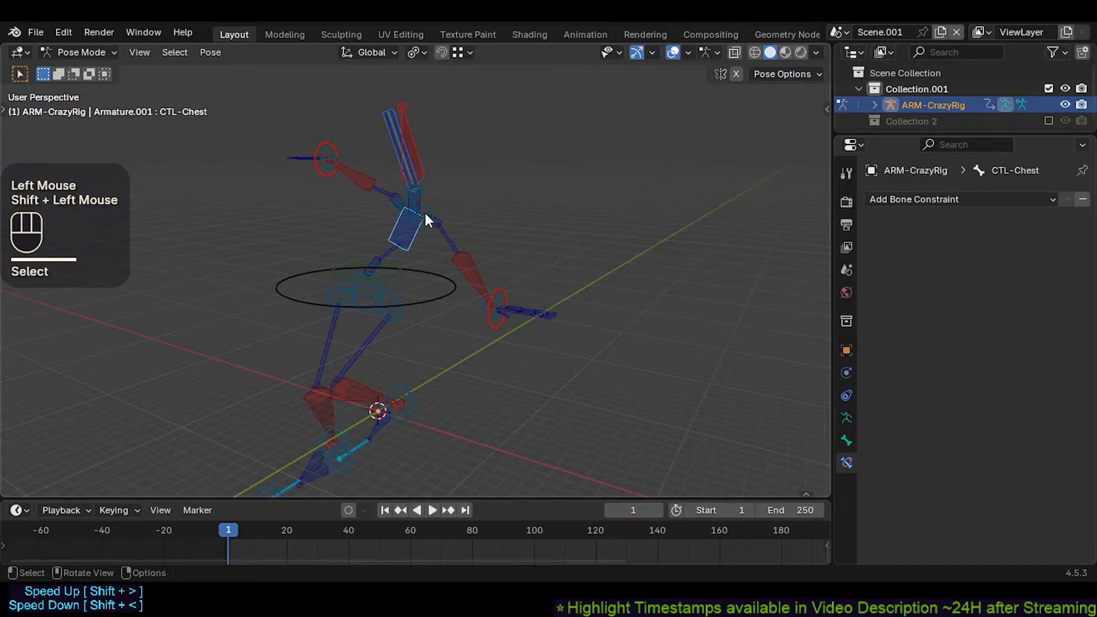
{"action": "key", "text": "ctrl+z"}
{"action": "left_click", "coordinate": [430, 201], "text": "shift"}
{"action": "key", "text": "g"}
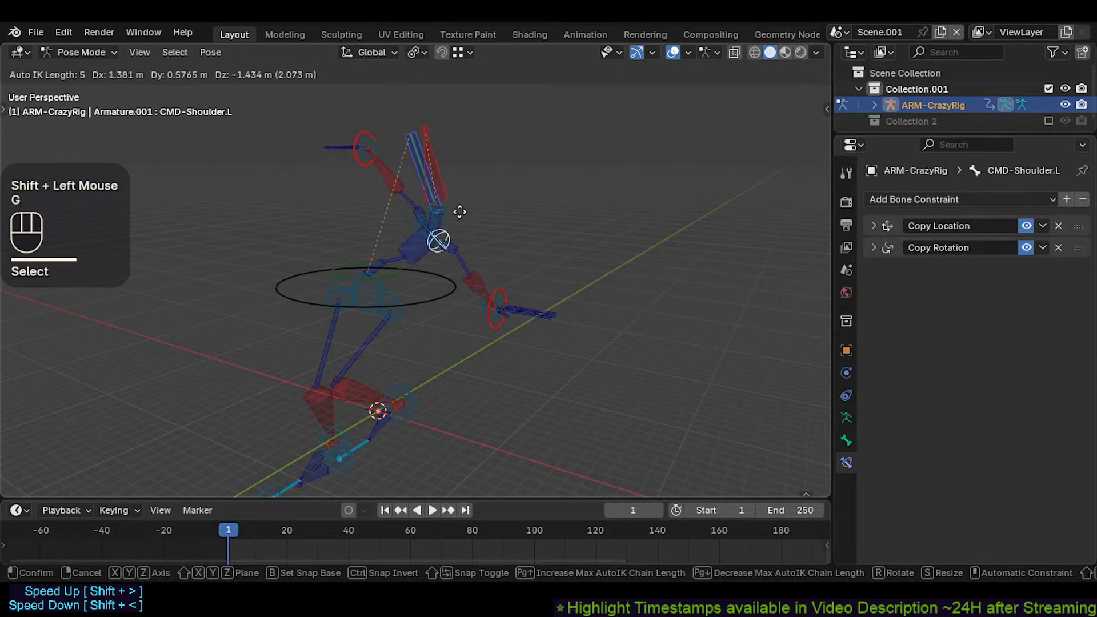
{"action": "left_click", "coordinate": [398, 184]}
{"action": "left_click", "coordinate": [402, 214], "text": "shift"}
{"action": "key", "text": "g"}
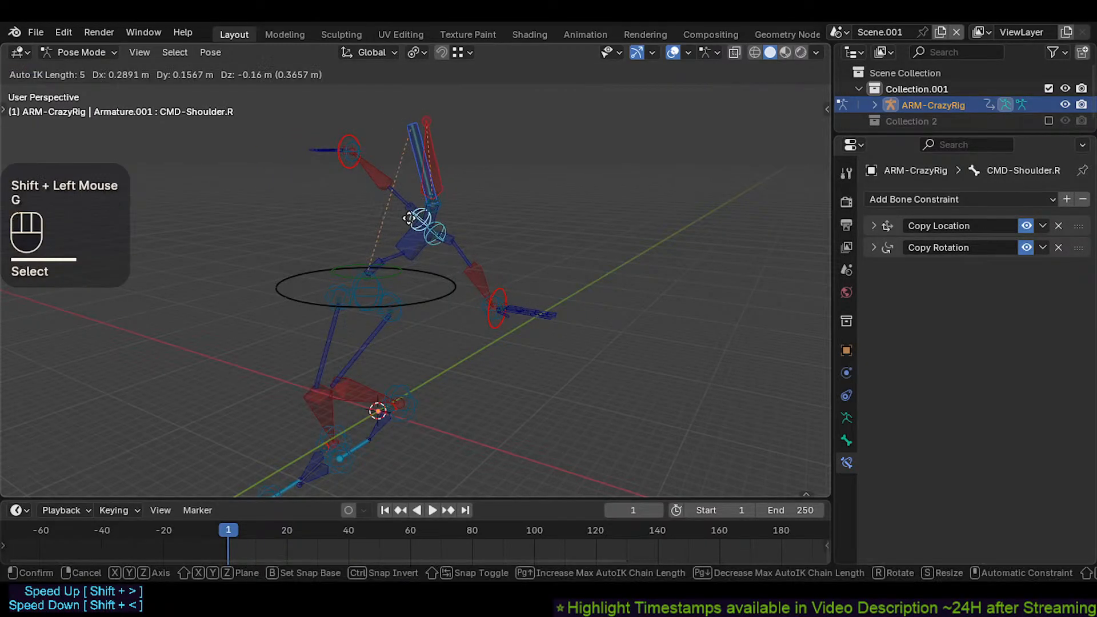
{"action": "left_click", "coordinate": [403, 210]}
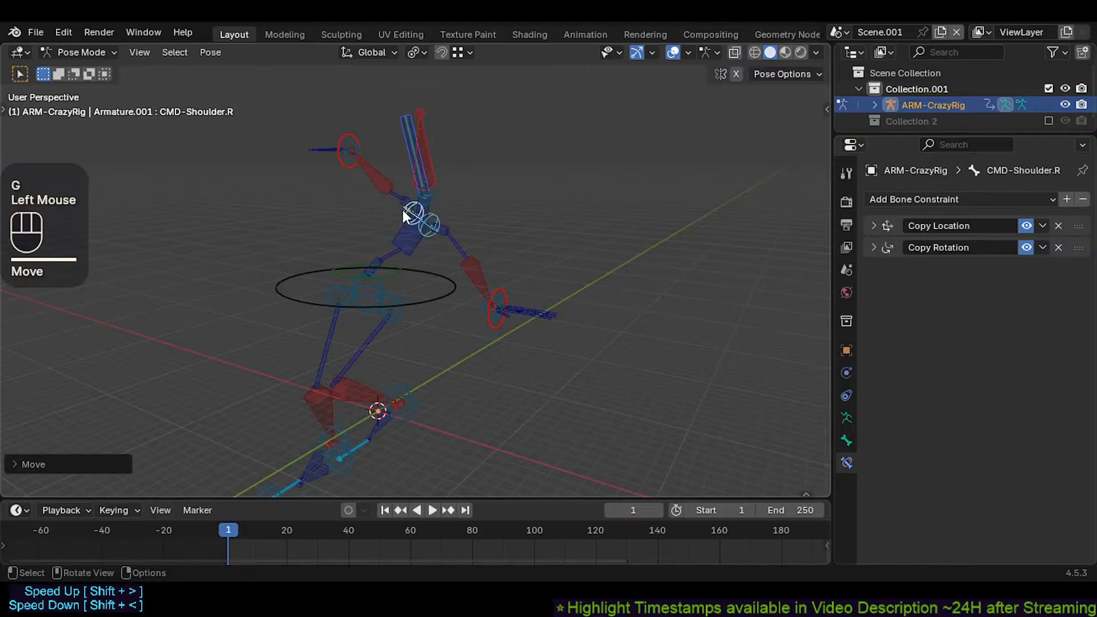
Step: Select CTL-ForeArm.L and move the left forearm several times to raise and stretch the arm
{"action": "middle_click_drag", "start_coordinate": [402, 211], "coordinate": [422, 268], "text": "shift"}
{"action": "left_click", "coordinate": [422, 278]}
{"action": "key", "text": "g"}
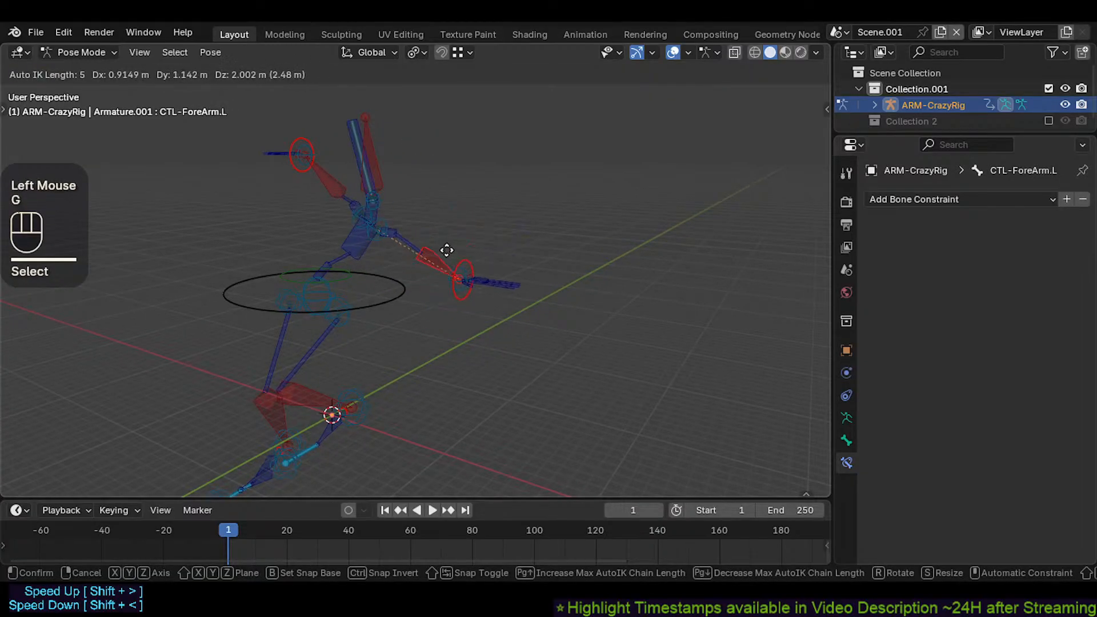
{"action": "left_click", "coordinate": [431, 244]}
{"action": "middle_click_drag", "start_coordinate": [431, 245], "coordinate": [363, 274], "text": "shift"}
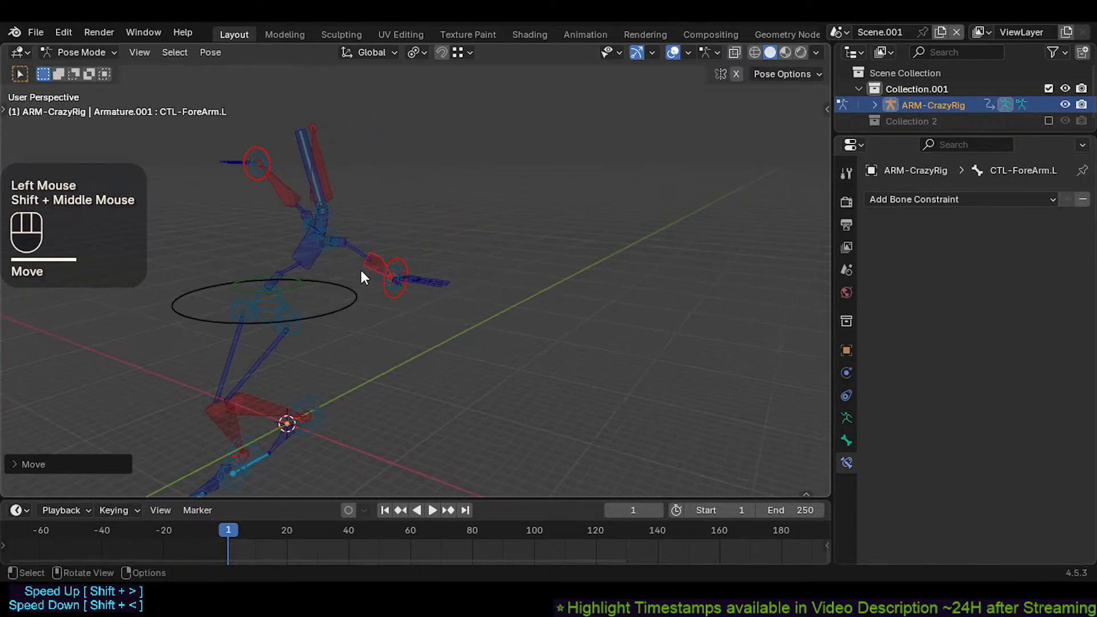
{"action": "scroll", "coordinate": [436, 280], "scroll_direction": "up", "scroll_amount": 2}
{"action": "middle_click_drag", "start_coordinate": [436, 280], "coordinate": [372, 299], "text": "shift"}
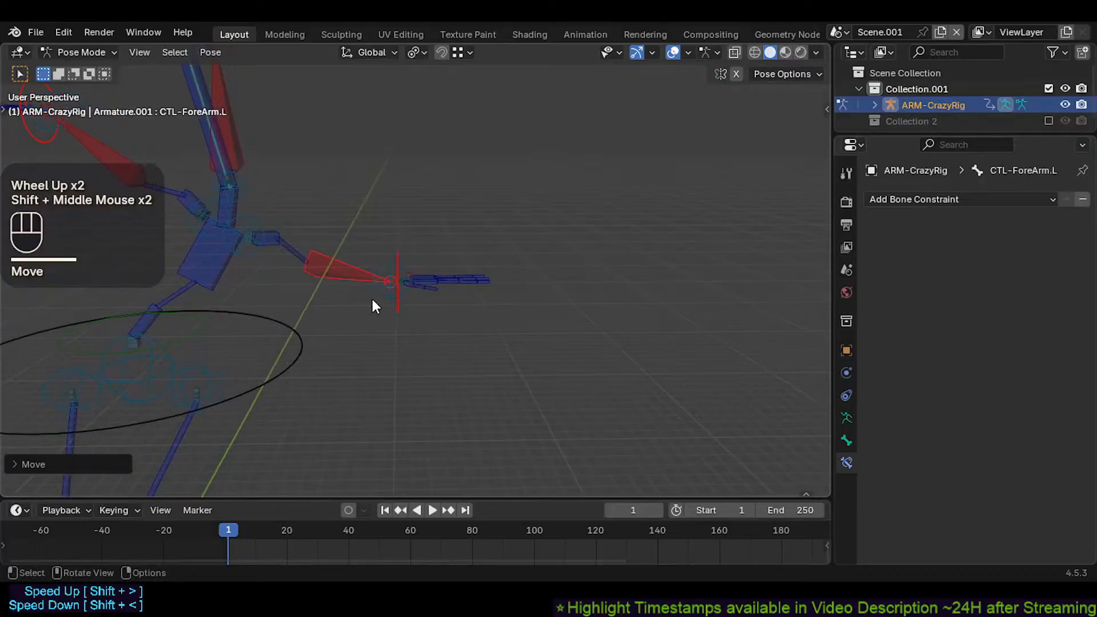
{"action": "key", "text": "g"}
{"action": "left_click", "coordinate": [395, 295]}
{"action": "left_click", "coordinate": [397, 291], "text": "shift"}
{"action": "key", "text": "g"}
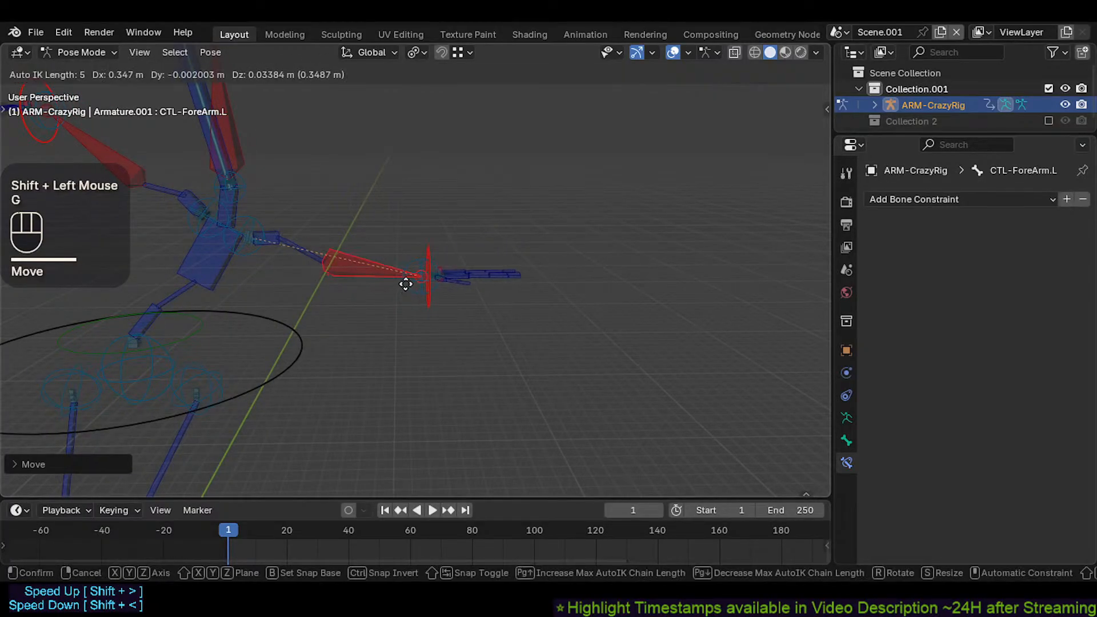
{"action": "left_click", "coordinate": [407, 289]}
Step: Select the left wrist control CMD-Wrist.L and move it to raise the hand
{"action": "left_click", "coordinate": [412, 294], "text": "shift"}
{"action": "key", "text": "g"}
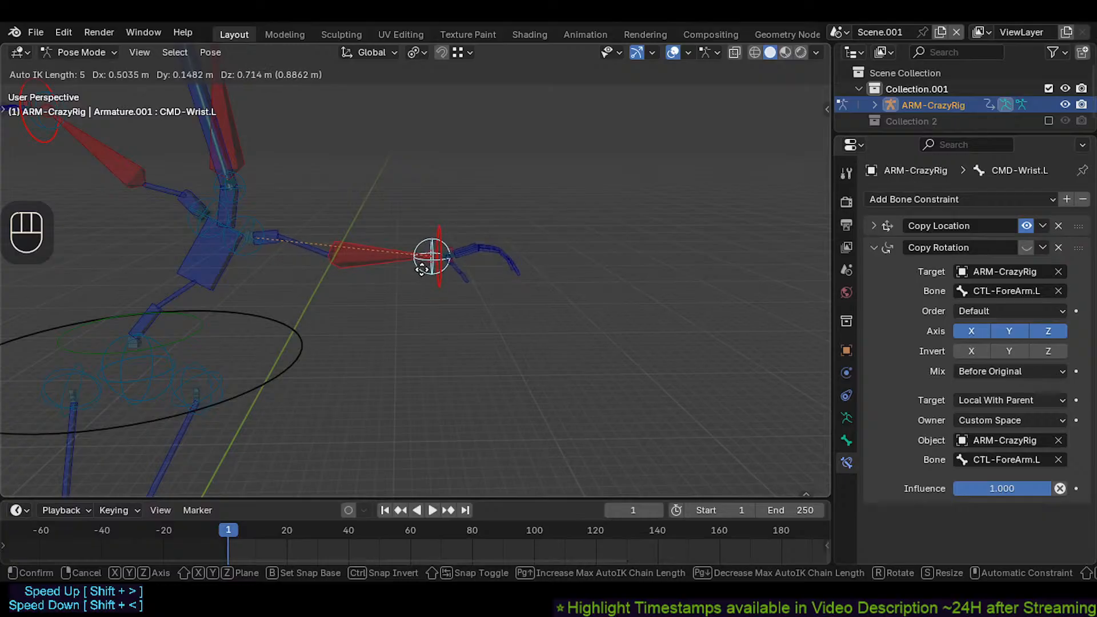
{"action": "left_click", "coordinate": [417, 273]}
Step: Move the index fingertip bone CTL-Metacarpal2-Index.L.002, first freely and then with an Auto IK length of 2
{"action": "middle_click_drag", "start_coordinate": [417, 272], "coordinate": [362, 295], "text": "shift"}
{"action": "scroll", "coordinate": [362, 295], "scroll_direction": "up", "scroll_amount": 1}
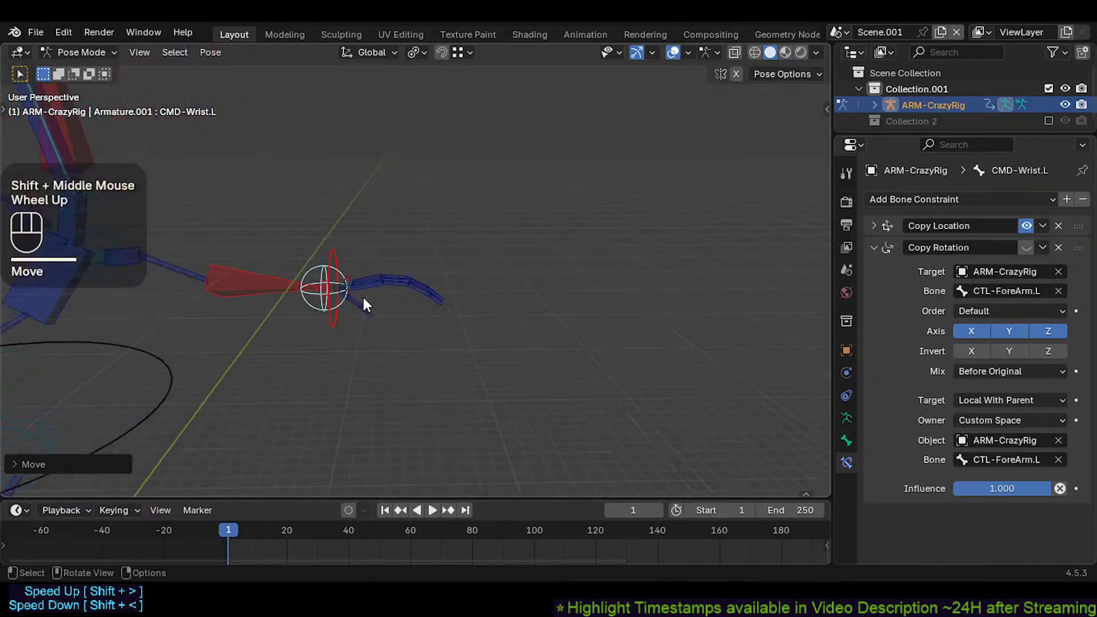
{"action": "scroll", "coordinate": [399, 300], "scroll_direction": "up", "scroll_amount": 1}
{"action": "left_click", "coordinate": [478, 307]}
{"action": "key", "text": "g"}
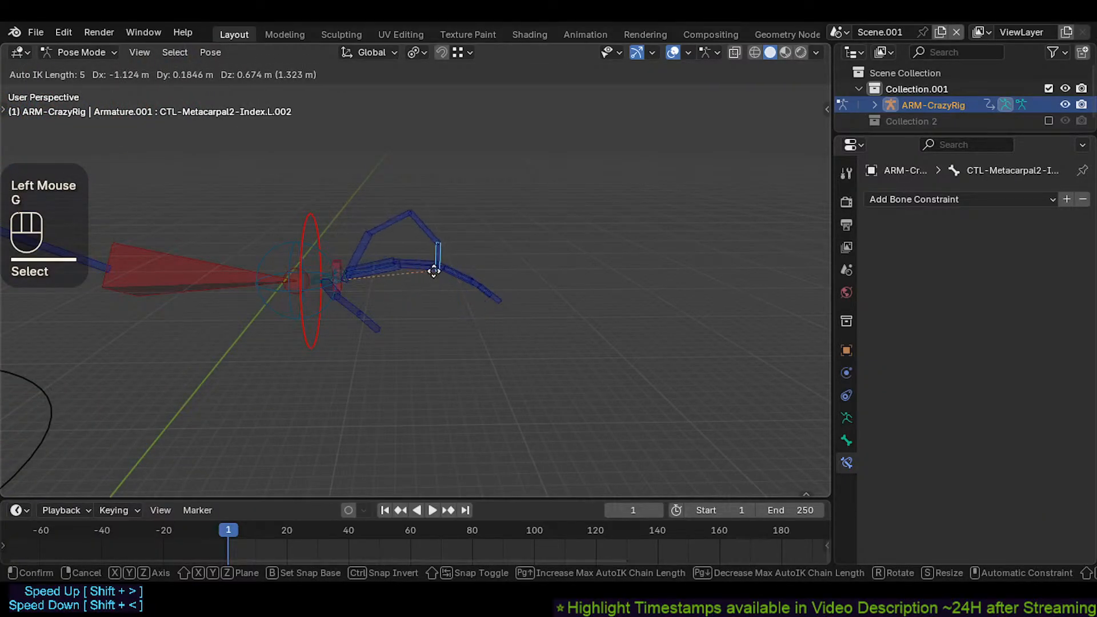
{"action": "left_click", "coordinate": [461, 338]}
{"action": "key", "text": "g"}
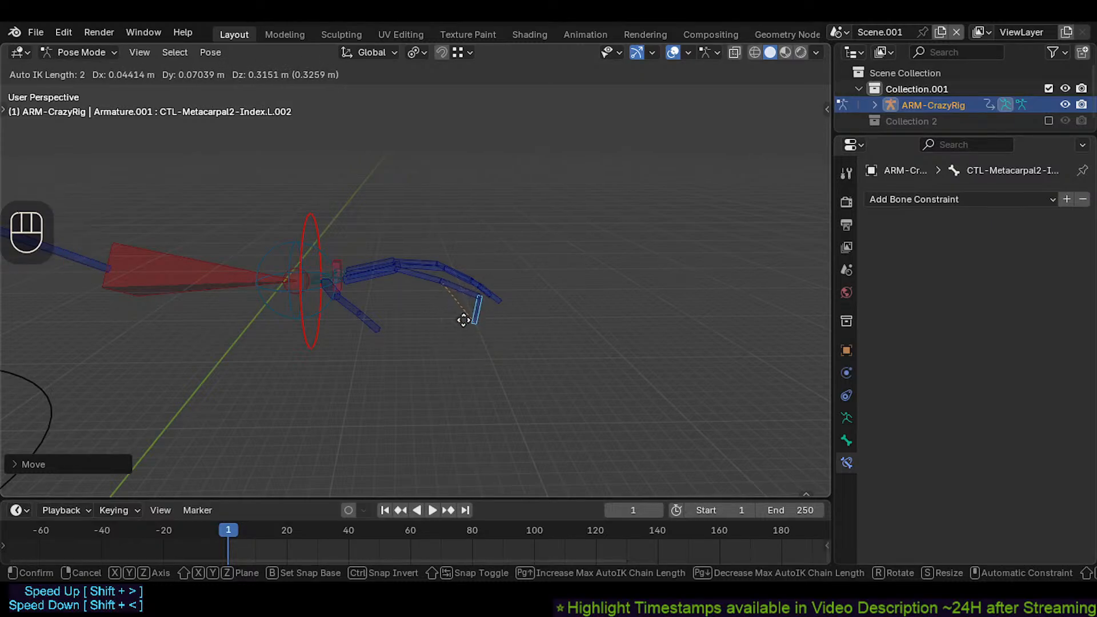
{"action": "left_click", "coordinate": [465, 318]}
Step: Move the middle index finger bone CTL-Metacarpal2-Index.L.001 with an Auto IK length of 2
{"action": "left_click", "coordinate": [433, 277]}
{"action": "key", "text": "g"}
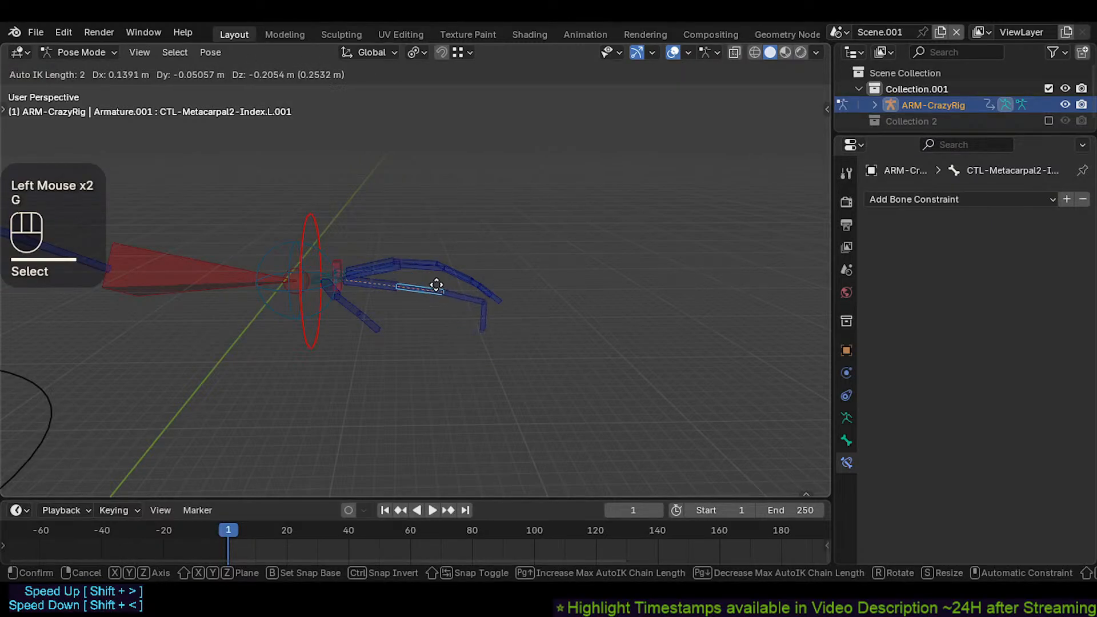
{"action": "left_click", "coordinate": [429, 285]}
Step: Select CMD-Wrist.L together with CTL-ForeArm.L and move the left wrist and forearm together twice
{"action": "left_click", "coordinate": [273, 239]}
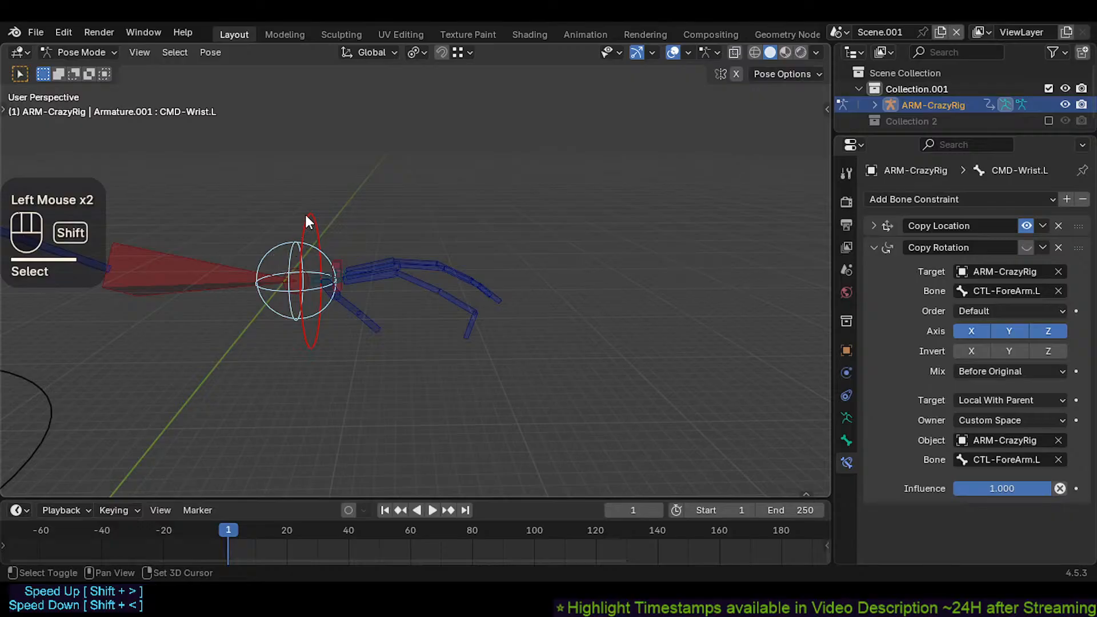
{"action": "left_click", "coordinate": [307, 233], "text": "shift"}
{"action": "left_click", "coordinate": [279, 239]}
{"action": "key", "text": "g"}
{"action": "key", "text": "Escape"}
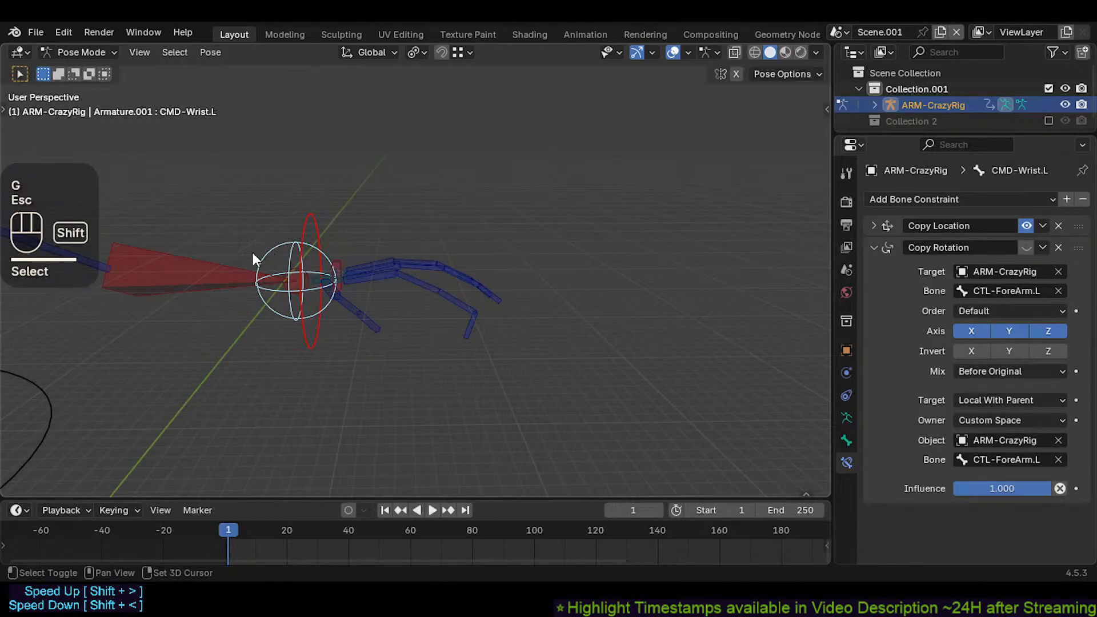
{"action": "left_click", "coordinate": [232, 262], "text": "shift"}
{"action": "key", "text": "g"}
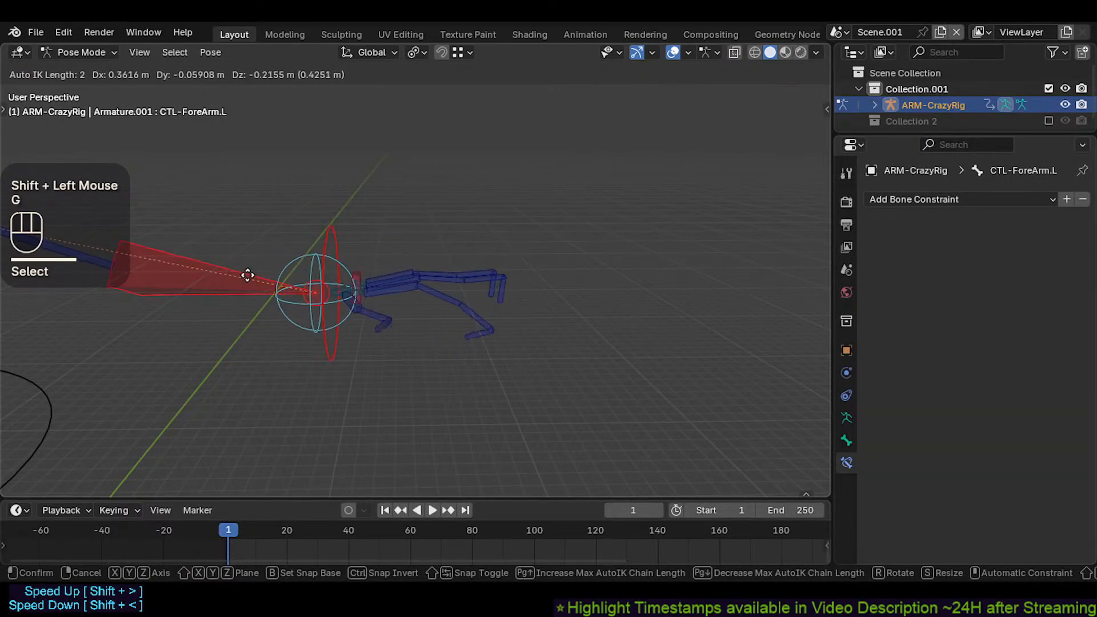
{"action": "left_click", "coordinate": [236, 265]}
{"action": "middle_click_drag", "start_coordinate": [242, 262], "coordinate": [368, 284]}
{"action": "key", "text": "g"}
{"action": "left_click", "coordinate": [252, 303]}
Step: Select the left hand ring CTL-Hand.L and rotate it freely with trackball rotation
{"action": "left_click", "coordinate": [348, 285]}
{"action": "key", "text": "r"}
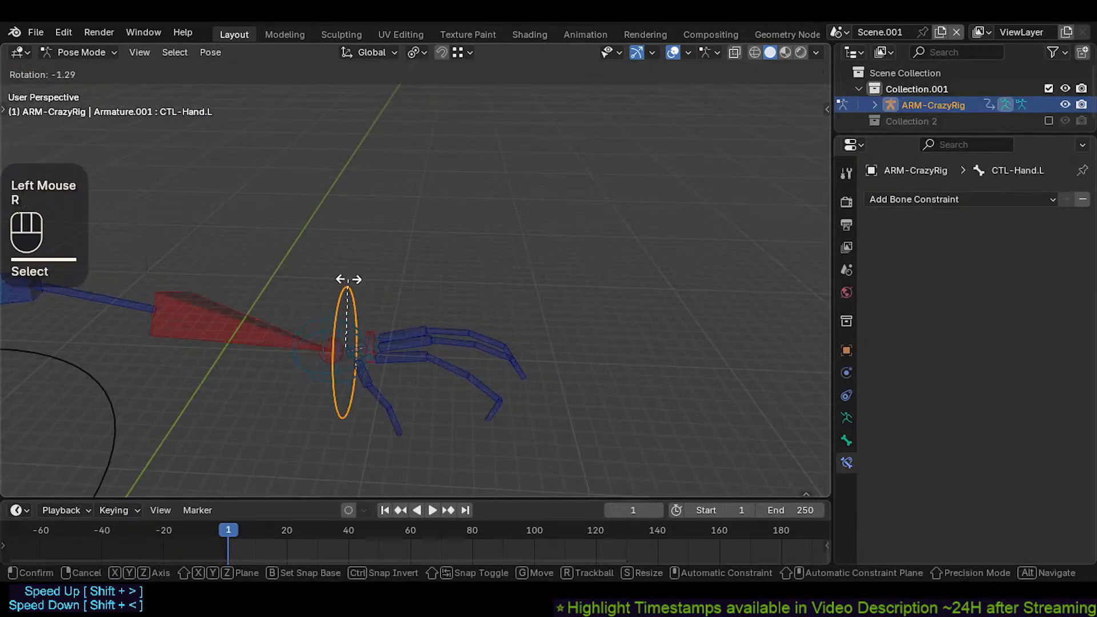
{"action": "key", "text": "r"}
{"action": "left_click", "coordinate": [309, 324]}
Step: Box-select the bones of the left hand and fingers, then clear the selection
{"action": "middle_click_drag", "start_coordinate": [309, 325], "coordinate": [394, 317], "text": "shift"}
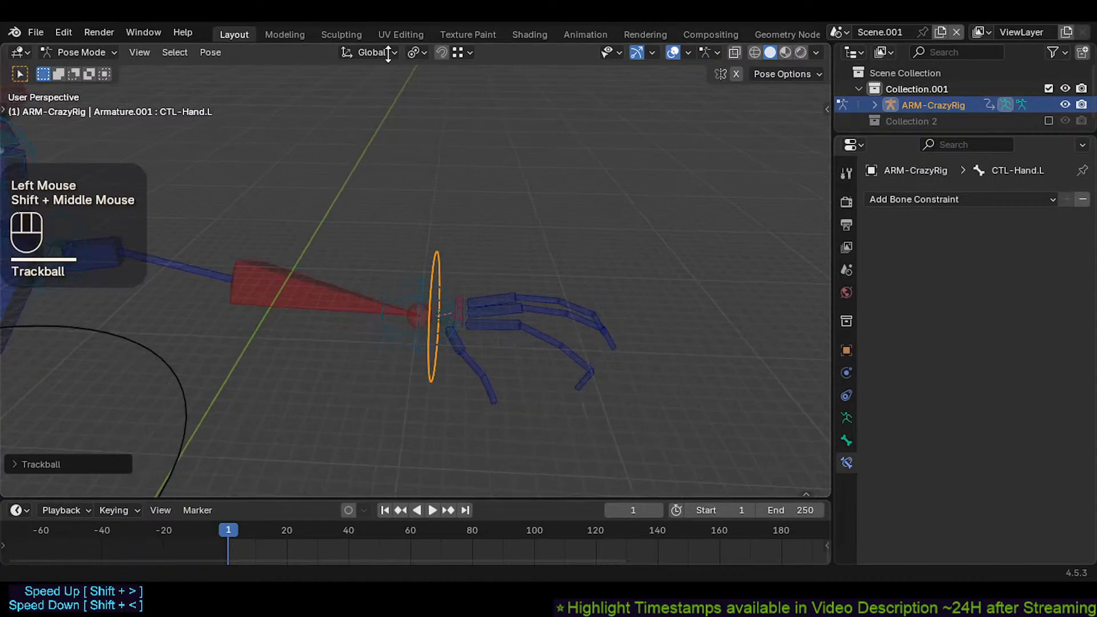
{"action": "scroll", "coordinate": [357, 218], "scroll_direction": "down", "scroll_amount": 2}
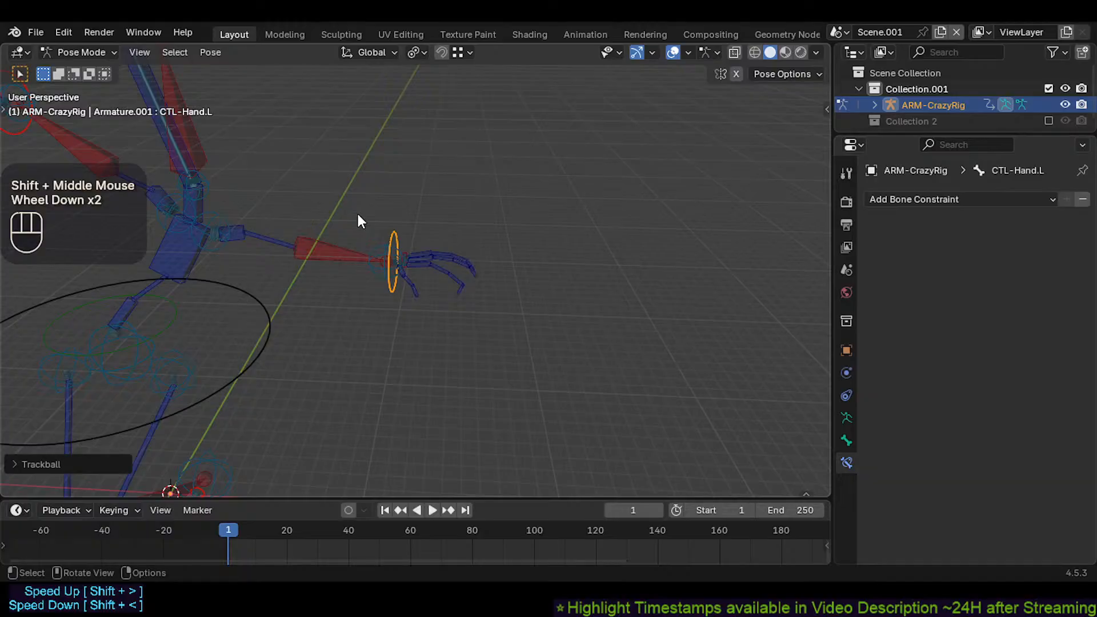
{"action": "key", "text": "b"}
{"action": "left_click_drag", "start_coordinate": [489, 209], "coordinate": [398, 296]}
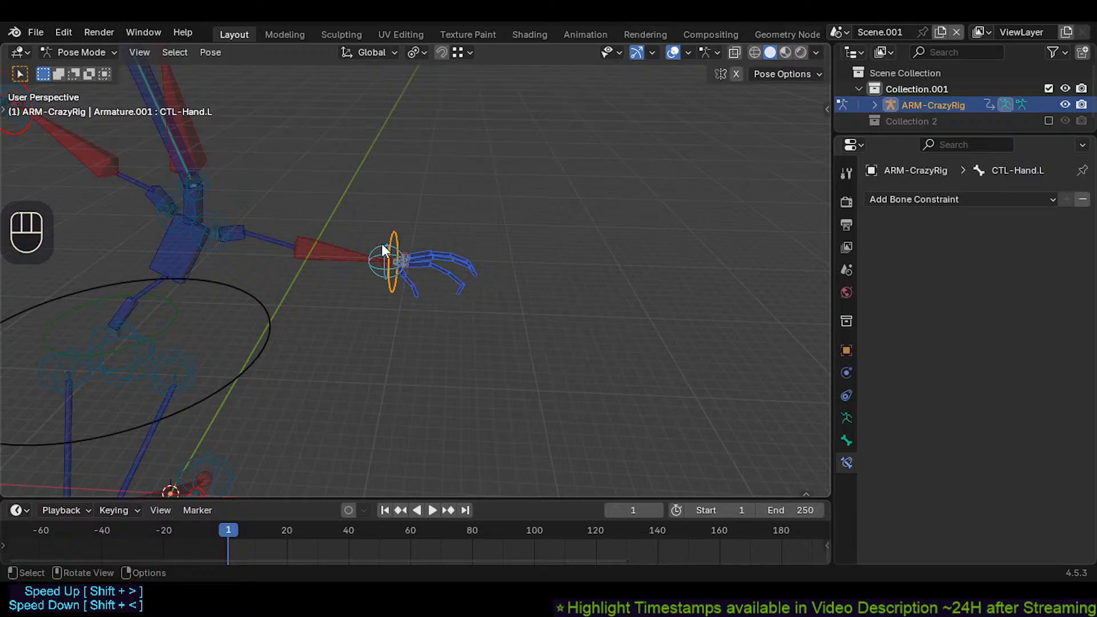
{"action": "scroll", "coordinate": [382, 250], "scroll_direction": "up", "scroll_amount": 1}
{"action": "scroll", "coordinate": [384, 258], "scroll_direction": "up", "scroll_amount": 1}
{"action": "key", "text": "alt+a"}
{"action": "scroll", "coordinate": [457, 268], "scroll_direction": "down", "scroll_amount": 2}
{"action": "key", "text": "b"}
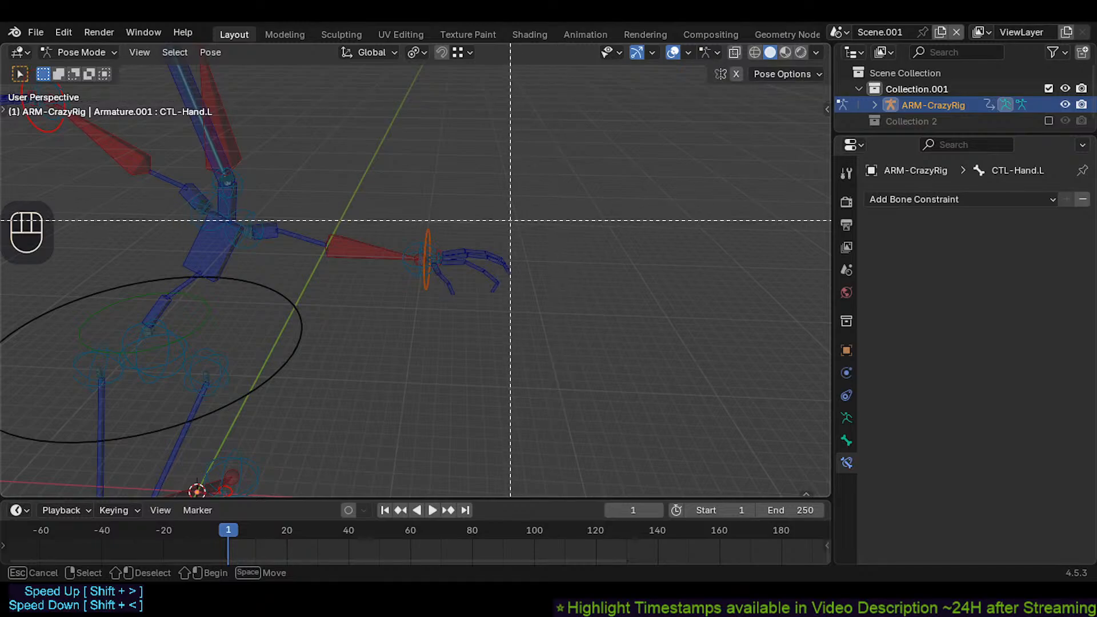
{"action": "right_click", "coordinate": [477, 220]}
Step: Select CTL-ForeArm.L and move the left forearm with an Auto IK length of 2
{"action": "middle_click_drag", "start_coordinate": [432, 225], "coordinate": [485, 245]}
{"action": "scroll", "coordinate": [423, 288], "scroll_direction": "up", "scroll_amount": 2}
{"action": "double_click", "coordinate": [515, 224]}
{"action": "left_click", "coordinate": [514, 226], "text": "shift"}
{"action": "key", "text": "g"}
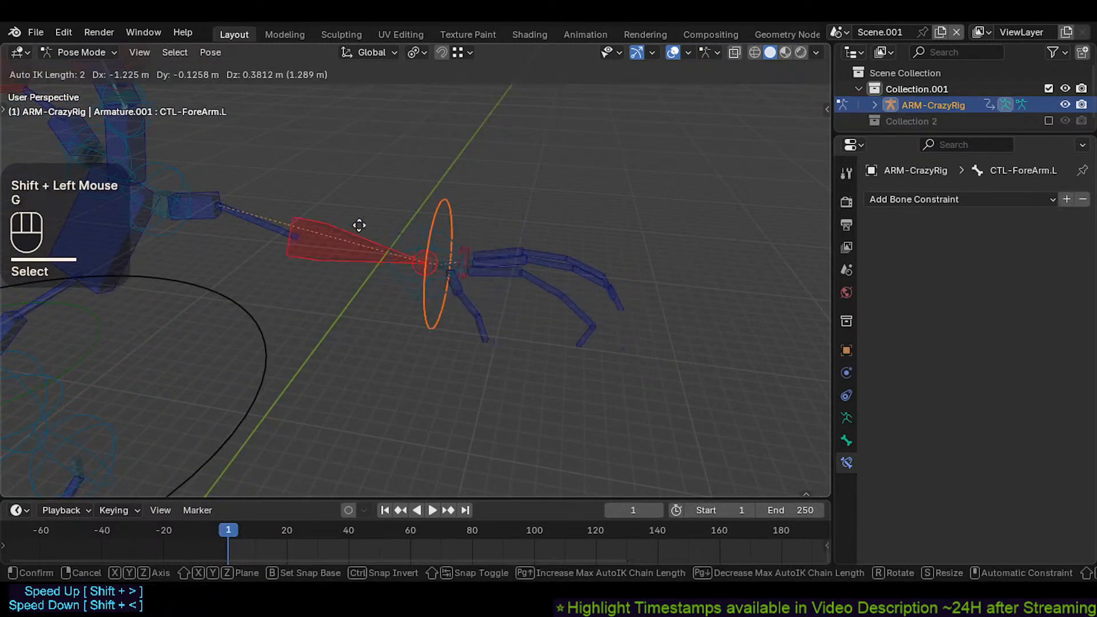
{"action": "left_click", "coordinate": [364, 280]}
Step: Select the chest bone CTL-Chest and rotate it freely with trackball rotation
{"action": "middle_click_drag", "start_coordinate": [364, 281], "coordinate": [411, 276]}
{"action": "middle_click_drag", "start_coordinate": [412, 275], "coordinate": [419, 235], "text": "shift"}
{"action": "scroll", "coordinate": [420, 235], "scroll_direction": "down", "scroll_amount": 2}
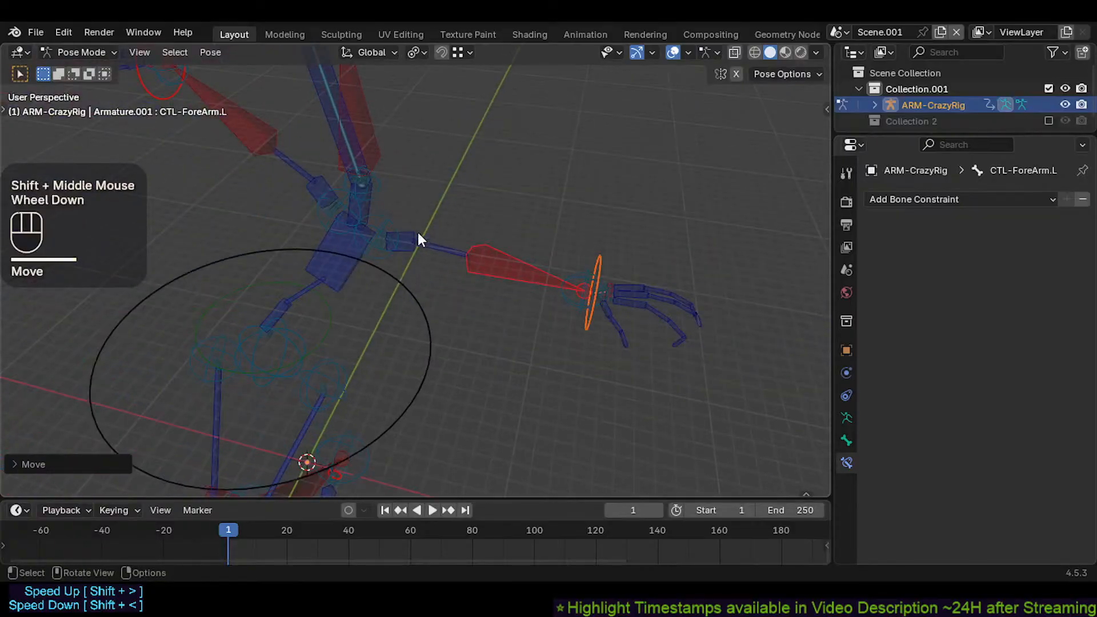
{"action": "left_click", "coordinate": [373, 234]}
{"action": "key", "text": "r"}
{"action": "key", "text": "r"}
{"action": "left_click", "coordinate": [316, 221]}
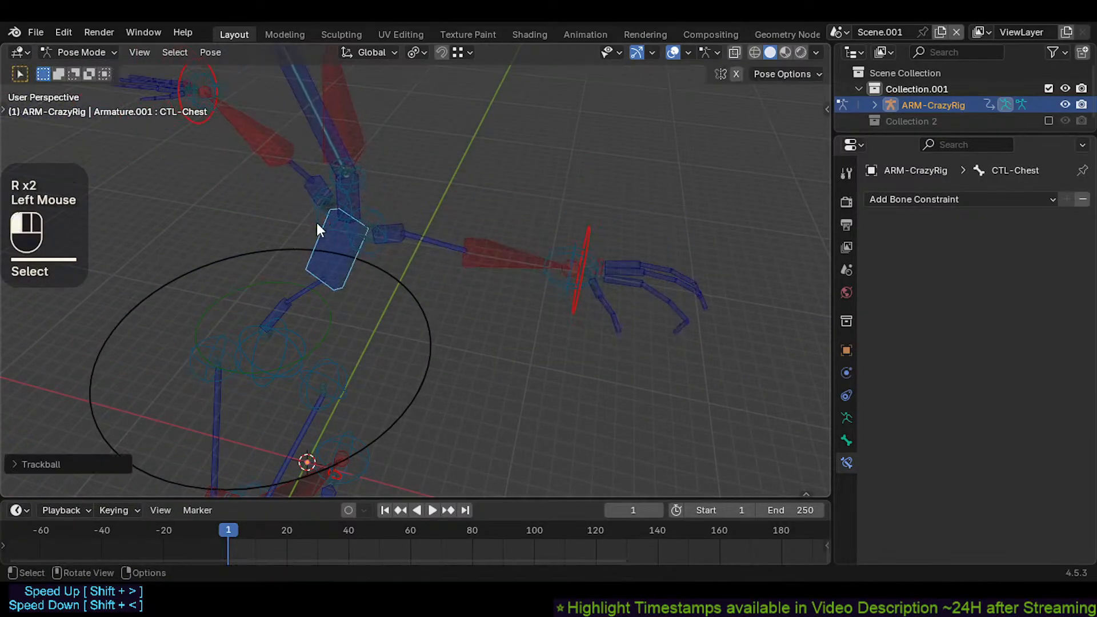
Step: Move CTL-Chest twice, using an Auto IK length of 3, to shift the upper body
{"action": "key", "text": "g"}
{"action": "scroll", "coordinate": [303, 277], "scroll_direction": "down", "scroll_amount": 1}
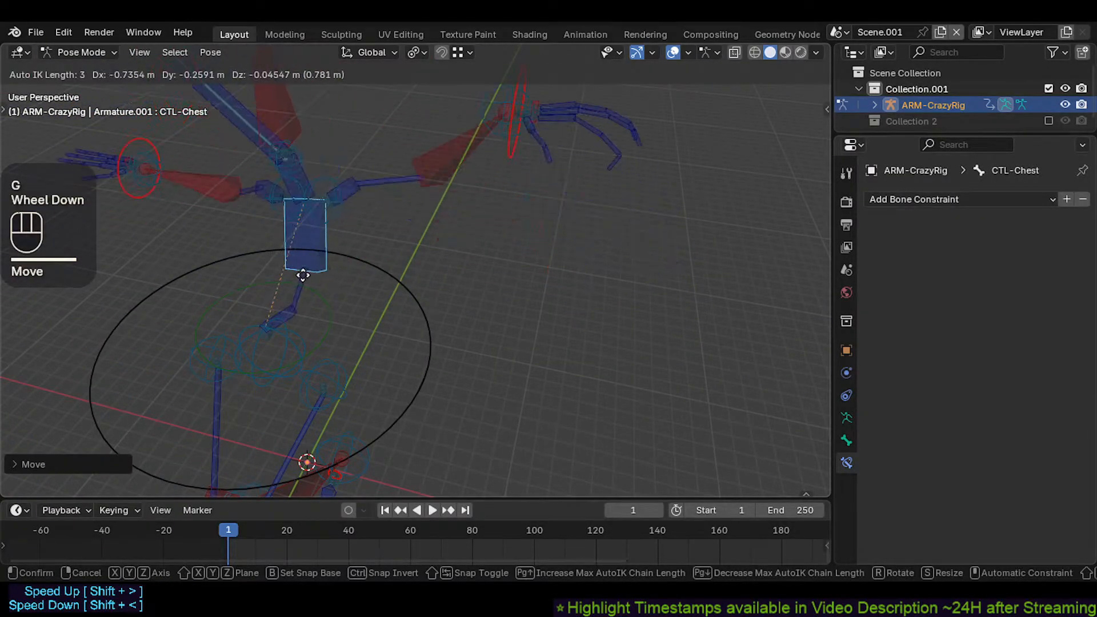
{"action": "left_click", "coordinate": [304, 277]}
{"action": "key", "text": "g"}
{"action": "left_click", "coordinate": [548, 234]}
Step: Select CMD-Wrist.L, save CrazyRigNext.blend and check the wrist's Copy Location constraint
{"action": "left_click", "coordinate": [592, 219]}
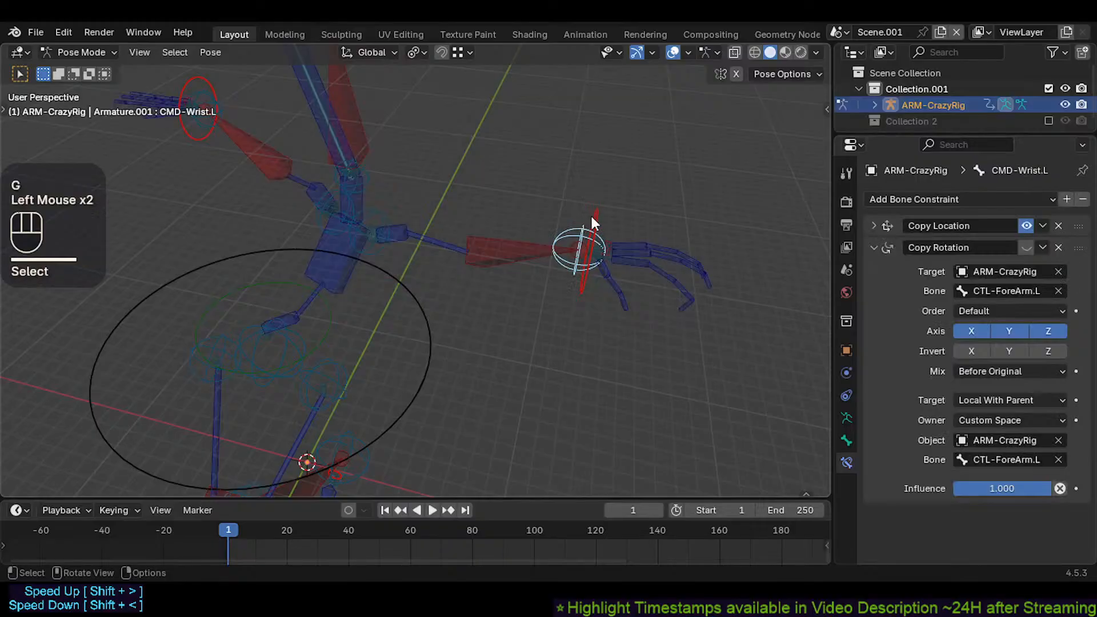
{"action": "key", "text": "ctrl+s"}
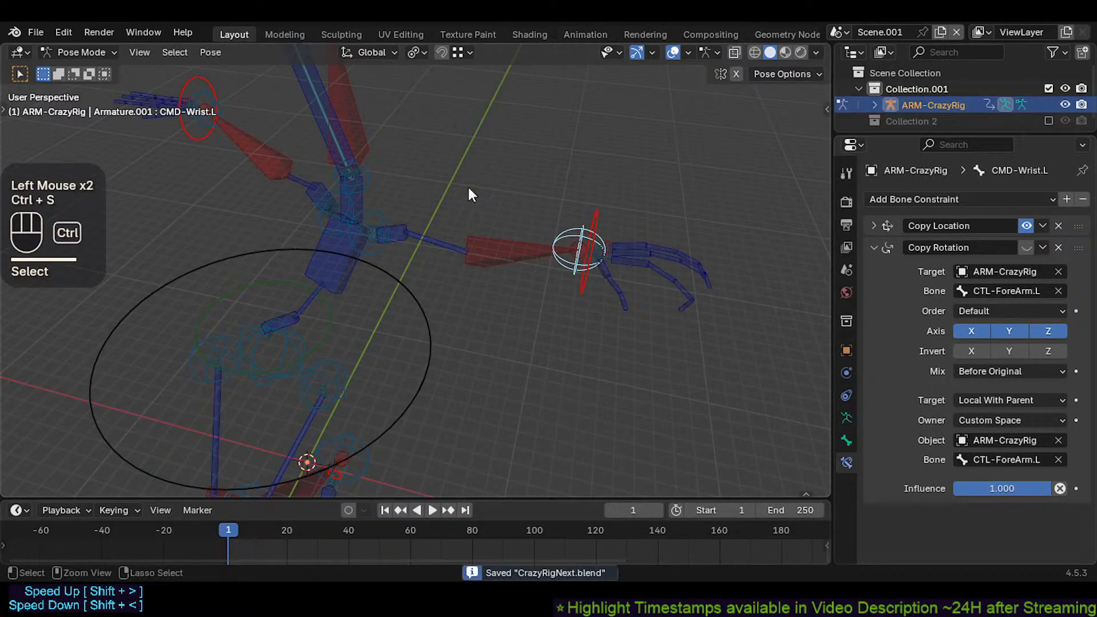
{"action": "left_click", "coordinate": [879, 220]}
{"action": "left_click", "coordinate": [880, 221]}
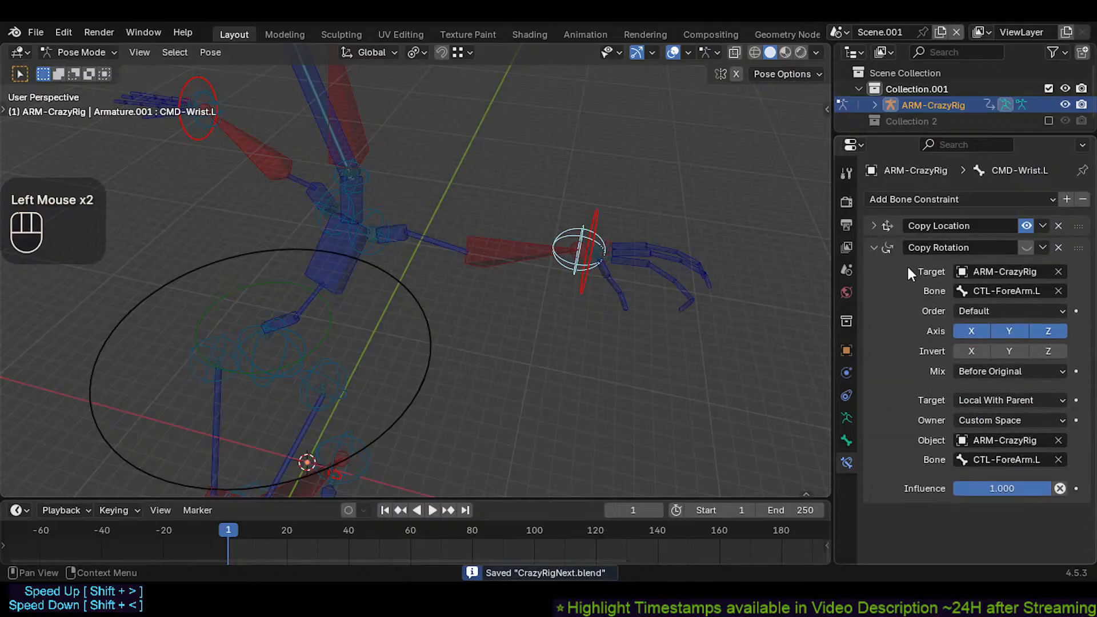
Step: Collapse CMD-Wrist.L's Copy Rotation constraint and move the left forearm CTL-ForeArm.L with an Auto IK length of 3
{"action": "left_click", "coordinate": [877, 247]}
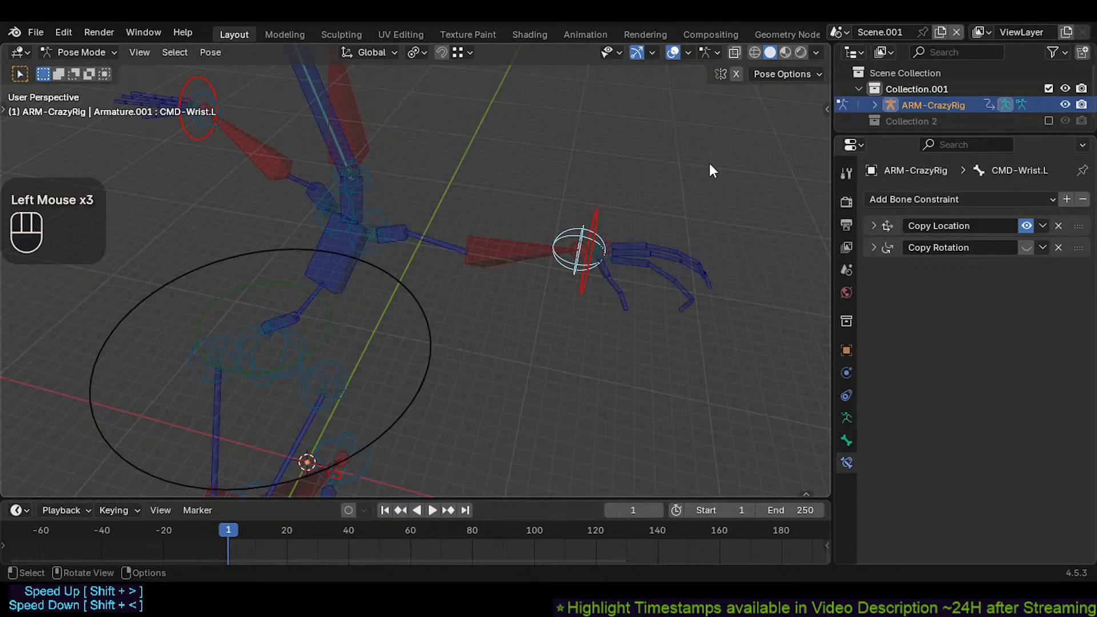
{"action": "middle_click_drag", "start_coordinate": [608, 257], "coordinate": [491, 240], "text": "shift"}
{"action": "middle_click_drag", "start_coordinate": [491, 240], "coordinate": [421, 262], "text": "shift"}
{"action": "left_click", "coordinate": [421, 263]}
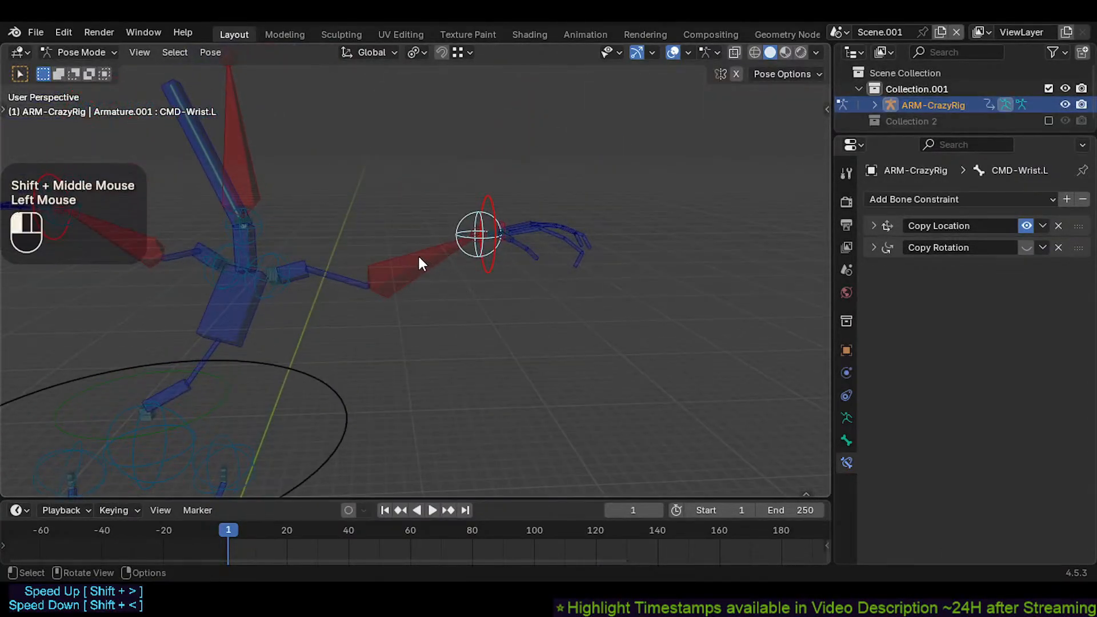
{"action": "key", "text": "g"}
{"action": "left_click", "coordinate": [445, 245]}
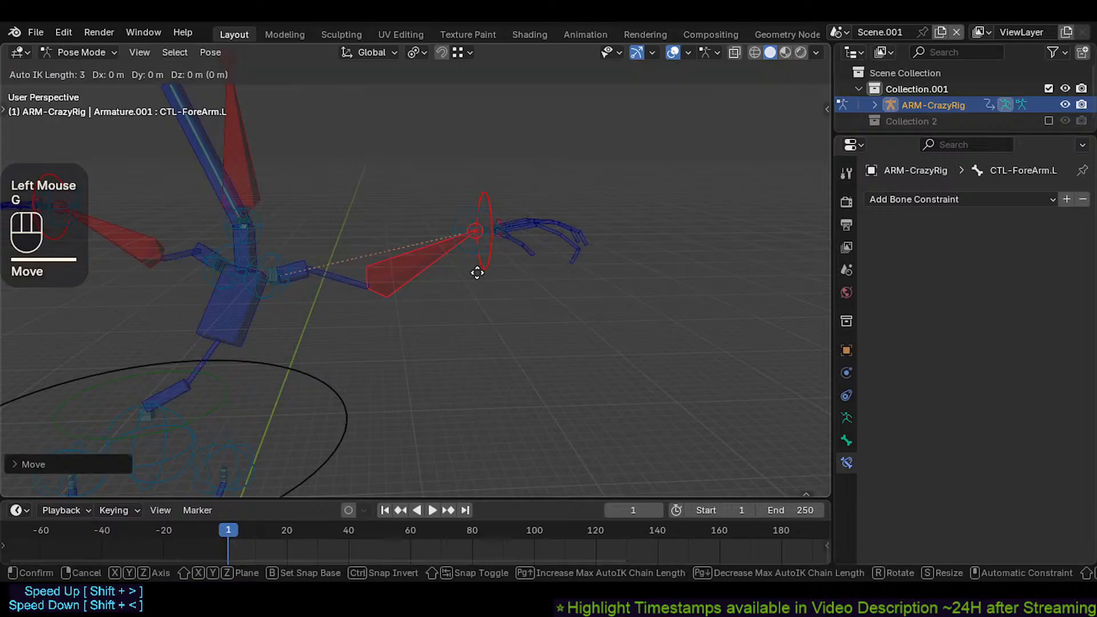
Step: Rotate CTL-ForeArm.L twice to swing the left forearm about the elbow
{"action": "key", "text": "r"}
{"action": "left_click", "coordinate": [460, 246]}
{"action": "key", "text": "r"}
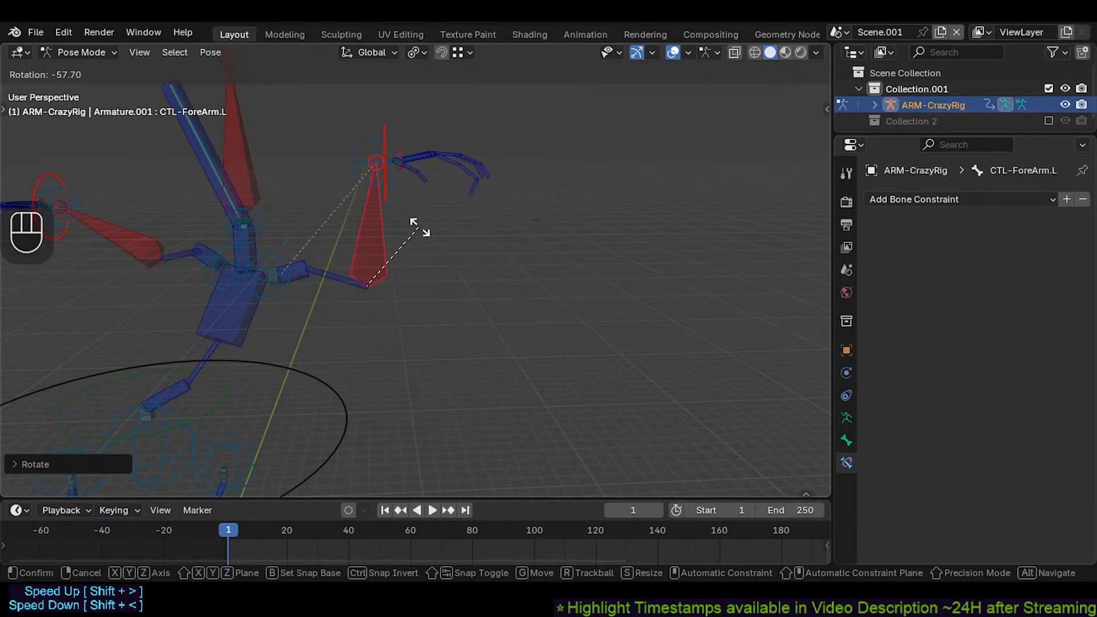
{"action": "left_click", "coordinate": [424, 280]}
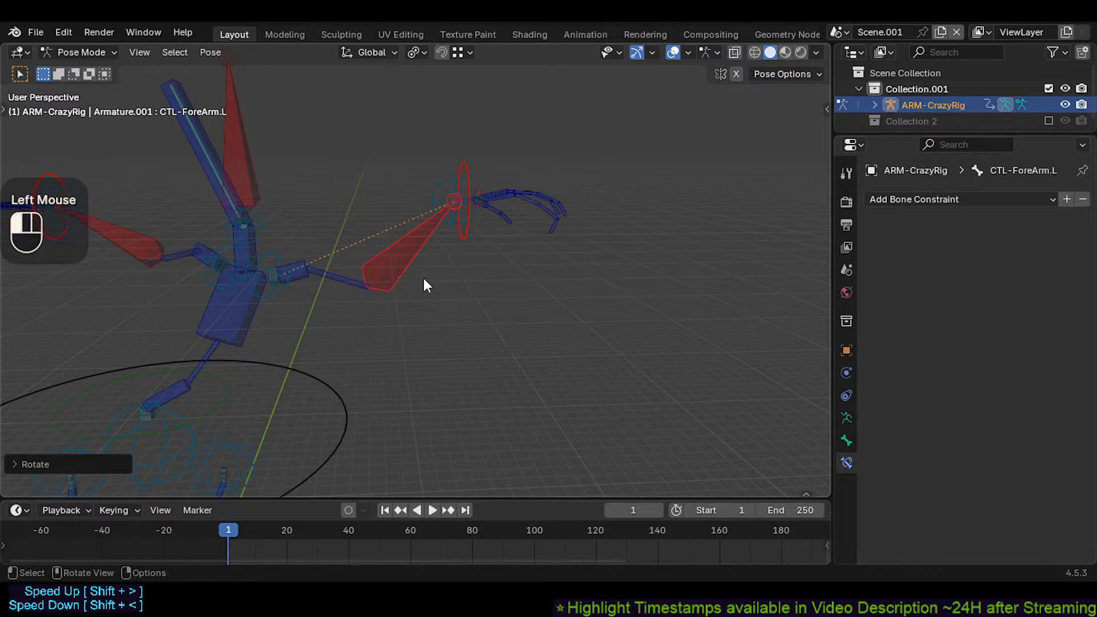
Step: Add CTL-Hand.L to the selection and rotate the left forearm and hand controls together
{"action": "left_click", "coordinate": [463, 163], "text": "shift"}
{"action": "key", "text": "r"}
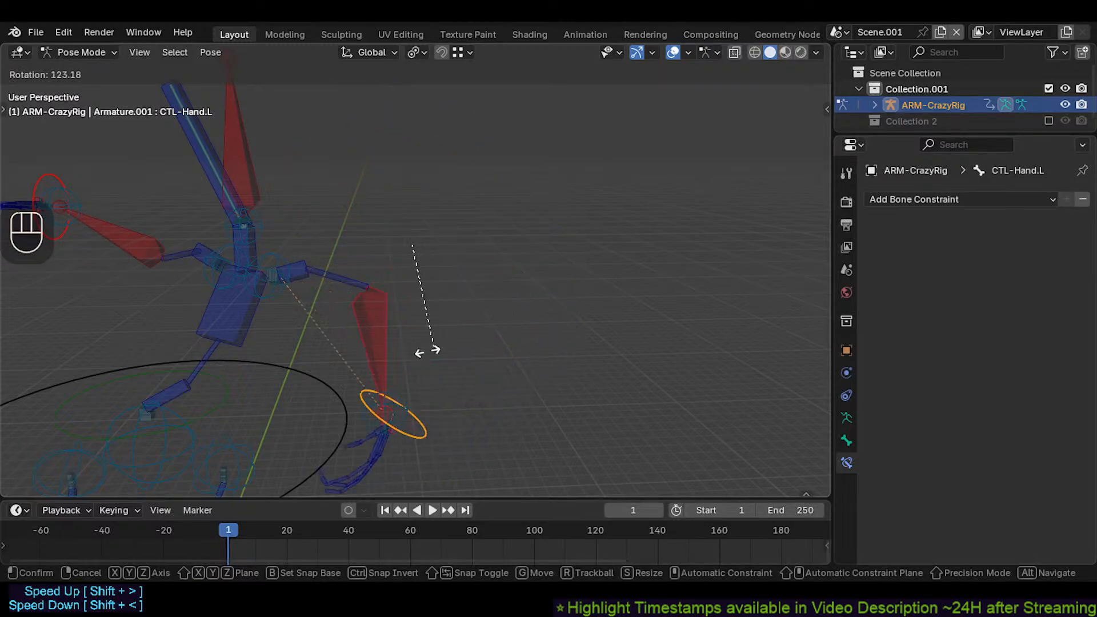
{"action": "left_click", "coordinate": [431, 180]}
{"action": "middle_click_drag", "start_coordinate": [429, 179], "coordinate": [438, 191]}
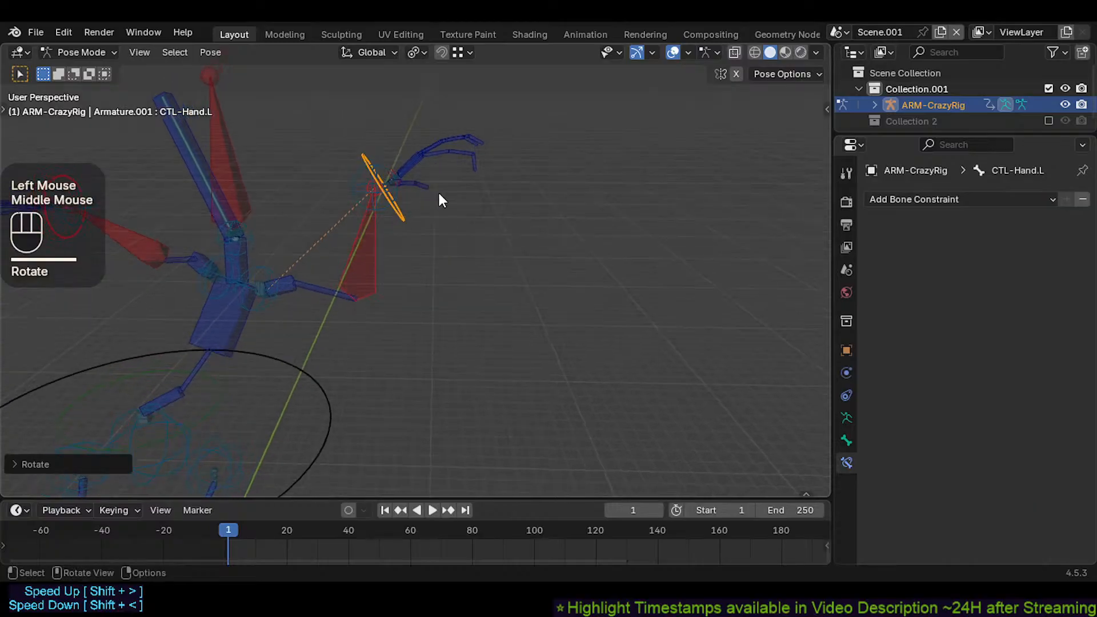
Step: Turn the selected left forearm and hand controls freely with two trackball rotations
{"action": "key", "text": "r"}
{"action": "key", "text": "r"}
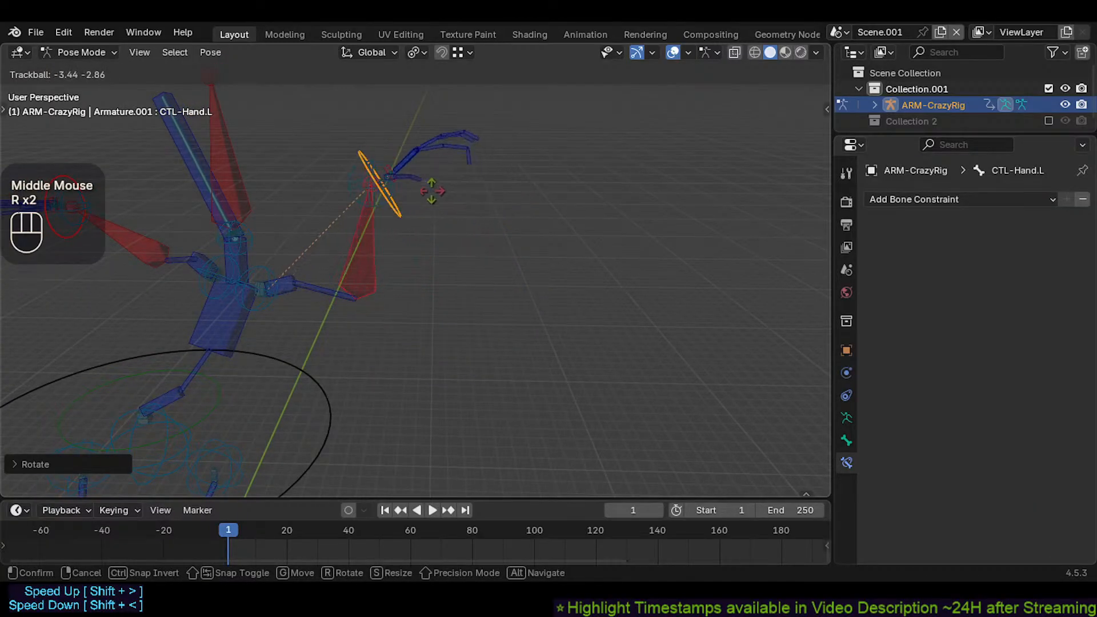
{"action": "left_click", "coordinate": [460, 211]}
{"action": "middle_click_drag", "start_coordinate": [470, 218], "coordinate": [478, 227], "text": "shift"}
{"action": "middle_click_drag", "start_coordinate": [479, 228], "coordinate": [507, 234]}
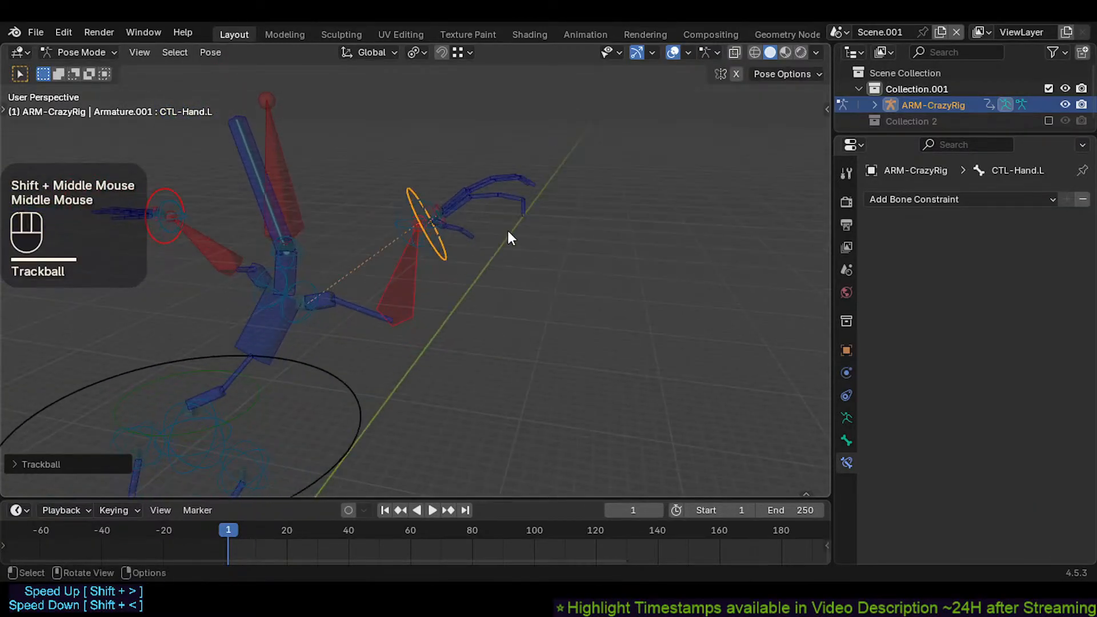
{"action": "key", "text": "r"}
{"action": "key", "text": "r"}
{"action": "left_click", "coordinate": [412, 245]}
Step: Rotate CTL-ForeArm.L on its own, then again together with CTL-Hand.L
{"action": "left_click", "coordinate": [412, 249]}
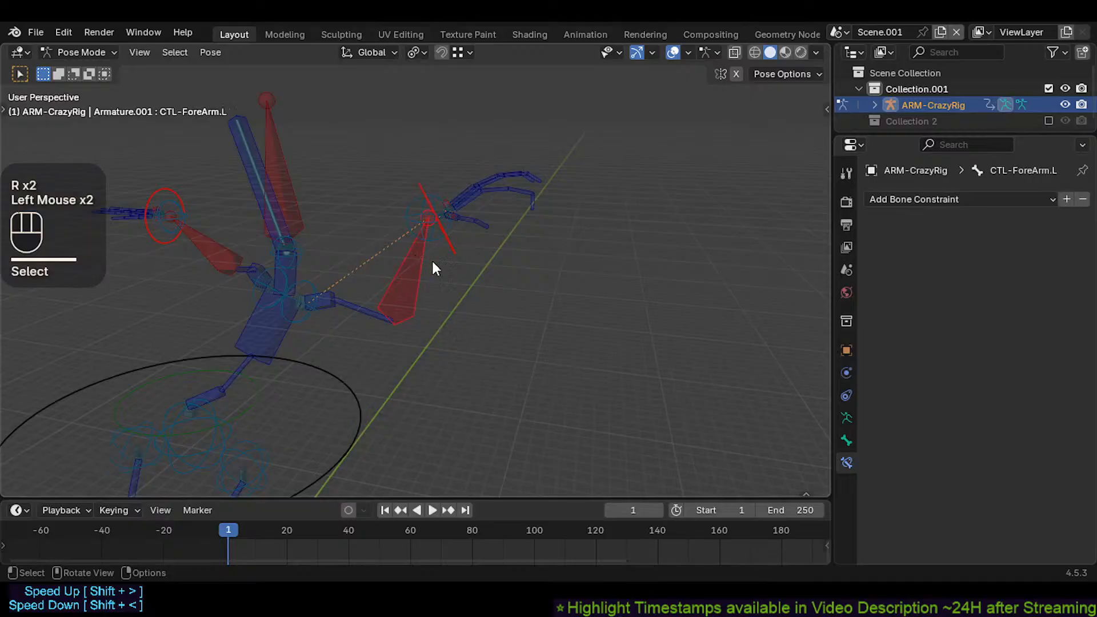
{"action": "key", "text": "r"}
{"action": "left_click", "coordinate": [477, 287]}
{"action": "left_click", "coordinate": [493, 287], "text": "shift"}
{"action": "key", "text": "r"}
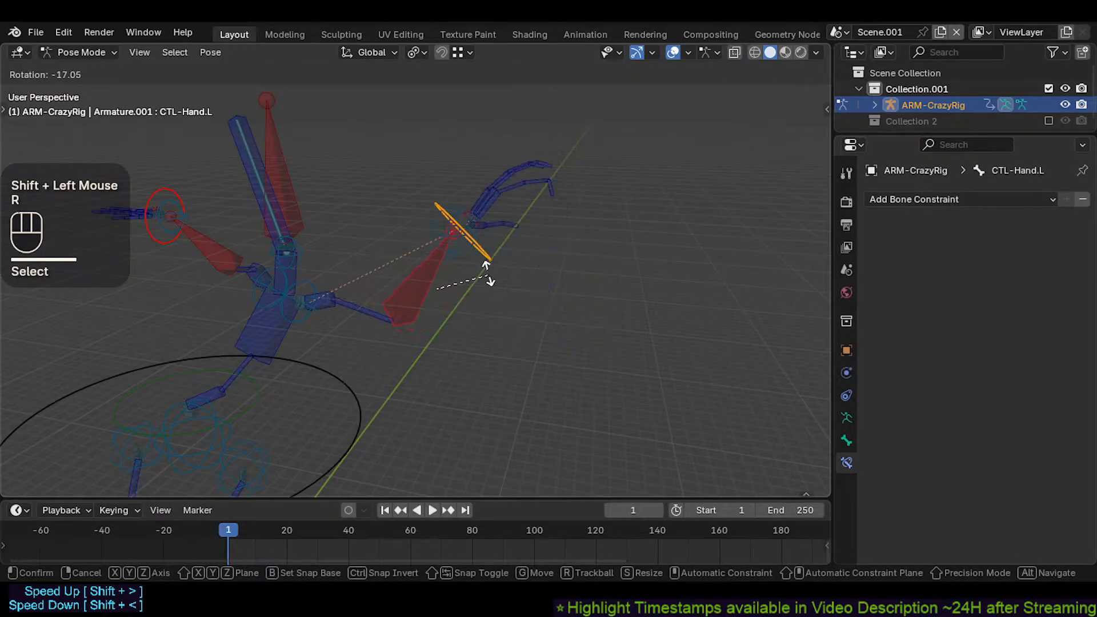
{"action": "left_click", "coordinate": [489, 291]}
Step: Apply a trackball rotation to the left forearm and hand controls, and move them twice with an Auto IK length of 3
{"action": "key", "text": "r"}
{"action": "key", "text": "r"}
{"action": "left_click", "coordinate": [489, 292]}
{"action": "key", "text": "g"}
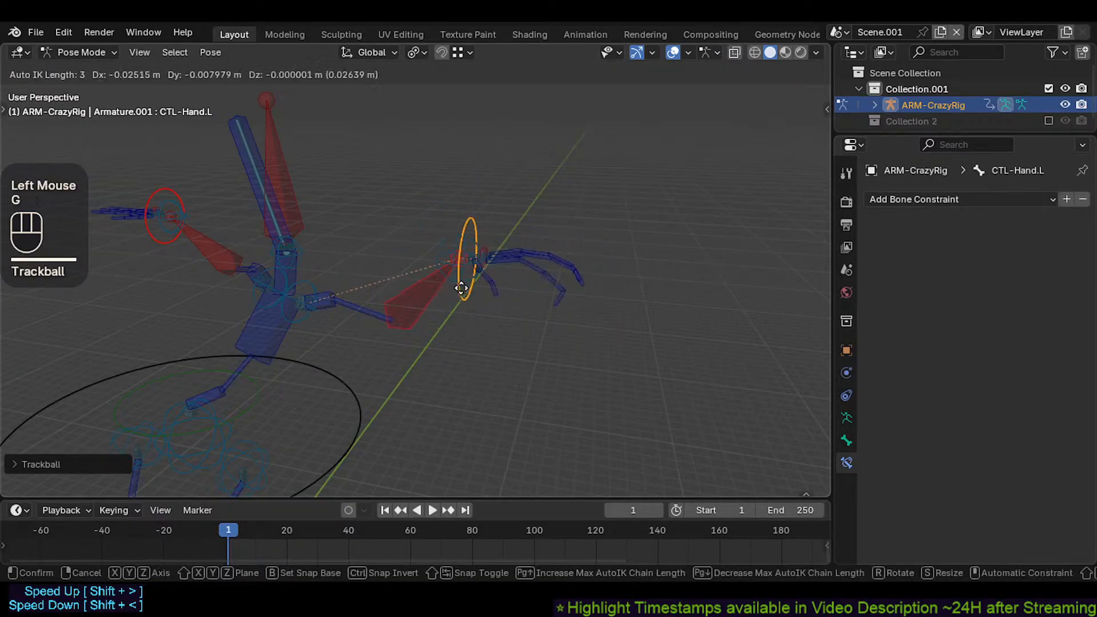
{"action": "left_click", "coordinate": [464, 285]}
{"action": "key", "text": "g"}
{"action": "left_click", "coordinate": [505, 296]}
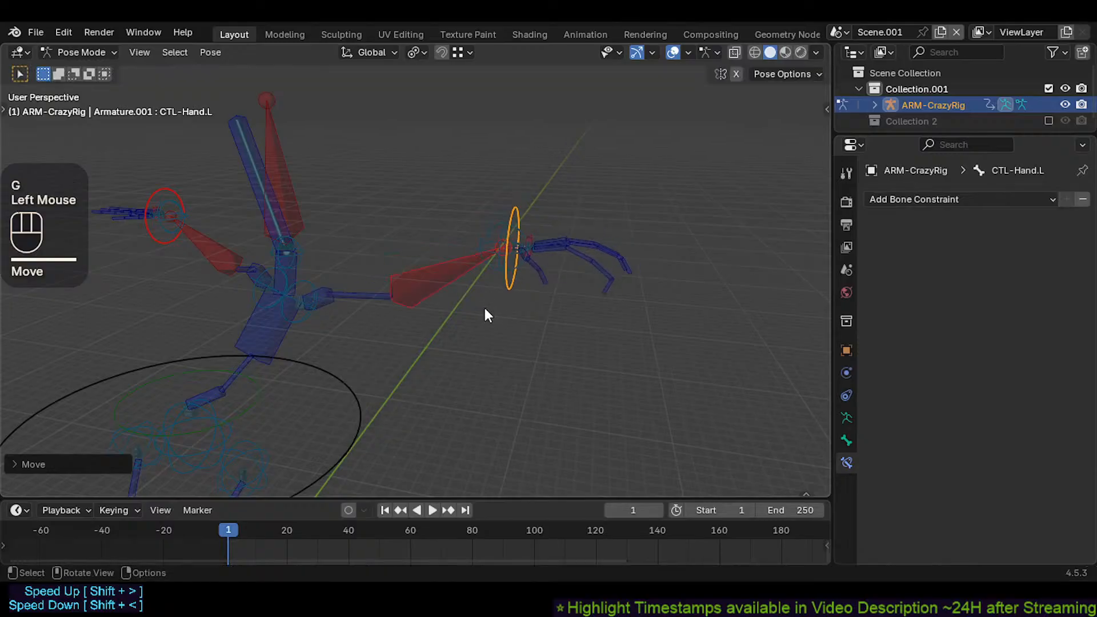
Step: Rotate the left forearm and hand controls together once more
{"action": "key", "text": "g"}
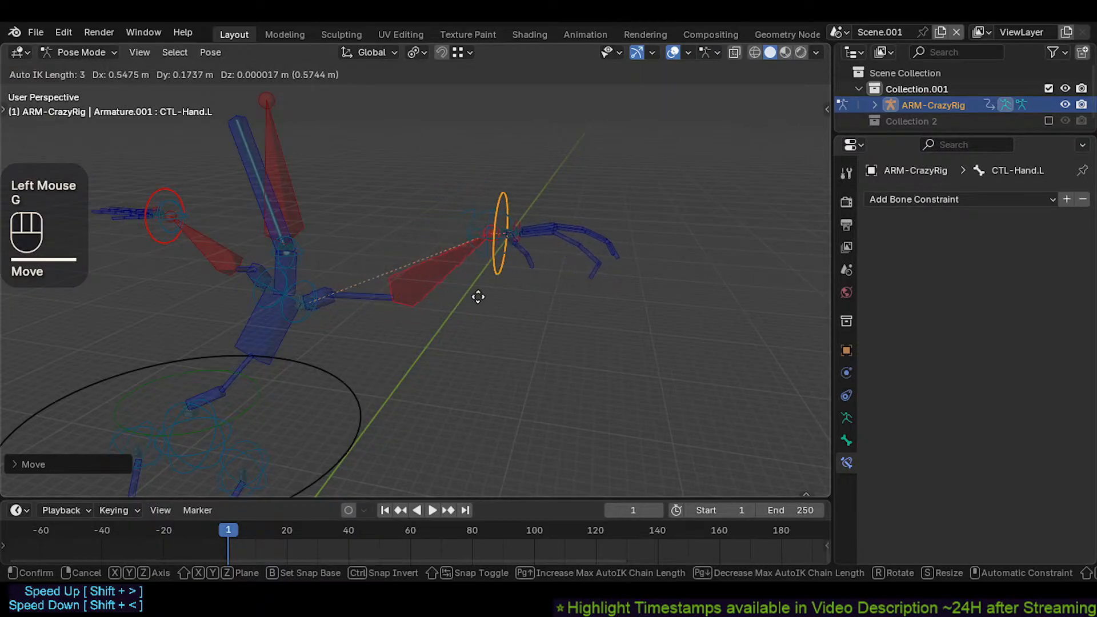
{"action": "key", "text": "r"}
{"action": "left_click", "coordinate": [484, 264]}
Step: Select only CTL-ForeArm.L, then move and rotate the left forearm
{"action": "left_click", "coordinate": [408, 263]}
{"action": "key", "text": "g"}
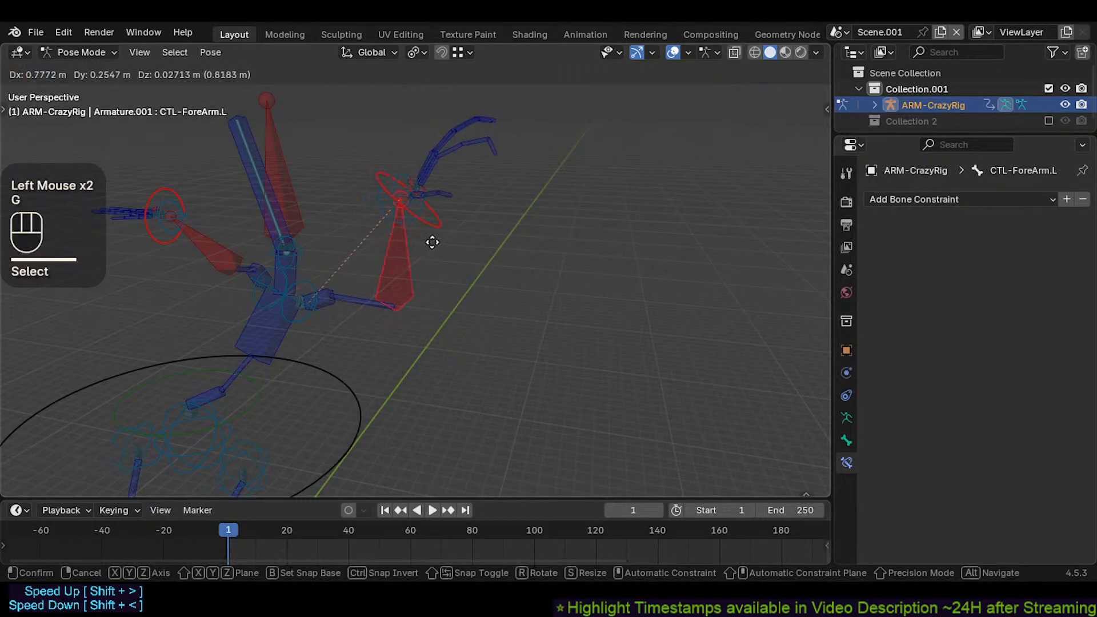
{"action": "left_click", "coordinate": [492, 251]}
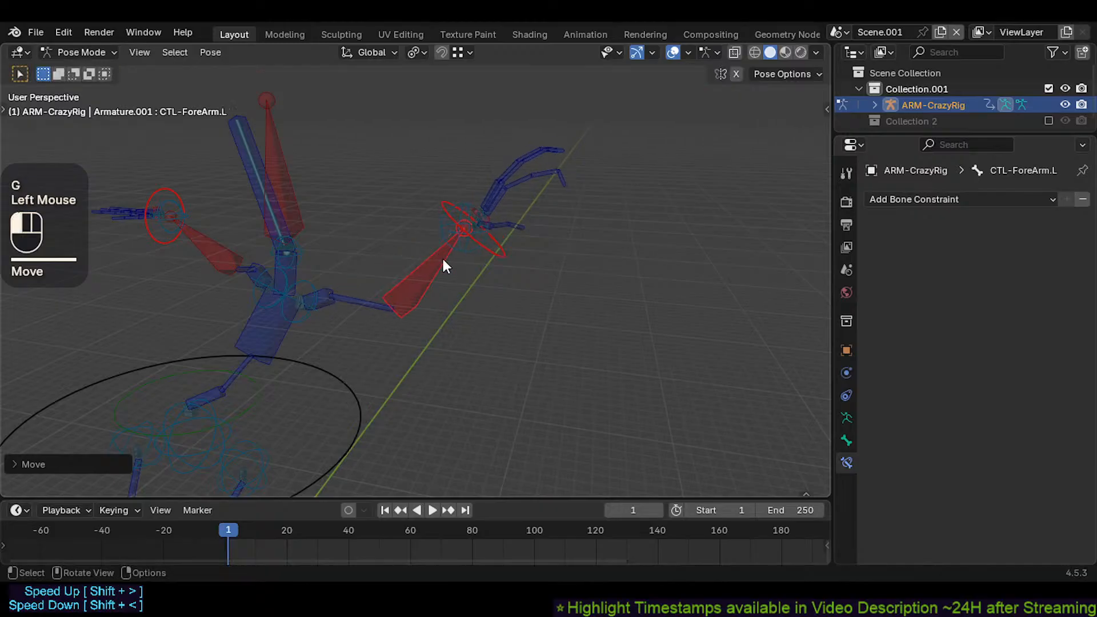
{"action": "key", "text": "r"}
{"action": "left_click", "coordinate": [492, 261]}
Step: Select the left upper arm bone together with CTL-Hand.L and rotate both
{"action": "left_click", "coordinate": [372, 306]}
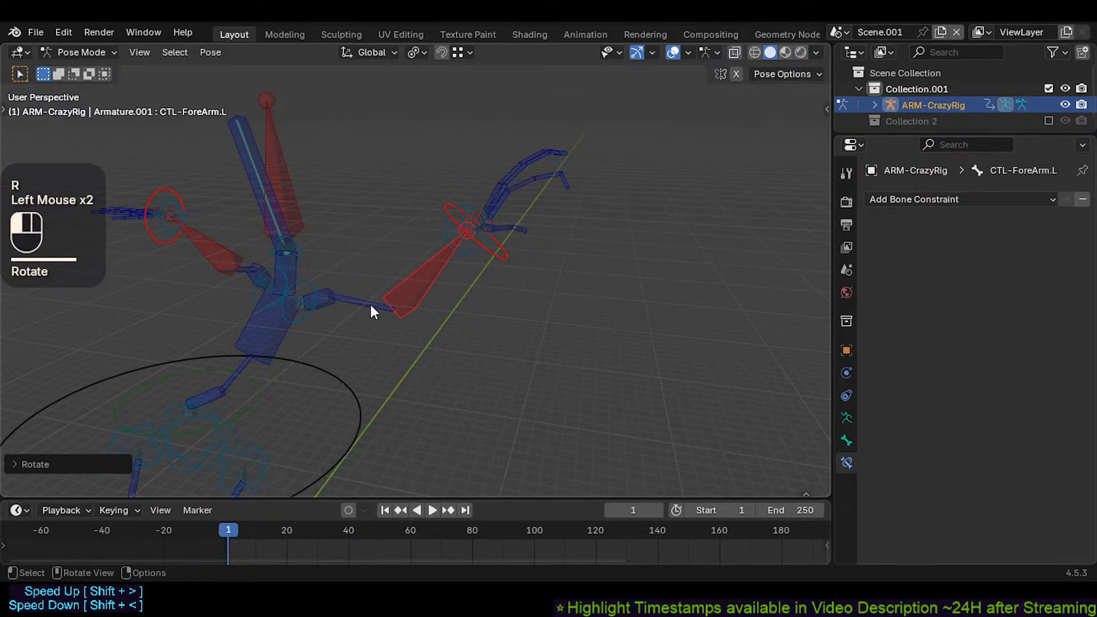
{"action": "left_click", "coordinate": [509, 260], "text": "shift"}
{"action": "key", "text": "r"}
{"action": "left_click", "coordinate": [501, 266]}
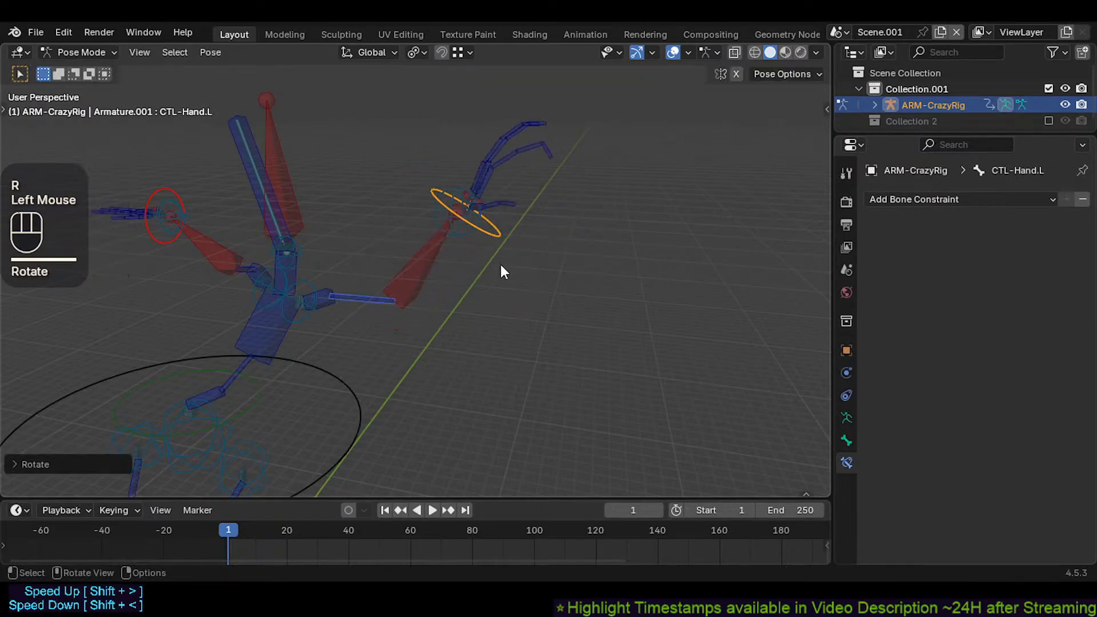
Step: Select the left shoulder bone together with CTL-Hand.L and rotate both freely with trackball rotation
{"action": "middle_click_drag", "start_coordinate": [480, 269], "coordinate": [498, 317], "text": "shift"}
{"action": "left_click", "coordinate": [340, 346]}
{"action": "left_click", "coordinate": [522, 303], "text": "shift"}
{"action": "key", "text": "r"}
{"action": "key", "text": "r"}
{"action": "key", "text": "r"}
{"action": "key", "text": "r"}
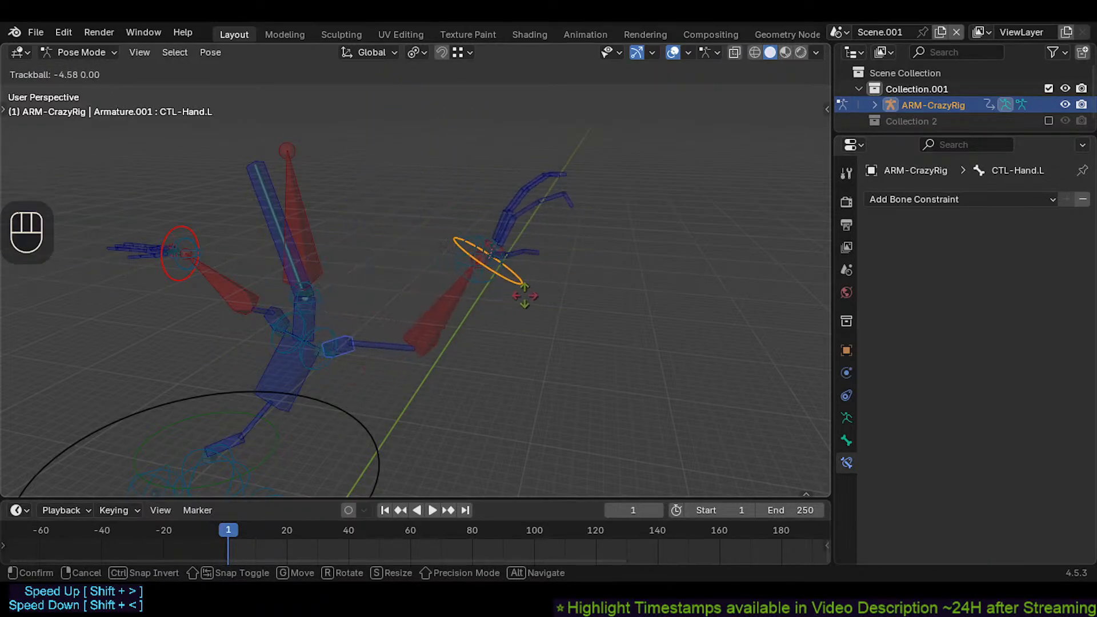
{"action": "left_click", "coordinate": [443, 303]}
{"action": "scroll", "coordinate": [444, 303], "scroll_direction": "up", "scroll_amount": 2}
{"action": "scroll", "coordinate": [444, 303], "scroll_direction": "down", "scroll_amount": 2}
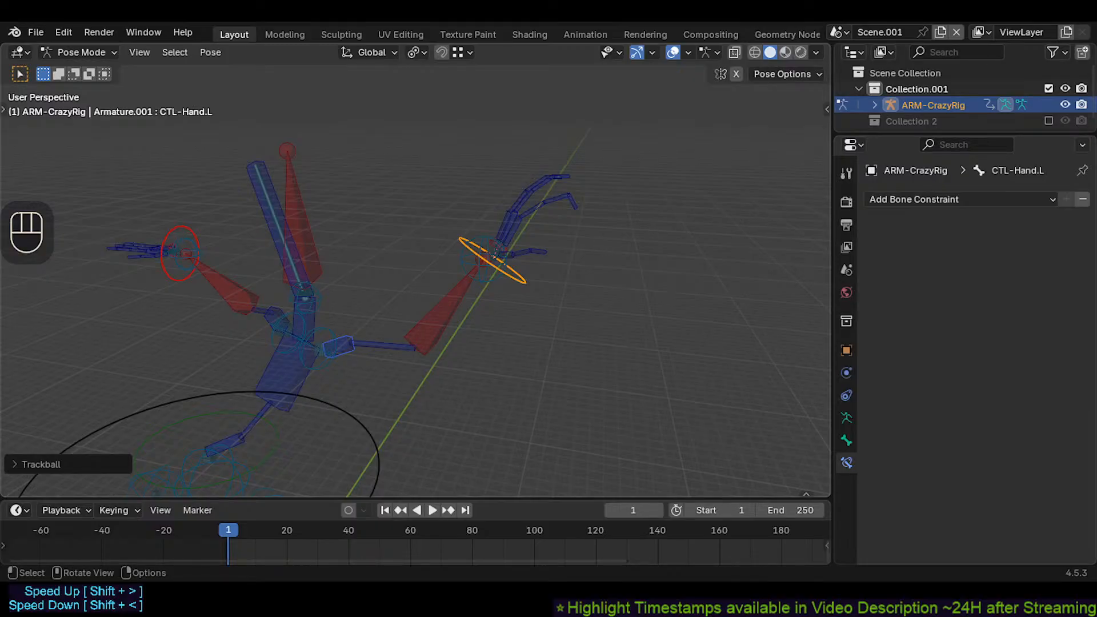
Step: Select CTL-Shoulder.L.001 and CTL-Hand.L and calculate their motion paths at the bone heads over the scene frame range
{"action": "left_click_drag", "start_coordinate": [281, 499], "coordinate": [290, 467]}
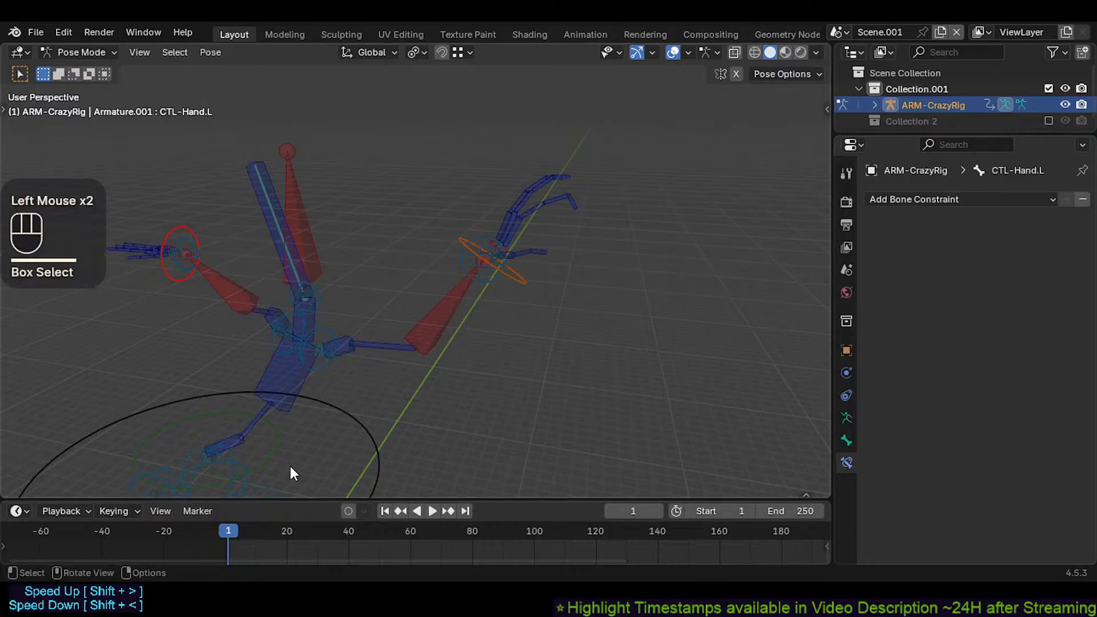
{"action": "left_click", "coordinate": [344, 349]}
{"action": "left_click", "coordinate": [344, 346]}
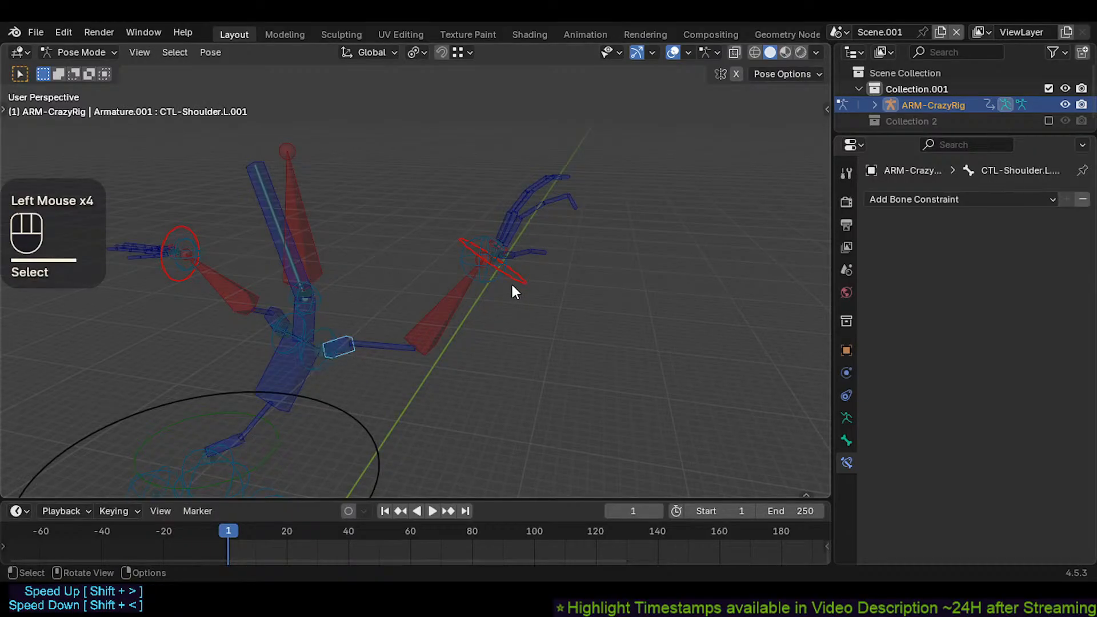
{"action": "left_click", "coordinate": [521, 282], "text": "shift"}
{"action": "key", "text": "ctrl+t"}
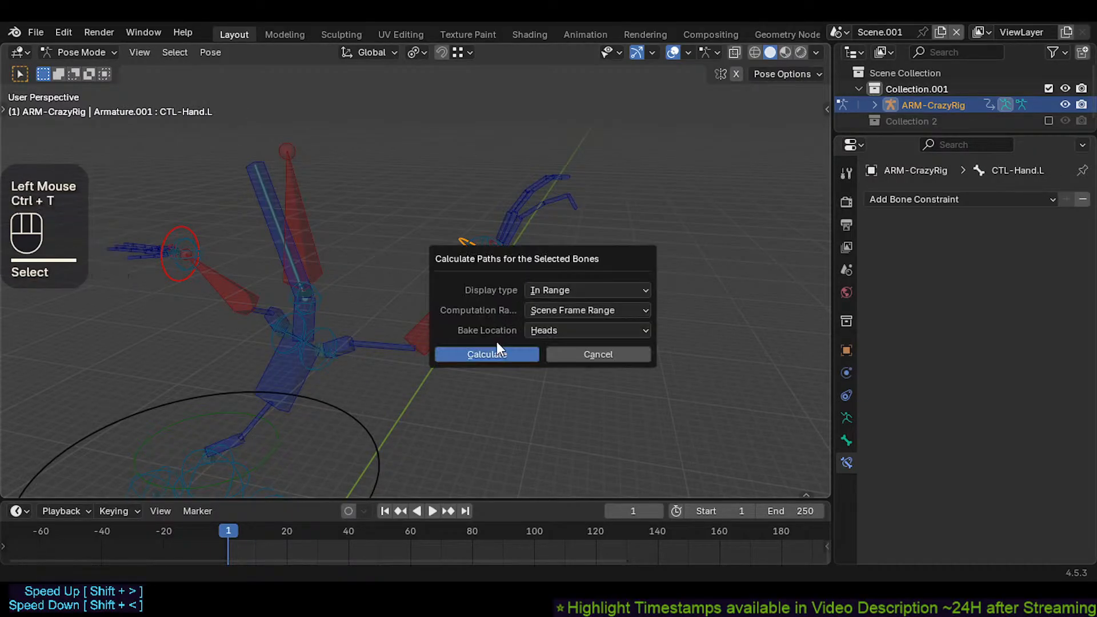
{"action": "left_click", "coordinate": [496, 351]}
Step: Enlarge the timeline, enable auto keying, keyframe CTL-Shoulder.L.001 and CTL-Hand.L at frame 1, and trackball-rotate them at frame 42
{"action": "left_click_drag", "start_coordinate": [424, 497], "coordinate": [428, 394]}
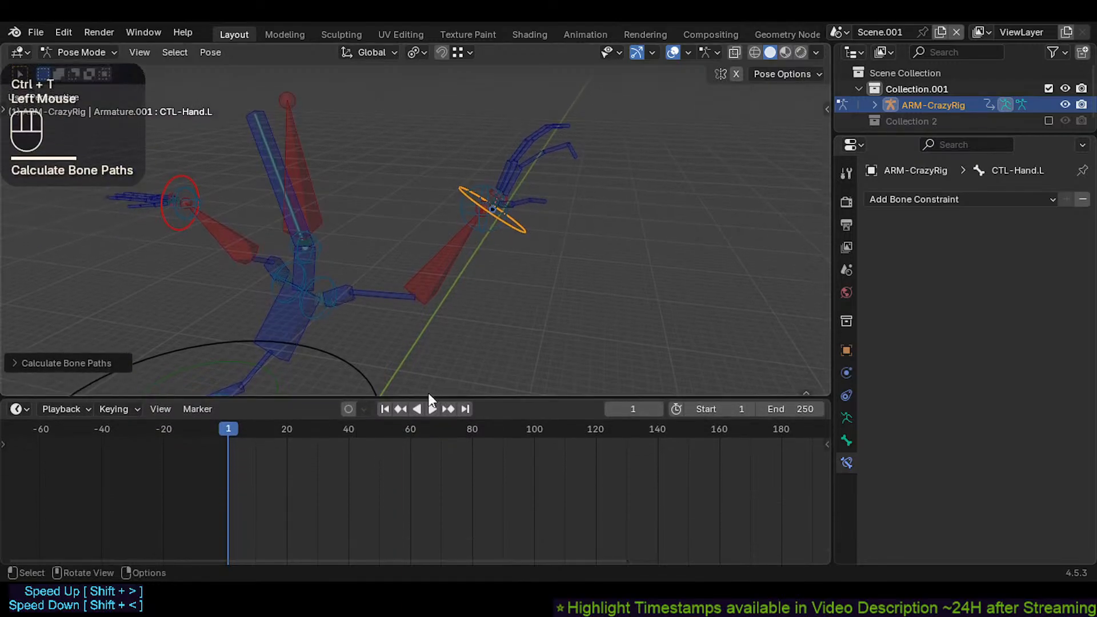
{"action": "left_click", "coordinate": [345, 295], "text": "shift"}
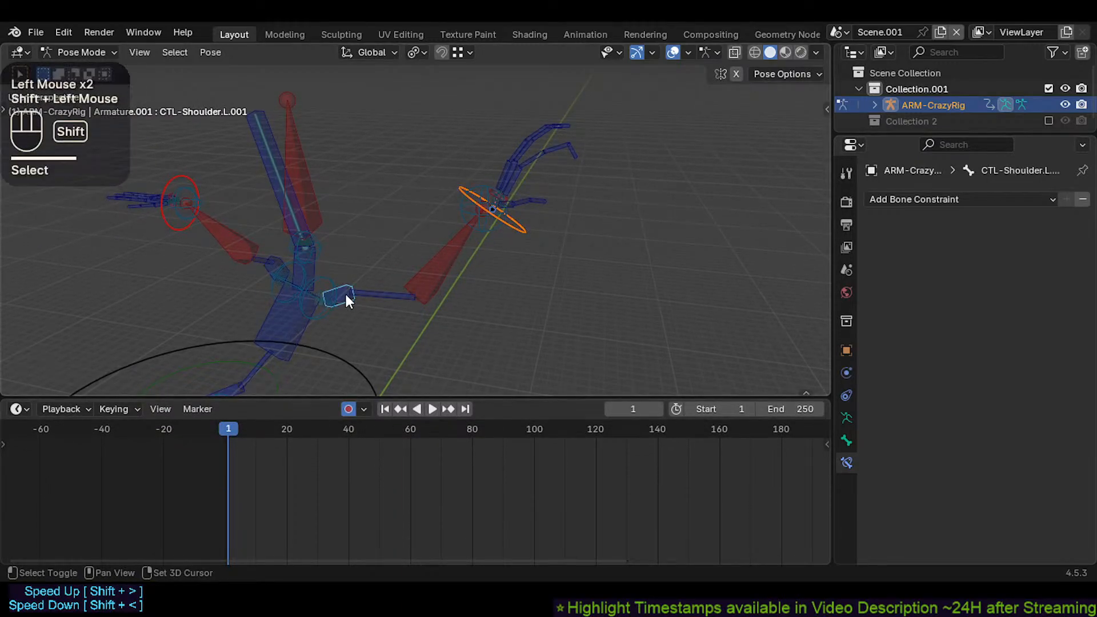
{"action": "left_click_drag", "start_coordinate": [235, 428], "coordinate": [332, 430]}
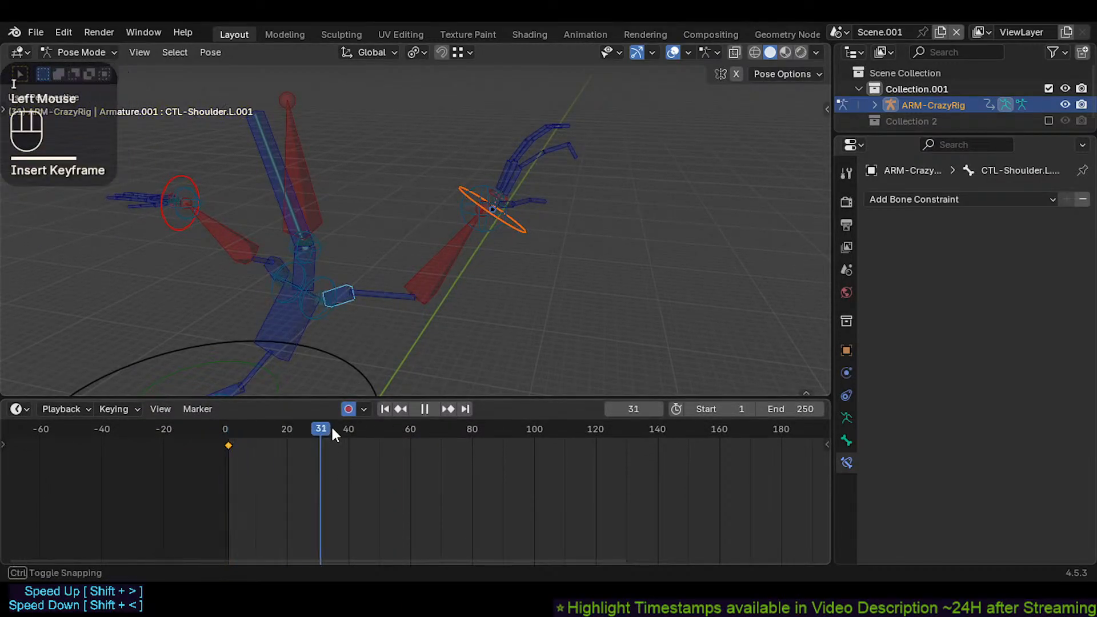
{"action": "key", "text": "r"}
{"action": "key", "text": "r"}
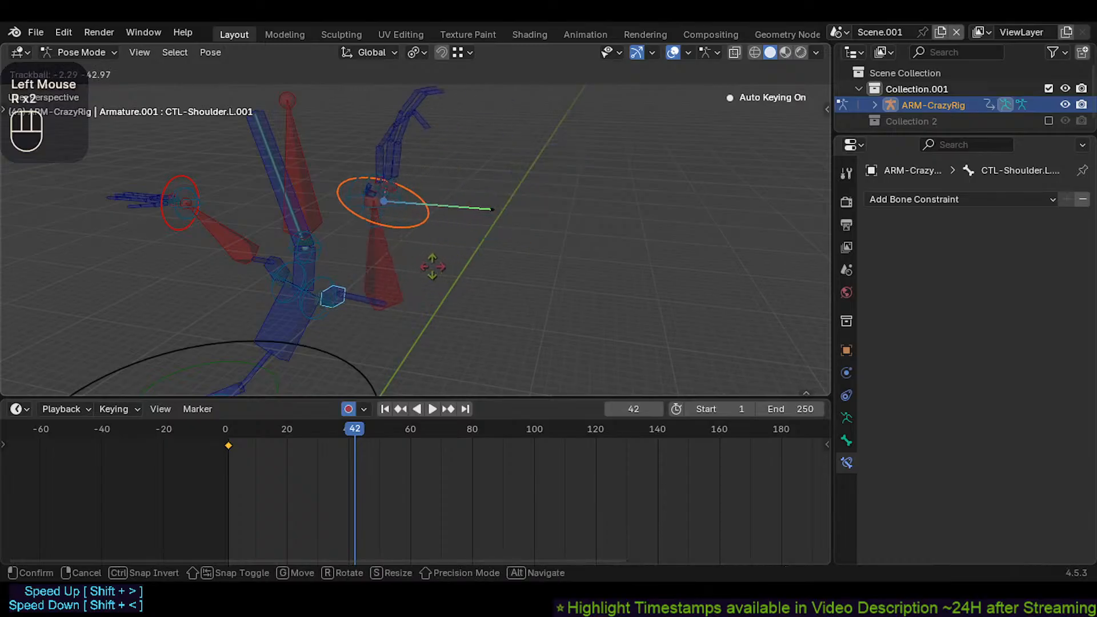
{"action": "left_click", "coordinate": [410, 319]}
Step: Return to frame 1 and insert a keyframe on CTL-ForeArm.L
{"action": "middle_click_drag", "start_coordinate": [410, 318], "coordinate": [416, 274]}
{"action": "left_click_drag", "start_coordinate": [343, 430], "coordinate": [227, 426]}
{"action": "left_click", "coordinate": [454, 304]}
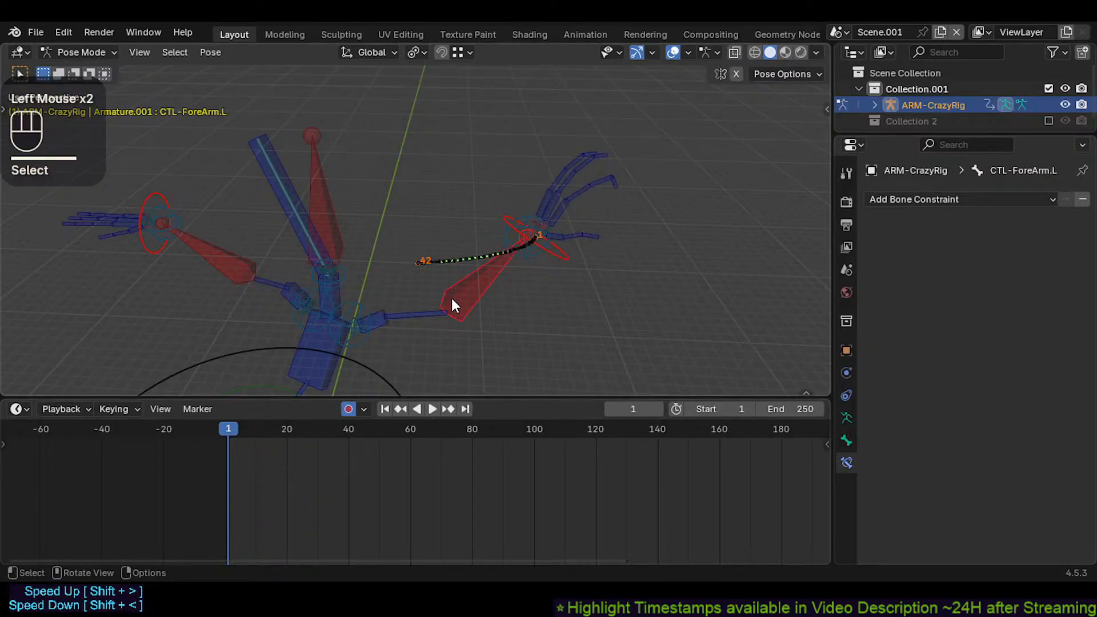
{"action": "key", "text": "i"}
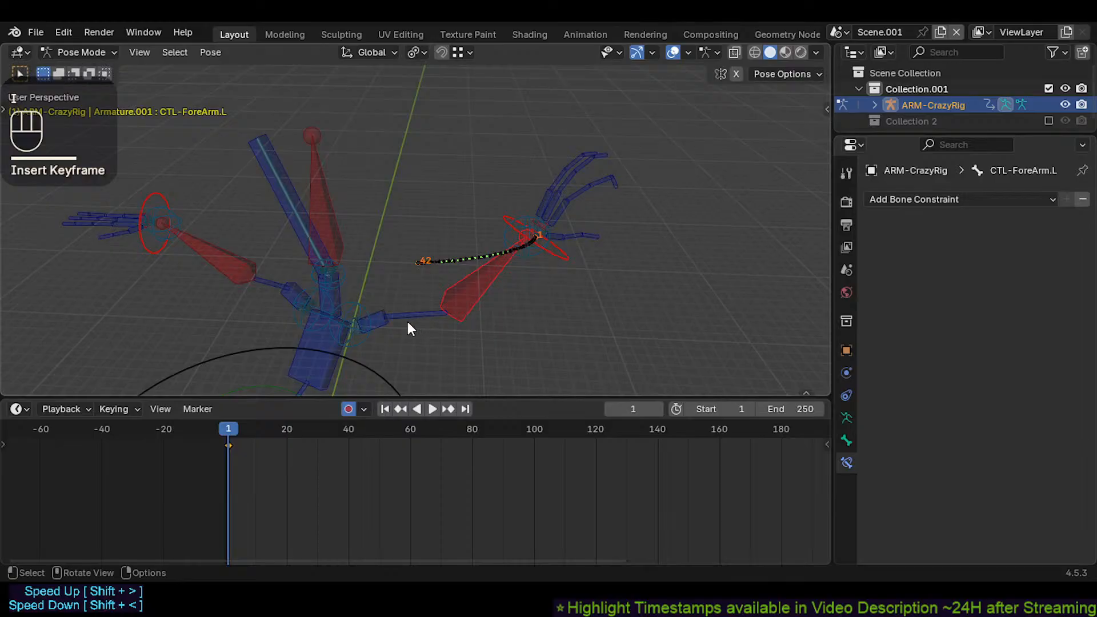
Step: At frame 21, calculate CTL-ForeArm.L's motion path at the bone head over the scene frame range
{"action": "left_click_drag", "start_coordinate": [230, 430], "coordinate": [289, 430]}
{"action": "left_click", "coordinate": [475, 291]}
{"action": "key", "text": "ctrl+t"}
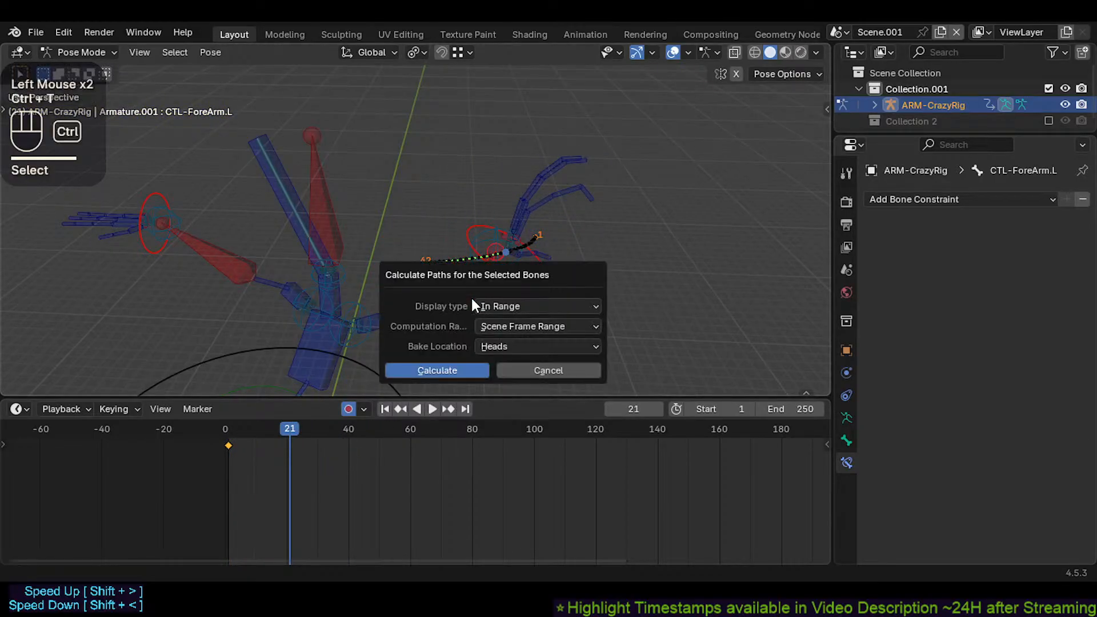
{"action": "left_click", "coordinate": [449, 369]}
{"action": "middle_click_drag", "start_coordinate": [308, 320], "coordinate": [451, 320]}
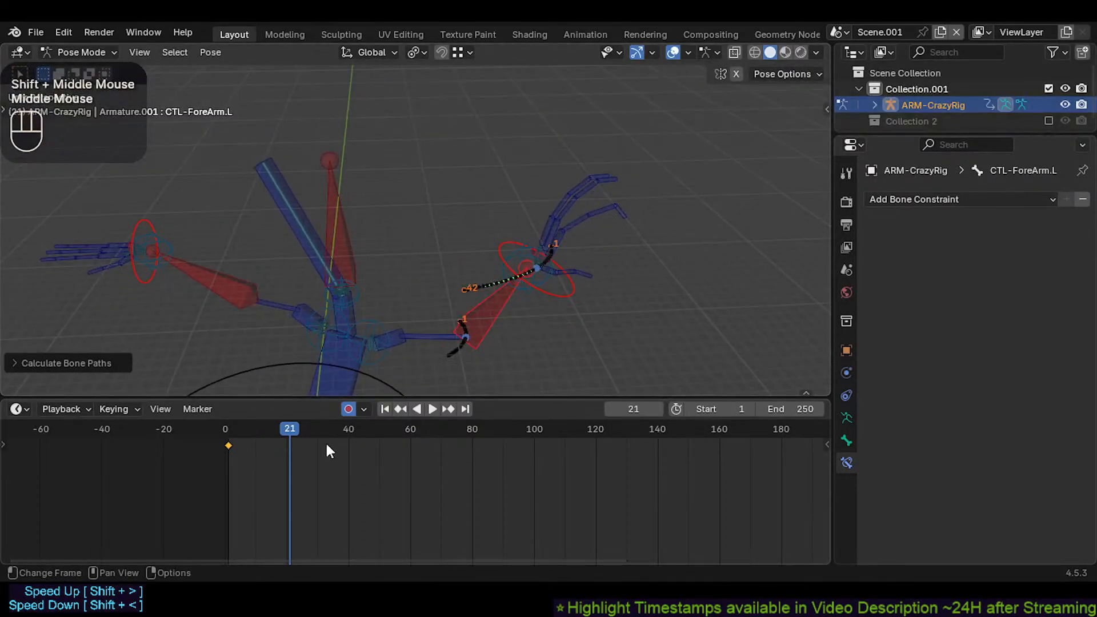
Step: Go to frame 57 and rotate CTL-ForeArm.L with auto keying on
{"action": "left_click_drag", "start_coordinate": [252, 428], "coordinate": [400, 382]}
{"action": "middle_click_drag", "start_coordinate": [492, 263], "coordinate": [622, 238]}
{"action": "left_click", "coordinate": [622, 238]}
{"action": "key", "text": "r"}
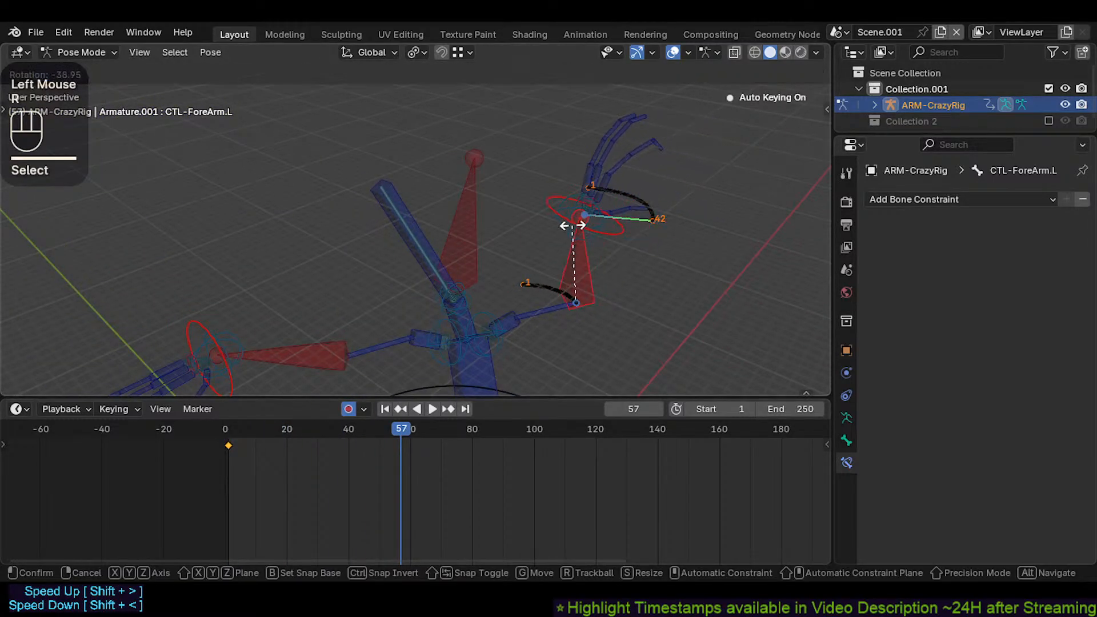
{"action": "left_click", "coordinate": [566, 228]}
Step: Adjust CTL-ForeArm.L's pose at frame 57 with two trackball rotations
{"action": "middle_click_drag", "start_coordinate": [551, 257], "coordinate": [514, 268]}
{"action": "key", "text": "r"}
{"action": "key", "text": "r"}
{"action": "left_click", "coordinate": [497, 290]}
{"action": "key", "text": "r"}
{"action": "key", "text": "r"}
{"action": "left_click", "coordinate": [474, 279]}
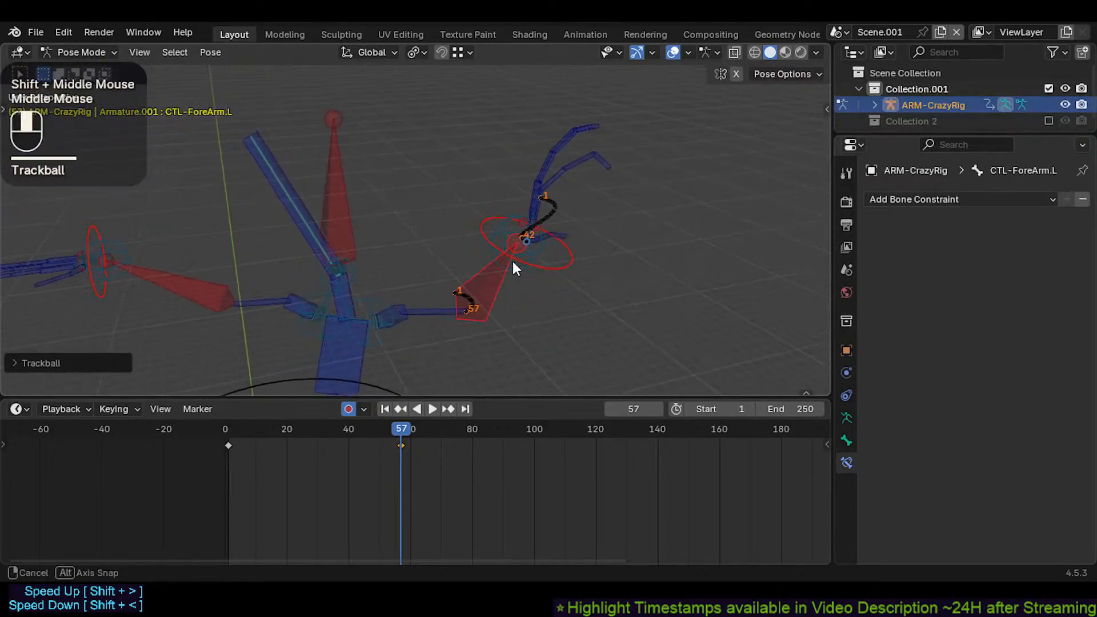
Step: Undo the trial move of CTL-Hand.L, then reselect CTL-ForeArm.L and rotate it at frame 57
{"action": "mouse_move", "coordinate": [562, 278]}
{"action": "left_mouse_down"}
{"action": "mouse_move", "coordinate": [579, 296]}
{"action": "mouse_move", "coordinate": [575, 285]}
{"action": "left_mouse_up"}
{"action": "key", "text": "ctrl+z"}
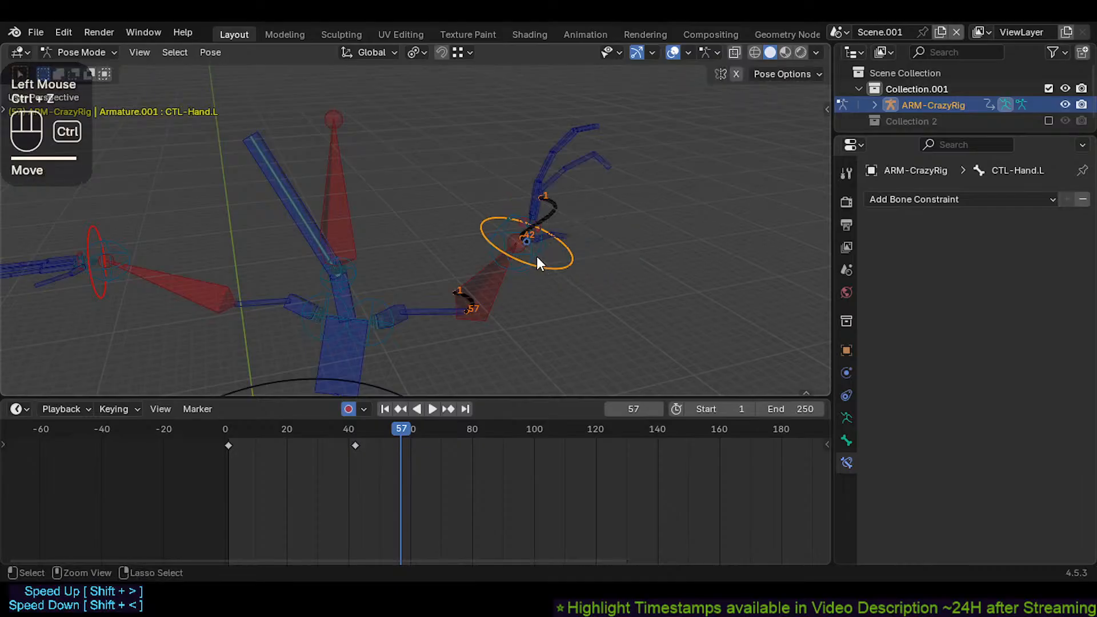
{"action": "left_click", "coordinate": [507, 242]}
{"action": "left_click", "coordinate": [485, 277]}
{"action": "key", "text": "r"}
{"action": "left_click", "coordinate": [538, 305]}
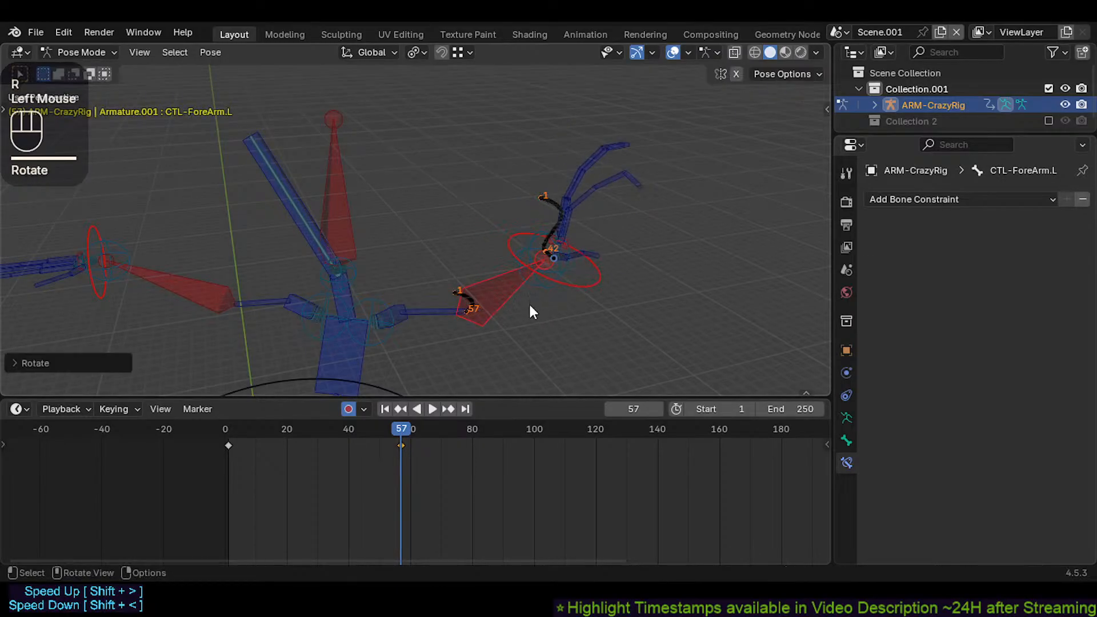
Step: Move CTL-ForeArm.L through several positions at frame 57 to see how its motion path changes
{"action": "middle_click_drag", "start_coordinate": [530, 303], "coordinate": [510, 304]}
{"action": "key", "text": "g"}
{"action": "left_click", "coordinate": [472, 256]}
{"action": "key", "text": "g"}
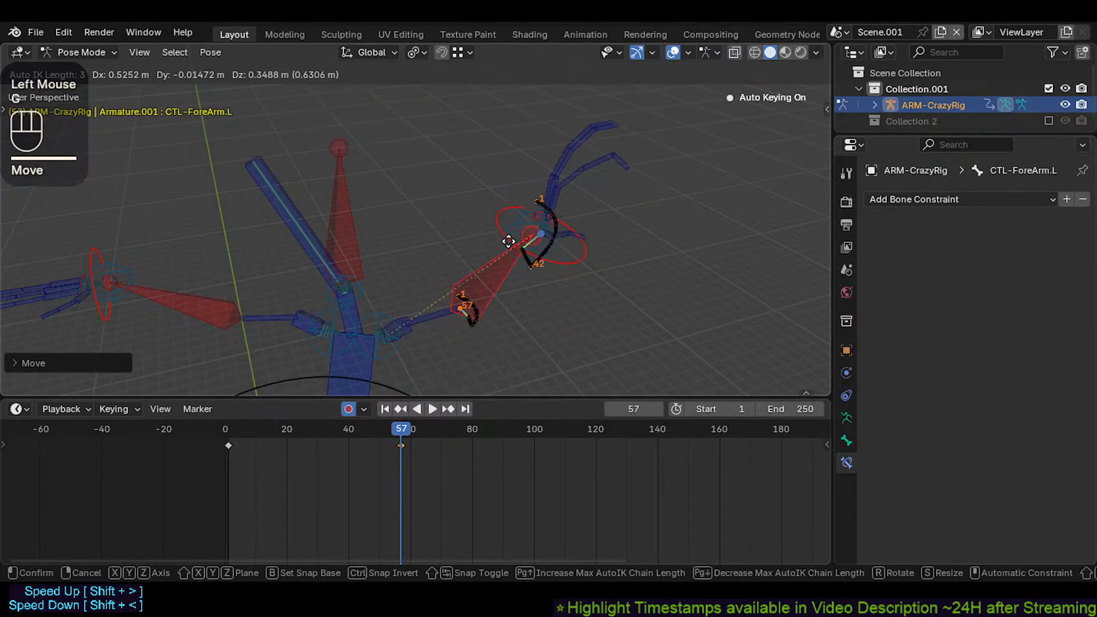
{"action": "left_click", "coordinate": [513, 229]}
{"action": "middle_click_drag", "start_coordinate": [512, 229], "coordinate": [434, 286]}
{"action": "key", "text": "g"}
{"action": "left_click", "coordinate": [455, 246]}
{"action": "key", "text": "g"}
{"action": "left_click", "coordinate": [415, 228]}
{"action": "key", "text": "g"}
{"action": "left_click", "coordinate": [370, 292]}
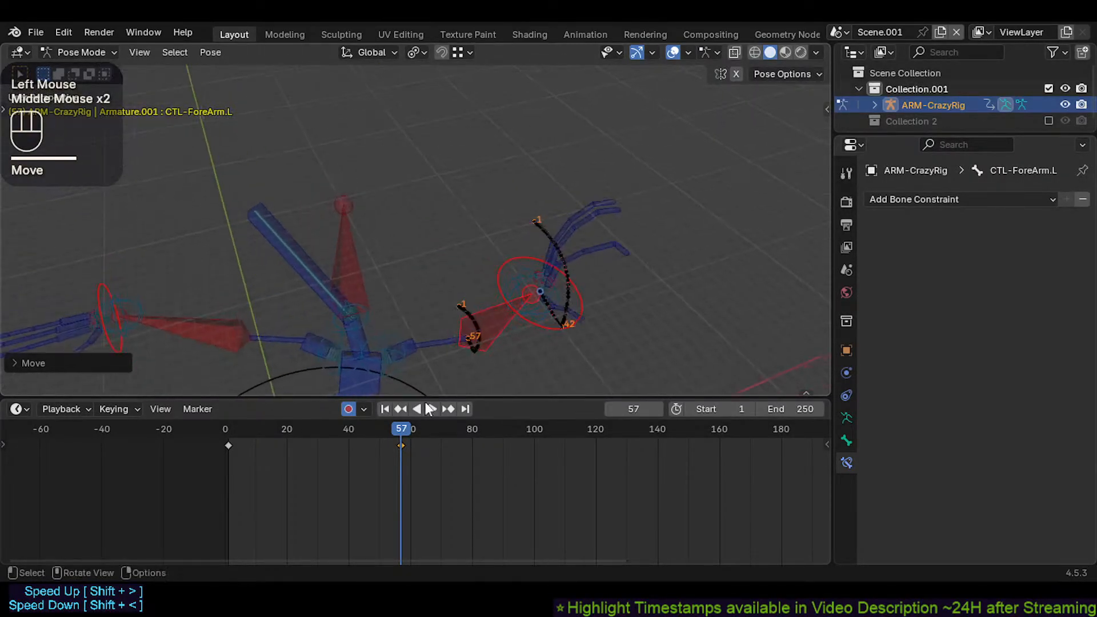
Step: Go to frame 38 and rotate CTL-ForeArm.L with a trackball rotation
{"action": "left_click_drag", "start_coordinate": [394, 430], "coordinate": [343, 430]}
{"action": "key", "text": "r"}
{"action": "key", "text": "r"}
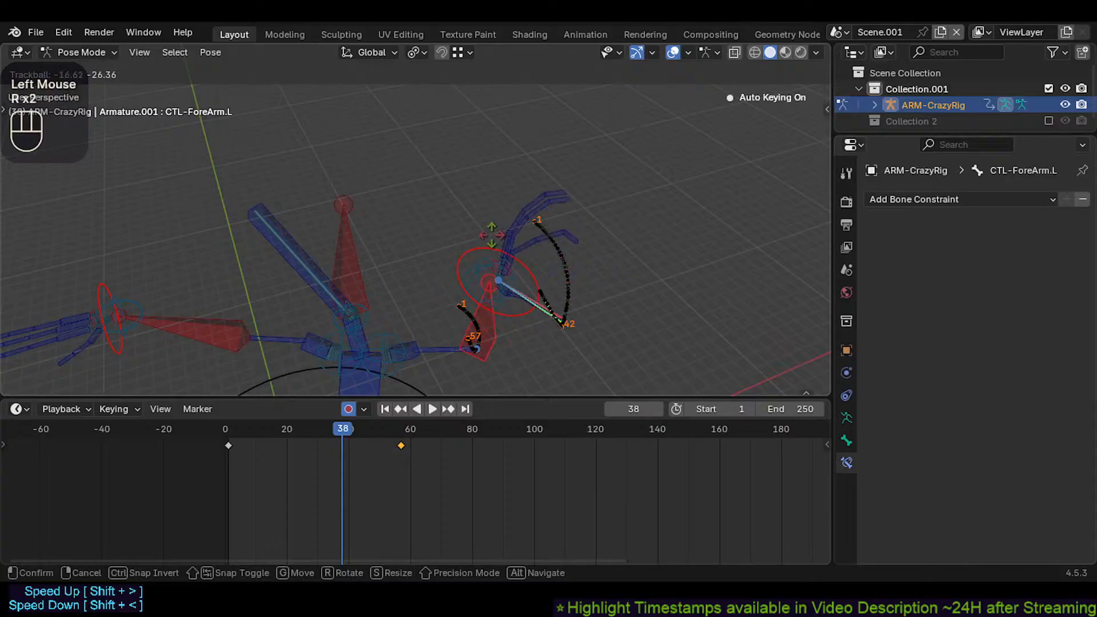
{"action": "left_click", "coordinate": [494, 246]}
{"action": "middle_click_drag", "start_coordinate": [495, 245], "coordinate": [400, 320]}
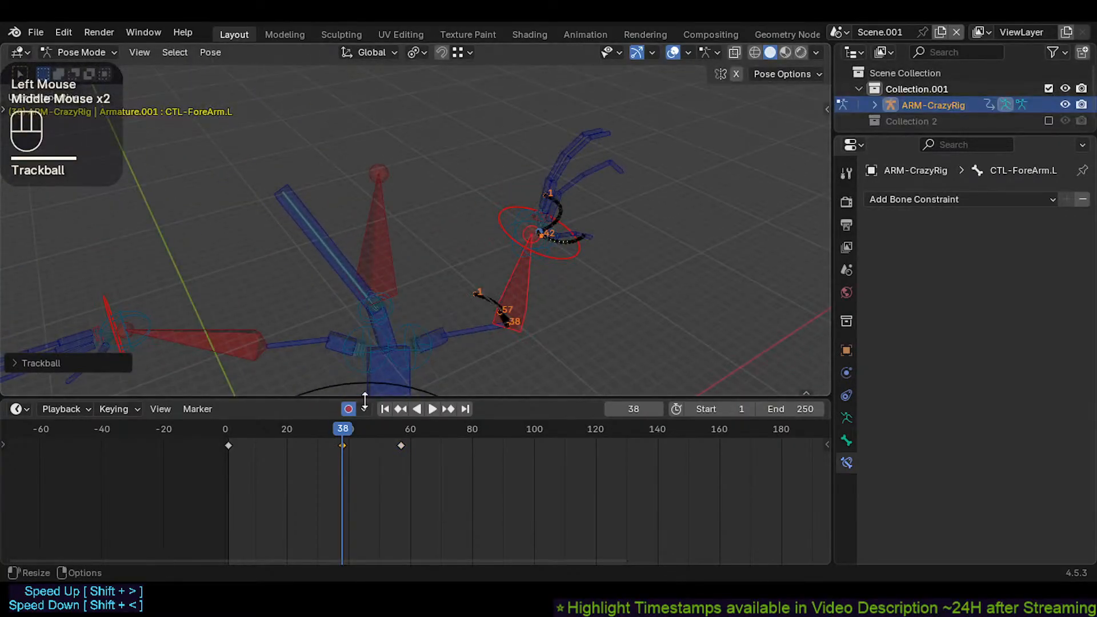
Step: Go to frame 37 and clear the calculated bone motion paths
{"action": "mouse_move", "coordinate": [334, 430]}
{"action": "left_mouse_down"}
{"action": "mouse_move", "coordinate": [218, 427]}
{"action": "mouse_move", "coordinate": [406, 431]}
{"action": "mouse_move", "coordinate": [340, 430]}
{"action": "left_mouse_up"}
{"action": "middle_click_drag", "start_coordinate": [434, 320], "coordinate": [407, 255]}
{"action": "key", "text": "alt+t"}
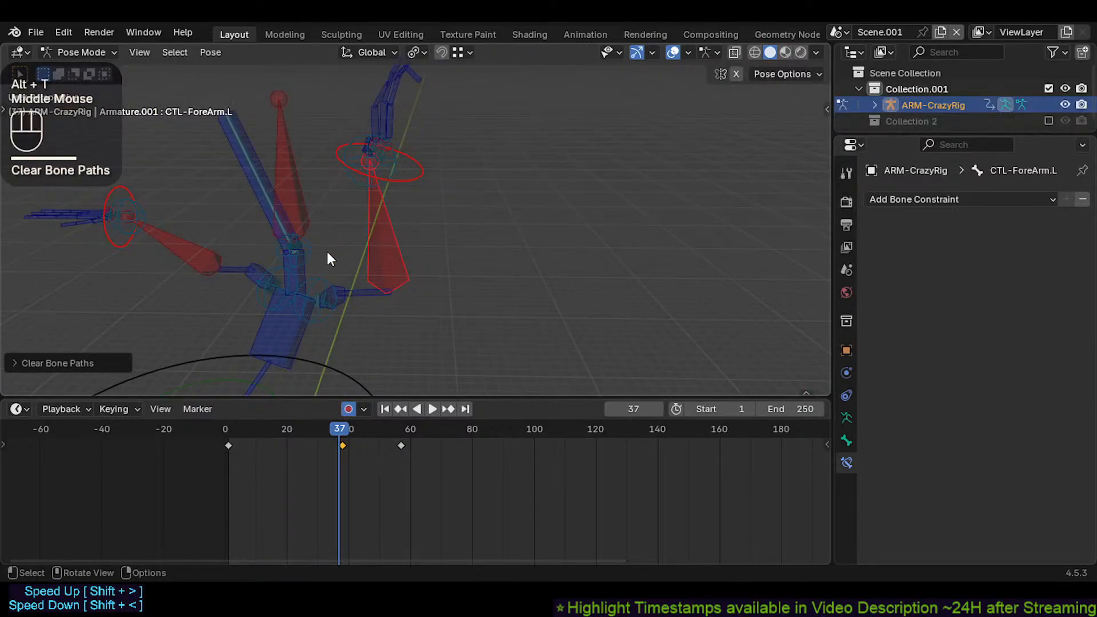
{"action": "scroll", "coordinate": [329, 258], "scroll_direction": "down", "scroll_amount": 2}
{"action": "middle_click_drag", "start_coordinate": [331, 282], "coordinate": [365, 228]}
{"action": "middle_click_drag", "start_coordinate": [365, 228], "coordinate": [395, 162], "text": "shift"}
{"action": "scroll", "coordinate": [372, 206], "scroll_direction": "down", "scroll_amount": 1}
{"action": "middle_click_drag", "start_coordinate": [373, 206], "coordinate": [413, 197], "text": "shift"}
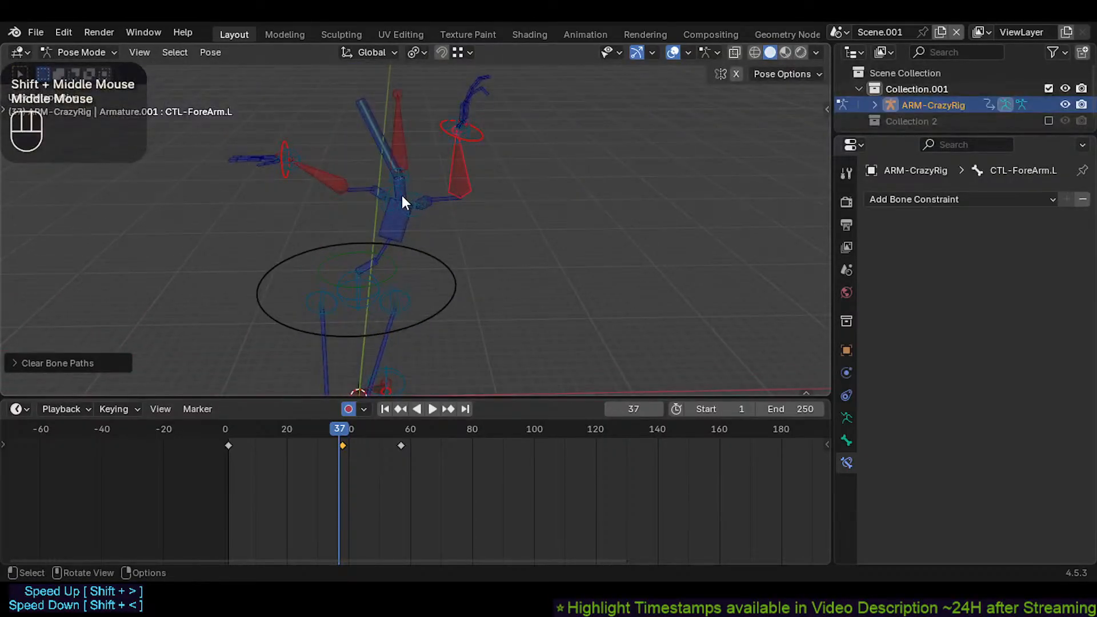
{"action": "scroll", "coordinate": [395, 228], "scroll_direction": "up", "scroll_amount": 3}
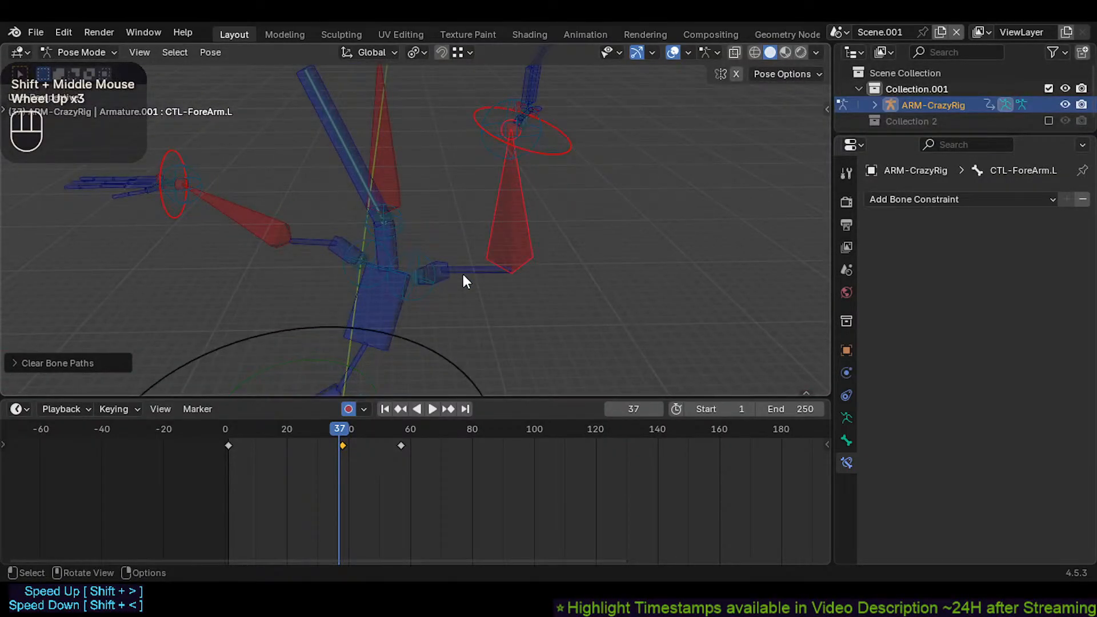
Step: Reselect CTL-ForeArm.L and move it slightly at frame 37
{"action": "left_click", "coordinate": [514, 269]}
{"action": "left_click", "coordinate": [516, 270]}
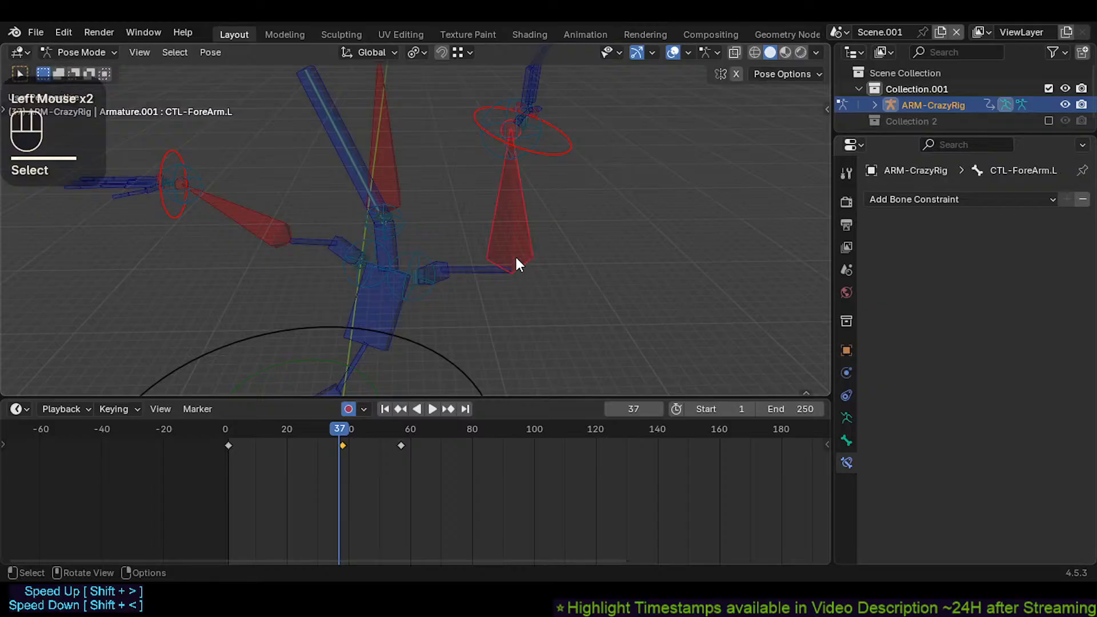
{"action": "key", "text": "g"}
{"action": "left_click", "coordinate": [511, 232]}
{"action": "scroll", "coordinate": [511, 231], "scroll_direction": "up", "scroll_amount": 1}
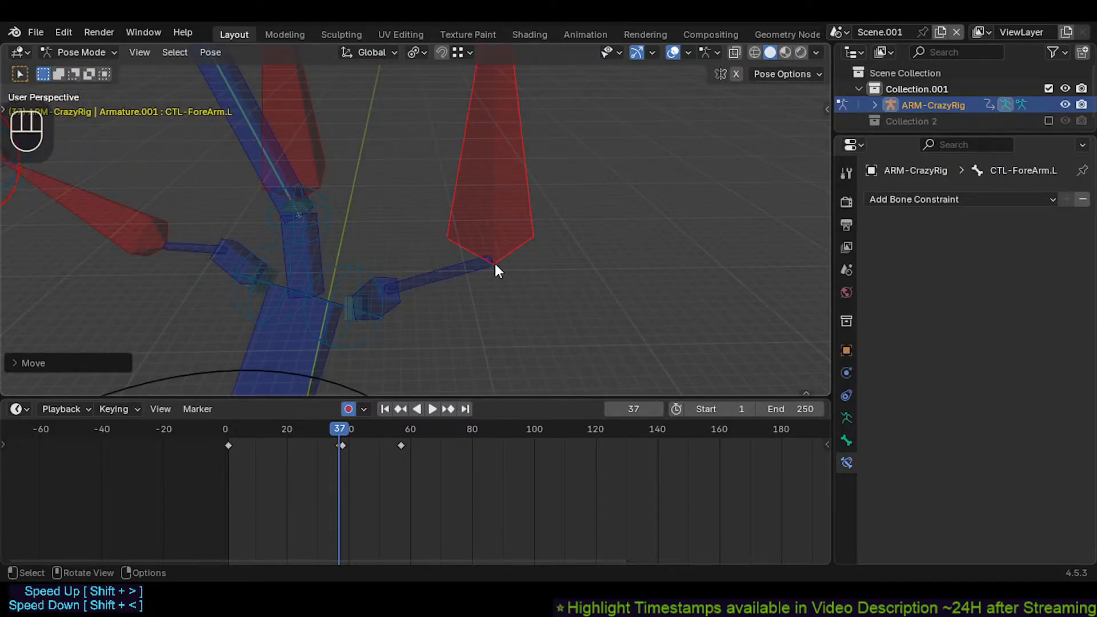
Step: Select the MTR-Head control and try moving it, then cancel the move
{"action": "scroll", "coordinate": [487, 248], "scroll_direction": "down", "scroll_amount": 2}
{"action": "middle_click_drag", "start_coordinate": [461, 265], "coordinate": [407, 248], "text": "shift"}
{"action": "left_click", "coordinate": [405, 264]}
{"action": "scroll", "coordinate": [394, 286], "scroll_direction": "down", "scroll_amount": 2}
{"action": "scroll", "coordinate": [407, 248], "scroll_direction": "up", "scroll_amount": 1}
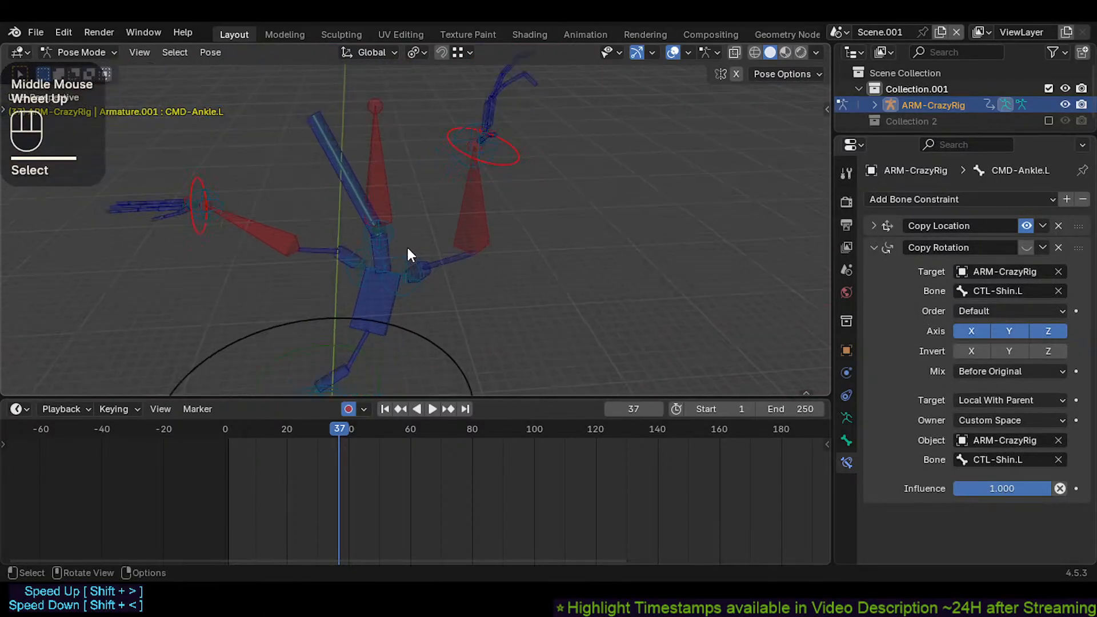
{"action": "left_click", "coordinate": [384, 157]}
{"action": "left_click_drag", "start_coordinate": [377, 160], "coordinate": [333, 157]}
{"action": "key", "text": "Escape"}
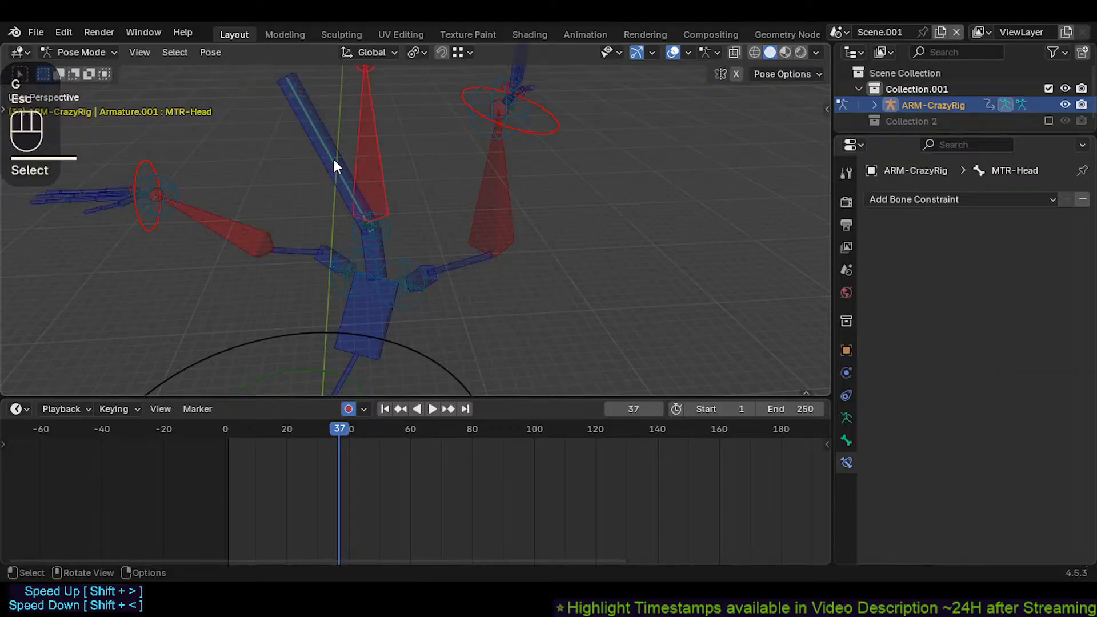
Step: Clear the pose transforms of all bones to return the rig to its rest pose
{"action": "middle_click_drag", "start_coordinate": [333, 157], "coordinate": [392, 211]}
{"action": "scroll", "coordinate": [323, 163], "scroll_direction": "down", "scroll_amount": 1, "text": "shift"}
{"action": "key", "text": "a"}
{"action": "key", "text": "alt+q"}
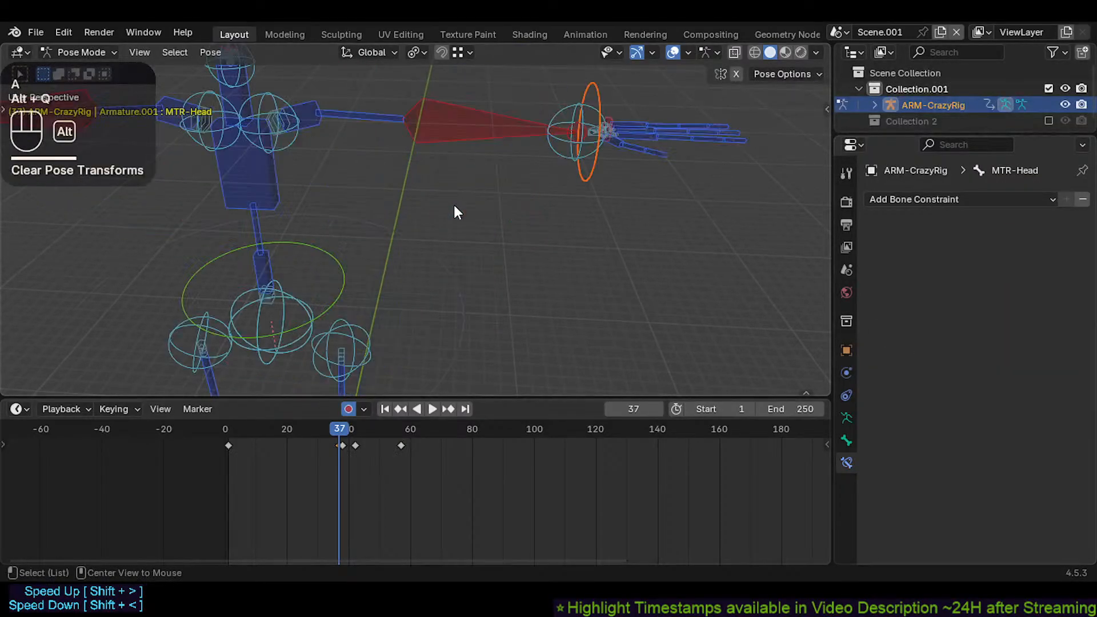
{"action": "scroll", "coordinate": [449, 228], "scroll_direction": "down", "scroll_amount": 3}
{"action": "middle_click_drag", "start_coordinate": [449, 229], "coordinate": [489, 248], "text": "shift"}
Step: Delete the keyframes of all bones, then return to frame 1 and turn off auto keying
{"action": "key", "text": "a"}
{"action": "key", "text": "x"}
{"action": "left_click", "coordinate": [412, 469]}
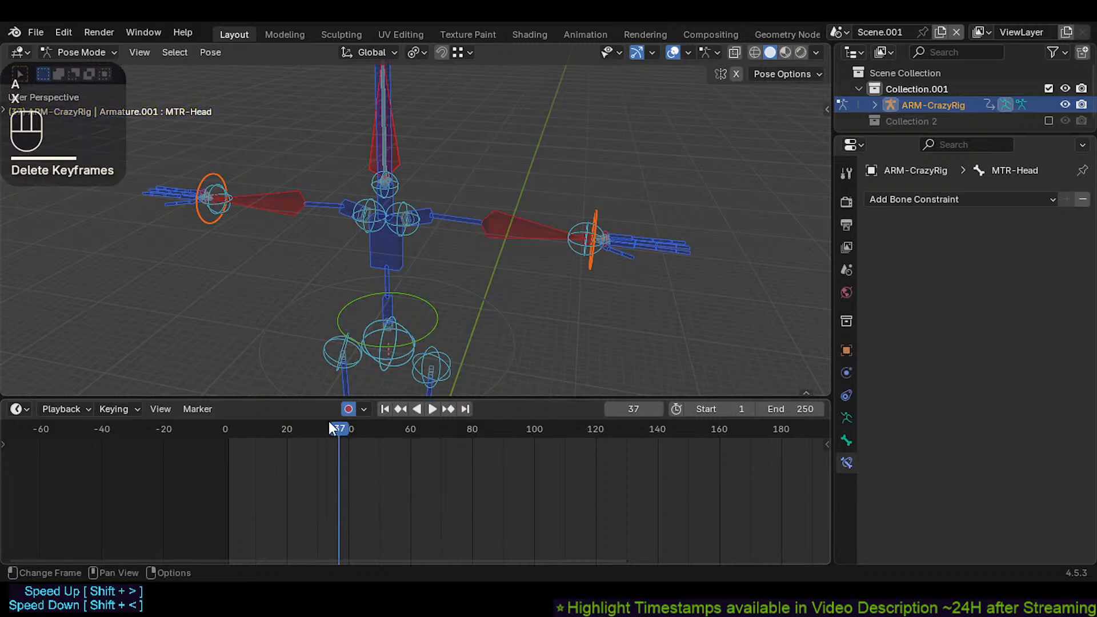
{"action": "key", "text": "shift+Left"}
{"action": "left_click", "coordinate": [348, 408]}
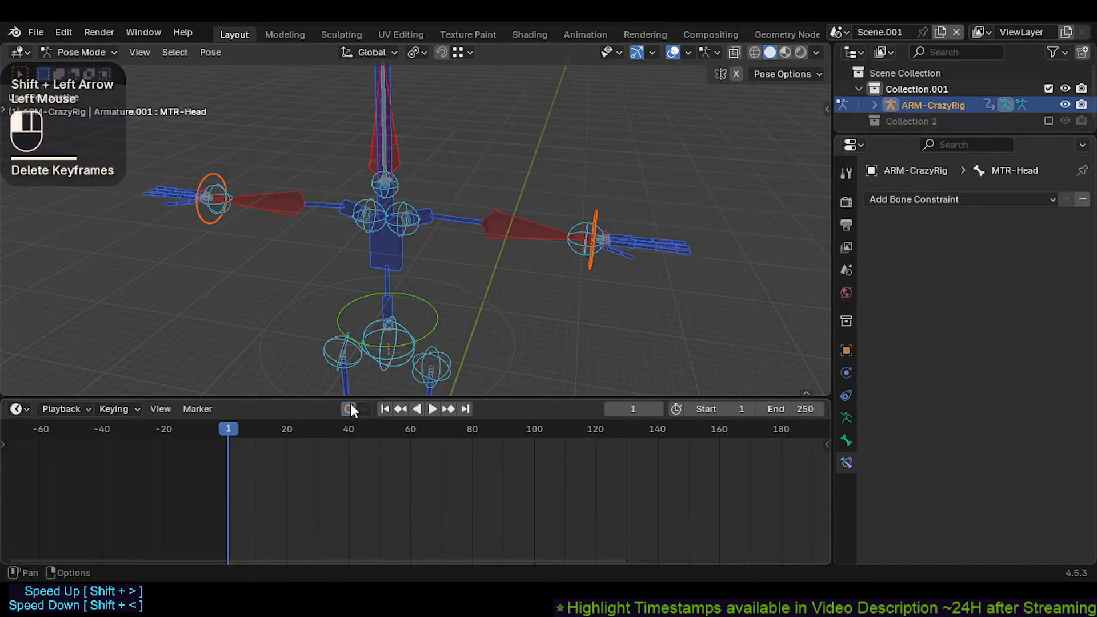
Step: Select only the MTR-Head control and save CrazyRigNext.blend
{"action": "middle_click_drag", "start_coordinate": [428, 173], "coordinate": [402, 286], "text": "shift"}
{"action": "scroll", "coordinate": [402, 287], "scroll_direction": "up", "scroll_amount": 2}
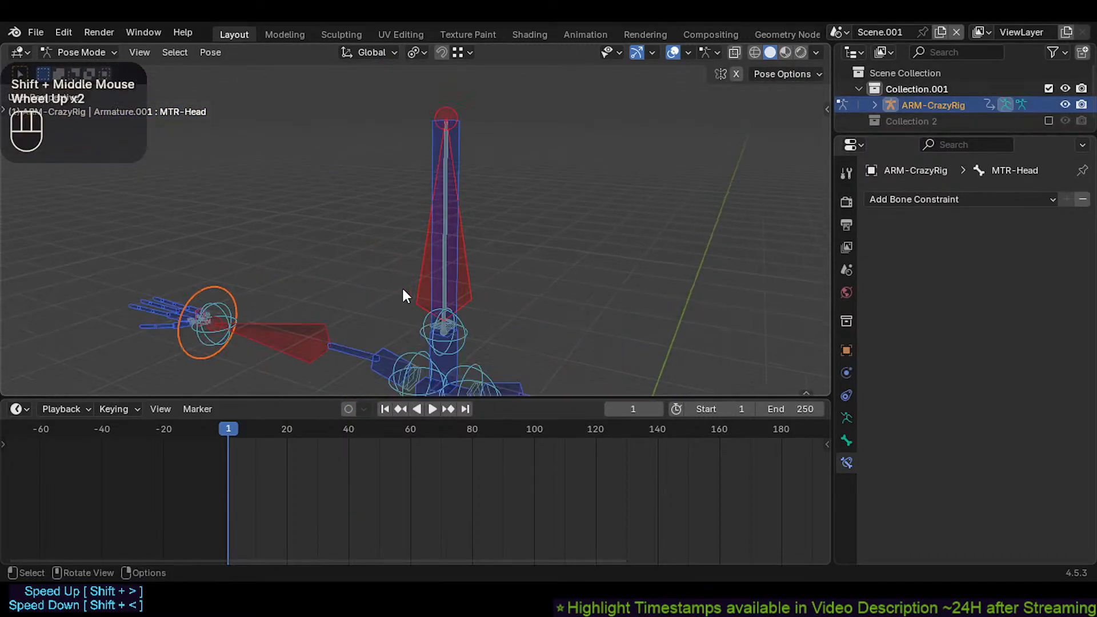
{"action": "left_click", "coordinate": [472, 269]}
{"action": "middle_click_drag", "start_coordinate": [471, 269], "coordinate": [392, 248]}
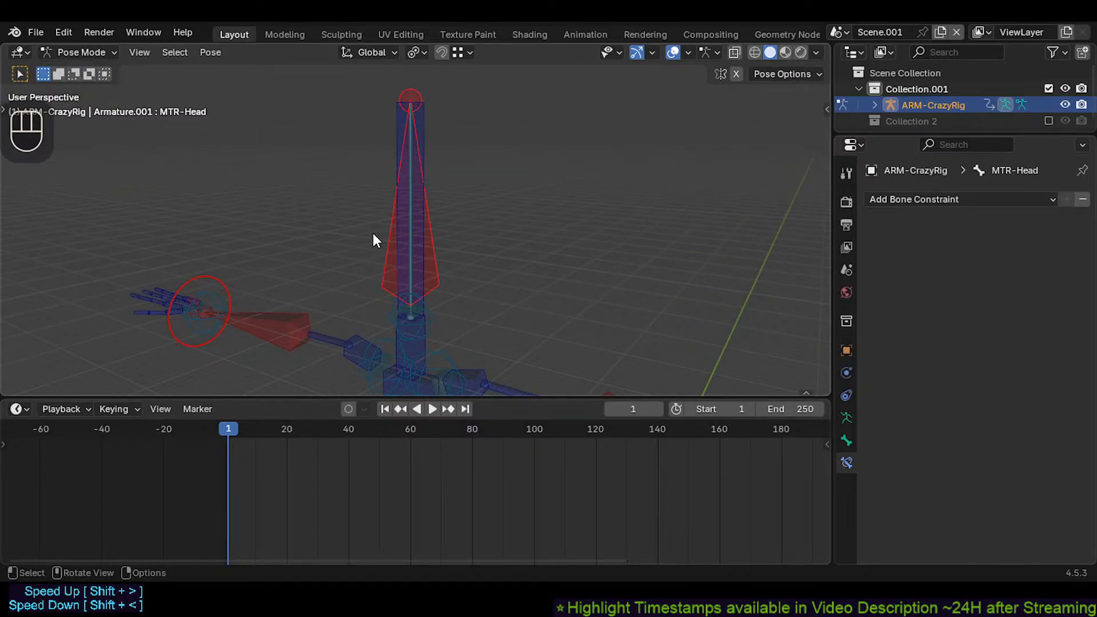
{"action": "scroll", "coordinate": [374, 239], "scroll_direction": "down", "scroll_amount": 1}
{"action": "scroll", "coordinate": [384, 276], "scroll_direction": "down", "scroll_amount": 1, "text": "shift"}
{"action": "key", "text": "ctrl+s"}
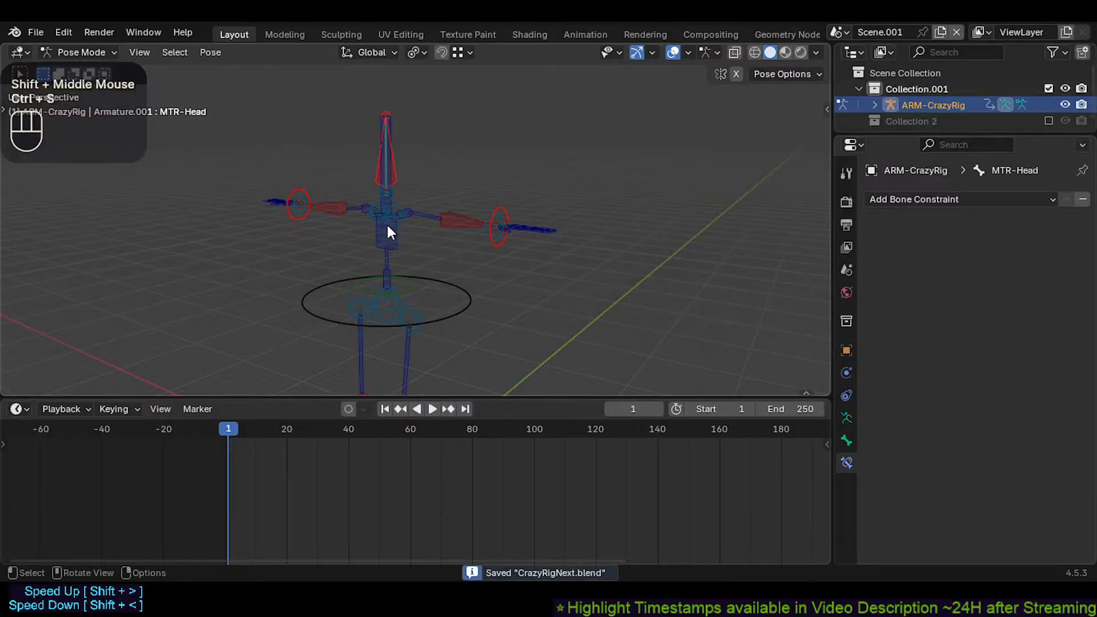
Step: Shrink the timeline to its header to give the 3D viewport more height around MTR-Head
{"action": "left_click_drag", "start_coordinate": [490, 397], "coordinate": [477, 544]}
{"action": "middle_click_drag", "start_coordinate": [479, 354], "coordinate": [436, 308], "text": "shift"}
{"action": "scroll", "coordinate": [461, 248], "scroll_direction": "up", "scroll_amount": 3}
{"action": "middle_click_drag", "start_coordinate": [461, 248], "coordinate": [456, 300], "text": "shift"}
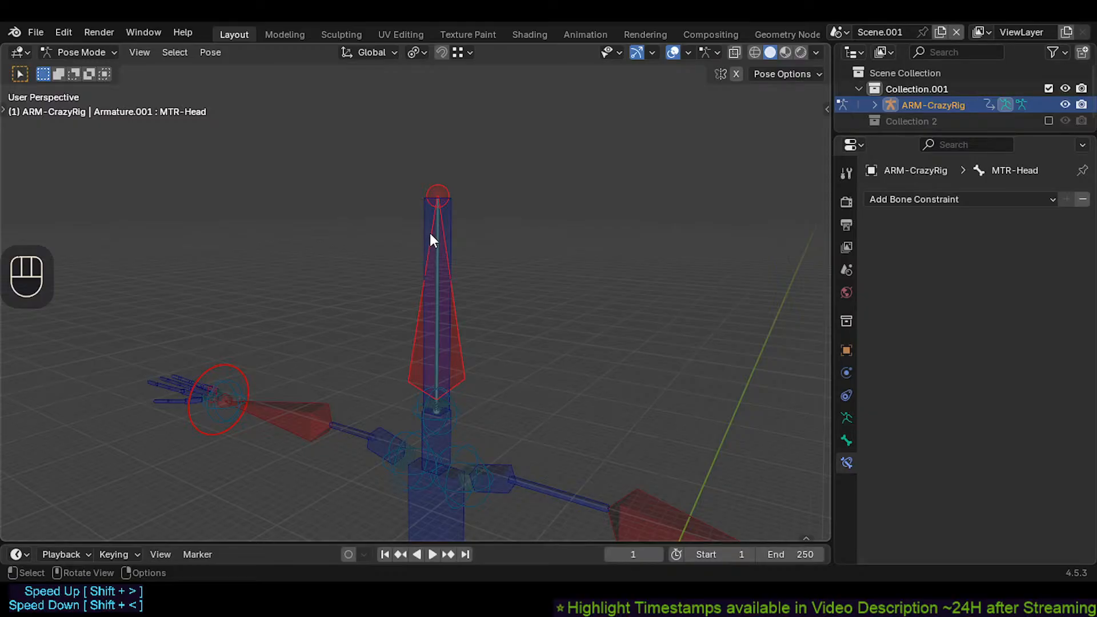
{"action": "scroll", "coordinate": [585, 230], "scroll_direction": "down", "scroll_amount": 2}
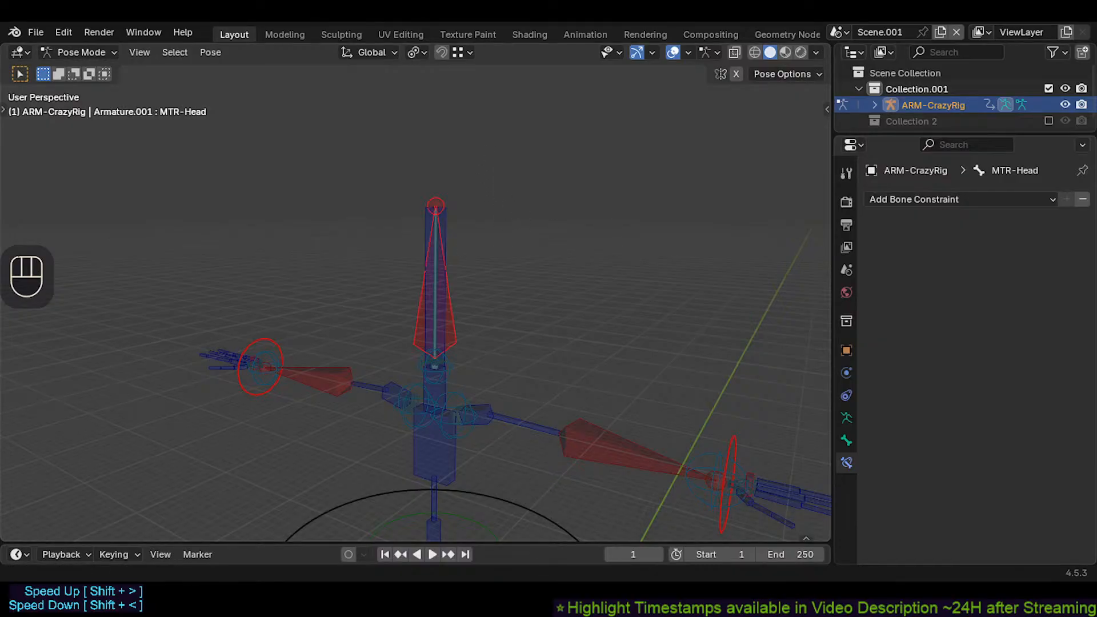
Step: Examine how the MTR-Head control sits around the head bone at different zoom levels
{"action": "middle_click_drag", "start_coordinate": [541, 342], "coordinate": [462, 326]}
{"action": "scroll", "coordinate": [457, 294], "scroll_direction": "up", "scroll_amount": 2}
{"action": "left_click", "coordinate": [411, 345]}
{"action": "scroll", "coordinate": [465, 345], "scroll_direction": "down", "scroll_amount": 2}
{"action": "scroll", "coordinate": [465, 345], "scroll_direction": "up", "scroll_amount": 2}
{"action": "scroll", "coordinate": [462, 343], "scroll_direction": "down", "scroll_amount": 2}
{"action": "scroll", "coordinate": [463, 343], "scroll_direction": "up", "scroll_amount": 1}
{"action": "scroll", "coordinate": [458, 257], "scroll_direction": "up", "scroll_amount": 1}
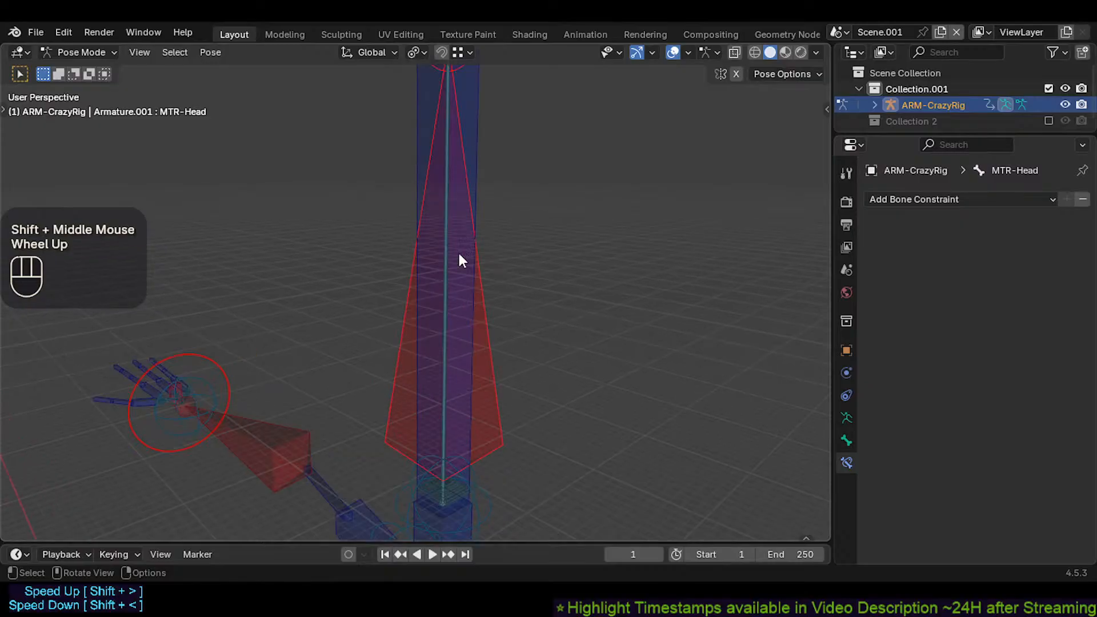
{"action": "scroll", "coordinate": [455, 249], "scroll_direction": "down", "scroll_amount": 2}
Step: Select the spherical bone end at the head's tip in Edit Mode, then return to Pose Mode
{"action": "key", "text": "Tab"}
{"action": "middle_click_drag", "start_coordinate": [463, 213], "coordinate": [467, 171], "text": "shift"}
{"action": "left_click", "coordinate": [466, 172]}
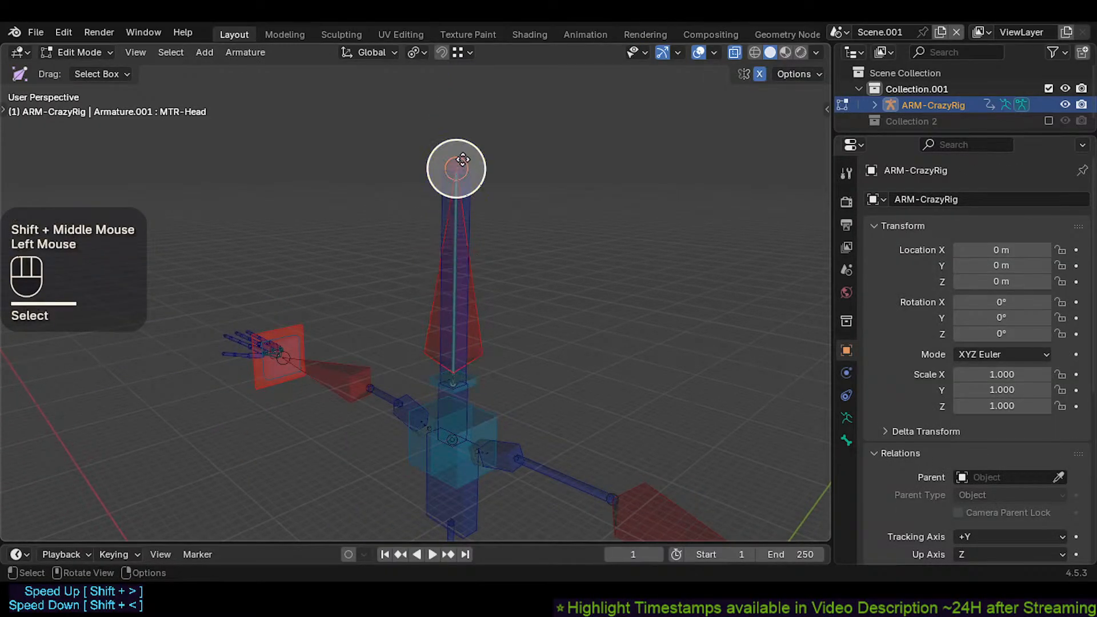
{"action": "key", "text": "Tab"}
Step: Test moving CTL-Head.001 and then MTR-Head, cancelling both moves
{"action": "left_click", "coordinate": [470, 187]}
{"action": "key", "text": "g"}
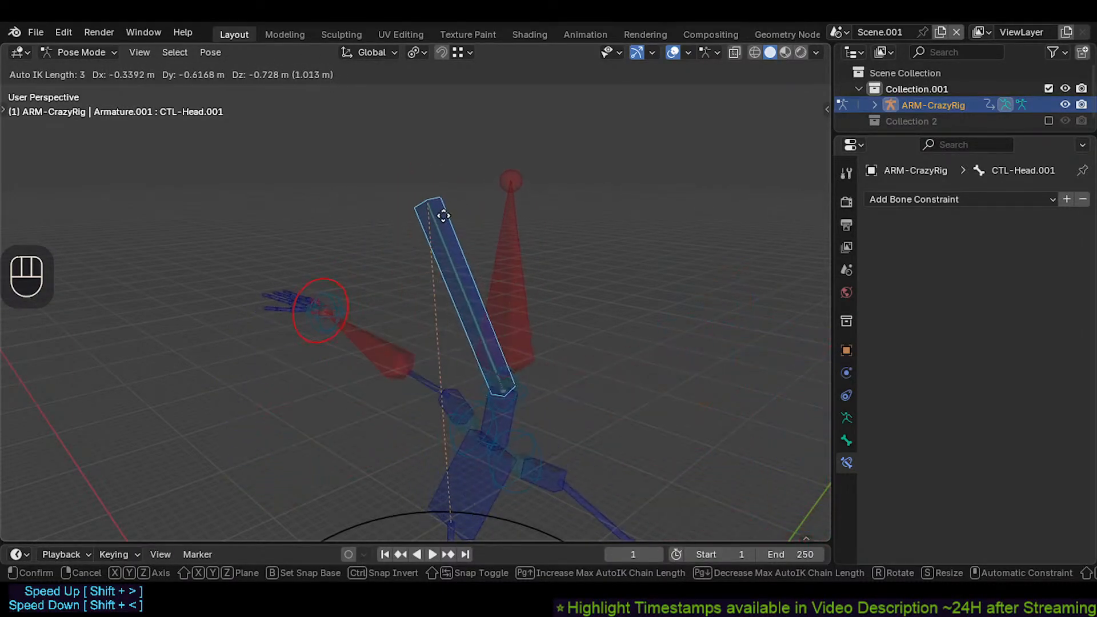
{"action": "key", "text": "Escape"}
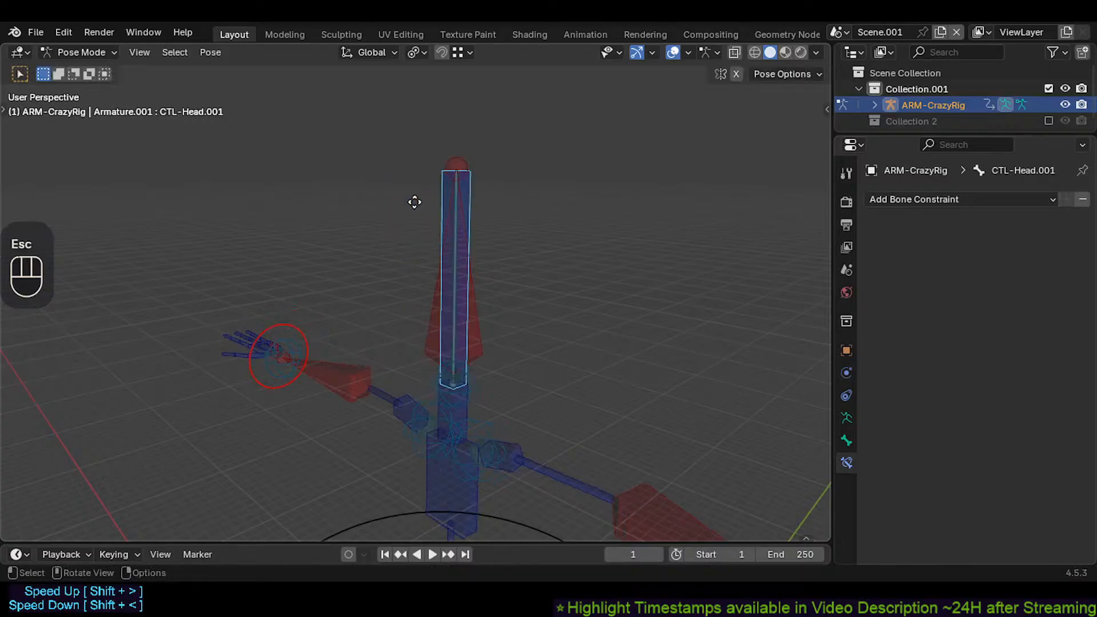
{"action": "left_click", "coordinate": [429, 279]}
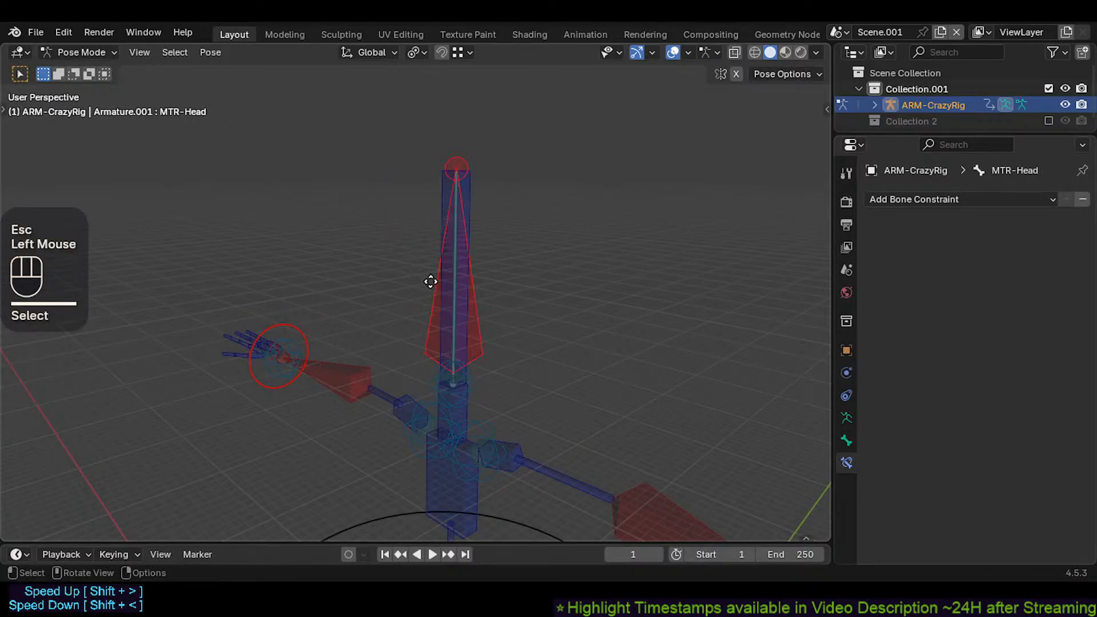
{"action": "key", "text": "g"}
{"action": "key", "text": "Escape"}
{"action": "scroll", "coordinate": [467, 263], "scroll_direction": "down", "scroll_amount": 2}
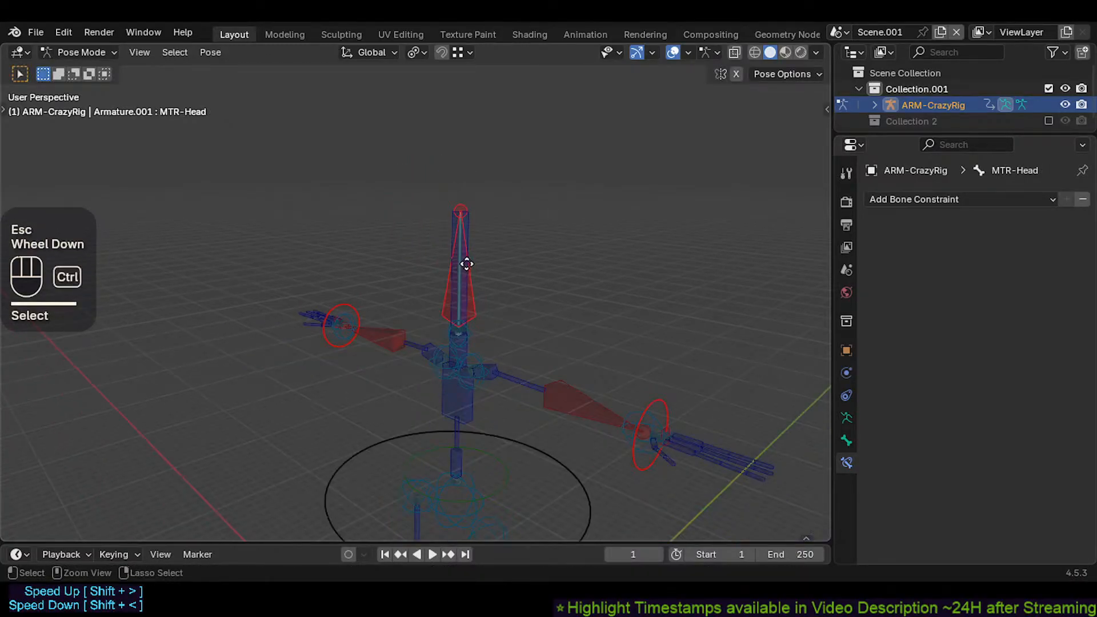
Step: Toggle Pose Mode off and on, then select MTR-CoG and test rotating it, cancelling the rotation
{"action": "key", "text": "ctrl+Tab"}
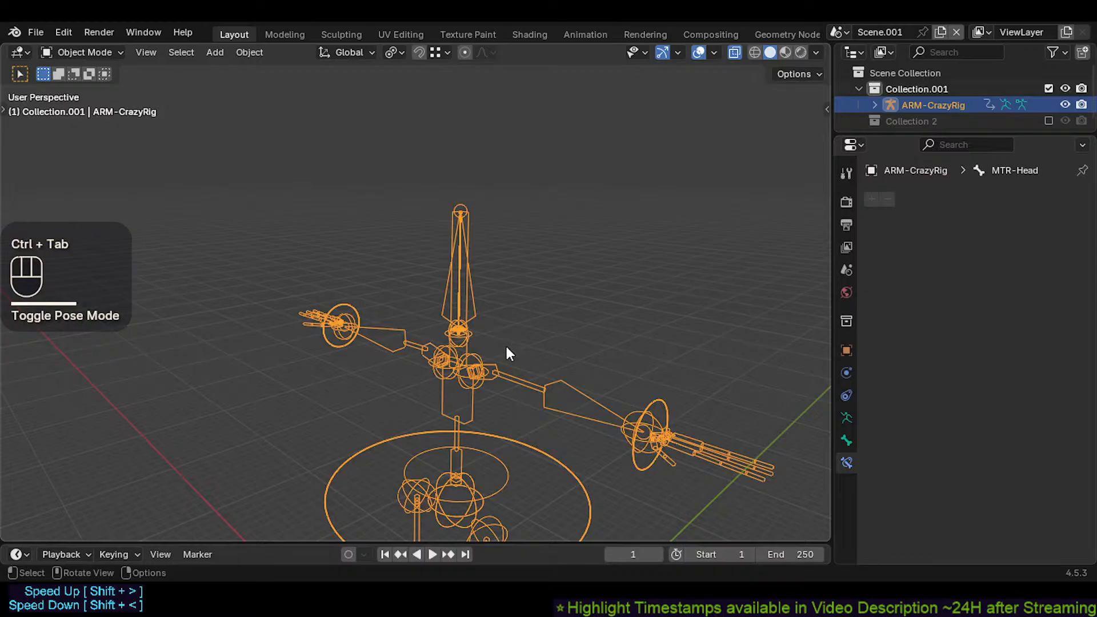
{"action": "key", "text": "ctrl+Tab"}
{"action": "middle_click_drag", "start_coordinate": [498, 397], "coordinate": [529, 272], "text": "shift"}
{"action": "scroll", "coordinate": [494, 314], "scroll_direction": "down", "scroll_amount": 2, "text": "shift"}
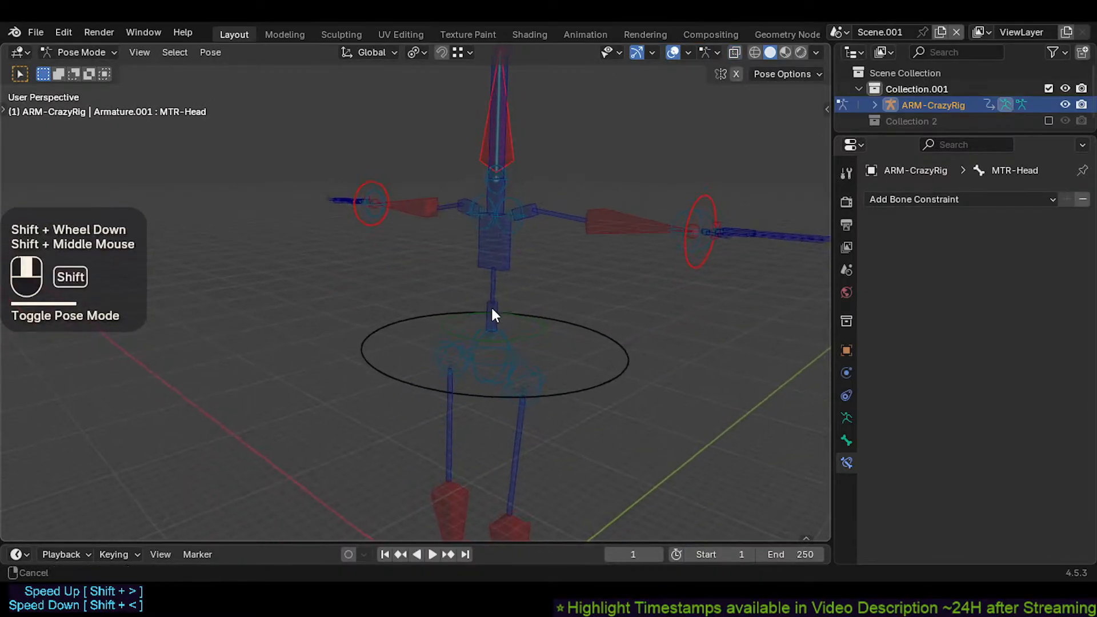
{"action": "scroll", "coordinate": [495, 316], "scroll_direction": "down", "scroll_amount": 2, "text": "shift"}
{"action": "left_click", "coordinate": [559, 444]}
{"action": "key", "text": "r"}
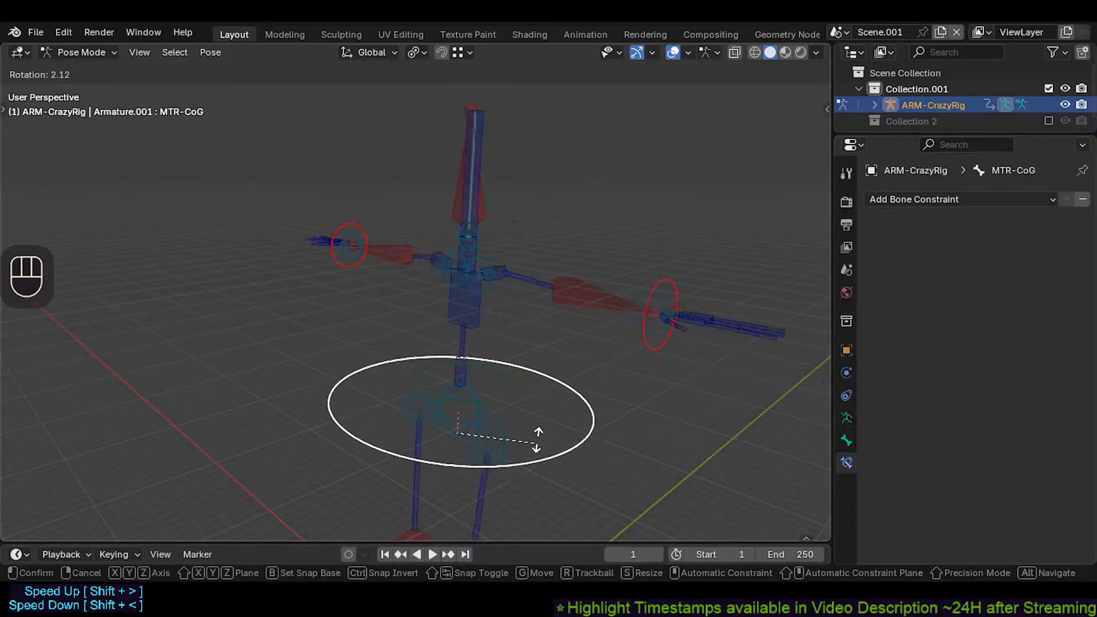
{"action": "key", "text": "Escape"}
Step: Deselect all bones, then reselect MTR-CoG and rotate it slightly
{"action": "middle_click_drag", "start_coordinate": [526, 421], "coordinate": [560, 405], "text": "shift"}
{"action": "key", "text": "alt+a"}
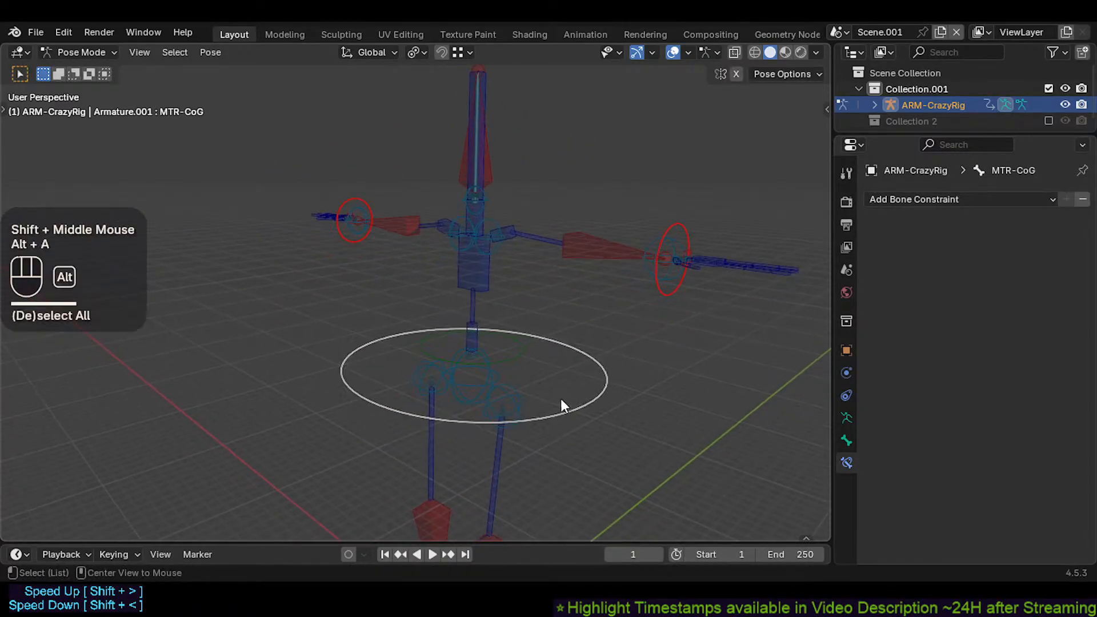
{"action": "left_click", "coordinate": [562, 400]}
{"action": "key", "text": "r"}
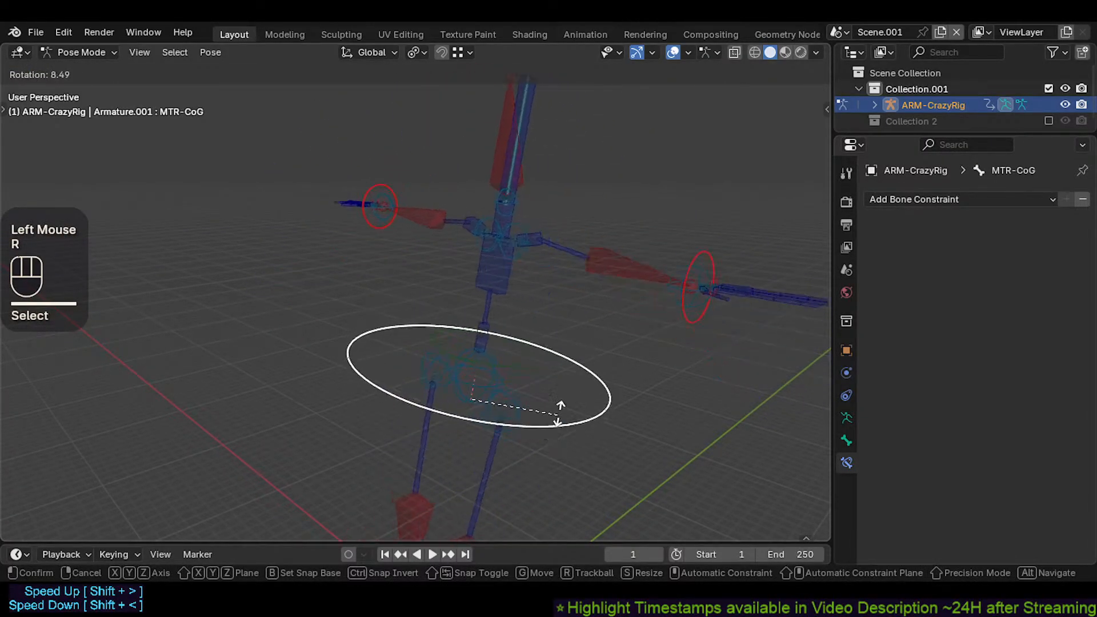
{"action": "left_click", "coordinate": [546, 391]}
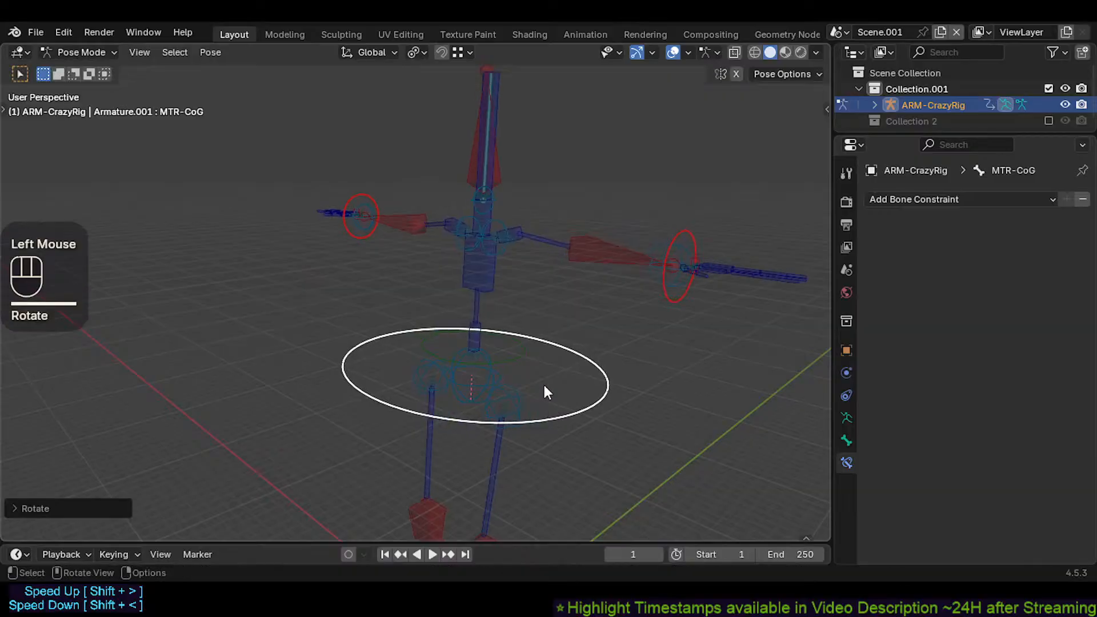
Step: Test moving CTL-Head.001 and then rotating MTR-CoG, cancelling both transforms
{"action": "left_click", "coordinate": [485, 120], "text": "shift"}
{"action": "key", "text": "g"}
{"action": "key", "text": "Escape"}
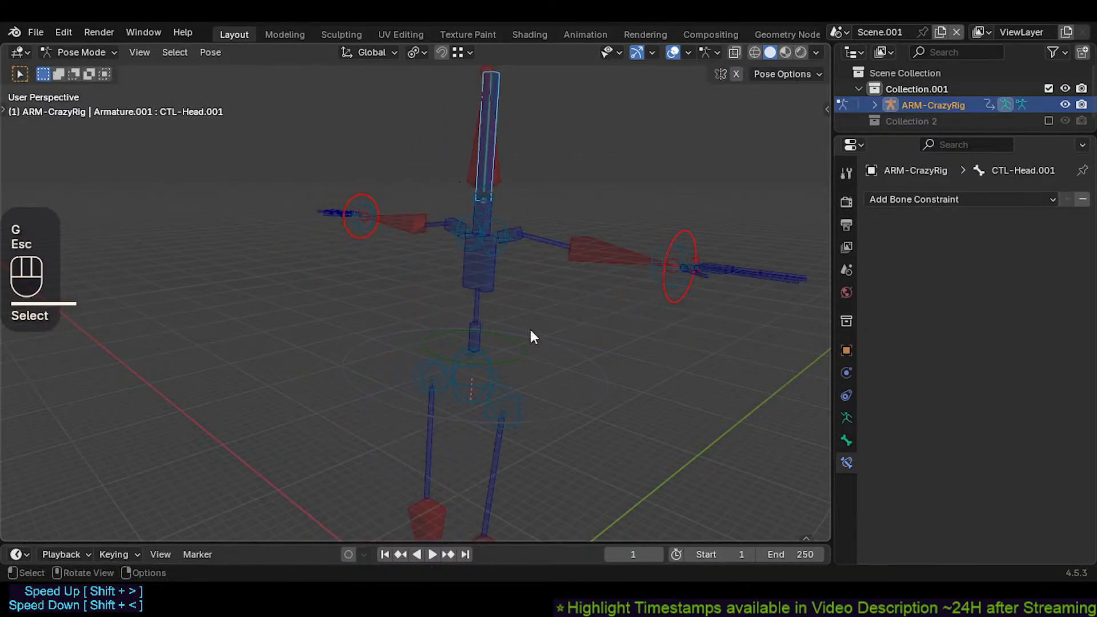
{"action": "left_click", "coordinate": [592, 402]}
{"action": "middle_click_drag", "start_coordinate": [591, 398], "coordinate": [590, 418], "text": "shift"}
{"action": "key", "text": "r"}
{"action": "key", "text": "Escape"}
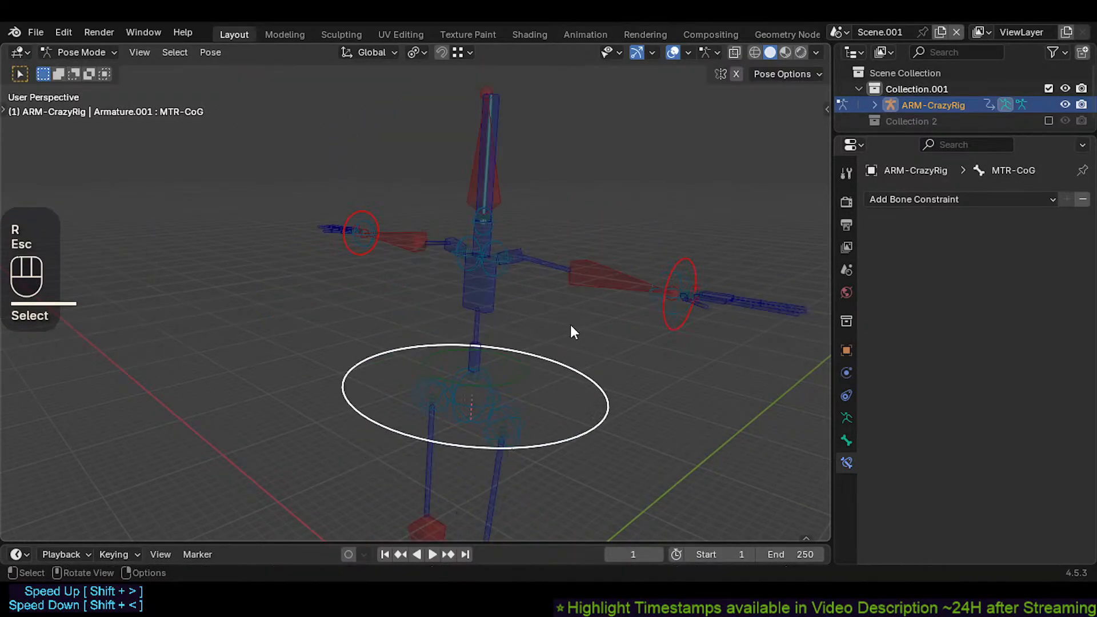
Step: Test rotating MTR-CoG, then set the transform pivot to Bounding Box Center and test the rotation again, cancelling both rotations
{"action": "key", "text": "period"}
{"action": "left_click", "coordinate": [560, 301]}
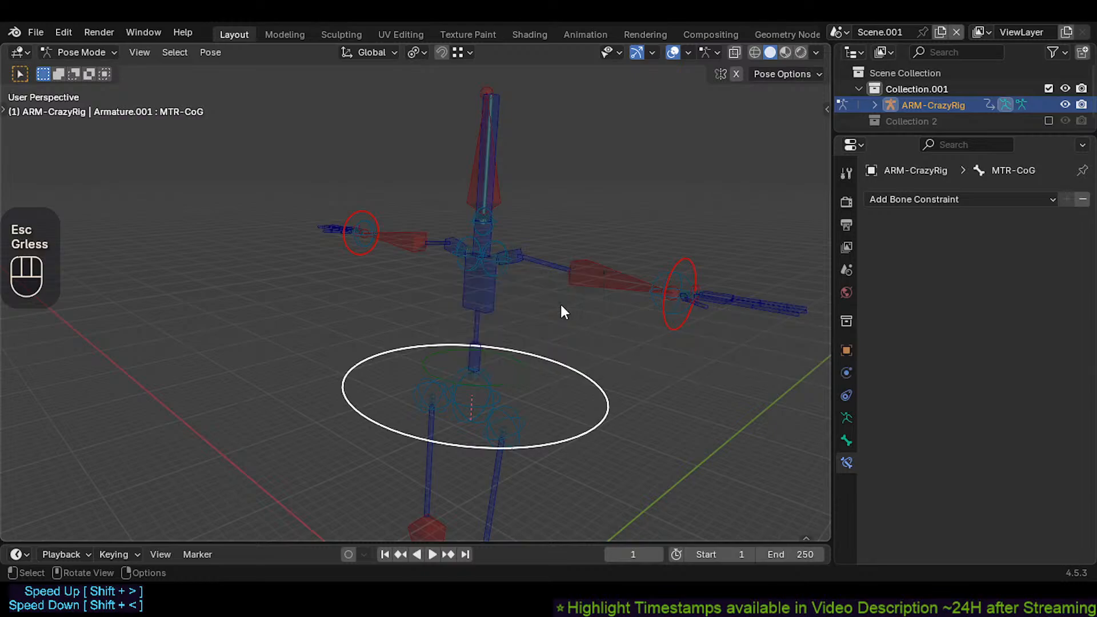
{"action": "key", "text": "r"}
{"action": "key", "text": "Escape"}
{"action": "key", "text": "period"}
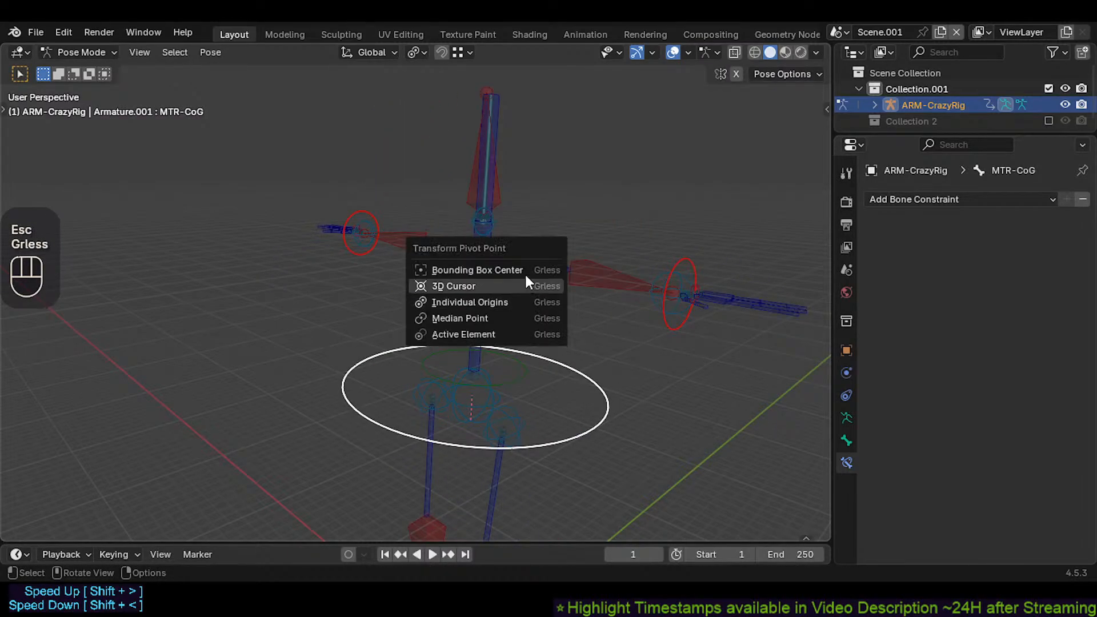
{"action": "left_click", "coordinate": [521, 265]}
{"action": "key", "text": "r"}
{"action": "key", "text": "Escape"}
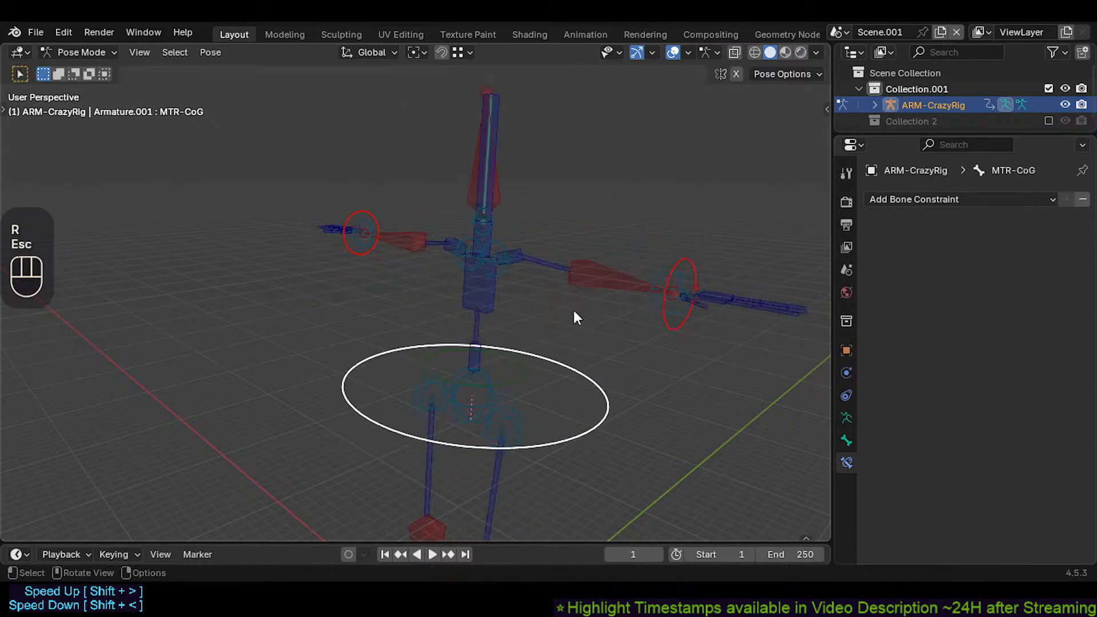
Step: Add MTR-Head to the MTR-CoG selection and trackball-rotate both bones together
{"action": "left_click", "coordinate": [508, 201], "text": "shift"}
{"action": "key", "text": "r"}
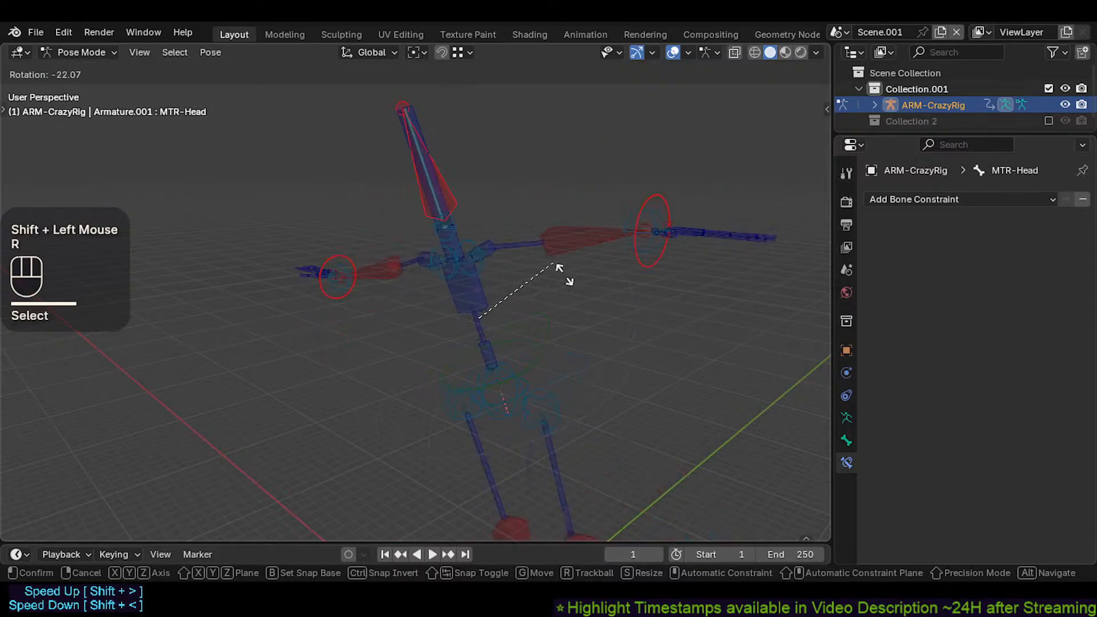
{"action": "key", "text": "r"}
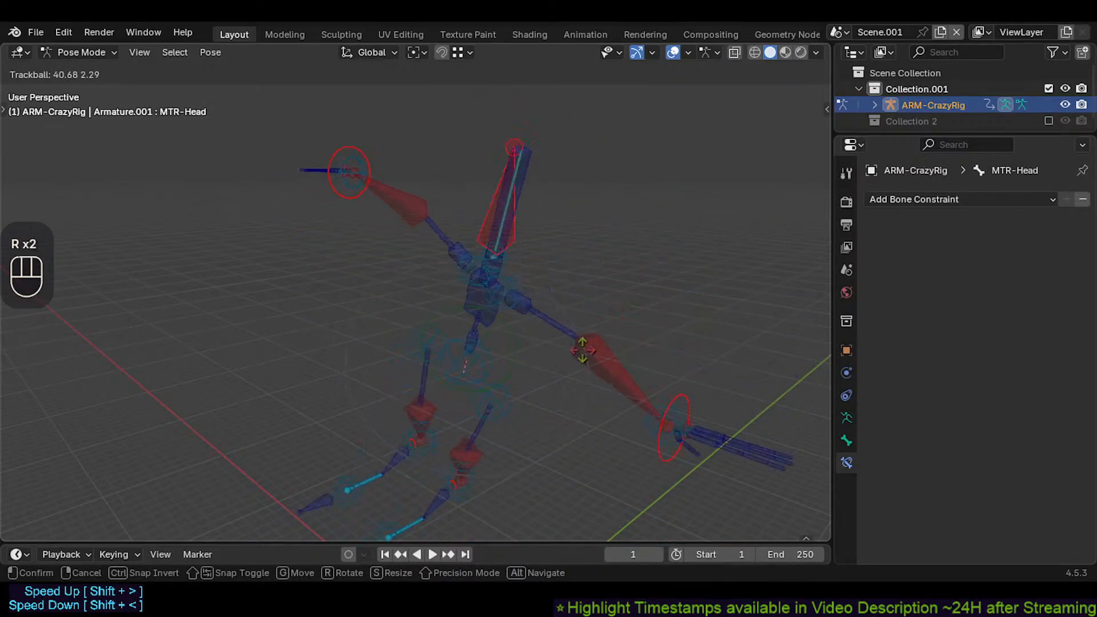
{"action": "left_click", "coordinate": [581, 295]}
Step: Clear the pose transforms of all bones and set the transform pivot to Individual Origins
{"action": "key", "text": "a"}
{"action": "key", "text": "alt+q"}
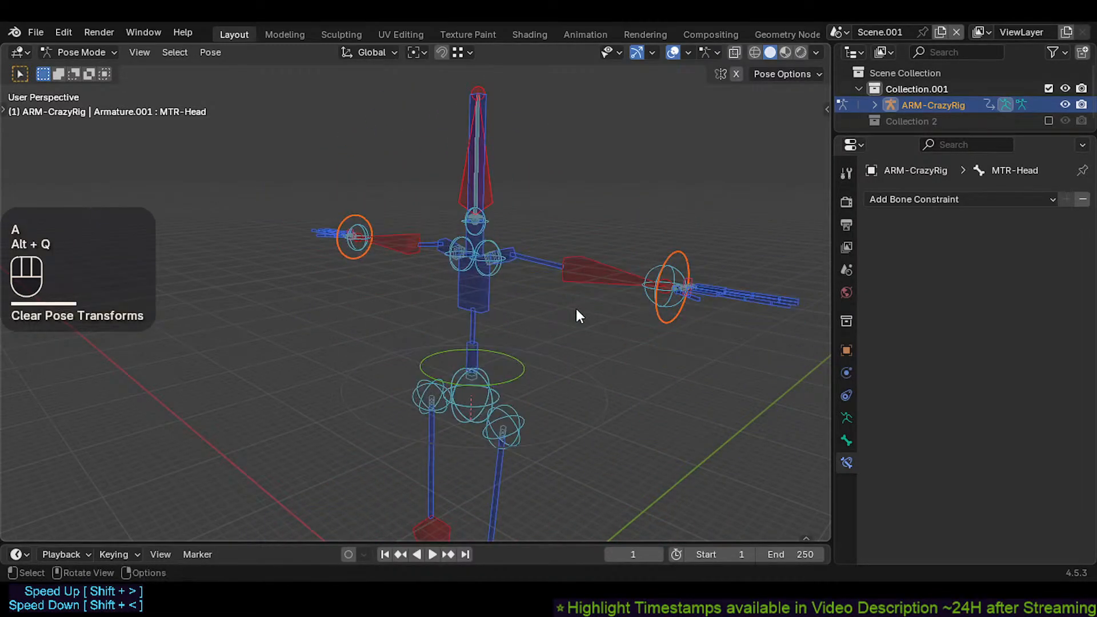
{"action": "key", "text": "less"}
{"action": "left_click", "coordinate": [559, 341]}
Step: Test rotating MTR-CoG alone and together with CTL-Head.001, cancelling both rotations
{"action": "left_click", "coordinate": [586, 420]}
{"action": "key", "text": "r"}
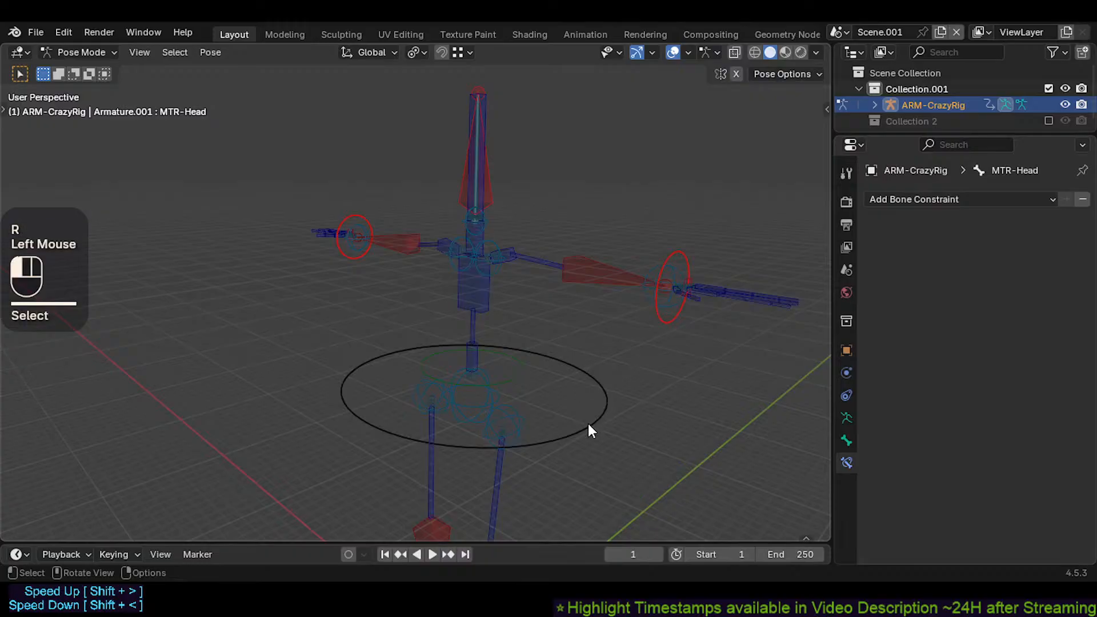
{"action": "key", "text": "Escape"}
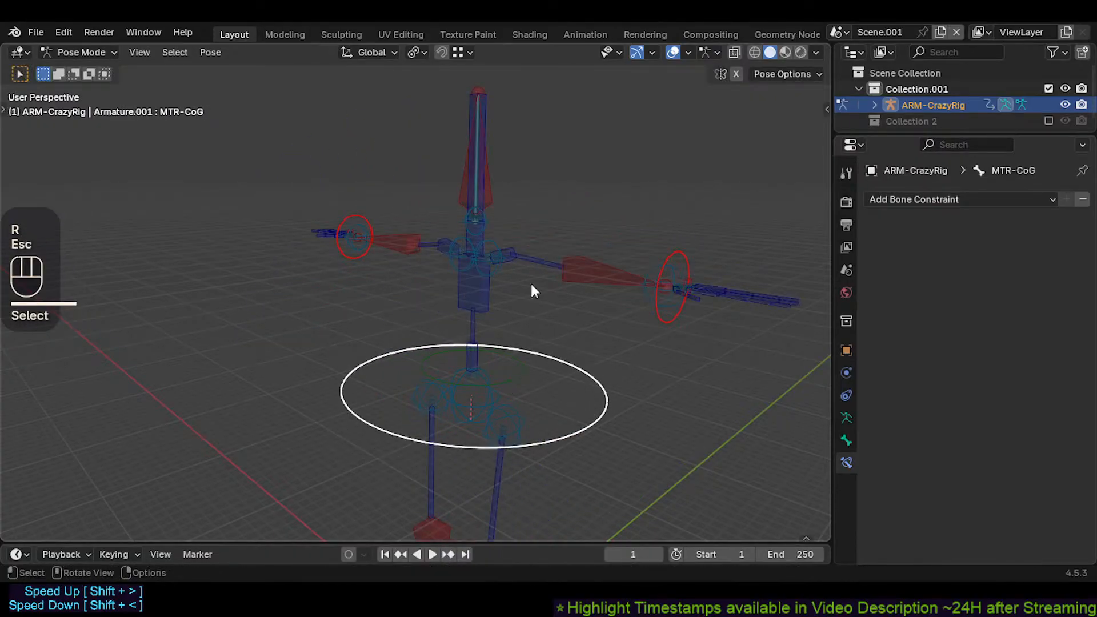
{"action": "left_click", "coordinate": [492, 162], "text": "shift"}
{"action": "key", "text": "r"}
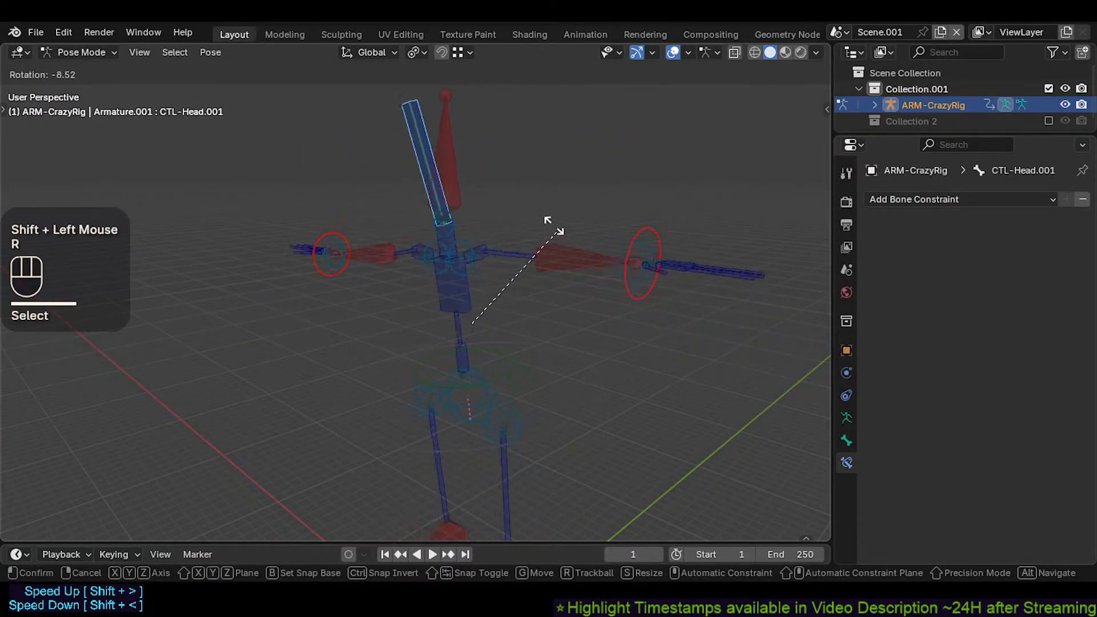
{"action": "key", "text": "Escape"}
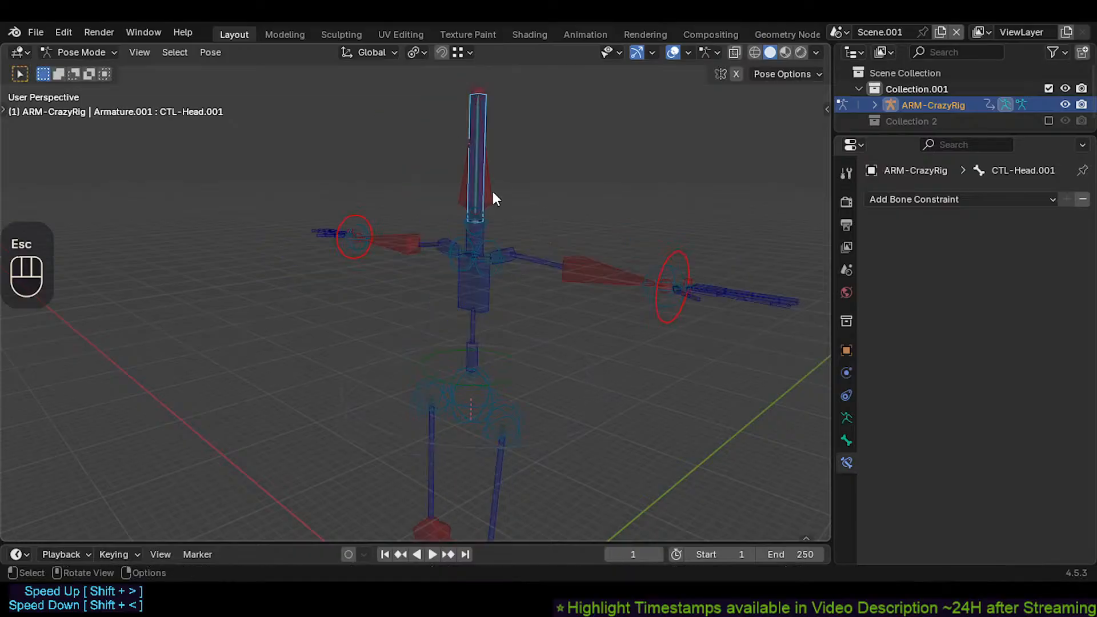
Step: Add MTR-Head to the selection and test rotating it before and after setting the pivot to Active Element, cancelling both rotations
{"action": "left_click", "coordinate": [490, 193], "text": "shift"}
{"action": "key", "text": "r"}
{"action": "key", "text": "Escape"}
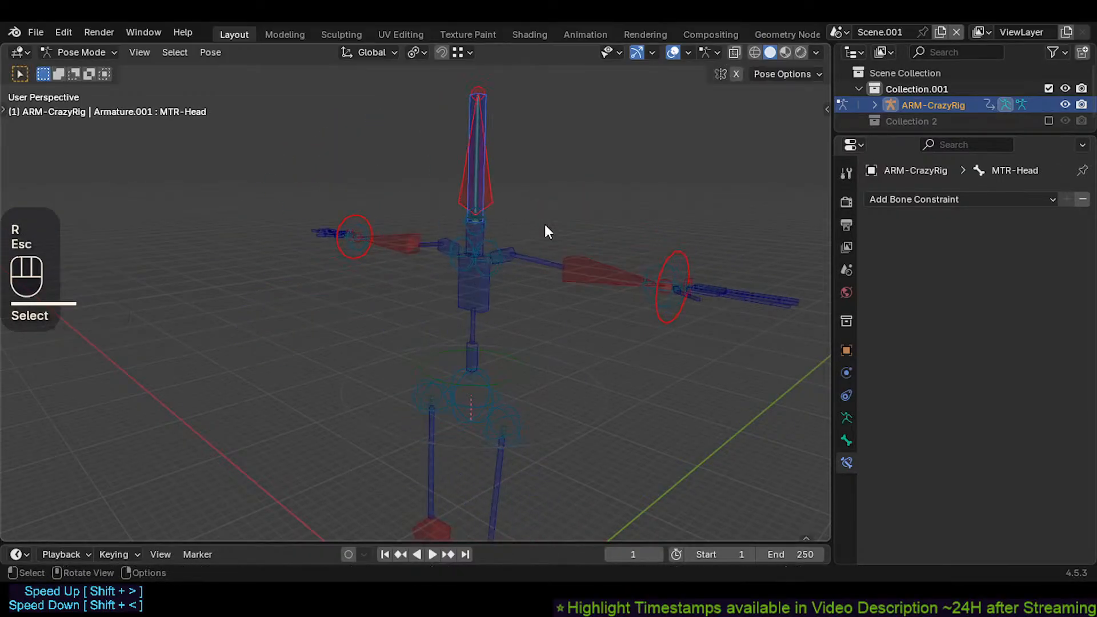
{"action": "key", "text": "less"}
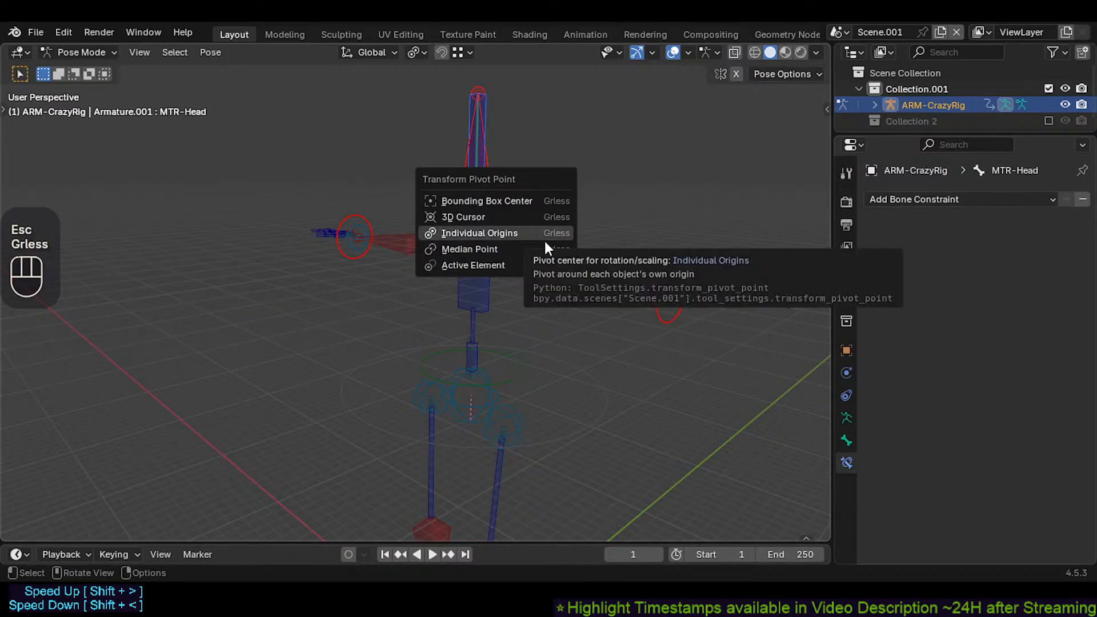
{"action": "left_click", "coordinate": [540, 265]}
{"action": "key", "text": "r"}
{"action": "key", "text": "Escape"}
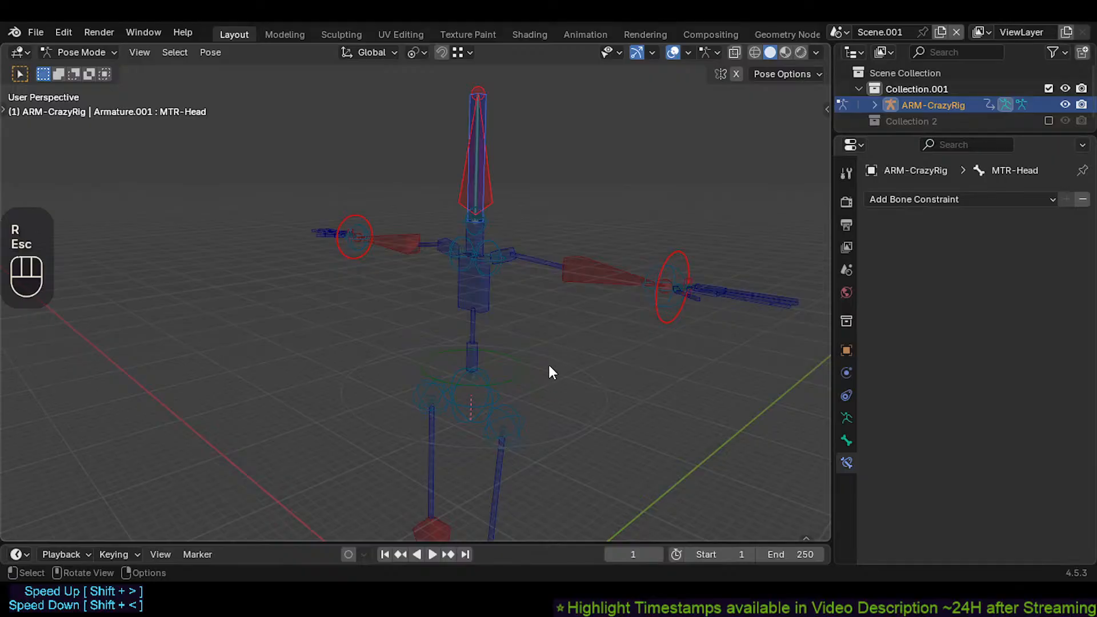
Step: Select only MTR-CoG and test rotating and moving it, cancelling both transforms
{"action": "left_click", "coordinate": [605, 400]}
{"action": "key", "text": "r"}
{"action": "key", "text": "Escape"}
{"action": "key", "text": "g"}
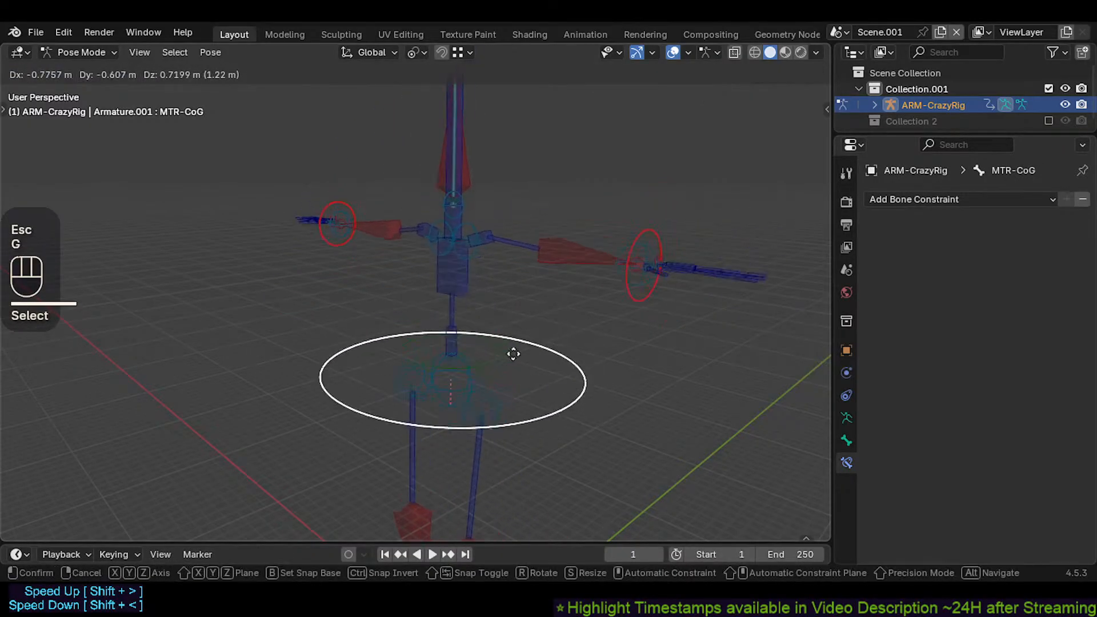
{"action": "key", "text": "Escape"}
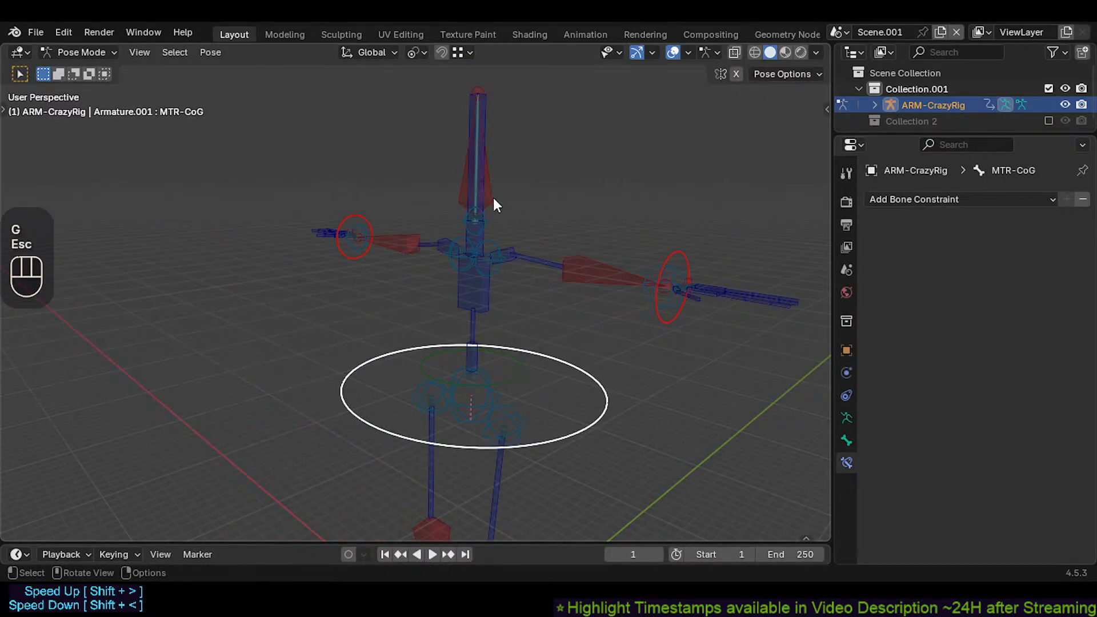
Step: Reselect MTR-CoG and revisit the transform pivot choice
{"action": "left_click", "coordinate": [488, 227]}
{"action": "left_click", "coordinate": [547, 420]}
{"action": "left_click", "coordinate": [554, 437]}
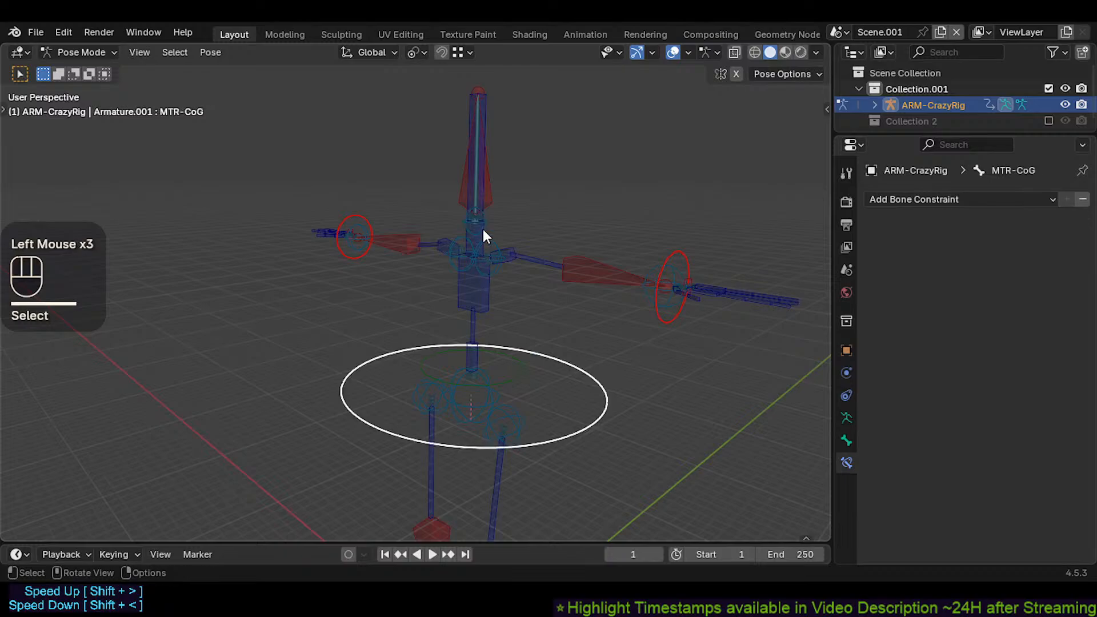
{"action": "key", "text": "less"}
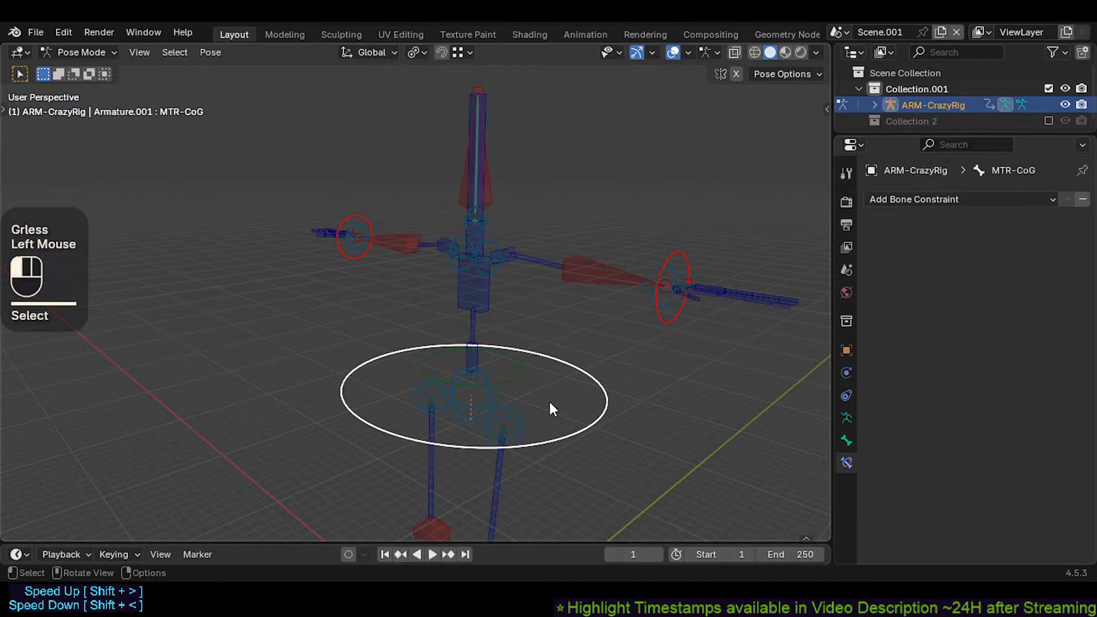
{"action": "left_click", "coordinate": [520, 400]}
Step: Select CMD-Spine and test moving it, cancelling the move
{"action": "left_click", "coordinate": [515, 411], "text": "shift"}
{"action": "key", "text": "g"}
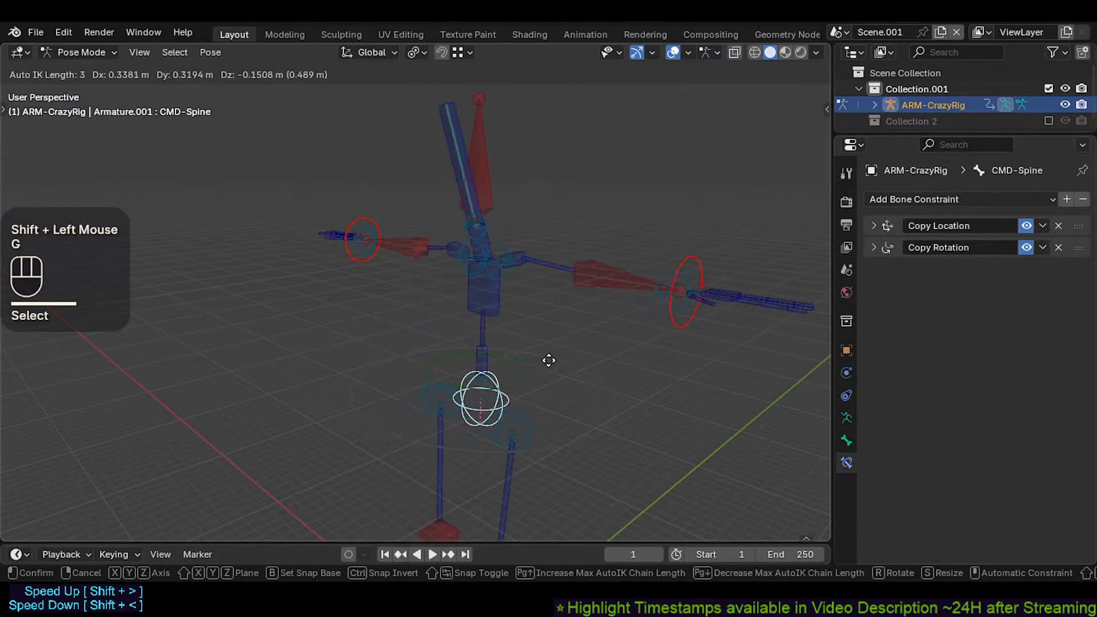
{"action": "key", "text": "Escape"}
Step: Select MTR-Torso and test moving and rotating it, cancelling both transforms
{"action": "left_click", "coordinate": [560, 430]}
{"action": "left_click", "coordinate": [523, 372]}
{"action": "left_click", "coordinate": [523, 372]}
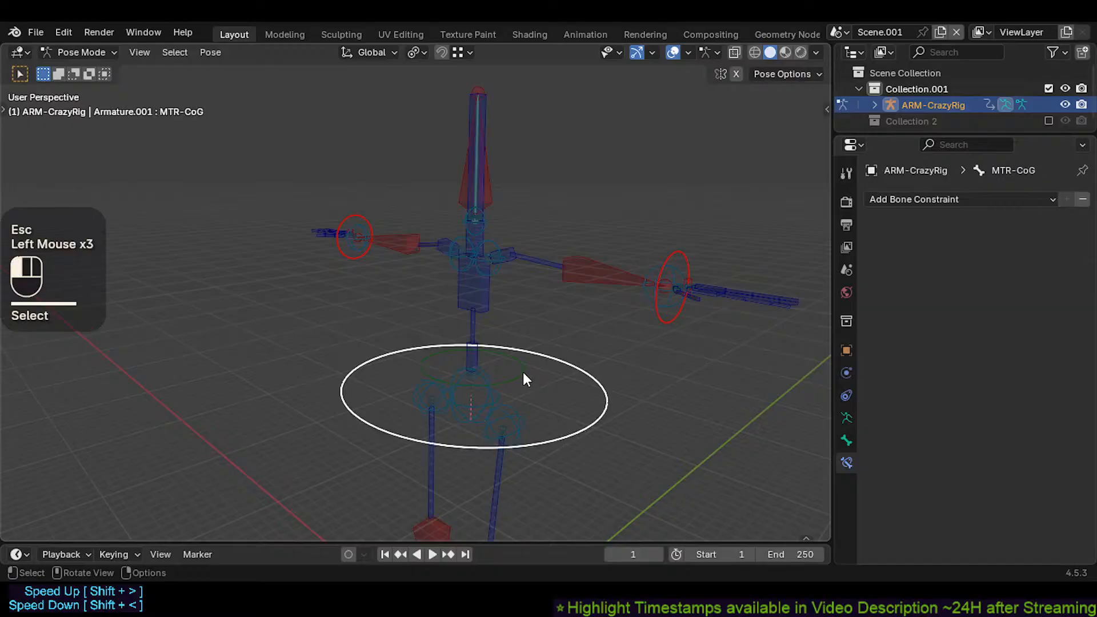
{"action": "key", "text": "g"}
{"action": "key", "text": "Escape"}
{"action": "key", "text": "g"}
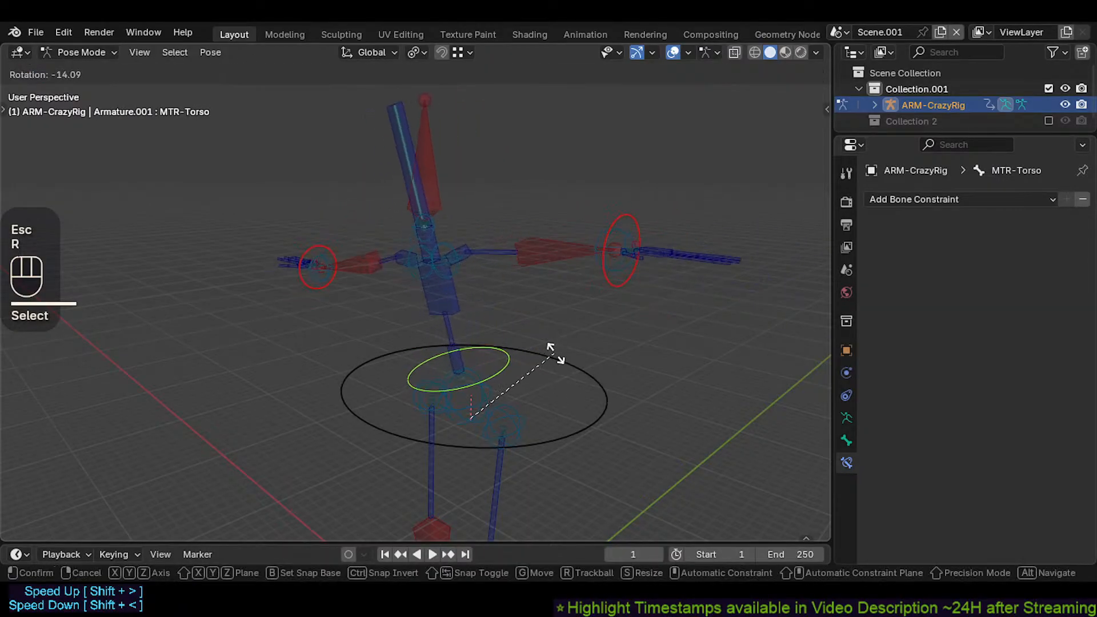
{"action": "key", "text": "Escape"}
Step: Add MTR-CoG to the MTR-Torso selection and test moving and rotating them together, cancelling the transforms
{"action": "left_click", "coordinate": [588, 441], "text": "shift"}
{"action": "key", "text": "g"}
{"action": "key", "text": "r"}
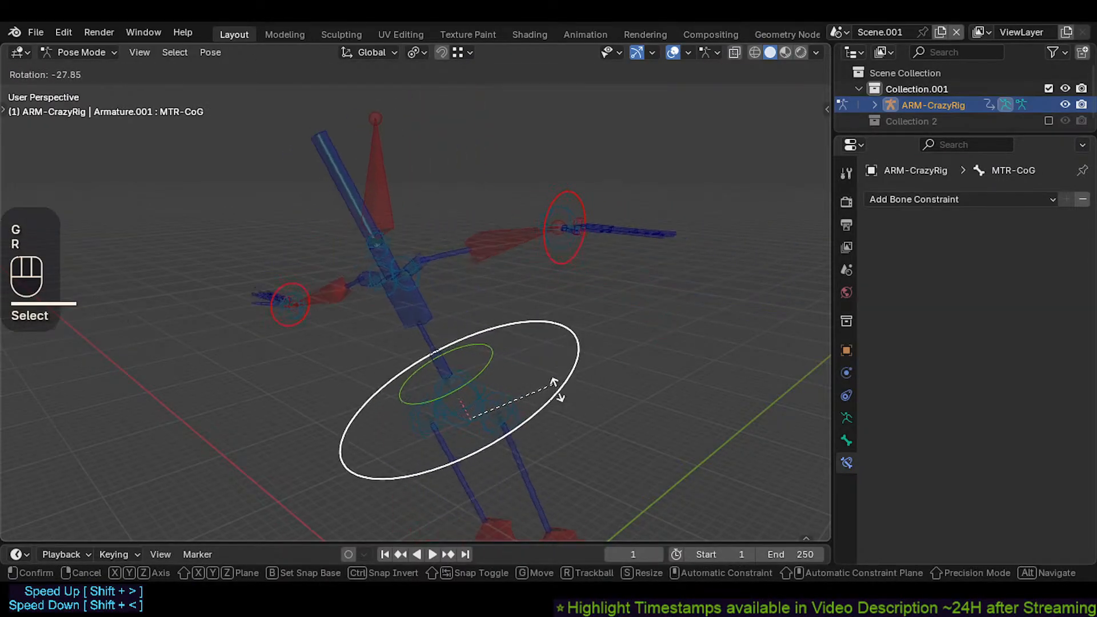
{"action": "key", "text": "Escape"}
{"action": "key", "text": "r"}
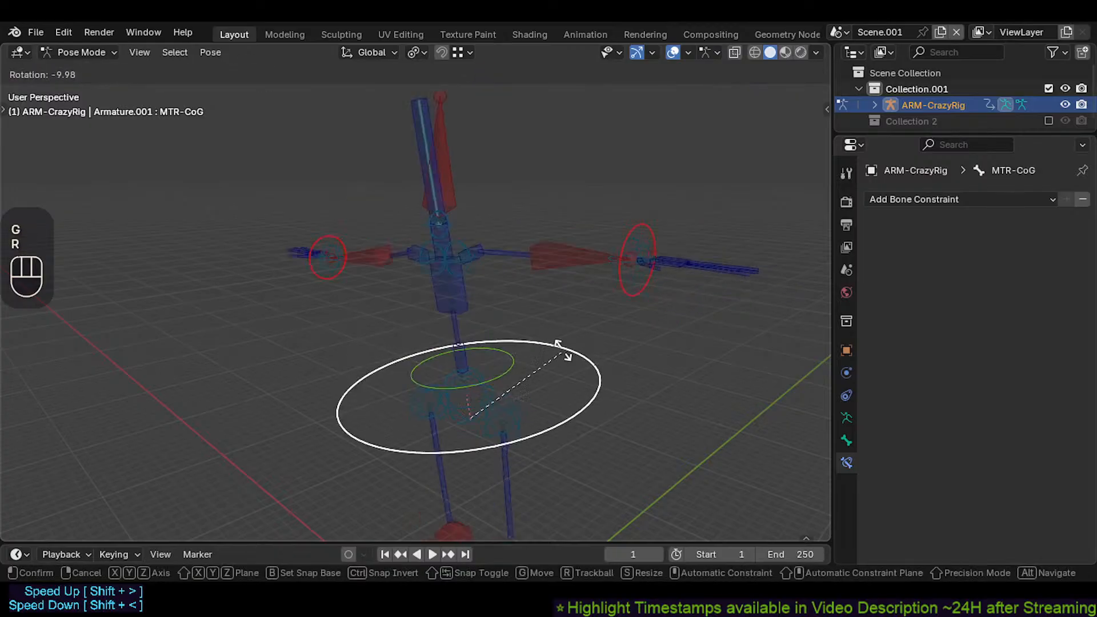
{"action": "key", "text": "Escape"}
Step: Test rotating MTR-Head, then rotating and moving CTL-Head.001, cancelling every transform
{"action": "left_click", "coordinate": [493, 207]}
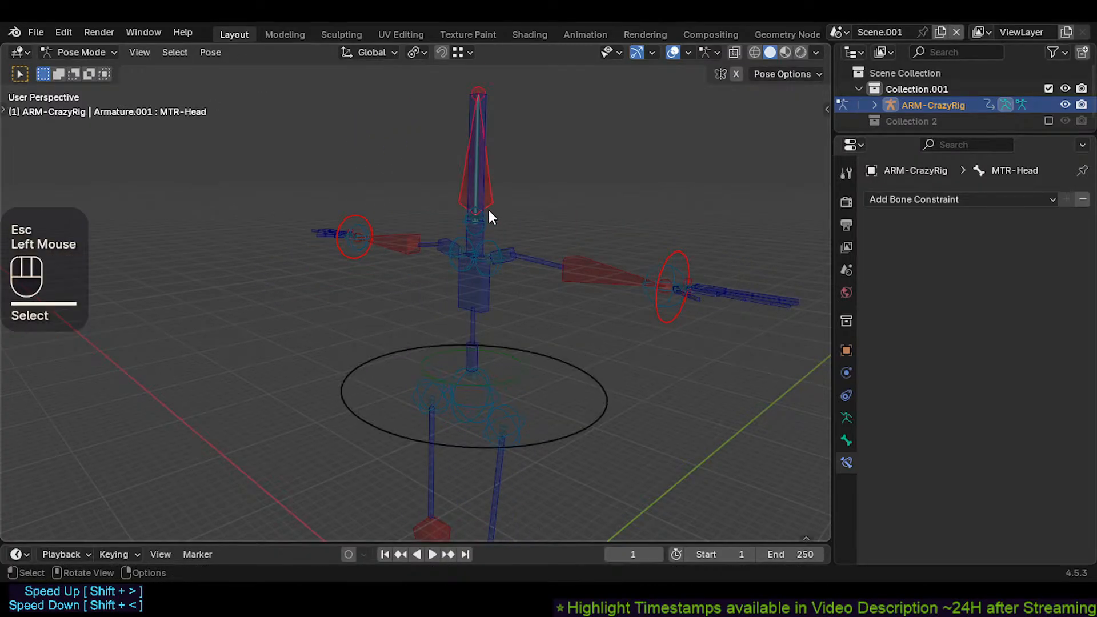
{"action": "key", "text": "r"}
{"action": "key", "text": "Escape"}
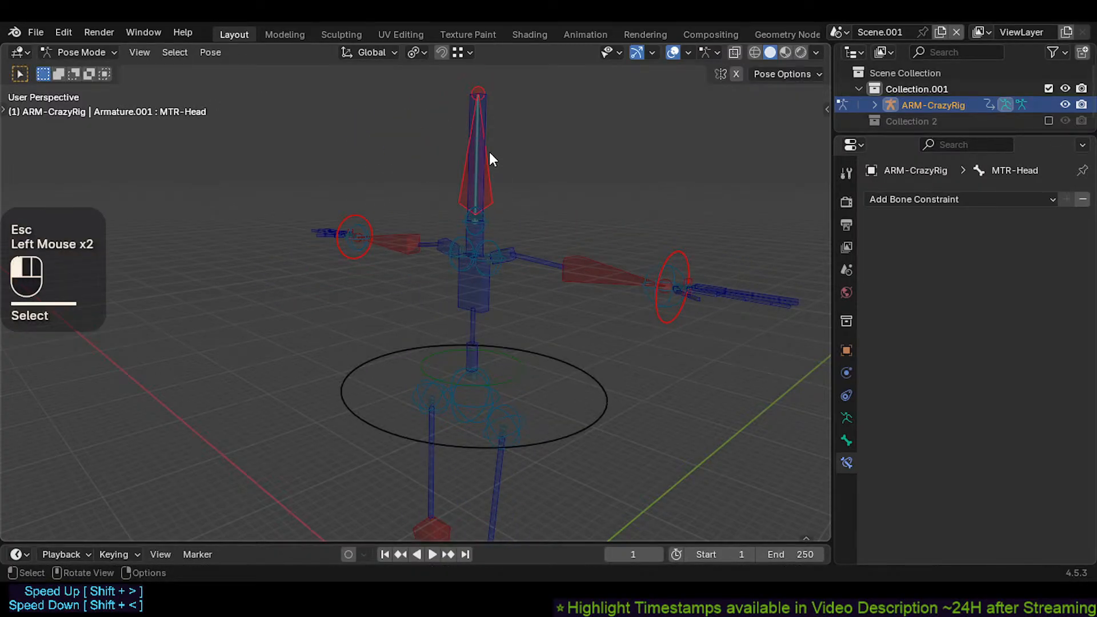
{"action": "left_click", "coordinate": [489, 157]}
{"action": "key", "text": "r"}
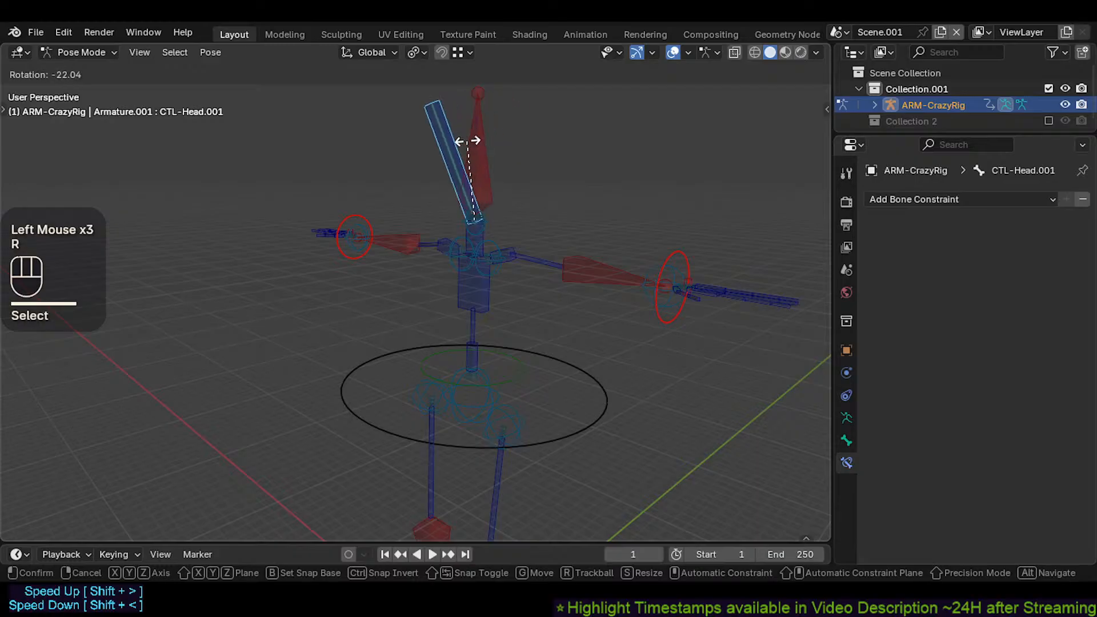
{"action": "key", "text": "Escape"}
{"action": "key", "text": "g"}
{"action": "key", "text": "Escape"}
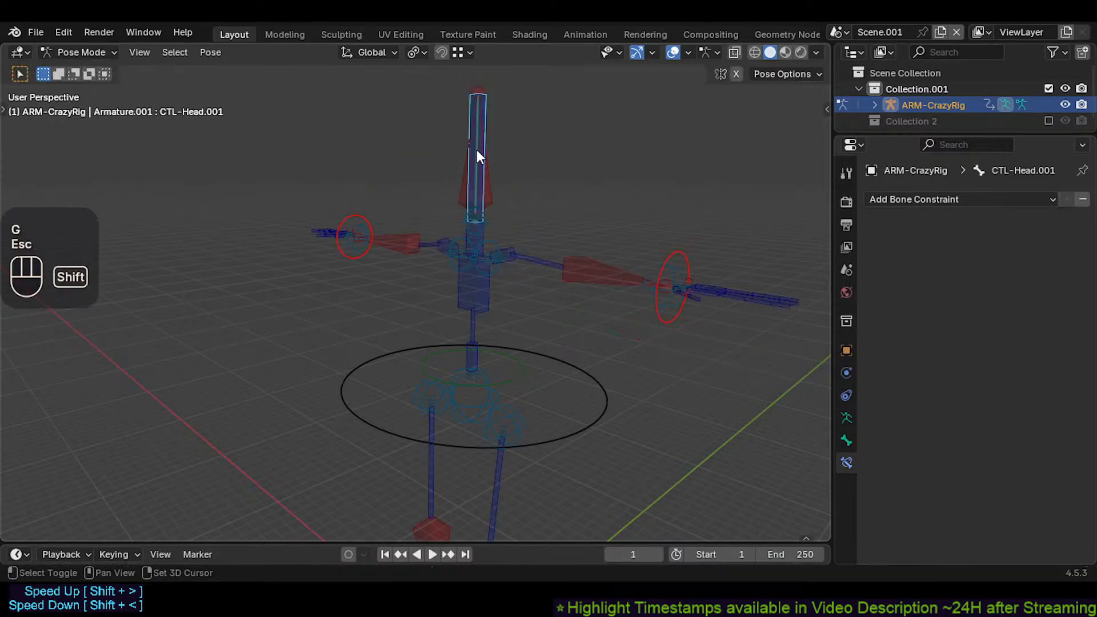
Step: Enable the Copy Rotation constraint on CMD-Head and rotate MTR-Head to try it out
{"action": "left_click", "coordinate": [493, 224]}
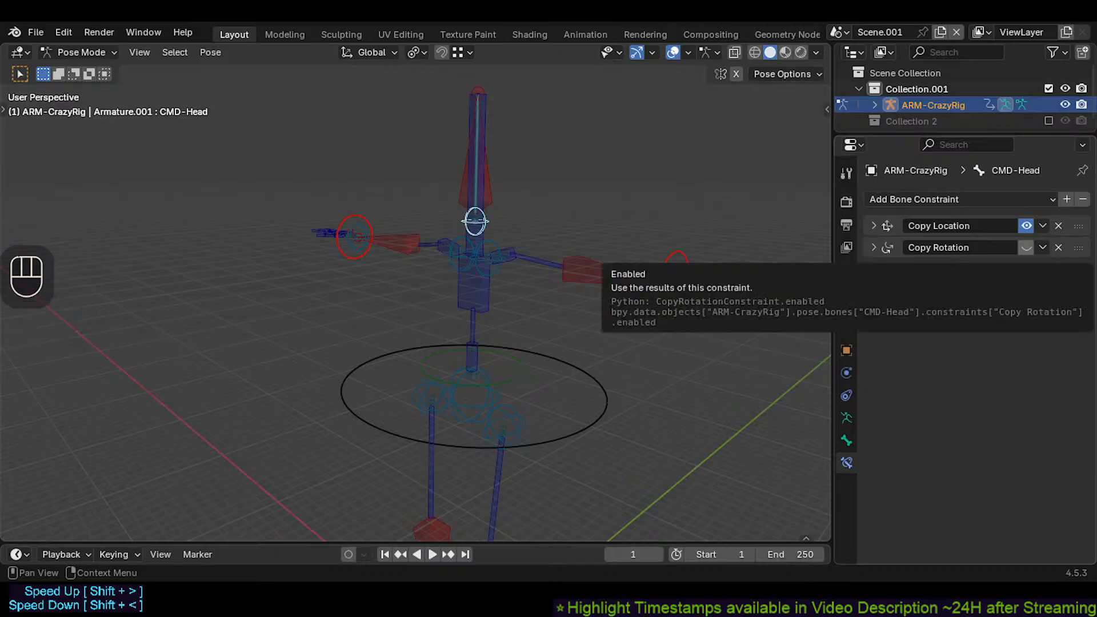
{"action": "left_click", "coordinate": [1026, 248]}
{"action": "left_click", "coordinate": [489, 196]}
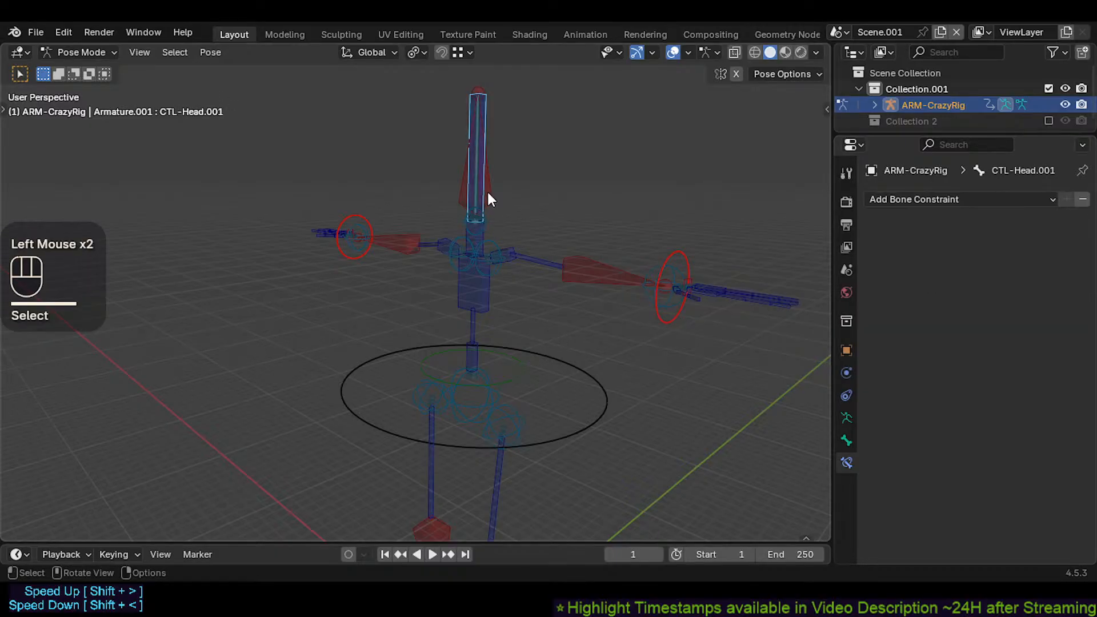
{"action": "left_click", "coordinate": [484, 149], "text": "shift"}
{"action": "key", "text": "r"}
{"action": "left_click", "coordinate": [496, 143]}
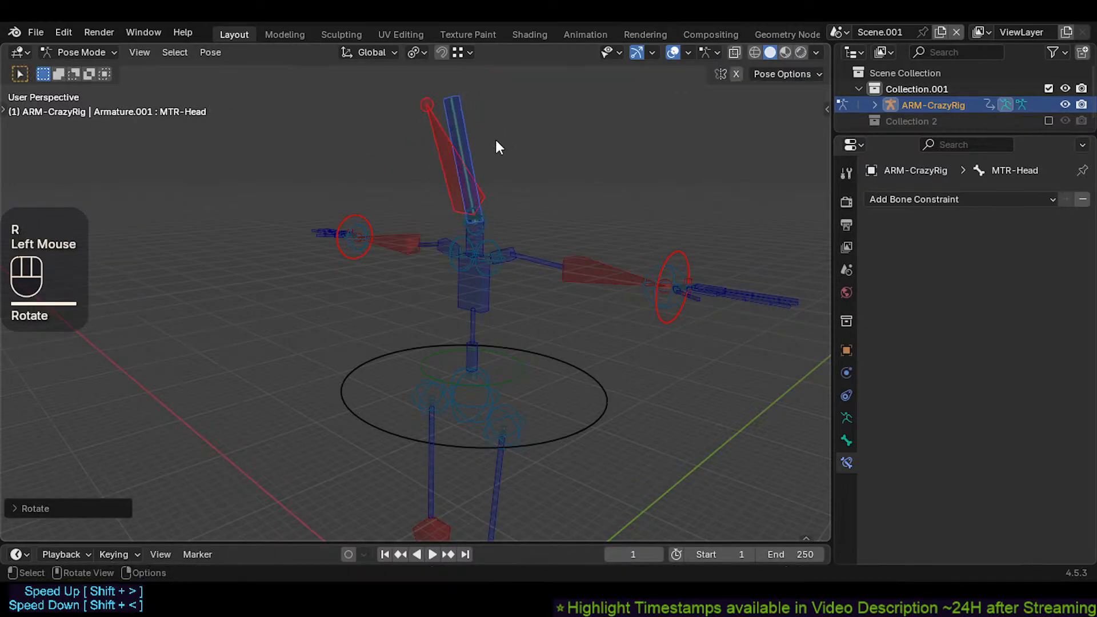
Step: Move MTR-Head three times with Auto IK, varying the IK chain length
{"action": "key", "text": "g"}
{"action": "scroll", "coordinate": [421, 160], "scroll_direction": "up", "scroll_amount": 2}
{"action": "scroll", "coordinate": [422, 163], "scroll_direction": "down", "scroll_amount": 2}
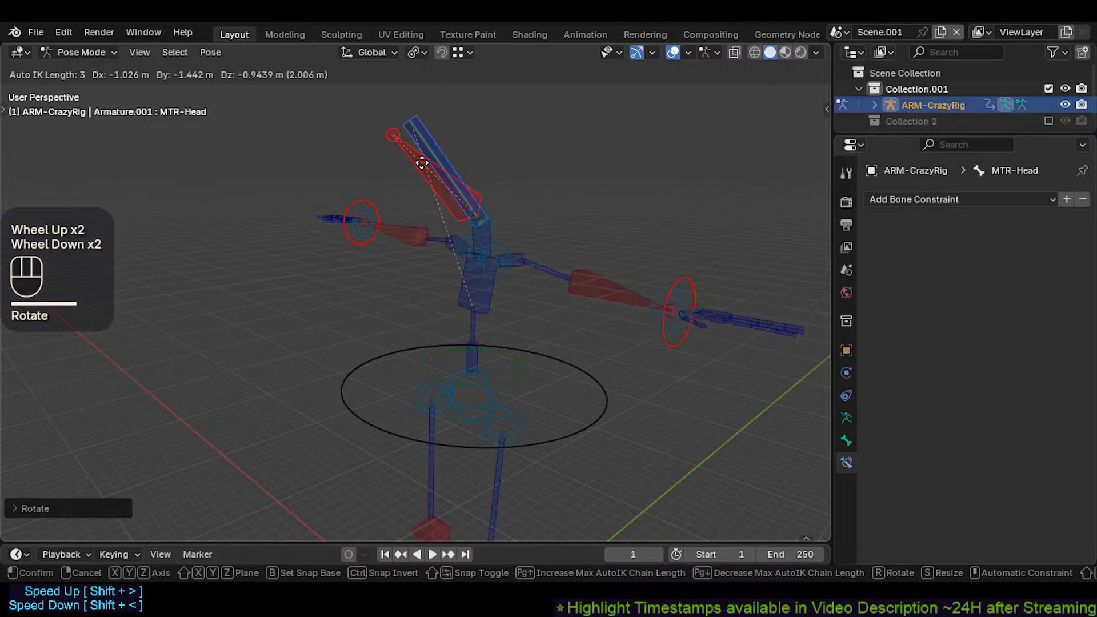
{"action": "scroll", "coordinate": [421, 165], "scroll_direction": "down", "scroll_amount": 2}
{"action": "left_click", "coordinate": [541, 109]}
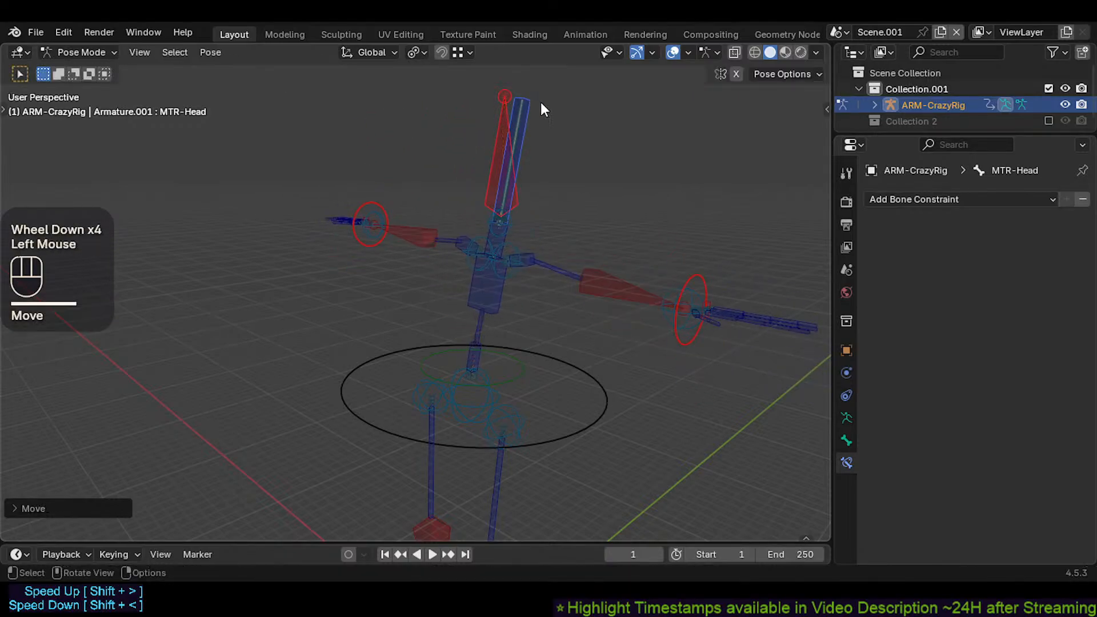
{"action": "key", "text": "g"}
{"action": "left_click", "coordinate": [521, 95]}
{"action": "key", "text": "g"}
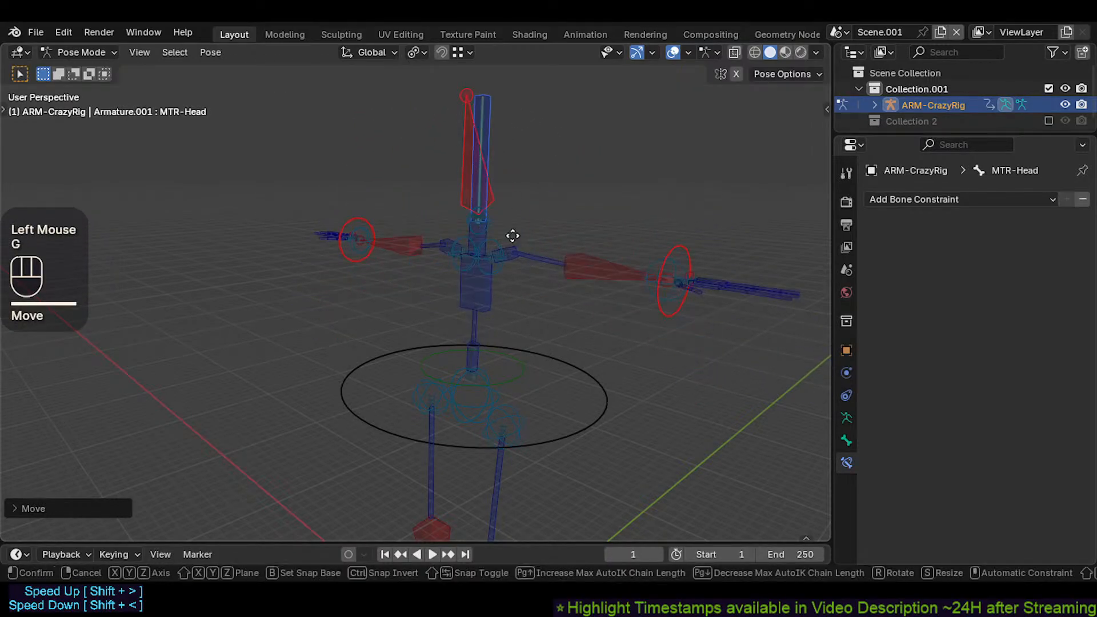
{"action": "left_click", "coordinate": [492, 189]}
Step: Select CTL-Head.001 and move it about 0.24 m with an Auto IK length of 6
{"action": "left_click", "coordinate": [460, 112]}
{"action": "key", "text": "g"}
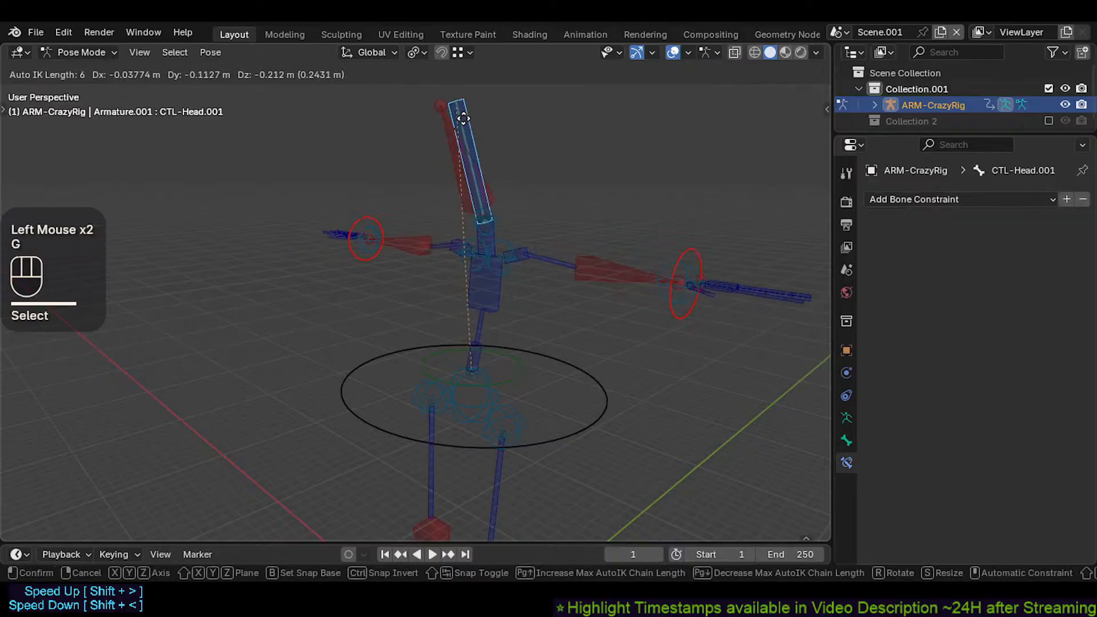
{"action": "left_click", "coordinate": [463, 119]}
Step: Select MTR-CoG and alternately move and rotate it twice, keeping each transform
{"action": "left_click", "coordinate": [543, 400]}
{"action": "key", "text": "g"}
{"action": "left_click", "coordinate": [558, 371]}
{"action": "key", "text": "r"}
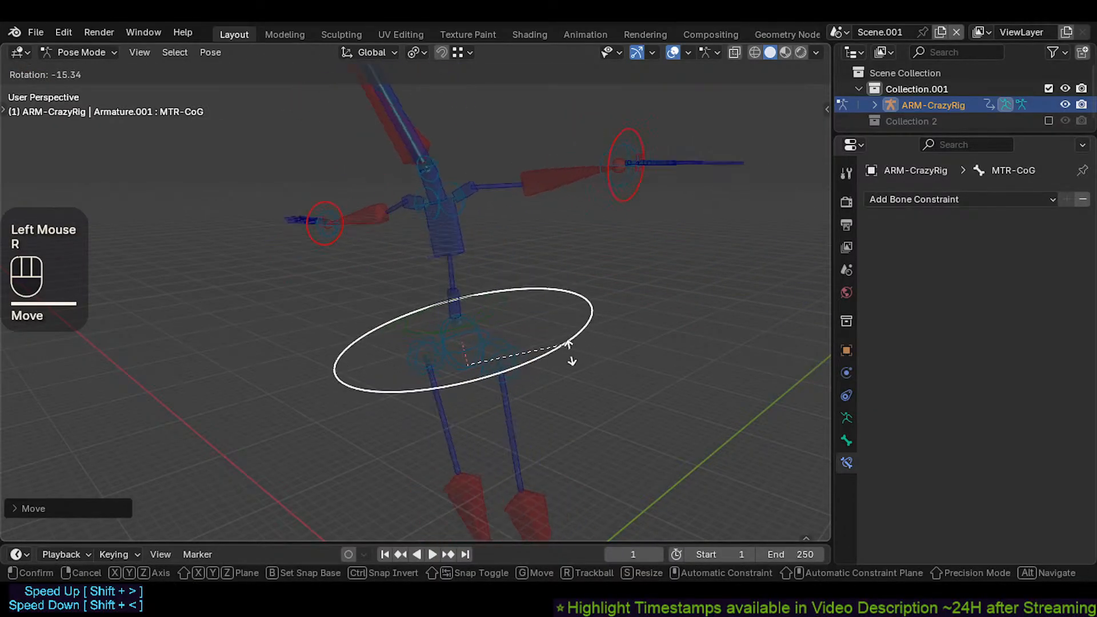
{"action": "left_click", "coordinate": [581, 337]}
{"action": "key", "text": "g"}
{"action": "left_click", "coordinate": [578, 343]}
{"action": "key", "text": "r"}
{"action": "left_click", "coordinate": [582, 355]}
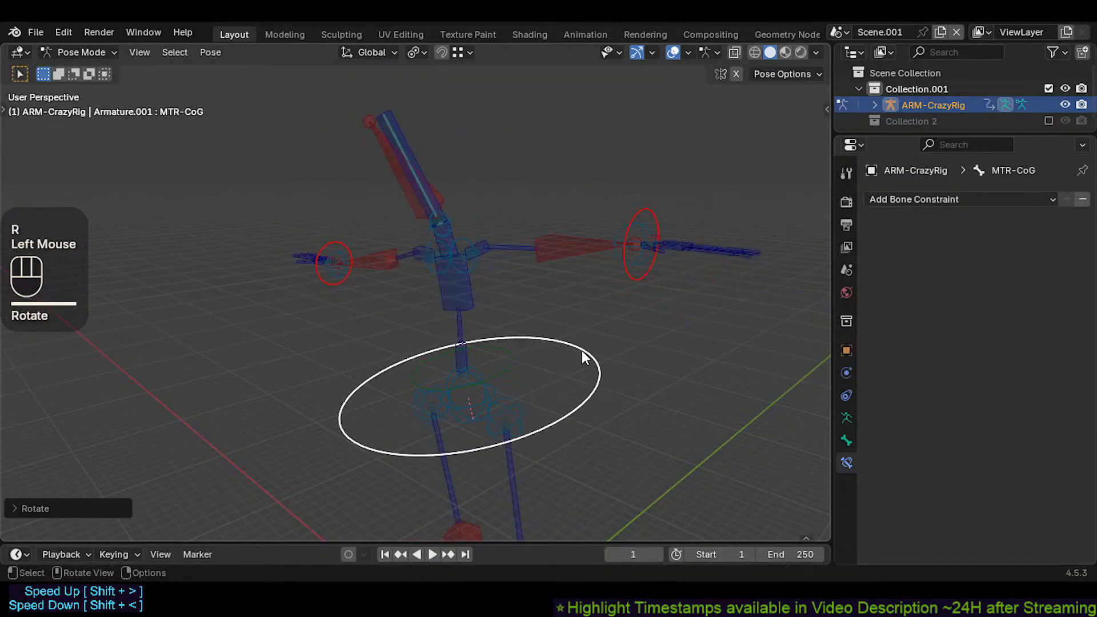
Step: Rotate MTR-CoG once more, and rotate CTL-Chest twice, keeping each rotation
{"action": "key", "text": "r"}
{"action": "left_click", "coordinate": [598, 376]}
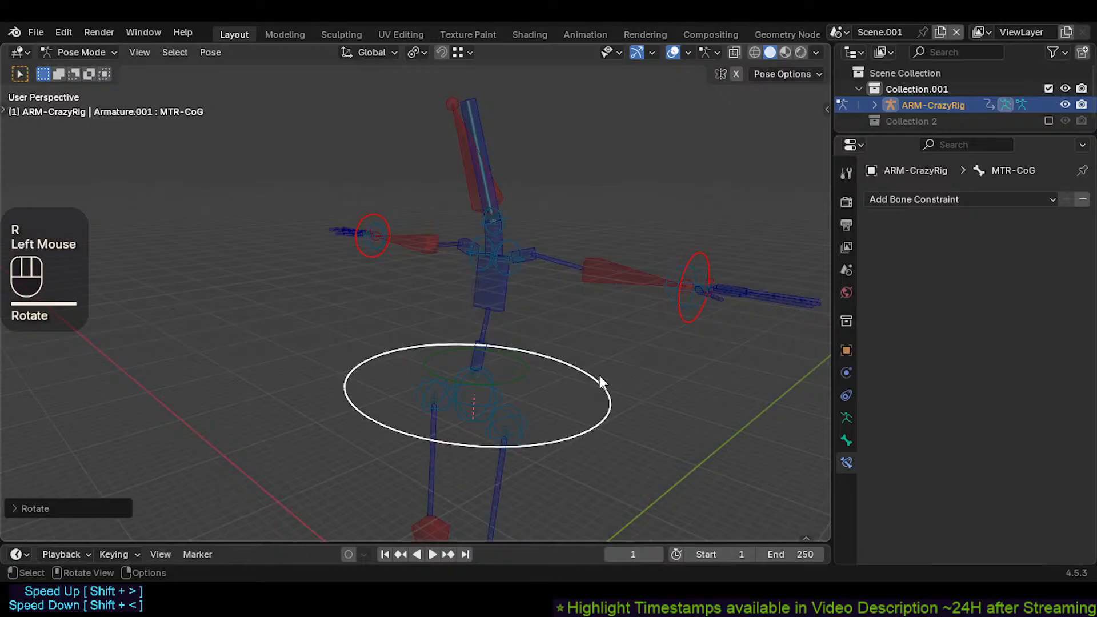
{"action": "left_click", "coordinate": [505, 298]}
{"action": "key", "text": "r"}
{"action": "left_click", "coordinate": [532, 277]}
{"action": "key", "text": "r"}
{"action": "left_click", "coordinate": [544, 318]}
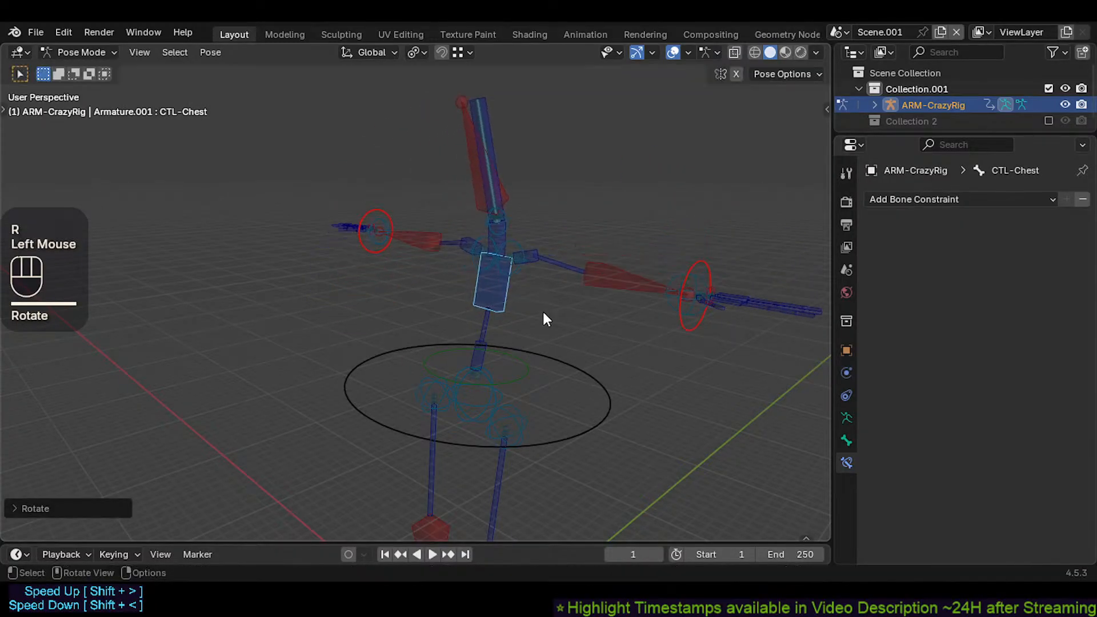
Step: Select MTR-CoG and apply one move and one rotation to it
{"action": "left_click", "coordinate": [568, 375]}
{"action": "key", "text": "g"}
{"action": "left_click", "coordinate": [568, 387]}
{"action": "key", "text": "r"}
{"action": "left_click", "coordinate": [500, 244]}
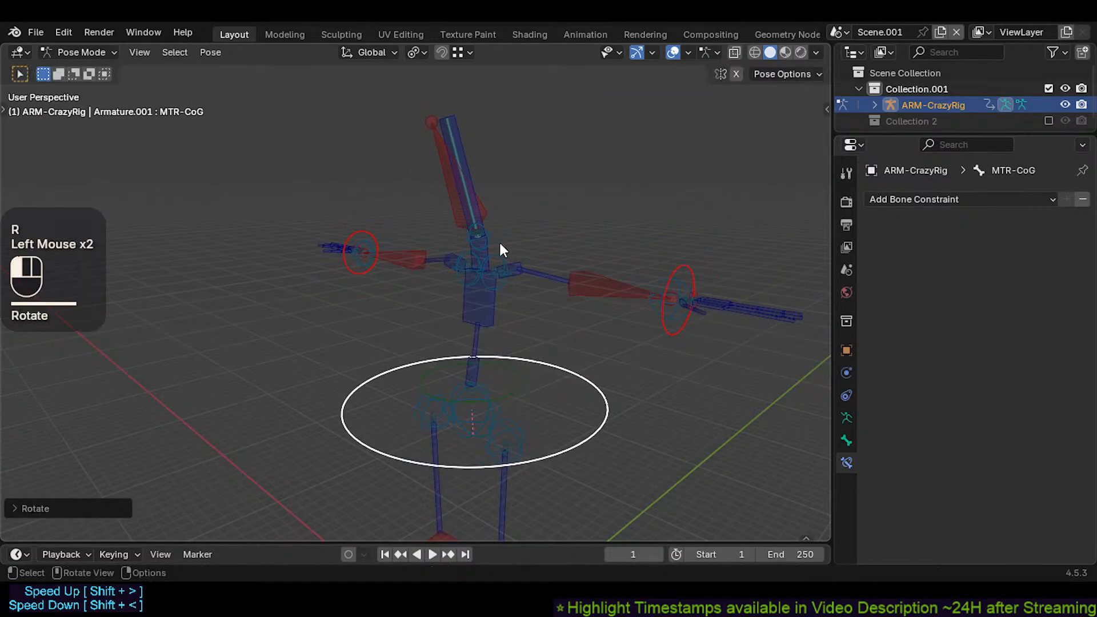
Step: Set the target space of CMD-Head's Copy Rotation constraint to Local Space (Owner Orientation)
{"action": "left_click", "coordinate": [493, 244]}
{"action": "left_click", "coordinate": [492, 244]}
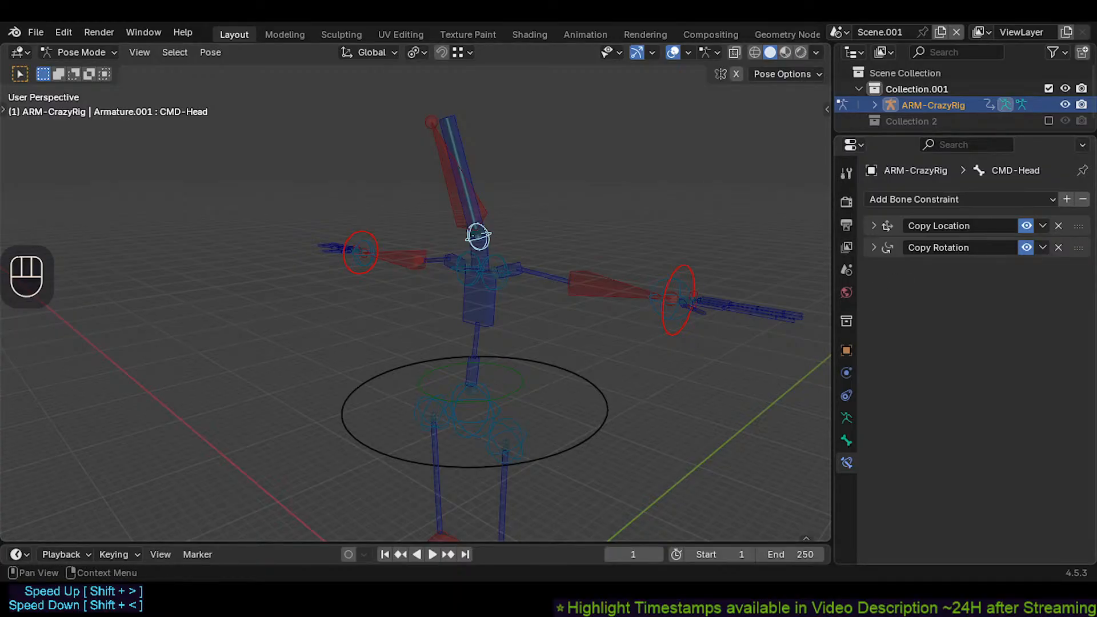
{"action": "left_click", "coordinate": [874, 247]}
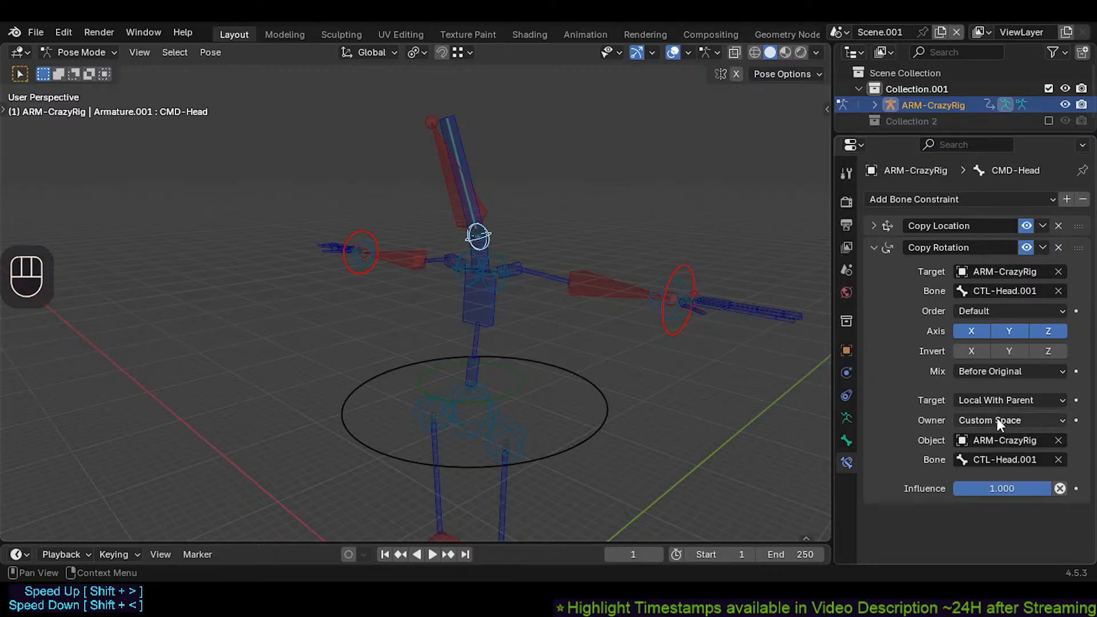
{"action": "left_click", "coordinate": [994, 401]}
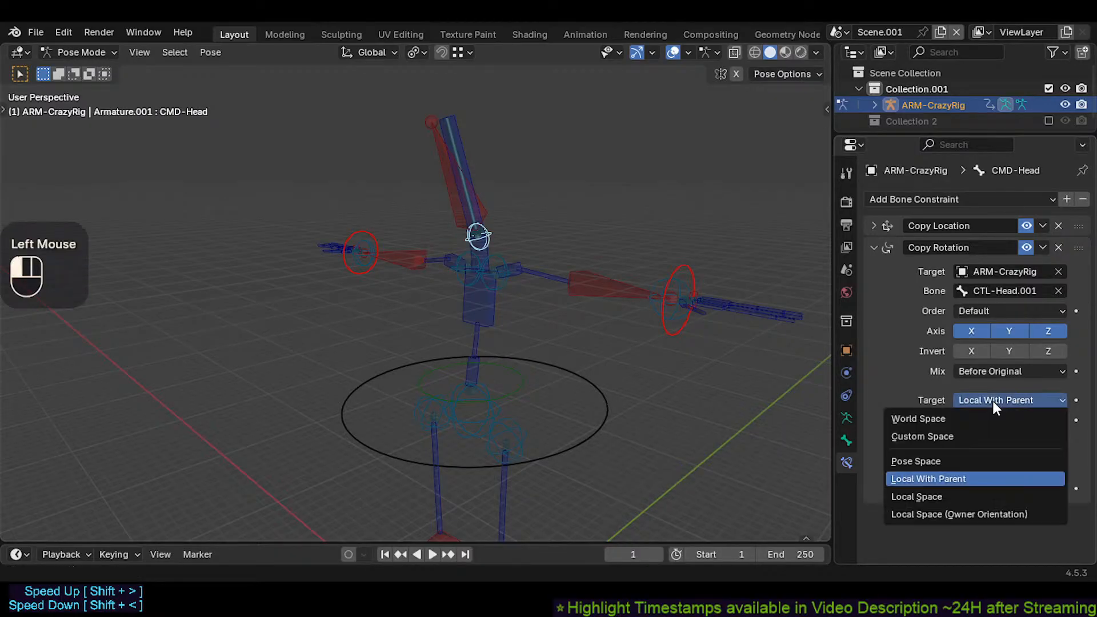
{"action": "left_click", "coordinate": [992, 400]}
{"action": "left_click", "coordinate": [993, 400]}
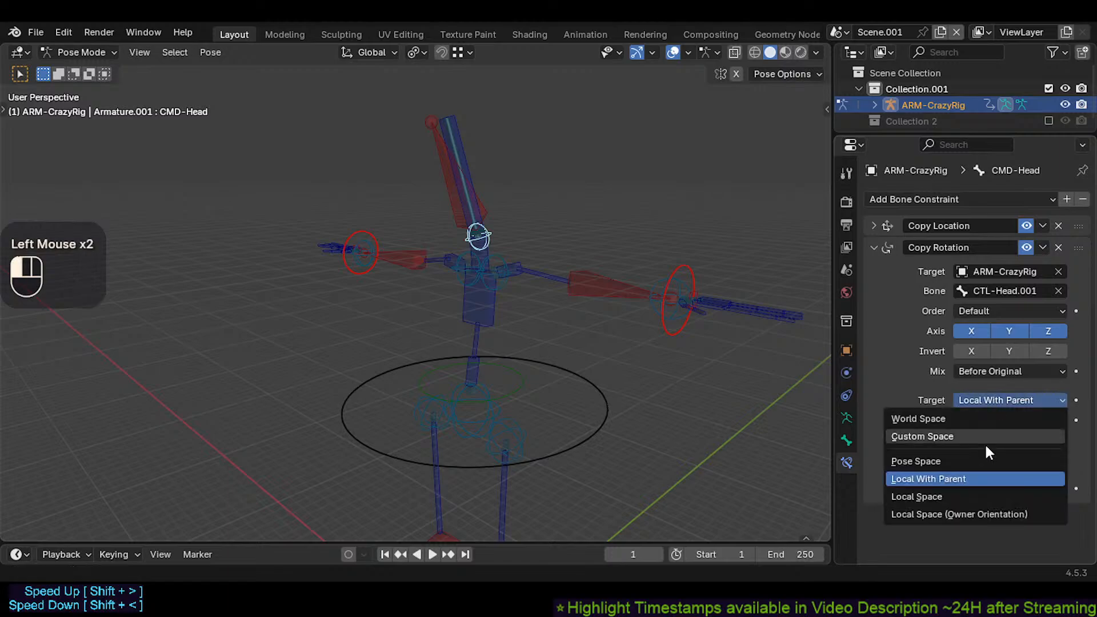
{"action": "left_click", "coordinate": [980, 514]}
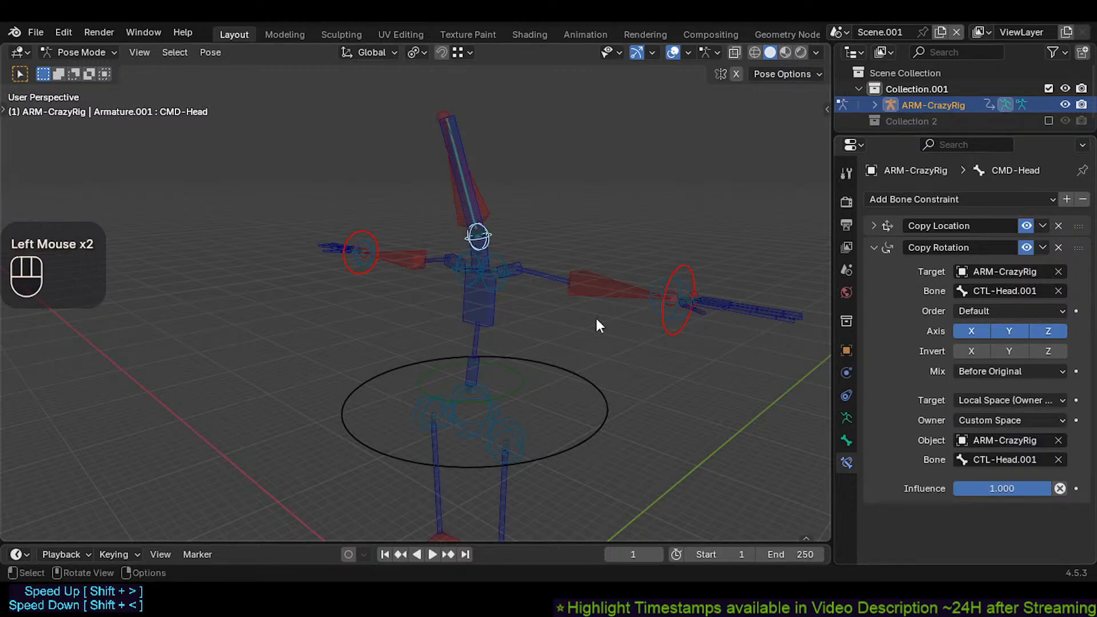
Step: Rotate MTR-CoG freely with trackball rotation to test the head's response to Local Space (Owner Orientation)
{"action": "left_click", "coordinate": [587, 380]}
{"action": "key", "text": "r"}
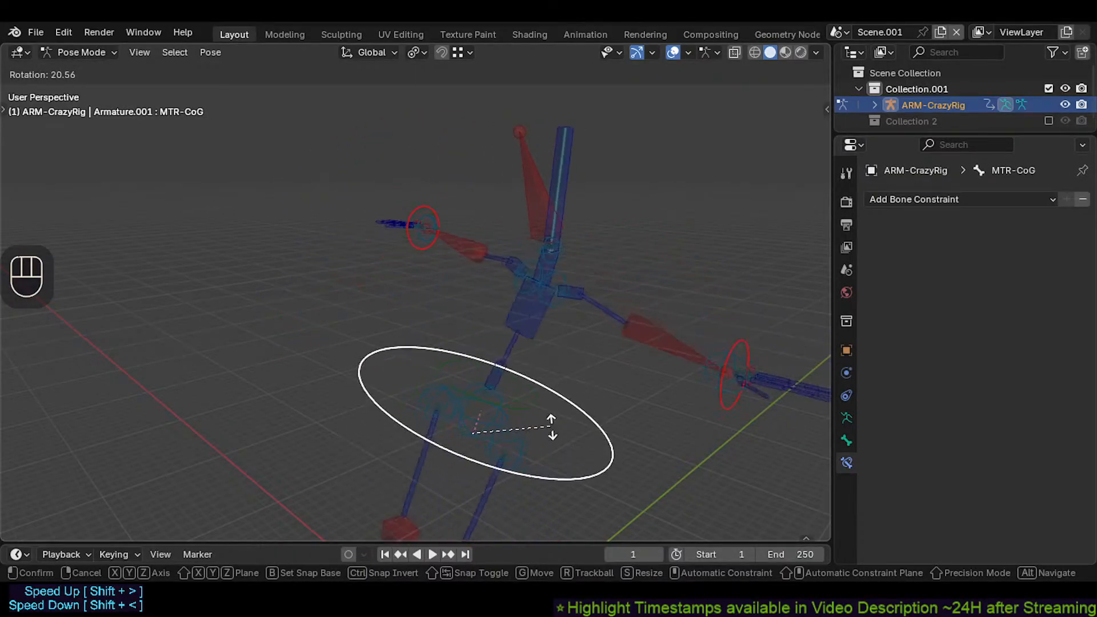
{"action": "key", "text": "r"}
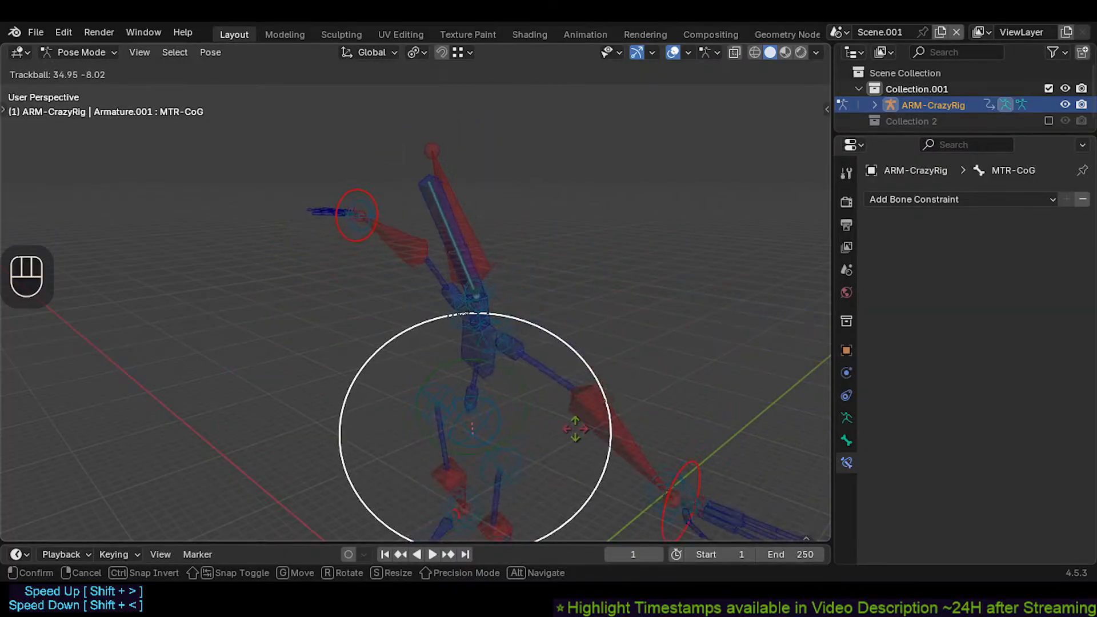
{"action": "left_click", "coordinate": [525, 312]}
Step: Select CMD-Head and set its Copy Rotation target space to Local Space
{"action": "middle_click_drag", "start_coordinate": [525, 312], "coordinate": [508, 214]}
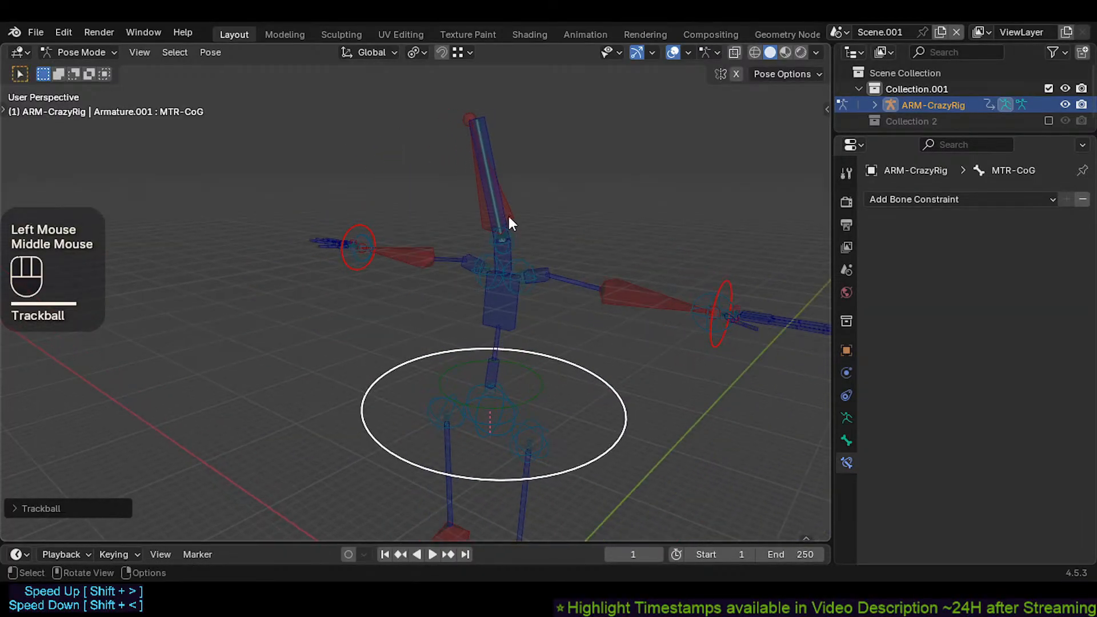
{"action": "left_click", "coordinate": [498, 184]}
{"action": "left_click", "coordinate": [502, 193]}
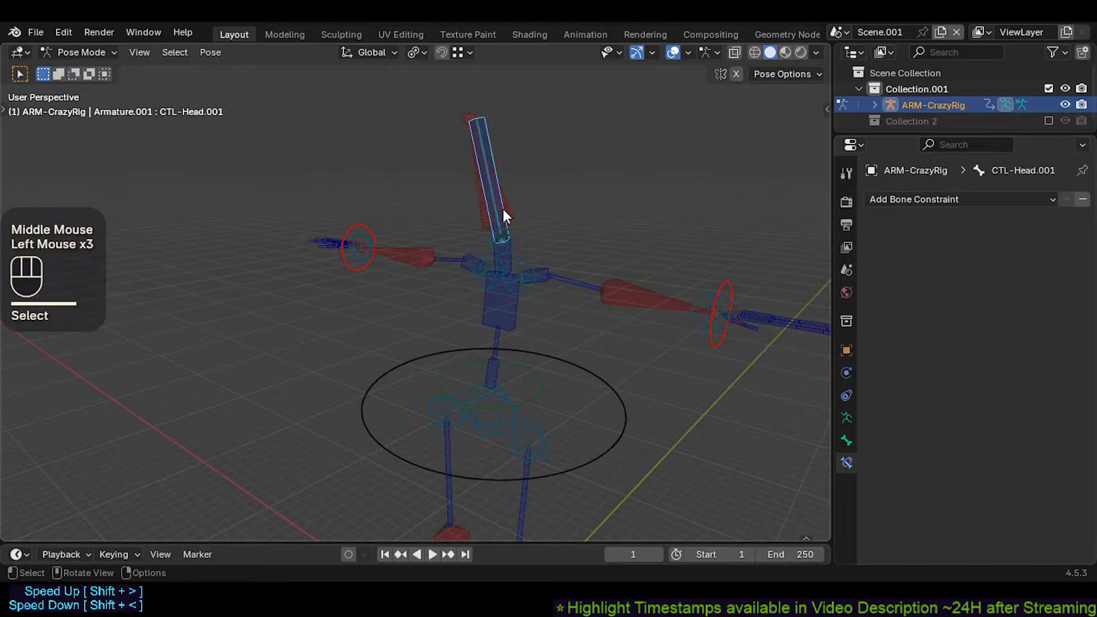
{"action": "left_click", "coordinate": [509, 240]}
{"action": "left_click", "coordinate": [515, 240]}
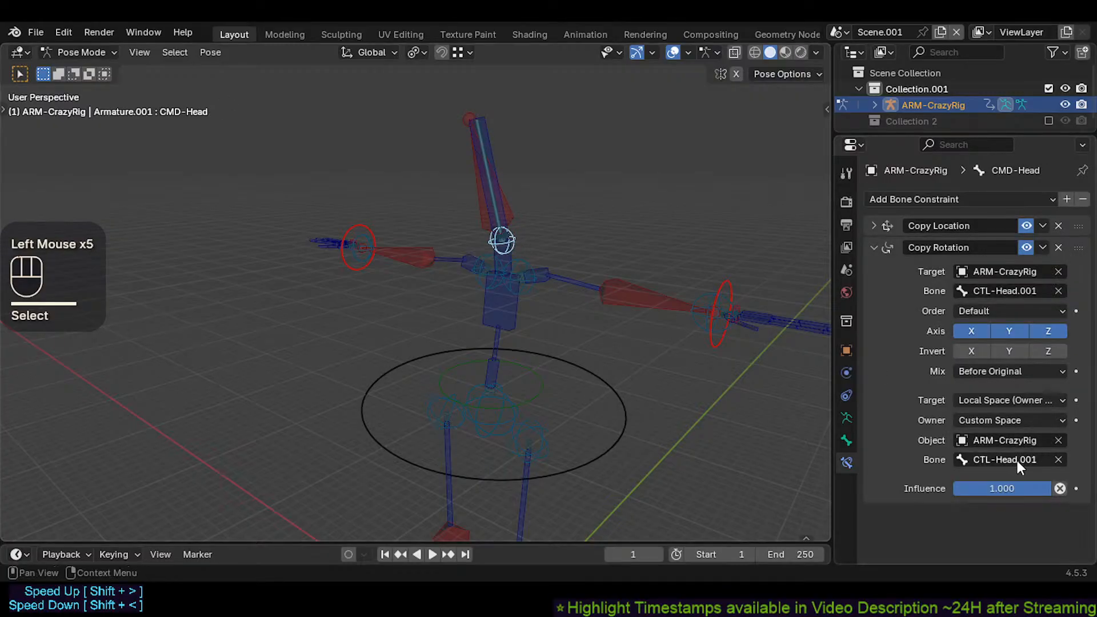
{"action": "left_click_drag", "start_coordinate": [1000, 400], "coordinate": [955, 496]}
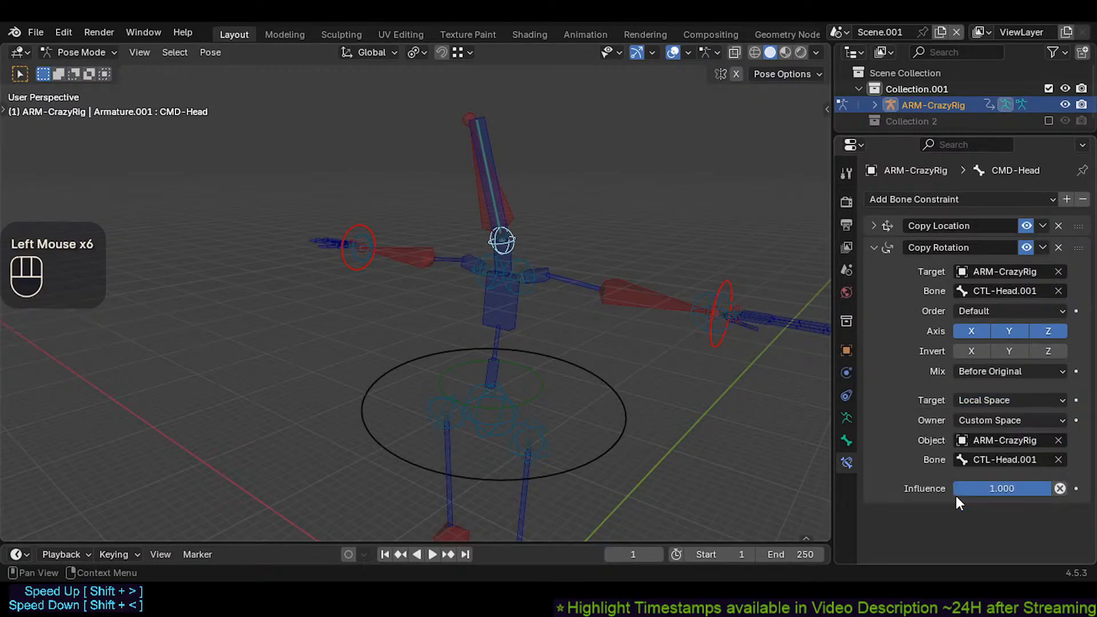
Step: Rotate MTR-CoG to try the head constraint with a Local Space target
{"action": "left_click", "coordinate": [558, 360]}
{"action": "key", "text": "r"}
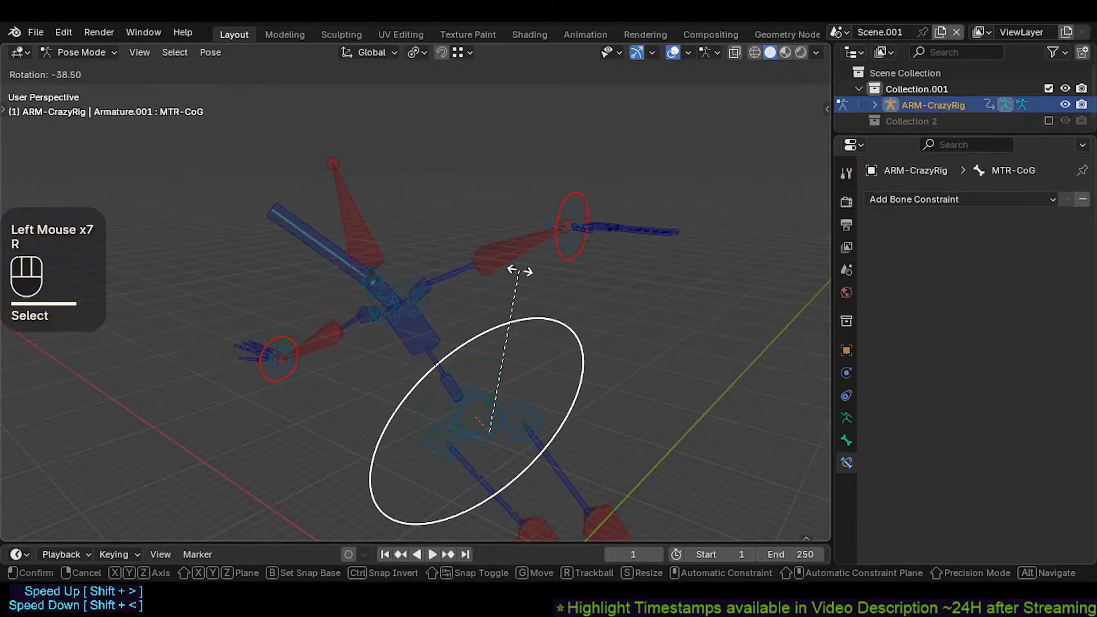
{"action": "left_click", "coordinate": [550, 325]}
Step: Select CMD-Head again and choose Local Space once more as its Copy Rotation target space
{"action": "left_click", "coordinate": [484, 231]}
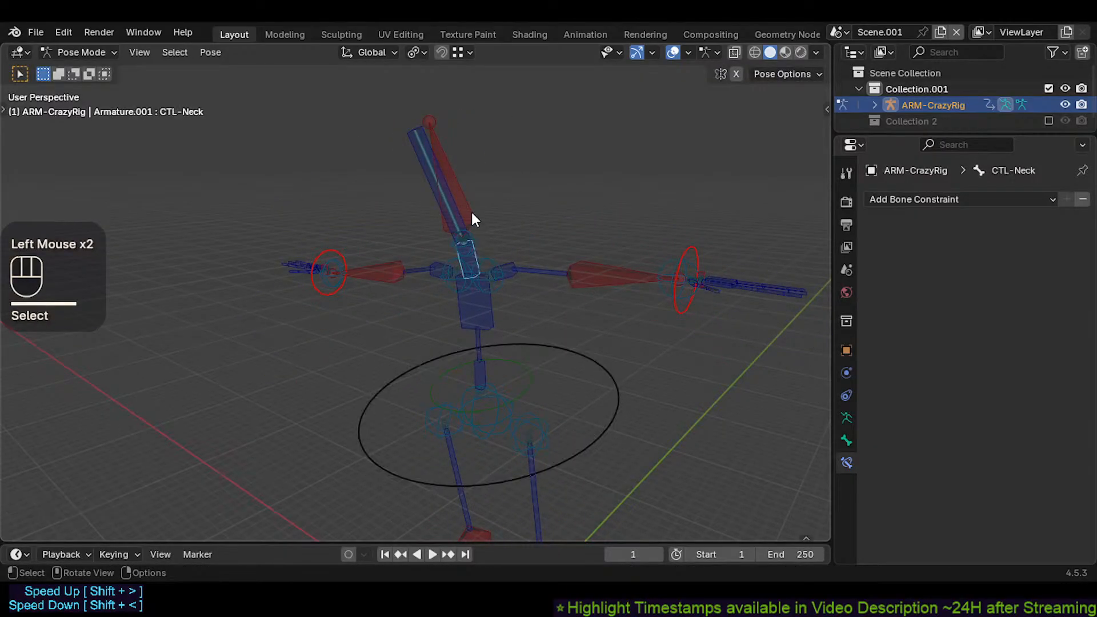
{"action": "left_click", "coordinate": [472, 213]}
{"action": "left_click", "coordinate": [479, 239]}
{"action": "left_click", "coordinate": [480, 240]}
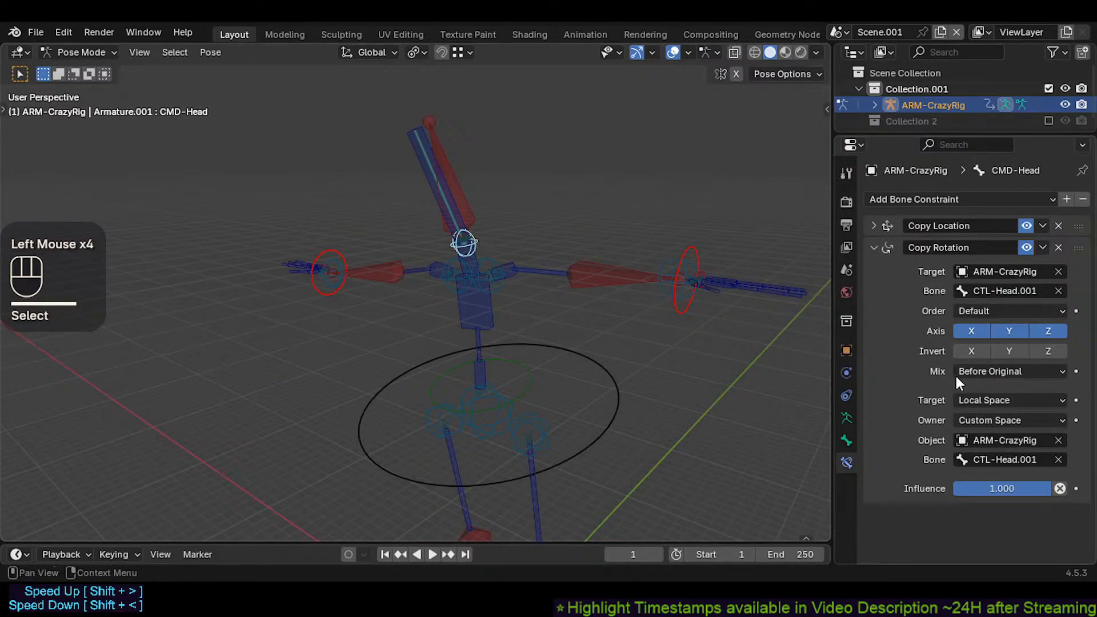
{"action": "left_click", "coordinate": [979, 399]}
{"action": "left_click", "coordinate": [964, 496]}
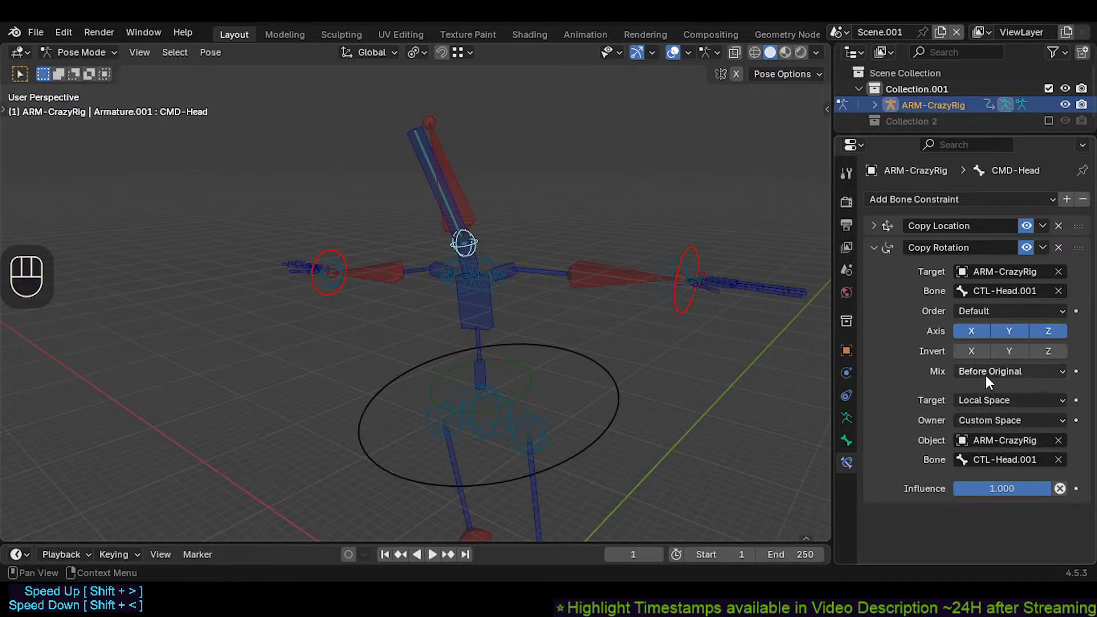
Step: Try Local Space as the Copy Rotation owner space, and set both target and owner to Local With Parent
{"action": "left_click", "coordinate": [996, 423]}
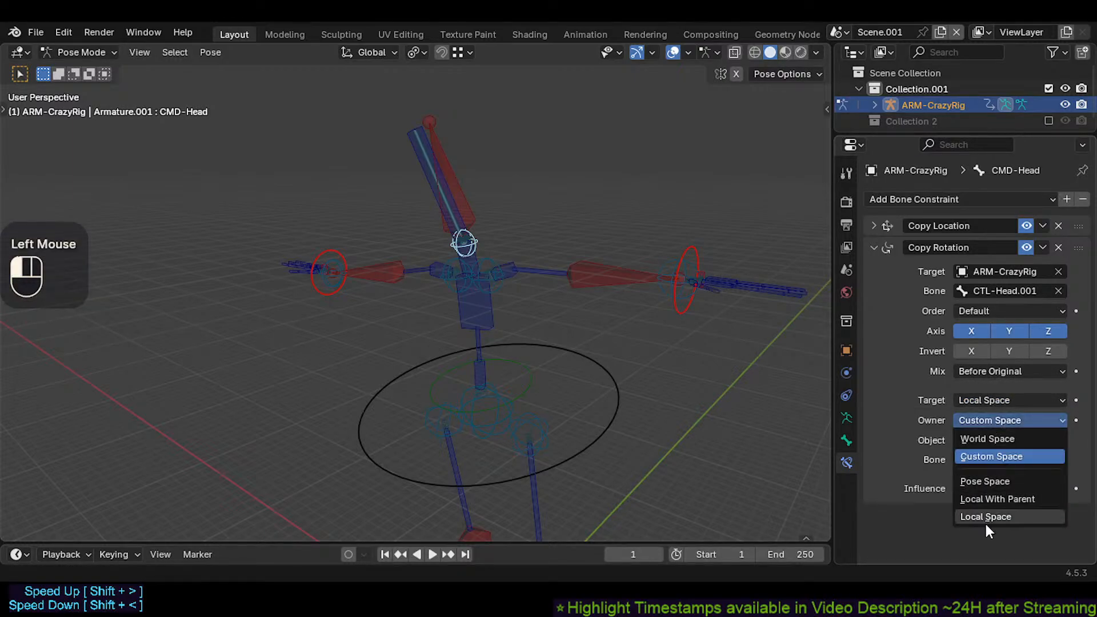
{"action": "left_click", "coordinate": [988, 516]}
{"action": "left_click", "coordinate": [994, 400]}
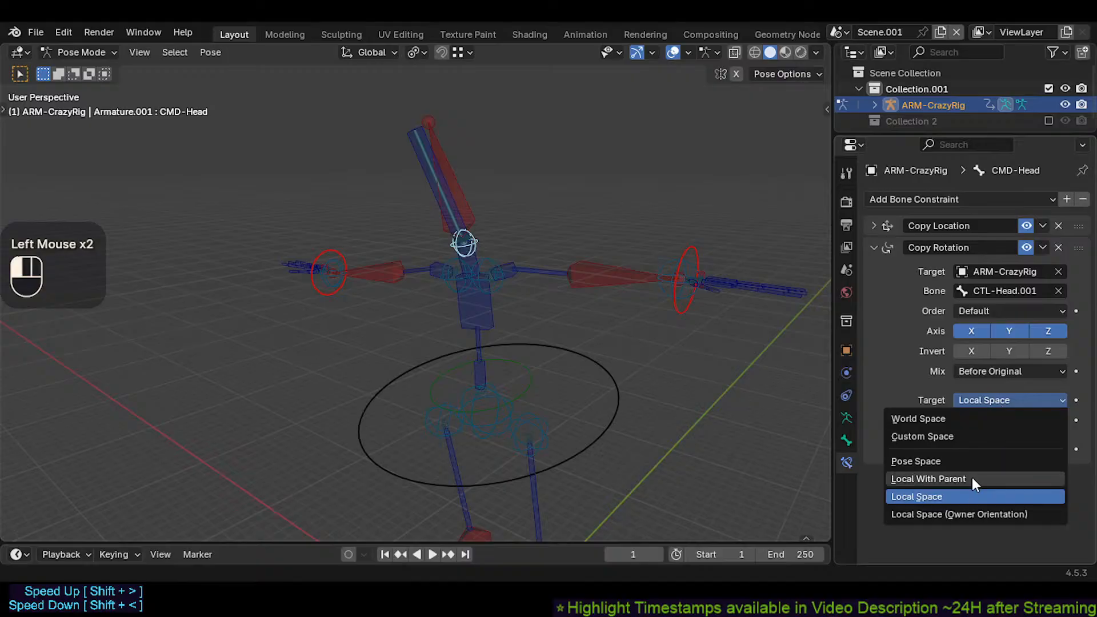
{"action": "left_click", "coordinate": [972, 479]}
{"action": "left_click", "coordinate": [1001, 420]}
{"action": "left_click", "coordinate": [983, 498]}
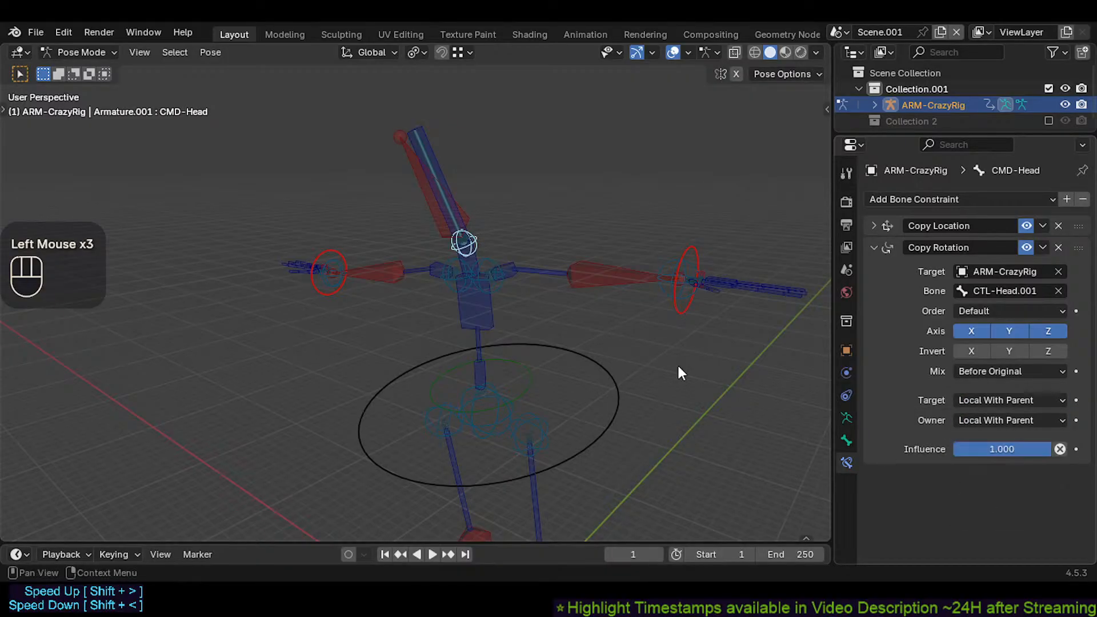
Step: Rotate and move MTR-CoG to test the head with both constraint spaces at Local With Parent
{"action": "left_click", "coordinate": [544, 330]}
{"action": "key", "text": "r"}
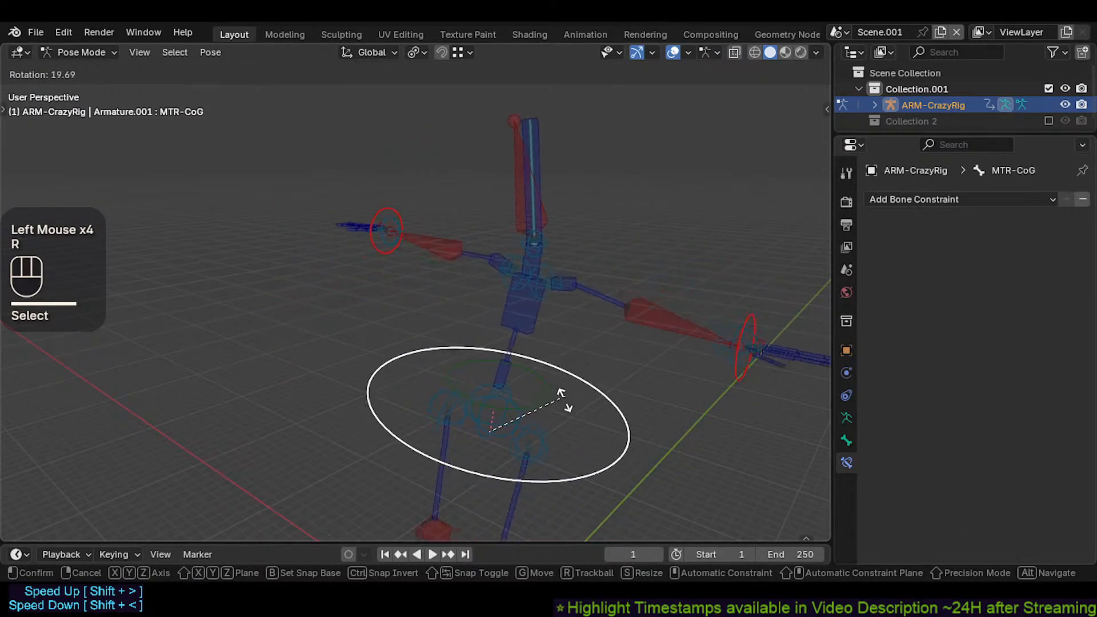
{"action": "left_click", "coordinate": [560, 360]}
{"action": "key", "text": "g"}
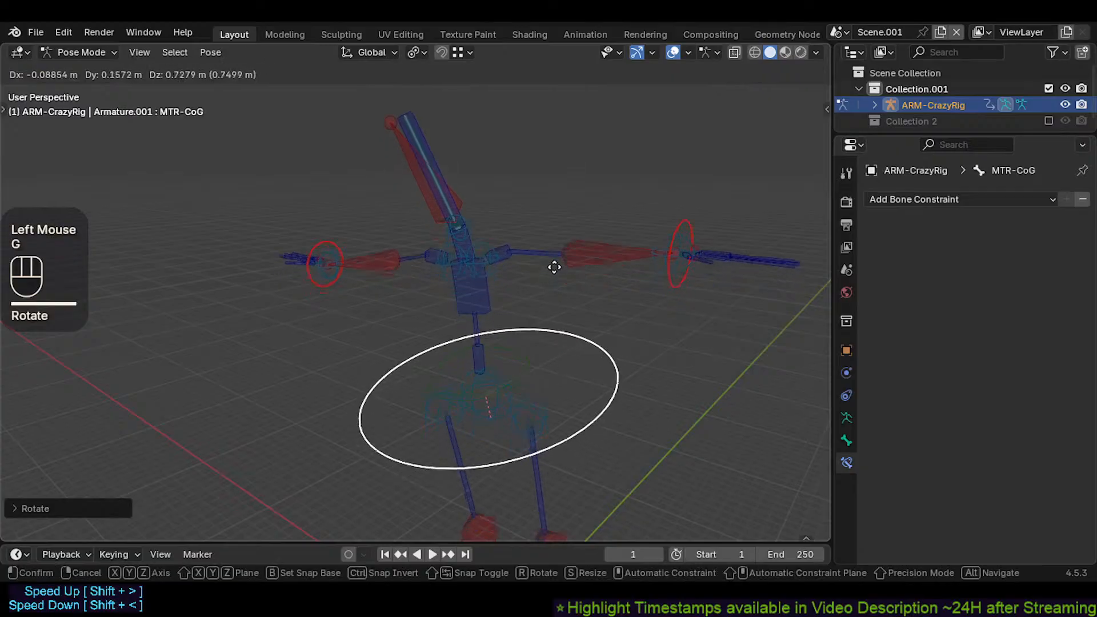
{"action": "left_click", "coordinate": [535, 265]}
Step: Select CTL-Head.001 together with MTR-Head and move them three times at an Auto IK length of 6
{"action": "left_click", "coordinate": [427, 162]}
{"action": "left_click", "coordinate": [396, 168], "text": "shift"}
{"action": "key", "text": "g"}
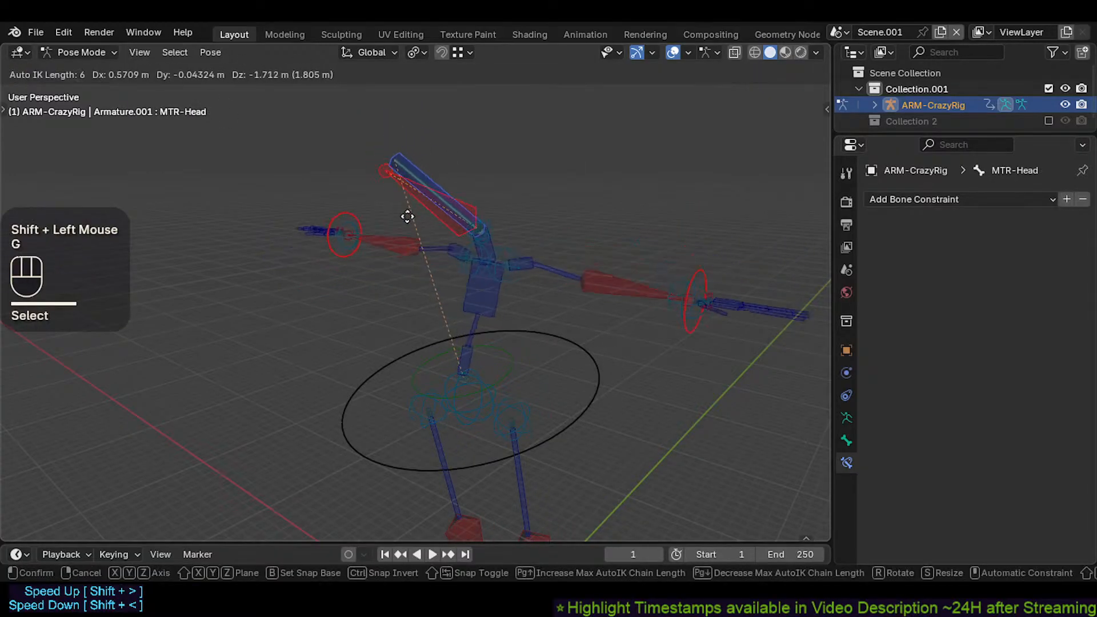
{"action": "left_click", "coordinate": [448, 167]}
{"action": "key", "text": "g"}
{"action": "left_click", "coordinate": [442, 150]}
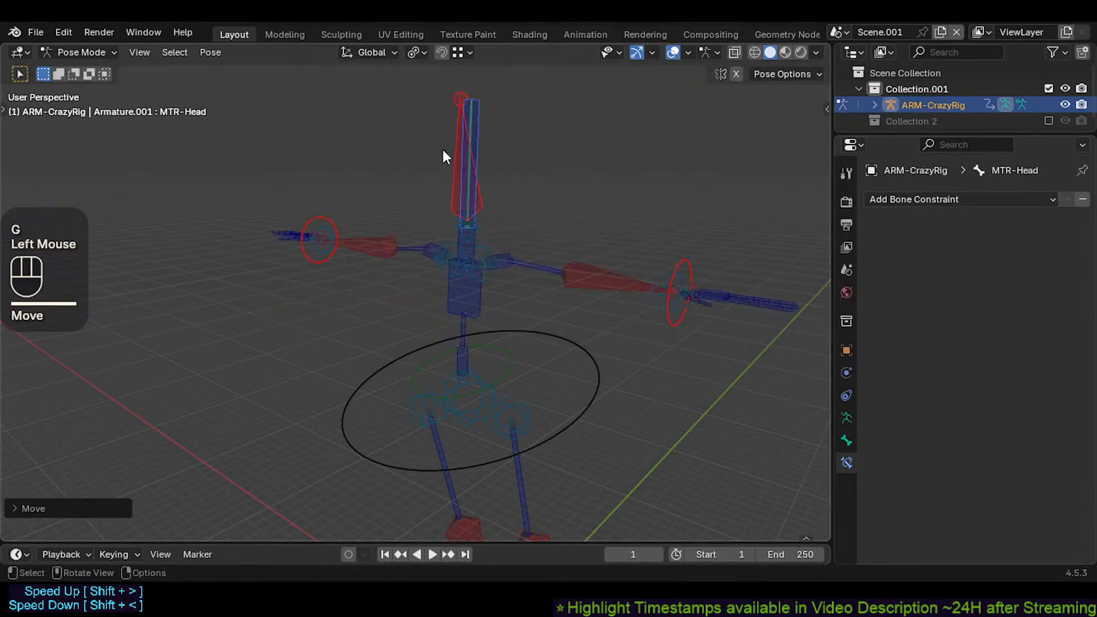
{"action": "key", "text": "g"}
{"action": "left_click", "coordinate": [469, 280]}
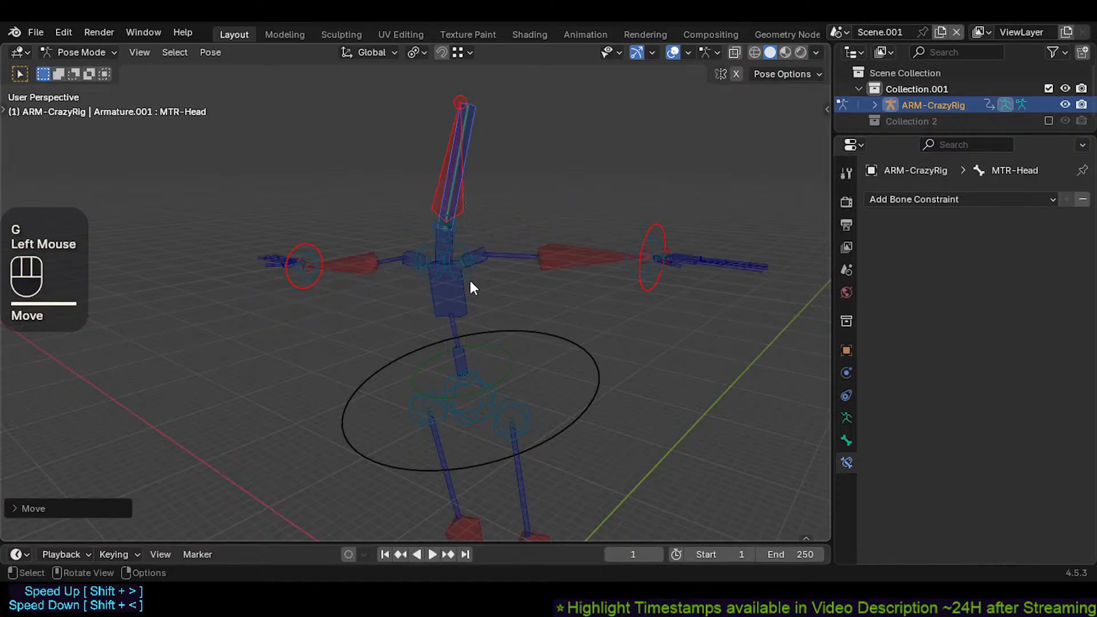
Step: Select CTL-Chest, rotate it freely and rotate it again around the X axis
{"action": "left_click", "coordinate": [465, 290]}
{"action": "key", "text": "r"}
{"action": "left_click", "coordinate": [502, 240]}
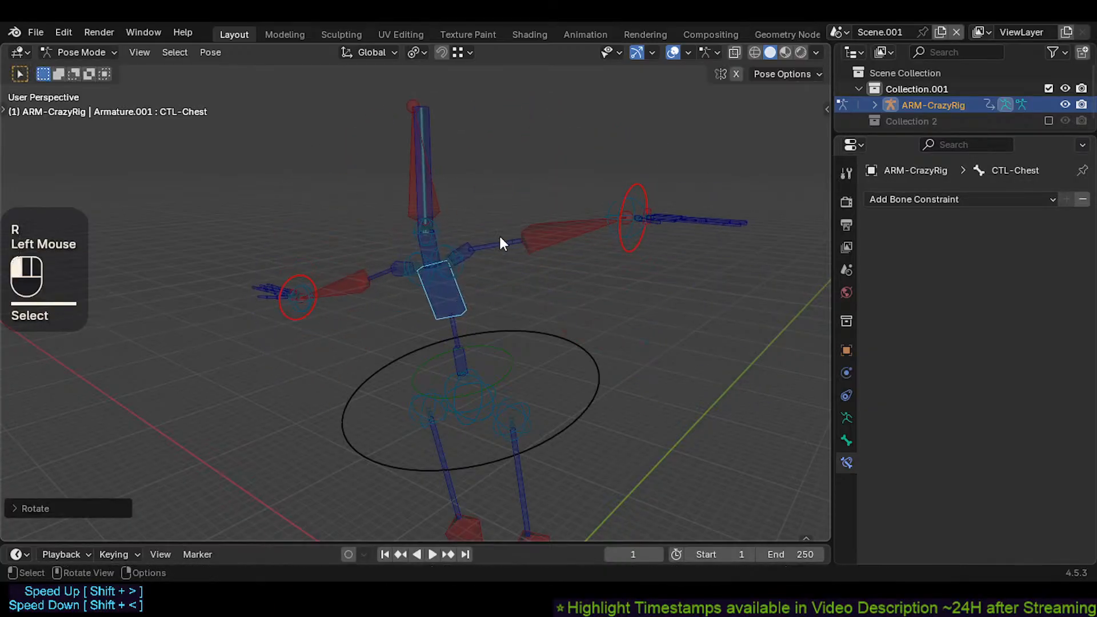
{"action": "key", "text": "r"}
{"action": "key", "text": "x"}
{"action": "left_click", "coordinate": [486, 229]}
Step: Move CTL-Chest together with CMD-Spine, and move CMD-Spine together with MTR-CoG, at an Auto IK length of 6
{"action": "left_click", "coordinate": [483, 408], "text": "shift"}
{"action": "key", "text": "g"}
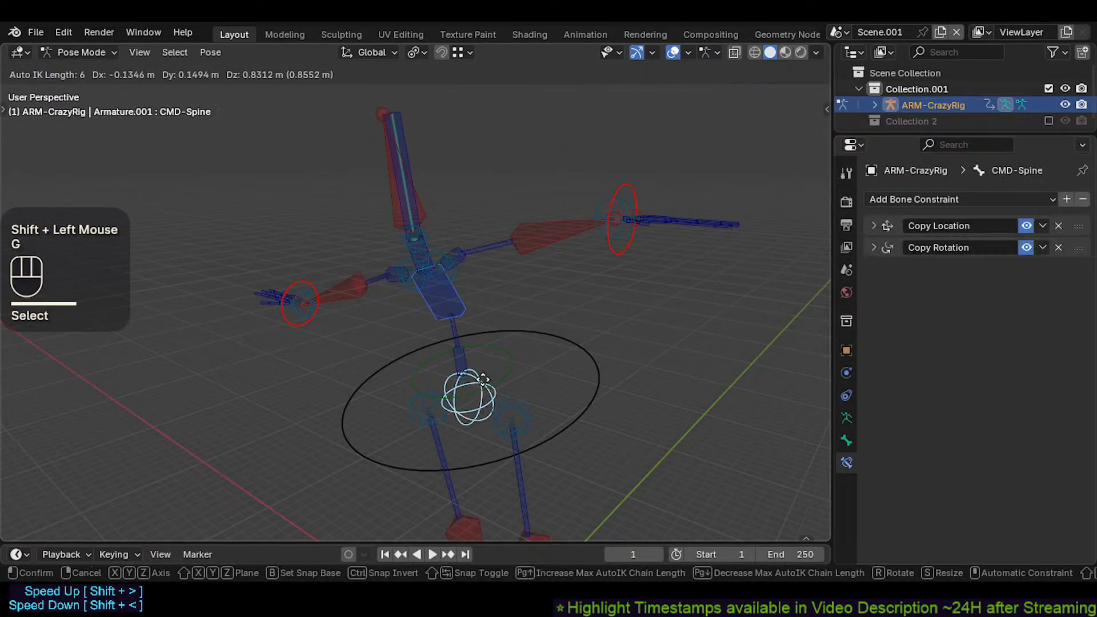
{"action": "left_click", "coordinate": [478, 364]}
{"action": "left_click", "coordinate": [478, 415]}
{"action": "left_click", "coordinate": [550, 446], "text": "shift"}
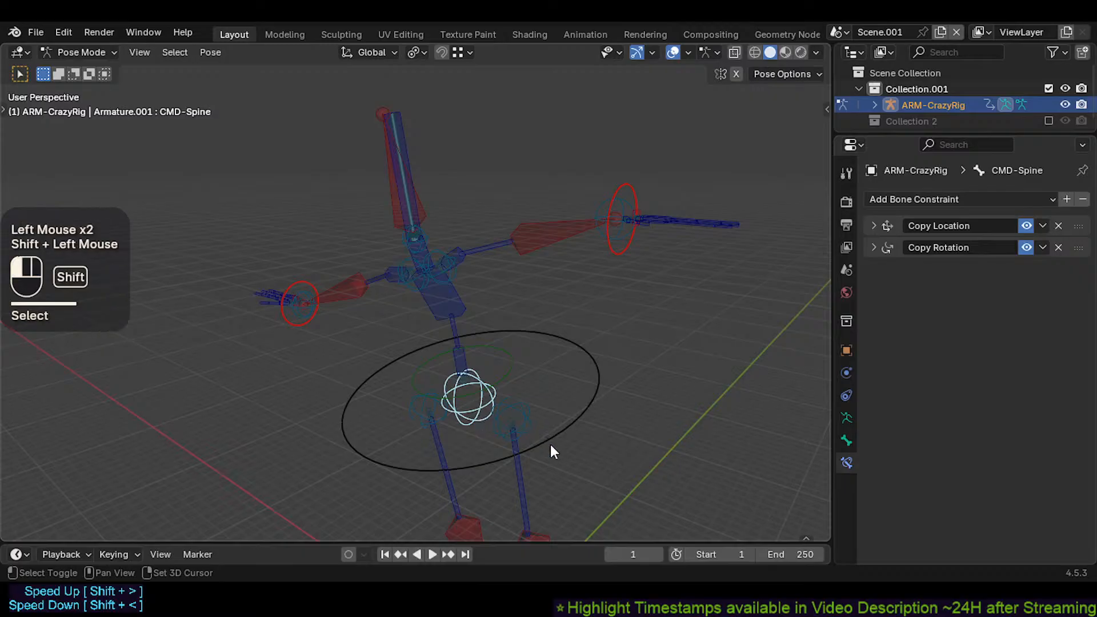
{"action": "key", "text": "g"}
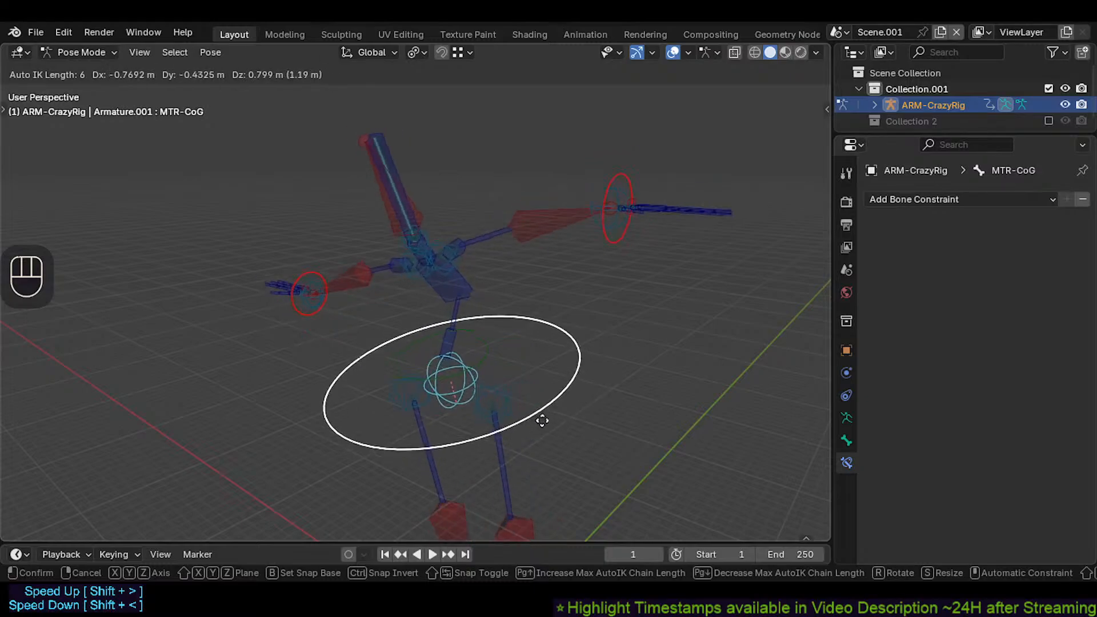
{"action": "left_click", "coordinate": [483, 313]}
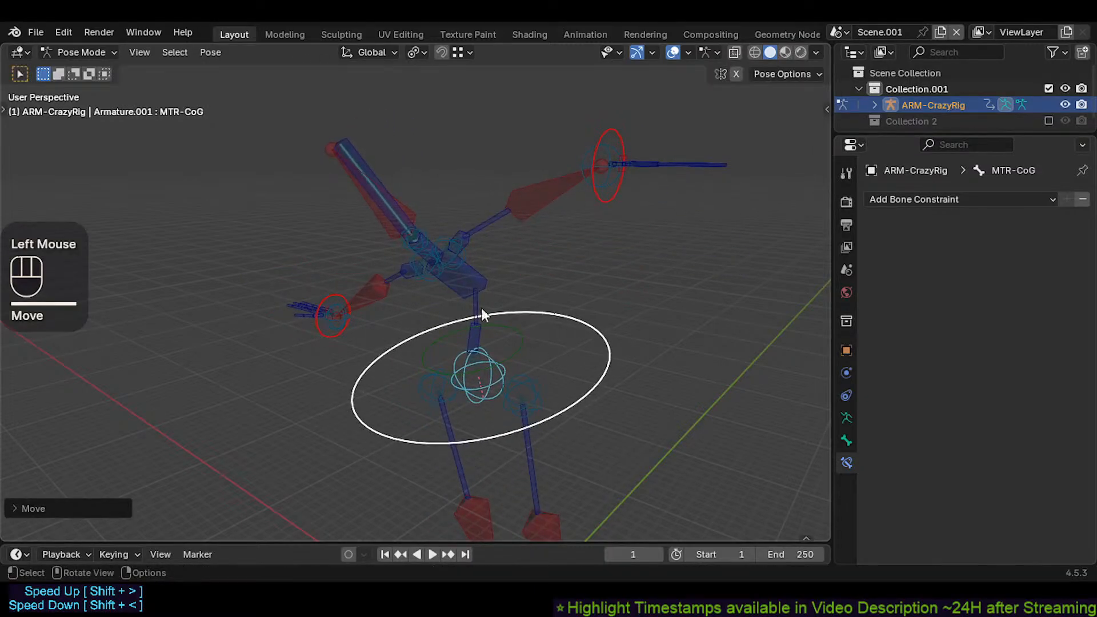
Step: Set the owner space of CMD-Head's Copy Rotation constraint to Custom Space
{"action": "left_click", "coordinate": [440, 238]}
{"action": "left_click", "coordinate": [420, 235]}
{"action": "left_click_drag", "start_coordinate": [994, 423], "coordinate": [982, 452]}
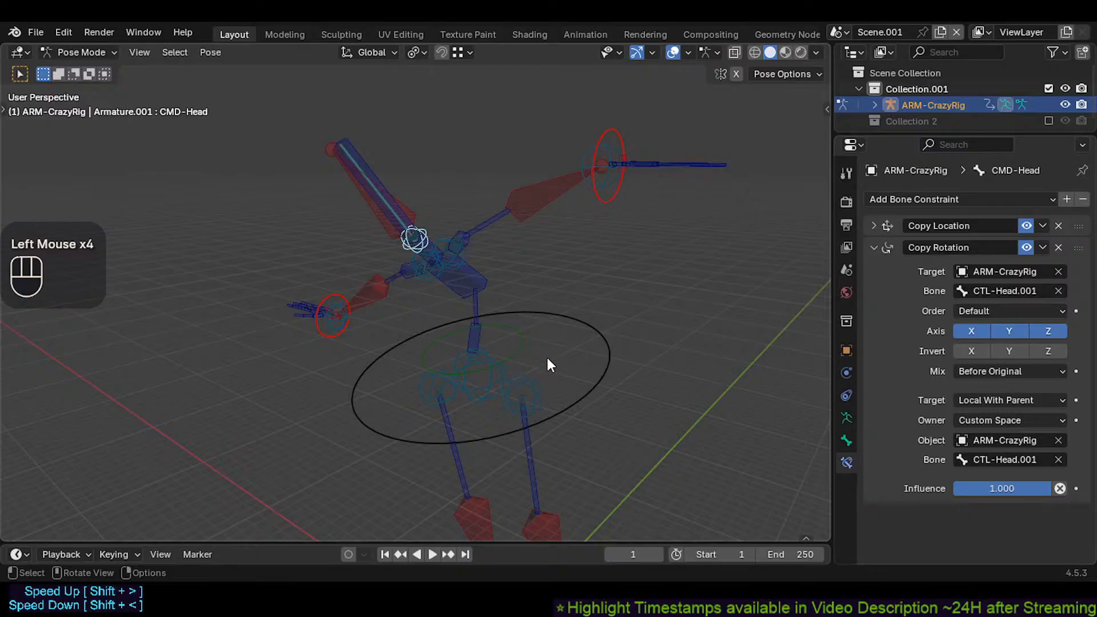
Step: Select MTR-CoG and CMD-Spine together and move them with an Auto IK length of 6
{"action": "left_click", "coordinate": [504, 317], "text": "shift"}
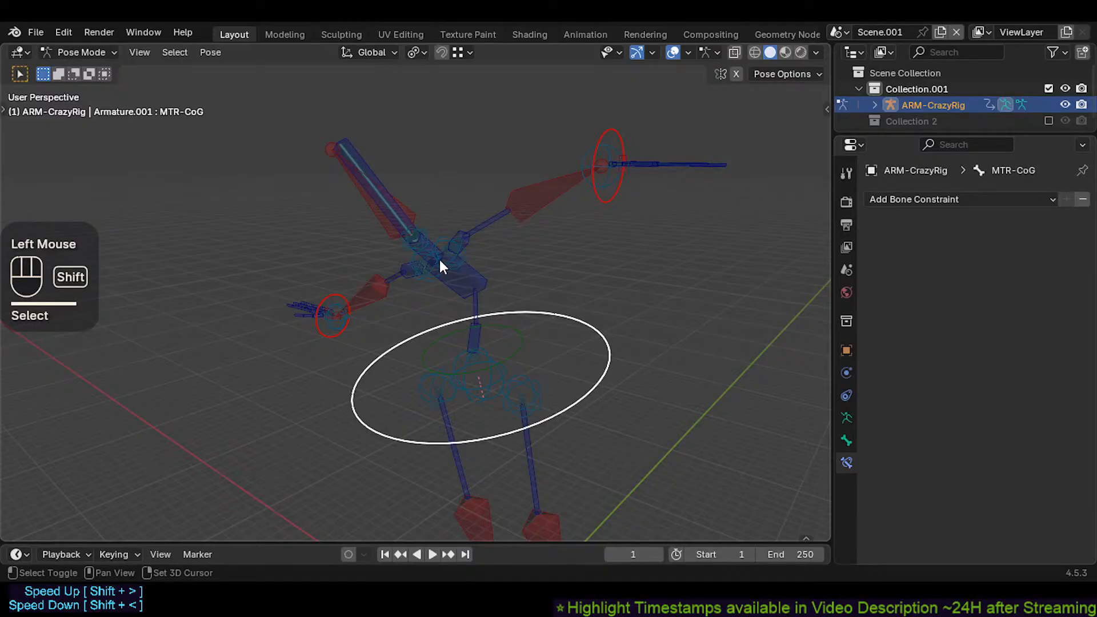
{"action": "left_click", "coordinate": [487, 389], "text": "shift"}
{"action": "key", "text": "g"}
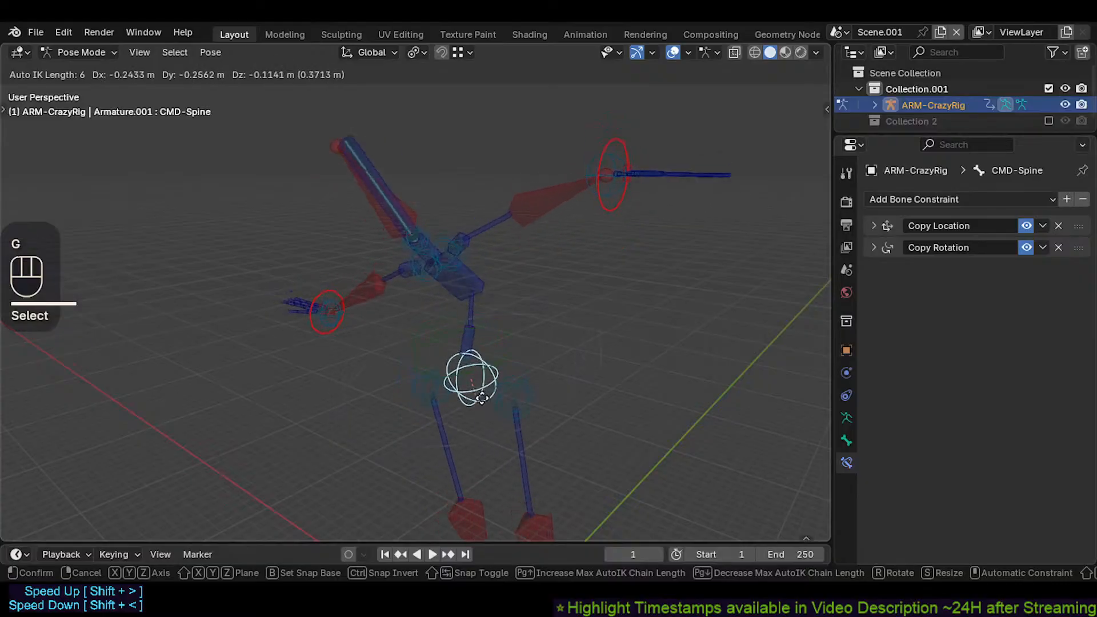
{"action": "left_click", "coordinate": [478, 403]}
Step: Set the target space of CMD-Head's Copy Rotation constraint to Local Space
{"action": "left_click", "coordinate": [427, 228]}
{"action": "left_click", "coordinate": [416, 237]}
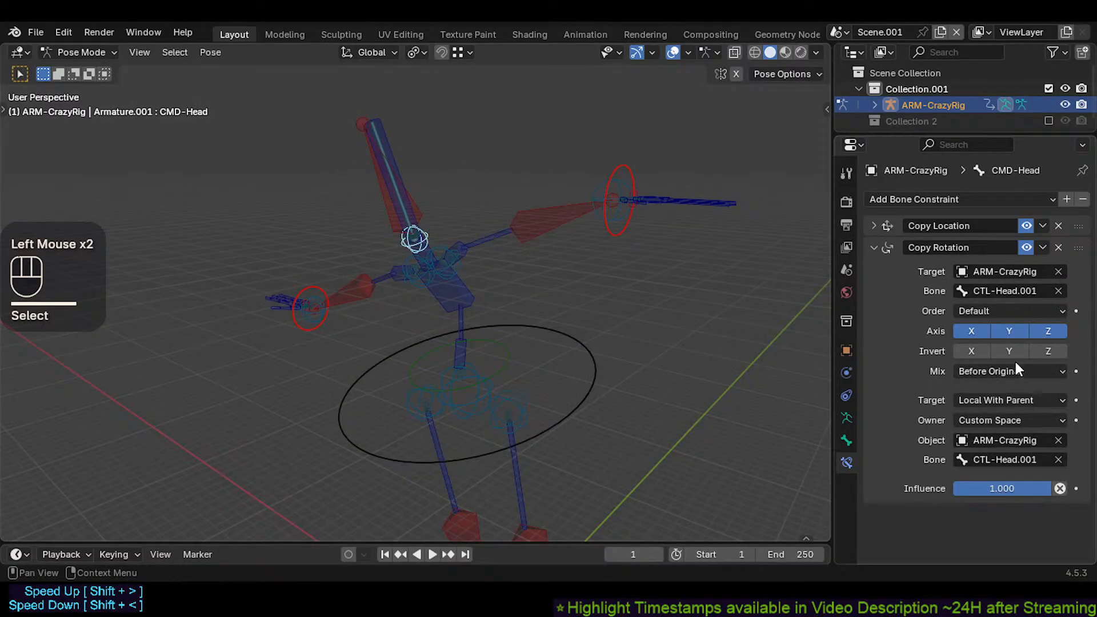
{"action": "left_click", "coordinate": [993, 396]}
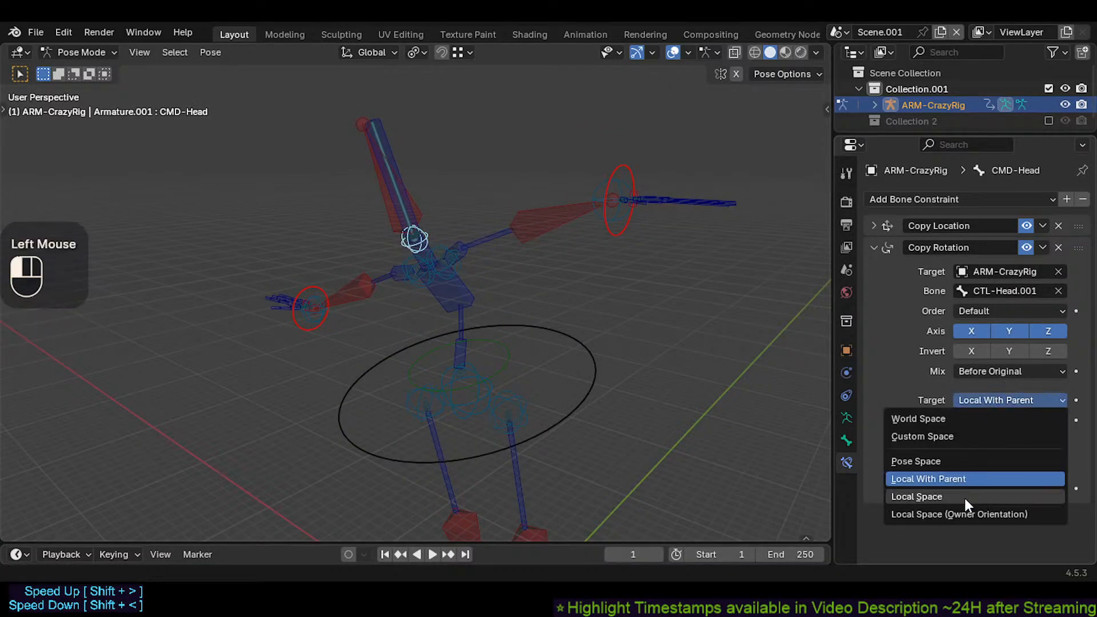
{"action": "left_click", "coordinate": [965, 496]}
Step: Select CTL-Head.001 and rotate it freely to test the head's response
{"action": "left_click", "coordinate": [563, 426], "text": "shift"}
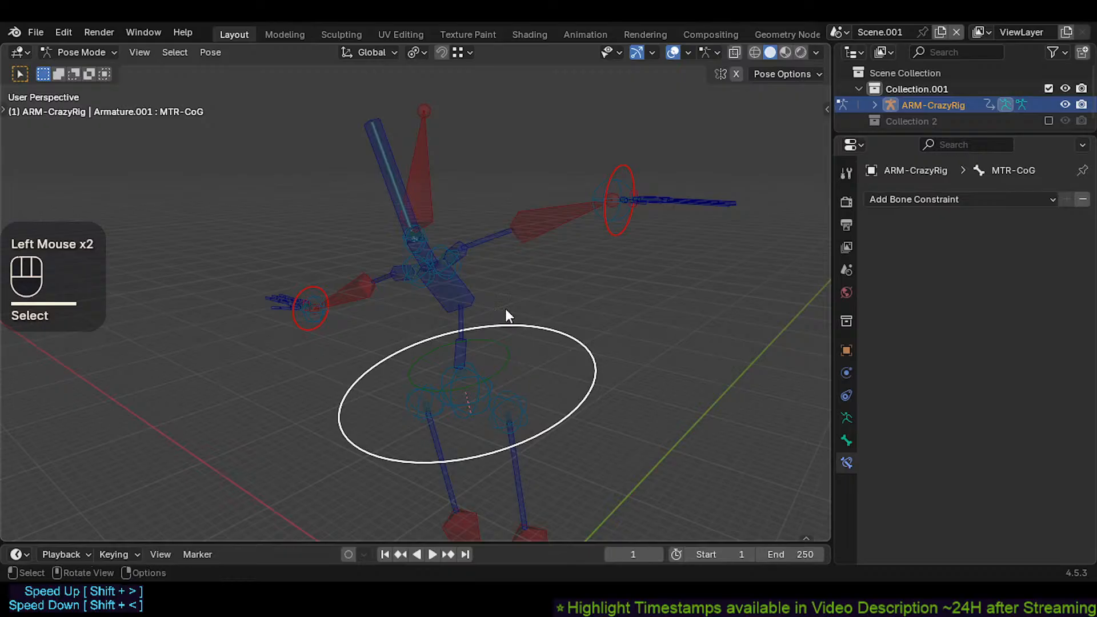
{"action": "left_click", "coordinate": [422, 200]}
{"action": "left_click", "coordinate": [426, 204]}
{"action": "left_click", "coordinate": [392, 155]}
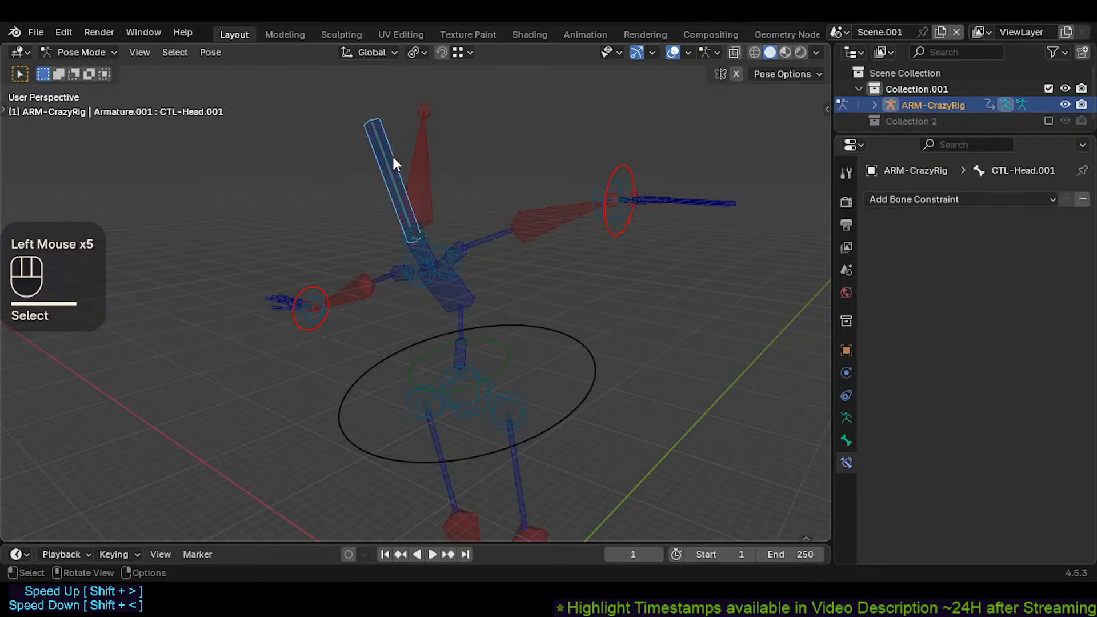
{"action": "key", "text": "r"}
{"action": "left_click", "coordinate": [389, 139]}
Step: Move MTR-CoG, add CMD-Spine to the selection and move both with an Auto IK length of 6
{"action": "left_click", "coordinate": [563, 434]}
{"action": "key", "text": "g"}
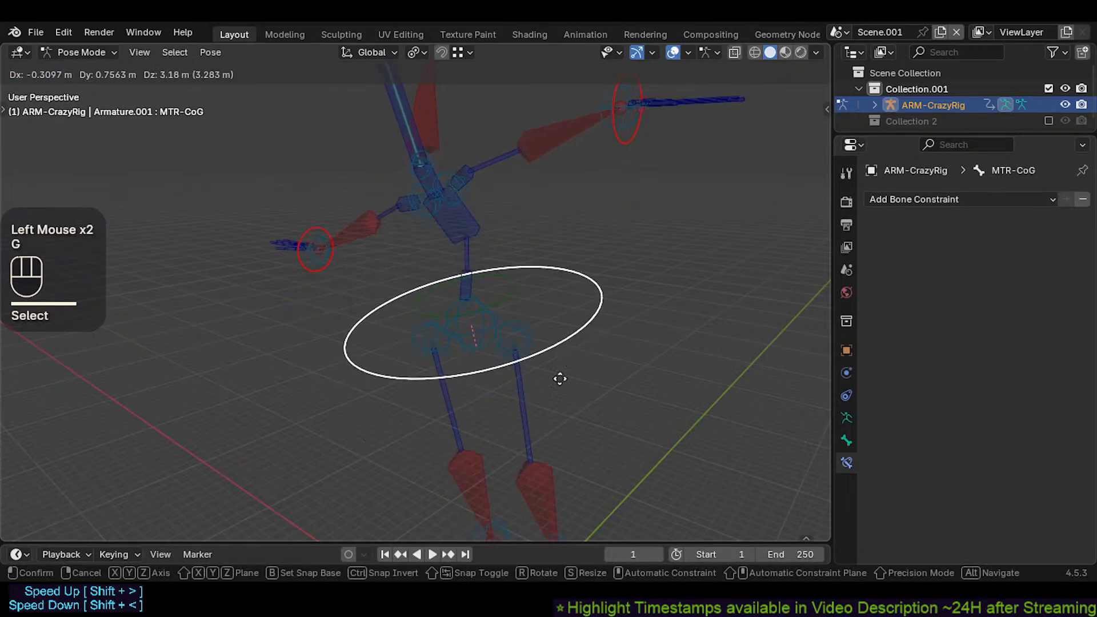
{"action": "left_click", "coordinate": [470, 411], "text": "shift"}
{"action": "left_click", "coordinate": [469, 412], "text": "shift"}
{"action": "key", "text": "g"}
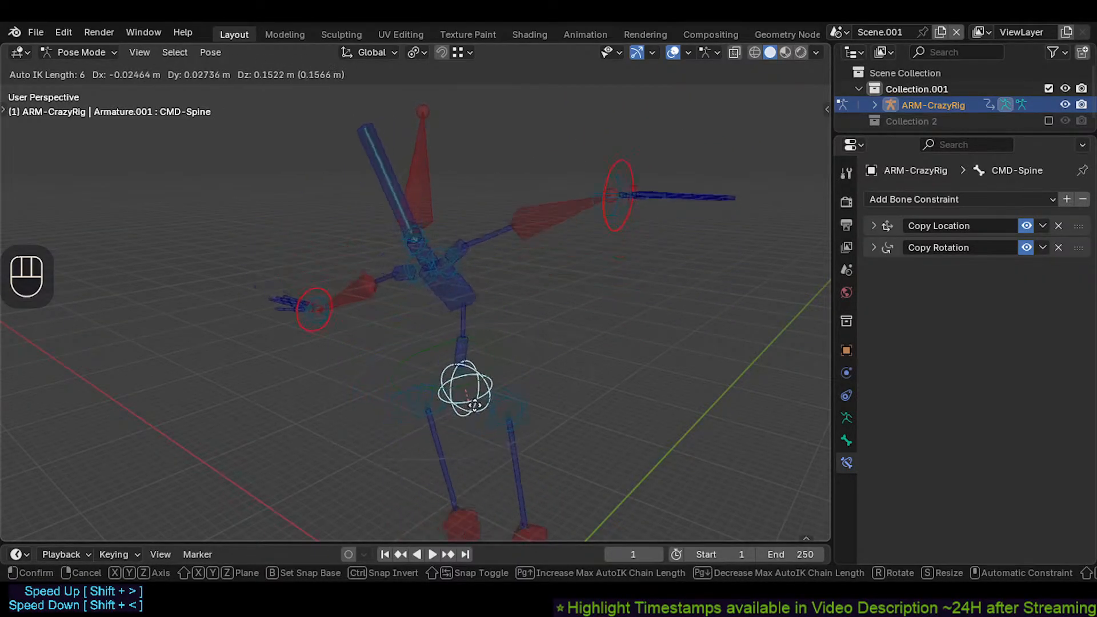
Step: Select all bones and clear their pose transforms
{"action": "left_click", "coordinate": [409, 421]}
{"action": "key", "text": "a"}
{"action": "key", "text": "alt+q"}
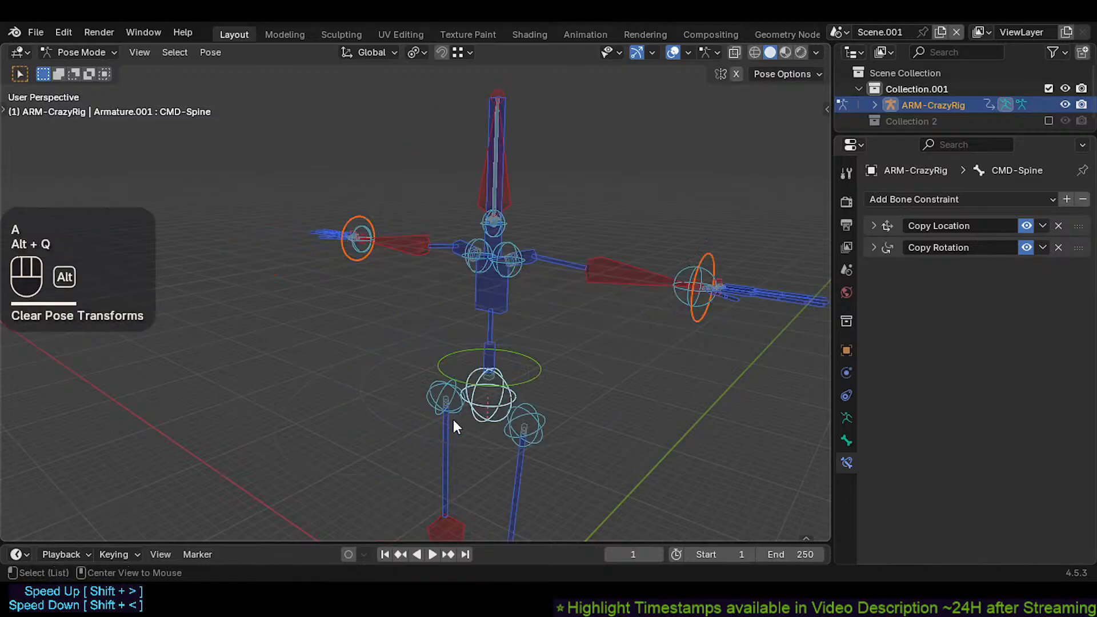
{"action": "key", "text": "alt+q"}
Step: Select CMD-Spine in the cleared pose and move it with an Auto IK length of 6
{"action": "left_click", "coordinate": [520, 382]}
{"action": "left_click", "coordinate": [488, 414]}
{"action": "left_click", "coordinate": [488, 414], "text": "shift"}
{"action": "key", "text": "g"}
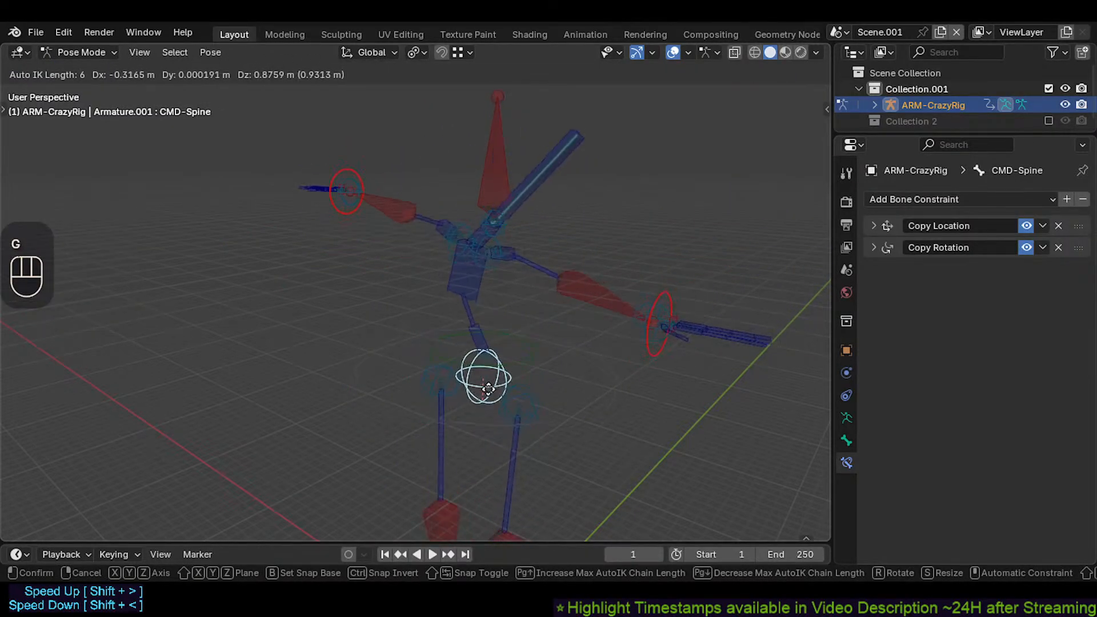
{"action": "left_click", "coordinate": [489, 387]}
Step: Move and rotate the CMD-Spine selection, and move it once more to tilt the body
{"action": "middle_click_drag", "start_coordinate": [515, 389], "coordinate": [488, 391]}
{"action": "key", "text": "g"}
{"action": "key", "text": "r"}
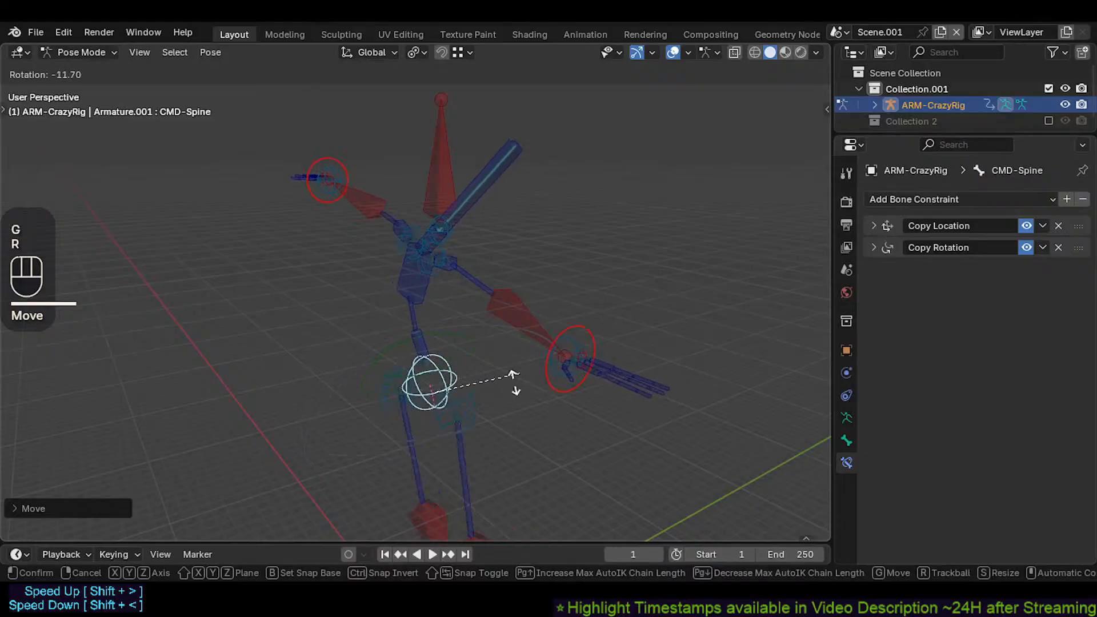
{"action": "left_click", "coordinate": [468, 217]}
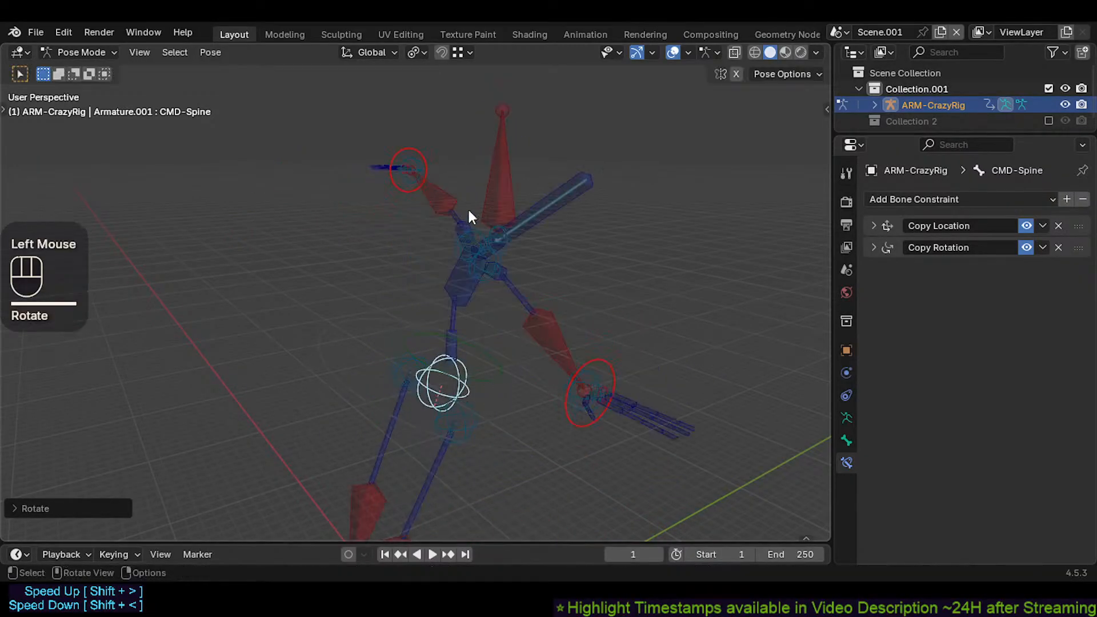
{"action": "key", "text": "g"}
{"action": "left_click", "coordinate": [481, 299]}
{"action": "left_click", "coordinate": [428, 170]}
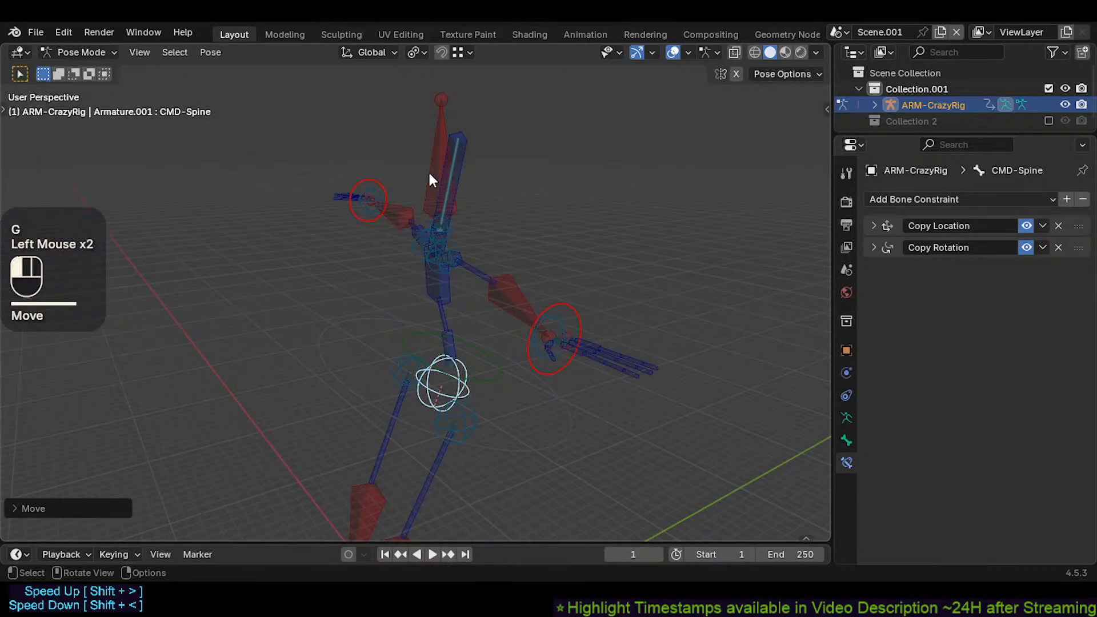
Step: Select CMD-Spine and examine the target and owner spaces of its Copy Rotation constraint
{"action": "middle_click_drag", "start_coordinate": [428, 170], "coordinate": [486, 164]}
{"action": "left_click", "coordinate": [583, 164]}
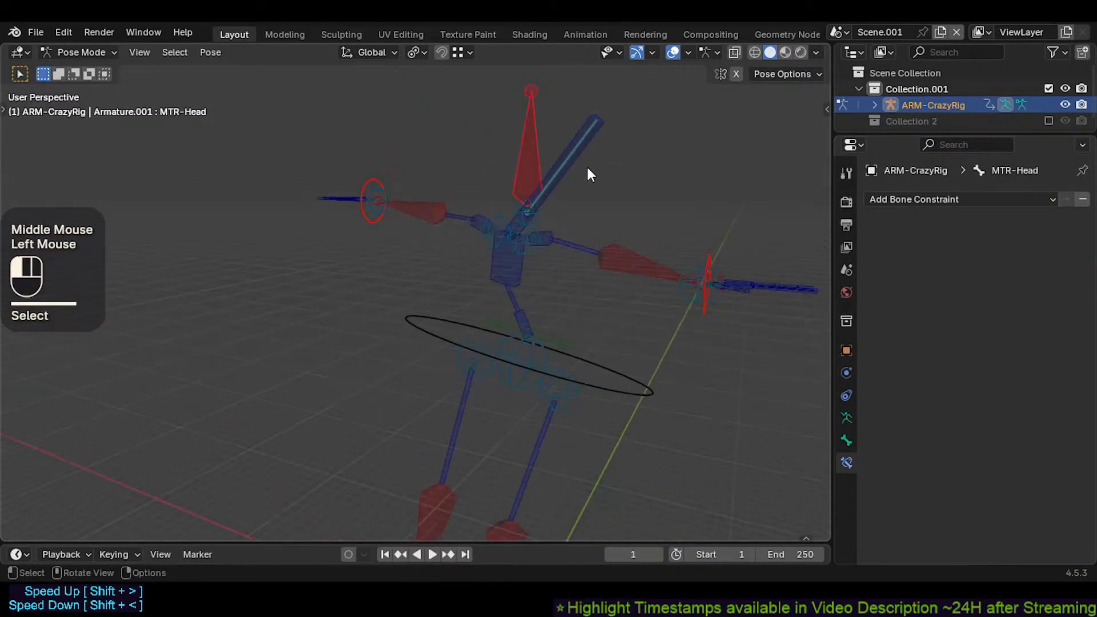
{"action": "left_click", "coordinate": [523, 388]}
{"action": "left_click", "coordinate": [881, 250]}
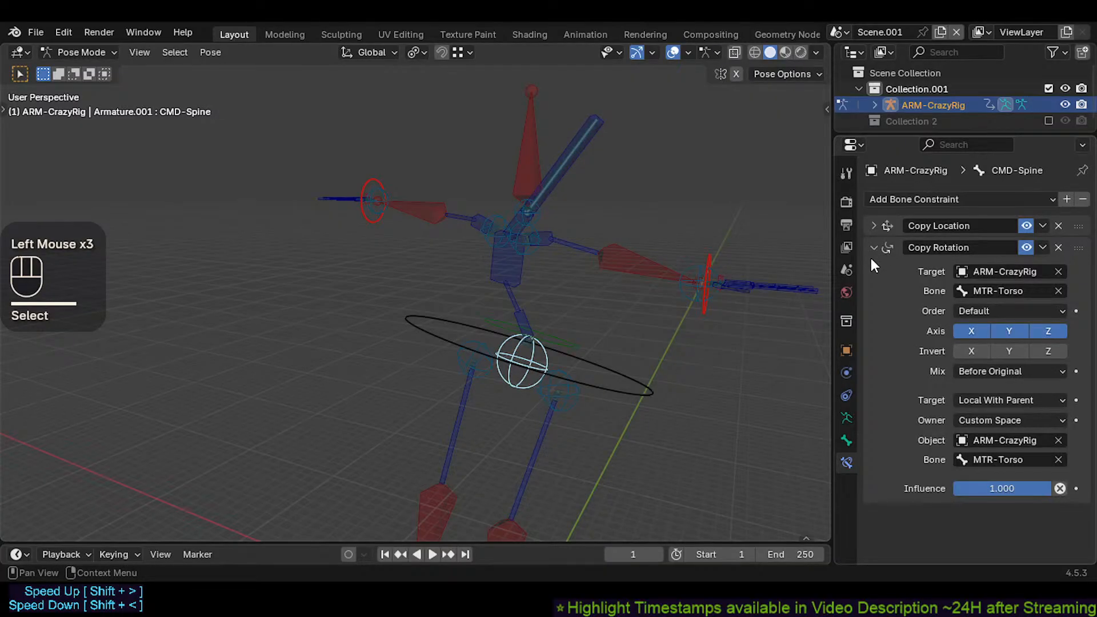
Step: Inspect CMD-Wrist.L's disabled Copy Rotation constraint and delete it
{"action": "left_click", "coordinate": [699, 285]}
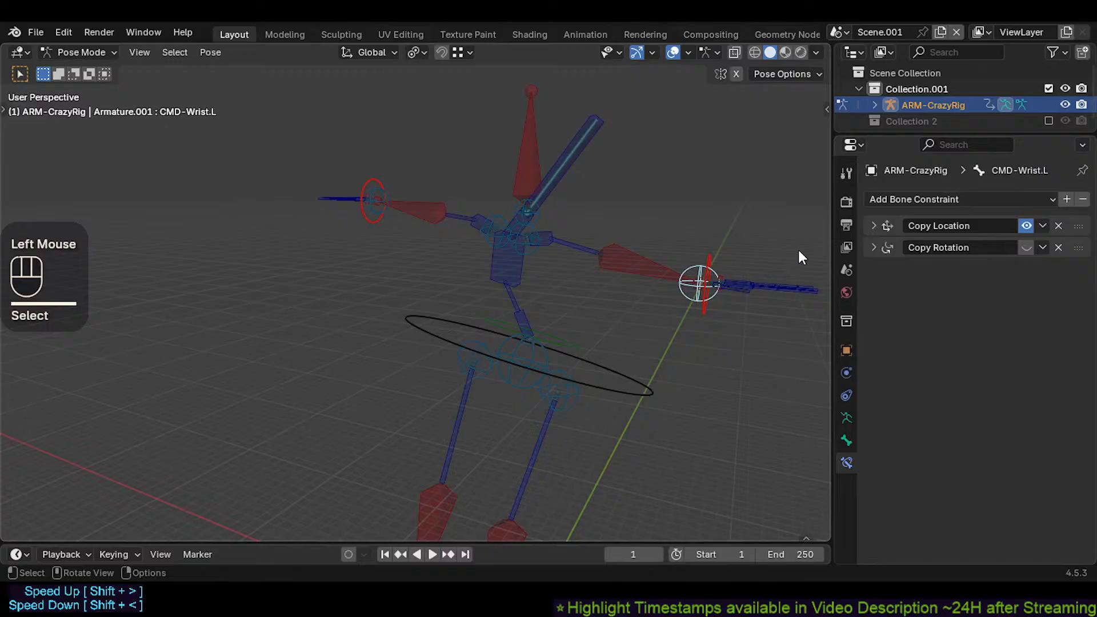
{"action": "left_click", "coordinate": [883, 248]}
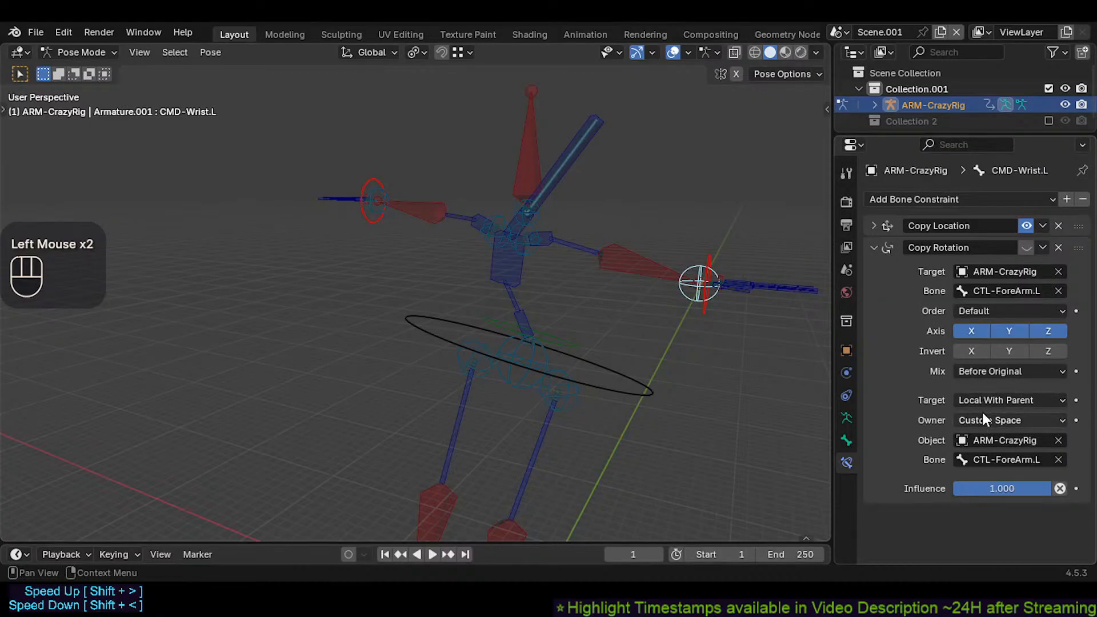
{"action": "middle_click_drag", "start_coordinate": [520, 273], "coordinate": [429, 223], "text": "shift"}
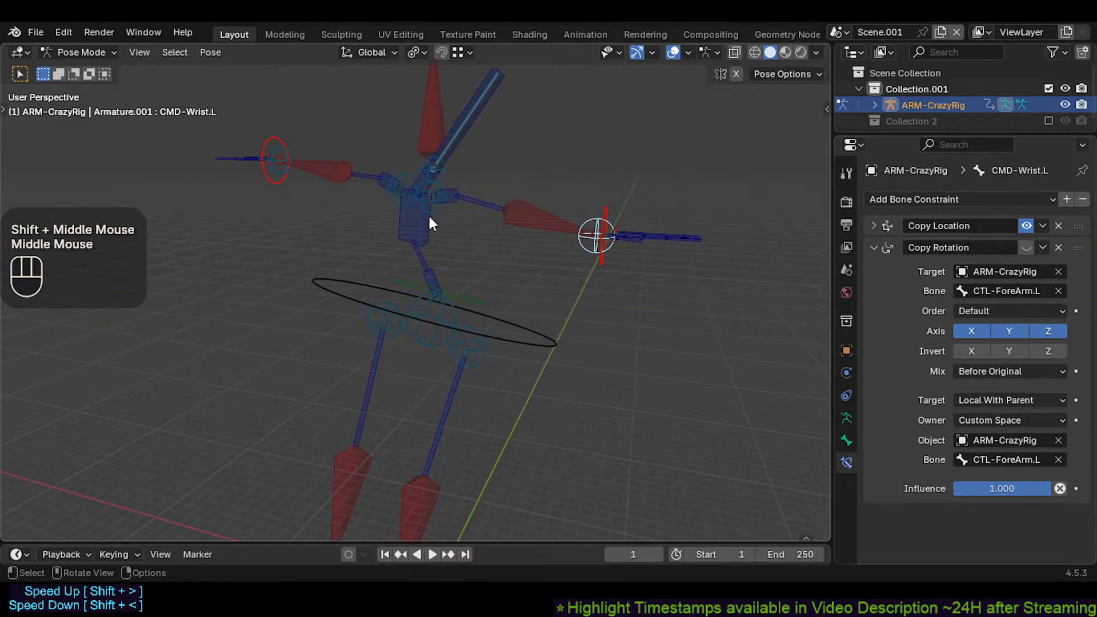
{"action": "left_click", "coordinate": [1062, 247]}
Step: Switch the selection to the mirrored bone CMD-Wrist.R and delete its Copy Rotation constraint
{"action": "key", "text": "shift+alt+x"}
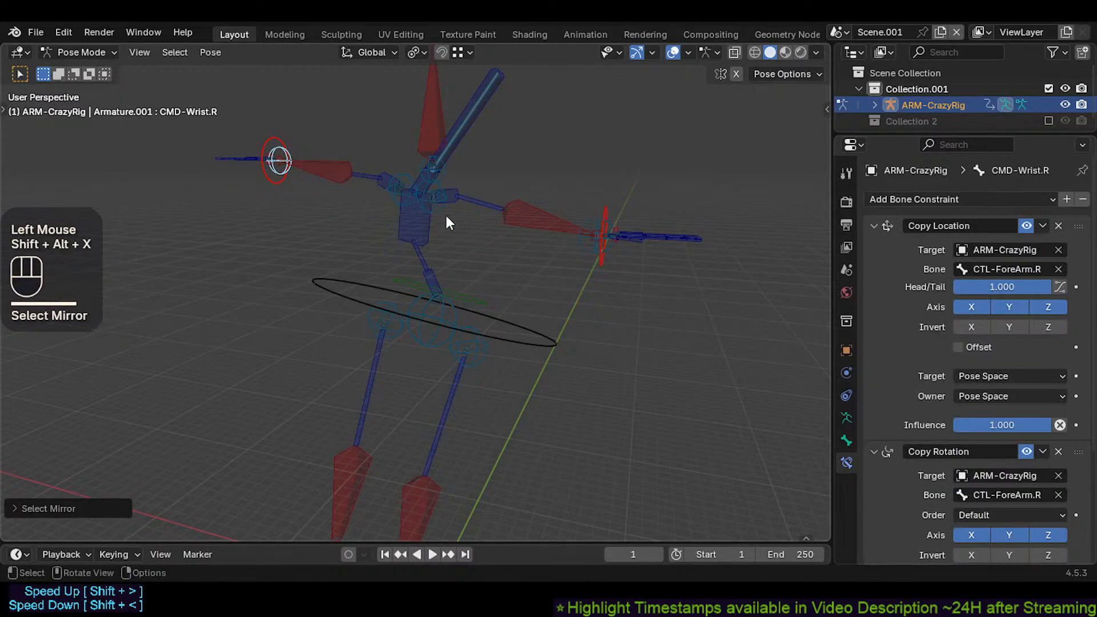
{"action": "left_click", "coordinate": [881, 222]}
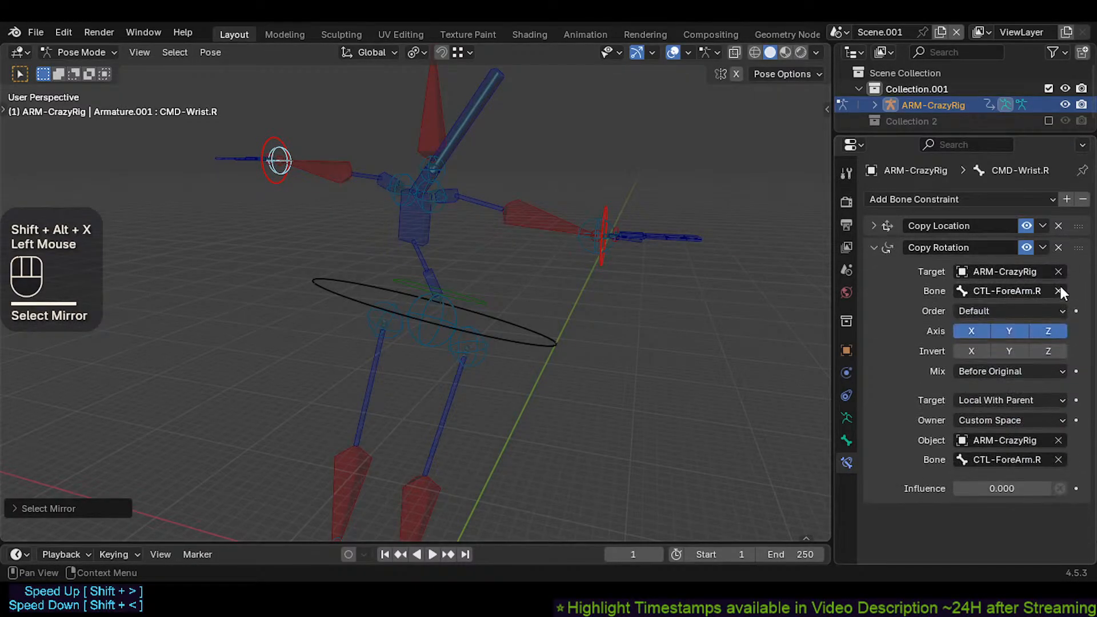
{"action": "left_click", "coordinate": [1058, 247]}
Step: Examine the Copy Location and Copy Rotation constraints on CMD-Hip.L and CMD-Hip.R
{"action": "middle_click_drag", "start_coordinate": [382, 316], "coordinate": [410, 273], "text": "shift"}
{"action": "left_click", "coordinate": [506, 314]}
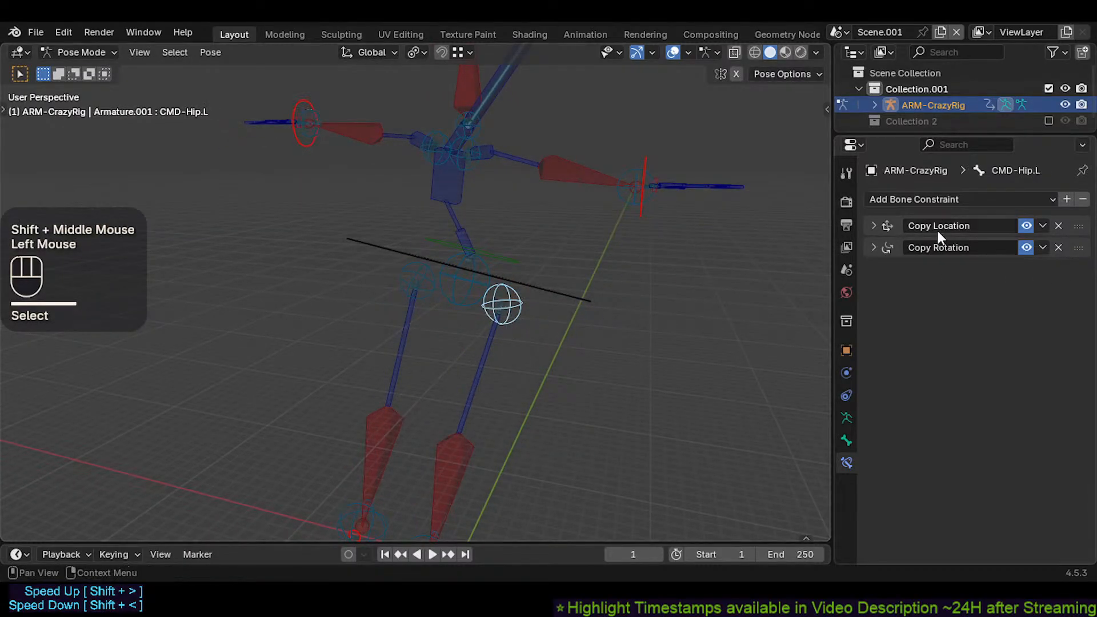
{"action": "left_click", "coordinate": [868, 245]}
{"action": "left_click", "coordinate": [868, 245]}
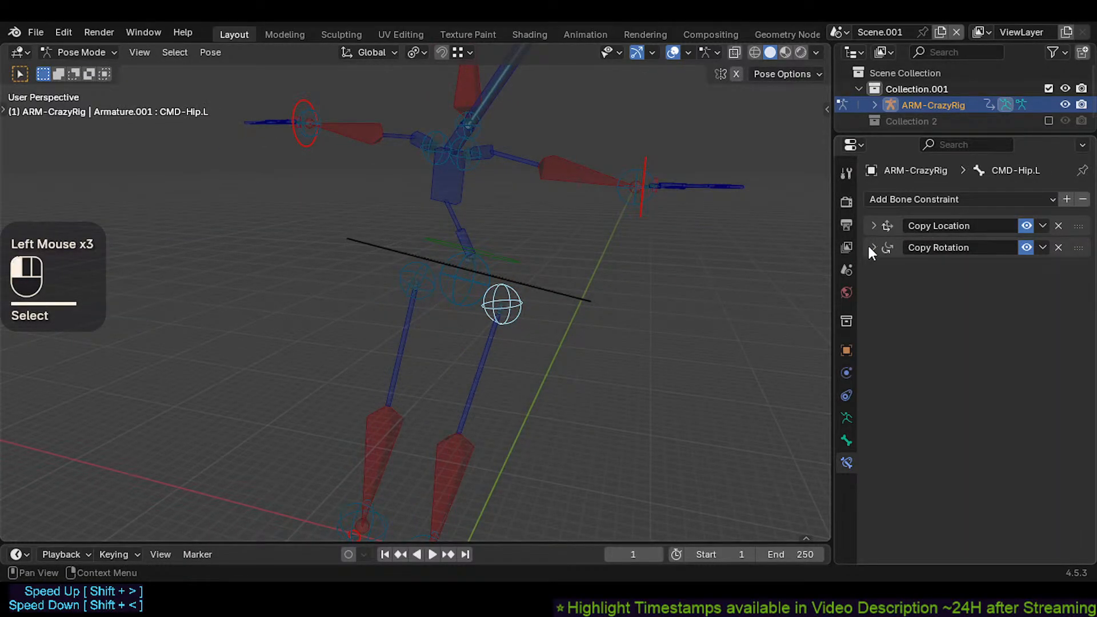
{"action": "left_click", "coordinate": [415, 286]}
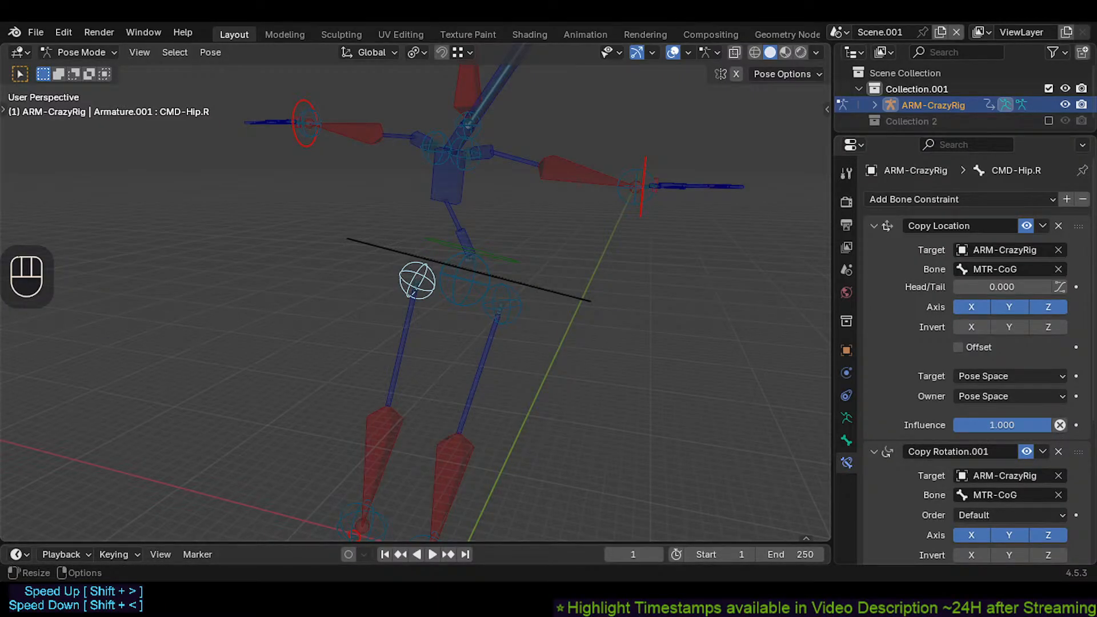
Step: Look over the rig from the legs to the head, checking CTL-Shin.L and MTR-Head for constraints
{"action": "middle_click_drag", "start_coordinate": [394, 417], "coordinate": [392, 314], "text": "shift"}
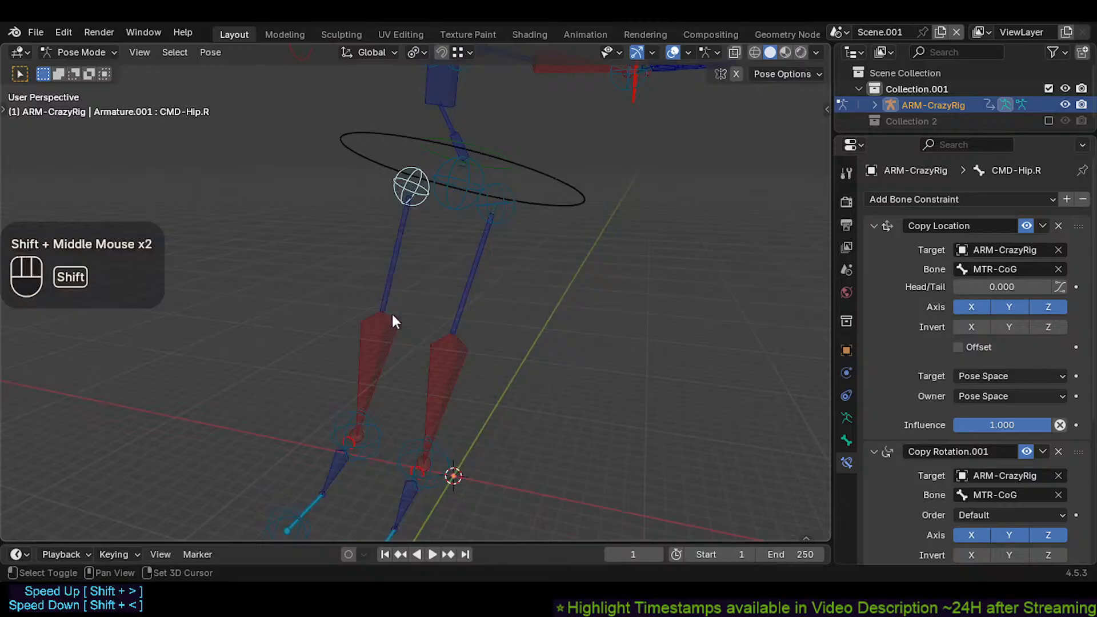
{"action": "left_click", "coordinate": [421, 451]}
{"action": "left_click", "coordinate": [461, 380]}
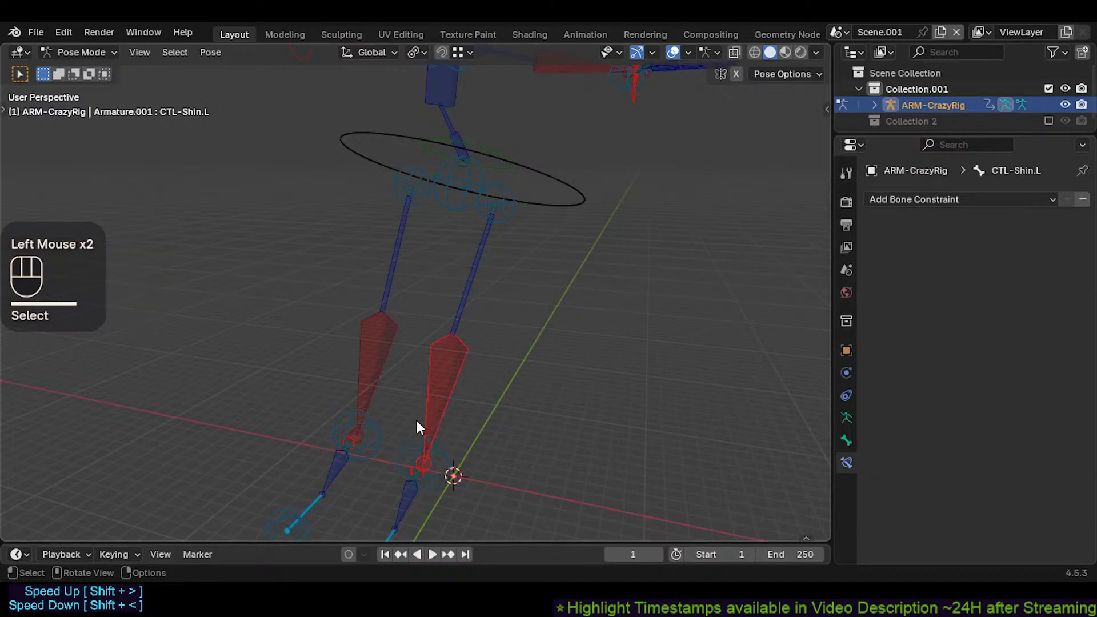
{"action": "middle_click_drag", "start_coordinate": [419, 423], "coordinate": [420, 272], "text": "shift"}
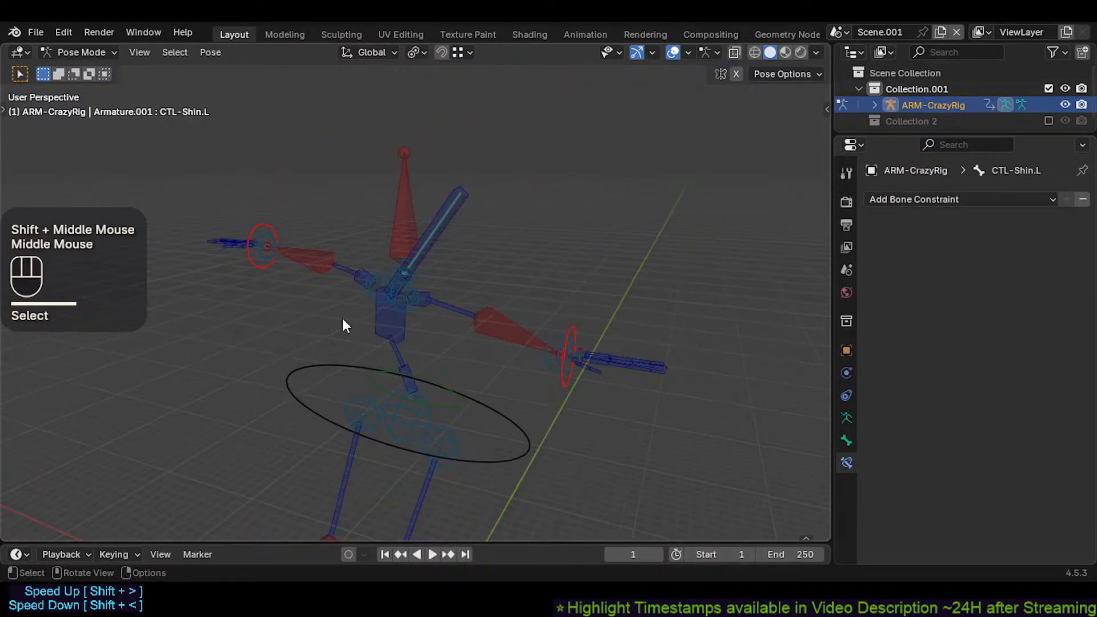
{"action": "middle_click_drag", "start_coordinate": [403, 427], "coordinate": [399, 150], "text": "shift"}
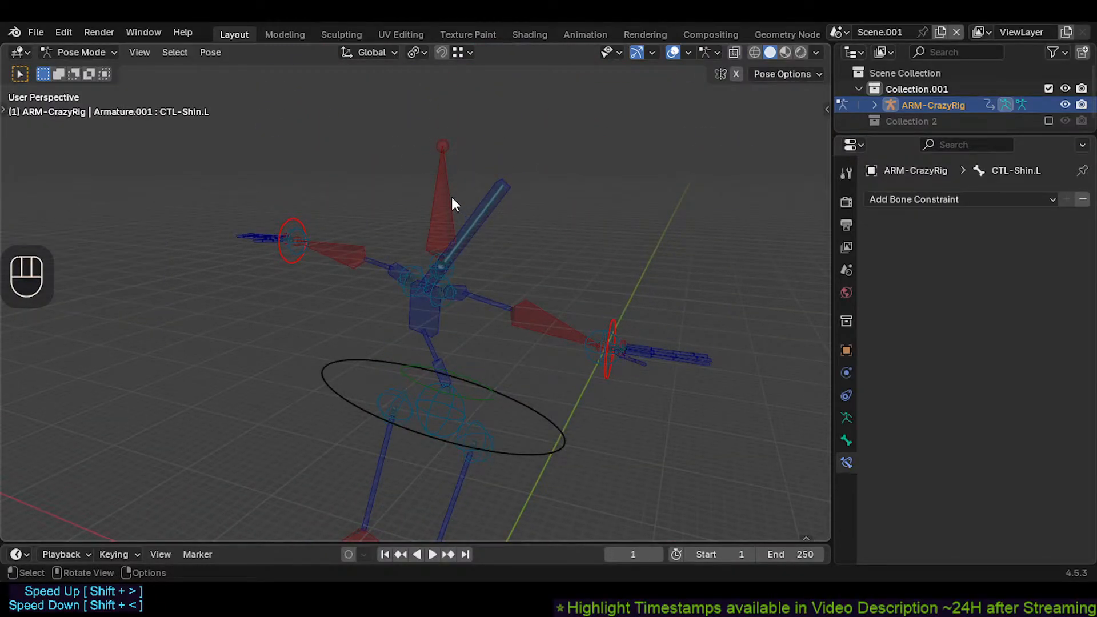
{"action": "left_click", "coordinate": [431, 198]}
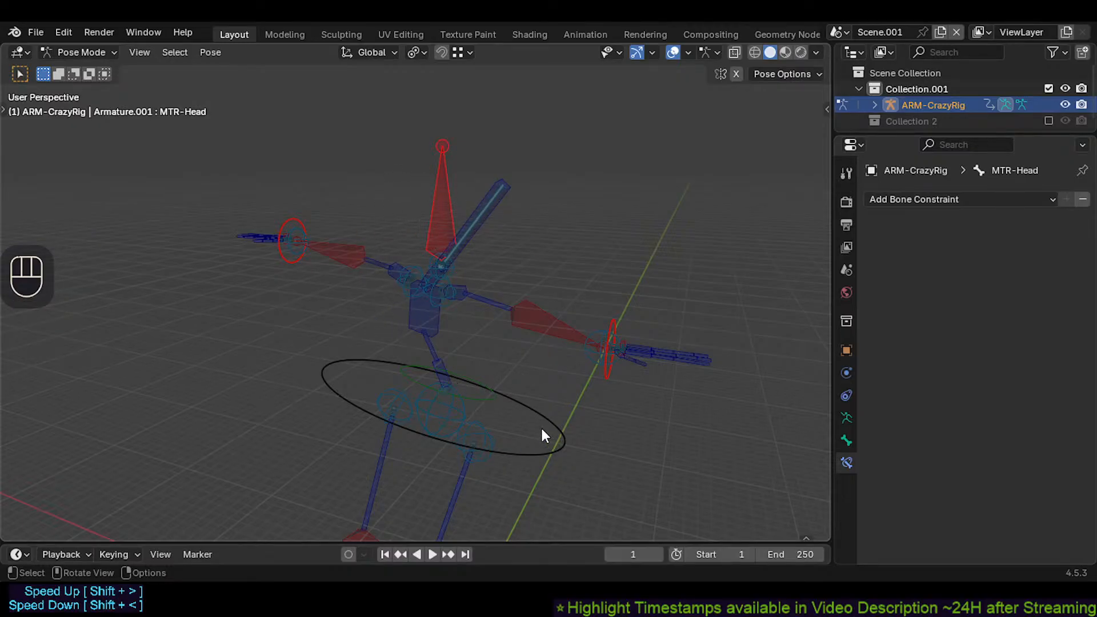
{"action": "middle_click_drag", "start_coordinate": [492, 392], "coordinate": [528, 232], "text": "shift"}
{"action": "middle_click_drag", "start_coordinate": [408, 402], "coordinate": [435, 317], "text": "shift"}
{"action": "middle_click_drag", "start_coordinate": [447, 362], "coordinate": [447, 371]}
{"action": "middle_click_drag", "start_coordinate": [447, 372], "coordinate": [440, 375], "text": "shift"}
{"action": "middle_click_drag", "start_coordinate": [507, 206], "coordinate": [482, 276], "text": "shift"}
{"action": "middle_click_drag", "start_coordinate": [441, 440], "coordinate": [486, 366], "text": "shift"}
Step: Delete the disabled Copy Rotation constraints from CMD-Ankle.L and CMD-Ankle.R
{"action": "left_click", "coordinate": [487, 425]}
{"action": "left_click", "coordinate": [1058, 248]}
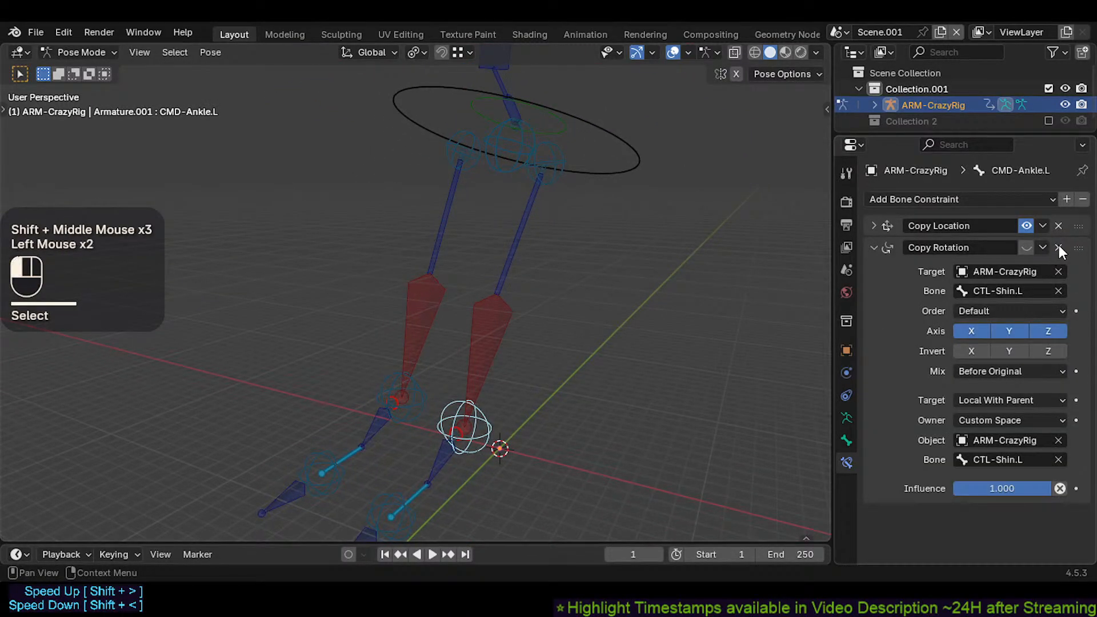
{"action": "left_click", "coordinate": [407, 397]}
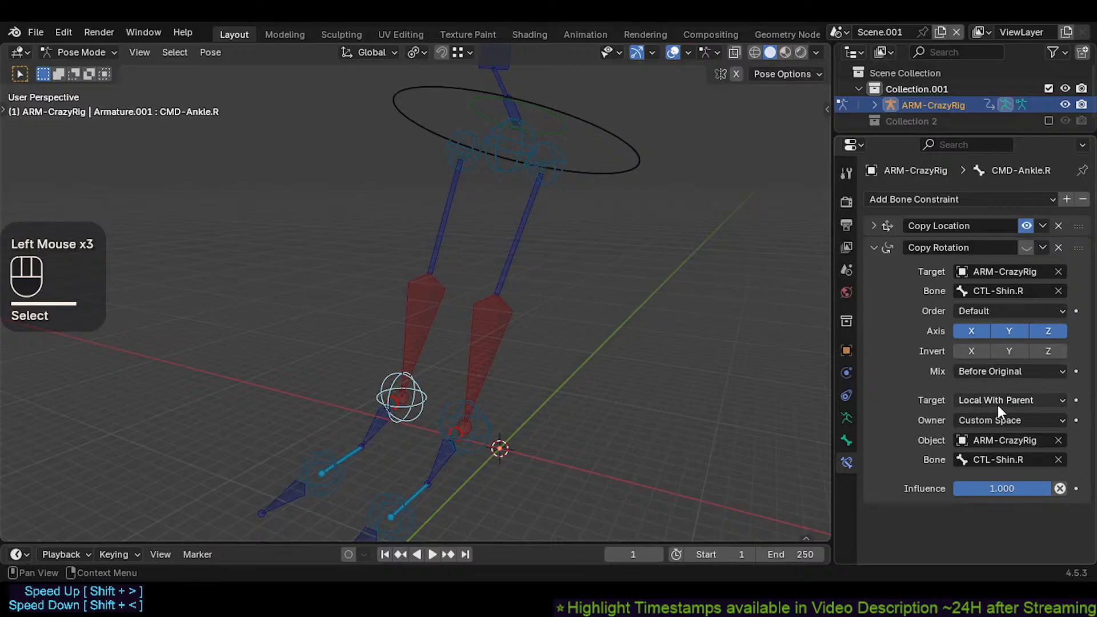
{"action": "left_click", "coordinate": [1058, 247]}
{"action": "middle_click_drag", "start_coordinate": [440, 350], "coordinate": [455, 343]}
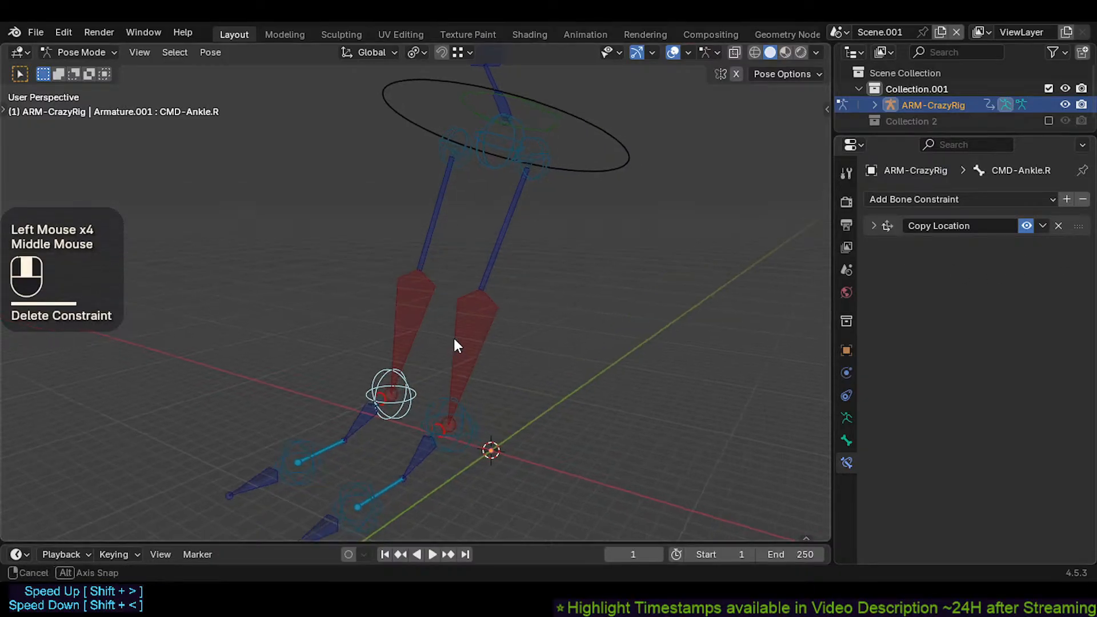
Step: Delete the disabled Copy Rotation constraints from CTL-Foot.L.004 and CTL-Foot.R.004
{"action": "left_click", "coordinate": [344, 502]}
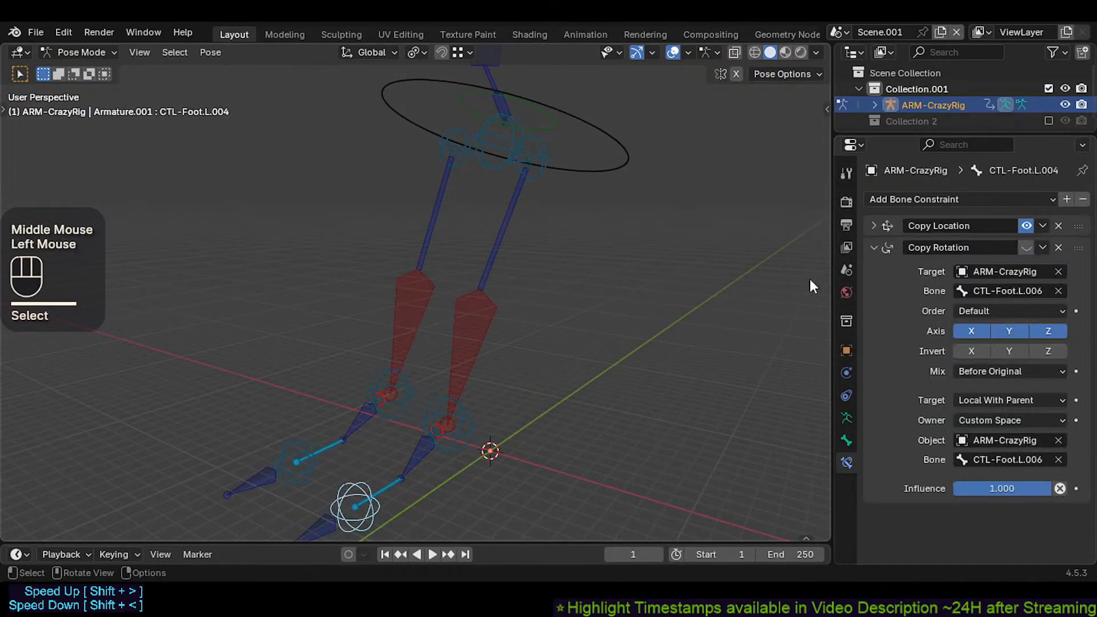
{"action": "left_click", "coordinate": [1059, 248]}
{"action": "left_click", "coordinate": [297, 445]}
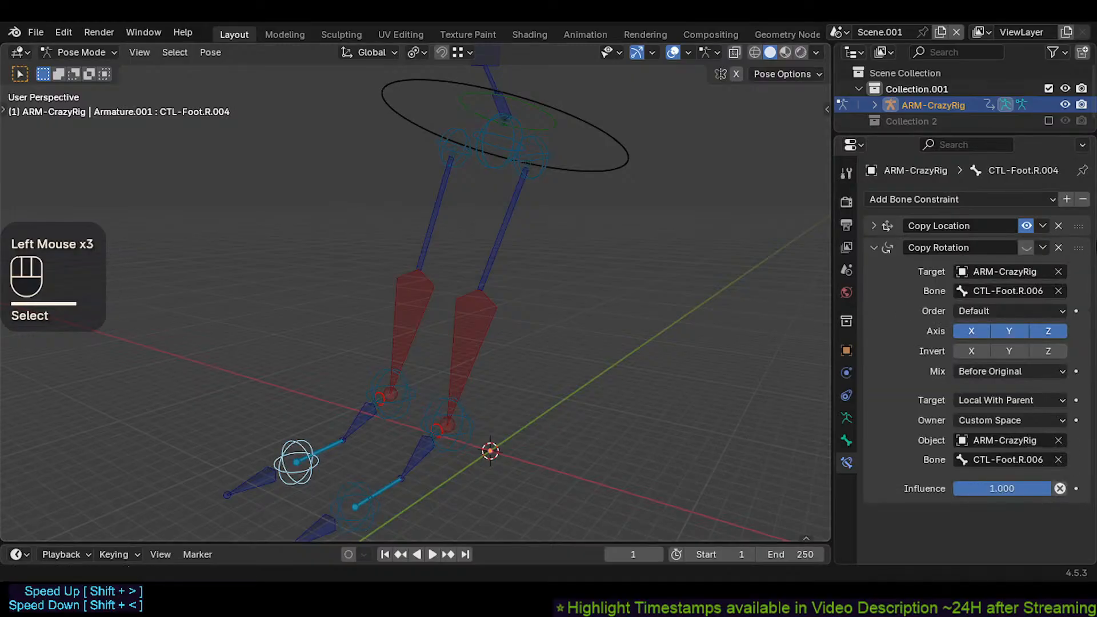
{"action": "left_click", "coordinate": [1059, 248]}
{"action": "left_click", "coordinate": [389, 421]}
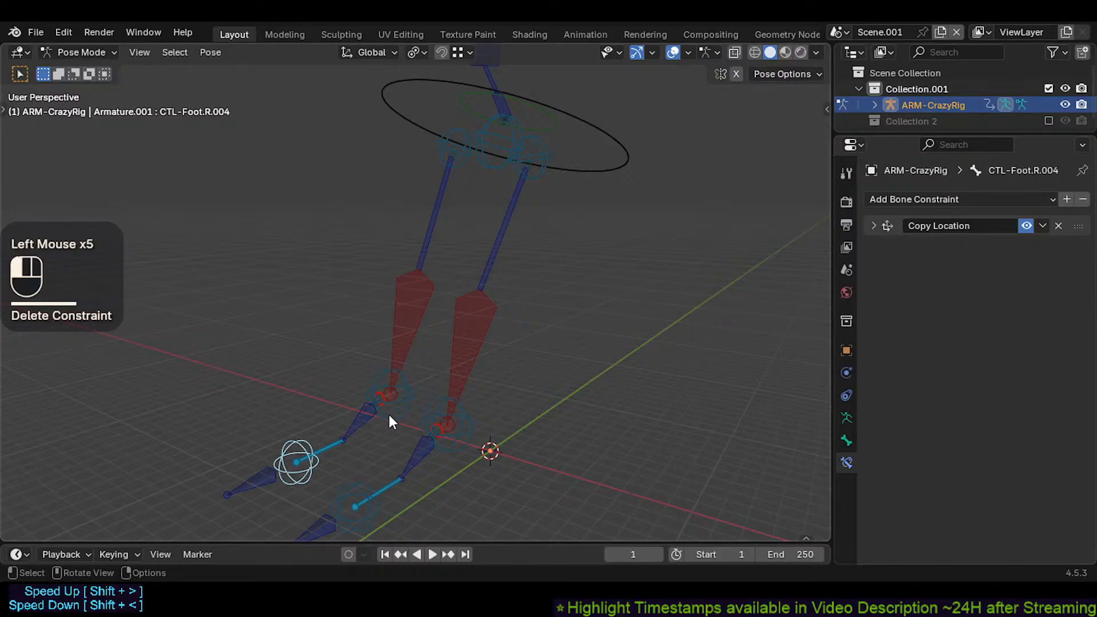
Step: Compare the Copy Location and Copy Rotation settings of CMD-Hip.R with those of CMD-Hip.L
{"action": "left_click", "coordinate": [467, 444]}
{"action": "middle_click_drag", "start_coordinate": [467, 444], "coordinate": [496, 306], "text": "shift"}
{"action": "left_click", "coordinate": [472, 332]}
{"action": "left_click", "coordinate": [381, 324]}
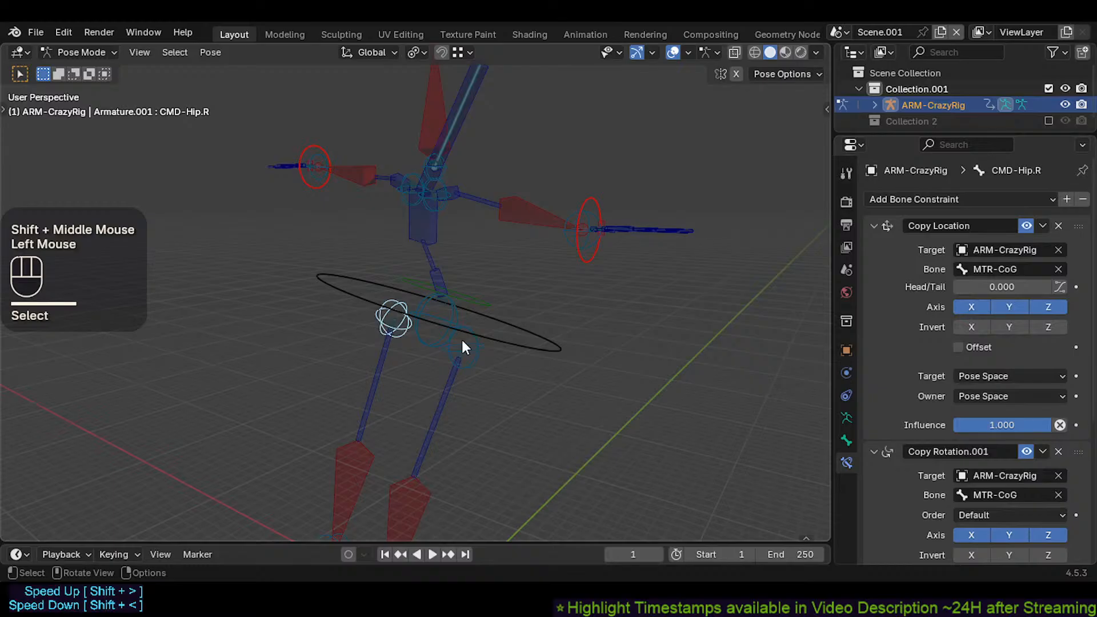
{"action": "left_click", "coordinate": [503, 362]}
{"action": "left_click", "coordinate": [494, 358]}
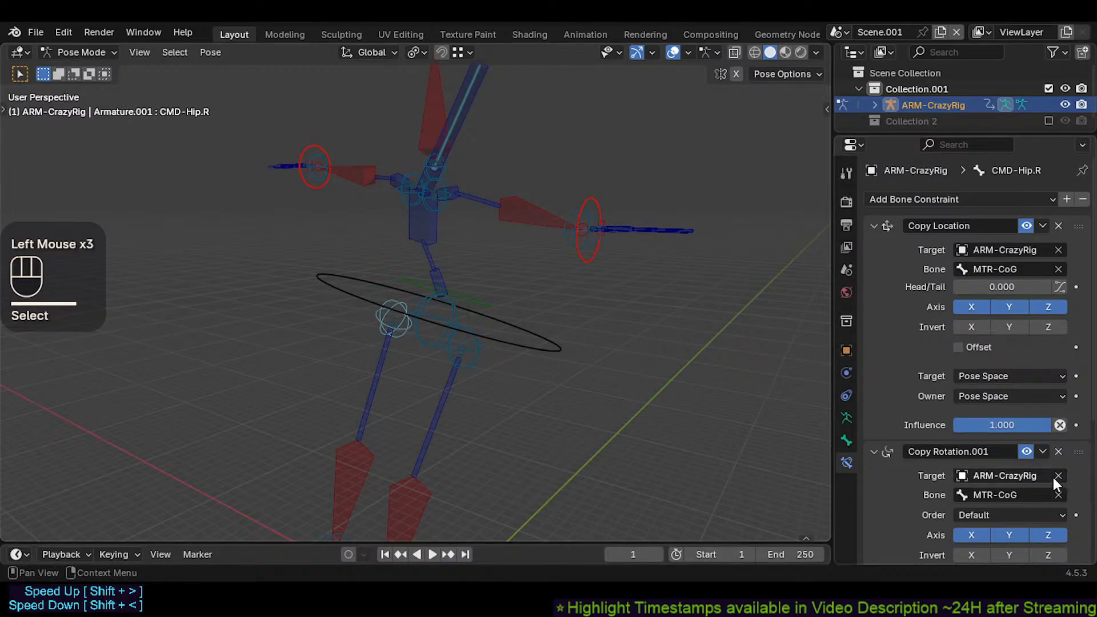
{"action": "scroll", "coordinate": [1050, 473], "scroll_direction": "down", "scroll_amount": 2}
{"action": "scroll", "coordinate": [1044, 468], "scroll_direction": "down", "scroll_amount": 1}
{"action": "left_click", "coordinate": [464, 342]}
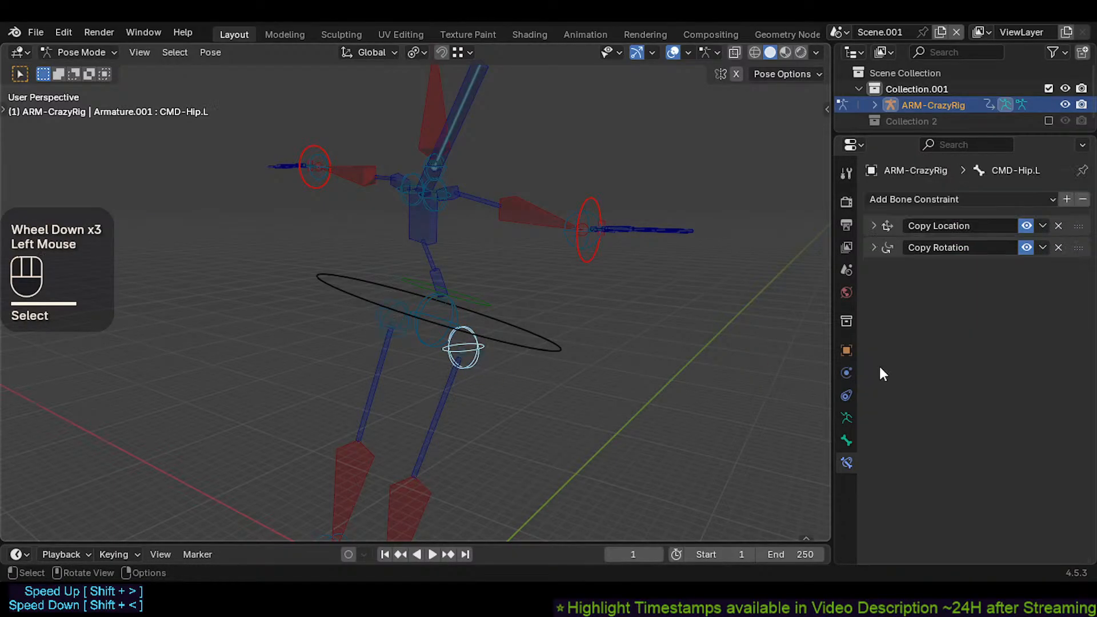
{"action": "scroll", "coordinate": [900, 259], "scroll_direction": "down", "scroll_amount": 2}
{"action": "left_click", "coordinate": [874, 247]}
{"action": "scroll", "coordinate": [1014, 396], "scroll_direction": "down", "scroll_amount": 2}
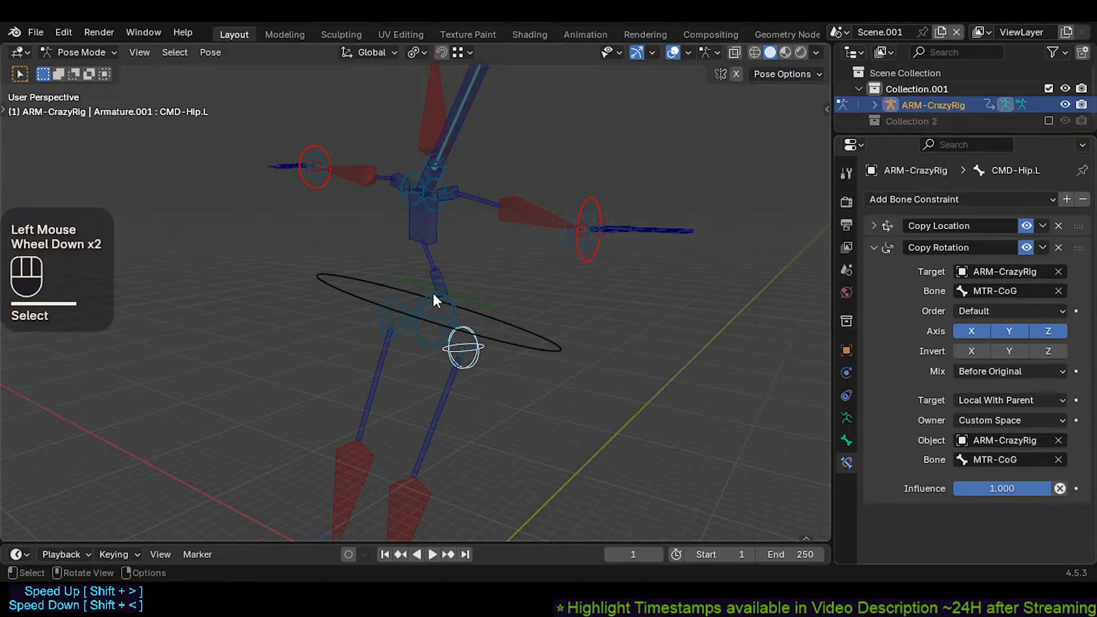
Step: Save the file and test-move CMD-Hip.L using Auto IK with its Copy Rotation constraint still enabled
{"action": "key", "text": "ctrl+s"}
{"action": "left_click", "coordinate": [479, 333]}
{"action": "key", "text": "r"}
{"action": "key", "text": "Escape"}
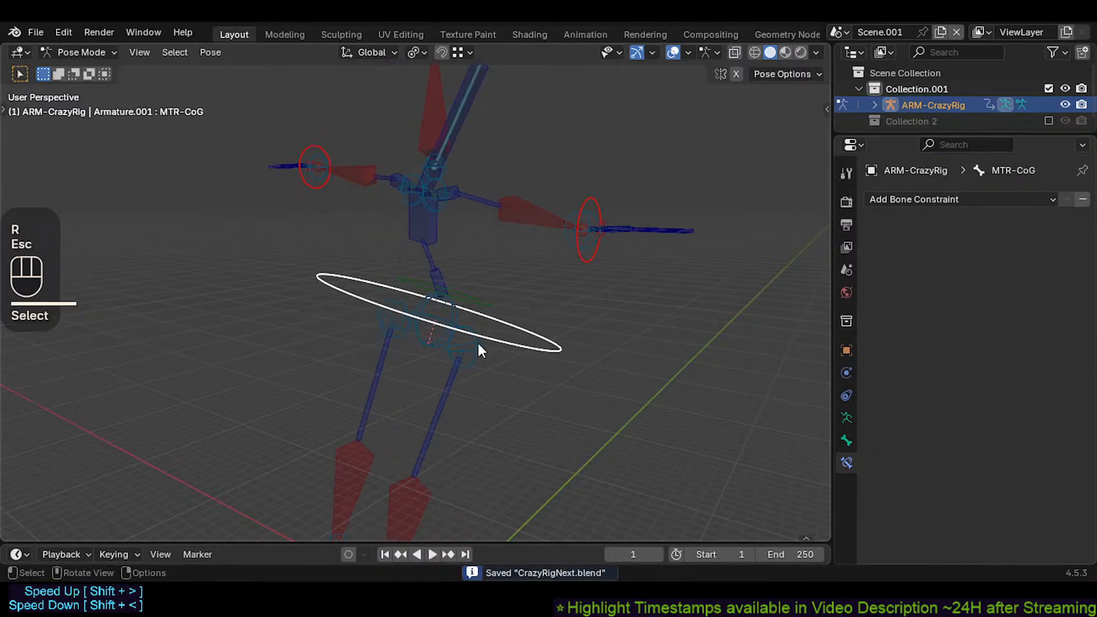
{"action": "left_click", "coordinate": [481, 351], "text": "shift"}
{"action": "scroll", "coordinate": [481, 350], "scroll_direction": "down", "scroll_amount": 2}
{"action": "middle_click_drag", "start_coordinate": [481, 351], "coordinate": [469, 294], "text": "shift"}
{"action": "key", "text": "g"}
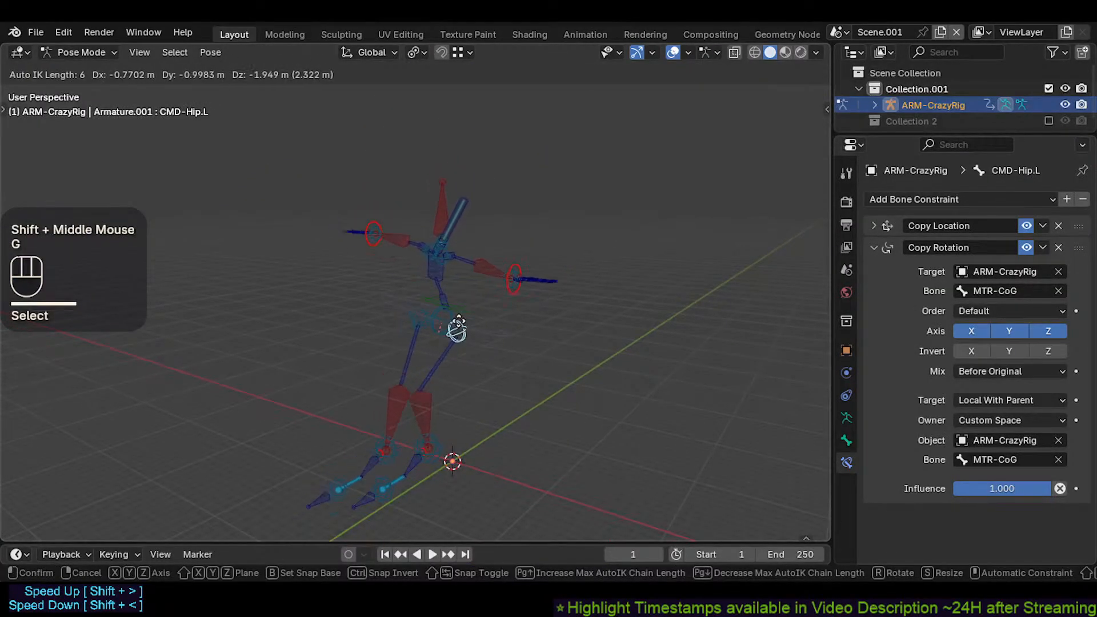
{"action": "left_click", "coordinate": [458, 307]}
Step: Disable the Copy Rotation constraint on CMD-Hip.L and move the bone several times to test the Auto IK response
{"action": "left_click", "coordinate": [1025, 250]}
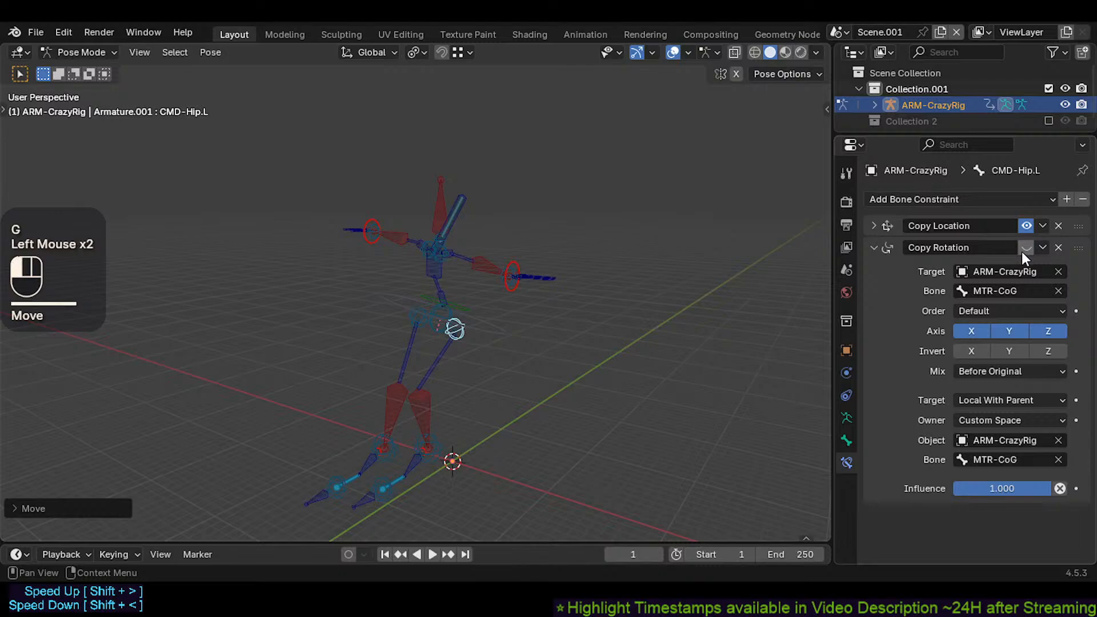
{"action": "left_click", "coordinate": [464, 305]}
{"action": "key", "text": "g"}
{"action": "left_click", "coordinate": [483, 331]}
{"action": "left_click", "coordinate": [479, 339], "text": "shift"}
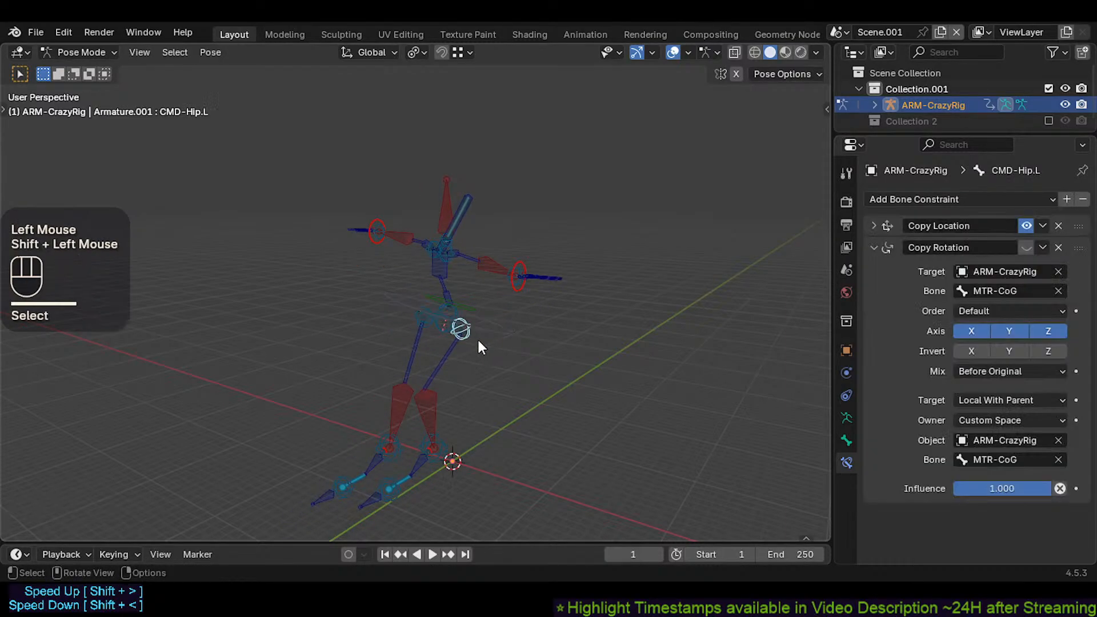
{"action": "key", "text": "g"}
{"action": "left_click", "coordinate": [463, 340]}
{"action": "key", "text": "g"}
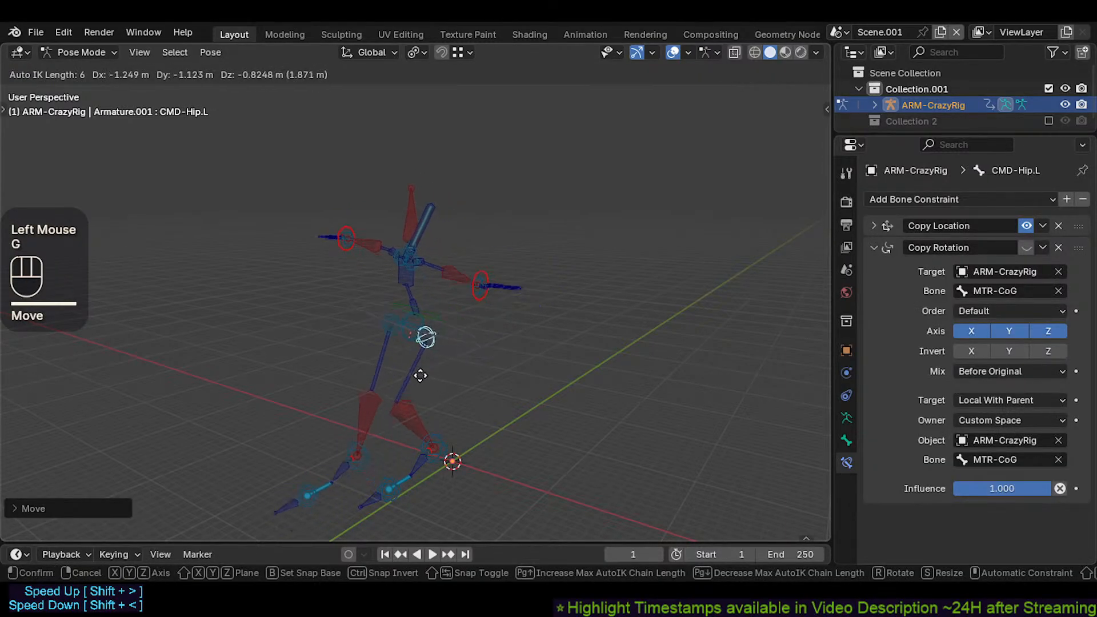
{"action": "left_click", "coordinate": [481, 351]}
Step: Rotate CMD-Hip.L back and forth to test the pose with its Copy Rotation constraint disabled
{"action": "key", "text": "r"}
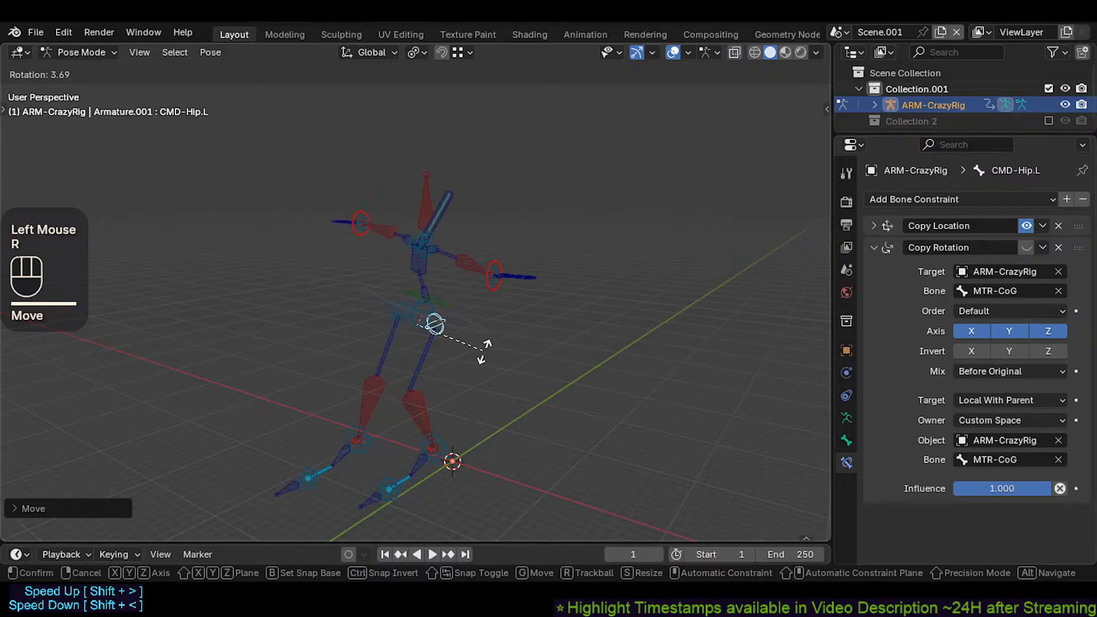
{"action": "left_click", "coordinate": [483, 341]}
{"action": "key", "text": "r"}
{"action": "left_click", "coordinate": [482, 315]}
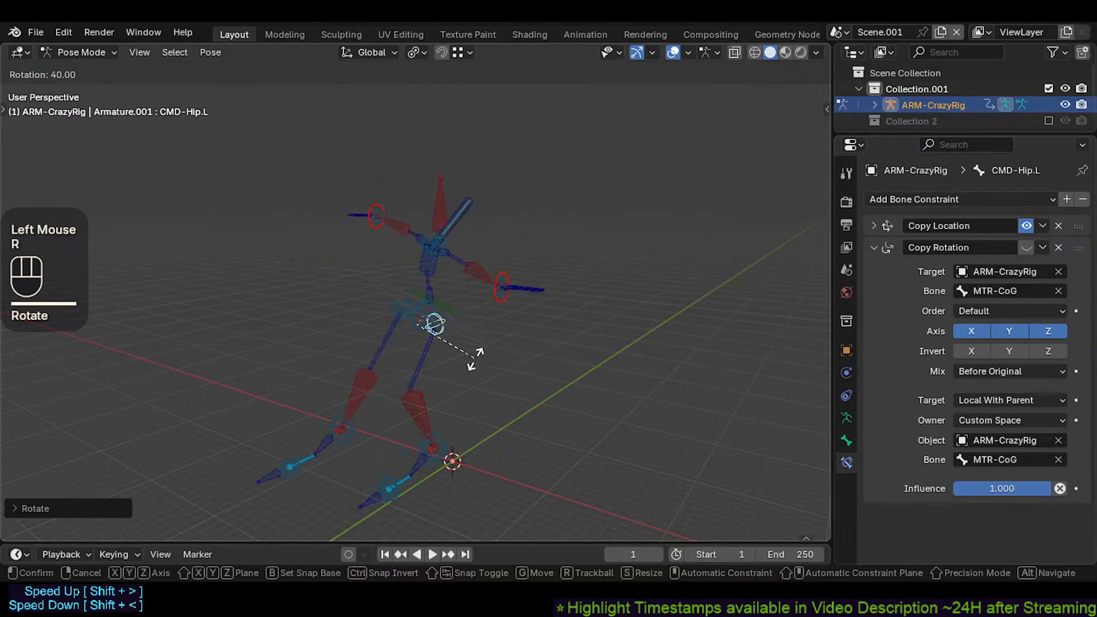
{"action": "left_click", "coordinate": [475, 318]}
Step: Re-enable the Copy Rotation constraint on CMD-Hip.L and test-rotate MTR-CoG
{"action": "left_click", "coordinate": [1025, 247]}
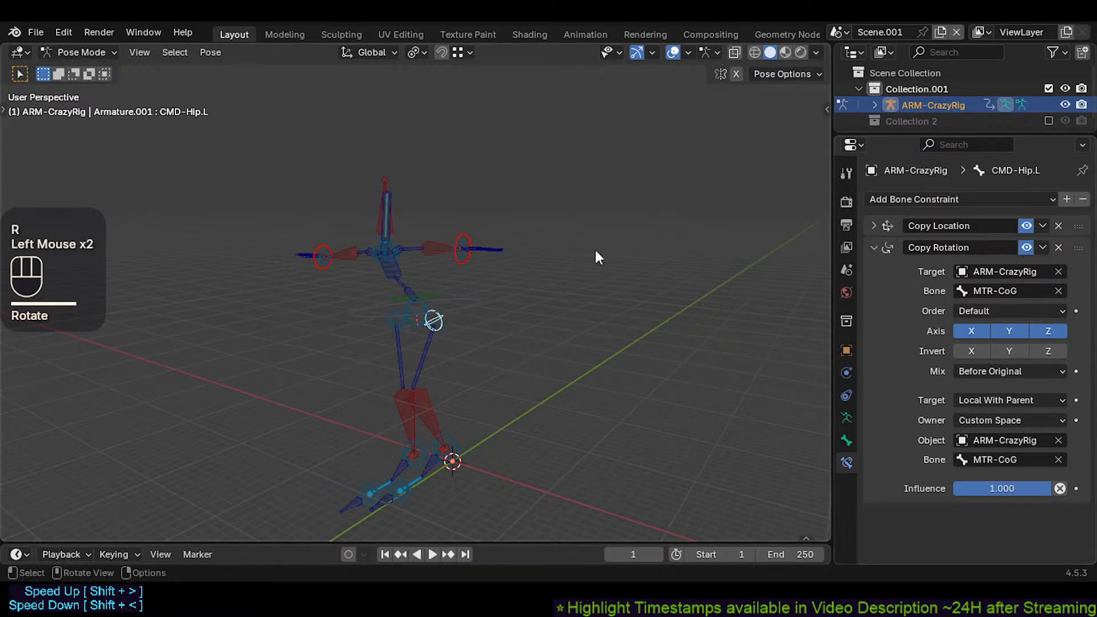
{"action": "left_click", "coordinate": [471, 314]}
{"action": "key", "text": "r"}
{"action": "left_click", "coordinate": [468, 319]}
Step: Reset the pose of all bones and test-move MTR-CoG
{"action": "key", "text": "a"}
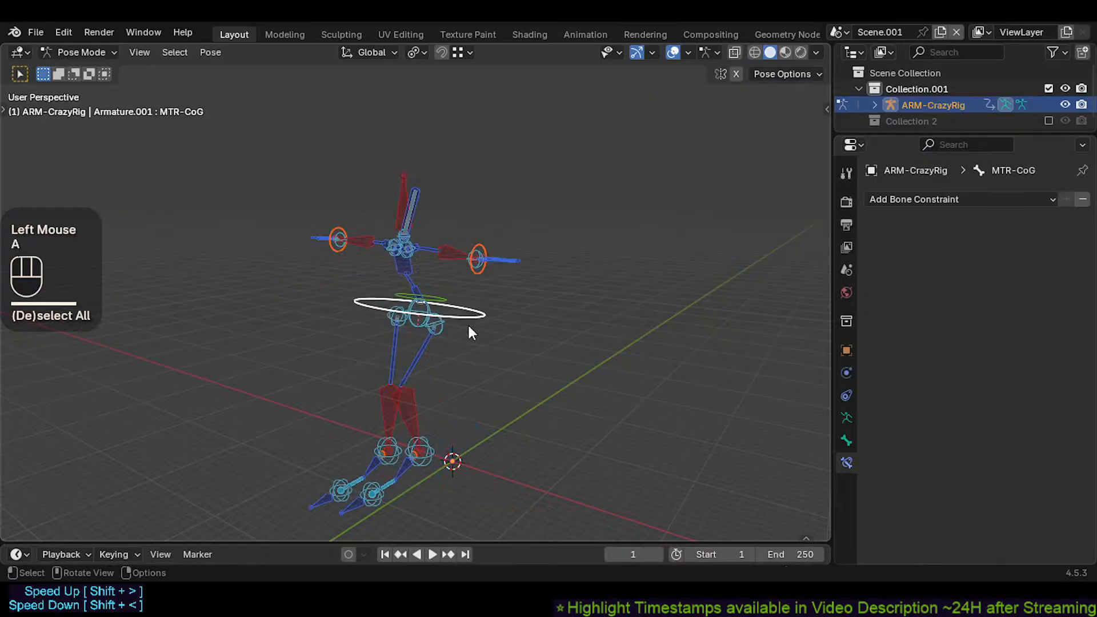
{"action": "key", "text": "alt+q"}
{"action": "key", "text": "alt+q"}
{"action": "left_click", "coordinate": [490, 311]}
{"action": "key", "text": "g"}
{"action": "left_click", "coordinate": [489, 344]}
Step: Reset the whole rig's pose again and inspect the Copy Rotation constraint on CMD-Head
{"action": "scroll", "coordinate": [486, 342], "scroll_direction": "up", "scroll_amount": 2}
{"action": "scroll", "coordinate": [489, 346], "scroll_direction": "up", "scroll_amount": 1}
{"action": "middle_click_drag", "start_coordinate": [488, 346], "coordinate": [441, 348]}
{"action": "key", "text": "a"}
{"action": "key", "text": "alt+q"}
{"action": "key", "text": "alt+q"}
{"action": "left_click", "coordinate": [378, 225]}
{"action": "left_click", "coordinate": [378, 216]}
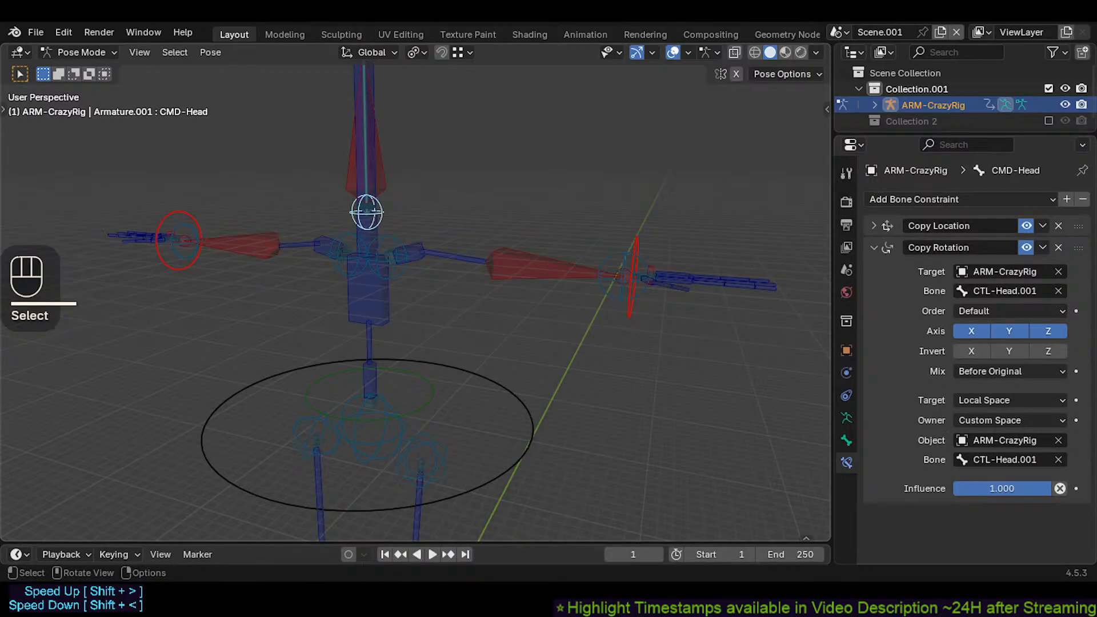
Step: Move CMD-Spine freely twice to test how the upper body follows with Auto IK
{"action": "scroll", "coordinate": [703, 343], "scroll_direction": "down", "scroll_amount": 2}
{"action": "middle_click_drag", "start_coordinate": [457, 343], "coordinate": [468, 318]}
{"action": "left_click", "coordinate": [487, 386]}
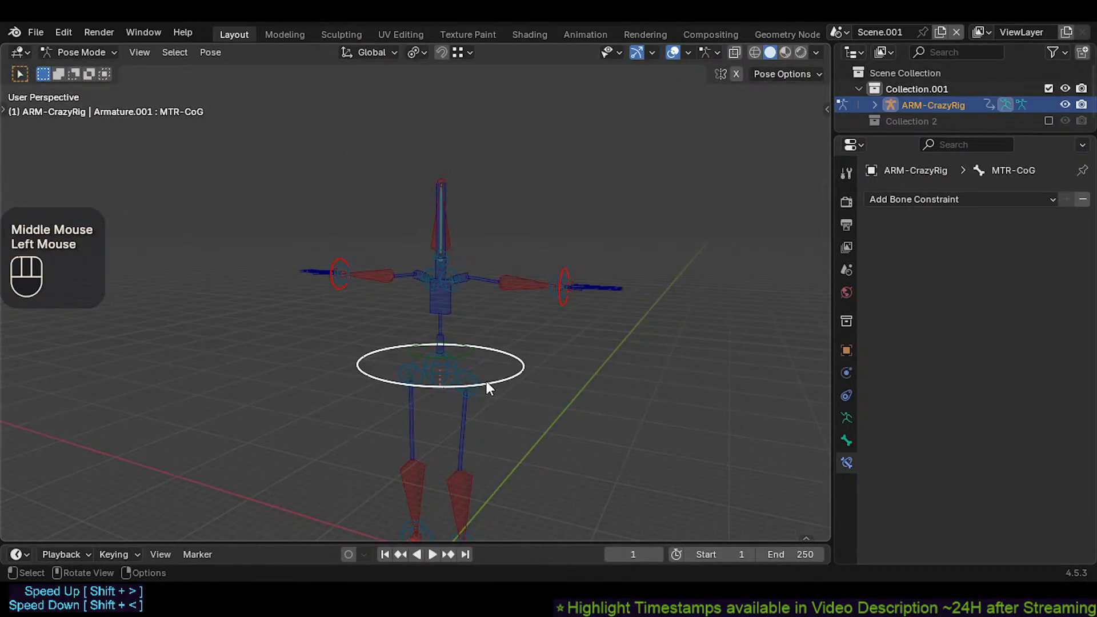
{"action": "left_click", "coordinate": [455, 368], "text": "shift"}
{"action": "key", "text": "g"}
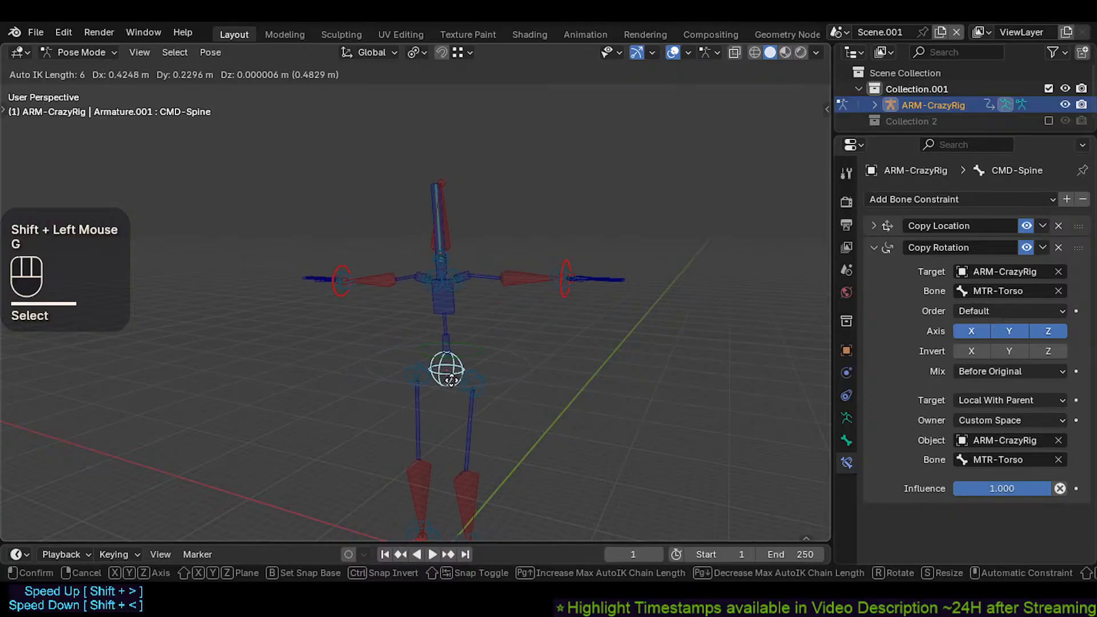
{"action": "left_click", "coordinate": [466, 375]}
{"action": "key", "text": "g"}
{"action": "left_click", "coordinate": [463, 366]}
Step: Test-rotate MTR-CoG with the spine posed and return all bones to their rest pose
{"action": "left_click", "coordinate": [509, 374]}
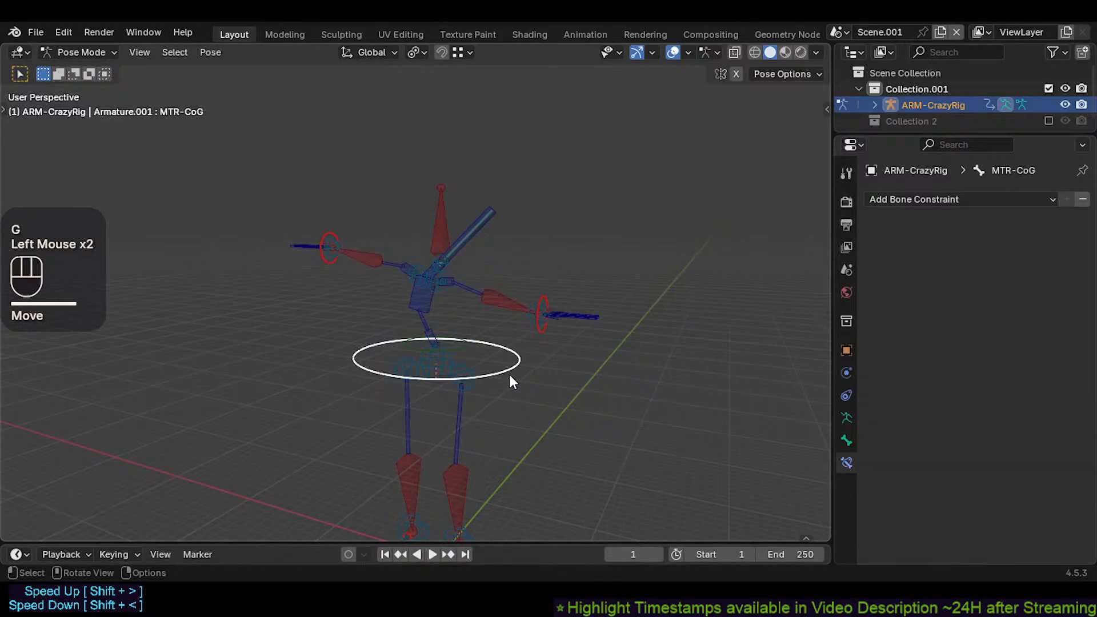
{"action": "key", "text": "r"}
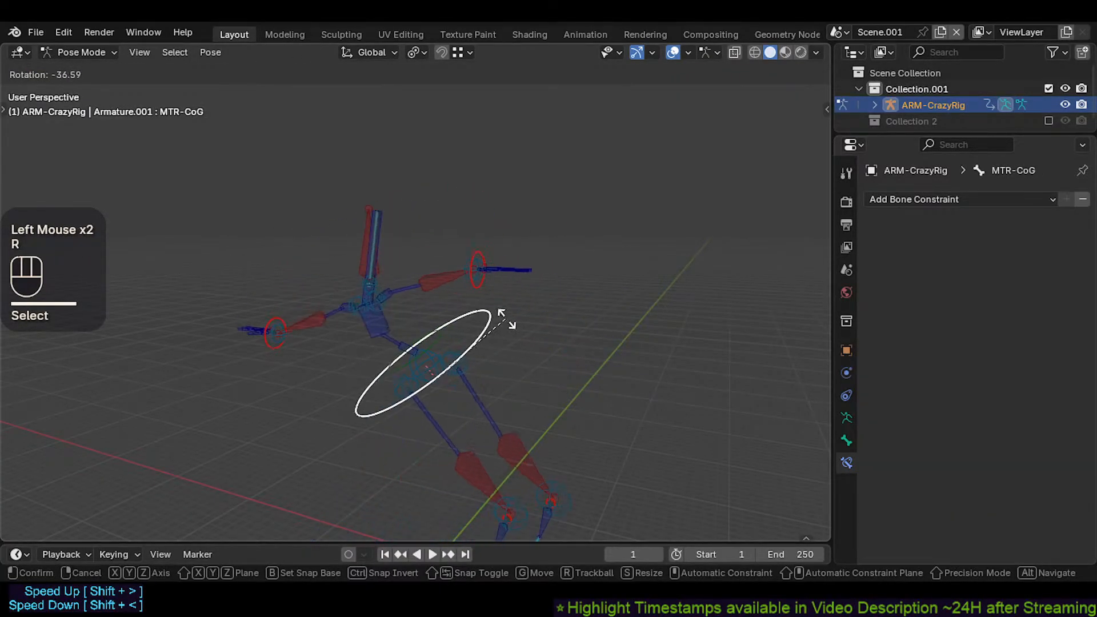
{"action": "left_click", "coordinate": [449, 240]}
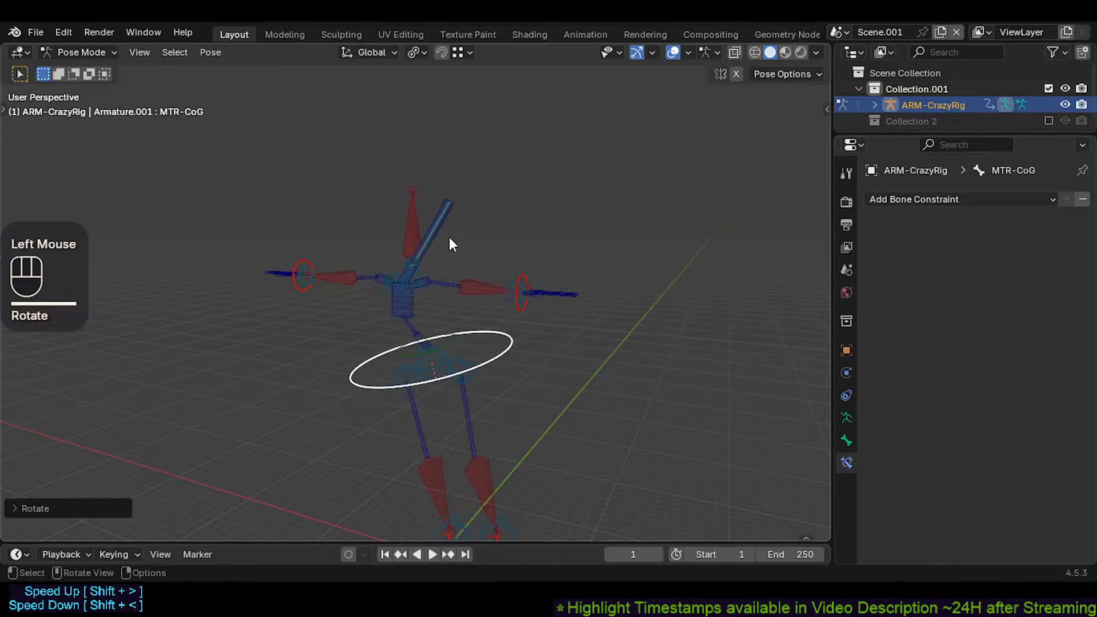
{"action": "left_click", "coordinate": [441, 225]}
{"action": "key", "text": "alt+q"}
{"action": "key", "text": "a"}
{"action": "key", "text": "alt+q"}
Step: Tilt the whole rig sideways by rotating MTR-CoG from the rest pose
{"action": "left_click", "coordinate": [494, 358]}
{"action": "key", "text": "r"}
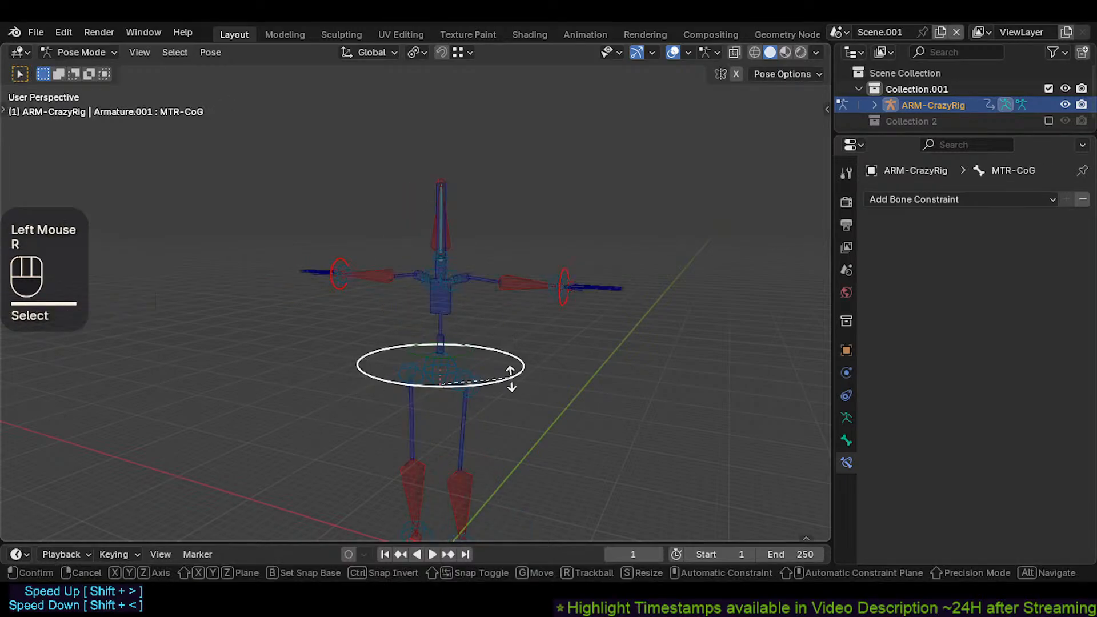
{"action": "left_click", "coordinate": [495, 343]}
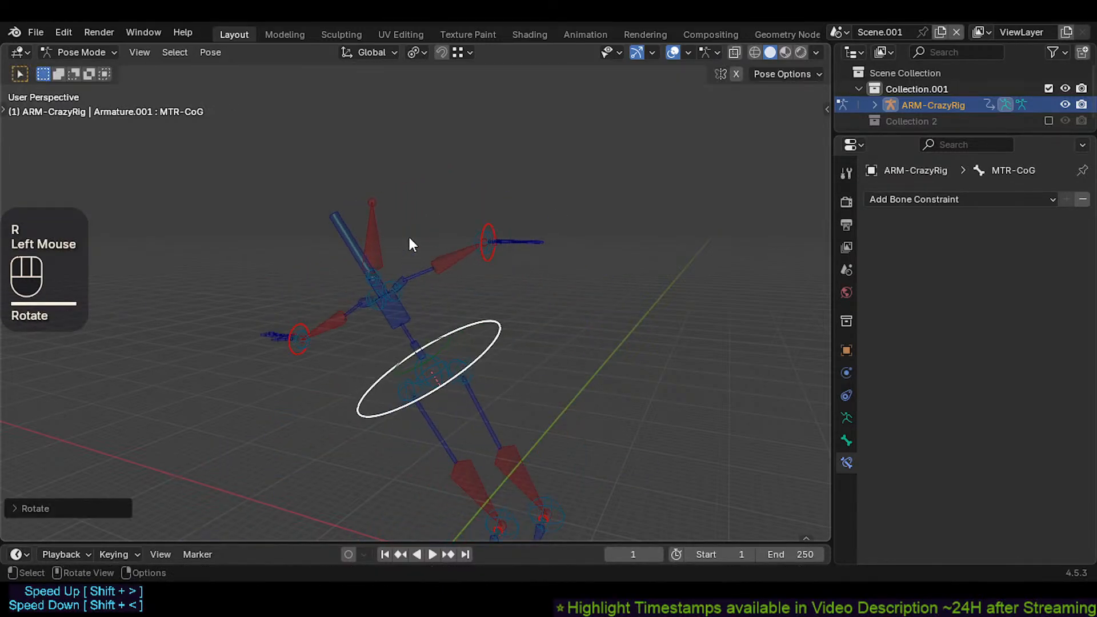
Step: Examine the tilted head bones, checking MTR-Head and the Copy Rotation settings of CMD-Head
{"action": "left_click", "coordinate": [403, 237]}
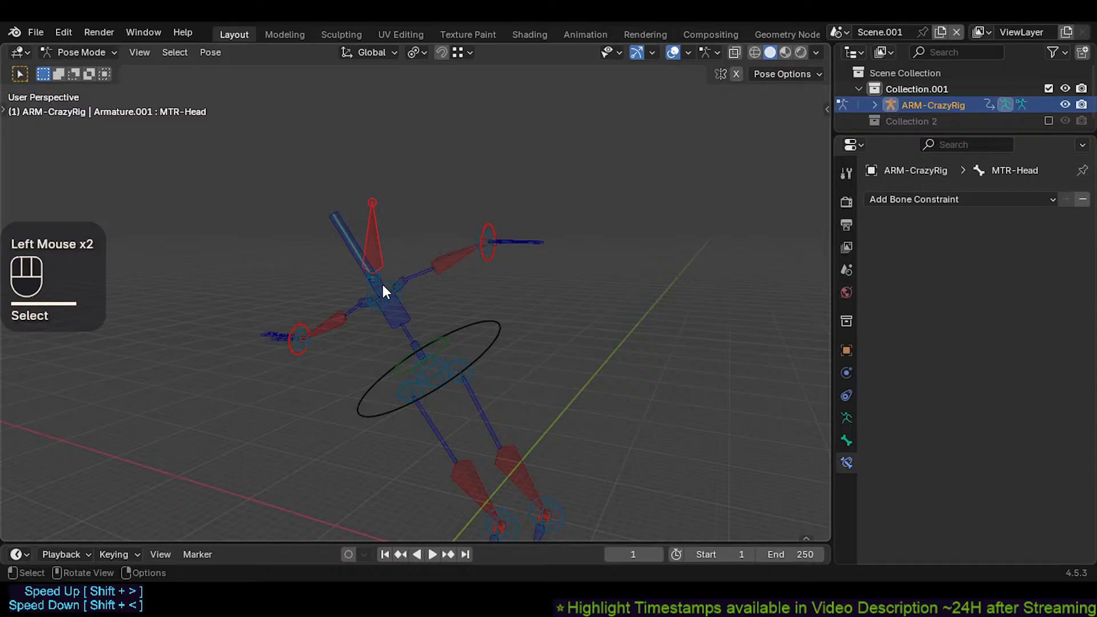
{"action": "scroll", "coordinate": [380, 269], "scroll_direction": "up", "scroll_amount": 2}
{"action": "left_click", "coordinate": [378, 264]}
{"action": "left_click", "coordinate": [377, 264]}
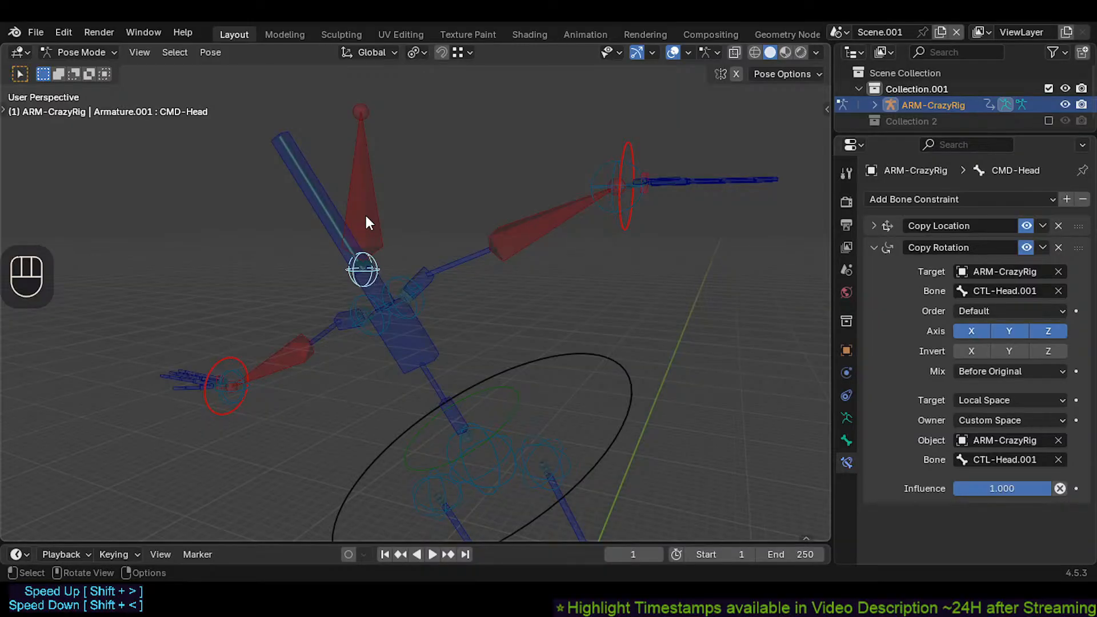
{"action": "left_click", "coordinate": [331, 205]}
{"action": "left_click", "coordinate": [369, 251]}
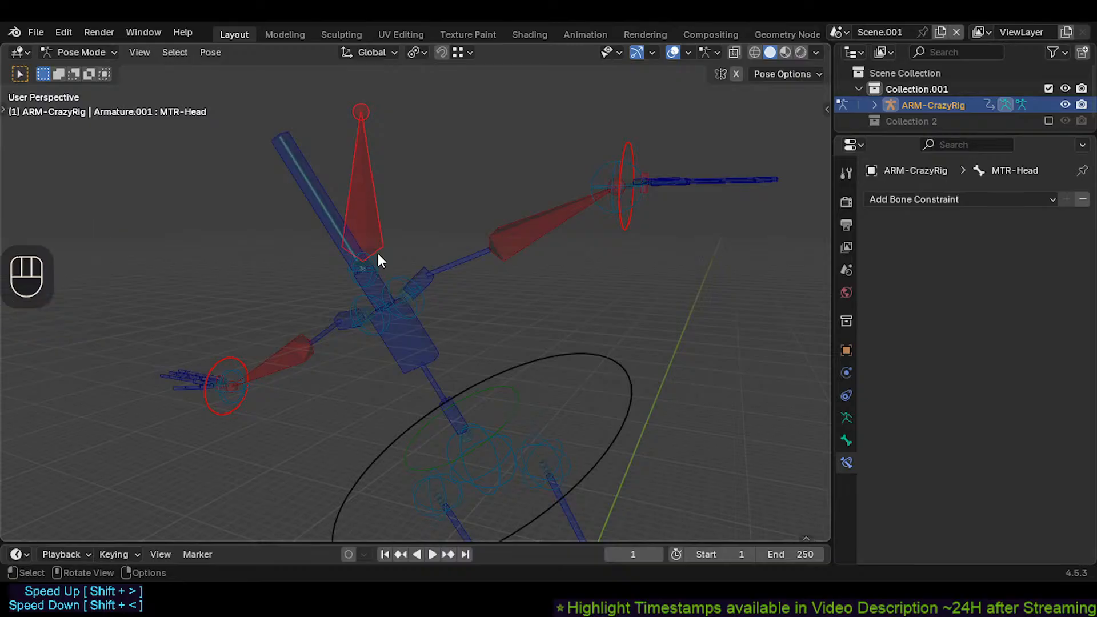
Step: Save the file and display the bone transform values and the bone axes in the viewport
{"action": "key", "text": "ctrl+s"}
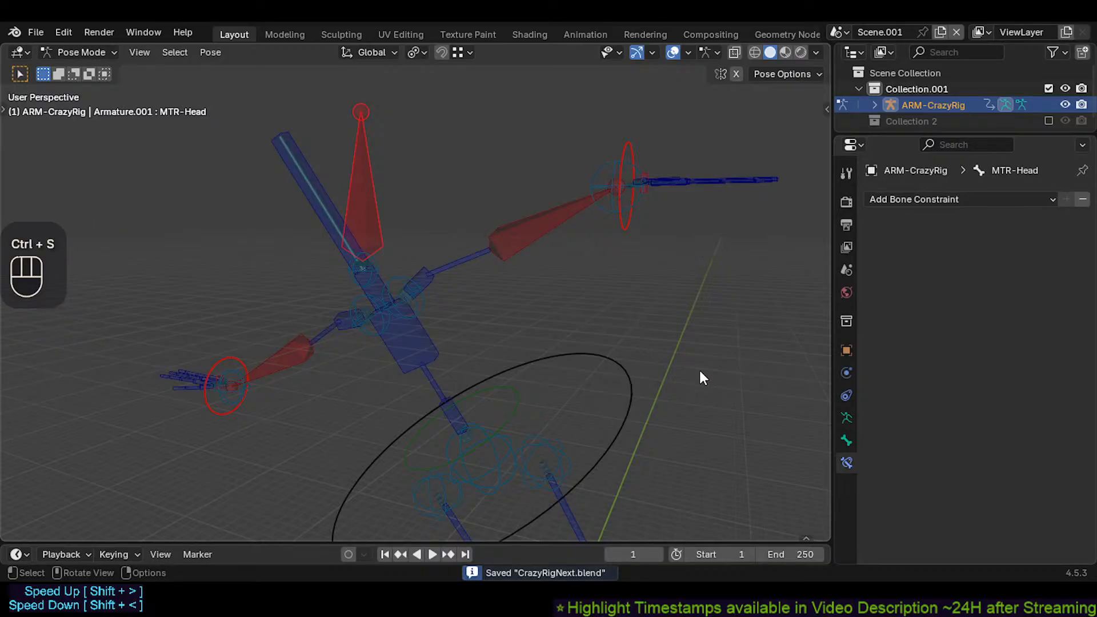
{"action": "left_click", "coordinate": [675, 239]}
{"action": "key", "text": "n"}
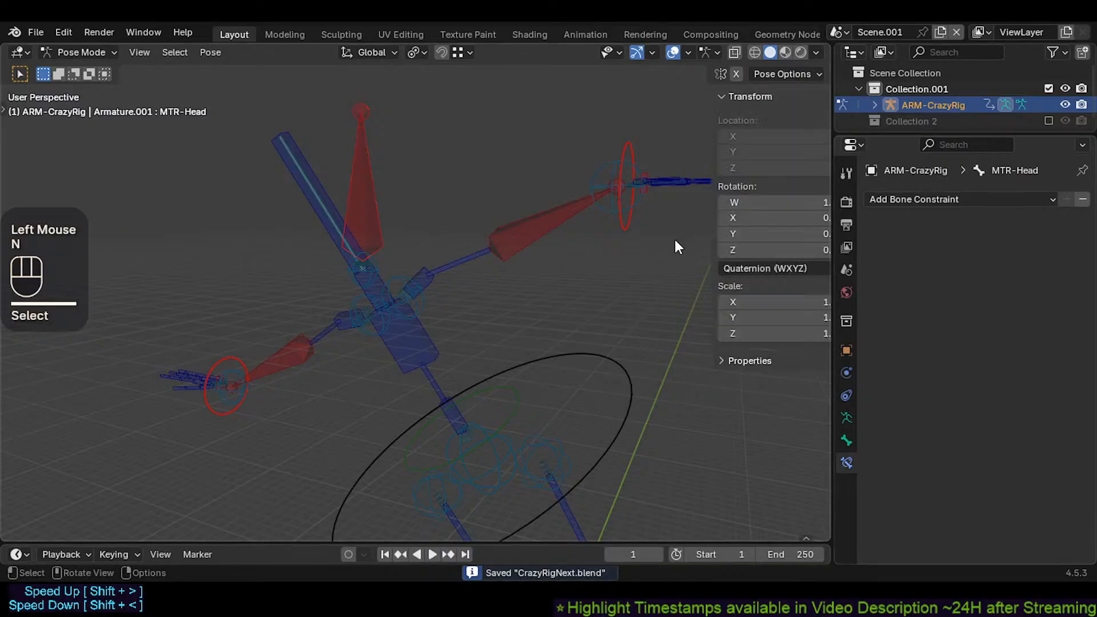
{"action": "middle_click_drag", "start_coordinate": [512, 207], "coordinate": [504, 233], "text": "shift"}
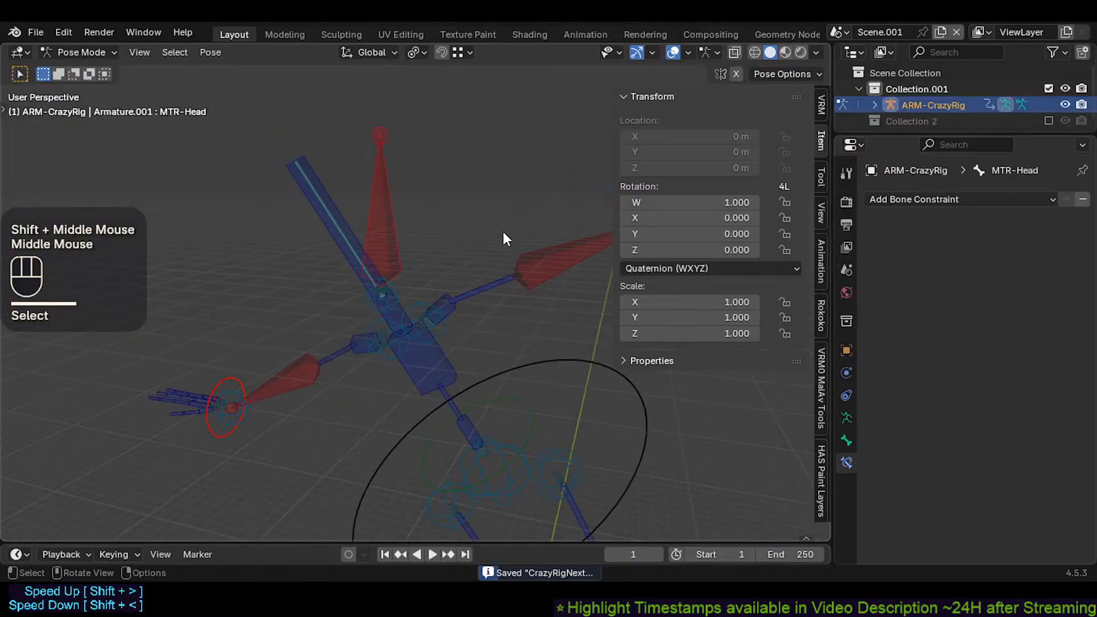
{"action": "key", "text": "ctrl+3"}
Step: Reset the pose of every bone in the tilted rig
{"action": "left_click", "coordinate": [417, 218]}
{"action": "key", "text": "a"}
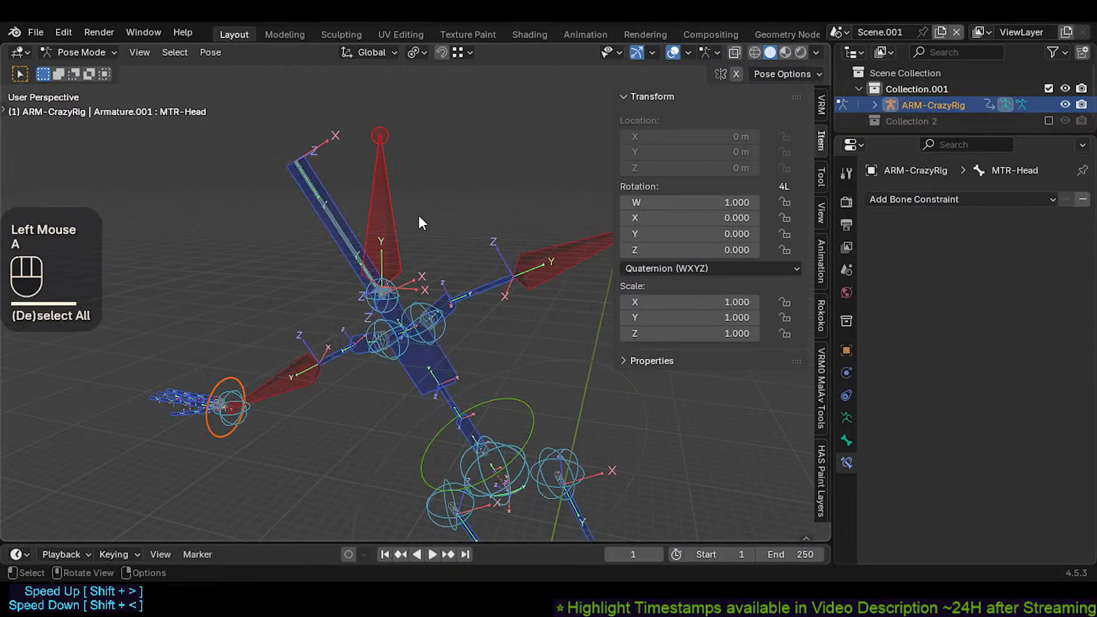
{"action": "key", "text": "alt+q"}
{"action": "key", "text": "alt+q"}
Step: Test MTR-Head's rotation about the global X, Z and Y axes against its quaternion values, cancelling each rotation
{"action": "left_click", "coordinate": [544, 197]}
{"action": "key", "text": "r"}
{"action": "key", "text": "x"}
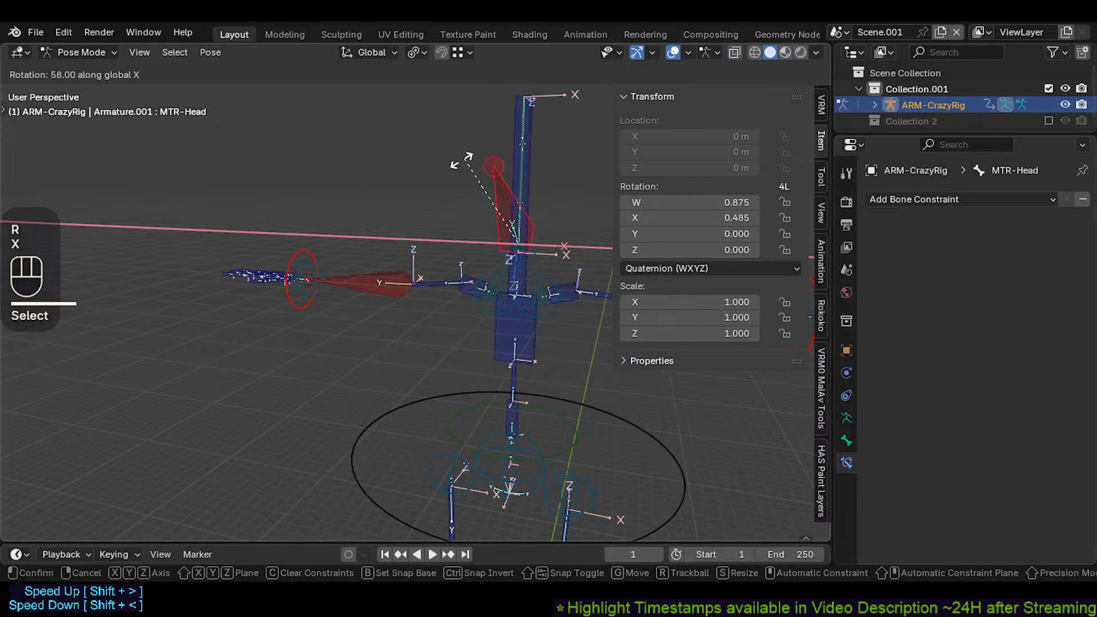
{"action": "key", "text": "Escape"}
{"action": "key", "text": "r"}
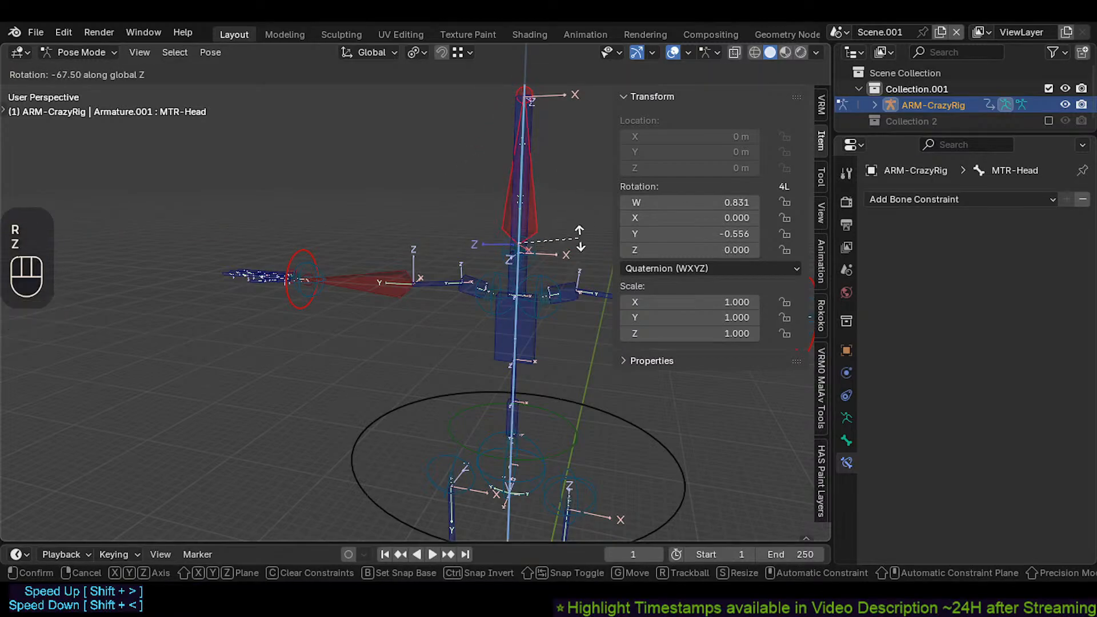
{"action": "key", "text": "x"}
{"action": "key", "text": "y"}
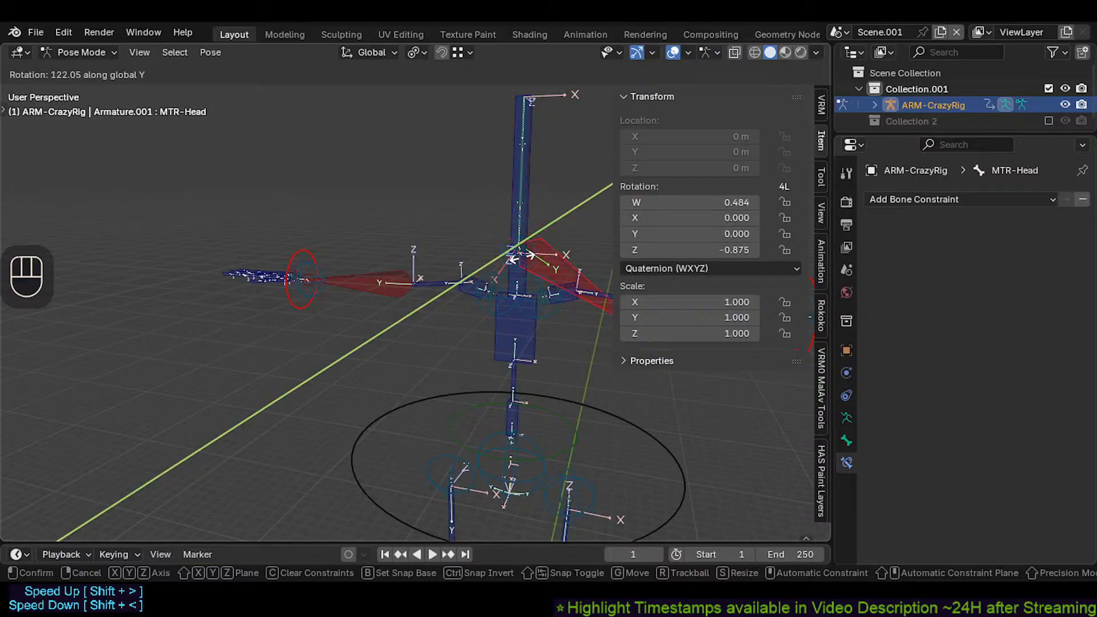
{"action": "key", "text": "Escape"}
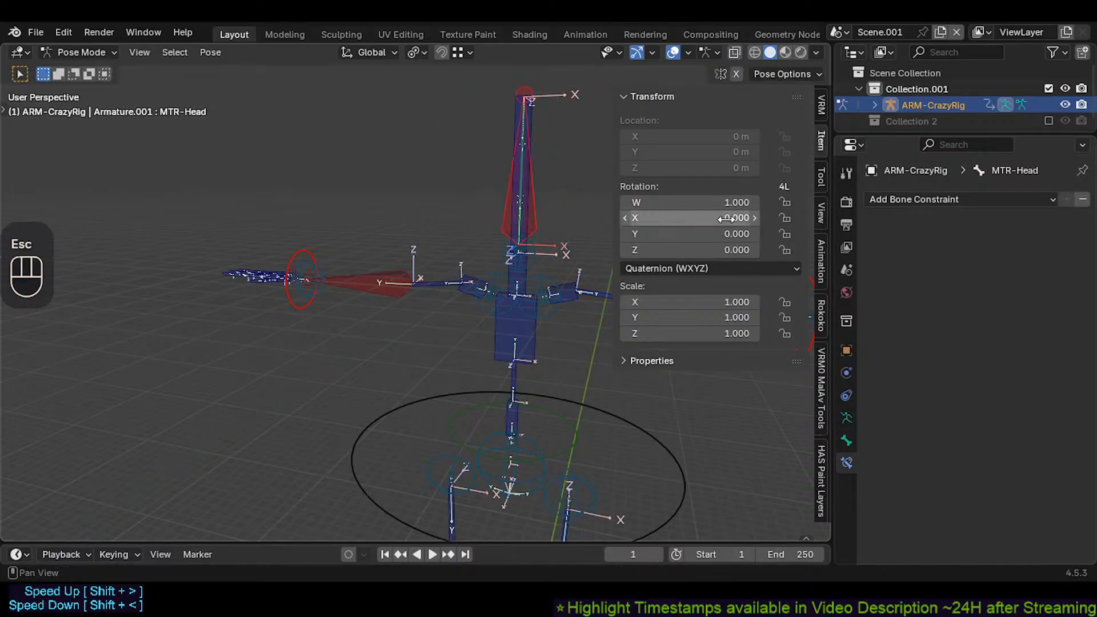
Step: Save the file and open the options for MTR-Head's Z rotation value
{"action": "key", "text": "ctrl+s"}
{"action": "right_click", "coordinate": [692, 244]}
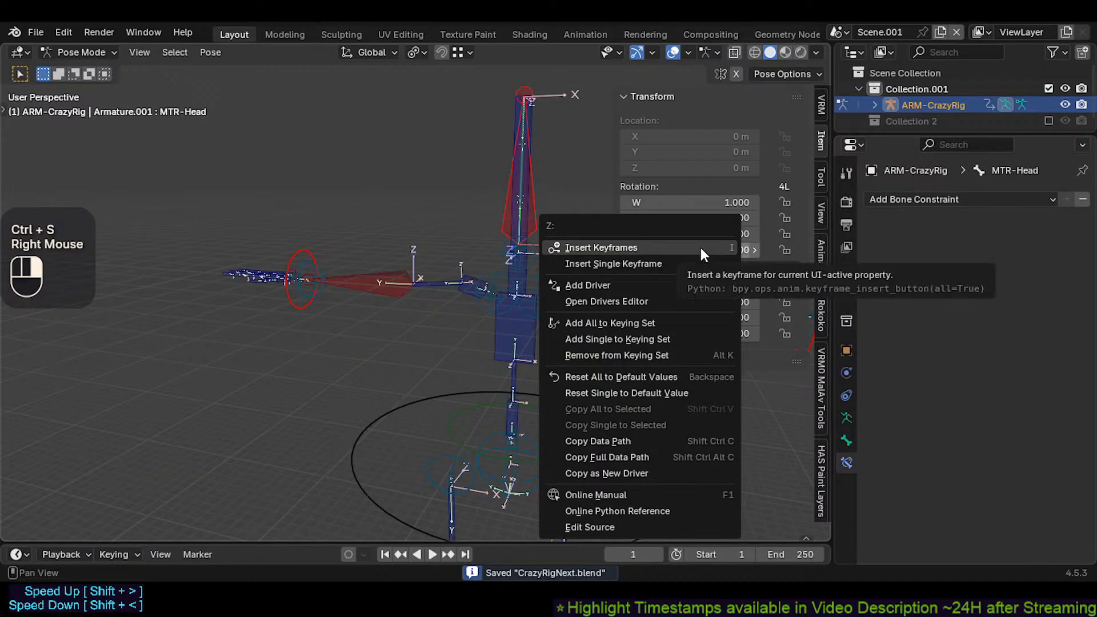
Step: Test a free rotation of MTR-CoG to examine how the head bones' axes follow it, and cancel the rotation
{"action": "scroll", "coordinate": [509, 249], "scroll_direction": "up", "scroll_amount": 3}
{"action": "middle_click_drag", "start_coordinate": [508, 249], "coordinate": [448, 252], "text": "shift"}
{"action": "scroll", "coordinate": [456, 308], "scroll_direction": "up", "scroll_amount": 2}
{"action": "scroll", "coordinate": [455, 308], "scroll_direction": "down", "scroll_amount": 2}
{"action": "scroll", "coordinate": [456, 314], "scroll_direction": "down", "scroll_amount": 2}
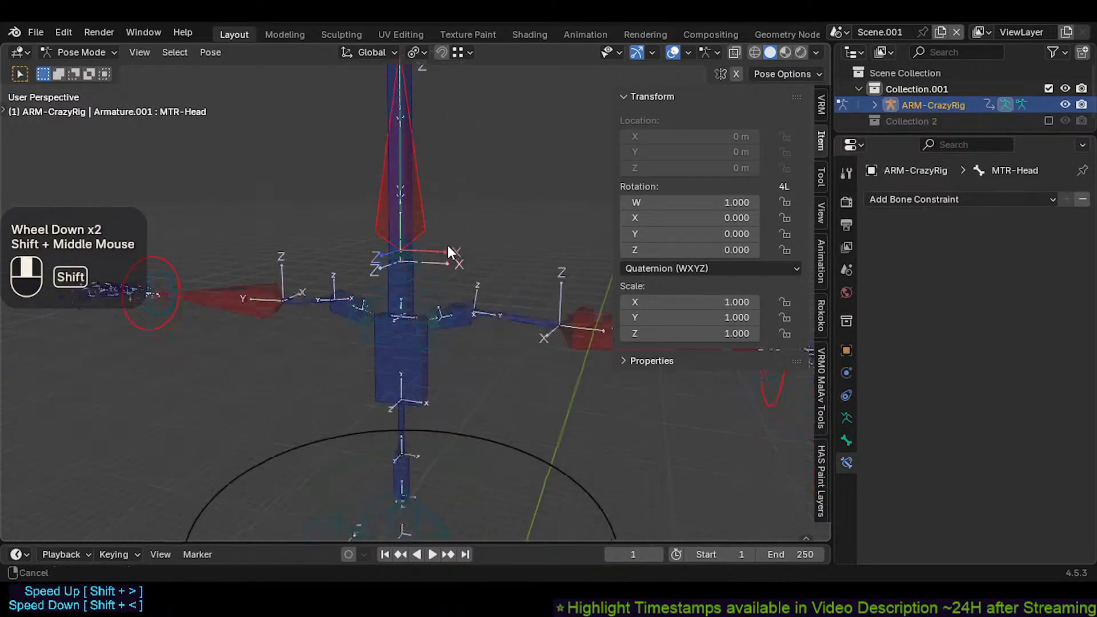
{"action": "scroll", "coordinate": [492, 355], "scroll_direction": "down", "scroll_amount": 1}
{"action": "left_click", "coordinate": [542, 400]}
{"action": "key", "text": "r"}
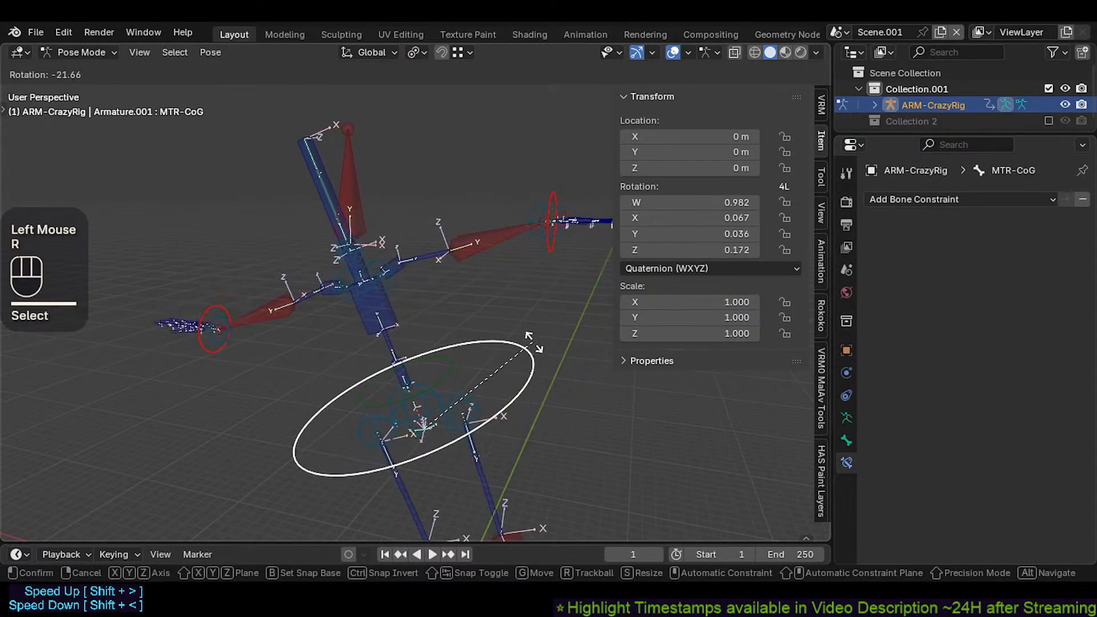
{"action": "key", "text": "Escape"}
{"action": "scroll", "coordinate": [459, 265], "scroll_direction": "up", "scroll_amount": 2}
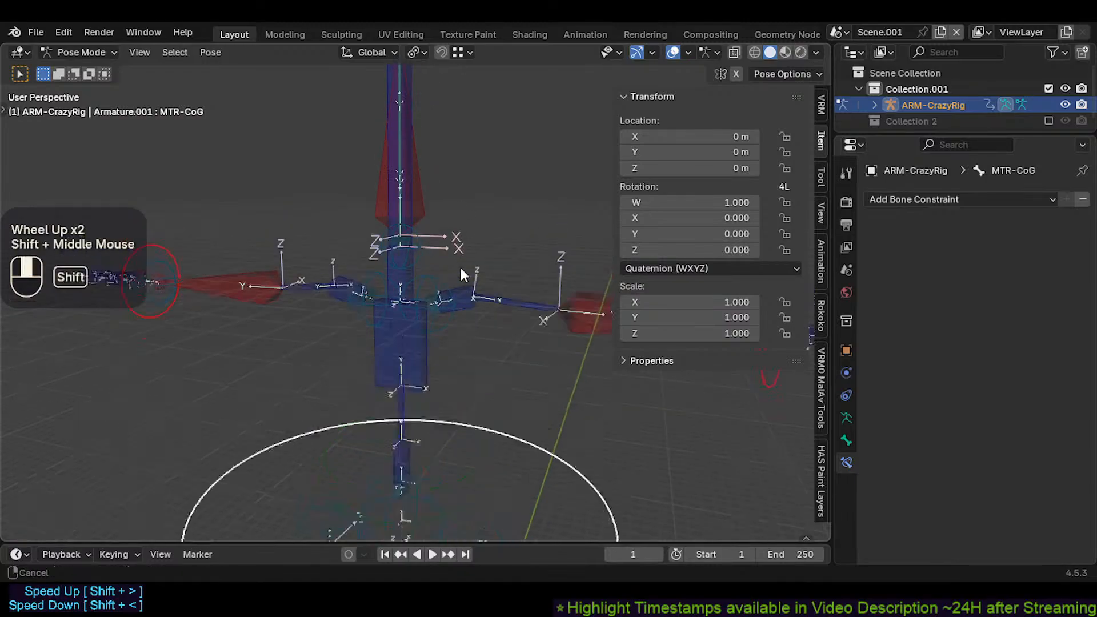
Step: Select the CTL-Head.001 bone and copy its name without renaming it
{"action": "middle_click_drag", "start_coordinate": [459, 265], "coordinate": [436, 316], "text": "shift"}
{"action": "left_click", "coordinate": [433, 323]}
{"action": "left_click", "coordinate": [441, 314]}
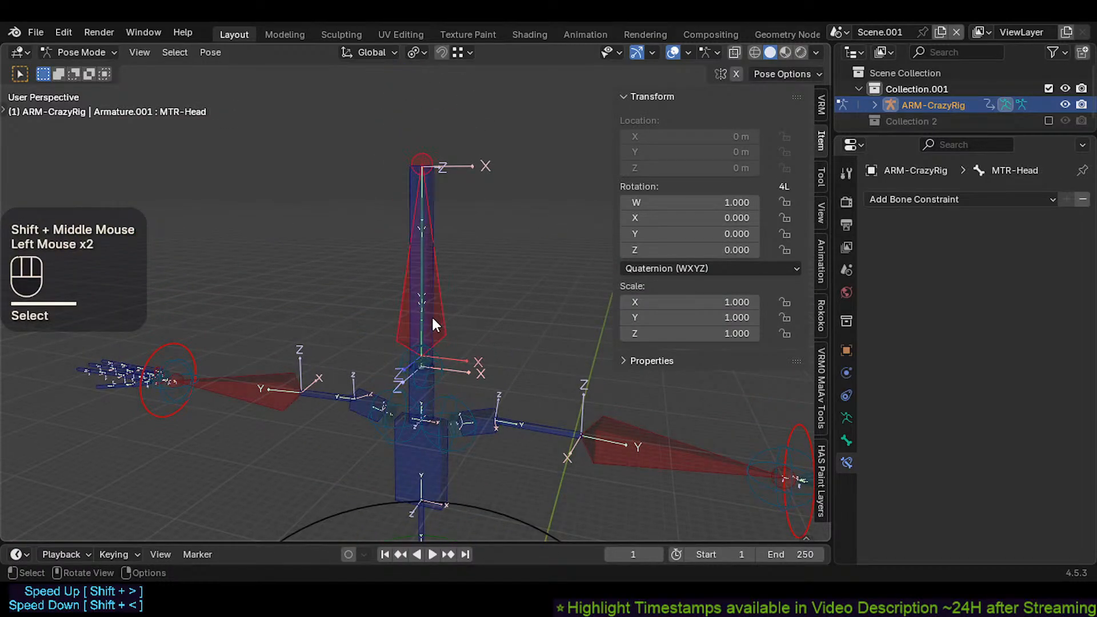
{"action": "left_click", "coordinate": [431, 315]}
{"action": "key", "text": "F2"}
{"action": "key", "text": "ctrl+c"}
{"action": "key", "text": "Escape"}
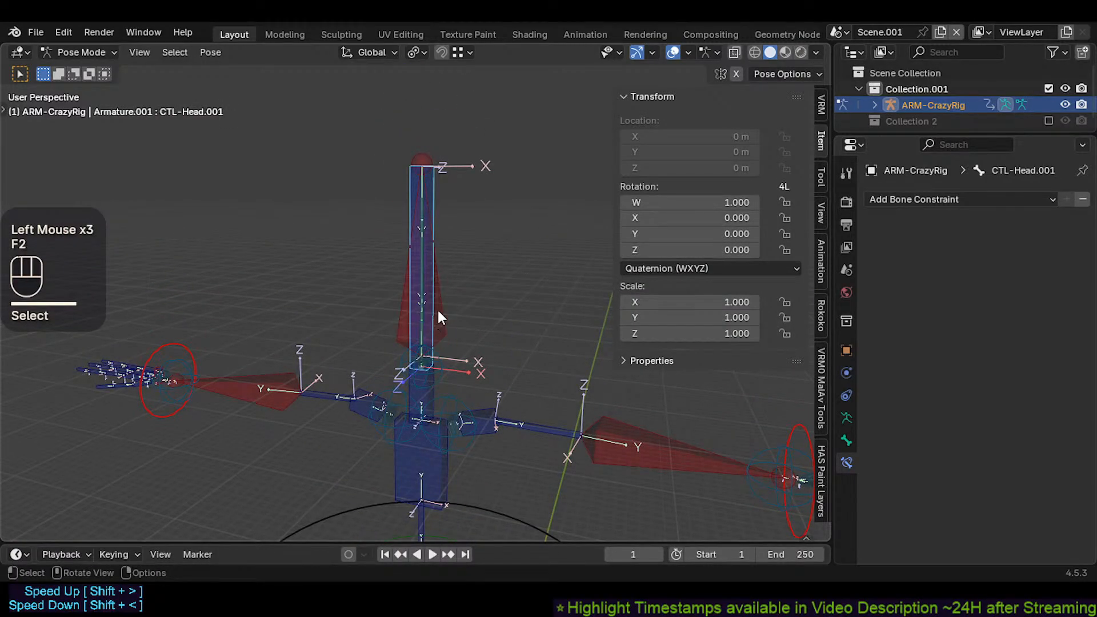
Step: Add a driver to MTR-Head's quaternion Z rotation, targeting the ARM-CrazyRig object and its CTL-Head.001 bone
{"action": "left_click", "coordinate": [438, 308]}
{"action": "left_click", "coordinate": [434, 317]}
{"action": "left_click", "coordinate": [435, 318]}
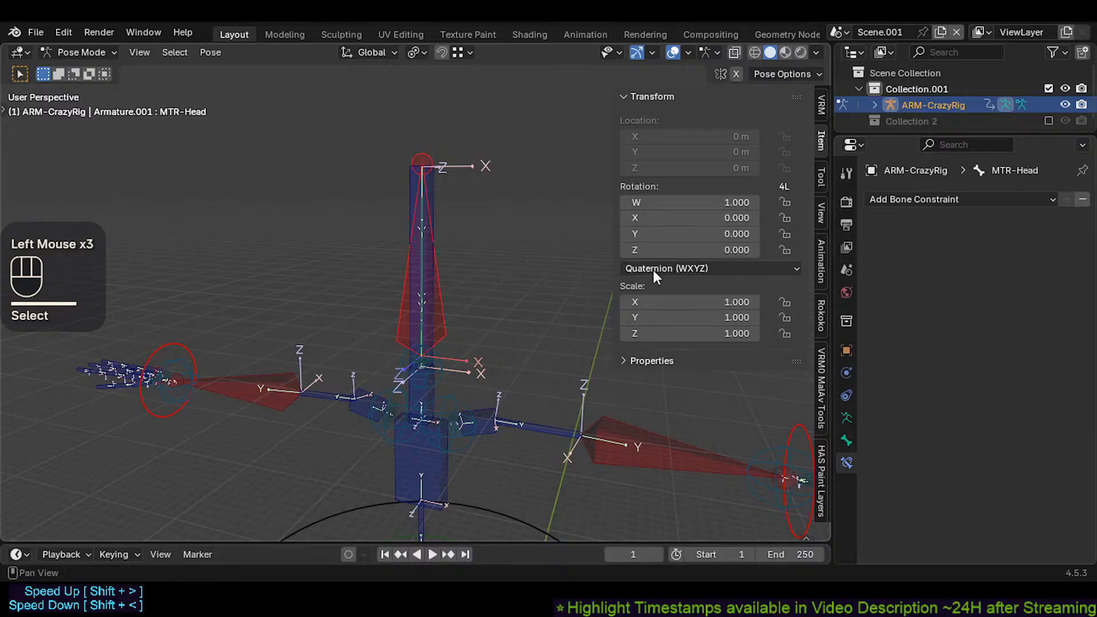
{"action": "right_click", "coordinate": [708, 250]}
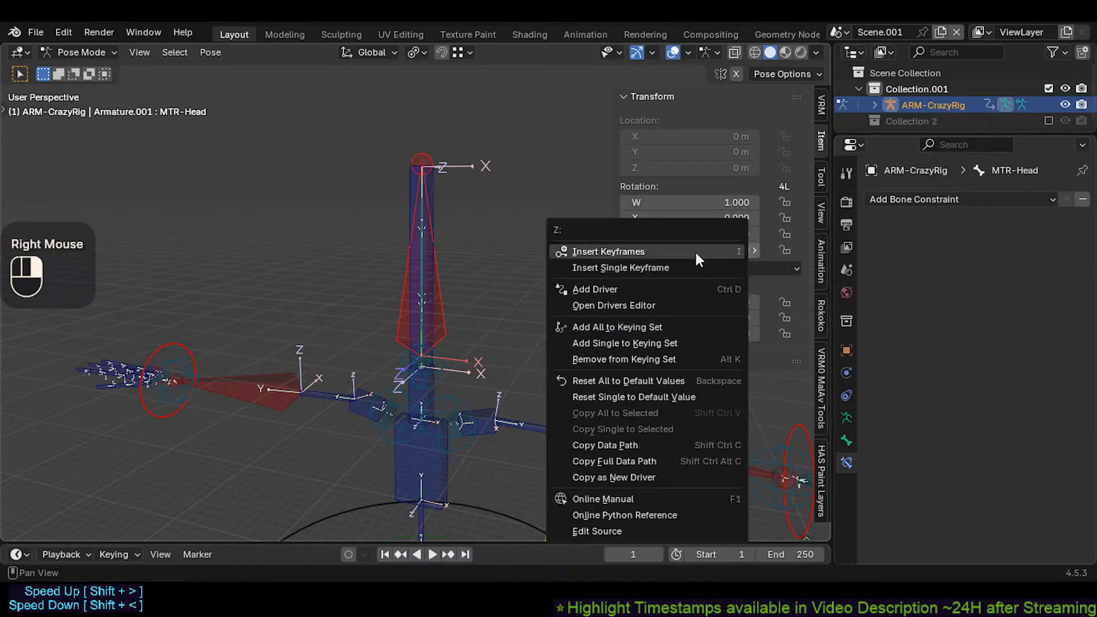
{"action": "left_click", "coordinate": [653, 290]}
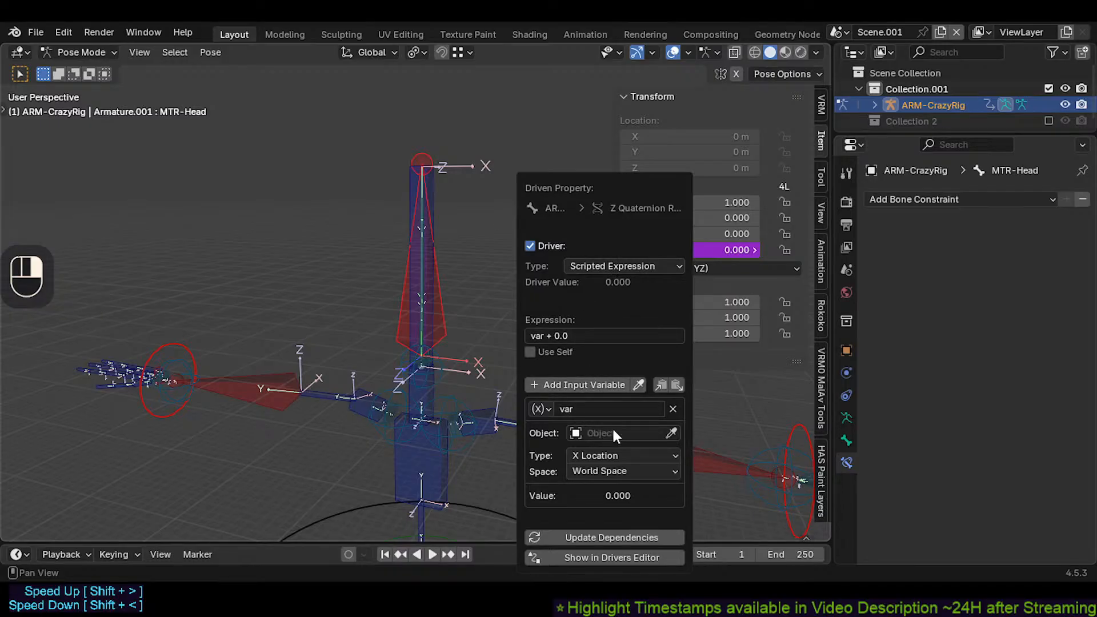
{"action": "left_click", "coordinate": [629, 433]}
{"action": "type", "text": "ar"}
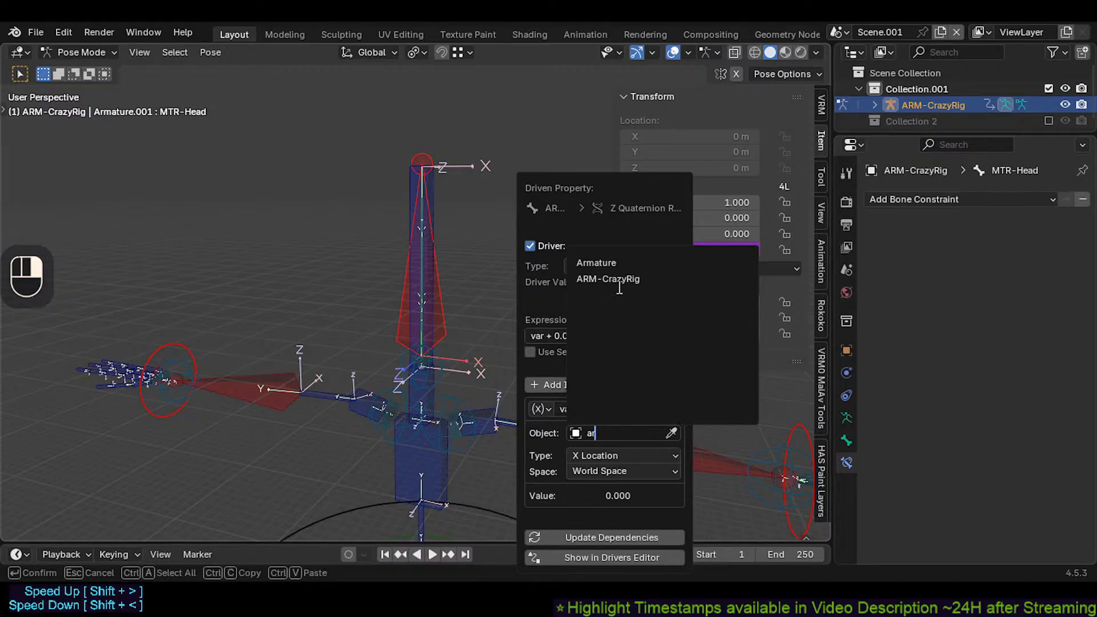
{"action": "left_click", "coordinate": [619, 282]}
{"action": "key", "text": "ctrl+v"}
Step: Set the driver variable to Z Rotation with Quaternion mode, trying Local Space and settling on Transform Space
{"action": "left_click", "coordinate": [602, 456]}
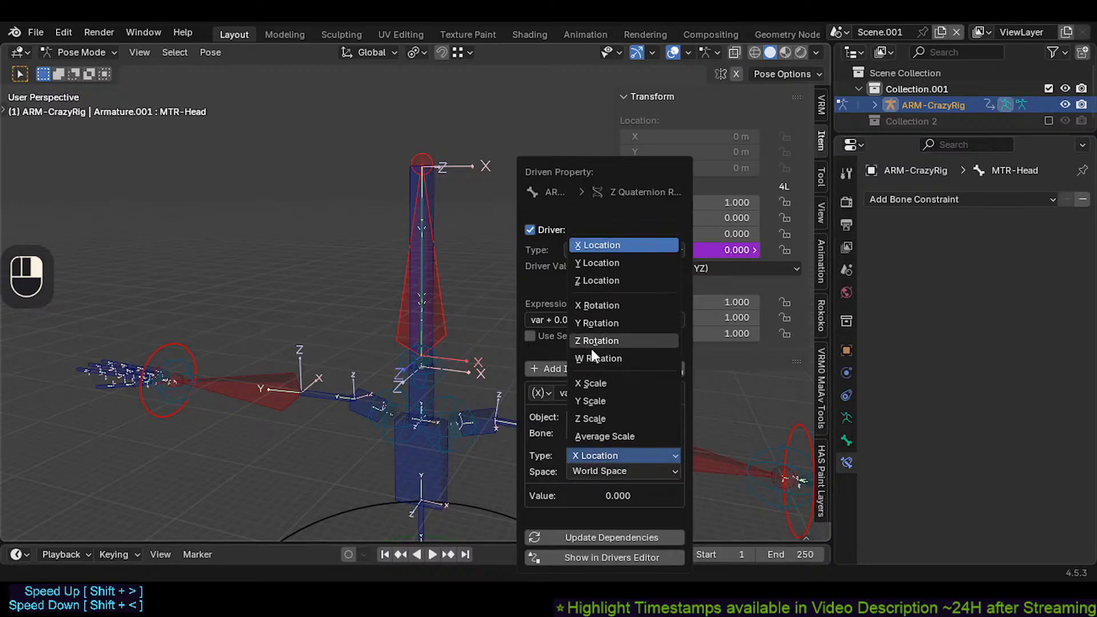
{"action": "left_click", "coordinate": [595, 341]}
{"action": "left_click", "coordinate": [611, 472]}
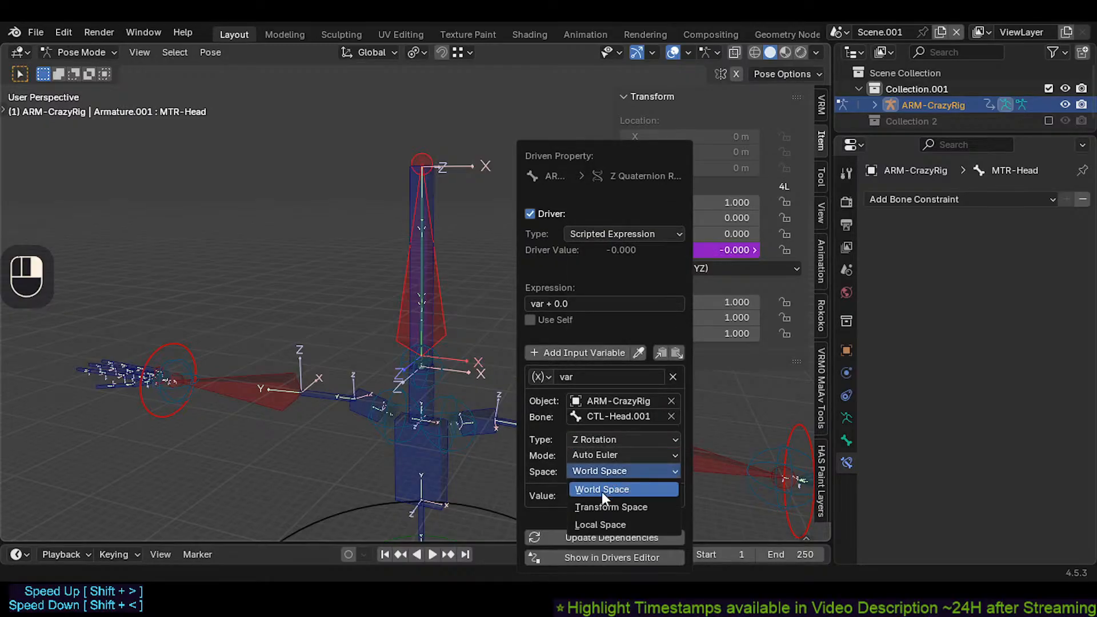
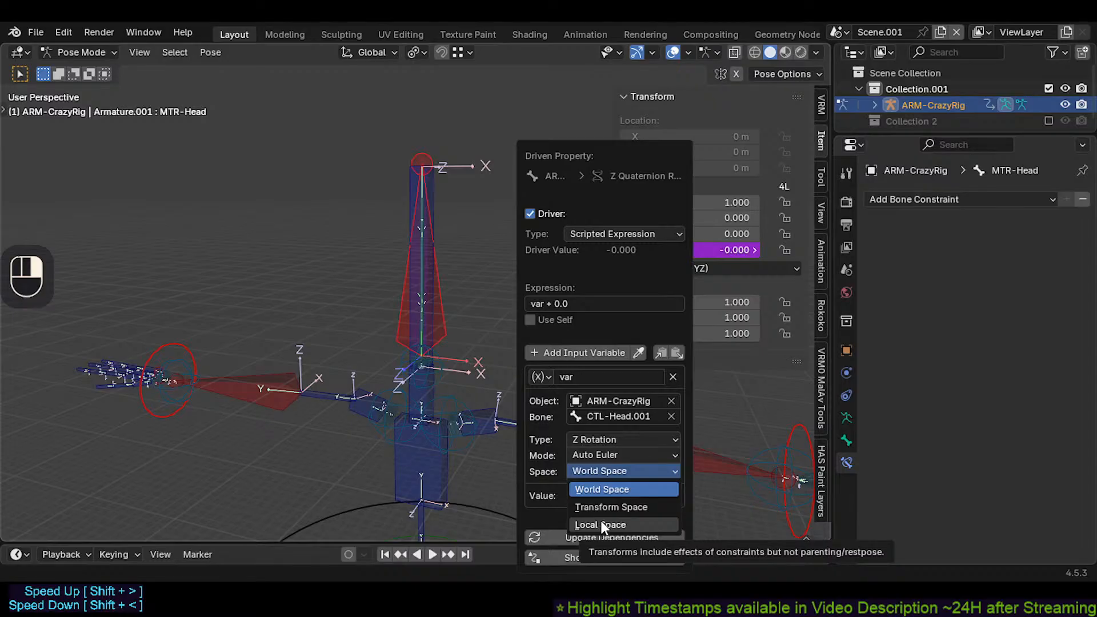
{"action": "left_click", "coordinate": [601, 521]}
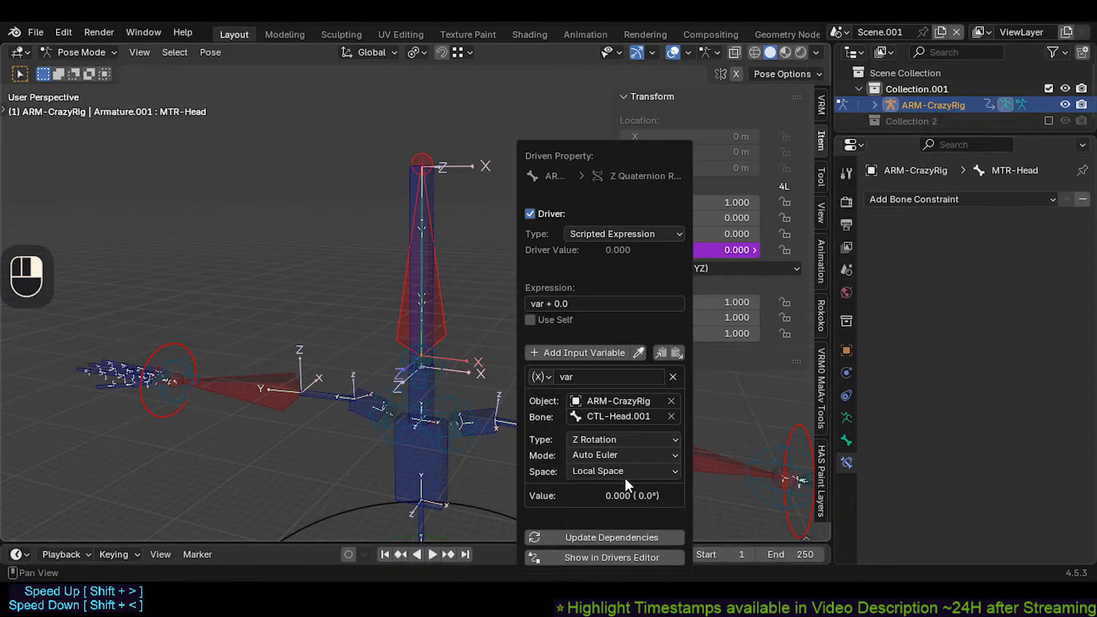
{"action": "left_click", "coordinate": [629, 455]}
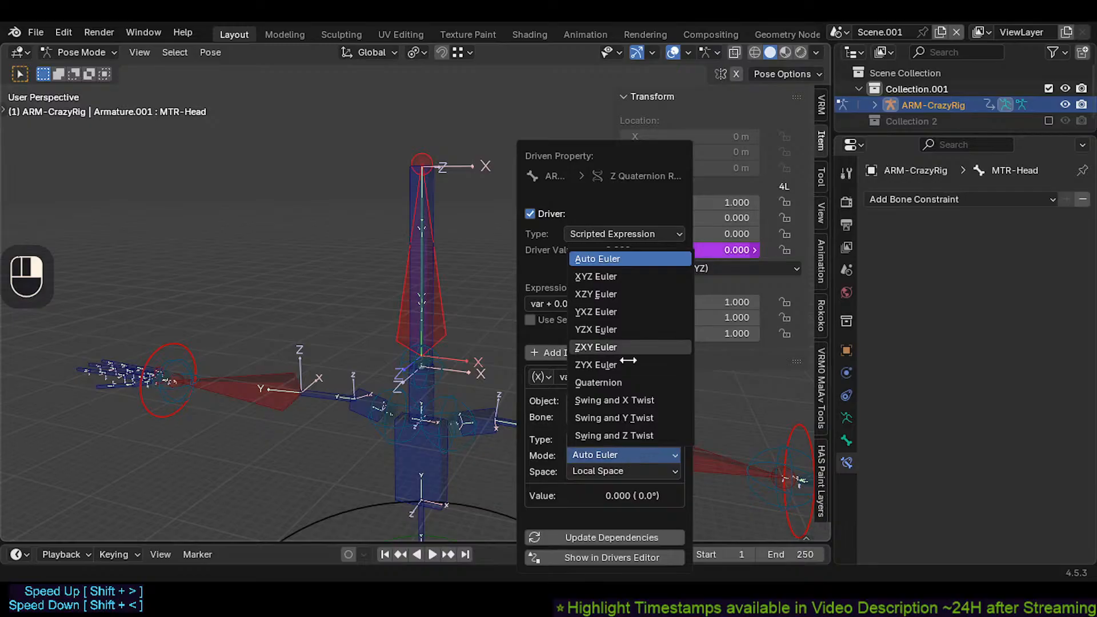
{"action": "left_click", "coordinate": [630, 389]}
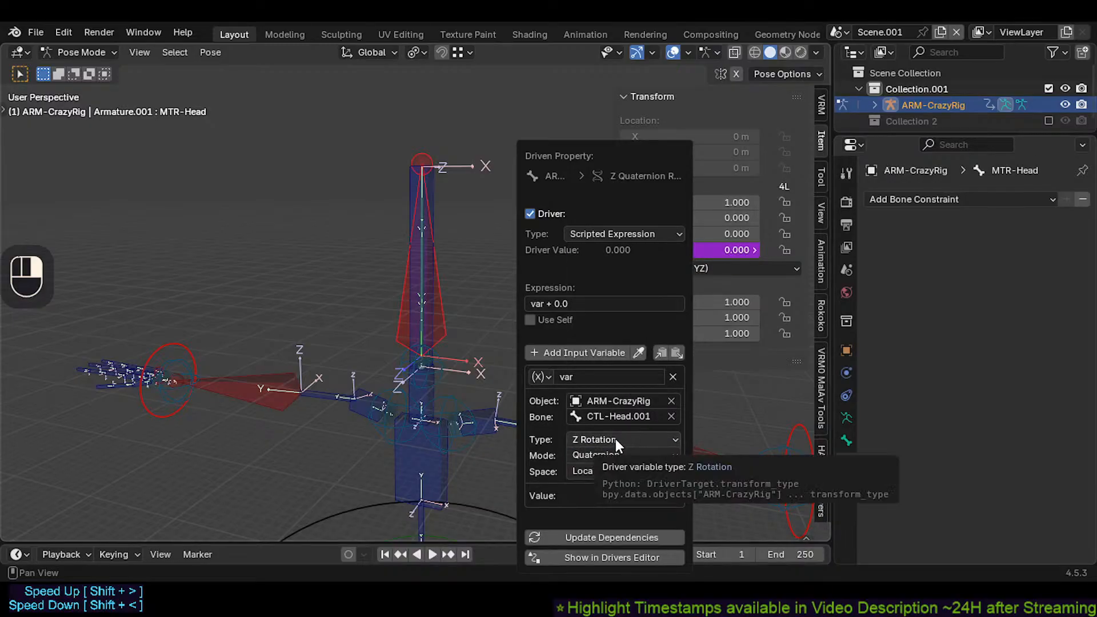
{"action": "left_click", "coordinate": [614, 470]}
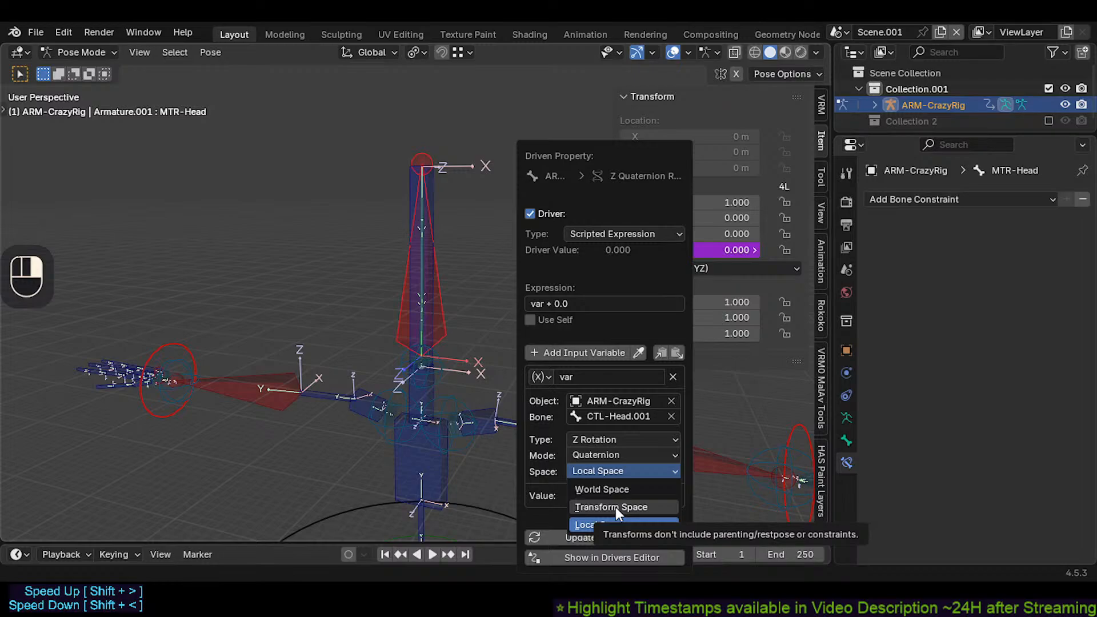
{"action": "left_click", "coordinate": [615, 506]}
{"action": "left_click", "coordinate": [616, 472]}
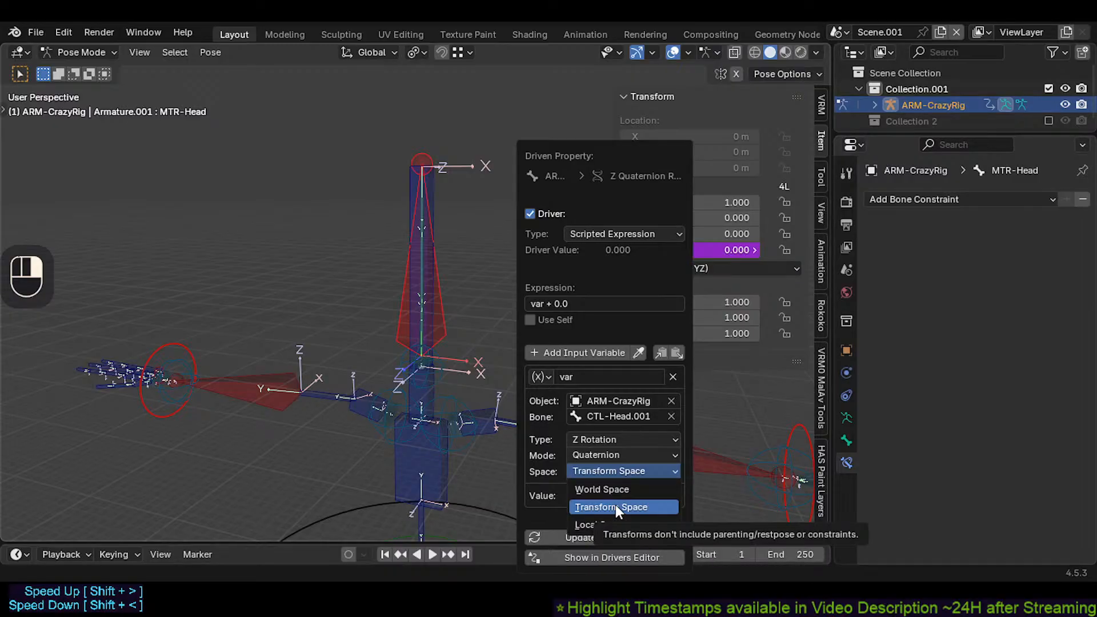
{"action": "left_click", "coordinate": [616, 506]}
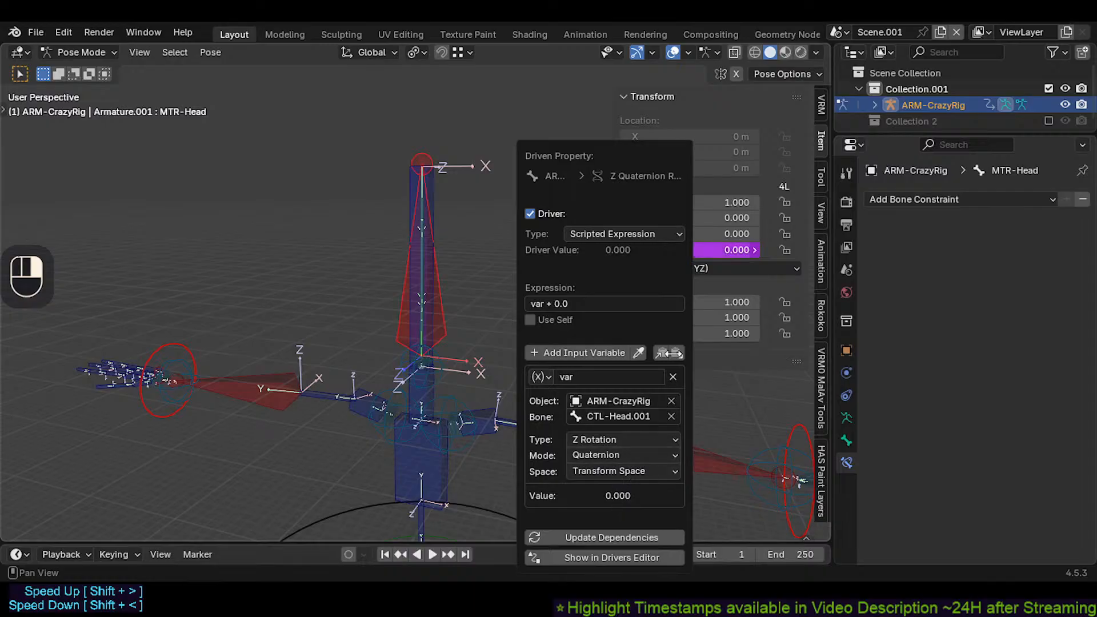
Step: Test MTR-Head's rotation freely and about the global X, Z and Y axes with the Z driver active, cancelling each rotation
{"action": "middle_click_drag", "start_coordinate": [520, 284], "coordinate": [503, 303]}
{"action": "middle_click_drag", "start_coordinate": [503, 302], "coordinate": [494, 274], "text": "shift"}
{"action": "scroll", "coordinate": [495, 275], "scroll_direction": "down", "scroll_amount": 2}
{"action": "key", "text": "r"}
{"action": "key", "text": "Escape"}
{"action": "middle_click_drag", "start_coordinate": [462, 211], "coordinate": [467, 248]}
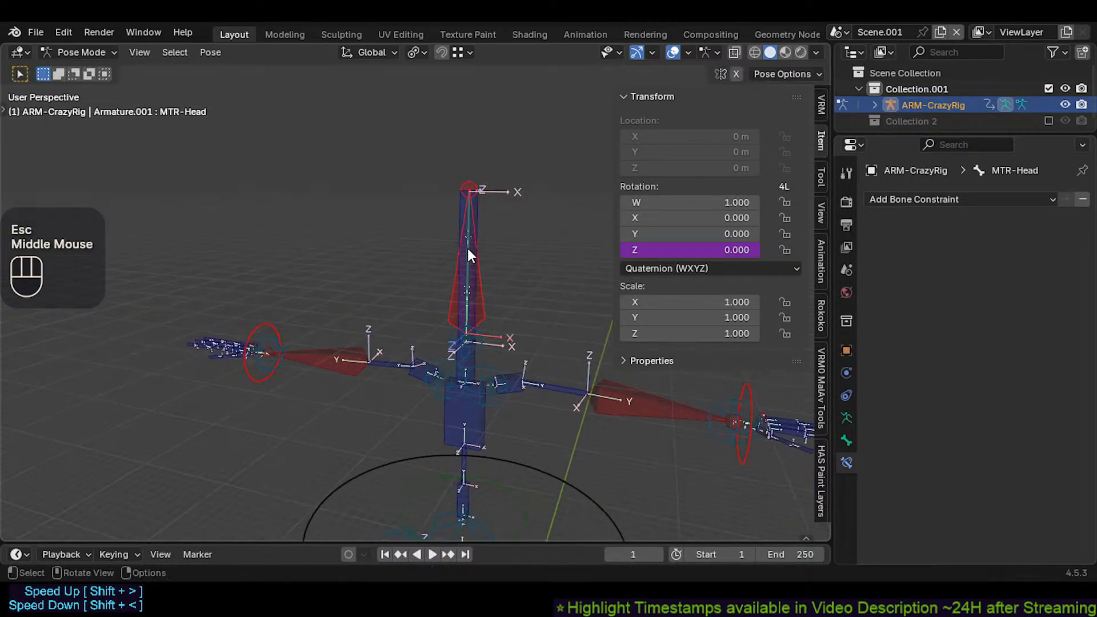
{"action": "key", "text": "r"}
{"action": "key", "text": "x"}
{"action": "key", "text": "Escape"}
{"action": "key", "text": "r"}
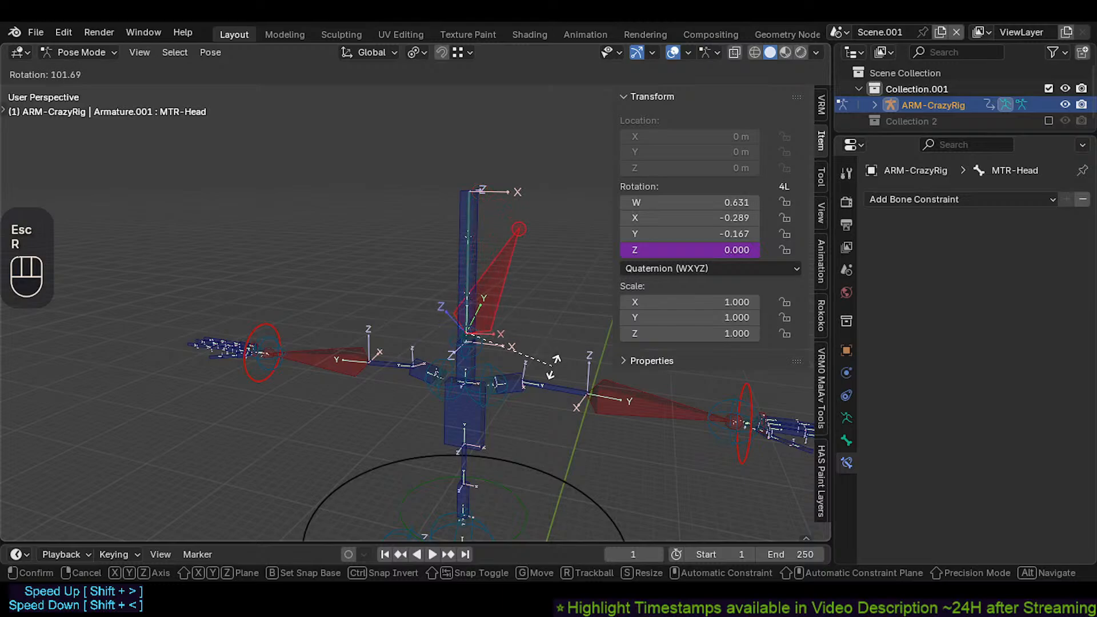
{"action": "key", "text": "Escape"}
{"action": "key", "text": "r"}
{"action": "key", "text": "z"}
{"action": "key", "text": "Escape"}
{"action": "key", "text": "r"}
{"action": "key", "text": "x"}
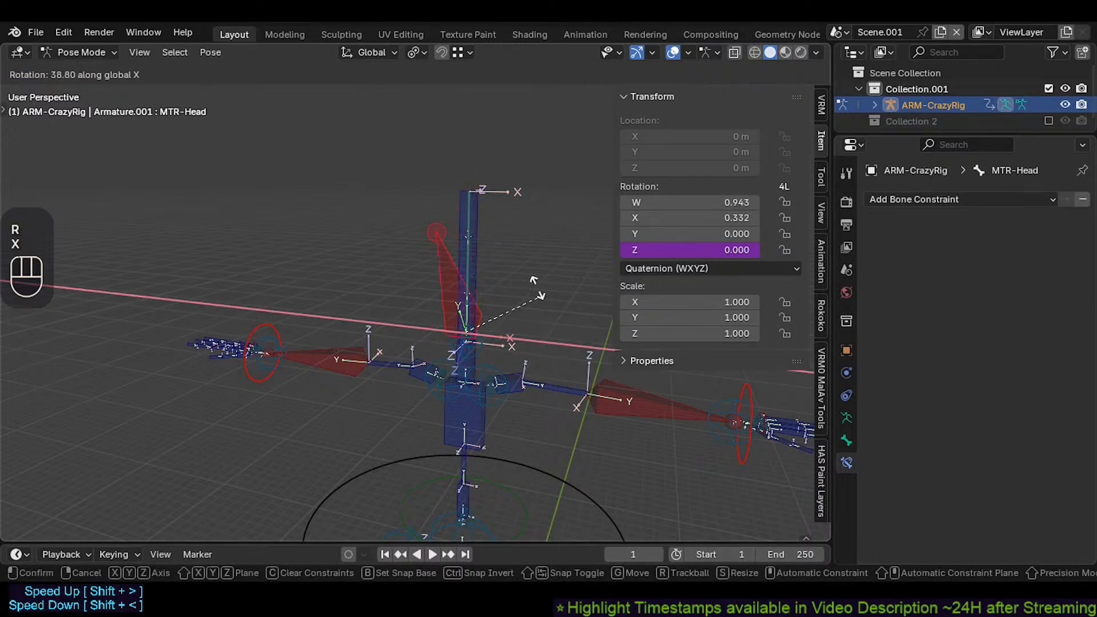
{"action": "key", "text": "y"}
{"action": "key", "text": "Escape"}
Step: Test moving CTL-Head.001 with Auto IK and rotating and moving MTR-CoG, cancelling each transform
{"action": "left_click", "coordinate": [479, 217]}
{"action": "key", "text": "g"}
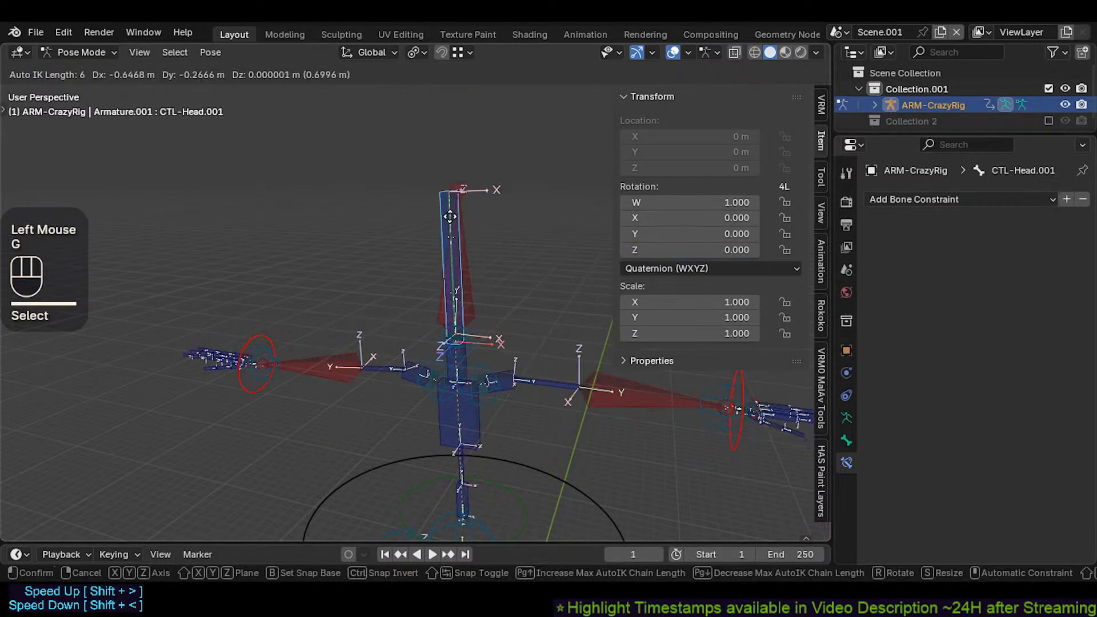
{"action": "key", "text": "Escape"}
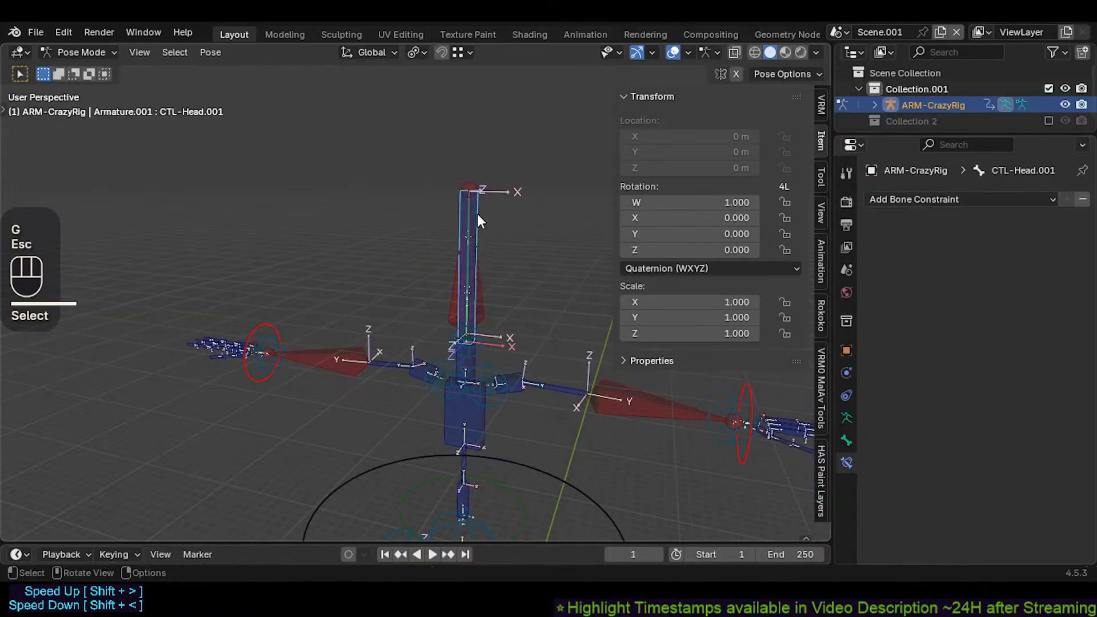
{"action": "middle_click_drag", "start_coordinate": [478, 216], "coordinate": [514, 360], "text": "shift"}
{"action": "scroll", "coordinate": [553, 409], "scroll_direction": "down", "scroll_amount": 2, "text": "shift"}
{"action": "left_click", "coordinate": [563, 424]}
{"action": "key", "text": "r"}
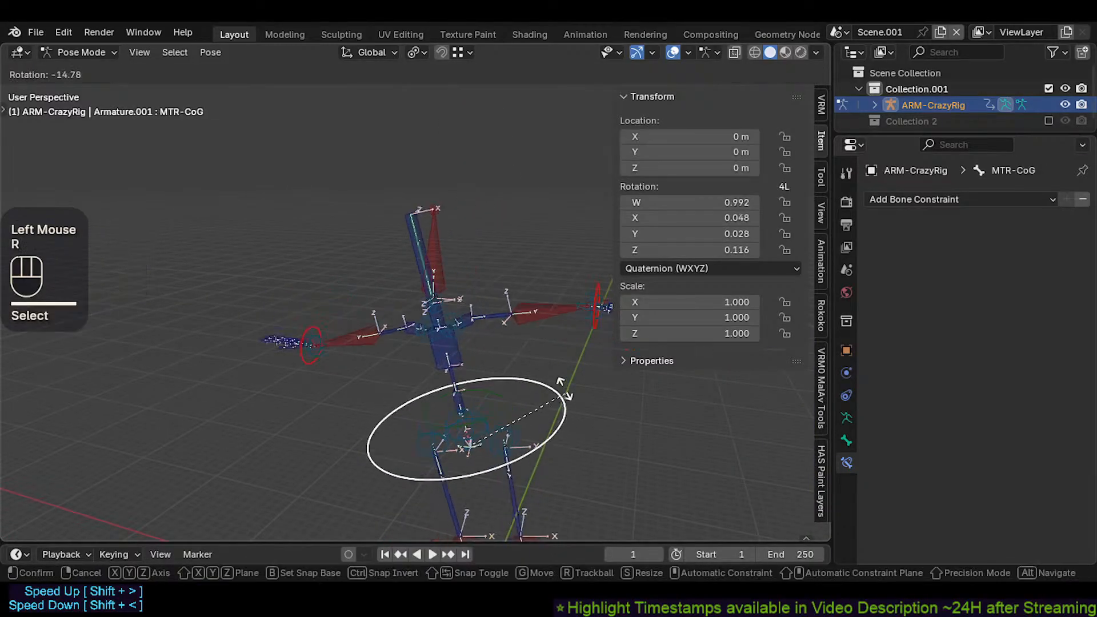
{"action": "key", "text": "g"}
{"action": "key", "text": "Escape"}
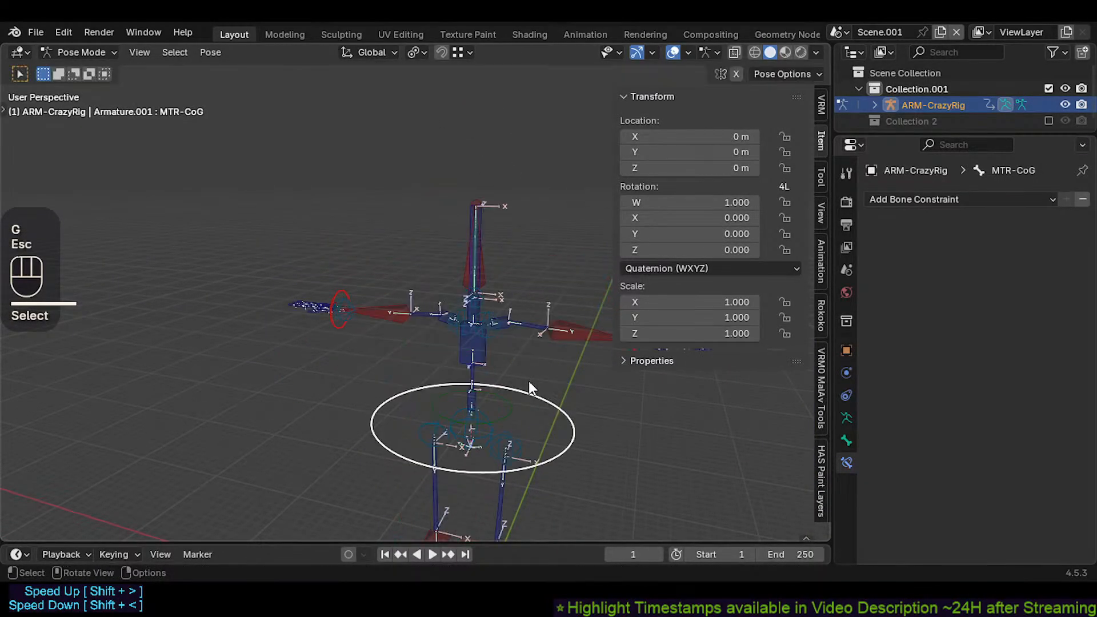
Step: Move MTR-CoG to about X 0.627, Y 0.834, Z -0.457 m, and test its rotation about global X and Z before cancelling that rotation
{"action": "key", "text": "g"}
{"action": "left_click", "coordinate": [527, 366]}
{"action": "key", "text": "r"}
{"action": "key", "text": "x"}
{"action": "key", "text": "x"}
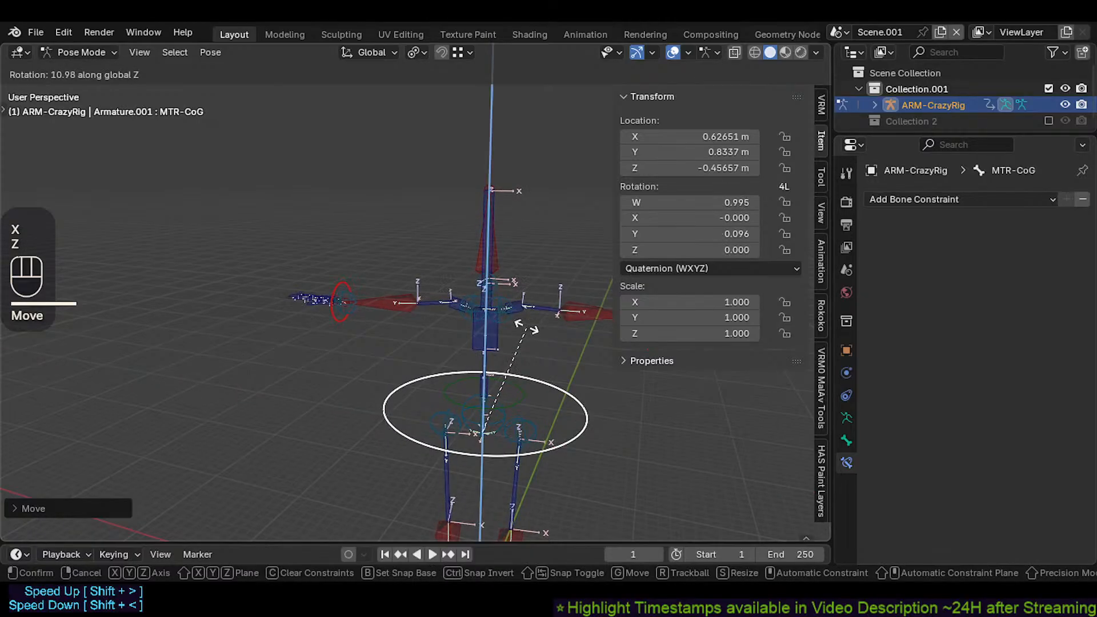
{"action": "key", "text": "z"}
{"action": "key", "text": "x"}
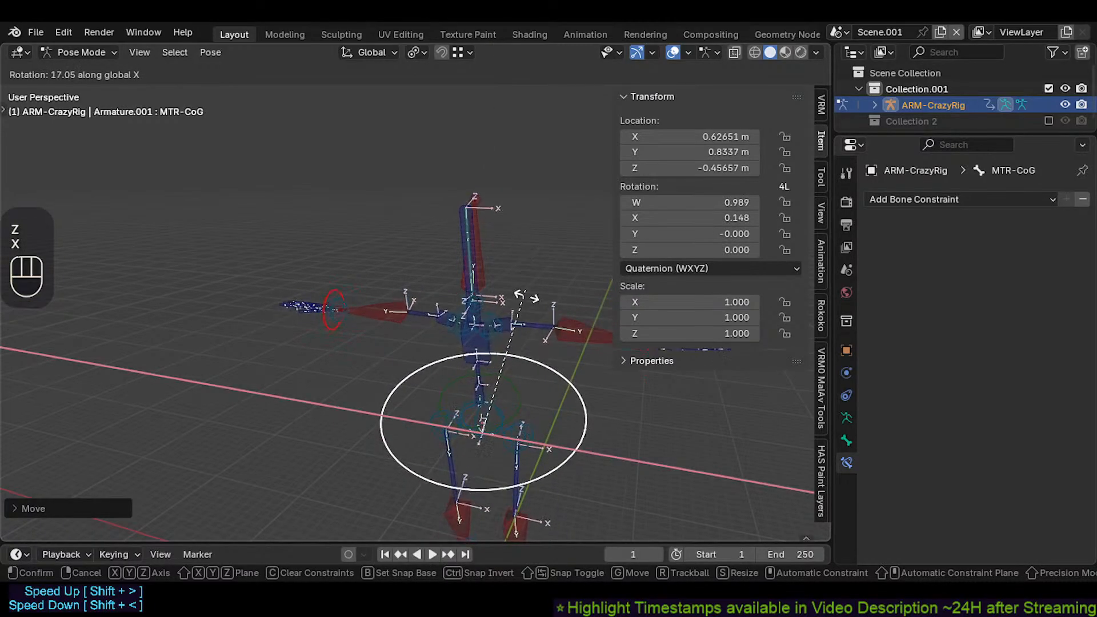
{"action": "key", "text": "Escape"}
Step: Copy the driver from MTR-Head's Z rotation and paste it onto its Y, X and W rotation values
{"action": "left_click", "coordinate": [509, 235]}
{"action": "left_click", "coordinate": [501, 252]}
{"action": "scroll", "coordinate": [503, 254], "scroll_direction": "up", "scroll_amount": 1}
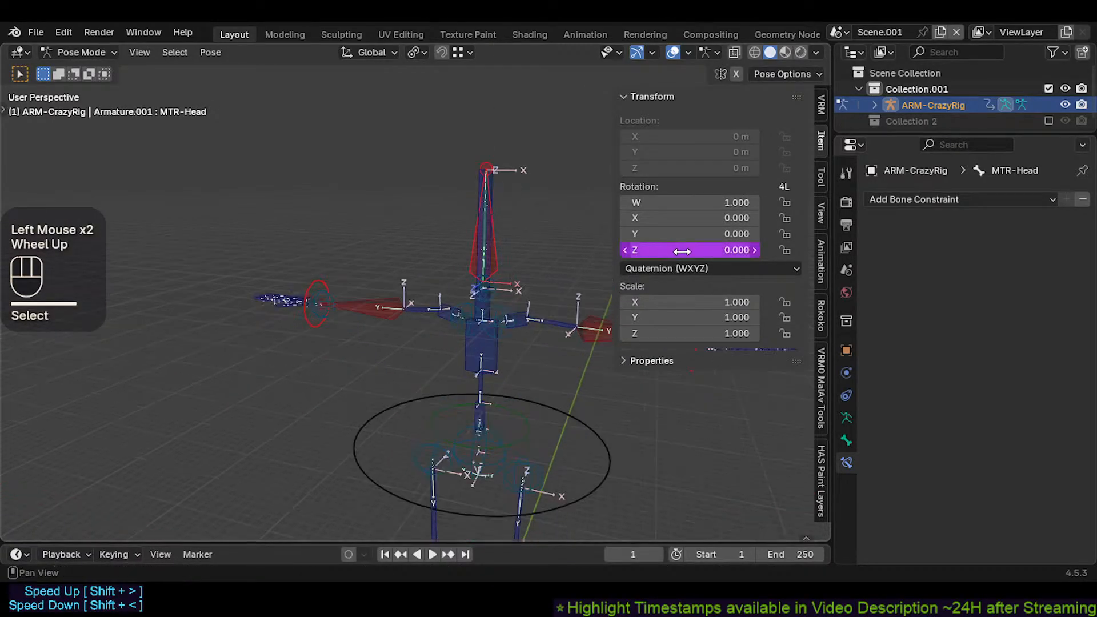
{"action": "right_click", "coordinate": [681, 250]}
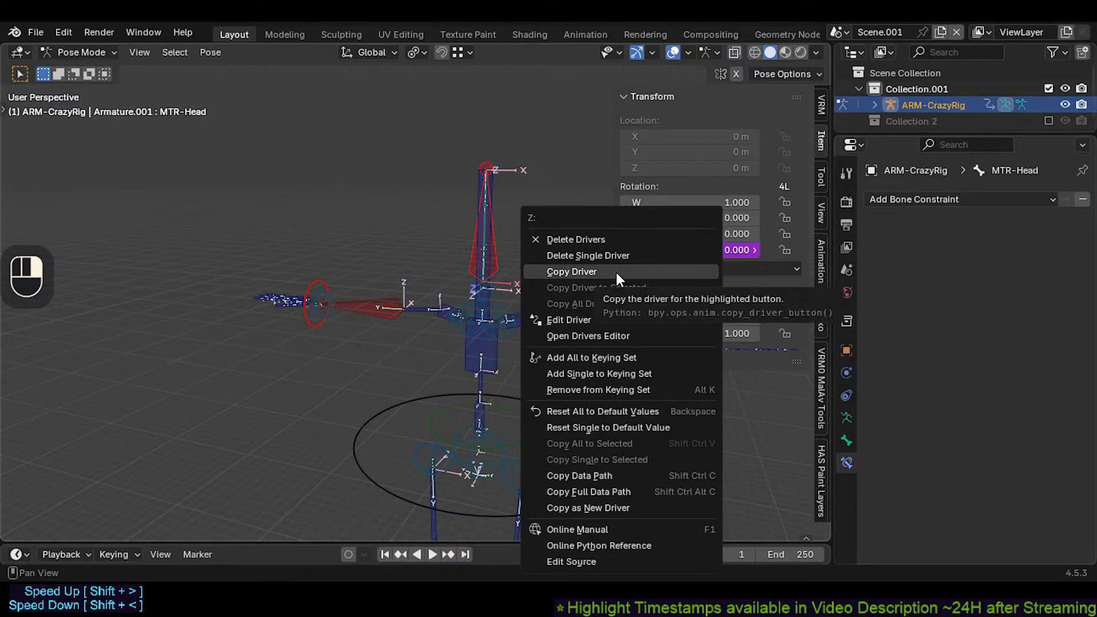
{"action": "left_click", "coordinate": [615, 270]}
{"action": "right_click", "coordinate": [685, 233]}
{"action": "left_click", "coordinate": [663, 288]}
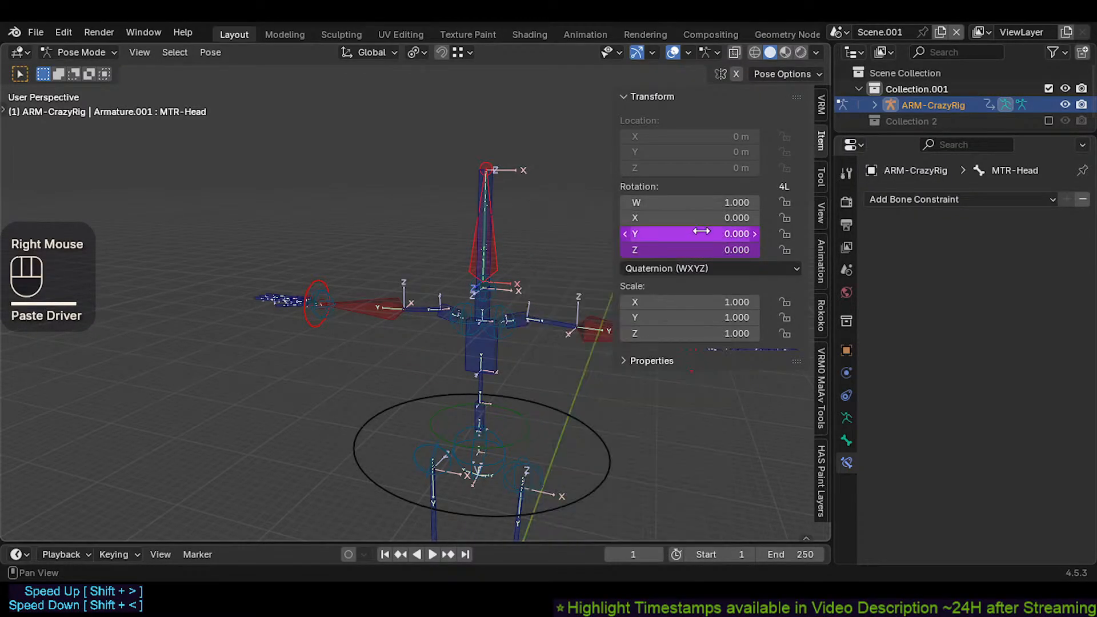
{"action": "right_click", "coordinate": [688, 218]}
{"action": "left_click", "coordinate": [668, 271]}
{"action": "right_click", "coordinate": [709, 204]}
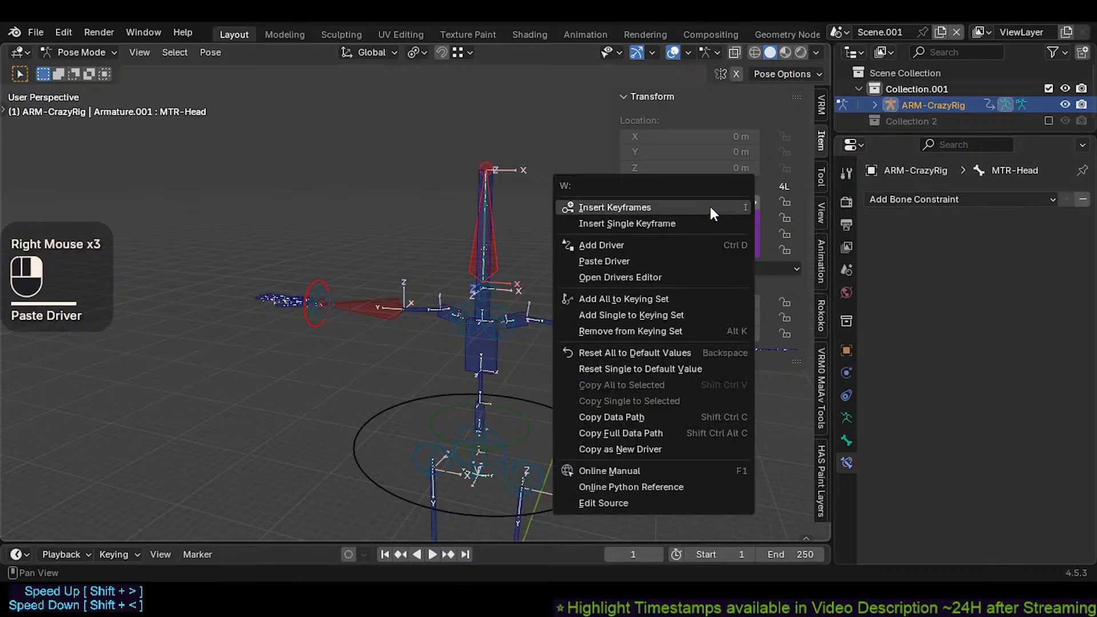
{"action": "left_click", "coordinate": [657, 255]}
Step: Edit the driver on MTR-Head's W rotation so its variable reads CTL-Head.001's W Rotation
{"action": "right_click", "coordinate": [736, 202]}
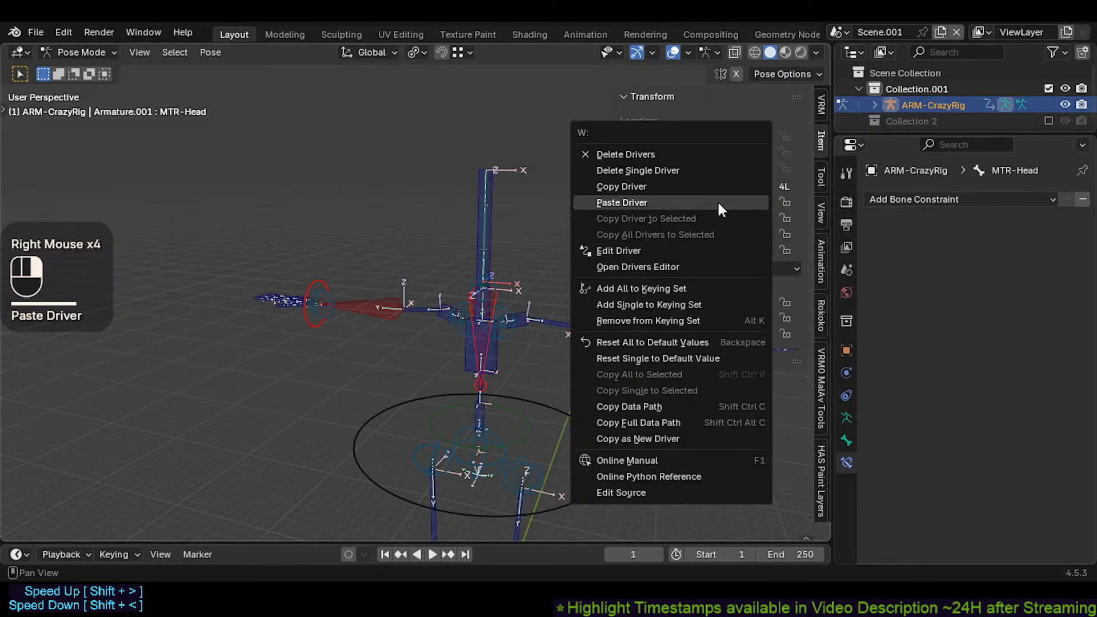
{"action": "left_click", "coordinate": [662, 251]}
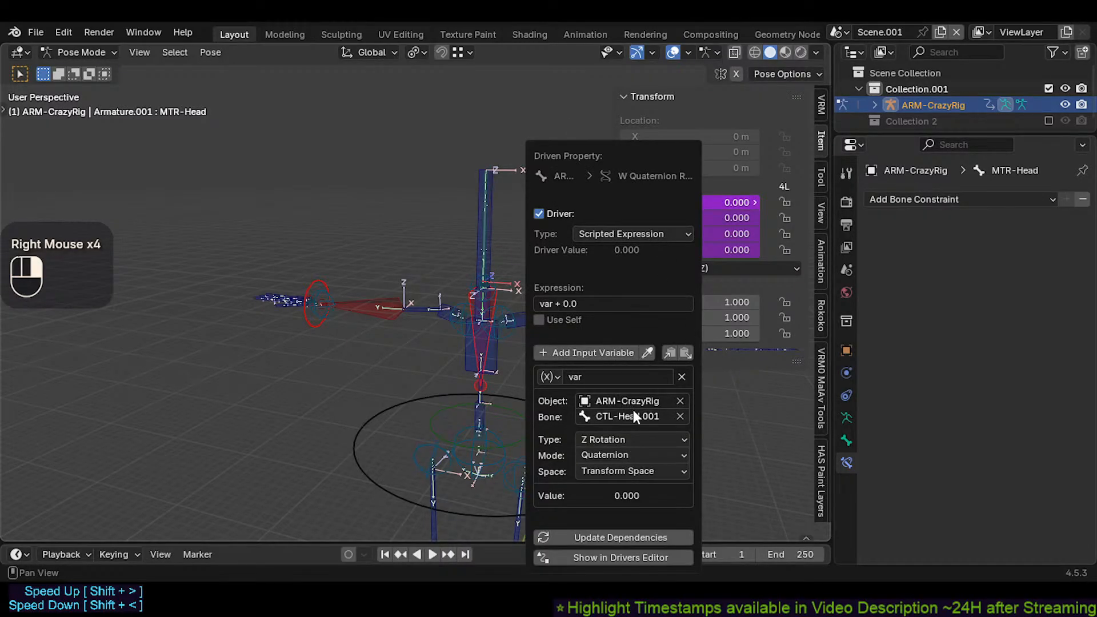
{"action": "left_click", "coordinate": [621, 441]}
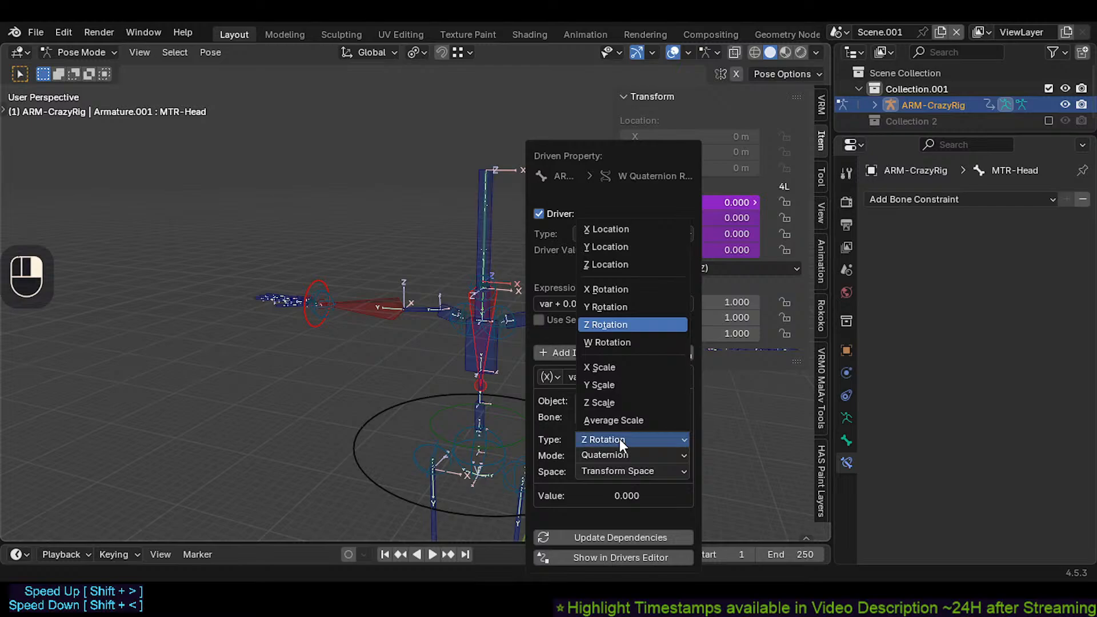
{"action": "left_click", "coordinate": [614, 342]}
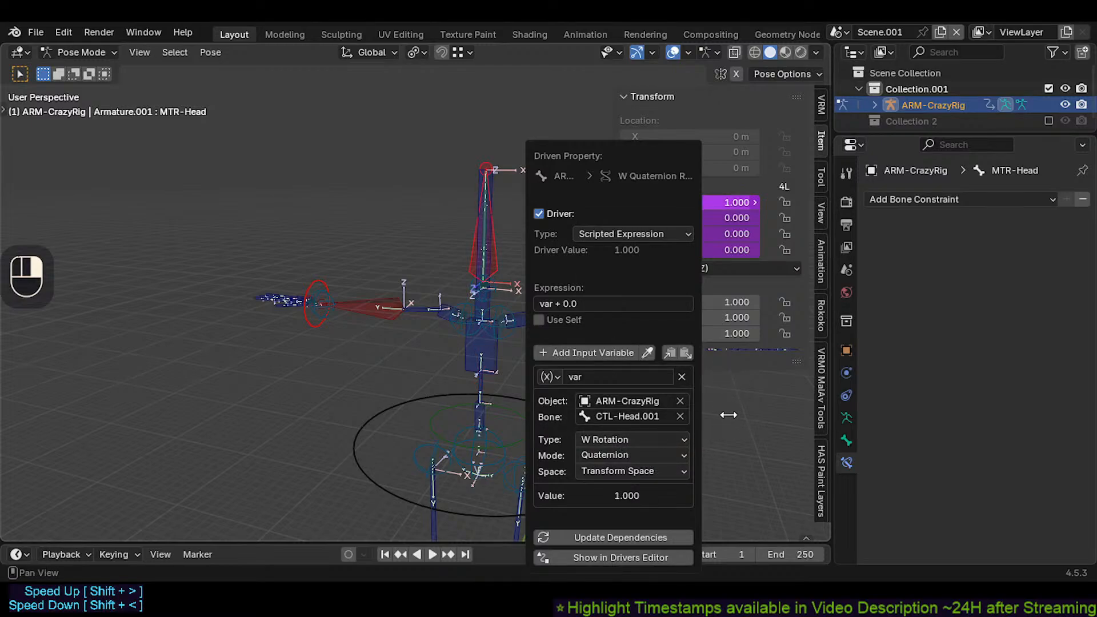
Step: Edit the driver on MTR-Head's X quaternion rotation, switching its variable type to Y Scale and then Y Rotation
{"action": "right_click", "coordinate": [707, 222]}
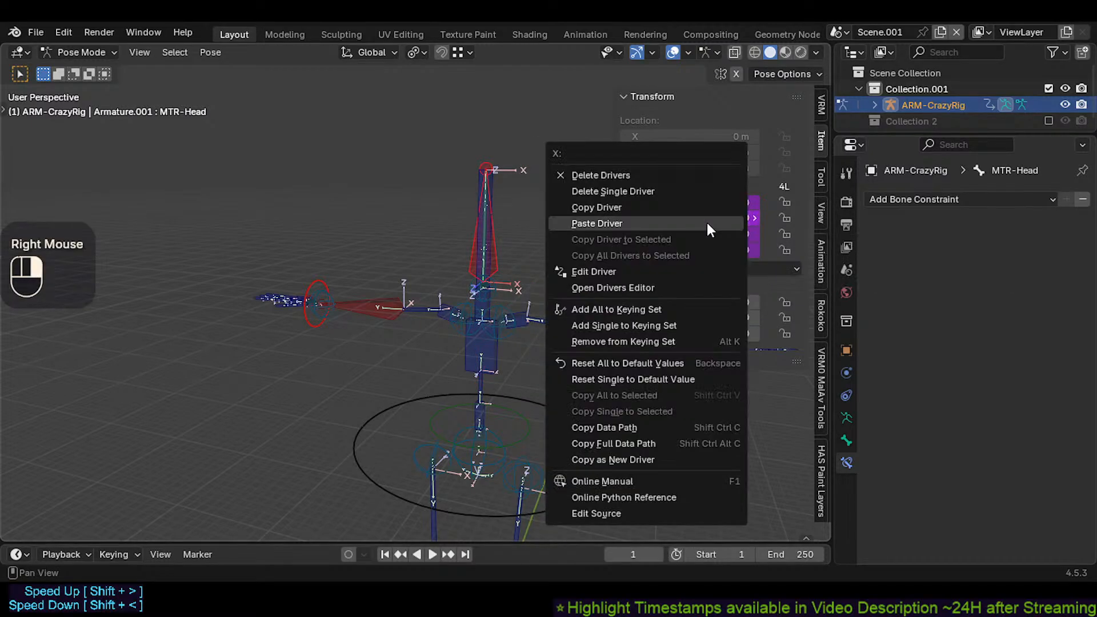
{"action": "left_click", "coordinate": [642, 272]}
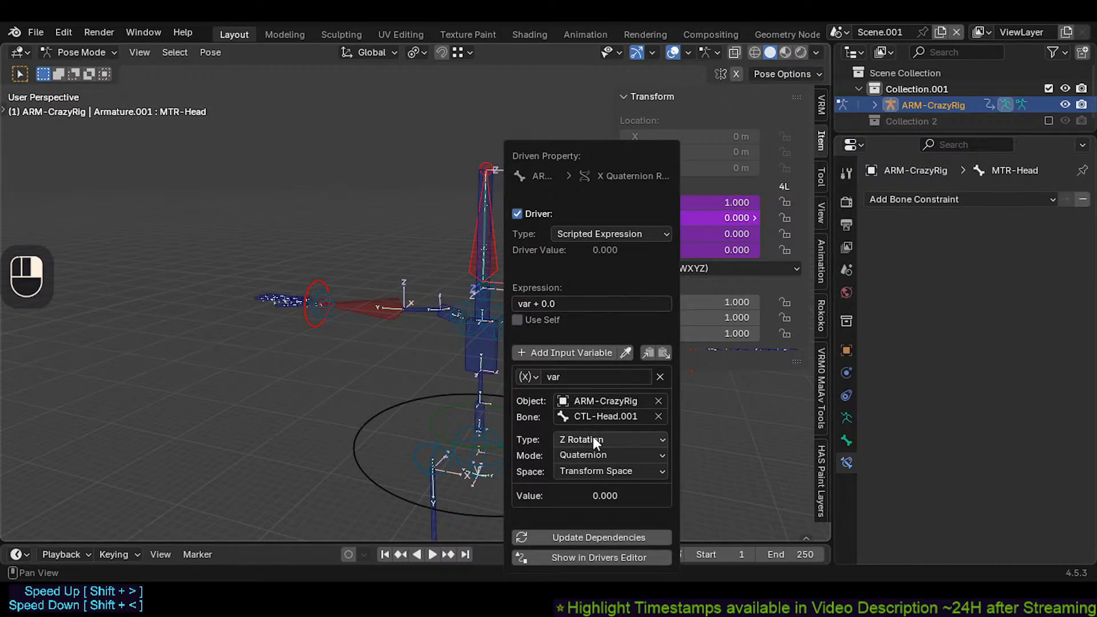
{"action": "left_click", "coordinate": [593, 454]}
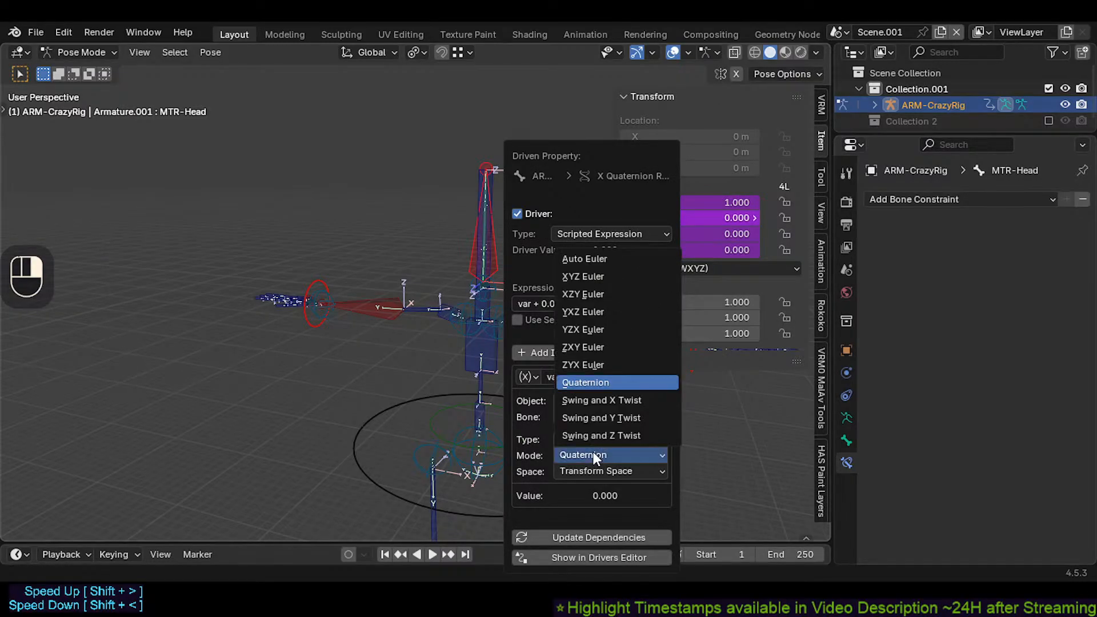
{"action": "left_click", "coordinate": [593, 453]}
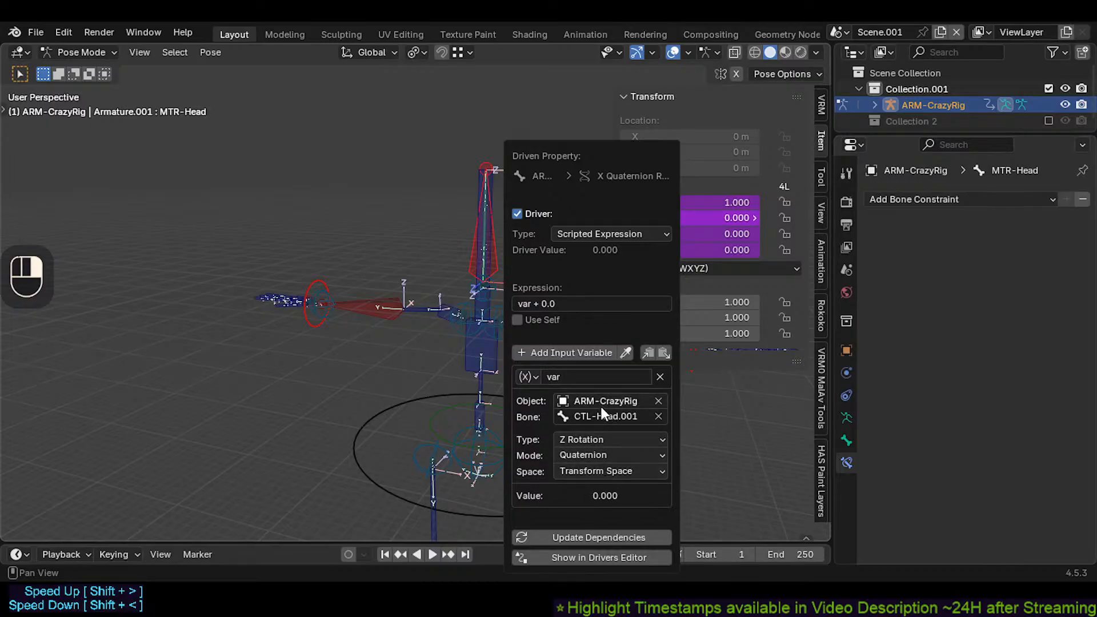
{"action": "left_click", "coordinate": [586, 440]}
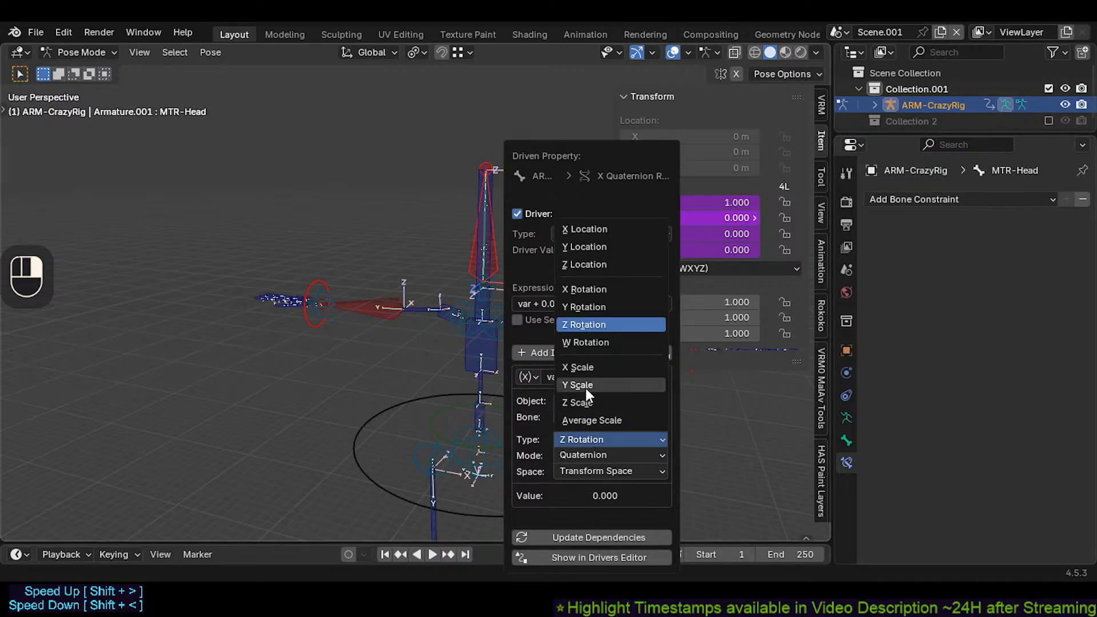
{"action": "left_click", "coordinate": [585, 387]}
{"action": "left_click", "coordinate": [585, 453]}
{"action": "left_click", "coordinate": [580, 441]}
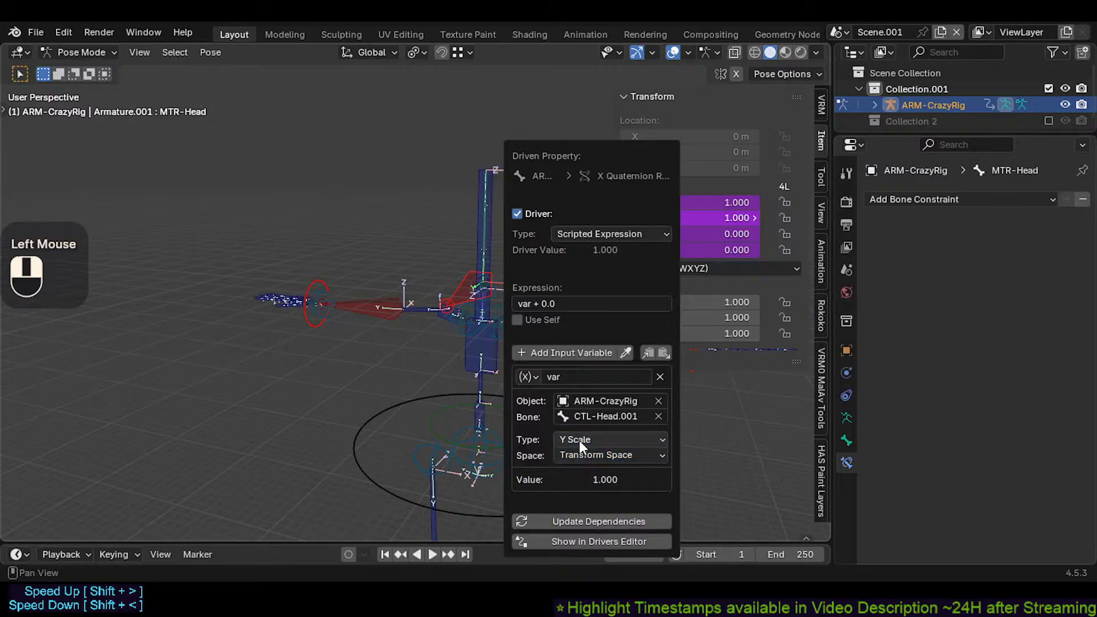
{"action": "left_click", "coordinate": [580, 441]}
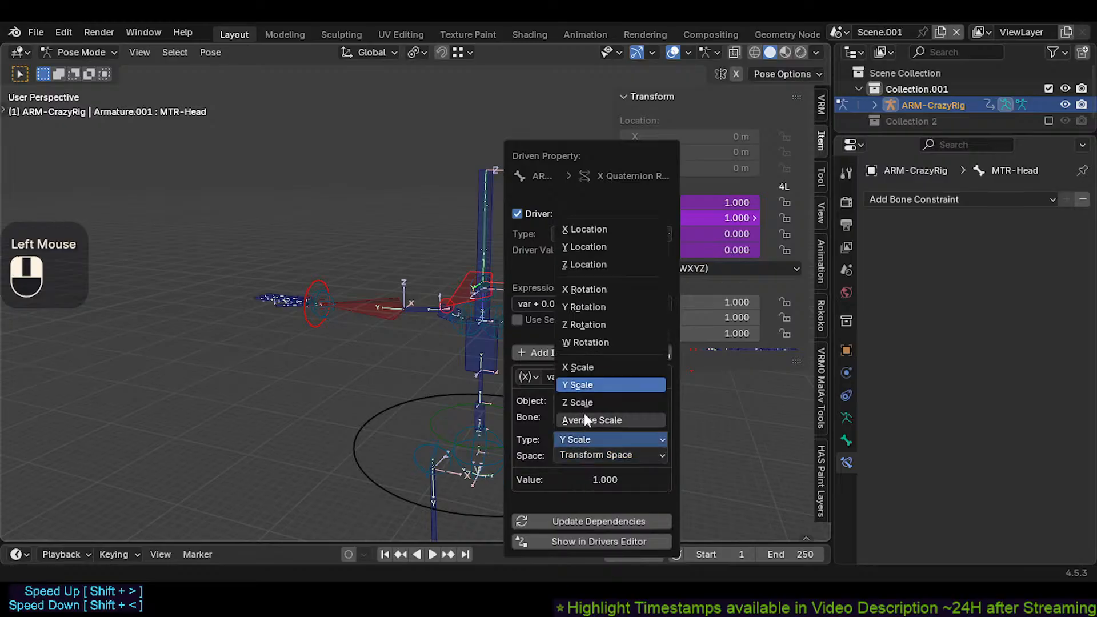
{"action": "left_click", "coordinate": [594, 306]}
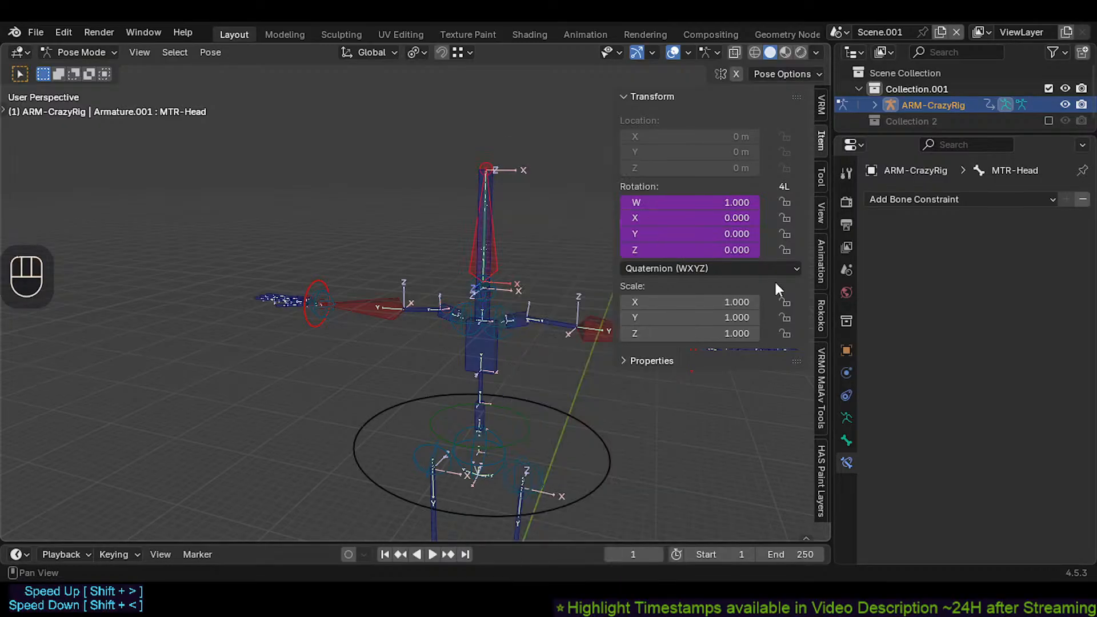
Step: Edit the driver on MTR-Head's X quaternion rotation so its variable reads CTL-Head.001's X Rotation
{"action": "right_click", "coordinate": [684, 220]}
{"action": "left_click", "coordinate": [680, 220]}
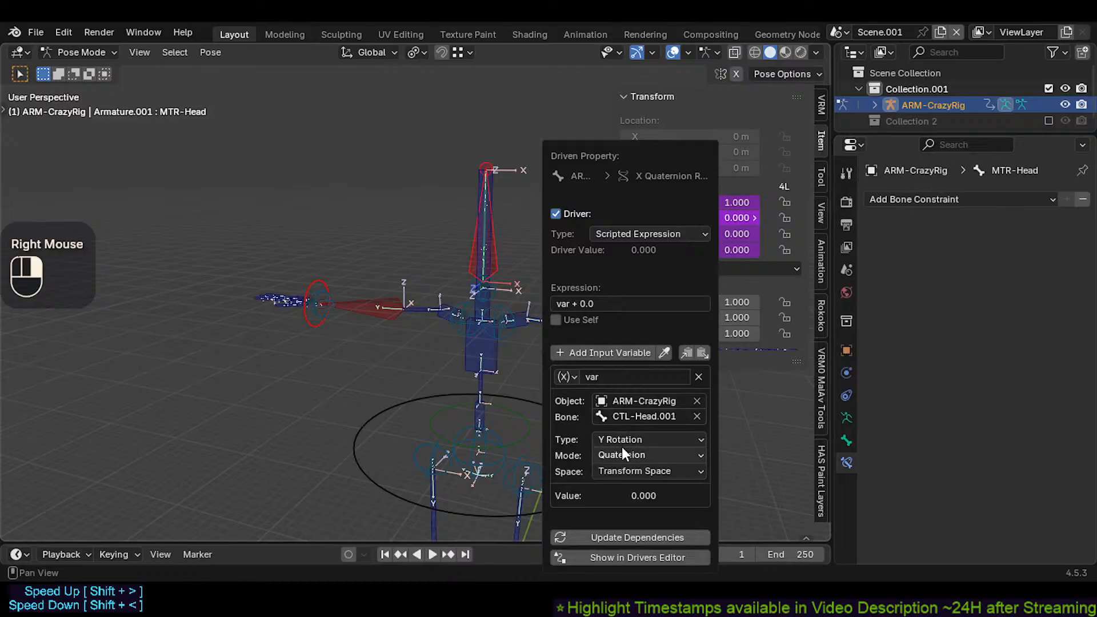
{"action": "left_click", "coordinate": [623, 445]}
{"action": "left_click", "coordinate": [635, 289]}
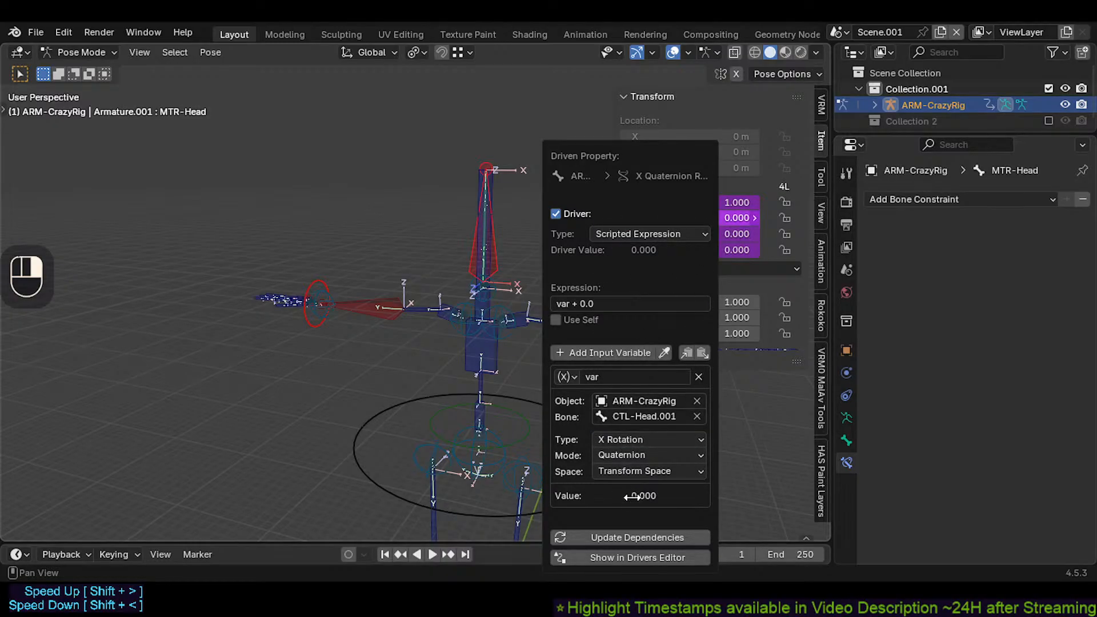
Step: Edit the driver on MTR-Head's Y quaternion rotation so its variable reads CTL-Head.001's Y Rotation
{"action": "right_click", "coordinate": [731, 235]}
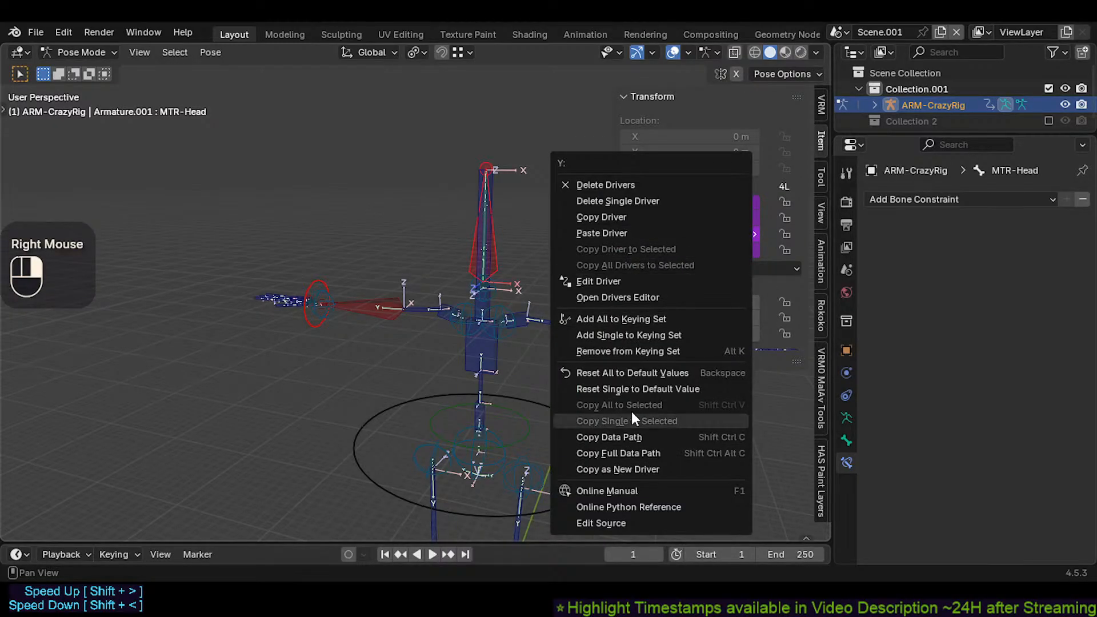
{"action": "left_click", "coordinate": [639, 282]}
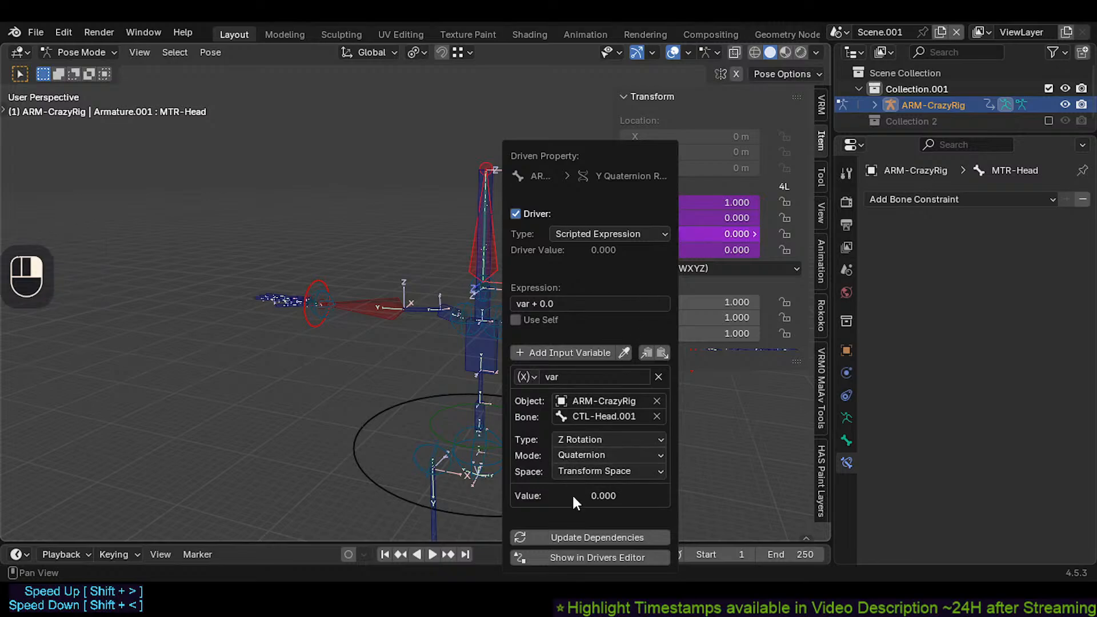
{"action": "left_click", "coordinate": [597, 440]}
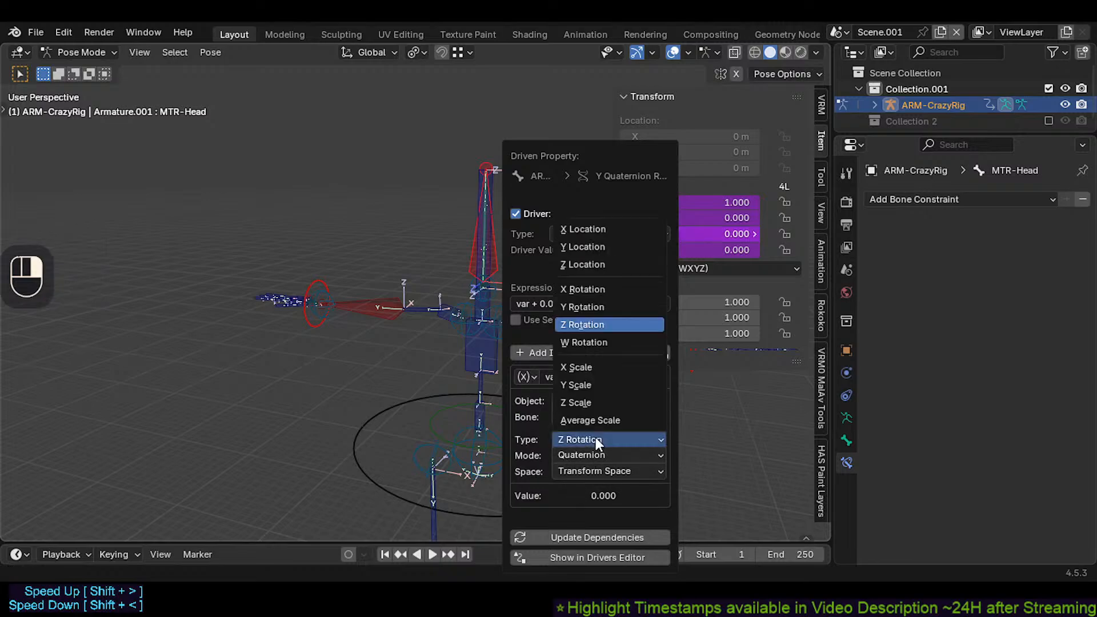
{"action": "left_click", "coordinate": [593, 309]}
Step: Check the variable types in the drivers on MTR-Head's Z and W quaternion rotations
{"action": "right_click", "coordinate": [741, 245]}
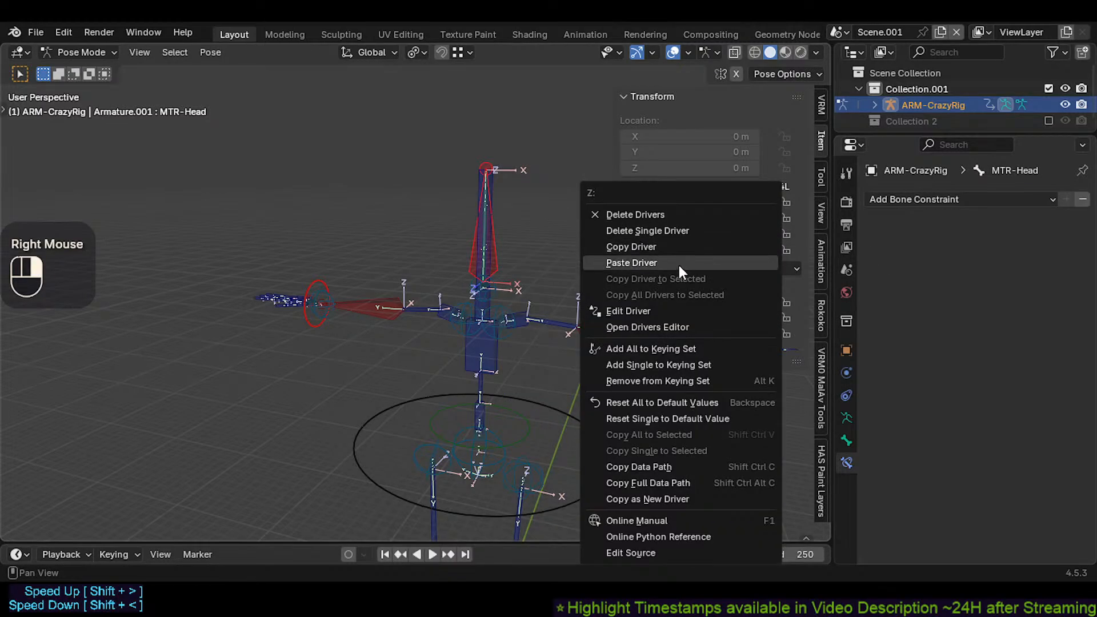
{"action": "left_click", "coordinate": [663, 313]}
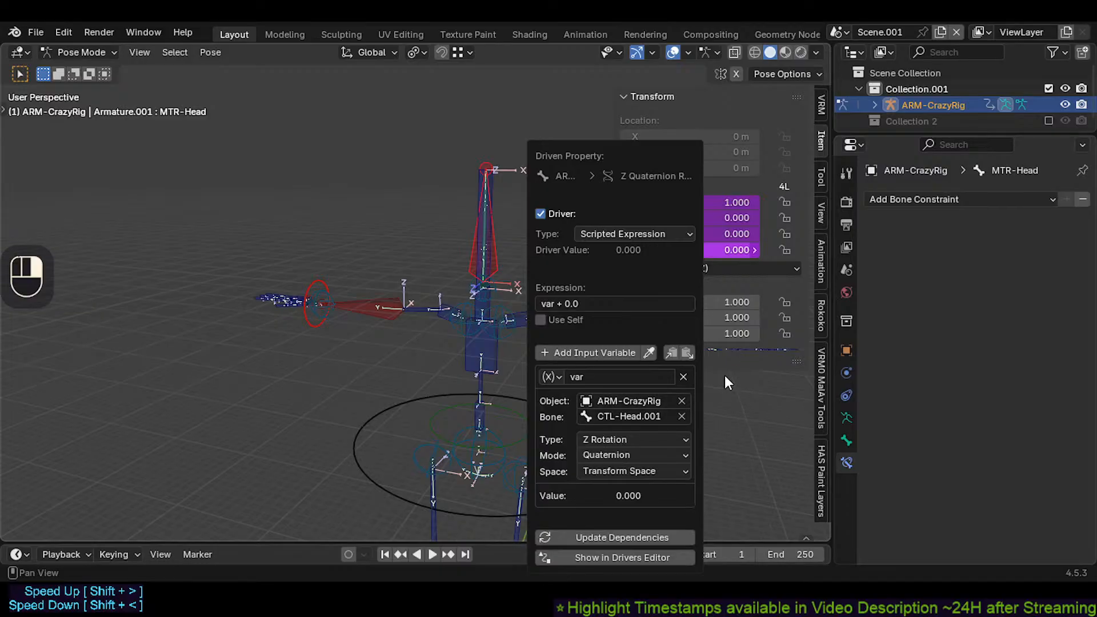
{"action": "right_click", "coordinate": [697, 200]}
{"action": "left_click", "coordinate": [697, 200]}
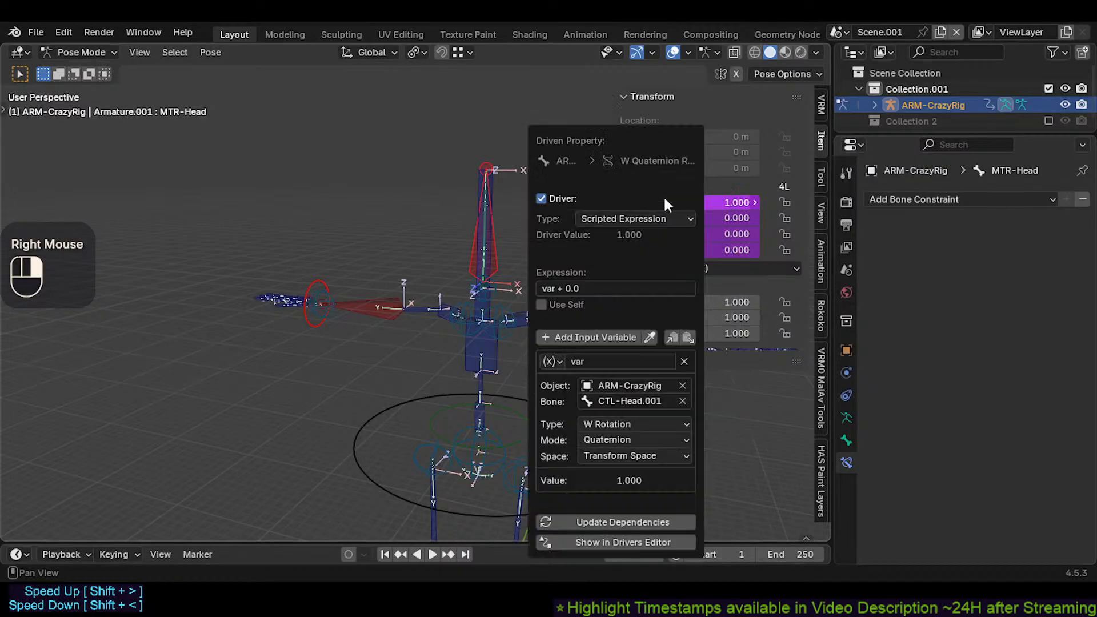
{"action": "left_click", "coordinate": [358, 365]}
Step: Select MTR-CoG and rotate it freely to test how the head bones follow
{"action": "double_click", "coordinate": [592, 465]}
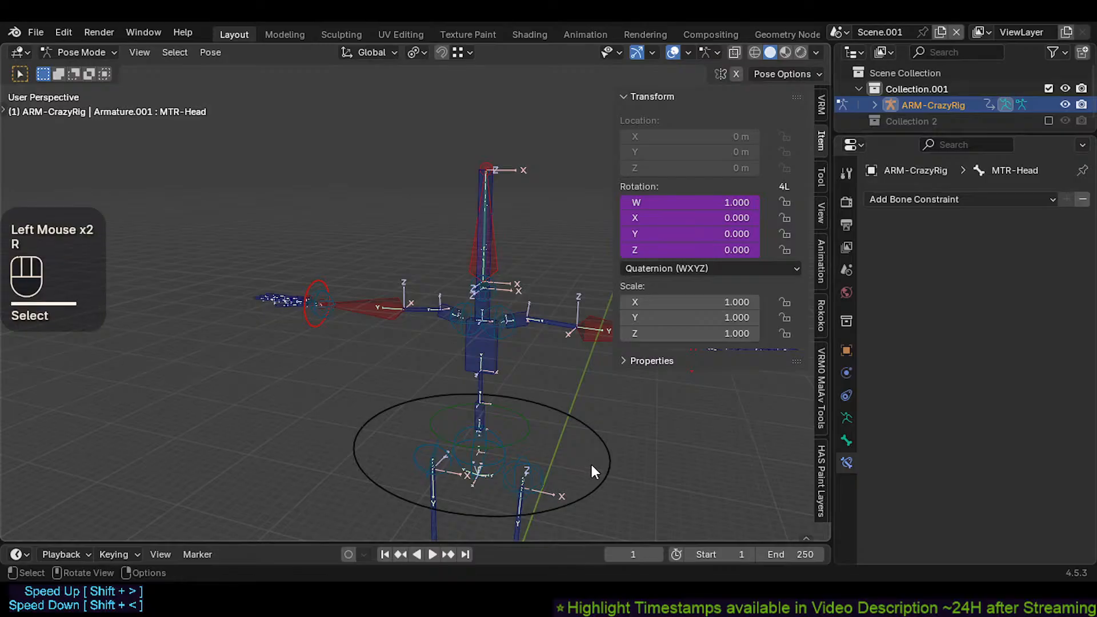
{"action": "key", "text": "r"}
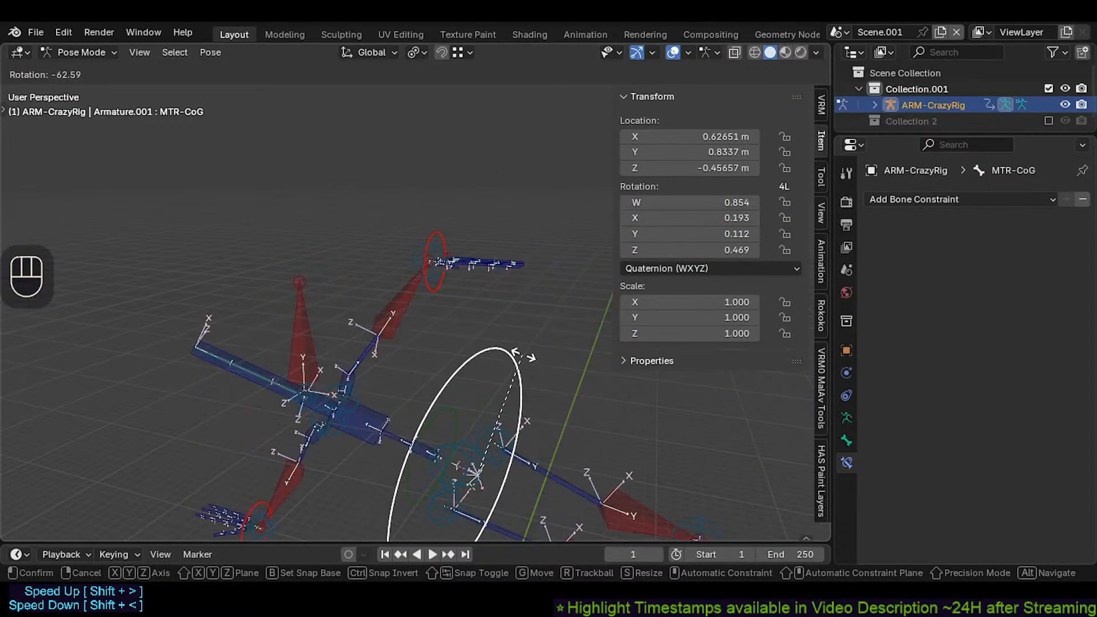
Step: Select the MTR-Head bone and disable the drivers on its W, X, Y and Z quaternion rotation channels
{"action": "left_click", "coordinate": [303, 290]}
{"action": "double_click", "coordinate": [304, 290]}
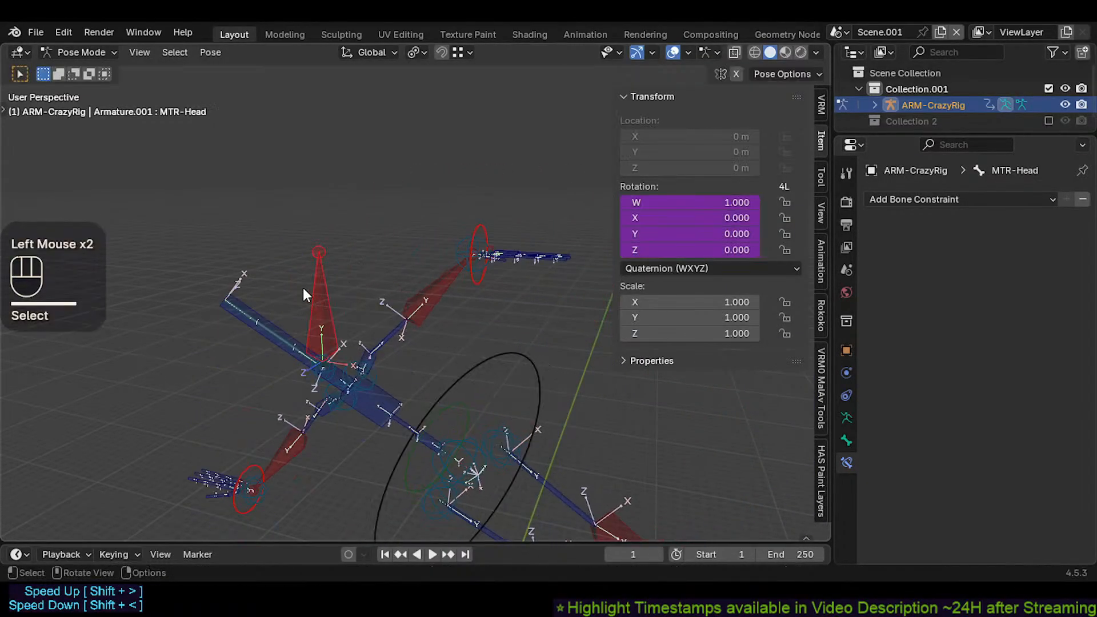
{"action": "right_click", "coordinate": [712, 205]}
{"action": "left_click", "coordinate": [714, 210]}
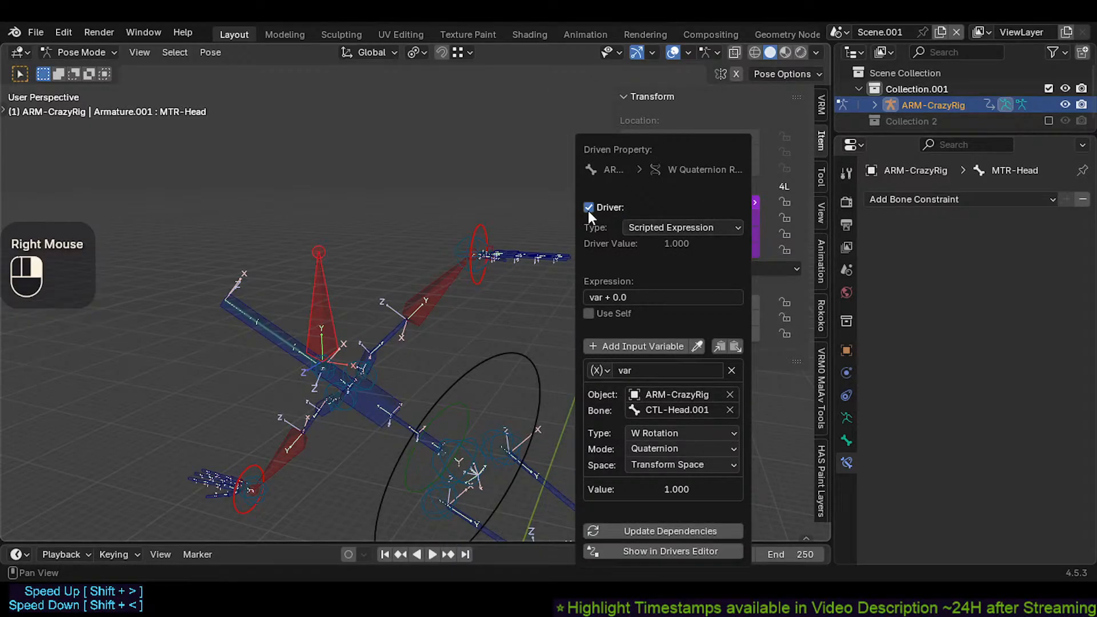
{"action": "right_click", "coordinate": [721, 218]}
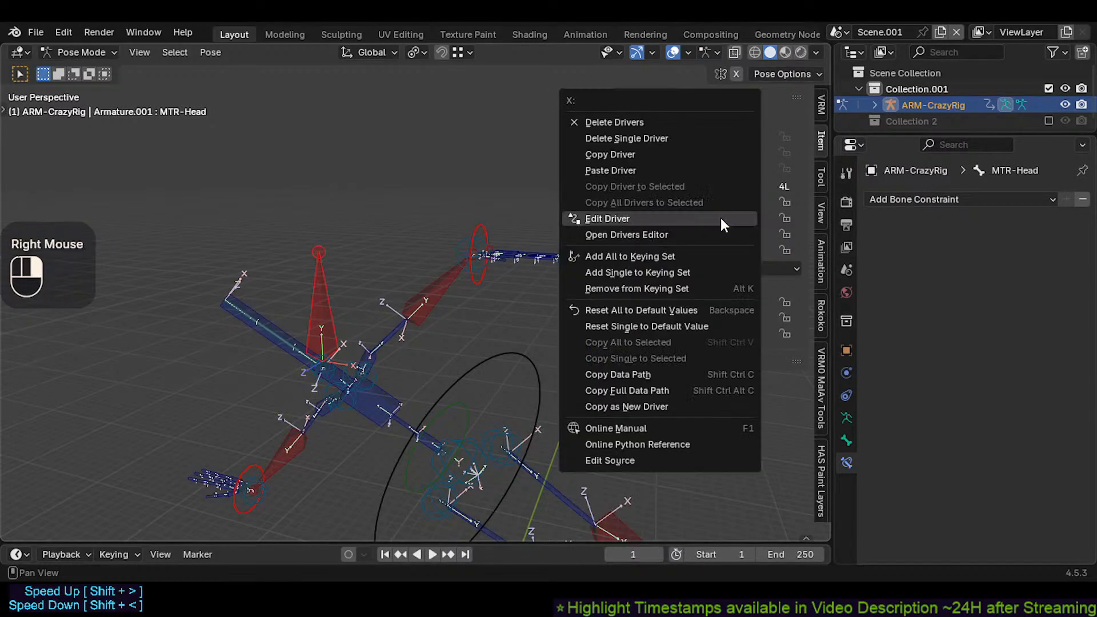
{"action": "left_click", "coordinate": [705, 220]}
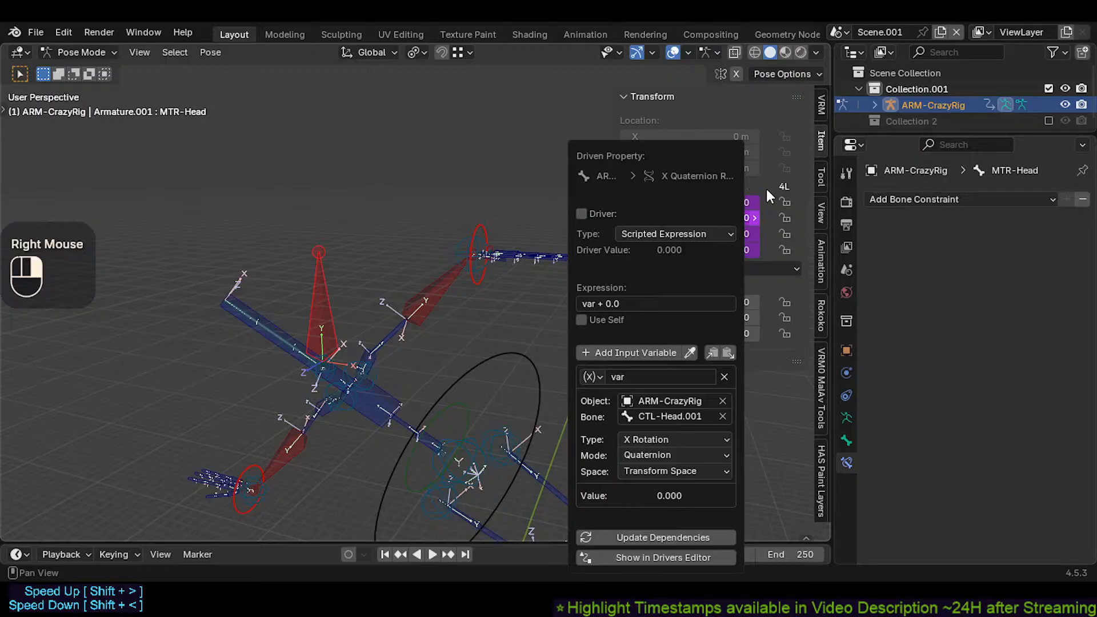
{"action": "right_click", "coordinate": [720, 235]}
{"action": "left_click", "coordinate": [662, 237]}
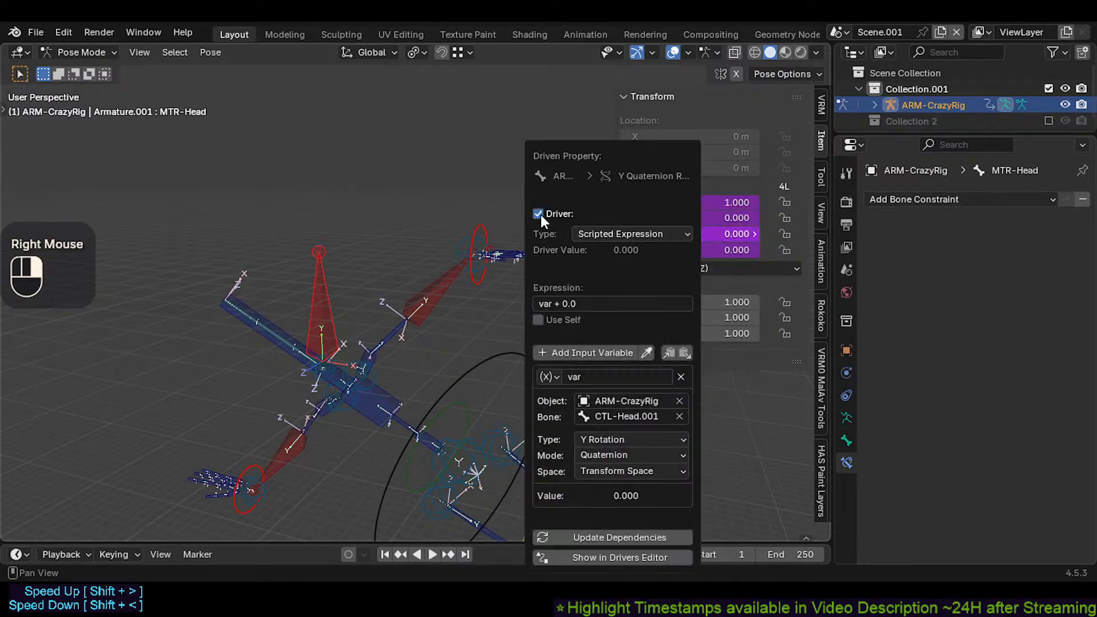
{"action": "right_click", "coordinate": [714, 250]}
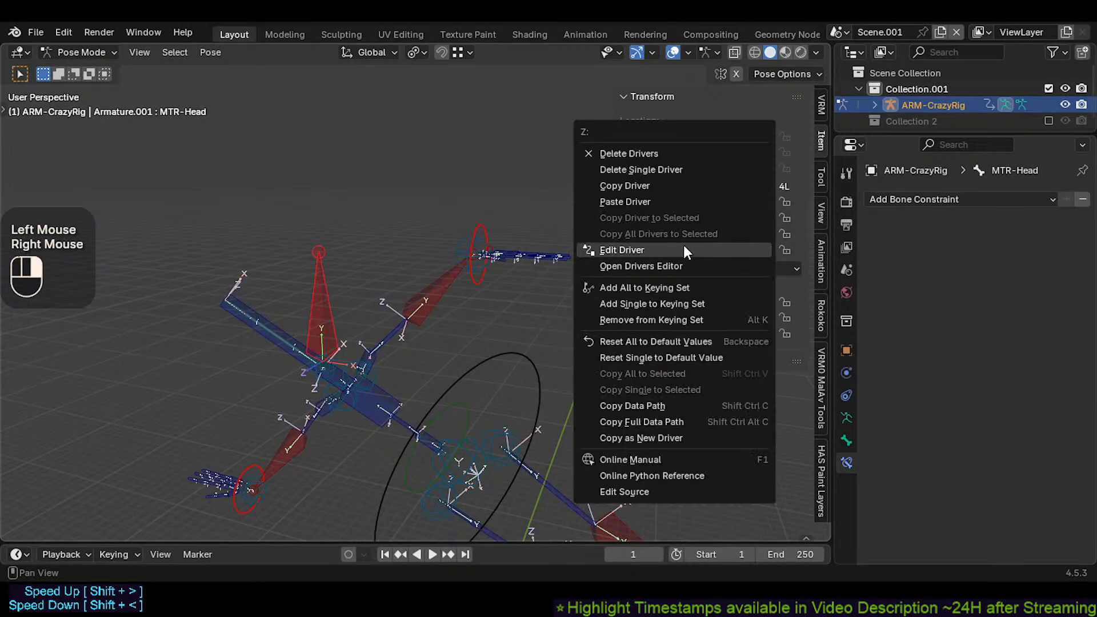
{"action": "left_click", "coordinate": [683, 243]}
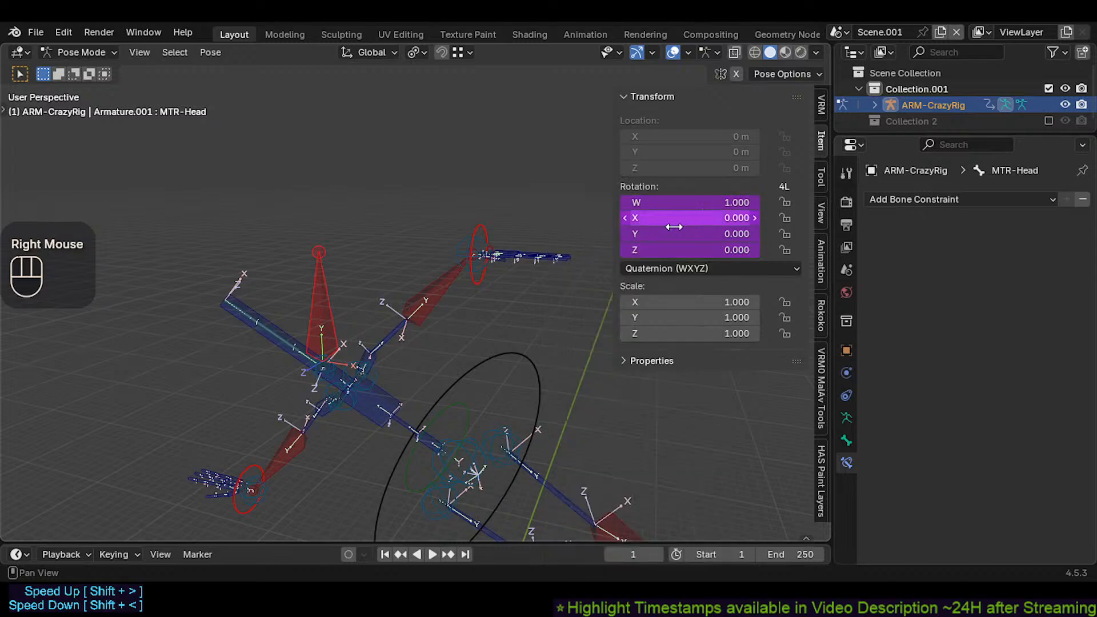
Step: Re-enable the drivers on the W, X, Y and Z quaternion rotation channels of the MTR-Head bone
{"action": "right_click", "coordinate": [700, 203]}
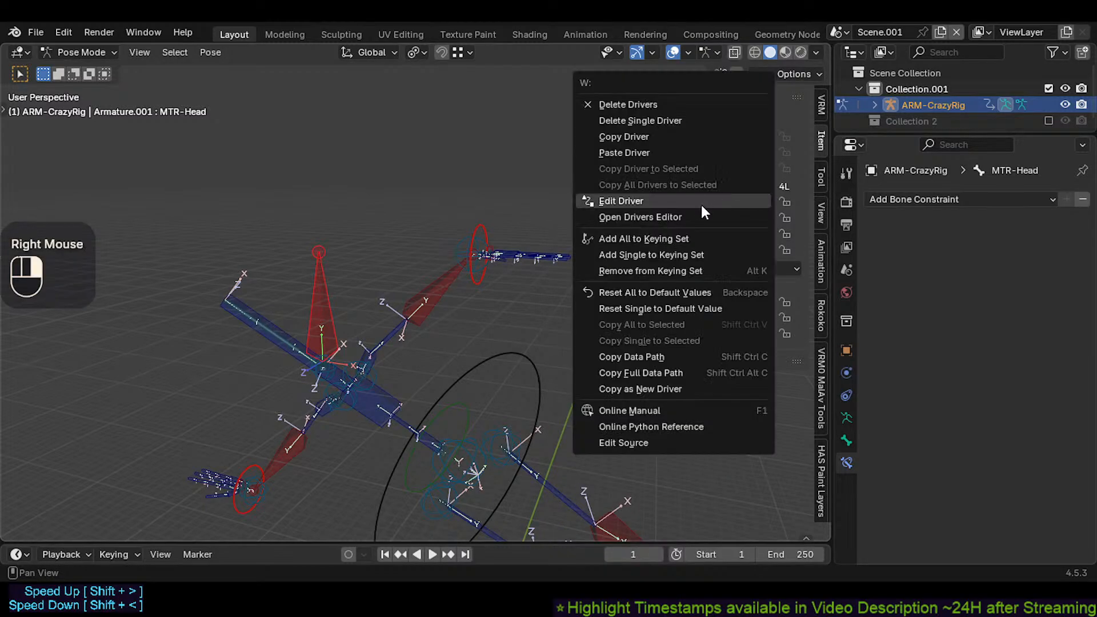
{"action": "left_click", "coordinate": [700, 203]}
{"action": "right_click", "coordinate": [711, 217]}
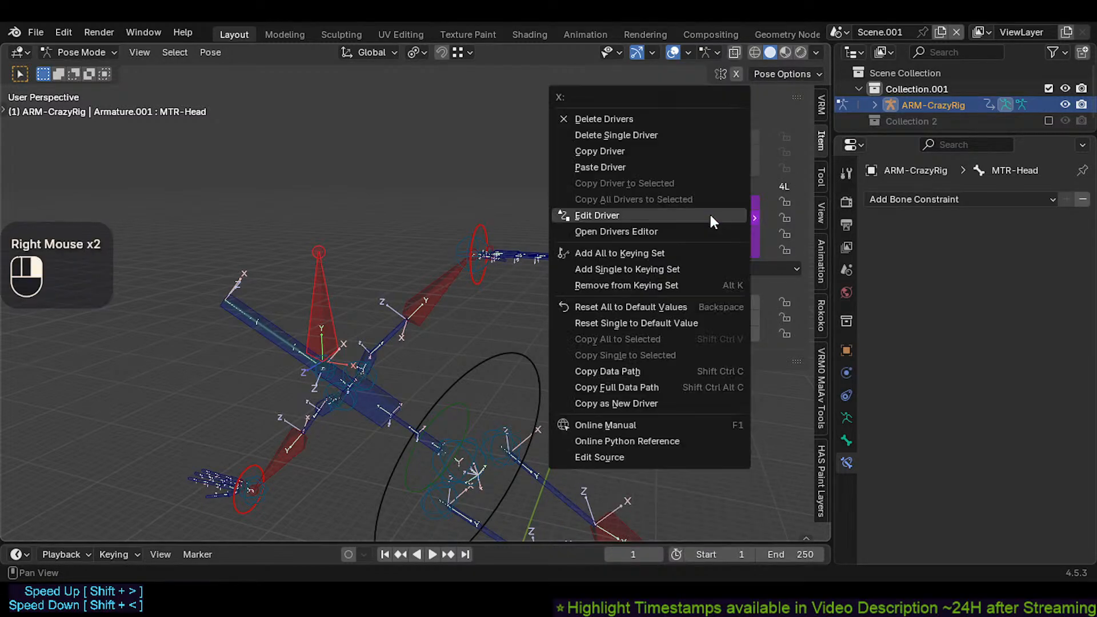
{"action": "left_click", "coordinate": [647, 215]}
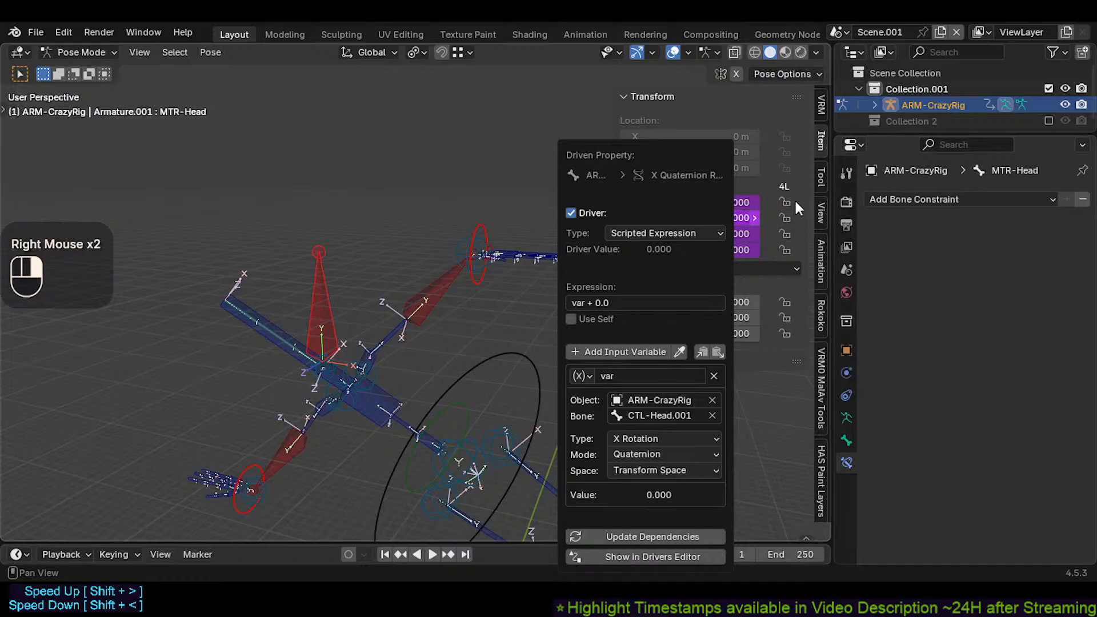
{"action": "right_click", "coordinate": [731, 234]}
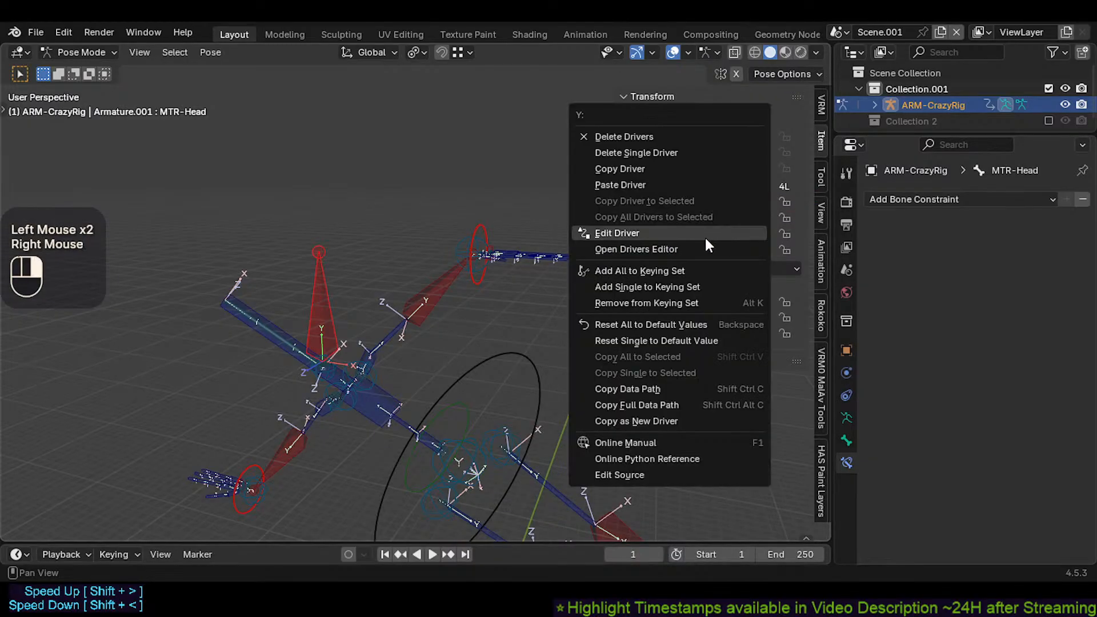
{"action": "left_click", "coordinate": [708, 231]}
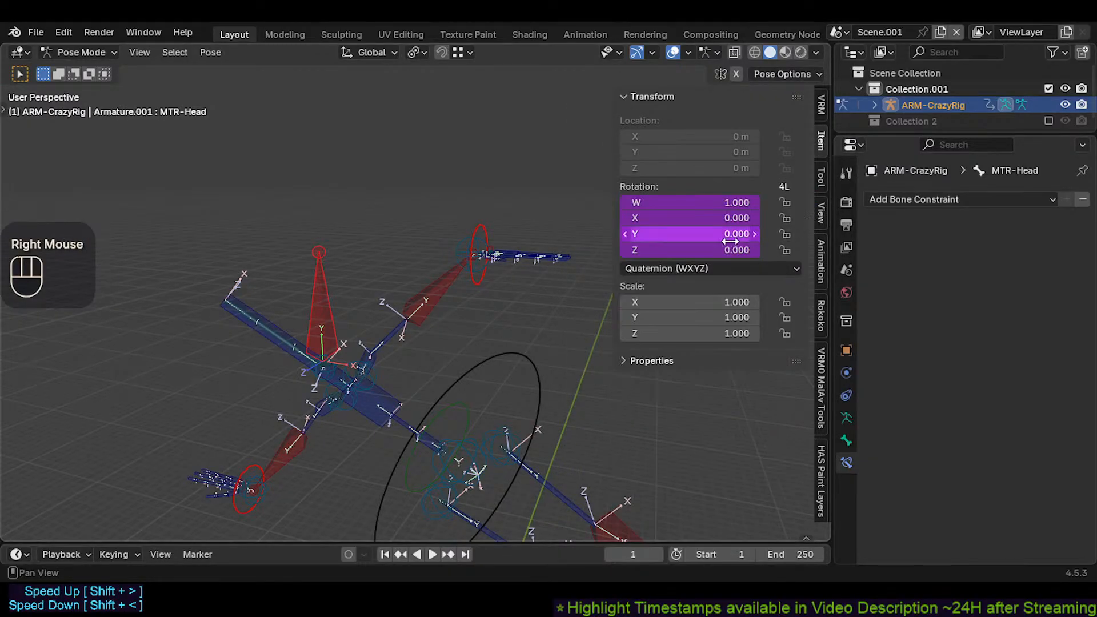
{"action": "left_click", "coordinate": [721, 249]}
{"action": "right_click", "coordinate": [735, 258]}
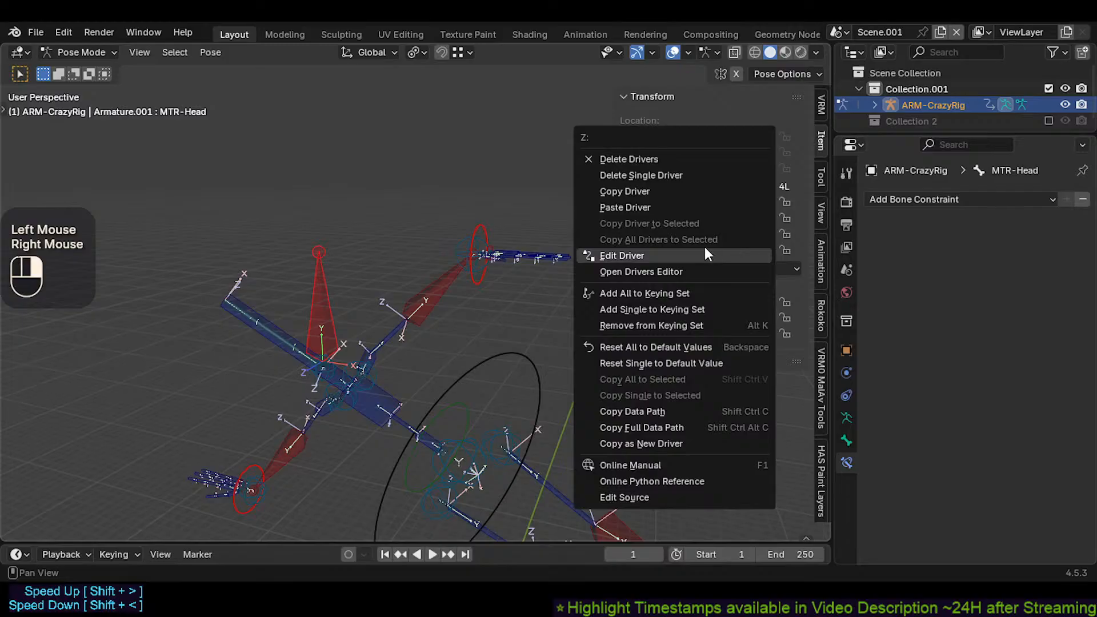
{"action": "left_click", "coordinate": [708, 256]}
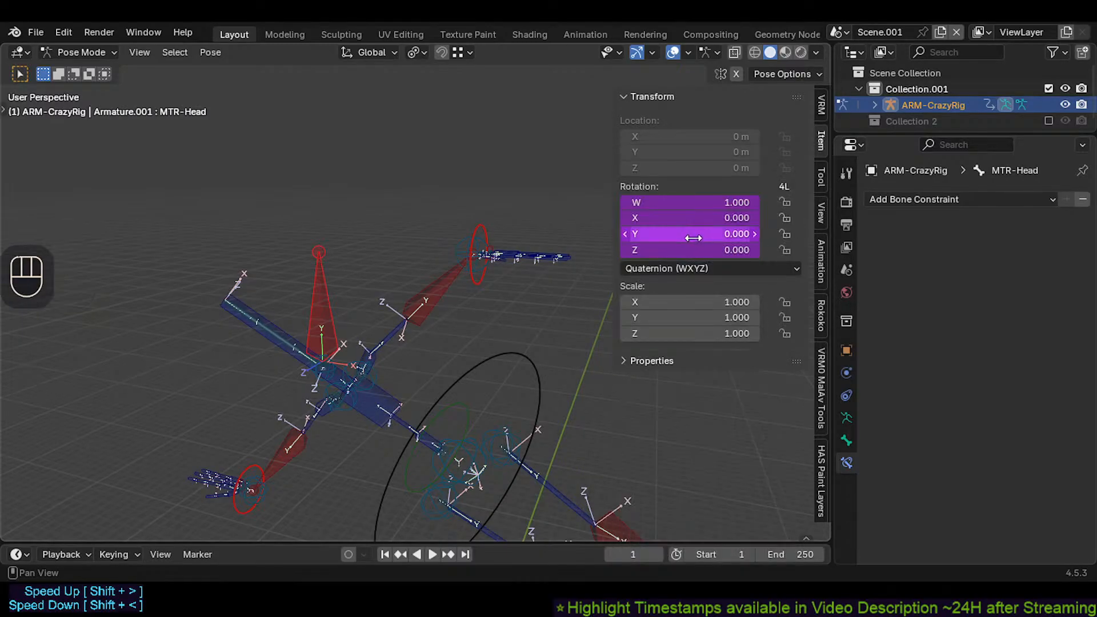
Step: Rotate the MTR-CoG bone to tilt the whole rig and test how the head bones follow
{"action": "scroll", "coordinate": [429, 312], "scroll_direction": "down", "scroll_amount": 2}
{"action": "middle_click_drag", "start_coordinate": [429, 311], "coordinate": [427, 274], "text": "shift"}
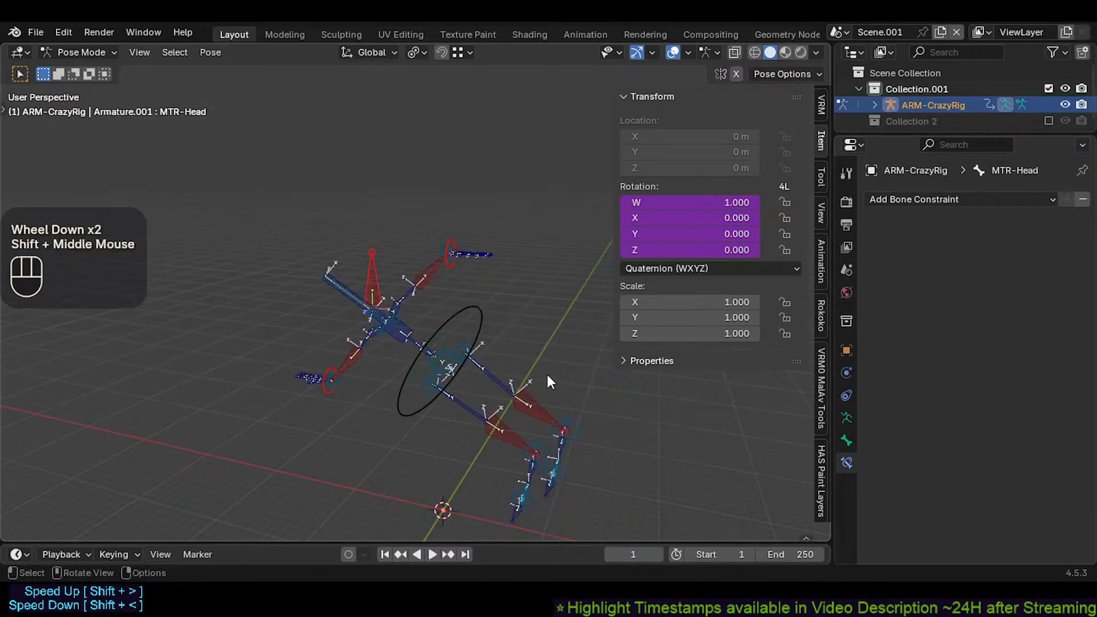
{"action": "middle_click_drag", "start_coordinate": [548, 376], "coordinate": [423, 316], "text": "shift"}
{"action": "scroll", "coordinate": [422, 316], "scroll_direction": "up", "scroll_amount": 1}
{"action": "left_click", "coordinate": [460, 330]}
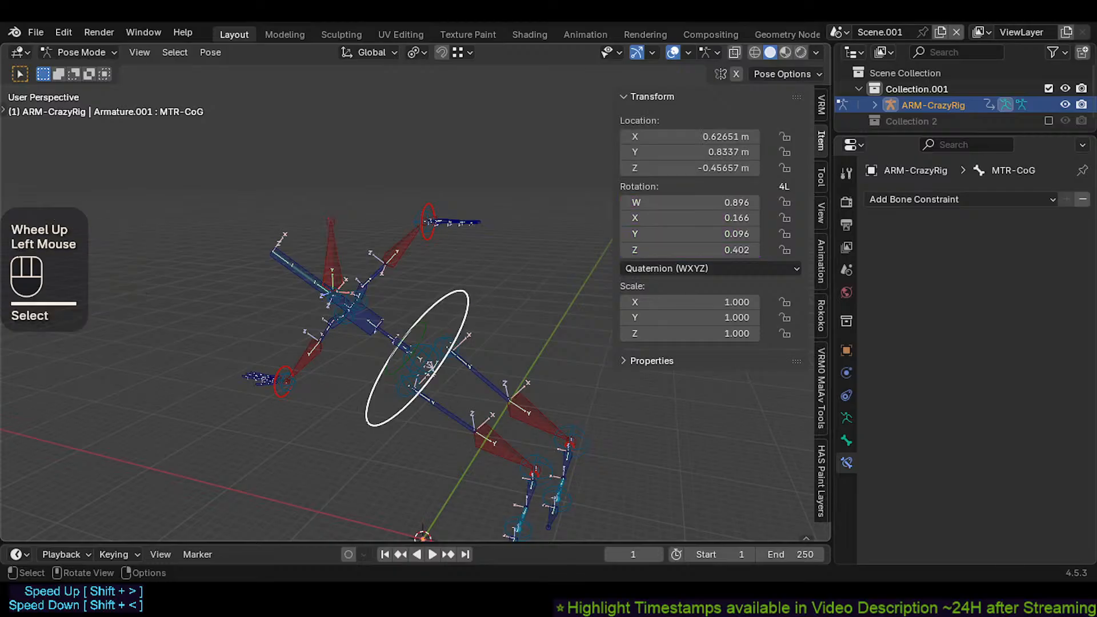
{"action": "key", "text": "r"}
{"action": "left_click", "coordinate": [510, 341]}
{"action": "key", "text": "ctrl+3"}
{"action": "key", "text": "r"}
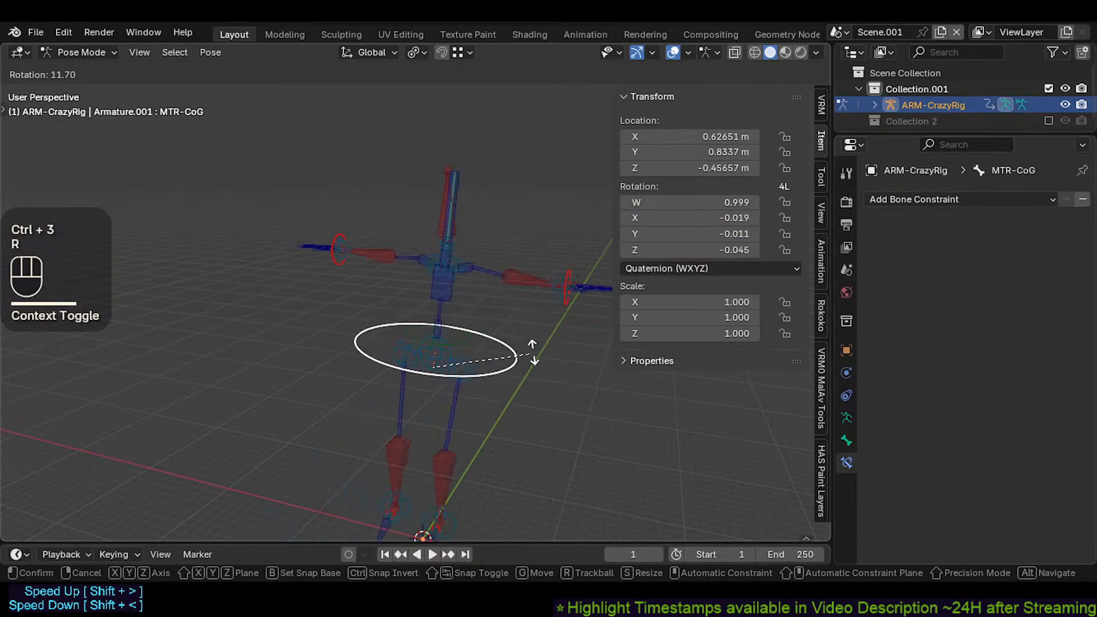
{"action": "left_click", "coordinate": [395, 205]}
Step: Try to rotate the MTR-Head bone, cancel, and rotate the CTL-Head.001 bone instead
{"action": "left_click", "coordinate": [388, 200]}
{"action": "key", "text": "r"}
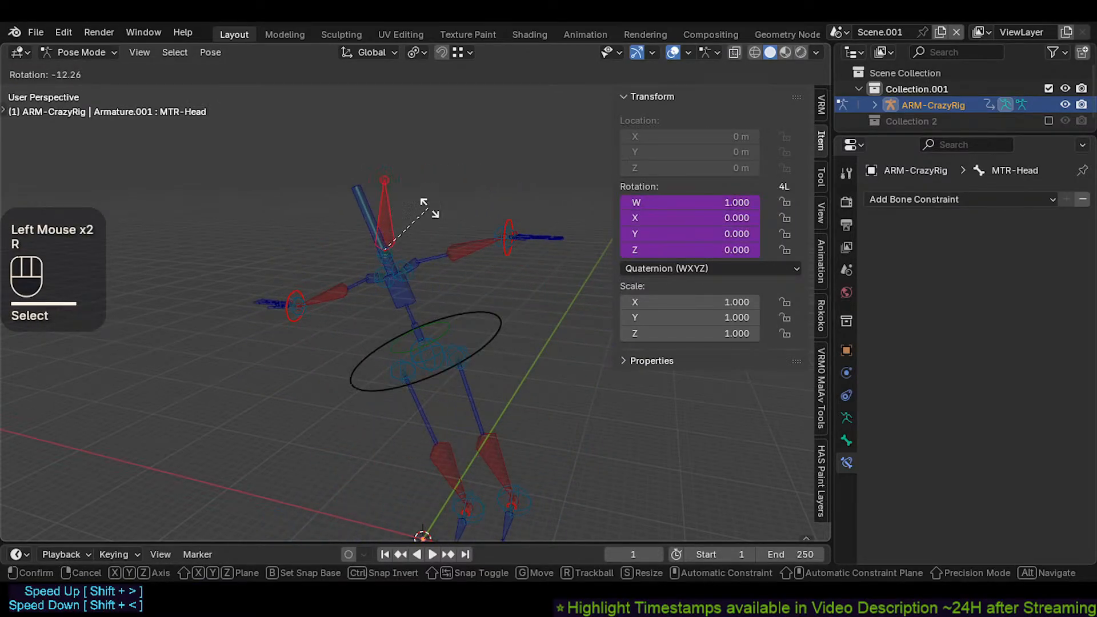
{"action": "key", "text": "Escape"}
{"action": "left_click", "coordinate": [358, 202]}
{"action": "key", "text": "r"}
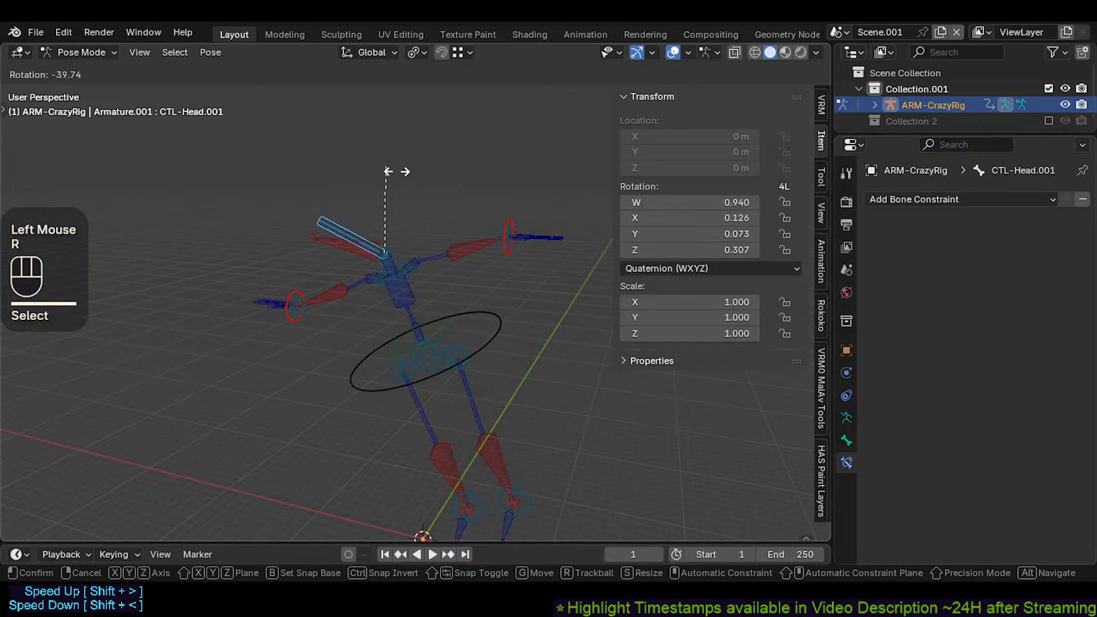
{"action": "left_click", "coordinate": [458, 183]}
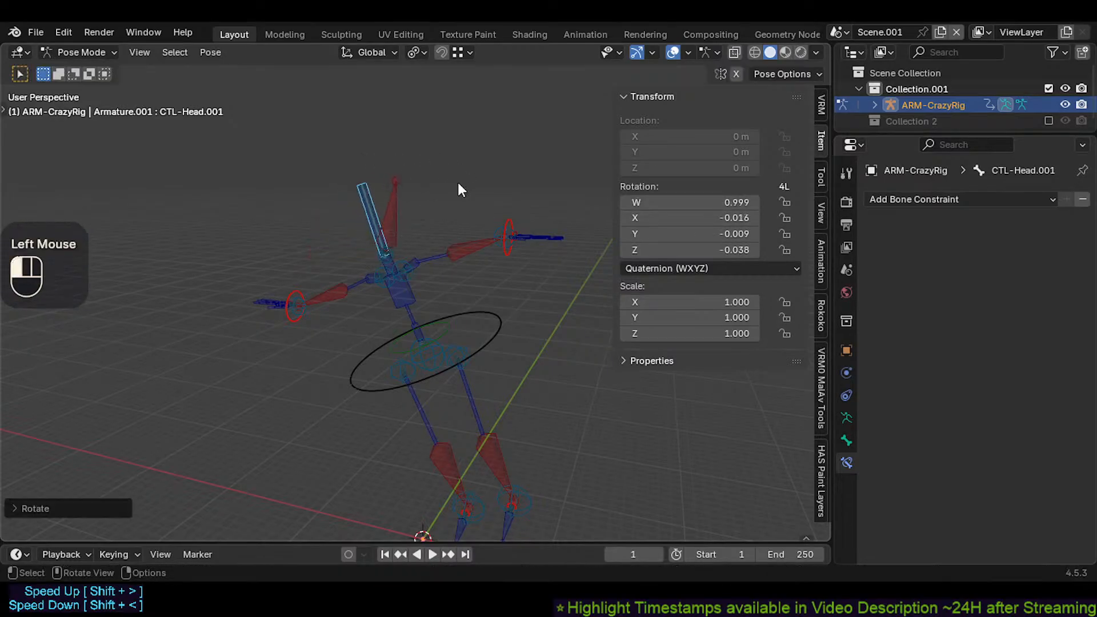
Step: Reset the pose of all bones and rotate the CTL-Head.001 bone by about 8 degrees
{"action": "key", "text": "a"}
{"action": "key", "text": "alt+q"}
{"action": "left_click", "coordinate": [433, 194]}
{"action": "scroll", "coordinate": [433, 197], "scroll_direction": "up", "scroll_amount": 1}
{"action": "key", "text": "r"}
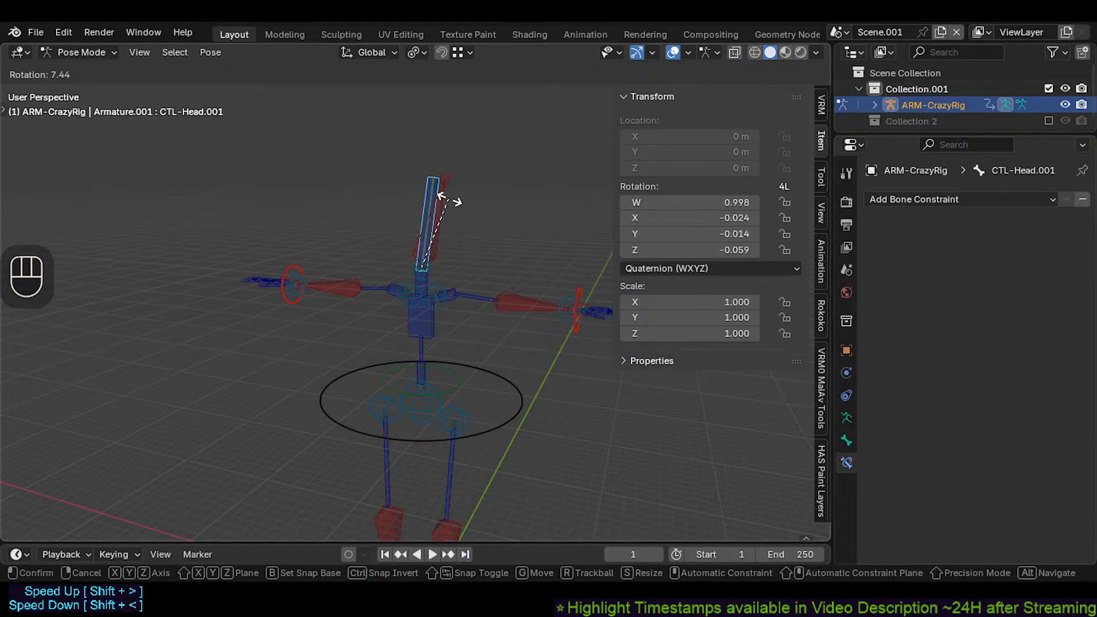
{"action": "left_click", "coordinate": [452, 200]}
{"action": "left_click", "coordinate": [472, 234]}
Step: Reset the pose of all bones and move the CMD-Spine bone so the upper body bends sideways
{"action": "key", "text": "a"}
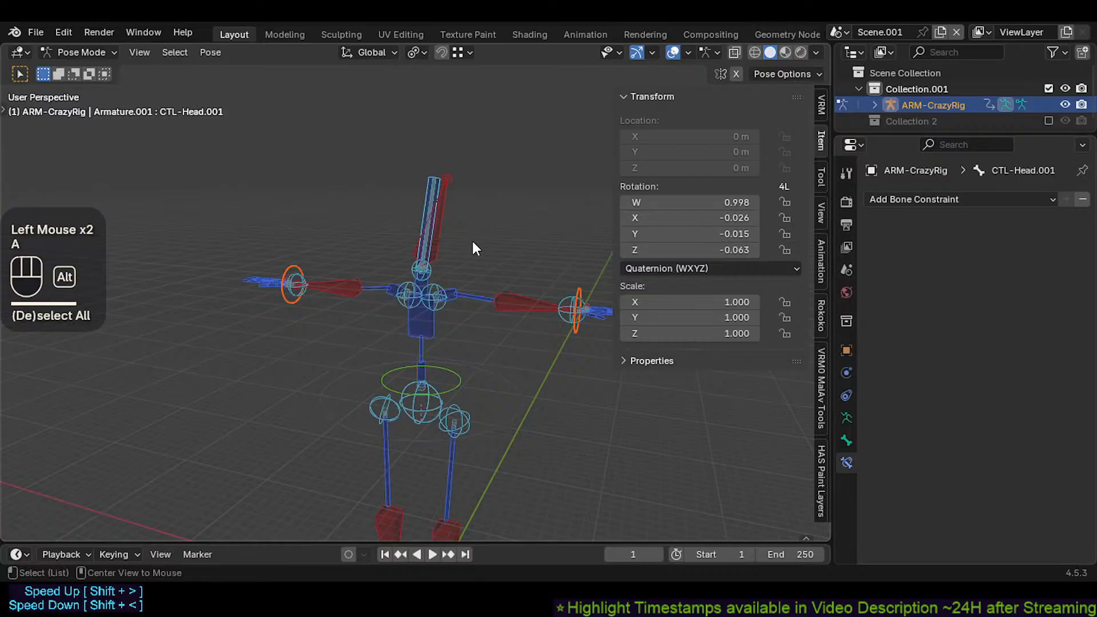
{"action": "key", "text": "alt+q"}
{"action": "key", "text": "alt+q"}
{"action": "left_click", "coordinate": [481, 397], "text": "shift"}
{"action": "left_click", "coordinate": [416, 409], "text": "shift"}
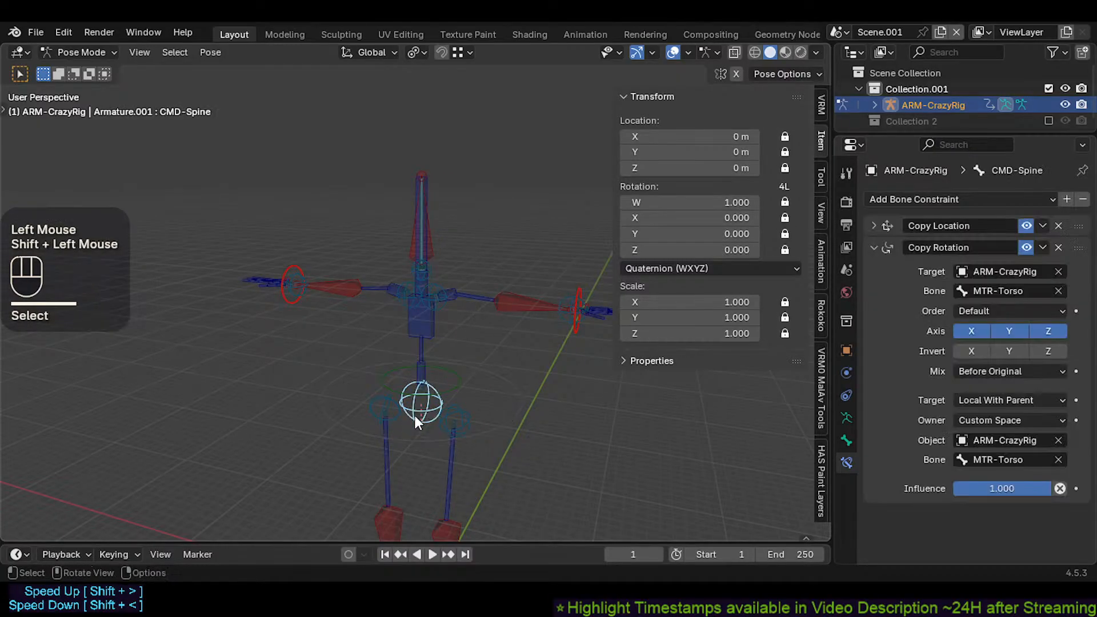
{"action": "key", "text": "g"}
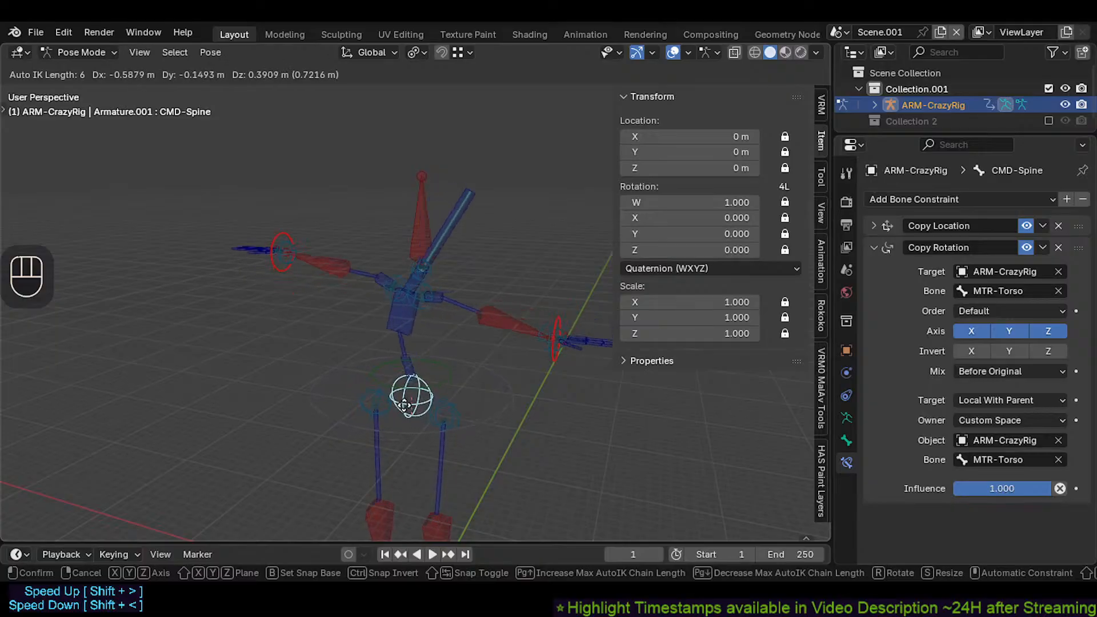
{"action": "left_click", "coordinate": [405, 403]}
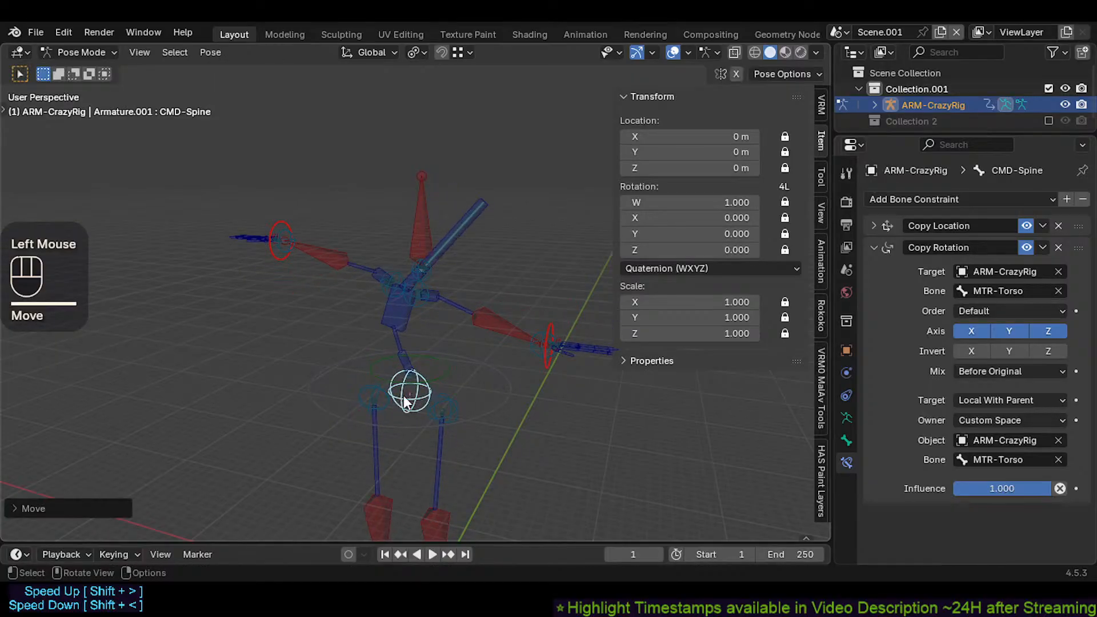
Step: Rotate the CTL-Head.001 bone repeatedly on the bent torso to compare it with the MTR-Head bone
{"action": "left_click", "coordinate": [472, 232]}
{"action": "key", "text": "r"}
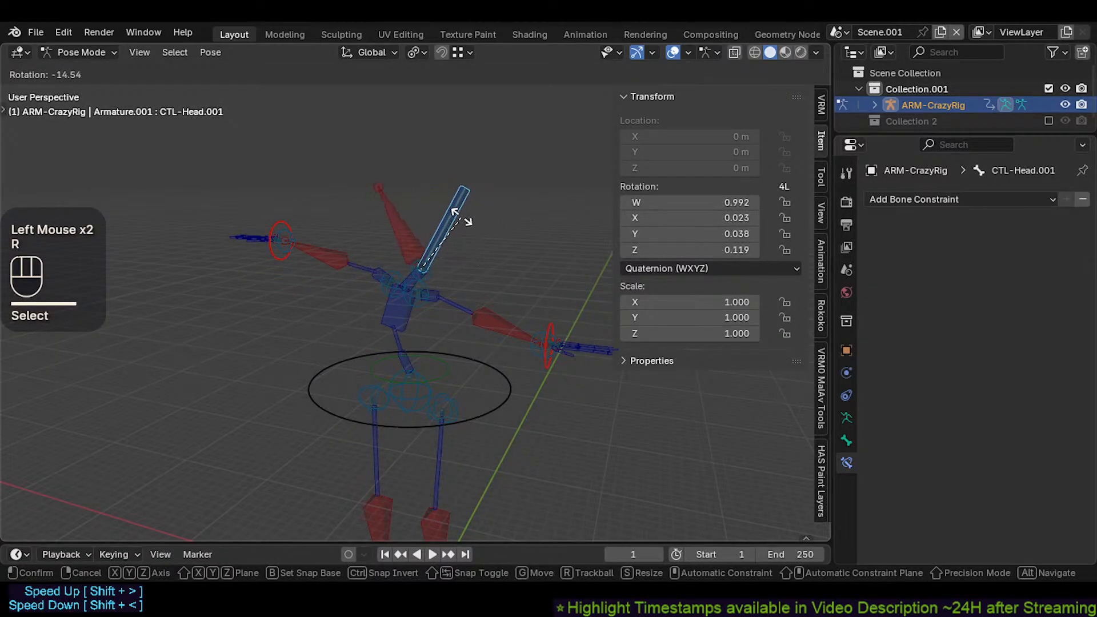
{"action": "left_click", "coordinate": [455, 222]}
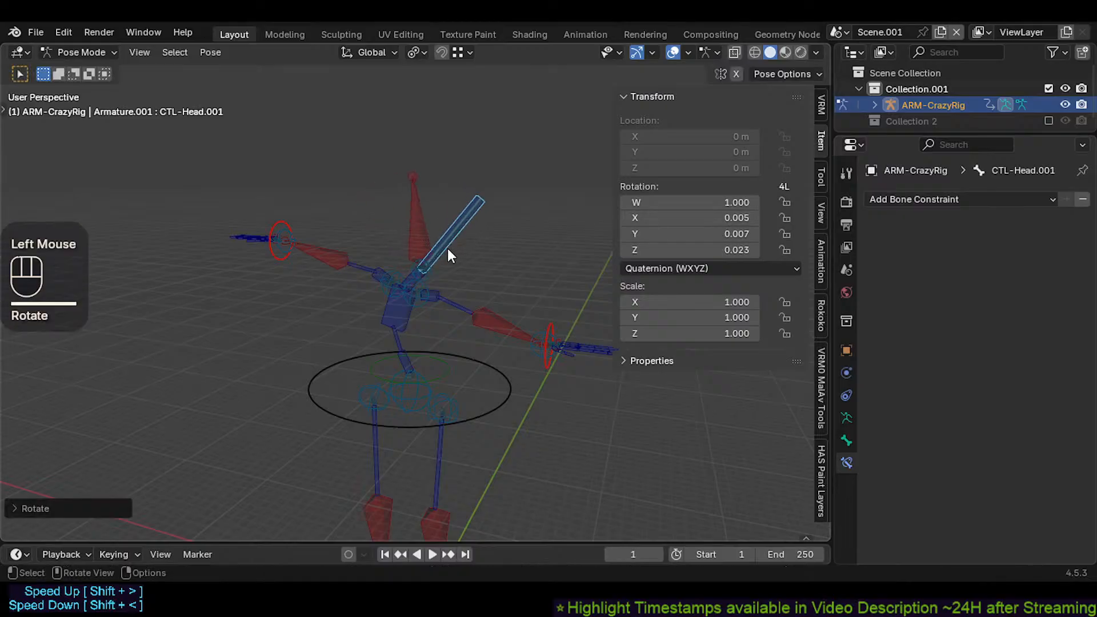
{"action": "double_click", "coordinate": [423, 271]}
{"action": "key", "text": "r"}
{"action": "key", "text": "Escape"}
{"action": "left_click", "coordinate": [471, 235]}
{"action": "key", "text": "r"}
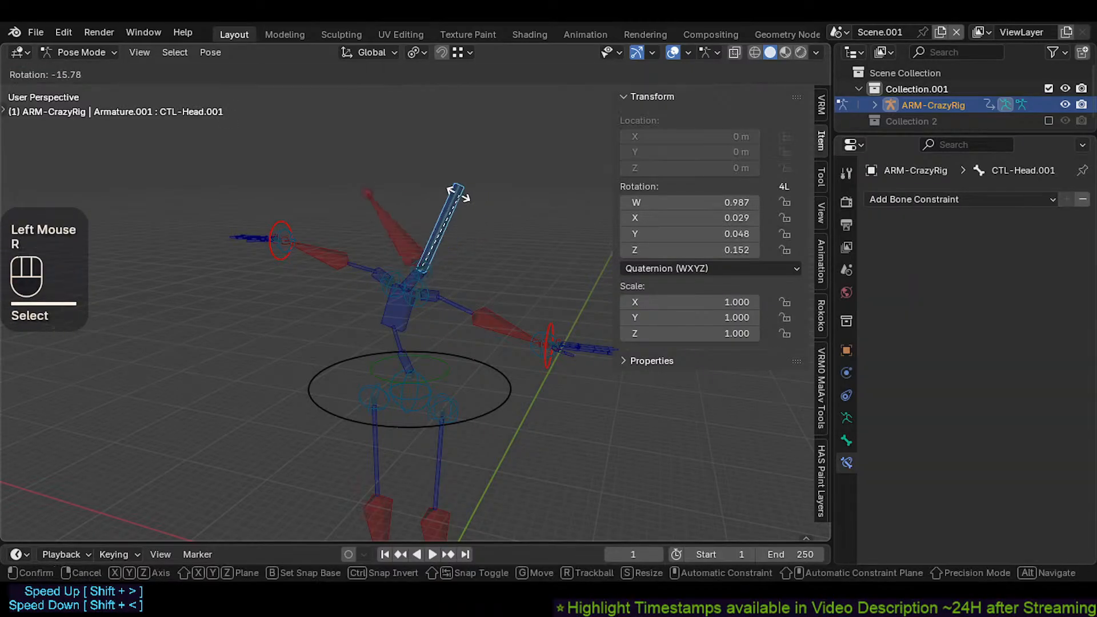
{"action": "left_click", "coordinate": [449, 253]}
Step: Reset the pose of all bones and tilt the MTR-CoG bone slightly
{"action": "key", "text": "a"}
{"action": "key", "text": "alt+q"}
{"action": "left_click", "coordinate": [503, 395]}
{"action": "key", "text": "r"}
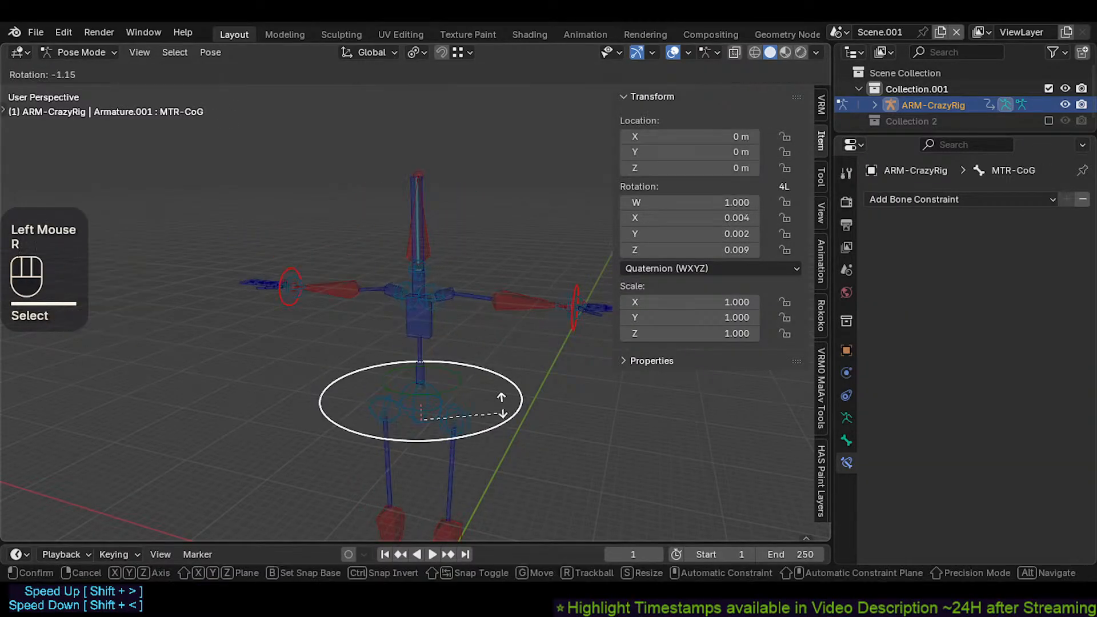
{"action": "left_click", "coordinate": [494, 420]}
Step: Rotate the CTL-Head.001 bone to tilt the head, and open the W rotation driver of the MTR-Head bone
{"action": "left_click", "coordinate": [454, 191]}
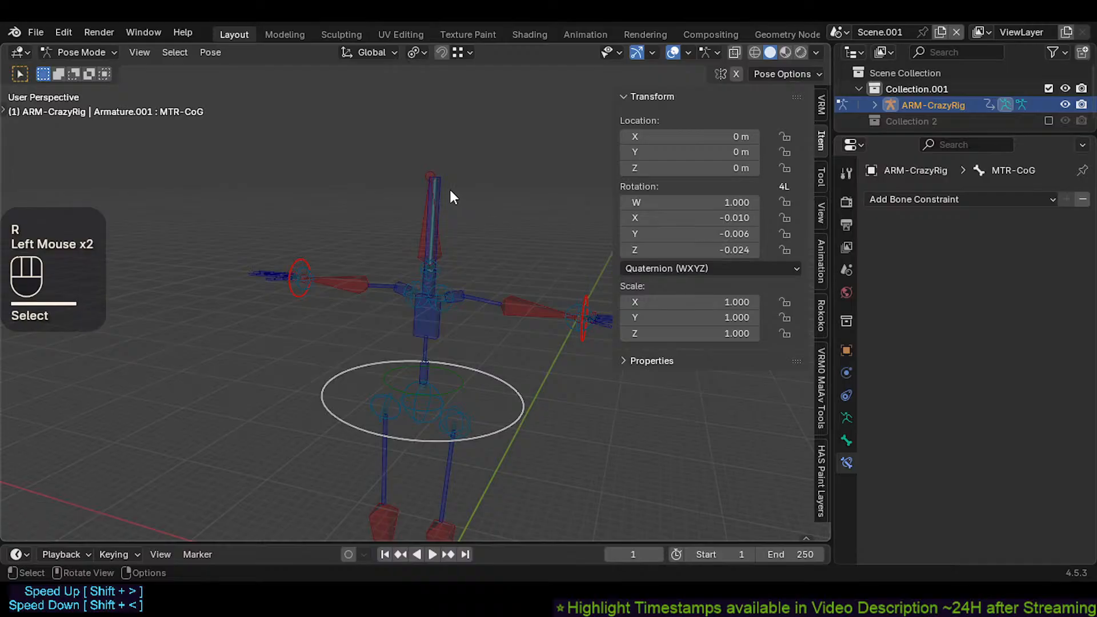
{"action": "left_click", "coordinate": [450, 188]}
{"action": "key", "text": "r"}
{"action": "left_click", "coordinate": [465, 197]}
{"action": "left_click", "coordinate": [467, 215]}
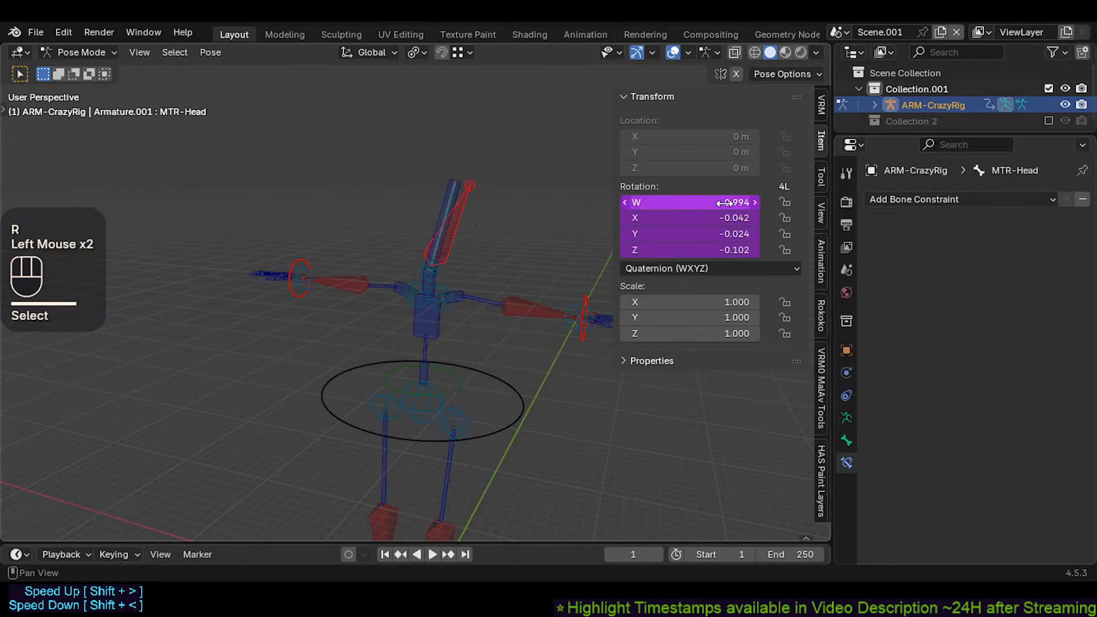
{"action": "right_click", "coordinate": [725, 203]}
{"action": "left_click", "coordinate": [724, 203]}
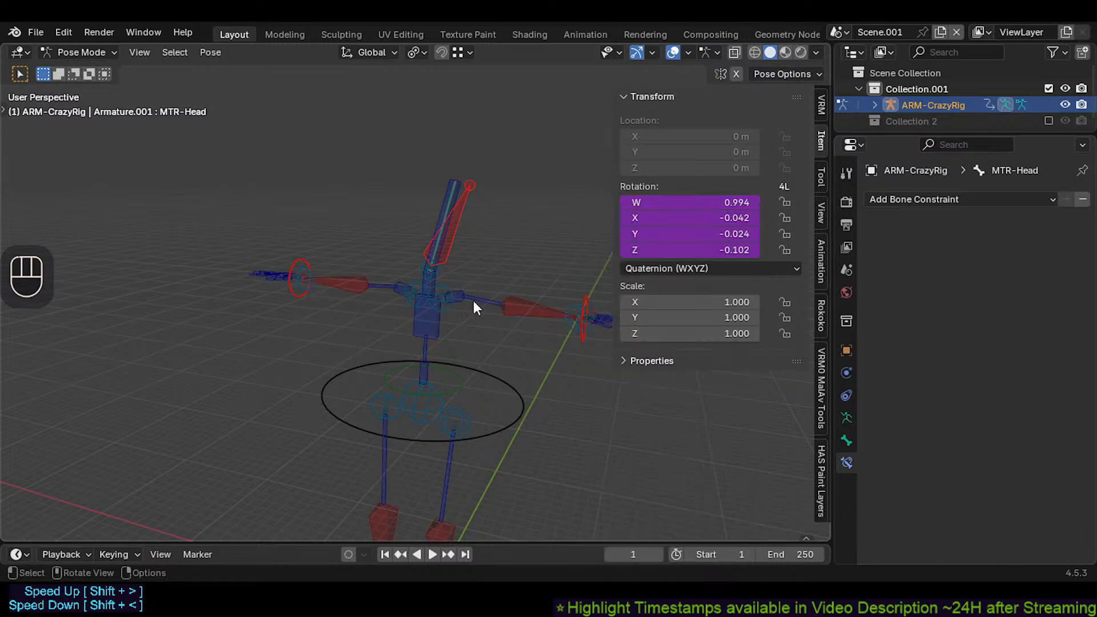
Step: Reset the pose of all bones and rotate the CTL-Head.001 bone back and forth to compare it with the MTR-Head bone
{"action": "key", "text": "a"}
{"action": "key", "text": "alt+q"}
{"action": "key", "text": "alt+q"}
{"action": "left_click", "coordinate": [438, 176]}
{"action": "scroll", "coordinate": [438, 176], "scroll_direction": "up", "scroll_amount": 2}
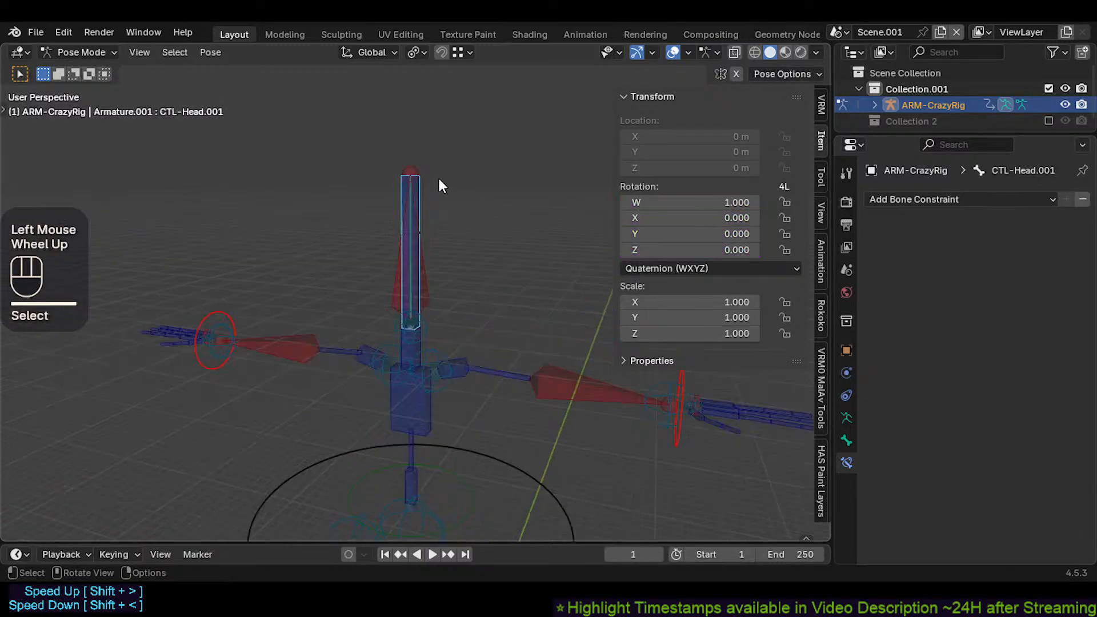
{"action": "key", "text": "r"}
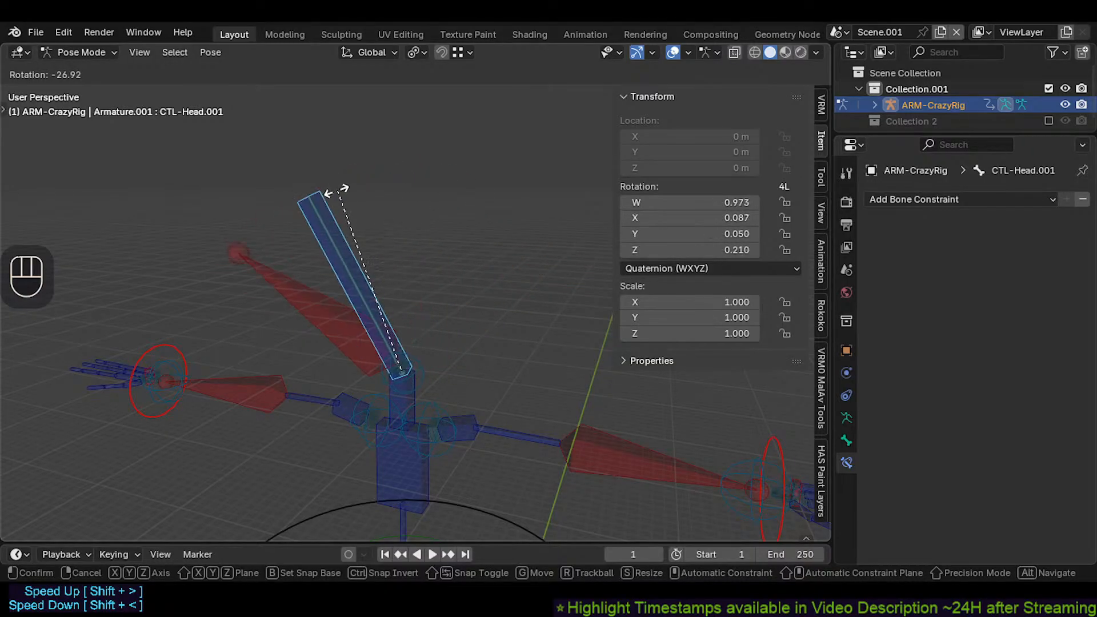
{"action": "left_click", "coordinate": [417, 192]}
{"action": "key", "text": "r"}
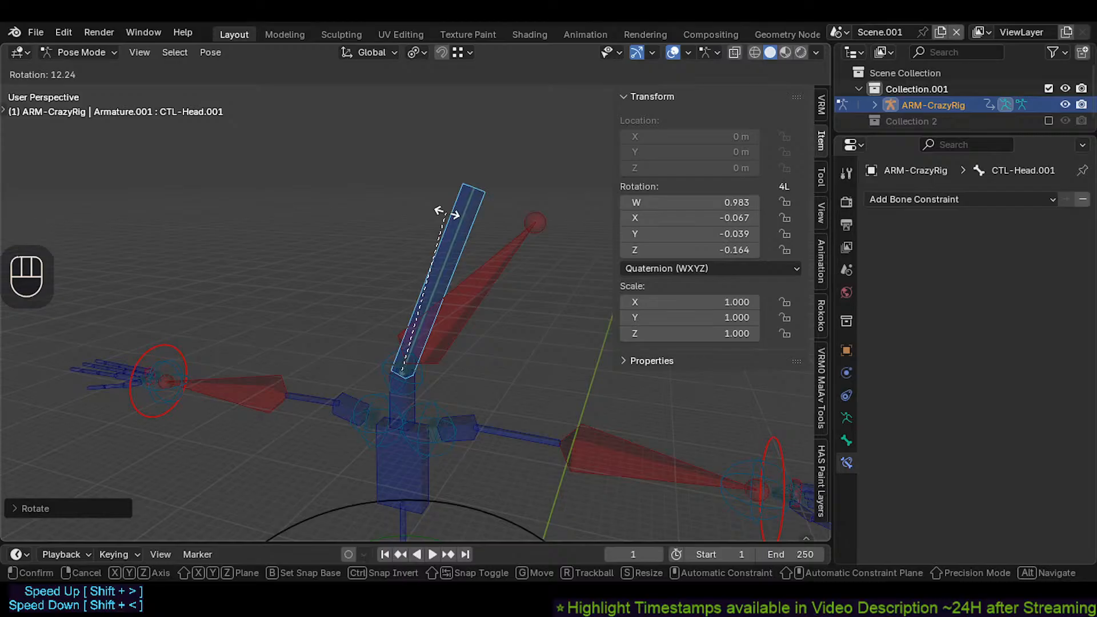
{"action": "left_click", "coordinate": [482, 268]}
{"action": "key", "text": "r"}
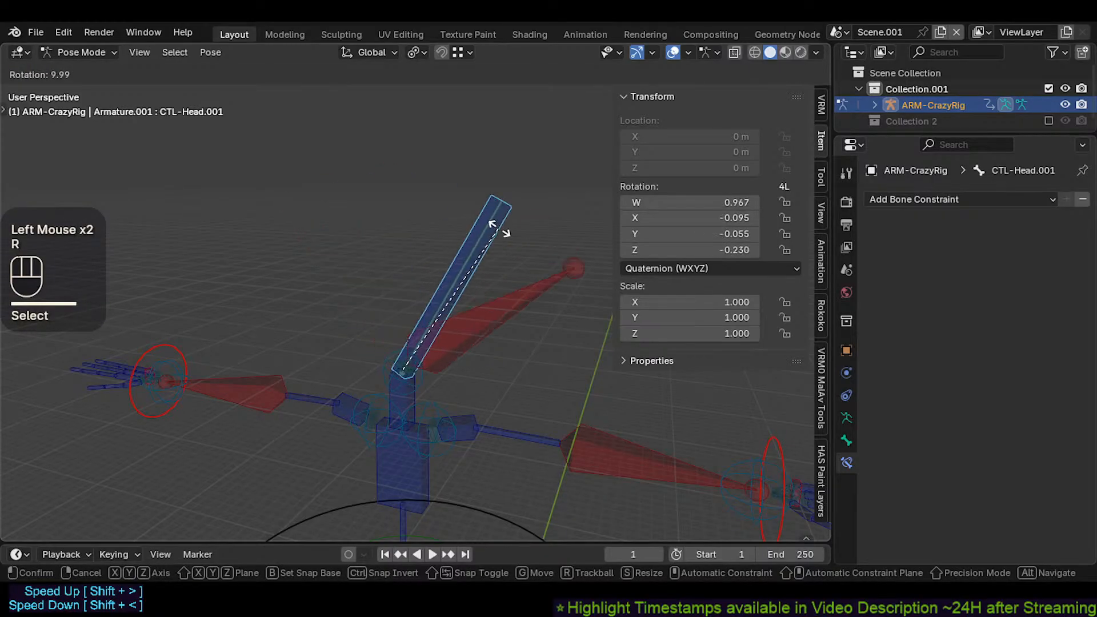
{"action": "left_click", "coordinate": [455, 216]}
Step: Reset all bones to the rest pose and tilt the CTL-Head.001 bone slightly toward the armature's left arm
{"action": "key", "text": "a"}
{"action": "key", "text": "alt+q"}
{"action": "key", "text": "alt+q"}
{"action": "left_click", "coordinate": [413, 197]}
{"action": "key", "text": "r"}
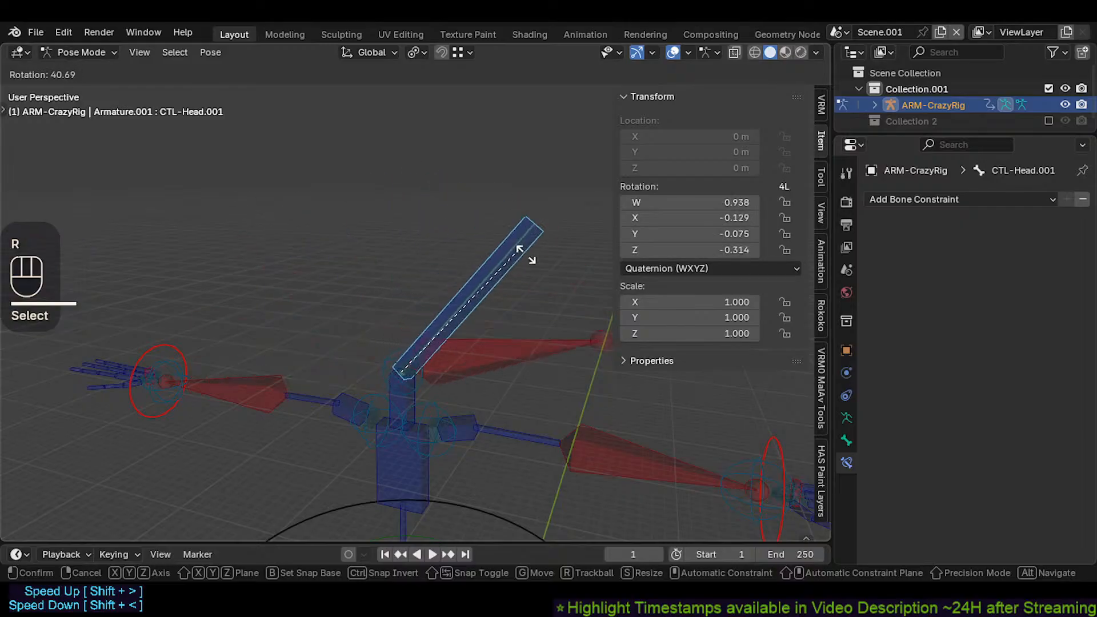
{"action": "left_click", "coordinate": [460, 205]}
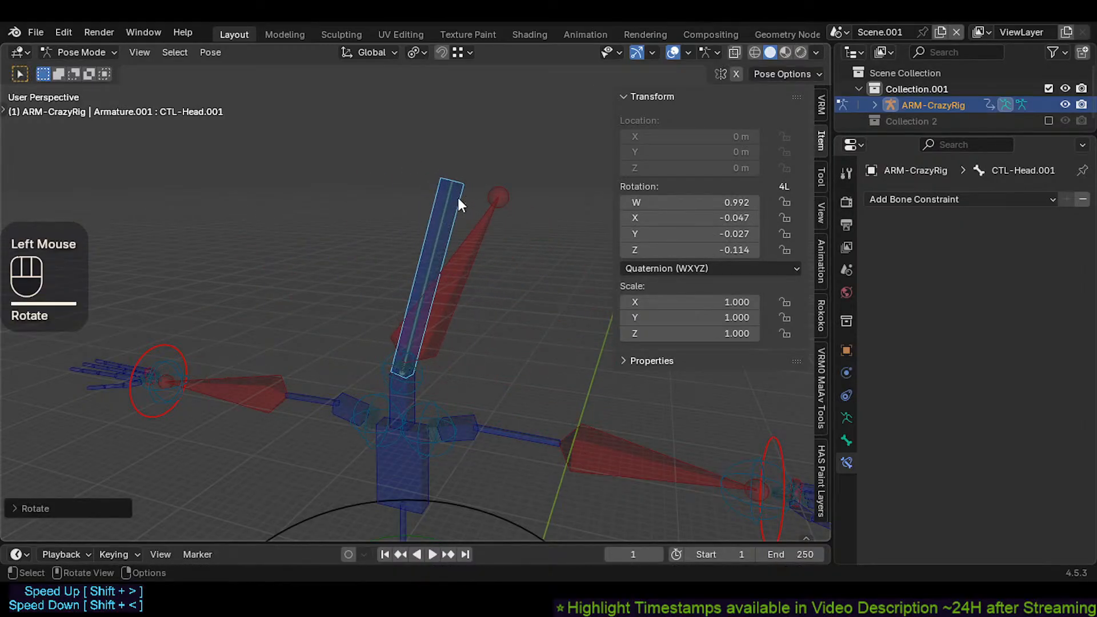
Step: Inspect the CMD-Head bone's Copy Rotation constraint and rotate the CTL-Head.001 bone back past upright
{"action": "left_click", "coordinate": [467, 269]}
{"action": "left_click", "coordinate": [420, 363]}
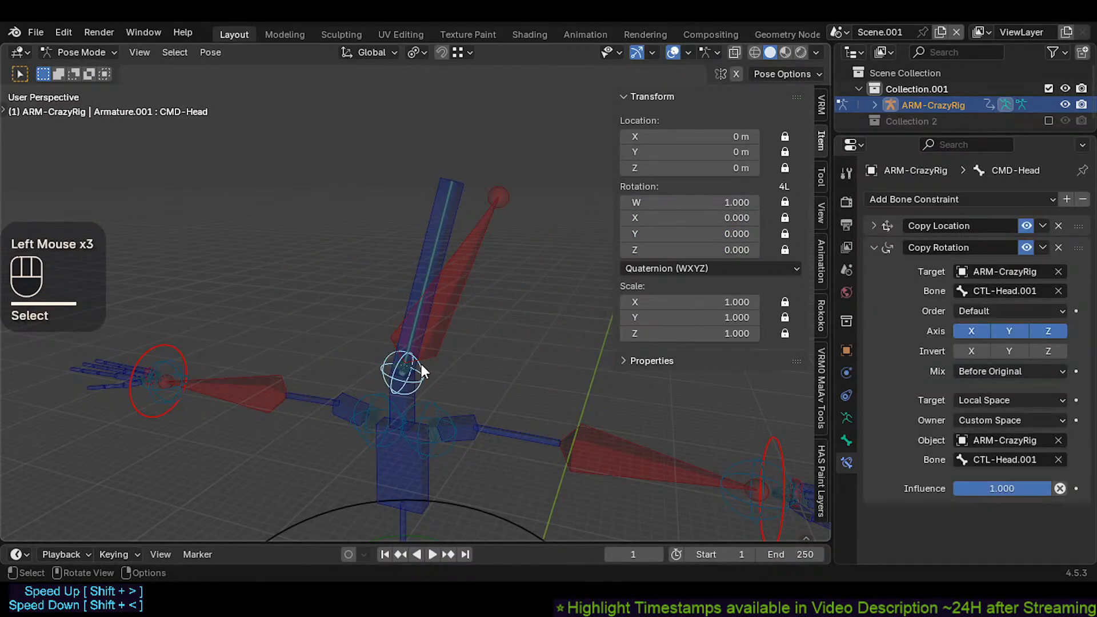
{"action": "left_click", "coordinate": [419, 255]}
{"action": "key", "text": "r"}
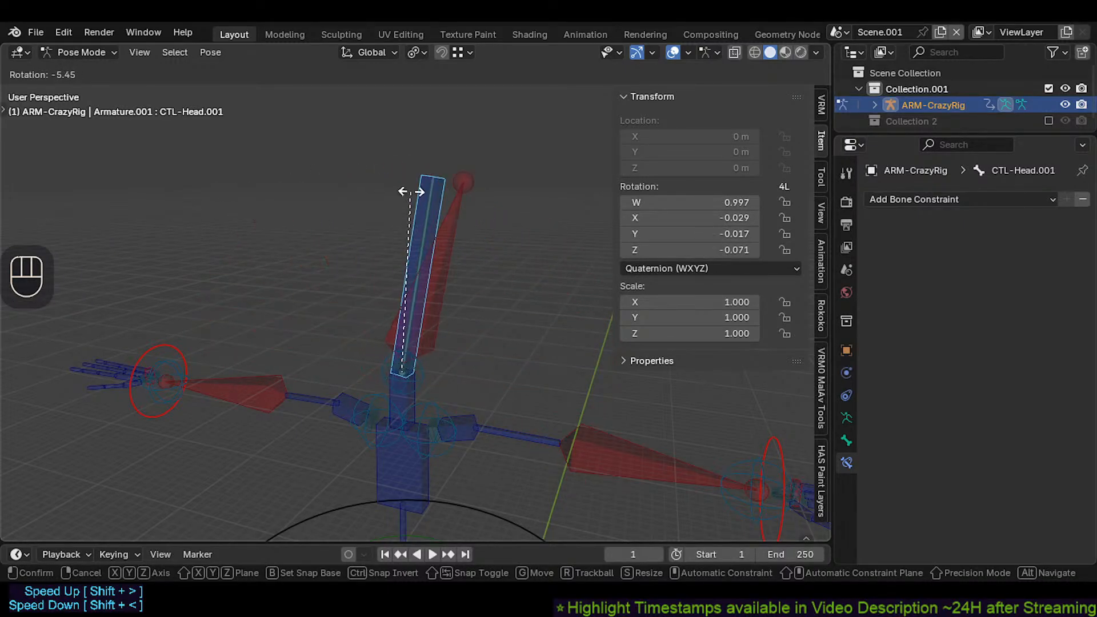
{"action": "left_click", "coordinate": [363, 182]}
Step: Clear the transforms of every bone and try rotating the CTL-Head.001 bone from the rest pose
{"action": "key", "text": "a"}
{"action": "key", "text": "alt+q"}
{"action": "scroll", "coordinate": [399, 237], "scroll_direction": "down", "scroll_amount": 2}
{"action": "middle_click_drag", "start_coordinate": [399, 238], "coordinate": [446, 220], "text": "shift"}
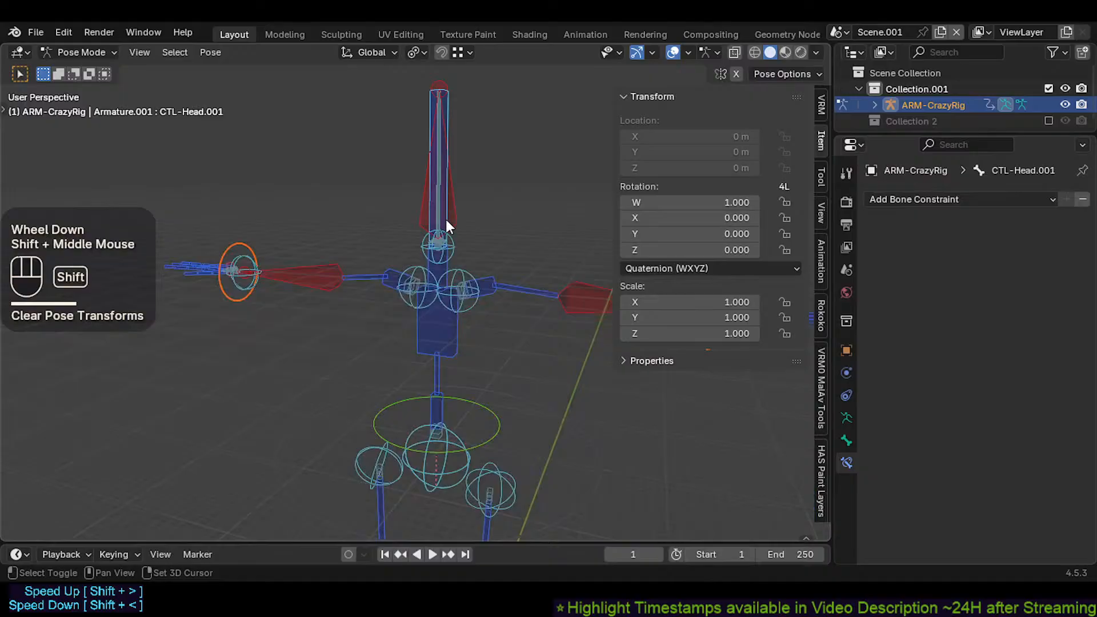
{"action": "left_click", "coordinate": [453, 114]}
{"action": "key", "text": "r"}
{"action": "key", "text": "Escape"}
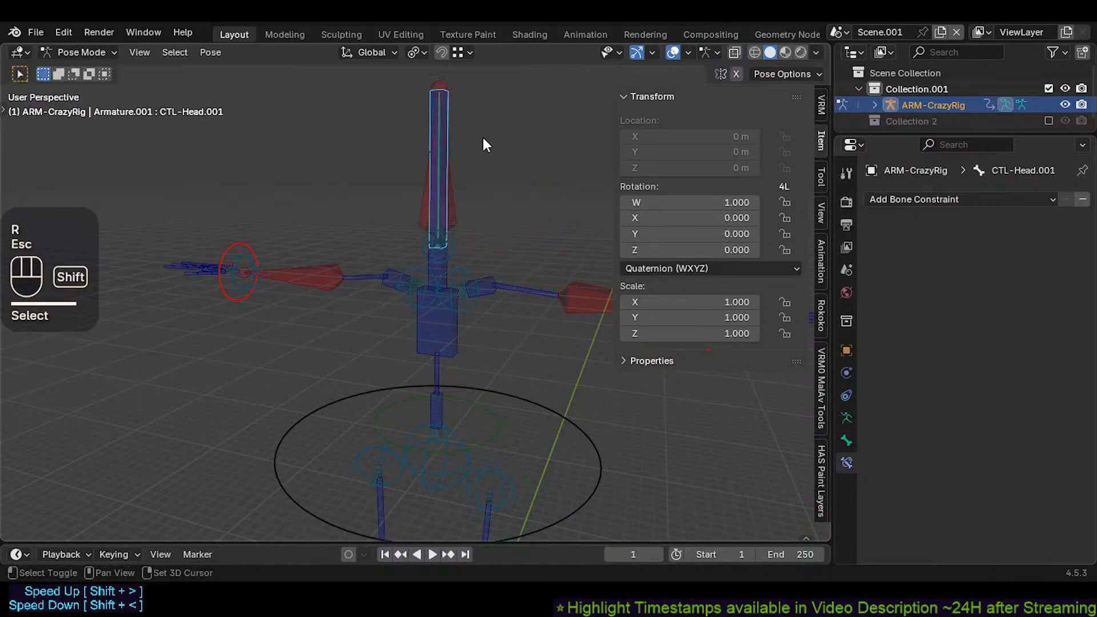
Step: Move the CTL-Head.001 bone around with Auto IK so the whole torso bends sideways along with the head
{"action": "left_click", "coordinate": [453, 197]}
{"action": "left_click", "coordinate": [446, 110], "text": "shift"}
{"action": "key", "text": "g"}
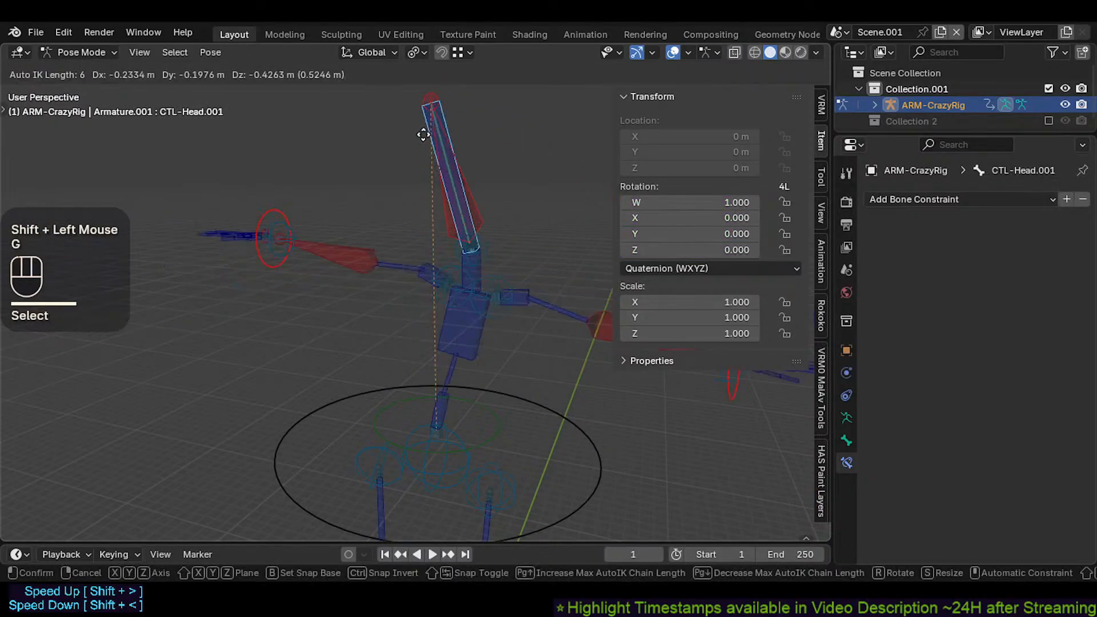
{"action": "left_click", "coordinate": [478, 143]}
{"action": "key", "text": "g"}
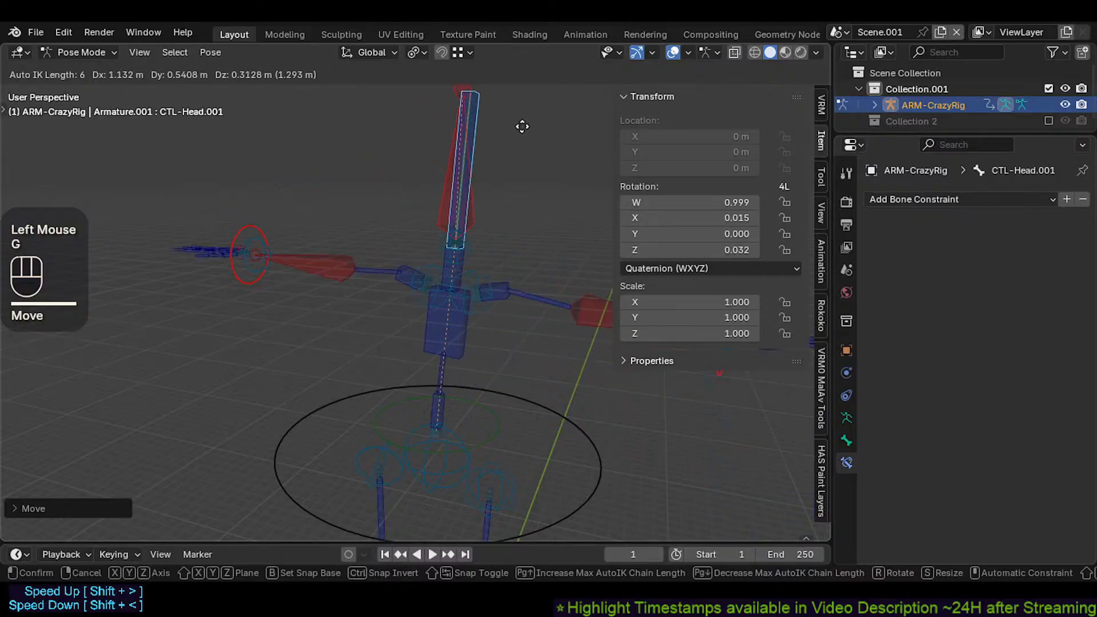
{"action": "left_click", "coordinate": [400, 205]}
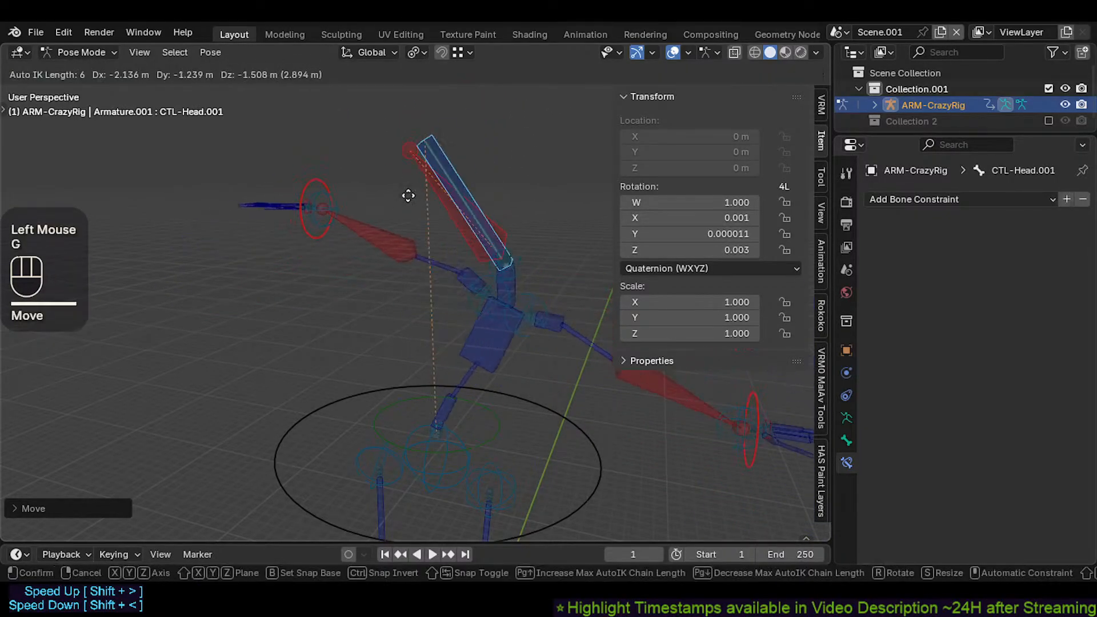
{"action": "left_click", "coordinate": [398, 216]}
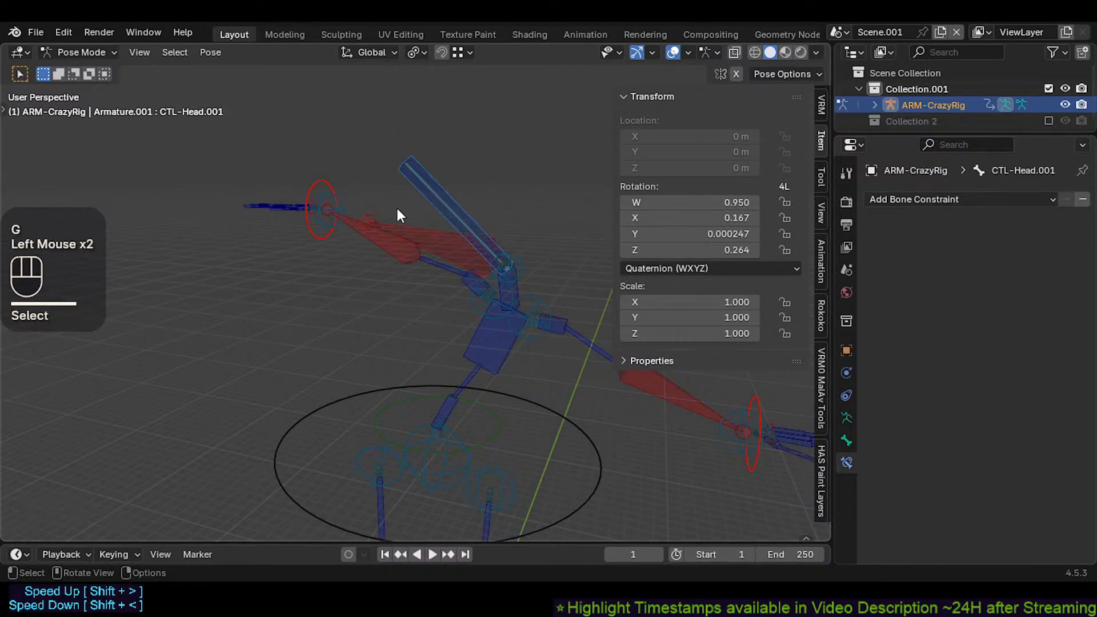
Step: Move the MTR-Head bone with Auto IK to change the torso's bend, and try rotating it as well
{"action": "left_click", "coordinate": [434, 188]}
{"action": "left_click", "coordinate": [430, 246], "text": "shift"}
{"action": "key", "text": "g"}
{"action": "left_click", "coordinate": [441, 191]}
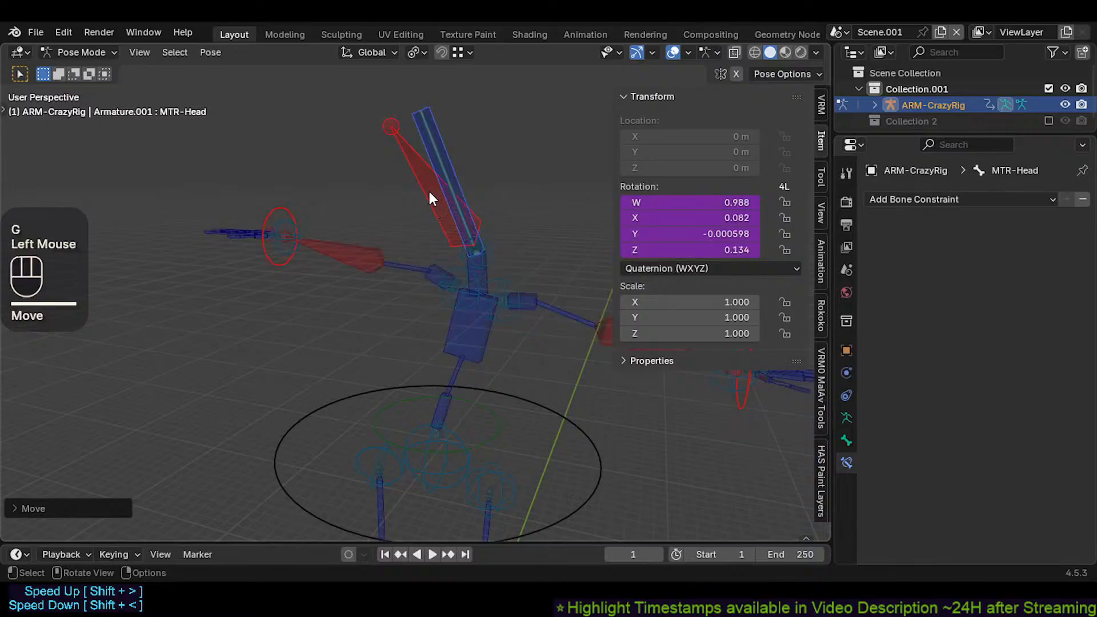
{"action": "key", "text": "g"}
{"action": "left_click", "coordinate": [413, 196]}
{"action": "key", "text": "g"}
{"action": "key", "text": "r"}
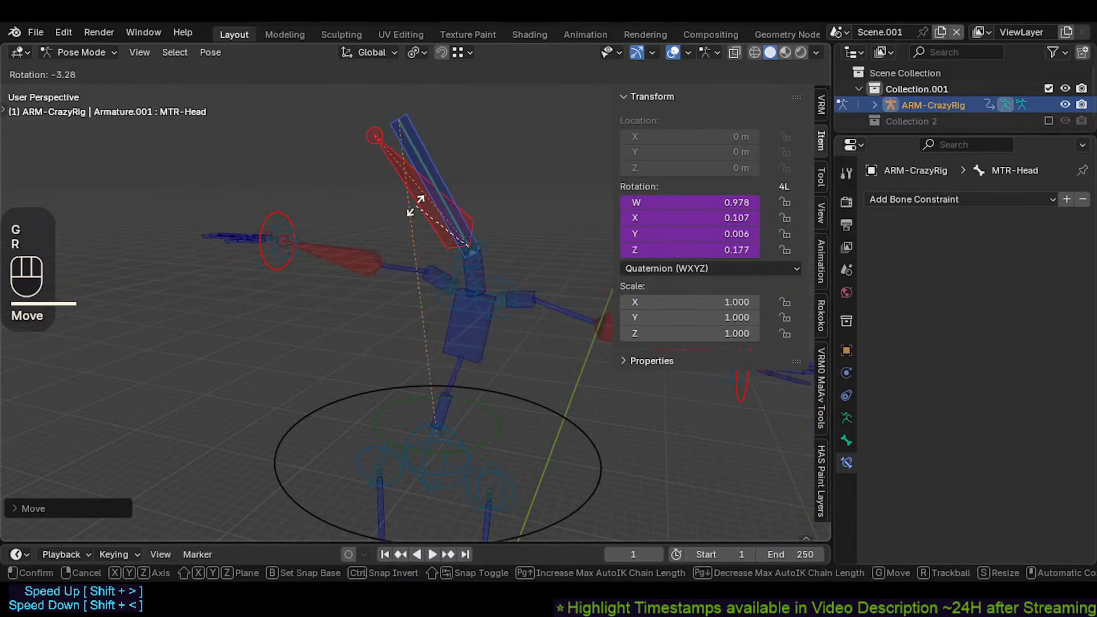
{"action": "key", "text": "Escape"}
{"action": "left_click", "coordinate": [416, 238]}
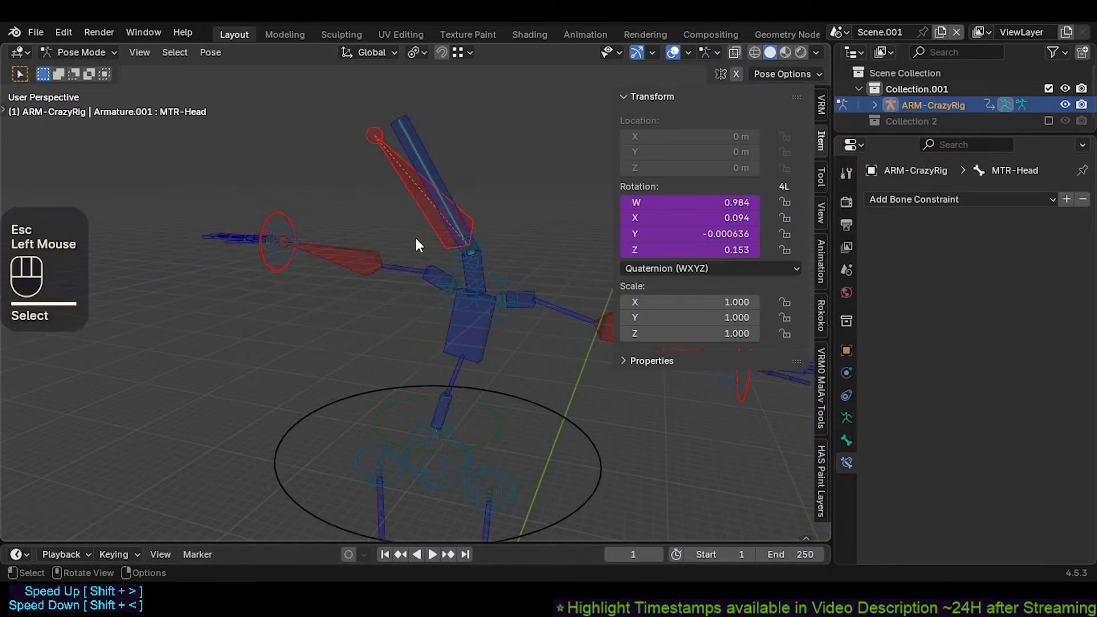
{"action": "key", "text": "g"}
{"action": "left_click", "coordinate": [404, 242]}
Step: Reset the pose of all bones and move the CTL-Head.001 bone with Auto IK to lean the torso slightly
{"action": "key", "text": "a"}
{"action": "key", "text": "alt+q"}
{"action": "left_click", "coordinate": [434, 135]}
{"action": "key", "text": "g"}
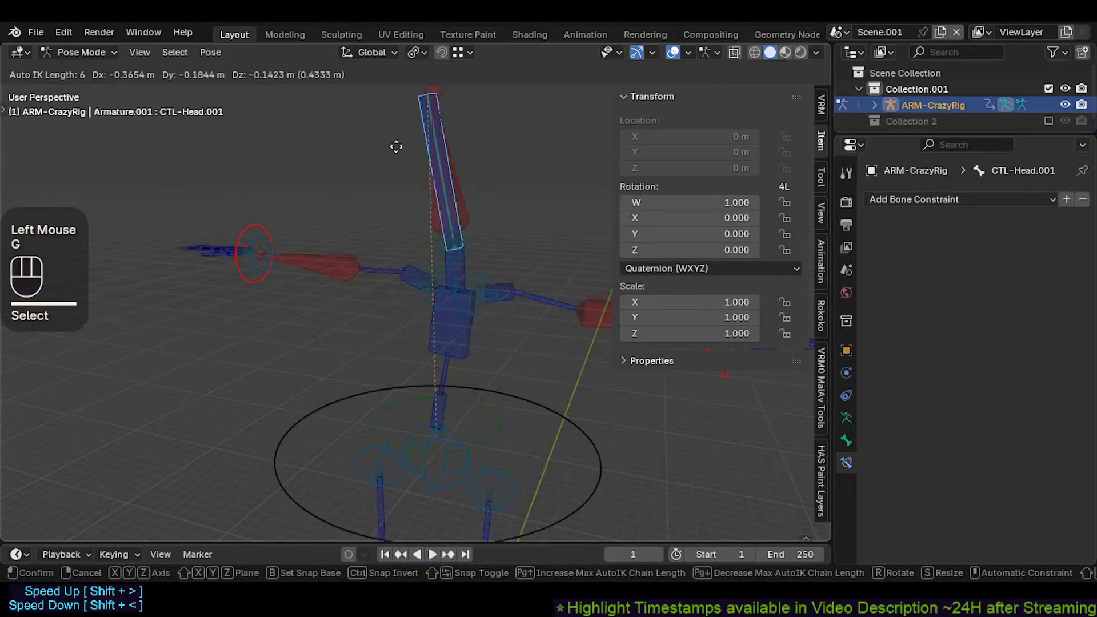
{"action": "left_click", "coordinate": [366, 159]}
{"action": "key", "text": "g"}
{"action": "left_click", "coordinate": [405, 117]}
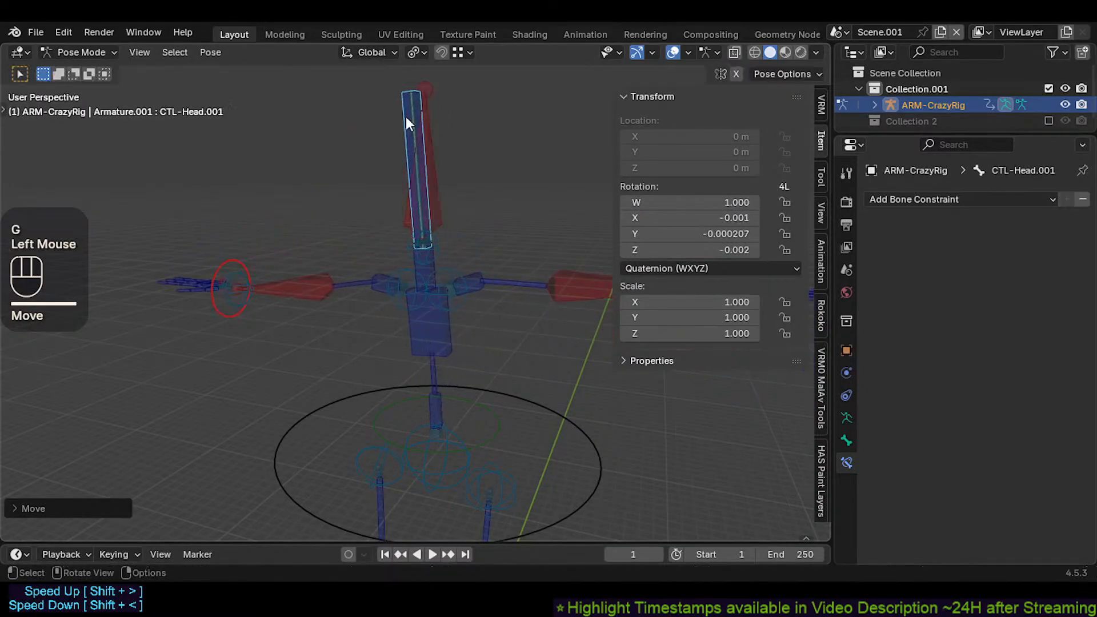
Step: Swing the CTL-Head.001 bone widely from side to side with Auto IK to bend the torso and offset the head rotation
{"action": "key", "text": "g"}
{"action": "left_click", "coordinate": [499, 207]}
{"action": "key", "text": "g"}
{"action": "left_click", "coordinate": [430, 130]}
{"action": "key", "text": "g"}
{"action": "left_click", "coordinate": [313, 228]}
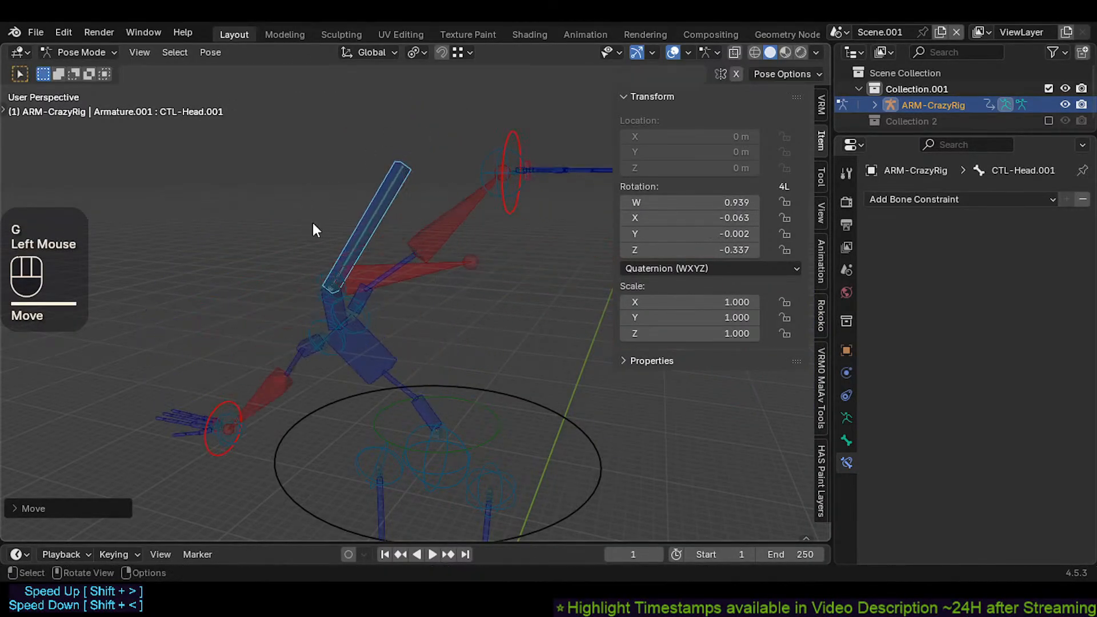
{"action": "key", "text": "g"}
{"action": "left_click", "coordinate": [502, 216]}
{"action": "key", "text": "g"}
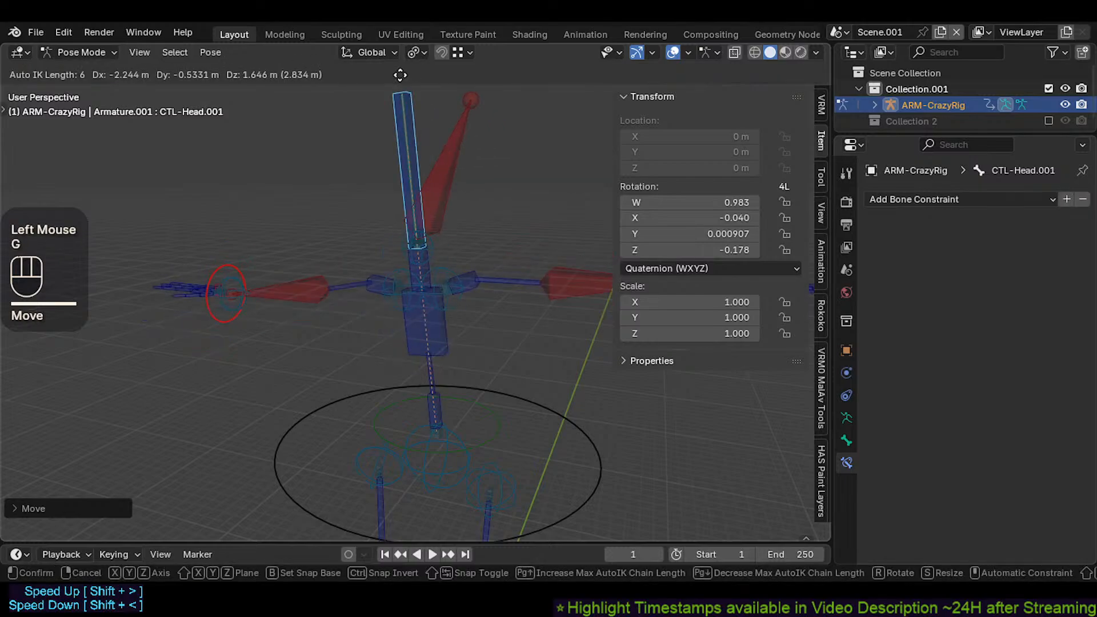
{"action": "left_click", "coordinate": [372, 179]}
Step: Check the MTR-Head bone's driven rotation and move the CTL-Head.001 bone up and down with Auto IK to compare both heads
{"action": "left_click", "coordinate": [406, 200]}
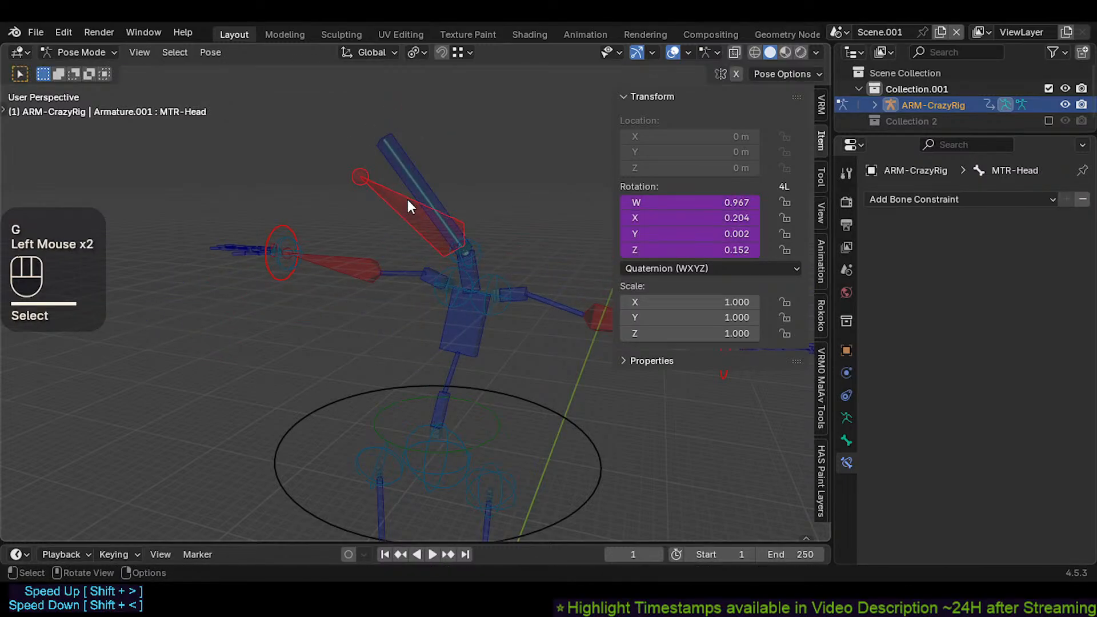
{"action": "left_click", "coordinate": [394, 171]}
{"action": "key", "text": "g"}
{"action": "left_click", "coordinate": [403, 153]}
{"action": "key", "text": "g"}
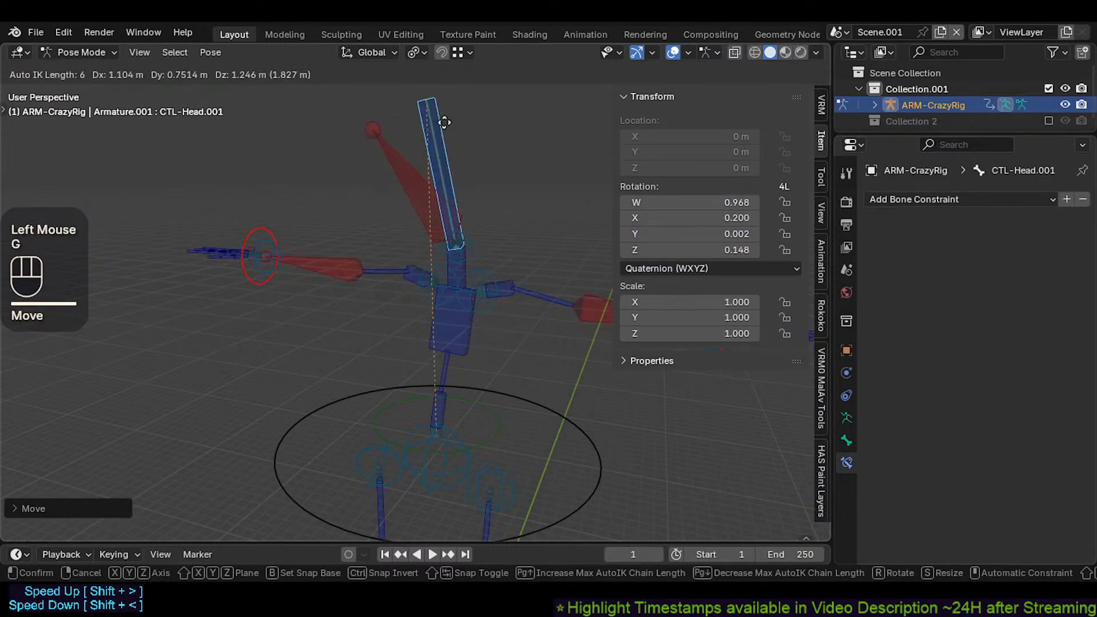
{"action": "left_click", "coordinate": [391, 203]}
{"action": "key", "text": "g"}
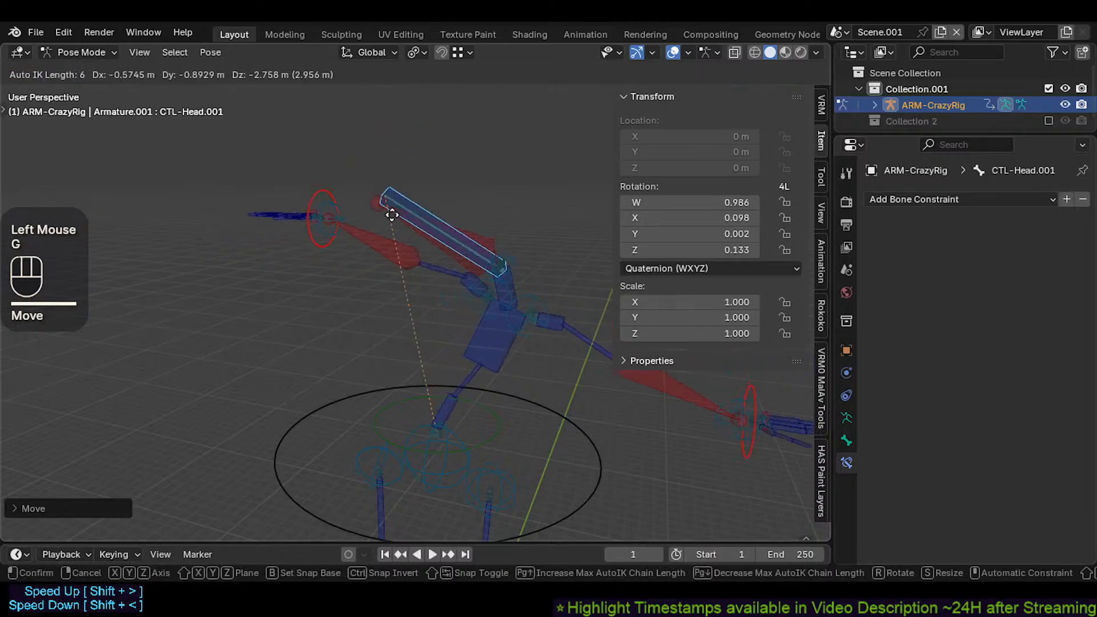
{"action": "left_click", "coordinate": [410, 179]}
{"action": "key", "text": "g"}
{"action": "left_click", "coordinate": [416, 183]}
{"action": "key", "text": "g"}
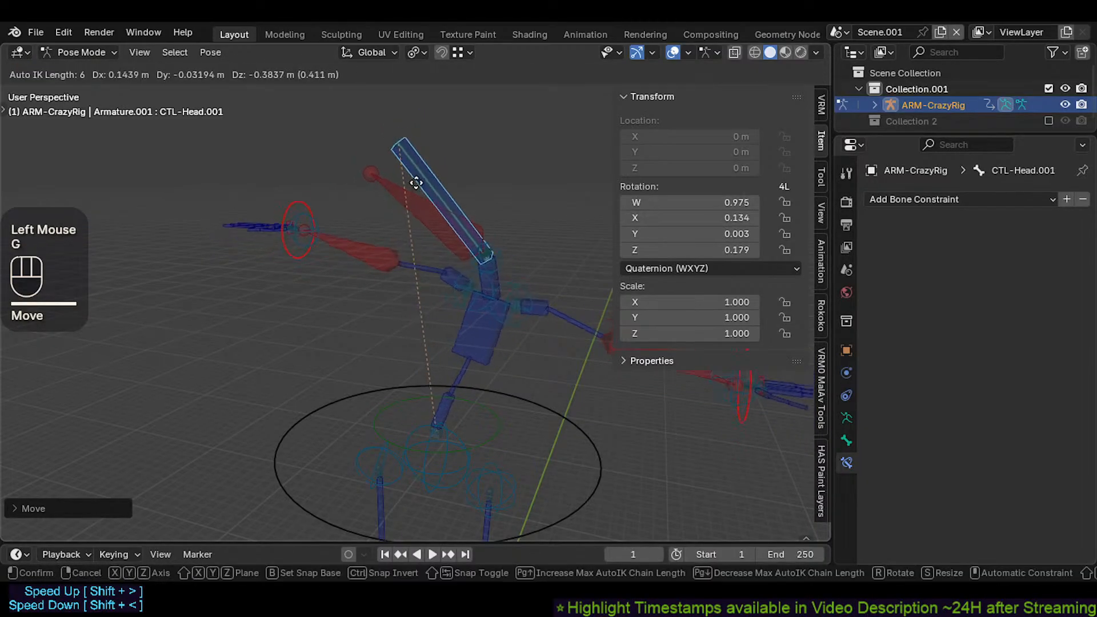
{"action": "left_click", "coordinate": [434, 150]}
{"action": "key", "text": "g"}
{"action": "left_click", "coordinate": [424, 183]}
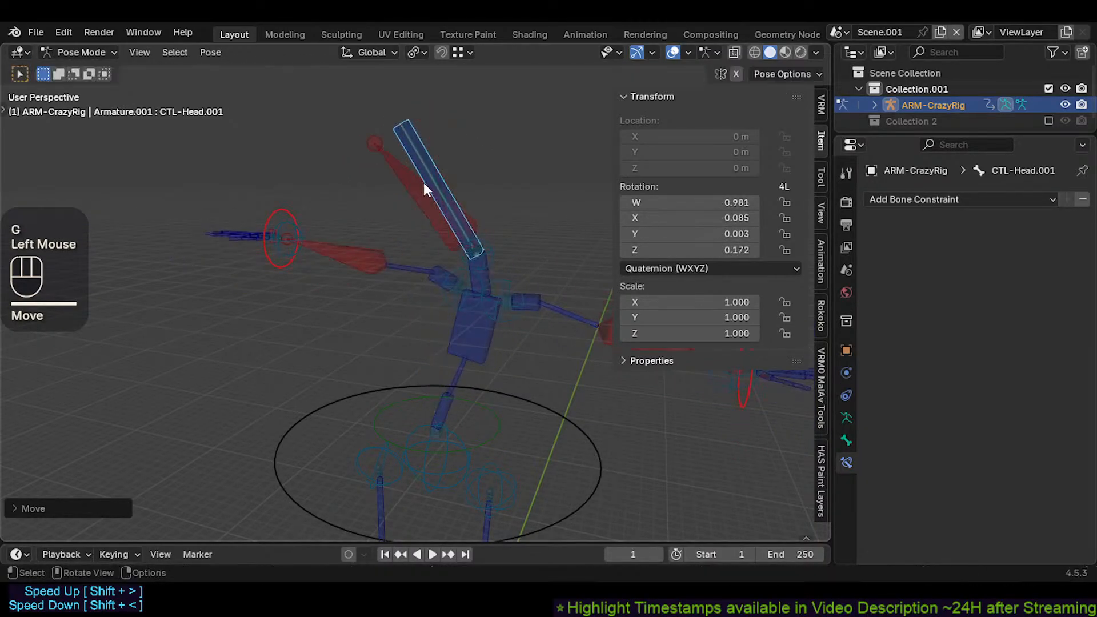
{"action": "key", "text": "g"}
{"action": "left_click", "coordinate": [408, 172]}
{"action": "key", "text": "g"}
{"action": "left_click", "coordinate": [394, 201]}
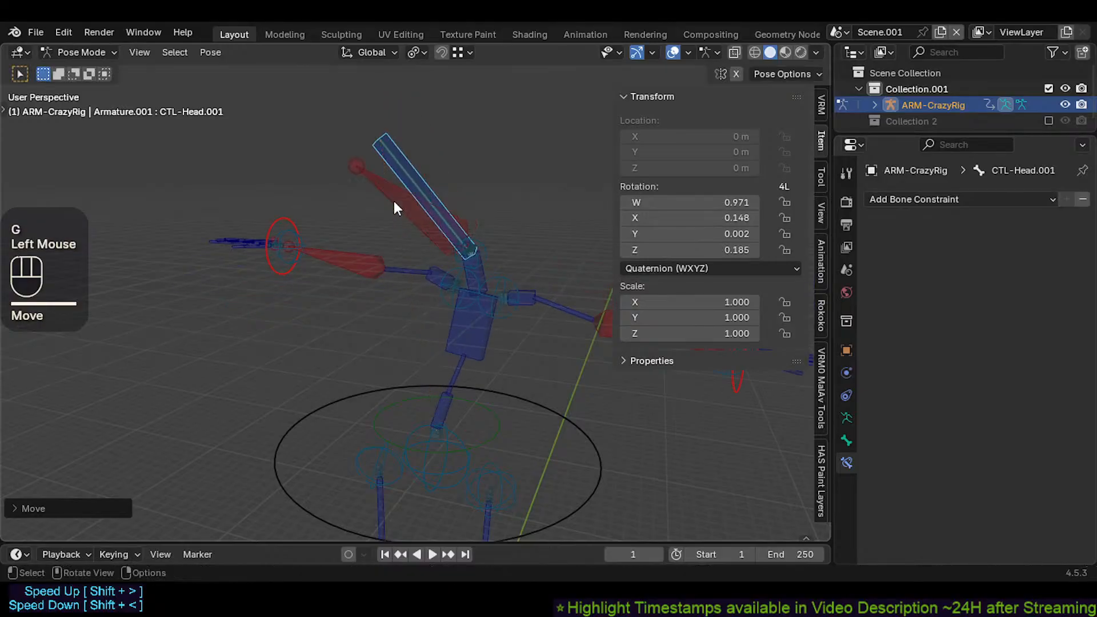
Step: Adjust the CTL-Head.001 bone in small Auto IK moves until its quaternion is about W 0.981, X 0.119, Y 0.002, Z 0.150
{"action": "scroll", "coordinate": [398, 201], "scroll_direction": "up", "scroll_amount": 1}
{"action": "key", "text": "g"}
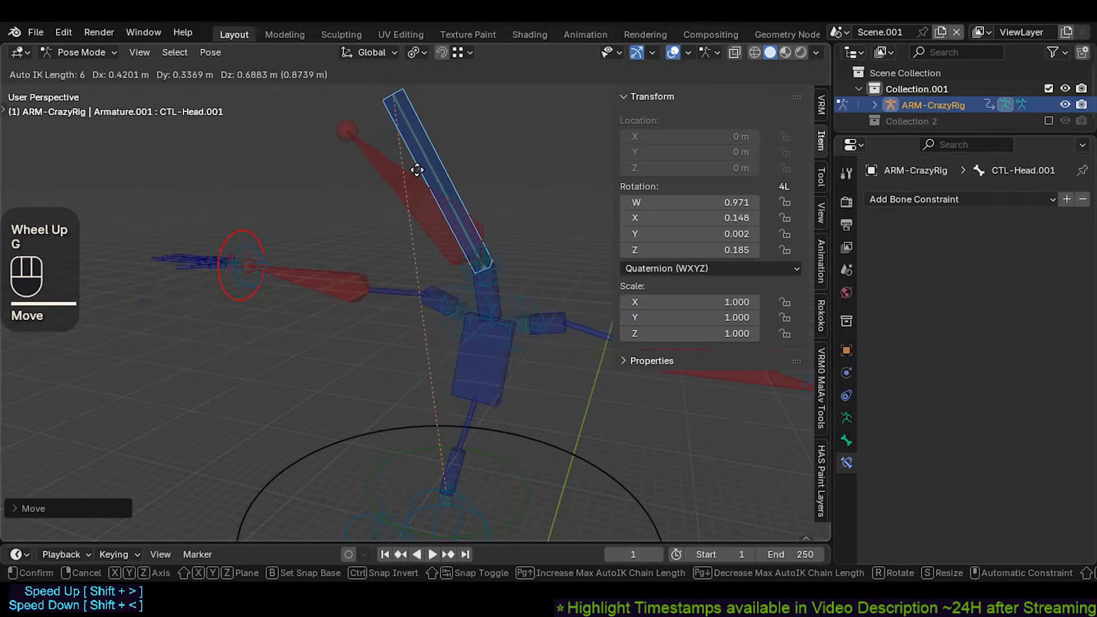
{"action": "left_click", "coordinate": [413, 187]}
{"action": "key", "text": "g"}
{"action": "left_click", "coordinate": [411, 178]}
{"action": "key", "text": "g"}
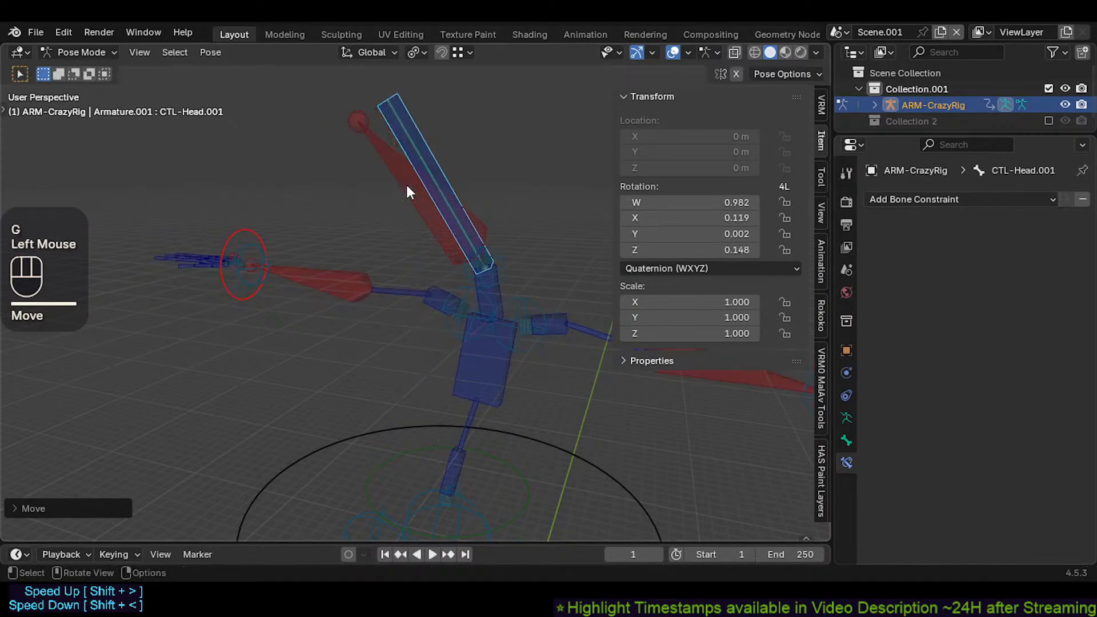
{"action": "left_click", "coordinate": [407, 173]}
{"action": "key", "text": "g"}
{"action": "left_click", "coordinate": [396, 197]}
{"action": "key", "text": "g"}
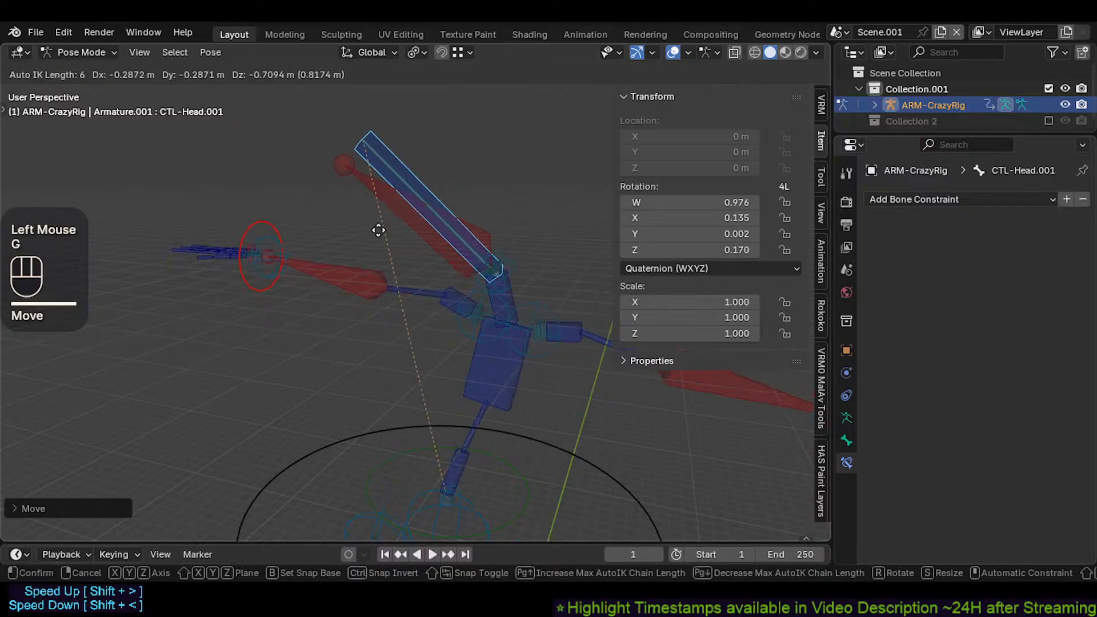
{"action": "left_click", "coordinate": [376, 212]}
{"action": "scroll", "coordinate": [378, 209], "scroll_direction": "down", "scroll_amount": 1}
{"action": "middle_click_drag", "start_coordinate": [383, 208], "coordinate": [399, 200], "text": "shift"}
{"action": "key", "text": "g"}
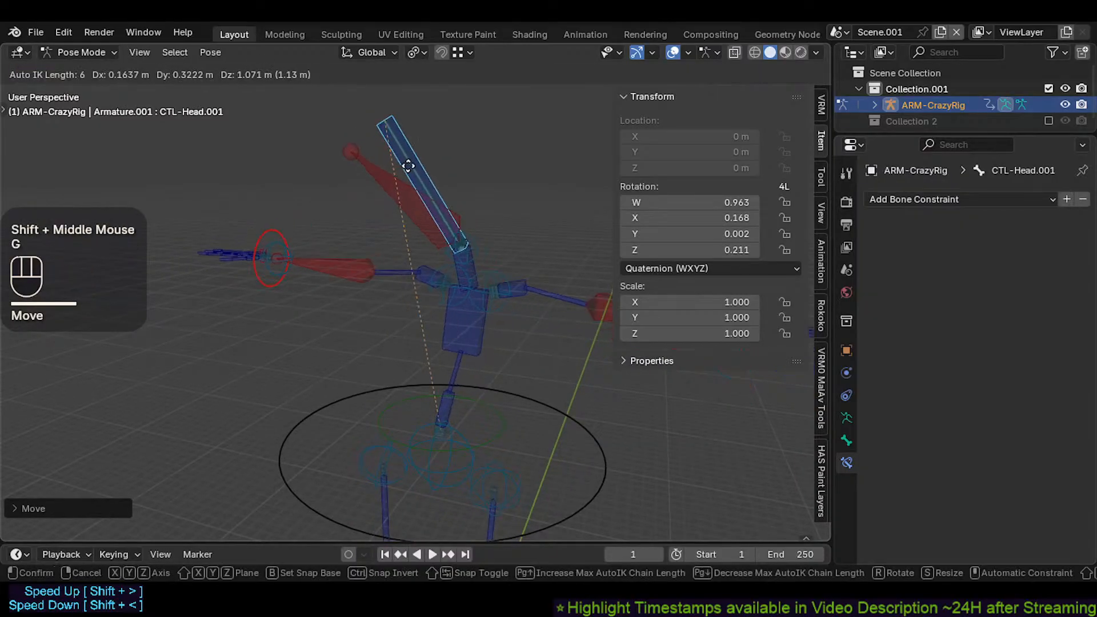
{"action": "left_click", "coordinate": [410, 171]}
{"action": "key", "text": "g"}
{"action": "left_click", "coordinate": [416, 170]}
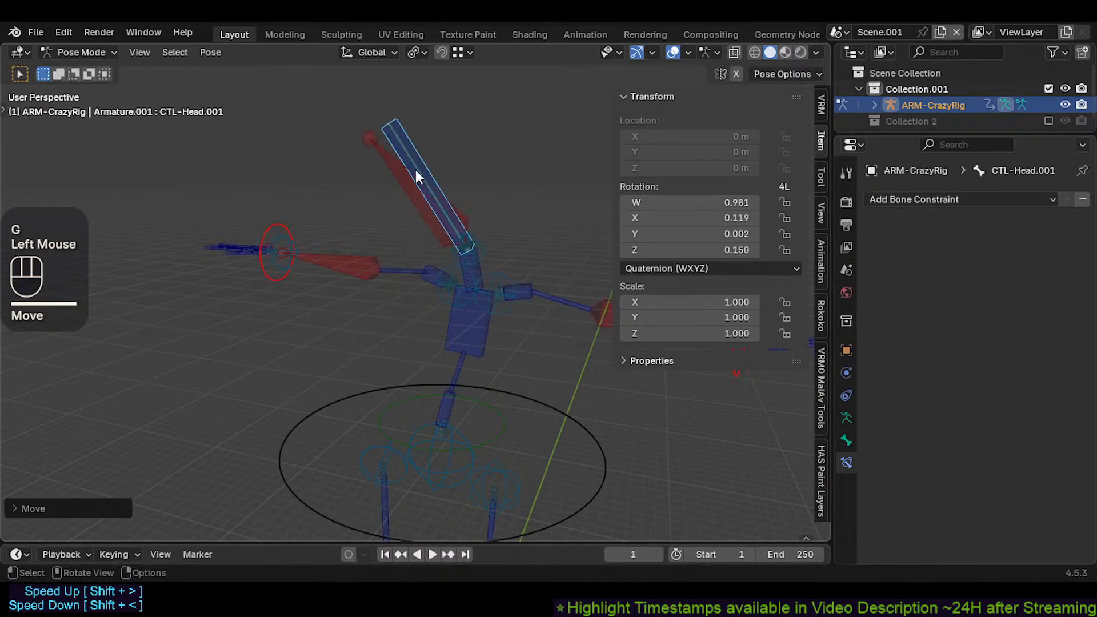
Step: Select the MTR-Head bone and compare its driven quaternion values and direction with the CTL-Head.001 bone
{"action": "scroll", "coordinate": [411, 206], "scroll_direction": "up", "scroll_amount": 2}
{"action": "left_click", "coordinate": [410, 210]}
{"action": "scroll", "coordinate": [407, 213], "scroll_direction": "down", "scroll_amount": 2}
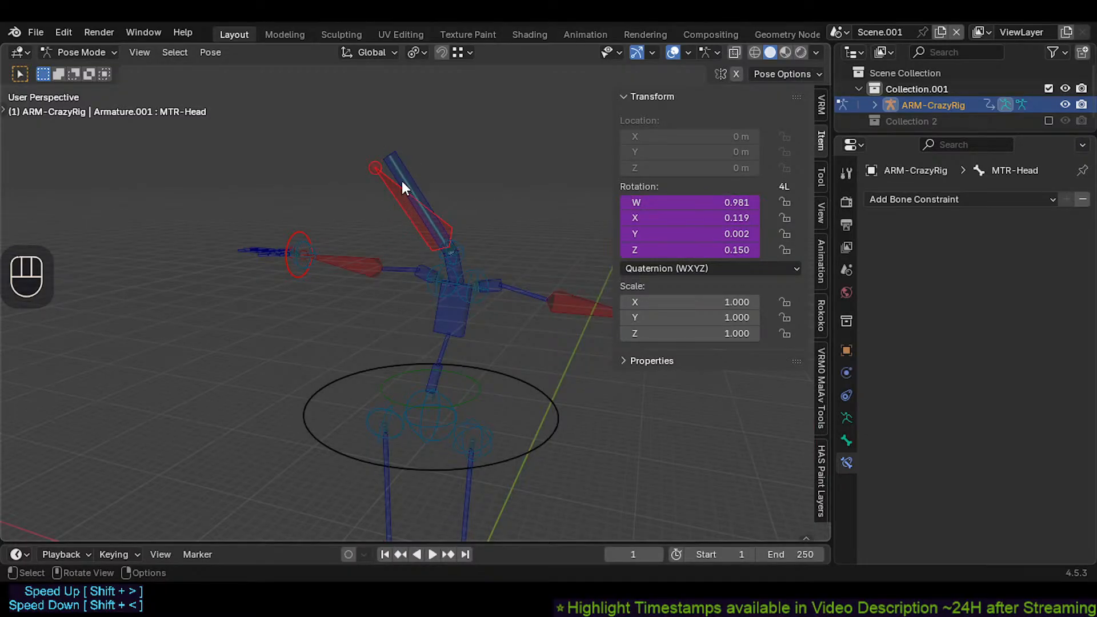
{"action": "left_click", "coordinate": [396, 194]}
{"action": "left_click", "coordinate": [375, 155]}
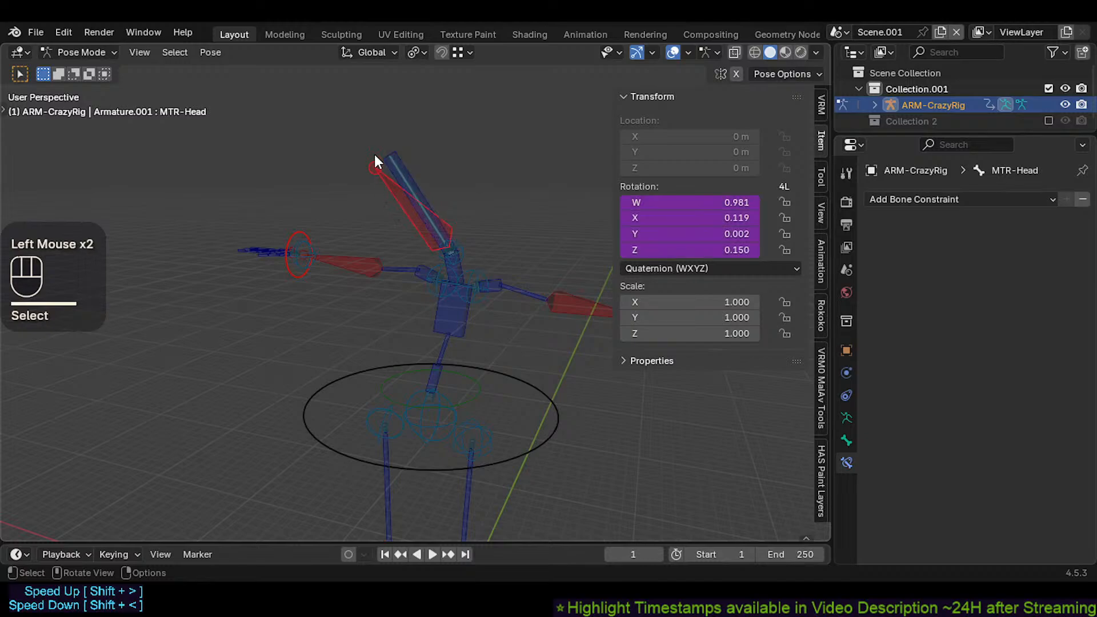
Step: Move the CTL-Head.001 bone with Auto IK, reducing the chain length to 4, to test how the driven head follows
{"action": "left_click", "coordinate": [386, 163]}
{"action": "key", "text": "g"}
{"action": "key", "text": "g"}
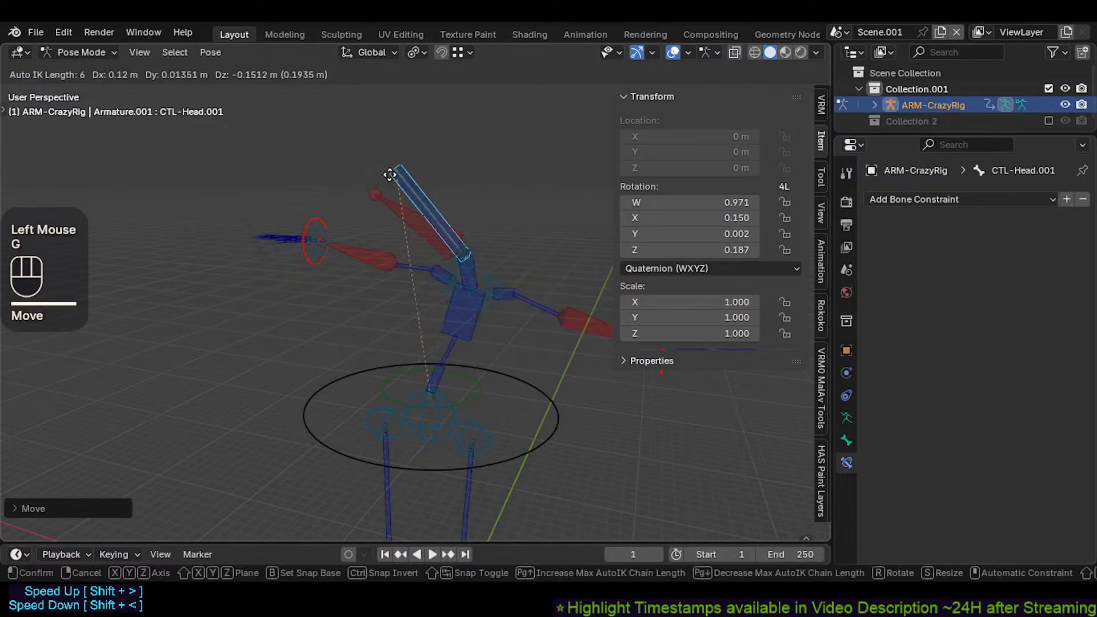
{"action": "scroll", "coordinate": [389, 265], "scroll_direction": "up", "scroll_amount": 2}
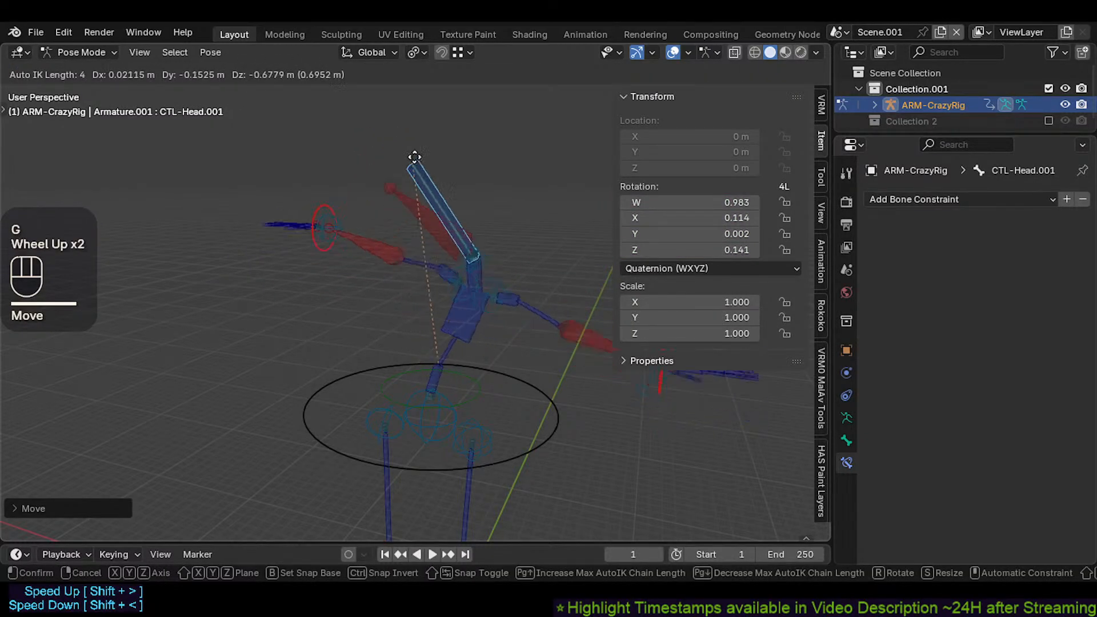
{"action": "left_click", "coordinate": [415, 171]}
Step: Test Auto IK moves on the CTL-ForeArm.L and CTL-Chest bones to see how the upper body and both heads react
{"action": "left_click", "coordinate": [570, 321]}
{"action": "key", "text": "g"}
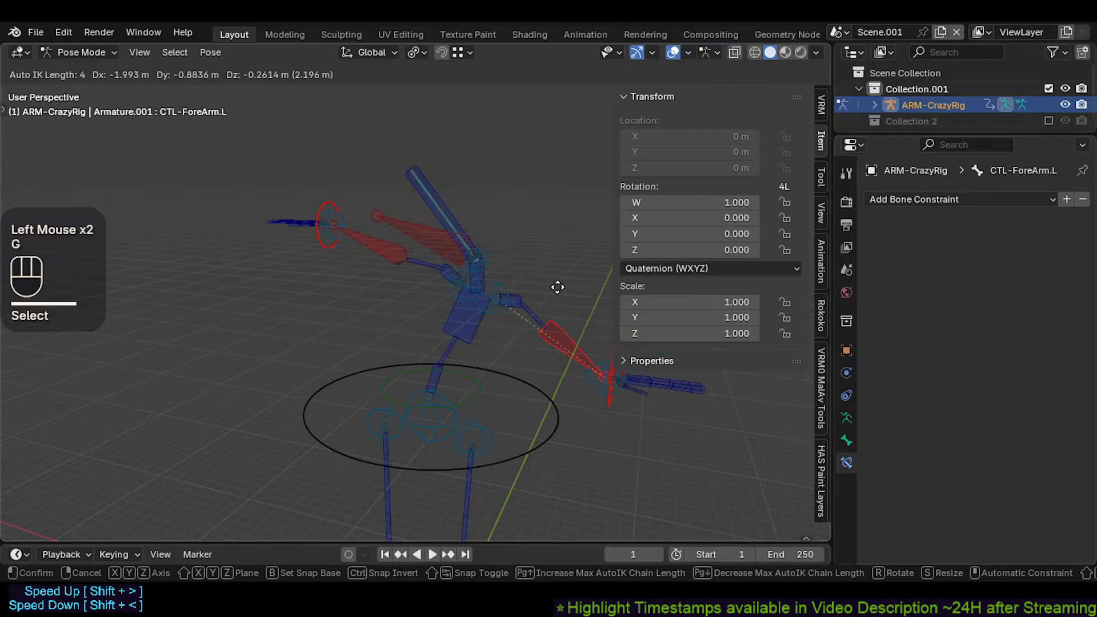
{"action": "left_click", "coordinate": [530, 313]}
{"action": "left_click", "coordinate": [495, 310]}
{"action": "left_click", "coordinate": [466, 312]}
{"action": "key", "text": "g"}
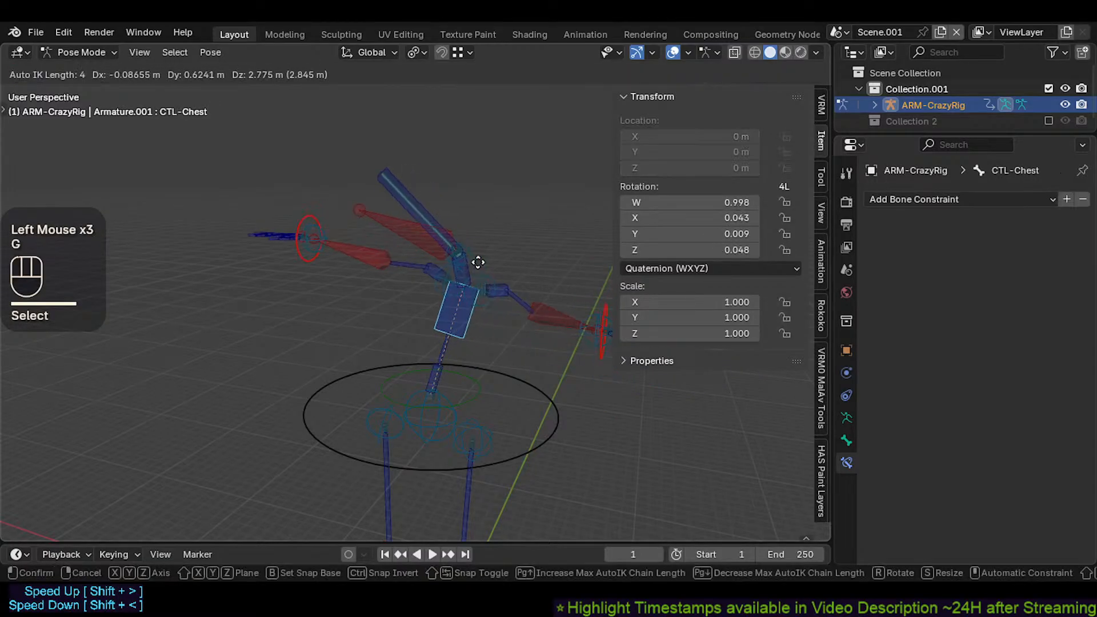
{"action": "left_click", "coordinate": [444, 308]}
{"action": "scroll", "coordinate": [451, 311], "scroll_direction": "up", "scroll_amount": 2}
{"action": "key", "text": "g"}
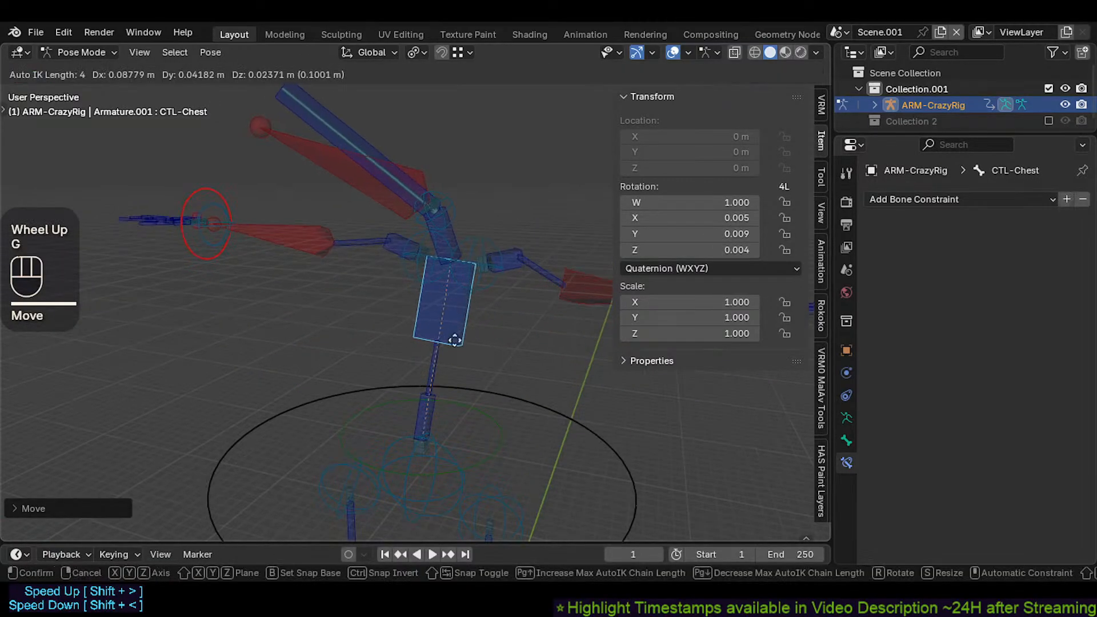
{"action": "left_click", "coordinate": [460, 326]}
Step: Clear the pose transforms of all bones in the armature
{"action": "key", "text": "a"}
{"action": "key", "text": "alt+q"}
{"action": "key", "text": "alt+q"}
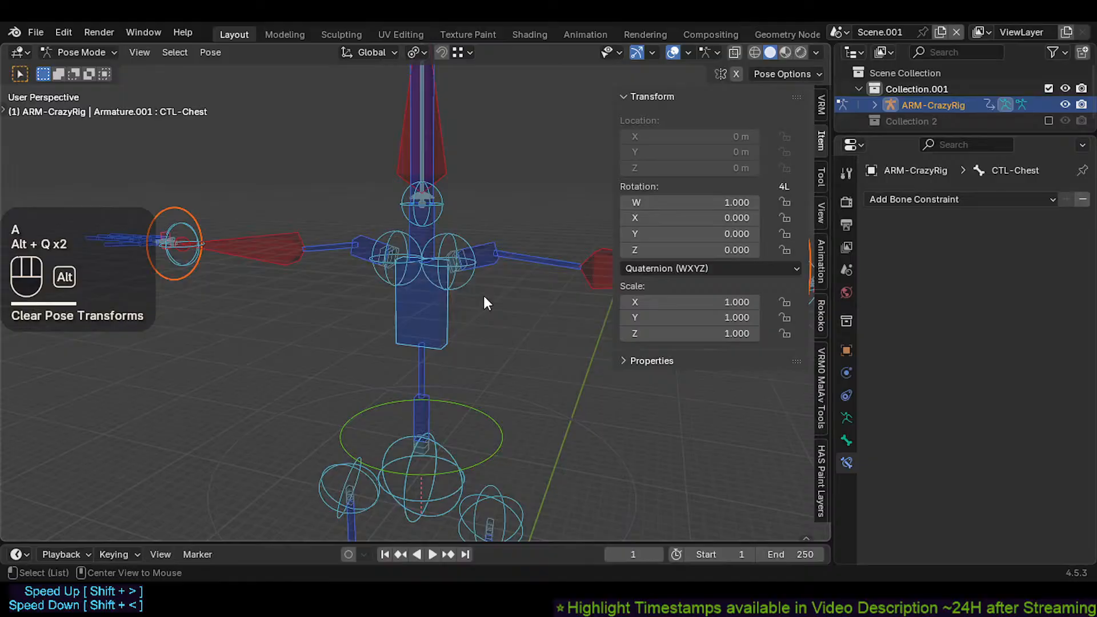
Step: Swing the CTL-Head.001 bone to one side and back with Auto IK at chain length 4, comparing it with the MTR-Head bone
{"action": "left_click", "coordinate": [453, 151]}
{"action": "left_click", "coordinate": [436, 193]}
{"action": "key", "text": "g"}
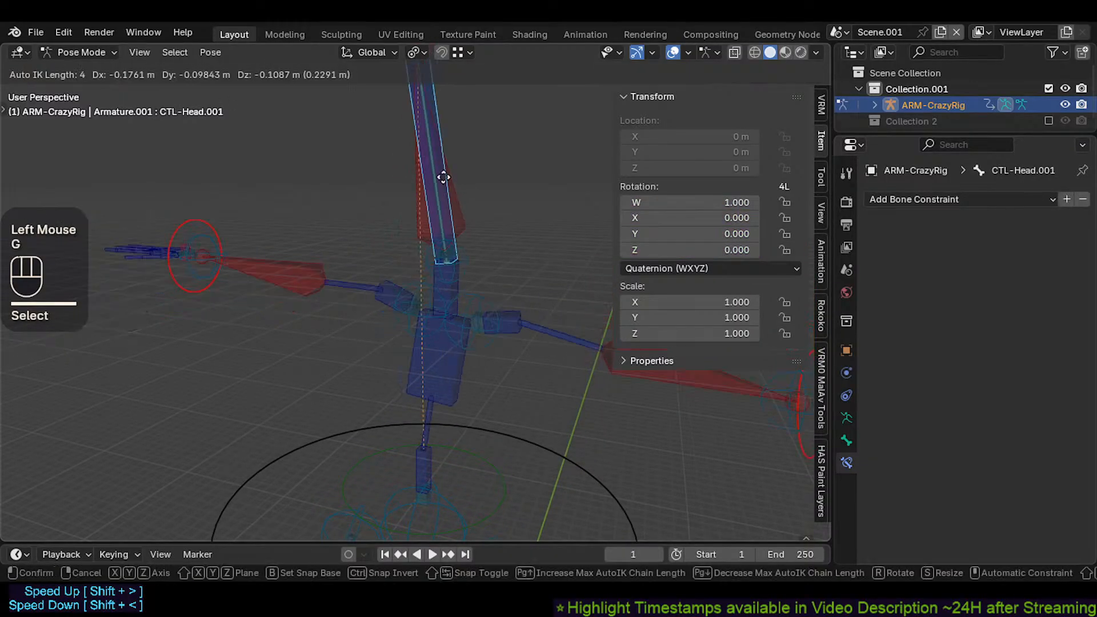
{"action": "left_click", "coordinate": [381, 233]}
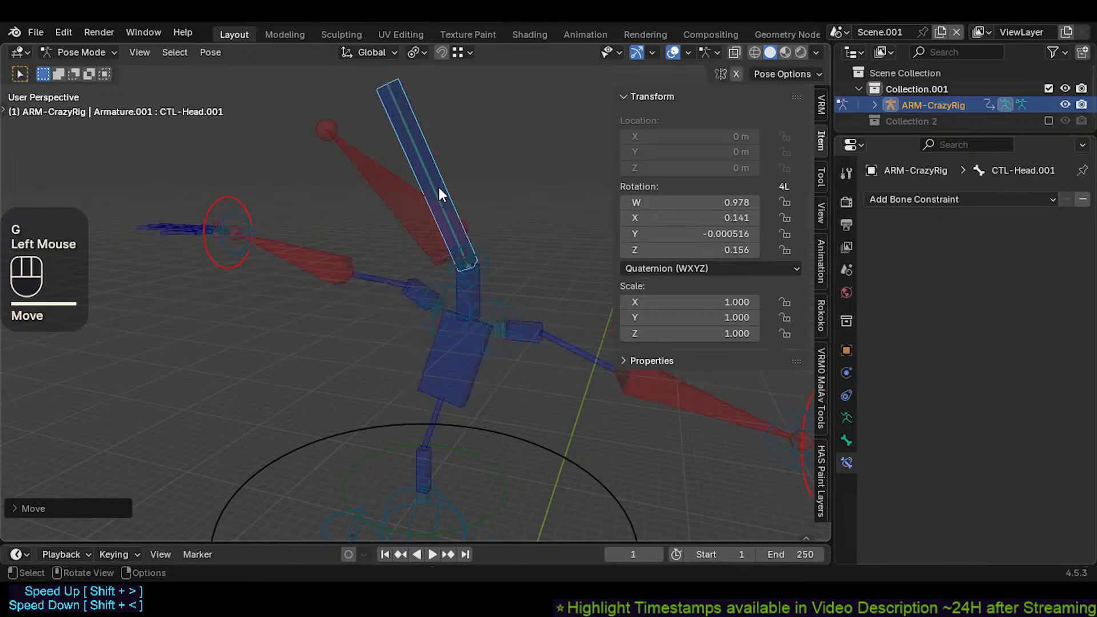
{"action": "left_click", "coordinate": [405, 174]}
{"action": "left_click", "coordinate": [416, 142]}
{"action": "key", "text": "g"}
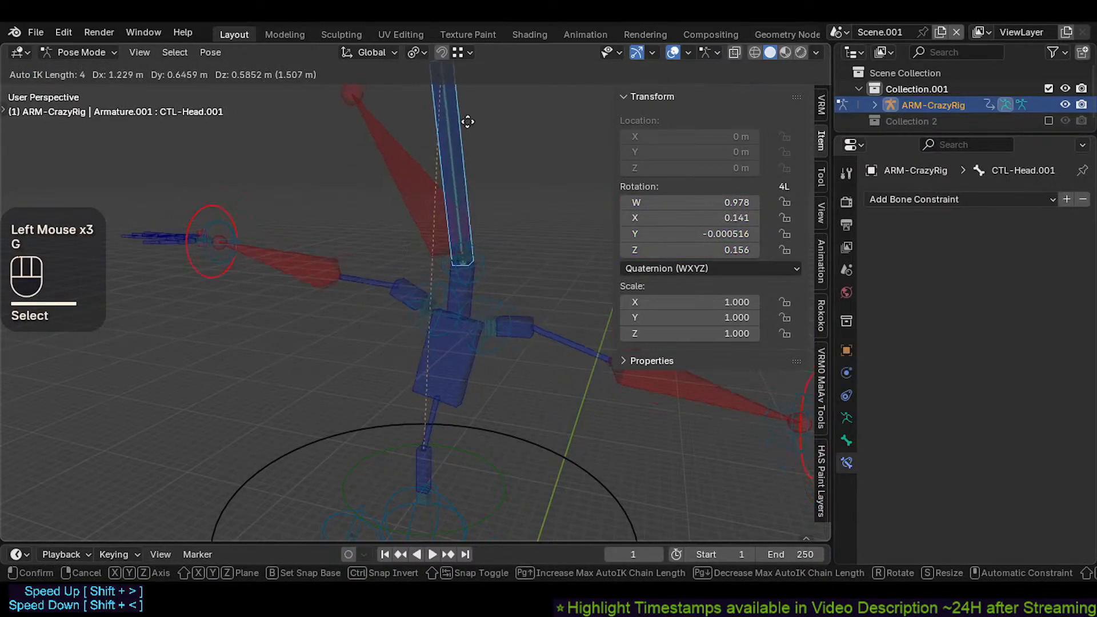
{"action": "left_click", "coordinate": [477, 177]}
Step: Move the MTR-CoG bone slightly and rotate it back and forth to test how both heads follow the body
{"action": "scroll", "coordinate": [535, 360], "scroll_direction": "down", "scroll_amount": 3}
{"action": "left_click", "coordinate": [545, 368]}
{"action": "key", "text": "g"}
{"action": "left_click", "coordinate": [529, 354]}
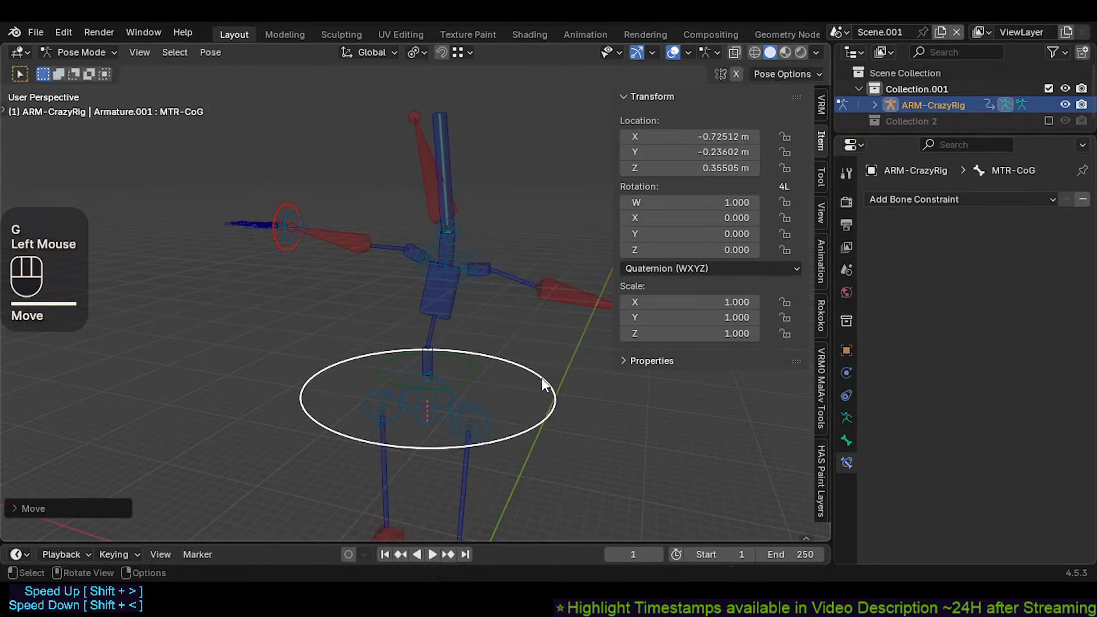
{"action": "key", "text": "r"}
{"action": "left_click", "coordinate": [511, 284]}
{"action": "key", "text": "r"}
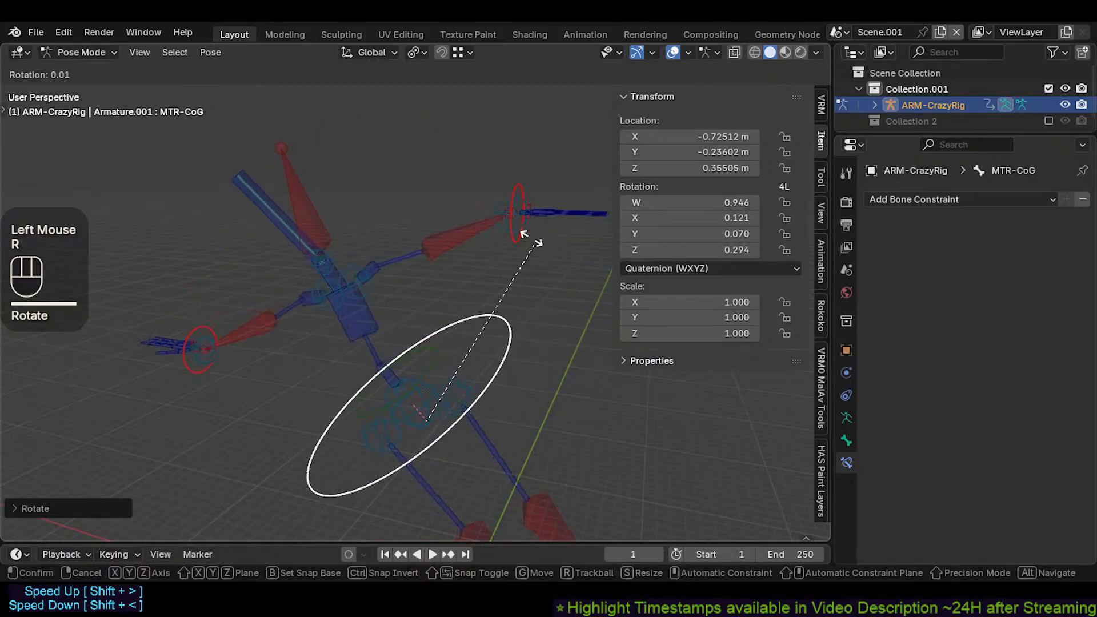
{"action": "left_click", "coordinate": [502, 245]}
Step: Rotate the CTL-Head.001 bone to both sides and tilt the MTR-CoG bone to compare the two heads' directions
{"action": "left_click", "coordinate": [406, 144]}
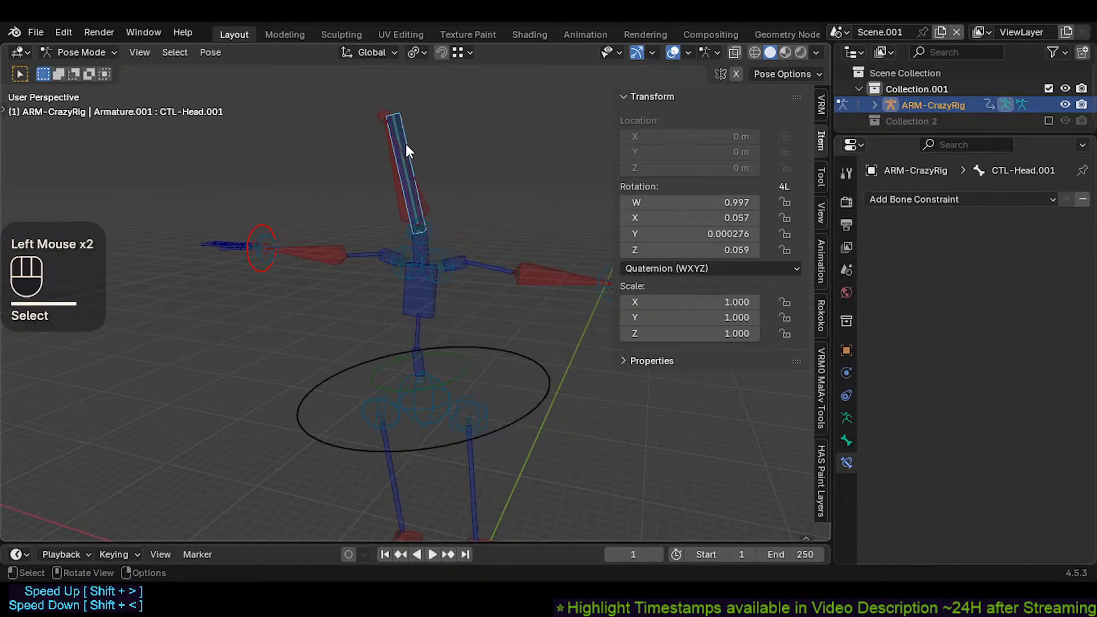
{"action": "key", "text": "r"}
{"action": "left_click", "coordinate": [345, 167]}
{"action": "key", "text": "r"}
{"action": "left_click", "coordinate": [536, 398]}
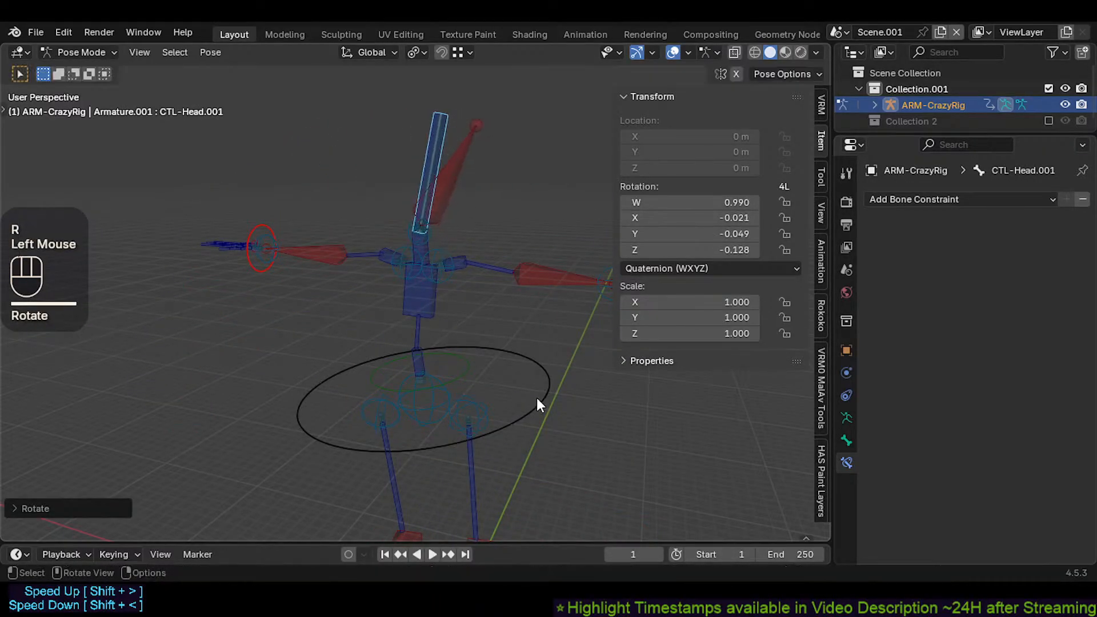
{"action": "left_click", "coordinate": [560, 391]}
{"action": "key", "text": "r"}
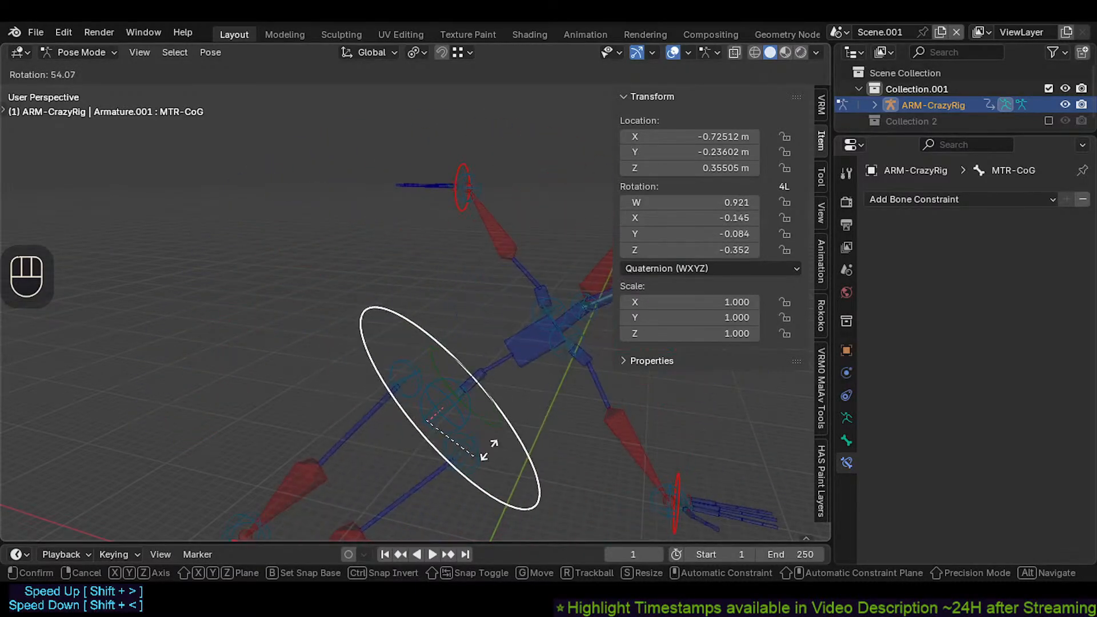
{"action": "left_click", "coordinate": [569, 360]}
Step: Remove the drivers from the MTR-Head bone's W, X, Y and Z quaternion rotation channels
{"action": "left_click", "coordinate": [444, 147]}
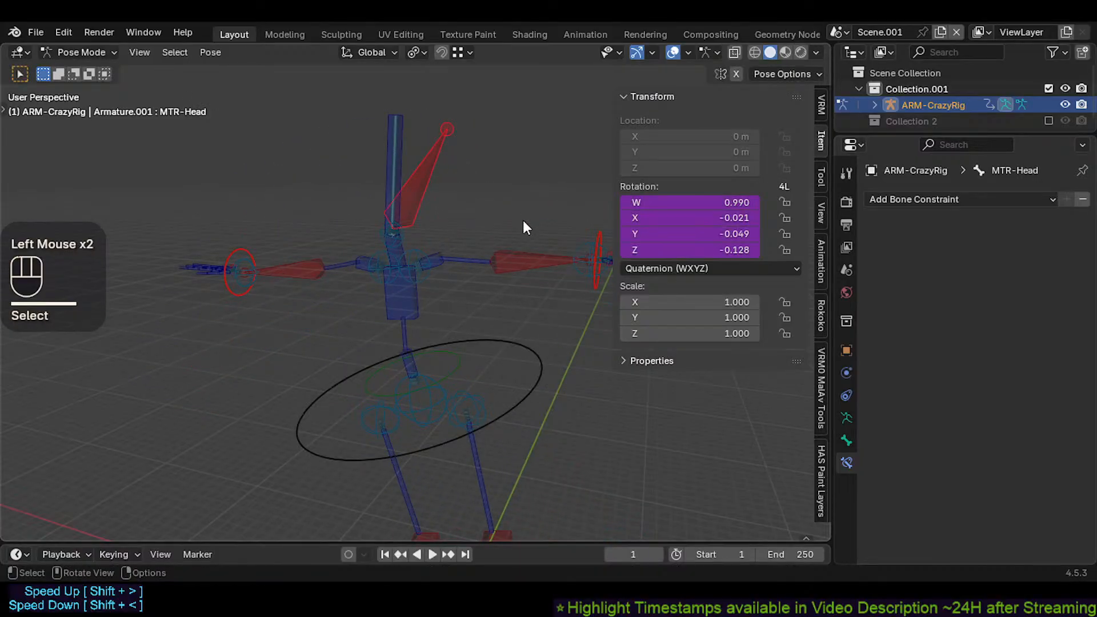
{"action": "right_click", "coordinate": [734, 201]}
{"action": "left_click", "coordinate": [676, 107]}
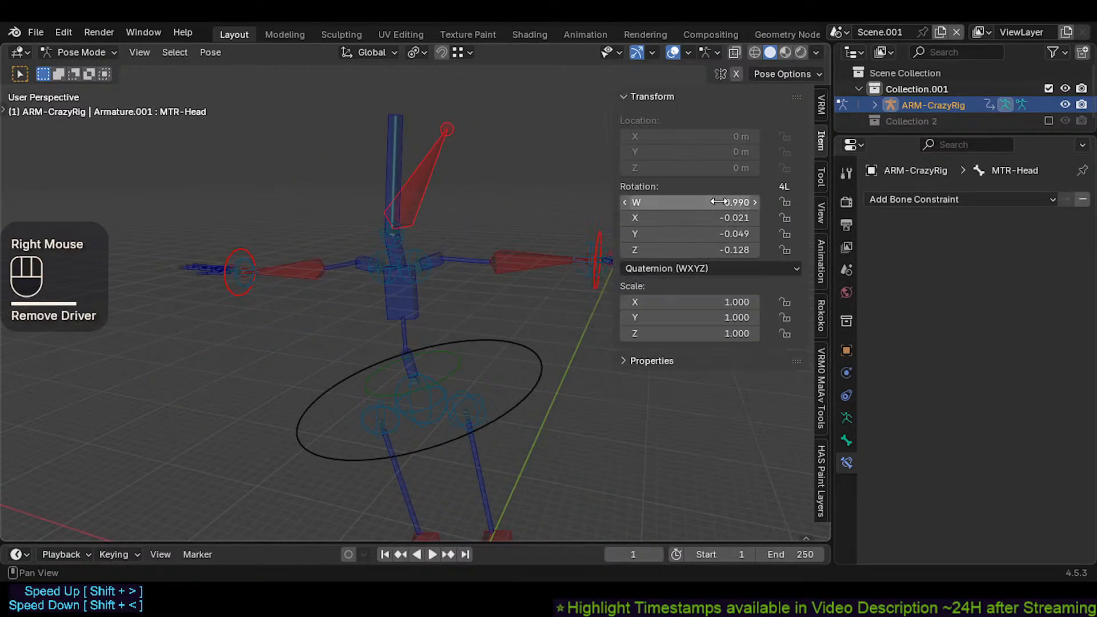
{"action": "right_click", "coordinate": [723, 202]}
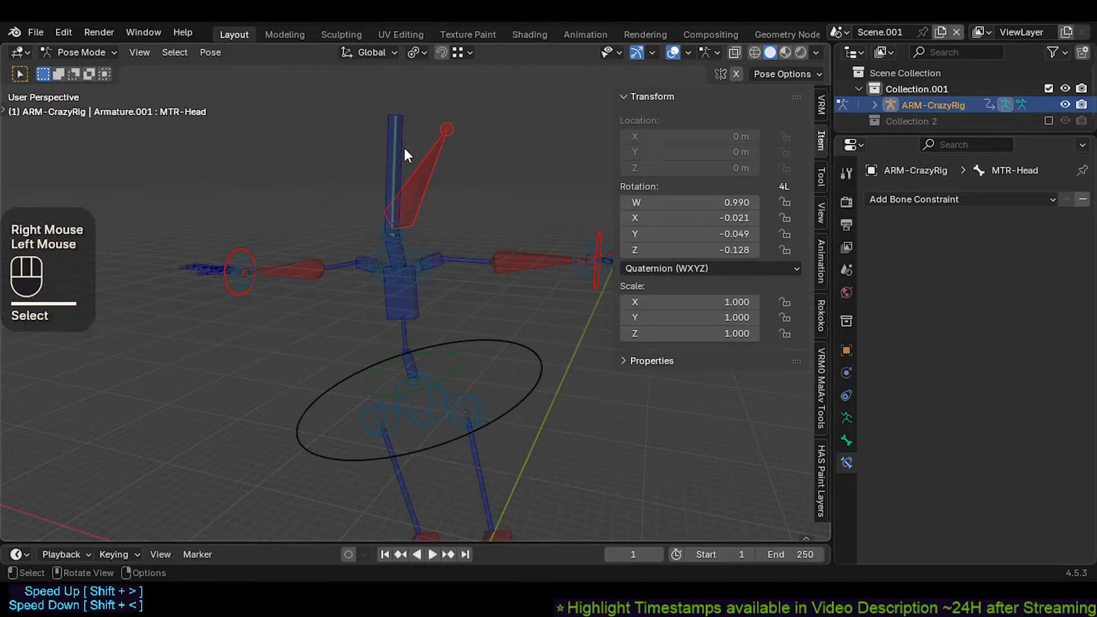
Step: Reset every bone, including the undriven MTR-Head bone, to its rest pose
{"action": "left_click", "coordinate": [406, 148]}
{"action": "left_click", "coordinate": [423, 164]}
{"action": "key", "text": "a"}
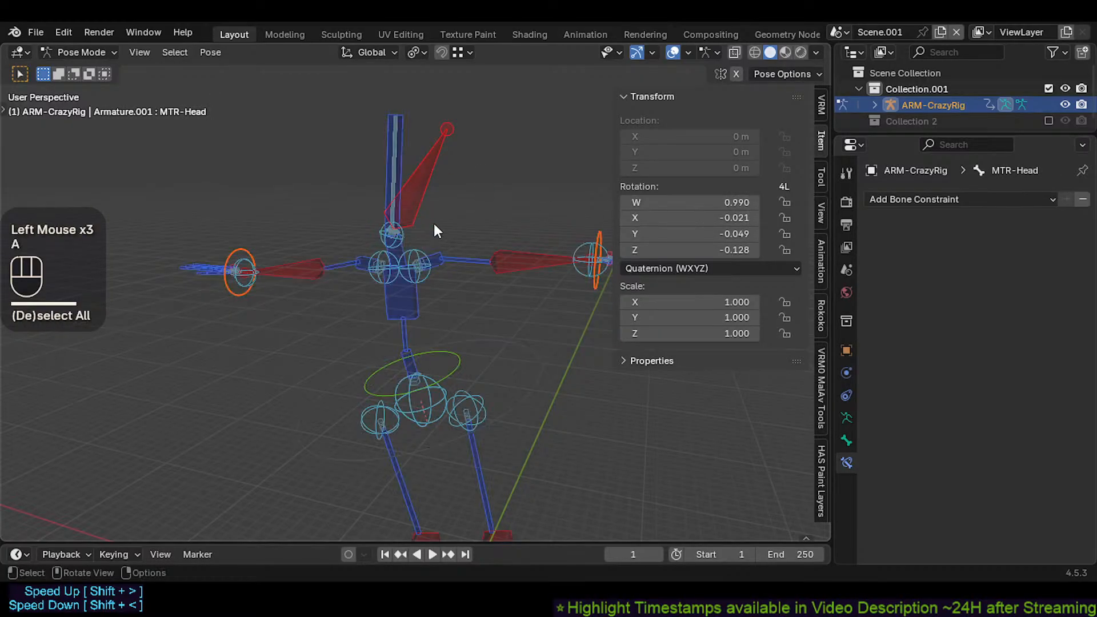
{"action": "key", "text": "alt+g"}
{"action": "key", "text": "alt+g"}
{"action": "left_click", "coordinate": [457, 176]}
{"action": "key", "text": "g"}
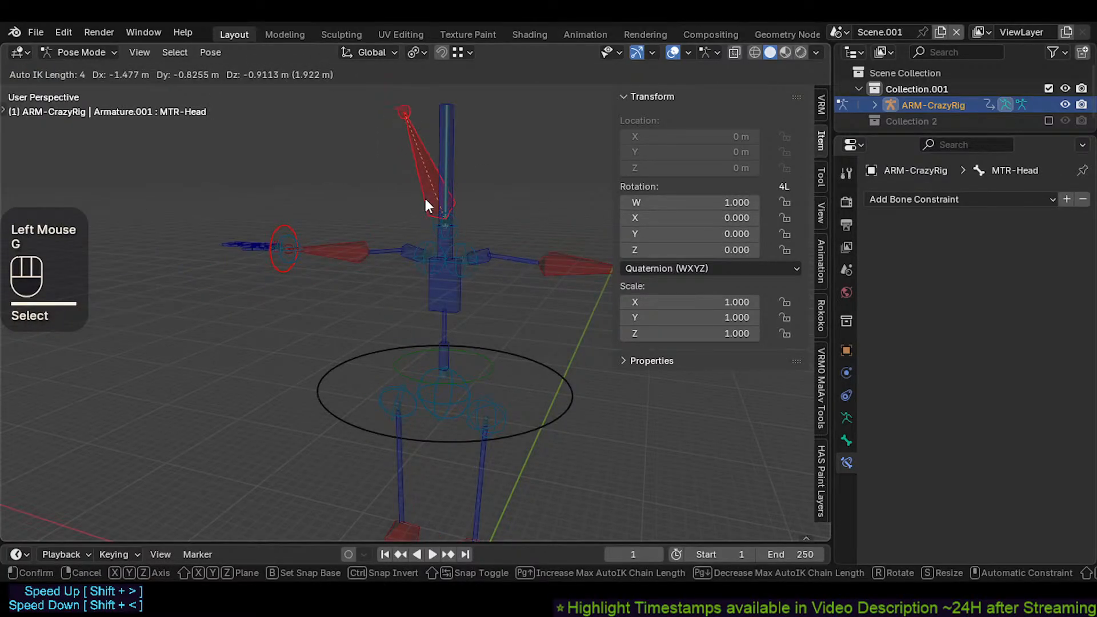
{"action": "key", "text": "Escape"}
{"action": "key", "text": "g"}
{"action": "key", "text": "Escape"}
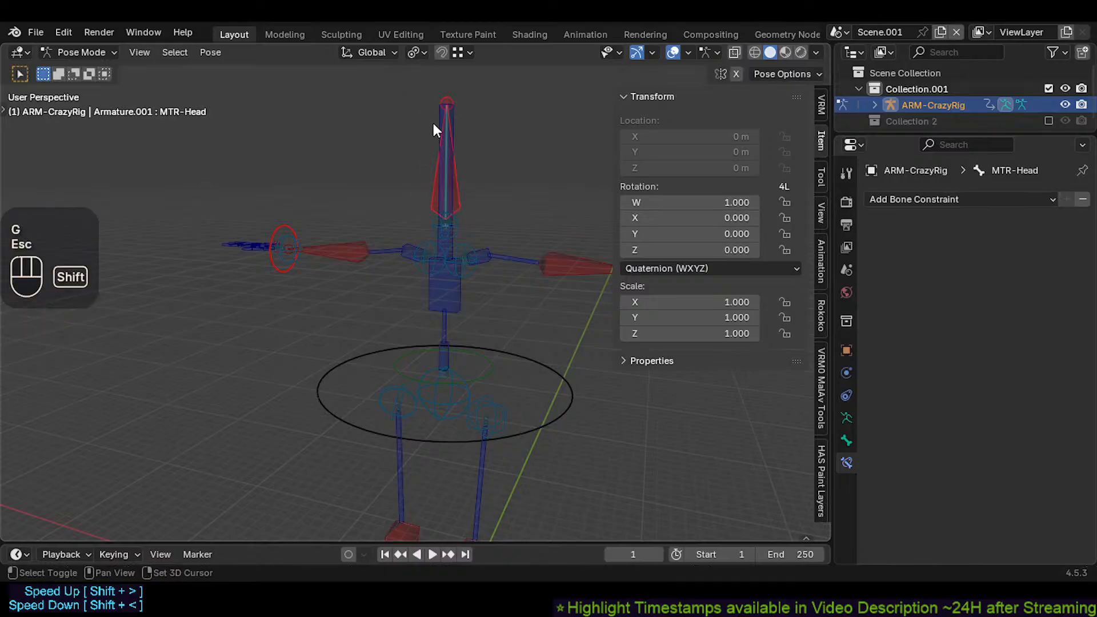
Step: Test an Auto IK move of the CTL-Head.001 bone at chain length 5, and clear the transforms of the whole pose
{"action": "left_click", "coordinate": [433, 119], "text": "shift"}
{"action": "key", "text": "g"}
{"action": "scroll", "coordinate": [405, 153], "scroll_direction": "down", "scroll_amount": 1}
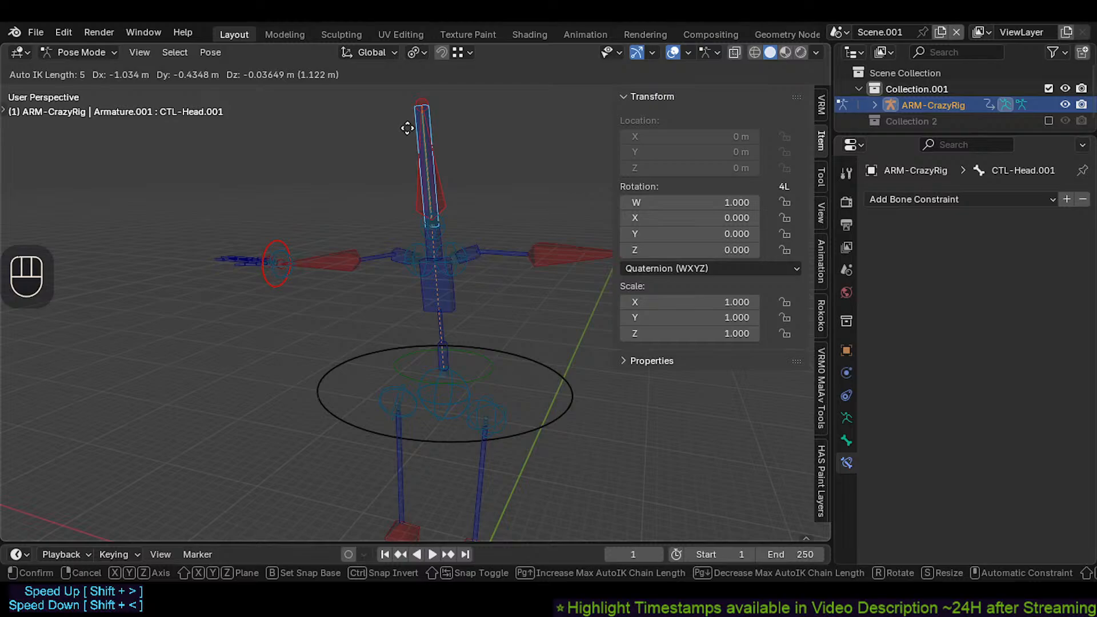
{"action": "left_click", "coordinate": [405, 145]}
{"action": "key", "text": "a"}
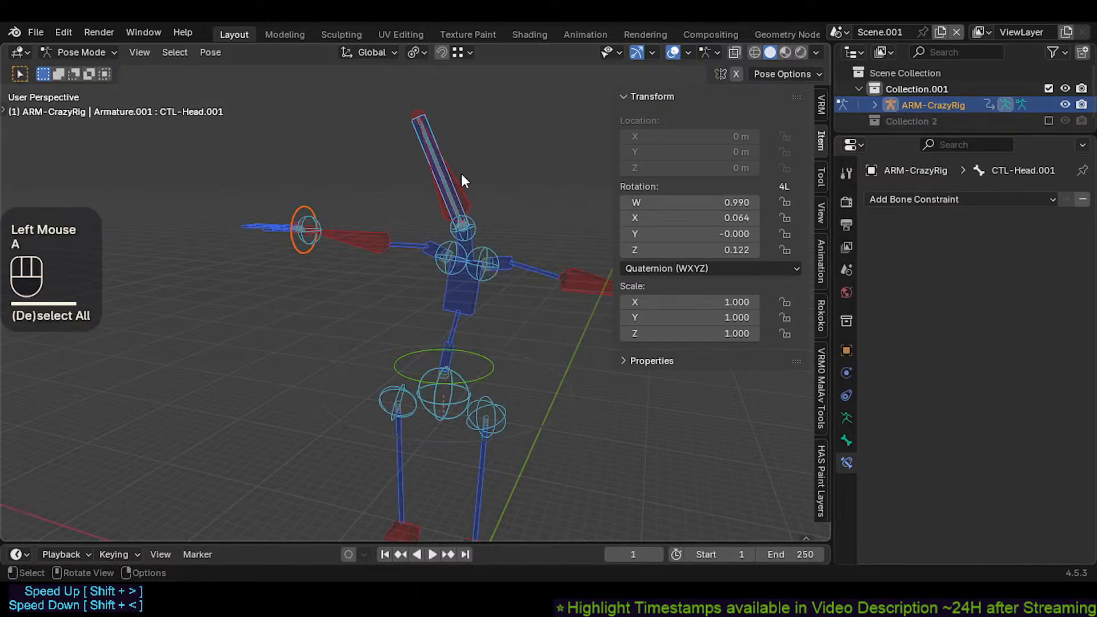
{"action": "key", "text": "alt+g"}
{"action": "key", "text": "alt+g"}
Step: Duplicate the MTR-Head bone in place in Edit Mode and set the copy's display type to Envelope
{"action": "middle_click_drag", "start_coordinate": [460, 177], "coordinate": [454, 225], "text": "shift"}
{"action": "left_click", "coordinate": [452, 227]}
{"action": "scroll", "coordinate": [452, 223], "scroll_direction": "up", "scroll_amount": 2}
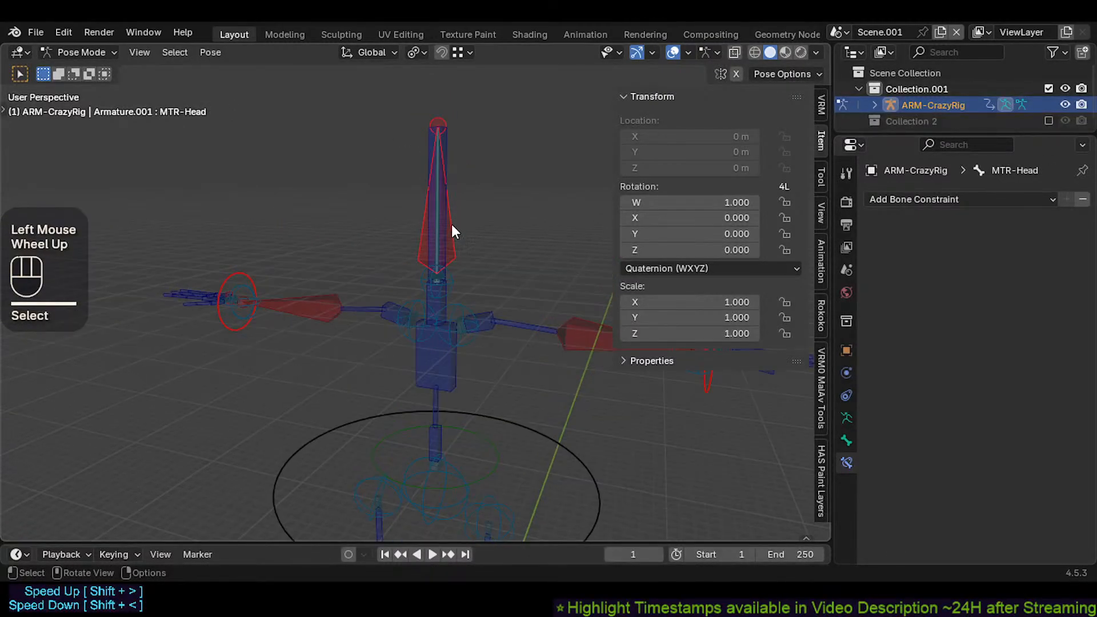
{"action": "key", "text": "Tab"}
{"action": "key", "text": "shift+d"}
{"action": "key", "text": "Escape"}
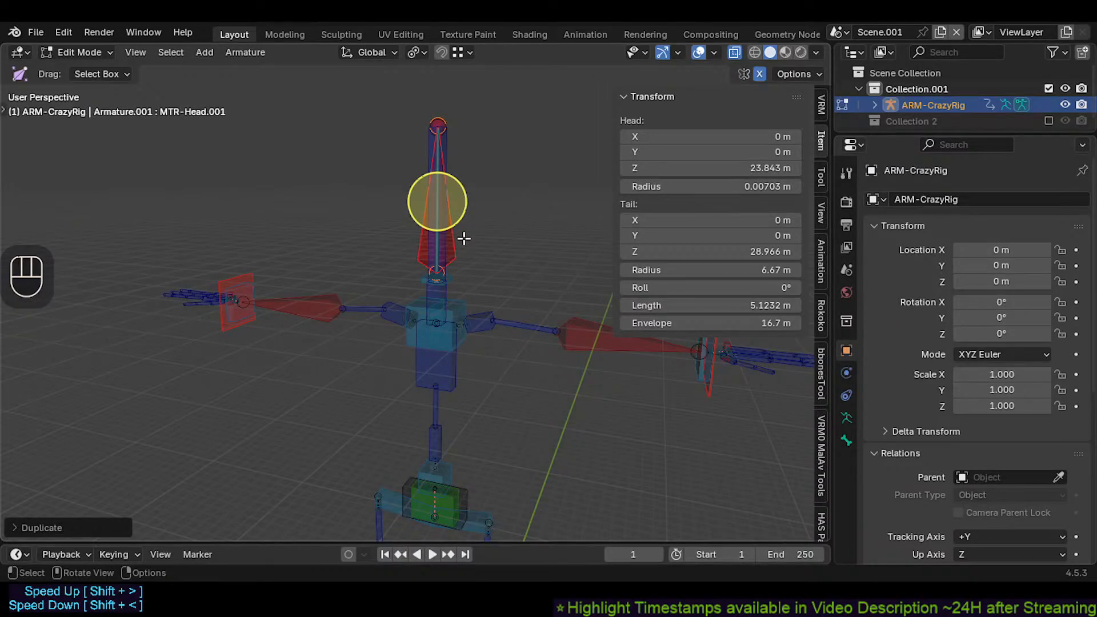
{"action": "key", "text": "shift+alt+b"}
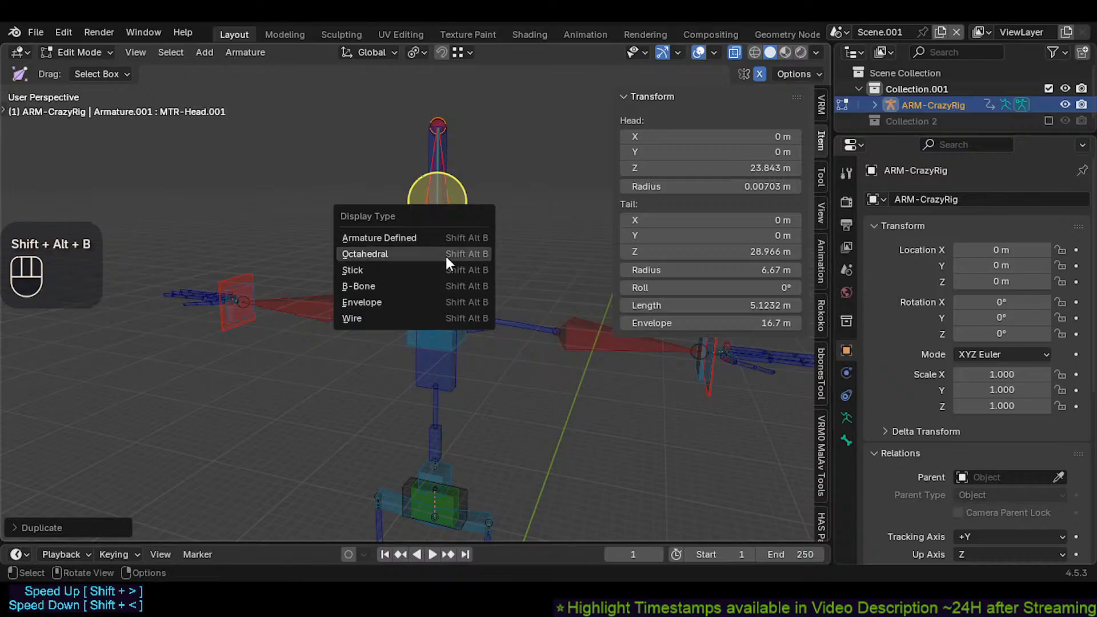
{"action": "left_click", "coordinate": [430, 302]}
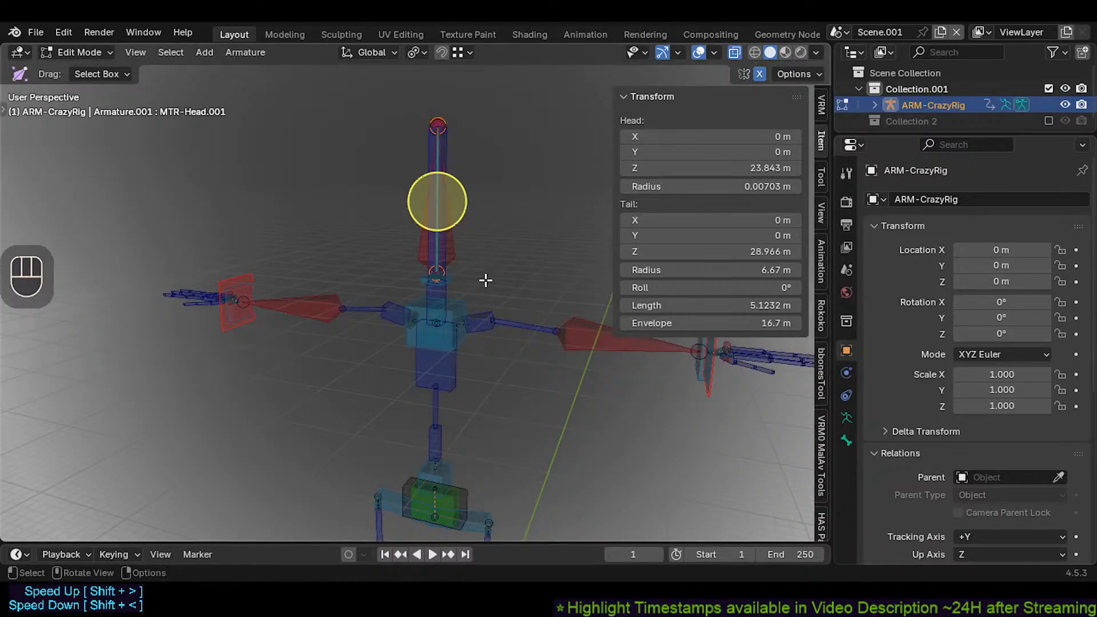
Step: Scale the duplicated head bone down to a length of about 0.82 m
{"action": "scroll", "coordinate": [485, 280], "scroll_direction": "down", "scroll_amount": 4}
{"action": "key", "text": "s"}
{"action": "left_click", "coordinate": [466, 301]}
{"action": "scroll", "coordinate": [465, 301], "scroll_direction": "up", "scroll_amount": 2}
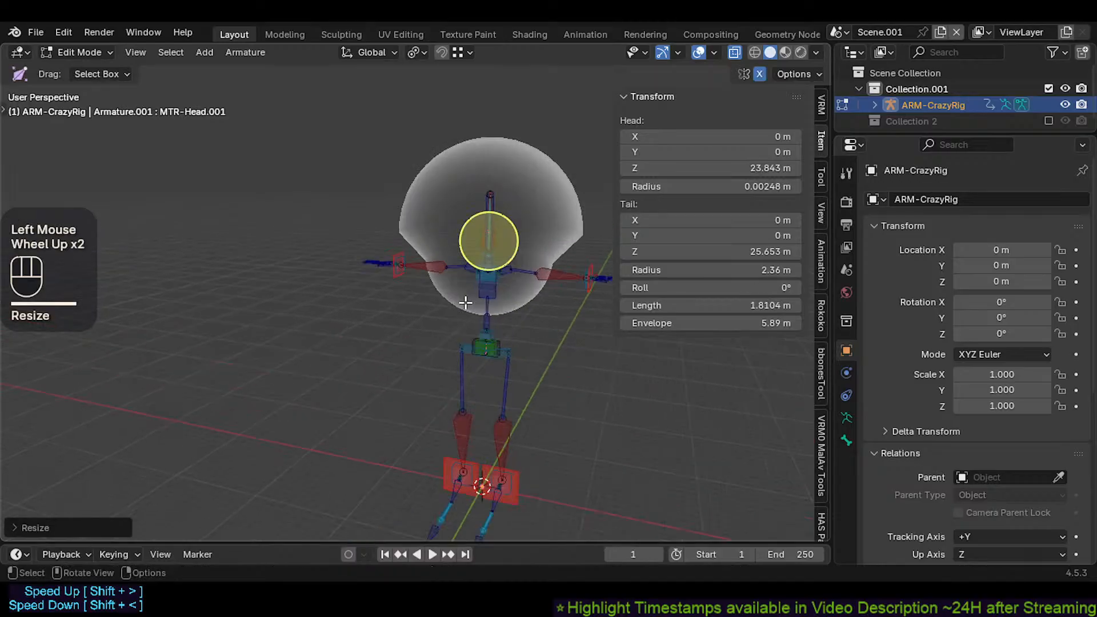
{"action": "key", "text": "s"}
{"action": "left_click", "coordinate": [486, 279], "text": "shift"}
{"action": "middle_click_drag", "start_coordinate": [487, 280], "coordinate": [488, 329], "text": "shift"}
{"action": "scroll", "coordinate": [488, 329], "scroll_direction": "up", "scroll_amount": 2}
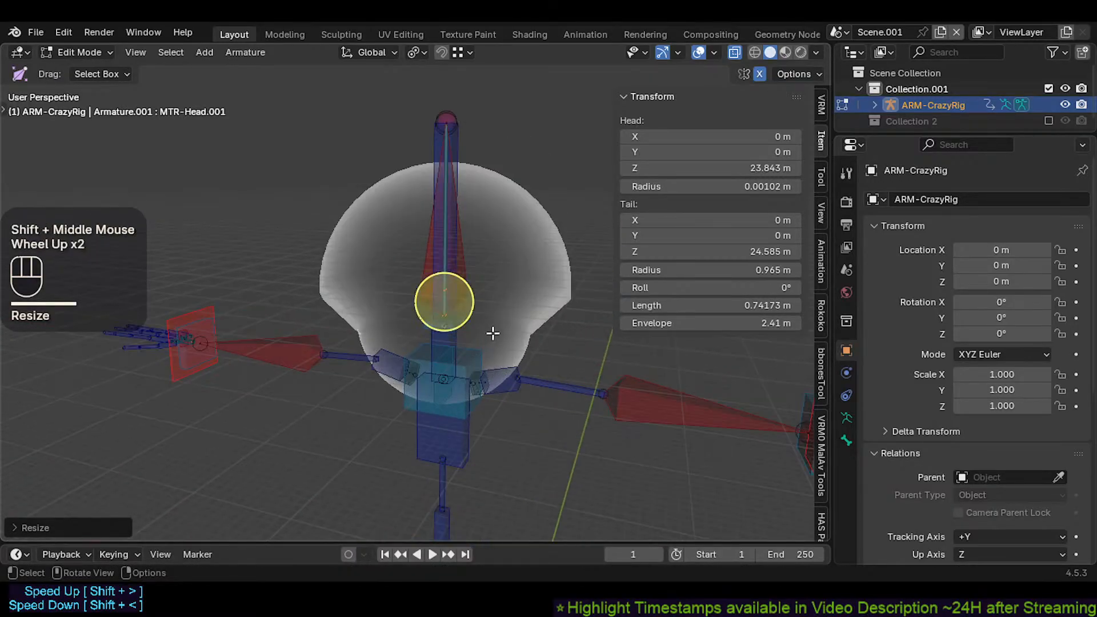
{"action": "key", "text": "s"}
{"action": "left_click", "coordinate": [505, 320]}
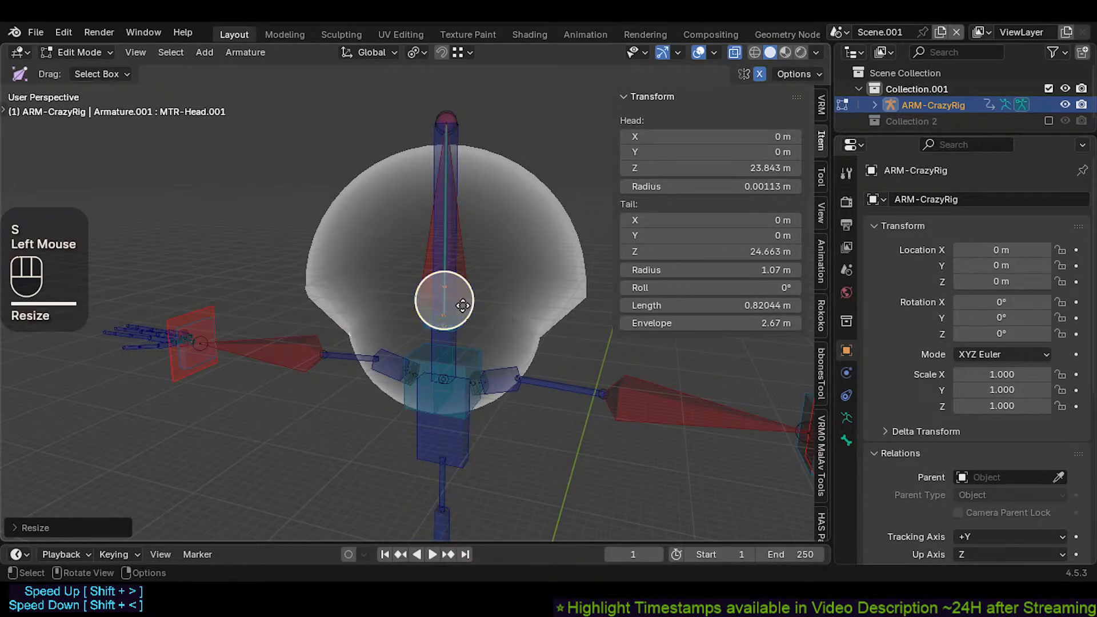
Step: Move the shrunken duplicate bone away from the head and delete it
{"action": "left_click_drag", "start_coordinate": [468, 301], "coordinate": [449, 277]}
{"action": "key", "text": "g"}
{"action": "left_click", "coordinate": [522, 212]}
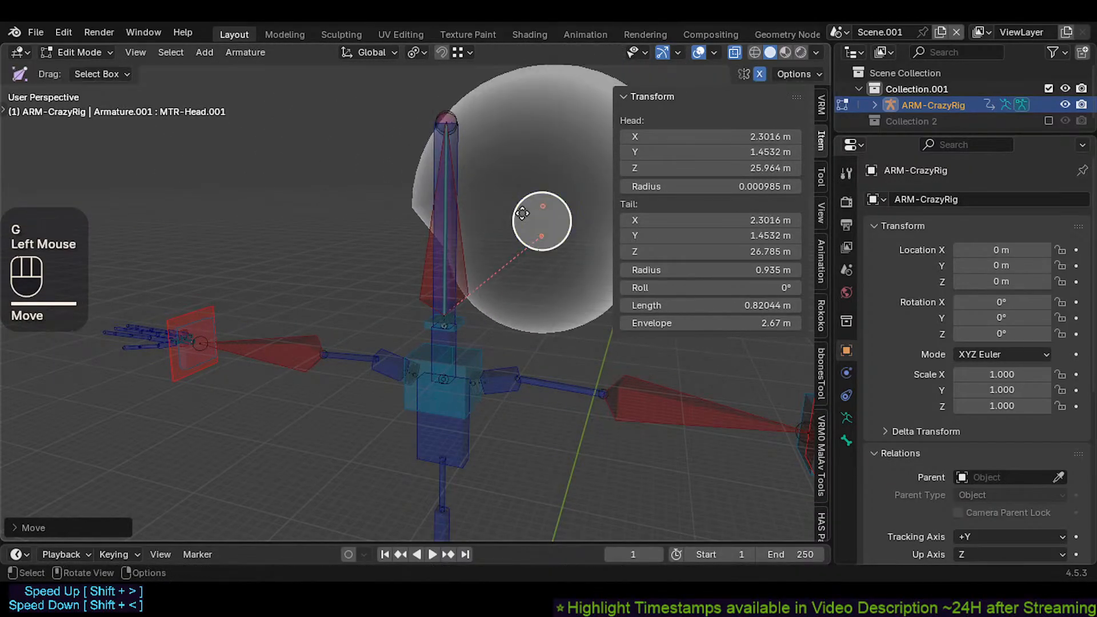
{"action": "middle_click_drag", "start_coordinate": [522, 216], "coordinate": [507, 227], "text": "shift"}
{"action": "scroll", "coordinate": [507, 228], "scroll_direction": "up", "scroll_amount": 3}
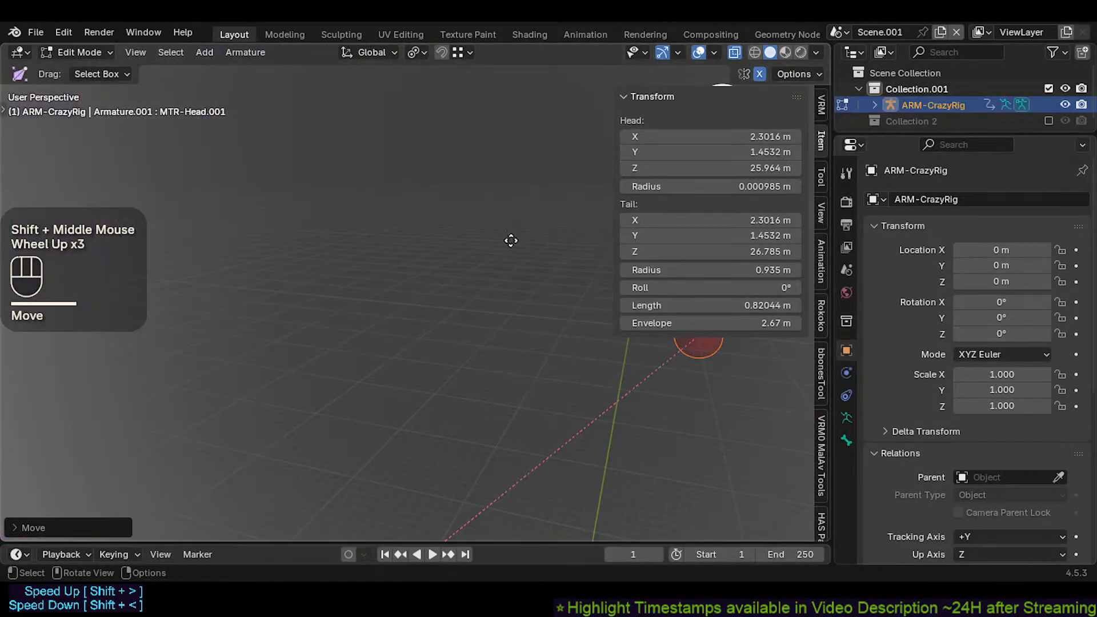
{"action": "scroll", "coordinate": [509, 240], "scroll_direction": "down", "scroll_amount": 3}
{"action": "key", "text": "x"}
{"action": "left_click", "coordinate": [510, 240]}
{"action": "scroll", "coordinate": [466, 272], "scroll_direction": "up", "scroll_amount": 1}
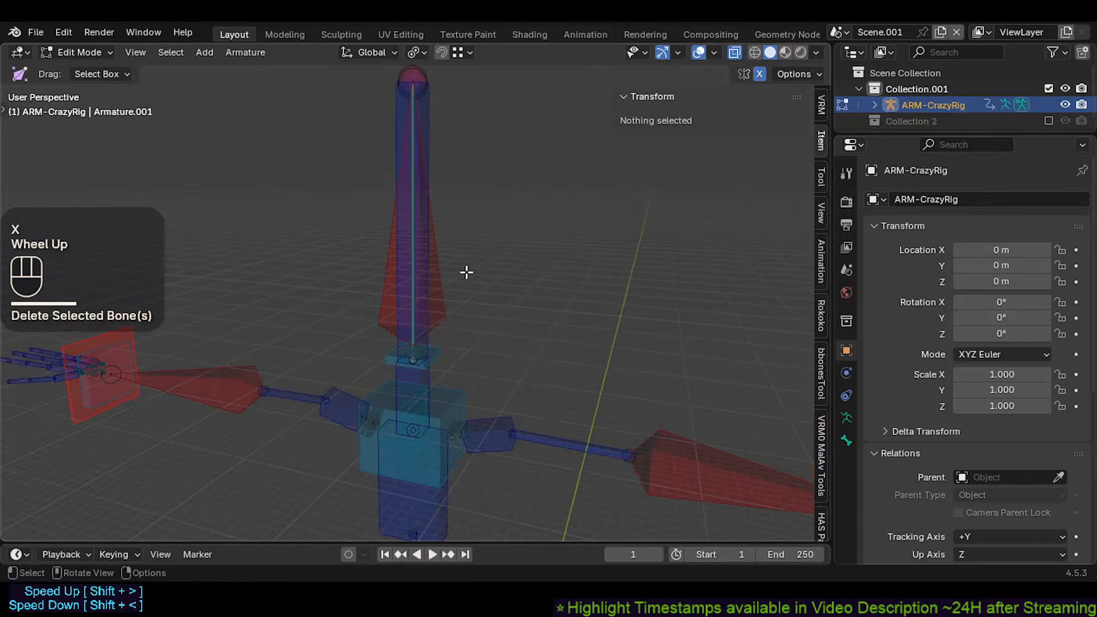
Step: Snap the 3D cursor to the base of the MTR-Head bone, add a new bone there and move its tail diagonally outward
{"action": "scroll", "coordinate": [455, 288], "scroll_direction": "down", "scroll_amount": 1}
{"action": "left_click", "coordinate": [466, 284]}
{"action": "left_click", "coordinate": [454, 288]}
{"action": "left_click", "coordinate": [453, 289]}
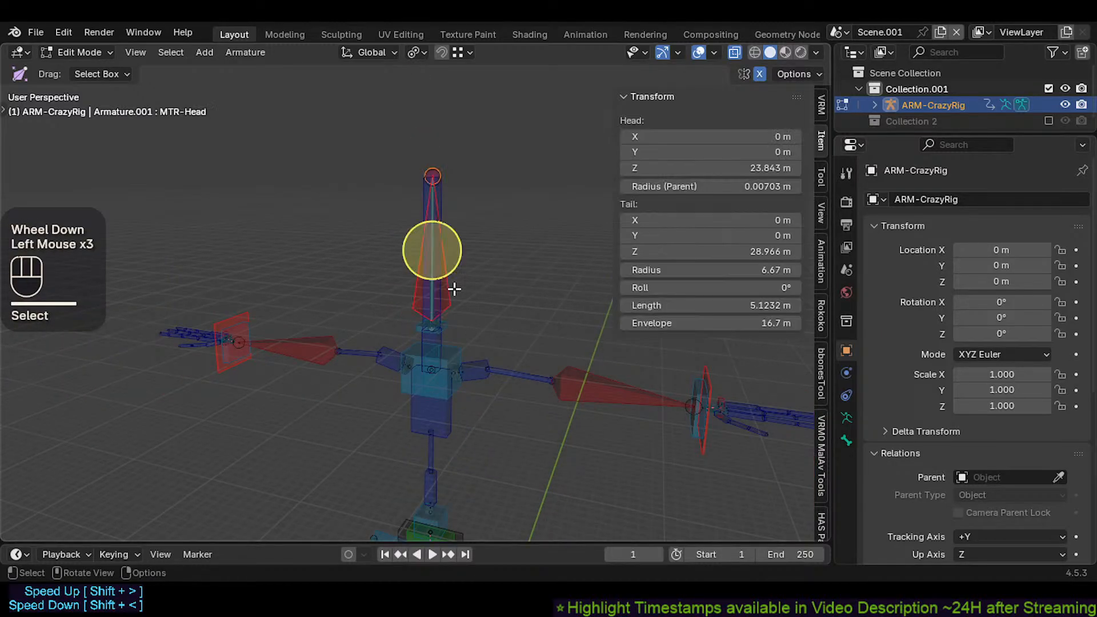
{"action": "key", "text": "shift+s"}
{"action": "key", "text": "3"}
{"action": "key", "text": "shift+a"}
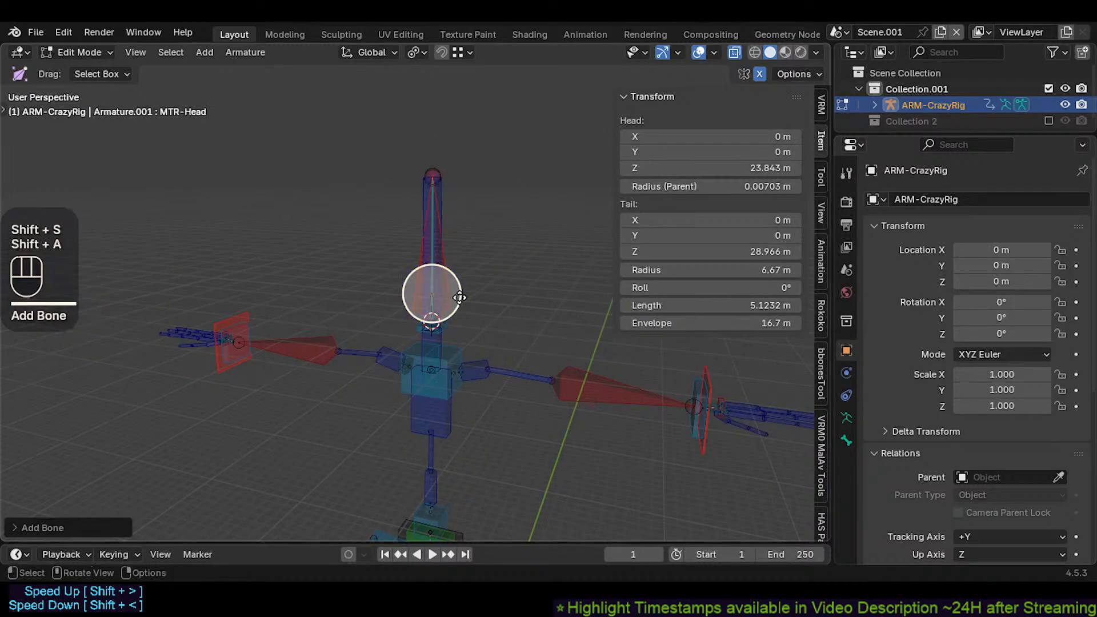
{"action": "key", "text": "g"}
{"action": "left_click", "coordinate": [503, 270]}
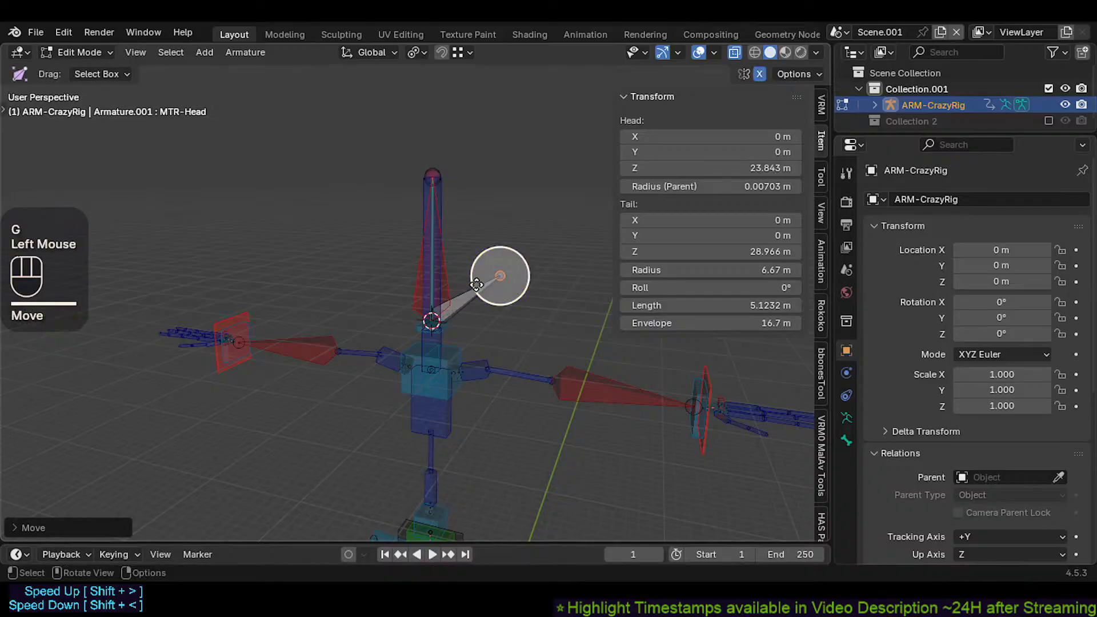
Step: Try to move the new diagonal bone with vertex snapping so its base lands on the base of MTR-Head
{"action": "left_click", "coordinate": [492, 273]}
{"action": "key", "text": "g"}
{"action": "left_click", "coordinate": [457, 303], "text": "ctrl"}
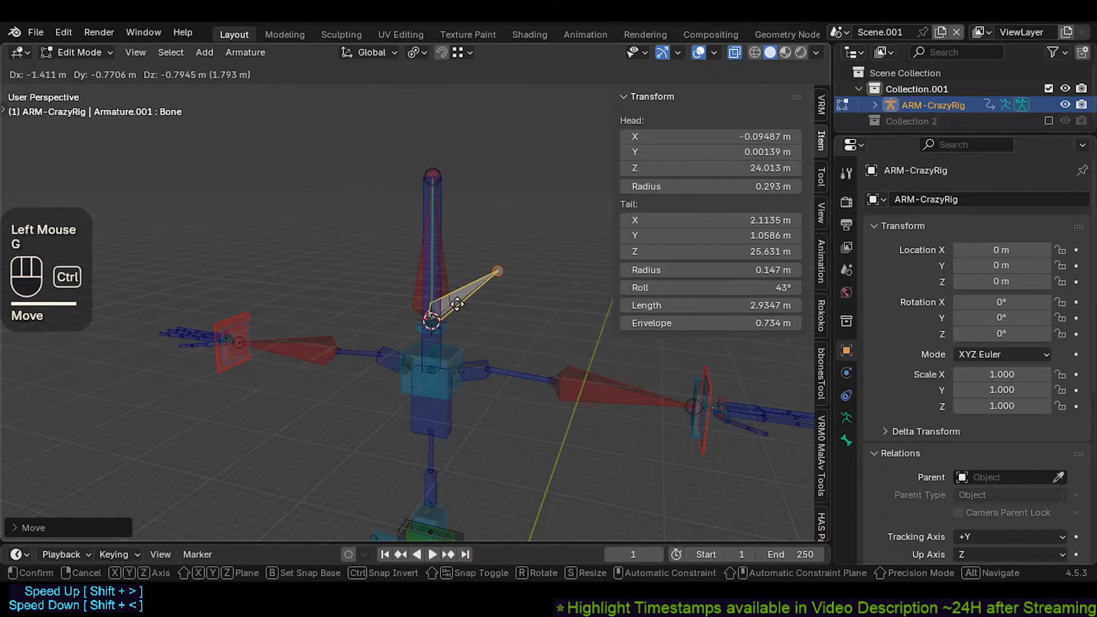
{"action": "left_click", "coordinate": [432, 320], "text": "ctrl"}
{"action": "key", "text": "g"}
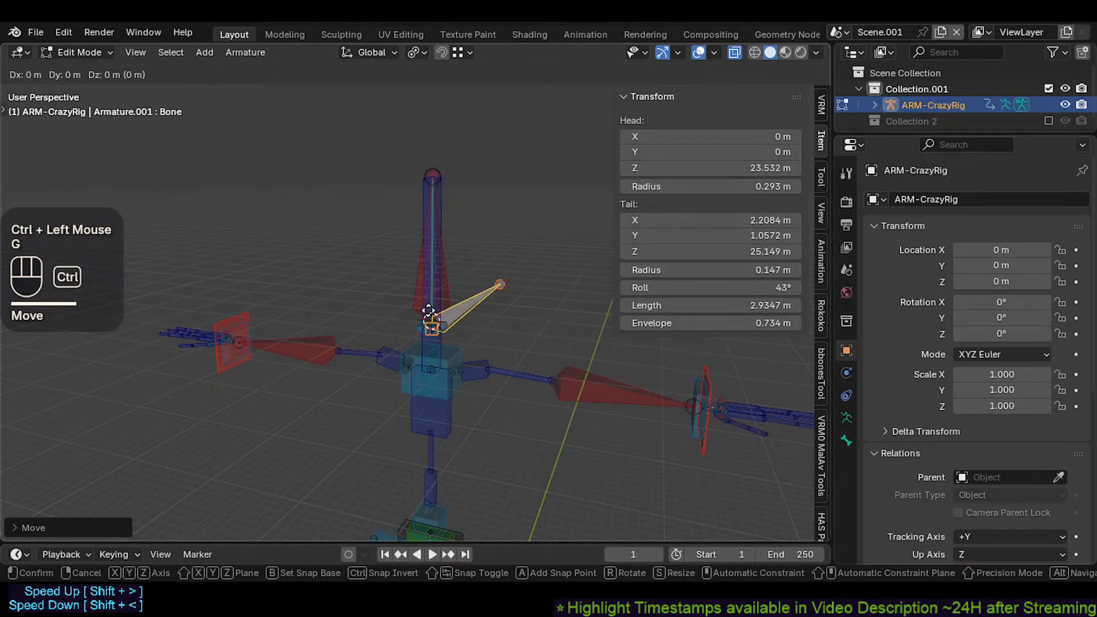
{"action": "left_click", "coordinate": [435, 313]}
{"action": "scroll", "coordinate": [459, 304], "scroll_direction": "up", "scroll_amount": 3}
{"action": "key", "text": "g"}
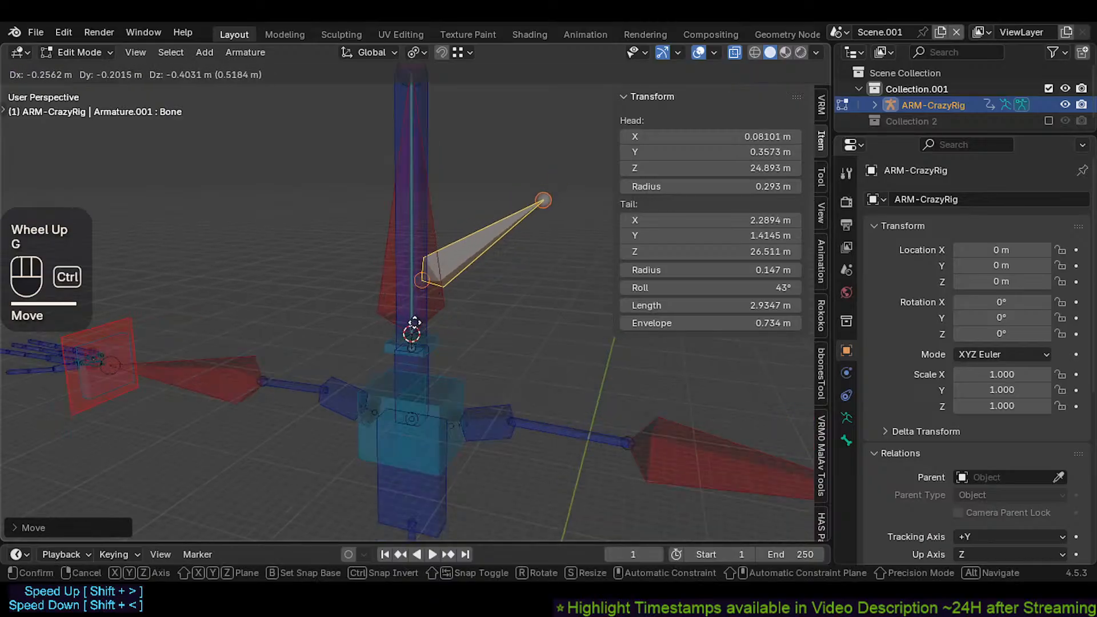
{"action": "left_click", "coordinate": [411, 319], "text": "ctrl"}
{"action": "middle_click_drag", "start_coordinate": [416, 314], "coordinate": [425, 310]}
Step: Snap the new diagonal bone to the 3D cursor so its head sits at the base of MTR-Head
{"action": "left_click", "coordinate": [460, 279]}
{"action": "key", "text": "shift+s"}
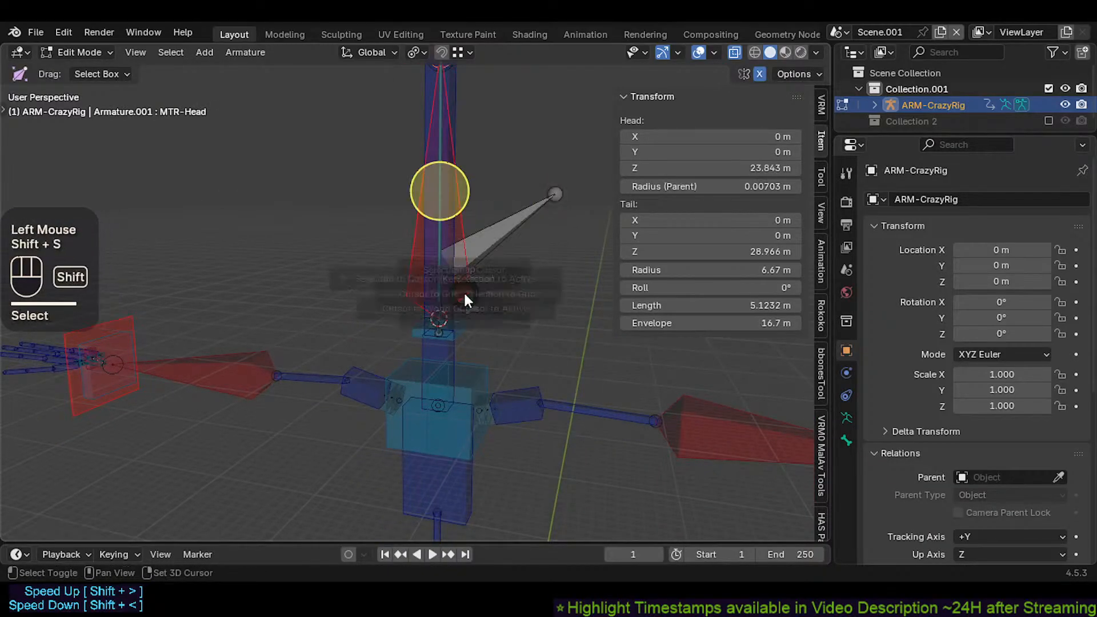
{"action": "left_click", "coordinate": [501, 243]}
{"action": "key", "text": "shift+s"}
{"action": "left_click", "coordinate": [503, 238]}
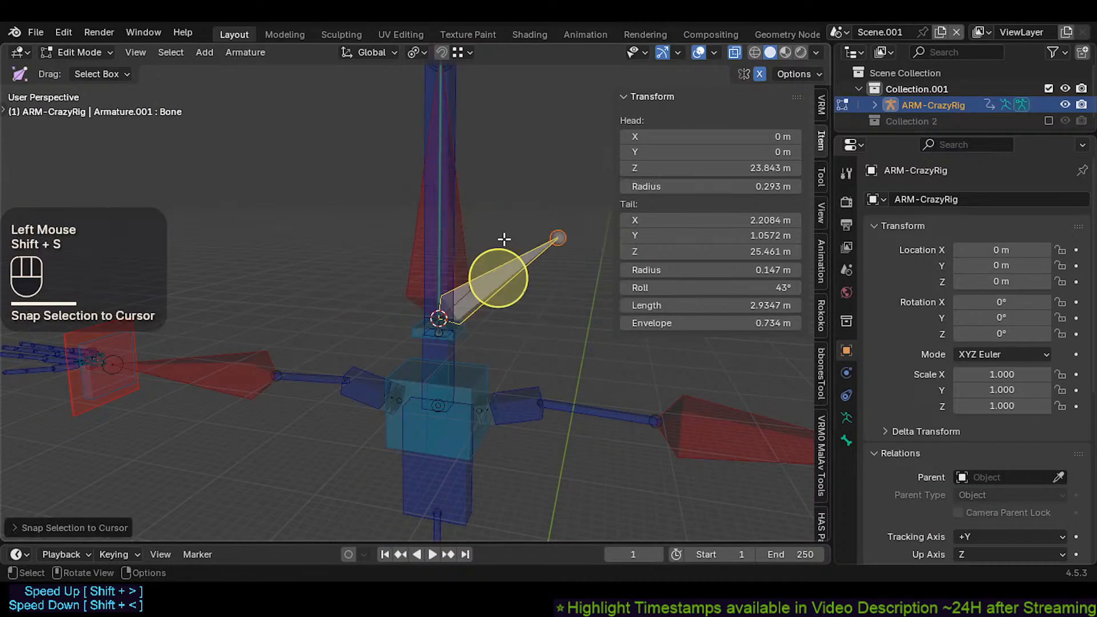
Step: Align the new bone to MTR-Head and leave only the new bone selected
{"action": "left_click", "coordinate": [465, 234], "text": "shift"}
{"action": "key", "text": "ctrl+alt+a"}
{"action": "double_click", "coordinate": [454, 258]}
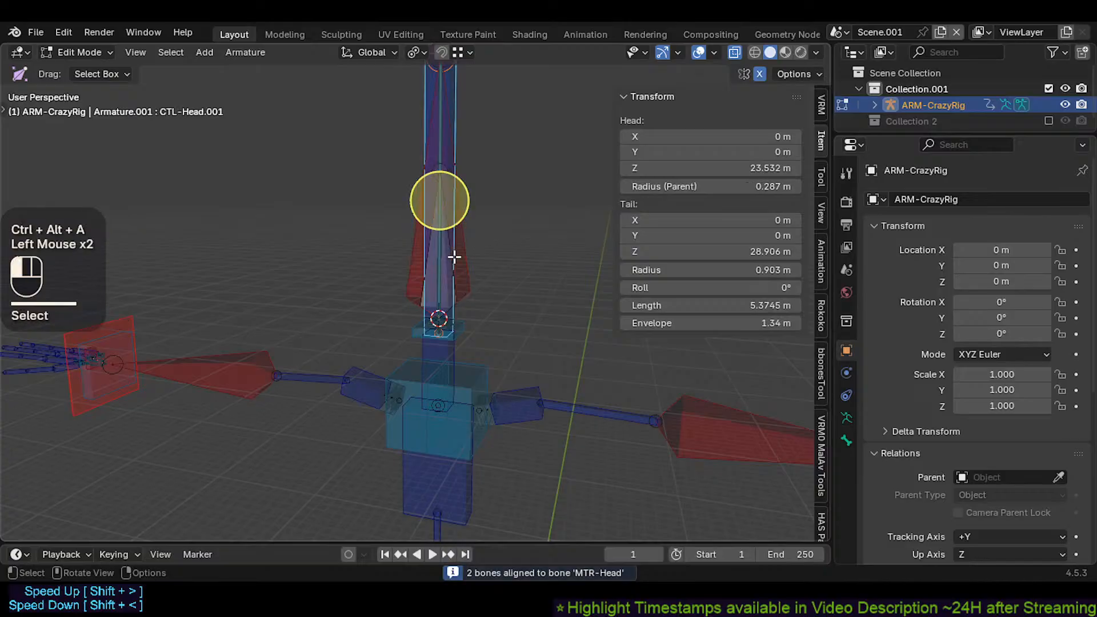
{"action": "left_click", "coordinate": [454, 257]}
{"action": "left_click", "coordinate": [455, 258]}
{"action": "left_click", "coordinate": [454, 257]}
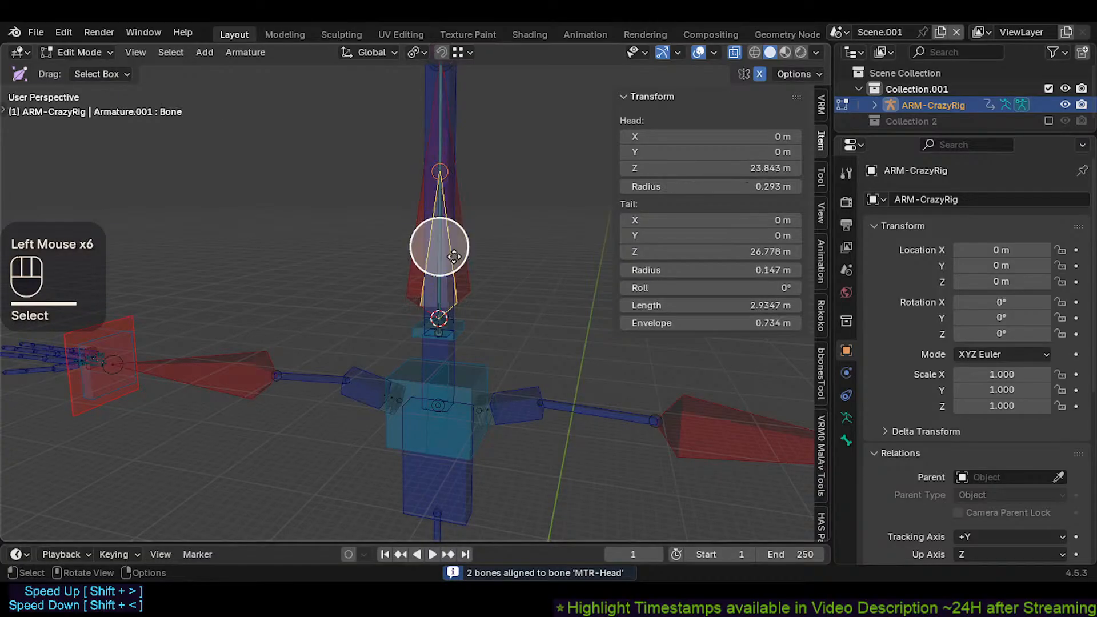
Step: Set the new bone's display type to B-Bone and enlarge its B-Bone display thickness
{"action": "key", "text": "shift+alt+b"}
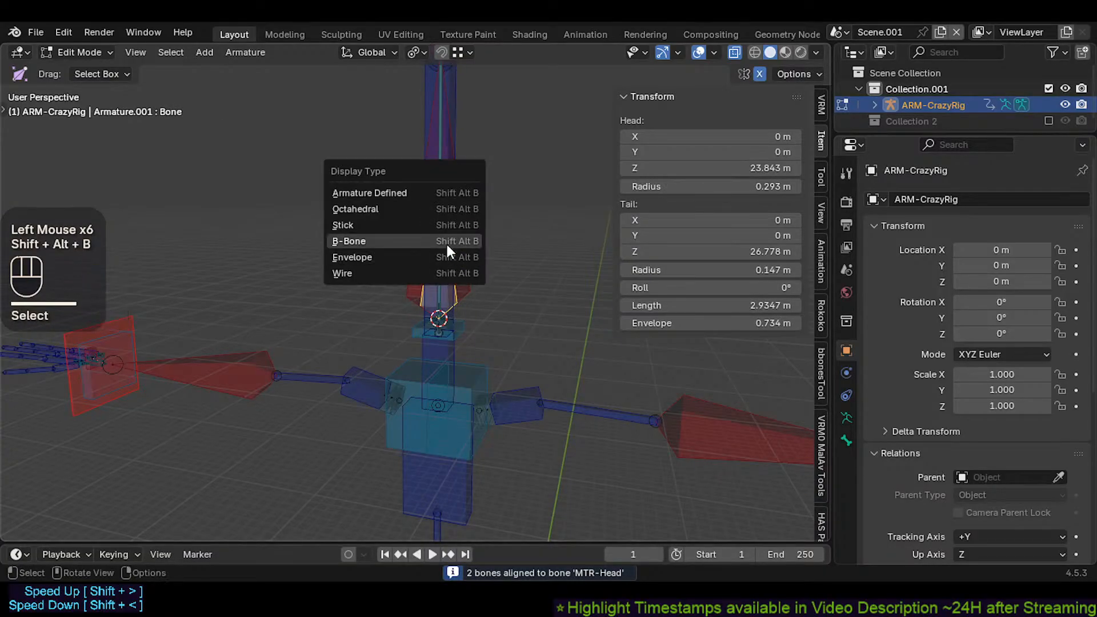
{"action": "left_click", "coordinate": [446, 242]}
{"action": "key", "text": "shift+ctrl+alt+a"}
{"action": "left_click", "coordinate": [255, 386]}
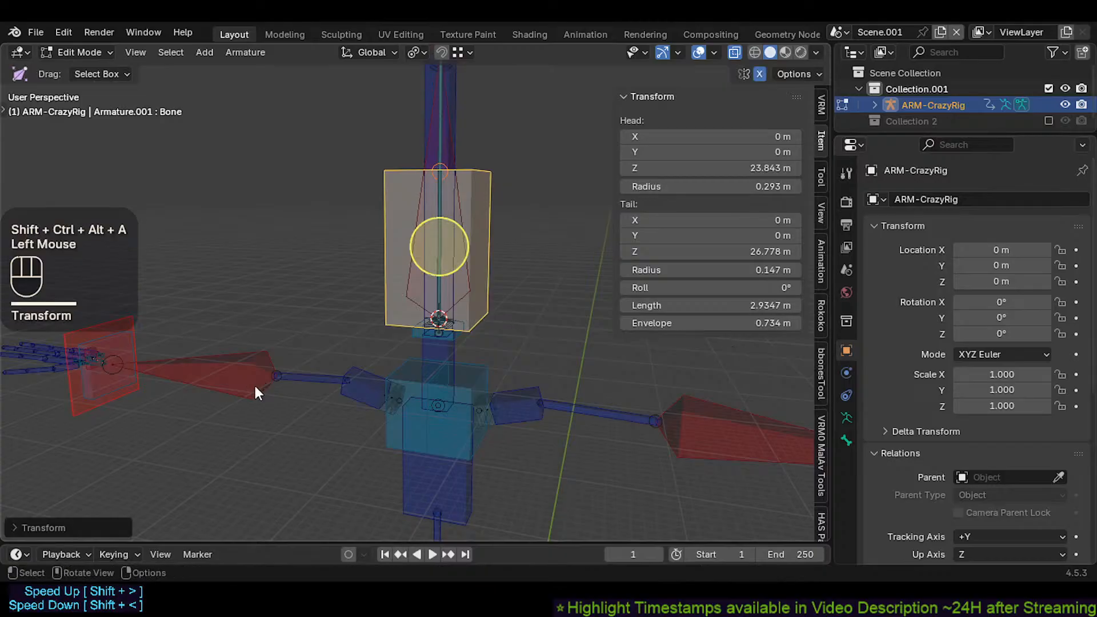
Step: Scale the new box-shaped bone up to a length of about 4.70 m
{"action": "scroll", "coordinate": [436, 226], "scroll_direction": "down", "scroll_amount": 2}
{"action": "scroll", "coordinate": [436, 225], "scroll_direction": "up", "scroll_amount": 1}
{"action": "middle_click_drag", "start_coordinate": [435, 225], "coordinate": [461, 214], "text": "shift"}
{"action": "key", "text": "s"}
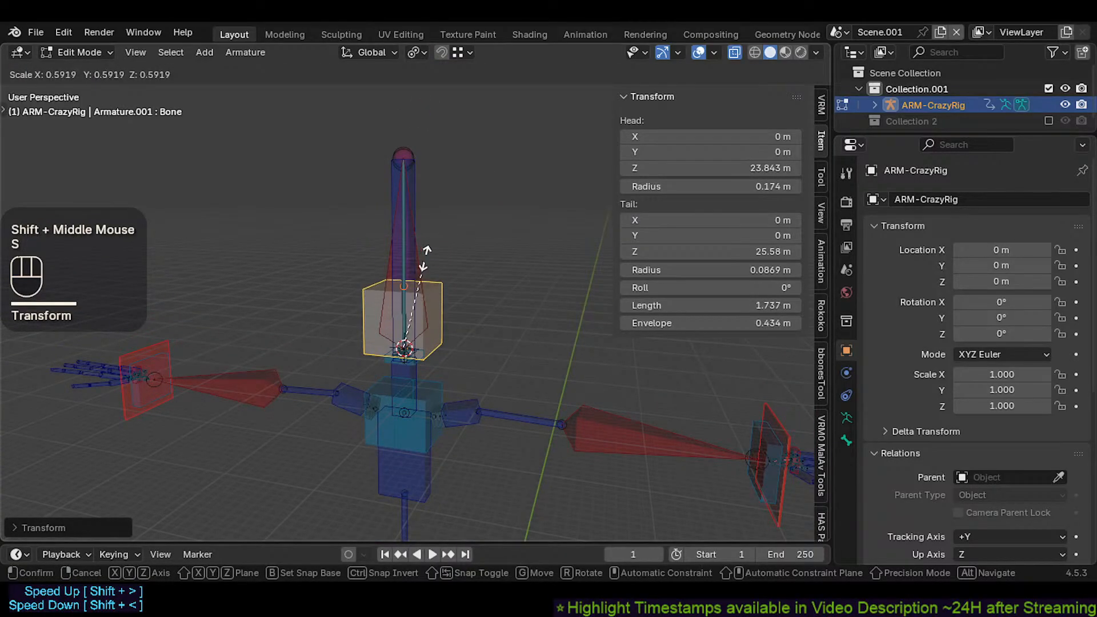
{"action": "key", "text": "ctrl"}
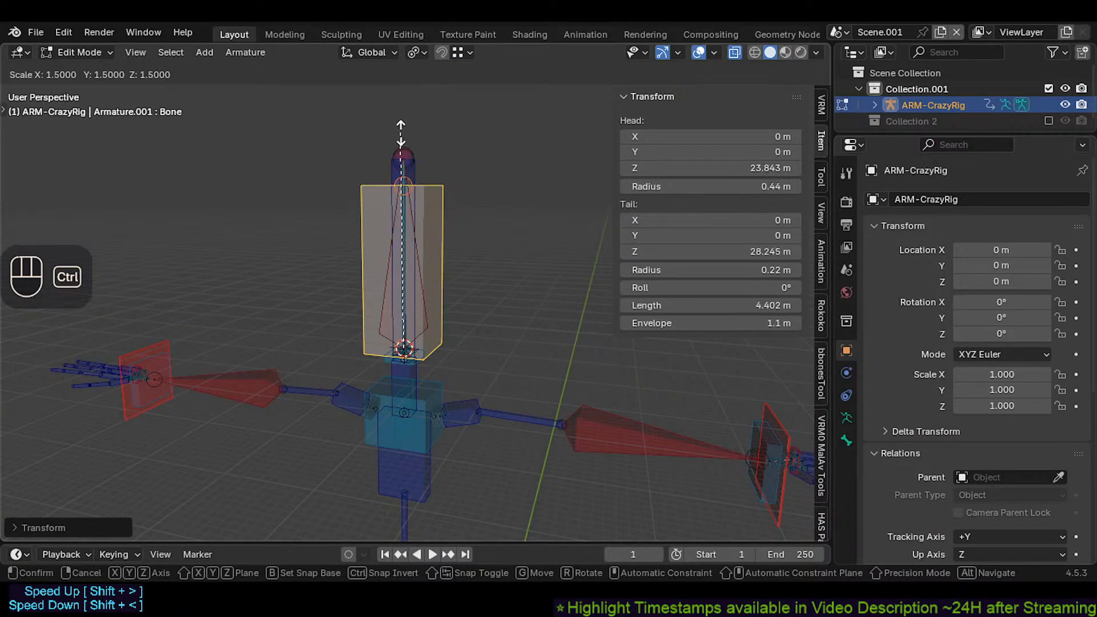
{"action": "left_click", "coordinate": [409, 116], "text": "ctrl"}
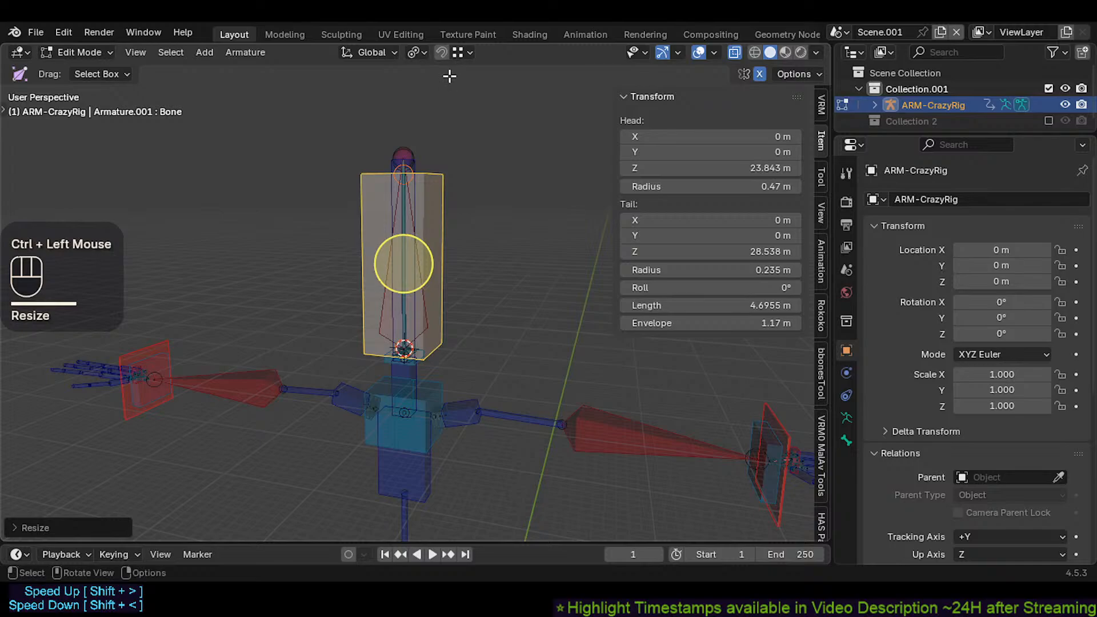
{"action": "left_click", "coordinate": [458, 53]}
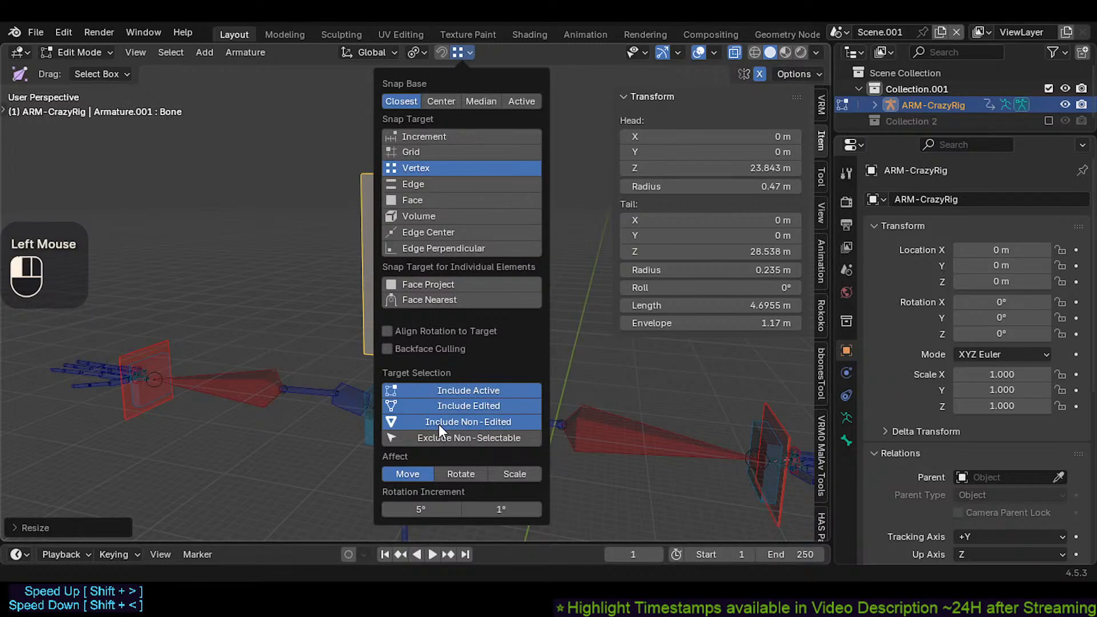
{"action": "key", "text": "g"}
{"action": "key", "text": "ctrl"}
{"action": "key", "text": "Escape"}
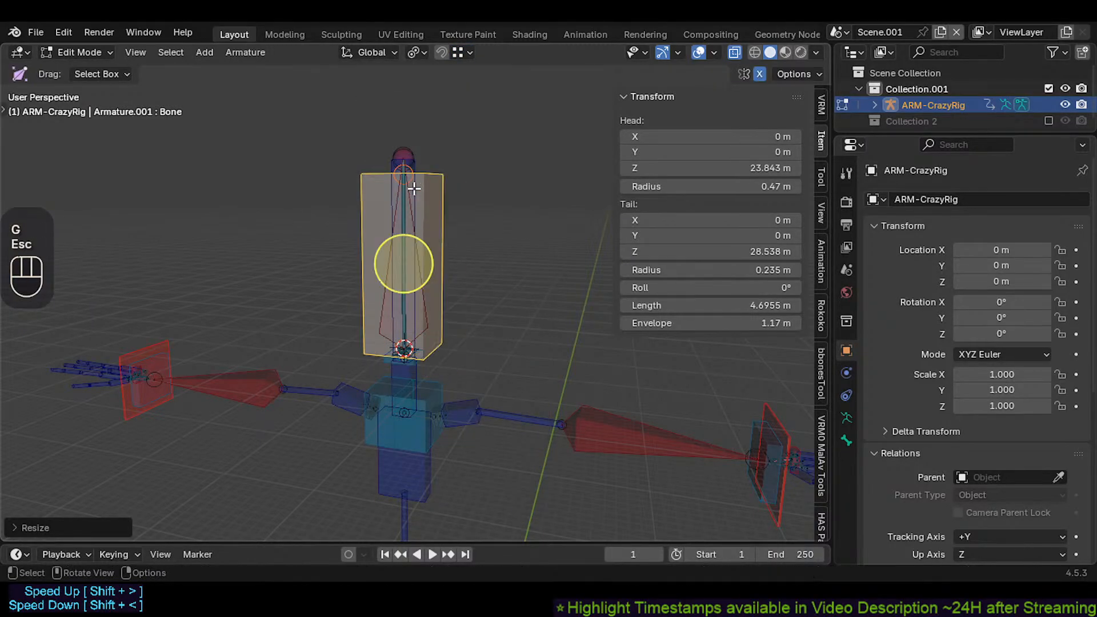
{"action": "left_click", "coordinate": [411, 170]}
{"action": "key", "text": "alt+a"}
{"action": "key", "text": "c"}
{"action": "left_click", "coordinate": [423, 194]}
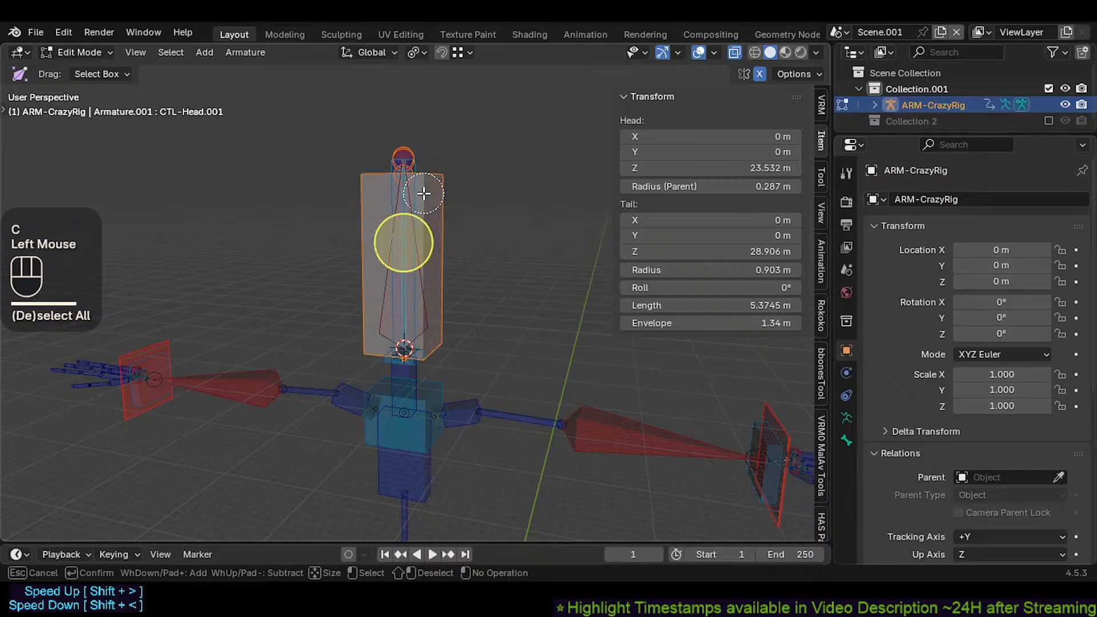
{"action": "right_click", "coordinate": [445, 194]}
Step: Tilt the new box bone away from the head and snap its tail to the tip of MTR-Head
{"action": "left_click", "coordinate": [444, 194]}
{"action": "key", "text": "r"}
{"action": "left_click", "coordinate": [502, 255]}
{"action": "left_click", "coordinate": [505, 189]}
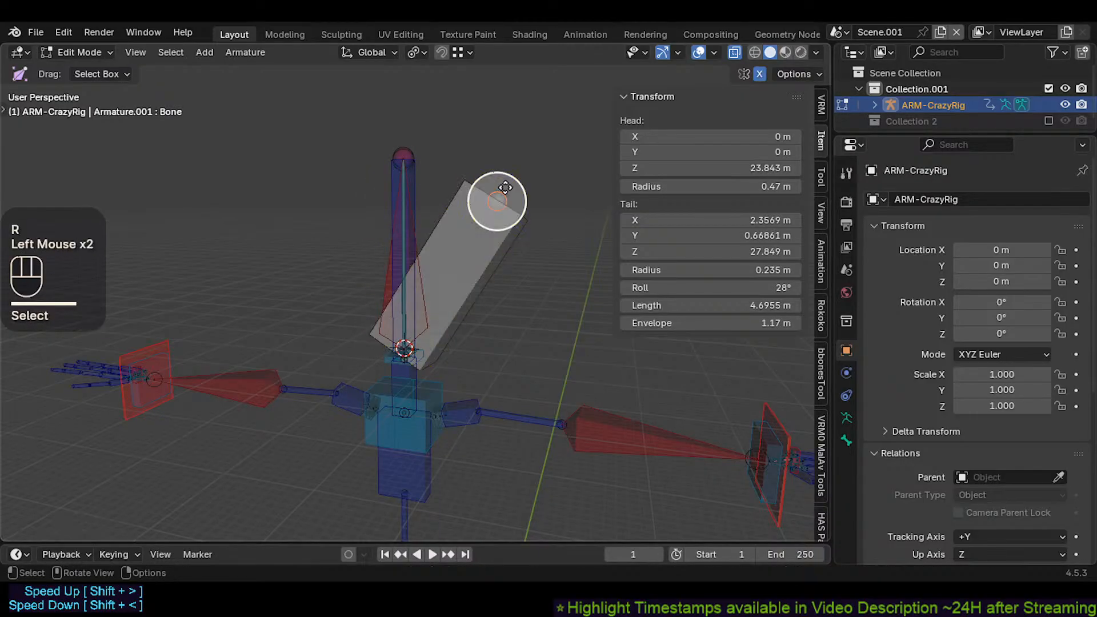
{"action": "key", "text": "g"}
{"action": "key", "text": "ctrl"}
{"action": "left_click", "coordinate": [405, 143], "text": "ctrl"}
{"action": "left_click", "coordinate": [399, 252]}
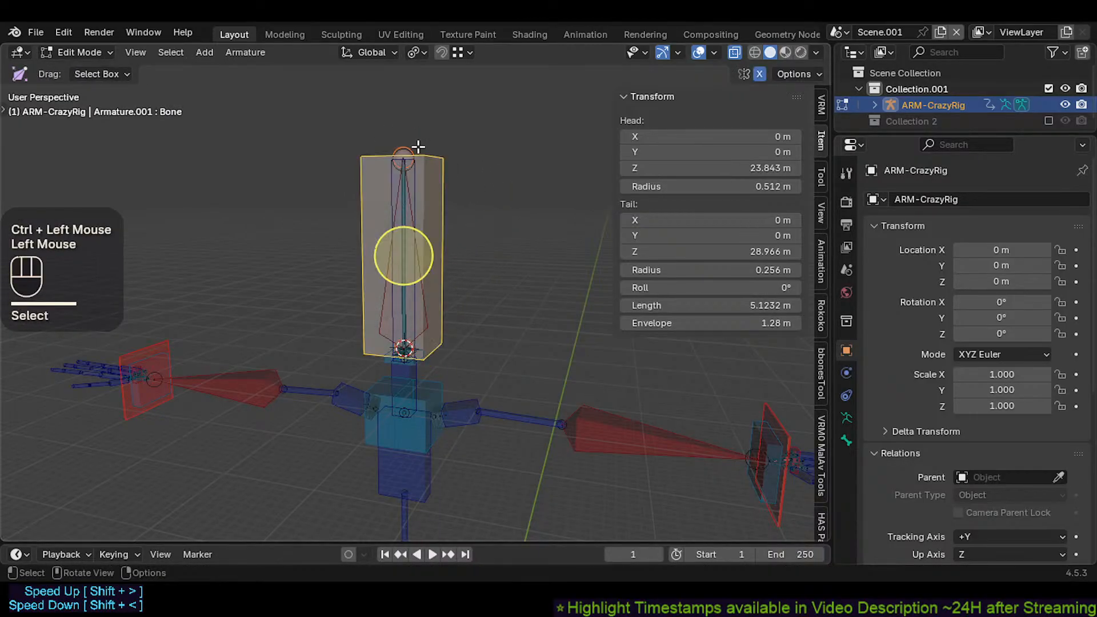
Step: Snap the tail of CTL-Head.001 to the tip of MTR-Head
{"action": "scroll", "coordinate": [392, 360], "scroll_direction": "up", "scroll_amount": 3}
{"action": "key", "text": "alt+a"}
{"action": "left_click", "coordinate": [384, 171]}
{"action": "key", "text": "g"}
{"action": "left_click", "coordinate": [388, 159], "text": "ctrl"}
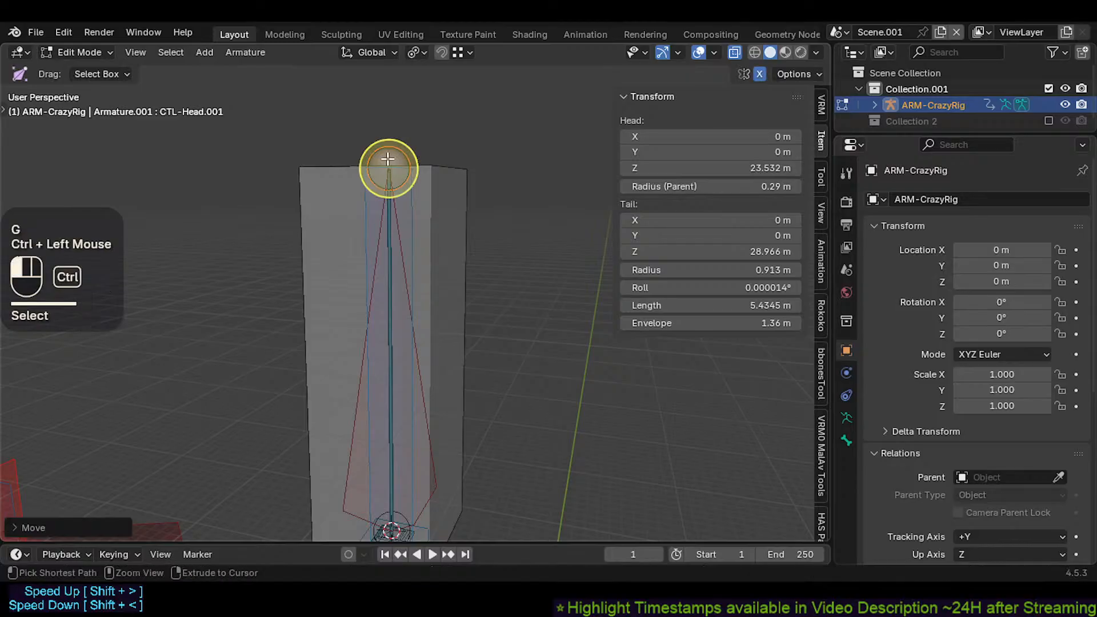
{"action": "left_click", "coordinate": [401, 163]}
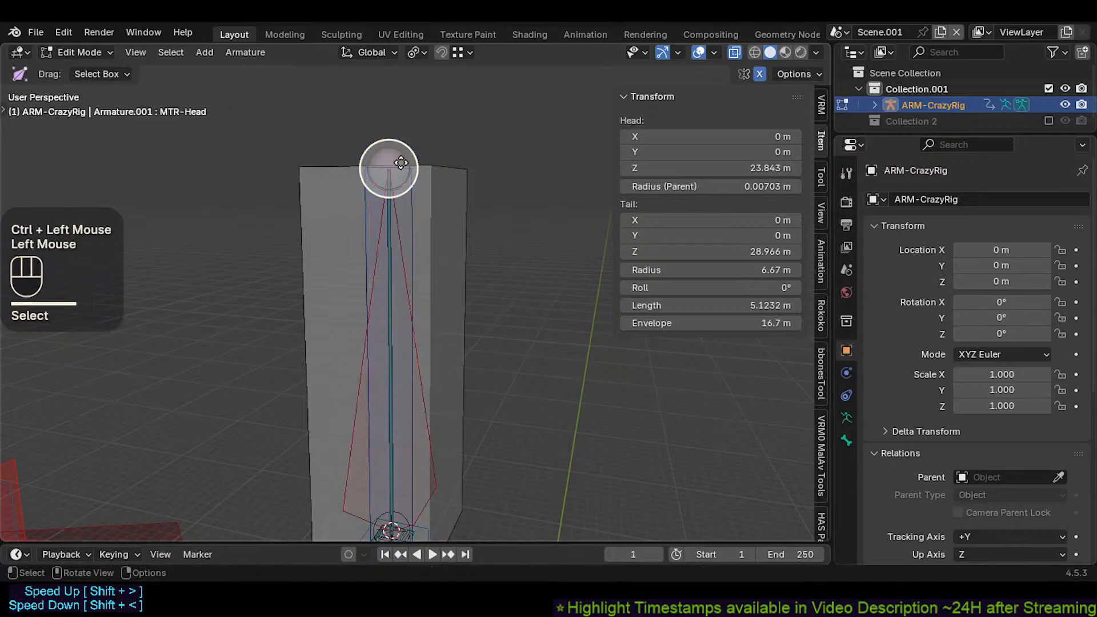
Step: Align the new box bone to MTR-Head again and switch the armature to Pose Mode
{"action": "scroll", "coordinate": [419, 217], "scroll_direction": "down", "scroll_amount": 2}
{"action": "left_click", "coordinate": [423, 228]}
{"action": "left_click", "coordinate": [409, 320], "text": "shift"}
{"action": "left_click", "coordinate": [446, 333]}
{"action": "left_click", "coordinate": [426, 382], "text": "shift"}
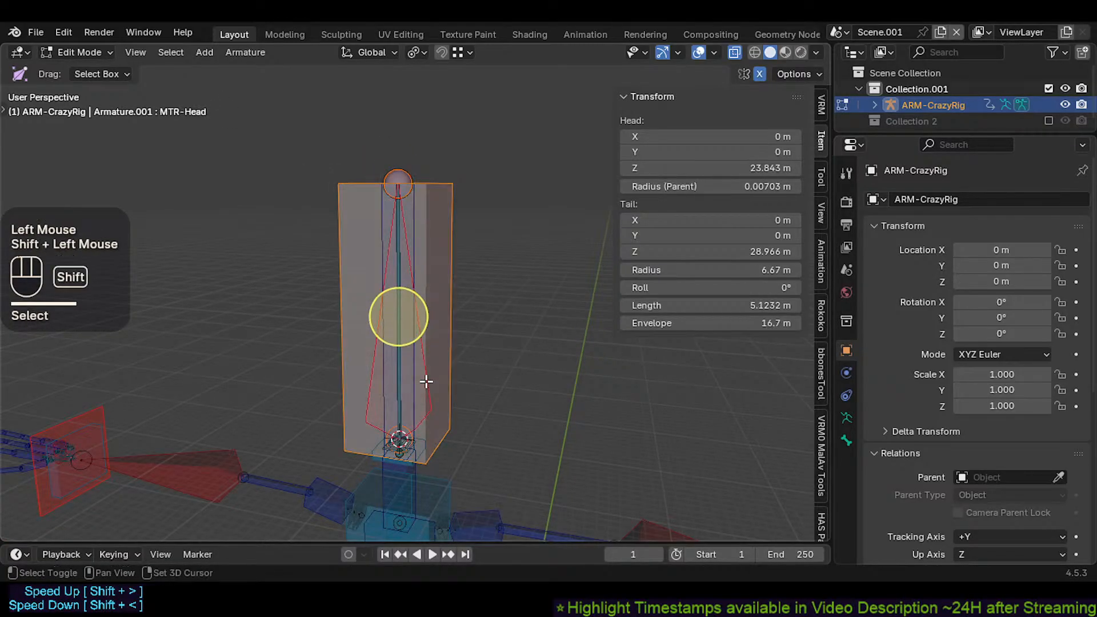
{"action": "key", "text": "ctrl+alt+a"}
{"action": "scroll", "coordinate": [431, 367], "scroll_direction": "down", "scroll_amount": 2}
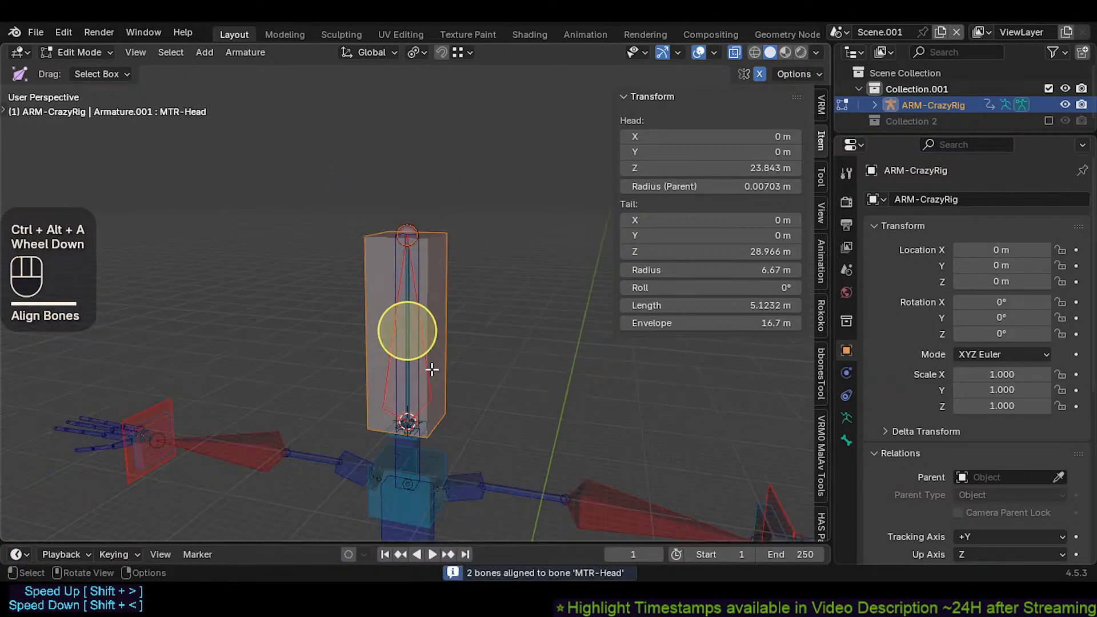
{"action": "key", "text": "ctrl+Tab"}
Step: Test moving and rotating the new box bone in Pose Mode, cancelling each transform
{"action": "left_click", "coordinate": [444, 322]}
{"action": "key", "text": "g"}
{"action": "key", "text": "Escape"}
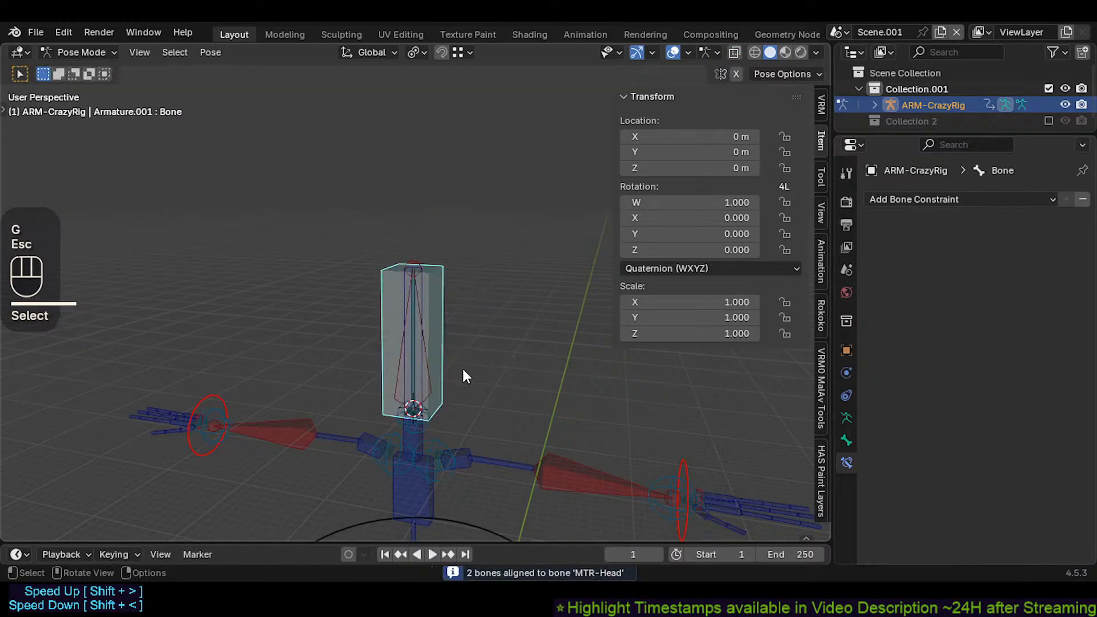
{"action": "middle_click_drag", "start_coordinate": [463, 370], "coordinate": [464, 340], "text": "shift"}
{"action": "left_click", "coordinate": [431, 347], "text": "shift"}
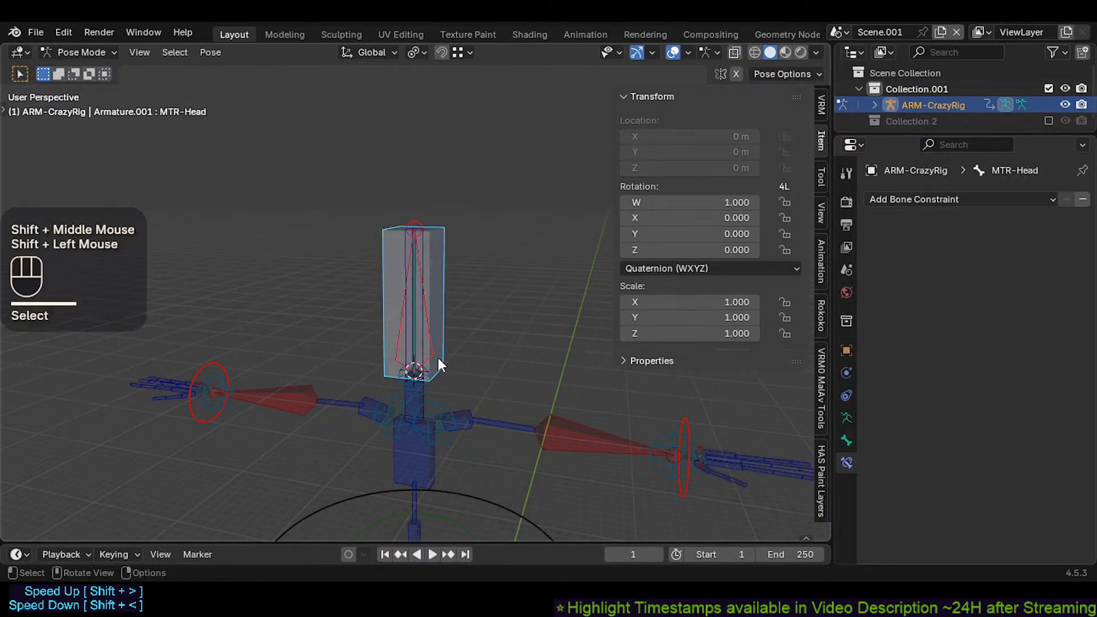
{"action": "left_click", "coordinate": [439, 360]}
{"action": "key", "text": "r"}
{"action": "key", "text": "Escape"}
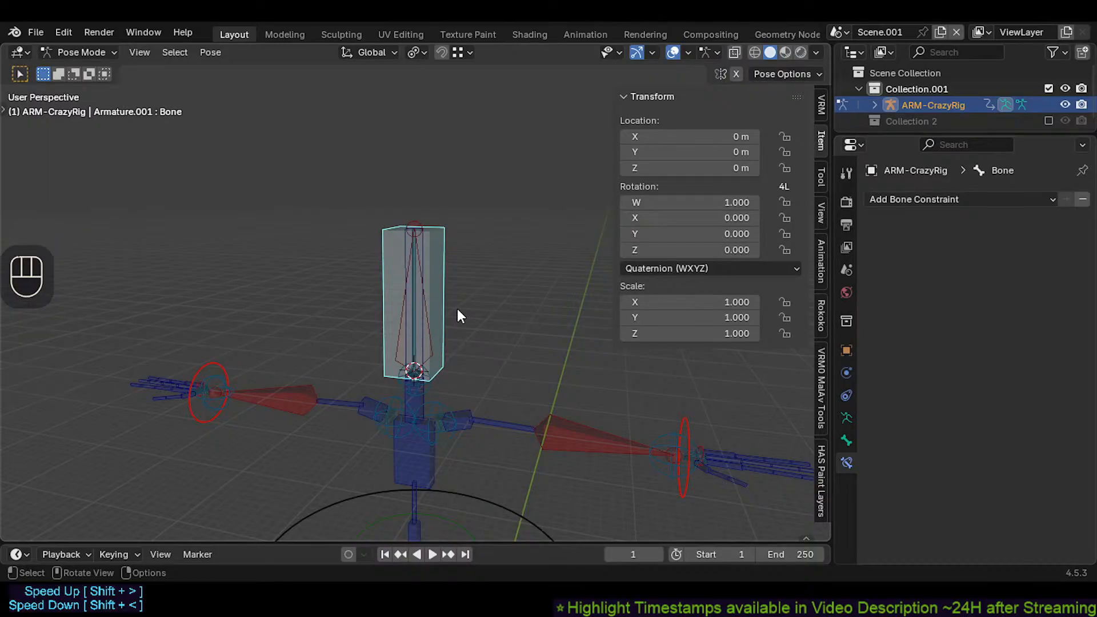
Step: Add a Copy Transforms constraint to the new box bone with MTR-Head of ARM-CrazyRig as its target
{"action": "scroll", "coordinate": [406, 393], "scroll_direction": "up", "scroll_amount": 3}
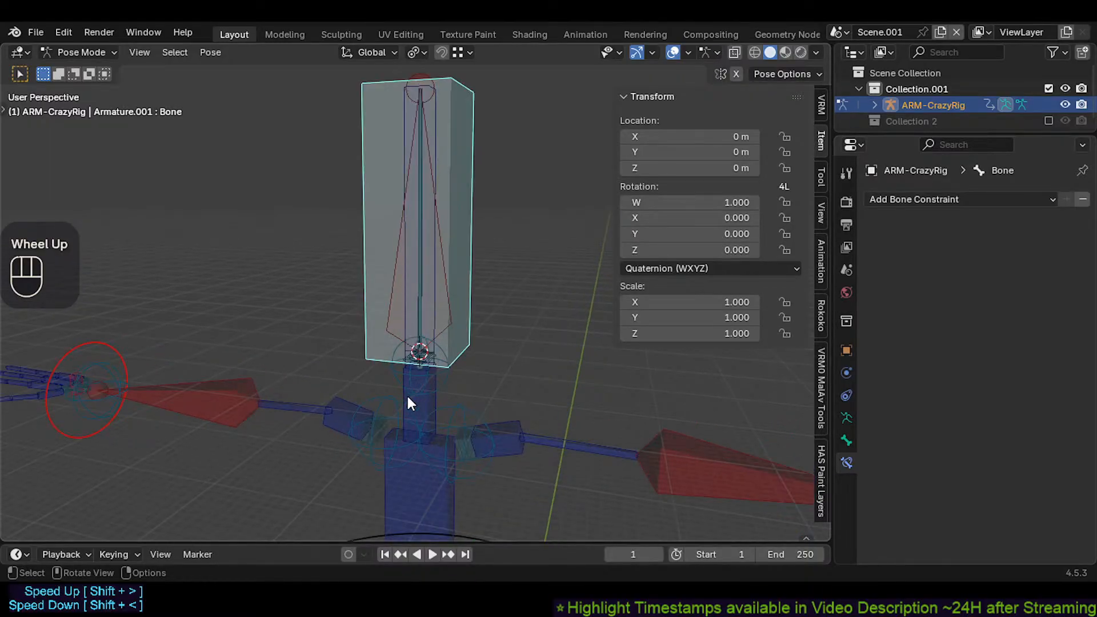
{"action": "left_click", "coordinate": [448, 317]}
{"action": "left_click", "coordinate": [454, 314]}
{"action": "left_click", "coordinate": [452, 315]}
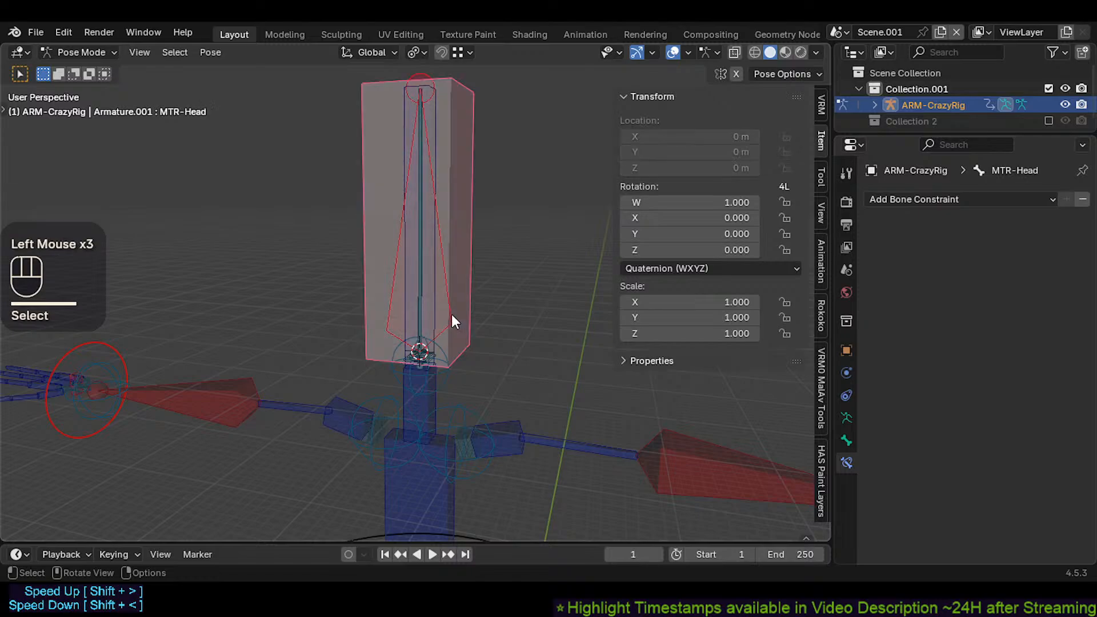
{"action": "left_click", "coordinate": [457, 314]}
{"action": "left_click", "coordinate": [460, 314]}
{"action": "left_click", "coordinate": [459, 313], "text": "shift"}
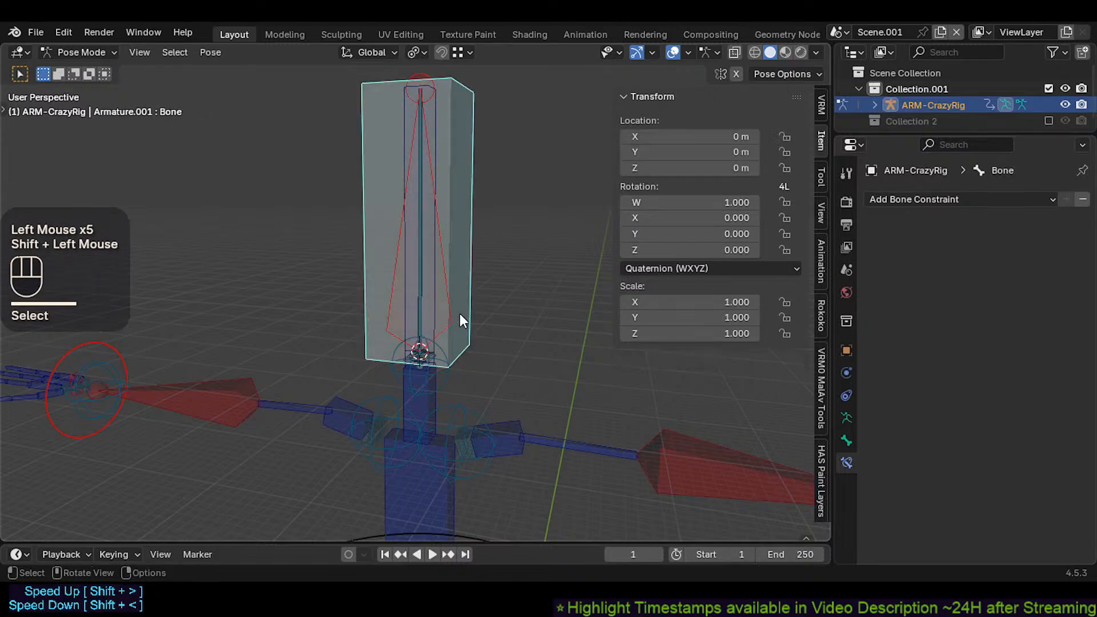
{"action": "key", "text": "ctrl+shift+c"}
{"action": "left_click", "coordinate": [238, 369]}
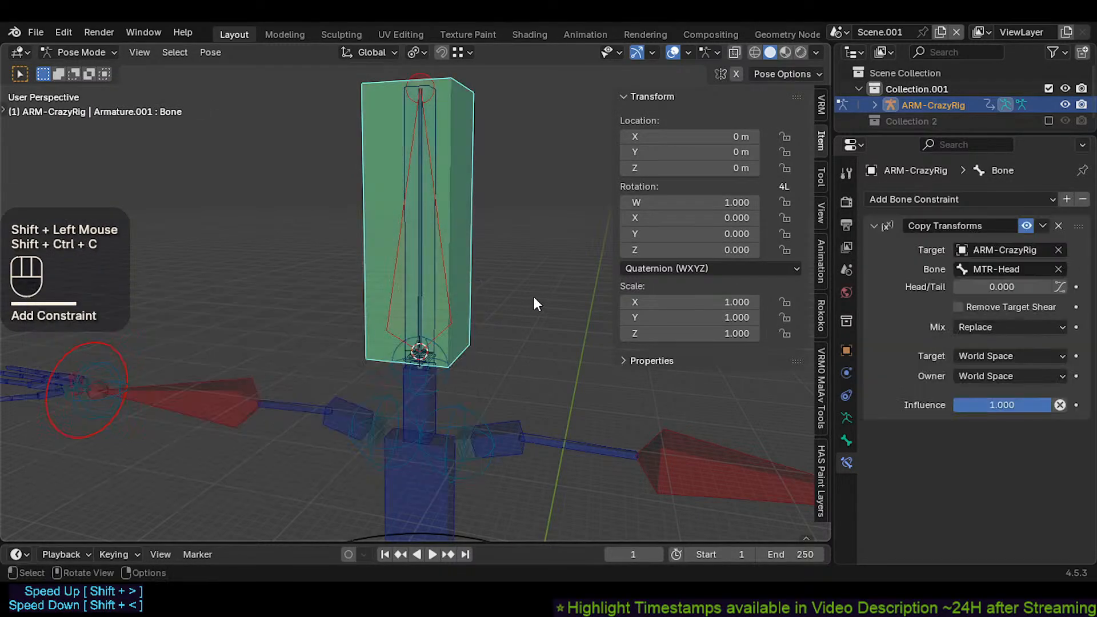
Step: Test the Copy Transforms constraint by trackball-rotating MTR-Head and cancelling the rotation
{"action": "scroll", "coordinate": [506, 289], "scroll_direction": "down", "scroll_amount": 3}
{"action": "left_click", "coordinate": [468, 263]}
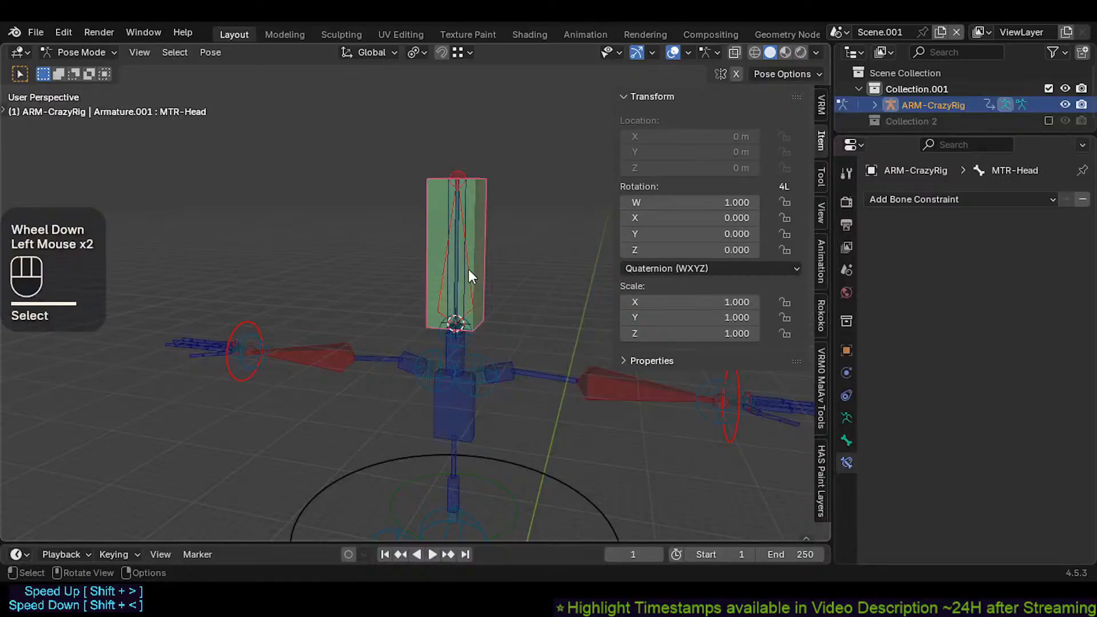
{"action": "key", "text": "r"}
{"action": "key", "text": "r"}
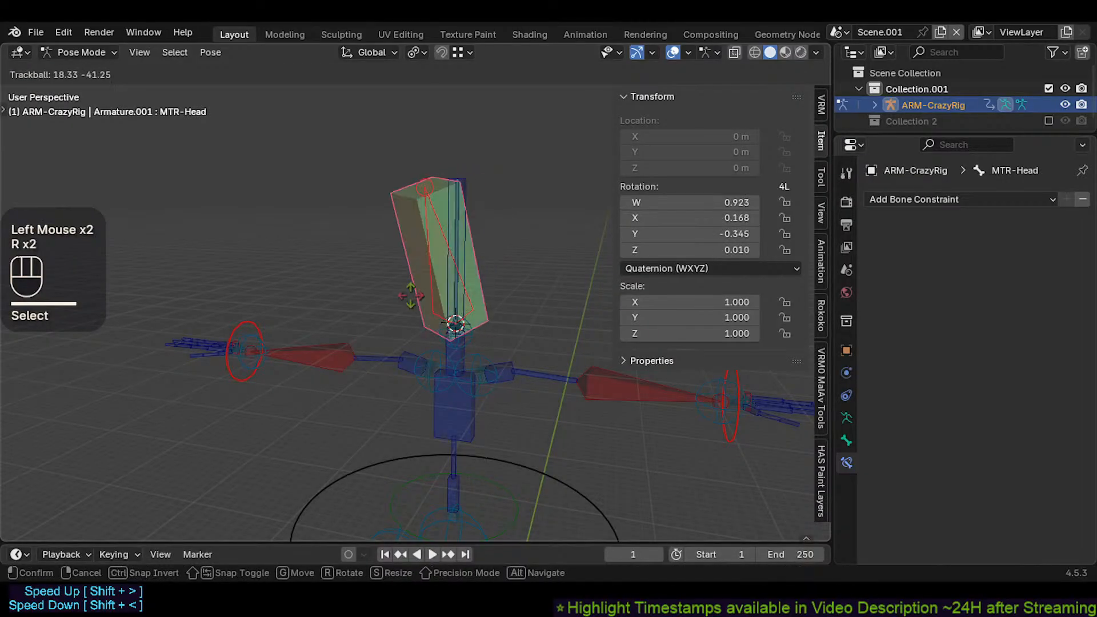
{"action": "key", "text": "Escape"}
Step: Test the rotation of MTR-Head with the new box bone temporarily hidden
{"action": "left_click", "coordinate": [484, 269]}
{"action": "scroll", "coordinate": [483, 270], "scroll_direction": "up", "scroll_amount": 1}
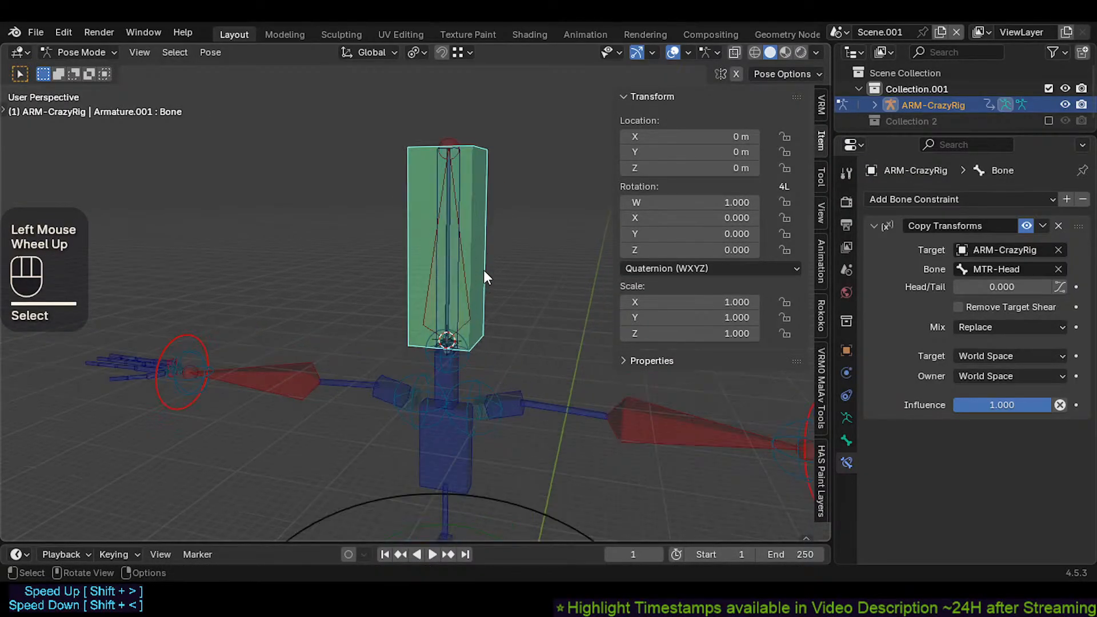
{"action": "scroll", "coordinate": [485, 266], "scroll_direction": "down", "scroll_amount": 2}
{"action": "key", "text": "h"}
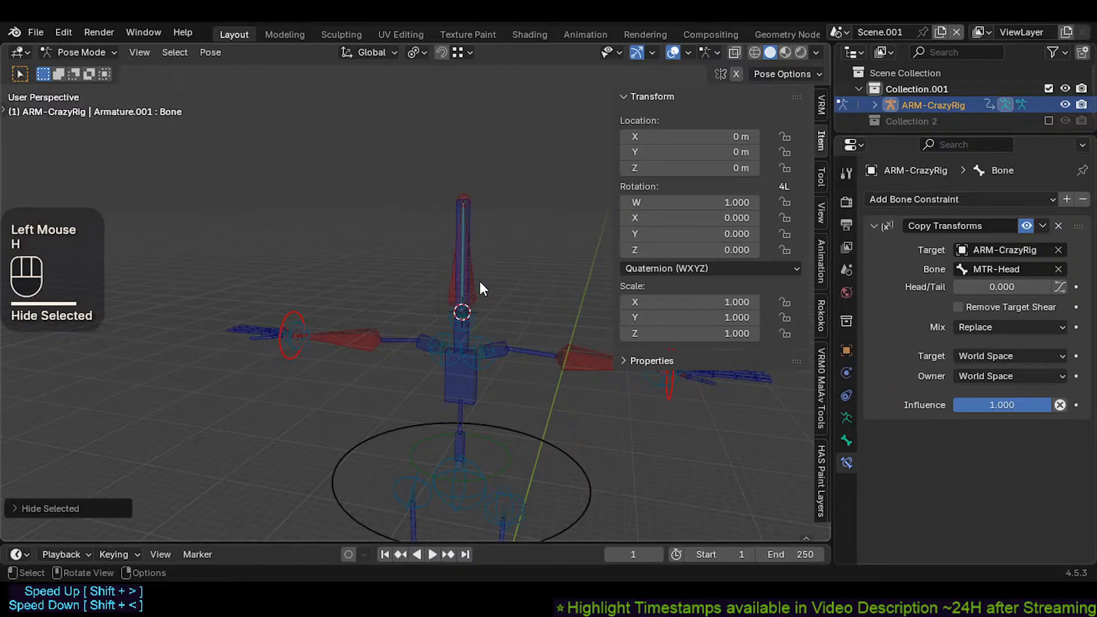
{"action": "left_click", "coordinate": [488, 261]}
{"action": "key", "text": "r"}
{"action": "key", "text": "r"}
{"action": "key", "text": "Escape"}
{"action": "scroll", "coordinate": [467, 263], "scroll_direction": "up", "scroll_amount": 1}
{"action": "key", "text": "alt+h"}
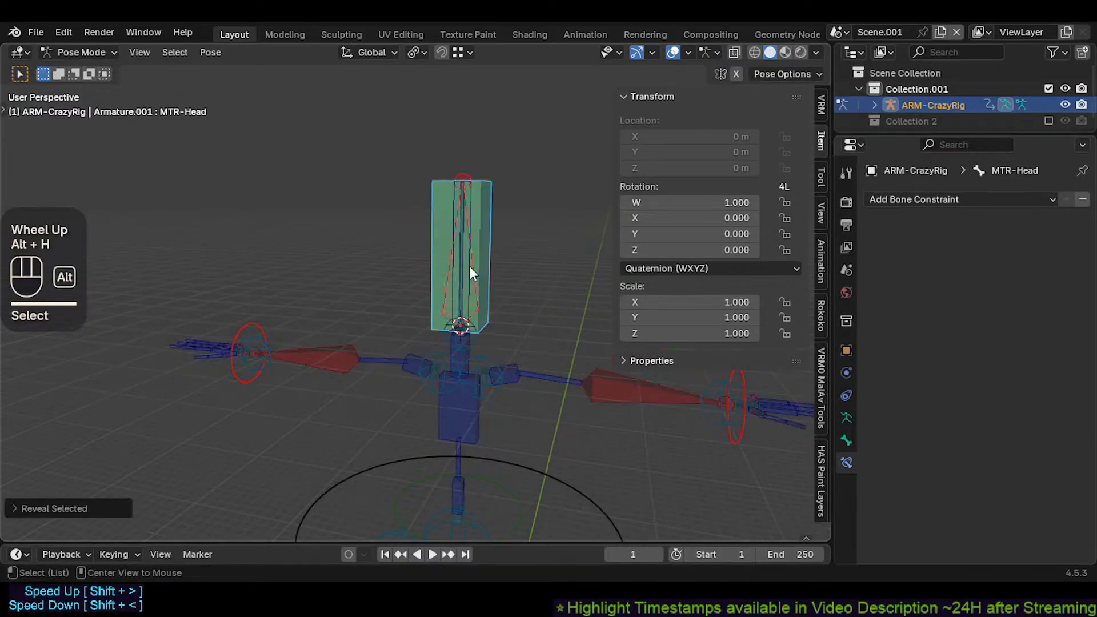
Step: Test trackball-rotating MTR-Head and rotating the new box bone, cancelling both transforms
{"action": "left_click", "coordinate": [472, 273]}
{"action": "left_click", "coordinate": [474, 286]}
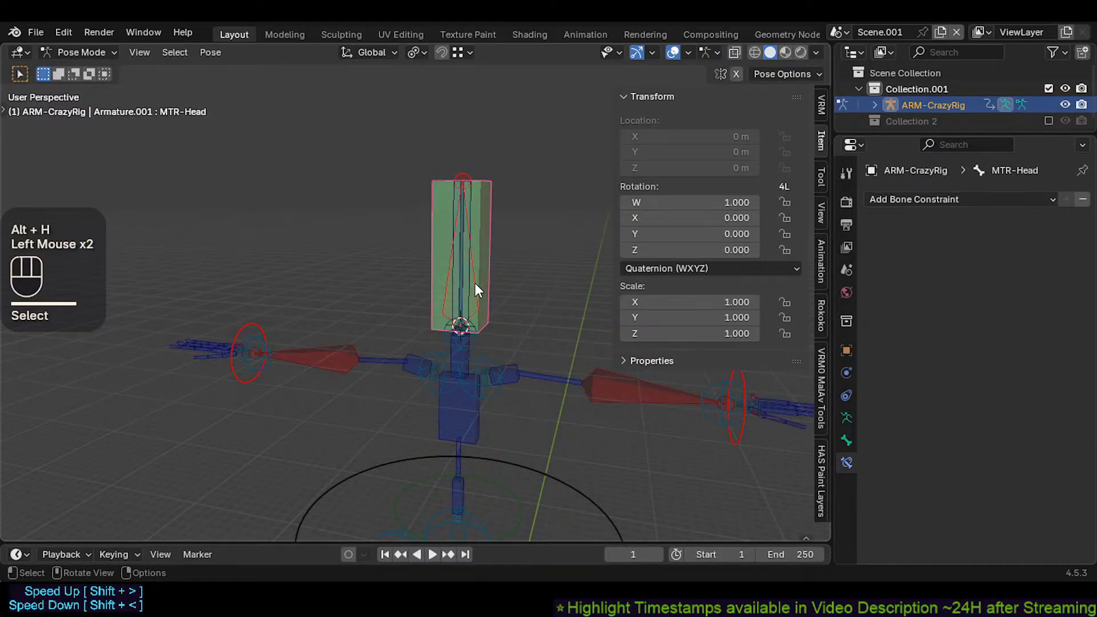
{"action": "key", "text": "r"}
{"action": "key", "text": "r"}
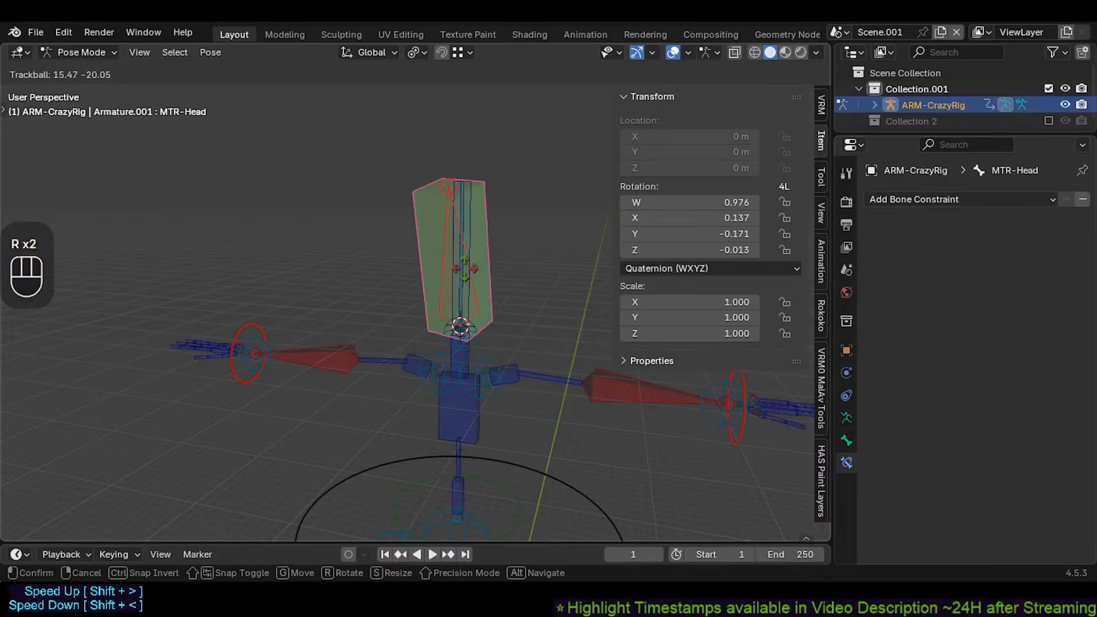
{"action": "key", "text": "Escape"}
{"action": "left_click", "coordinate": [493, 224]}
{"action": "key", "text": "r"}
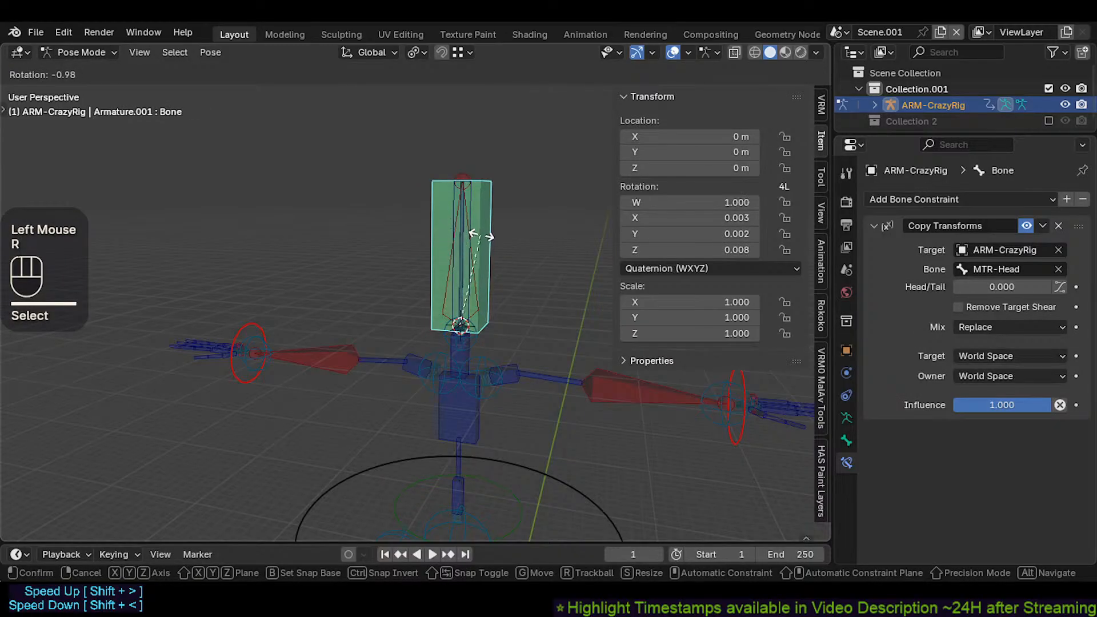
{"action": "key", "text": "Escape"}
Step: Rotate the MTR-CoG bone back and forth to test how the head bones react to body tilt
{"action": "scroll", "coordinate": [483, 258], "scroll_direction": "down", "scroll_amount": 1}
{"action": "middle_click_drag", "start_coordinate": [483, 258], "coordinate": [437, 318], "text": "shift"}
{"action": "left_click", "coordinate": [427, 306]}
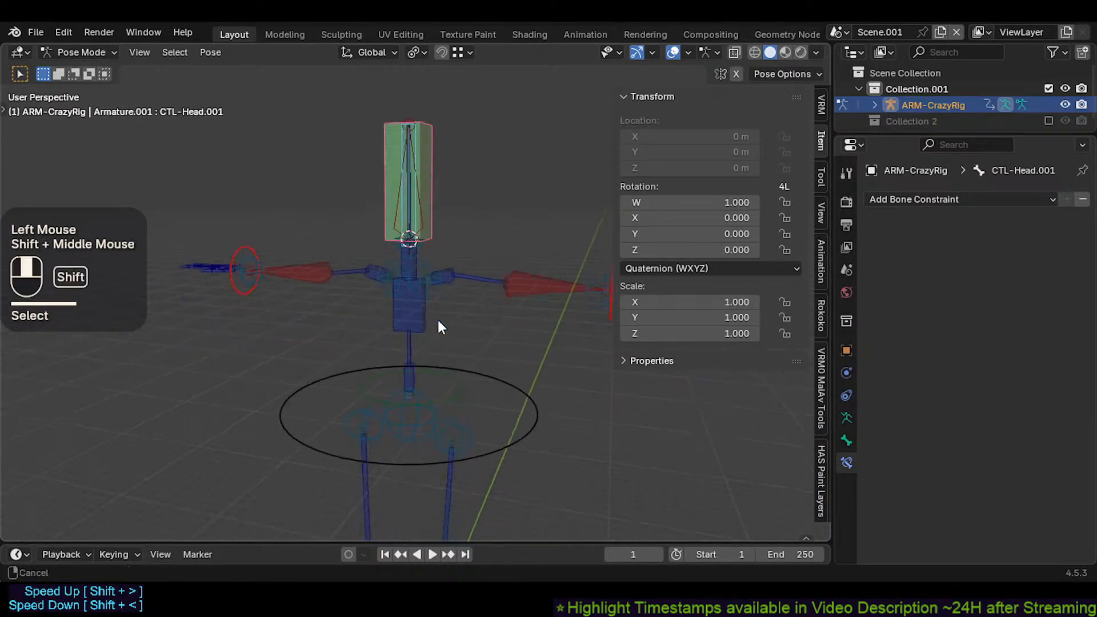
{"action": "left_click", "coordinate": [528, 433]}
{"action": "key", "text": "r"}
{"action": "left_click", "coordinate": [497, 370]}
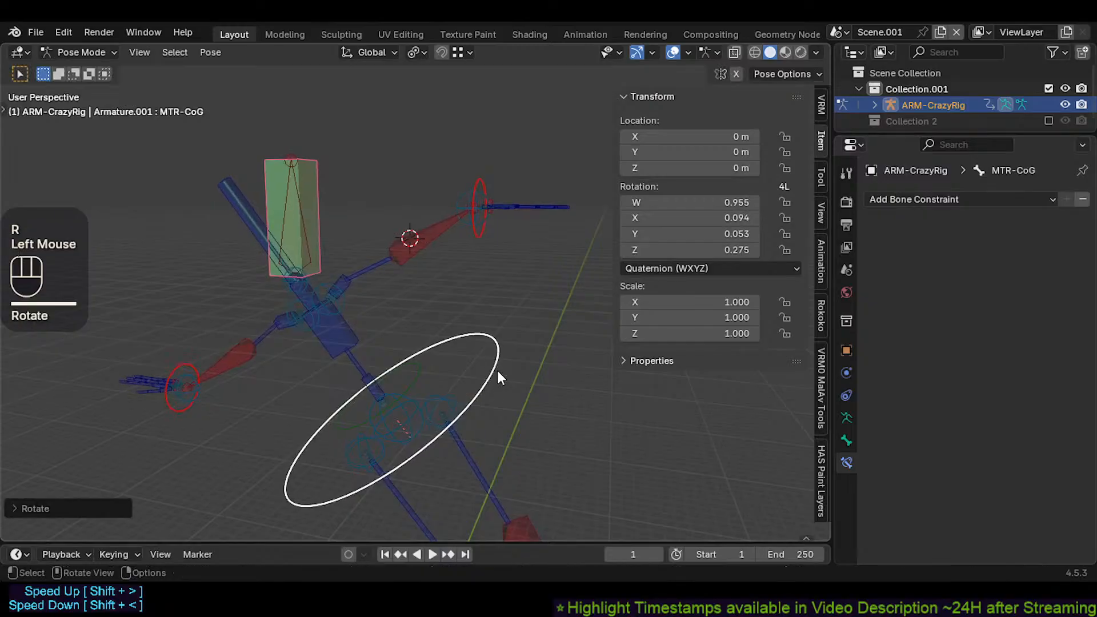
{"action": "key", "text": "r"}
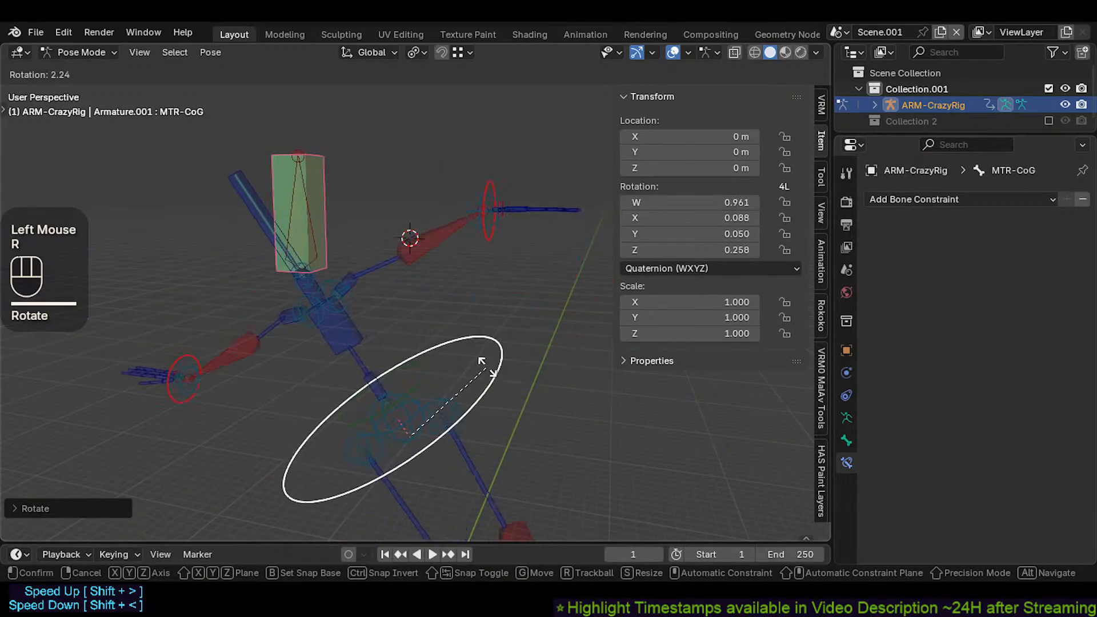
{"action": "left_click", "coordinate": [454, 274]}
{"action": "left_click", "coordinate": [499, 372]}
{"action": "left_click", "coordinate": [500, 373]}
{"action": "key", "text": "r"}
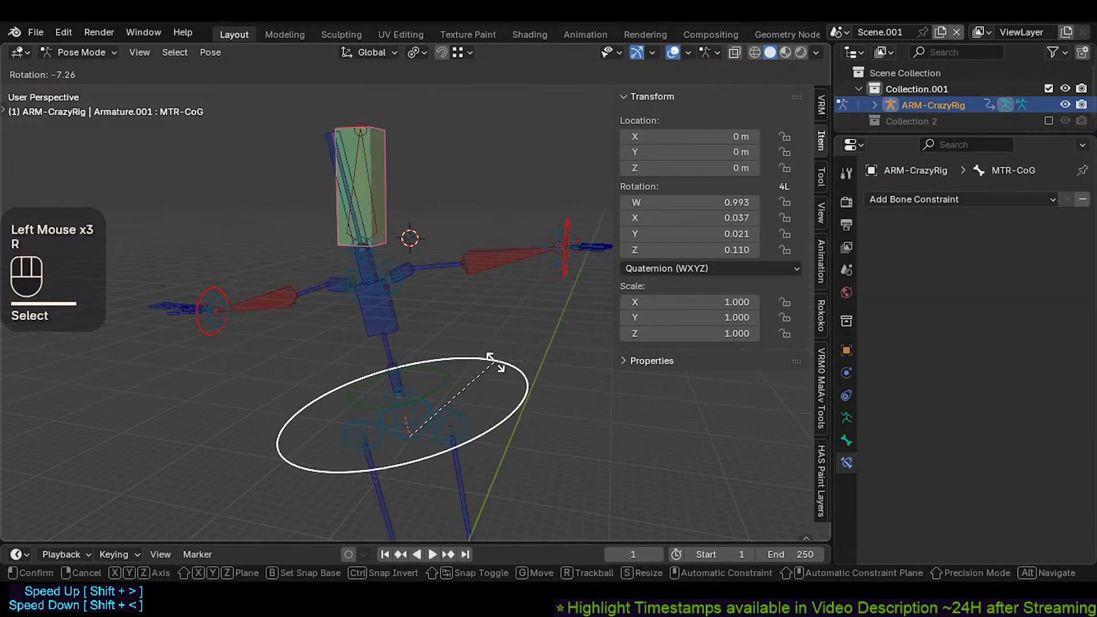
{"action": "left_click", "coordinate": [390, 210]}
Step: Test rotating MTR-Head on the tilted body and clear the pose transforms of all bones
{"action": "left_click", "coordinate": [362, 167]}
{"action": "key", "text": "r"}
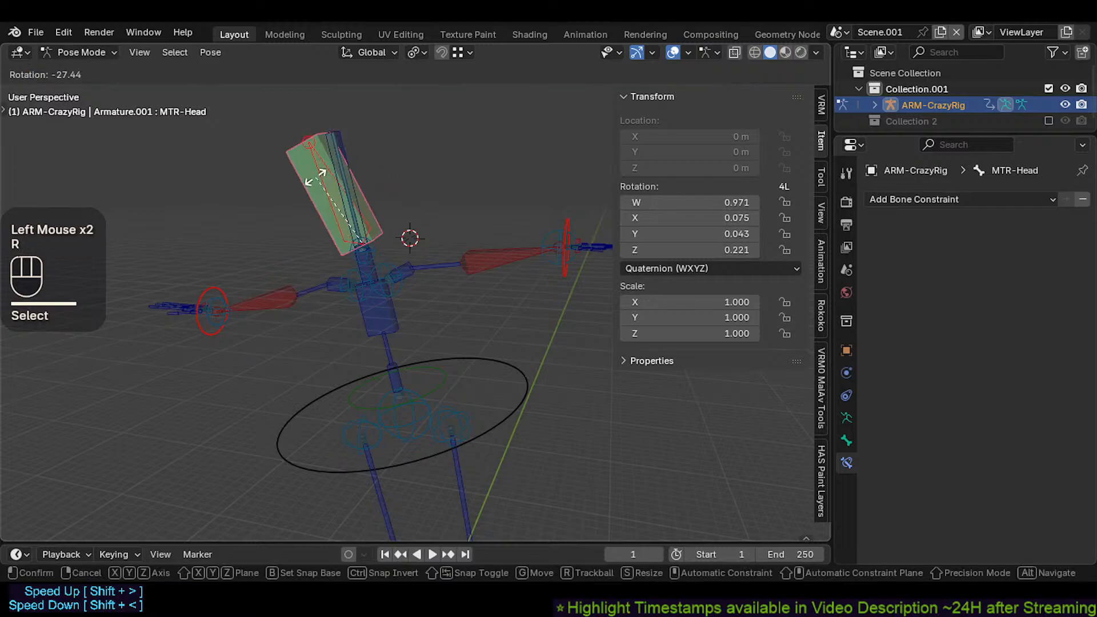
{"action": "left_click", "coordinate": [397, 173]}
{"action": "key", "text": "r"}
{"action": "left_click", "coordinate": [382, 163]}
{"action": "key", "text": "a"}
{"action": "key", "text": "alt+q"}
{"action": "key", "text": "alt+q"}
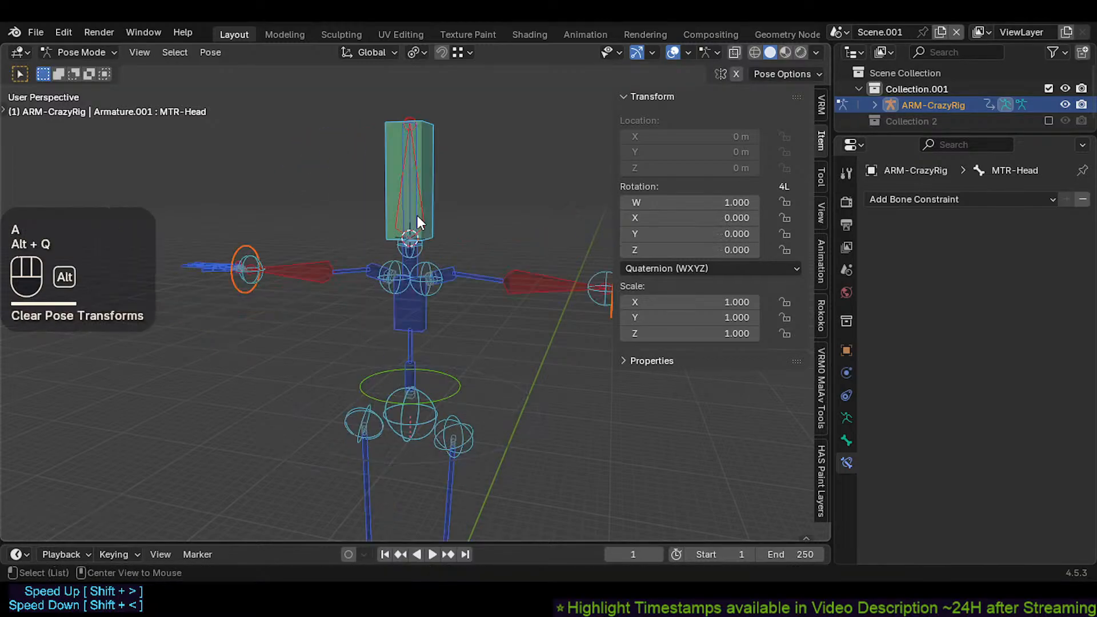
Step: Shrink the new box bone's B-Bone display size until it is thinner than the head control bone
{"action": "middle_click_drag", "start_coordinate": [424, 202], "coordinate": [432, 230], "text": "shift"}
{"action": "left_click", "coordinate": [438, 178]}
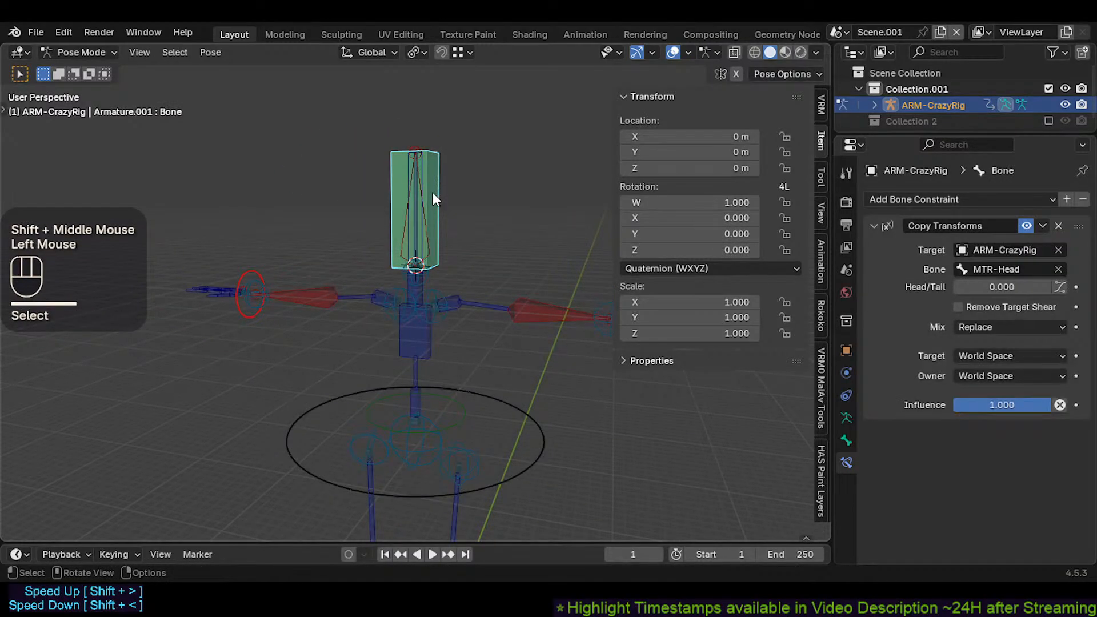
{"action": "key", "text": "shift+ctrl+alt+a"}
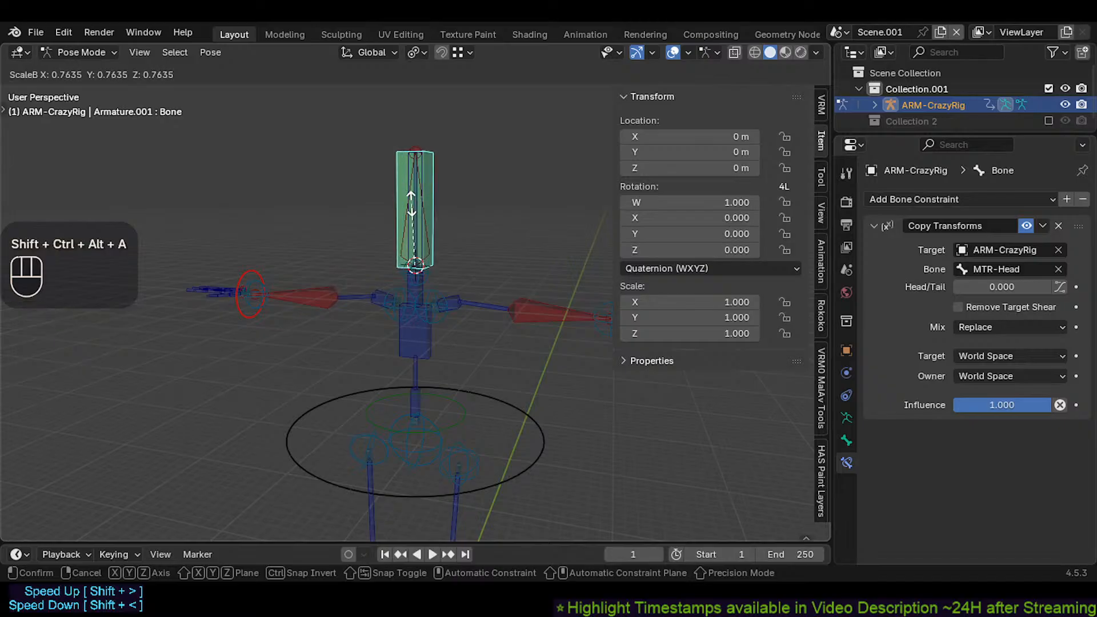
{"action": "left_click", "coordinate": [436, 238]}
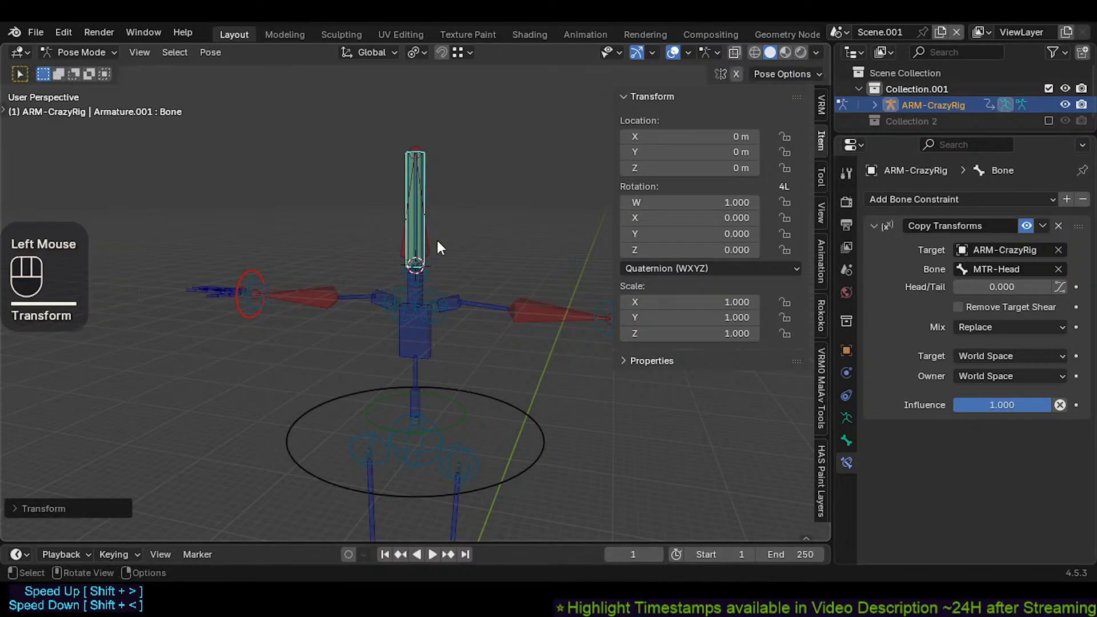
{"action": "key", "text": "shift+ctrl+alt+a"}
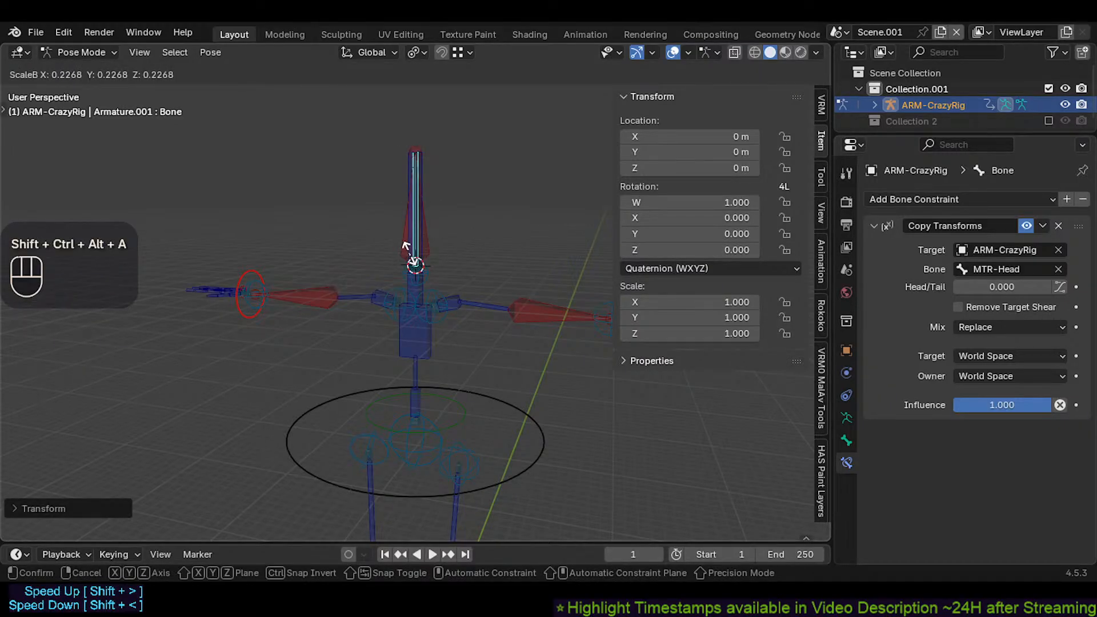
{"action": "left_click", "coordinate": [413, 244]}
Step: Rename the new box bone to DEF-Head and save the file
{"action": "scroll", "coordinate": [420, 251], "scroll_direction": "up", "scroll_amount": 2}
{"action": "middle_click_drag", "start_coordinate": [420, 251], "coordinate": [425, 269], "text": "shift"}
{"action": "key", "text": "F2"}
{"action": "type", "text": "D"}
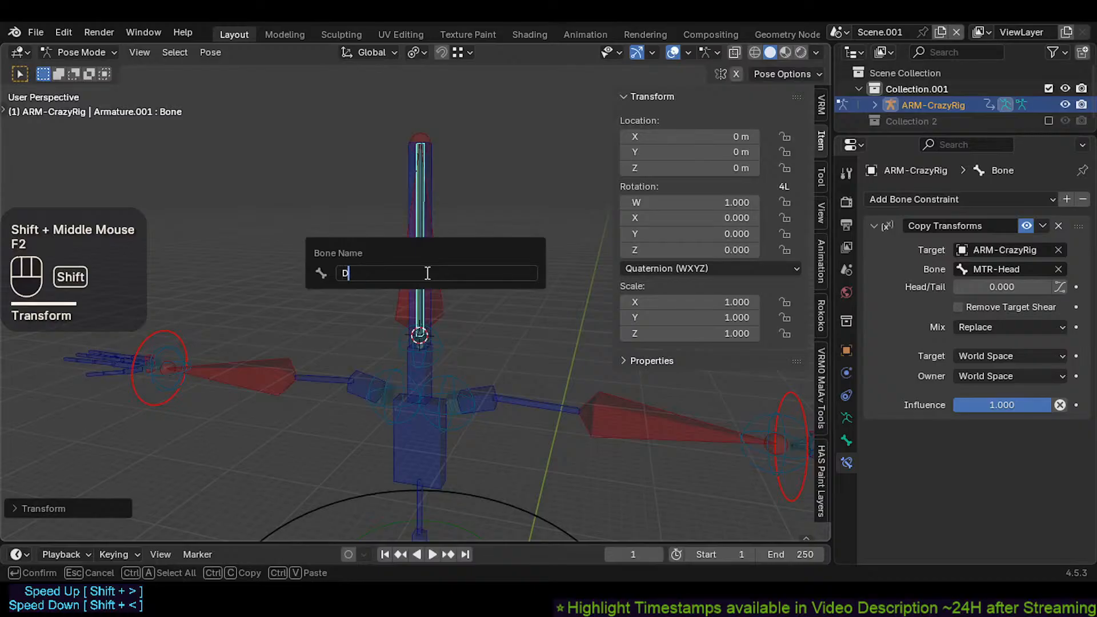
{"action": "type", "text": "EF-Head"}
{"action": "key", "text": "Return"}
{"action": "key", "text": "ctrl+s"}
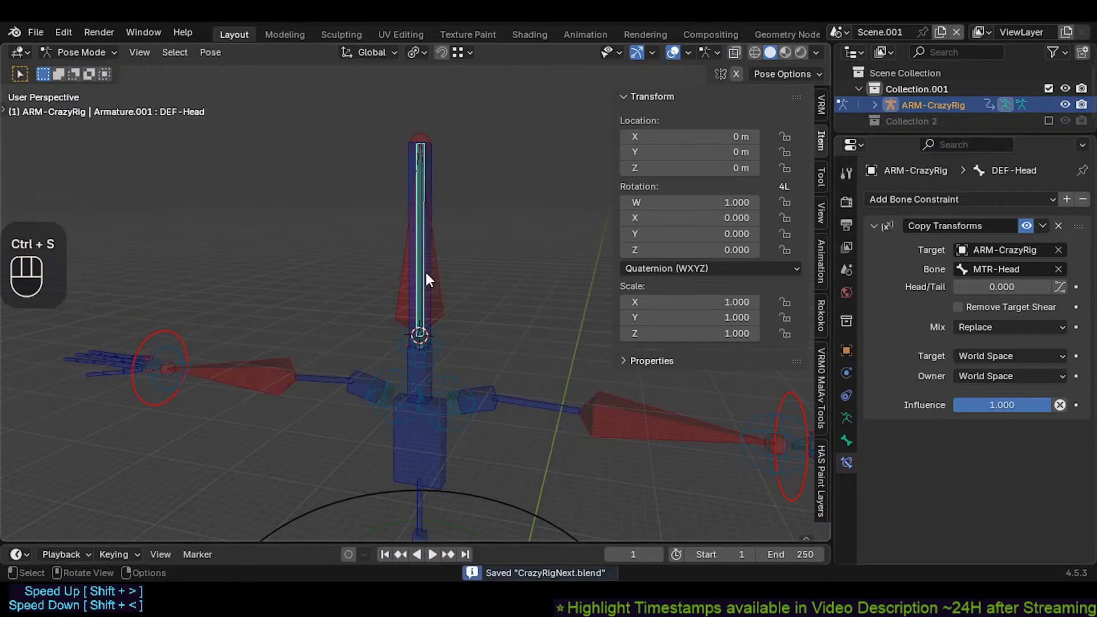
Step: Test moving and rotating MTR-Head with the thinner DEF-Head in place, cancelling each transform
{"action": "middle_click_drag", "start_coordinate": [425, 324], "coordinate": [450, 319]}
{"action": "key", "text": "alt+a"}
{"action": "left_click", "coordinate": [420, 290]}
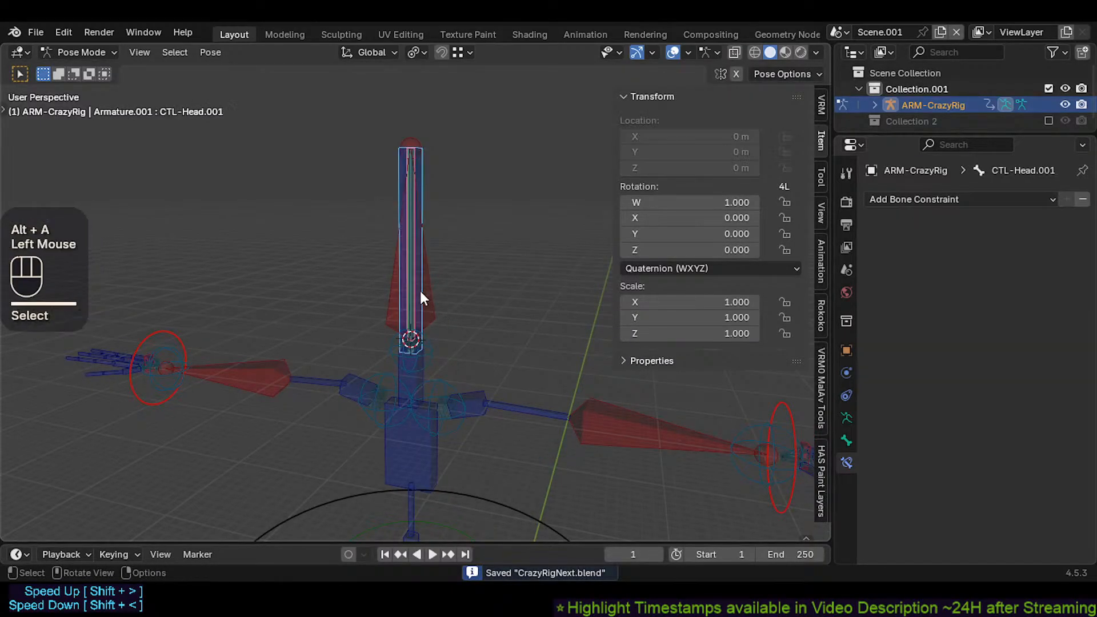
{"action": "left_click", "coordinate": [420, 289]}
{"action": "key", "text": "g"}
{"action": "key", "text": "Escape"}
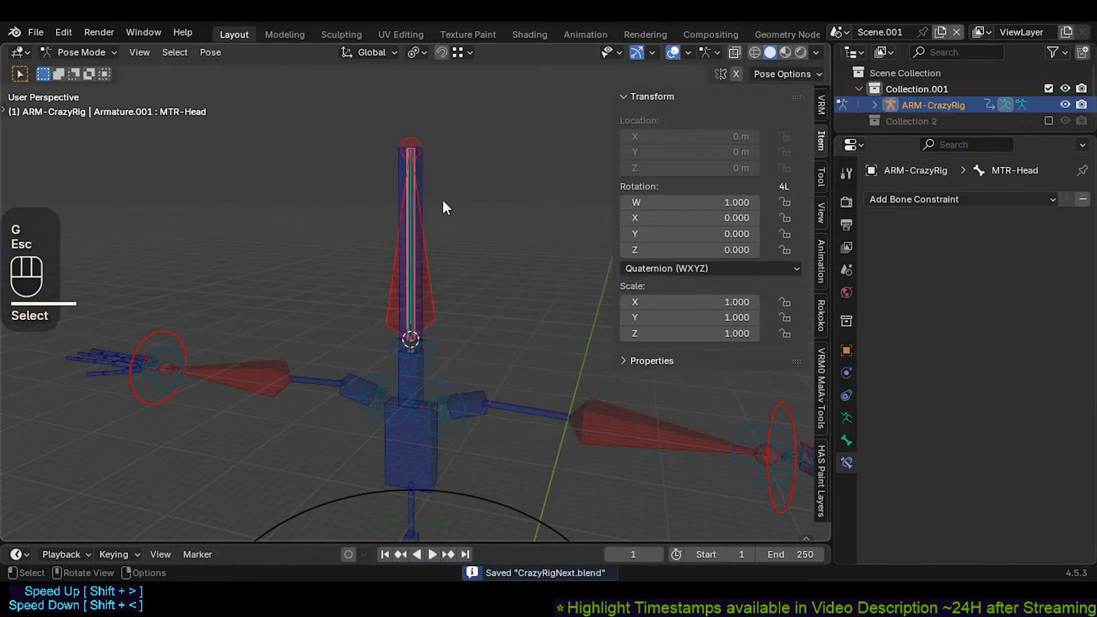
{"action": "key", "text": "r"}
{"action": "key", "text": "Escape"}
Step: Test moving MTR-Head again and tilting the body with MTR-CoG, cancelling both transforms
{"action": "scroll", "coordinate": [432, 289], "scroll_direction": "down", "scroll_amount": 2}
{"action": "scroll", "coordinate": [431, 286], "scroll_direction": "down", "scroll_amount": 2}
{"action": "middle_click_drag", "start_coordinate": [431, 286], "coordinate": [409, 248], "text": "shift"}
{"action": "key", "text": "g"}
{"action": "key", "text": "Escape"}
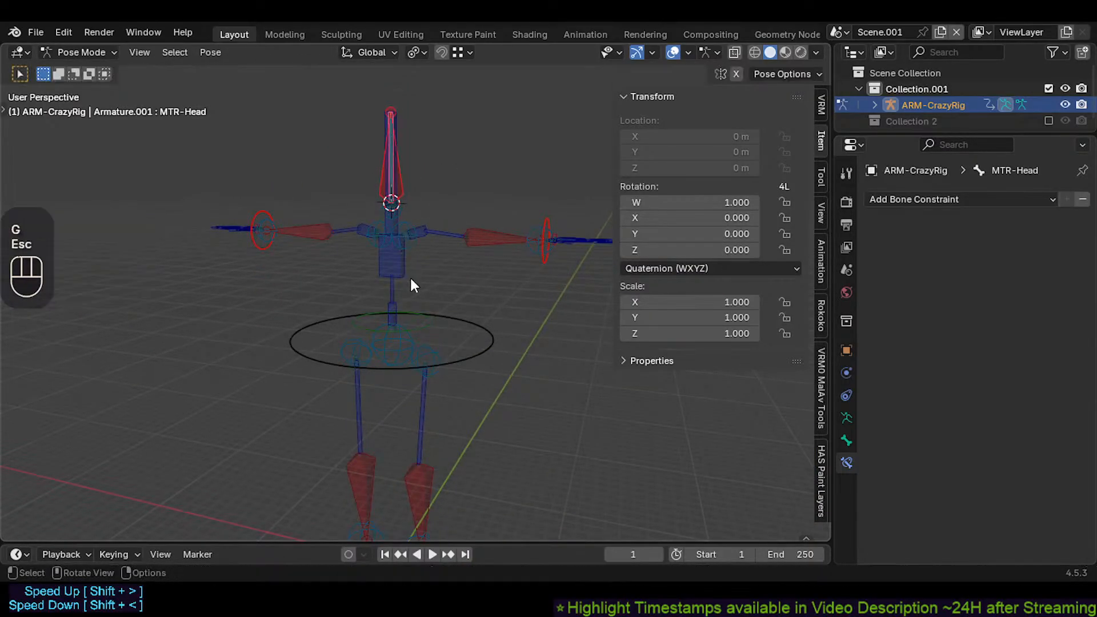
{"action": "left_click", "coordinate": [491, 352]}
{"action": "key", "text": "r"}
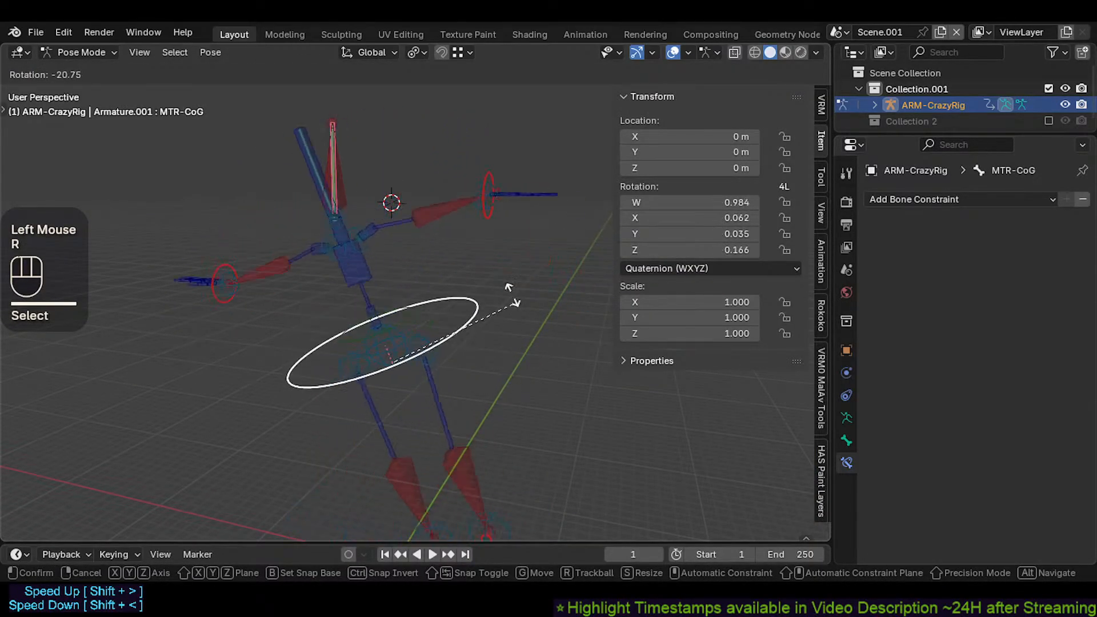
{"action": "key", "text": "Escape"}
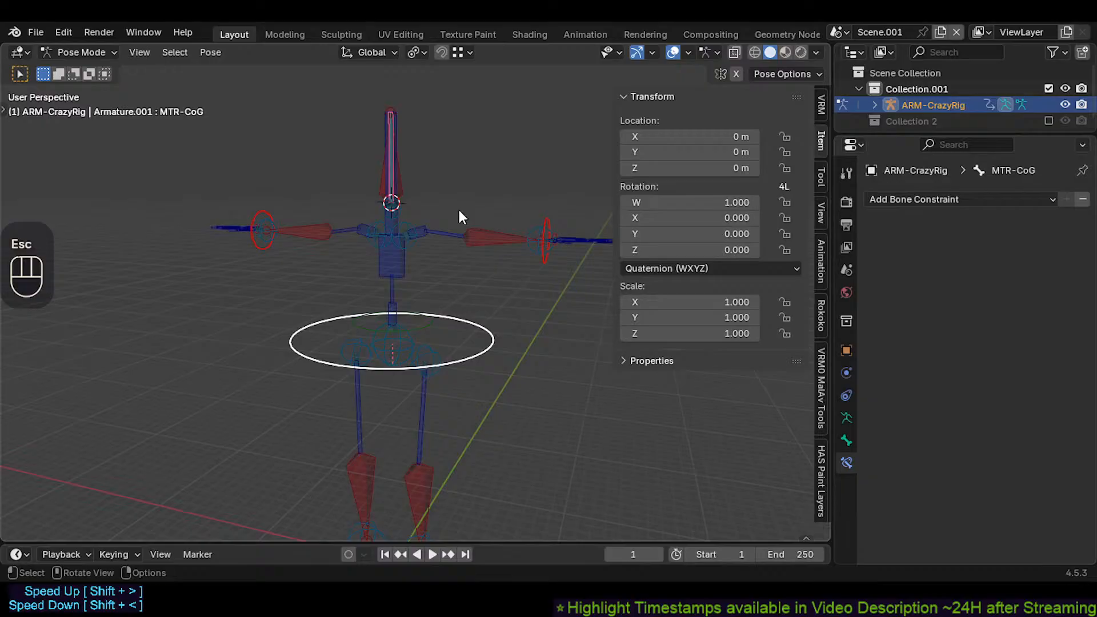
Step: Test rotating MTR-Head and MTR-CoG around the Bounding Box Center pivot, cancel the rotations and restore the previous pivot point
{"action": "left_click", "coordinate": [411, 184]}
{"action": "key", "text": "period"}
{"action": "left_click", "coordinate": [381, 152]}
{"action": "key", "text": "r"}
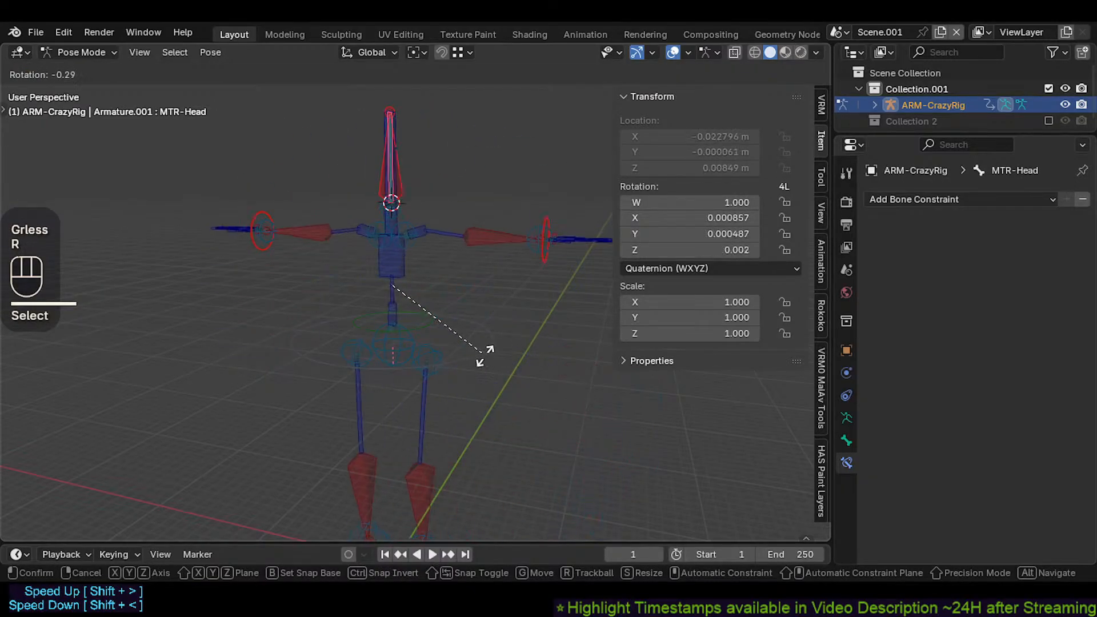
{"action": "key", "text": "Escape"}
{"action": "key", "text": "r"}
{"action": "key", "text": "r"}
{"action": "key", "text": "Escape"}
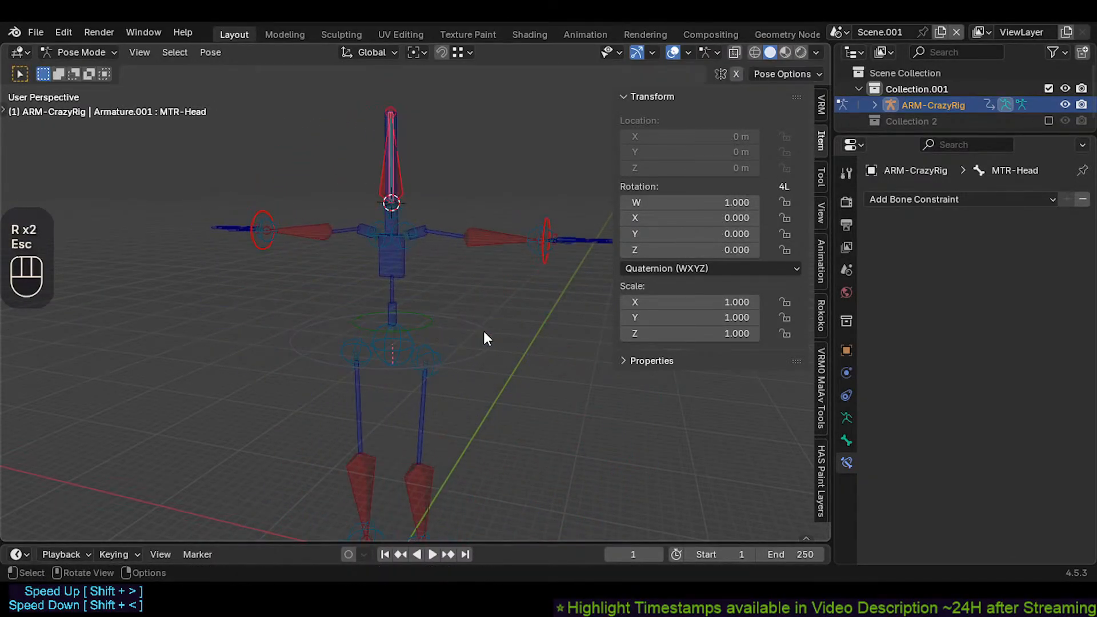
{"action": "key", "text": "period"}
{"action": "left_click", "coordinate": [446, 359]}
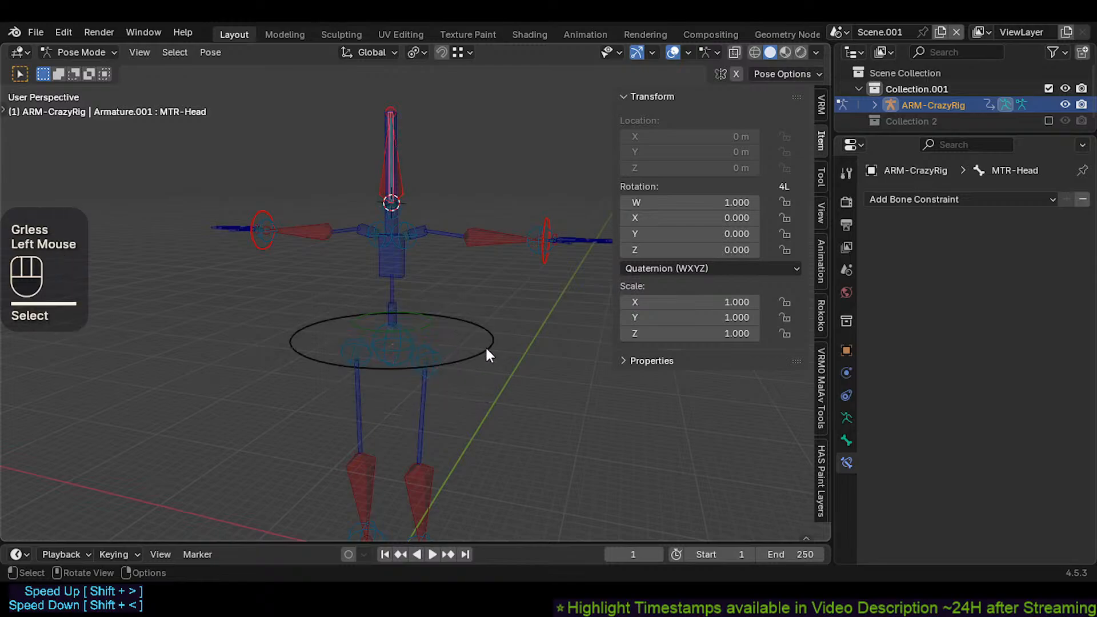
Step: Test tilting the body with MTR-CoG and clear the pose transforms of all bones
{"action": "left_click", "coordinate": [495, 342]}
{"action": "key", "text": "r"}
{"action": "left_click", "coordinate": [498, 312]}
{"action": "left_click", "coordinate": [436, 213]}
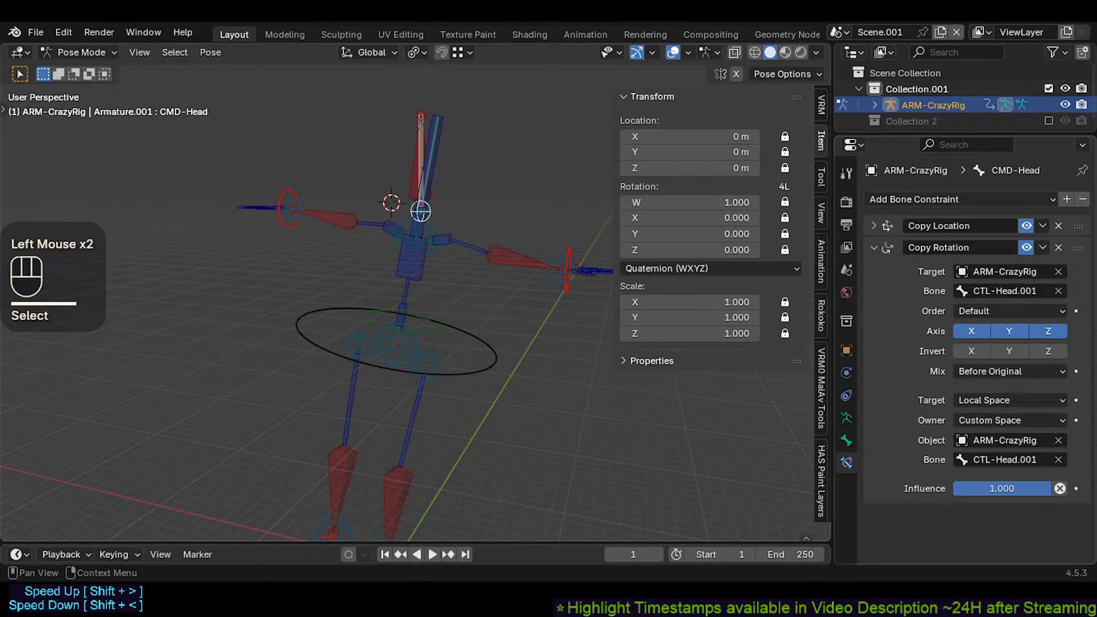
{"action": "left_click", "coordinate": [491, 275]}
{"action": "key", "text": "a"}
{"action": "key", "text": "alt+q"}
Step: Trackball-rotate MTR-CoG slightly from the rest pose
{"action": "left_click", "coordinate": [481, 356]}
{"action": "key", "text": "r"}
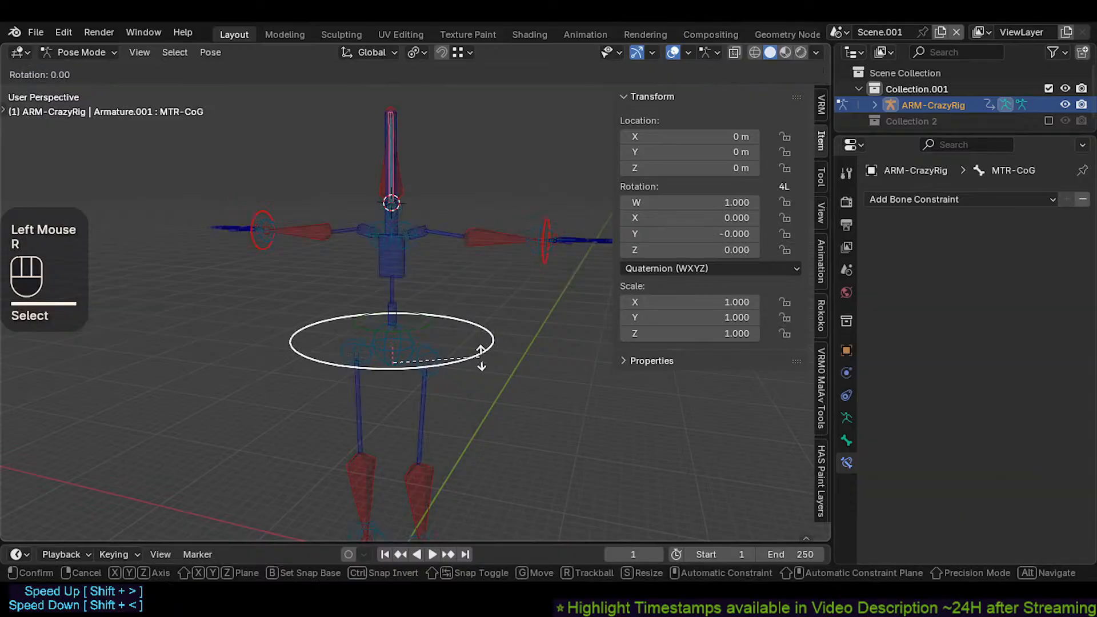
{"action": "key", "text": "r"}
{"action": "left_click", "coordinate": [489, 366]}
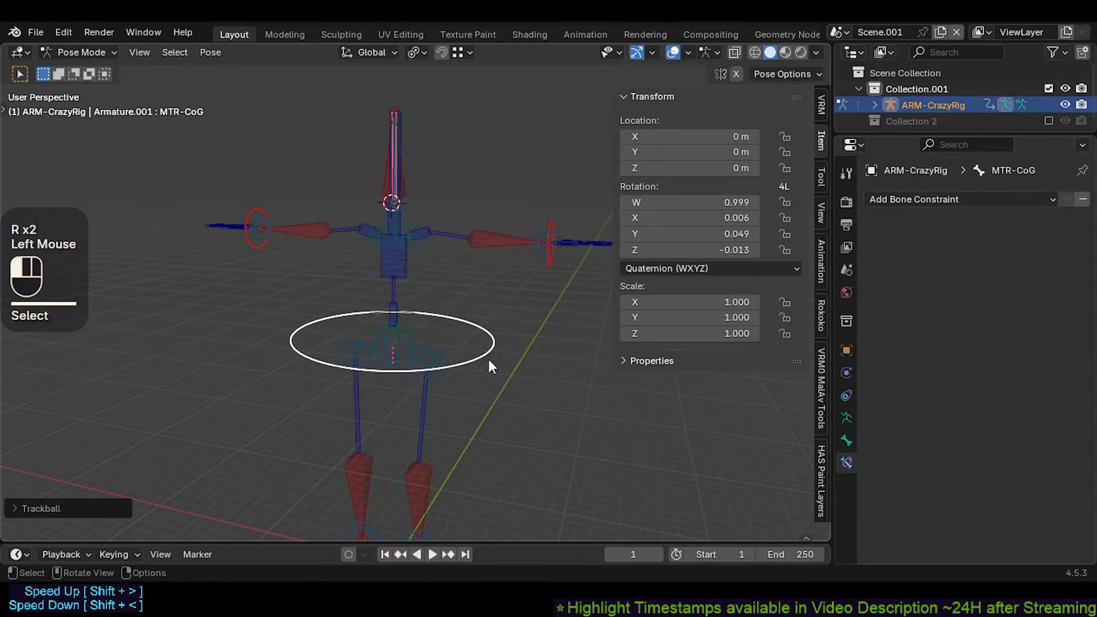
Step: Move MTR-CoG together with CMD-Spine to test the body under Auto IK
{"action": "scroll", "coordinate": [400, 206], "scroll_direction": "up", "scroll_amount": 1}
{"action": "left_click", "coordinate": [397, 209]}
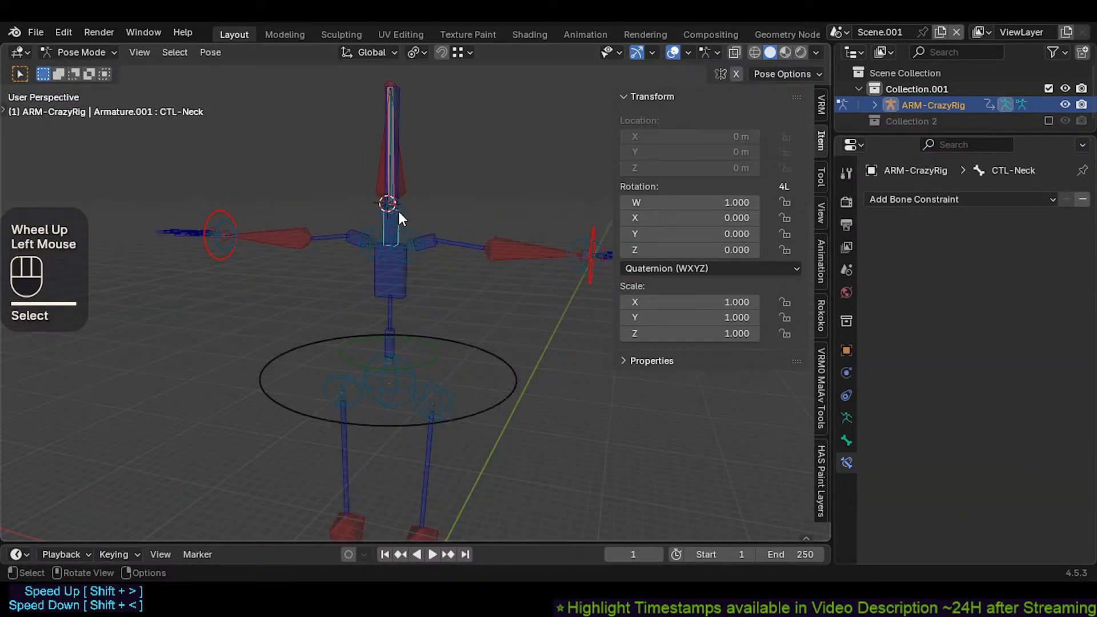
{"action": "left_click", "coordinate": [400, 212]}
{"action": "left_click", "coordinate": [409, 212]}
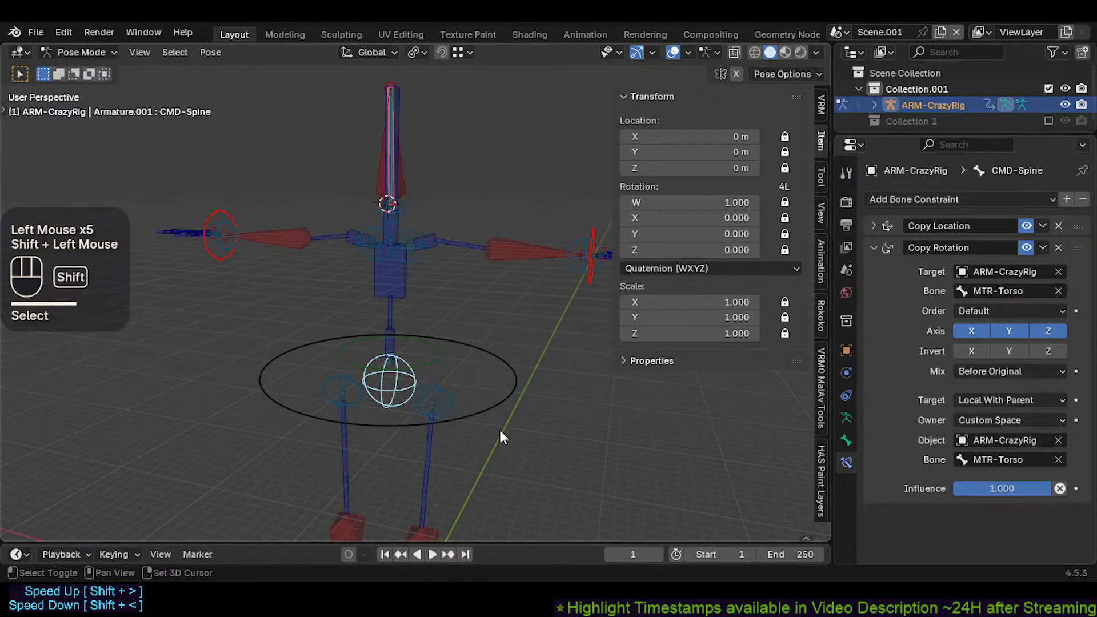
{"action": "left_click", "coordinate": [477, 415], "text": "shift"}
{"action": "key", "text": "g"}
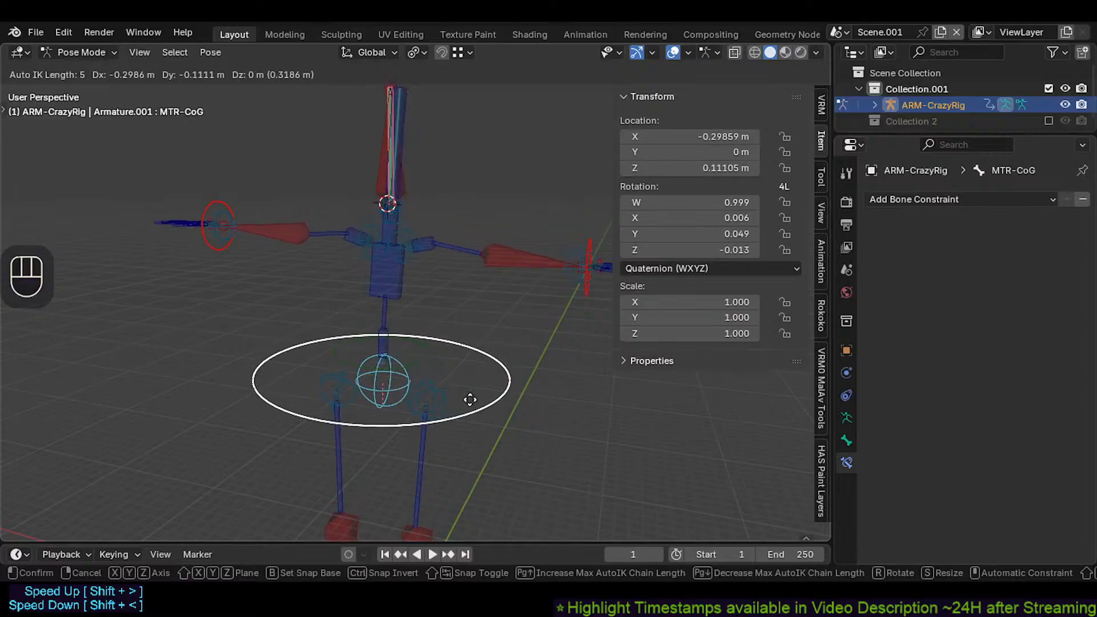
{"action": "left_click", "coordinate": [416, 137]}
Step: Move CTL-Head.001 and MTR-Head together under Auto IK to bend the spine and neck sideways
{"action": "left_click", "coordinate": [400, 145]}
{"action": "left_click", "coordinate": [407, 139], "text": "shift"}
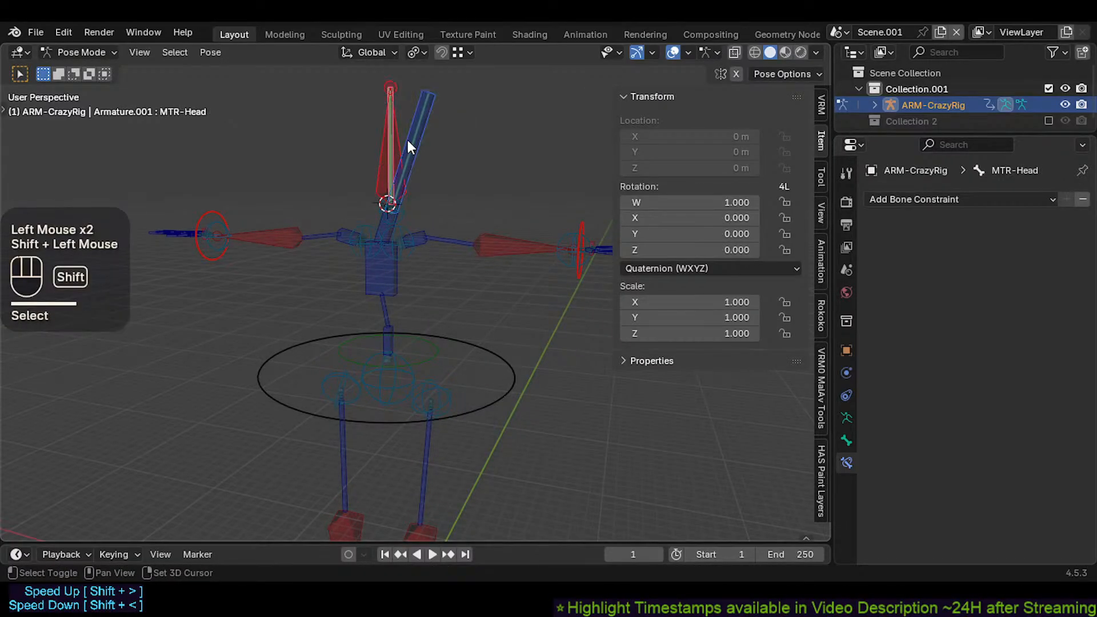
{"action": "key", "text": "g"}
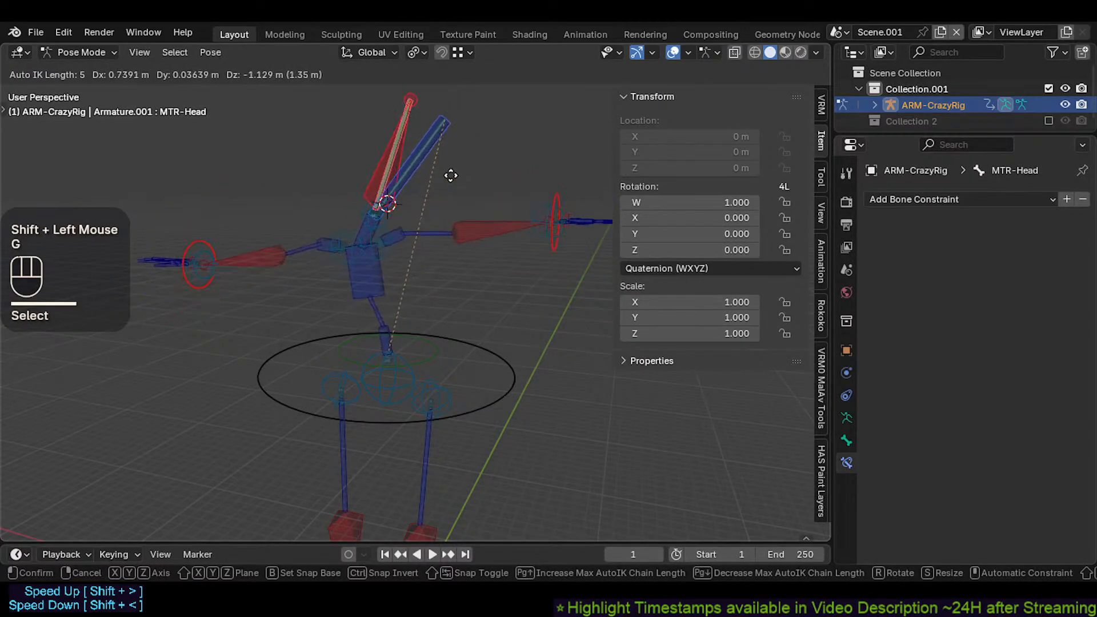
{"action": "left_click", "coordinate": [451, 176]}
Step: Move MTR-CoG on its own and again together with CTL-Head.001 to test the bent pose
{"action": "left_click", "coordinate": [366, 211]}
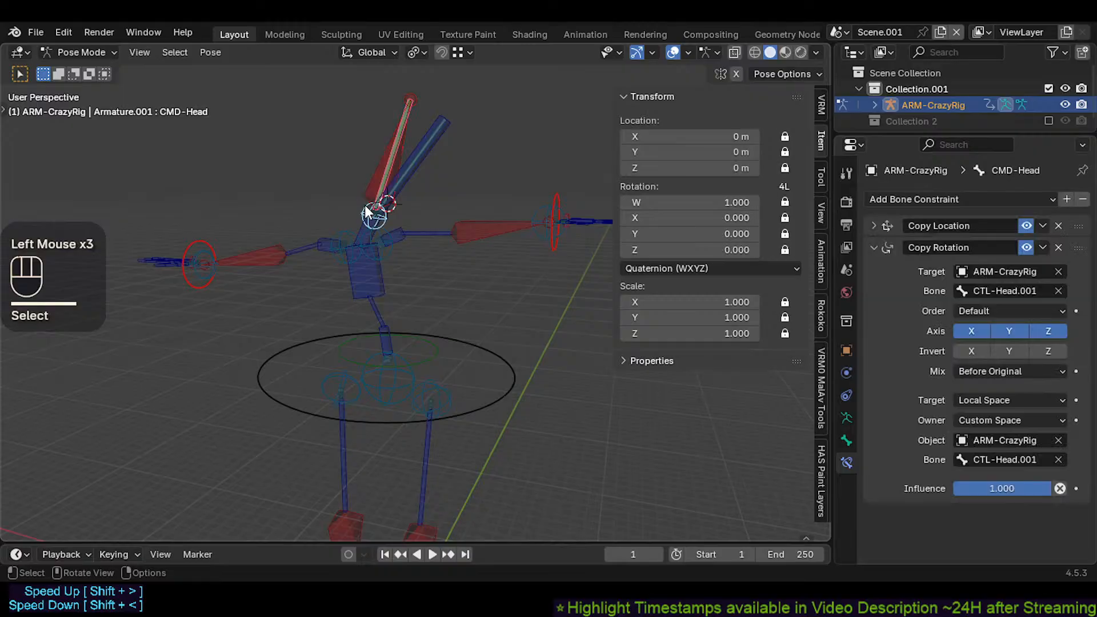
{"action": "left_click", "coordinate": [455, 342]}
{"action": "key", "text": "g"}
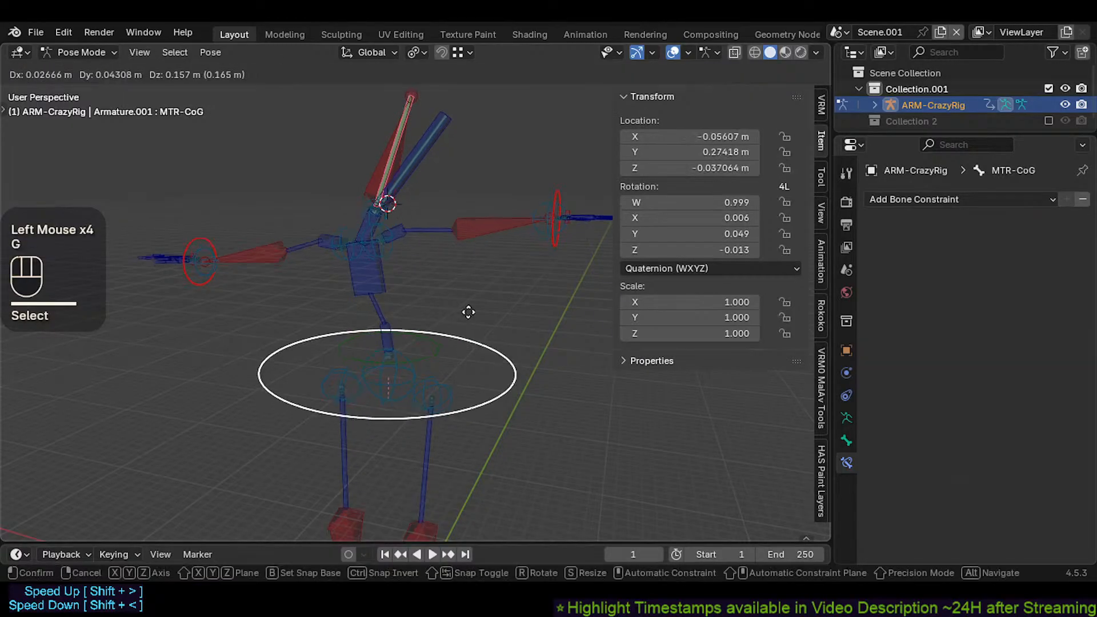
{"action": "left_click", "coordinate": [448, 311]}
{"action": "left_click", "coordinate": [429, 159], "text": "shift"}
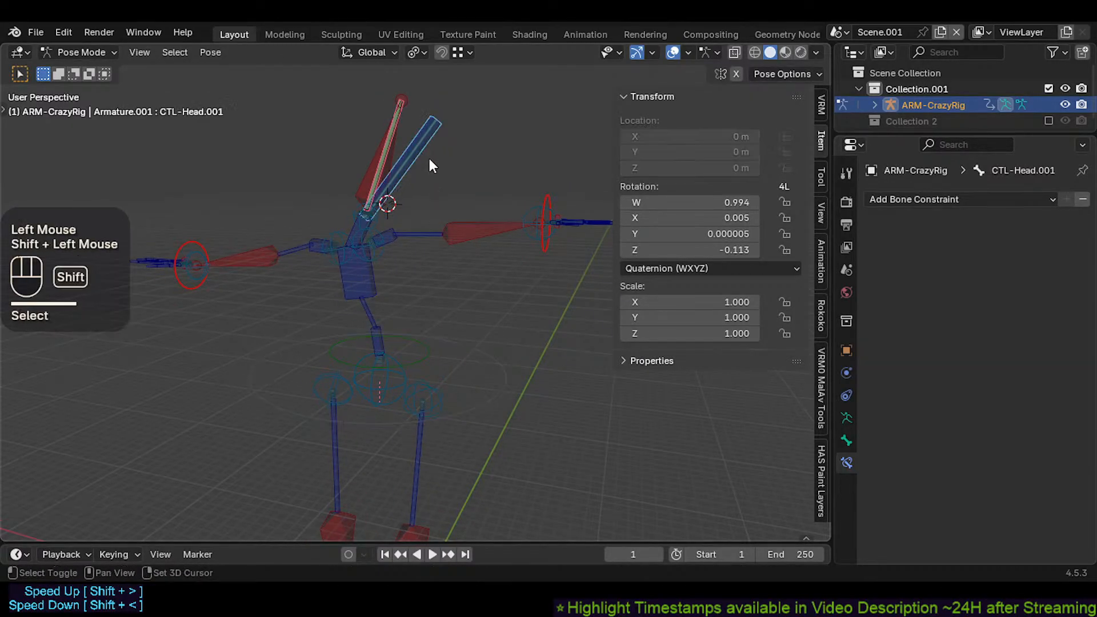
{"action": "key", "text": "g"}
{"action": "left_click", "coordinate": [454, 157]}
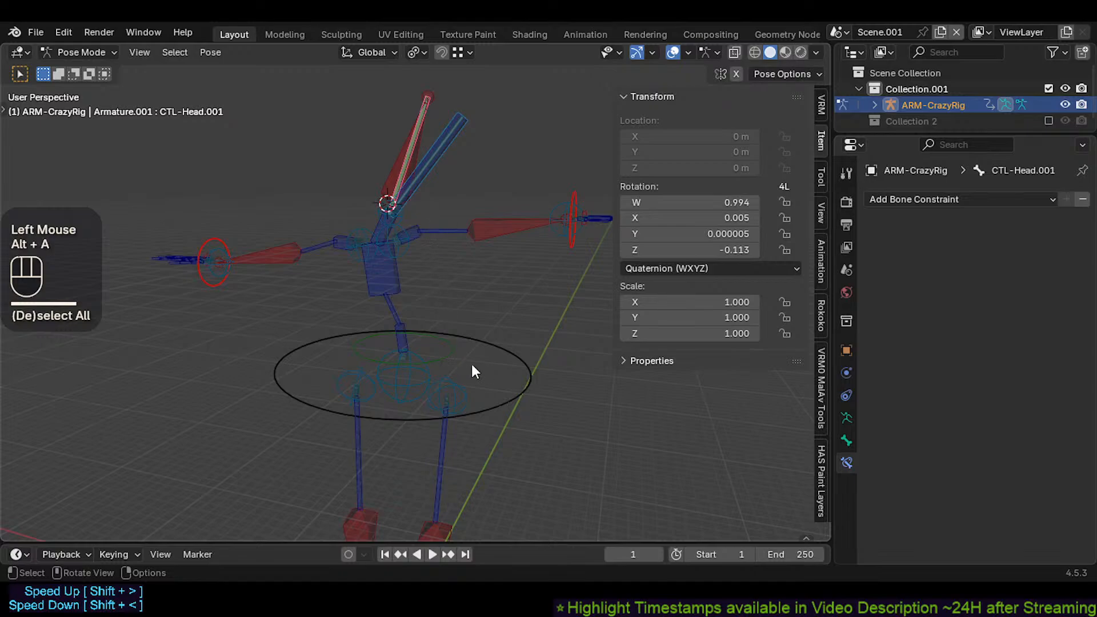
Step: Rotate MTR-CoG on its own to test how the body and head controls follow it
{"action": "left_click", "coordinate": [508, 350]}
{"action": "key", "text": "r"}
{"action": "left_click", "coordinate": [408, 190]}
{"action": "left_click", "coordinate": [377, 171]}
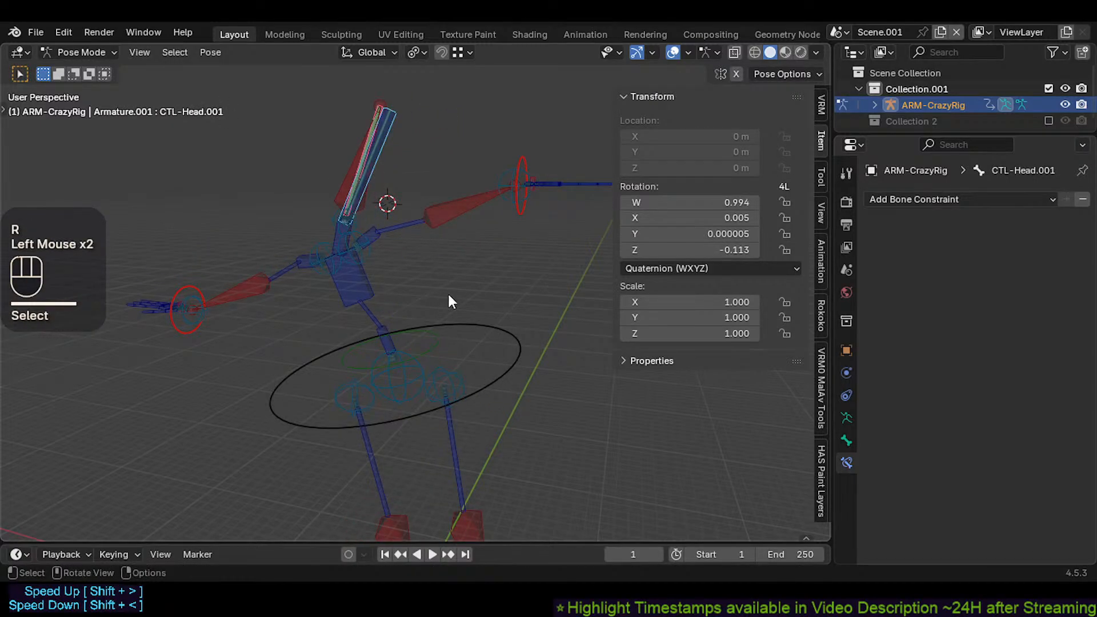
{"action": "left_click", "coordinate": [467, 325]}
{"action": "key", "text": "r"}
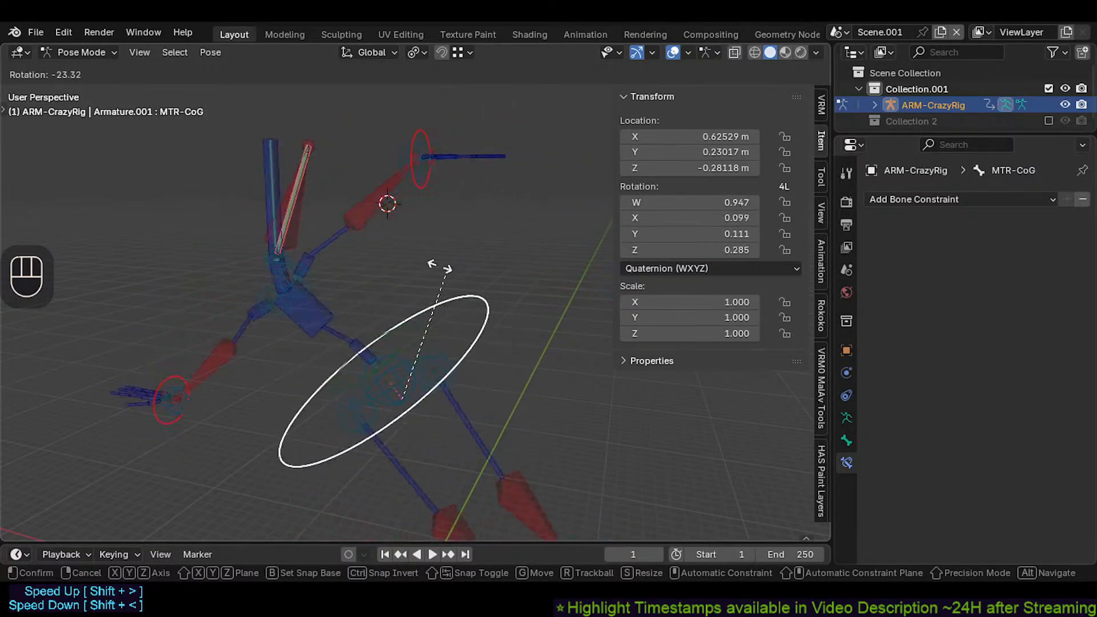
{"action": "left_click", "coordinate": [516, 323]}
Step: Rotate MTR-CoG together with CTL-Head.001, and clear the pose transforms of all bones
{"action": "left_click", "coordinate": [435, 152]}
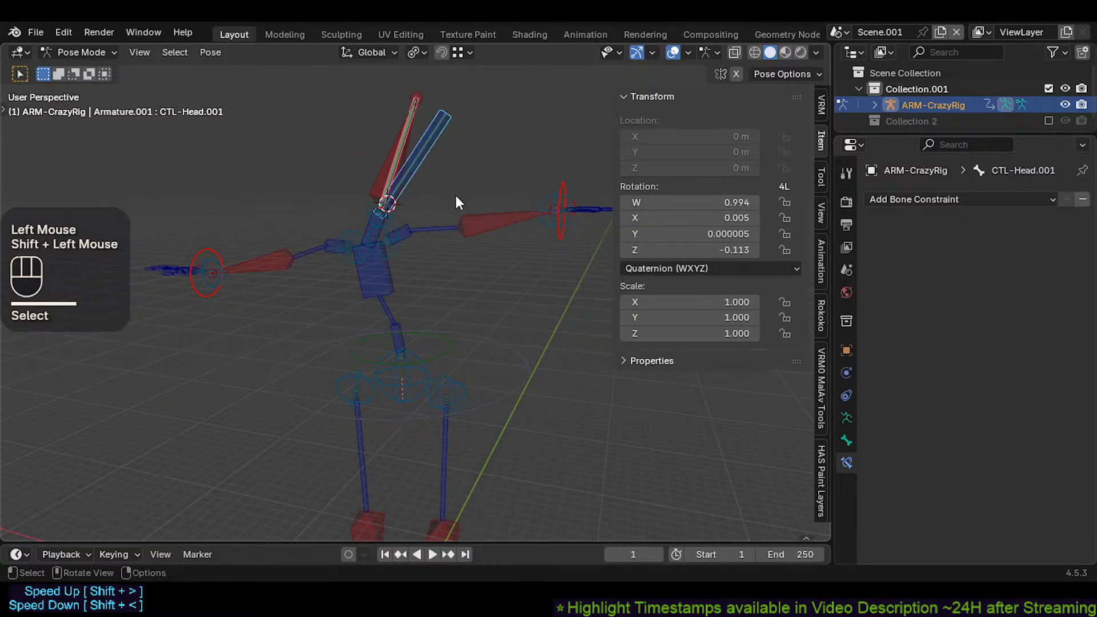
{"action": "key", "text": "r"}
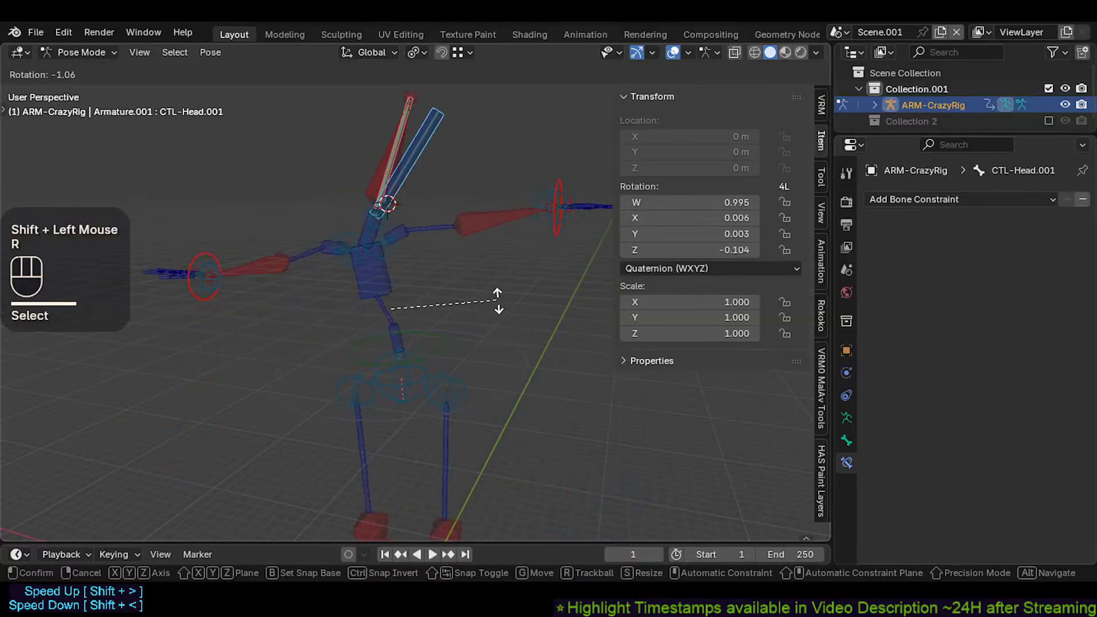
{"action": "left_click", "coordinate": [498, 299]}
{"action": "key", "text": "a"}
{"action": "key", "text": "alt+q"}
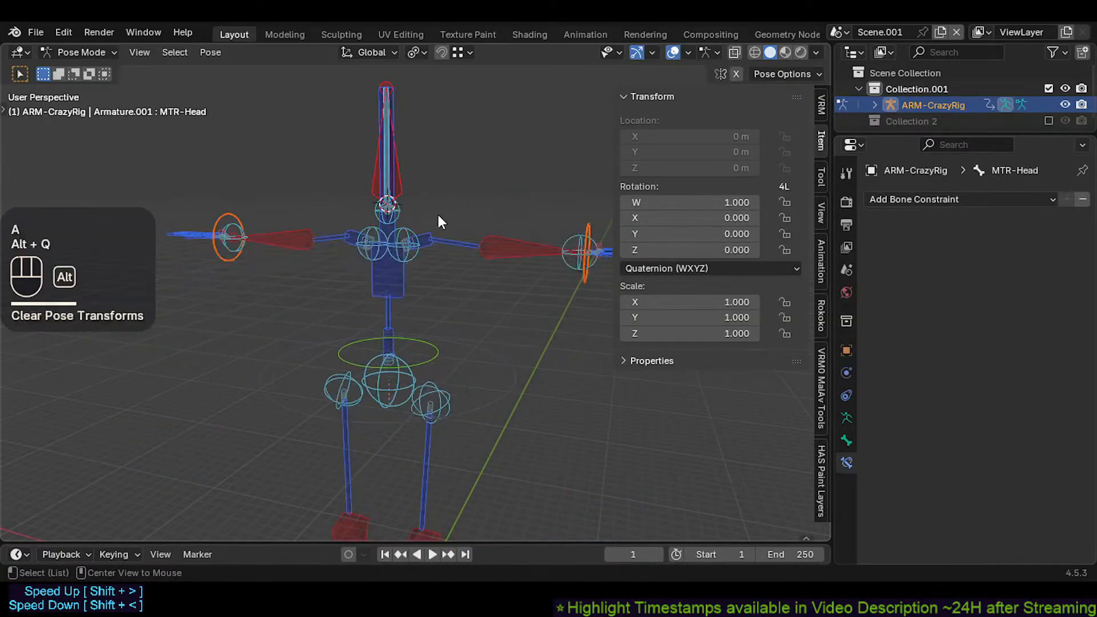
Step: Try to rotate MTR-CoG together with the head bones from the rest pose
{"action": "left_click", "coordinate": [399, 156], "text": "shift"}
{"action": "left_click", "coordinate": [479, 339], "text": "shift"}
{"action": "left_click", "coordinate": [480, 343], "text": "shift"}
{"action": "key", "text": "r"}
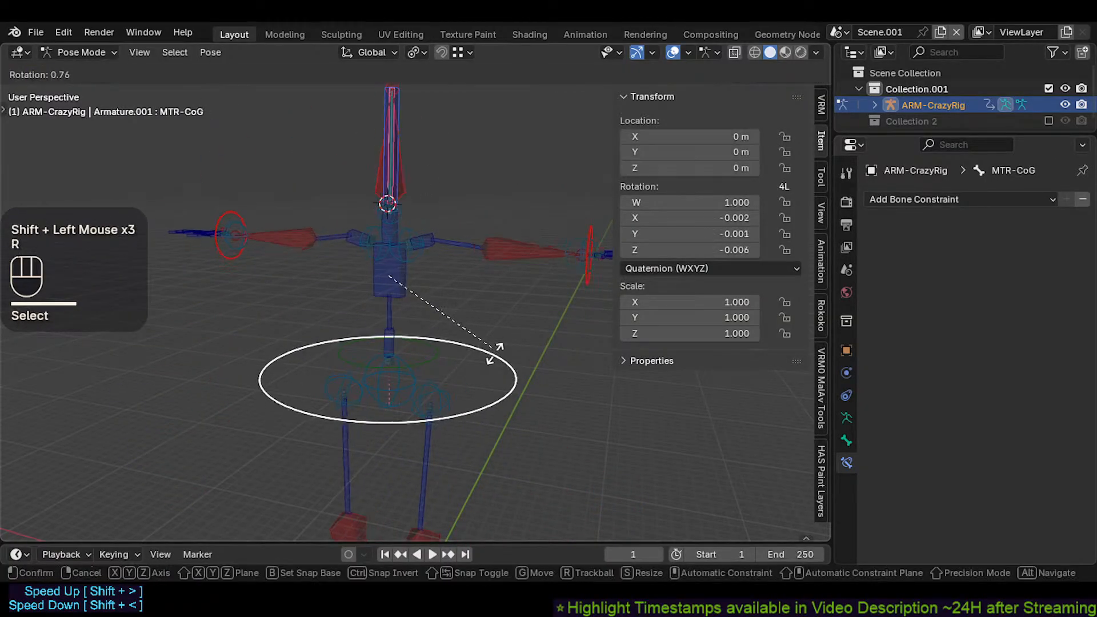
{"action": "key", "text": "Escape"}
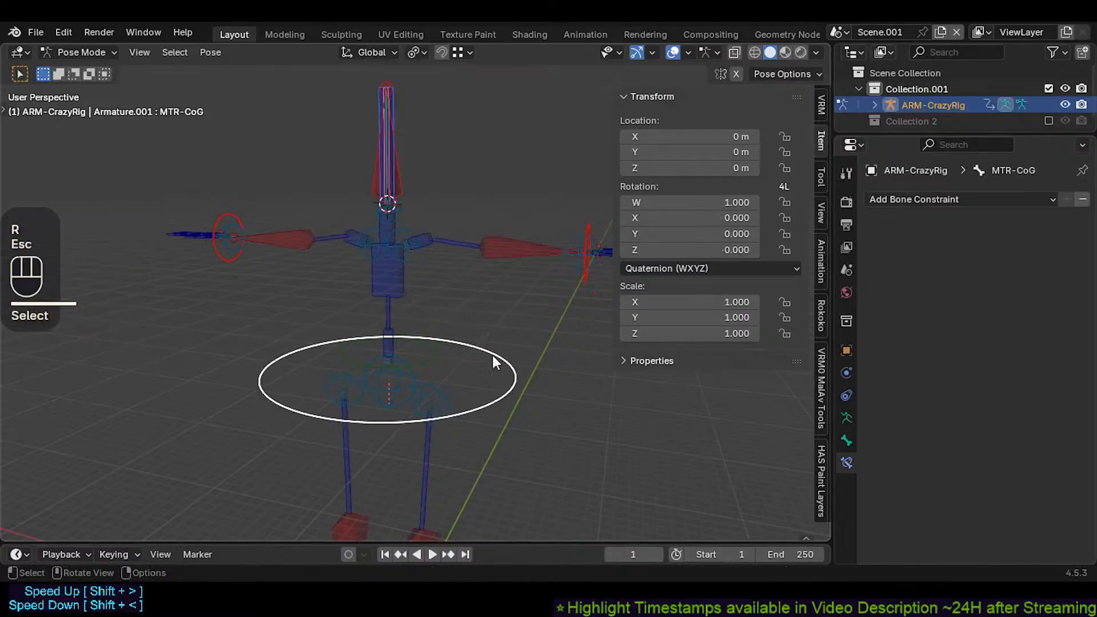
Step: Try rotating MTR-CoG and the head bones with other transform pivot points, including Bounding Box Center
{"action": "key", "text": "period"}
{"action": "left_click", "coordinate": [441, 234]}
{"action": "key", "text": "r"}
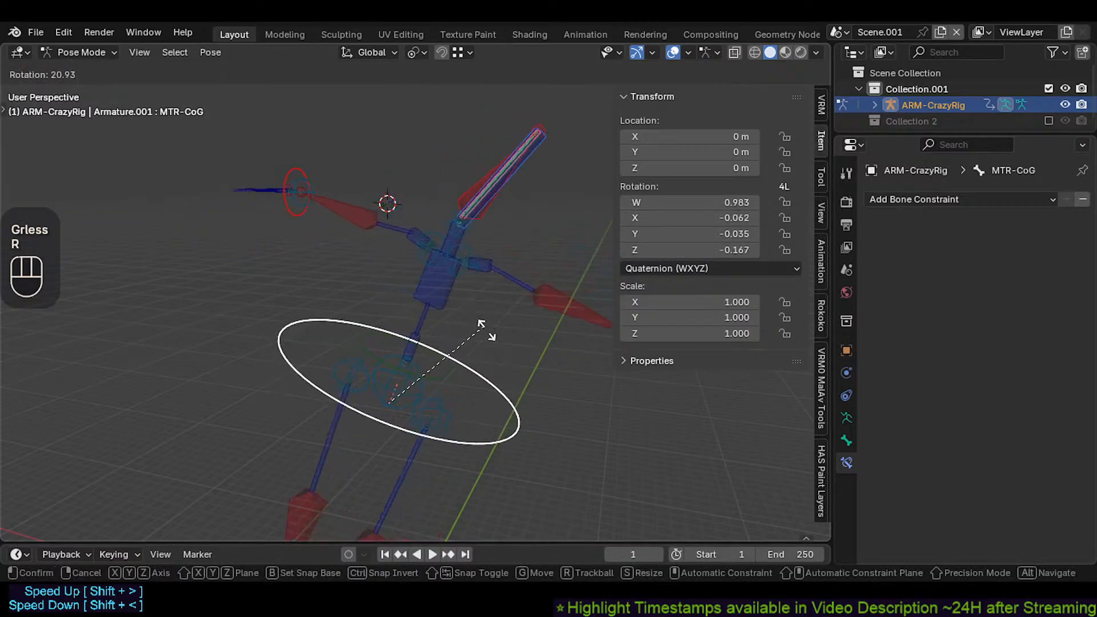
{"action": "key", "text": "Escape"}
{"action": "key", "text": "period"}
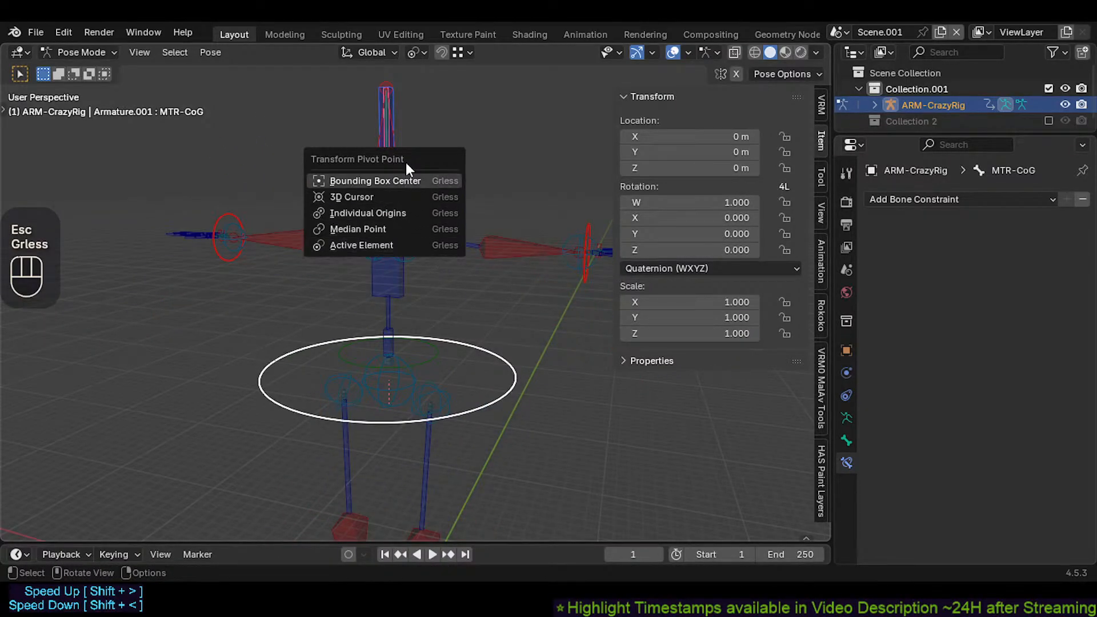
{"action": "left_click", "coordinate": [408, 179]}
{"action": "key", "text": "r"}
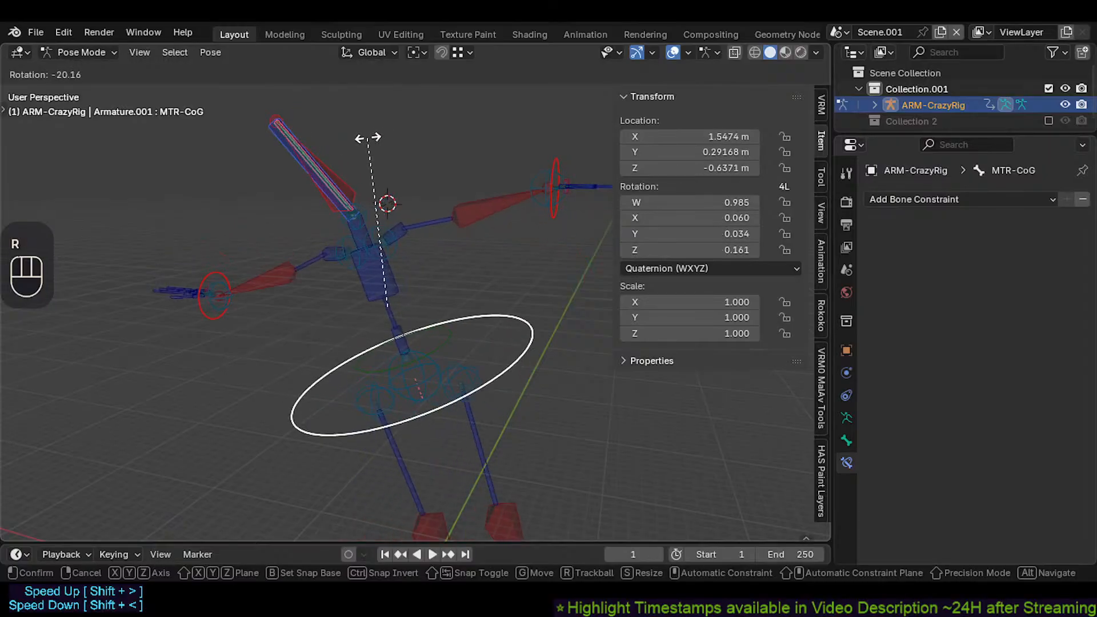
{"action": "key", "text": "Escape"}
Step: Trackball-rotate MTR-CoG together with MTR-Head, and clear all pose transforms
{"action": "key", "text": "period"}
{"action": "key", "text": "alt+a"}
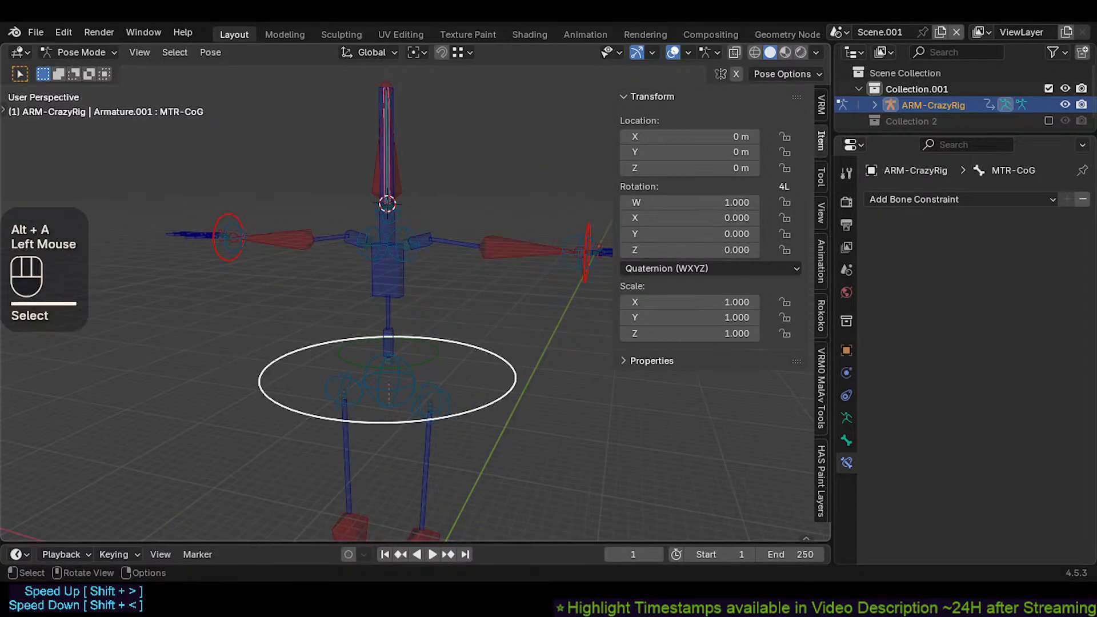
{"action": "key", "text": "r"}
{"action": "key", "text": "Escape"}
{"action": "left_click", "coordinate": [400, 161], "text": "shift"}
{"action": "key", "text": "r"}
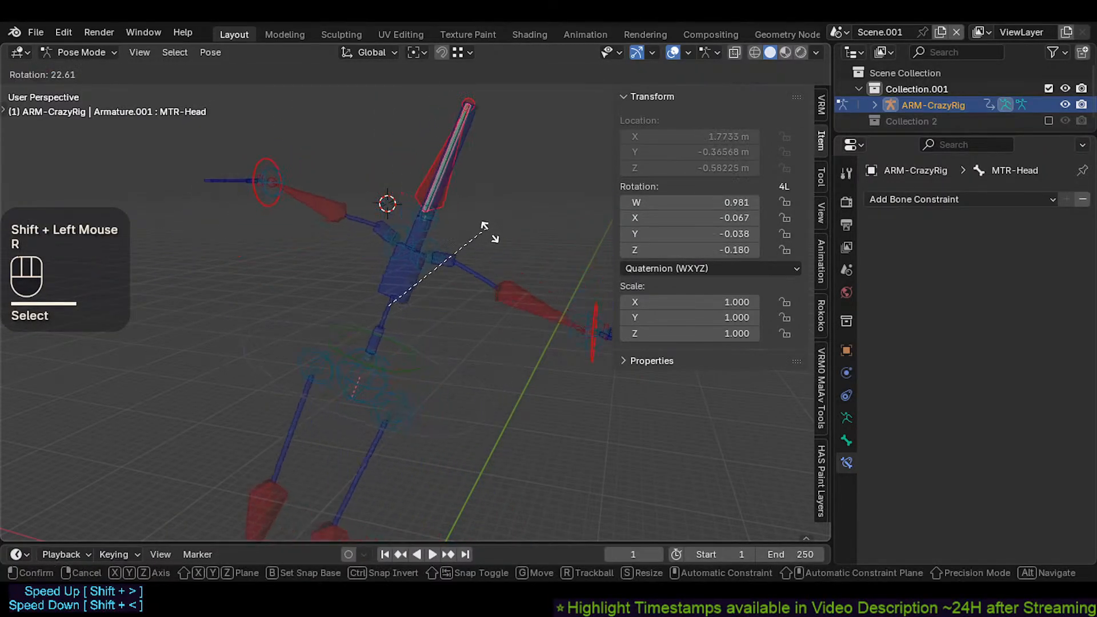
{"action": "key", "text": "r"}
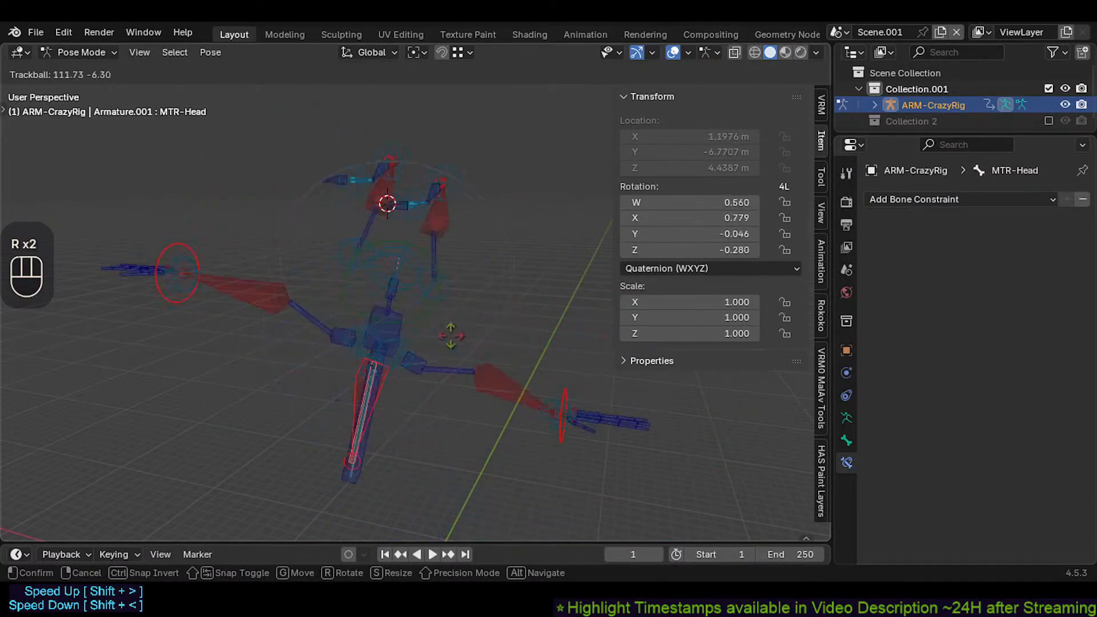
{"action": "left_click", "coordinate": [324, 210]}
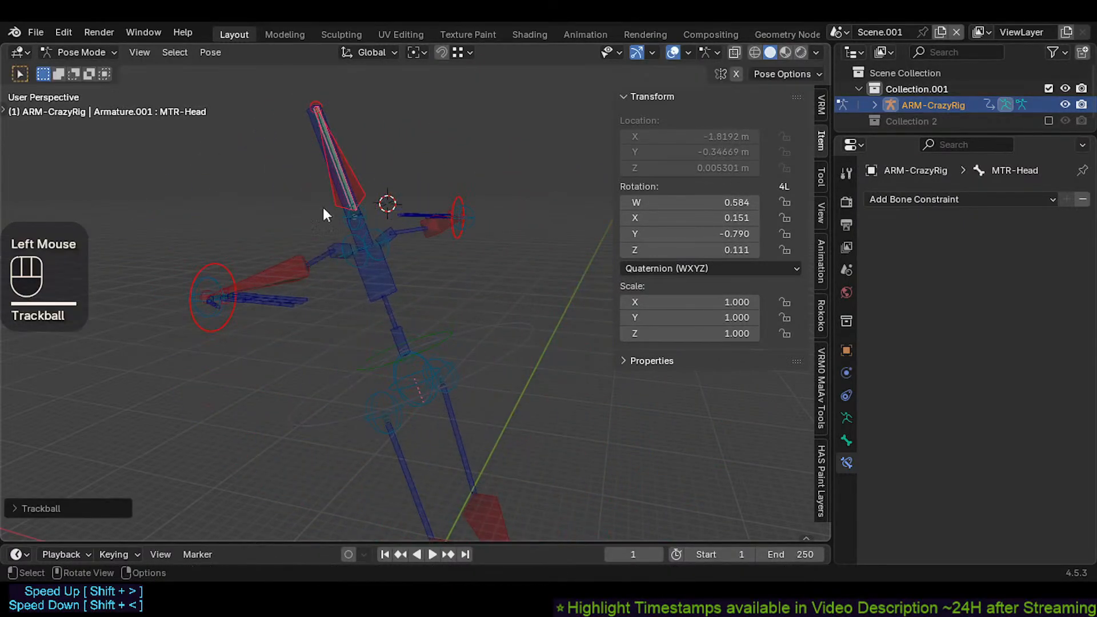
{"action": "key", "text": "a"}
{"action": "key", "text": "alt+q"}
Step: Trackball-rotate all bones of the rig at once to test how the head follows
{"action": "middle_click_drag", "start_coordinate": [426, 213], "coordinate": [423, 255], "text": "shift"}
{"action": "middle_click_drag", "start_coordinate": [423, 255], "coordinate": [415, 280]}
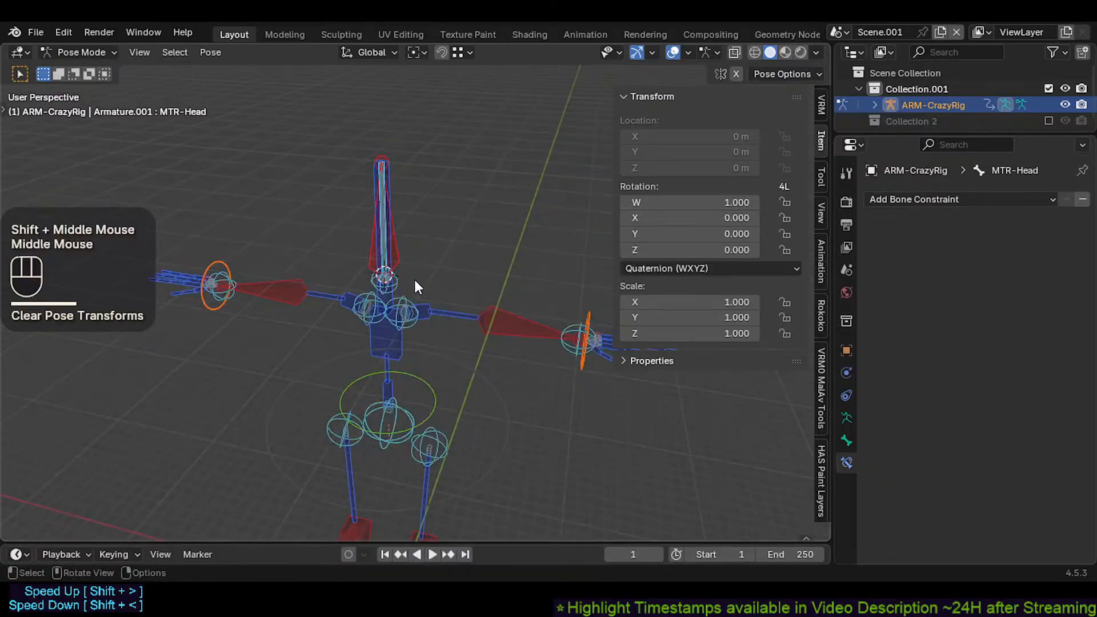
{"action": "key", "text": "q"}
{"action": "key", "text": "r"}
{"action": "key", "text": "r"}
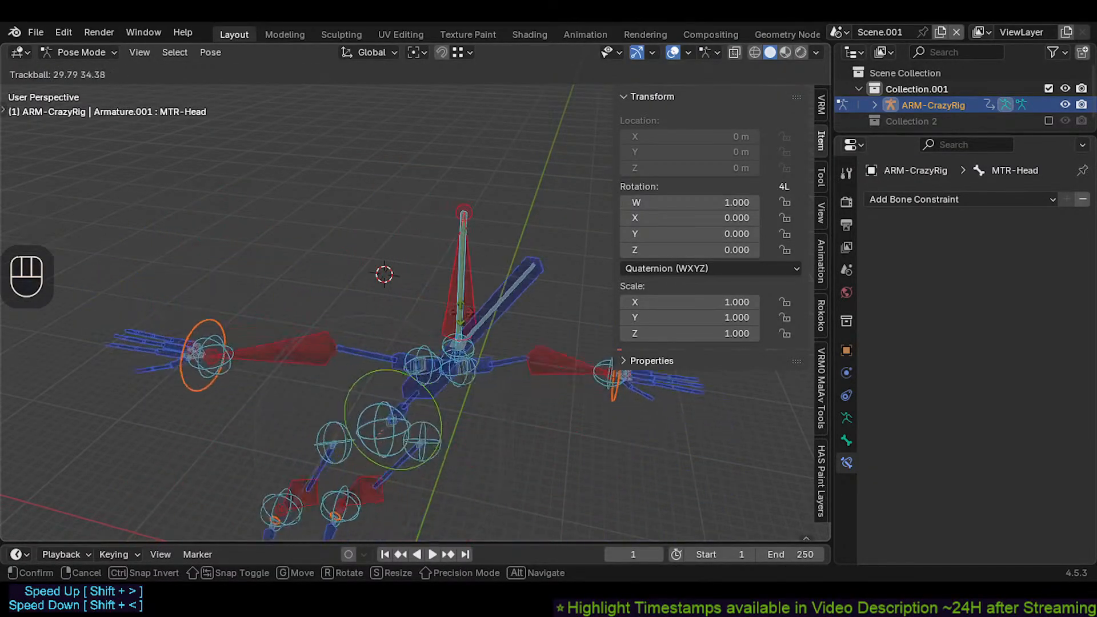
{"action": "left_click", "coordinate": [407, 305], "text": "shift"}
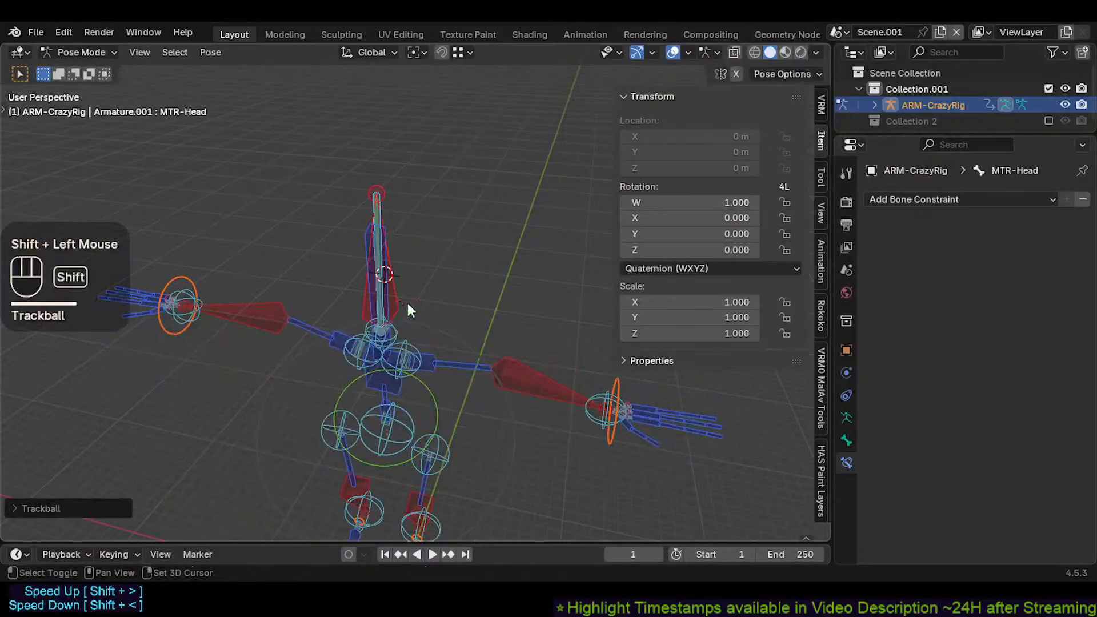
Step: Trackball-rotate the fully selected rig further until the body lies sideways
{"action": "middle_click_drag", "start_coordinate": [408, 308], "coordinate": [367, 314], "text": "shift"}
{"action": "key", "text": "r"}
{"action": "key", "text": "Escape"}
{"action": "scroll", "coordinate": [367, 314], "scroll_direction": "down", "scroll_amount": 2}
{"action": "key", "text": "r"}
{"action": "key", "text": "r"}
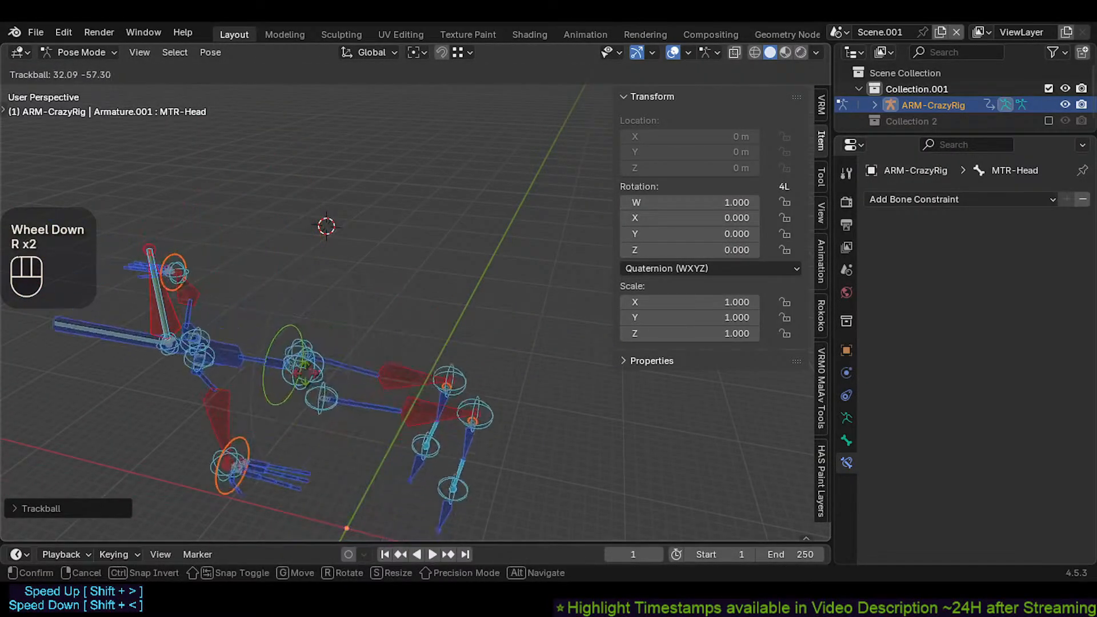
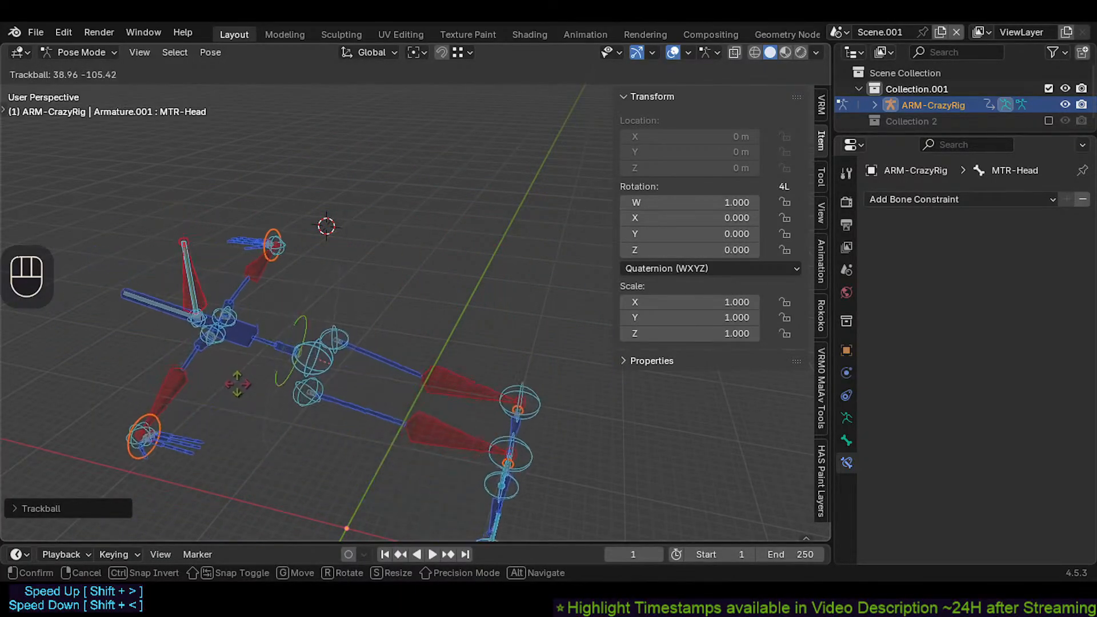
{"action": "left_click", "coordinate": [237, 384]}
Step: Clear the pose transforms of all bones to return the rig to its rest pose
{"action": "middle_click_drag", "start_coordinate": [237, 388], "coordinate": [428, 382]}
{"action": "left_click", "coordinate": [368, 421]}
{"action": "middle_click_drag", "start_coordinate": [459, 347], "coordinate": [465, 314]}
{"action": "key", "text": "a"}
{"action": "key", "text": "alt+q"}
{"action": "key", "text": "alt+q"}
{"action": "middle_click_drag", "start_coordinate": [468, 255], "coordinate": [411, 323]}
{"action": "scroll", "coordinate": [446, 297], "scroll_direction": "up", "scroll_amount": 1}
{"action": "scroll", "coordinate": [371, 325], "scroll_direction": "up", "scroll_amount": 4}
{"action": "scroll", "coordinate": [406, 323], "scroll_direction": "down", "scroll_amount": 2}
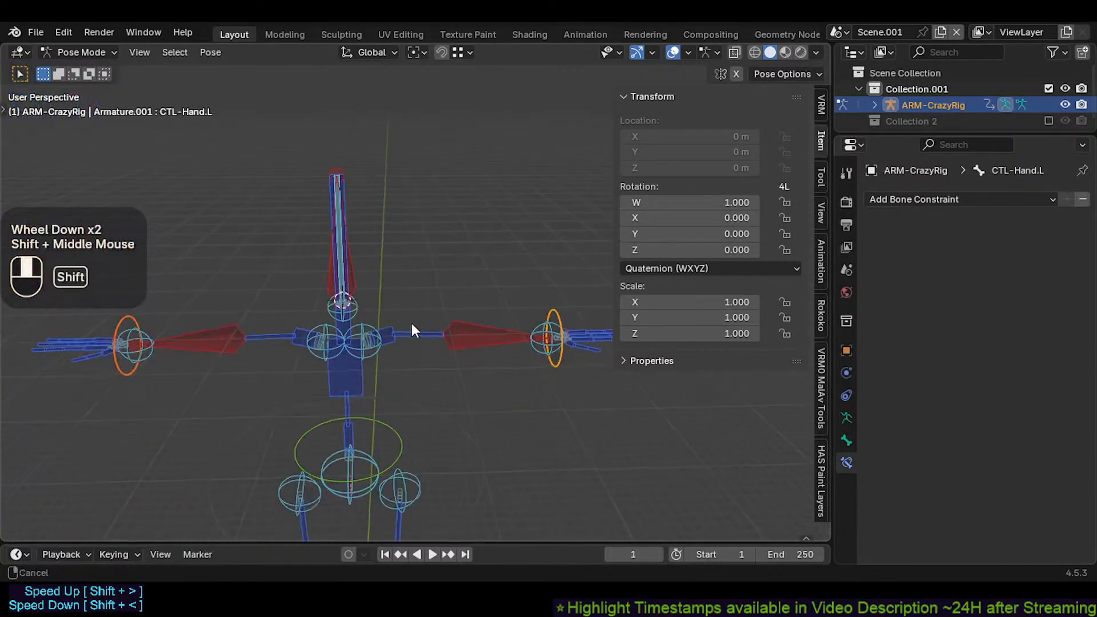
Step: Trackball-rotate MTR-CoG alone to tilt the body slightly from the rest pose
{"action": "left_click", "coordinate": [401, 412]}
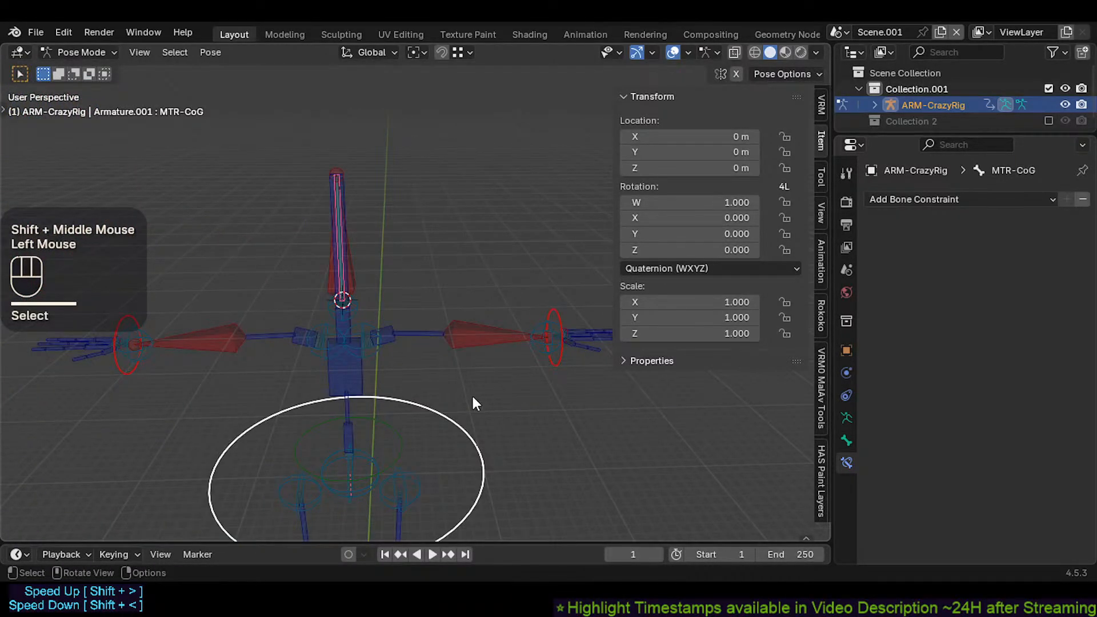
{"action": "scroll", "coordinate": [474, 404], "scroll_direction": "down", "scroll_amount": 1}
{"action": "left_click", "coordinate": [415, 54]}
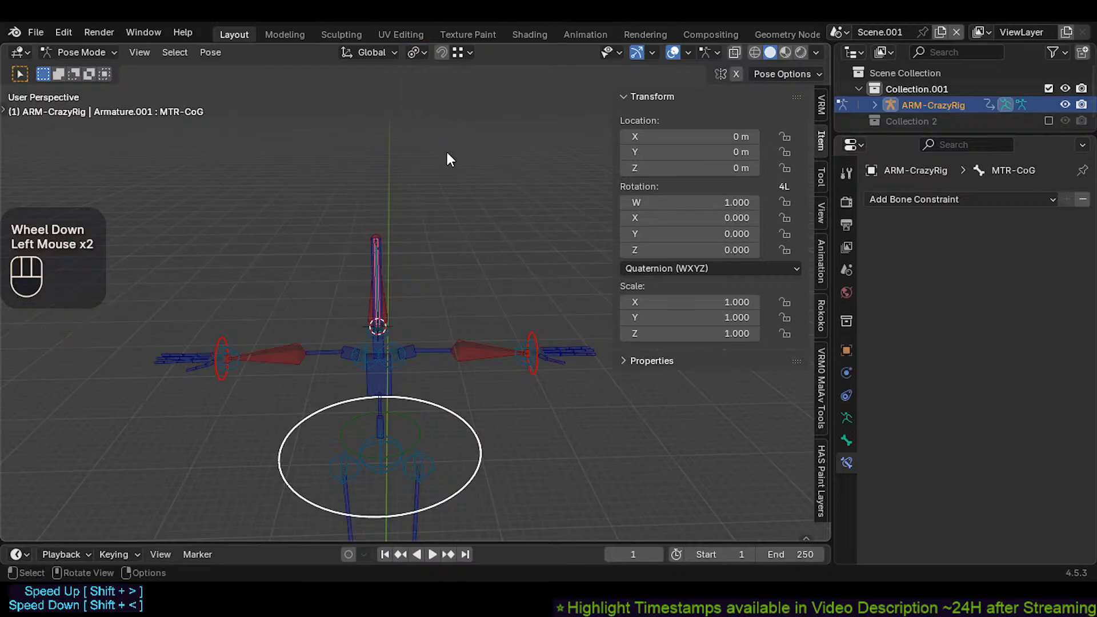
{"action": "key", "text": "r"}
{"action": "key", "text": "r"}
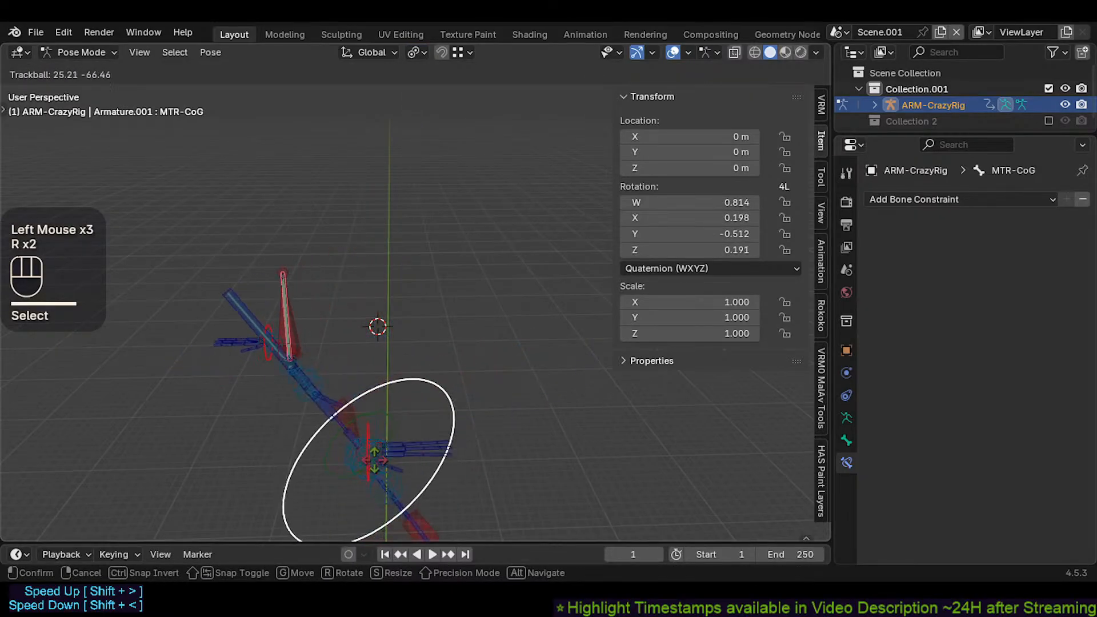
{"action": "left_click", "coordinate": [480, 409]}
Step: Trackball-rotate MTR-CoG together with the head control, CTL-Hand.L and CTL-Hand.R
{"action": "left_click", "coordinate": [381, 309]}
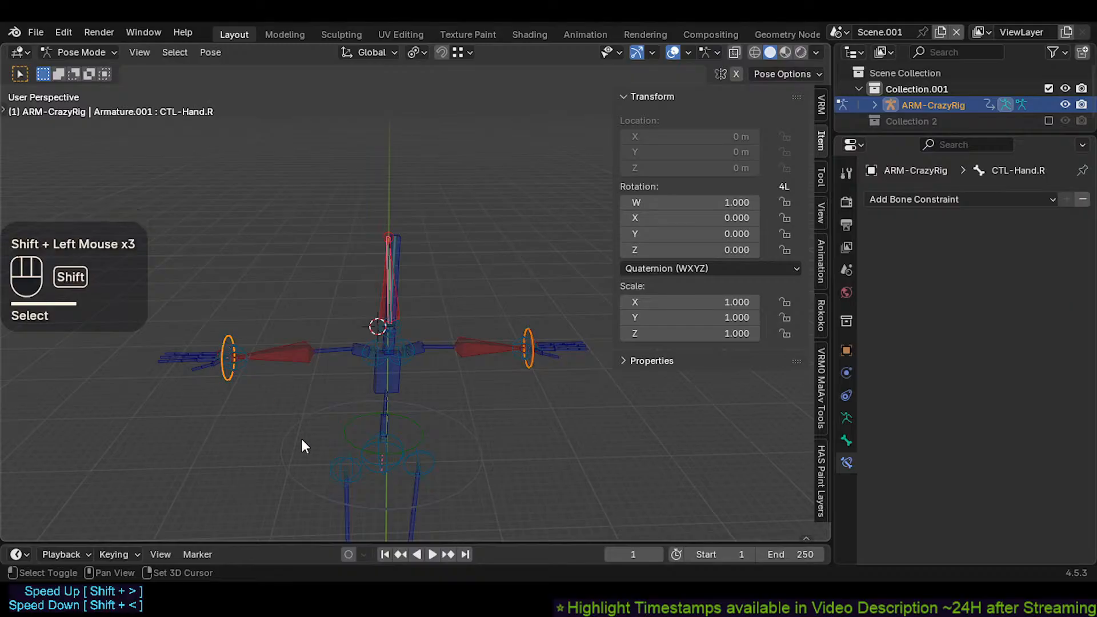
{"action": "middle_click_drag", "start_coordinate": [303, 445], "coordinate": [348, 326], "text": "shift"}
{"action": "scroll", "coordinate": [366, 342], "scroll_direction": "down", "scroll_amount": 2}
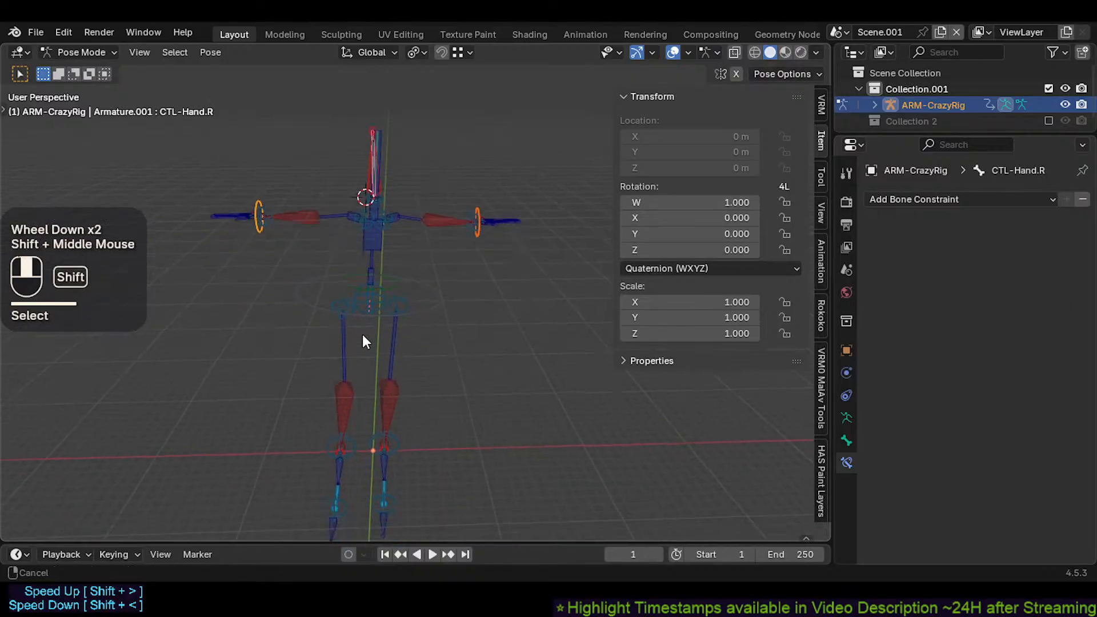
{"action": "key", "text": "period"}
{"action": "left_click", "coordinate": [482, 182]}
{"action": "key", "text": "r"}
{"action": "key", "text": "r"}
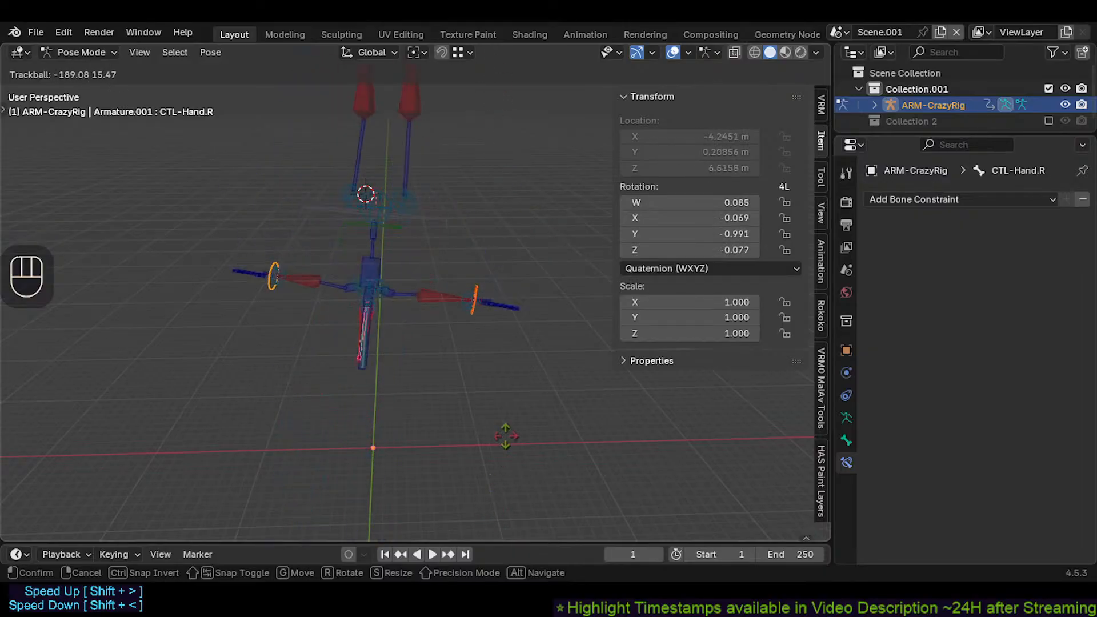
{"action": "left_click", "coordinate": [433, 219]}
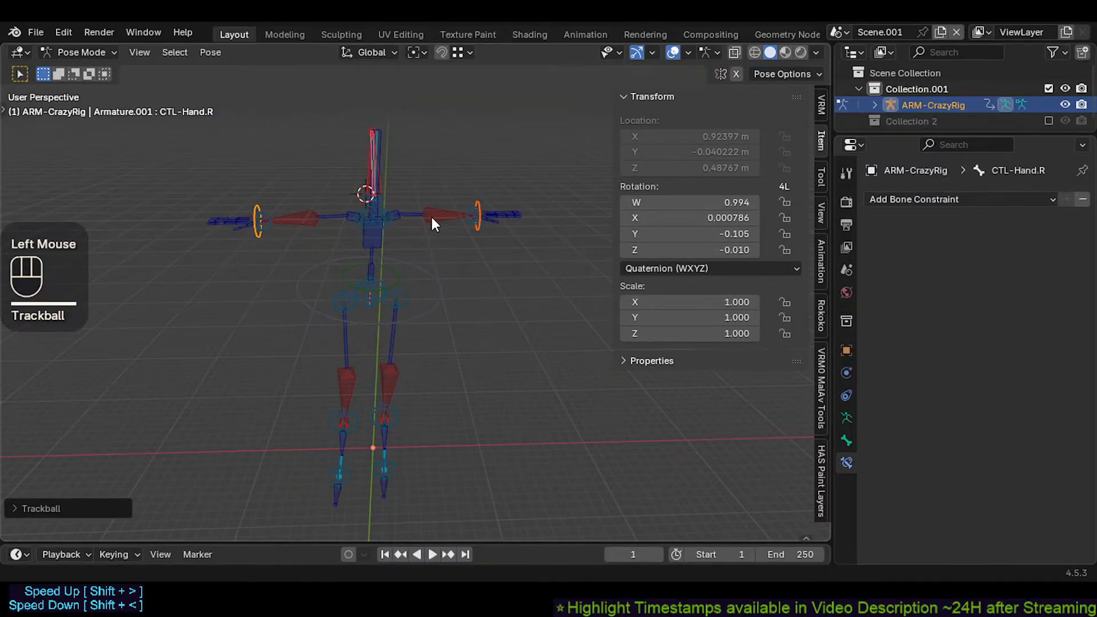
Step: Rotate the selected body, head and hand controls again to tilt the rig sideways, and place the 3D cursor near a hand
{"action": "key", "text": "r"}
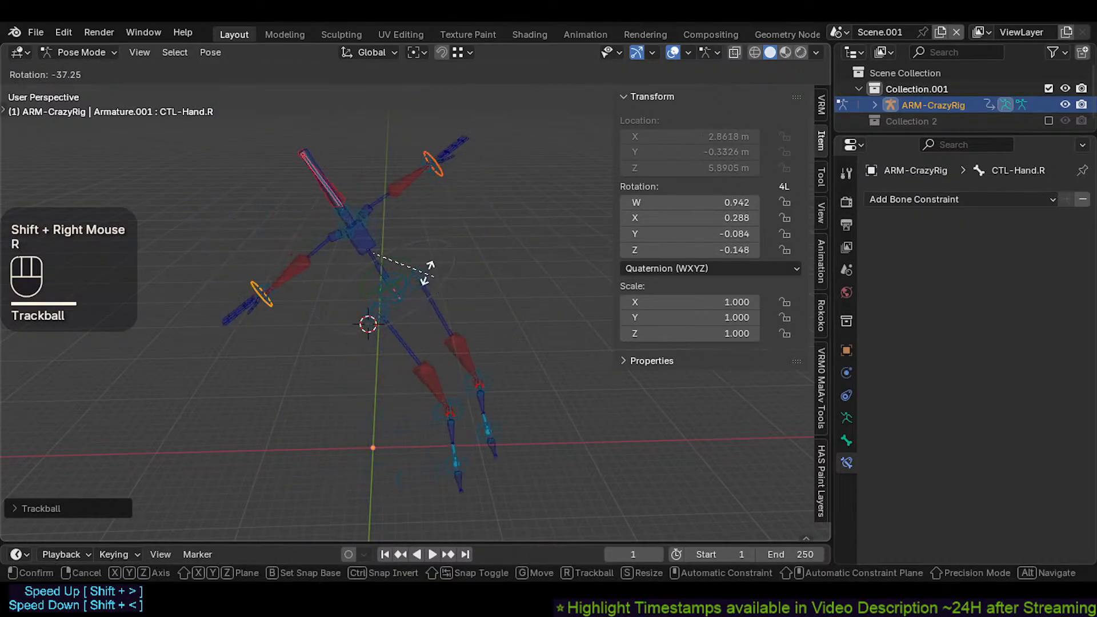
{"action": "left_click", "coordinate": [344, 263]}
{"action": "right_click", "coordinate": [336, 170], "text": "shift"}
{"action": "key", "text": "r"}
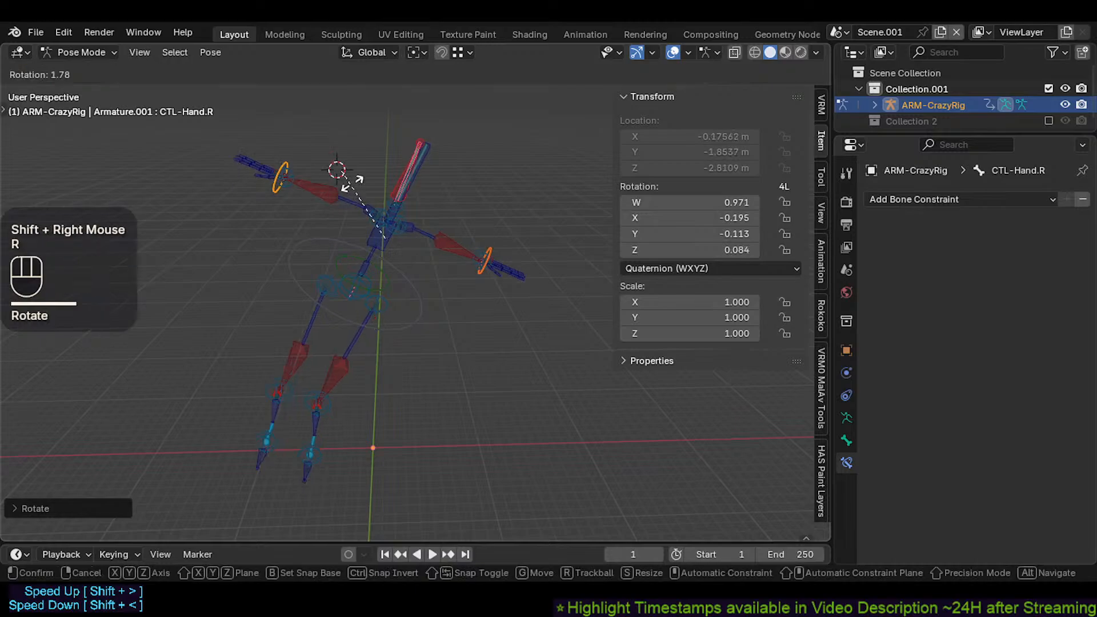
{"action": "key", "text": "r"}
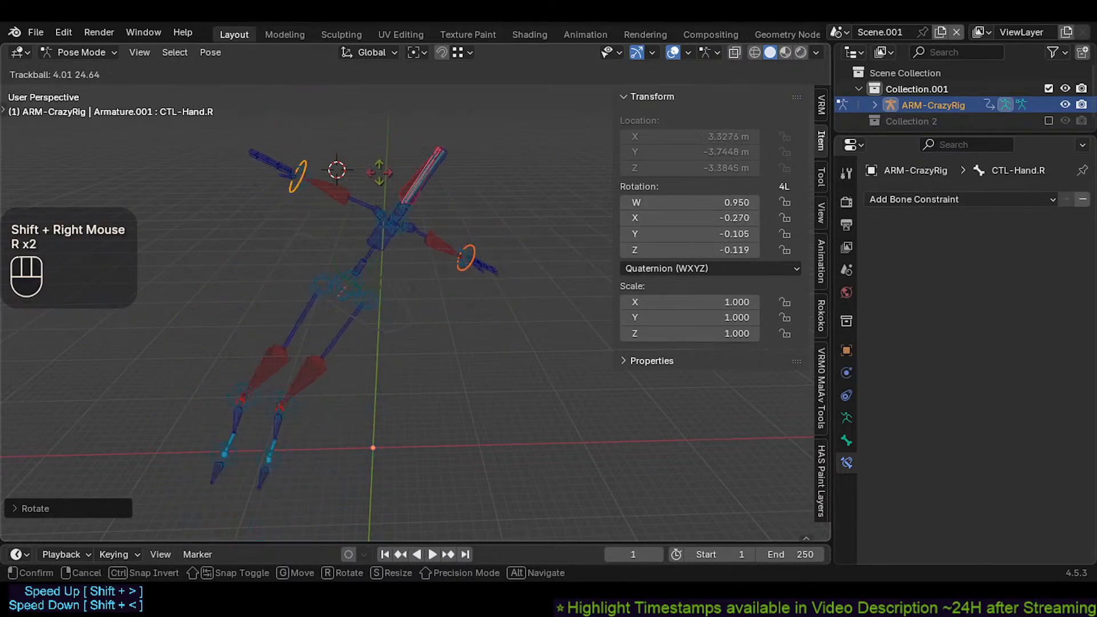
{"action": "left_click", "coordinate": [402, 254]}
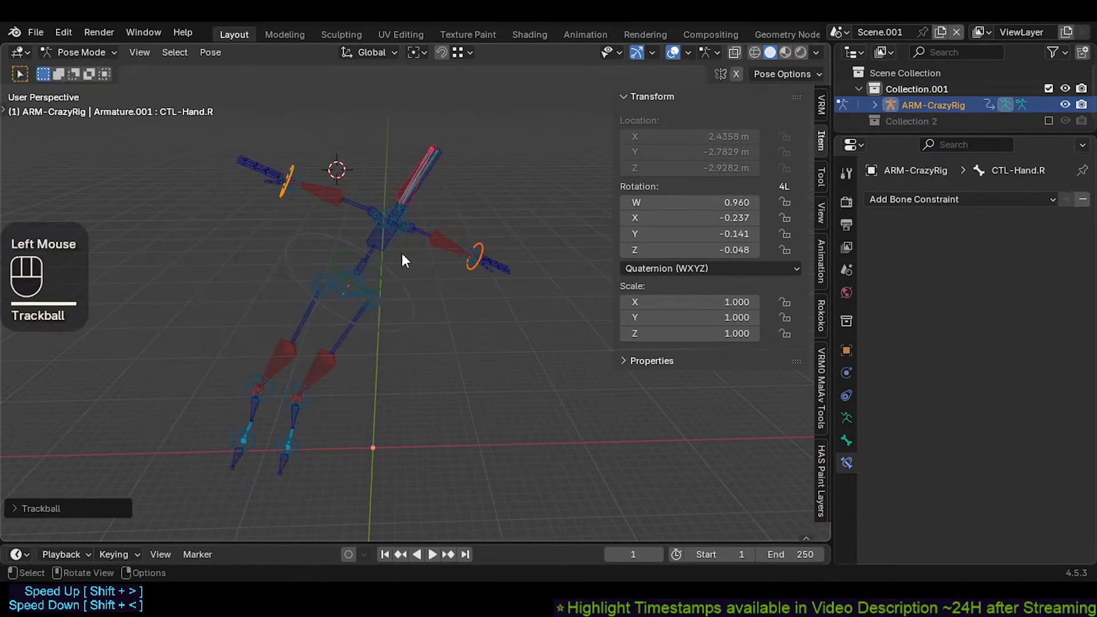
Step: Set the pivot to the 3D cursor placed near the hips, and trackball-rotate MTR-CoG together with the head and hand controls around it
{"action": "left_click", "coordinate": [410, 320], "text": "shift"}
{"action": "key", "text": "r"}
{"action": "key", "text": "Escape"}
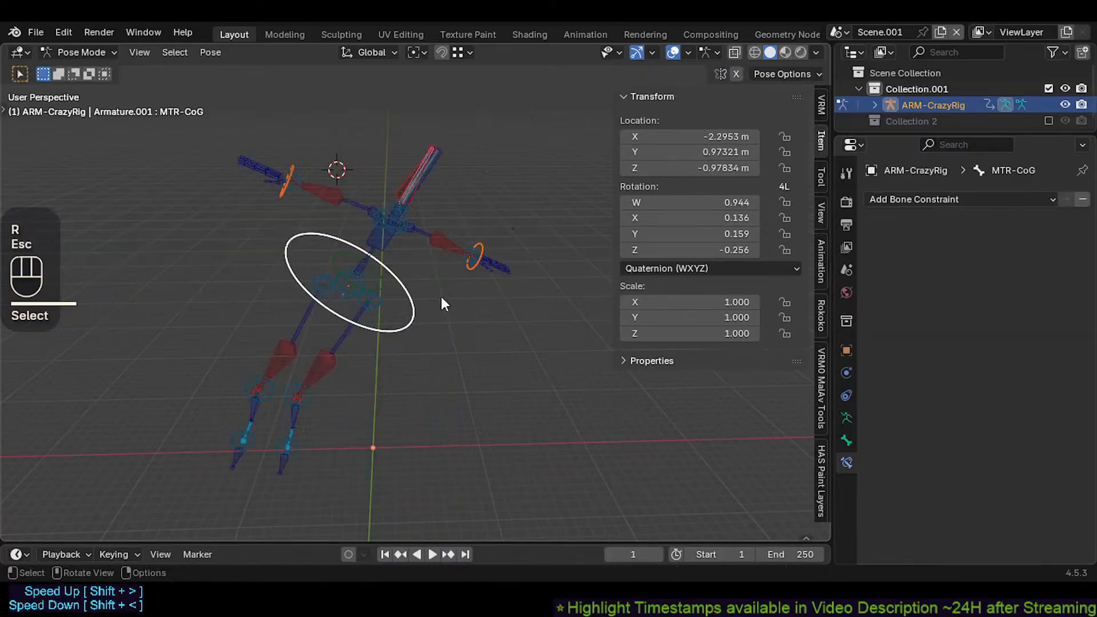
{"action": "key", "text": "less"}
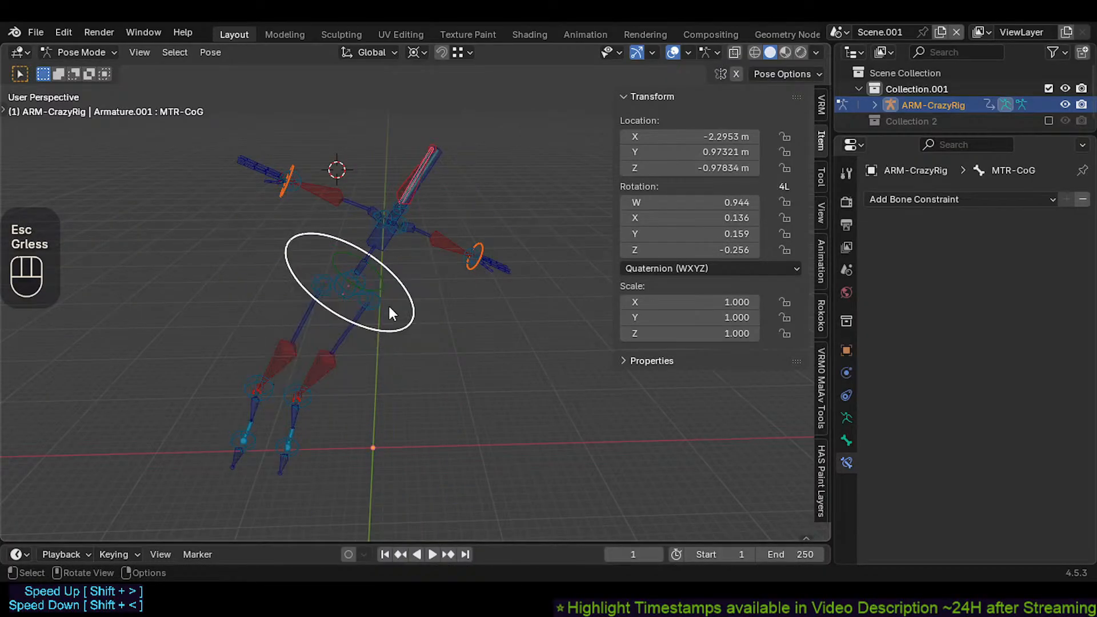
{"action": "key", "text": "r"}
{"action": "key", "text": "Escape"}
{"action": "key", "text": "r"}
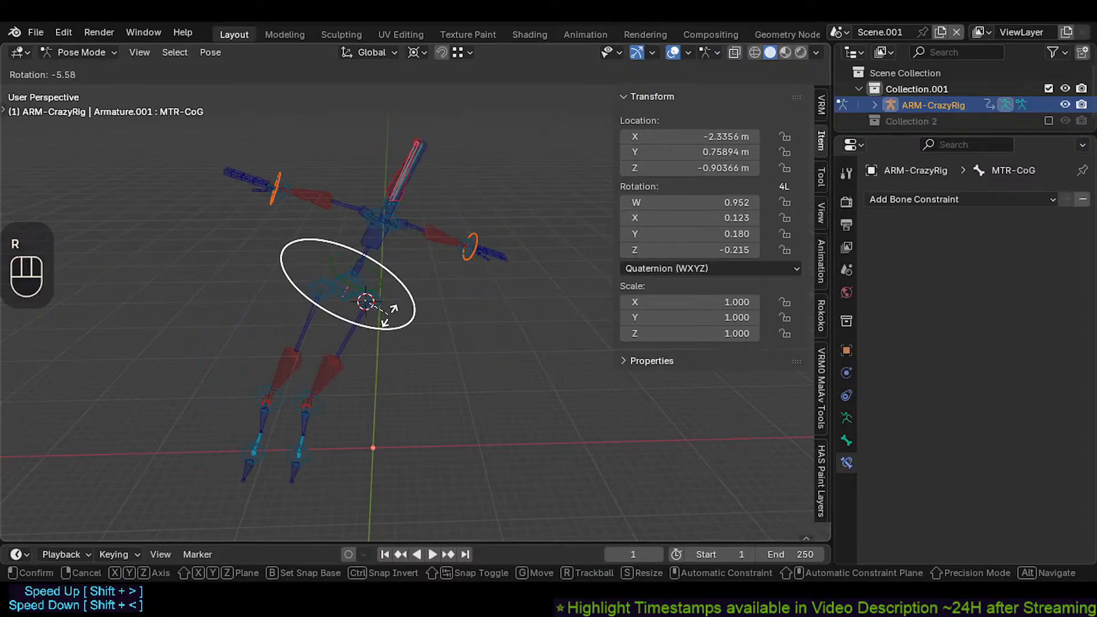
{"action": "key", "text": "r"}
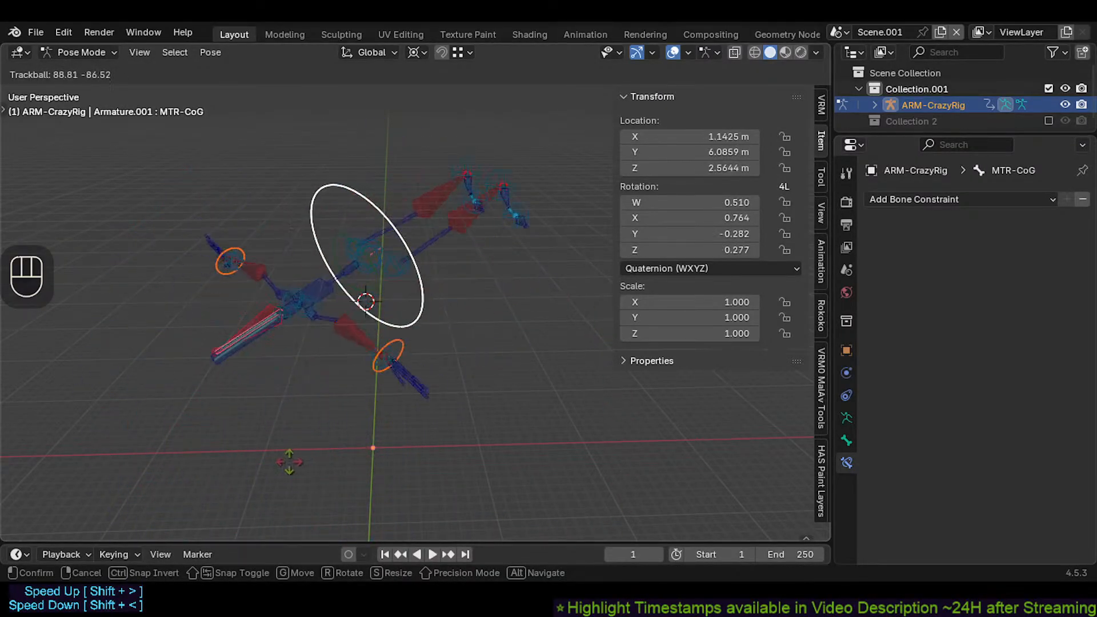
{"action": "left_click", "coordinate": [398, 282]}
Step: Clear the pose transforms of all bones to bring the whole rig back upright
{"action": "key", "text": "a"}
{"action": "key", "text": "alt+q"}
{"action": "key", "text": "alt+q"}
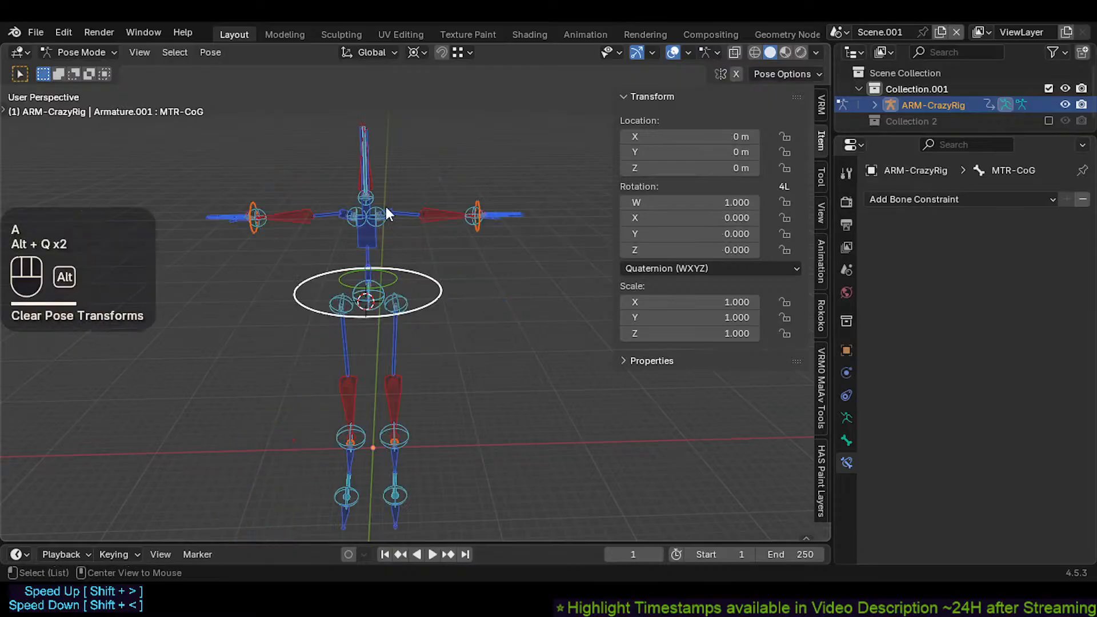
Step: Switch the transform pivot point away from the 3D cursor and save the blend file
{"action": "middle_click_drag", "start_coordinate": [385, 207], "coordinate": [436, 319], "text": "shift"}
{"action": "scroll", "coordinate": [399, 273], "scroll_direction": "up", "scroll_amount": 2}
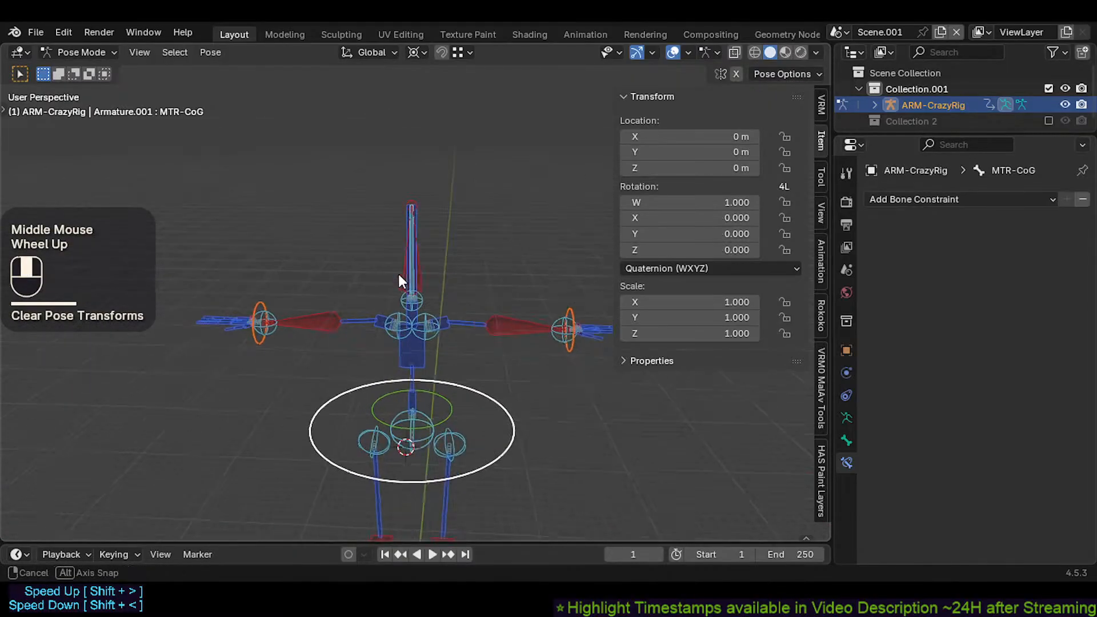
{"action": "left_click", "coordinate": [425, 51]}
{"action": "left_click", "coordinate": [454, 125]}
{"action": "middle_click_drag", "start_coordinate": [454, 125], "coordinate": [389, 190], "text": "shift"}
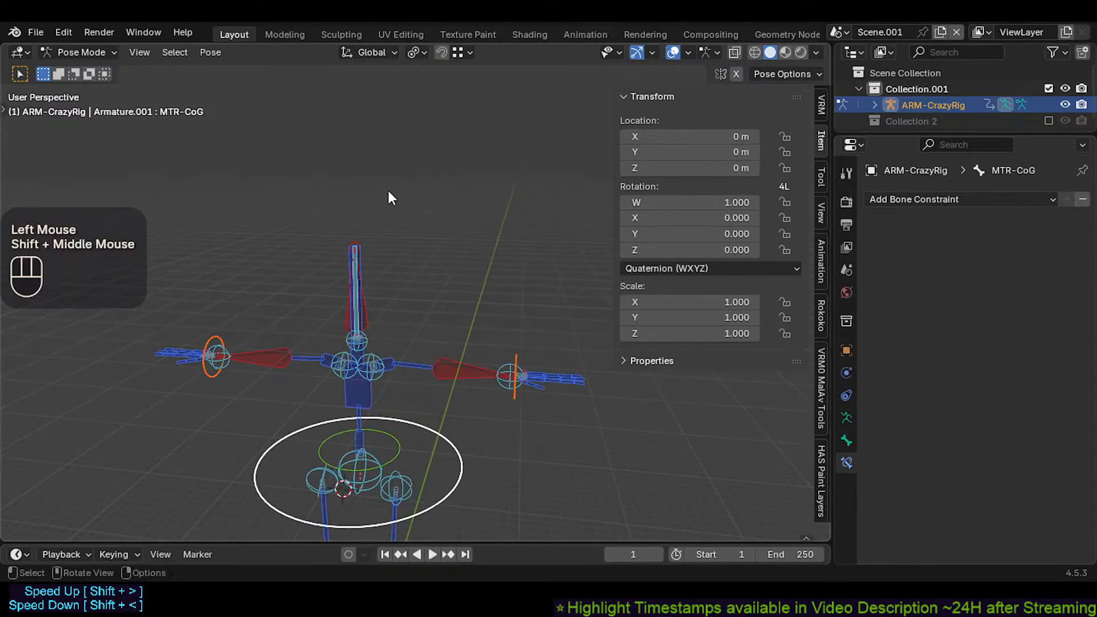
{"action": "left_click", "coordinate": [370, 293]}
{"action": "scroll", "coordinate": [370, 294], "scroll_direction": "up", "scroll_amount": 2}
{"action": "key", "text": "ctrl+s"}
Step: Move the CTL-Head.001 control several times with Auto IK so the spine bends along with it
{"action": "left_click", "coordinate": [366, 294]}
{"action": "left_click", "coordinate": [356, 235], "text": "shift"}
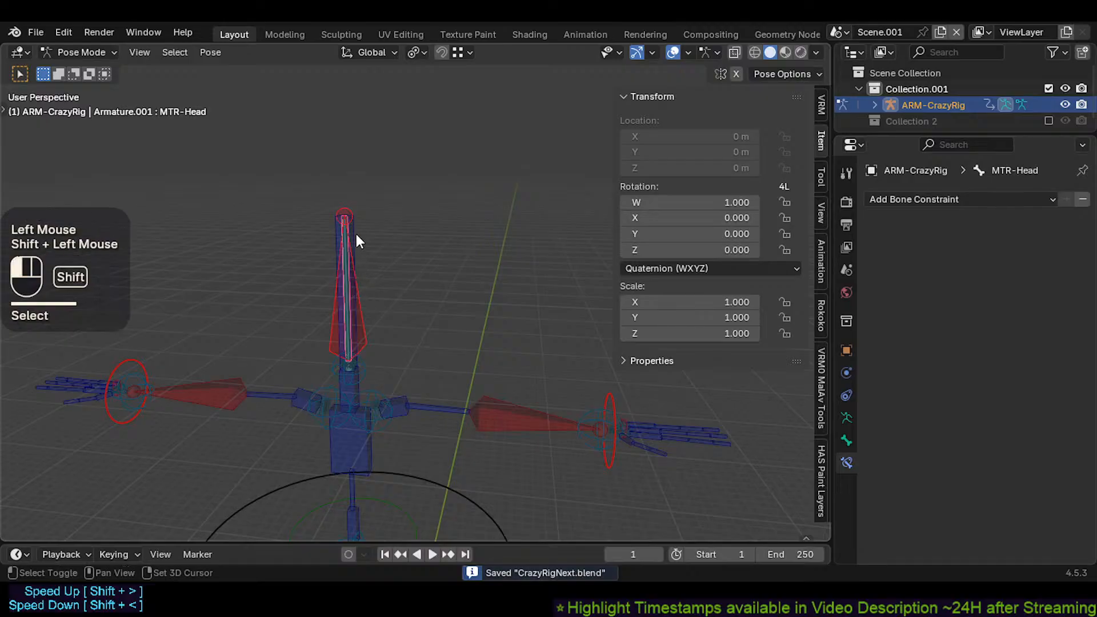
{"action": "middle_click_drag", "start_coordinate": [357, 240], "coordinate": [390, 194], "text": "shift"}
{"action": "key", "text": "g"}
{"action": "left_click", "coordinate": [313, 252]}
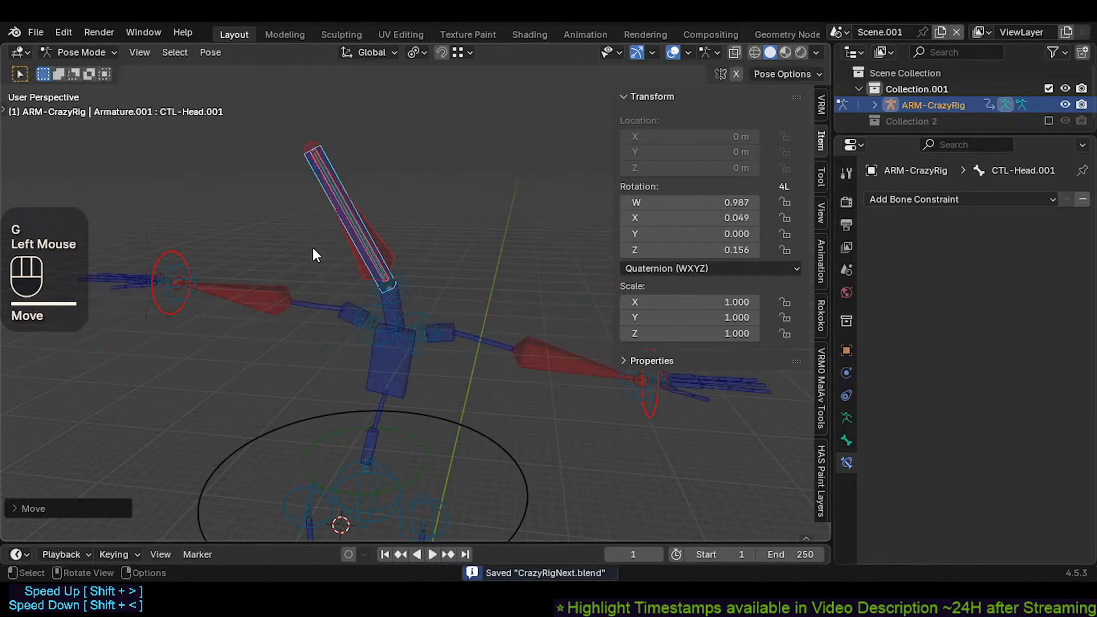
{"action": "middle_click_drag", "start_coordinate": [313, 255], "coordinate": [365, 257], "text": "shift"}
{"action": "key", "text": "g"}
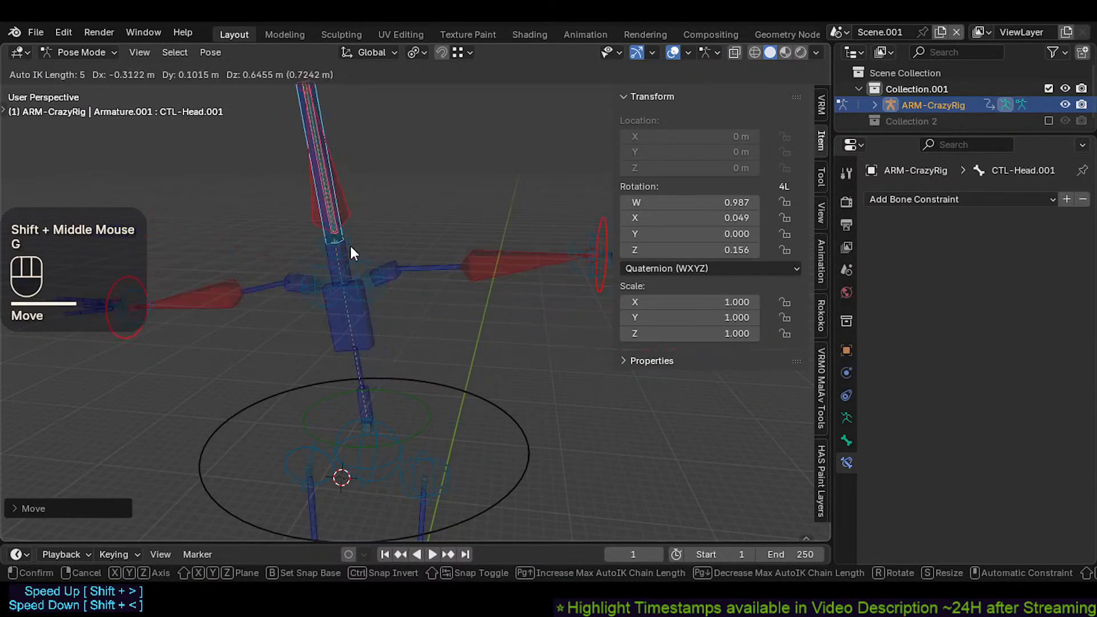
{"action": "left_click", "coordinate": [352, 222]}
{"action": "key", "text": "g"}
{"action": "left_click", "coordinate": [370, 224]}
{"action": "middle_click_drag", "start_coordinate": [372, 224], "coordinate": [388, 243], "text": "shift"}
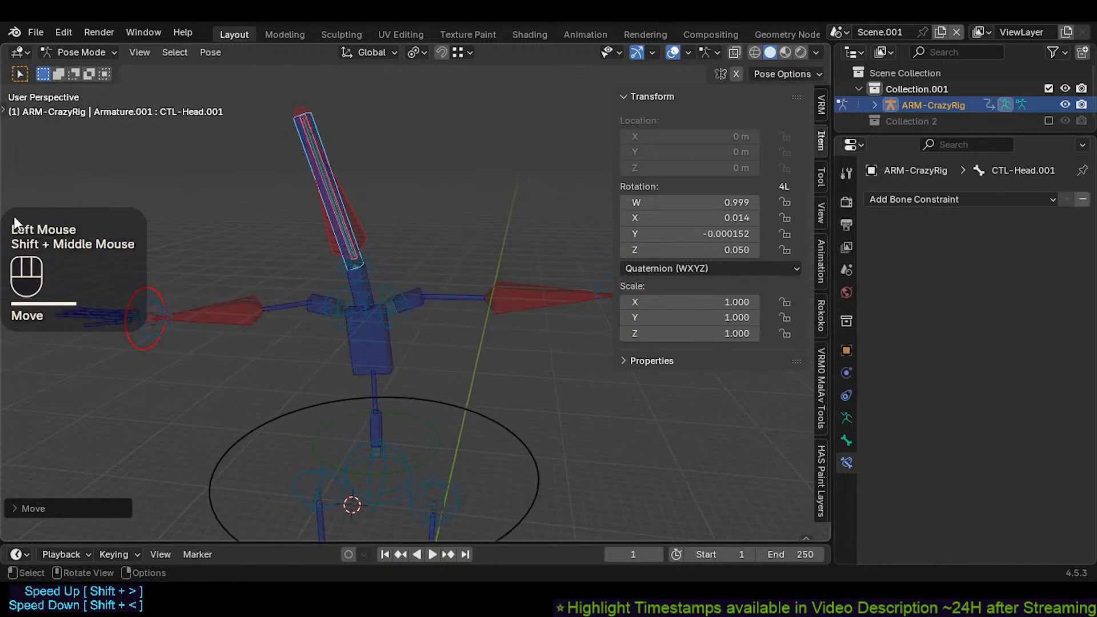
Step: Show the tool settings for Pose Mode and enable Affect Only Locations
{"action": "key", "text": "t"}
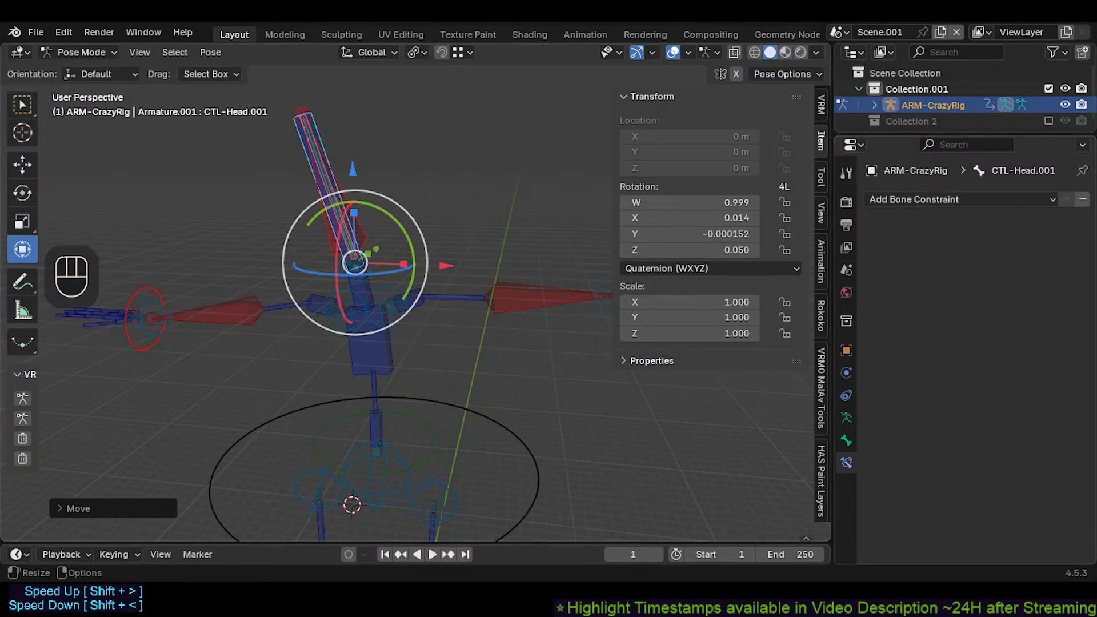
{"action": "left_click", "coordinate": [823, 172]}
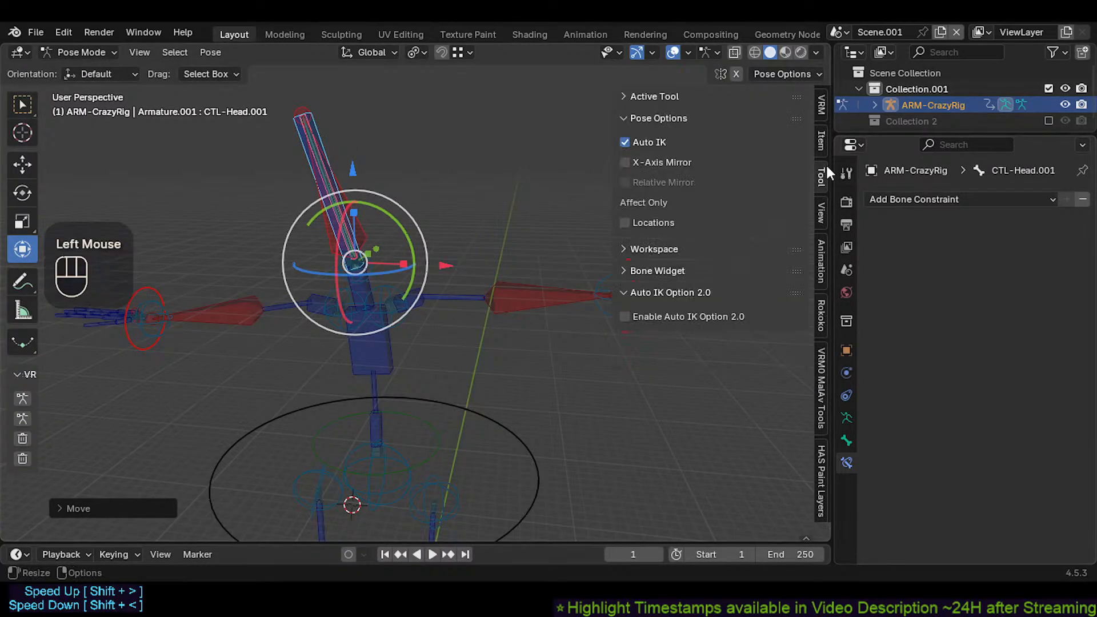
{"action": "left_click", "coordinate": [638, 221]}
{"action": "scroll", "coordinate": [508, 246], "scroll_direction": "down", "scroll_amount": 1}
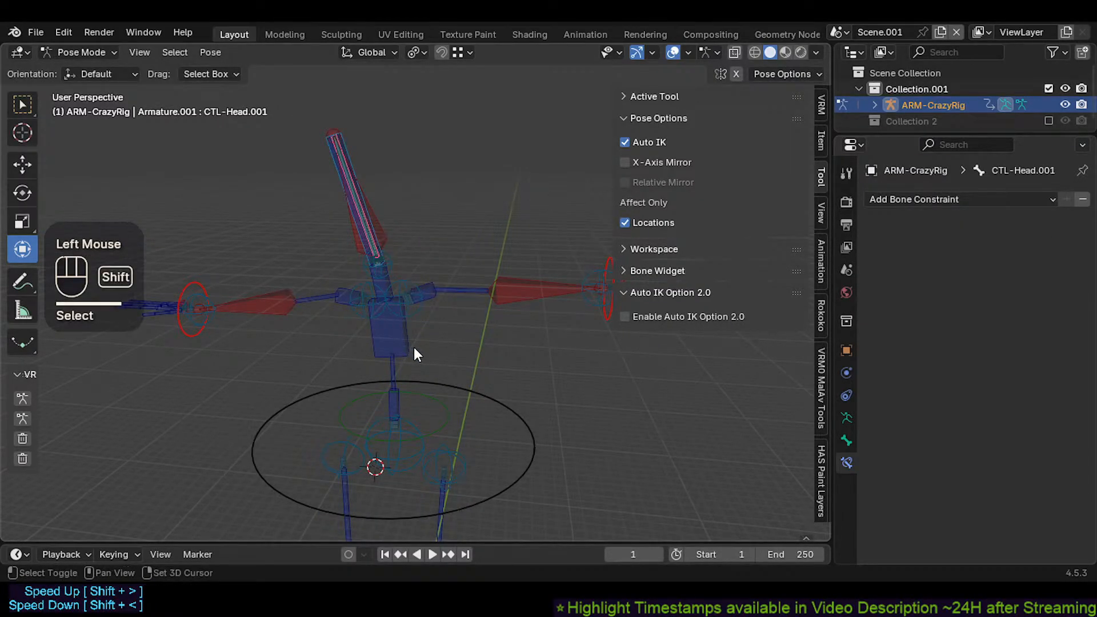
Step: Select CTL-Shin.R and CTL-Shin.L, set the pivot to 3D Cursor with the cursor between the ankles, and activate the Select Box tool
{"action": "middle_click_drag", "start_coordinate": [414, 351], "coordinate": [355, 464], "text": "shift"}
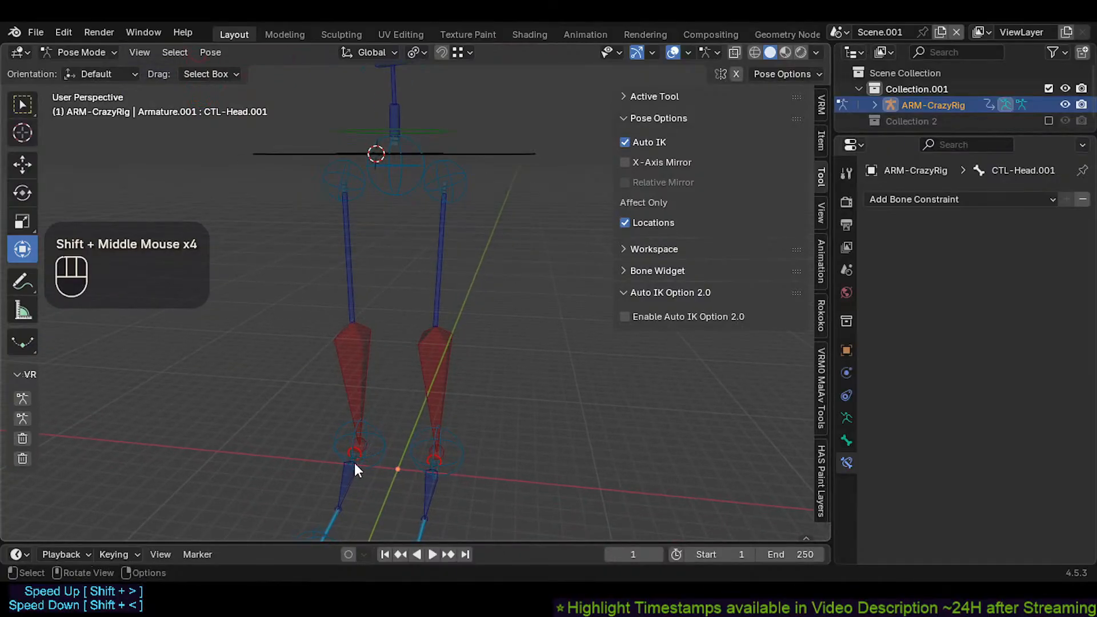
{"action": "left_click", "coordinate": [354, 466]}
{"action": "left_click", "coordinate": [340, 488]}
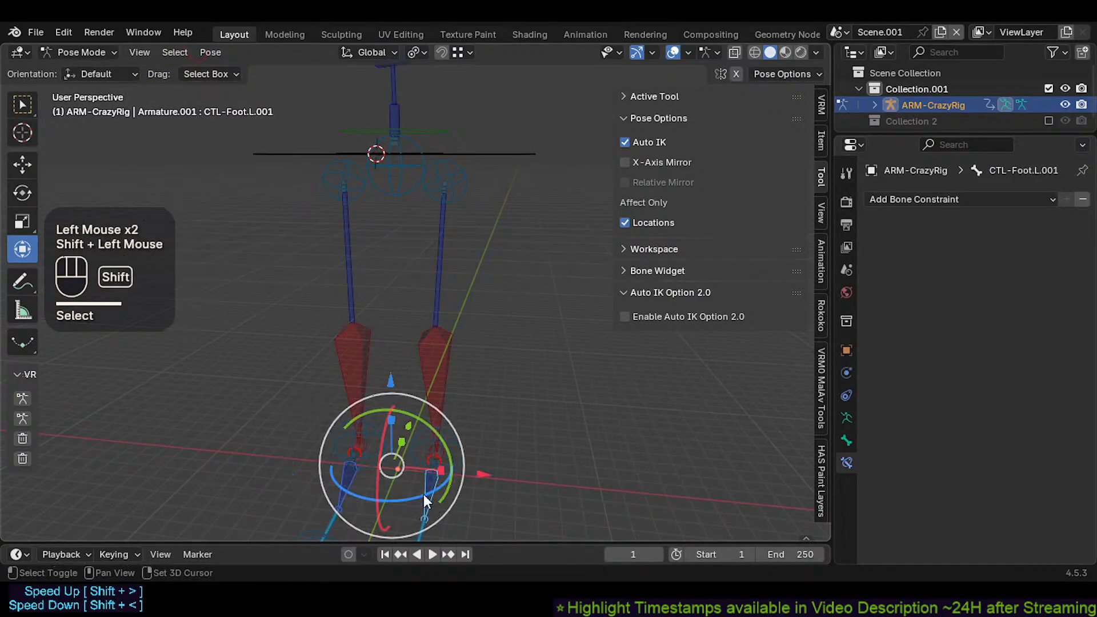
{"action": "left_click", "coordinate": [360, 396]}
{"action": "left_click", "coordinate": [427, 390], "text": "shift"}
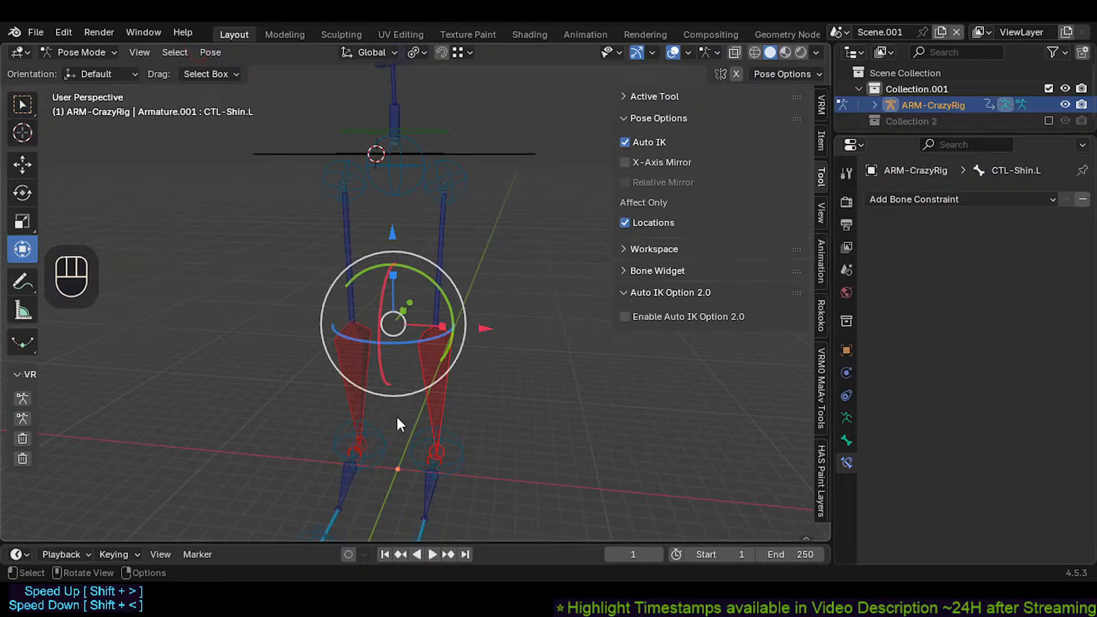
{"action": "key", "text": "less"}
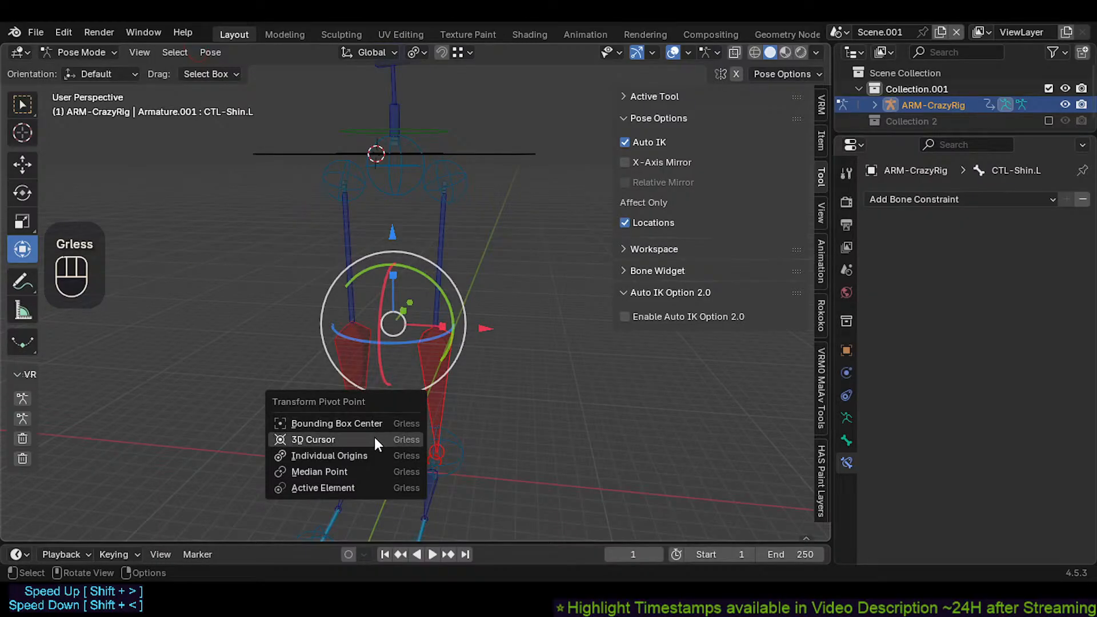
{"action": "left_click", "coordinate": [375, 437]}
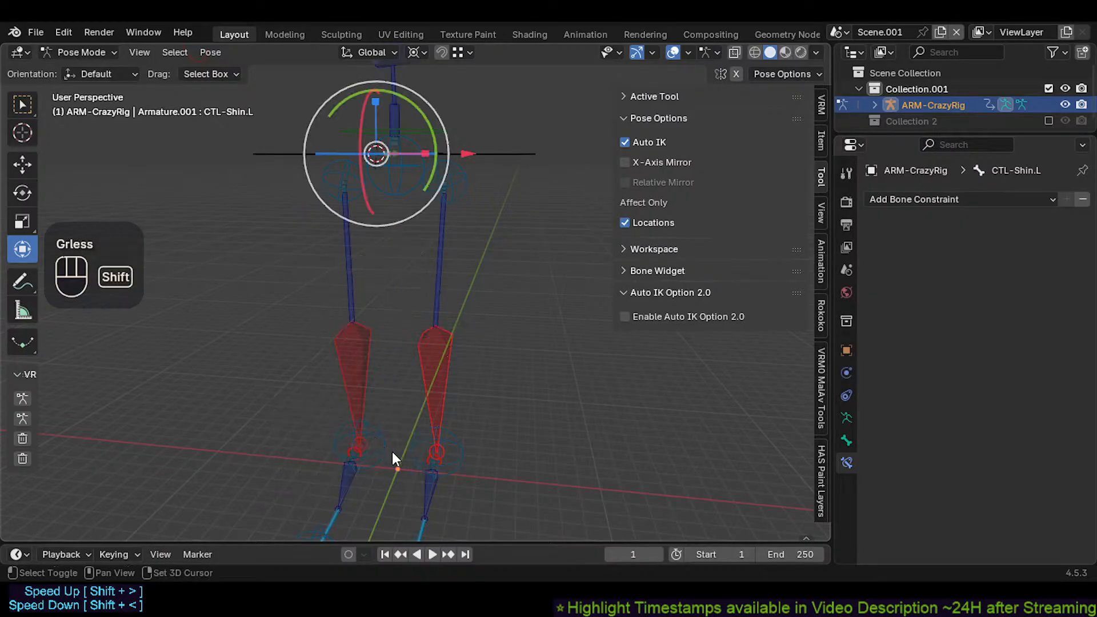
{"action": "left_click", "coordinate": [23, 101]}
Step: Try to scale both shin controls around the 3D cursor with Affect Only Locations and Auto IK enabled
{"action": "key", "text": "s"}
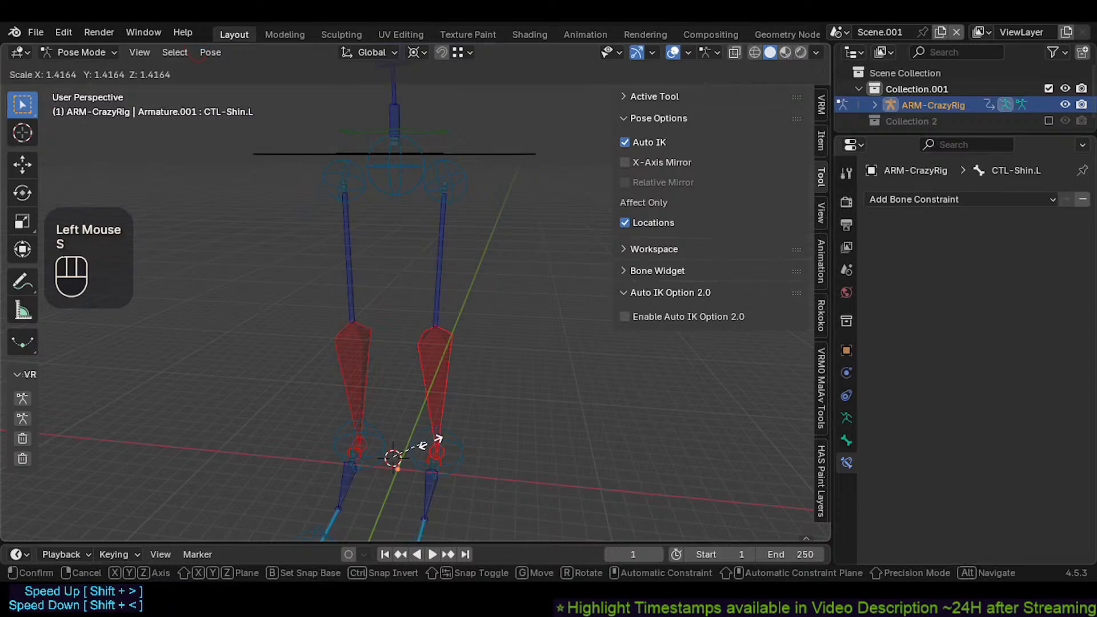
{"action": "key", "text": "Escape"}
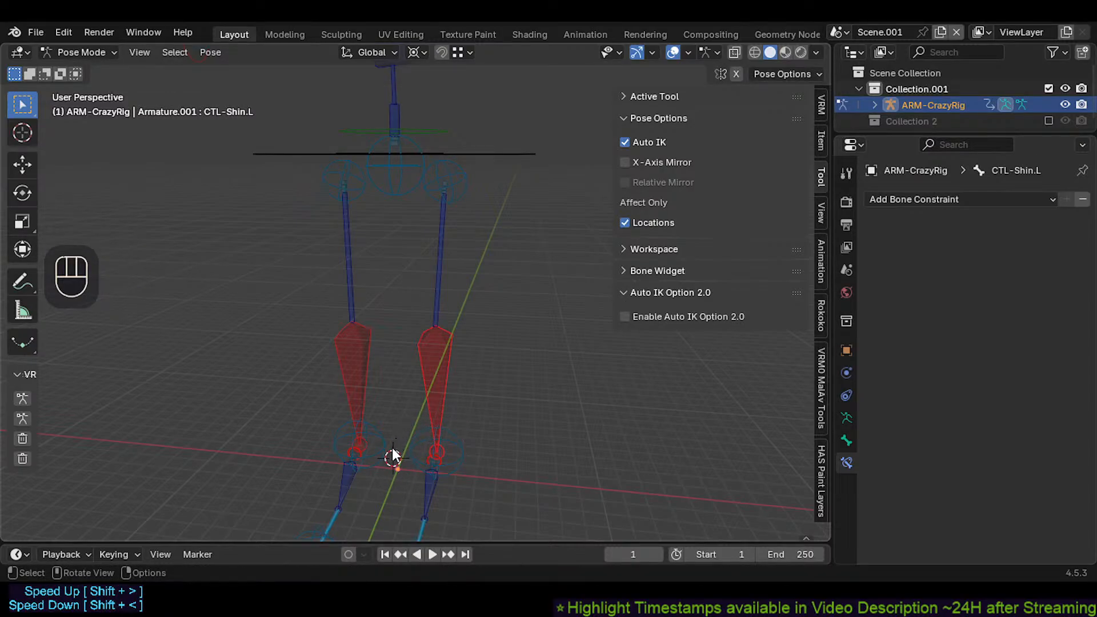
{"action": "key", "text": "s"}
{"action": "key", "text": "Escape"}
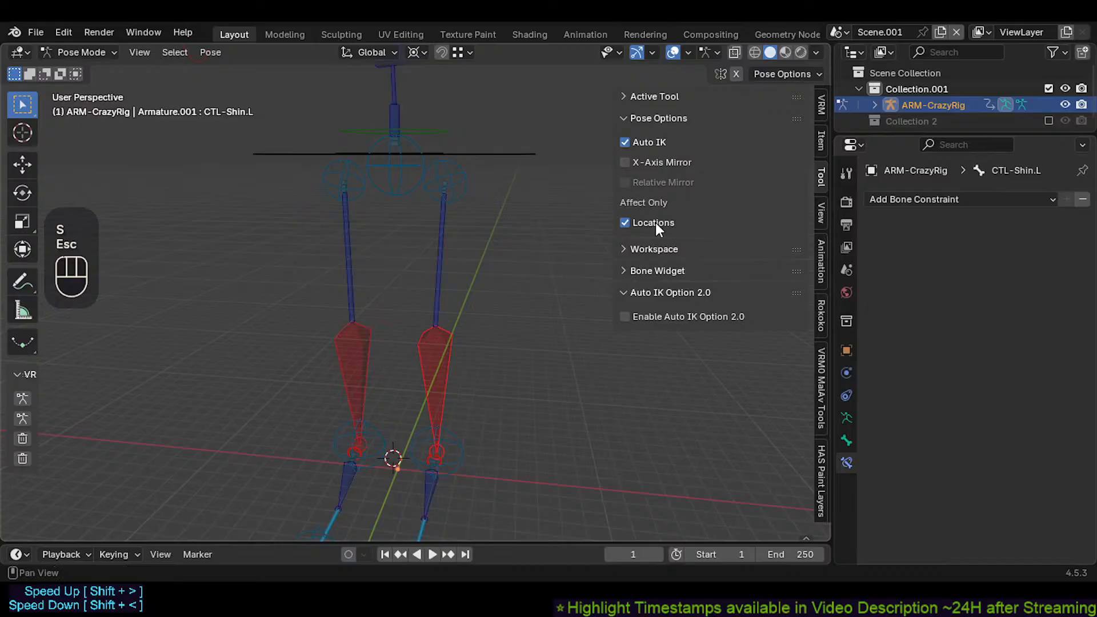
{"action": "key", "text": "s"}
{"action": "key", "text": "Escape"}
Step: Turn off Auto IK and Affect Only Locations, and try to scale both shin controls around the 3D cursor
{"action": "left_click", "coordinate": [639, 145]}
{"action": "key", "text": "s"}
{"action": "key", "text": "Escape"}
{"action": "key", "text": "less"}
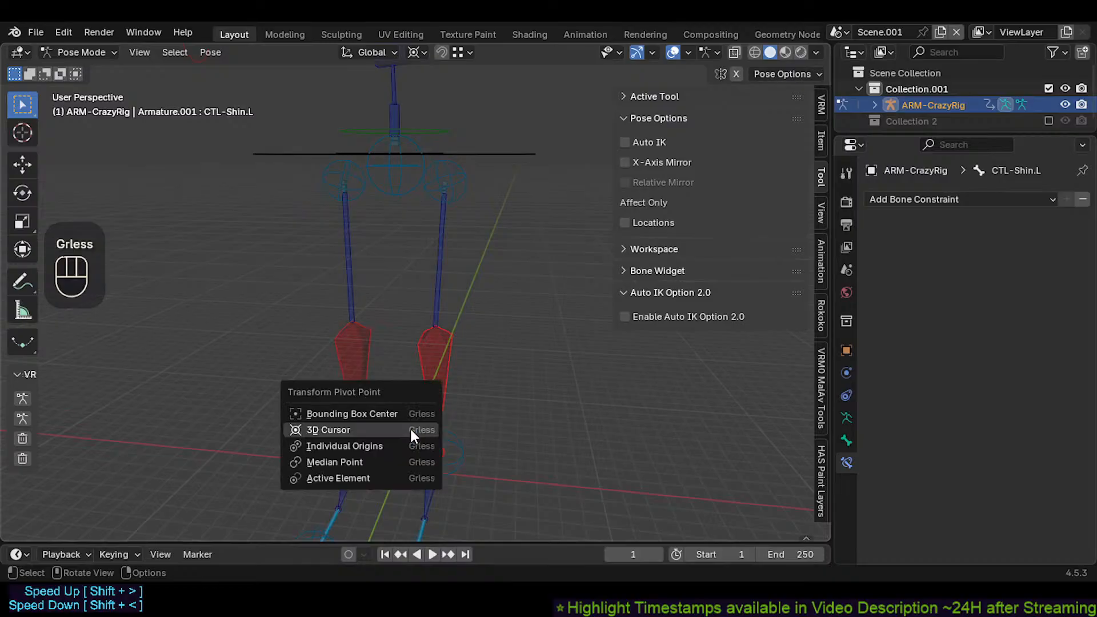
{"action": "left_click", "coordinate": [405, 425]}
{"action": "key", "text": "s"}
{"action": "key", "text": "Escape"}
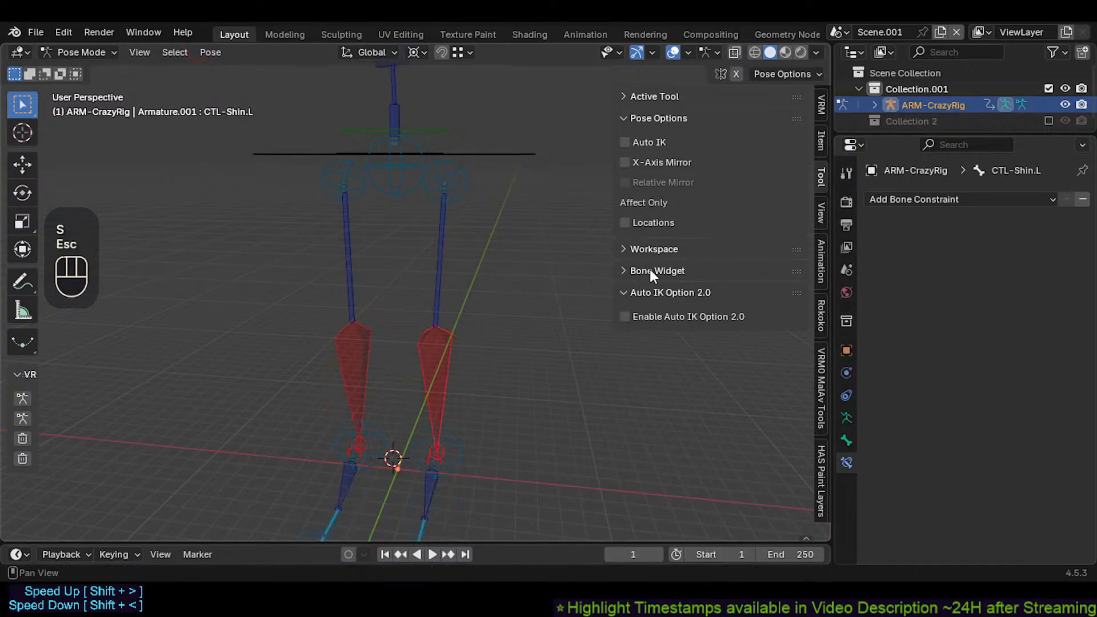
Step: Re-enable Affect Only Locations and try scaling both shin controls with Auto IK off
{"action": "left_click", "coordinate": [645, 224]}
{"action": "key", "text": "s"}
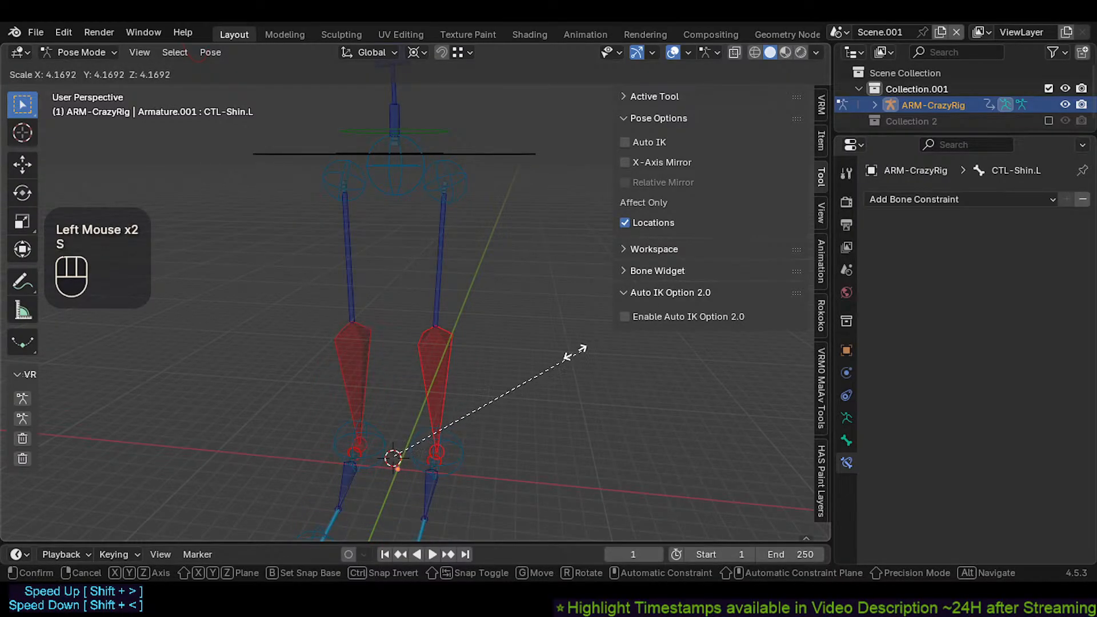
{"action": "key", "text": "Escape"}
Step: Select the foot controls of both legs and try to scale them around the 3D cursor
{"action": "middle_click_drag", "start_coordinate": [441, 473], "coordinate": [372, 362], "text": "shift"}
{"action": "double_click", "coordinate": [458, 373]}
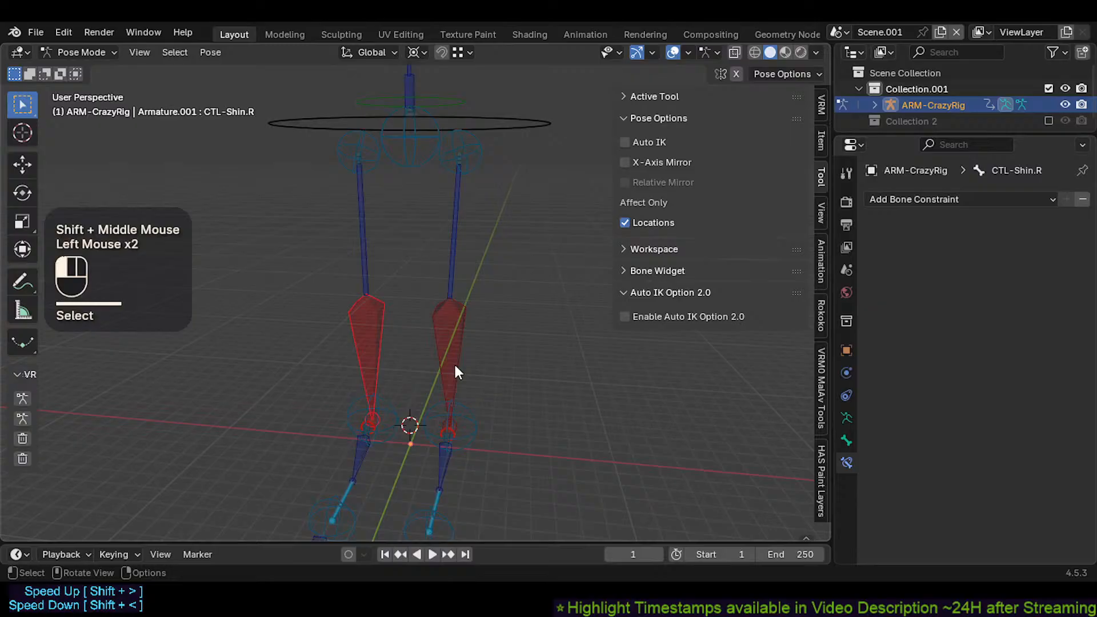
{"action": "left_click", "coordinate": [366, 457]}
{"action": "left_click", "coordinate": [368, 459]}
{"action": "left_click", "coordinate": [447, 464], "text": "shift"}
{"action": "key", "text": "s"}
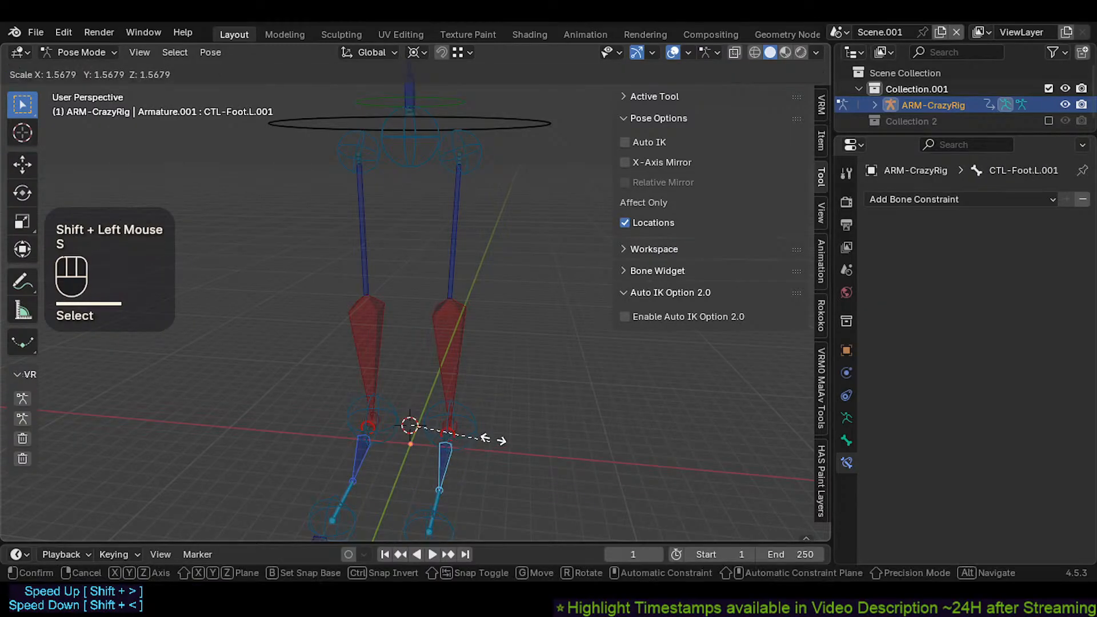
{"action": "key", "text": "Escape"}
Step: Add both shin controls to the selected foot controls and try to scale them all together
{"action": "left_click", "coordinate": [450, 357], "text": "shift"}
{"action": "left_click", "coordinate": [358, 341], "text": "shift"}
{"action": "key", "text": "s"}
{"action": "key", "text": "Escape"}
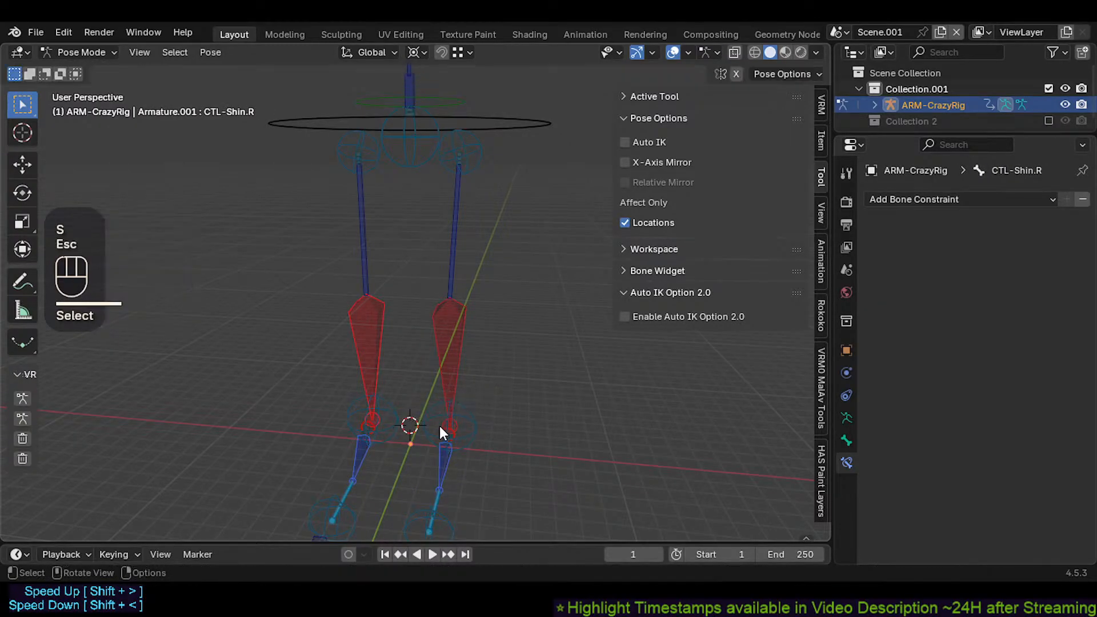
Step: Keep the pivot at 3D Cursor and try to rotate CTL-Shin.L alone around it
{"action": "key", "text": "less"}
{"action": "left_click", "coordinate": [405, 389]}
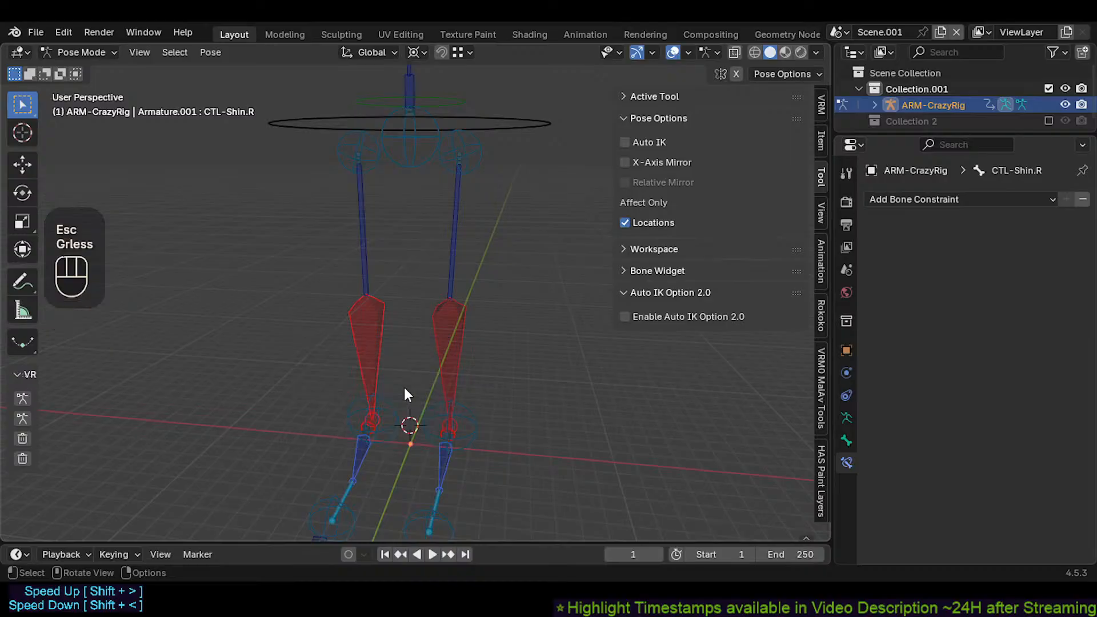
{"action": "left_click", "coordinate": [446, 369]}
{"action": "key", "text": "r"}
{"action": "key", "text": "Escape"}
Step: Try to move CTL-Shin.L with Auto IK turned off
{"action": "key", "text": "g"}
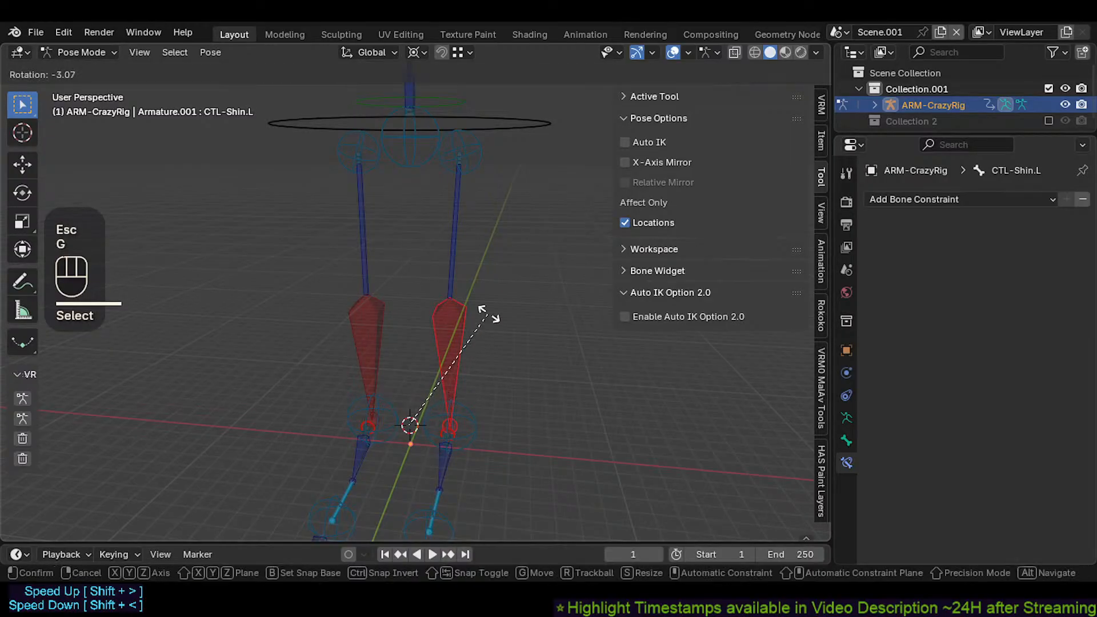
{"action": "left_click", "coordinate": [443, 387]}
{"action": "left_click", "coordinate": [444, 388]}
{"action": "key", "text": "g"}
{"action": "key", "text": "alt+x"}
{"action": "left_click", "coordinate": [443, 383]}
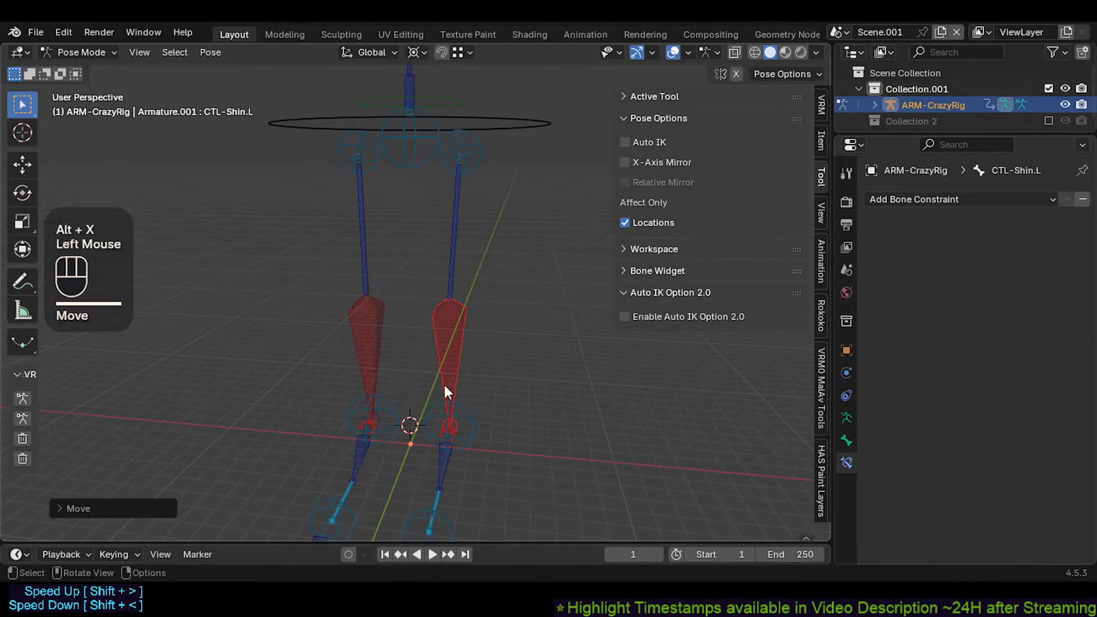
Step: Turn Auto IK back on and move CTL-Shin.L outward and up so the left leg bends at the knee
{"action": "key", "text": "alt+x"}
{"action": "left_click", "coordinate": [449, 374]}
{"action": "key", "text": "g"}
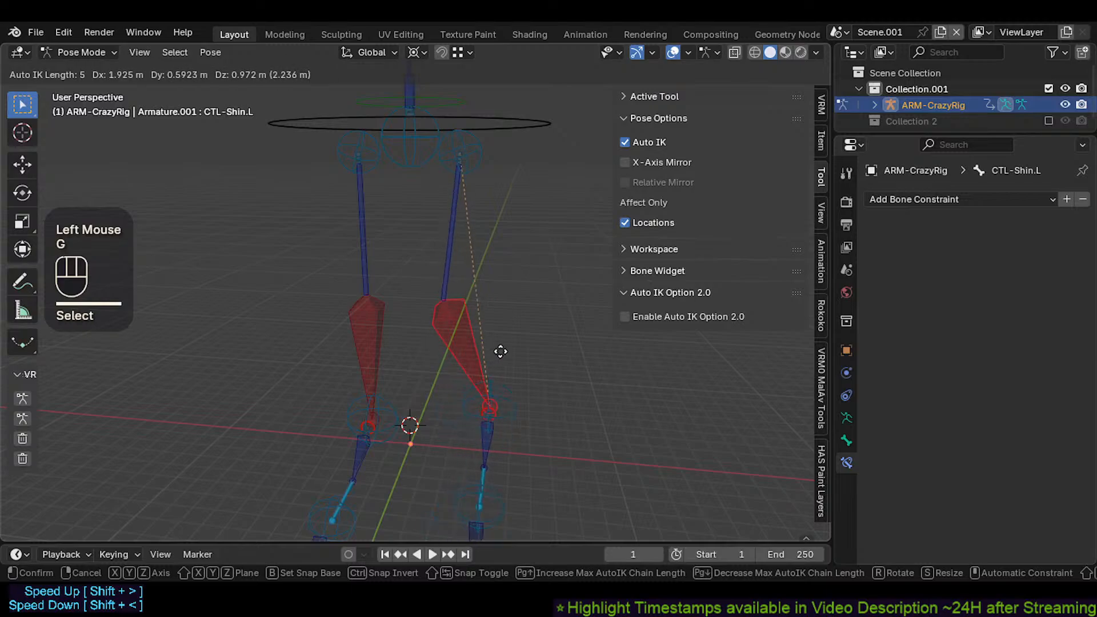
{"action": "left_click", "coordinate": [503, 343]}
Step: Move CTL-Shin.L about 0.78 m farther outward and up with Auto IK to bend the left knee more
{"action": "left_click", "coordinate": [374, 350]}
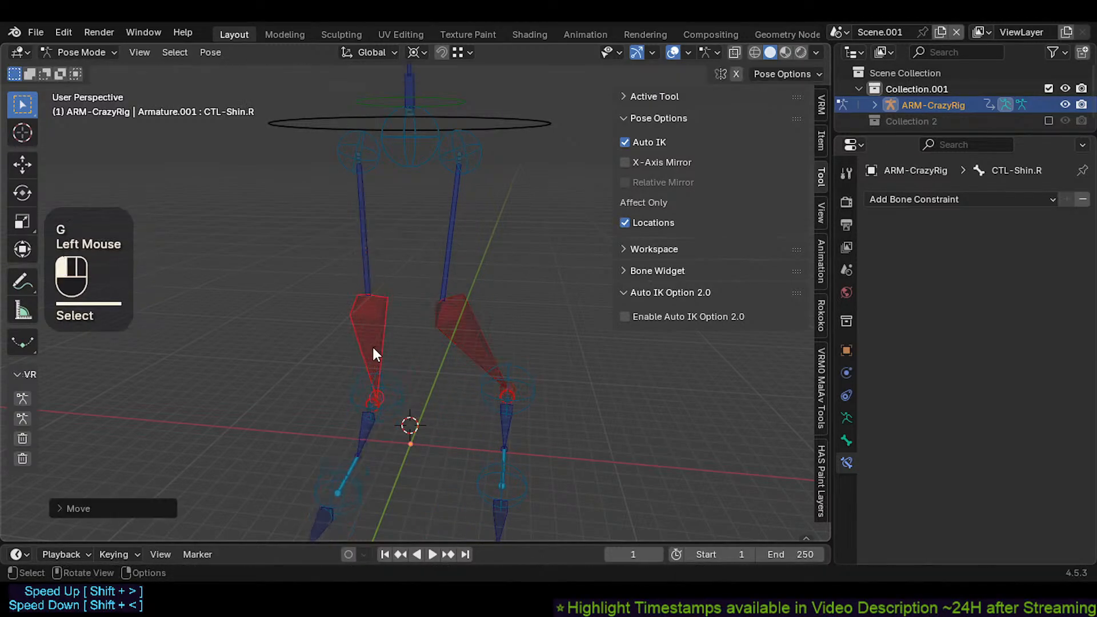
{"action": "middle_click_drag", "start_coordinate": [446, 366], "coordinate": [495, 386]}
{"action": "left_click", "coordinate": [525, 372]}
{"action": "key", "text": "g"}
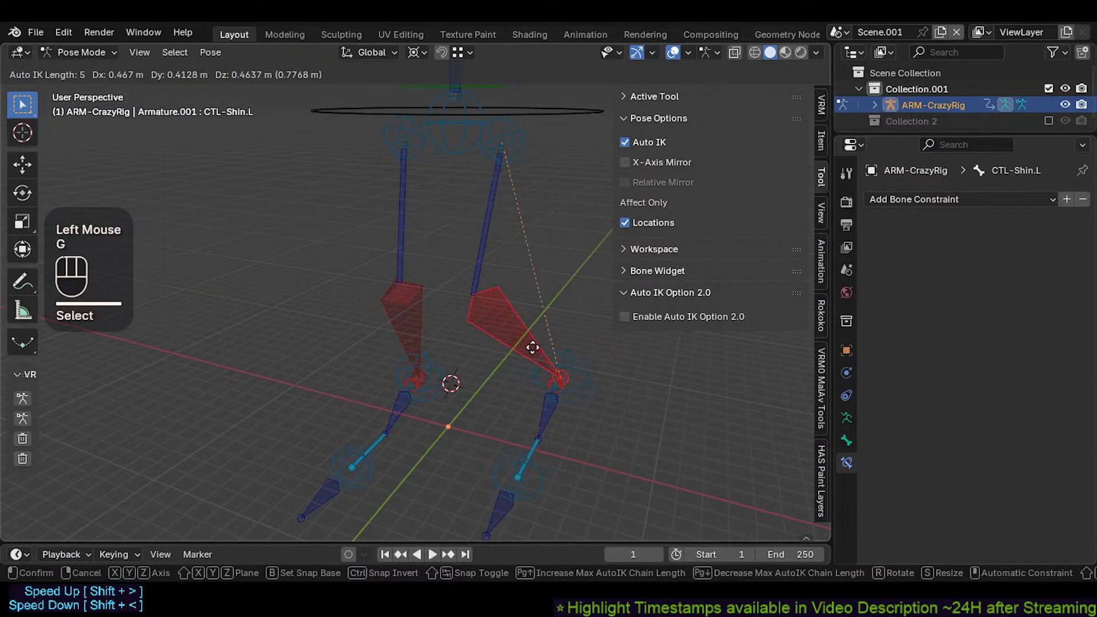
{"action": "left_click", "coordinate": [534, 345]}
{"action": "middle_click_drag", "start_coordinate": [236, 314], "coordinate": [333, 330], "text": "shift"}
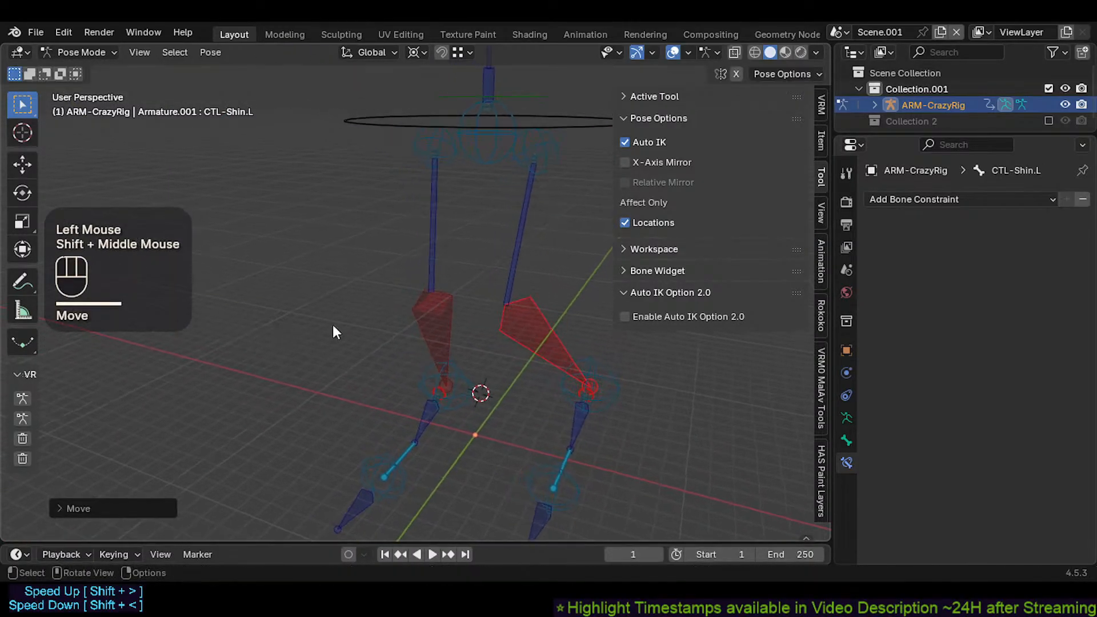
Step: Turn Auto IK off and try to scale CTL-Shin.R and CTL-Shin.L together around the 3D Cursor
{"action": "left_click", "coordinate": [442, 344], "text": "shift"}
{"action": "left_click", "coordinate": [527, 341]}
{"action": "key", "text": "g"}
{"action": "key", "text": "Escape"}
{"action": "key", "text": "alt+x"}
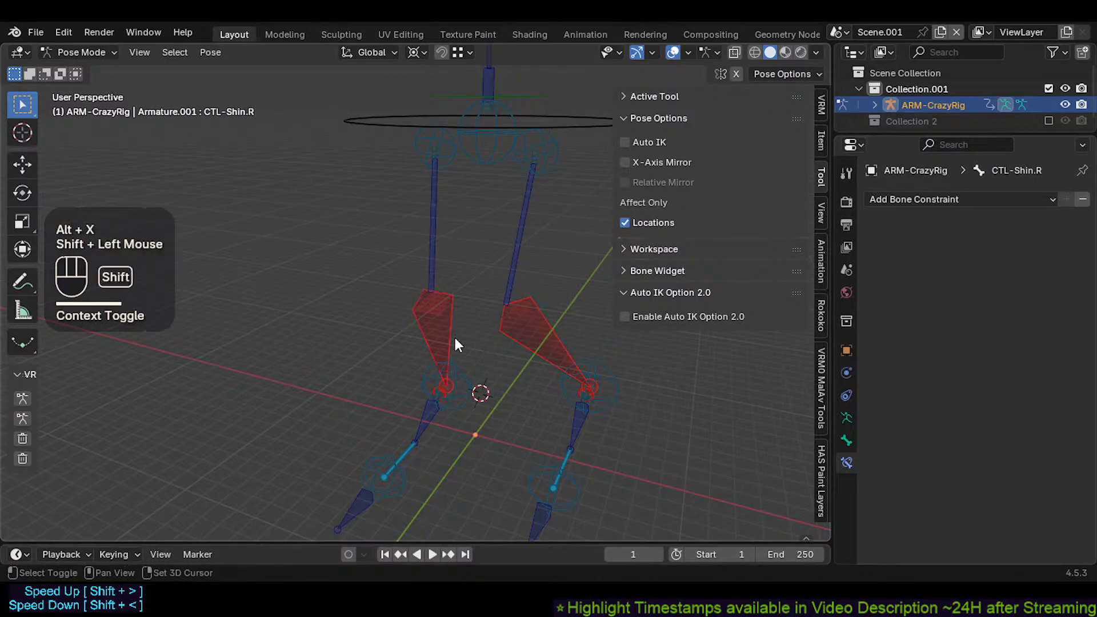
{"action": "left_click", "coordinate": [515, 358], "text": "shift"}
{"action": "key", "text": "s"}
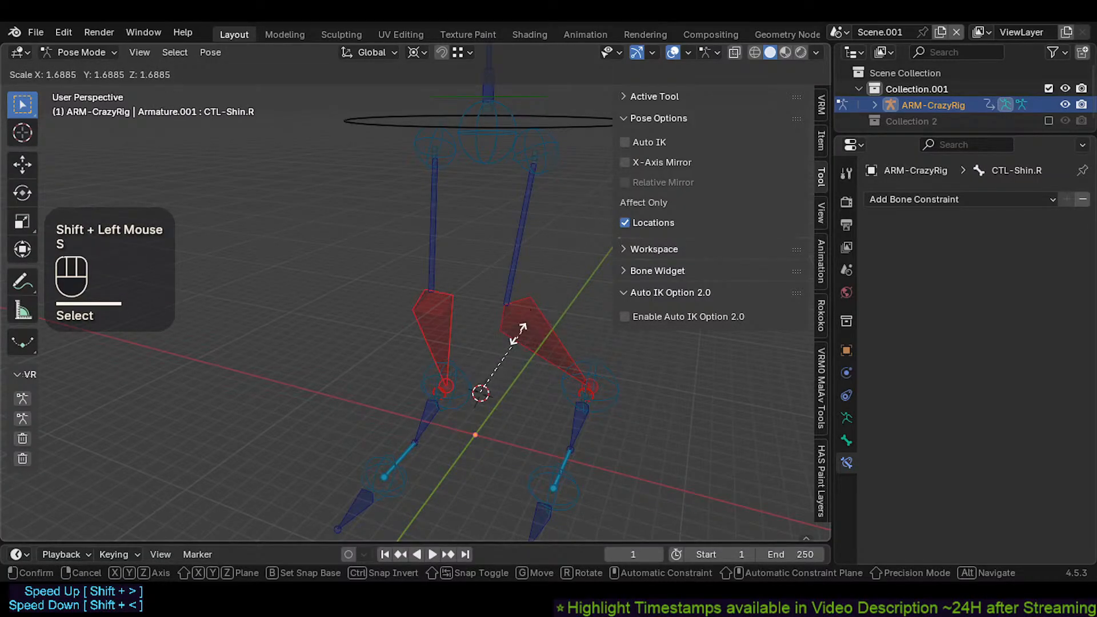
{"action": "left_click", "coordinate": [518, 333]}
Step: Try to move CTL-Shin.R and CTL-Shin.L individually without Auto IK, and to rotate CTL-Shin.L around the 3D Cursor
{"action": "left_click", "coordinate": [450, 348]}
{"action": "key", "text": "g"}
{"action": "left_click", "coordinate": [530, 350]}
{"action": "left_click", "coordinate": [531, 349]}
{"action": "key", "text": "g"}
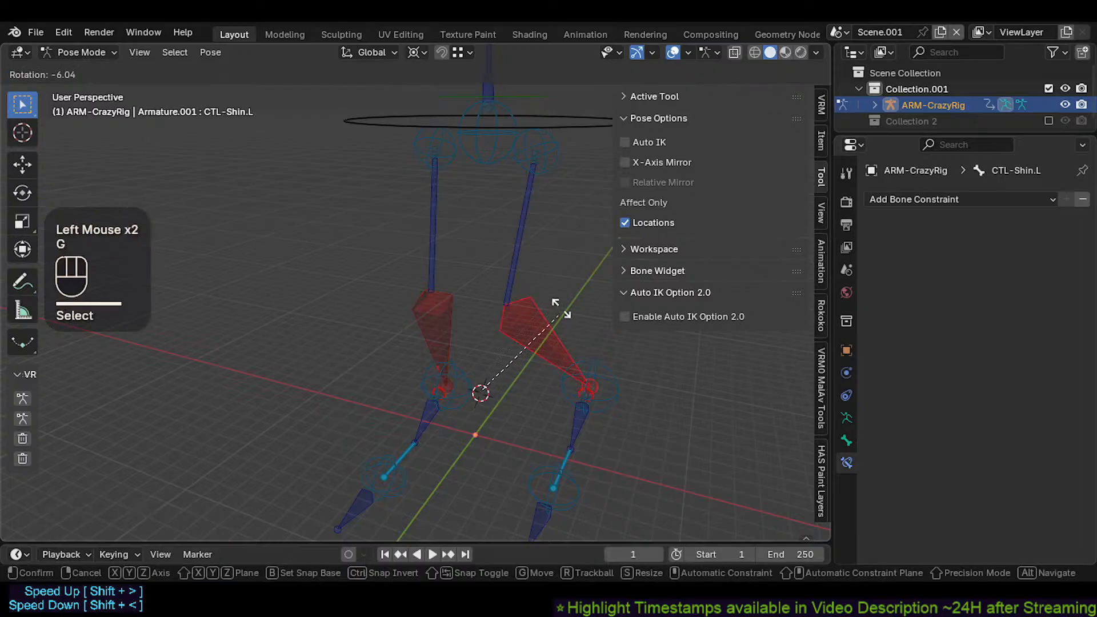
{"action": "left_click", "coordinate": [558, 310]}
{"action": "key", "text": "r"}
{"action": "left_click", "coordinate": [414, 364]}
Step: Try again to move CTL-Shin.R alone with Auto IK turned off
{"action": "left_click", "coordinate": [435, 340]}
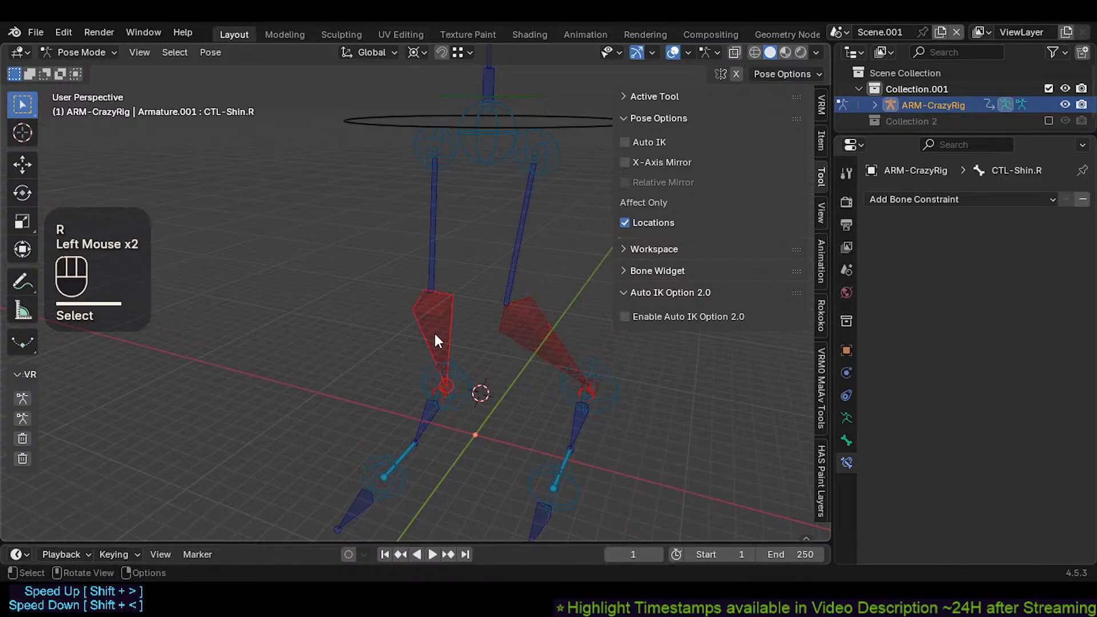
{"action": "key", "text": "g"}
{"action": "left_click", "coordinate": [567, 318]}
{"action": "key", "text": "g"}
{"action": "left_click", "coordinate": [508, 346]}
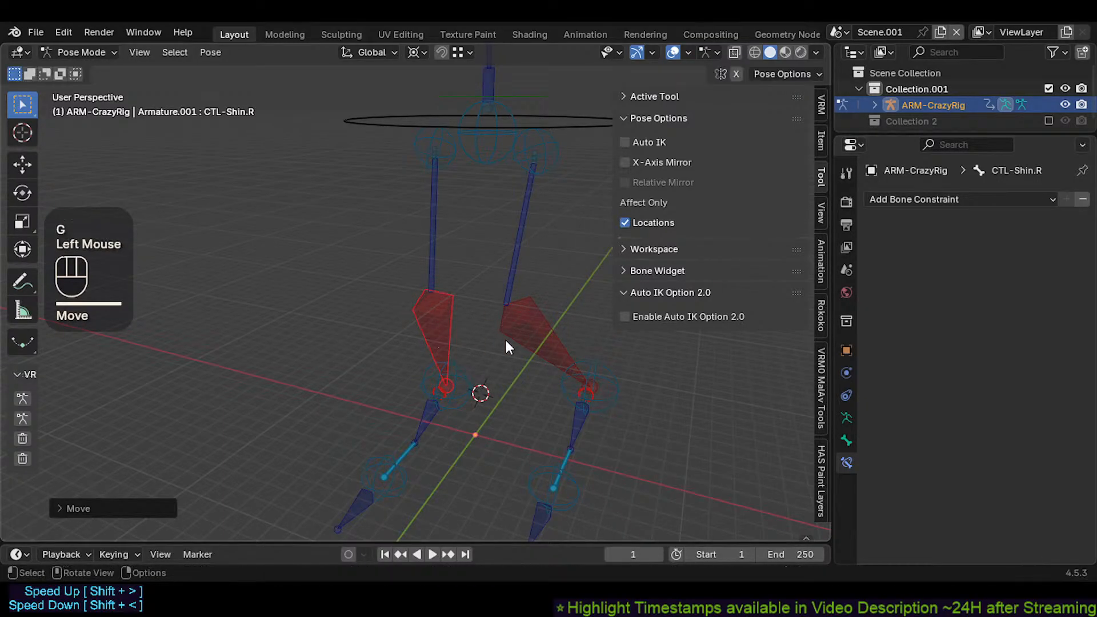
Step: Turn Auto IK back on and reposition CTL-Shin.L slightly higher so the left knee bends more
{"action": "left_click", "coordinate": [544, 337]}
{"action": "key", "text": "alt+x"}
{"action": "key", "text": "g"}
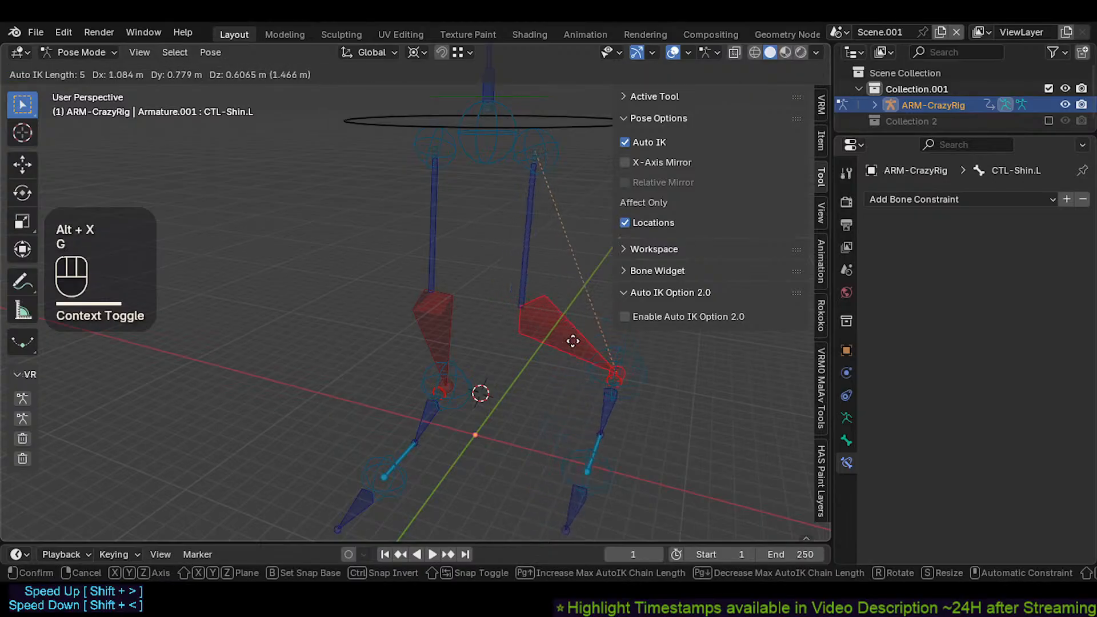
{"action": "left_click", "coordinate": [519, 334]}
{"action": "key", "text": "g"}
{"action": "left_click", "coordinate": [517, 346]}
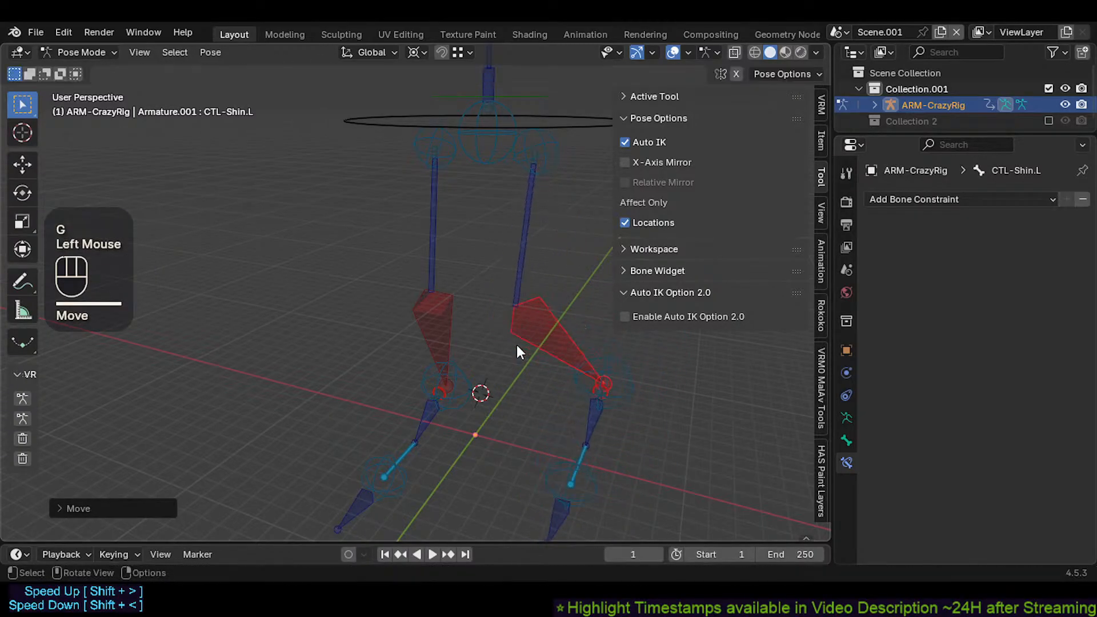
{"action": "key", "text": "g"}
{"action": "left_click", "coordinate": [524, 341]}
Step: Try to scale CTL-Shin.L around the 3D Cursor, and to move it together with the left thigh bone
{"action": "key", "text": "s"}
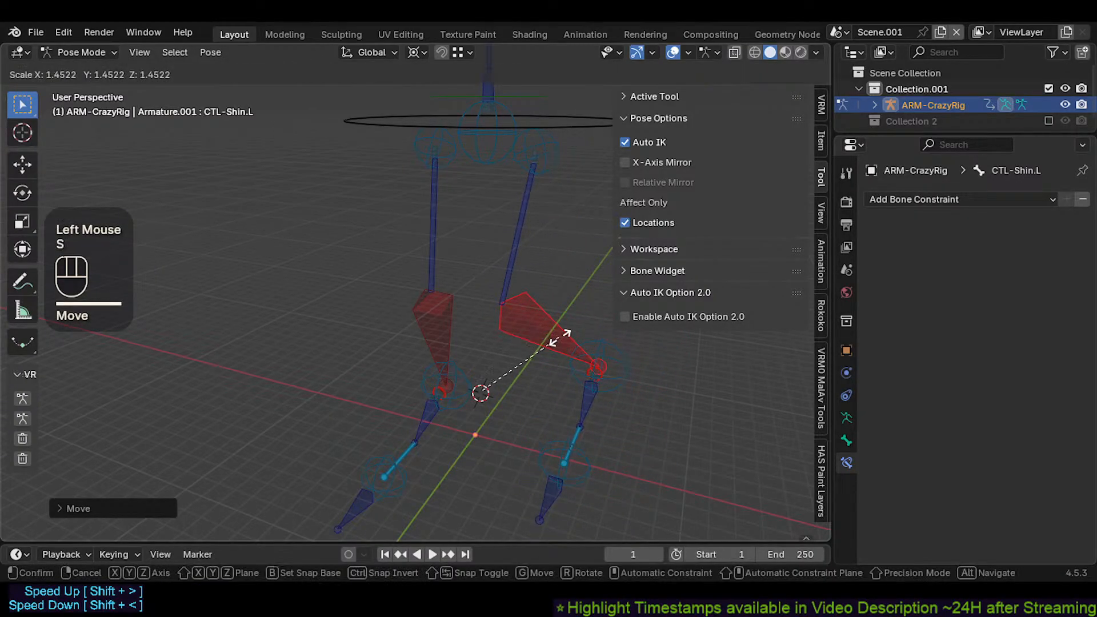
{"action": "key", "text": "Escape"}
{"action": "left_click", "coordinate": [520, 238], "text": "shift"}
{"action": "key", "text": "g"}
{"action": "key", "text": "Escape"}
Step: Try to move CMD-Hip.L with Auto IK on, and to scale MTR-CoG around the 3D Cursor
{"action": "left_click", "coordinate": [544, 158]}
{"action": "key", "text": "g"}
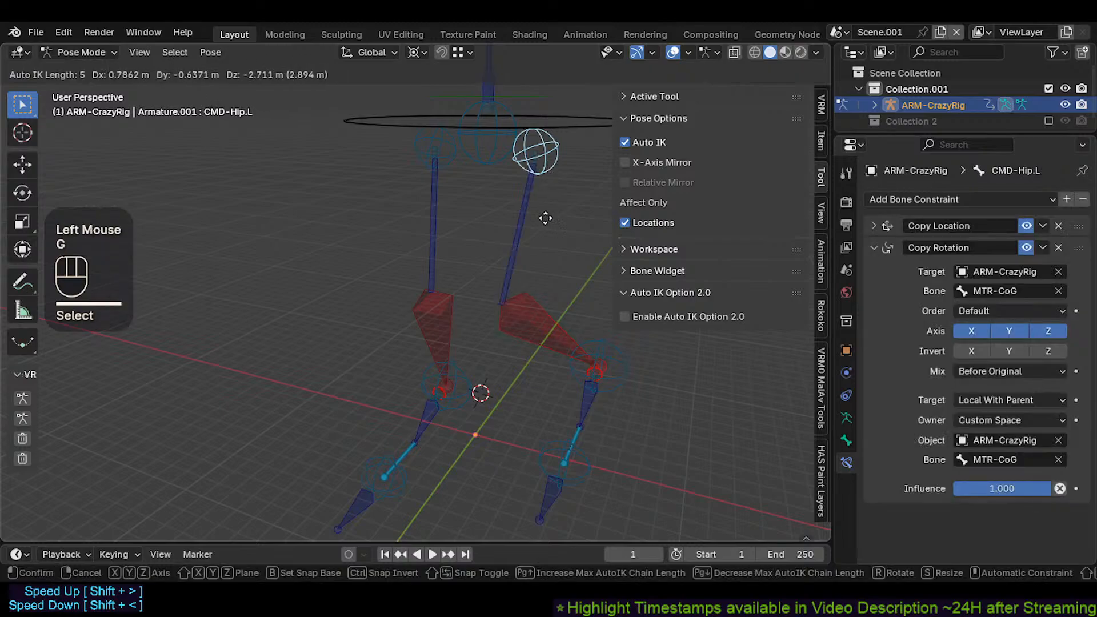
{"action": "key", "text": "Escape"}
{"action": "middle_click_drag", "start_coordinate": [547, 158], "coordinate": [551, 171], "text": "shift"}
{"action": "left_click", "coordinate": [550, 172]}
{"action": "key", "text": "s"}
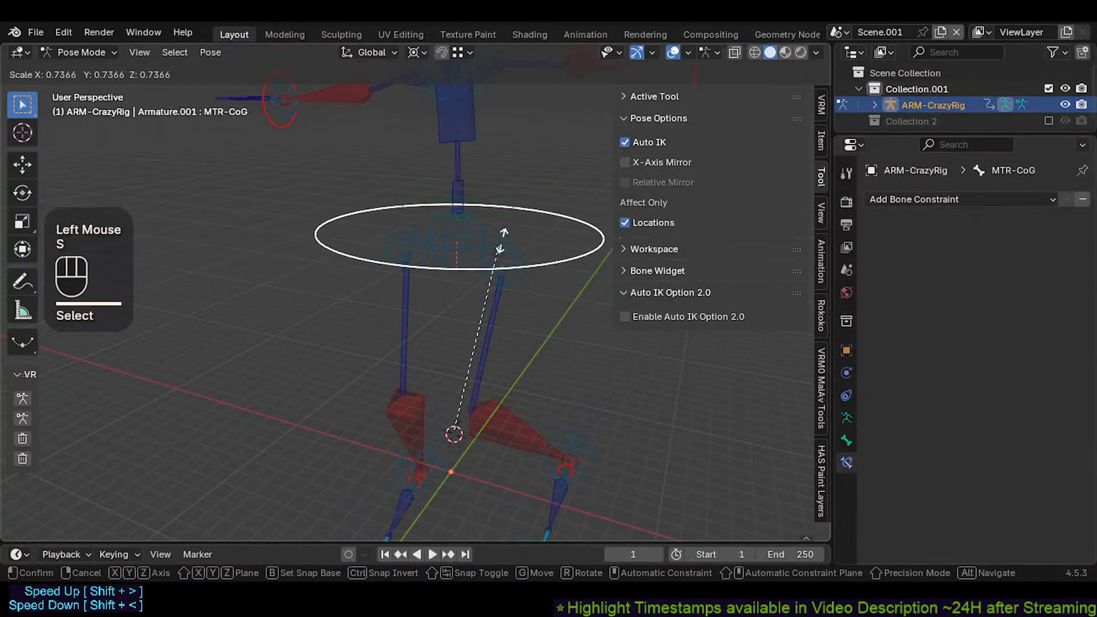
{"action": "key", "text": "Escape"}
Step: Try to scale MTR-CoG together with both CTL-Shin bones around the 3D Cursor
{"action": "scroll", "coordinate": [492, 260], "scroll_direction": "down", "scroll_amount": 3}
{"action": "left_click", "coordinate": [419, 328], "text": "shift"}
{"action": "left_click", "coordinate": [503, 371], "text": "shift"}
{"action": "key", "text": "s"}
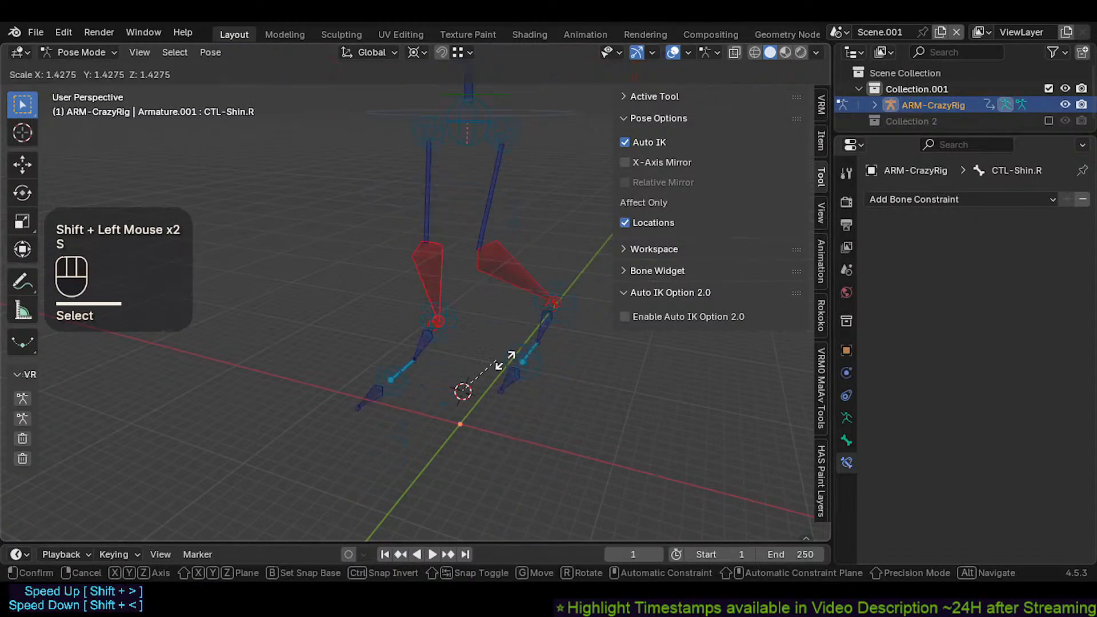
{"action": "key", "text": "Escape"}
Step: Try to scale CMD-Hip.L and CMD-Hip.R together with CTL-Shin.R around the 3D Cursor
{"action": "left_click", "coordinate": [506, 324]}
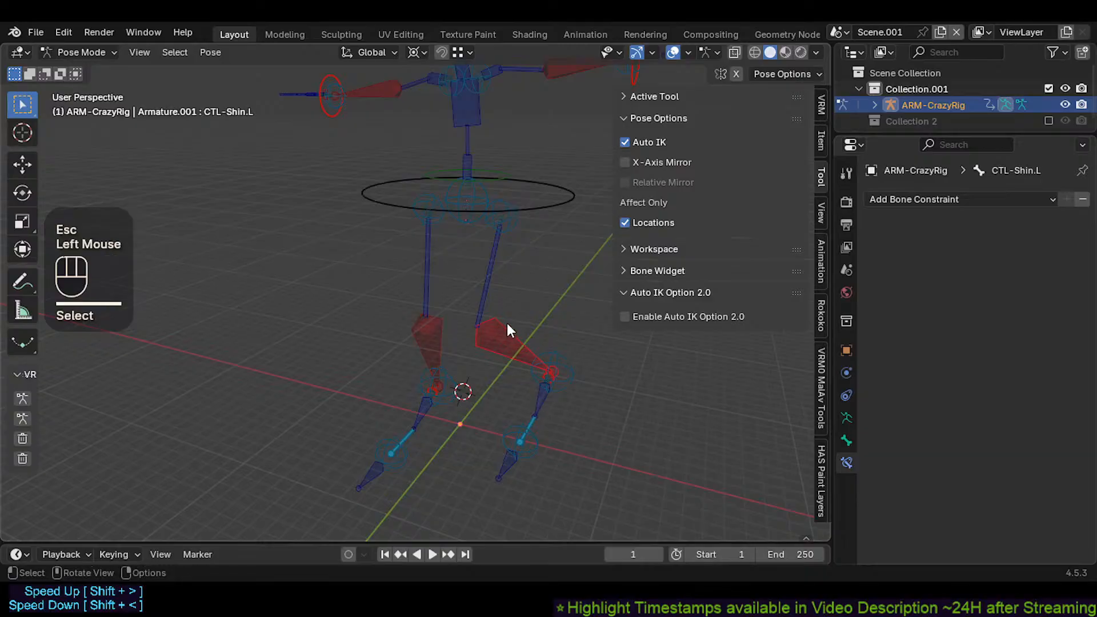
{"action": "middle_click_drag", "start_coordinate": [507, 324], "coordinate": [520, 270], "text": "shift"}
{"action": "left_click", "coordinate": [495, 227], "text": "shift"}
{"action": "left_click", "coordinate": [423, 213], "text": "shift"}
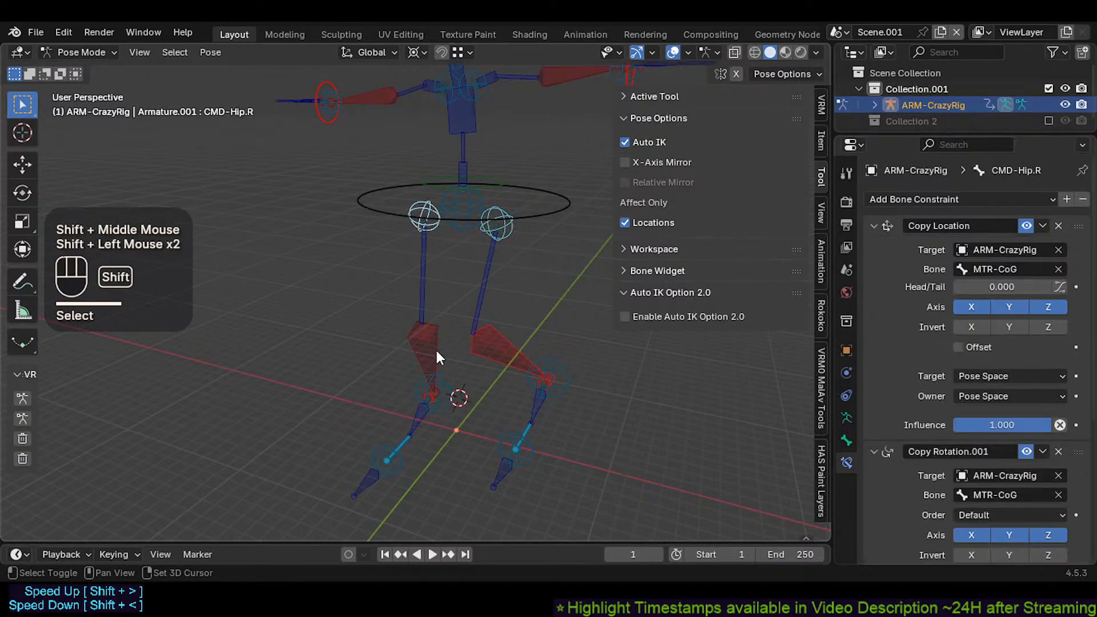
{"action": "left_click", "coordinate": [436, 348], "text": "shift"}
{"action": "key", "text": "s"}
{"action": "key", "text": "Escape"}
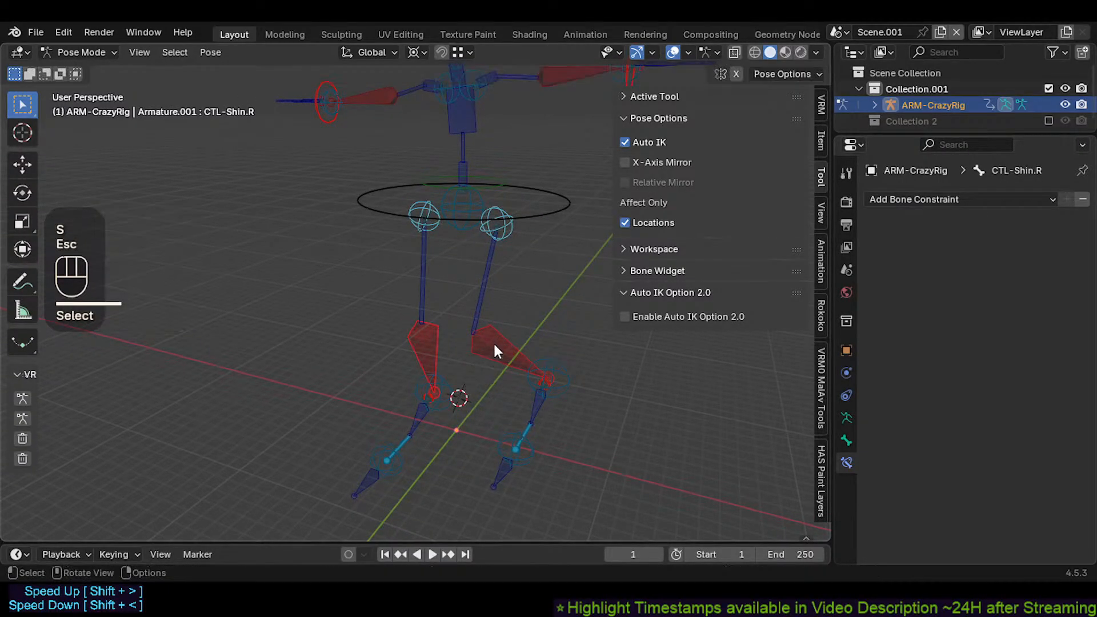
{"action": "key", "text": "s"}
{"action": "key", "text": "Escape"}
Step: Turn off the Affect Only Locations option and try to scale CTL-Shin.L alone around the 3D Cursor
{"action": "middle_click_drag", "start_coordinate": [311, 294], "coordinate": [388, 309], "text": "shift"}
{"action": "left_click", "coordinate": [456, 375]}
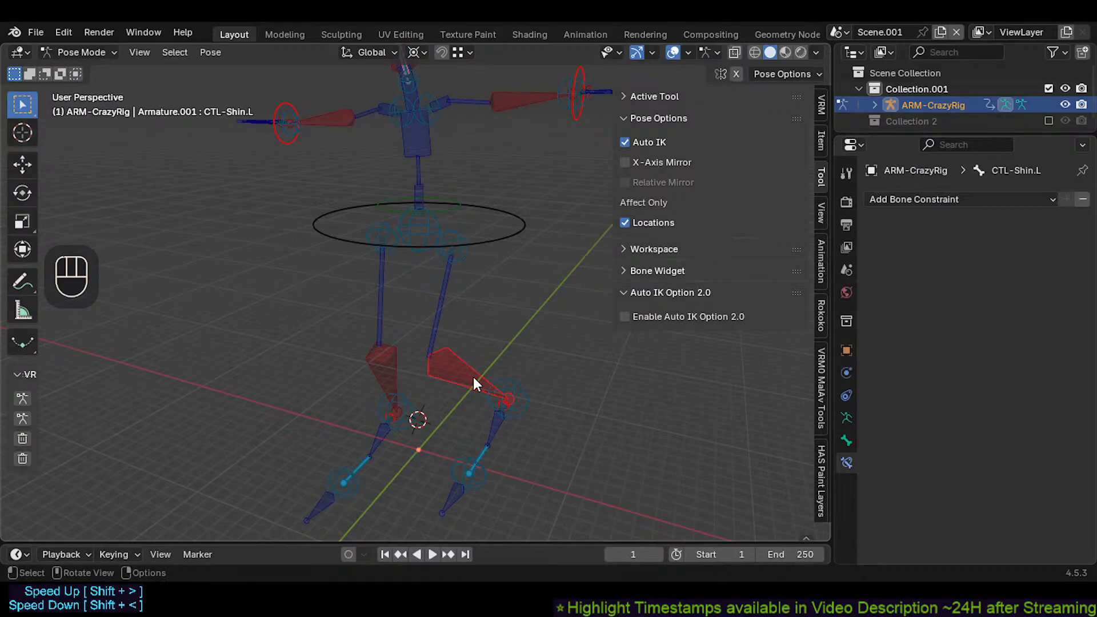
{"action": "left_click", "coordinate": [625, 222]}
{"action": "key", "text": "s"}
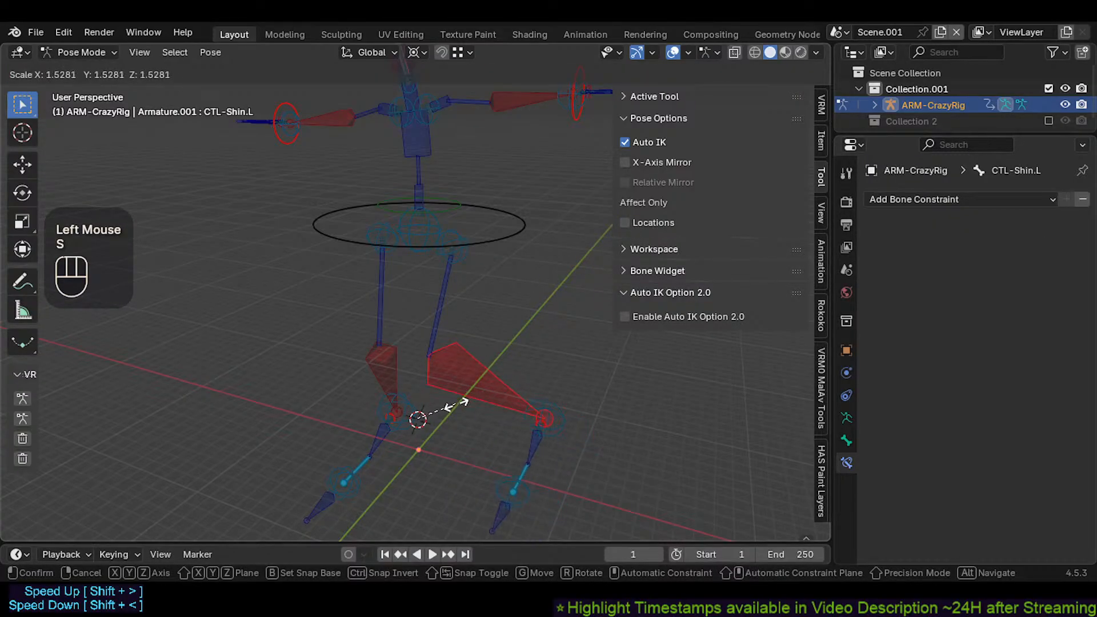
{"action": "key", "text": "Escape"}
Step: Try to scale and rotate CTL-Shin.L and CTL-Shin.R together around the 3D Cursor without the location-only restriction
{"action": "left_click", "coordinate": [393, 369], "text": "shift"}
{"action": "key", "text": "s"}
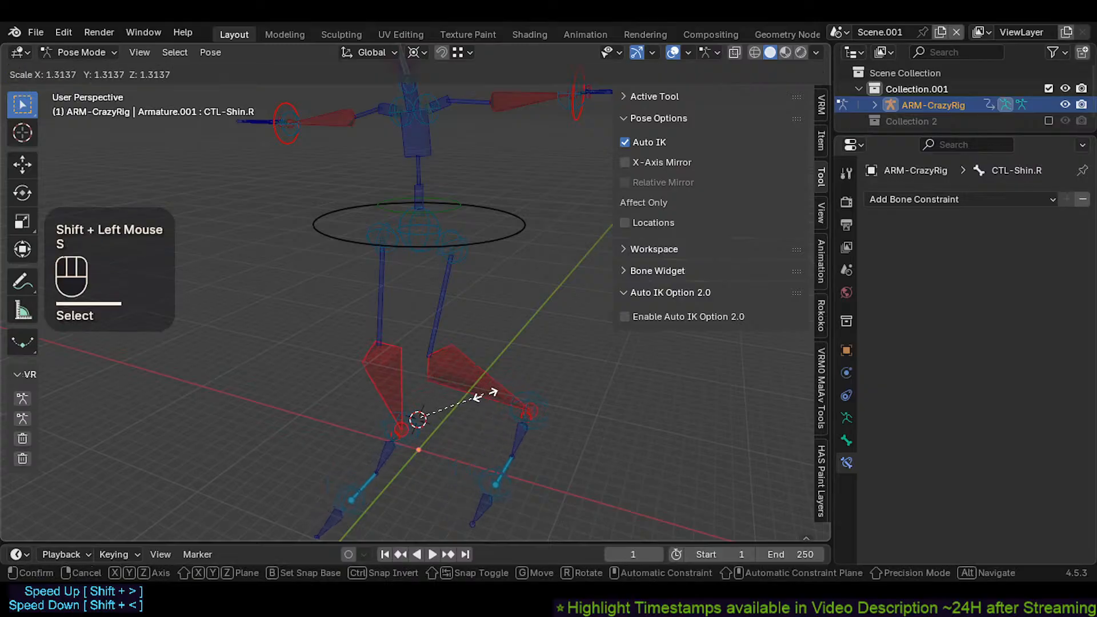
{"action": "key", "text": "Escape"}
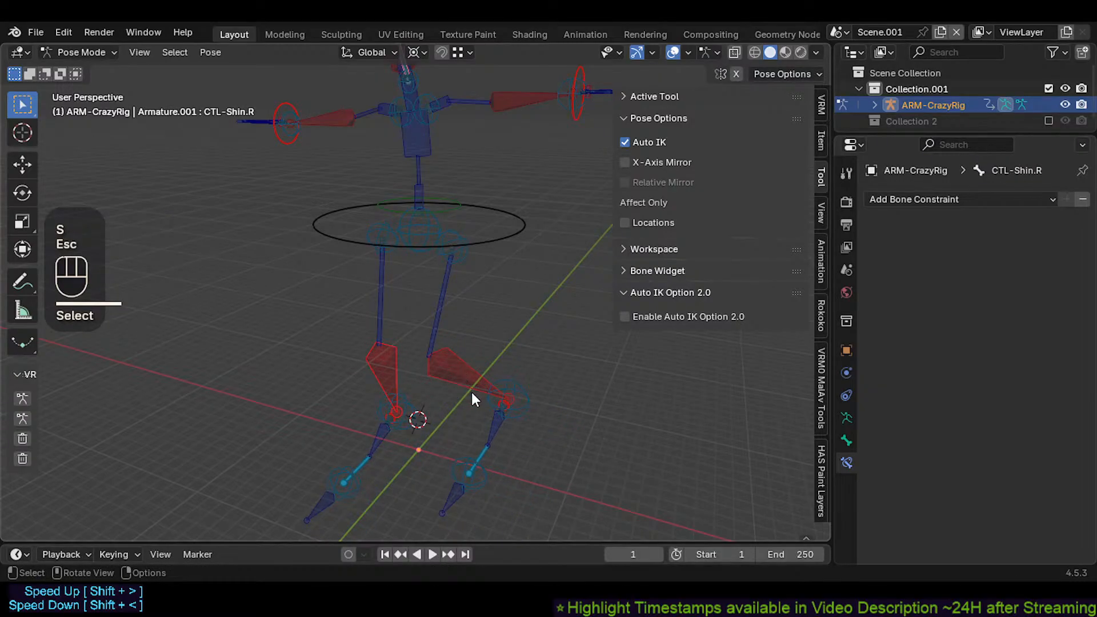
{"action": "key", "text": "r"}
{"action": "key", "text": "Escape"}
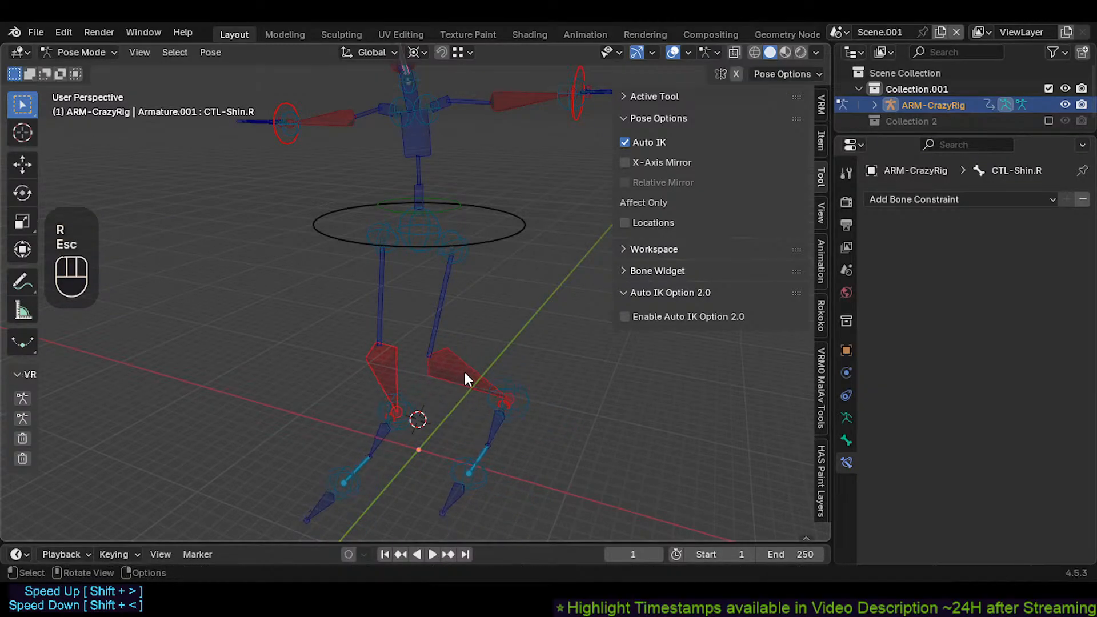
Step: Try to move CTL-Shin.L with the sidebar hidden, and show the sidebar again
{"action": "left_click", "coordinate": [463, 370]}
{"action": "left_click", "coordinate": [414, 358], "text": "shift"}
{"action": "key", "text": "n"}
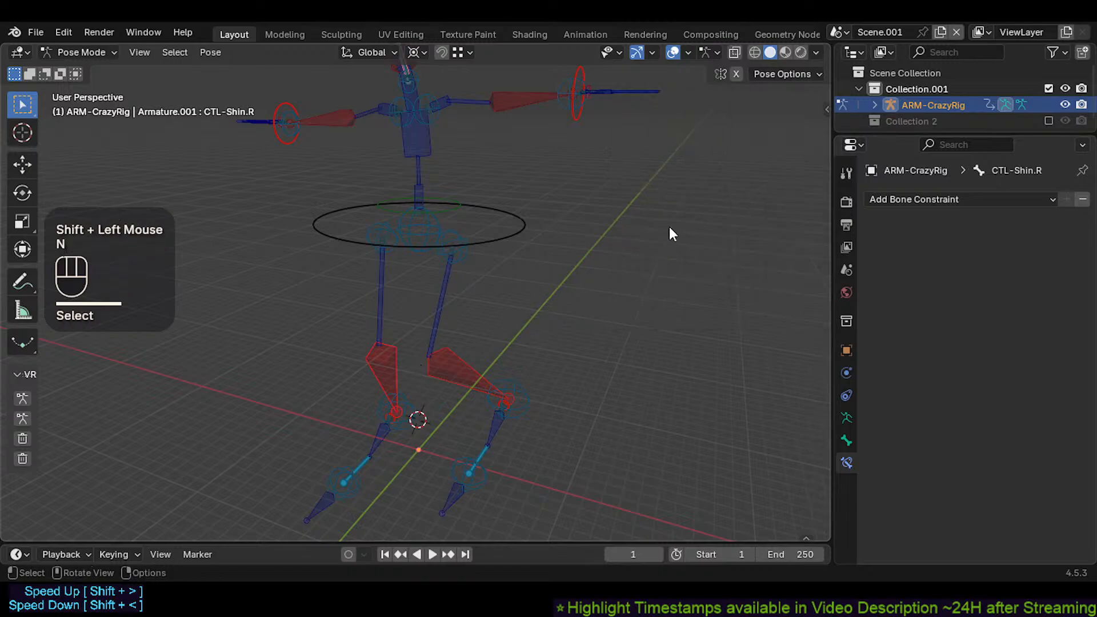
{"action": "key", "text": "n"}
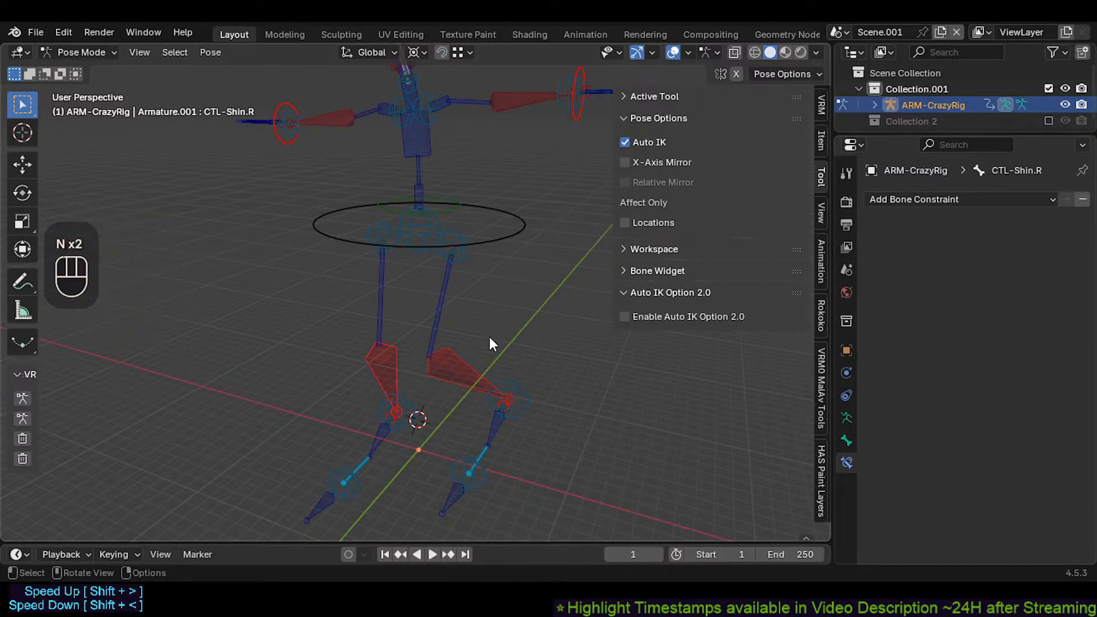
{"action": "key", "text": "n"}
{"action": "left_click", "coordinate": [464, 375]}
{"action": "key", "text": "g"}
{"action": "key", "text": "Escape"}
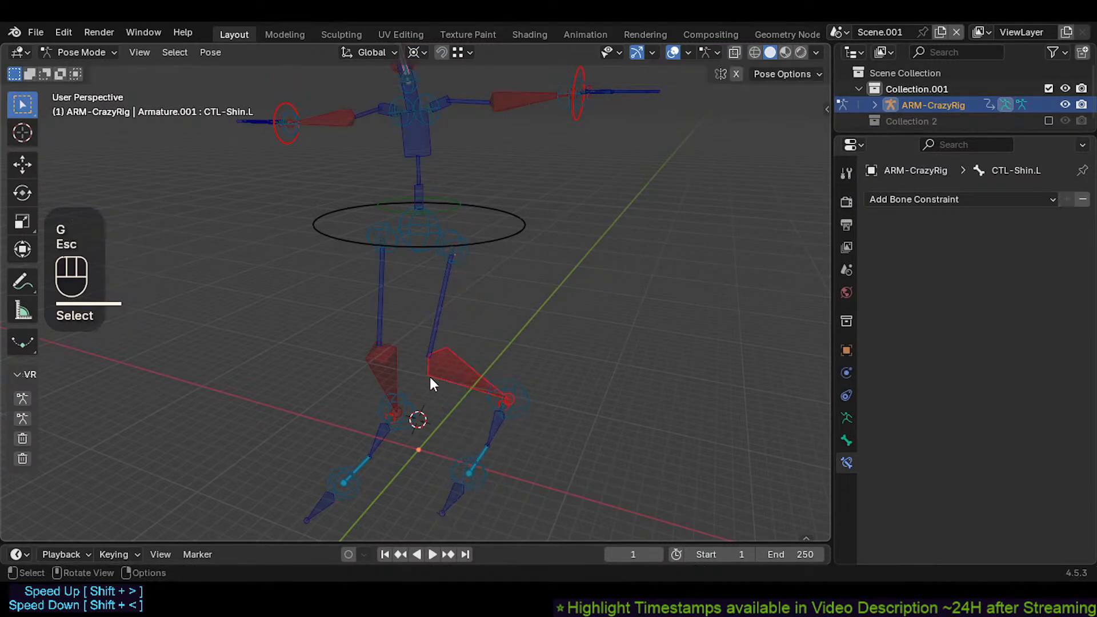
{"action": "left_click", "coordinate": [409, 368]}
{"action": "left_click", "coordinate": [489, 393]}
{"action": "key", "text": "n"}
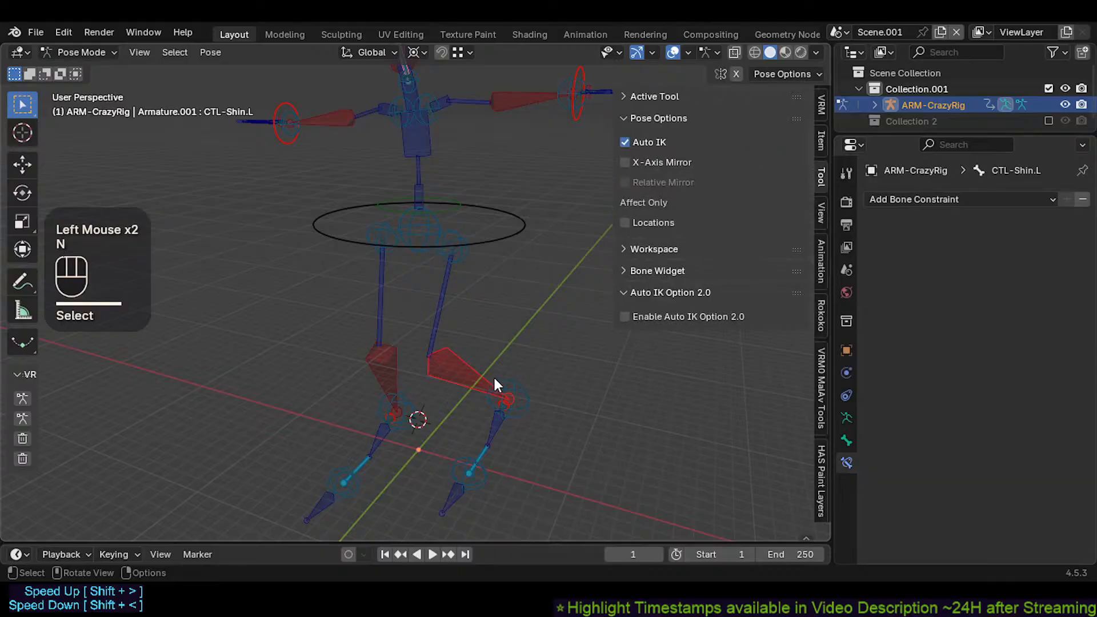
Step: Try to move CTL-Foot.L.001 with Auto IK, and to rotate it around the 3D Cursor
{"action": "left_click", "coordinate": [498, 425]}
{"action": "key", "text": "g"}
{"action": "key", "text": "Escape"}
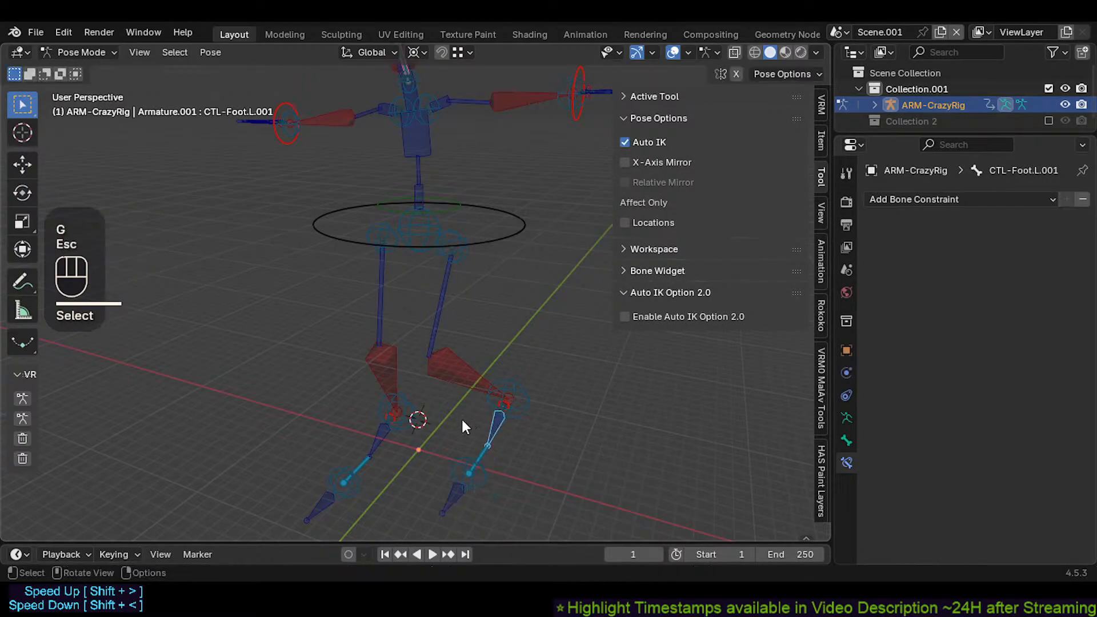
{"action": "middle_click_drag", "start_coordinate": [471, 386], "coordinate": [458, 389], "text": "shift"}
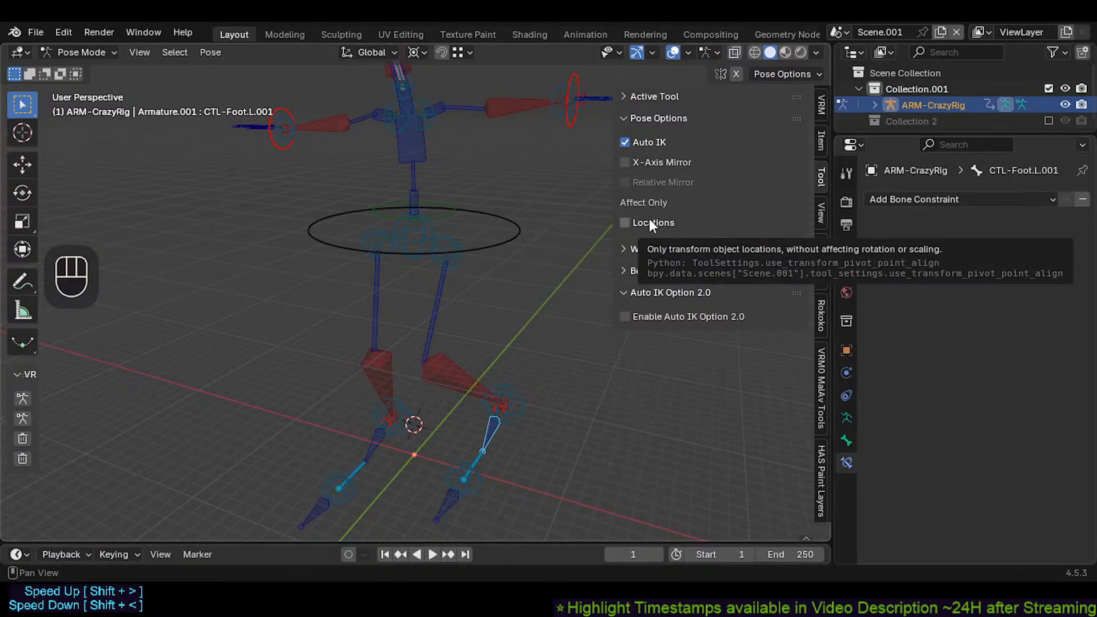
{"action": "middle_click_drag", "start_coordinate": [492, 301], "coordinate": [432, 304], "text": "shift"}
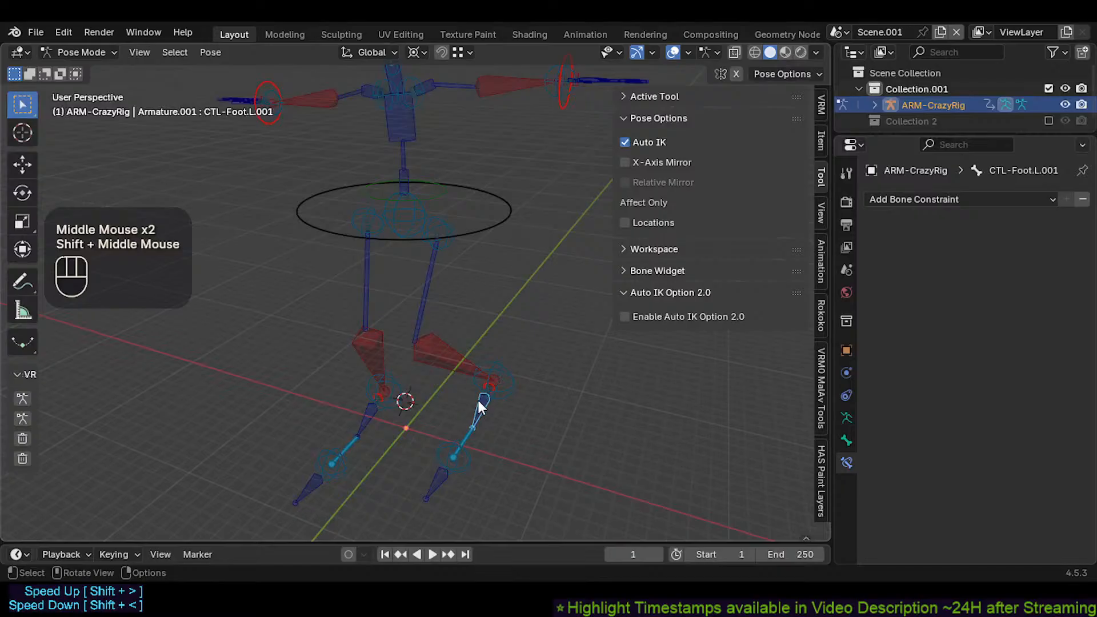
{"action": "scroll", "coordinate": [475, 403], "scroll_direction": "up", "scroll_amount": 3}
{"action": "scroll", "coordinate": [497, 377], "scroll_direction": "down", "scroll_amount": 3}
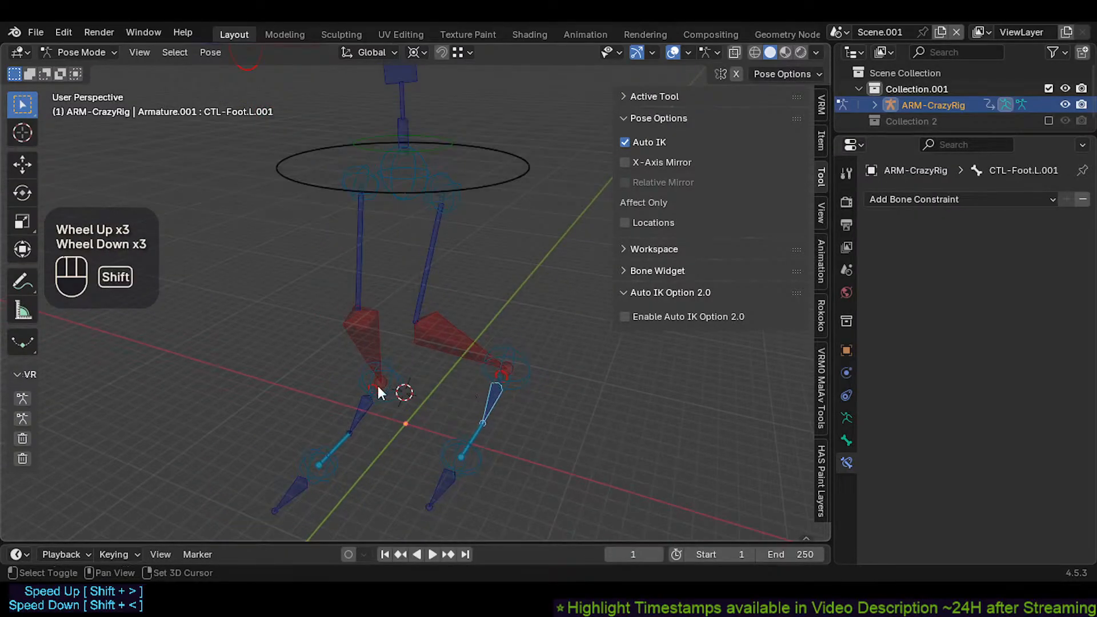
{"action": "left_click", "coordinate": [478, 406]}
{"action": "key", "text": "r"}
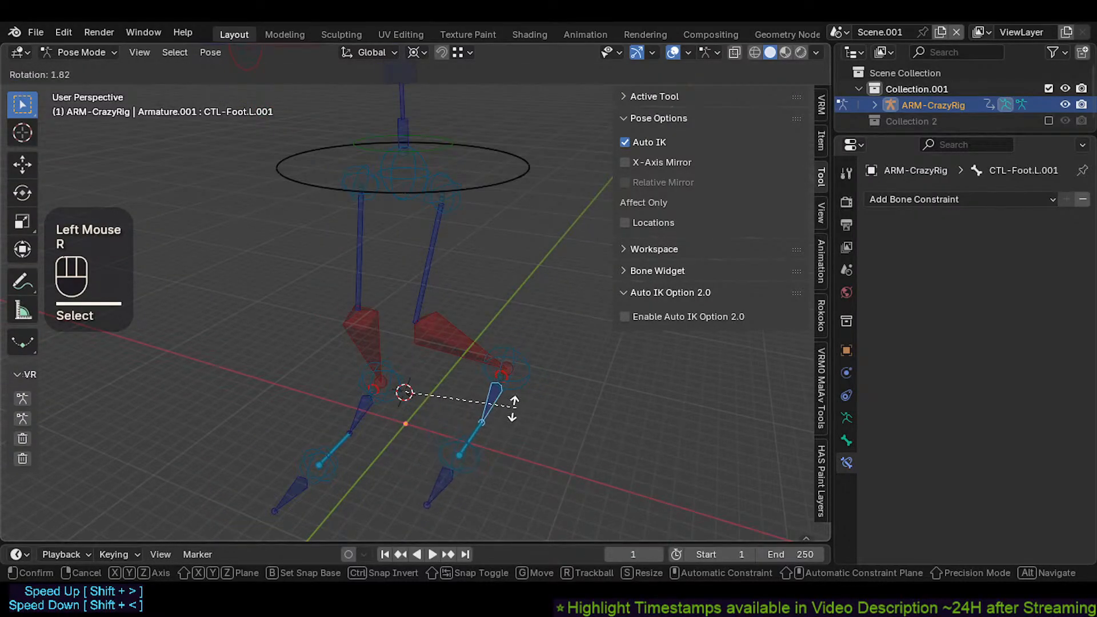
{"action": "key", "text": "Escape"}
Step: Try to move CTL-Shin.L along the global X axis
{"action": "middle_click_drag", "start_coordinate": [461, 348], "coordinate": [580, 264], "text": "shift"}
{"action": "left_click", "coordinate": [457, 358]}
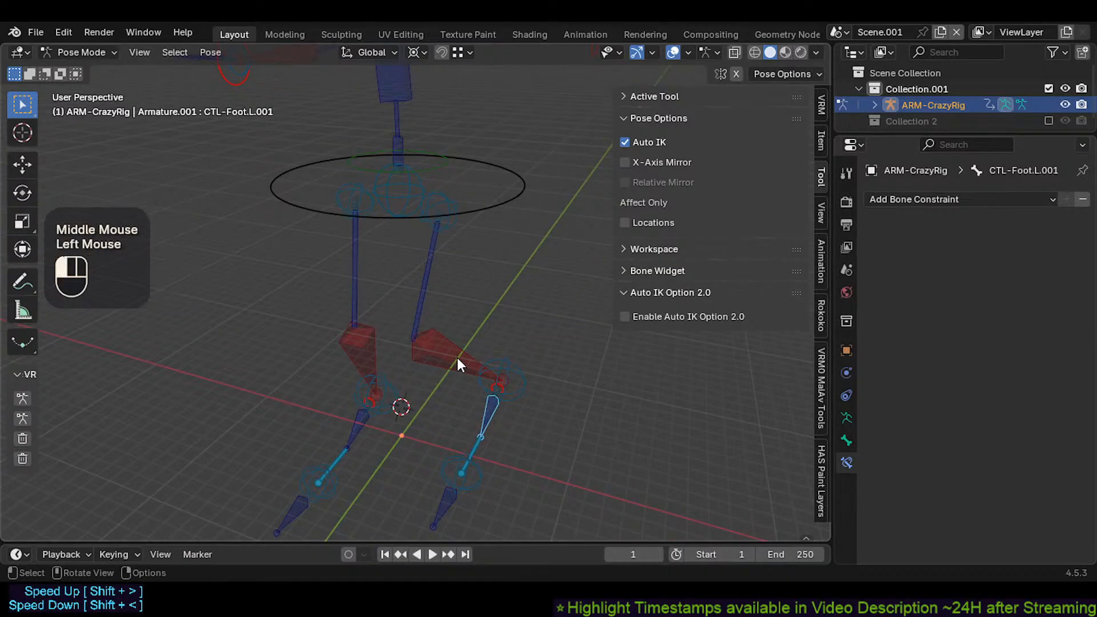
{"action": "key", "text": "g"}
{"action": "key", "text": "x"}
{"action": "key", "text": "Escape"}
Step: Move CTL-Shin.R and CTL-Shin.L outward one at a time along the global X axis to spread the legs
{"action": "left_click", "coordinate": [367, 372]}
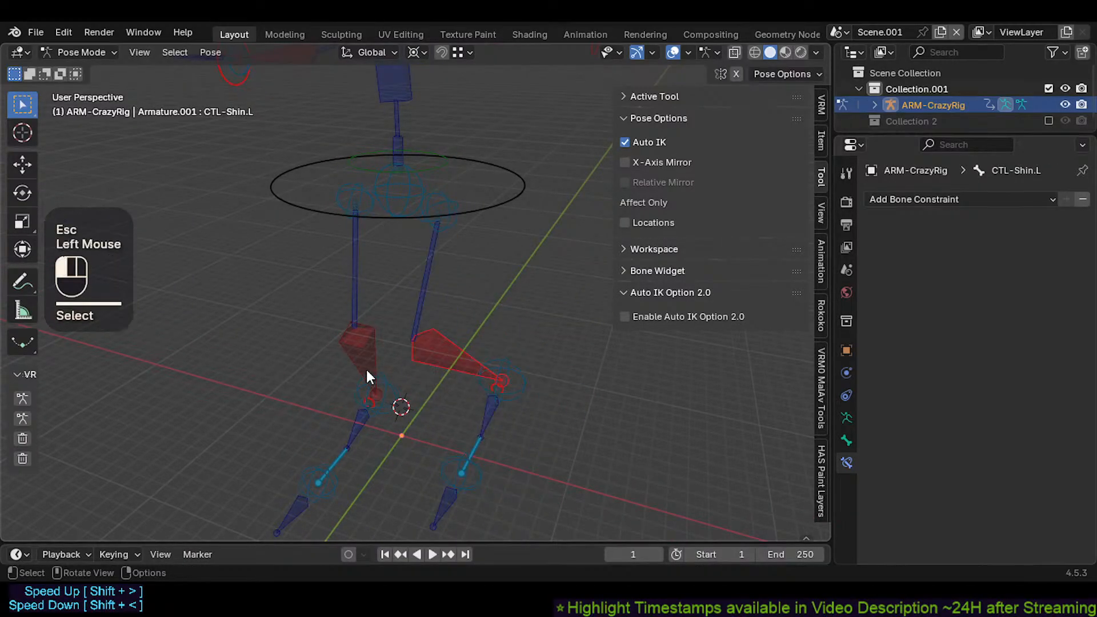
{"action": "key", "text": "g"}
{"action": "key", "text": "x"}
{"action": "left_click", "coordinate": [337, 357]}
{"action": "left_click", "coordinate": [463, 352]}
{"action": "key", "text": "g"}
{"action": "key", "text": "x"}
{"action": "left_click", "coordinate": [489, 360]}
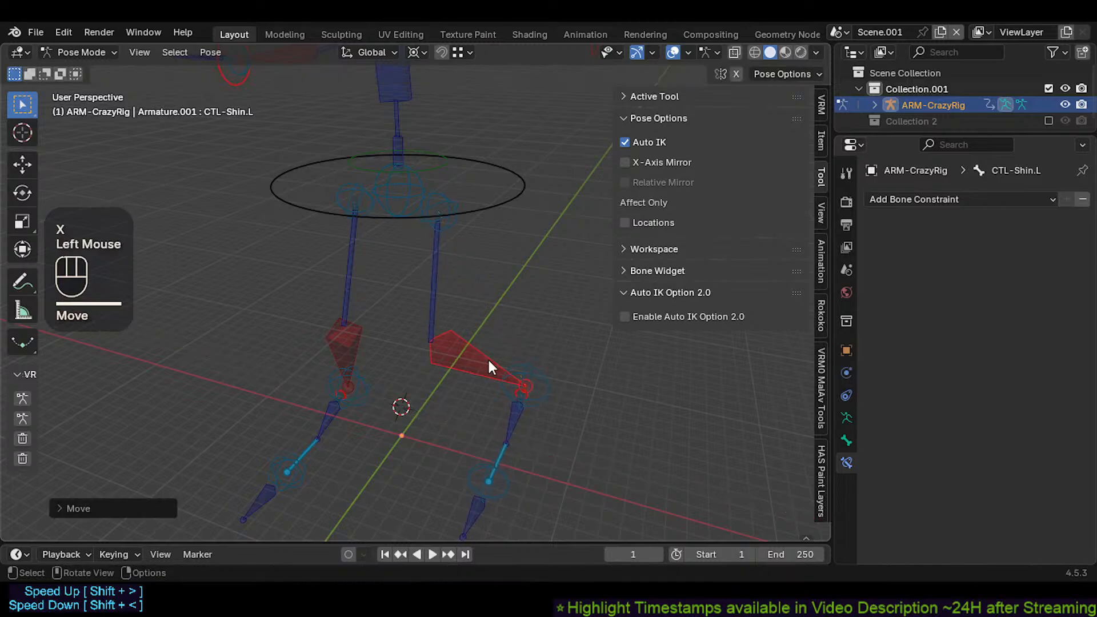
Step: Switch the transform pivot away from the 3D Cursor and try to scale CTL-Shin.L along the X axis
{"action": "key", "text": "period"}
{"action": "left_click", "coordinate": [393, 391]}
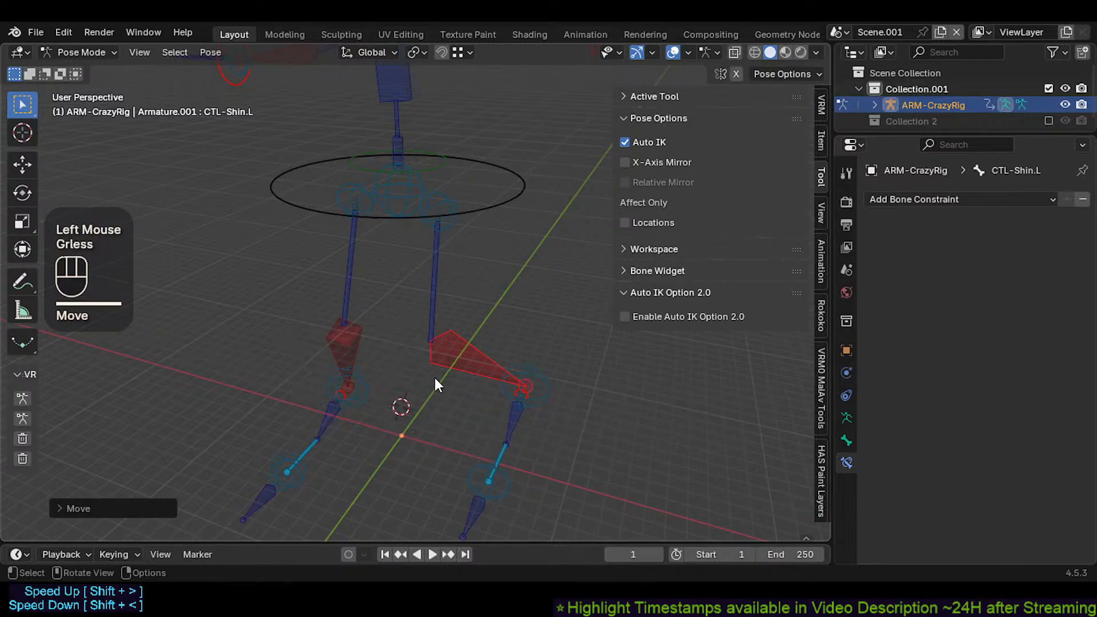
{"action": "key", "text": "s"}
{"action": "key", "text": "x"}
{"action": "key", "text": "Escape"}
Step: Try to move CTL-Shin.L and CTL-Shin.R together along the global X axis with Auto IK on
{"action": "left_click", "coordinate": [335, 365], "text": "shift"}
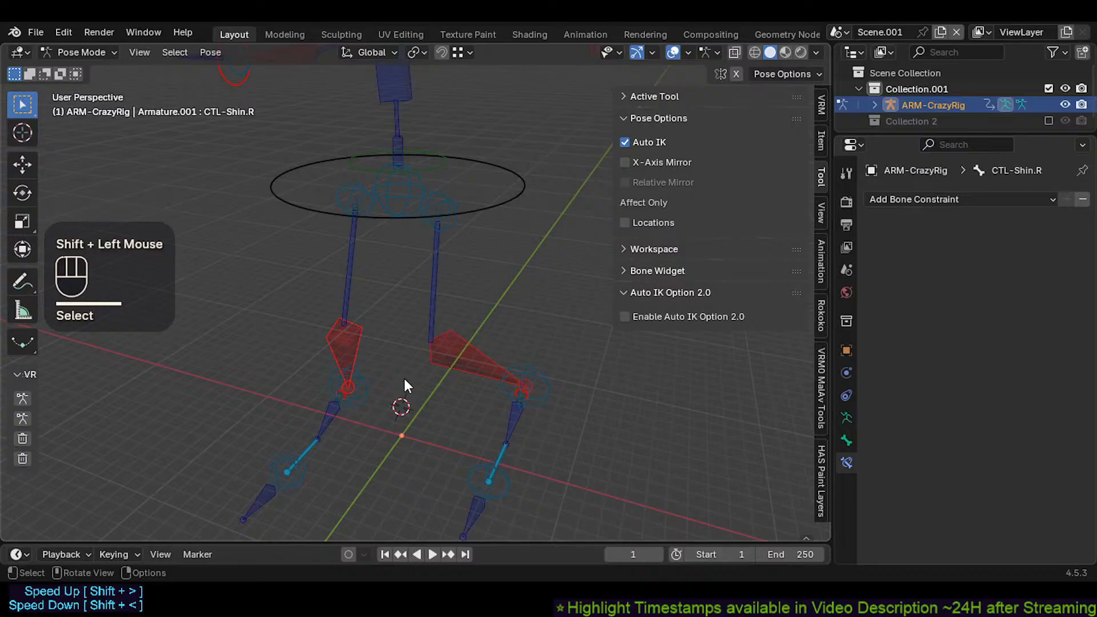
{"action": "key", "text": "x"}
{"action": "key", "text": "g"}
{"action": "key", "text": "x"}
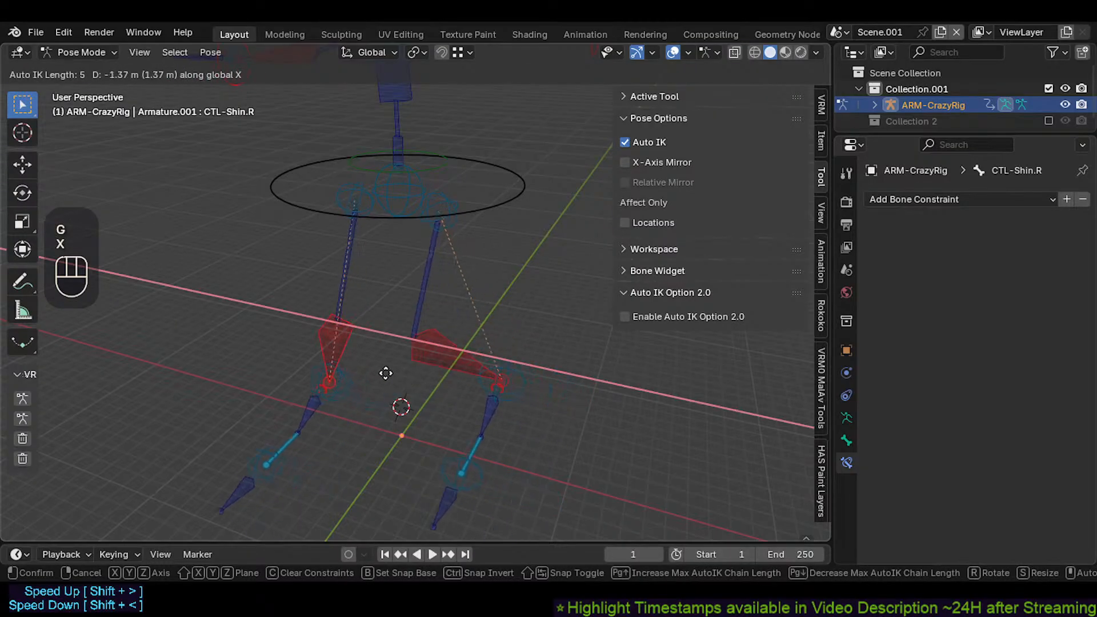
{"action": "key", "text": "Escape"}
Step: Move CTL-Shin.L along the global X axis with Auto IK on
{"action": "key", "text": "g"}
{"action": "key", "text": "x"}
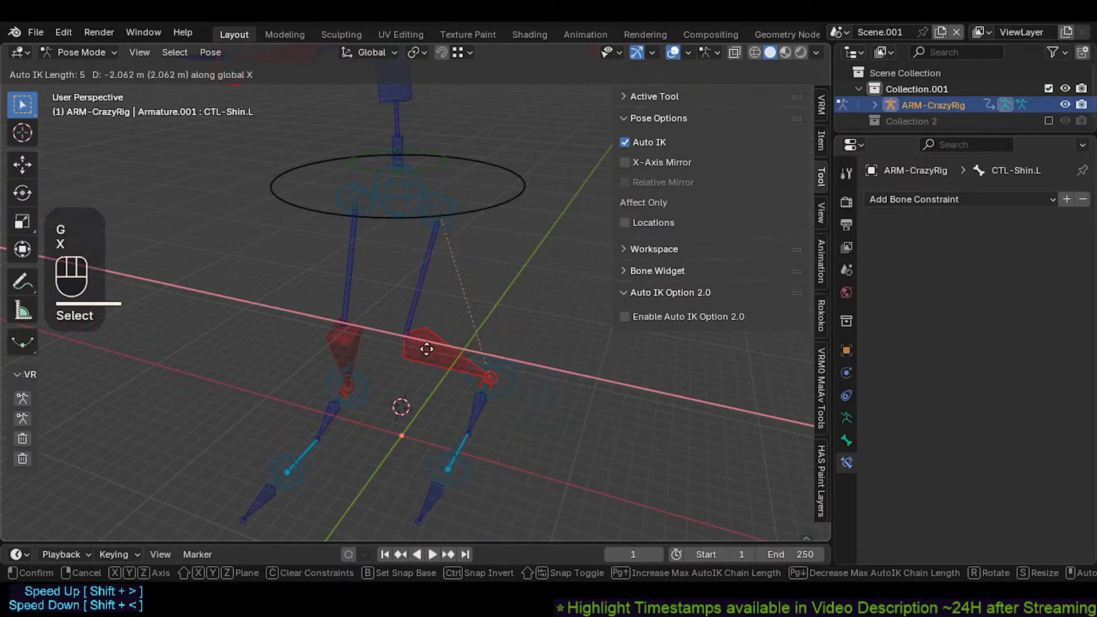
{"action": "left_click", "coordinate": [428, 348]}
Step: Turn on X-Axis Mirror and move CTL-Shin.L along the global X axis to spread both legs
{"action": "key", "text": "alt+a"}
{"action": "left_click", "coordinate": [435, 351]}
{"action": "key", "text": "shift+x"}
{"action": "key", "text": "g"}
{"action": "key", "text": "x"}
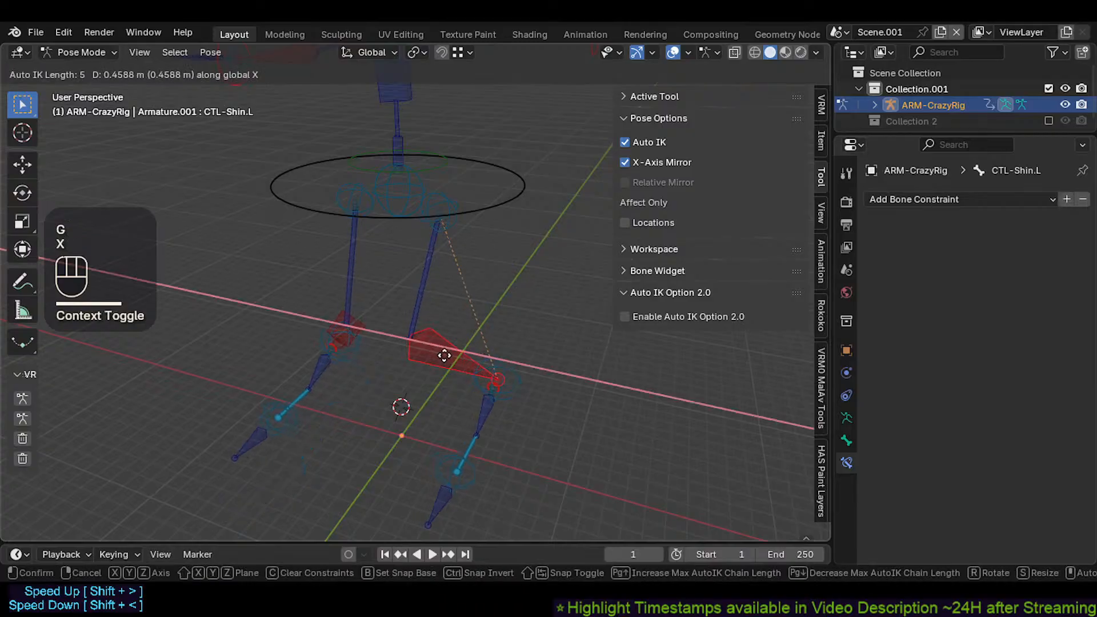
{"action": "left_click", "coordinate": [475, 376]}
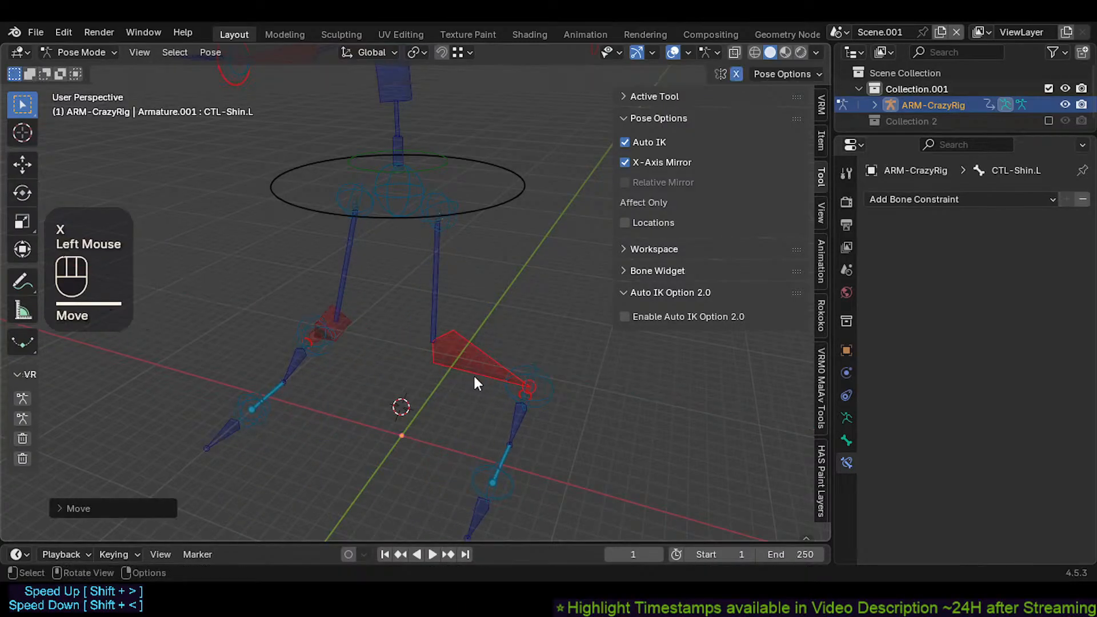
Step: Clear the pose transforms of all bones in the rig
{"action": "middle_click_drag", "start_coordinate": [491, 387], "coordinate": [464, 362]}
{"action": "key", "text": "a"}
{"action": "key", "text": "alt+q"}
{"action": "key", "text": "alt+q"}
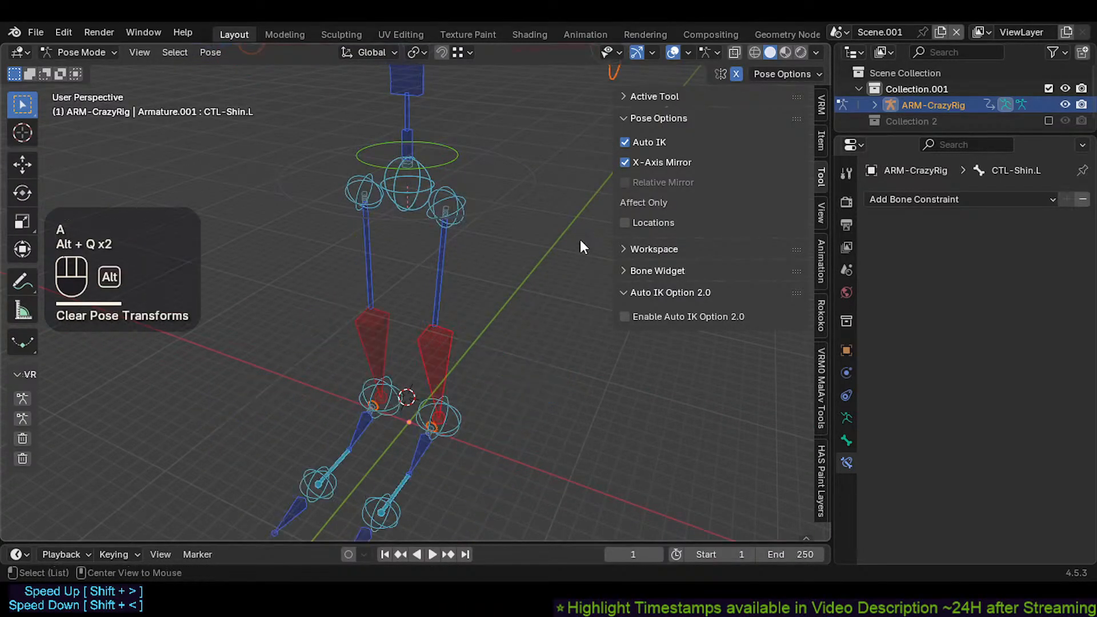
Step: Restrict pose transforms to Locations only
{"action": "left_click", "coordinate": [624, 222]}
{"action": "middle_click_drag", "start_coordinate": [622, 224], "coordinate": [388, 314], "text": "shift"}
{"action": "scroll", "coordinate": [382, 317], "scroll_direction": "down", "scroll_amount": 2}
{"action": "left_click", "coordinate": [311, 290]}
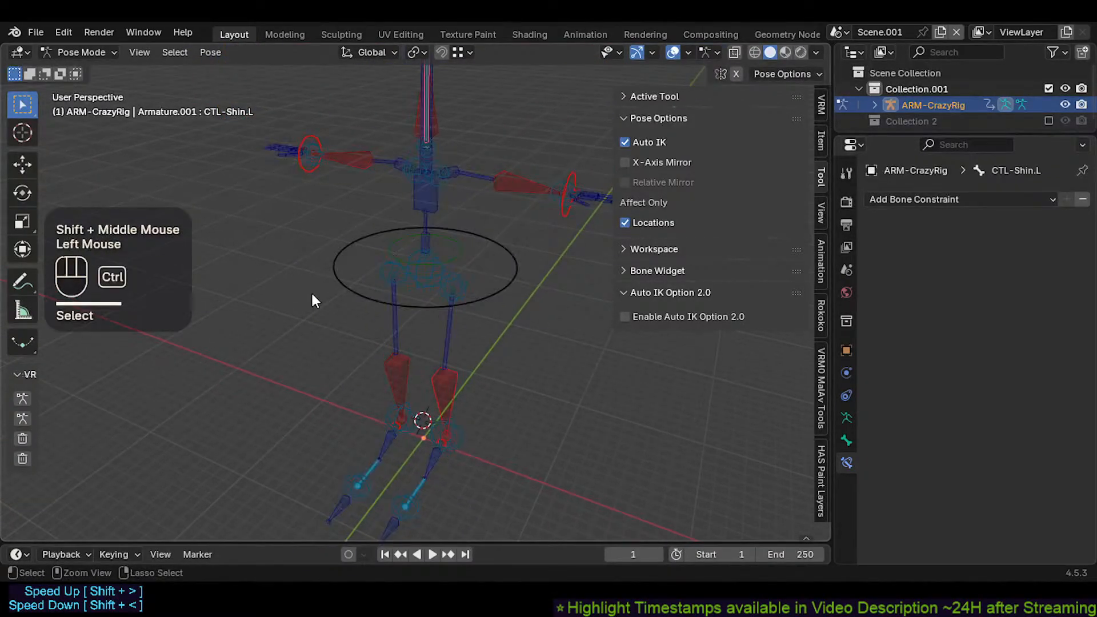
Step: Place the 3D cursor beside the rig in Edit Mode and add a bone there
{"action": "key", "text": "ctrl+Tab"}
{"action": "left_click", "coordinate": [435, 294]}
{"action": "left_click", "coordinate": [400, 300]}
{"action": "key", "text": "Tab"}
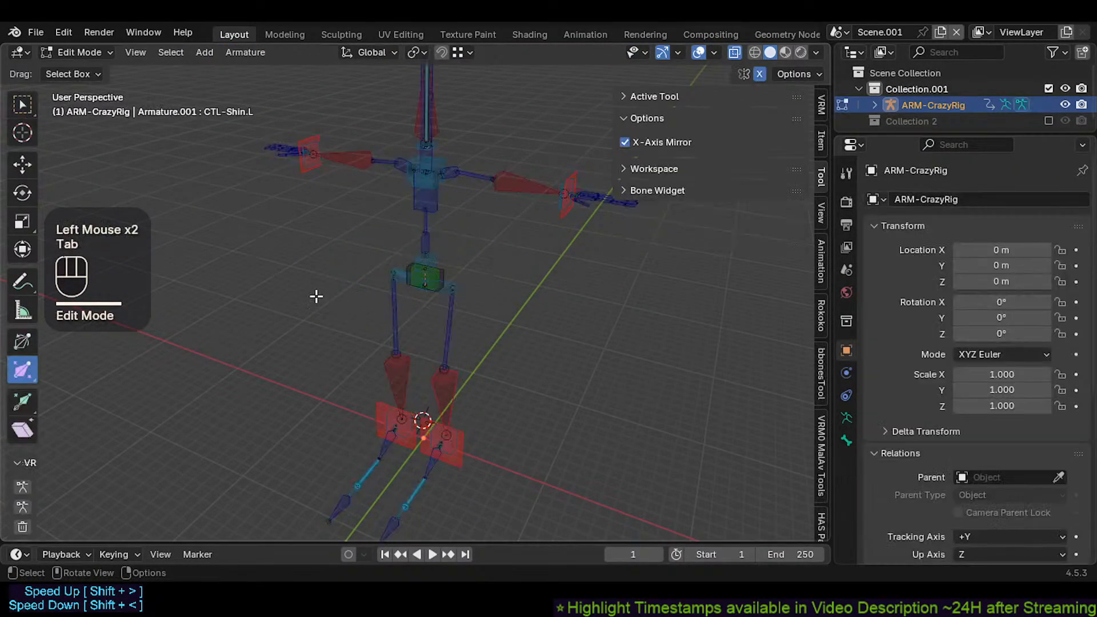
{"action": "right_click", "coordinate": [225, 295], "text": "shift"}
{"action": "key", "text": "shift+a"}
{"action": "scroll", "coordinate": [229, 280], "scroll_direction": "up", "scroll_amount": 4}
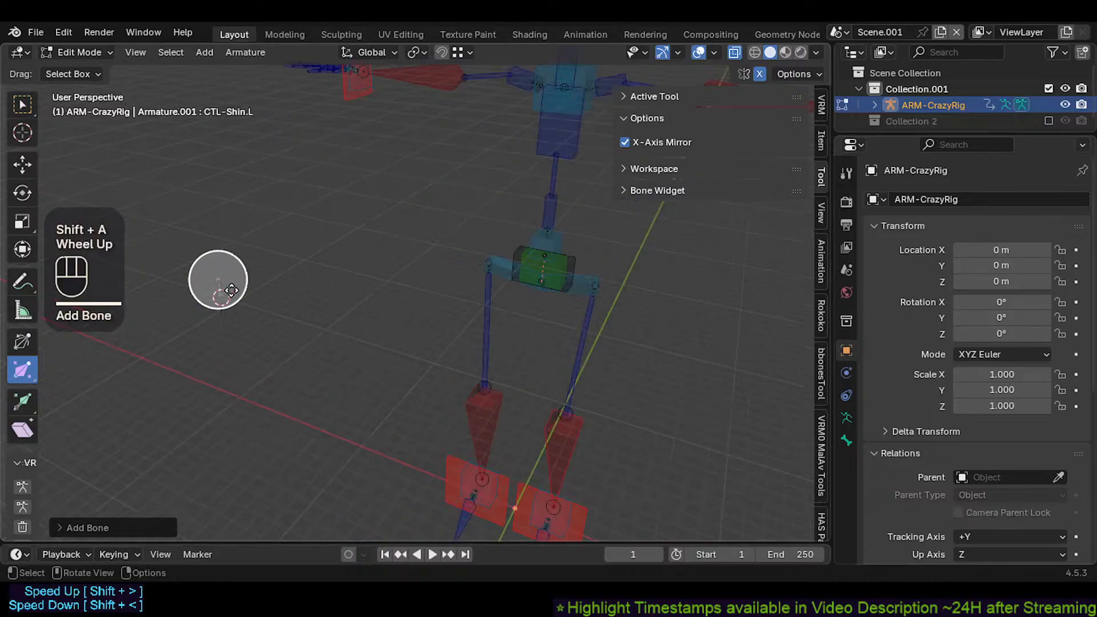
Step: Duplicate the new bone three times and spread the copies around it
{"action": "left_click", "coordinate": [212, 285]}
{"action": "key", "text": "shift+d"}
{"action": "left_click", "coordinate": [264, 280]}
{"action": "key", "text": "shift+d"}
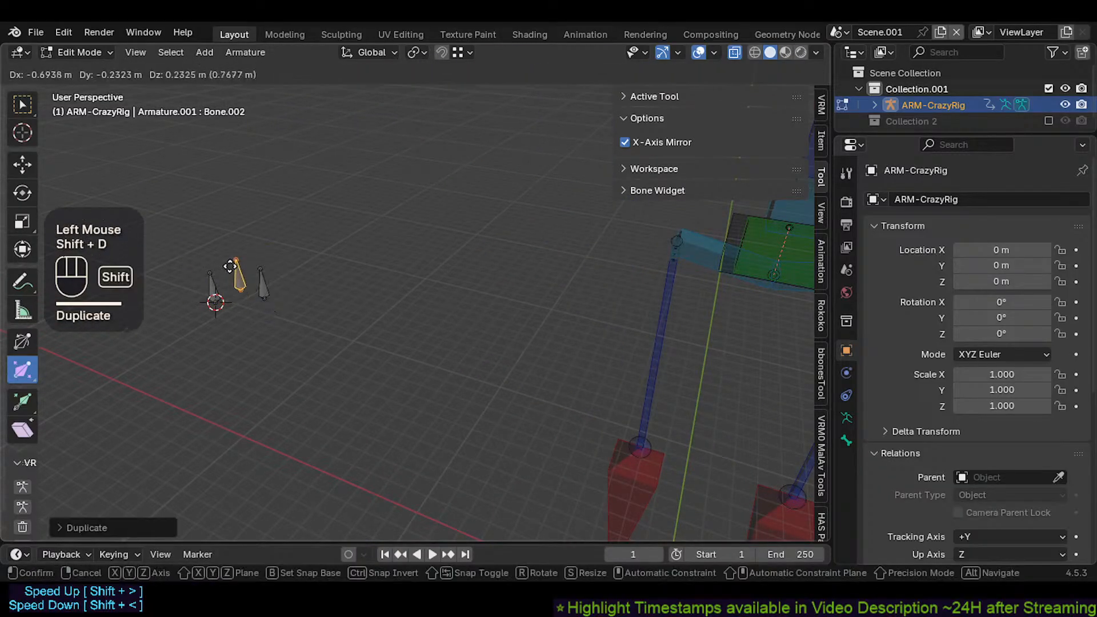
{"action": "left_click", "coordinate": [227, 264]}
{"action": "key", "text": "shift+d"}
{"action": "left_click", "coordinate": [252, 249]}
{"action": "middle_click_drag", "start_coordinate": [252, 249], "coordinate": [272, 282]}
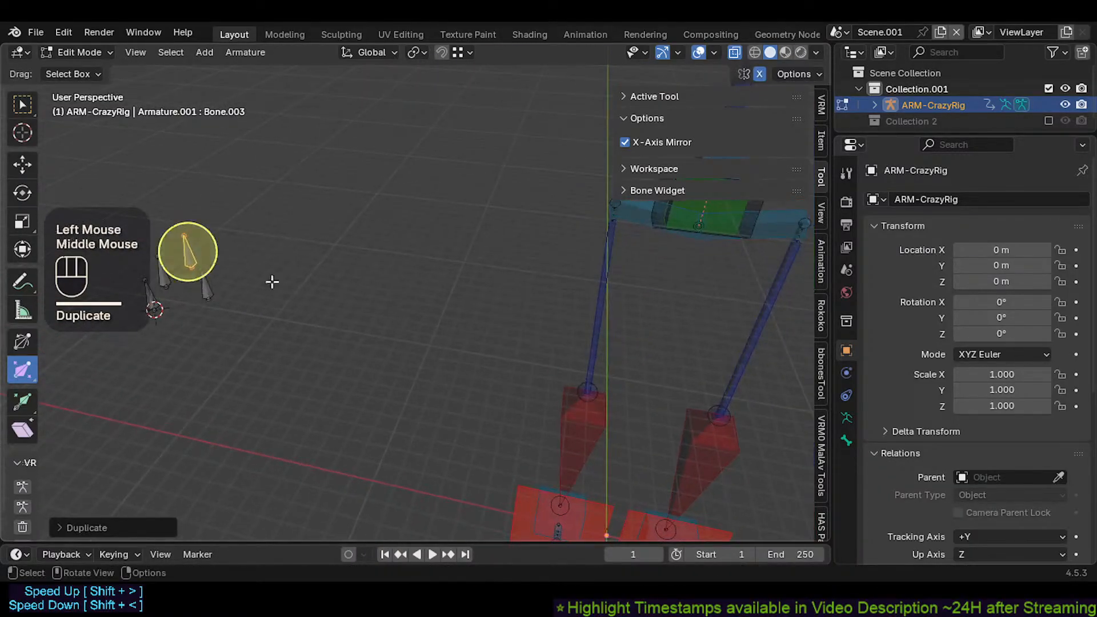
Step: Place the 3D cursor near the four test bones and select all of them
{"action": "right_click", "coordinate": [179, 308], "text": "shift"}
{"action": "middle_click_drag", "start_coordinate": [230, 325], "coordinate": [310, 339], "text": "shift"}
{"action": "key", "text": "alt+a"}
{"action": "key", "text": "c"}
{"action": "left_click_drag", "start_coordinate": [231, 322], "coordinate": [297, 301]}
{"action": "right_click", "coordinate": [303, 291]}
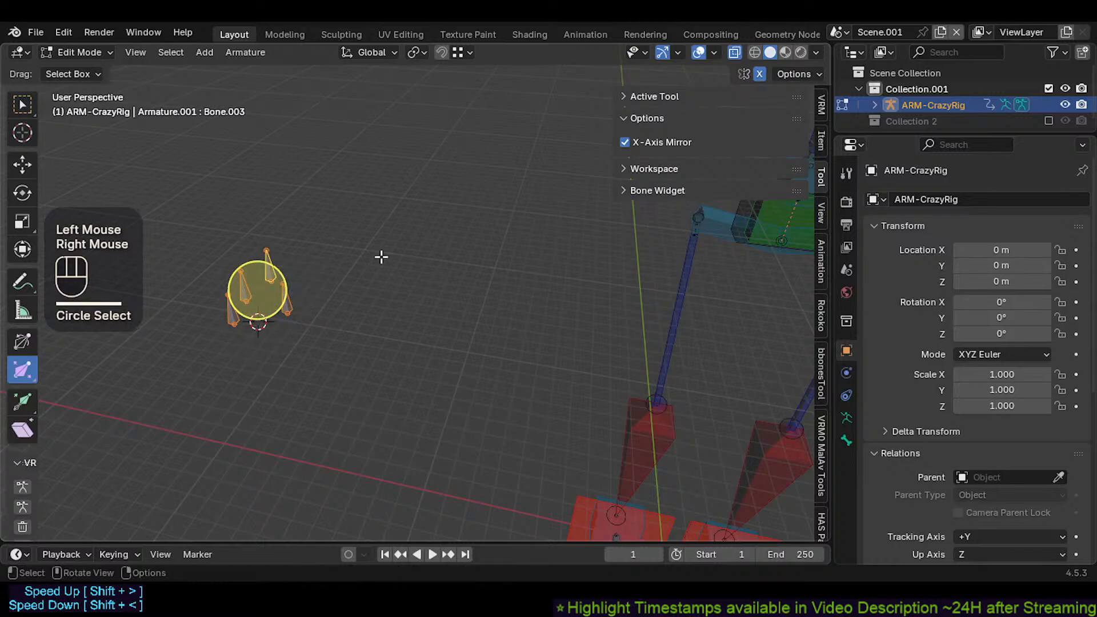
Step: Collapse the Options and Auto IK Option 2.0 sections and switch the armature to Pose Mode
{"action": "left_click", "coordinate": [634, 164]}
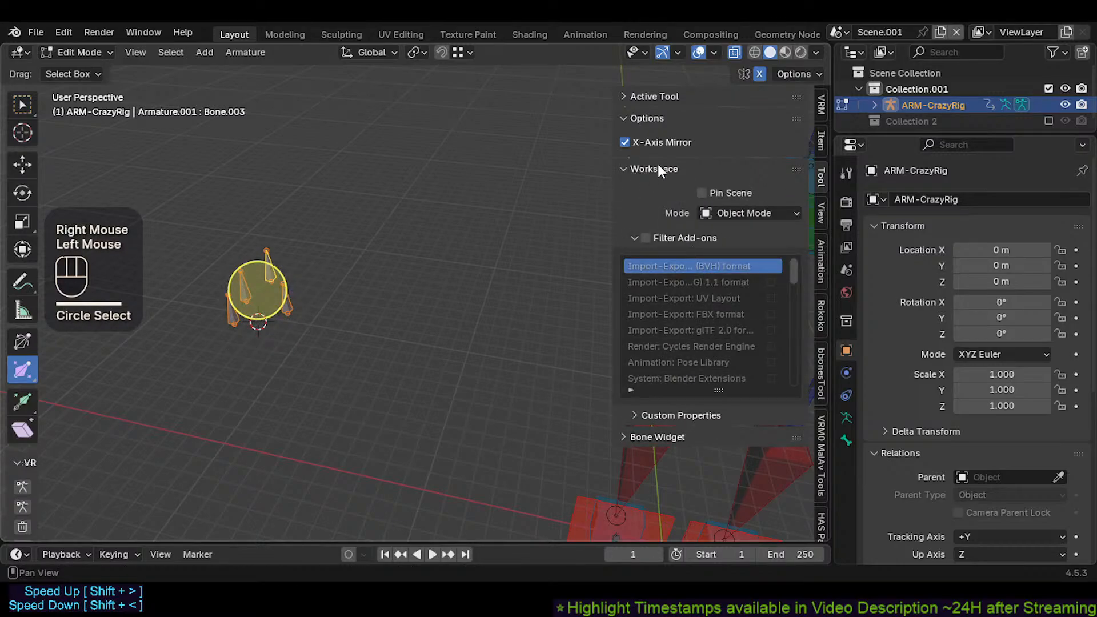
{"action": "left_click", "coordinate": [660, 160]}
{"action": "left_click", "coordinate": [657, 166]}
{"action": "left_click", "coordinate": [657, 118]}
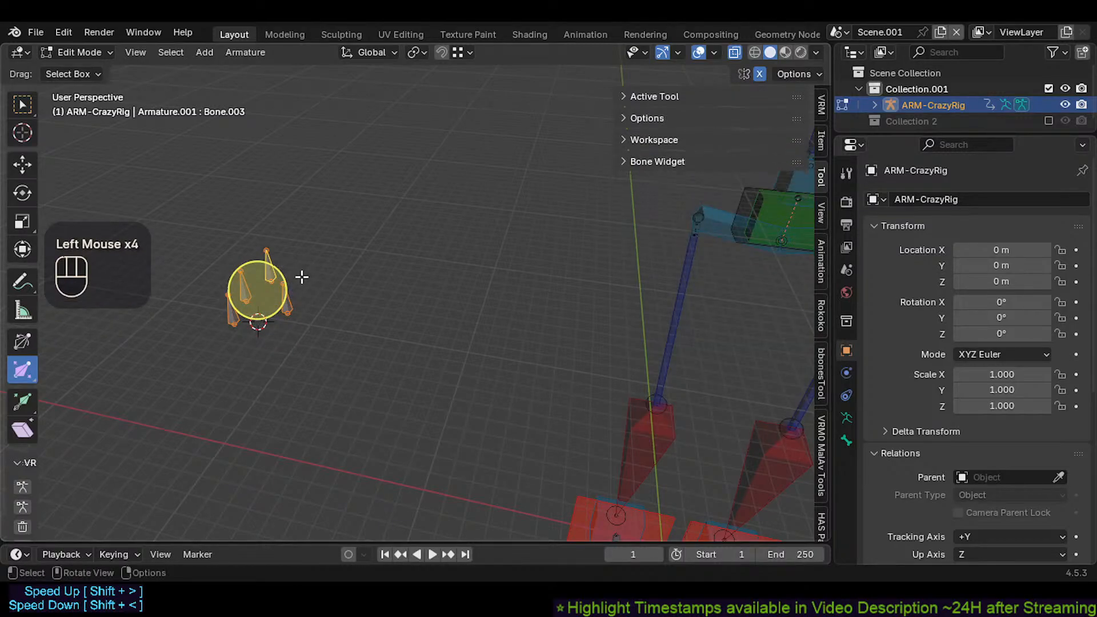
{"action": "key", "text": "ctrl+Tab"}
{"action": "left_click", "coordinate": [345, 342]}
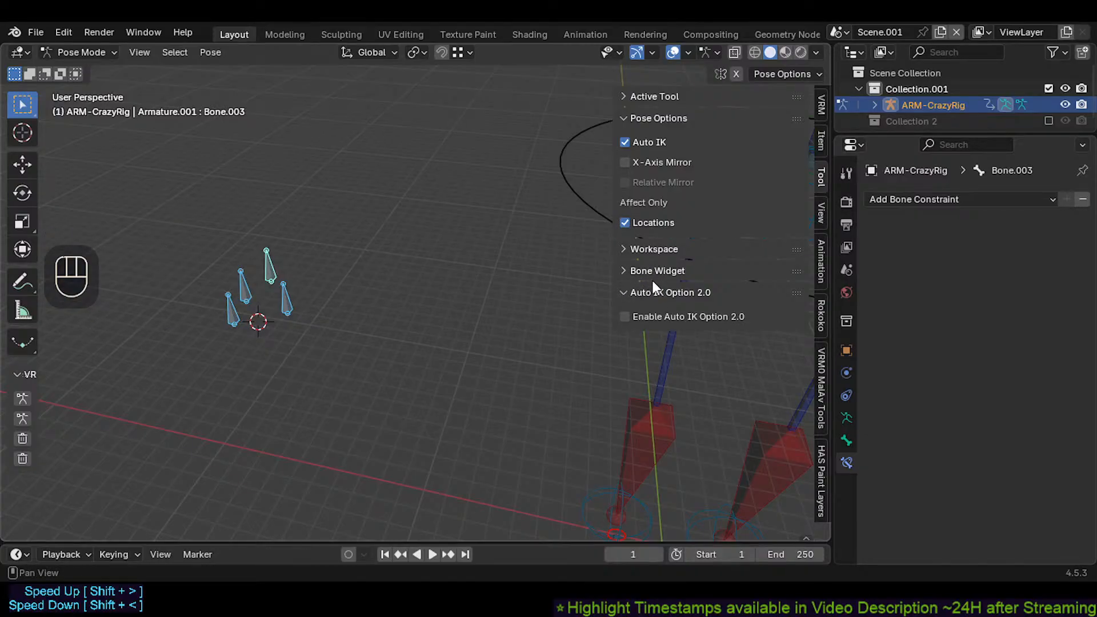
{"action": "left_click", "coordinate": [663, 292]}
{"action": "left_click", "coordinate": [663, 292]}
{"action": "left_click", "coordinate": [664, 292]}
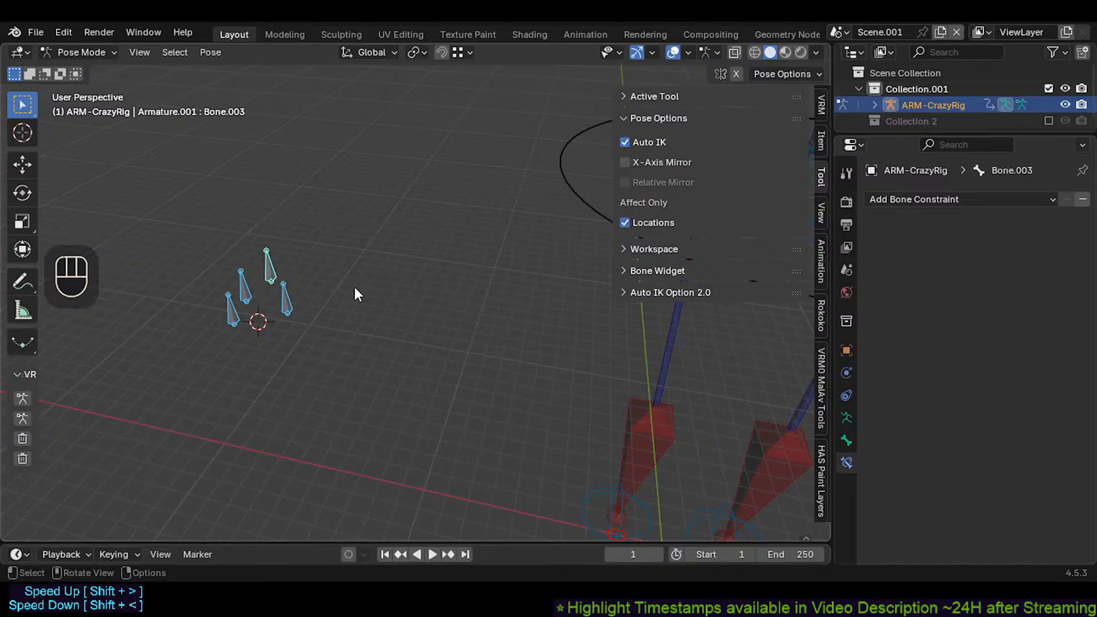
Step: Set the transform pivot to the 3D Cursor and scale the four test bones' positions around it
{"action": "key", "text": "period"}
{"action": "left_click", "coordinate": [262, 280]}
{"action": "key", "text": "s"}
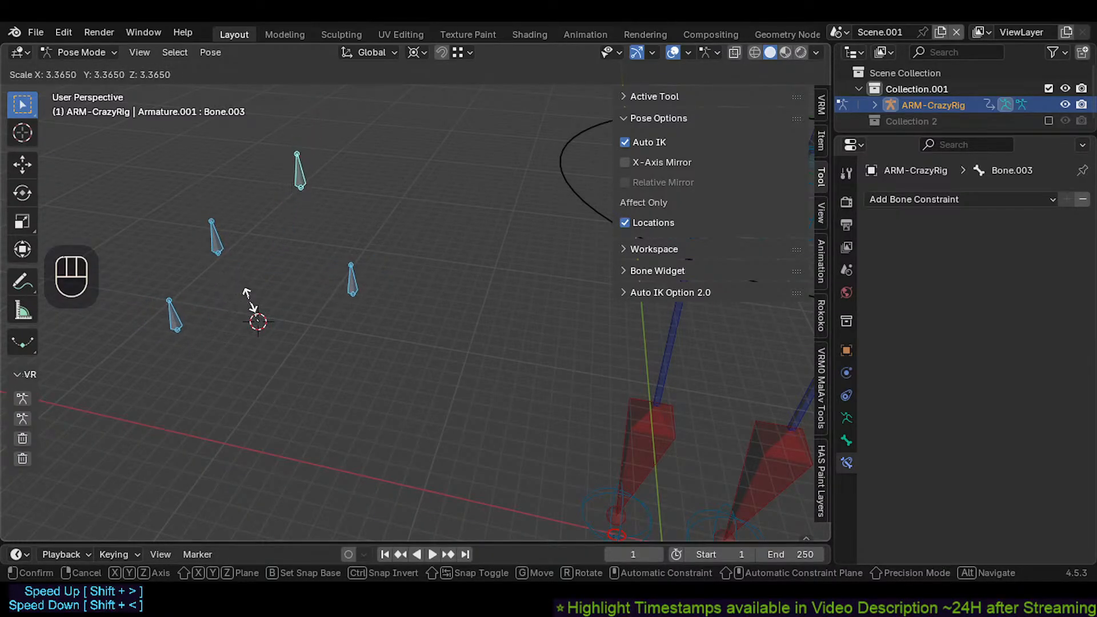
{"action": "left_click", "coordinate": [237, 346]}
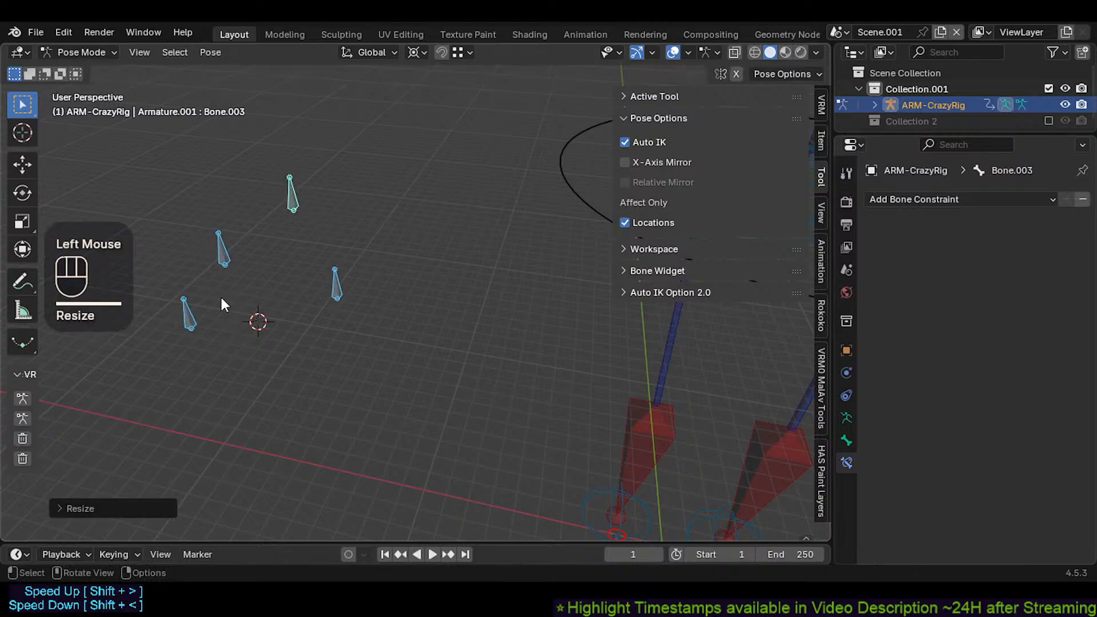
{"action": "key", "text": "s"}
{"action": "left_click", "coordinate": [288, 295]}
Step: Delete the four test bones in Edit Mode
{"action": "key", "text": "Tab"}
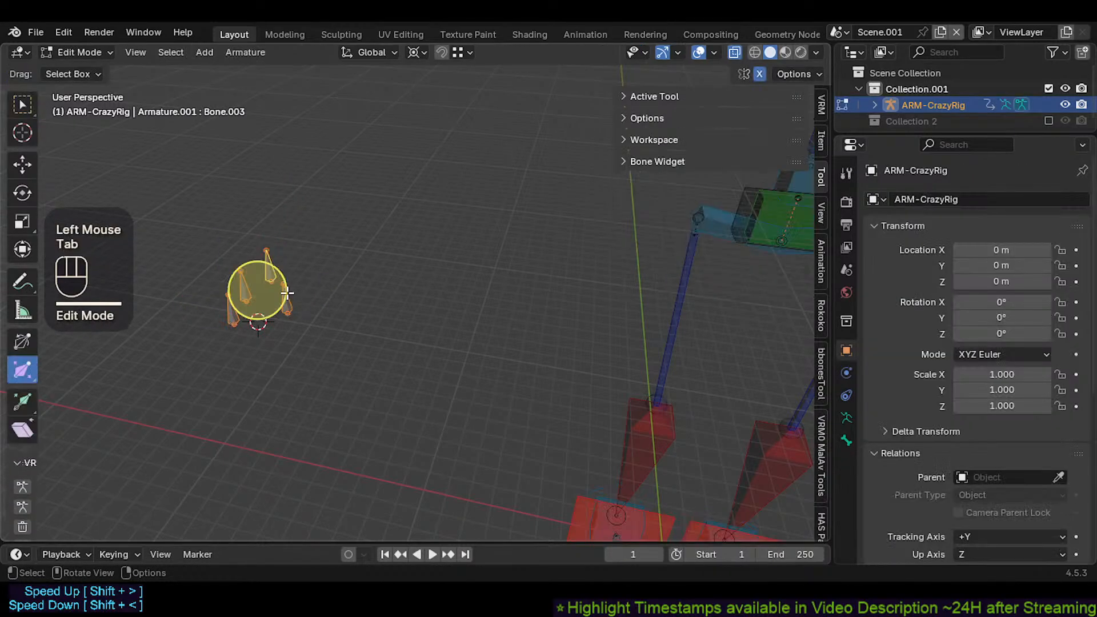
{"action": "key", "text": "x"}
{"action": "left_click", "coordinate": [286, 291]}
{"action": "middle_click_drag", "start_coordinate": [400, 294], "coordinate": [505, 294], "text": "shift"}
{"action": "scroll", "coordinate": [476, 252], "scroll_direction": "down", "scroll_amount": 2, "text": "shift"}
{"action": "scroll", "coordinate": [476, 252], "scroll_direction": "down", "scroll_amount": 1}
Step: Check the tool options available in Object Mode and return ARM-CrazyRig to Pose Mode
{"action": "key", "text": "ctrl+Tab"}
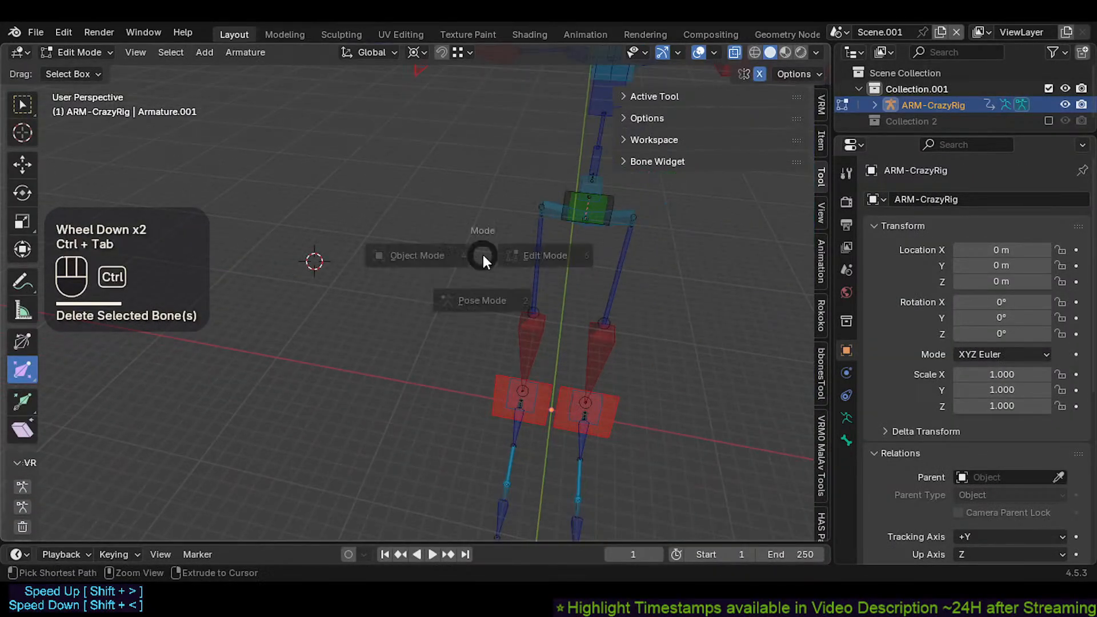
{"action": "left_click", "coordinate": [514, 234]}
{"action": "left_click", "coordinate": [657, 115]}
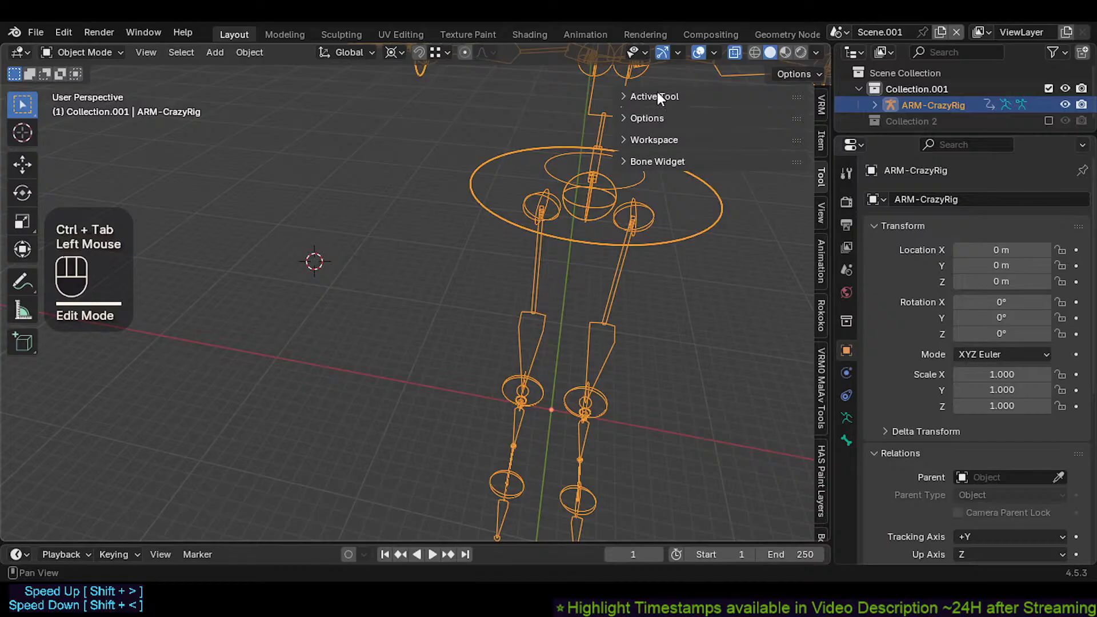
{"action": "left_click", "coordinate": [657, 95]}
{"action": "left_click", "coordinate": [657, 94]}
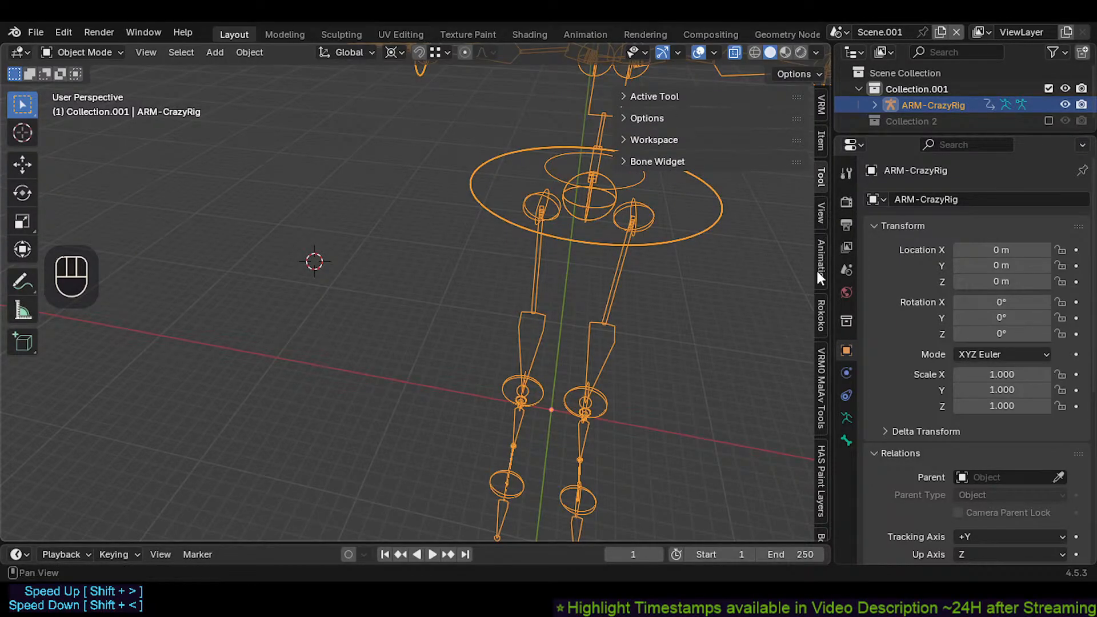
{"action": "middle_click_drag", "start_coordinate": [549, 269], "coordinate": [481, 263], "text": "shift"}
{"action": "key", "text": "ctrl+Tab"}
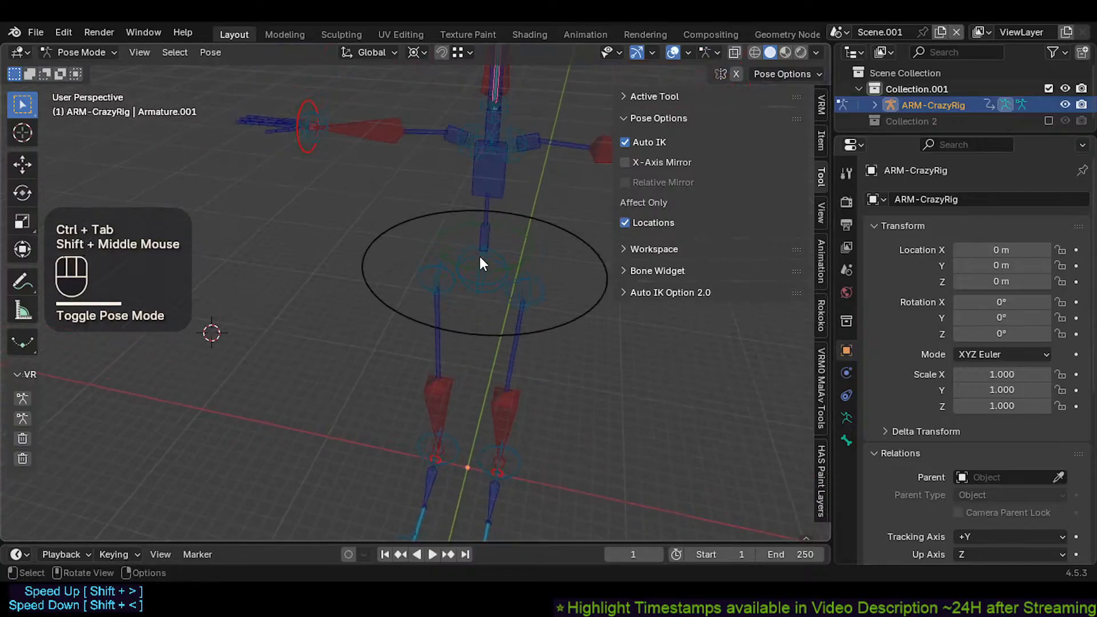
{"action": "middle_click_drag", "start_coordinate": [464, 171], "coordinate": [422, 208], "text": "shift"}
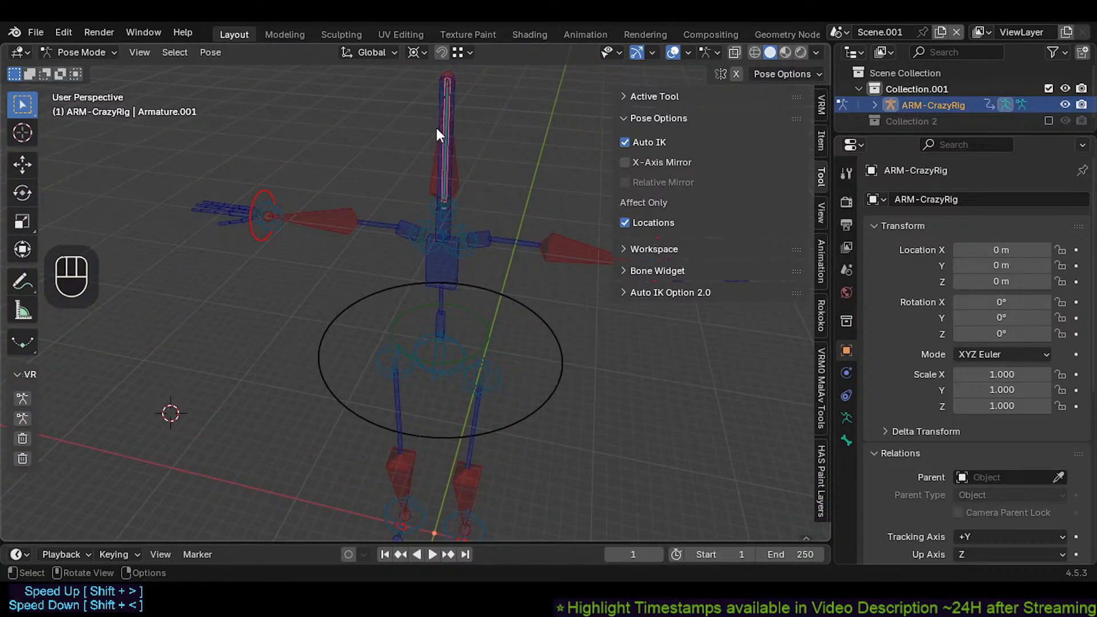
{"action": "middle_click_drag", "start_coordinate": [435, 125], "coordinate": [484, 216]}
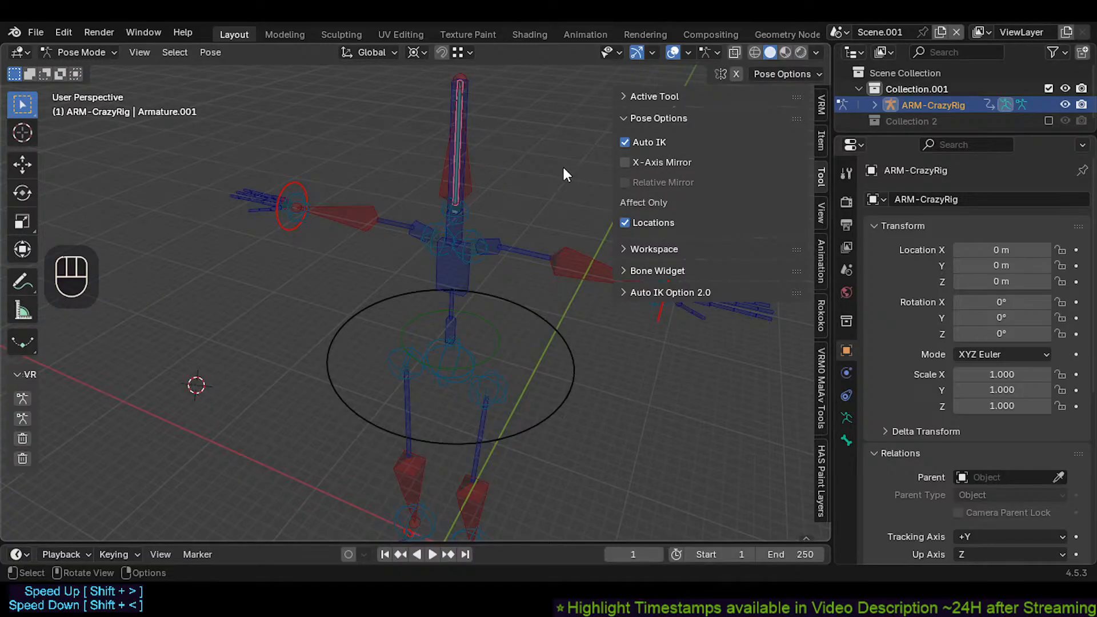
{"action": "middle_click_drag", "start_coordinate": [560, 169], "coordinate": [421, 226], "text": "shift"}
{"action": "scroll", "coordinate": [406, 229], "scroll_direction": "down", "scroll_amount": 2}
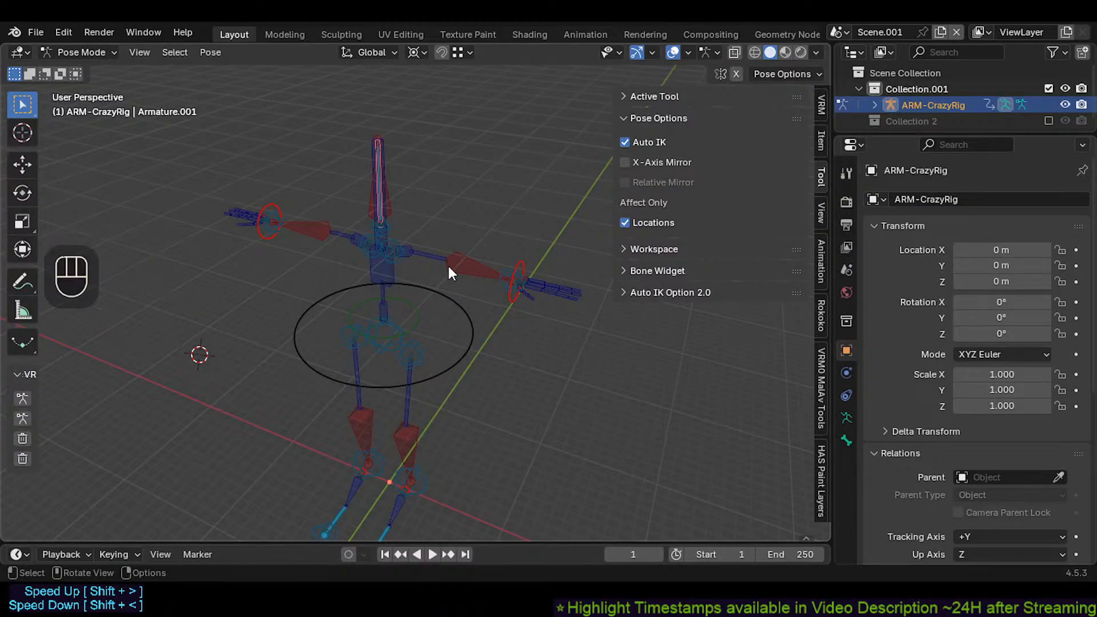
{"action": "middle_click_drag", "start_coordinate": [447, 263], "coordinate": [372, 202], "text": "shift"}
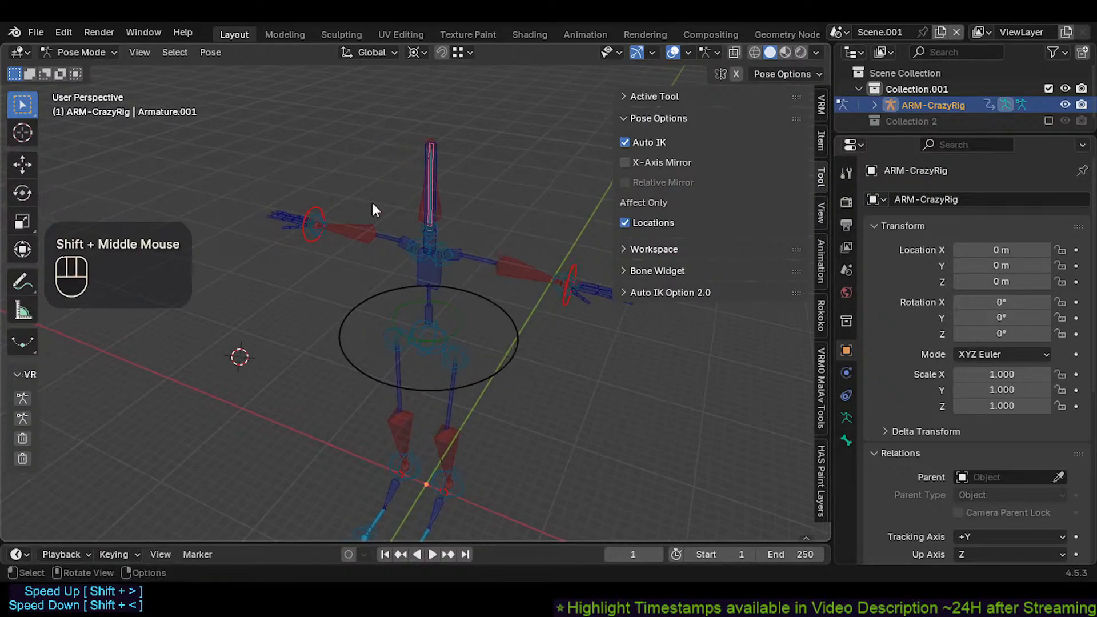
{"action": "scroll", "coordinate": [473, 305], "scroll_direction": "up", "scroll_amount": 3}
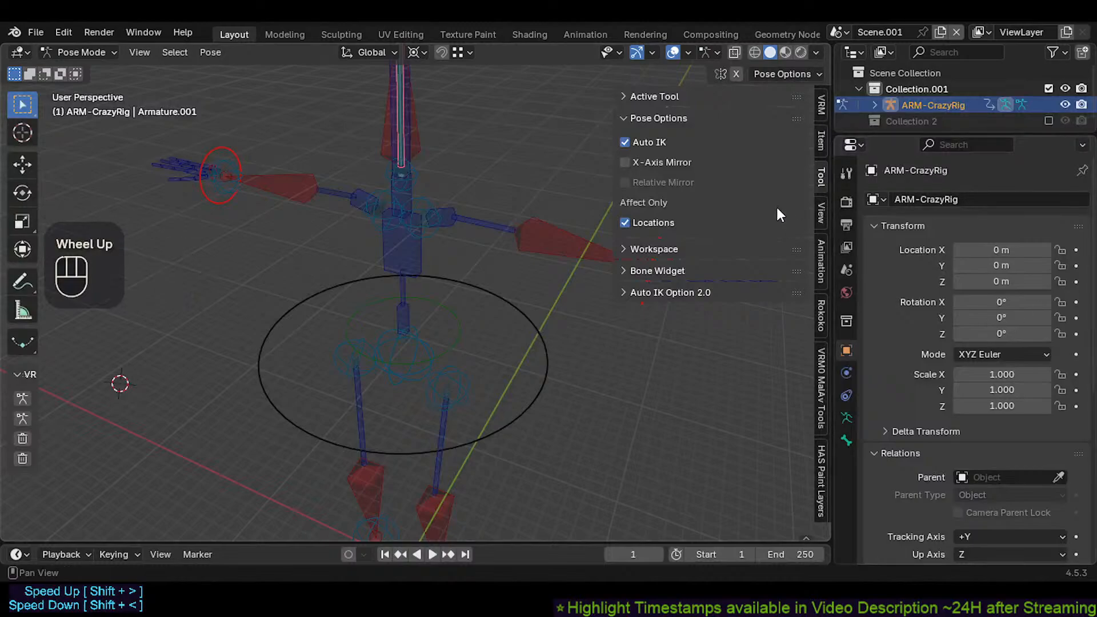
{"action": "middle_click_drag", "start_coordinate": [549, 232], "coordinate": [549, 234], "text": "shift"}
Step: Turn off the Locations-only restriction and clear the pose transforms of all bones
{"action": "left_click", "coordinate": [643, 222]}
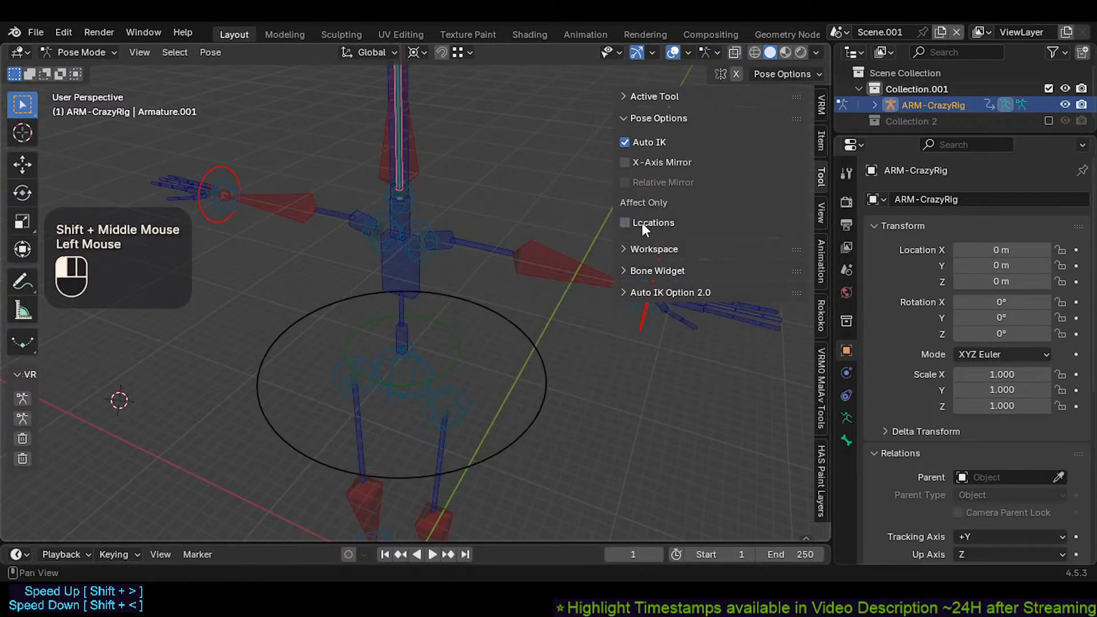
{"action": "key", "text": "a"}
{"action": "key", "text": "alt+q"}
{"action": "key", "text": "alt+q"}
{"action": "middle_click_drag", "start_coordinate": [492, 261], "coordinate": [467, 268]}
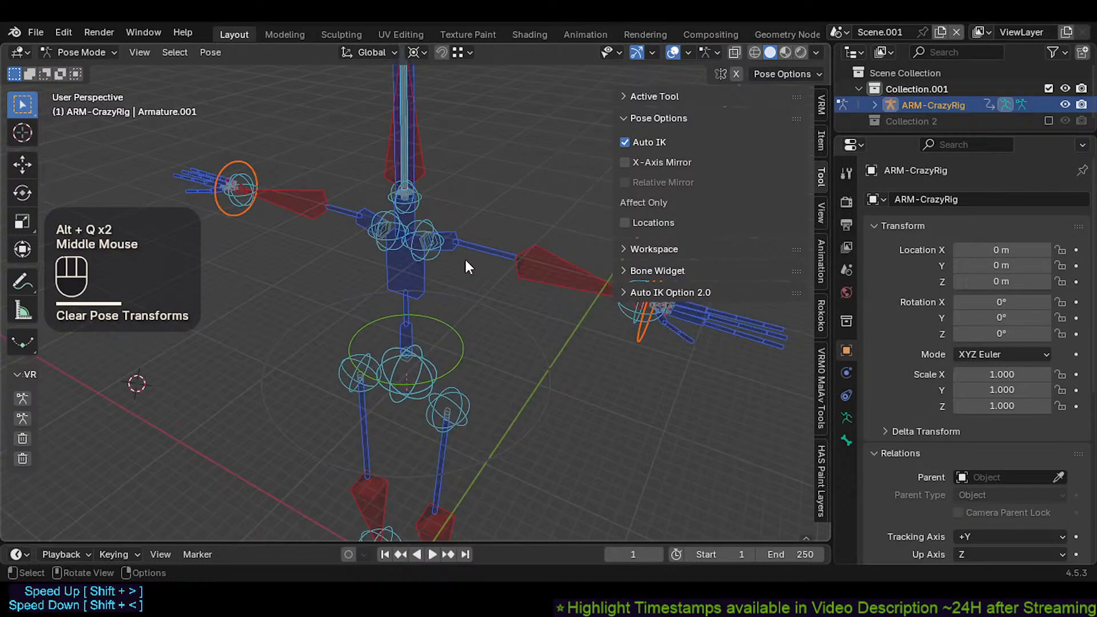
{"action": "double_click", "coordinate": [661, 219]}
Step: Deselect all bones and save the file
{"action": "middle_click_drag", "start_coordinate": [514, 298], "coordinate": [490, 308], "text": "shift"}
{"action": "scroll", "coordinate": [472, 259], "scroll_direction": "up", "scroll_amount": 2}
{"action": "key", "text": "alt+a"}
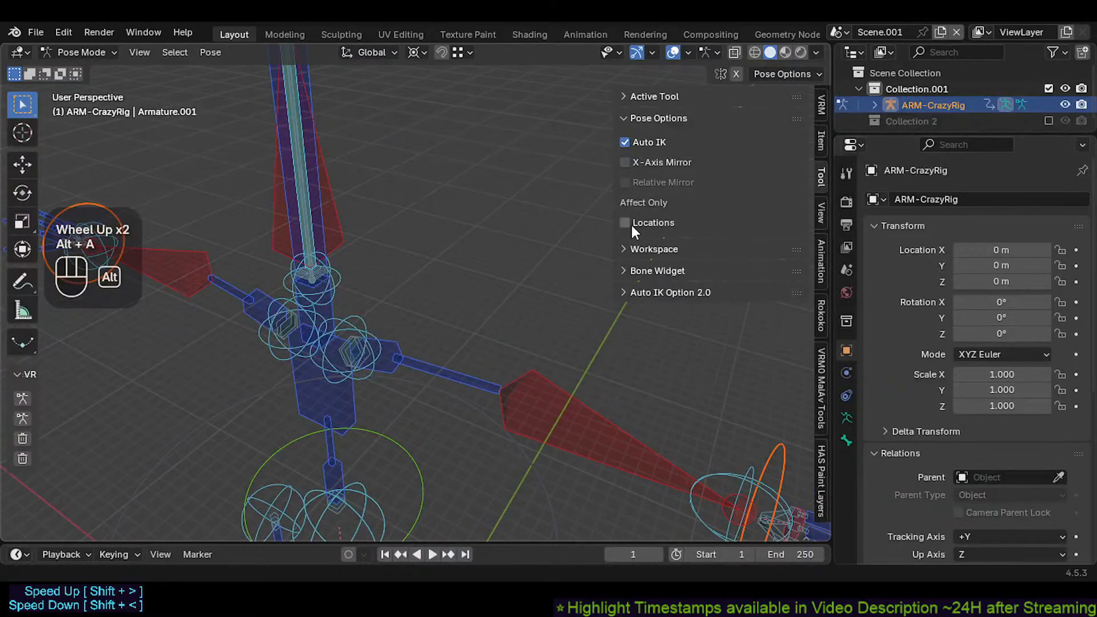
{"action": "middle_click_drag", "start_coordinate": [299, 274], "coordinate": [423, 299], "text": "shift"}
{"action": "key", "text": "ctrl+s"}
Step: Try to move MTR-Head in Pose Mode and again in Edit Mode
{"action": "scroll", "coordinate": [417, 233], "scroll_direction": "down", "scroll_amount": 2}
{"action": "left_click", "coordinate": [426, 277]}
{"action": "double_click", "coordinate": [426, 277]}
{"action": "key", "text": "g"}
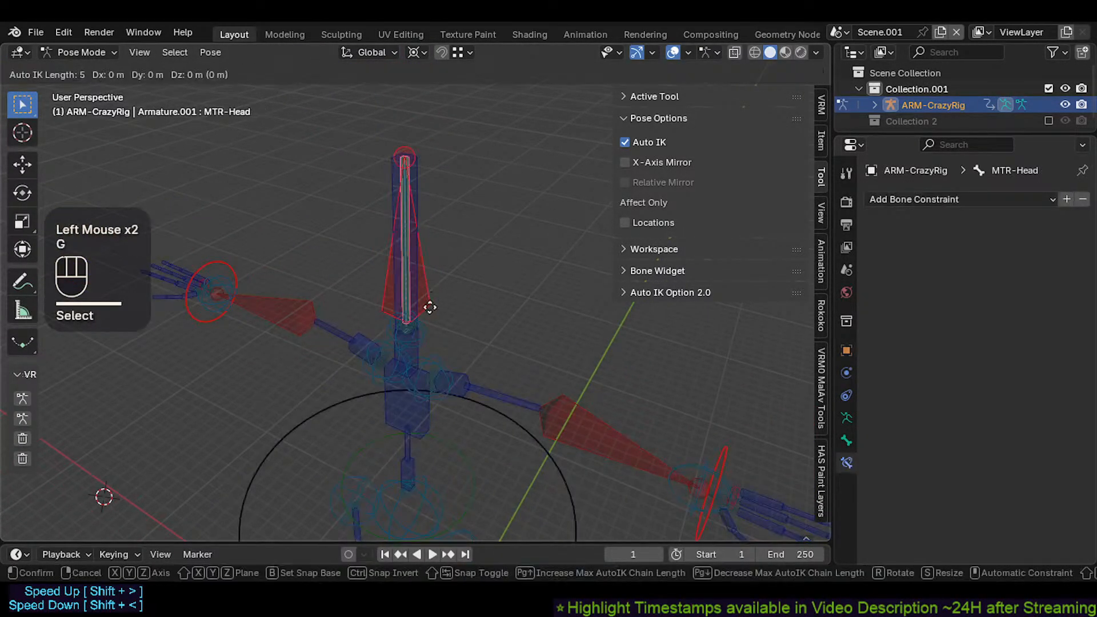
{"action": "key", "text": "Escape"}
{"action": "middle_click_drag", "start_coordinate": [421, 245], "coordinate": [383, 234]}
{"action": "key", "text": "Tab"}
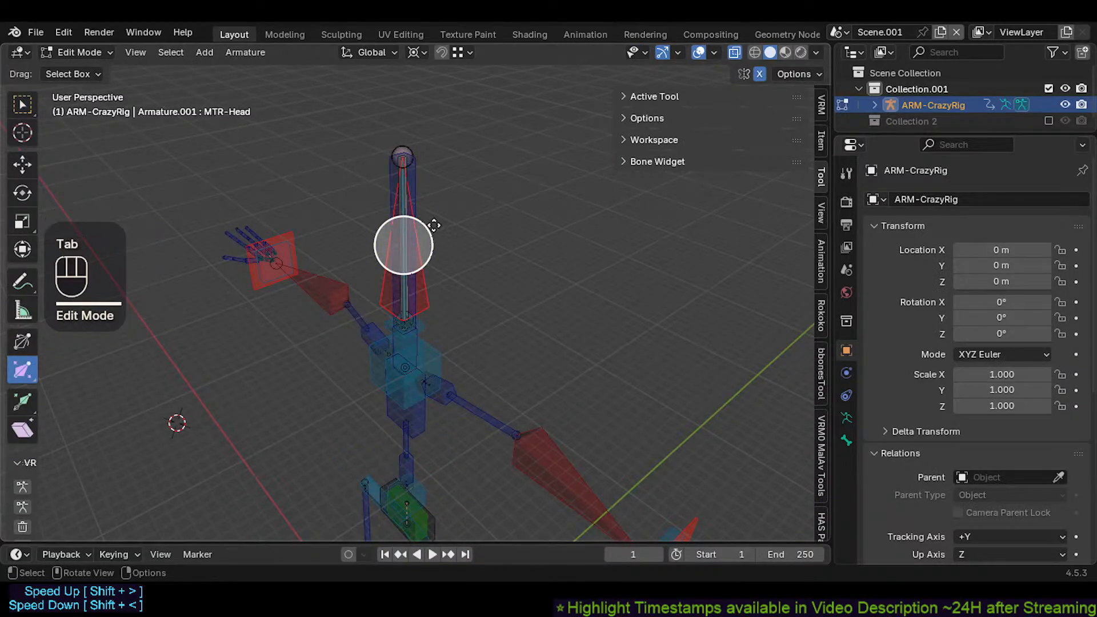
{"action": "key", "text": "g"}
{"action": "key", "text": "Escape"}
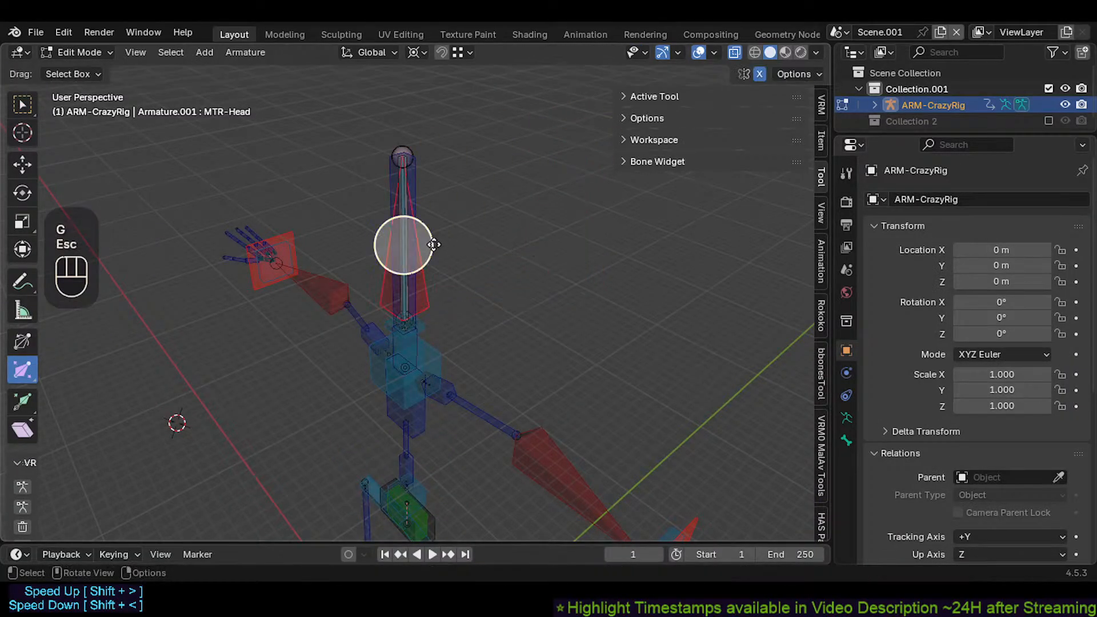
Step: Extrude new bones diagonally upward from MTR-Head in Edit Mode
{"action": "key", "text": "Tab"}
{"action": "left_click", "coordinate": [426, 271]}
{"action": "scroll", "coordinate": [426, 271], "scroll_direction": "down", "scroll_amount": 1}
{"action": "key", "text": "Tab"}
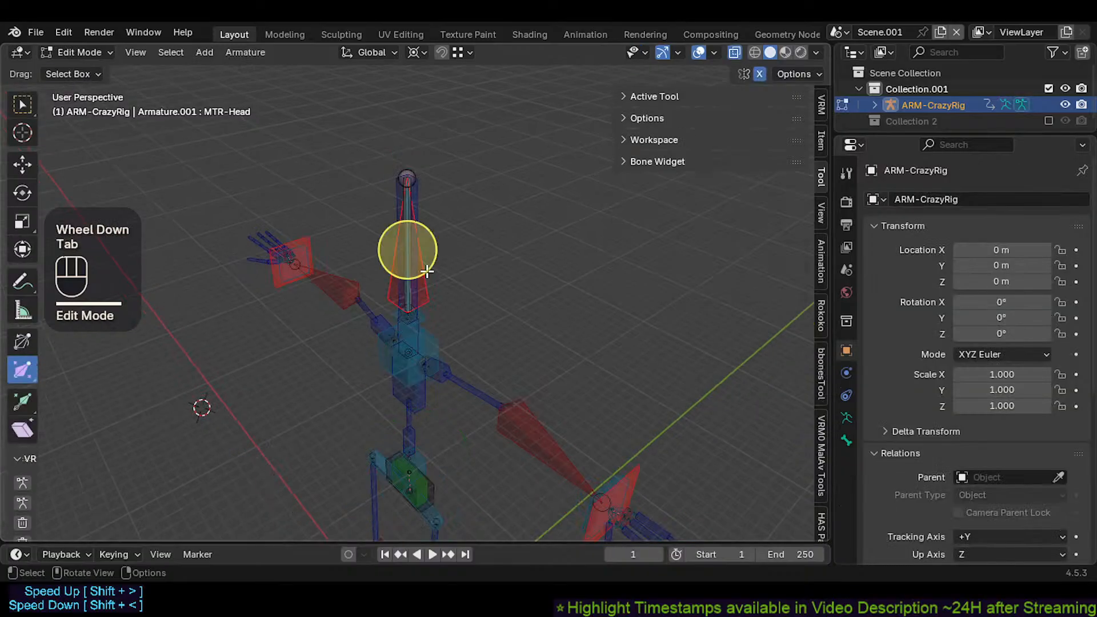
{"action": "key", "text": "e"}
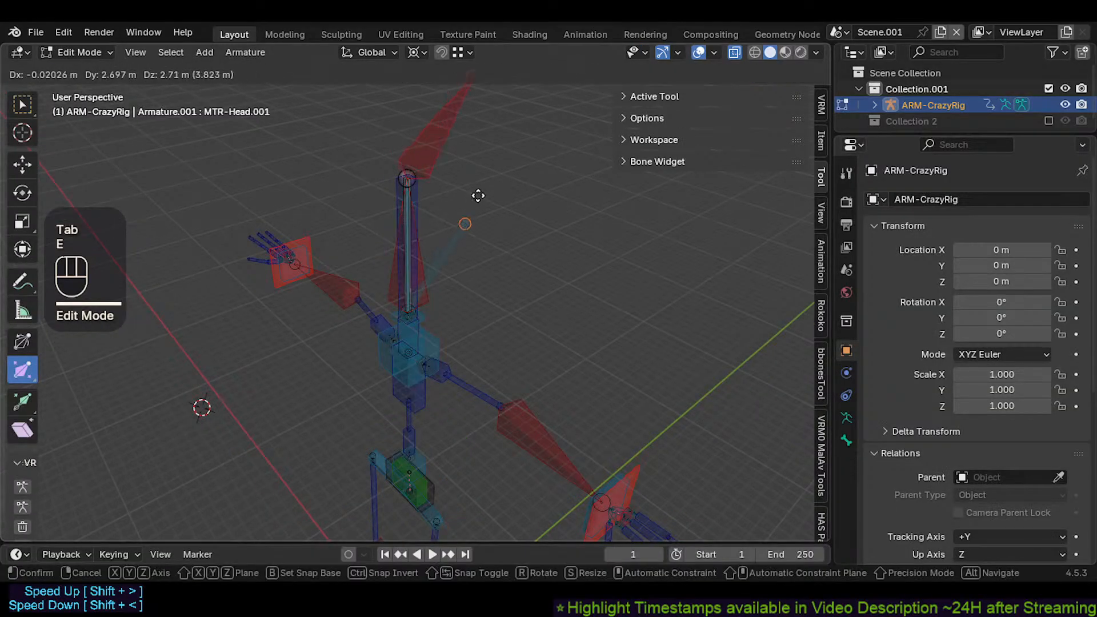
{"action": "left_click", "coordinate": [497, 196]}
Step: Delete the extra extruded bone that starts at the base of the head
{"action": "left_click", "coordinate": [424, 262]}
{"action": "left_click", "coordinate": [461, 262]}
{"action": "key", "text": "x"}
{"action": "left_click", "coordinate": [461, 262]}
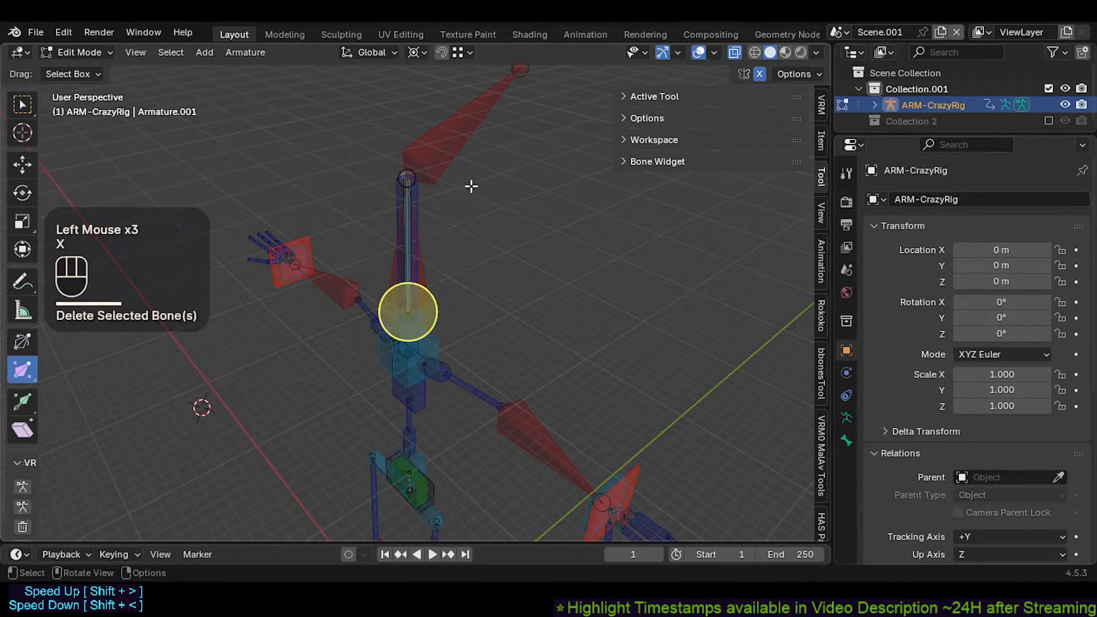
Step: Align the head's upper bone MTR-Head.001 to MTR-Head and set its display type to Wire
{"action": "left_click", "coordinate": [464, 125]}
{"action": "scroll", "coordinate": [464, 127], "scroll_direction": "down", "scroll_amount": 1}
{"action": "middle_click_drag", "start_coordinate": [460, 132], "coordinate": [473, 206], "text": "shift"}
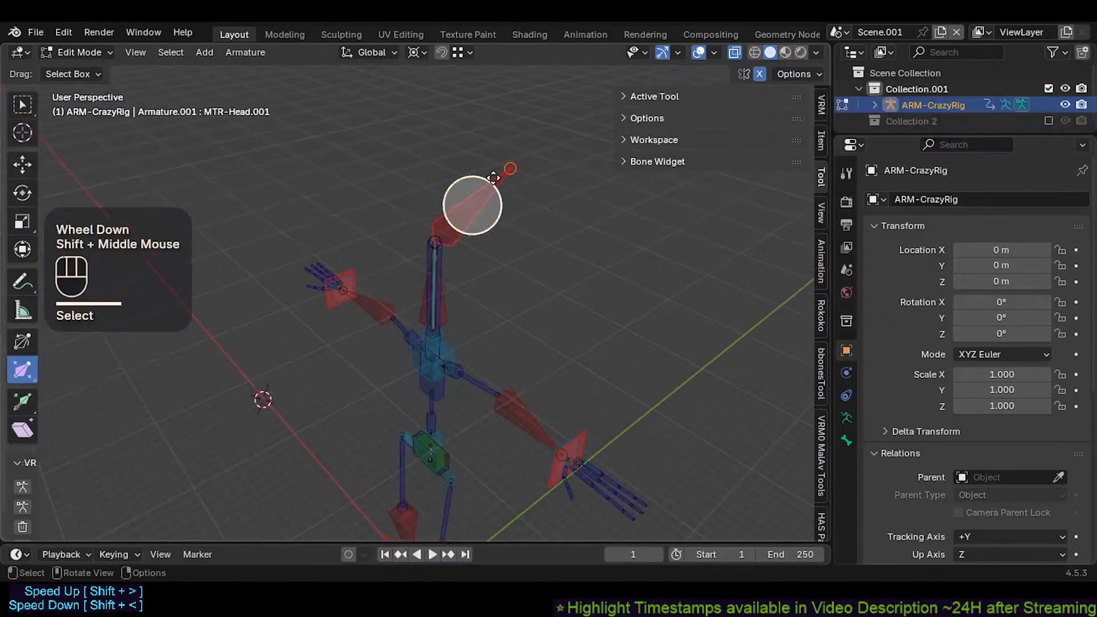
{"action": "left_click", "coordinate": [435, 286], "text": "shift"}
{"action": "key", "text": "ctrl+alt+a"}
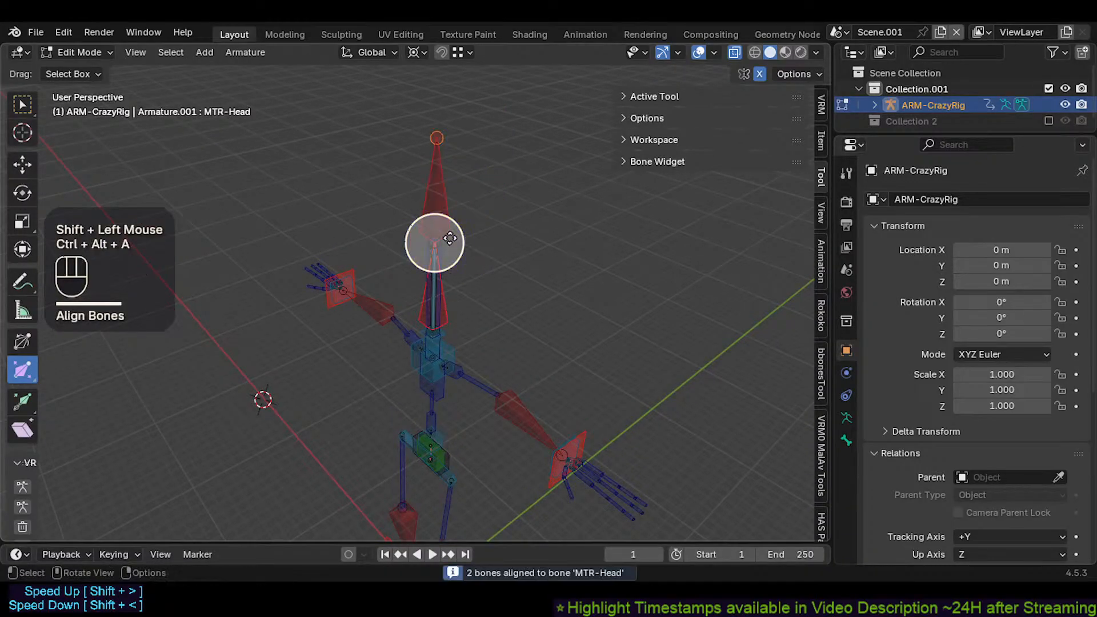
{"action": "key", "text": "shift+alt+b"}
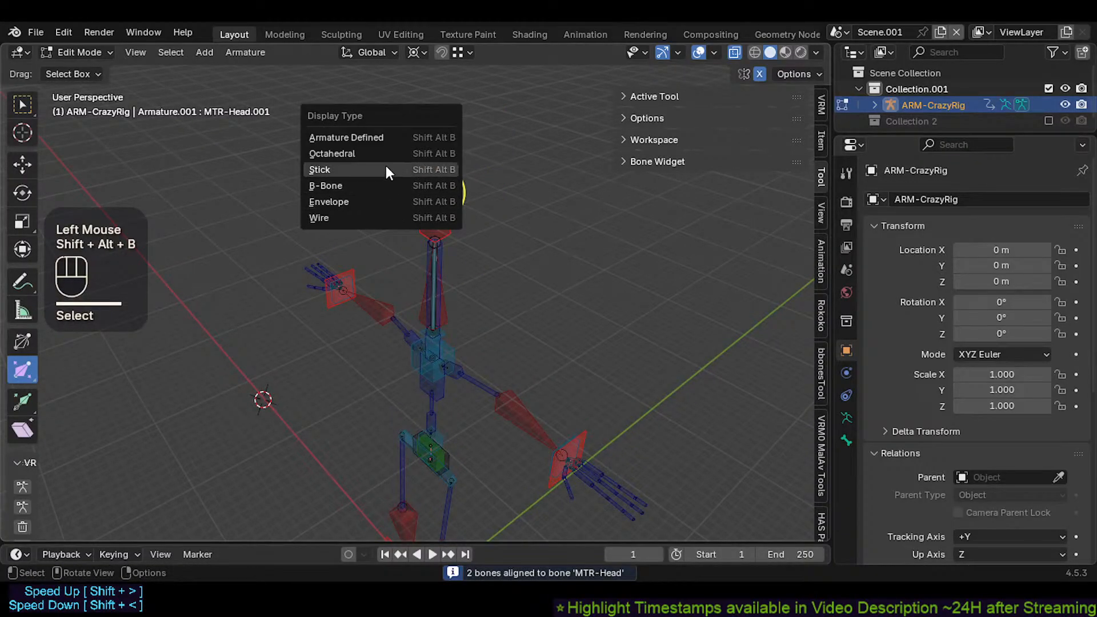
{"action": "left_click", "coordinate": [380, 213]}
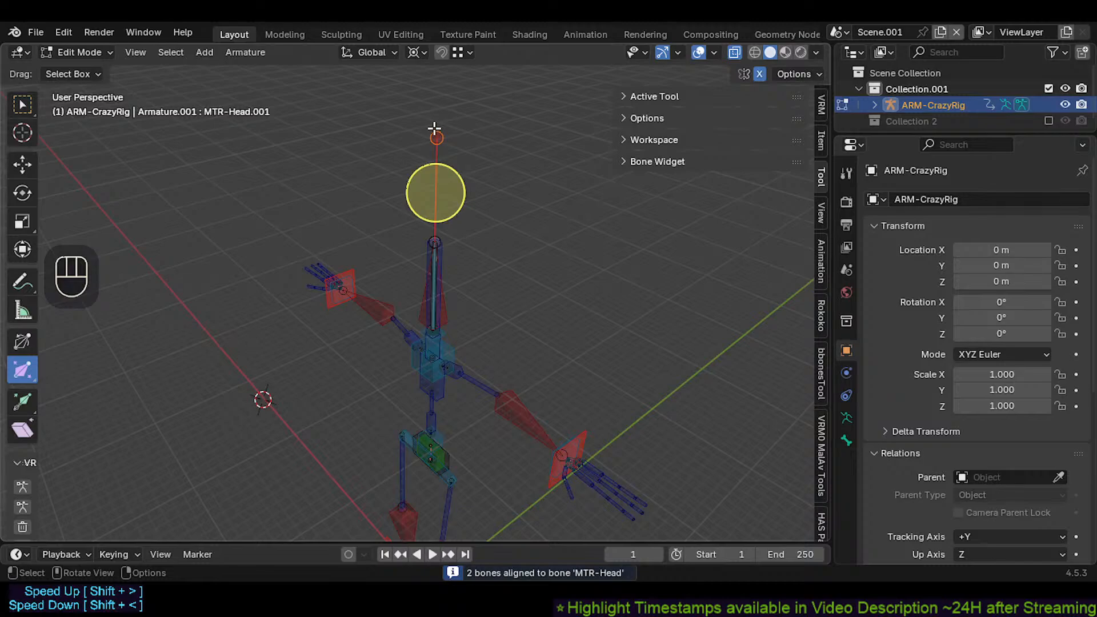
{"action": "left_click", "coordinate": [435, 150]}
{"action": "key", "text": "alt+a"}
{"action": "left_click", "coordinate": [437, 174]}
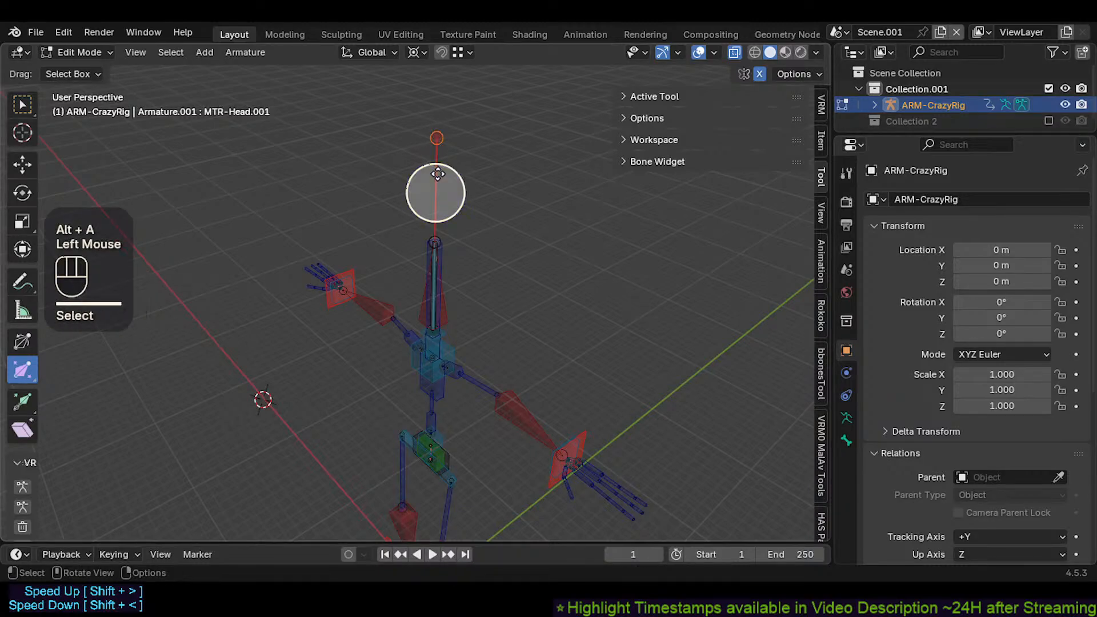
{"action": "key", "text": "r"}
{"action": "key", "text": "x"}
{"action": "key", "text": "KP_9"}
{"action": "key", "text": "KP_0"}
{"action": "key", "text": "Escape"}
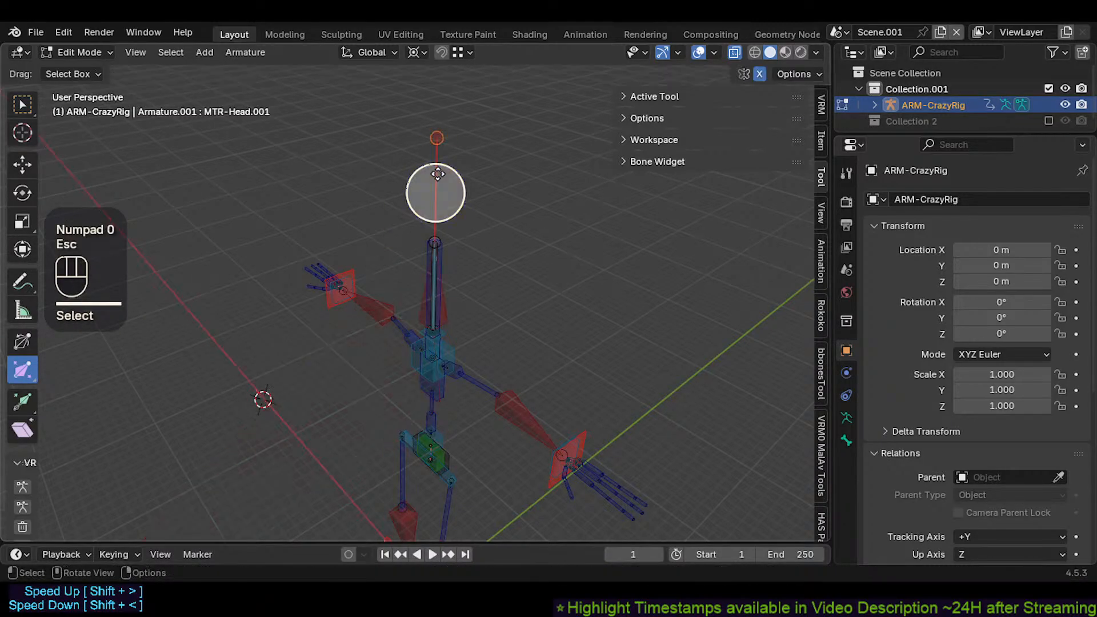
{"action": "key", "text": "ctrl+z"}
{"action": "key", "text": "alt+a"}
{"action": "left_click", "coordinate": [437, 174]}
{"action": "key", "text": "r"}
{"action": "key", "text": "x"}
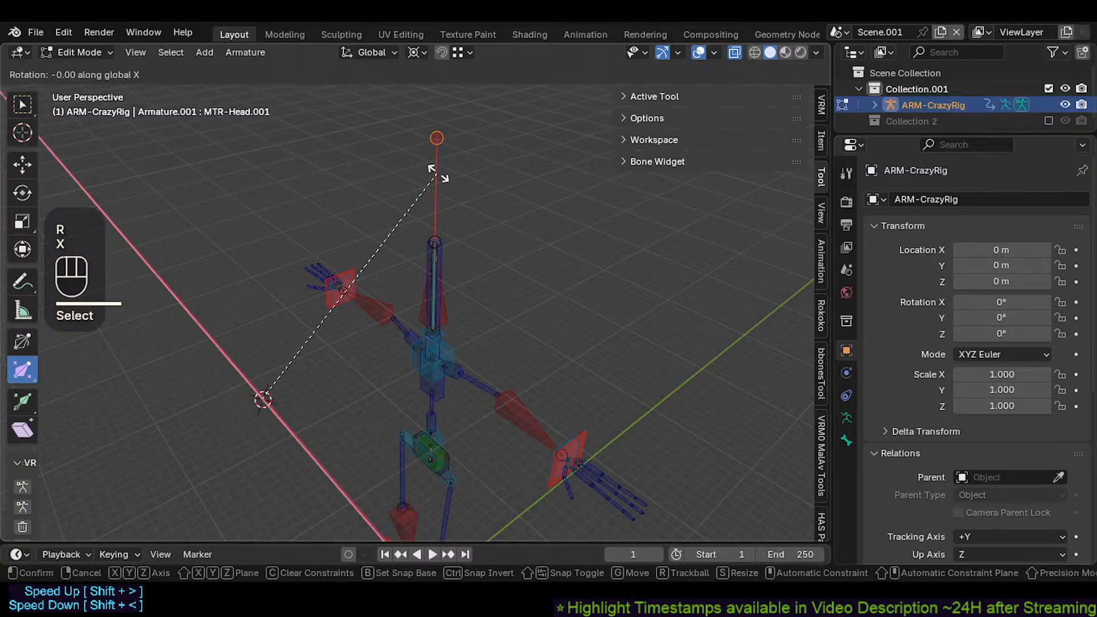
{"action": "key", "text": "KP_9"}
{"action": "key", "text": "KP_0"}
{"action": "key", "text": "Escape"}
{"action": "key", "text": "alt+a"}
{"action": "left_click", "coordinate": [438, 173]}
{"action": "key", "text": "g"}
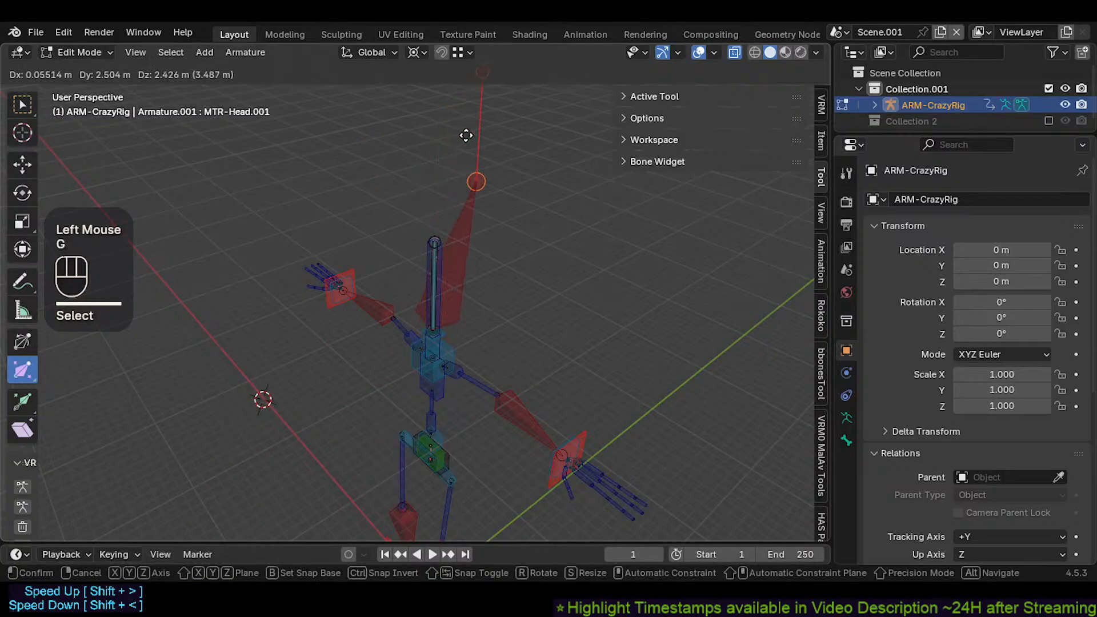
{"action": "key", "text": "Escape"}
Step: Set the pivot point to Individual Origins and try to rotate MTR-Head.001 by 90° about the global X axis
{"action": "key", "text": "period"}
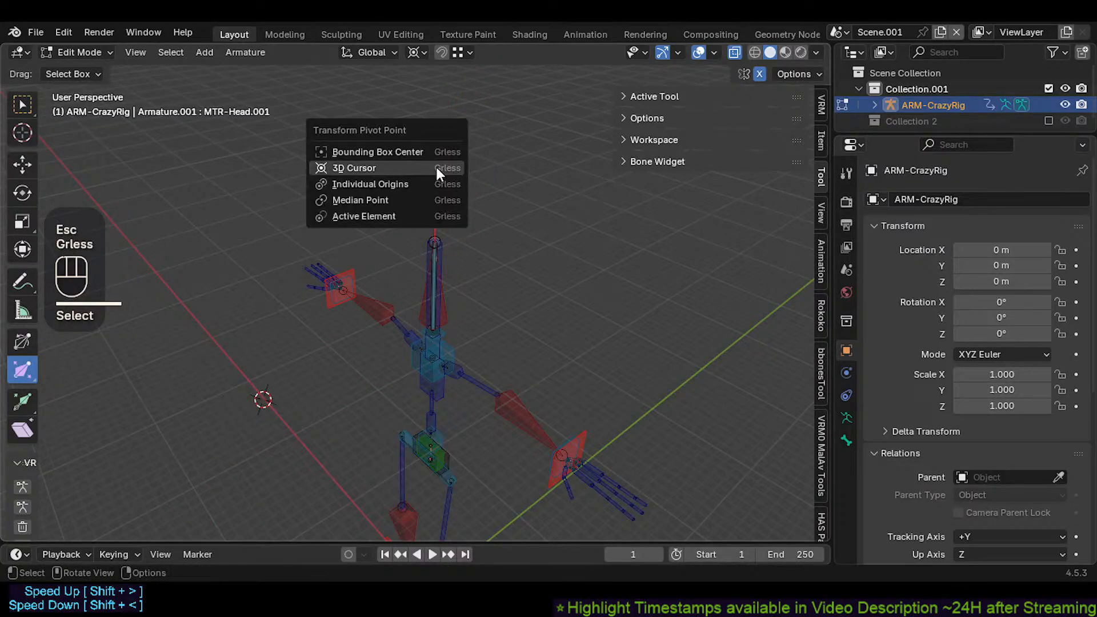
{"action": "left_click", "coordinate": [424, 180]}
{"action": "key", "text": "r"}
{"action": "key", "text": "x"}
{"action": "key", "text": "KP_9"}
{"action": "key", "text": "KP_0"}
{"action": "key", "text": "Escape"}
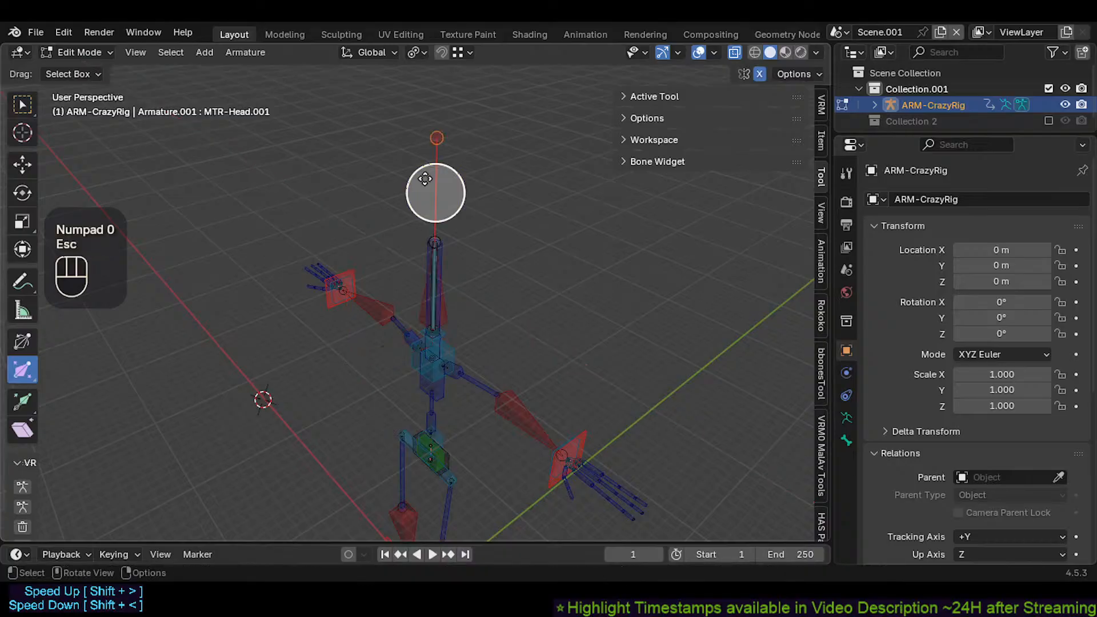
Step: Move the tip of MTR-Head.001 out in the negative Y direction and lower it along Z
{"action": "key", "text": "alt+a"}
{"action": "key", "text": "c"}
{"action": "left_click", "coordinate": [436, 139]}
{"action": "key", "text": "g"}
{"action": "key", "text": "y"}
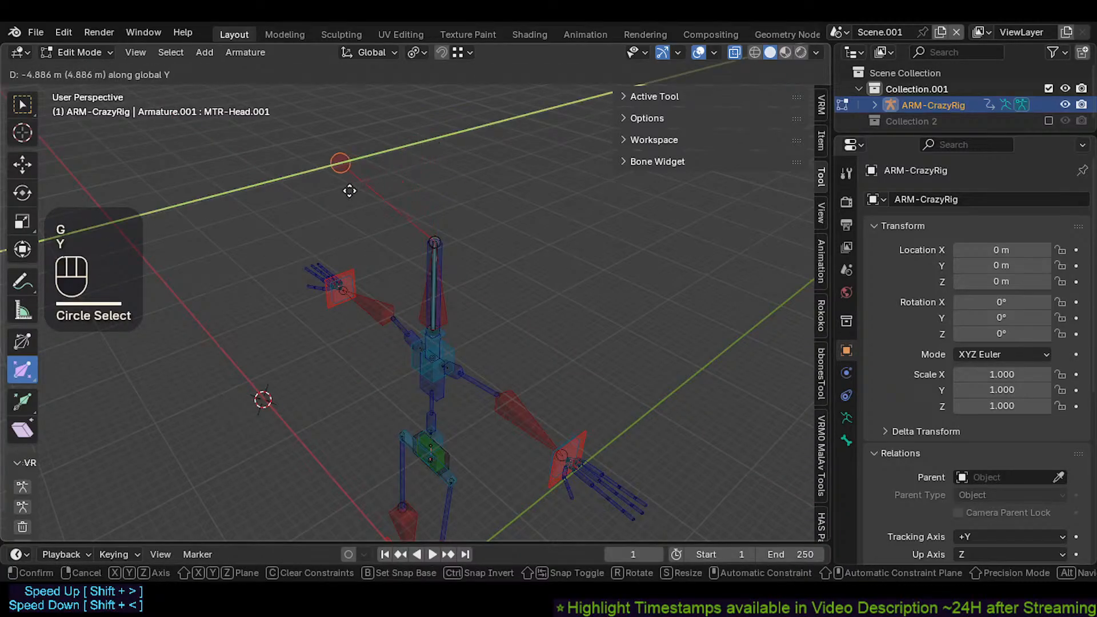
{"action": "key", "text": "Escape"}
{"action": "mouse_move", "coordinate": [414, 158]}
{"action": "middle_mouse_down"}
{"action": "mouse_move", "coordinate": [365, 169]}
{"action": "mouse_move", "coordinate": [384, 176]}
{"action": "middle_mouse_up"}
{"action": "key", "text": "g"}
{"action": "key", "text": "y"}
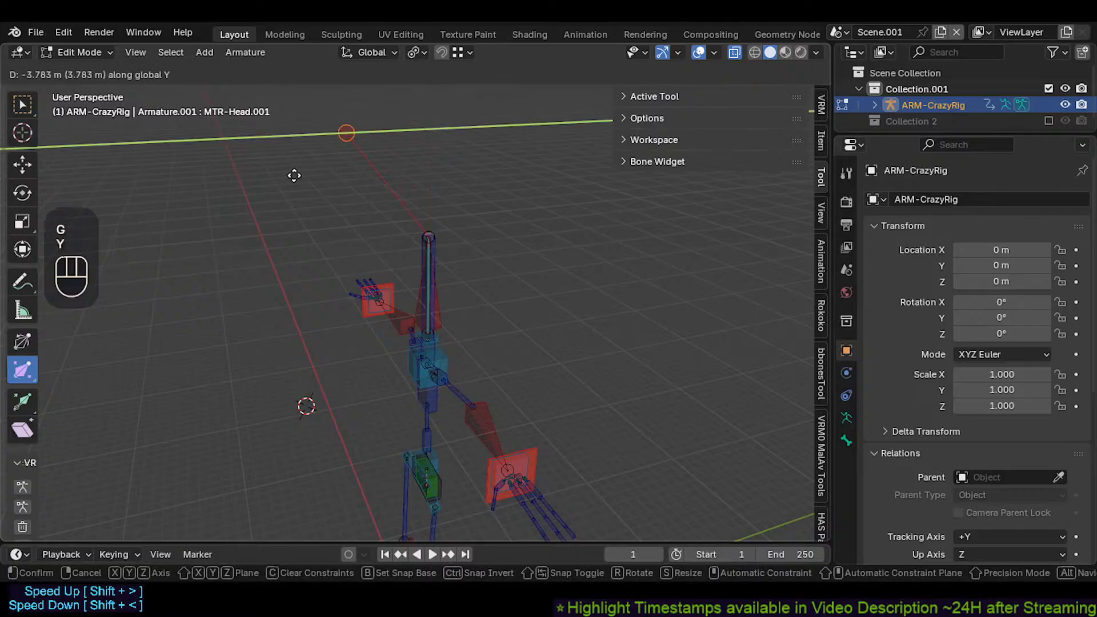
{"action": "left_click", "coordinate": [257, 177]}
{"action": "key", "text": "g"}
{"action": "key", "text": "z"}
{"action": "left_click", "coordinate": [254, 248], "text": "ctrl"}
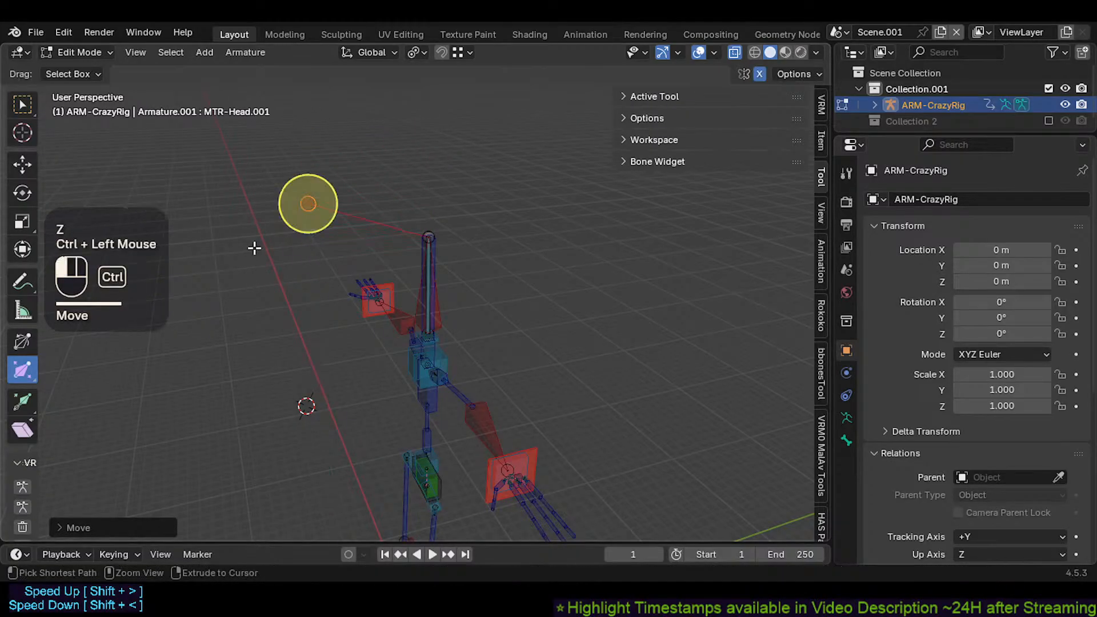
Step: Snap the 3D cursor to the upper tip of CTL-Head.001
{"action": "left_click", "coordinate": [431, 225]}
{"action": "key", "text": "shift+s"}
{"action": "left_click", "coordinate": [568, 284]}
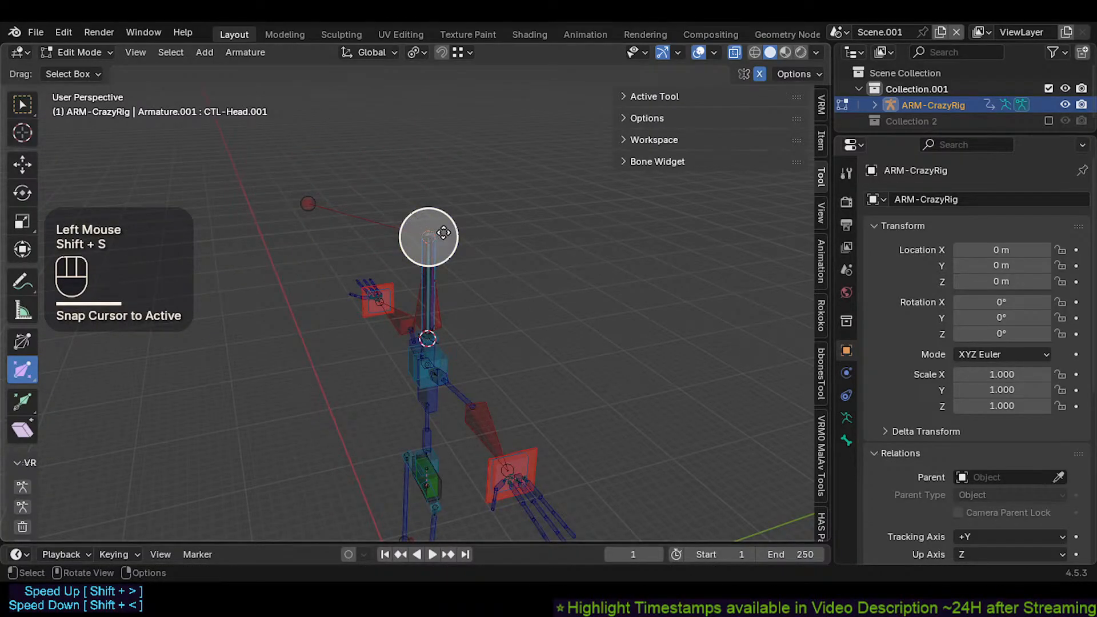
{"action": "scroll", "coordinate": [443, 233], "scroll_direction": "up", "scroll_amount": 1}
{"action": "left_click", "coordinate": [446, 336]}
{"action": "left_click", "coordinate": [431, 222]}
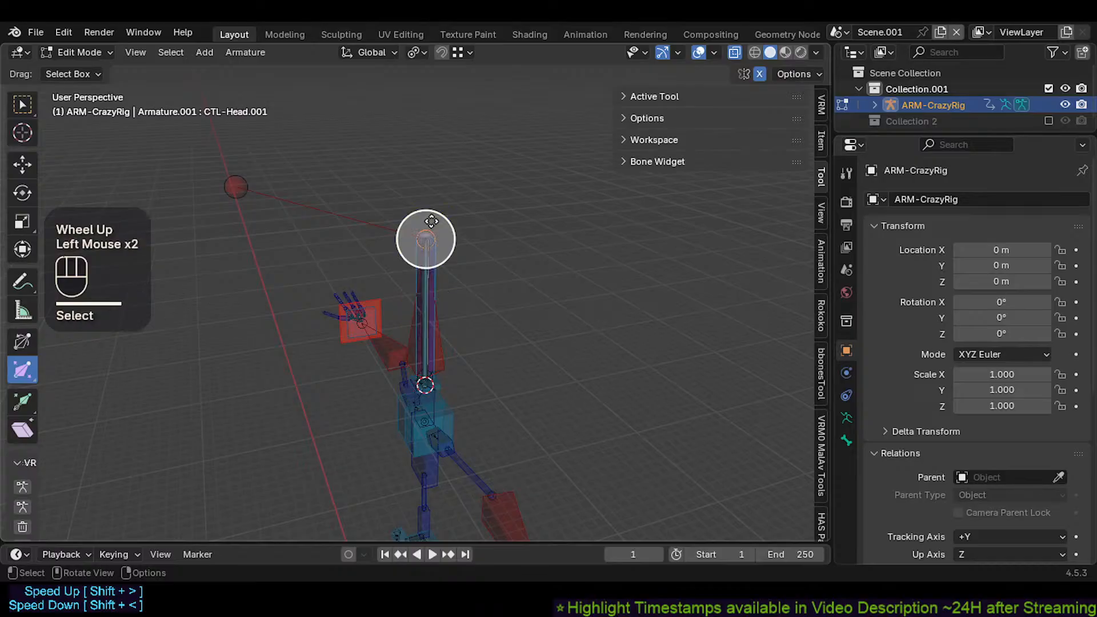
{"action": "key", "text": "shift+s"}
{"action": "scroll", "coordinate": [439, 282], "scroll_direction": "up", "scroll_amount": 2}
{"action": "middle_click_drag", "start_coordinate": [438, 282], "coordinate": [448, 289]}
{"action": "key", "text": "shift+s"}
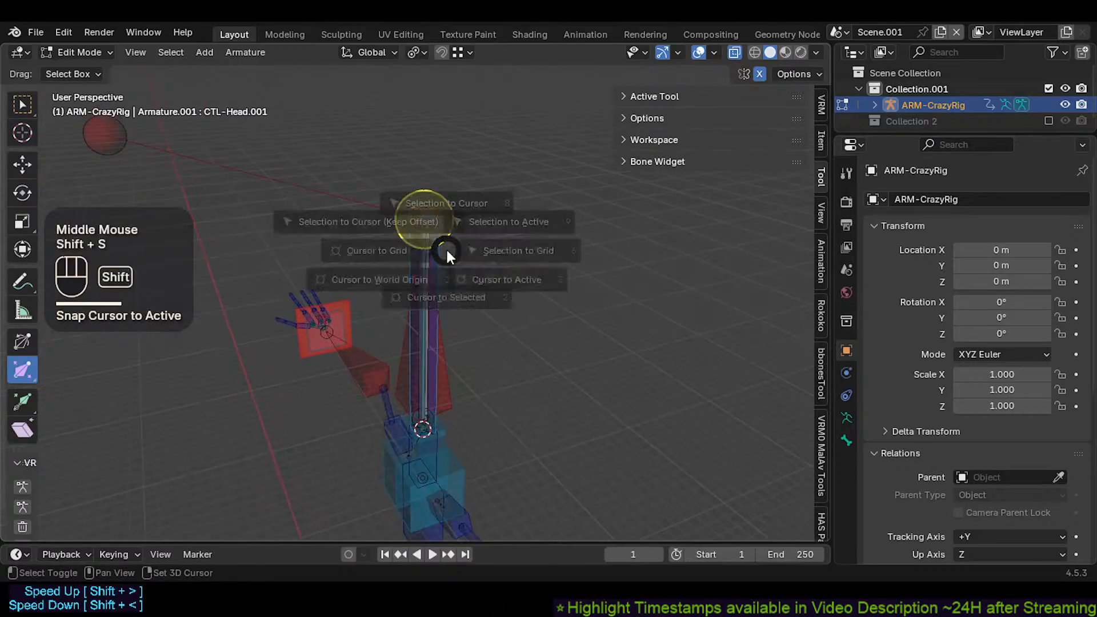
Step: Level MTR-Head.001's tip with the top of the head by scaling it to 0 on Z around the 3D cursor
{"action": "scroll", "coordinate": [418, 240], "scroll_direction": "down", "scroll_amount": 1}
{"action": "left_click", "coordinate": [233, 177]}
{"action": "key", "text": "less"}
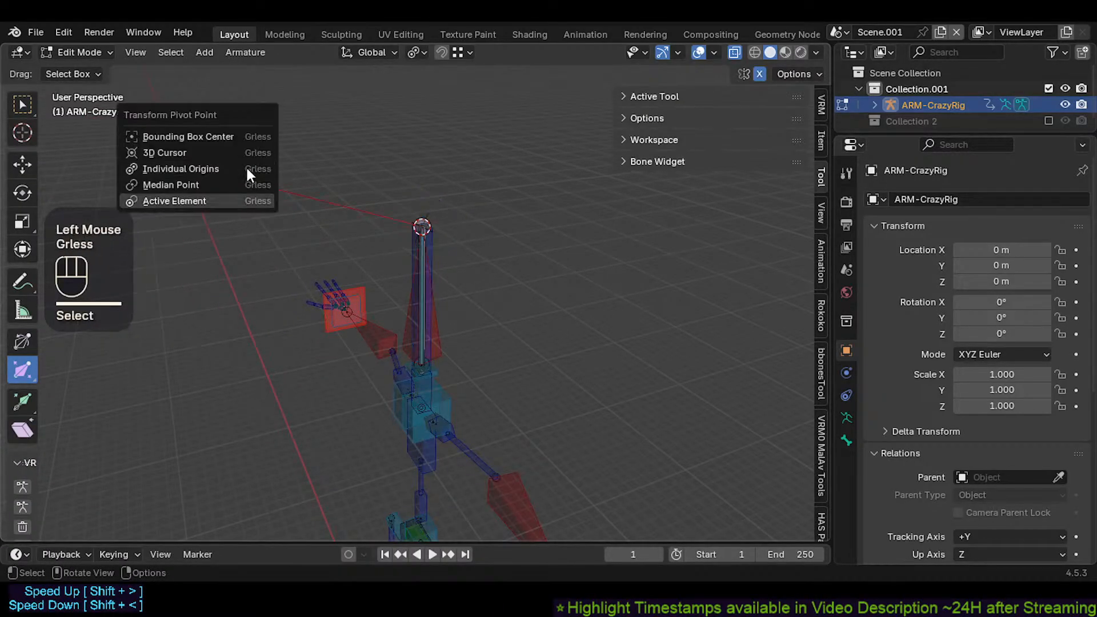
{"action": "key", "text": "less"}
{"action": "left_click", "coordinate": [219, 114]}
{"action": "key", "text": "s"}
{"action": "key", "text": "z"}
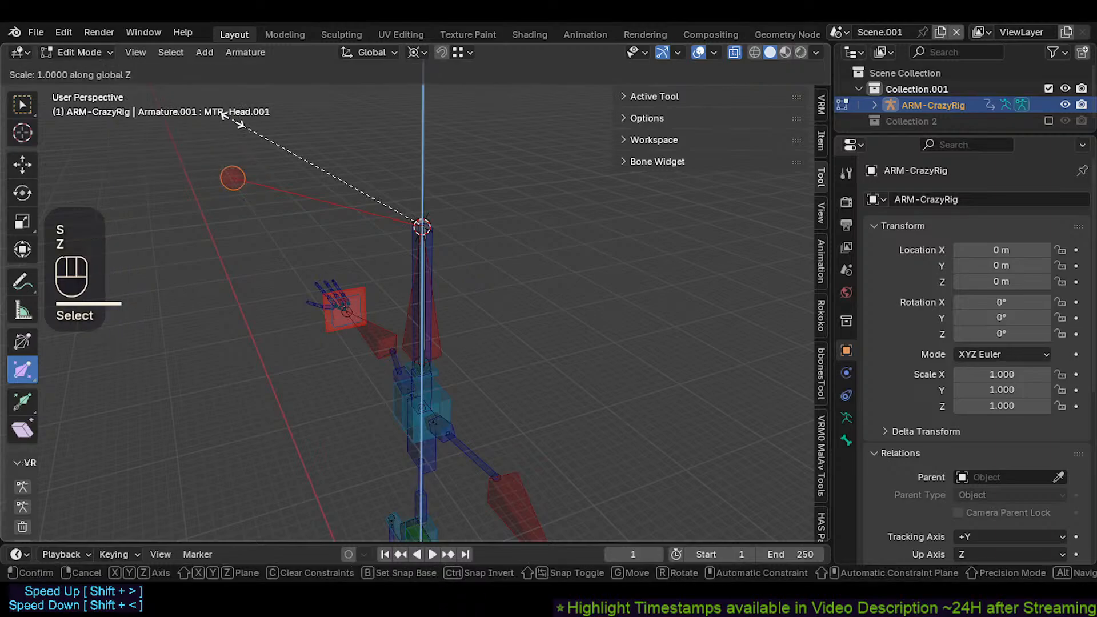
{"action": "key", "text": "KP_0"}
{"action": "key", "text": "KP_Enter"}
{"action": "key", "text": "alt+a"}
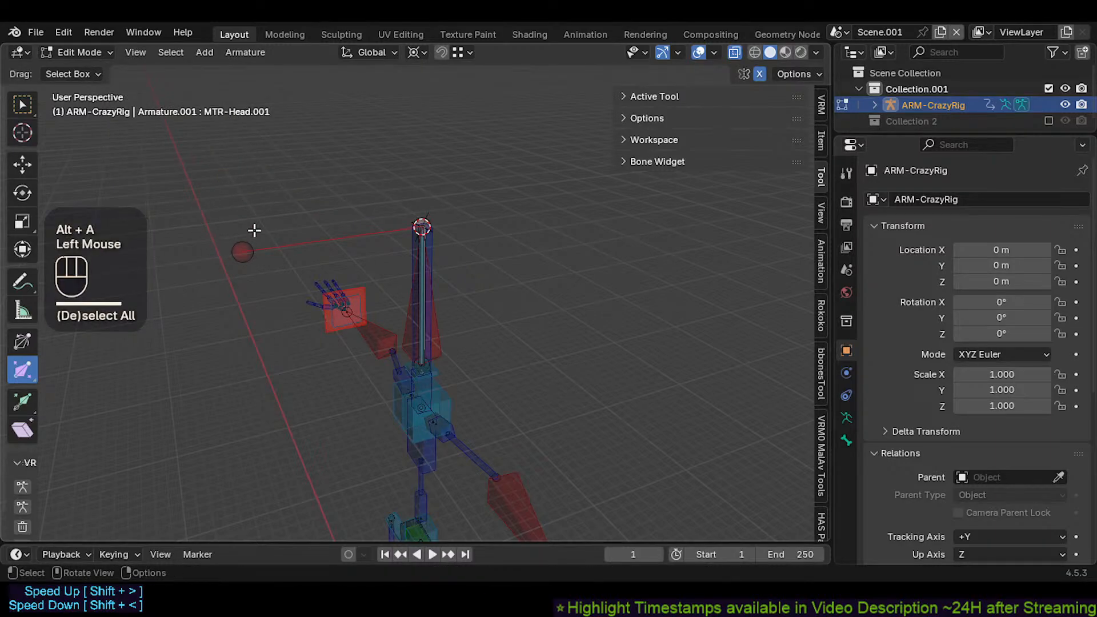
Step: Lengthen MTR-Head.001 by moving only its tip about 22 m in the negative Y direction
{"action": "scroll", "coordinate": [248, 230], "scroll_direction": "down", "scroll_amount": 3}
{"action": "mouse_move", "coordinate": [248, 231]}
{"action": "middle_mouse_down", "text": "shift"}
{"action": "mouse_move", "coordinate": [404, 235]}
{"action": "mouse_move", "coordinate": [370, 201]}
{"action": "middle_mouse_up", "text": "shift"}
{"action": "key", "text": "alt+a"}
{"action": "key", "text": "c"}
{"action": "left_click", "coordinate": [410, 227]}
{"action": "right_click", "coordinate": [411, 227]}
{"action": "key", "text": "alt+a"}
{"action": "key", "text": "c"}
{"action": "left_click", "coordinate": [396, 225]}
{"action": "right_click", "coordinate": [398, 226]}
{"action": "key", "text": "g"}
{"action": "key", "text": "y"}
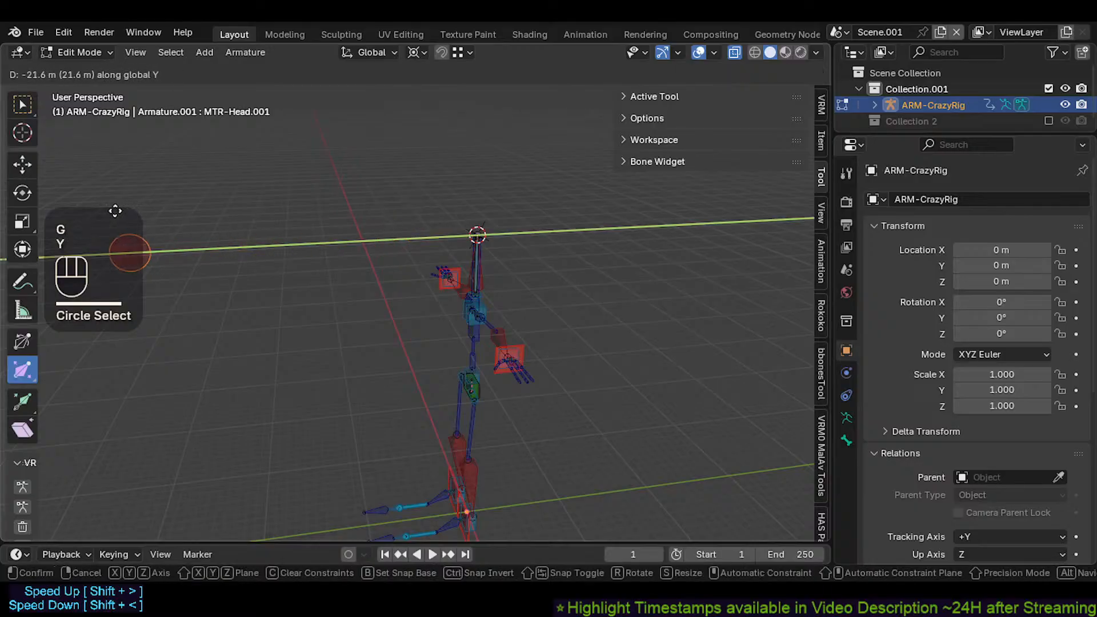
{"action": "left_click", "coordinate": [109, 212]}
Step: Switch the armature to Pose Mode and set MTR-Head.001's display type to Stick
{"action": "middle_click_drag", "start_coordinate": [109, 212], "coordinate": [254, 224]}
{"action": "key", "text": "ctrl+Tab"}
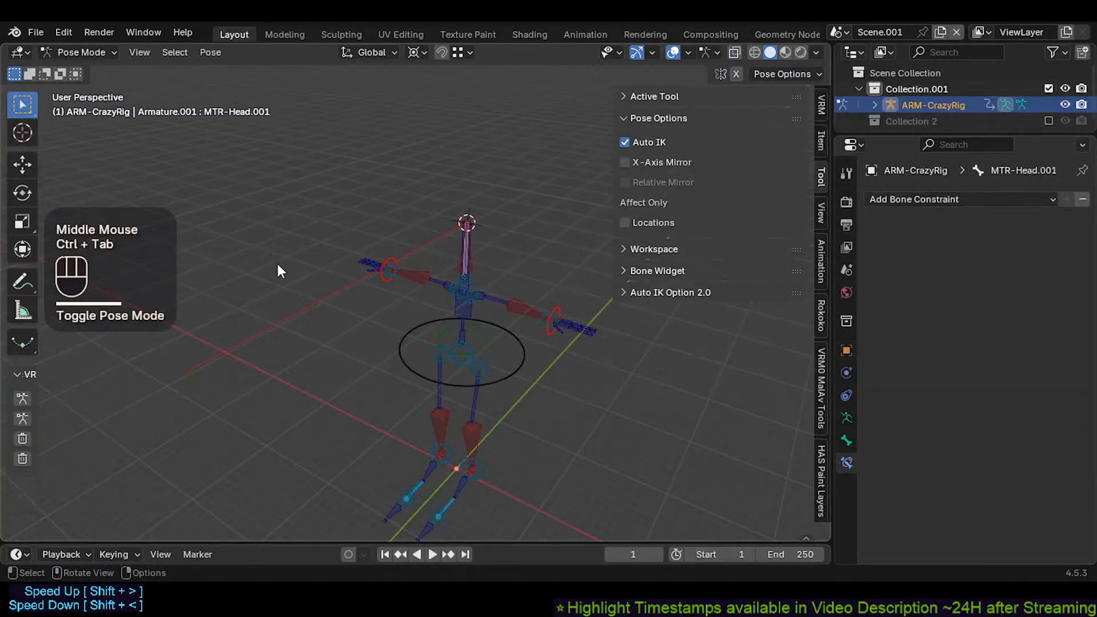
{"action": "middle_click_drag", "start_coordinate": [277, 263], "coordinate": [434, 259]}
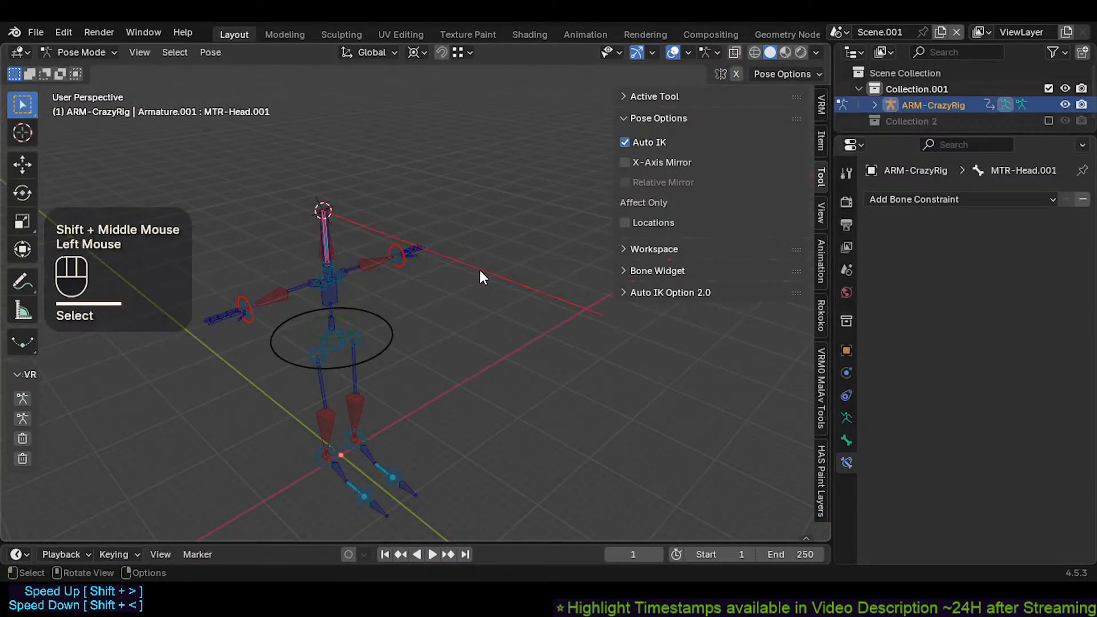
{"action": "key", "text": "shift+alt+b"}
{"action": "left_click", "coordinate": [436, 226]}
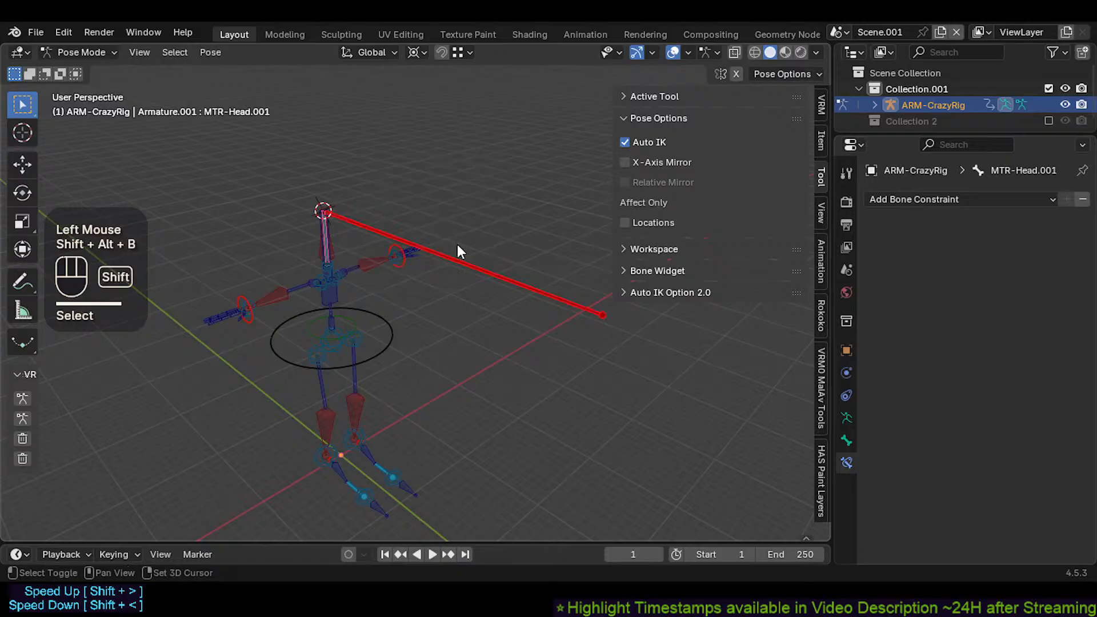
Step: Test how MTR-Head.001 follows moves in several directions with Auto IK enabled
{"action": "key", "text": "alt+a"}
{"action": "middle_click_drag", "start_coordinate": [460, 252], "coordinate": [451, 264], "text": "shift"}
{"action": "left_click", "coordinate": [550, 333]}
{"action": "key", "text": "g"}
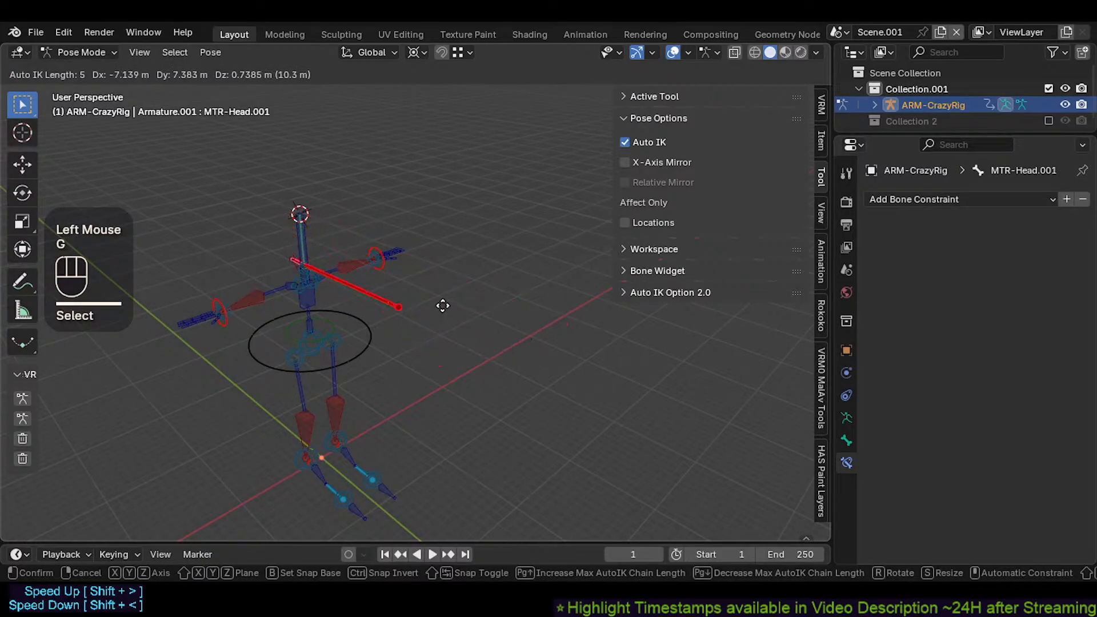
{"action": "key", "text": "Escape"}
{"action": "middle_click_drag", "start_coordinate": [512, 289], "coordinate": [451, 343]}
{"action": "key", "text": "g"}
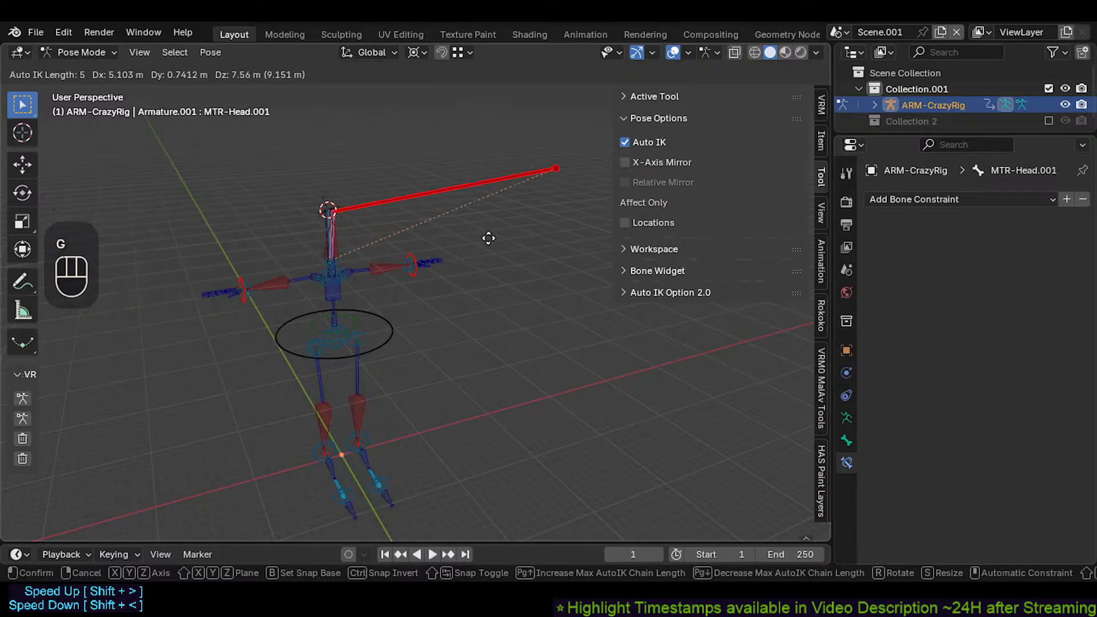
{"action": "left_click", "coordinate": [474, 377]}
{"action": "middle_click_drag", "start_coordinate": [475, 377], "coordinate": [453, 349]}
{"action": "key", "text": "g"}
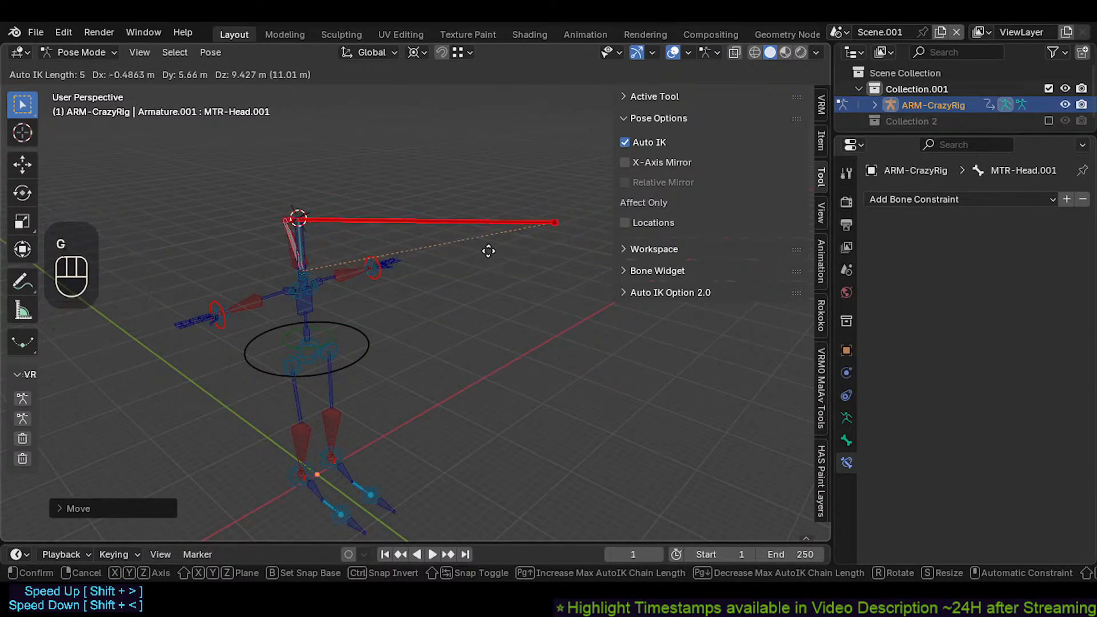
{"action": "left_click", "coordinate": [498, 278]}
Step: Rotate MTR-Head.001 about the global X axis and undo the rotation
{"action": "middle_click_drag", "start_coordinate": [498, 279], "coordinate": [565, 268]}
{"action": "key", "text": "r"}
{"action": "key", "text": "x"}
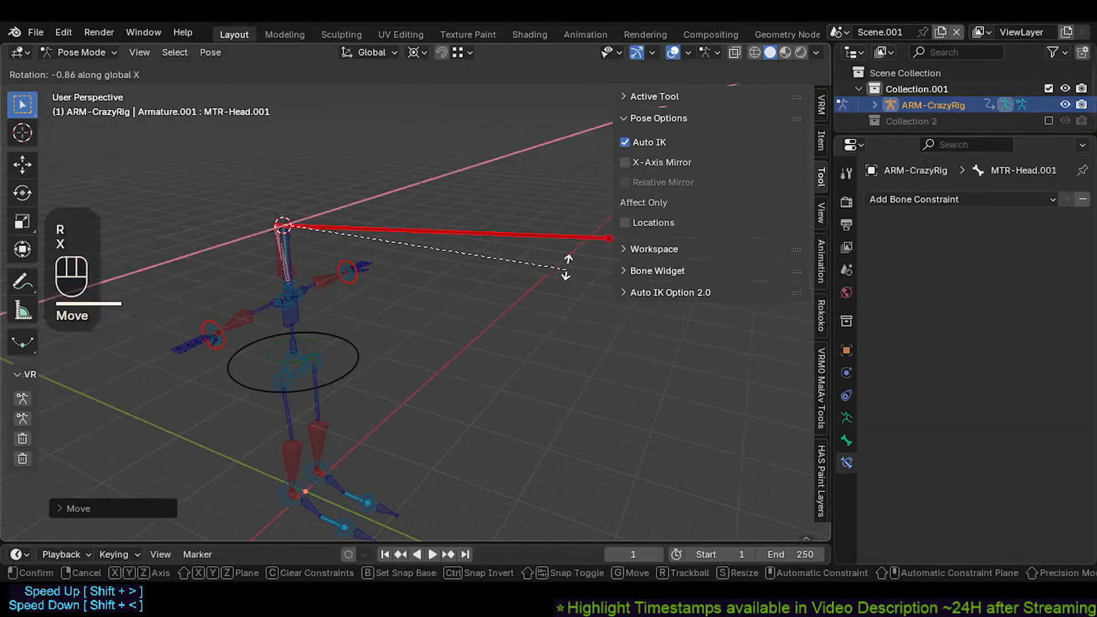
{"action": "left_click", "coordinate": [497, 155]}
{"action": "key", "text": "ctrl+z"}
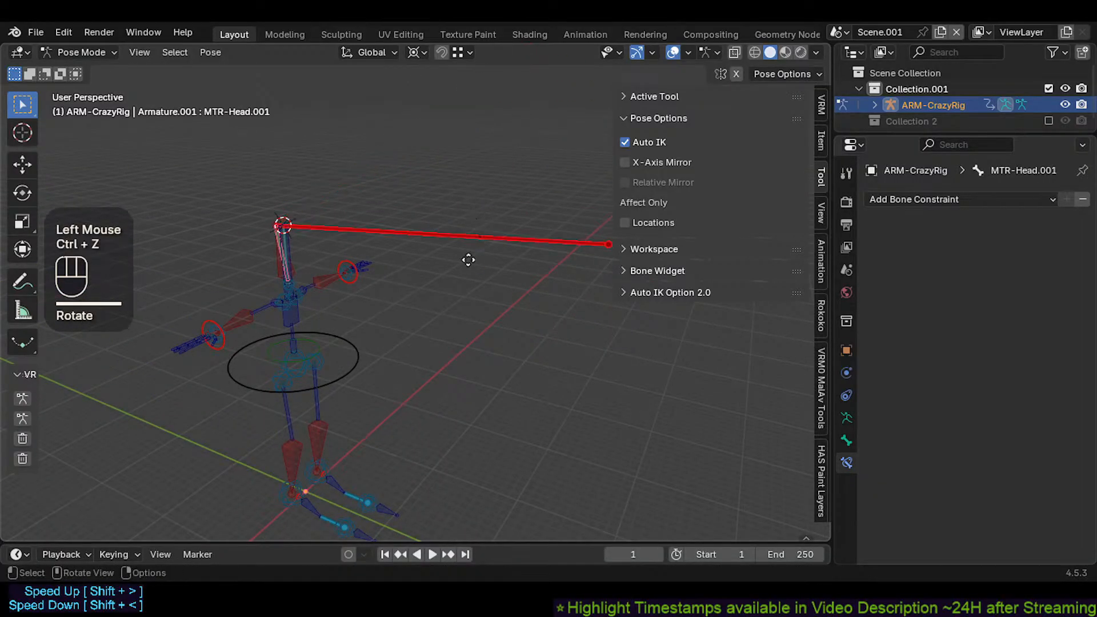
Step: Move MTR-Head.001 around with the Auto IK chain length set to 3
{"action": "key", "text": "g"}
{"action": "scroll", "coordinate": [431, 226], "scroll_direction": "up", "scroll_amount": 2}
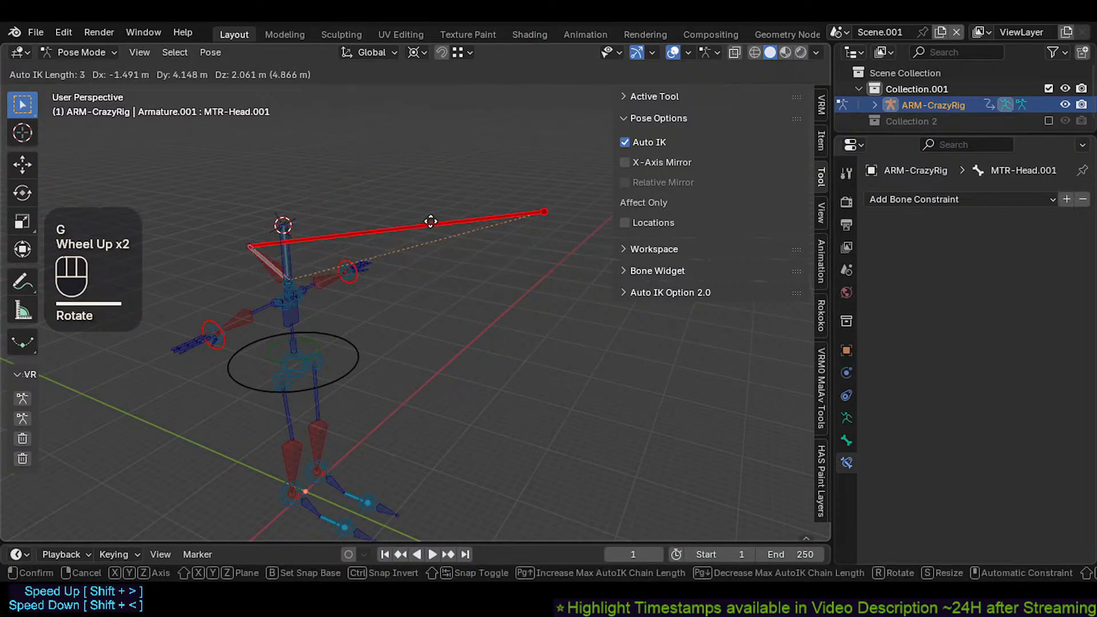
{"action": "left_click", "coordinate": [480, 281]}
{"action": "key", "text": "g"}
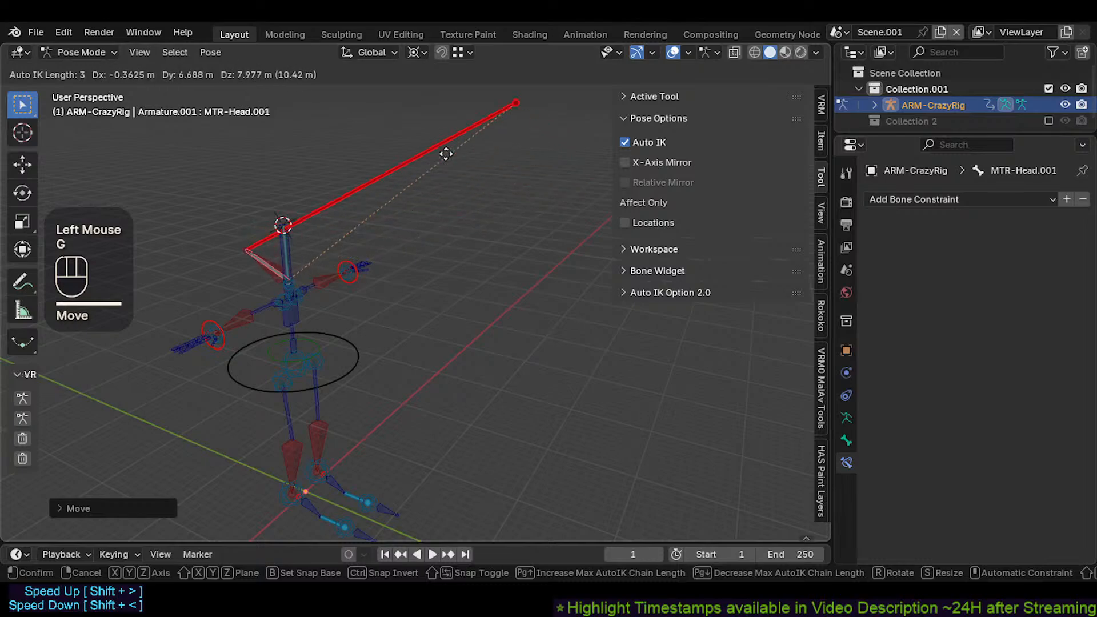
{"action": "left_click", "coordinate": [549, 314]}
Step: Hide the sidebar and clear the pose transforms of all bones
{"action": "key", "text": "n"}
{"action": "scroll", "coordinate": [536, 303], "scroll_direction": "down", "scroll_amount": 1}
{"action": "middle_click_drag", "start_coordinate": [536, 303], "coordinate": [515, 288], "text": "shift"}
{"action": "key", "text": "a"}
{"action": "key", "text": "alt+q"}
{"action": "key", "text": "alt+q"}
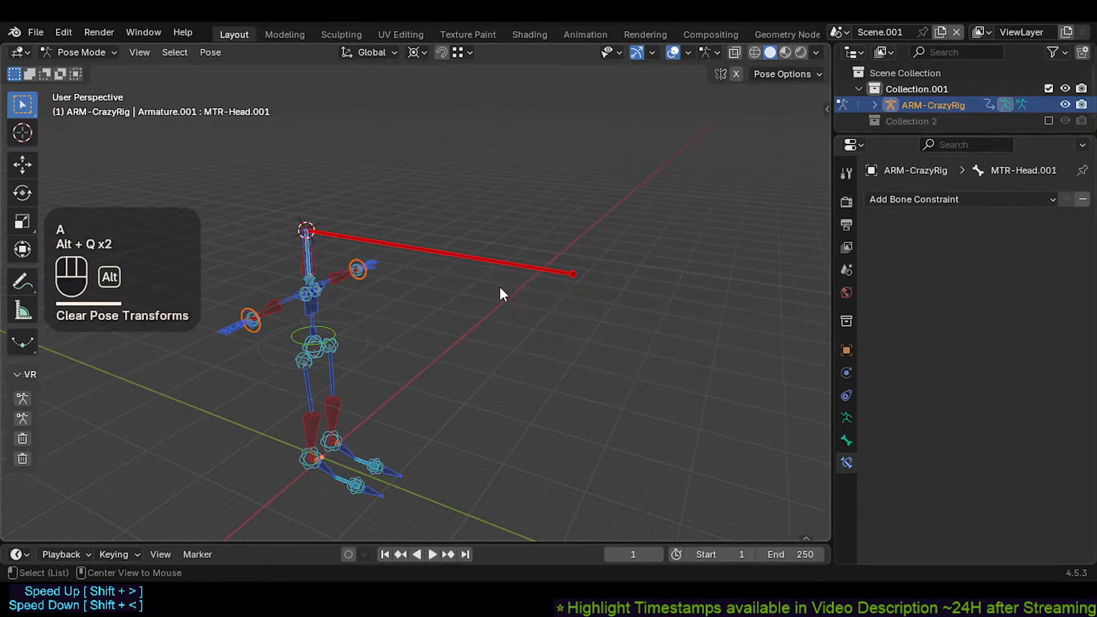
Step: Select CMD-Head at the base of the head and move it in Pose Mode
{"action": "scroll", "coordinate": [398, 272], "scroll_direction": "up", "scroll_amount": 1}
{"action": "middle_click_drag", "start_coordinate": [399, 271], "coordinate": [318, 272], "text": "shift"}
{"action": "scroll", "coordinate": [333, 279], "scroll_direction": "up", "scroll_amount": 1}
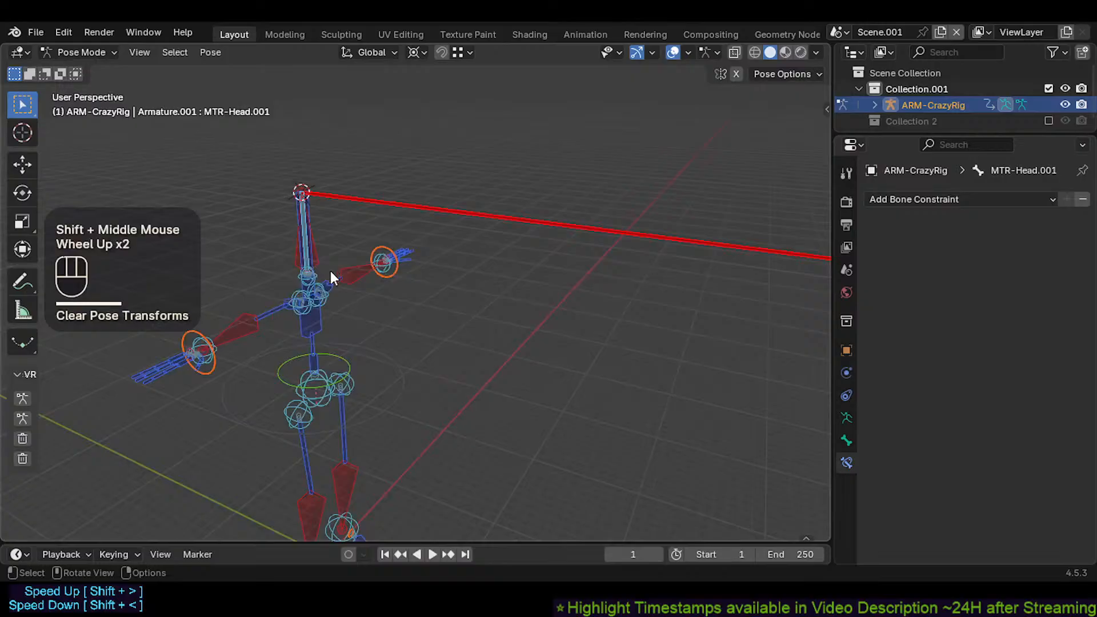
{"action": "left_click", "coordinate": [293, 283]}
{"action": "scroll", "coordinate": [293, 283], "scroll_direction": "down", "scroll_amount": 1}
{"action": "key", "text": "g"}
{"action": "left_click", "coordinate": [464, 261], "text": "shift"}
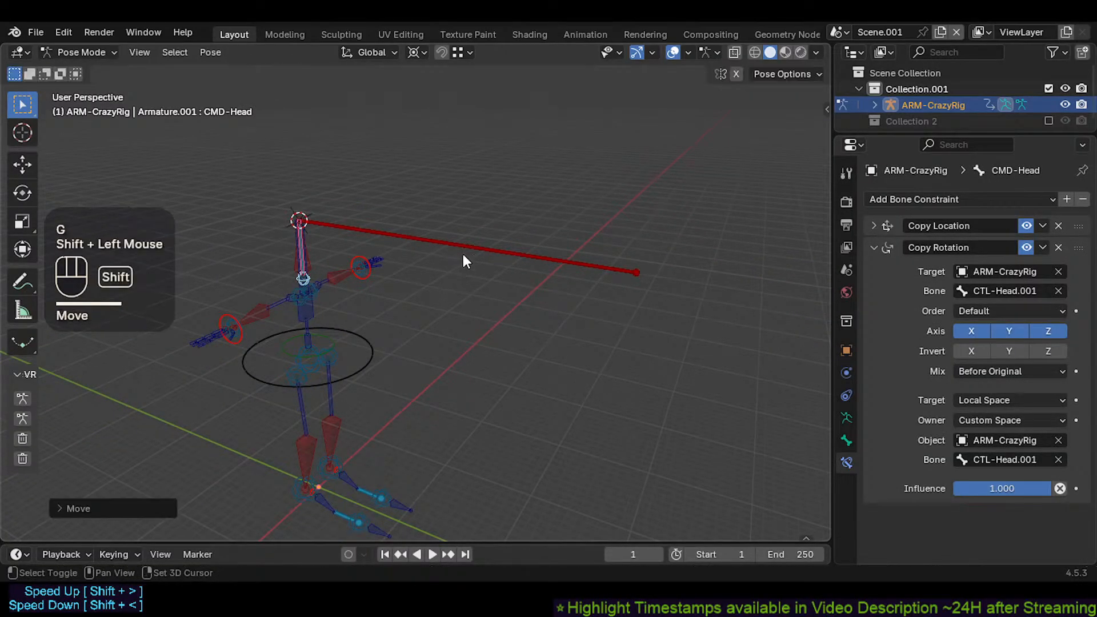
Step: Add MTR-Head.001 to the CMD-Head selection and try to move both bones together
{"action": "left_click", "coordinate": [460, 257], "text": "shift"}
{"action": "key", "text": "g"}
{"action": "key", "text": "Escape"}
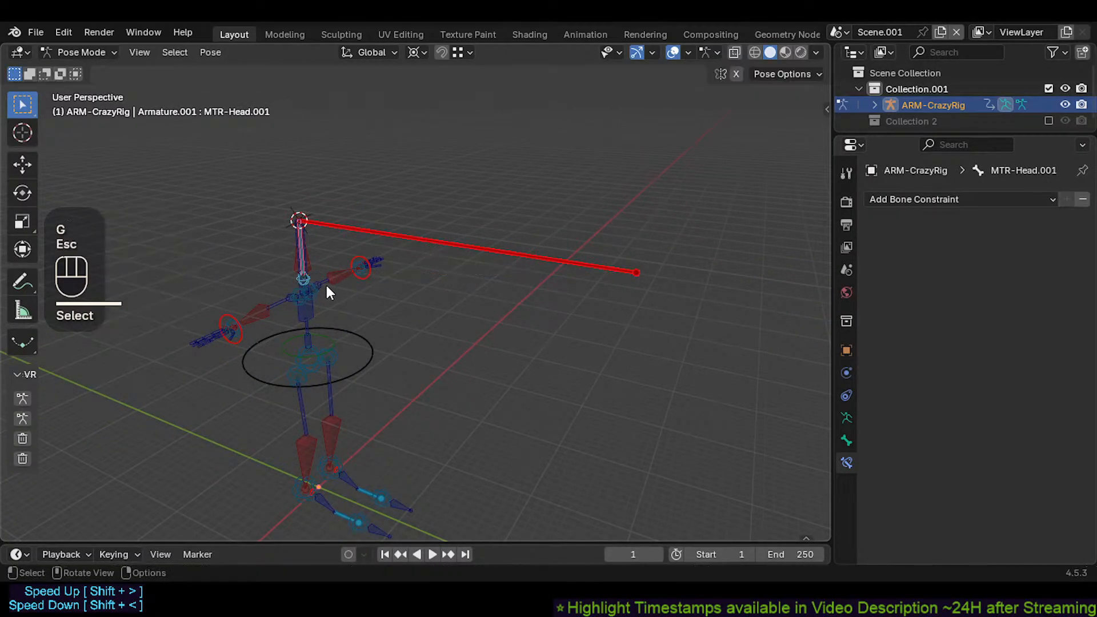
{"action": "key", "text": "g"}
{"action": "scroll", "coordinate": [364, 246], "scroll_direction": "up", "scroll_amount": 1}
{"action": "key", "text": "Escape"}
Step: Set the pivot point to Individual Origins, add MTR-Head to the selection and try to move the bones together
{"action": "key", "text": "period"}
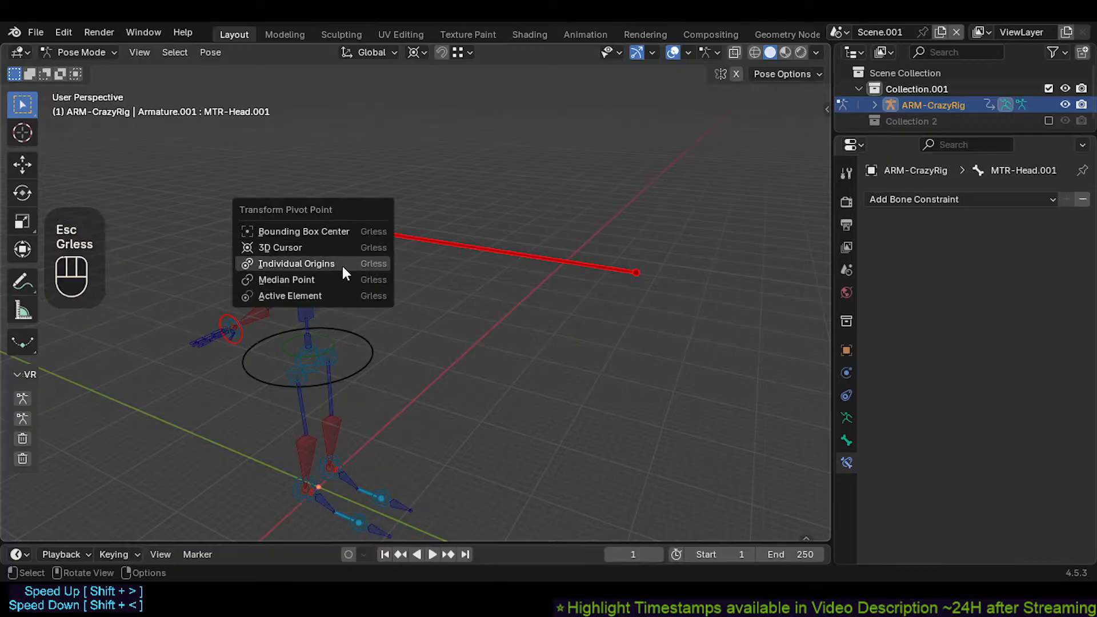
{"action": "left_click", "coordinate": [341, 264]}
{"action": "key", "text": "g"}
{"action": "key", "text": "Escape"}
{"action": "scroll", "coordinate": [314, 268], "scroll_direction": "up", "scroll_amount": 1}
{"action": "left_click", "coordinate": [312, 267], "text": "shift"}
{"action": "key", "text": "g"}
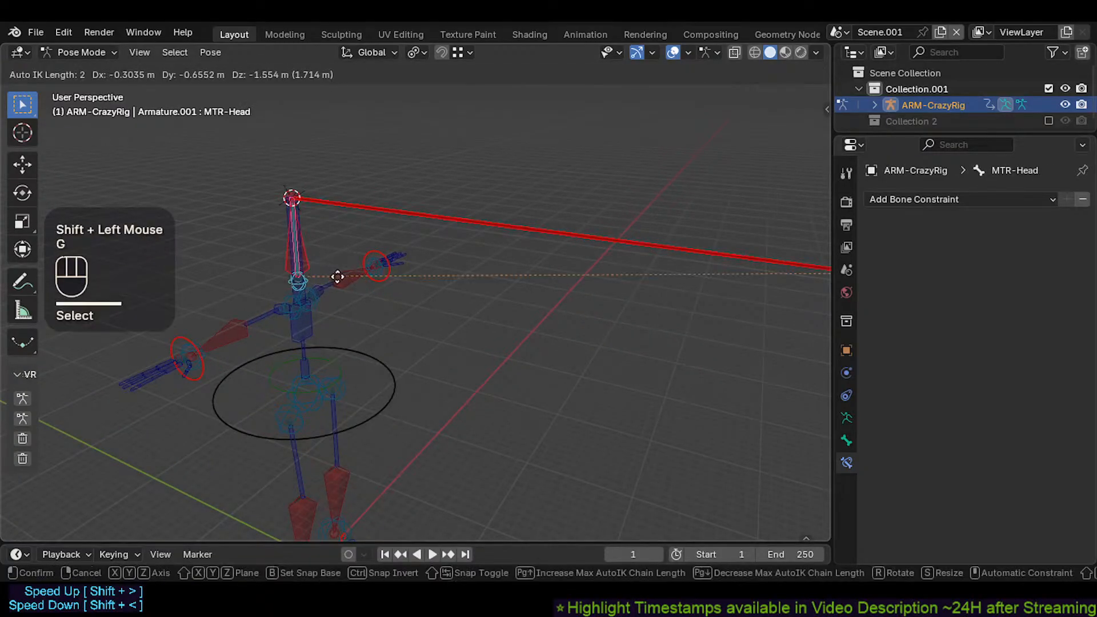
{"action": "key", "text": "Escape"}
Step: Select CMD-Head at the base of the head and try to move it on its own
{"action": "left_click", "coordinate": [281, 285]}
{"action": "left_click", "coordinate": [294, 280]}
{"action": "key", "text": "g"}
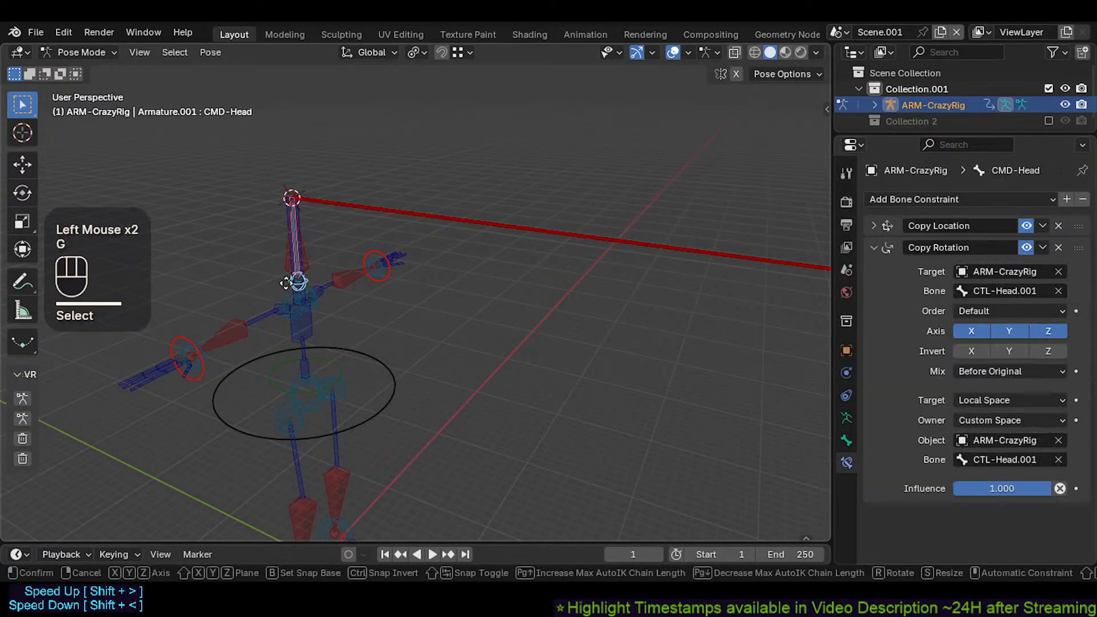
{"action": "key", "text": "Escape"}
Step: Select MTR-Head and try moving it with the Auto IK chain length at 2
{"action": "left_click", "coordinate": [293, 245]}
{"action": "key", "text": "g"}
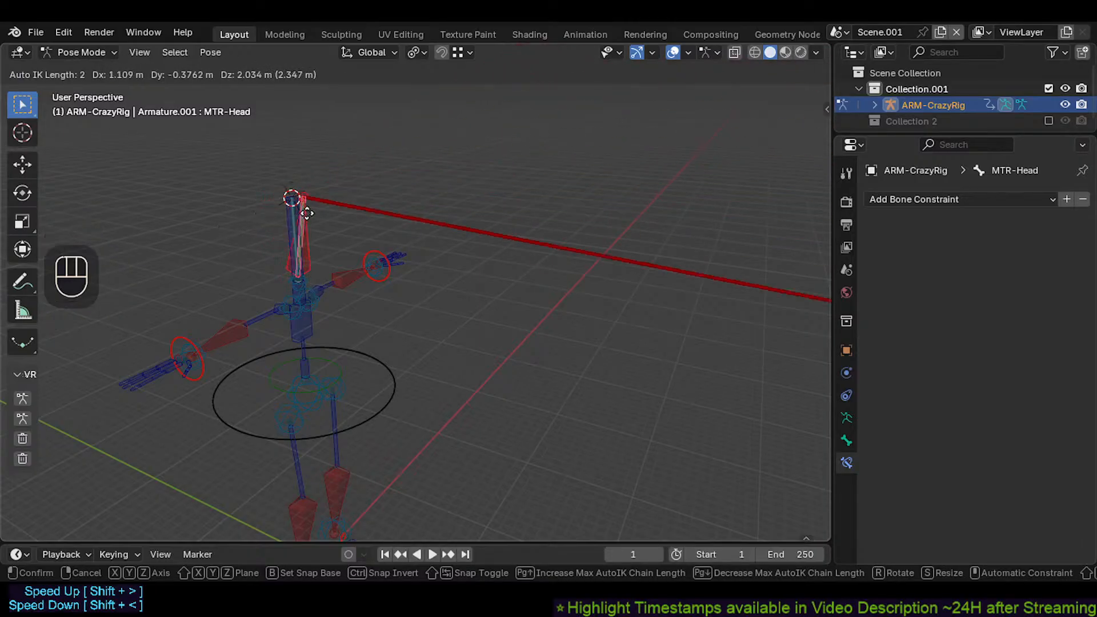
{"action": "key", "text": "Escape"}
{"action": "scroll", "coordinate": [303, 271], "scroll_direction": "up", "scroll_amount": 1}
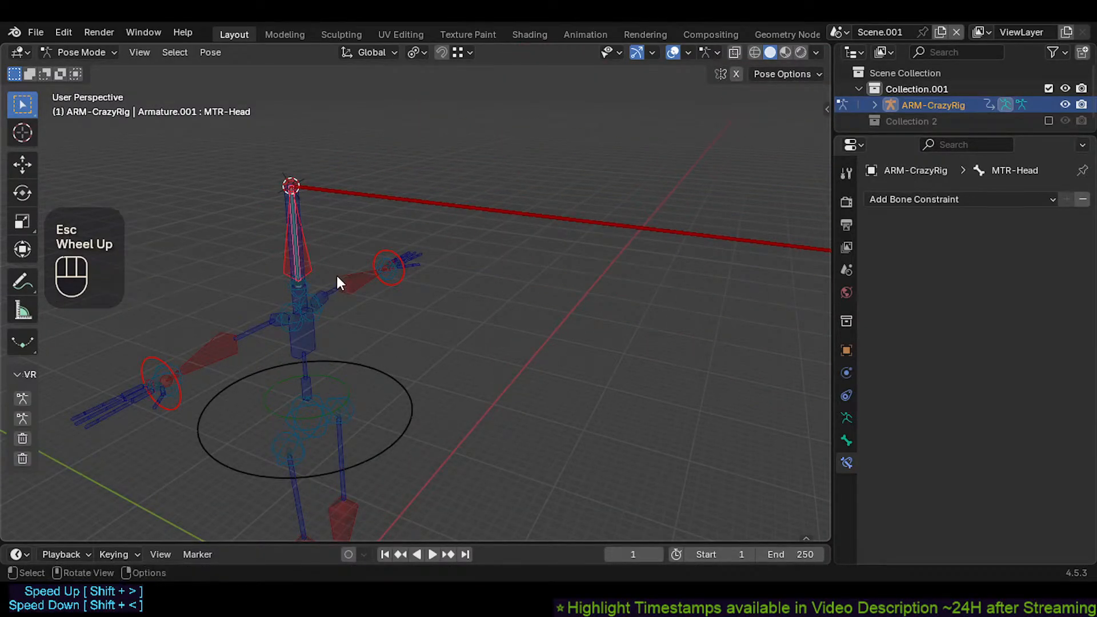
{"action": "key", "text": "g"}
{"action": "key", "text": "Escape"}
Step: Select CTL-Head.001 and move it so the head leans away from the 3D cursor
{"action": "left_click", "coordinate": [283, 211], "text": "shift"}
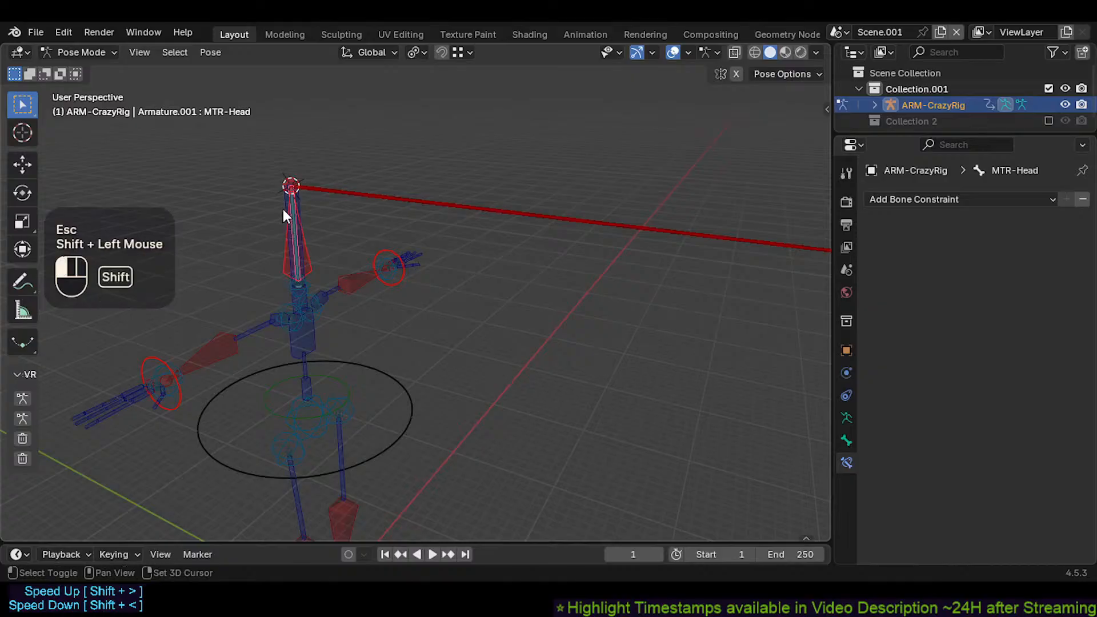
{"action": "key", "text": "g"}
{"action": "left_click", "coordinate": [304, 193]}
{"action": "key", "text": "g"}
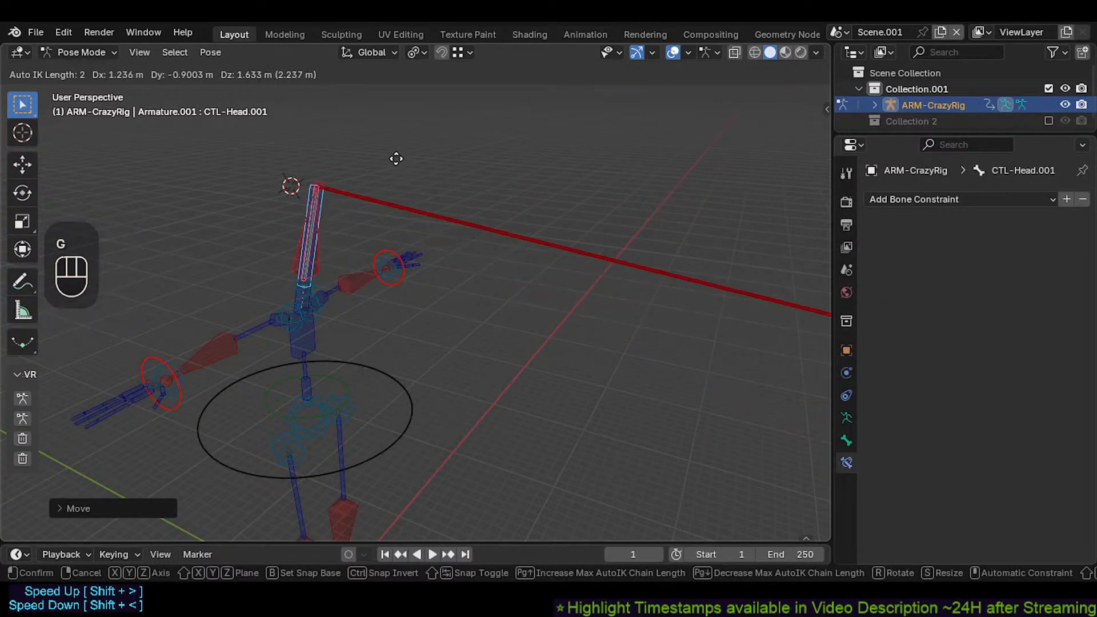
{"action": "left_click", "coordinate": [388, 157]}
Step: Select MTR-Head.001 and move it, removing the Auto IK chain length limit during the move and restoring it to 2
{"action": "left_click", "coordinate": [361, 201]}
{"action": "left_click", "coordinate": [320, 252]}
{"action": "left_click", "coordinate": [384, 200]}
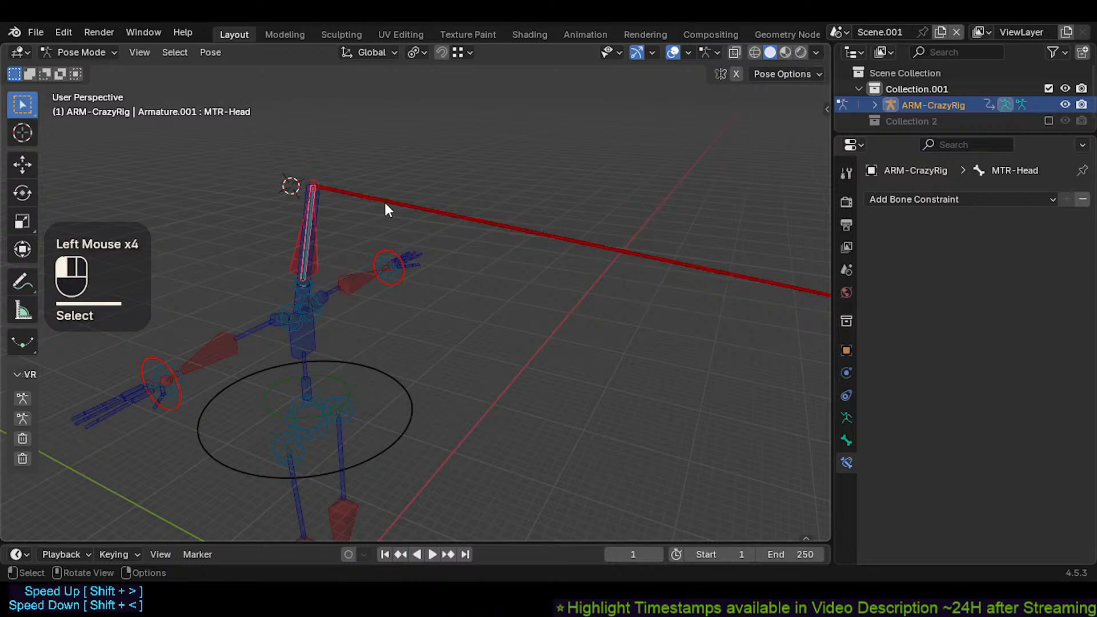
{"action": "key", "text": "g"}
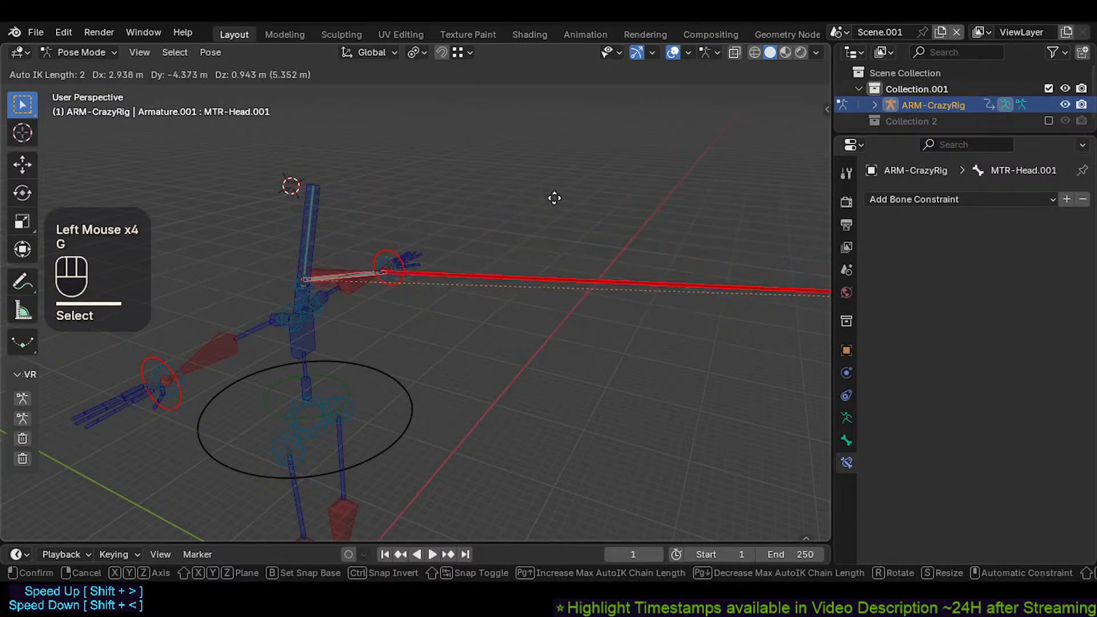
{"action": "scroll", "coordinate": [477, 184], "scroll_direction": "up", "scroll_amount": 2}
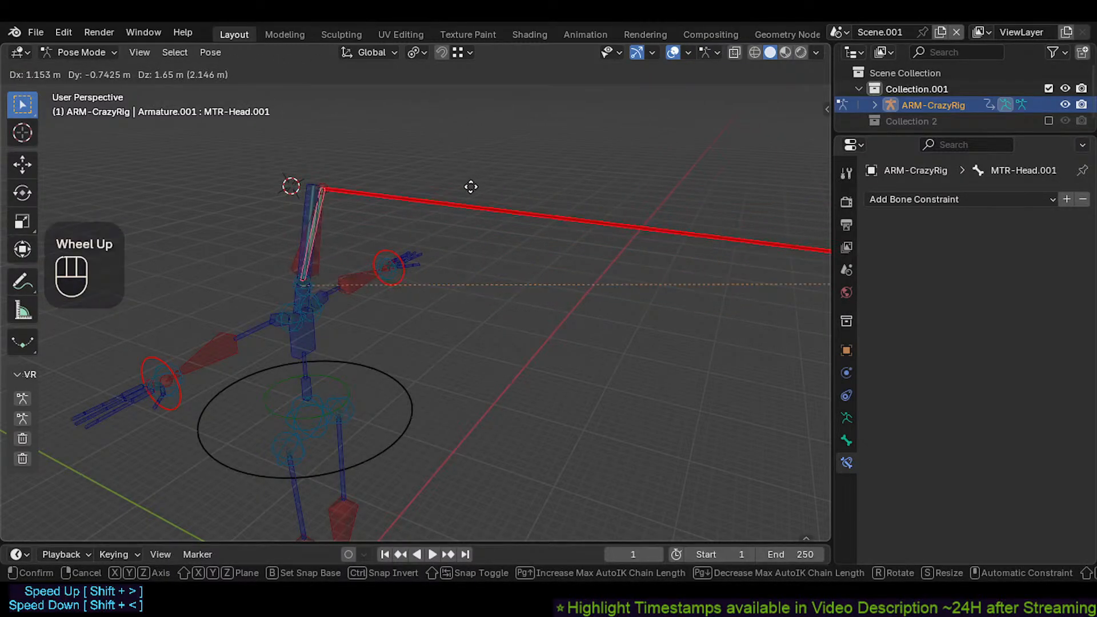
{"action": "scroll", "coordinate": [467, 184], "scroll_direction": "down", "scroll_amount": 2}
{"action": "scroll", "coordinate": [465, 183], "scroll_direction": "down", "scroll_amount": 1}
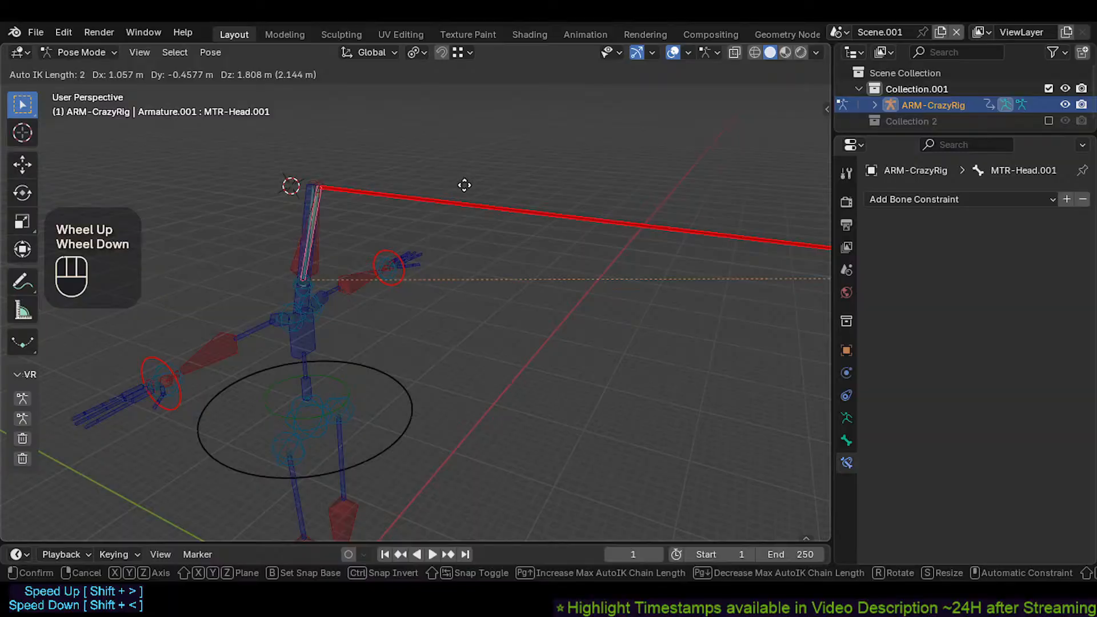
{"action": "left_click", "coordinate": [436, 162]}
Step: Reposition MTR-Head.001 once more with the Auto IK chain length kept at 2
{"action": "middle_click_drag", "start_coordinate": [436, 161], "coordinate": [332, 243], "text": "shift"}
{"action": "key", "text": "g"}
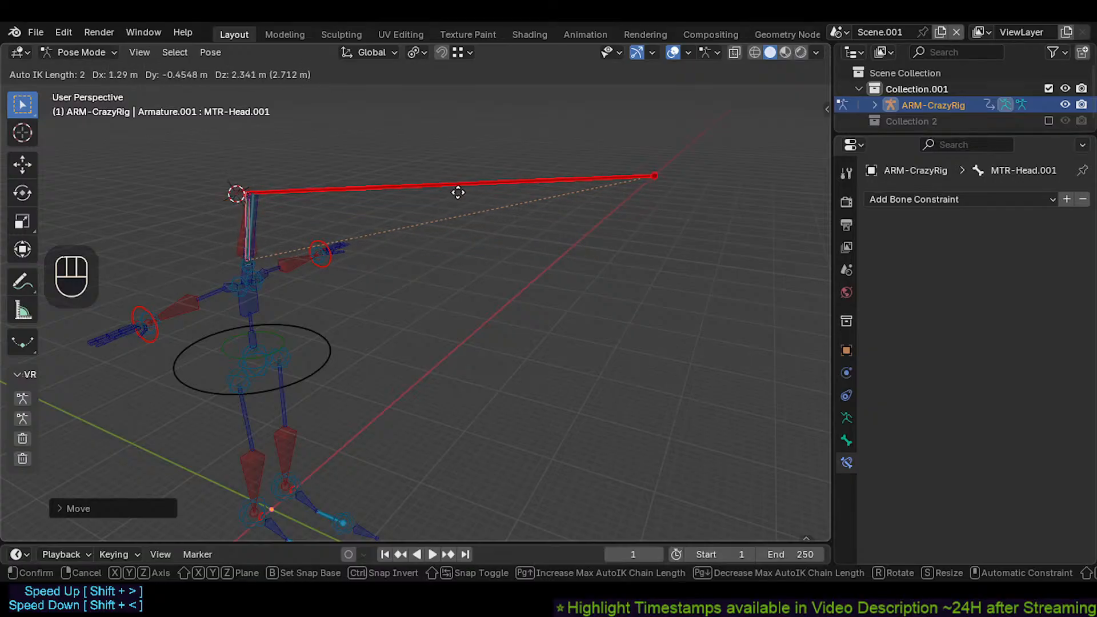
{"action": "left_click", "coordinate": [477, 215]}
{"action": "left_click", "coordinate": [476, 210]}
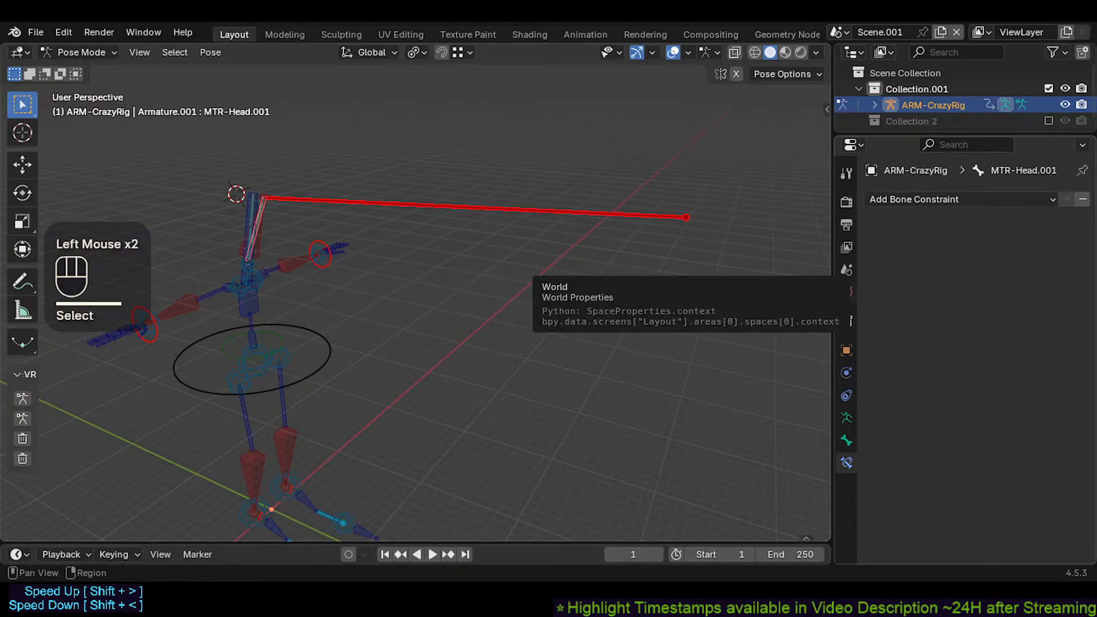
Step: Lock the X, Y and Z axes in the Inverse Kinematics settings of MTR-Head.001
{"action": "left_click", "coordinate": [846, 439]}
{"action": "scroll", "coordinate": [943, 377], "scroll_direction": "down", "scroll_amount": 3}
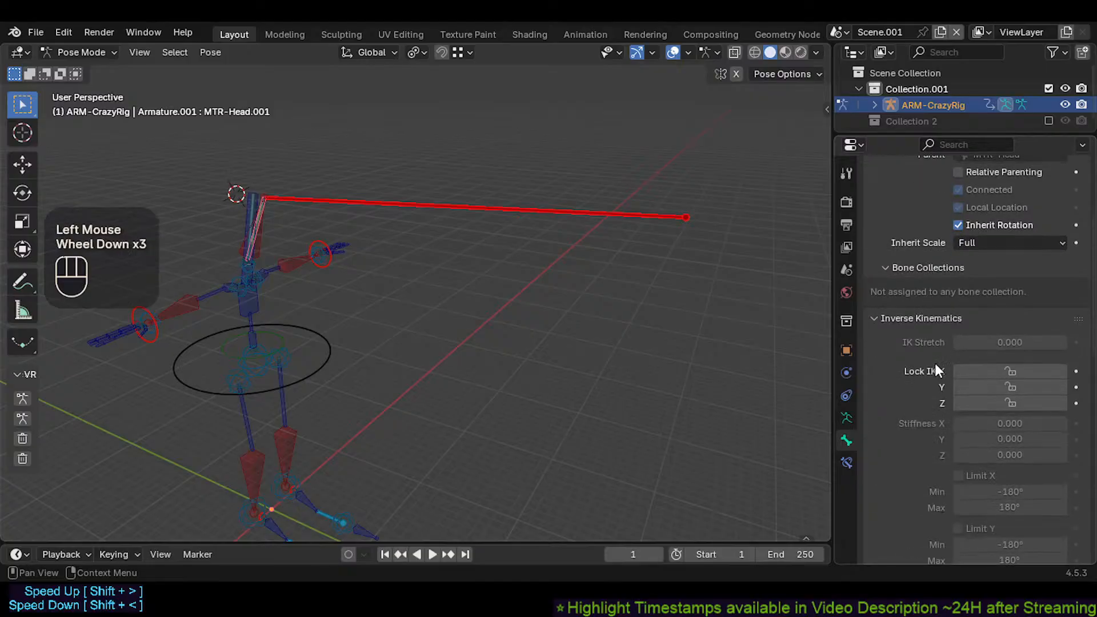
{"action": "scroll", "coordinate": [915, 266], "scroll_direction": "up", "scroll_amount": 1}
{"action": "scroll", "coordinate": [942, 360], "scroll_direction": "down", "scroll_amount": 2}
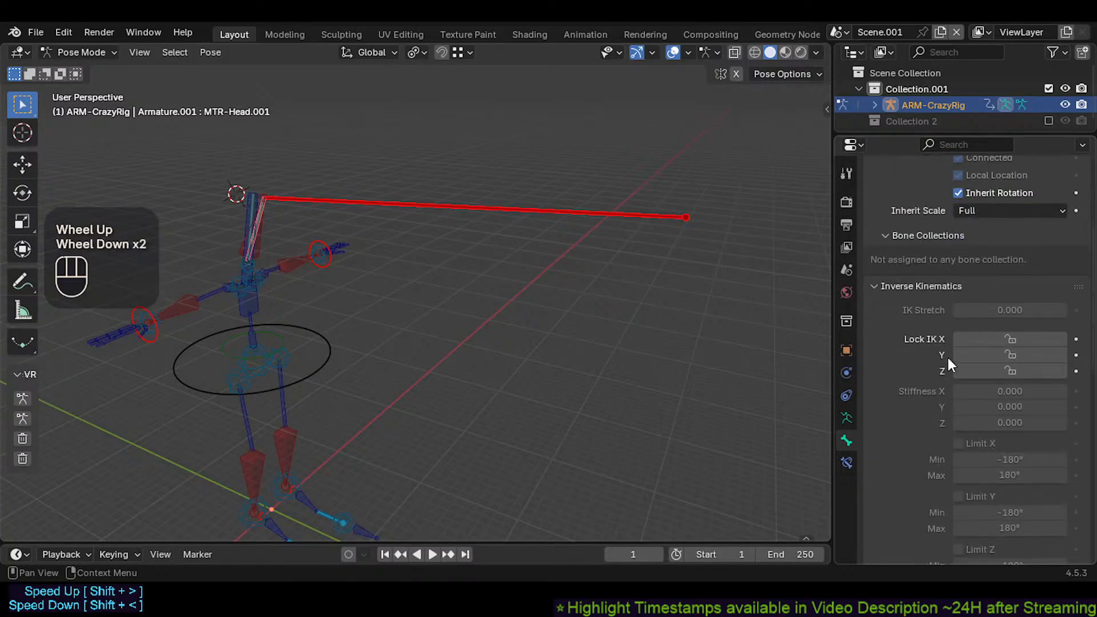
{"action": "left_click_drag", "start_coordinate": [971, 339], "coordinate": [962, 366]}
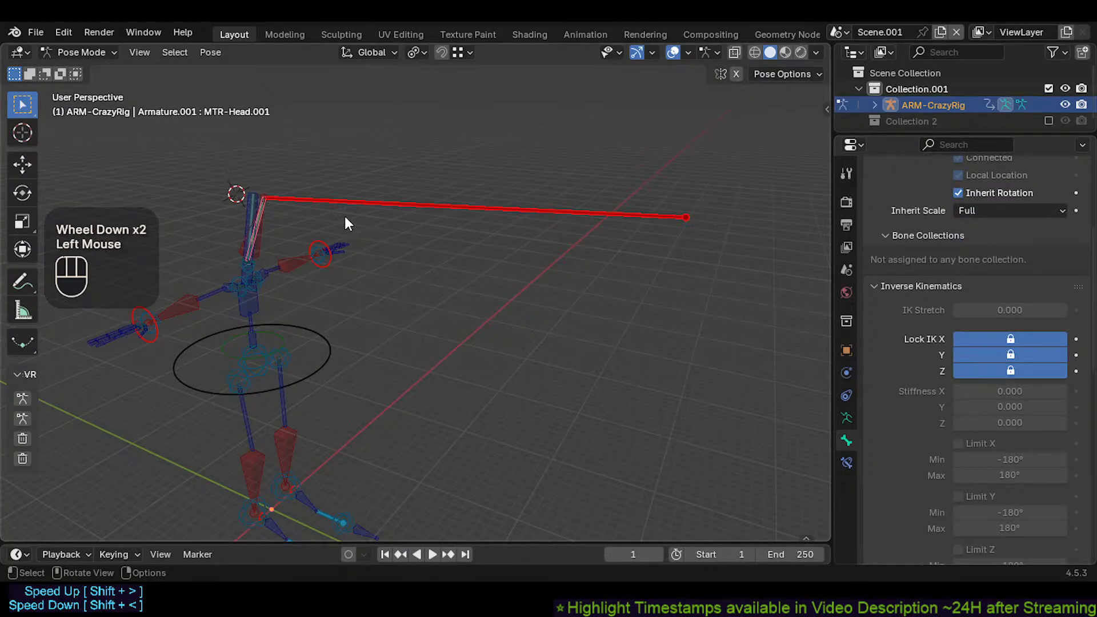
Step: Clear the pose location of all bones, then select MTR-Head.001 and move it with its IK axes locked
{"action": "key", "text": "a"}
{"action": "key", "text": "alt+g"}
{"action": "key", "text": "alt+g"}
{"action": "left_click", "coordinate": [378, 220]}
{"action": "key", "text": "g"}
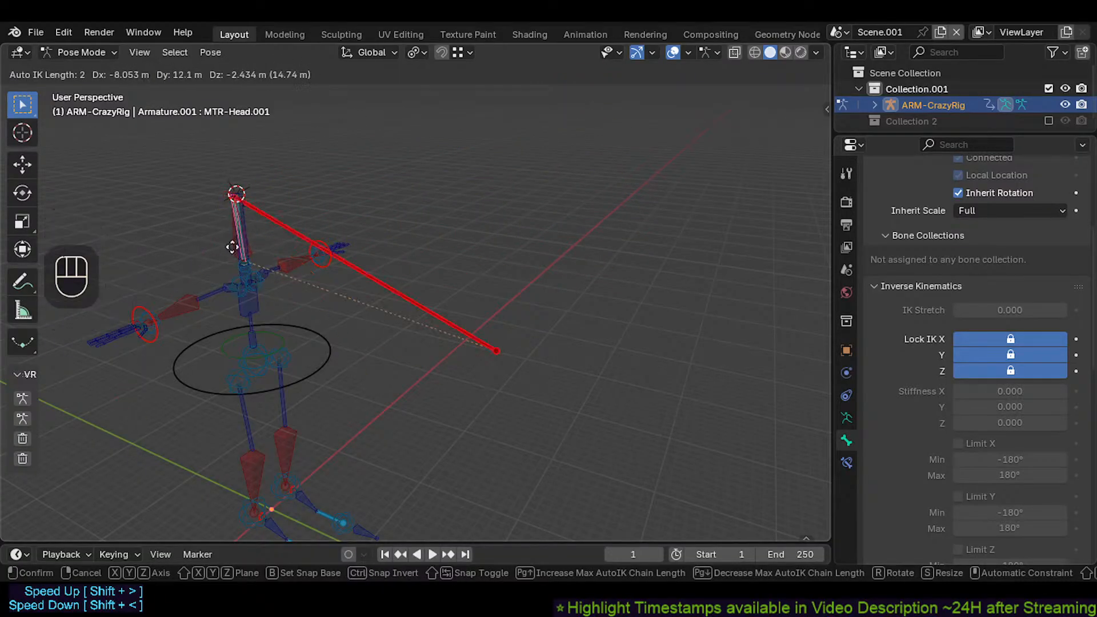
Step: Move the MTR-Head.001 bone to several positions around head height to test its two-bone Auto IK chain
{"action": "left_click", "coordinate": [291, 217]}
{"action": "scroll", "coordinate": [291, 258], "scroll_direction": "down", "scroll_amount": 3}
{"action": "middle_click_drag", "start_coordinate": [292, 258], "coordinate": [346, 287]}
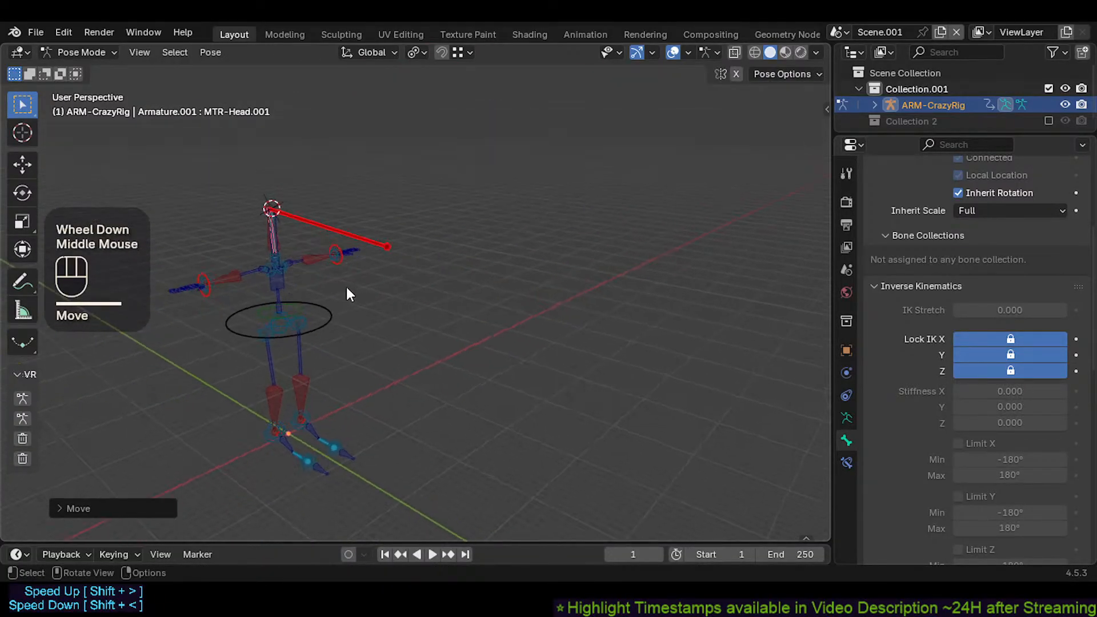
{"action": "key", "text": "g"}
{"action": "left_click", "coordinate": [449, 211]}
{"action": "middle_click_drag", "start_coordinate": [449, 212], "coordinate": [421, 218]}
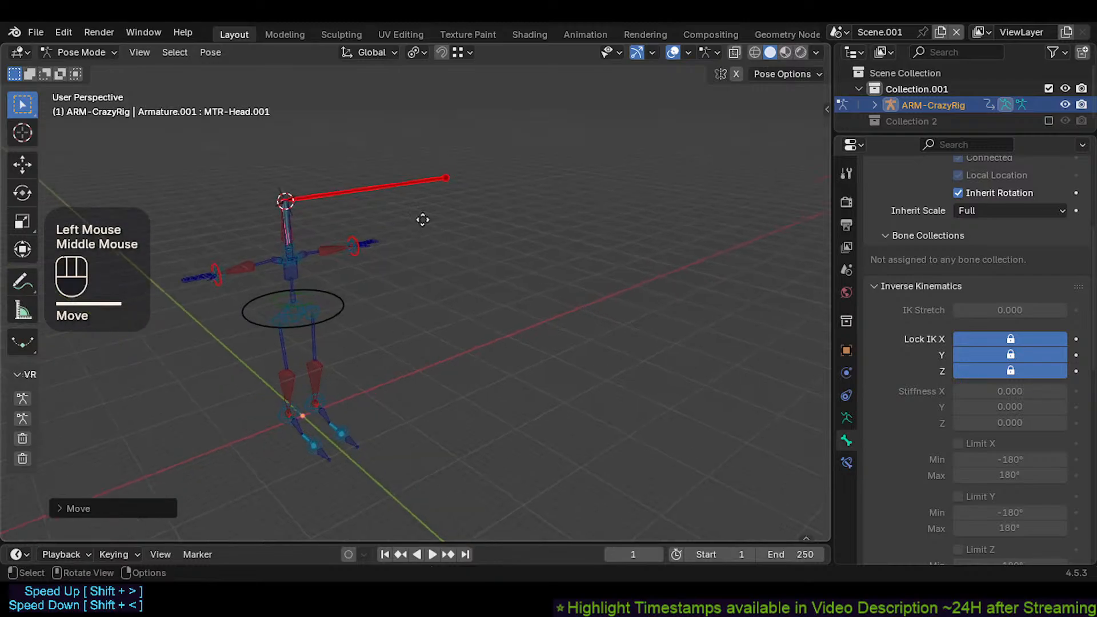
{"action": "key", "text": "g"}
{"action": "left_click", "coordinate": [479, 252]}
{"action": "middle_click_drag", "start_coordinate": [479, 251], "coordinate": [444, 272], "text": "shift"}
{"action": "scroll", "coordinate": [479, 251], "scroll_direction": "down", "scroll_amount": 2, "text": "shift"}
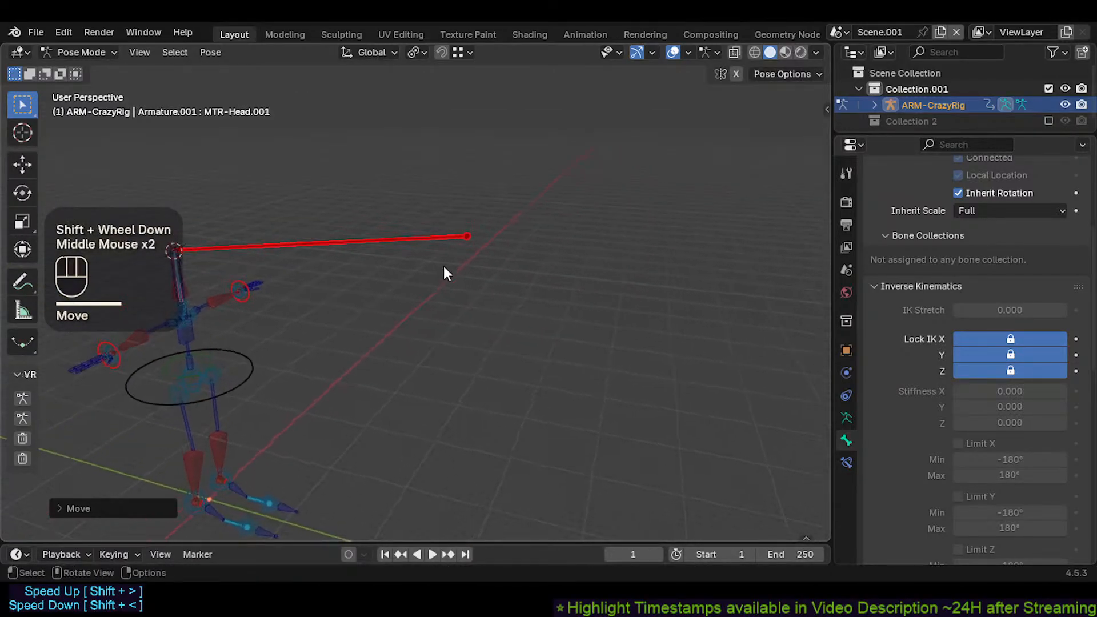
Step: Swing the head bone down to leg level, across the body and back out to head height
{"action": "scroll", "coordinate": [444, 272], "scroll_direction": "down", "scroll_amount": 1}
{"action": "key", "text": "g"}
{"action": "left_click", "coordinate": [357, 407]}
{"action": "key", "text": "g"}
{"action": "key", "text": "g"}
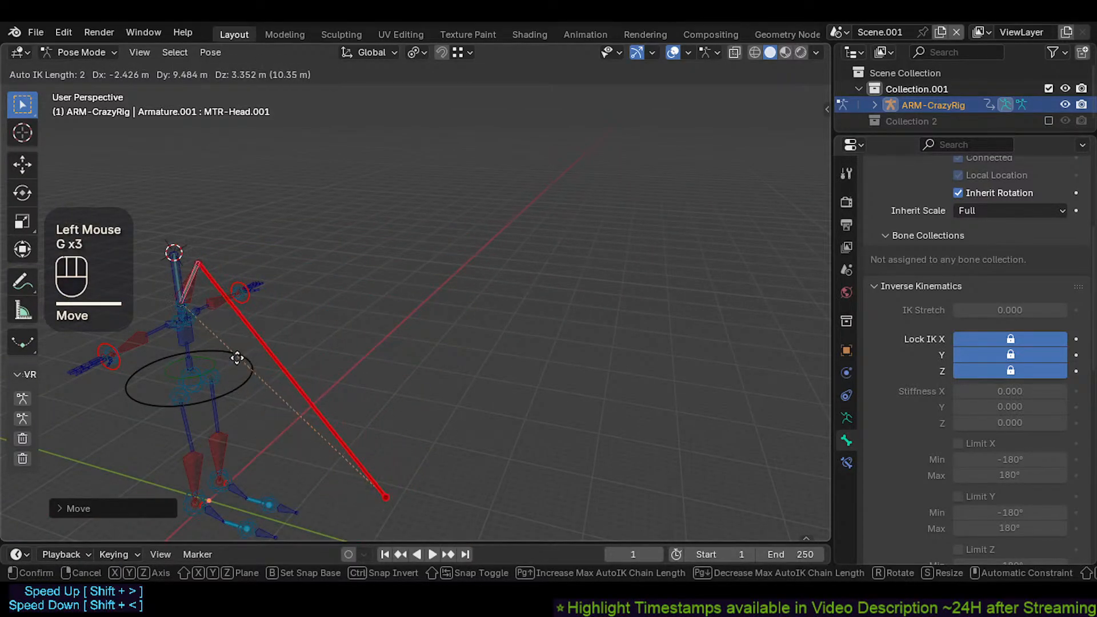
{"action": "left_click", "coordinate": [386, 314]}
{"action": "key", "text": "g"}
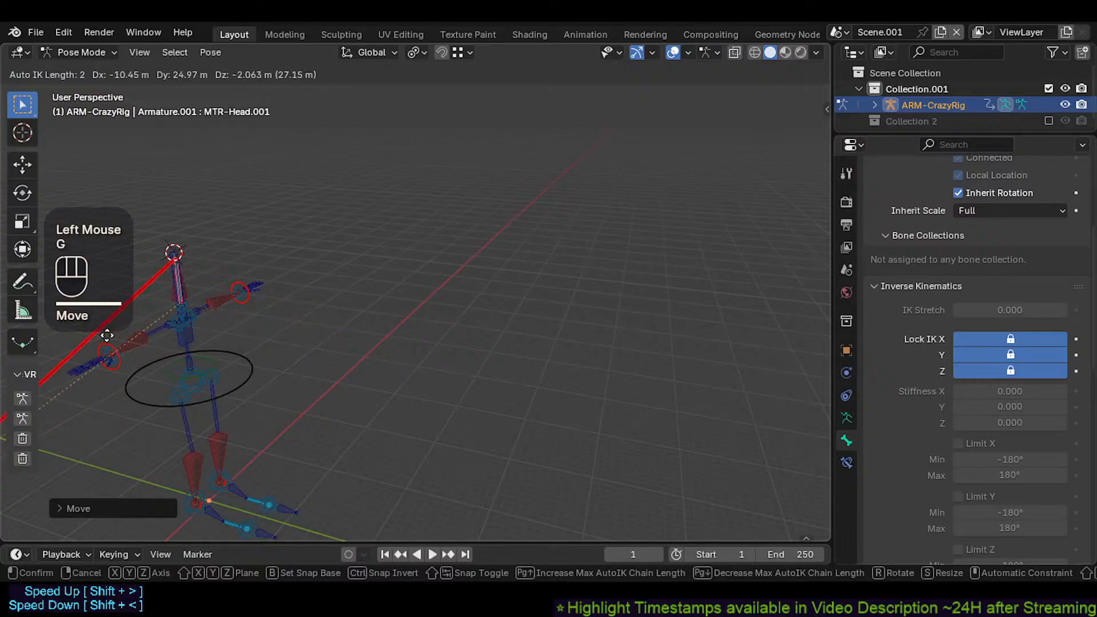
{"action": "left_click", "coordinate": [353, 255]}
{"action": "middle_click_drag", "start_coordinate": [354, 255], "coordinate": [327, 273]}
{"action": "key", "text": "g"}
{"action": "left_click", "coordinate": [380, 238]}
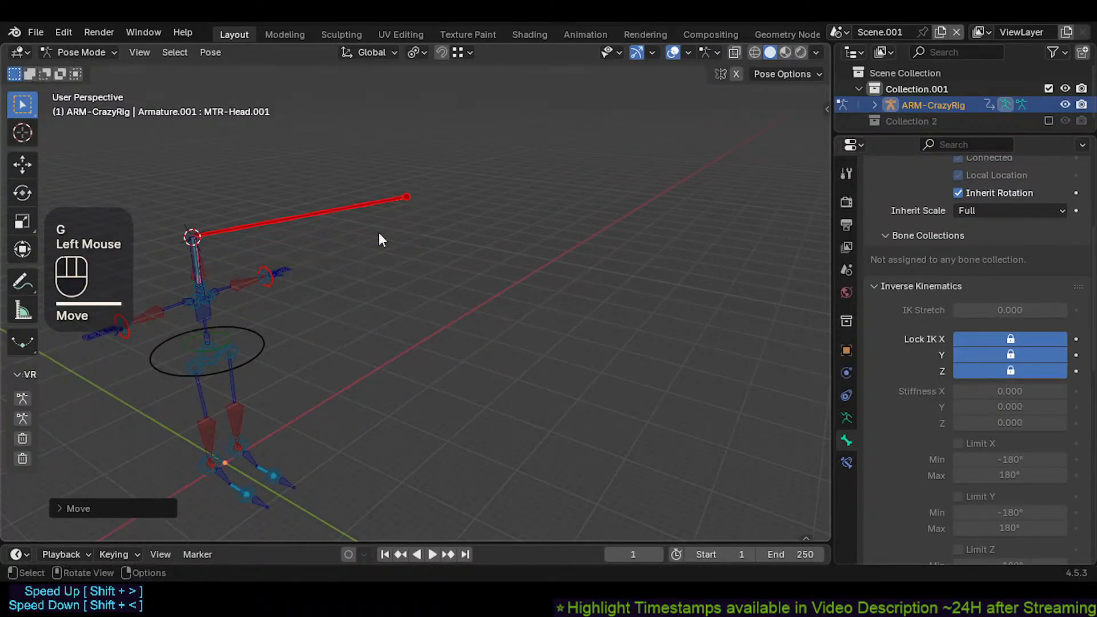
Step: Raise the head bone above head height, then lower it toward the outstretched hand
{"action": "middle_click_drag", "start_coordinate": [380, 238], "coordinate": [377, 250]}
{"action": "middle_click_drag", "start_coordinate": [377, 251], "coordinate": [374, 260]}
{"action": "key", "text": "g"}
{"action": "left_click", "coordinate": [400, 212]}
{"action": "middle_click_drag", "start_coordinate": [400, 212], "coordinate": [269, 249]}
{"action": "key", "text": "g"}
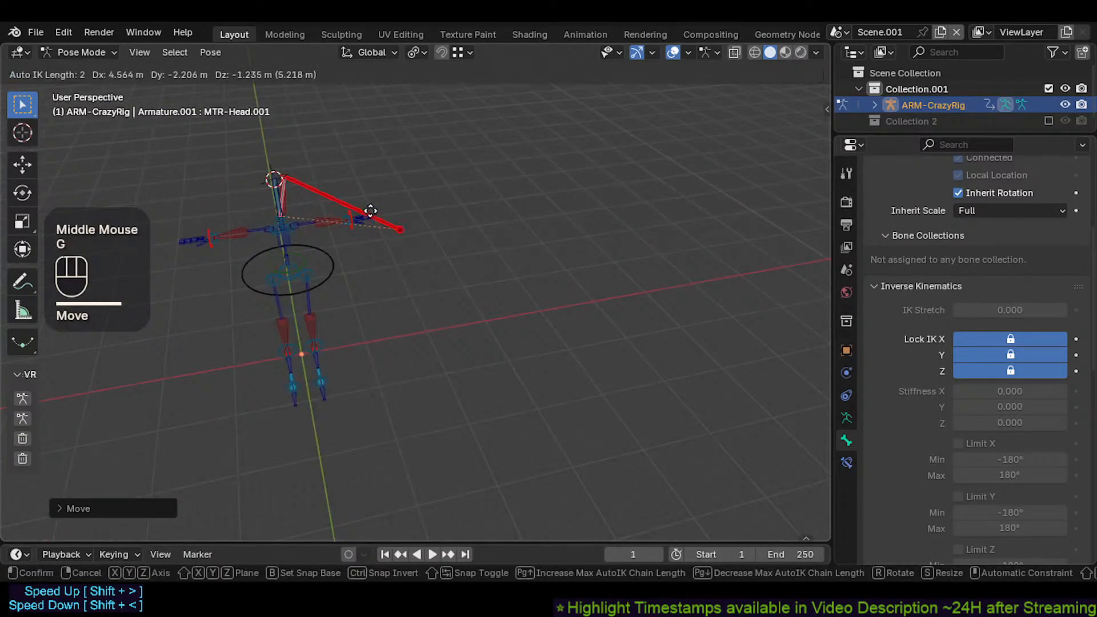
{"action": "left_click", "coordinate": [417, 228]}
Step: Rotate the head bone freely and move its tip out past the outstretched hand
{"action": "key", "text": "r"}
{"action": "key", "text": "Escape"}
{"action": "middle_click_drag", "start_coordinate": [386, 243], "coordinate": [372, 216]}
{"action": "key", "text": "r"}
{"action": "left_click", "coordinate": [359, 213]}
{"action": "key", "text": "g"}
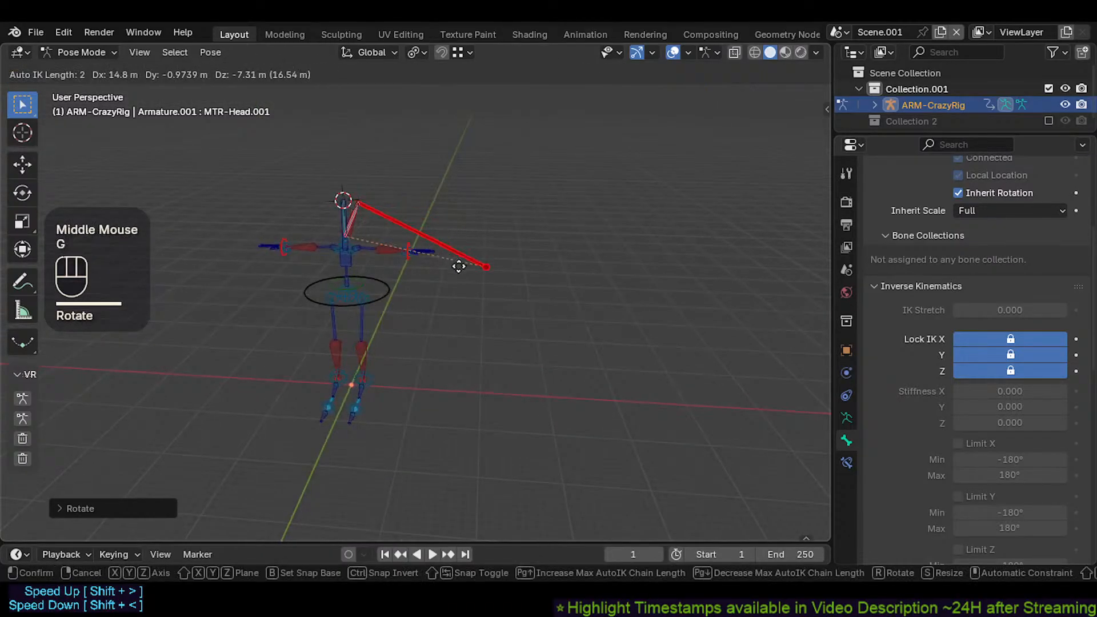
{"action": "left_click", "coordinate": [457, 262]}
Step: Move the head bone's tip back in toward the hand and clear the bone's pose rotation
{"action": "middle_click_drag", "start_coordinate": [457, 262], "coordinate": [360, 240], "text": "shift"}
{"action": "key", "text": "g"}
{"action": "left_click", "coordinate": [348, 221]}
{"action": "key", "text": "r"}
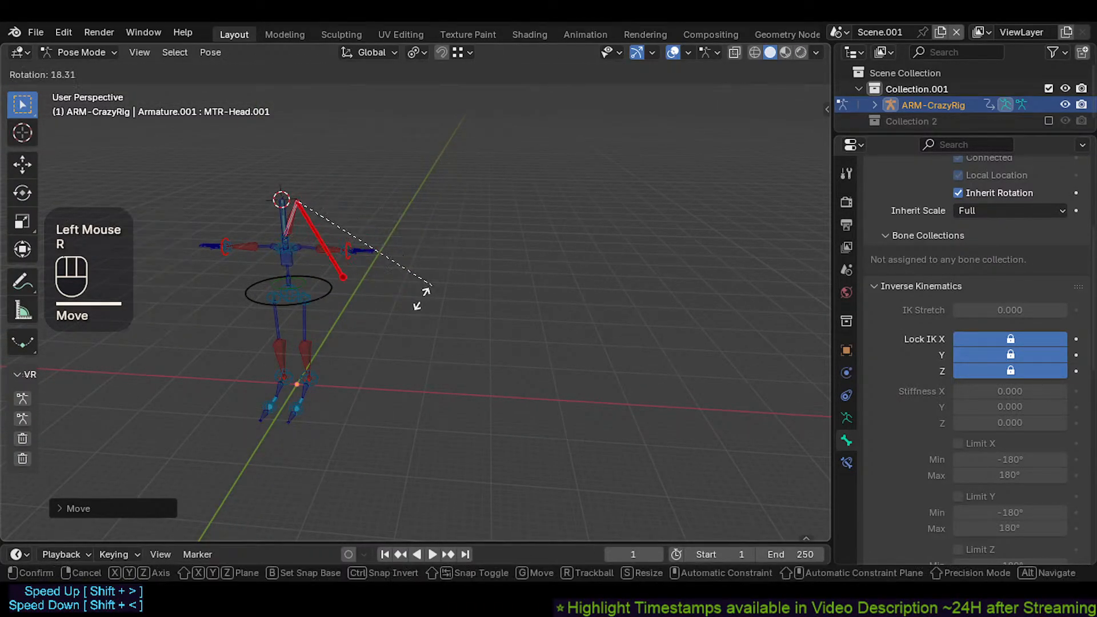
{"action": "key", "text": "Escape"}
{"action": "key", "text": "alt+r"}
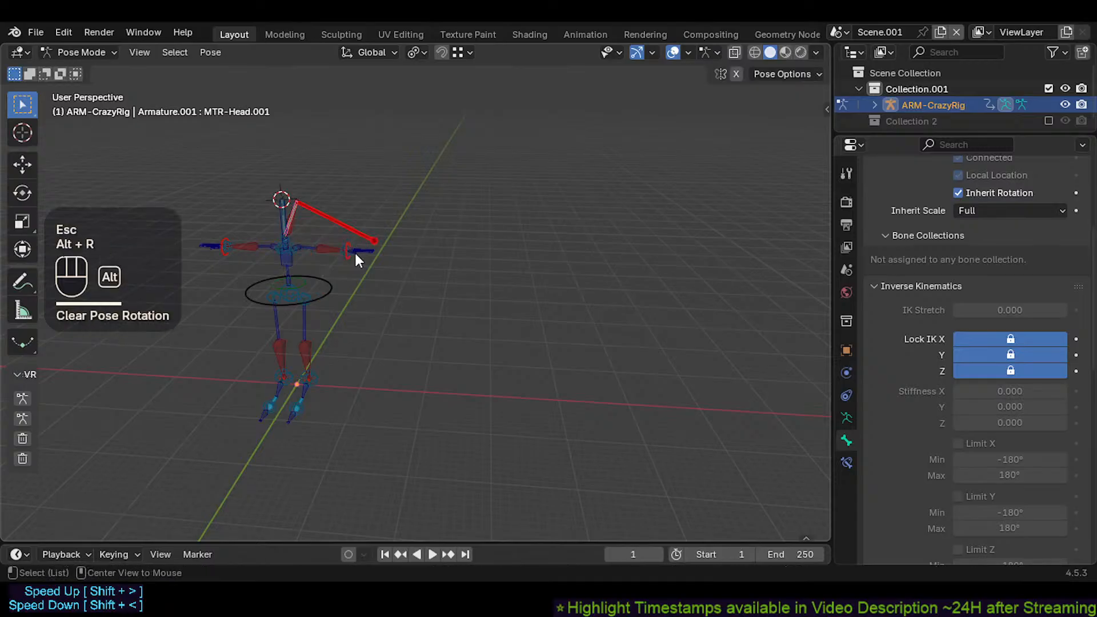
Step: Reposition the head bone twice between the head and the hand, and try a free rotation
{"action": "key", "text": "g"}
{"action": "left_click", "coordinate": [401, 239]}
{"action": "middle_click_drag", "start_coordinate": [400, 238], "coordinate": [411, 246]}
{"action": "key", "text": "r"}
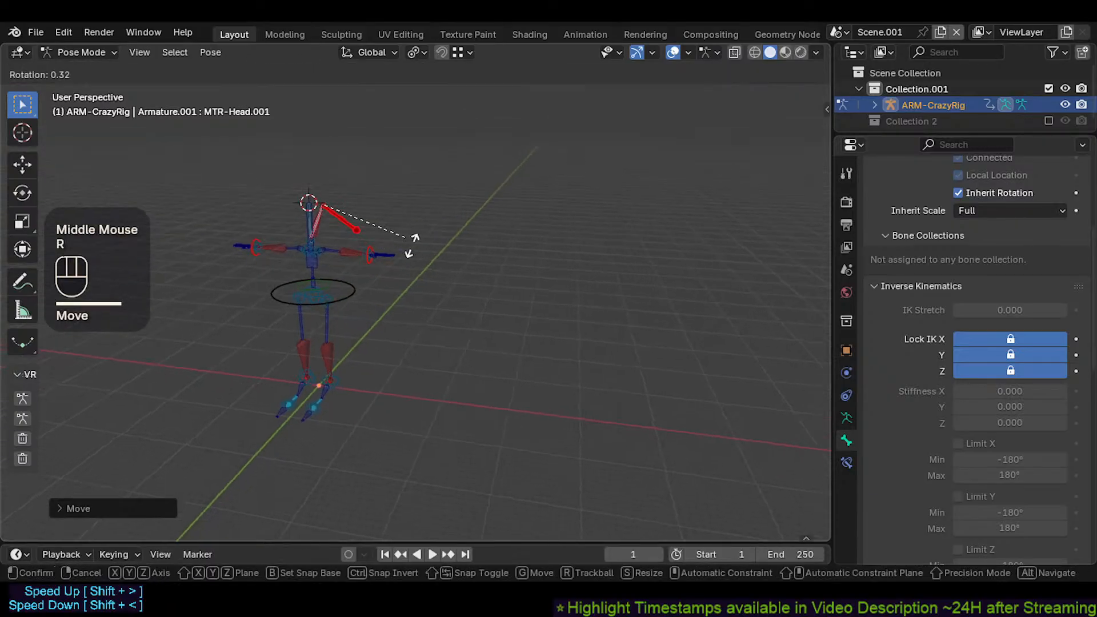
{"action": "key", "text": "Escape"}
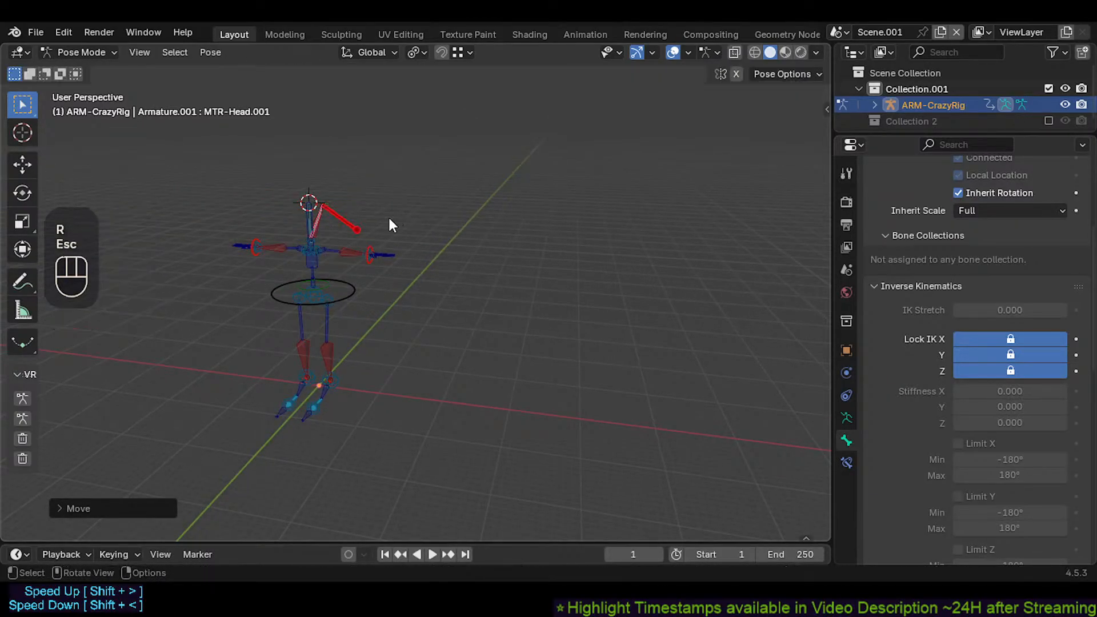
{"action": "key", "text": "g"}
{"action": "left_click", "coordinate": [360, 236]}
{"action": "scroll", "coordinate": [347, 225], "scroll_direction": "up", "scroll_amount": 2}
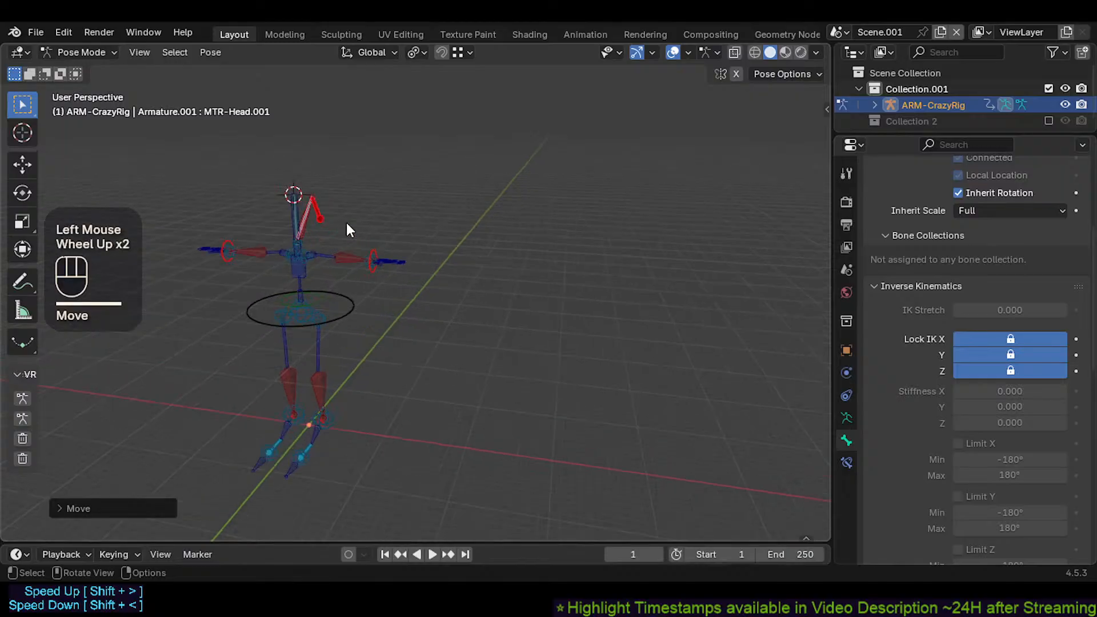
{"action": "middle_click_drag", "start_coordinate": [346, 223], "coordinate": [421, 227], "text": "shift"}
Step: Try rotating the head bone about the global Y and Z axes while all its IK axes are locked
{"action": "key", "text": "g"}
{"action": "key", "text": "Escape"}
{"action": "key", "text": "g"}
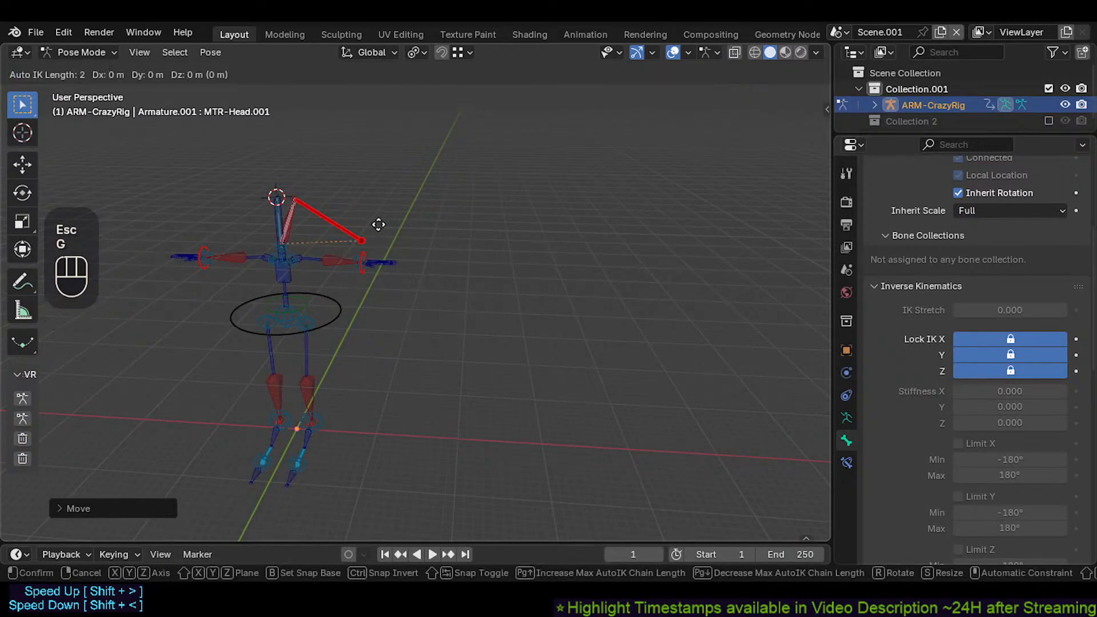
{"action": "key", "text": "r"}
{"action": "key", "text": "y"}
{"action": "key", "text": "z"}
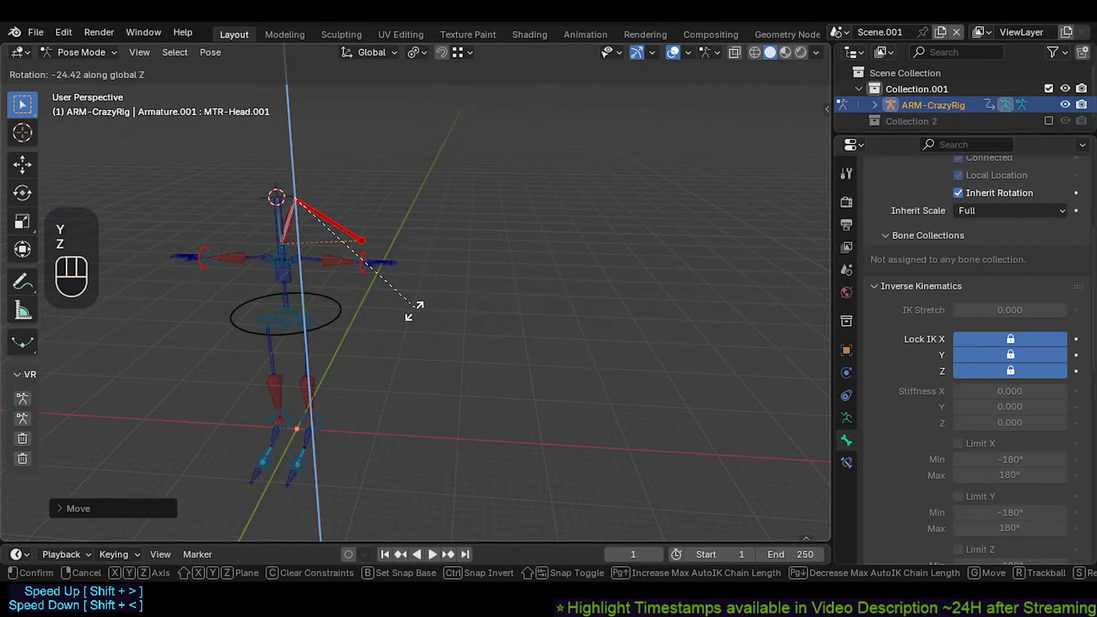
{"action": "key", "text": "Escape"}
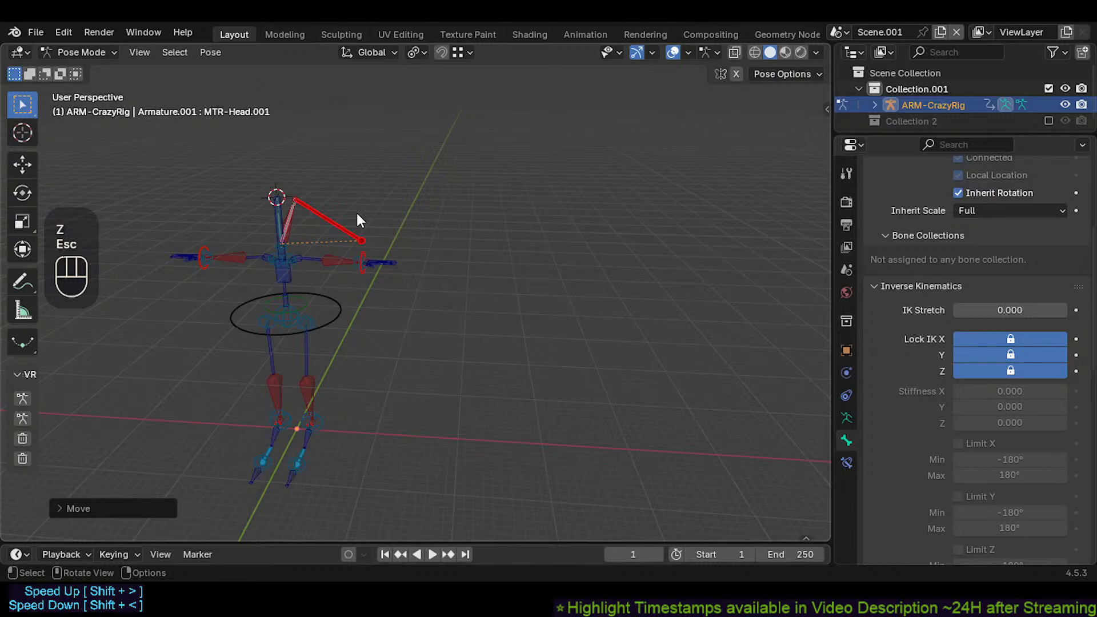
Step: Unlock the head bone's IK Y axis and try rotating it about the global Y and Z axes
{"action": "left_click", "coordinate": [1037, 355]}
{"action": "key", "text": "g"}
{"action": "key", "text": "r"}
{"action": "key", "text": "y"}
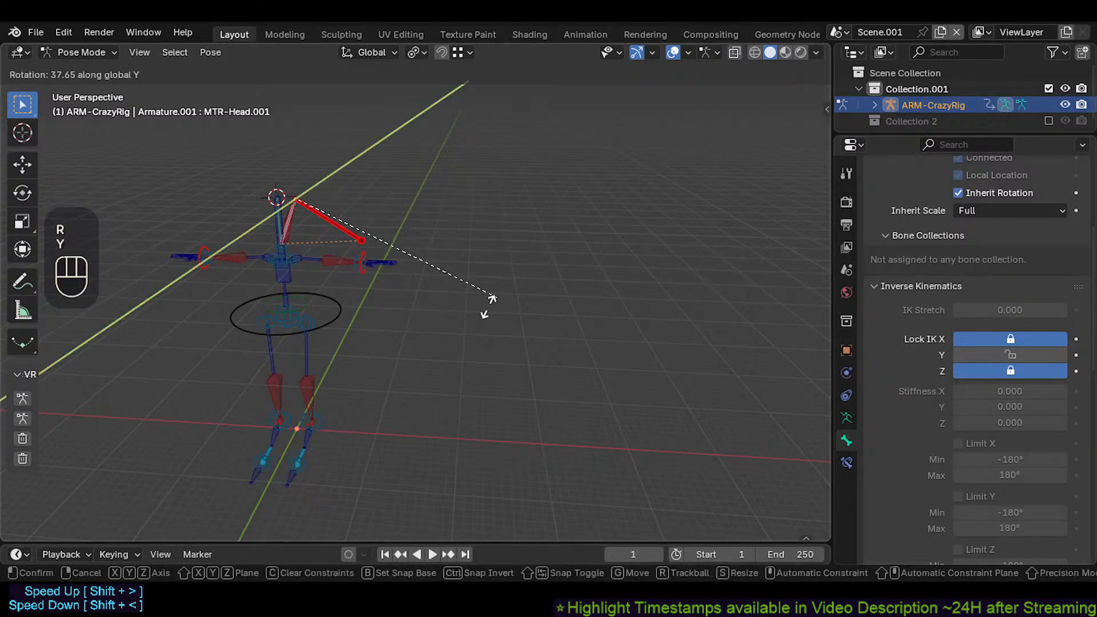
{"action": "key", "text": "z"}
{"action": "key", "text": "Escape"}
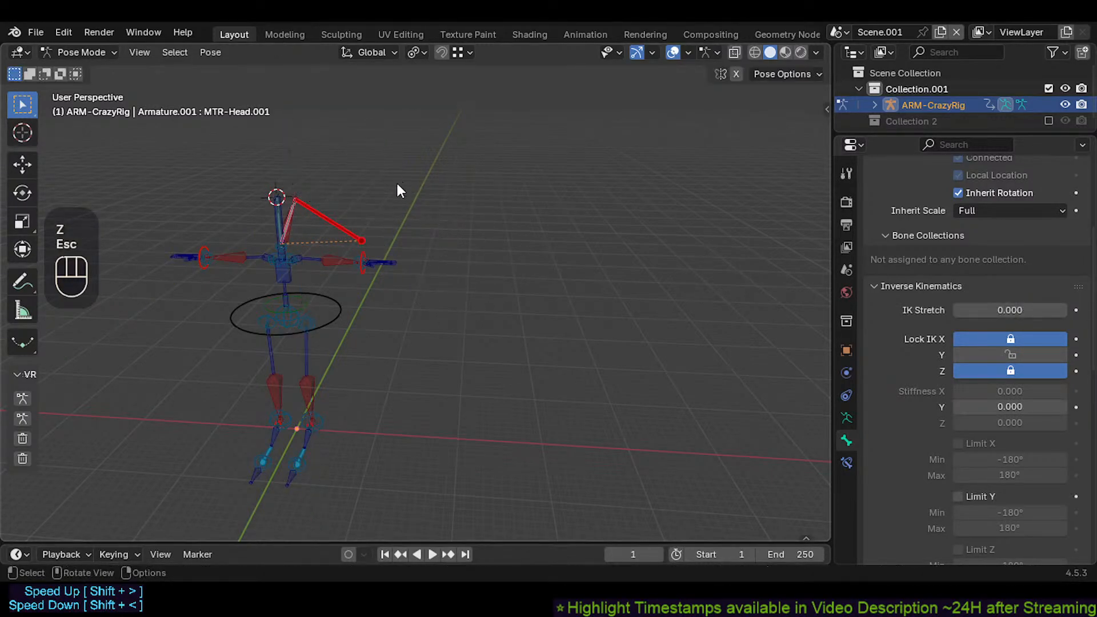
Step: Try rotating the head bone freely, about global Z, X and Y, and with trackball rotation
{"action": "key", "text": "g"}
{"action": "key", "text": "r"}
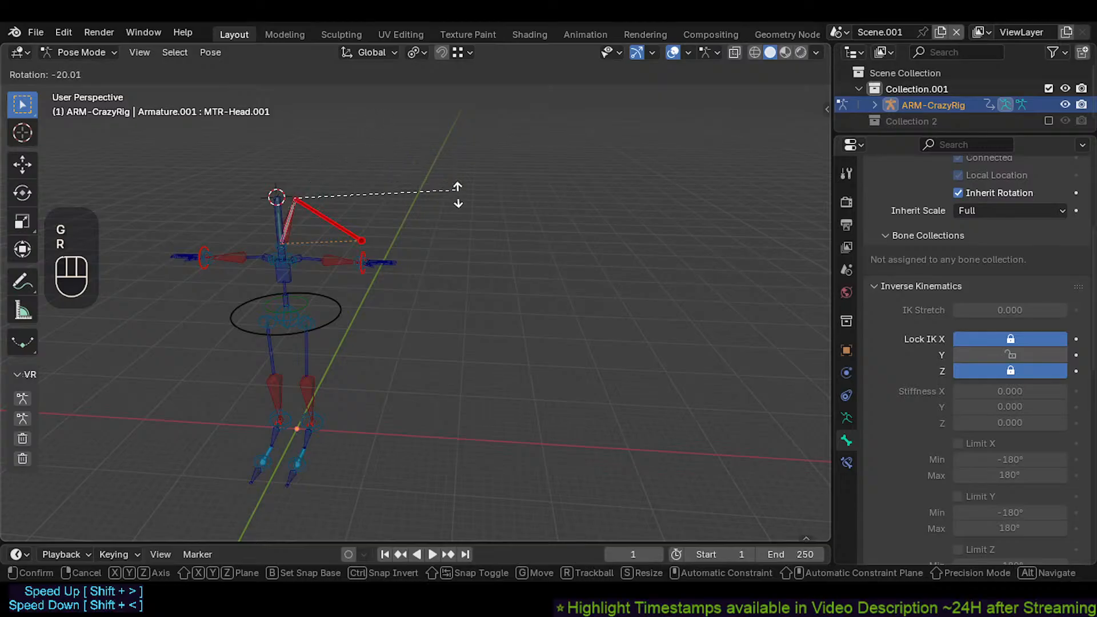
{"action": "key", "text": "z"}
{"action": "key", "text": "x"}
{"action": "key", "text": "y"}
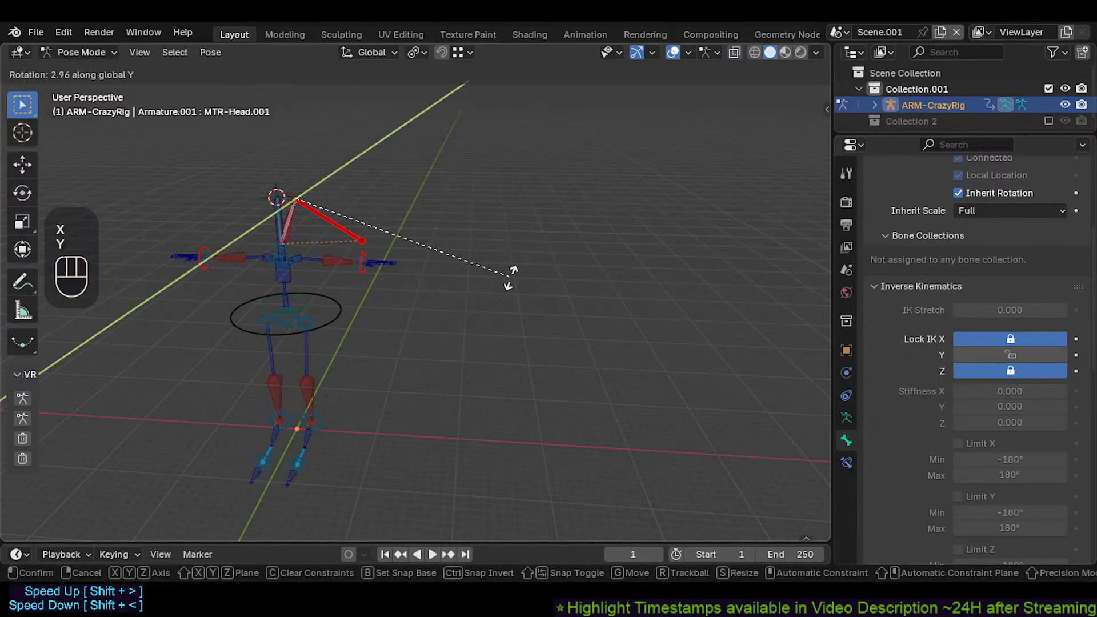
{"action": "key", "text": "r"}
{"action": "key", "text": "r"}
{"action": "key", "text": "Escape"}
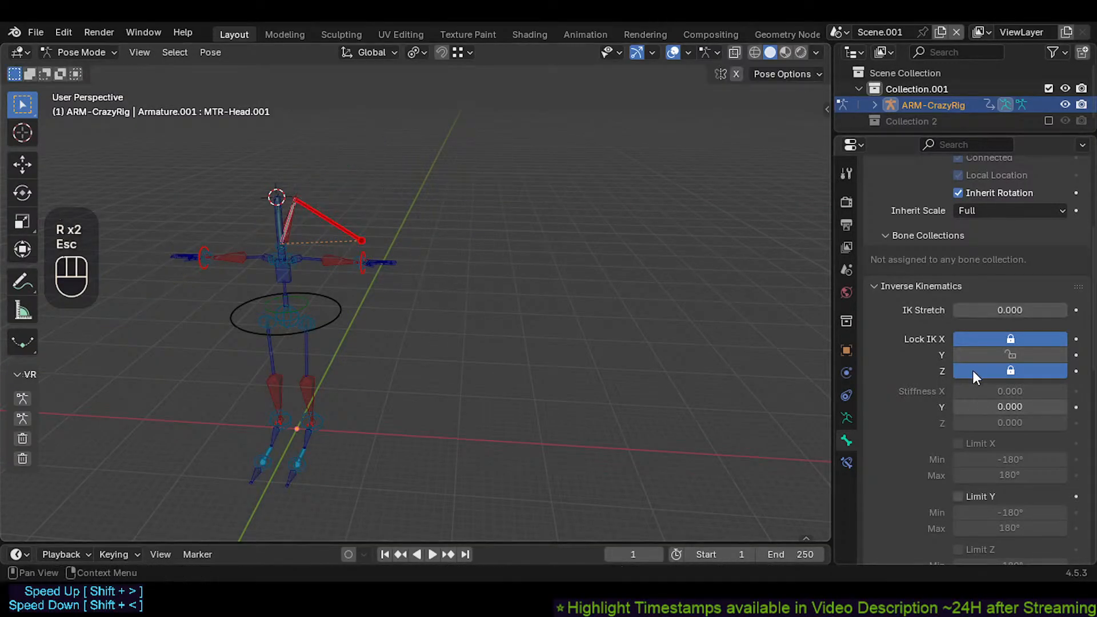
Step: Unlock the head bone's IK Z axis and try rotating the bone freely
{"action": "left_click", "coordinate": [973, 369]}
{"action": "key", "text": "r"}
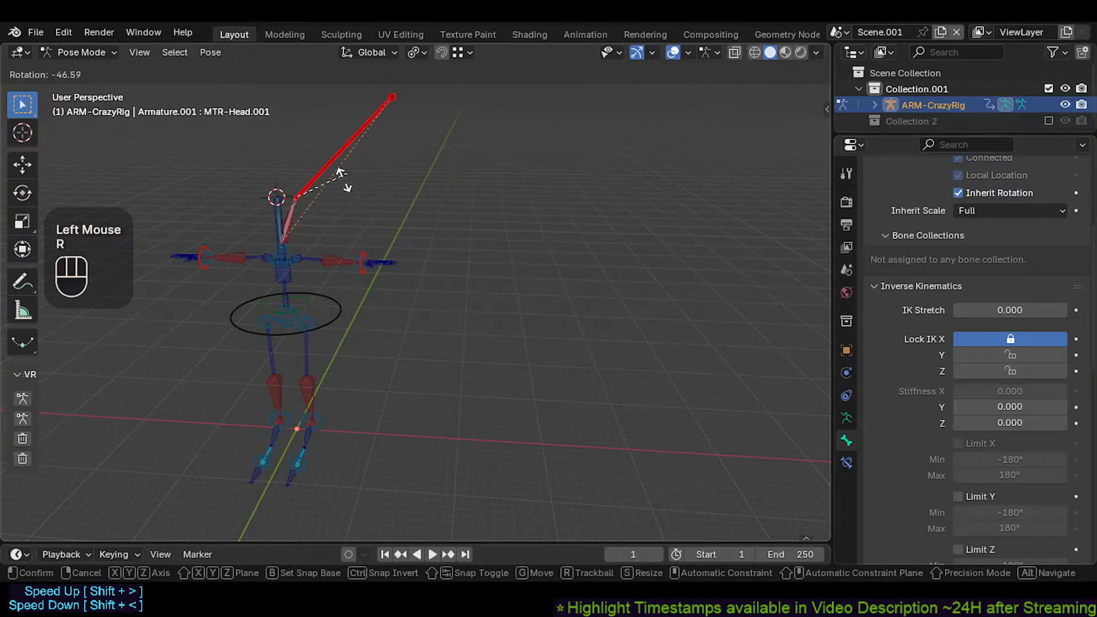
{"action": "key", "text": "Escape"}
Step: Clear the pose transforms of all bones and reselect the MTR-Head.001 bone
{"action": "middle_click_drag", "start_coordinate": [354, 230], "coordinate": [341, 236]}
{"action": "left_click", "coordinate": [345, 209]}
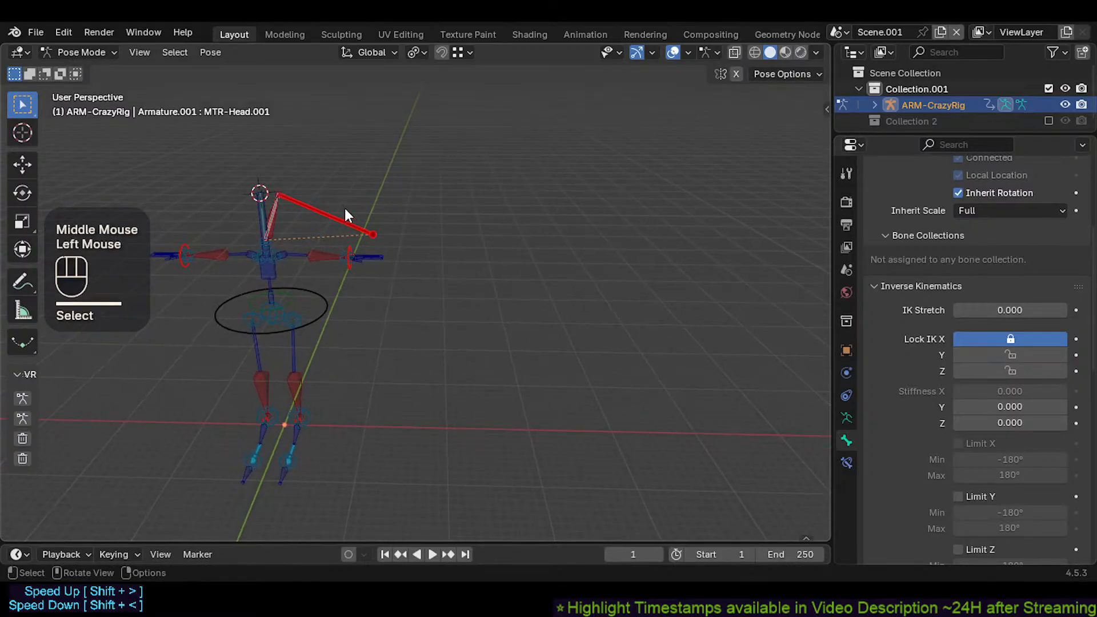
{"action": "left_click", "coordinate": [341, 225]}
{"action": "key", "text": "alt+q"}
{"action": "key", "text": "a"}
{"action": "key", "text": "alt+q"}
{"action": "key", "text": "alt+q"}
{"action": "left_click", "coordinate": [234, 220]}
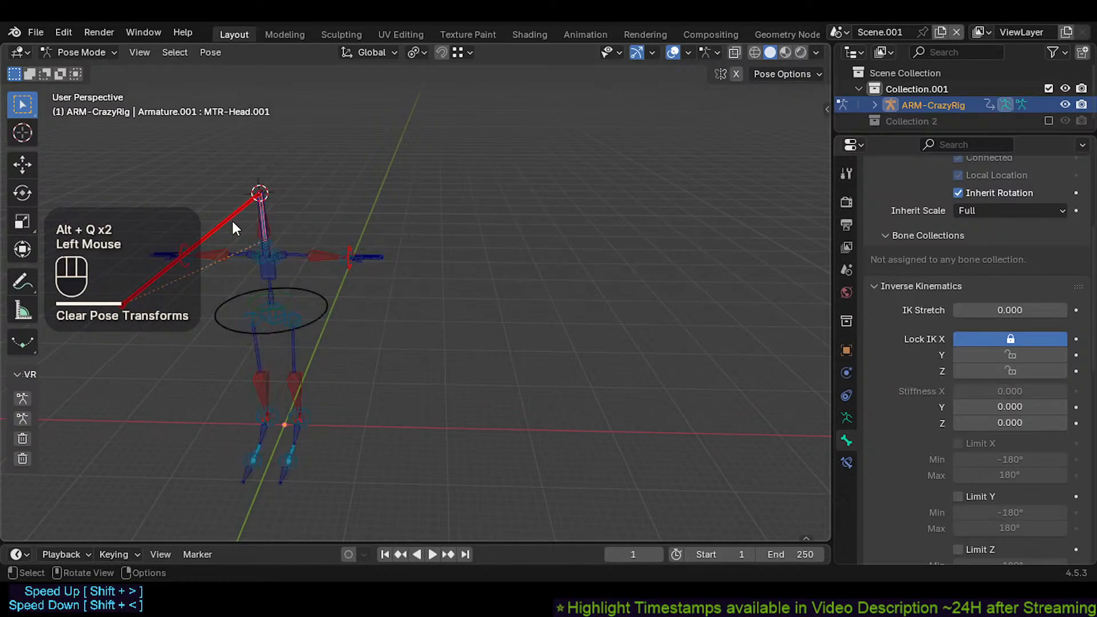
Step: Move the head bone out sideways at head height and try rotating it about global Z, X and Y
{"action": "key", "text": "g"}
{"action": "left_click", "coordinate": [438, 166]}
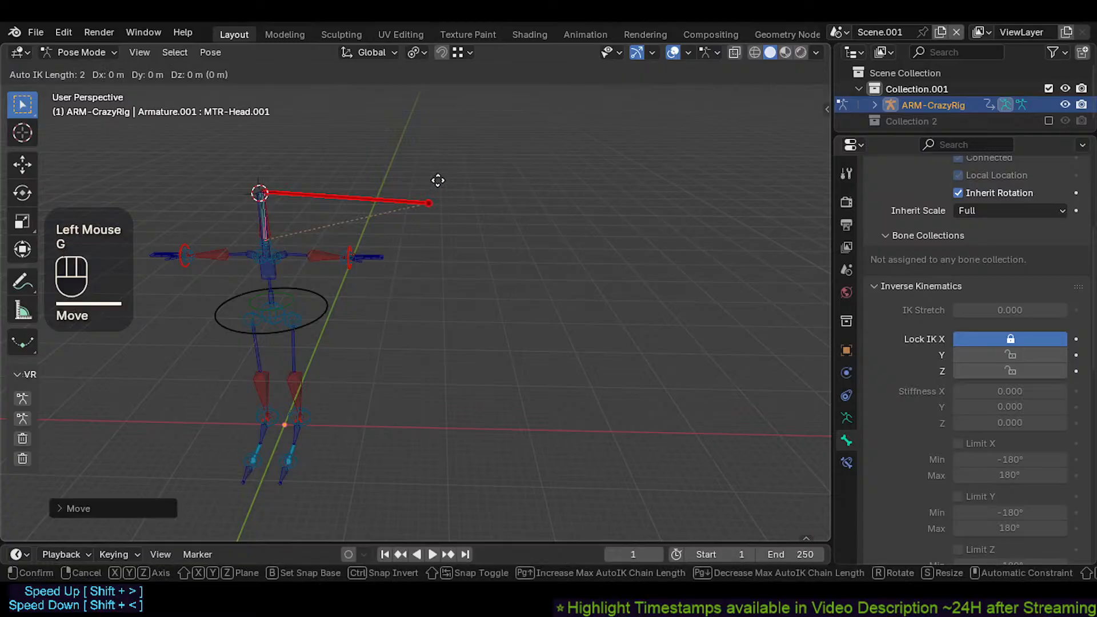
{"action": "key", "text": "r"}
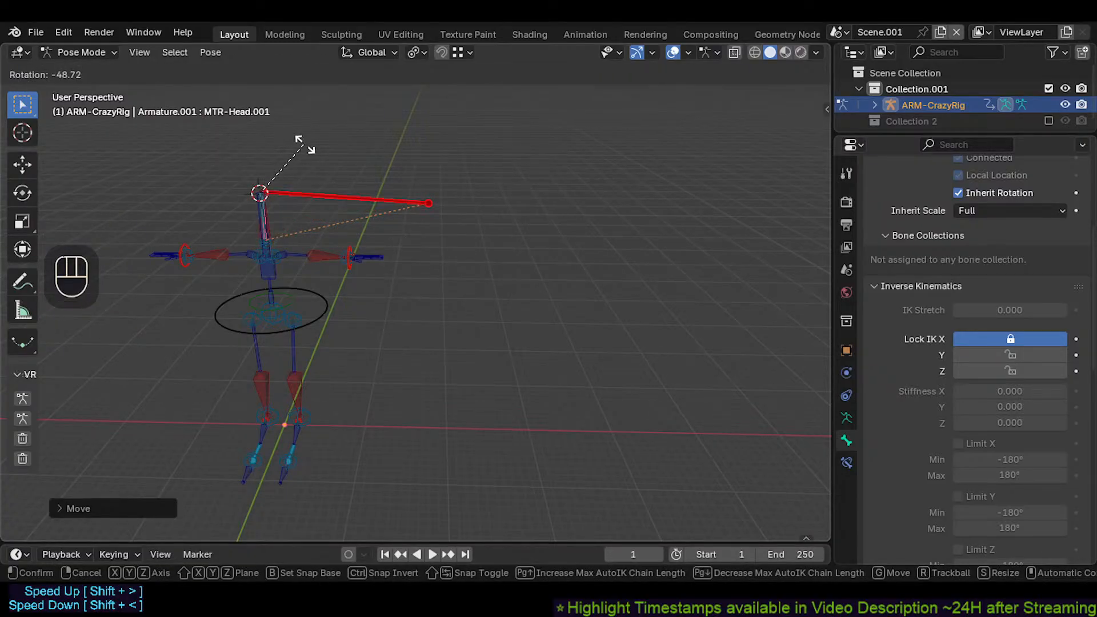
{"action": "key", "text": "z"}
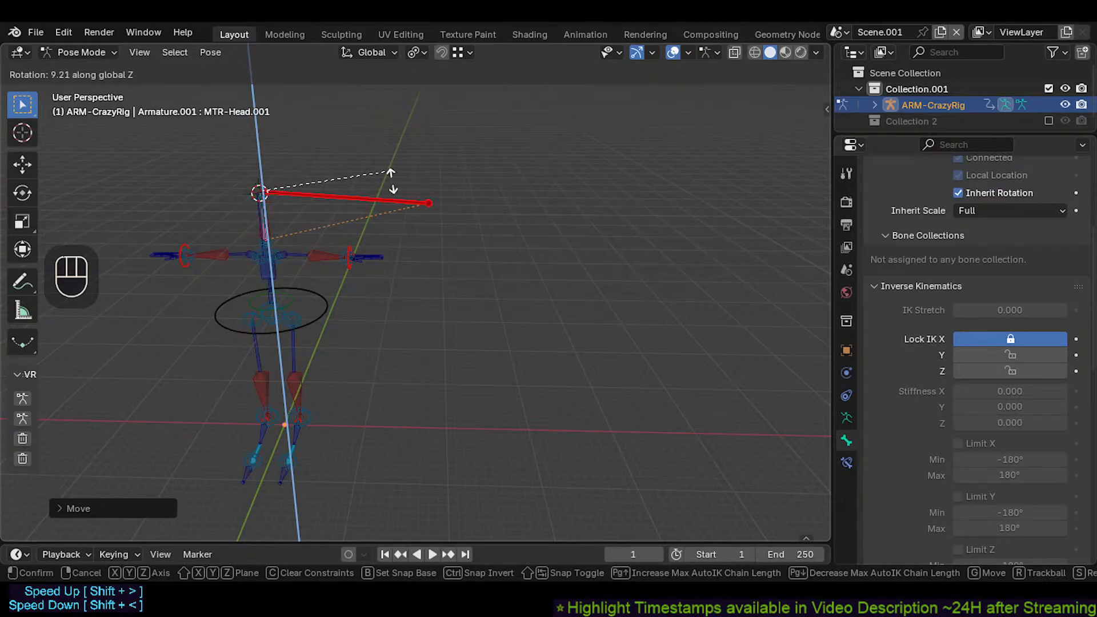
{"action": "key", "text": "x"}
{"action": "key", "text": "y"}
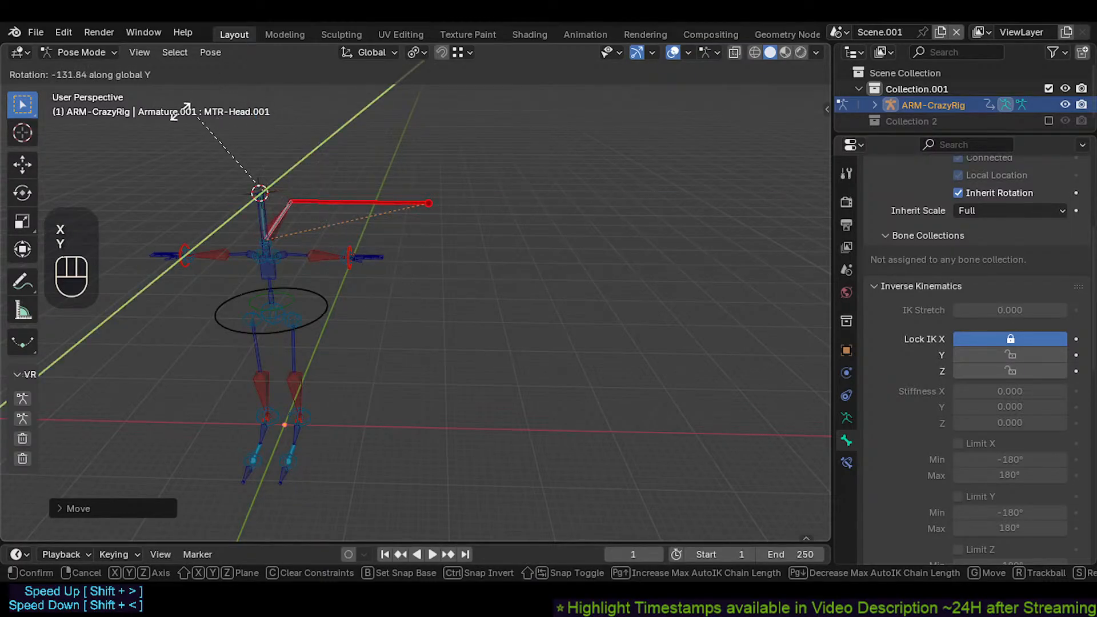
{"action": "key", "text": "Escape"}
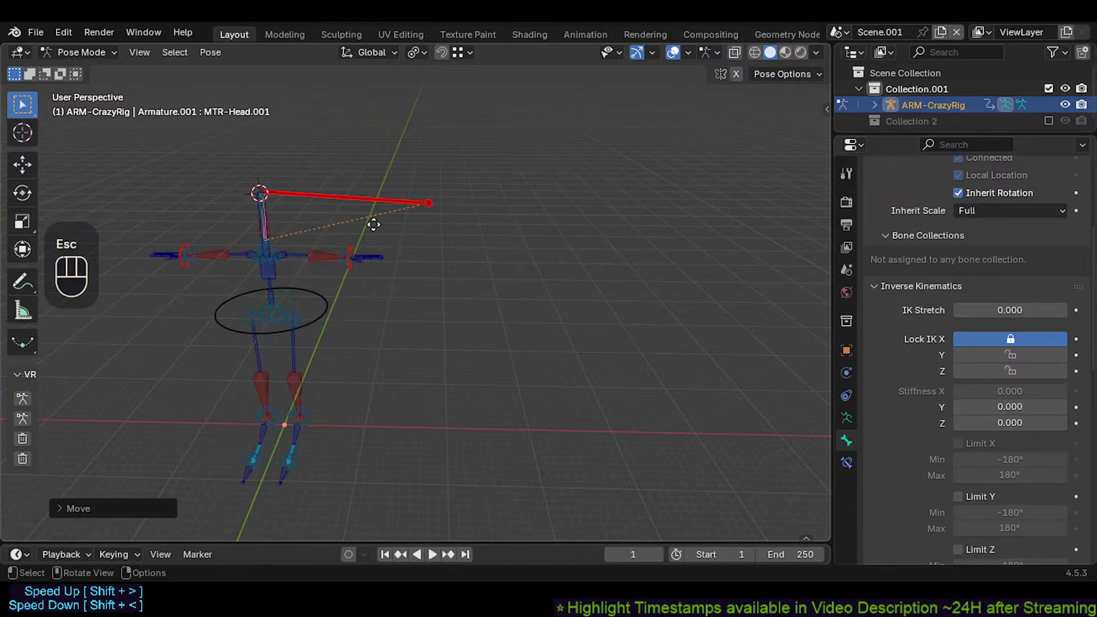
Step: Move the head bone to a new position and inspect the chain's bend at the head
{"action": "key", "text": "g"}
{"action": "left_click", "coordinate": [246, 221]}
{"action": "middle_click_drag", "start_coordinate": [246, 219], "coordinate": [307, 231]}
{"action": "middle_click_drag", "start_coordinate": [307, 231], "coordinate": [336, 244], "text": "shift"}
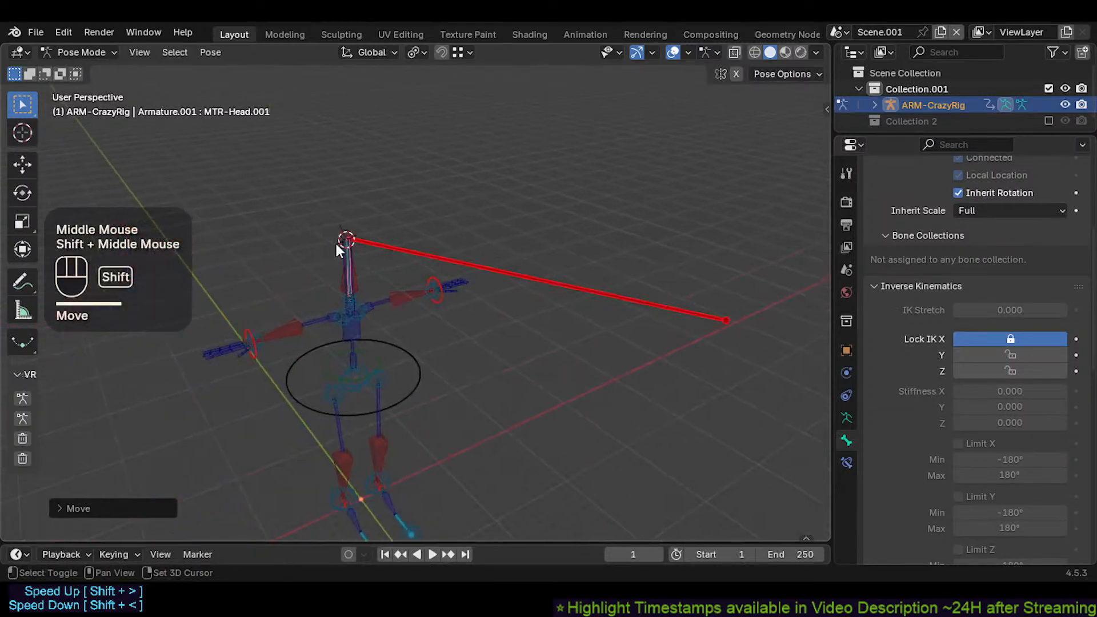
{"action": "scroll", "coordinate": [360, 263], "scroll_direction": "up", "scroll_amount": 4}
{"action": "scroll", "coordinate": [449, 263], "scroll_direction": "down", "scroll_amount": 2}
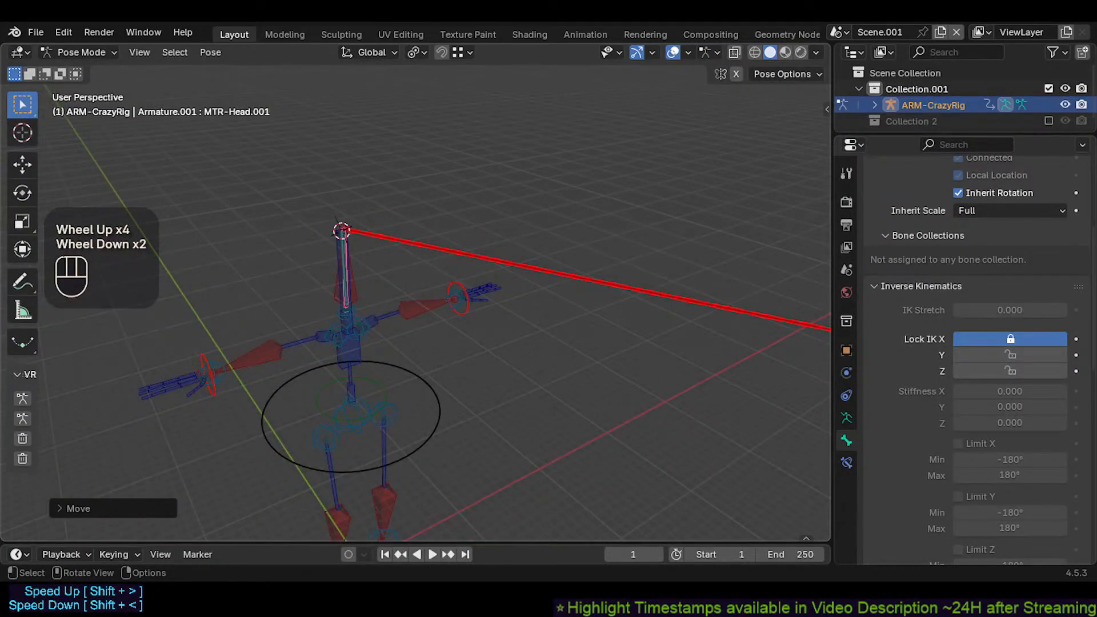
{"action": "middle_click_drag", "start_coordinate": [449, 263], "coordinate": [529, 283]}
{"action": "scroll", "coordinate": [496, 236], "scroll_direction": "down", "scroll_amount": 2}
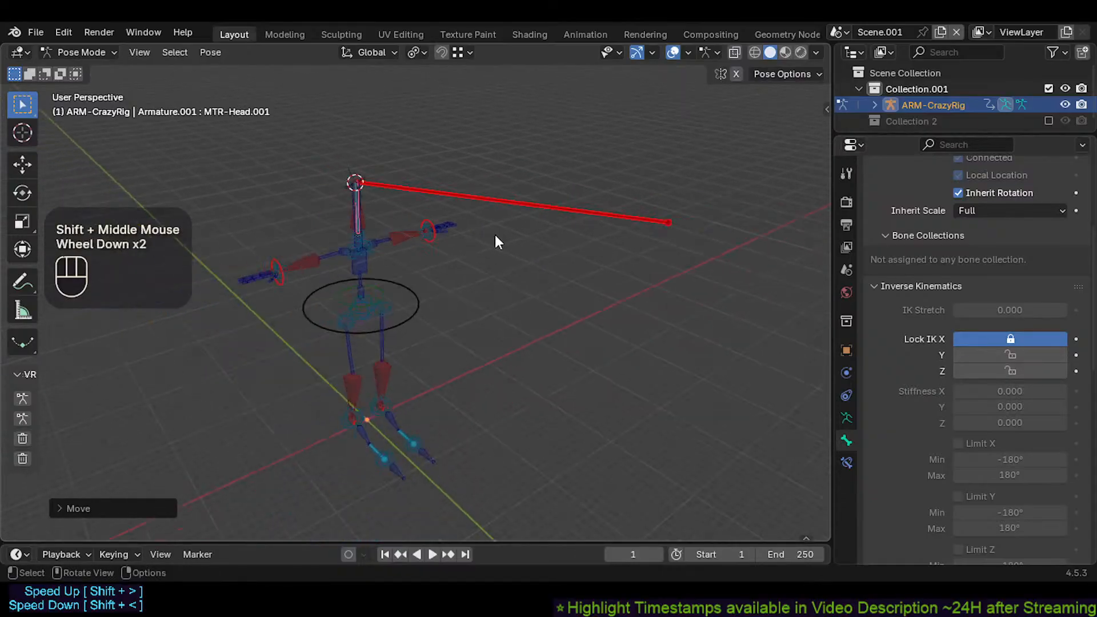
Step: Swing the head bone around the head and place its tip near the upper arm
{"action": "left_click", "coordinate": [540, 210]}
{"action": "middle_click_drag", "start_coordinate": [541, 210], "coordinate": [423, 237]}
{"action": "key", "text": "g"}
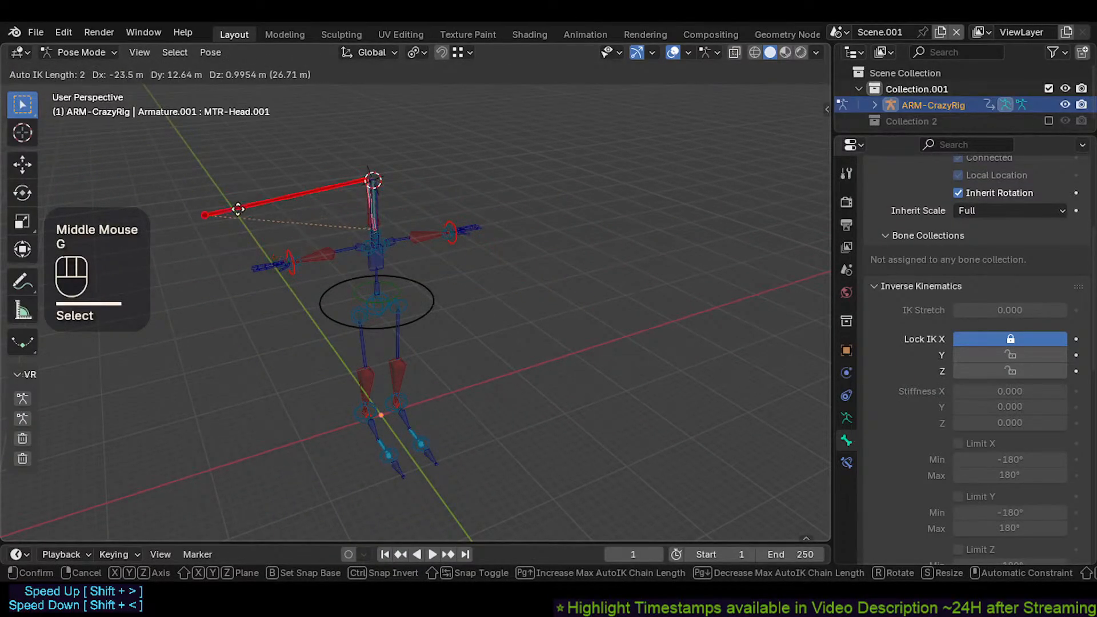
{"action": "left_click", "coordinate": [343, 216]}
Step: Try moving and rotating the head bone around the head while its IK X axis is locked
{"action": "key", "text": "r"}
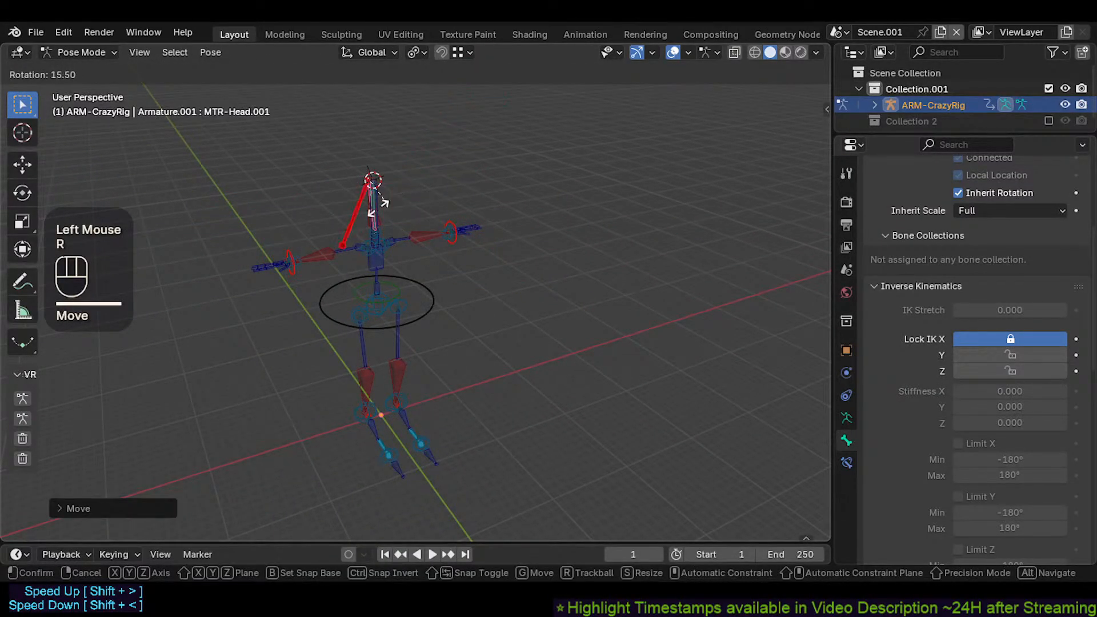
{"action": "key", "text": "Escape"}
{"action": "key", "text": "g"}
{"action": "key", "text": "r"}
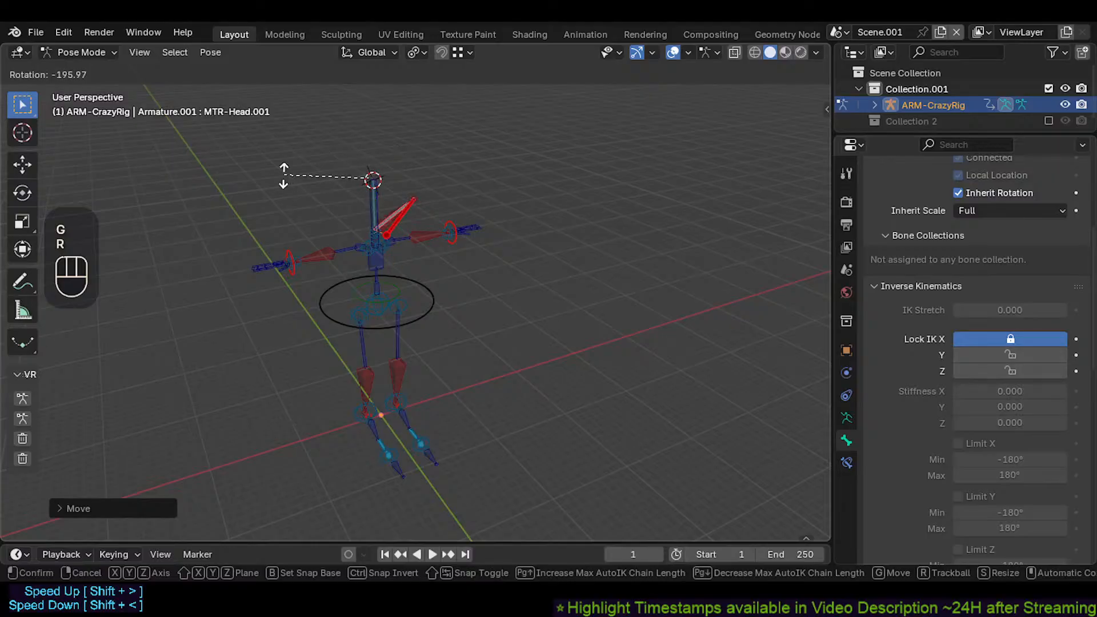
{"action": "key", "text": "Escape"}
Step: Unlock IK X for the head bone, move it out to the side and try rotating it
{"action": "left_click", "coordinate": [982, 339]}
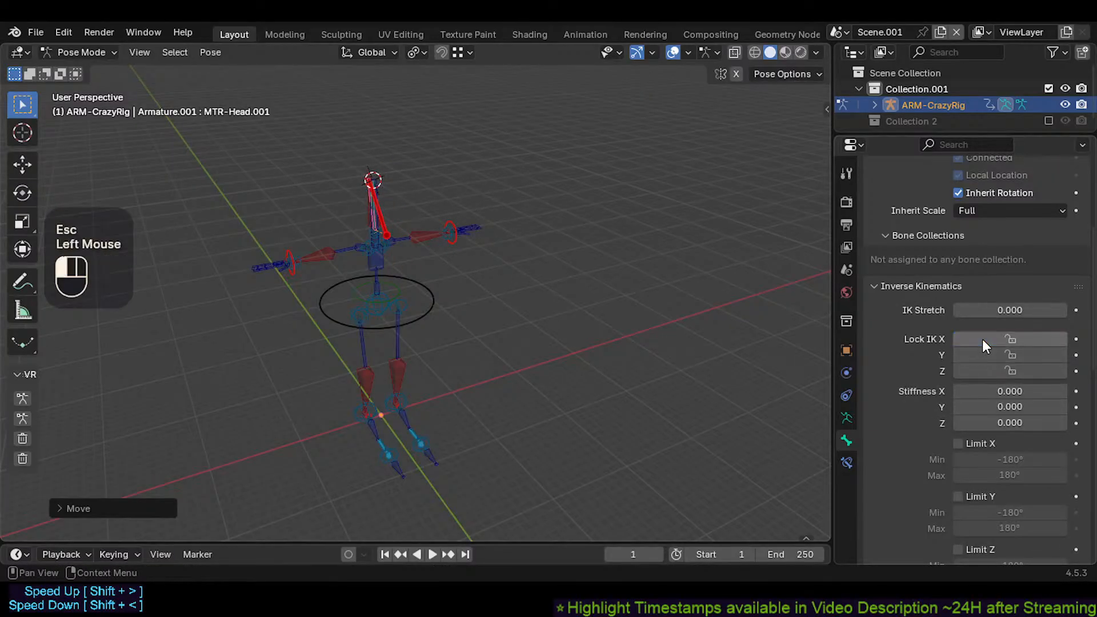
{"action": "key", "text": "g"}
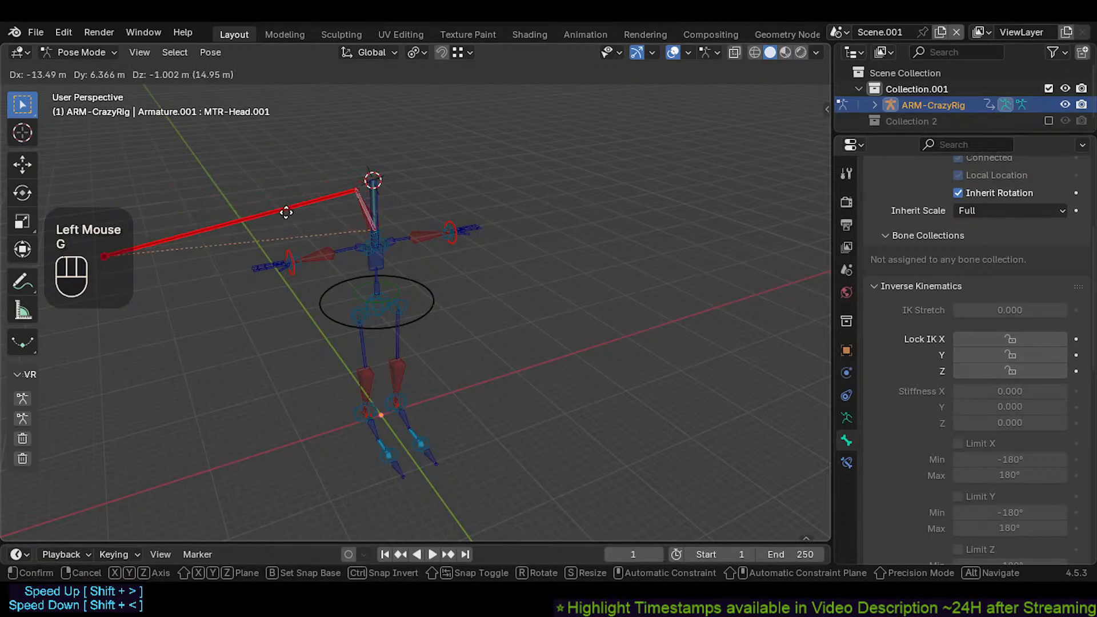
{"action": "left_click", "coordinate": [357, 183]}
{"action": "key", "text": "r"}
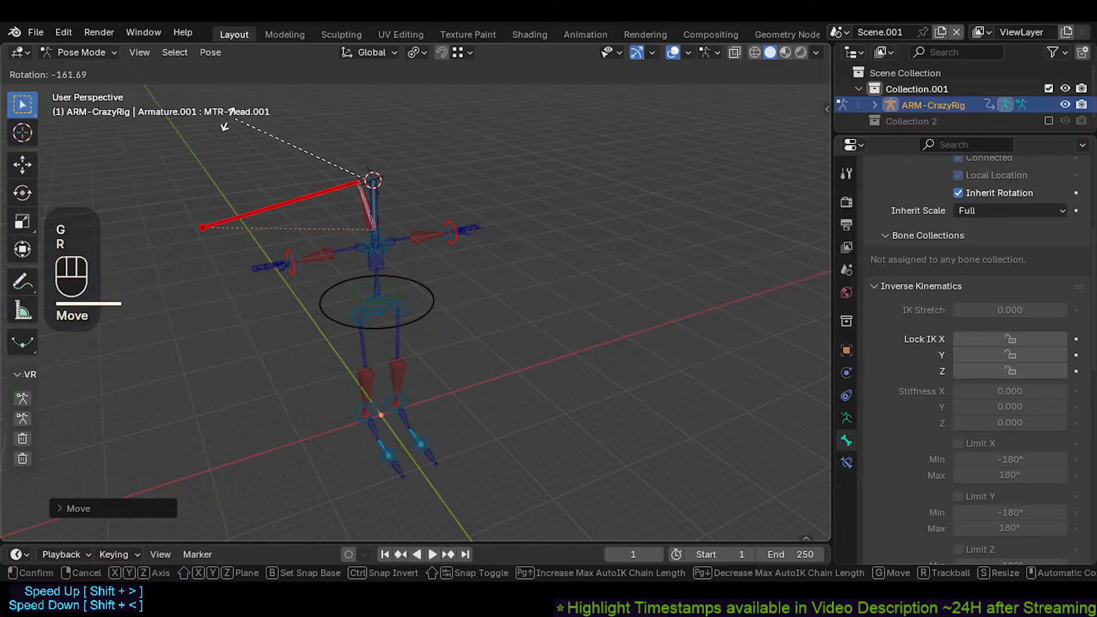
{"action": "left_click", "coordinate": [286, 282]}
Step: Move the head bone to several positions around the figure and inspect how the unlocked chain bends
{"action": "key", "text": "g"}
{"action": "left_click", "coordinate": [361, 297]}
{"action": "middle_click_drag", "start_coordinate": [361, 297], "coordinate": [307, 200], "text": "shift"}
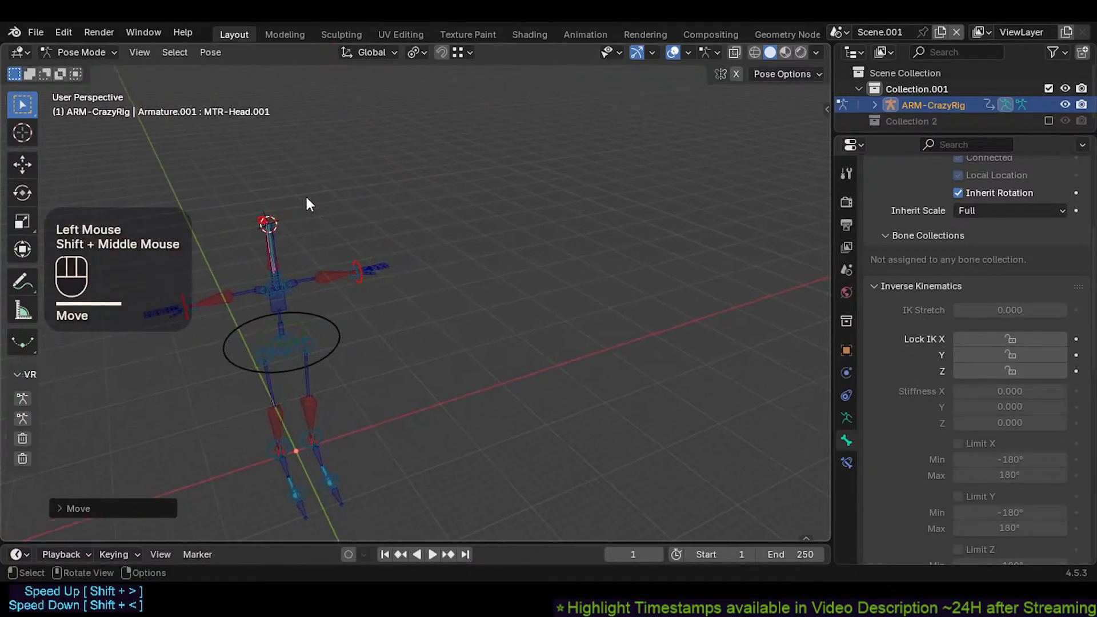
{"action": "key", "text": "g"}
{"action": "left_click", "coordinate": [428, 178]}
{"action": "middle_click_drag", "start_coordinate": [427, 179], "coordinate": [488, 238]}
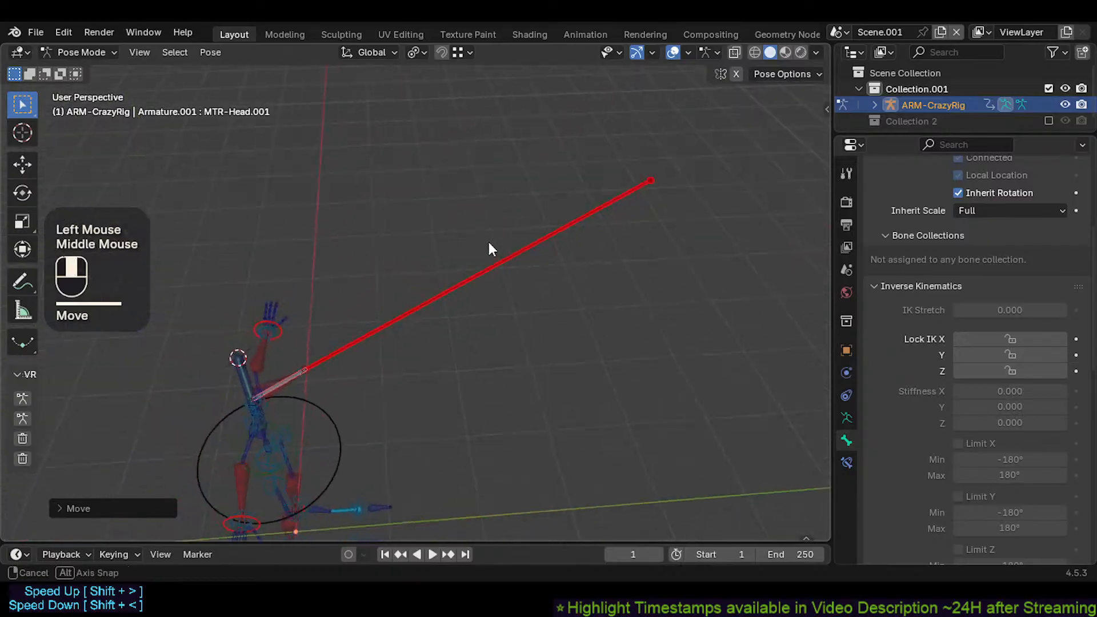
{"action": "key", "text": "g"}
{"action": "left_click", "coordinate": [403, 259]}
Step: Clear the pose transforms of all bones and select the MTR-Head.001 bone again
{"action": "key", "text": "a"}
{"action": "key", "text": "alt+q"}
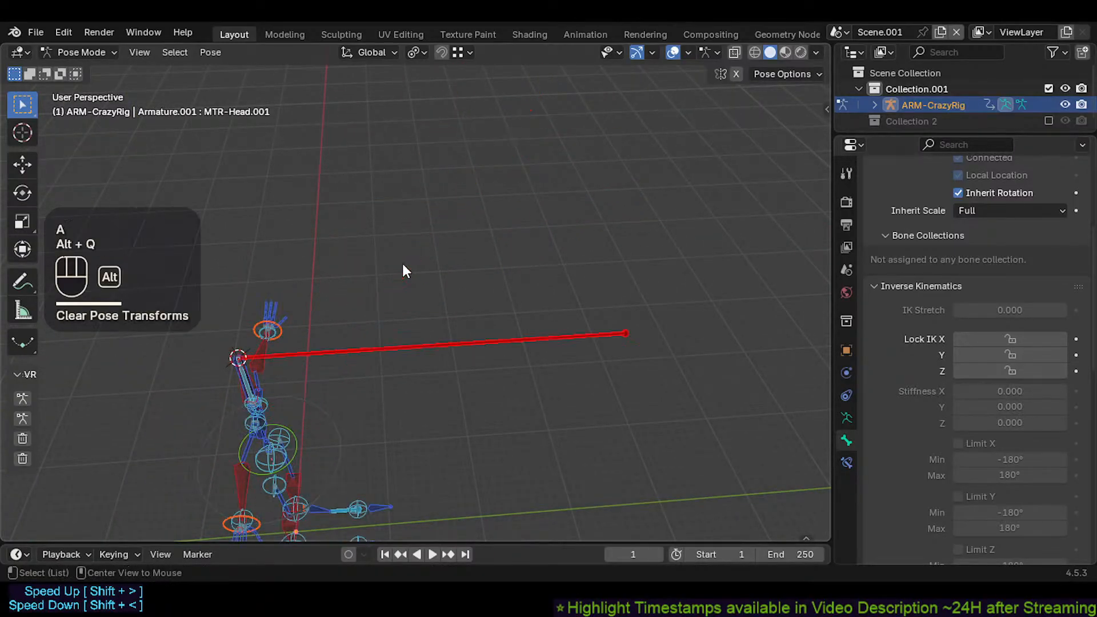
{"action": "key", "text": "alt+q"}
{"action": "middle_click_drag", "start_coordinate": [403, 262], "coordinate": [346, 273]}
{"action": "left_click", "coordinate": [326, 281]}
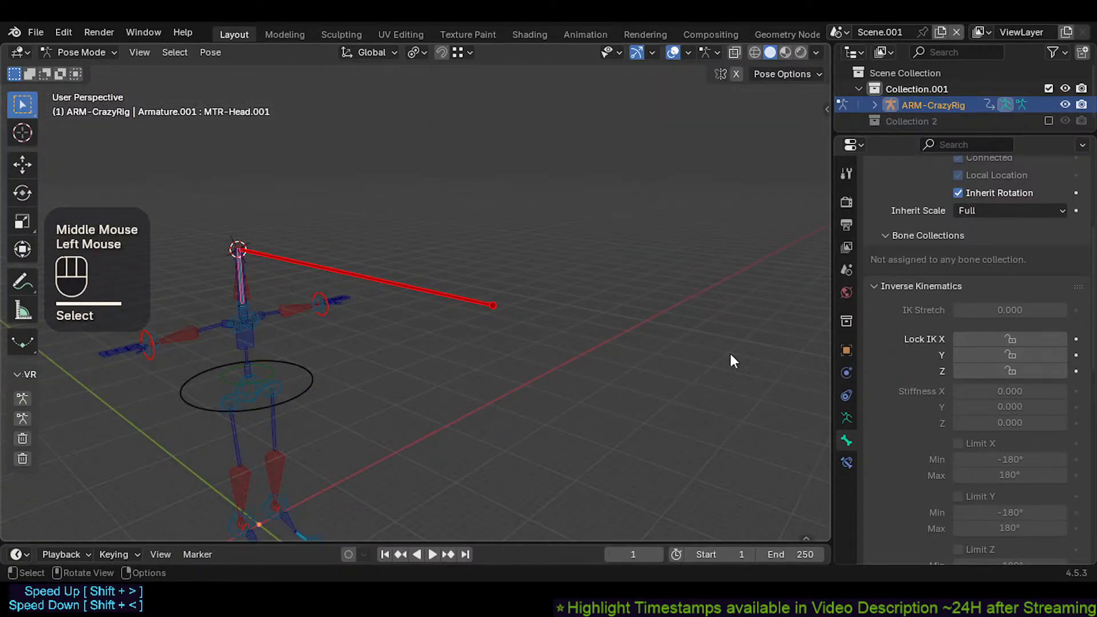
Step: Lock IK Y for the head bone and raise its tip above head height
{"action": "left_click", "coordinate": [989, 356]}
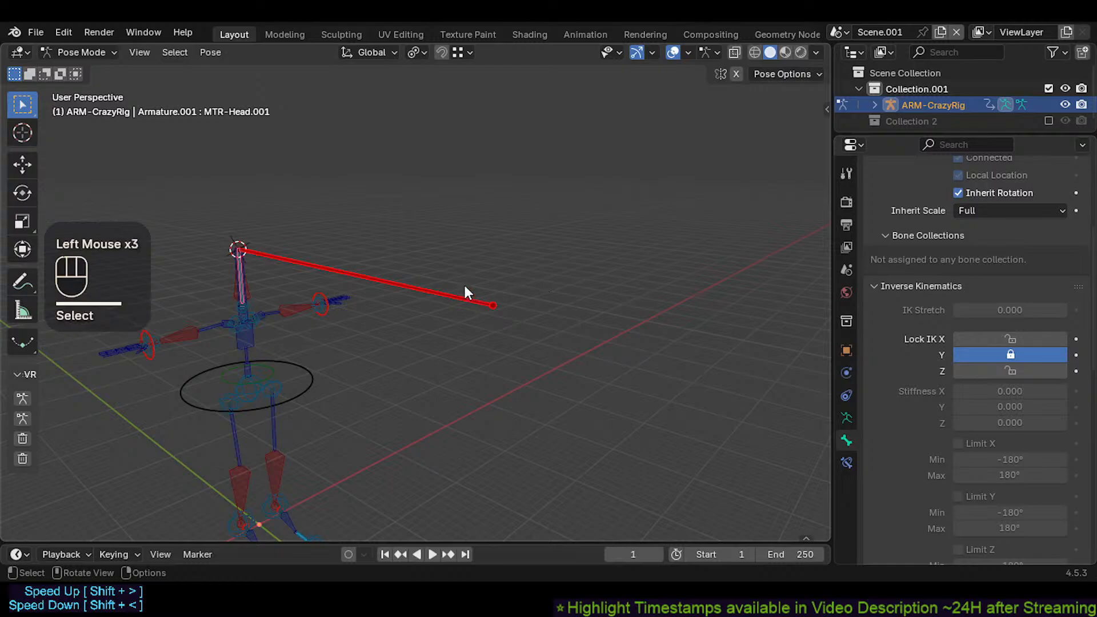
{"action": "key", "text": "g"}
{"action": "left_click", "coordinate": [482, 221]}
{"action": "key", "text": "r"}
{"action": "key", "text": "g"}
{"action": "key", "text": "Escape"}
Step: Move the head bone again and rotate it freely with Trackball while IK Y is locked
{"action": "key", "text": "g"}
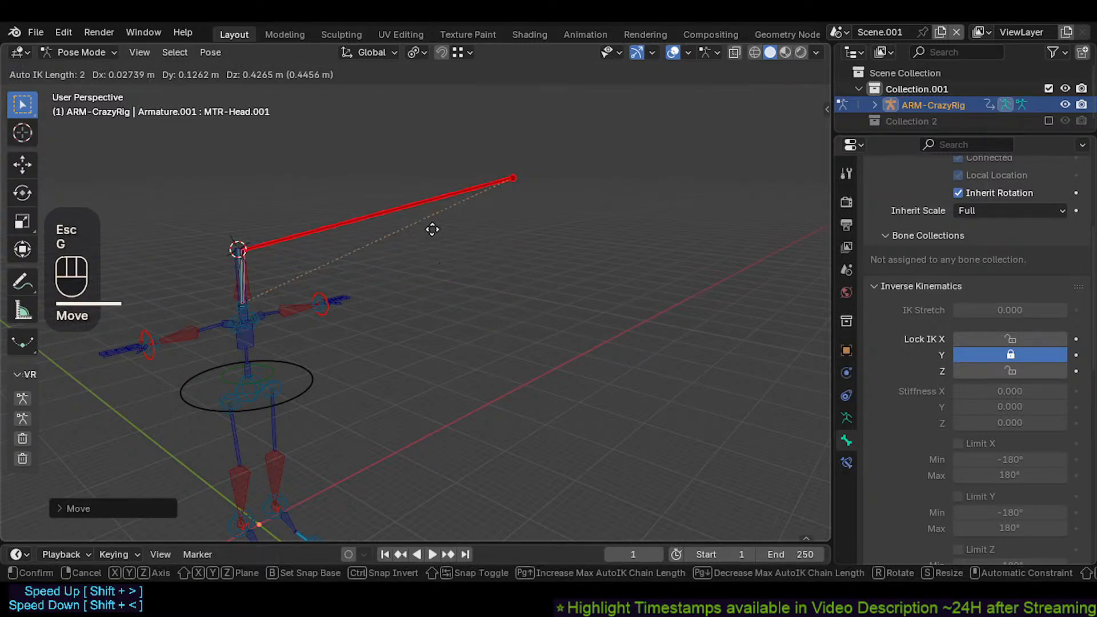
{"action": "key", "text": "r"}
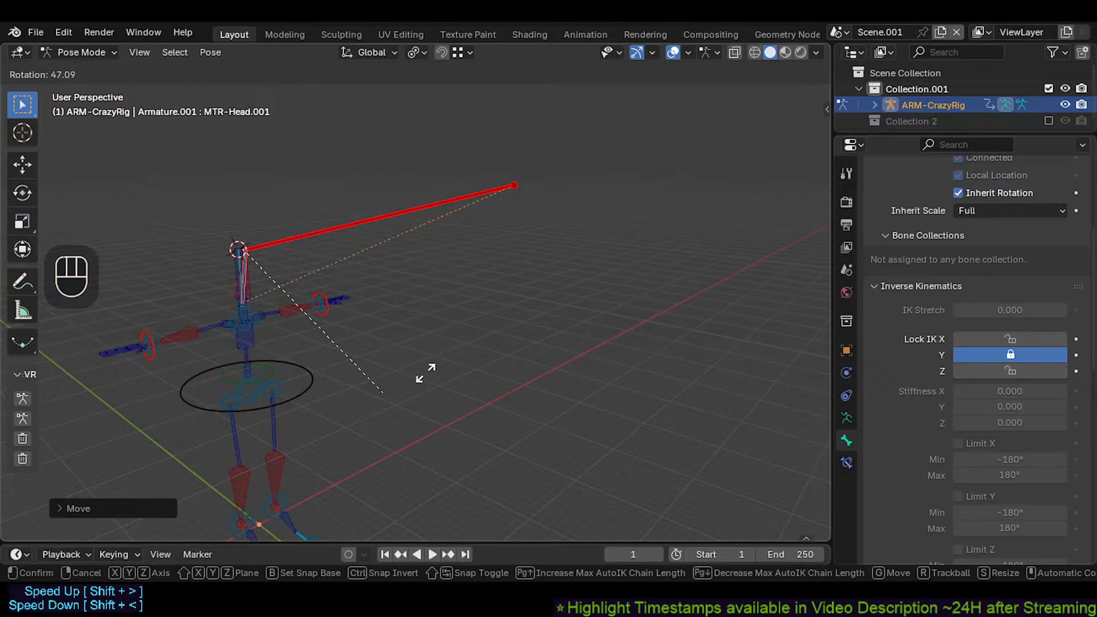
{"action": "key", "text": "r"}
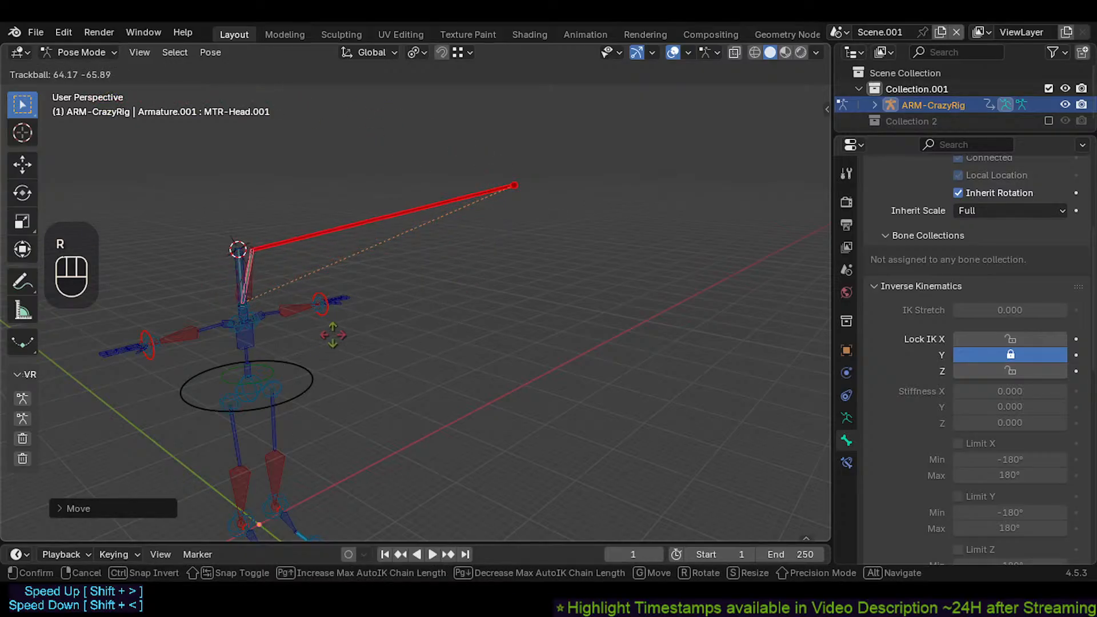
{"action": "left_click", "coordinate": [332, 335]}
Step: Reposition the head bone twice with IK Y locked, checking the chain's bend from different sides
{"action": "middle_click_drag", "start_coordinate": [333, 335], "coordinate": [403, 287]}
{"action": "key", "text": "g"}
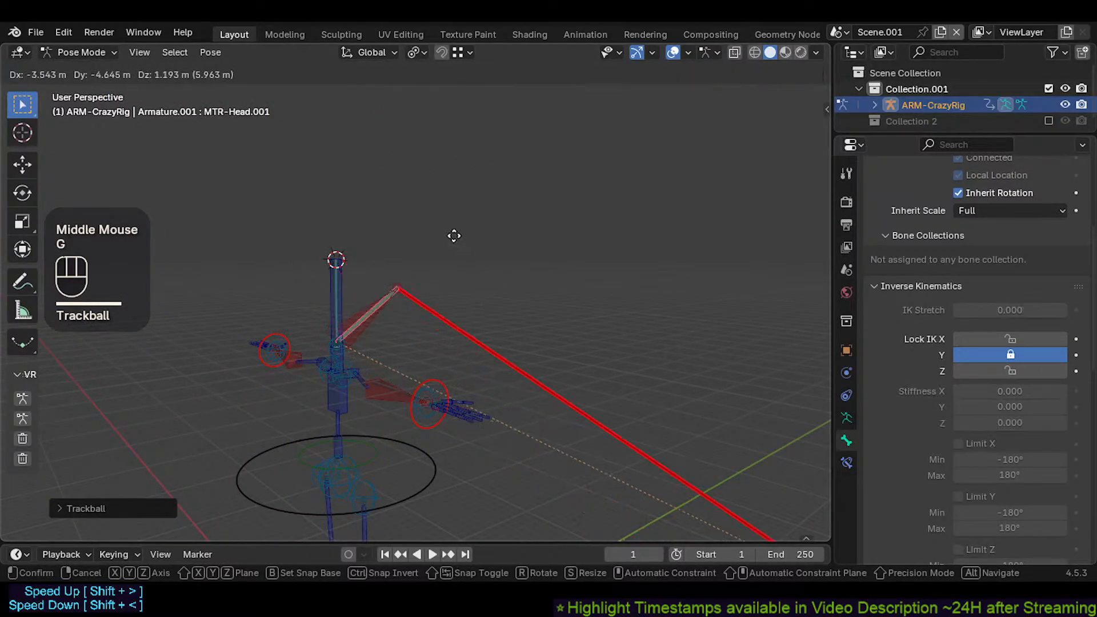
{"action": "left_click", "coordinate": [449, 233]}
{"action": "scroll", "coordinate": [262, 287], "scroll_direction": "down", "scroll_amount": 3}
{"action": "middle_click_drag", "start_coordinate": [445, 232], "coordinate": [145, 279]}
{"action": "key", "text": "g"}
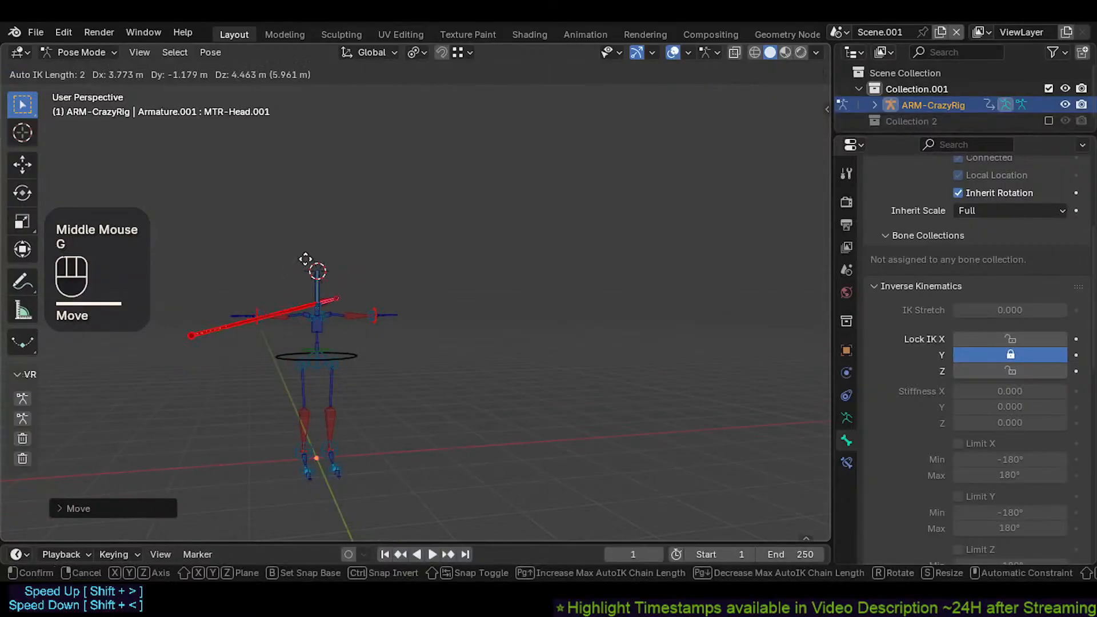
{"action": "left_click", "coordinate": [243, 168]}
Step: Reset the whole armature's pose transforms and reselect the MTR-Head.001 bone
{"action": "key", "text": "a"}
{"action": "key", "text": "alt+g"}
{"action": "key", "text": "alt+g"}
{"action": "left_click", "coordinate": [334, 262]}
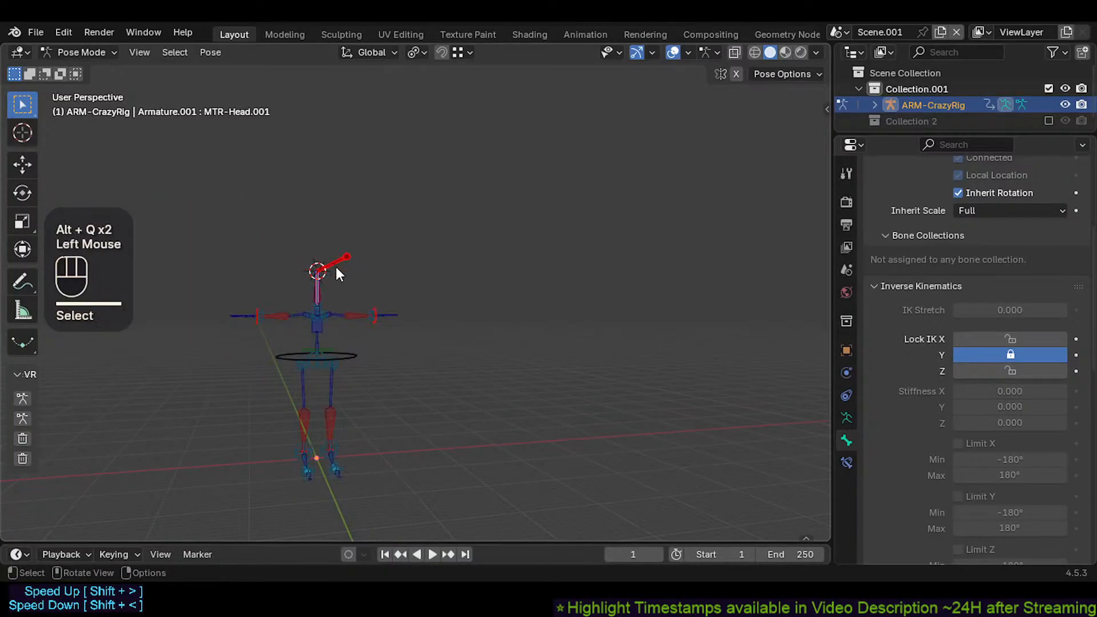
Step: Unlock IK Y and lock IK Z for the MTR-Head.001 bone
{"action": "scroll", "coordinate": [336, 267], "scroll_direction": "up", "scroll_amount": 2}
{"action": "middle_click_drag", "start_coordinate": [336, 266], "coordinate": [434, 282]}
{"action": "left_click", "coordinate": [1010, 355]}
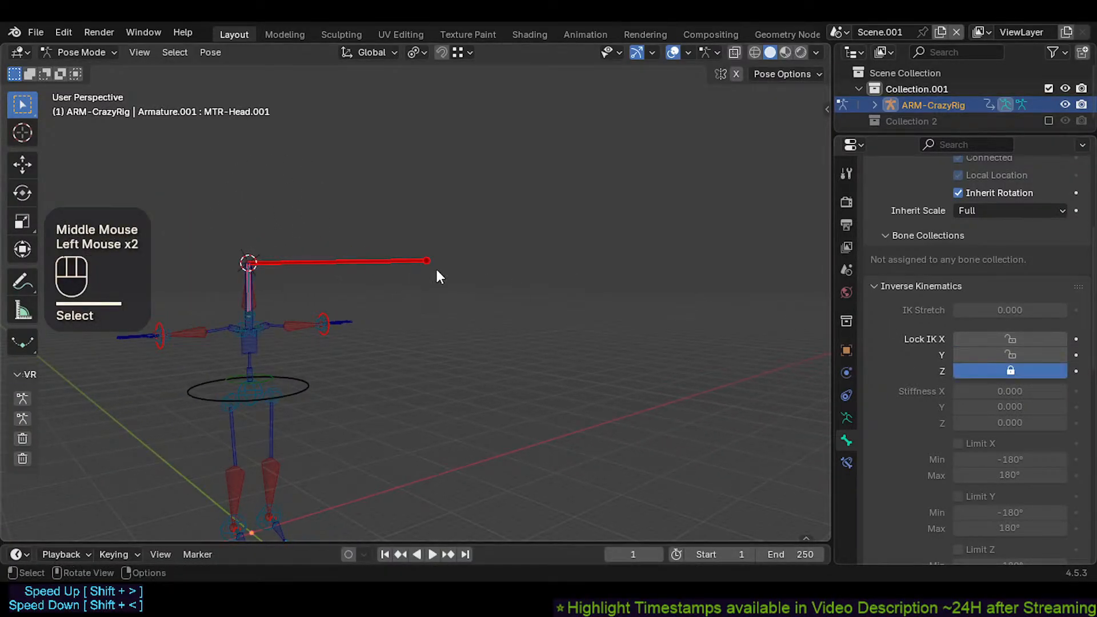
{"action": "left_click", "coordinate": [332, 258]}
Step: Select the MTR-Head bone, display the bone axes and undo the hiding of bones
{"action": "scroll", "coordinate": [249, 321], "scroll_direction": "up", "scroll_amount": 1}
{"action": "left_click", "coordinate": [232, 313]}
{"action": "key", "text": "ctrl+3"}
{"action": "middle_click_drag", "start_coordinate": [232, 313], "coordinate": [271, 283]}
{"action": "key", "text": "shift+h"}
{"action": "key", "text": "ctrl+z"}
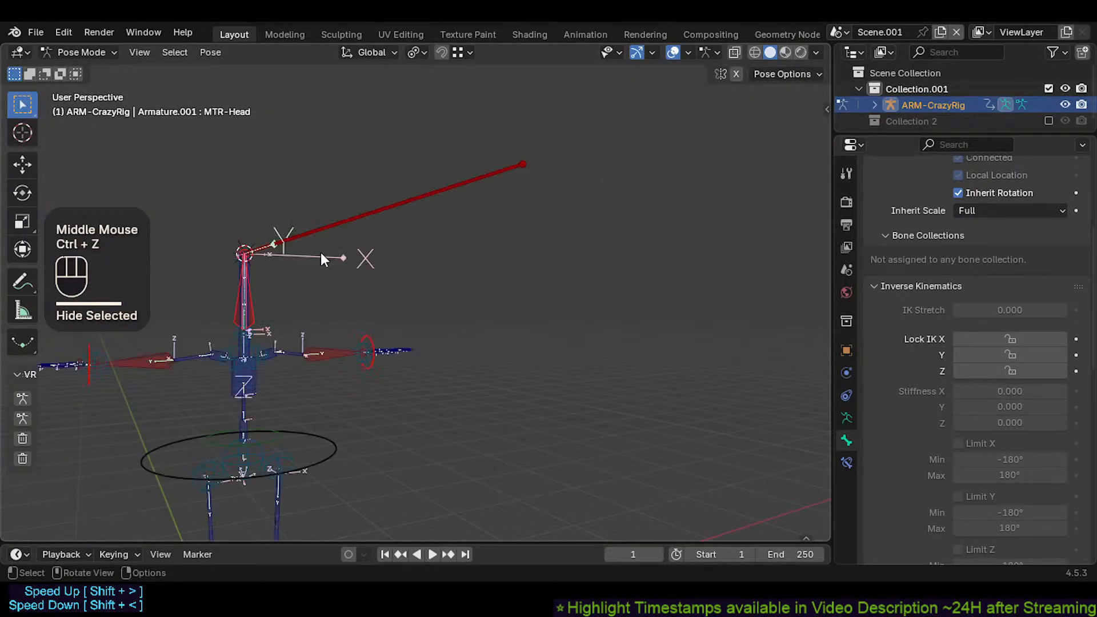
Step: Select the MTR-Head.001 bone and try moving it downward with IK Z locked
{"action": "middle_click_drag", "start_coordinate": [320, 252], "coordinate": [480, 296]}
{"action": "left_click", "coordinate": [453, 291]}
{"action": "scroll", "coordinate": [503, 280], "scroll_direction": "down", "scroll_amount": 2}
{"action": "middle_click_drag", "start_coordinate": [524, 262], "coordinate": [511, 242], "text": "shift"}
{"action": "key", "text": "g"}
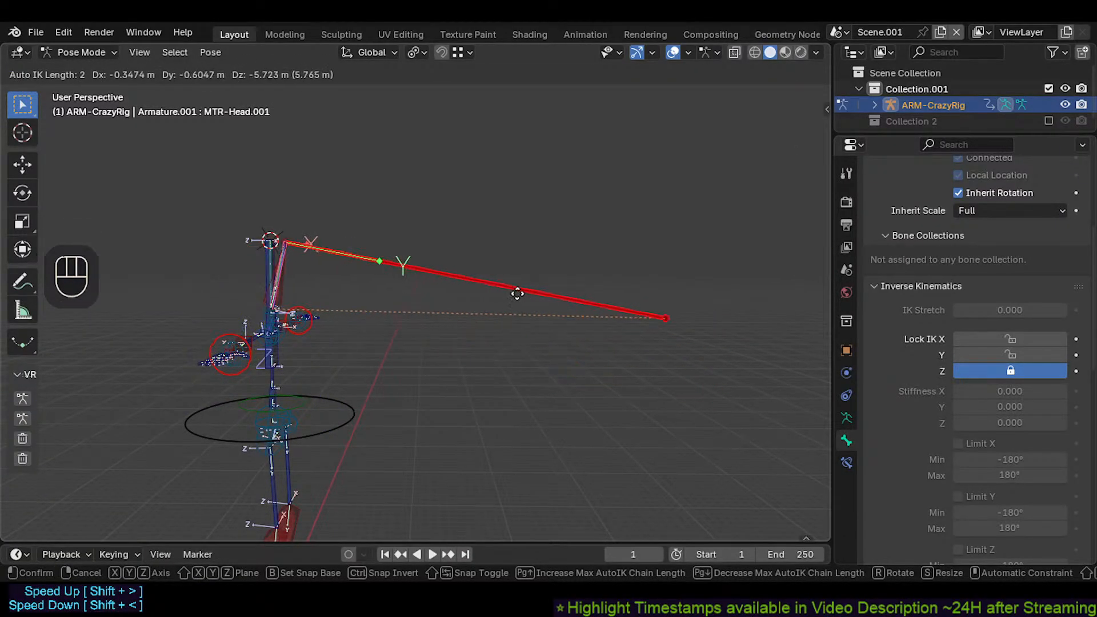
{"action": "key", "text": "Escape"}
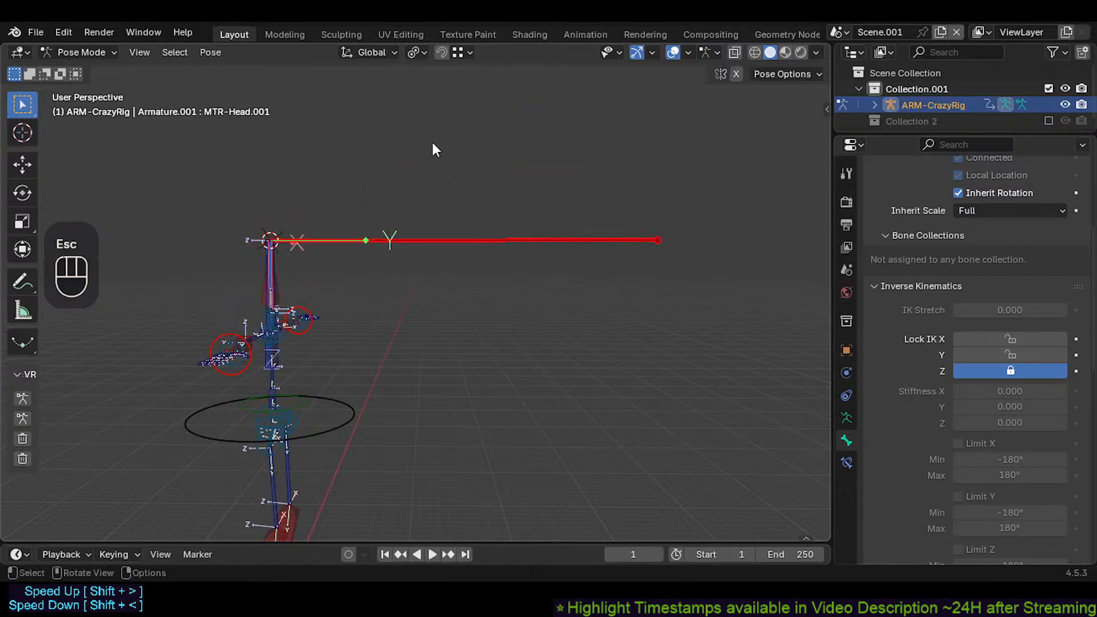
Step: Lock IK X and unlock IK Z, and try lowering the head bone before placing it level with the head
{"action": "left_click", "coordinate": [994, 343]}
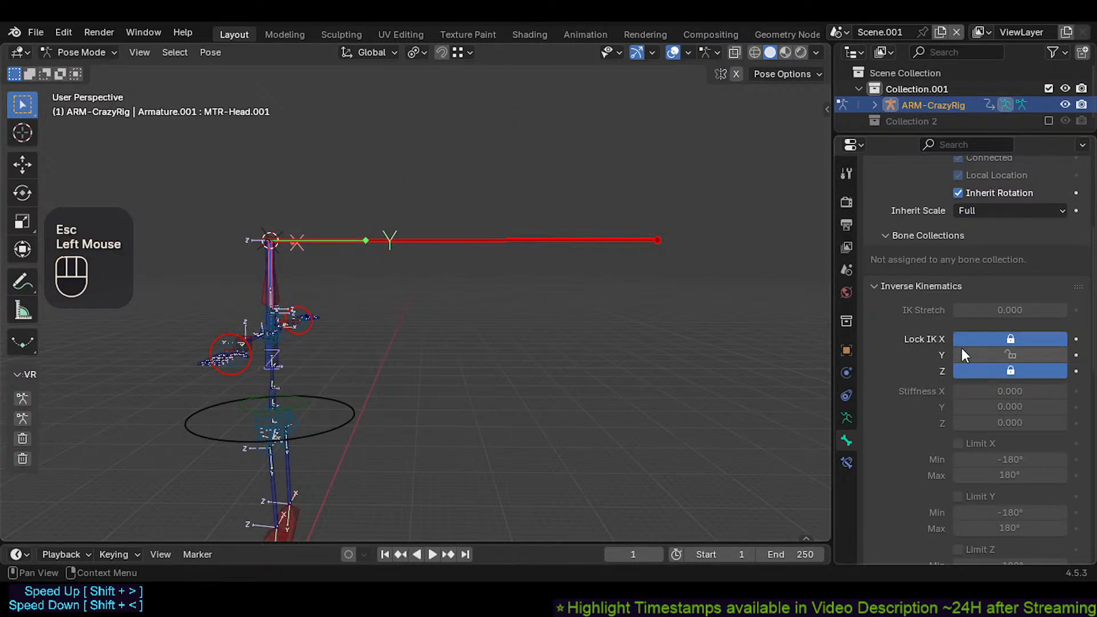
{"action": "left_click", "coordinate": [984, 371]}
{"action": "middle_click_drag", "start_coordinate": [495, 230], "coordinate": [502, 235]}
{"action": "key", "text": "g"}
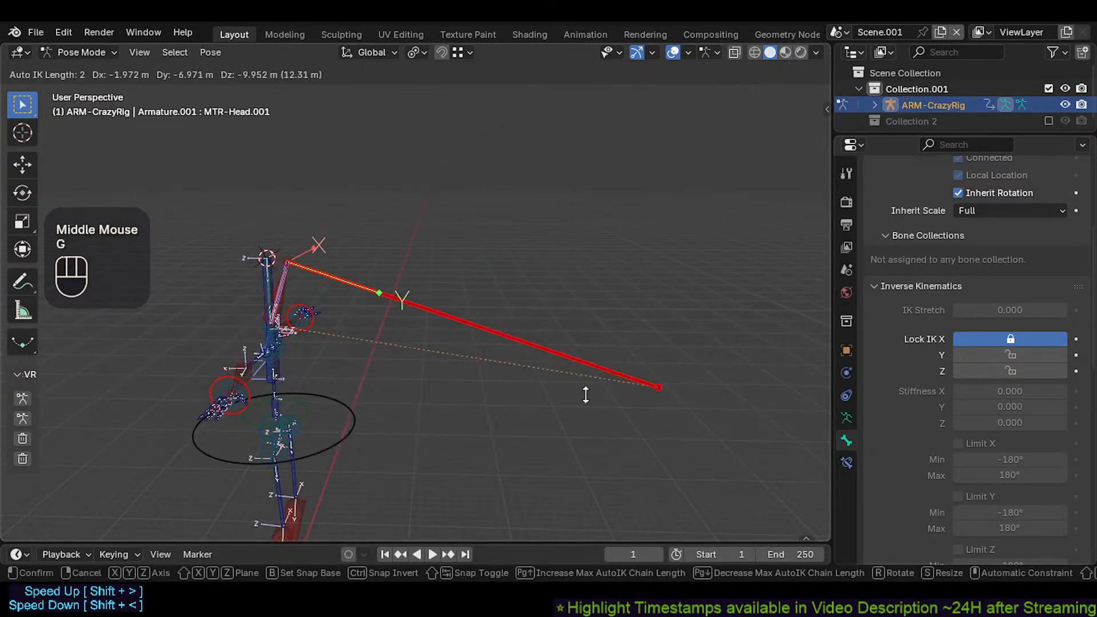
{"action": "left_click", "coordinate": [486, 260]}
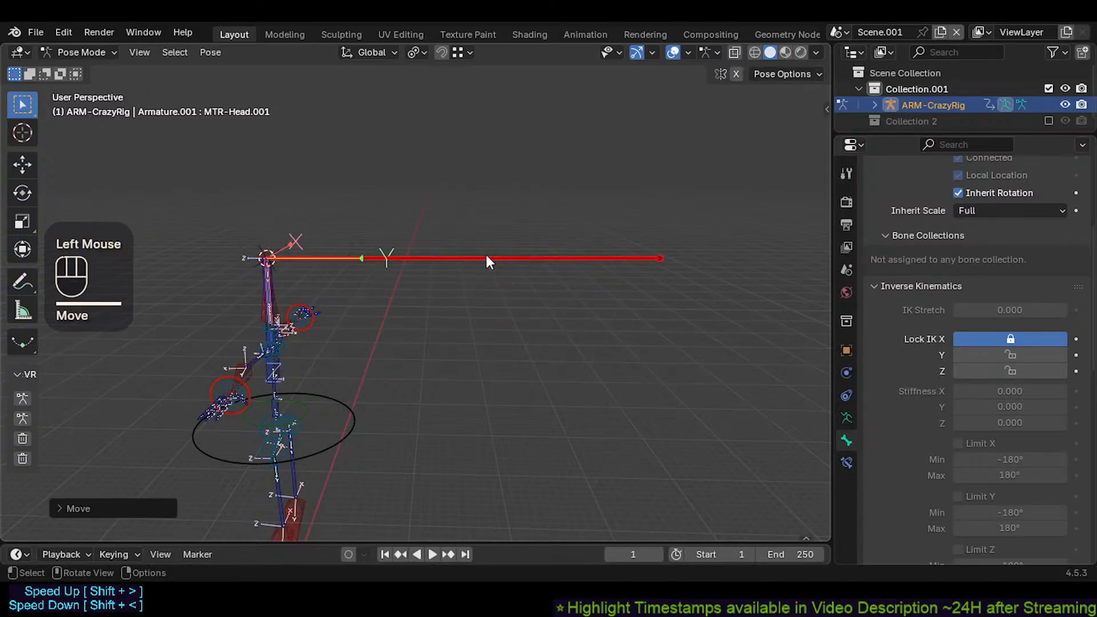
Step: Move the head bone's tip up above the head and reposition it from another viewing angle
{"action": "key", "text": "g"}
{"action": "left_click", "coordinate": [422, 140]}
{"action": "middle_click_drag", "start_coordinate": [370, 201], "coordinate": [445, 194]}
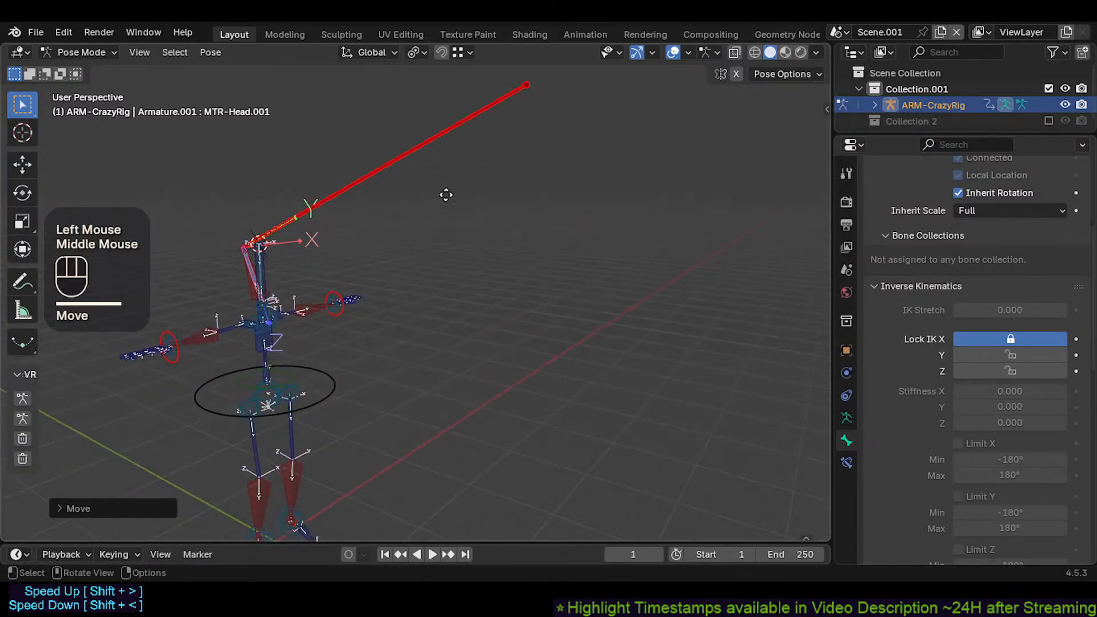
{"action": "key", "text": "g"}
{"action": "key", "text": "g"}
{"action": "left_click", "coordinate": [481, 144]}
{"action": "left_click", "coordinate": [481, 144]}
{"action": "middle_click_drag", "start_coordinate": [481, 144], "coordinate": [526, 198], "text": "shift"}
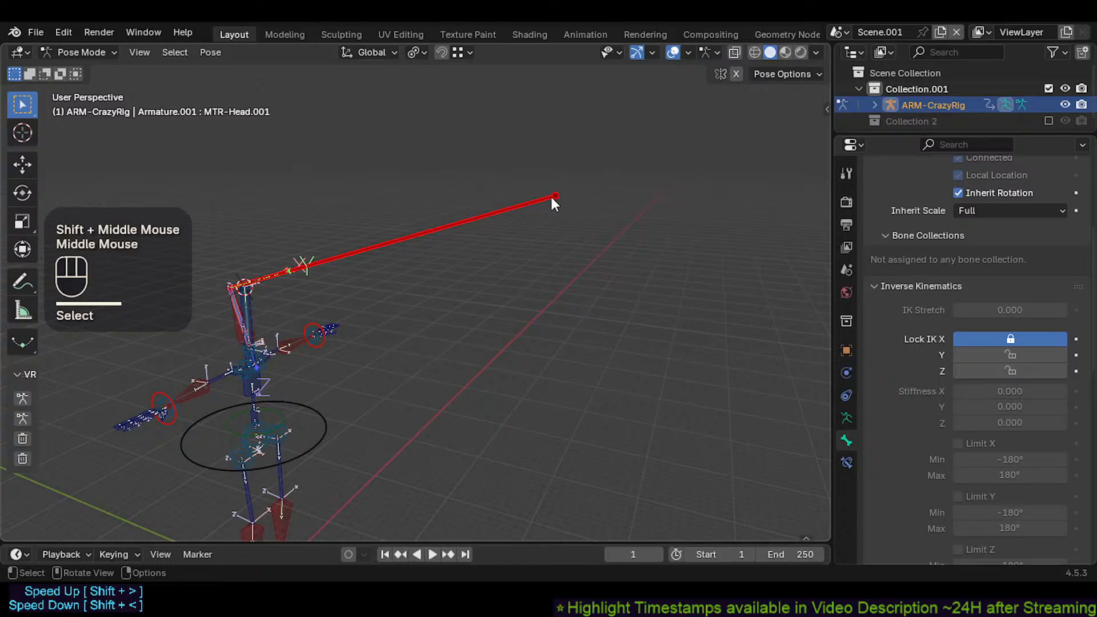
Step: Select the long head bone and shift its tip slightly with IK X locked
{"action": "left_click", "coordinate": [550, 197]}
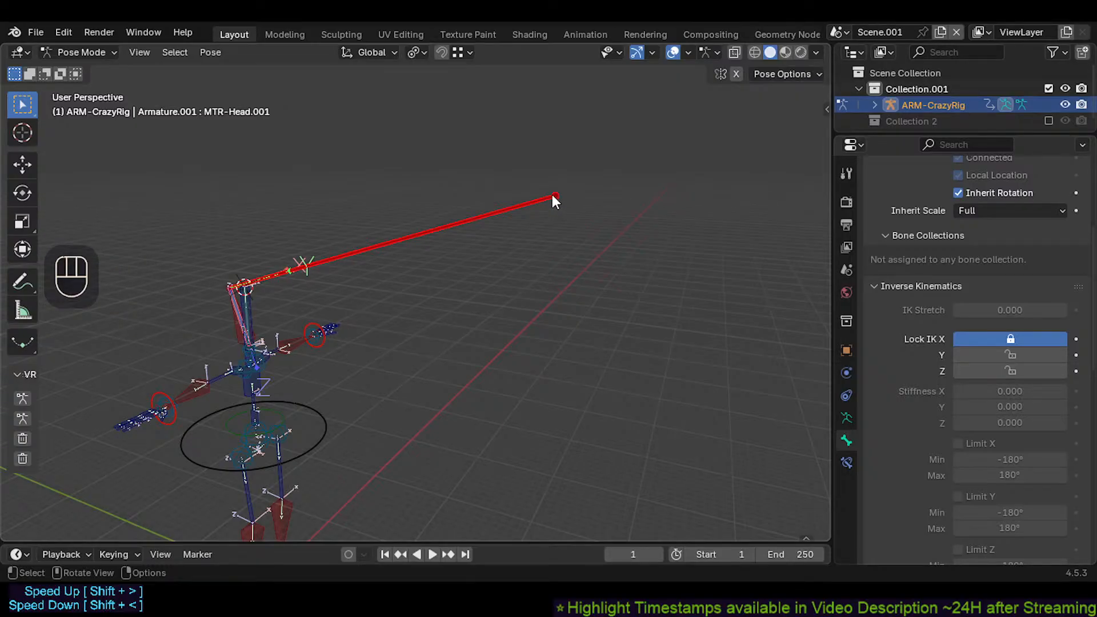
{"action": "scroll", "coordinate": [554, 197], "scroll_direction": "down", "scroll_amount": 3}
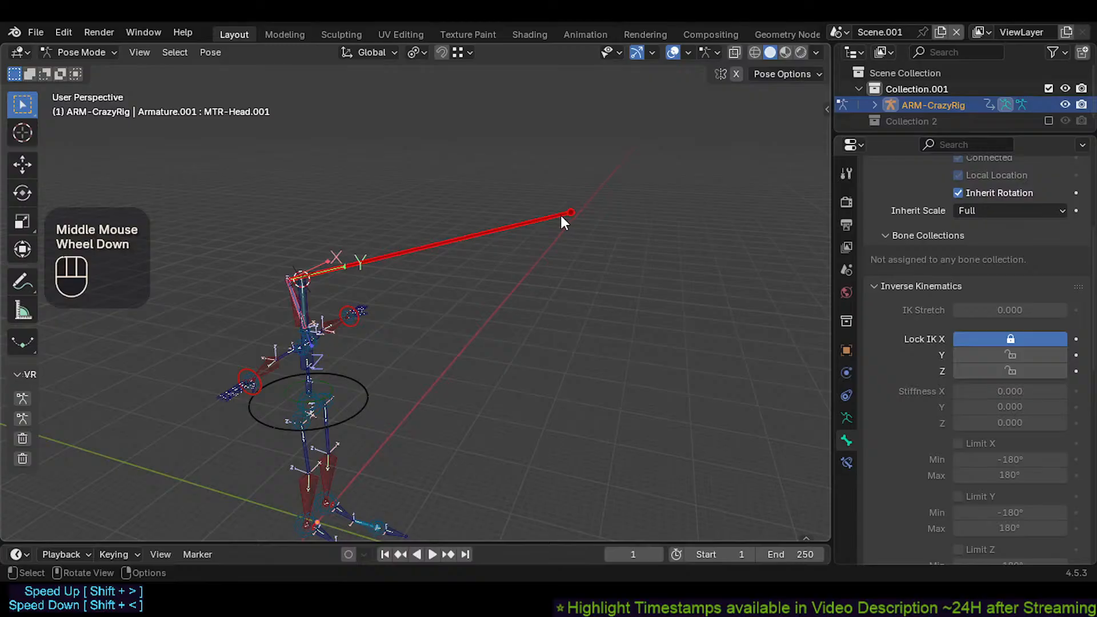
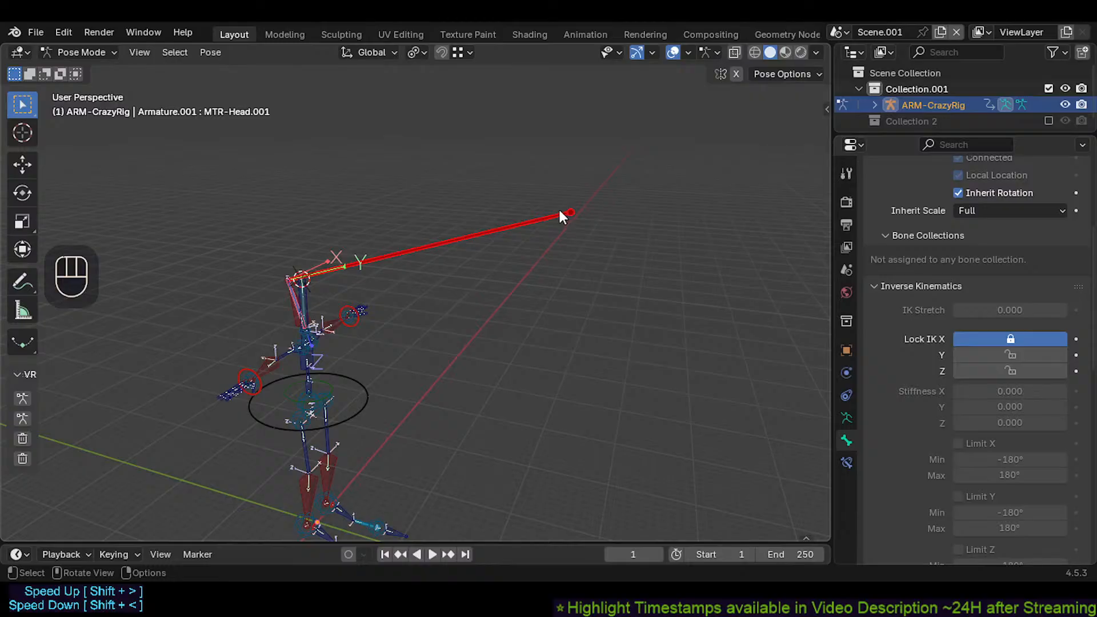
{"action": "left_click", "coordinate": [559, 211]}
{"action": "left_click", "coordinate": [555, 206]}
{"action": "key", "text": "g"}
{"action": "left_click", "coordinate": [507, 215]}
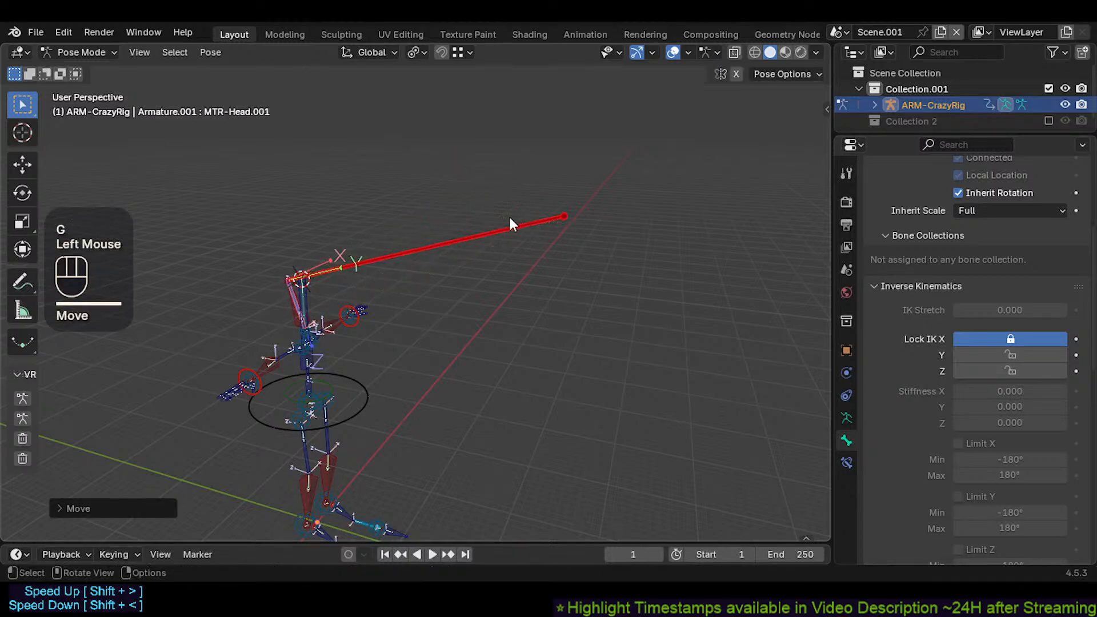
Step: Lower the head bone's tip to about head level
{"action": "middle_click_drag", "start_coordinate": [509, 215], "coordinate": [498, 217]}
{"action": "key", "text": "g"}
{"action": "left_click", "coordinate": [600, 280]}
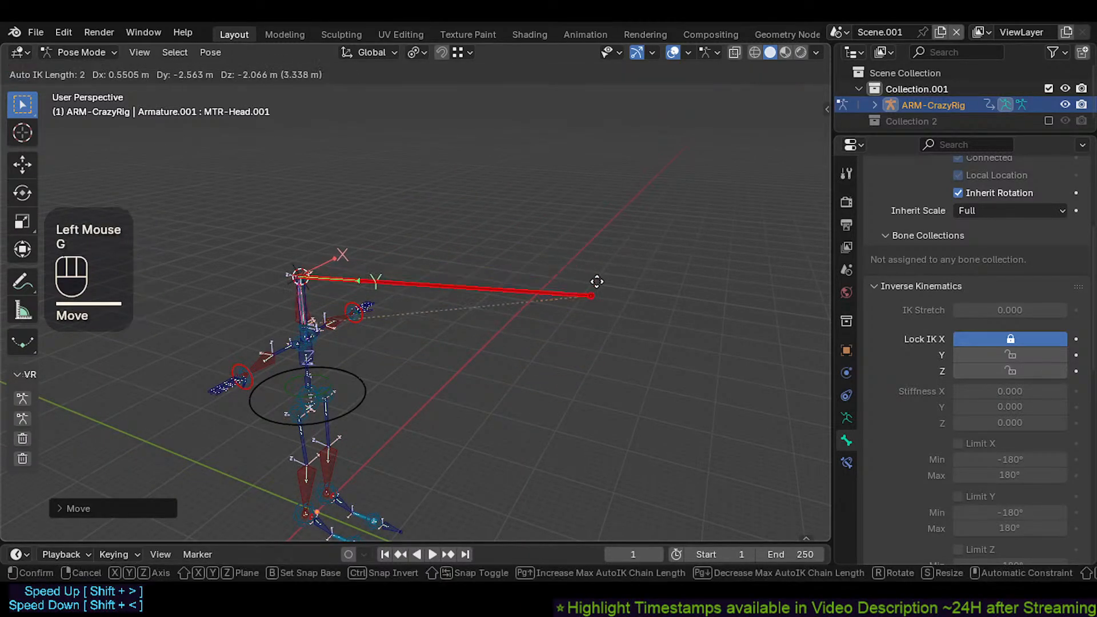
Step: Try scaling the head bone up and clear its pose transforms
{"action": "key", "text": "s"}
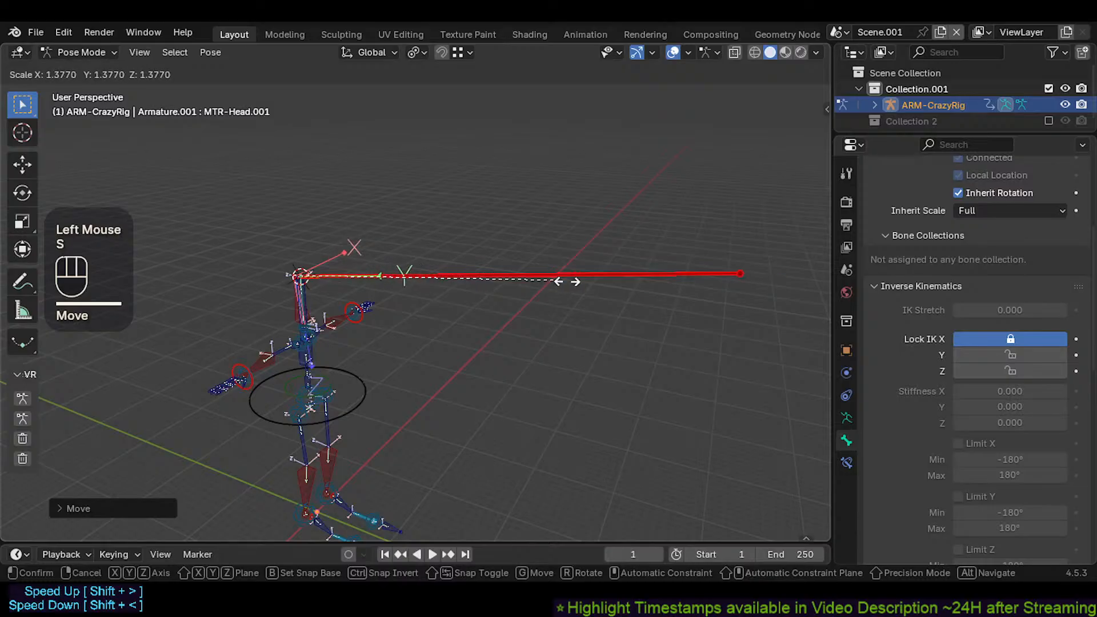
{"action": "left_click", "coordinate": [580, 280]}
{"action": "key", "text": "alt+q"}
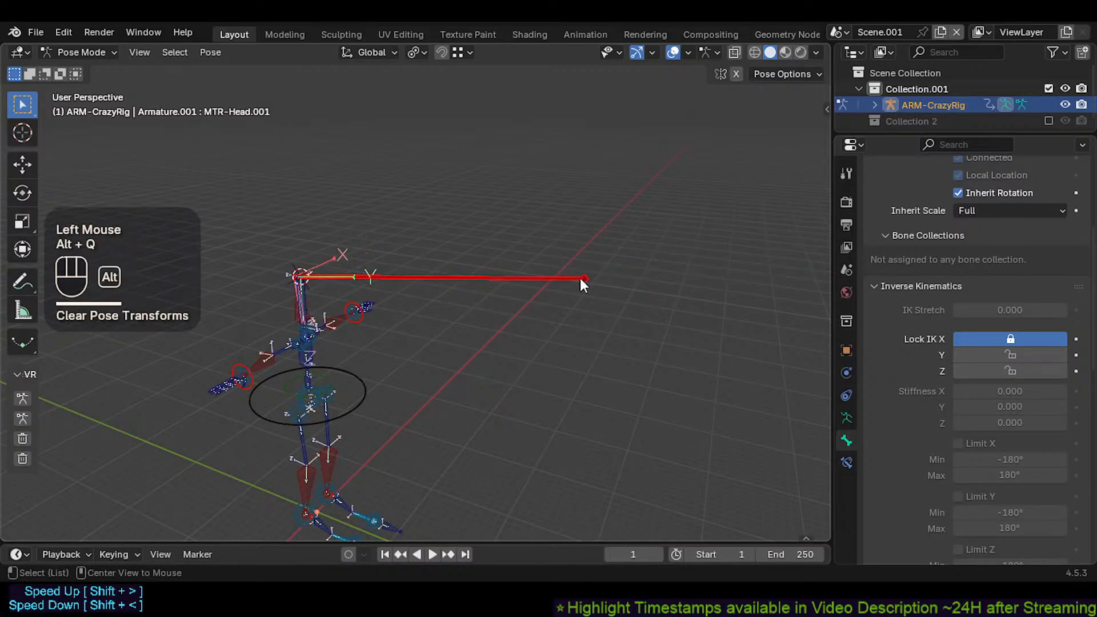
Step: Scale the head bone up to lengthen it and turn off the bone axes display
{"action": "left_click", "coordinate": [552, 279]}
{"action": "middle_click_drag", "start_coordinate": [552, 279], "coordinate": [485, 242], "text": "shift"}
{"action": "key", "text": "s"}
{"action": "left_click", "coordinate": [654, 246]}
{"action": "key", "text": "ctrl+3"}
{"action": "scroll", "coordinate": [519, 249], "scroll_direction": "down", "scroll_amount": 2}
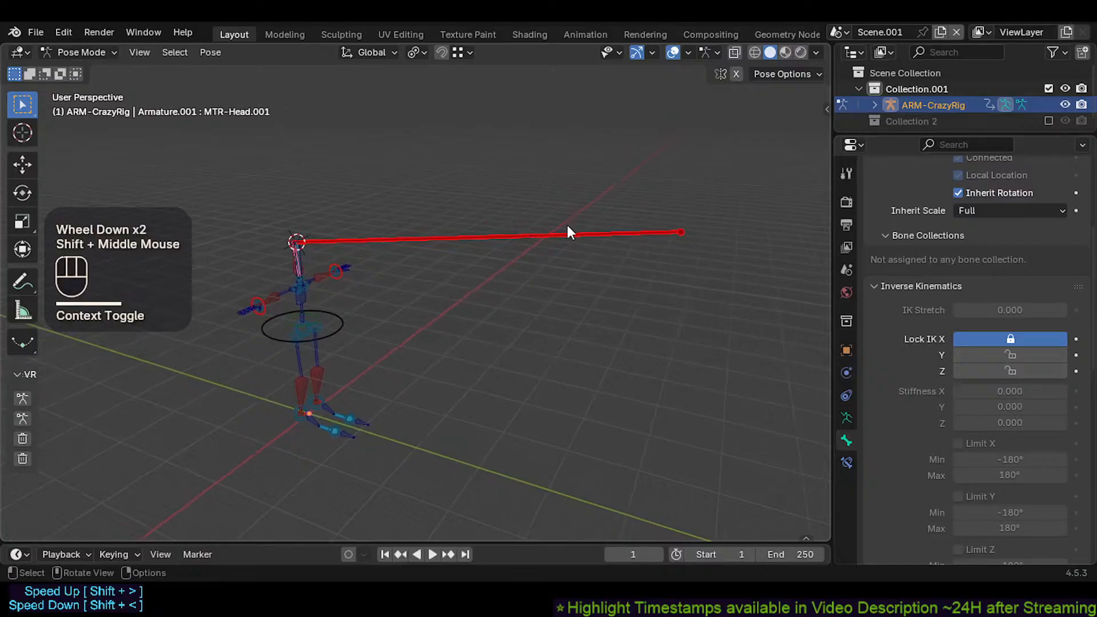
Step: Scale the head bone down and enlarge it again to a greater length
{"action": "key", "text": "s"}
{"action": "left_click", "coordinate": [557, 245]}
{"action": "key", "text": "s"}
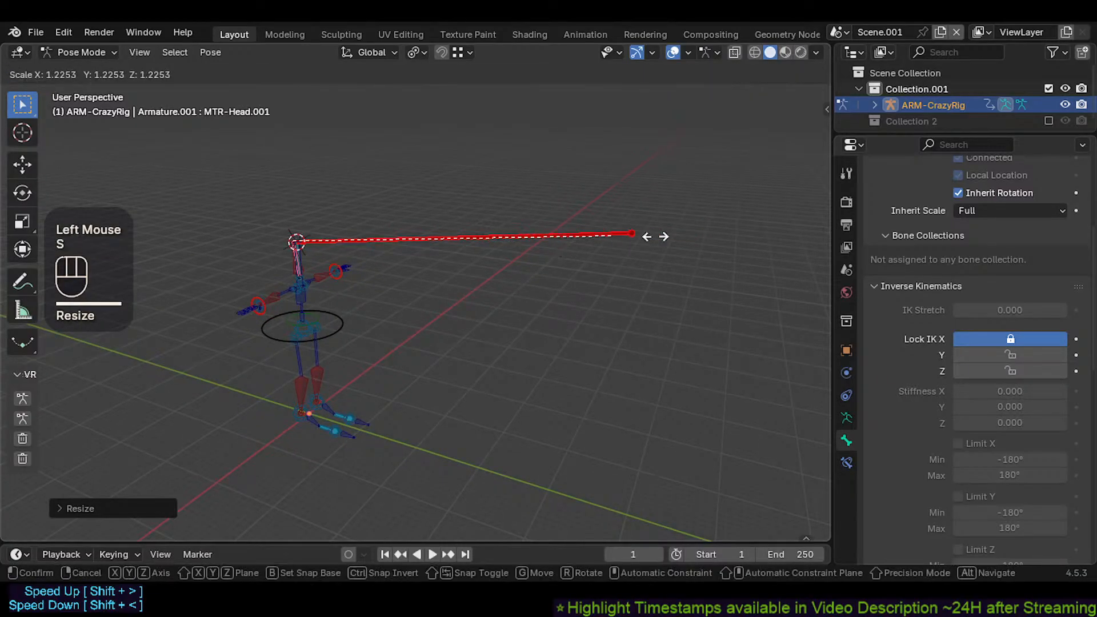
{"action": "left_click", "coordinate": [749, 239]}
Step: Try trackball-rotating the lengthened head bone with only its IK X axis locked
{"action": "middle_click_drag", "start_coordinate": [643, 268], "coordinate": [631, 260], "text": "shift"}
{"action": "key", "text": "r"}
{"action": "key", "text": "r"}
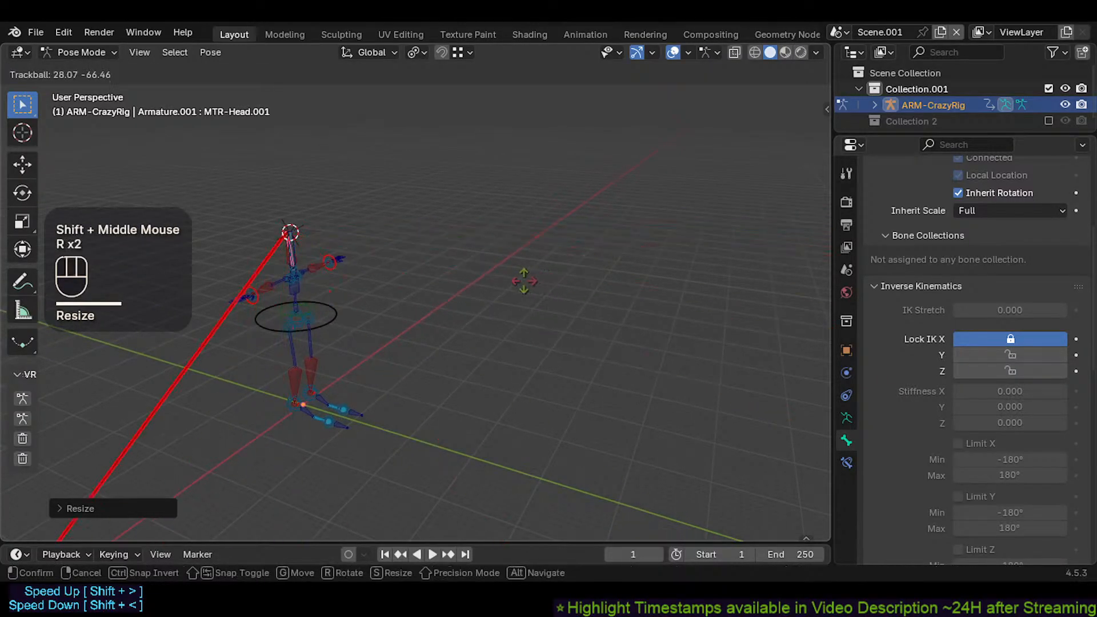
{"action": "key", "text": "Escape"}
Step: Try moving and rotating the head bone with Auto IK while only IK X is locked
{"action": "key", "text": "g"}
{"action": "key", "text": "g"}
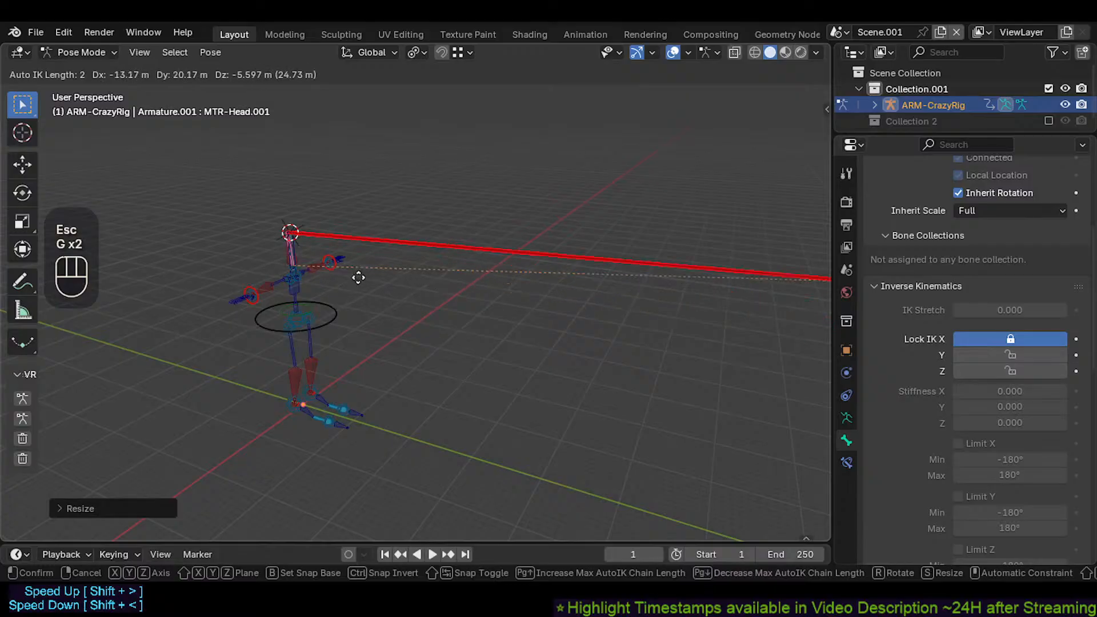
{"action": "key", "text": "r"}
{"action": "key", "text": "Escape"}
{"action": "left_click", "coordinate": [530, 228]}
{"action": "middle_click_drag", "start_coordinate": [531, 228], "coordinate": [473, 234]}
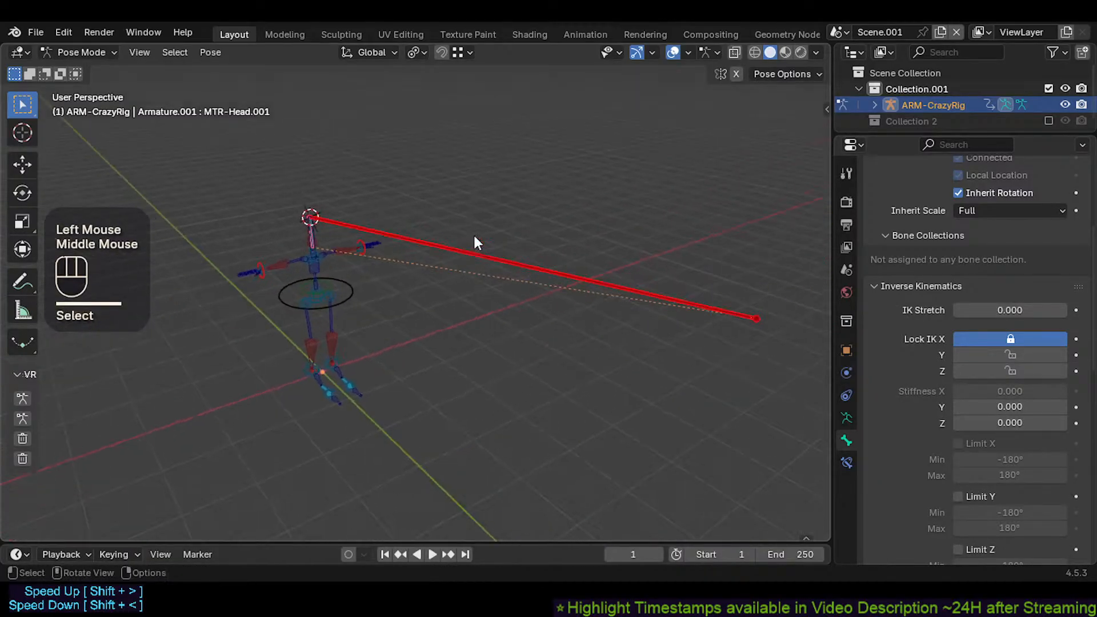
{"action": "key", "text": "g"}
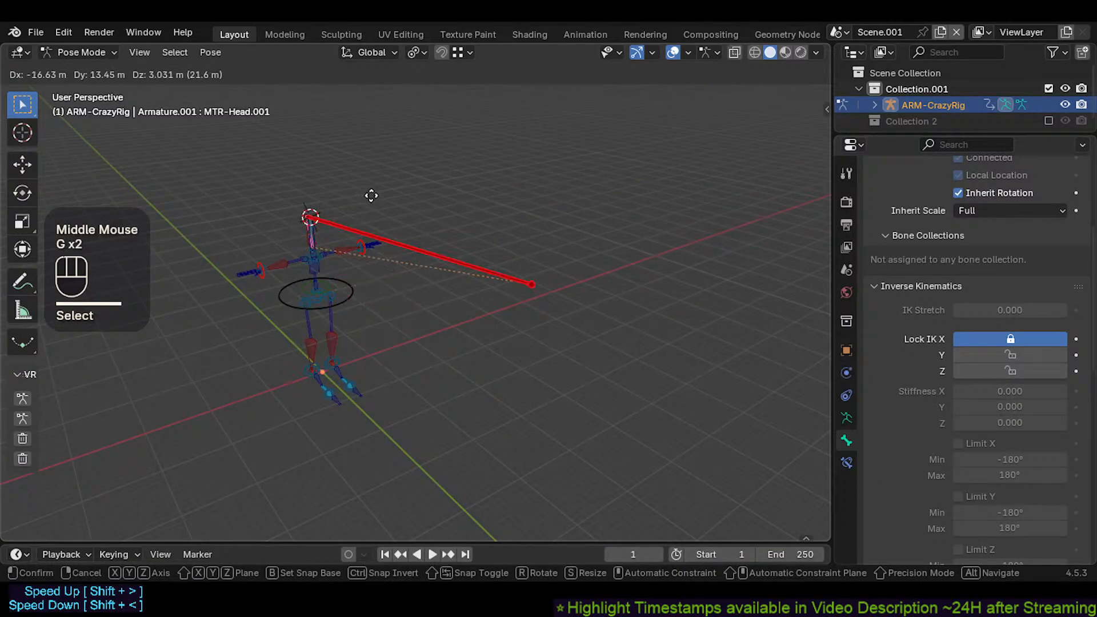
{"action": "key", "text": "r"}
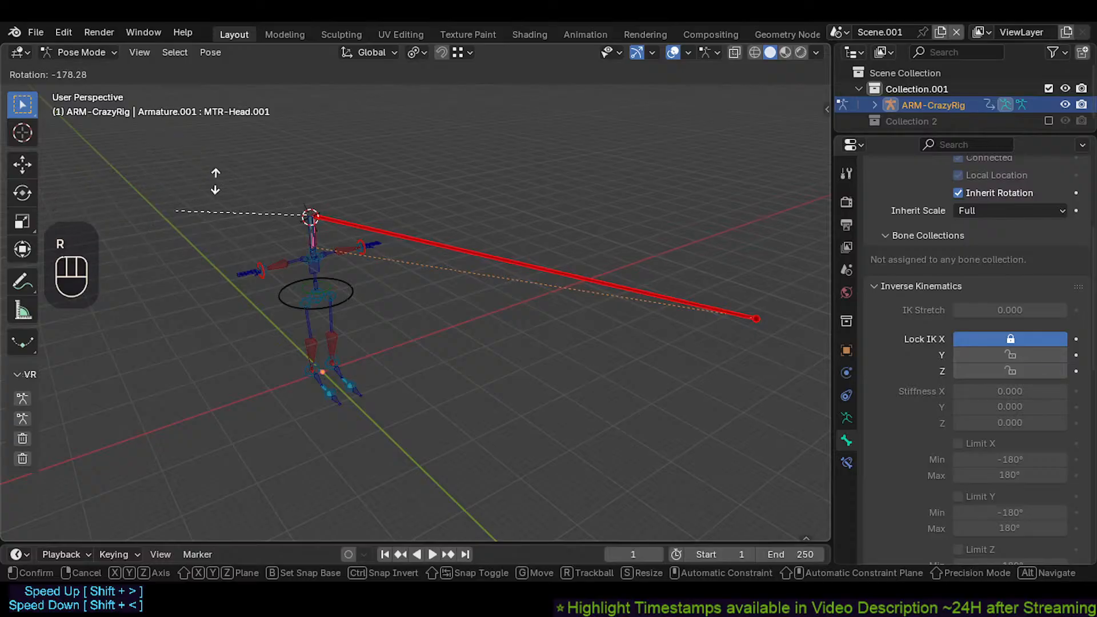
{"action": "key", "text": "Escape"}
Step: Move the head bone's tip with Auto IK and lock the bone's IK Z axis as well
{"action": "key", "text": "g"}
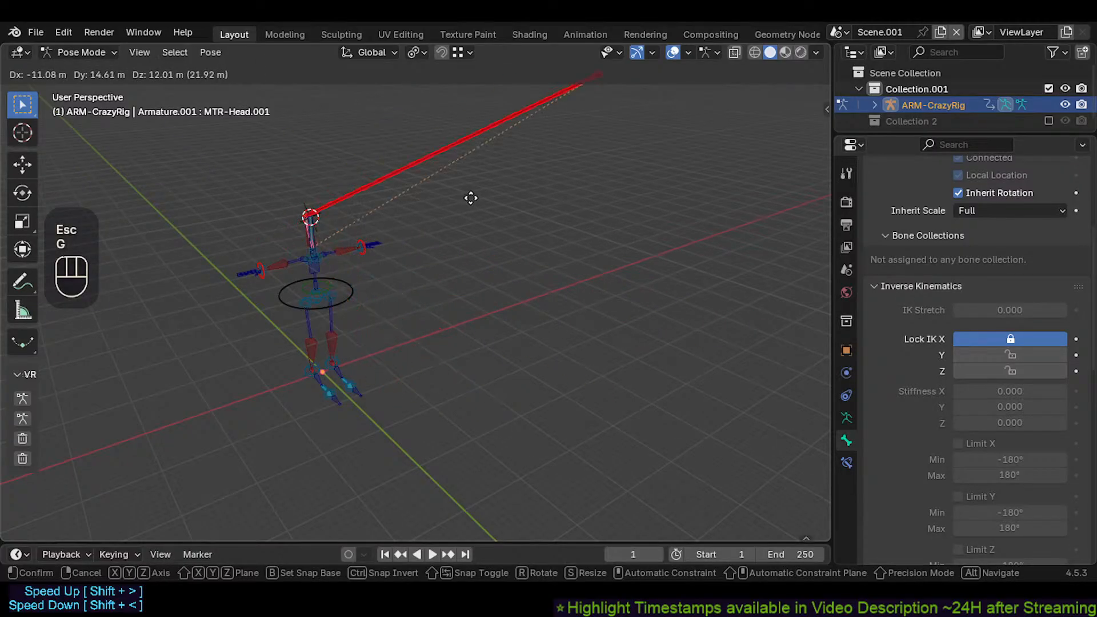
{"action": "left_click", "coordinate": [1063, 364]}
{"action": "left_click", "coordinate": [1010, 368]}
Step: Rotate the head bone freehand with IK X and IK Z locked
{"action": "key", "text": "g"}
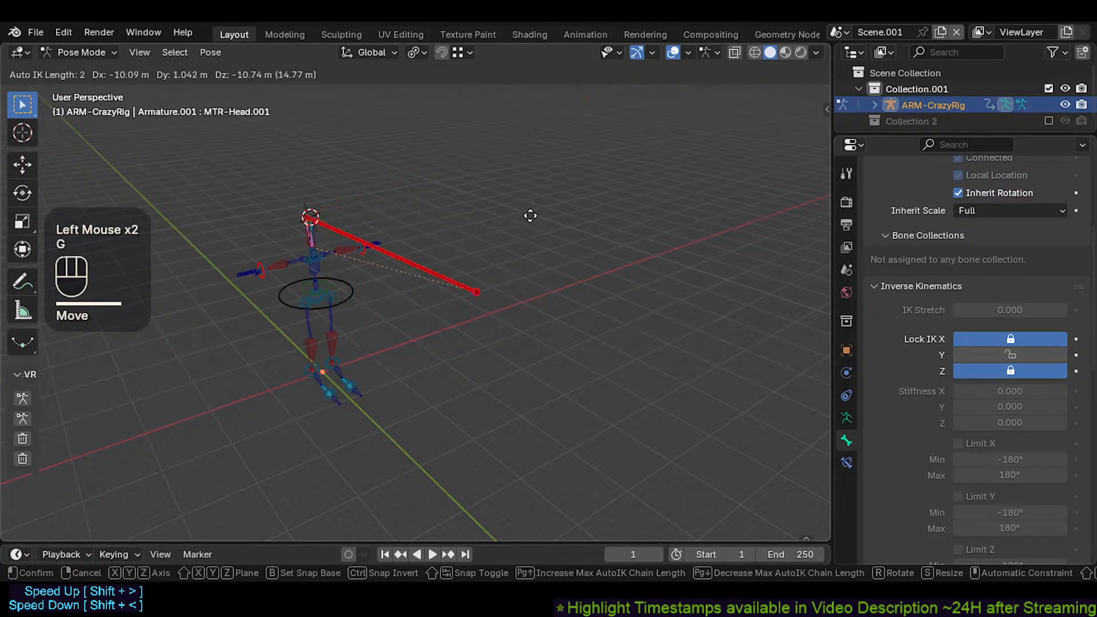
{"action": "key", "text": "r"}
{"action": "scroll", "coordinate": [578, 281], "scroll_direction": "down", "scroll_amount": 1}
{"action": "scroll", "coordinate": [578, 281], "scroll_direction": "up", "scroll_amount": 1}
{"action": "left_click", "coordinate": [538, 265]}
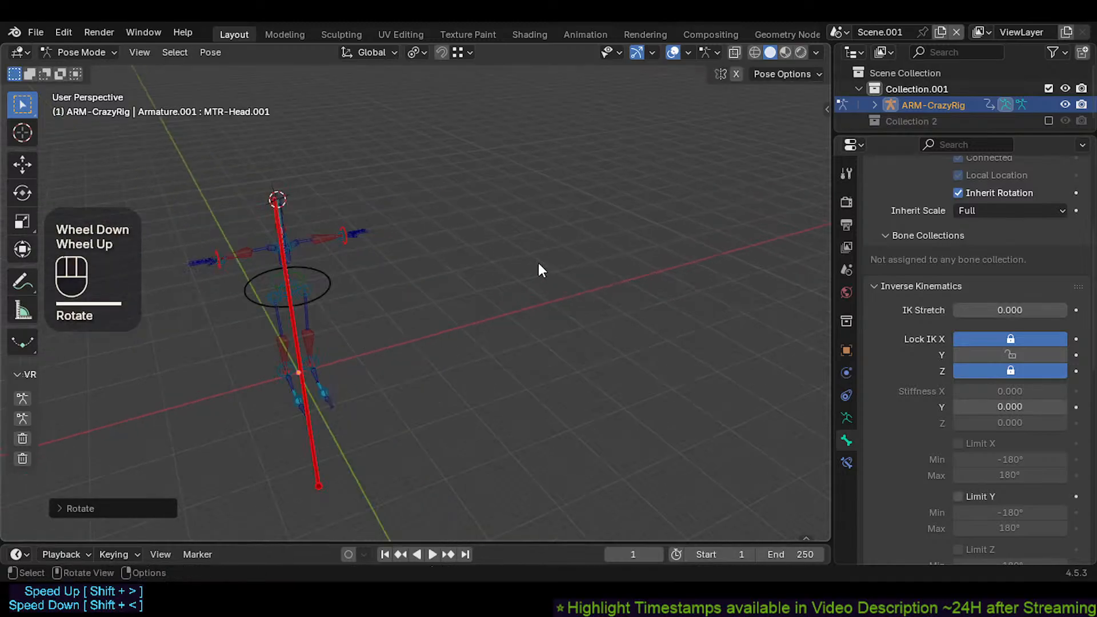
Step: Try moving the head bone and rotating it with the trackball and about the Y axis
{"action": "key", "text": "g"}
{"action": "key", "text": "r"}
{"action": "key", "text": "r"}
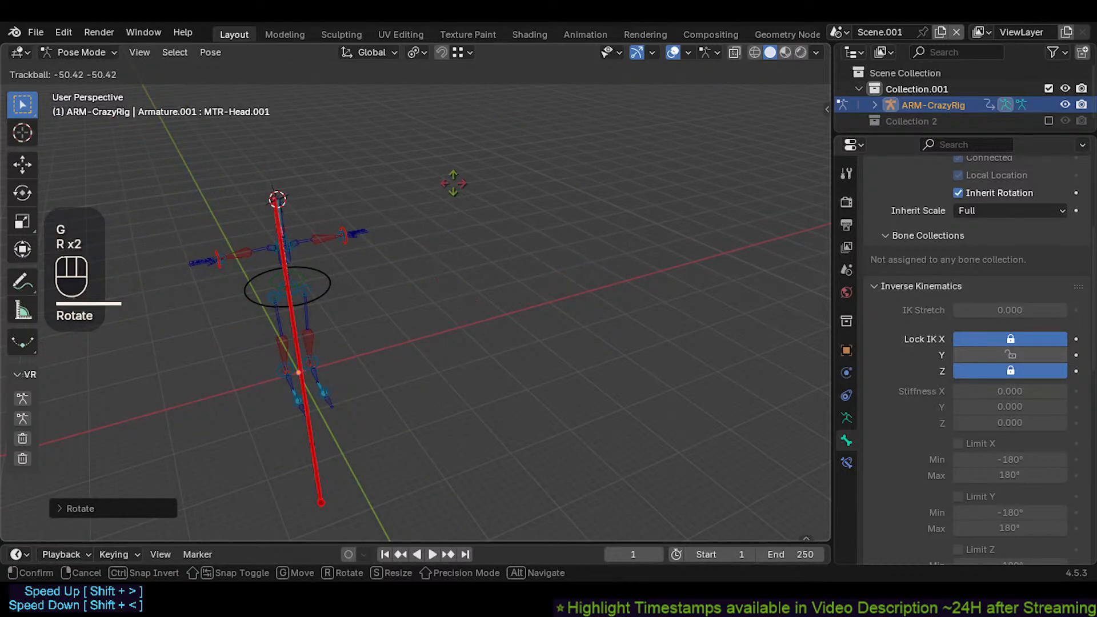
{"action": "key", "text": "y"}
{"action": "key", "text": "Escape"}
{"action": "key", "text": "g"}
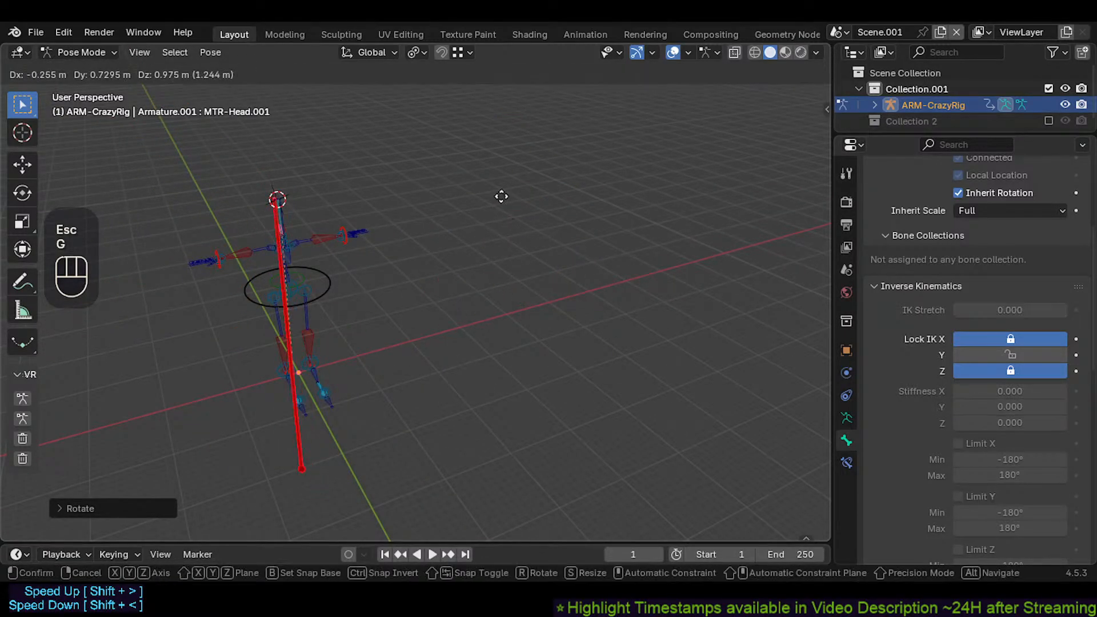
{"action": "key", "text": "r"}
{"action": "key", "text": "y"}
{"action": "key", "text": "Escape"}
Step: Swing the head bone's tip upward and then out to another side with Auto IK, using a chain length of 2
{"action": "middle_click_drag", "start_coordinate": [382, 287], "coordinate": [363, 285]}
{"action": "key", "text": "g"}
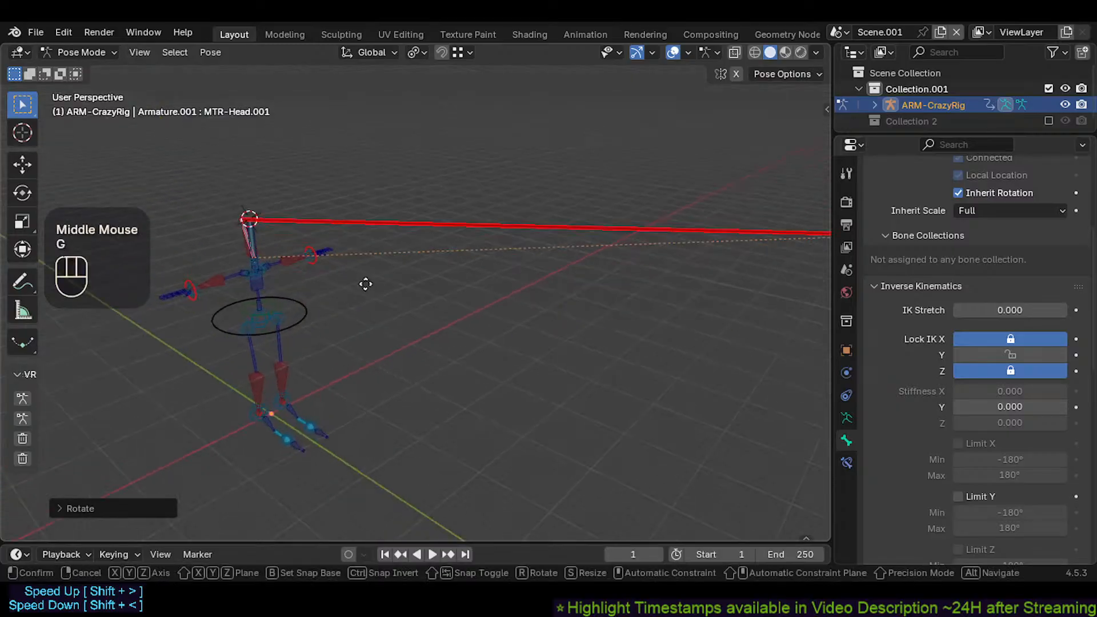
{"action": "left_click", "coordinate": [455, 262]}
{"action": "middle_click_drag", "start_coordinate": [452, 251], "coordinate": [680, 255]}
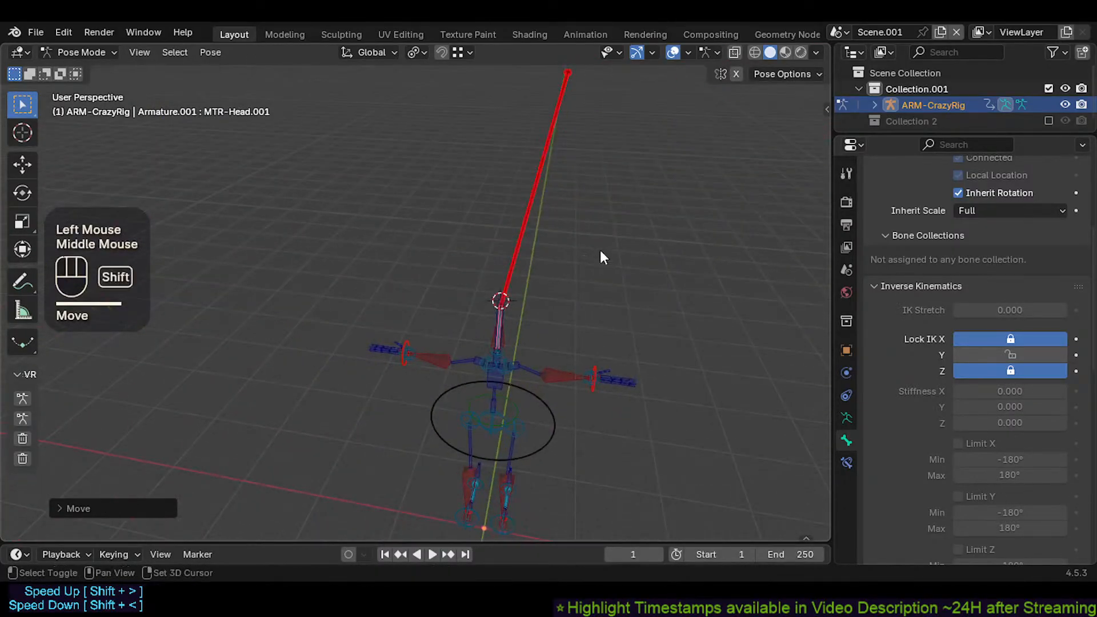
{"action": "middle_click_drag", "start_coordinate": [600, 249], "coordinate": [512, 222], "text": "shift"}
{"action": "middle_click_drag", "start_coordinate": [503, 233], "coordinate": [547, 216]}
{"action": "middle_click_drag", "start_coordinate": [612, 192], "coordinate": [482, 215], "text": "shift"}
{"action": "key", "text": "g"}
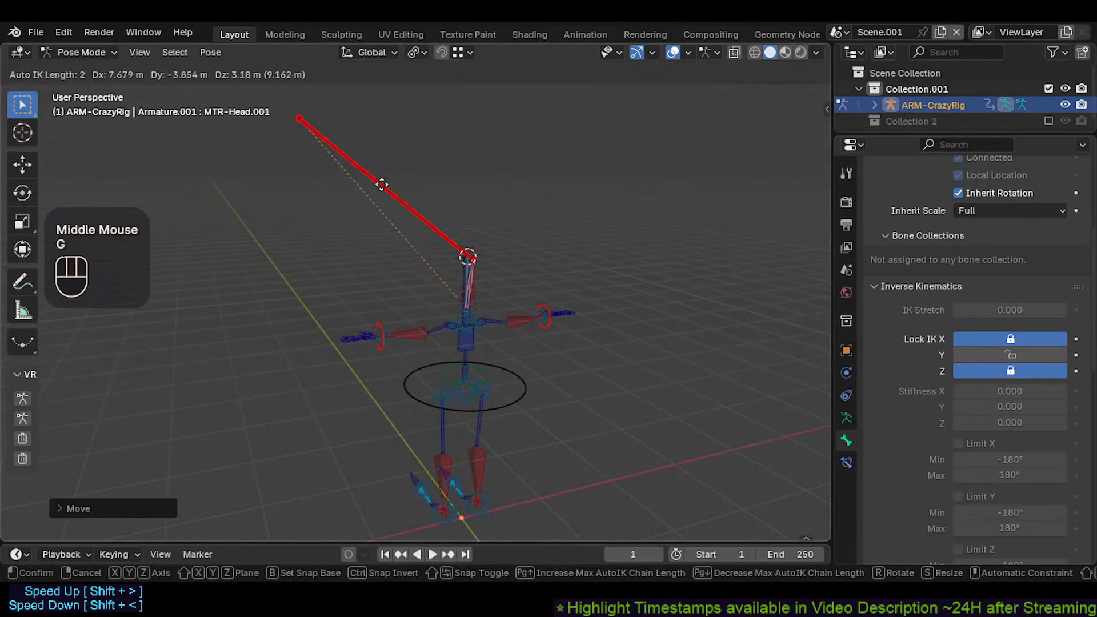
{"action": "left_click", "coordinate": [425, 191]}
{"action": "key", "text": "g"}
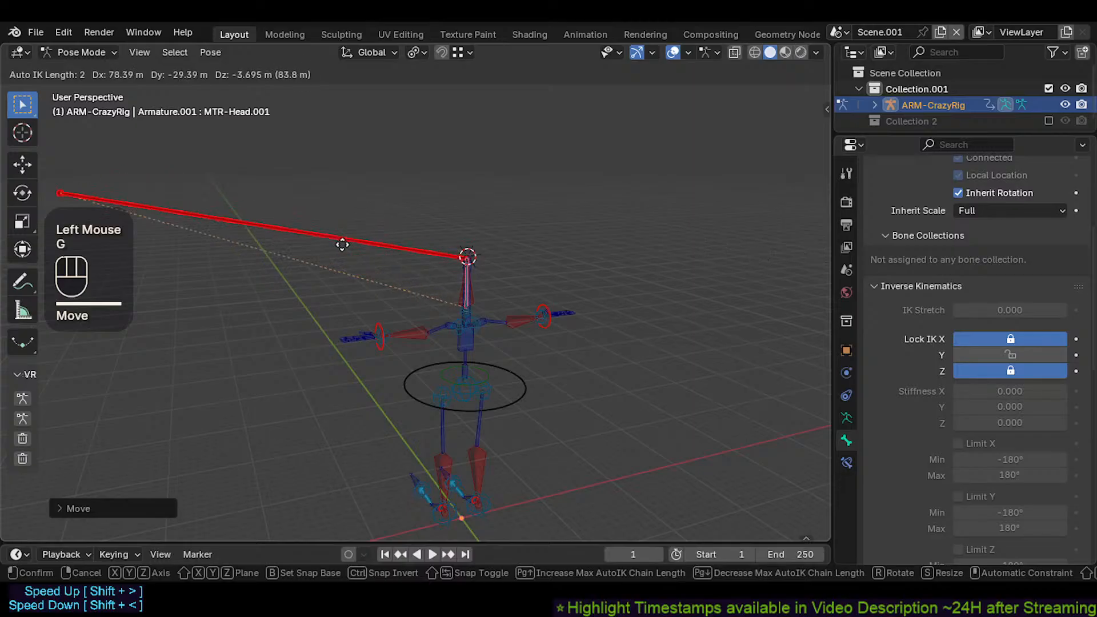
Step: Reposition the head bone's tip several times from different view angles until it slopes down in front of the character
{"action": "middle_click_drag", "start_coordinate": [369, 197], "coordinate": [465, 223]}
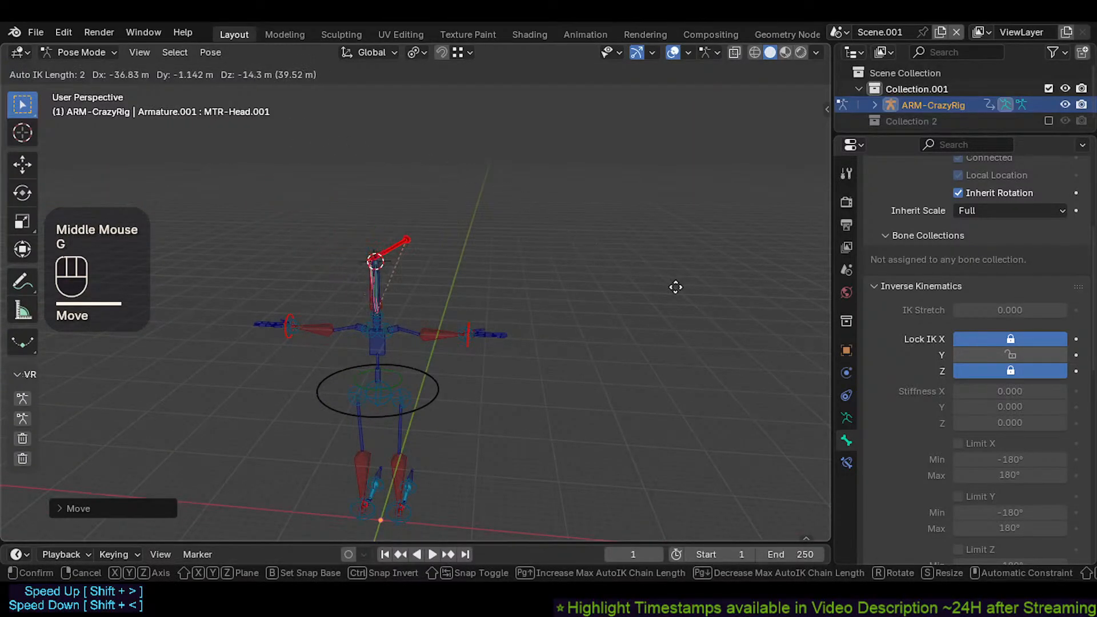
{"action": "left_click", "coordinate": [737, 292]}
{"action": "middle_click_drag", "start_coordinate": [737, 292], "coordinate": [472, 246]}
{"action": "key", "text": "g"}
{"action": "left_click", "coordinate": [628, 247]}
{"action": "middle_click_drag", "start_coordinate": [629, 248], "coordinate": [534, 224]}
{"action": "key", "text": "g"}
{"action": "left_click", "coordinate": [447, 286]}
{"action": "key", "text": "g"}
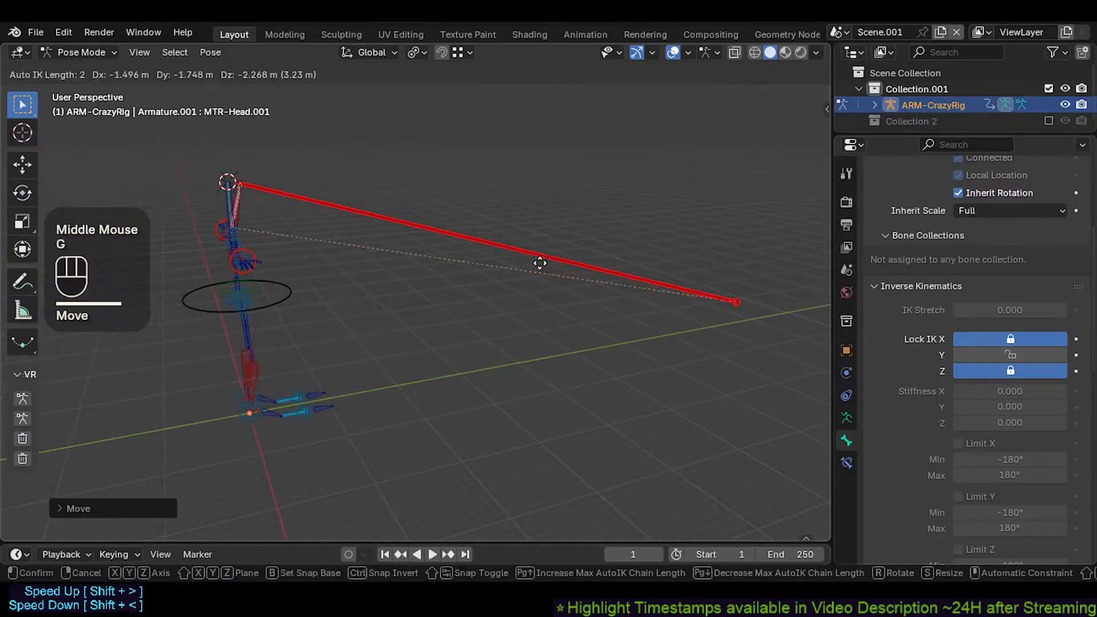
{"action": "left_click", "coordinate": [538, 286]}
Step: Adjust the position of the head bone's tip in front of the character with two further Auto IK moves
{"action": "middle_click_drag", "start_coordinate": [277, 246], "coordinate": [309, 303], "text": "shift"}
{"action": "scroll", "coordinate": [310, 303], "scroll_direction": "down", "scroll_amount": 2}
{"action": "key", "text": "g"}
{"action": "left_click", "coordinate": [482, 358]}
{"action": "middle_click_drag", "start_coordinate": [481, 358], "coordinate": [526, 303]}
{"action": "key", "text": "g"}
{"action": "left_click", "coordinate": [488, 320]}
Step: Scale the head bone freehand and move its tip, keeping the bone sloping down in front of the character
{"action": "key", "text": "s"}
{"action": "left_click", "coordinate": [434, 295]}
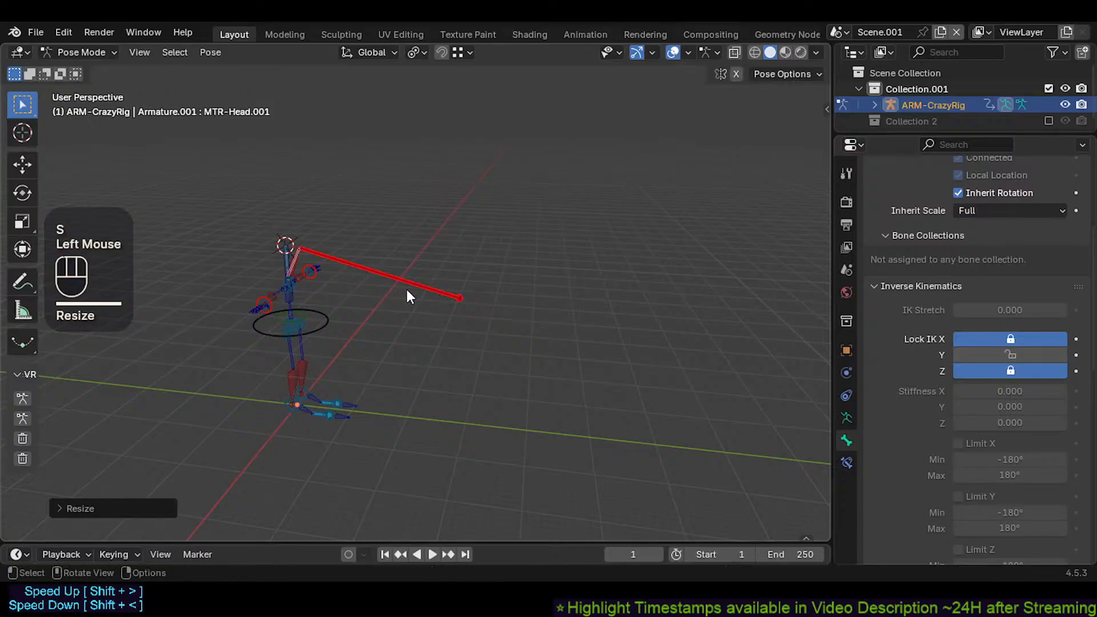
{"action": "key", "text": "g"}
{"action": "middle_click_drag", "start_coordinate": [406, 287], "coordinate": [313, 248]}
{"action": "left_click", "coordinate": [369, 270]}
Step: Select the MTR-CoG control around the hips and try moving it aside and downward to test the legs
{"action": "scroll", "coordinate": [313, 248], "scroll_direction": "up", "scroll_amount": 2}
{"action": "scroll", "coordinate": [313, 248], "scroll_direction": "up", "scroll_amount": 1}
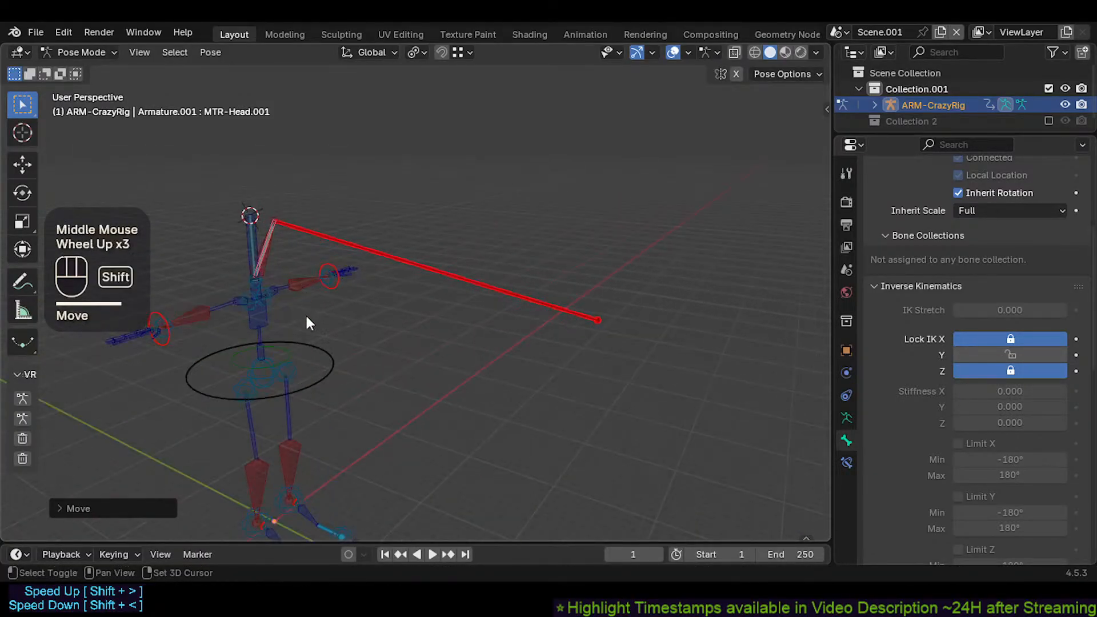
{"action": "middle_click_drag", "start_coordinate": [305, 313], "coordinate": [345, 331], "text": "shift"}
{"action": "left_click", "coordinate": [363, 362]}
{"action": "key", "text": "g"}
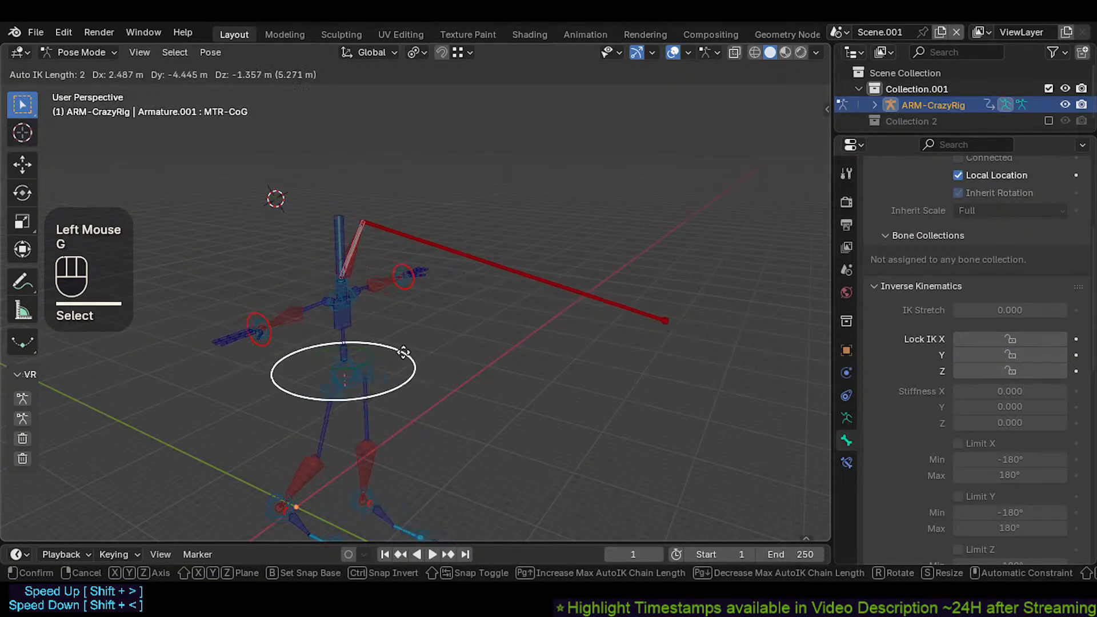
{"action": "key", "text": "Escape"}
{"action": "key", "text": "alt+a"}
{"action": "left_click", "coordinate": [341, 365]}
{"action": "key", "text": "g"}
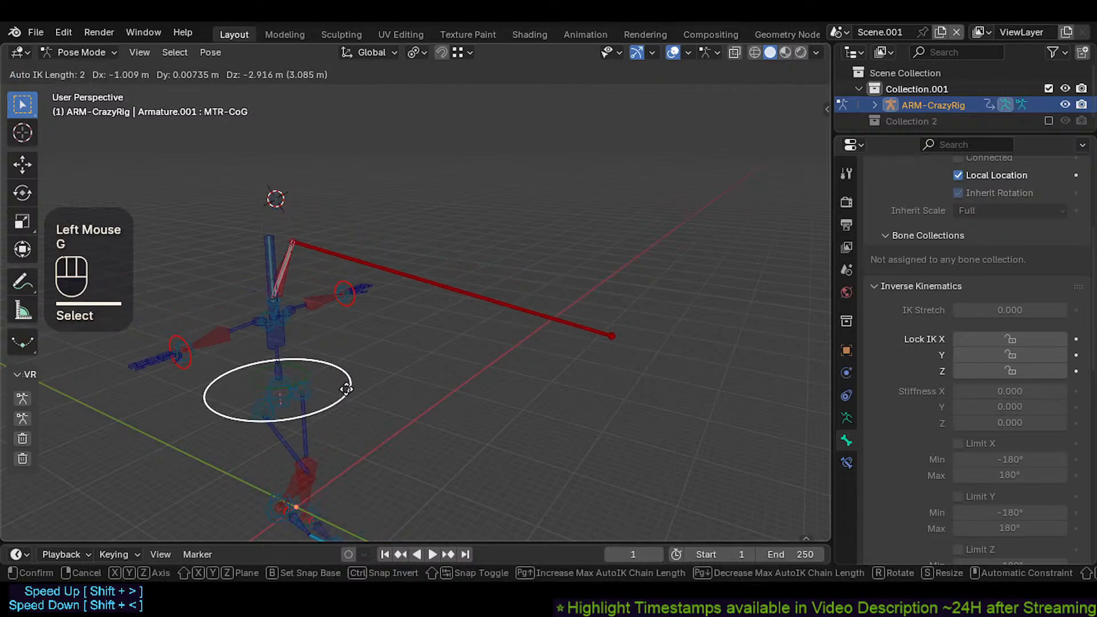
{"action": "key", "text": "Escape"}
Step: Try lowering the MTR-CoG control repeatedly, by up to about 3 m, to compare how the two legs bend
{"action": "middle_click_drag", "start_coordinate": [334, 353], "coordinate": [341, 340], "text": "shift"}
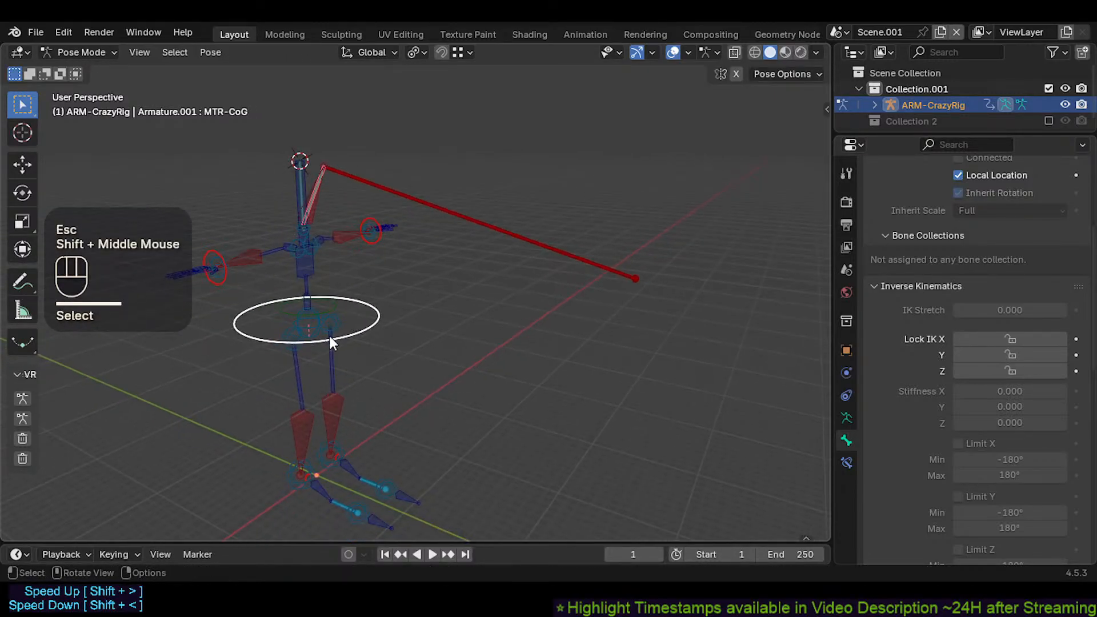
{"action": "scroll", "coordinate": [338, 343], "scroll_direction": "up", "scroll_amount": 2}
{"action": "key", "text": "g"}
{"action": "key", "text": "Escape"}
{"action": "key", "text": "g"}
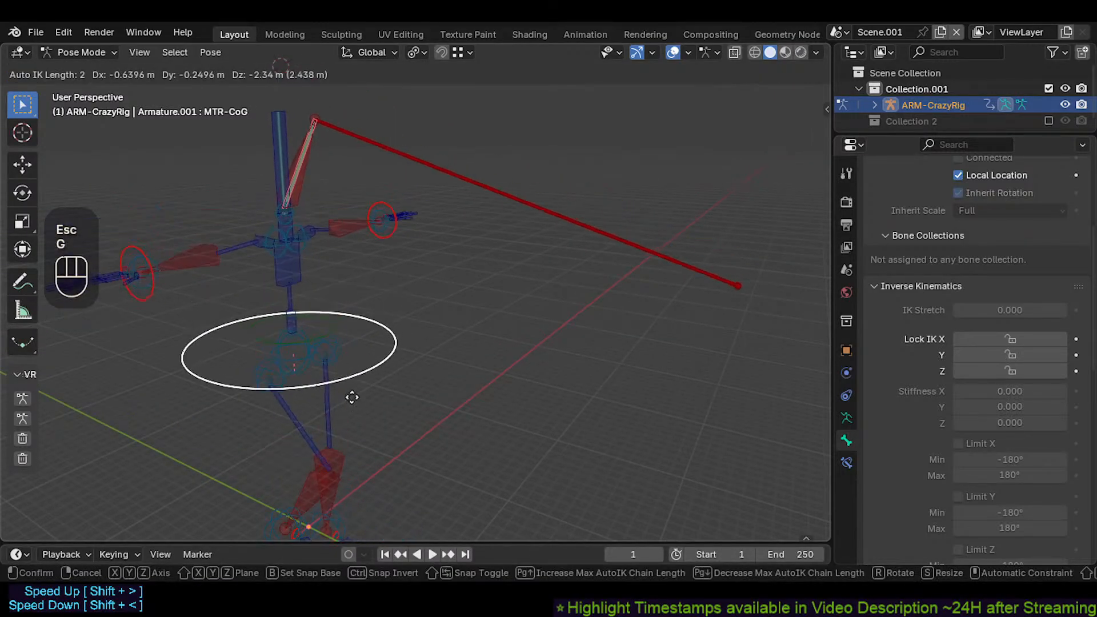
{"action": "key", "text": "Escape"}
{"action": "middle_click_drag", "start_coordinate": [350, 396], "coordinate": [368, 360], "text": "shift"}
{"action": "scroll", "coordinate": [375, 360], "scroll_direction": "down", "scroll_amount": 2}
{"action": "key", "text": "g"}
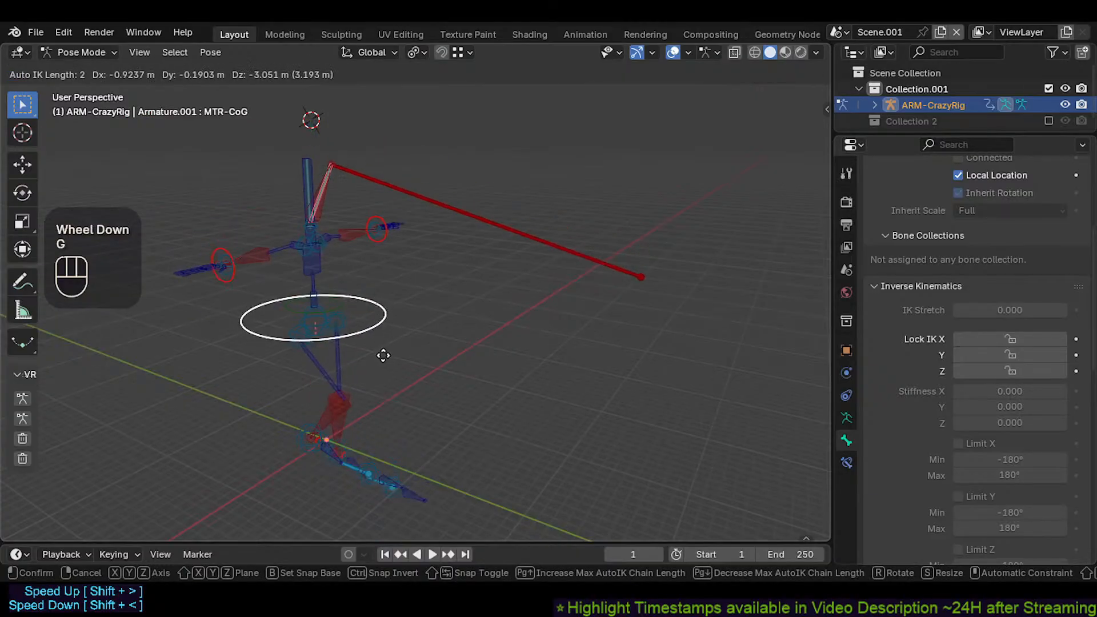
{"action": "key", "text": "Escape"}
Step: Check the bone constraints of CMD-Ankle.R and test moving the MTR-CoG control again
{"action": "left_click", "coordinate": [301, 441]}
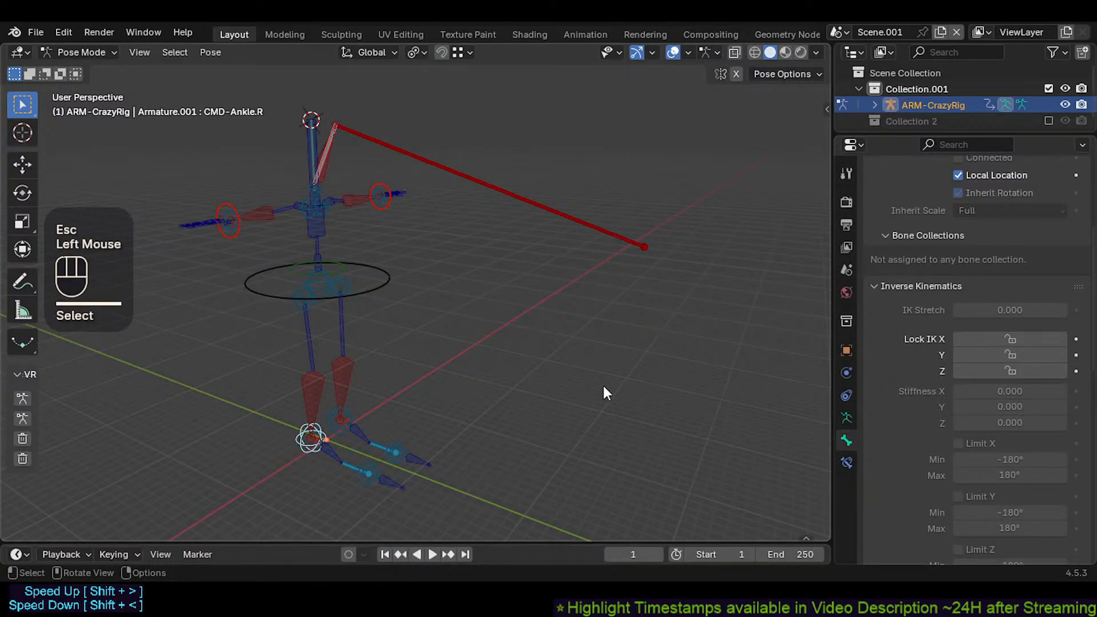
{"action": "left_click", "coordinate": [847, 462]}
{"action": "left_click", "coordinate": [376, 276]}
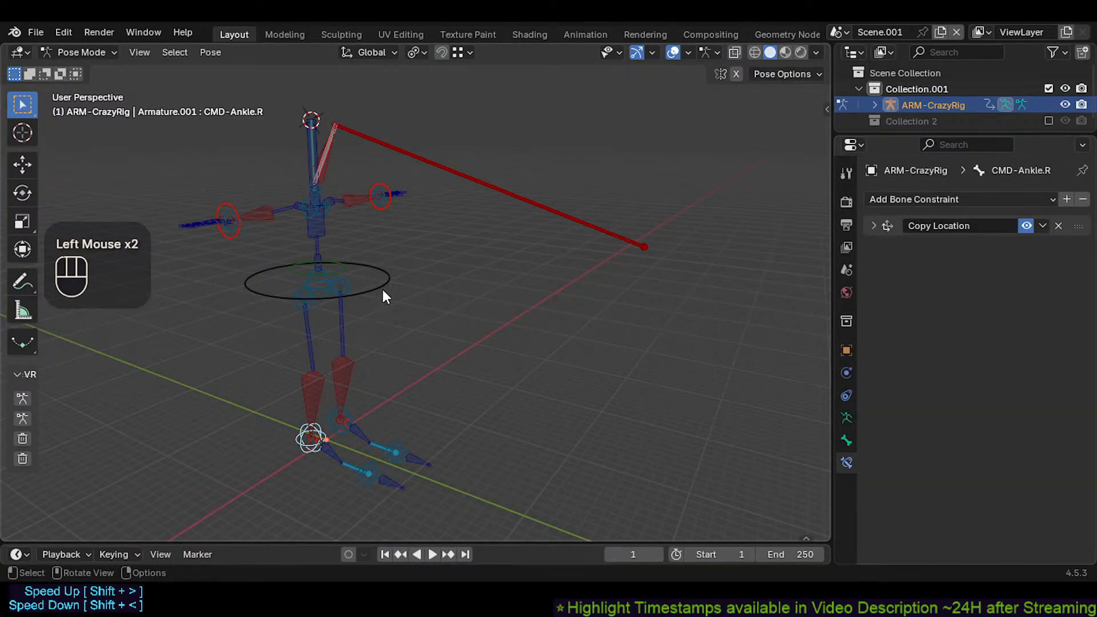
{"action": "key", "text": "g"}
{"action": "key", "text": "Escape"}
{"action": "middle_click_drag", "start_coordinate": [399, 306], "coordinate": [308, 314]}
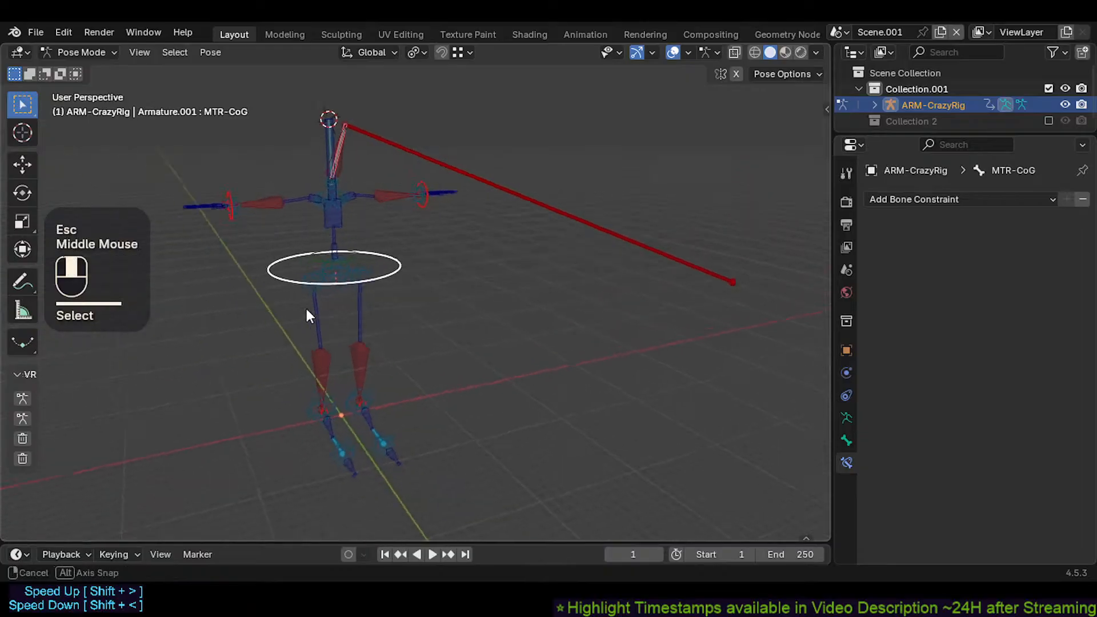
Step: Compare the bone constraints of CMD-Hip.R with those of CMD-Hip.L
{"action": "key", "text": "alt+a"}
{"action": "left_click", "coordinate": [311, 276]}
{"action": "scroll", "coordinate": [1009, 451], "scroll_direction": "down", "scroll_amount": 4}
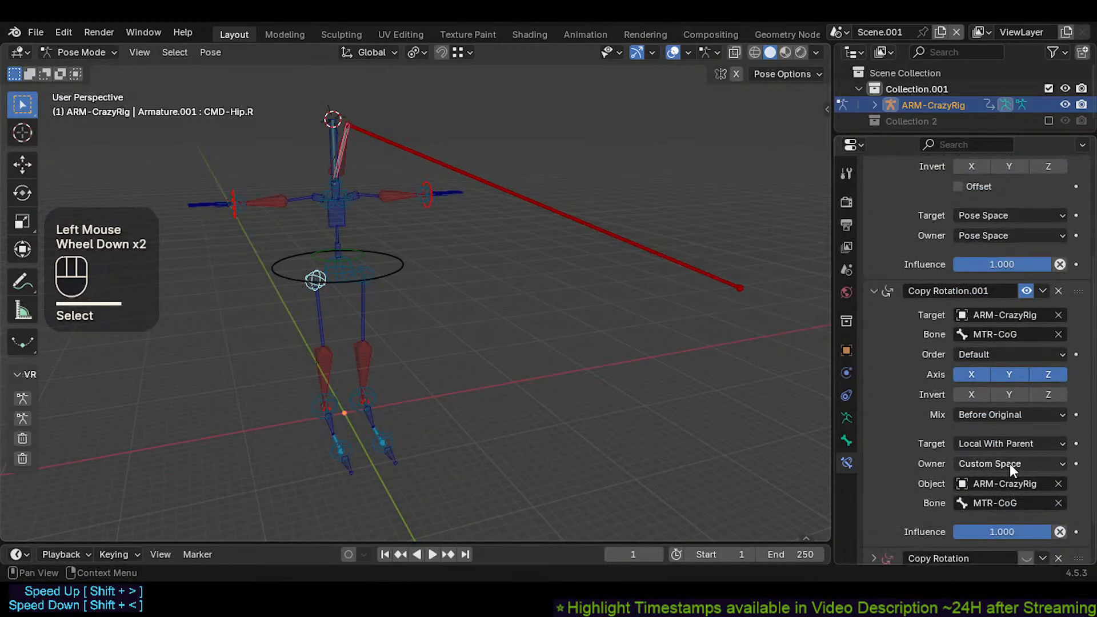
{"action": "scroll", "coordinate": [1006, 403], "scroll_direction": "up", "scroll_amount": 2}
{"action": "scroll", "coordinate": [1023, 372], "scroll_direction": "down", "scroll_amount": 2}
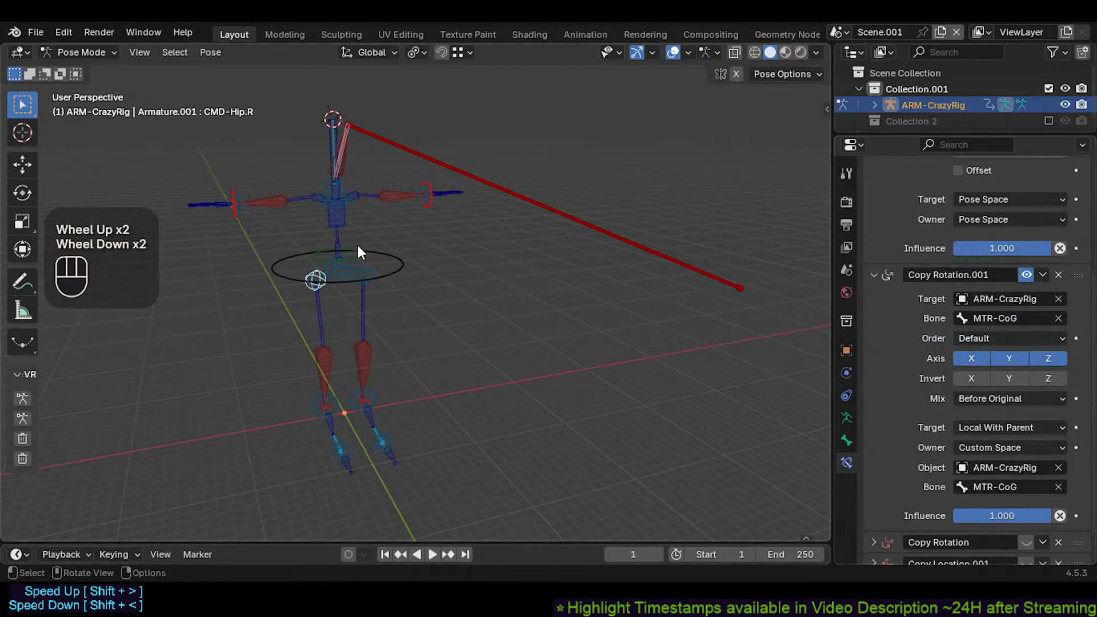
{"action": "left_click", "coordinate": [371, 265]}
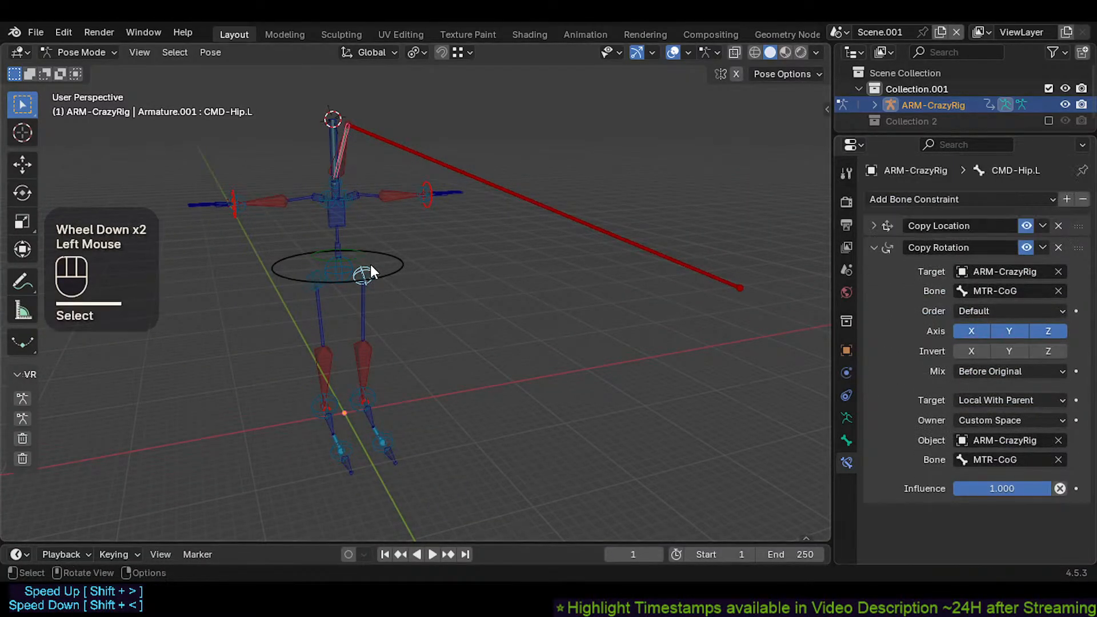
{"action": "left_click", "coordinate": [307, 272]}
{"action": "scroll", "coordinate": [982, 396], "scroll_direction": "down", "scroll_amount": 5}
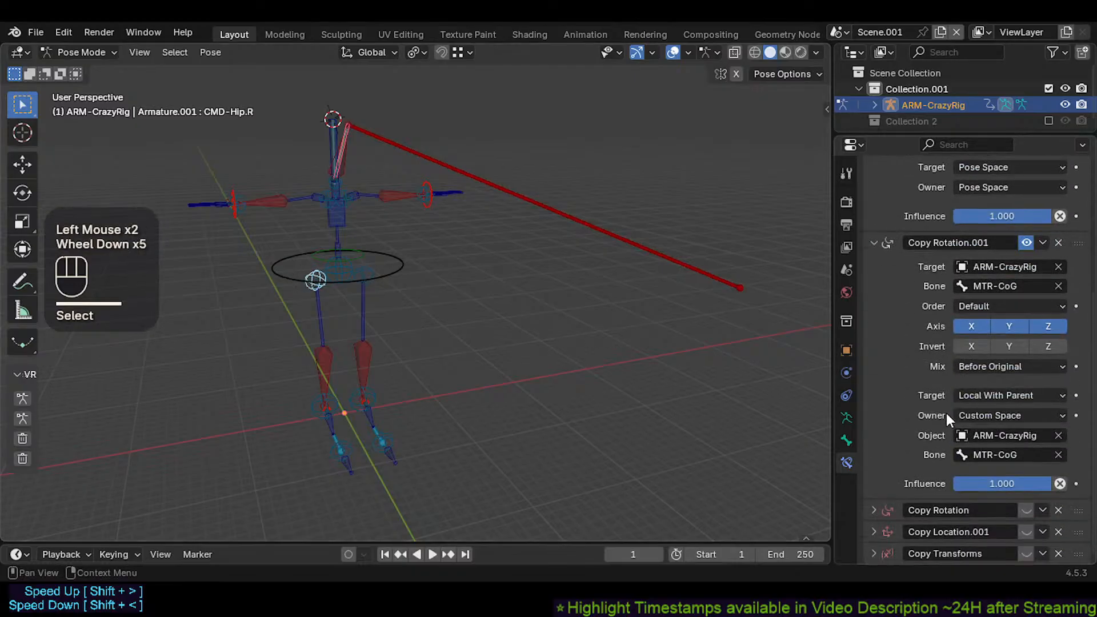
Step: Delete the disabled Copy Rotation, Copy Location.001 and Copy Transforms constraints from CMD-Hip.R
{"action": "left_click", "coordinate": [1059, 503]}
{"action": "left_click", "coordinate": [1059, 532]}
{"action": "left_click", "coordinate": [1059, 554]}
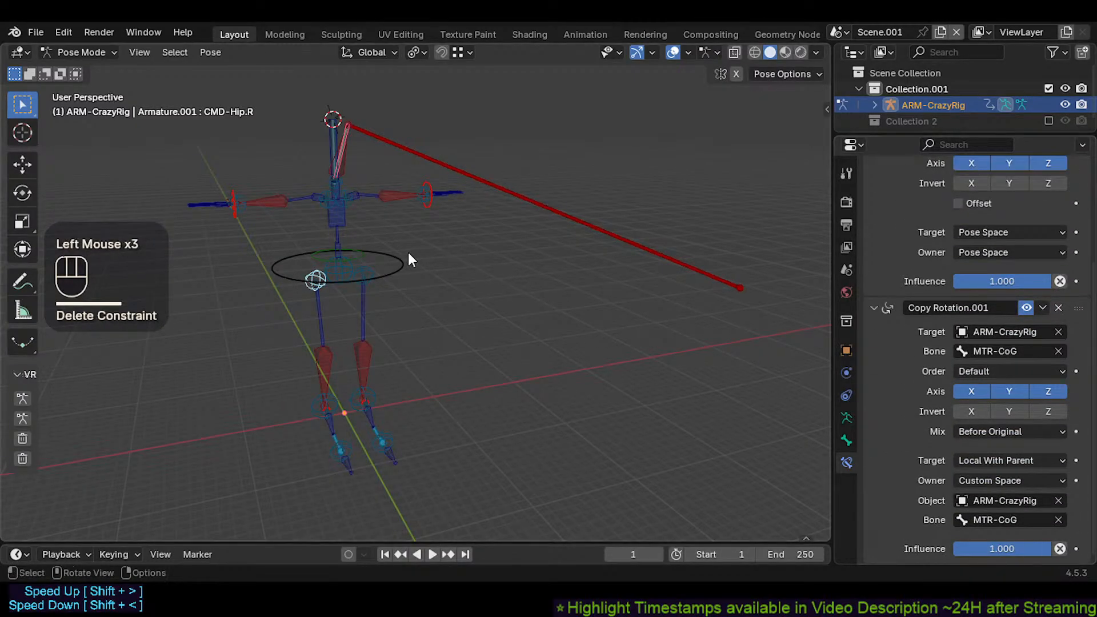
Step: Select the left leg bones and symmetrize them onto the right leg in Edit Mode, returning to Pose Mode
{"action": "key", "text": "alt+a"}
{"action": "key", "text": "b"}
{"action": "left_click_drag", "start_coordinate": [419, 232], "coordinate": [358, 463]}
{"action": "key", "text": "Tab"}
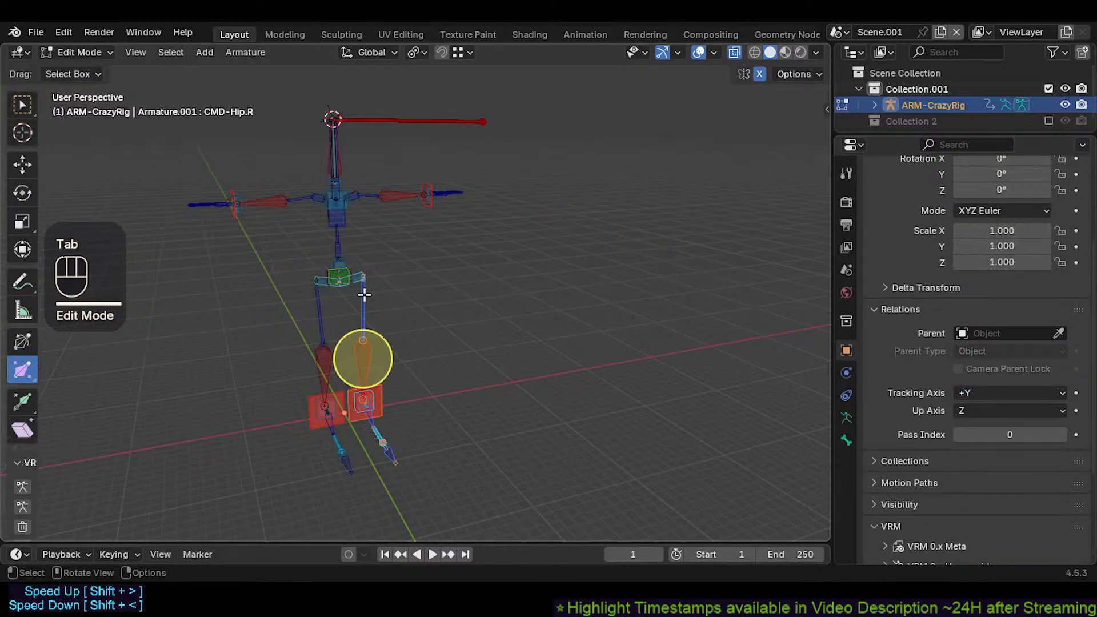
{"action": "right_click", "coordinate": [365, 293]}
{"action": "key", "text": "Tab"}
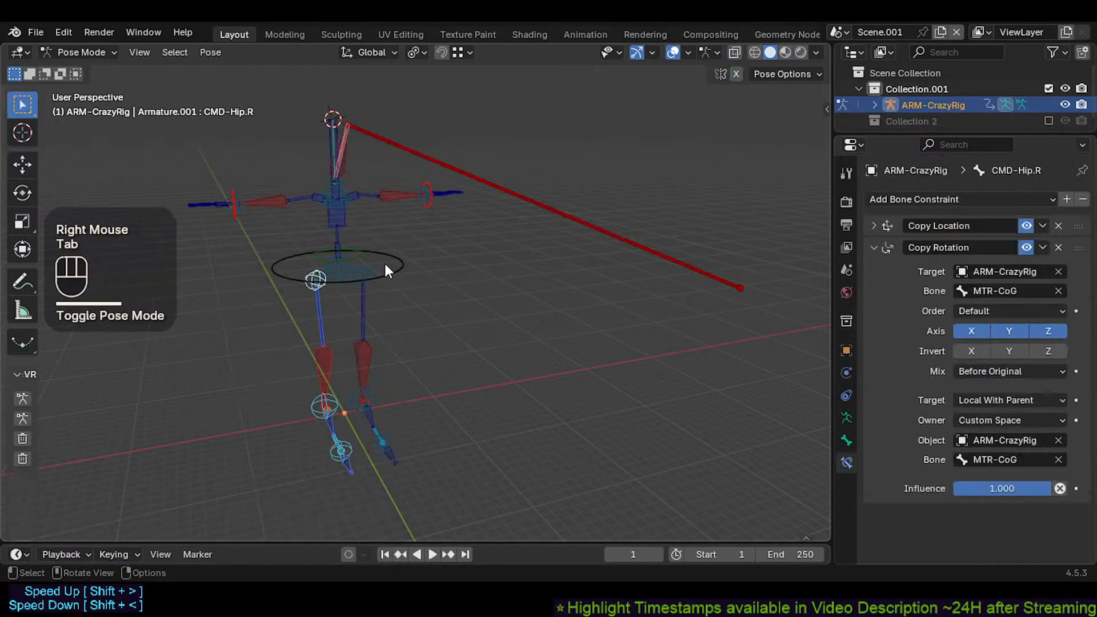
Step: Try moving the head bone and then the MTR-CoG control to test the symmetrized legs
{"action": "middle_click_drag", "start_coordinate": [384, 262], "coordinate": [424, 249]}
{"action": "key", "text": "alt+a"}
{"action": "left_click", "coordinate": [571, 217]}
{"action": "key", "text": "g"}
{"action": "key", "text": "Escape"}
{"action": "left_click", "coordinate": [386, 266]}
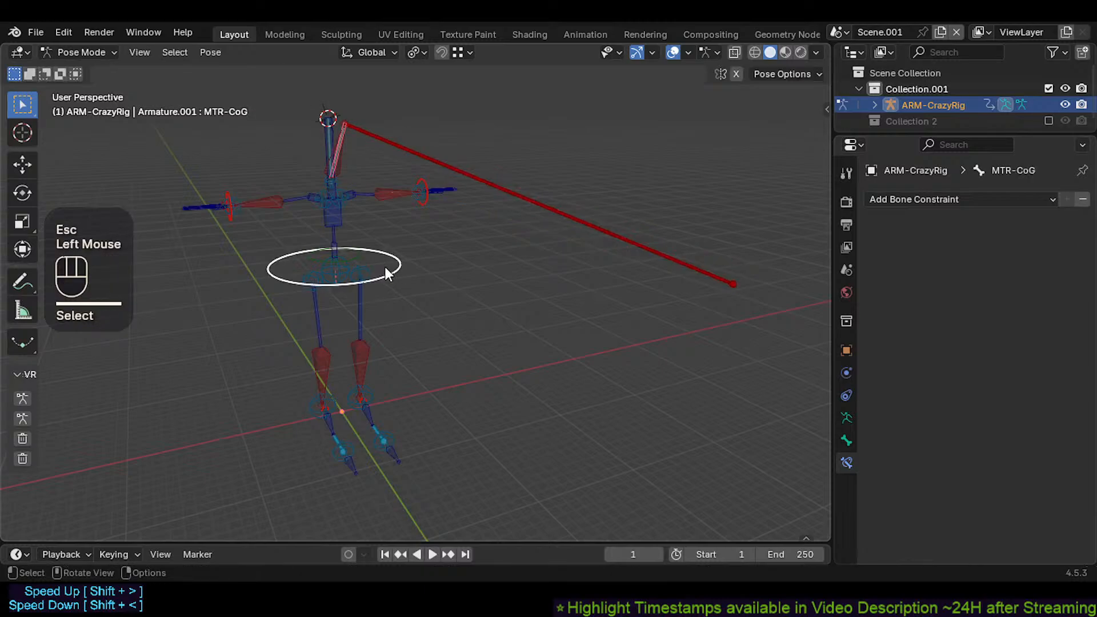
{"action": "key", "text": "g"}
{"action": "key", "text": "Escape"}
Step: Select the MTR-Head.001 bone and try moving its tip
{"action": "left_click_drag", "start_coordinate": [592, 240], "coordinate": [318, 118]}
{"action": "key", "text": "Escape"}
{"action": "scroll", "coordinate": [392, 168], "scroll_direction": "down", "scroll_amount": 2}
{"action": "middle_click_drag", "start_coordinate": [392, 168], "coordinate": [509, 235]}
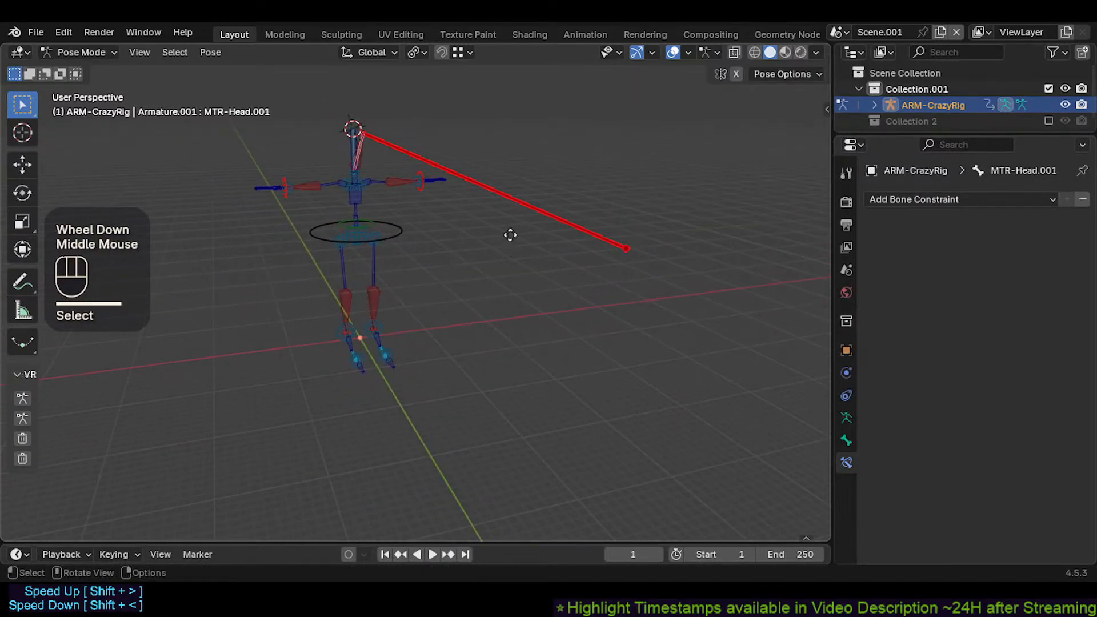
Step: Move the tip of the MTR-Head.001 bone several times with Auto IK to test its bending from different view angles
{"action": "key", "text": "g"}
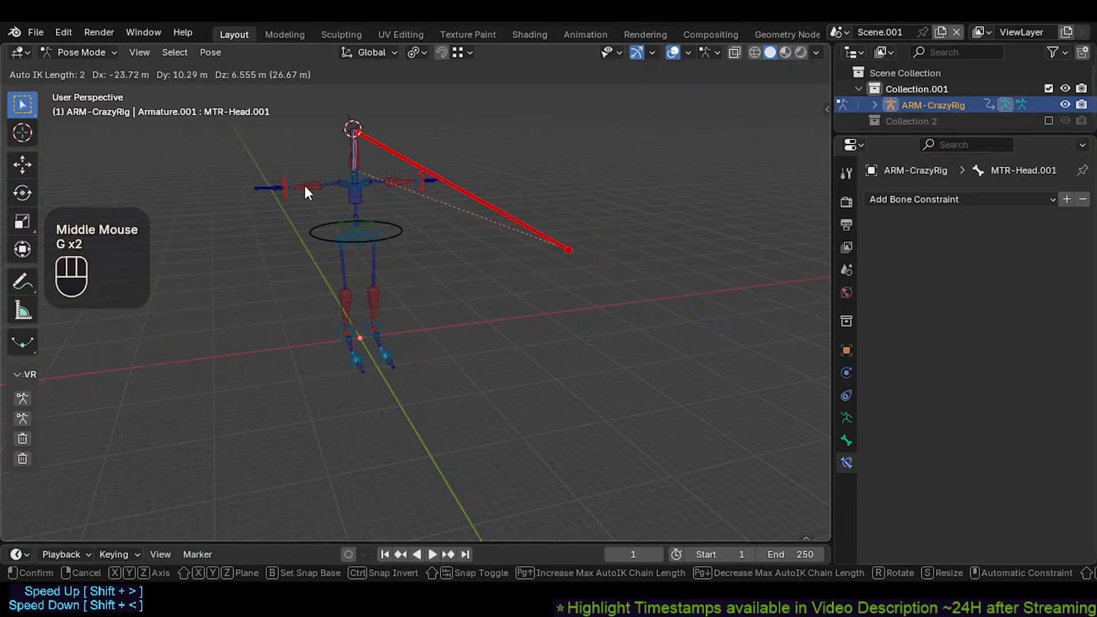
{"action": "left_click", "coordinate": [318, 190]}
{"action": "middle_click_drag", "start_coordinate": [383, 207], "coordinate": [505, 226]}
{"action": "key", "text": "g"}
{"action": "left_click", "coordinate": [496, 261]}
{"action": "middle_click_drag", "start_coordinate": [502, 172], "coordinate": [542, 212]}
{"action": "key", "text": "g"}
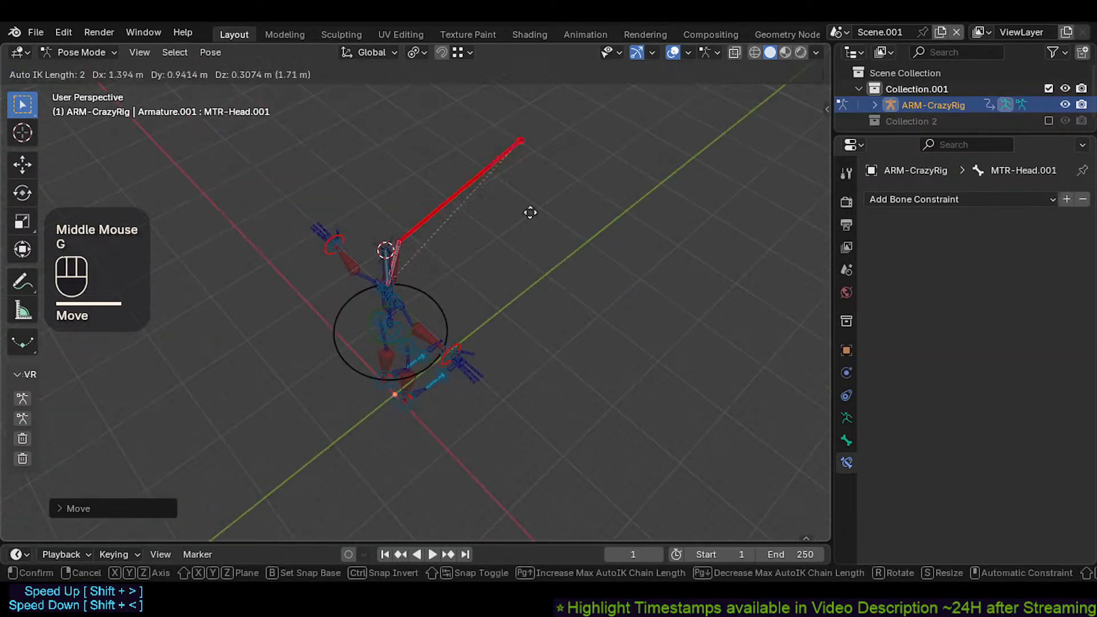
{"action": "left_click", "coordinate": [472, 196]}
{"action": "middle_click_drag", "start_coordinate": [473, 195], "coordinate": [411, 221]}
{"action": "scroll", "coordinate": [463, 181], "scroll_direction": "up", "scroll_amount": 2}
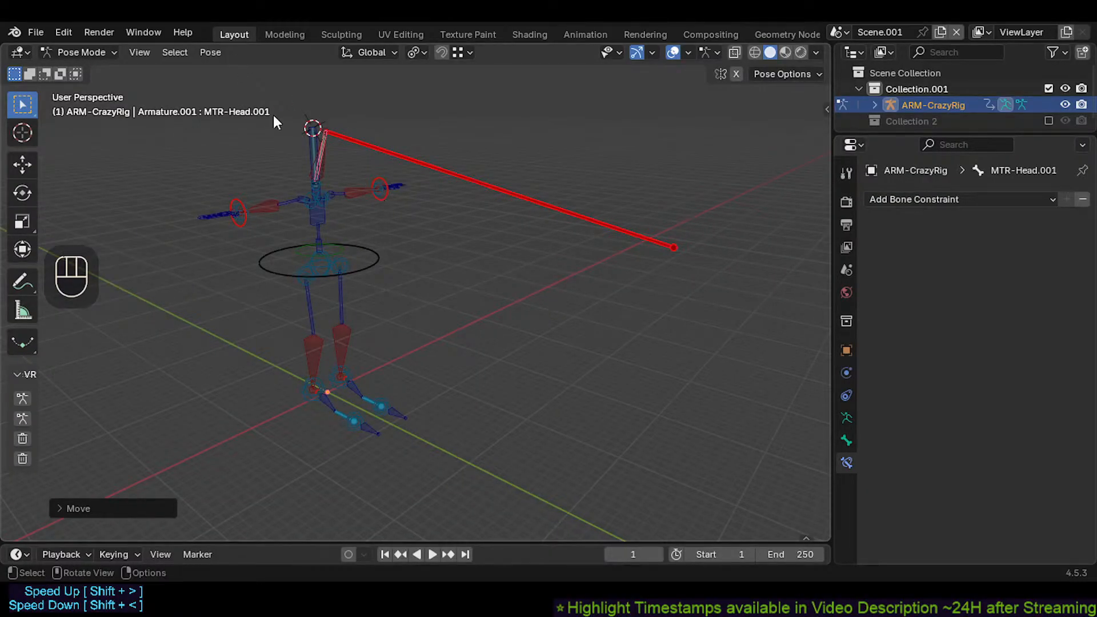
Step: Select the MTR-Head bone, rotate it freely with trackball rotation, and move it
{"action": "left_click", "coordinate": [336, 164]}
{"action": "left_click", "coordinate": [335, 164]}
{"action": "middle_click_drag", "start_coordinate": [335, 164], "coordinate": [380, 243]}
{"action": "key", "text": "r"}
{"action": "key", "text": "r"}
{"action": "key", "text": "r"}
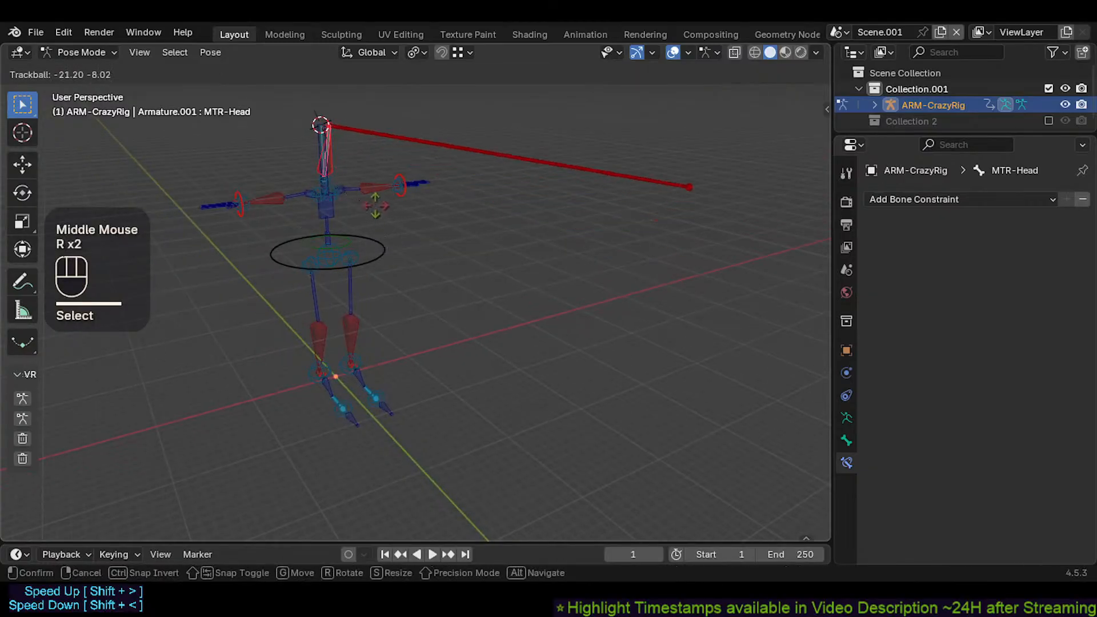
{"action": "key", "text": "r"}
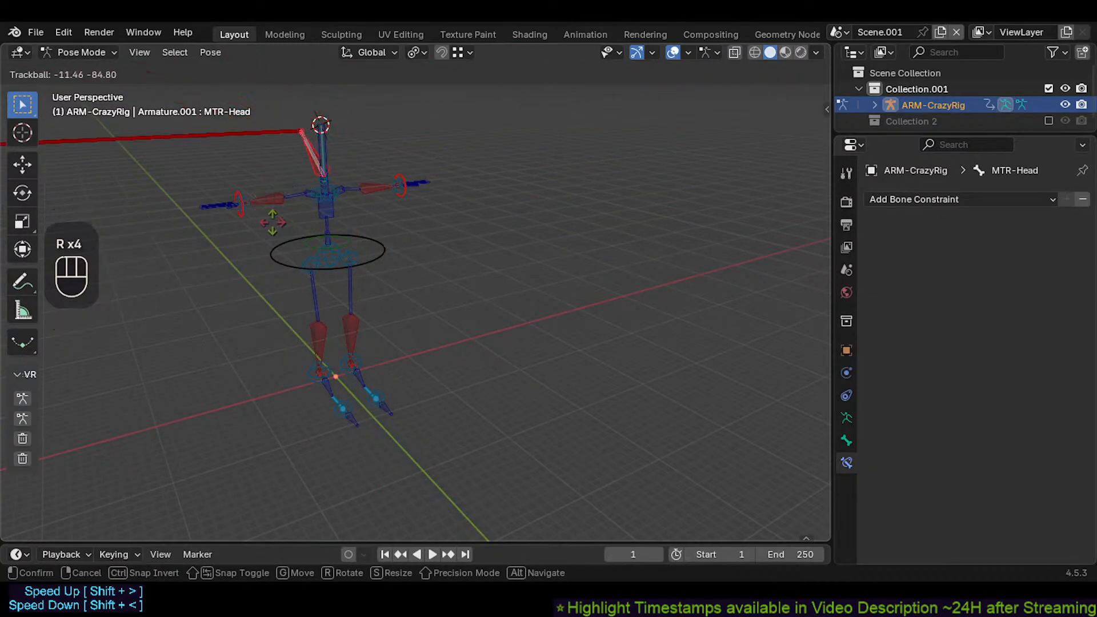
{"action": "left_click", "coordinate": [351, 150]}
{"action": "key", "text": "g"}
{"action": "left_click", "coordinate": [321, 148]}
Step: Move the head, add CTL-Head.001 to the selection, and move both with the Auto IK length raised to 8
{"action": "scroll", "coordinate": [314, 149], "scroll_direction": "up", "scroll_amount": 1}
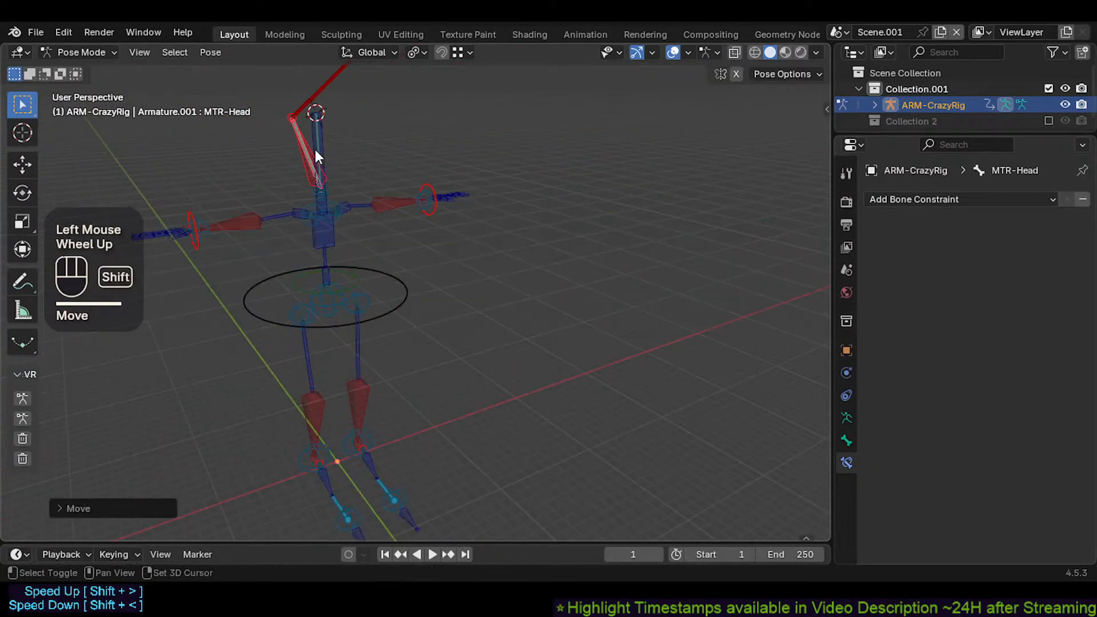
{"action": "middle_click_drag", "start_coordinate": [314, 149], "coordinate": [311, 196], "text": "shift"}
{"action": "key", "text": "g"}
{"action": "left_click", "coordinate": [319, 233]}
{"action": "left_click", "coordinate": [319, 233], "text": "shift"}
{"action": "key", "text": "g"}
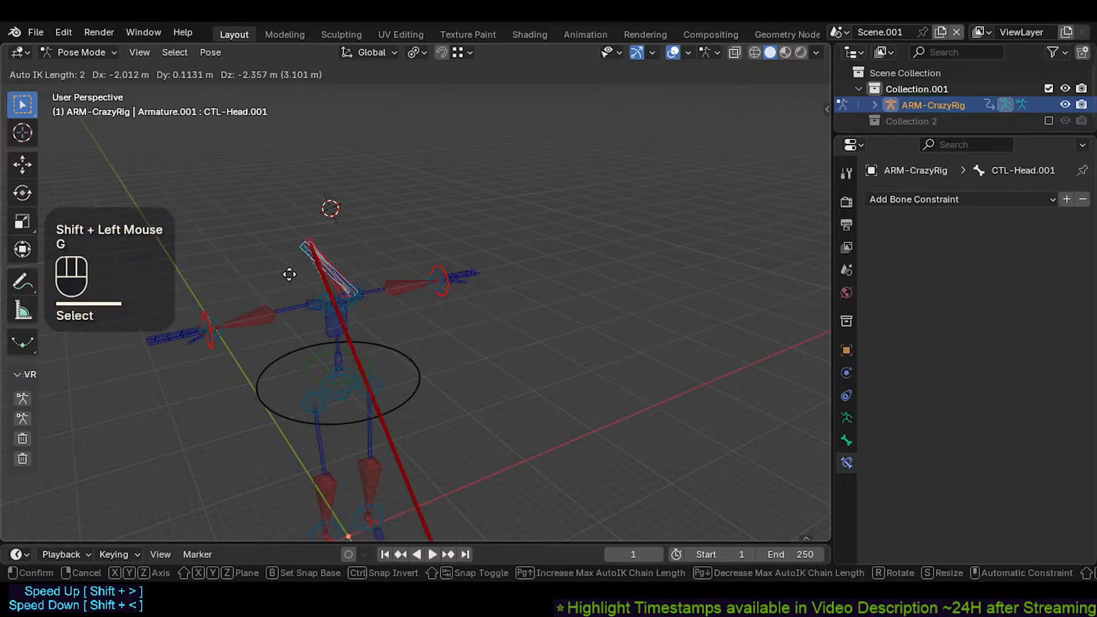
{"action": "left_click", "coordinate": [306, 231]}
{"action": "key", "text": "g"}
{"action": "scroll", "coordinate": [302, 240], "scroll_direction": "down", "scroll_amount": 1}
{"action": "scroll", "coordinate": [302, 240], "scroll_direction": "down", "scroll_amount": 5}
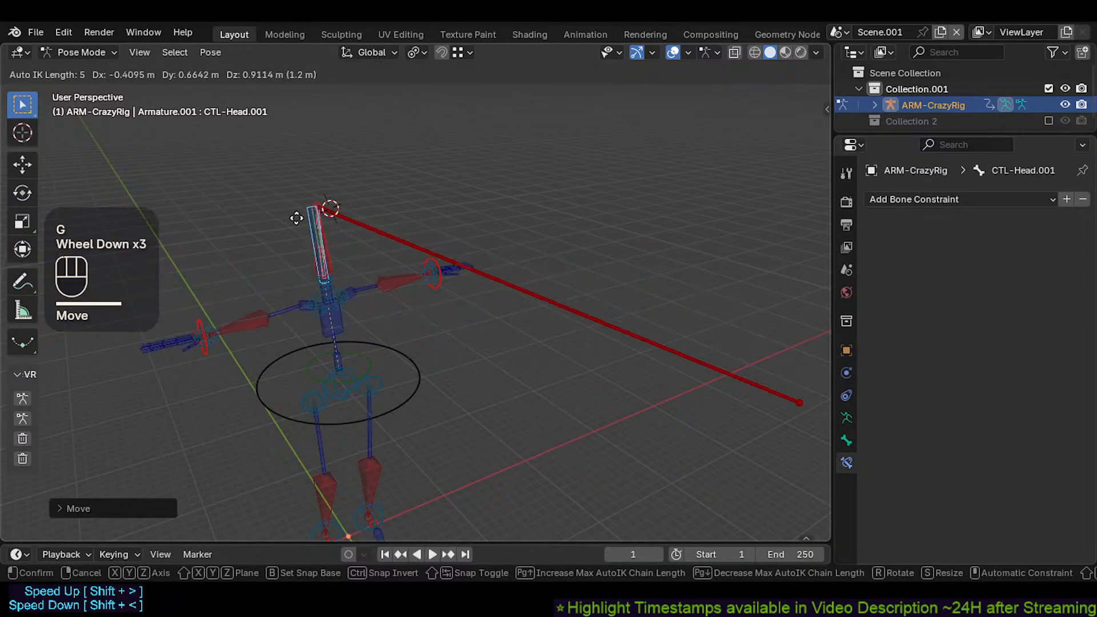
{"action": "left_click", "coordinate": [272, 259]}
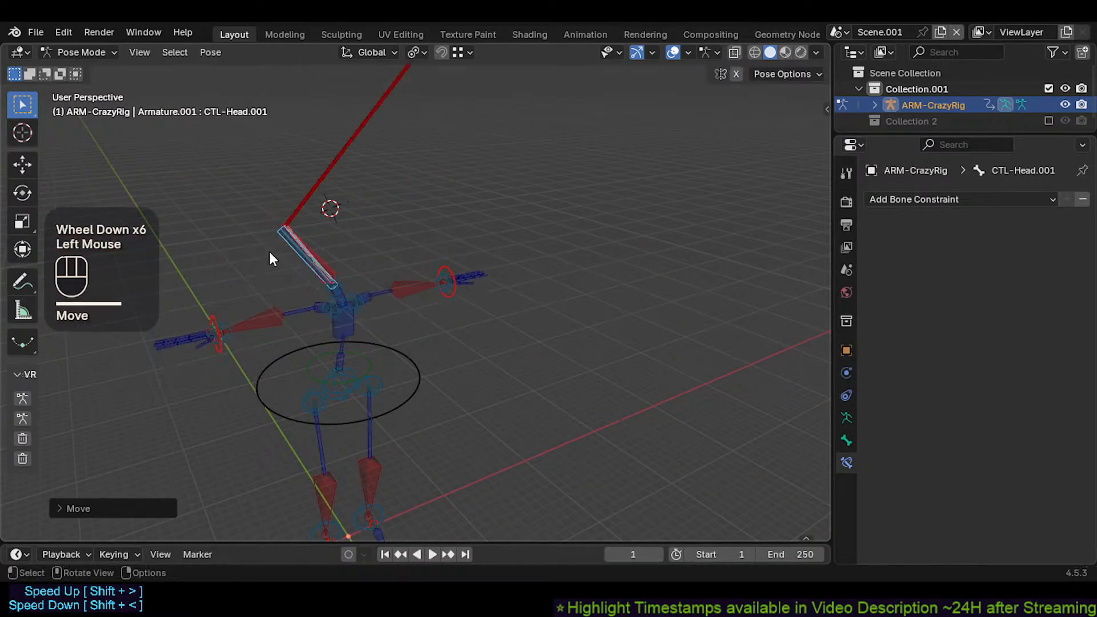
Step: Extend the selection with the MTR-CoG control and move it slightly
{"action": "left_click", "coordinate": [414, 377], "text": "shift"}
{"action": "key", "text": "g"}
{"action": "left_click", "coordinate": [416, 371]}
{"action": "middle_click_drag", "start_coordinate": [416, 372], "coordinate": [412, 325], "text": "shift"}
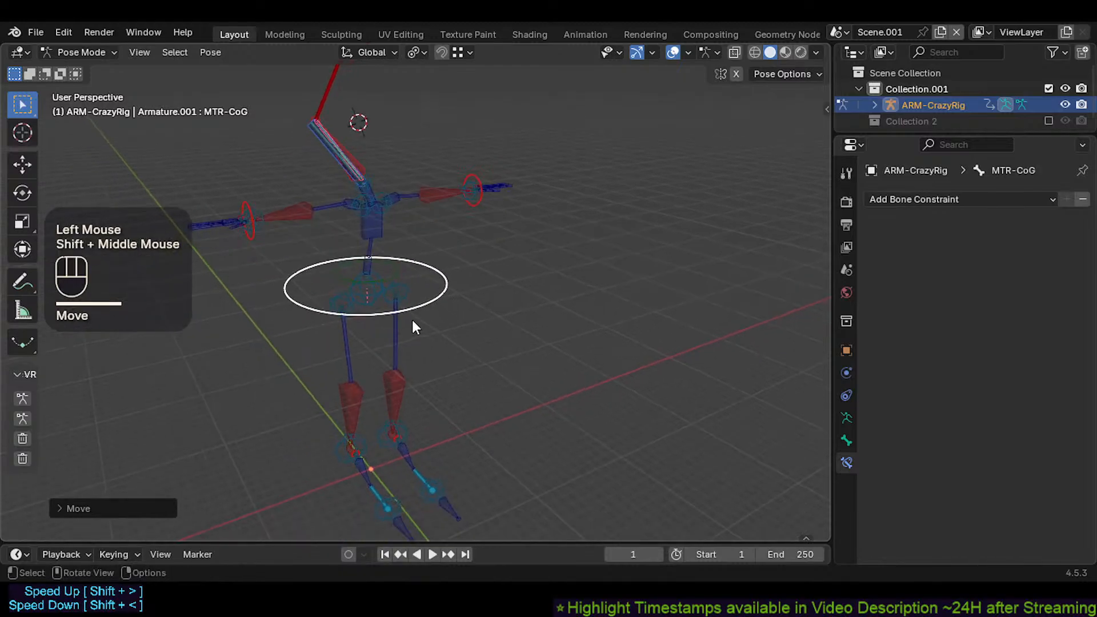
Step: Add both ankle controls to the selection and try moving the rig with Auto IK on and with it off
{"action": "left_click", "coordinate": [350, 448], "text": "shift"}
{"action": "left_click", "coordinate": [394, 433], "text": "shift"}
{"action": "key", "text": "g"}
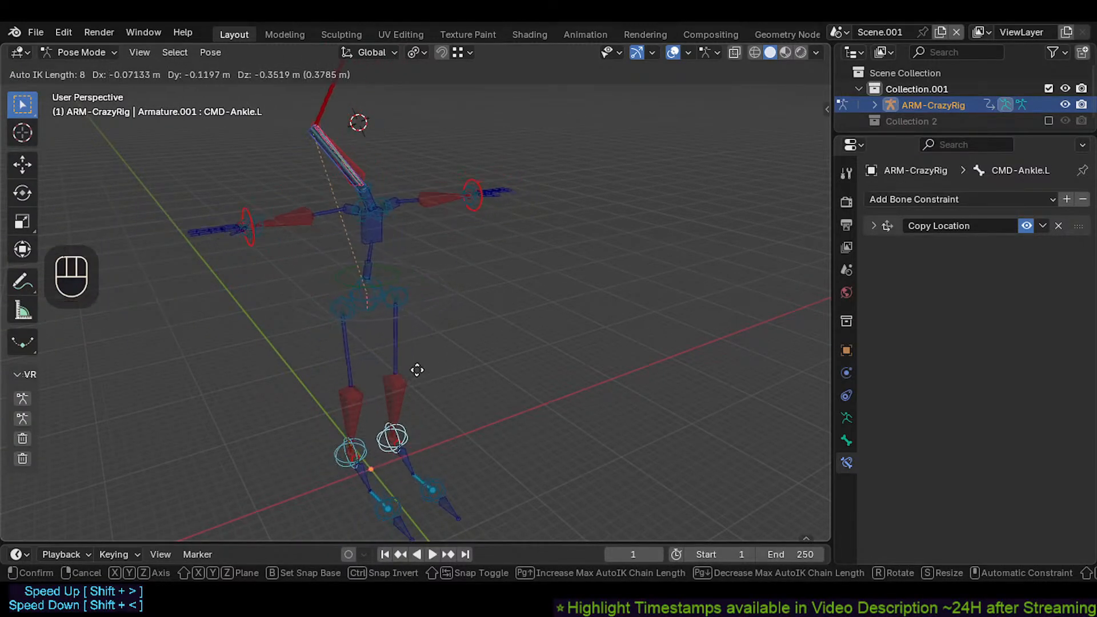
{"action": "key", "text": "Escape"}
{"action": "middle_click_drag", "start_coordinate": [444, 385], "coordinate": [398, 305]}
{"action": "key", "text": "alt+x"}
{"action": "key", "text": "g"}
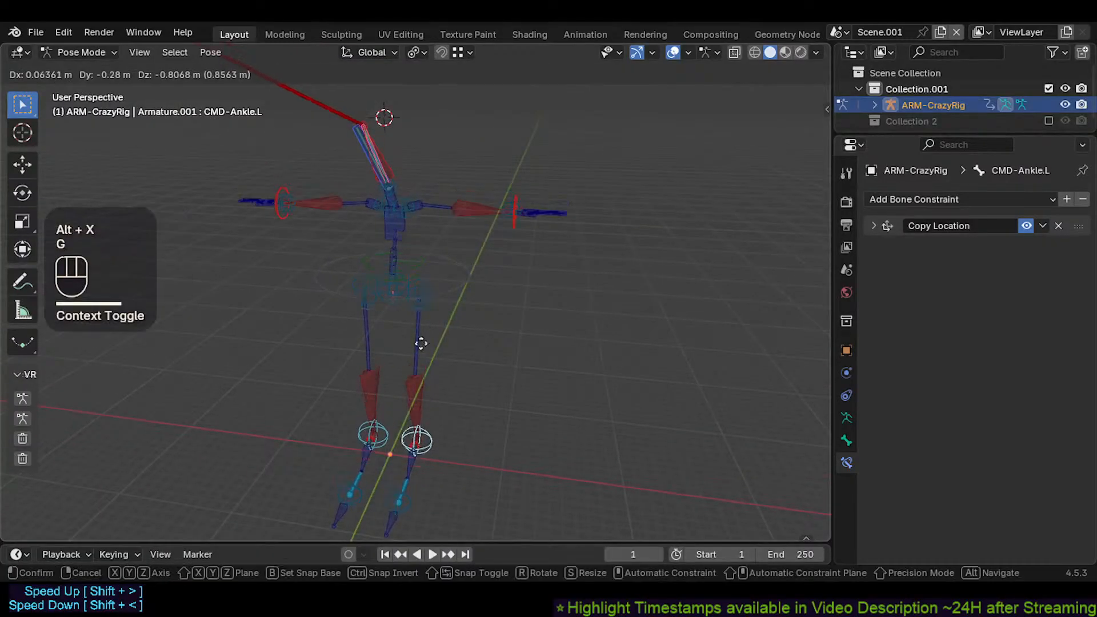
{"action": "key", "text": "Escape"}
Step: Re-enable Auto IK, try moving the selected controls, and reduce the Auto IK length to 5
{"action": "key", "text": "alt+x"}
{"action": "middle_click_drag", "start_coordinate": [465, 437], "coordinate": [418, 387]}
{"action": "key", "text": "g"}
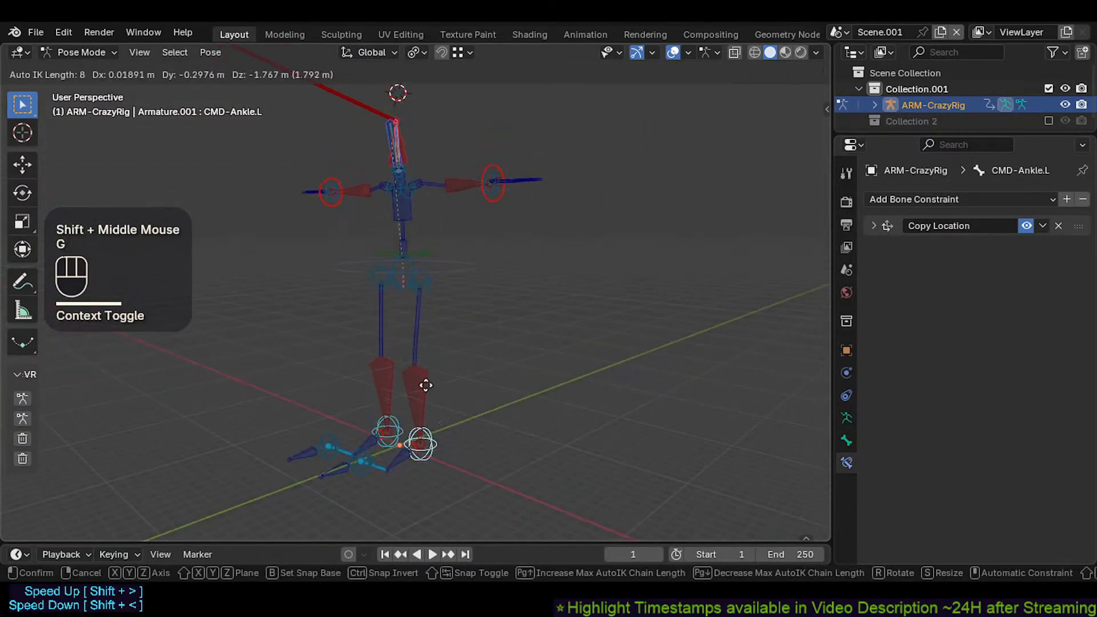
{"action": "scroll", "coordinate": [421, 360], "scroll_direction": "up", "scroll_amount": 3}
{"action": "key", "text": "Escape"}
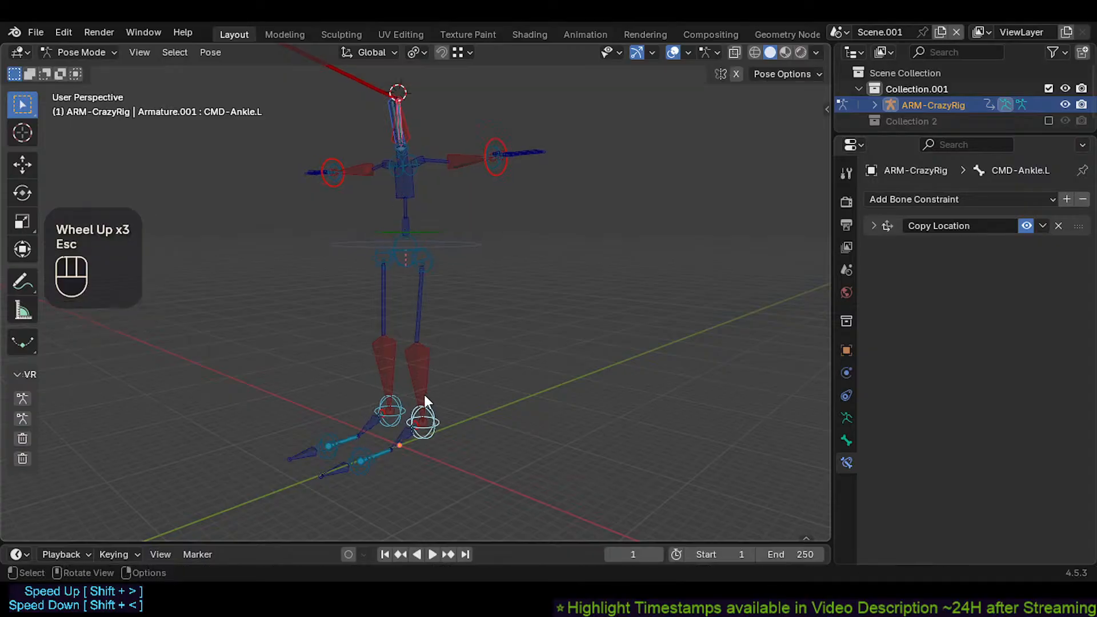
Step: Clear the selection and try moving the left ankle area and the CTL-Shin.L bone individually
{"action": "key", "text": "alt+a"}
{"action": "left_click", "coordinate": [430, 449]}
{"action": "key", "text": "g"}
{"action": "key", "text": "Escape"}
{"action": "left_click", "coordinate": [416, 350]}
{"action": "key", "text": "g"}
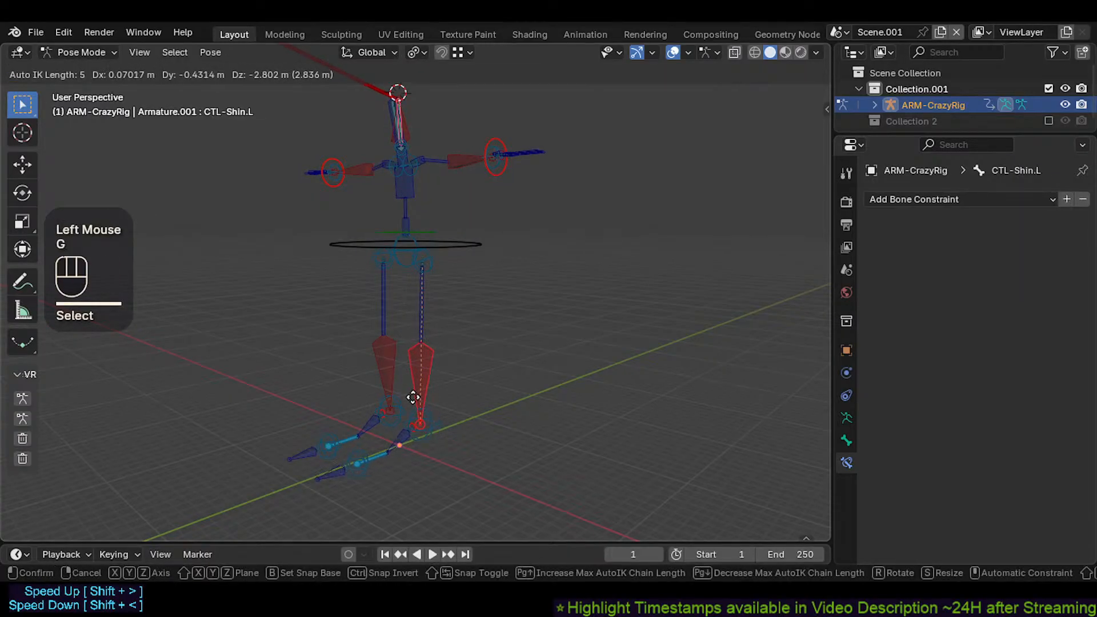
{"action": "key", "text": "Escape"}
Step: Select the left hip control, add MTR-CoG and MTR-Head to the selection, and try moving them with Auto IK
{"action": "left_click", "coordinate": [431, 263]}
{"action": "left_click", "coordinate": [453, 247], "text": "shift"}
{"action": "key", "text": "g"}
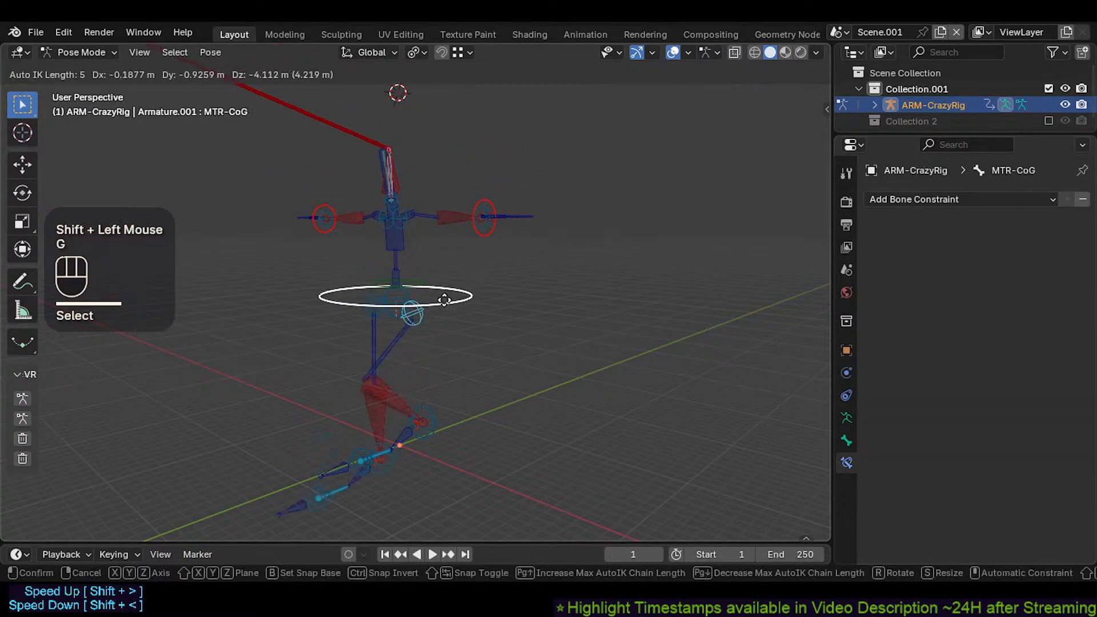
{"action": "key", "text": "Escape"}
{"action": "middle_click_drag", "start_coordinate": [446, 242], "coordinate": [400, 163], "text": "shift"}
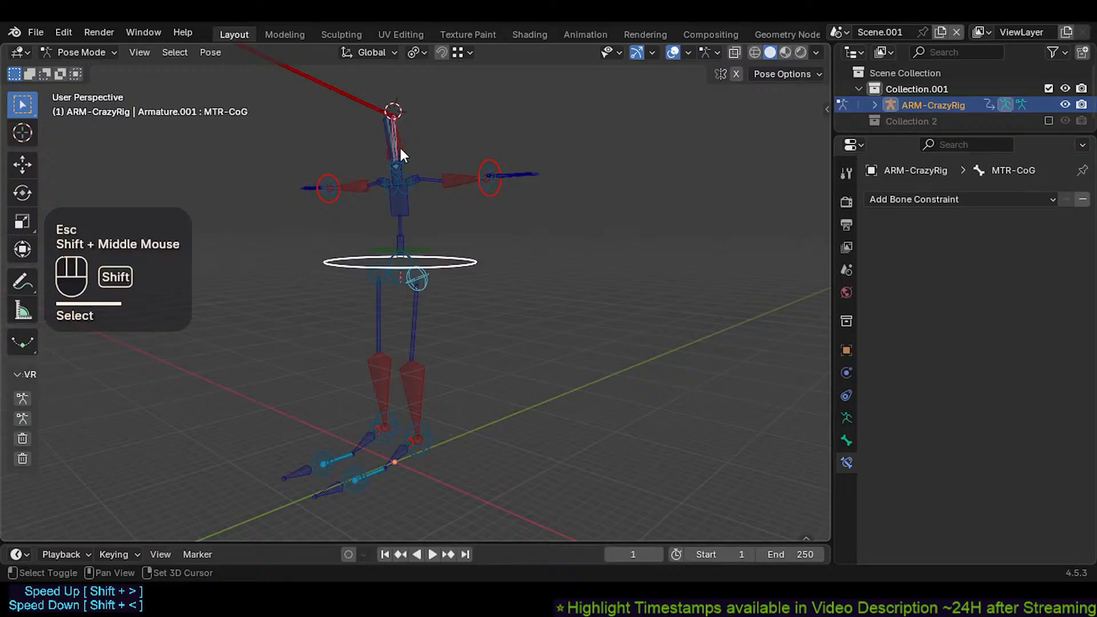
{"action": "left_click", "coordinate": [403, 162], "text": "shift"}
{"action": "key", "text": "g"}
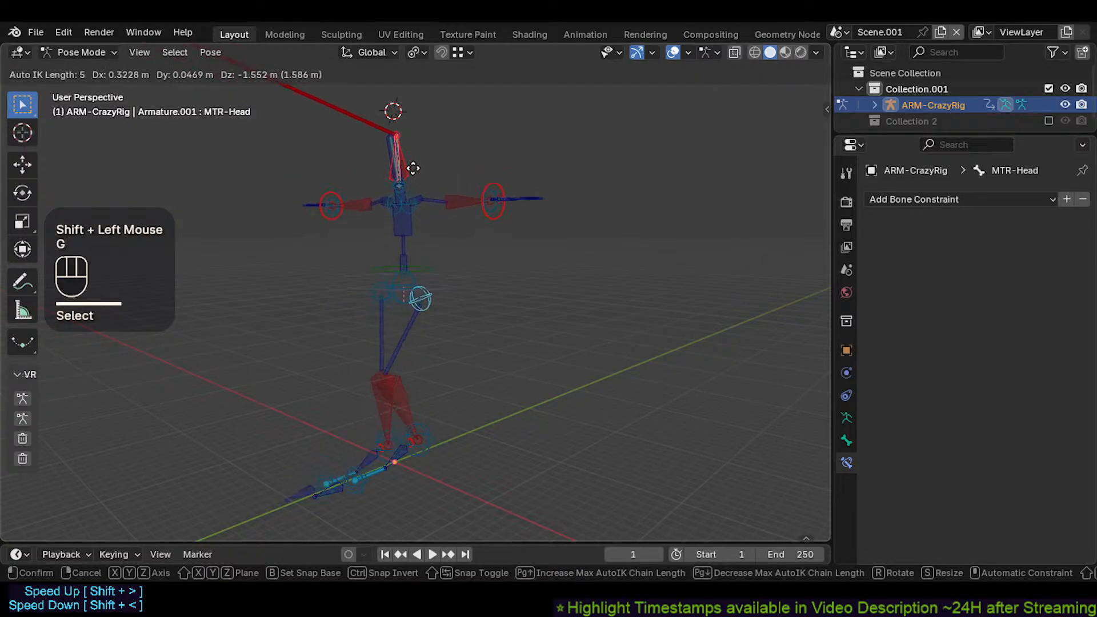
{"action": "key", "text": "Escape"}
Step: Add CMD-Hip.R to the selection and move the hips and head together several times with Auto IK
{"action": "left_click", "coordinate": [366, 277], "text": "shift"}
{"action": "key", "text": "g"}
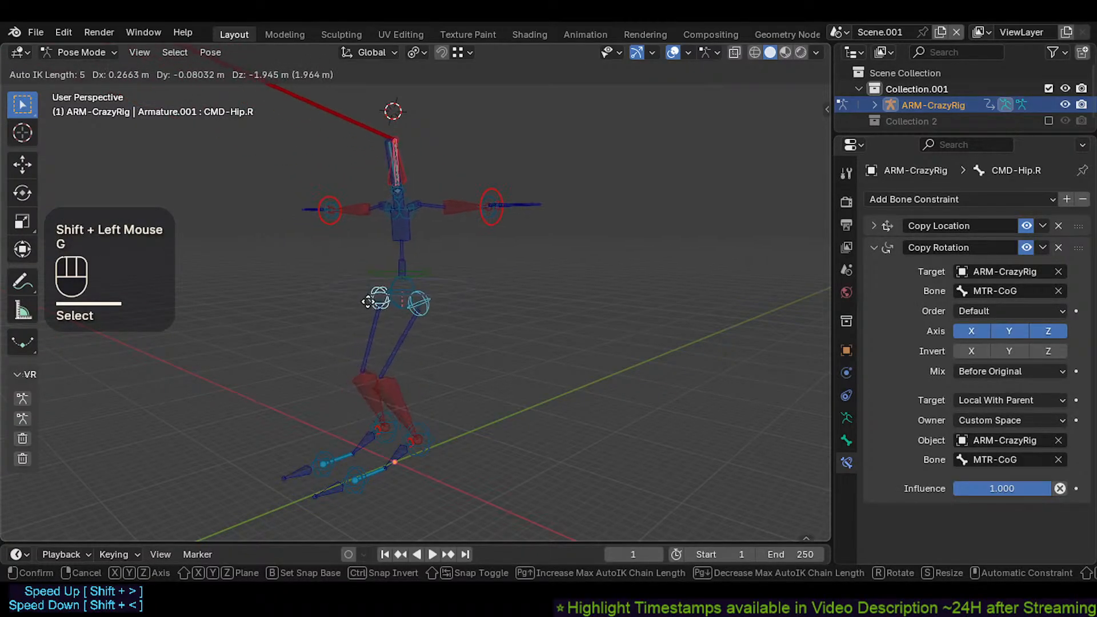
{"action": "left_click", "coordinate": [368, 309]}
{"action": "middle_click_drag", "start_coordinate": [368, 311], "coordinate": [369, 327], "text": "shift"}
{"action": "key", "text": "g"}
{"action": "left_click", "coordinate": [392, 267]}
{"action": "scroll", "coordinate": [392, 268], "scroll_direction": "down", "scroll_amount": 2}
{"action": "mouse_move", "coordinate": [392, 267]}
{"action": "middle_mouse_down", "text": "shift"}
{"action": "mouse_move", "coordinate": [374, 303]}
{"action": "mouse_move", "coordinate": [370, 267]}
{"action": "middle_mouse_up", "text": "shift"}
{"action": "key", "text": "g"}
{"action": "left_click", "coordinate": [349, 274]}
Step: Alternately move and rotate the selected hip and head bones to test how the body leans and crouches
{"action": "key", "text": "g"}
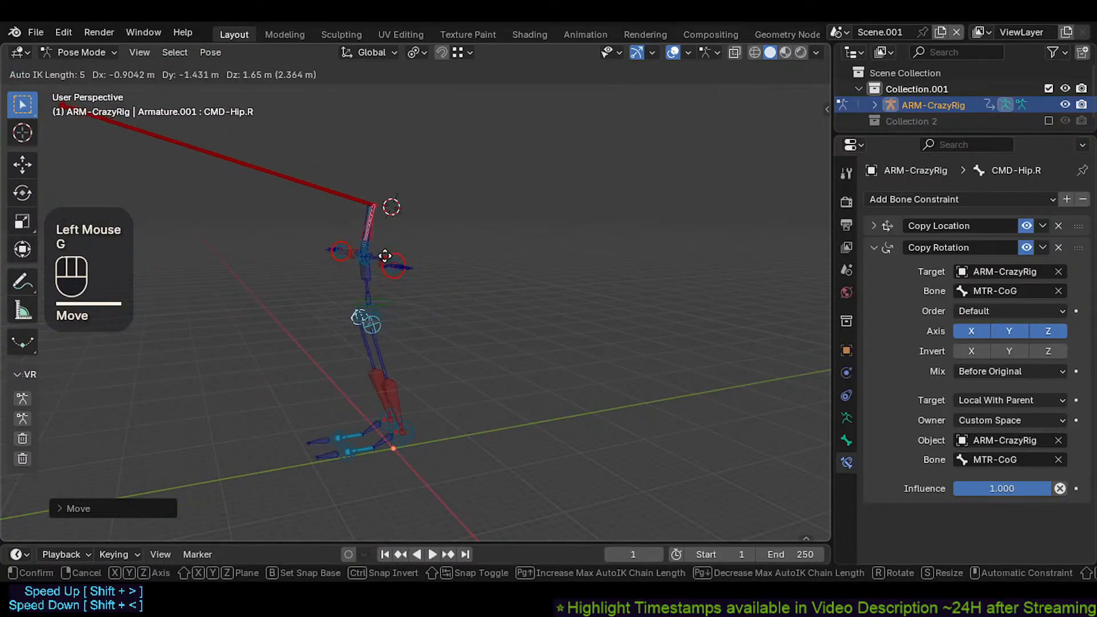
{"action": "key", "text": "r"}
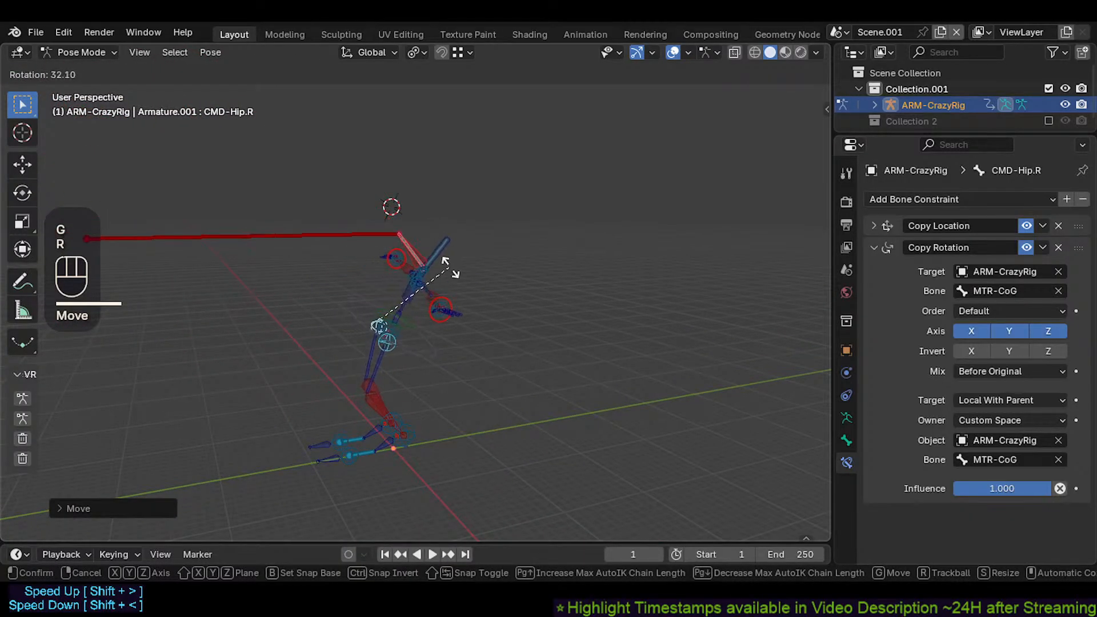
{"action": "left_click", "coordinate": [372, 234]}
{"action": "middle_click_drag", "start_coordinate": [372, 234], "coordinate": [438, 255], "text": "shift"}
{"action": "key", "text": "g"}
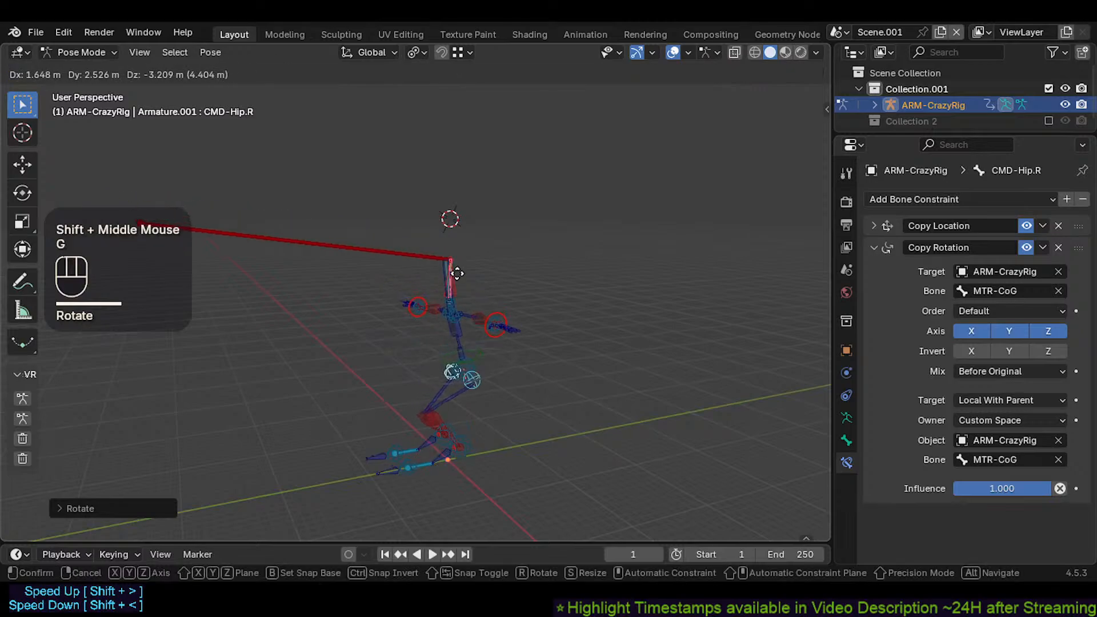
{"action": "key", "text": "r"}
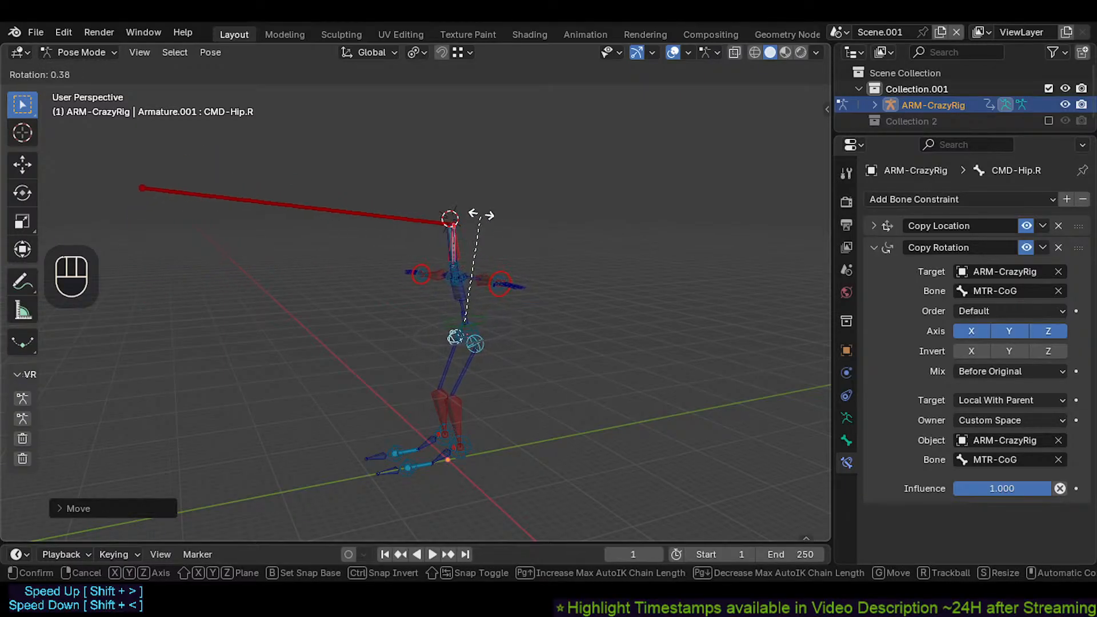
{"action": "left_click", "coordinate": [477, 266]}
{"action": "key", "text": "g"}
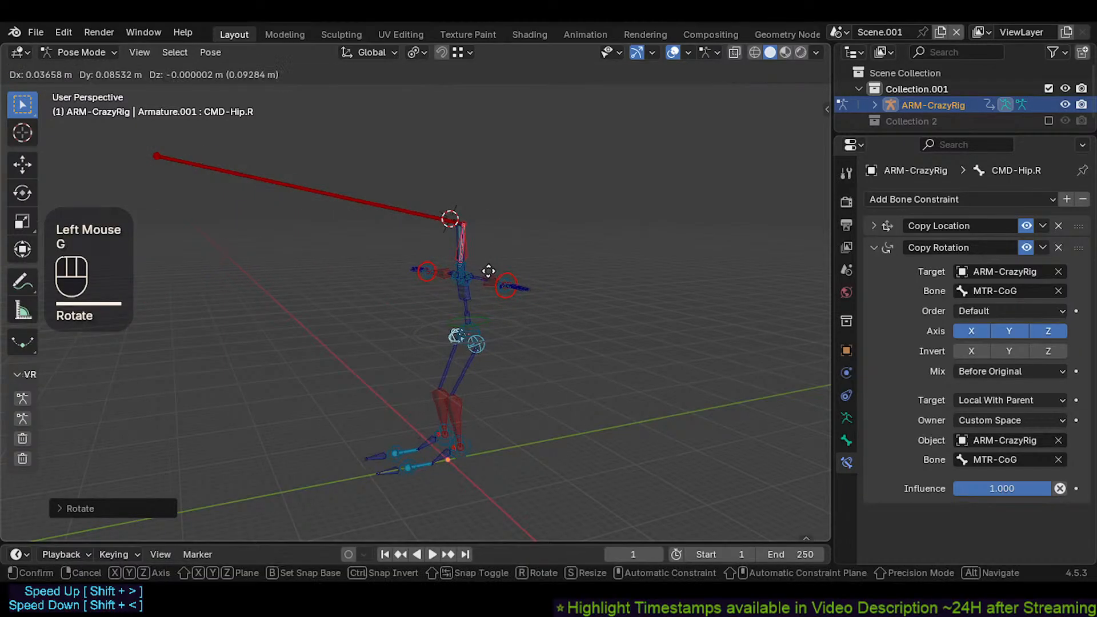
{"action": "left_click", "coordinate": [480, 309]}
Step: Reposition the selected hip and head bones in several small moves to test the leg bending from closer up
{"action": "scroll", "coordinate": [480, 311], "scroll_direction": "up", "scroll_amount": 1}
{"action": "scroll", "coordinate": [480, 305], "scroll_direction": "up", "scroll_amount": 1}
{"action": "middle_click_drag", "start_coordinate": [480, 305], "coordinate": [429, 323]}
{"action": "key", "text": "g"}
{"action": "left_click", "coordinate": [443, 307]}
{"action": "key", "text": "g"}
{"action": "left_click", "coordinate": [454, 315]}
{"action": "key", "text": "g"}
{"action": "left_click", "coordinate": [435, 311]}
{"action": "key", "text": "g"}
{"action": "left_click", "coordinate": [416, 320]}
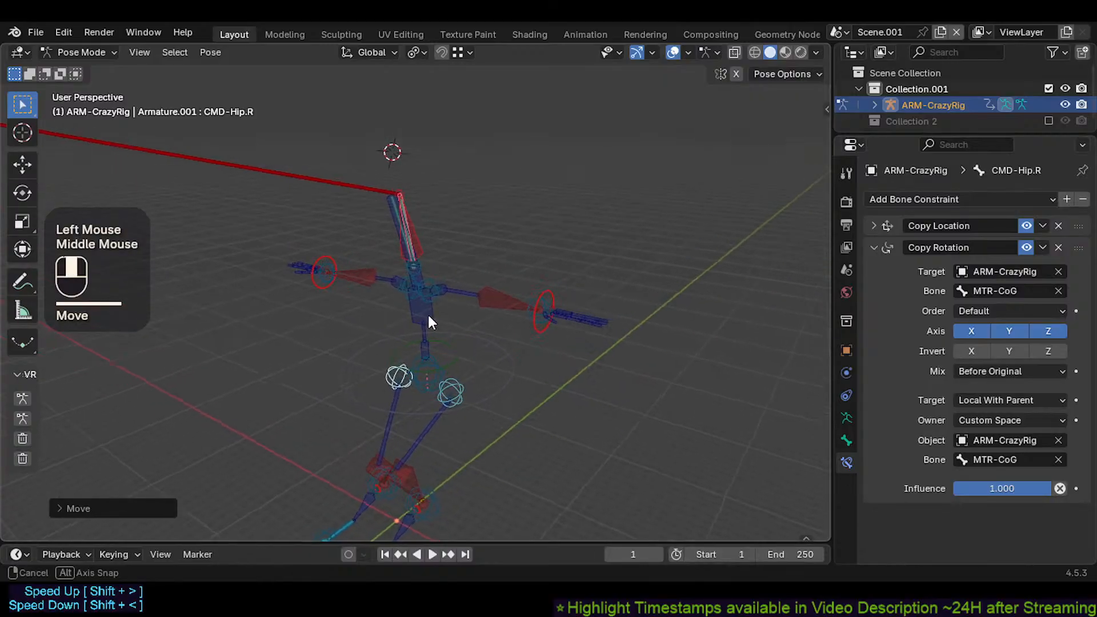
Step: Move the selected hip and head bones again and tilt them with a trackball rotation
{"action": "key", "text": "g"}
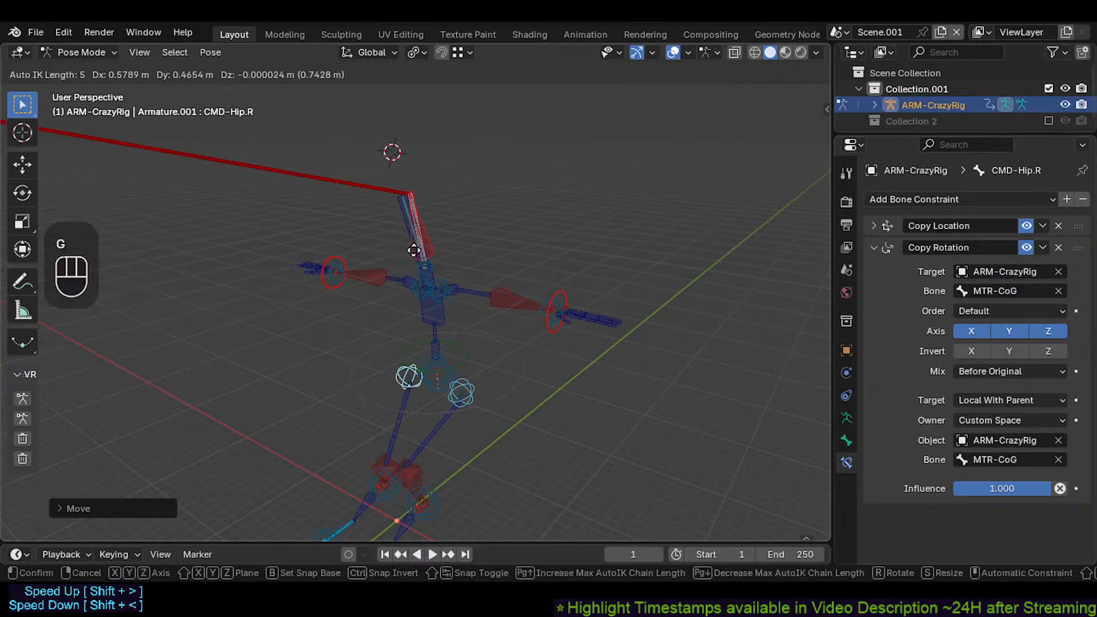
{"action": "left_click", "coordinate": [391, 264]}
{"action": "middle_click_drag", "start_coordinate": [391, 269], "coordinate": [421, 265]}
{"action": "key", "text": "g"}
{"action": "left_click", "coordinate": [442, 237]}
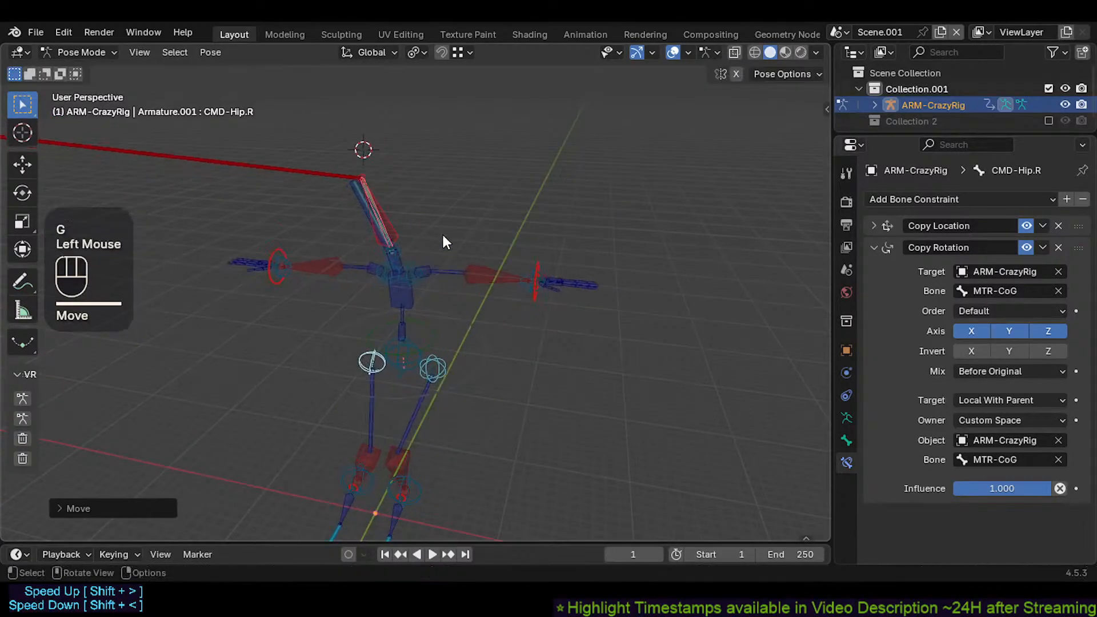
{"action": "key", "text": "r"}
{"action": "key", "text": "r"}
{"action": "left_click", "coordinate": [398, 246]}
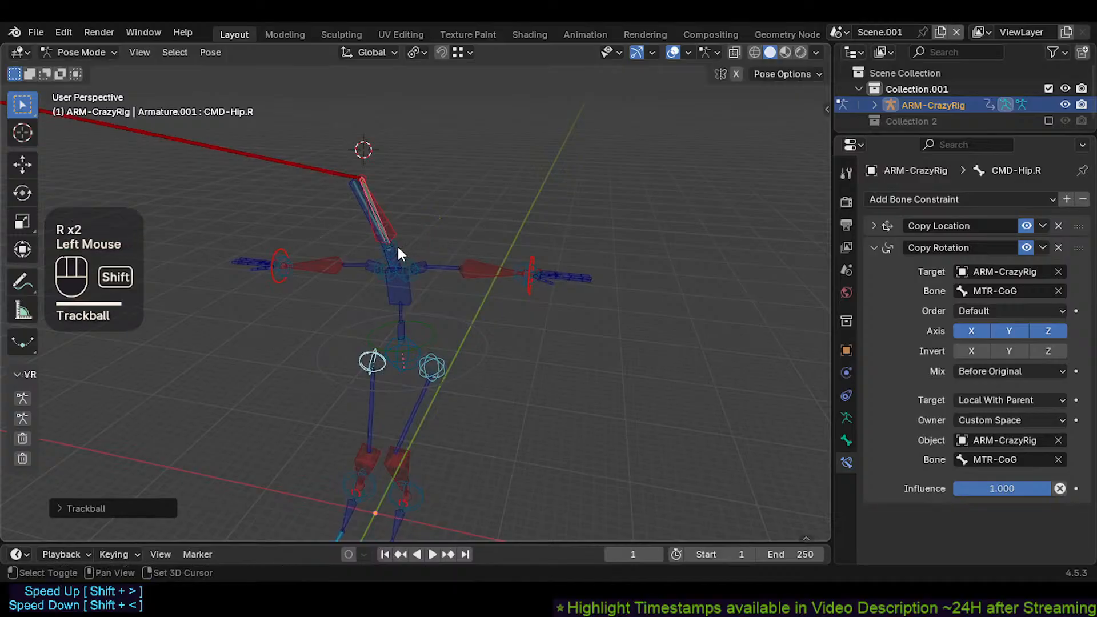
Step: Add the CMD-Head control at the base of the head to the selection, undoing the wrong picks
{"action": "left_click", "coordinate": [397, 247], "text": "shift"}
{"action": "scroll", "coordinate": [400, 249], "scroll_direction": "down", "scroll_amount": 2}
{"action": "scroll", "coordinate": [391, 252], "scroll_direction": "up", "scroll_amount": 1}
{"action": "key", "text": "ctrl+z"}
{"action": "left_click", "coordinate": [400, 245], "text": "shift"}
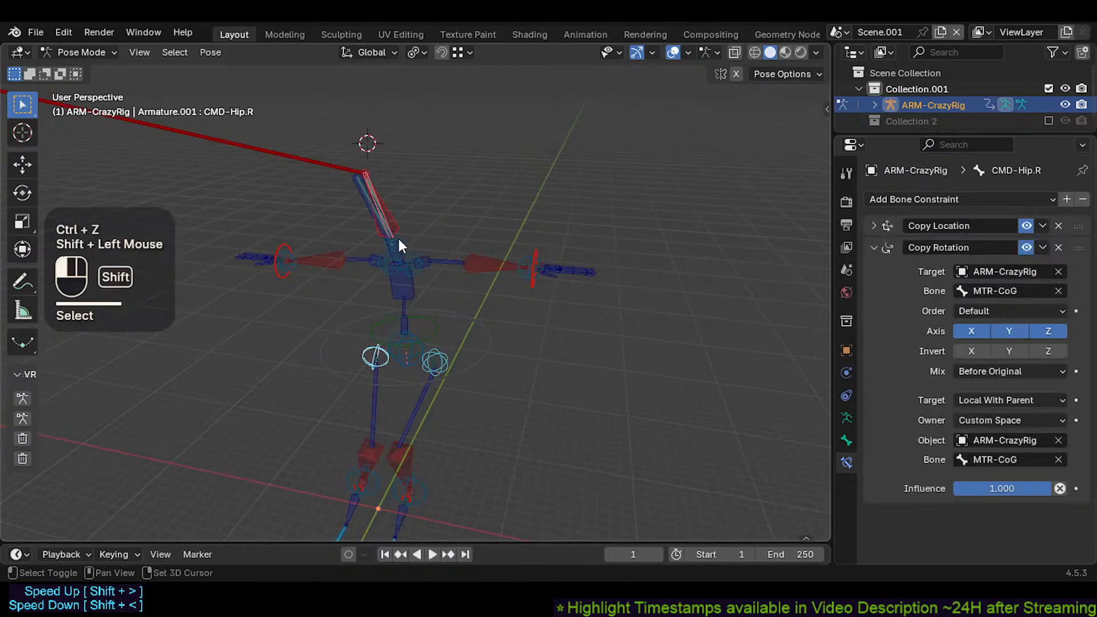
{"action": "scroll", "coordinate": [406, 262], "scroll_direction": "down", "scroll_amount": 2}
{"action": "scroll", "coordinate": [408, 245], "scroll_direction": "up", "scroll_amount": 2}
{"action": "key", "text": "ctrl+z"}
{"action": "left_click", "coordinate": [405, 245], "text": "shift"}
Step: Move the selected CMD-Head and hip controls several times with Auto IK, lowering and raising the body
{"action": "middle_click_drag", "start_coordinate": [406, 245], "coordinate": [392, 278]}
{"action": "scroll", "coordinate": [380, 289], "scroll_direction": "down", "scroll_amount": 1}
{"action": "key", "text": "g"}
{"action": "key", "text": "Escape"}
{"action": "scroll", "coordinate": [379, 271], "scroll_direction": "down", "scroll_amount": 2}
{"action": "key", "text": "g"}
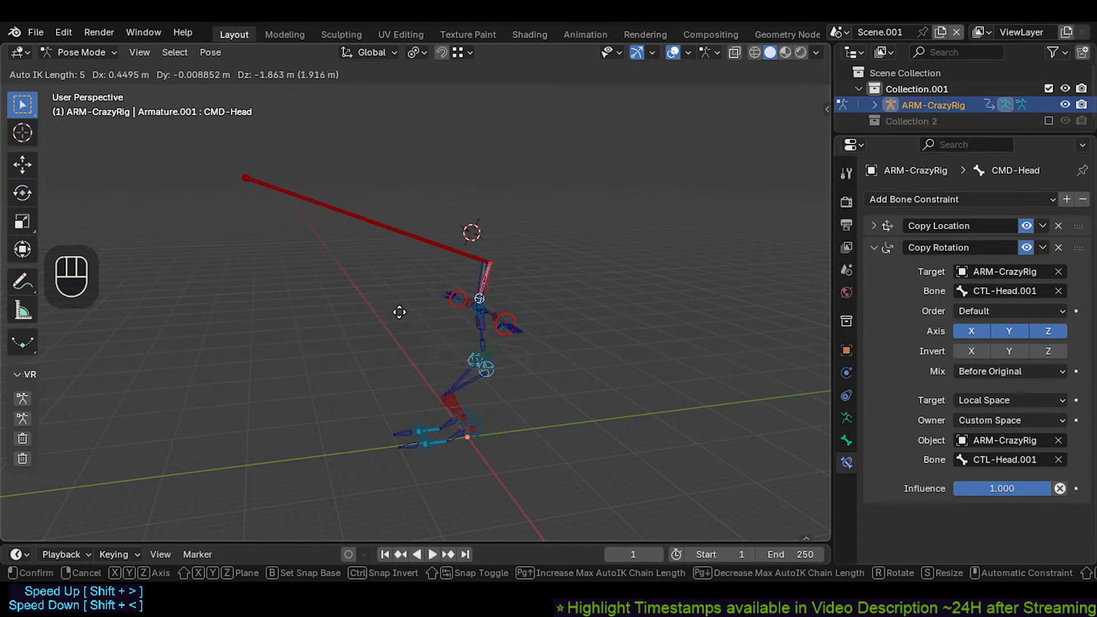
{"action": "left_click", "coordinate": [400, 323]}
{"action": "scroll", "coordinate": [409, 336], "scroll_direction": "up", "scroll_amount": 2}
{"action": "key", "text": "g"}
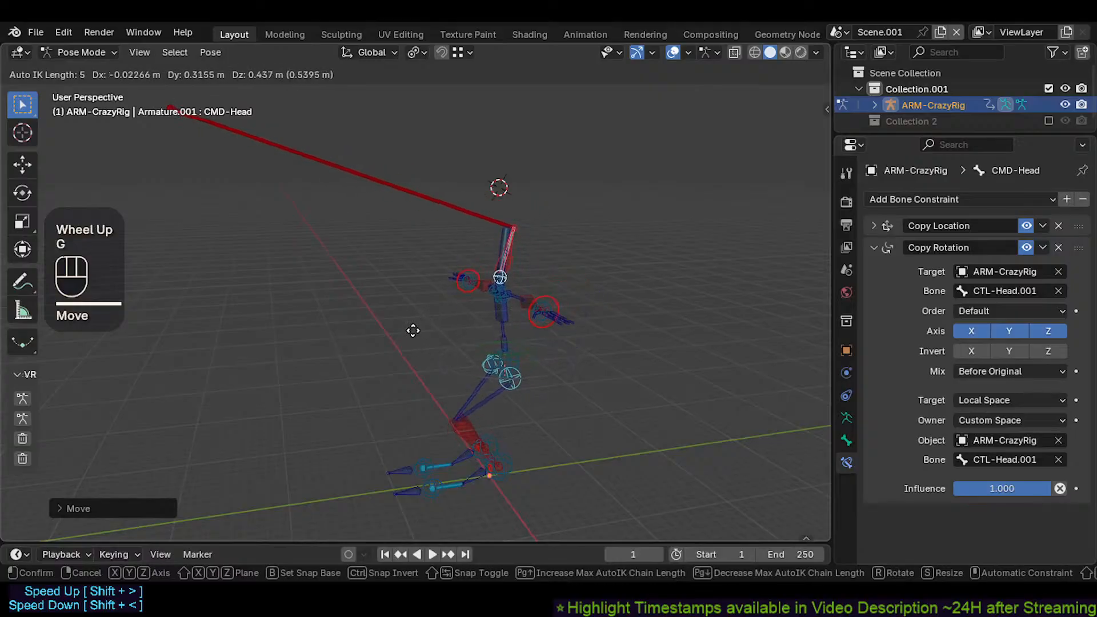
{"action": "left_click", "coordinate": [416, 312]}
{"action": "key", "text": "g"}
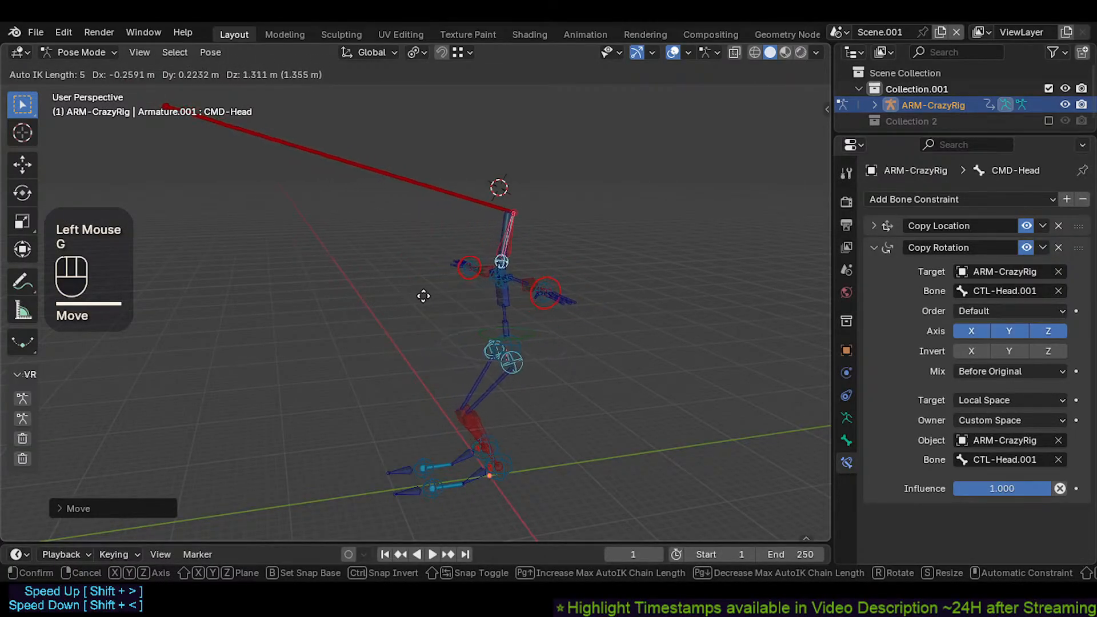
{"action": "left_click", "coordinate": [426, 307]}
Step: Select the MTR-Head.001 bone and examine its relations and inverse kinematics axis locks in the bone properties
{"action": "left_click", "coordinate": [495, 215]}
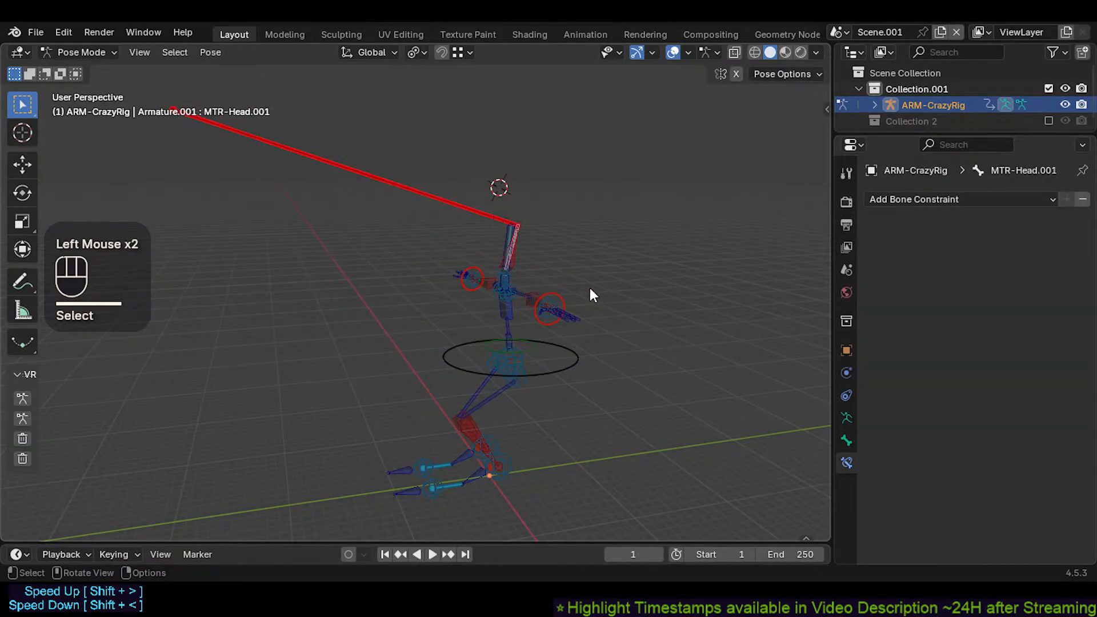
{"action": "left_click", "coordinate": [847, 440]}
{"action": "scroll", "coordinate": [997, 434], "scroll_direction": "down", "scroll_amount": 3}
{"action": "scroll", "coordinate": [999, 434], "scroll_direction": "up", "scroll_amount": 3}
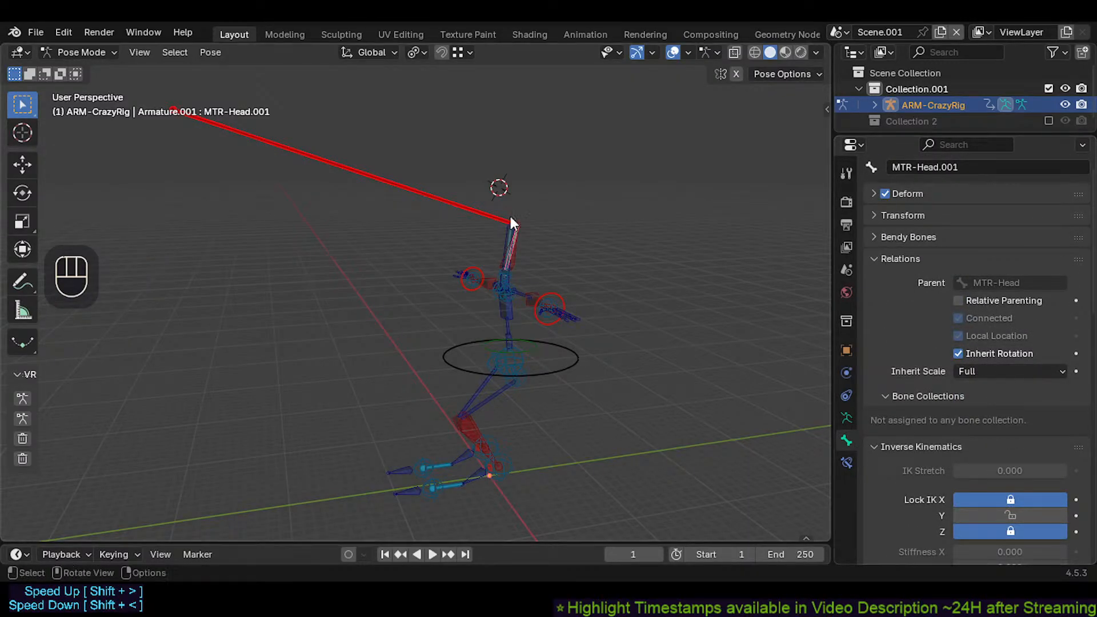
Step: Rotate the MTR-Head bone to tilt it, and select the CTL-Neck bone below it
{"action": "scroll", "coordinate": [579, 260], "scroll_direction": "up", "scroll_amount": 2}
{"action": "left_click", "coordinate": [557, 260]}
{"action": "key", "text": "r"}
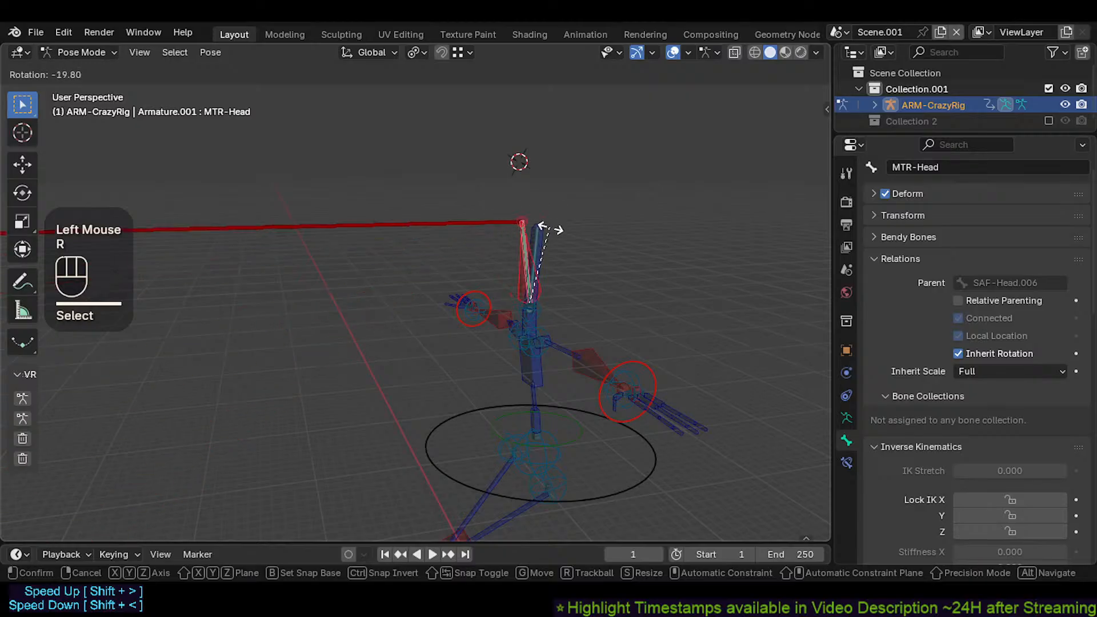
{"action": "left_click", "coordinate": [557, 238]}
{"action": "scroll", "coordinate": [513, 316], "scroll_direction": "down", "scroll_amount": 1}
{"action": "middle_click_drag", "start_coordinate": [512, 316], "coordinate": [492, 326], "text": "shift"}
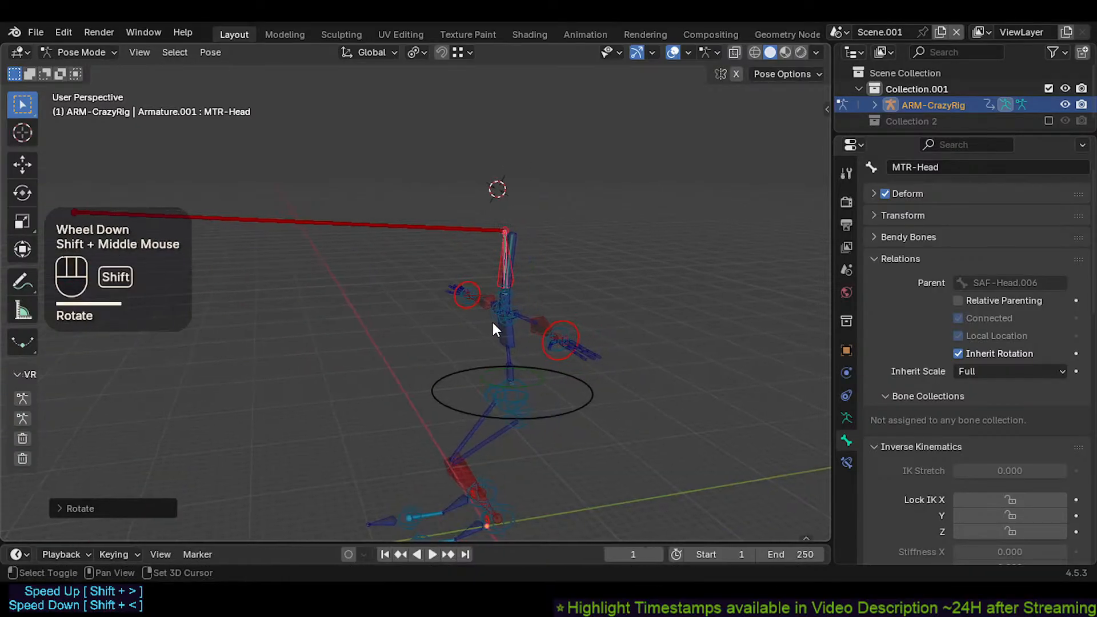
{"action": "scroll", "coordinate": [512, 295], "scroll_direction": "up", "scroll_amount": 1}
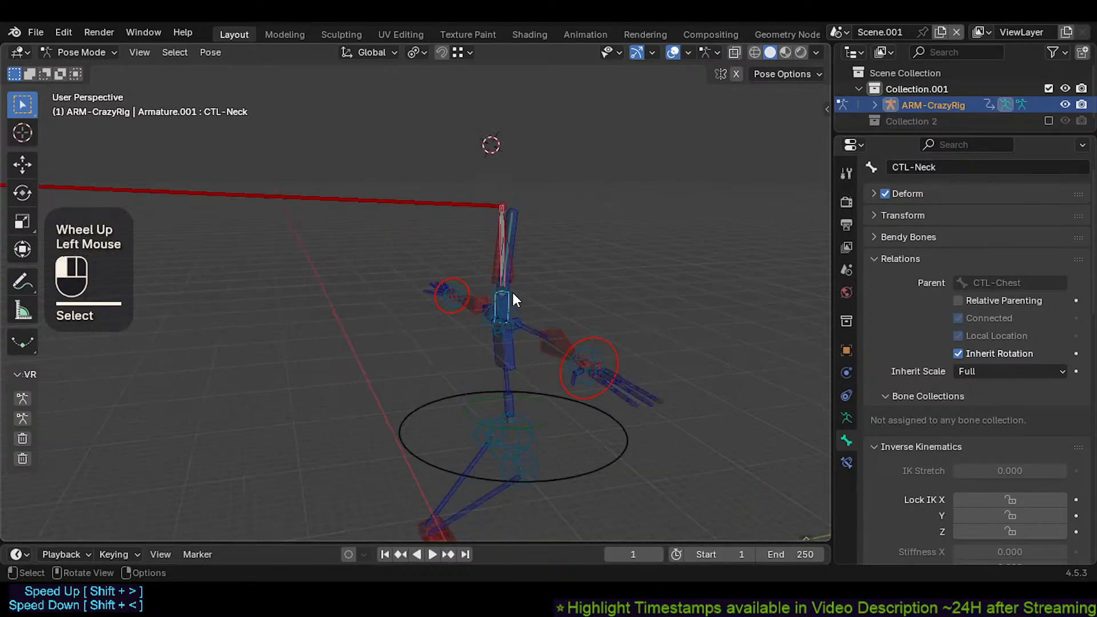
{"action": "left_click", "coordinate": [513, 296]}
{"action": "left_click", "coordinate": [511, 293]}
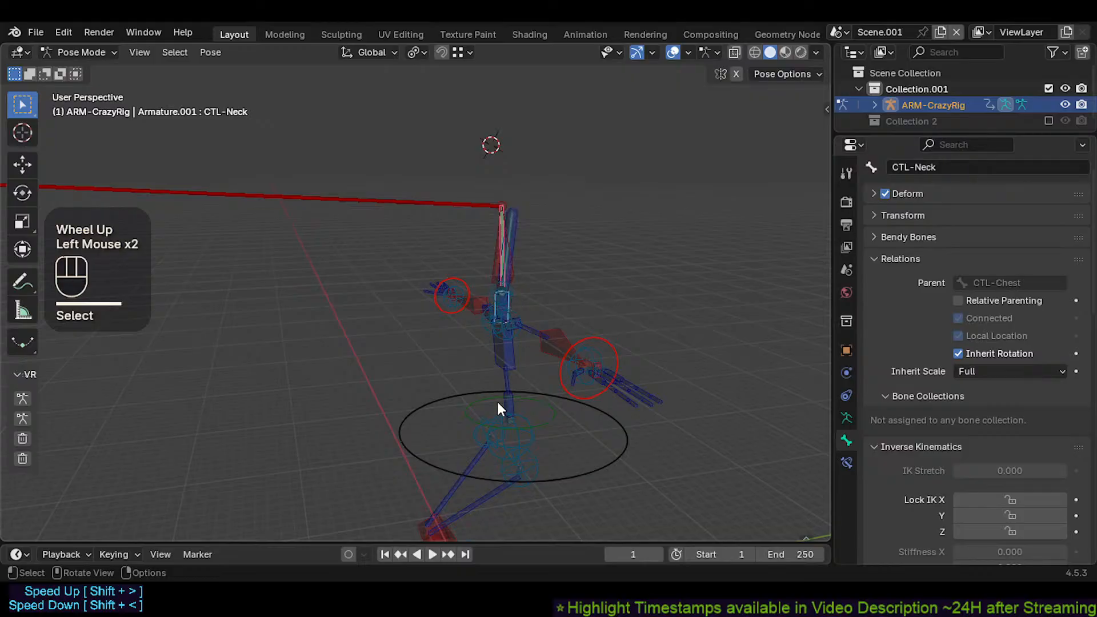
{"action": "middle_click_drag", "start_coordinate": [497, 402], "coordinate": [434, 422], "text": "shift"}
{"action": "scroll", "coordinate": [463, 392], "scroll_direction": "down", "scroll_amount": 2}
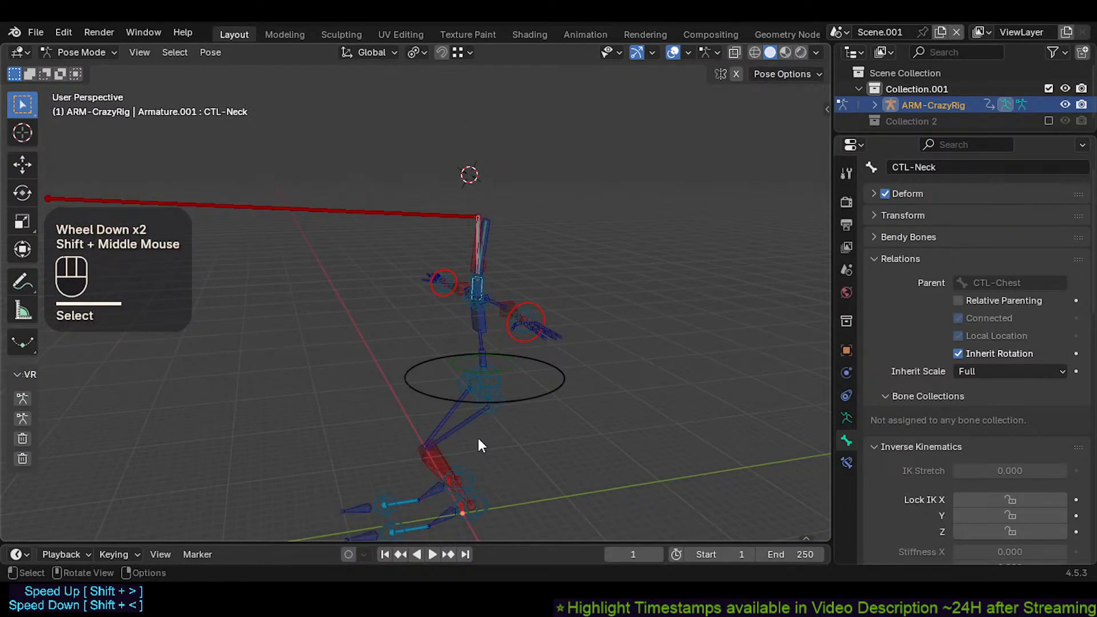
Step: Select the MTR-CoG ring together with the CMD-Spine control and move them several times with Auto IK
{"action": "left_click", "coordinate": [512, 402]}
{"action": "left_click", "coordinate": [483, 377], "text": "shift"}
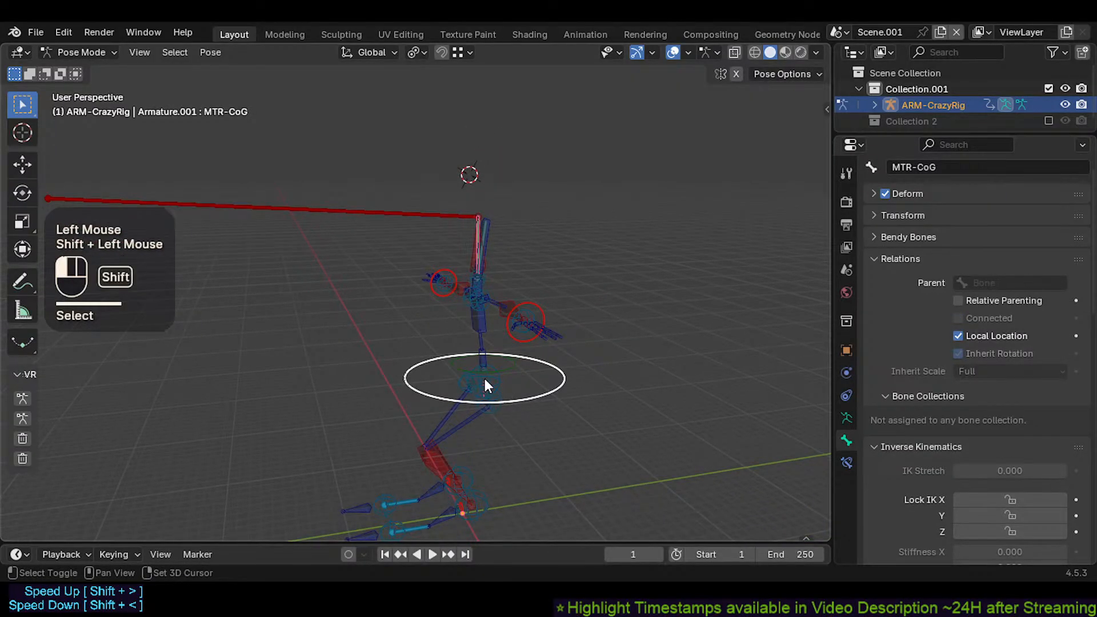
{"action": "key", "text": "g"}
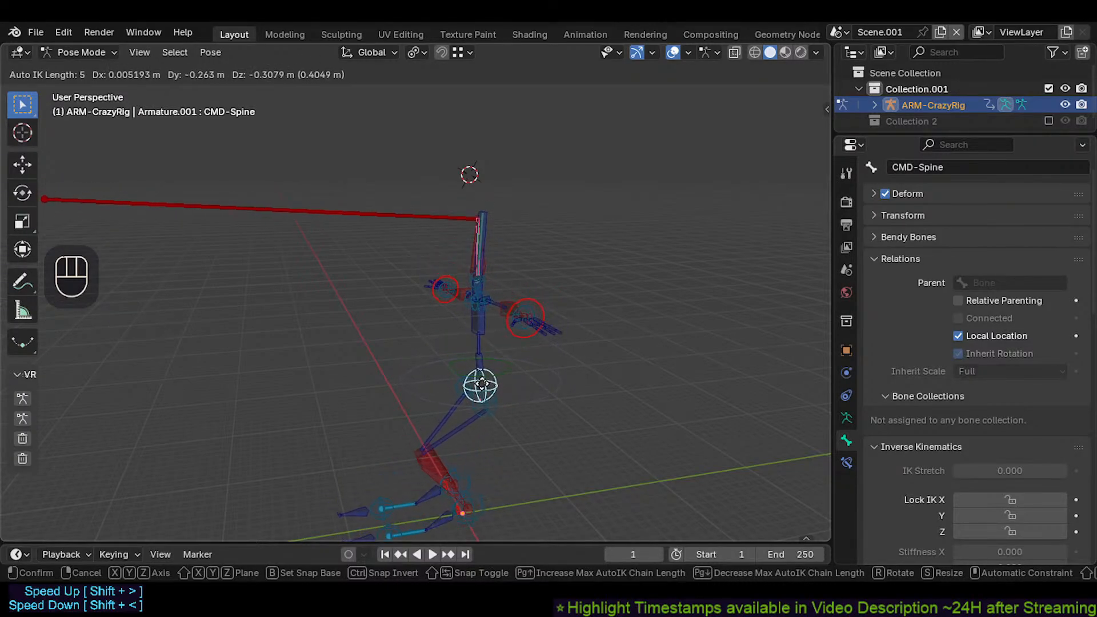
{"action": "left_click", "coordinate": [467, 346]}
{"action": "scroll", "coordinate": [468, 345], "scroll_direction": "down", "scroll_amount": 2, "text": "shift"}
{"action": "scroll", "coordinate": [467, 346], "scroll_direction": "down", "scroll_amount": 1}
{"action": "middle_click_drag", "start_coordinate": [467, 346], "coordinate": [520, 339]}
{"action": "key", "text": "g"}
{"action": "left_click", "coordinate": [453, 340]}
{"action": "key", "text": "g"}
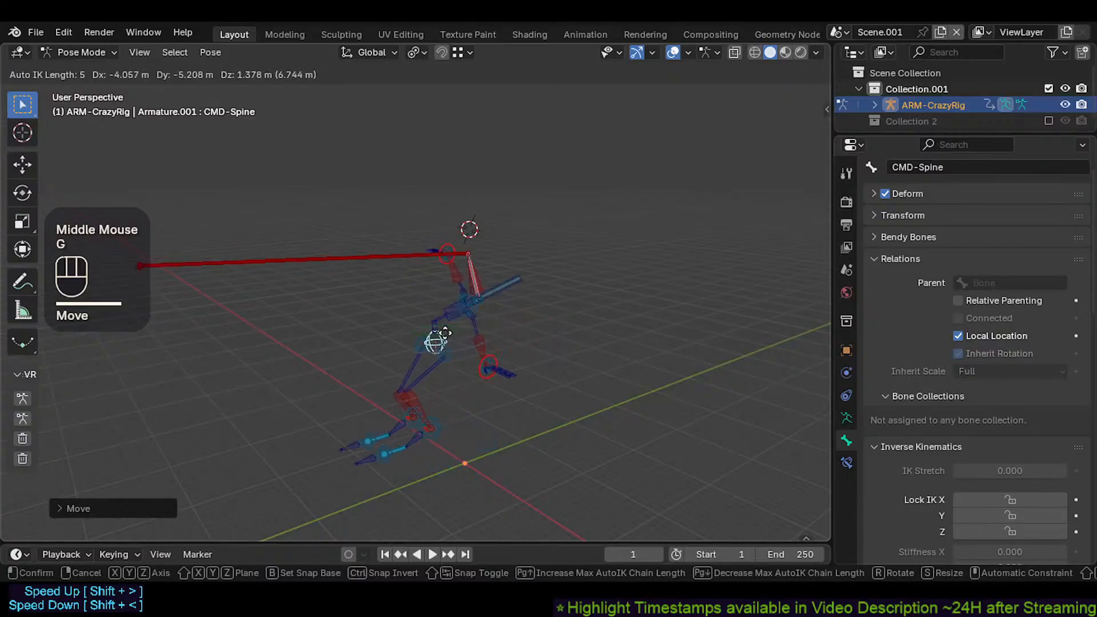
{"action": "left_click", "coordinate": [513, 341]}
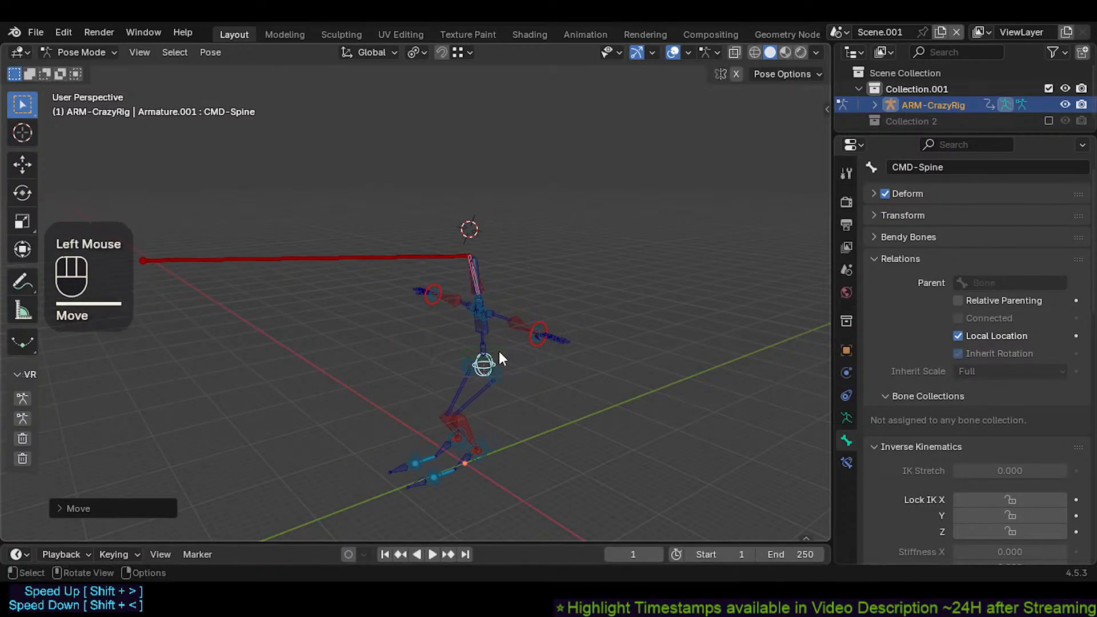
Step: Disconnect the MTR-Head.001 bone from its parent MTR-Head in Edit Mode, and return to Pose Mode
{"action": "left_click", "coordinate": [398, 260]}
{"action": "key", "text": "Tab"}
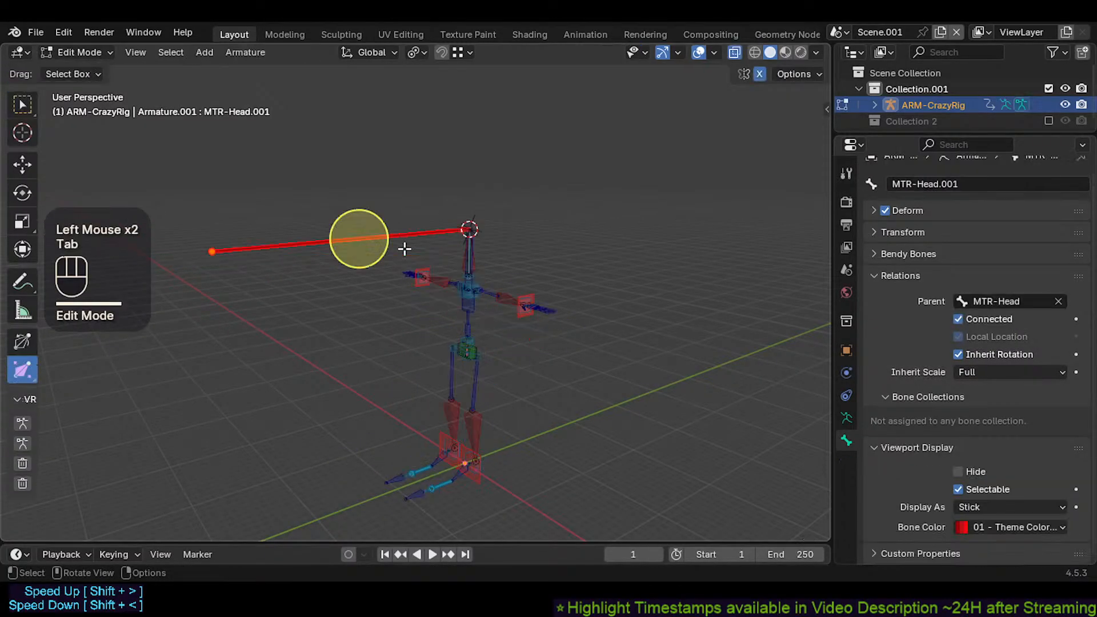
{"action": "key", "text": "alt+p"}
{"action": "left_click", "coordinate": [403, 248]}
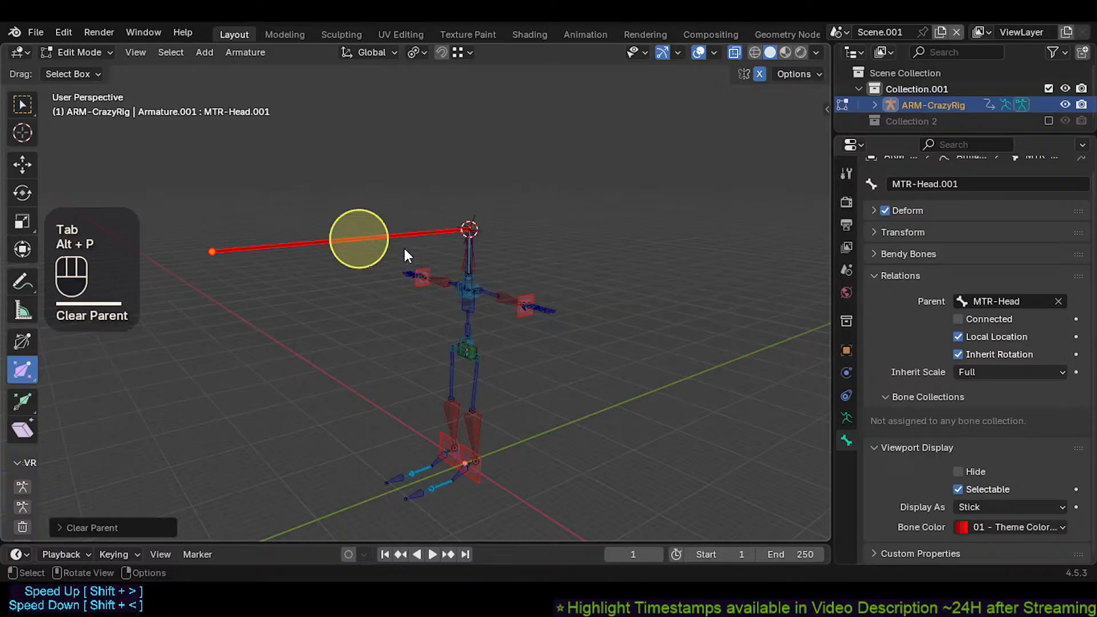
{"action": "key", "text": "Tab"}
Step: Select MTR-CoG and CMD-Spine again and move them with Auto IK to test the disconnected head bone
{"action": "left_click", "coordinate": [525, 372]}
{"action": "scroll", "coordinate": [523, 373], "scroll_direction": "up", "scroll_amount": 1}
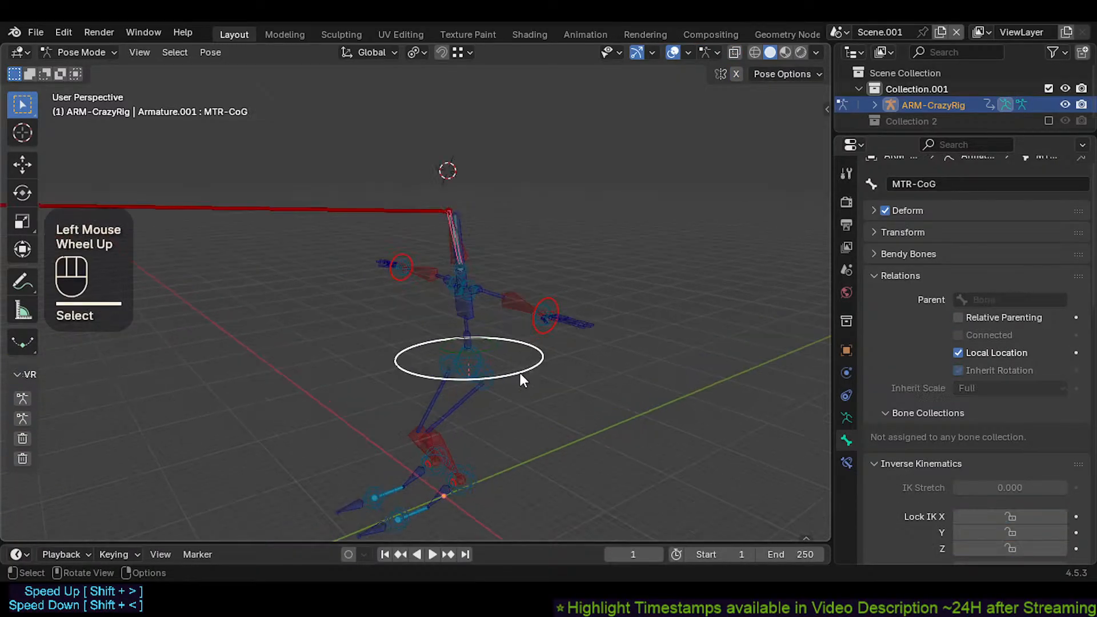
{"action": "left_click", "coordinate": [462, 361], "text": "shift"}
{"action": "key", "text": "g"}
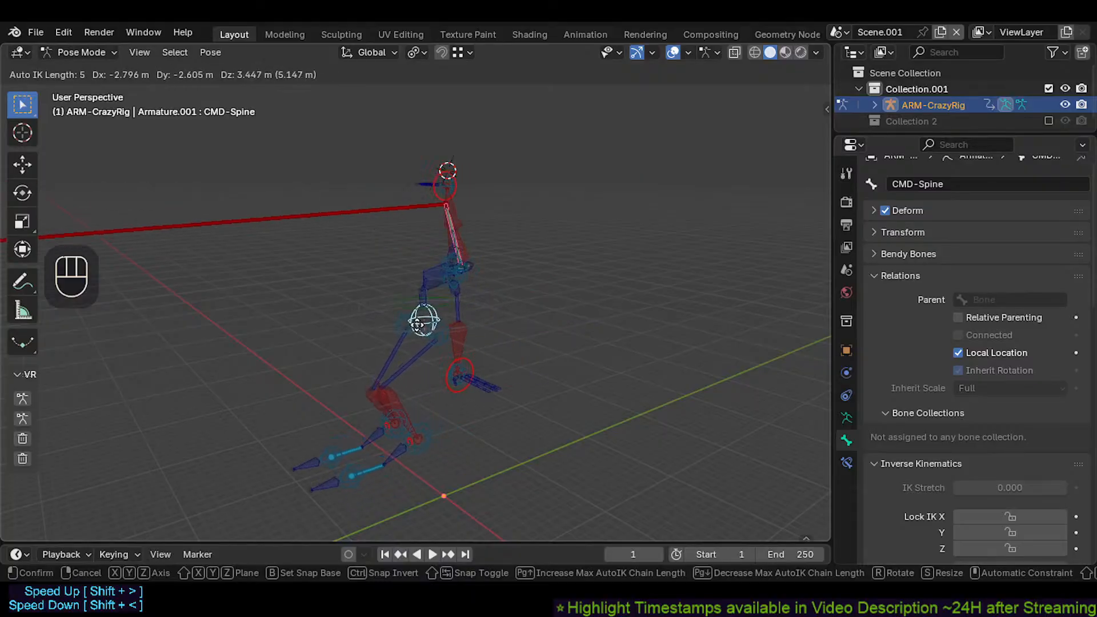
{"action": "left_click", "coordinate": [438, 354]}
Step: Select all bones of the rig and reset them to the rest pose
{"action": "key", "text": "a"}
{"action": "key", "text": "alt+q"}
{"action": "key", "text": "alt+q"}
{"action": "left_click", "coordinate": [495, 346]}
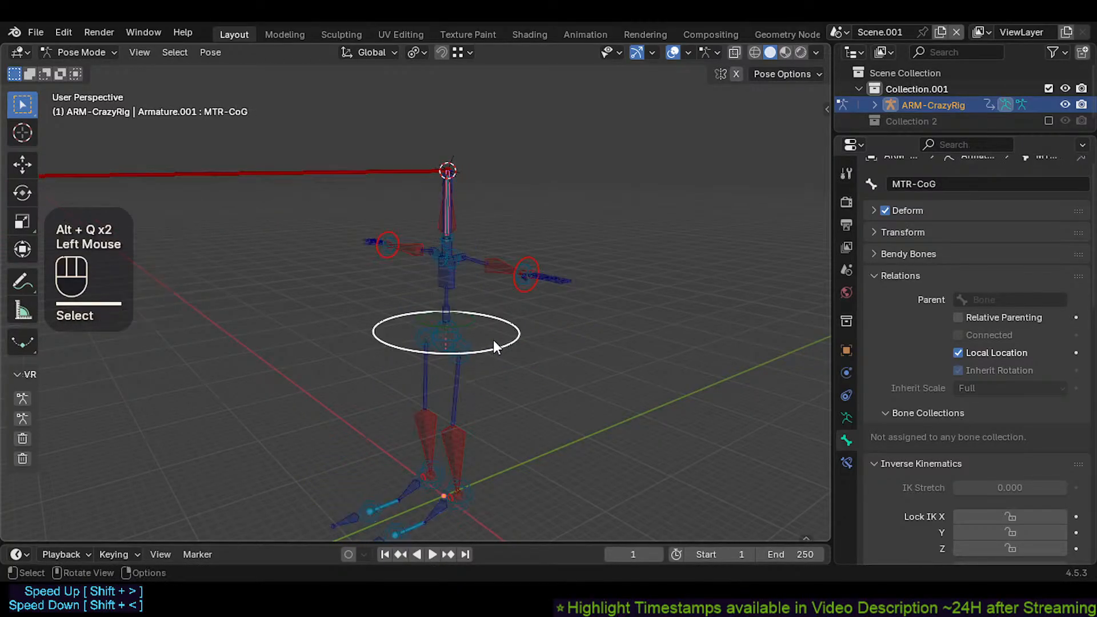
{"action": "left_click", "coordinate": [437, 341], "text": "shift"}
{"action": "key", "text": "g"}
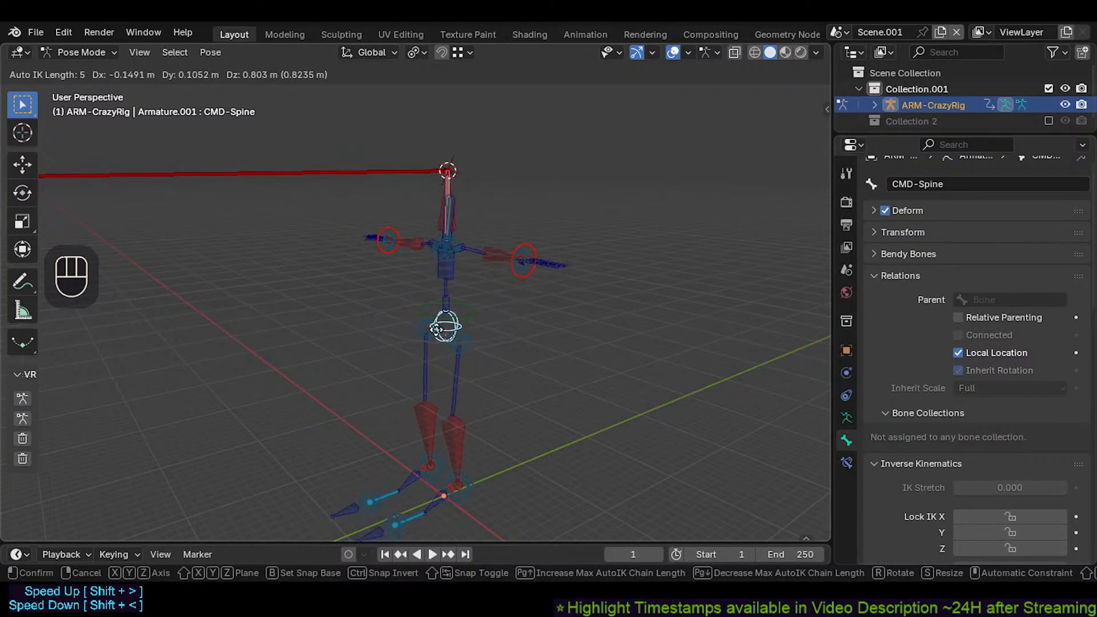
{"action": "key", "text": "Escape"}
Step: Select MTR-Head.001 and then MTR-Head, parent the first to the second in Edit Mode, and return to Pose Mode
{"action": "left_click", "coordinate": [425, 169]}
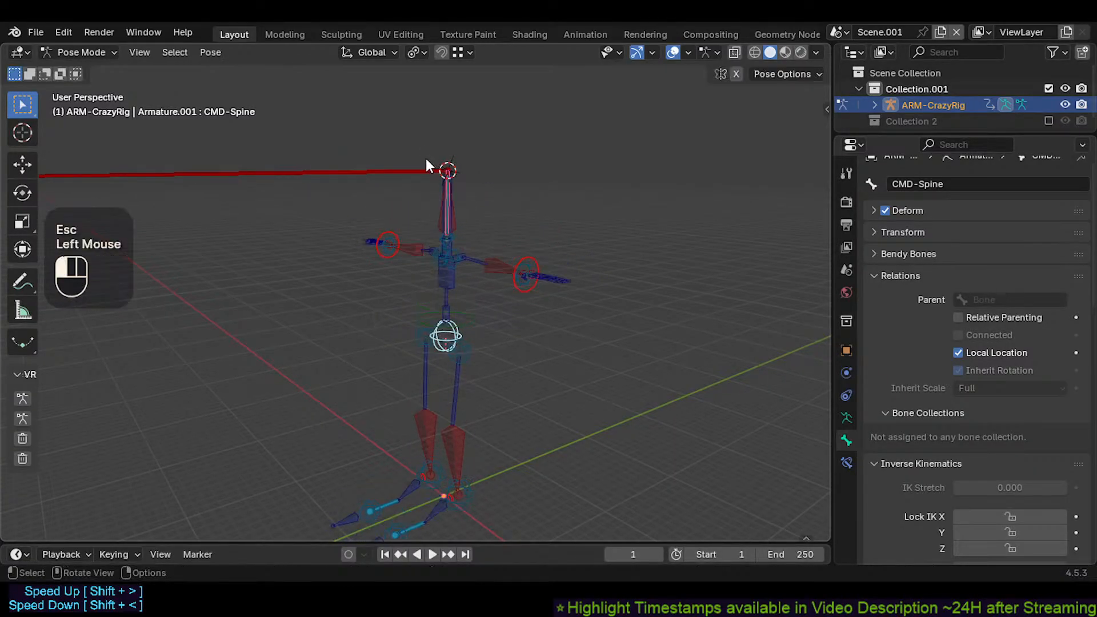
{"action": "left_click", "coordinate": [458, 199], "text": "shift"}
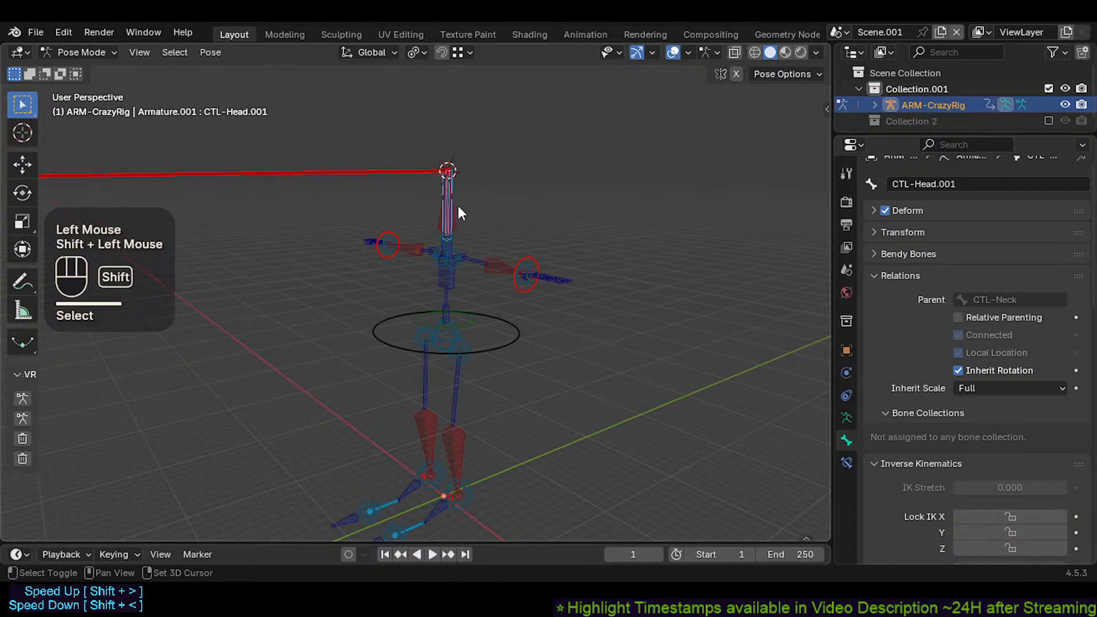
{"action": "left_click", "coordinate": [430, 178]}
{"action": "left_click", "coordinate": [458, 229], "text": "shift"}
{"action": "key", "text": "Tab"}
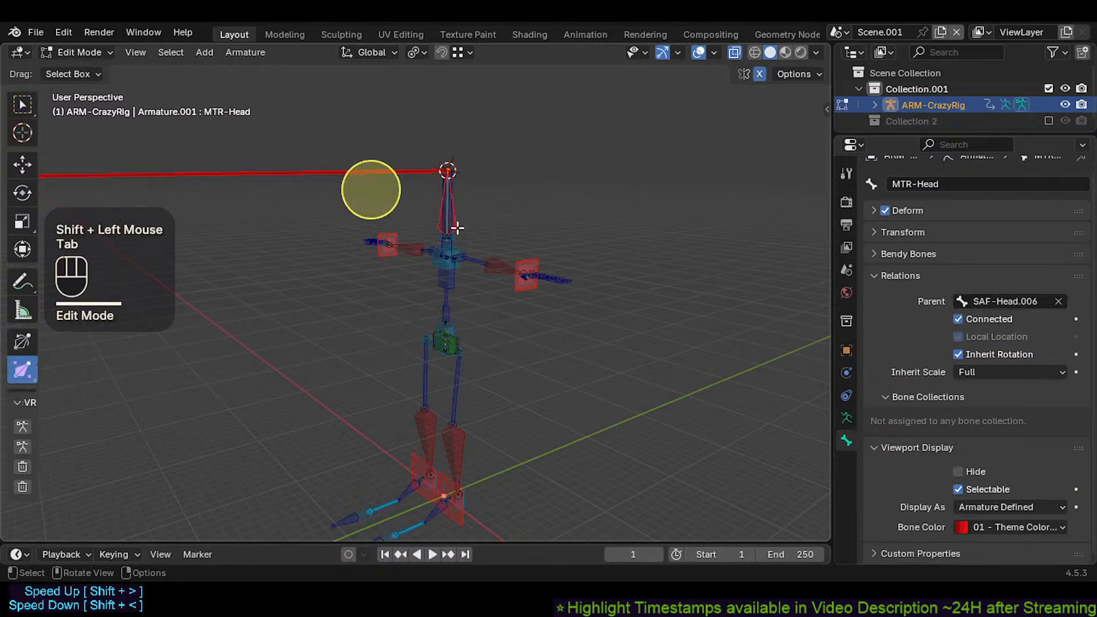
{"action": "key", "text": "ctrl+p"}
{"action": "left_click", "coordinate": [457, 227]}
{"action": "key", "text": "ctrl+Tab"}
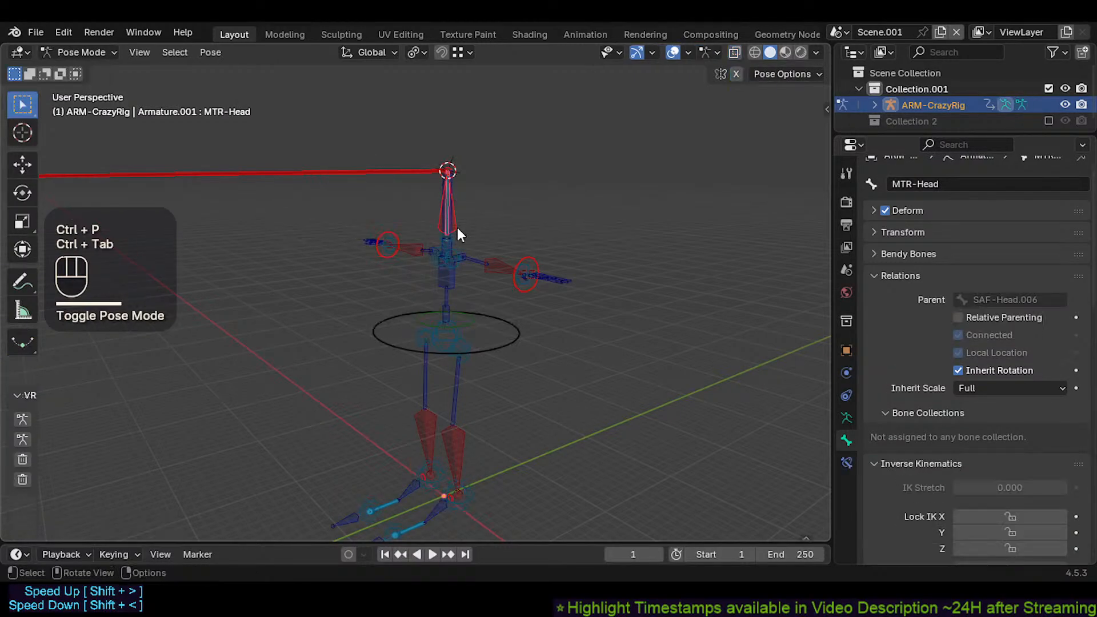
{"action": "left_click", "coordinate": [474, 320], "text": "shift"}
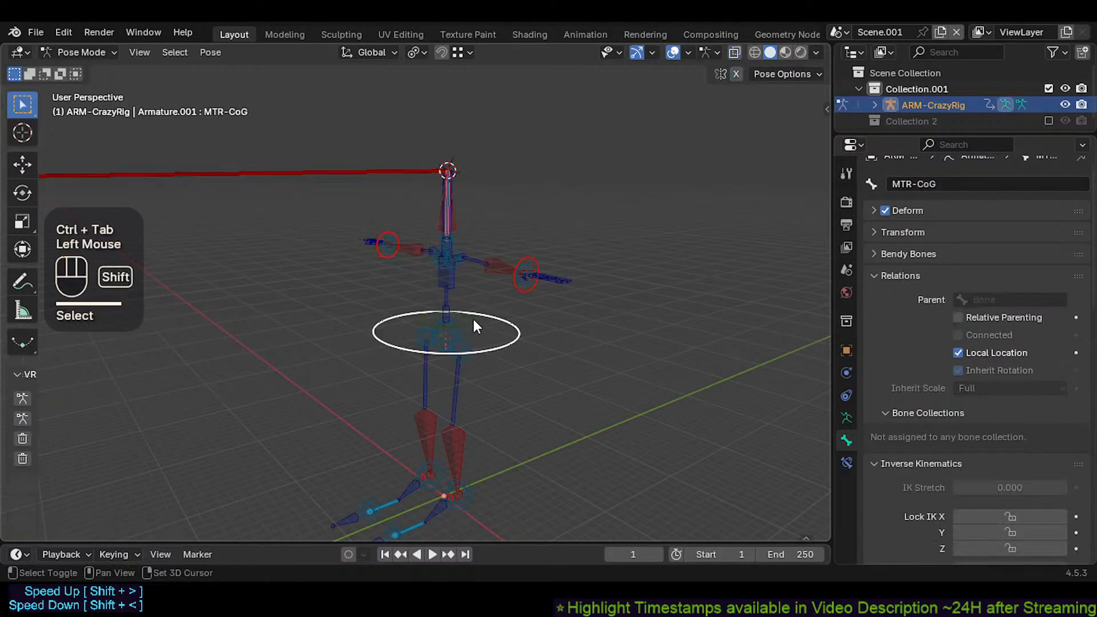
{"action": "left_click", "coordinate": [453, 242]}
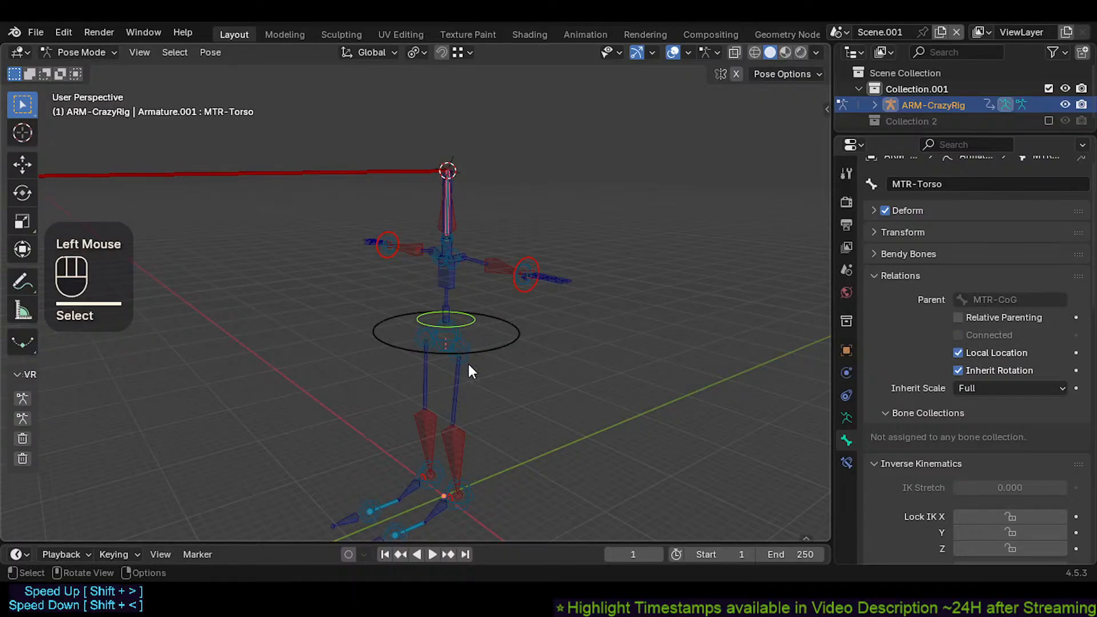
{"action": "left_click", "coordinate": [441, 339]}
{"action": "left_click", "coordinate": [463, 326]}
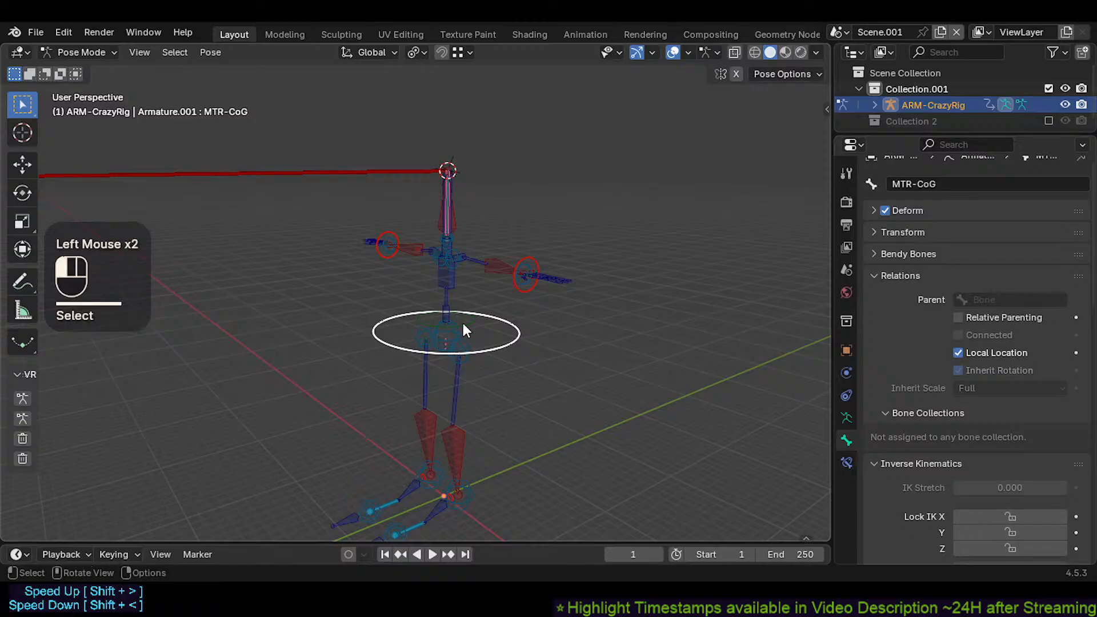
{"action": "key", "text": "g"}
{"action": "key", "text": "Escape"}
Step: Move the CMD-Spine control twice with Auto IK while the MTR-CoG ring is left unselected
{"action": "left_click", "coordinate": [440, 338], "text": "shift"}
{"action": "key", "text": "g"}
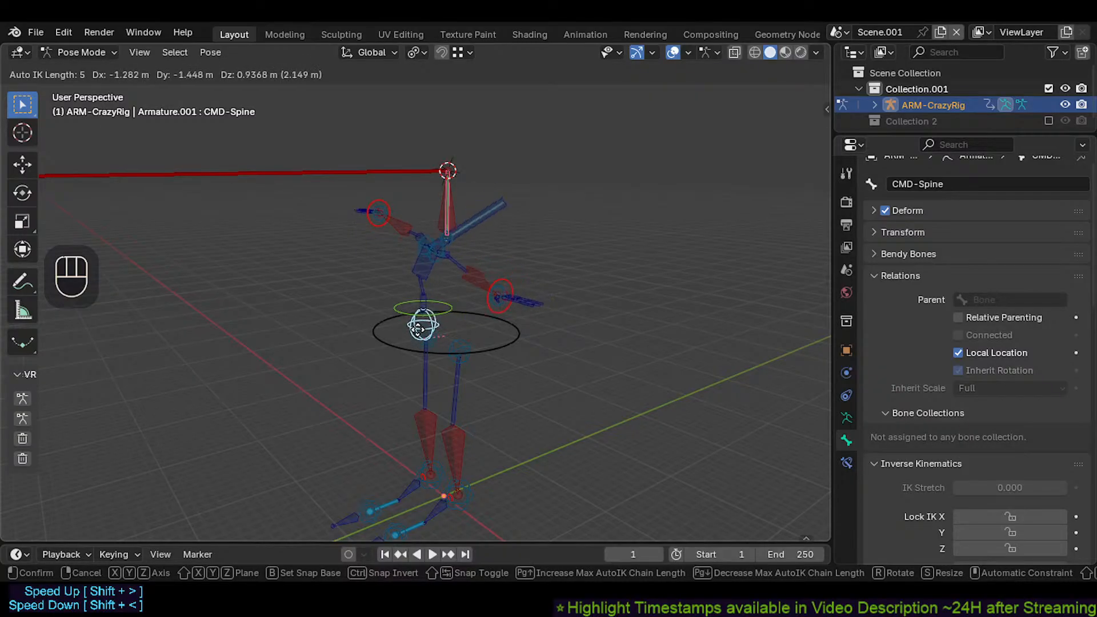
{"action": "left_click", "coordinate": [462, 234]}
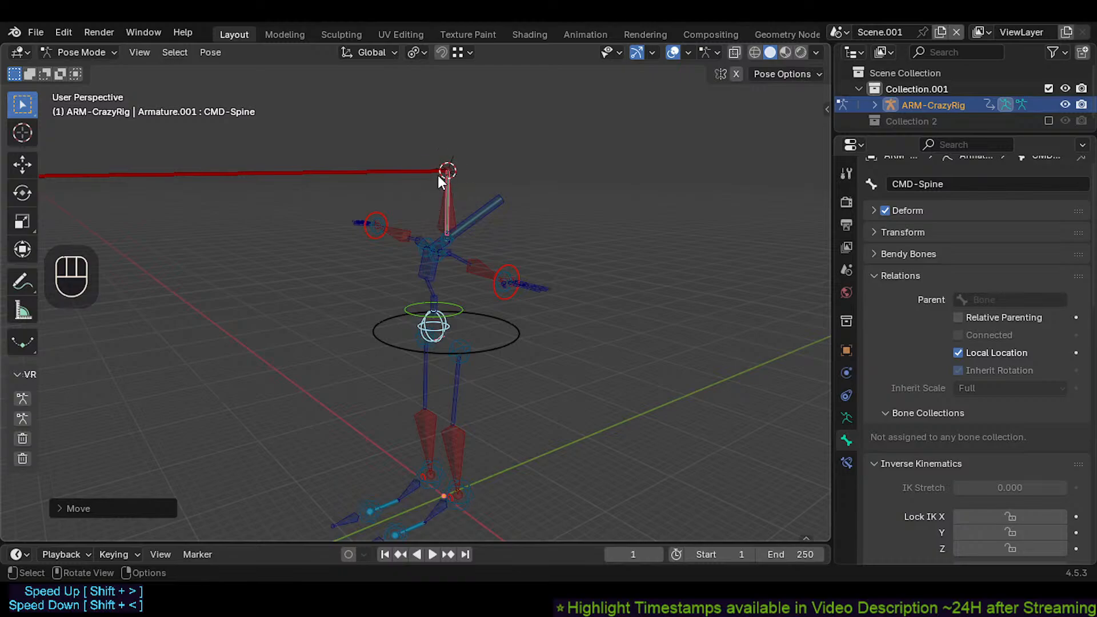
{"action": "scroll", "coordinate": [427, 217], "scroll_direction": "up", "scroll_amount": 1}
{"action": "key", "text": "g"}
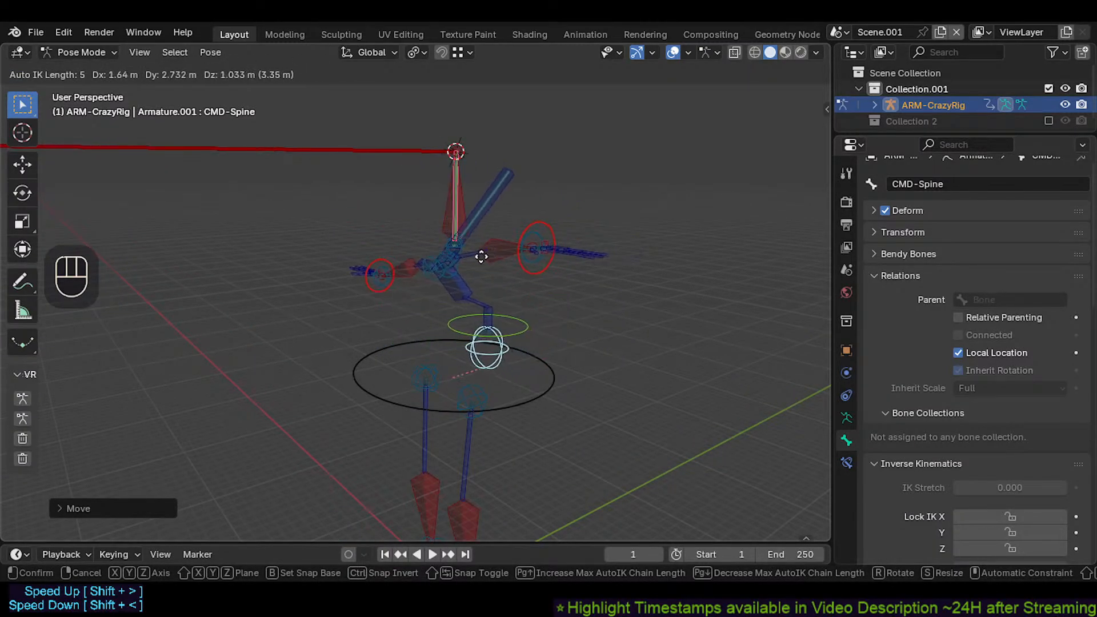
{"action": "left_click", "coordinate": [446, 269]}
{"action": "scroll", "coordinate": [464, 208], "scroll_direction": "down", "scroll_amount": 2}
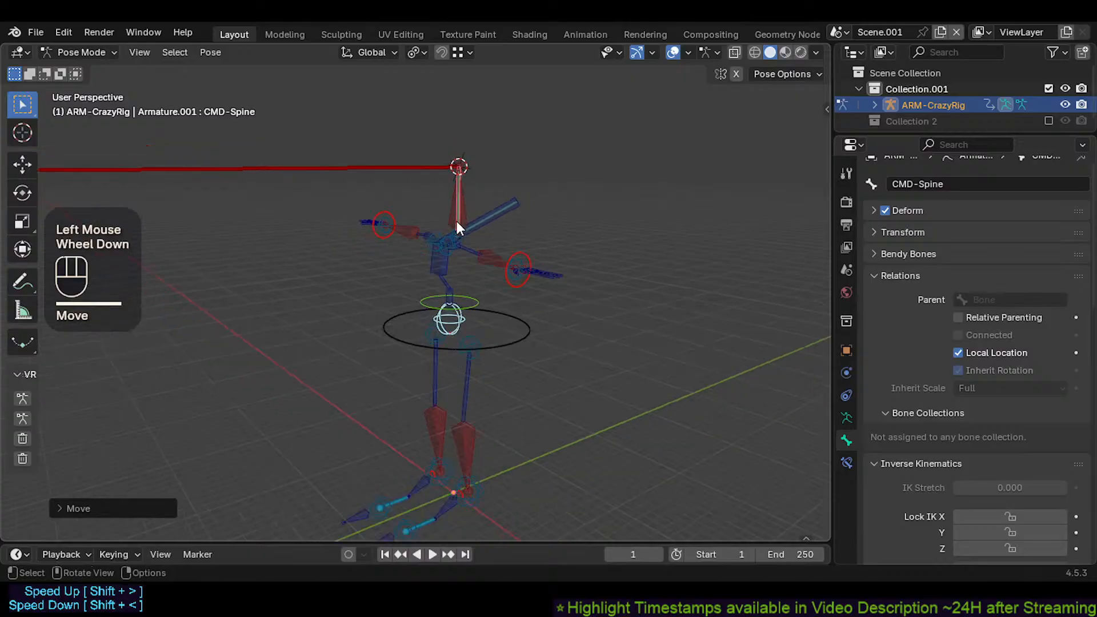
Step: Select every bone and reset the whole rig to its rest pose
{"action": "key", "text": "a"}
{"action": "key", "text": "alt+q"}
{"action": "key", "text": "alt+q"}
Step: Select the MTR-CoG ring, rotate it slightly and move it to shift the whole rig
{"action": "left_click", "coordinate": [505, 343]}
{"action": "key", "text": "r"}
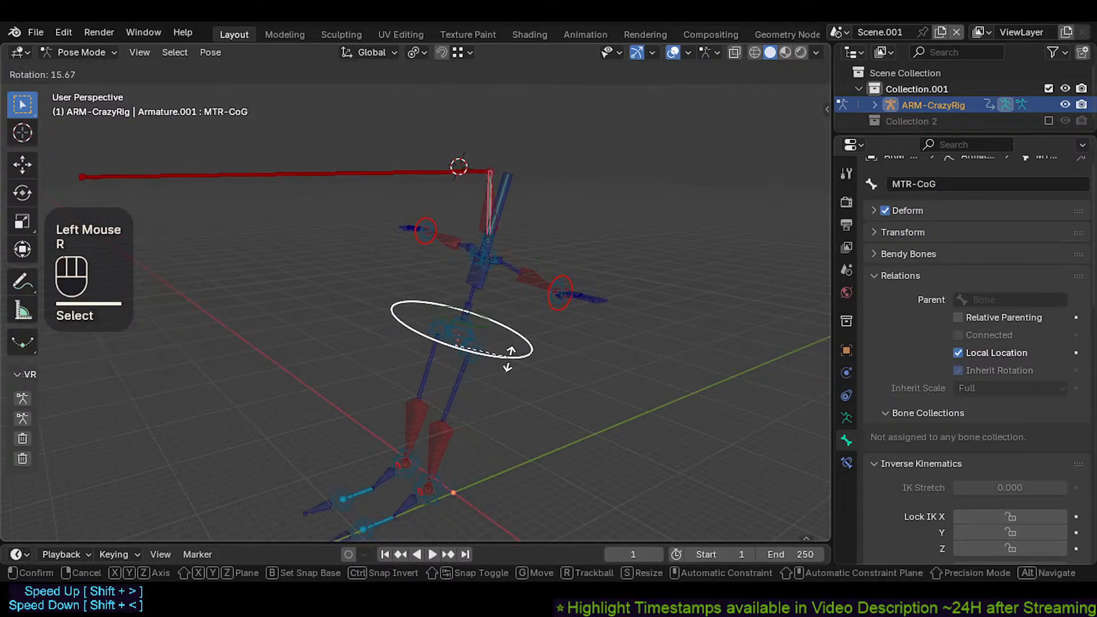
{"action": "left_click", "coordinate": [497, 340]}
{"action": "key", "text": "g"}
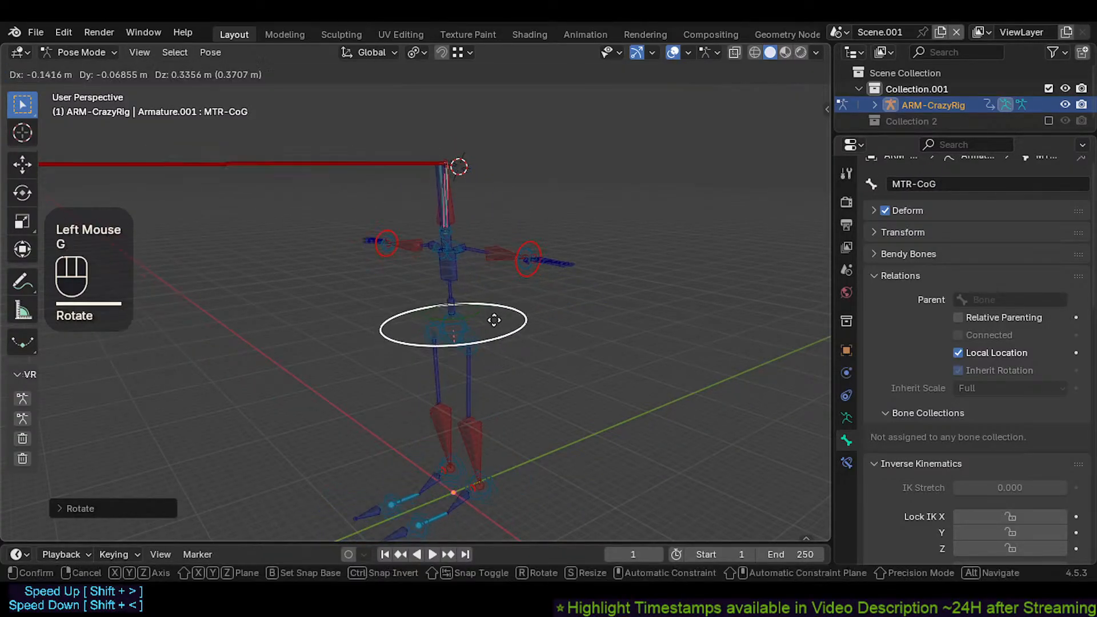
{"action": "left_click", "coordinate": [468, 280]}
Step: Add CTL-Head.001 and MTR-Head to the MTR-CoG selection, moving the selection with Auto IK after each addition
{"action": "left_click", "coordinate": [421, 176], "text": "shift"}
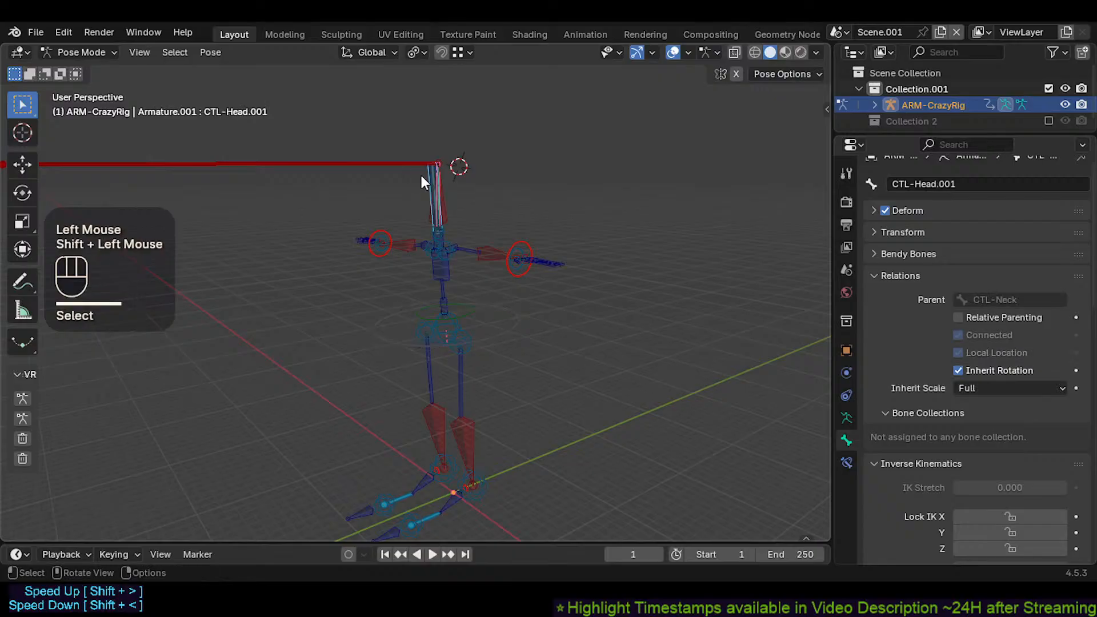
{"action": "key", "text": "g"}
{"action": "left_click", "coordinate": [426, 190]}
{"action": "left_click", "coordinate": [451, 235], "text": "shift"}
{"action": "key", "text": "g"}
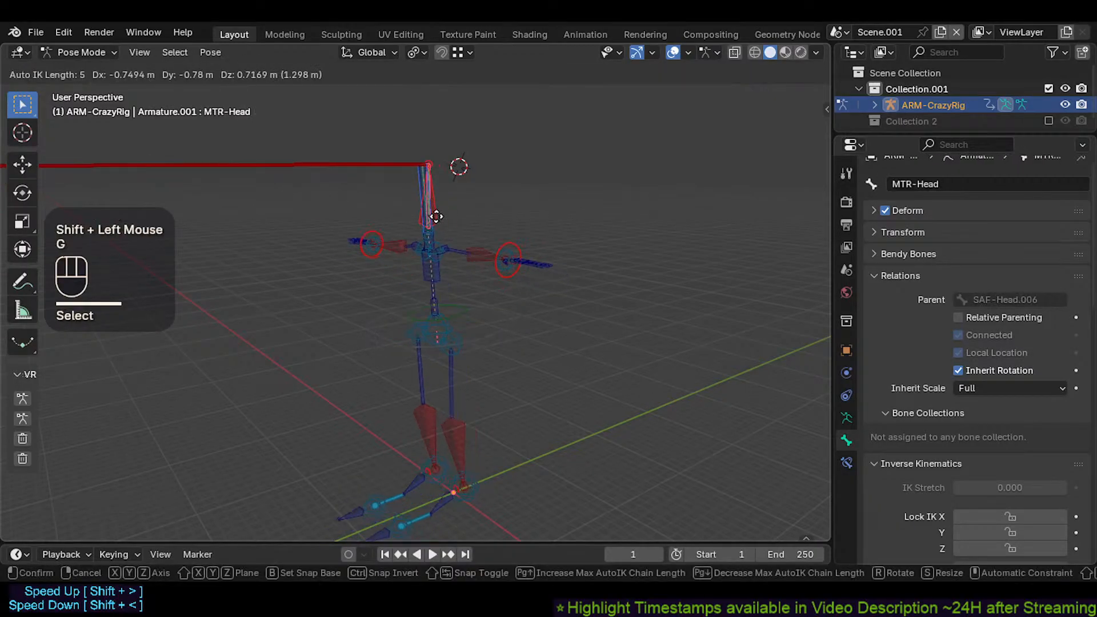
{"action": "left_click", "coordinate": [452, 246]}
Step: Clear the selection, select only the MTR-CoG ring and move it
{"action": "scroll", "coordinate": [502, 352], "scroll_direction": "up", "scroll_amount": 1}
{"action": "key", "text": "alt+a"}
{"action": "left_click", "coordinate": [496, 377]}
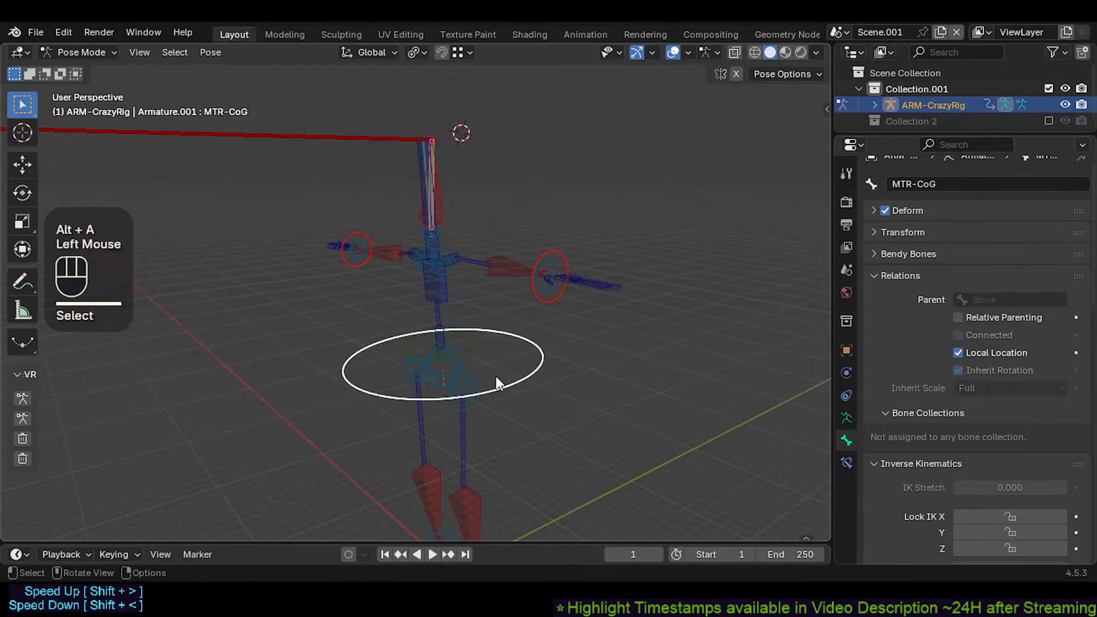
{"action": "scroll", "coordinate": [486, 349], "scroll_direction": "down", "scroll_amount": 1}
{"action": "key", "text": "g"}
{"action": "left_click", "coordinate": [415, 252]}
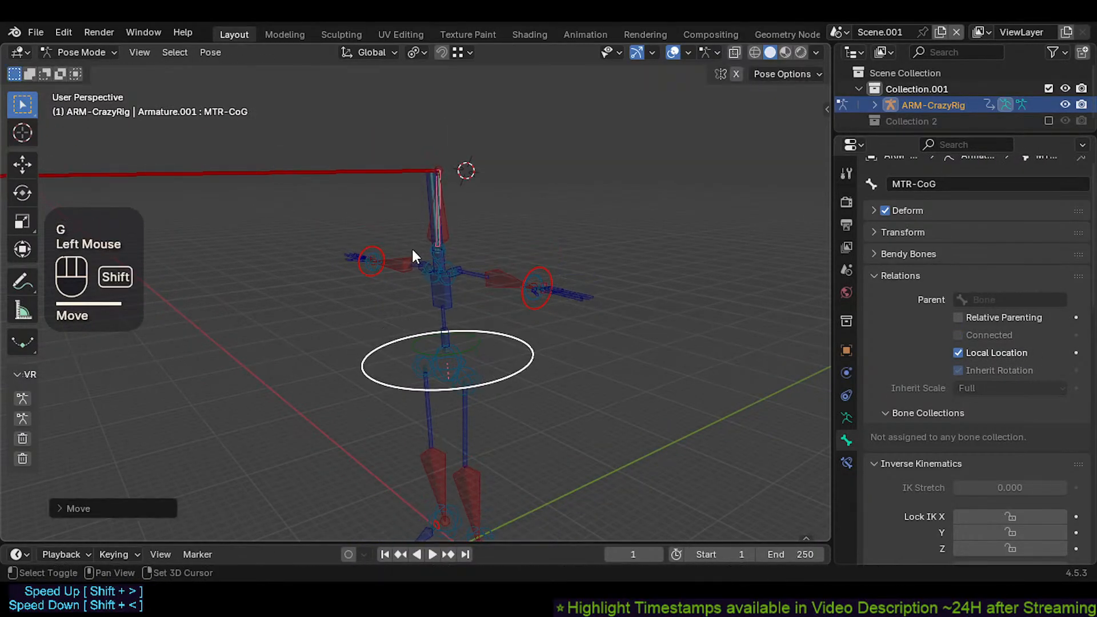
Step: Add CMD-Spine to the selection and move it with Auto IK, then pick CTL-Neck and clear the selection
{"action": "left_click", "coordinate": [441, 371], "text": "shift"}
{"action": "key", "text": "g"}
{"action": "left_click", "coordinate": [440, 271]}
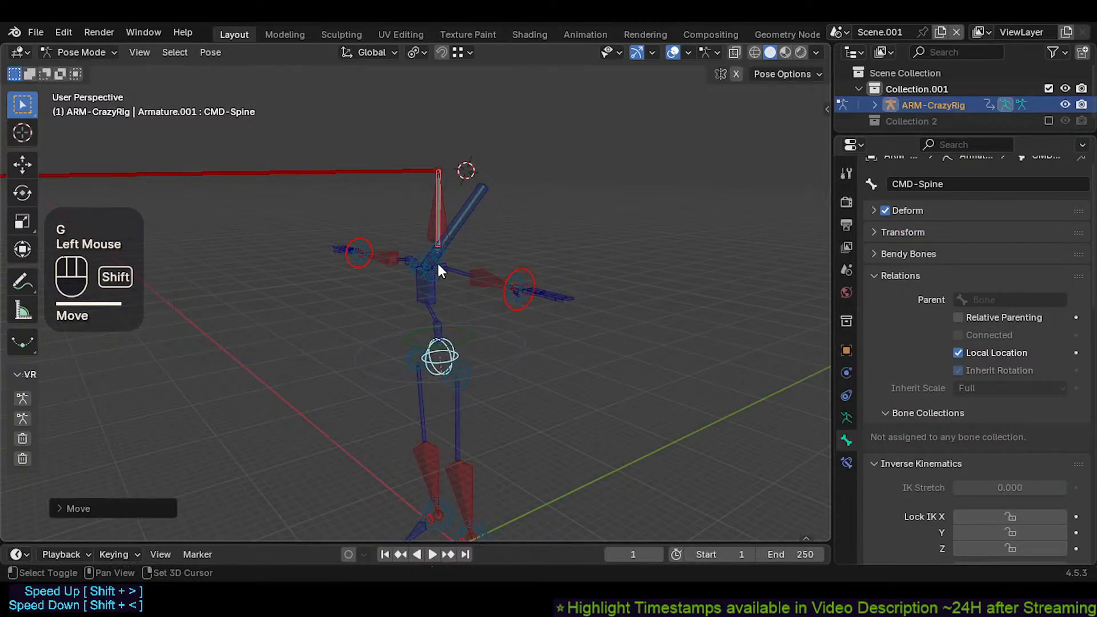
{"action": "left_click", "coordinate": [445, 253], "text": "shift"}
{"action": "key", "text": "alt+a"}
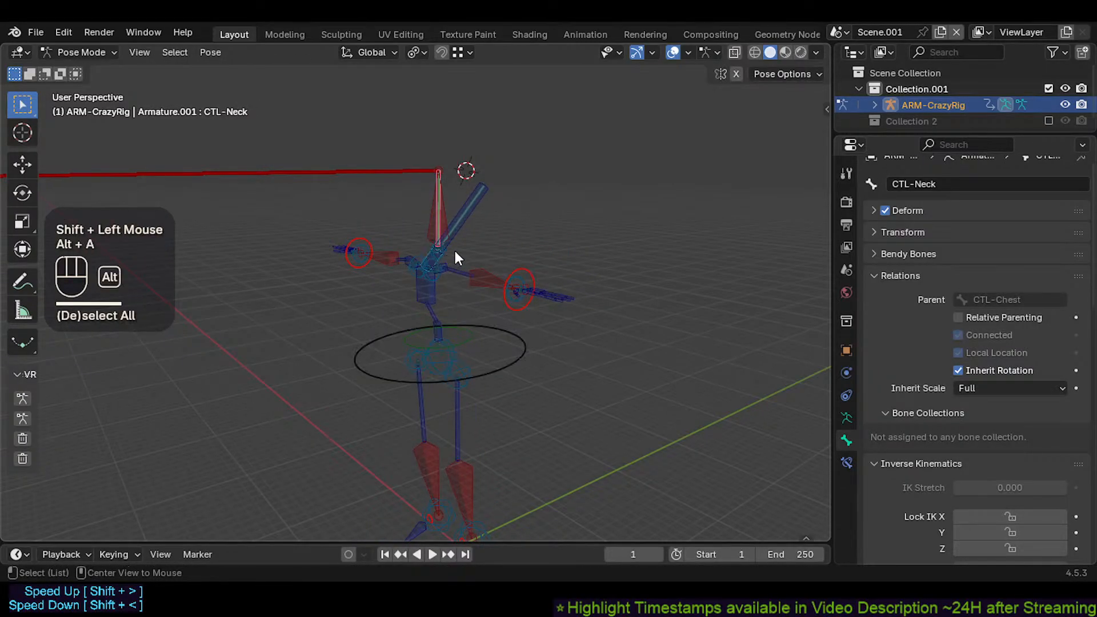
Step: Select the MTR-CoG ring on its own again and move the whole rig with it
{"action": "left_click", "coordinate": [512, 372]}
{"action": "key", "text": "g"}
{"action": "left_click", "coordinate": [452, 265]}
{"action": "left_click", "coordinate": [456, 272], "text": "shift"}
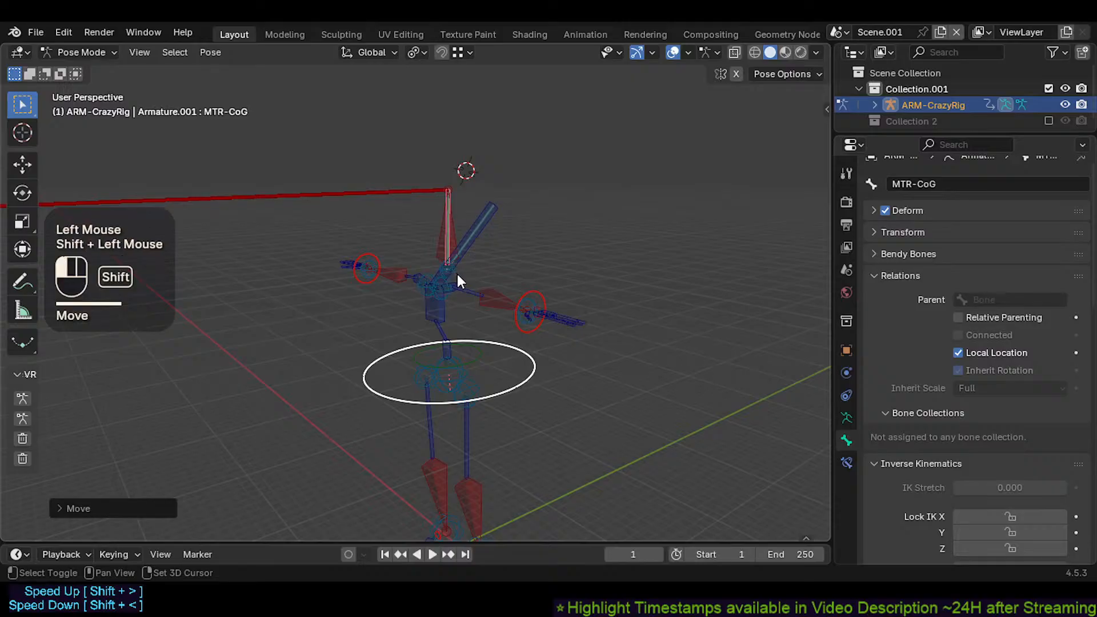
Step: Select the CMD-Head control and move it twice to test how far the rig follows
{"action": "key", "text": "g"}
{"action": "key", "text": "Escape"}
{"action": "scroll", "coordinate": [438, 282], "scroll_direction": "down", "scroll_amount": 2}
{"action": "middle_click_drag", "start_coordinate": [438, 283], "coordinate": [472, 321], "text": "shift"}
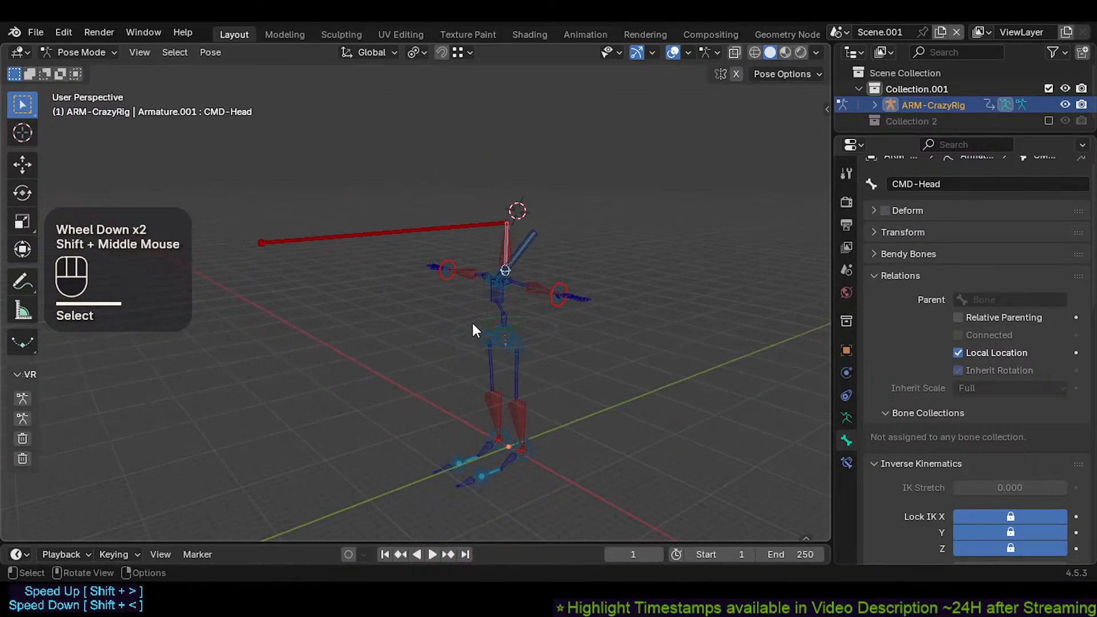
{"action": "key", "text": "g"}
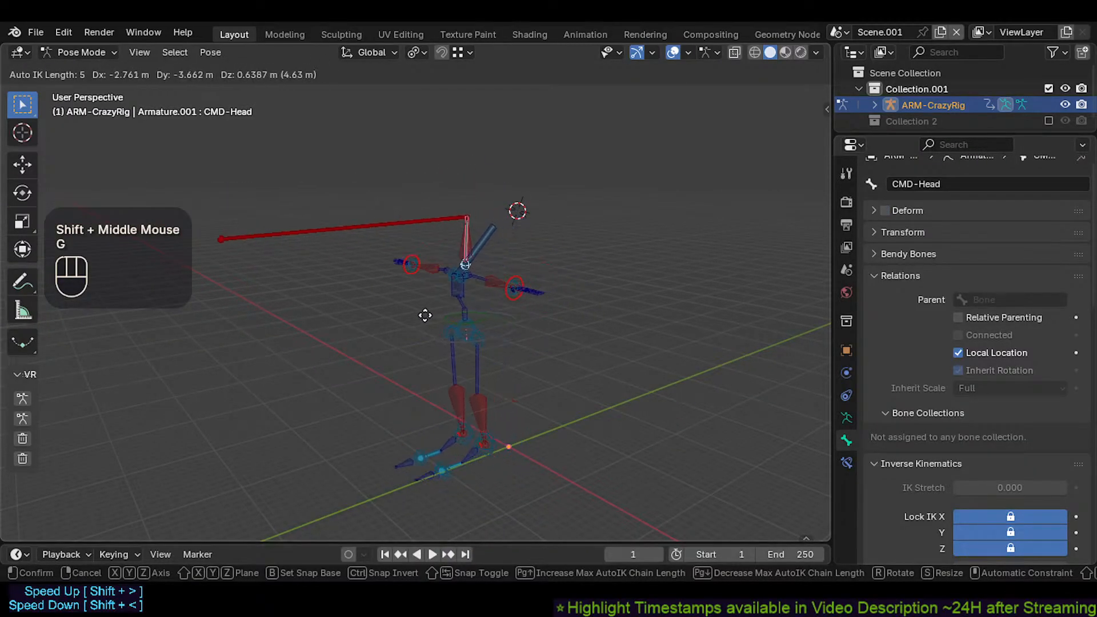
{"action": "left_click", "coordinate": [457, 300]}
{"action": "scroll", "coordinate": [457, 301], "scroll_direction": "up", "scroll_amount": 2}
{"action": "key", "text": "g"}
{"action": "left_click", "coordinate": [444, 201]}
Step: Examine the relations and IK locks of MTR-Head.001, and compare them with those of MTR-Head
{"action": "left_click", "coordinate": [443, 201]}
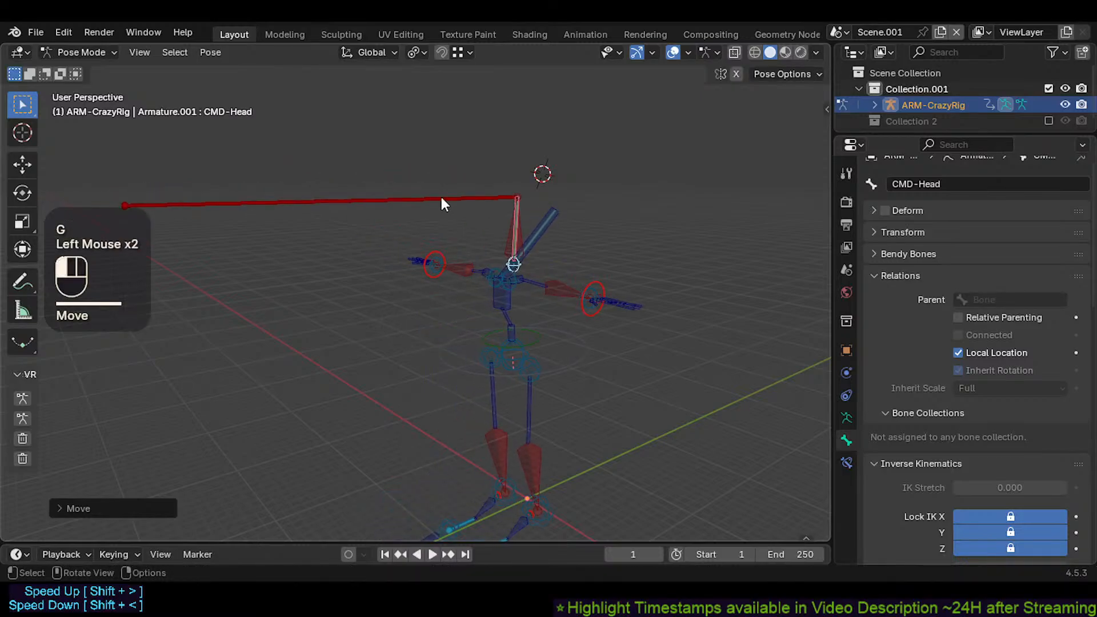
{"action": "scroll", "coordinate": [1065, 520], "scroll_direction": "down", "scroll_amount": 2}
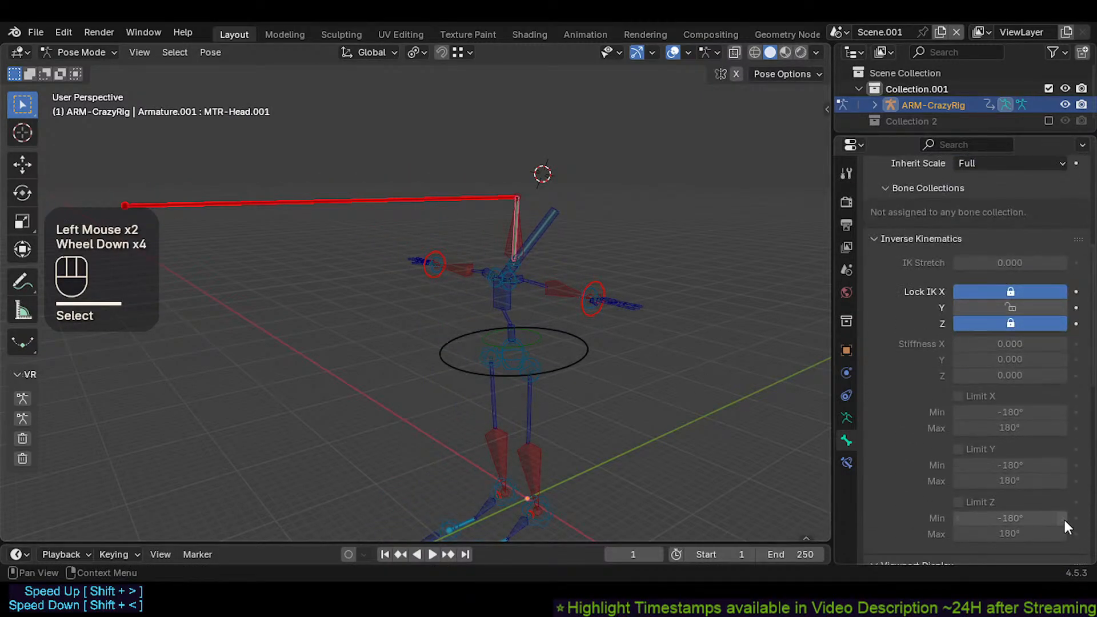
{"action": "scroll", "coordinate": [1058, 513], "scroll_direction": "up", "scroll_amount": 1}
{"action": "scroll", "coordinate": [970, 397], "scroll_direction": "down", "scroll_amount": 1}
{"action": "scroll", "coordinate": [970, 397], "scroll_direction": "up", "scroll_amount": 4}
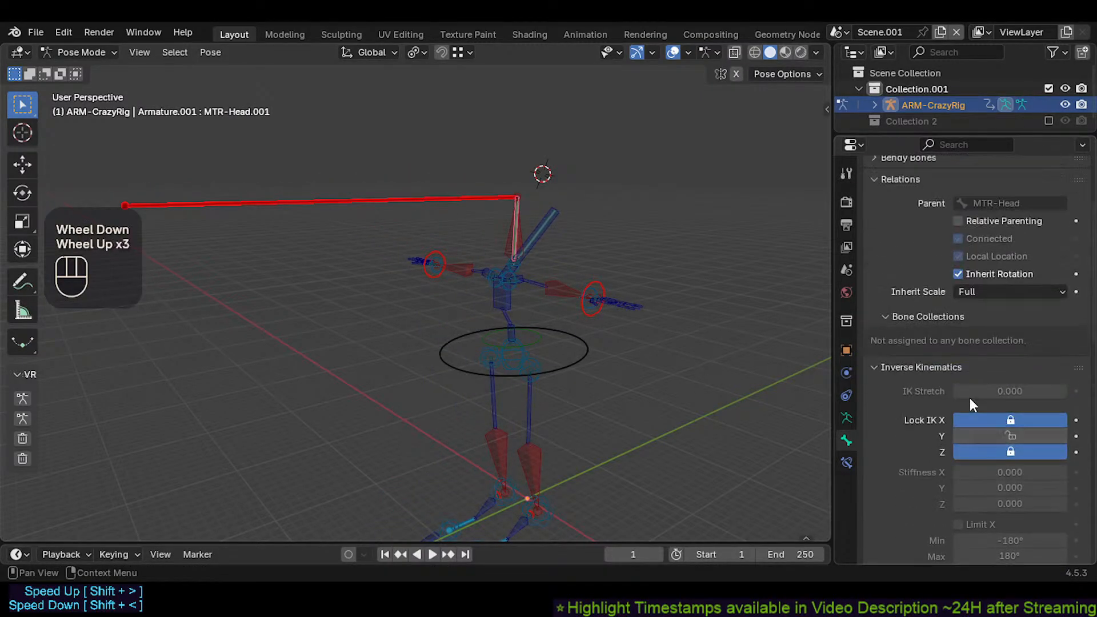
{"action": "left_click", "coordinate": [505, 243]}
{"action": "scroll", "coordinate": [512, 256], "scroll_direction": "up", "scroll_amount": 1}
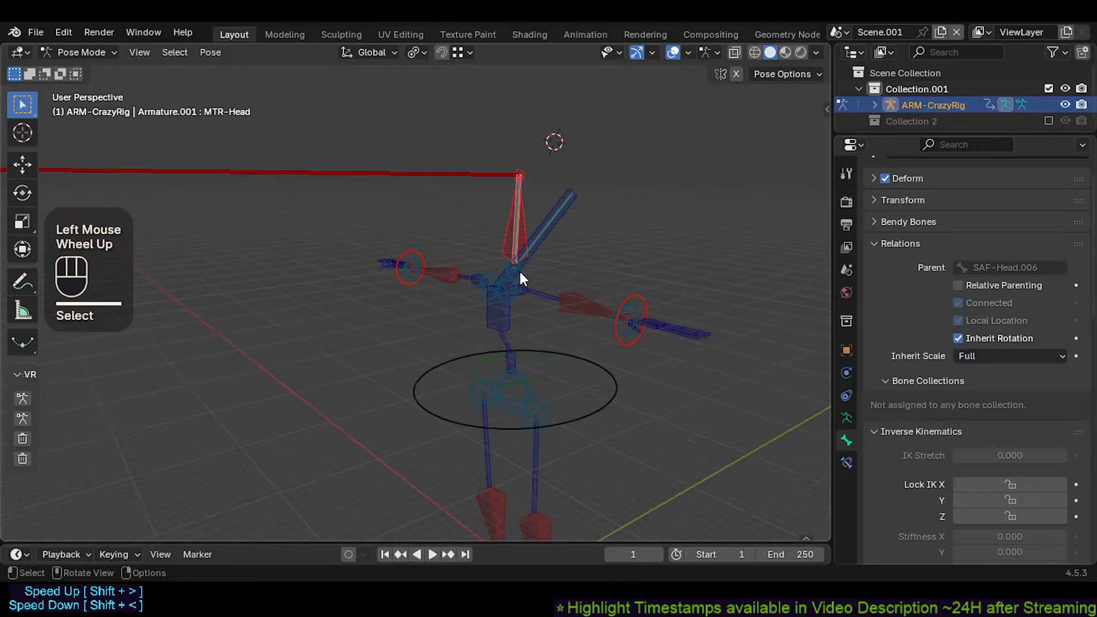
Step: Select CMD-Head, try moving it, and review its bone constraints with the Copy Rotation settings expanded
{"action": "left_click", "coordinate": [519, 269]}
{"action": "scroll", "coordinate": [520, 273], "scroll_direction": "up", "scroll_amount": 1}
{"action": "scroll", "coordinate": [520, 273], "scroll_direction": "up", "scroll_amount": 3}
{"action": "left_click", "coordinate": [510, 264]}
{"action": "key", "text": "g"}
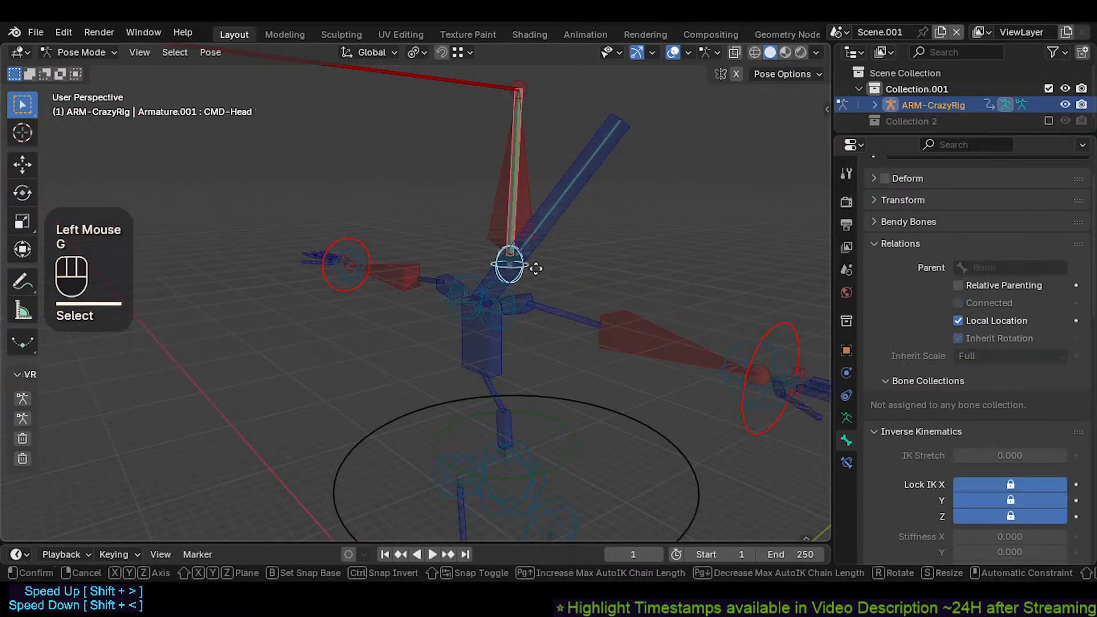
{"action": "key", "text": "Escape"}
{"action": "left_click", "coordinate": [847, 461]}
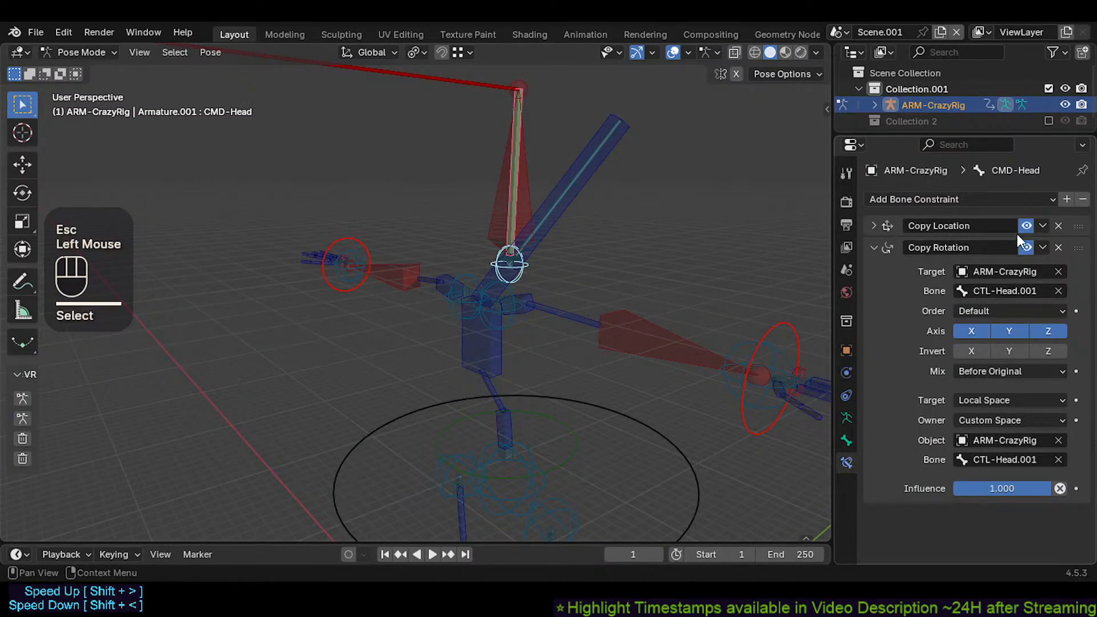
{"action": "left_click", "coordinate": [877, 249]}
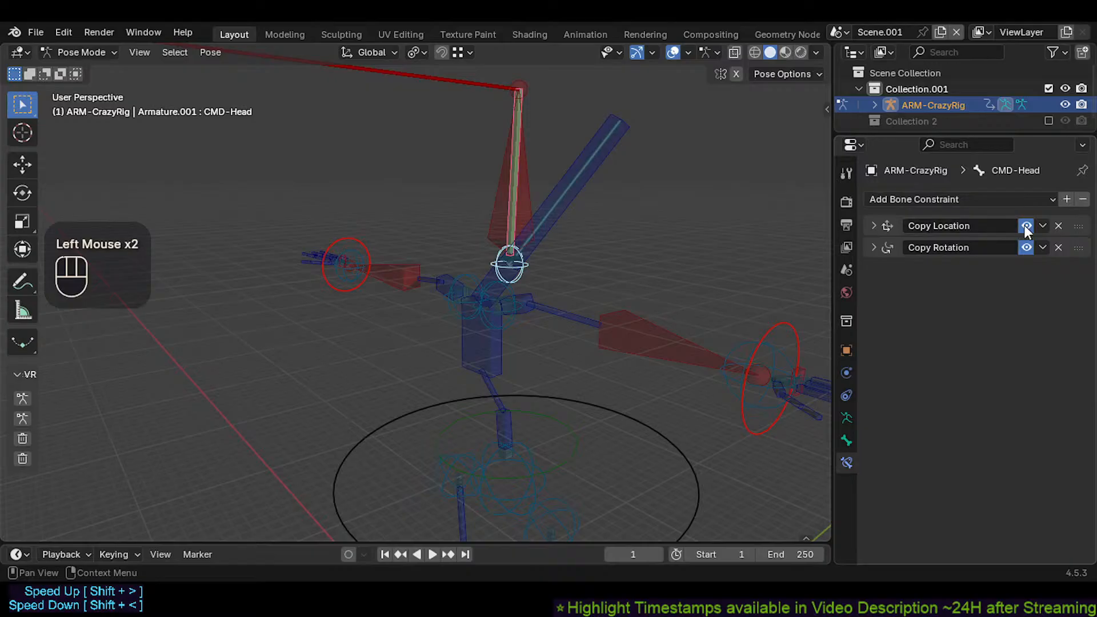
{"action": "left_click", "coordinate": [885, 250]}
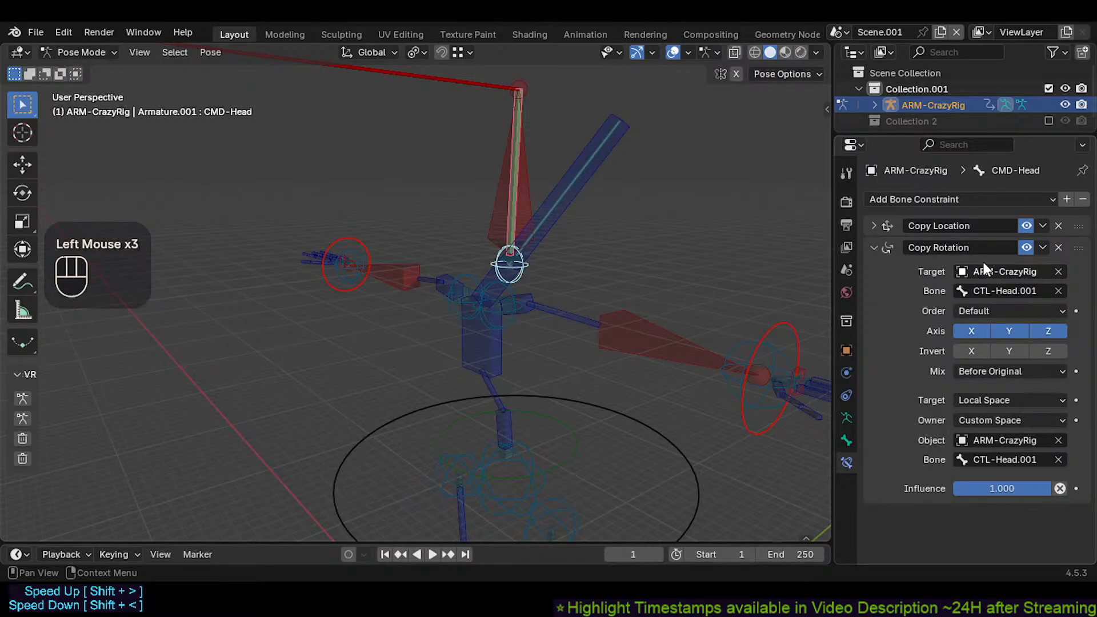
Step: Select the MTR-CoG ring and rotate it to test how the whole body follows
{"action": "scroll", "coordinate": [546, 347], "scroll_direction": "down", "scroll_amount": 2}
{"action": "left_click", "coordinate": [552, 356]}
{"action": "key", "text": "r"}
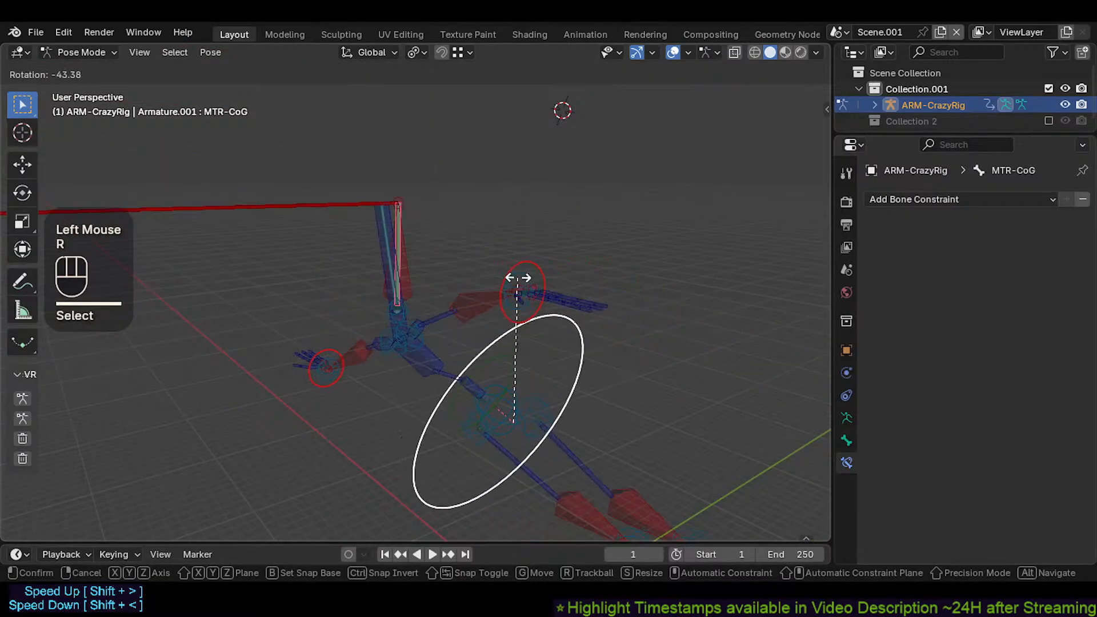
{"action": "left_click", "coordinate": [526, 276]}
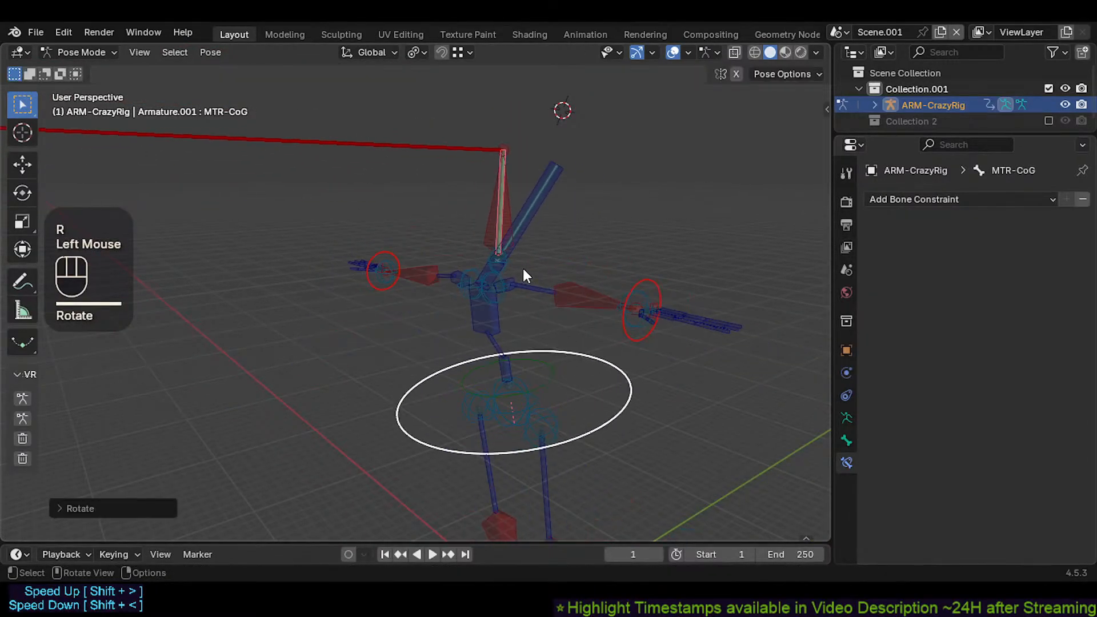
Step: Select CTL-Chest, move it with Auto IK and rotate it
{"action": "left_click", "coordinate": [468, 320]}
{"action": "key", "text": "g"}
{"action": "left_click", "coordinate": [528, 306]}
{"action": "key", "text": "r"}
{"action": "left_click", "coordinate": [573, 278]}
Step: Clear the pose transforms of all bones and try rotating CTL-Chest from the rest pose
{"action": "key", "text": "a"}
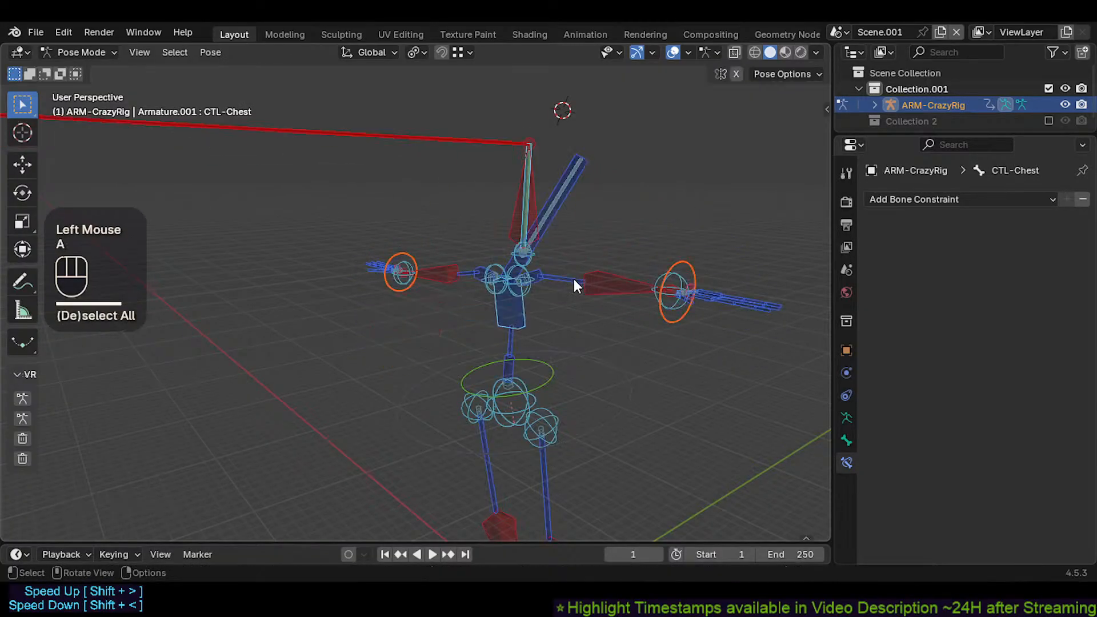
{"action": "key", "text": "alt+g"}
{"action": "key", "text": "alt+g"}
{"action": "left_click", "coordinate": [561, 290]}
{"action": "key", "text": "r"}
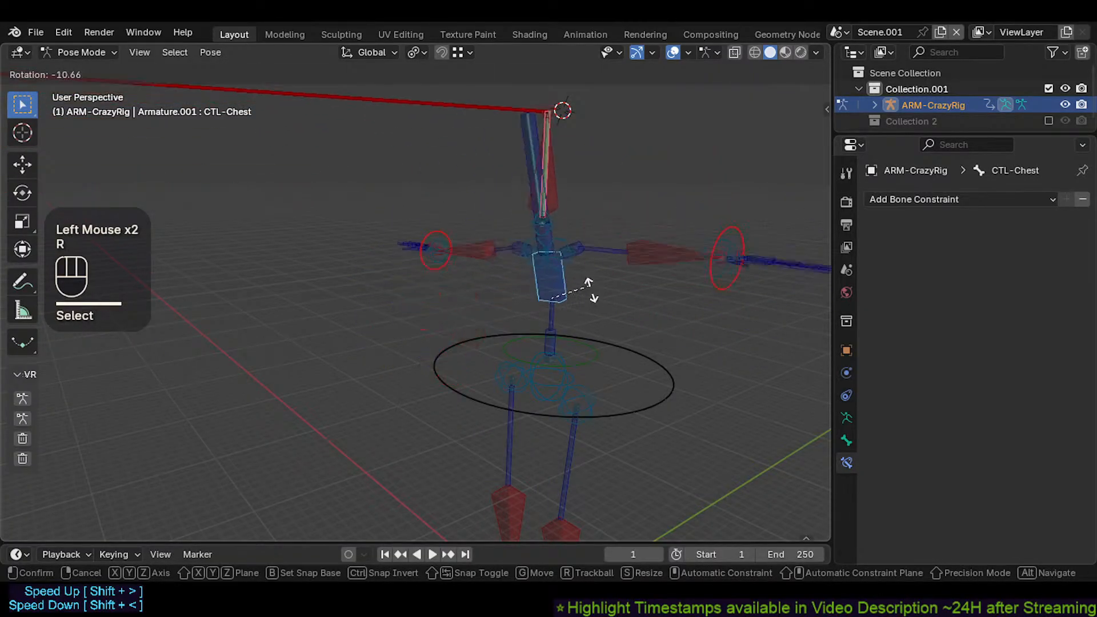
{"action": "key", "text": "Escape"}
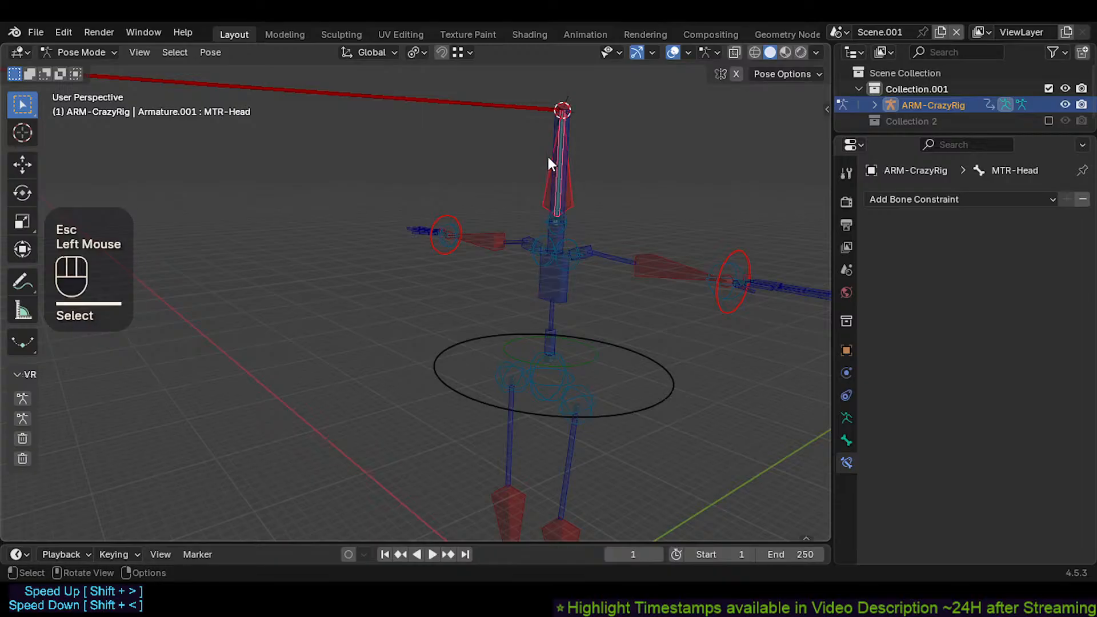
Step: Add CTL-Head.001 to the MTR-Head selection and move both with Auto IK
{"action": "left_click", "coordinate": [548, 180]}
{"action": "key", "text": "g"}
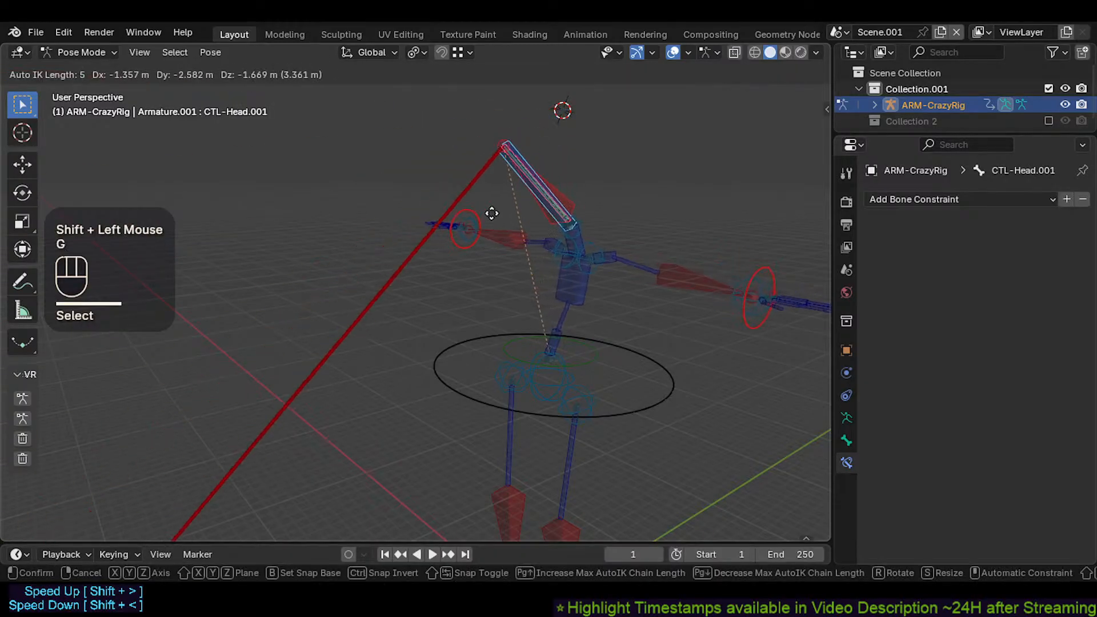
{"action": "left_click", "coordinate": [491, 191]}
{"action": "scroll", "coordinate": [493, 190], "scroll_direction": "down", "scroll_amount": 2}
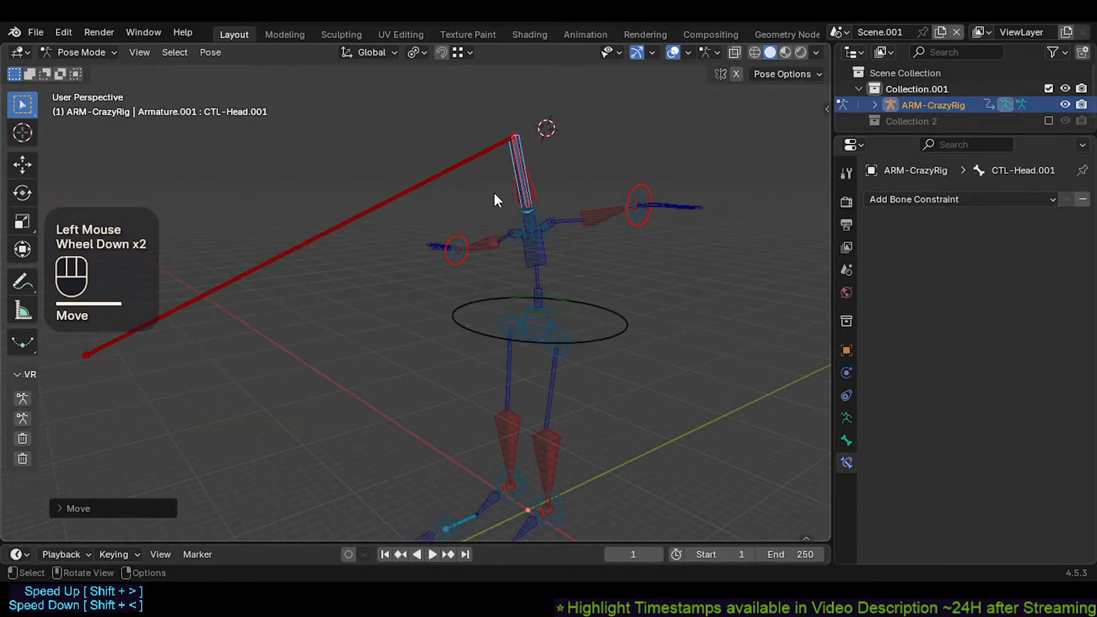
{"action": "middle_click_drag", "start_coordinate": [493, 190], "coordinate": [552, 163]}
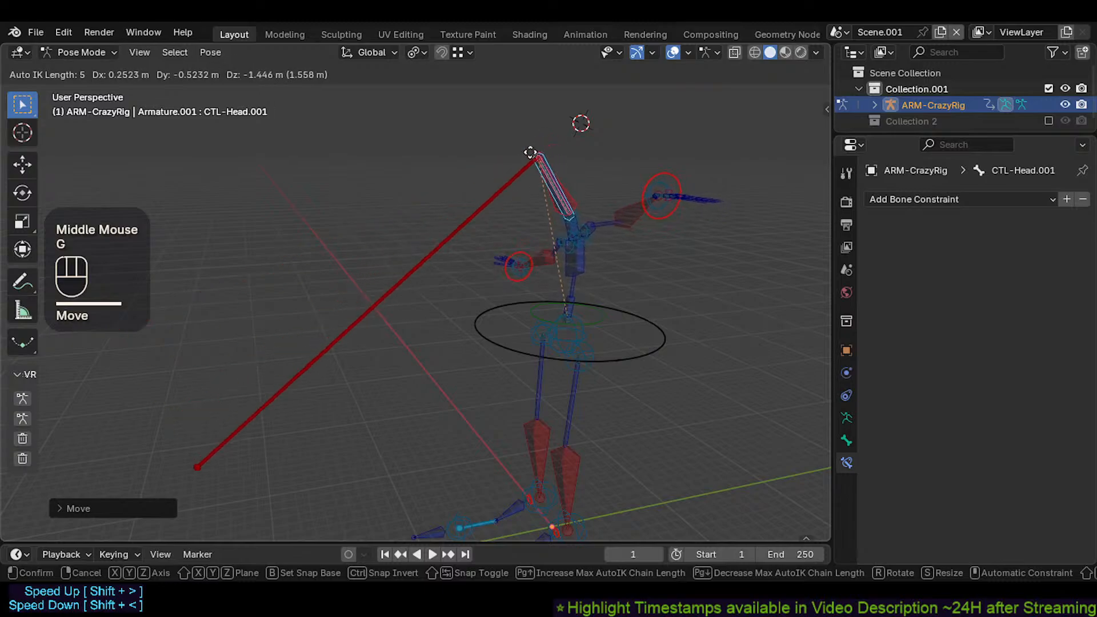
Step: Move the combined CTL-Head.001 and MTR-Head selection several more times while varying the Auto IK chain length
{"action": "left_click", "coordinate": [549, 135]}
{"action": "key", "text": "g"}
{"action": "left_click", "coordinate": [546, 153]}
{"action": "key", "text": "g"}
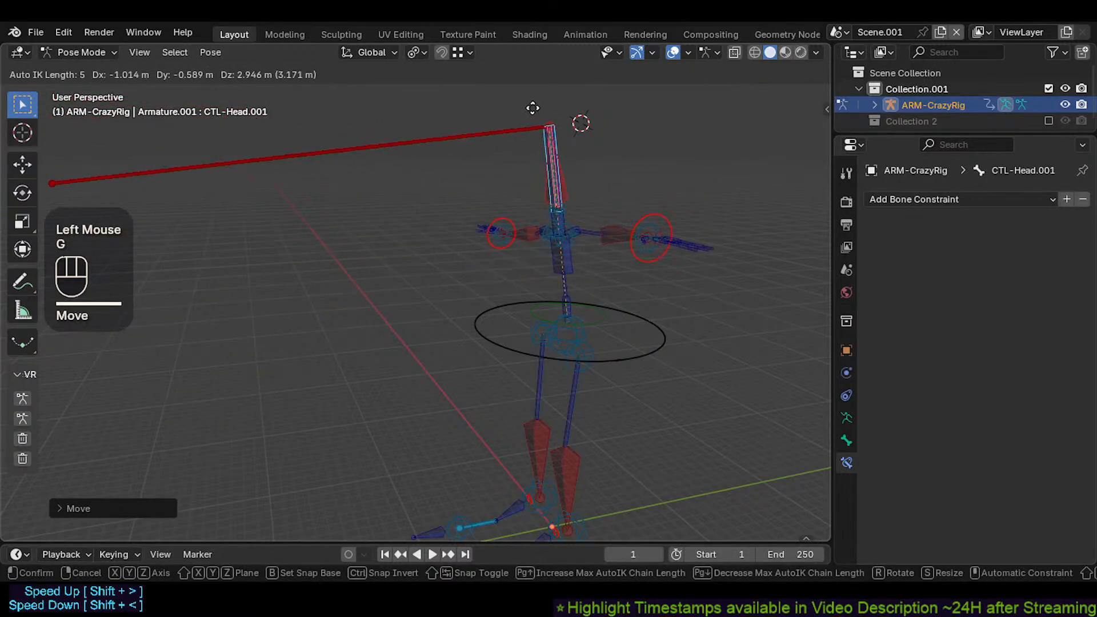
{"action": "scroll", "coordinate": [512, 134], "scroll_direction": "up", "scroll_amount": 1}
{"action": "scroll", "coordinate": [512, 134], "scroll_direction": "down", "scroll_amount": 1}
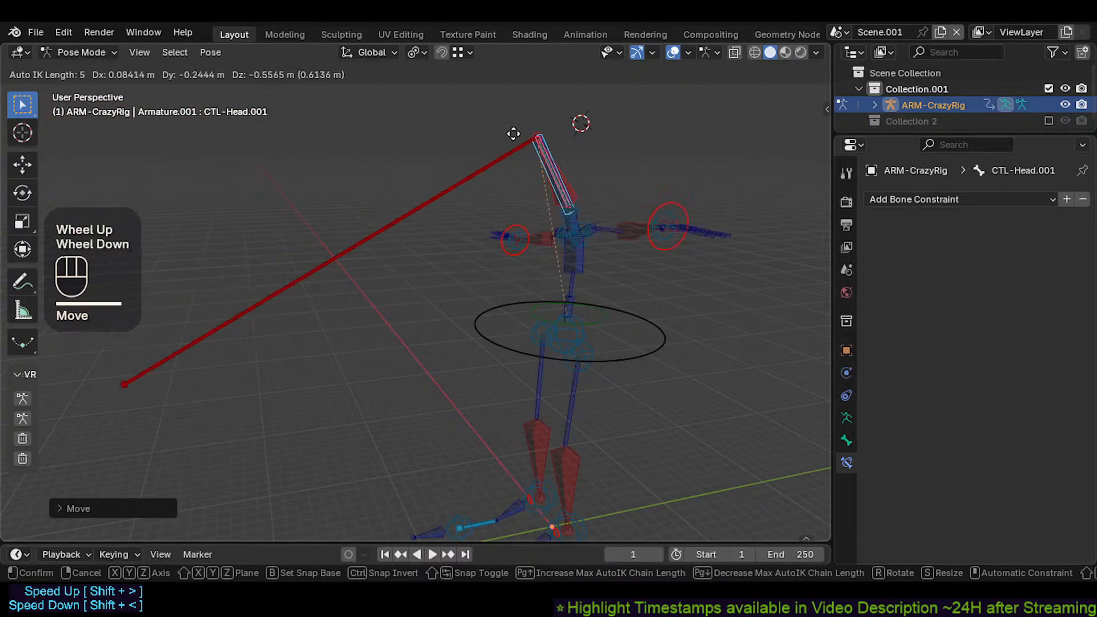
{"action": "scroll", "coordinate": [513, 135], "scroll_direction": "up", "scroll_amount": 2}
{"action": "scroll", "coordinate": [514, 135], "scroll_direction": "down", "scroll_amount": 1}
{"action": "left_click", "coordinate": [515, 135]}
{"action": "scroll", "coordinate": [523, 178], "scroll_direction": "up", "scroll_amount": 1}
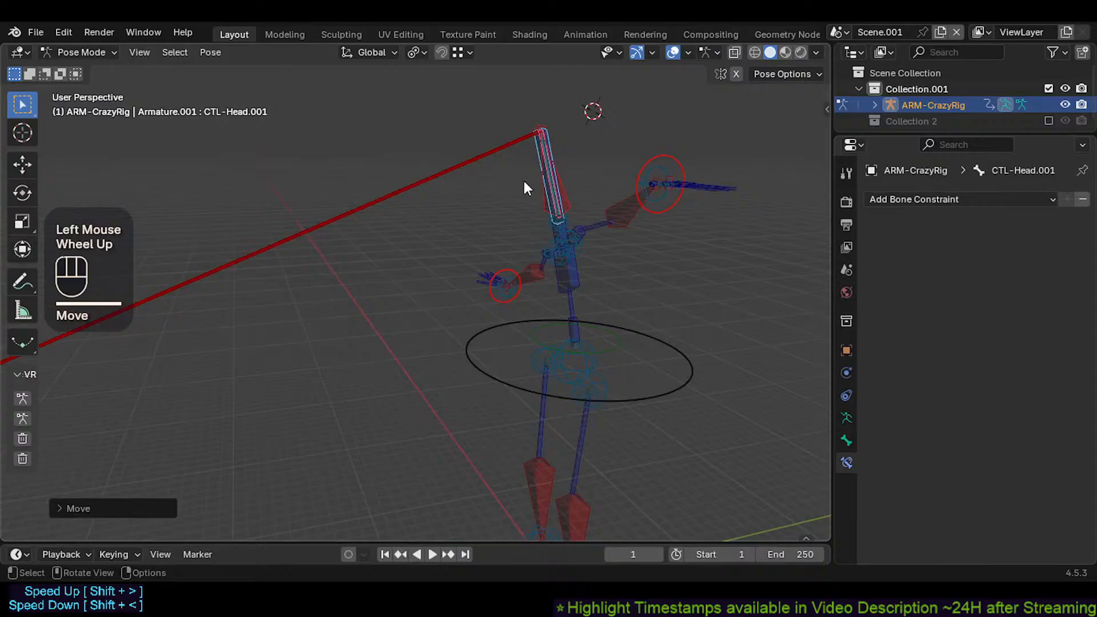
Step: Select CMD-Head and move it with an Auto IK chain length of 4
{"action": "left_click", "coordinate": [548, 229], "text": "shift"}
{"action": "scroll", "coordinate": [523, 232], "scroll_direction": "down", "scroll_amount": 1}
{"action": "key", "text": "g"}
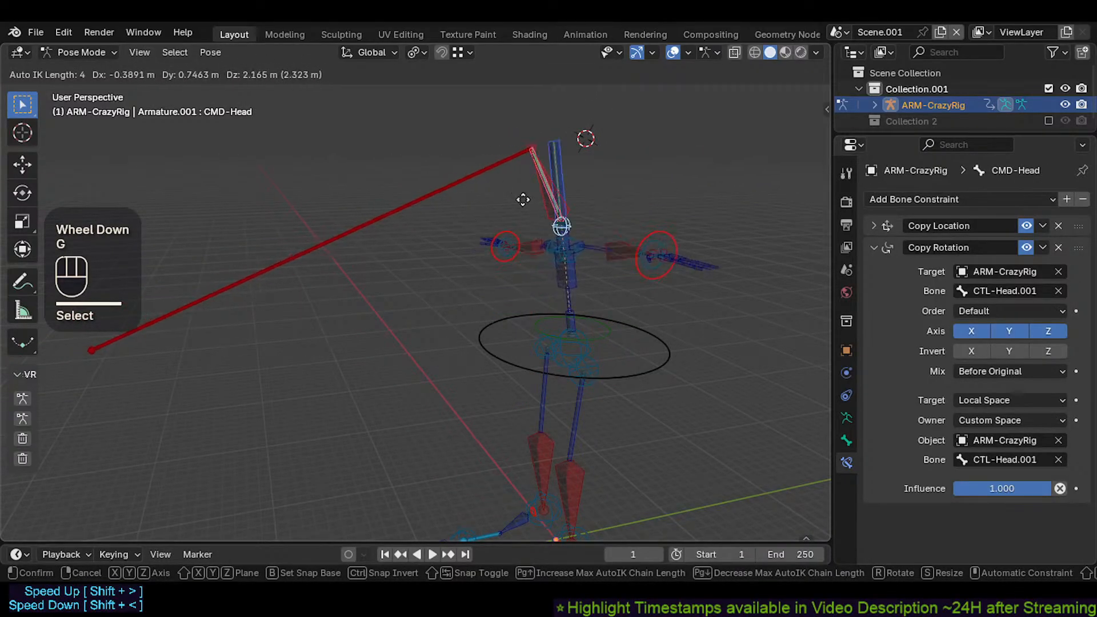
{"action": "left_click", "coordinate": [350, 209]}
Step: Select every bone of the rig and clear all pose transforms to return it to the rest pose
{"action": "left_click", "coordinate": [356, 216]}
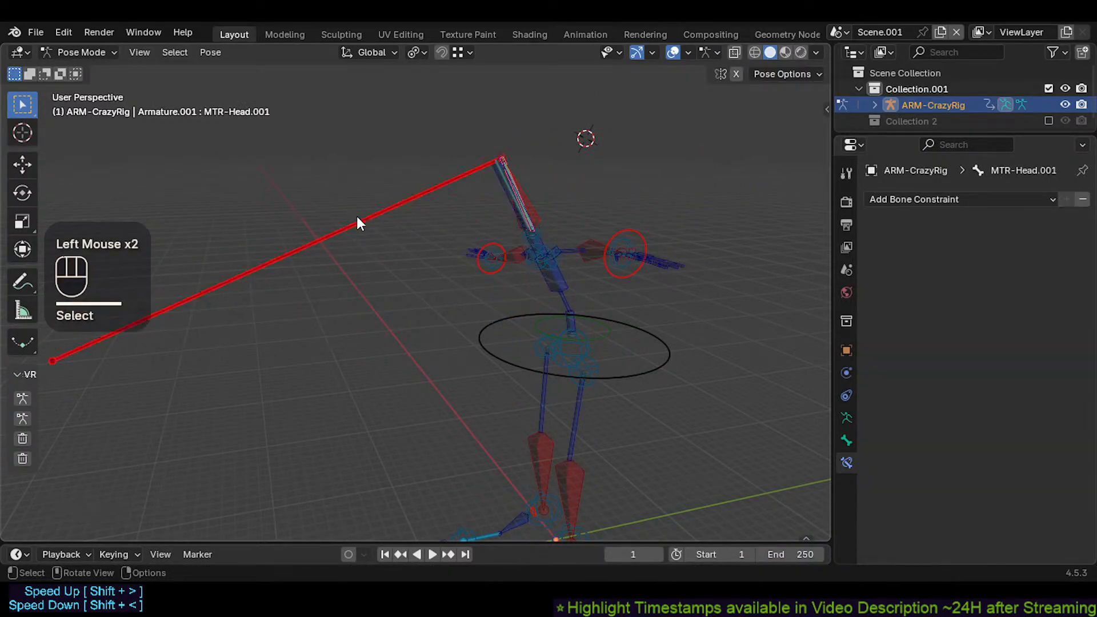
{"action": "key", "text": "a"}
{"action": "key", "text": "alt+s"}
{"action": "key", "text": "alt+s"}
{"action": "key", "text": "alt+a"}
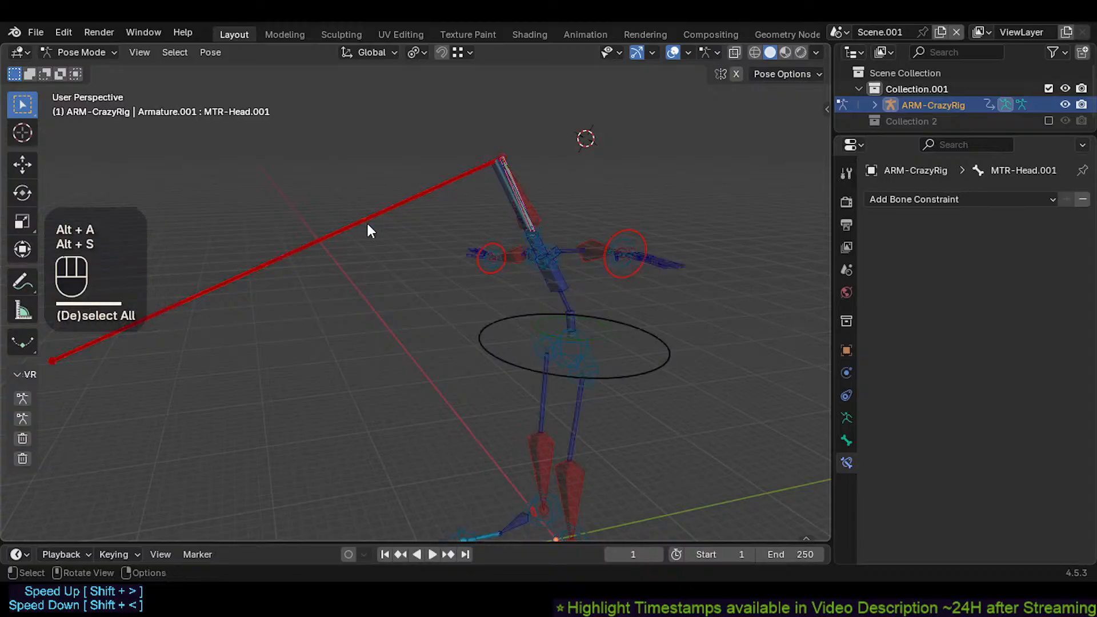
{"action": "key", "text": "a"}
{"action": "key", "text": "alt+a"}
{"action": "key", "text": "a"}
{"action": "key", "text": "alt+q"}
{"action": "key", "text": "alt+q"}
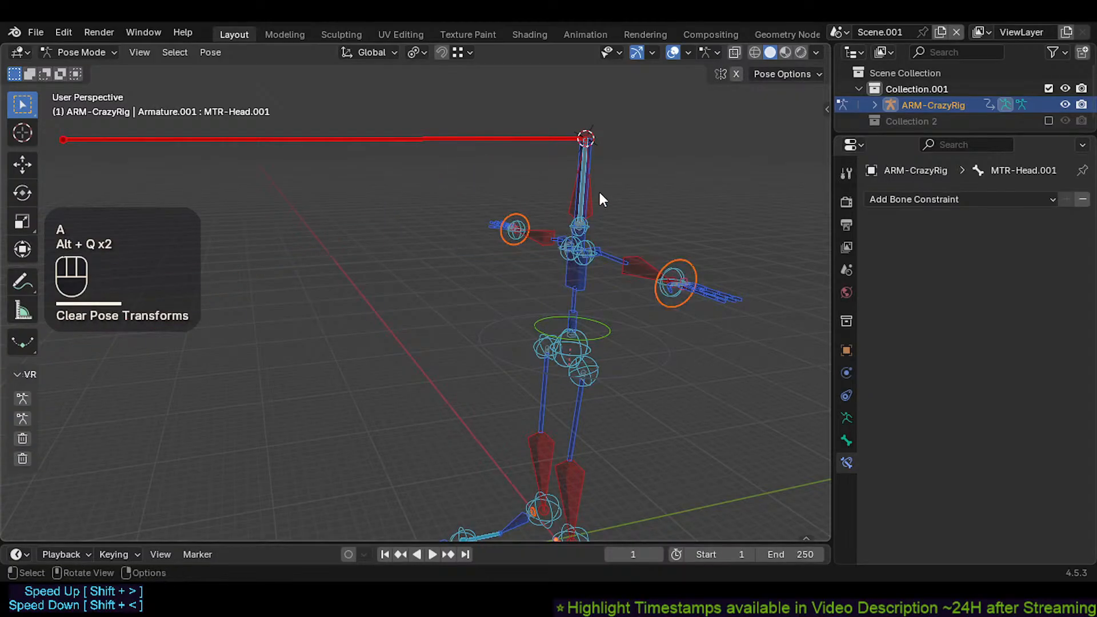
Step: Select MTR-Head together with CTL-Head.001 and move both with an Auto IK chain length of 4
{"action": "left_click", "coordinate": [594, 193]}
{"action": "left_click", "coordinate": [586, 186], "text": "shift"}
{"action": "scroll", "coordinate": [586, 187], "scroll_direction": "down", "scroll_amount": 2}
{"action": "key", "text": "g"}
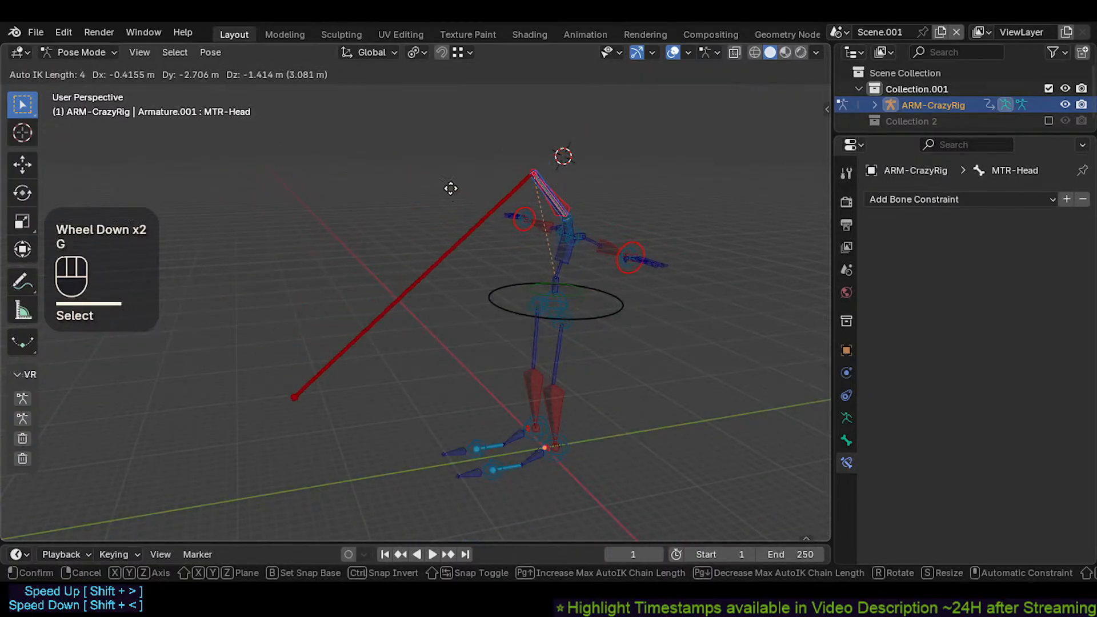
{"action": "left_click", "coordinate": [474, 171]}
{"action": "scroll", "coordinate": [603, 200], "scroll_direction": "up", "scroll_amount": 1}
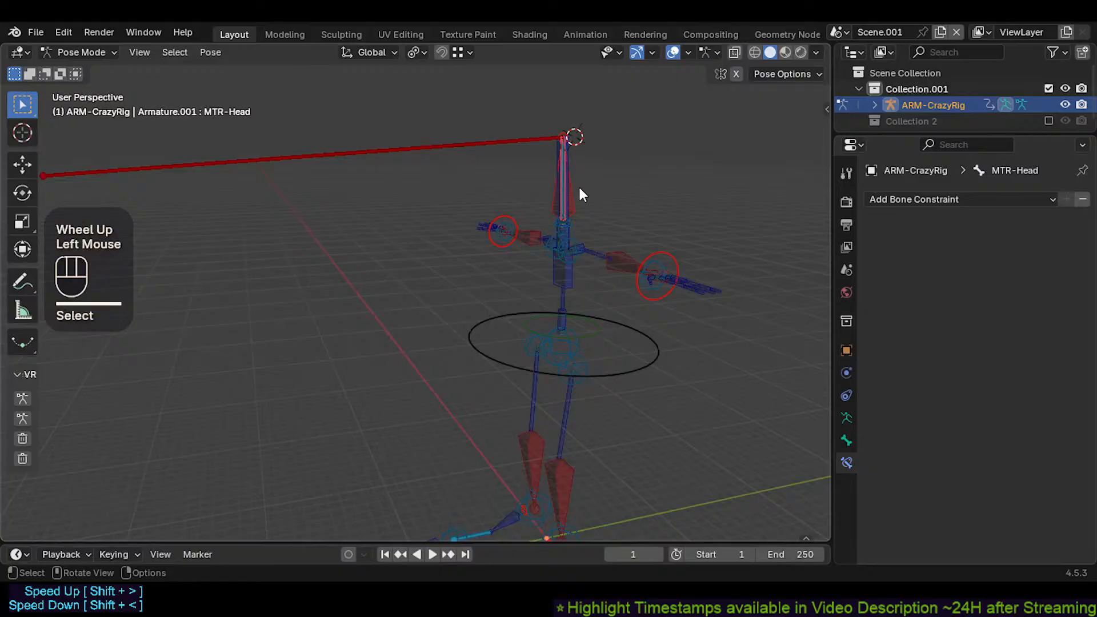
Step: Select MTR-Head alone and move it to tilt the head away from CTL-Head.001
{"action": "double_click", "coordinate": [581, 194]}
{"action": "key", "text": "g"}
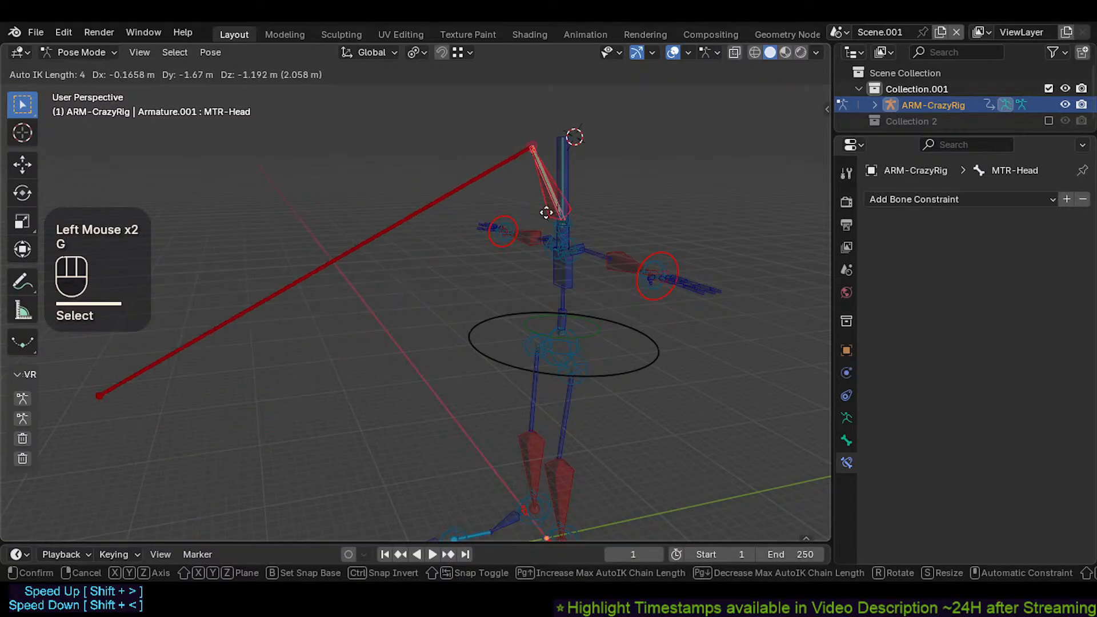
{"action": "left_click", "coordinate": [546, 213]}
Step: Select DEF-Head and examine its Copy Transforms constraint, relations and IK locks
{"action": "scroll", "coordinate": [537, 211], "scroll_direction": "up", "scroll_amount": 3}
{"action": "middle_click_drag", "start_coordinate": [537, 211], "coordinate": [449, 267], "text": "shift"}
{"action": "scroll", "coordinate": [449, 266], "scroll_direction": "up", "scroll_amount": 2}
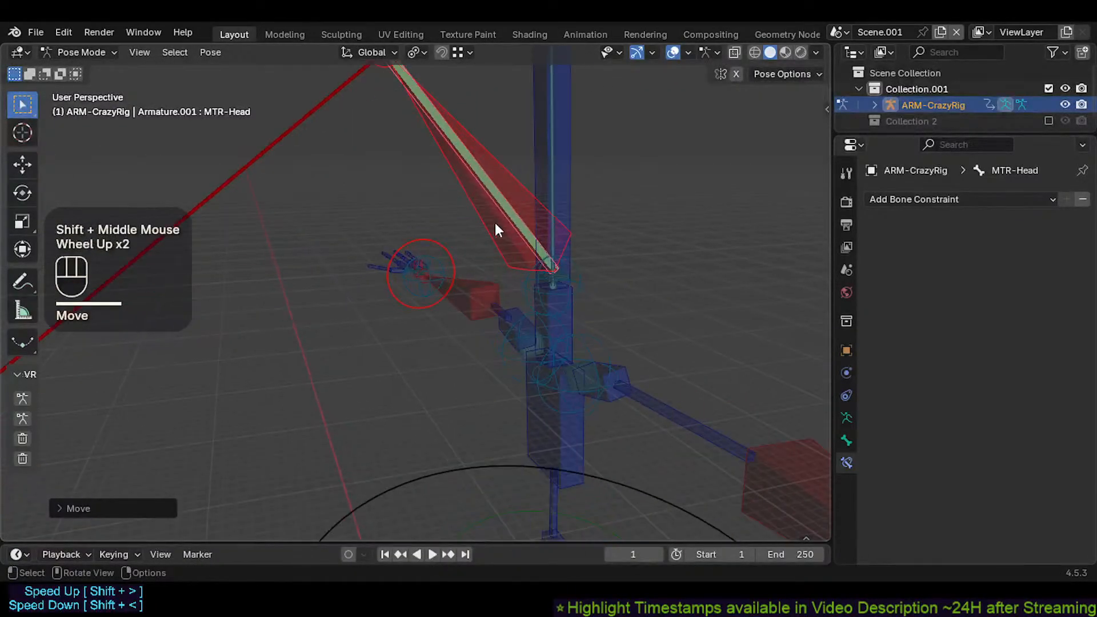
{"action": "left_click", "coordinate": [507, 210]}
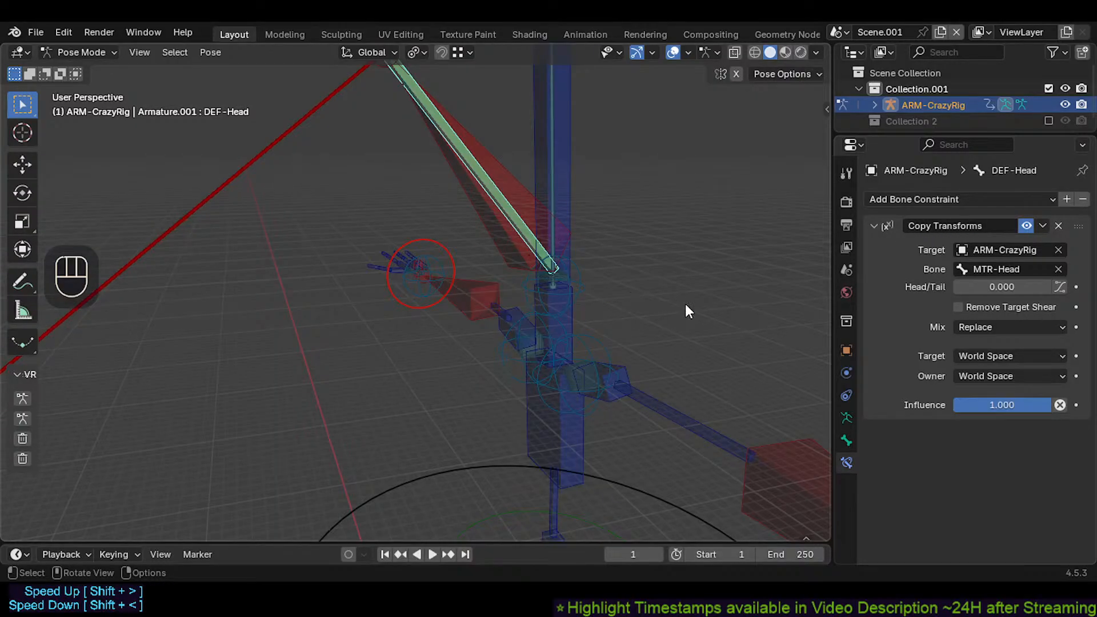
{"action": "left_click", "coordinate": [847, 440]}
{"action": "scroll", "coordinate": [952, 401], "scroll_direction": "down", "scroll_amount": 2}
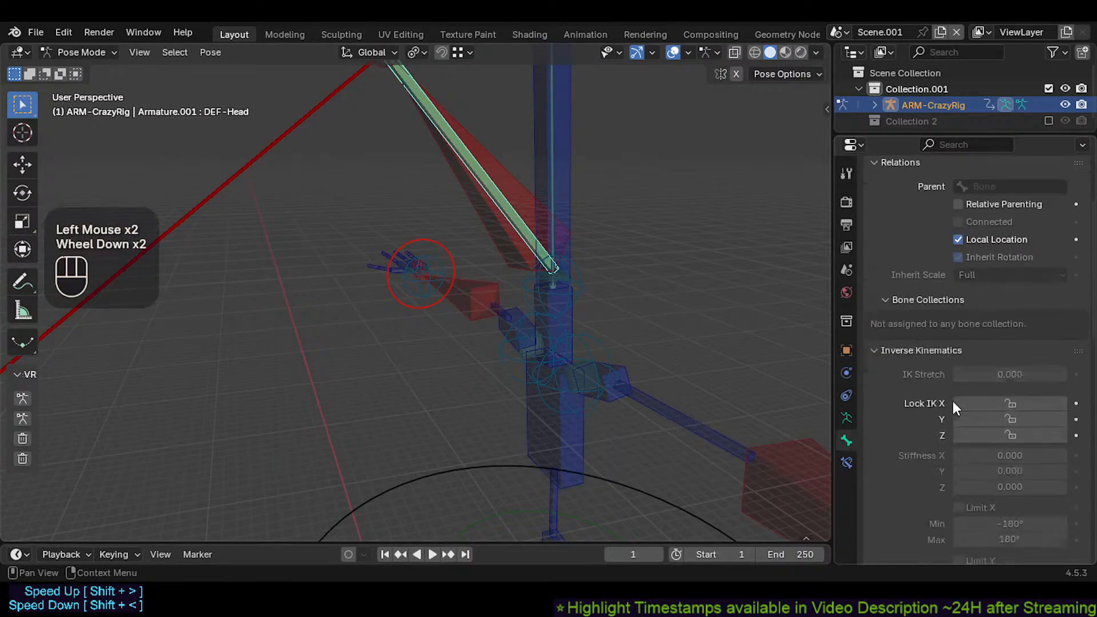
{"action": "scroll", "coordinate": [941, 386], "scroll_direction": "up", "scroll_amount": 2}
{"action": "scroll", "coordinate": [541, 217], "scroll_direction": "down", "scroll_amount": 2, "text": "shift"}
Step: Try moving MTR-Head, and check the parent, connection and IK locks of MTR-Head, SAF-Head and CMD-Head
{"action": "middle_click_drag", "start_coordinate": [542, 217], "coordinate": [488, 283], "text": "shift"}
{"action": "scroll", "coordinate": [478, 262], "scroll_direction": "up", "scroll_amount": 1}
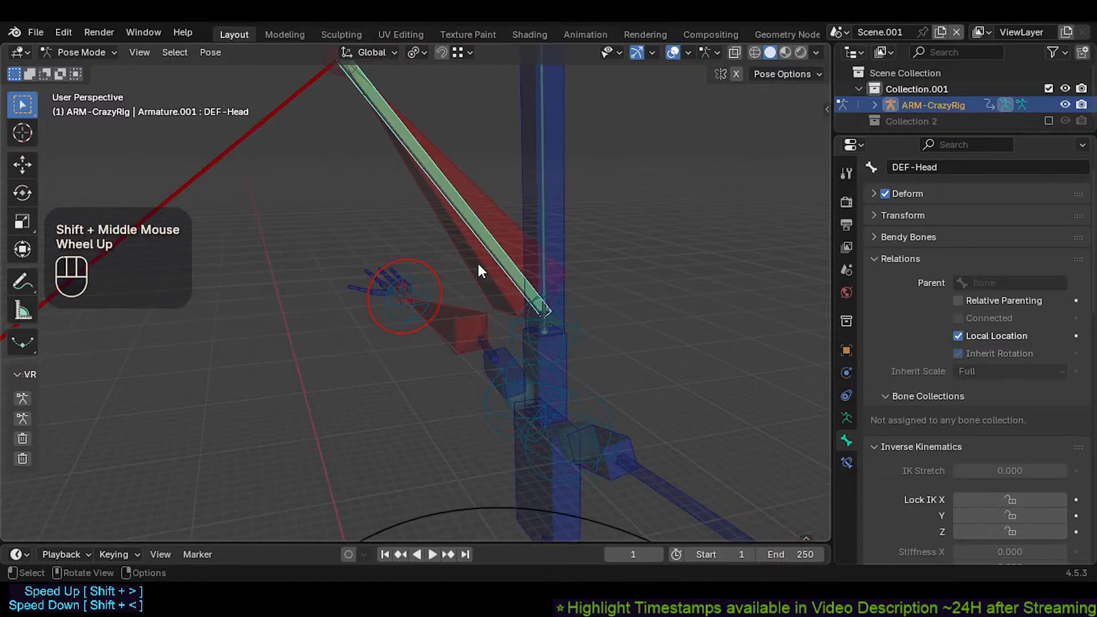
{"action": "left_click", "coordinate": [477, 261]}
{"action": "scroll", "coordinate": [478, 262], "scroll_direction": "down", "scroll_amount": 1}
{"action": "key", "text": "g"}
{"action": "key", "text": "Escape"}
{"action": "scroll", "coordinate": [567, 296], "scroll_direction": "up", "scroll_amount": 3}
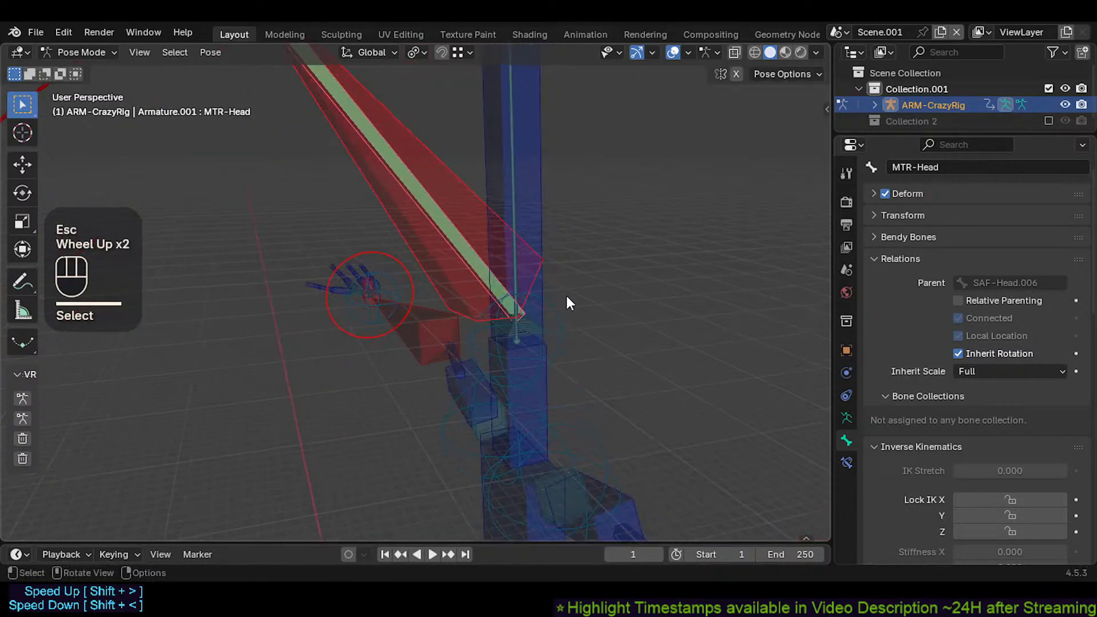
{"action": "left_click", "coordinate": [515, 337]}
{"action": "left_click", "coordinate": [515, 337]}
{"action": "left_click", "coordinate": [520, 347]}
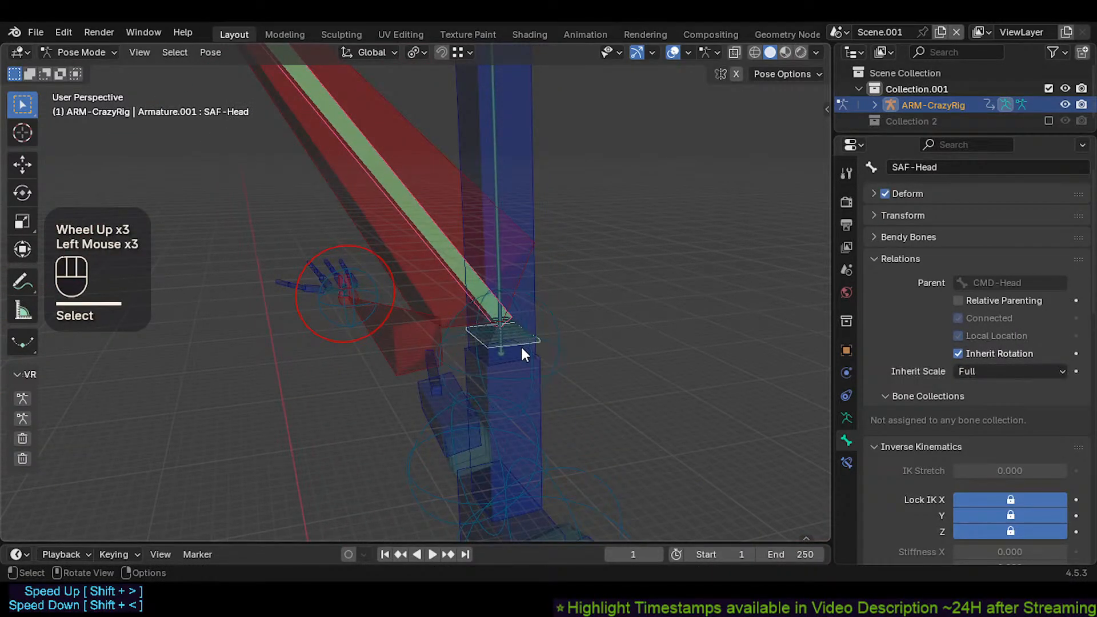
{"action": "left_click", "coordinate": [555, 344]}
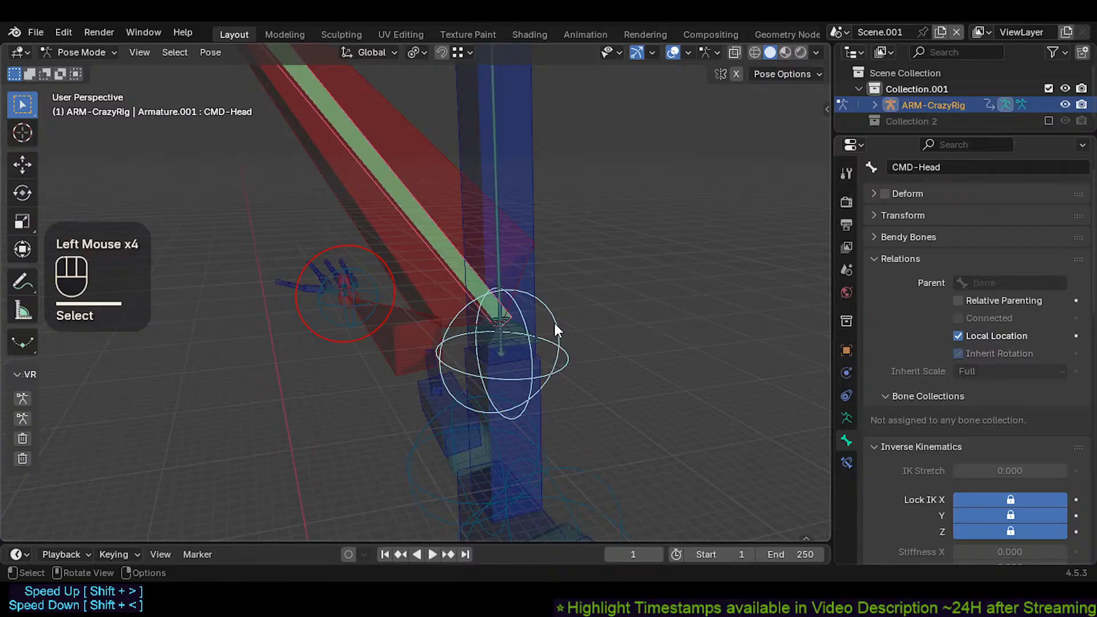
Step: Try moving CMD-Head with an Auto IK chain length of 4
{"action": "scroll", "coordinate": [549, 327], "scroll_direction": "down", "scroll_amount": 3}
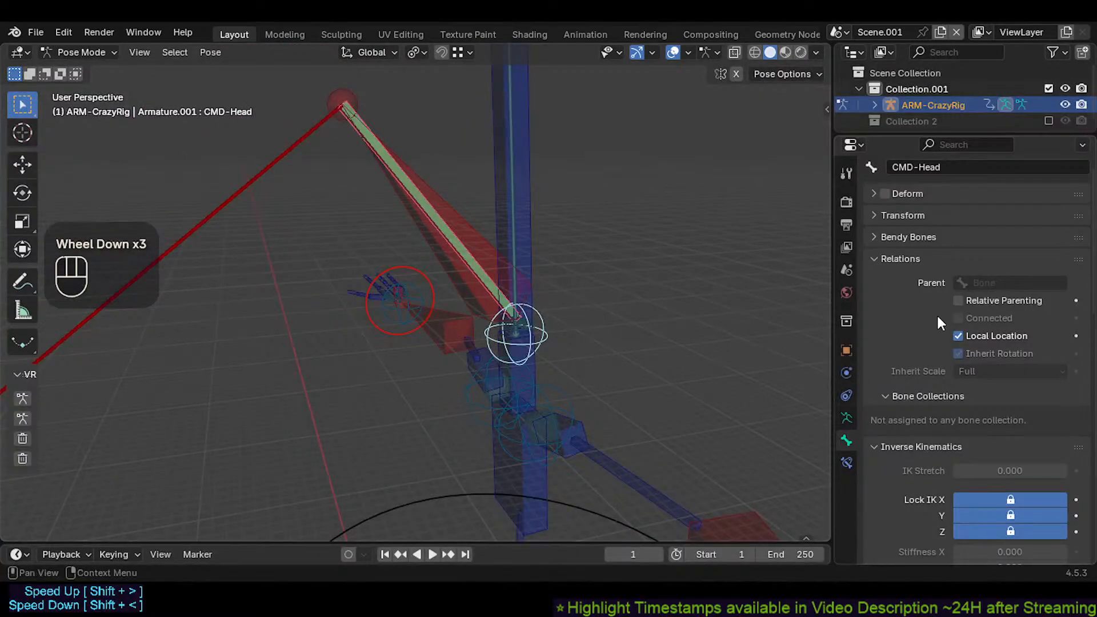
{"action": "scroll", "coordinate": [487, 235], "scroll_direction": "down", "scroll_amount": 2}
{"action": "key", "text": "g"}
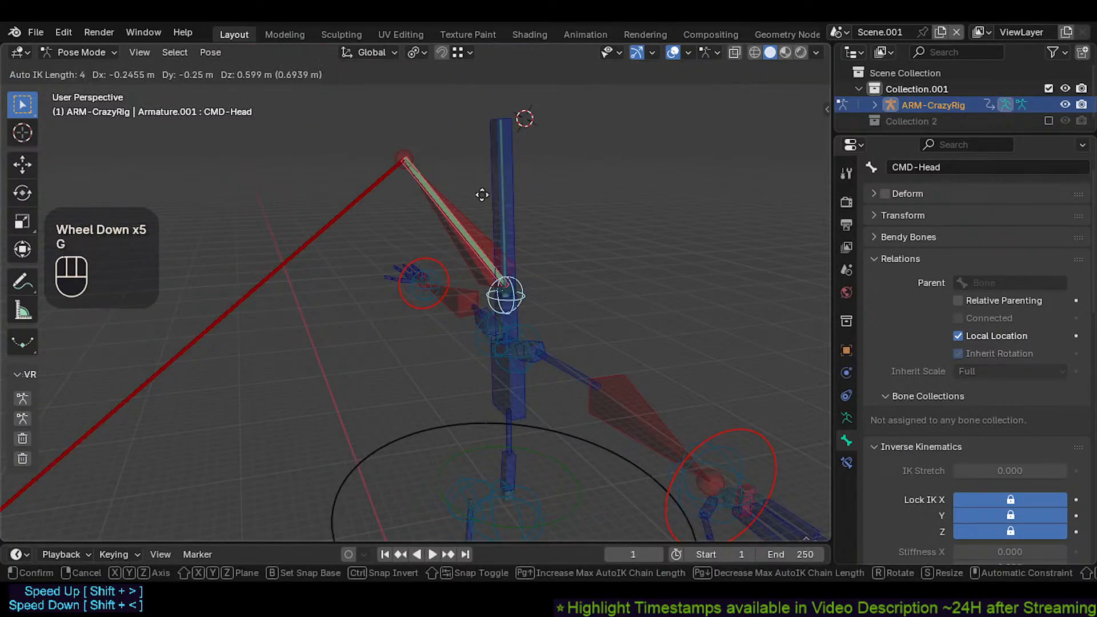
{"action": "left_click", "coordinate": [481, 254]}
Step: Select all bones of the armature and clear their pose transforms
{"action": "scroll", "coordinate": [369, 363], "scroll_direction": "down", "scroll_amount": 2}
{"action": "middle_click_drag", "start_coordinate": [369, 363], "coordinate": [420, 296], "text": "shift"}
{"action": "scroll", "coordinate": [420, 296], "scroll_direction": "down", "scroll_amount": 1}
{"action": "key", "text": "a"}
{"action": "key", "text": "alt+q"}
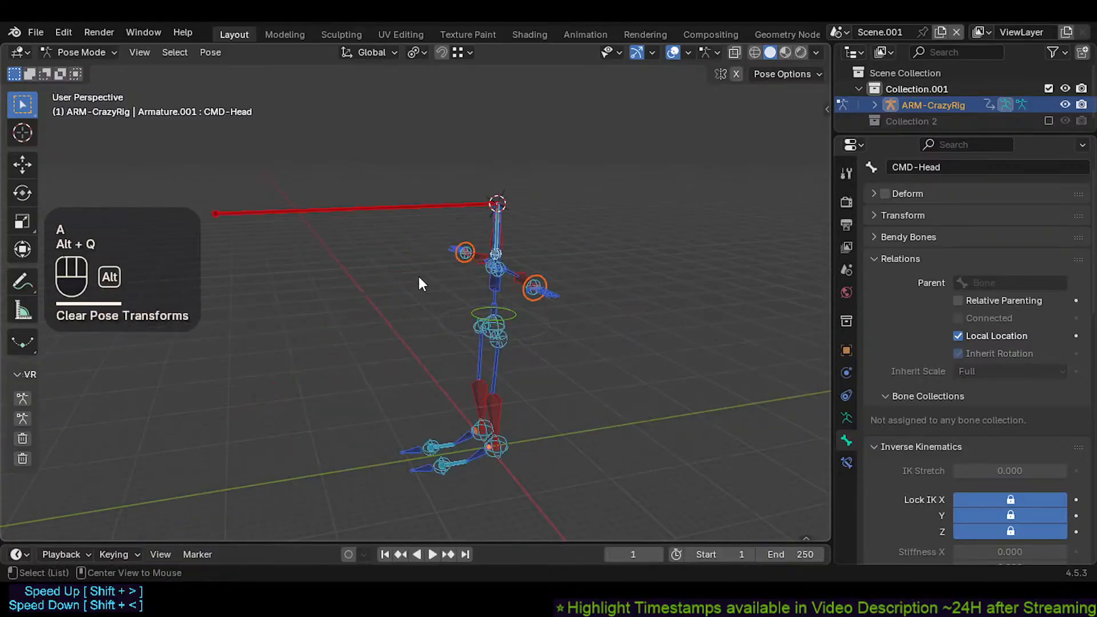
Step: Shorten MTR-Head.001 in Edit Mode by moving its free end along the Y axis toward the head, and return to Pose Mode
{"action": "left_click", "coordinate": [313, 210]}
{"action": "key", "text": "Tab"}
{"action": "key", "text": "alt+a"}
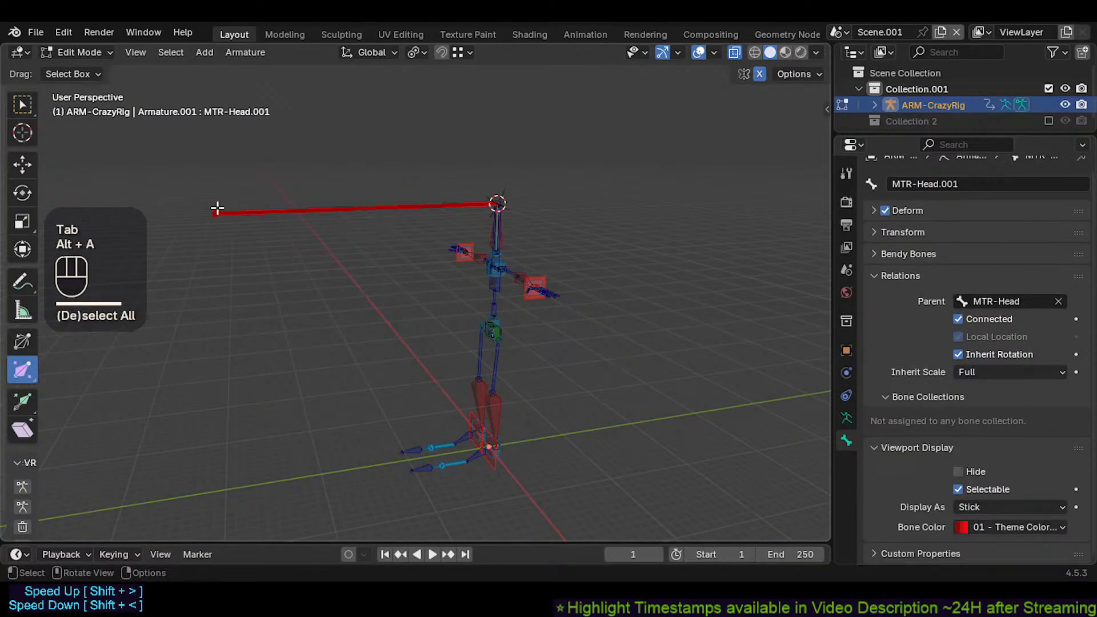
{"action": "key", "text": "g"}
{"action": "key", "text": "y"}
{"action": "left_click", "coordinate": [445, 210]}
{"action": "key", "text": "Tab"}
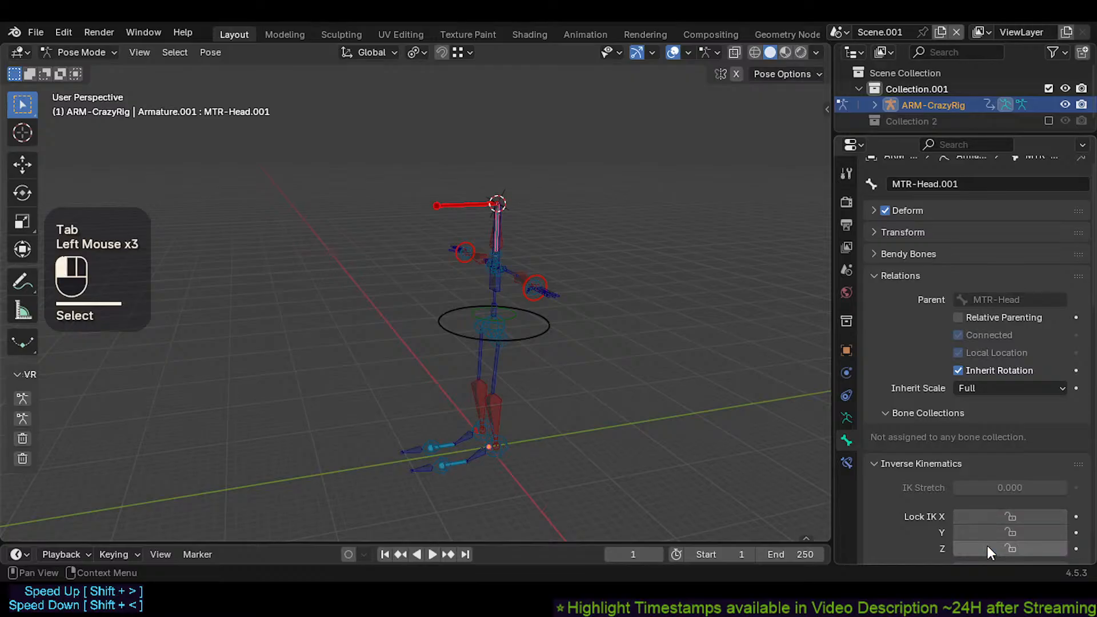
Step: Select CMD-Head at the base of the head and try moving it with an Auto IK chain length of 4
{"action": "scroll", "coordinate": [441, 287], "scroll_direction": "up", "scroll_amount": 3}
{"action": "middle_click_drag", "start_coordinate": [441, 287], "coordinate": [382, 324], "text": "shift"}
{"action": "scroll", "coordinate": [464, 267], "scroll_direction": "up", "scroll_amount": 2}
{"action": "left_click", "coordinate": [464, 304]}
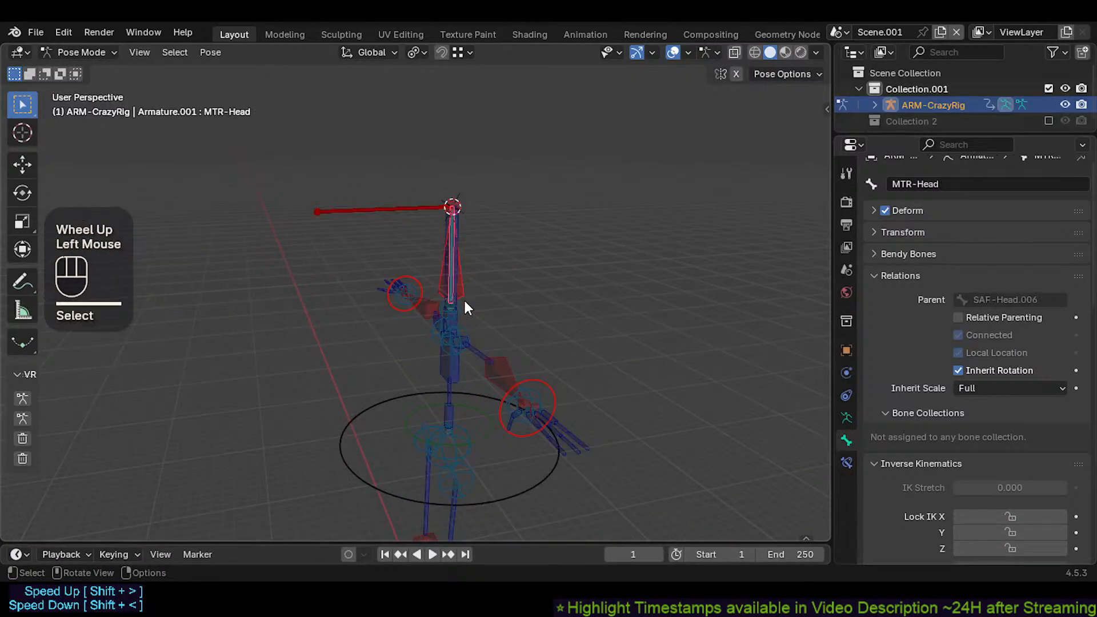
{"action": "scroll", "coordinate": [465, 303], "scroll_direction": "up", "scroll_amount": 2}
{"action": "left_click", "coordinate": [464, 306]}
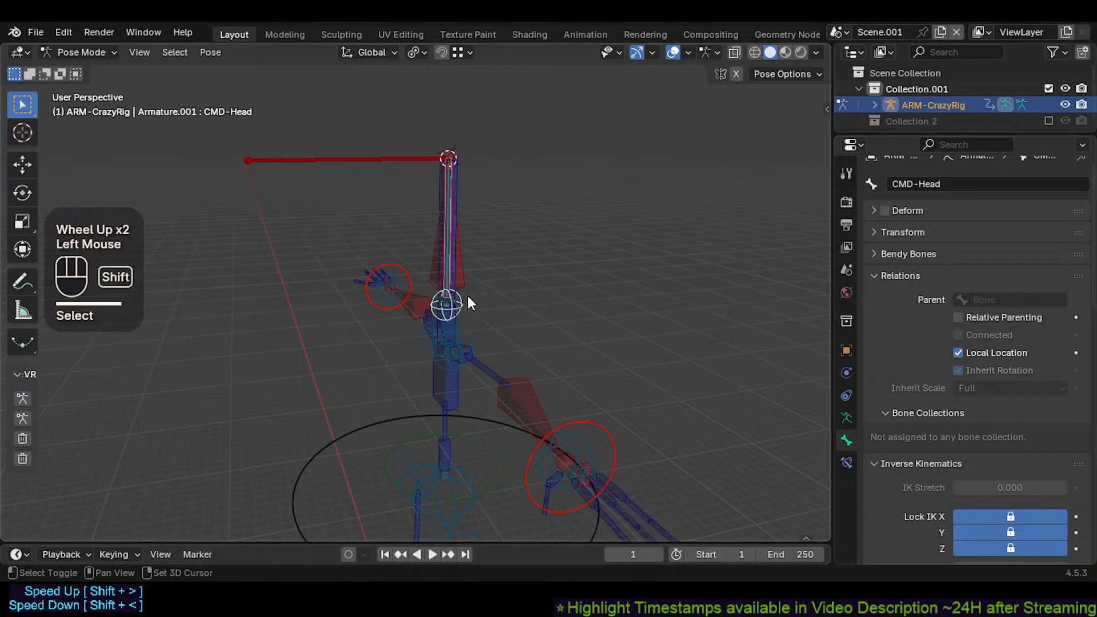
{"action": "left_click", "coordinate": [455, 370]}
{"action": "scroll", "coordinate": [455, 379], "scroll_direction": "down", "scroll_amount": 1}
{"action": "key", "text": "g"}
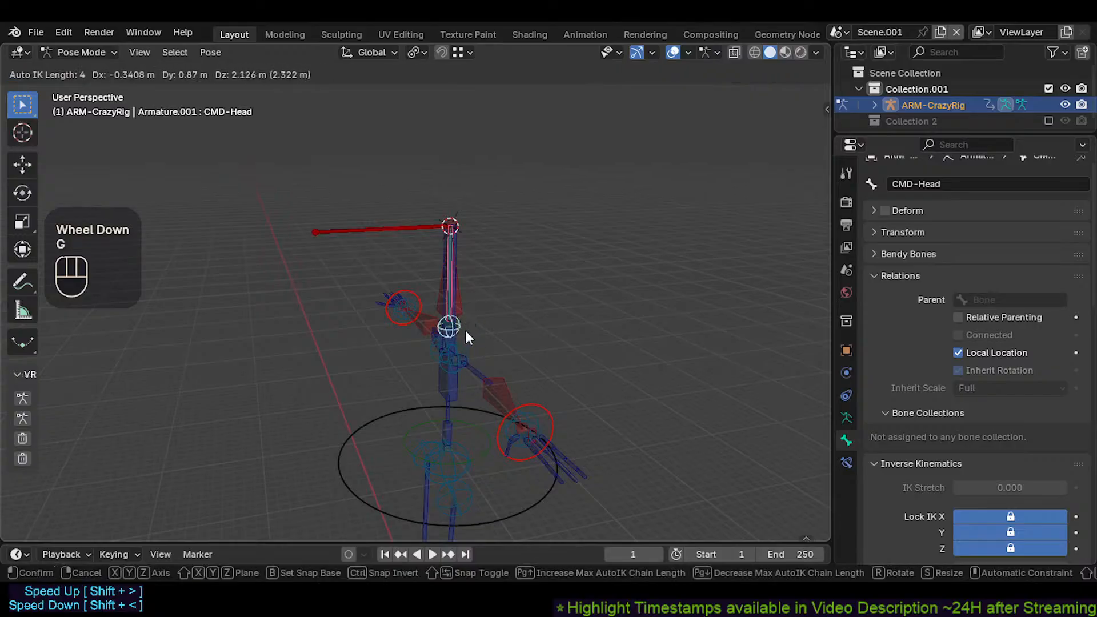
{"action": "key", "text": "Escape"}
Step: Try moving CTL-Chest with an Auto IK chain length of 4, and again with CMD-Spine added to the selection
{"action": "left_click", "coordinate": [444, 389], "text": "shift"}
{"action": "left_click", "coordinate": [446, 384]}
{"action": "key", "text": "g"}
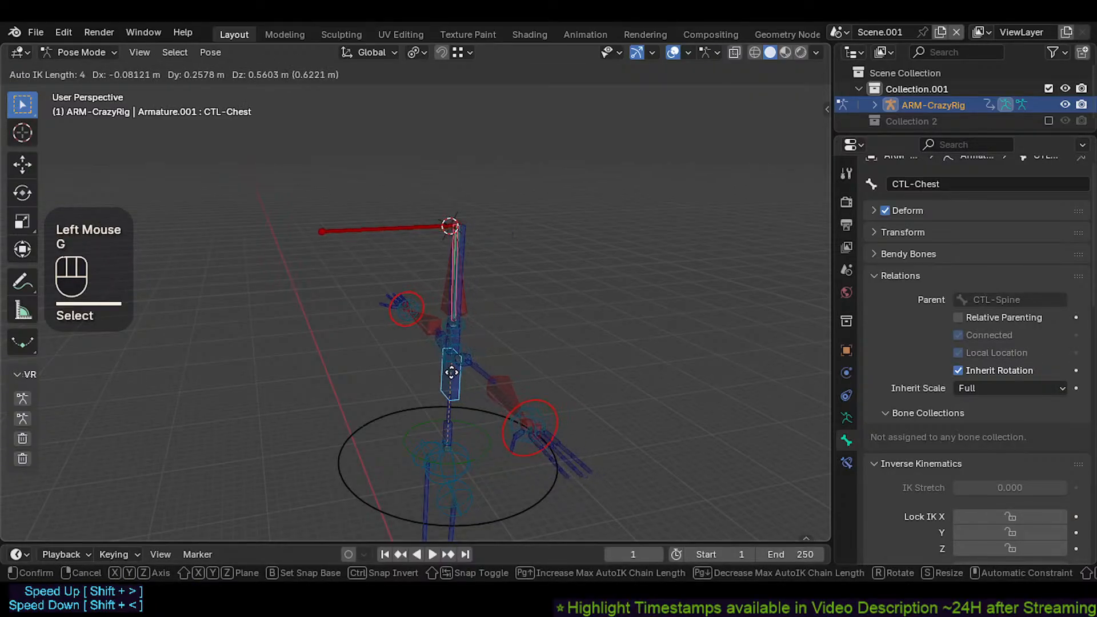
{"action": "key", "text": "Escape"}
{"action": "left_click", "coordinate": [434, 482], "text": "shift"}
{"action": "key", "text": "g"}
{"action": "left_click", "coordinate": [445, 444]}
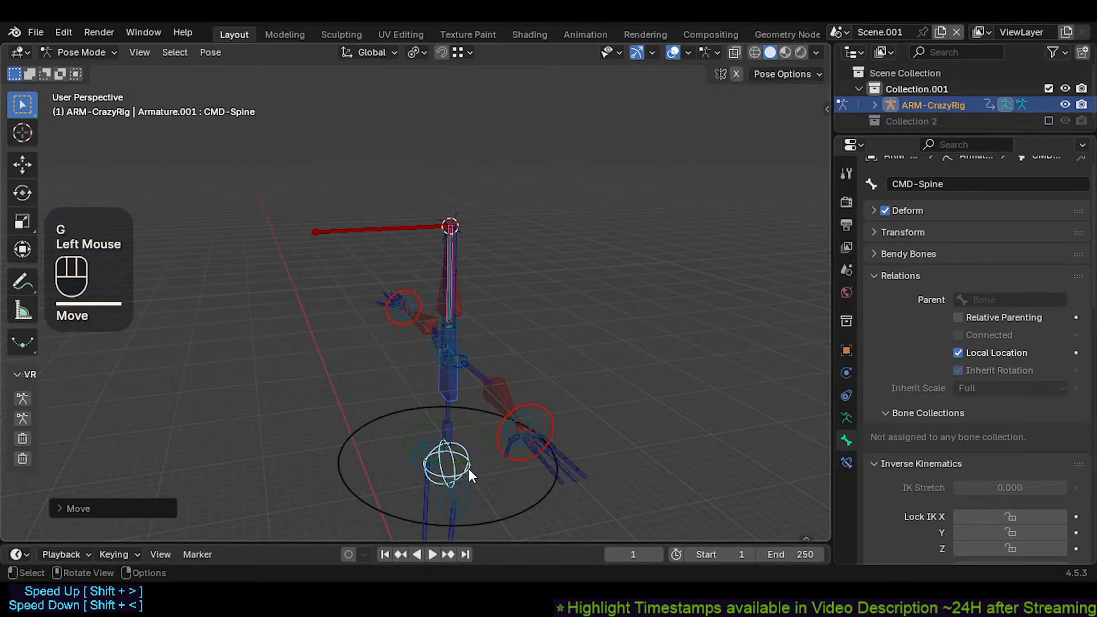
Step: Select MTR-Torso together with CMD-Spine and move both with an Auto IK chain length of 4
{"action": "left_click", "coordinate": [461, 465], "text": "shift"}
{"action": "left_click", "coordinate": [461, 465], "text": "shift"}
{"action": "key", "text": "g"}
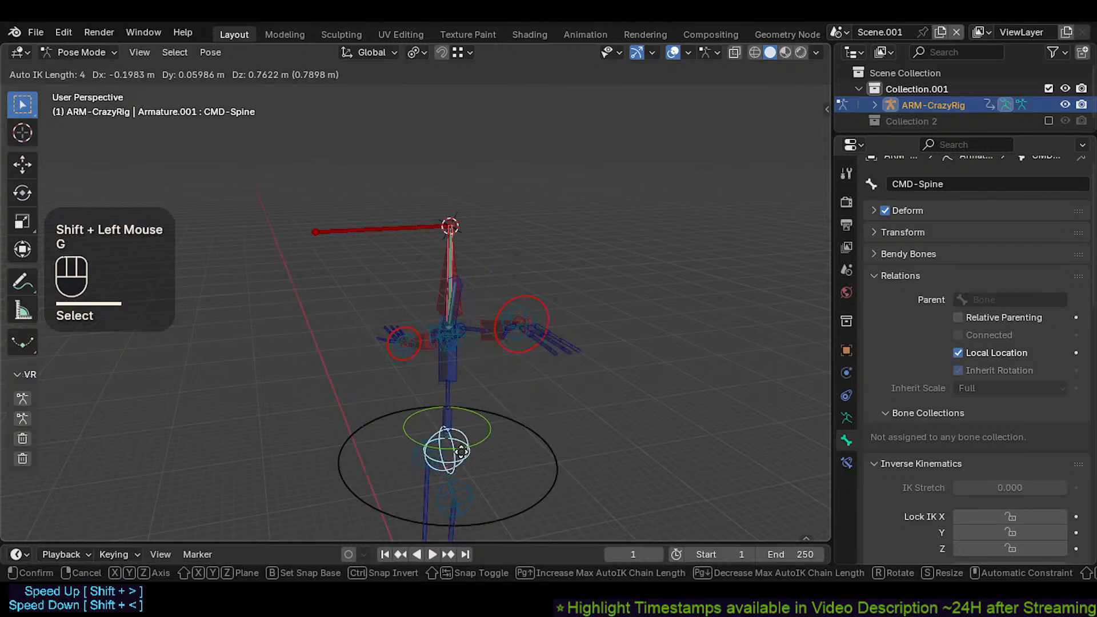
{"action": "left_click", "coordinate": [464, 351], "text": "shift"}
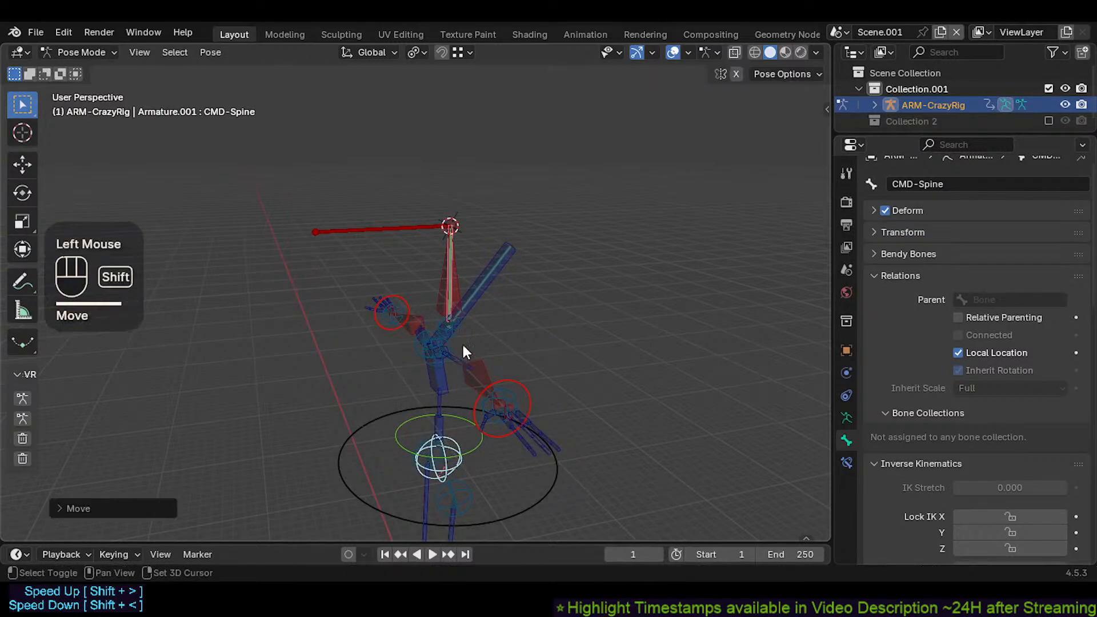
Step: Add CMD-Head to the selected spine and torso controls and try moving them with an Auto IK chain length of 5
{"action": "left_click", "coordinate": [461, 335], "text": "shift"}
{"action": "key", "text": "g"}
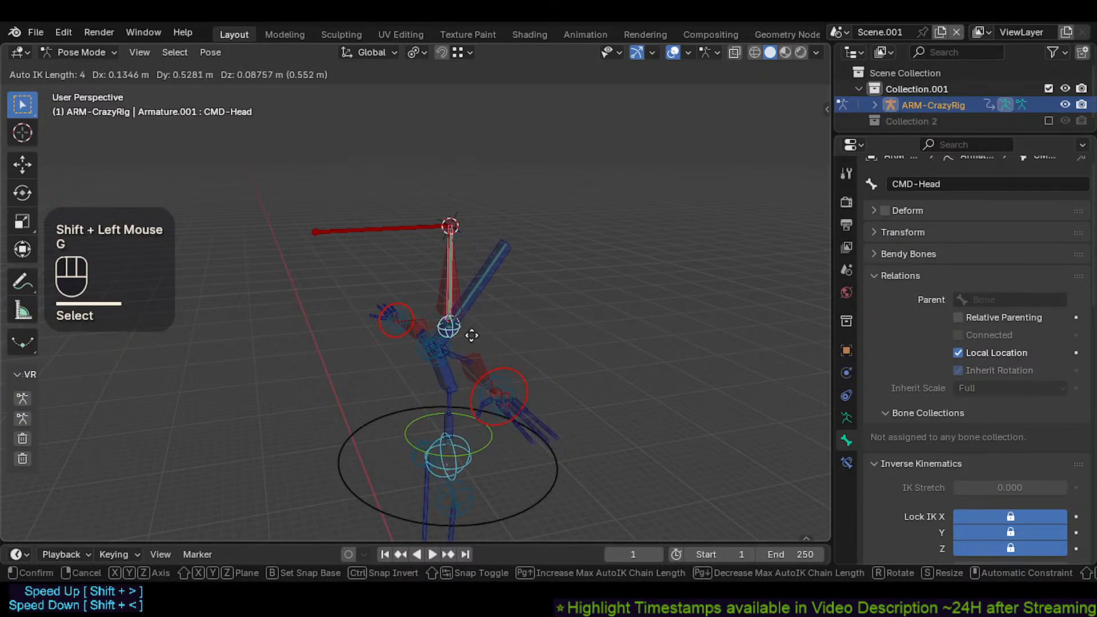
{"action": "scroll", "coordinate": [471, 335], "scroll_direction": "down", "scroll_amount": 1}
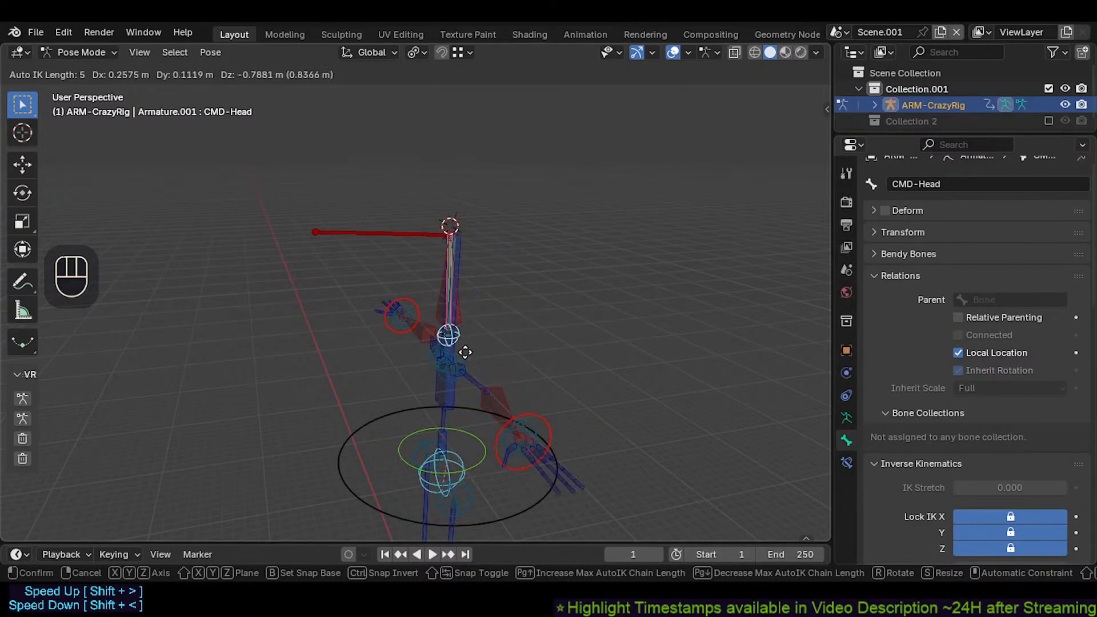
{"action": "key", "text": "Escape"}
Step: Select MTR-Head.001 and switch the armature to Edit Mode
{"action": "left_click", "coordinate": [384, 230]}
{"action": "key", "text": "Tab"}
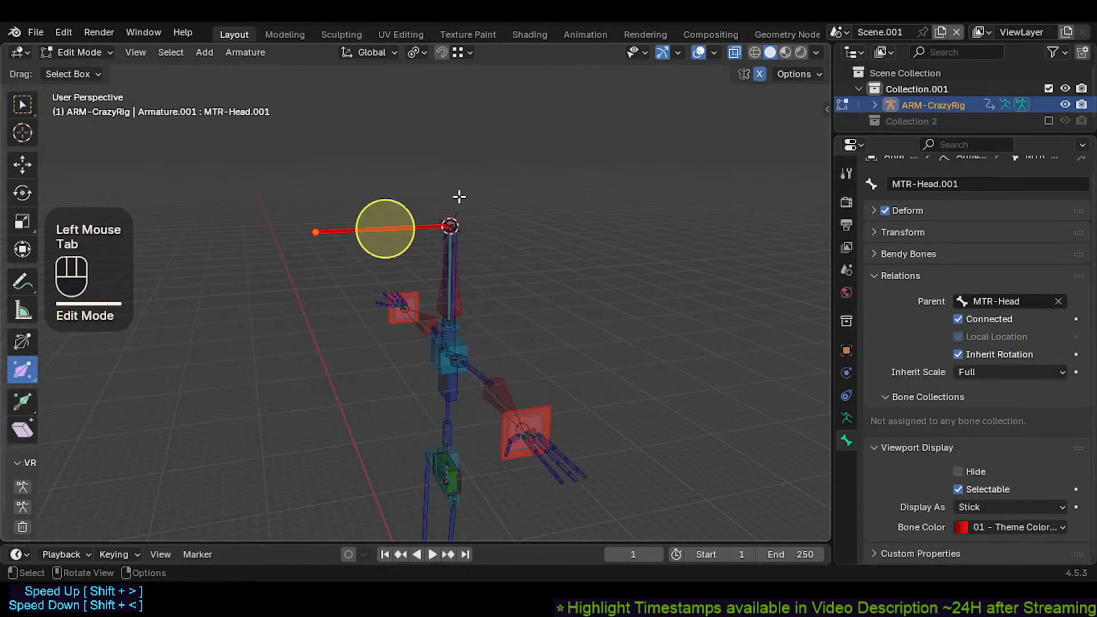
{"action": "middle_click_drag", "start_coordinate": [426, 242], "coordinate": [419, 259], "text": "shift"}
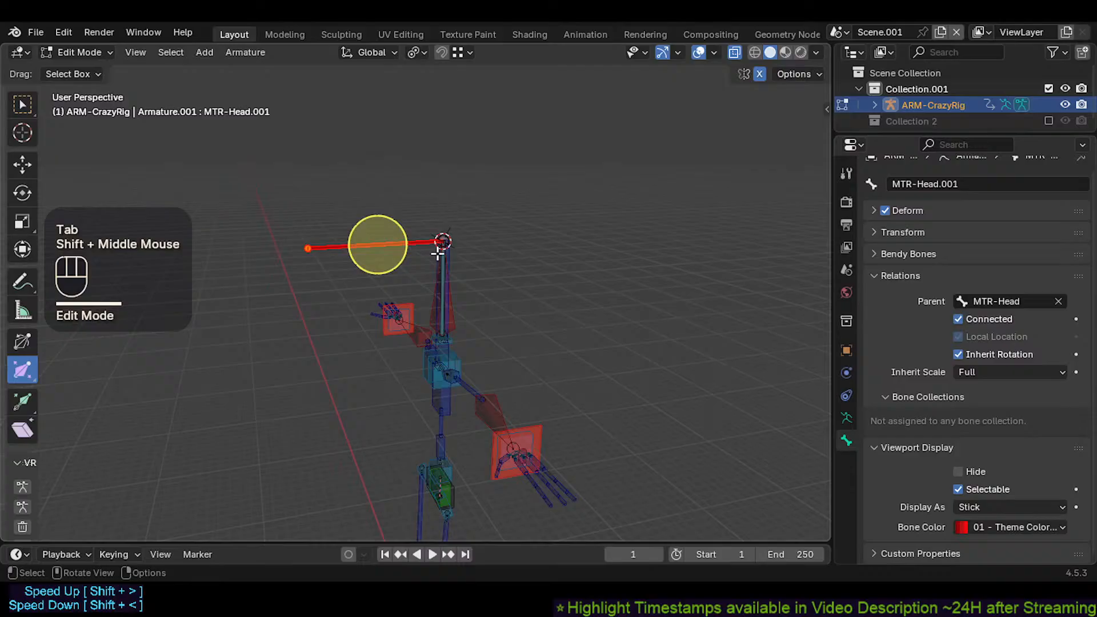
{"action": "key", "text": "g"}
{"action": "key", "text": "z"}
{"action": "key", "text": "Escape"}
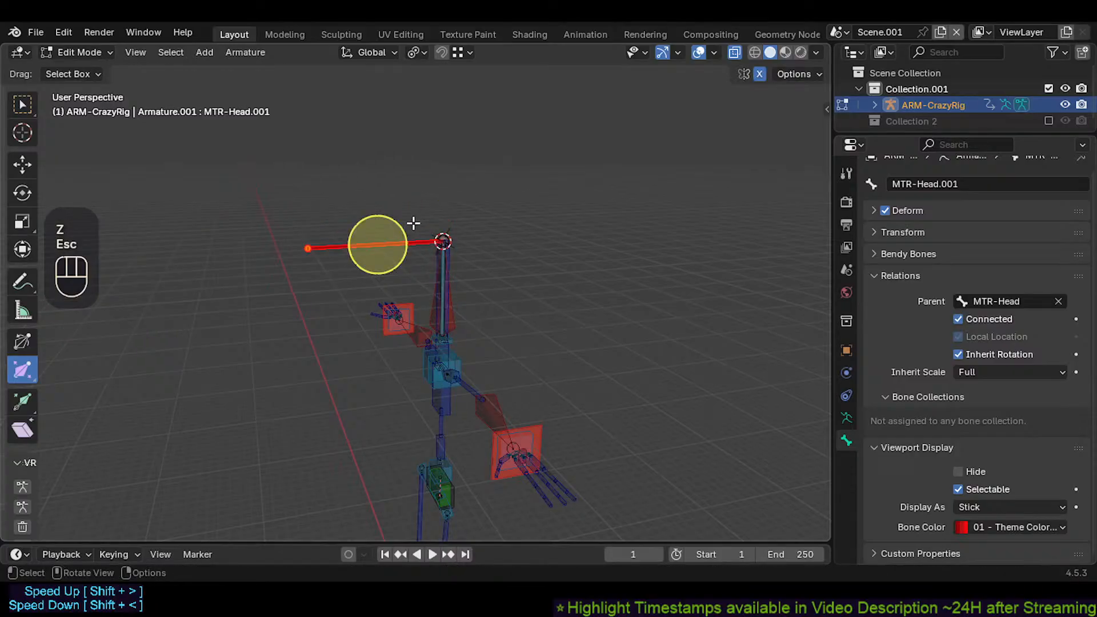
Step: Extrude a connected bone from the free end of MTR-Head.001 along the Y axis, away from the head
{"action": "left_click", "coordinate": [308, 244]}
{"action": "key", "text": "e"}
{"action": "key", "text": "x"}
{"action": "key", "text": "y"}
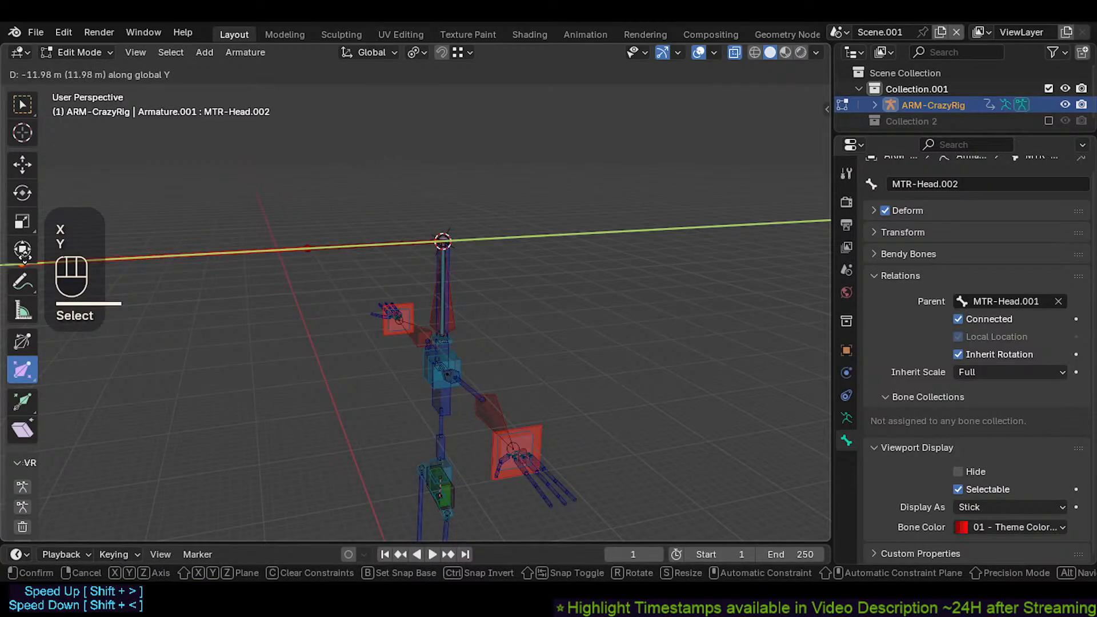
{"action": "left_click", "coordinate": [88, 260]}
Step: Raise the joint between MTR-Head.001 and MTR-Head.002 along Z and shift it along Y toward the head
{"action": "middle_click_drag", "start_coordinate": [257, 273], "coordinate": [333, 279], "text": "shift"}
{"action": "scroll", "coordinate": [333, 280], "scroll_direction": "down", "scroll_amount": 1}
{"action": "key", "text": "alt+a"}
{"action": "left_click", "coordinate": [380, 258]}
{"action": "right_click", "coordinate": [387, 256]}
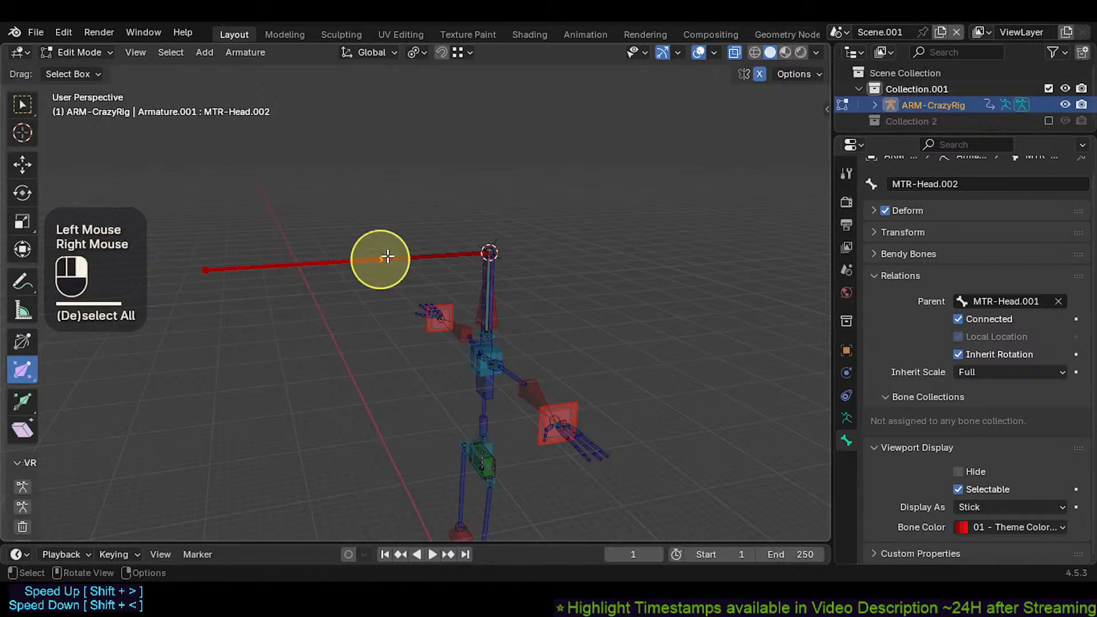
{"action": "key", "text": "c"}
{"action": "key", "text": "g"}
{"action": "key", "text": "z"}
{"action": "left_click", "coordinate": [380, 141]}
{"action": "key", "text": "g"}
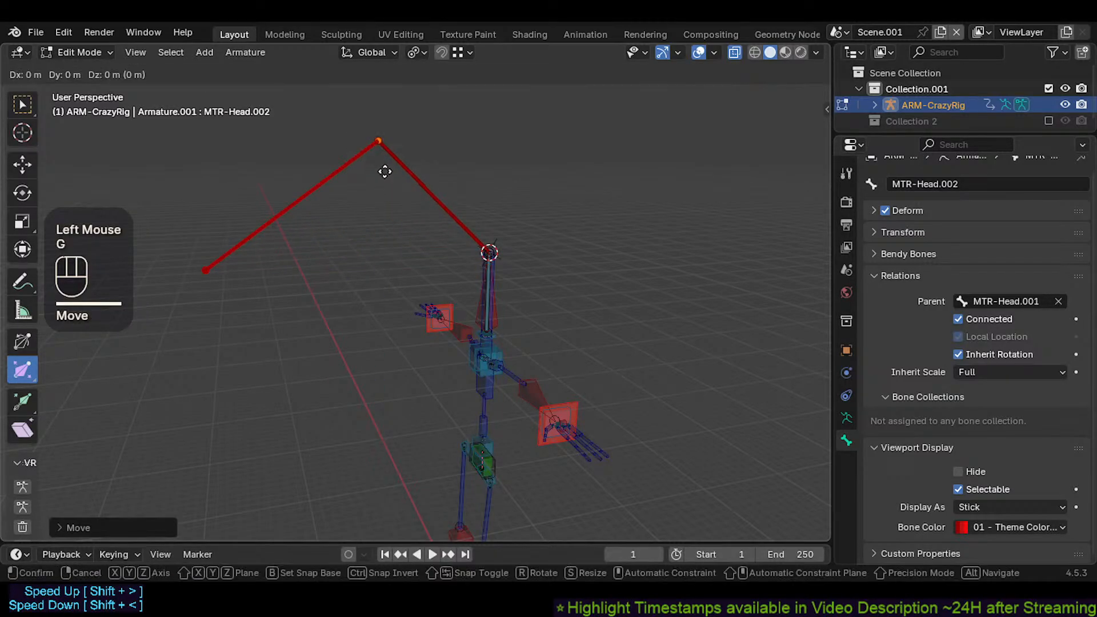
{"action": "key", "text": "y"}
{"action": "left_click", "coordinate": [455, 155]}
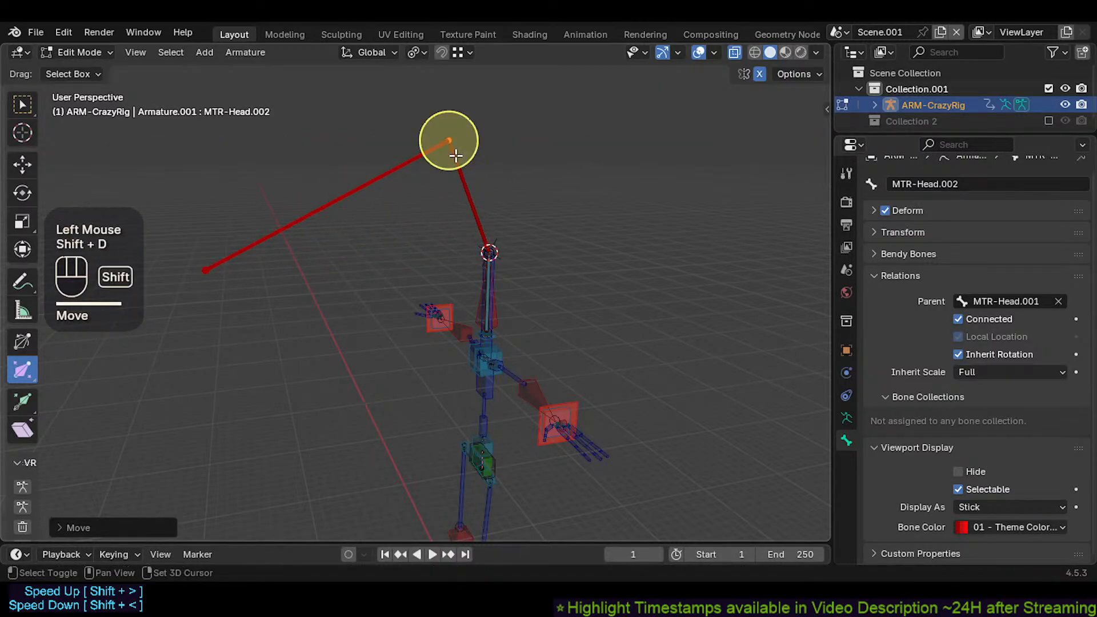
Step: Set the transform pivot point to 3D Cursor and scale the raised joint to 0 along Y so it aligns above the head
{"action": "key", "text": "y"}
{"action": "left_click", "coordinate": [451, 137]}
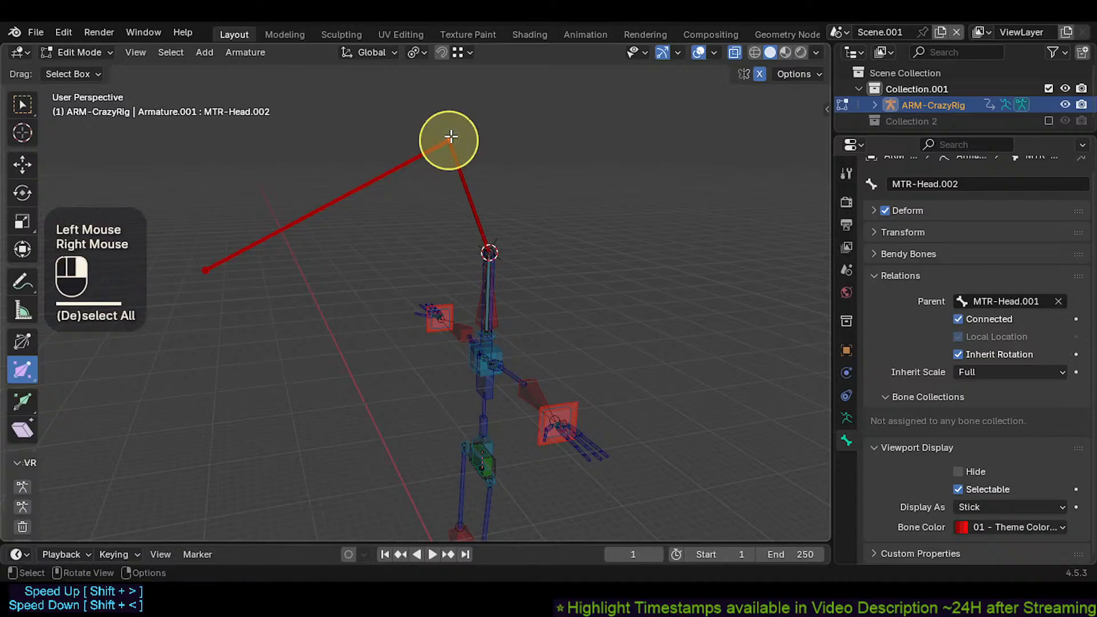
{"action": "key", "text": "less"}
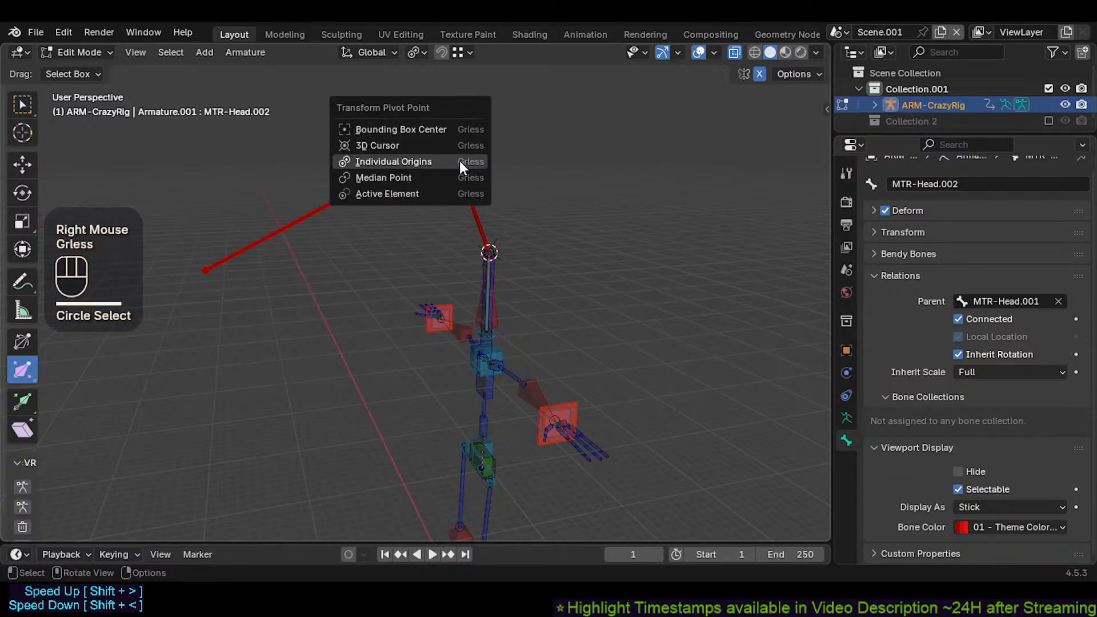
{"action": "left_click", "coordinate": [441, 148]}
{"action": "key", "text": "s"}
{"action": "key", "text": "y"}
{"action": "key", "text": "KP_0"}
{"action": "key", "text": "KP_Enter"}
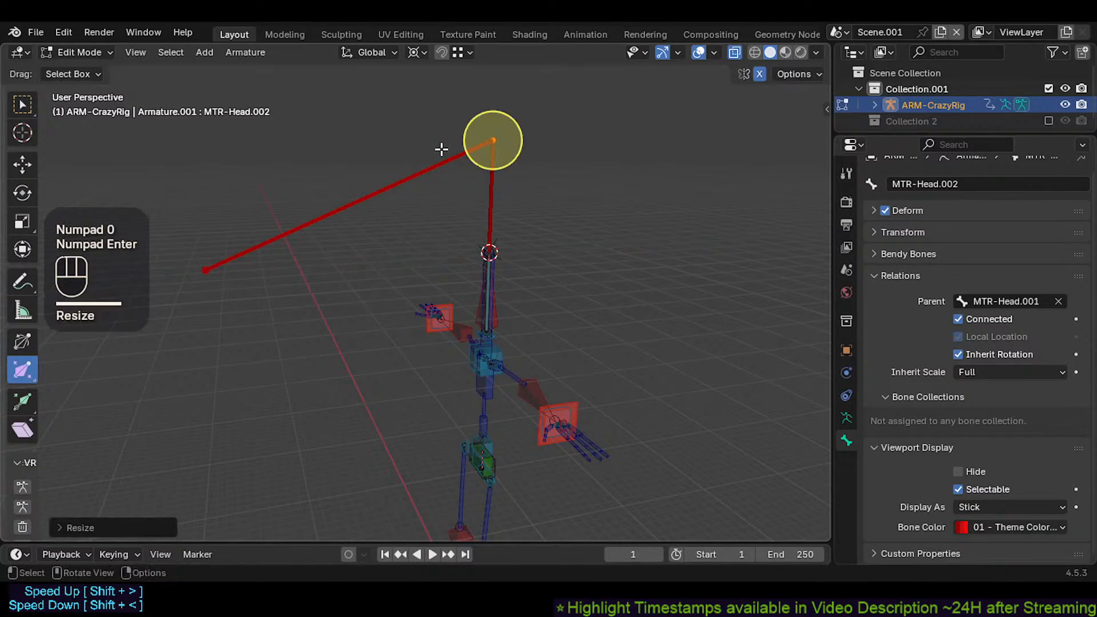
Step: Select the free end of MTR-Head.002, return to Pose Mode and clear the pose transforms of all bones
{"action": "key", "text": "alt+a"}
{"action": "left_click", "coordinate": [203, 272]}
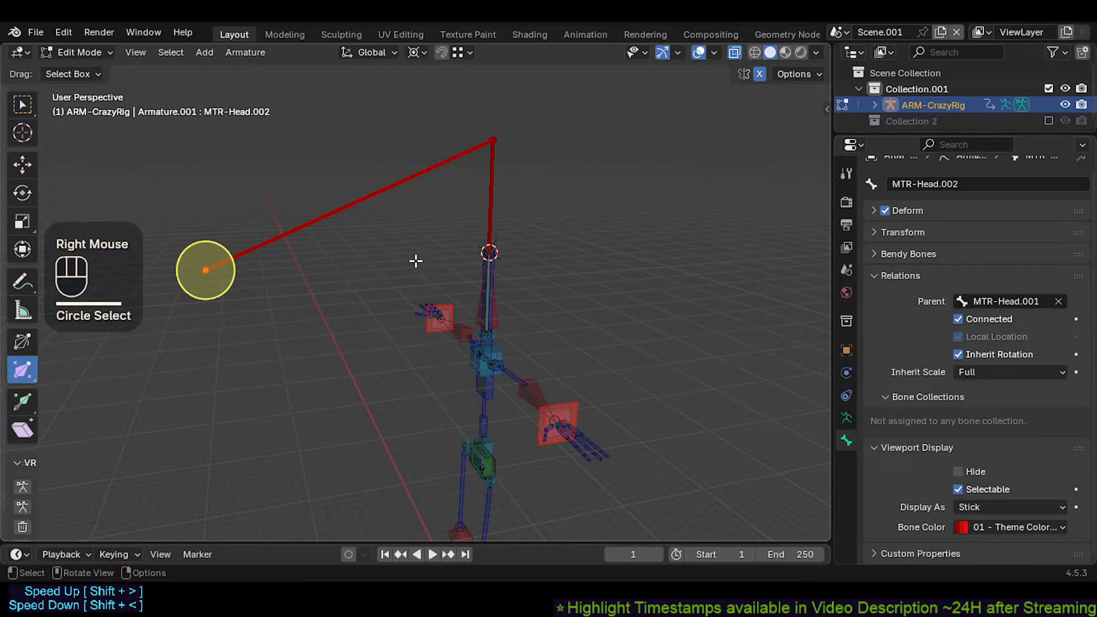
{"action": "key", "text": "ctrl+Tab"}
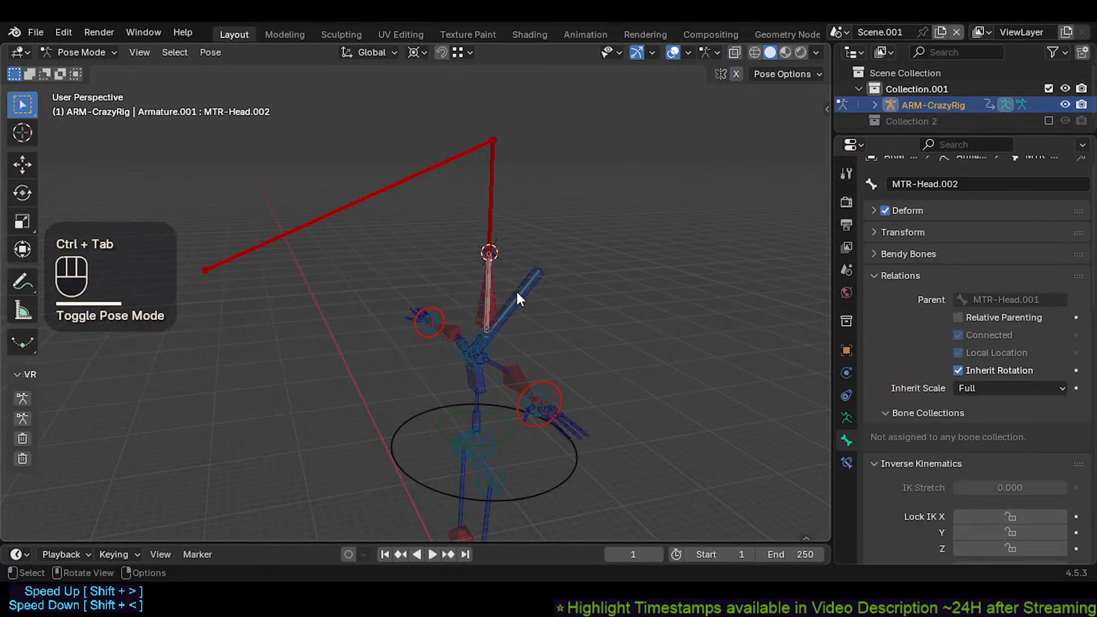
{"action": "key", "text": "a"}
{"action": "key", "text": "alt+q"}
{"action": "key", "text": "alt+q"}
Step: Select MTR-Head alone and try moving it with an Auto IK chain length of 5
{"action": "left_click", "coordinate": [502, 313]}
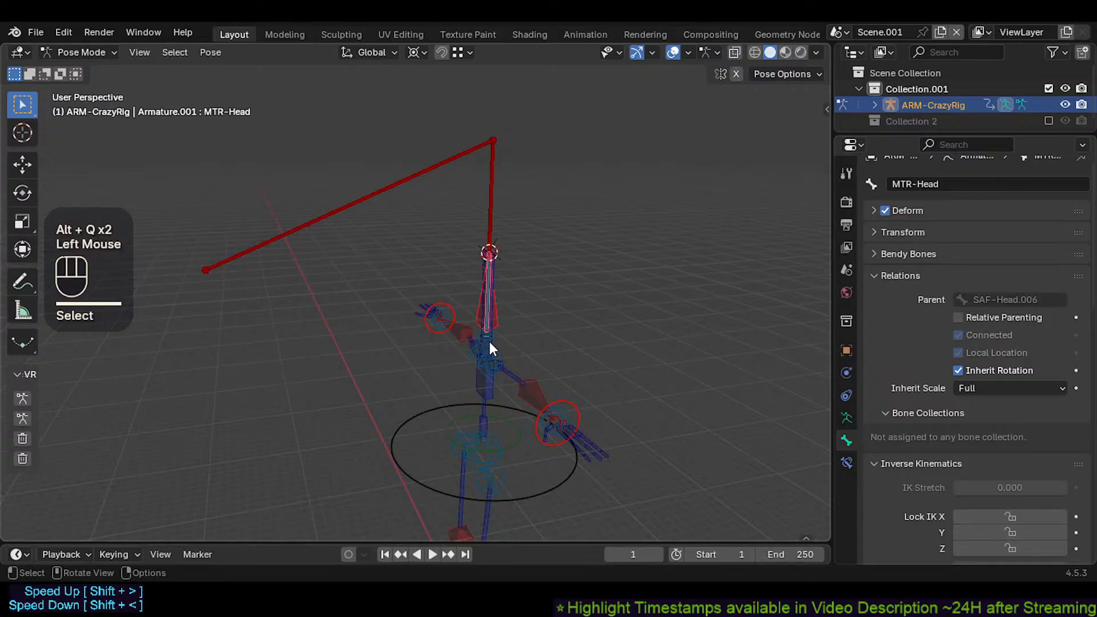
{"action": "left_click", "coordinate": [501, 335]}
{"action": "left_click", "coordinate": [501, 336]}
{"action": "key", "text": "g"}
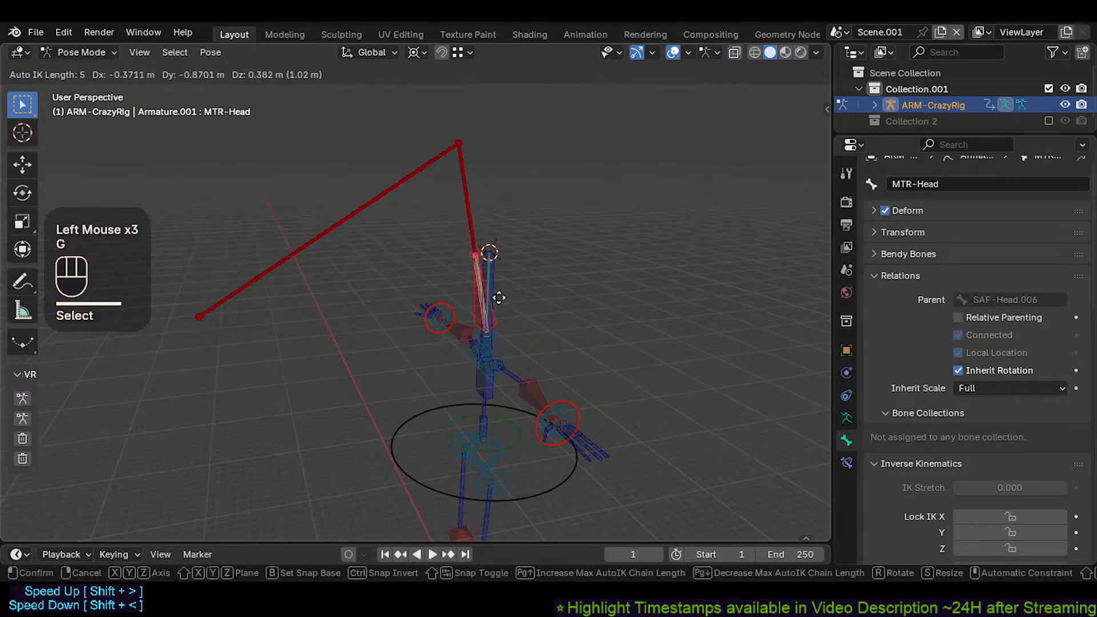
{"action": "key", "text": "Escape"}
Step: Add CMD-Head to the selected MTR-Head and try moving both together
{"action": "left_click", "coordinate": [503, 334], "text": "shift"}
{"action": "key", "text": "g"}
{"action": "left_click", "coordinate": [516, 315]}
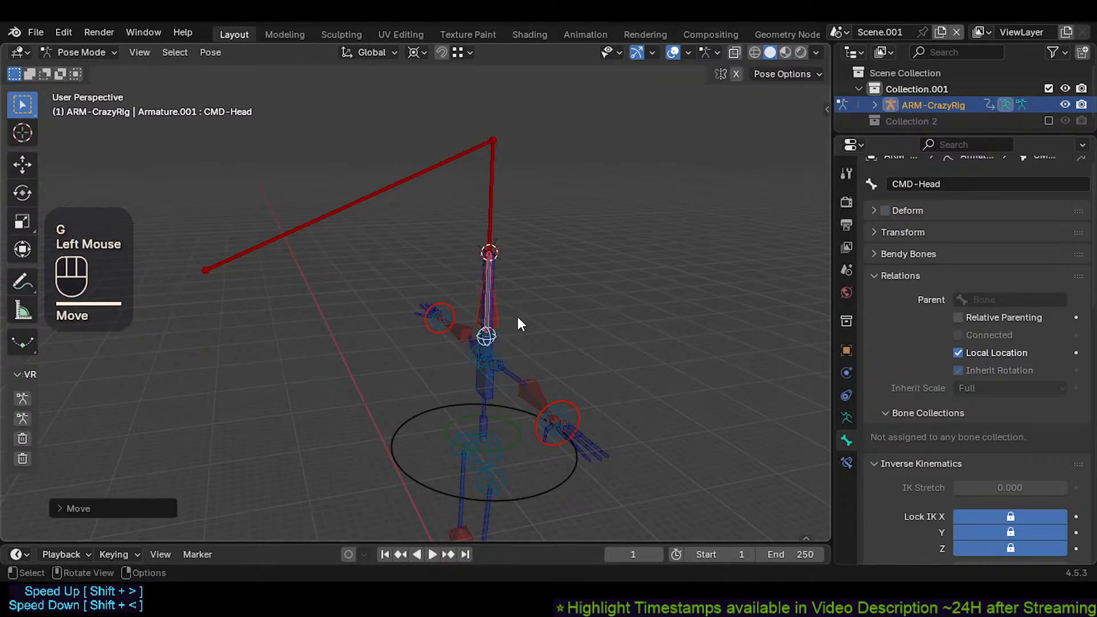
{"action": "middle_click_drag", "start_coordinate": [516, 314], "coordinate": [502, 301], "text": "shift"}
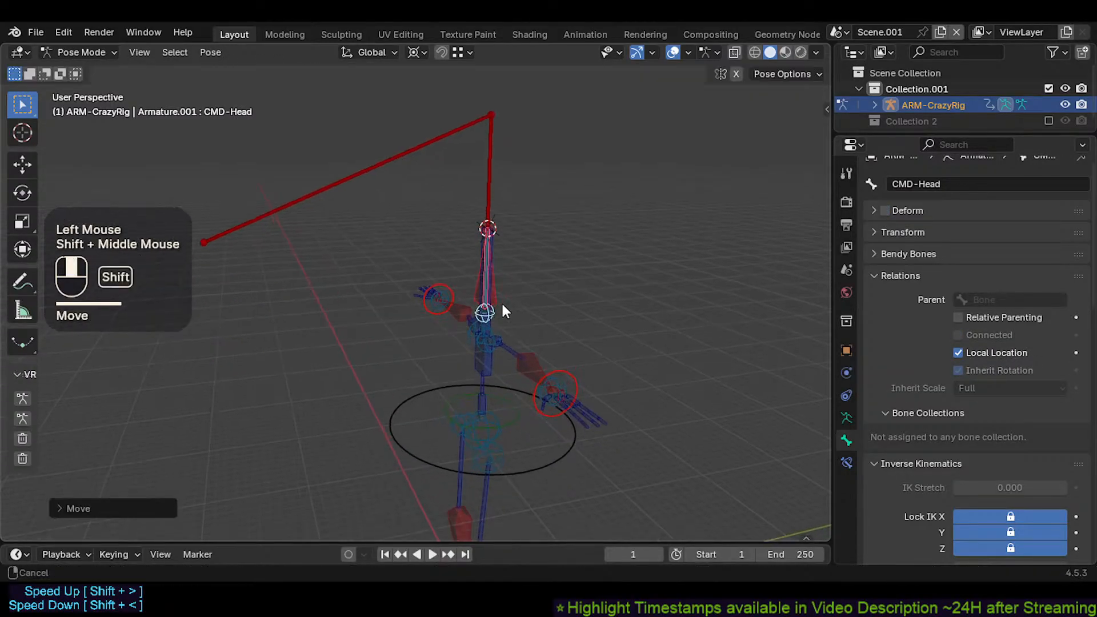
Step: Select MTR-Torso, the green waist circle, and try moving it on its own
{"action": "left_click", "coordinate": [533, 467], "text": "shift"}
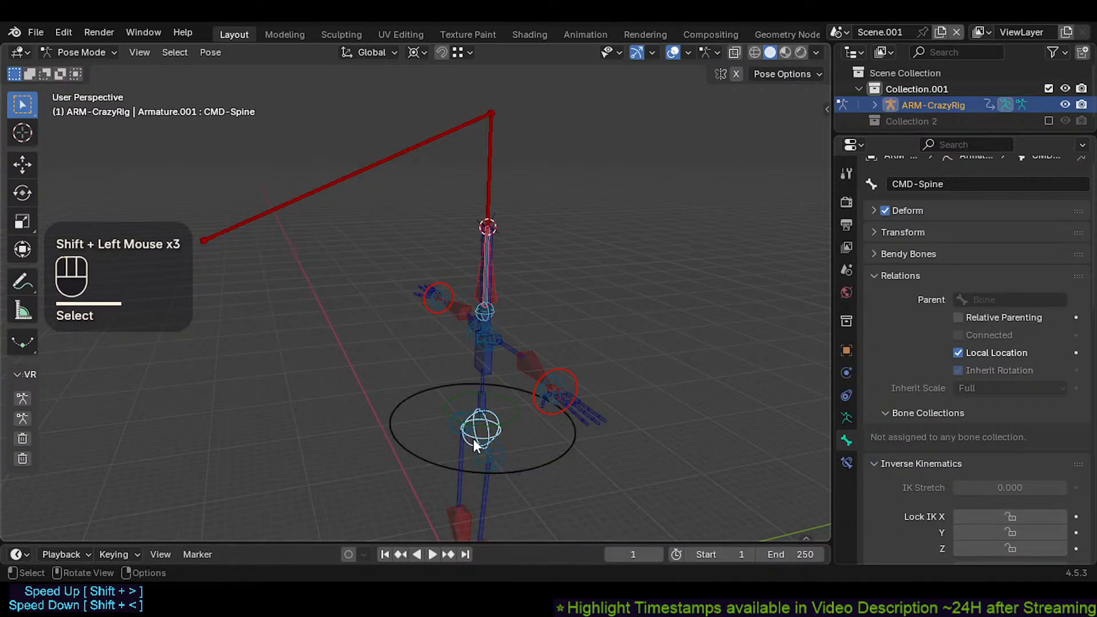
{"action": "left_click", "coordinate": [477, 436]}
{"action": "left_click", "coordinate": [489, 425]}
{"action": "left_click", "coordinate": [503, 413], "text": "shift"}
{"action": "left_click", "coordinate": [512, 406], "text": "shift"}
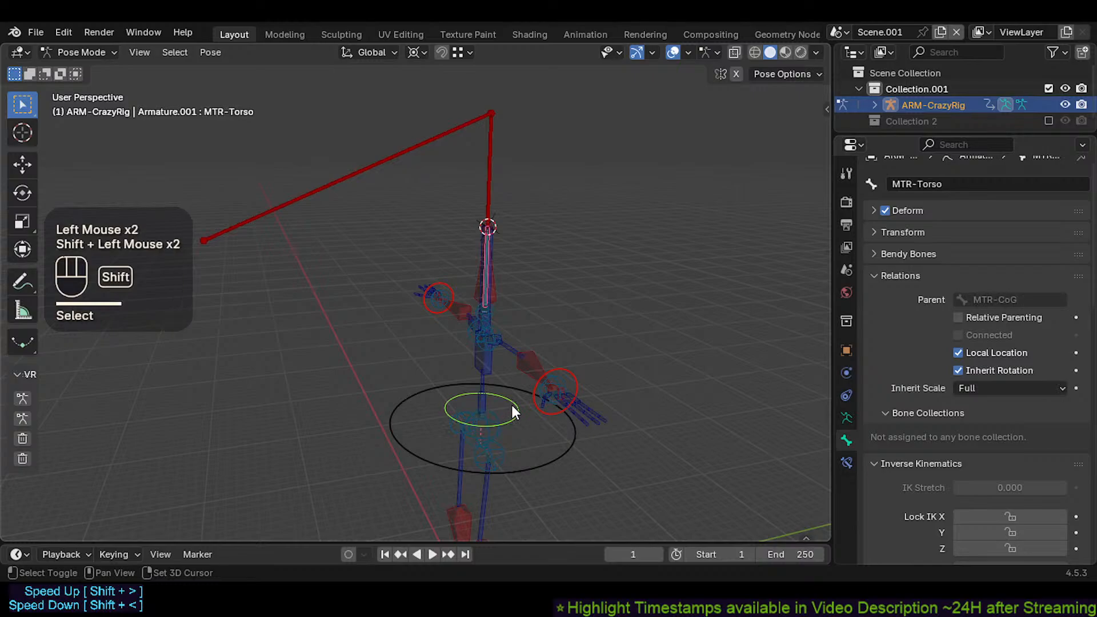
{"action": "key", "text": "g"}
{"action": "key", "text": "Escape"}
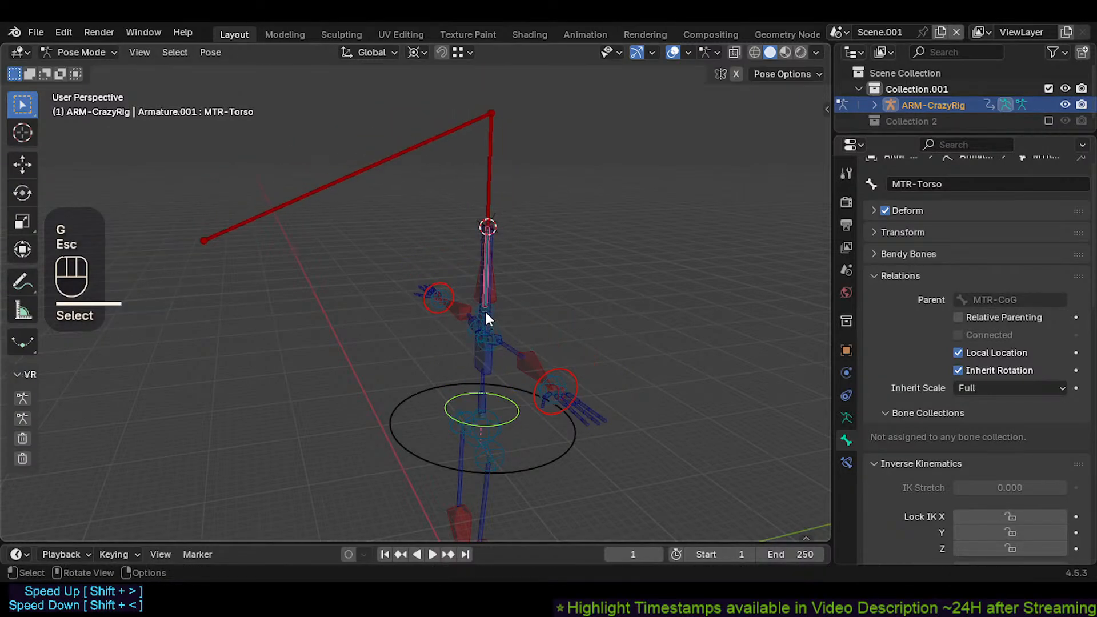
{"action": "key", "text": "g"}
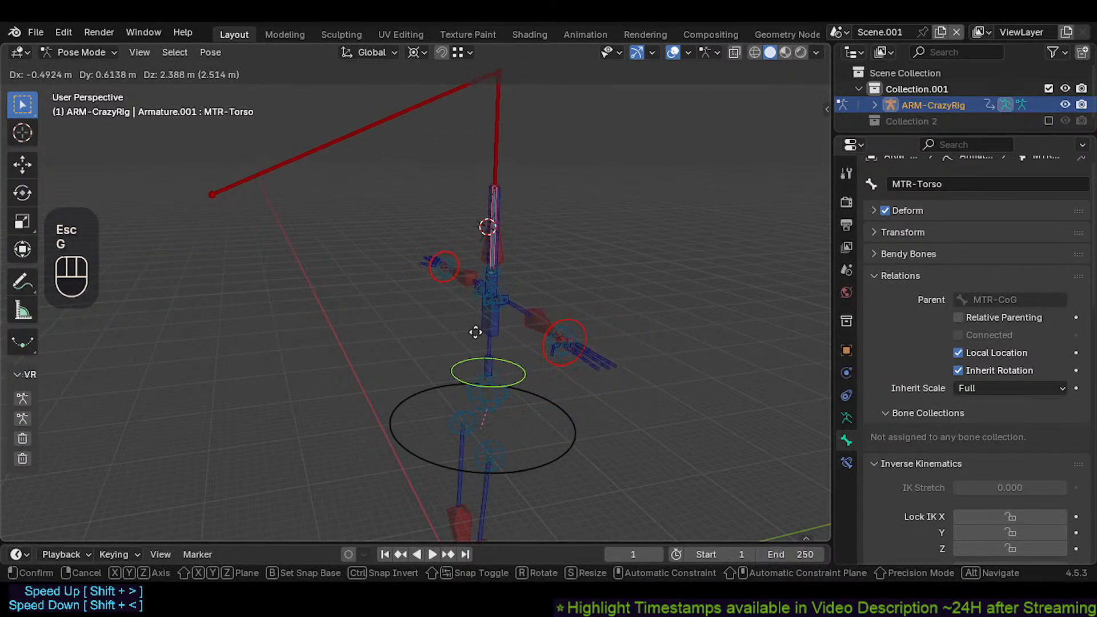
{"action": "key", "text": "Escape"}
Step: Select MTR-CoG together with CMD-Spine and try moving both with an Auto IK chain length of 5
{"action": "left_click", "coordinate": [535, 469]}
{"action": "left_click", "coordinate": [501, 433], "text": "shift"}
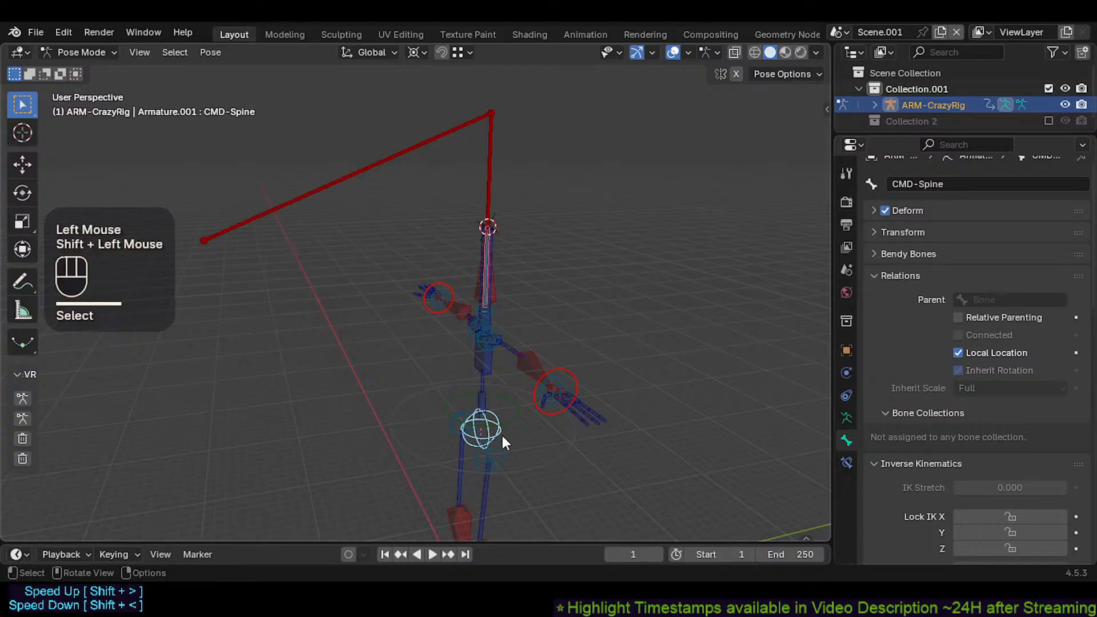
{"action": "key", "text": "g"}
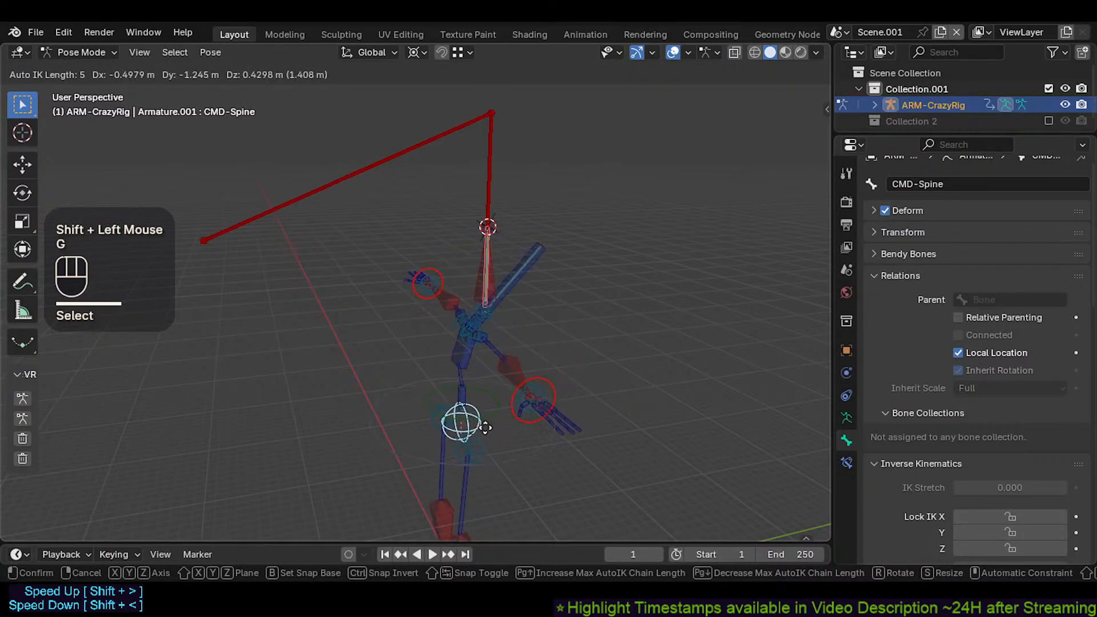
{"action": "key", "text": "Escape"}
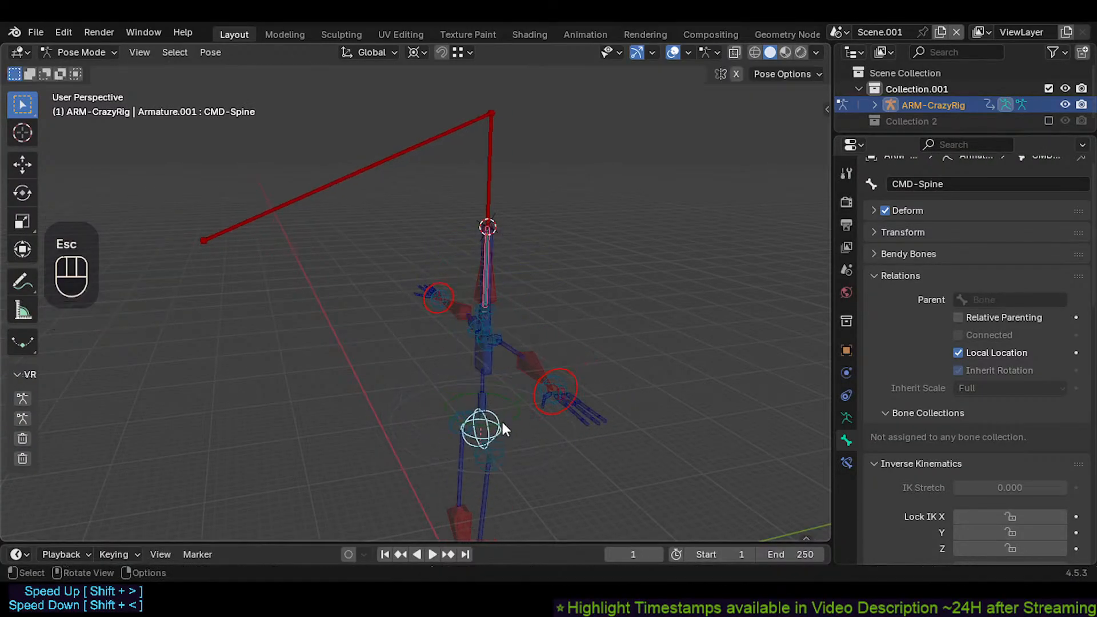
Step: Add CMD-Head to the selected MTR-CoG and CMD-Spine and try moving the three controls together
{"action": "left_click", "coordinate": [494, 310], "text": "shift"}
{"action": "key", "text": "g"}
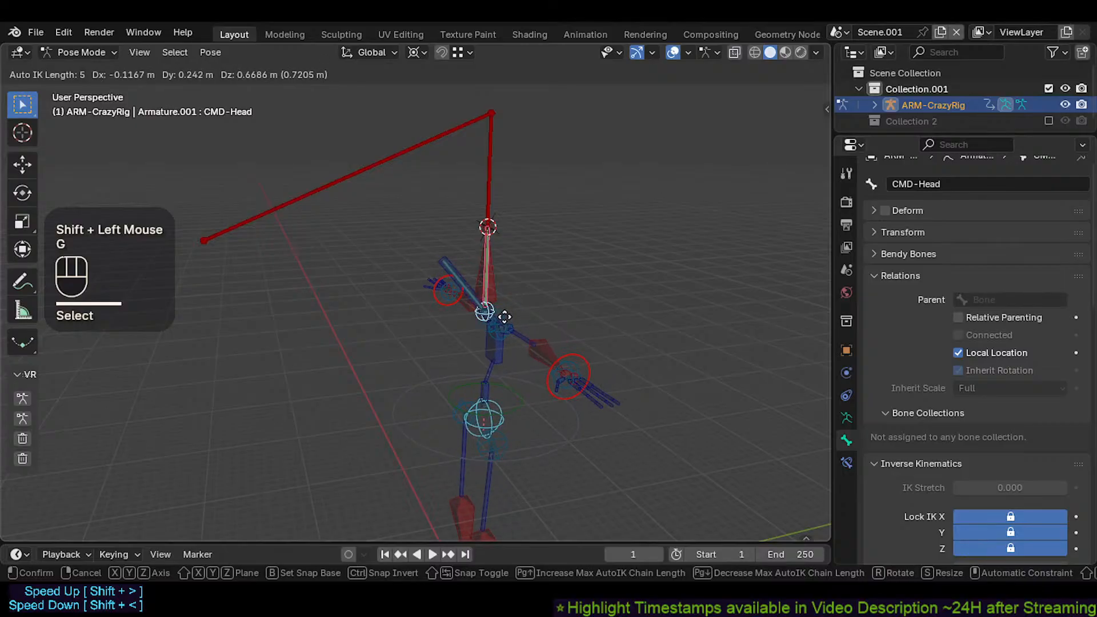
{"action": "key", "text": "Escape"}
{"action": "key", "text": "g"}
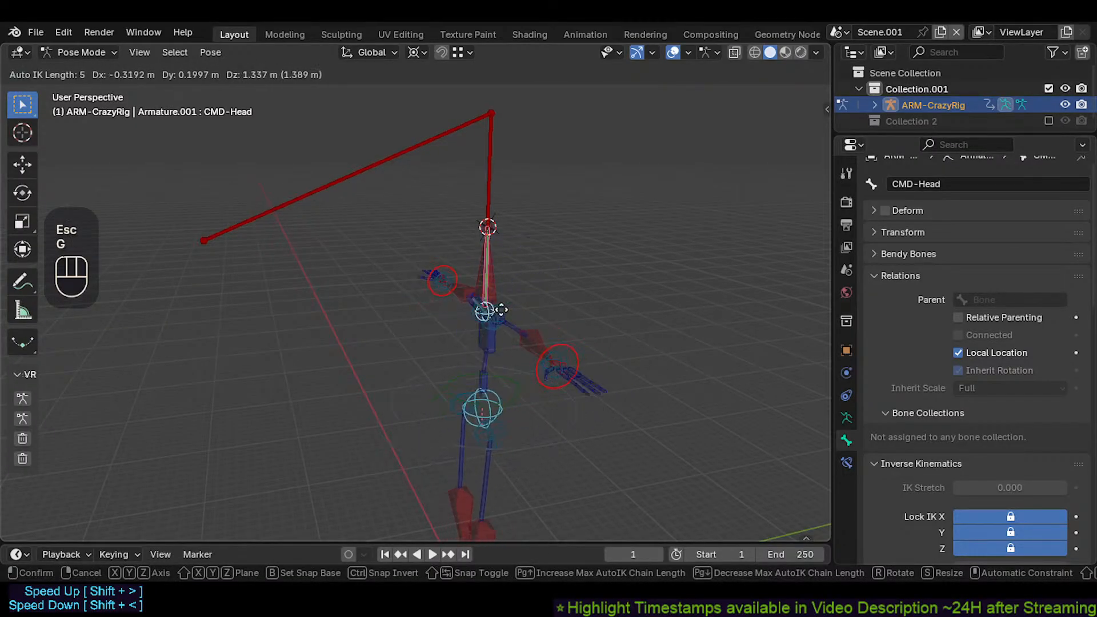
{"action": "key", "text": "Escape"}
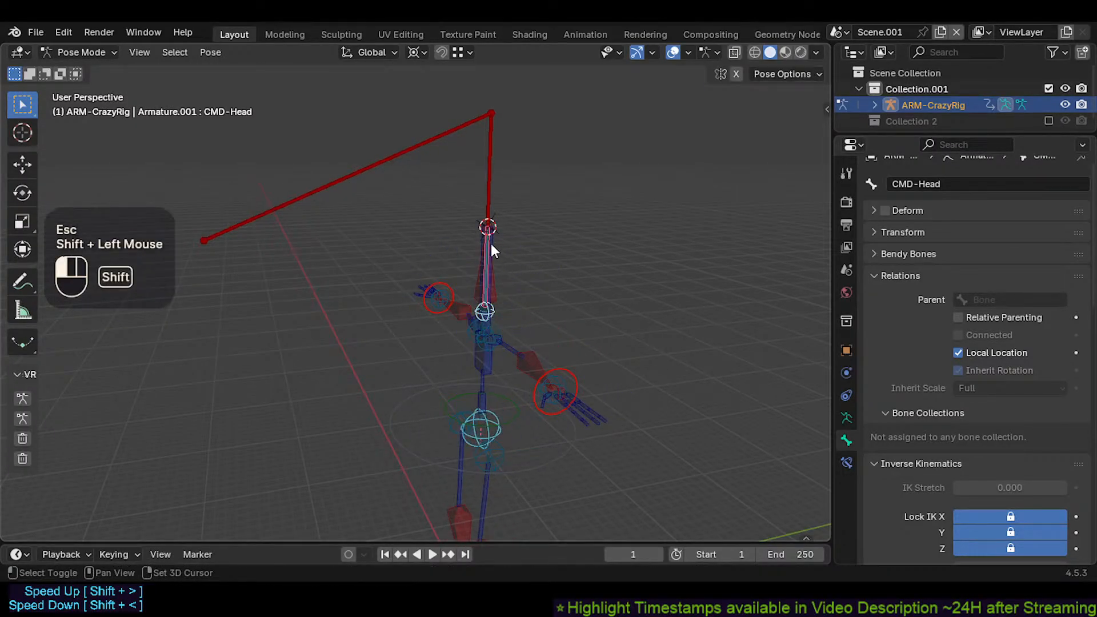
Step: Add MTR-Head to the selected CoG, spine and head controls and move them all together
{"action": "left_click", "coordinate": [493, 290]}
{"action": "left_click", "coordinate": [500, 295], "text": "shift"}
{"action": "key", "text": "g"}
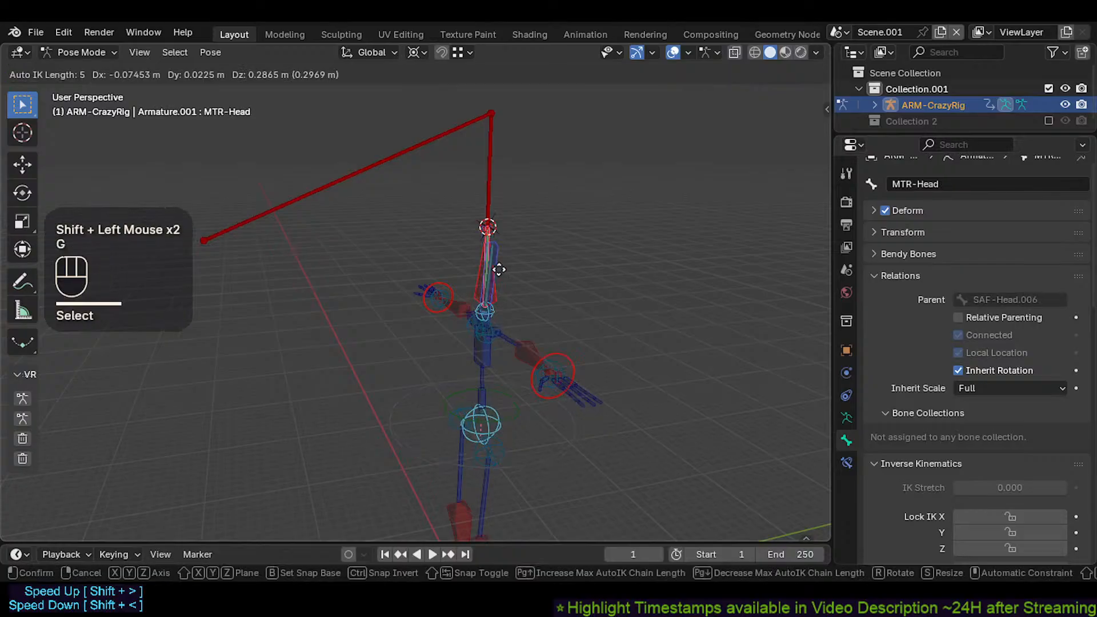
{"action": "left_click", "coordinate": [499, 271]}
{"action": "key", "text": "g"}
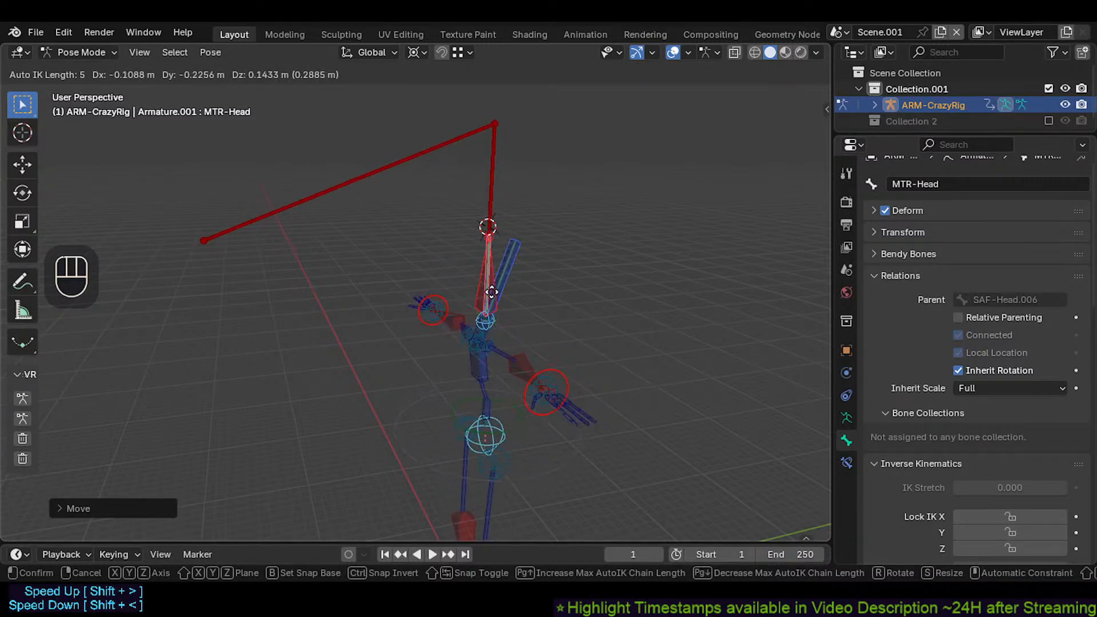
{"action": "left_click", "coordinate": [493, 300]}
Step: Select only MTR-CoG, the large black circle at the hips, and move it upward
{"action": "left_click", "coordinate": [516, 426]}
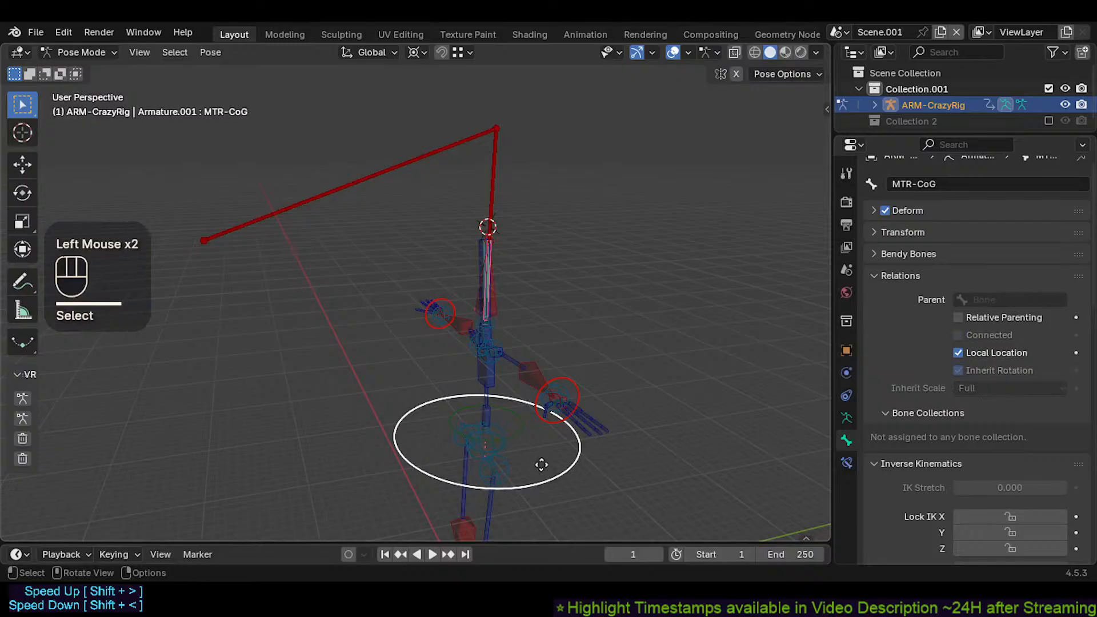
{"action": "key", "text": "g"}
{"action": "left_click", "coordinate": [513, 380]}
Step: Add CMD-Head to the selected MTR-CoG and move both together several times
{"action": "left_click", "coordinate": [490, 290], "text": "shift"}
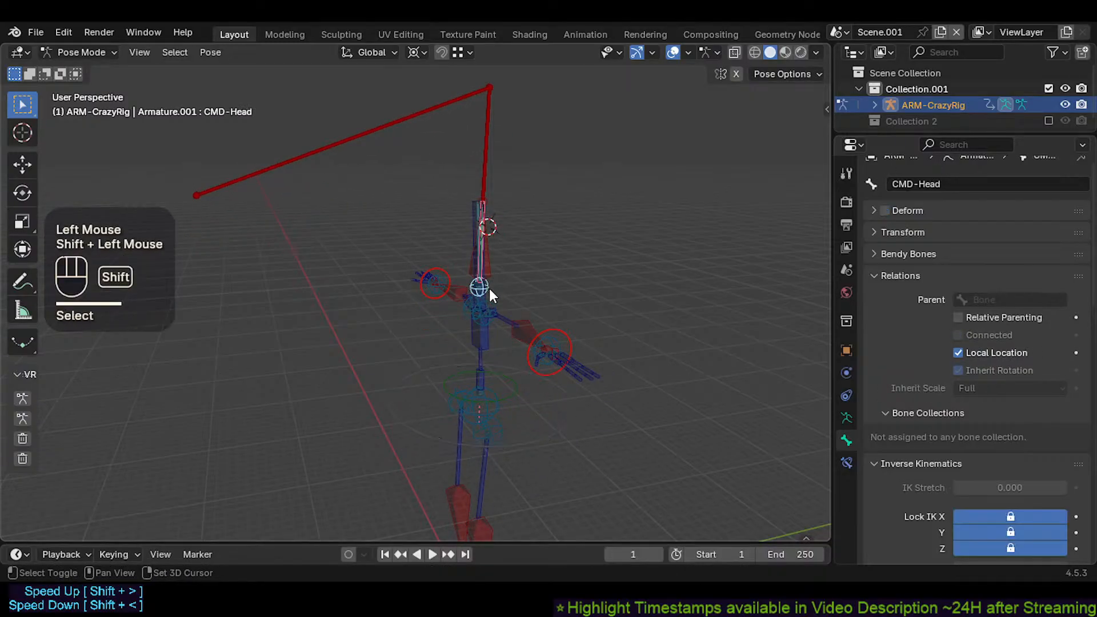
{"action": "key", "text": "g"}
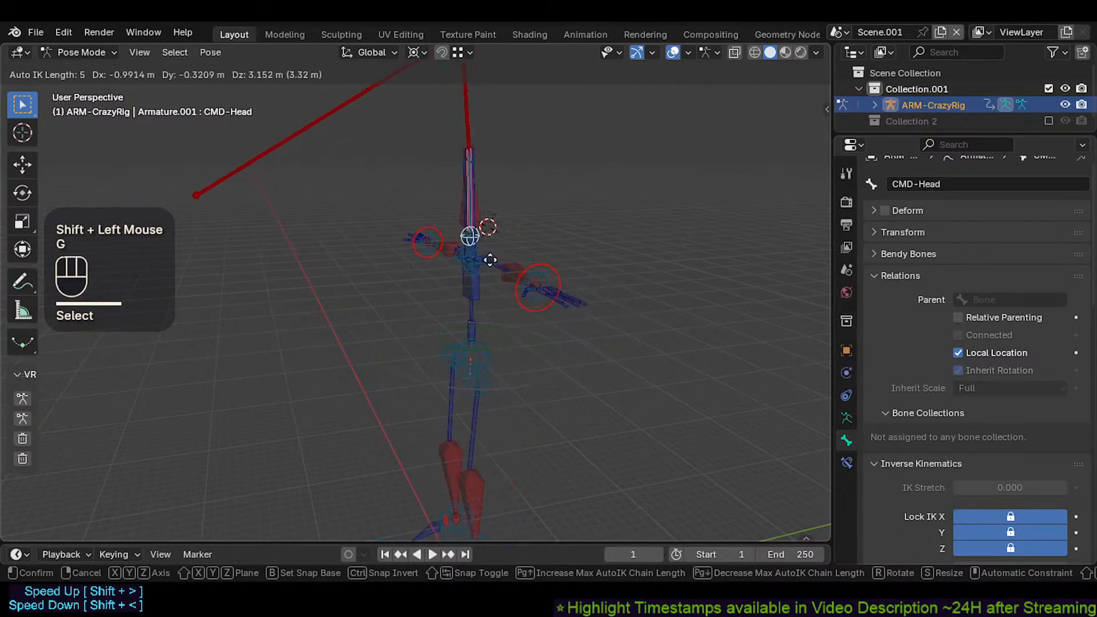
{"action": "left_click", "coordinate": [550, 279]}
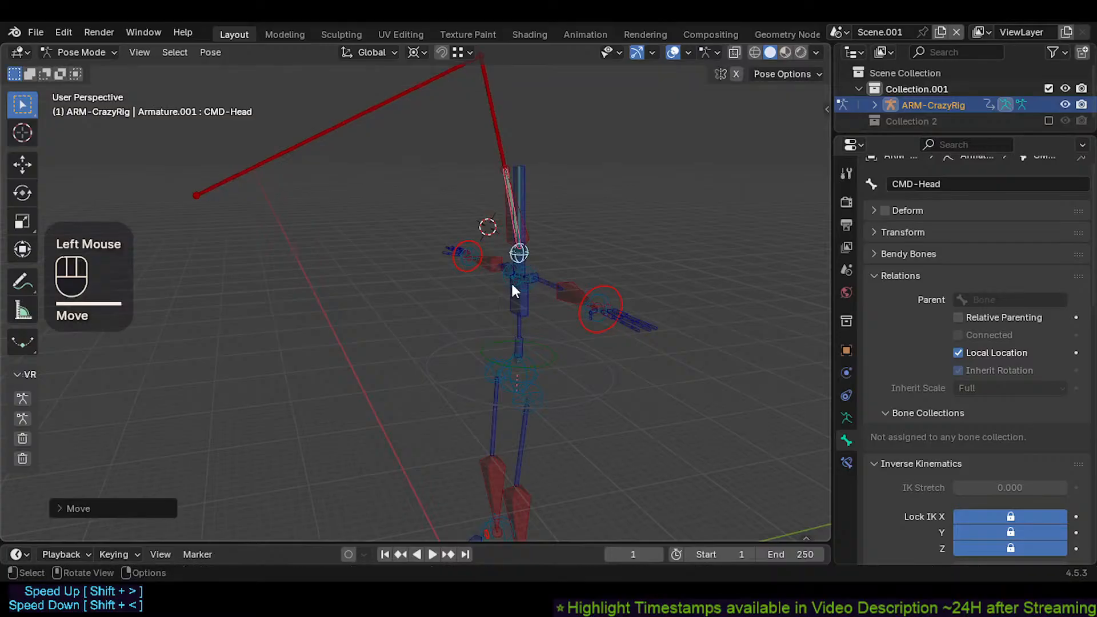
{"action": "key", "text": "g"}
{"action": "left_click", "coordinate": [487, 326]}
{"action": "middle_click_drag", "start_coordinate": [487, 326], "coordinate": [444, 341], "text": "shift"}
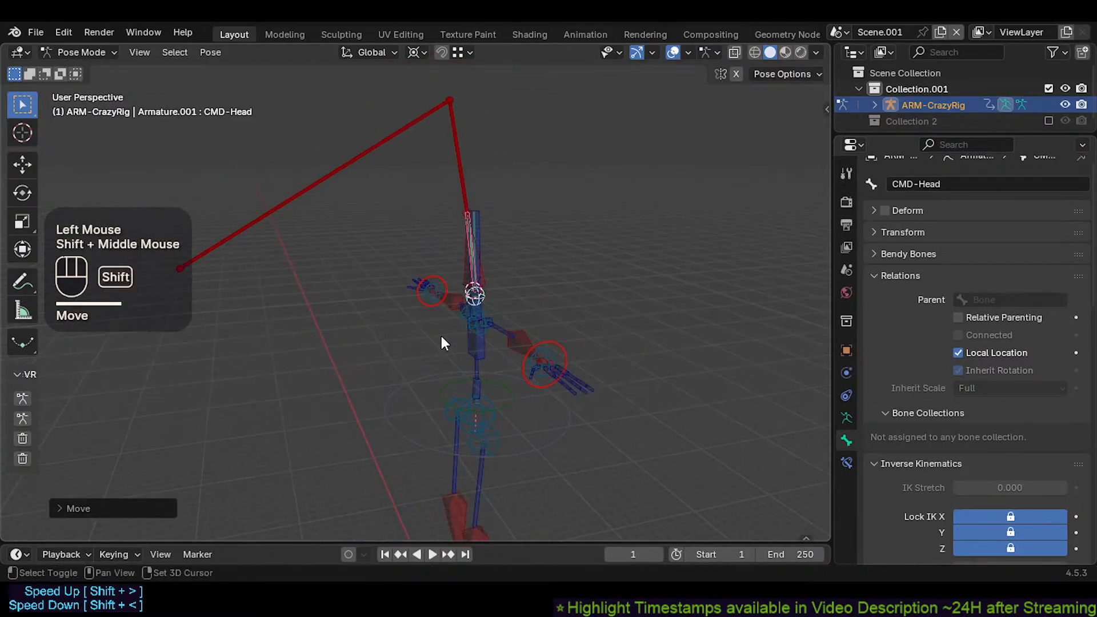
{"action": "key", "text": "g"}
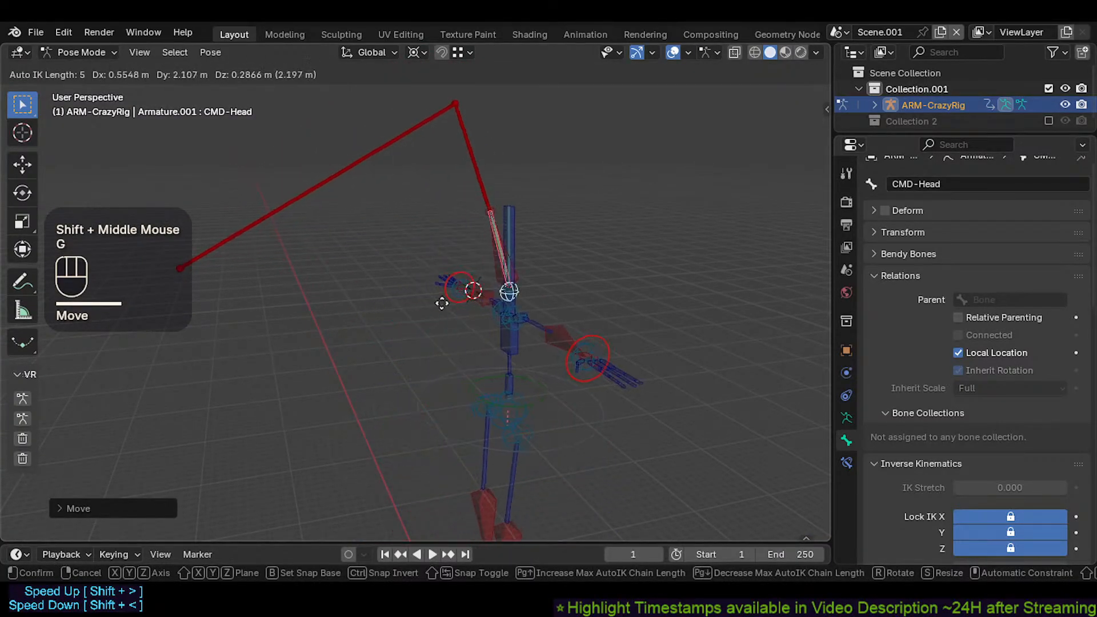
{"action": "left_click", "coordinate": [430, 312]}
Step: Select MTR-Head.001, the vertical bone above MTR-Head, and delete it in Edit Mode
{"action": "double_click", "coordinate": [458, 192]}
{"action": "key", "text": "Tab"}
{"action": "key", "text": "x"}
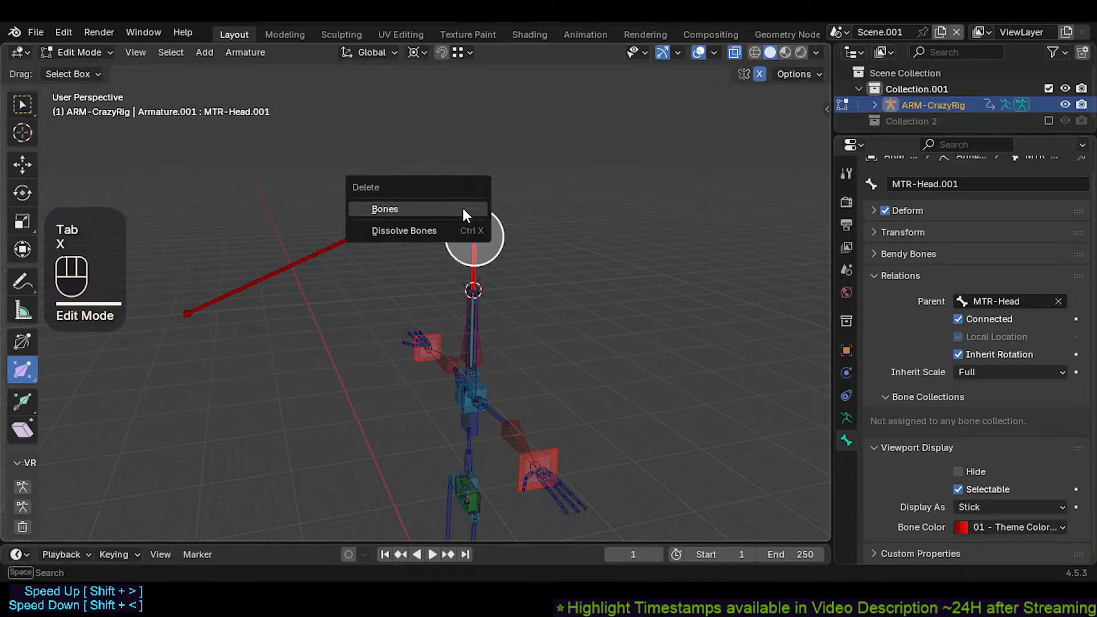
{"action": "left_click", "coordinate": [461, 206]}
Step: Snap the root joint of MTR-Head.002 onto the tip of MTR-Head, 6.702 m lower, and return to Pose Mode
{"action": "left_click", "coordinate": [476, 181]}
{"action": "key", "text": "g"}
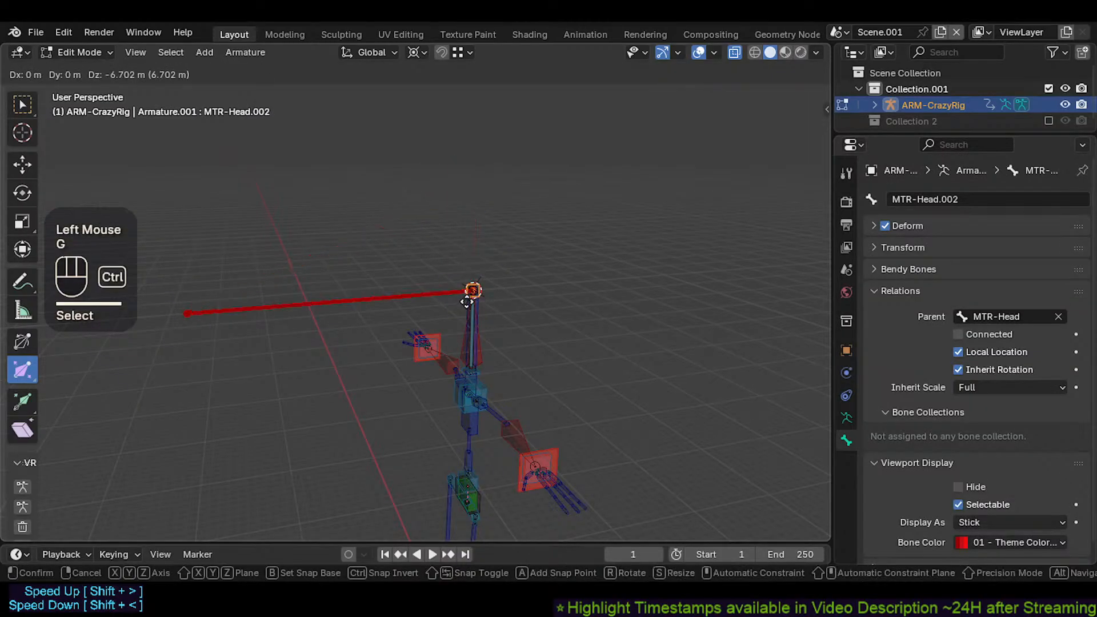
{"action": "left_click", "coordinate": [468, 301], "text": "ctrl"}
{"action": "key", "text": "ctrl+Tab"}
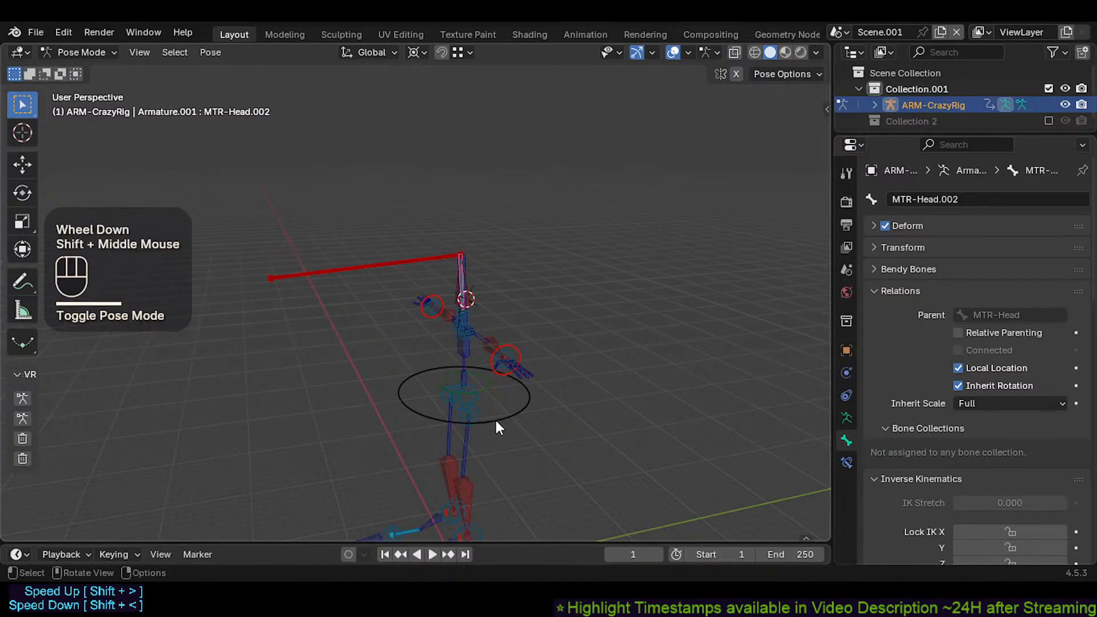
Step: Select MTR-CoG together with MTR-Head and move both to test the shortened head chain
{"action": "left_click", "coordinate": [494, 421]}
{"action": "scroll", "coordinate": [488, 410], "scroll_direction": "up", "scroll_amount": 2}
{"action": "left_click", "coordinate": [467, 245], "text": "shift"}
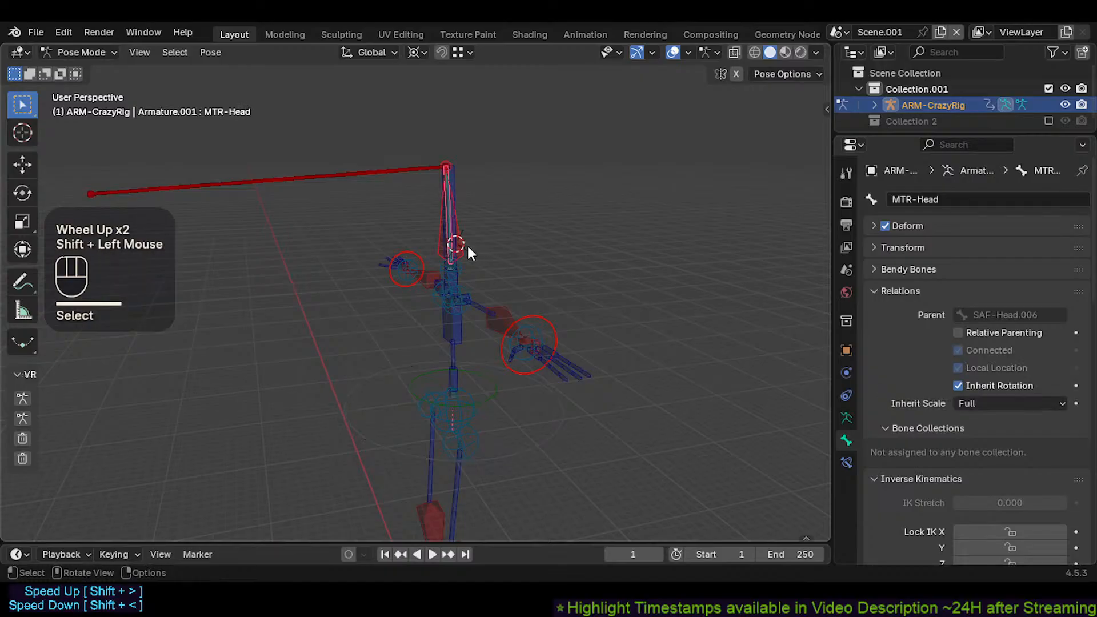
{"action": "key", "text": "g"}
{"action": "left_click", "coordinate": [449, 263]}
{"action": "key", "text": "Escape"}
{"action": "scroll", "coordinate": [416, 348], "scroll_direction": "down", "scroll_amount": 1}
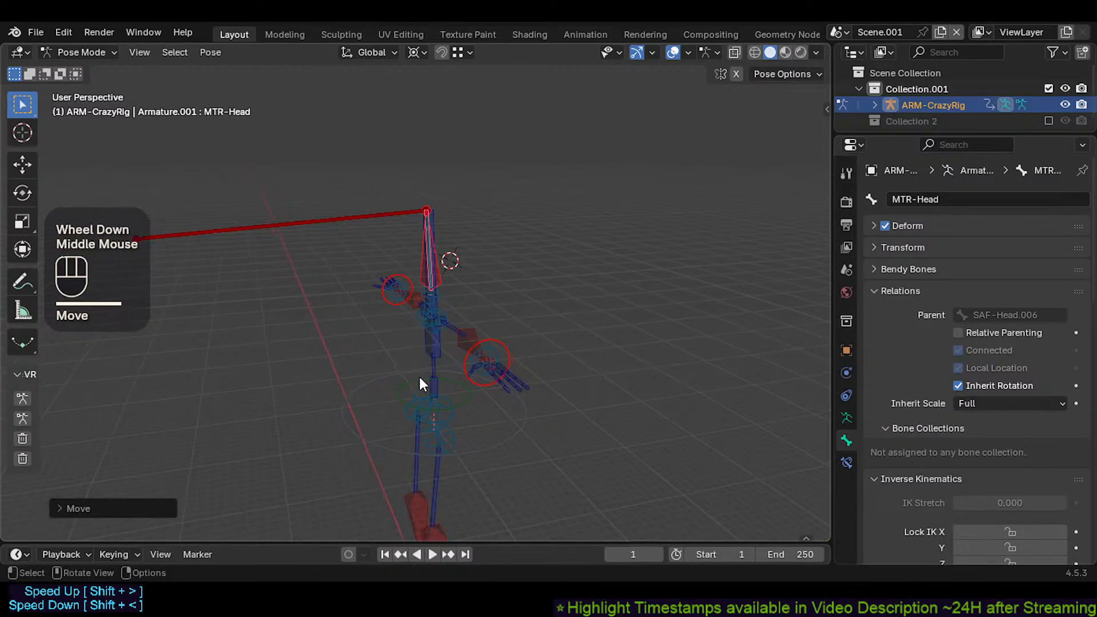
Step: Select MTR-CoG and CMD-Spine and move both together with an Auto IK chain length of 5
{"action": "left_click", "coordinate": [465, 405]}
{"action": "left_click", "coordinate": [465, 445]}
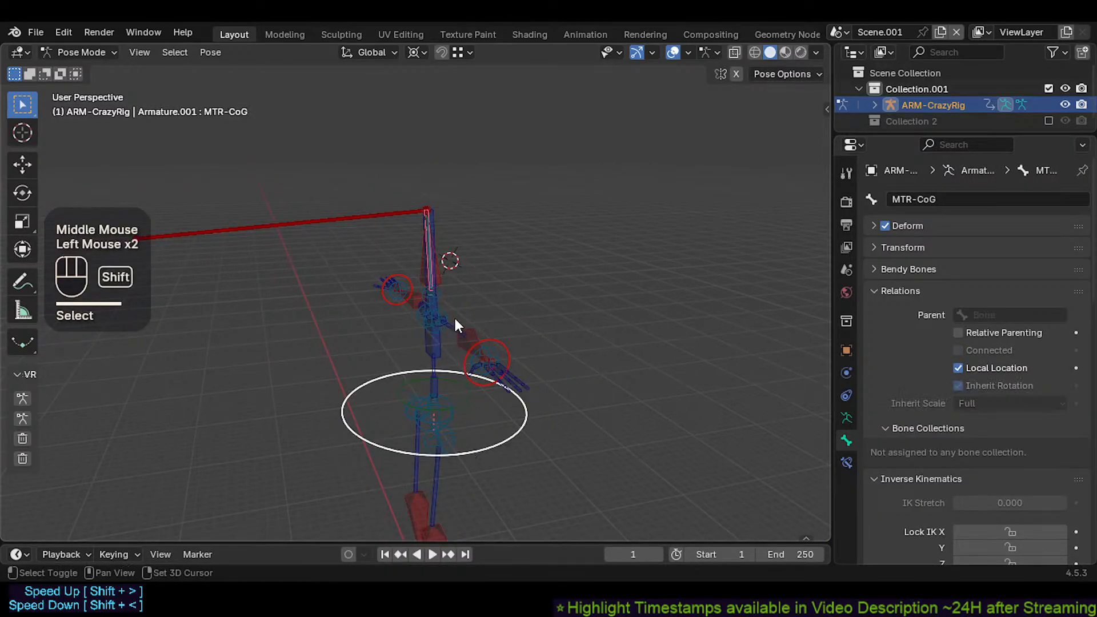
{"action": "left_click", "coordinate": [450, 418], "text": "shift"}
{"action": "key", "text": "g"}
{"action": "left_click", "coordinate": [462, 406]}
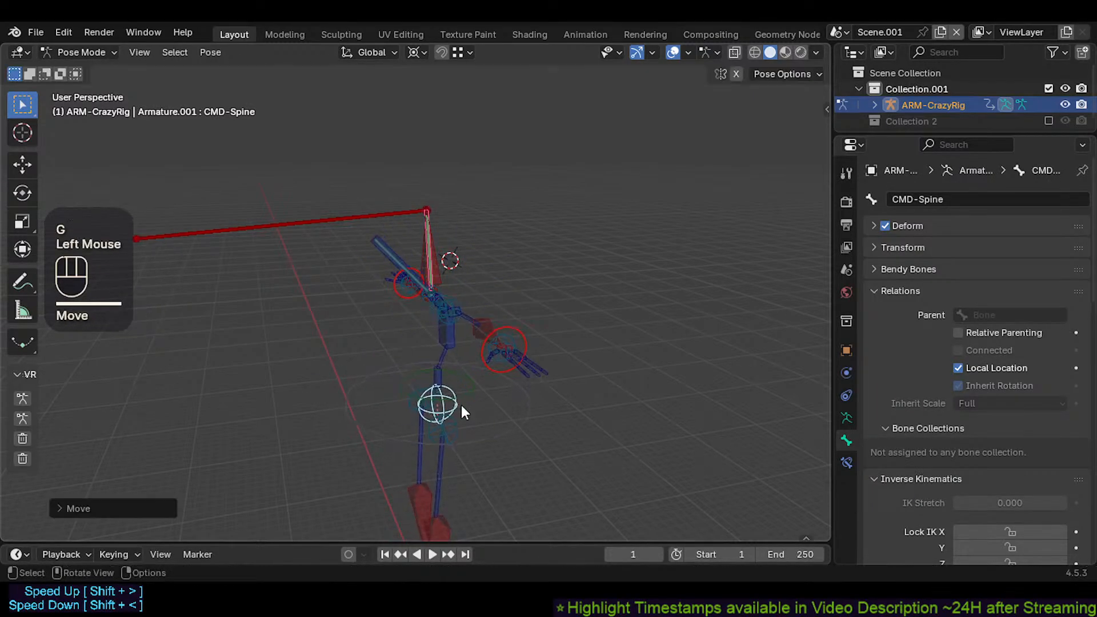
{"action": "scroll", "coordinate": [461, 405], "scroll_direction": "down", "scroll_amount": 2}
{"action": "middle_click_drag", "start_coordinate": [461, 406], "coordinate": [384, 292], "text": "shift"}
{"action": "key", "text": "g"}
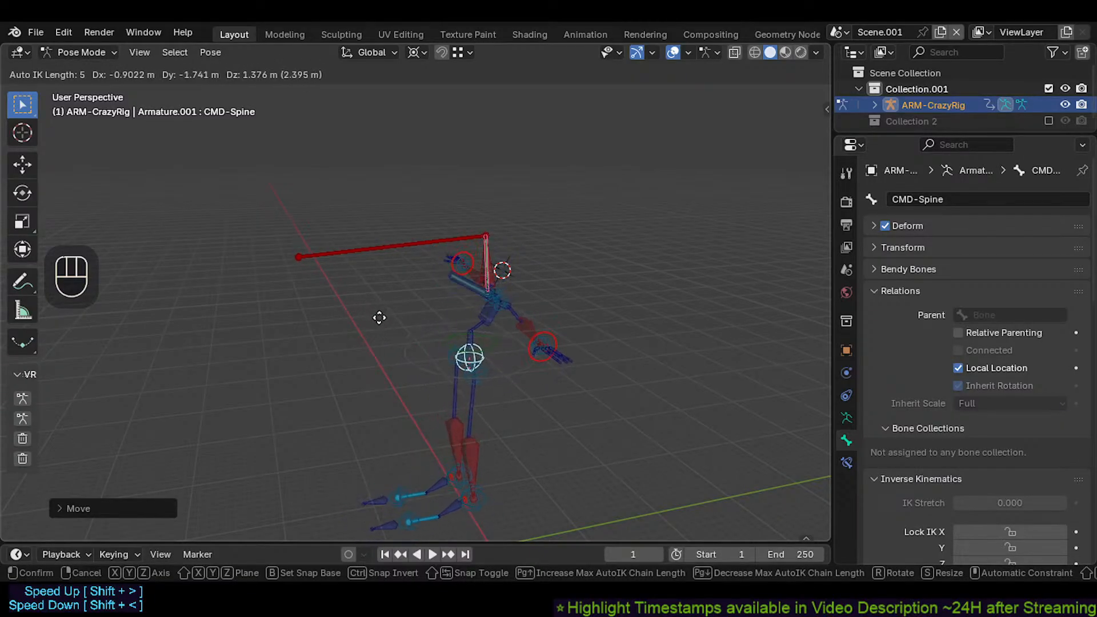
{"action": "left_click", "coordinate": [465, 287]}
Step: Move MTR-CoG alone, add MTR-Head to the selection and try moving both
{"action": "scroll", "coordinate": [486, 276], "scroll_direction": "up", "scroll_amount": 3}
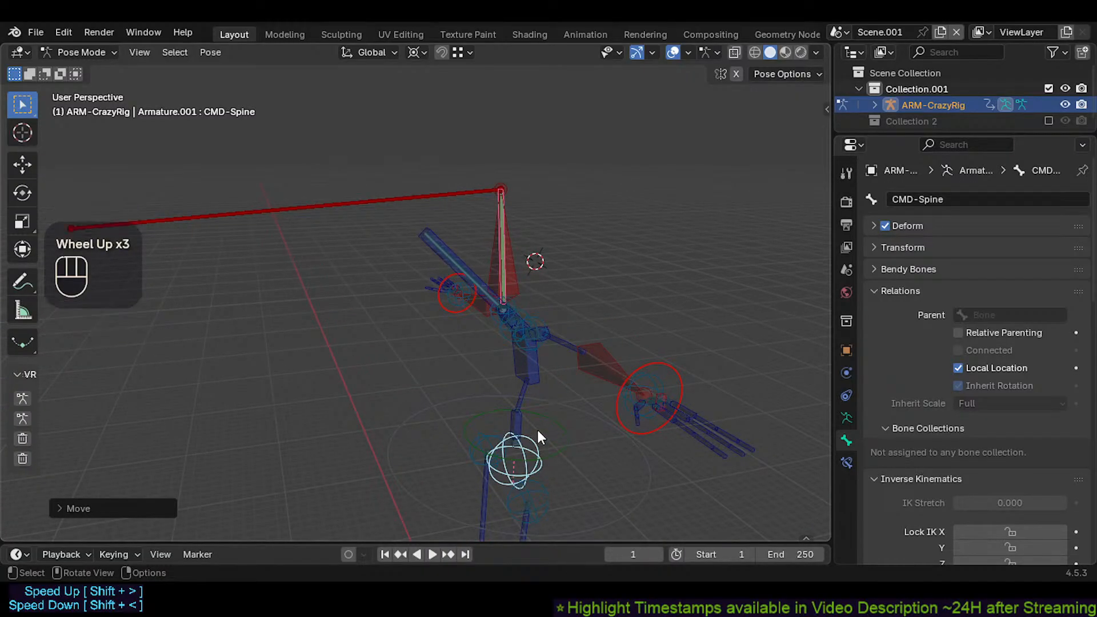
{"action": "key", "text": "g"}
{"action": "left_click", "coordinate": [538, 333]}
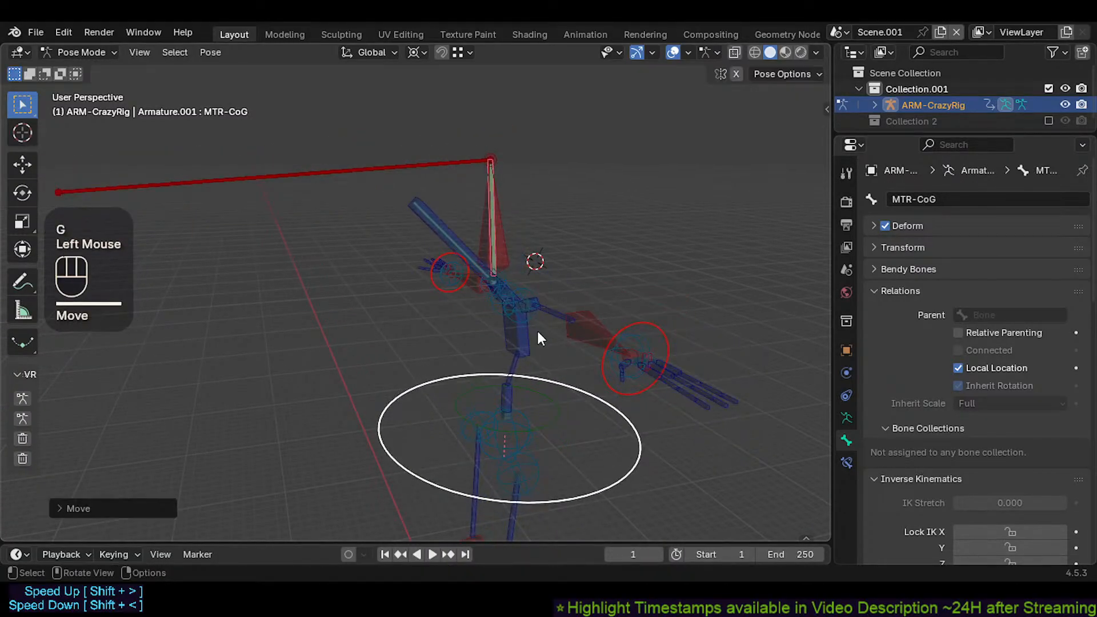
{"action": "left_click", "coordinate": [503, 247], "text": "shift"}
{"action": "scroll", "coordinate": [451, 297], "scroll_direction": "down", "scroll_amount": 2}
{"action": "key", "text": "g"}
{"action": "key", "text": "Escape"}
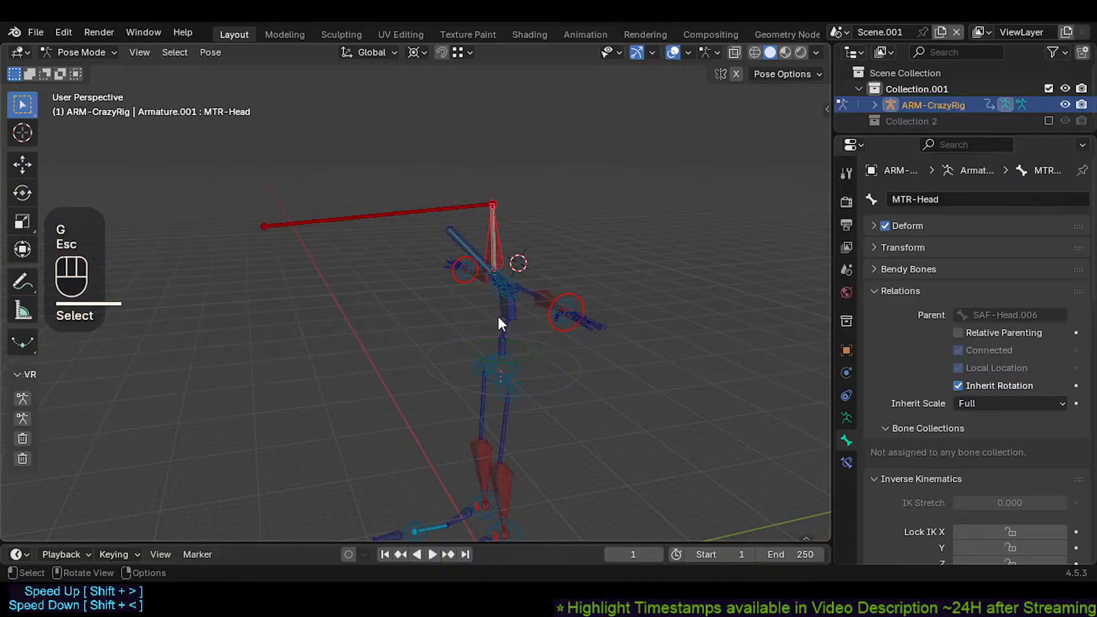
Step: Move MTR-CoG by itself once more, and select only MTR-Head and try moving it
{"action": "scroll", "coordinate": [498, 323], "scroll_direction": "up", "scroll_amount": 1}
{"action": "left_click", "coordinate": [526, 353]}
{"action": "key", "text": "g"}
{"action": "left_click", "coordinate": [508, 261], "text": "shift"}
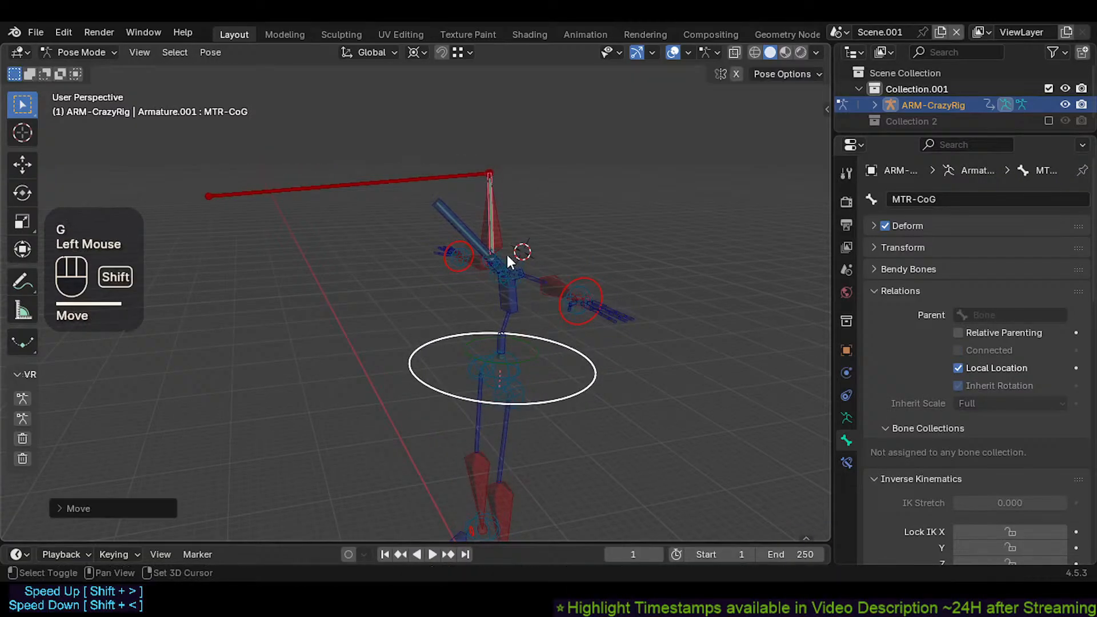
{"action": "scroll", "coordinate": [506, 254], "scroll_direction": "up", "scroll_amount": 2}
{"action": "left_click", "coordinate": [504, 235]}
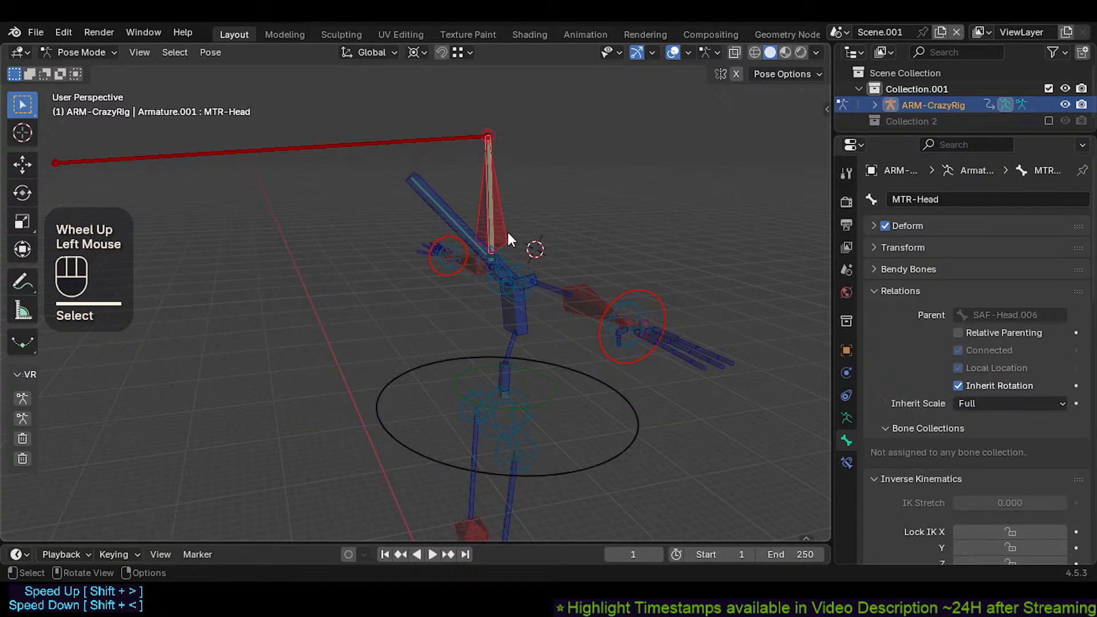
{"action": "key", "text": "g"}
{"action": "left_click", "coordinate": [528, 240]}
Step: Select all bones, clear their pose transforms and save CrazyRigNext.blend
{"action": "key", "text": "a"}
{"action": "key", "text": "alt+q"}
{"action": "key", "text": "alt+q"}
{"action": "middle_click_drag", "start_coordinate": [532, 265], "coordinate": [399, 183], "text": "shift"}
{"action": "scroll", "coordinate": [399, 184], "scroll_direction": "down", "scroll_amount": 1}
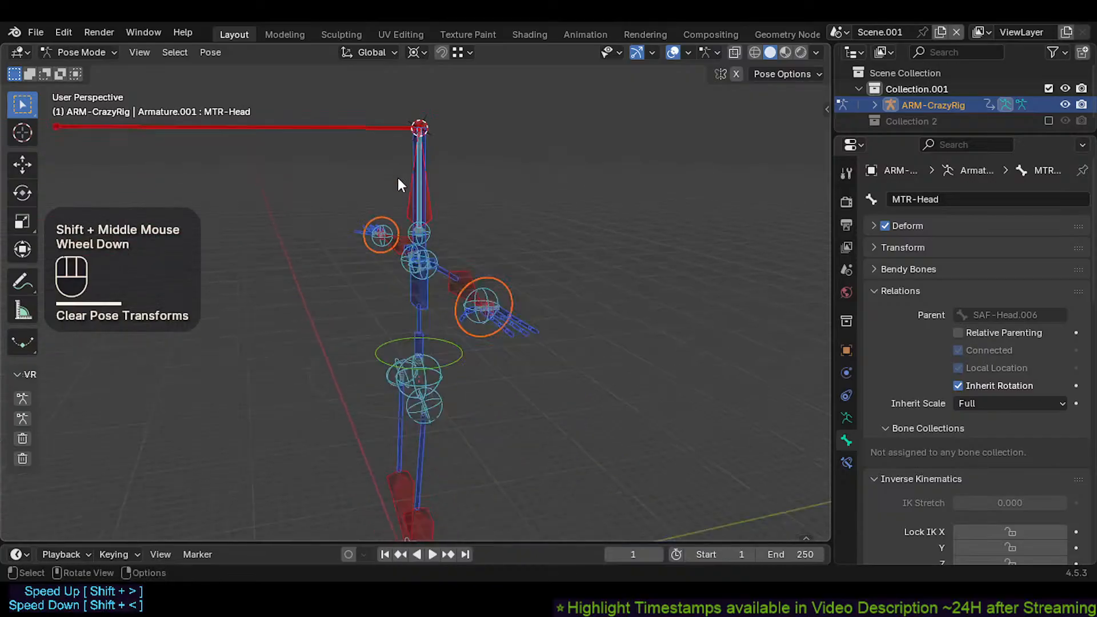
{"action": "key", "text": "ctrl+s"}
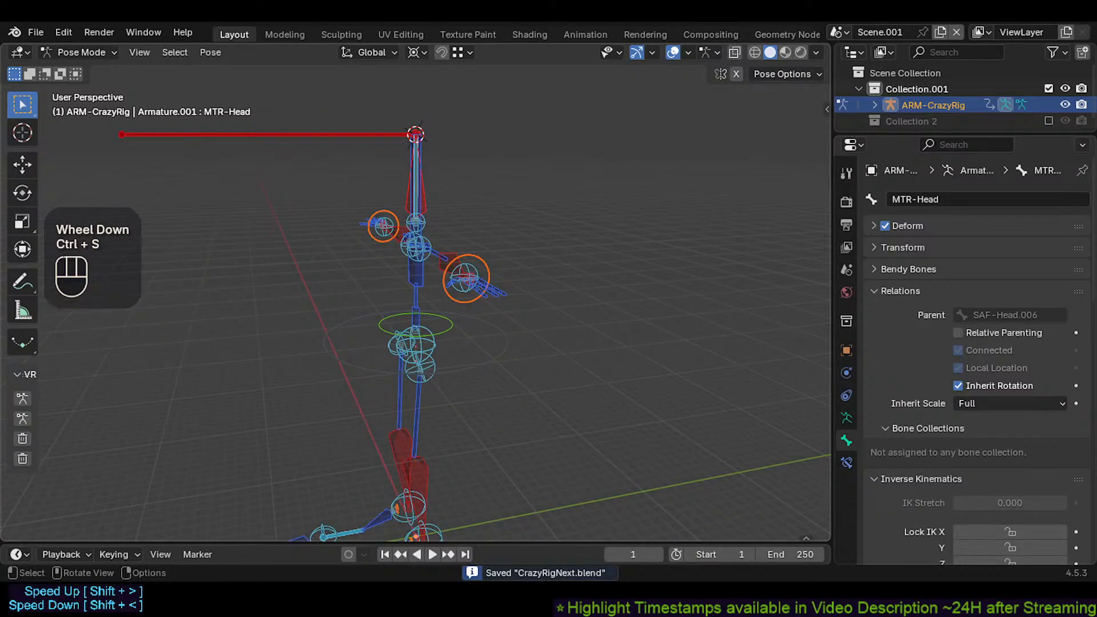
Step: Select MTR-CoG together with MTR-Head and try rotating both
{"action": "left_click", "coordinate": [413, 330]}
{"action": "scroll", "coordinate": [488, 324], "scroll_direction": "up", "scroll_amount": 1}
{"action": "middle_click_drag", "start_coordinate": [413, 330], "coordinate": [491, 272], "text": "shift"}
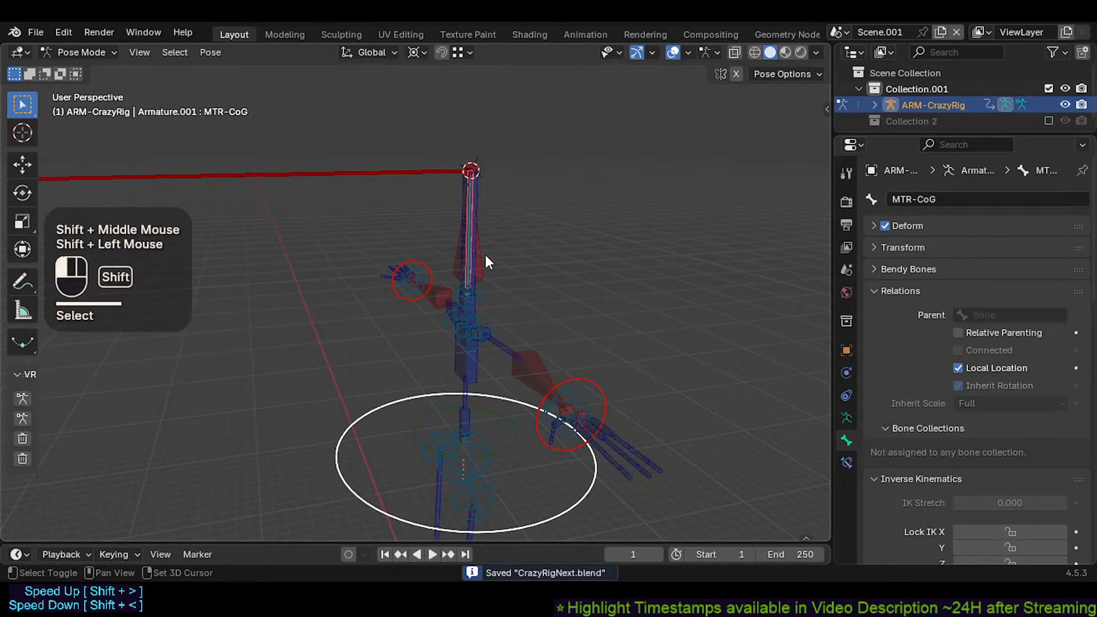
{"action": "left_click", "coordinate": [485, 262], "text": "shift"}
{"action": "key", "text": "r"}
{"action": "key", "text": "Escape"}
Step: Deselect all bones and change the transform pivot point
{"action": "scroll", "coordinate": [495, 400], "scroll_direction": "down", "scroll_amount": 2}
{"action": "scroll", "coordinate": [495, 400], "scroll_direction": "up", "scroll_amount": 1}
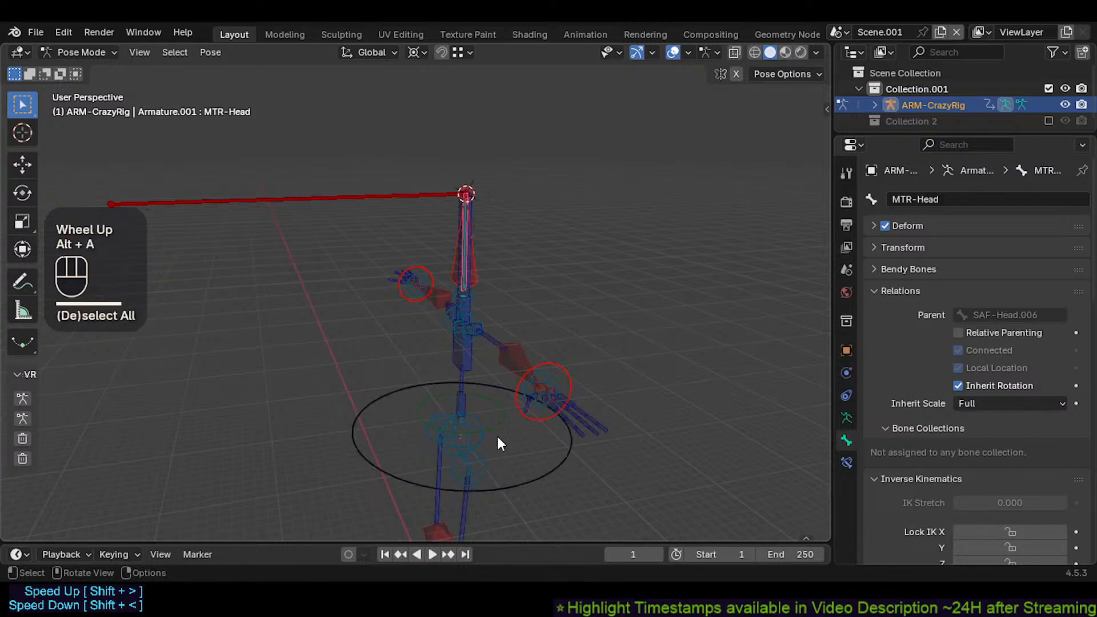
{"action": "key", "text": "period"}
{"action": "left_click", "coordinate": [467, 425]}
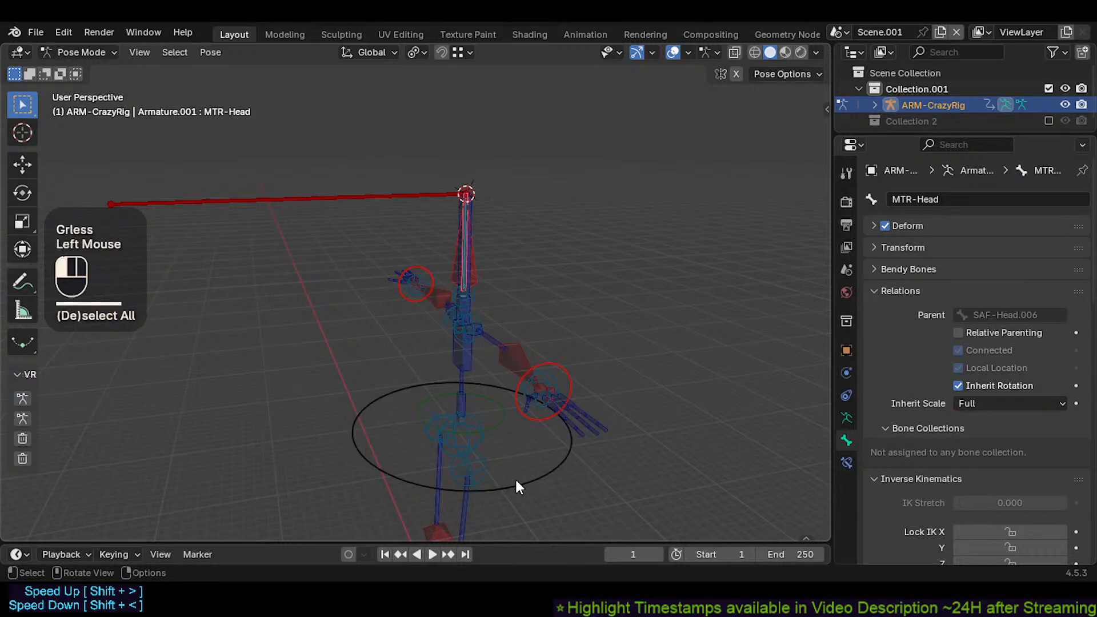
Step: Try moving CMD-Head alone and together with MTR-Head, and deselect all bones
{"action": "left_click", "coordinate": [477, 298], "text": "shift"}
{"action": "key", "text": "g"}
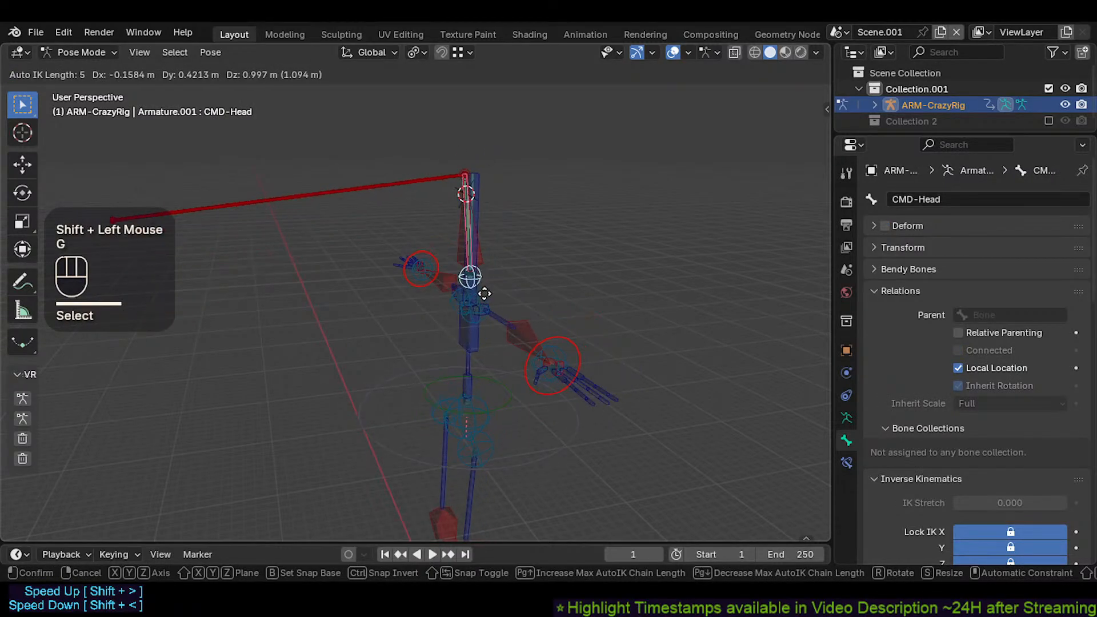
{"action": "key", "text": "Escape"}
{"action": "left_click", "coordinate": [499, 282], "text": "shift"}
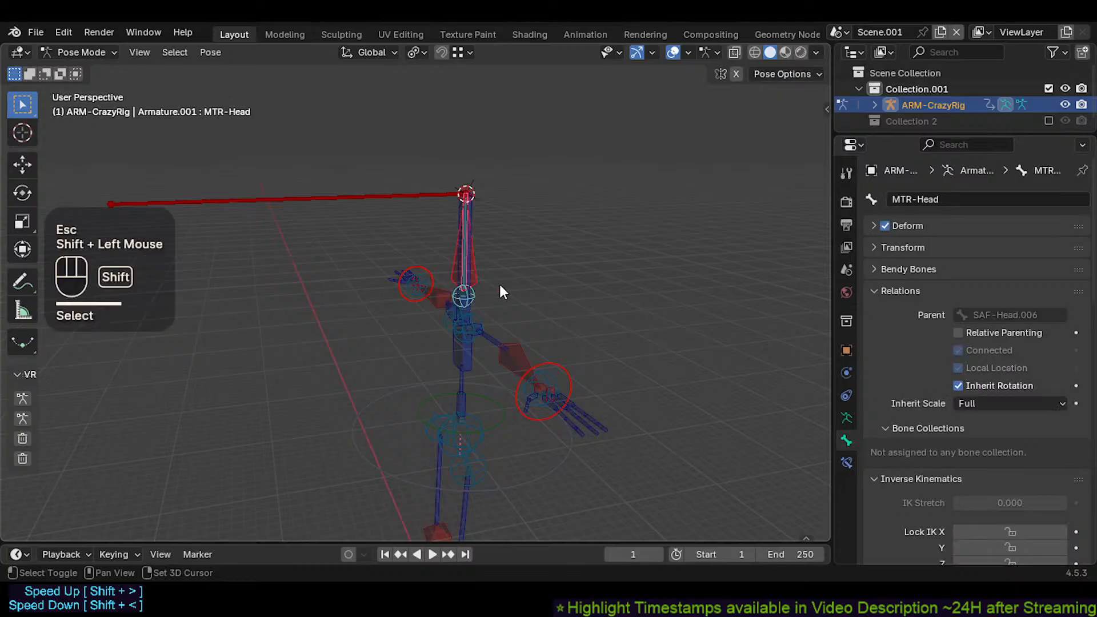
{"action": "key", "text": "g"}
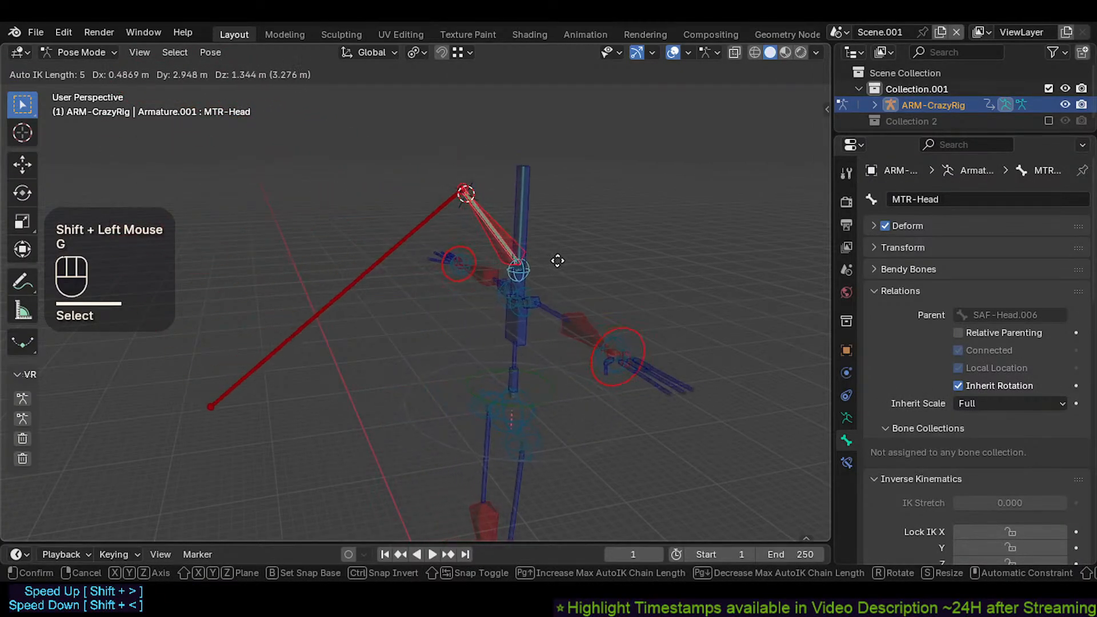
{"action": "key", "text": "Escape"}
{"action": "key", "text": "alt+a"}
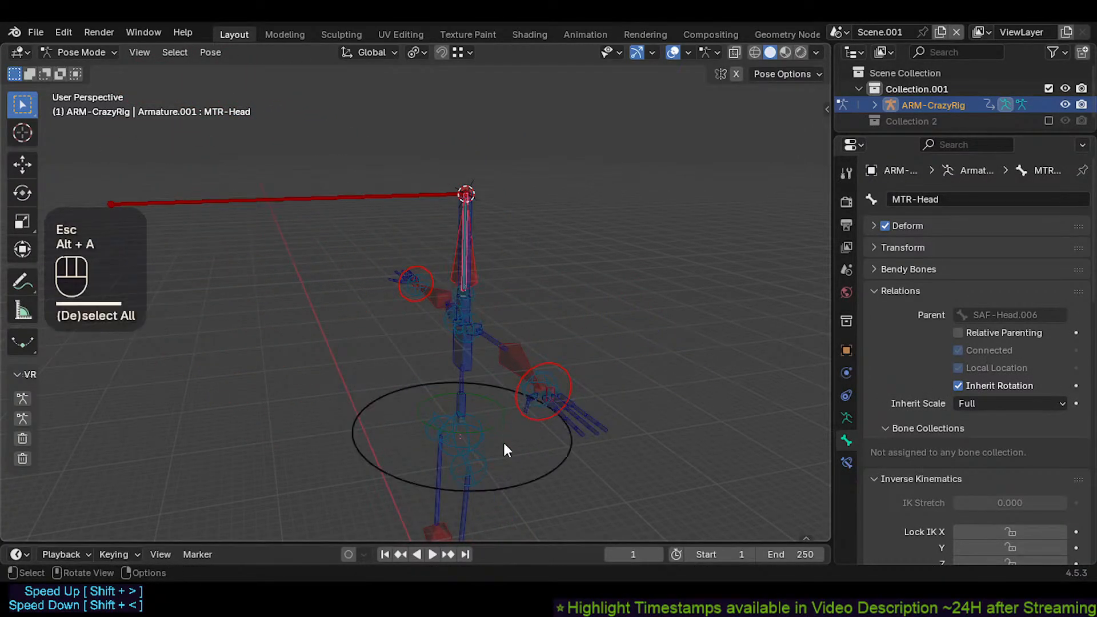
Step: Move CTL-Chest, and try moving it together with CTL-Head.001
{"action": "double_click", "coordinate": [466, 361]}
{"action": "key", "text": "g"}
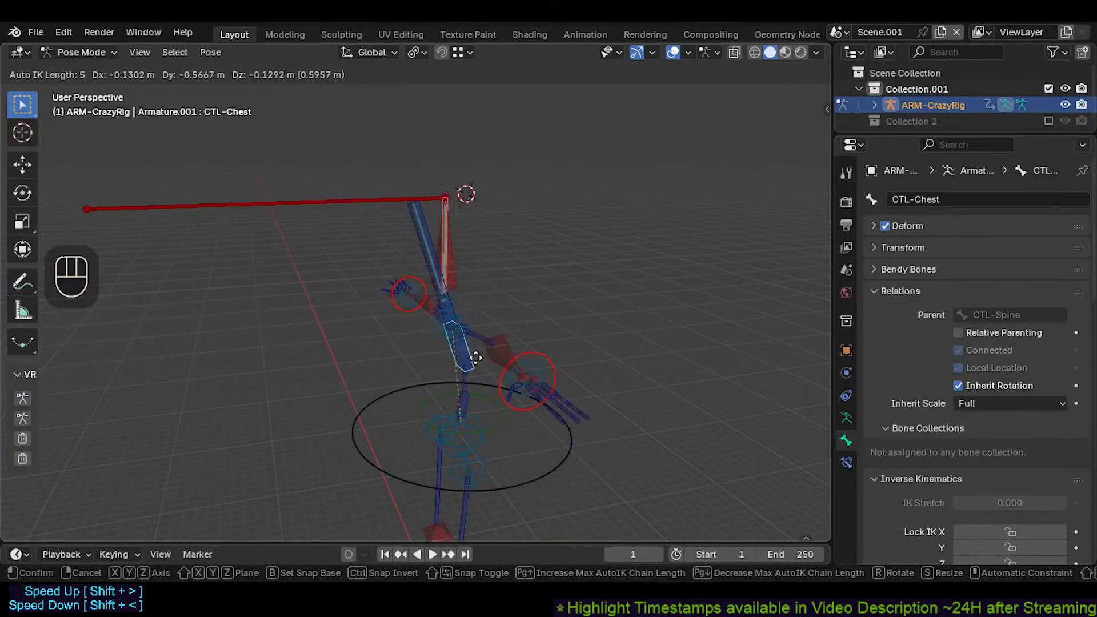
{"action": "left_click", "coordinate": [471, 362]}
{"action": "left_click", "coordinate": [396, 248], "text": "shift"}
{"action": "key", "text": "g"}
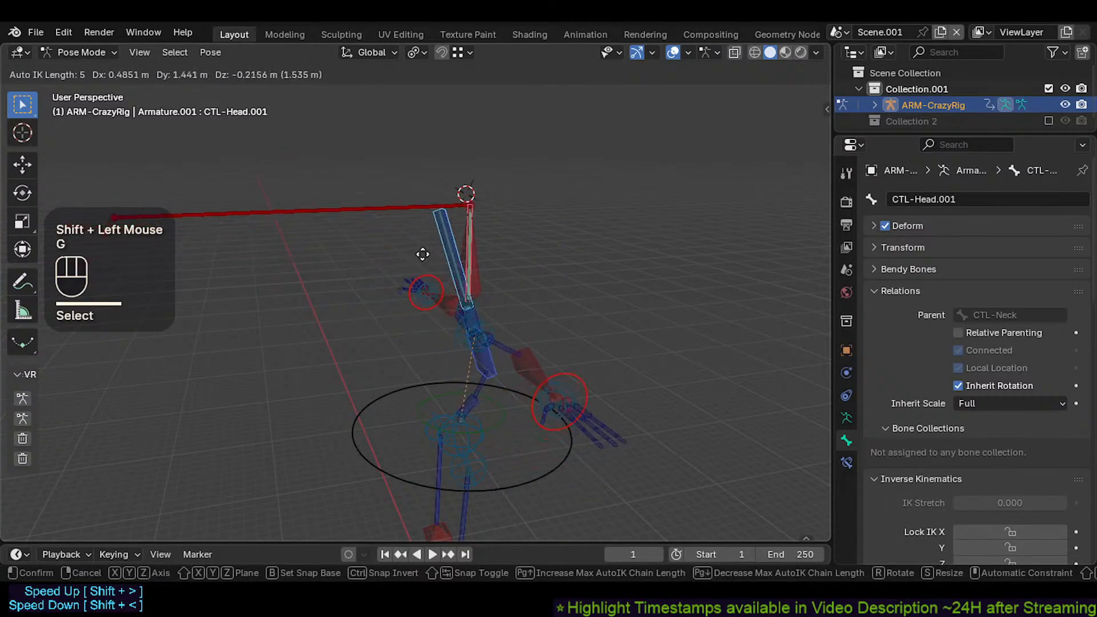
{"action": "key", "text": "Escape"}
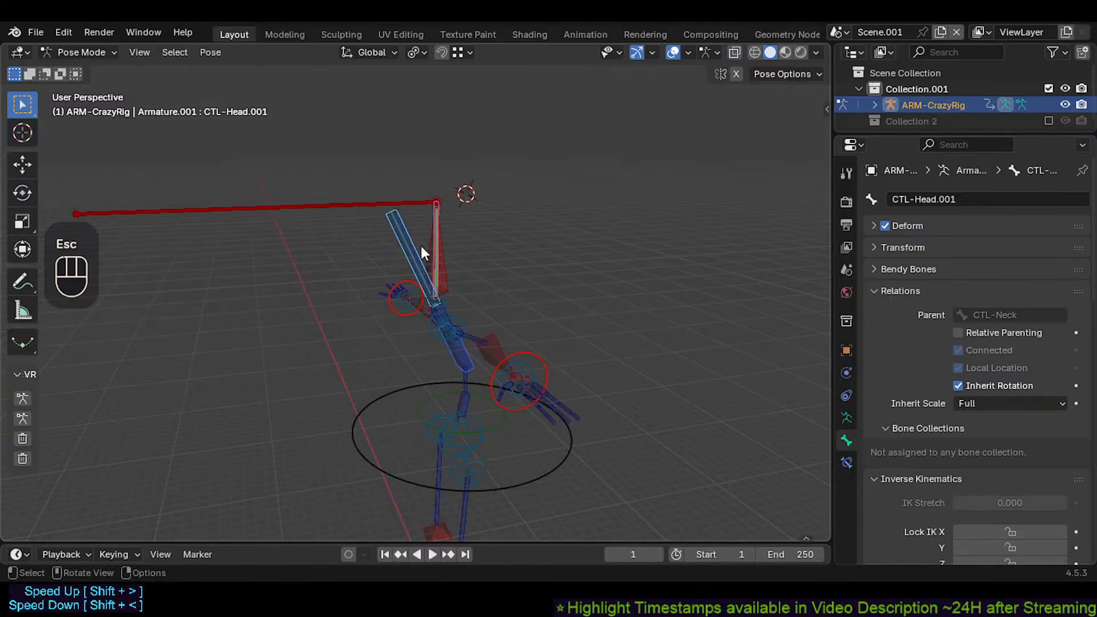
Step: Add CMD-Head to the chest and head selection and move the bones together
{"action": "left_click", "coordinate": [449, 300], "text": "shift"}
{"action": "scroll", "coordinate": [450, 301], "scroll_direction": "down", "scroll_amount": 2}
{"action": "middle_click_drag", "start_coordinate": [451, 301], "coordinate": [489, 257], "text": "shift"}
{"action": "key", "text": "g"}
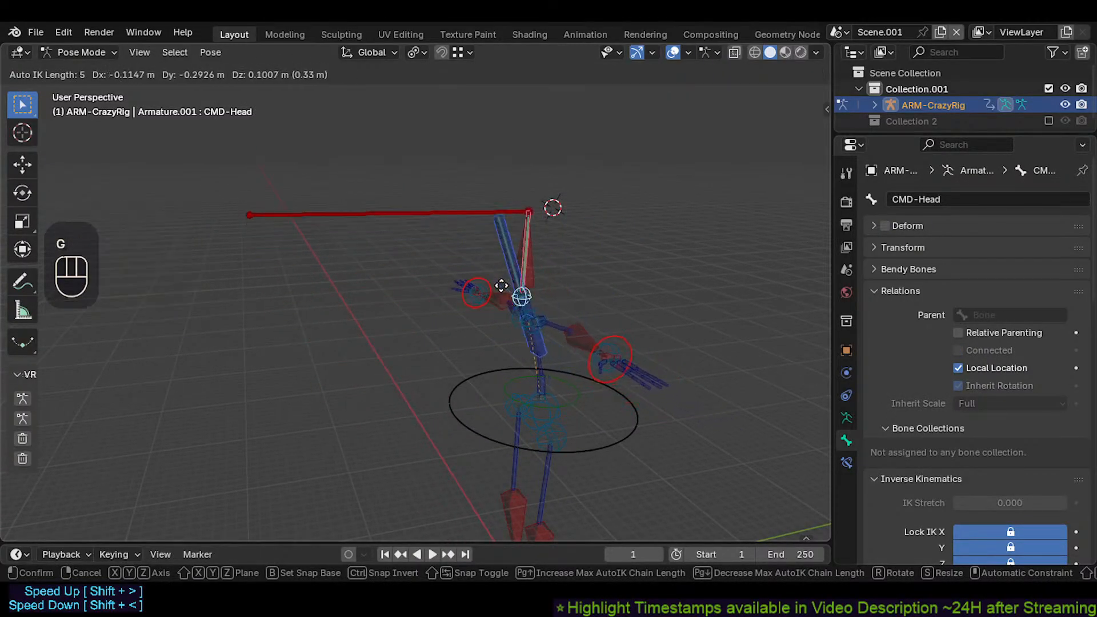
{"action": "left_click", "coordinate": [534, 282]}
Step: Add MTR-Head and move the selection with the Auto IK length set to 3, and clear all bones' pose transforms
{"action": "left_click", "coordinate": [544, 259], "text": "shift"}
{"action": "key", "text": "g"}
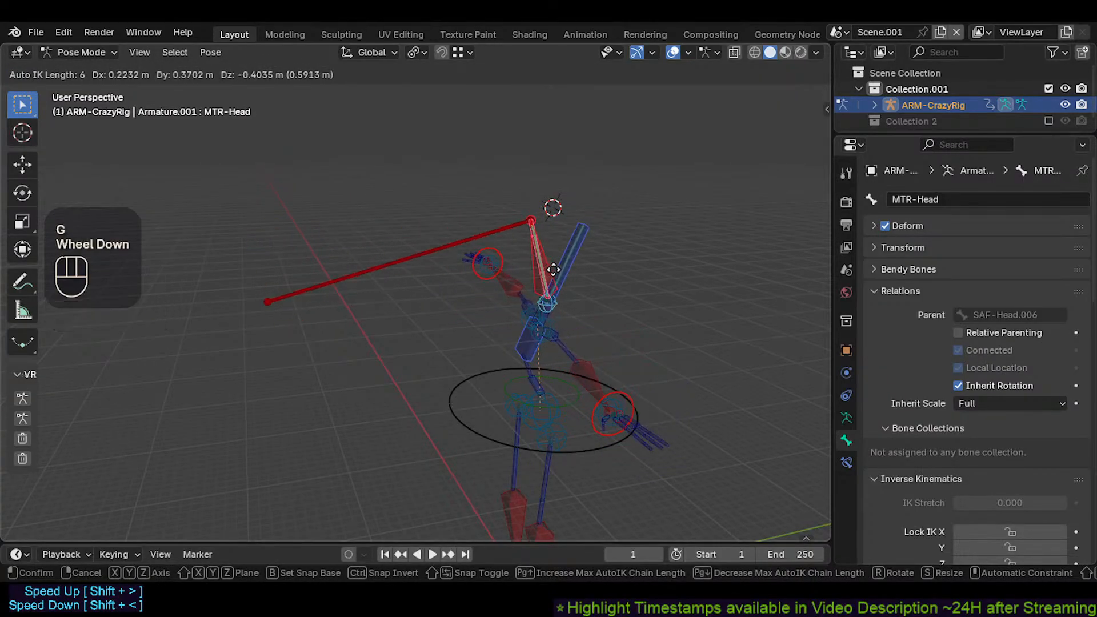
{"action": "scroll", "coordinate": [553, 270], "scroll_direction": "up", "scroll_amount": 2}
{"action": "scroll", "coordinate": [571, 256], "scroll_direction": "up", "scroll_amount": 1}
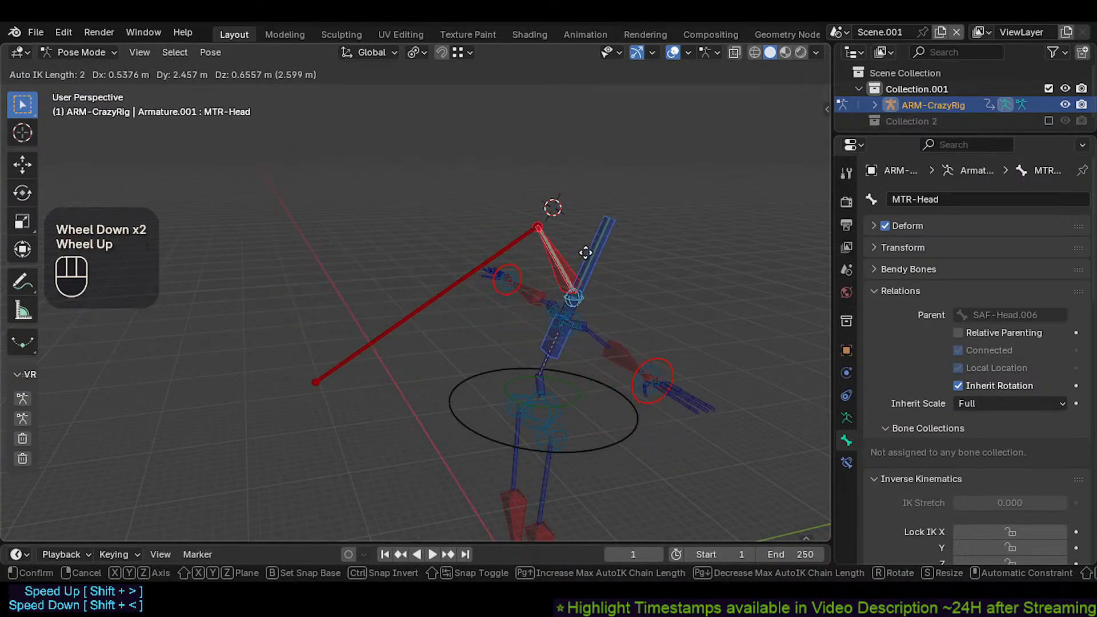
{"action": "scroll", "coordinate": [571, 252], "scroll_direction": "down", "scroll_amount": 1}
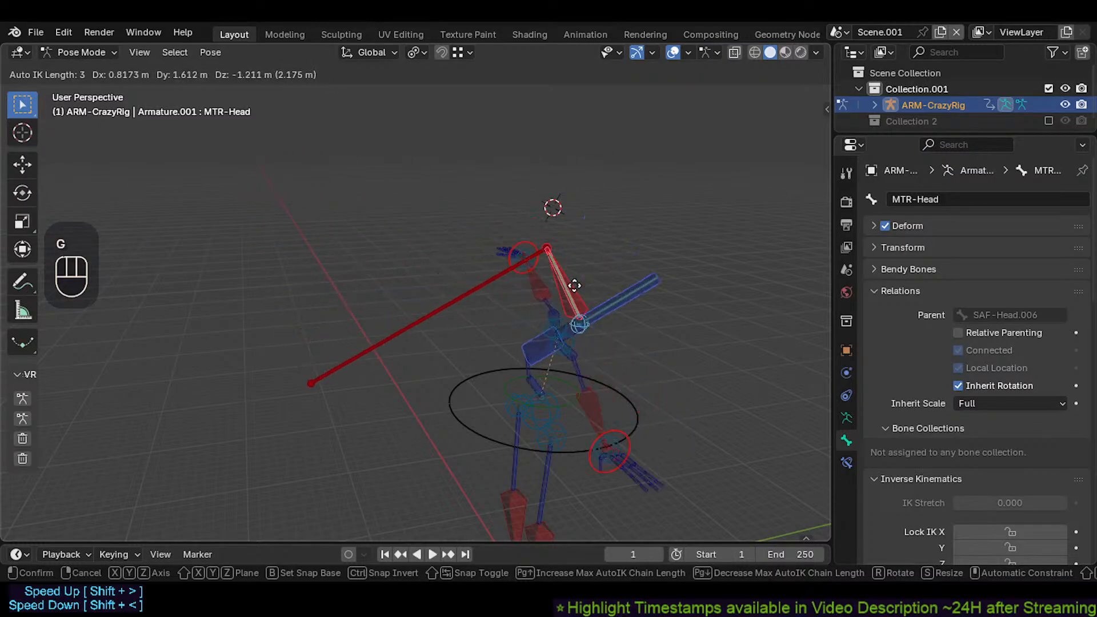
{"action": "left_click", "coordinate": [549, 252]}
{"action": "key", "text": "a"}
{"action": "key", "text": "alt+q"}
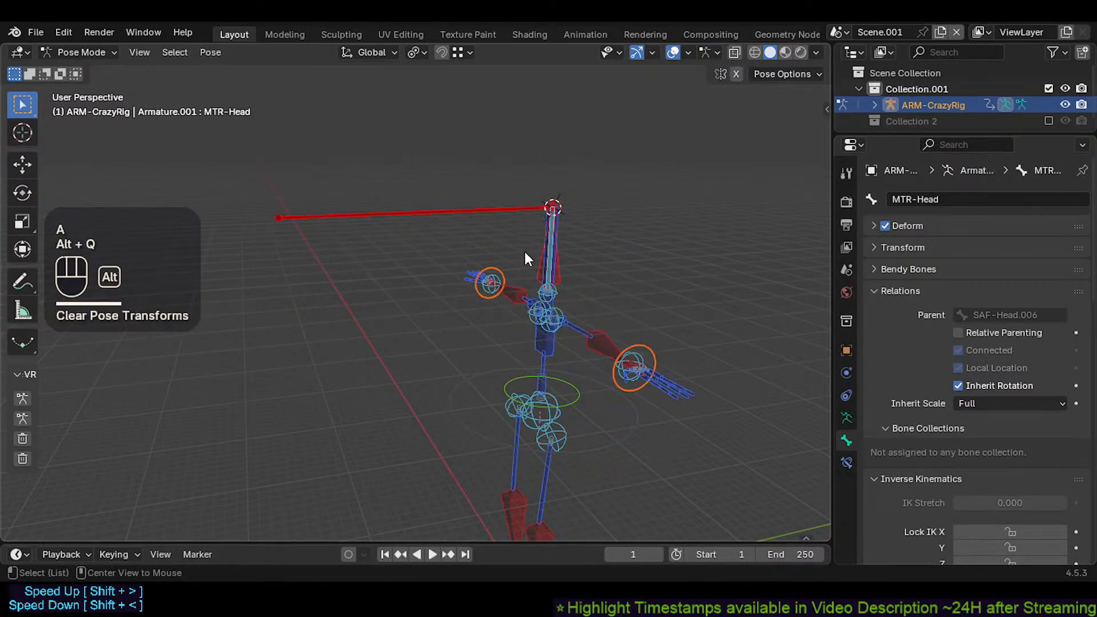
Step: Lengthen MTR-Head.002 in Edit Mode by moving its far end along the Y axis, and return to Pose Mode
{"action": "left_click", "coordinate": [337, 220]}
{"action": "key", "text": "Tab"}
{"action": "key", "text": "g"}
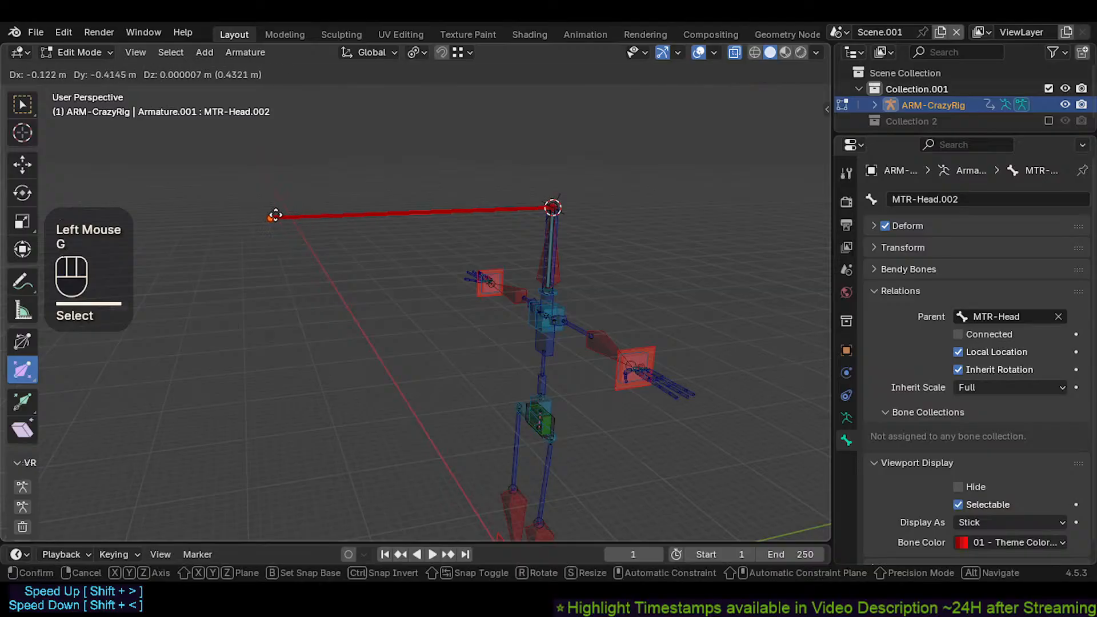
{"action": "key", "text": "y"}
{"action": "left_click", "coordinate": [192, 219]}
{"action": "key", "text": "Tab"}
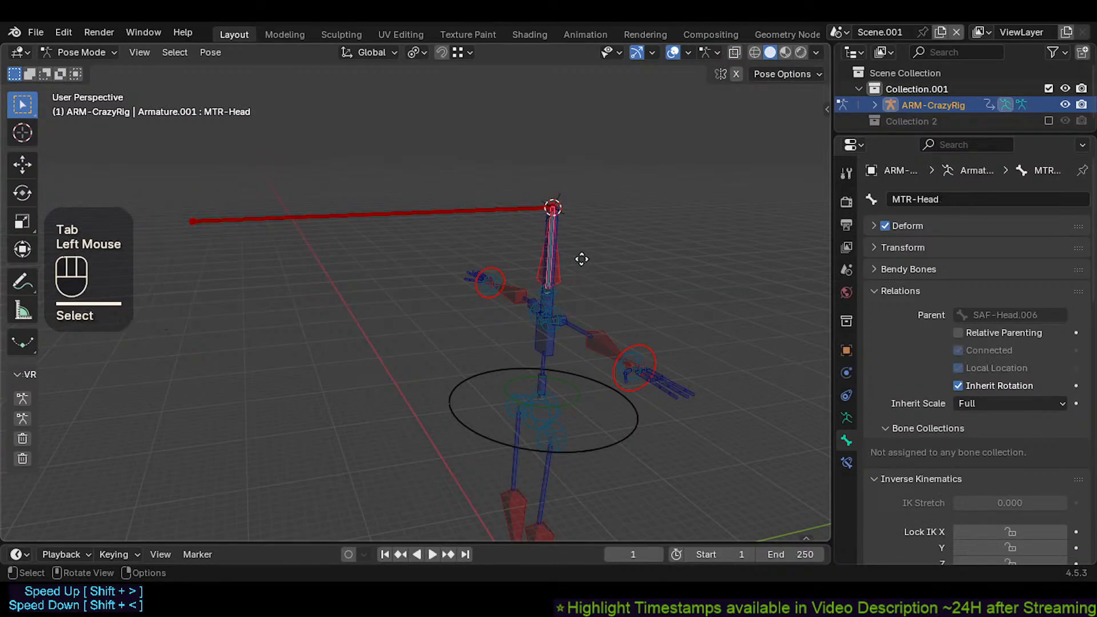
Step: Try moving MTR-Head by itself and together with CMD-Head
{"action": "key", "text": "g"}
{"action": "key", "text": "Escape"}
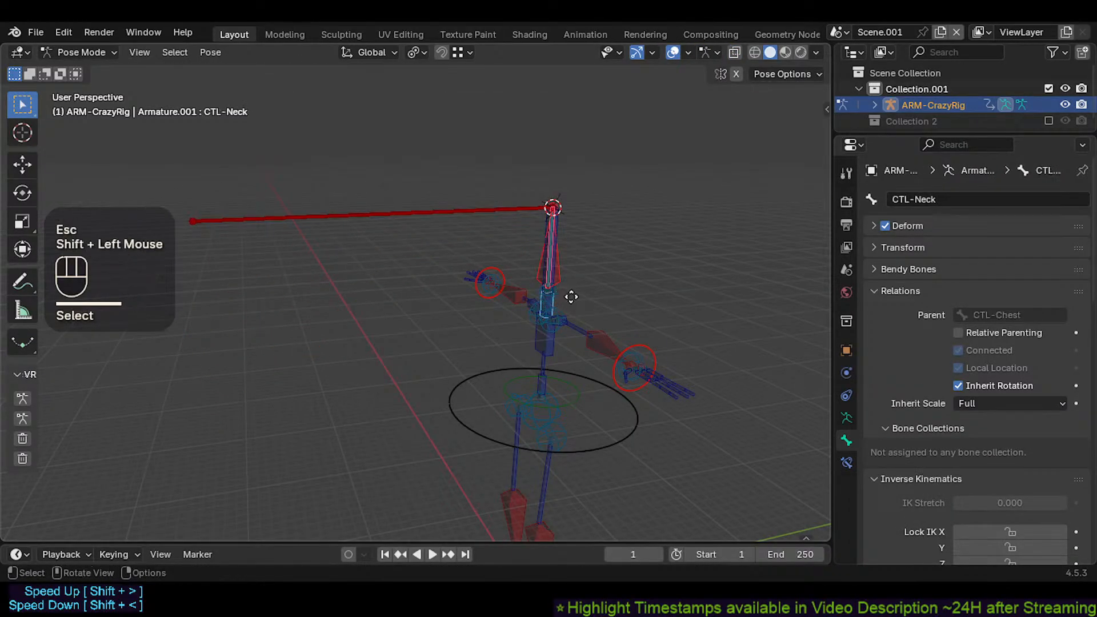
{"action": "left_click", "coordinate": [559, 289]}
{"action": "left_click", "coordinate": [562, 280], "text": "shift"}
{"action": "key", "text": "g"}
{"action": "left_click", "coordinate": [571, 289]}
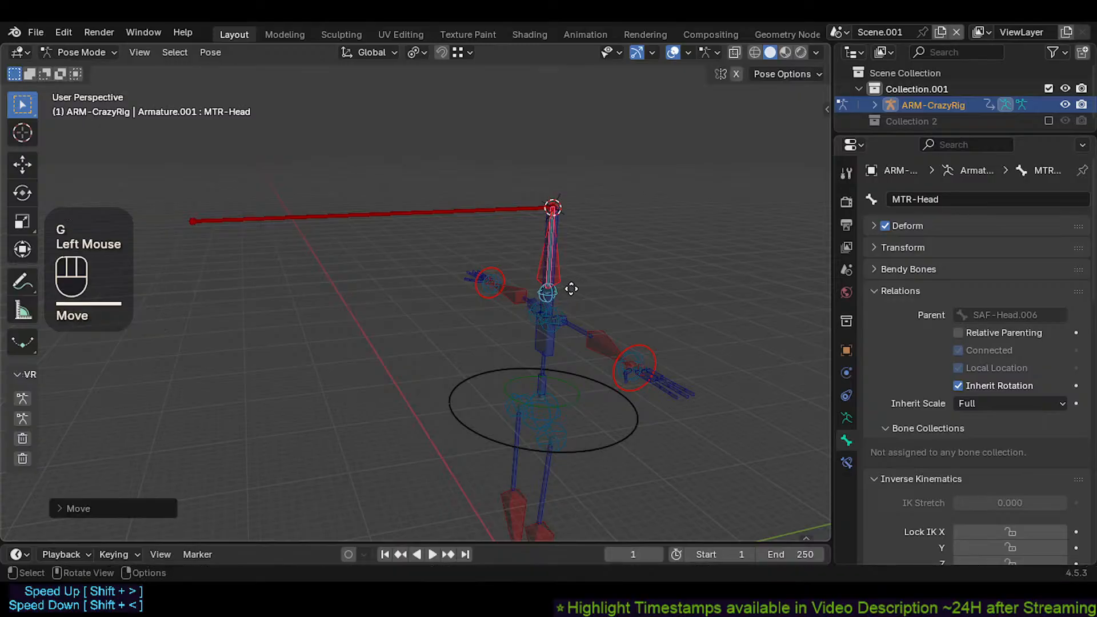
Step: Move CMD-Head together with CTL-Chest, and try moving MTR-Head on its own
{"action": "scroll", "coordinate": [559, 280], "scroll_direction": "up", "scroll_amount": 1}
{"action": "left_click", "coordinate": [548, 287]}
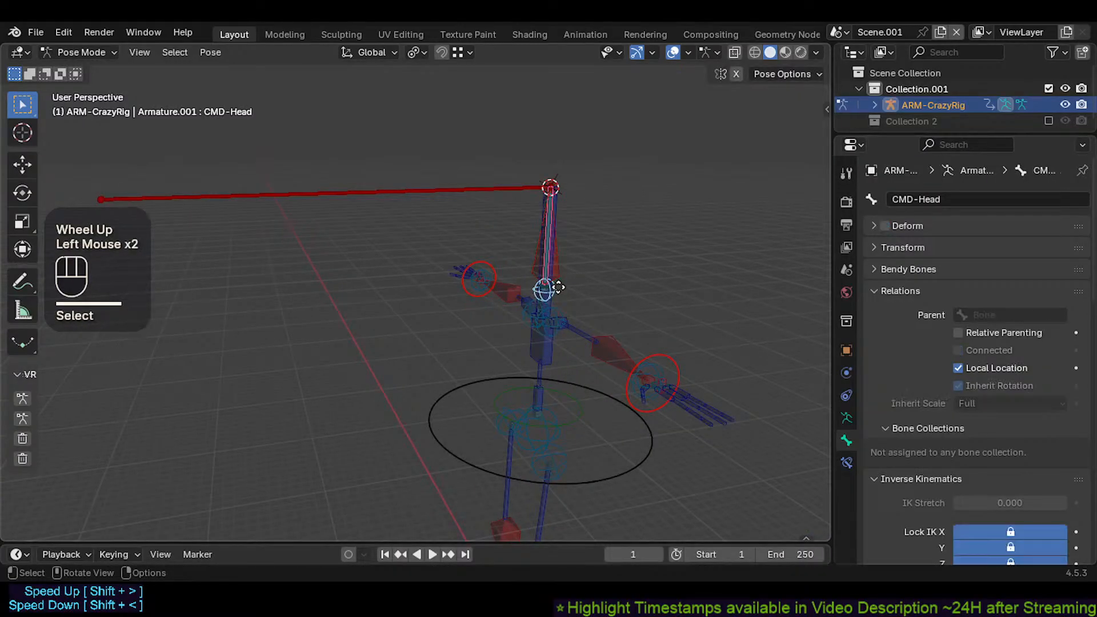
{"action": "left_click", "coordinate": [544, 341], "text": "shift"}
{"action": "key", "text": "g"}
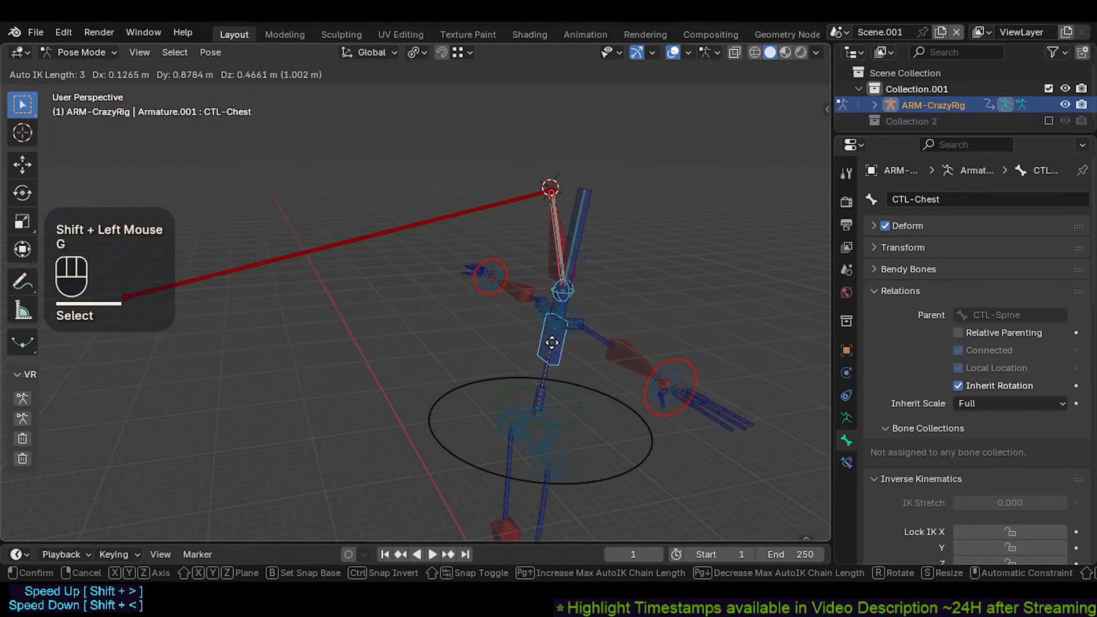
{"action": "key", "text": "Escape"}
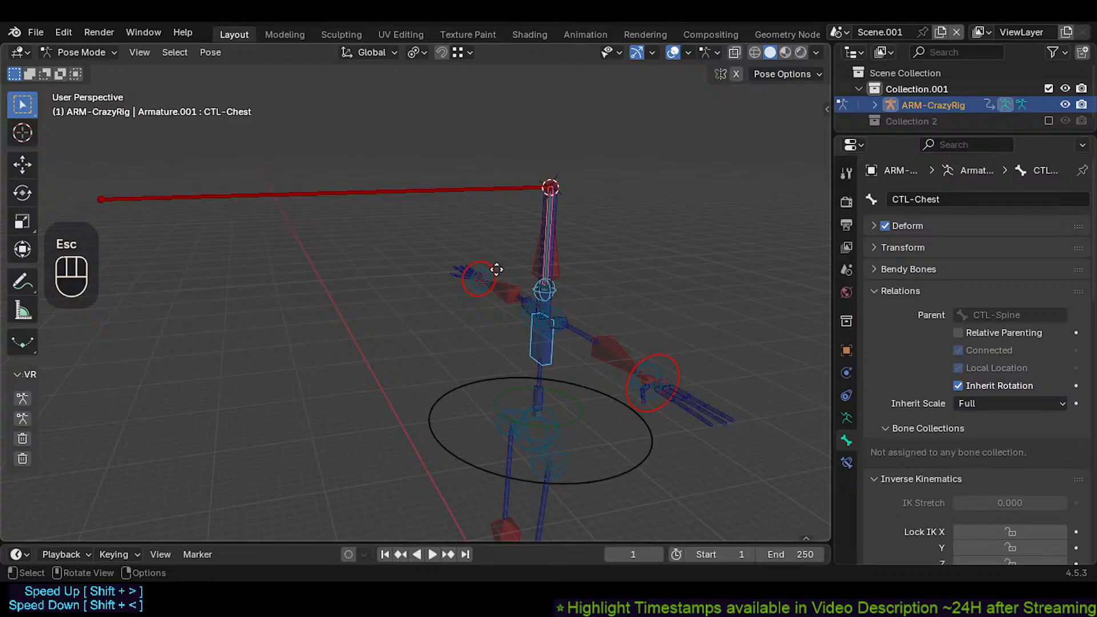
{"action": "key", "text": "g"}
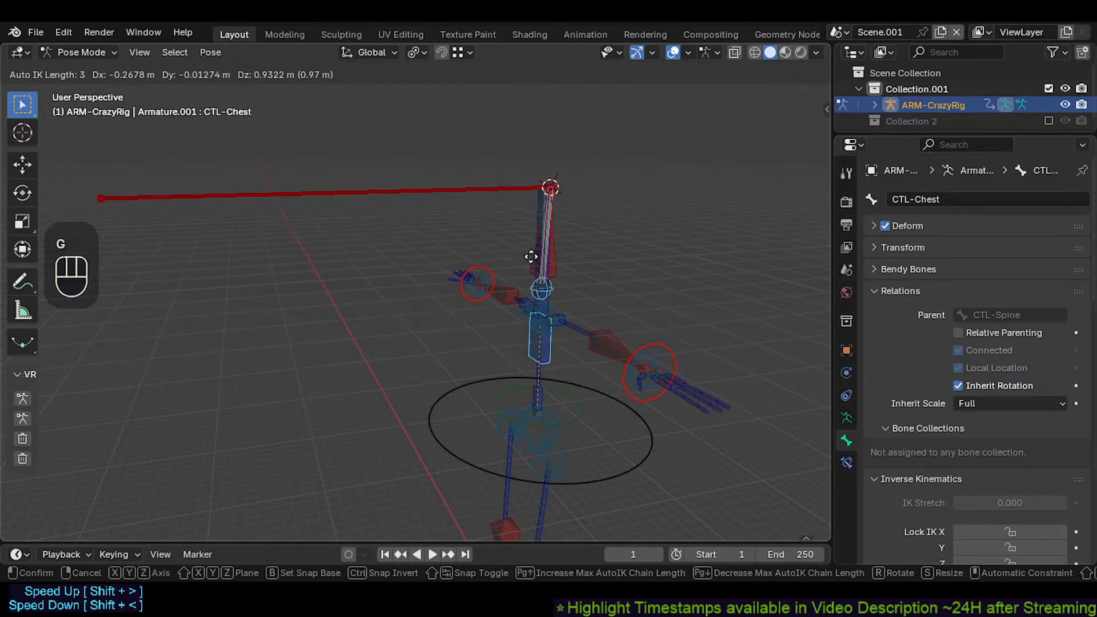
{"action": "left_click", "coordinate": [531, 257]}
{"action": "left_click", "coordinate": [561, 251]}
{"action": "key", "text": "g"}
{"action": "left_click", "coordinate": [559, 236]}
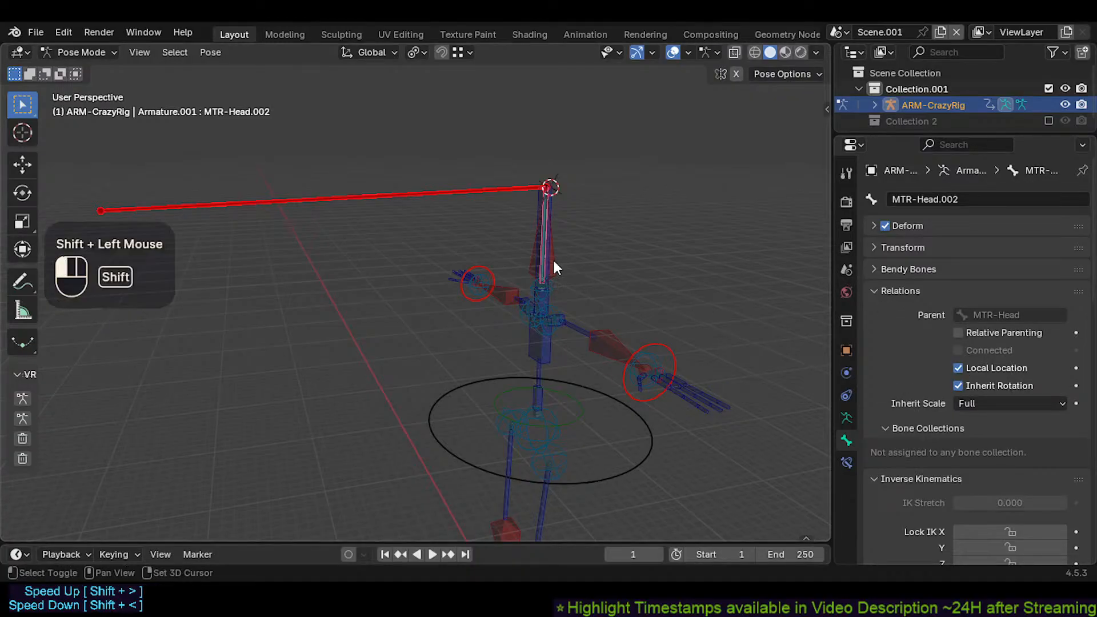
Step: Parent MTR-Head.002 to MTR-Head in Edit Mode with the Connected option, and return to Pose Mode
{"action": "key", "text": "Tab"}
{"action": "key", "text": "ctrl+p"}
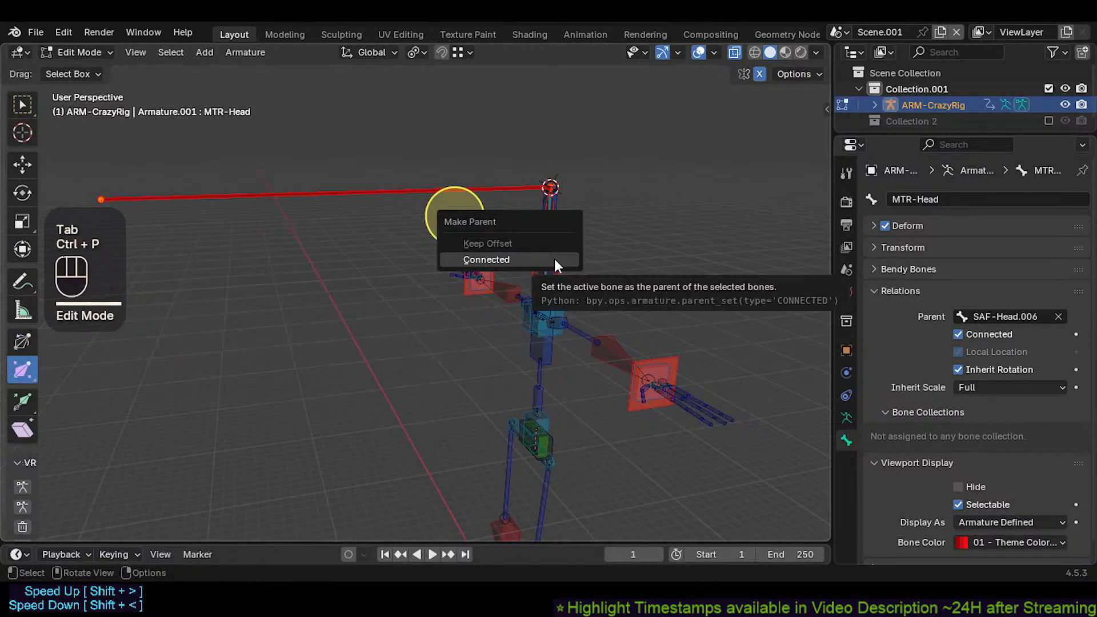
{"action": "left_click", "coordinate": [554, 259]}
{"action": "key", "text": "ctrl+Tab"}
Step: Try moving CTL-Chest together with MTR-Head, and try again with CTL-Neck added
{"action": "left_click", "coordinate": [550, 343]}
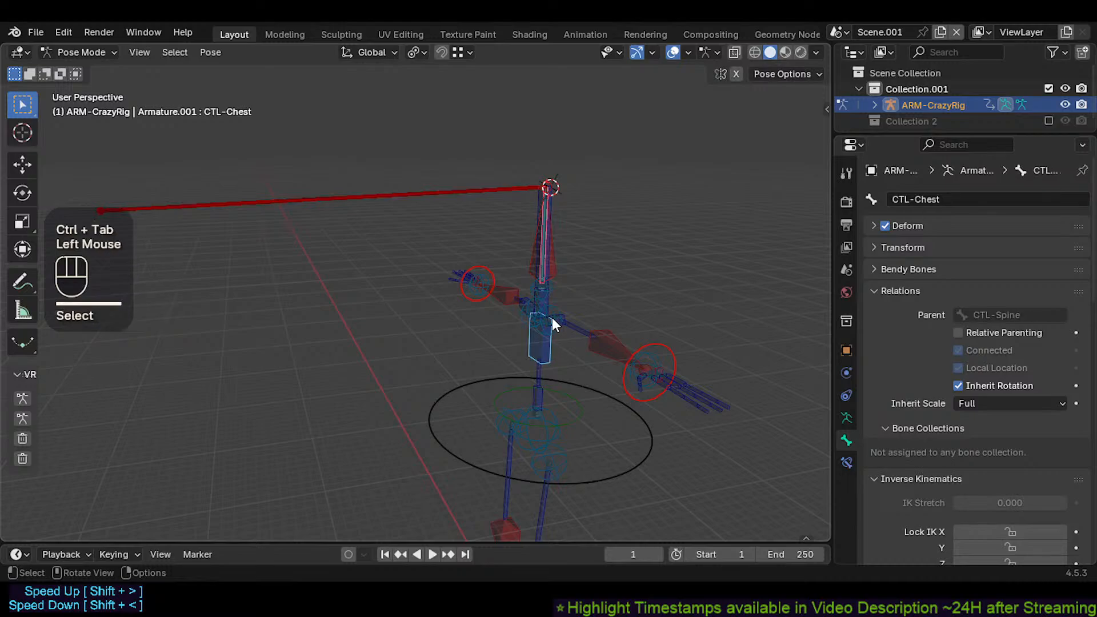
{"action": "left_click", "coordinate": [558, 265], "text": "shift"}
{"action": "key", "text": "g"}
{"action": "key", "text": "Escape"}
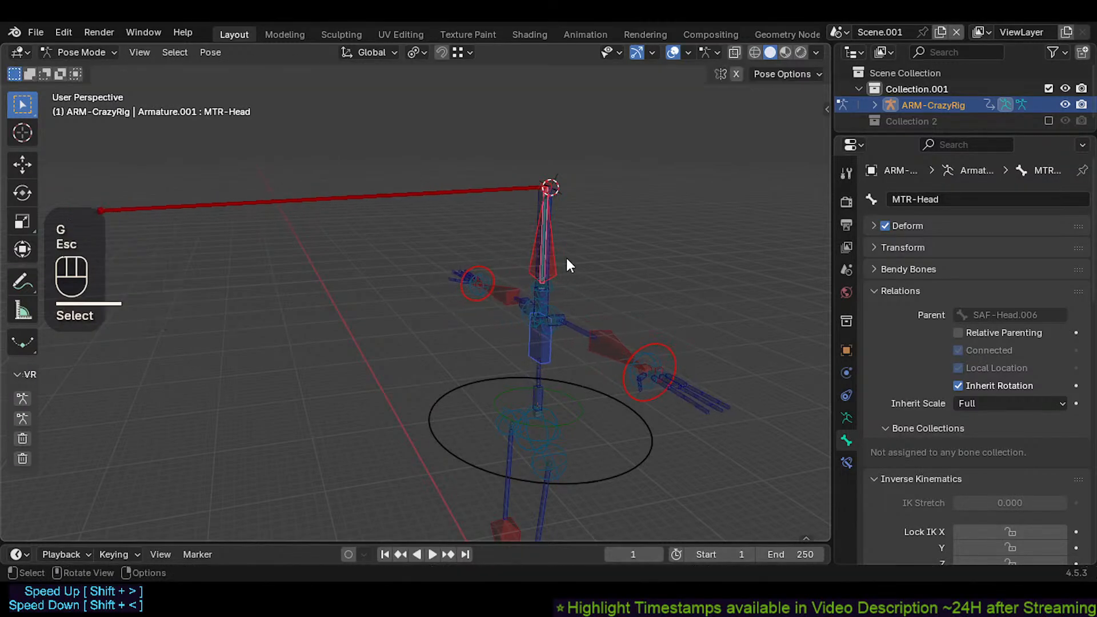
{"action": "left_click", "coordinate": [552, 293], "text": "shift"}
{"action": "key", "text": "g"}
{"action": "key", "text": "Escape"}
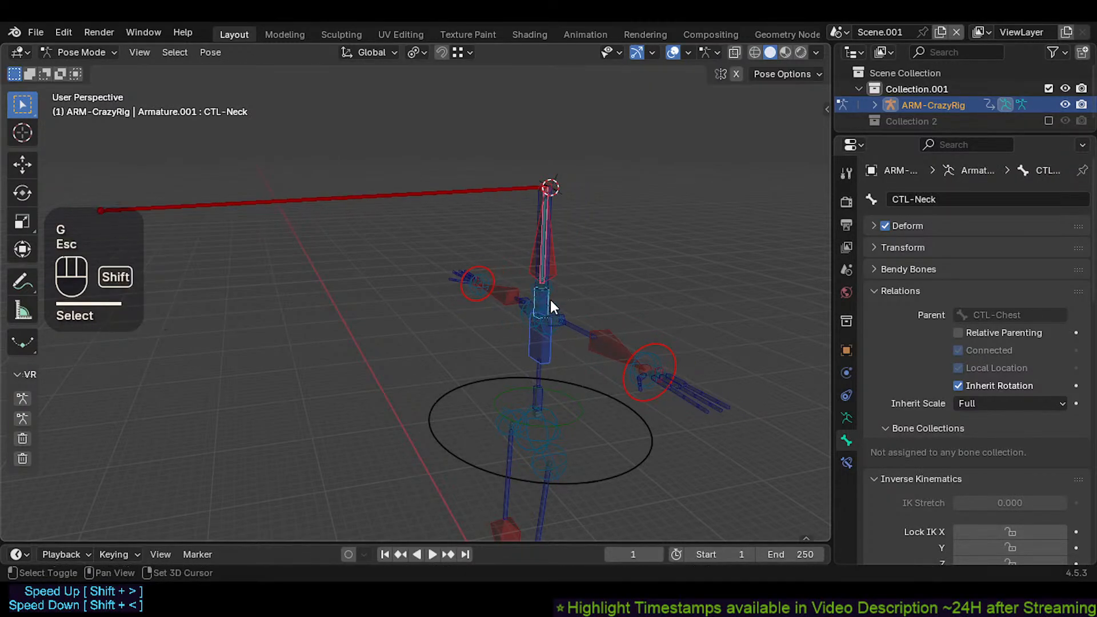
Step: Add CMD-Head to the chest, neck and head selection and move the group
{"action": "left_click", "coordinate": [553, 292], "text": "shift"}
{"action": "key", "text": "g"}
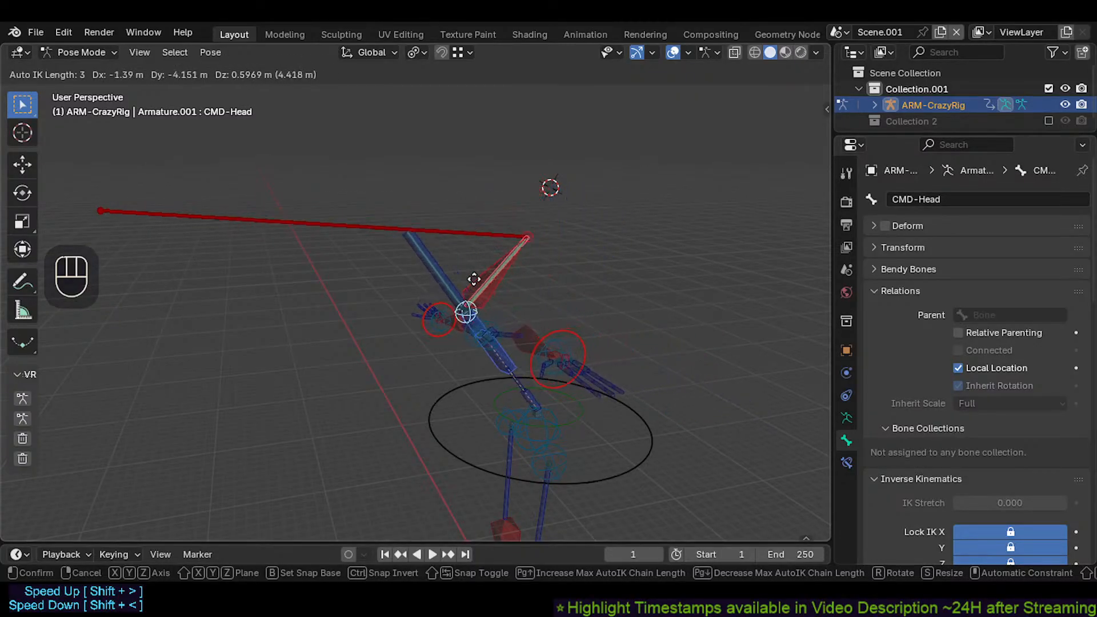
{"action": "left_click", "coordinate": [468, 216]}
Step: Lock IK on the X and Z axes for MTR-Head.002
{"action": "left_click", "coordinate": [472, 215]}
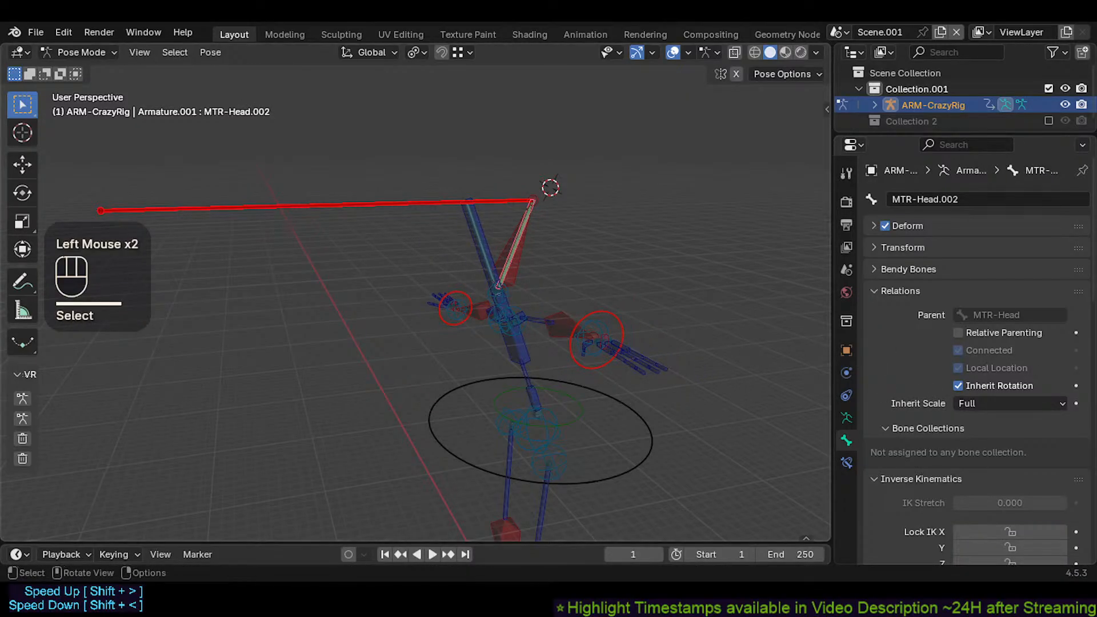
{"action": "left_click", "coordinate": [847, 463]}
{"action": "left_click", "coordinate": [847, 440]}
{"action": "scroll", "coordinate": [1011, 423], "scroll_direction": "down", "scroll_amount": 2}
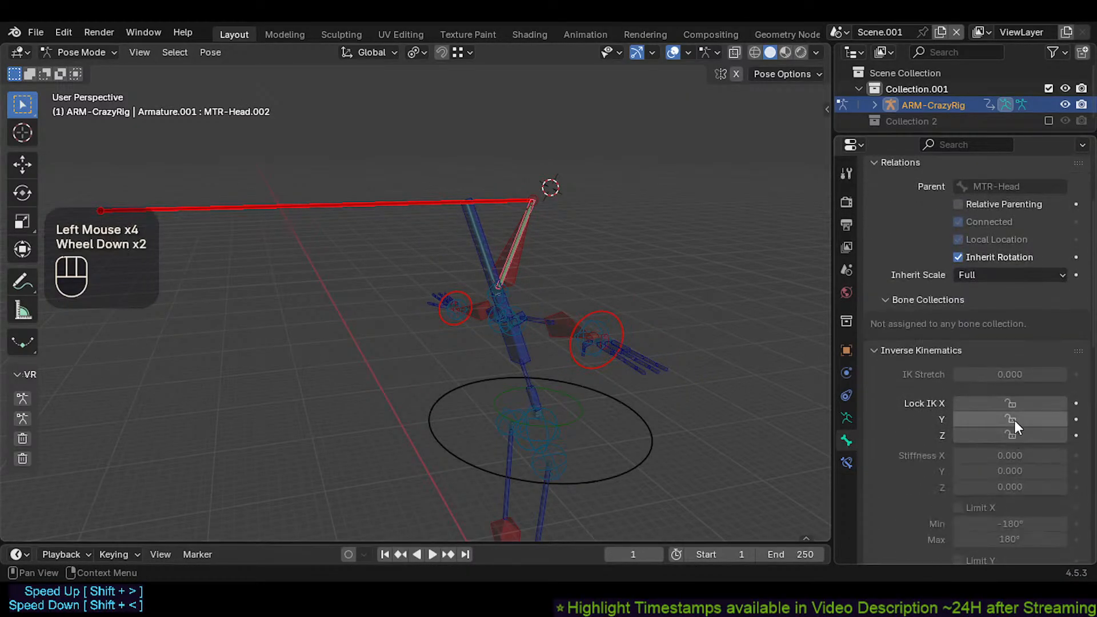
{"action": "left_click", "coordinate": [1012, 403]}
{"action": "left_click", "coordinate": [1007, 435]}
Step: Select and move CTL-Head.001 alone, and clear all bones' pose transforms
{"action": "middle_click_drag", "start_coordinate": [495, 238], "coordinate": [481, 251]}
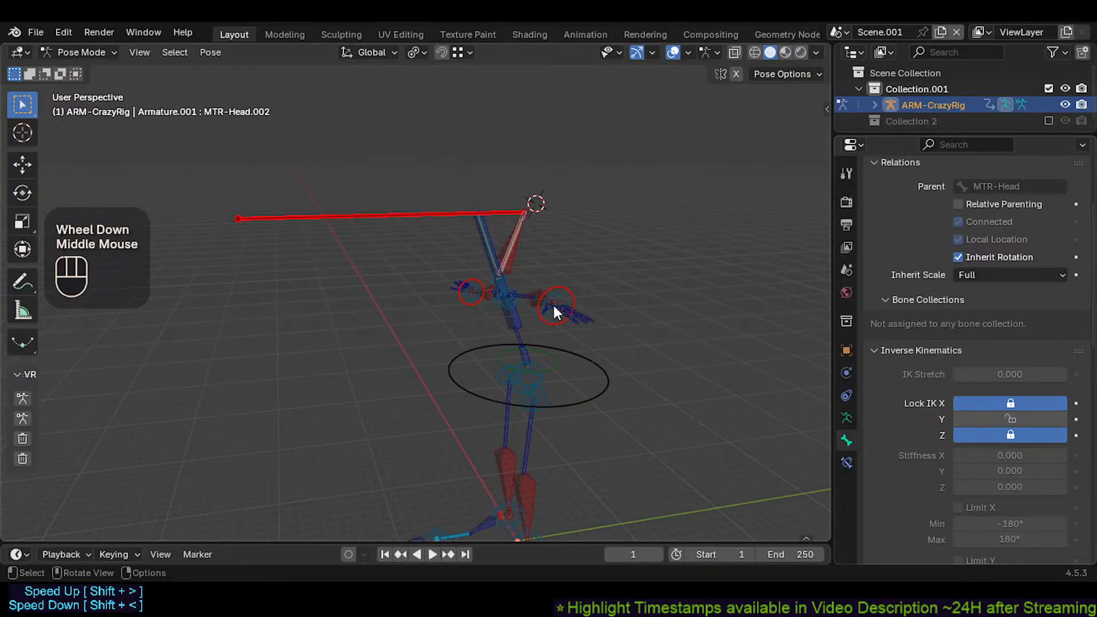
{"action": "middle_click_drag", "start_coordinate": [393, 198], "coordinate": [369, 272]}
{"action": "middle_click_drag", "start_coordinate": [454, 250], "coordinate": [507, 241]}
{"action": "left_click", "coordinate": [505, 239]}
{"action": "key", "text": "g"}
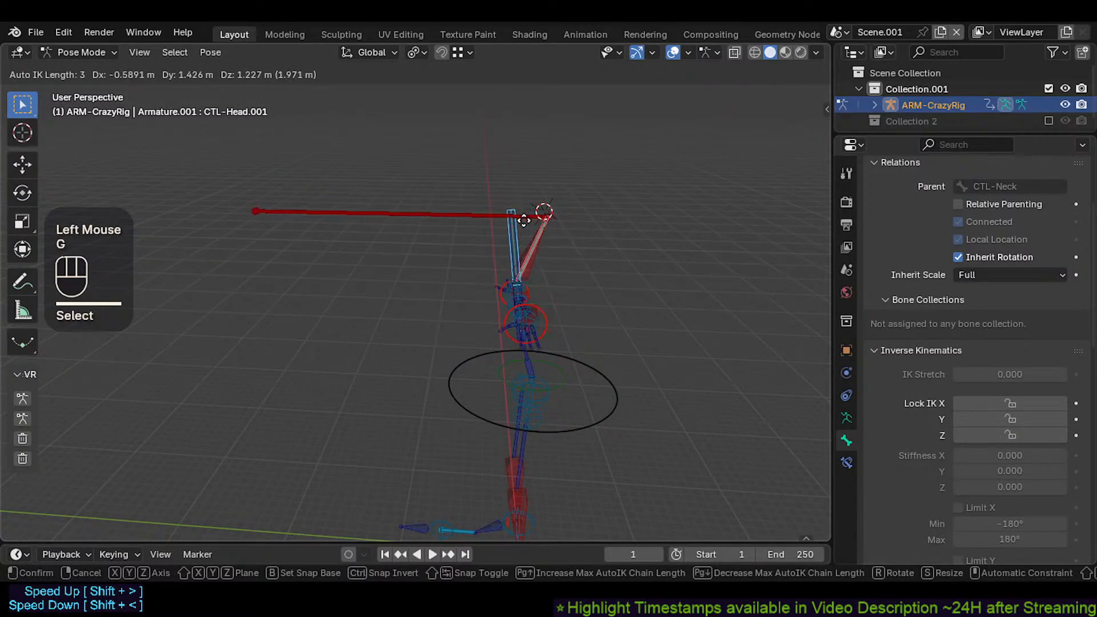
{"action": "left_click", "coordinate": [521, 237]}
{"action": "key", "text": "a"}
{"action": "key", "text": "alt+q"}
{"action": "key", "text": "alt+q"}
Step: Try moving CTL-Head.001 from the cleared pose
{"action": "middle_click_drag", "start_coordinate": [524, 269], "coordinate": [513, 231], "text": "shift"}
{"action": "scroll", "coordinate": [508, 224], "scroll_direction": "up", "scroll_amount": 2}
{"action": "left_click", "coordinate": [511, 219]}
{"action": "scroll", "coordinate": [520, 183], "scroll_direction": "up", "scroll_amount": 1}
{"action": "key", "text": "g"}
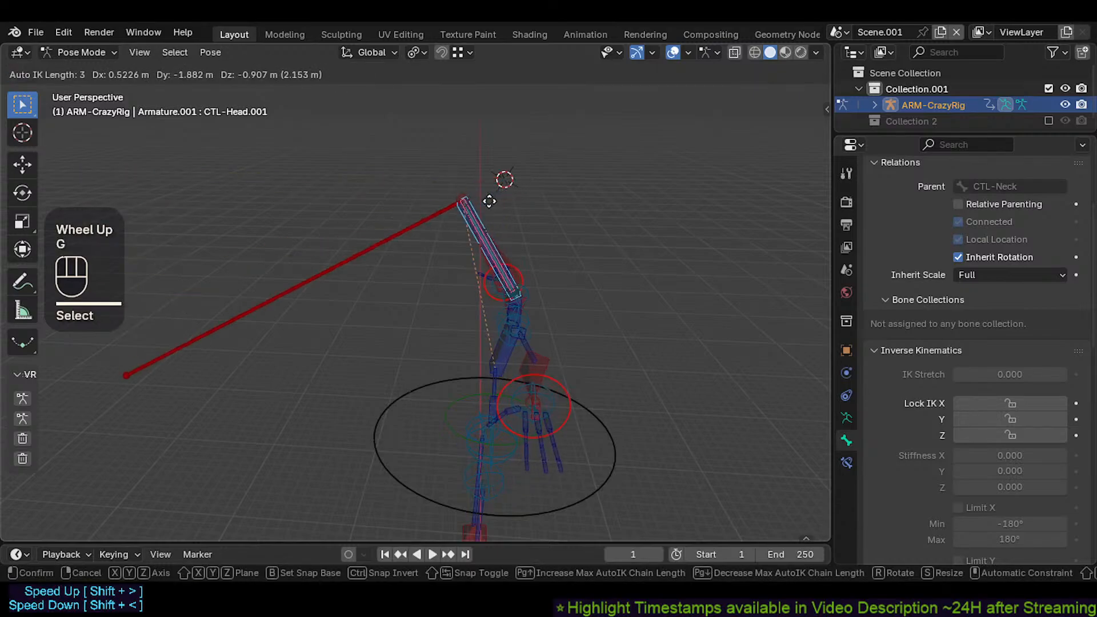
{"action": "key", "text": "Escape"}
Step: Add CMD-Head to the CTL-Head.001 selection and move both bones together
{"action": "scroll", "coordinate": [510, 250], "scroll_direction": "down", "scroll_amount": 1}
{"action": "scroll", "coordinate": [518, 263], "scroll_direction": "up", "scroll_amount": 1}
{"action": "middle_click_drag", "start_coordinate": [520, 266], "coordinate": [477, 260]}
{"action": "left_click", "coordinate": [506, 272], "text": "shift"}
{"action": "scroll", "coordinate": [530, 265], "scroll_direction": "down", "scroll_amount": 2}
{"action": "key", "text": "g"}
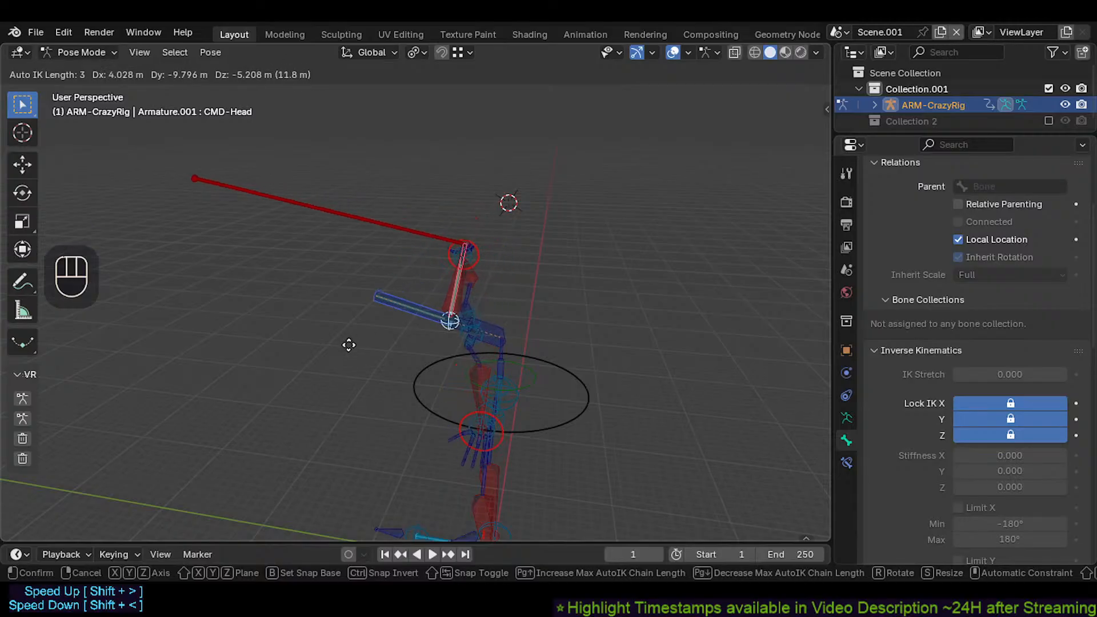
{"action": "left_click", "coordinate": [402, 308]}
Step: Move the same head bones once more, and clear all bones' pose transforms
{"action": "middle_click_drag", "start_coordinate": [400, 304], "coordinate": [323, 293]}
{"action": "key", "text": "g"}
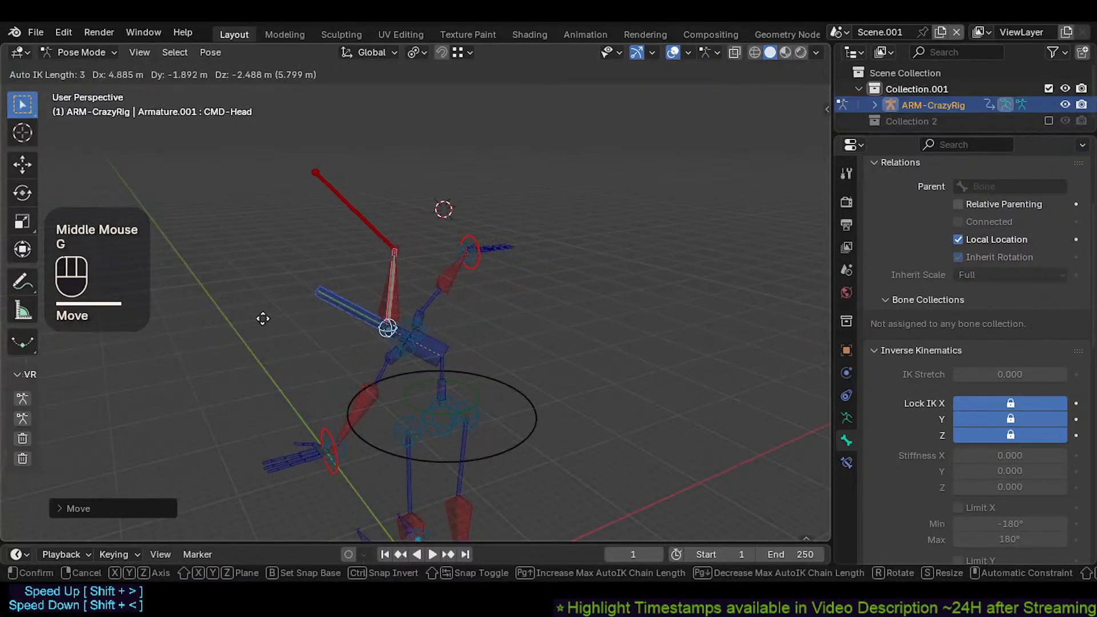
{"action": "left_click", "coordinate": [263, 319]}
{"action": "middle_click_drag", "start_coordinate": [263, 318], "coordinate": [400, 263]}
{"action": "key", "text": "a"}
{"action": "key", "text": "alt+q"}
{"action": "key", "text": "alt+q"}
Step: Select CMD-Head, MTR-Head and CTL-Head.001 together, and move them with CTL-Head.001 as the active bone
{"action": "scroll", "coordinate": [417, 292], "scroll_direction": "up", "scroll_amount": 2}
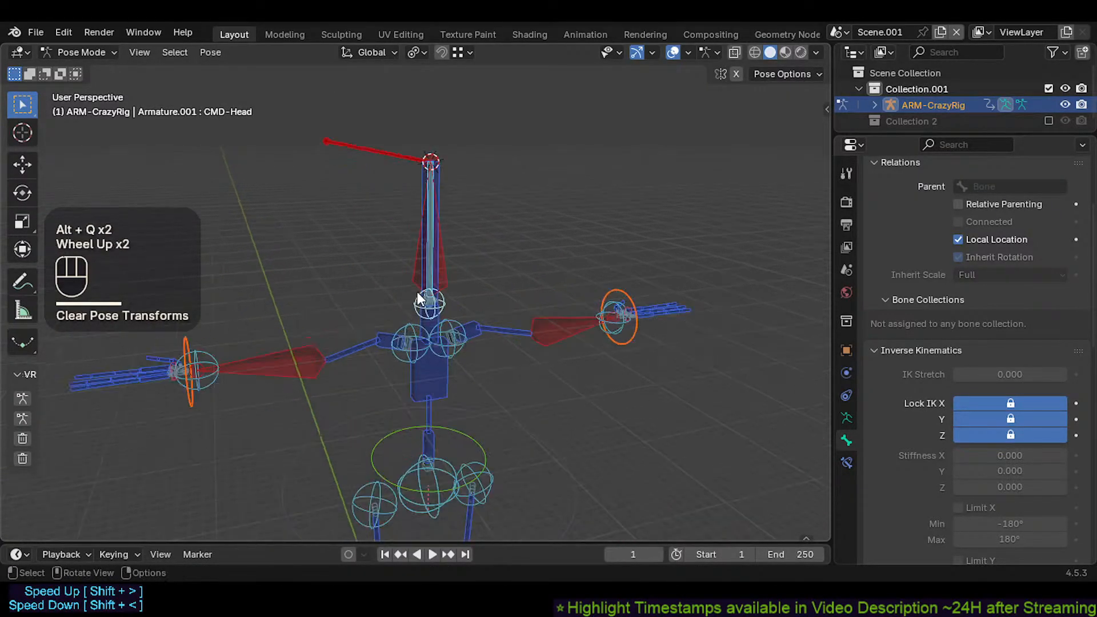
{"action": "left_click", "coordinate": [417, 293]}
{"action": "left_click", "coordinate": [444, 257], "text": "shift"}
{"action": "middle_click_drag", "start_coordinate": [448, 252], "coordinate": [449, 232], "text": "shift"}
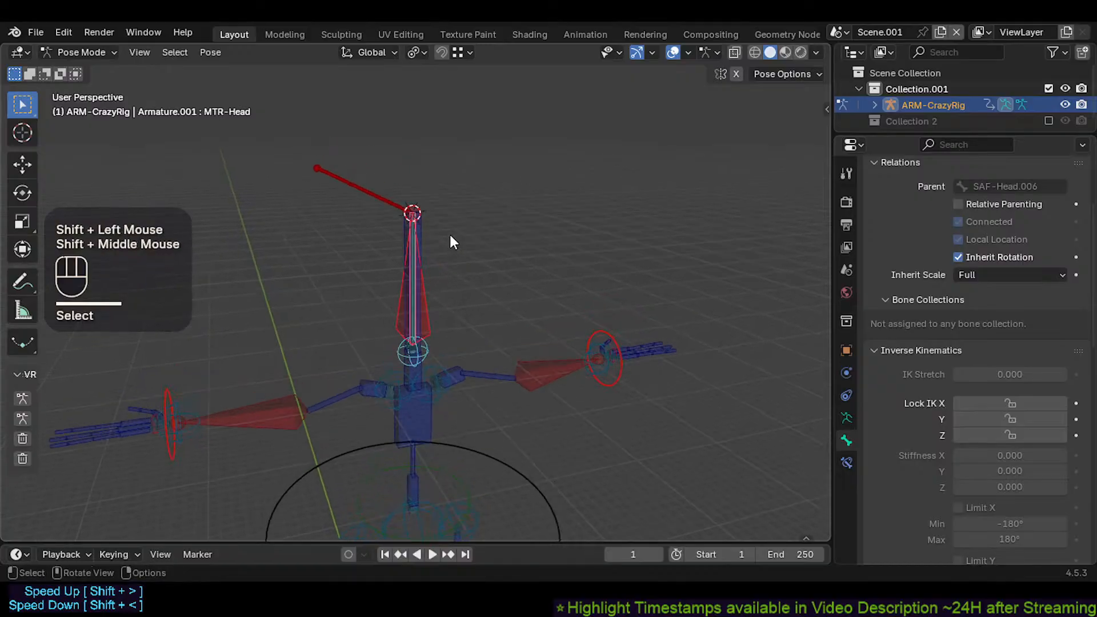
{"action": "left_click", "coordinate": [431, 239], "text": "shift"}
{"action": "key", "text": "g"}
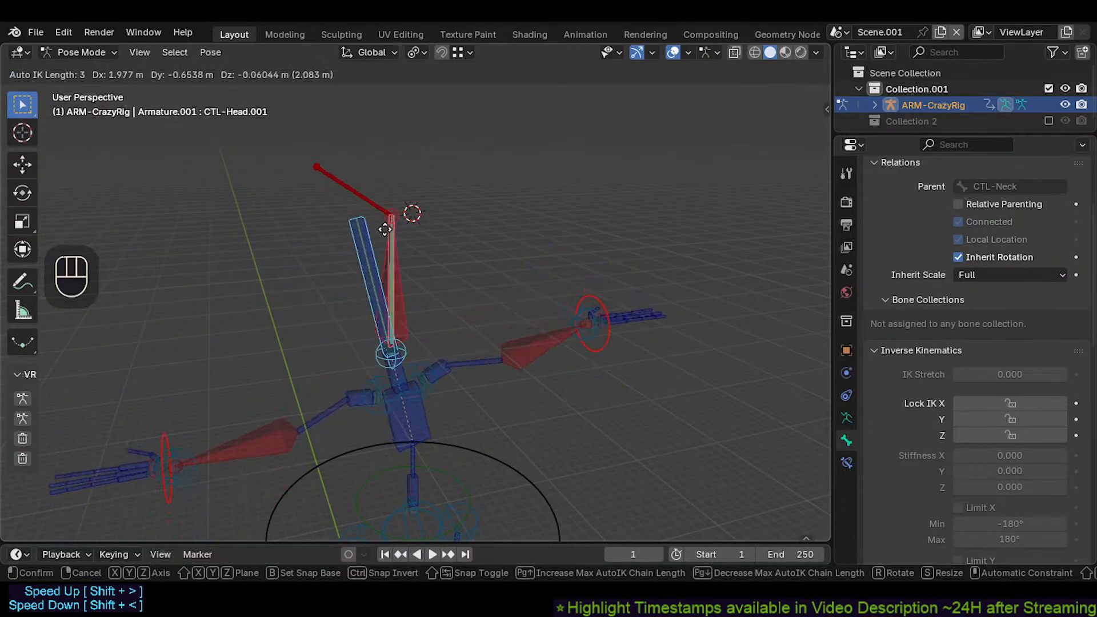
{"action": "left_click", "coordinate": [483, 209]}
Step: Move the selected CMD-Head, MTR-Head and CTL-Head.001 bones several more times from different viewing angles
{"action": "middle_click_drag", "start_coordinate": [482, 209], "coordinate": [522, 207]}
{"action": "key", "text": "g"}
{"action": "left_click", "coordinate": [406, 238]}
{"action": "middle_click_drag", "start_coordinate": [406, 238], "coordinate": [419, 266]}
{"action": "key", "text": "g"}
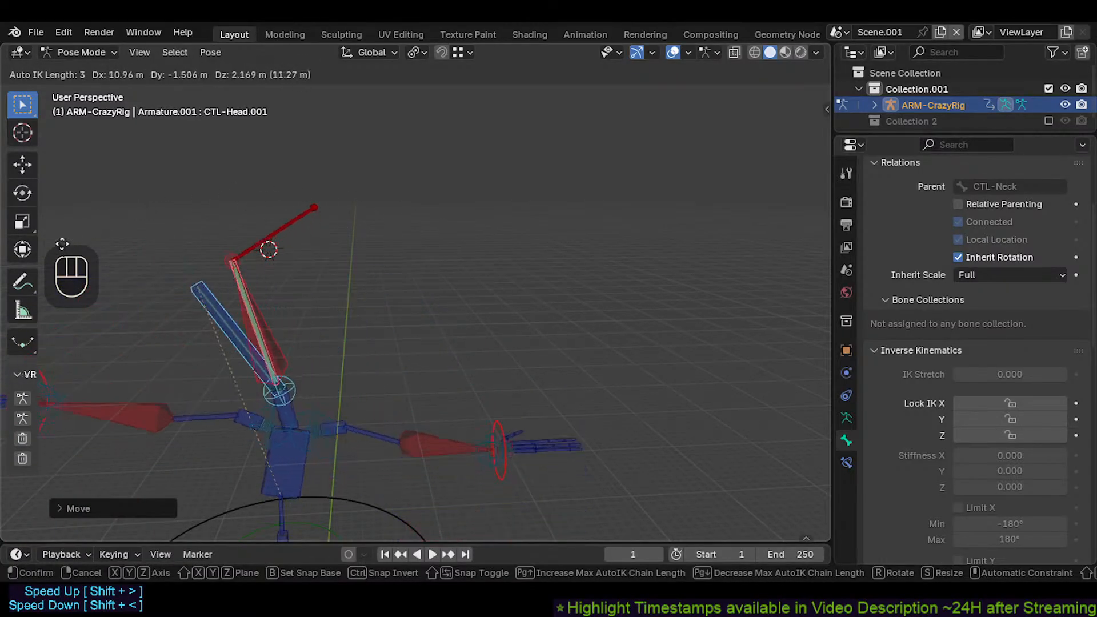
{"action": "left_click", "coordinate": [324, 306], "text": "ctrl"}
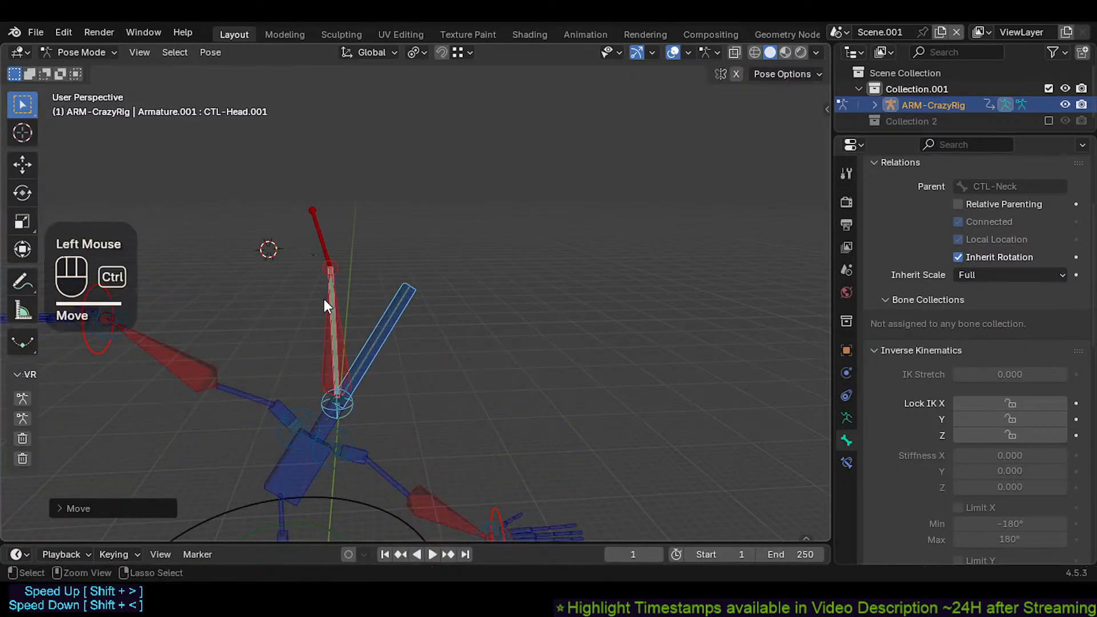
{"action": "key", "text": "g"}
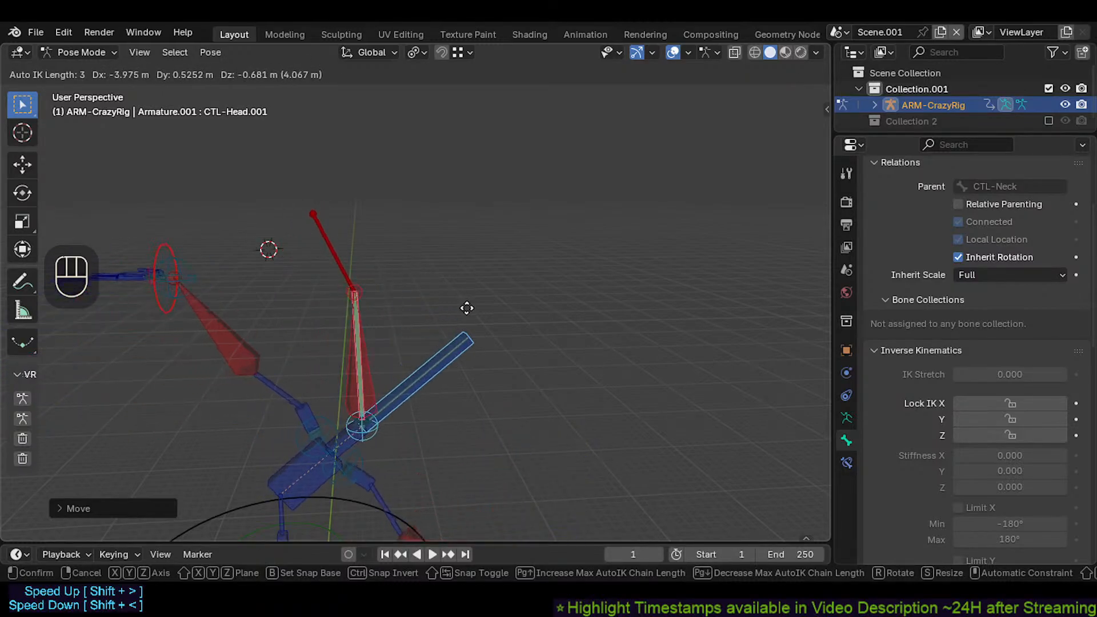
{"action": "left_click", "coordinate": [252, 242]}
{"action": "middle_click_drag", "start_coordinate": [251, 242], "coordinate": [613, 238]}
{"action": "key", "text": "g"}
{"action": "left_click", "coordinate": [455, 254]}
Step: Turn on the bone axes display for ARM-CrazyRig
{"action": "middle_click_drag", "start_coordinate": [455, 253], "coordinate": [352, 377]}
{"action": "scroll", "coordinate": [252, 270], "scroll_direction": "up", "scroll_amount": 3}
{"action": "key", "text": "ctrl+3"}
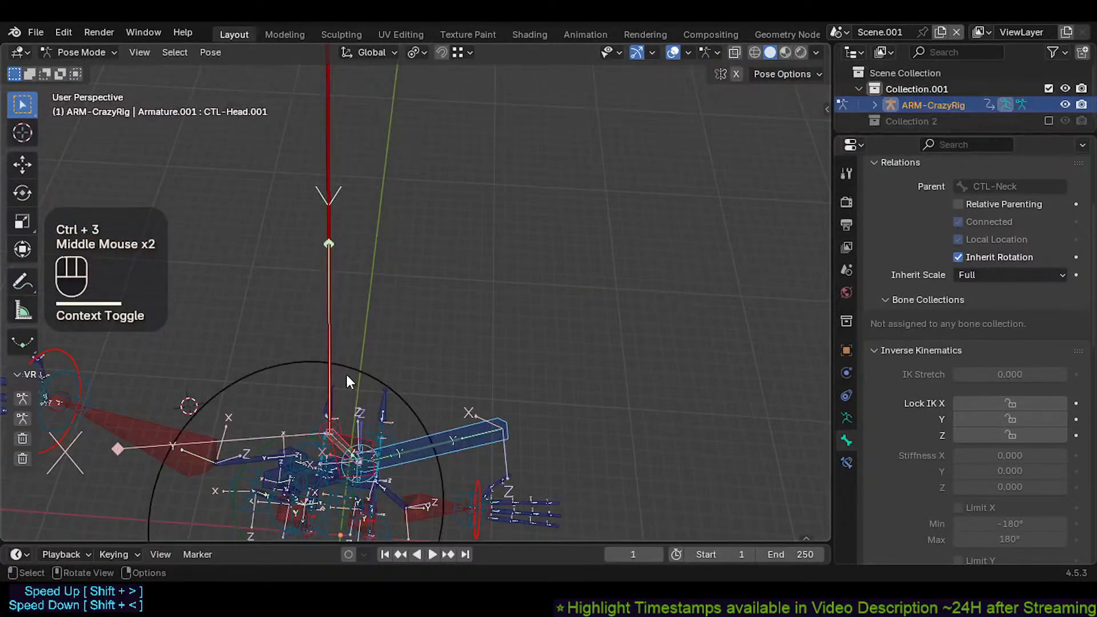
Step: Isolate the selected head bones in top view by hiding all others, inspect their axes, and undo the hiding
{"action": "key", "text": "KP_7"}
{"action": "middle_click_drag", "start_coordinate": [635, 155], "coordinate": [451, 301], "text": "shift"}
{"action": "key", "text": "shift+h"}
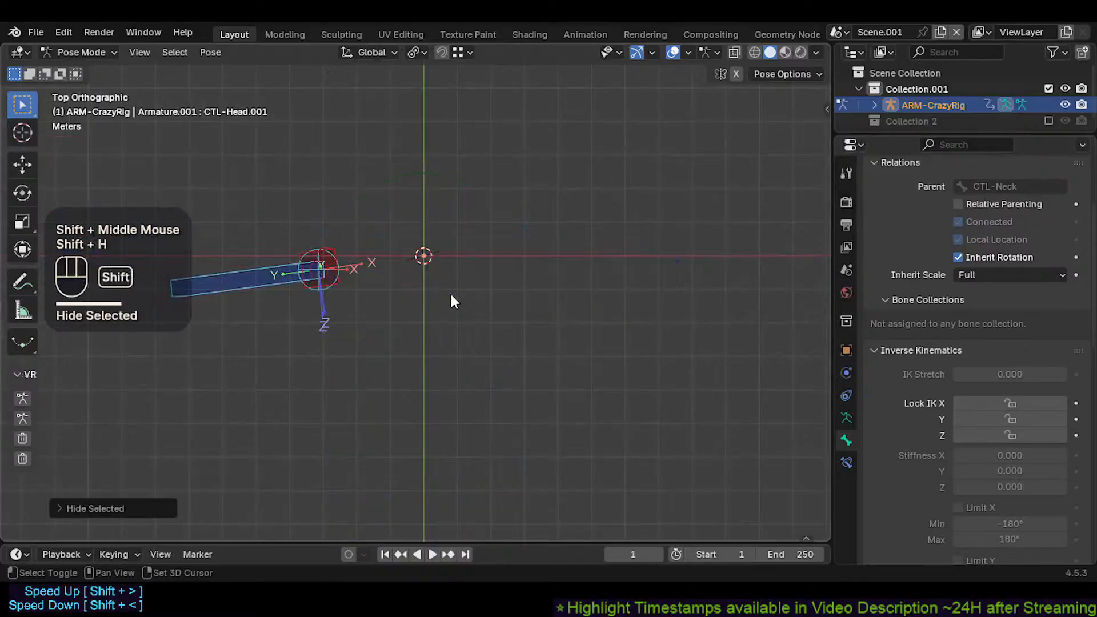
{"action": "scroll", "coordinate": [378, 297], "scroll_direction": "up", "scroll_amount": 2}
{"action": "middle_click_drag", "start_coordinate": [338, 303], "coordinate": [522, 380]}
{"action": "scroll", "coordinate": [327, 252], "scroll_direction": "down", "scroll_amount": 4}
{"action": "key", "text": "ctrl+z"}
{"action": "scroll", "coordinate": [365, 279], "scroll_direction": "up", "scroll_amount": 2}
Step: Move the selected head bones while the bone axes are displayed
{"action": "key", "text": "g"}
{"action": "key", "text": "Escape"}
{"action": "middle_click", "coordinate": [481, 293]}
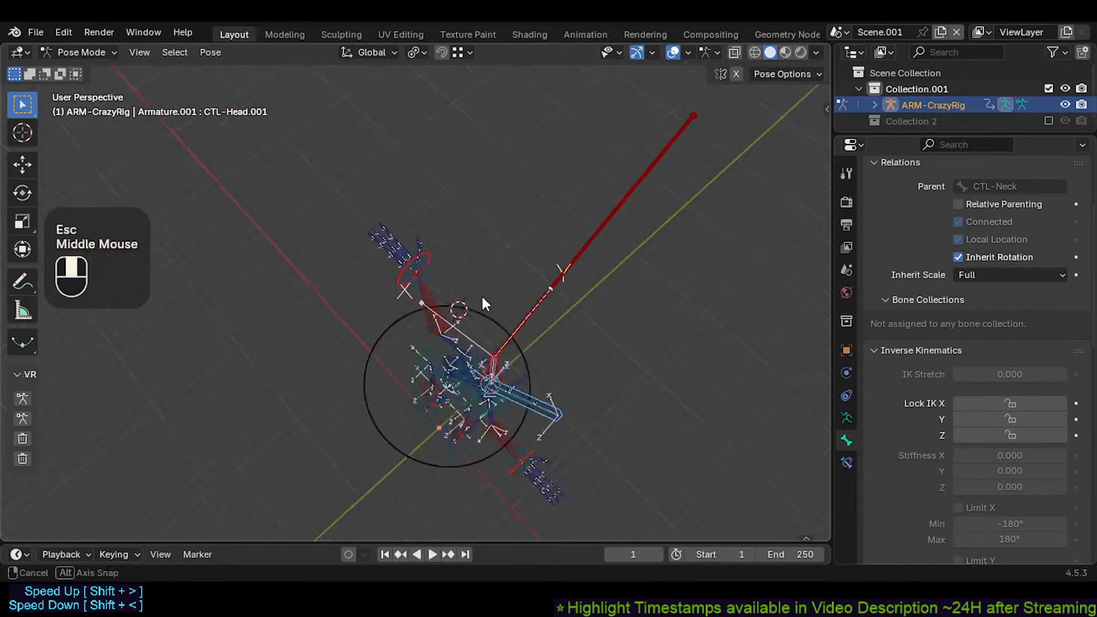
{"action": "middle_click_drag", "start_coordinate": [485, 304], "coordinate": [461, 316]}
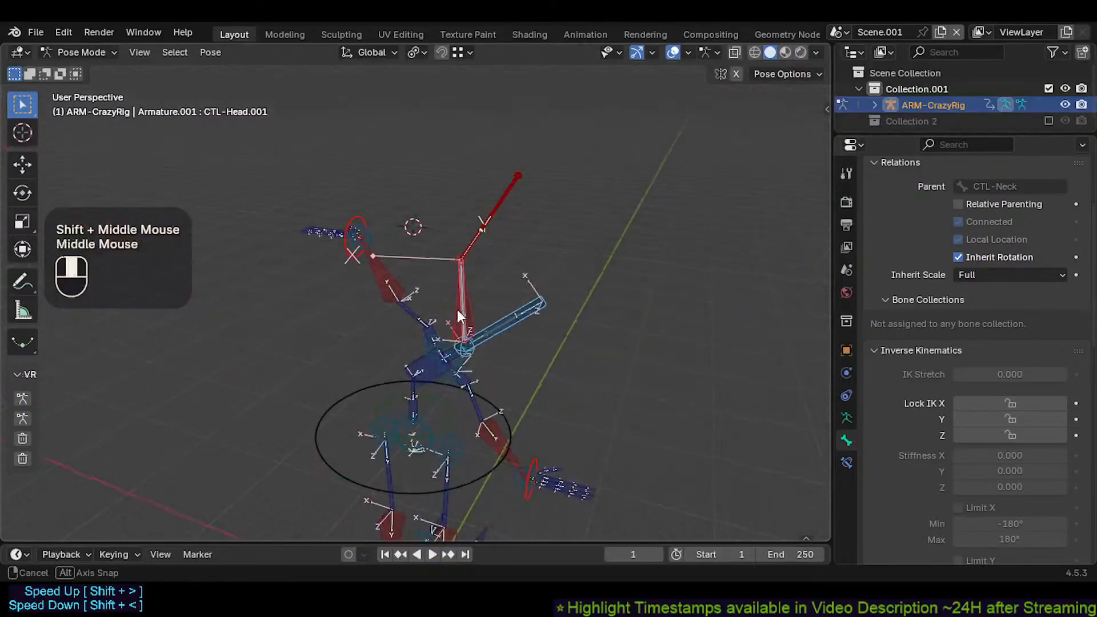
{"action": "scroll", "coordinate": [475, 270], "scroll_direction": "up", "scroll_amount": 3}
{"action": "key", "text": "g"}
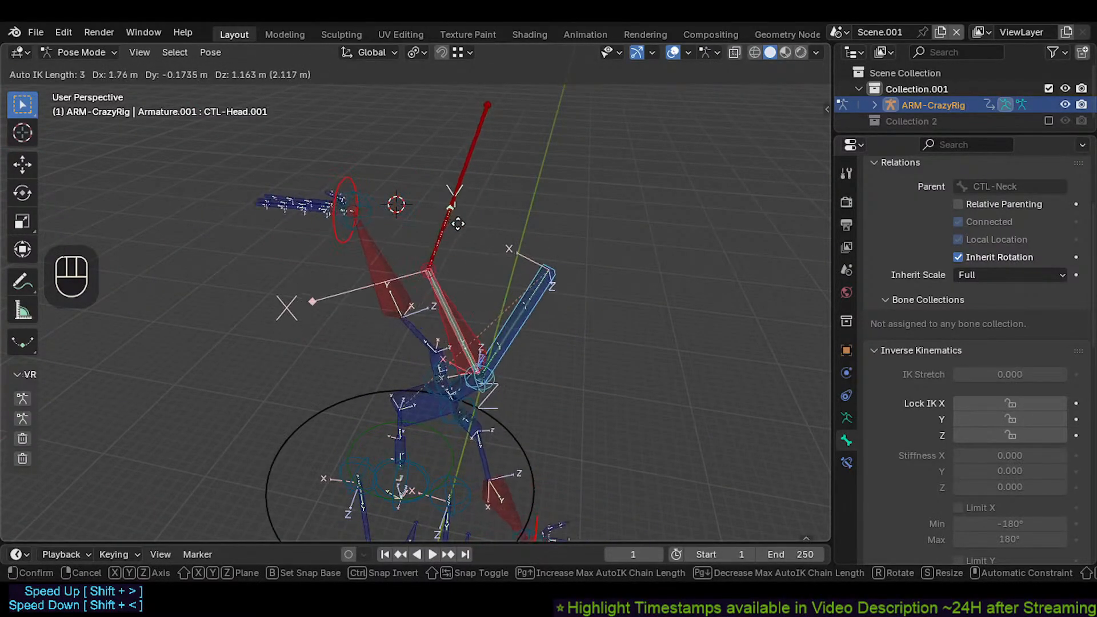
{"action": "left_click", "coordinate": [478, 201]}
Step: Move the same head bones twice more from a closer view
{"action": "middle_click_drag", "start_coordinate": [455, 257], "coordinate": [449, 211]}
{"action": "scroll", "coordinate": [451, 212], "scroll_direction": "up", "scroll_amount": 2}
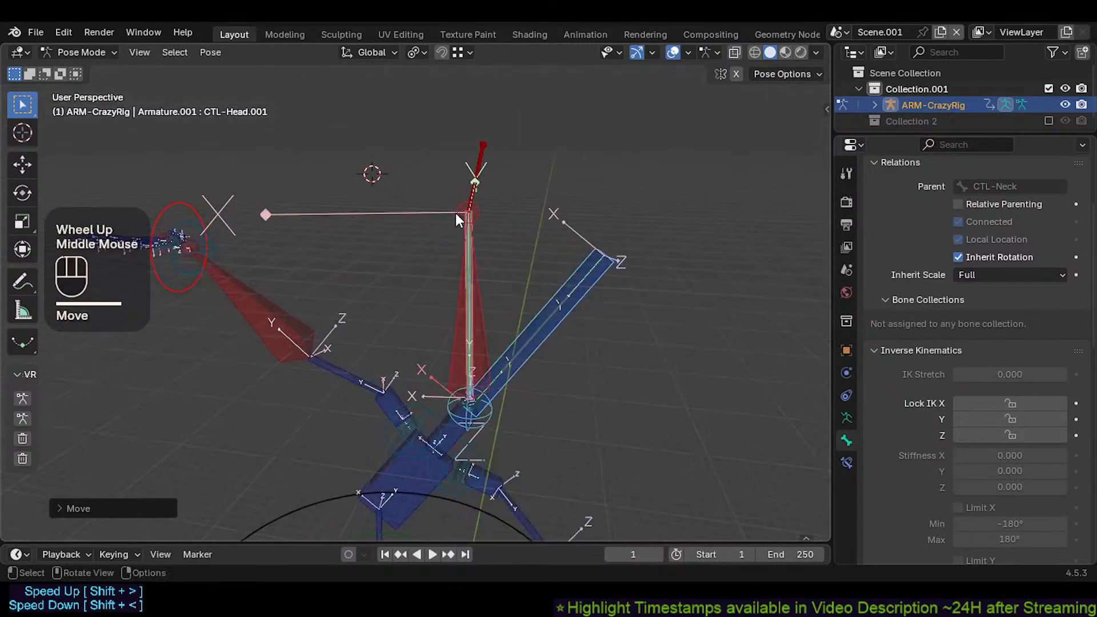
{"action": "key", "text": "g"}
{"action": "left_click", "coordinate": [480, 174]}
{"action": "key", "text": "g"}
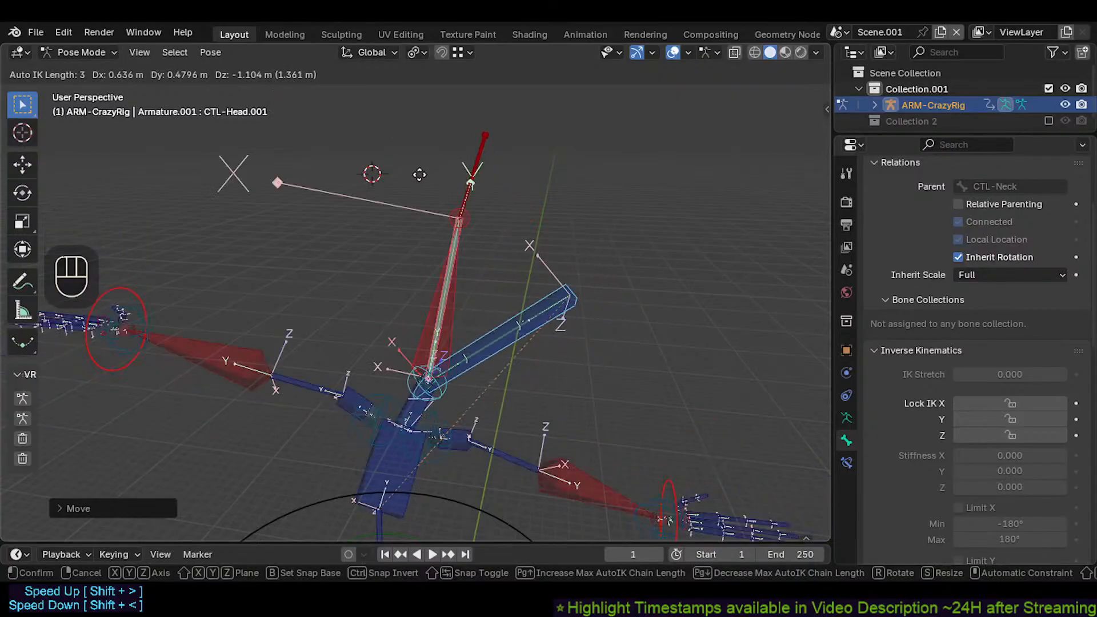
{"action": "key", "text": "shift"}
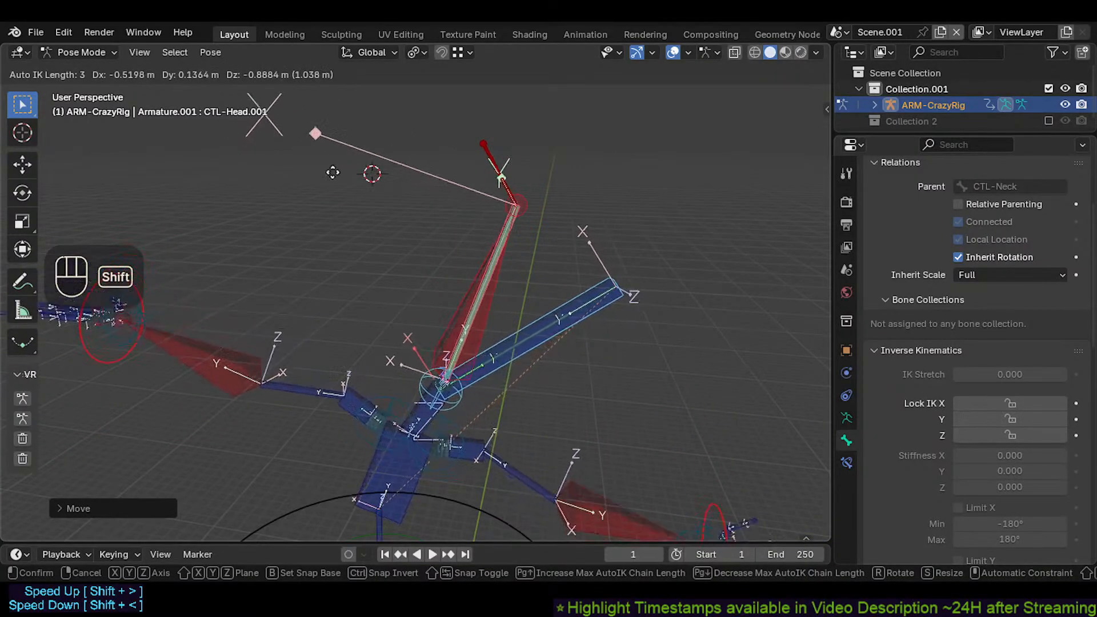
{"action": "left_click", "coordinate": [364, 190], "text": "shift"}
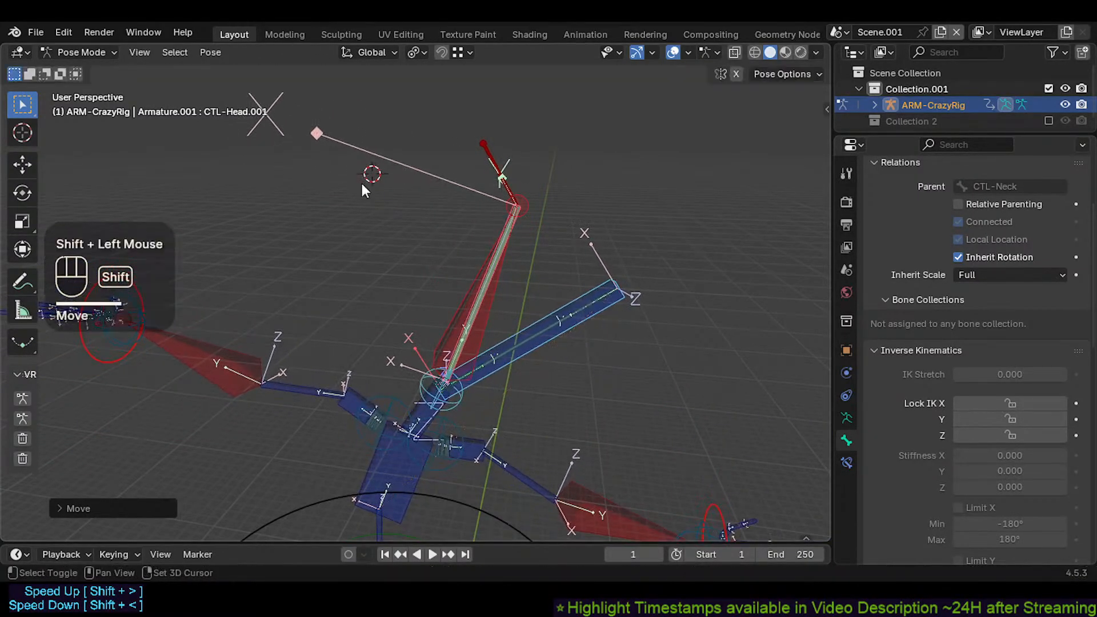
Step: Select the chest bone, add CMD-Head as the active bone, and move both together
{"action": "left_click", "coordinate": [383, 455]}
{"action": "key", "text": "g"}
{"action": "left_click", "coordinate": [415, 401], "text": "shift"}
{"action": "key", "text": "g"}
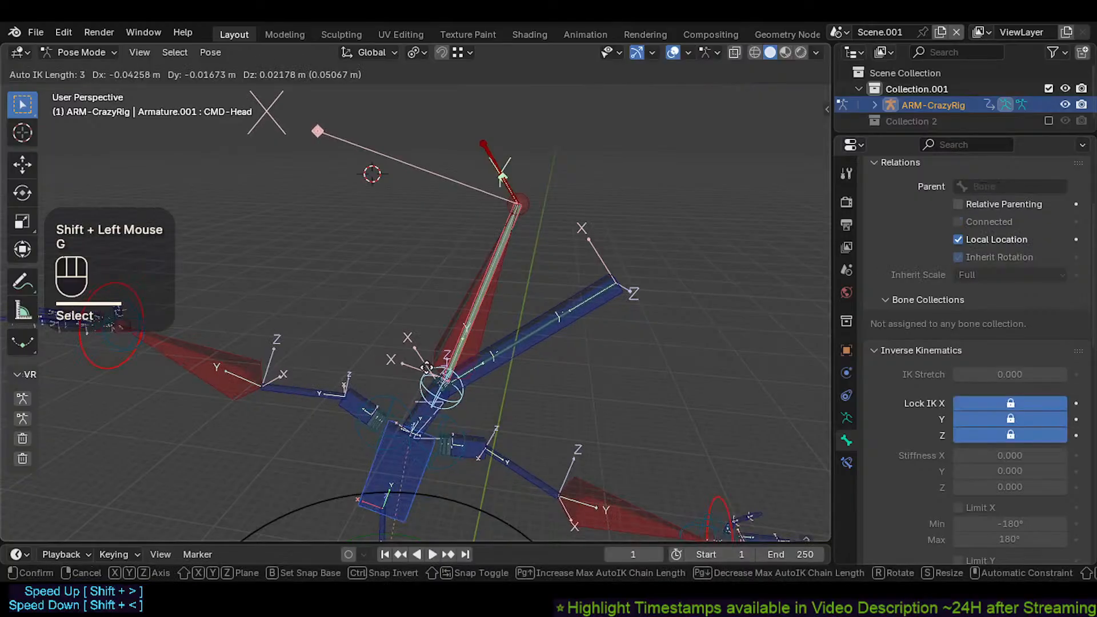
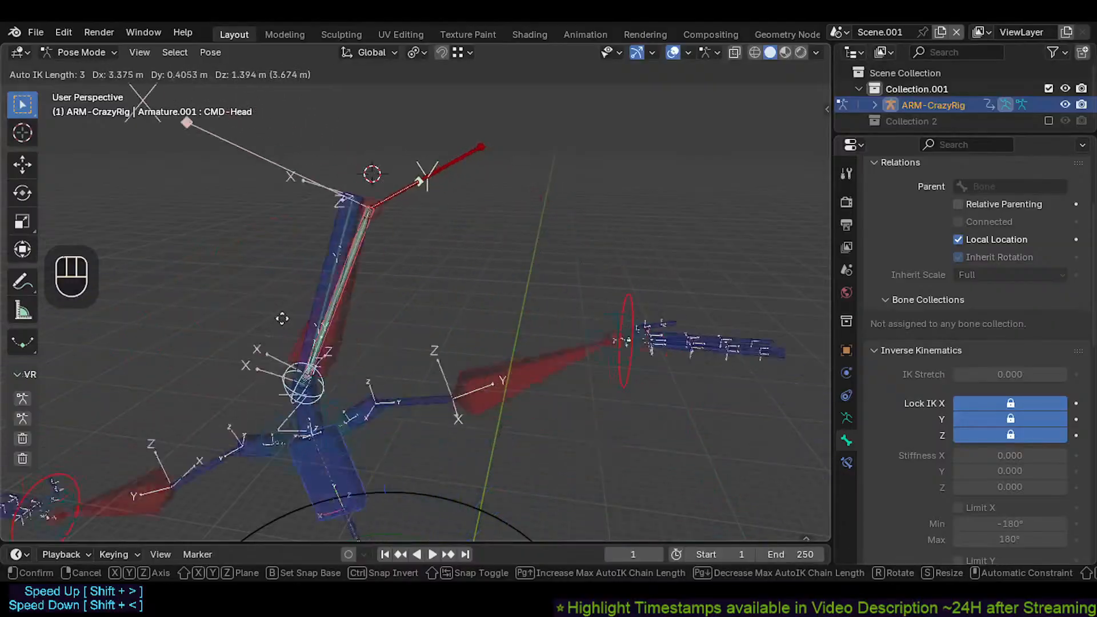
{"action": "left_click", "coordinate": [461, 179]}
Step: Circle-select the long MTR-Head.002 bone, and move it across to the other side of the rig
{"action": "left_click", "coordinate": [489, 131]}
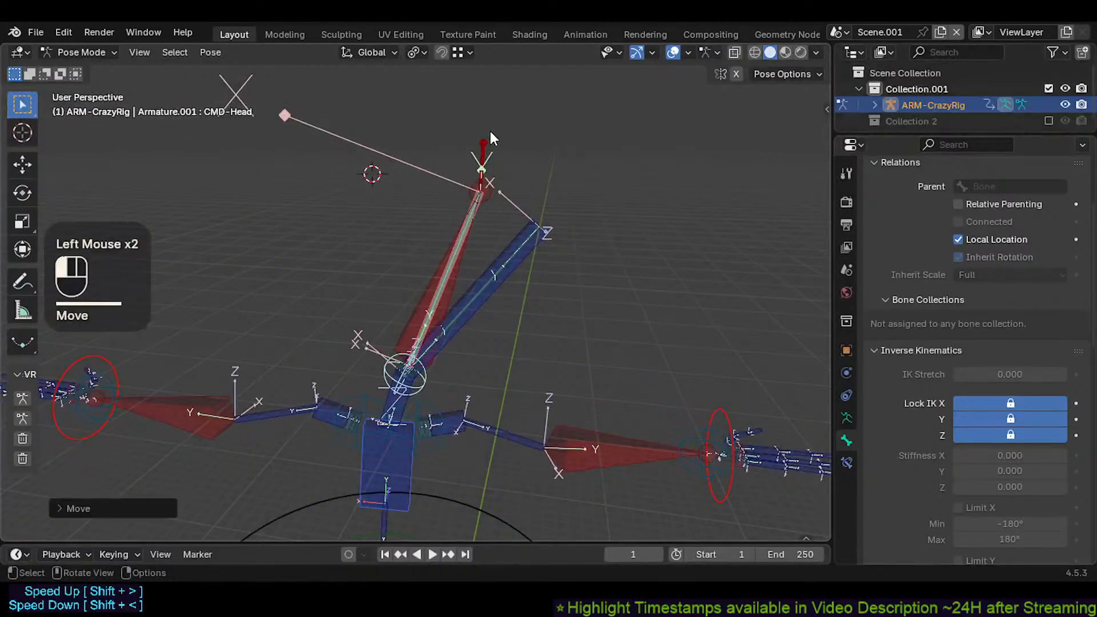
{"action": "middle_click_drag", "start_coordinate": [488, 132], "coordinate": [313, 310]}
{"action": "scroll", "coordinate": [194, 280], "scroll_direction": "down", "scroll_amount": 2}
{"action": "scroll", "coordinate": [299, 388], "scroll_direction": "down", "scroll_amount": 2}
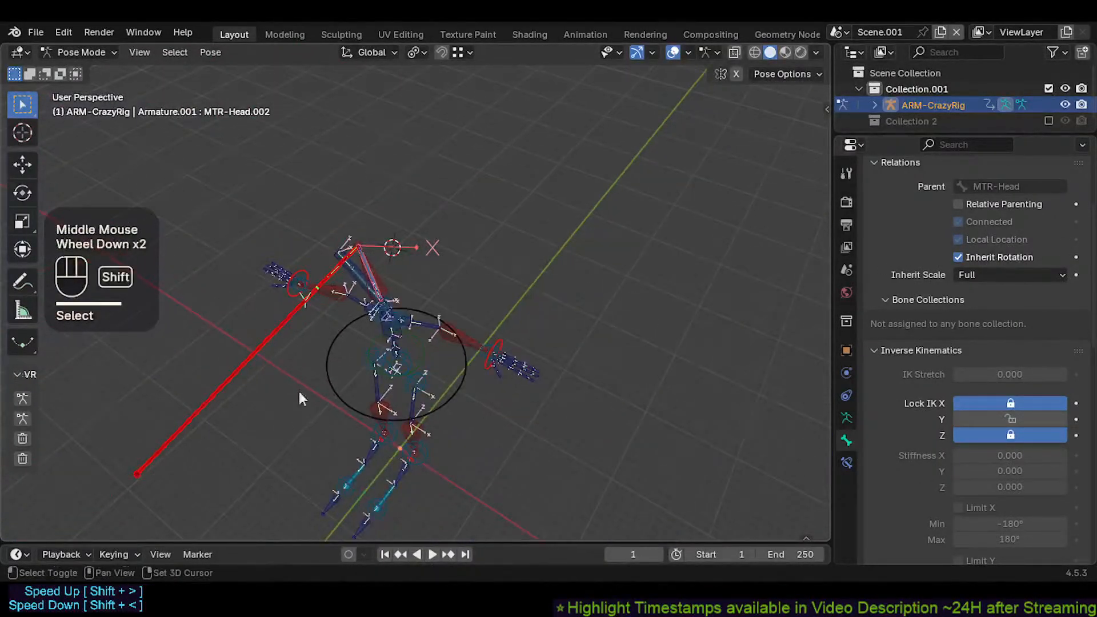
{"action": "middle_click_drag", "start_coordinate": [299, 392], "coordinate": [380, 337], "text": "shift"}
{"action": "key", "text": "alt+a"}
{"action": "key", "text": "c"}
{"action": "left_click", "coordinate": [255, 390]}
{"action": "right_click", "coordinate": [263, 388]}
{"action": "key", "text": "g"}
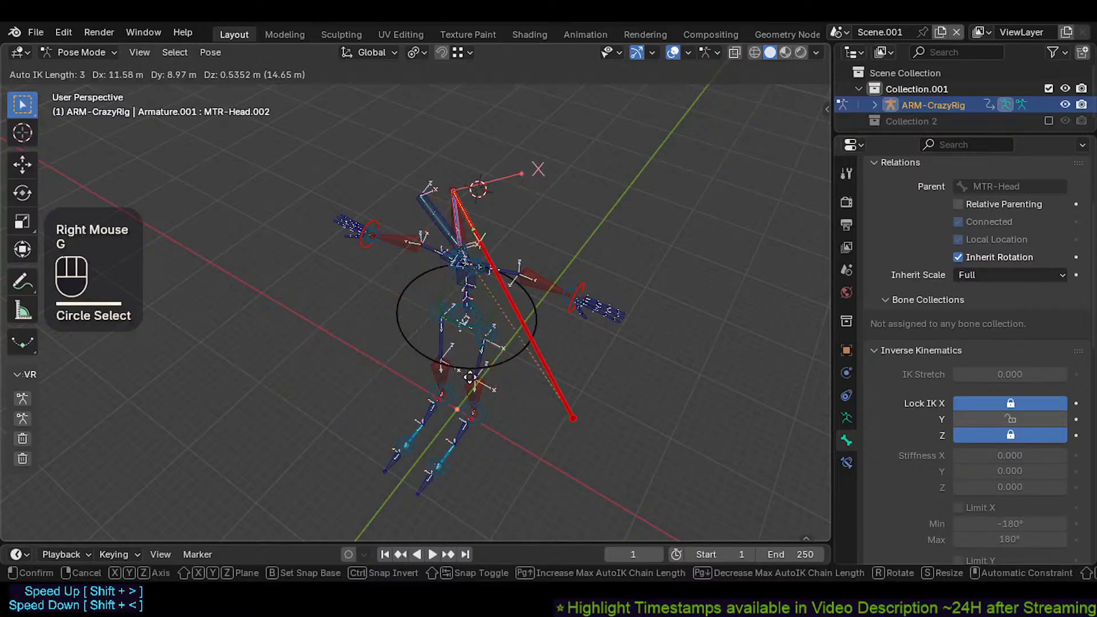
{"action": "left_click", "coordinate": [483, 378]}
Step: Turn off the bone axes display for ARM-CrazyRig
{"action": "middle_click_drag", "start_coordinate": [483, 377], "coordinate": [517, 297]}
{"action": "scroll", "coordinate": [410, 281], "scroll_direction": "up", "scroll_amount": 3}
{"action": "middle_click_drag", "start_coordinate": [325, 279], "coordinate": [563, 289], "text": "shift"}
{"action": "scroll", "coordinate": [293, 295], "scroll_direction": "up", "scroll_amount": 1}
{"action": "middle_click_drag", "start_coordinate": [305, 364], "coordinate": [444, 308], "text": "shift"}
{"action": "scroll", "coordinate": [444, 309], "scroll_direction": "up", "scroll_amount": 1}
{"action": "key", "text": "ctrl+3"}
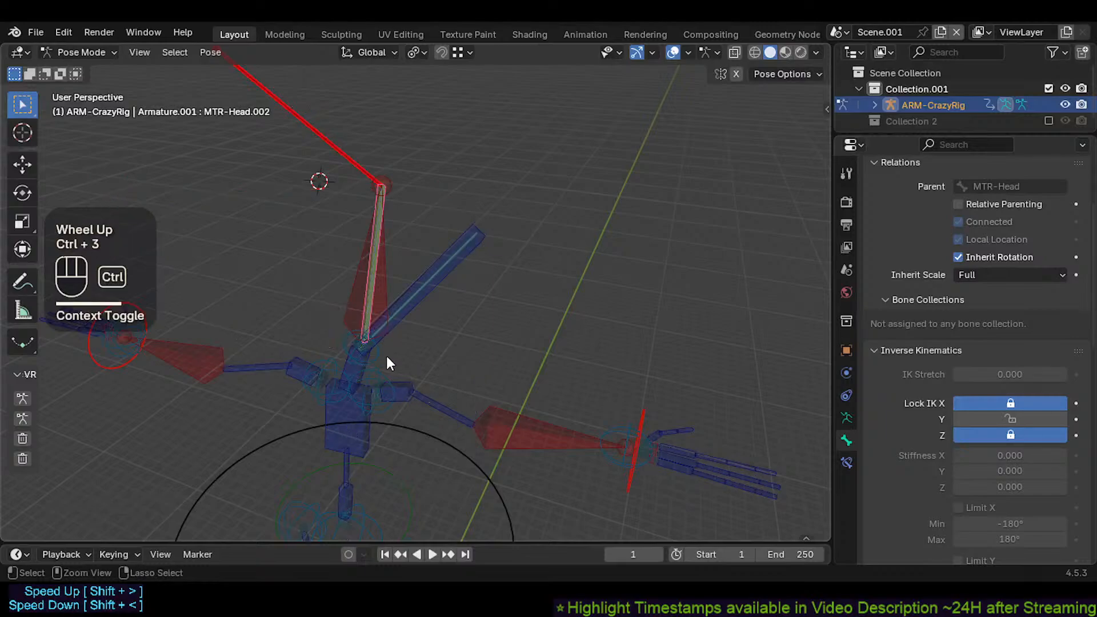
Step: Select the head control bones with MTR-Head as the active bone, and move them together
{"action": "left_click", "coordinate": [390, 344]}
{"action": "middle_click_drag", "start_coordinate": [392, 343], "coordinate": [516, 293], "text": "shift"}
{"action": "left_click", "coordinate": [494, 295], "text": "shift"}
{"action": "key", "text": "g"}
{"action": "key", "text": "Escape"}
{"action": "left_click", "coordinate": [422, 292], "text": "shift"}
{"action": "scroll", "coordinate": [438, 311], "scroll_direction": "down", "scroll_amount": 1}
{"action": "key", "text": "g"}
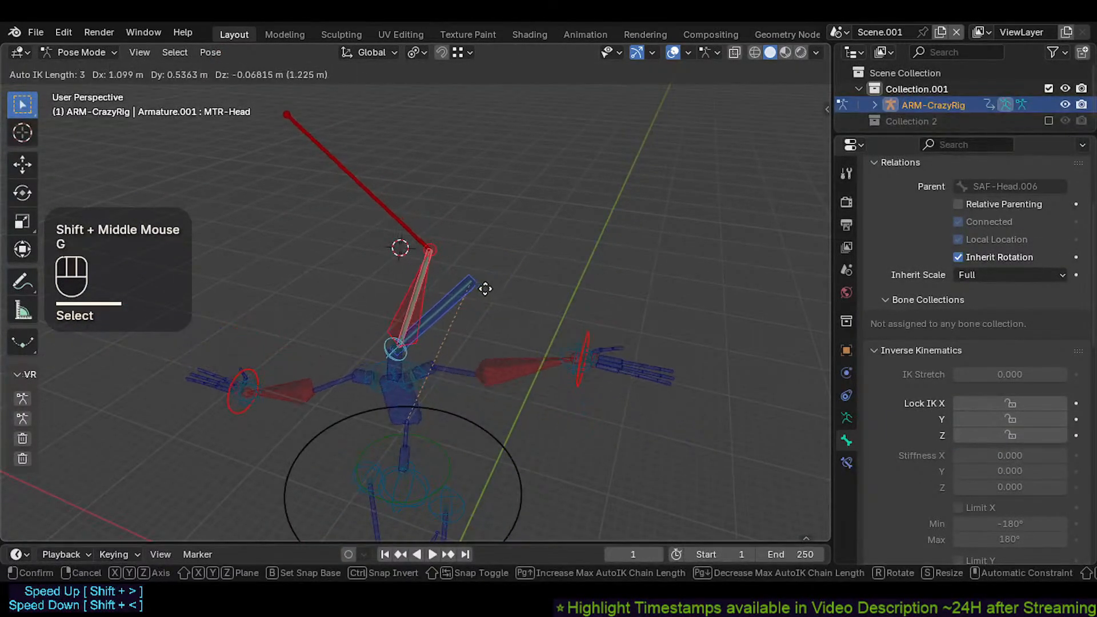
{"action": "key", "text": "r"}
{"action": "key", "text": "Escape"}
{"action": "key", "text": "g"}
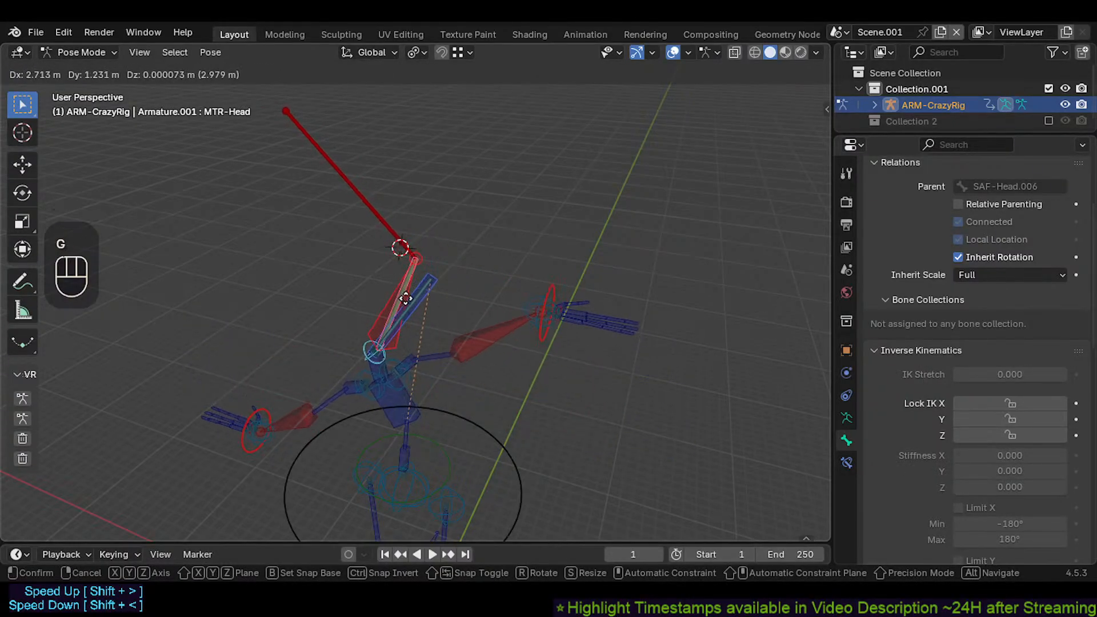
{"action": "left_click", "coordinate": [403, 274]}
Step: Move the MTR-Head selection twice more from new viewing angles
{"action": "middle_click_drag", "start_coordinate": [403, 275], "coordinate": [455, 247]}
{"action": "key", "text": "g"}
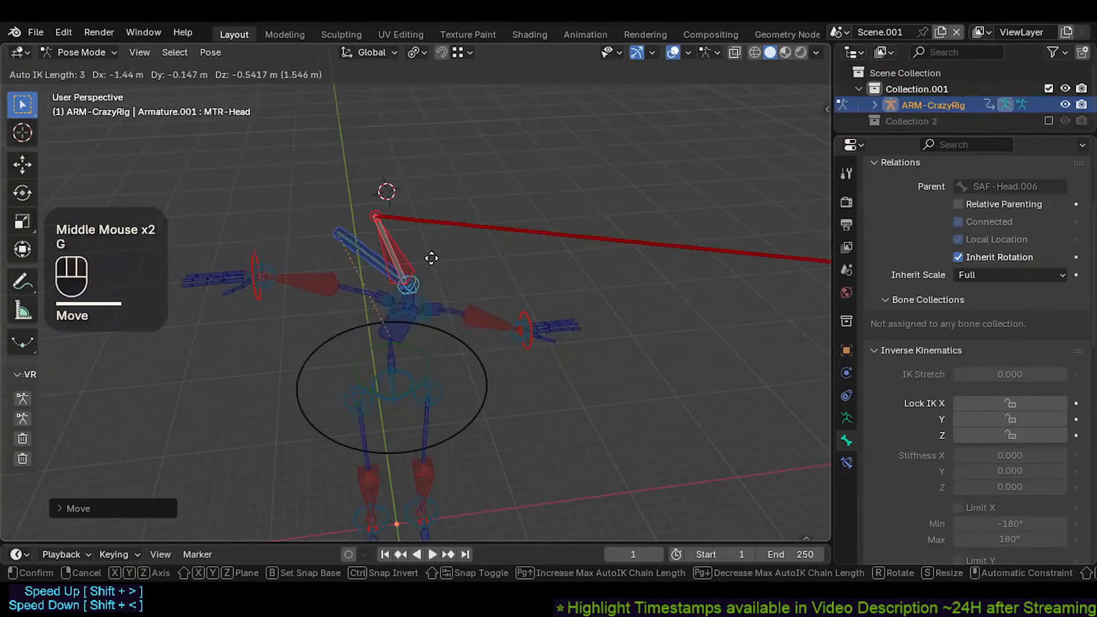
{"action": "left_click", "coordinate": [463, 260]}
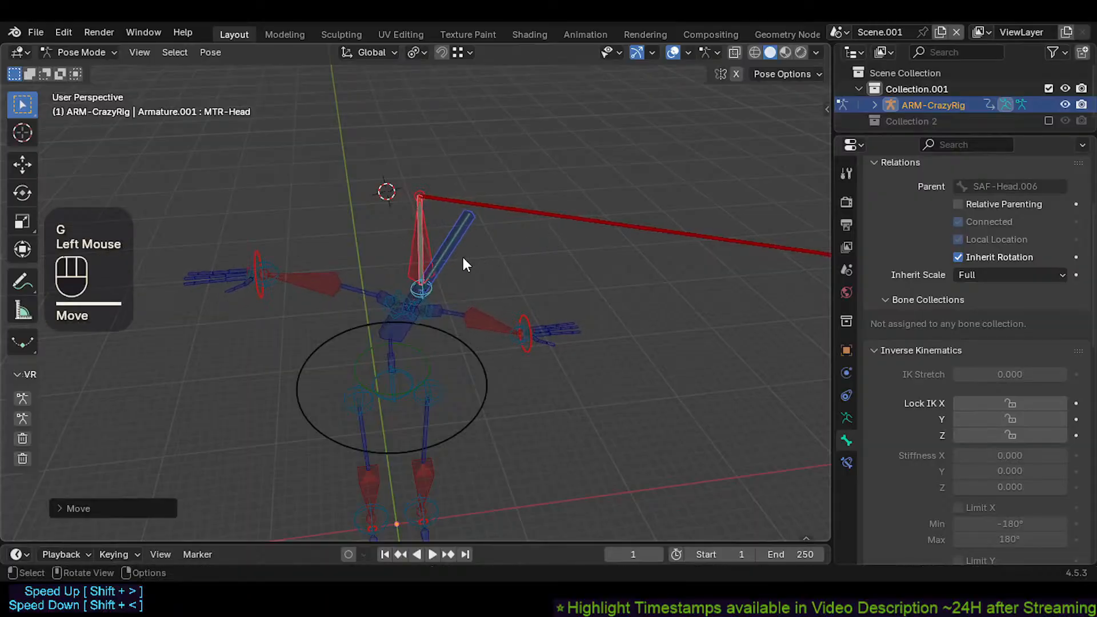
{"action": "middle_click_drag", "start_coordinate": [463, 260], "coordinate": [539, 278]}
{"action": "key", "text": "g"}
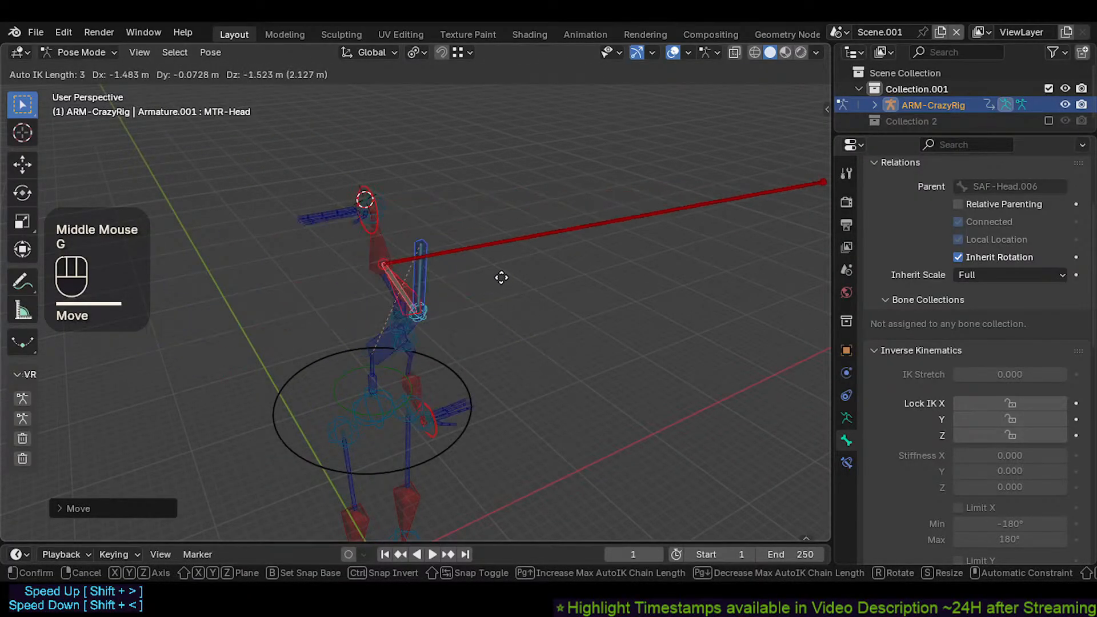
{"action": "left_click", "coordinate": [411, 234]}
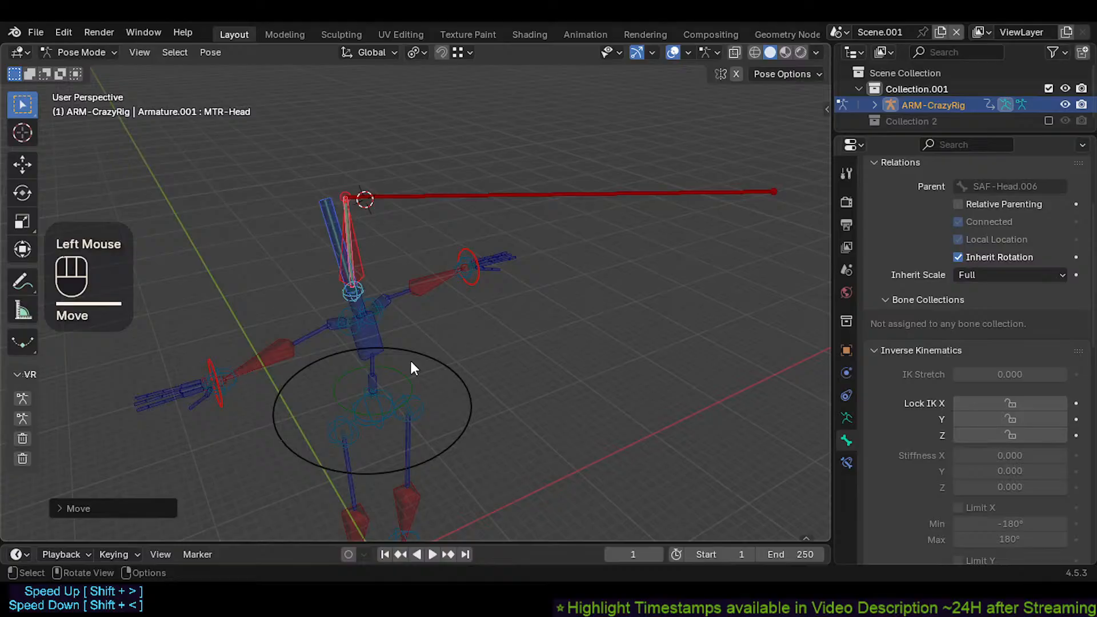
Step: Try moving the green hip circle control together with CMD-Head, raising the Auto IK Length to 5 and lowering it to 4
{"action": "left_click", "coordinate": [419, 396]}
{"action": "key", "text": "g"}
{"action": "key", "text": "Escape"}
{"action": "left_click", "coordinate": [365, 291], "text": "shift"}
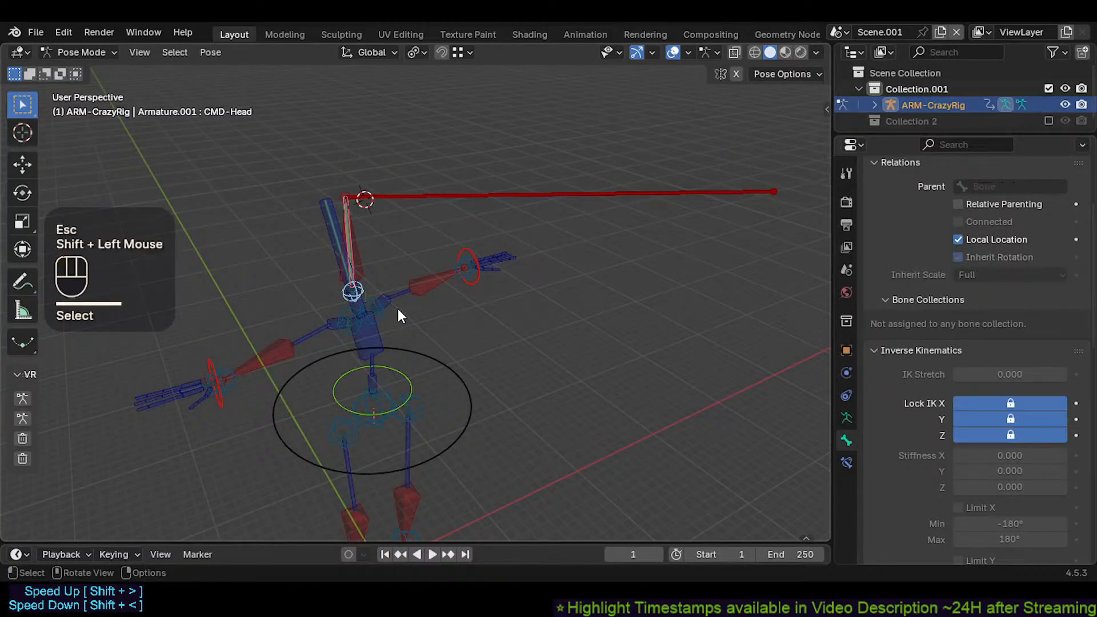
{"action": "key", "text": "g"}
{"action": "scroll", "coordinate": [406, 296], "scroll_direction": "down", "scroll_amount": 2}
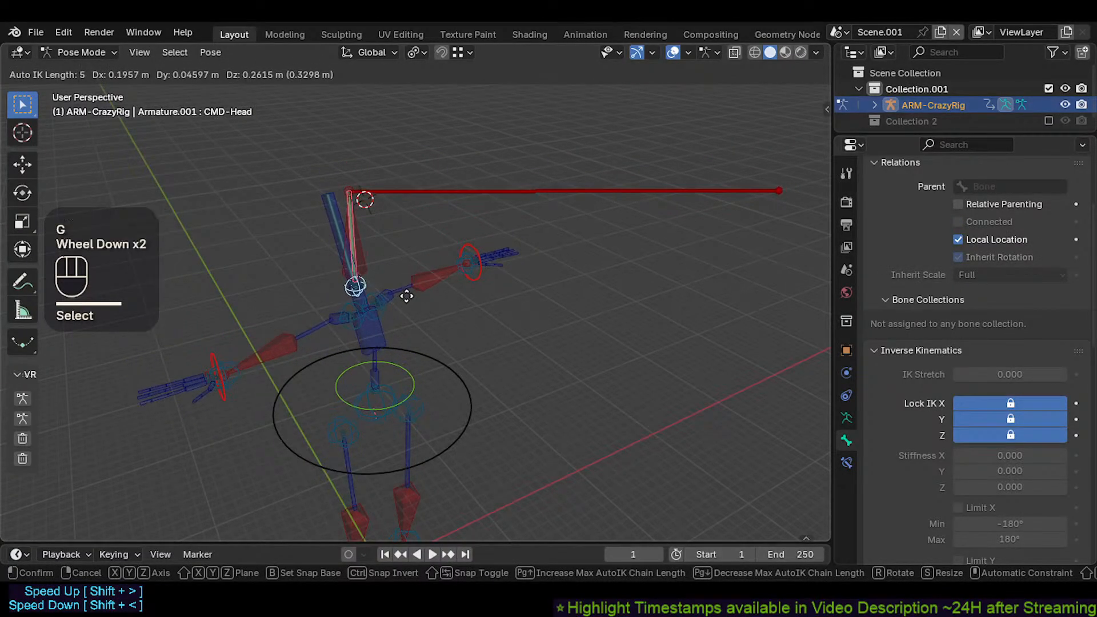
{"action": "scroll", "coordinate": [409, 289], "scroll_direction": "up", "scroll_amount": 1}
{"action": "key", "text": "Escape"}
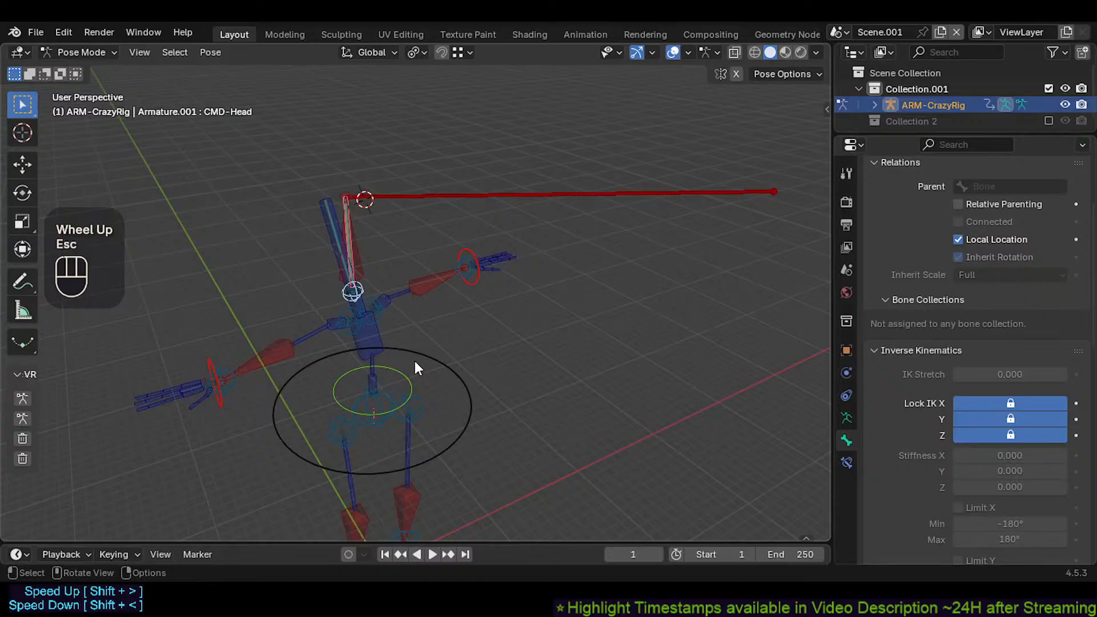
Step: Select the large root circle, extend the selection from CTL-Neck up to MTR-Head, and try moving it with Auto IK Length 4
{"action": "left_click", "coordinate": [466, 421]}
{"action": "left_click", "coordinate": [362, 288], "text": "shift"}
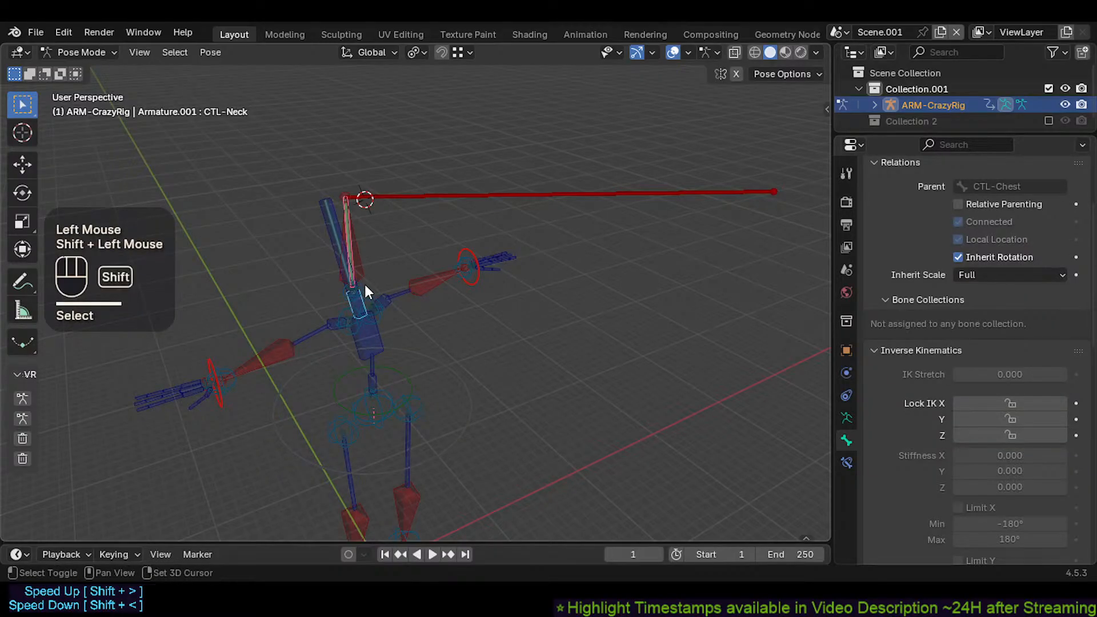
{"action": "left_click", "coordinate": [367, 266], "text": "shift"}
{"action": "key", "text": "g"}
{"action": "key", "text": "Escape"}
{"action": "left_click", "coordinate": [366, 266], "text": "shift"}
{"action": "key", "text": "g"}
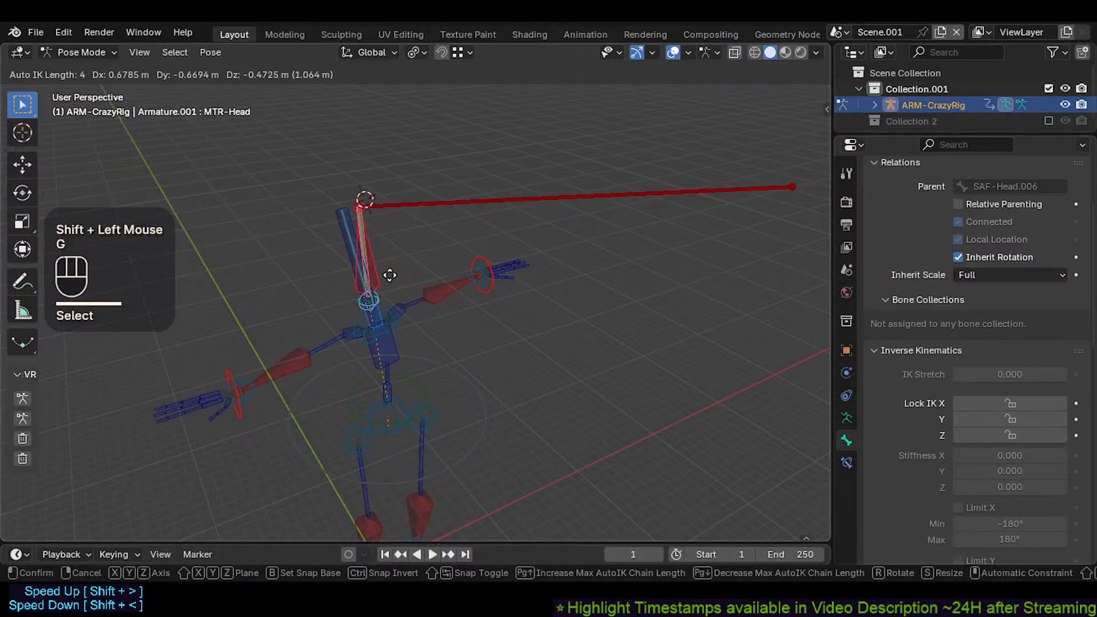
{"action": "key", "text": "Escape"}
Step: Deselect all bones, select CTL-Head.001 alone, and try moving it with Auto IK Length 4
{"action": "key", "text": "alt+a"}
{"action": "left_click", "coordinate": [324, 238]}
{"action": "key", "text": "g"}
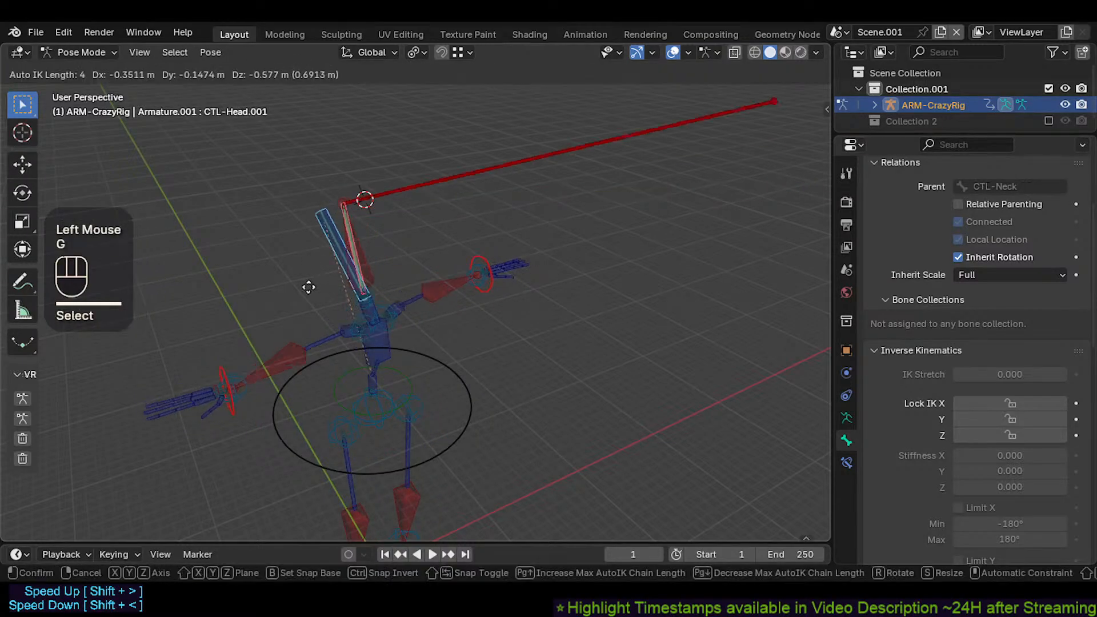
{"action": "key", "text": "Escape"}
{"action": "key", "text": "g"}
{"action": "key", "text": "Escape"}
Step: Move the large root circle together with MTR-Head by about 1.5 m, setting the Auto IK Length to 3 and raising it to 5
{"action": "left_click", "coordinate": [471, 408], "text": "shift"}
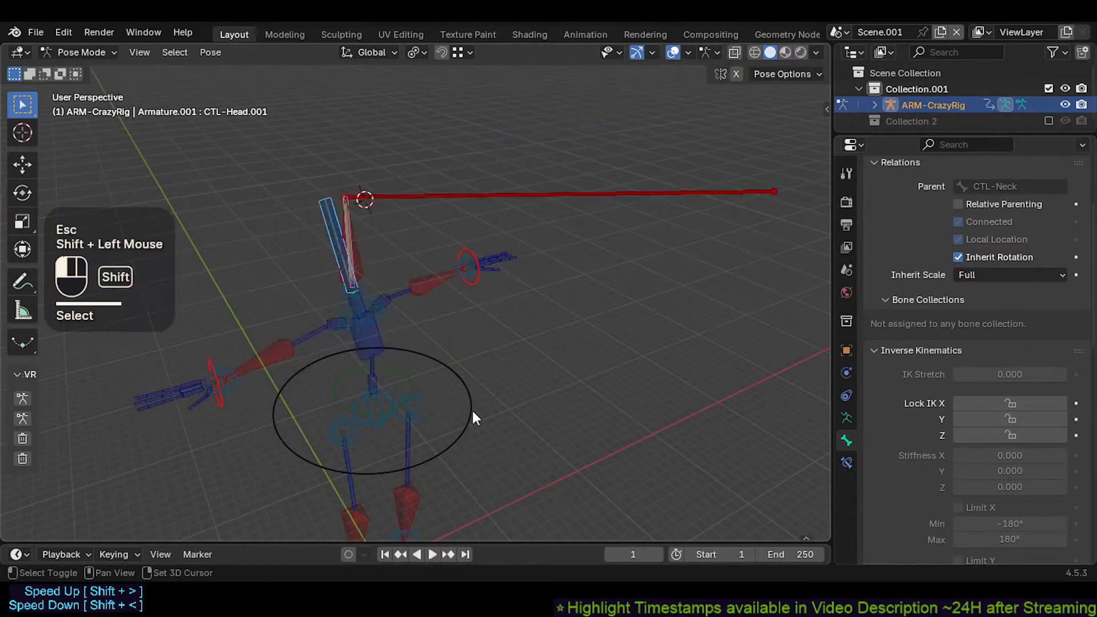
{"action": "key", "text": "g"}
{"action": "key", "text": "Escape"}
{"action": "left_click", "coordinate": [373, 260], "text": "shift"}
{"action": "key", "text": "g"}
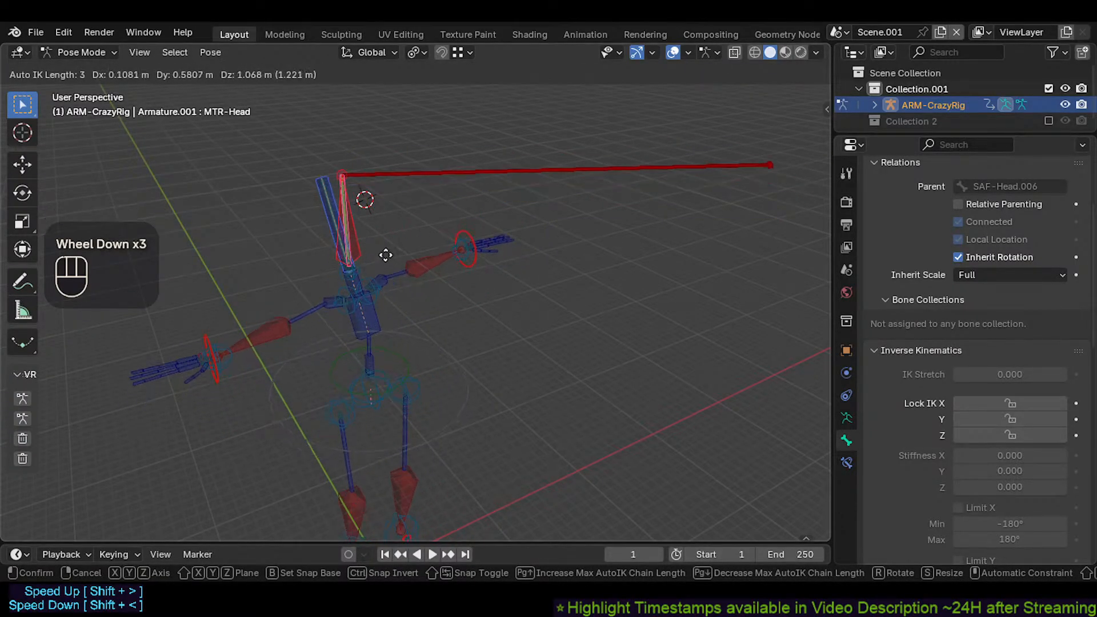
{"action": "scroll", "coordinate": [384, 256], "scroll_direction": "down", "scroll_amount": 2}
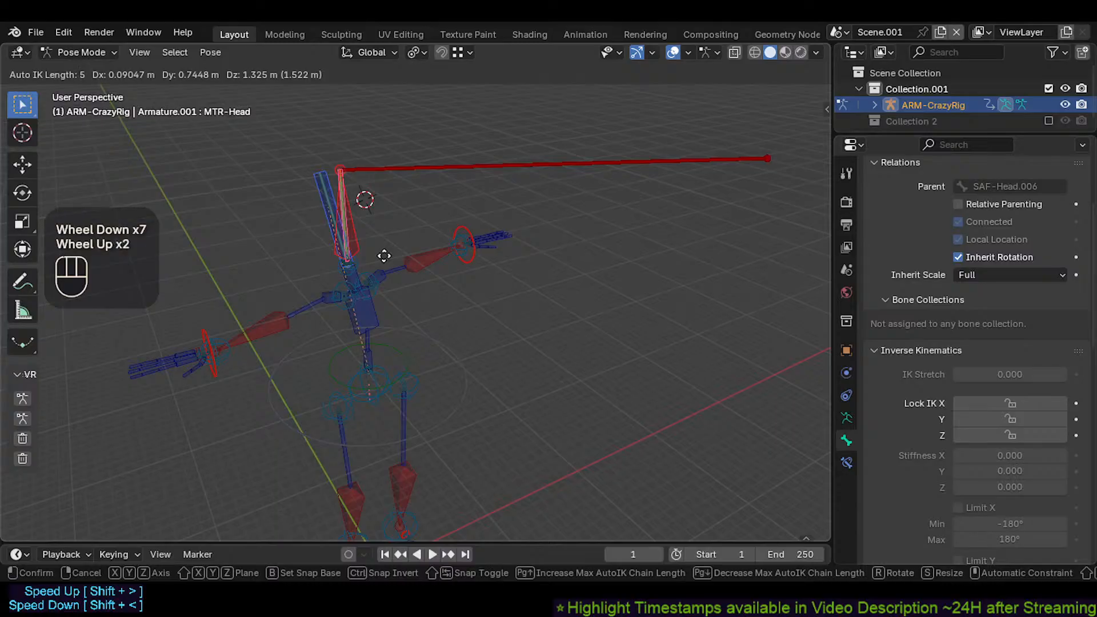
{"action": "left_click", "coordinate": [384, 256]}
Step: Try moving MCH-Head and the overlapping head bone one after the other
{"action": "left_click", "coordinate": [328, 218]}
{"action": "key", "text": "g"}
{"action": "key", "text": "Escape"}
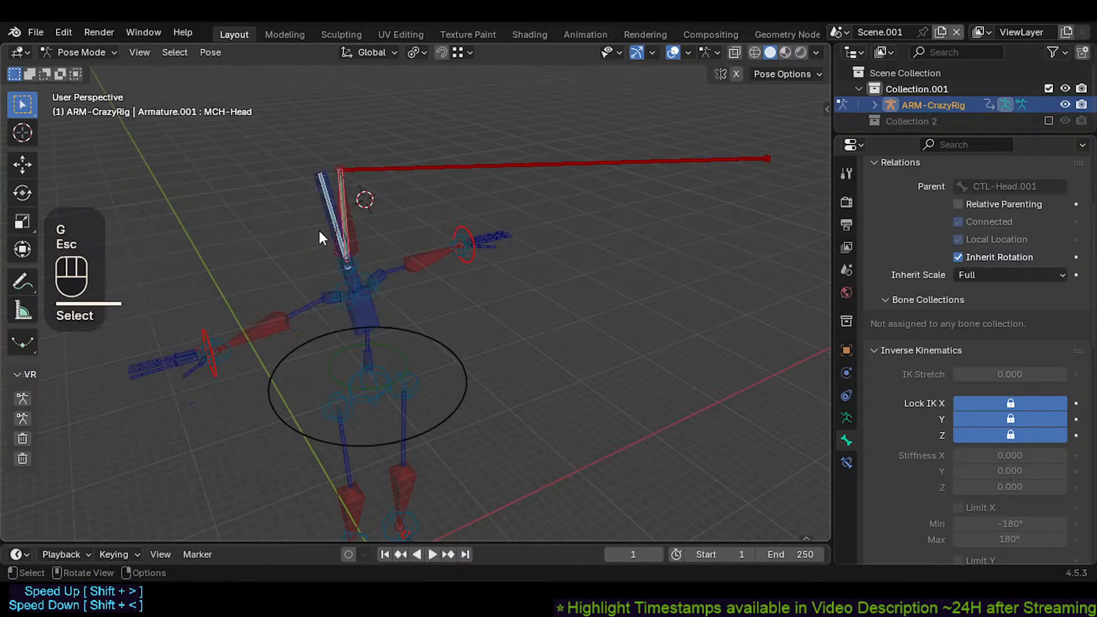
{"action": "left_click", "coordinate": [319, 231]}
{"action": "key", "text": "g"}
{"action": "key", "text": "Escape"}
Step: Add CMD-Head to the head selection and move it with Auto IK Length 5
{"action": "left_click", "coordinate": [357, 263], "text": "shift"}
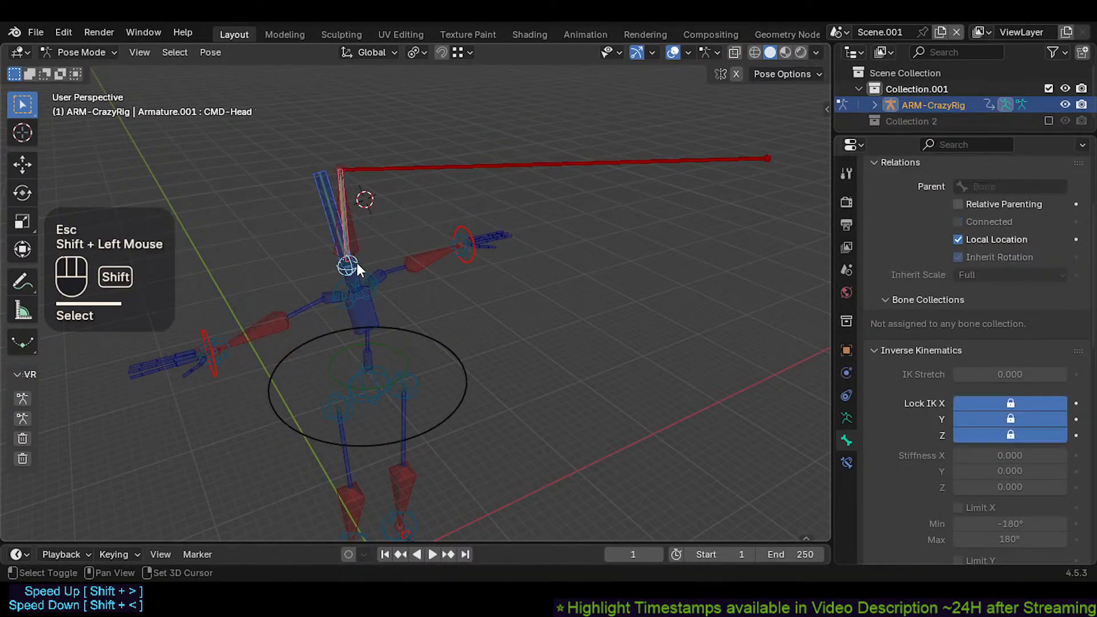
{"action": "key", "text": "g"}
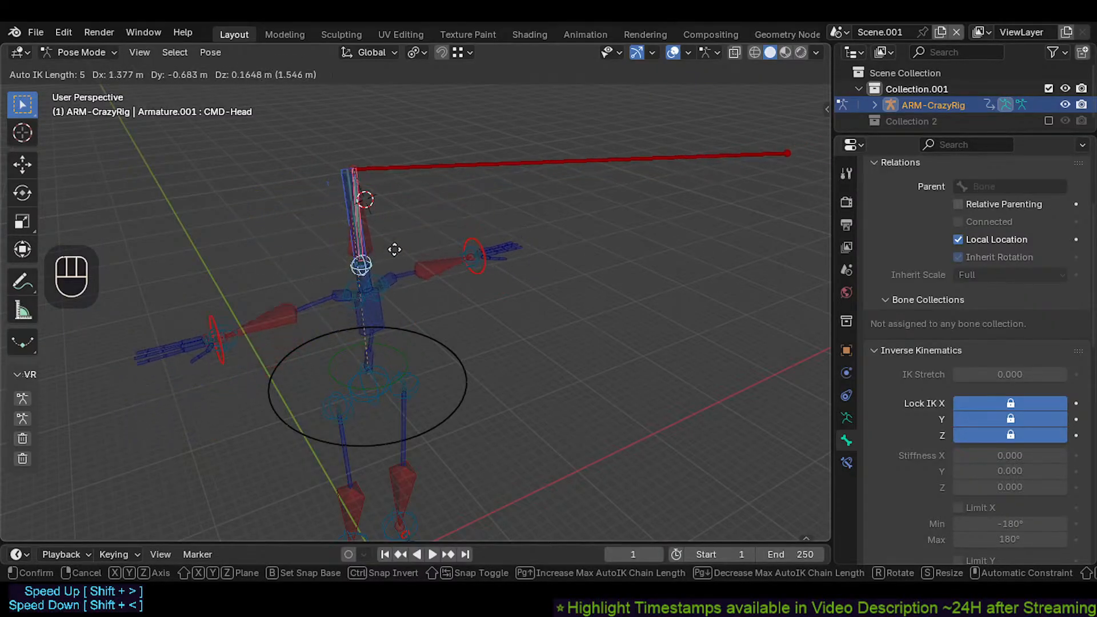
{"action": "left_click", "coordinate": [467, 263]}
{"action": "middle_click_drag", "start_coordinate": [467, 257], "coordinate": [446, 248]}
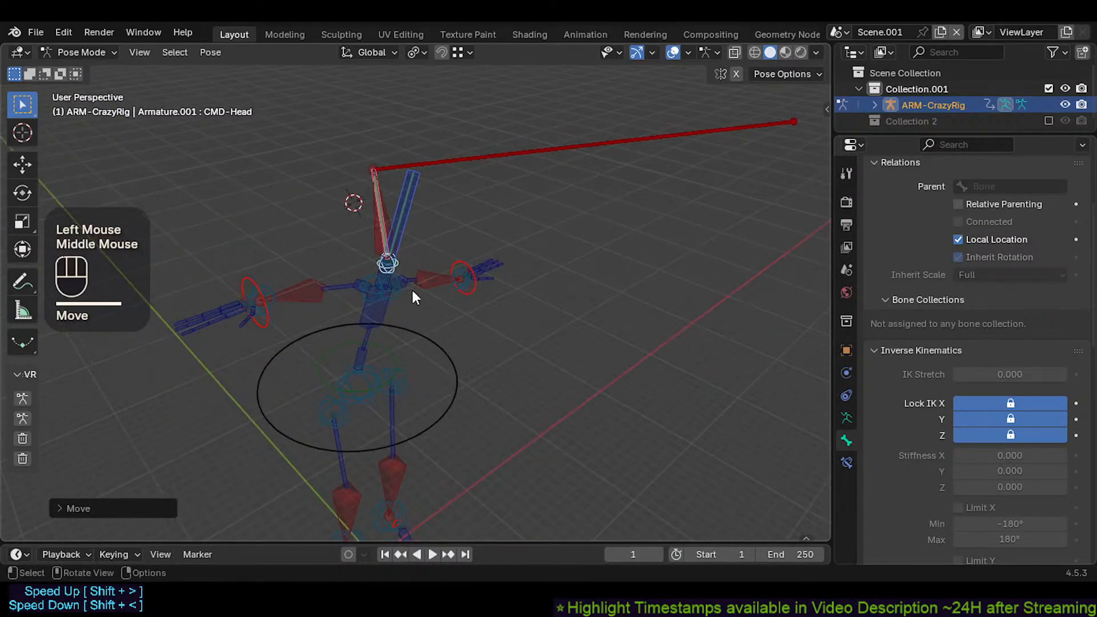
Step: Extend the selection with CTL-Chest and move it together with CMD-Head at Auto IK Length 5
{"action": "middle_click_drag", "start_coordinate": [412, 290], "coordinate": [396, 289]}
{"action": "left_click", "coordinate": [363, 327], "text": "shift"}
{"action": "key", "text": "g"}
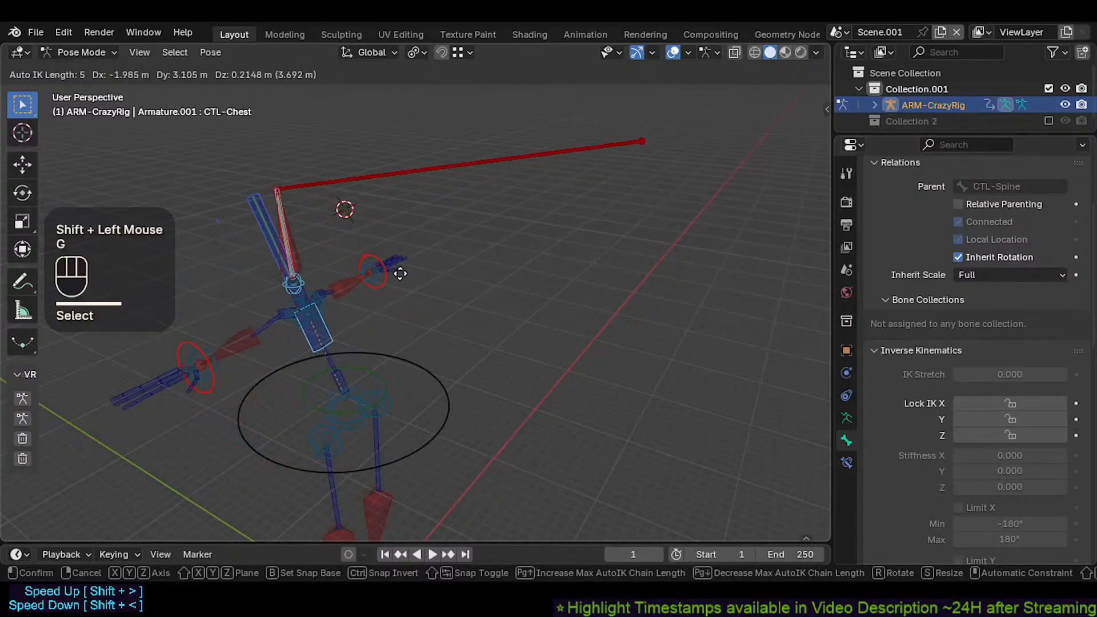
{"action": "left_click", "coordinate": [415, 271]}
Step: Select CTL-Chest alone, rotate it freely, and move it with Auto IK Length 5
{"action": "left_click", "coordinate": [338, 324]}
{"action": "key", "text": "r"}
{"action": "left_click", "coordinate": [389, 336]}
{"action": "key", "text": "g"}
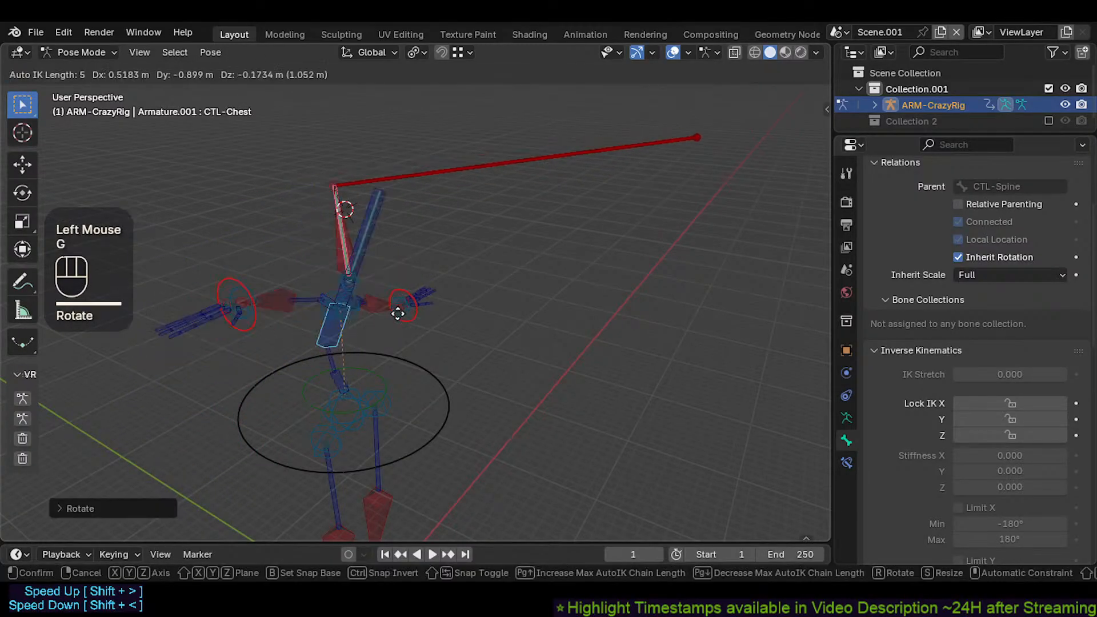
{"action": "left_click", "coordinate": [380, 284]}
Step: Select all bones of the rig and clear their pose transforms
{"action": "left_click", "coordinate": [472, 171]}
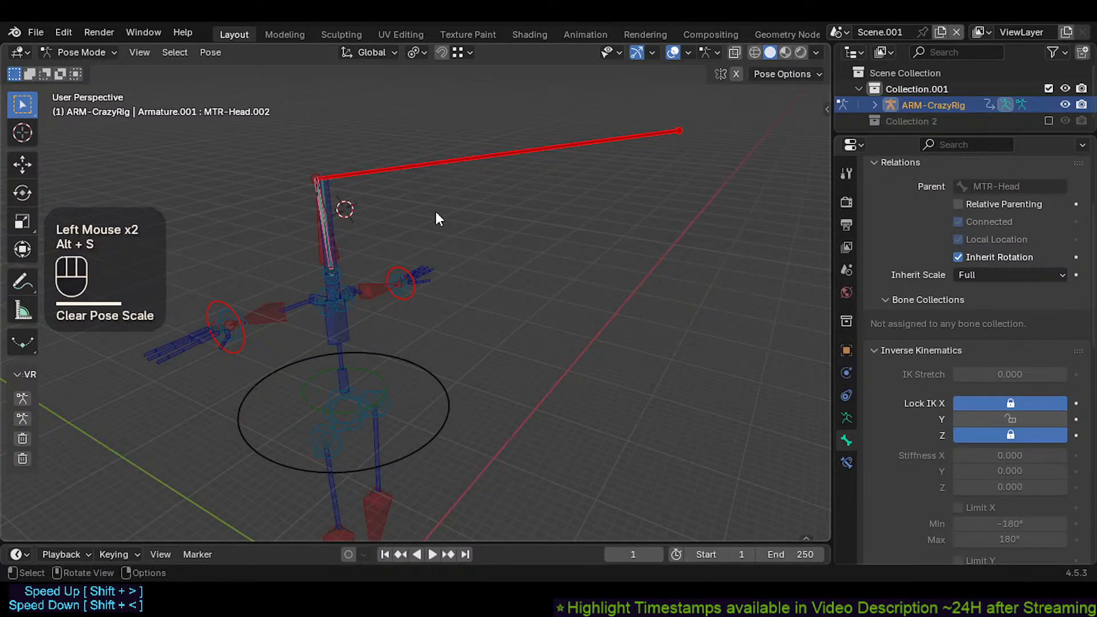
{"action": "key", "text": "a"}
{"action": "key", "text": "alt+g"}
{"action": "key", "text": "alt+g"}
{"action": "middle_click_drag", "start_coordinate": [369, 271], "coordinate": [365, 239]}
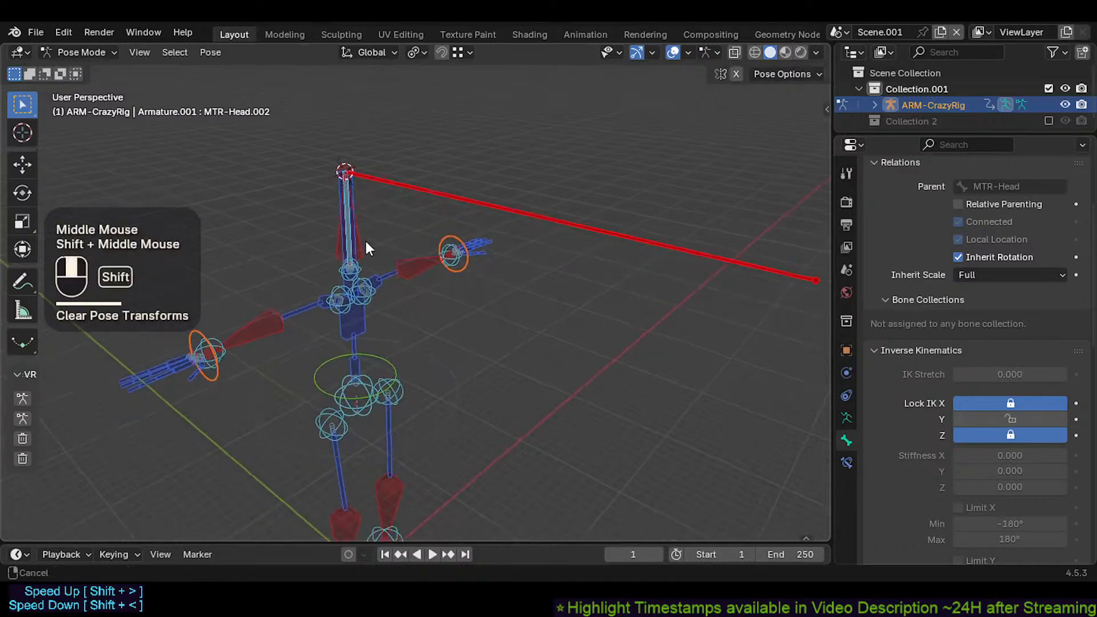
Step: Try moving MTR-Head and CTL-Head.001 separately from the rest pose with Auto IK Length 5
{"action": "left_click", "coordinate": [366, 247]}
{"action": "key", "text": "g"}
{"action": "key", "text": "Escape"}
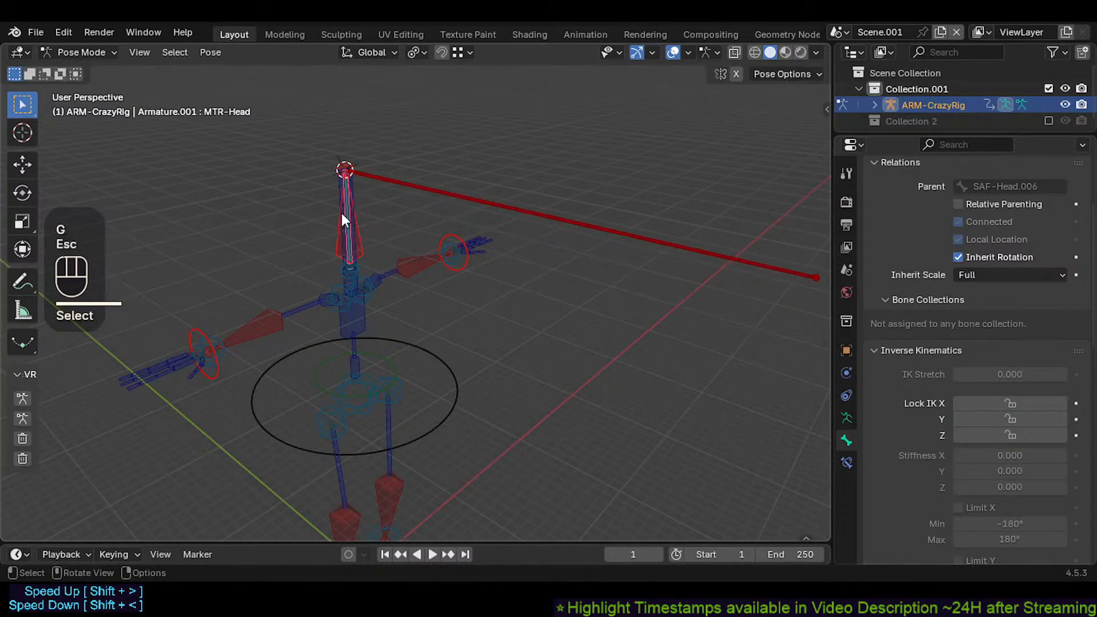
{"action": "key", "text": "g"}
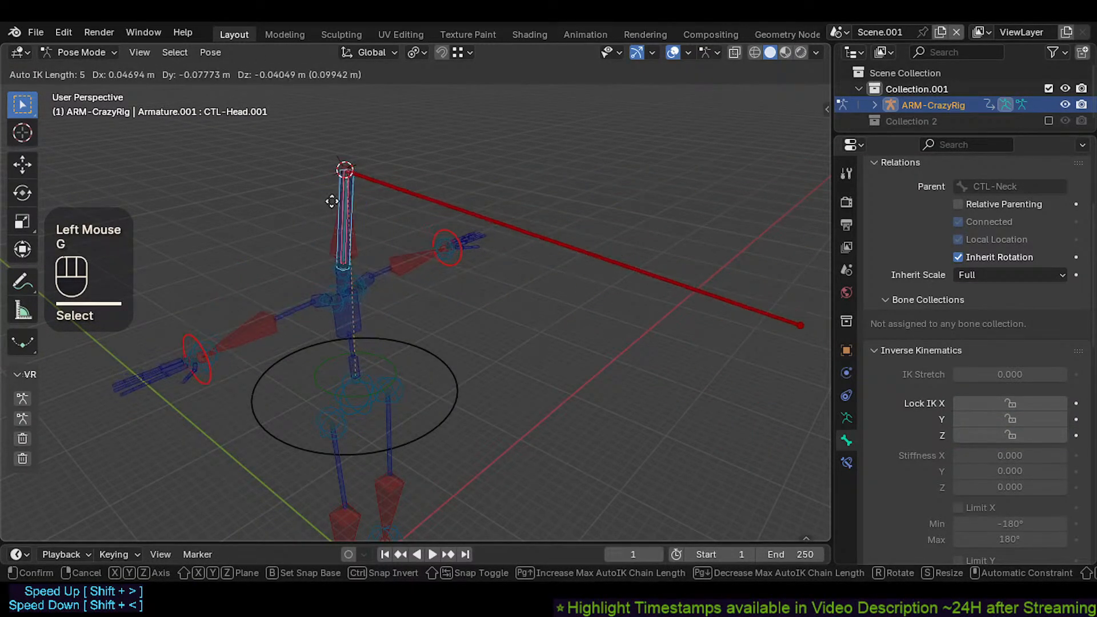
{"action": "key", "text": "Escape"}
Step: Reselect MTR-Head alone and try moving it once more
{"action": "left_click", "coordinate": [336, 230]}
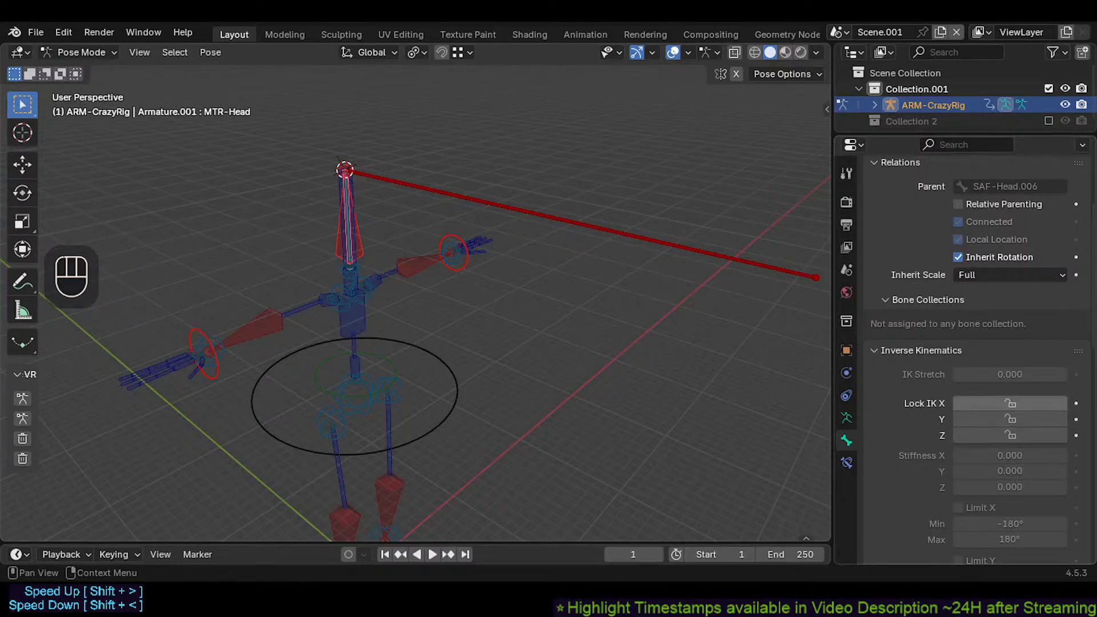
{"action": "left_click", "coordinate": [362, 233]}
{"action": "key", "text": "g"}
{"action": "key", "text": "Escape"}
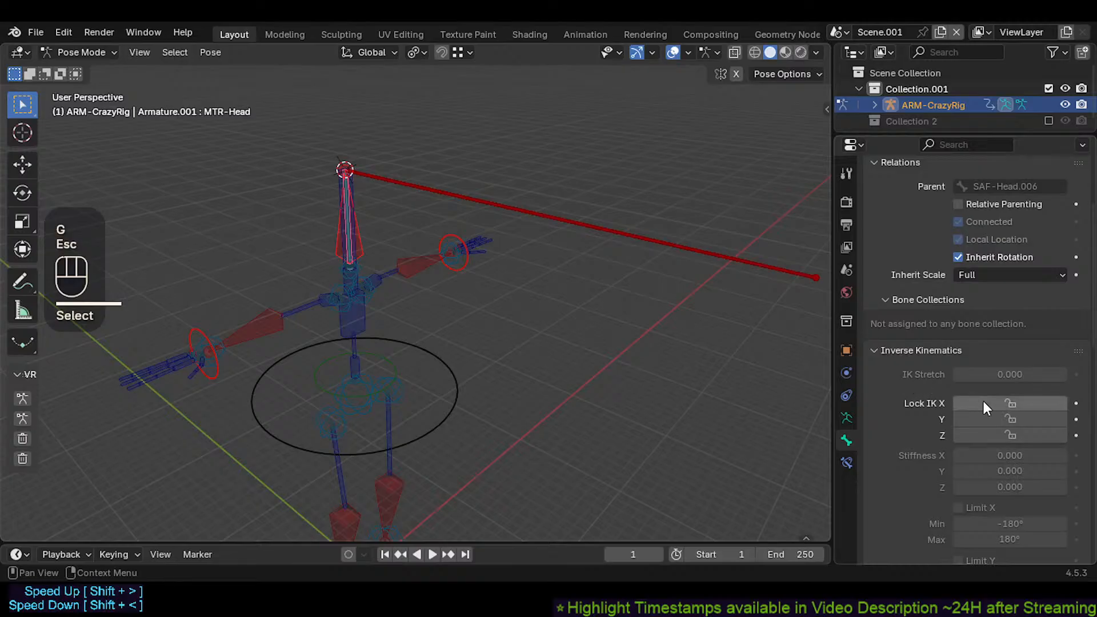
Step: Select DEF-Head and CTL-Head.001 in turn among the overlapping head bones, and try moving CTL-Head.001 with Auto IK Length 5
{"action": "scroll", "coordinate": [342, 215], "scroll_direction": "up", "scroll_amount": 2}
{"action": "left_click", "coordinate": [352, 174], "text": "shift"}
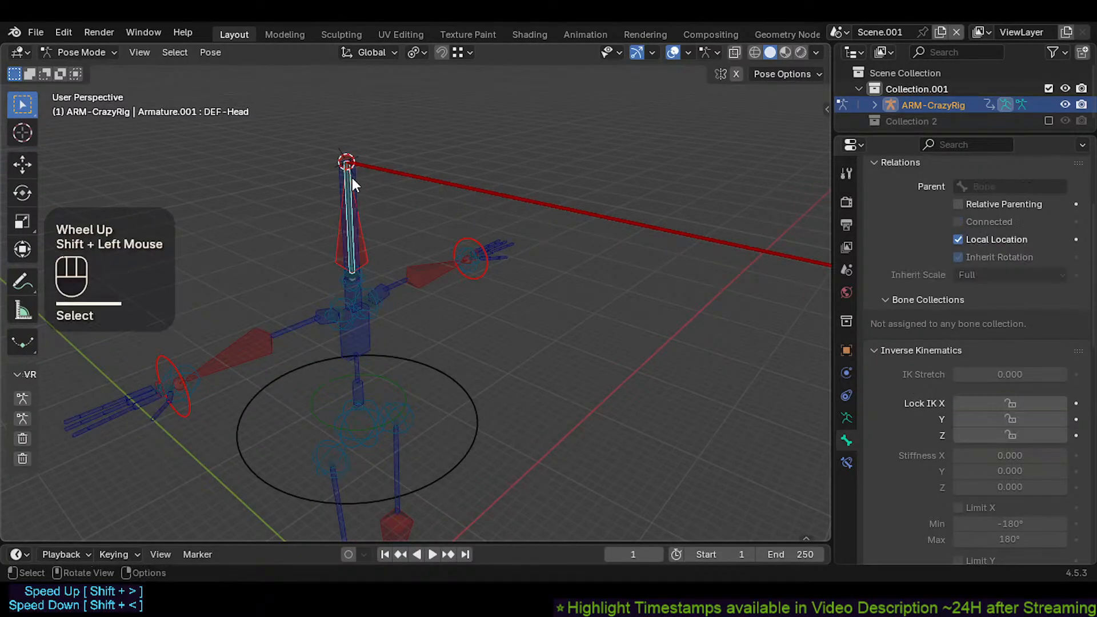
{"action": "left_click", "coordinate": [361, 212]}
{"action": "left_click", "coordinate": [357, 181], "text": "shift"}
{"action": "key", "text": "g"}
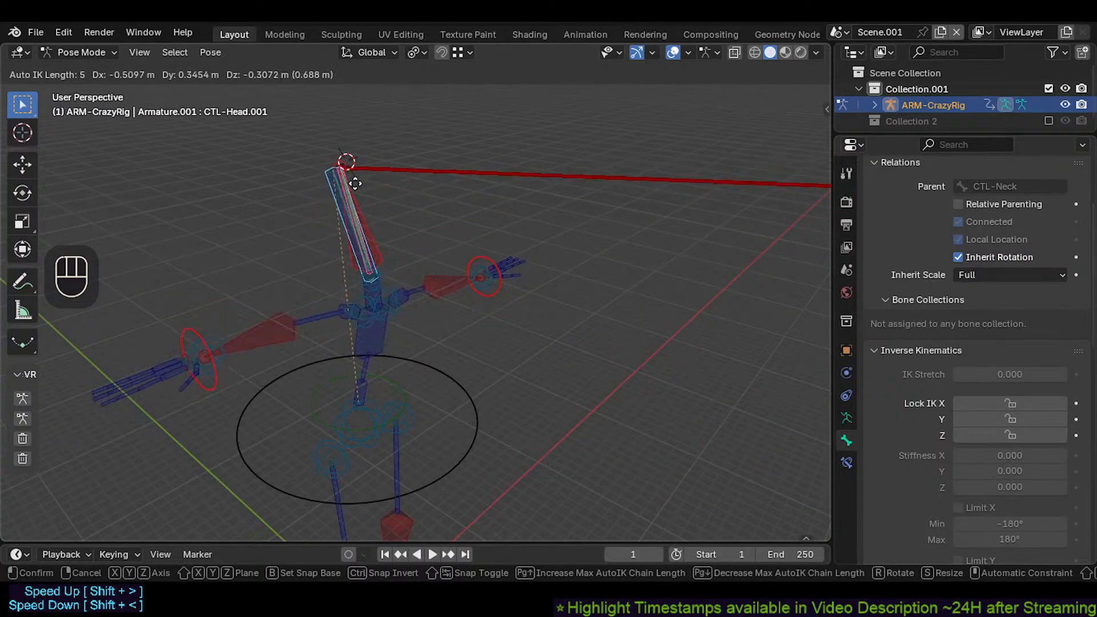
Step: Move the CTL-Head.001 bone and the CMD-Spine bone to test how the head chain follows
{"action": "left_click", "coordinate": [319, 207]}
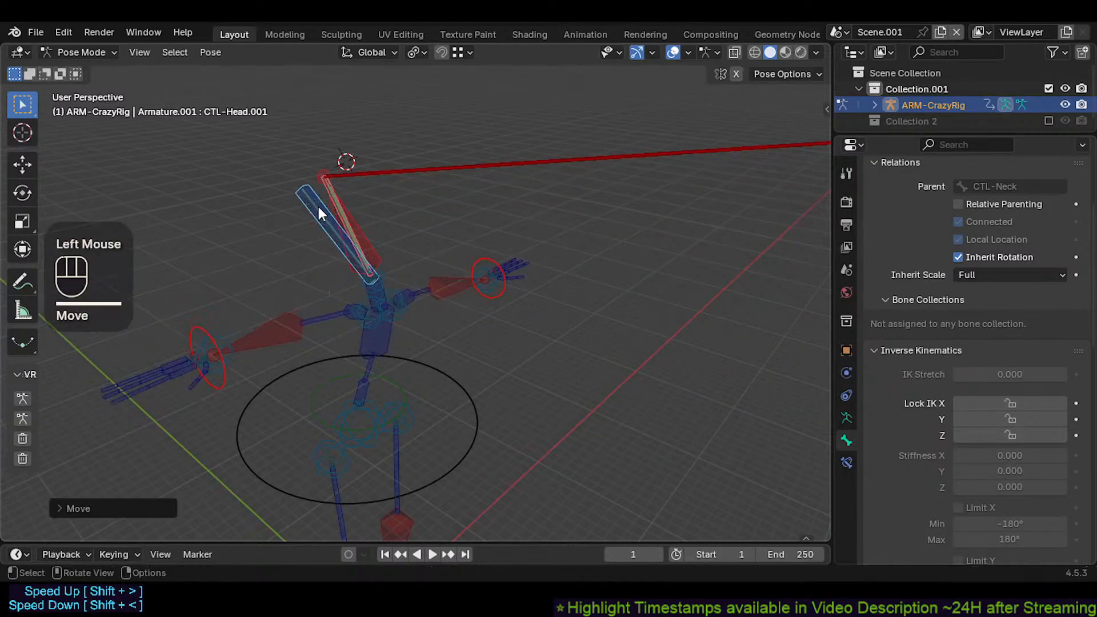
{"action": "scroll", "coordinate": [356, 261], "scroll_direction": "down", "scroll_amount": 5, "text": "shift"}
{"action": "left_click", "coordinate": [358, 372], "text": "shift"}
{"action": "key", "text": "g"}
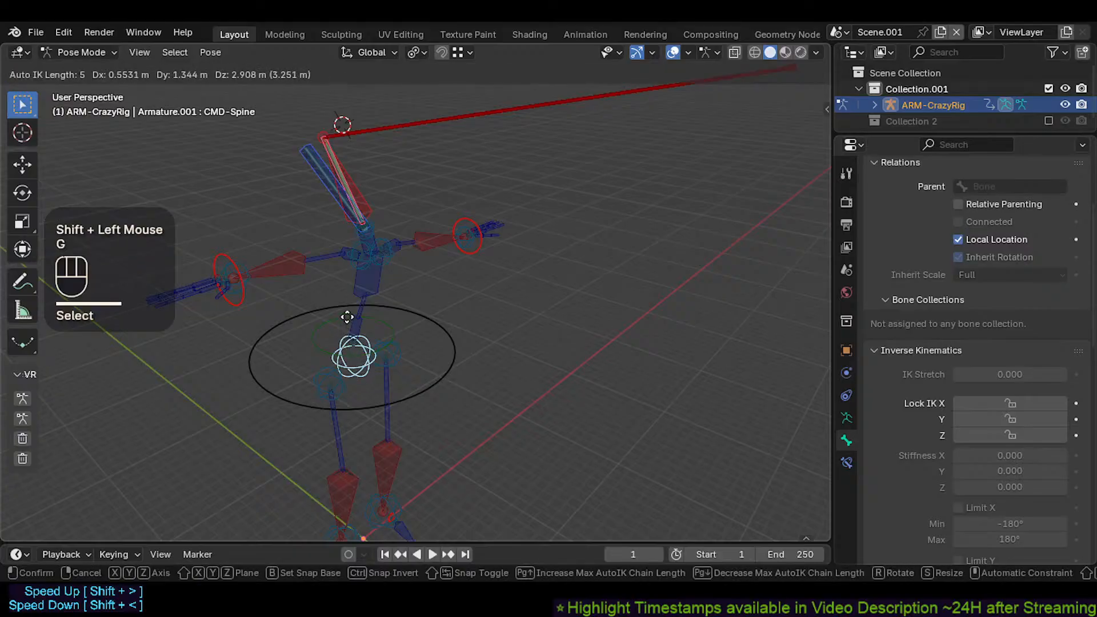
{"action": "left_click", "coordinate": [358, 372]}
Step: Move the MTR-CoG ring bone to test how the whole upper body follows
{"action": "left_click", "coordinate": [430, 395], "text": "shift"}
{"action": "key", "text": "g"}
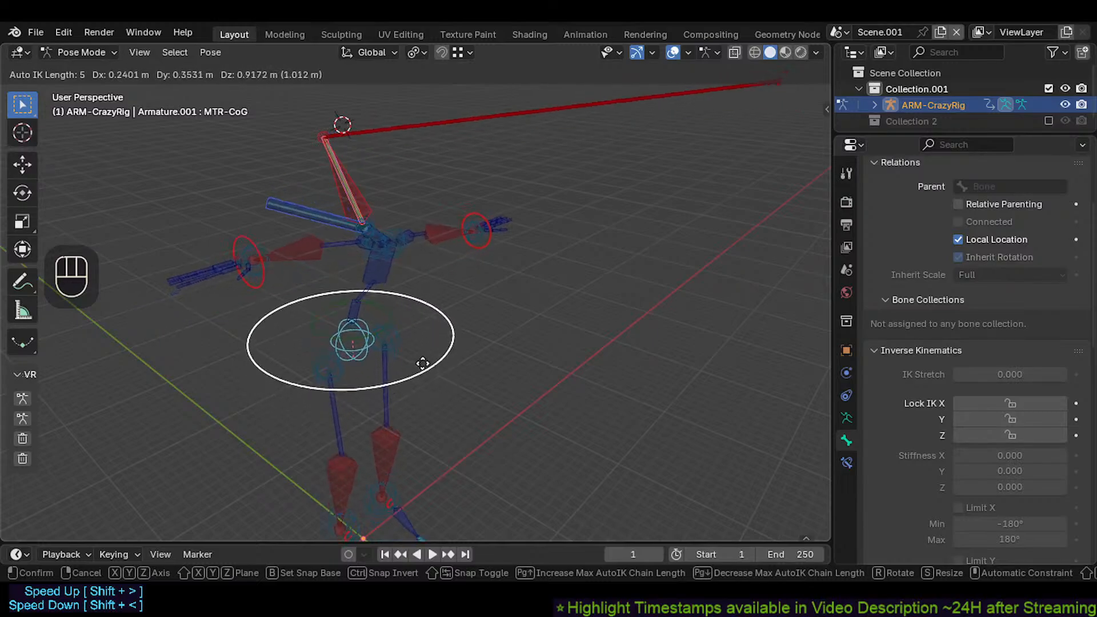
{"action": "left_click", "coordinate": [421, 386]}
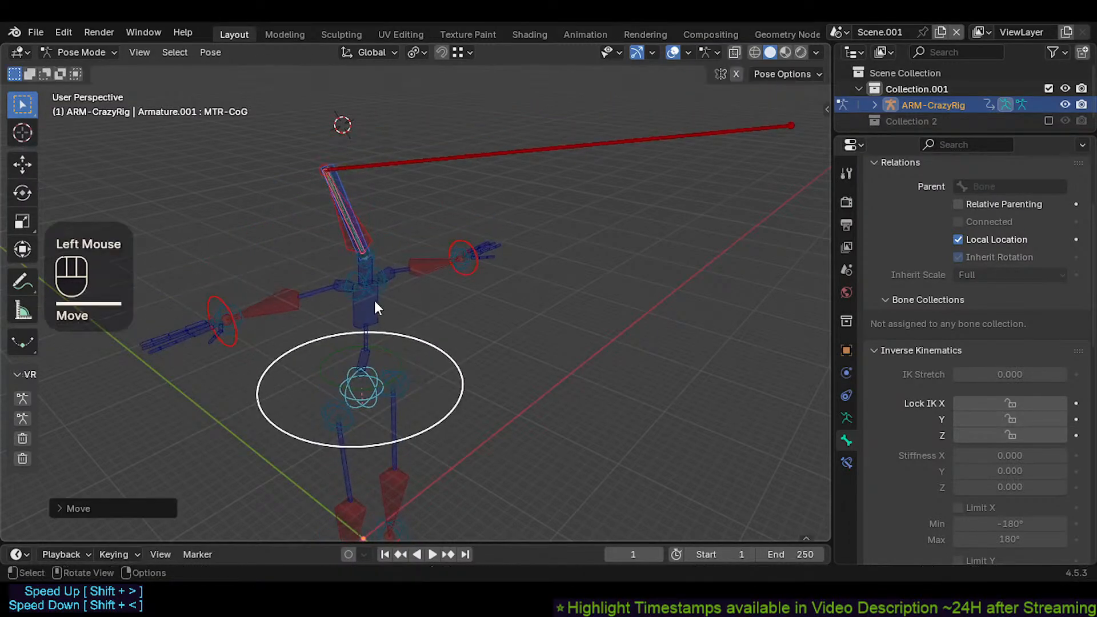
Step: Select all bones of ARM-CrazyRig and reset them to the rest pose
{"action": "left_click", "coordinate": [375, 257]}
{"action": "key", "text": "alt+a"}
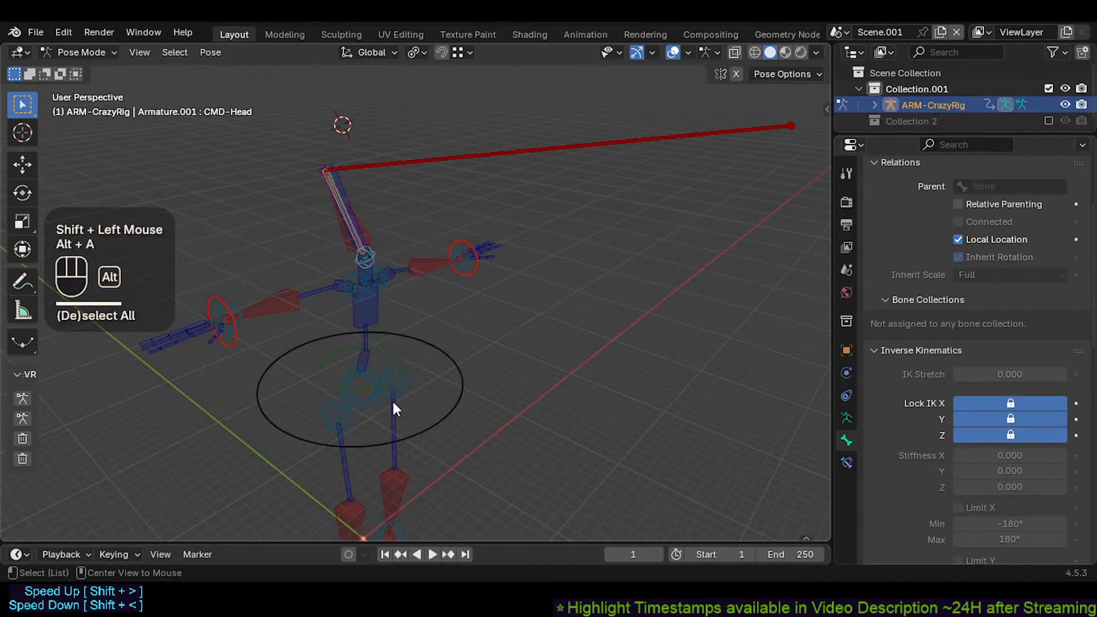
{"action": "left_click", "coordinate": [383, 438]}
{"action": "key", "text": "a"}
{"action": "key", "text": "alt+q"}
{"action": "key", "text": "alt+q"}
Step: Move the CMD-Spine bone at the hips to tilt the upper body
{"action": "left_click", "coordinate": [366, 413]}
{"action": "left_click", "coordinate": [359, 372], "text": "shift"}
{"action": "key", "text": "g"}
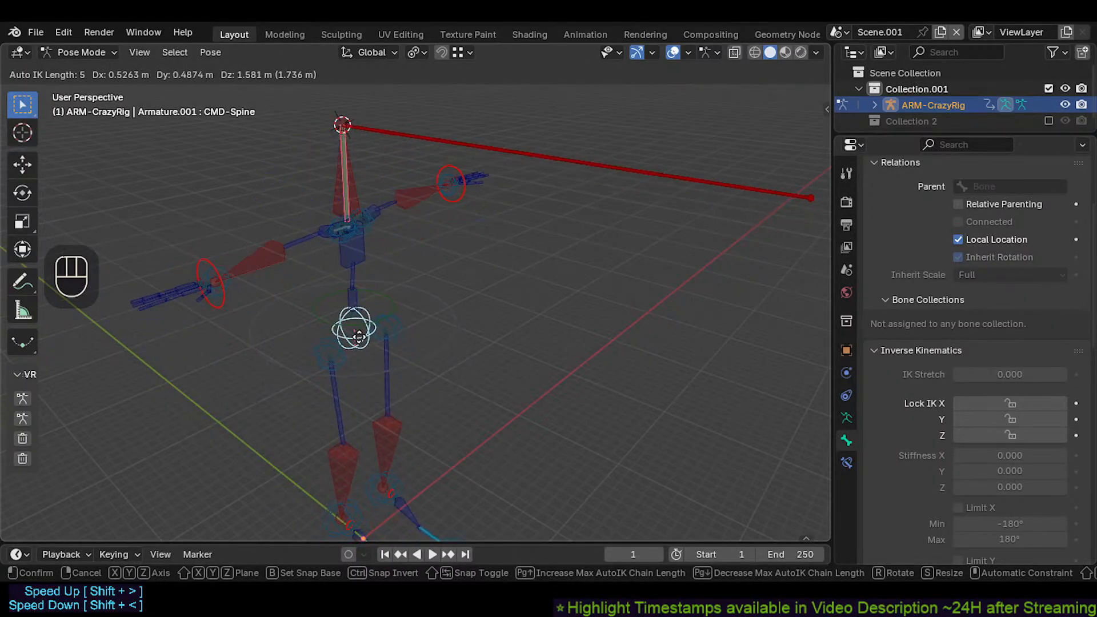
{"action": "left_click", "coordinate": [366, 364]}
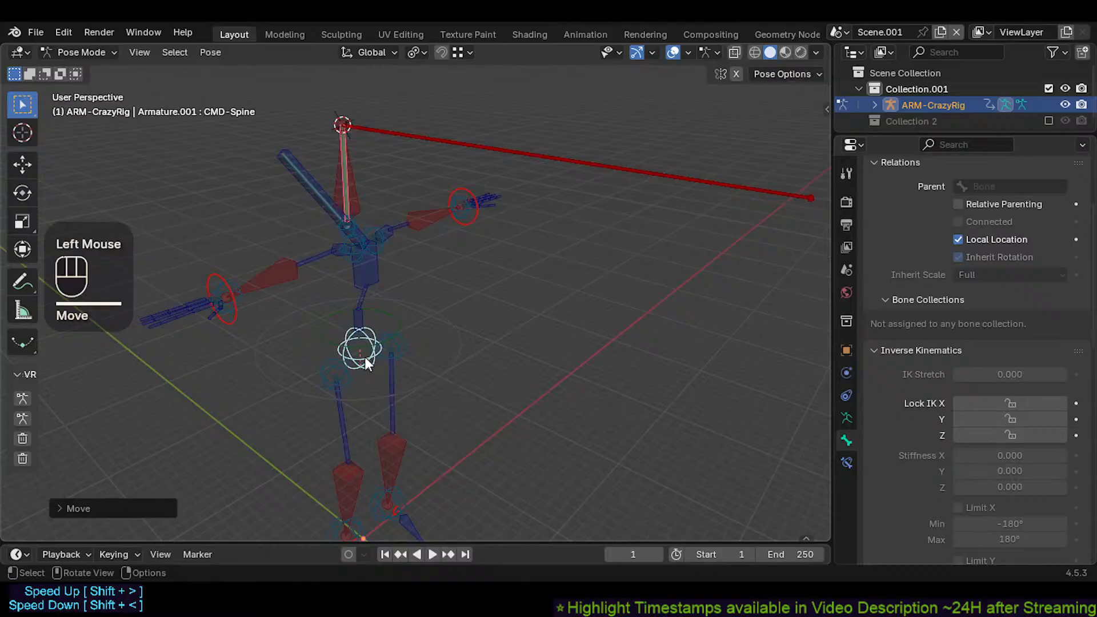
Step: Try rotating and moving MTR-Head.002, the long bone at the tip of the head, undoing the rotation
{"action": "left_click", "coordinate": [623, 166]}
{"action": "key", "text": "r"}
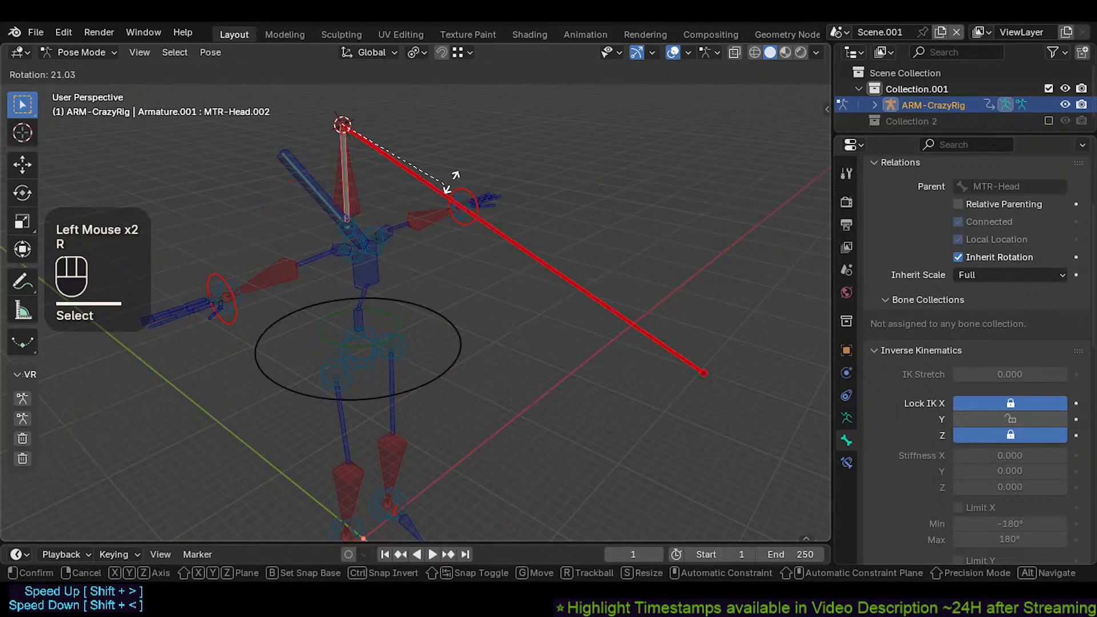
{"action": "left_click", "coordinate": [478, 195]}
{"action": "key", "text": "ctrl+z"}
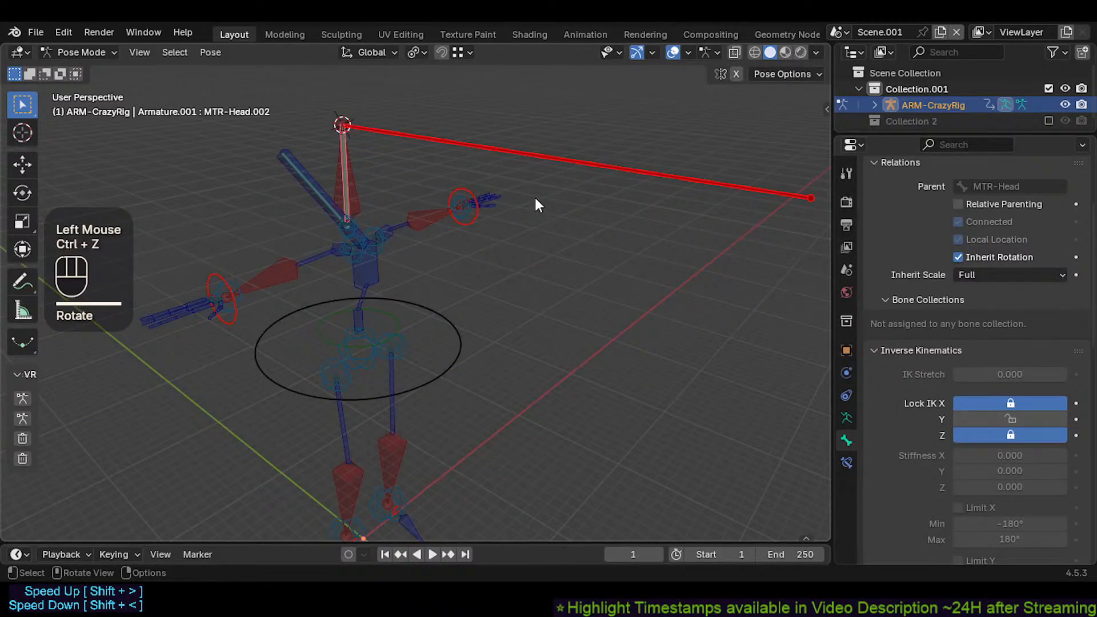
{"action": "key", "text": "g"}
{"action": "key", "text": "Escape"}
{"action": "key", "text": "g"}
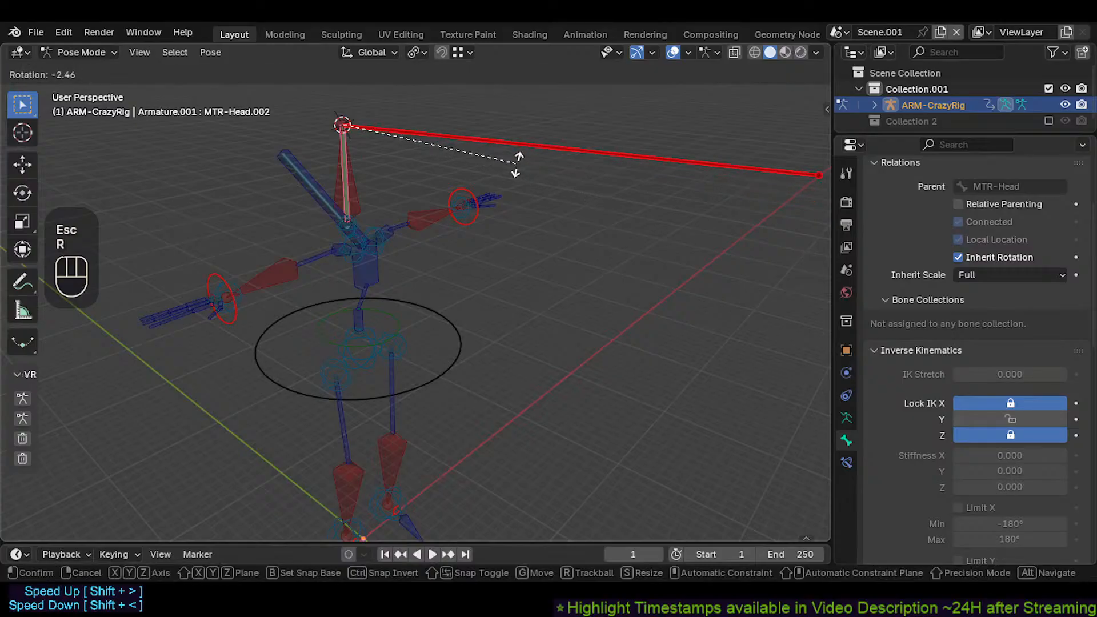
{"action": "left_click", "coordinate": [514, 166]}
Step: Try repeatedly to move MTR-Head.002 while its parent MTR-Head has IK locked on X, Y and Z
{"action": "middle_click_drag", "start_coordinate": [519, 170], "coordinate": [510, 185]}
{"action": "middle_click_drag", "start_coordinate": [510, 187], "coordinate": [479, 233], "text": "shift"}
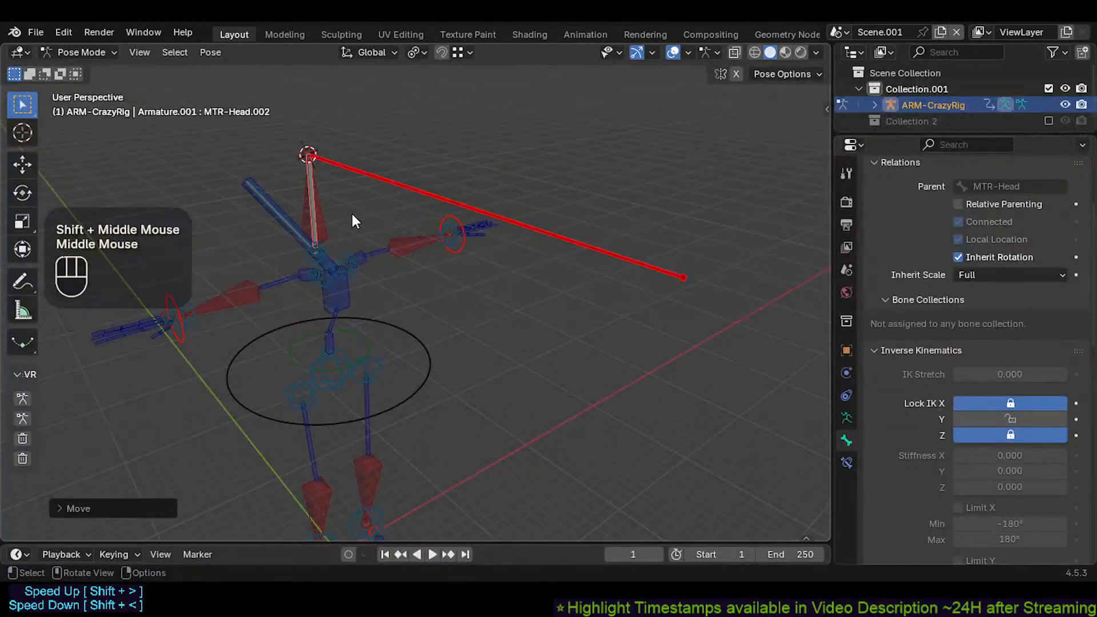
{"action": "key", "text": "g"}
{"action": "left_click", "coordinate": [366, 170]}
{"action": "middle_click_drag", "start_coordinate": [580, 268], "coordinate": [472, 222], "text": "shift"}
{"action": "key", "text": "g"}
{"action": "left_click", "coordinate": [443, 218]}
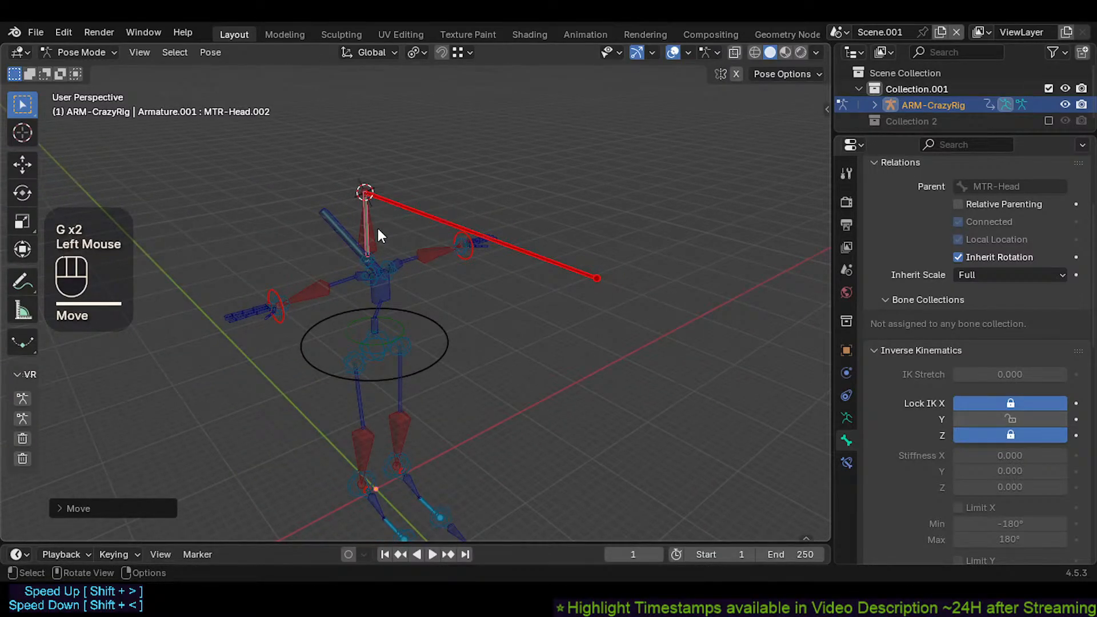
{"action": "left_click", "coordinate": [469, 229]}
{"action": "key", "text": "g"}
{"action": "key", "text": "g"}
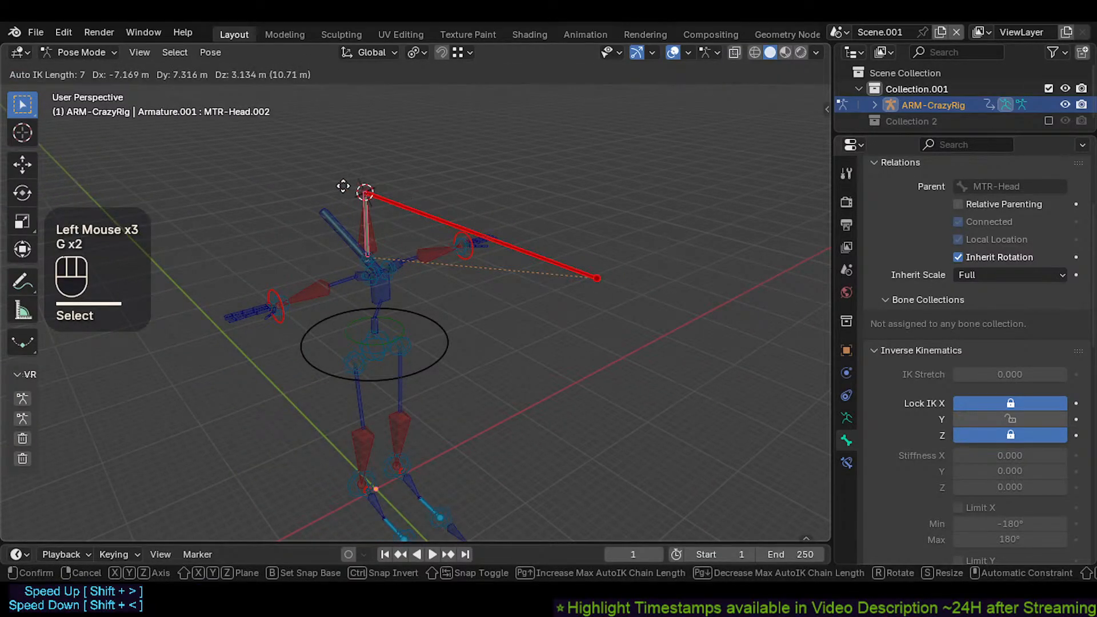
{"action": "key", "text": "Escape"}
{"action": "key", "text": "g"}
{"action": "left_click", "coordinate": [403, 214]}
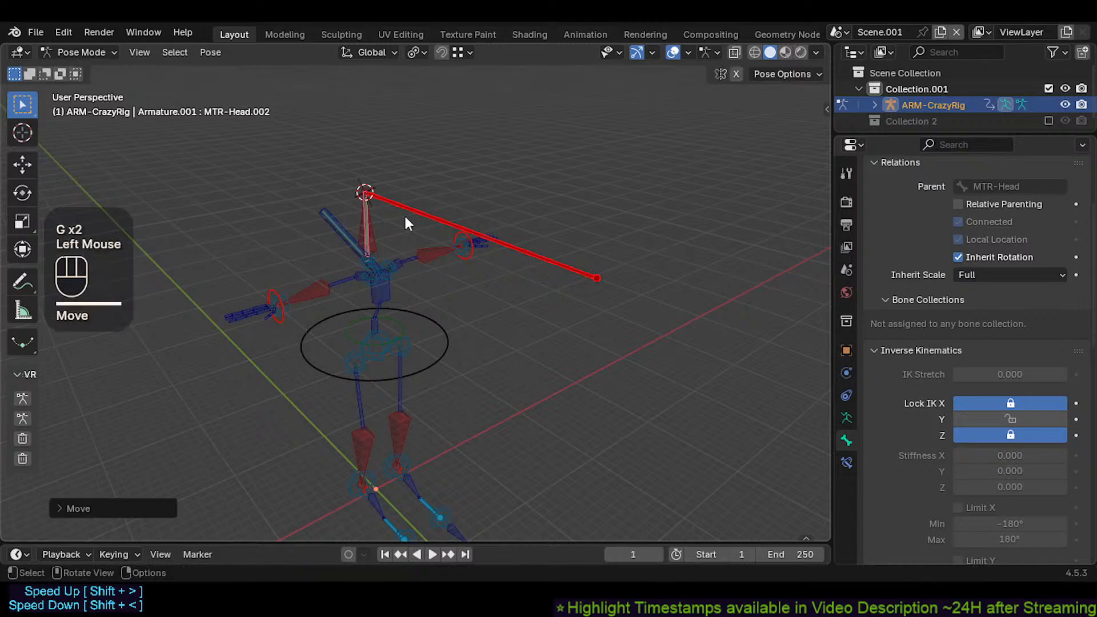
{"action": "key", "text": "g"}
{"action": "left_click", "coordinate": [443, 208]}
{"action": "key", "text": "g"}
{"action": "key", "text": "Escape"}
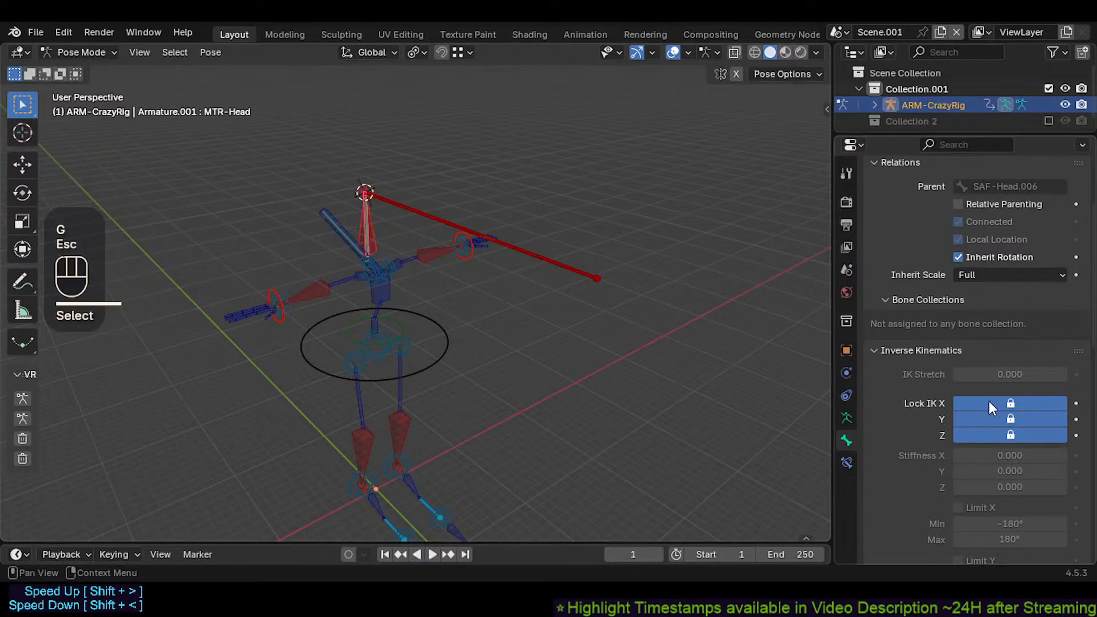
Step: Unlock IK on MTR-Head's X, Y and Z axes and test by moving MTR-Head.002
{"action": "key", "text": "g"}
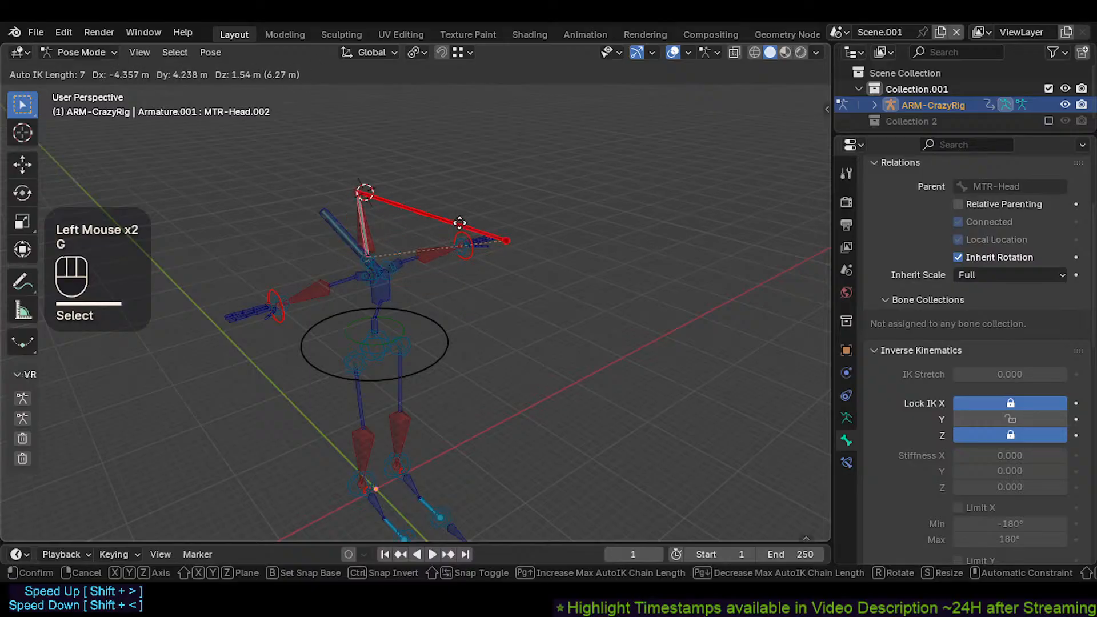
{"action": "key", "text": "Escape"}
{"action": "key", "text": "g"}
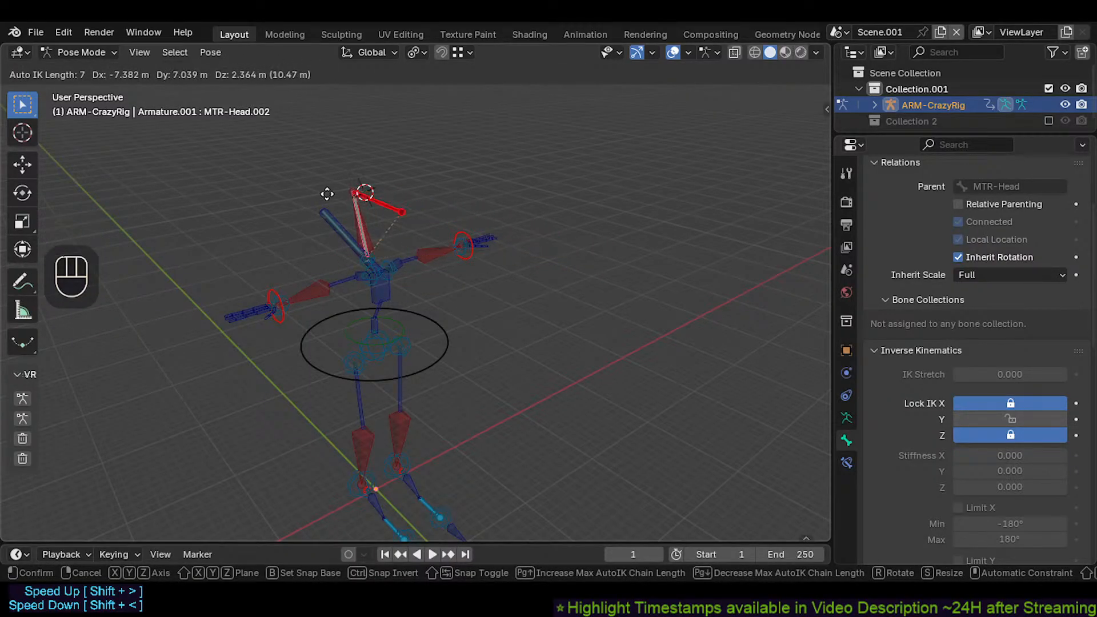
{"action": "left_click", "coordinate": [369, 212]}
Step: Reset every bone of the rig to its rest pose
{"action": "scroll", "coordinate": [372, 229], "scroll_direction": "up", "scroll_amount": 2}
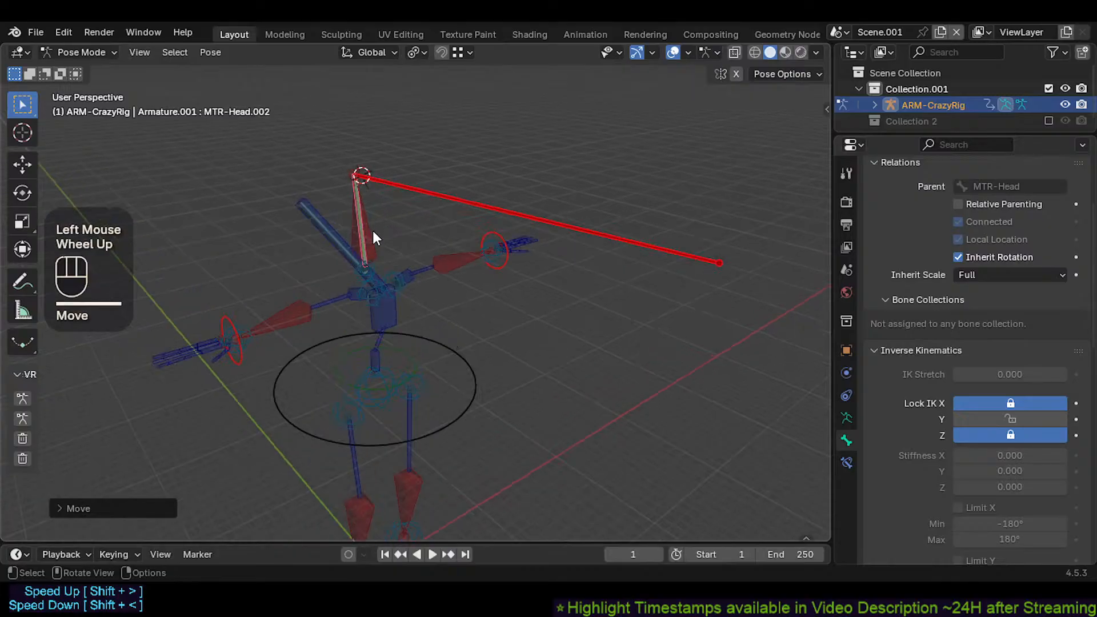
{"action": "key", "text": "a"}
{"action": "key", "text": "alt+q"}
{"action": "key", "text": "alt+q"}
Step: Lock IK on MTR-Head's Y axis and test by moving MTR-Head.002, cancelling each move
{"action": "left_click", "coordinate": [375, 232]}
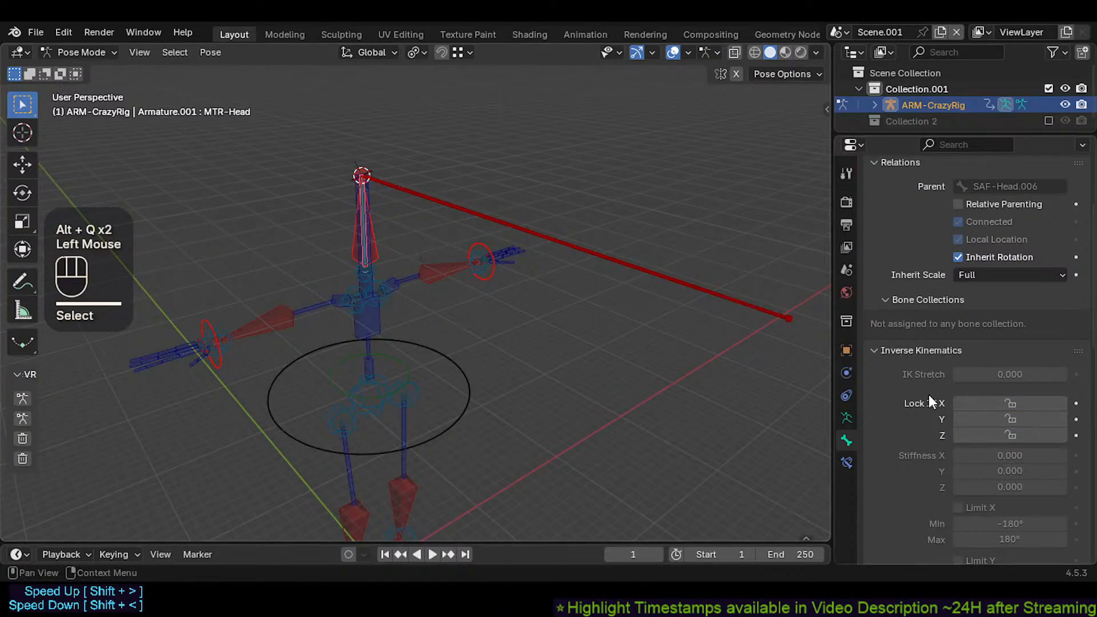
{"action": "key", "text": "g"}
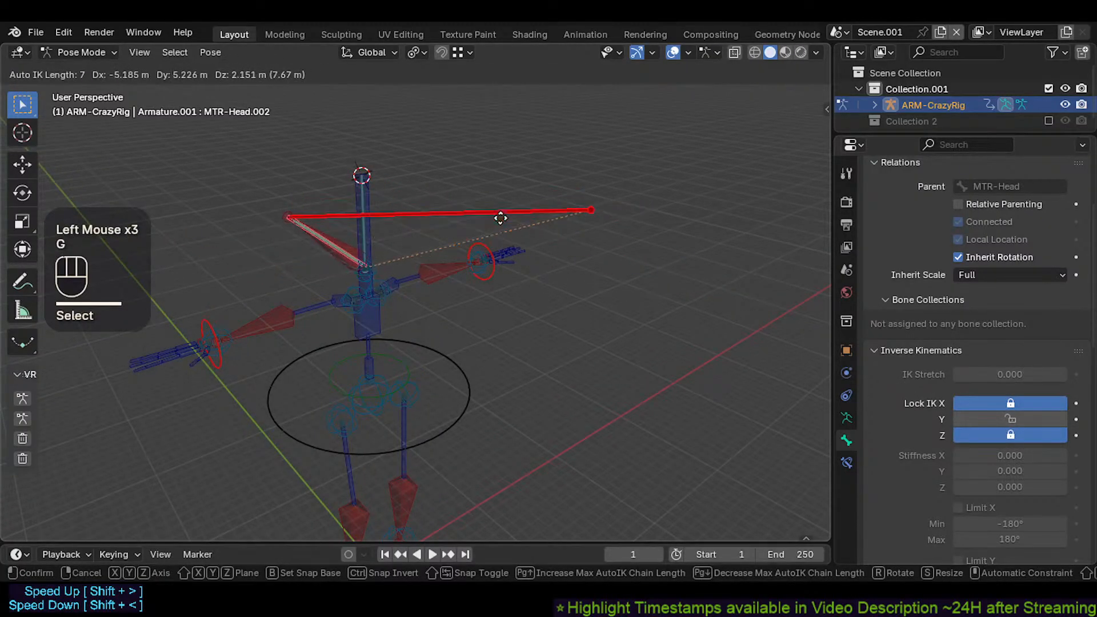
{"action": "key", "text": "Escape"}
{"action": "key", "text": "g"}
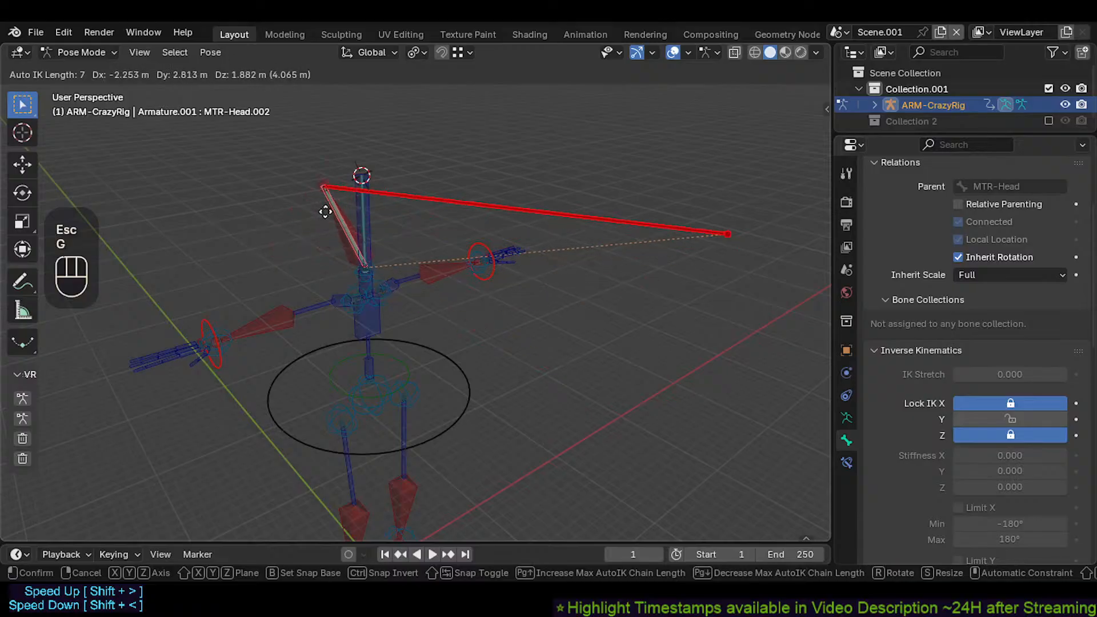
{"action": "key", "text": "Escape"}
Step: Add CTL-Head.001 to the selection and move it together with MTR-Head.002
{"action": "left_click", "coordinate": [366, 212], "text": "shift"}
{"action": "key", "text": "g"}
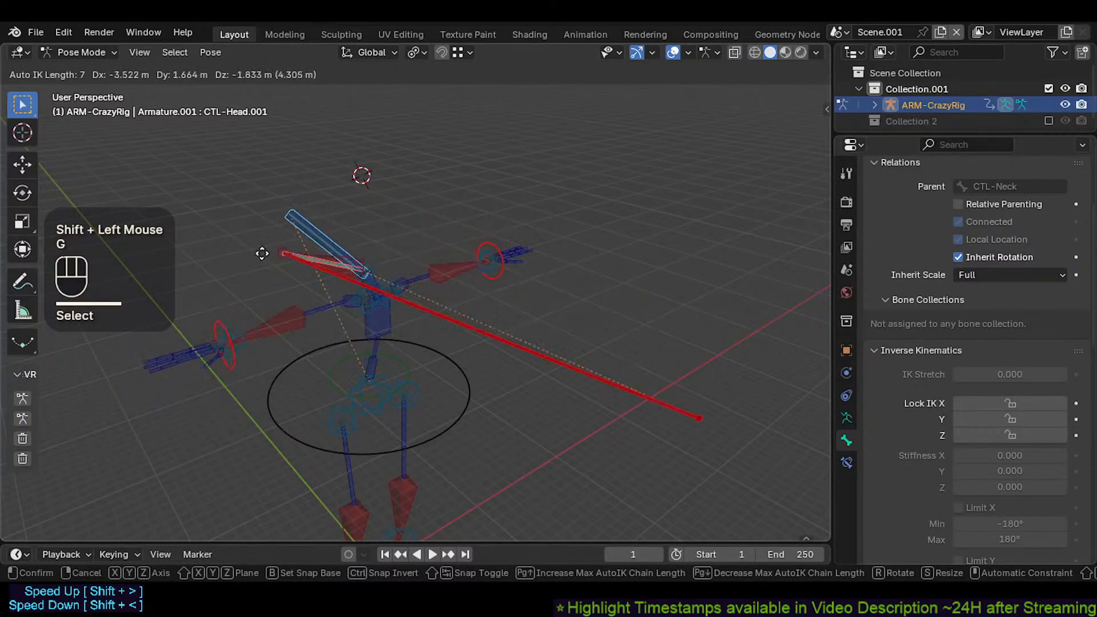
{"action": "left_click", "coordinate": [370, 183]}
Step: Try moving MTR-Head freely and along the global Y axis from several angles, cancelling each move
{"action": "left_click", "coordinate": [372, 204]}
{"action": "key", "text": "g"}
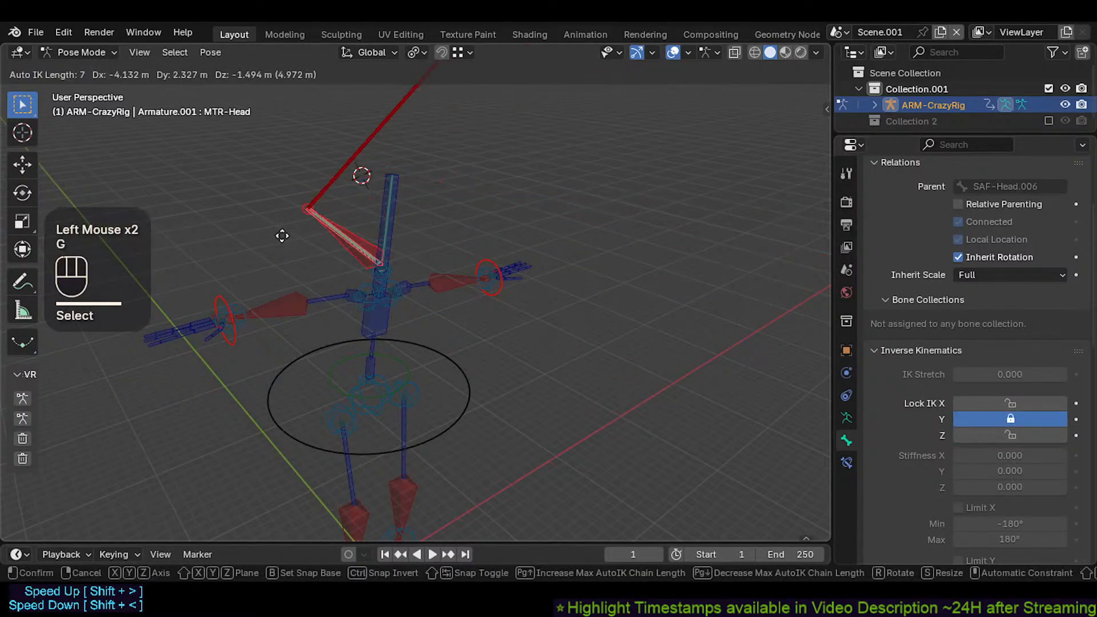
{"action": "key", "text": "y"}
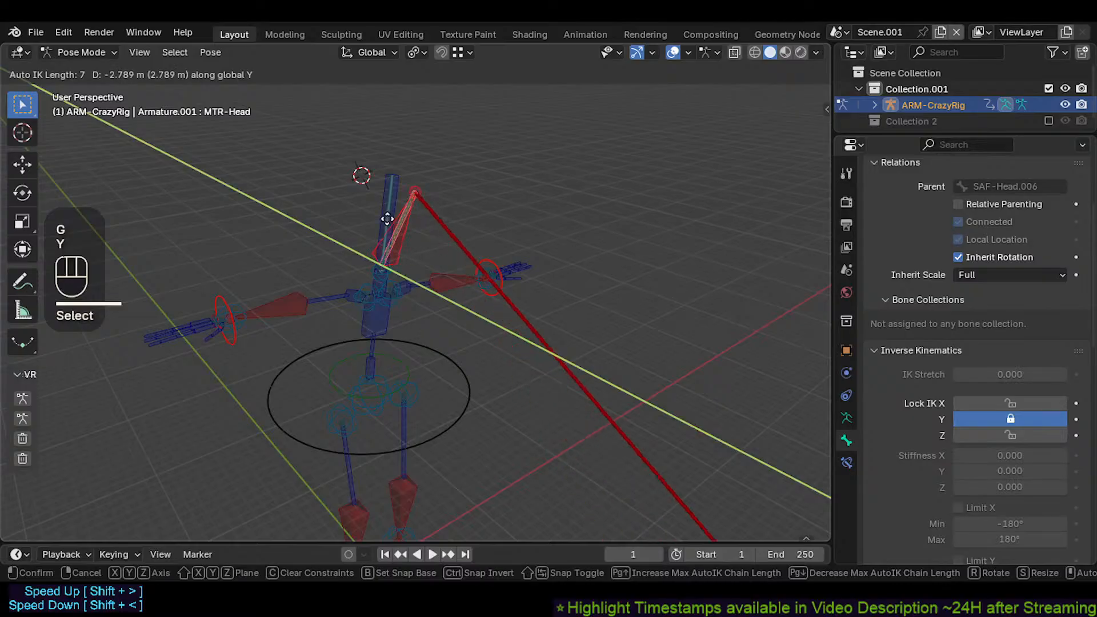
{"action": "key", "text": "Escape"}
{"action": "key", "text": "g"}
{"action": "middle_click_drag", "start_coordinate": [379, 258], "coordinate": [321, 300]}
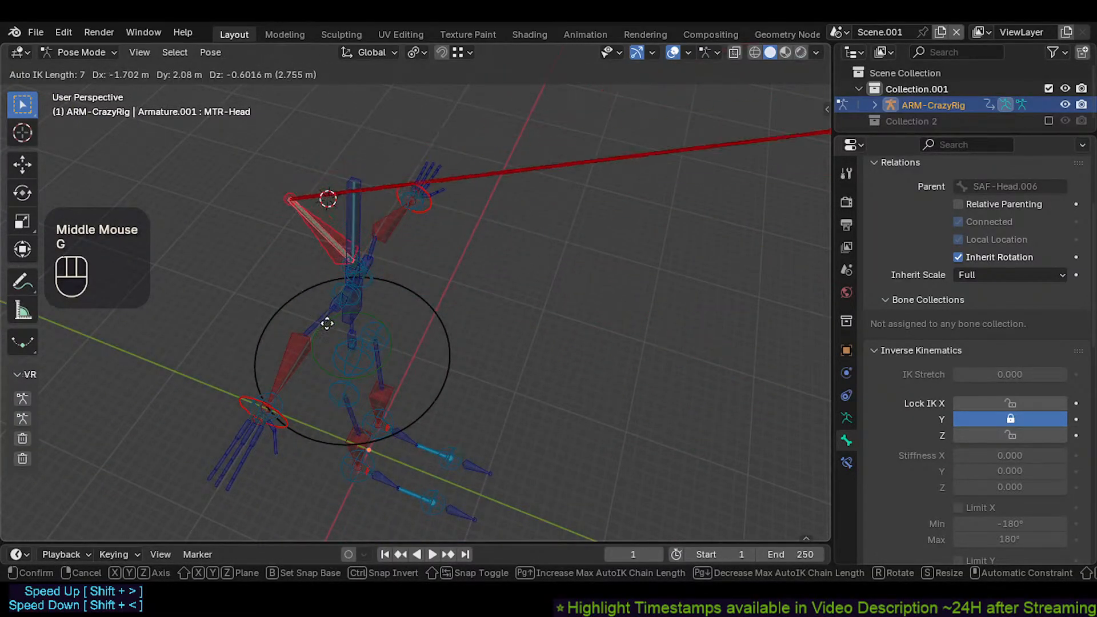
{"action": "key", "text": "Escape"}
{"action": "scroll", "coordinate": [362, 301], "scroll_direction": "up", "scroll_amount": 1}
{"action": "middle_click_drag", "start_coordinate": [343, 266], "coordinate": [357, 357], "text": "shift"}
{"action": "middle_click_drag", "start_coordinate": [357, 357], "coordinate": [392, 344]}
{"action": "key", "text": "g"}
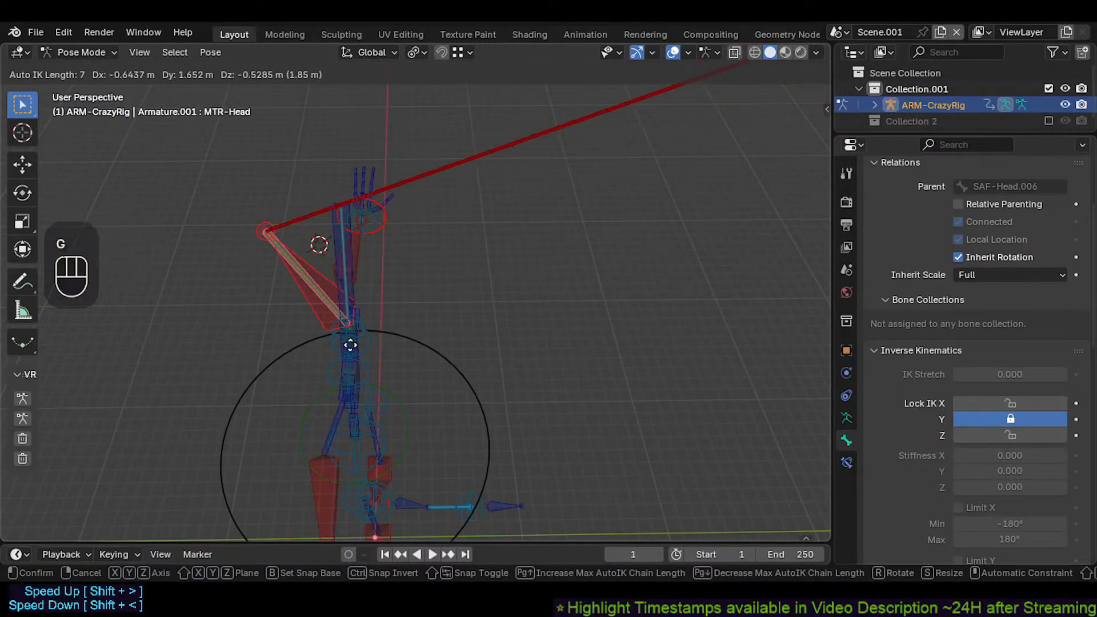
{"action": "key", "text": "Escape"}
Step: Move the MTR-Head.002 bone to bring the head and torso upright
{"action": "left_click", "coordinate": [451, 198]}
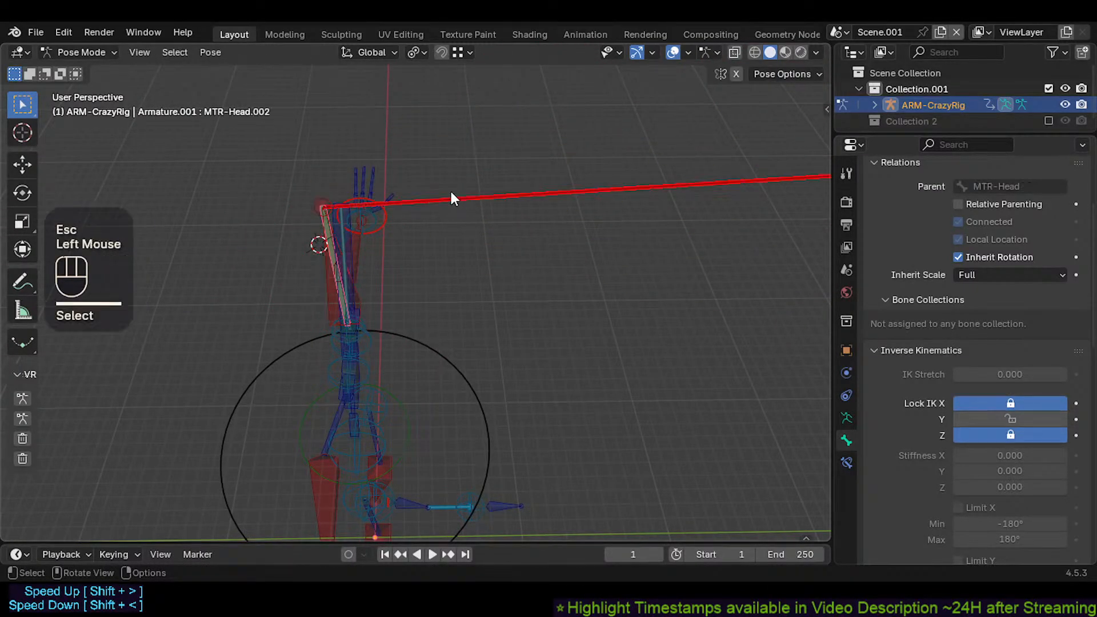
{"action": "left_click", "coordinate": [408, 235]}
{"action": "scroll", "coordinate": [434, 251], "scroll_direction": "down", "scroll_amount": 2}
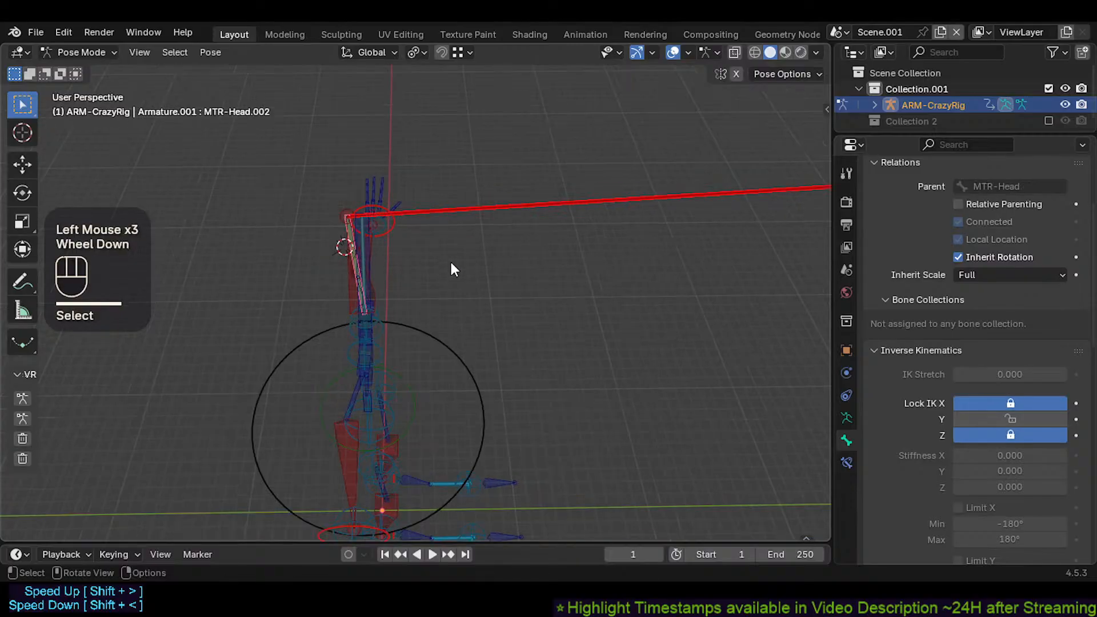
{"action": "middle_click_drag", "start_coordinate": [450, 263], "coordinate": [411, 286]}
{"action": "middle_click_drag", "start_coordinate": [412, 286], "coordinate": [366, 226], "text": "shift"}
{"action": "scroll", "coordinate": [427, 302], "scroll_direction": "down", "scroll_amount": 1}
{"action": "middle_click_drag", "start_coordinate": [365, 226], "coordinate": [380, 209], "text": "shift"}
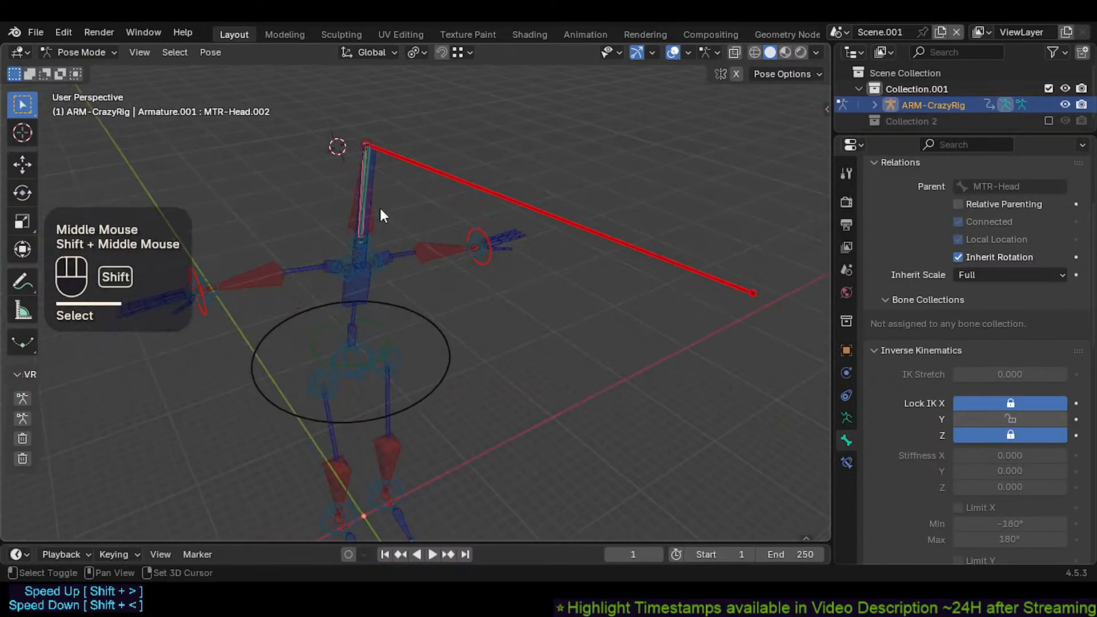
{"action": "key", "text": "g"}
{"action": "left_click", "coordinate": [347, 167]}
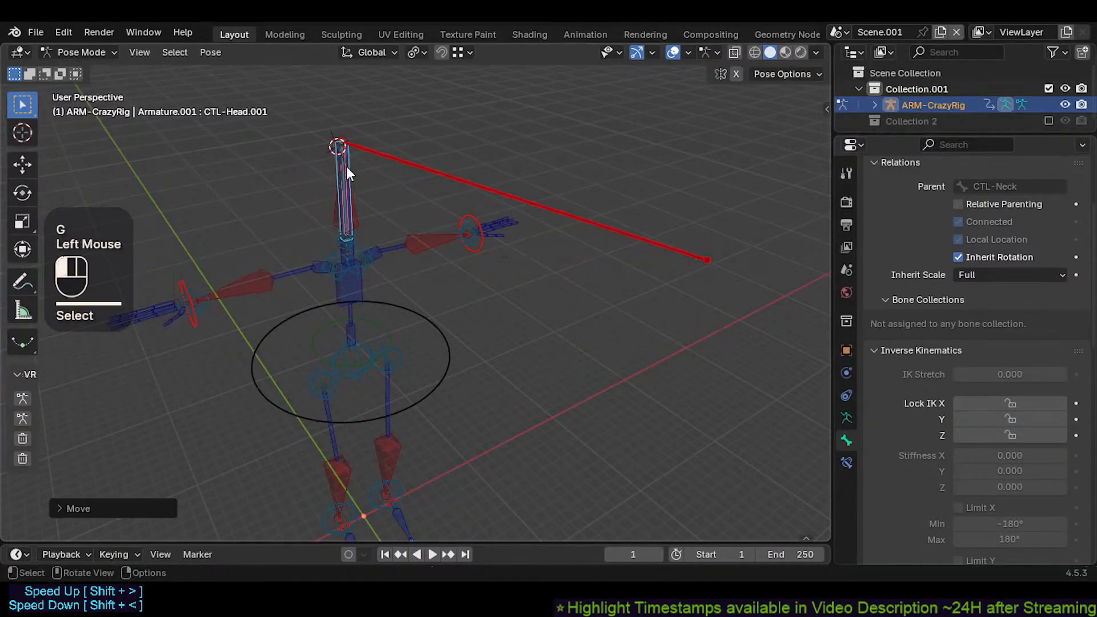
Step: Move the CTL-Head.001 bone several times to pose the head and bend the torso
{"action": "middle_click_drag", "start_coordinate": [347, 166], "coordinate": [438, 166]}
{"action": "key", "text": "g"}
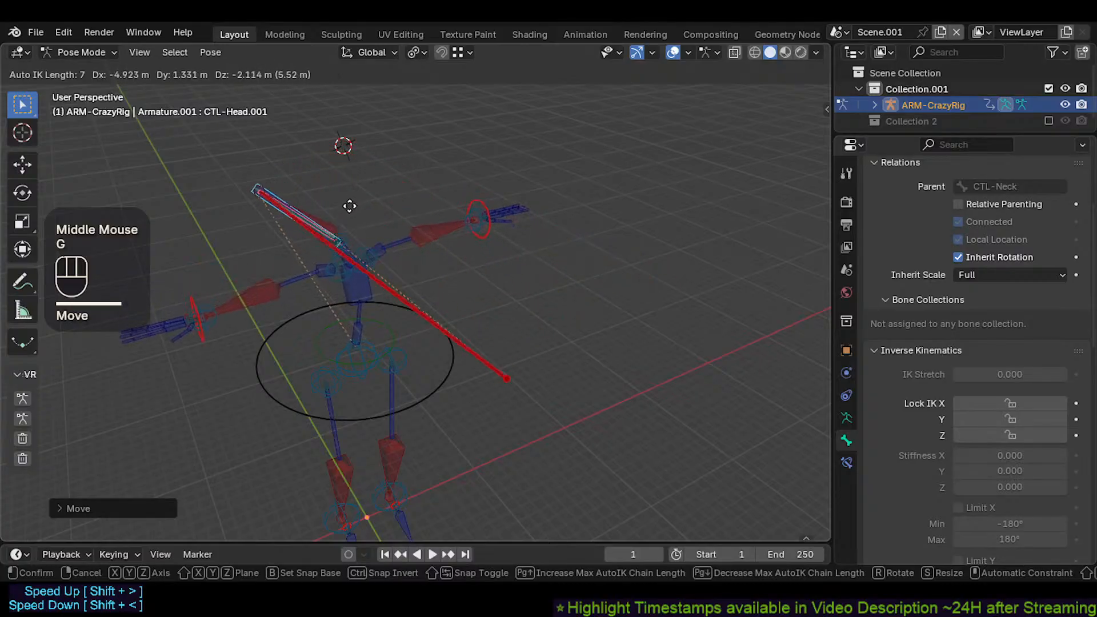
{"action": "left_click", "coordinate": [379, 173]}
{"action": "middle_click_drag", "start_coordinate": [373, 173], "coordinate": [417, 175]}
{"action": "key", "text": "g"}
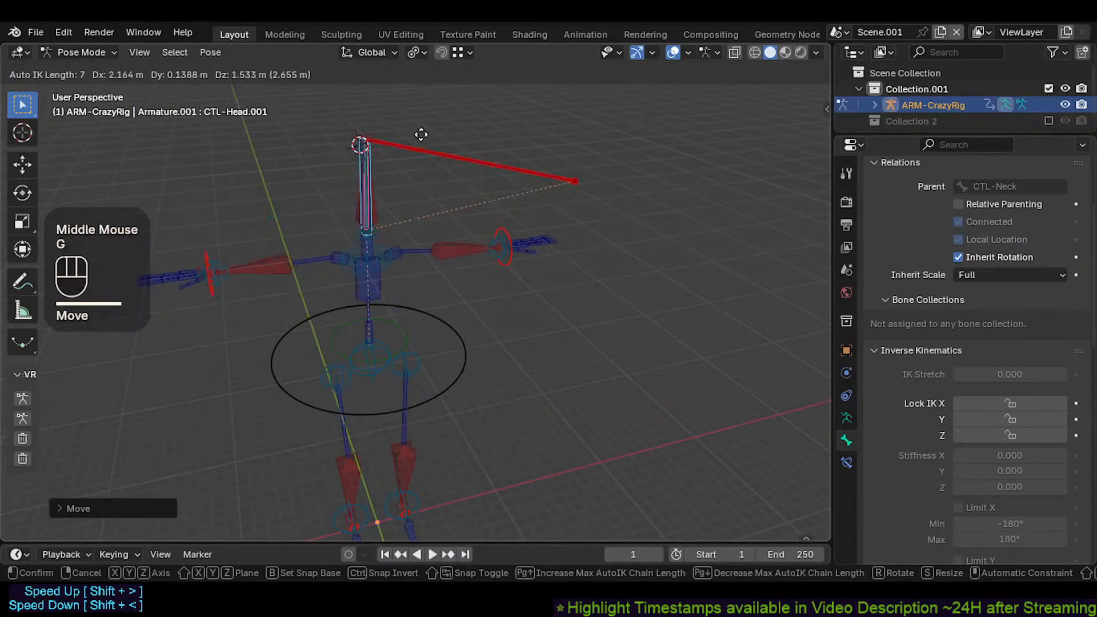
{"action": "left_click", "coordinate": [422, 136]}
{"action": "key", "text": "g"}
{"action": "left_click", "coordinate": [433, 165]}
Step: Select MTR-Head.002 and move it to lean the head chain
{"action": "left_click", "coordinate": [432, 166]}
{"action": "key", "text": "g"}
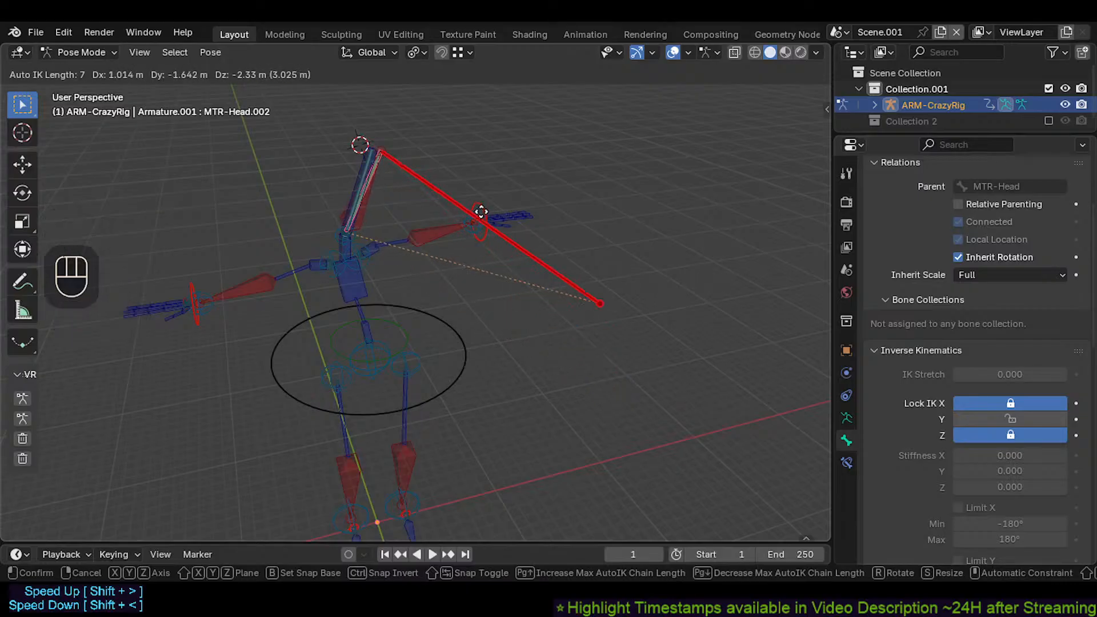
{"action": "left_click", "coordinate": [560, 222]}
Step: Scale MTR-Head.002 up twice to lengthen the bone, and cancel a trial rotation
{"action": "key", "text": "s"}
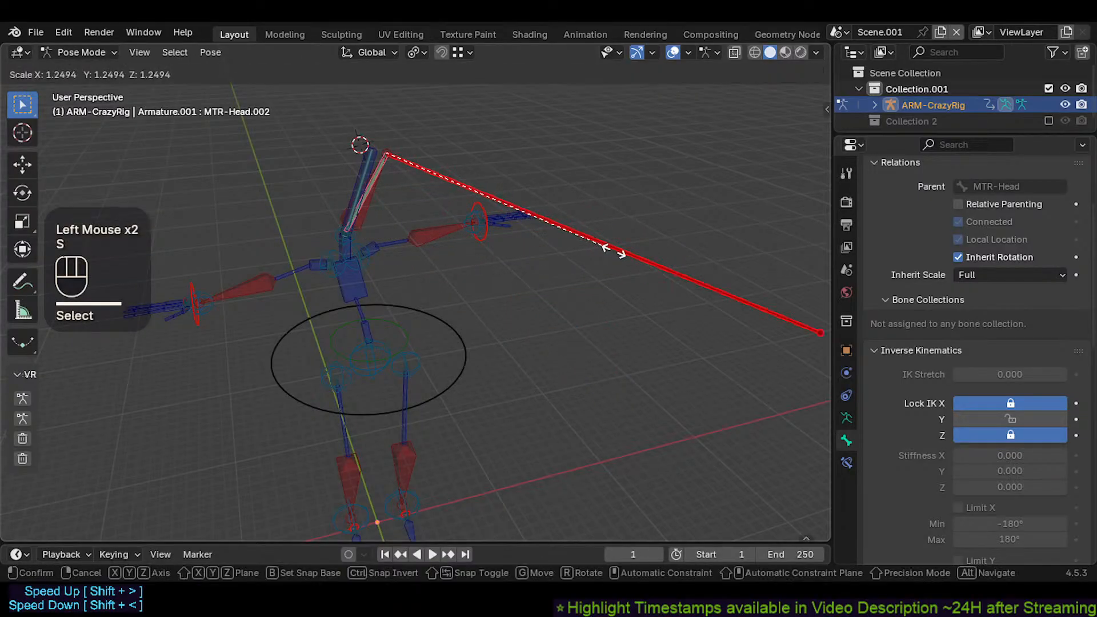
{"action": "left_click", "coordinate": [660, 266]}
{"action": "scroll", "coordinate": [657, 265], "scroll_direction": "down", "scroll_amount": 2}
{"action": "middle_click_drag", "start_coordinate": [537, 240], "coordinate": [466, 226], "text": "shift"}
{"action": "middle_click_drag", "start_coordinate": [466, 226], "coordinate": [540, 200]}
{"action": "key", "text": "s"}
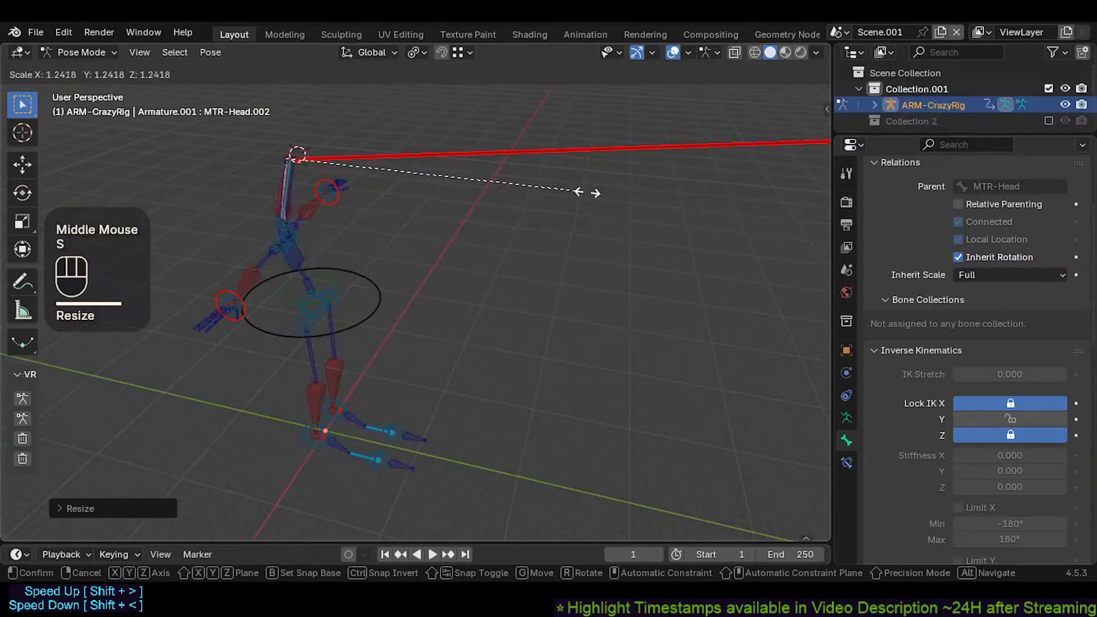
{"action": "left_click", "coordinate": [665, 176]}
{"action": "scroll", "coordinate": [697, 163], "scroll_direction": "up", "scroll_amount": 2}
{"action": "key", "text": "r"}
{"action": "key", "text": "Escape"}
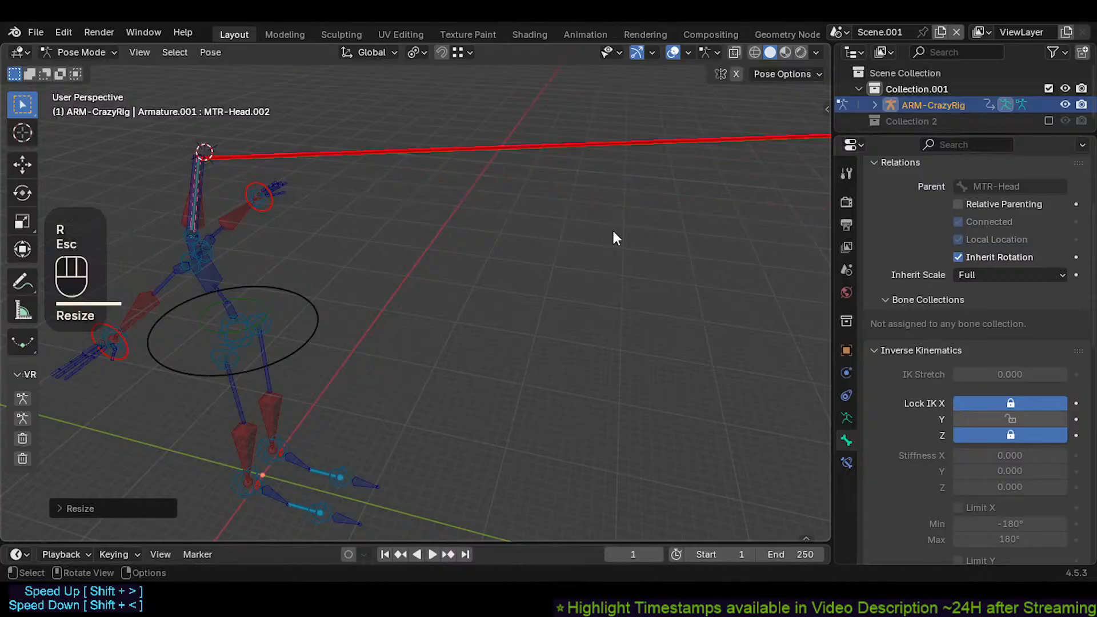
Step: Select the MTR-Head bone and rotate it so the long MTR-Head.002 bone tilts downward
{"action": "middle_click_drag", "start_coordinate": [349, 218], "coordinate": [380, 212], "text": "shift"}
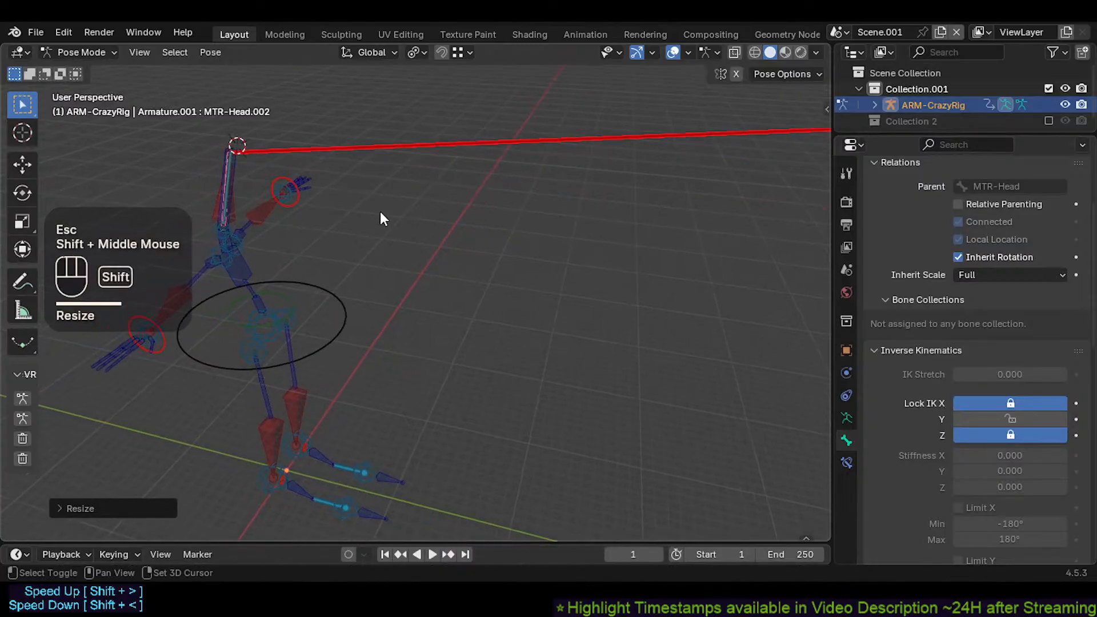
{"action": "left_click", "coordinate": [238, 186]}
{"action": "left_click", "coordinate": [243, 202]}
{"action": "key", "text": "r"}
{"action": "left_click", "coordinate": [285, 227]}
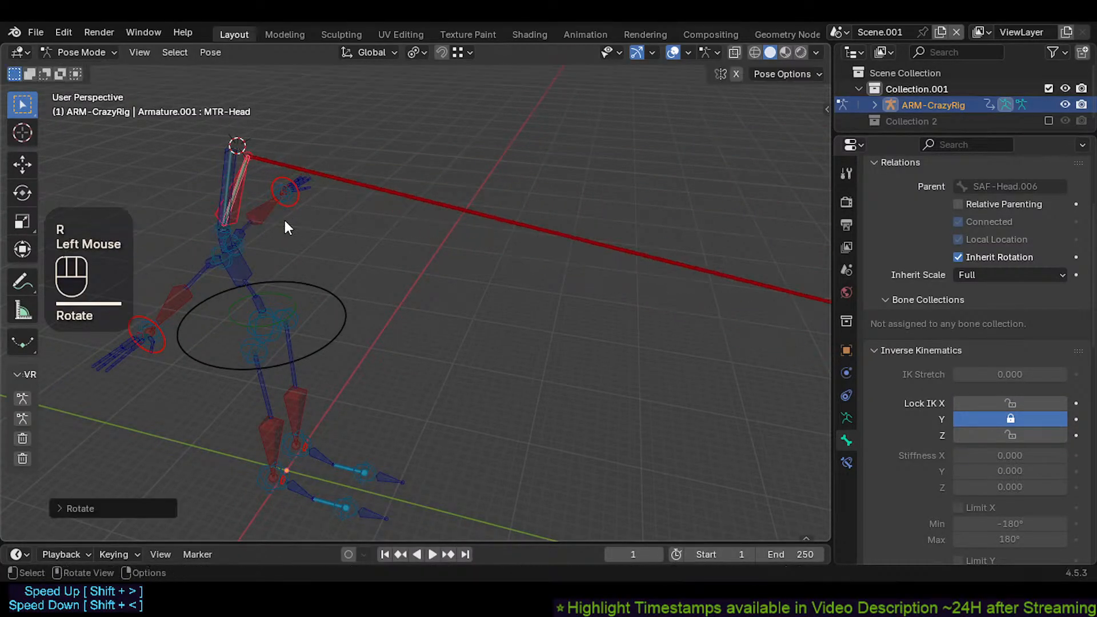
{"action": "mouse_move", "coordinate": [285, 222]}
{"action": "middle_mouse_down"}
{"action": "mouse_move", "coordinate": [362, 225]}
{"action": "mouse_move", "coordinate": [316, 238]}
{"action": "mouse_move", "coordinate": [280, 213]}
{"action": "middle_mouse_up"}
{"action": "scroll", "coordinate": [357, 227], "scroll_direction": "down", "scroll_amount": 1}
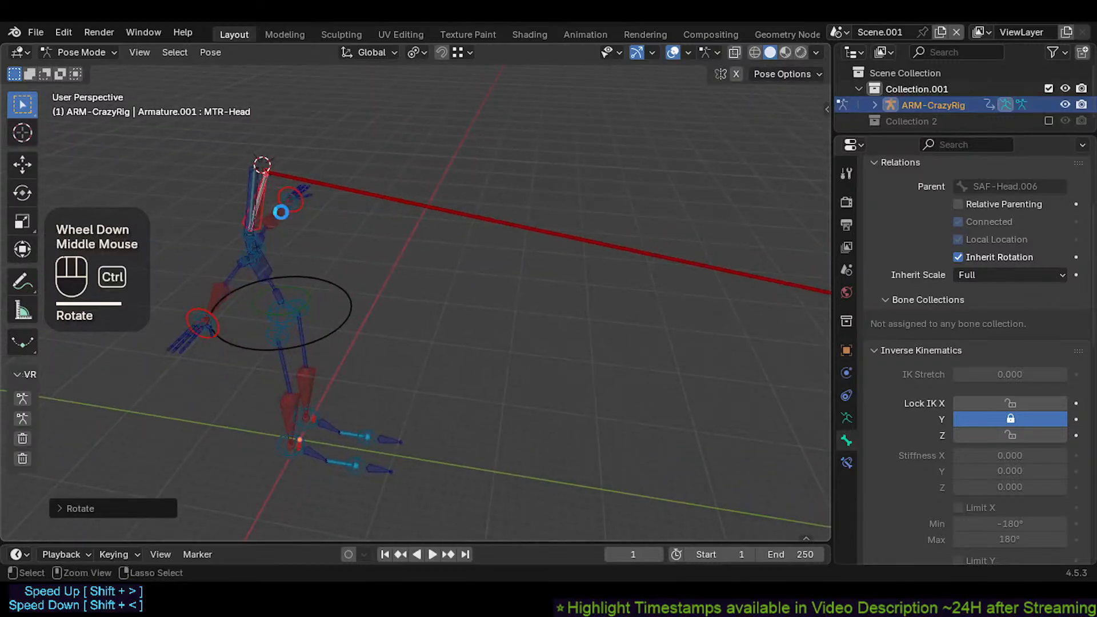
Step: Try moving the CTL-Chest bone with Auto IK to test the head chain, and cancel the move
{"action": "left_click", "coordinate": [274, 212], "text": "shift"}
{"action": "scroll", "coordinate": [234, 217], "scroll_direction": "up", "scroll_amount": 1}
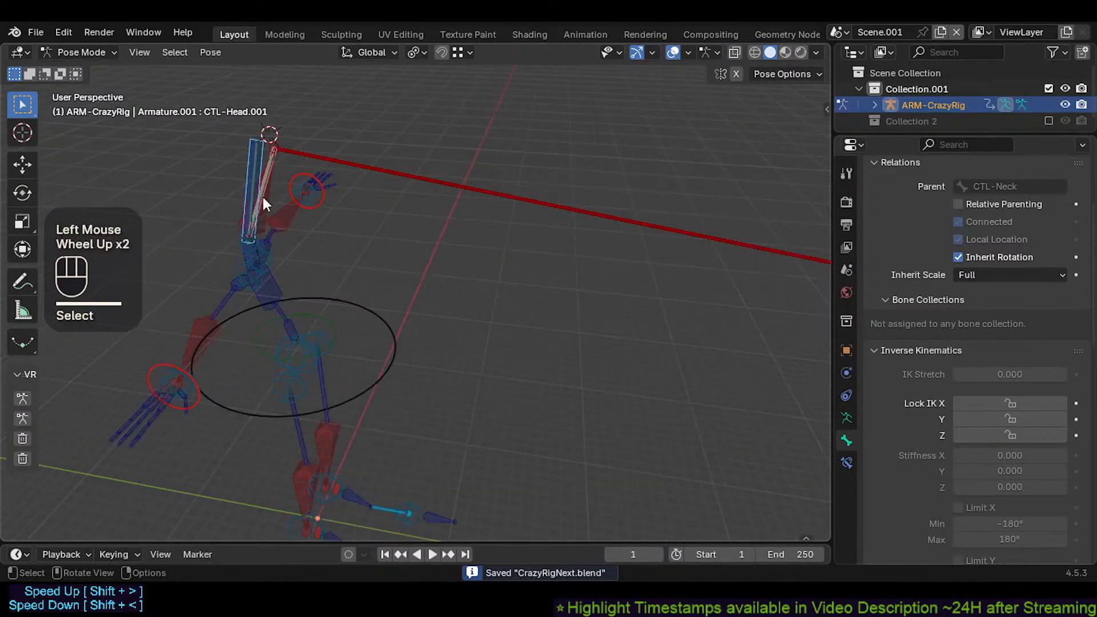
{"action": "middle_click_drag", "start_coordinate": [261, 194], "coordinate": [252, 258]}
{"action": "left_click", "coordinate": [276, 275]}
{"action": "key", "text": "g"}
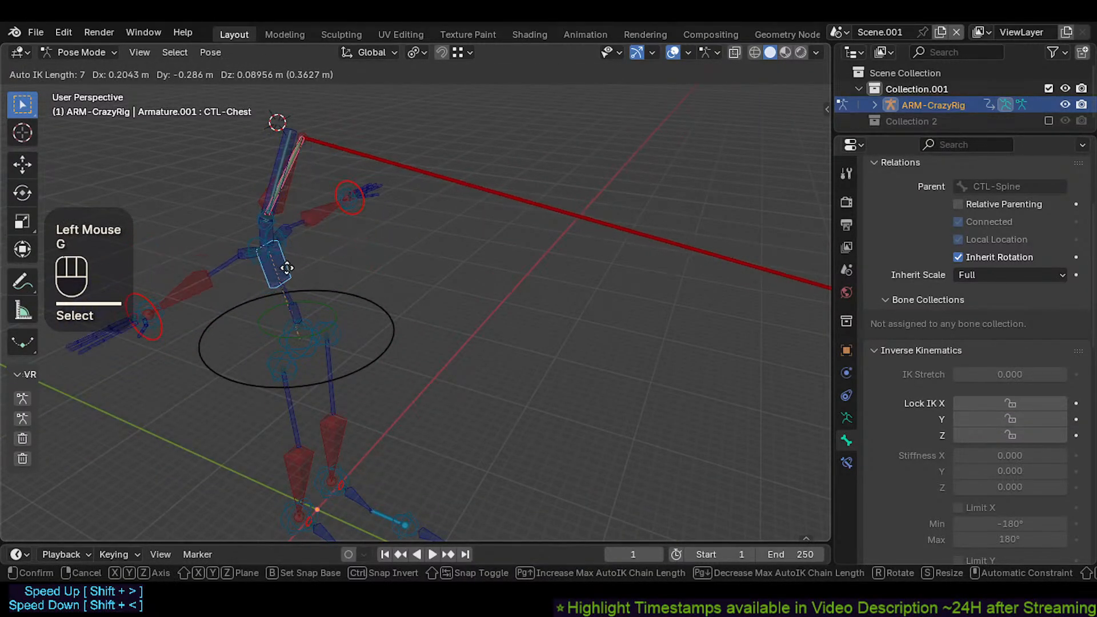
{"action": "key", "text": "Escape"}
Step: Add CMD-Head to the CTL-Chest selection and try moving them from two viewpoints, cancelling each move
{"action": "left_click", "coordinate": [243, 225], "text": "shift"}
{"action": "scroll", "coordinate": [243, 225], "scroll_direction": "down", "scroll_amount": 1}
{"action": "key", "text": "g"}
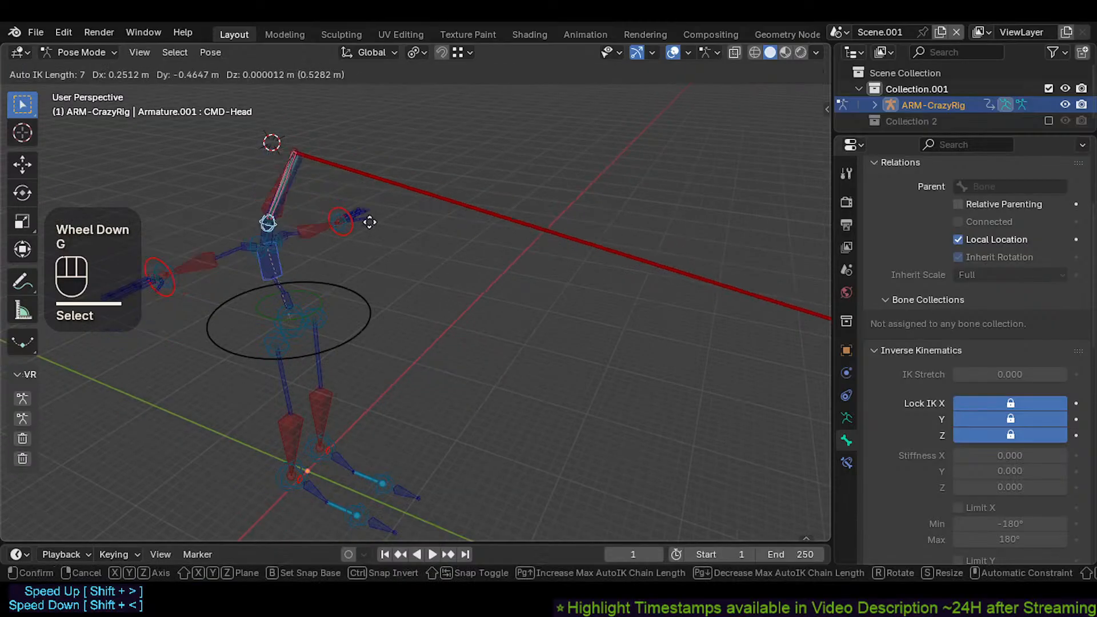
{"action": "key", "text": "Escape"}
{"action": "scroll", "coordinate": [273, 213], "scroll_direction": "down", "scroll_amount": 1}
{"action": "middle_click_drag", "start_coordinate": [419, 234], "coordinate": [328, 238], "text": "shift"}
{"action": "scroll", "coordinate": [274, 213], "scroll_direction": "down", "scroll_amount": 1}
{"action": "scroll", "coordinate": [335, 228], "scroll_direction": "down", "scroll_amount": 1}
{"action": "key", "text": "g"}
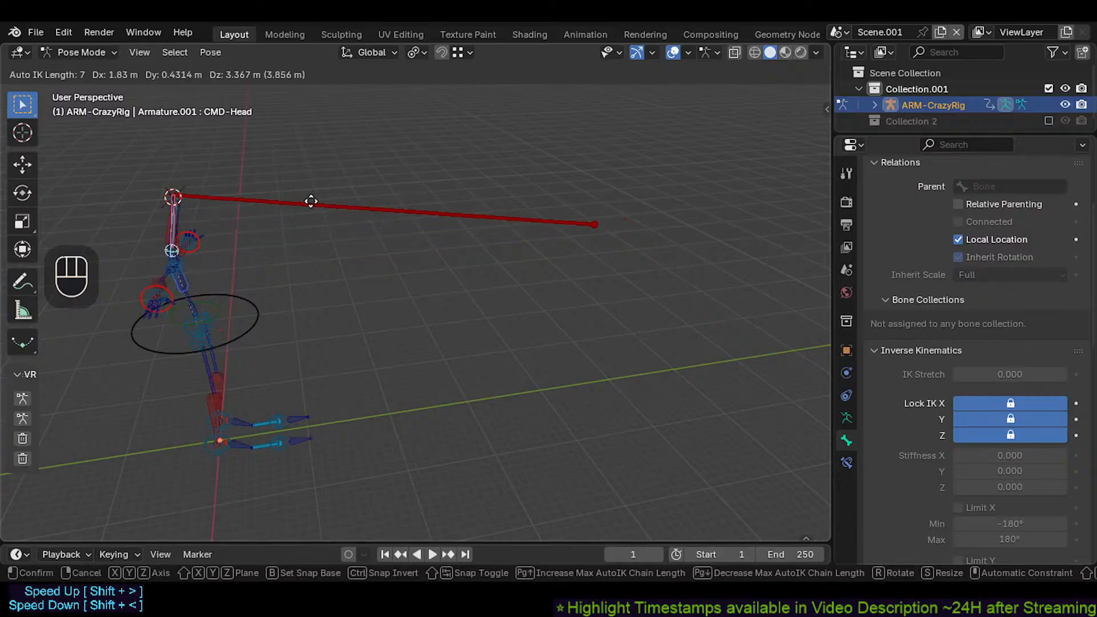
{"action": "key", "text": "Escape"}
Step: Add MTR-Head to the selection and try moving the bones twice, cancelling each move
{"action": "middle_click_drag", "start_coordinate": [331, 201], "coordinate": [294, 259], "text": "shift"}
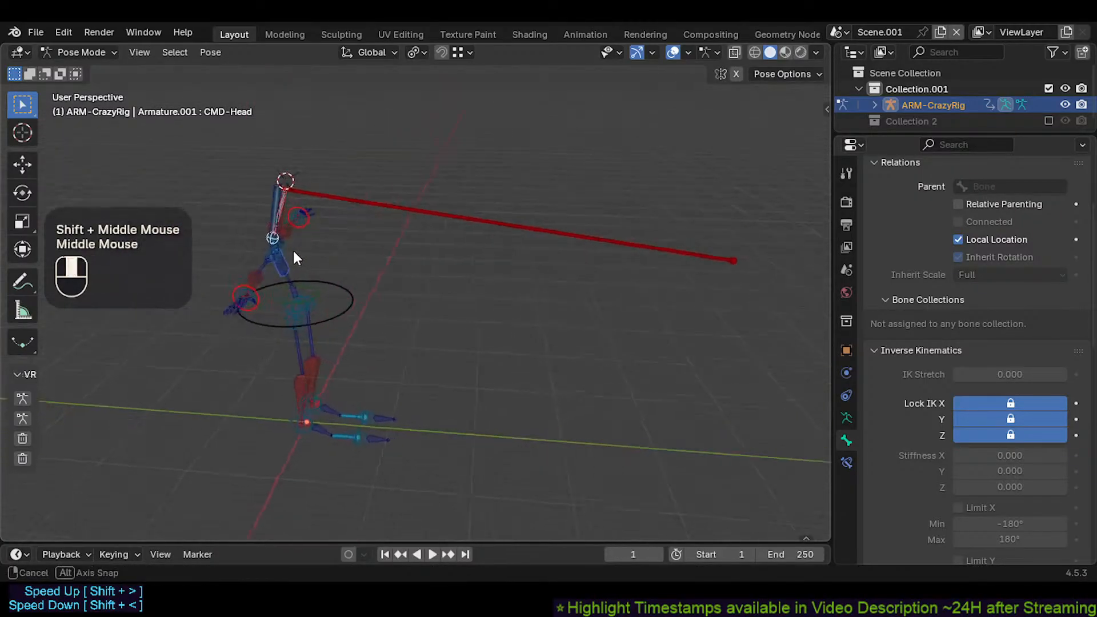
{"action": "scroll", "coordinate": [277, 221], "scroll_direction": "up", "scroll_amount": 2}
{"action": "middle_click_drag", "start_coordinate": [277, 221], "coordinate": [271, 201], "text": "shift"}
{"action": "left_click", "coordinate": [272, 201], "text": "shift"}
{"action": "key", "text": "g"}
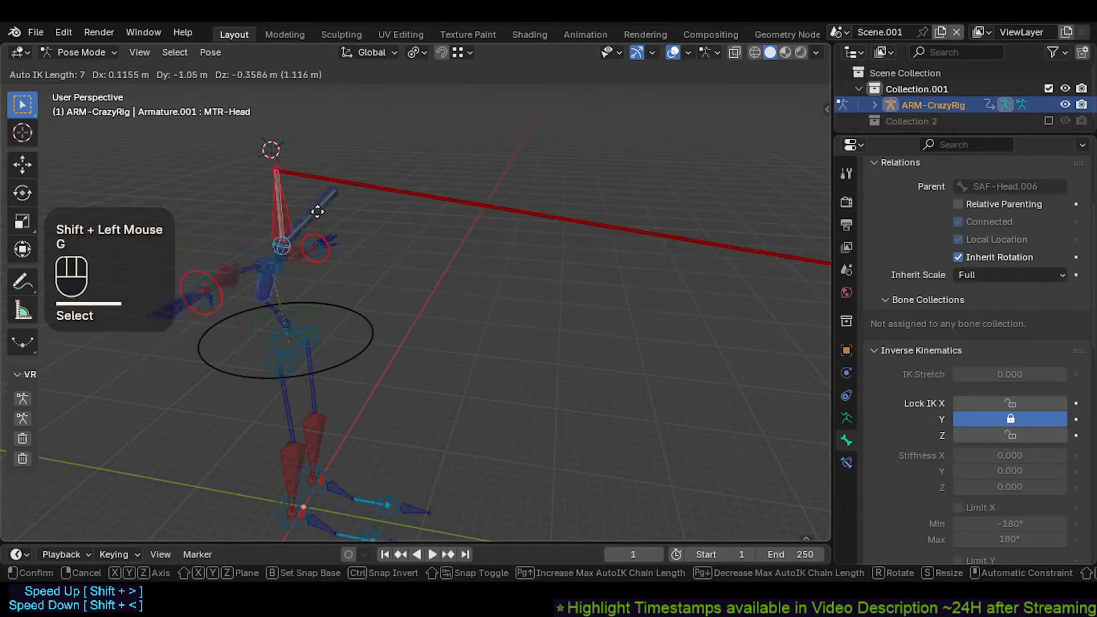
{"action": "key", "text": "Escape"}
{"action": "scroll", "coordinate": [429, 241], "scroll_direction": "down", "scroll_amount": 2}
{"action": "key", "text": "g"}
{"action": "key", "text": "Escape"}
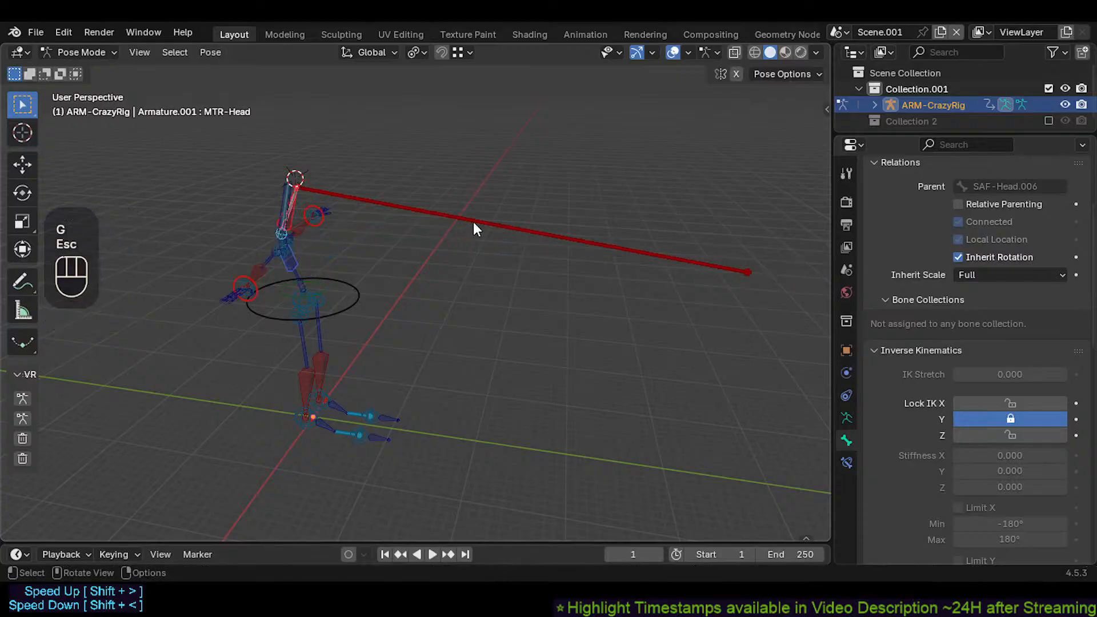
Step: Select MTR-Head.002 and clear its scale
{"action": "left_click", "coordinate": [473, 218]}
{"action": "key", "text": "alt+s"}
{"action": "key", "text": "alt+s"}
{"action": "scroll", "coordinate": [375, 248], "scroll_direction": "up", "scroll_amount": 2}
{"action": "middle_click_drag", "start_coordinate": [375, 248], "coordinate": [337, 245], "text": "shift"}
Step: Select all bones of the armature and clear their pose transforms
{"action": "key", "text": "a"}
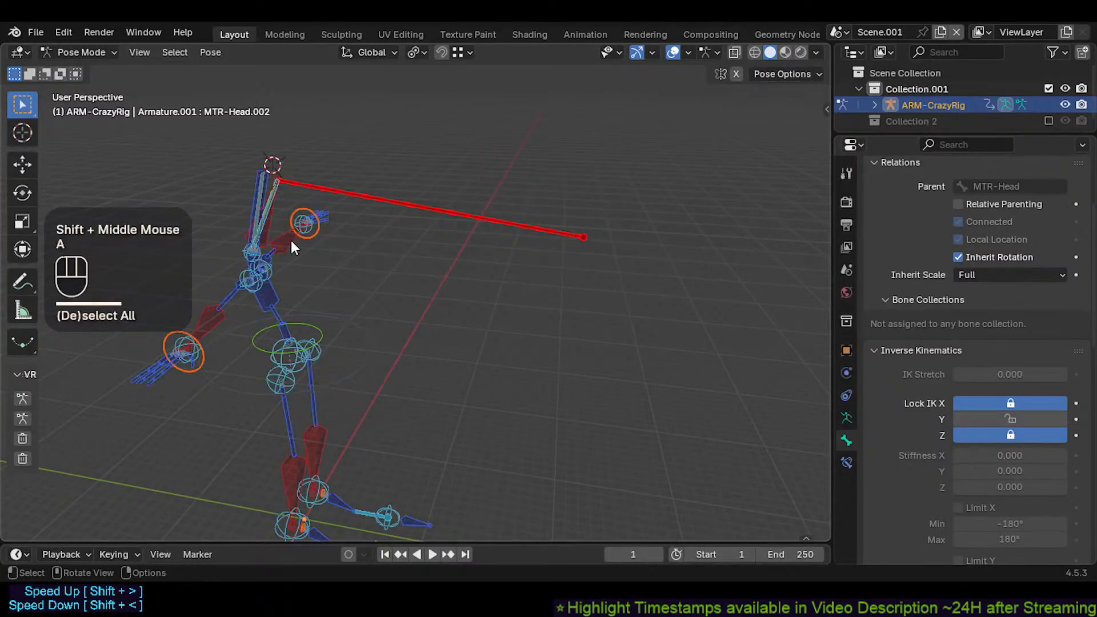
{"action": "key", "text": "alt+g"}
{"action": "key", "text": "alt+g"}
{"action": "scroll", "coordinate": [289, 259], "scroll_direction": "up", "scroll_amount": 2}
Step: Select CTL-Chest and CMD-Head and move them to lean the upper body back, trying several Auto IK chain lengths
{"action": "left_click", "coordinate": [294, 295]}
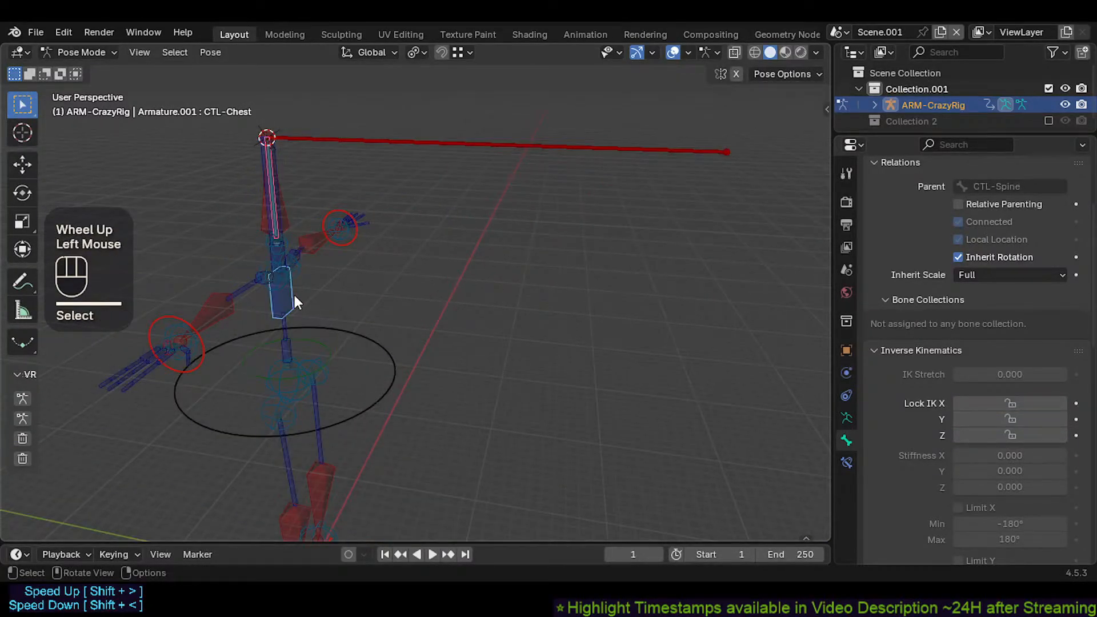
{"action": "left_click", "coordinate": [270, 244], "text": "shift"}
{"action": "key", "text": "g"}
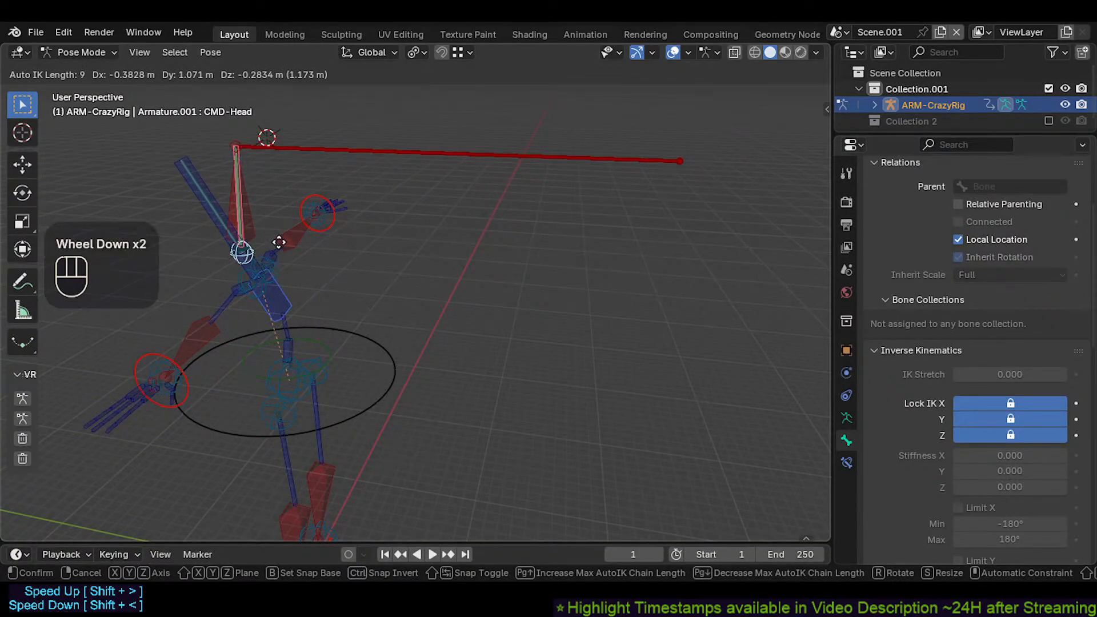
{"action": "scroll", "coordinate": [292, 252], "scroll_direction": "down", "scroll_amount": 1}
{"action": "scroll", "coordinate": [310, 260], "scroll_direction": "up", "scroll_amount": 4}
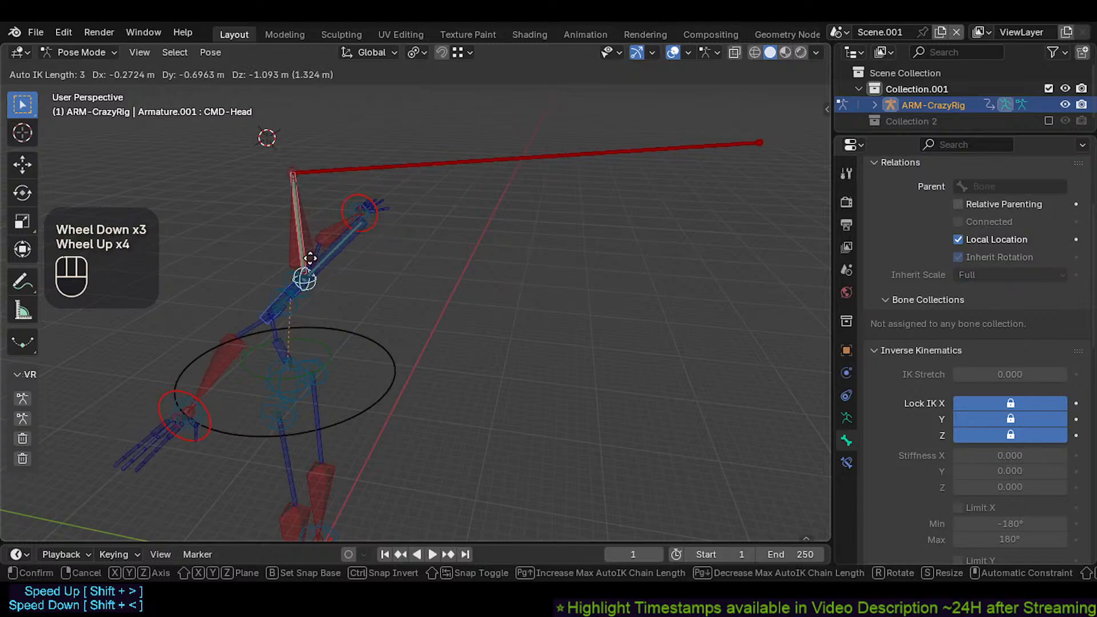
{"action": "scroll", "coordinate": [283, 255], "scroll_direction": "up", "scroll_amount": 1}
{"action": "scroll", "coordinate": [294, 265], "scroll_direction": "down", "scroll_amount": 2}
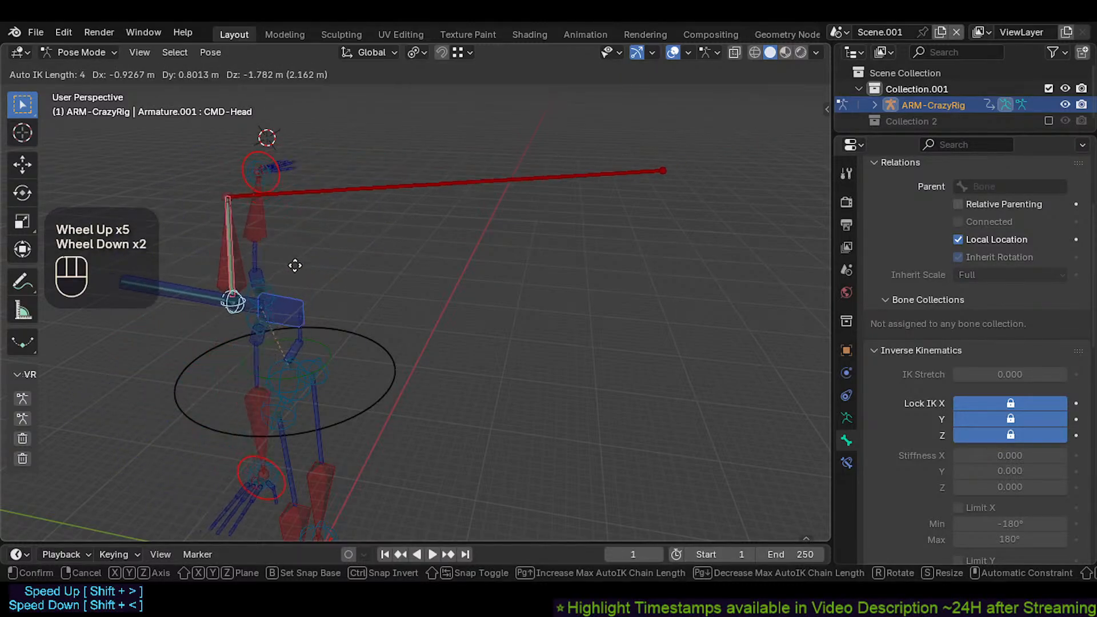
{"action": "scroll", "coordinate": [303, 243], "scroll_direction": "down", "scroll_amount": 3}
{"action": "left_click", "coordinate": [280, 229]}
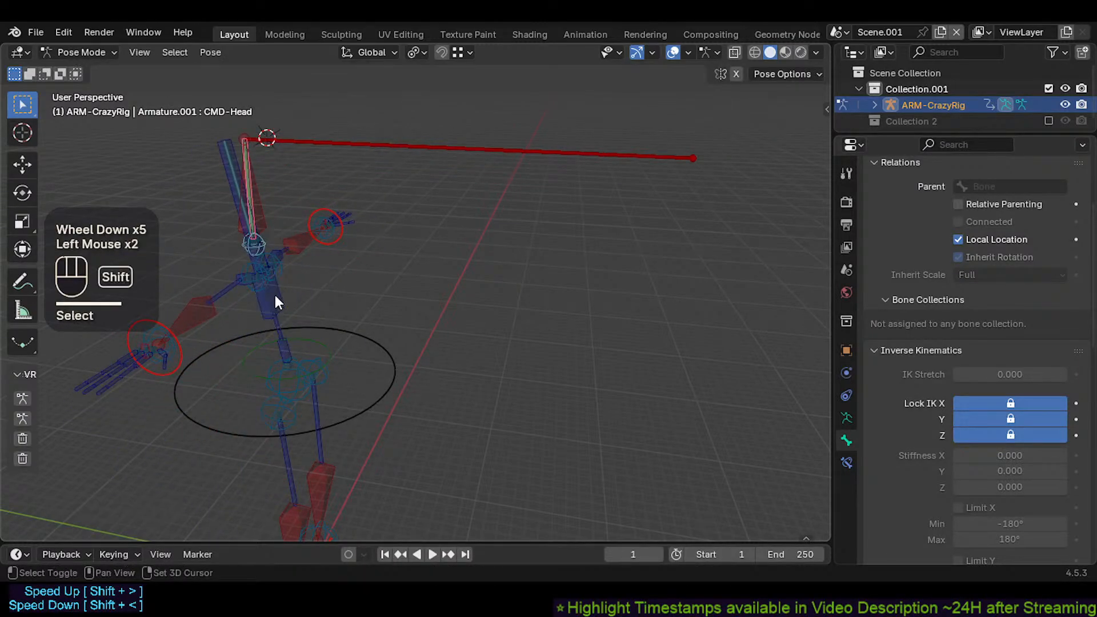
Step: Try moving CMD-Head again and together with MTR-CoG, cancelling both moves
{"action": "key", "text": "g"}
{"action": "key", "text": "Escape"}
{"action": "left_click", "coordinate": [363, 423]}
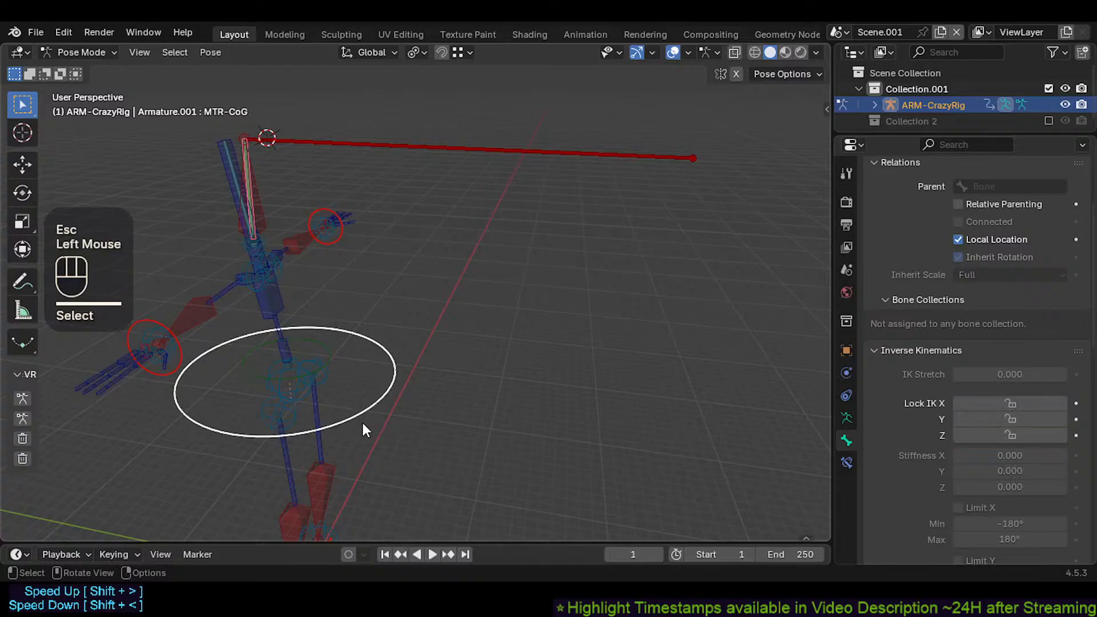
{"action": "left_click", "coordinate": [253, 244], "text": "shift"}
{"action": "key", "text": "g"}
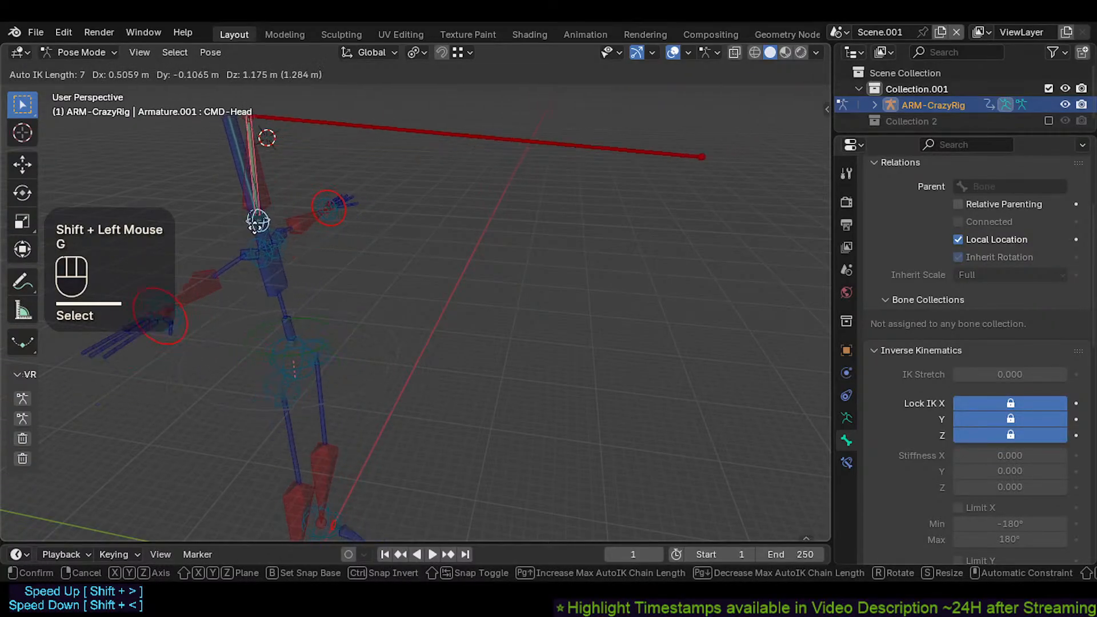
{"action": "key", "text": "Escape"}
Step: Move the MTR-Head bone slightly forward and unlock its IK Y axis
{"action": "left_click", "coordinate": [260, 206]}
{"action": "key", "text": "g"}
{"action": "left_click", "coordinate": [278, 204]}
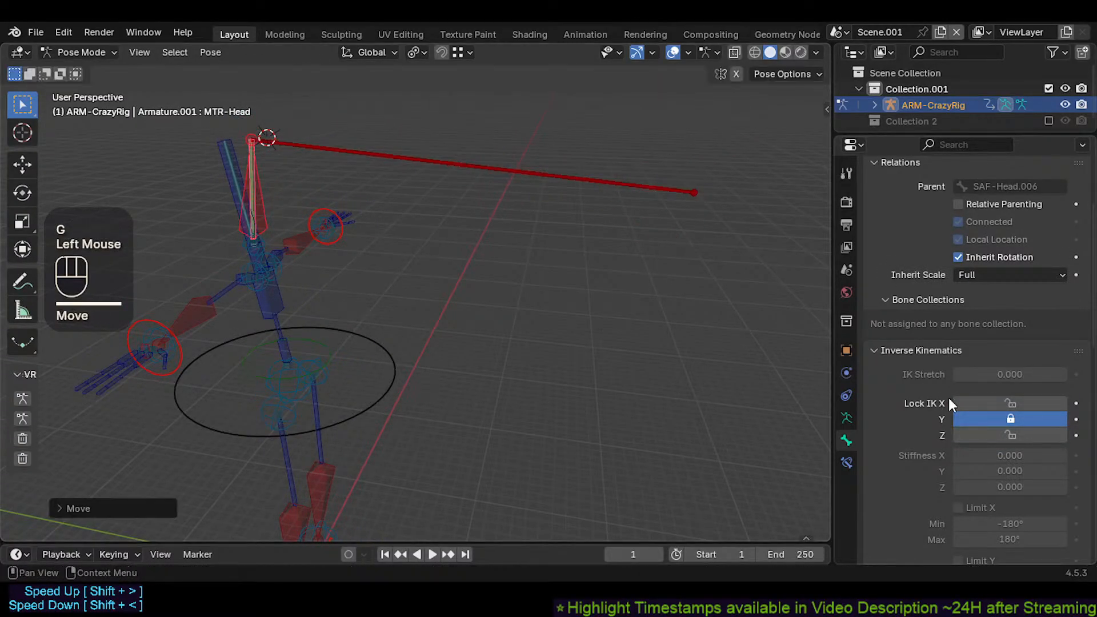
{"action": "left_click", "coordinate": [979, 417]}
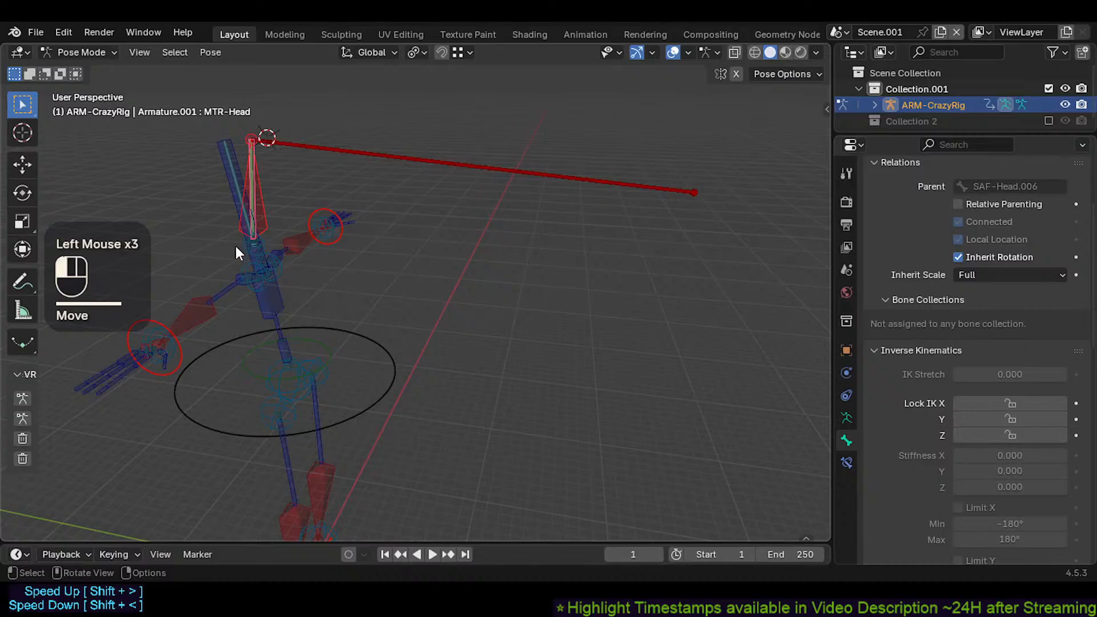
Step: Select CMD-Head and MTR-Head together and try moving them, cancelling the move
{"action": "left_click", "coordinate": [250, 245]}
{"action": "key", "text": "g"}
{"action": "left_click", "coordinate": [267, 203], "text": "shift"}
{"action": "left_click", "coordinate": [265, 201], "text": "shift"}
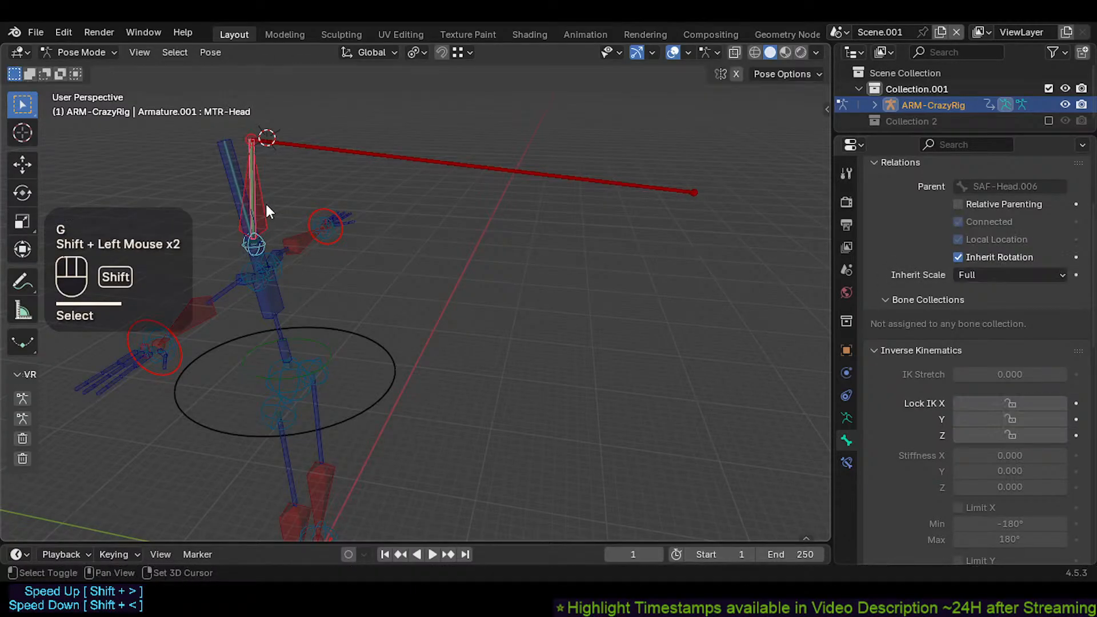
{"action": "key", "text": "g"}
{"action": "key", "text": "Escape"}
Step: Try moving CTL-Head.001 alone and together with CMD-Head, cancelling both moves
{"action": "left_click", "coordinate": [222, 184], "text": "shift"}
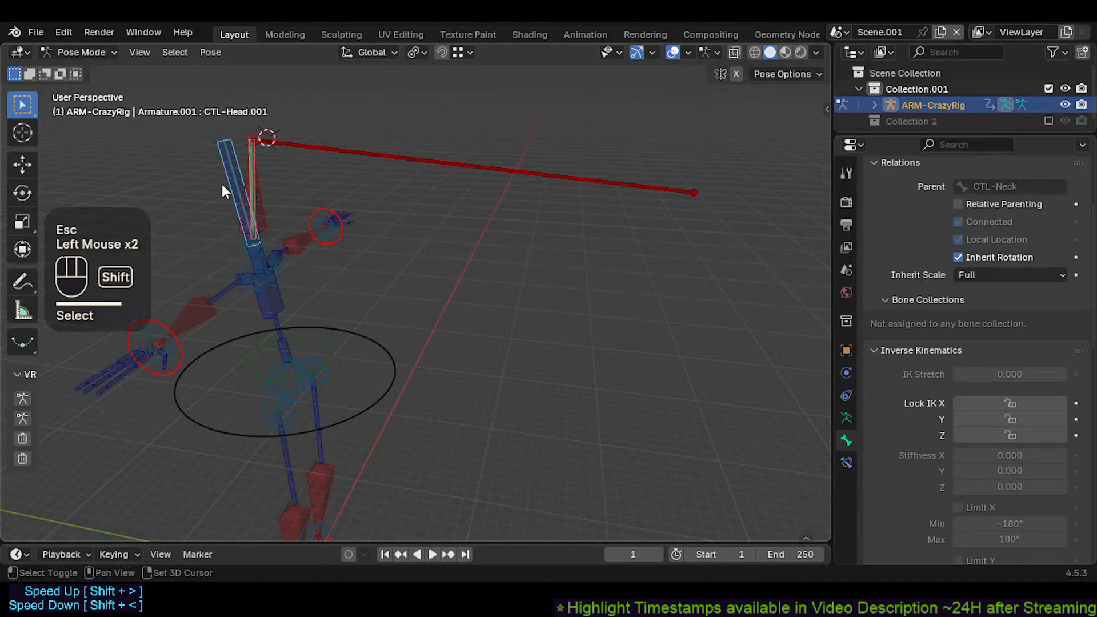
{"action": "key", "text": "g"}
{"action": "key", "text": "Escape"}
{"action": "left_click", "coordinate": [240, 252], "text": "shift"}
{"action": "key", "text": "g"}
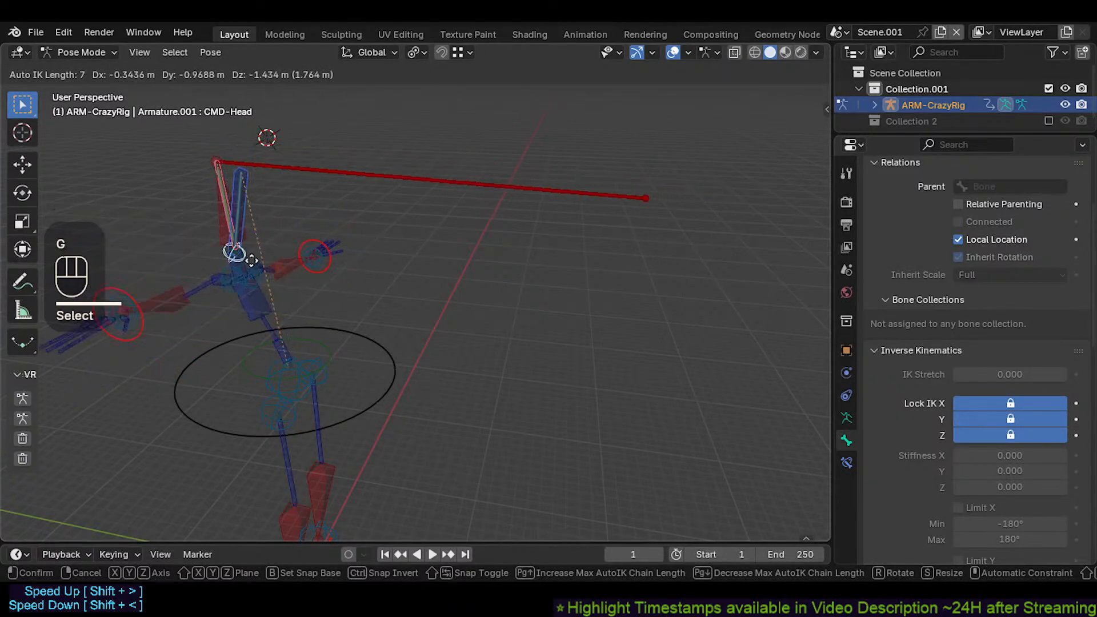
{"action": "key", "text": "Escape"}
Step: Try moving CTL-Chest together with CMD-Head, reselect the pair and repeat the test, cancelling each move
{"action": "left_click", "coordinate": [292, 274], "text": "shift"}
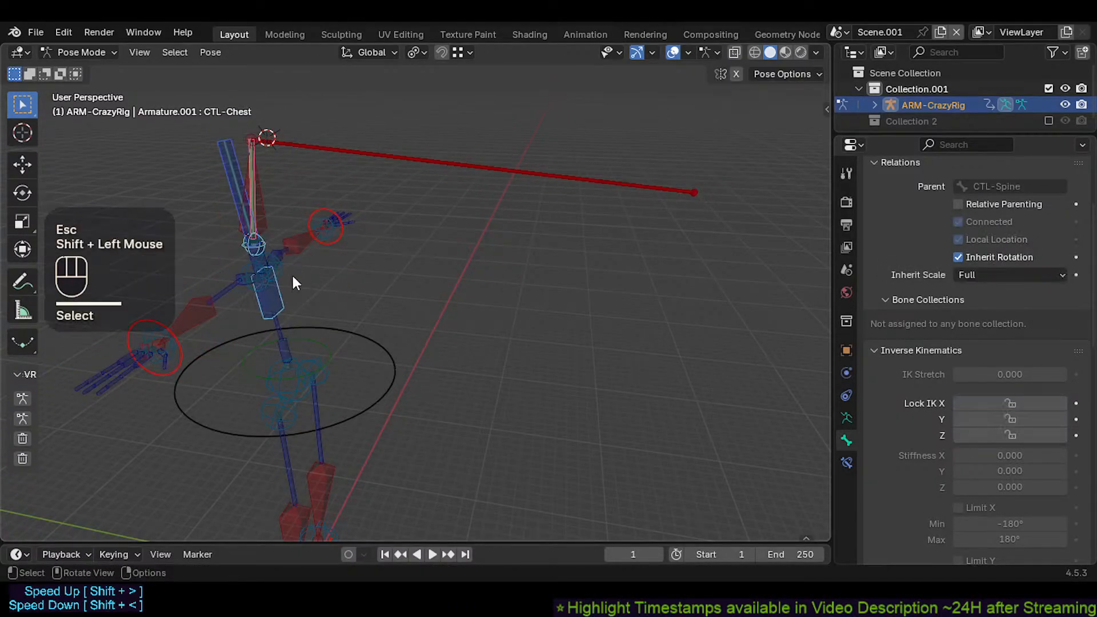
{"action": "key", "text": "g"}
{"action": "key", "text": "Escape"}
{"action": "left_click", "coordinate": [264, 291]}
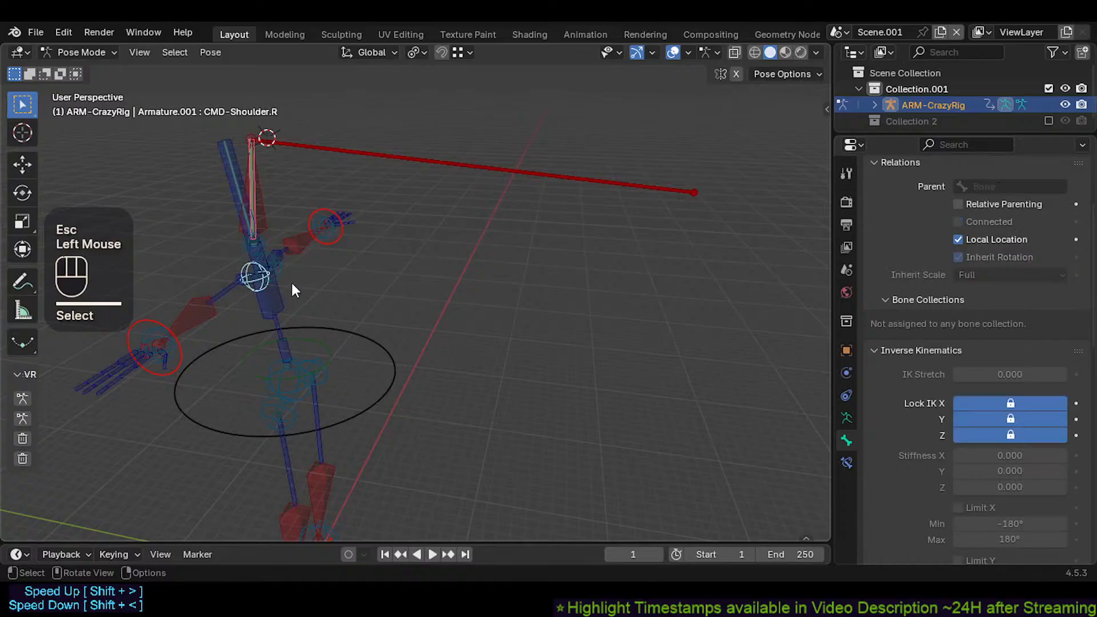
{"action": "left_click", "coordinate": [279, 290]}
{"action": "left_click", "coordinate": [245, 243], "text": "shift"}
{"action": "key", "text": "g"}
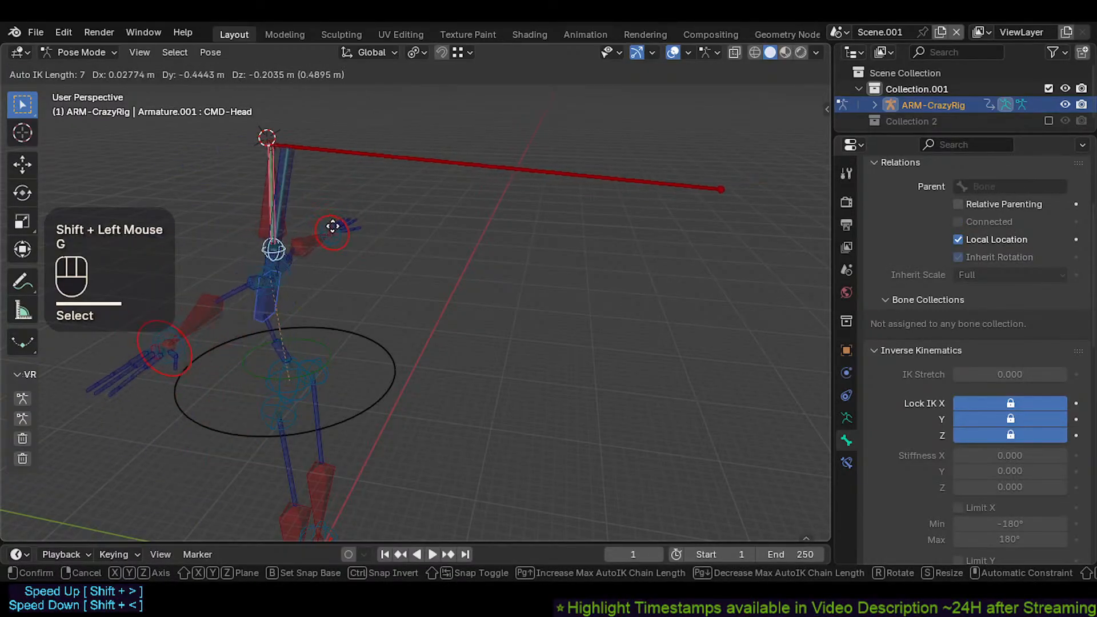
{"action": "key", "text": "Escape"}
Step: Disable the Copy Rotation constraint on CMD-Head and try moving CTL-Chest, cancelling the move
{"action": "left_click", "coordinate": [847, 462]}
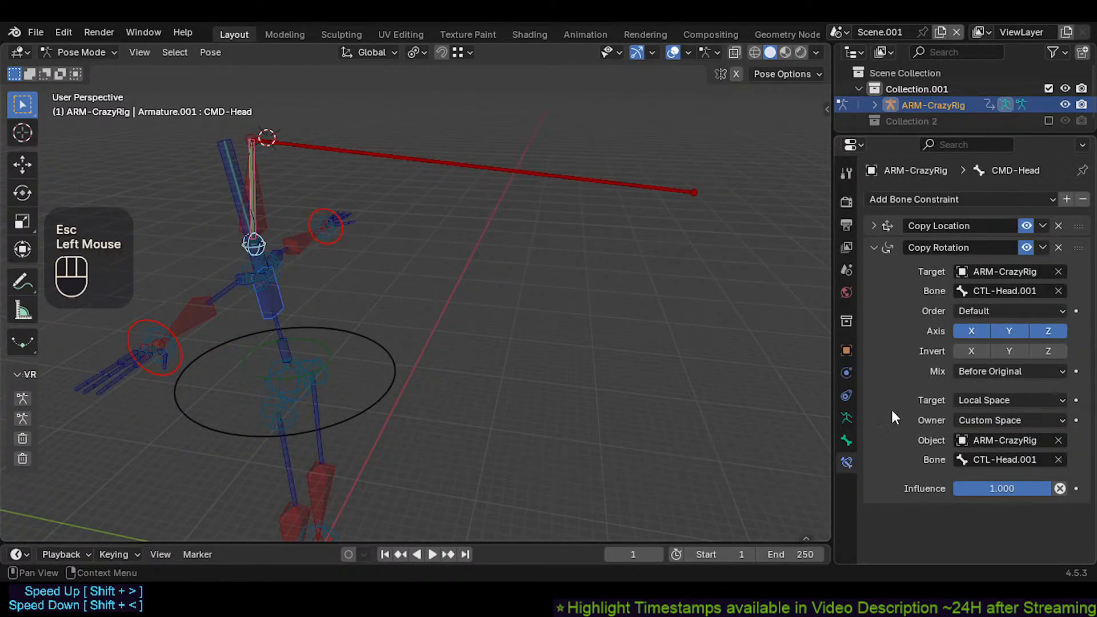
{"action": "left_click", "coordinate": [1025, 250]}
{"action": "left_click", "coordinate": [275, 300]}
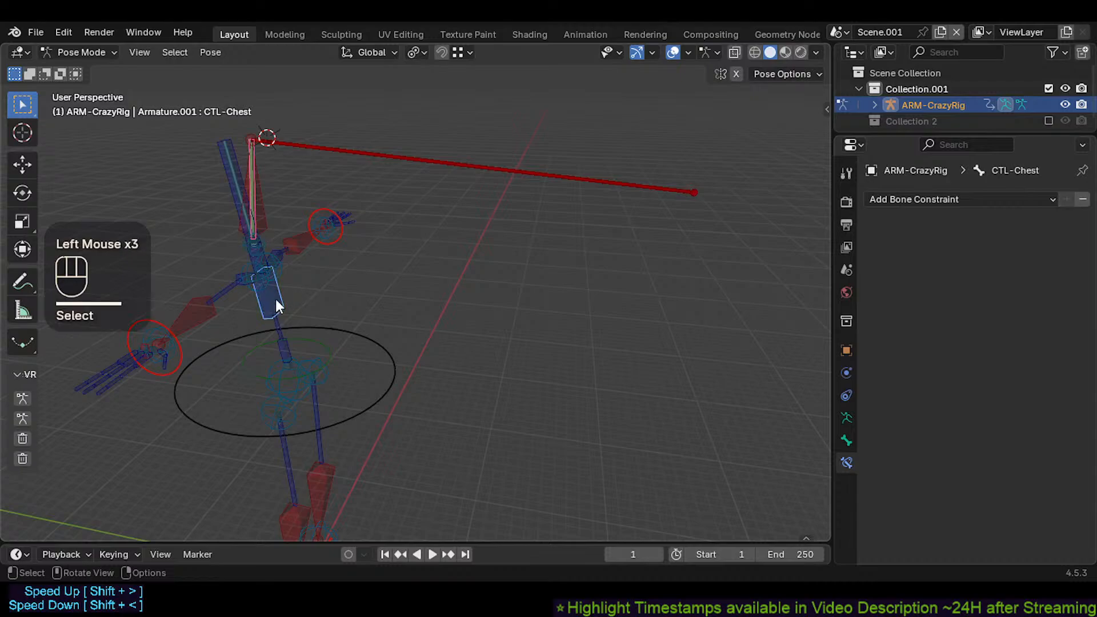
{"action": "key", "text": "g"}
{"action": "key", "text": "Escape"}
Step: Try moving CMD-Head together with CTL-Chest, cancel the move, and re-enable CMD-Head's Copy Rotation constraint
{"action": "left_click", "coordinate": [252, 246], "text": "shift"}
{"action": "key", "text": "g"}
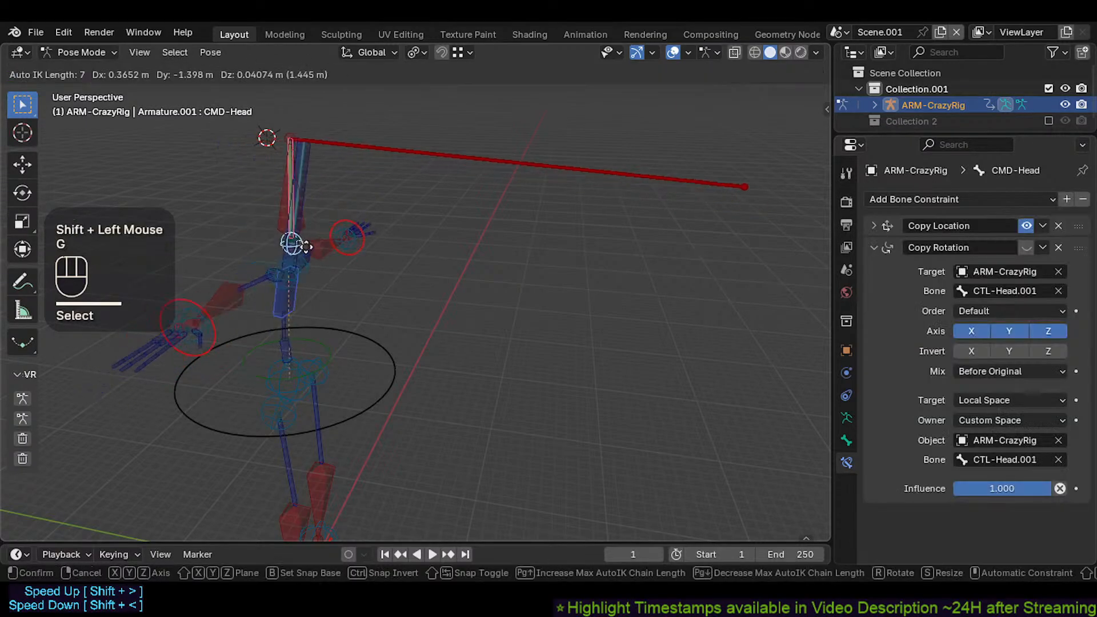
{"action": "key", "text": "Escape"}
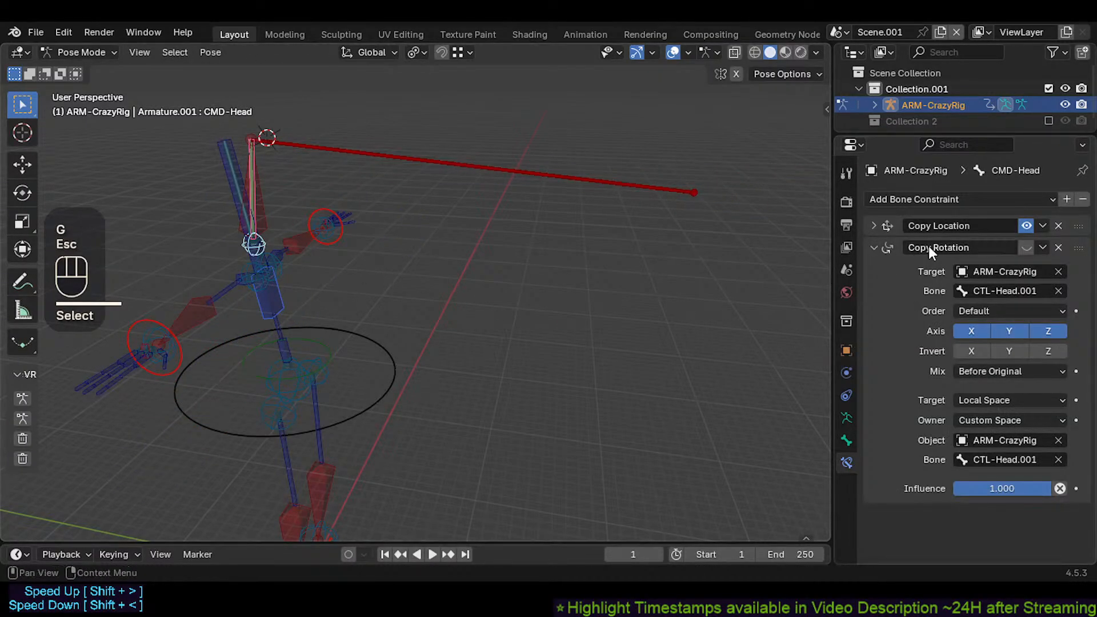
{"action": "left_click", "coordinate": [1026, 247]}
Step: Clear the pose transforms of all bones again and deselect everything
{"action": "middle_click_drag", "start_coordinate": [343, 266], "coordinate": [307, 274]}
{"action": "key", "text": "a"}
{"action": "key", "text": "alt+q"}
{"action": "key", "text": "alt+q"}
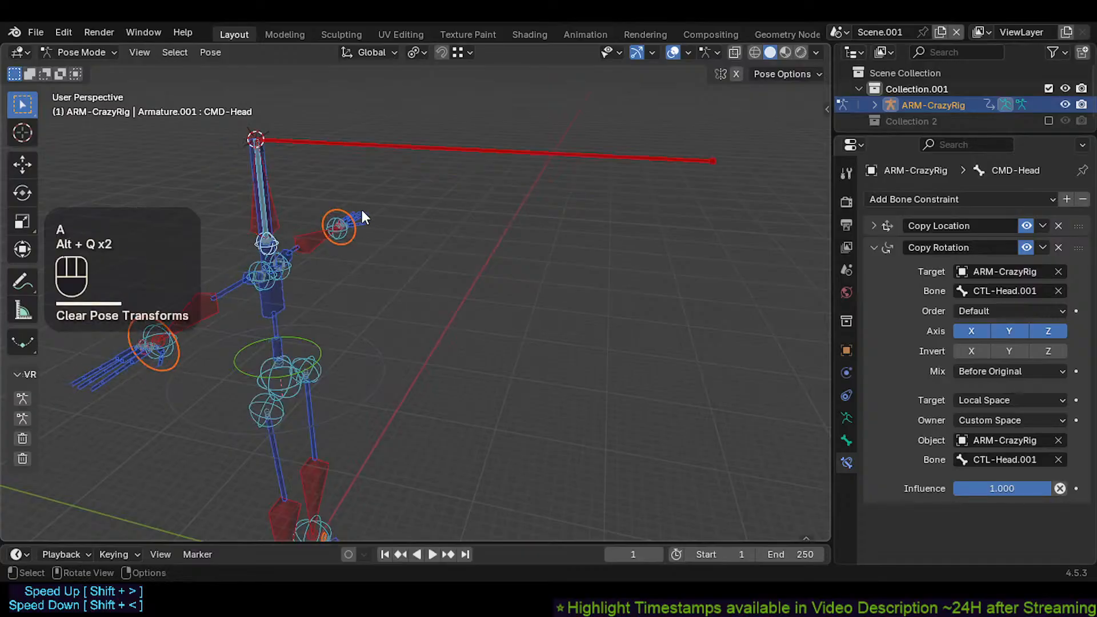
{"action": "middle_click_drag", "start_coordinate": [362, 210], "coordinate": [328, 241]}
{"action": "scroll", "coordinate": [304, 284], "scroll_direction": "up", "scroll_amount": 2}
{"action": "middle_click_drag", "start_coordinate": [303, 284], "coordinate": [355, 269], "text": "shift"}
{"action": "key", "text": "alt+a"}
{"action": "scroll", "coordinate": [413, 173], "scroll_direction": "down", "scroll_amount": 2}
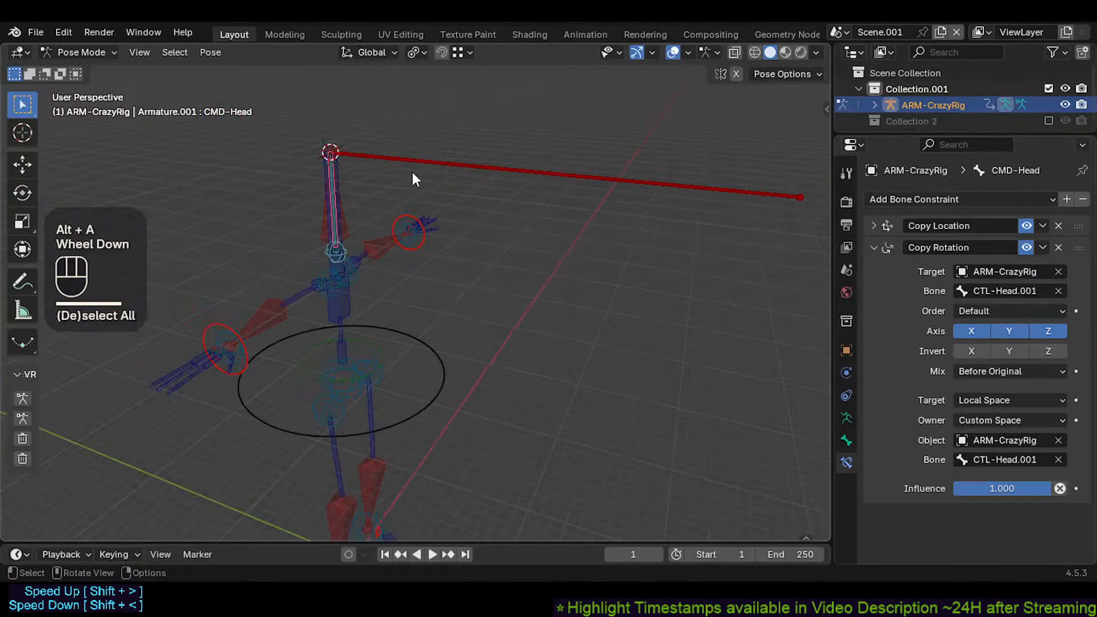
Step: Check MTR-Head.002's bone relations in Pose and Edit Mode, and try moving it with Auto IK, cancelling the move
{"action": "left_click", "coordinate": [339, 196]}
{"action": "left_click", "coordinate": [847, 440]}
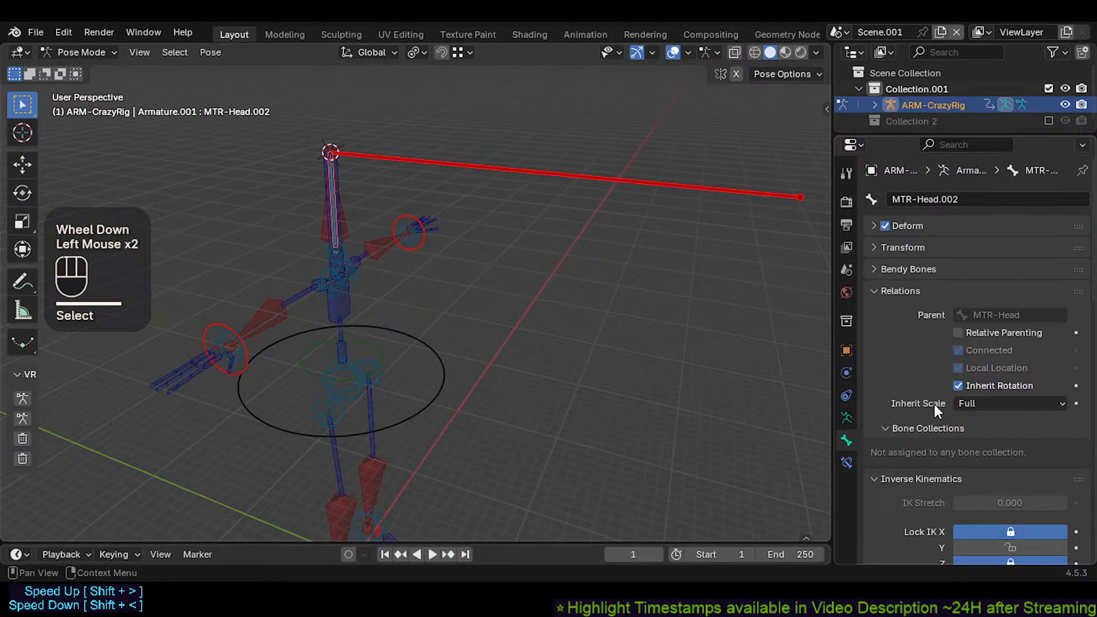
{"action": "key", "text": "Tab"}
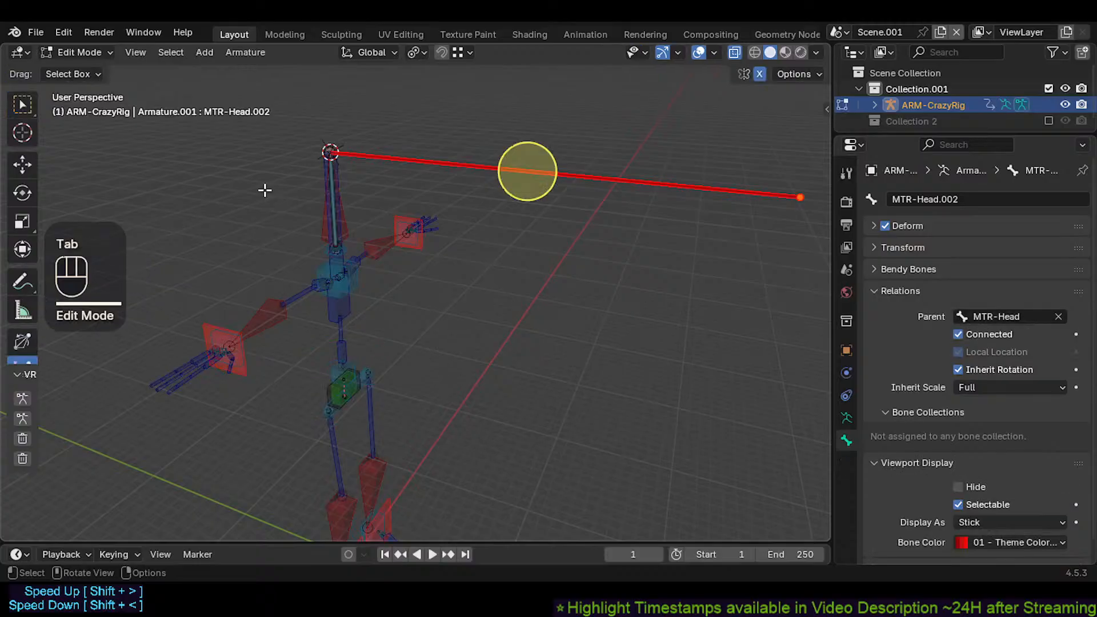
{"action": "left_click", "coordinate": [331, 196]}
{"action": "key", "text": "Tab"}
{"action": "left_click", "coordinate": [543, 169]}
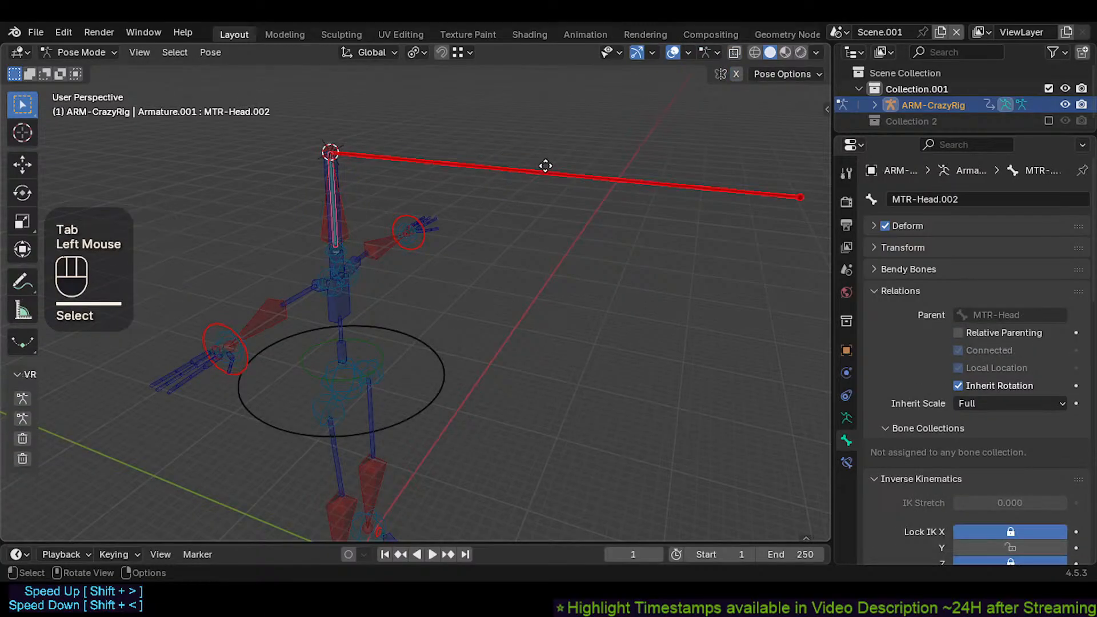
{"action": "key", "text": "g"}
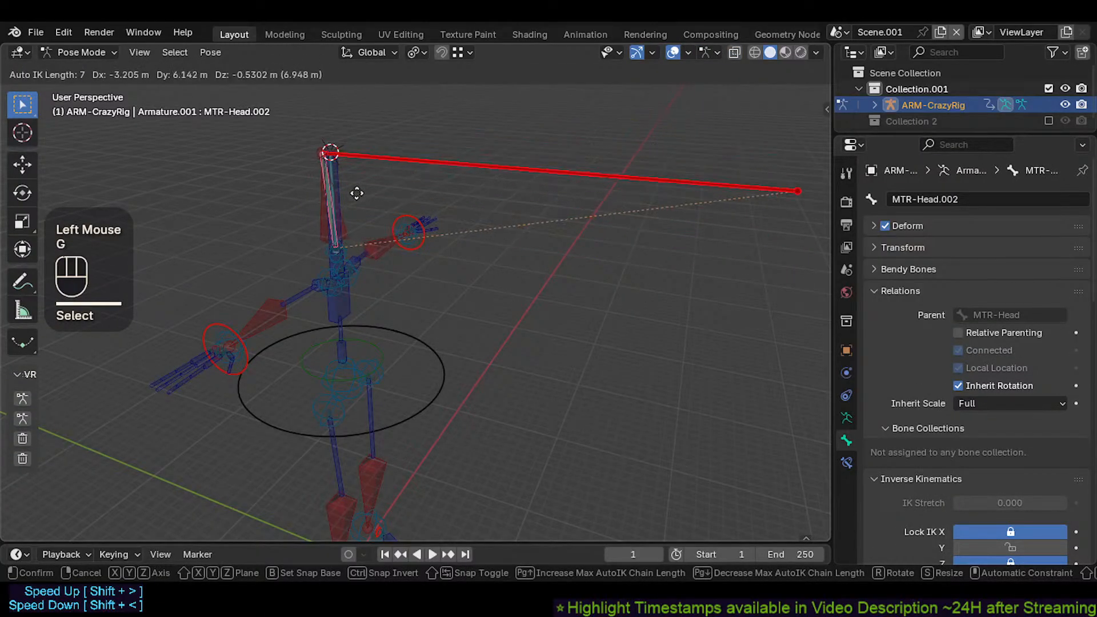
{"action": "key", "text": "Escape"}
Step: Select CMD-Head together with MTR-Head and try moving the pair, cancelling the move
{"action": "middle_click_drag", "start_coordinate": [359, 200], "coordinate": [362, 265]}
{"action": "left_click", "coordinate": [355, 257]}
{"action": "left_click", "coordinate": [369, 260]}
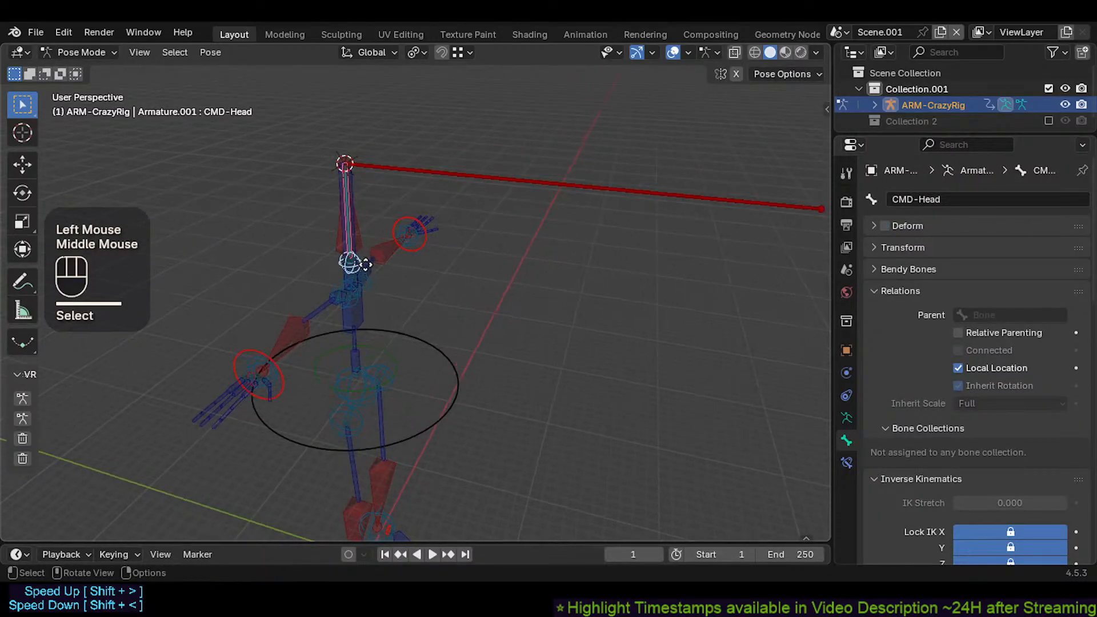
{"action": "scroll", "coordinate": [362, 265], "scroll_direction": "down", "scroll_amount": 1}
{"action": "left_click", "coordinate": [338, 237], "text": "shift"}
{"action": "key", "text": "g"}
{"action": "key", "text": "Escape"}
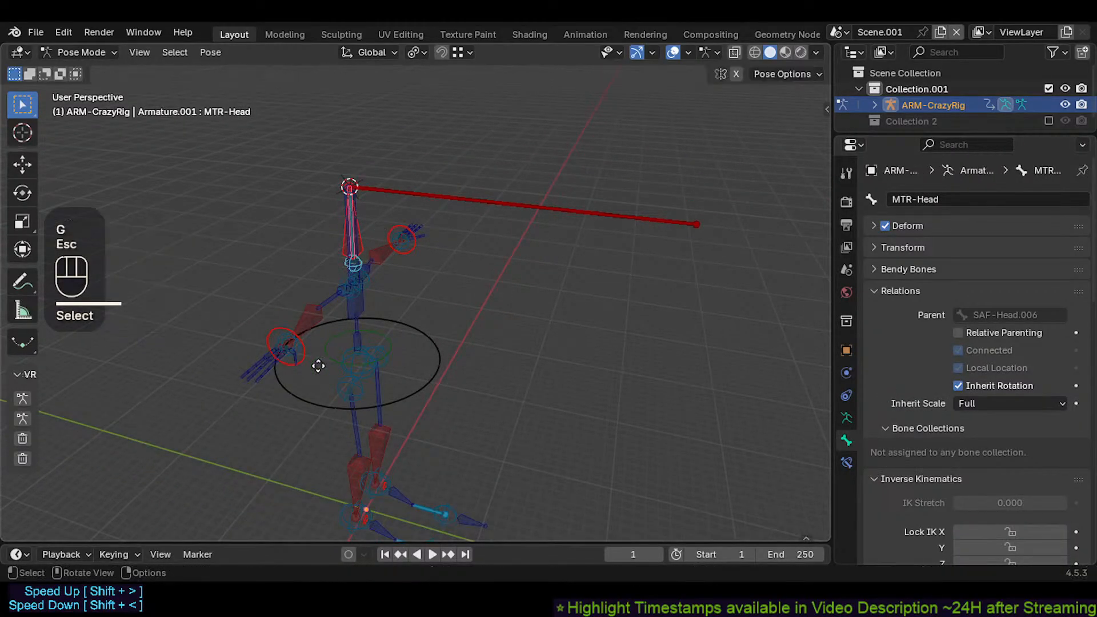
Step: Select CMD-Head together with CTL-Chest and move the pair three times to pose the upper body with Auto IK
{"action": "left_click", "coordinate": [337, 286]}
{"action": "left_click", "coordinate": [338, 264]}
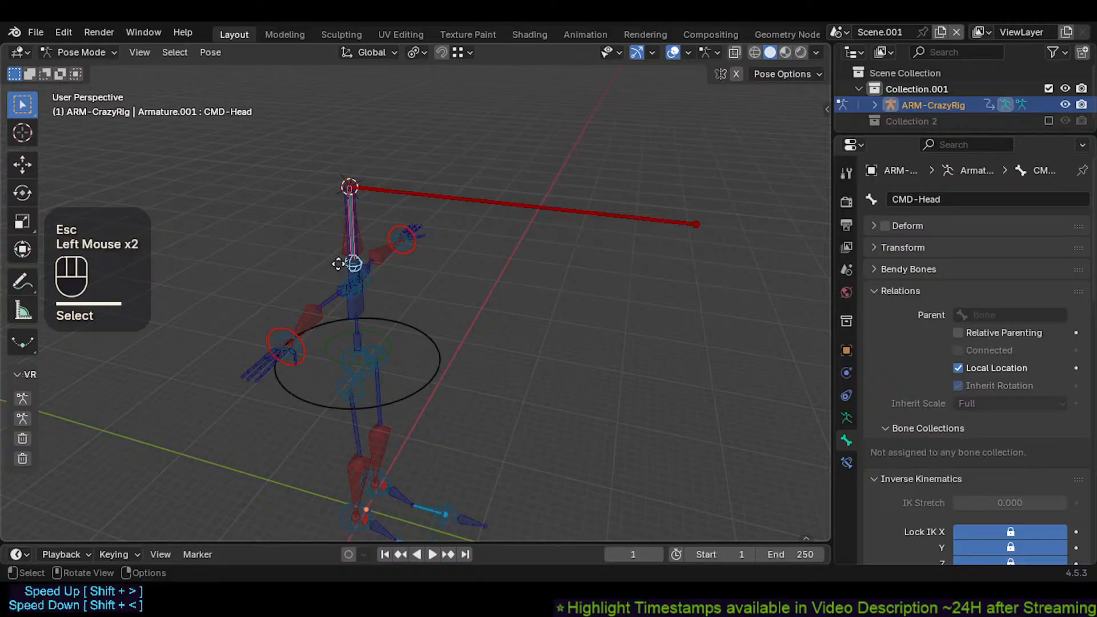
{"action": "left_click", "coordinate": [365, 304], "text": "shift"}
{"action": "key", "text": "g"}
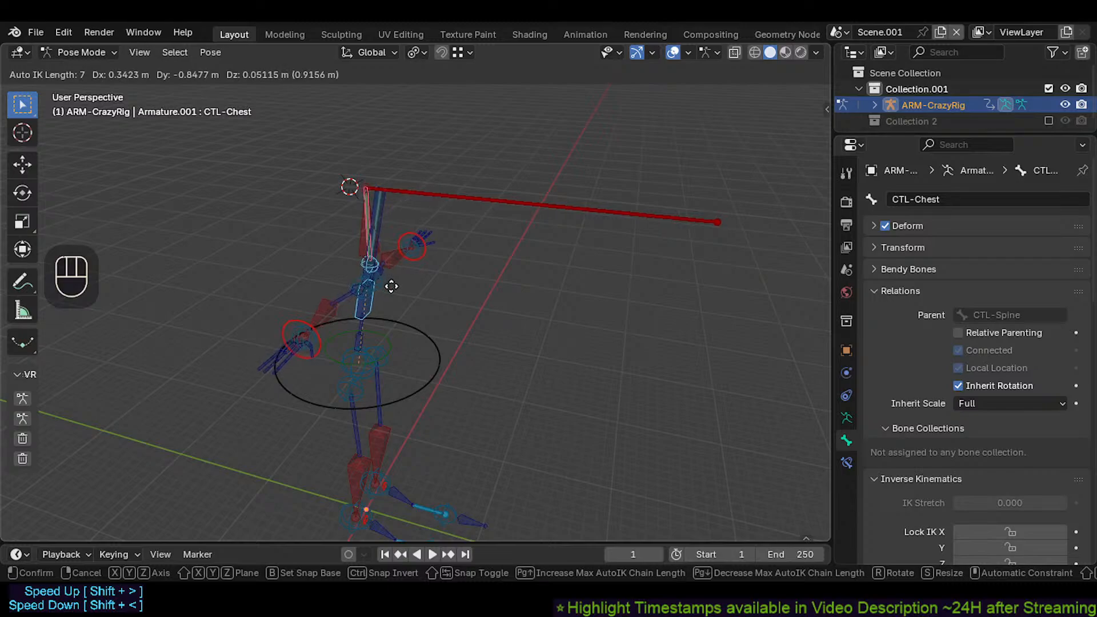
{"action": "left_click", "coordinate": [391, 286]}
{"action": "scroll", "coordinate": [390, 286], "scroll_direction": "up", "scroll_amount": 1}
{"action": "key", "text": "g"}
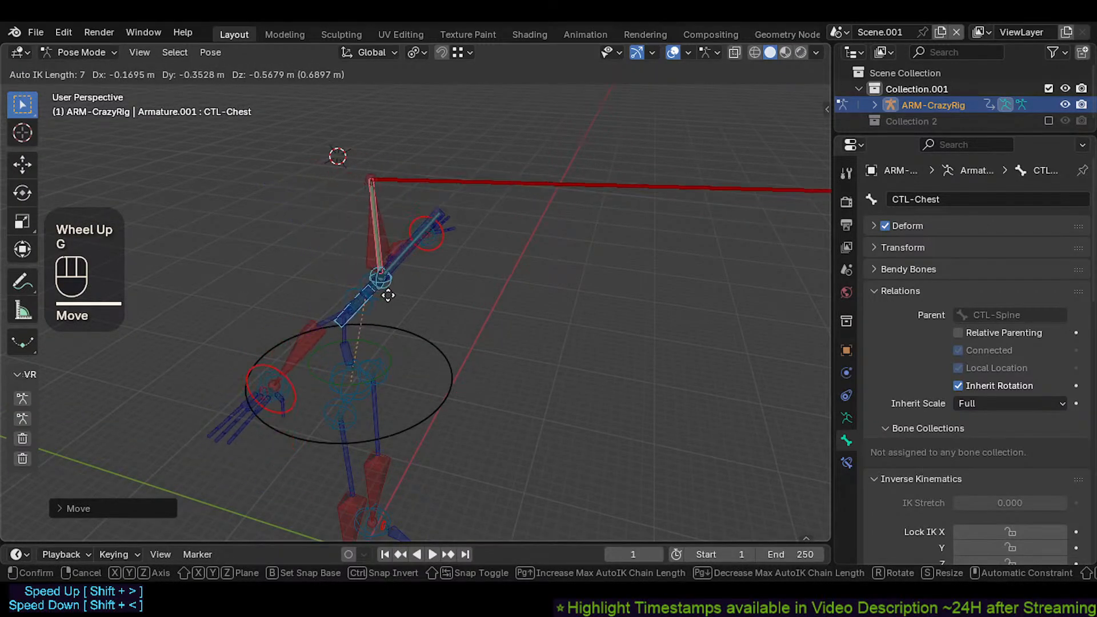
{"action": "left_click", "coordinate": [354, 289]}
{"action": "key", "text": "g"}
{"action": "left_click", "coordinate": [319, 246], "text": "shift"}
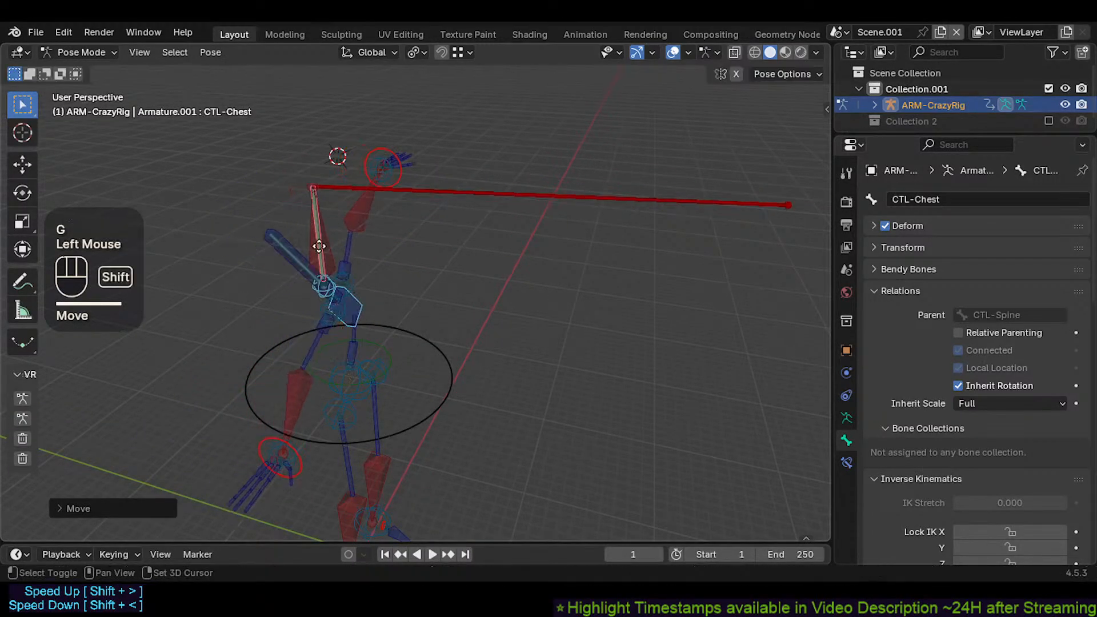
Step: Add MTR-Head to the selection and move it with CMD-Head twice, adjusting the Auto IK chain length during the first move
{"action": "left_click", "coordinate": [318, 245], "text": "shift"}
{"action": "key", "text": "g"}
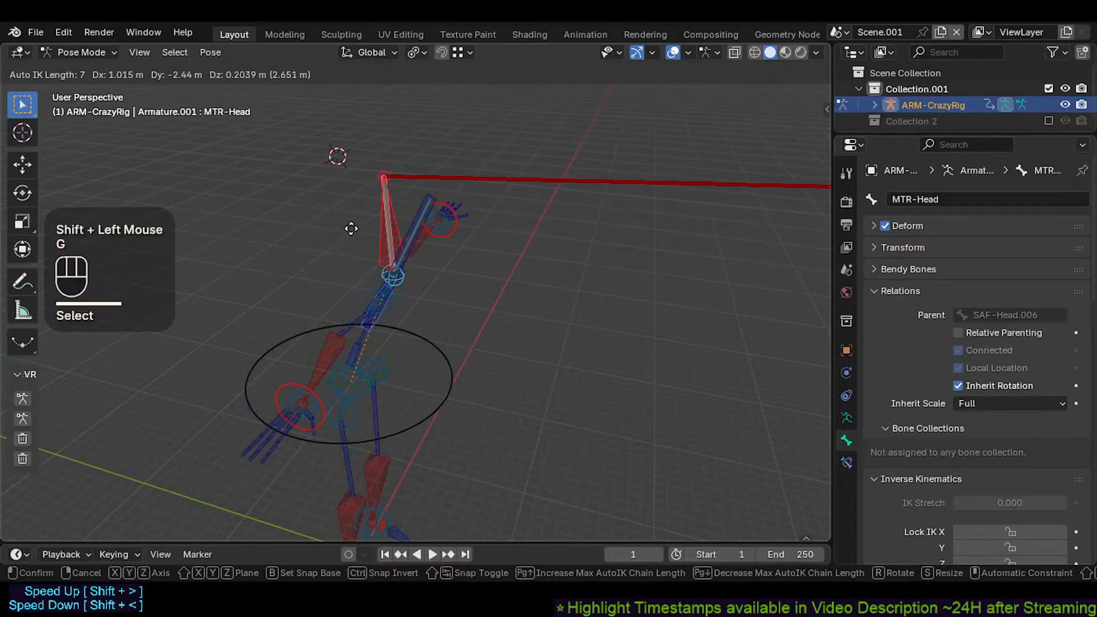
{"action": "scroll", "coordinate": [351, 228], "scroll_direction": "down", "scroll_amount": 2}
{"action": "scroll", "coordinate": [348, 229], "scroll_direction": "up", "scroll_amount": 2}
{"action": "scroll", "coordinate": [348, 229], "scroll_direction": "down", "scroll_amount": 1}
{"action": "left_click", "coordinate": [348, 229], "text": "shift"}
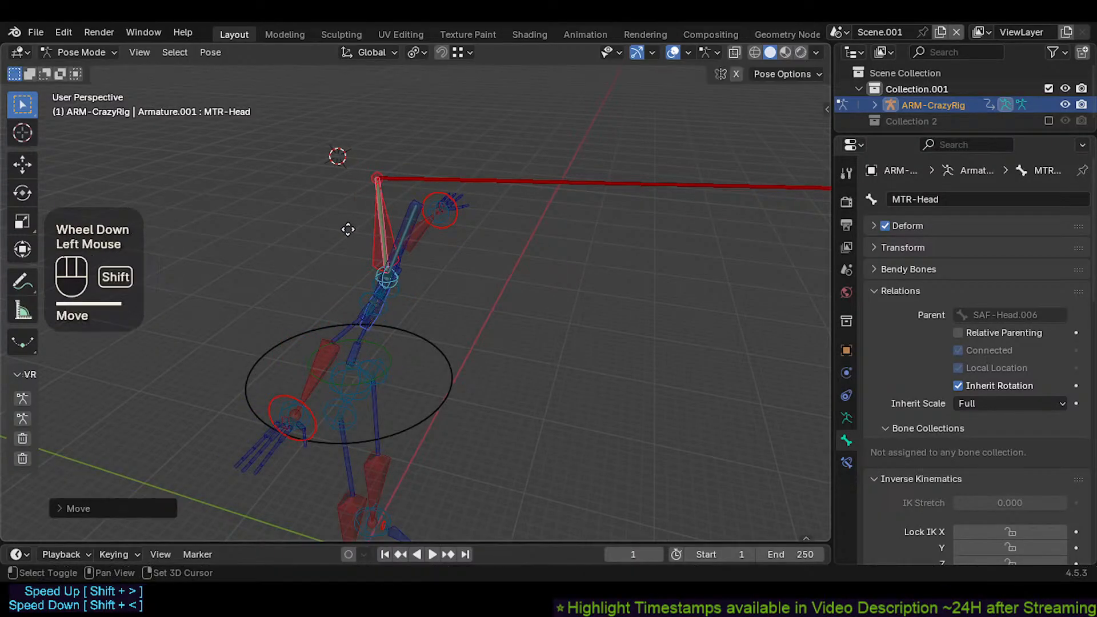
{"action": "key", "text": "g"}
{"action": "left_click", "coordinate": [365, 215]}
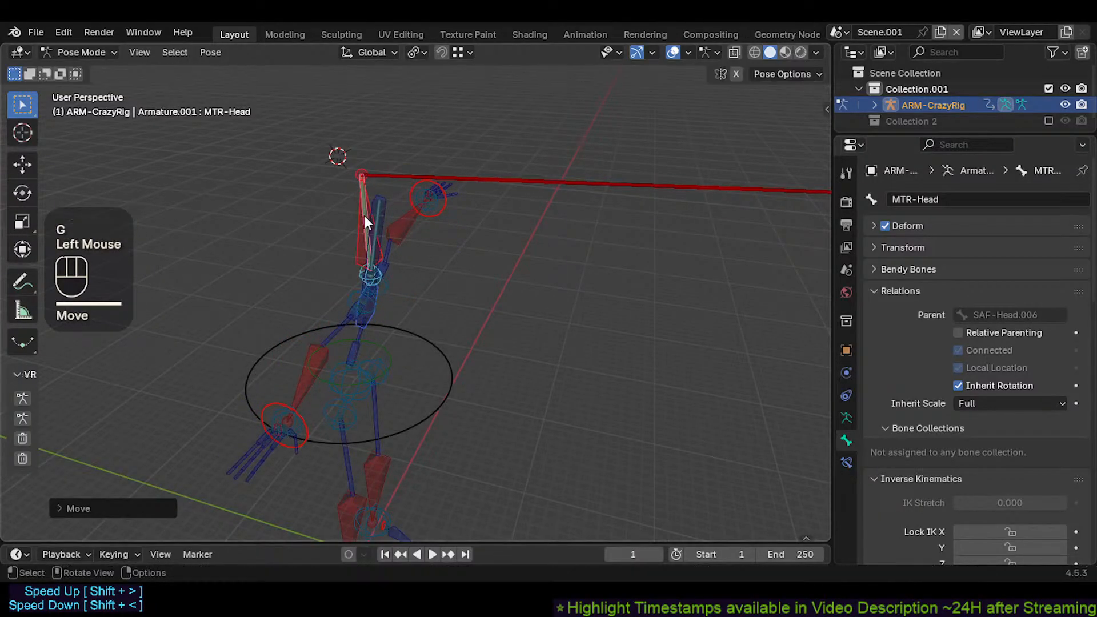
Step: Clear the selection, select only CMD-Head and try moving it on its own
{"action": "middle_click_drag", "start_coordinate": [364, 215], "coordinate": [354, 240], "text": "shift"}
{"action": "scroll", "coordinate": [359, 248], "scroll_direction": "up", "scroll_amount": 2}
{"action": "key", "text": "alt+a"}
{"action": "left_click", "coordinate": [325, 295]}
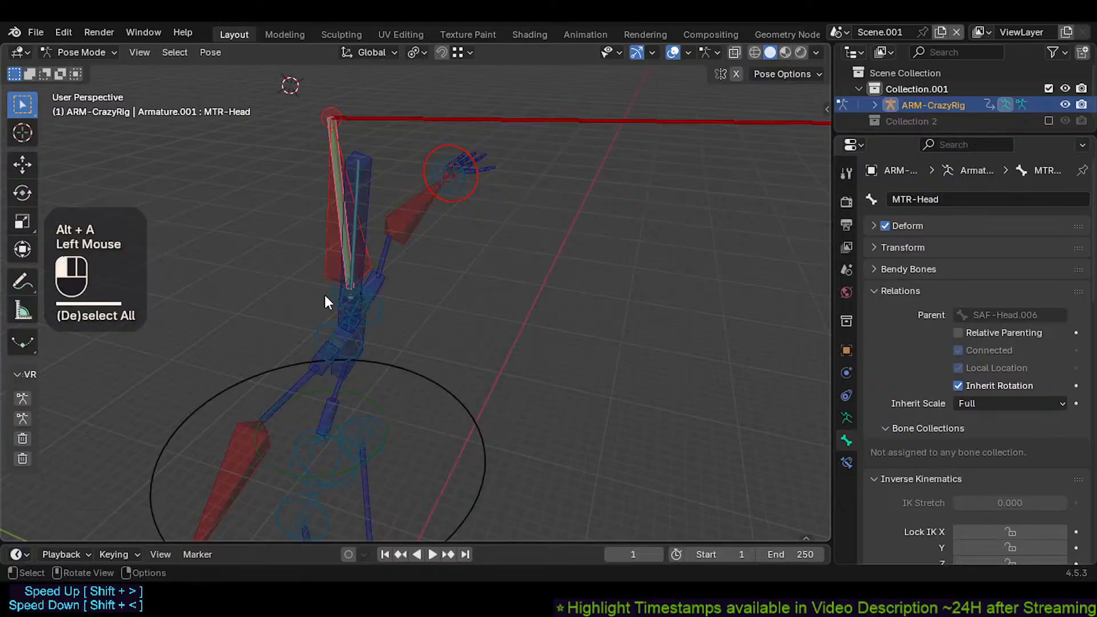
{"action": "mouse_move", "coordinate": [324, 295]}
{"action": "middle_mouse_down"}
{"action": "mouse_move", "coordinate": [301, 294]}
{"action": "mouse_move", "coordinate": [312, 280]}
{"action": "middle_mouse_up"}
{"action": "key", "text": "g"}
{"action": "left_click", "coordinate": [1007, 335]}
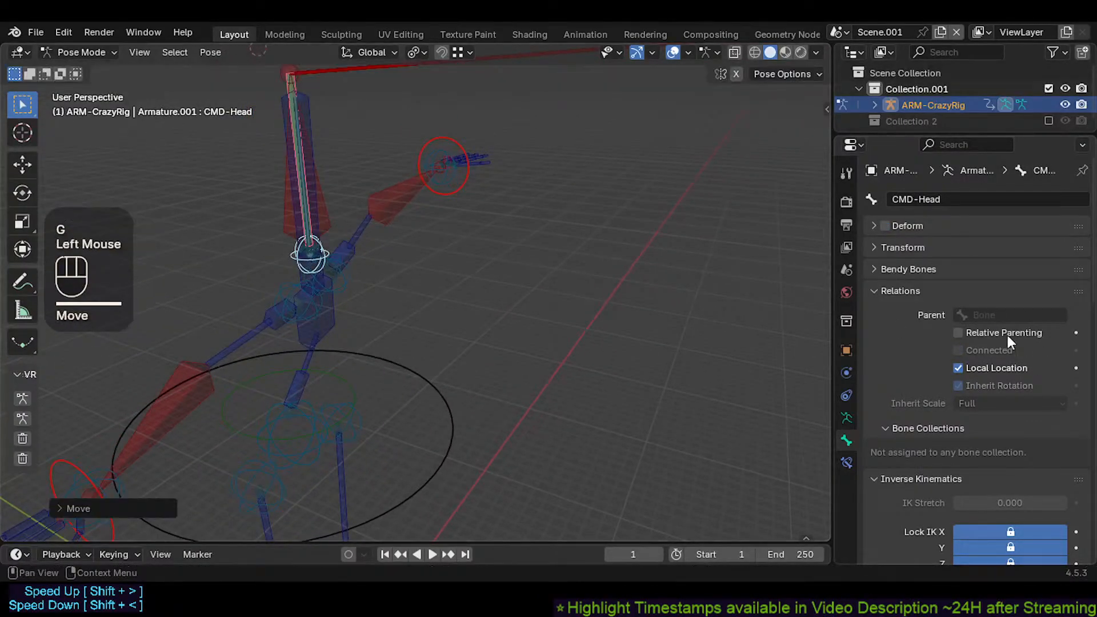
Step: Try moving CMD-Head alone again while changing the Auto IK chain length
{"action": "middle_click_drag", "start_coordinate": [371, 228], "coordinate": [293, 203], "text": "shift"}
{"action": "scroll", "coordinate": [344, 218], "scroll_direction": "down", "scroll_amount": 2}
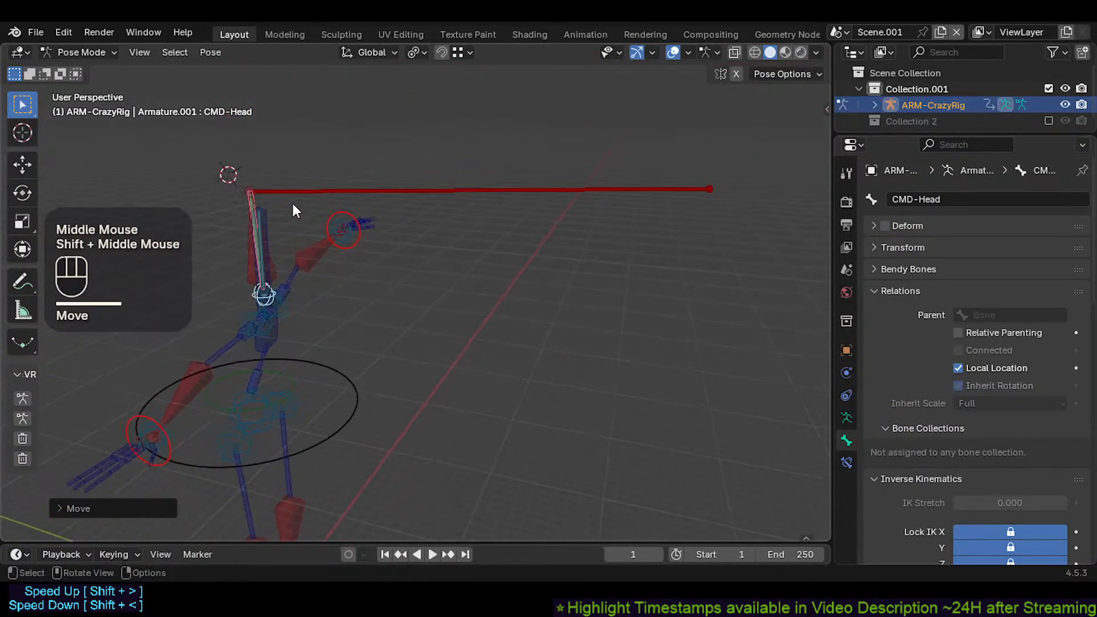
{"action": "key", "text": "g"}
{"action": "scroll", "coordinate": [313, 152], "scroll_direction": "up", "scroll_amount": 2}
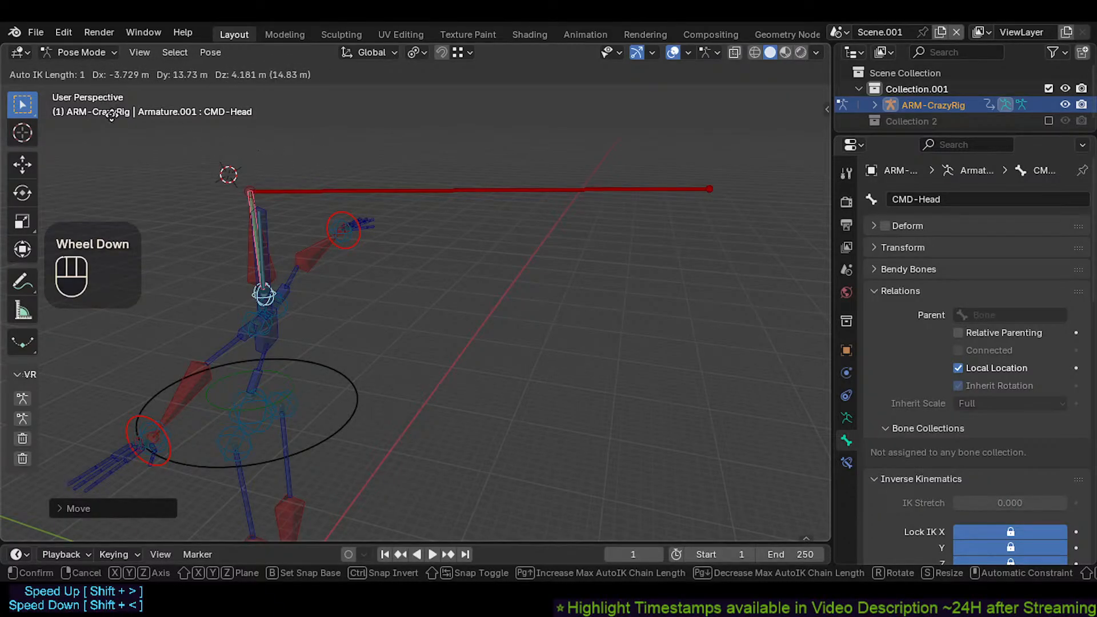
{"action": "scroll", "coordinate": [166, 137], "scroll_direction": "up", "scroll_amount": 1}
{"action": "left_click", "coordinate": [167, 138]}
Step: Reselect CMD-Head after picking MTR-Head and repeat the solo move test twice
{"action": "left_click", "coordinate": [269, 284]}
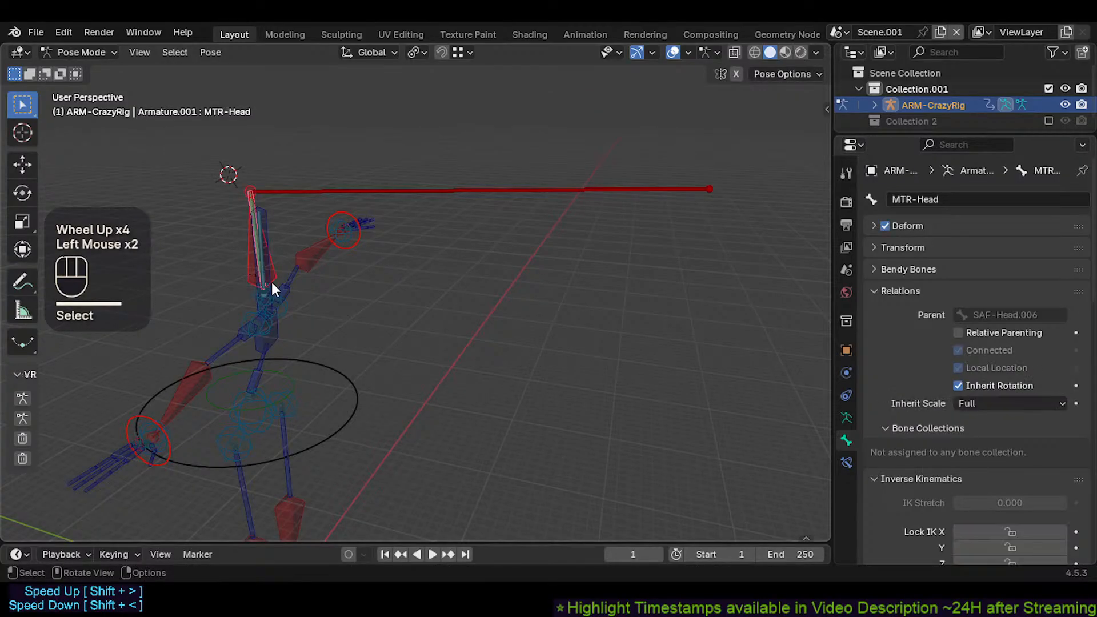
{"action": "left_click", "coordinate": [252, 293]}
{"action": "key", "text": "g"}
{"action": "left_click", "coordinate": [238, 264]}
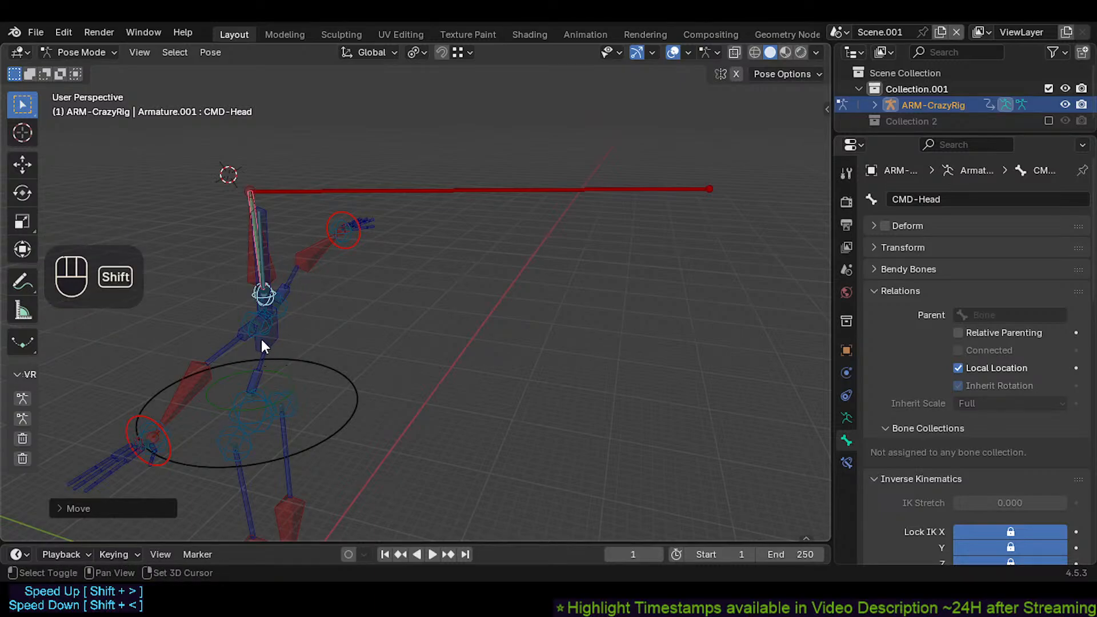
{"action": "key", "text": "g"}
{"action": "left_click", "coordinate": [314, 296]}
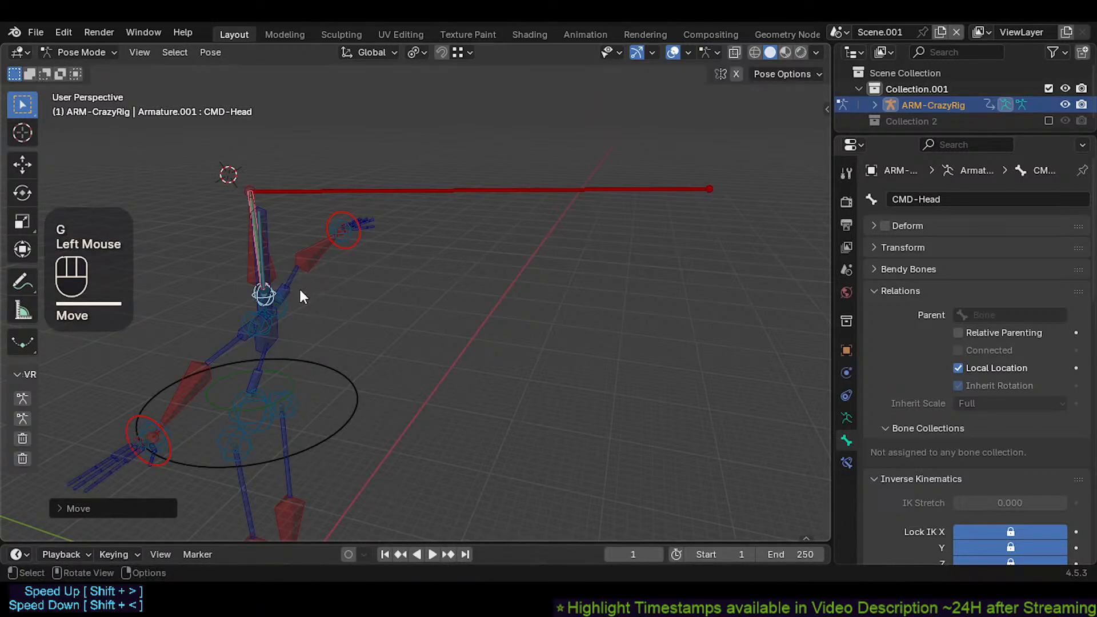
Step: Add CTL-Head.001 to the CMD-Head selection and try moving both bones, cancelling the move
{"action": "left_click", "coordinate": [268, 216], "text": "shift"}
{"action": "key", "text": "g"}
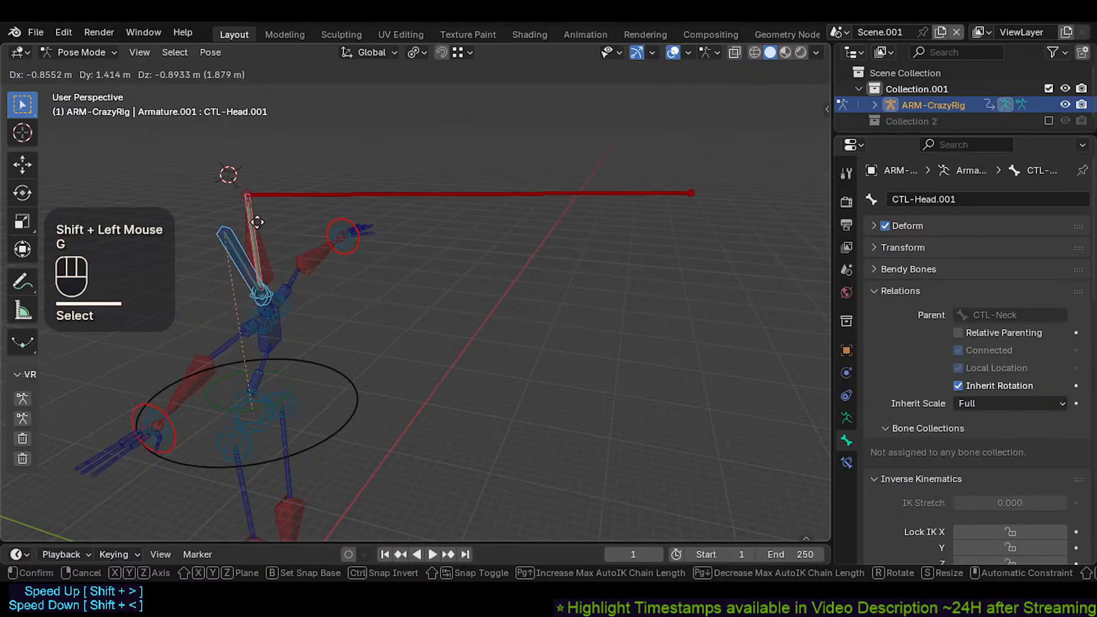
{"action": "key", "text": "Escape"}
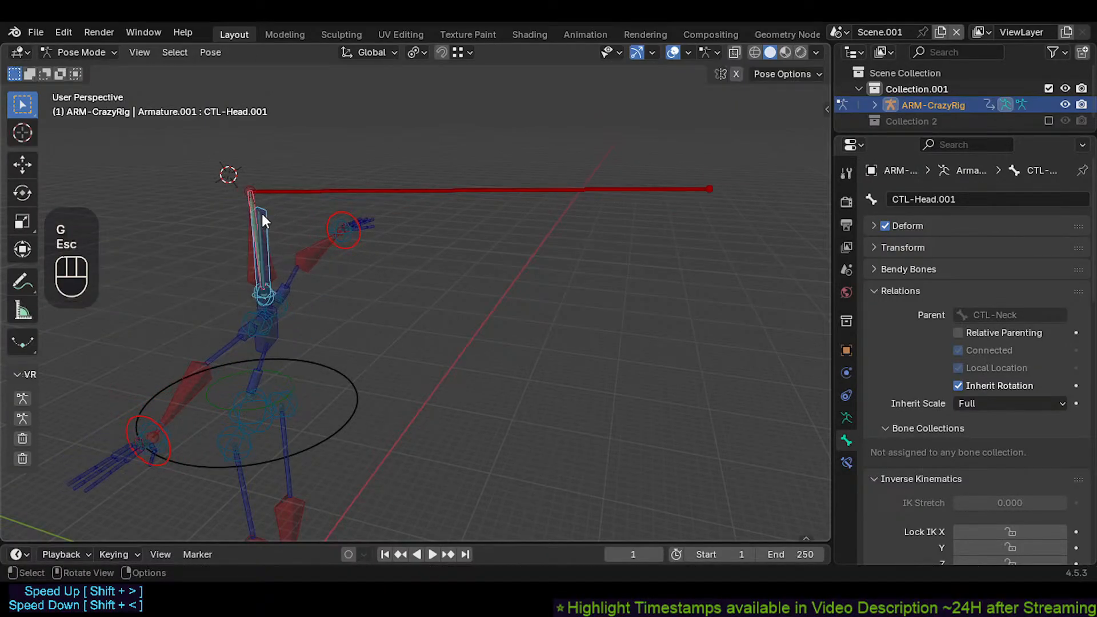
Step: Select CTL-Neck together with MTR-Head and try moving the two bones, cancelling the move
{"action": "left_click", "coordinate": [243, 272]}
{"action": "left_click", "coordinate": [252, 296]}
{"action": "left_click", "coordinate": [245, 273], "text": "shift"}
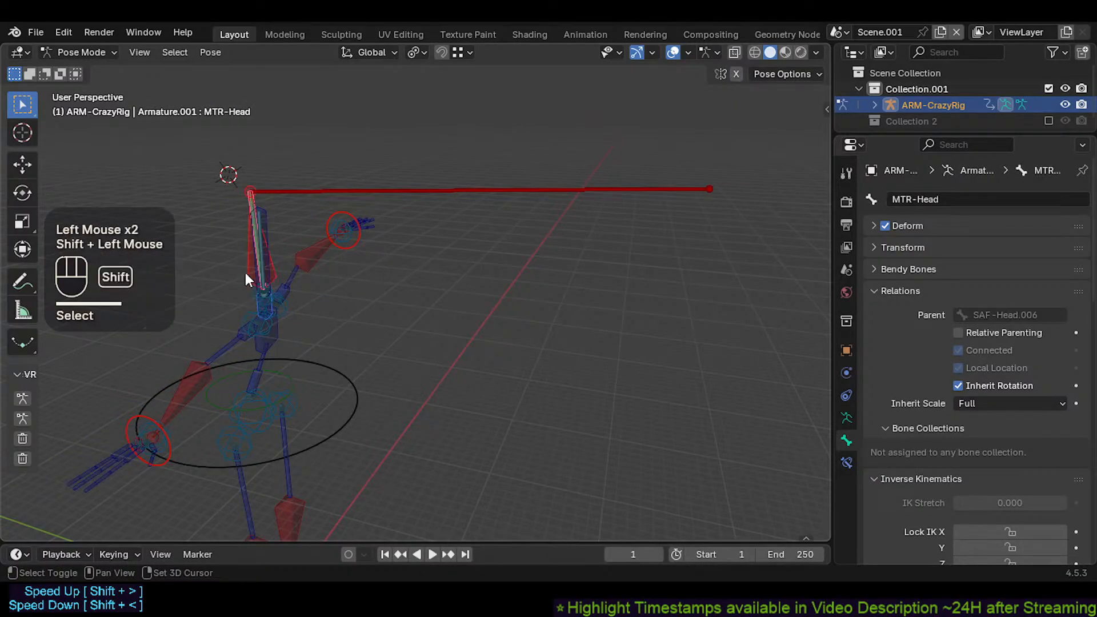
{"action": "key", "text": "g"}
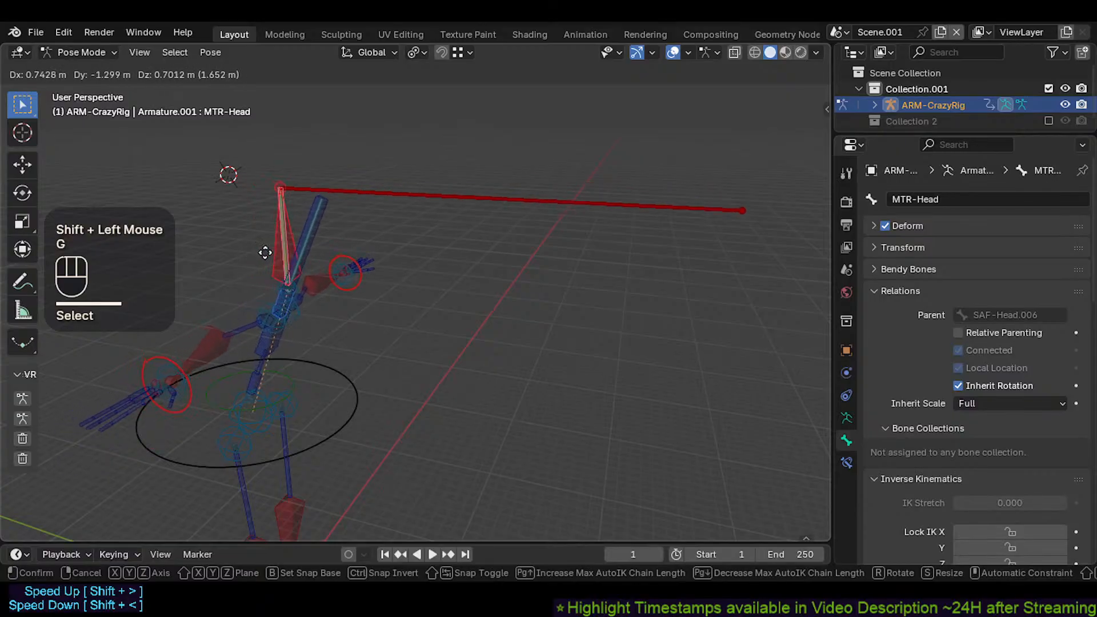
{"action": "key", "text": "Escape"}
Step: Select CMD-Head with MTR-Head and test moving the pair twice, varying the Auto IK chain length on the second move
{"action": "middle_click", "coordinate": [248, 287]}
{"action": "left_click", "coordinate": [242, 290]}
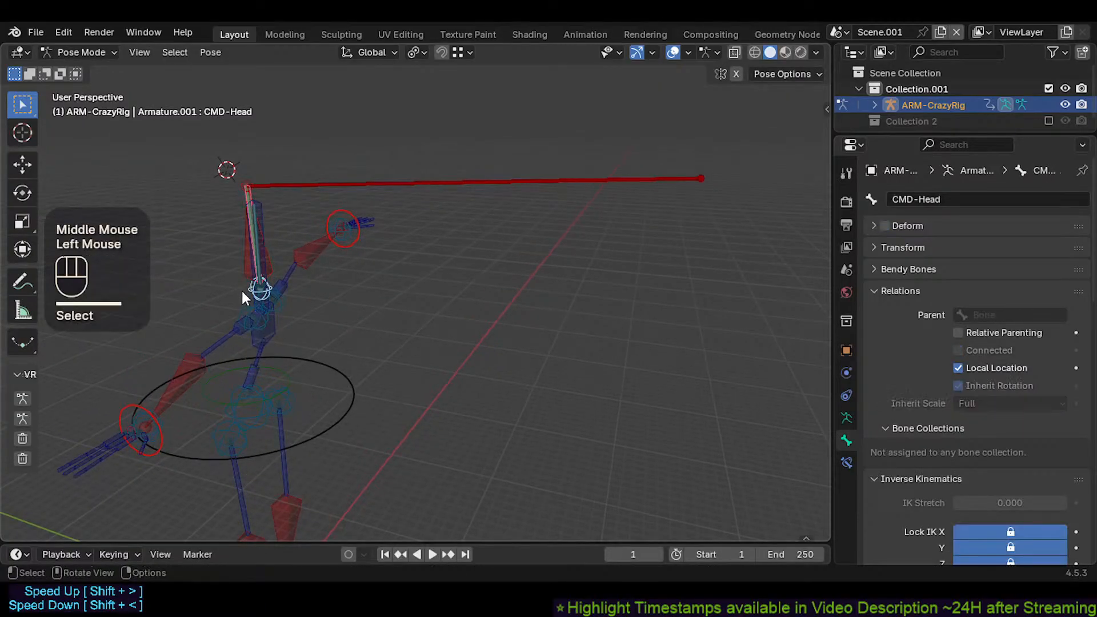
{"action": "left_click", "coordinate": [242, 271], "text": "shift"}
{"action": "key", "text": "g"}
{"action": "left_click", "coordinate": [218, 262]}
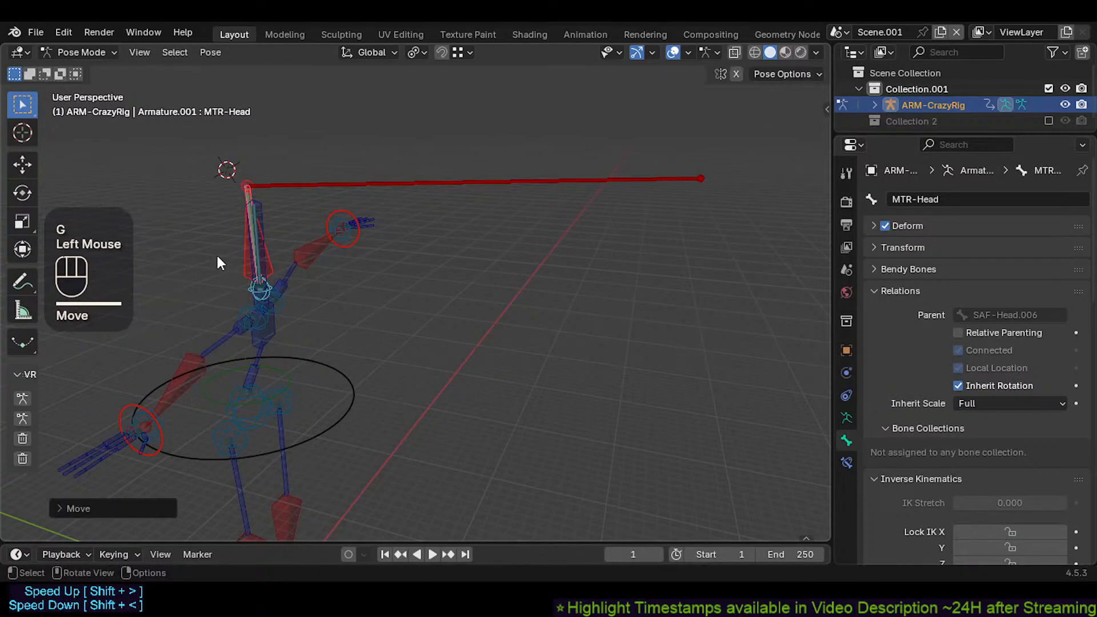
{"action": "key", "text": "g"}
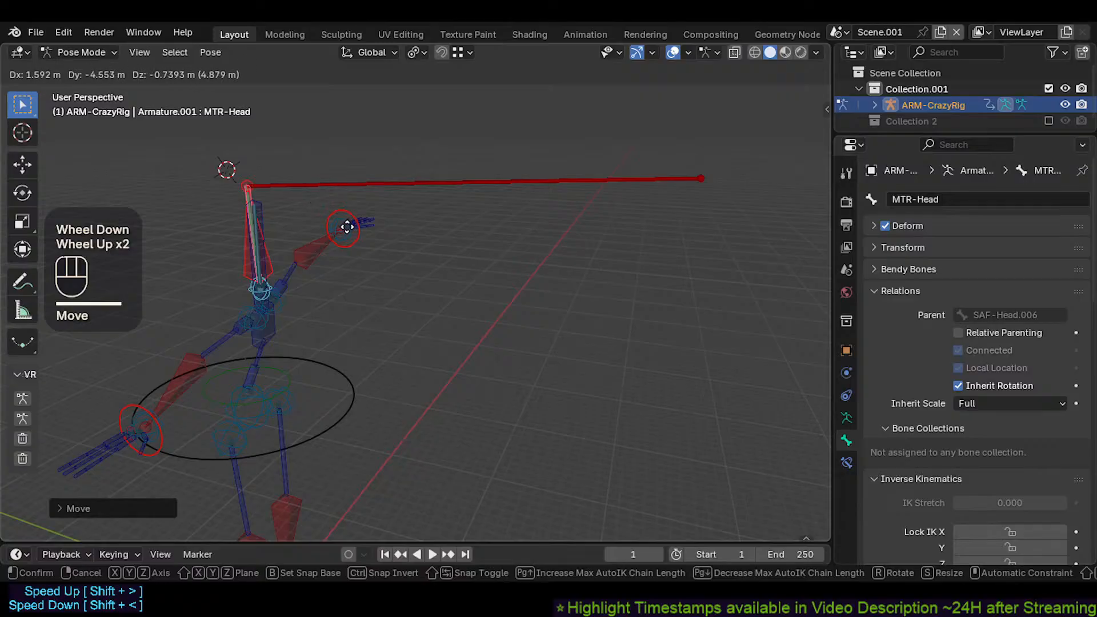
{"action": "left_click", "coordinate": [347, 227]}
Step: Select MTR-Head alone and try moving it, cancelling the move
{"action": "left_click", "coordinate": [251, 289]}
{"action": "left_click", "coordinate": [251, 291]}
{"action": "left_click", "coordinate": [244, 263]}
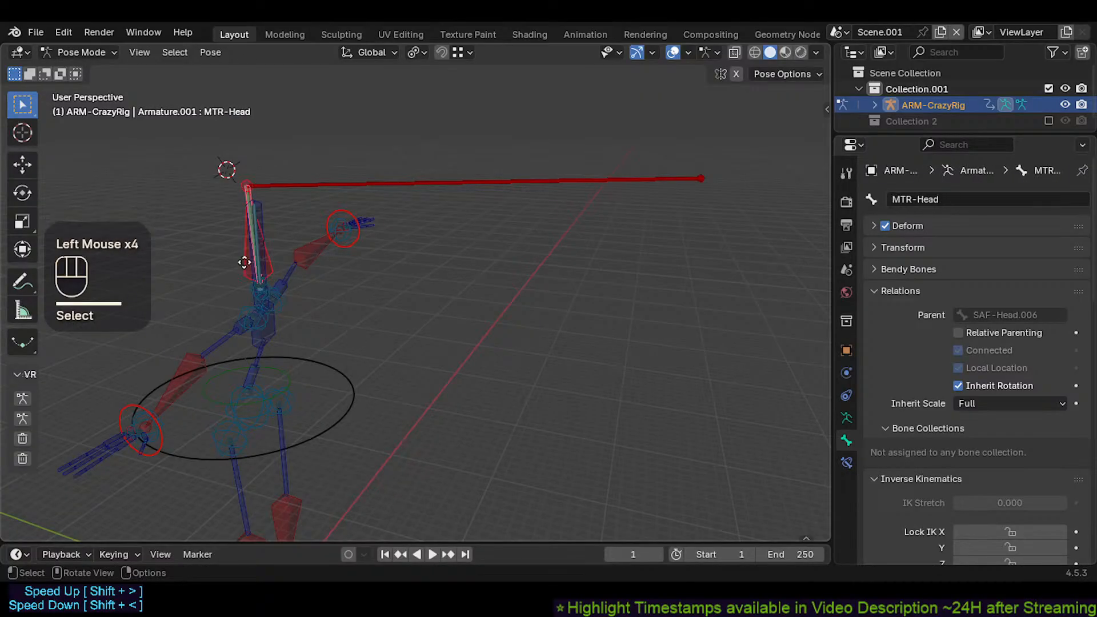
{"action": "key", "text": "g"}
{"action": "key", "text": "Escape"}
Step: Check MTR-Head's constraints and Inverse Kinematics settings, and unlock IK X and Z on MTR-Head.002
{"action": "left_click", "coordinate": [848, 463]}
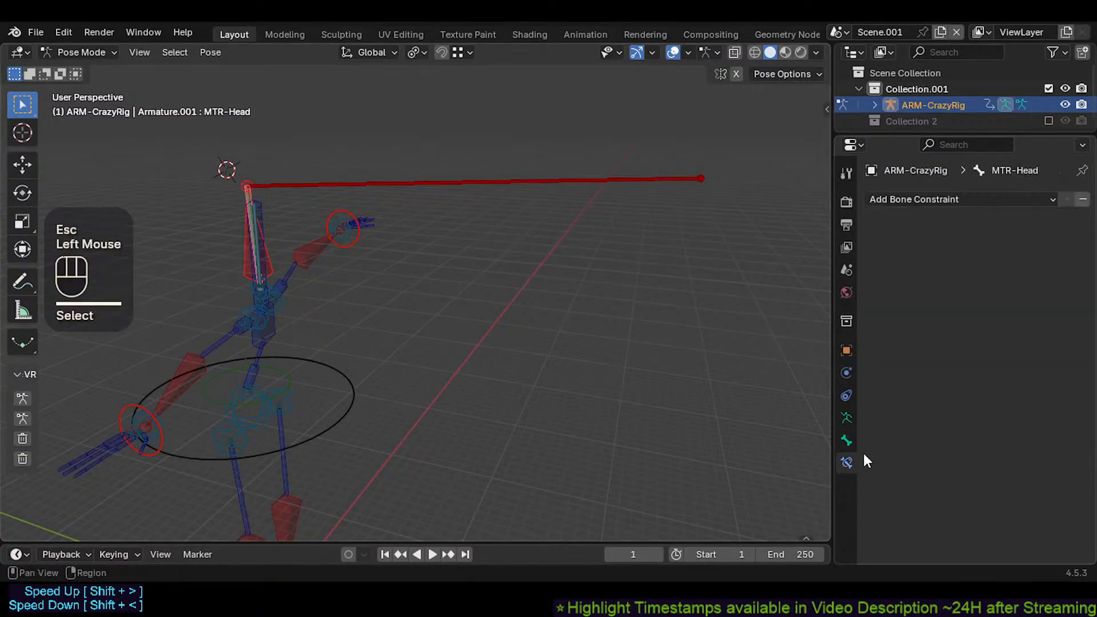
{"action": "left_click", "coordinate": [842, 444]}
{"action": "scroll", "coordinate": [982, 468], "scroll_direction": "down", "scroll_amount": 4}
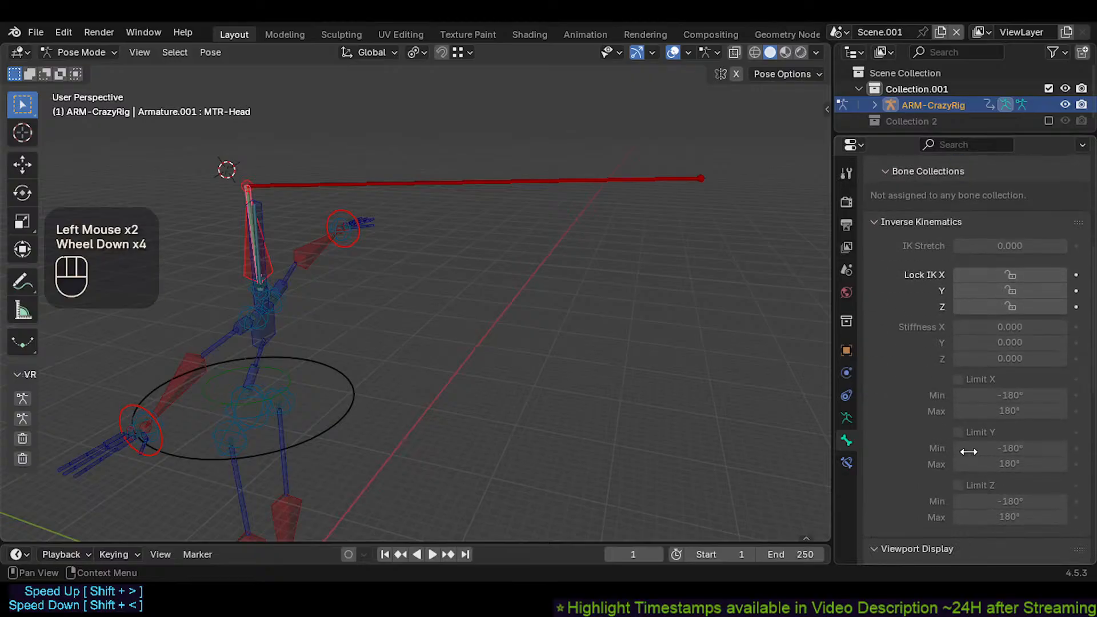
{"action": "scroll", "coordinate": [982, 400], "scroll_direction": "up", "scroll_amount": 2}
{"action": "left_click", "coordinate": [353, 184]}
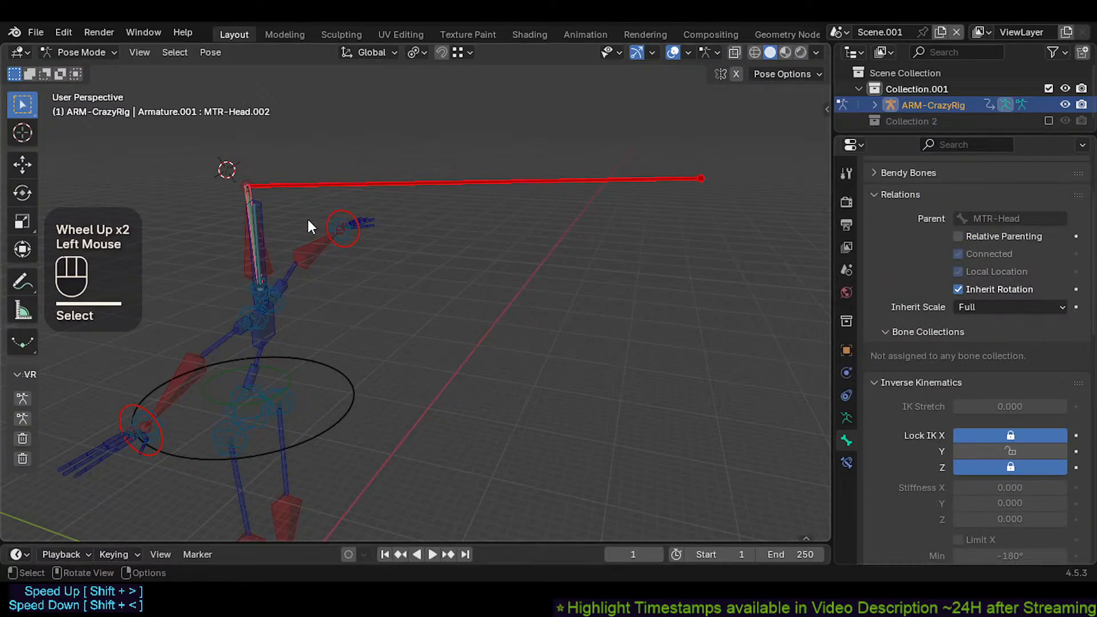
{"action": "left_click", "coordinate": [1000, 437]}
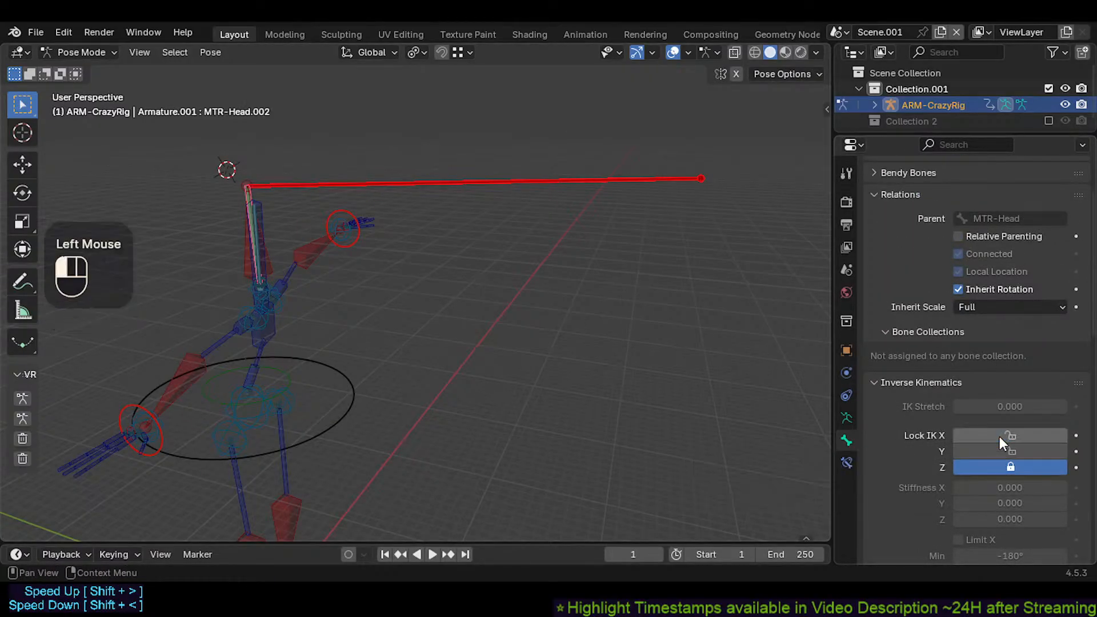
{"action": "left_click", "coordinate": [1006, 468]}
Step: Select CMD-Head with MTR-Head and test moving the pair with MTR-Head.002's IK axes unlocked
{"action": "left_click", "coordinate": [249, 286]}
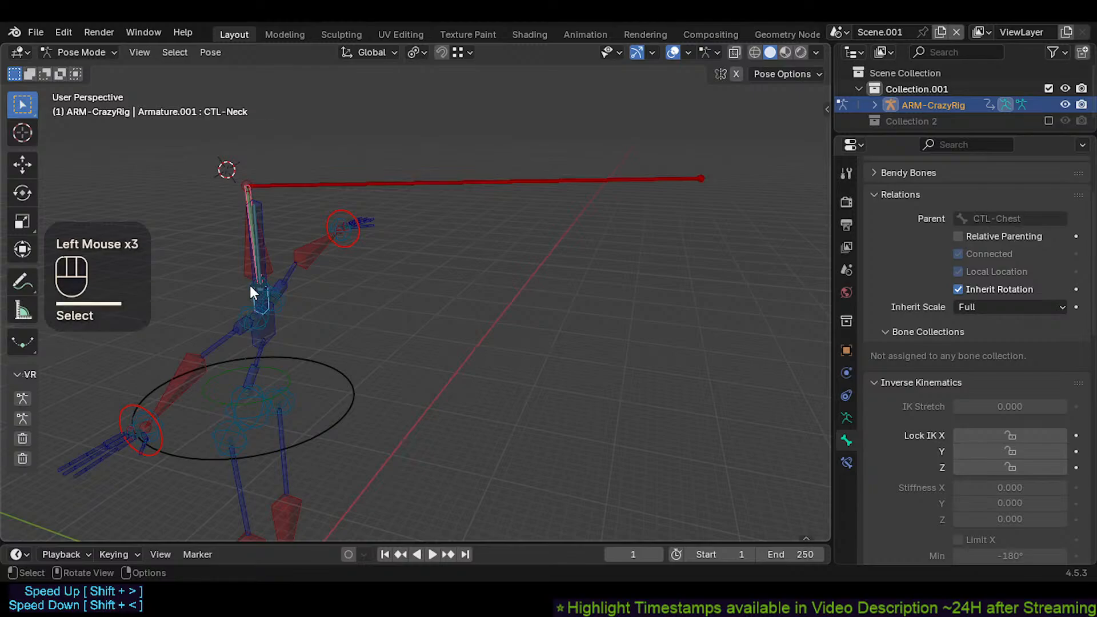
{"action": "left_click", "coordinate": [246, 273], "text": "shift"}
{"action": "key", "text": "g"}
{"action": "left_click", "coordinate": [284, 275]}
Step: Select CMD-Head with CTL-Chest and test moving the pair
{"action": "double_click", "coordinate": [252, 286]}
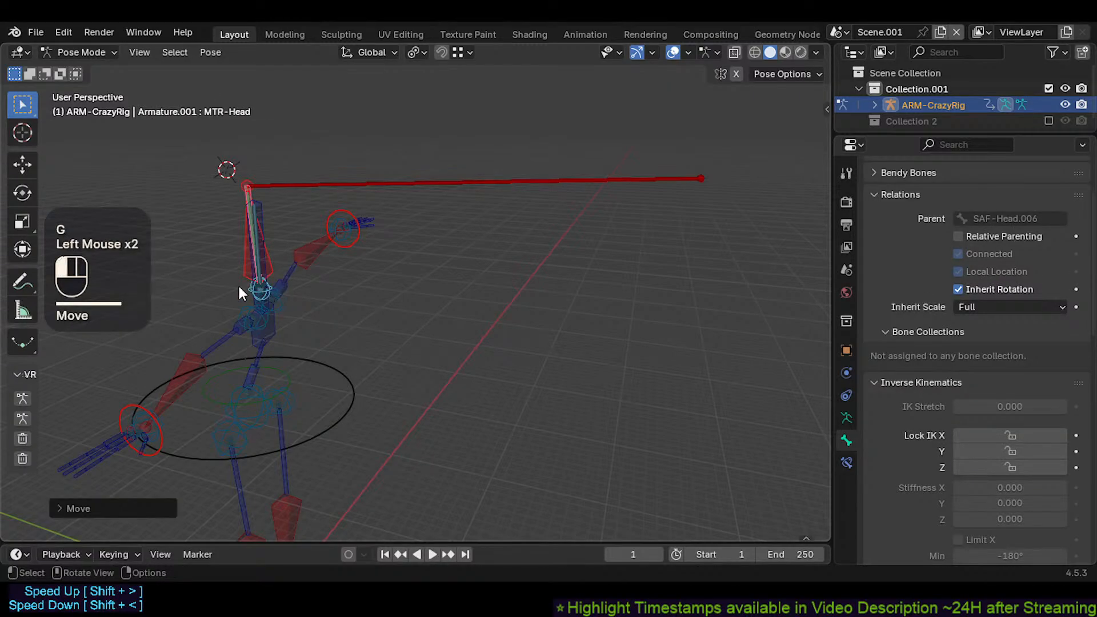
{"action": "left_click", "coordinate": [276, 329], "text": "shift"}
{"action": "key", "text": "g"}
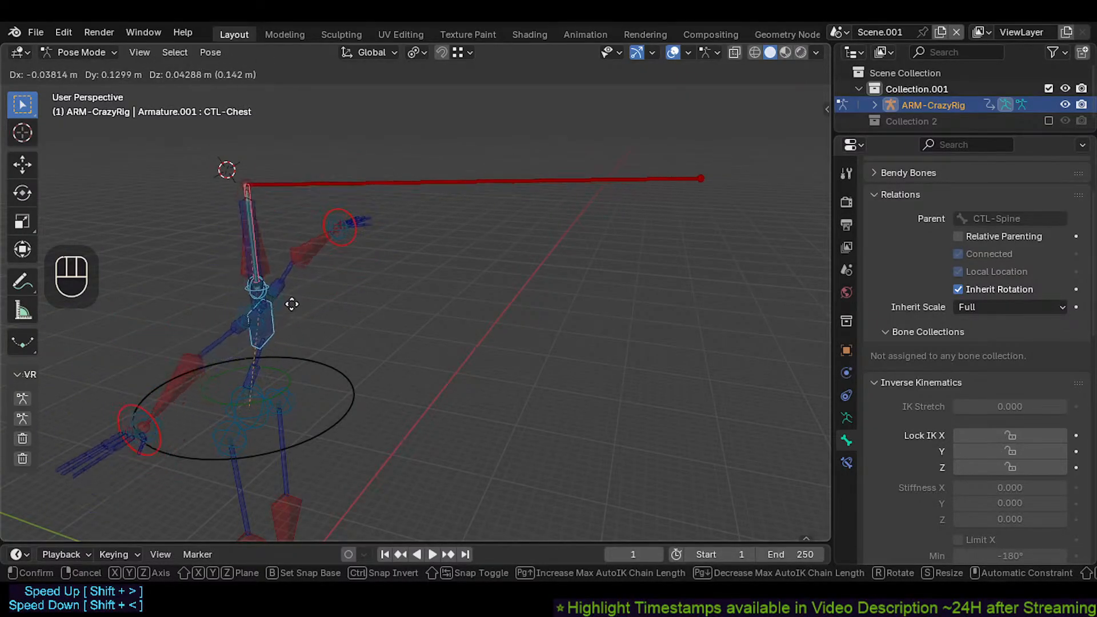
{"action": "left_click", "coordinate": [289, 297]}
{"action": "left_click", "coordinate": [252, 296]}
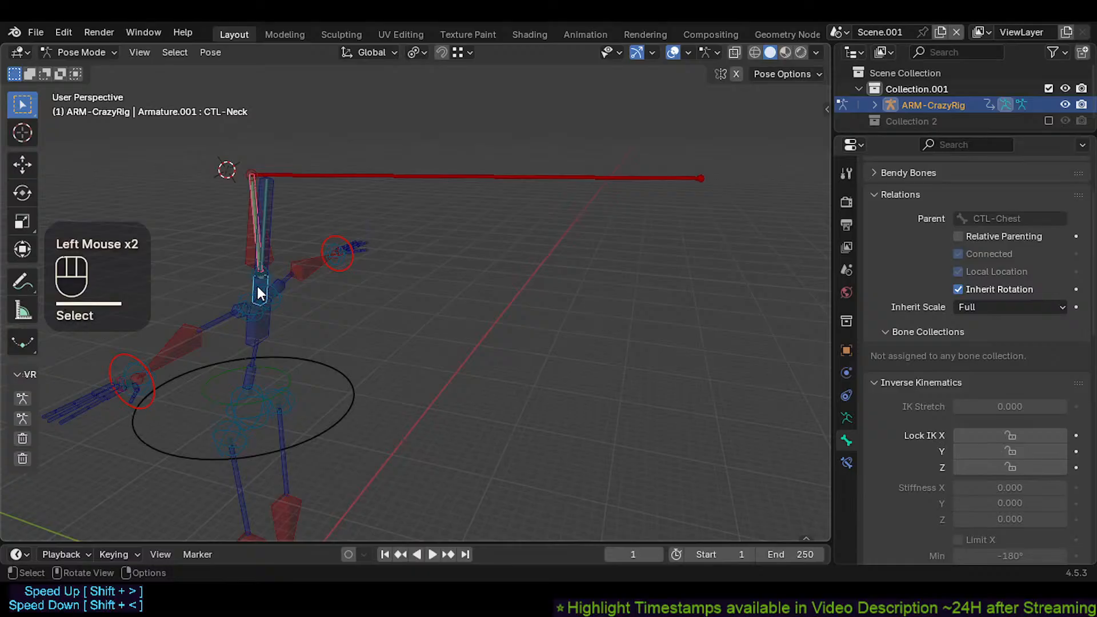
{"action": "left_click", "coordinate": [255, 280], "text": "shift"}
{"action": "key", "text": "g"}
{"action": "key", "text": "Escape"}
{"action": "left_click", "coordinate": [252, 283]}
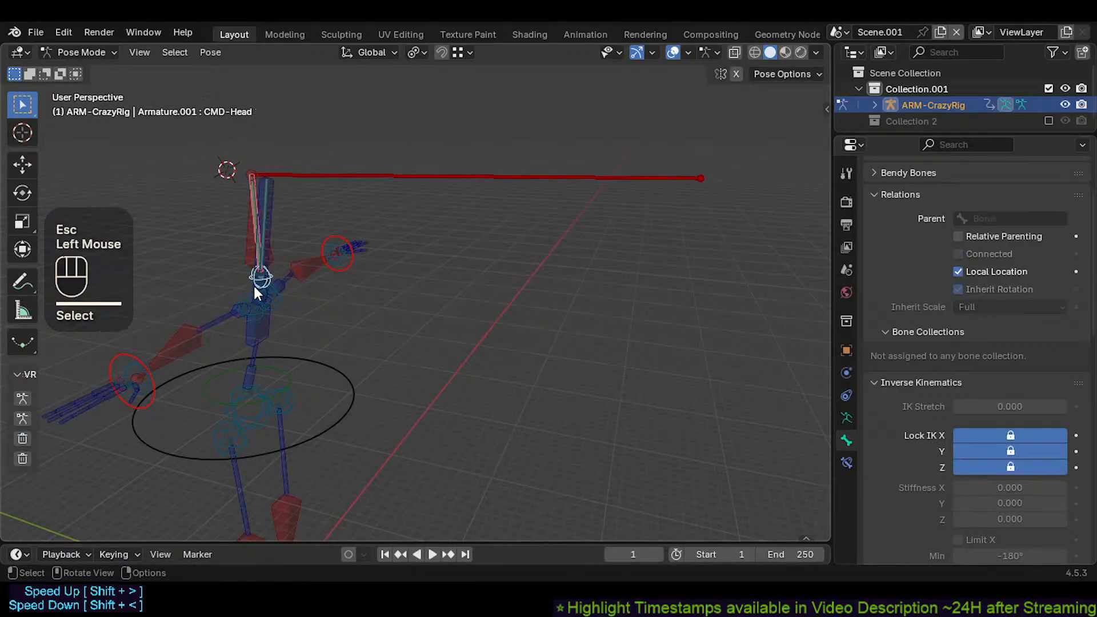
{"action": "left_click", "coordinate": [252, 283]}
{"action": "left_click", "coordinate": [253, 279], "text": "shift"}
{"action": "key", "text": "g"}
{"action": "key", "text": "Escape"}
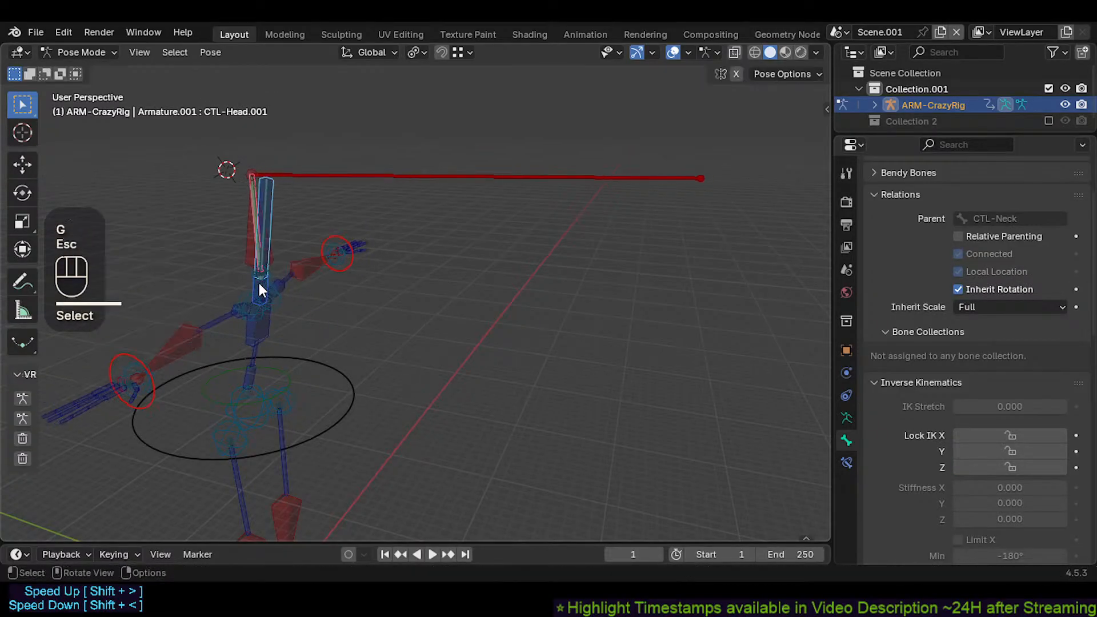
Step: Select CTL-Neck with CMD-Head and test moving the pair
{"action": "left_click", "coordinate": [259, 283]}
{"action": "left_click", "coordinate": [259, 283]}
{"action": "left_click", "coordinate": [258, 279], "text": "shift"}
{"action": "key", "text": "g"}
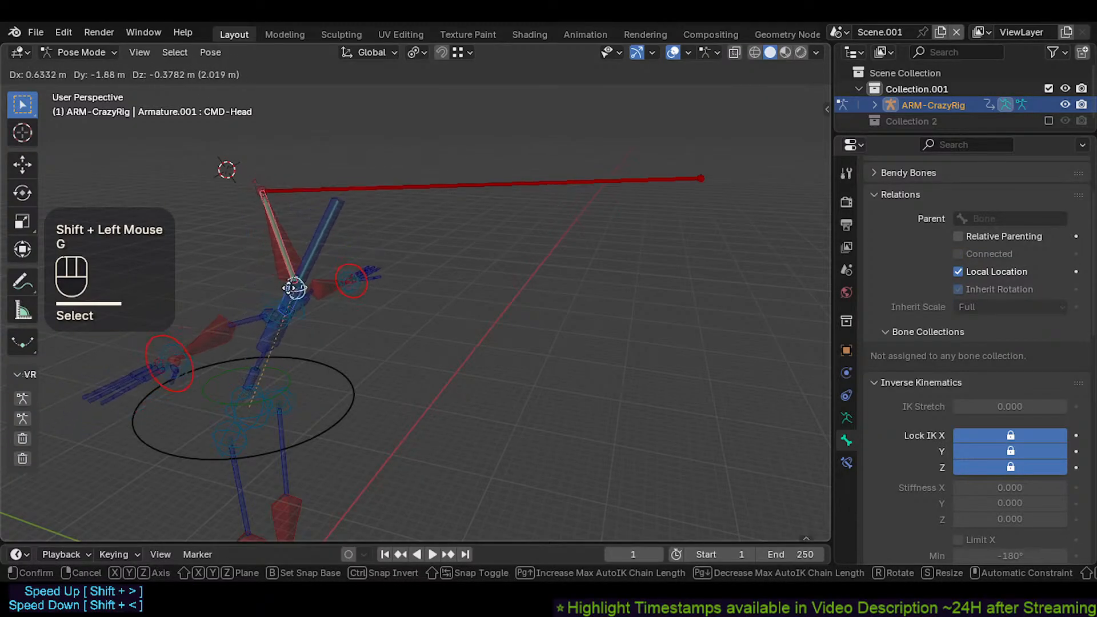
{"action": "left_click", "coordinate": [248, 291]}
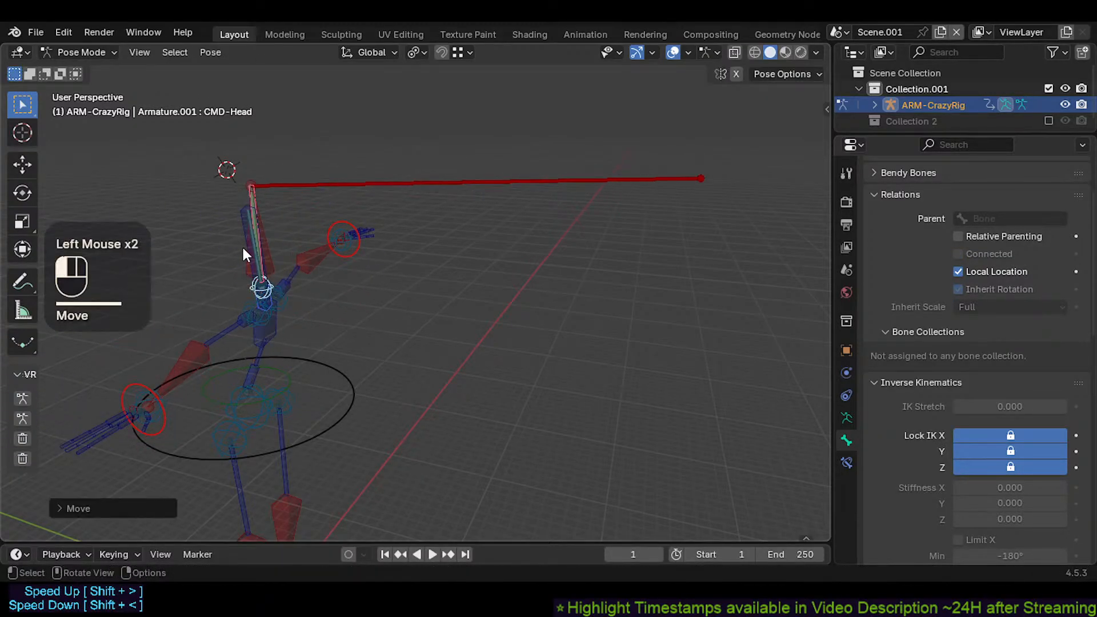
Step: Select CTL-Head.001 with CMD-Head and test moving the two bones together
{"action": "left_click", "coordinate": [242, 250]}
{"action": "scroll", "coordinate": [242, 249], "scroll_direction": "up", "scroll_amount": 2}
{"action": "middle_click_drag", "start_coordinate": [242, 249], "coordinate": [255, 292]}
{"action": "left_click", "coordinate": [243, 311], "text": "shift"}
{"action": "scroll", "coordinate": [251, 300], "scroll_direction": "down", "scroll_amount": 1}
{"action": "key", "text": "g"}
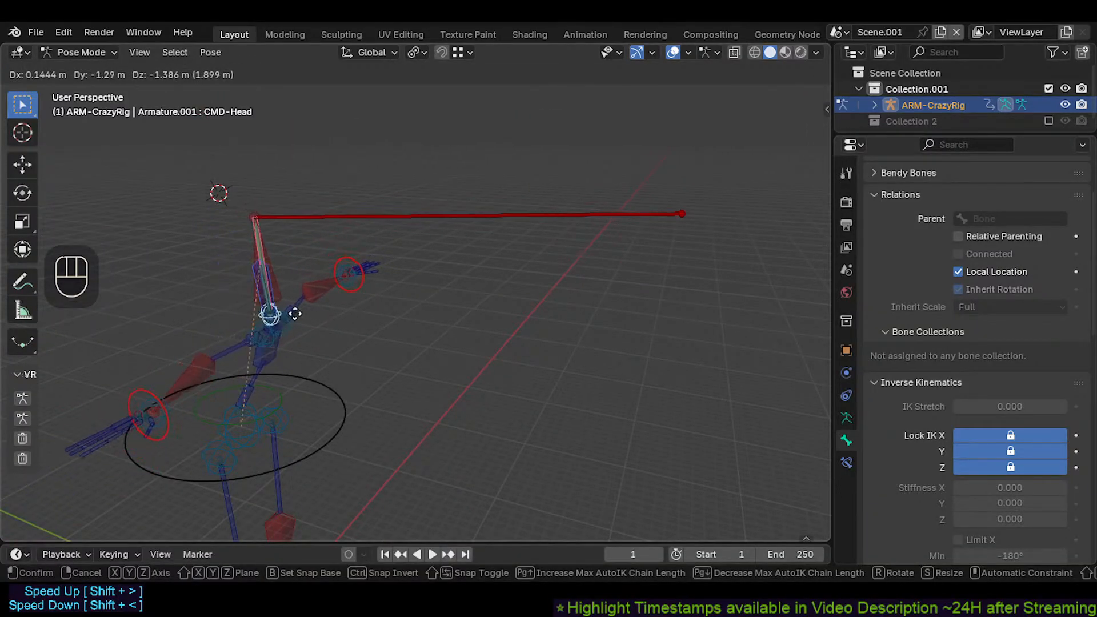
{"action": "left_click", "coordinate": [317, 284]}
Step: Select MTR-Head.002 on its own and test moving it repeatedly in different directions
{"action": "left_click", "coordinate": [343, 227]}
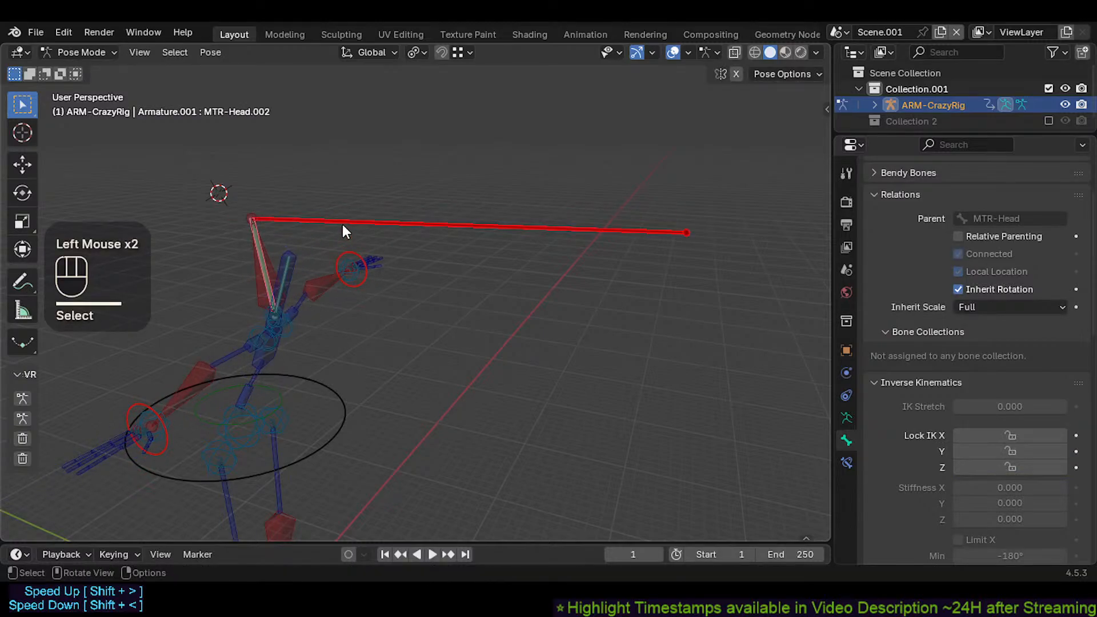
{"action": "key", "text": "g"}
{"action": "left_click", "coordinate": [296, 269]}
{"action": "key", "text": "g"}
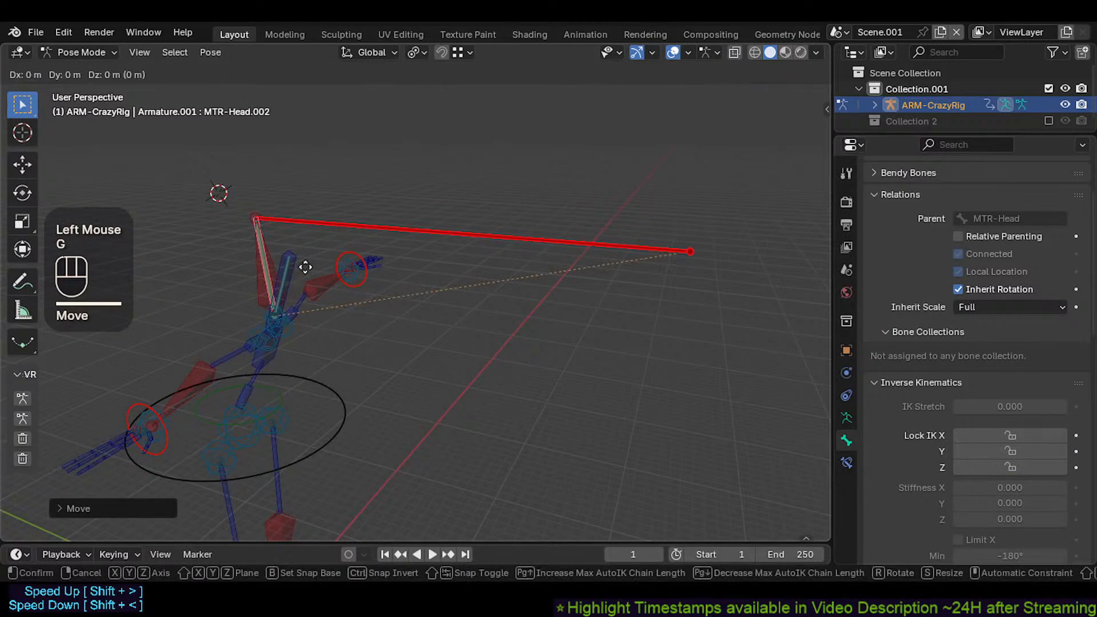
{"action": "left_click", "coordinate": [305, 267]}
{"action": "key", "text": "g"}
{"action": "key", "text": "g"}
{"action": "left_click", "coordinate": [305, 266]}
{"action": "key", "text": "g"}
{"action": "left_click", "coordinate": [304, 265]}
{"action": "key", "text": "g"}
{"action": "left_click", "coordinate": [308, 275]}
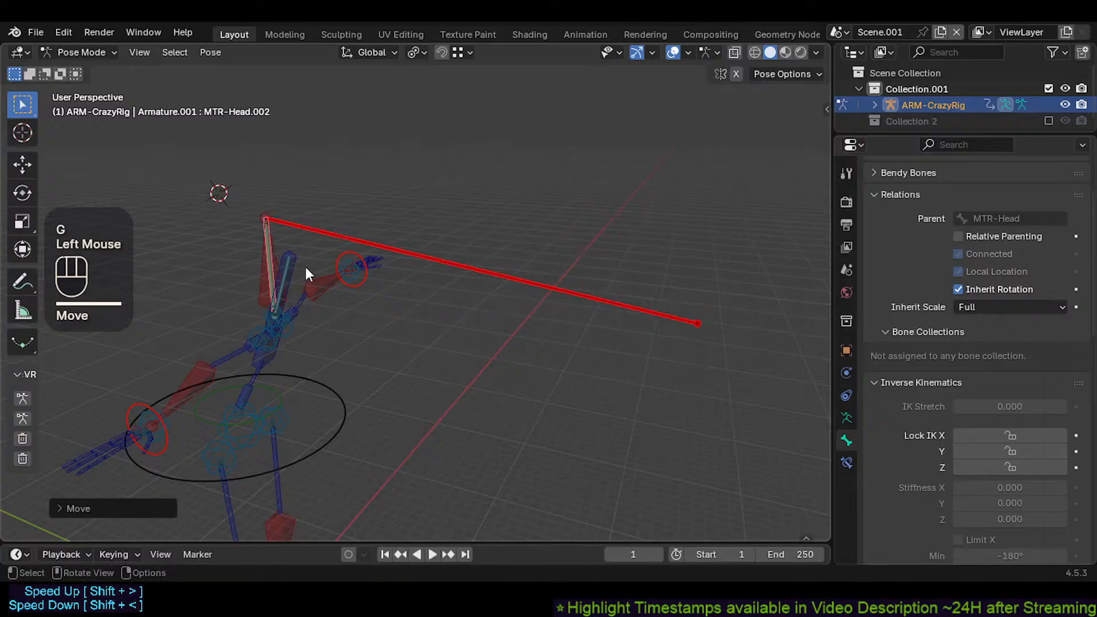
{"action": "key", "text": "g"}
{"action": "key", "text": "g"}
{"action": "left_click", "coordinate": [286, 238]}
{"action": "left_click", "coordinate": [384, 252]}
{"action": "key", "text": "g"}
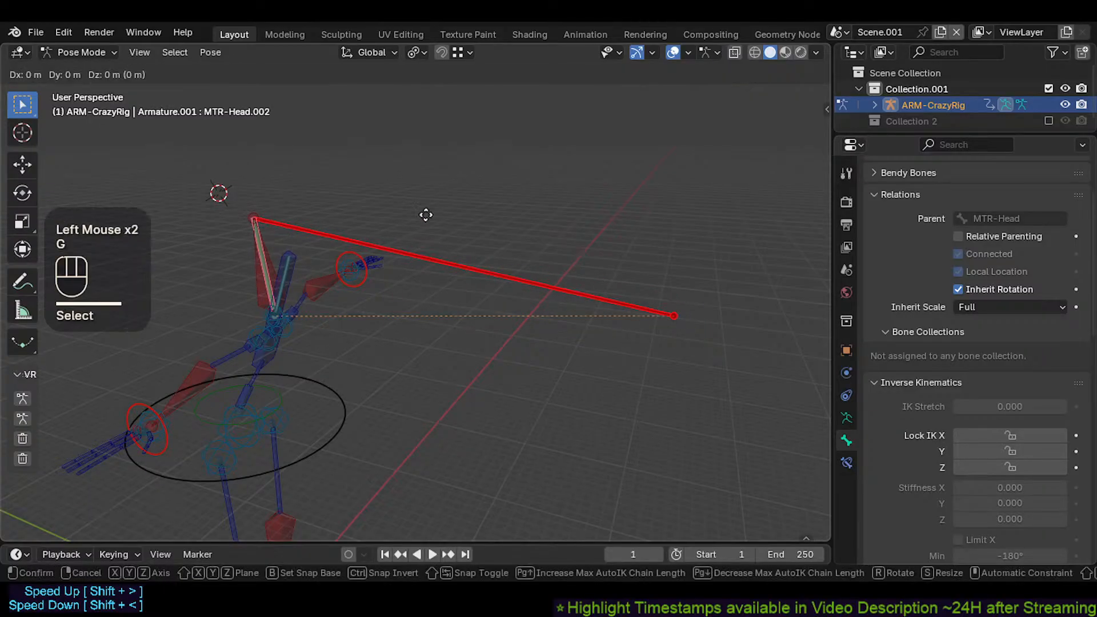
{"action": "left_click", "coordinate": [414, 211]}
Step: Set the Auto IK chain length to 3 while moving MTR-Head.002 and test several more moves of the bone
{"action": "key", "text": "g"}
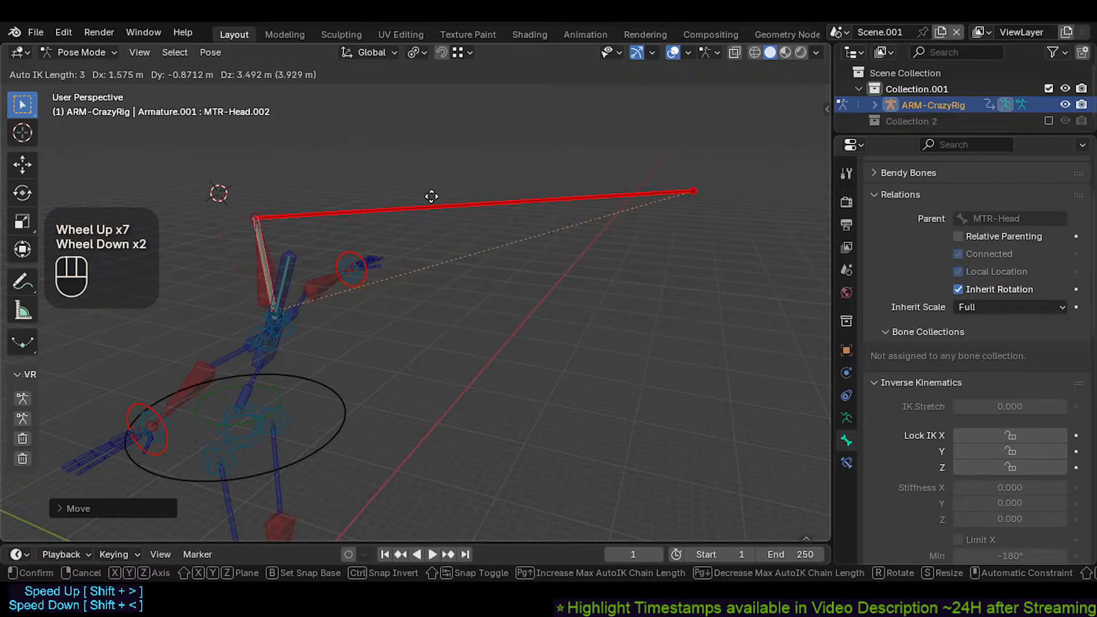
{"action": "left_click", "coordinate": [414, 209]}
{"action": "key", "text": "g"}
{"action": "left_click", "coordinate": [444, 193]}
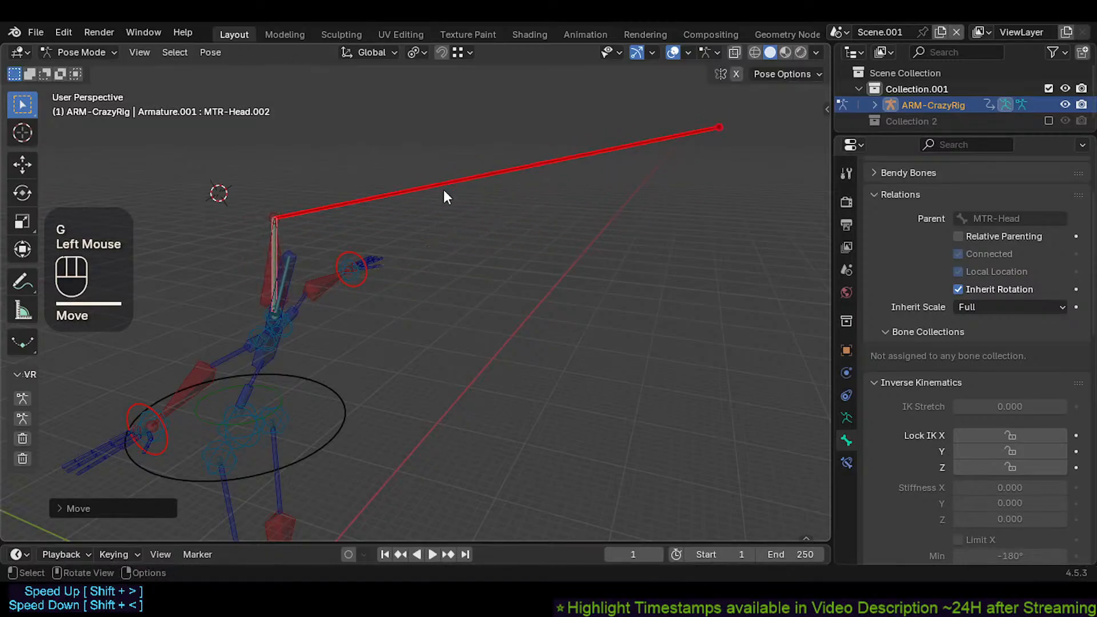
{"action": "key", "text": "g"}
{"action": "left_click", "coordinate": [428, 218]}
{"action": "key", "text": "g"}
{"action": "left_click", "coordinate": [443, 209]}
{"action": "scroll", "coordinate": [415, 230], "scroll_direction": "up", "scroll_amount": 2}
{"action": "key", "text": "g"}
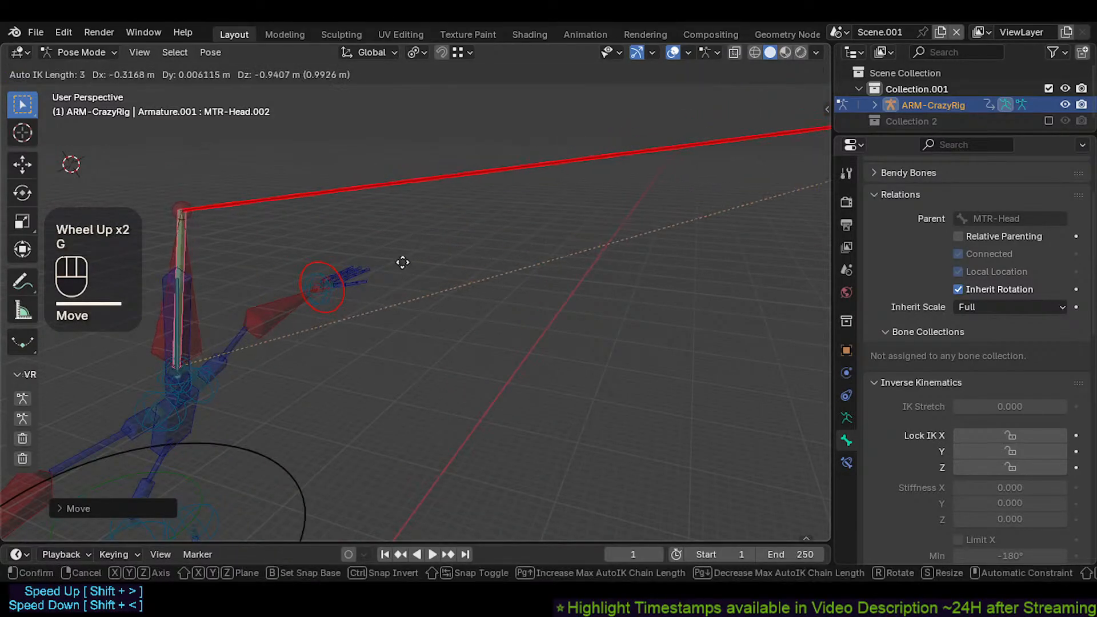
{"action": "left_click", "coordinate": [403, 263]}
Step: Clear the pose transforms of all bones in the rig and save the file
{"action": "key", "text": "a"}
{"action": "key", "text": "alt+g"}
{"action": "middle_click_drag", "start_coordinate": [182, 344], "coordinate": [339, 308], "text": "shift"}
{"action": "scroll", "coordinate": [338, 308], "scroll_direction": "down", "scroll_amount": 2}
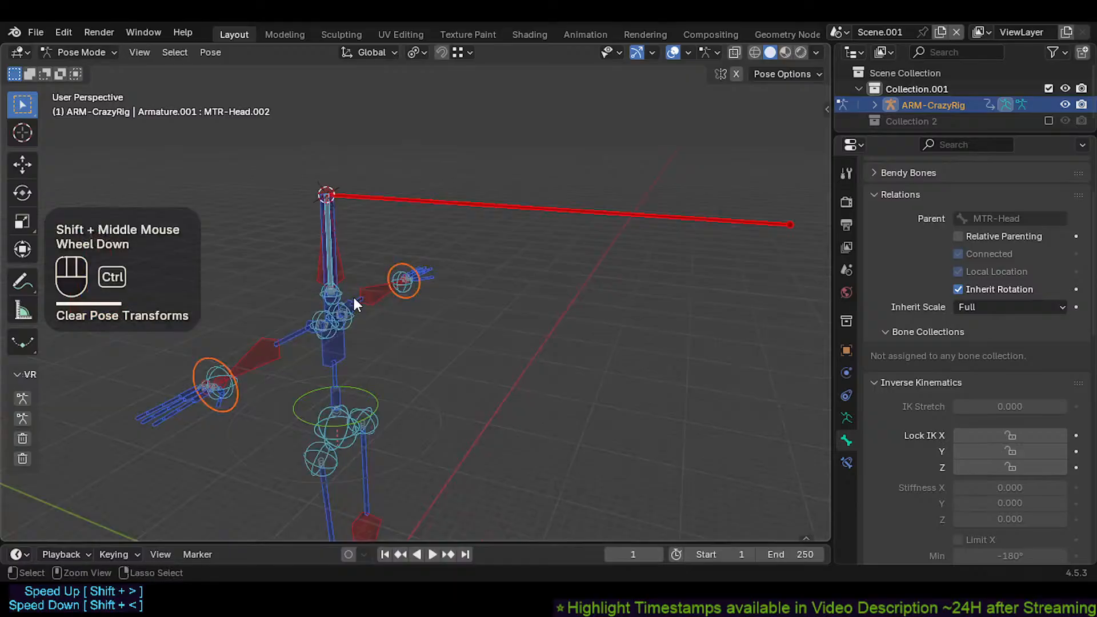
Step: Select CTL-Head.001 with CMD-Head and test moving the pair with an Auto IK length of 3
{"action": "left_click", "coordinate": [340, 349]}
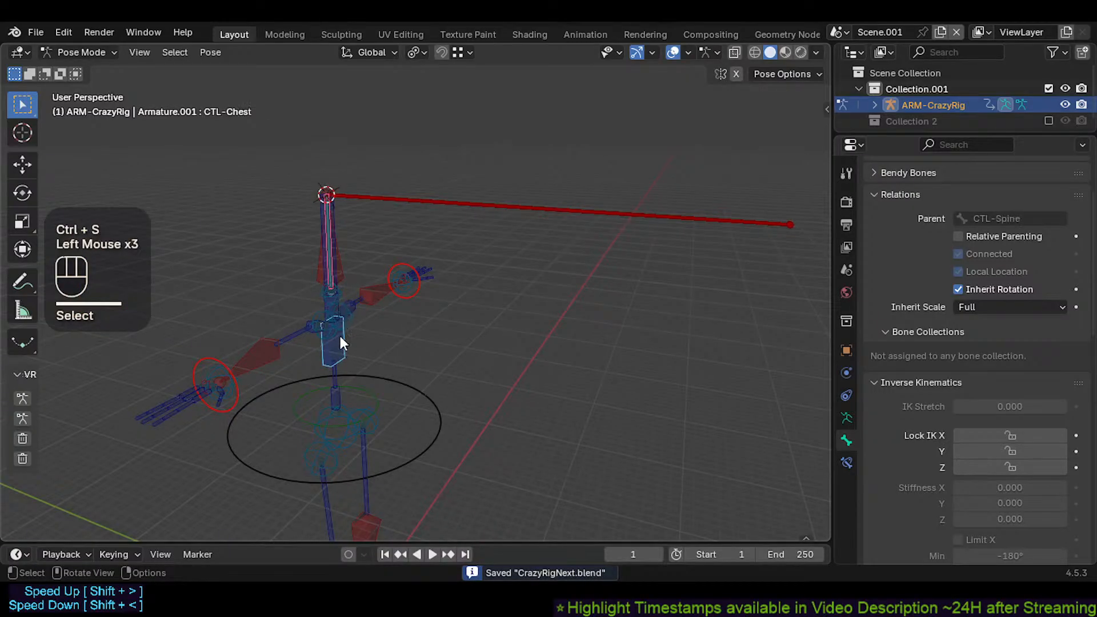
{"action": "key", "text": "g"}
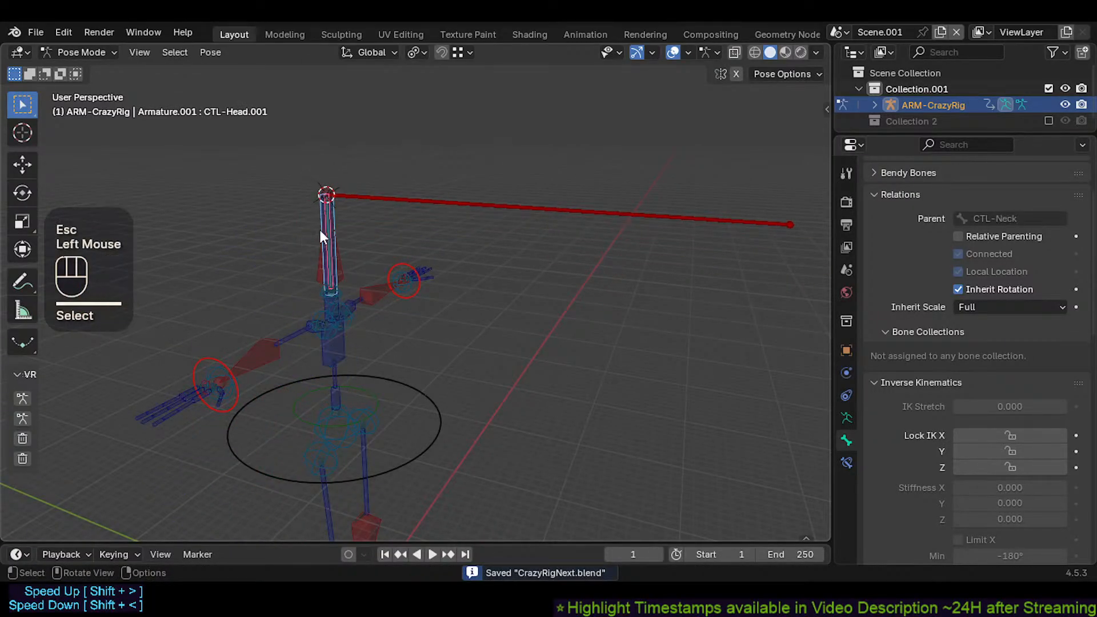
{"action": "left_click", "coordinate": [321, 296], "text": "shift"}
{"action": "key", "text": "g"}
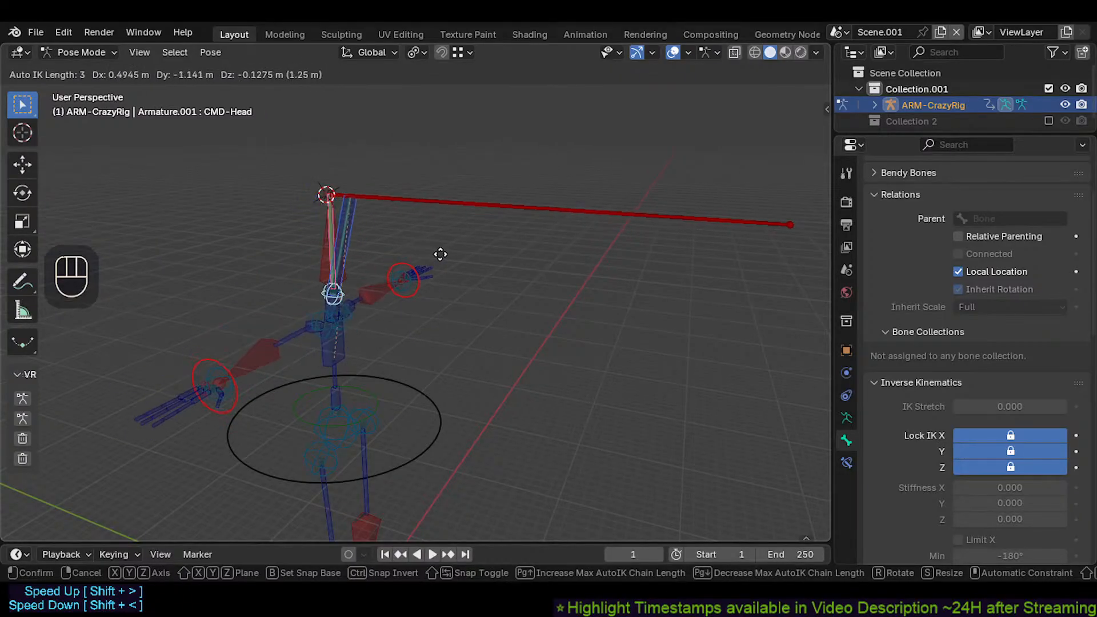
{"action": "left_click", "coordinate": [437, 254], "text": "shift"}
Step: Add MTR-Head to the selected head bones and test moving them together twice
{"action": "left_click", "coordinate": [331, 235], "text": "shift"}
{"action": "key", "text": "g"}
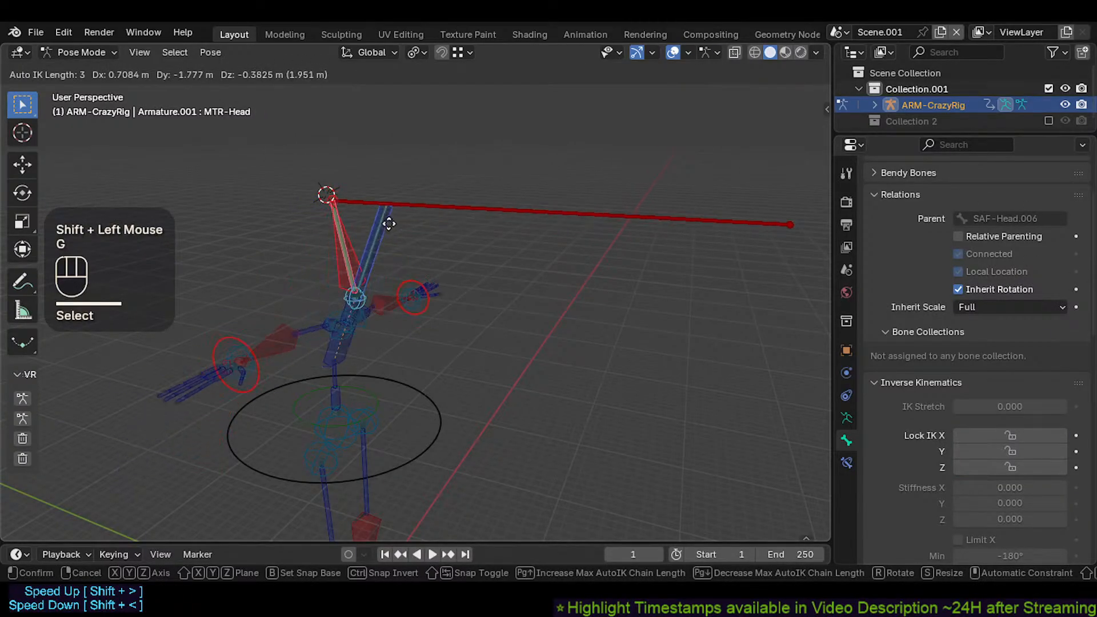
{"action": "left_click", "coordinate": [363, 211]}
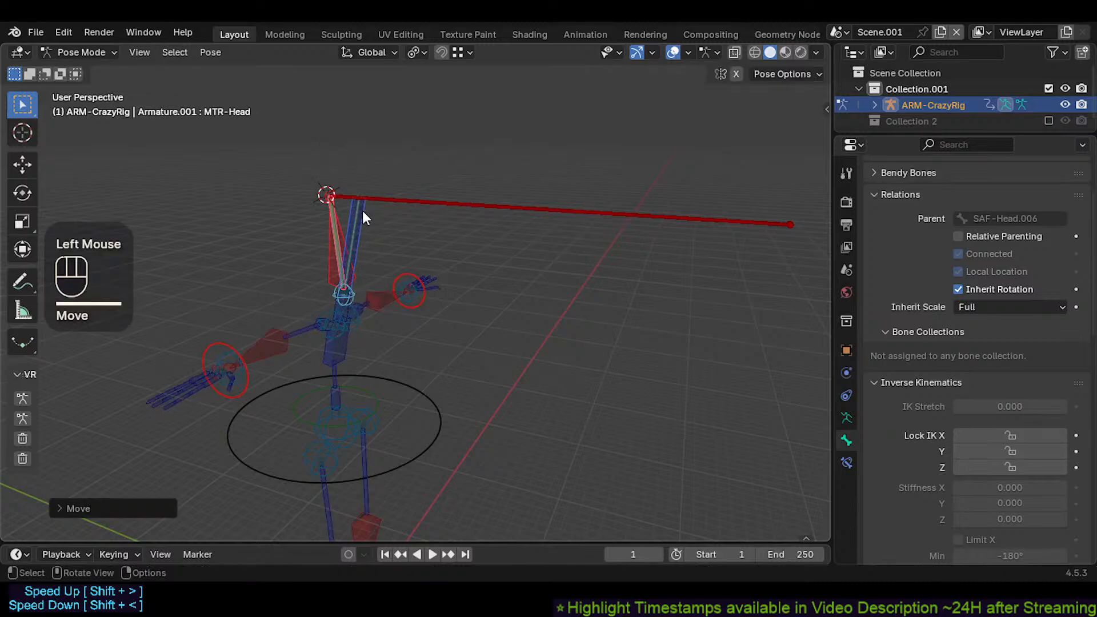
{"action": "key", "text": "g"}
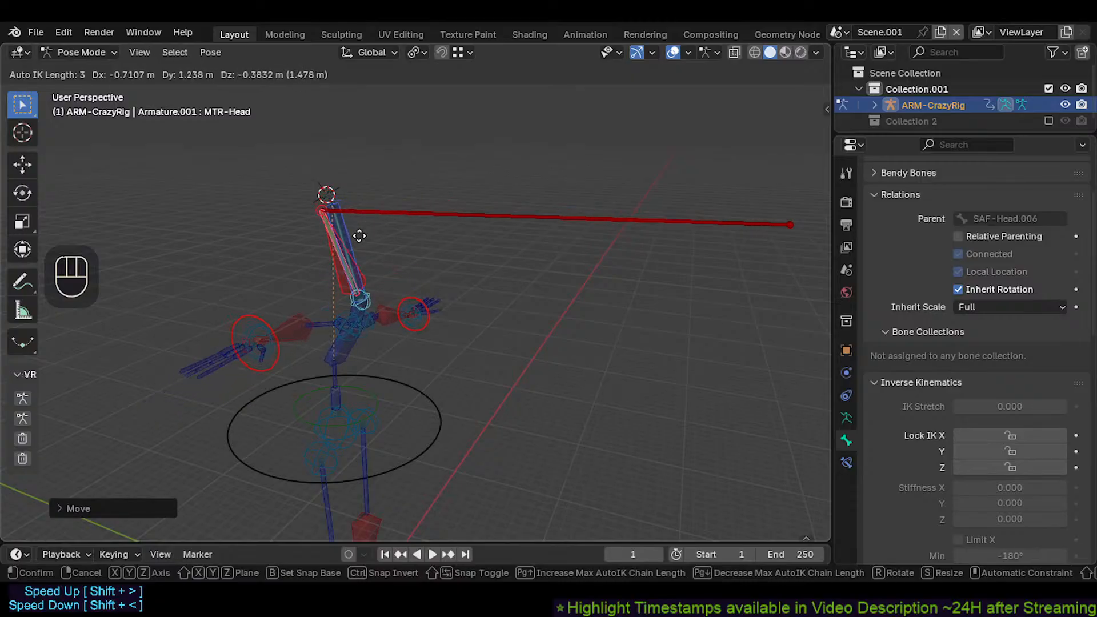
{"action": "left_click", "coordinate": [368, 226]}
Step: Scale down MTR-Head.002 in the pose so that the long bone becomes shorter
{"action": "left_click", "coordinate": [765, 224]}
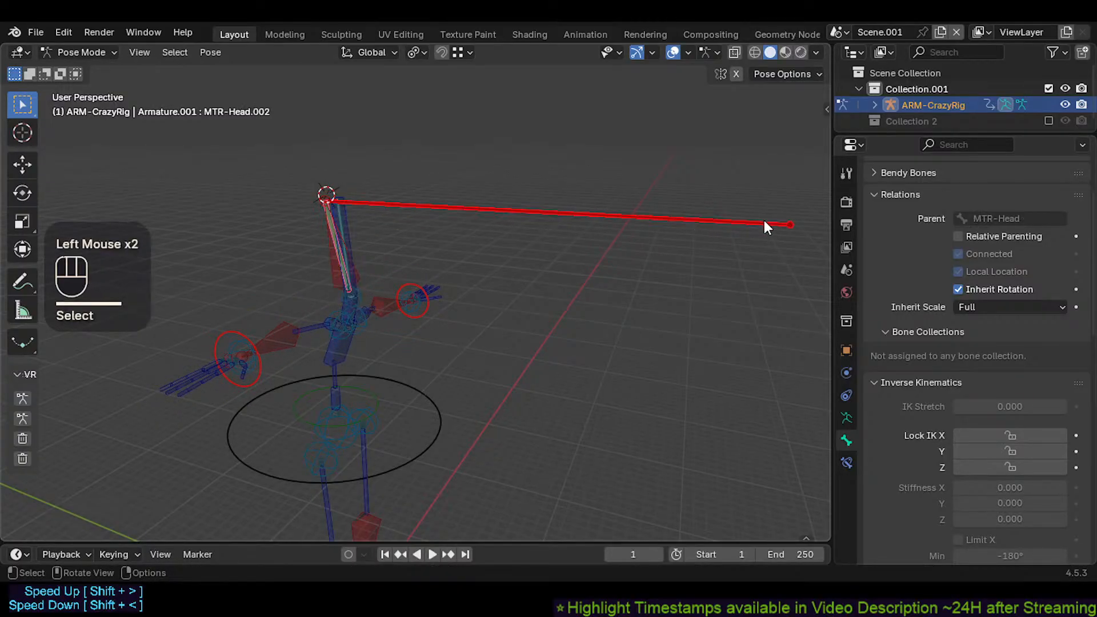
{"action": "key", "text": "s"}
{"action": "left_click", "coordinate": [526, 229]}
{"action": "middle_click_drag", "start_coordinate": [526, 228], "coordinate": [503, 298]}
{"action": "key", "text": "r"}
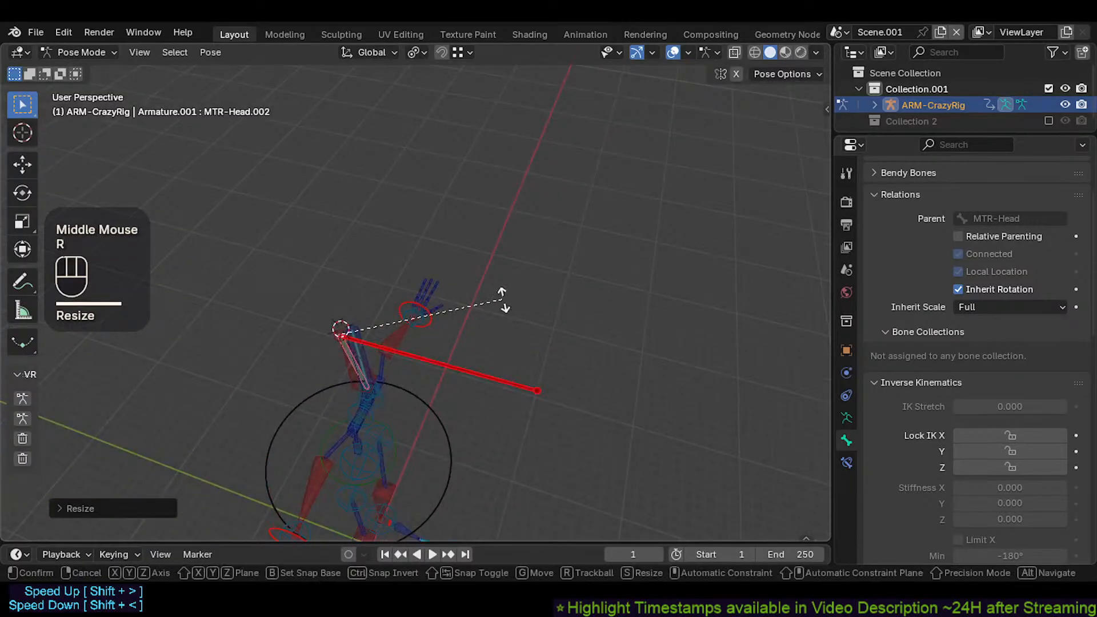
{"action": "key", "text": "Escape"}
Step: Test moving the shortened MTR-Head.002 three times, checking the head chain from different angles
{"action": "middle_click_drag", "start_coordinate": [447, 344], "coordinate": [343, 366]}
{"action": "middle_click_drag", "start_coordinate": [343, 365], "coordinate": [239, 384], "text": "shift"}
{"action": "key", "text": "g"}
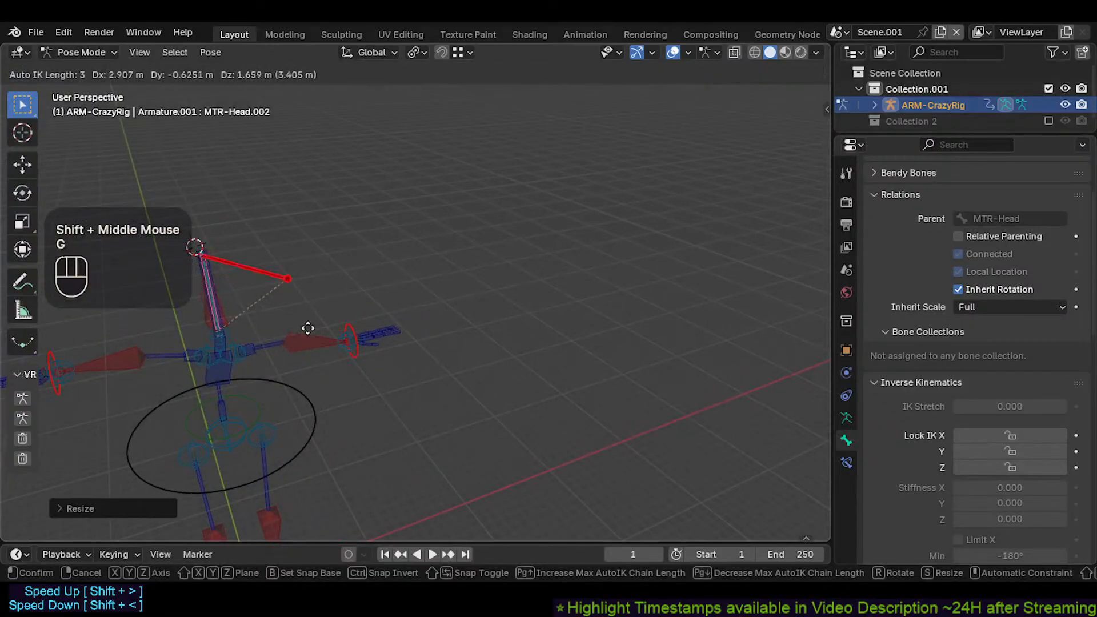
{"action": "left_click", "coordinate": [285, 312]}
{"action": "middle_click_drag", "start_coordinate": [285, 312], "coordinate": [433, 210]}
{"action": "key", "text": "g"}
{"action": "left_click", "coordinate": [312, 223]}
{"action": "key", "text": "g"}
{"action": "left_click", "coordinate": [440, 244]}
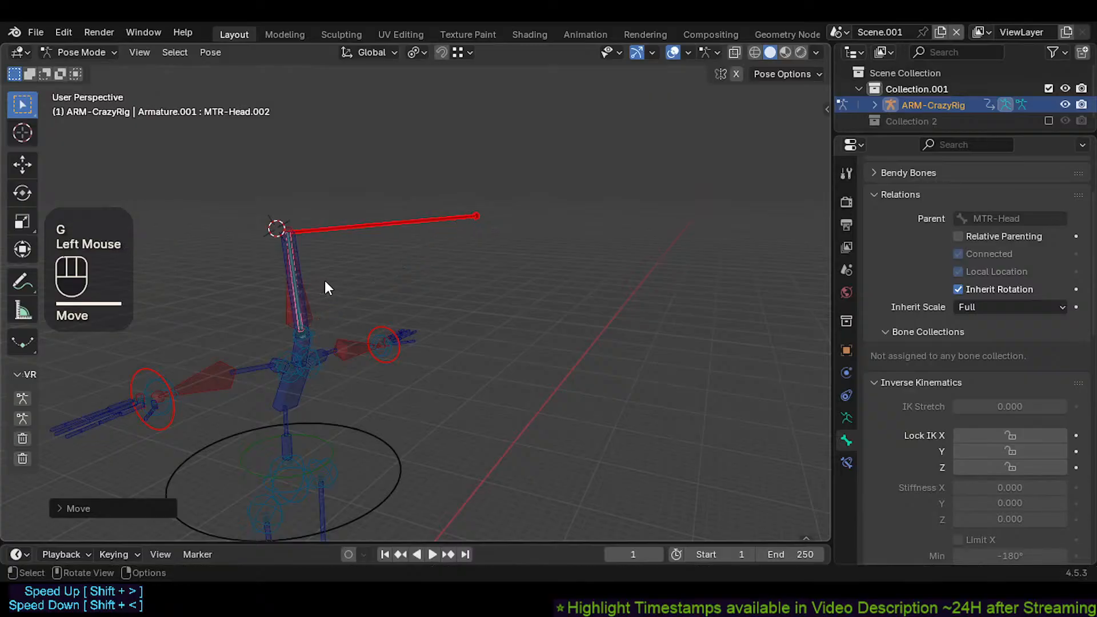
Step: Select CMD-Head with CTL-Head.001 and test moving the pair with MTR-Head.002 shortened
{"action": "middle_click_drag", "start_coordinate": [325, 287], "coordinate": [277, 338]}
{"action": "scroll", "coordinate": [367, 335], "scroll_direction": "up", "scroll_amount": 1}
{"action": "left_click", "coordinate": [277, 338], "text": "shift"}
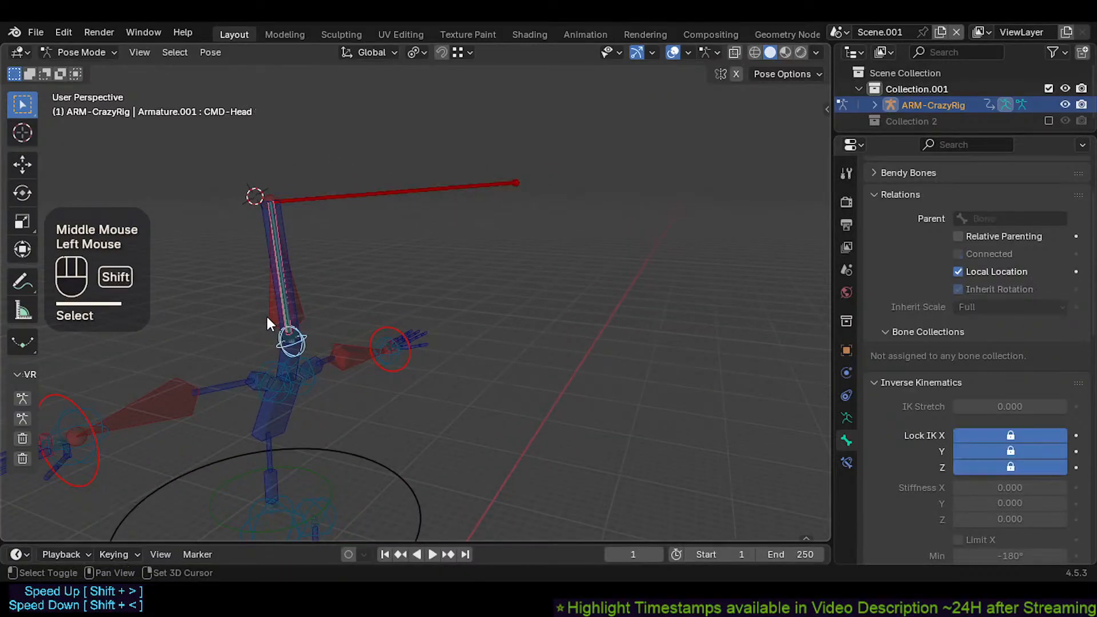
{"action": "left_click", "coordinate": [284, 219], "text": "shift"}
{"action": "key", "text": "g"}
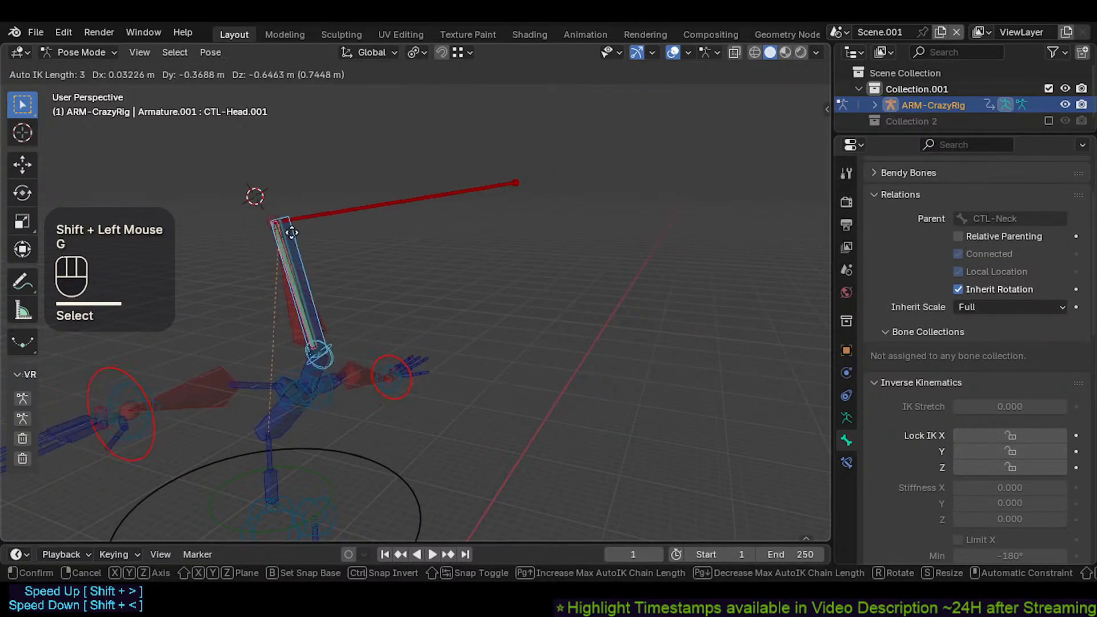
{"action": "left_click", "coordinate": [276, 222]}
Step: Test two more moves of CMD-Head and CTL-Head.001 from different viewing angles, and save the file
{"action": "middle_click_drag", "start_coordinate": [276, 221], "coordinate": [257, 284]}
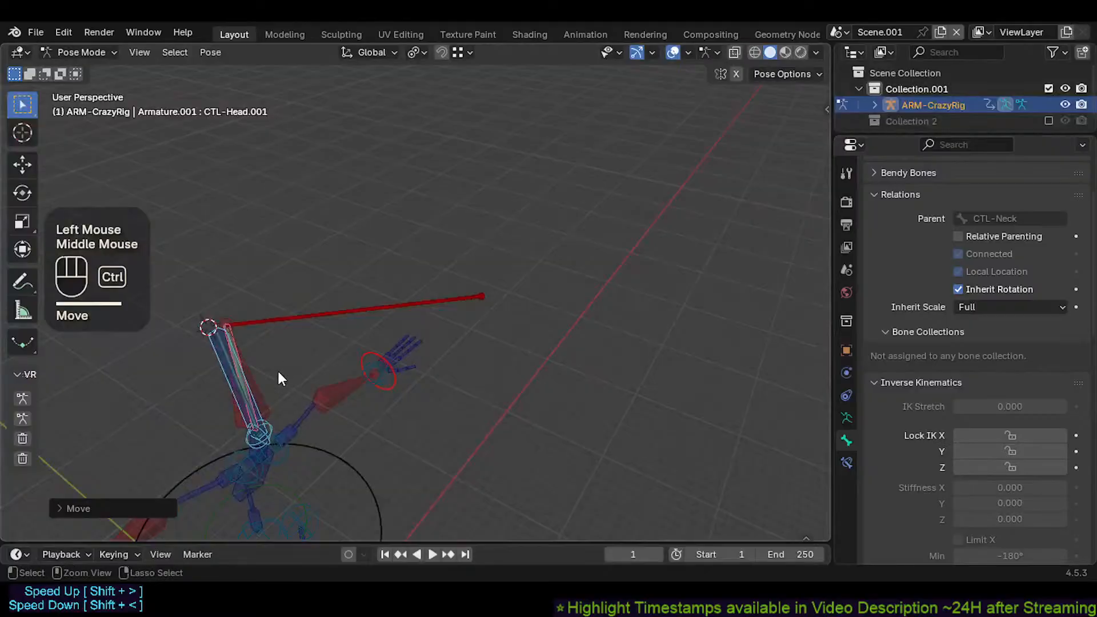
{"action": "key", "text": "ctrl+3"}
{"action": "key", "text": "ctrl+3"}
{"action": "key", "text": "g"}
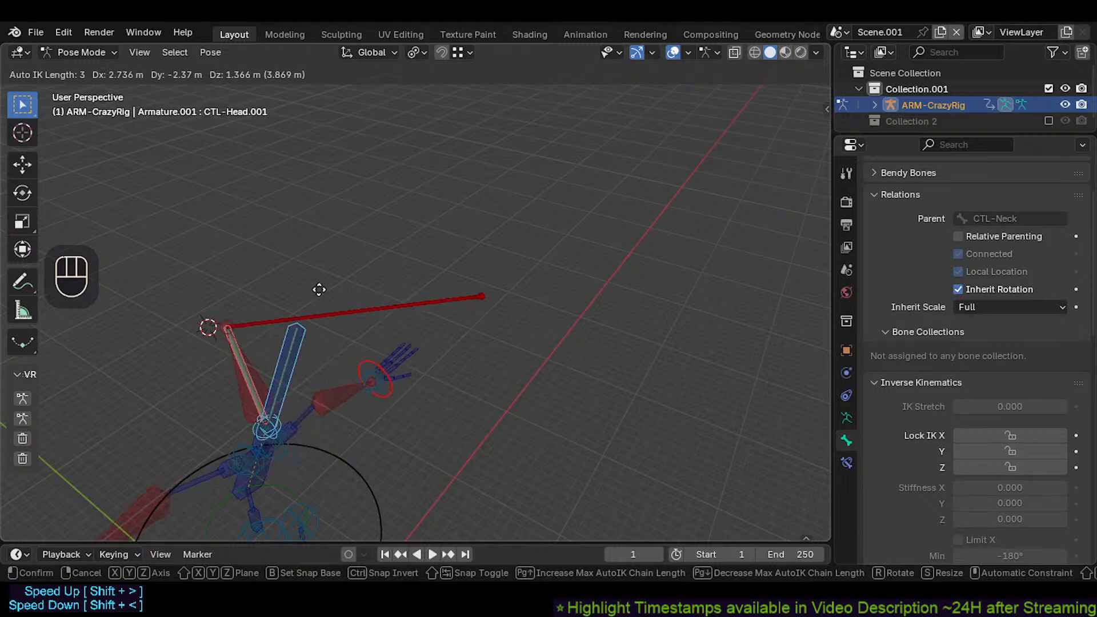
{"action": "left_click", "coordinate": [358, 336]}
{"action": "middle_click_drag", "start_coordinate": [292, 341], "coordinate": [412, 238]}
{"action": "key", "text": "g"}
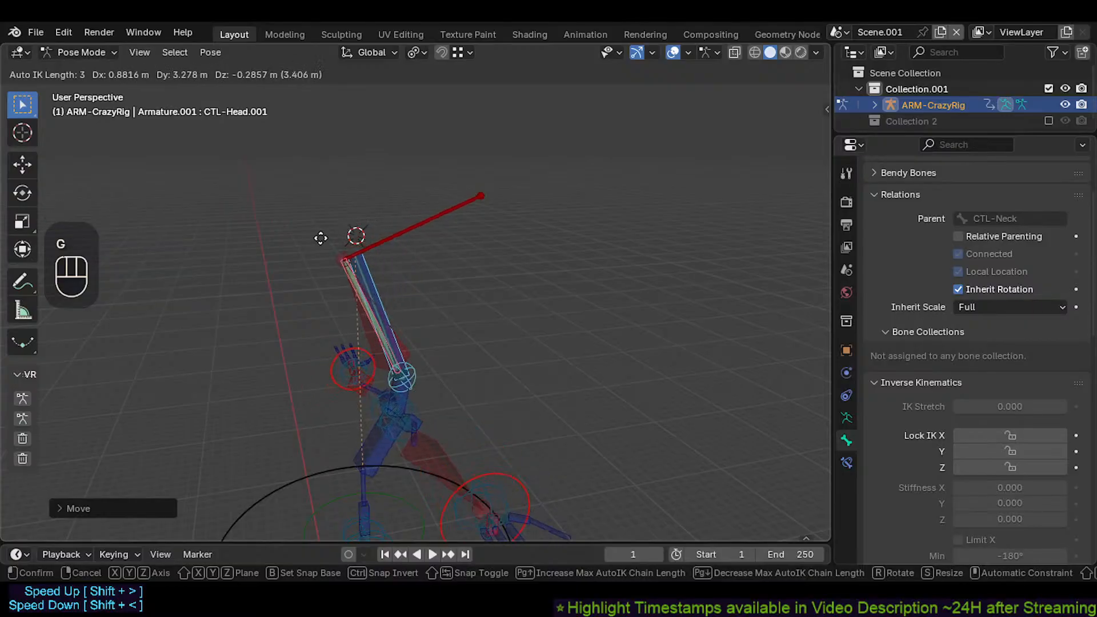
{"action": "left_click", "coordinate": [403, 204]}
{"action": "key", "text": "ctrl+s"}
Step: Subdivide MTR-Head.002 in Edit Mode and deselect all bones
{"action": "middle_click_drag", "start_coordinate": [419, 215], "coordinate": [386, 231], "text": "shift"}
{"action": "left_click", "coordinate": [388, 235]}
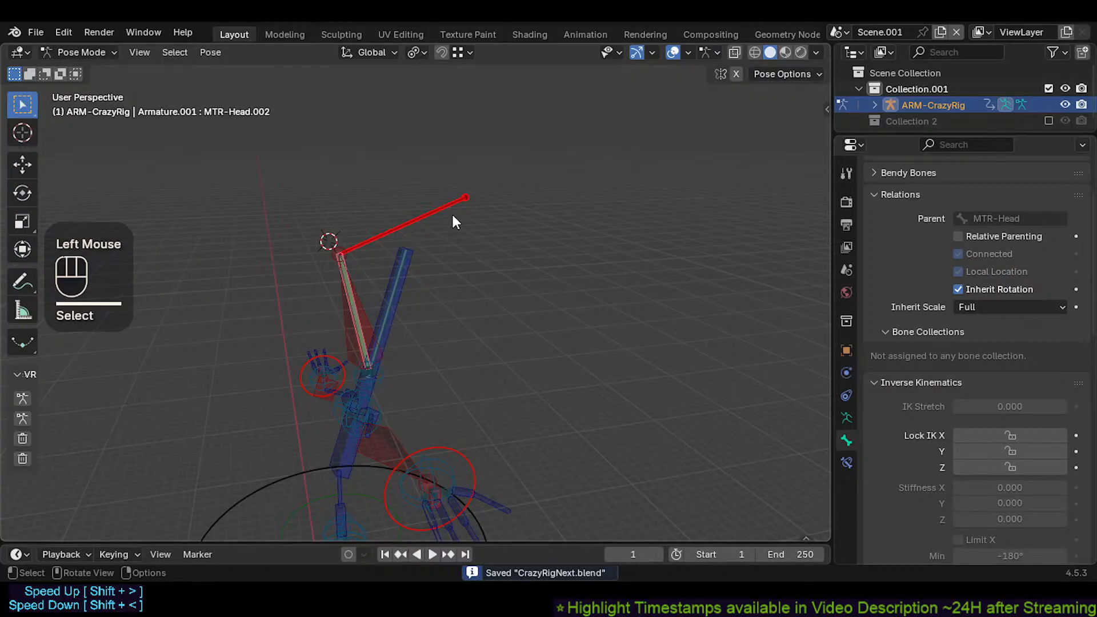
{"action": "key", "text": "Tab"}
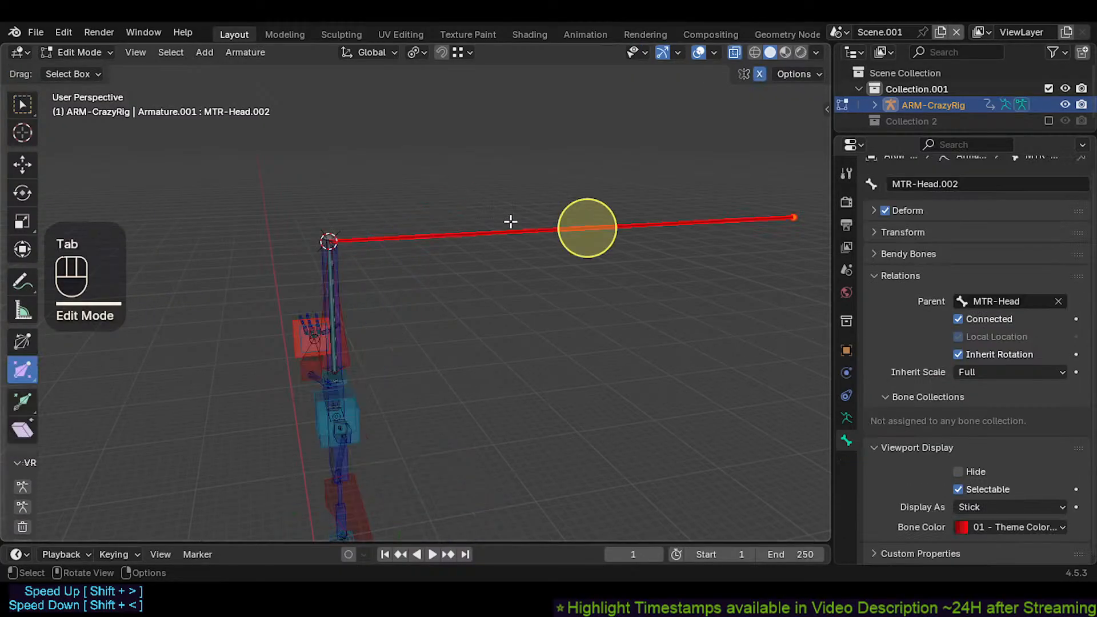
{"action": "right_click", "coordinate": [556, 209]}
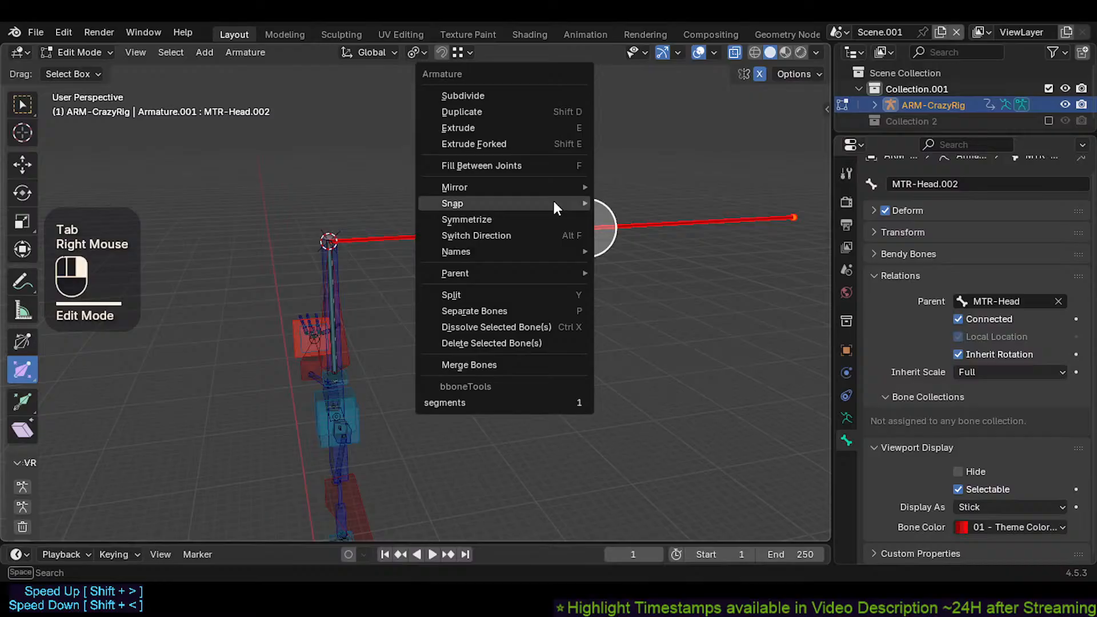
{"action": "left_click", "coordinate": [516, 94]}
{"action": "key", "text": "alt+a"}
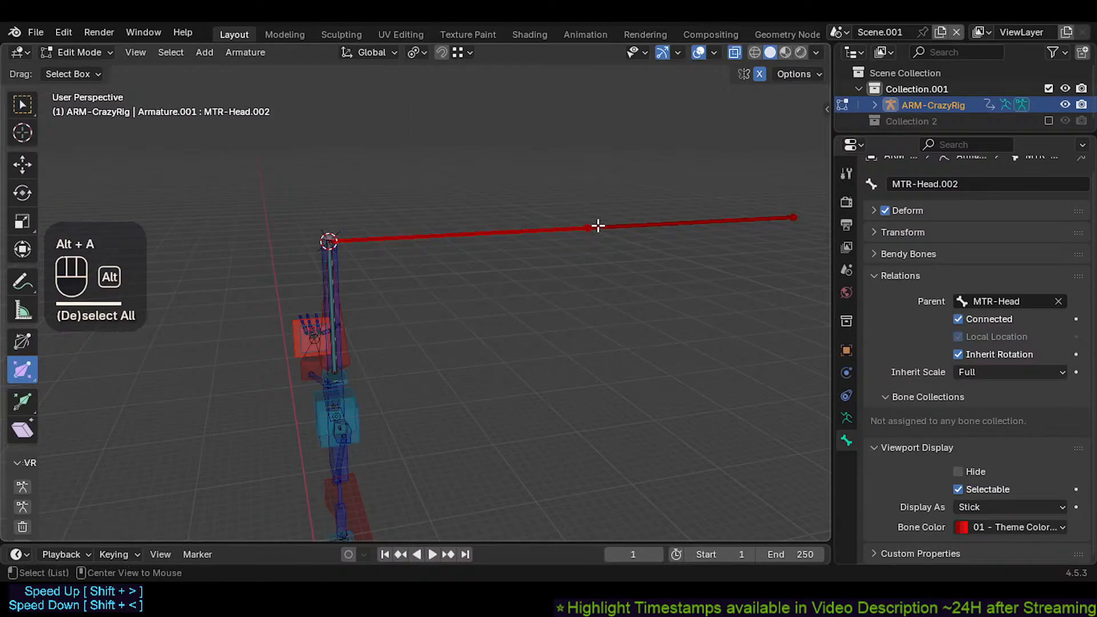
{"action": "left_click", "coordinate": [589, 228]}
{"action": "key", "text": "g"}
{"action": "left_click", "coordinate": [640, 226]}
{"action": "key", "text": "ctrl+z"}
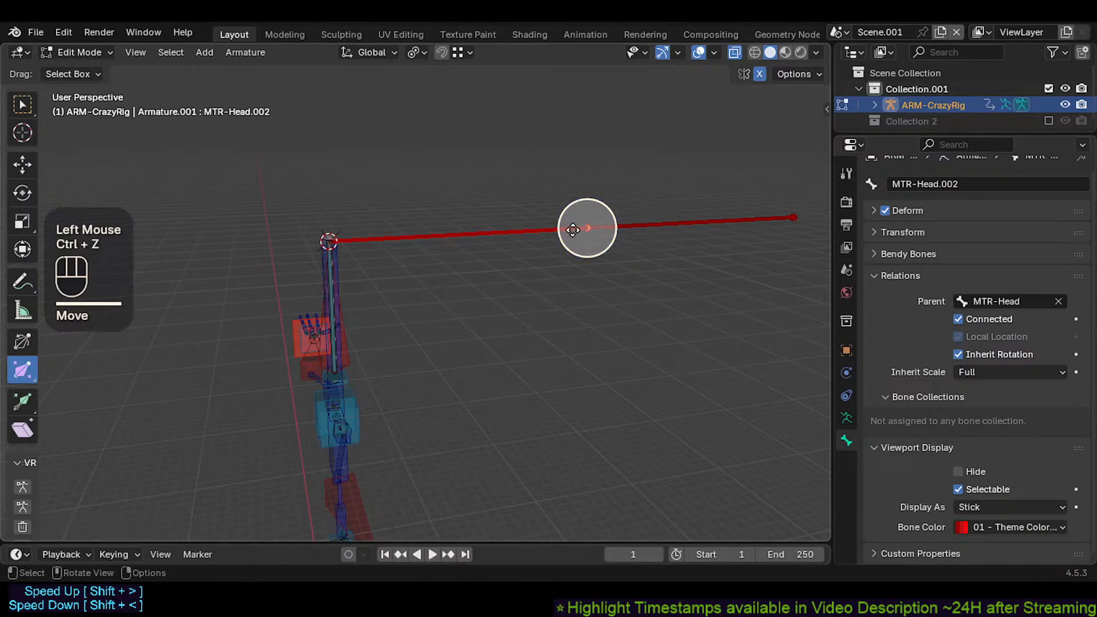
Step: Move the joint between MTR-Head.002 and MTR-Head.003 along global Y toward the chain's free end
{"action": "key", "text": "g"}
{"action": "key", "text": "y"}
{"action": "left_click", "coordinate": [657, 222]}
Step: Return to Pose Mode with MTR-Head.002 selected and lock its IK on X, Y and Z
{"action": "left_click", "coordinate": [508, 232]}
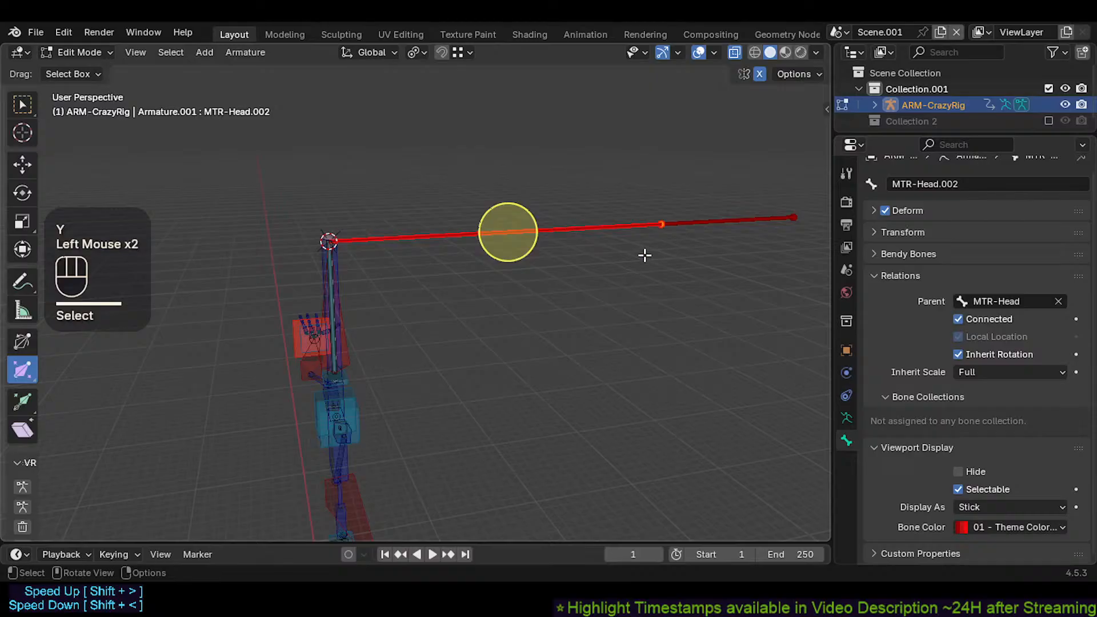
{"action": "key", "text": "ctrl+tab"}
{"action": "left_click", "coordinate": [407, 221]}
{"action": "middle_click_drag", "start_coordinate": [407, 222], "coordinate": [461, 267]}
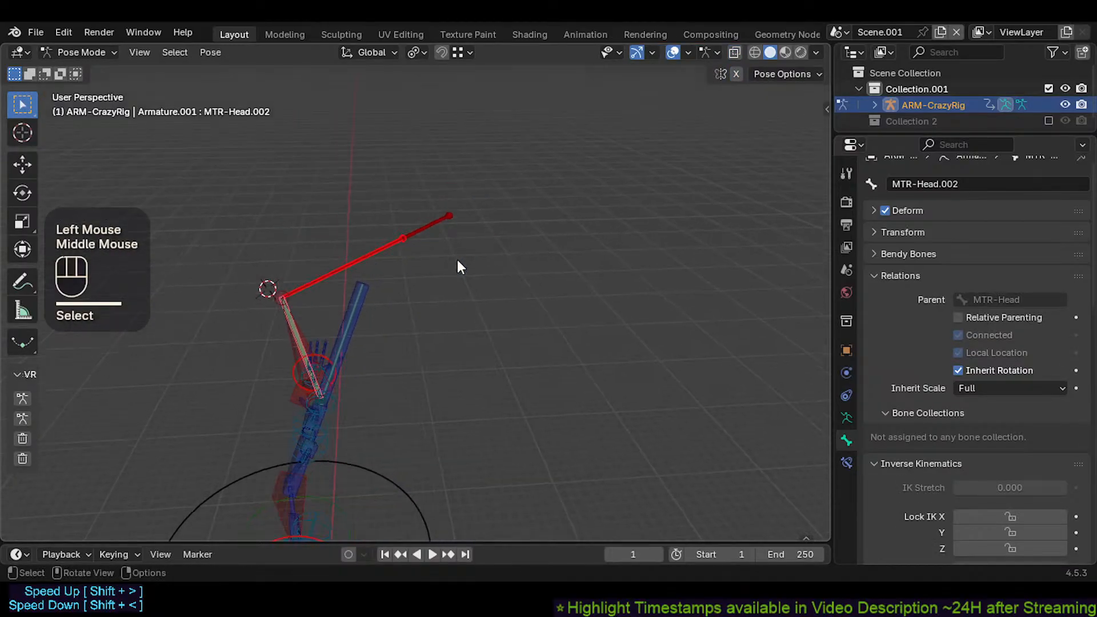
{"action": "scroll", "coordinate": [1012, 503], "scroll_direction": "down", "scroll_amount": 3}
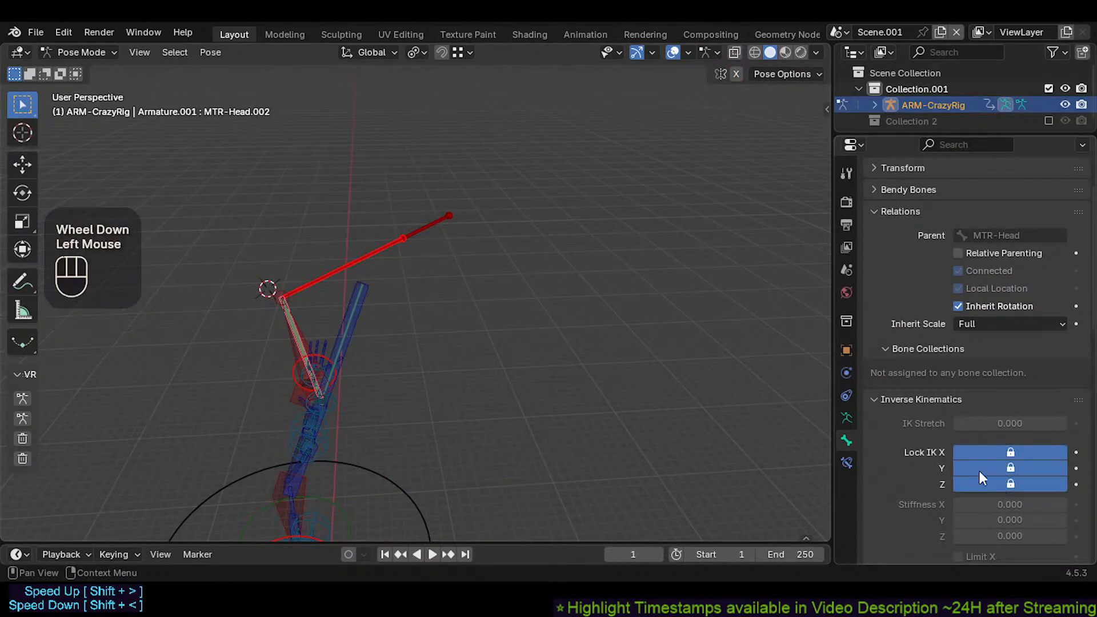
Step: Select MTR-Head.003 and test moving it twice with Auto IK while MTR-Head.002's IK is locked
{"action": "left_click", "coordinate": [452, 233]}
{"action": "key", "text": "g"}
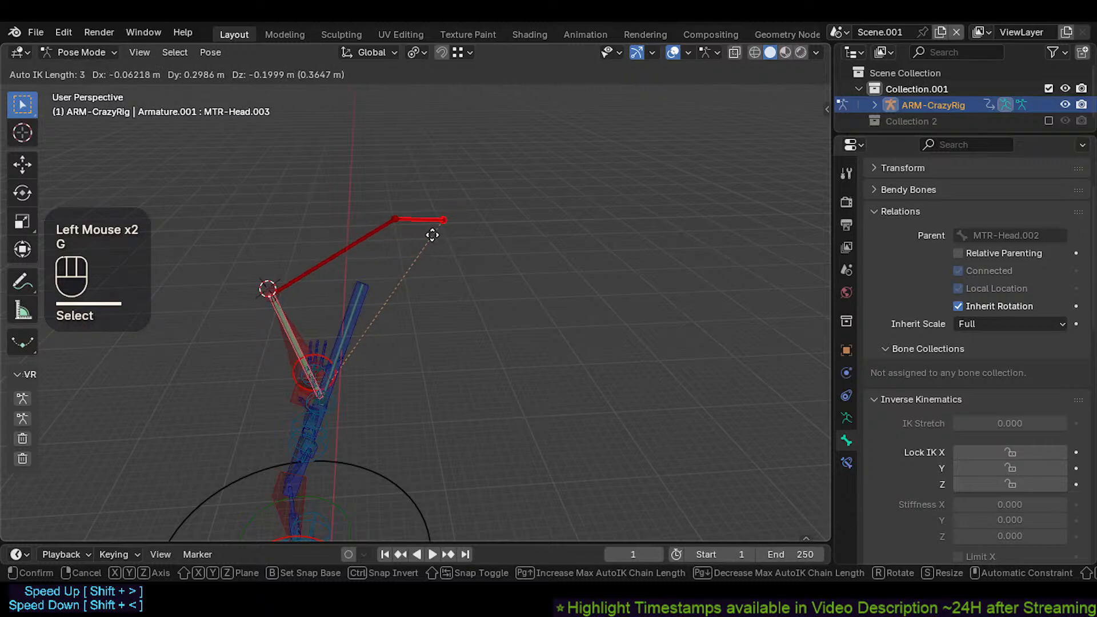
{"action": "left_click", "coordinate": [486, 231]}
{"action": "key", "text": "g"}
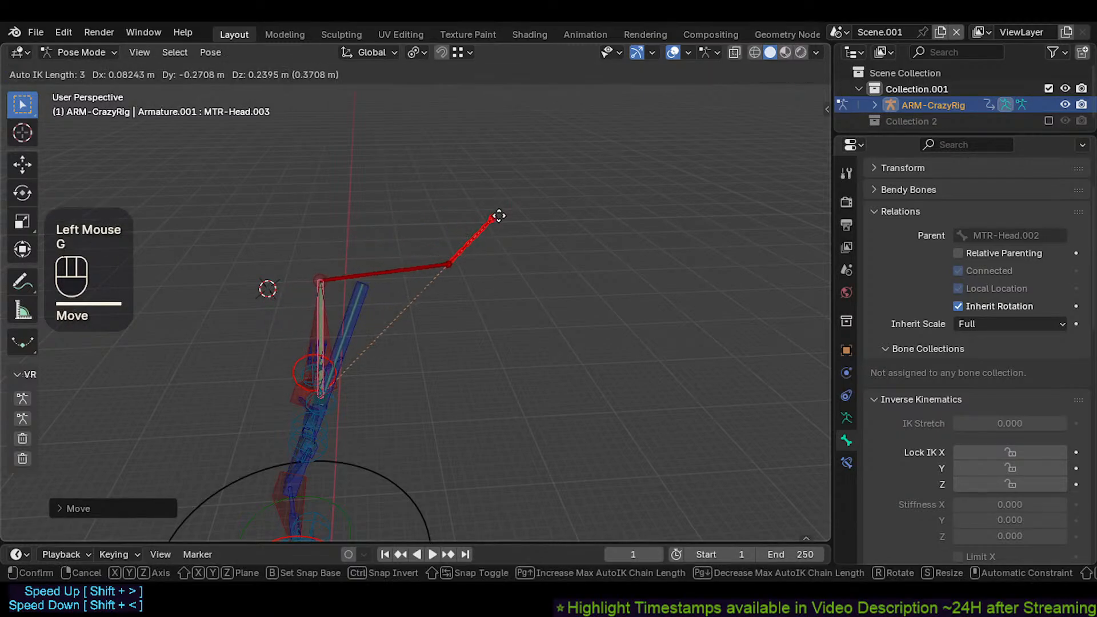
{"action": "left_click", "coordinate": [476, 196]}
Step: Select CMD-Head with CTL-Head.001 and test moving the pair twice with the subdivided chain
{"action": "middle_click_drag", "start_coordinate": [365, 321], "coordinate": [321, 331]}
{"action": "left_click", "coordinate": [284, 325]}
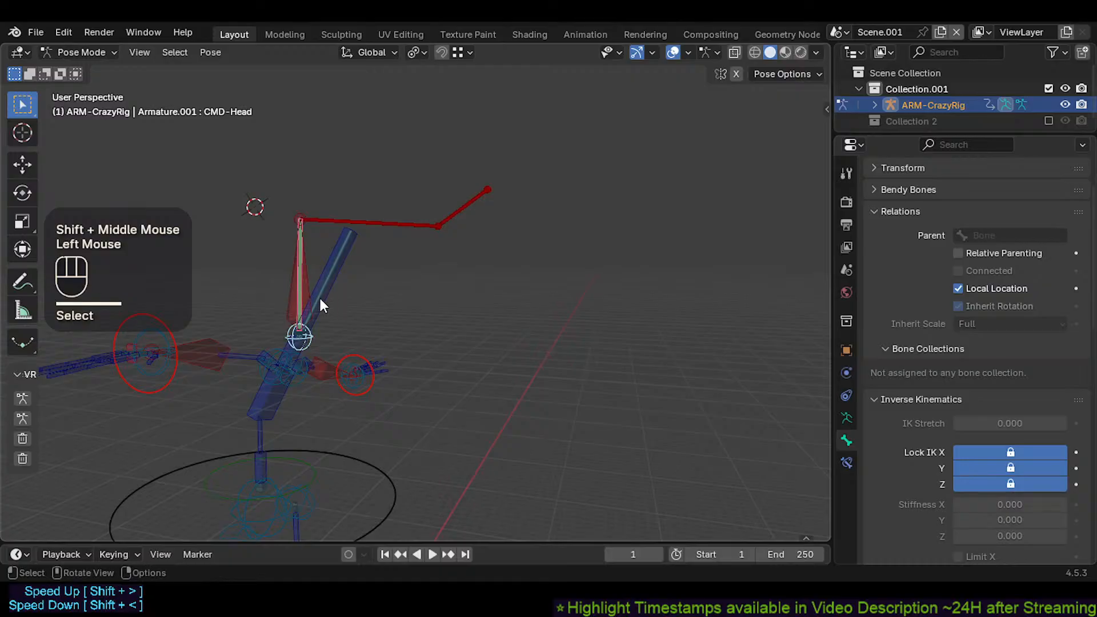
{"action": "left_click", "coordinate": [318, 246], "text": "shift"}
{"action": "key", "text": "g"}
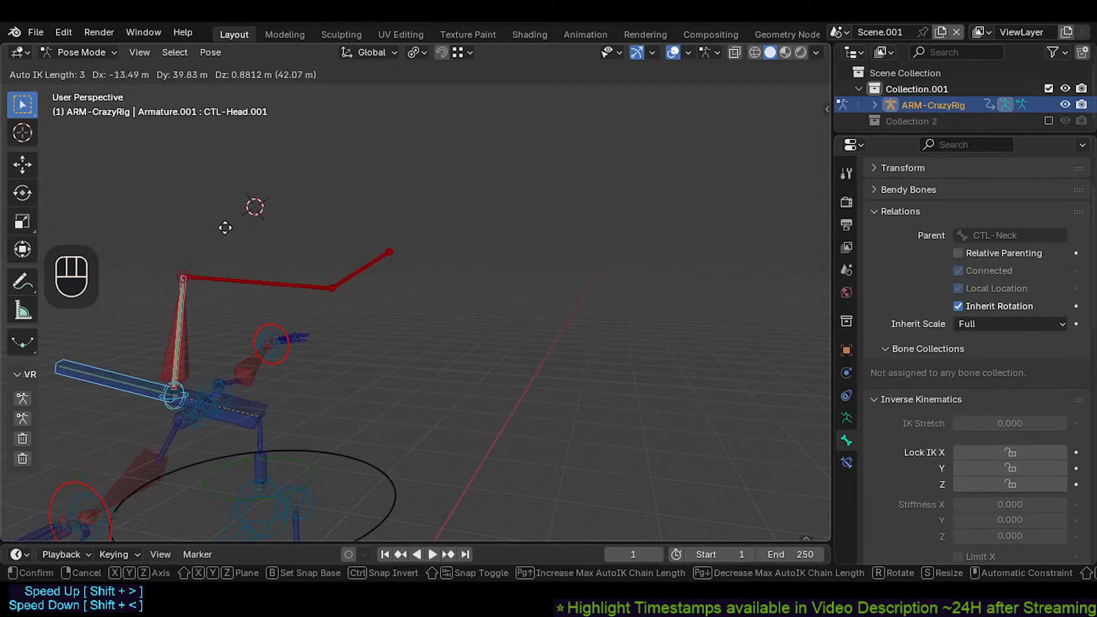
{"action": "left_click", "coordinate": [593, 189]}
{"action": "key", "text": "g"}
{"action": "left_click", "coordinate": [497, 192]}
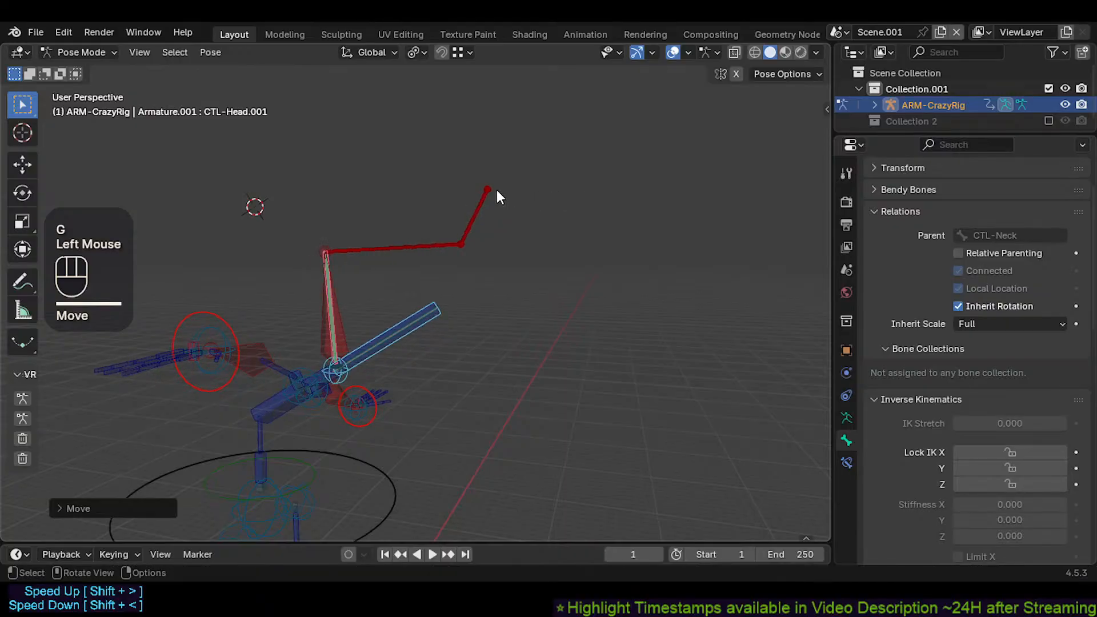
Step: Test MTR-Head.003 by moving it, scaling it up to a longer length and rotating it nearly level
{"action": "left_click", "coordinate": [495, 192]}
{"action": "key", "text": "g"}
{"action": "left_click", "coordinate": [574, 159]}
{"action": "key", "text": "s"}
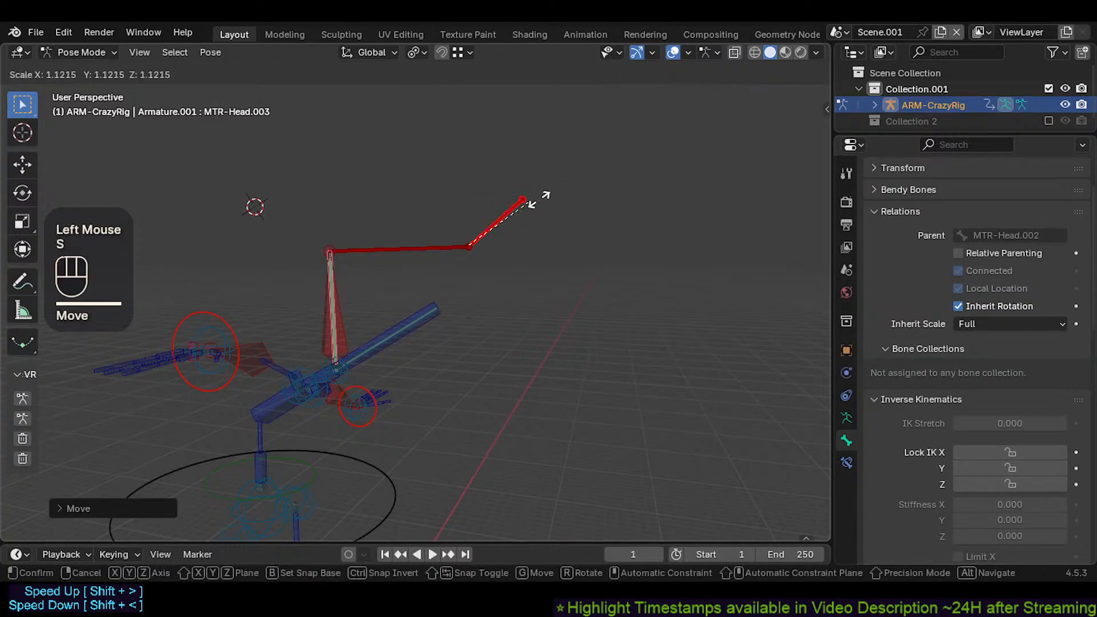
{"action": "left_click", "coordinate": [676, 126]}
{"action": "key", "text": "g"}
{"action": "left_click", "coordinate": [564, 182]}
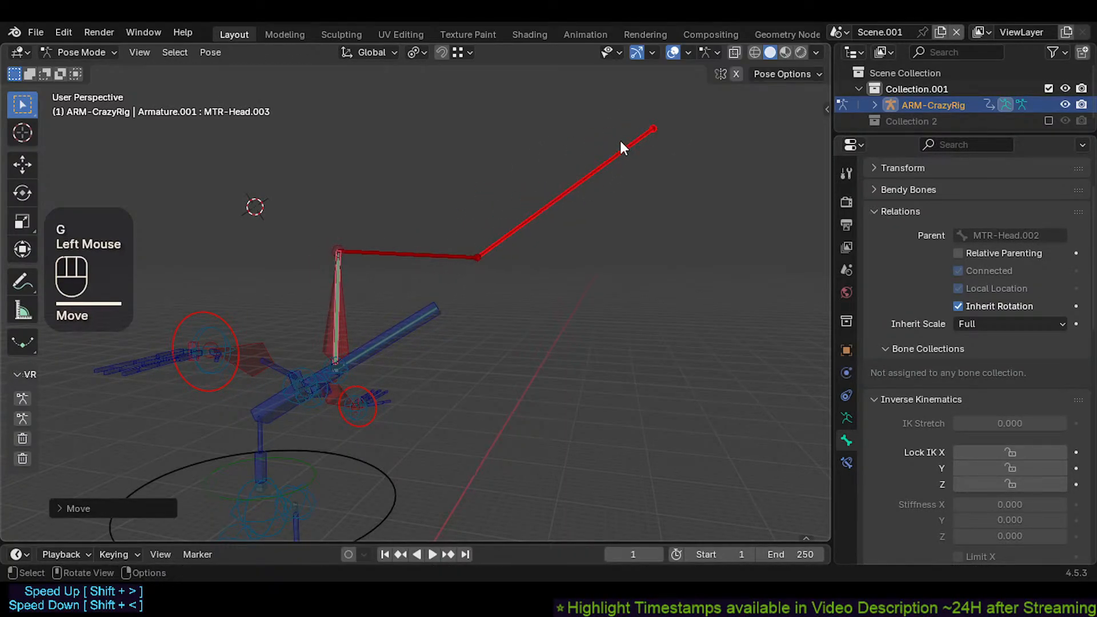
{"action": "key", "text": "r"}
{"action": "left_click", "coordinate": [701, 233]}
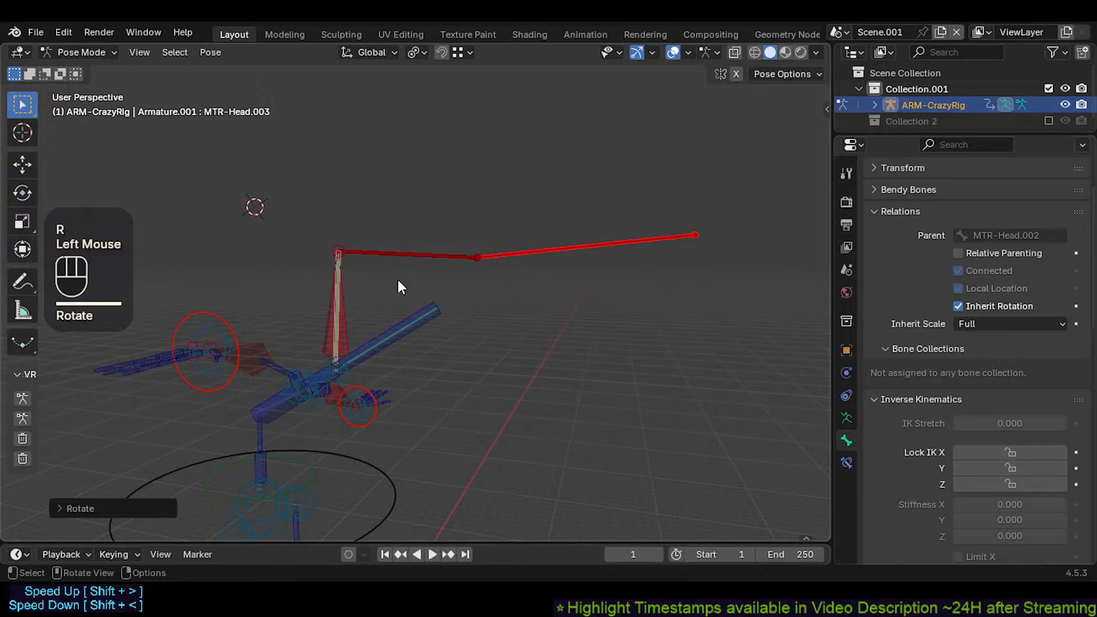
Step: Reselect CMD-Head with CTL-Head.001 and test two more moves with MTR-Head.003 scaled up
{"action": "left_click", "coordinate": [404, 320]}
{"action": "left_click", "coordinate": [351, 375], "text": "shift"}
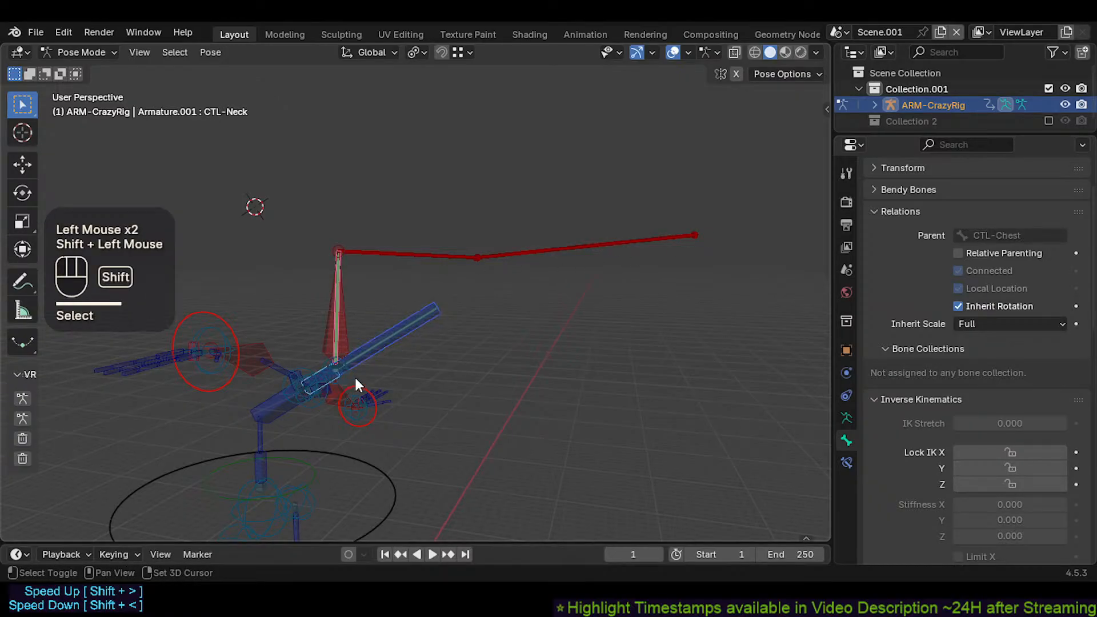
{"action": "left_click", "coordinate": [337, 366]}
{"action": "left_click", "coordinate": [382, 325], "text": "shift"}
{"action": "key", "text": "g"}
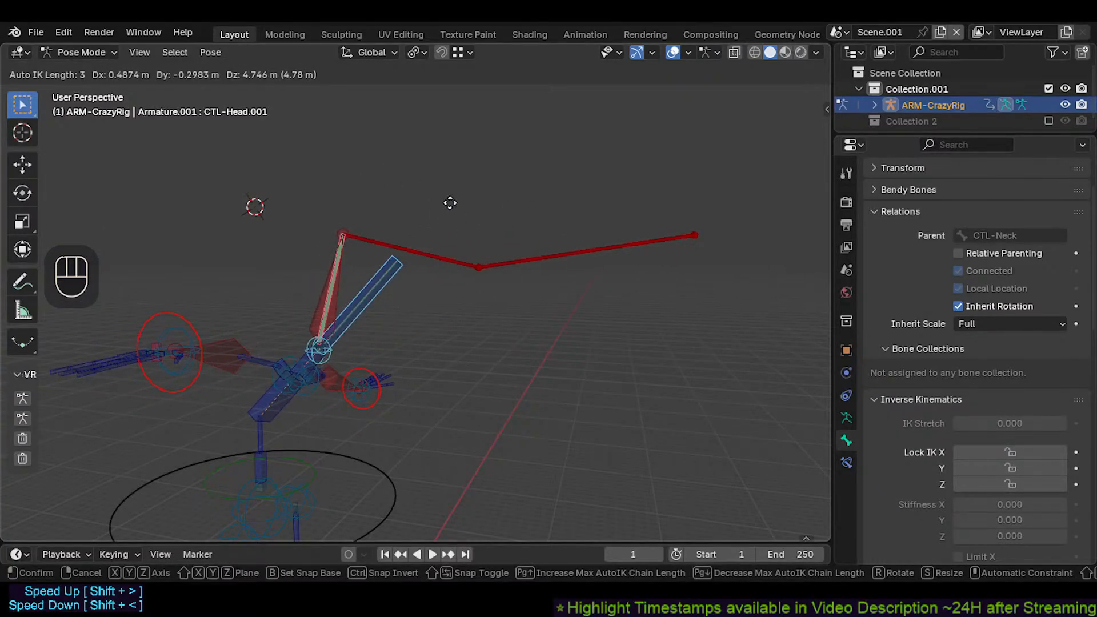
{"action": "left_click", "coordinate": [472, 246]}
{"action": "key", "text": "g"}
{"action": "left_click", "coordinate": [503, 266]}
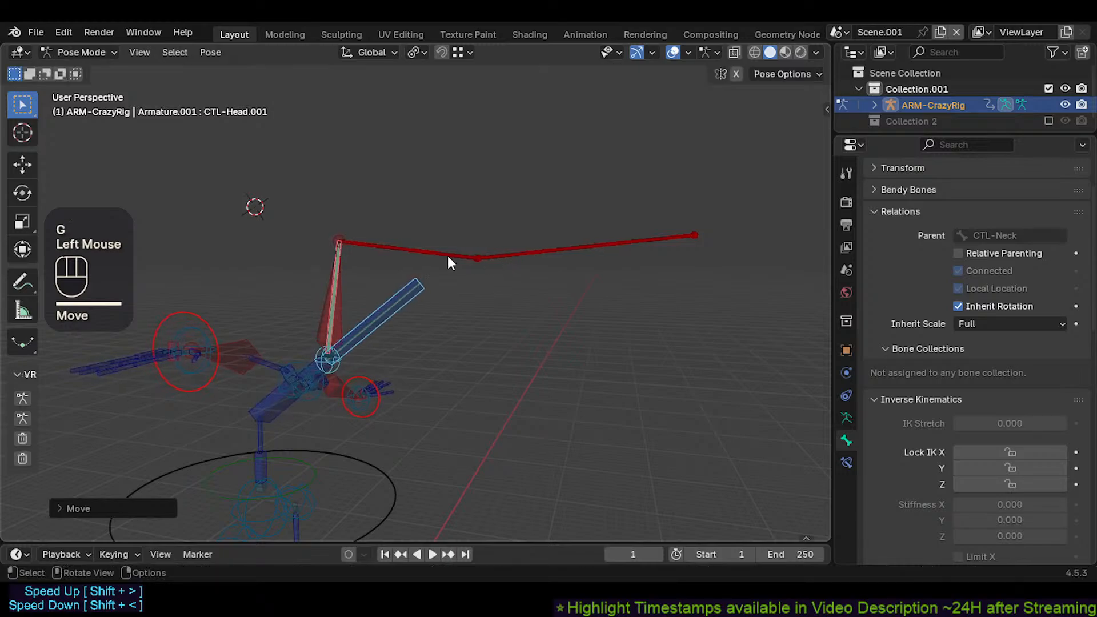
Step: In Edit Mode, move the joint after MTR-Head.002 about 6.4 m along global Y to just short of the chain tip, and return to Pose Mode
{"action": "left_click", "coordinate": [448, 255]}
{"action": "key", "text": "Tab"}
{"action": "key", "text": "alt+a"}
{"action": "left_click", "coordinate": [572, 207]}
{"action": "right_click", "coordinate": [572, 207]}
{"action": "key", "text": "g"}
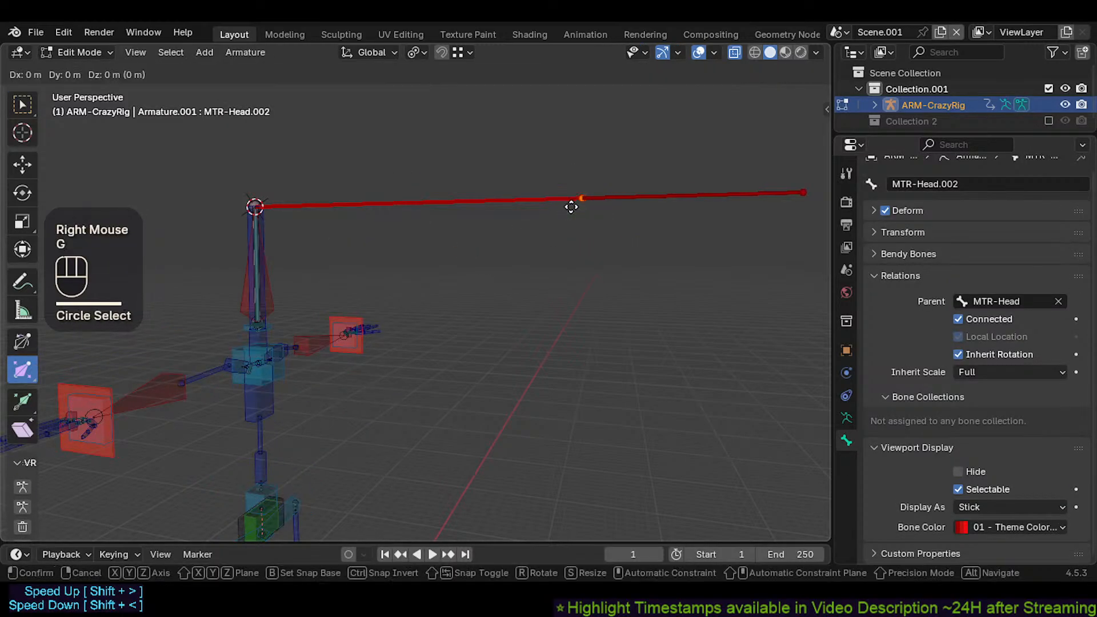
{"action": "key", "text": "y"}
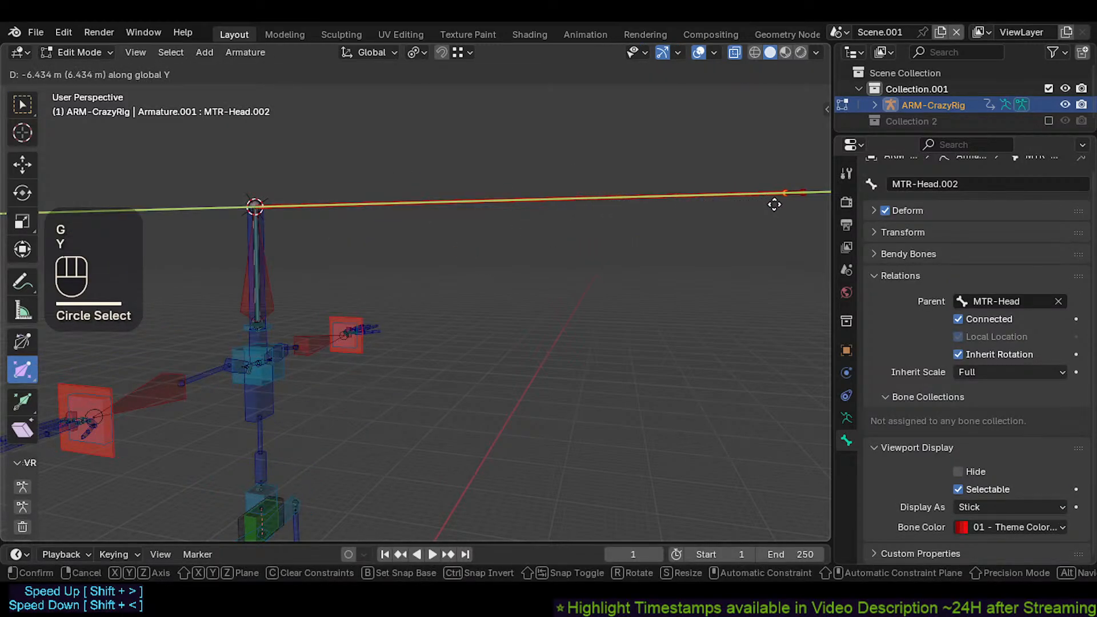
{"action": "left_click", "coordinate": [783, 190]}
{"action": "key", "text": "Tab"}
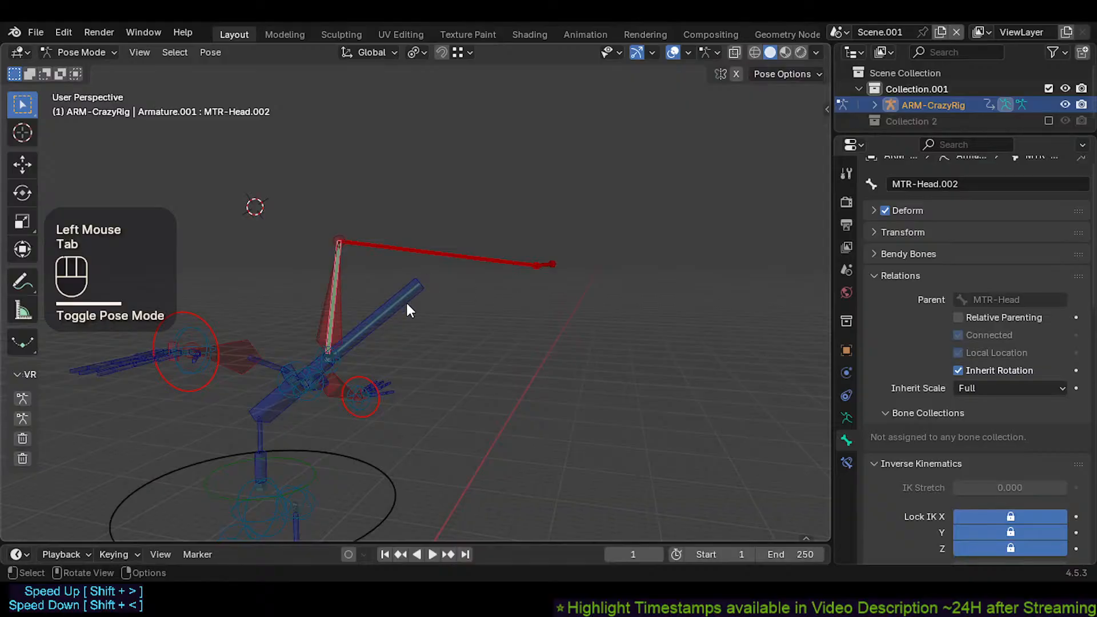
Step: Test moving the shortened MTR-Head.003 at the end of the chain
{"action": "left_click", "coordinate": [557, 265]}
{"action": "key", "text": "g"}
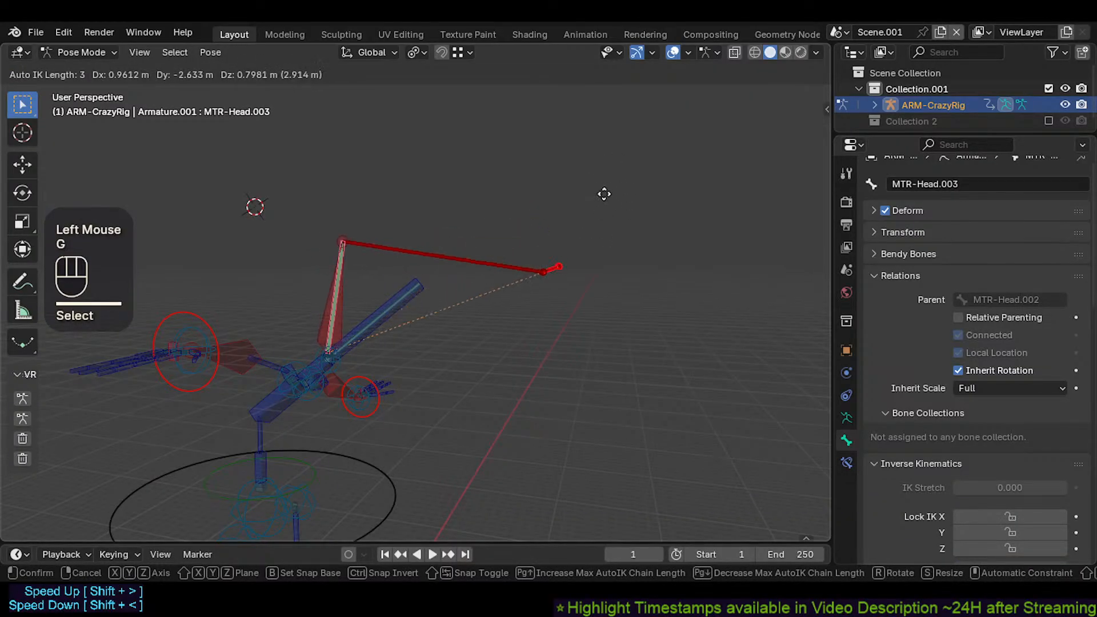
{"action": "left_click", "coordinate": [589, 188]}
Step: Select all bones and clear their pose transforms
{"action": "left_click", "coordinate": [386, 291]}
{"action": "key", "text": "a"}
{"action": "key", "text": "alt+g"}
{"action": "key", "text": "alt+g"}
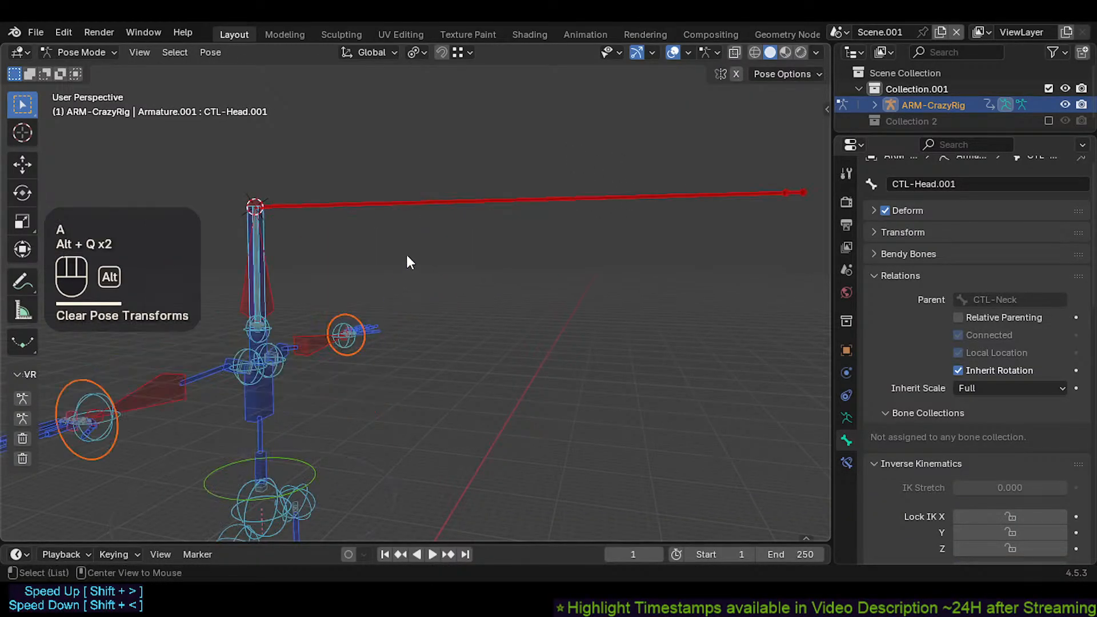
Step: Select MTR-Head.003 and test moving it twice from the rest pose
{"action": "middle_click_drag", "start_coordinate": [406, 253], "coordinate": [344, 259], "text": "shift"}
{"action": "scroll", "coordinate": [299, 251], "scroll_direction": "down", "scroll_amount": 1}
{"action": "left_click", "coordinate": [507, 260]}
{"action": "middle_click_drag", "start_coordinate": [507, 259], "coordinate": [355, 292], "text": "shift"}
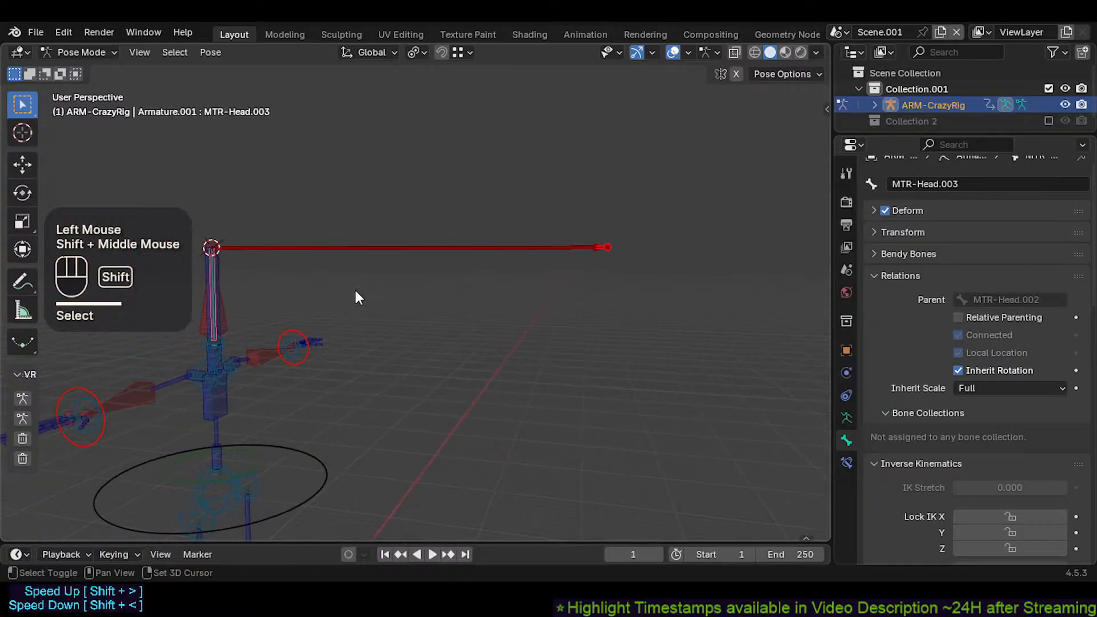
{"action": "key", "text": "g"}
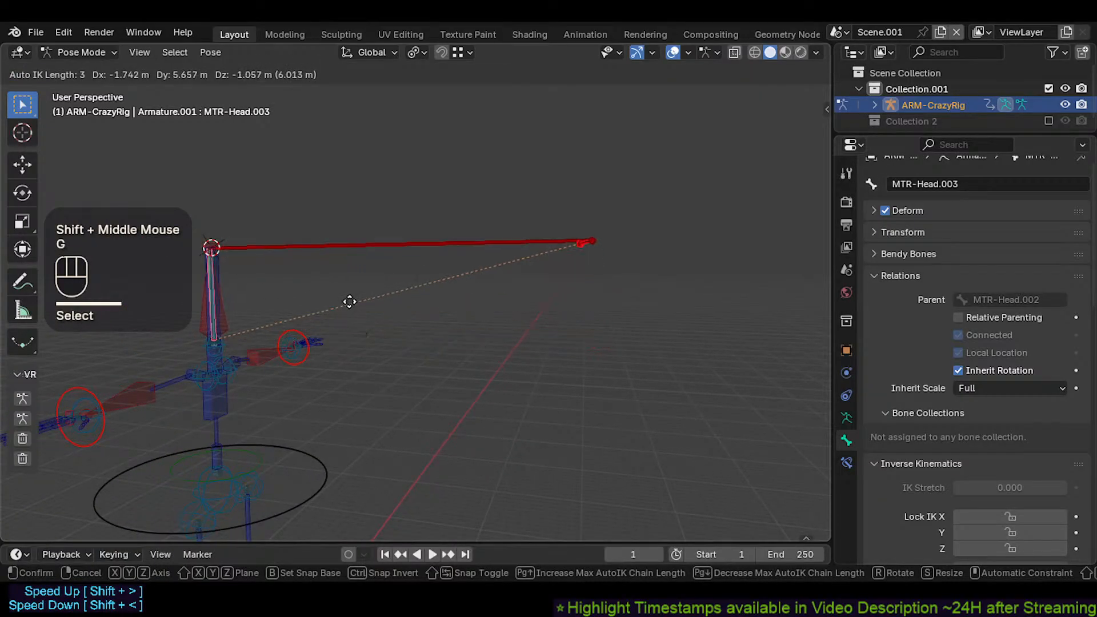
{"action": "left_click", "coordinate": [371, 297]}
{"action": "key", "text": "g"}
{"action": "left_click", "coordinate": [607, 258]}
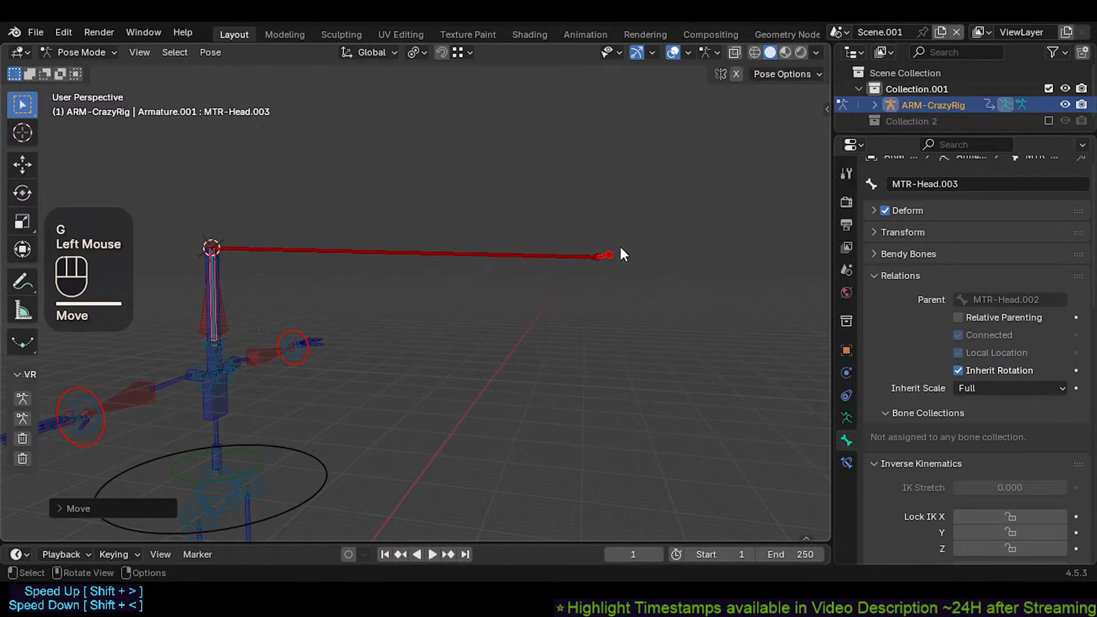
Step: Try rotating MTR-Head.003 and clear its pose rotation
{"action": "key", "text": "r"}
{"action": "left_click", "coordinate": [622, 282]}
{"action": "key", "text": "alt+r"}
Step: Test three more moves of MTR-Head.003, swinging the head chain around to the opposite side of the rig
{"action": "middle_click_drag", "start_coordinate": [480, 266], "coordinate": [506, 258], "text": "shift"}
{"action": "key", "text": "g"}
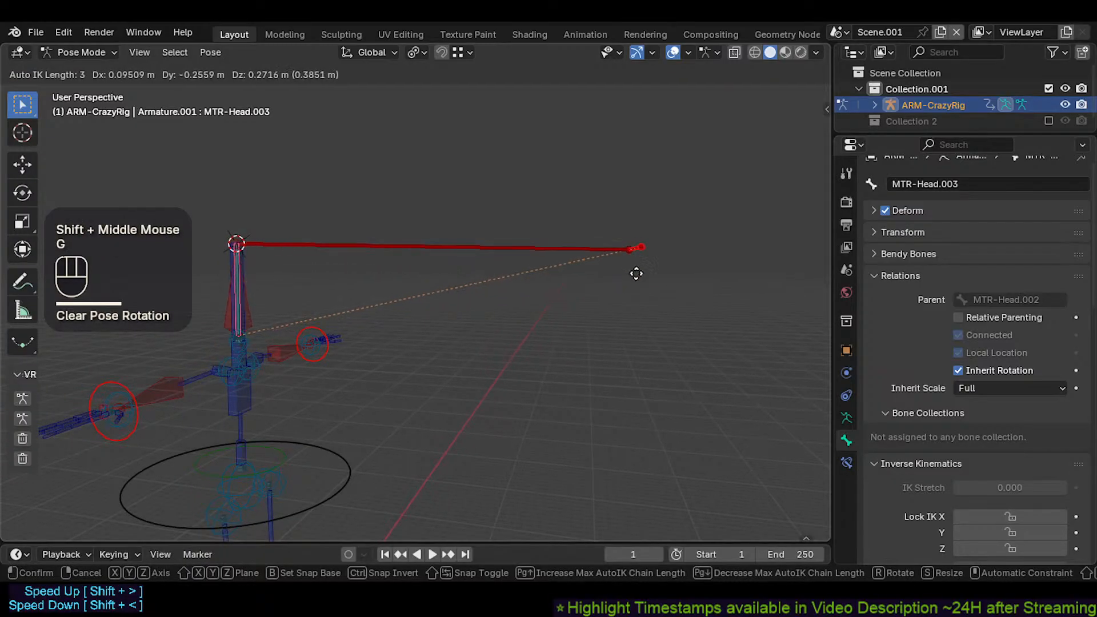
{"action": "left_click", "coordinate": [640, 306]}
{"action": "middle_click_drag", "start_coordinate": [263, 327], "coordinate": [376, 352], "text": "shift"}
{"action": "key", "text": "g"}
{"action": "left_click", "coordinate": [549, 280]}
{"action": "key", "text": "g"}
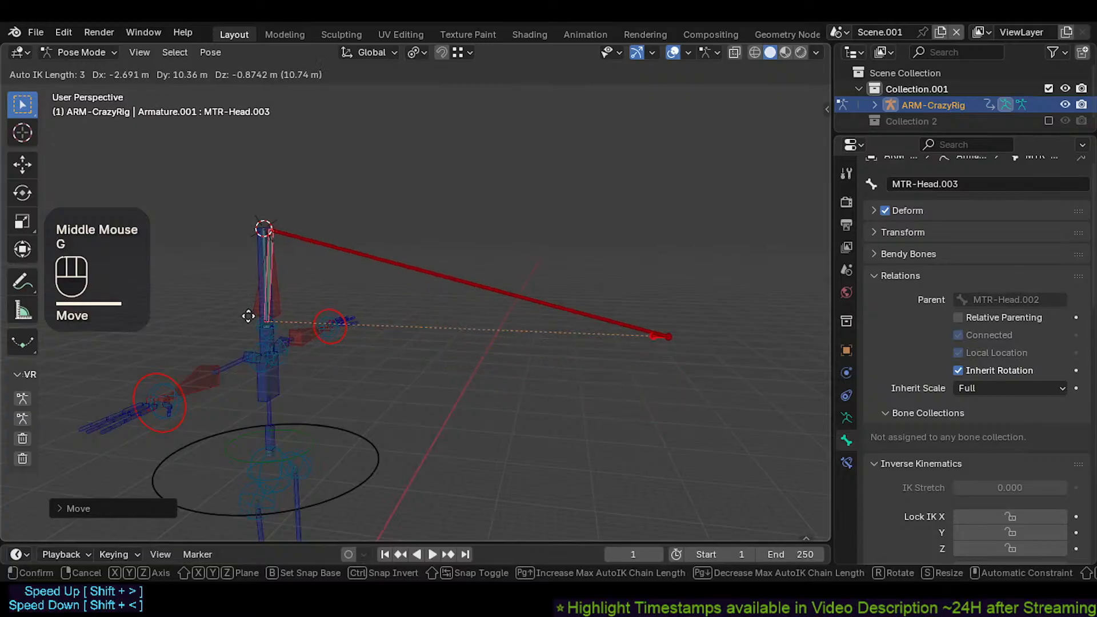
{"action": "left_click", "coordinate": [80, 317]}
Step: Select CMD-Head together with the chest bone and test moving them, raising the Auto IK chain length to 8
{"action": "middle_click_drag", "start_coordinate": [80, 317], "coordinate": [374, 346]}
{"action": "left_click", "coordinate": [375, 348]}
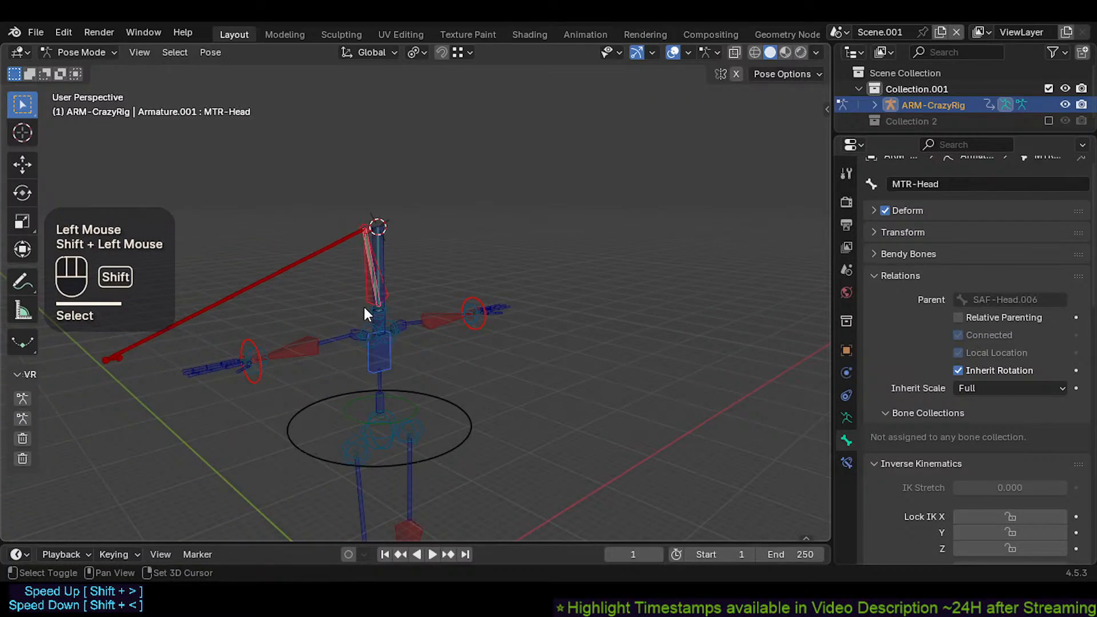
{"action": "left_click", "coordinate": [366, 314]}
{"action": "middle_click_drag", "start_coordinate": [366, 314], "coordinate": [369, 308], "text": "shift"}
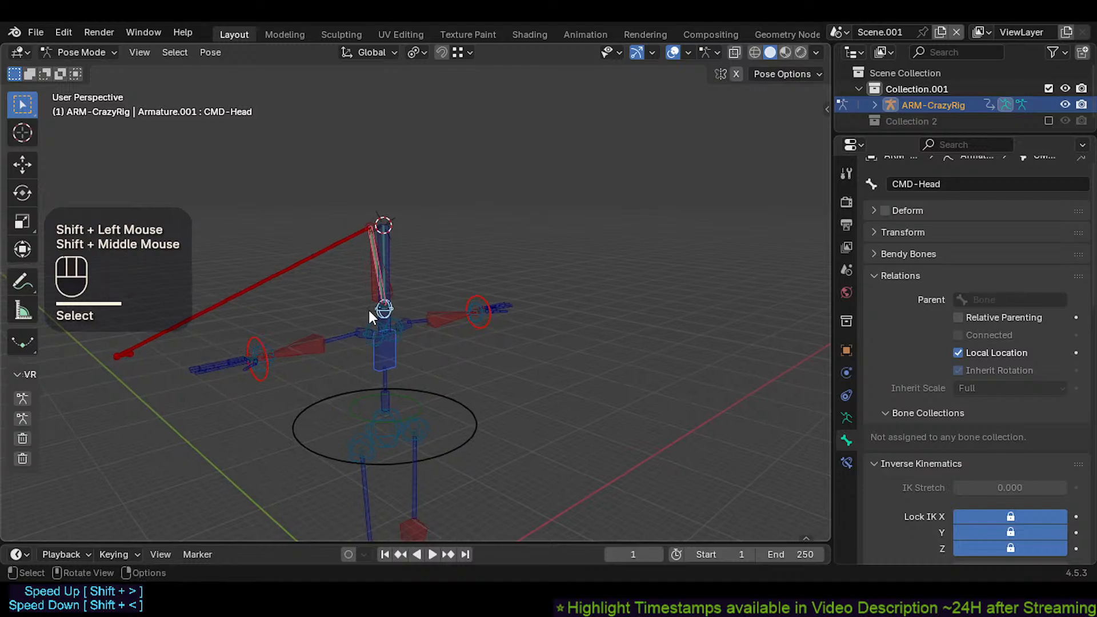
{"action": "key", "text": "g"}
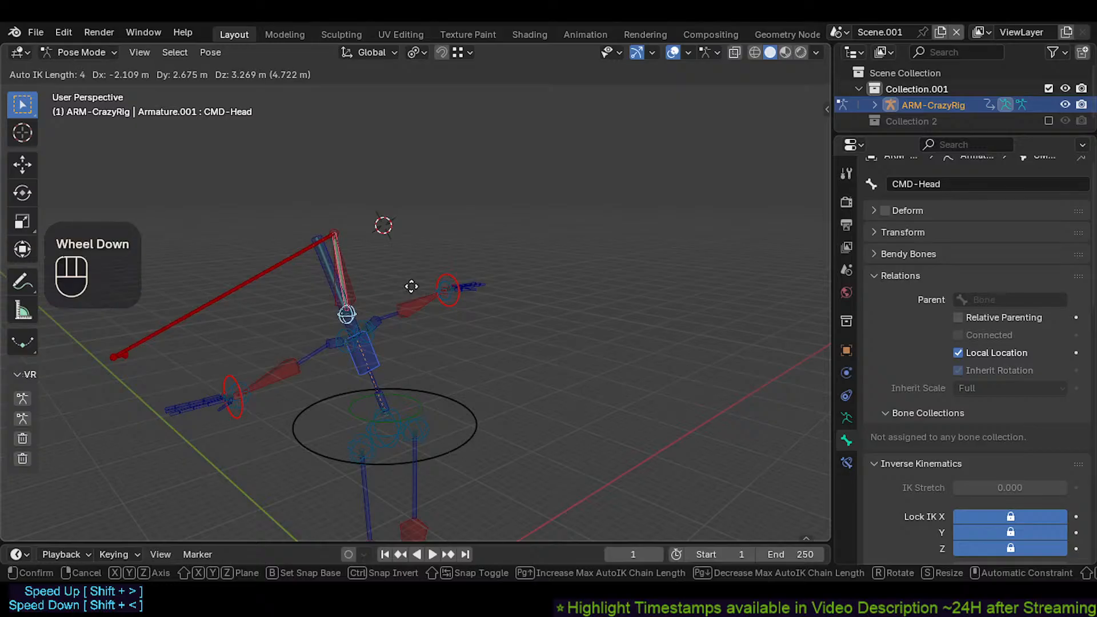
{"action": "scroll", "coordinate": [463, 265], "scroll_direction": "down", "scroll_amount": 4}
{"action": "left_click", "coordinate": [456, 266]}
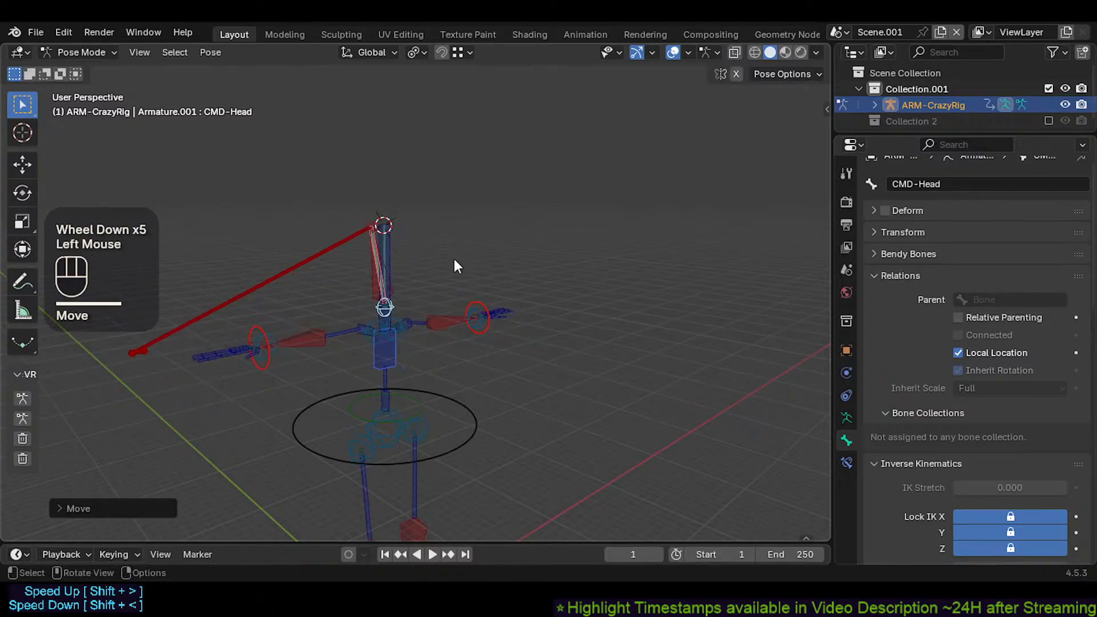
Step: Select MTR-Head.003 and clear its pose transforms
{"action": "left_click", "coordinate": [145, 352]}
{"action": "key", "text": "alt+q"}
{"action": "key", "text": "alt+q"}
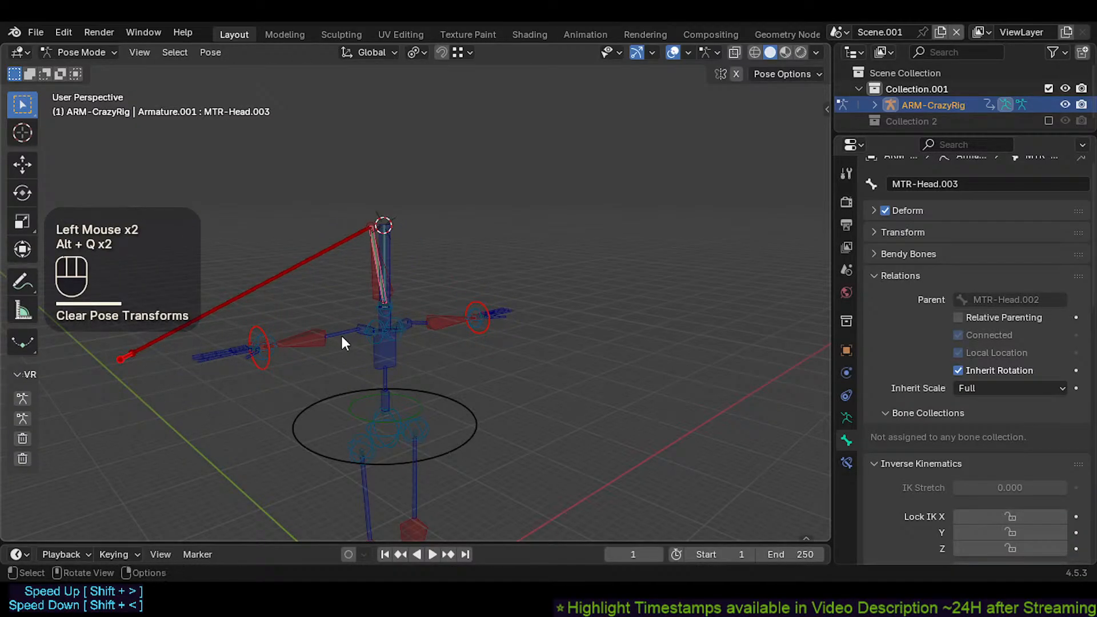
Step: Reselect the chest bone with CMD-Head and move them to lean the torso over at Auto IK length 8
{"action": "left_click", "coordinate": [382, 350]}
{"action": "left_click", "coordinate": [372, 305], "text": "shift"}
{"action": "key", "text": "g"}
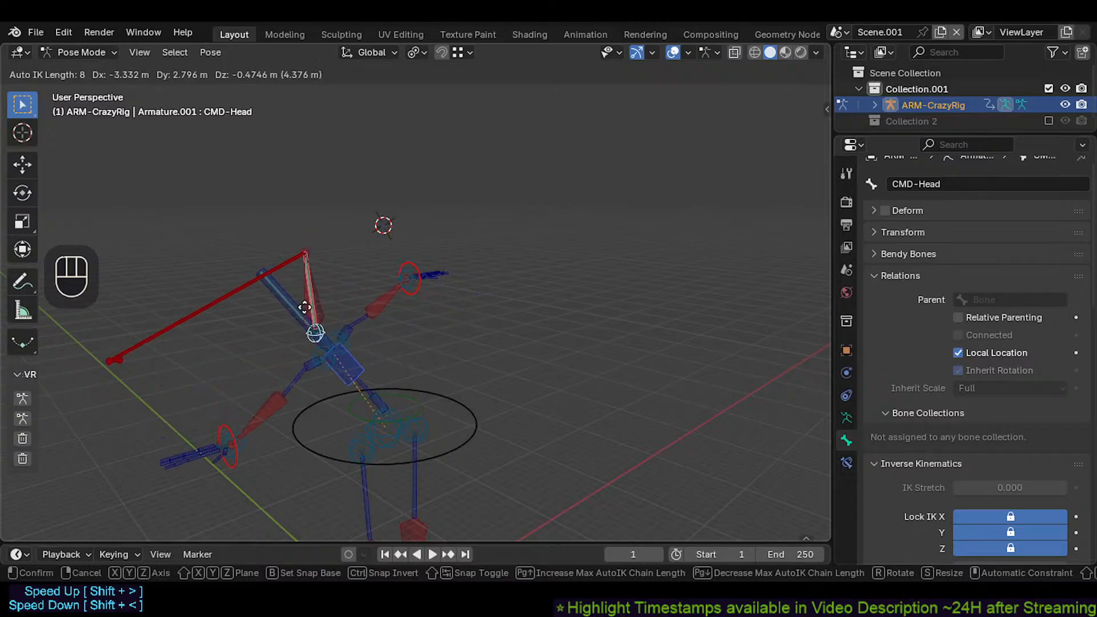
{"action": "left_click", "coordinate": [238, 302]}
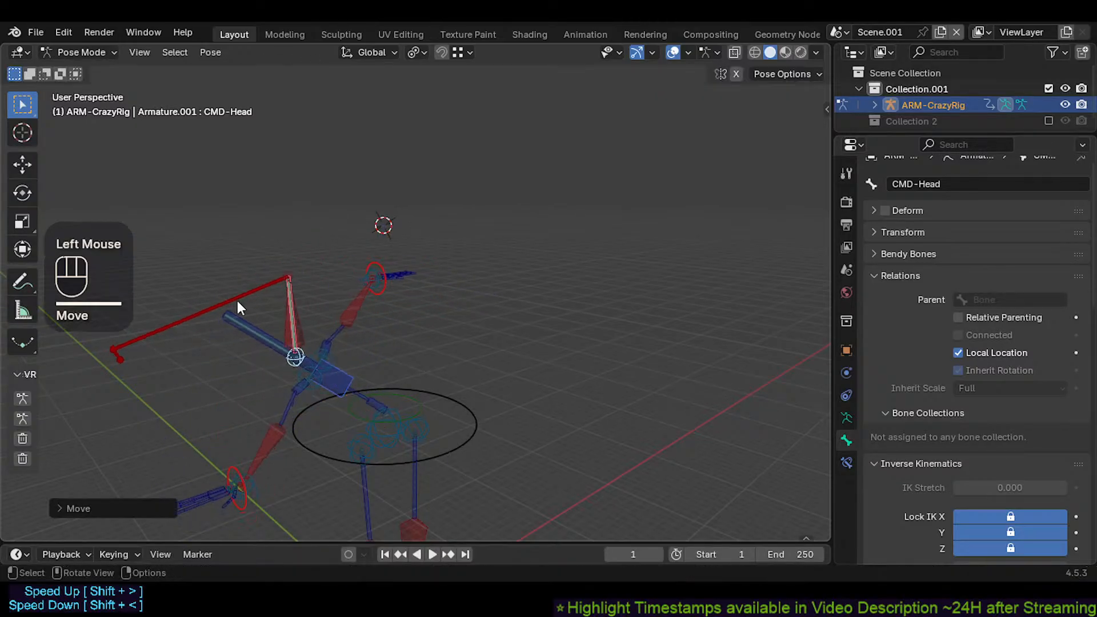
Step: Select MTR-Head.003 and move it across to the other side of the leaning torso
{"action": "triple_click", "coordinate": [120, 354]}
{"action": "key", "text": "g"}
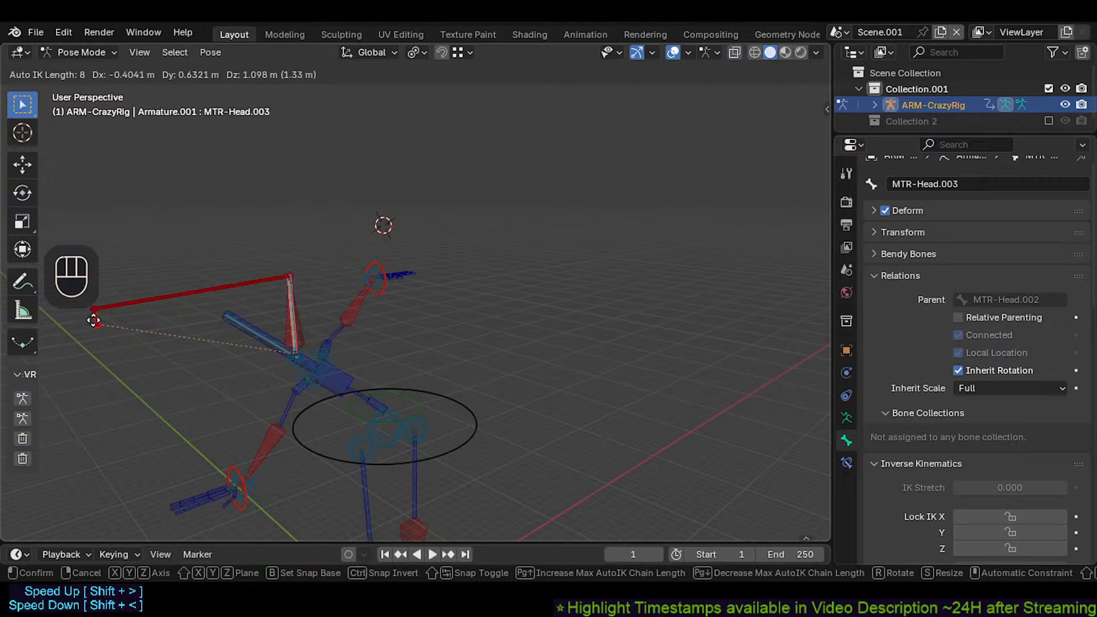
{"action": "left_click", "coordinate": [372, 289]}
Step: Lock MTR-Head.003's IK on X, Y and Z
{"action": "middle_click_drag", "start_coordinate": [354, 303], "coordinate": [582, 292]}
{"action": "double_click", "coordinate": [598, 283]}
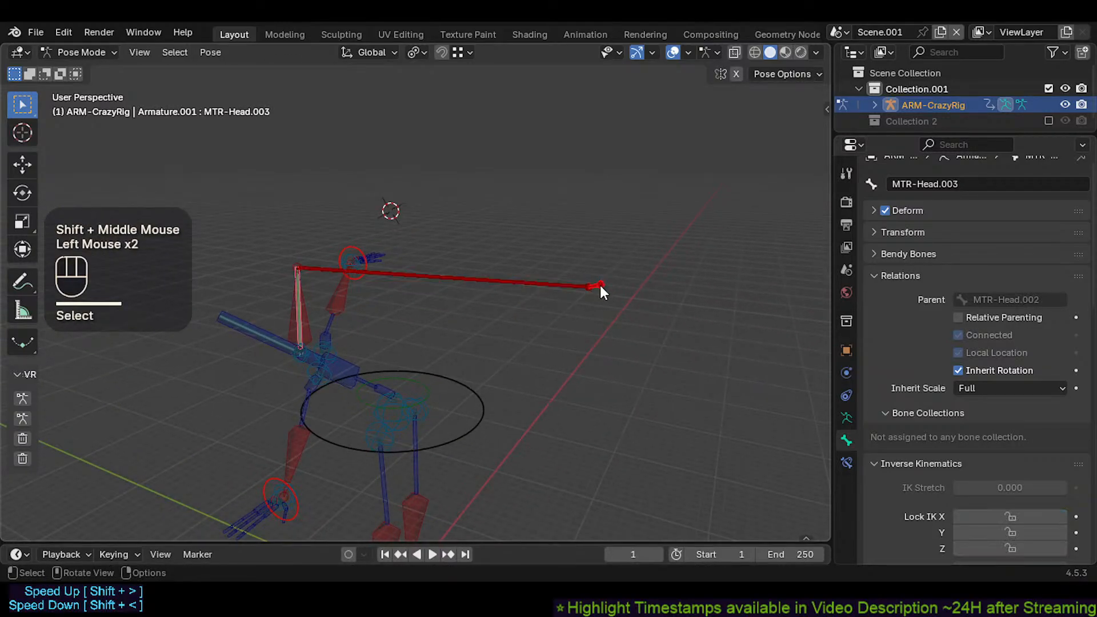
{"action": "left_click_drag", "start_coordinate": [1009, 517], "coordinate": [1010, 548]}
{"action": "middle_click_drag", "start_coordinate": [513, 408], "coordinate": [287, 338]}
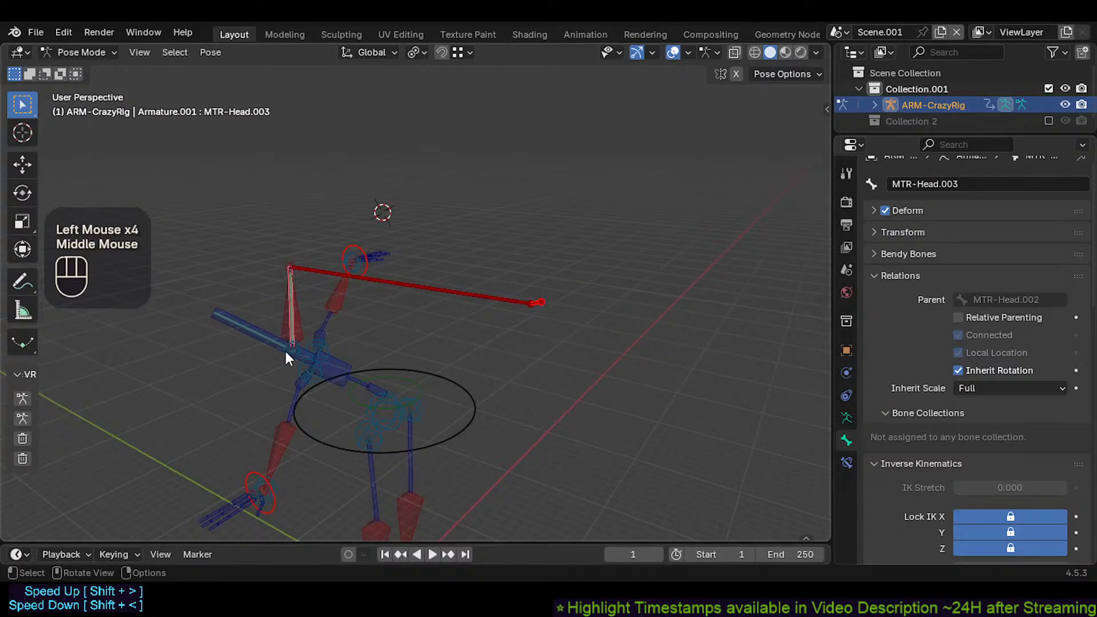
Step: Select the chest bone together with CMD-Head and move them to raise the leaning torso at Auto IK length 8
{"action": "left_click", "coordinate": [336, 372]}
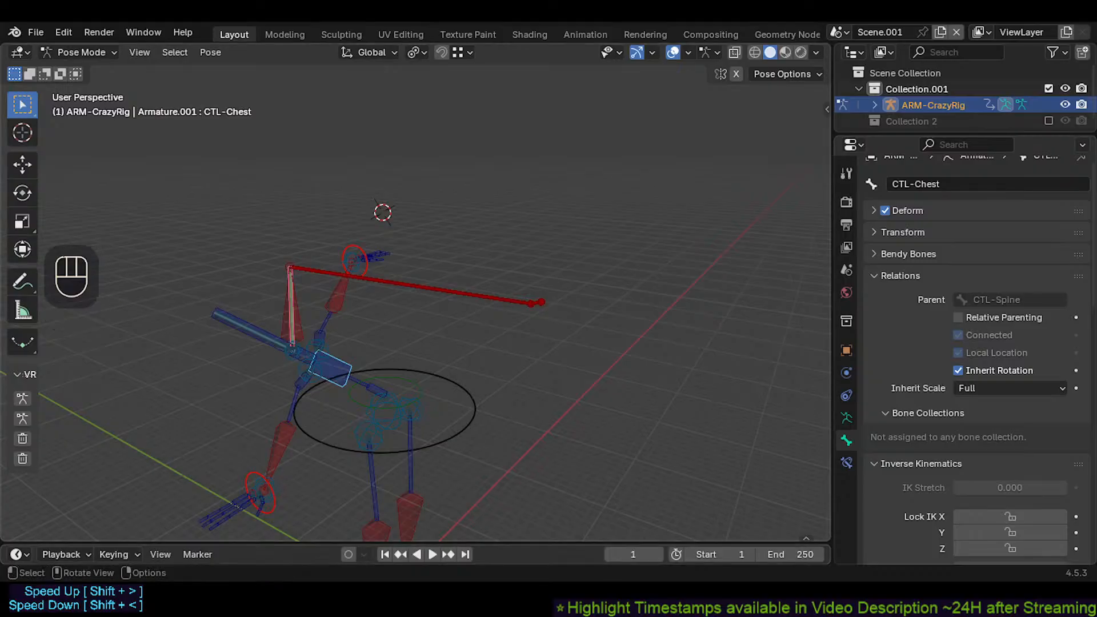
{"action": "left_click", "coordinate": [277, 354], "text": "shift"}
{"action": "left_click", "coordinate": [348, 355]}
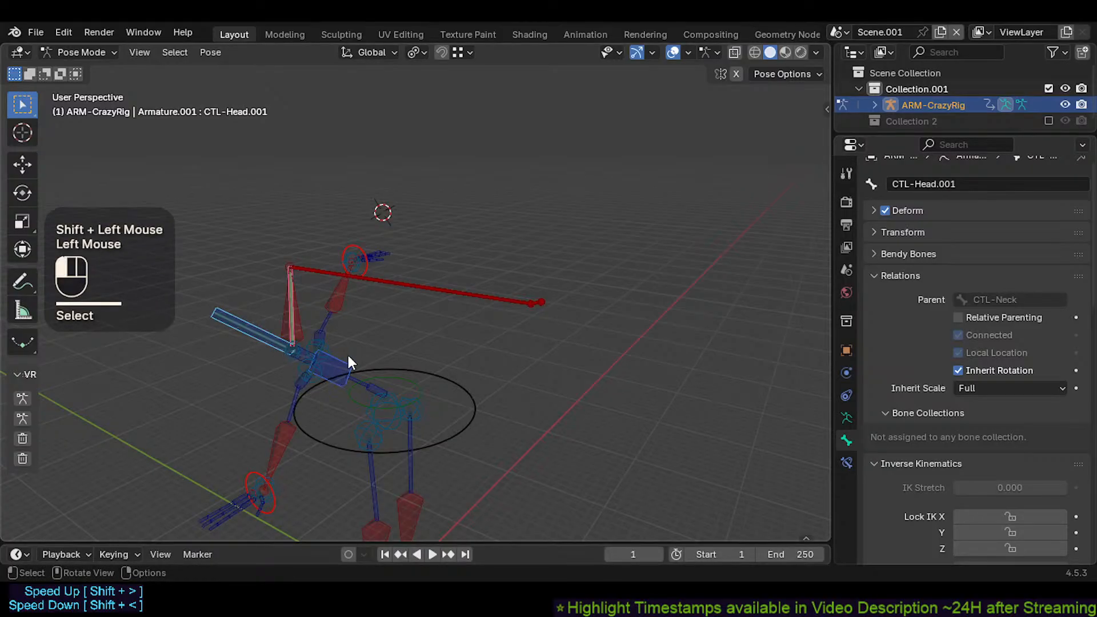
{"action": "left_click", "coordinate": [280, 357], "text": "shift"}
{"action": "left_click", "coordinate": [334, 357]}
{"action": "left_click", "coordinate": [334, 358]}
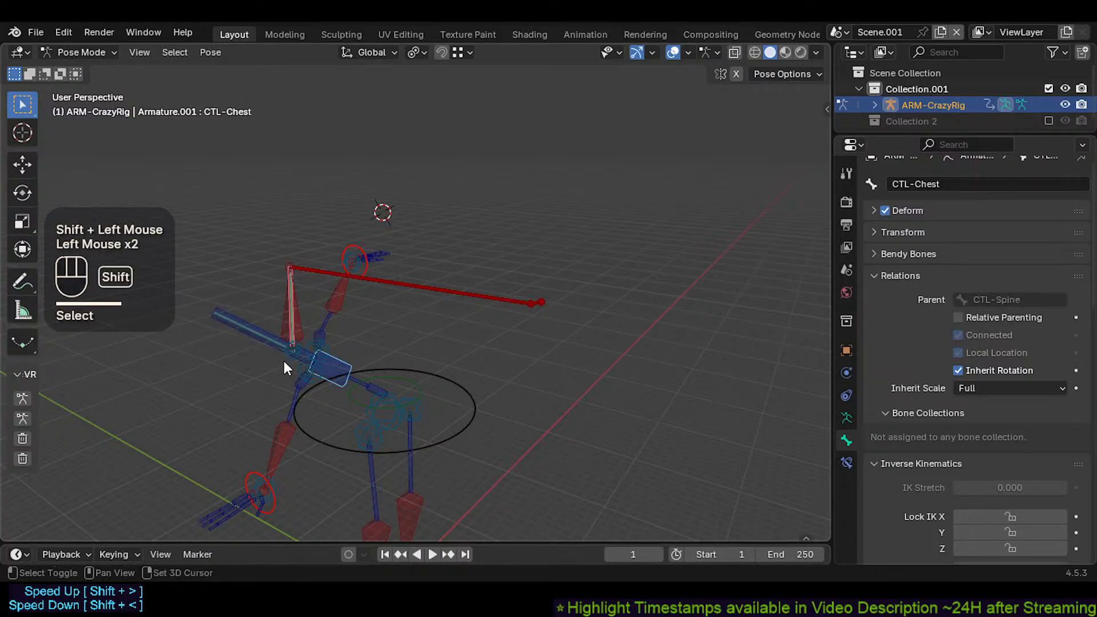
{"action": "left_click", "coordinate": [283, 359], "text": "shift"}
{"action": "key", "text": "g"}
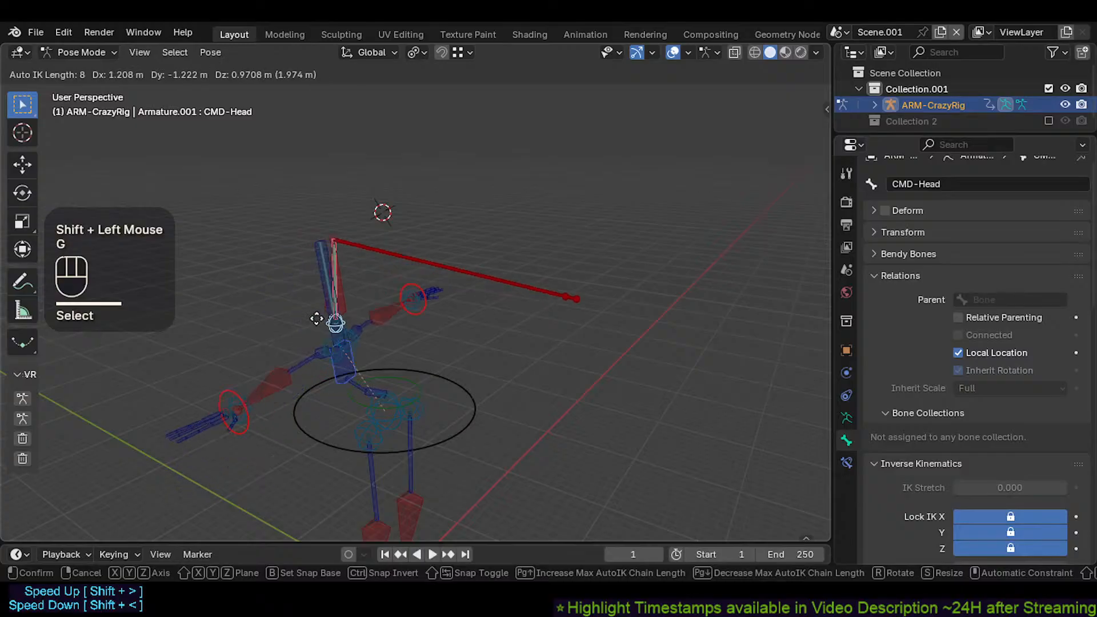
{"action": "left_click", "coordinate": [318, 324]}
{"action": "key", "text": "g"}
{"action": "left_click", "coordinate": [309, 320]}
Step: Unlock MTR-Head.003's IK on X, Y and Z, and unlock MTR-Head.002's IK on Y
{"action": "left_click", "coordinate": [557, 301]}
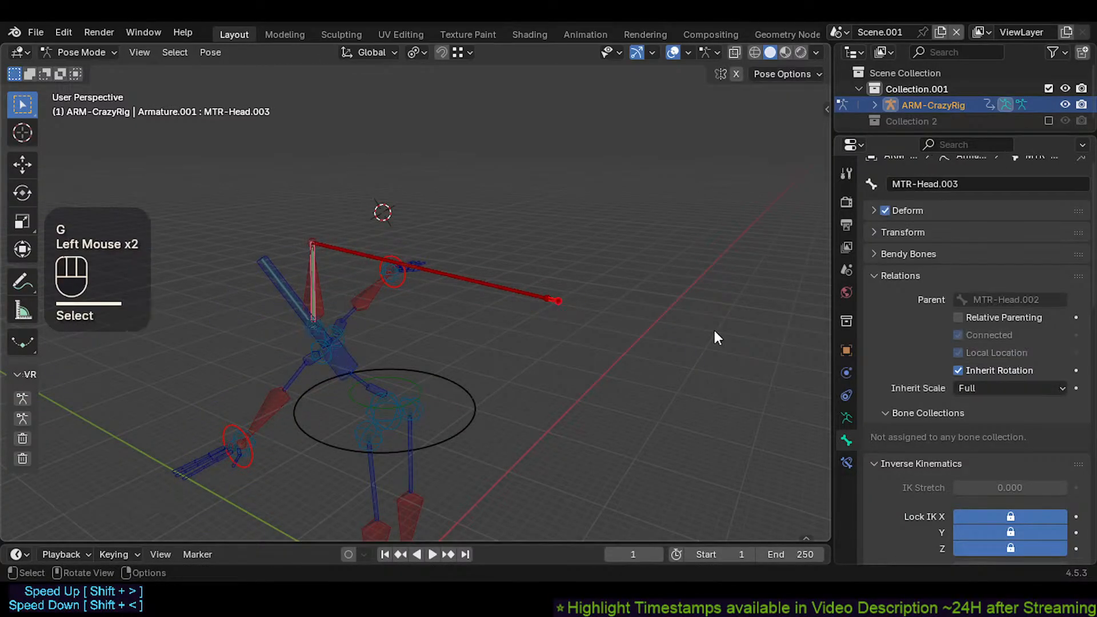
{"action": "left_click_drag", "start_coordinate": [1025, 515], "coordinate": [1020, 548]}
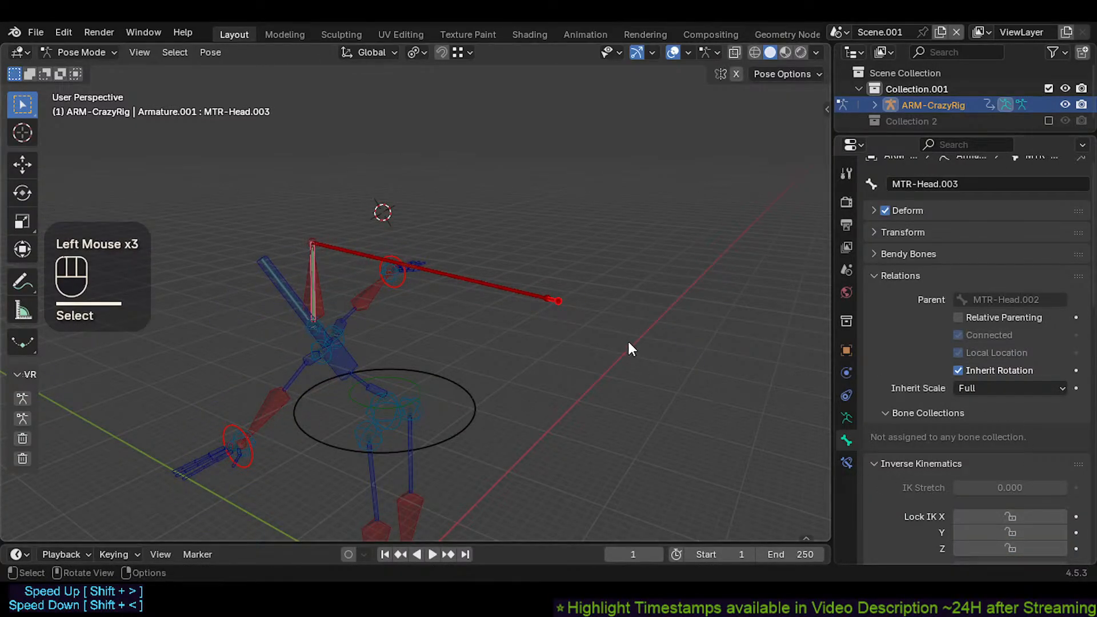
{"action": "left_click", "coordinate": [520, 289]}
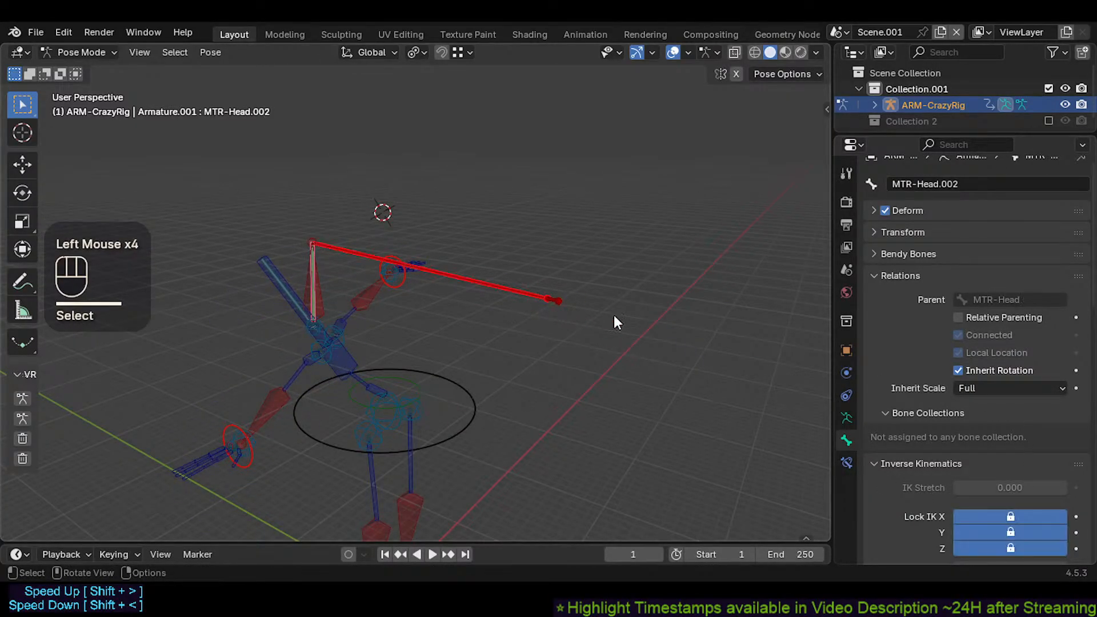
{"action": "left_click", "coordinate": [1003, 532]}
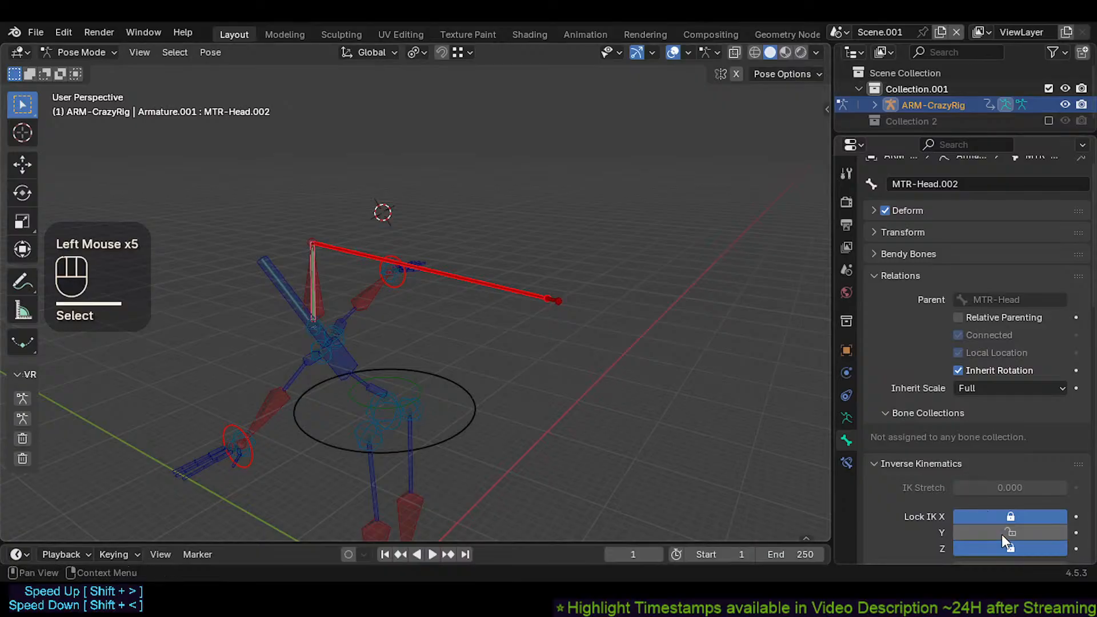
Step: Try moving the chest bone with CMD-Head at Auto IK length 8, then cancel the move
{"action": "left_click", "coordinate": [325, 345]}
{"action": "left_click", "coordinate": [298, 331], "text": "shift"}
{"action": "left_click", "coordinate": [301, 324], "text": "shift"}
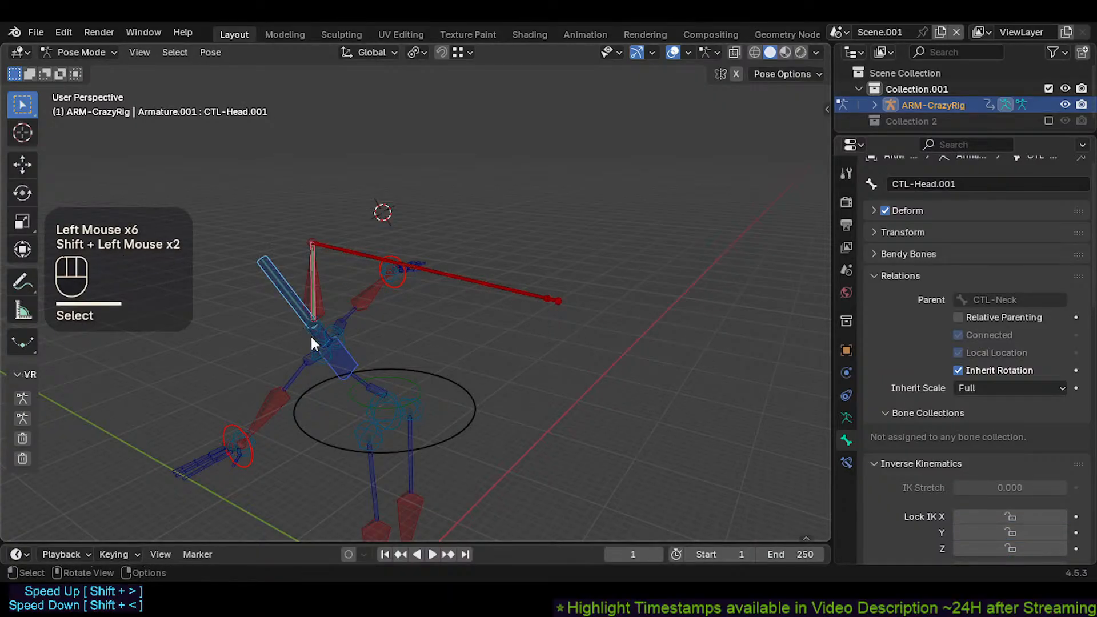
{"action": "left_click", "coordinate": [348, 365]}
{"action": "left_click", "coordinate": [314, 323], "text": "shift"}
{"action": "key", "text": "g"}
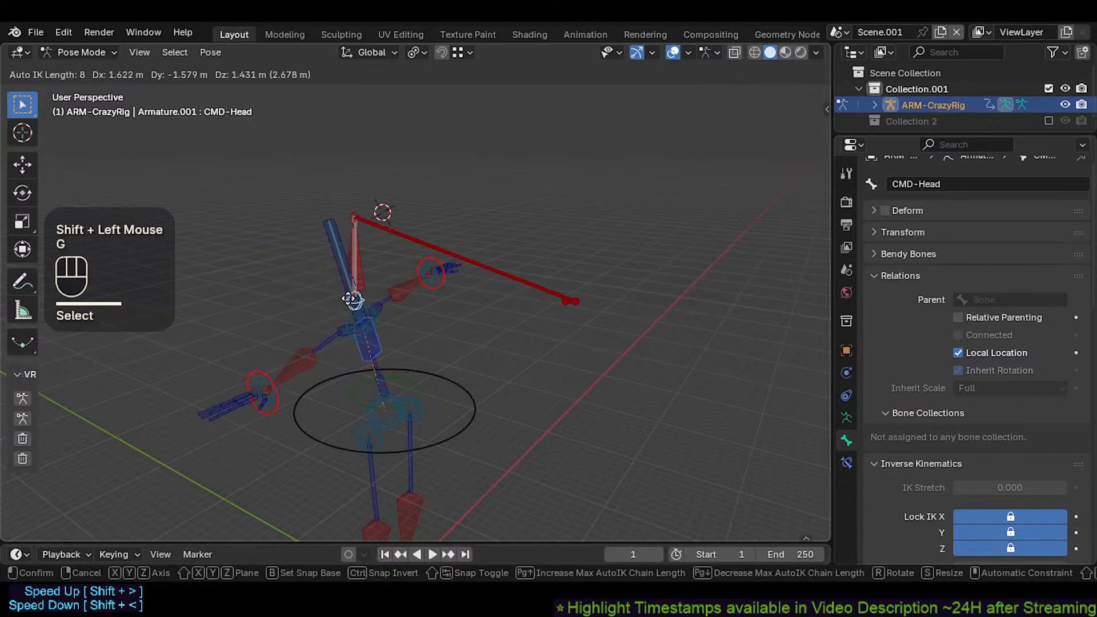
{"action": "key", "text": "Escape"}
Step: Scale MTR-Head.003 in Edit Mode and set its display type to B-Bone
{"action": "left_click", "coordinate": [561, 303]}
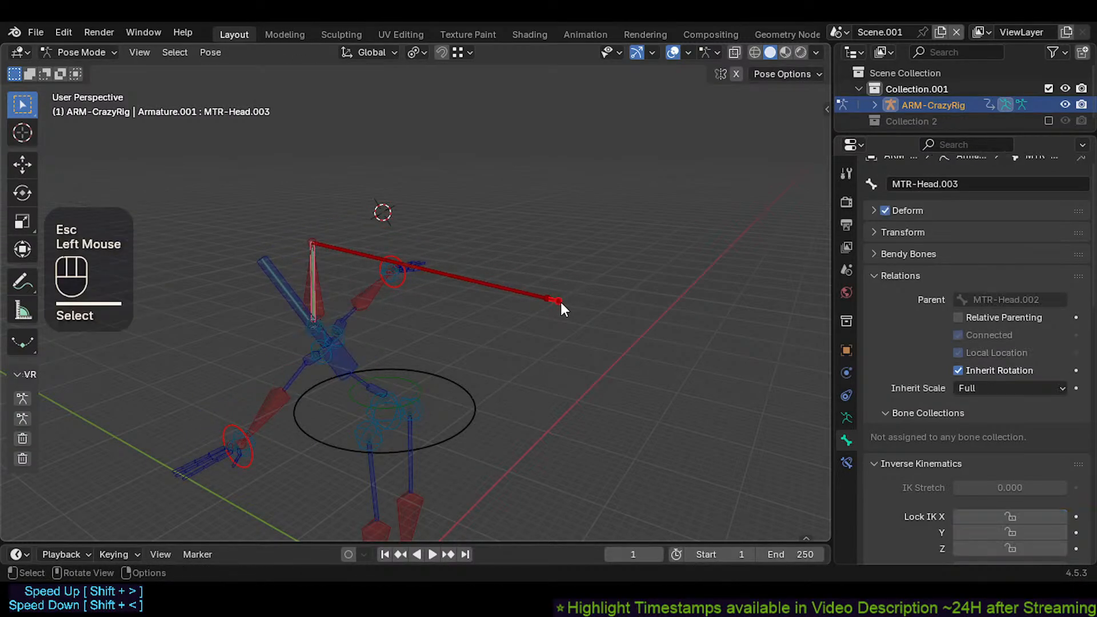
{"action": "key", "text": "Tab"}
{"action": "key", "text": "s"}
{"action": "left_click", "coordinate": [765, 260]}
{"action": "key", "text": "shift+alt+b"}
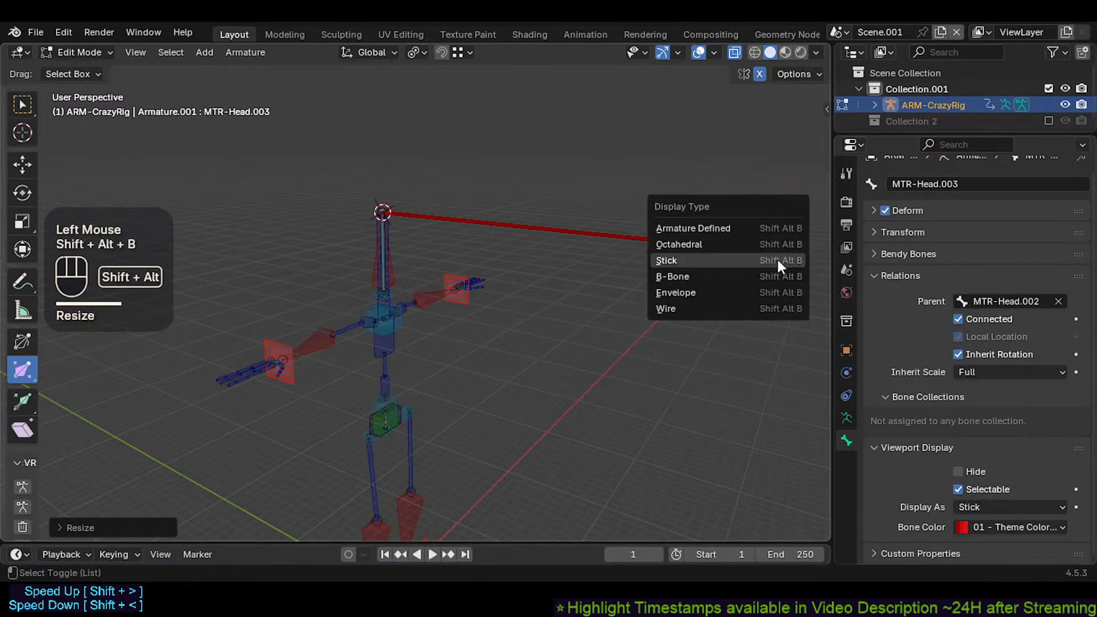
{"action": "left_click", "coordinate": [714, 276]}
Step: Enlarge MTR-Head.003's B-Bone display size, rescale the bone and return to Pose Mode
{"action": "key", "text": "shift+ctrl+alt+a"}
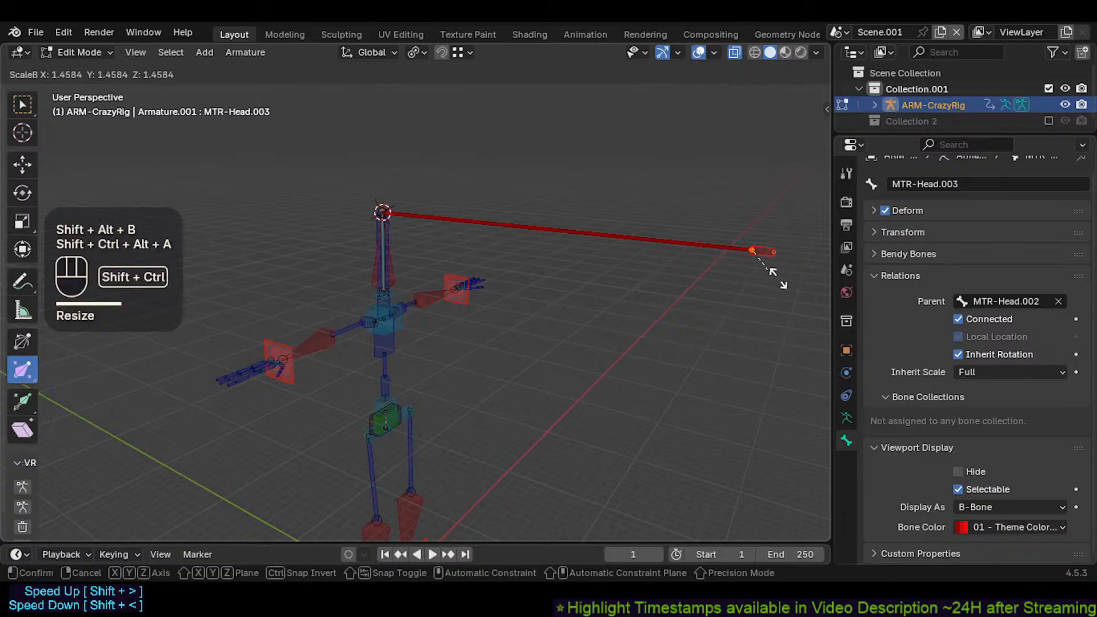
{"action": "left_click", "coordinate": [763, 252]}
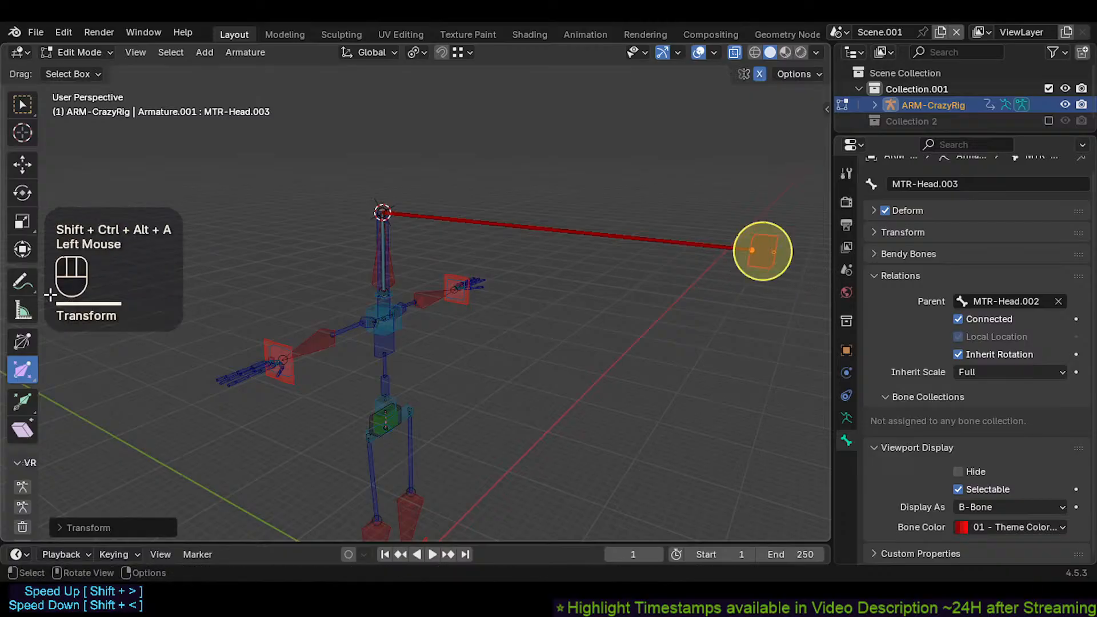
{"action": "key", "text": "s"}
{"action": "left_click", "coordinate": [756, 248]}
{"action": "key", "text": "ctrl+Tab"}
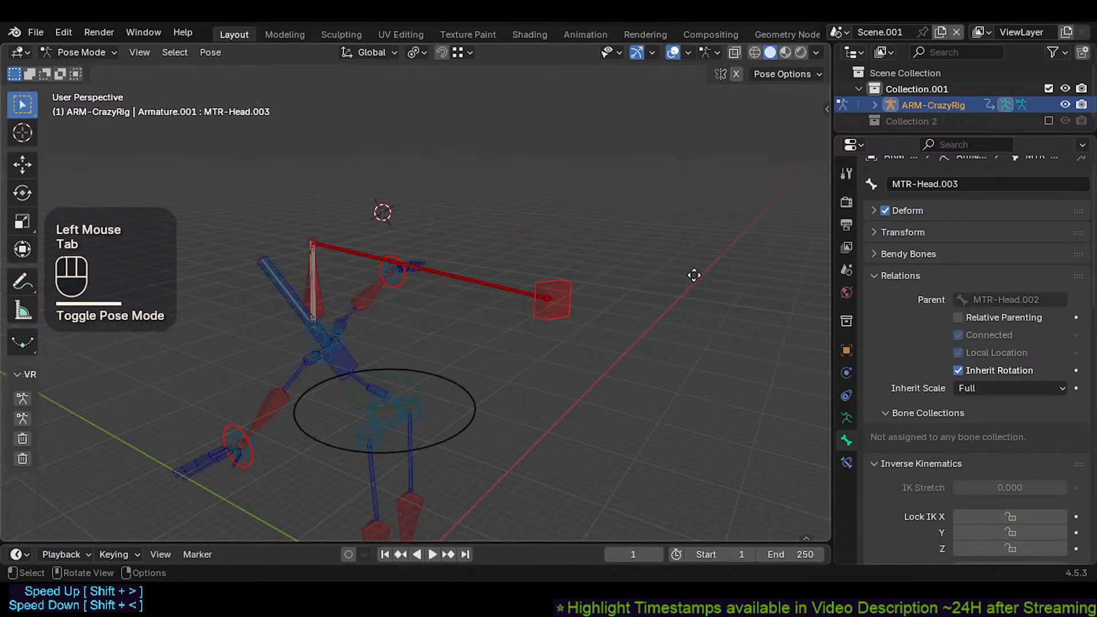
Step: Move MTR-Head.003 upward in two moves at Auto IK length 8 so the long head bone tilts up
{"action": "left_click", "coordinate": [553, 319]}
{"action": "key", "text": "g"}
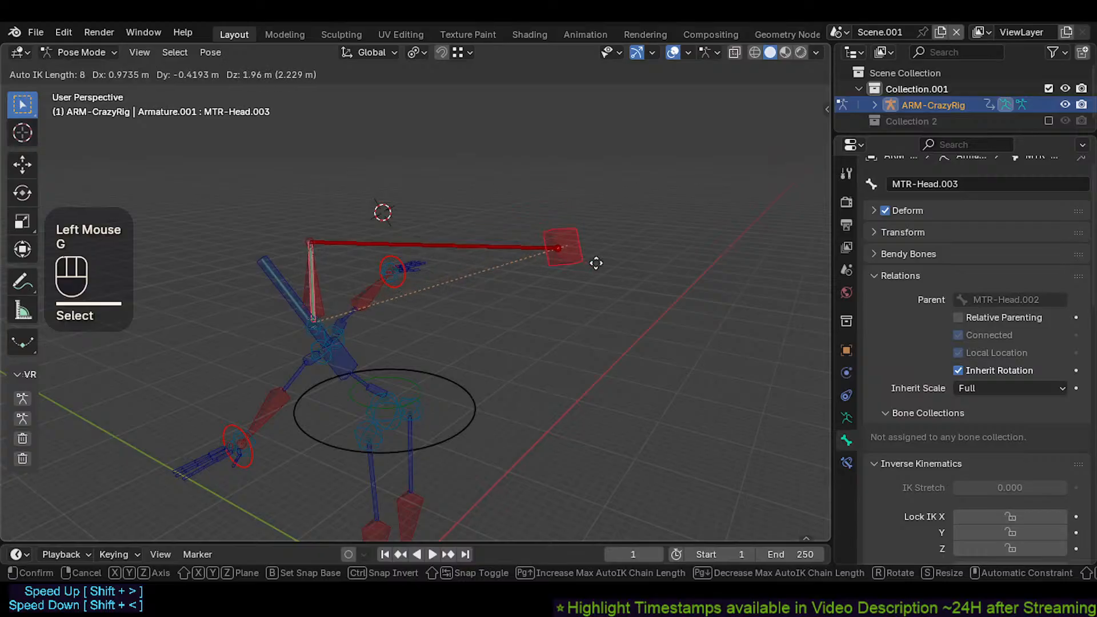
{"action": "left_click", "coordinate": [612, 229]}
{"action": "key", "text": "g"}
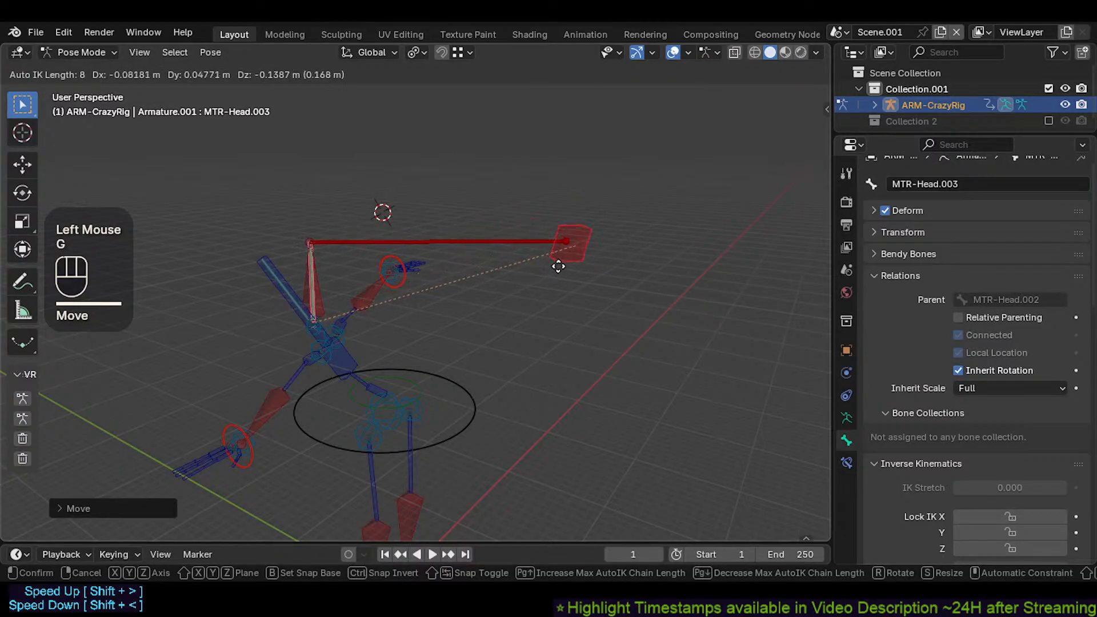
{"action": "left_click", "coordinate": [558, 266]}
Step: Start animation playback and clear MTR-Head.003's pose rotation
{"action": "key", "text": "space"}
{"action": "key", "text": "alt+r"}
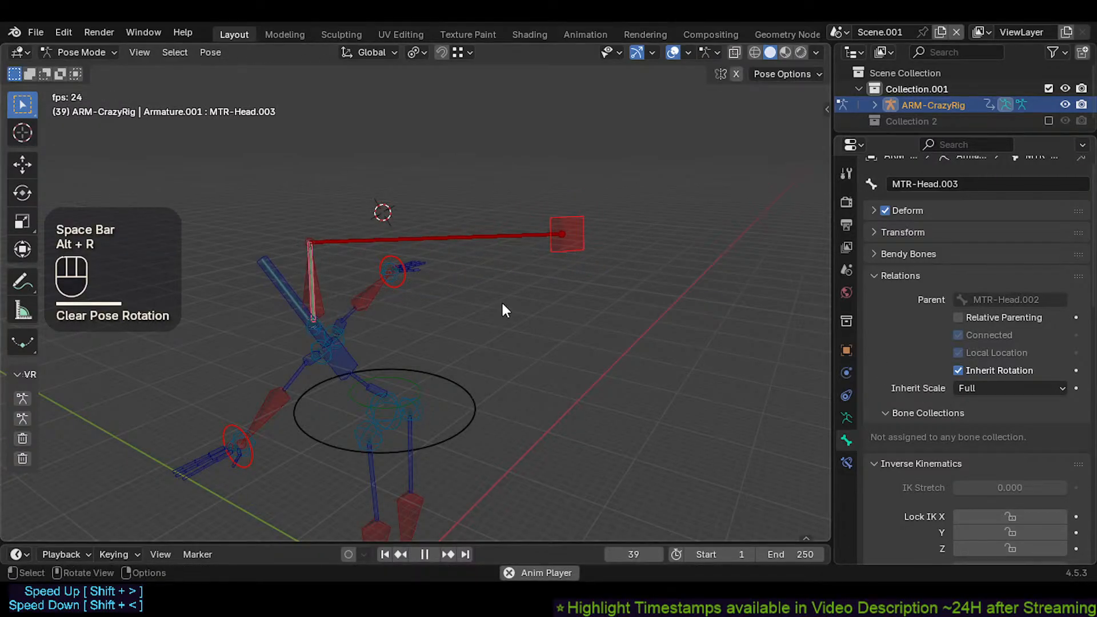
{"action": "key", "text": "g"}
{"action": "key", "text": "Escape"}
Step: Select CTL-Head.001 and move it at Auto IK length 8 to shift the leaning torso
{"action": "middle_click_drag", "start_coordinate": [458, 301], "coordinate": [514, 245]}
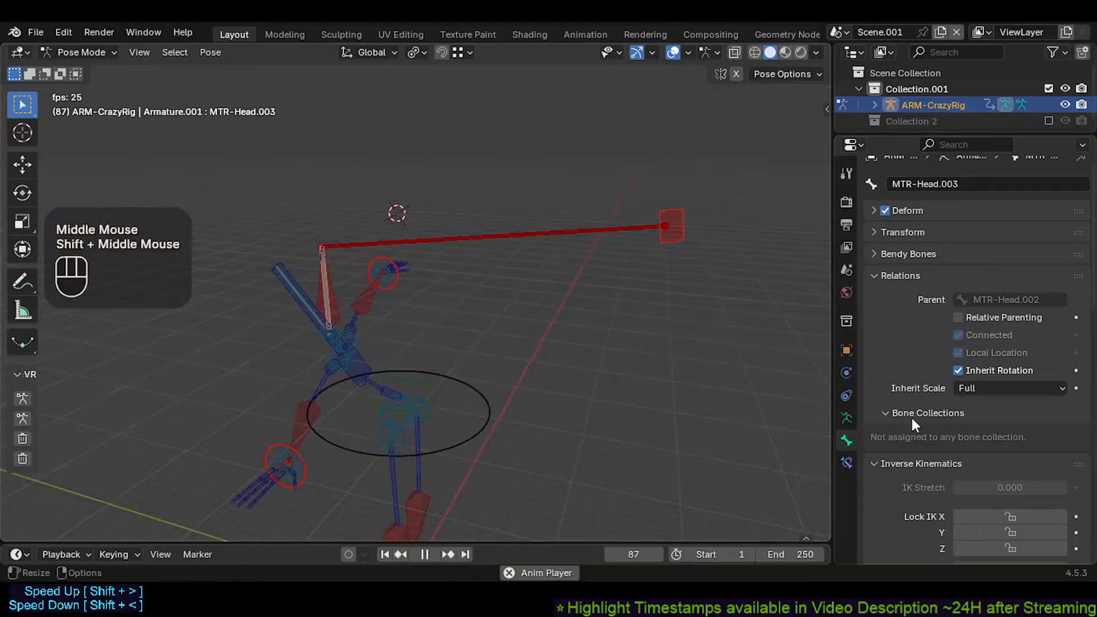
{"action": "left_click", "coordinate": [304, 280]}
{"action": "left_click", "coordinate": [303, 279]}
{"action": "key", "text": "g"}
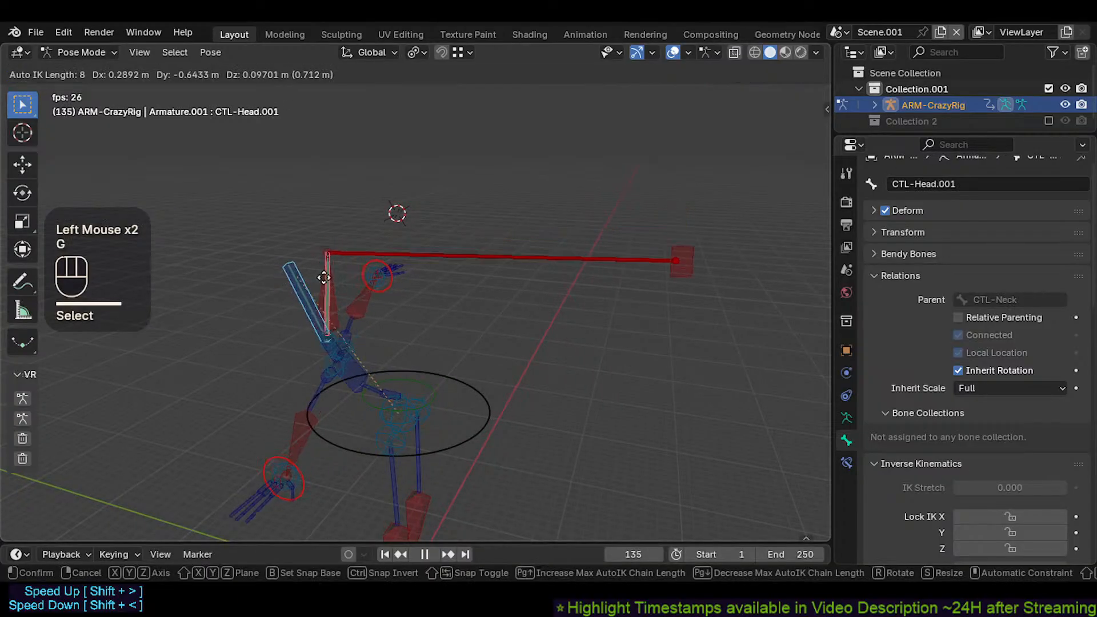
{"action": "left_click", "coordinate": [325, 277]}
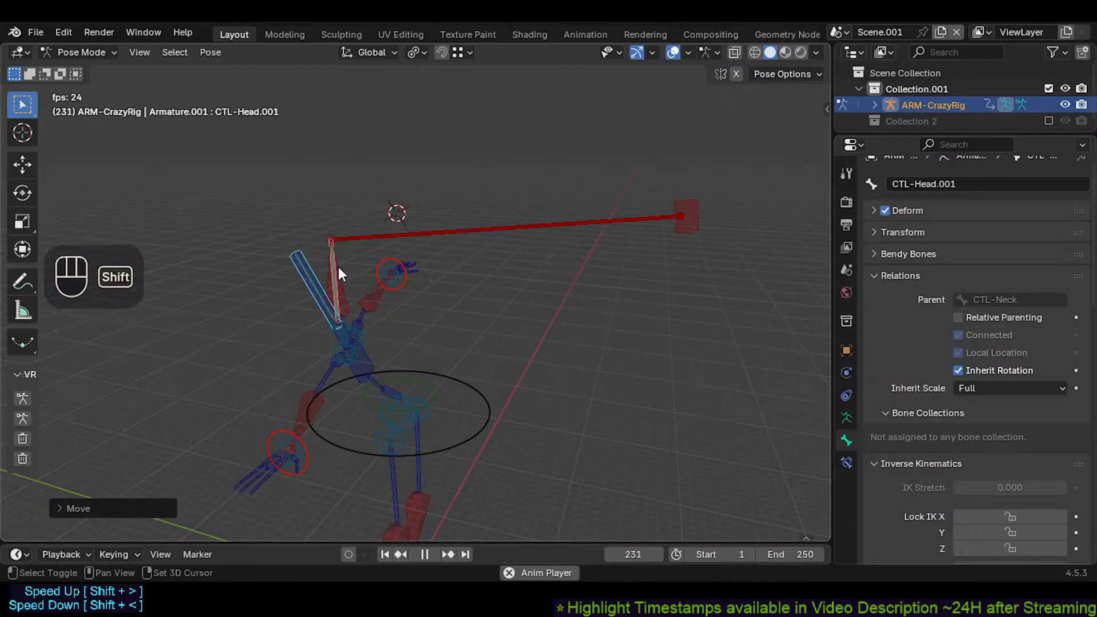
Step: Select CMD-Head and move it with the Auto IK length reduced to 7
{"action": "left_click", "coordinate": [334, 329], "text": "shift"}
{"action": "key", "text": "g"}
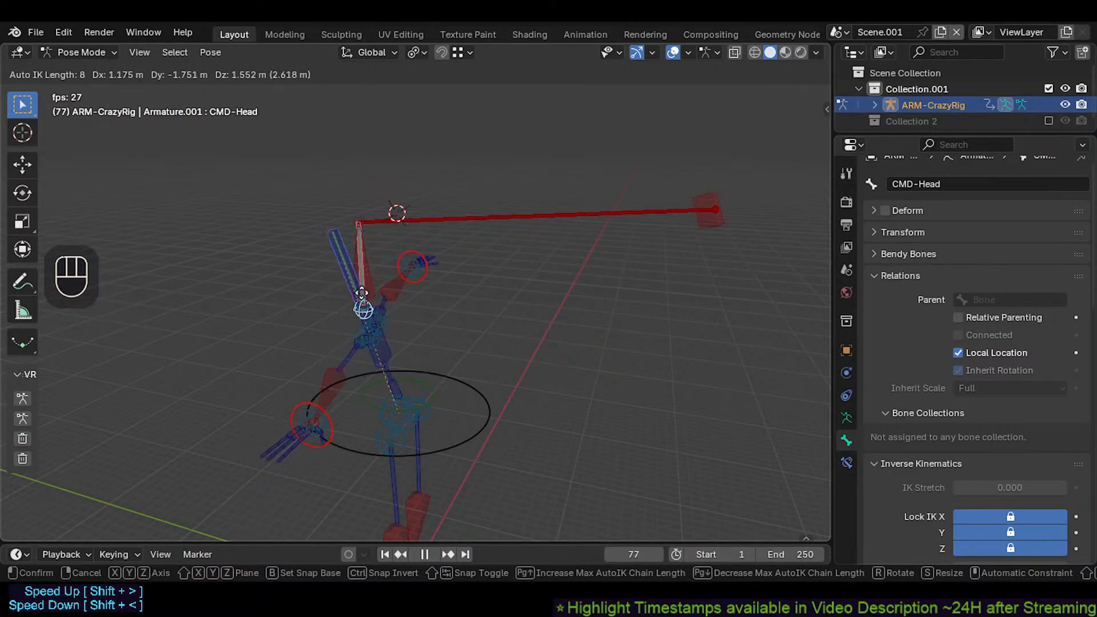
{"action": "scroll", "coordinate": [388, 304], "scroll_direction": "down", "scroll_amount": 1}
{"action": "scroll", "coordinate": [394, 301], "scroll_direction": "up", "scroll_amount": 2}
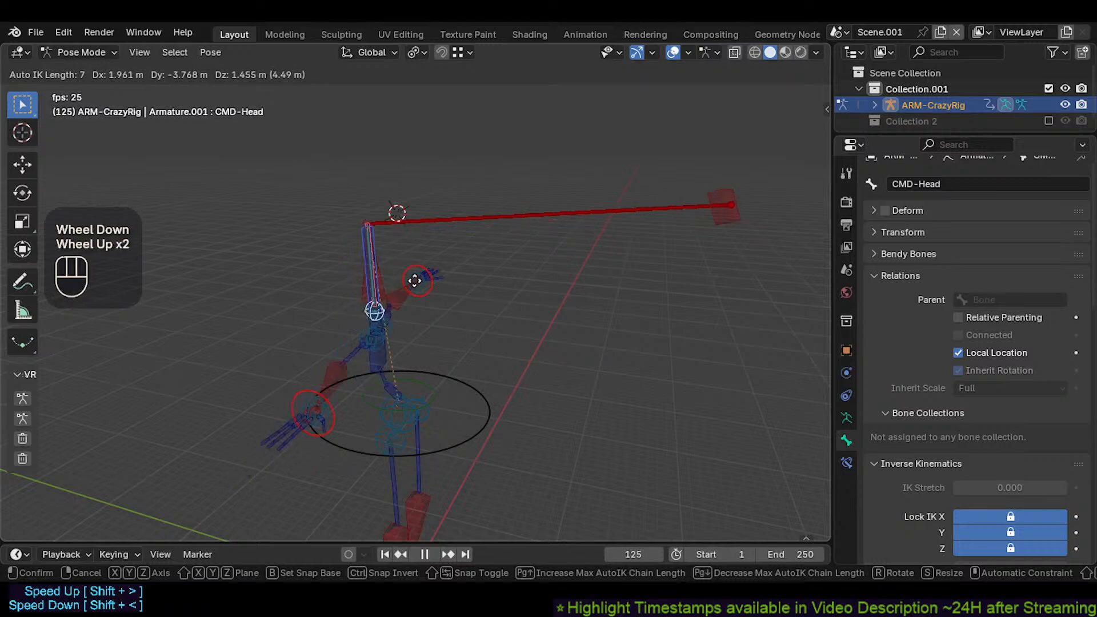
{"action": "left_click", "coordinate": [402, 299]}
Step: Add CTL-Chest to the CMD-Head selection and try moving both at Auto IK length 7
{"action": "middle_click_drag", "start_coordinate": [402, 299], "coordinate": [369, 329]}
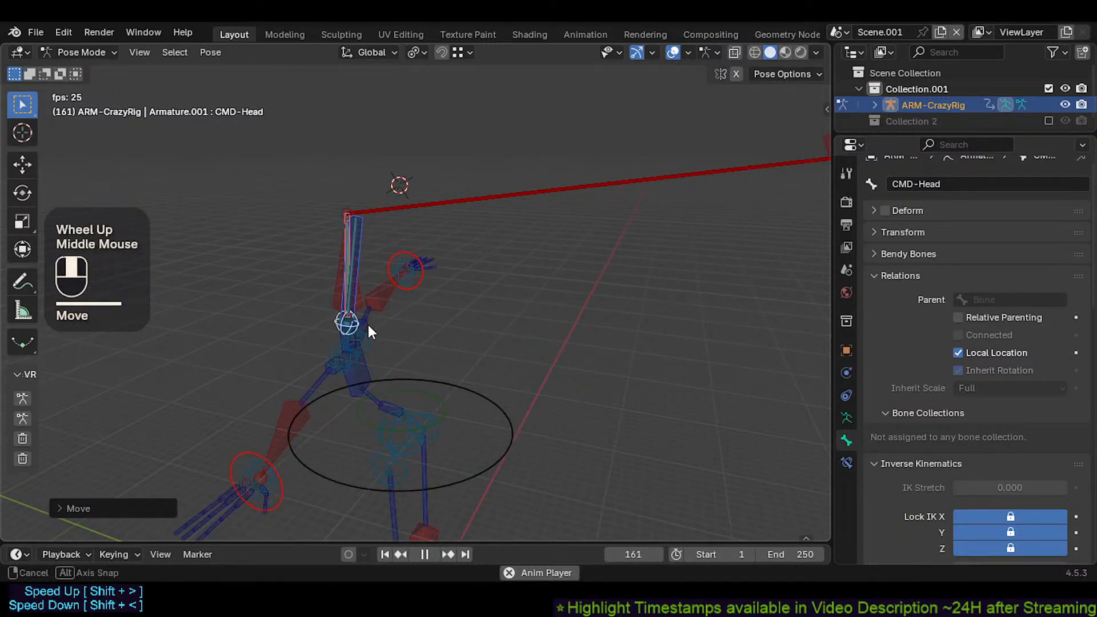
{"action": "left_click", "coordinate": [369, 365], "text": "shift"}
{"action": "scroll", "coordinate": [395, 328], "scroll_direction": "down", "scroll_amount": 1}
{"action": "key", "text": "g"}
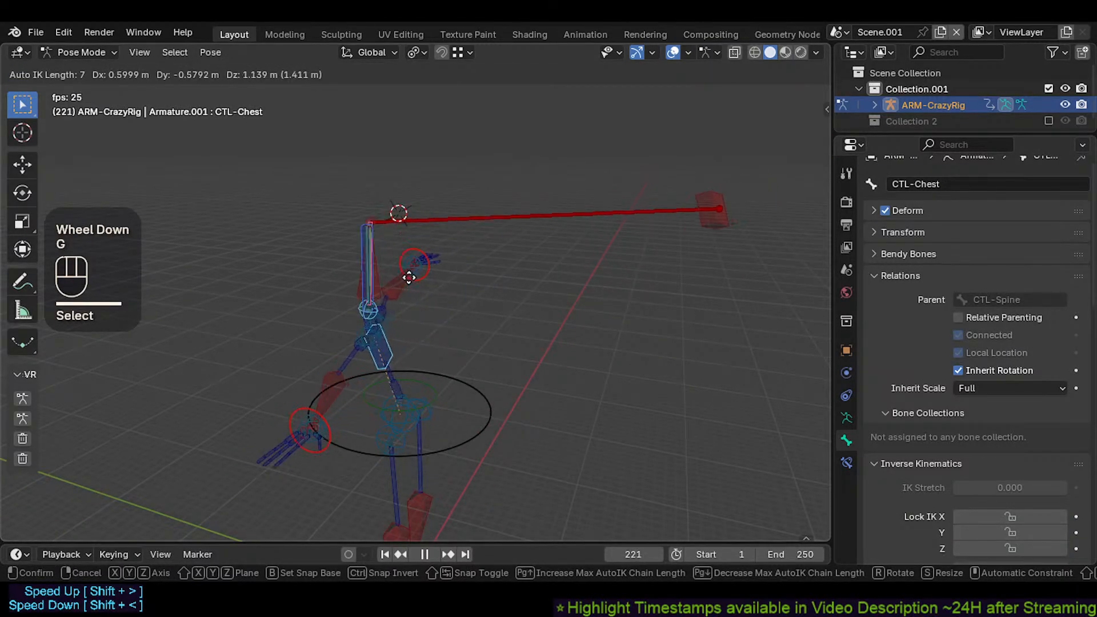
{"action": "key", "text": "Escape"}
Step: Clear MTR-Head.003's pose rotation, scale the bone up in Edit Mode and return to Pose Mode
{"action": "left_click", "coordinate": [695, 229]}
{"action": "key", "text": "alt+r"}
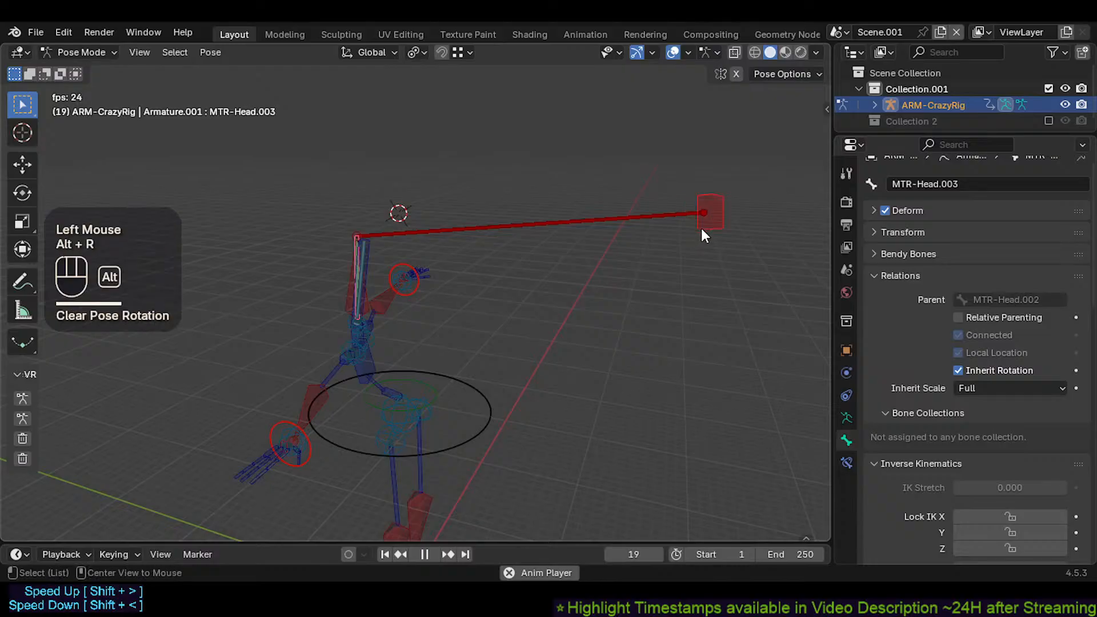
{"action": "key", "text": "alt+r"}
{"action": "key", "text": "Tab"}
{"action": "key", "text": "s"}
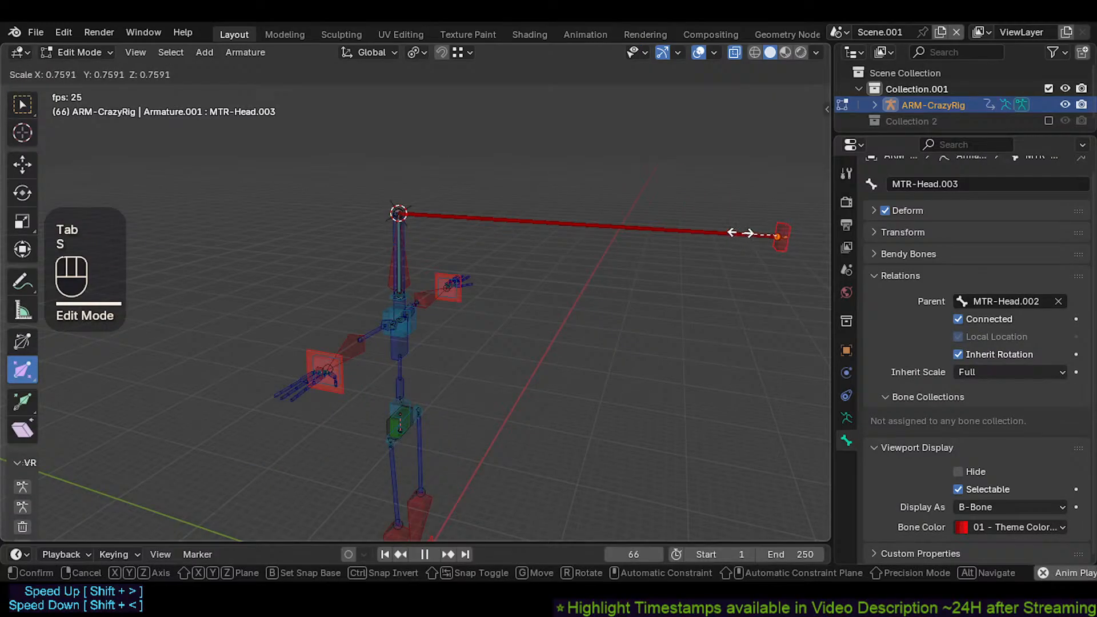
{"action": "left_click", "coordinate": [722, 129]}
{"action": "key", "text": "Tab"}
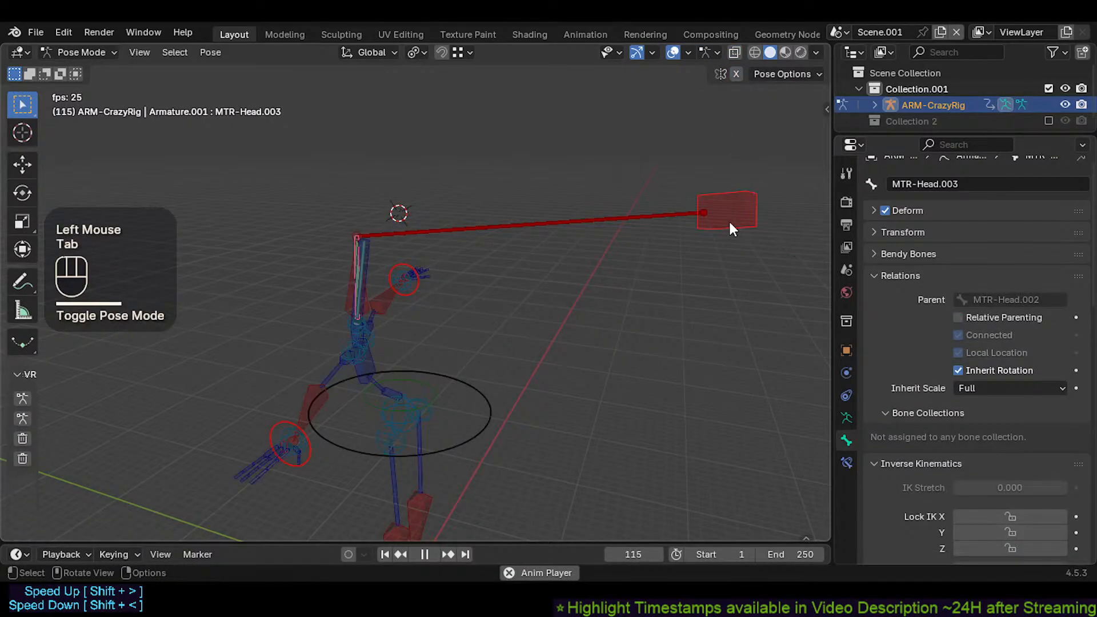
{"action": "left_click", "coordinate": [735, 235]}
Step: Select all bones of the rig and clear their pose transforms
{"action": "scroll", "coordinate": [378, 351], "scroll_direction": "up", "scroll_amount": 2}
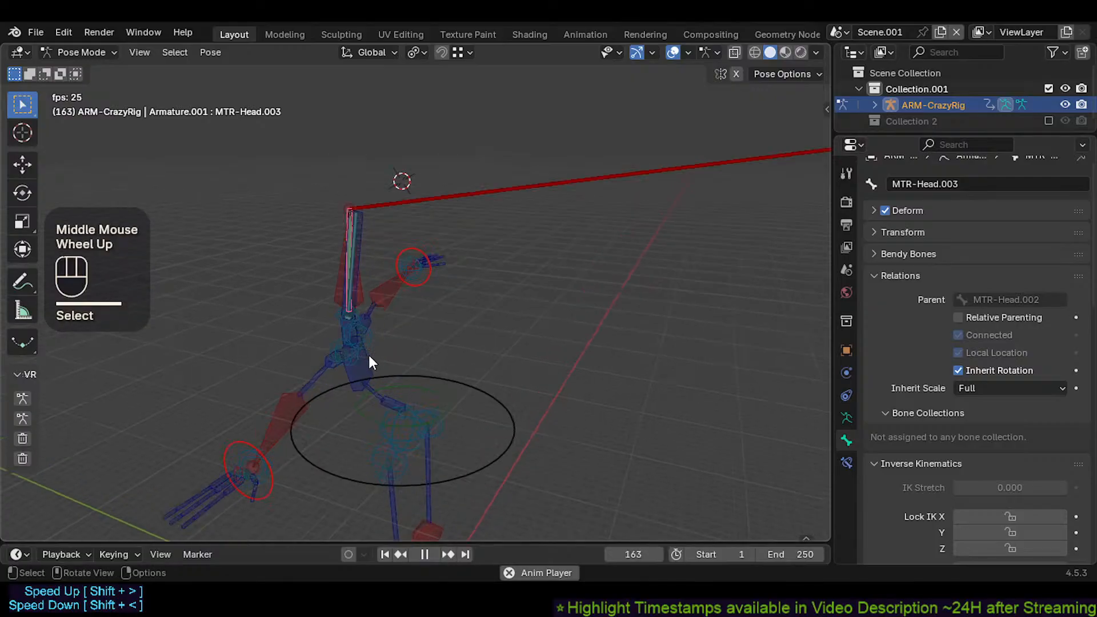
{"action": "scroll", "coordinate": [344, 331], "scroll_direction": "down", "scroll_amount": 2}
{"action": "key", "text": "a"}
{"action": "key", "text": "alt+q"}
{"action": "key", "text": "alt+q"}
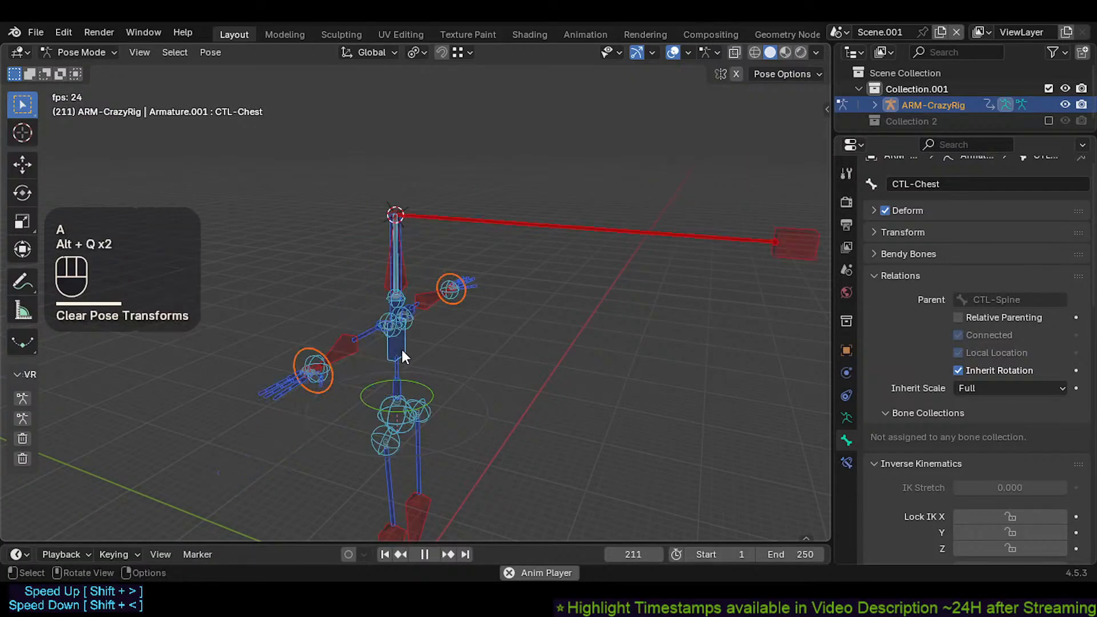
Step: Select CMD-Head and move it at Auto IK length 7 to test how the torso and head chain follow
{"action": "left_click", "coordinate": [393, 310], "text": "shift"}
{"action": "left_click", "coordinate": [393, 311], "text": "shift"}
{"action": "key", "text": "g"}
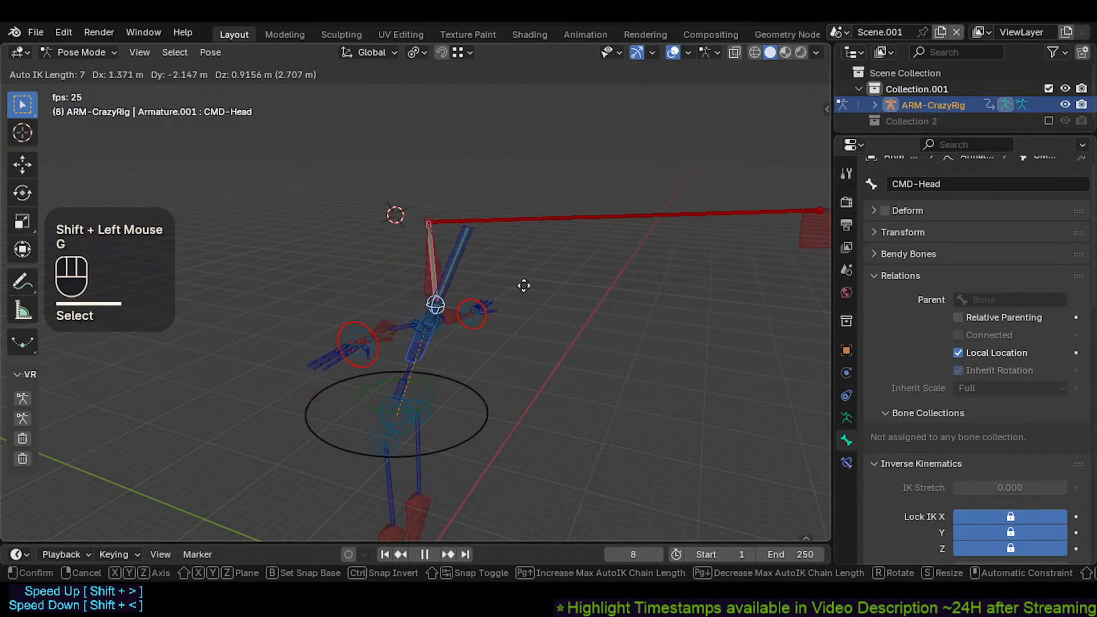
{"action": "left_click", "coordinate": [495, 309]}
{"action": "middle_click_drag", "start_coordinate": [495, 308], "coordinate": [442, 306], "text": "shift"}
{"action": "key", "text": "g"}
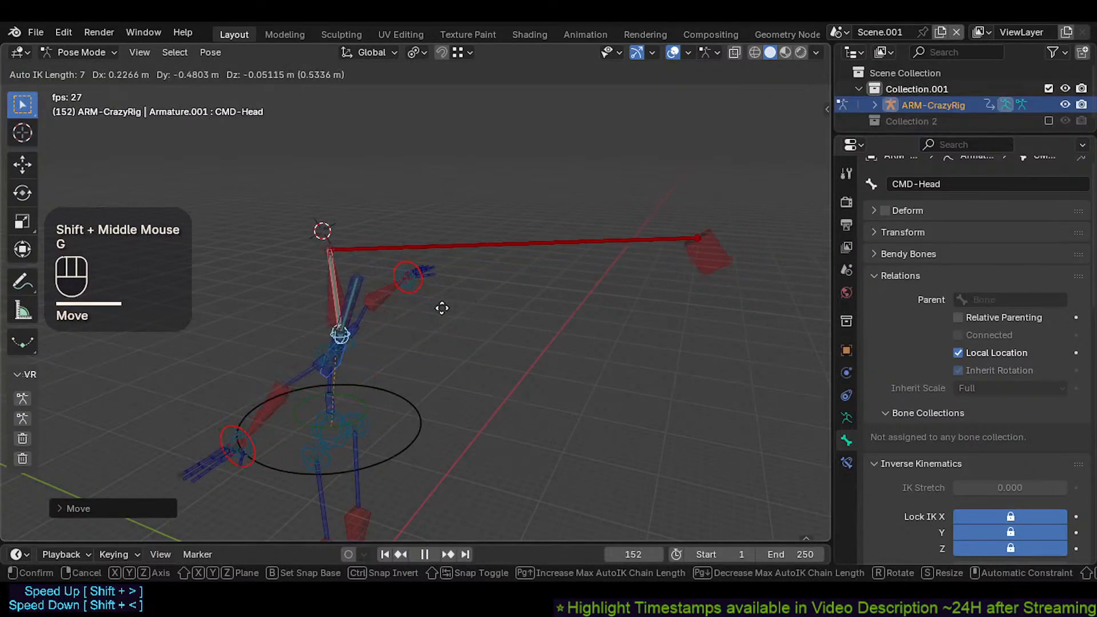
{"action": "key", "text": "Escape"}
Step: In Edit Mode, move only the tail joint of MTR-Head.003 about 5.4 m along global Y so the bone points back toward the rig
{"action": "left_click", "coordinate": [698, 264]}
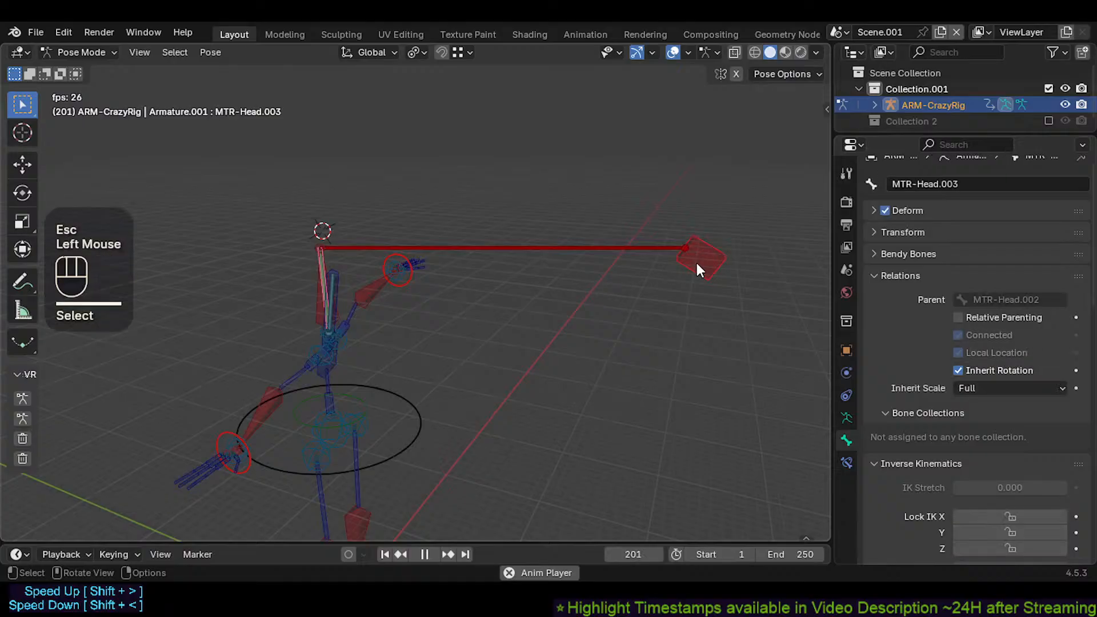
{"action": "key", "text": "Tab"}
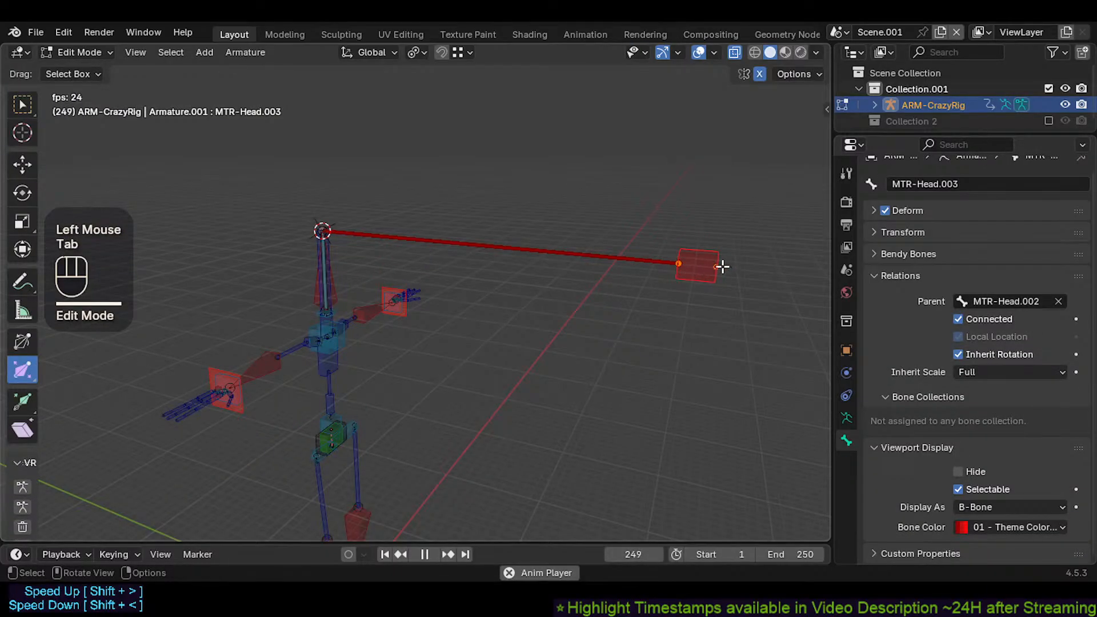
{"action": "key", "text": "alt+a"}
{"action": "key", "text": "c"}
{"action": "left_click", "coordinate": [723, 267]}
{"action": "right_click", "coordinate": [723, 267]}
{"action": "key", "text": "g"}
{"action": "key", "text": "y"}
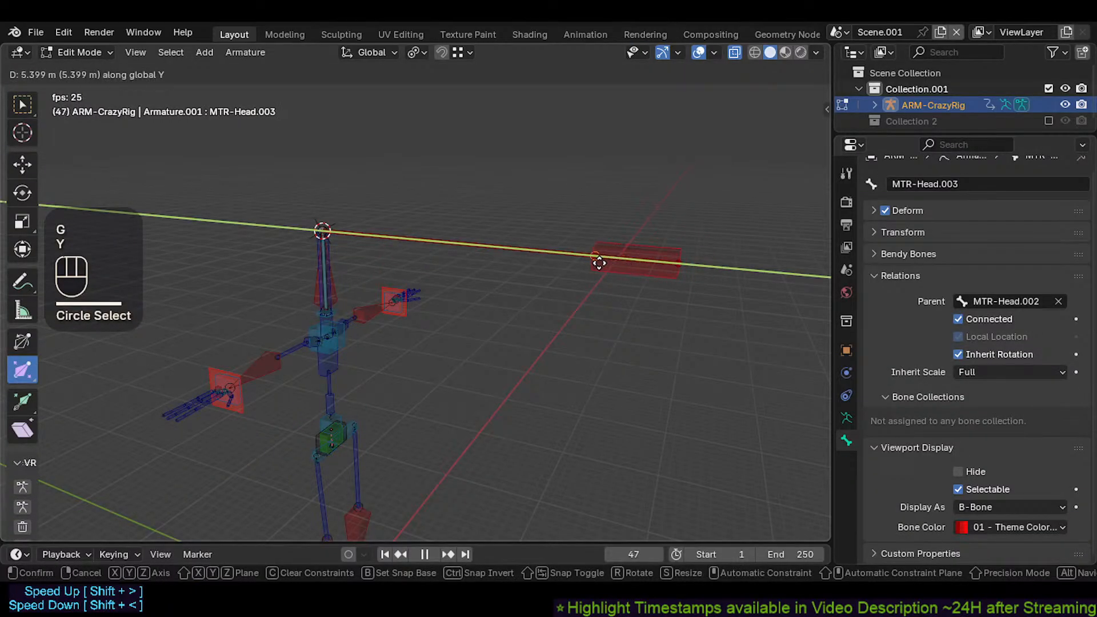
{"action": "left_click", "coordinate": [599, 263]}
Step: Reduce MTR-Head.003's B-Bone display thickness and return to Pose Mode
{"action": "key", "text": "shift+ctrl+alt+a"}
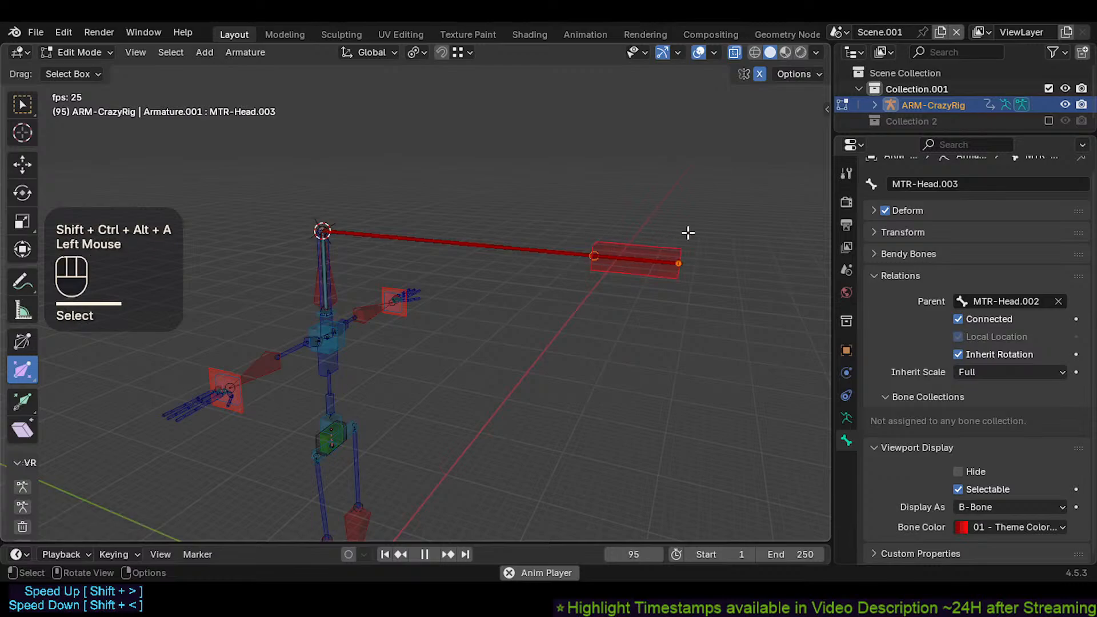
{"action": "key", "text": "ctrl+alt+s"}
{"action": "left_click", "coordinate": [651, 260]}
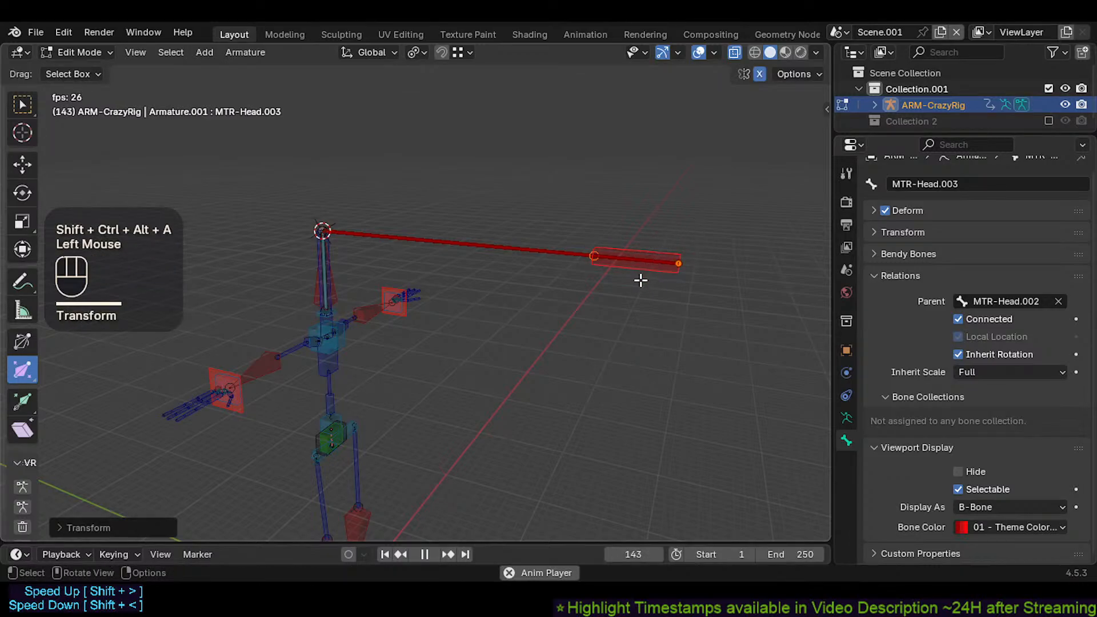
{"action": "key", "text": "ctrl+Tab"}
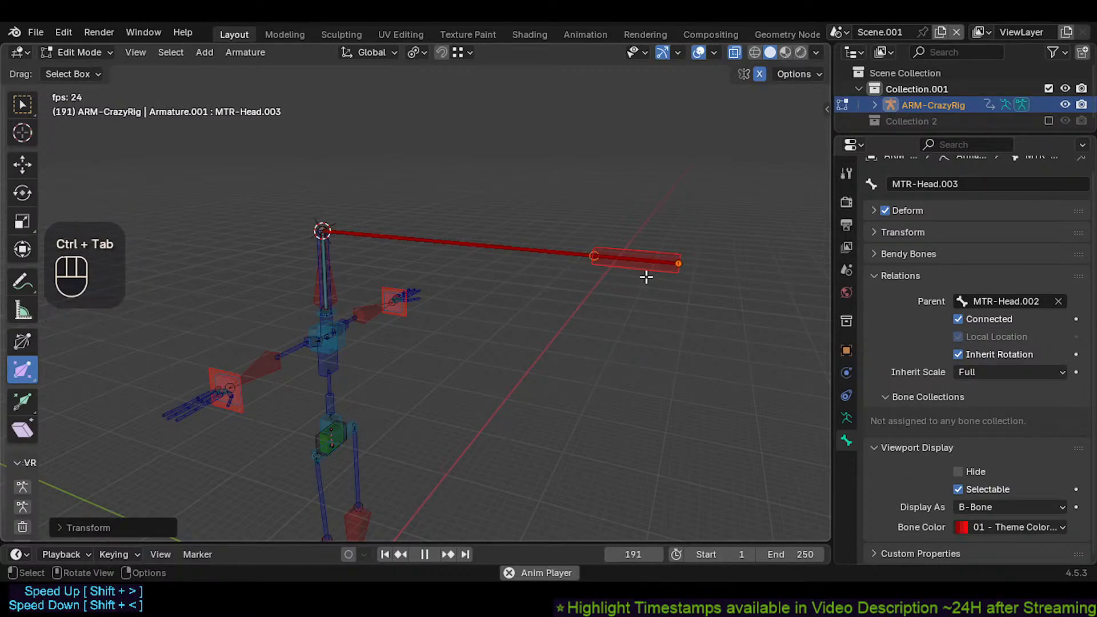
{"action": "key", "text": "ctrl+Tab"}
Step: Select CTL-Head.001 together with CMD-Head and try moving them at Auto IK length 7
{"action": "middle_click_drag", "start_coordinate": [592, 280], "coordinate": [334, 311]}
{"action": "left_click", "coordinate": [315, 327]}
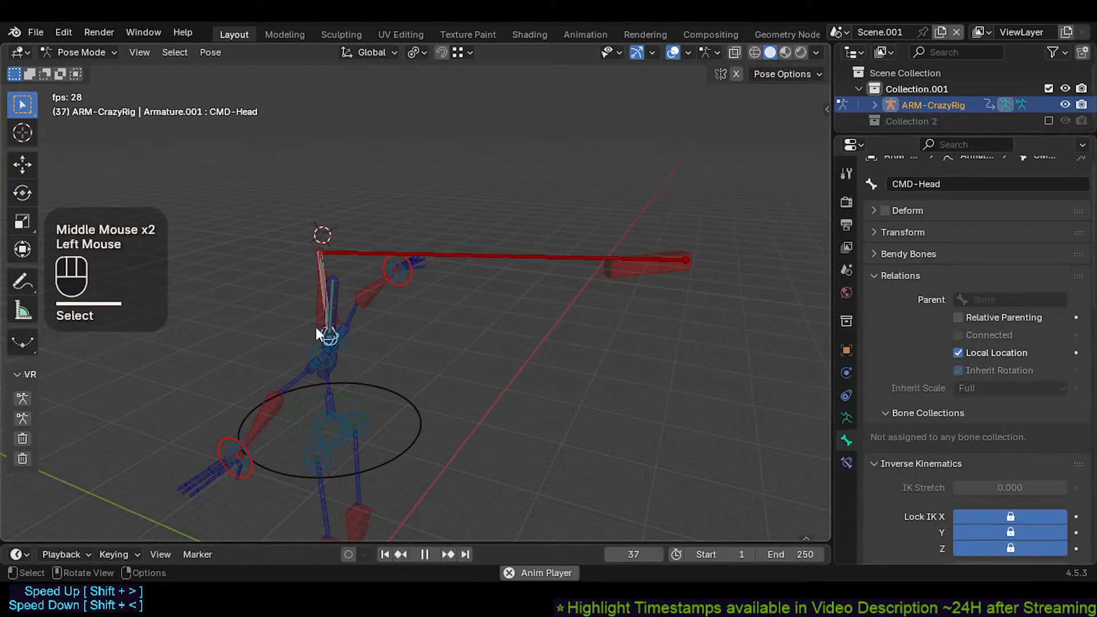
{"action": "left_click", "coordinate": [326, 292], "text": "shift"}
{"action": "key", "text": "g"}
{"action": "left_click", "coordinate": [338, 294]}
{"action": "left_click", "coordinate": [336, 290]}
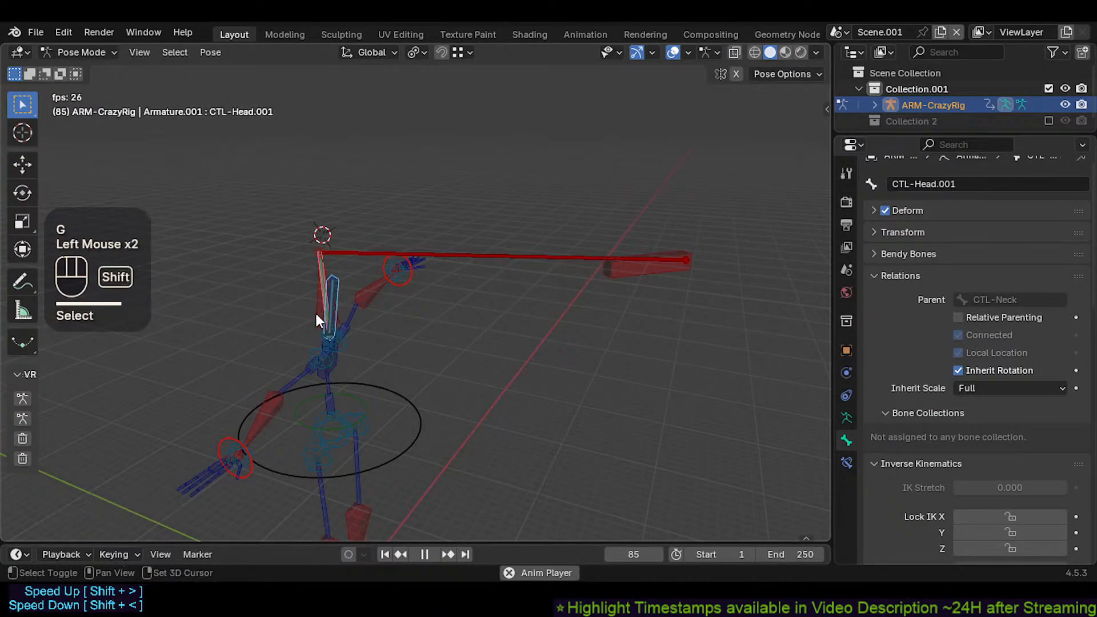
{"action": "left_click", "coordinate": [317, 314], "text": "shift"}
{"action": "middle_click_drag", "start_coordinate": [340, 342], "coordinate": [351, 321]}
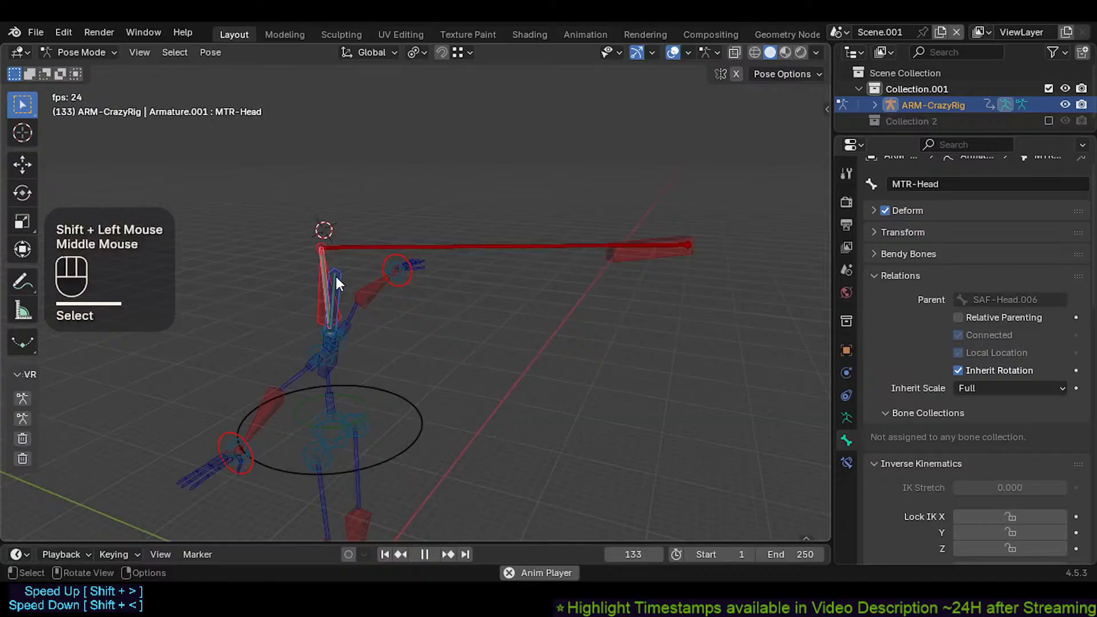
{"action": "left_click", "coordinate": [324, 333]}
{"action": "left_click", "coordinate": [318, 326]}
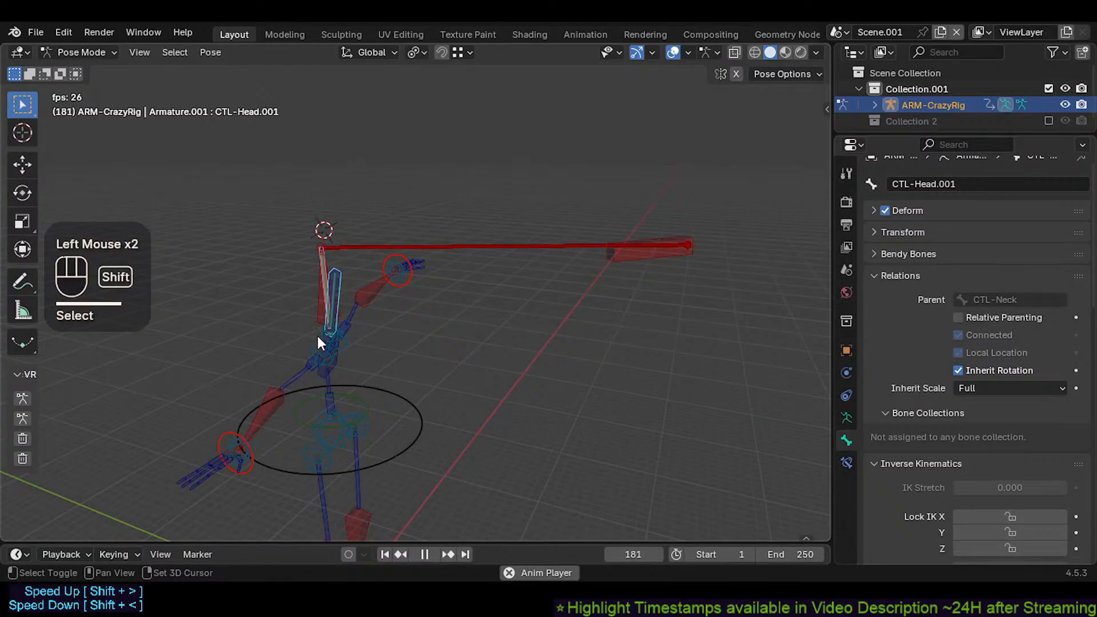
{"action": "left_click", "coordinate": [316, 334], "text": "shift"}
{"action": "key", "text": "g"}
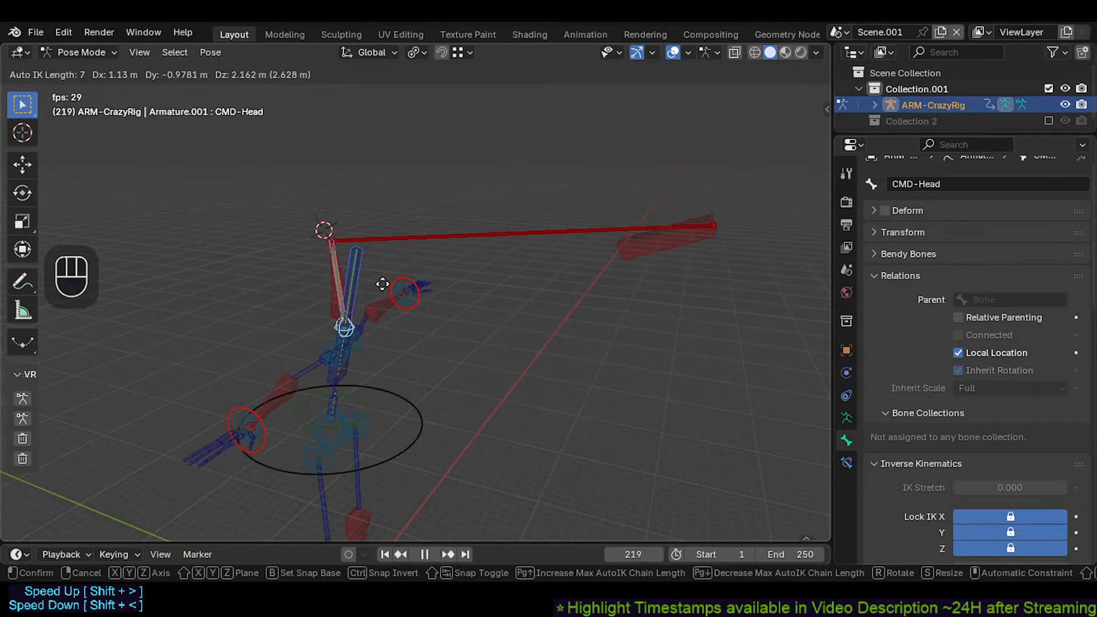
{"action": "left_click", "coordinate": [366, 318]}
Step: Unlock IK X and Z on MTR-Head.002 and test the chain by moving CMD-Head at Auto IK length 7
{"action": "left_click", "coordinate": [447, 245]}
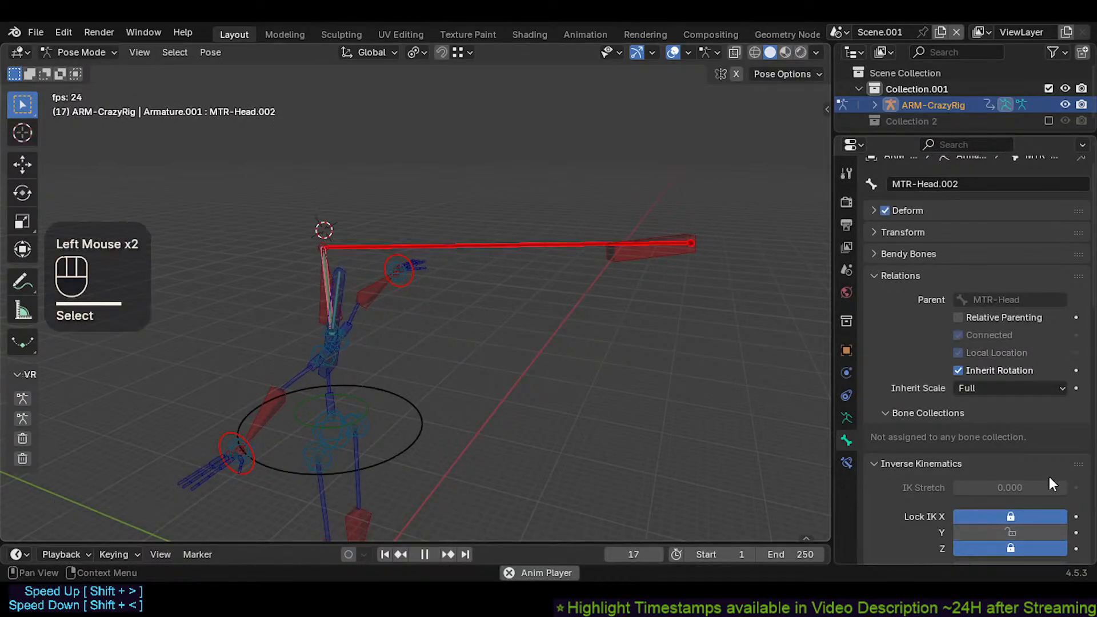
{"action": "left_click", "coordinate": [1024, 519]}
{"action": "left_click", "coordinate": [1020, 545]}
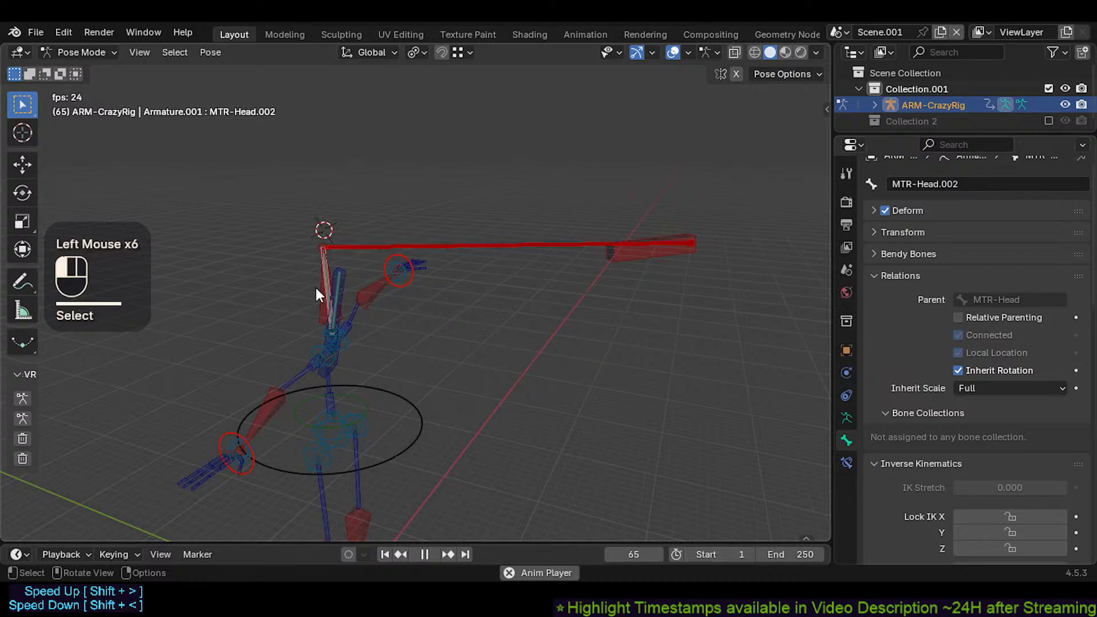
{"action": "left_click", "coordinate": [320, 336], "text": "shift"}
{"action": "key", "text": "g"}
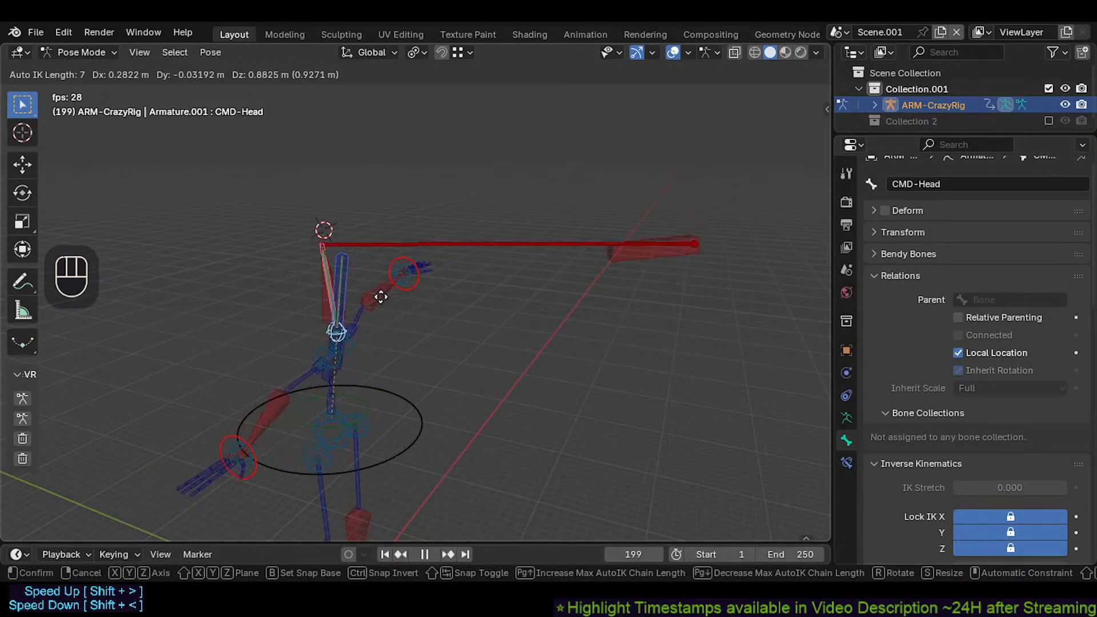
{"action": "left_click", "coordinate": [445, 275]}
Step: Lock IK X and Z on MTR-Head.002 again
{"action": "left_click", "coordinate": [489, 251]}
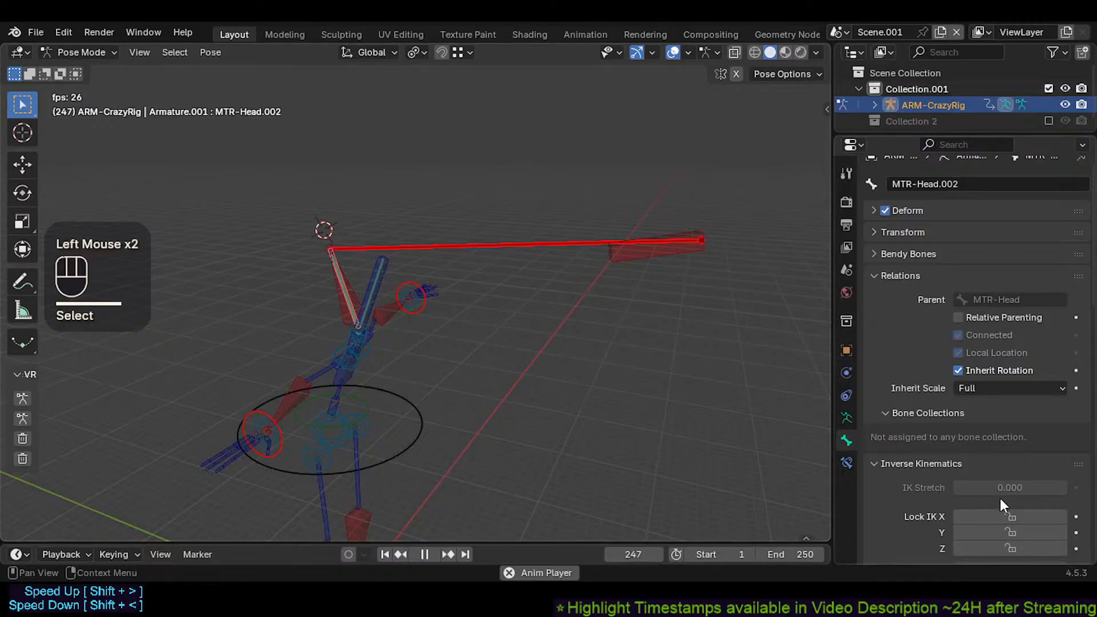
{"action": "left_click", "coordinate": [1000, 517]}
{"action": "left_click", "coordinate": [1006, 547]}
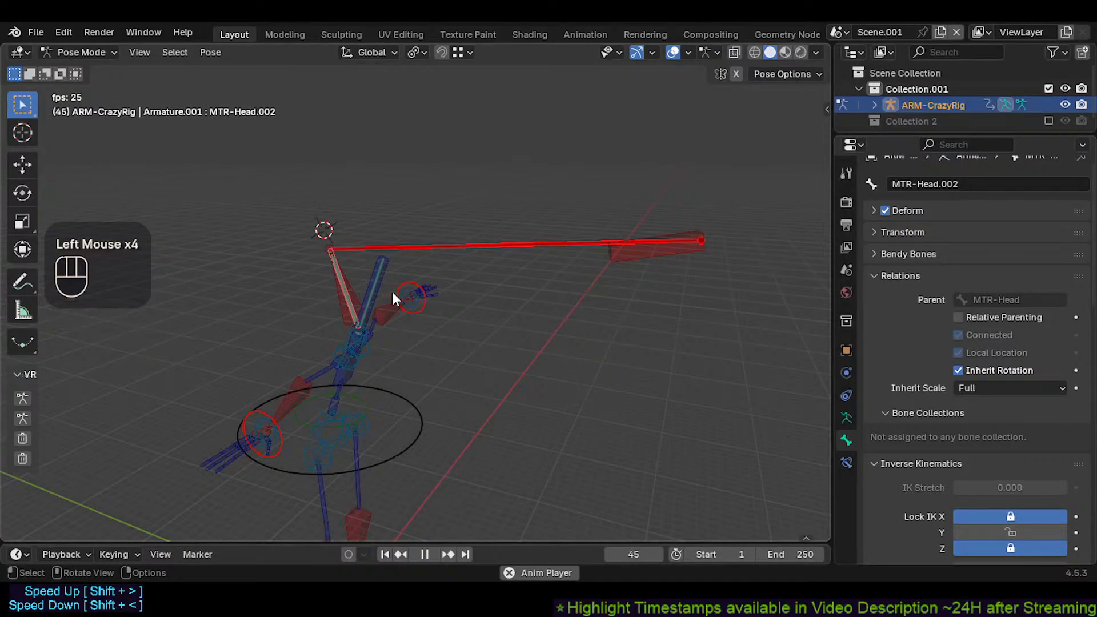
Step: Select all bones of the rig and clear their pose transforms
{"action": "key", "text": "a"}
{"action": "key", "text": "alt+q"}
{"action": "scroll", "coordinate": [336, 294], "scroll_direction": "up", "scroll_amount": 1}
{"action": "scroll", "coordinate": [522, 280], "scroll_direction": "down", "scroll_amount": 1}
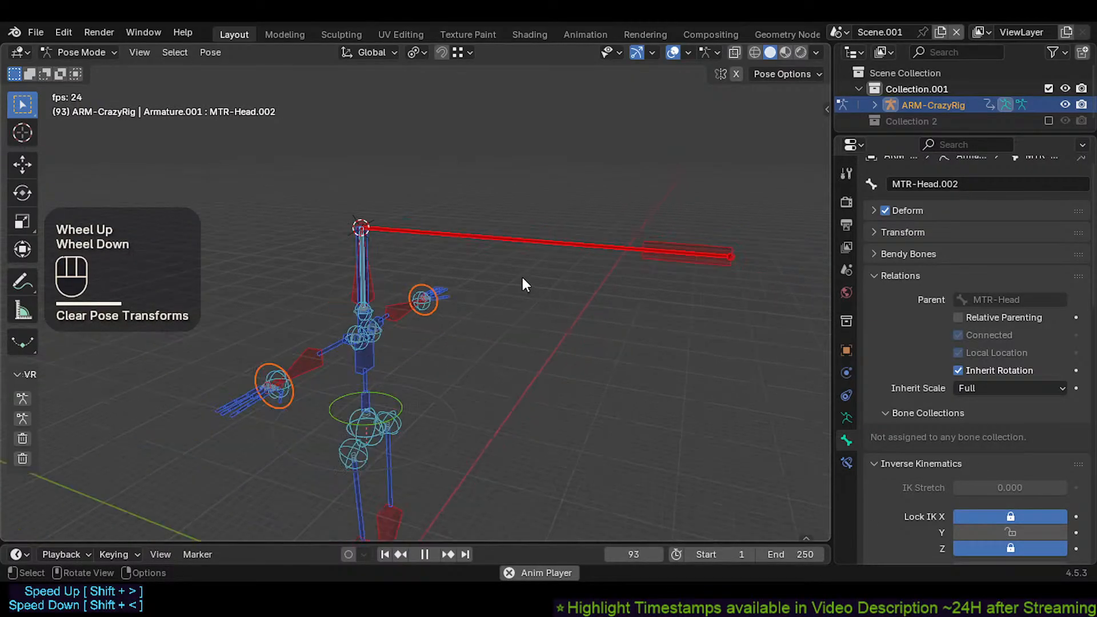
Step: Select MTR-Head.002 and set its IK Stretch to 0.597
{"action": "scroll", "coordinate": [677, 252], "scroll_direction": "up", "scroll_amount": 1}
{"action": "left_click", "coordinate": [690, 252]}
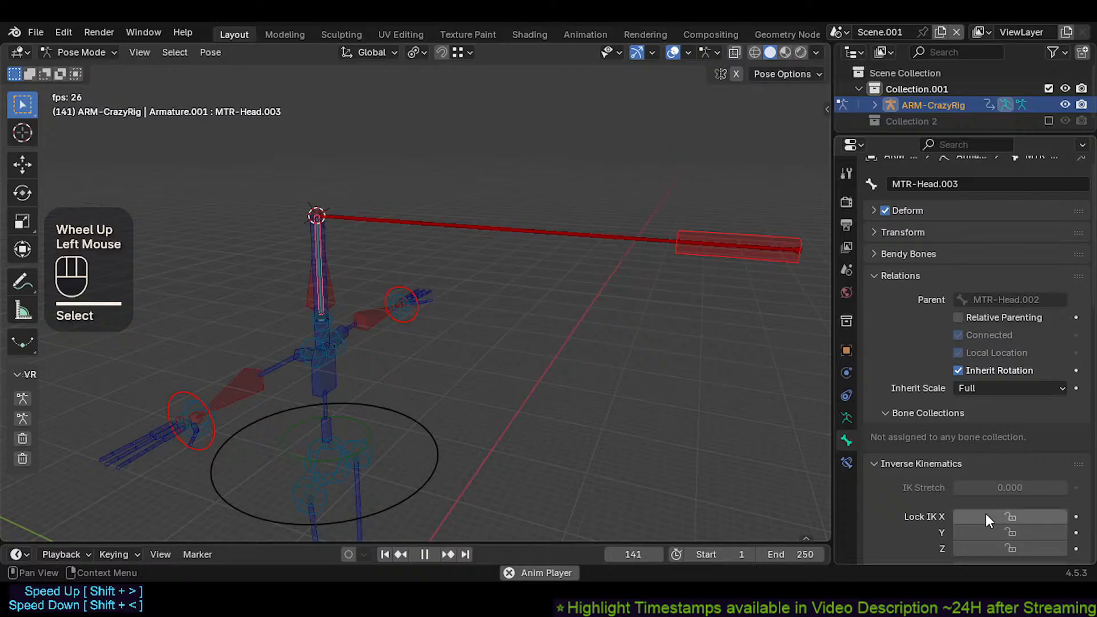
{"action": "scroll", "coordinate": [679, 274], "scroll_direction": "down", "scroll_amount": 1}
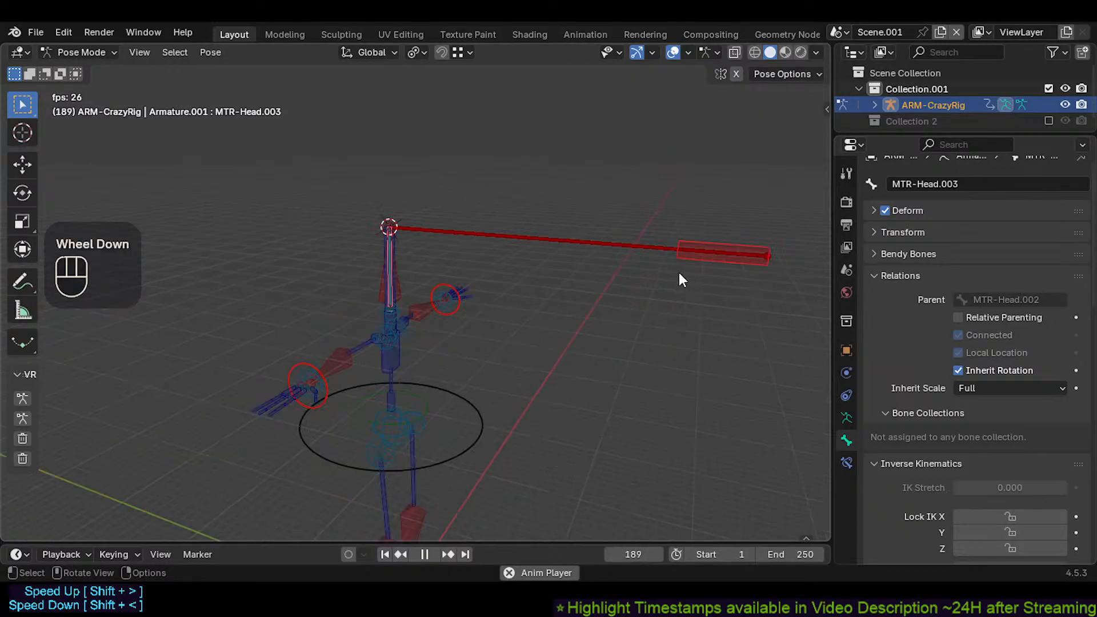
{"action": "left_click", "coordinate": [656, 249]}
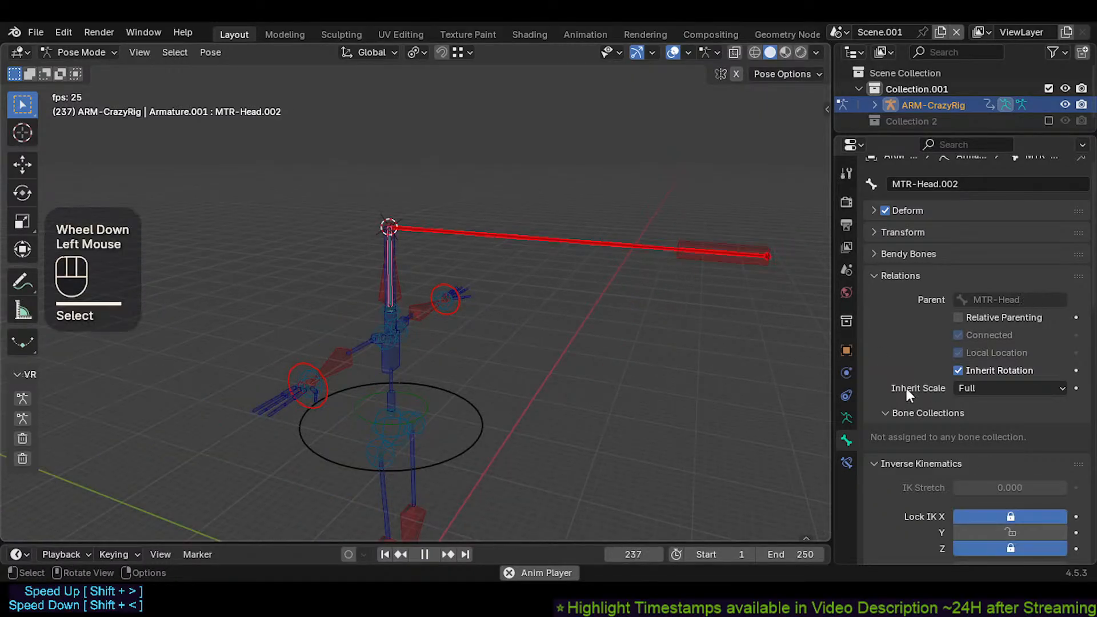
{"action": "left_click_drag", "start_coordinate": [994, 487], "coordinate": [1023, 487]}
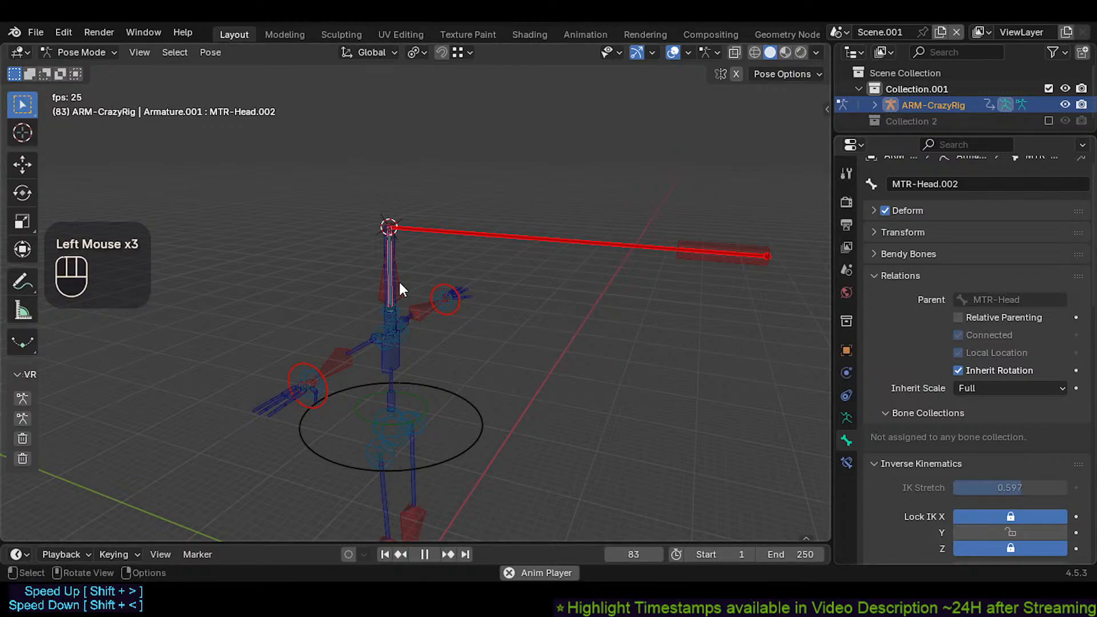
Step: Select CTL-Head.001 with CTL-Chest and try moving them at Auto IK length 7
{"action": "left_click", "coordinate": [381, 283]}
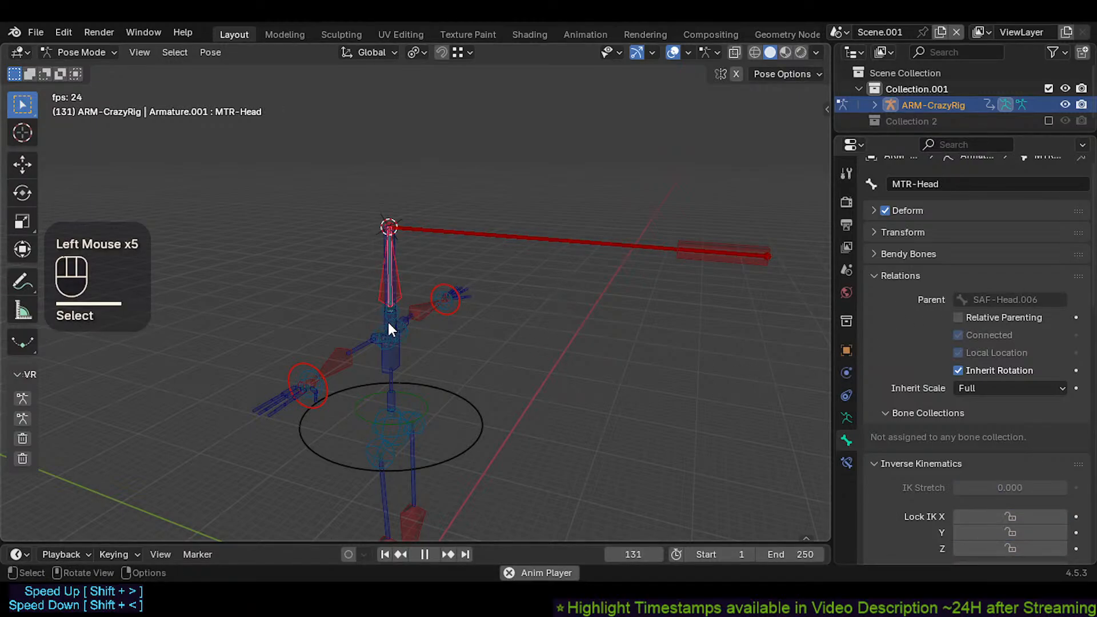
{"action": "left_click", "coordinate": [394, 286]}
{"action": "left_click", "coordinate": [394, 286]}
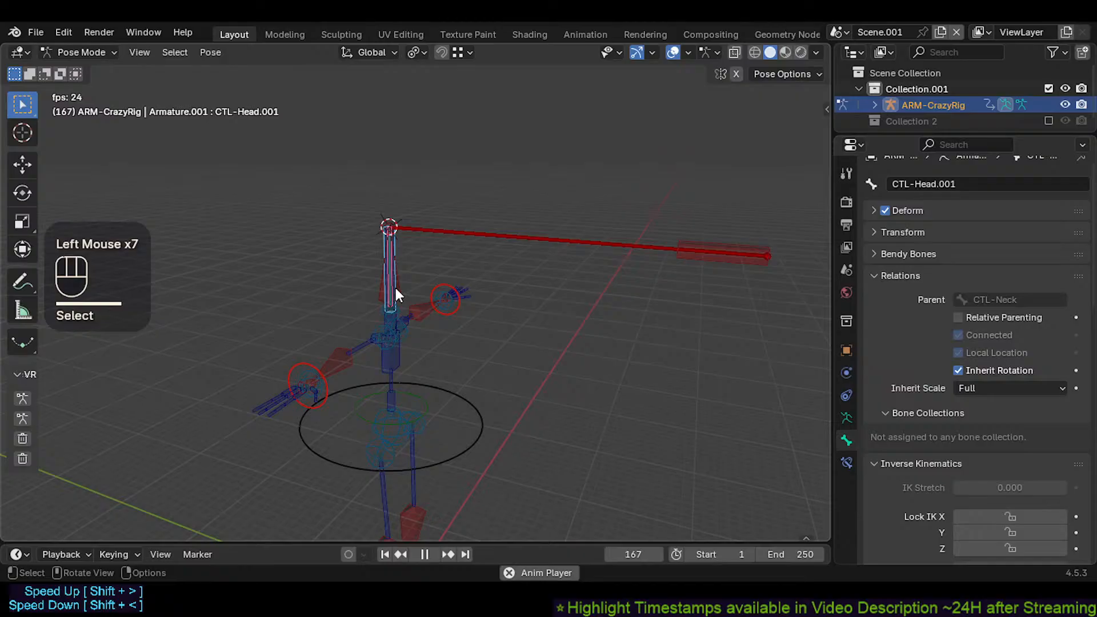
{"action": "left_click", "coordinate": [396, 352], "text": "shift"}
{"action": "key", "text": "g"}
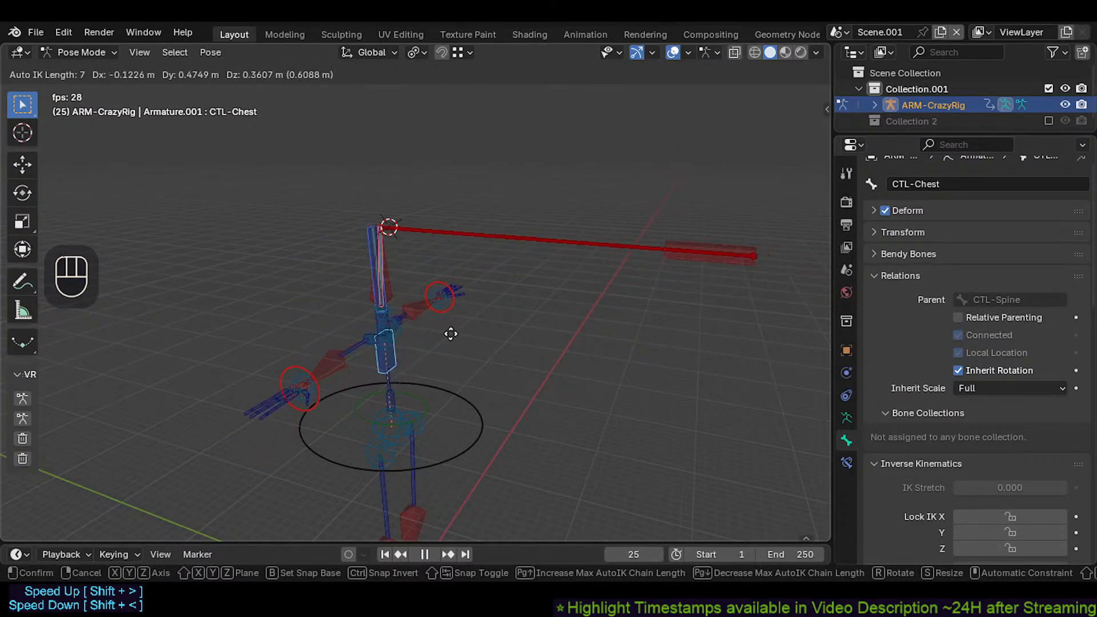
{"action": "key", "text": "Escape"}
Step: Add CMD-Head to the selection and try moving it at Auto IK length 7
{"action": "left_click", "coordinate": [383, 309], "text": "shift"}
{"action": "key", "text": "g"}
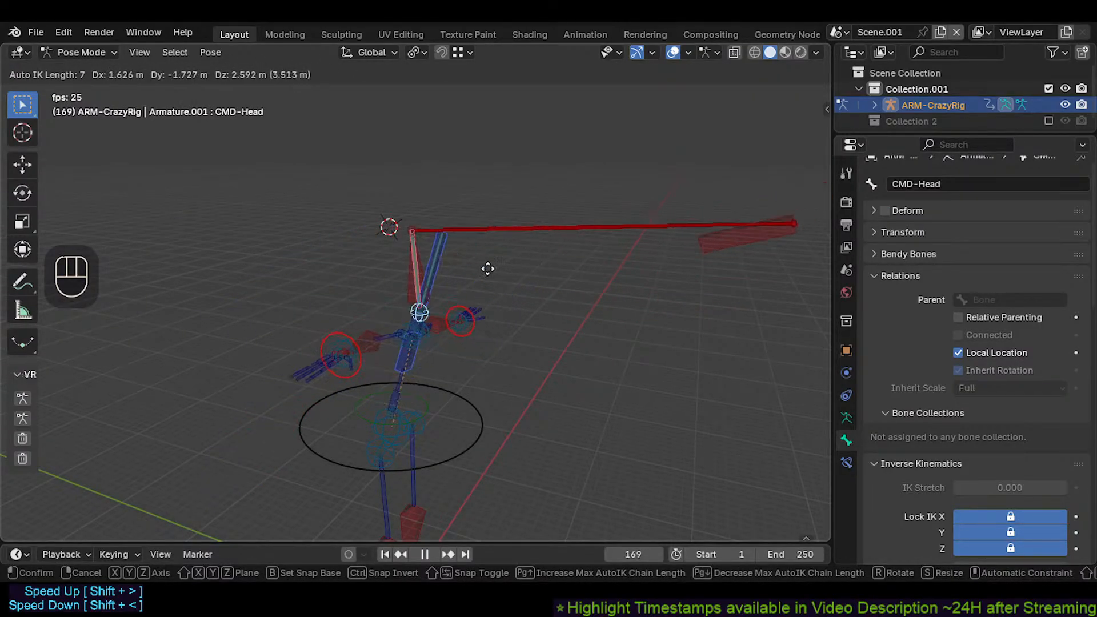
{"action": "key", "text": "Escape"}
Step: In Edit Mode, scale MTR-Head.003 by a negative factor to flip it away from the rig and shorten it, and return to Pose Mode
{"action": "left_click", "coordinate": [690, 244]}
{"action": "key", "text": "Tab"}
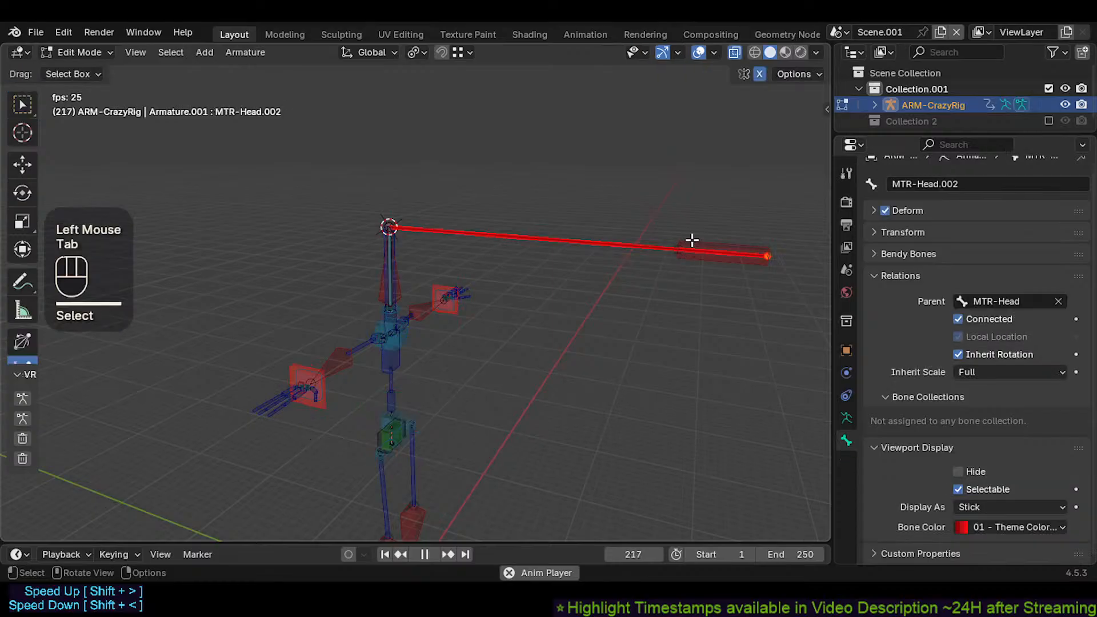
{"action": "key", "text": "Tab"}
{"action": "left_click", "coordinate": [694, 244]}
{"action": "key", "text": "Tab"}
{"action": "middle_click_drag", "start_coordinate": [710, 255], "coordinate": [623, 255], "text": "shift"}
{"action": "key", "text": "s"}
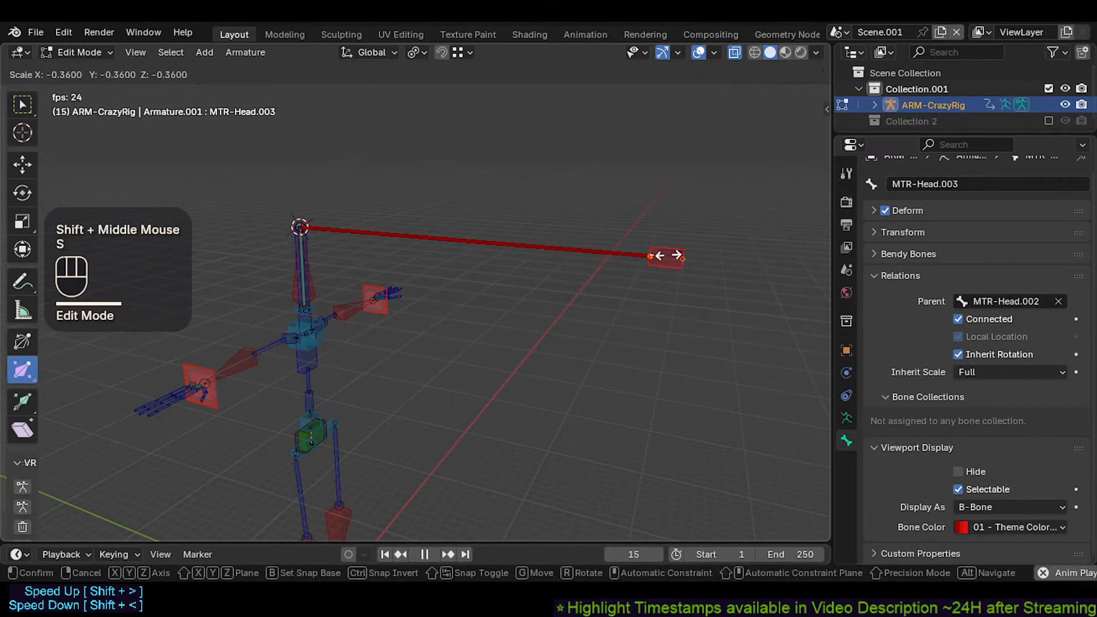
{"action": "left_click", "coordinate": [673, 259]}
{"action": "key", "text": "Tab"}
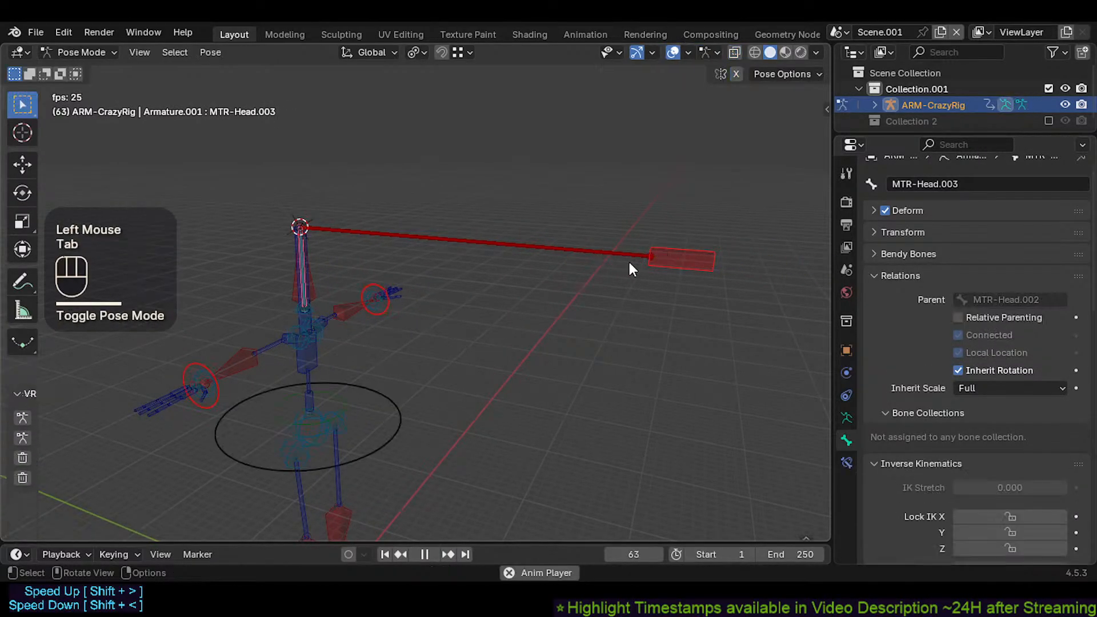
Step: Move MTR-Head.003 down toward the rig at Auto IK length 7 to test how the head chain bends
{"action": "scroll", "coordinate": [502, 259], "scroll_direction": "down", "scroll_amount": 1}
{"action": "middle_click_drag", "start_coordinate": [502, 260], "coordinate": [628, 253], "text": "shift"}
{"action": "left_click", "coordinate": [657, 253]}
{"action": "left_click", "coordinate": [657, 253]}
{"action": "key", "text": "g"}
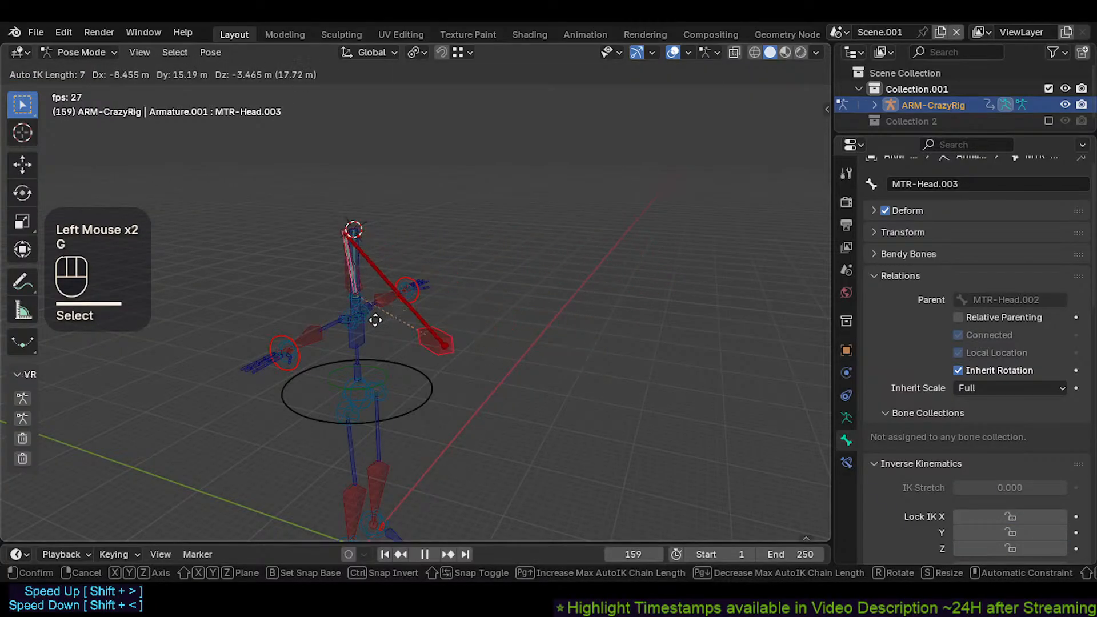
{"action": "left_click", "coordinate": [415, 331]}
Step: Select CTL-Head.001 with CMD-Head and move them twice at Auto IK length 7, testing the pose from different view angles
{"action": "double_click", "coordinate": [361, 253]}
{"action": "middle_click_drag", "start_coordinate": [361, 252], "coordinate": [400, 269]}
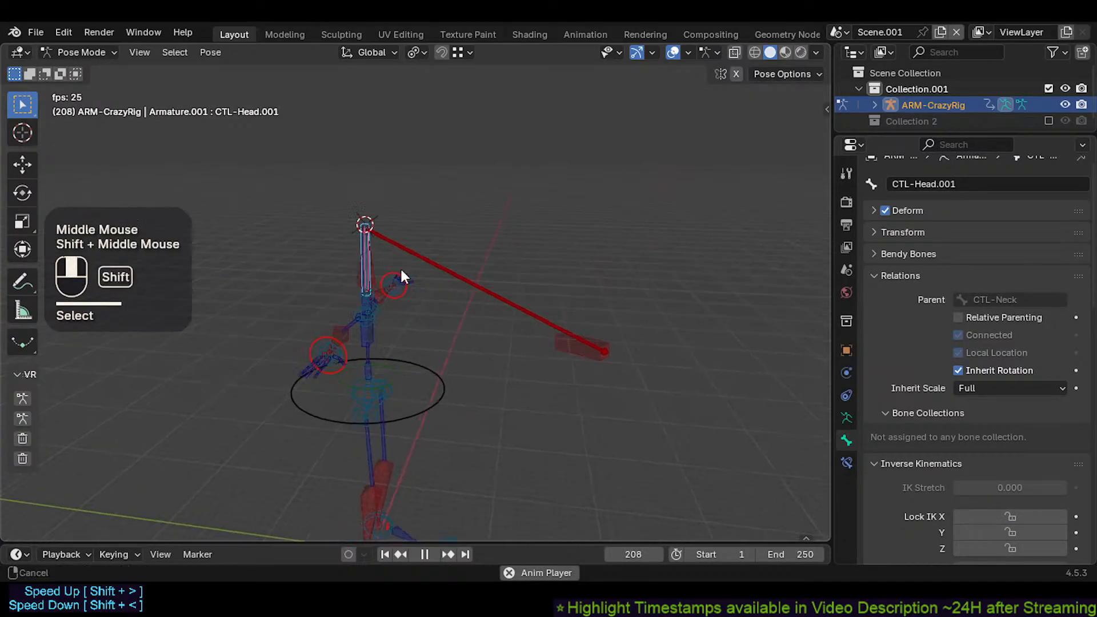
{"action": "left_click", "coordinate": [337, 285], "text": "shift"}
{"action": "key", "text": "g"}
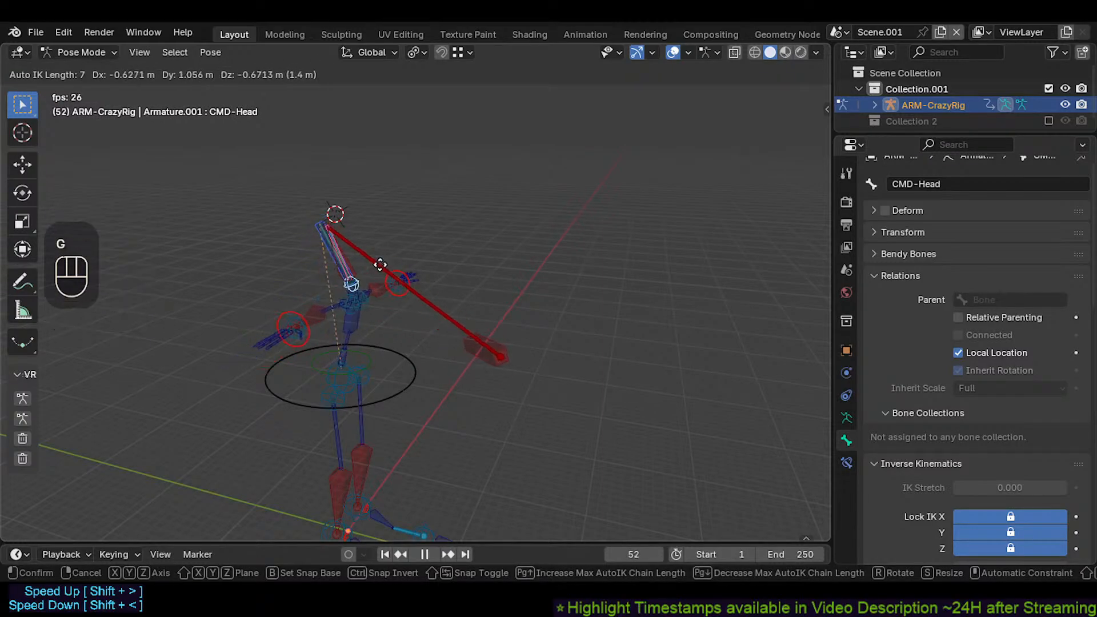
{"action": "left_click", "coordinate": [377, 231]}
{"action": "mouse_move", "coordinate": [384, 234]}
{"action": "middle_mouse_down"}
{"action": "mouse_move", "coordinate": [392, 239]}
{"action": "mouse_move", "coordinate": [389, 216]}
{"action": "middle_mouse_up"}
{"action": "key", "text": "g"}
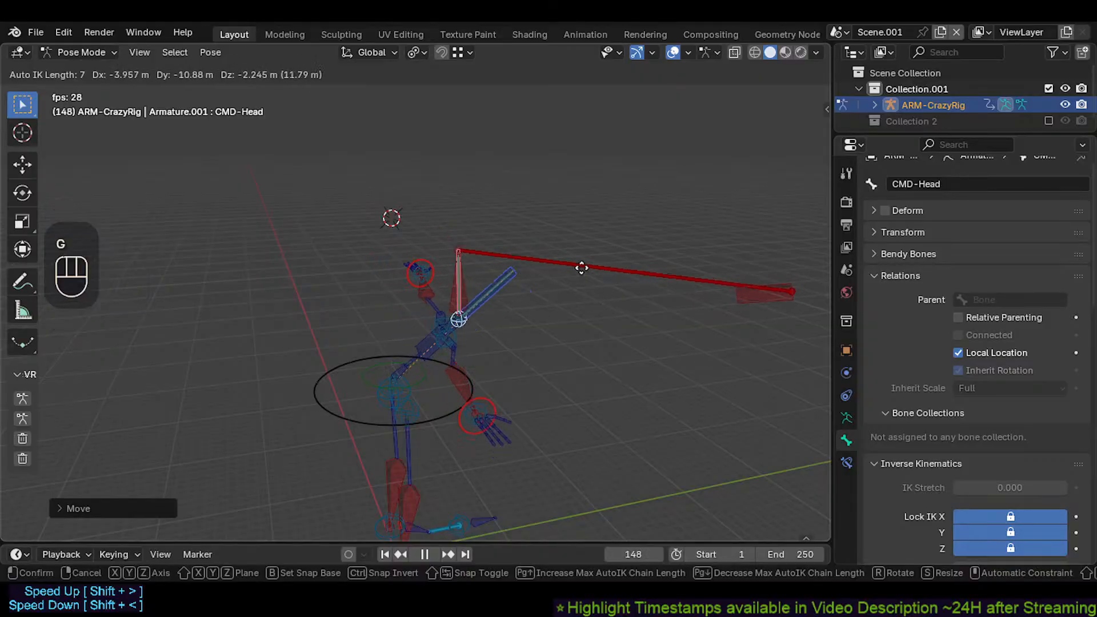
{"action": "left_click", "coordinate": [371, 242]}
Step: Select every bone of the rig and reset the test pose by clearing all pose transforms
{"action": "middle_click_drag", "start_coordinate": [372, 240], "coordinate": [476, 274]}
{"action": "key", "text": "a"}
{"action": "key", "text": "alt+q"}
{"action": "key", "text": "alt+q"}
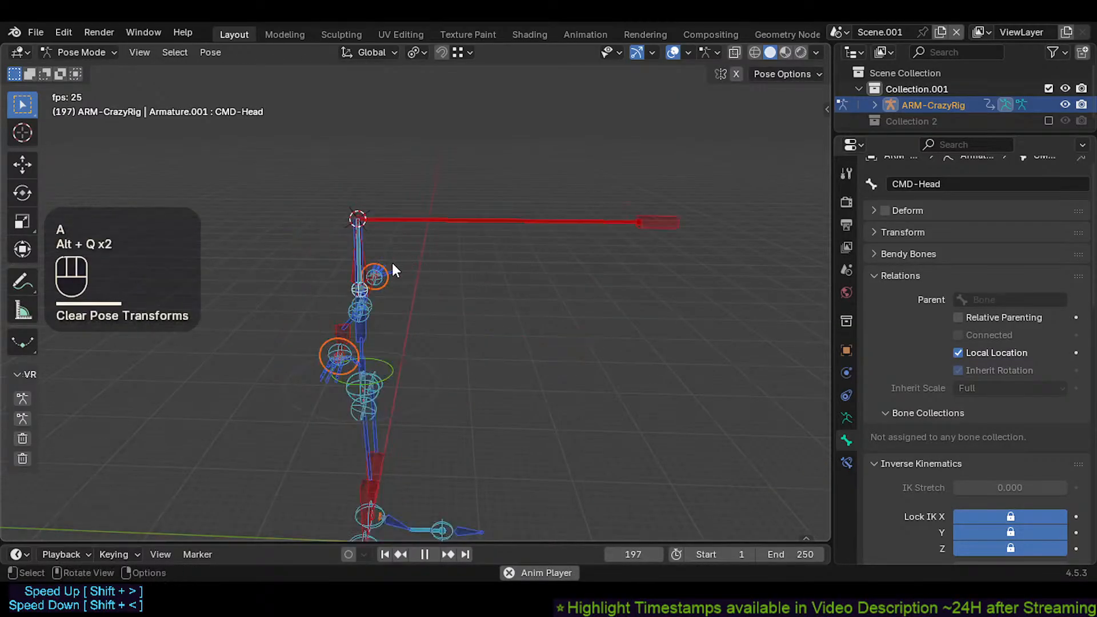
Step: Set CMD-Head's custom shape scale to 11.310 in X, 3.550 in Y and 5.710 in Z, and save the file
{"action": "middle_click_drag", "start_coordinate": [392, 266], "coordinate": [327, 289]}
{"action": "key", "text": "alt+a"}
{"action": "scroll", "coordinate": [369, 301], "scroll_direction": "up", "scroll_amount": 2}
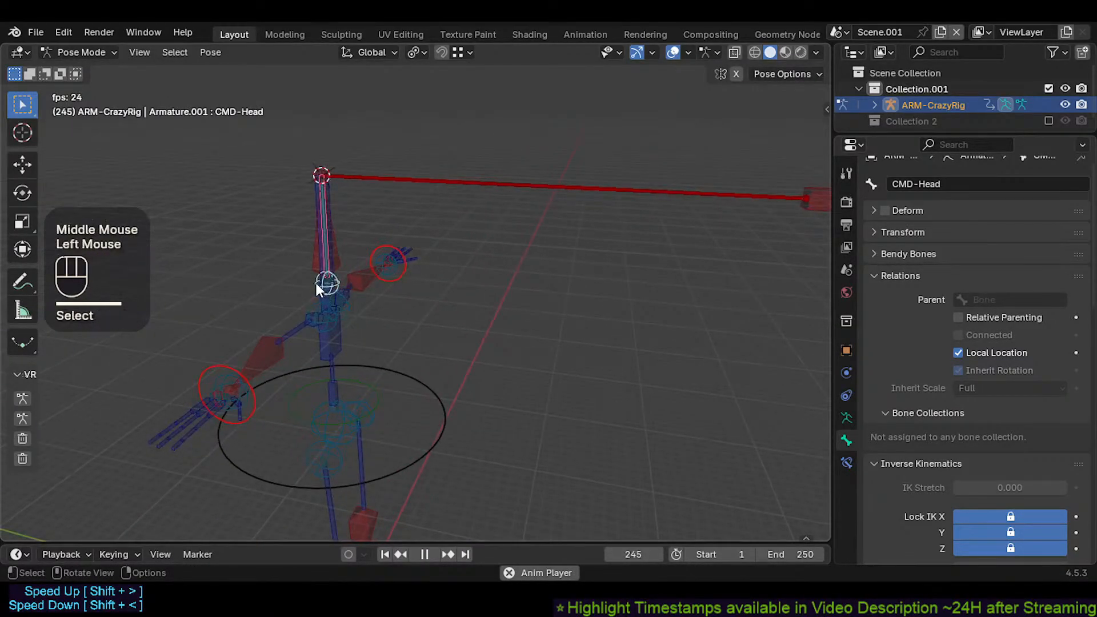
{"action": "scroll", "coordinate": [910, 406], "scroll_direction": "down", "scroll_amount": 6}
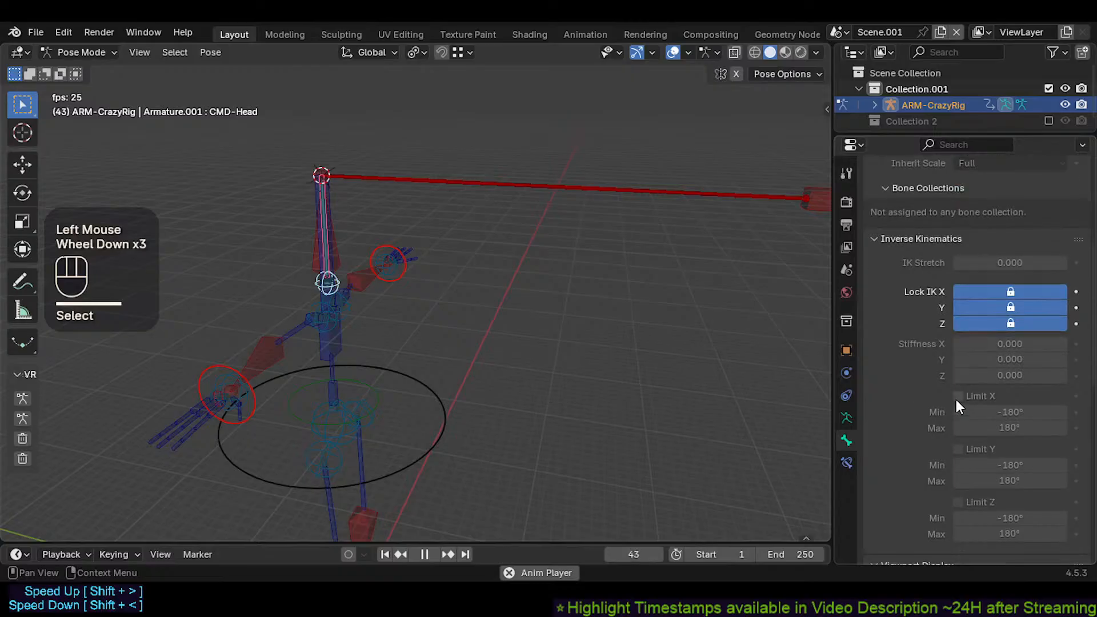
{"action": "scroll", "coordinate": [963, 390], "scroll_direction": "down", "scroll_amount": 3}
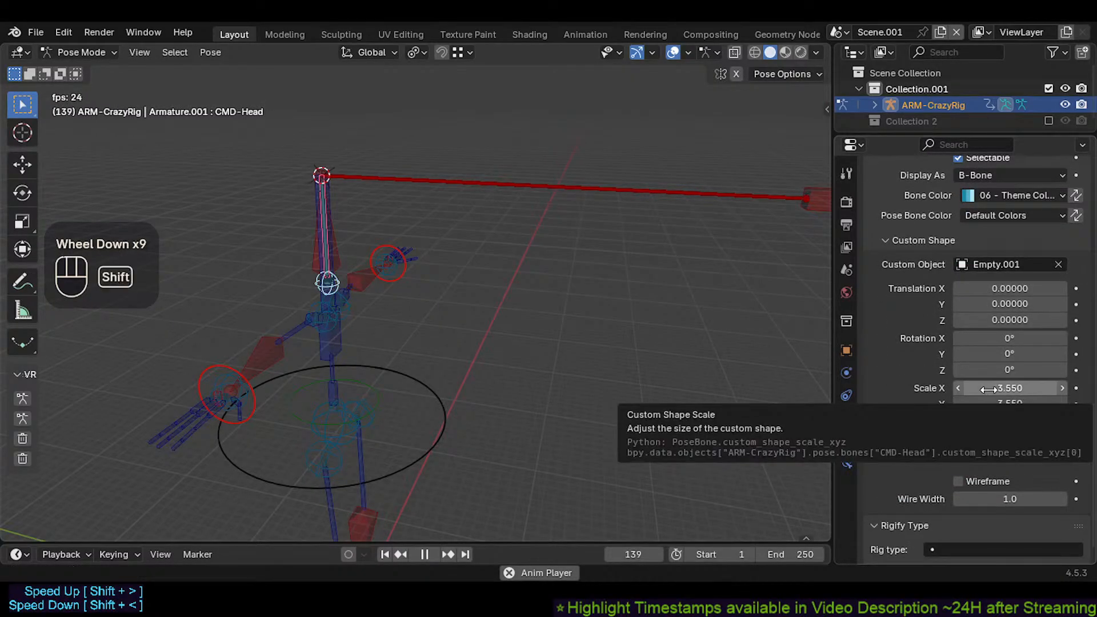
{"action": "left_click_drag", "start_coordinate": [1007, 393], "coordinate": [993, 420], "text": "shift"}
{"action": "middle_click_drag", "start_coordinate": [389, 312], "coordinate": [358, 290]}
{"action": "key", "text": "alt+a"}
{"action": "left_click", "coordinate": [327, 277]}
{"action": "key", "text": "ctrl+s"}
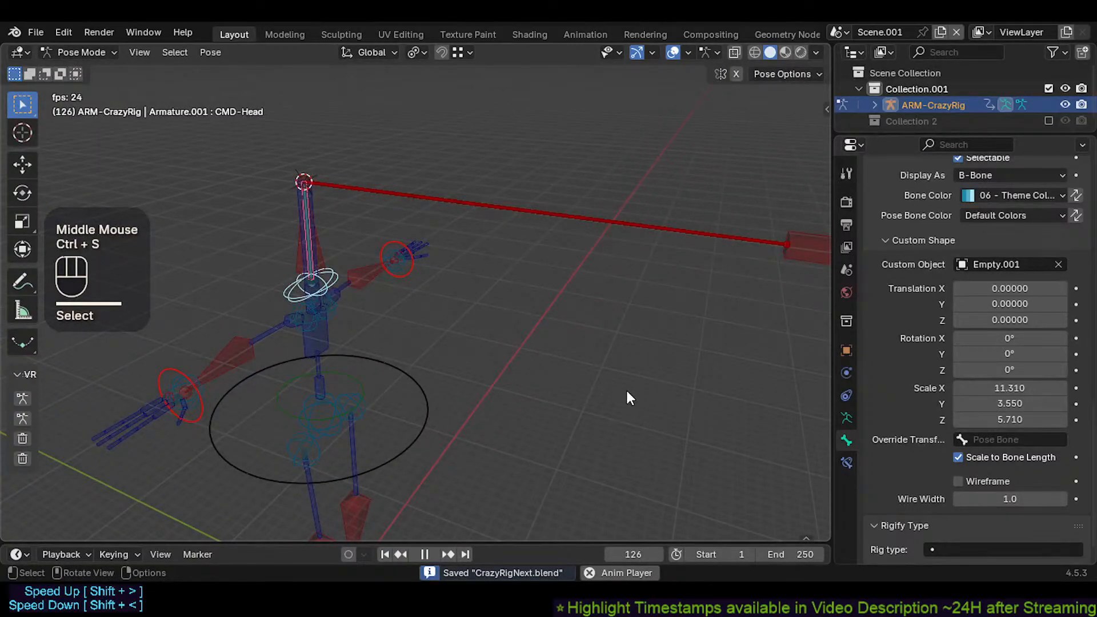
Step: Try moving CTL-Chest and CMD-Head together at Auto IK length 7
{"action": "mouse_move", "coordinate": [318, 257]}
{"action": "middle_mouse_down"}
{"action": "mouse_move", "coordinate": [350, 254]}
{"action": "mouse_move", "coordinate": [344, 280]}
{"action": "mouse_move", "coordinate": [329, 270]}
{"action": "middle_mouse_up"}
{"action": "left_click", "coordinate": [379, 257]}
{"action": "scroll", "coordinate": [397, 265], "scroll_direction": "down", "scroll_amount": 1}
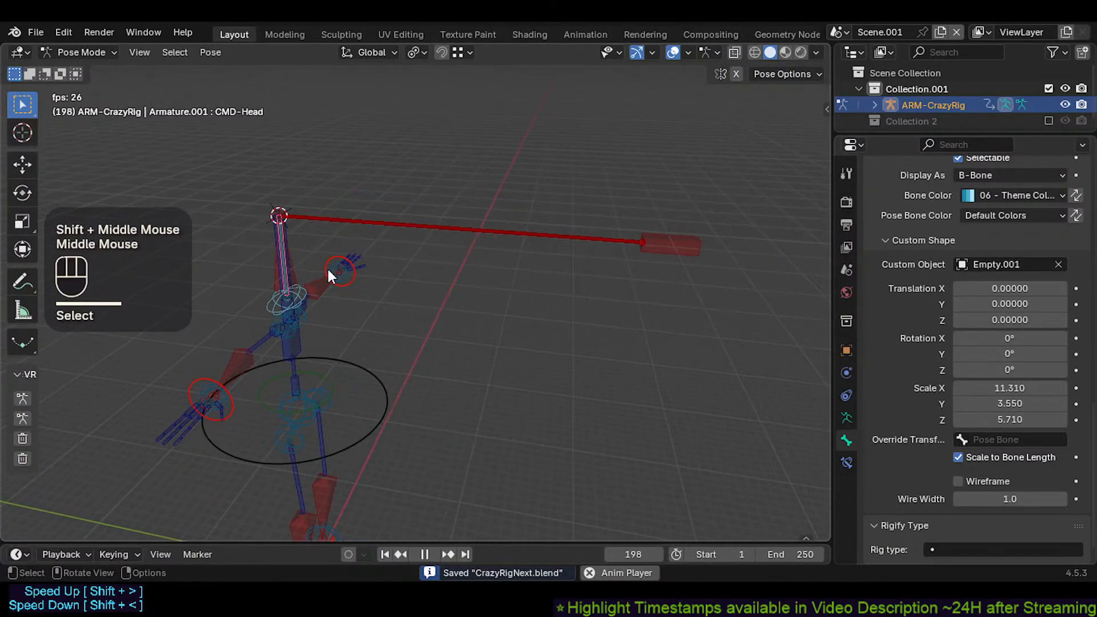
{"action": "left_click", "coordinate": [278, 304]}
{"action": "key", "text": "g"}
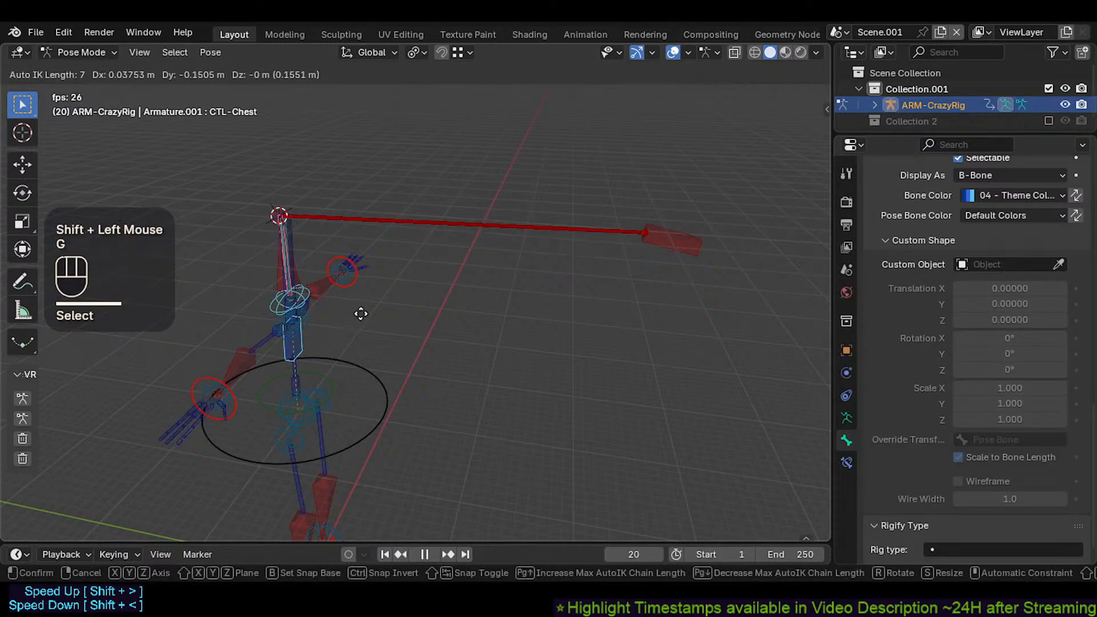
{"action": "key", "text": "Escape"}
Step: Widen CTL-Chest's B-Bone display size about 4 times along global X and save the file
{"action": "left_click", "coordinate": [297, 345]}
{"action": "key", "text": "shift+ctrl+alt+a"}
{"action": "key", "text": "x"}
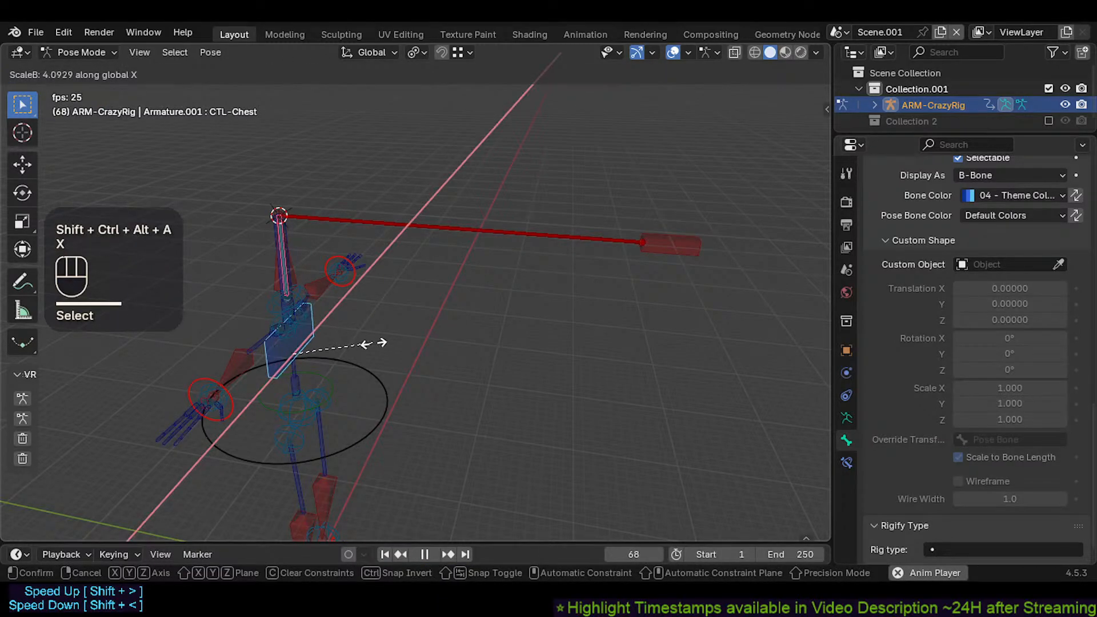
{"action": "left_click", "coordinate": [361, 346]}
{"action": "middle_click_drag", "start_coordinate": [361, 346], "coordinate": [305, 340]}
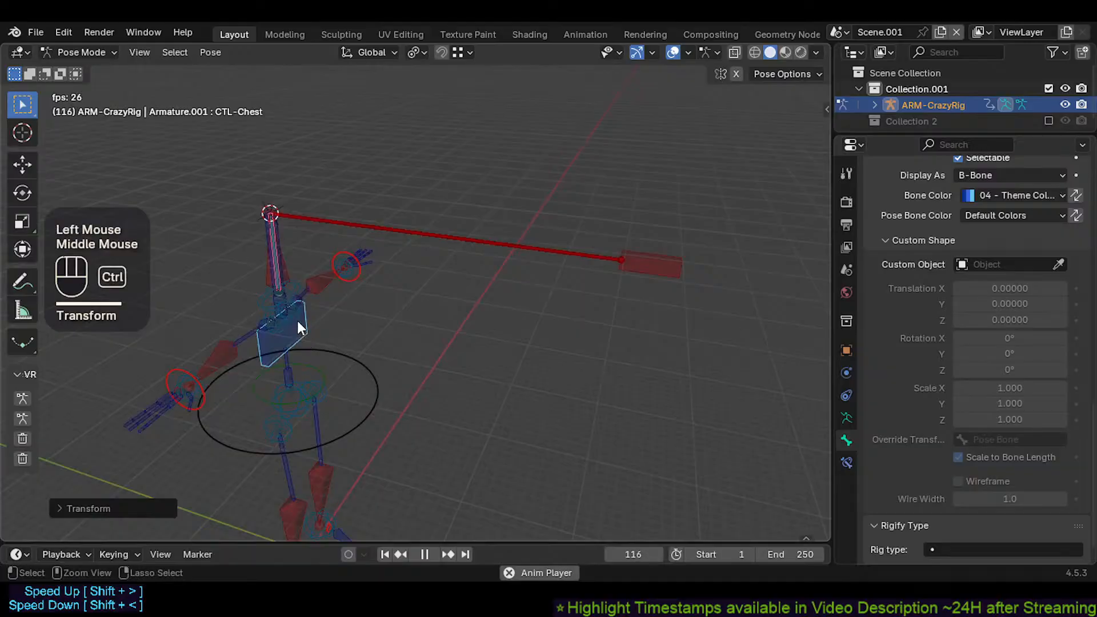
{"action": "key", "text": "ctrl+s"}
Step: Select CTL-Head.001 with CMD-Head and test-move them at Auto IK length 7
{"action": "left_click", "coordinate": [271, 249]}
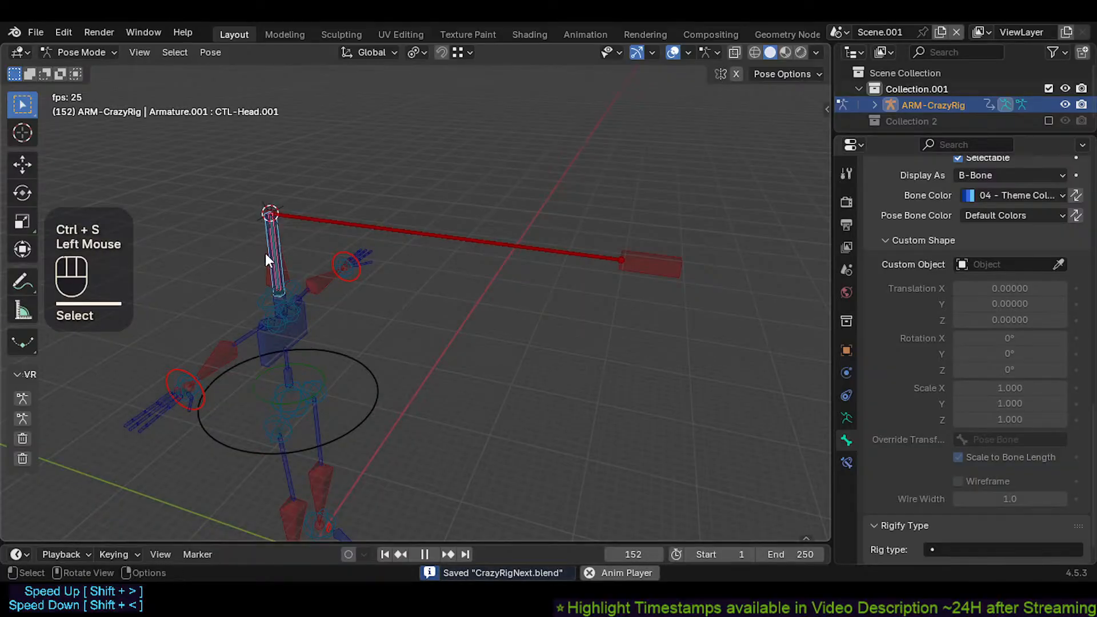
{"action": "left_click", "coordinate": [254, 296], "text": "shift"}
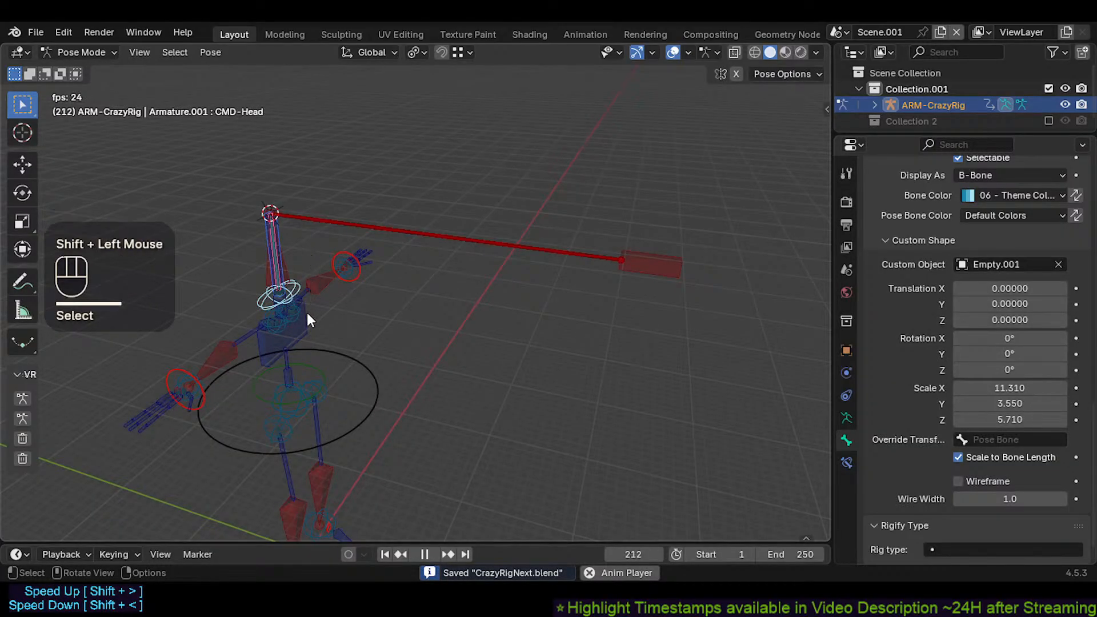
{"action": "left_click", "coordinate": [293, 301]}
{"action": "left_click", "coordinate": [283, 230]}
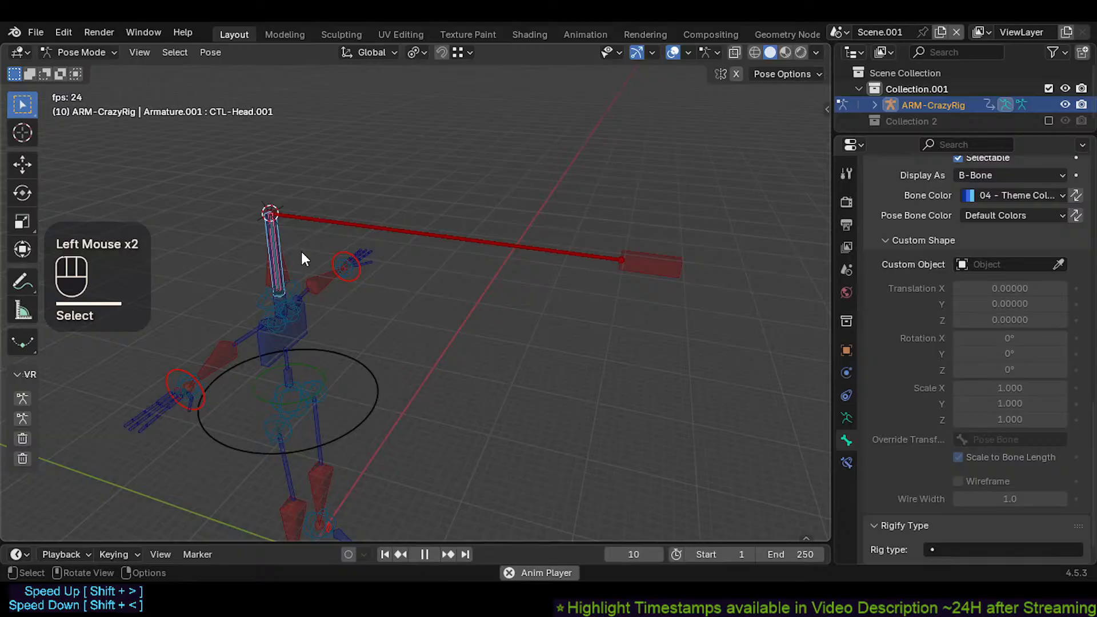
{"action": "left_click", "coordinate": [265, 286], "text": "shift"}
{"action": "key", "text": "g"}
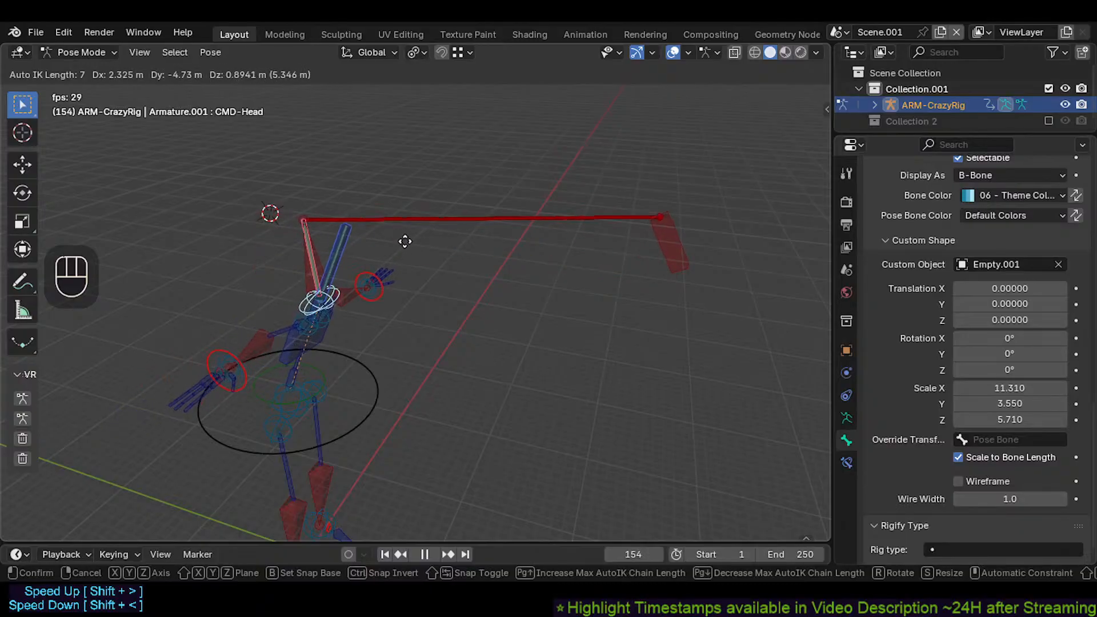
{"action": "key", "text": "Escape"}
Step: In Edit Mode, lengthen MTR-Head.003 by moving its tail outward along Y, and return to Pose Mode
{"action": "left_click", "coordinate": [652, 256]}
{"action": "key", "text": "Tab"}
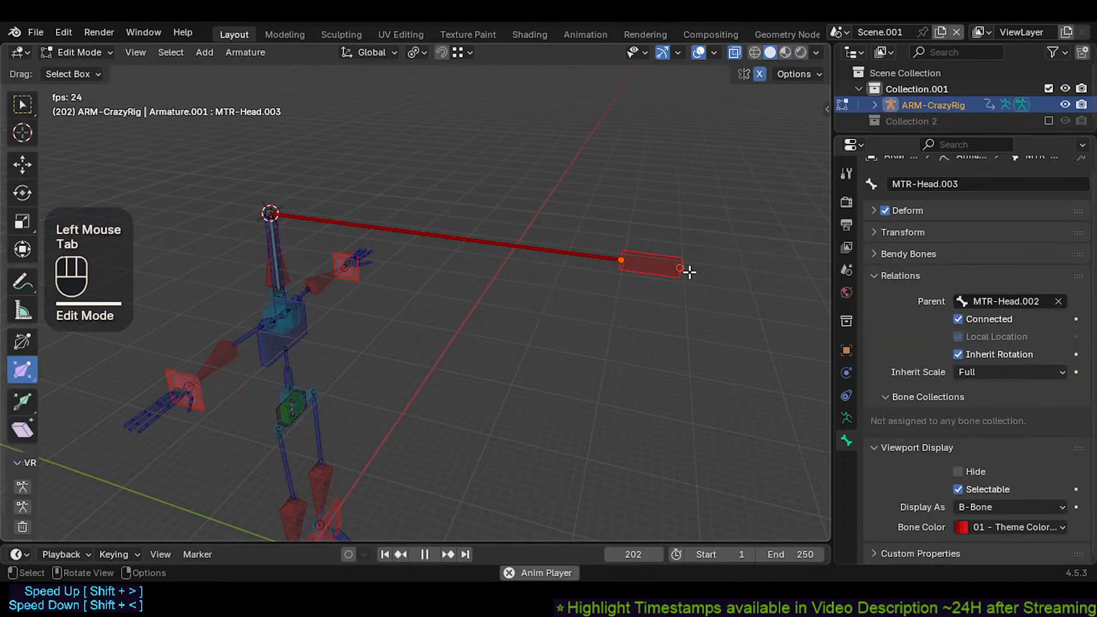
{"action": "key", "text": "c"}
{"action": "left_click", "coordinate": [677, 269]}
{"action": "key", "text": "g"}
{"action": "key", "text": "y"}
{"action": "left_click", "coordinate": [753, 281]}
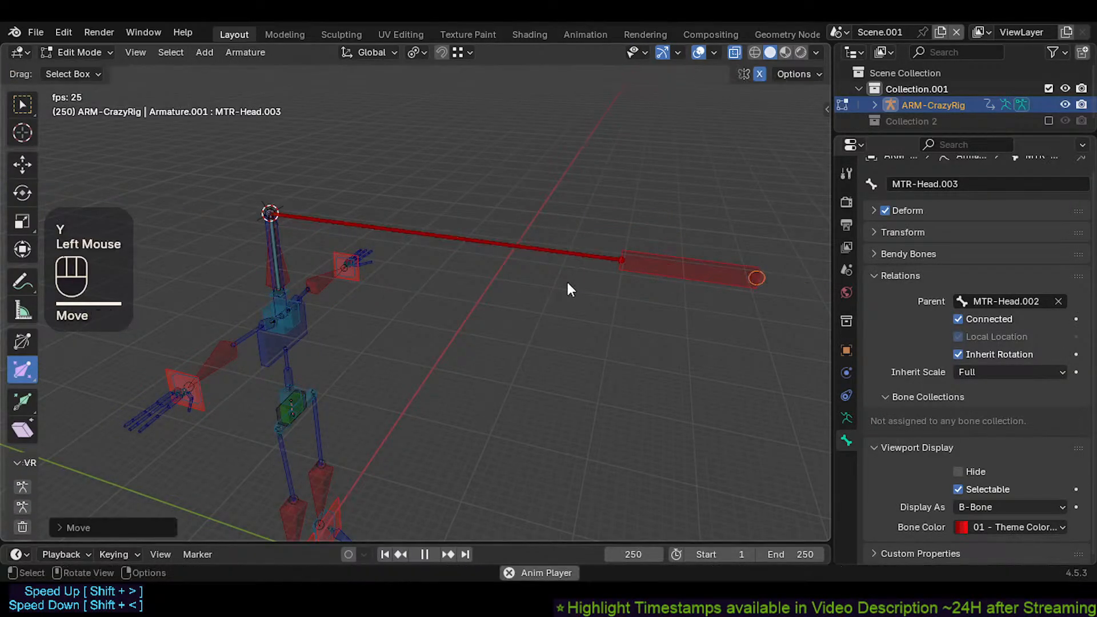
{"action": "key", "text": "Tab"}
Step: Test-move CTL-Head.001 with CMD-Head at Auto IK length 7 and try a trackball rotation to check the lengthened MTR-Head.003
{"action": "left_click", "coordinate": [287, 260]}
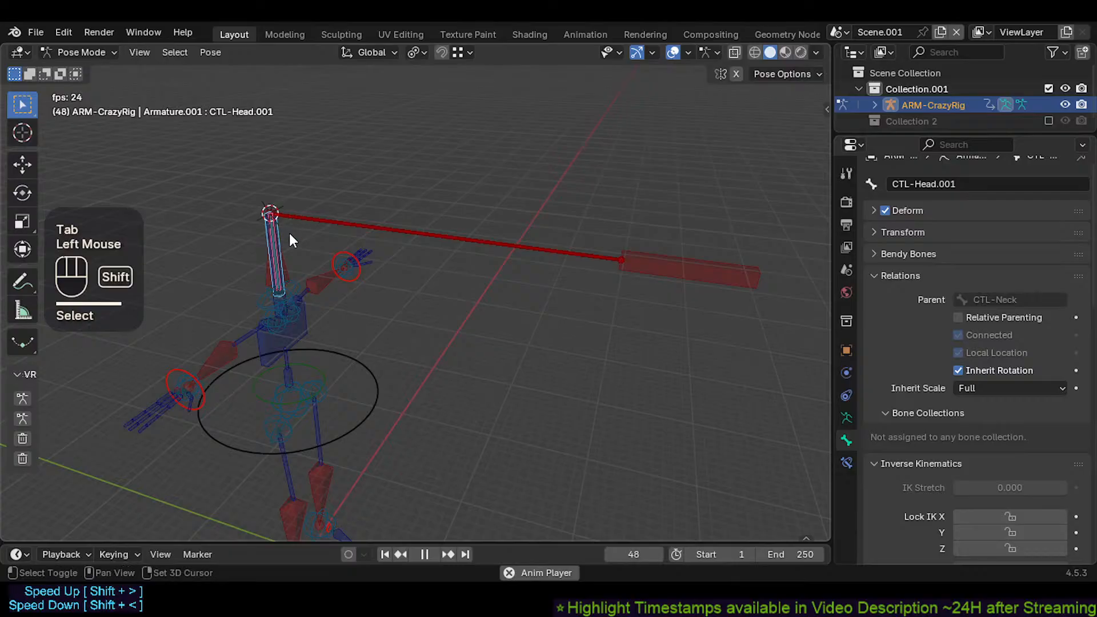
{"action": "left_click", "coordinate": [263, 303], "text": "shift"}
{"action": "key", "text": "g"}
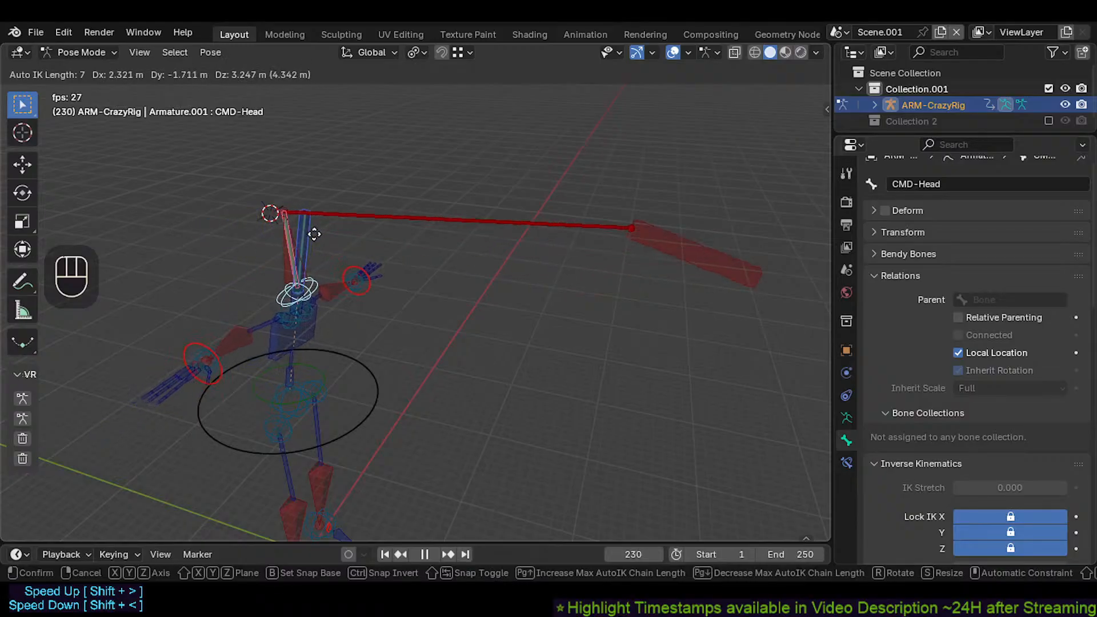
{"action": "key", "text": "r"}
{"action": "key", "text": "r"}
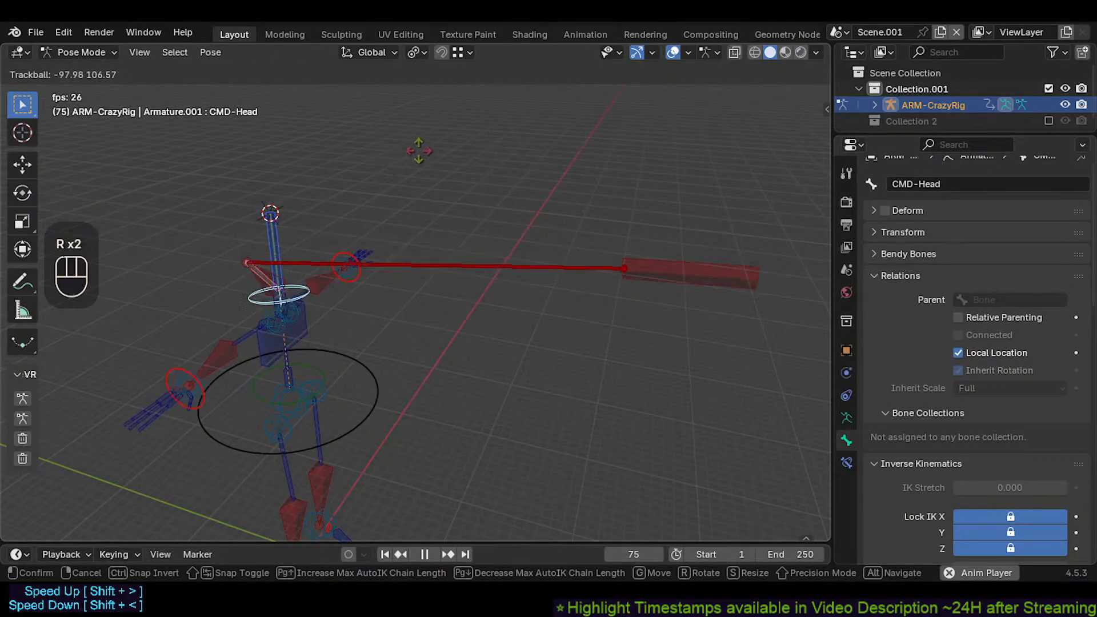
{"action": "key", "text": "Escape"}
{"action": "key", "text": "g"}
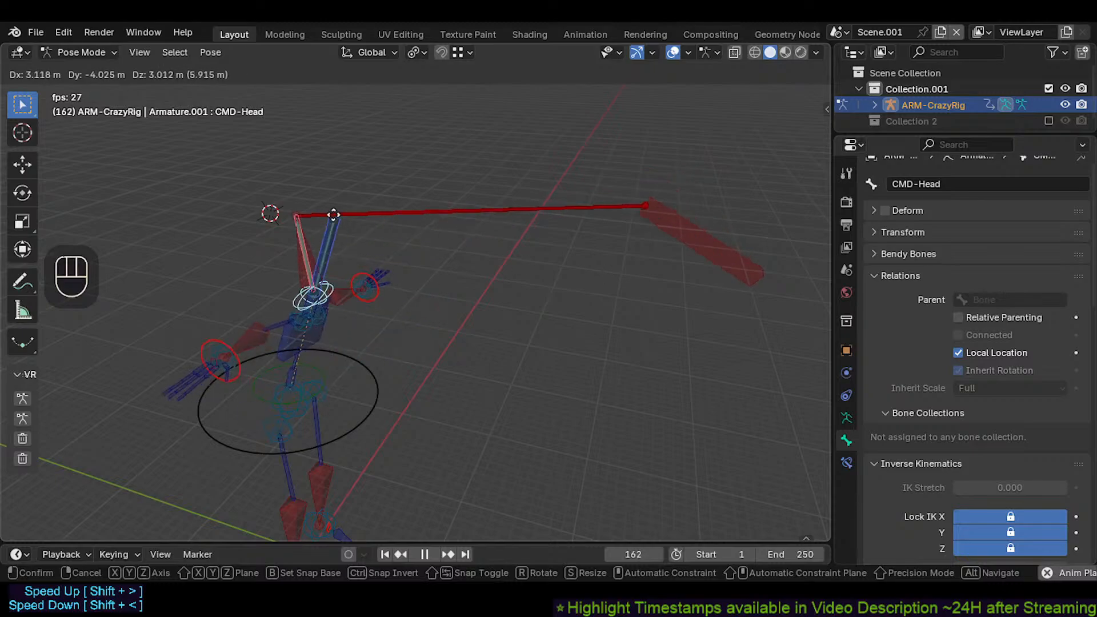
{"action": "key", "text": "Escape"}
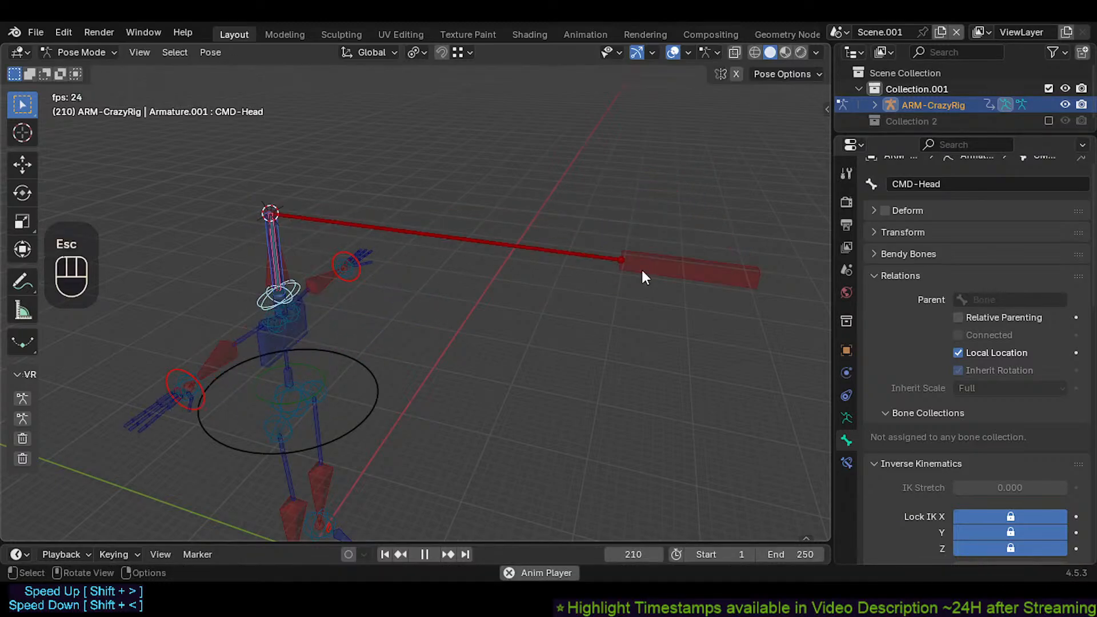
Step: In Edit Mode, scale MTR-Head.003 down to about 0.15 of its length, and return to Pose Mode
{"action": "left_click", "coordinate": [681, 264]}
{"action": "key", "text": "Tab"}
{"action": "left_click", "coordinate": [755, 274]}
{"action": "key", "text": "s"}
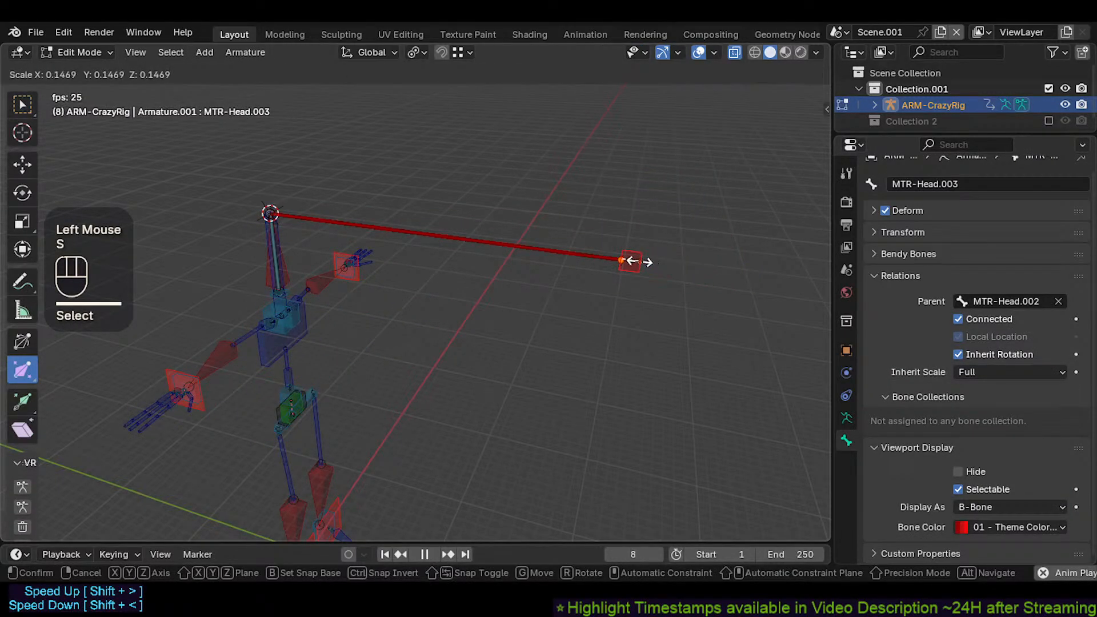
{"action": "left_click", "coordinate": [632, 262]}
{"action": "key", "text": "Tab"}
Step: Move CTL-Head.001 with CMD-Head at Auto IK length 7 as a test, and clear the pose transforms of all bones
{"action": "left_click", "coordinate": [283, 233]}
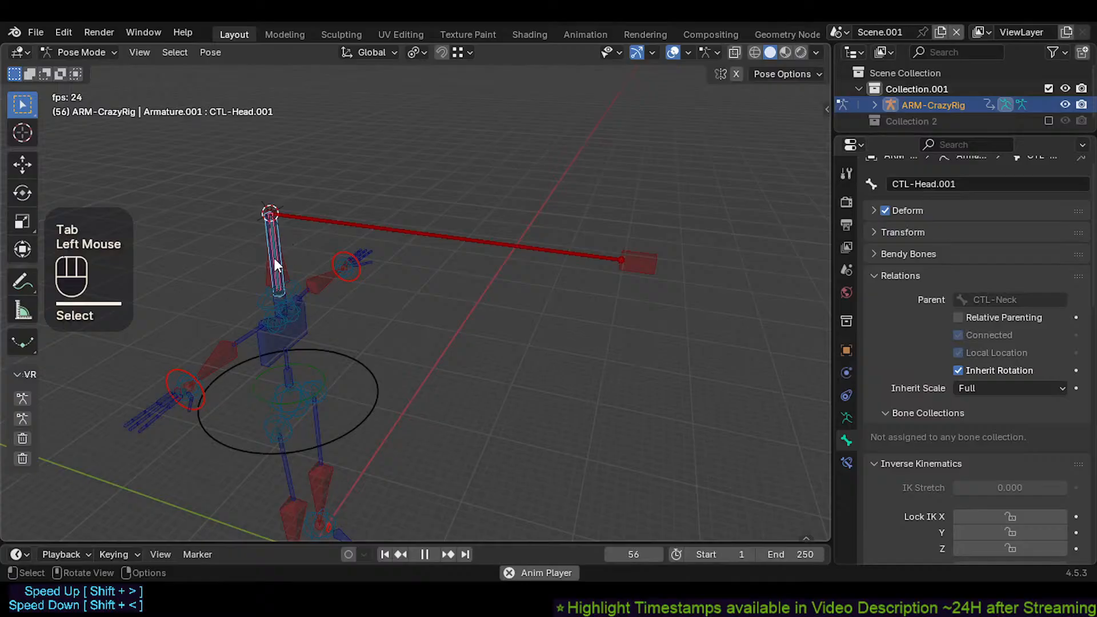
{"action": "left_click", "coordinate": [285, 283], "text": "shift"}
{"action": "key", "text": "g"}
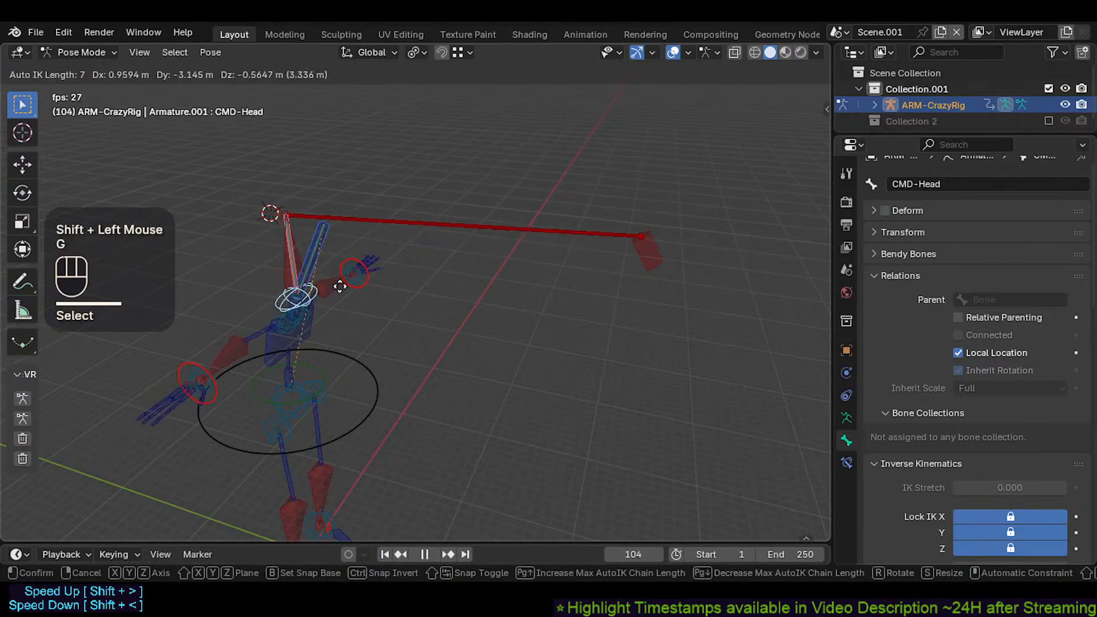
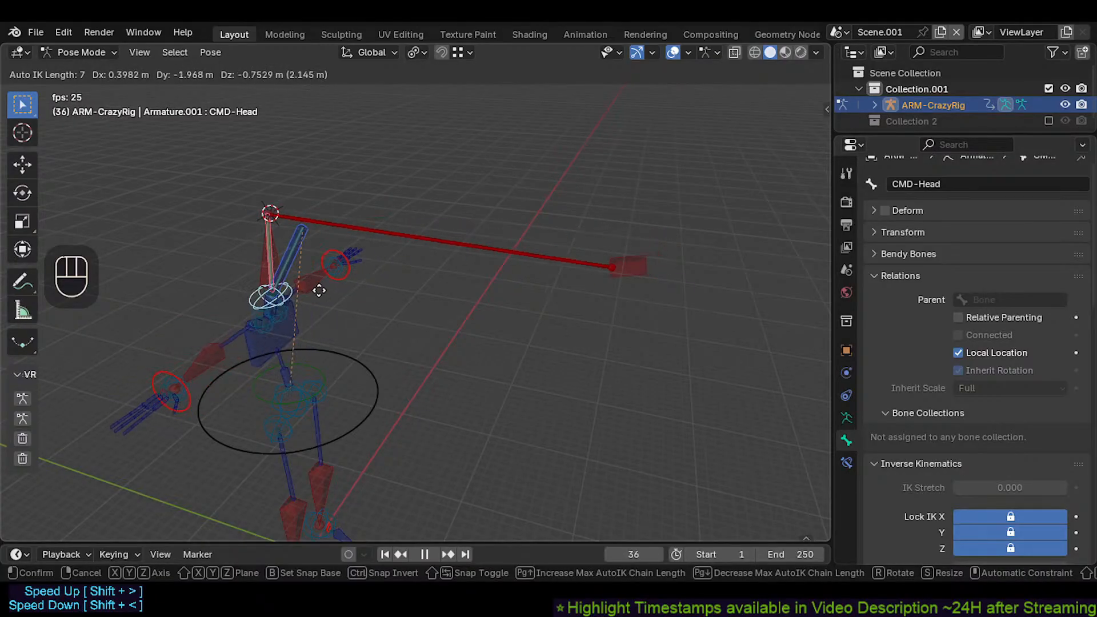
{"action": "left_click", "coordinate": [370, 274]}
{"action": "key", "text": "a"}
{"action": "key", "text": "alt+q"}
{"action": "key", "text": "alt+q"}
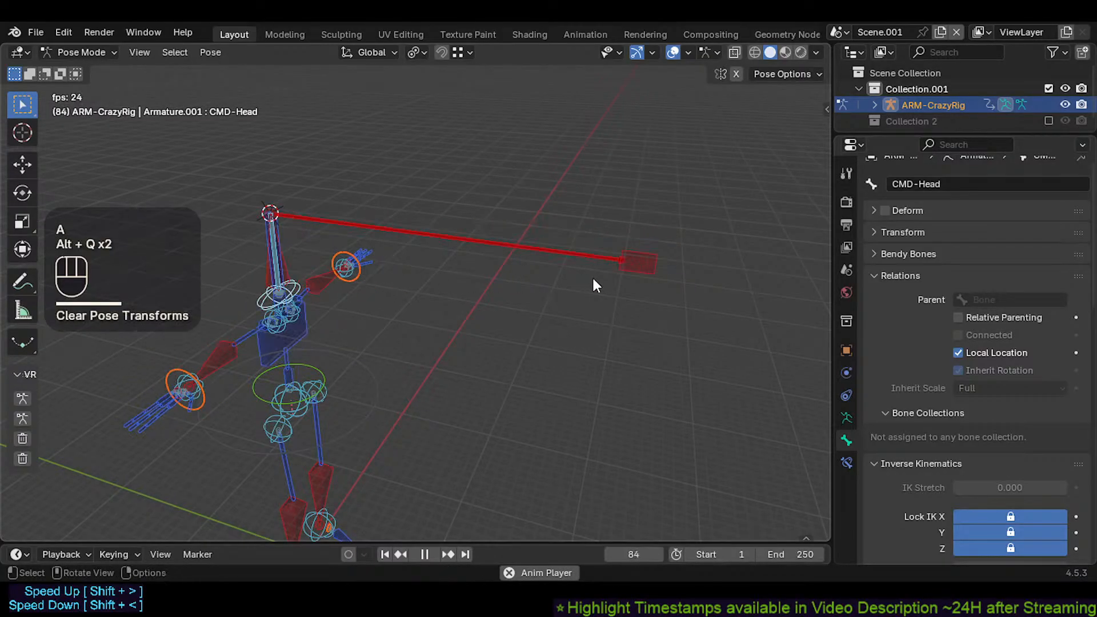
Step: Stop the animation playback at frame 1 and save the file
{"action": "left_click", "coordinate": [651, 262]}
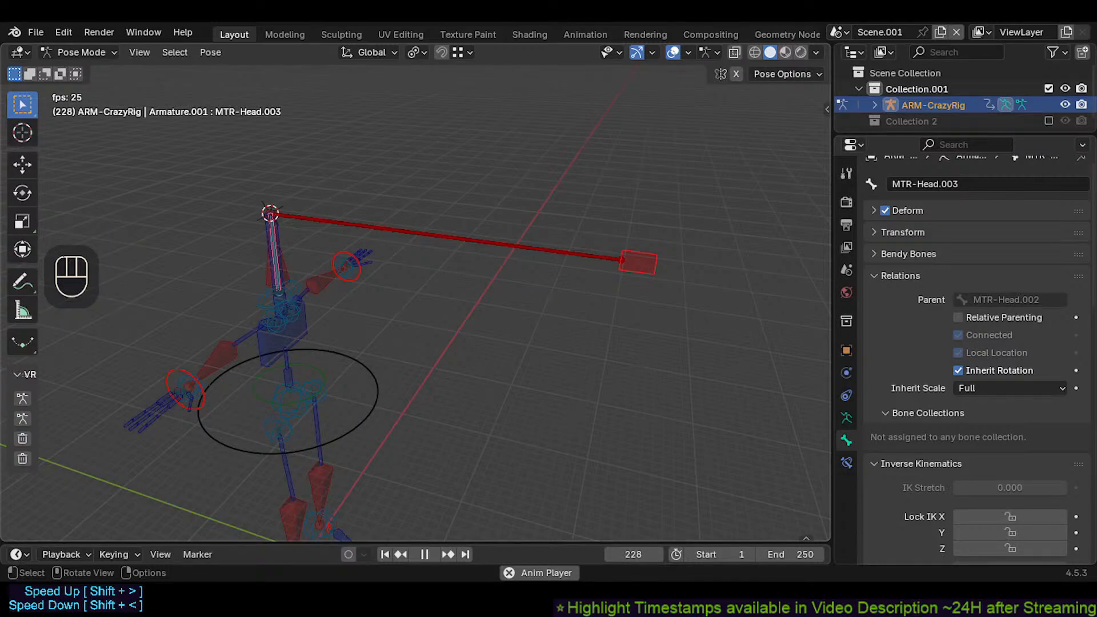
{"action": "key", "text": "space"}
{"action": "key", "text": "shift+Right"}
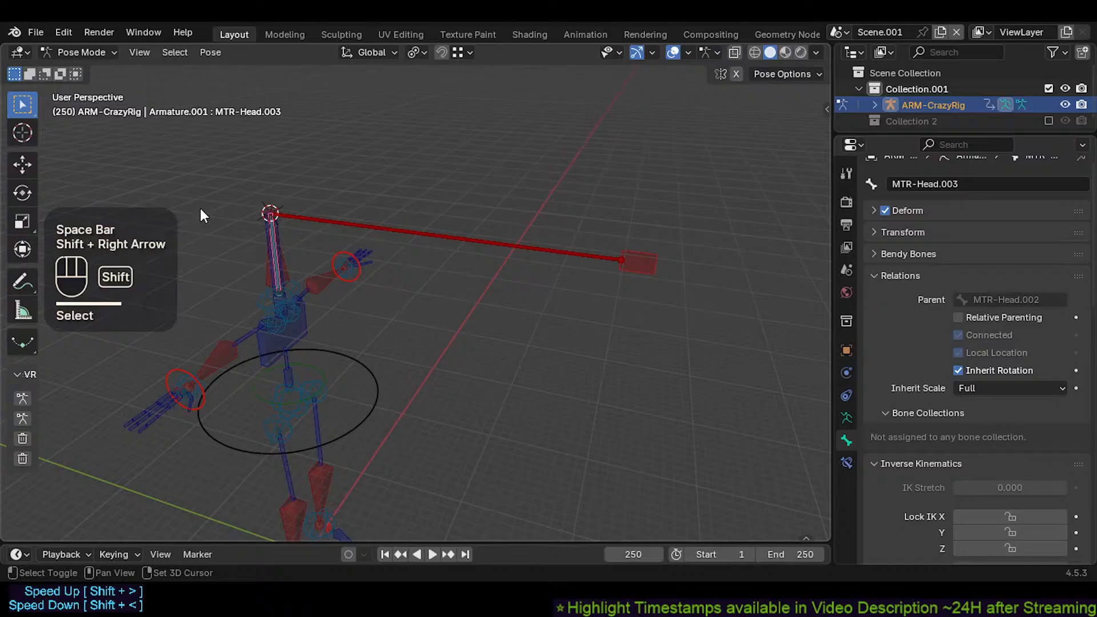
{"action": "key", "text": "shift+KP_0"}
{"action": "key", "text": "shift+Left"}
{"action": "key", "text": "shift+Left"}
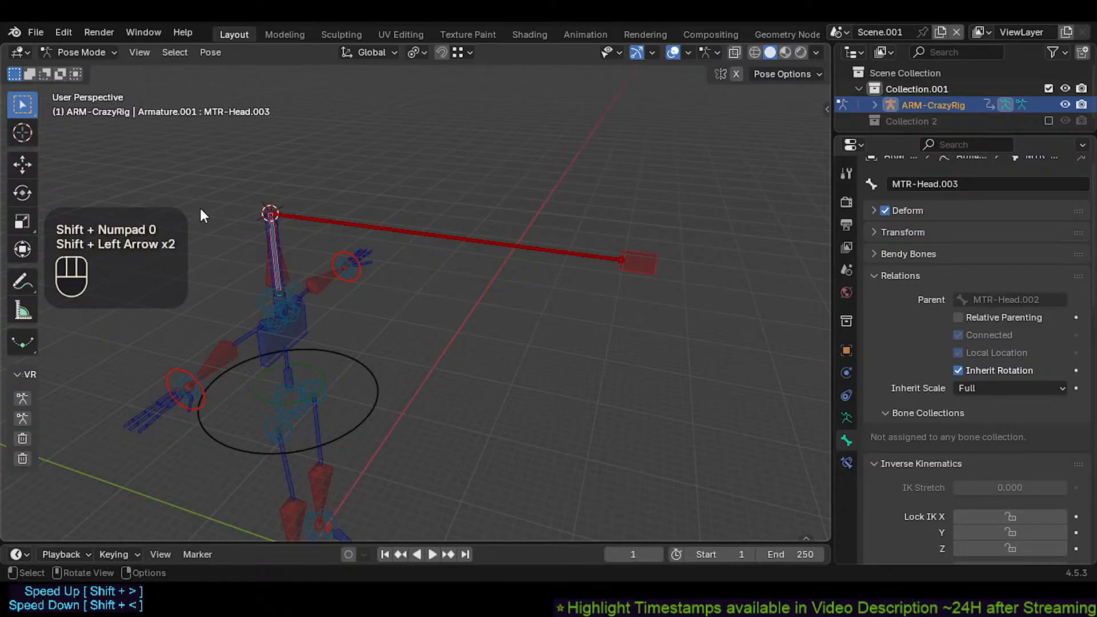
{"action": "key", "text": "ctrl+s"}
Step: Examine the head chain bones MTR-Head.002 and MTR-Head.003 and the Inverse Kinematics settings of MTR-Head.002
{"action": "left_click", "coordinate": [623, 260]}
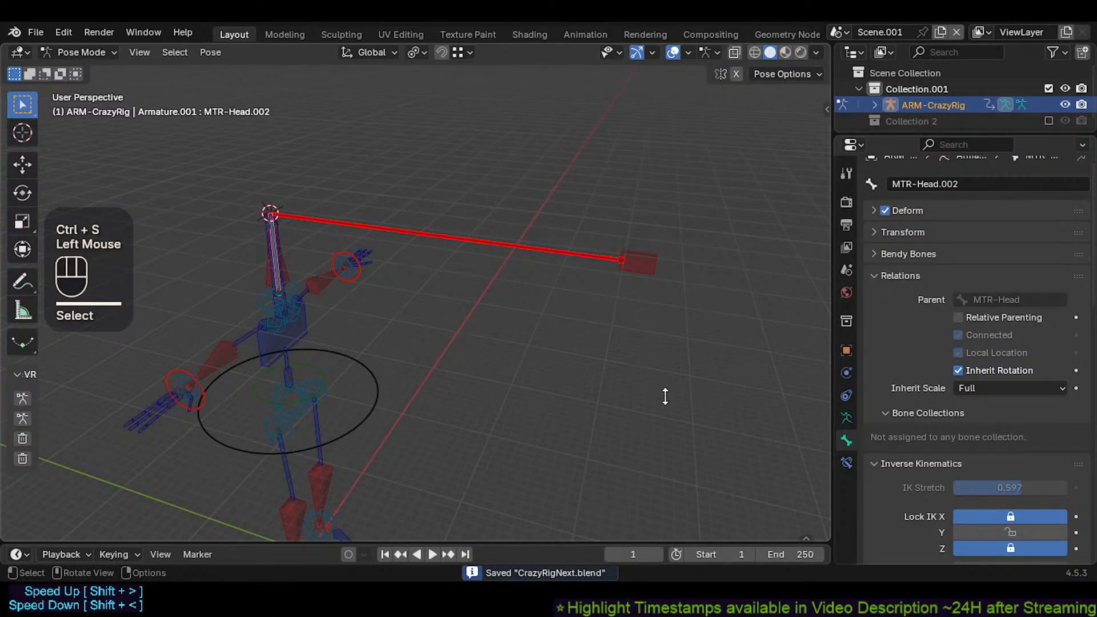
{"action": "middle_click_drag", "start_coordinate": [643, 371], "coordinate": [622, 294], "text": "shift"}
{"action": "left_click", "coordinate": [643, 238]}
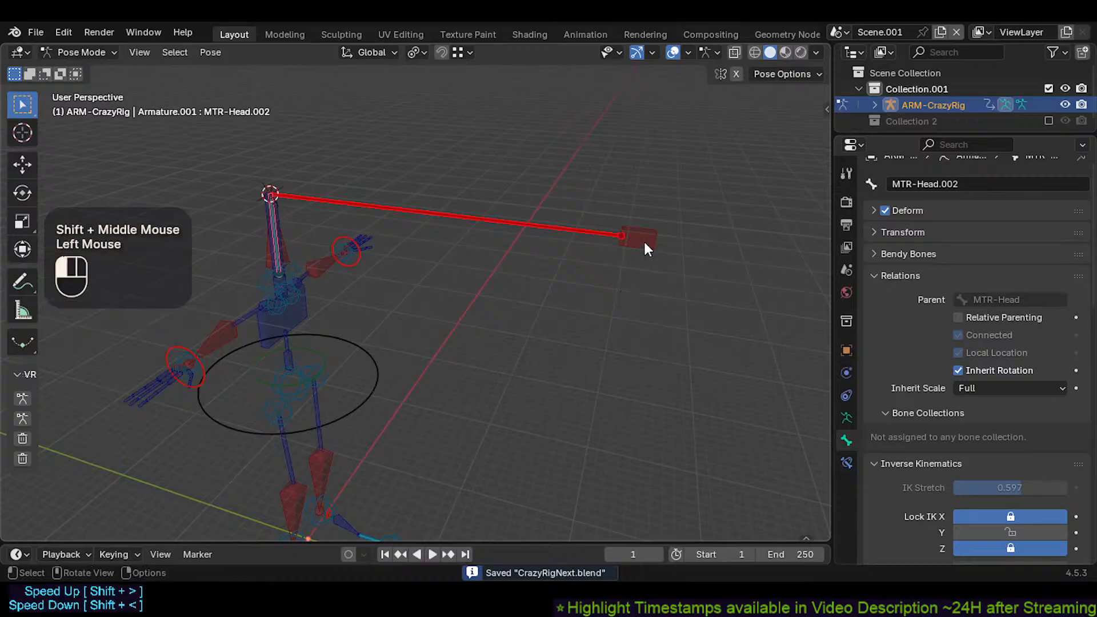
{"action": "left_click", "coordinate": [598, 226]}
{"action": "left_click", "coordinate": [651, 234]}
{"action": "left_click", "coordinate": [487, 214], "text": "shift"}
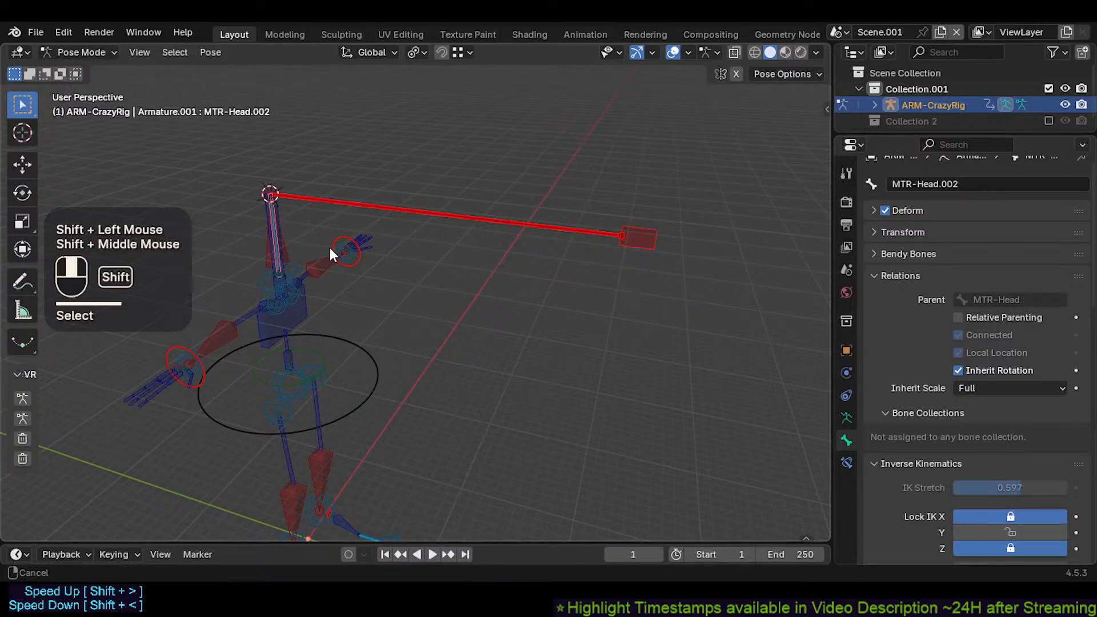
{"action": "middle_click_drag", "start_coordinate": [328, 245], "coordinate": [378, 264], "text": "shift"}
{"action": "middle_click_drag", "start_coordinate": [439, 239], "coordinate": [530, 270], "text": "shift"}
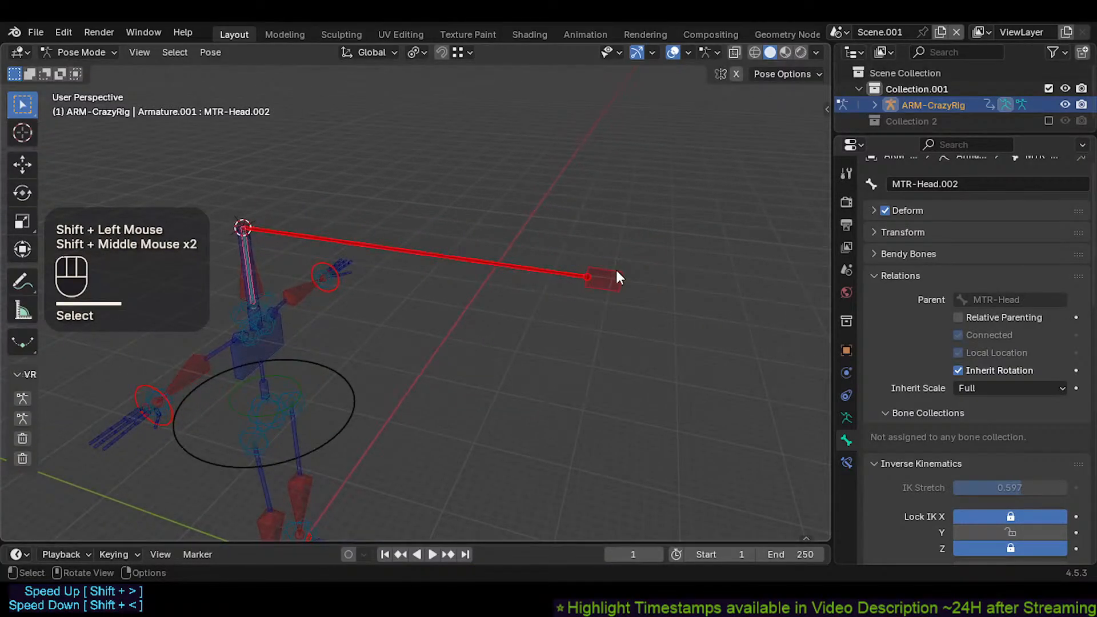
{"action": "left_click", "coordinate": [616, 273]}
{"action": "left_click", "coordinate": [527, 267]}
{"action": "scroll", "coordinate": [920, 446], "scroll_direction": "down", "scroll_amount": 2}
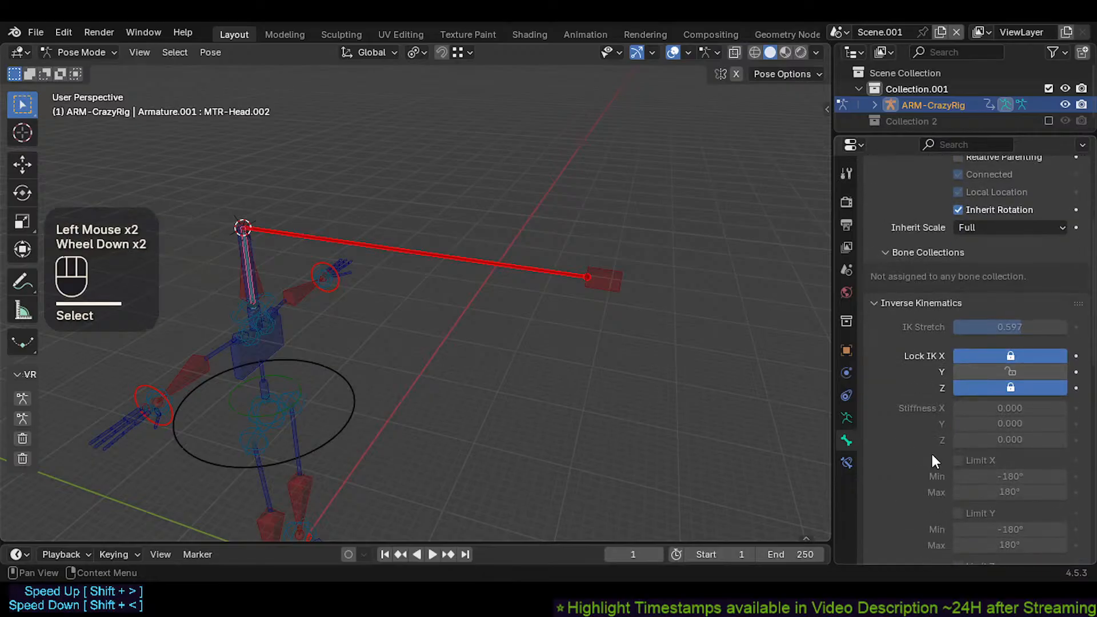
{"action": "scroll", "coordinate": [917, 435], "scroll_direction": "down", "scroll_amount": 3}
{"action": "scroll", "coordinate": [916, 434], "scroll_direction": "up", "scroll_amount": 5}
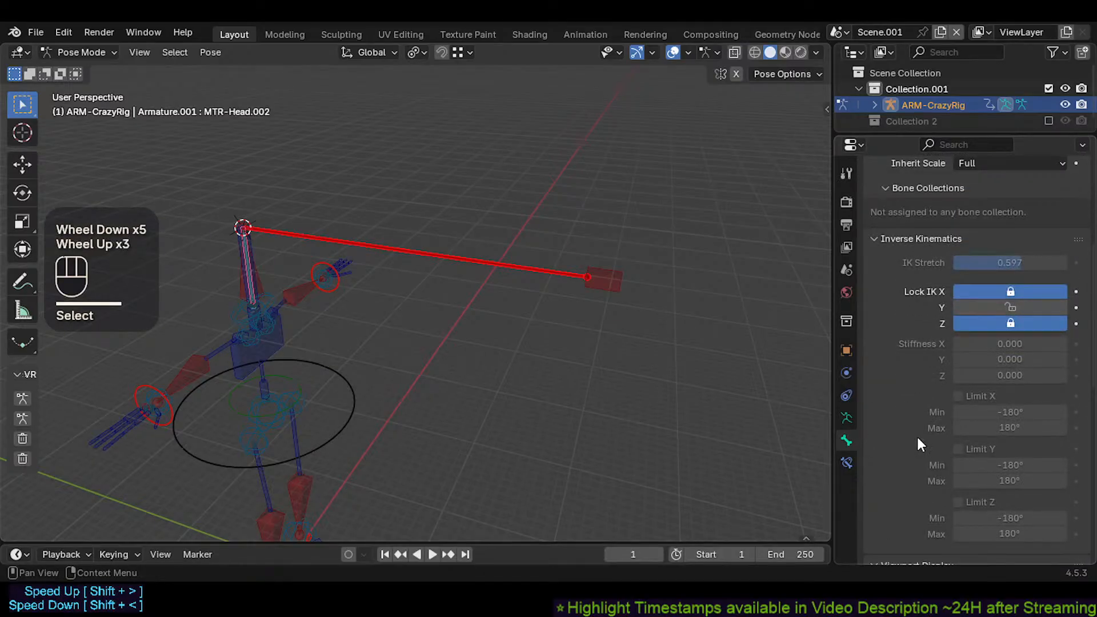
{"action": "left_click", "coordinate": [618, 292]}
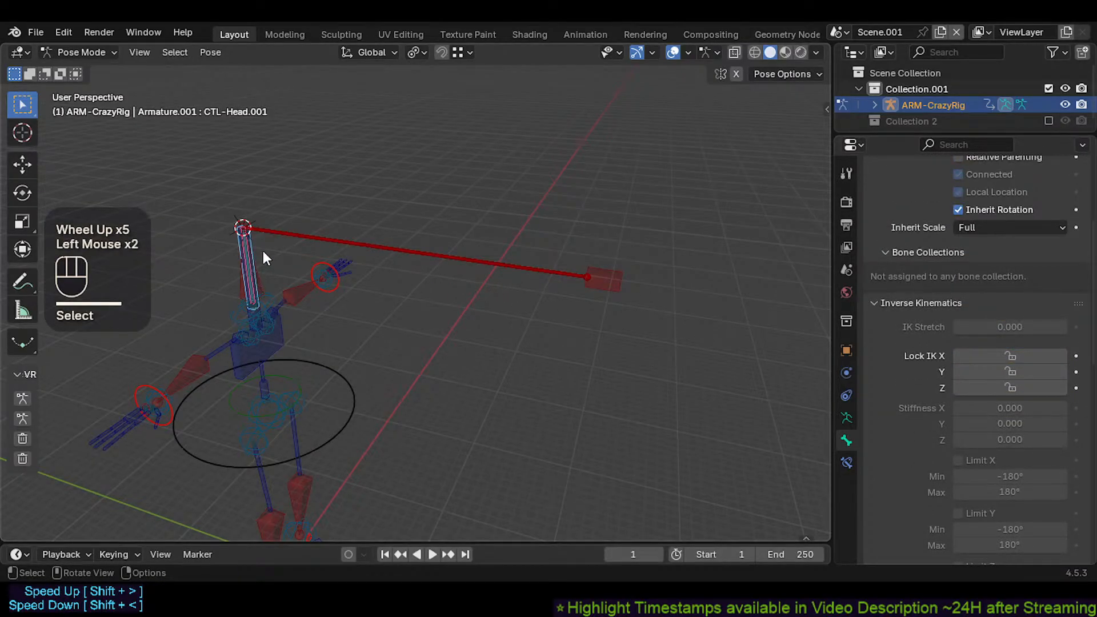
Step: Try moving CMD-Head together with the overlapping head bones at Auto IK length 7, and cancel the move
{"action": "left_click", "coordinate": [256, 272]}
{"action": "left_click", "coordinate": [254, 269]}
{"action": "left_click", "coordinate": [234, 287], "text": "shift"}
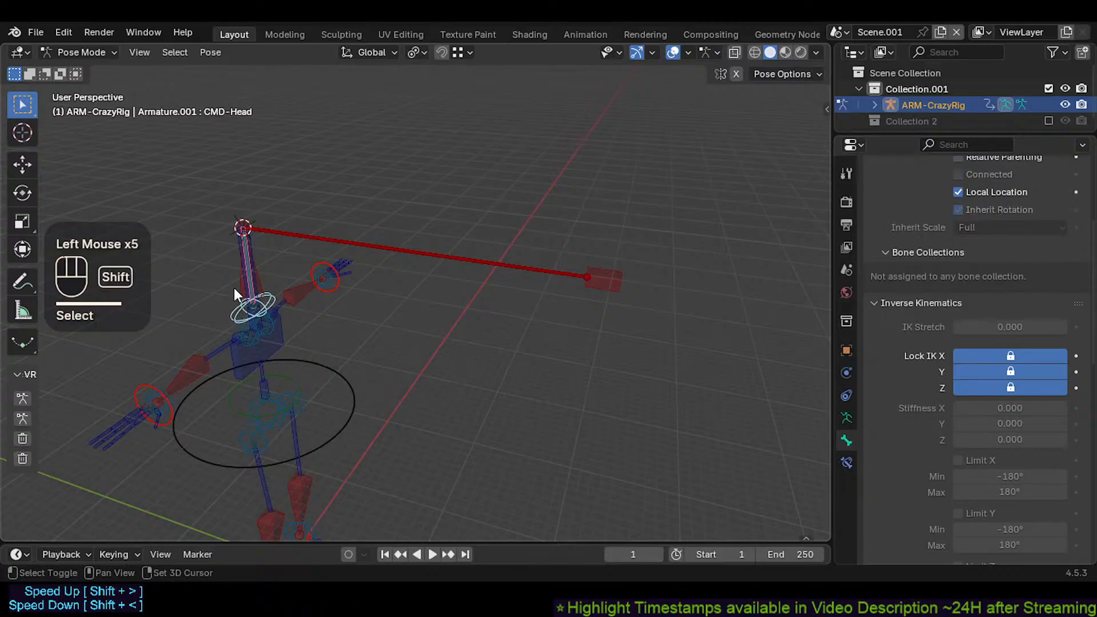
{"action": "key", "text": "g"}
{"action": "key", "text": "Escape"}
{"action": "left_click", "coordinate": [230, 305]}
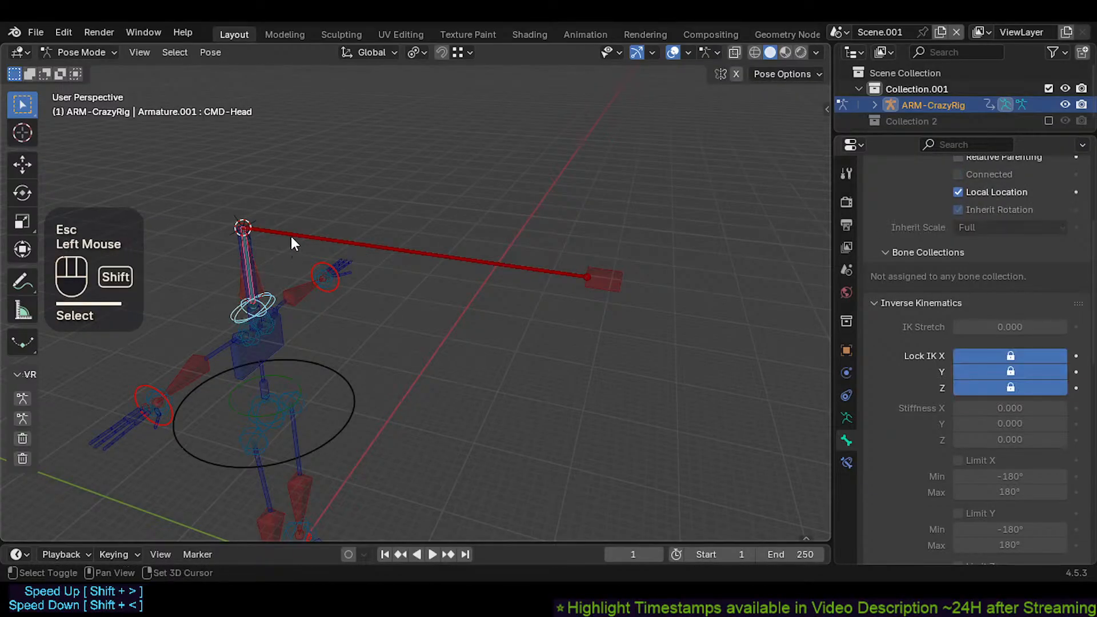
{"action": "left_click", "coordinate": [247, 281], "text": "shift"}
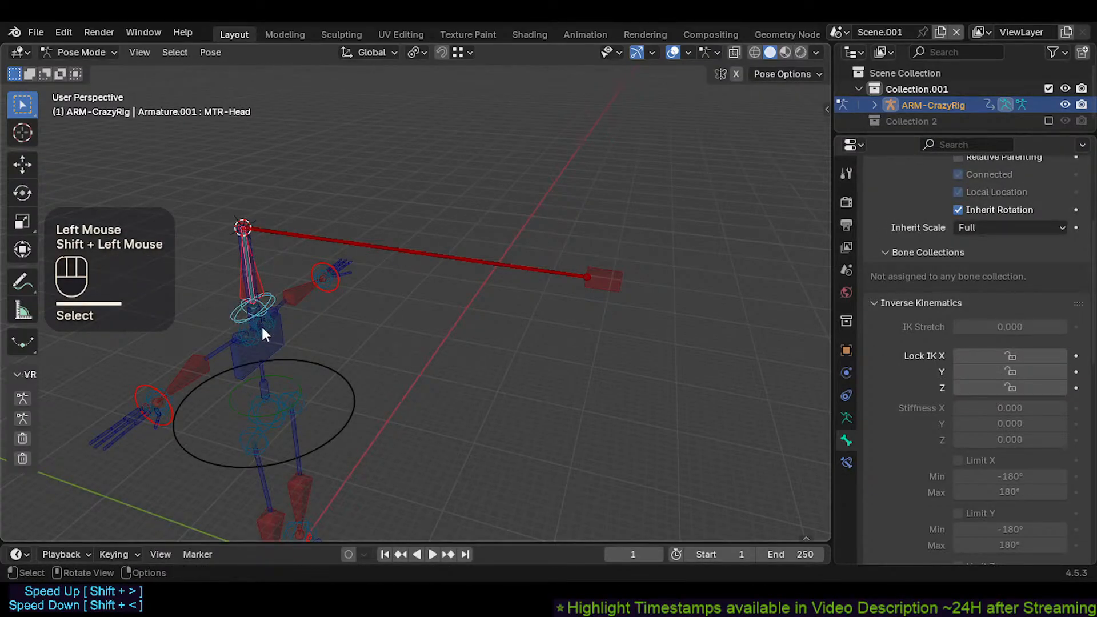
{"action": "left_click", "coordinate": [239, 251]}
{"action": "left_click", "coordinate": [229, 311], "text": "shift"}
{"action": "key", "text": "g"}
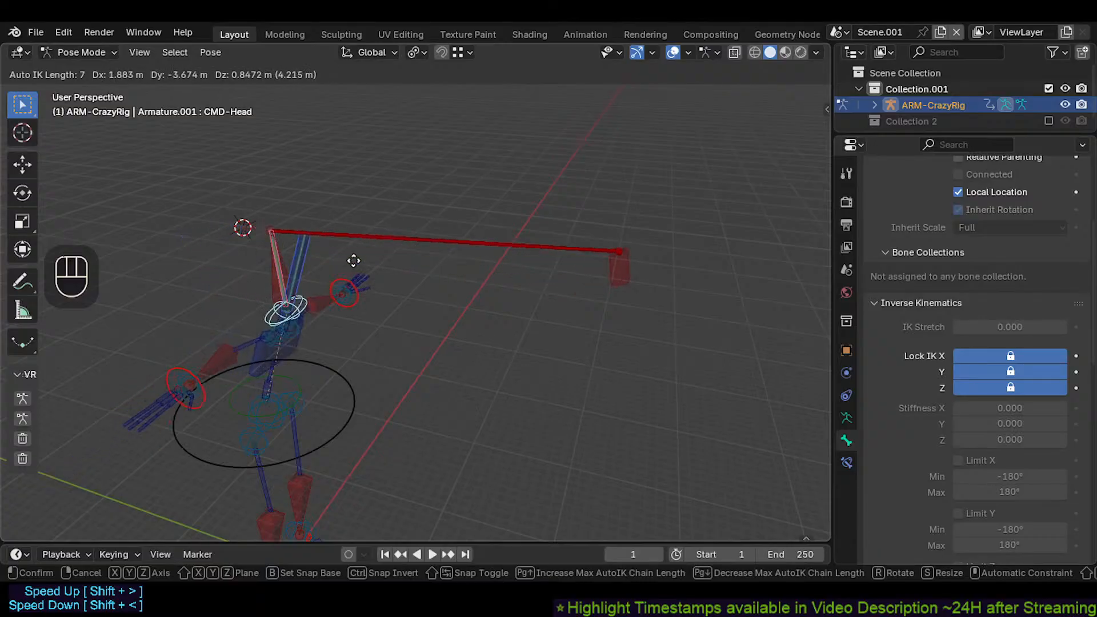
{"action": "key", "text": "Escape"}
Step: In Edit Mode, clear the parent of MTR-Head.003 to detach it from MTR-Head.002
{"action": "left_click", "coordinate": [603, 279]}
{"action": "key", "text": "Tab"}
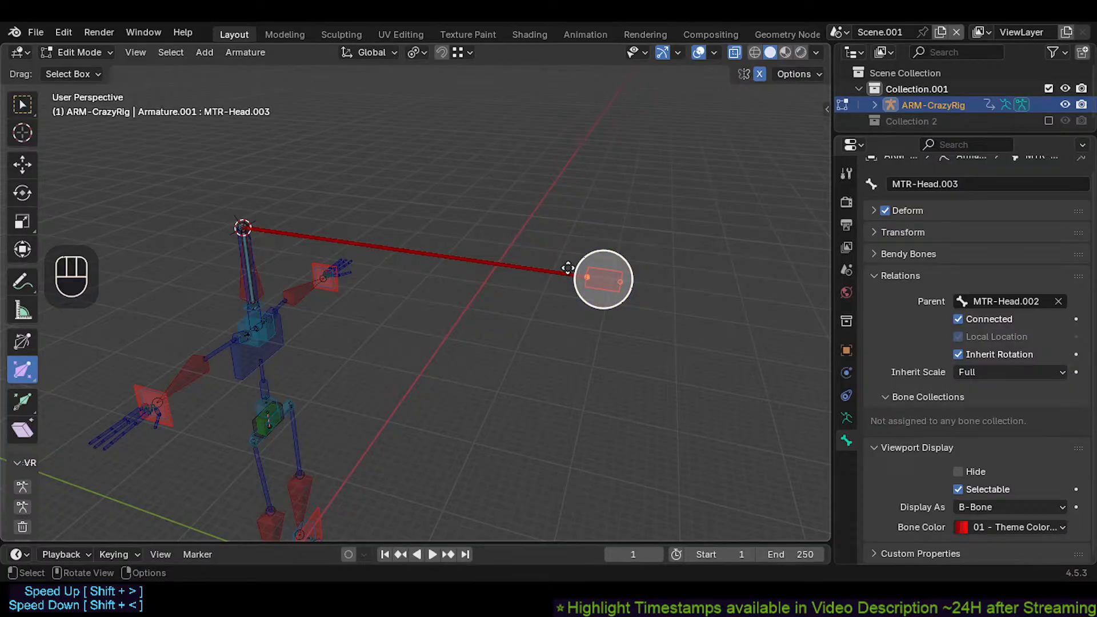
{"action": "left_click", "coordinate": [602, 274]}
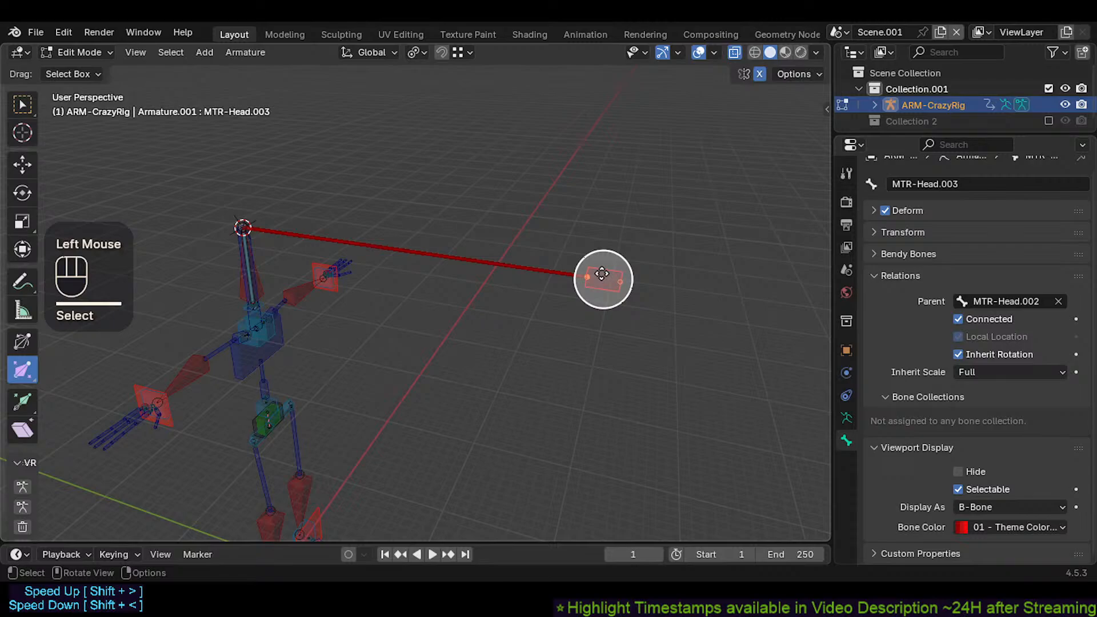
{"action": "key", "text": "alt+p"}
{"action": "left_click", "coordinate": [602, 273]}
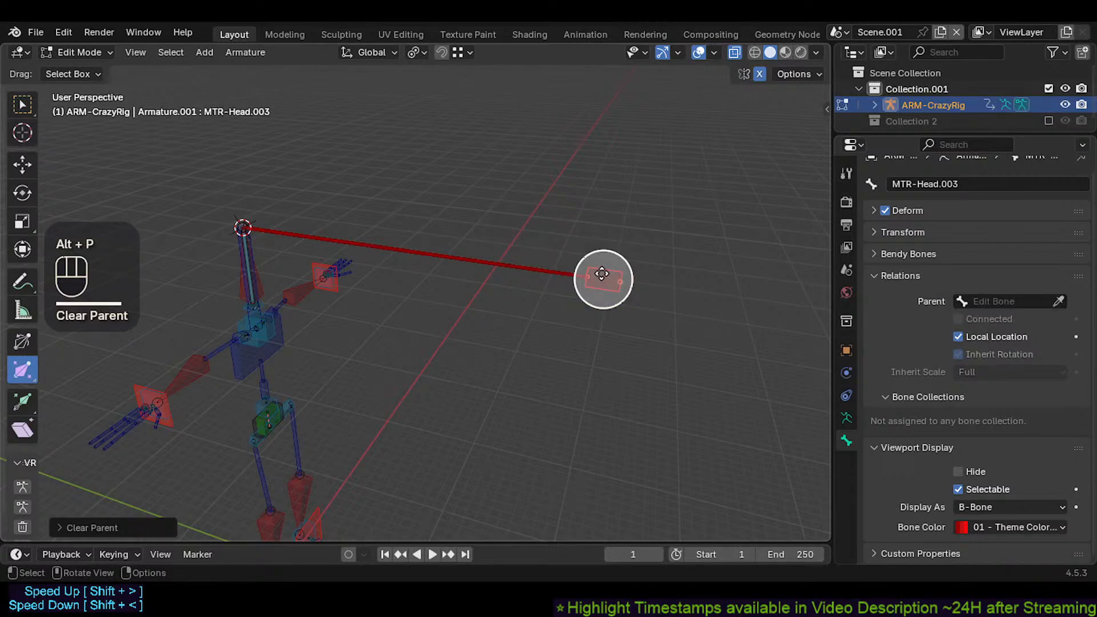
Step: Delete the long stick bone MTR-Head.002 from the armature and return to Pose Mode
{"action": "left_click", "coordinate": [513, 265]}
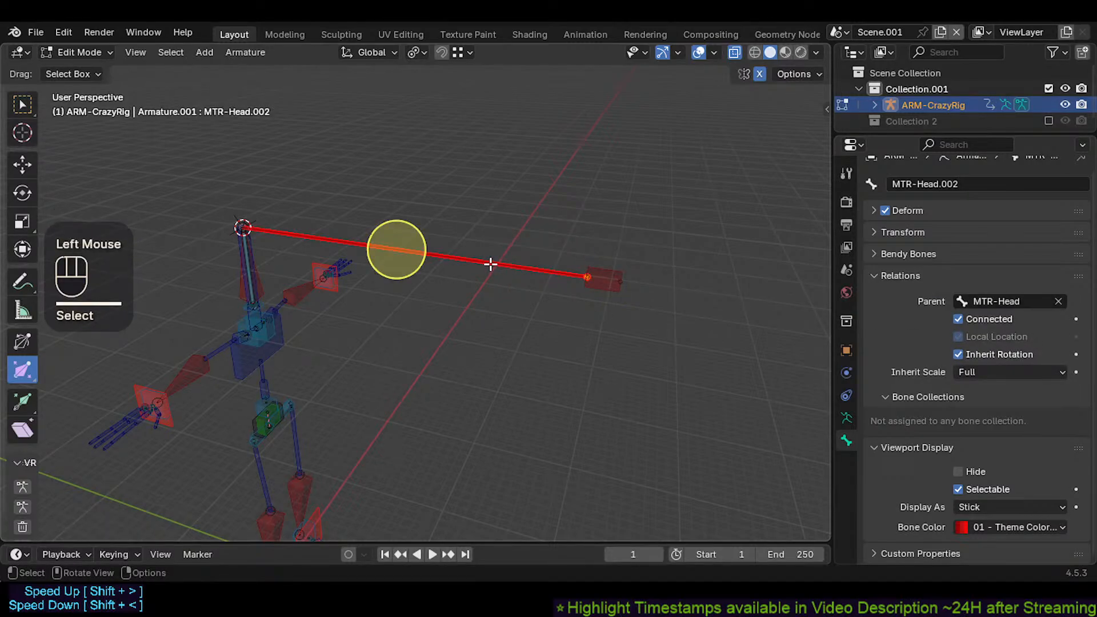
{"action": "key", "text": "x"}
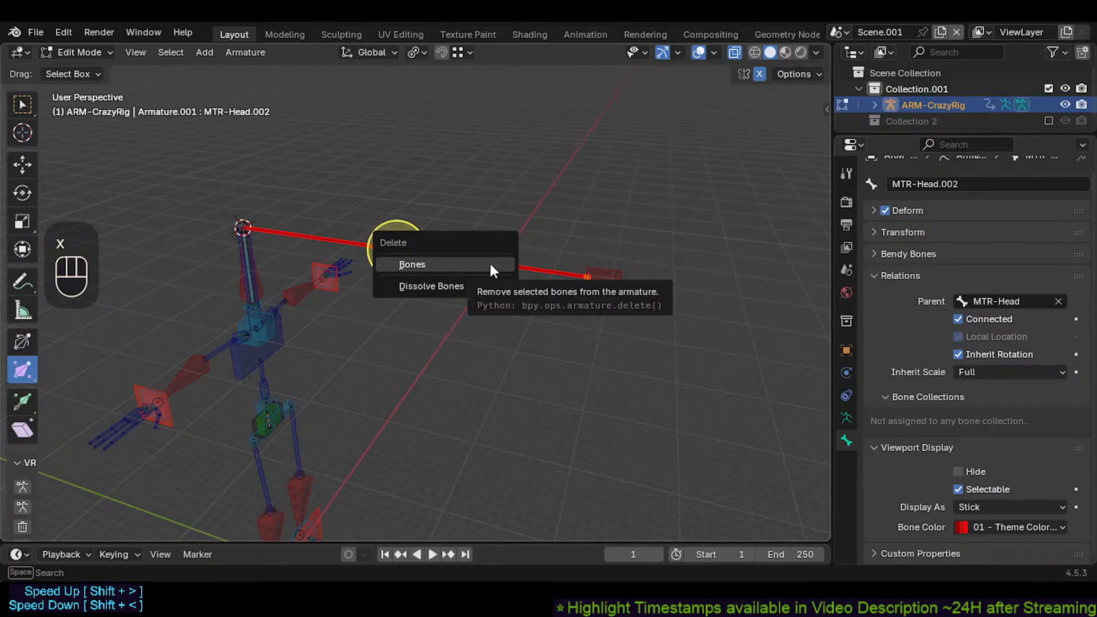
{"action": "left_click", "coordinate": [490, 265]}
{"action": "key", "text": "ctrl+Tab"}
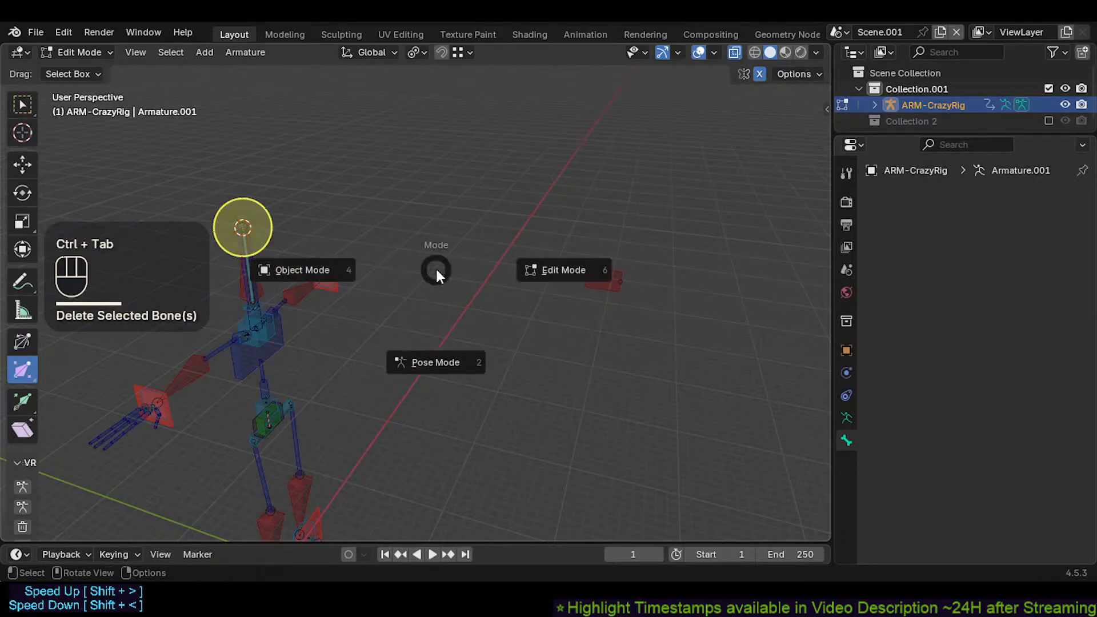
Step: Try moving MTR-Head with Auto IK length 7 to test the shortened head chain, cancelling each move
{"action": "left_click", "coordinate": [239, 275]}
{"action": "key", "text": "g"}
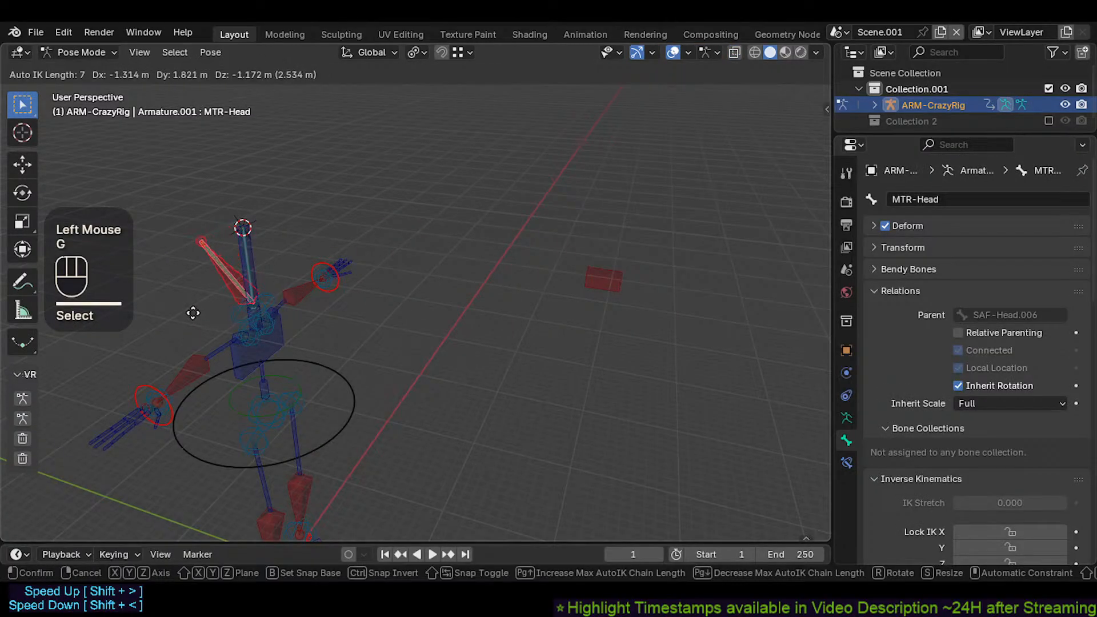
{"action": "key", "text": "Escape"}
{"action": "key", "text": "g"}
{"action": "key", "text": "Escape"}
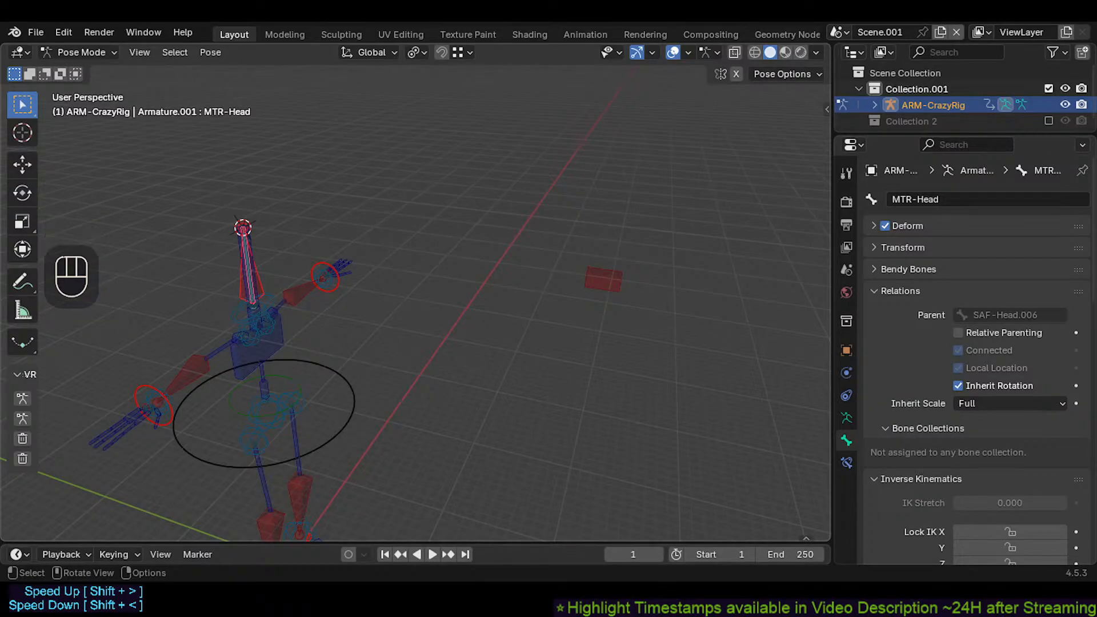
Step: Move the detached MTR-Head.003 along the global Y axis, slightly farther away from the head
{"action": "left_click", "coordinate": [602, 281]}
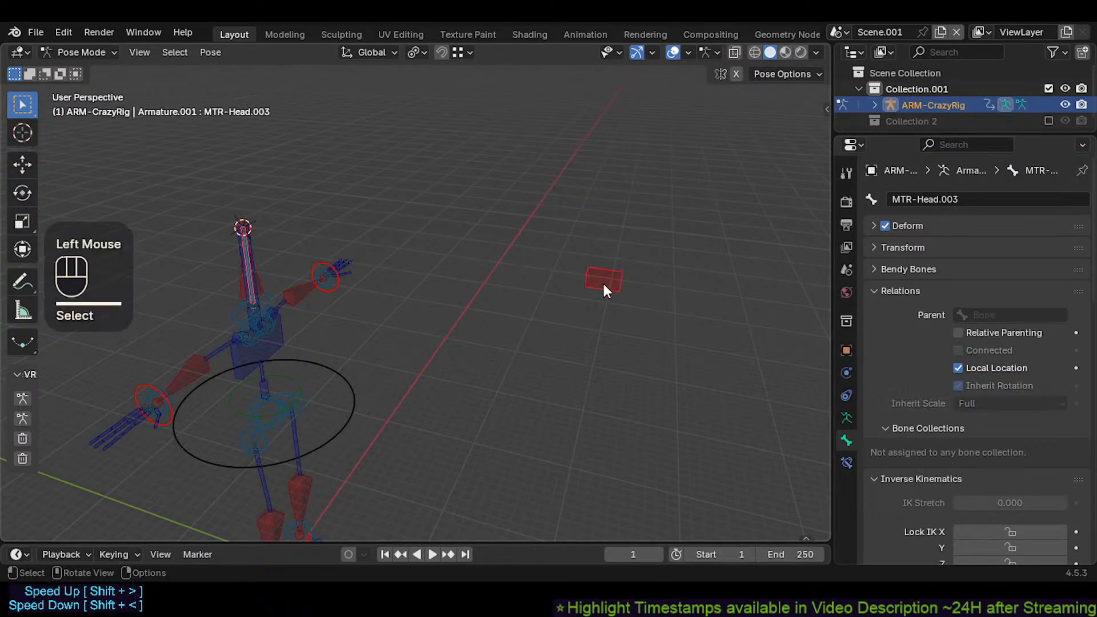
{"action": "key", "text": "g"}
{"action": "key", "text": "y"}
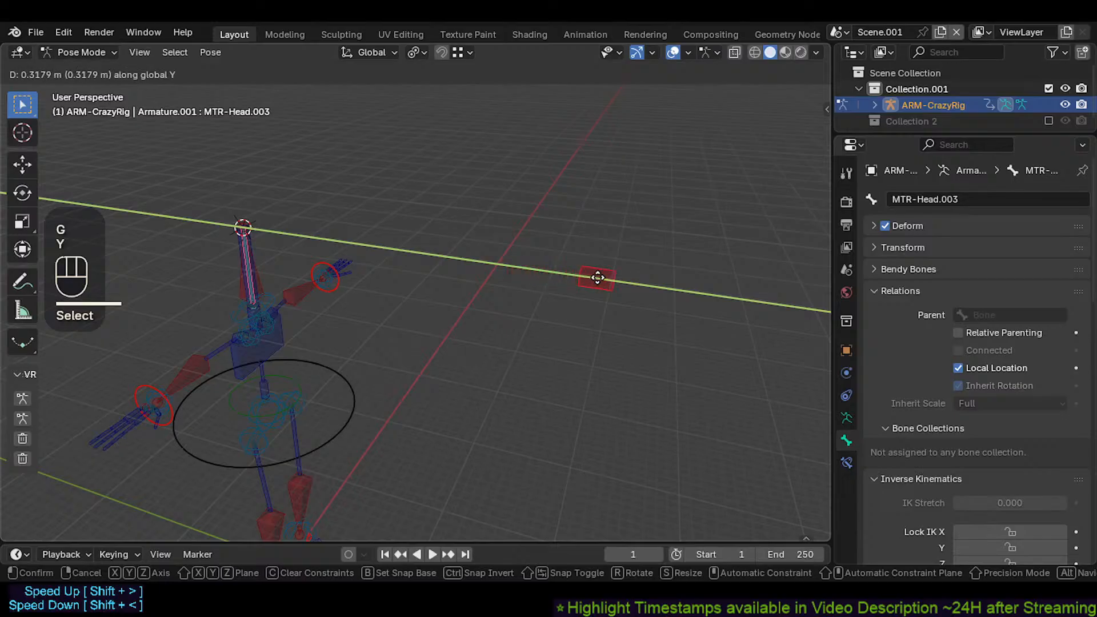
{"action": "key", "text": "Escape"}
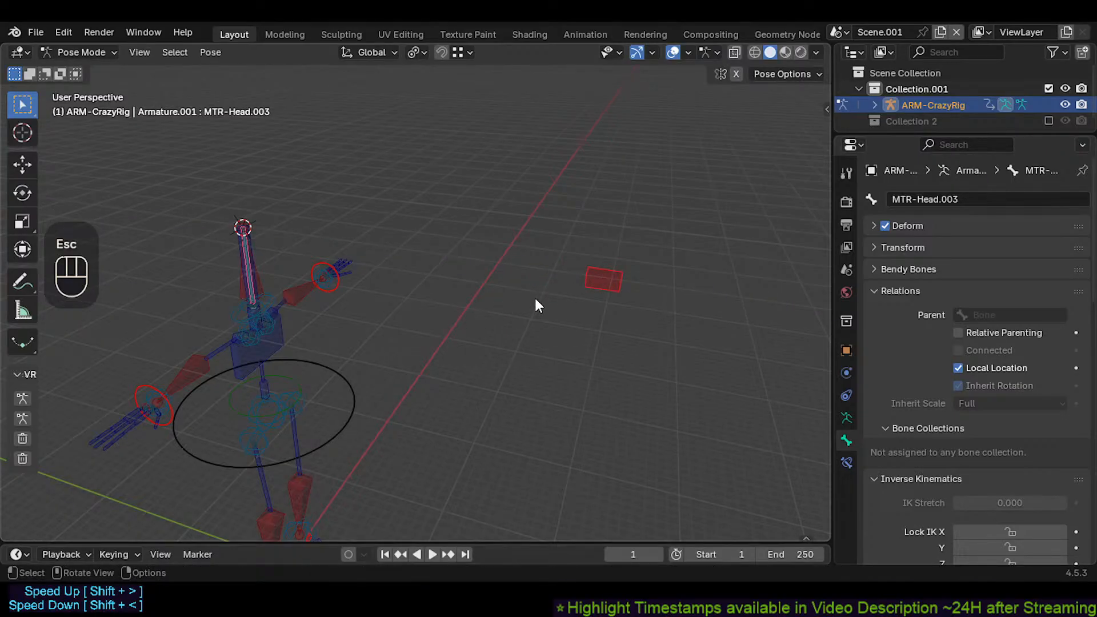
{"action": "key", "text": "g"}
{"action": "key", "text": "y"}
{"action": "left_click", "coordinate": [566, 293]}
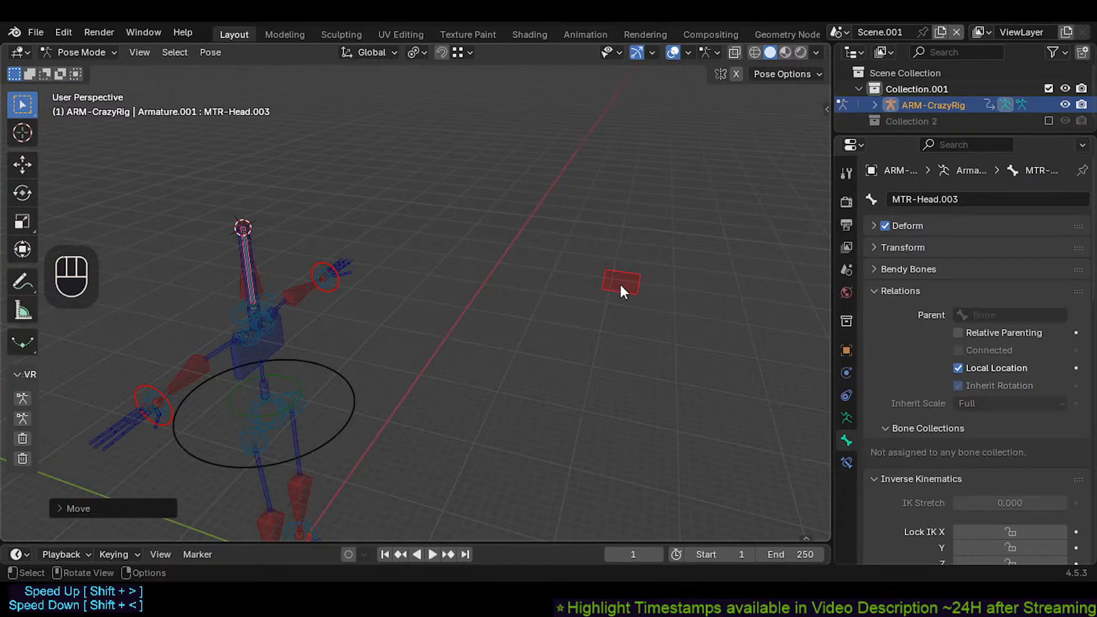
Step: Compare the rest position of MTR-Head.003 in Edit Mode with its position in Pose Mode
{"action": "key", "text": "Tab"}
{"action": "key", "text": "Tab"}
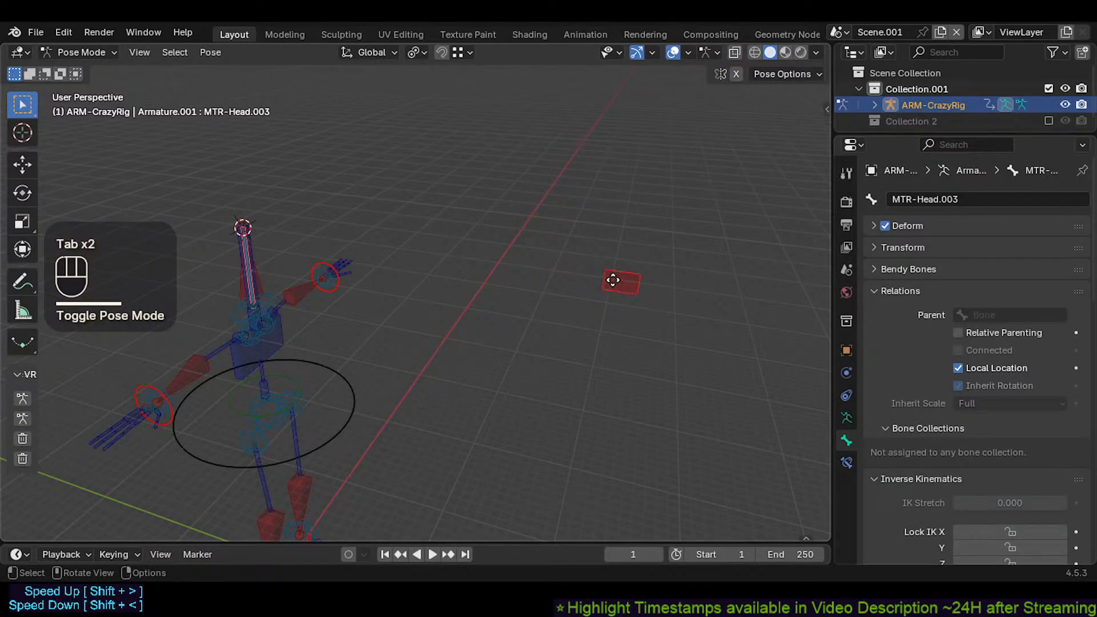
{"action": "key", "text": "Tab"}
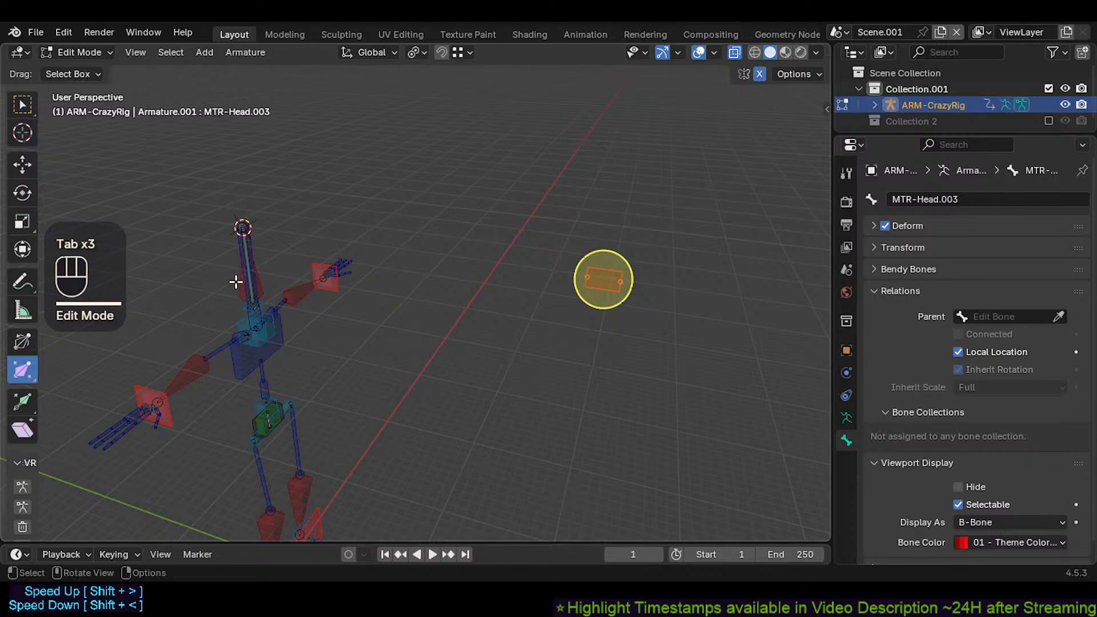
{"action": "left_click", "coordinate": [244, 263]}
{"action": "key", "text": "Tab"}
{"action": "left_click", "coordinate": [575, 282]}
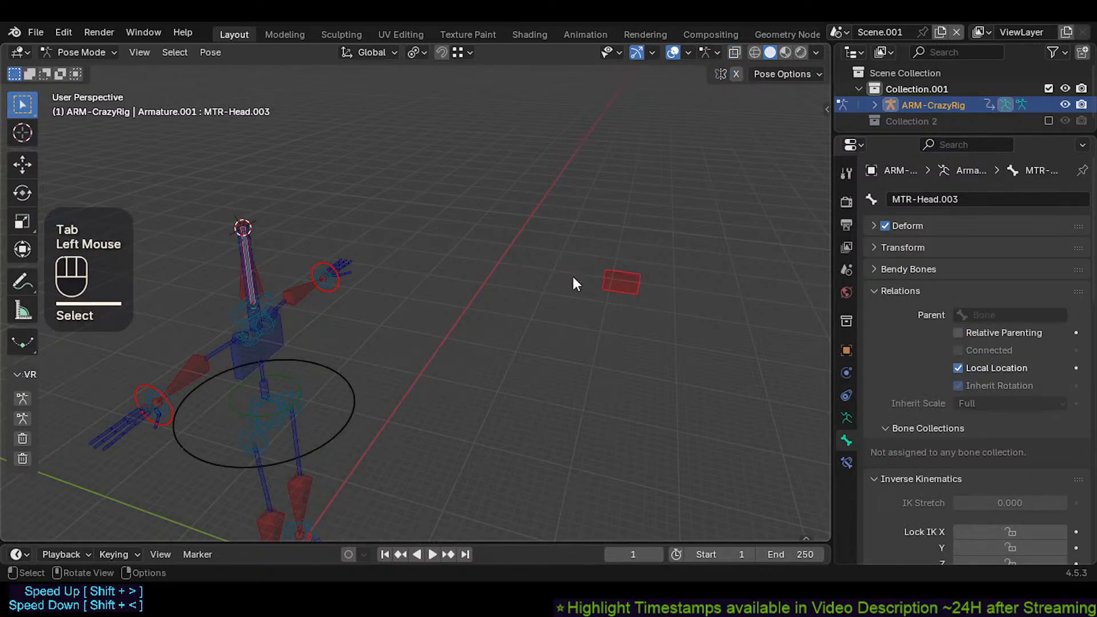
Step: Check the overlapping bones MTR-Head and MCH-Head, and reveal any hidden bones in Pose Mode
{"action": "left_click", "coordinate": [270, 277]}
{"action": "left_click", "coordinate": [271, 280]}
{"action": "left_click", "coordinate": [263, 280]}
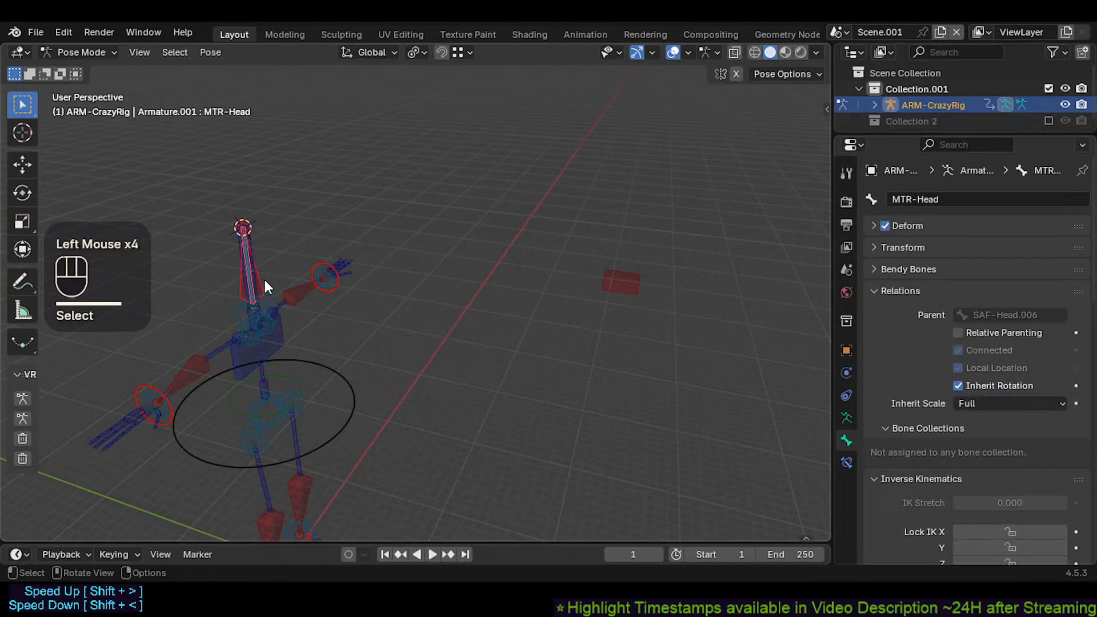
{"action": "key", "text": "a"}
{"action": "key", "text": "a"}
{"action": "left_click", "coordinate": [265, 276]}
{"action": "left_click", "coordinate": [248, 276]}
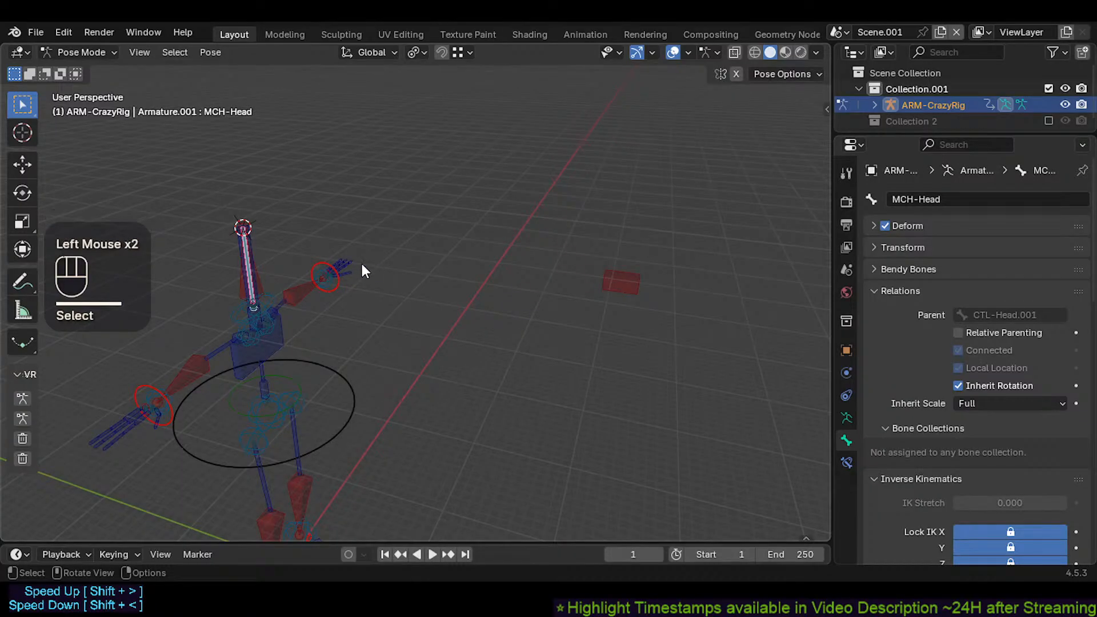
{"action": "key", "text": "alt+h"}
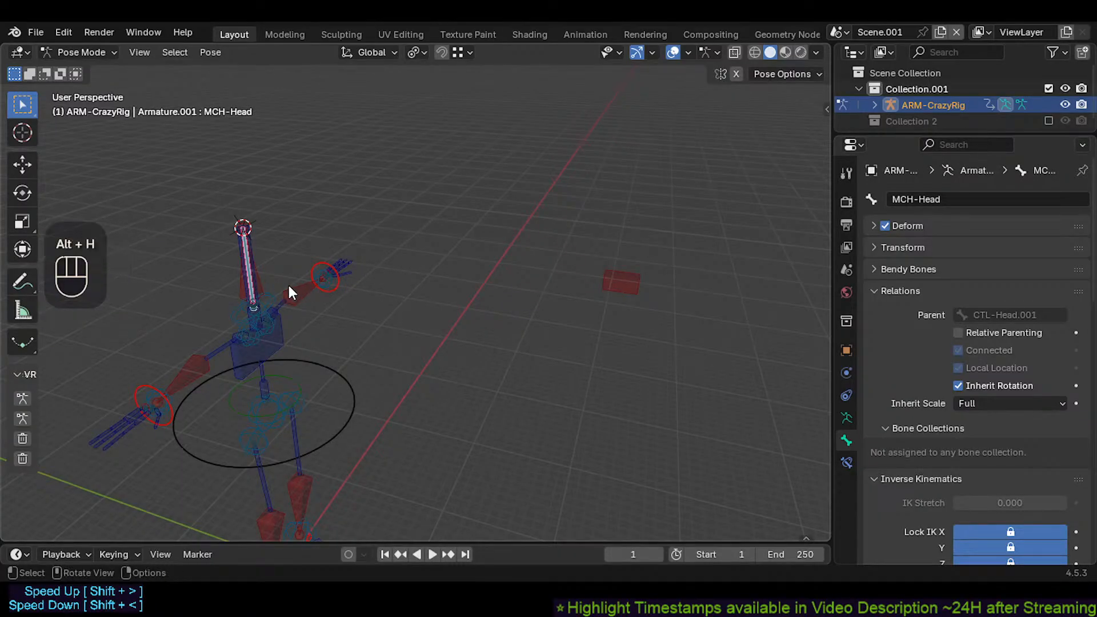
Step: Cycle through the overlapping head bones from DEF-Head to MTR-Head, and test-move MTR-Head without keeping the change
{"action": "scroll", "coordinate": [274, 286], "scroll_direction": "up", "scroll_amount": 3}
{"action": "left_click", "coordinate": [252, 274]}
{"action": "left_click", "coordinate": [254, 275]}
{"action": "scroll", "coordinate": [252, 269], "scroll_direction": "down", "scroll_amount": 2}
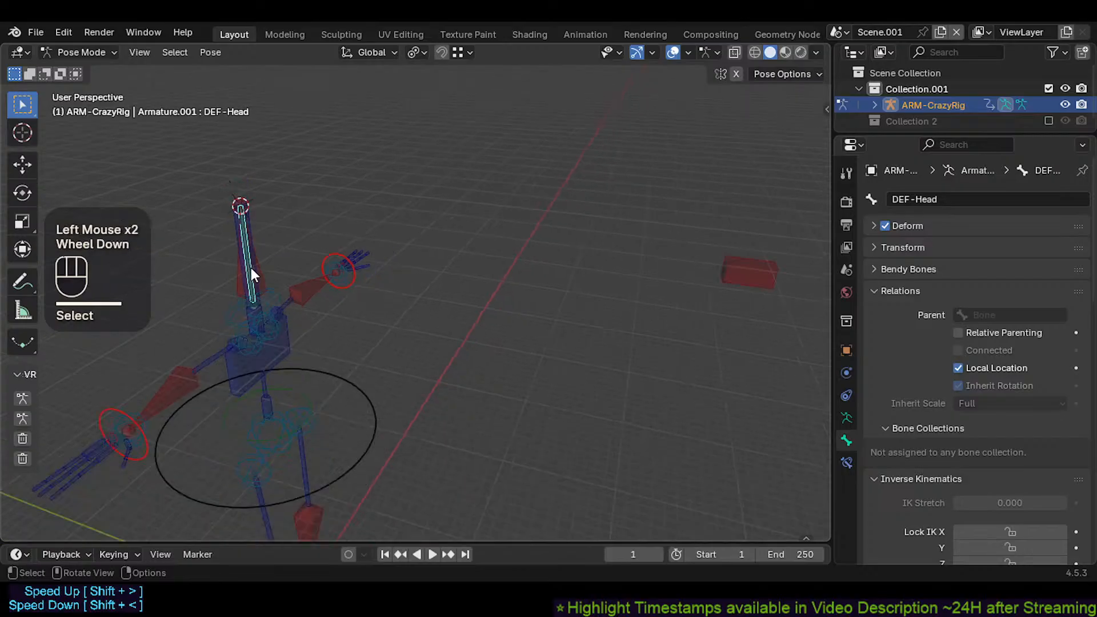
{"action": "left_click", "coordinate": [258, 269]}
{"action": "left_click", "coordinate": [259, 274]}
{"action": "key", "text": "g"}
{"action": "key", "text": "Escape"}
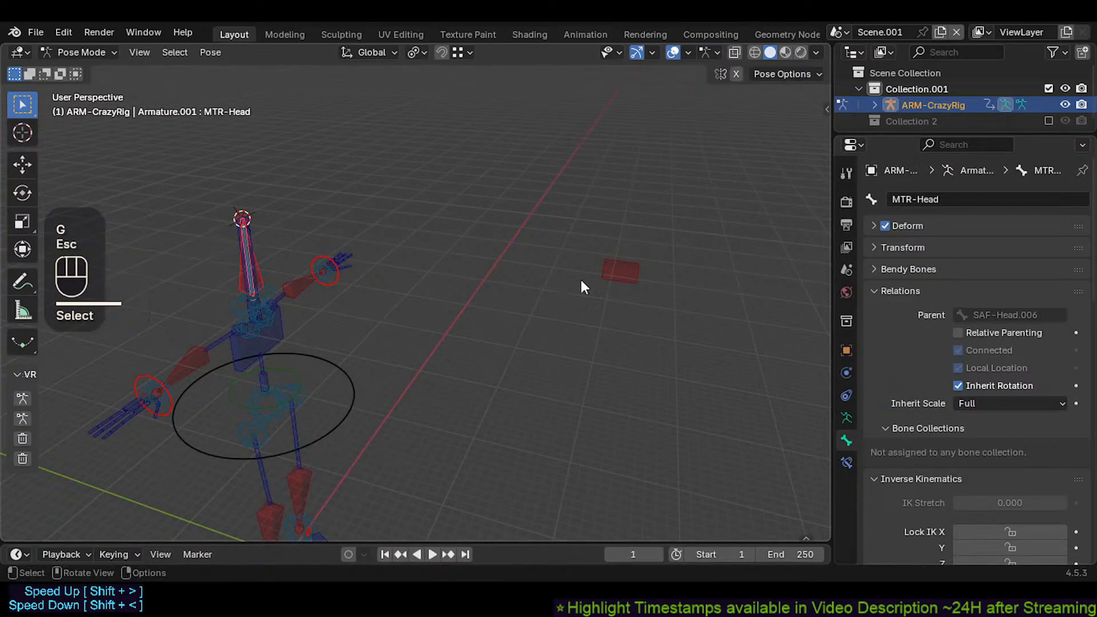
Step: Add a Damped Track constraint to MTR-Head.003 with MTR-Head as the target bone
{"action": "left_click", "coordinate": [616, 269]}
{"action": "left_click", "coordinate": [237, 284]}
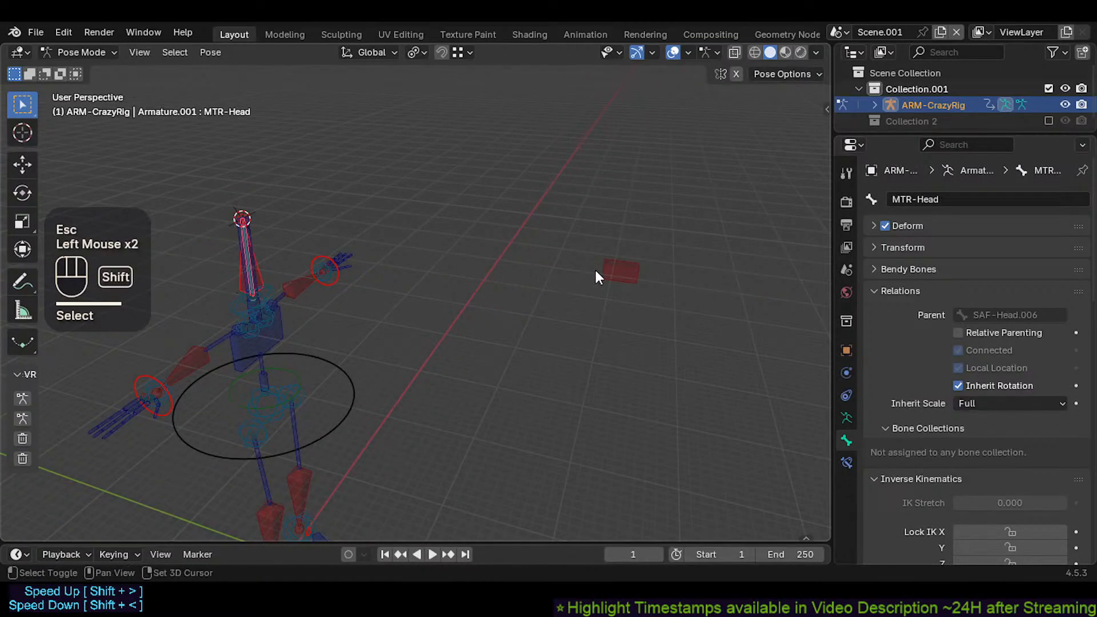
{"action": "left_click", "coordinate": [620, 268], "text": "shift"}
{"action": "key", "text": "shift+ctrl+c"}
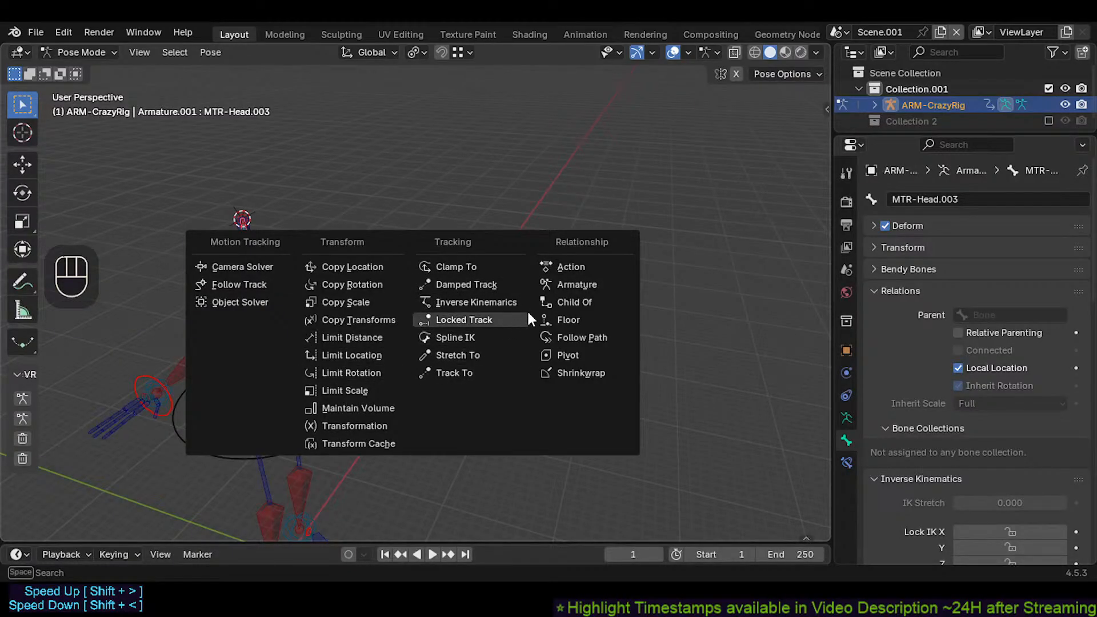
{"action": "scroll", "coordinate": [472, 295], "scroll_direction": "down", "scroll_amount": 1}
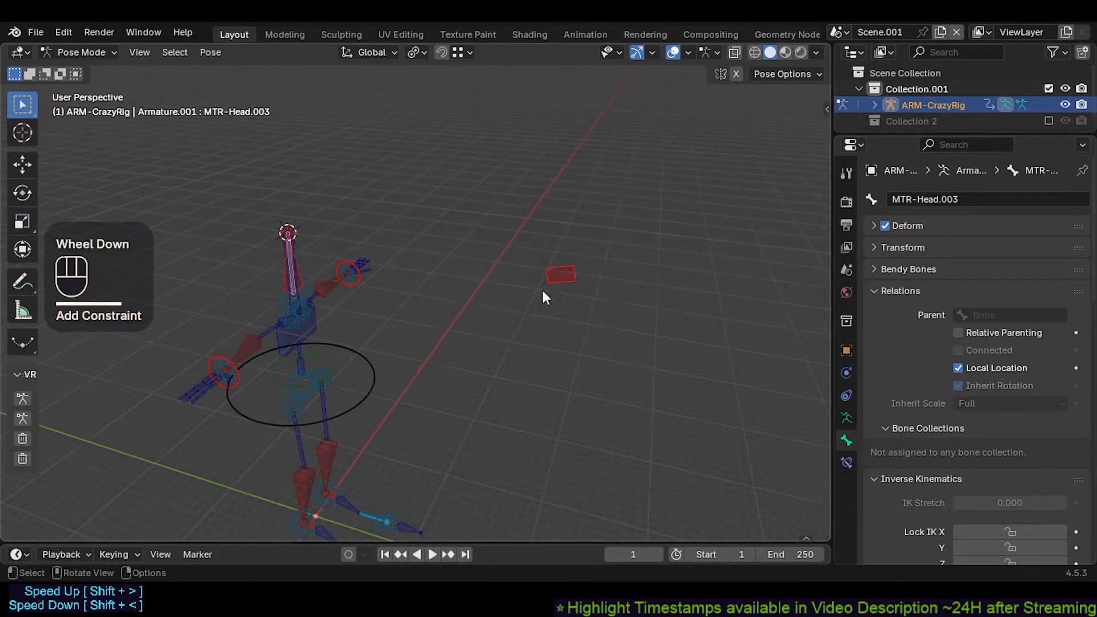
Step: Try moving MTR-Head.003 to test its Damped Track constraint, cancelling each move
{"action": "left_click", "coordinate": [542, 292]}
{"action": "key", "text": "g"}
{"action": "key", "text": "Escape"}
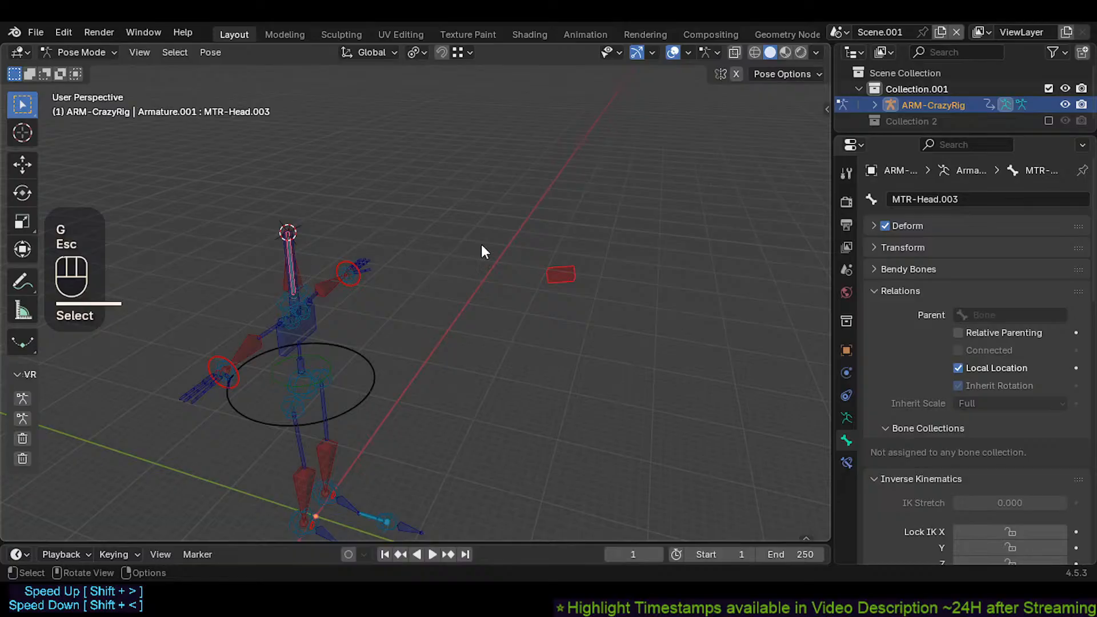
{"action": "key", "text": "g"}
{"action": "key", "text": "Escape"}
{"action": "scroll", "coordinate": [311, 263], "scroll_direction": "up", "scroll_amount": 2}
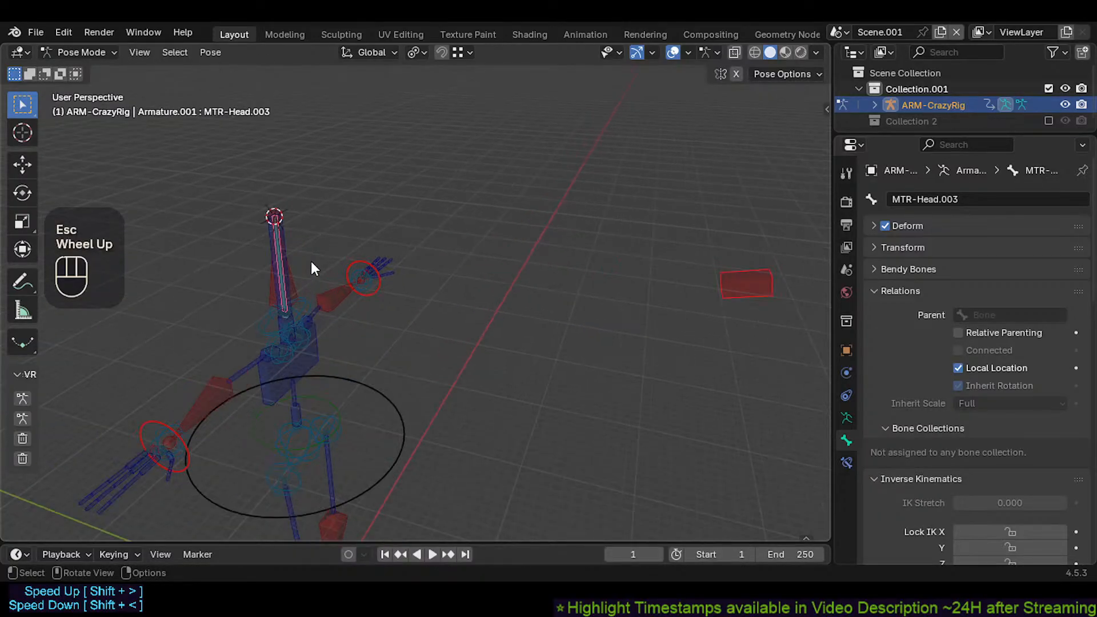
{"action": "scroll", "coordinate": [311, 264], "scroll_direction": "down", "scroll_amount": 1}
Step: Check the bone constraints of MTR-Head.003 and remove its Damped Track constraint
{"action": "left_click", "coordinate": [722, 287]}
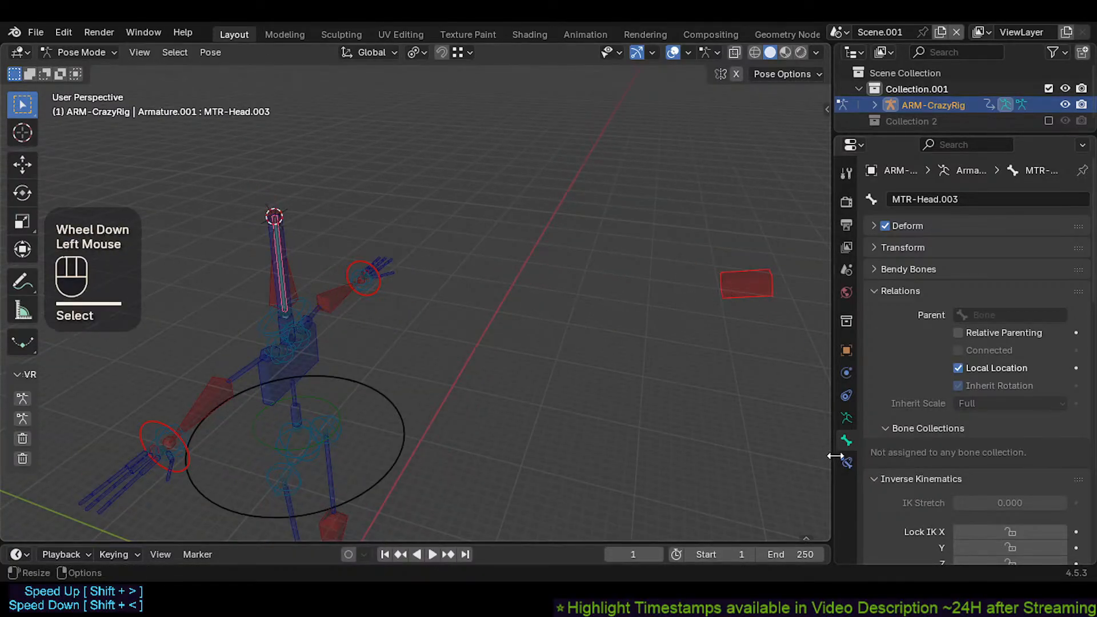
{"action": "left_click", "coordinate": [847, 463]}
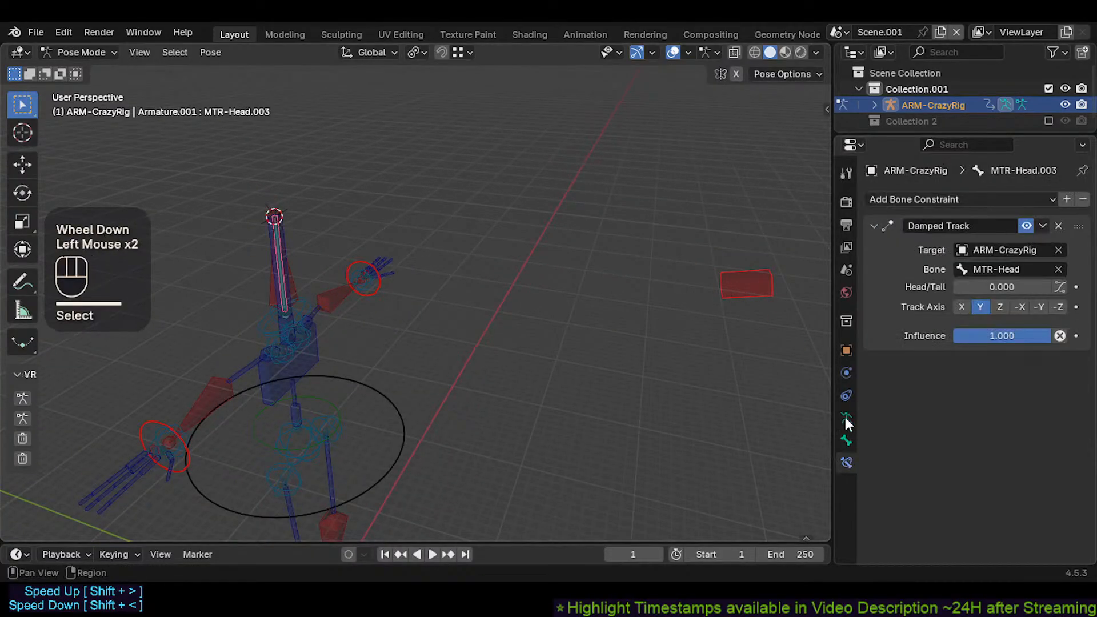
{"action": "left_click", "coordinate": [1059, 226]}
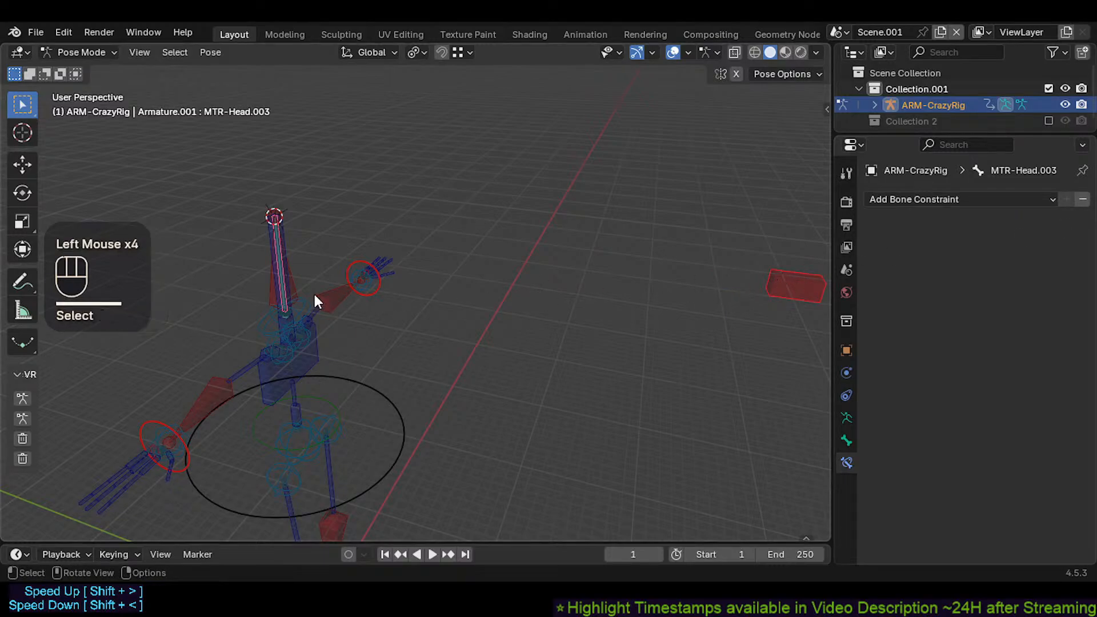
Step: Add a Damped Track constraint to MTR-Head with MTR-Head.003 as the target bone
{"action": "left_click", "coordinate": [280, 277]}
{"action": "left_click", "coordinate": [280, 278]}
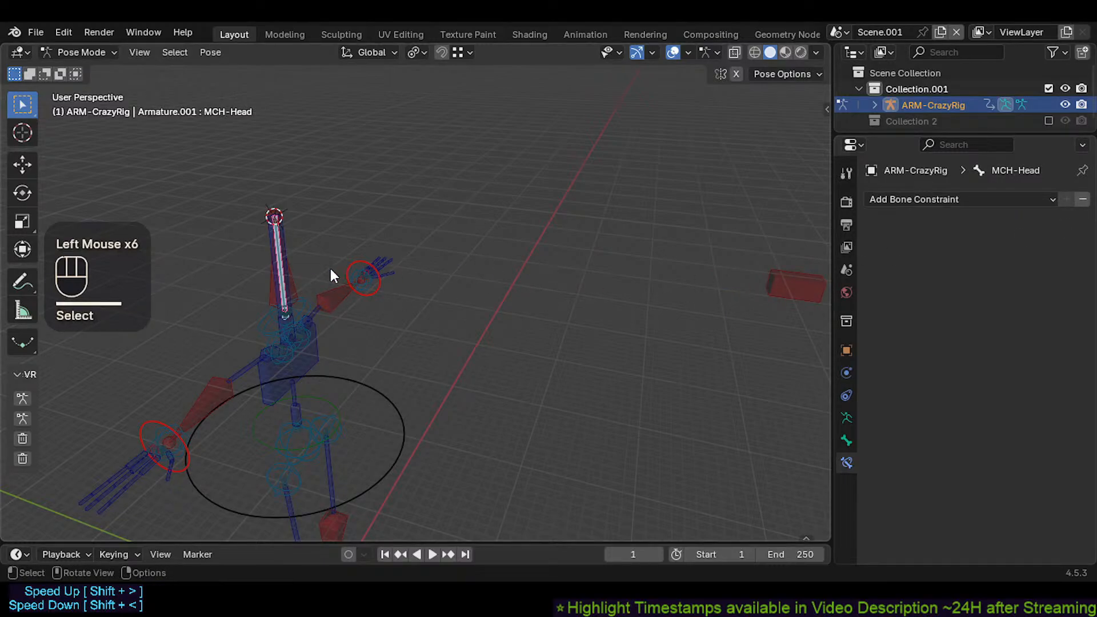
{"action": "middle_click_drag", "start_coordinate": [331, 269], "coordinate": [264, 275], "text": "shift"}
{"action": "left_click", "coordinate": [266, 290]}
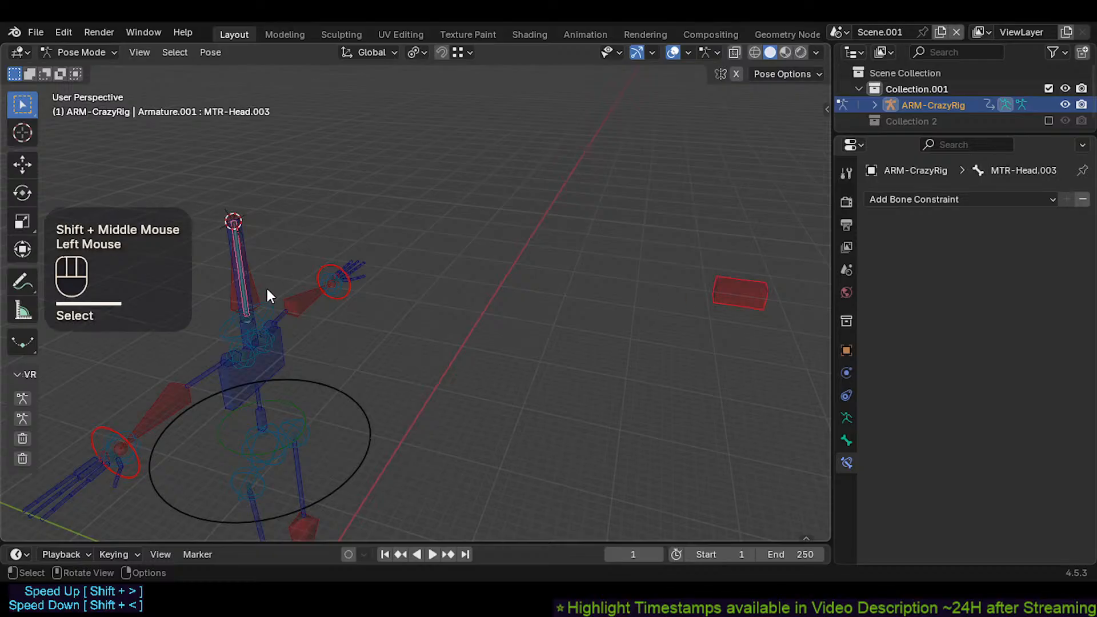
{"action": "left_click", "coordinate": [239, 283], "text": "alt+shift"}
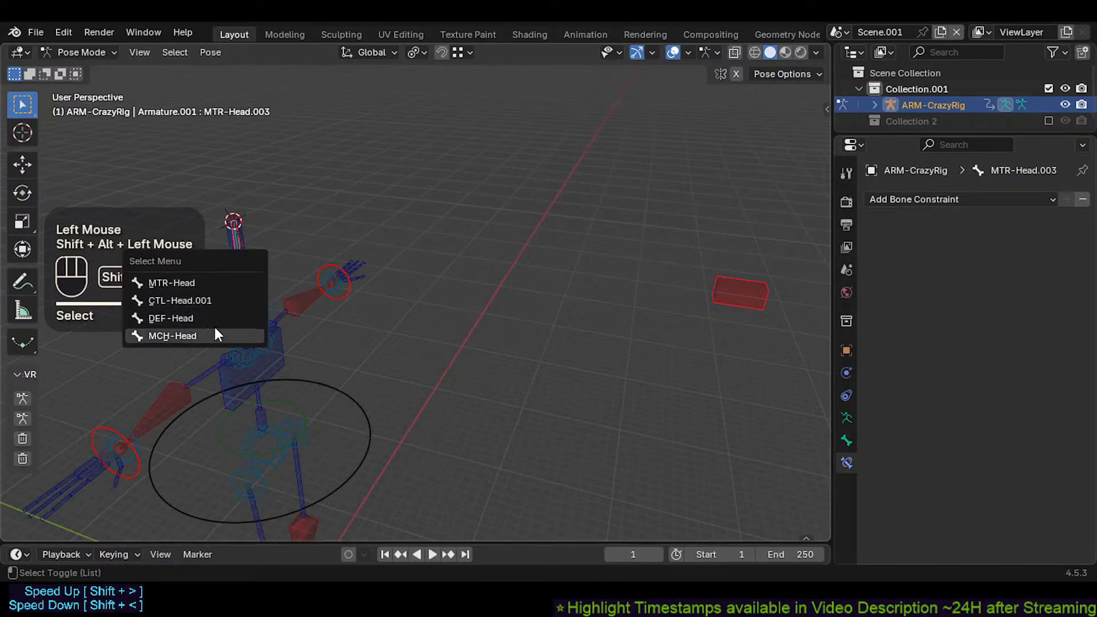
{"action": "left_click", "coordinate": [232, 284], "text": "shift"}
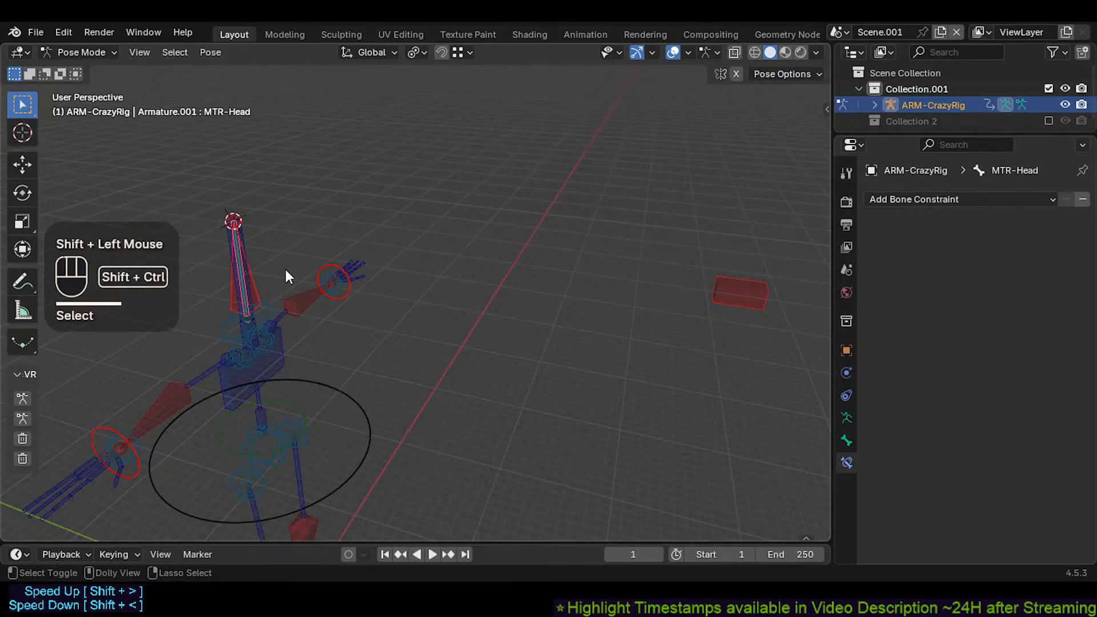
{"action": "key", "text": "ctrl+shift+c"}
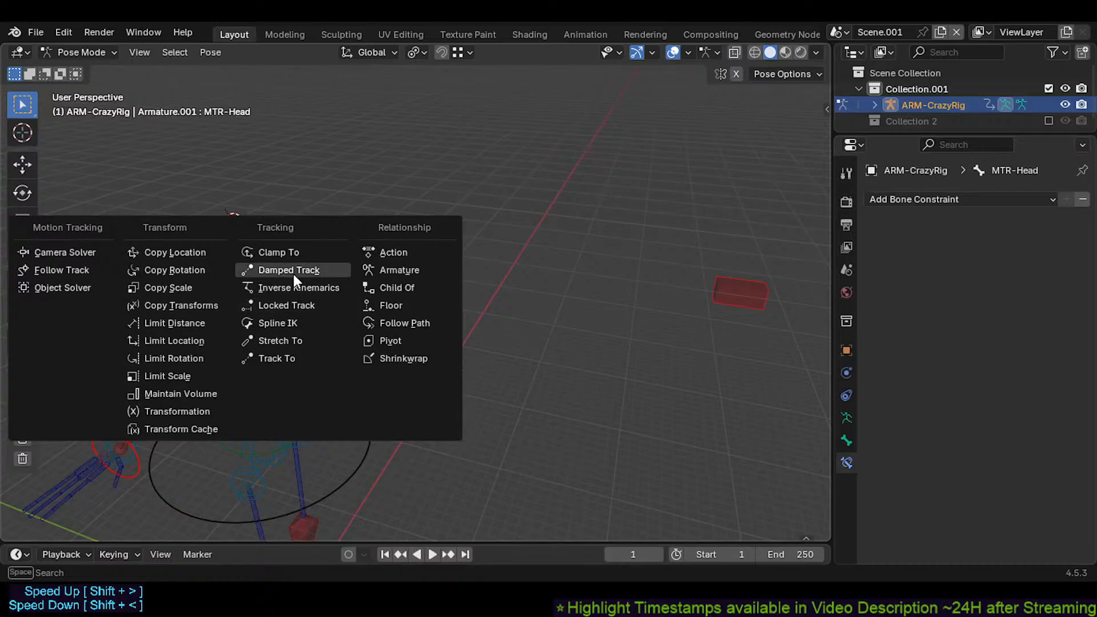
{"action": "left_click", "coordinate": [293, 273]}
{"action": "scroll", "coordinate": [317, 314], "scroll_direction": "down", "scroll_amount": 2}
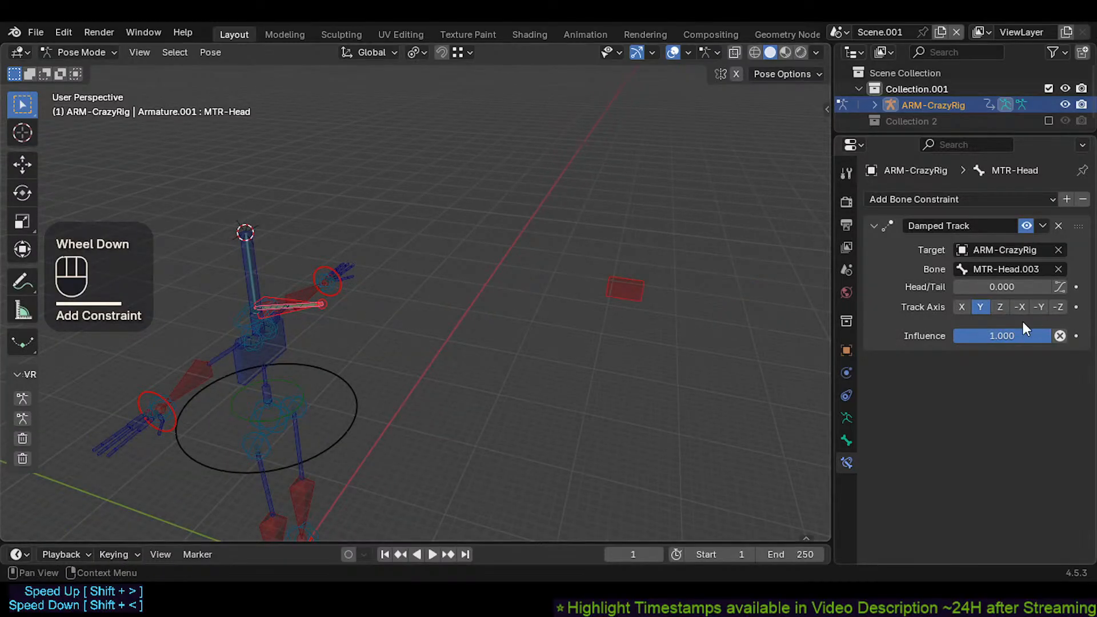
Step: Set MTR-Head's Damped Track axis to Z and move MTR-Head.003 around to test the tracking
{"action": "left_click", "coordinate": [1001, 307]}
{"action": "left_click", "coordinate": [622, 291]}
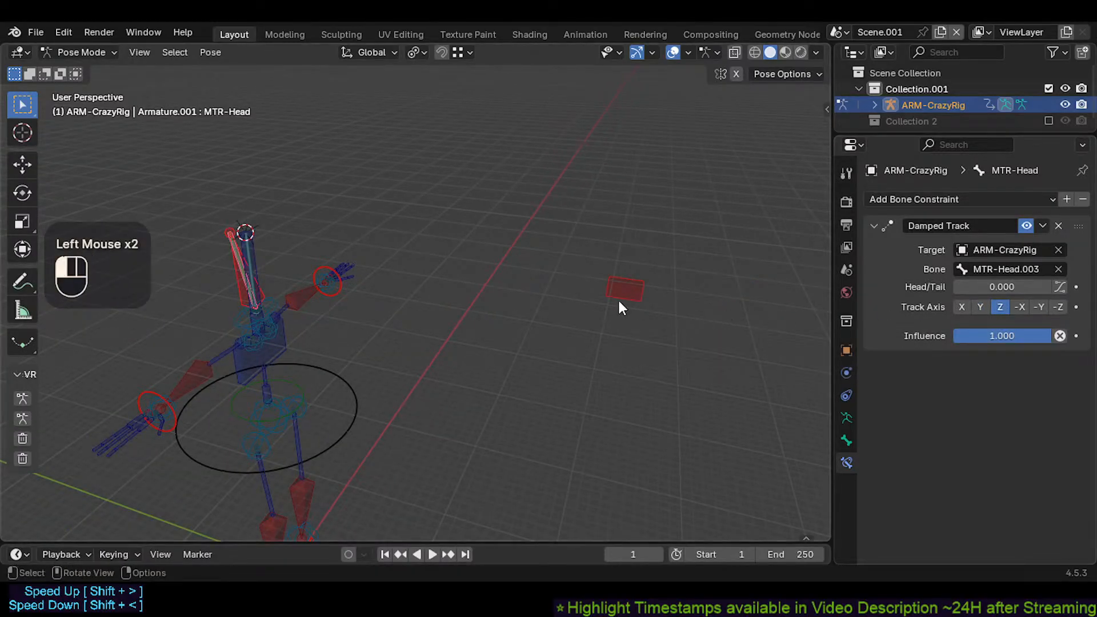
{"action": "key", "text": "g"}
{"action": "left_click", "coordinate": [426, 317]}
{"action": "middle_click_drag", "start_coordinate": [424, 315], "coordinate": [412, 317]}
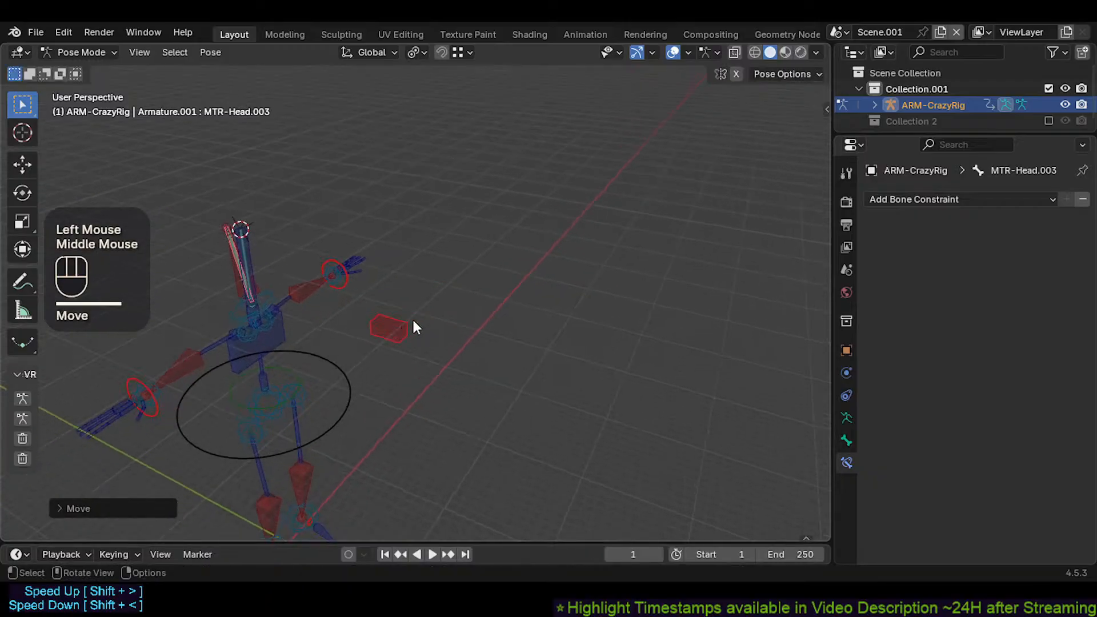
{"action": "key", "text": "g"}
{"action": "left_click", "coordinate": [507, 232]}
Step: Try X as MTR-Head's track axis, test it by moving MTR-Head.003, and reset the pose of all bones
{"action": "left_click", "coordinate": [243, 286]}
{"action": "left_click", "coordinate": [233, 284]}
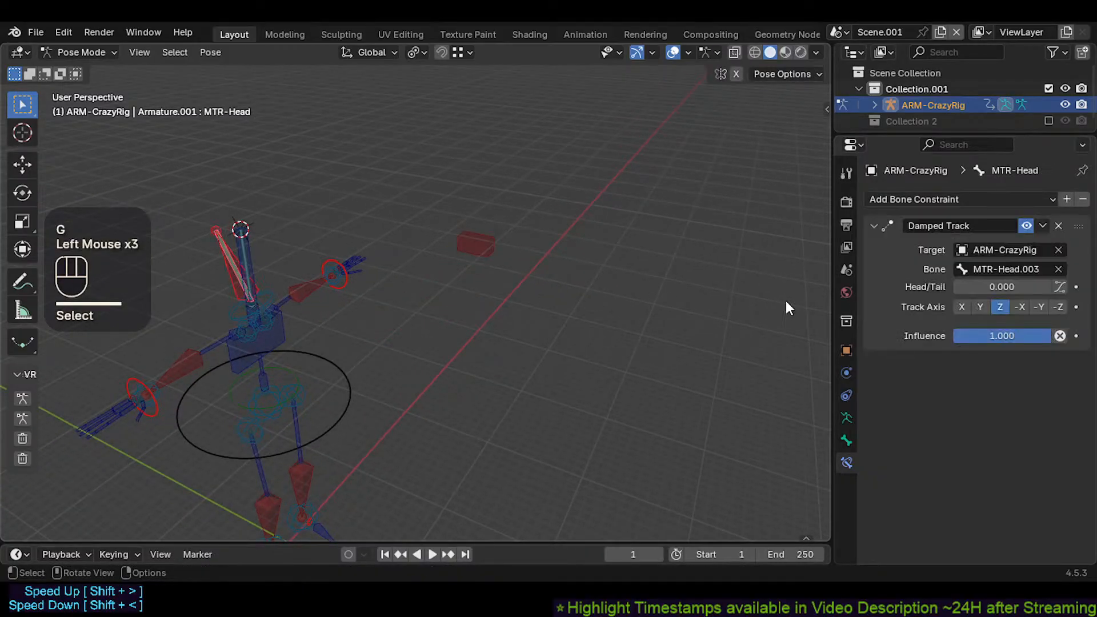
{"action": "left_click", "coordinate": [961, 306]}
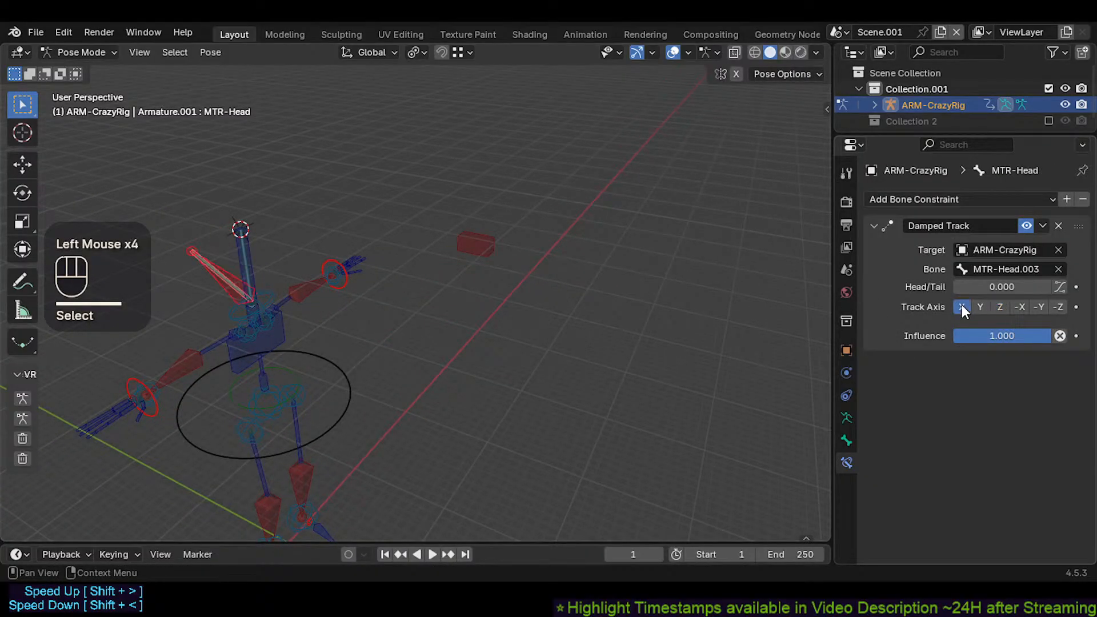
{"action": "left_click", "coordinate": [487, 246]}
{"action": "key", "text": "g"}
{"action": "left_click", "coordinate": [425, 311]}
{"action": "middle_click_drag", "start_coordinate": [423, 311], "coordinate": [543, 299]}
{"action": "key", "text": "a"}
{"action": "key", "text": "alt+q"}
{"action": "key", "text": "alt+q"}
{"action": "left_click", "coordinate": [575, 297]}
Step: Set the Head/Tail value of MTR-Head's Damped Track constraint to 1.000
{"action": "key", "text": "Tab"}
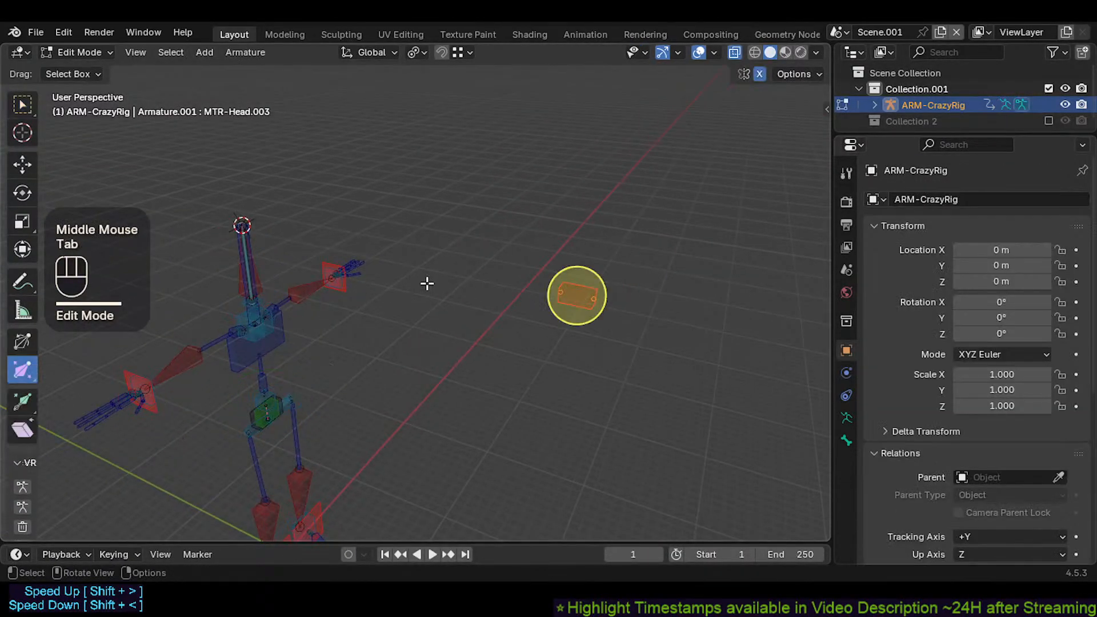
{"action": "key", "text": "Tab"}
{"action": "left_click", "coordinate": [235, 280]}
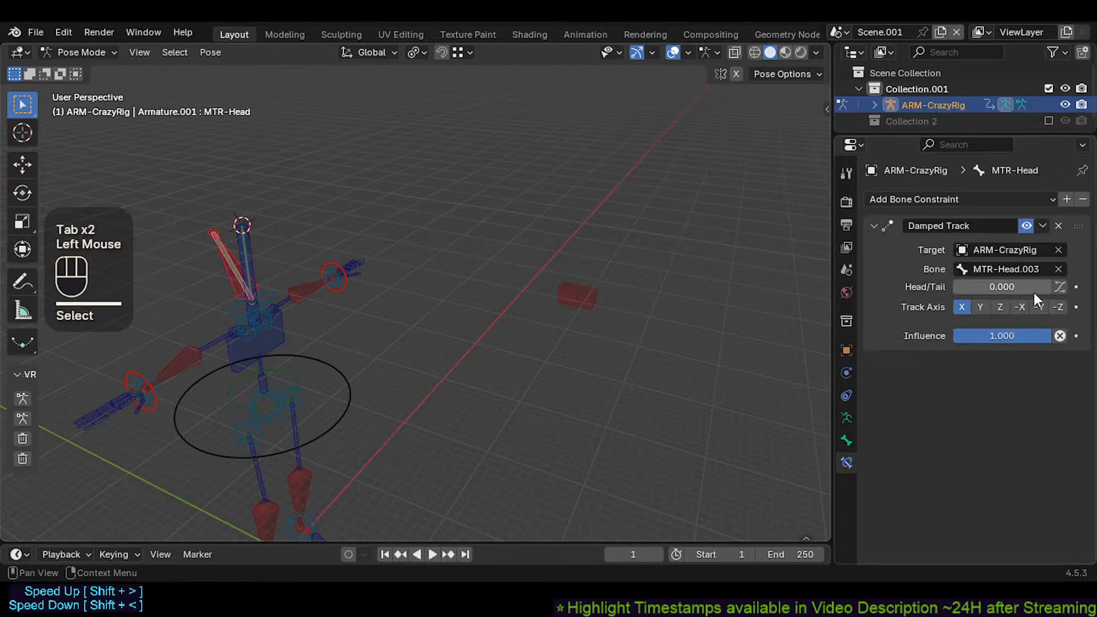
{"action": "left_click_drag", "start_coordinate": [980, 287], "coordinate": [1049, 287]}
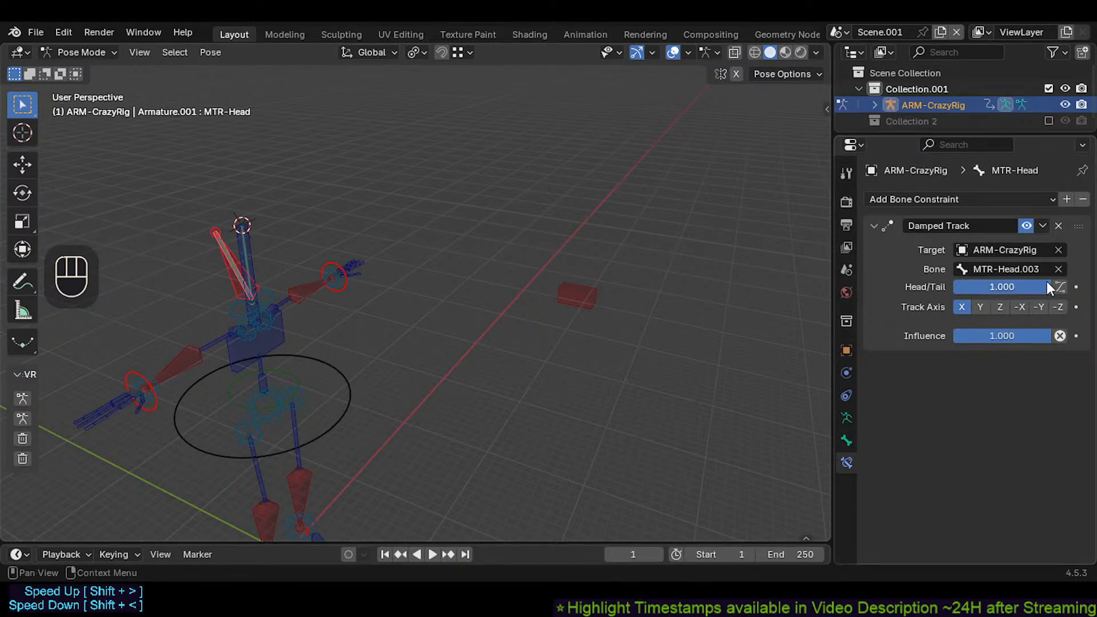
Step: Rename the MTR-Head.003 bone to AIM-TrackHead
{"action": "left_click", "coordinate": [628, 283]}
{"action": "left_click", "coordinate": [576, 290]}
{"action": "key", "text": "F2"}
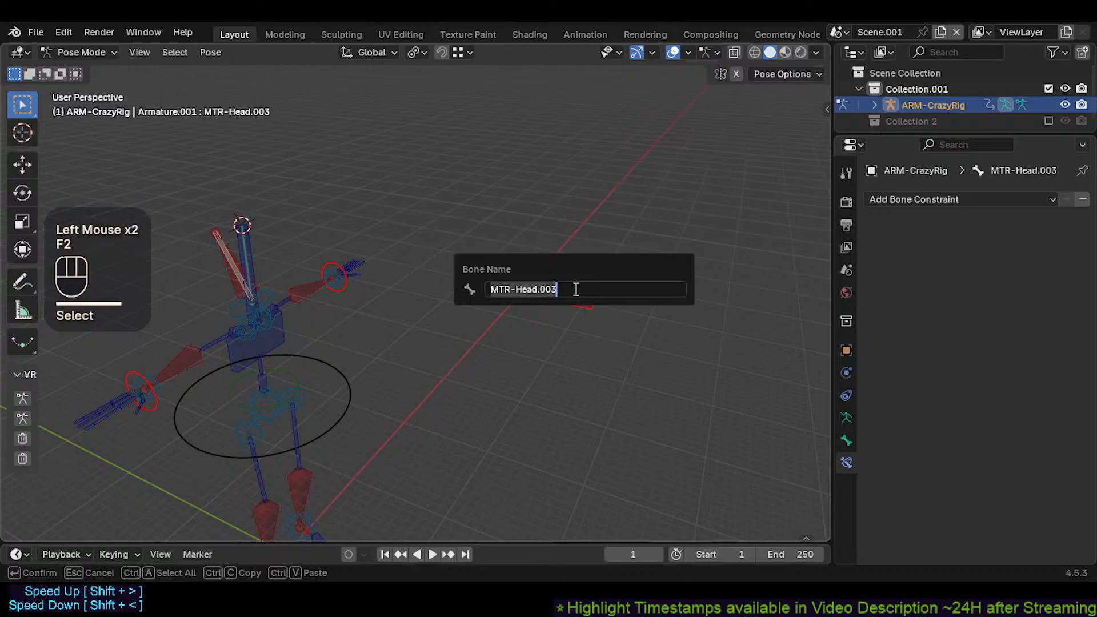
{"action": "type", "text": "Aim"}
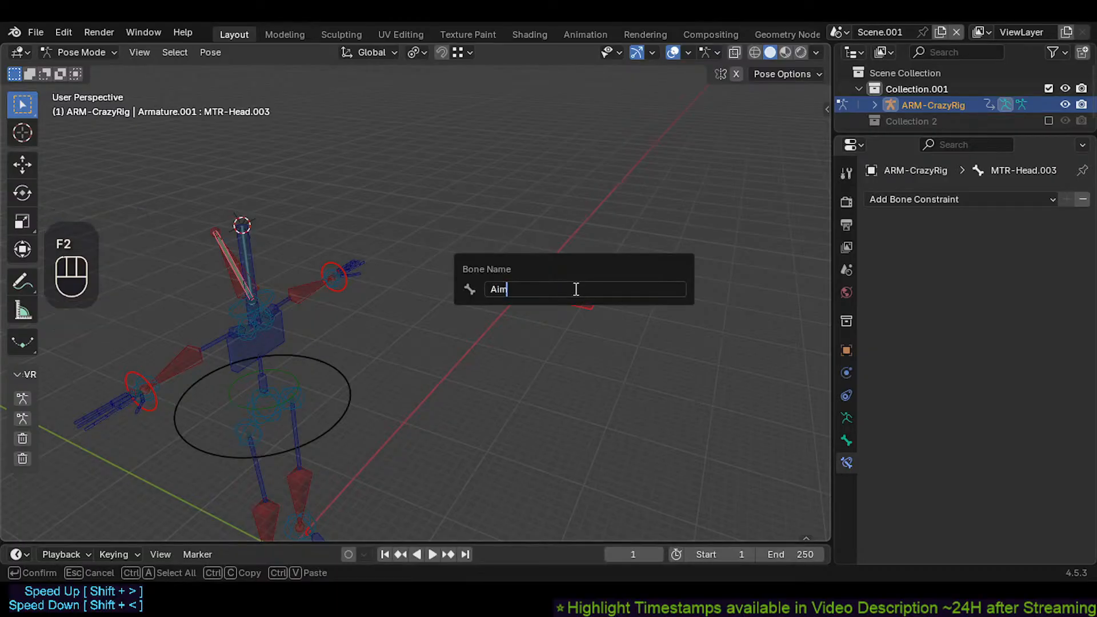
{"action": "key", "text": "BackSpace"}
{"action": "type", "text": "IM"}
{"action": "key", "text": "BackSpace"}
{"action": "key", "text": "BackSpace"}
{"action": "key", "text": "BackSpace"}
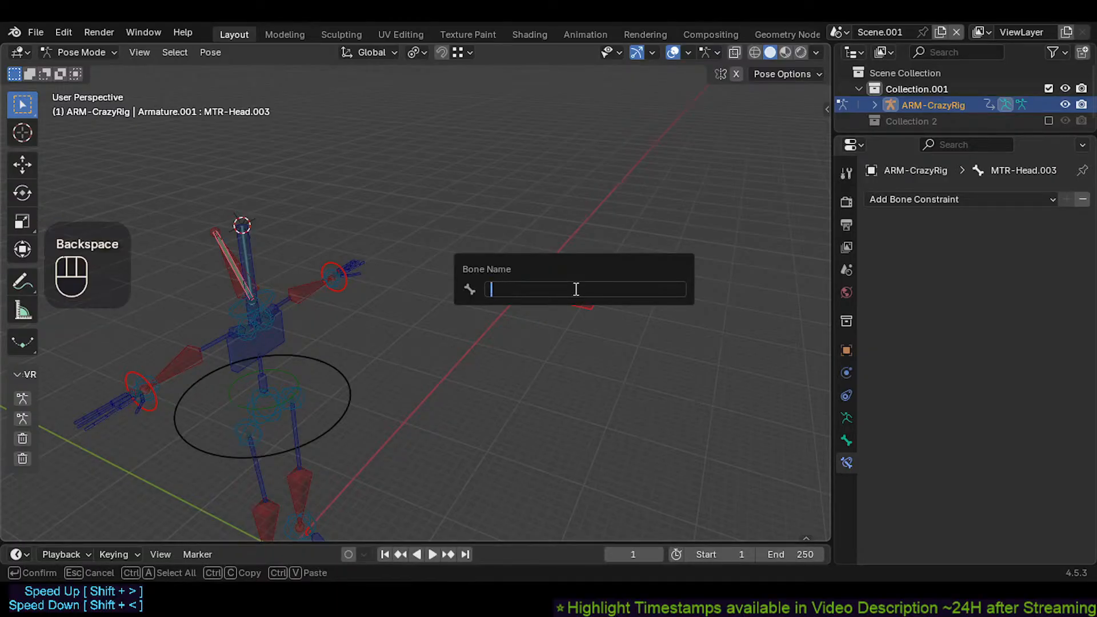
{"action": "type", "text": "AIM-Head"}
{"action": "key", "text": "BackSpace"}
{"action": "key", "text": "shift+BackSpace"}
{"action": "key", "text": "shift+BackSpace"}
{"action": "type", "text": "TrackHea"}
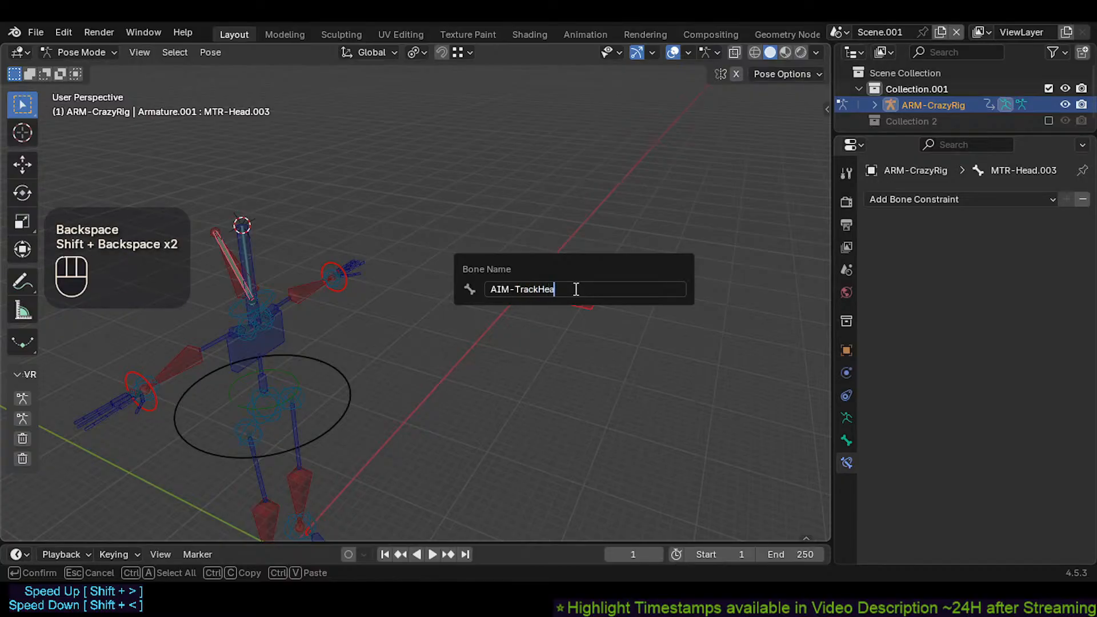
{"action": "type", "text": "d"}
{"action": "key", "text": "Return"}
Step: Test-move AIM-TrackHead to check how the head follows, and reset all bones to their rest pose
{"action": "key", "text": "g"}
{"action": "key", "text": "Escape"}
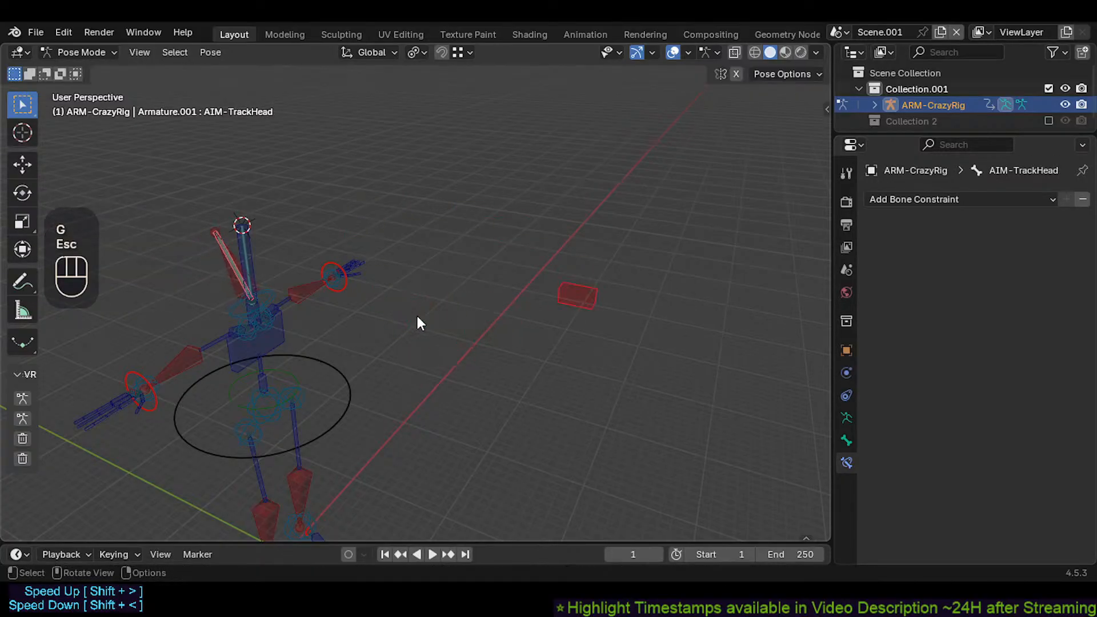
{"action": "middle_click_drag", "start_coordinate": [417, 323], "coordinate": [210, 377]}
{"action": "key", "text": "g"}
{"action": "left_click", "coordinate": [246, 355]}
{"action": "key", "text": "a"}
{"action": "key", "text": "alt+q"}
{"action": "key", "text": "alt+q"}
{"action": "middle_click_drag", "start_coordinate": [289, 367], "coordinate": [412, 321]}
{"action": "left_click", "coordinate": [277, 303]}
{"action": "left_click", "coordinate": [649, 226]}
Step: In Edit Mode, snap the 3D cursor to the CTL-Chest bone
{"action": "key", "text": "Tab"}
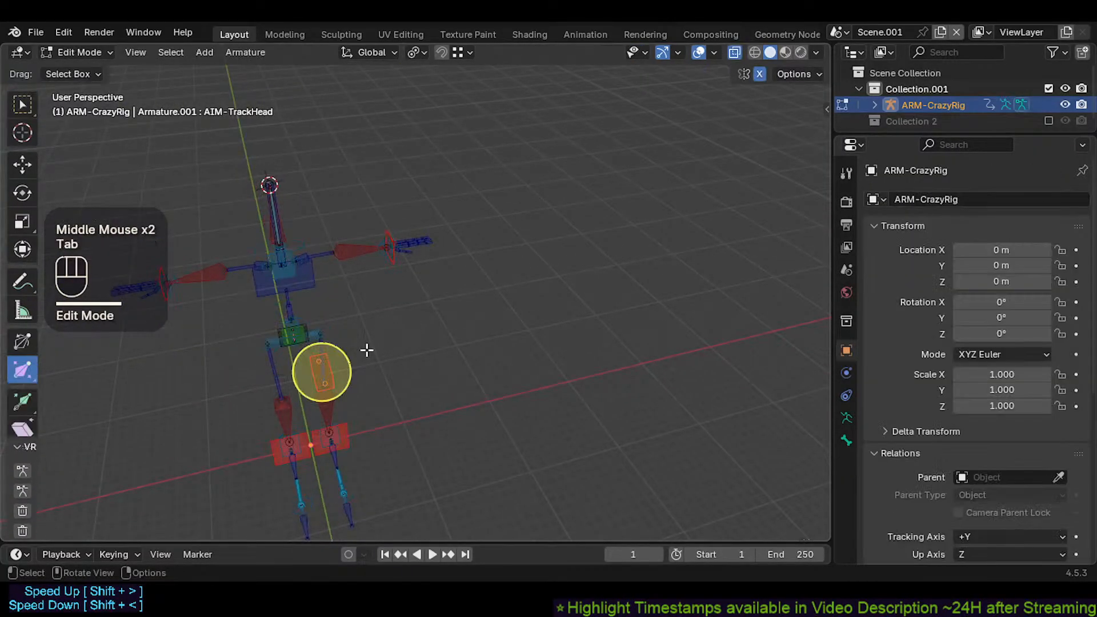
{"action": "middle_click_drag", "start_coordinate": [367, 350], "coordinate": [352, 367]}
{"action": "middle_click_drag", "start_coordinate": [287, 348], "coordinate": [302, 347]}
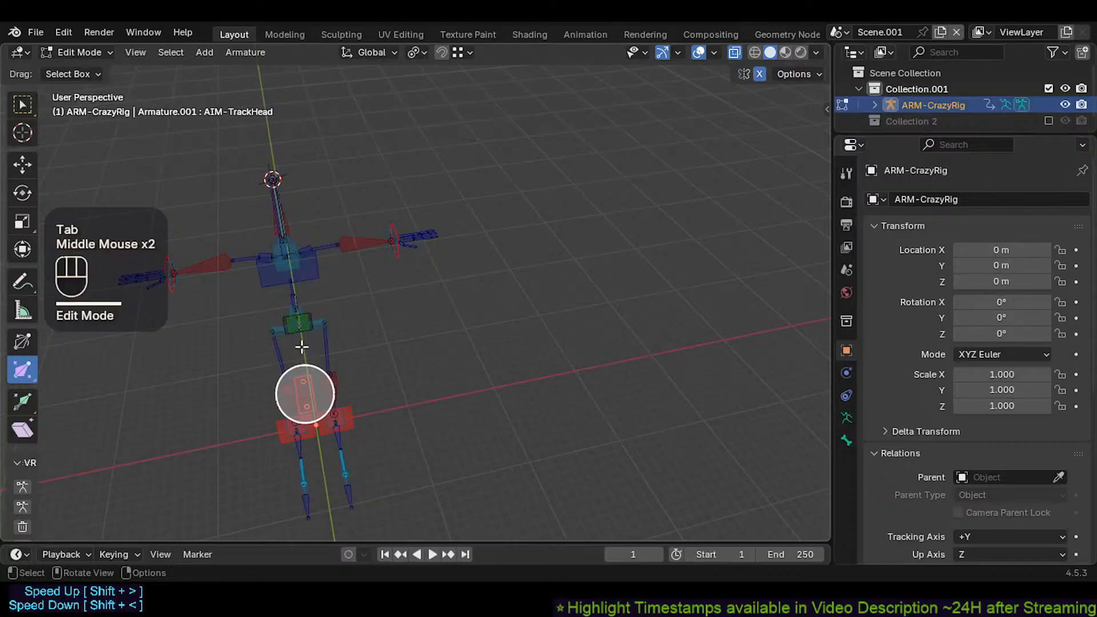
{"action": "scroll", "coordinate": [314, 326], "scroll_direction": "down", "scroll_amount": 2}
{"action": "left_click", "coordinate": [321, 323]}
{"action": "key", "text": "shift+s"}
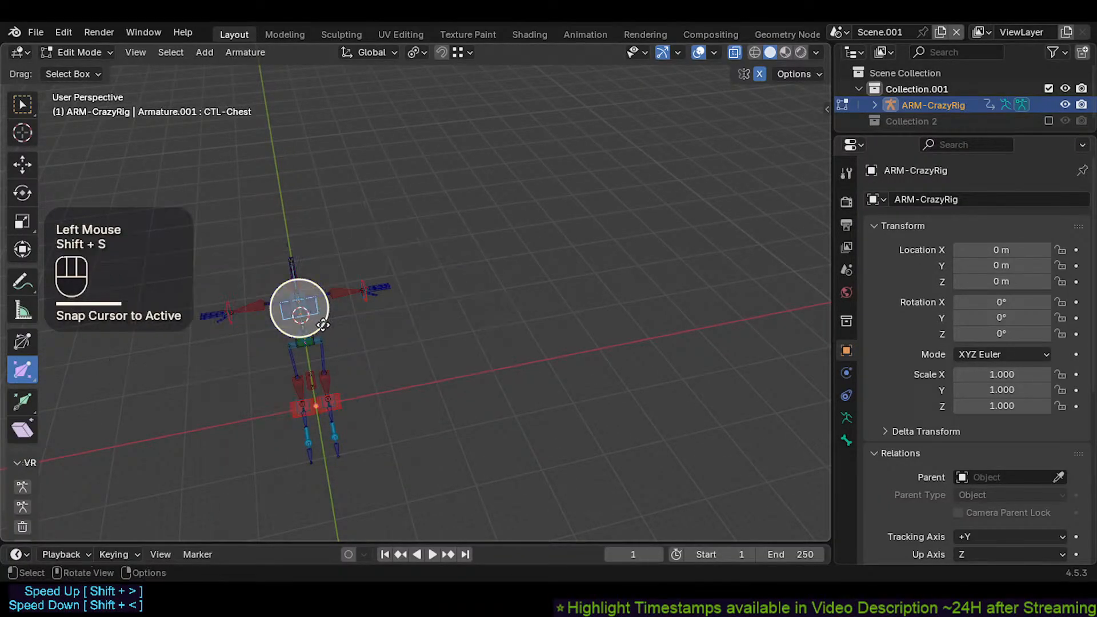
Step: Snap AIM-TrackHead to the 3D cursor, move it along Y in front of the rig, and return to Pose Mode
{"action": "middle_click_drag", "start_coordinate": [319, 357], "coordinate": [390, 390]}
{"action": "left_click", "coordinate": [321, 375]}
{"action": "left_click", "coordinate": [326, 380]}
{"action": "left_click", "coordinate": [388, 390]}
{"action": "left_click", "coordinate": [376, 392]}
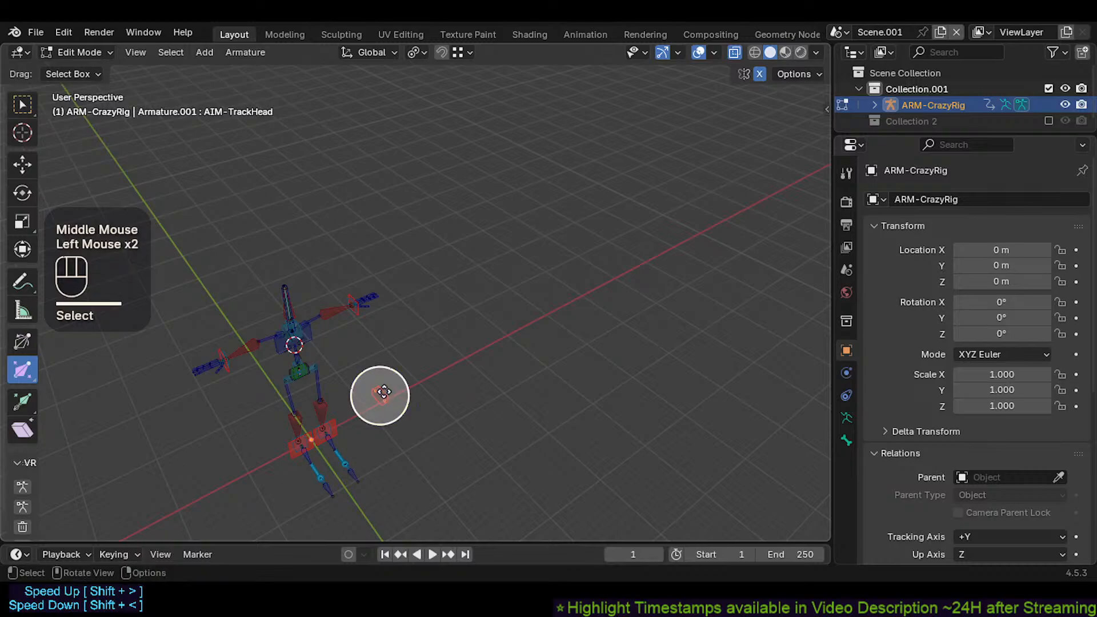
{"action": "key", "text": "shift+s"}
{"action": "left_click", "coordinate": [384, 355]}
{"action": "key", "text": "g"}
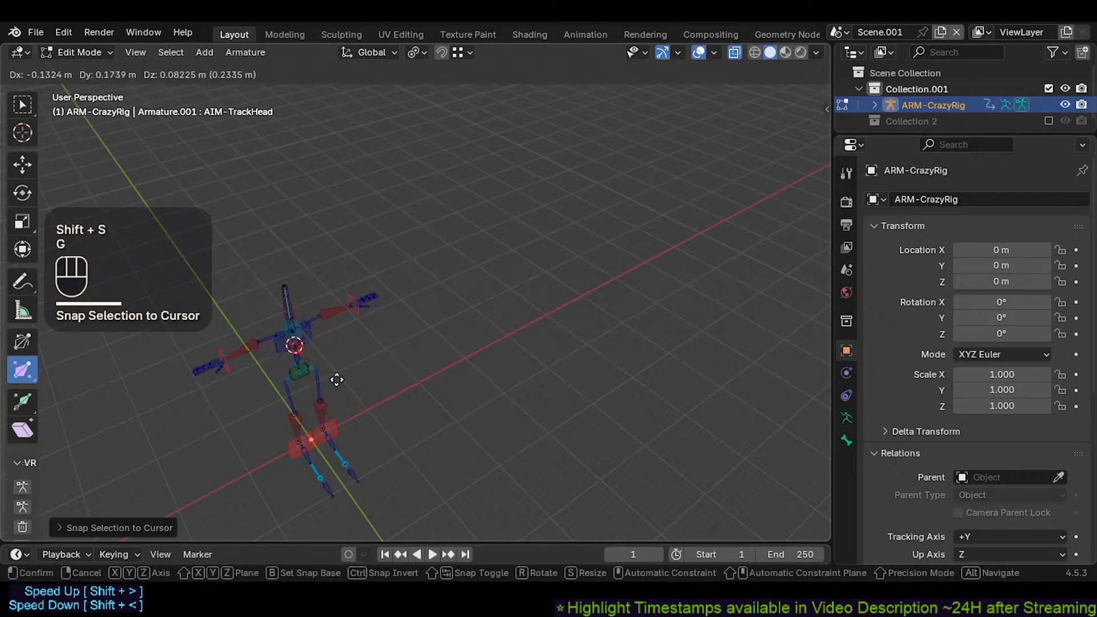
{"action": "key", "text": "y"}
{"action": "left_click", "coordinate": [396, 420]}
{"action": "key", "text": "Tab"}
Step: Set MTR-Head's Damped Track Head/Tail to 0.000 and its track axis to Z
{"action": "middle_click_drag", "start_coordinate": [388, 423], "coordinate": [314, 301]}
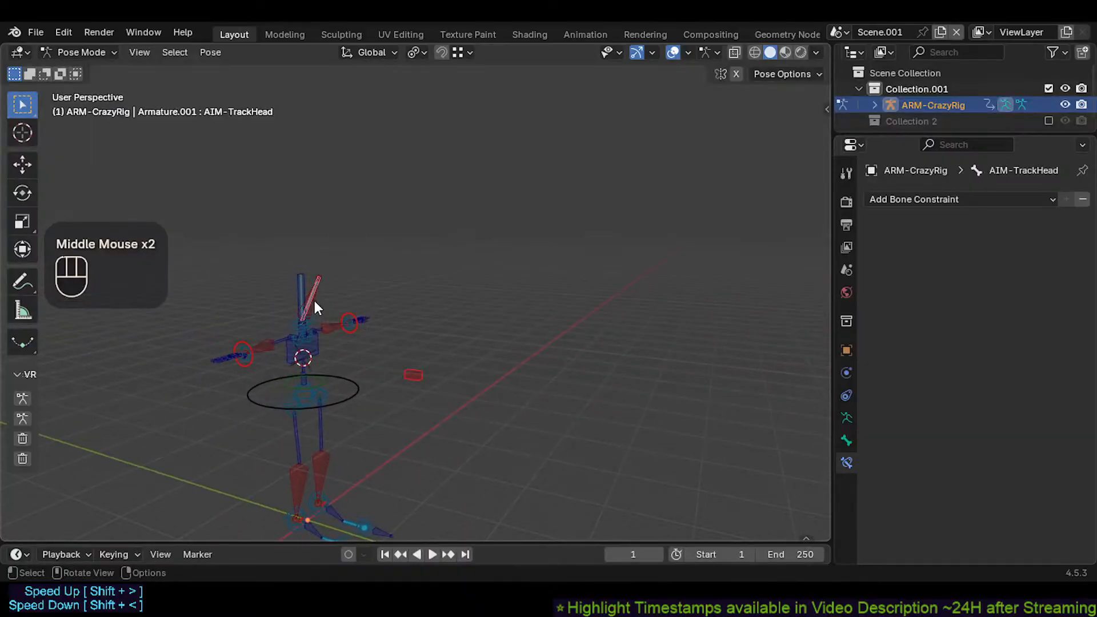
{"action": "left_click", "coordinate": [314, 301]}
{"action": "left_click_drag", "start_coordinate": [999, 286], "coordinate": [920, 286]}
{"action": "scroll", "coordinate": [565, 258], "scroll_direction": "up", "scroll_amount": 2}
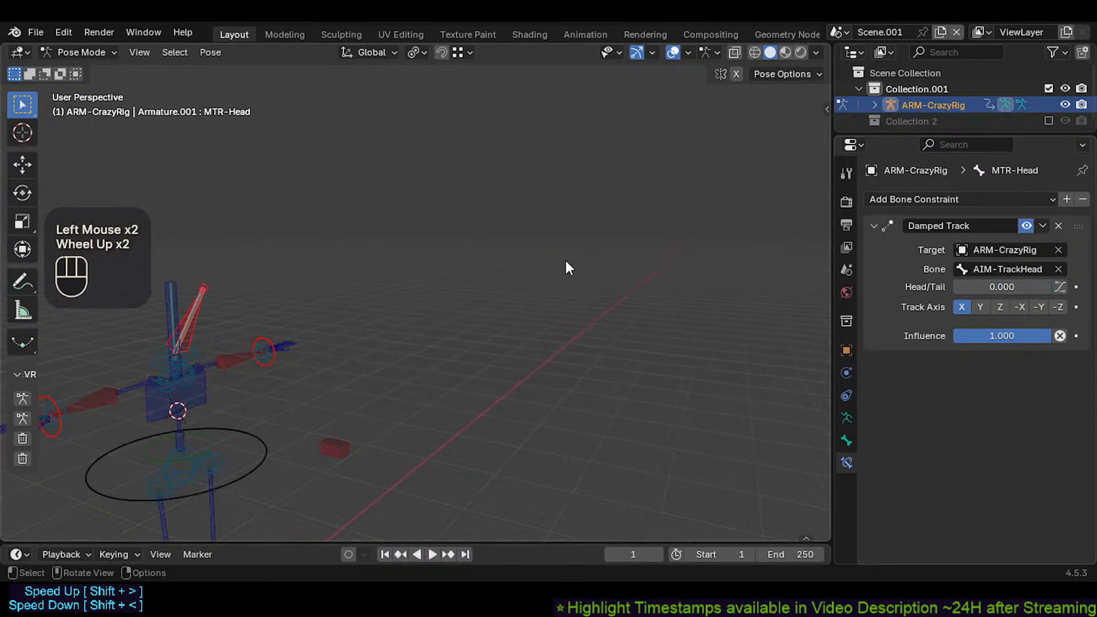
{"action": "left_click", "coordinate": [981, 309]}
{"action": "left_click", "coordinate": [998, 308]}
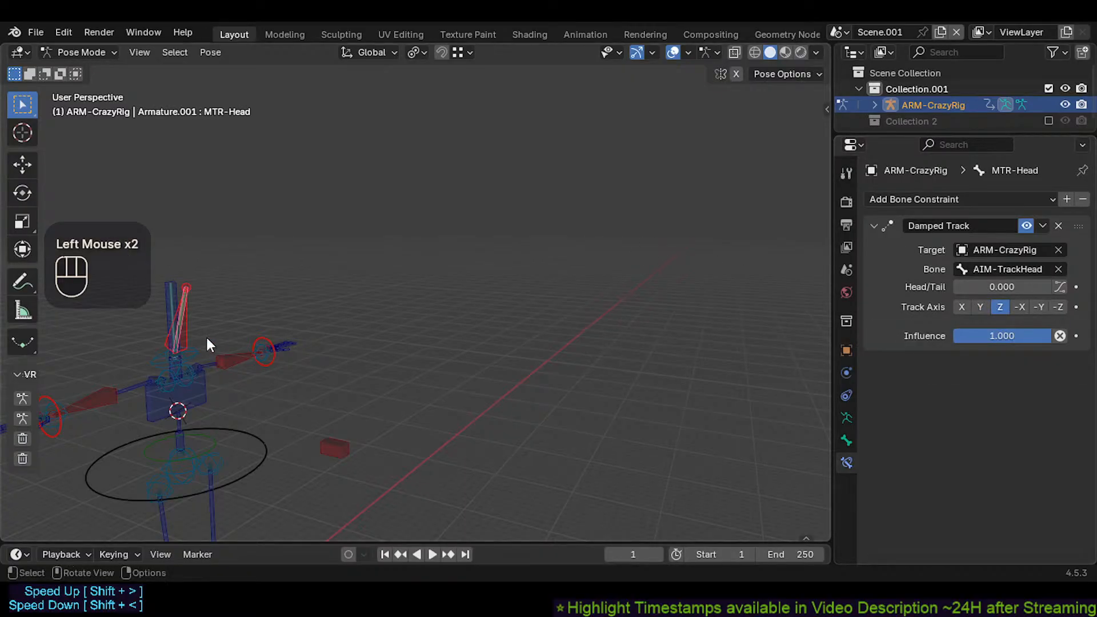
Step: Examine MTR-Head's bone axes against its Damped Track settings with the axes display temporarily enabled
{"action": "left_click", "coordinate": [187, 328]}
{"action": "key", "text": "Tab"}
{"action": "key", "text": "ctrl+3"}
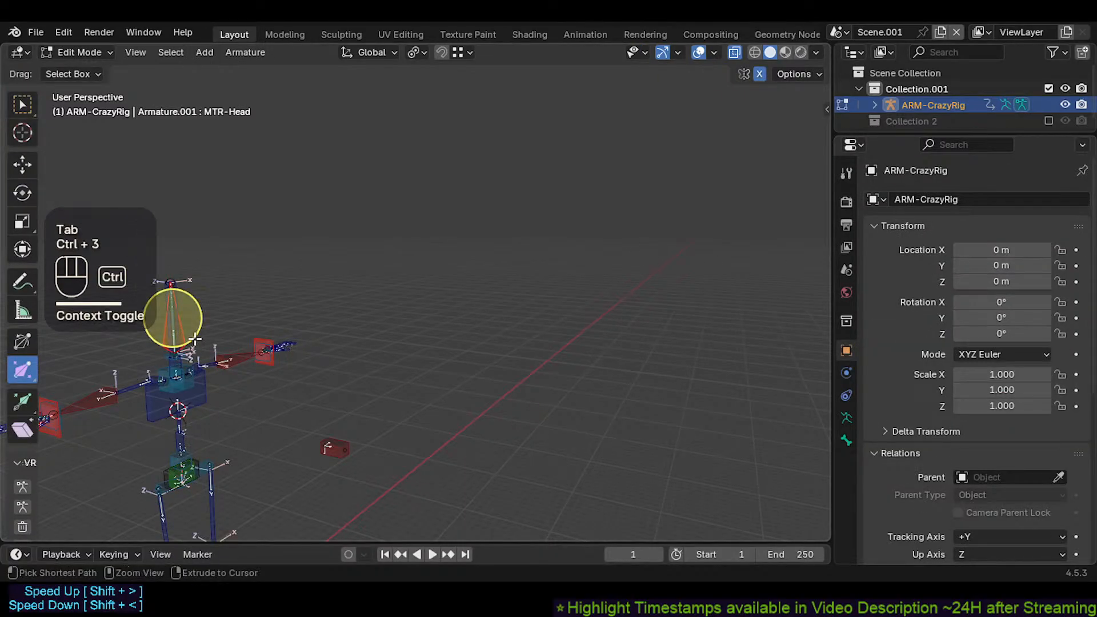
{"action": "key", "text": "shift+h"}
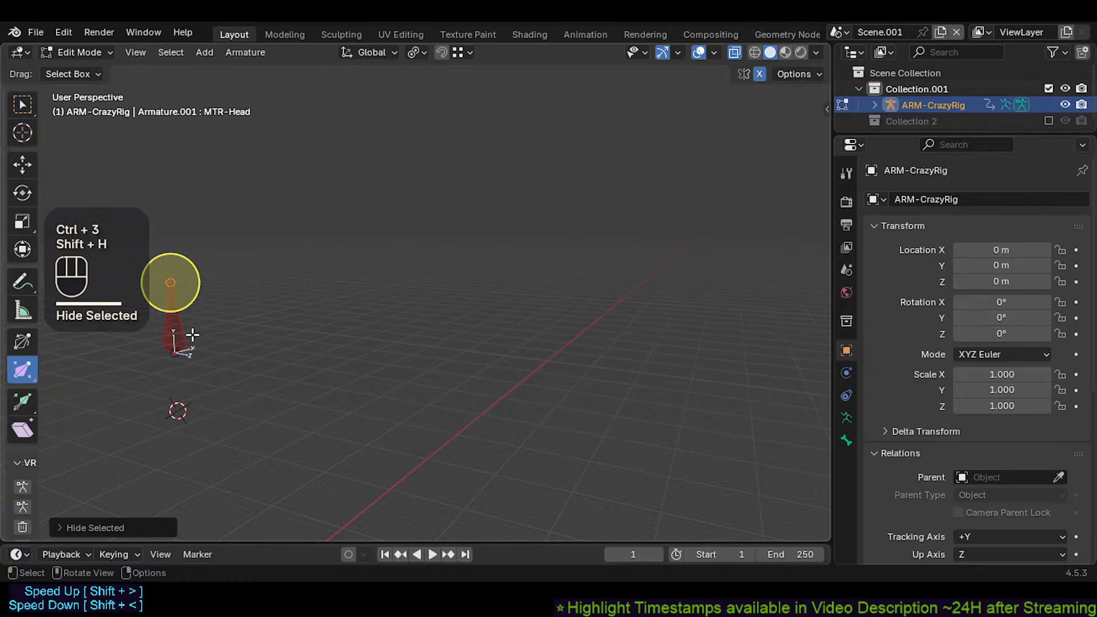
{"action": "key", "text": "ctrl+z"}
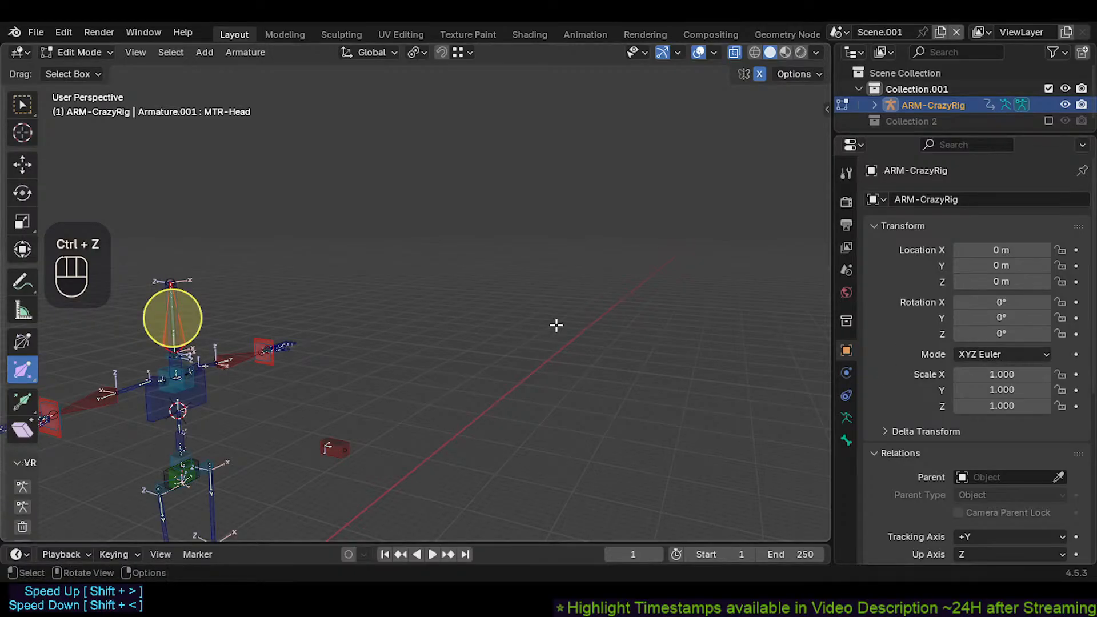
{"action": "key", "text": "ctrl+Tab"}
{"action": "left_click", "coordinate": [191, 328]}
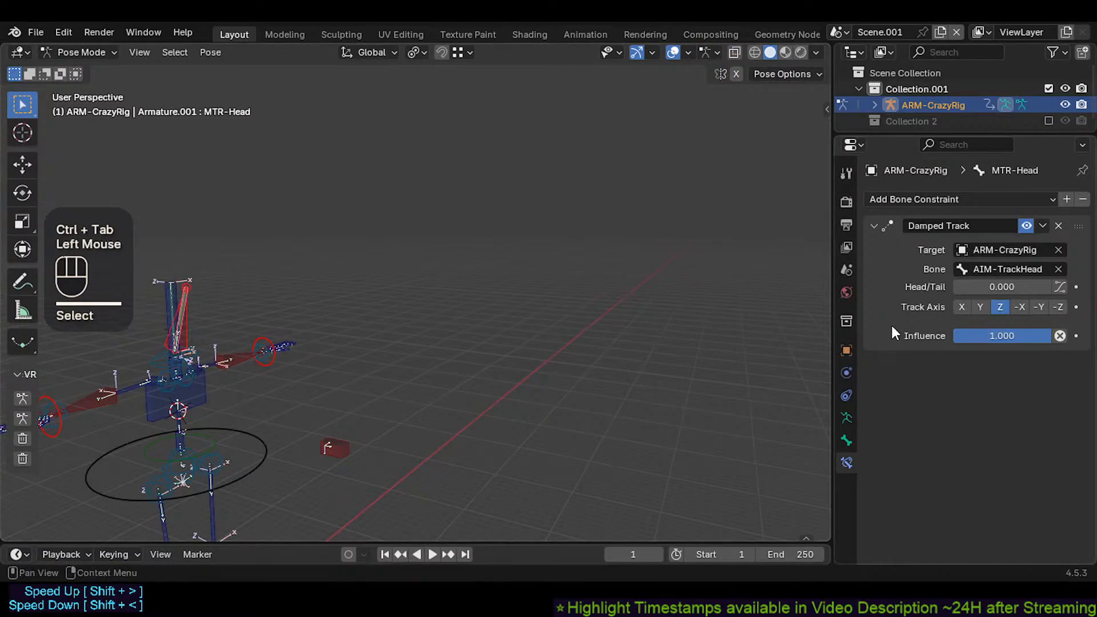
{"action": "mouse_move", "coordinate": [1016, 337]}
{"action": "left_mouse_down"}
{"action": "mouse_move", "coordinate": [918, 338]}
{"action": "mouse_move", "coordinate": [1018, 338]}
{"action": "left_mouse_up"}
{"action": "middle_click_drag", "start_coordinate": [429, 353], "coordinate": [267, 407]}
{"action": "key", "text": "ctrl+3"}
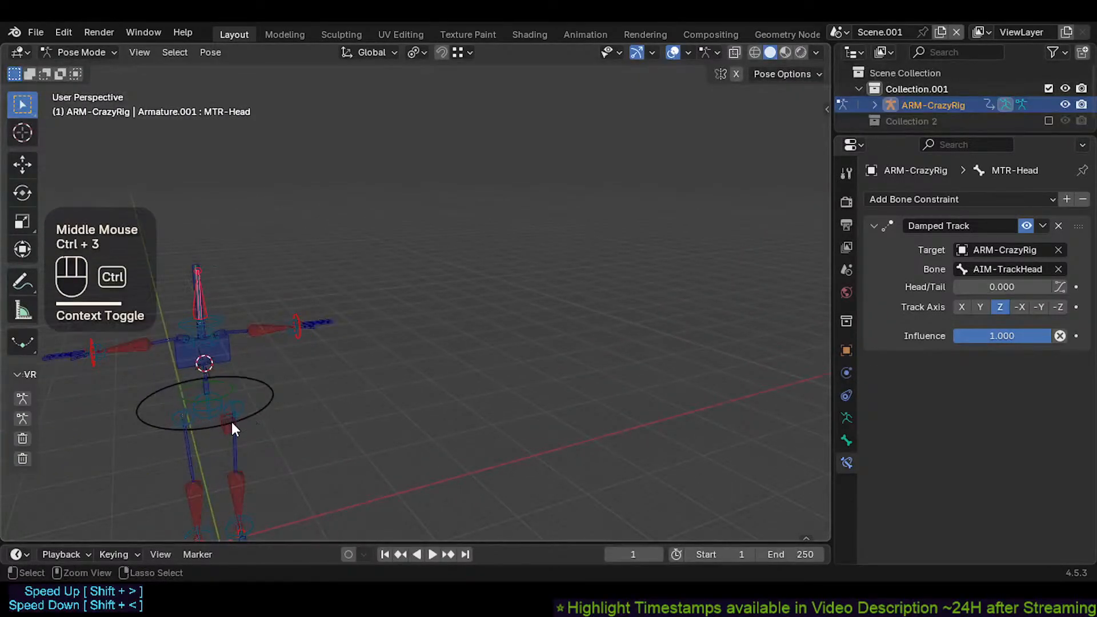
Step: Test the Z-axis tracking by moving AIM-TrackHead, and clear the pose transforms of all bones
{"action": "left_click", "coordinate": [232, 430]}
{"action": "key", "text": "g"}
{"action": "left_click", "coordinate": [286, 364]}
{"action": "key", "text": "a"}
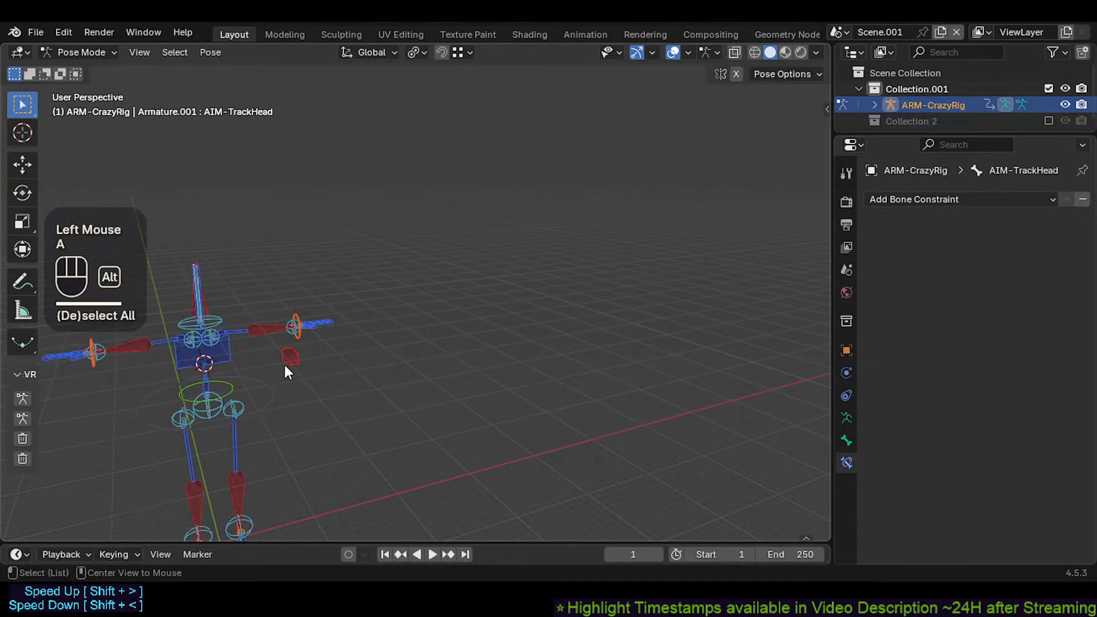
{"action": "key", "text": "alt+q"}
{"action": "key", "text": "alt+q"}
Step: Examine MTR-Head's tilt up close against the neck bones with its Damped Track constraint active
{"action": "middle_click_drag", "start_coordinate": [219, 352], "coordinate": [365, 331]}
{"action": "middle_click_drag", "start_coordinate": [366, 331], "coordinate": [383, 326], "text": "shift"}
{"action": "scroll", "coordinate": [299, 327], "scroll_direction": "up", "scroll_amount": 1}
{"action": "left_click", "coordinate": [314, 318]}
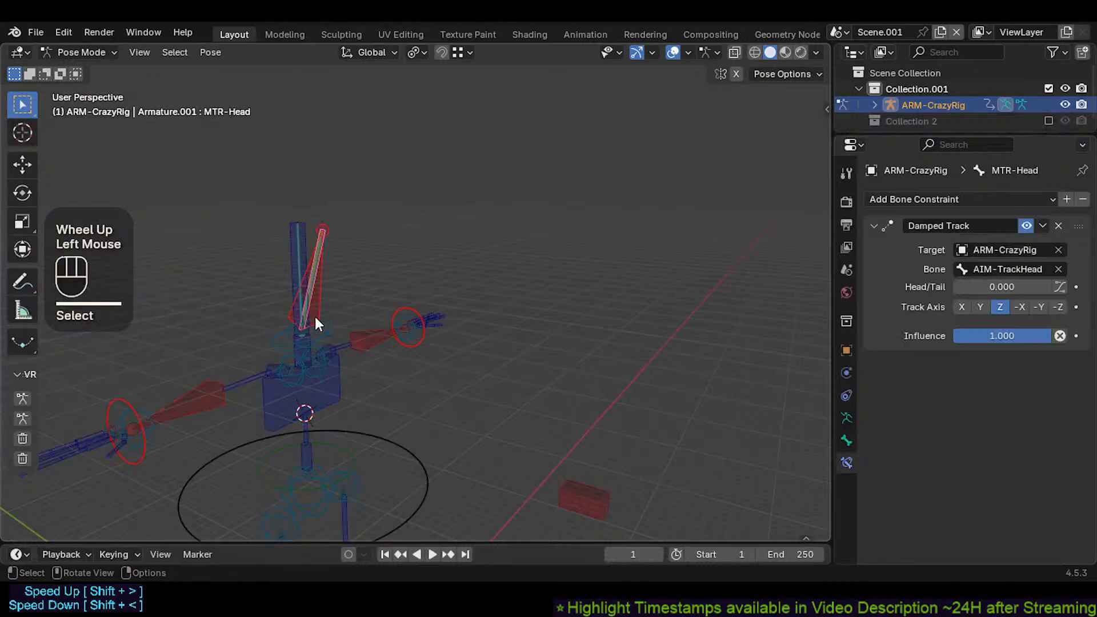
{"action": "scroll", "coordinate": [311, 336], "scroll_direction": "up", "scroll_amount": 5}
{"action": "scroll", "coordinate": [323, 320], "scroll_direction": "up", "scroll_amount": 1}
{"action": "scroll", "coordinate": [330, 312], "scroll_direction": "down", "scroll_amount": 2}
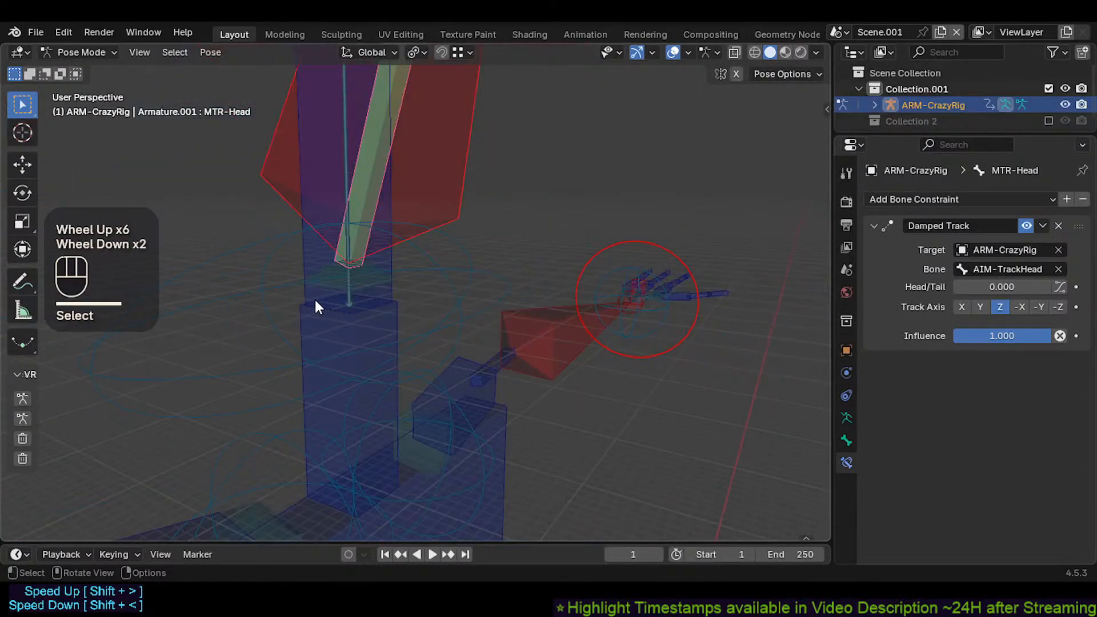
{"action": "middle_click_drag", "start_coordinate": [318, 303], "coordinate": [566, 230]}
Step: Turn off Auto IK in the armature's pose options
{"action": "key", "text": "n"}
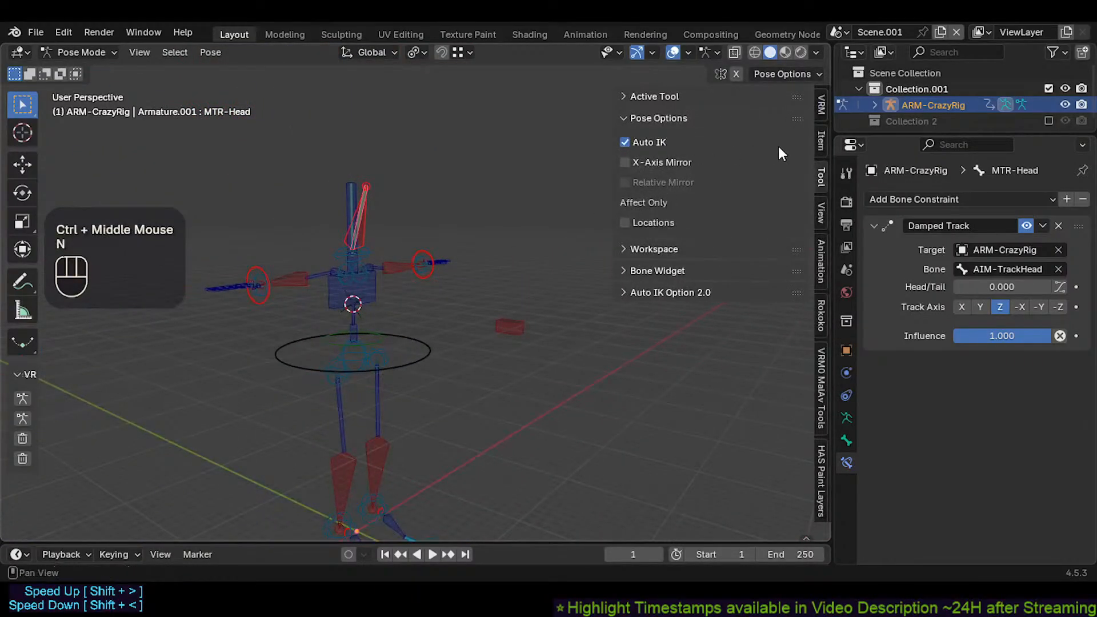
{"action": "key", "text": "alt+x"}
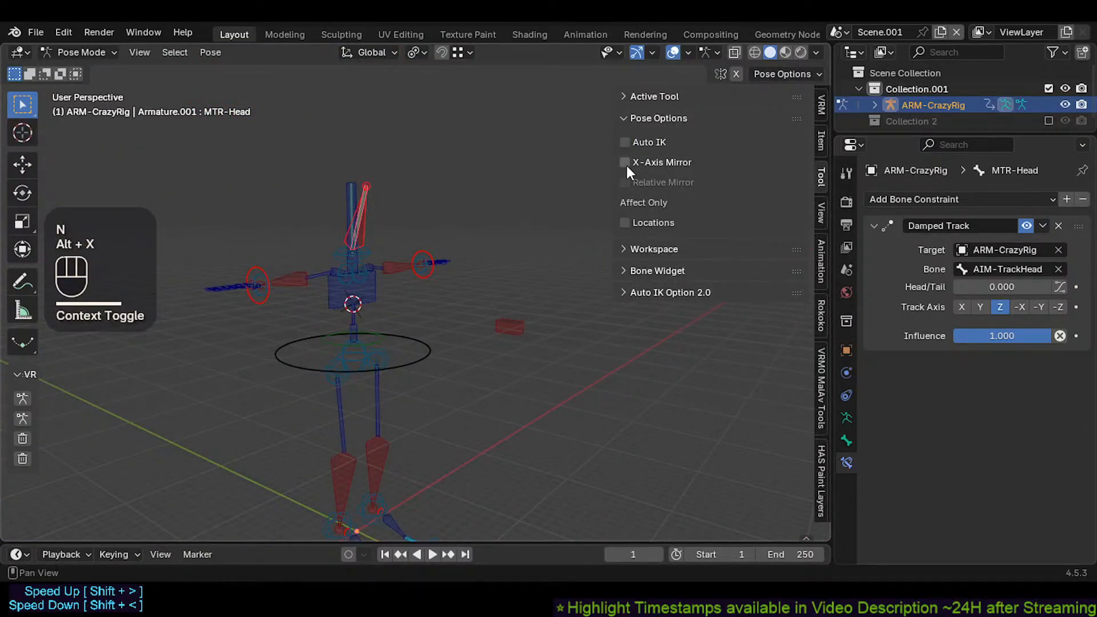
{"action": "left_click", "coordinate": [659, 118]}
{"action": "left_click", "coordinate": [823, 139]}
{"action": "middle_click_drag", "start_coordinate": [547, 234], "coordinate": [400, 317], "text": "shift"}
{"action": "scroll", "coordinate": [475, 204], "scroll_direction": "down", "scroll_amount": 1}
{"action": "key", "text": "n"}
Step: Test the head tracking by moving AIM-TrackHead twice, and clear the pose transforms of all bones
{"action": "scroll", "coordinate": [382, 280], "scroll_direction": "up", "scroll_amount": 2}
{"action": "left_click", "coordinate": [394, 318]}
{"action": "key", "text": "g"}
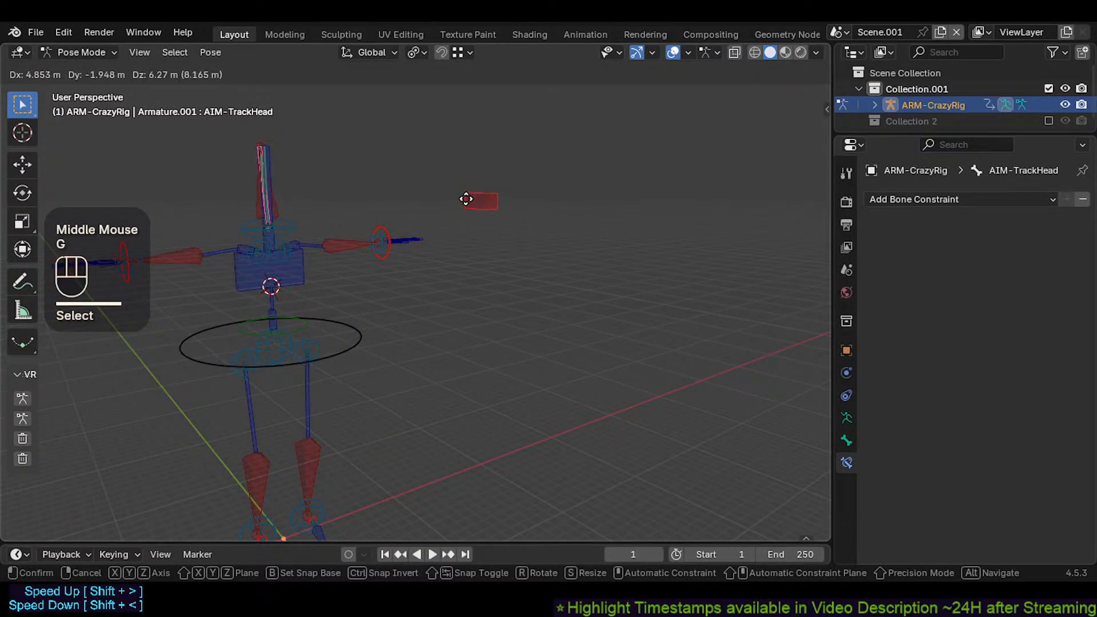
{"action": "left_click", "coordinate": [436, 224]}
{"action": "key", "text": "g"}
{"action": "left_click", "coordinate": [351, 220]}
{"action": "middle_click_drag", "start_coordinate": [352, 220], "coordinate": [339, 239]}
{"action": "key", "text": "a"}
{"action": "key", "text": "alt+q"}
{"action": "key", "text": "alt+q"}
Step: Compare the constraints of MTR-Head and DEF-Head, temporarily disabling DEF-Head's Copy Transforms to check its effect
{"action": "left_click", "coordinate": [319, 201]}
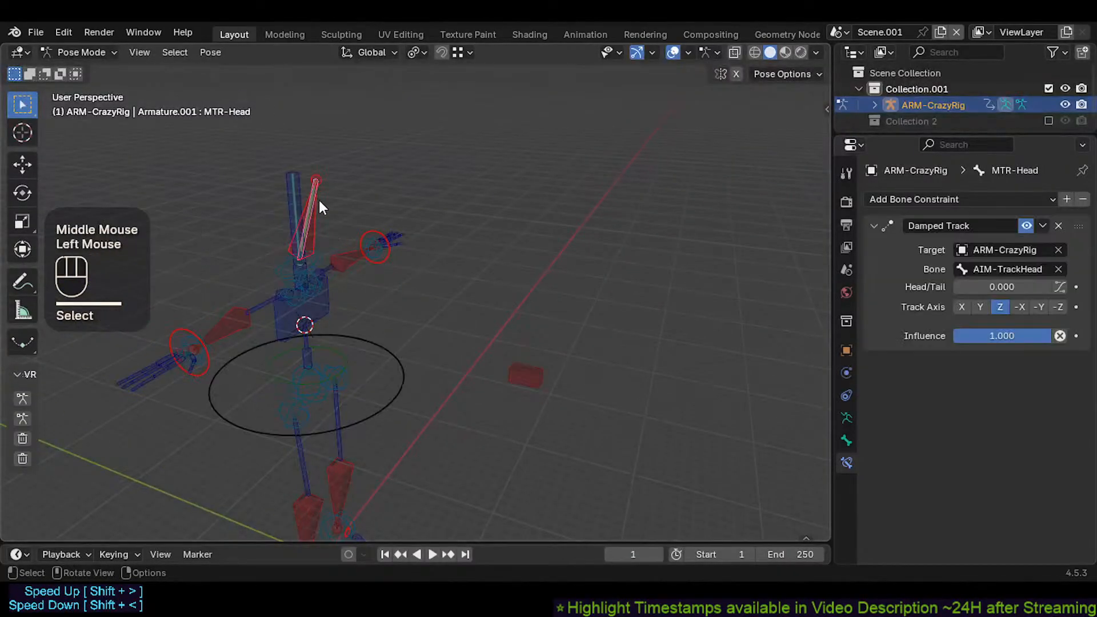
{"action": "left_click", "coordinate": [318, 209]}
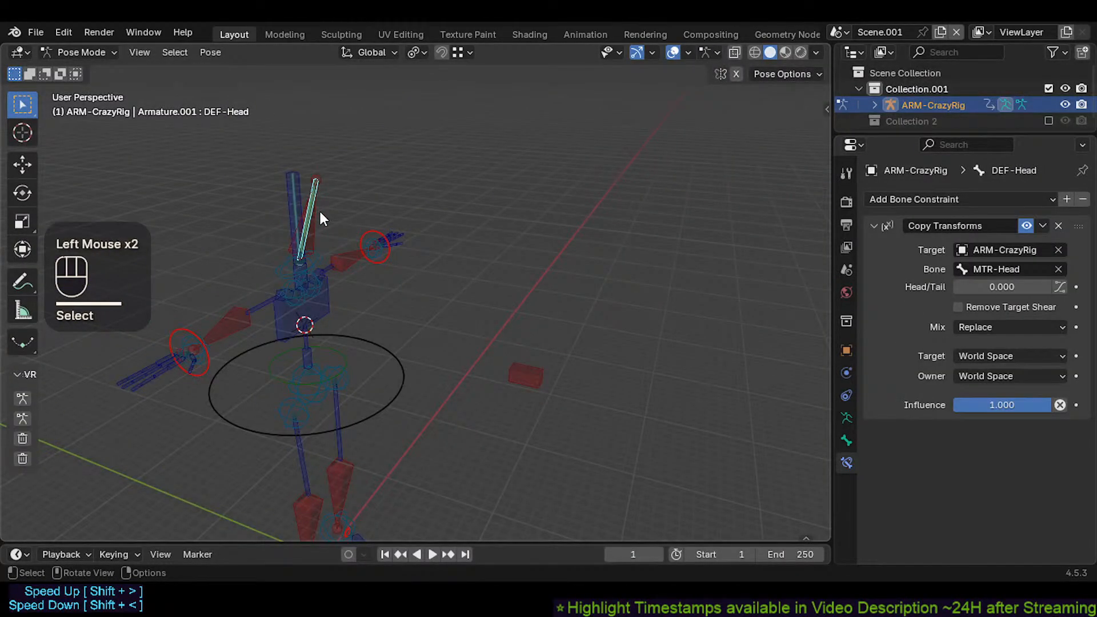
{"action": "left_click", "coordinate": [311, 219]}
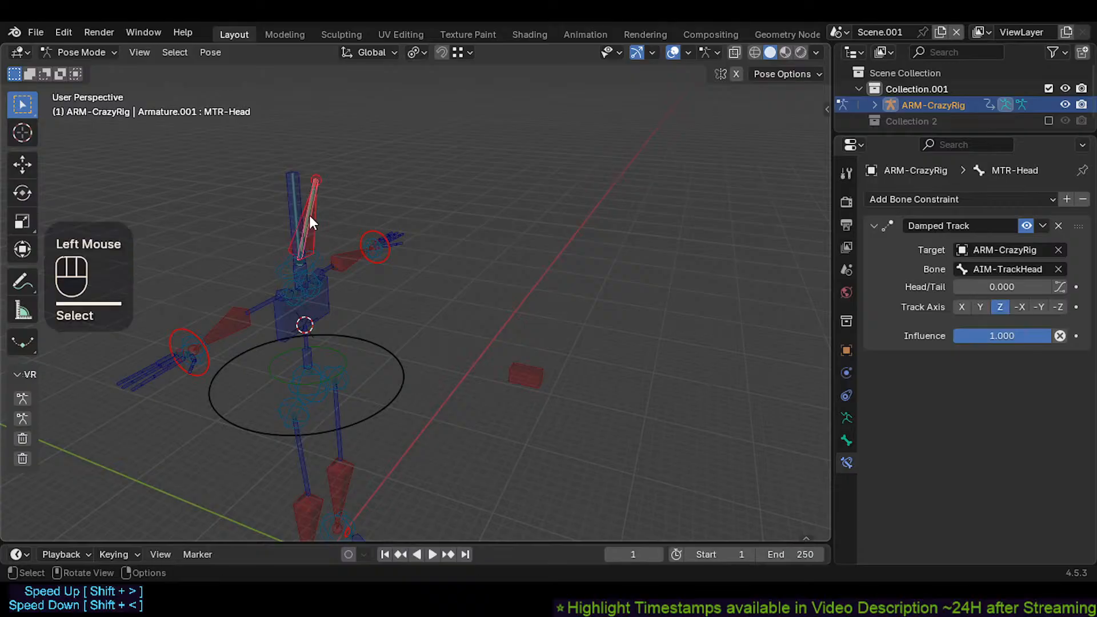
{"action": "left_click", "coordinate": [309, 216]}
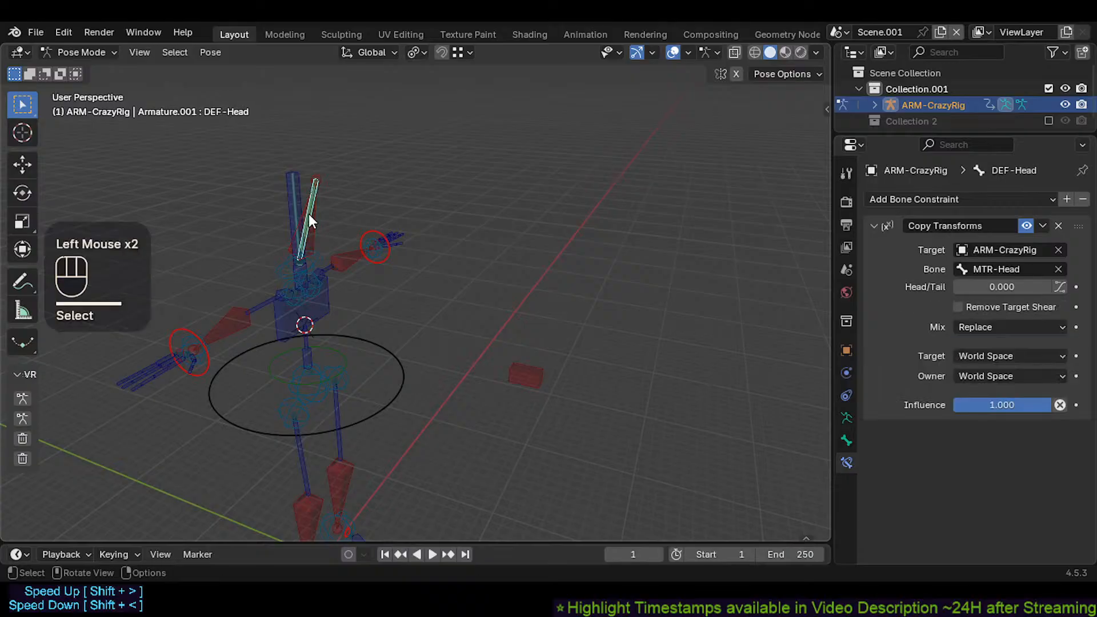
{"action": "left_click", "coordinate": [1029, 226]}
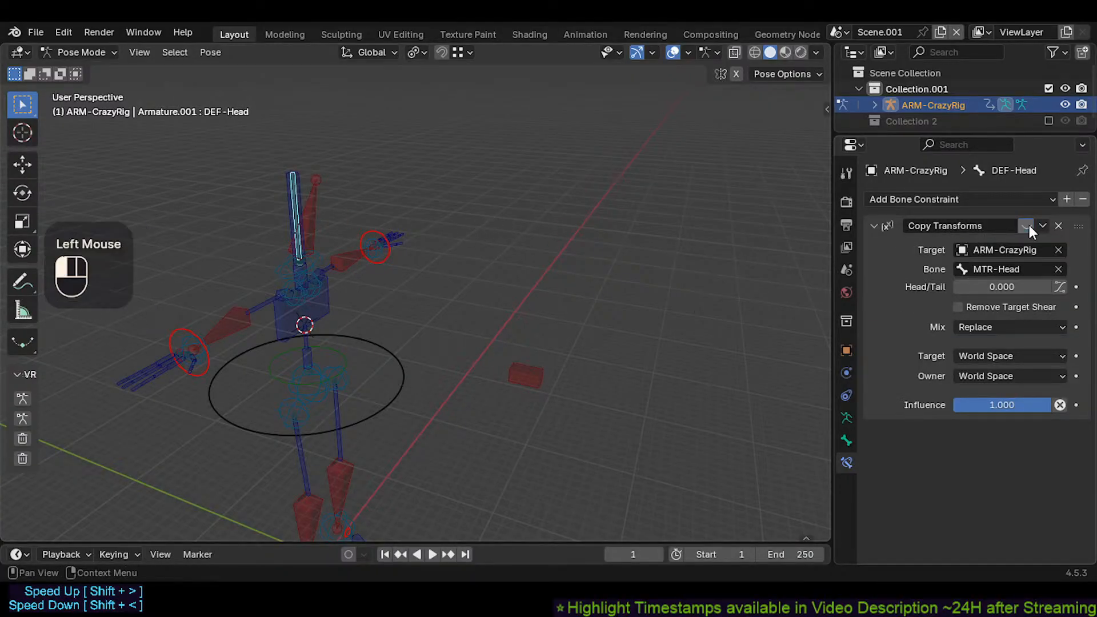
{"action": "left_click", "coordinate": [1029, 226]}
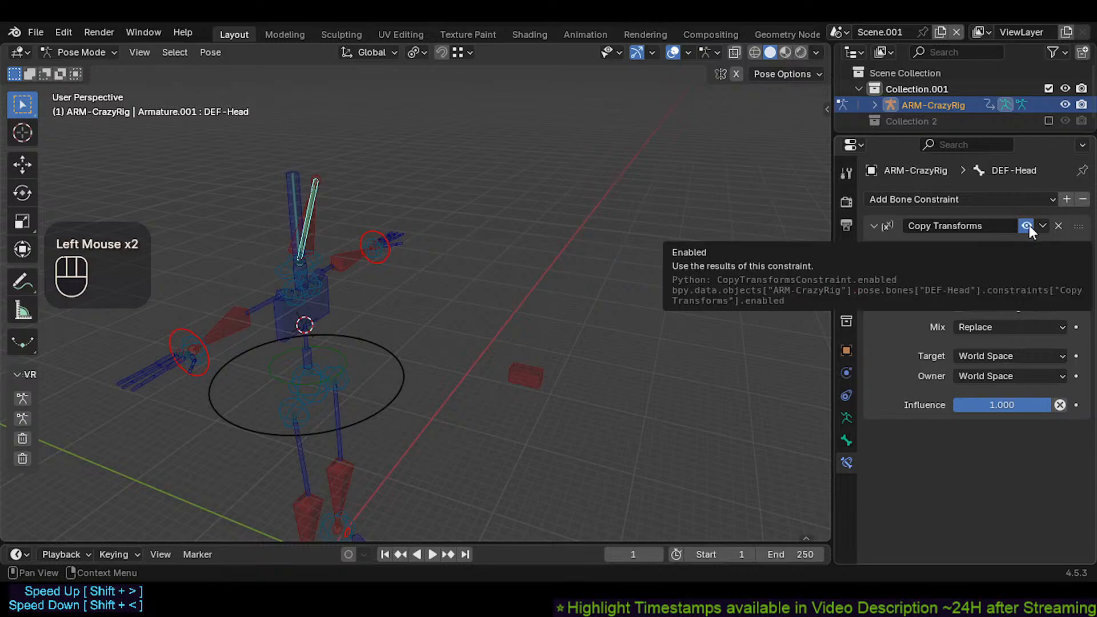
{"action": "left_click", "coordinate": [1029, 226]}
{"action": "left_click", "coordinate": [1026, 224]}
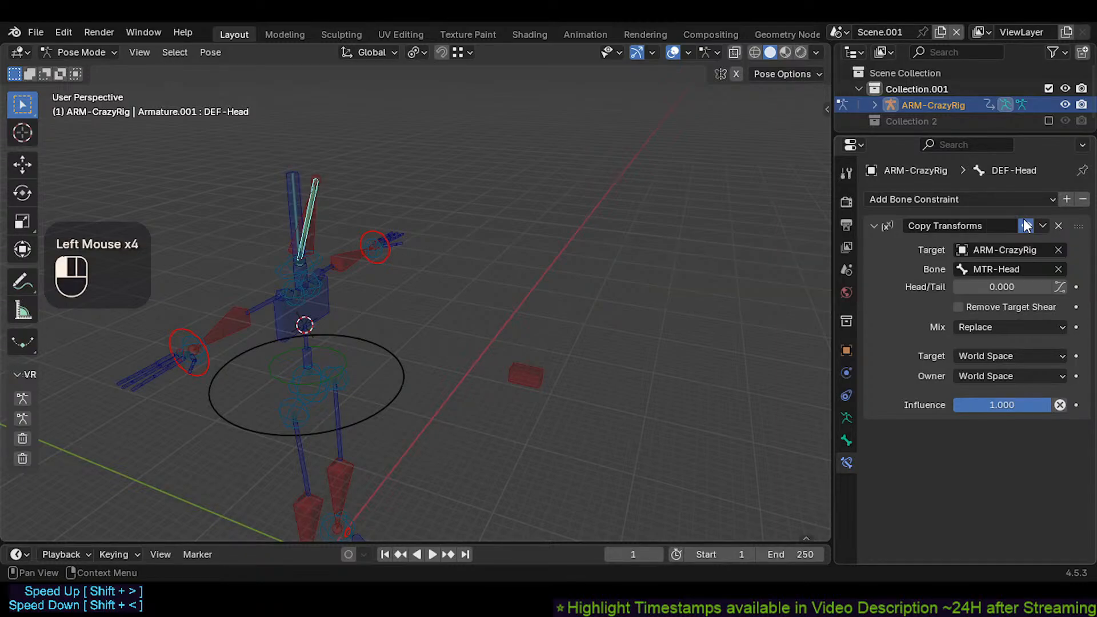
{"action": "left_click", "coordinate": [316, 225]}
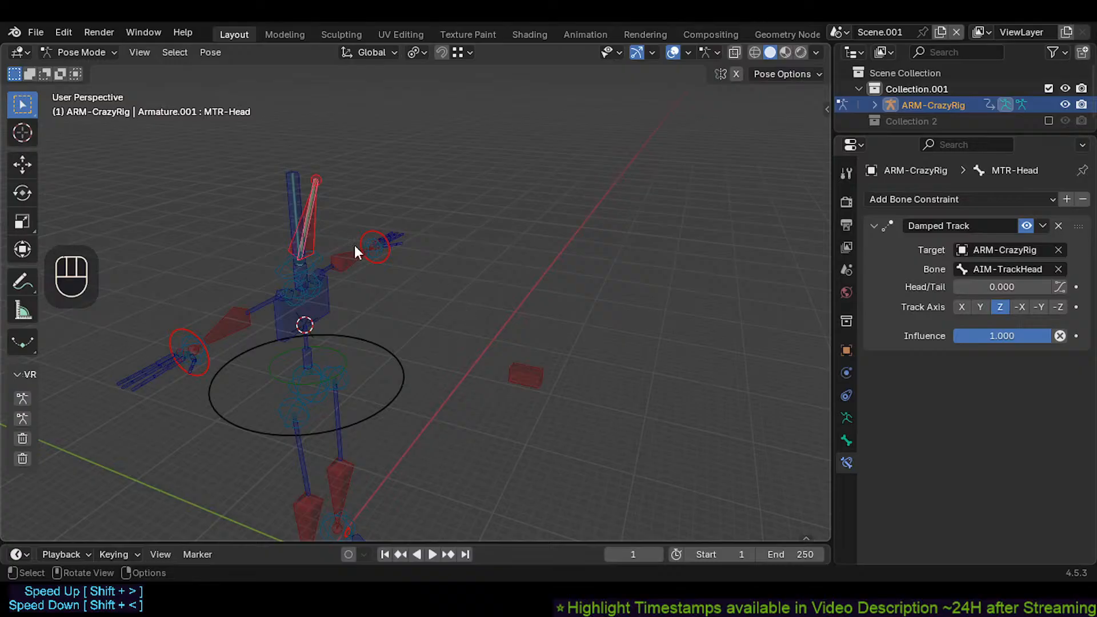
Step: Delete the Copy Transforms constraint from DEF-Head and the Damped Track constraint from MTR-Head
{"action": "triple_click", "coordinate": [309, 220]}
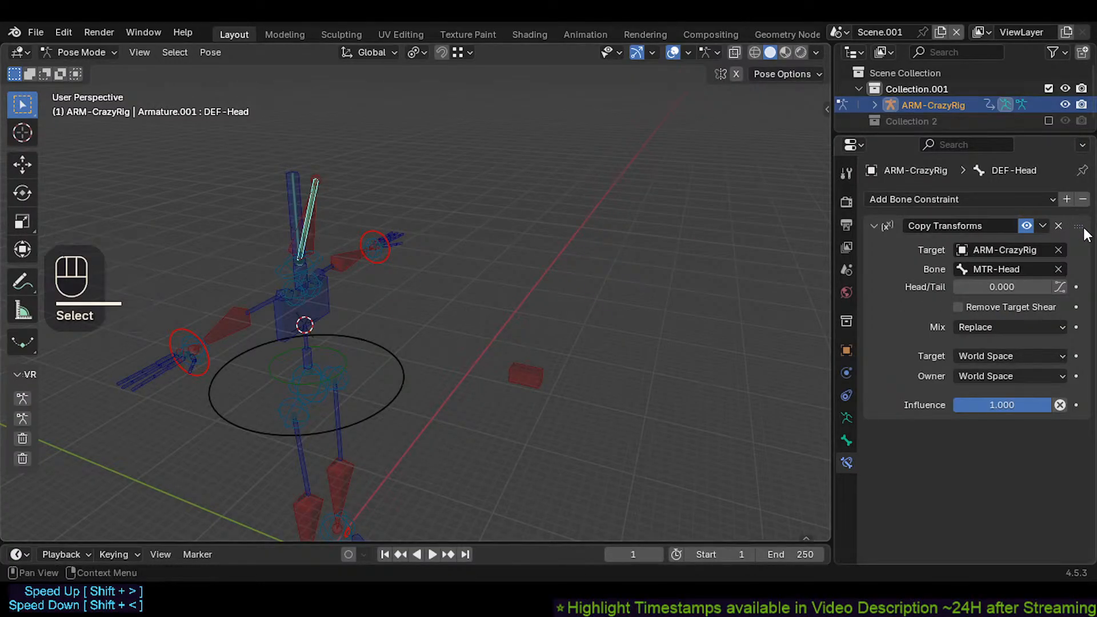
{"action": "left_click", "coordinate": [1059, 226]}
{"action": "left_click", "coordinate": [311, 226]}
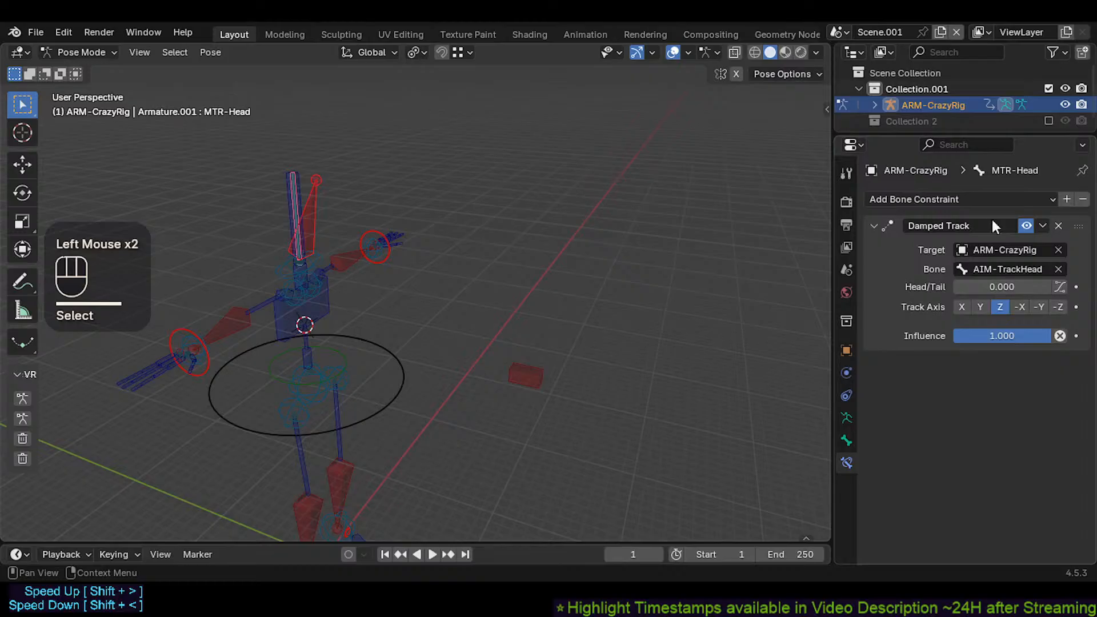
{"action": "left_click", "coordinate": [1060, 226]}
Step: Clear the pose transforms of all bones in the rig
{"action": "middle_click_drag", "start_coordinate": [431, 227], "coordinate": [337, 281]}
{"action": "key", "text": "a"}
{"action": "key", "text": "alt+q"}
{"action": "key", "text": "alt+q"}
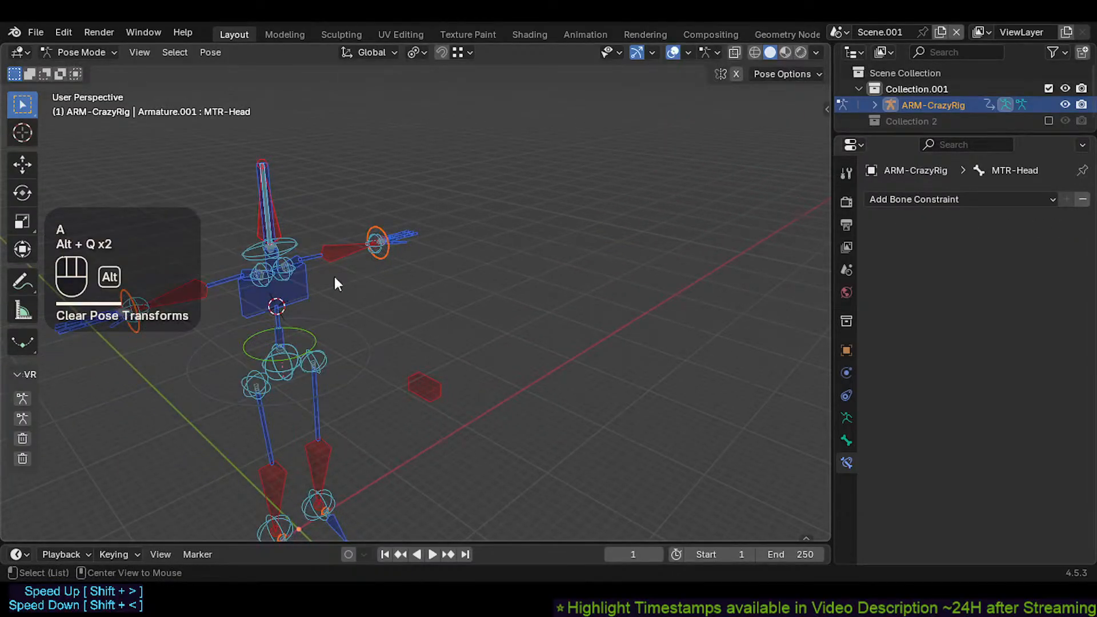
Step: Examine the bone relations of MTR-Head and AIM-TrackHead, trying a rotation and a move without applying them
{"action": "left_click", "coordinate": [273, 223]}
{"action": "left_click", "coordinate": [273, 218]}
{"action": "left_click", "coordinate": [275, 220]}
{"action": "left_click", "coordinate": [277, 220]}
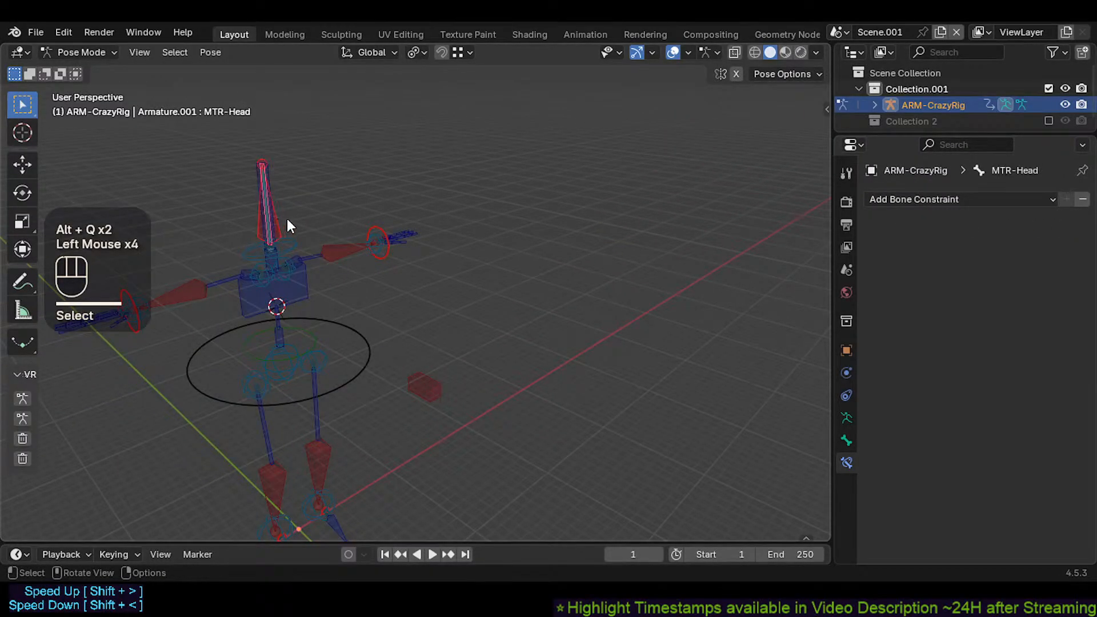
{"action": "left_click", "coordinate": [847, 441]}
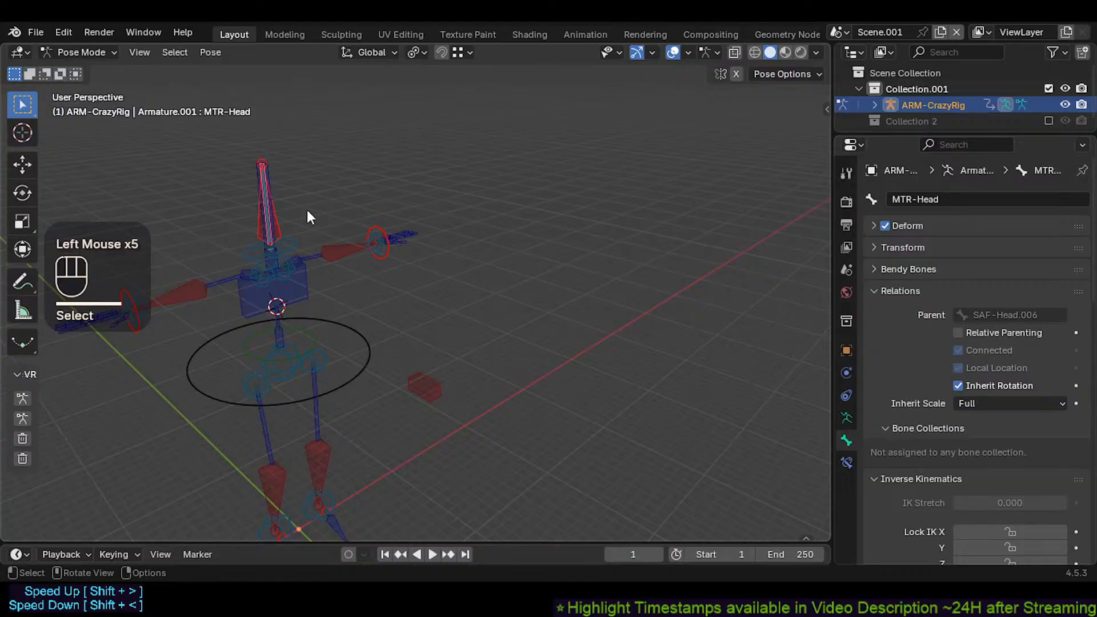
{"action": "left_click", "coordinate": [289, 210]}
{"action": "left_click", "coordinate": [289, 211]}
{"action": "key", "text": "r"}
{"action": "key", "text": "Escape"}
{"action": "left_click", "coordinate": [420, 386]}
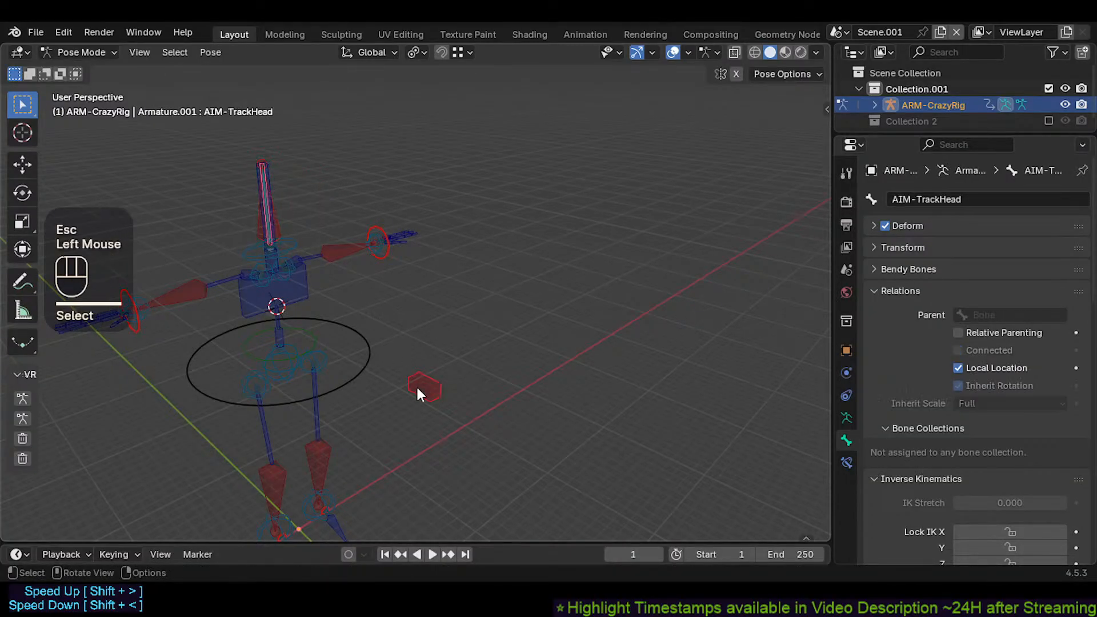
{"action": "key", "text": "g"}
{"action": "key", "text": "Escape"}
Step: Select AIM-TrackHead together with MTR-Head
{"action": "left_click", "coordinate": [277, 213]}
{"action": "left_click", "coordinate": [433, 386]}
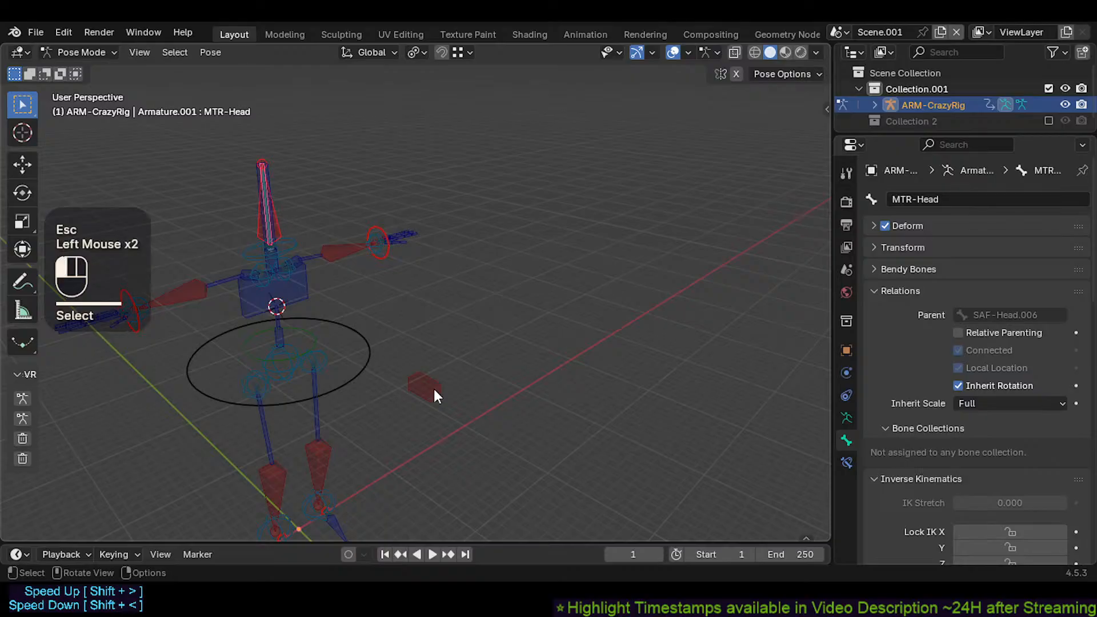
{"action": "left_click", "coordinate": [262, 224], "text": "shift"}
{"action": "left_click", "coordinate": [424, 387]}
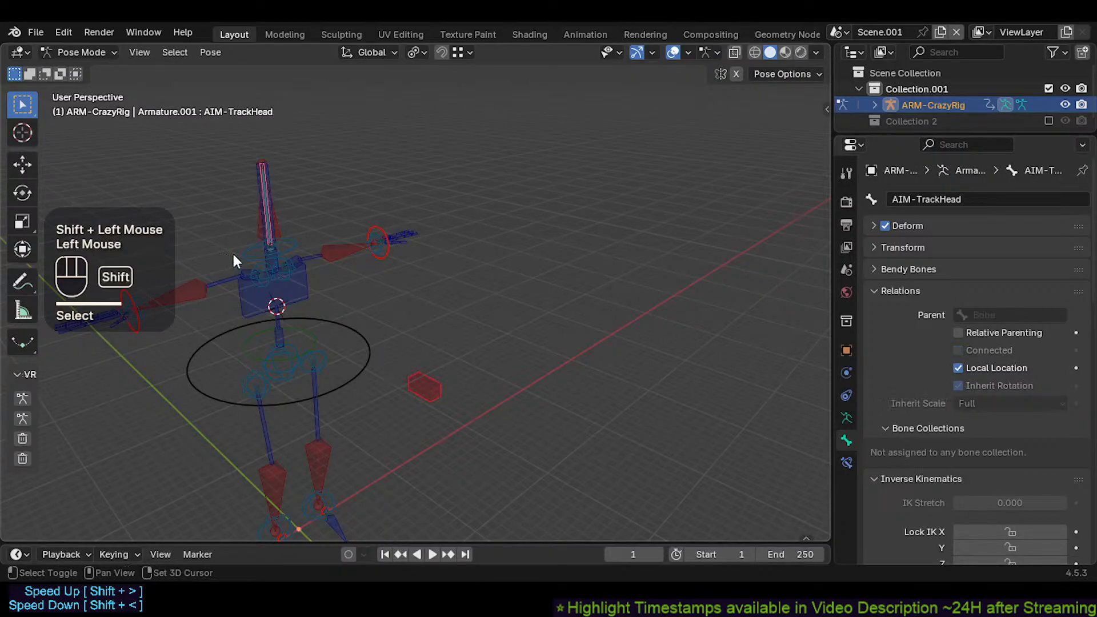
{"action": "left_click", "coordinate": [253, 234], "text": "shift"}
{"action": "key", "text": "shift+ctrl+c"}
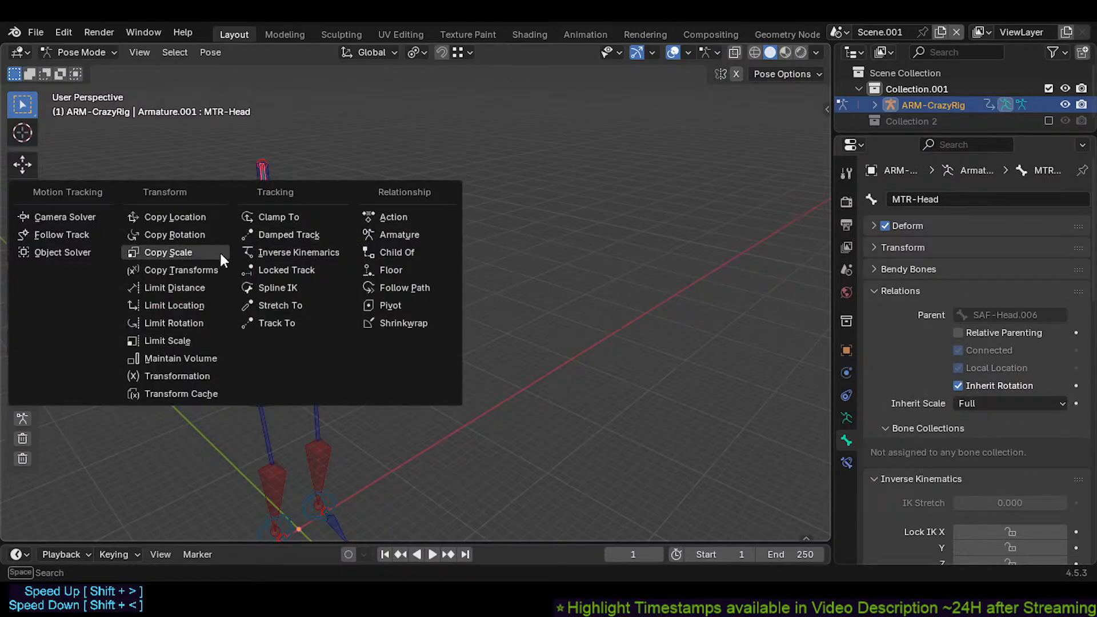
{"action": "left_click", "coordinate": [267, 271]}
{"action": "key", "text": "ctrl+z"}
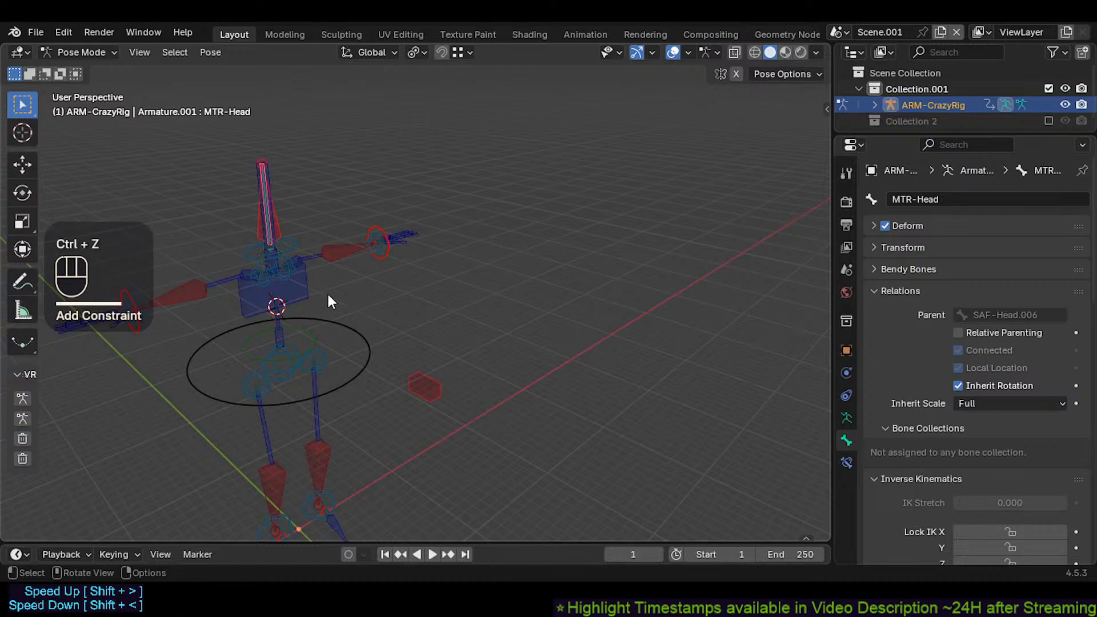
Step: Add a Damped Track constraint to the MTR-Head bone with AIM-TrackHead as its target
{"action": "left_click", "coordinate": [417, 386]}
{"action": "left_click", "coordinate": [255, 224], "text": "shift"}
{"action": "key", "text": "shift+ctrl+c"}
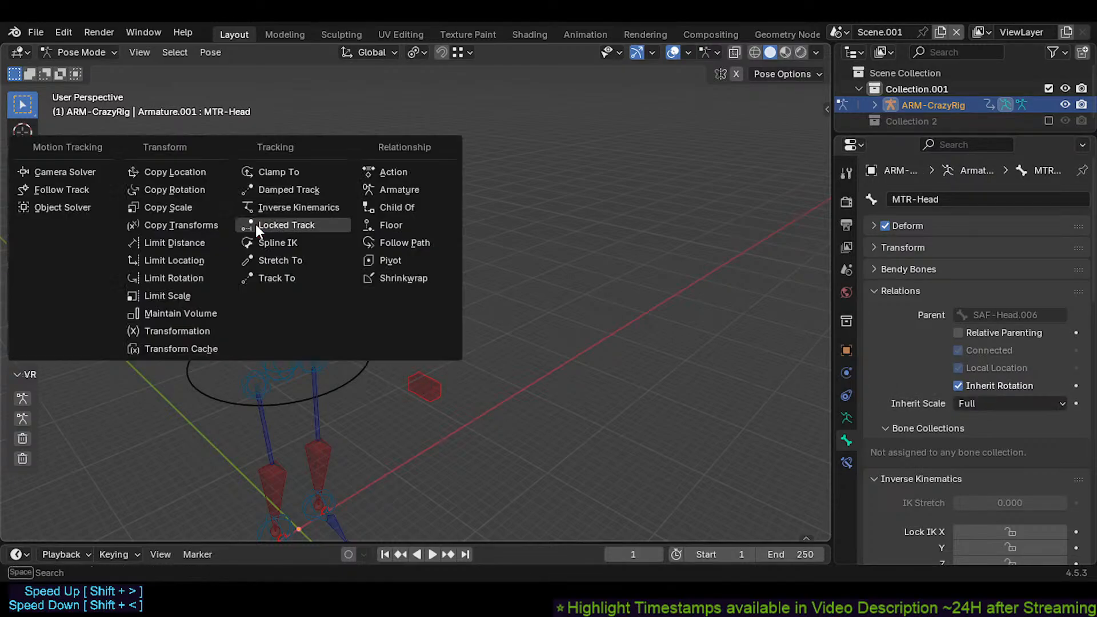
{"action": "left_click", "coordinate": [286, 189]}
Step: Set the track axis of MTR-Head's Damped Track constraint to Z
{"action": "middle_click_drag", "start_coordinate": [314, 235], "coordinate": [321, 276]}
{"action": "left_click", "coordinate": [313, 313]}
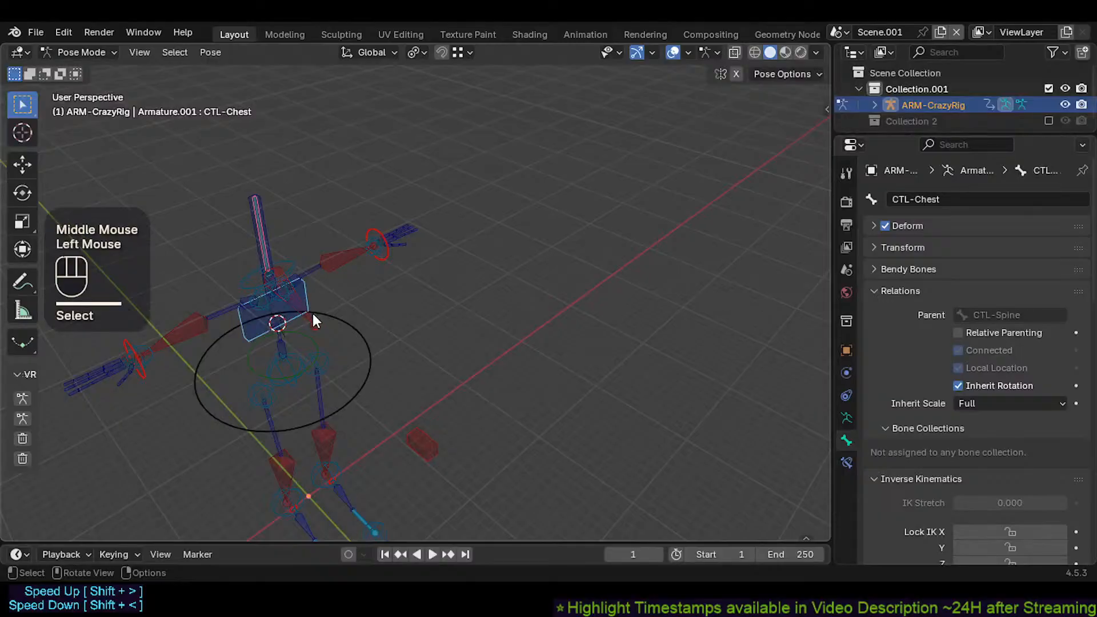
{"action": "left_click", "coordinate": [313, 319]}
{"action": "left_click", "coordinate": [847, 462]}
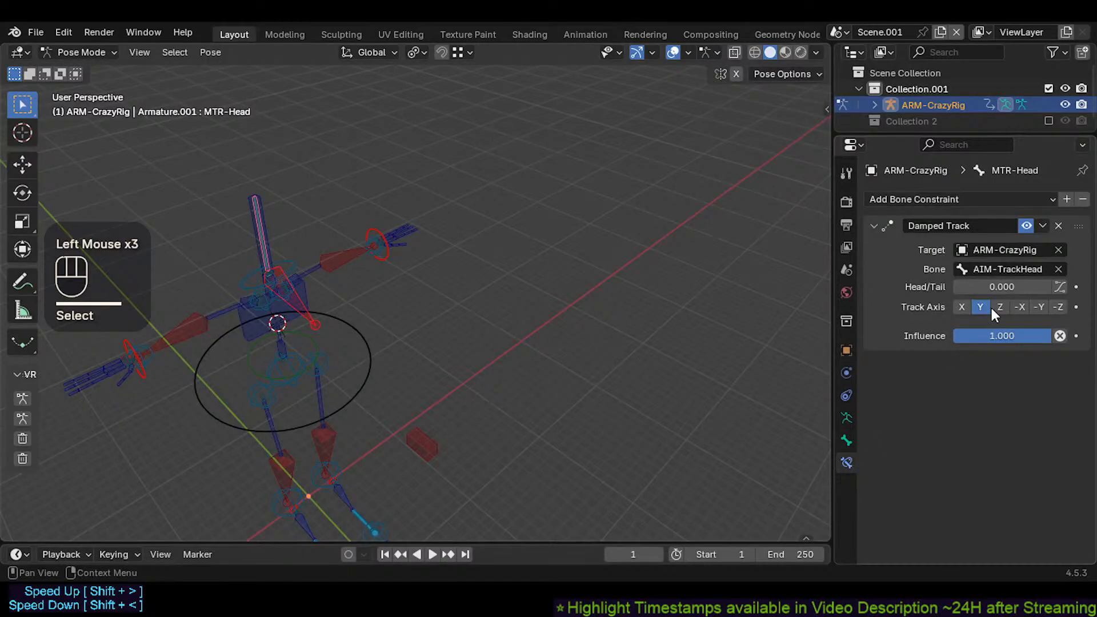
{"action": "left_click_drag", "start_coordinate": [1002, 287], "coordinate": [953, 288]}
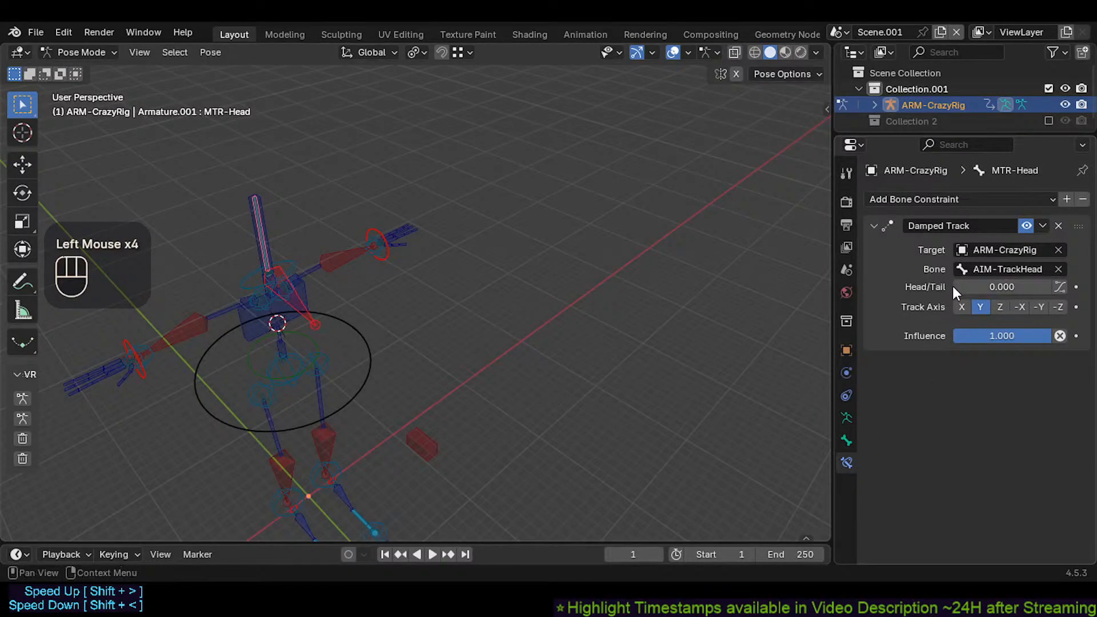
Step: Test the head tracking by moving the AIM-TrackHead bone freely and along Z, cancelling each move
{"action": "middle_click_drag", "start_coordinate": [266, 286], "coordinate": [331, 260]}
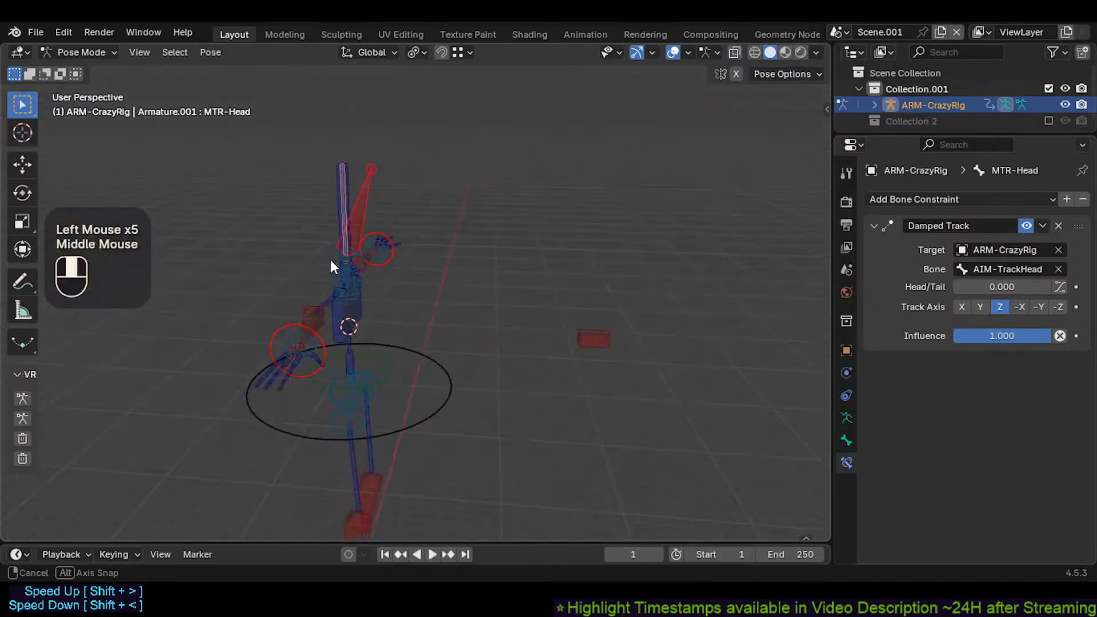
{"action": "middle_click_drag", "start_coordinate": [415, 257], "coordinate": [344, 263], "text": "shift"}
{"action": "left_click", "coordinate": [516, 346]}
{"action": "key", "text": "g"}
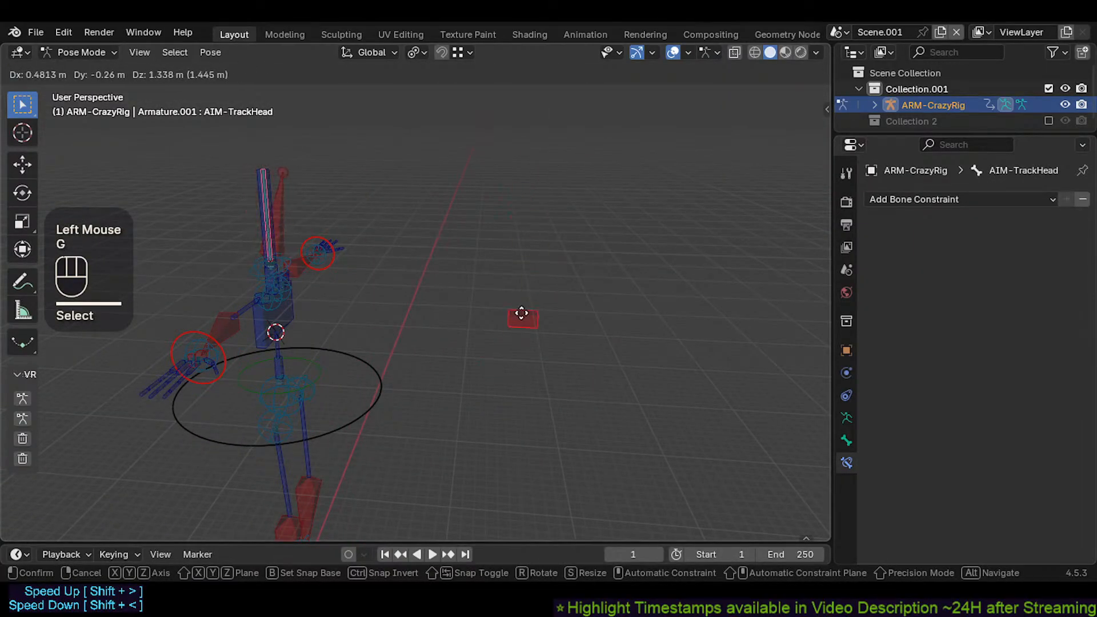
{"action": "key", "text": "Escape"}
{"action": "left_click", "coordinate": [292, 218]}
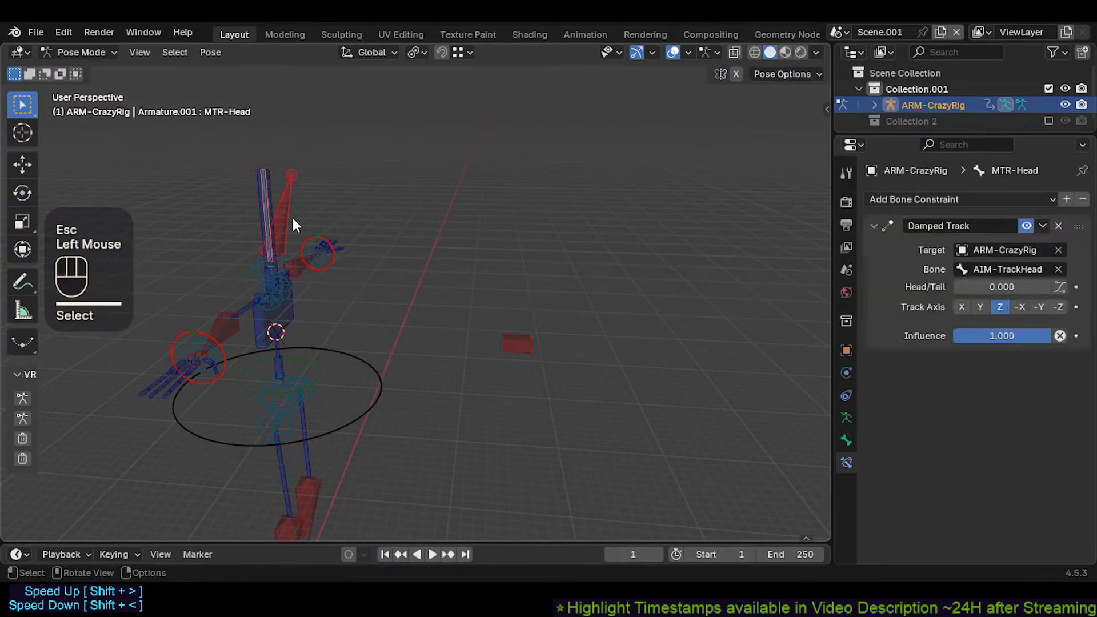
{"action": "left_click", "coordinate": [512, 342]}
{"action": "key", "text": "g"}
{"action": "key", "text": "z"}
{"action": "key", "text": "Escape"}
Step: Clear the pose transforms of all bones in the rig
{"action": "key", "text": "a"}
{"action": "key", "text": "alt+g"}
{"action": "key", "text": "alt+g"}
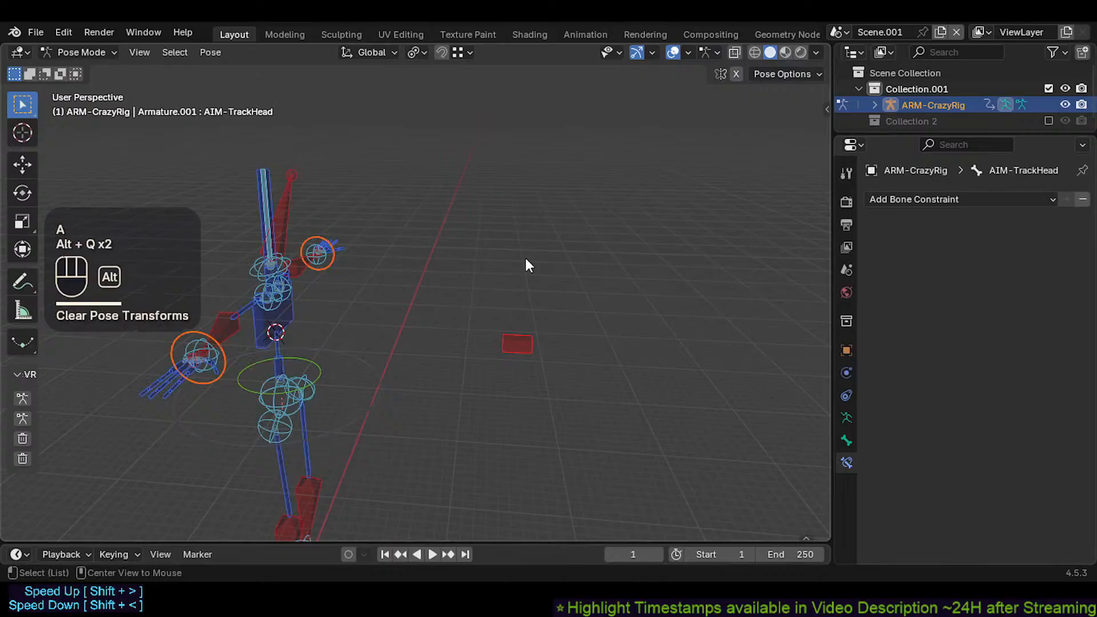
Step: In armature edit mode, snap the 3D cursor to the base of the MTR-Head bone
{"action": "left_click", "coordinate": [518, 344]}
{"action": "key", "text": "Tab"}
{"action": "left_click", "coordinate": [267, 215]}
{"action": "key", "text": "shift+s"}
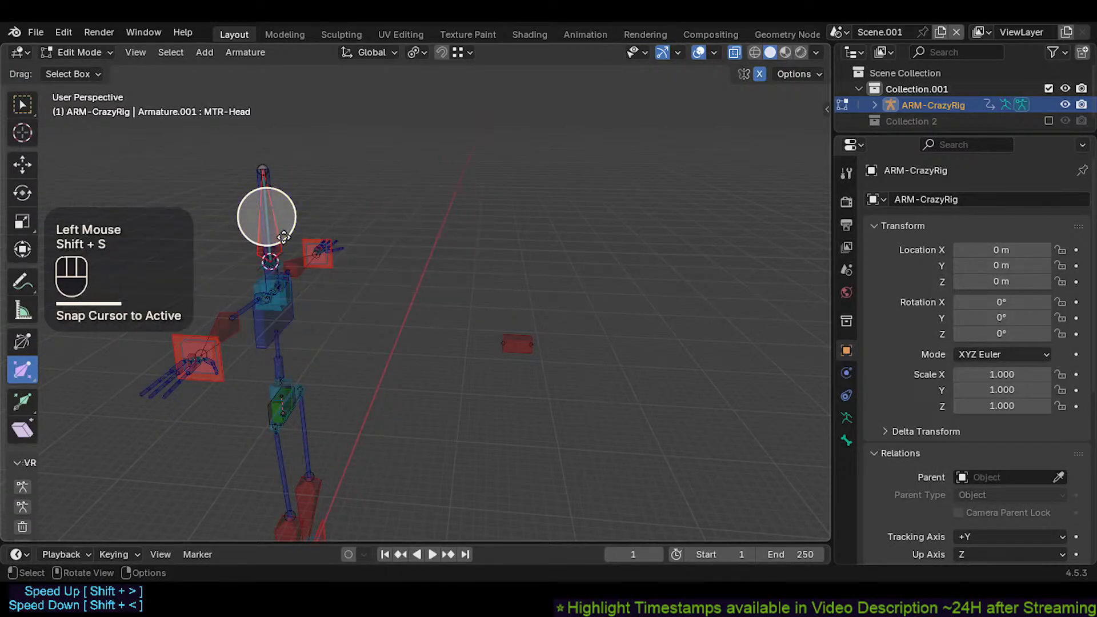
Step: Snap the AIM-TrackHead bone to the 3D cursor at the base of the head
{"action": "left_click", "coordinate": [517, 343]}
{"action": "key", "text": "shift+s"}
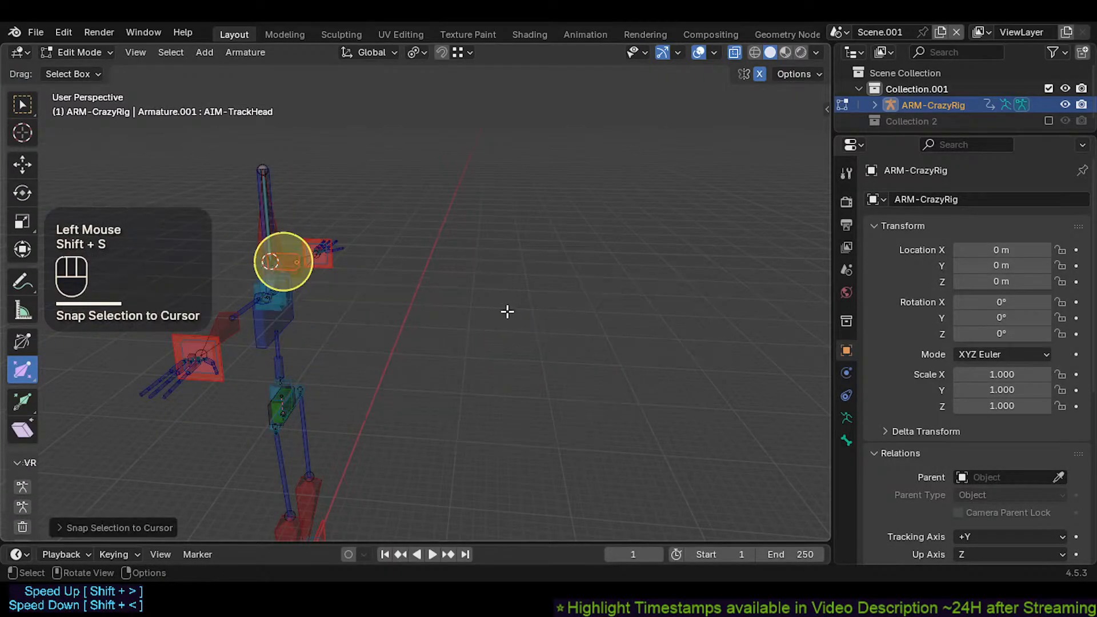
{"action": "key", "text": "ctrl+z"}
{"action": "key", "text": "shift+s"}
{"action": "left_click", "coordinate": [473, 216]}
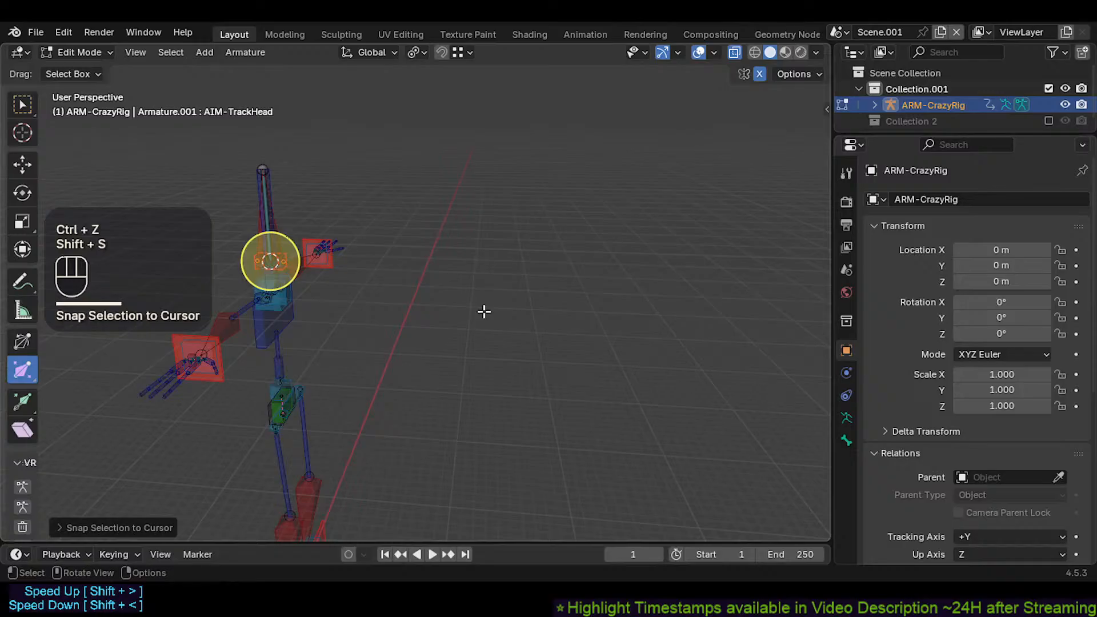
Step: Move the AIM-TrackHead bone along the Y axis to well in front of the head and return to pose mode
{"action": "key", "text": "g"}
{"action": "key", "text": "y"}
{"action": "left_click", "coordinate": [577, 277]}
{"action": "key", "text": "ctrl+Tab"}
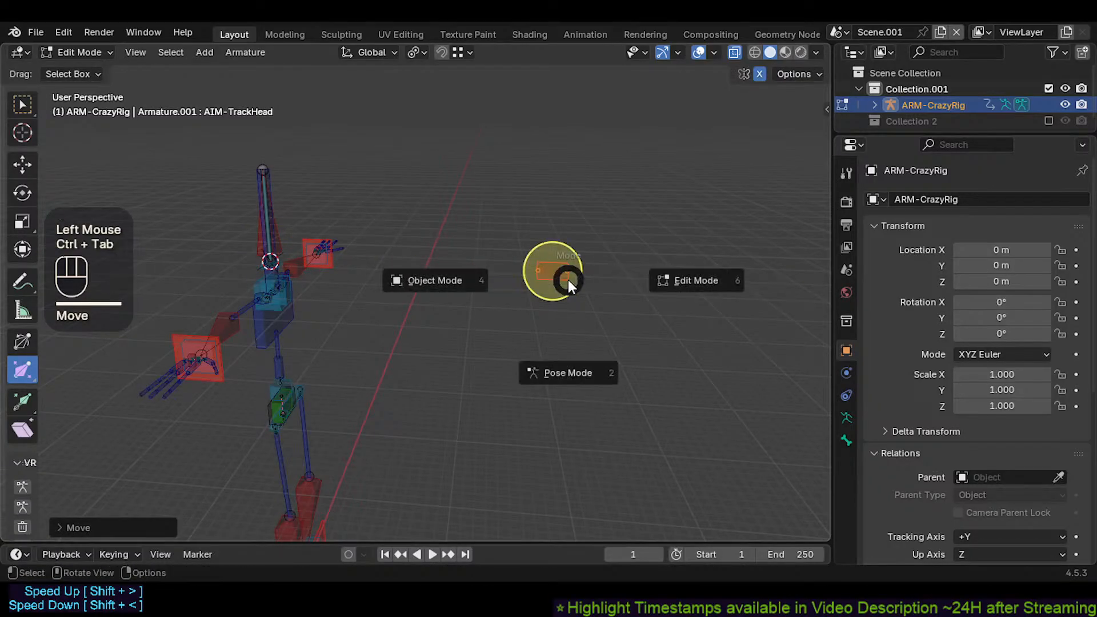
Step: Go through the overlapping head bones and select DEF-Head among them
{"action": "left_click", "coordinate": [272, 229]}
{"action": "left_click", "coordinate": [272, 229]}
{"action": "left_click", "coordinate": [272, 229]}
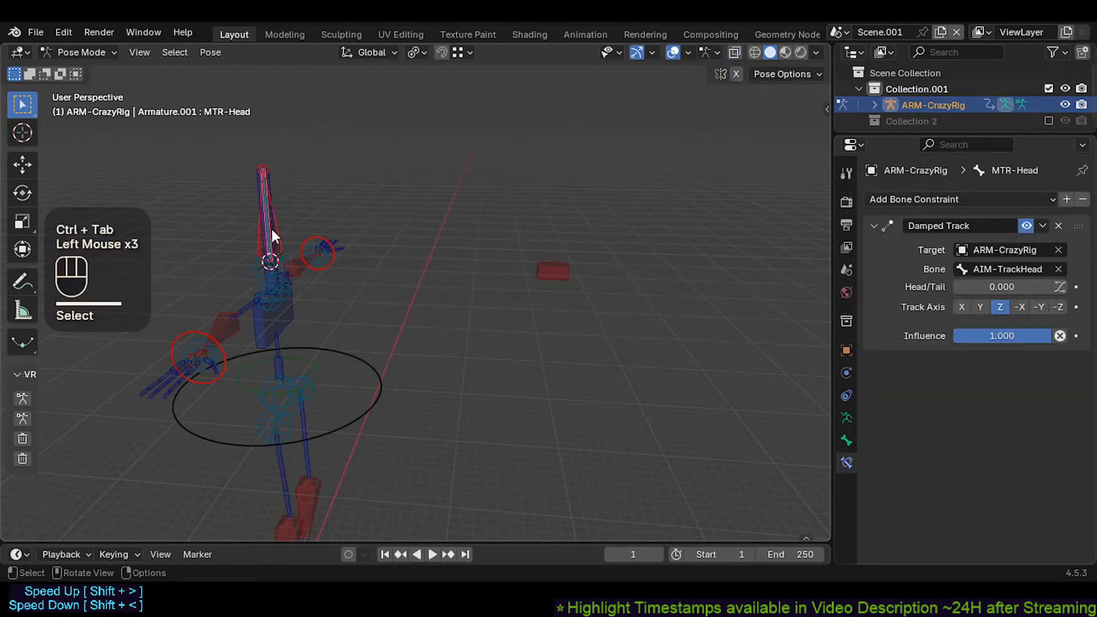
{"action": "left_click", "coordinate": [272, 228]}
{"action": "left_click", "coordinate": [272, 229]}
{"action": "left_click", "coordinate": [272, 228]}
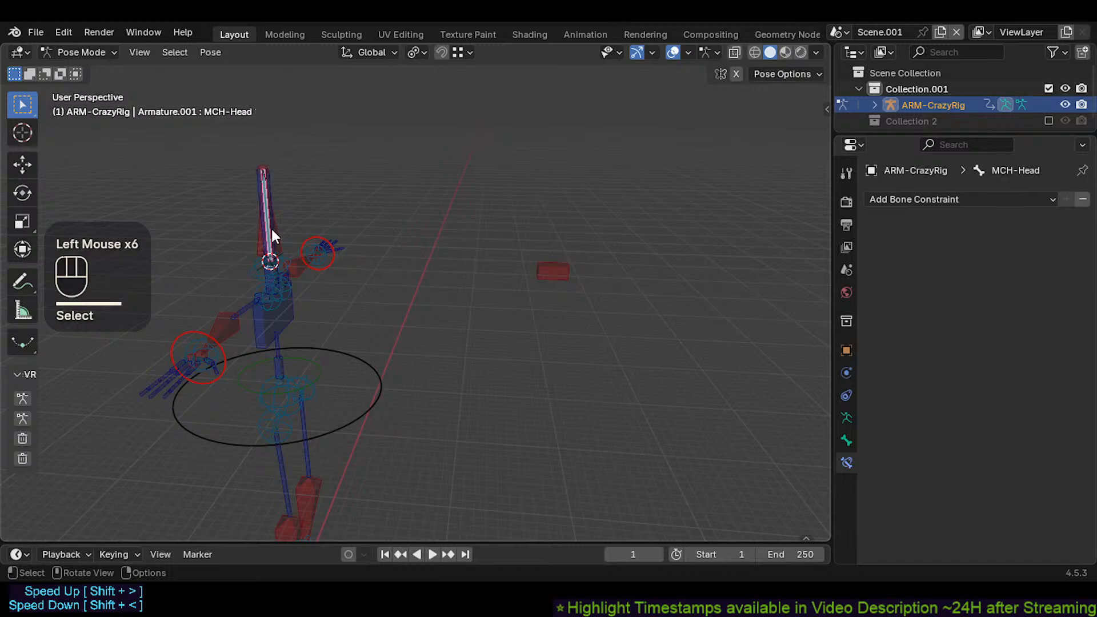
{"action": "left_click", "coordinate": [272, 228]}
{"action": "left_click", "coordinate": [272, 229], "text": "alt"}
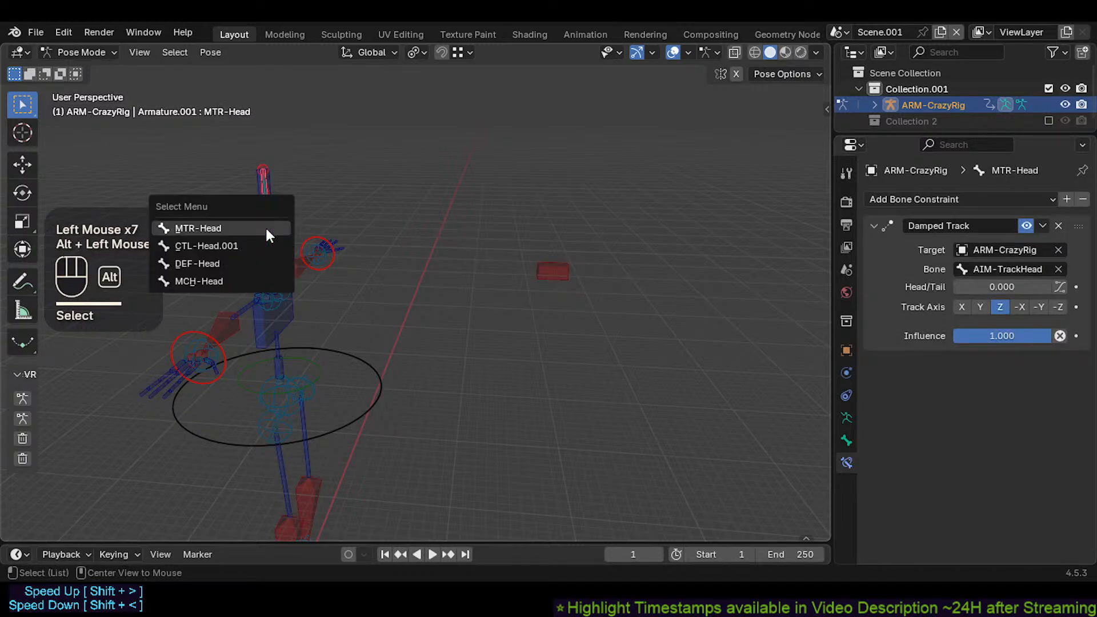
{"action": "left_click", "coordinate": [238, 263]}
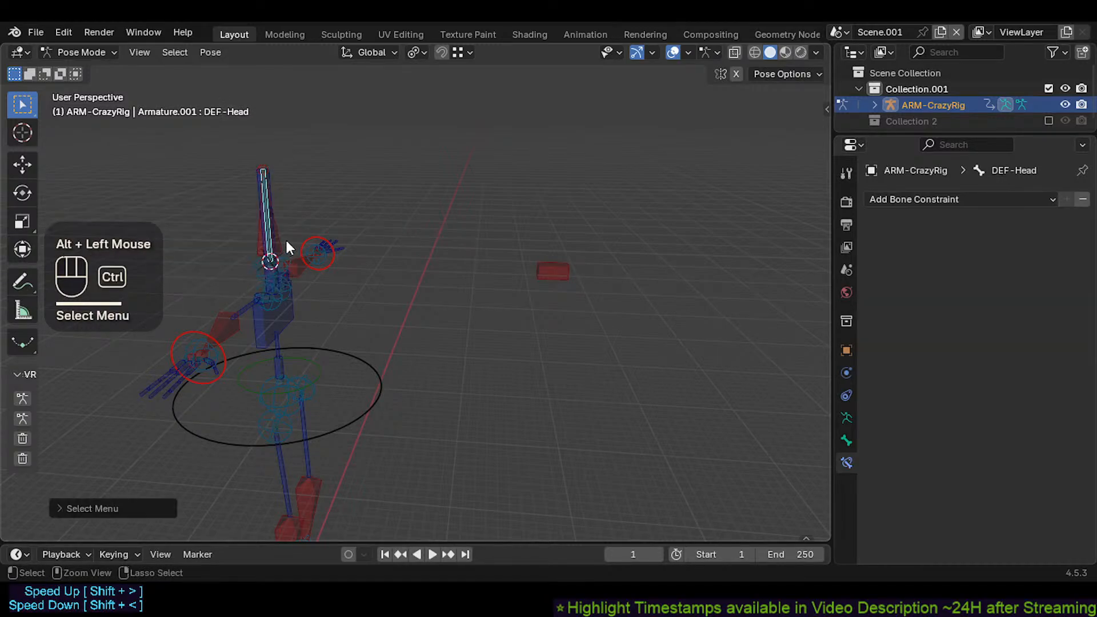
Step: Run a Transform operation on the DEF-Head bone and display its bone properties
{"action": "key", "text": "ctrl+alt+s"}
{"action": "left_click", "coordinate": [313, 244]}
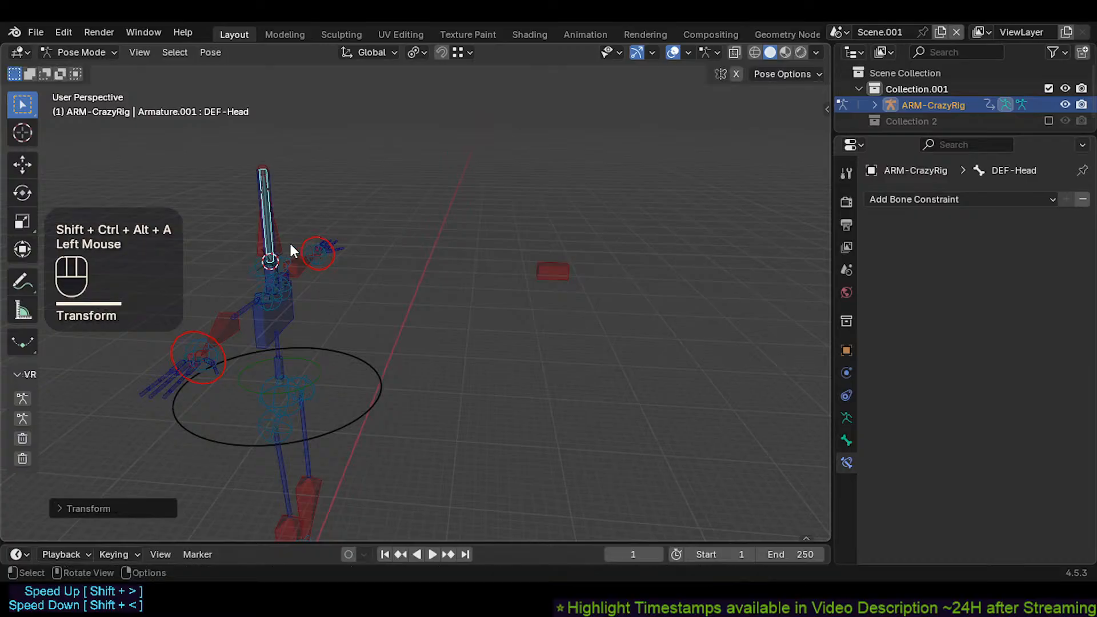
{"action": "scroll", "coordinate": [289, 241], "scroll_direction": "up", "scroll_amount": 3}
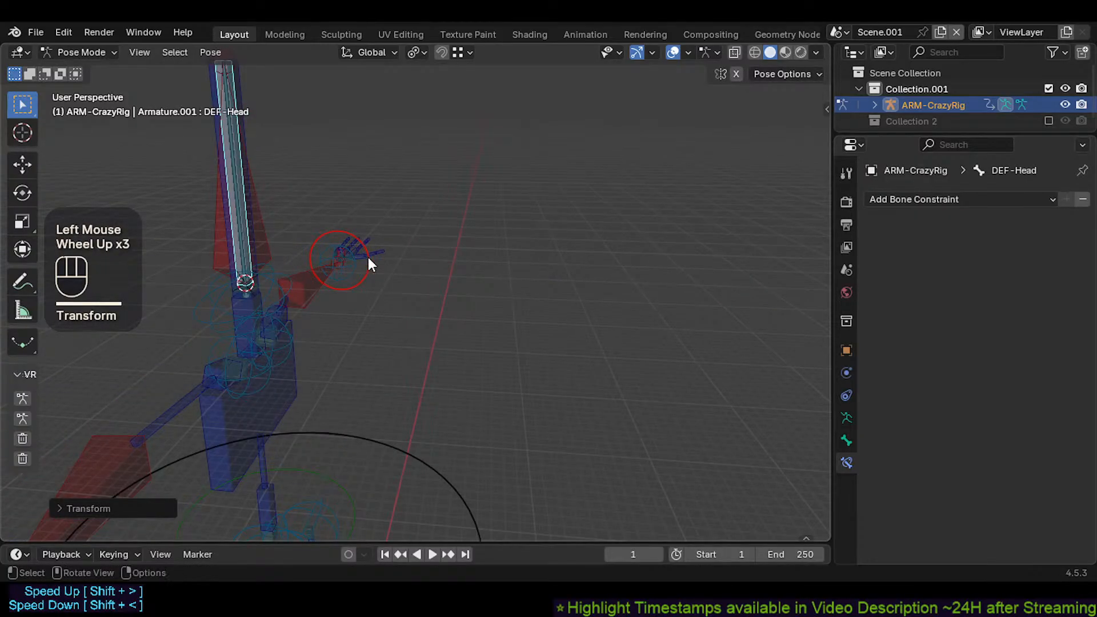
{"action": "left_click", "coordinate": [847, 441]}
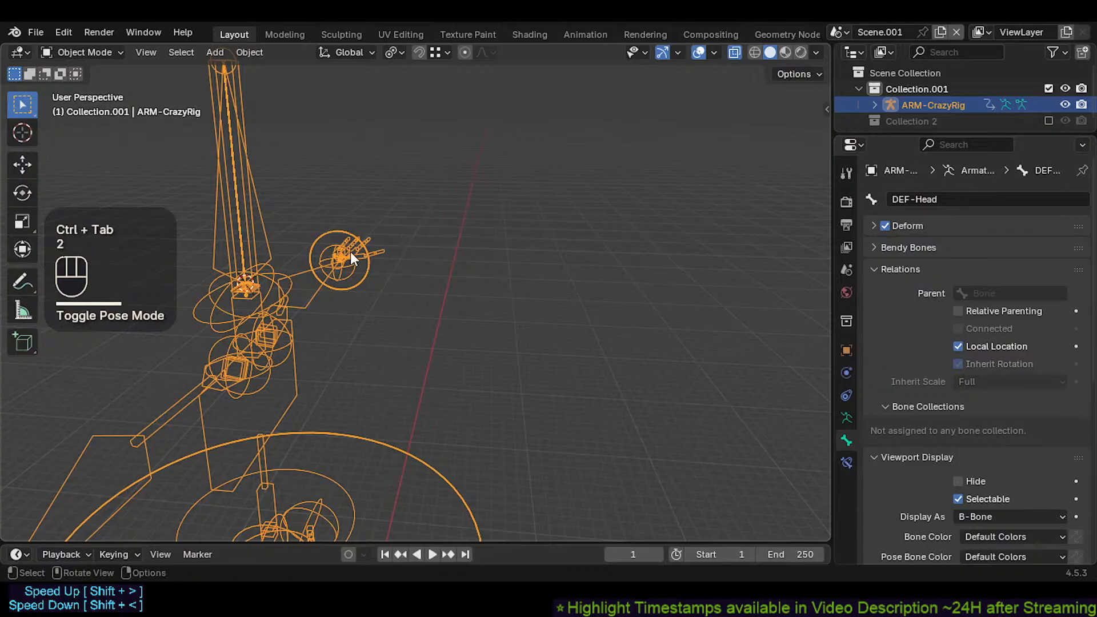
Step: In pose mode, move the AIM-TrackHead bone toward the torso to test the head tracking
{"action": "scroll", "coordinate": [348, 274], "scroll_direction": "down", "scroll_amount": 2}
{"action": "left_click", "coordinate": [661, 306]}
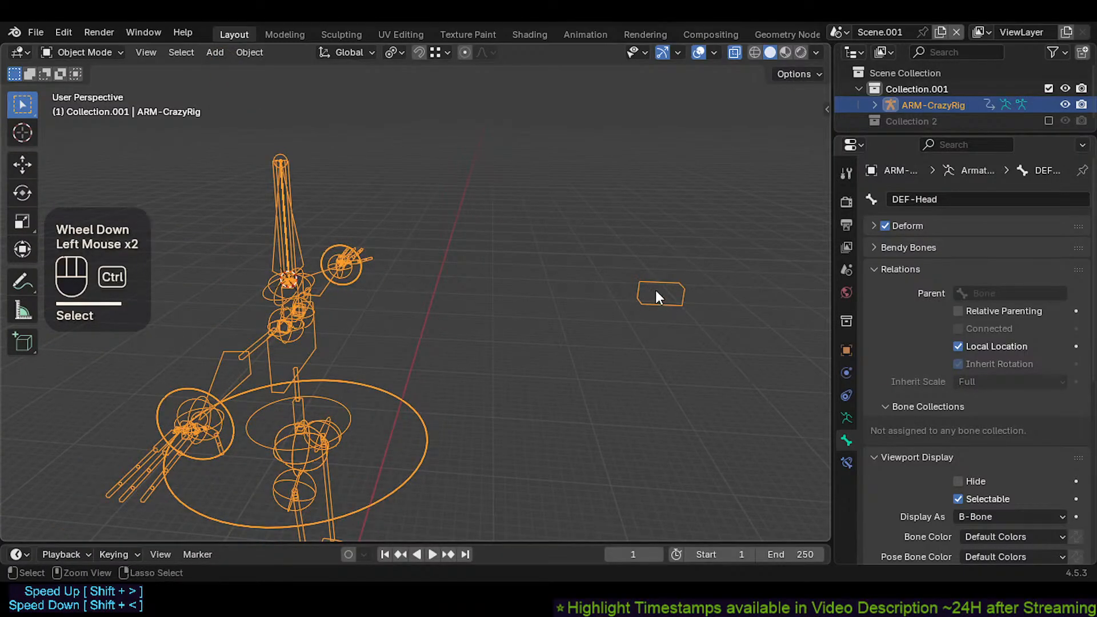
{"action": "key", "text": "ctrl+Tab"}
{"action": "left_click", "coordinate": [659, 289]}
{"action": "middle_click_drag", "start_coordinate": [660, 290], "coordinate": [617, 304]}
{"action": "scroll", "coordinate": [617, 303], "scroll_direction": "down", "scroll_amount": 1}
{"action": "key", "text": "g"}
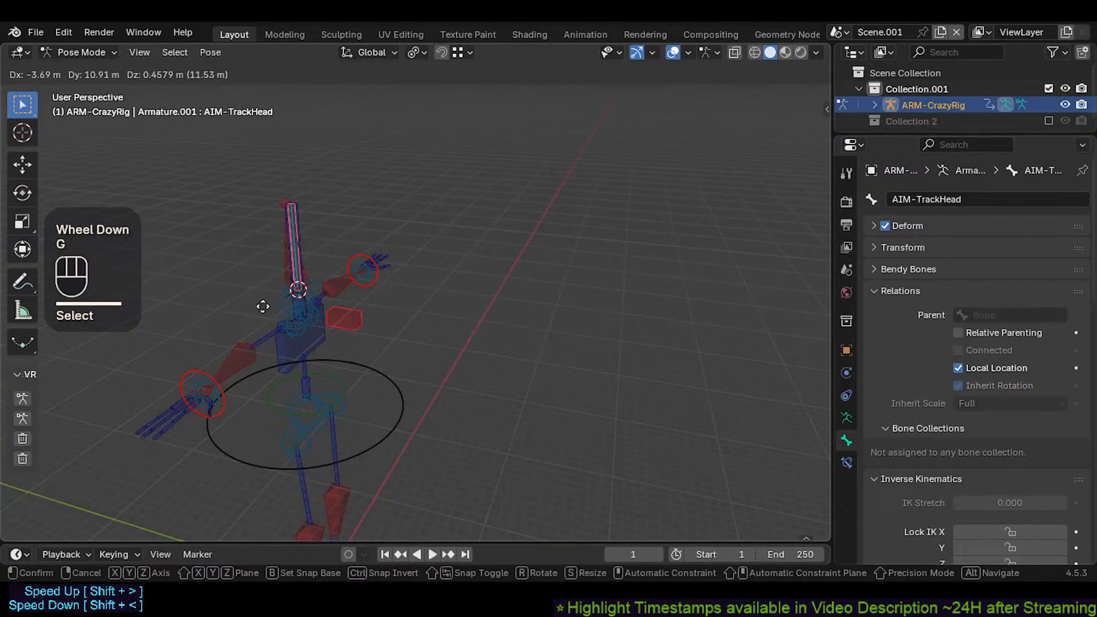
{"action": "left_click", "coordinate": [404, 318]}
{"action": "middle_click_drag", "start_coordinate": [471, 296], "coordinate": [238, 327]}
Step: Move AIM-TrackHead to several positions around the character to check how the head bone rotates
{"action": "key", "text": "g"}
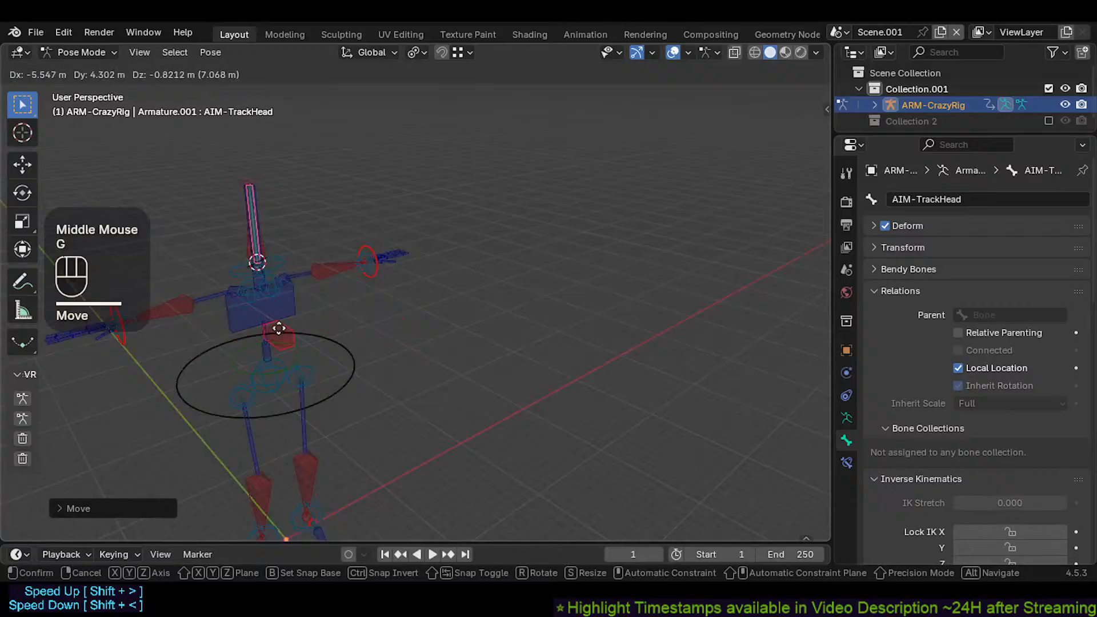
{"action": "left_click", "coordinate": [324, 269]}
{"action": "middle_click_drag", "start_coordinate": [324, 269], "coordinate": [284, 276]}
{"action": "key", "text": "g"}
{"action": "left_click", "coordinate": [351, 289]}
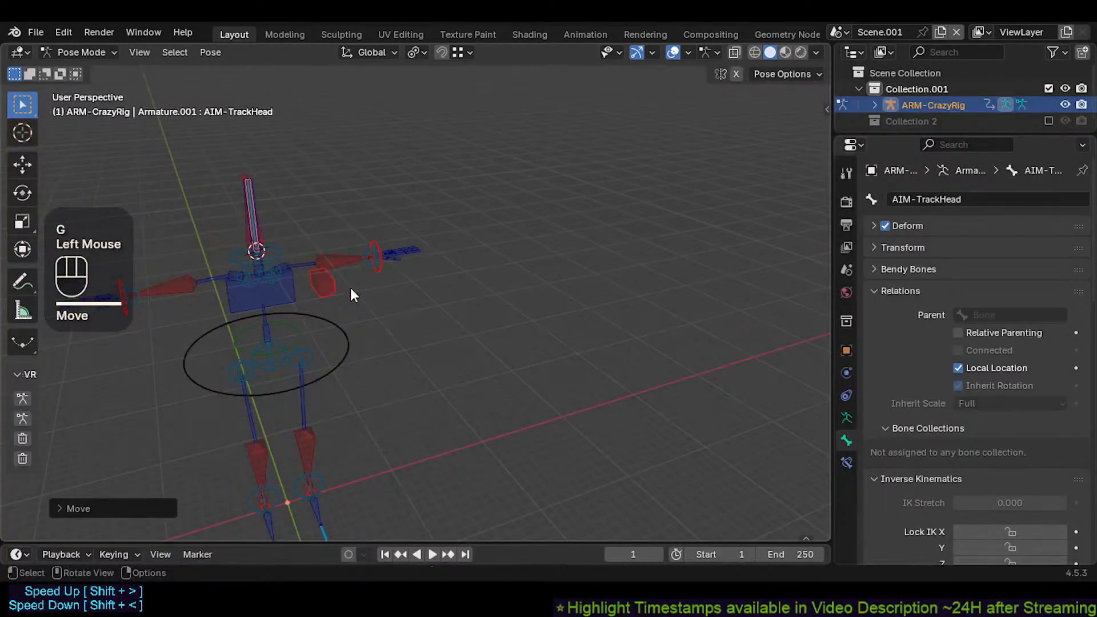
{"action": "key", "text": "g"}
{"action": "key", "text": "Escape"}
{"action": "key", "text": "g"}
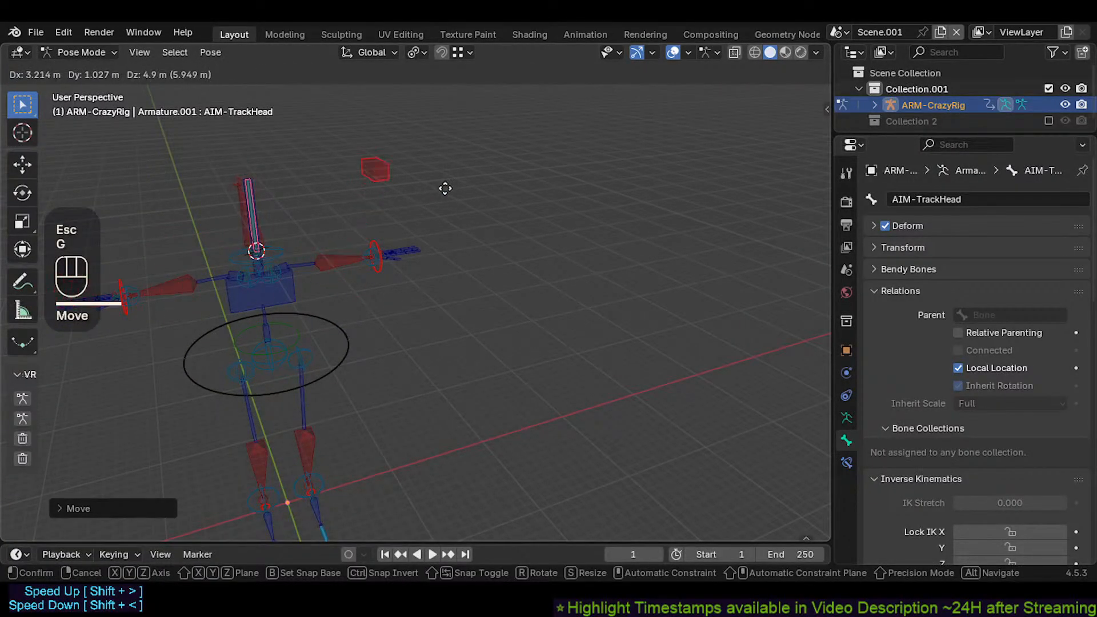
{"action": "left_click", "coordinate": [314, 365]}
{"action": "middle_click_drag", "start_coordinate": [315, 365], "coordinate": [496, 303]}
{"action": "key", "text": "g"}
{"action": "key", "text": "Escape"}
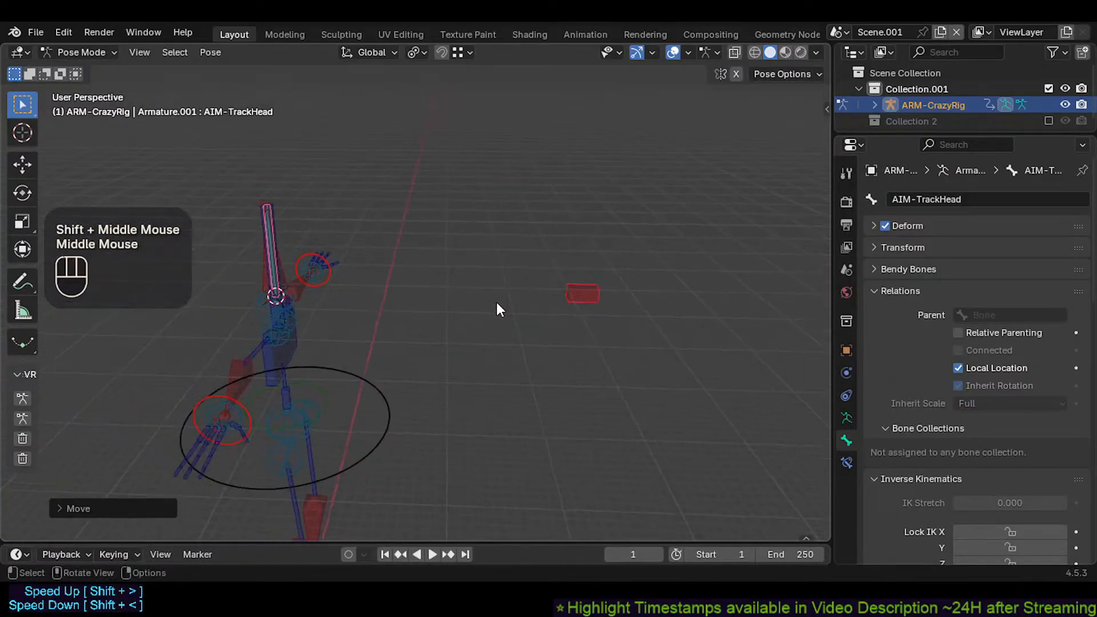
Step: In edit mode, move the AIM-TrackHead bone farther forward and higher, and return to pose mode
{"action": "key", "text": "Tab"}
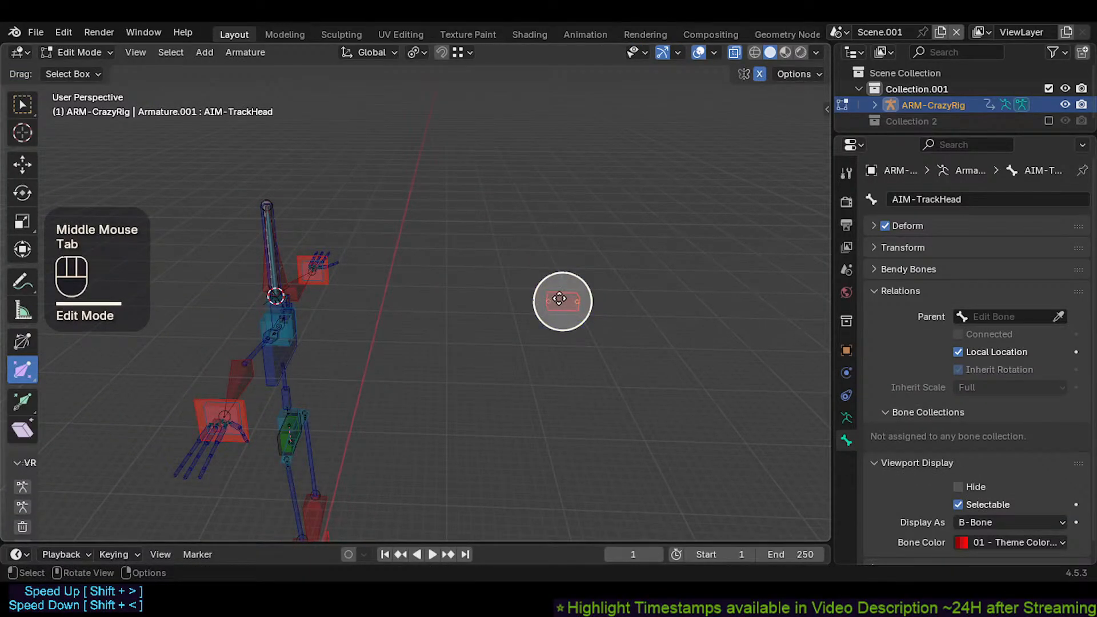
{"action": "key", "text": "g"}
{"action": "left_click", "coordinate": [651, 285]}
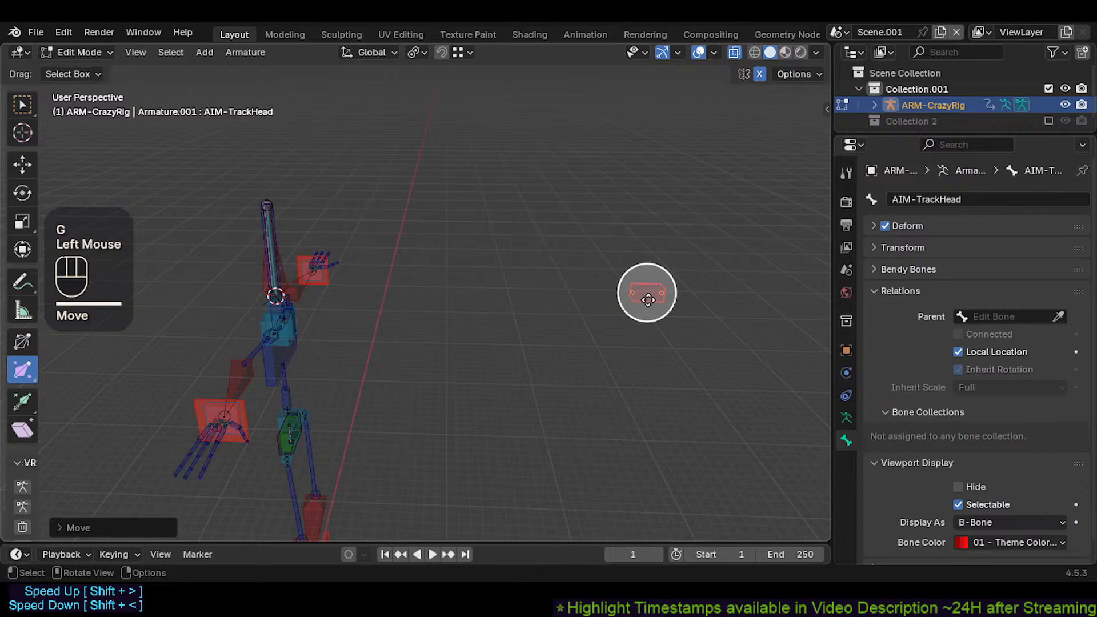
{"action": "key", "text": "g"}
{"action": "left_click", "coordinate": [698, 233]}
{"action": "key", "text": "Tab"}
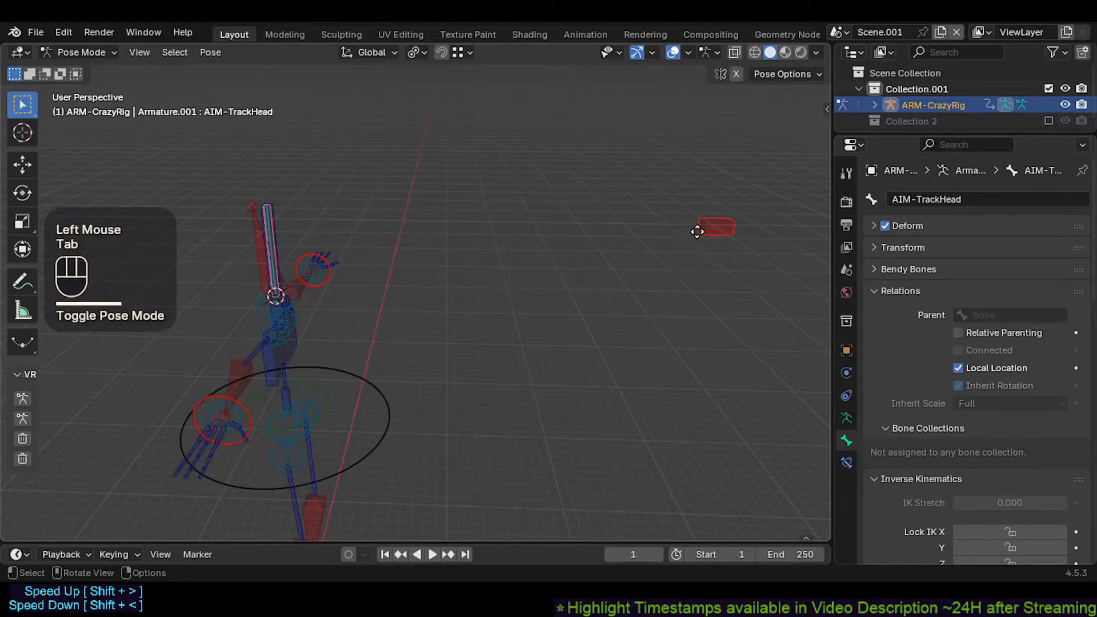
Step: Test-move the AIM-TrackHead bone together with MTR-Head and cancel the move
{"action": "scroll", "coordinate": [564, 285], "scroll_direction": "down", "scroll_amount": 1}
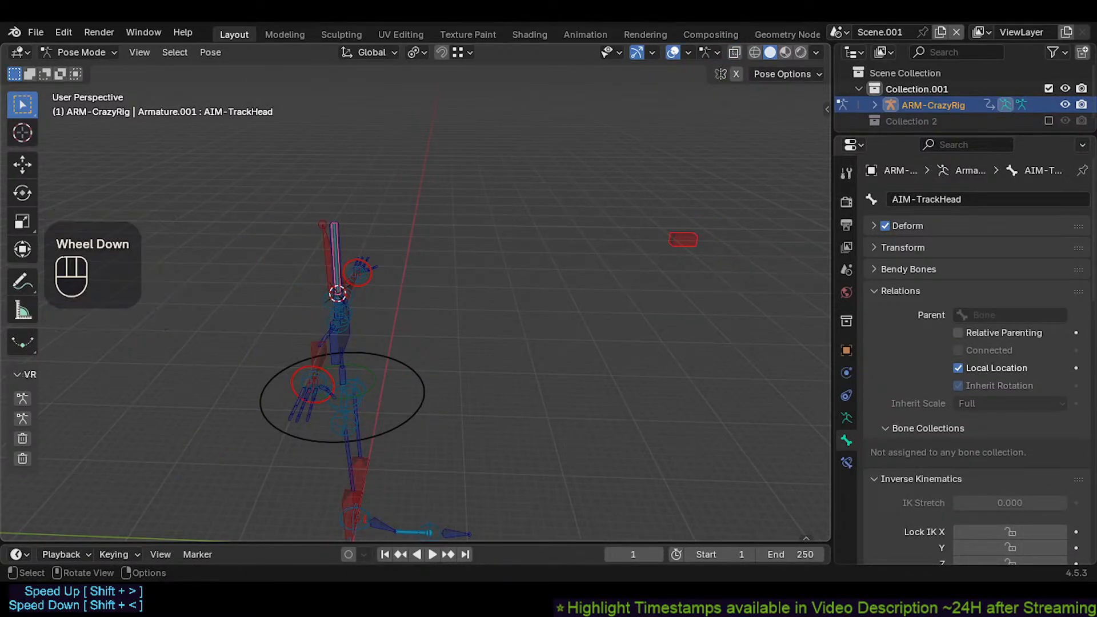
{"action": "left_click", "coordinate": [322, 258], "text": "shift"}
{"action": "middle_click_drag", "start_coordinate": [322, 257], "coordinate": [325, 262]}
{"action": "key", "text": "g"}
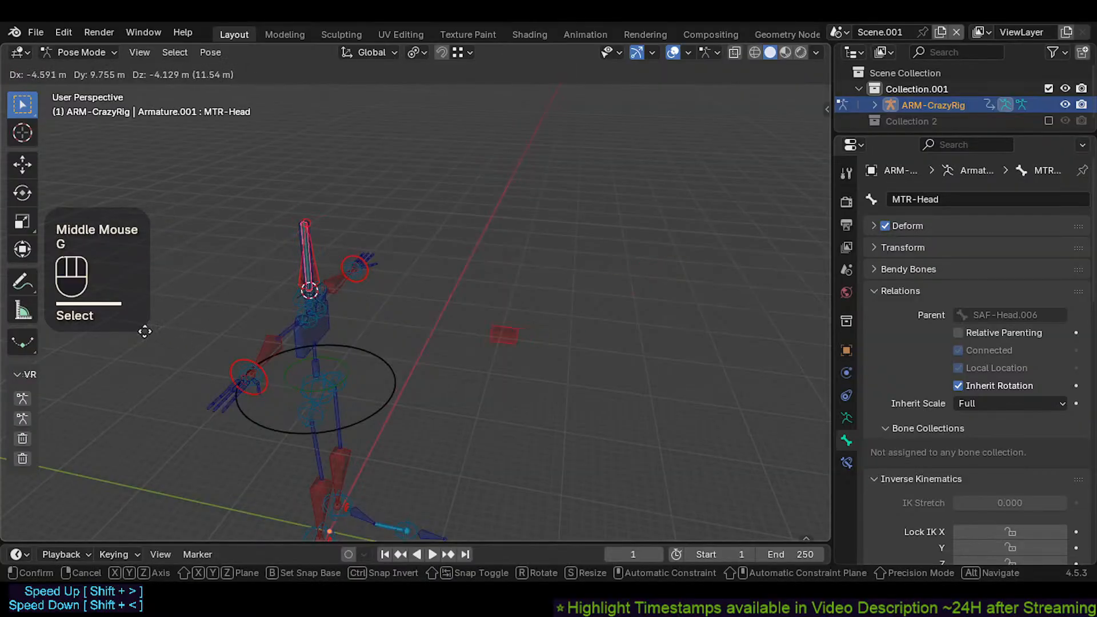
{"action": "key", "text": "Escape"}
Step: Reset the pose transforms of every bone in the rig
{"action": "key", "text": "a"}
{"action": "key", "text": "alt+q"}
{"action": "key", "text": "alt+q"}
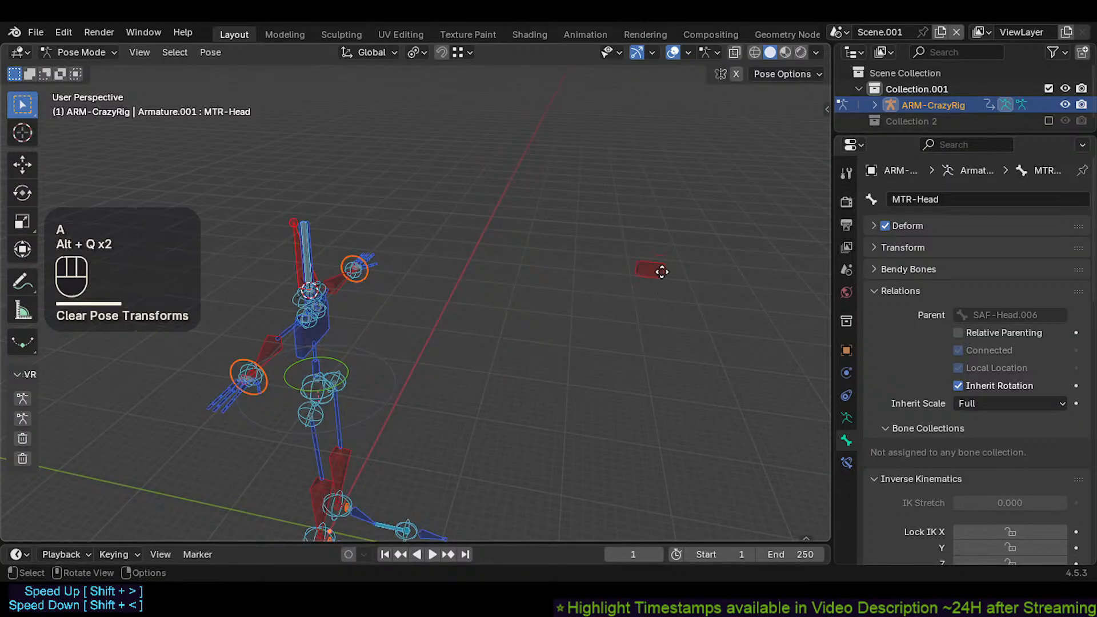
Step: Snap the AIM-TrackHead bone to the 3D cursor at the base of the head
{"action": "left_click", "coordinate": [655, 268]}
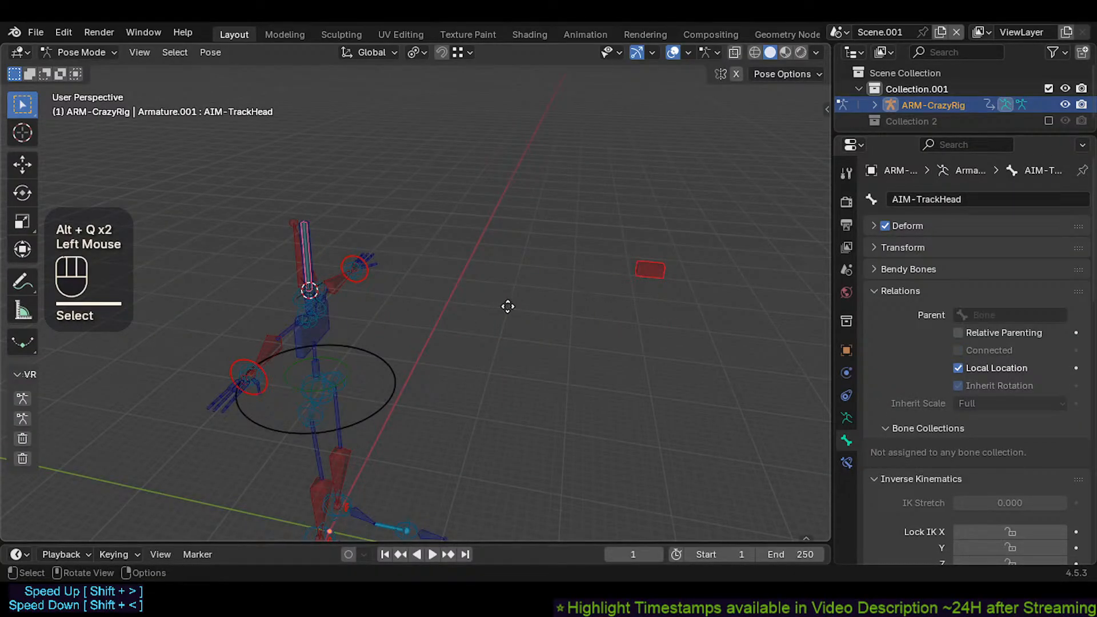
{"action": "middle_click_drag", "start_coordinate": [508, 307], "coordinate": [600, 296]}
{"action": "key", "text": "shift+s"}
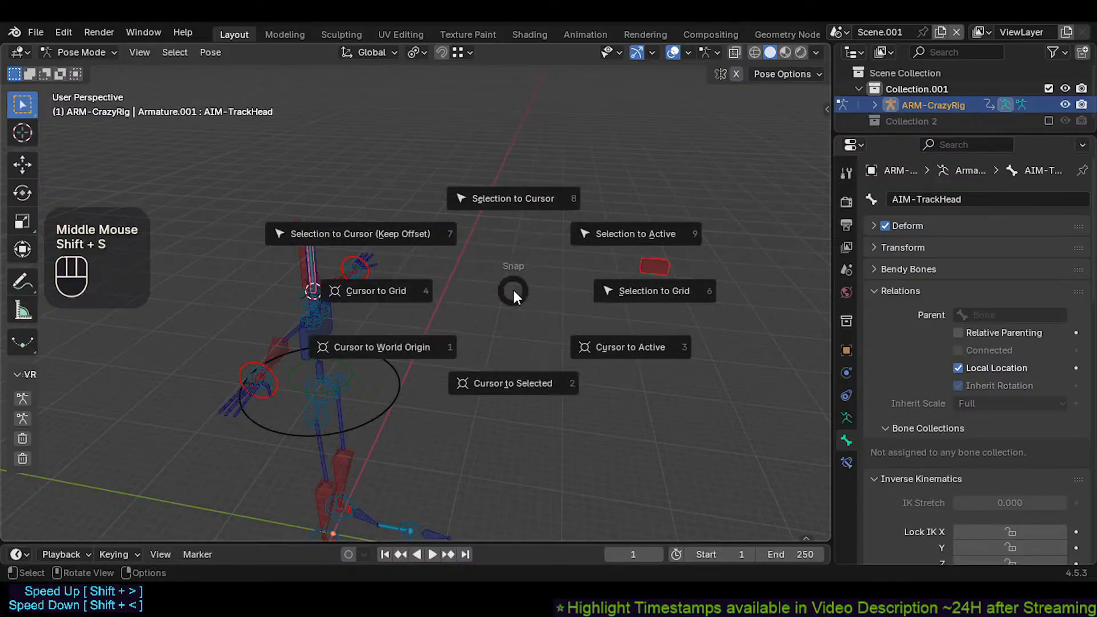
{"action": "left_click", "coordinate": [511, 245]}
{"action": "scroll", "coordinate": [320, 292], "scroll_direction": "up", "scroll_amount": 2}
{"action": "middle_click_drag", "start_coordinate": [271, 296], "coordinate": [440, 324], "text": "shift"}
{"action": "scroll", "coordinate": [446, 320], "scroll_direction": "up", "scroll_amount": 2}
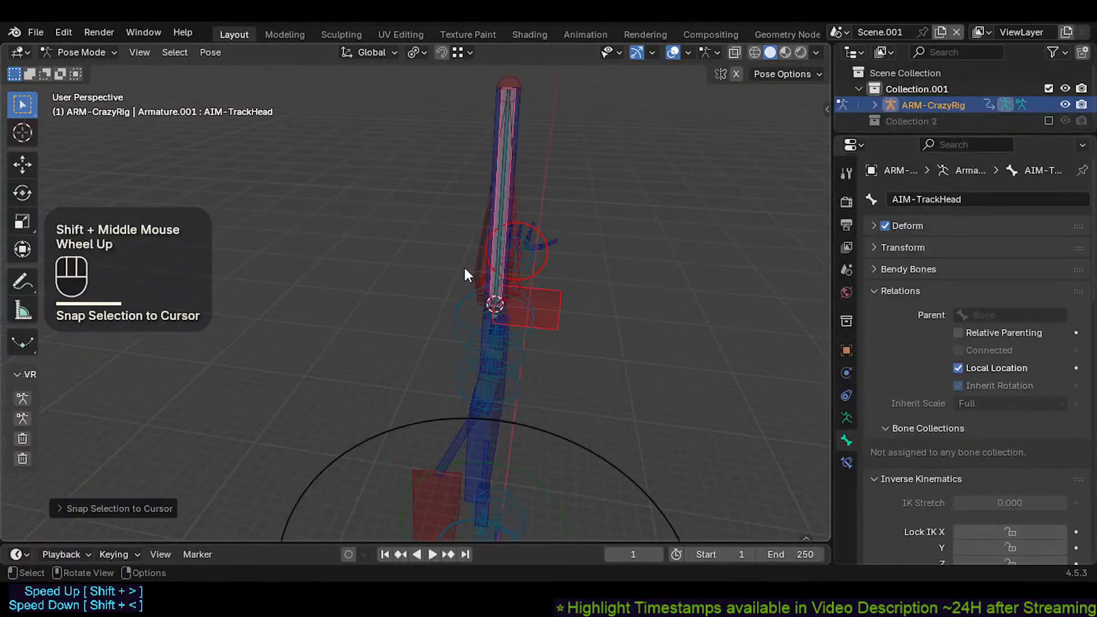
Step: Select AIM-TrackHead beside the neck, test-move it toward the opposite shoulder, and cancel the move
{"action": "middle_click_drag", "start_coordinate": [465, 272], "coordinate": [419, 320]}
{"action": "middle_click_drag", "start_coordinate": [293, 368], "coordinate": [335, 357], "text": "shift"}
{"action": "left_click", "coordinate": [331, 349]}
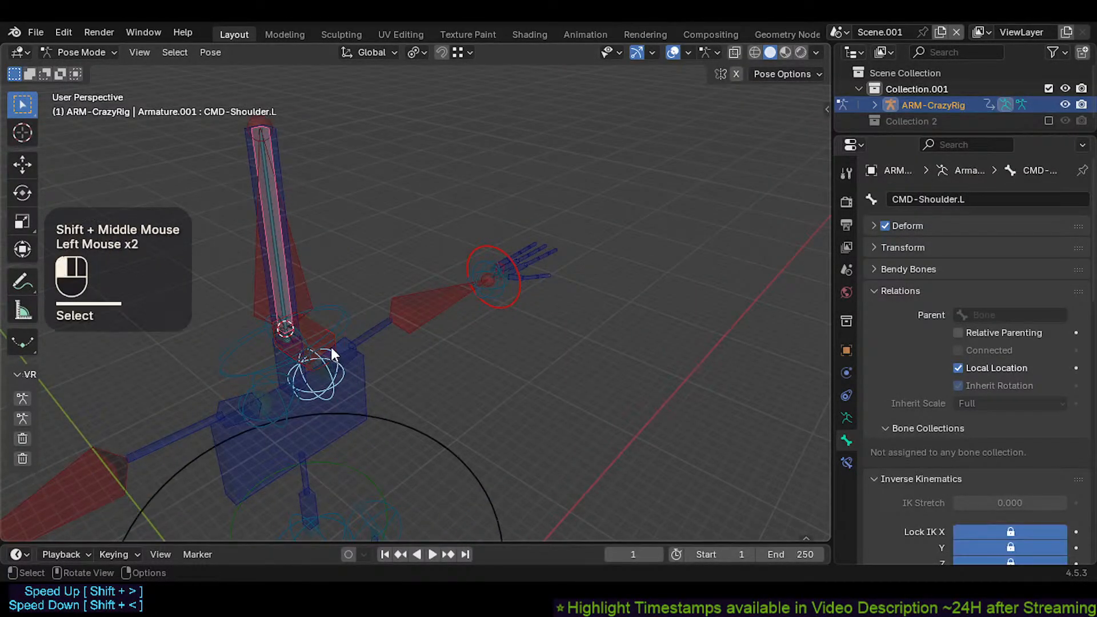
{"action": "left_click", "coordinate": [331, 347]}
{"action": "left_click", "coordinate": [325, 337]}
{"action": "left_click", "coordinate": [322, 336]}
{"action": "key", "text": "g"}
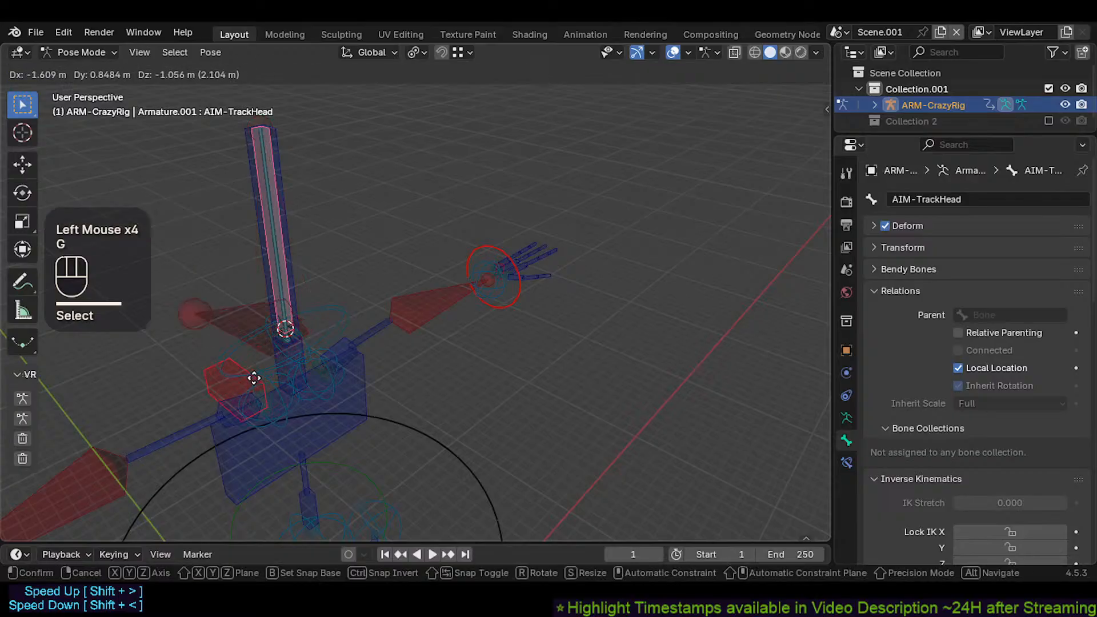
{"action": "key", "text": "Escape"}
Step: Test-rotate MTR-Head alone and together with AIM-TrackHead, cancelling both rotations
{"action": "left_click", "coordinate": [303, 248]}
{"action": "key", "text": "r"}
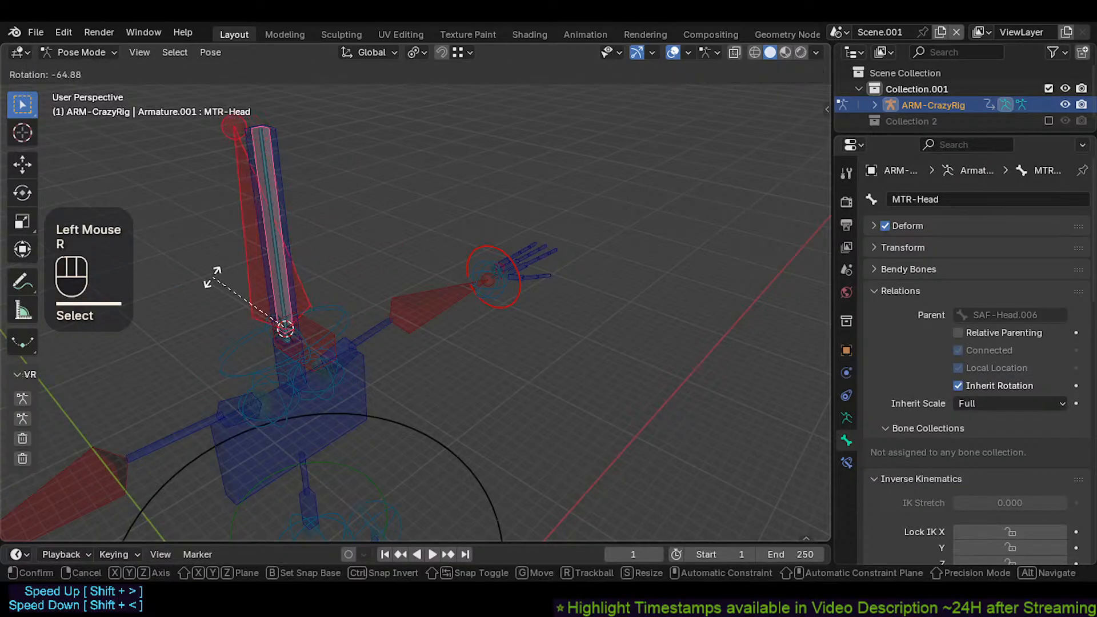
{"action": "key", "text": "Escape"}
{"action": "left_click", "coordinate": [317, 327], "text": "shift"}
{"action": "key", "text": "r"}
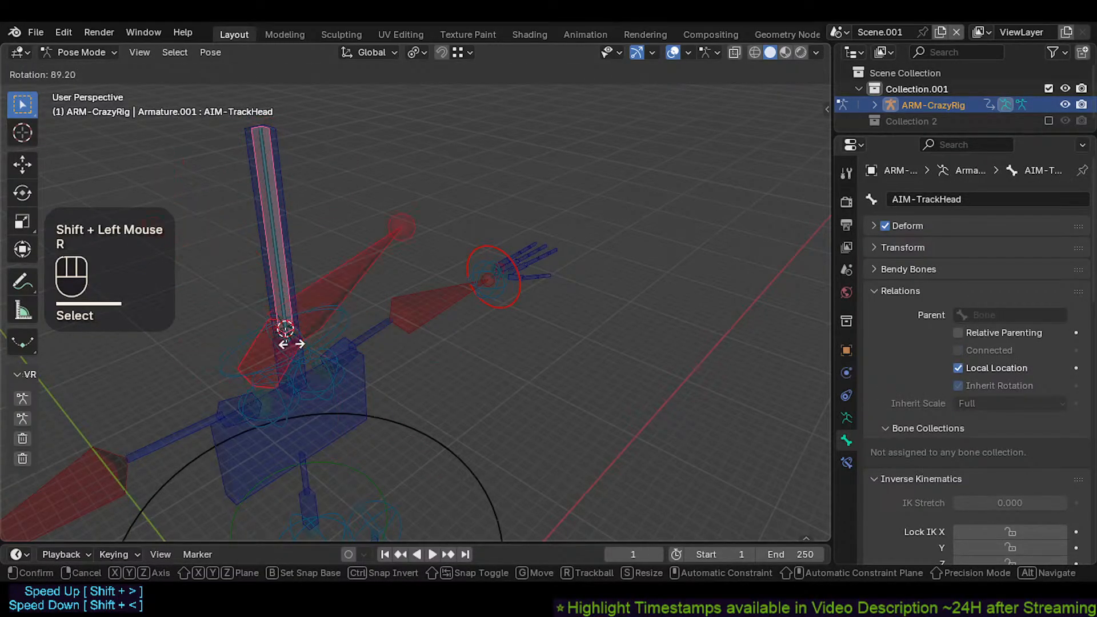
{"action": "key", "text": "Escape"}
{"action": "middle_click_drag", "start_coordinate": [309, 327], "coordinate": [390, 338]}
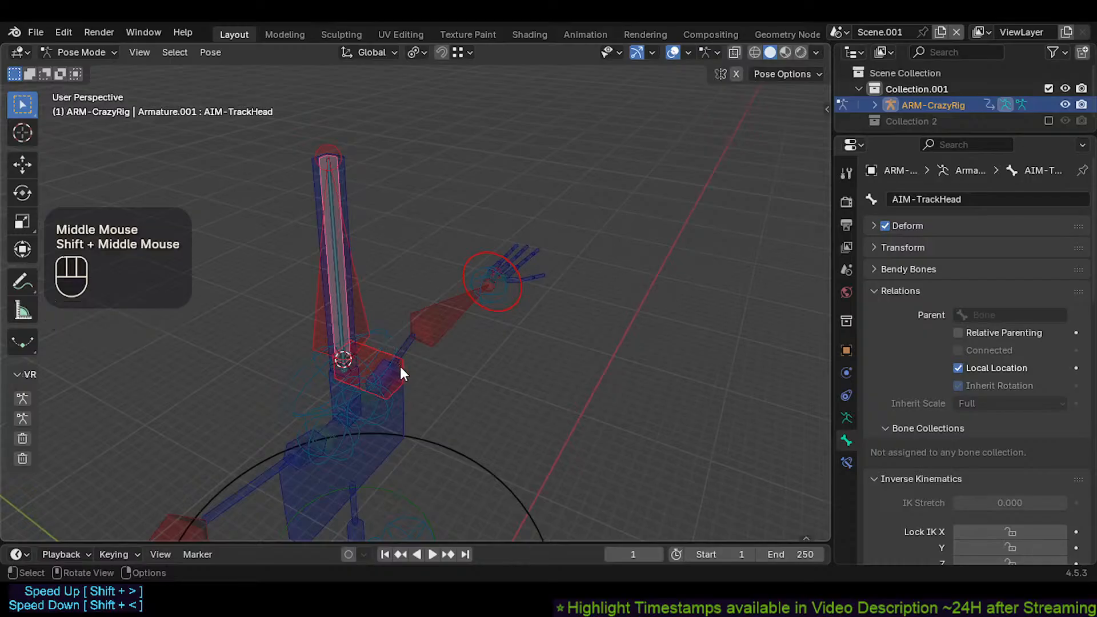
Step: Move the AIM-TrackHead bone a short distance away from the neck in the negative direction along global Y
{"action": "left_click", "coordinate": [401, 365]}
{"action": "left_click", "coordinate": [402, 365]}
{"action": "key", "text": "g"}
{"action": "key", "text": "y"}
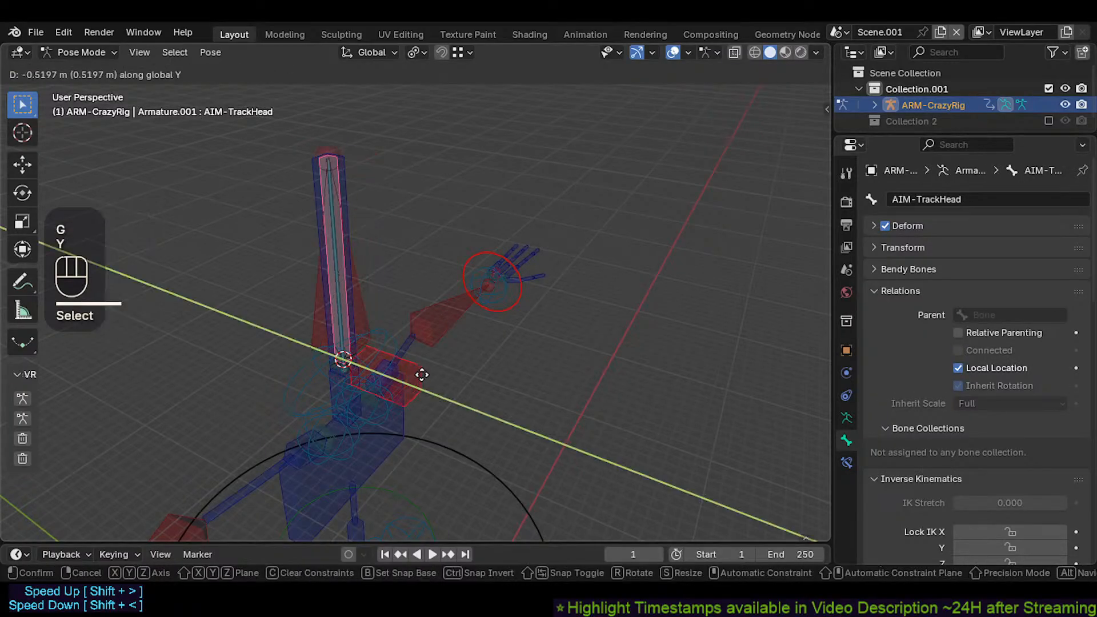
{"action": "left_click", "coordinate": [440, 391]}
Step: Try rotating and freely moving AIM-TrackHead from its offset position, cancelling each transform
{"action": "key", "text": "r"}
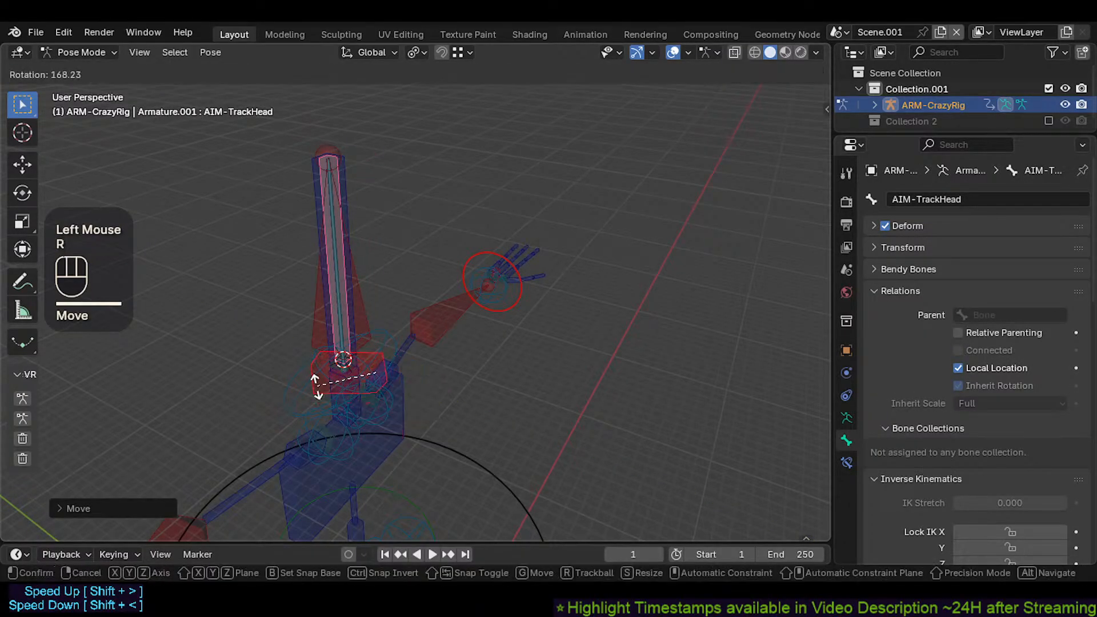
{"action": "key", "text": "Escape"}
{"action": "key", "text": "g"}
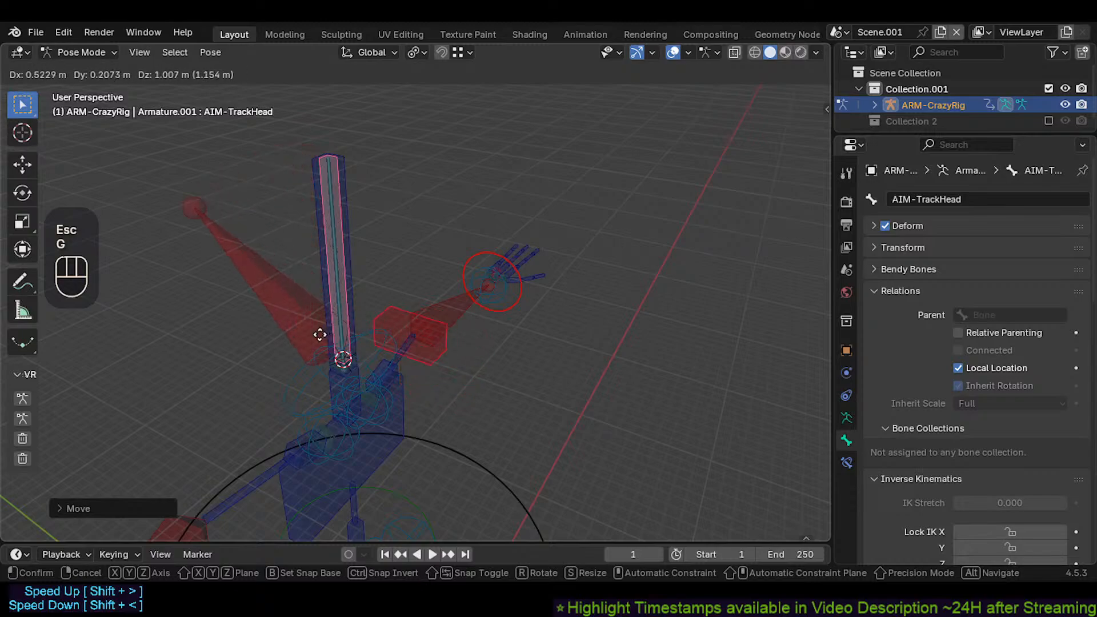
{"action": "key", "text": "Escape"}
{"action": "double_click", "coordinate": [323, 288]}
{"action": "middle_click_drag", "start_coordinate": [324, 286], "coordinate": [452, 378]}
{"action": "left_click", "coordinate": [352, 361]}
{"action": "left_click", "coordinate": [445, 361]}
{"action": "scroll", "coordinate": [441, 360], "scroll_direction": "down", "scroll_amount": 1}
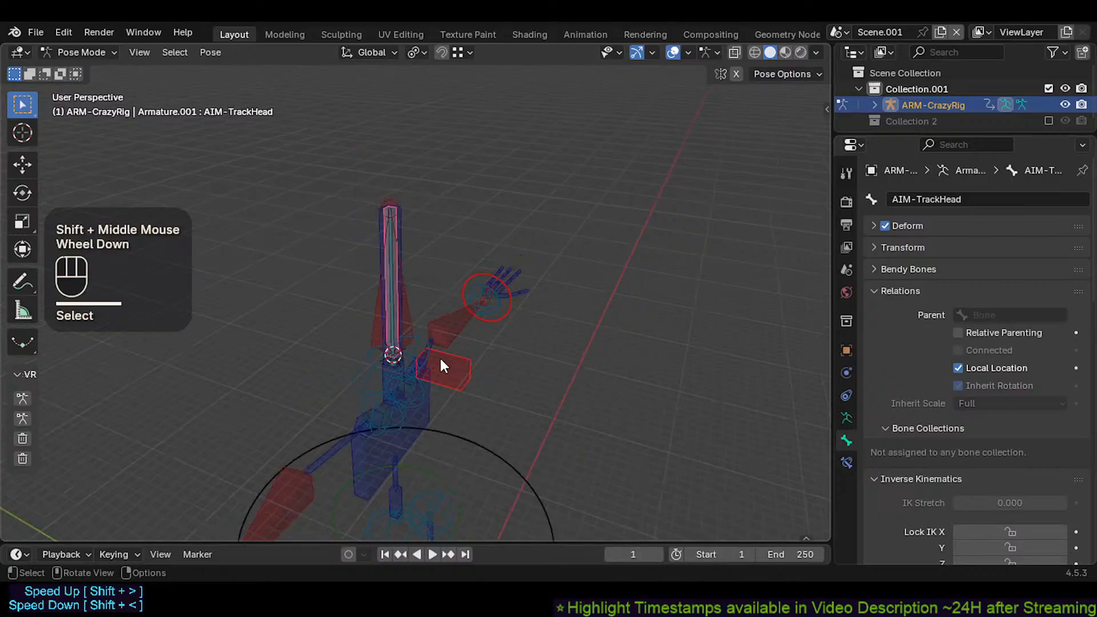
{"action": "key", "text": "g"}
{"action": "key", "text": "Escape"}
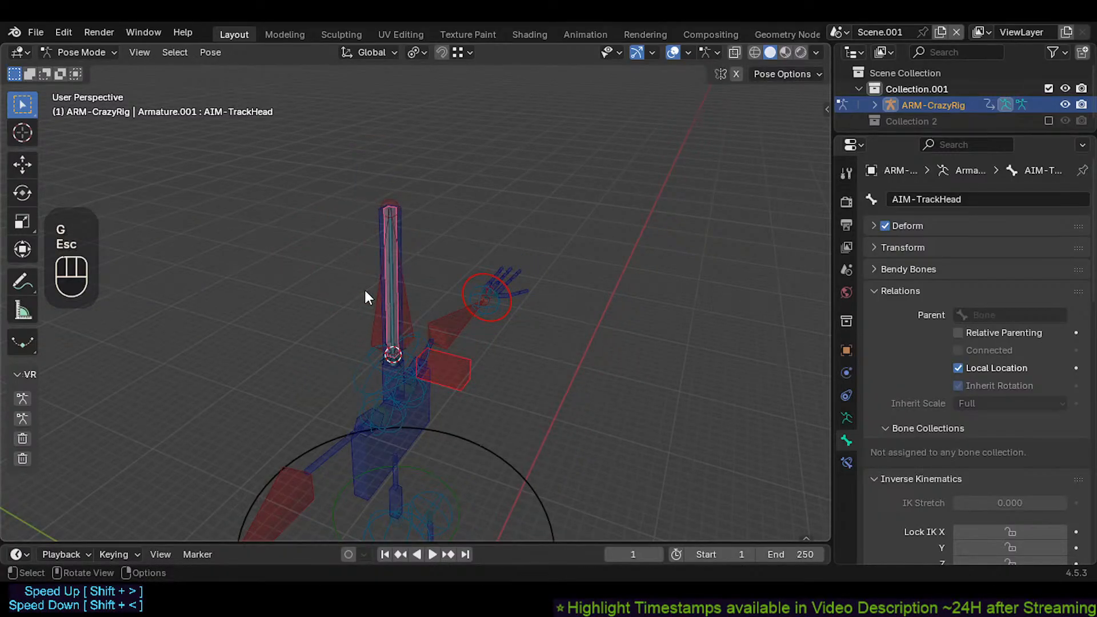
Step: Select MTR-Head and test-rotate it about its base, cancelling the rotation
{"action": "left_click", "coordinate": [438, 364]}
{"action": "left_click", "coordinate": [378, 331]}
{"action": "middle_click_drag", "start_coordinate": [379, 331], "coordinate": [406, 318]}
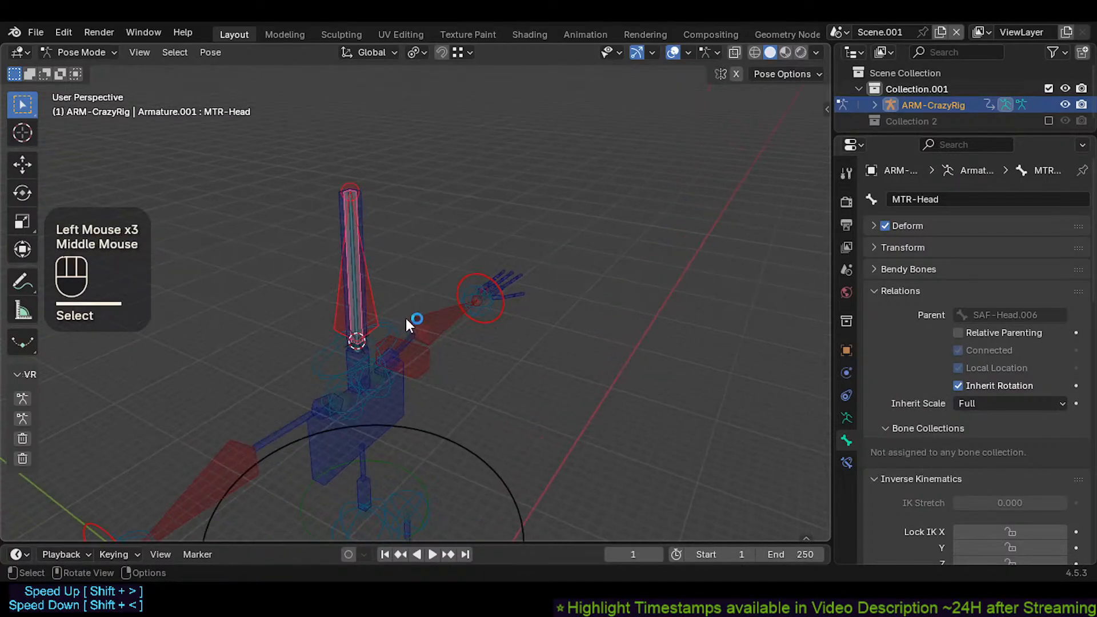
{"action": "key", "text": "g"}
{"action": "key", "text": "Escape"}
{"action": "key", "text": "g"}
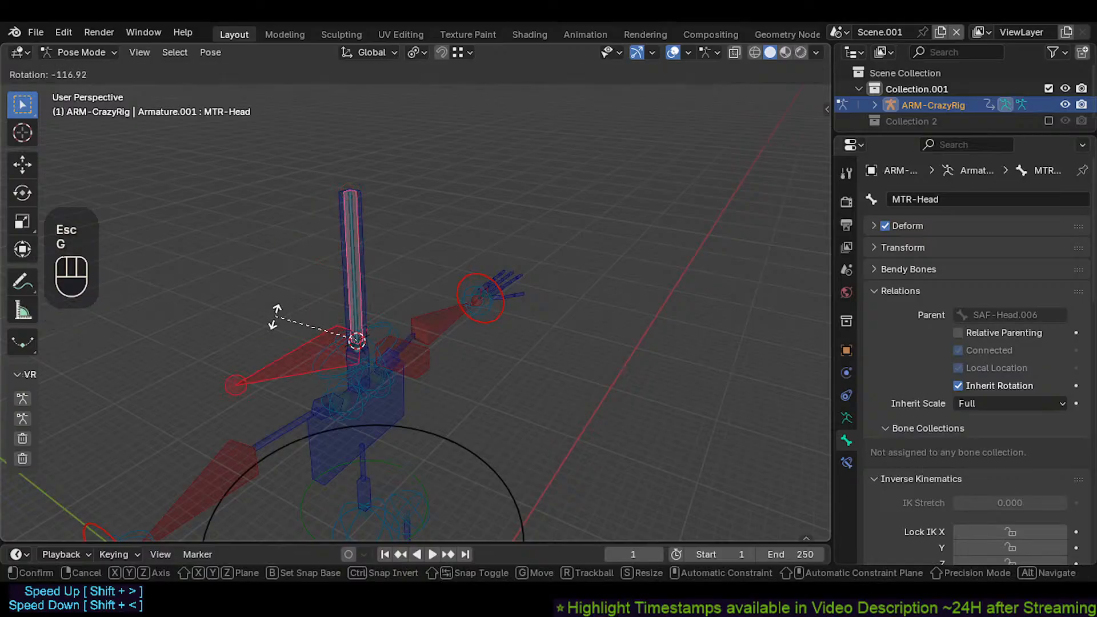
{"action": "key", "text": "Escape"}
Step: Test-move AIM-TrackHead across the base of the neck and cancel the move
{"action": "middle_click_drag", "start_coordinate": [351, 304], "coordinate": [377, 327]}
{"action": "left_click", "coordinate": [378, 368]}
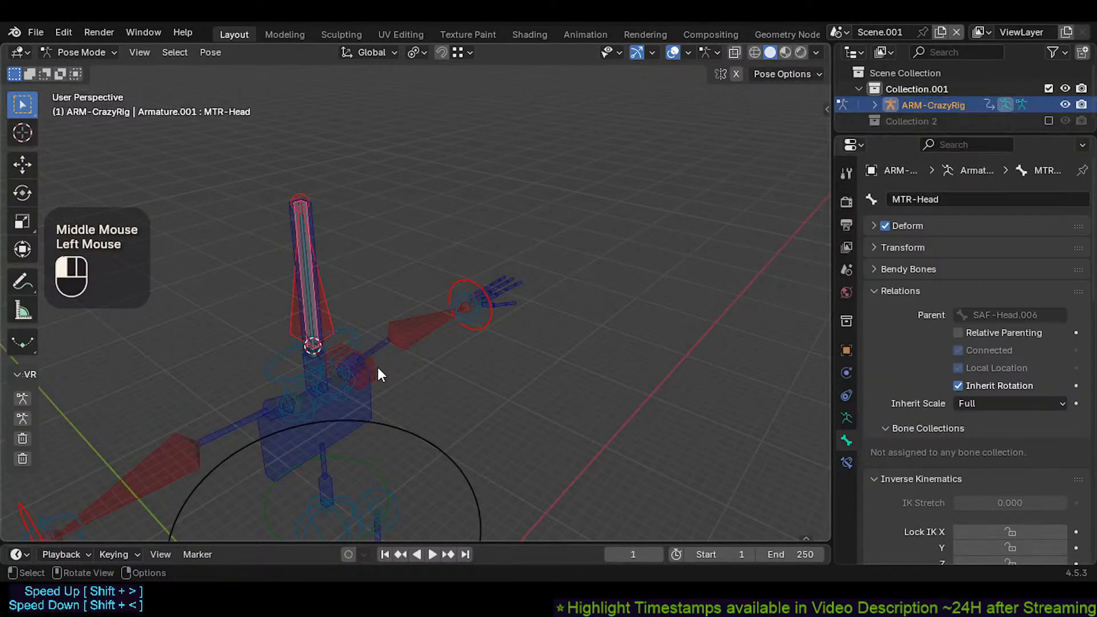
{"action": "scroll", "coordinate": [374, 368], "scroll_direction": "down", "scroll_amount": 1}
{"action": "key", "text": "g"}
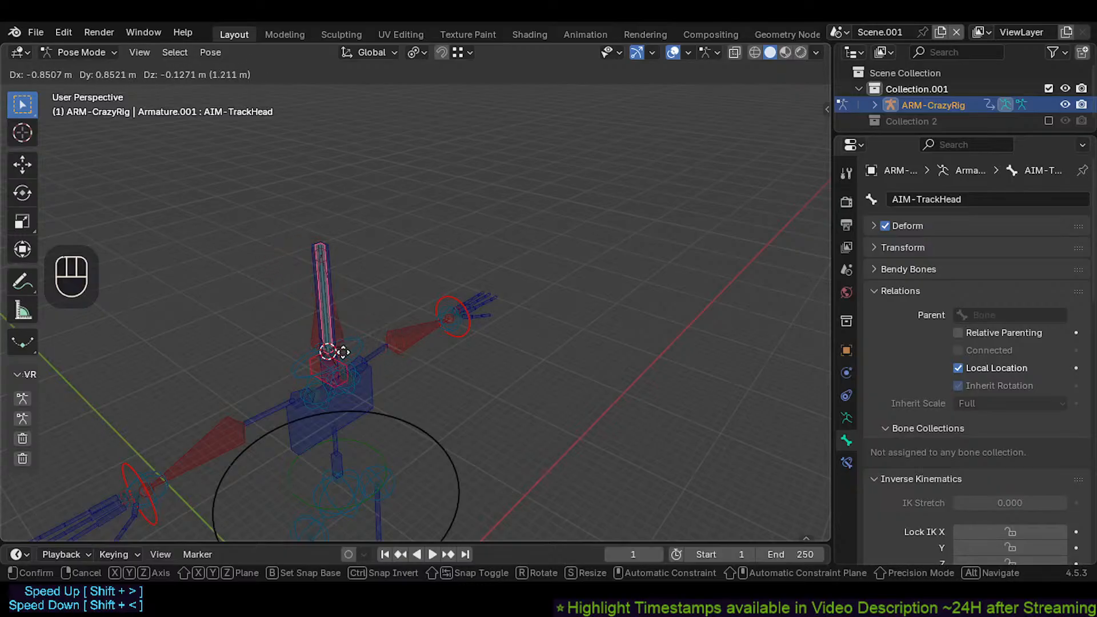
{"action": "key", "text": "Escape"}
Step: Add CMD-Head to the bone selection, test-move the selected bones together, and cancel the move
{"action": "middle_click_drag", "start_coordinate": [375, 342], "coordinate": [333, 355]}
{"action": "left_click", "coordinate": [334, 352], "text": "shift"}
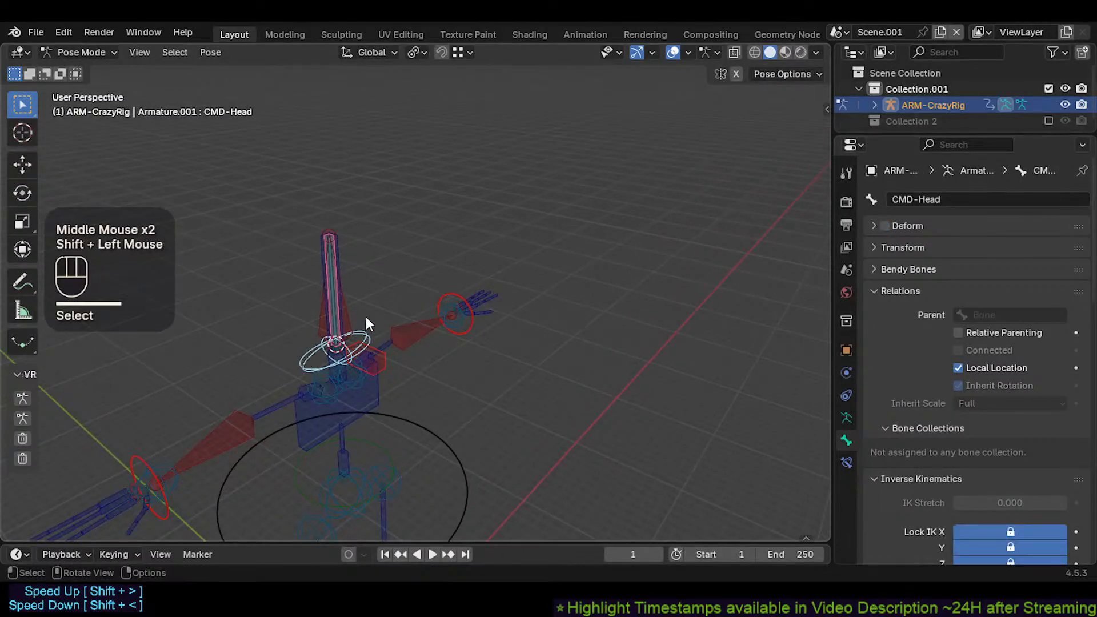
{"action": "key", "text": "g"}
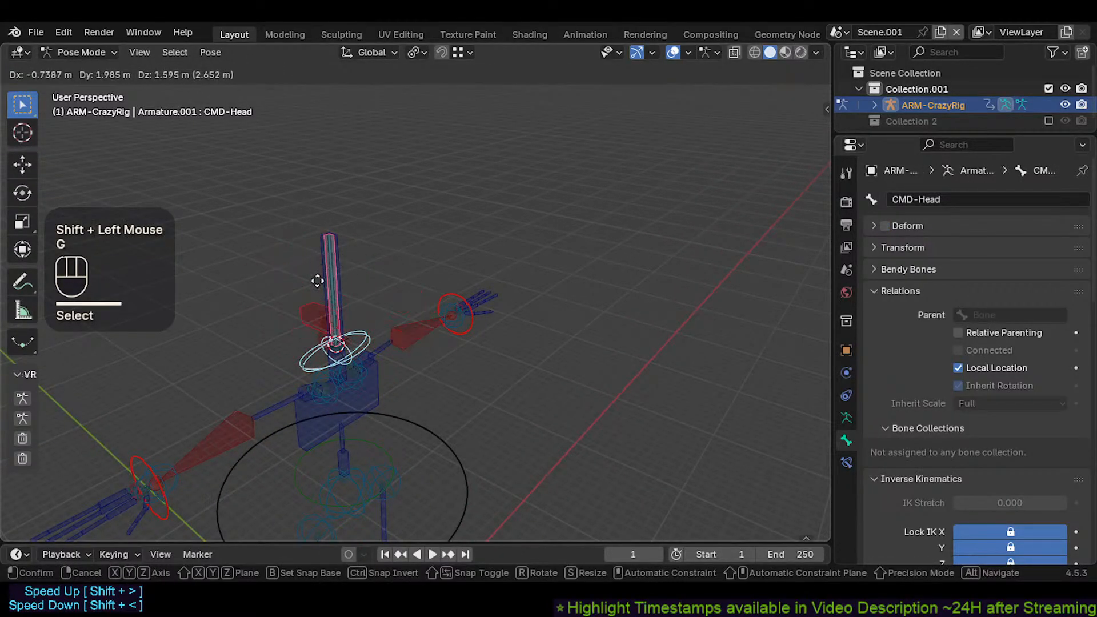
{"action": "key", "text": "Escape"}
{"action": "scroll", "coordinate": [351, 337], "scroll_direction": "up", "scroll_amount": 1}
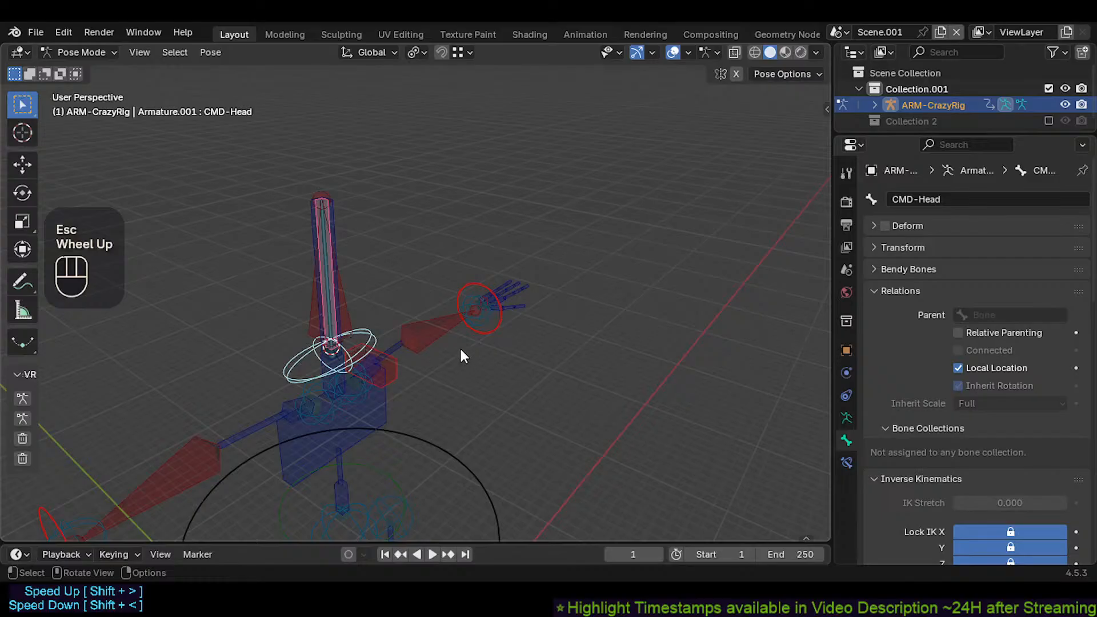
Step: Examine the relations and inverse kinematics settings of CMD-Head and MTR-Head
{"action": "scroll", "coordinate": [386, 343], "scroll_direction": "down", "scroll_amount": 1}
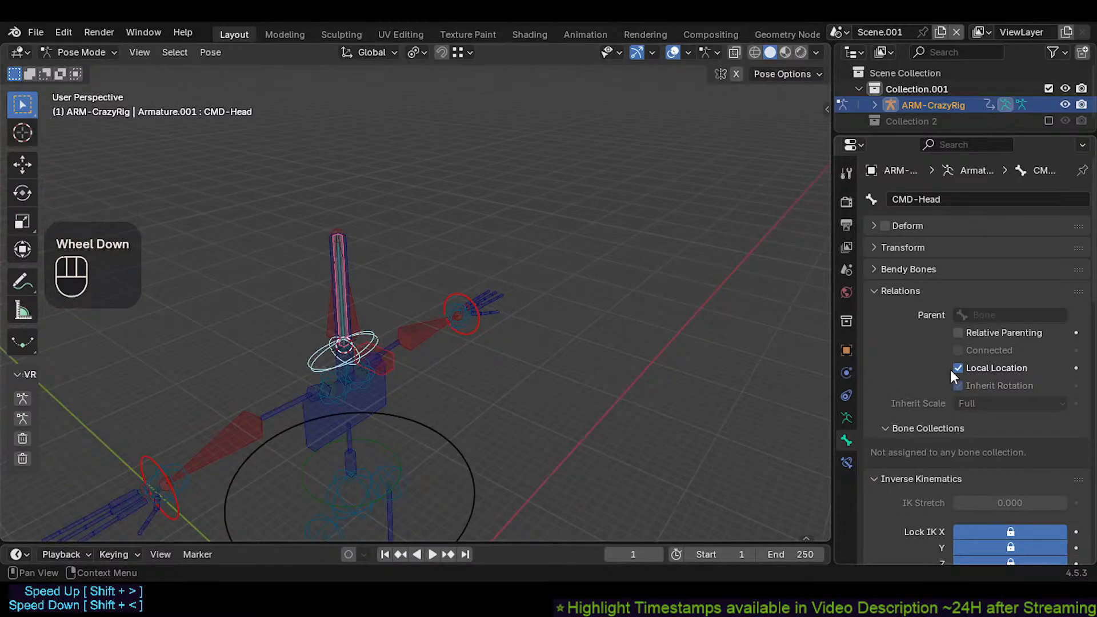
{"action": "scroll", "coordinate": [927, 406], "scroll_direction": "down", "scroll_amount": 4}
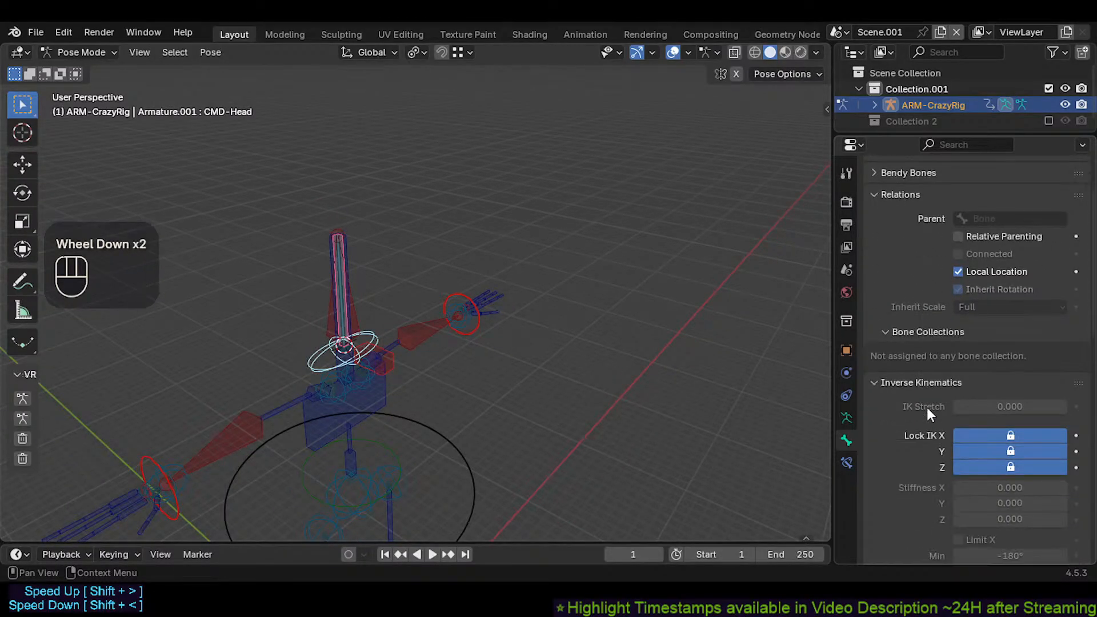
{"action": "scroll", "coordinate": [930, 448], "scroll_direction": "up", "scroll_amount": 3}
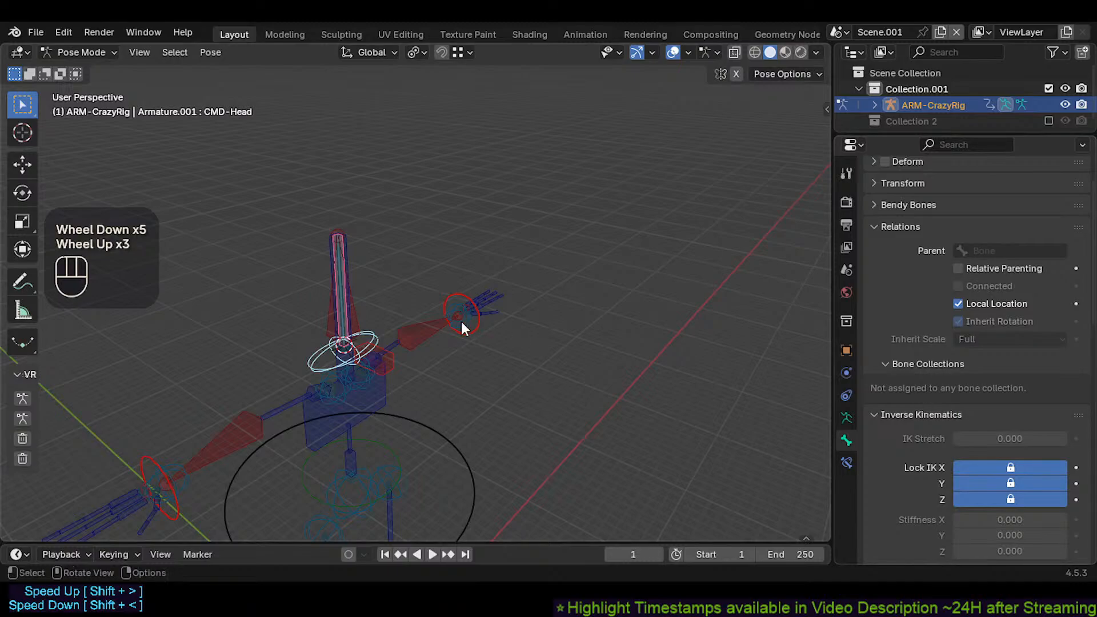
{"action": "scroll", "coordinate": [462, 327], "scroll_direction": "up", "scroll_amount": 4}
{"action": "middle_click_drag", "start_coordinate": [461, 326], "coordinate": [430, 329]}
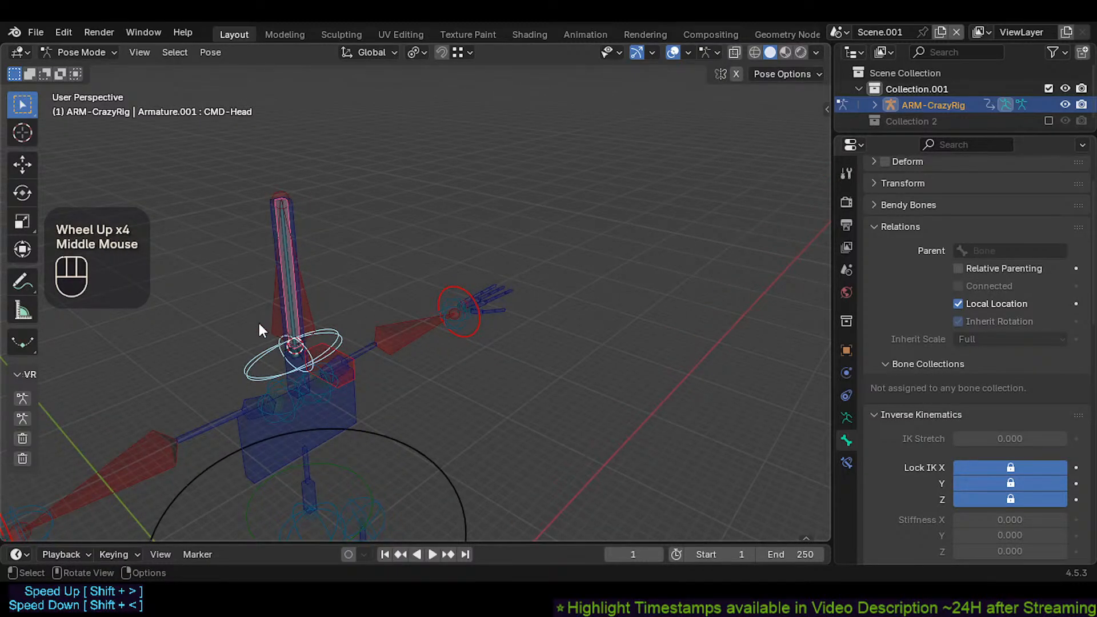
{"action": "left_click", "coordinate": [289, 314]}
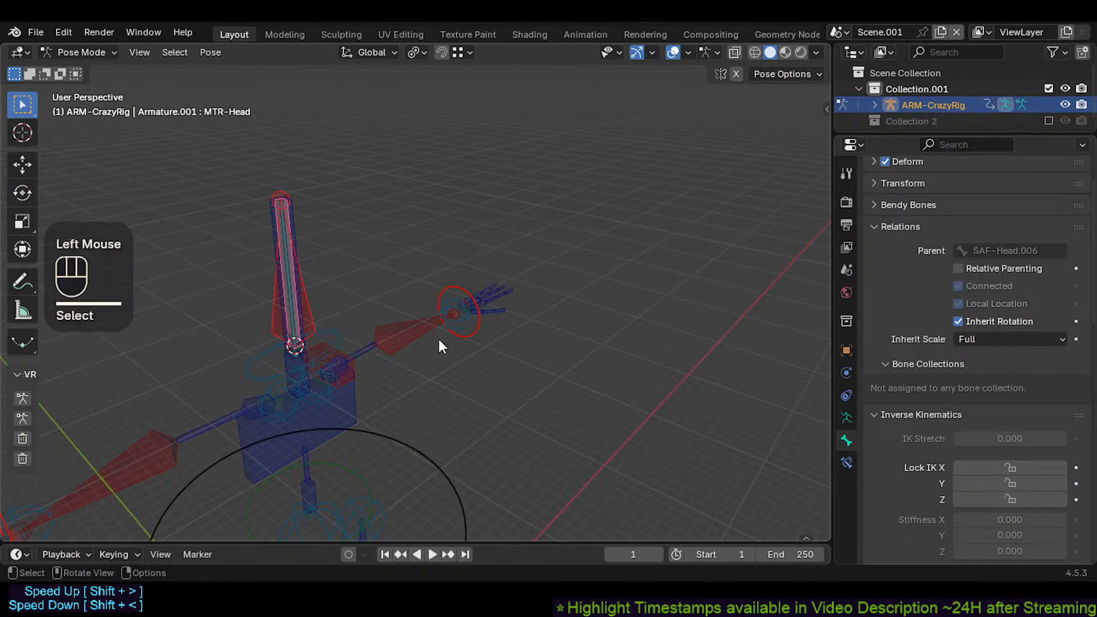
{"action": "scroll", "coordinate": [431, 331], "scroll_direction": "down", "scroll_amount": 1}
{"action": "middle_click_drag", "start_coordinate": [439, 342], "coordinate": [418, 362]}
{"action": "scroll", "coordinate": [360, 322], "scroll_direction": "up", "scroll_amount": 2}
Step: Select MTR-Head and make two test transforms on it, cancelling both
{"action": "left_click", "coordinate": [331, 301]}
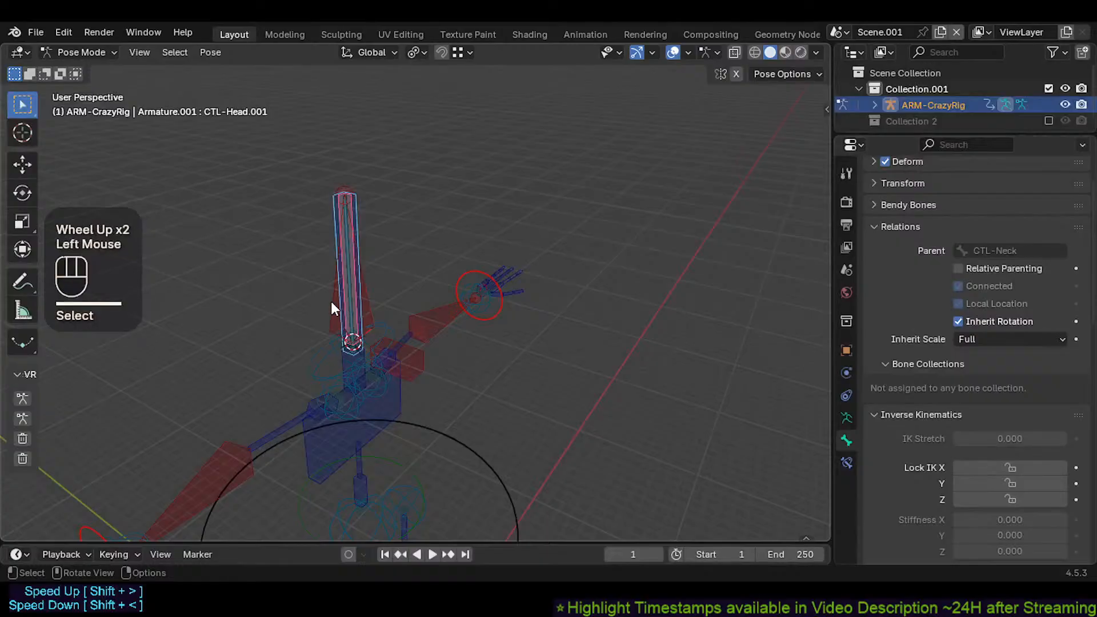
{"action": "left_click", "coordinate": [330, 301]}
{"action": "key", "text": "g"}
{"action": "key", "text": "Escape"}
{"action": "left_click", "coordinate": [334, 214], "text": "shift"}
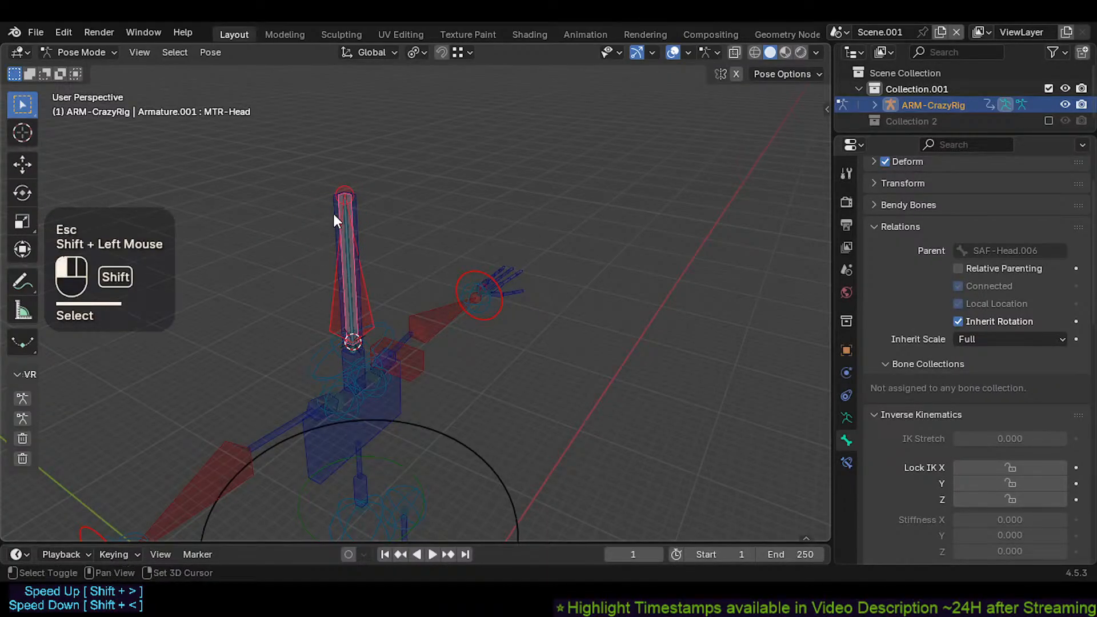
{"action": "key", "text": "g"}
{"action": "key", "text": "Escape"}
Step: Select AIM-TrackHead, test-move it onto the neck, and cancel the move
{"action": "left_click", "coordinate": [351, 309]}
{"action": "left_click", "coordinate": [415, 362]}
{"action": "key", "text": "g"}
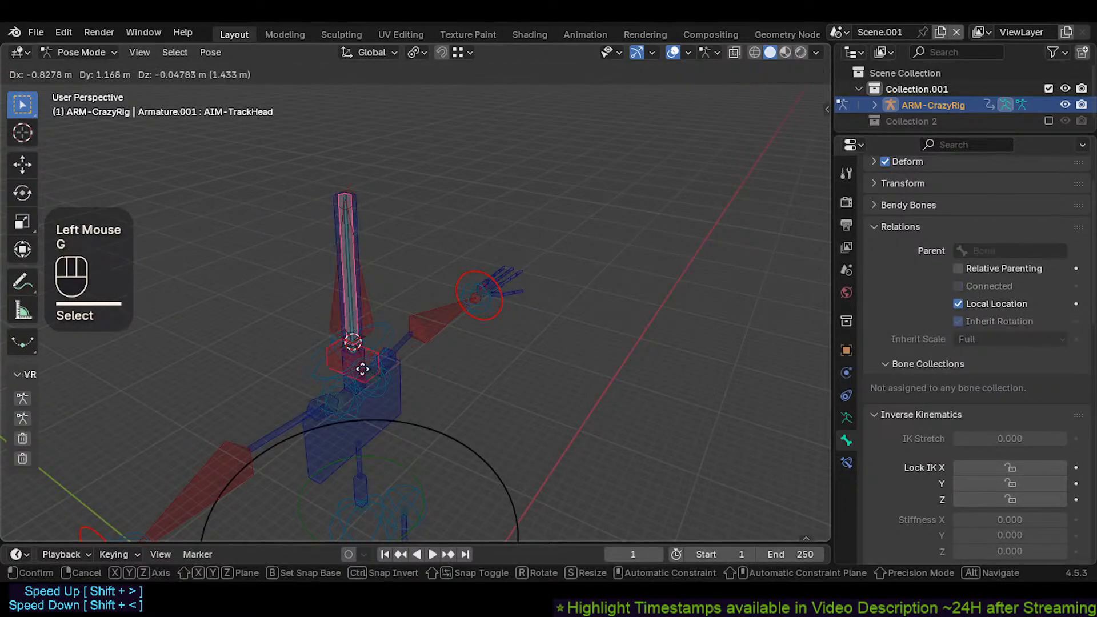
{"action": "key", "text": "Escape"}
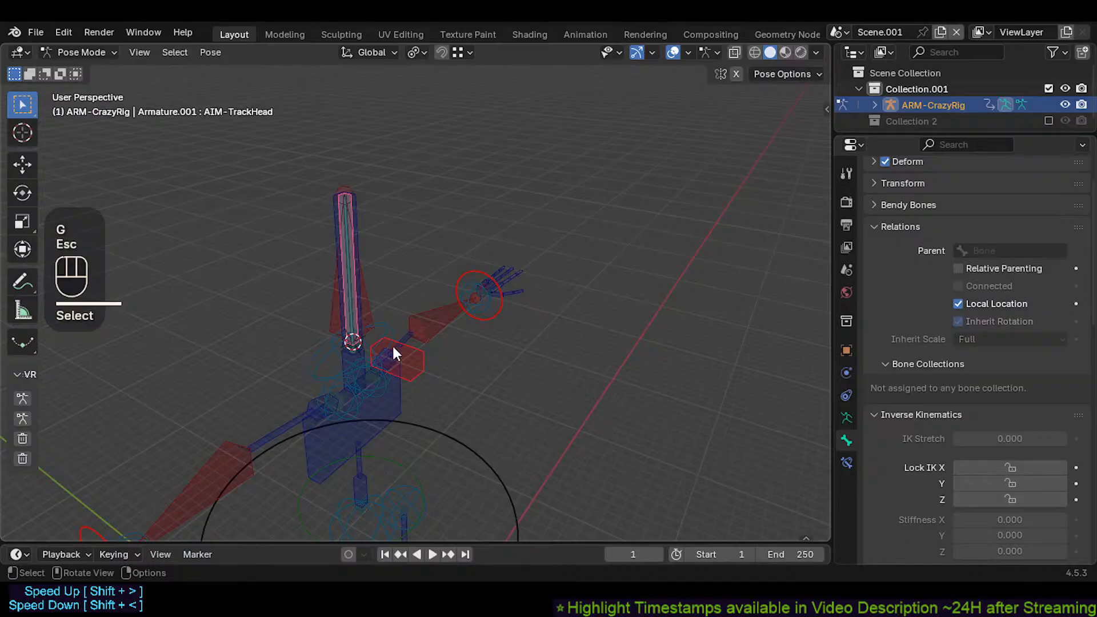
Step: Snap the offset AIM-TrackHead bone back to the 3D cursor at the head's base
{"action": "key", "text": "g"}
{"action": "key", "text": "Escape"}
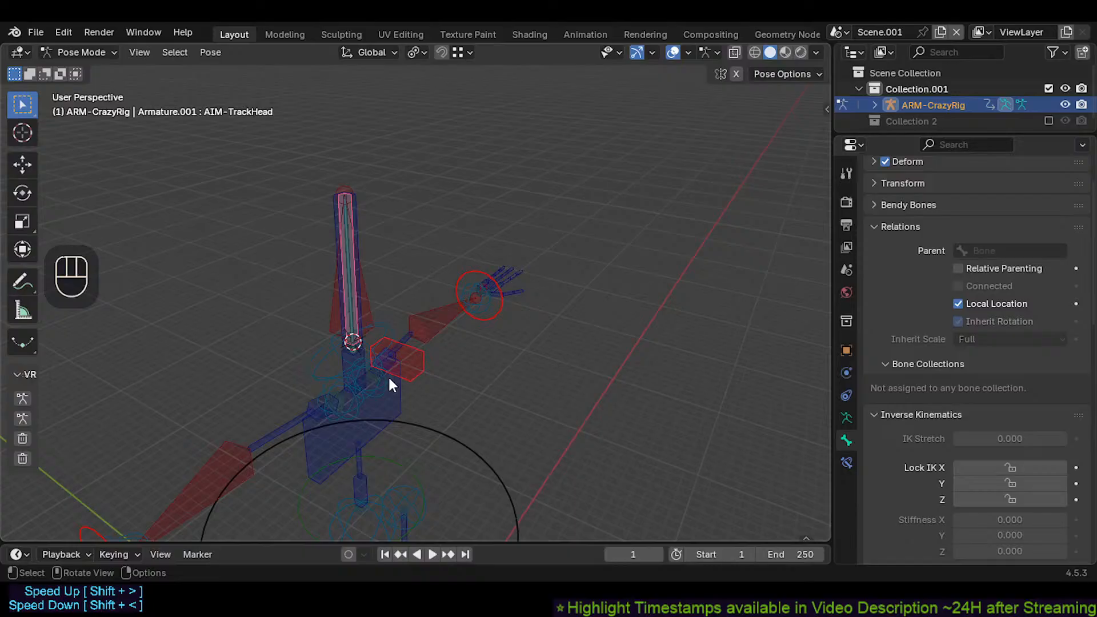
{"action": "key", "text": "shift+s"}
{"action": "left_click", "coordinate": [383, 360]}
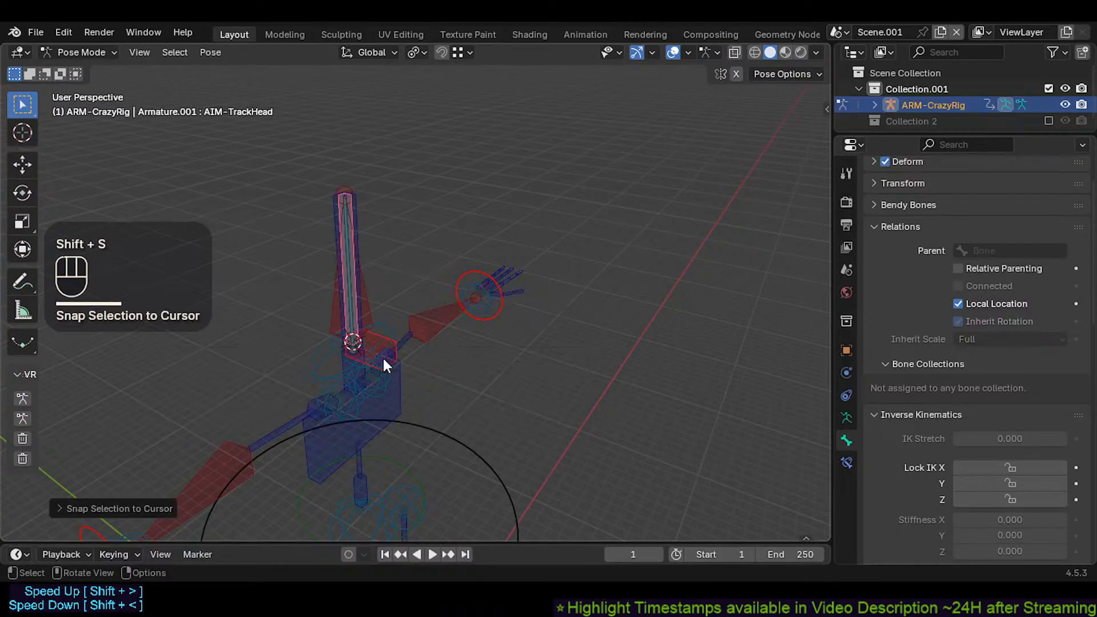
Step: Test-rotate MTR-Head with AIM-TrackHead placed at the head's base, cancelling each attempt
{"action": "left_click", "coordinate": [334, 328]}
{"action": "key", "text": "g"}
{"action": "key", "text": "r"}
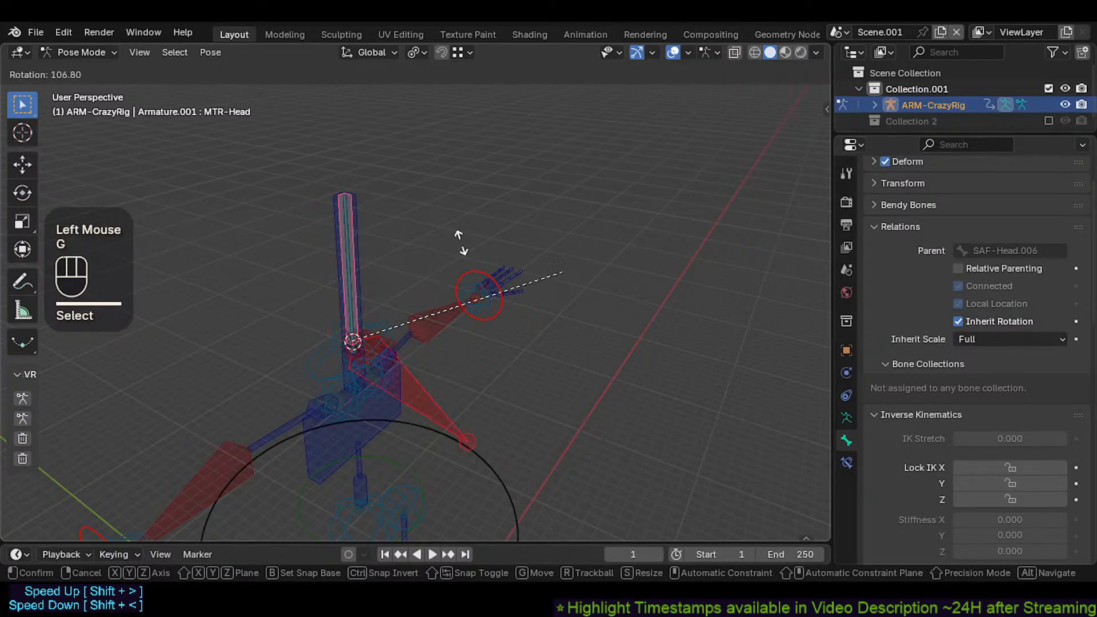
{"action": "key", "text": "Escape"}
{"action": "key", "text": "g"}
{"action": "key", "text": "Escape"}
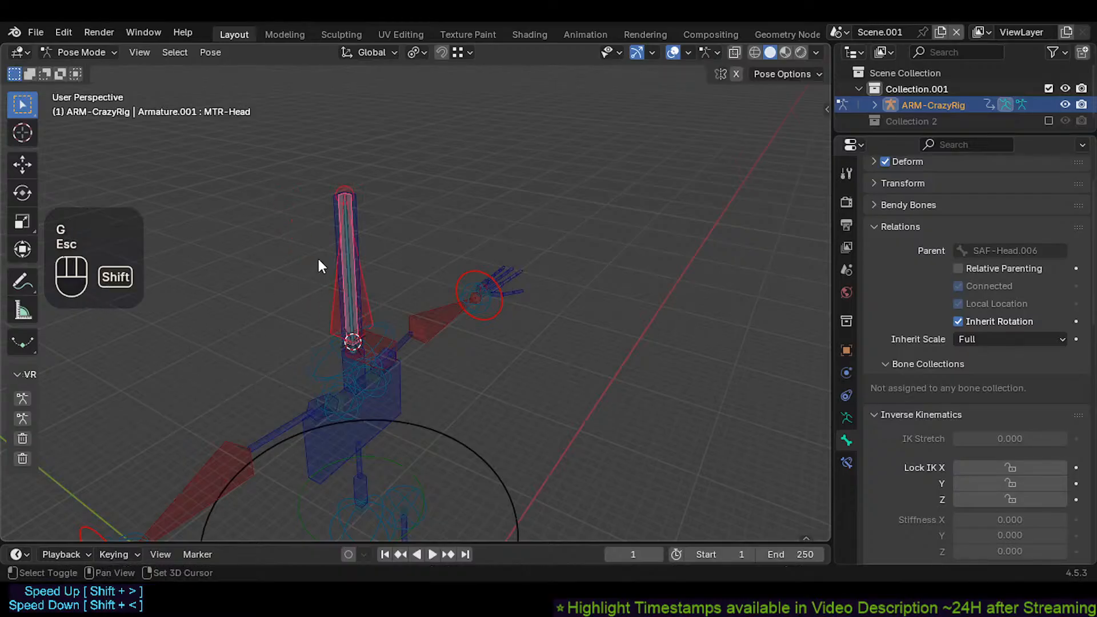
Step: Test-rotate the CTL-Head.001 bone from several view angles, cancelling each attempt
{"action": "left_click", "coordinate": [333, 239], "text": "shift"}
{"action": "key", "text": "g"}
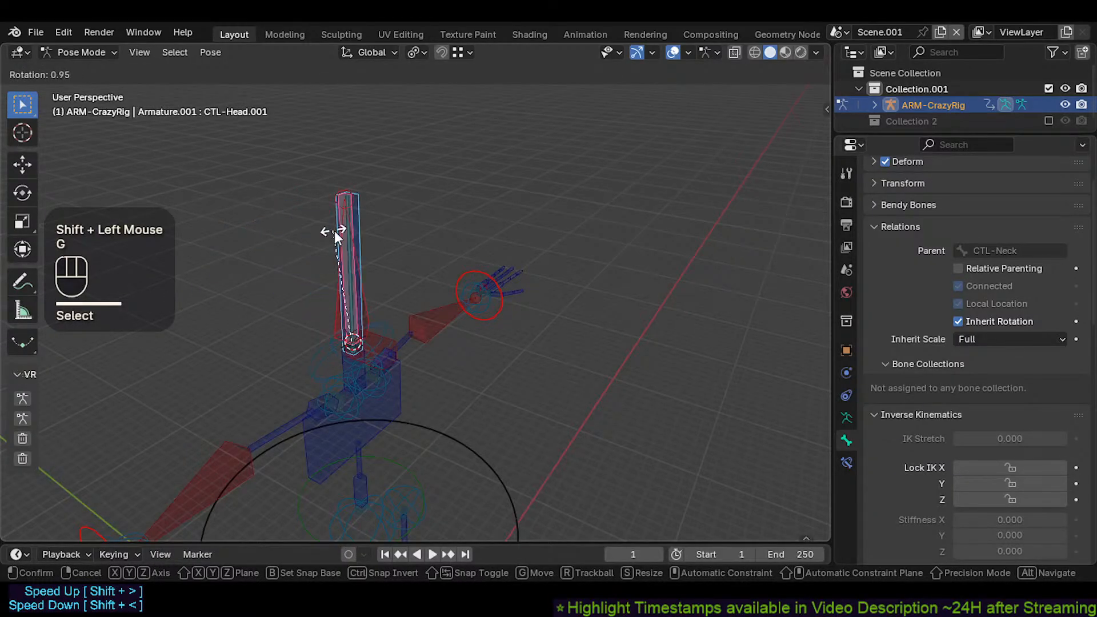
{"action": "key", "text": "Escape"}
{"action": "middle_click_drag", "start_coordinate": [336, 236], "coordinate": [330, 269]}
{"action": "key", "text": "g"}
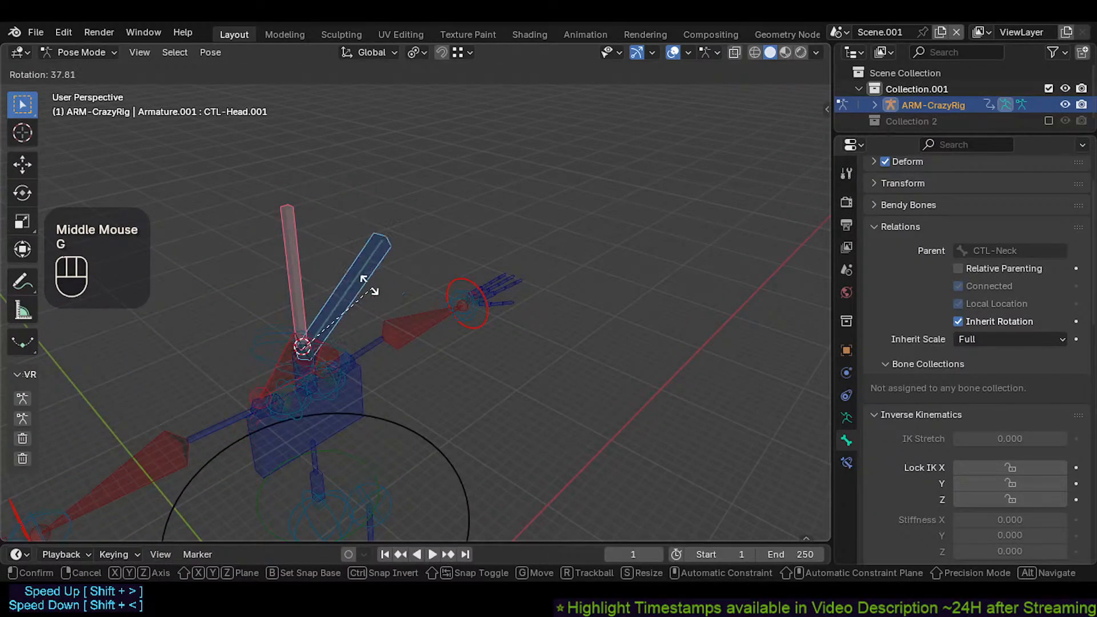
{"action": "key", "text": "Escape"}
{"action": "key", "text": "g"}
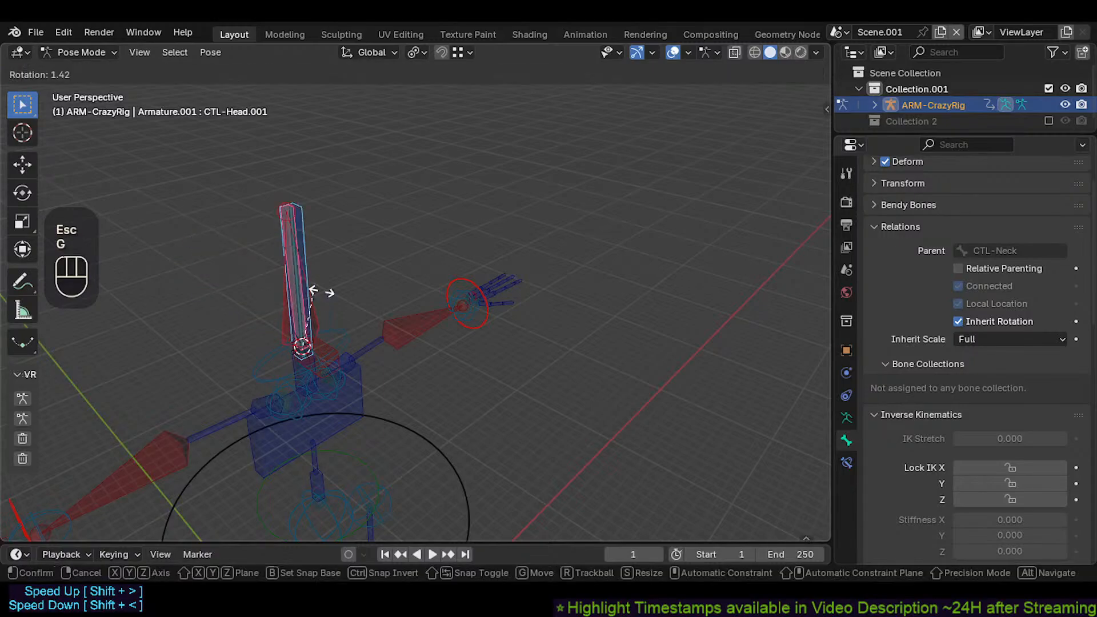
{"action": "key", "text": "Escape"}
{"action": "middle_click_drag", "start_coordinate": [269, 308], "coordinate": [322, 311]}
{"action": "key", "text": "g"}
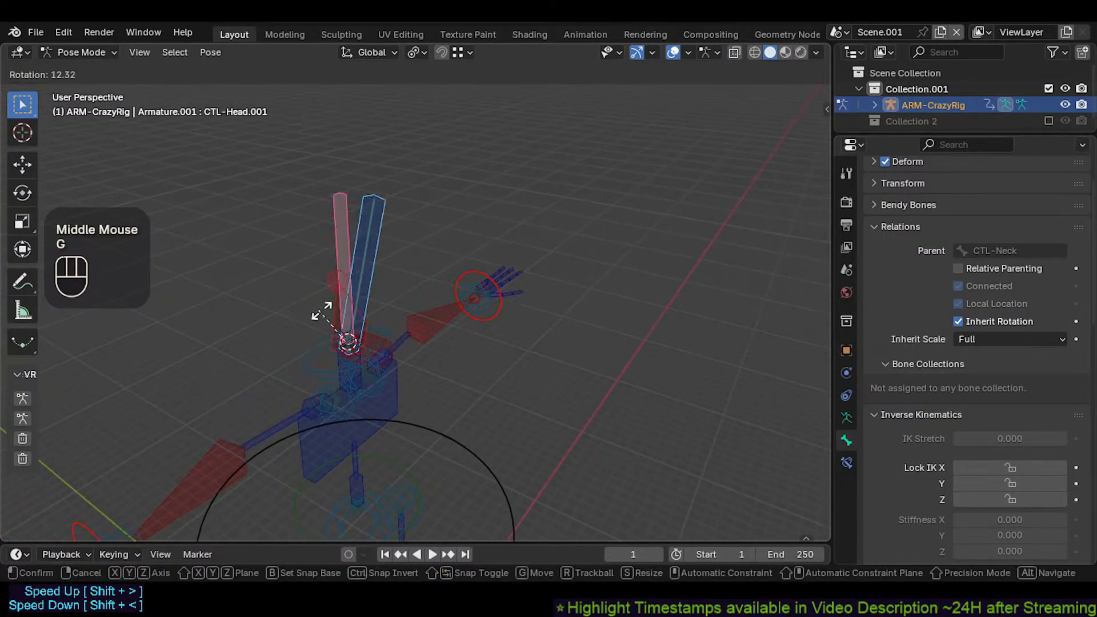
{"action": "key", "text": "Escape"}
Step: Try aligning AIM-TrackHead to MTR-Head in Edit Mode with both bones selected and MTR-Head active
{"action": "left_click", "coordinate": [378, 341]}
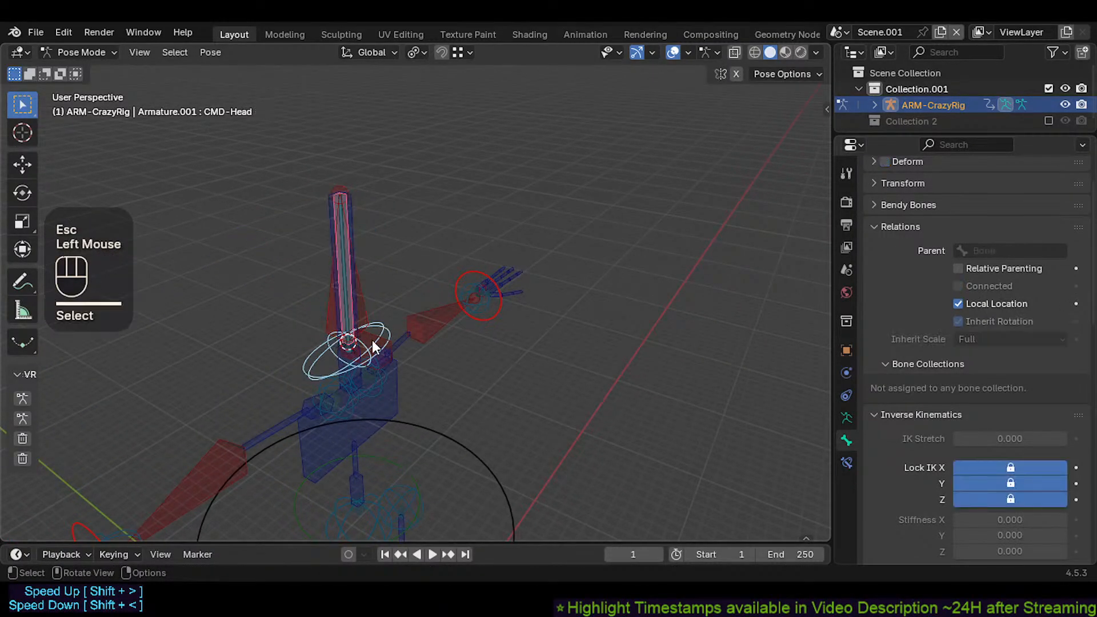
{"action": "left_click", "coordinate": [375, 347]}
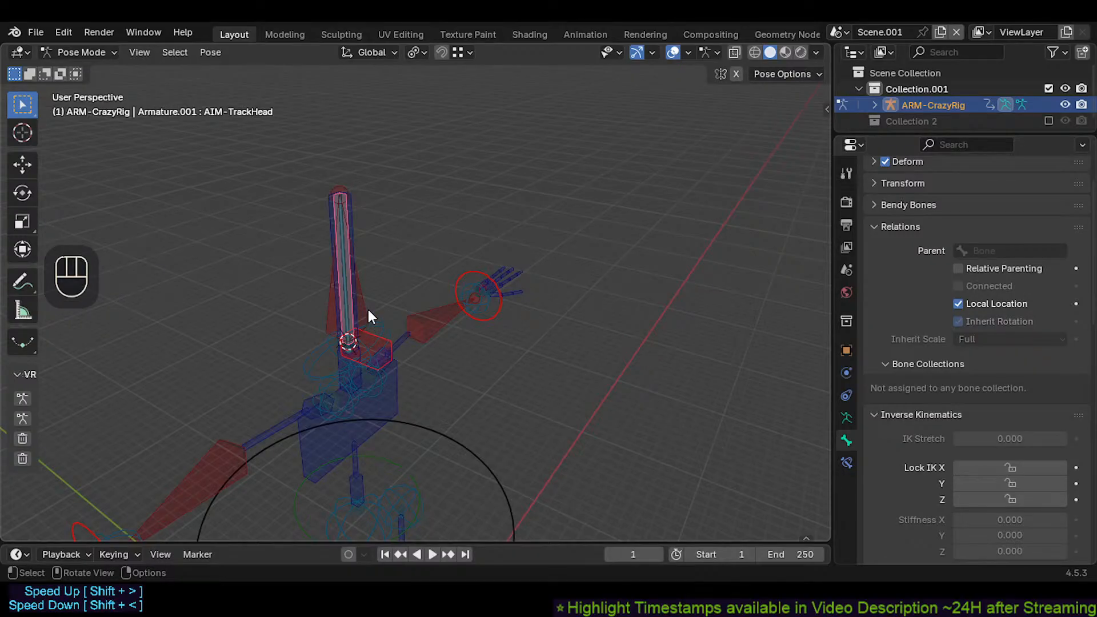
{"action": "left_click", "coordinate": [372, 338]}
{"action": "left_click", "coordinate": [368, 334]}
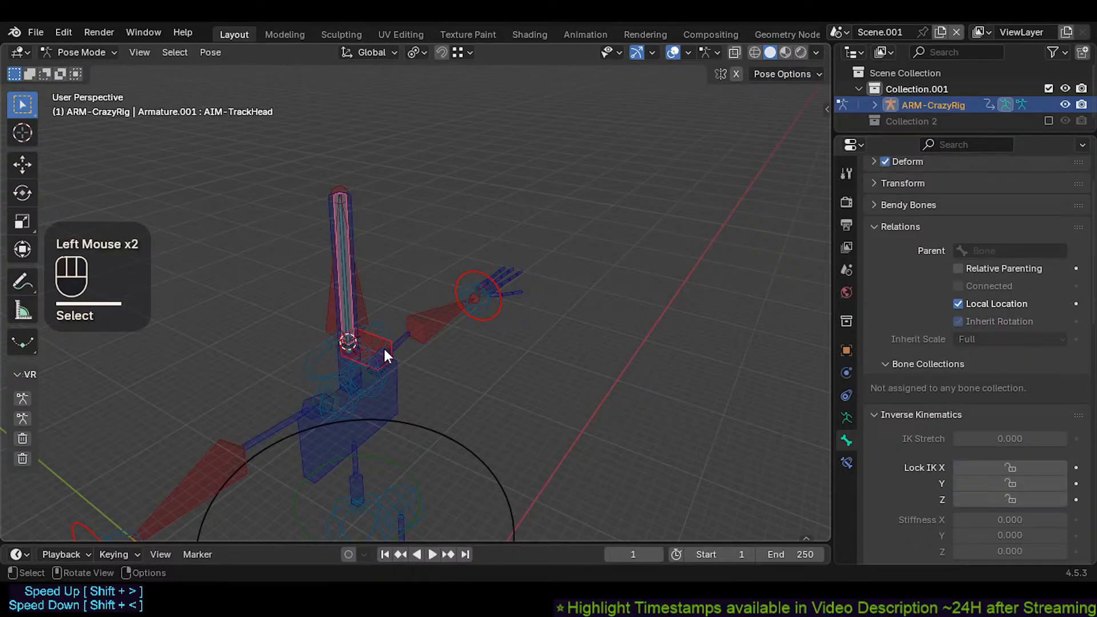
{"action": "key", "text": "Tab"}
{"action": "key", "text": "Tab"}
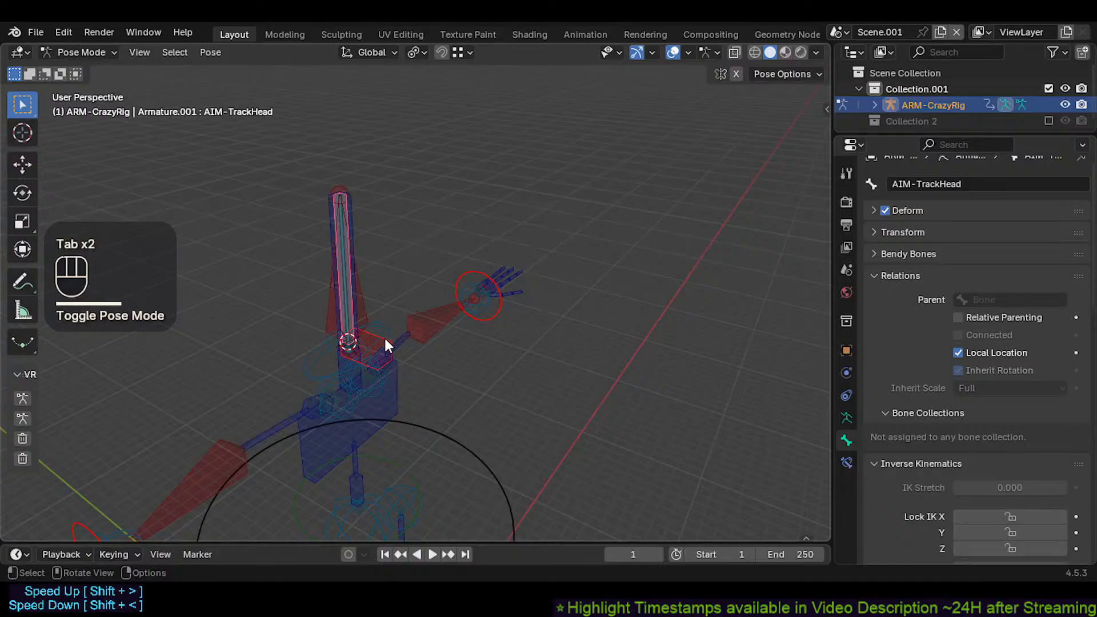
{"action": "left_click", "coordinate": [364, 338]}
{"action": "left_click", "coordinate": [368, 336]}
{"action": "left_click", "coordinate": [365, 306], "text": "shift"}
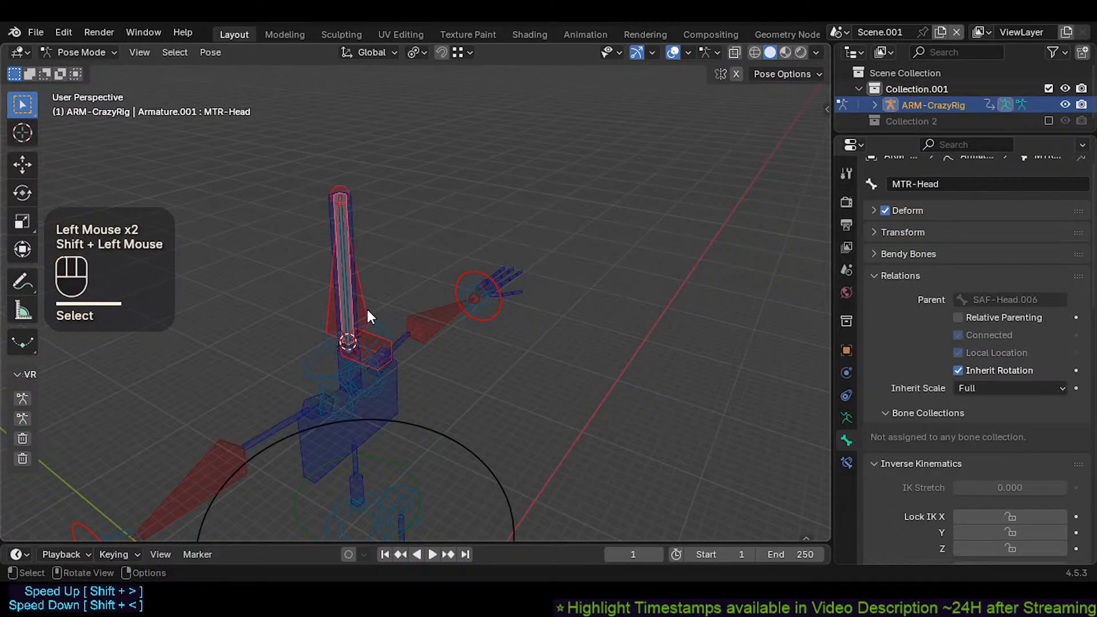
{"action": "key", "text": "Tab"}
{"action": "key", "text": "ctrl+alt+a"}
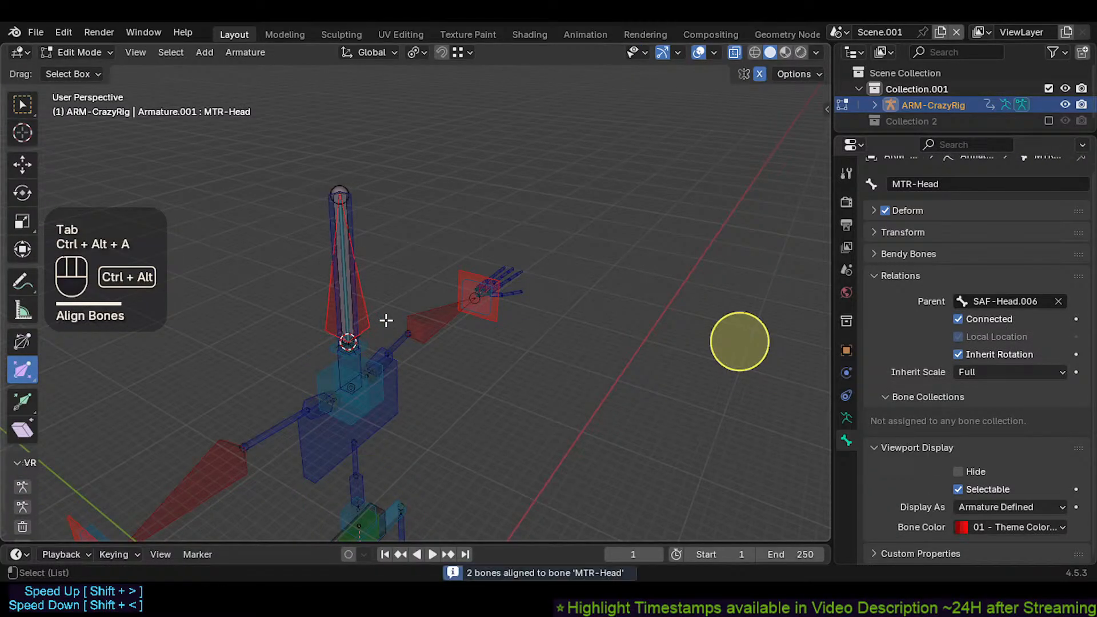
Step: Test-move the aligned bones, cancel the move, and undo the bone alignment back to Pose Mode
{"action": "scroll", "coordinate": [442, 363], "scroll_direction": "down", "scroll_amount": 2}
{"action": "scroll", "coordinate": [442, 363], "scroll_direction": "up", "scroll_amount": 2}
{"action": "key", "text": "g"}
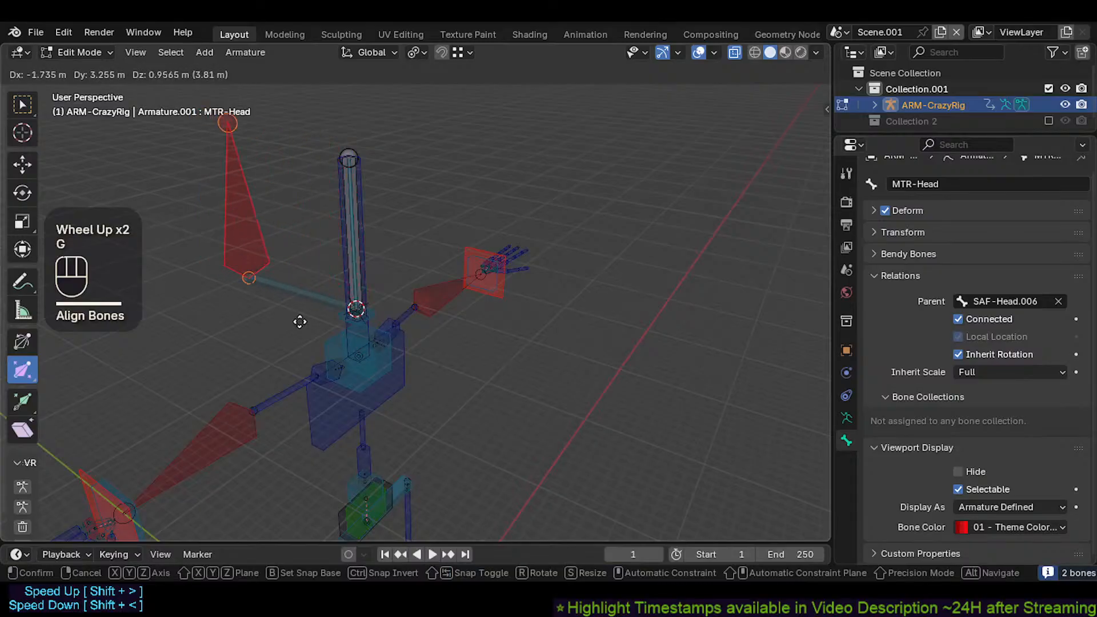
{"action": "key", "text": "Escape"}
{"action": "key", "text": "ctrl+z"}
{"action": "key", "text": "ctrl+z"}
{"action": "key", "text": "ctrl+z"}
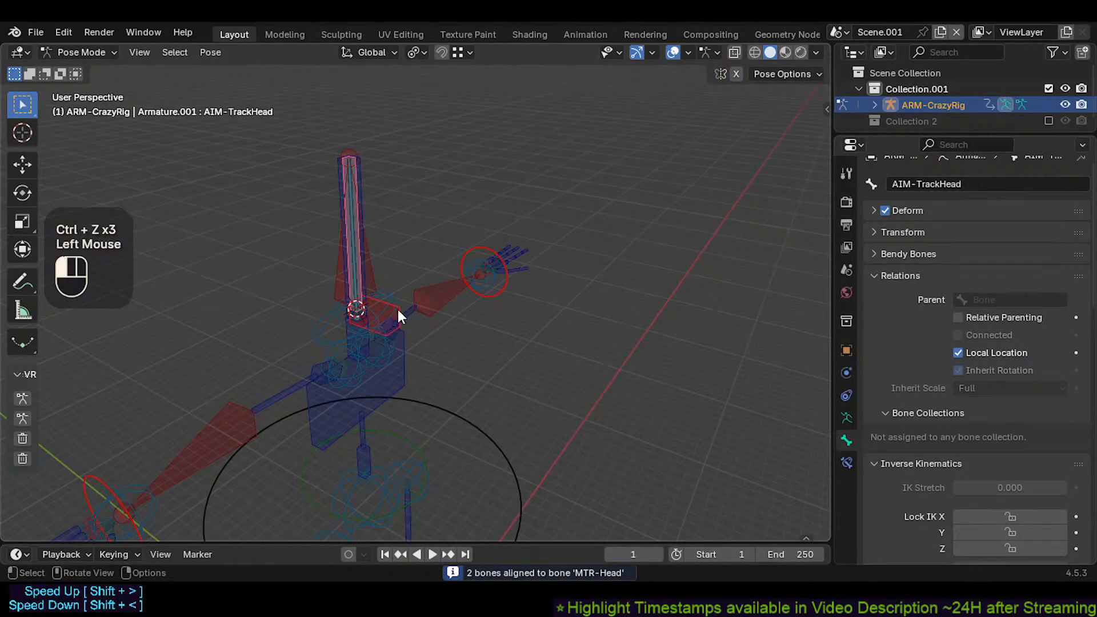
Step: Clear AIM-TrackHead's pose location so the bone returns to its rest position in front of the character
{"action": "left_click", "coordinate": [398, 312]}
{"action": "key", "text": "Tab"}
{"action": "scroll", "coordinate": [400, 311], "scroll_direction": "down", "scroll_amount": 1}
{"action": "key", "text": "Tab"}
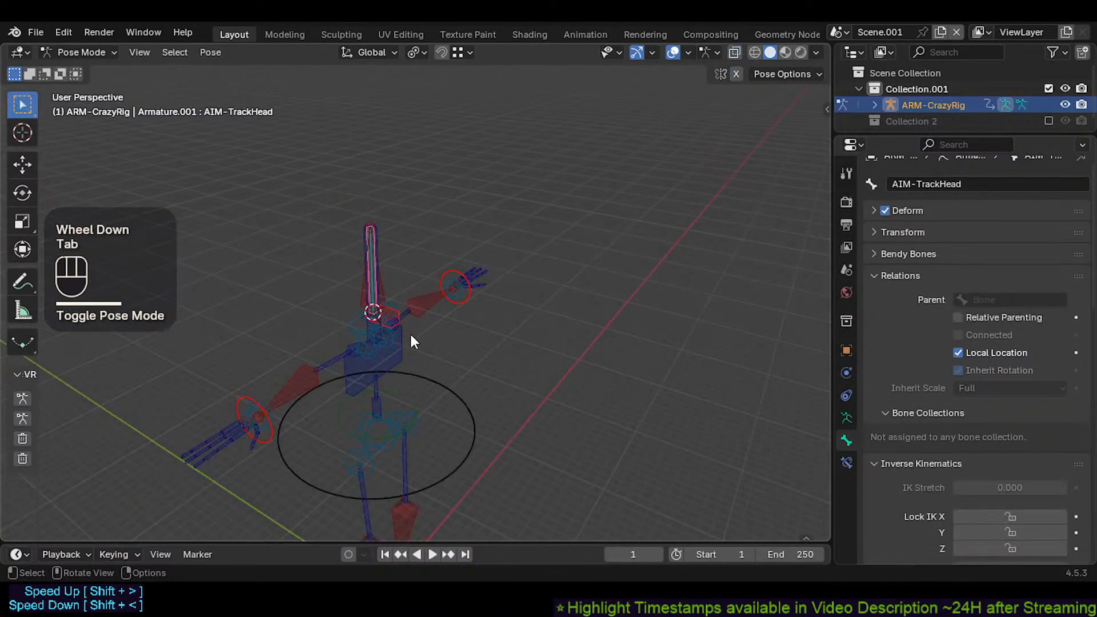
{"action": "key", "text": "alt+g"}
{"action": "key", "text": "alt+g"}
{"action": "scroll", "coordinate": [410, 330], "scroll_direction": "down", "scroll_amount": 2}
{"action": "middle_click_drag", "start_coordinate": [423, 352], "coordinate": [479, 330], "text": "shift"}
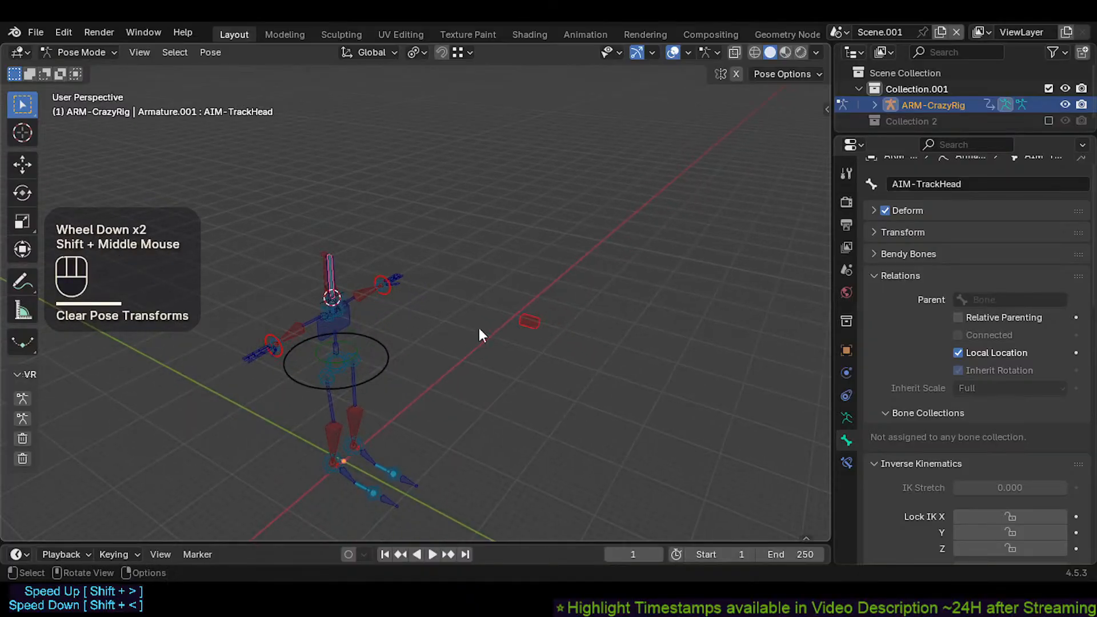
Step: Set AIM-TrackHead's bone color to 09 - Theme Color Set in Edit Mode
{"action": "key", "text": "Tab"}
{"action": "left_click", "coordinate": [528, 315]}
{"action": "left_click", "coordinate": [528, 316]}
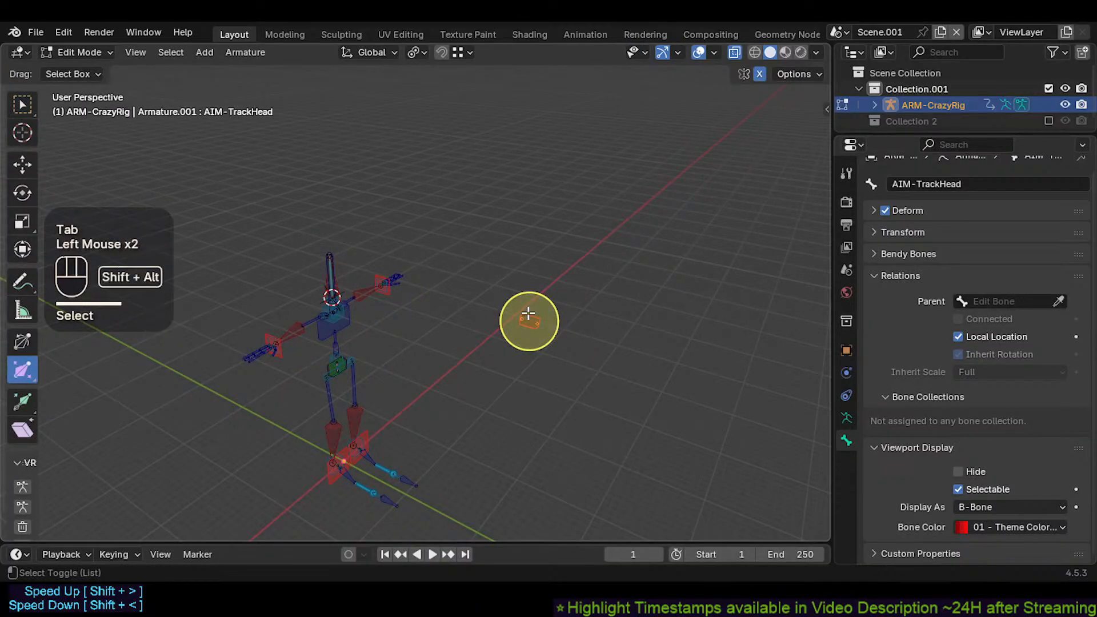
{"action": "left_click", "coordinate": [1015, 528]}
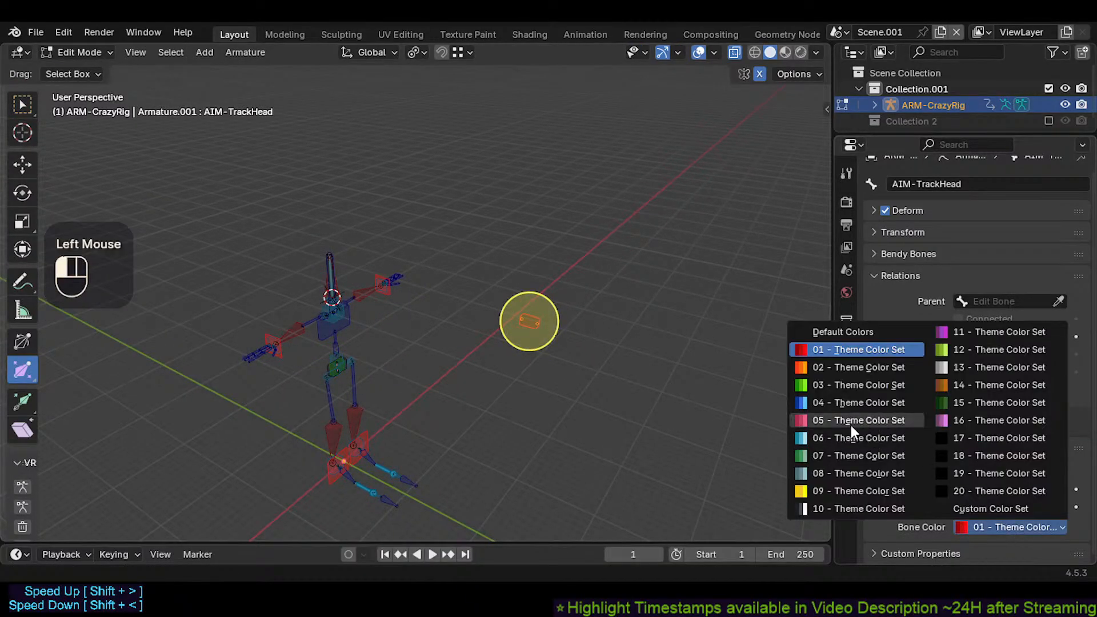
{"action": "left_click", "coordinate": [859, 491]}
{"action": "key", "text": "alt+a"}
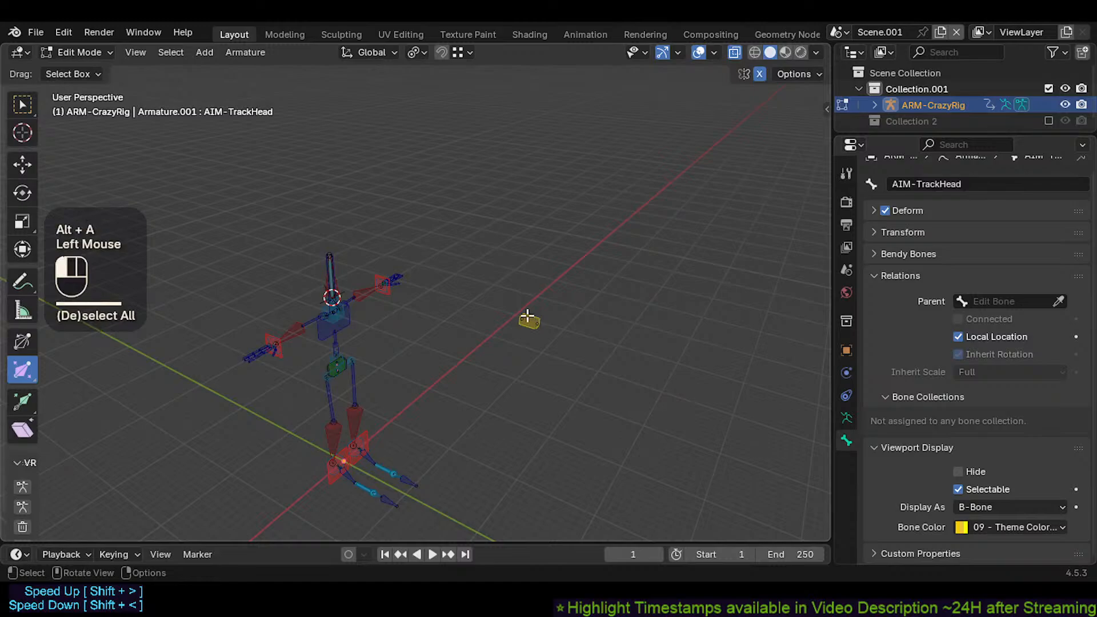
{"action": "left_click", "coordinate": [529, 318]}
Step: Snap AIM-TrackHead's rest position to the 3D cursor at the head's base
{"action": "middle_click_drag", "start_coordinate": [460, 324], "coordinate": [512, 323], "text": "shift"}
{"action": "scroll", "coordinate": [511, 323], "scroll_direction": "up", "scroll_amount": 1}
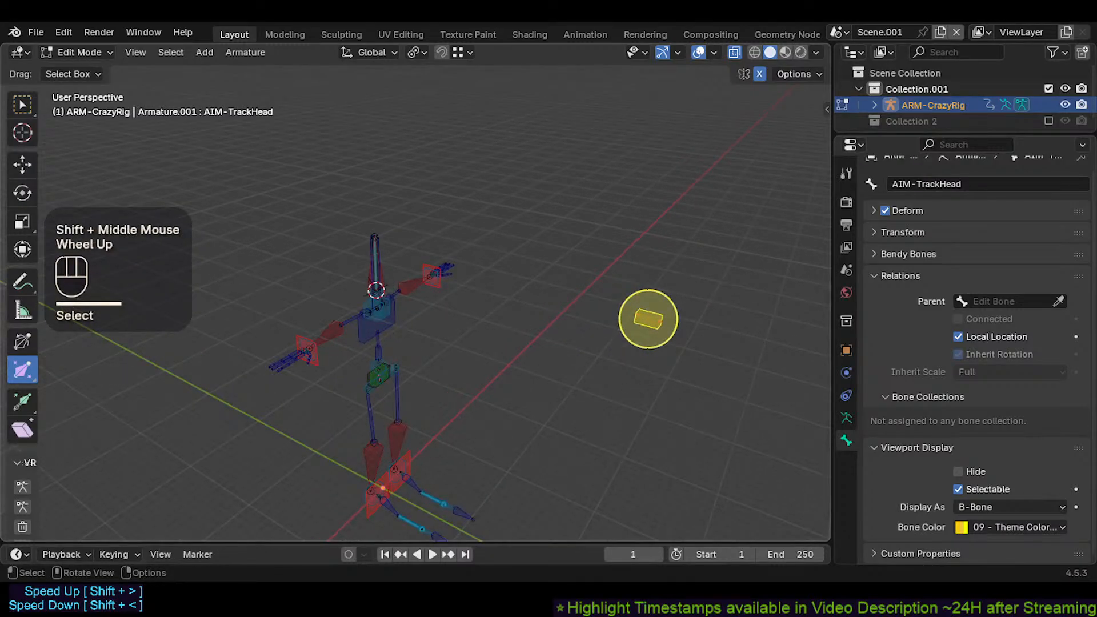
{"action": "scroll", "coordinate": [771, 297], "scroll_direction": "up", "scroll_amount": 1}
{"action": "scroll", "coordinate": [770, 297], "scroll_direction": "up", "scroll_amount": 1}
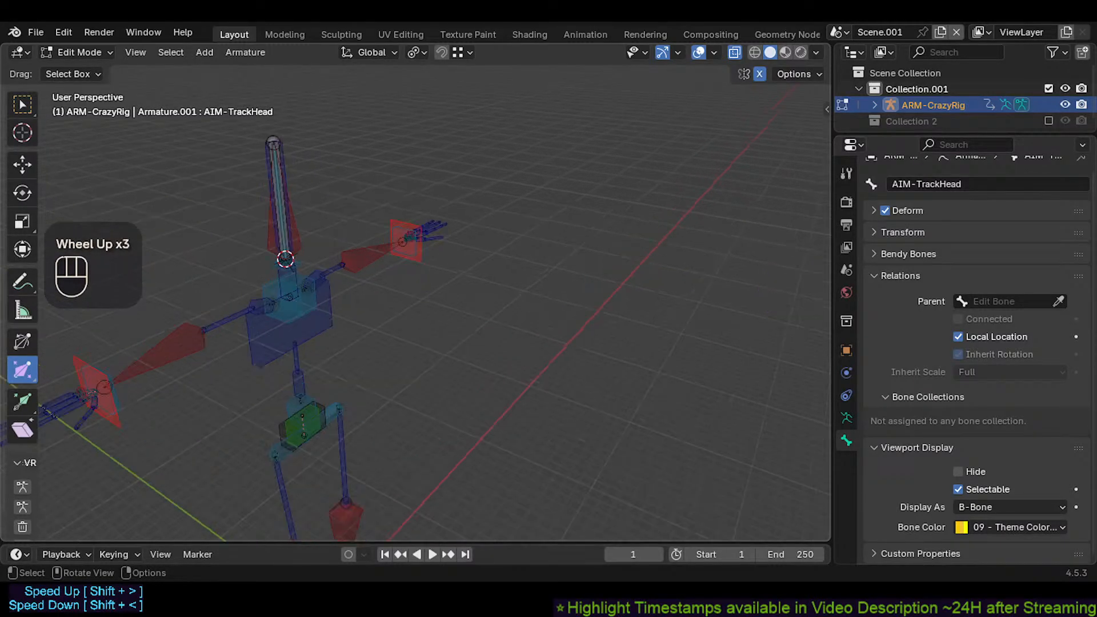
{"action": "scroll", "coordinate": [656, 298], "scroll_direction": "down", "scroll_amount": 2}
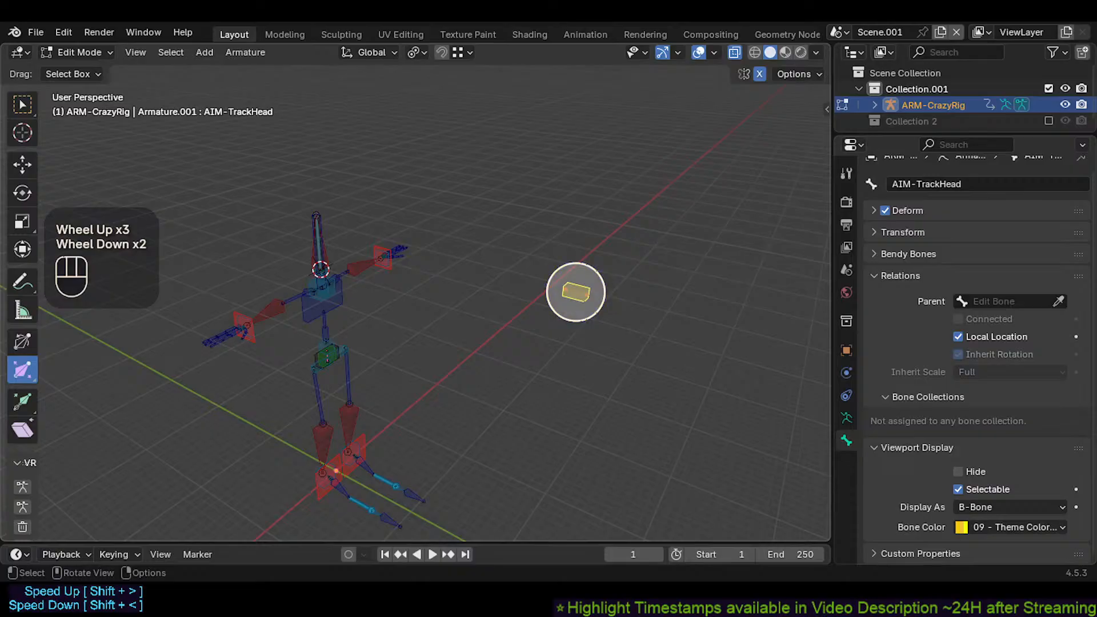
{"action": "left_click", "coordinate": [336, 252], "text": "shift"}
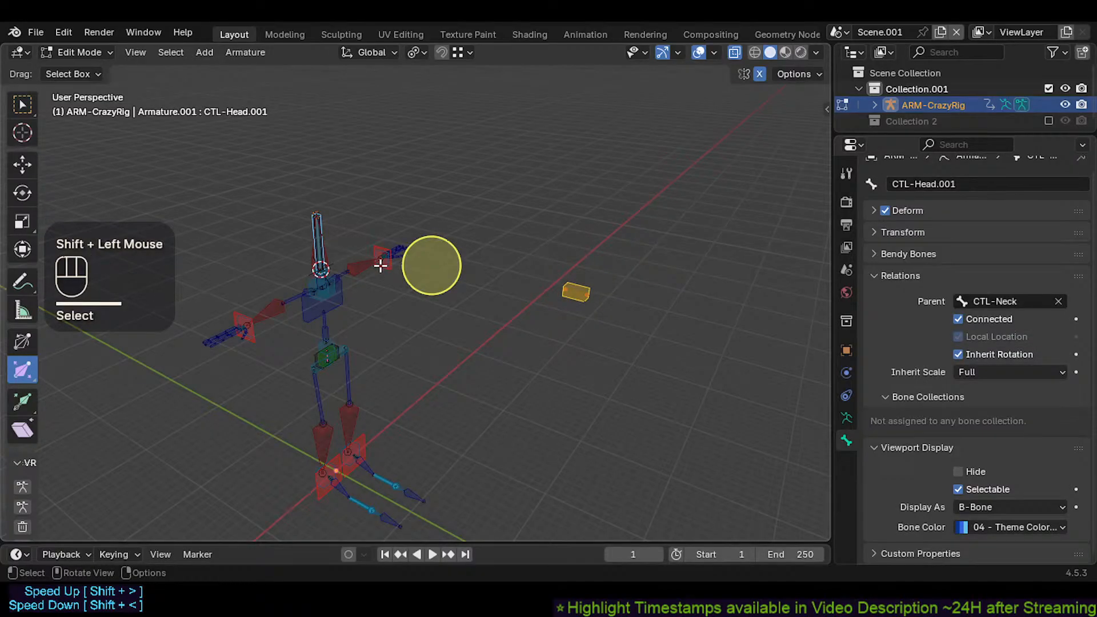
{"action": "key", "text": "shift+s"}
{"action": "key", "text": "Escape"}
{"action": "left_click", "coordinate": [578, 290]}
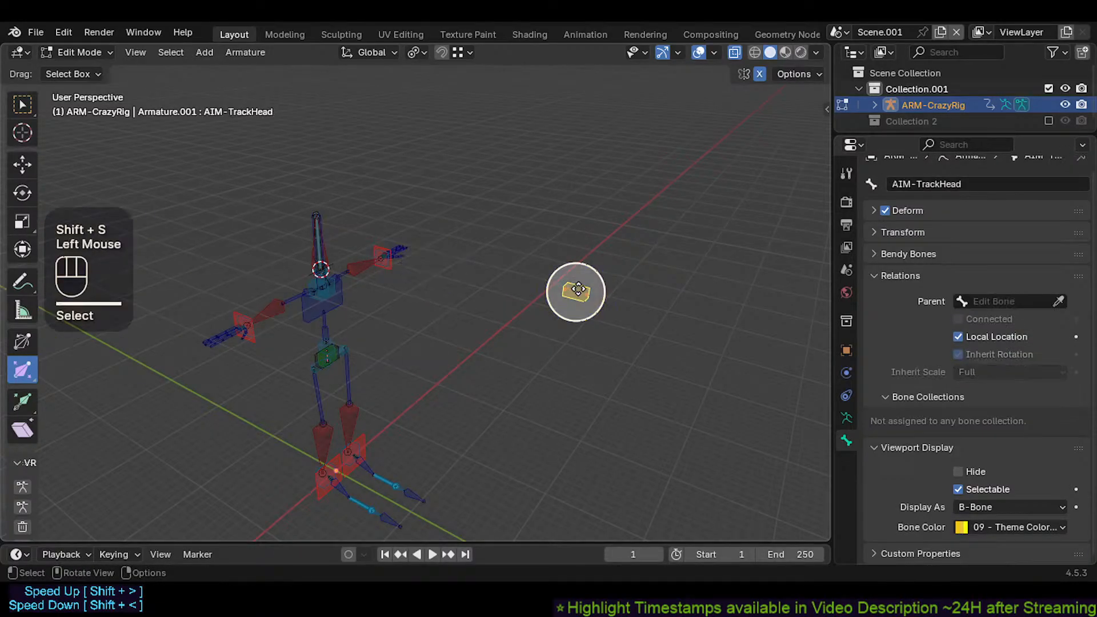
{"action": "left_click", "coordinate": [577, 290]}
{"action": "key", "text": "shift+s"}
{"action": "key", "text": "8"}
Step: Align AIM-TrackHead to the direction of the MTR-Head bone
{"action": "scroll", "coordinate": [328, 269], "scroll_direction": "up", "scroll_amount": 1}
{"action": "scroll", "coordinate": [320, 263], "scroll_direction": "up", "scroll_amount": 3, "text": "shift"}
{"action": "scroll", "coordinate": [321, 263], "scroll_direction": "up", "scroll_amount": 2}
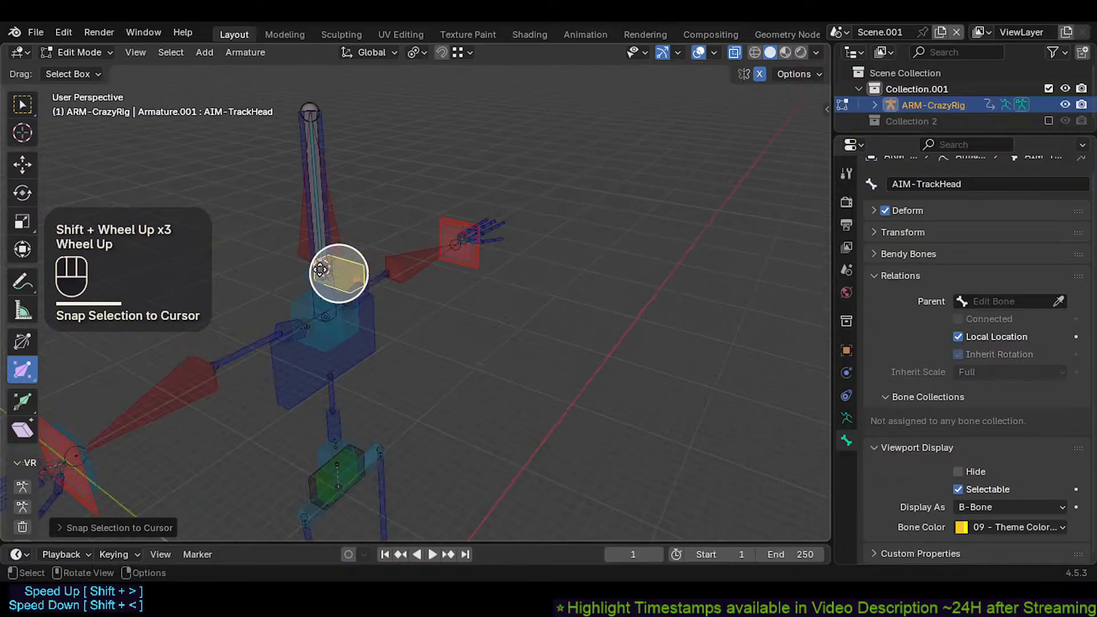
{"action": "left_click", "coordinate": [347, 228], "text": "shift"}
{"action": "key", "text": "ctrl+alt+a"}
Step: Scale AIM-TrackHead up in two passes until it extends slightly past the top of MTR-Head
{"action": "middle_click_drag", "start_coordinate": [348, 228], "coordinate": [344, 294], "text": "shift"}
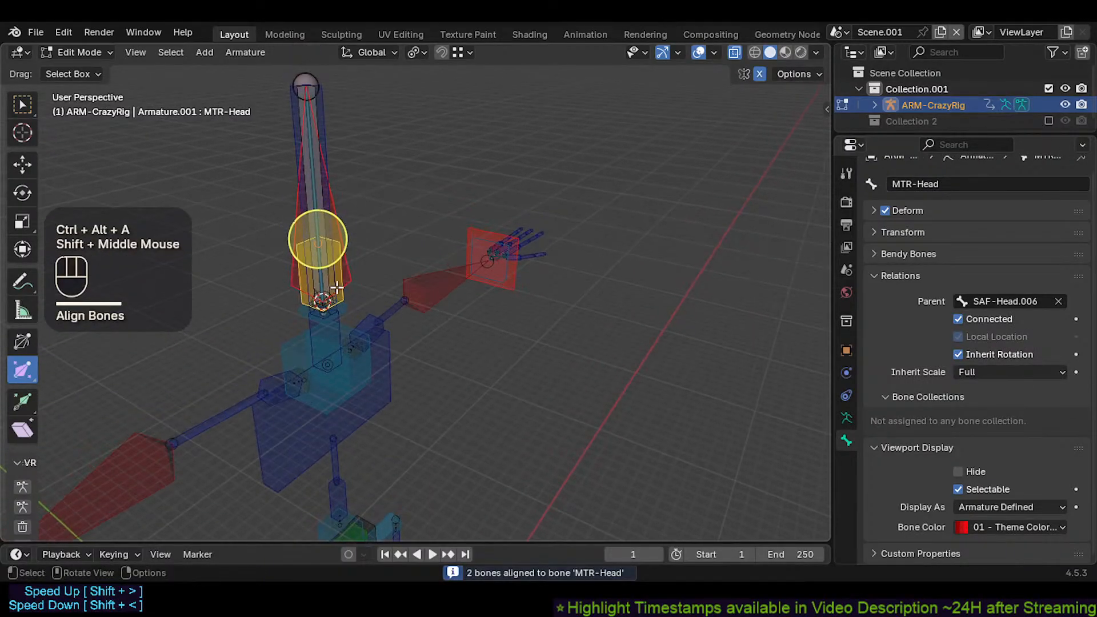
{"action": "left_click", "coordinate": [345, 293]}
{"action": "key", "text": "s"}
{"action": "left_click", "coordinate": [362, 213]}
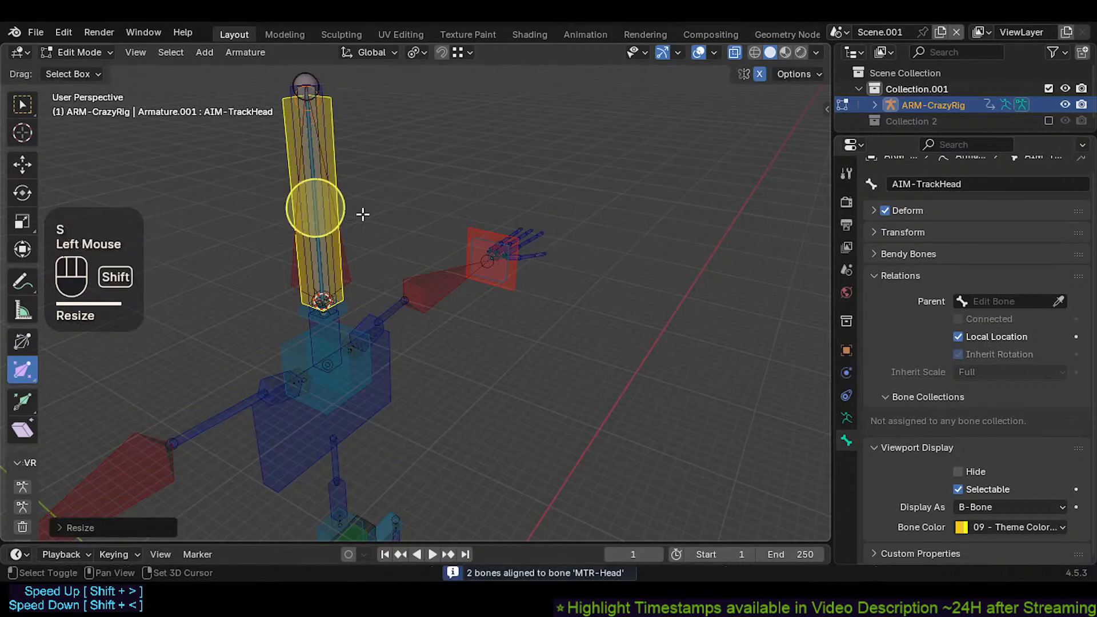
{"action": "middle_click_drag", "start_coordinate": [362, 213], "coordinate": [354, 187], "text": "shift"}
{"action": "key", "text": "s"}
{"action": "left_click", "coordinate": [328, 141]}
Step: Snap AIM-TrackHead's tail down onto the tip of the head bones
{"action": "middle_click_drag", "start_coordinate": [333, 110], "coordinate": [304, 114], "text": "shift"}
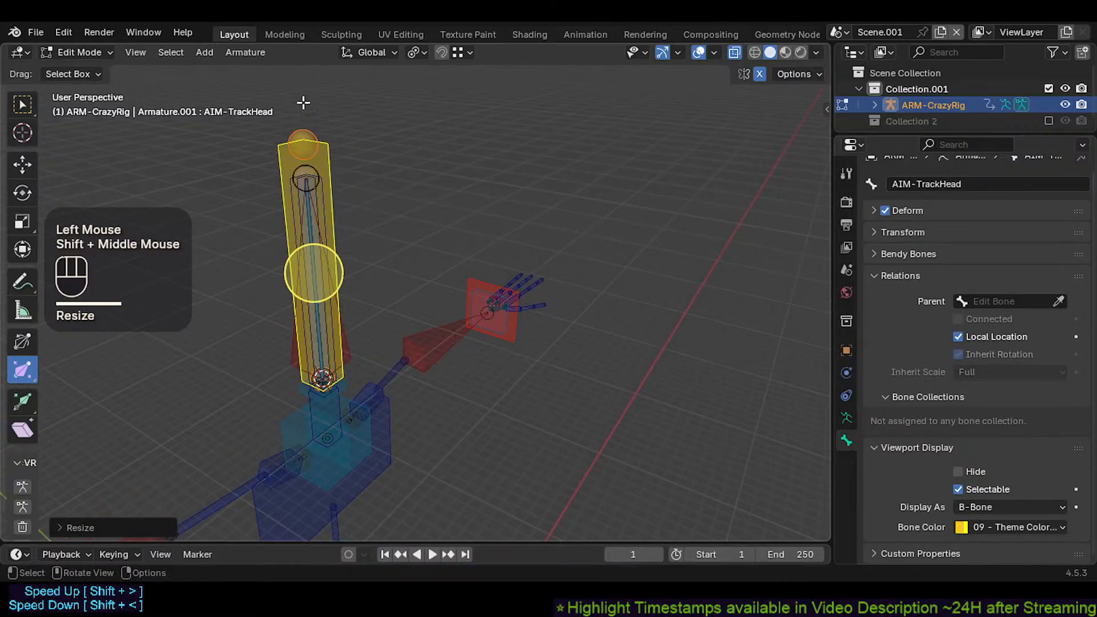
{"action": "triple_click", "coordinate": [302, 120]}
{"action": "key", "text": "g"}
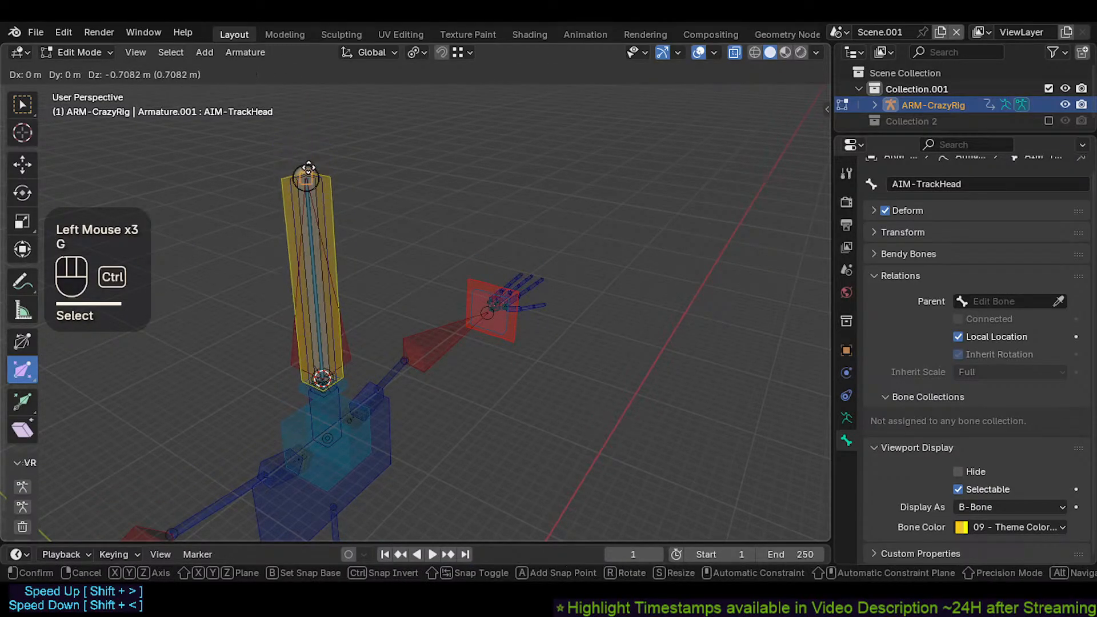
{"action": "left_click", "coordinate": [304, 175], "text": "ctrl"}
Step: Realign the resized AIM-TrackHead to MTR-Head and return to Pose Mode
{"action": "left_click", "coordinate": [315, 286]}
{"action": "left_click", "coordinate": [357, 350], "text": "shift"}
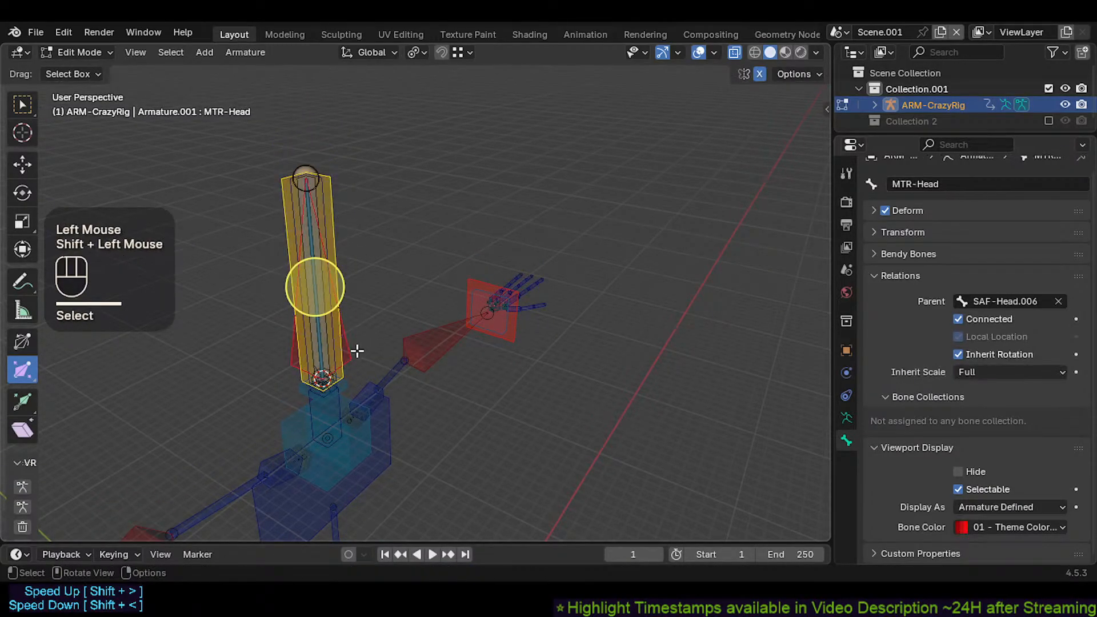
{"action": "key", "text": "ctrl+alt+a"}
{"action": "key", "text": "ctrl+Tab"}
Step: Test-move the selected head bones in Pose Mode and cancel the move
{"action": "scroll", "coordinate": [356, 351], "scroll_direction": "down", "scroll_amount": 2}
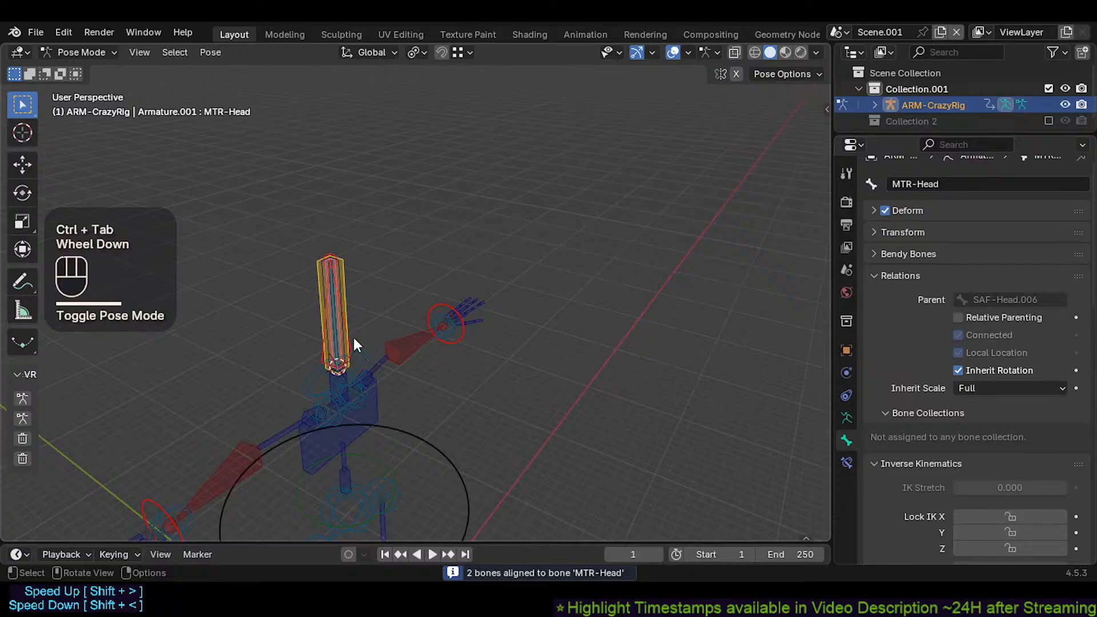
{"action": "key", "text": "g"}
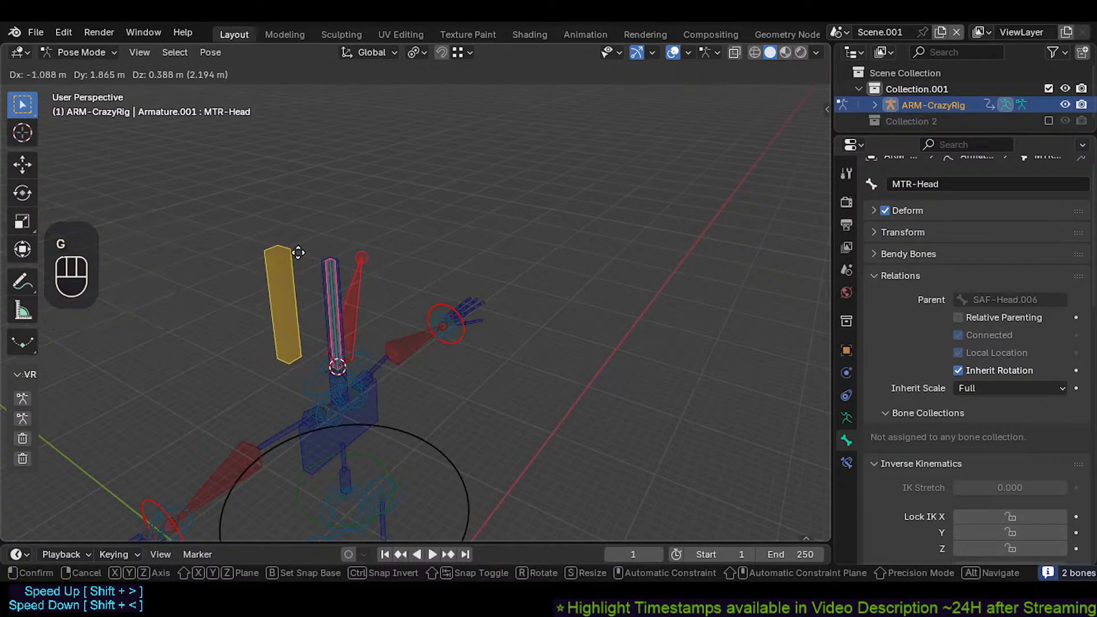
{"action": "key", "text": "Escape"}
Step: Set MTR-Head's Damped Track constraint to Head/Tail 1.000 and Track Axis Y
{"action": "left_click", "coordinate": [348, 355]}
{"action": "left_click", "coordinate": [355, 345]}
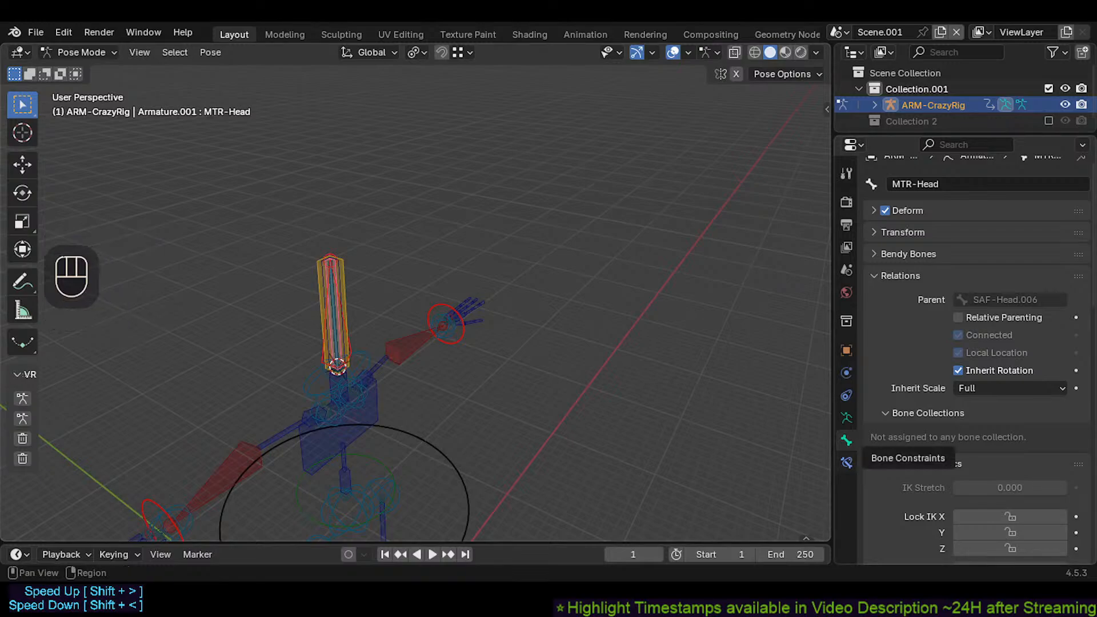
{"action": "left_click", "coordinate": [846, 462]}
{"action": "left_click_drag", "start_coordinate": [1001, 287], "coordinate": [1023, 287]}
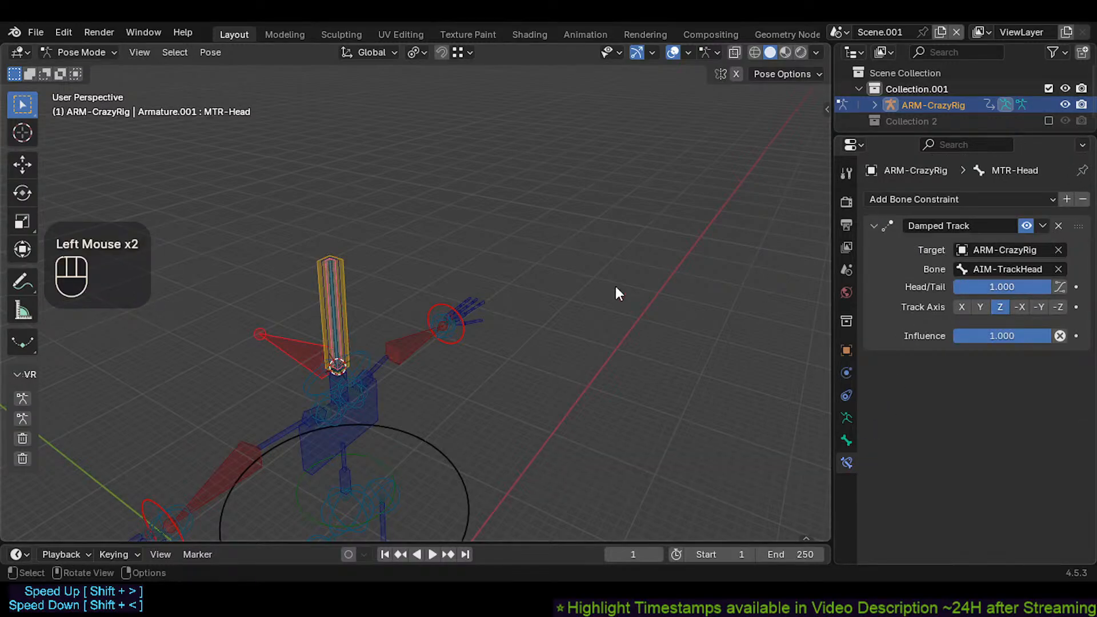
{"action": "middle_click_drag", "start_coordinate": [359, 304], "coordinate": [366, 305]}
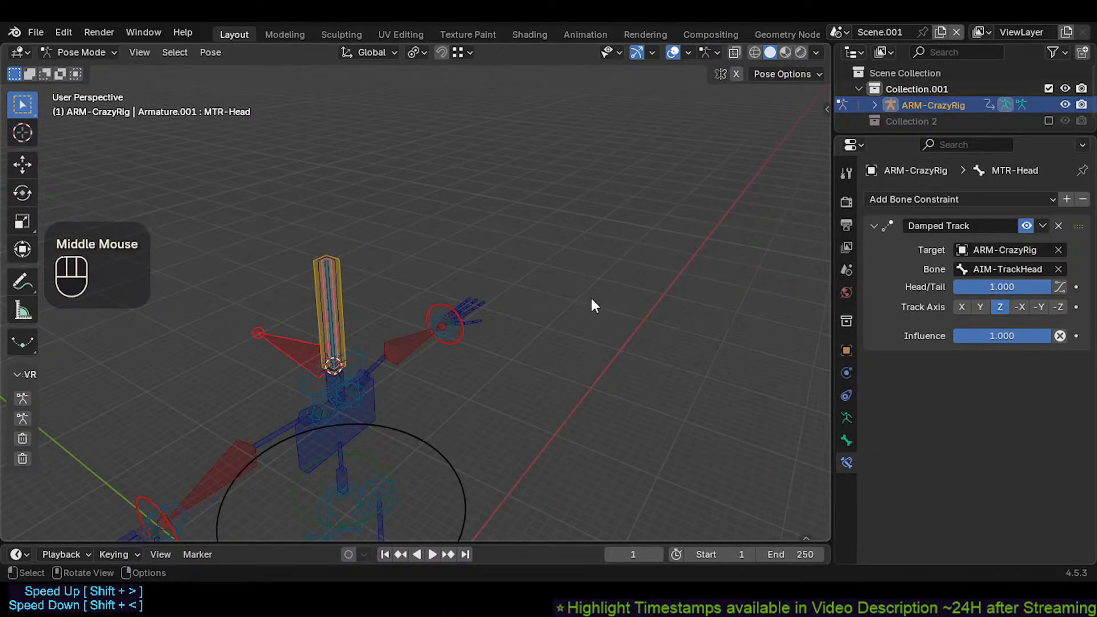
{"action": "left_click", "coordinate": [982, 305]}
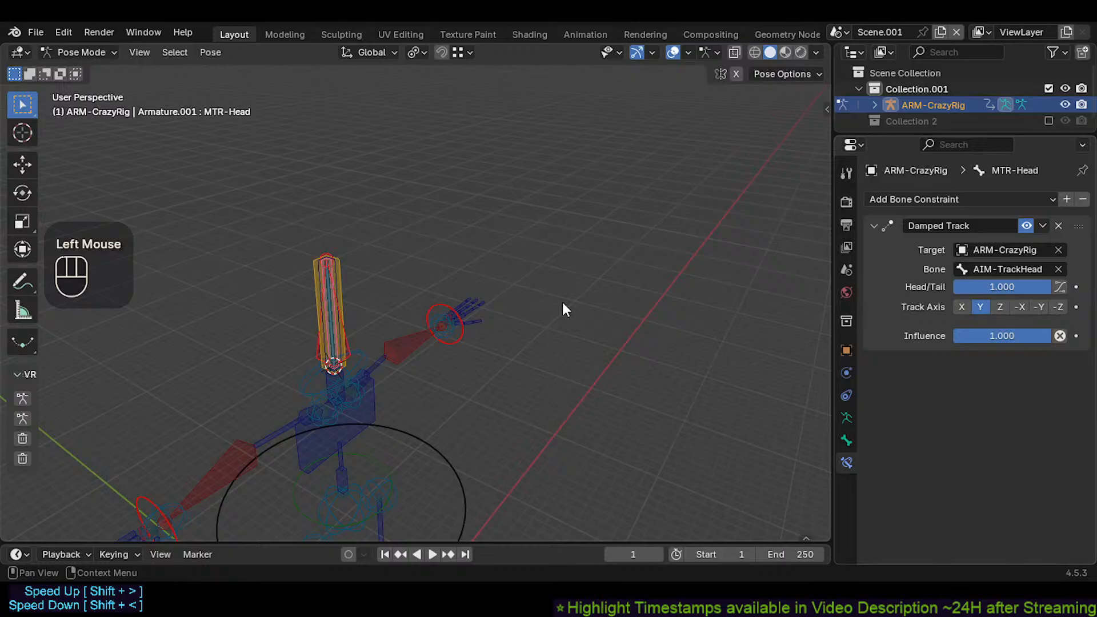
Step: Test-move AIM-TrackHead repeatedly to examine how MTR-Head follows it, cancelling each move
{"action": "double_click", "coordinate": [348, 277]}
{"action": "key", "text": "g"}
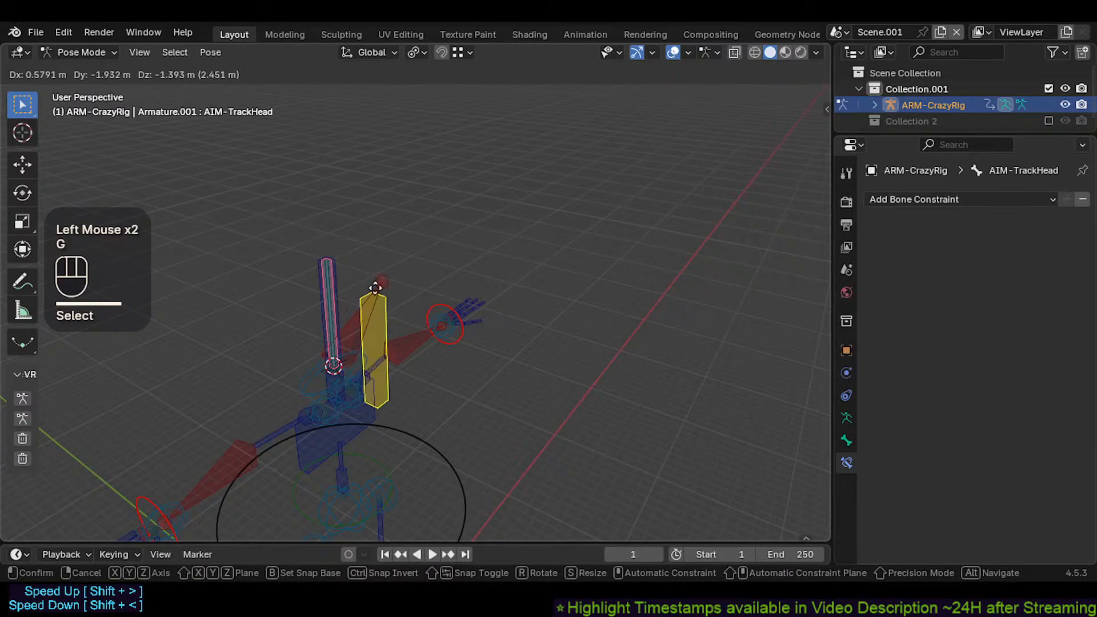
{"action": "key", "text": "Escape"}
{"action": "scroll", "coordinate": [336, 290], "scroll_direction": "down", "scroll_amount": 2}
{"action": "key", "text": "g"}
{"action": "key", "text": "Escape"}
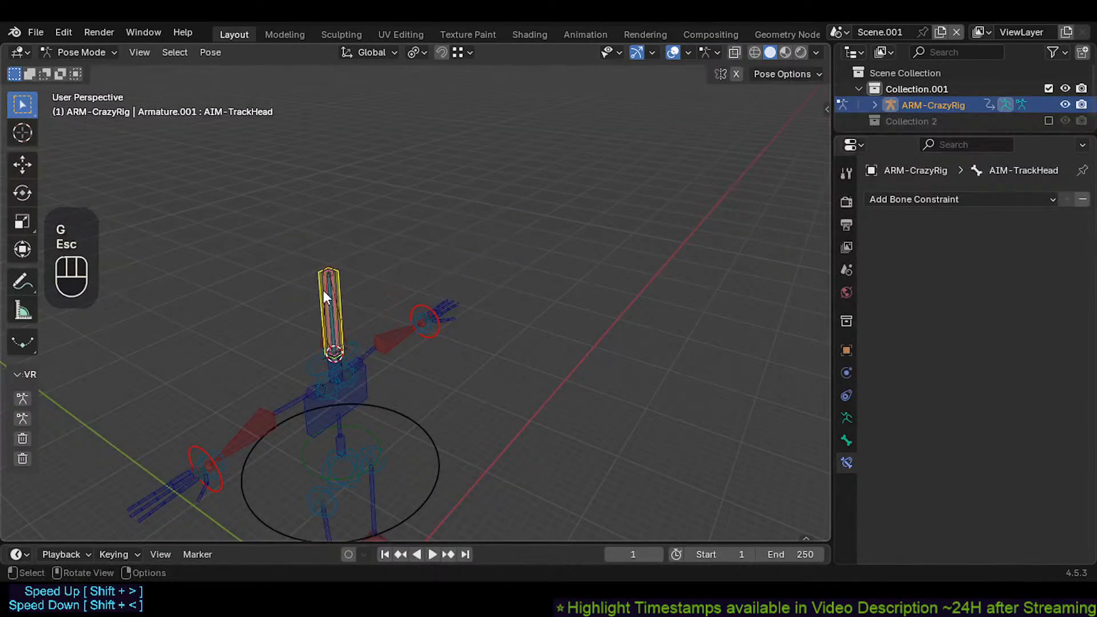
{"action": "key", "text": "g"}
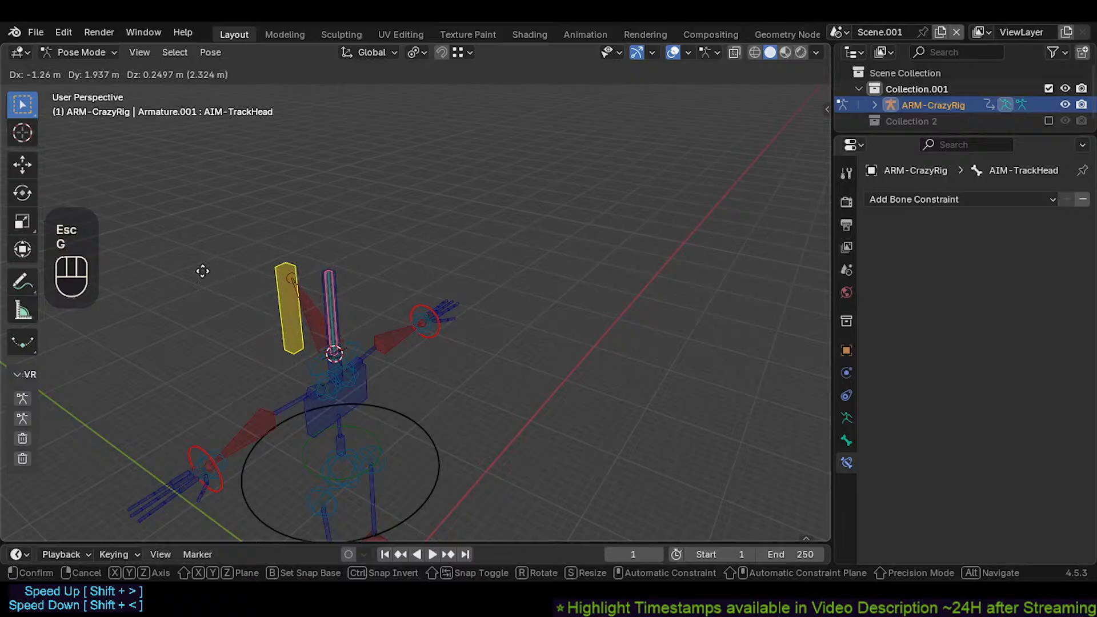
{"action": "key", "text": "Escape"}
{"action": "scroll", "coordinate": [298, 300], "scroll_direction": "up", "scroll_amount": 2}
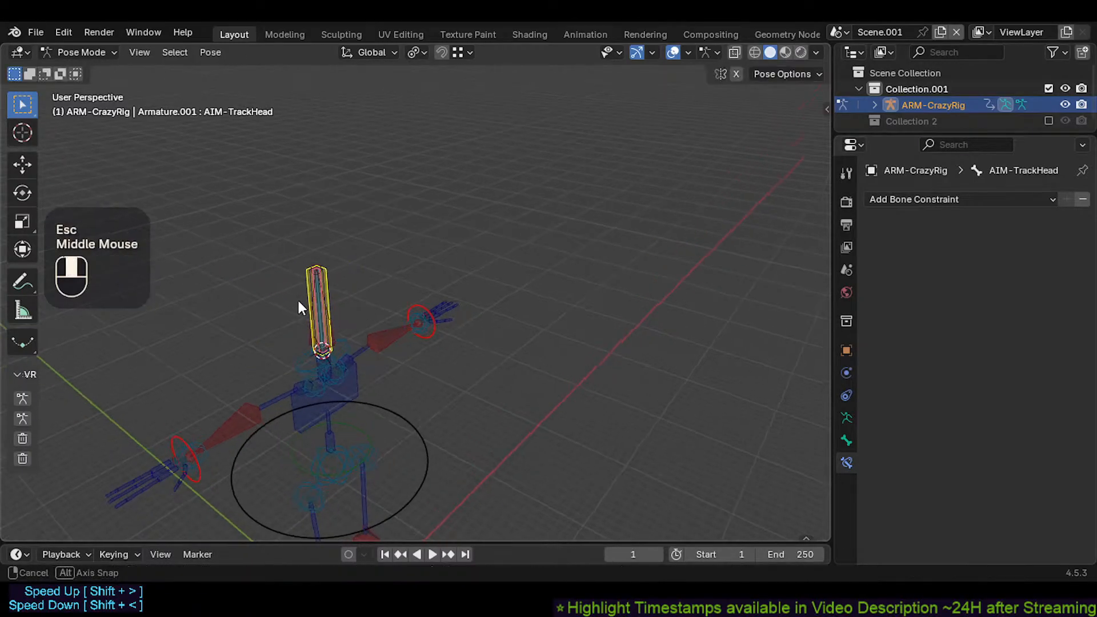
{"action": "key", "text": "g"}
{"action": "key", "text": "Escape"}
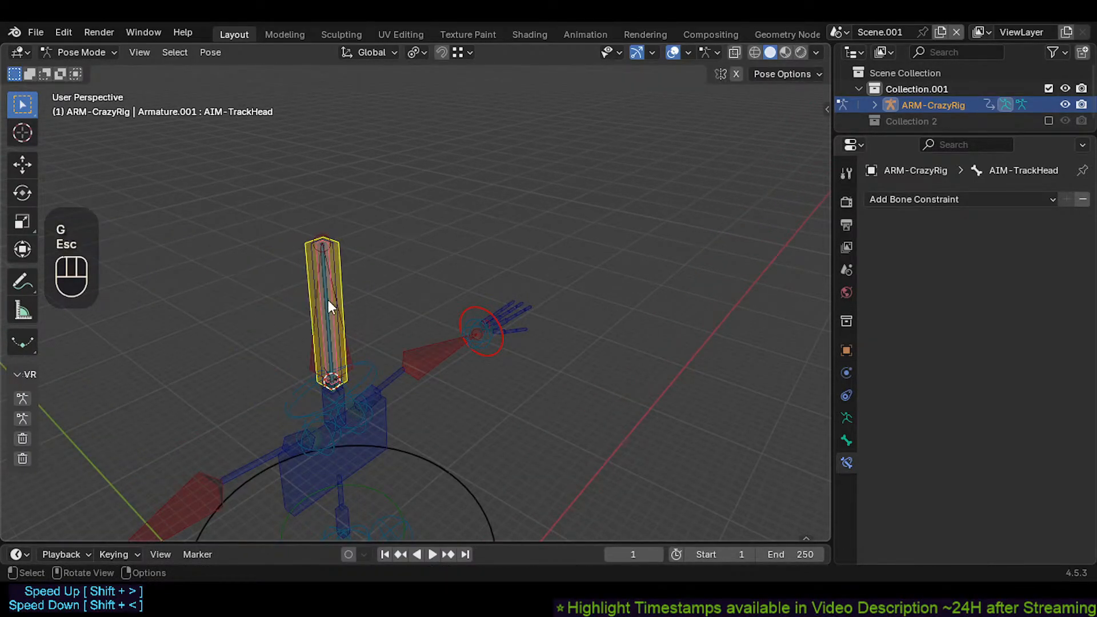
{"action": "key", "text": "g"}
{"action": "key", "text": "Escape"}
Step: Test-transform MTR-Head, AIM-TrackHead and both bones together, cancelling each change
{"action": "left_click", "coordinate": [301, 377]}
{"action": "key", "text": "g"}
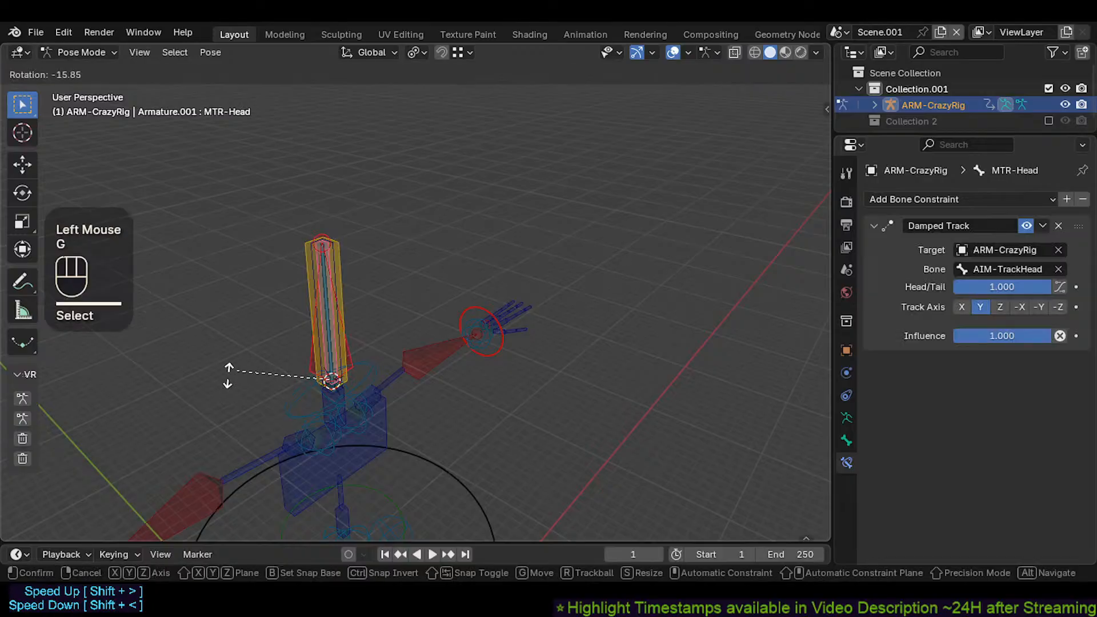
{"action": "key", "text": "Escape"}
{"action": "left_click", "coordinate": [318, 257]}
{"action": "key", "text": "g"}
{"action": "key", "text": "Escape"}
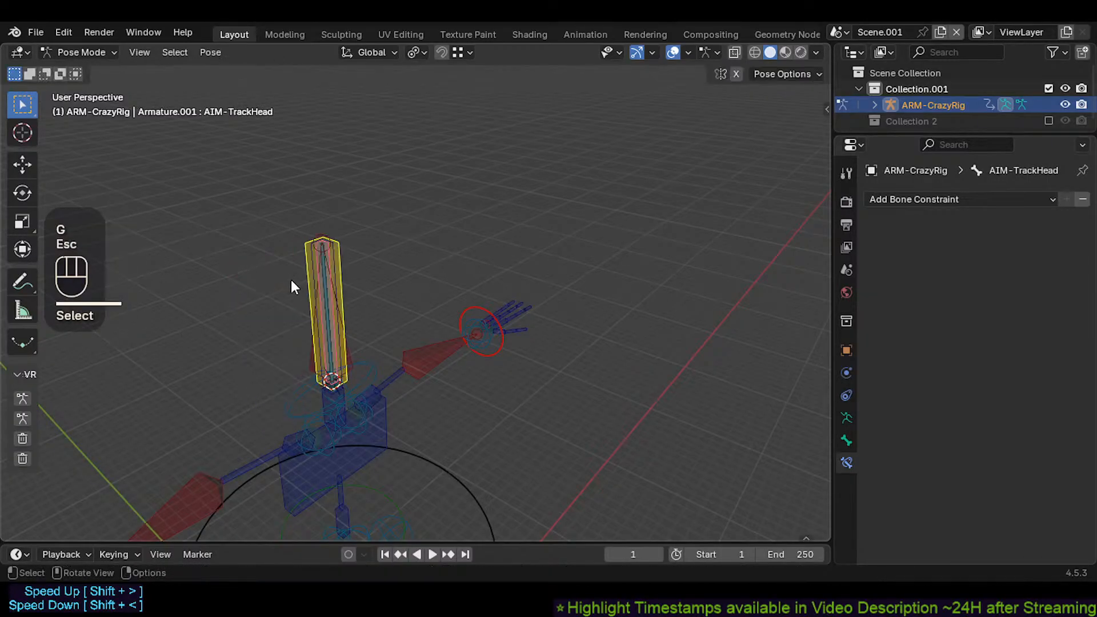
{"action": "left_click", "coordinate": [313, 361], "text": "shift"}
{"action": "key", "text": "g"}
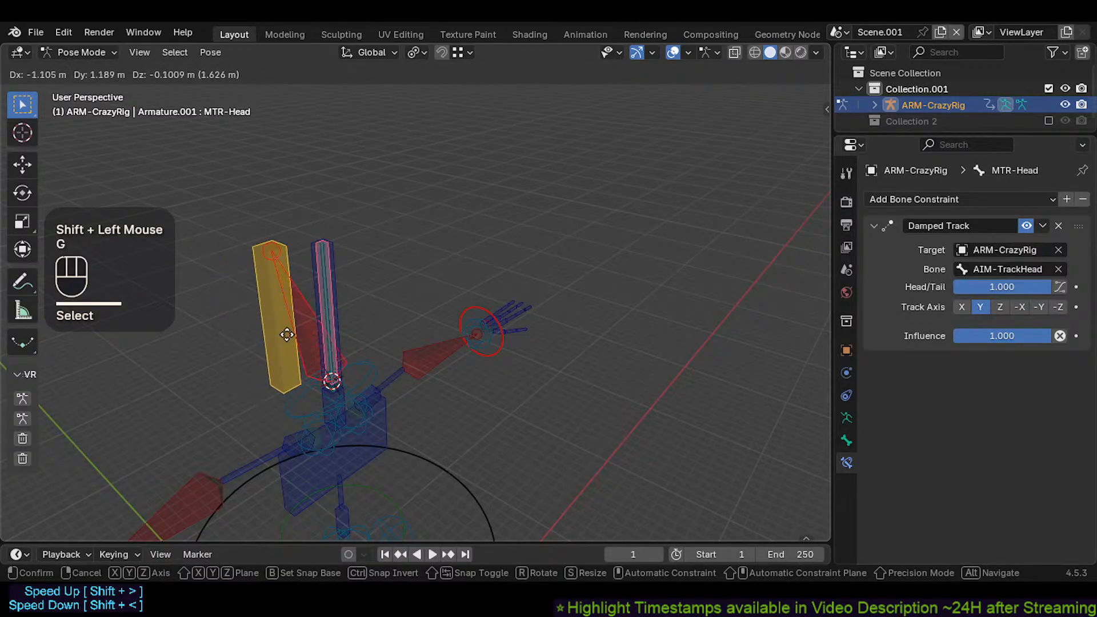
{"action": "key", "text": "Escape"}
Step: Compare test moves of AIM-TrackHead and the overlapping CTL-Head.001 bone, cancelling each one
{"action": "left_click", "coordinate": [372, 273]}
{"action": "key", "text": "g"}
{"action": "key", "text": "Escape"}
{"action": "left_click", "coordinate": [341, 259]}
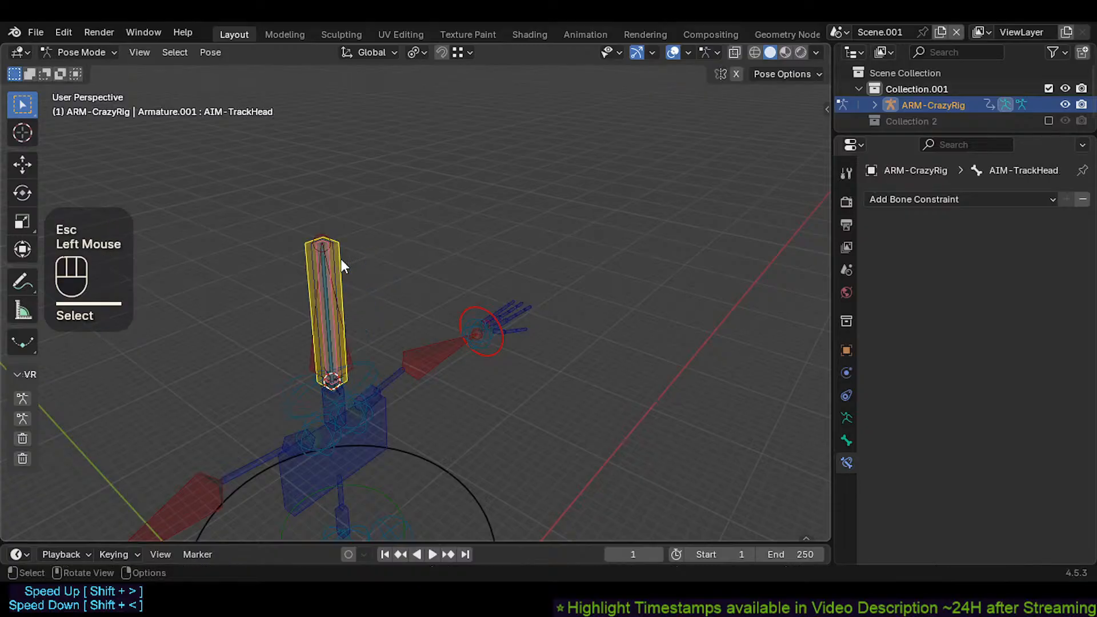
{"action": "key", "text": "g"}
{"action": "key", "text": "Escape"}
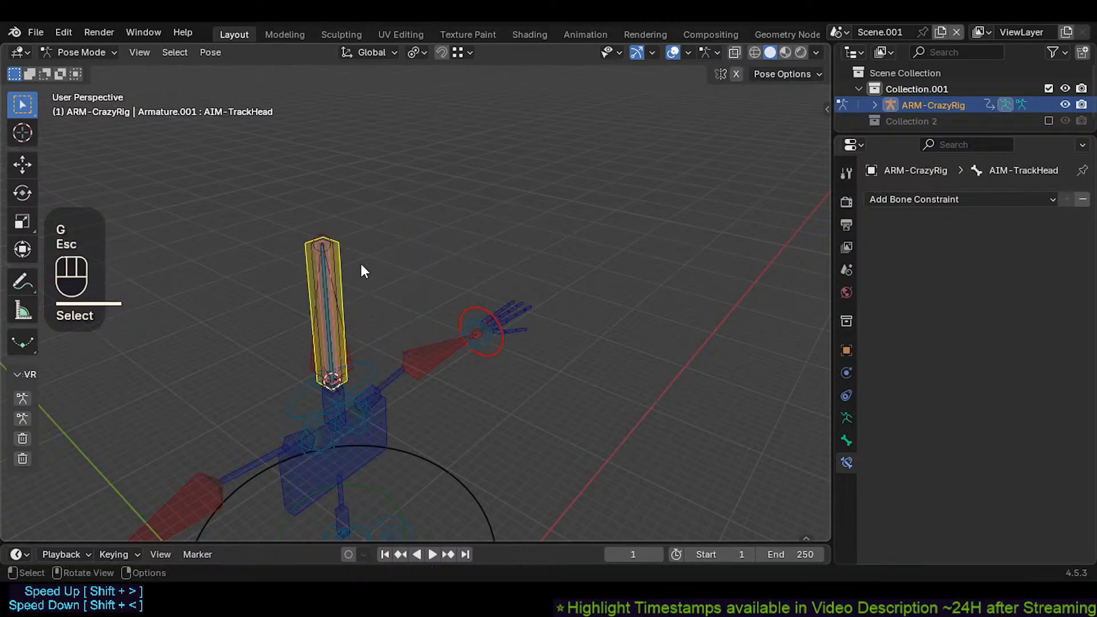
{"action": "left_click", "coordinate": [337, 254]}
{"action": "left_click", "coordinate": [338, 252]}
{"action": "key", "text": "g"}
{"action": "key", "text": "Escape"}
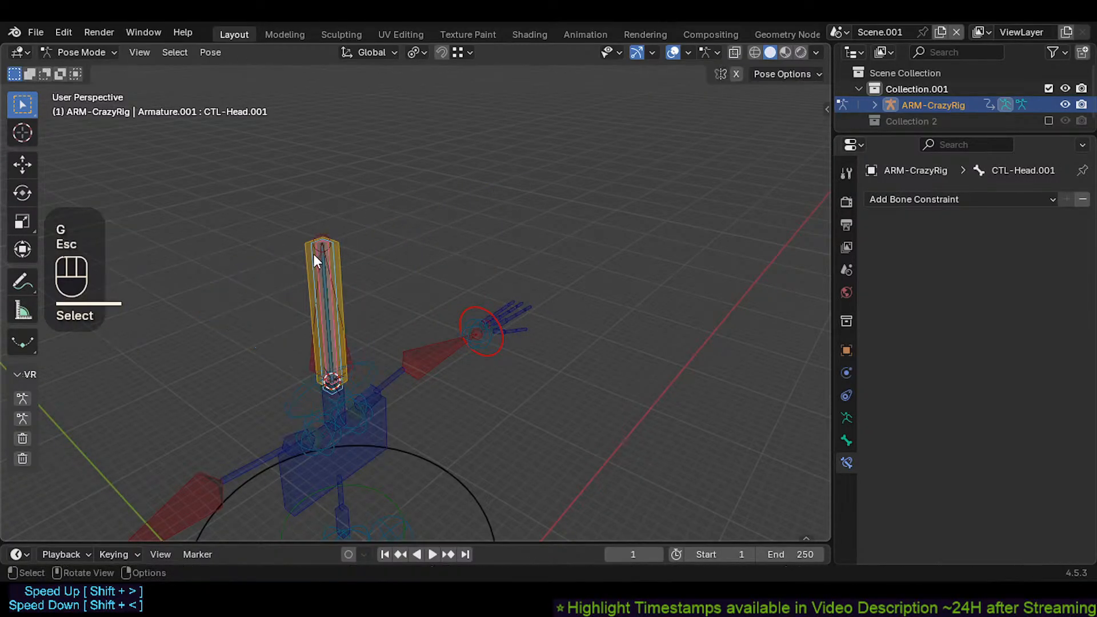
{"action": "left_click", "coordinate": [351, 248]}
{"action": "key", "text": "g"}
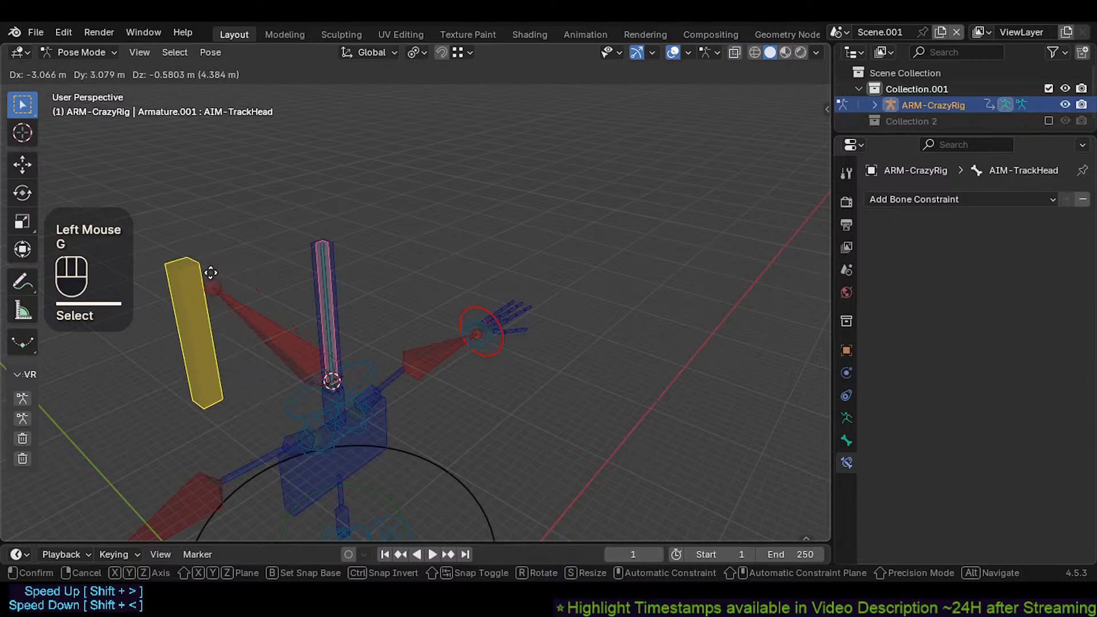
{"action": "key", "text": "Escape"}
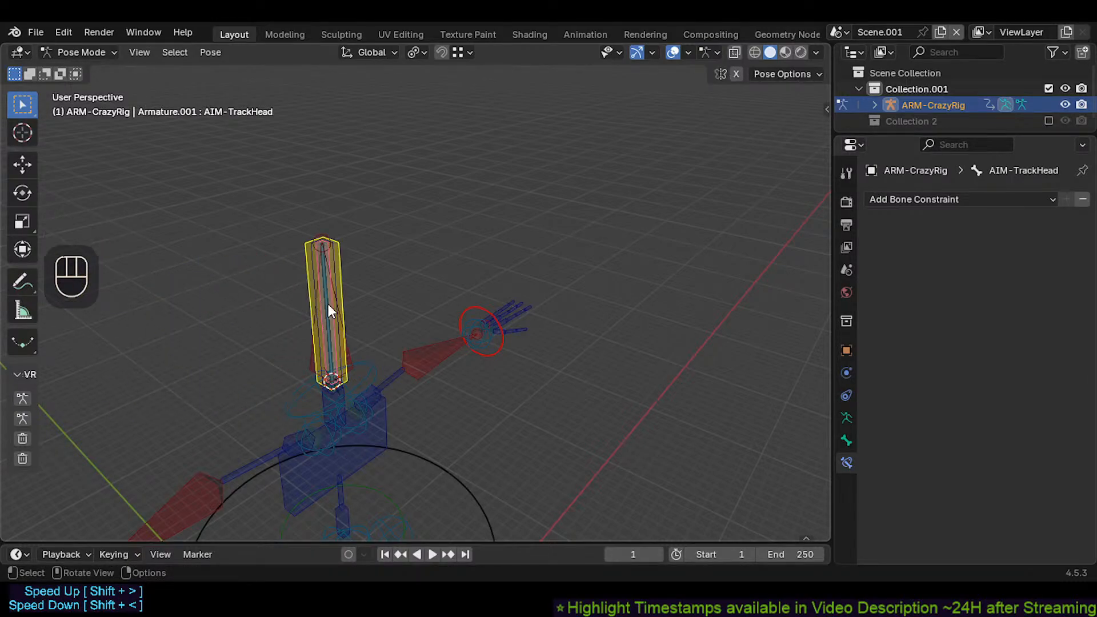
{"action": "key", "text": "Tab"}
{"action": "key", "text": "Tab"}
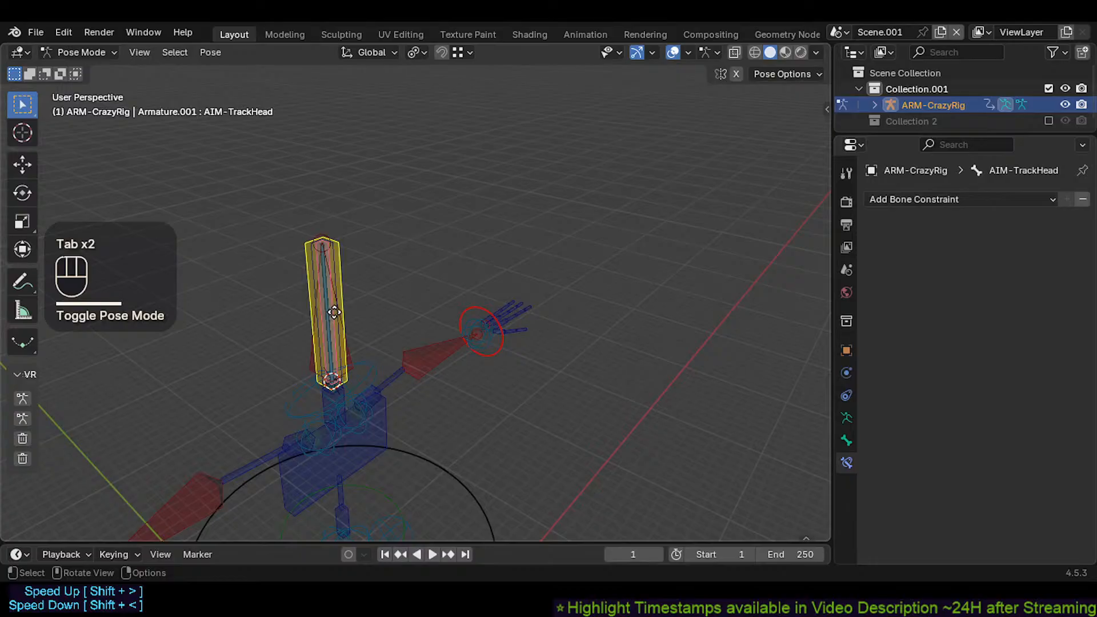
{"action": "key", "text": "Tab"}
{"action": "key", "text": "Tab"}
Step: Parent AIM-TrackHead to CTL-Head.001 in Edit Mode
{"action": "key", "text": "g"}
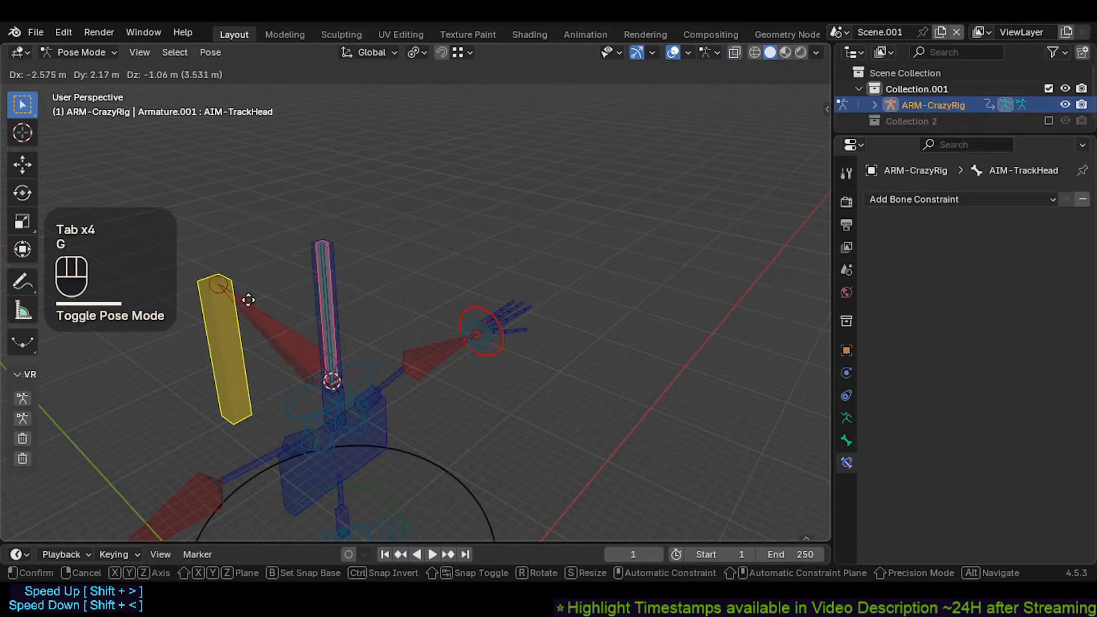
{"action": "left_click", "coordinate": [255, 298]}
{"action": "left_click", "coordinate": [310, 262], "text": "shift"}
{"action": "key", "text": "Tab"}
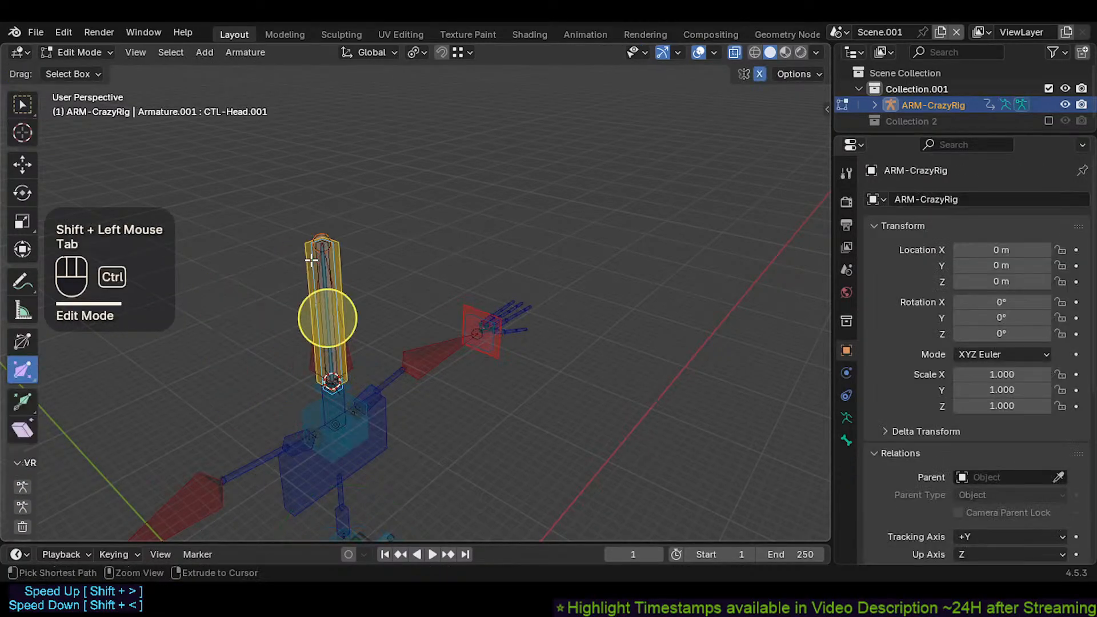
{"action": "key", "text": "ctrl+p"}
{"action": "left_click", "coordinate": [311, 245]}
Step: Return to Pose Mode and clear the pose transforms of all bones
{"action": "key", "text": "ctrl+Tab"}
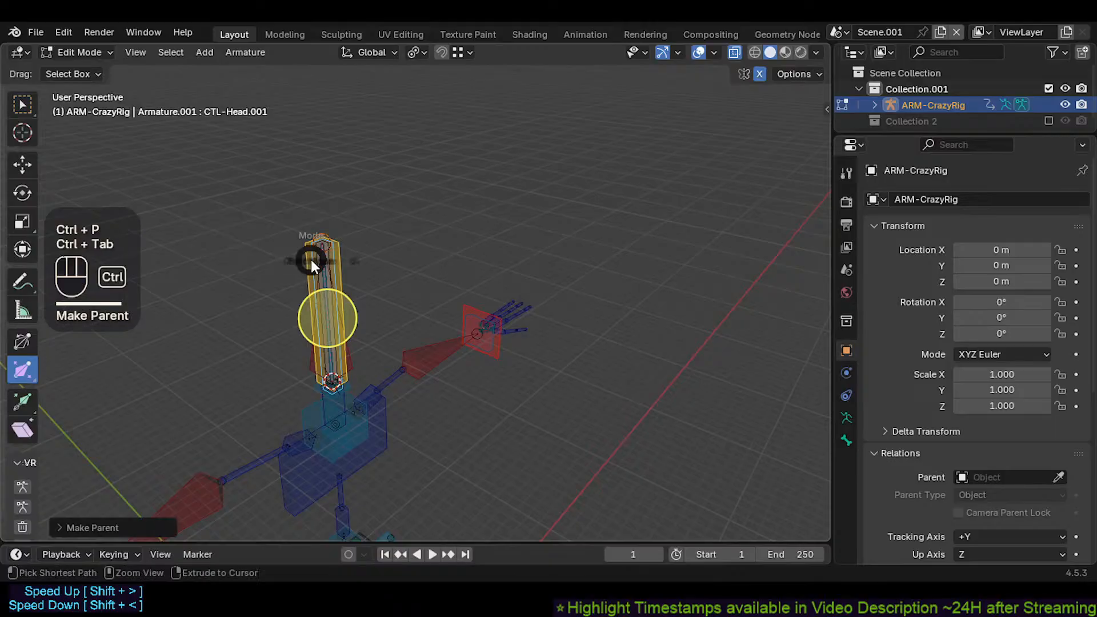
{"action": "key", "text": "a"}
{"action": "key", "text": "alt+q"}
{"action": "key", "text": "alt+q"}
Step: Test-transform CTL-Head.001 to examine how AIM-TrackHead and the head bones follow it
{"action": "left_click", "coordinate": [308, 245]}
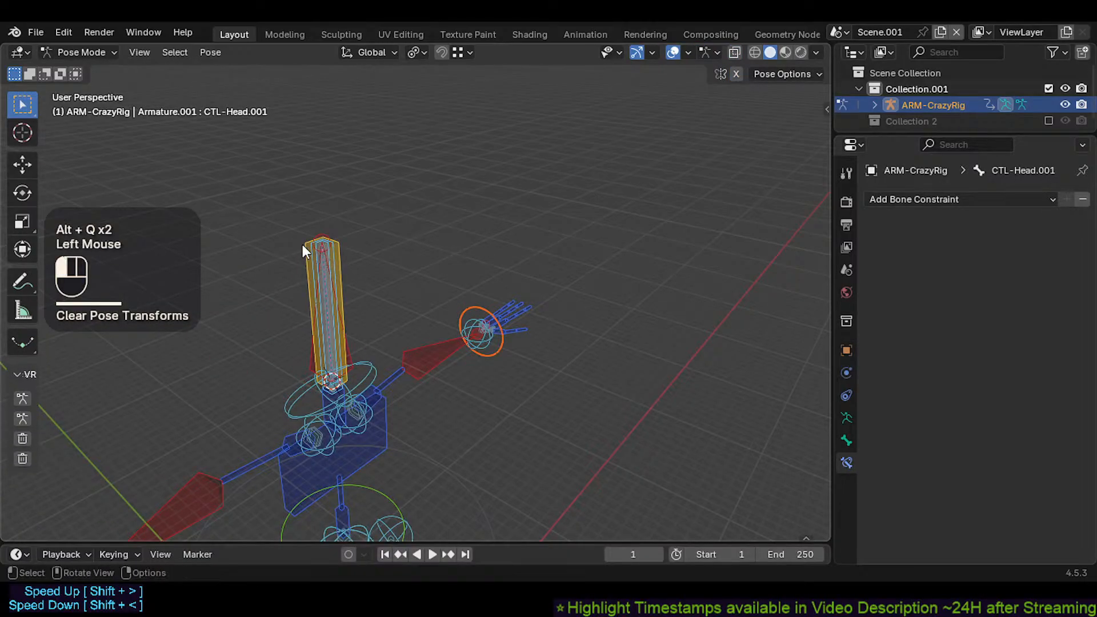
{"action": "left_click", "coordinate": [325, 254]}
{"action": "left_click", "coordinate": [314, 254]}
{"action": "left_click", "coordinate": [314, 254]}
{"action": "key", "text": "g"}
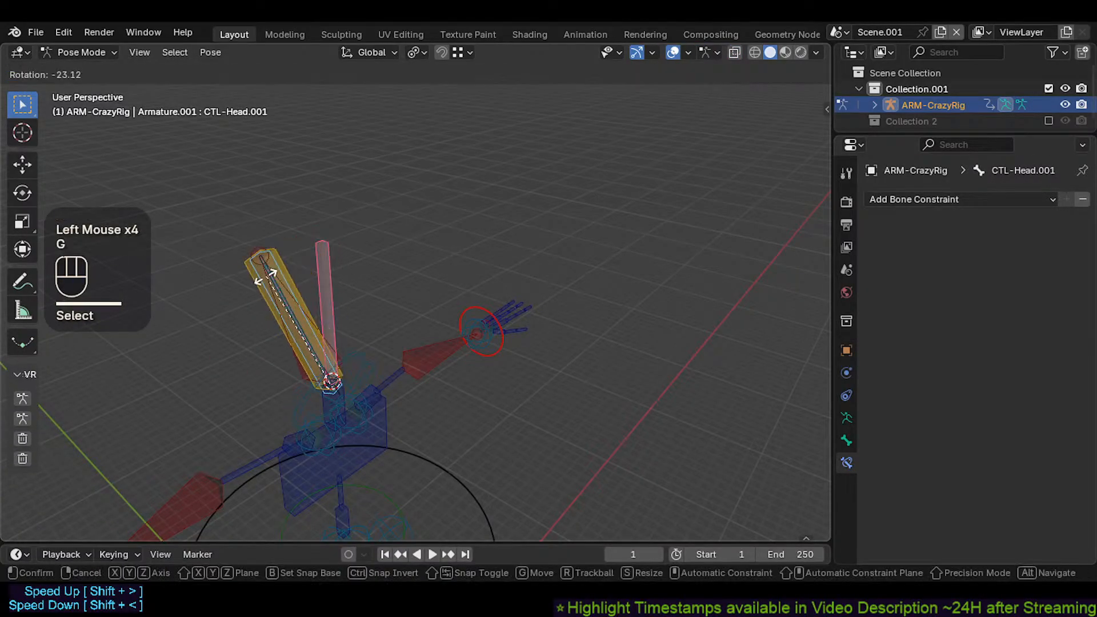
{"action": "key", "text": "g"}
{"action": "key", "text": "g"}
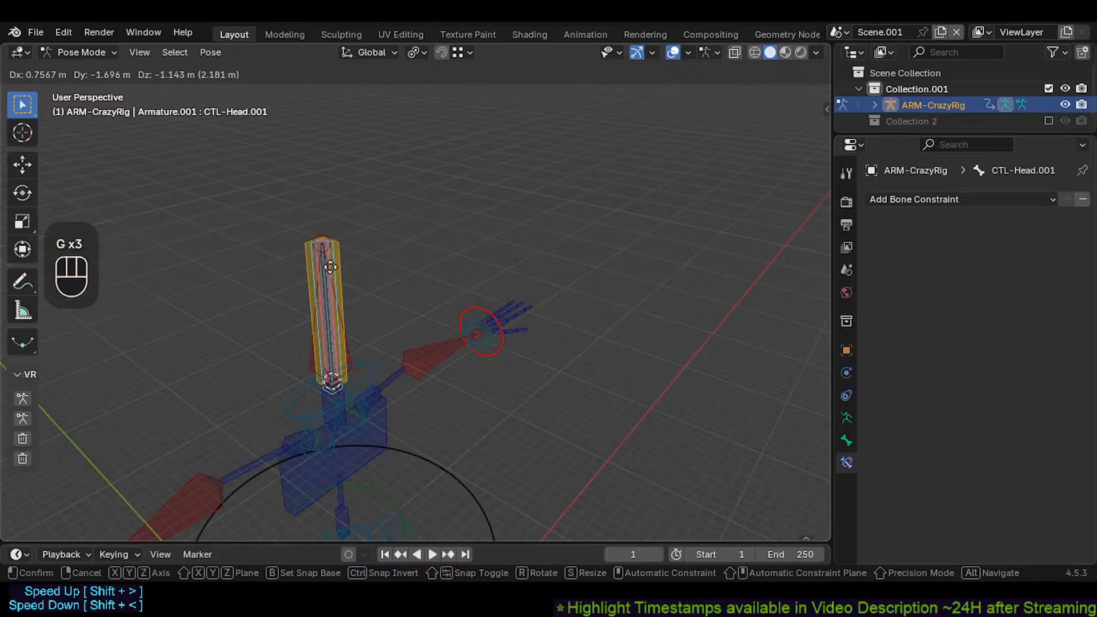
{"action": "left_click", "coordinate": [346, 294]}
{"action": "key", "text": "g"}
{"action": "key", "text": "g"}
{"action": "key", "text": "g"}
{"action": "left_click", "coordinate": [296, 320]}
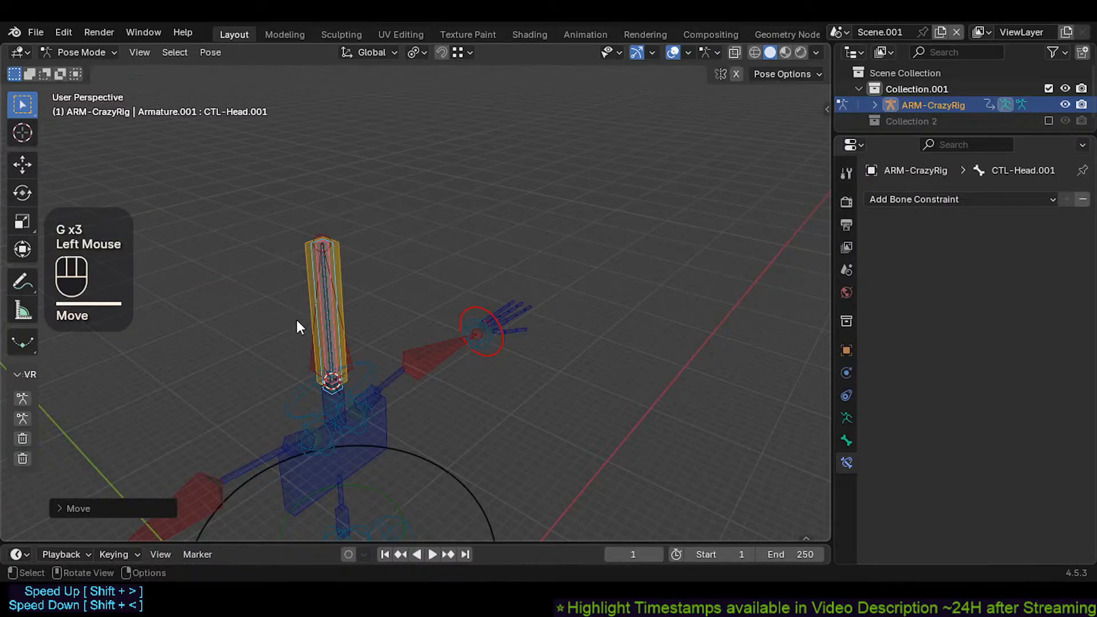
{"action": "key", "text": "g"}
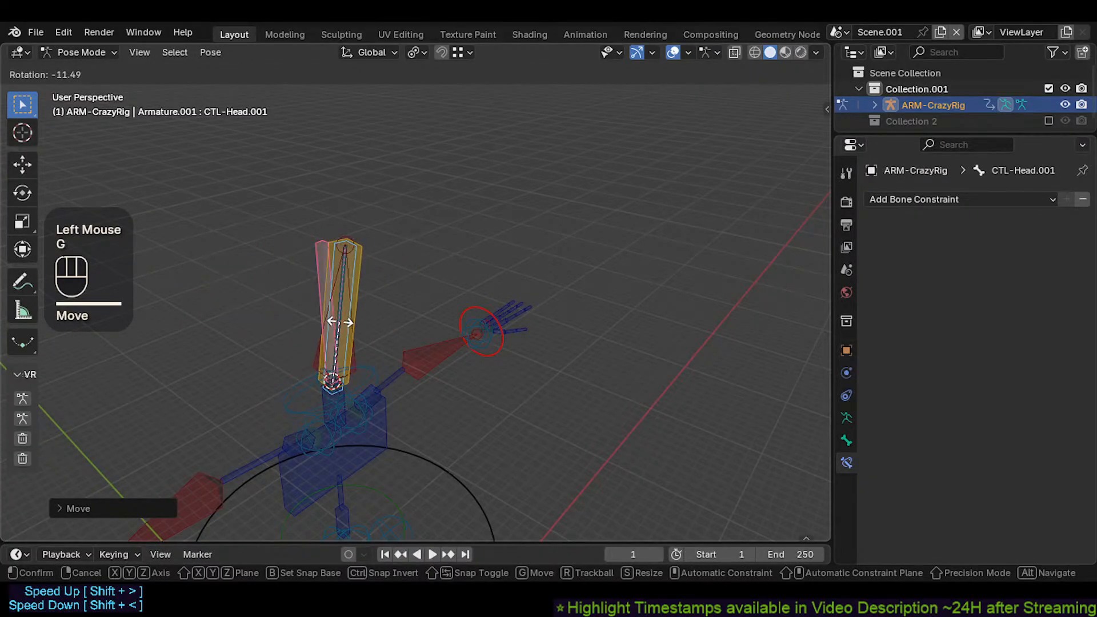
Step: Turn on Auto IK and bend the upper body sideways by moving CTL-Head.001
{"action": "key", "text": "alt+x"}
{"action": "key", "text": "g"}
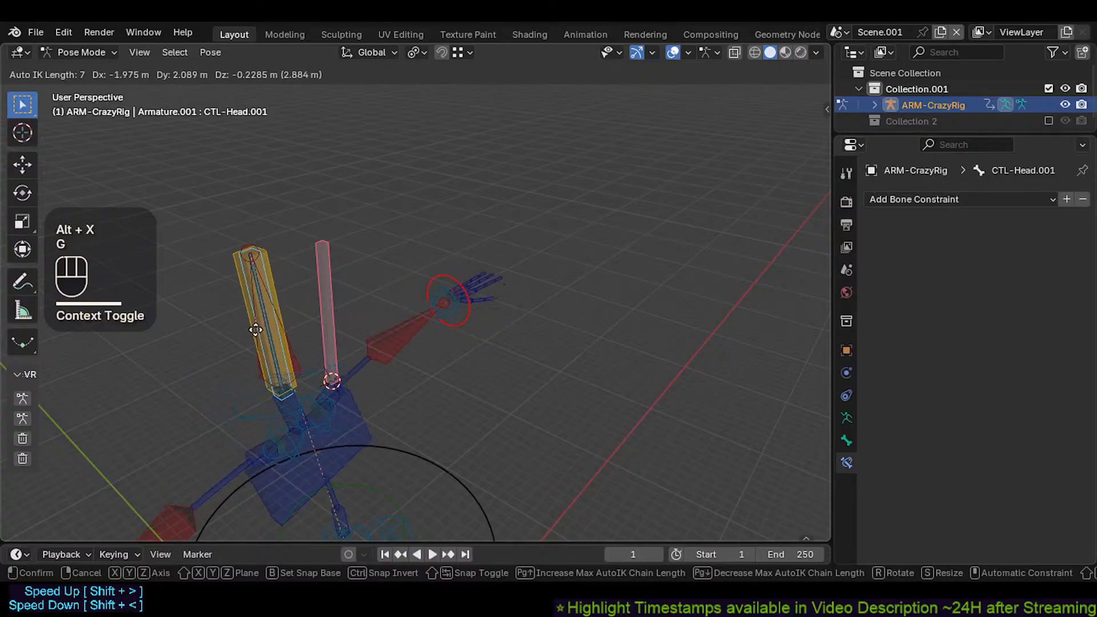
{"action": "left_click", "coordinate": [202, 307]}
{"action": "scroll", "coordinate": [245, 352], "scroll_direction": "down", "scroll_amount": 2, "text": "shift"}
{"action": "middle_click_drag", "start_coordinate": [245, 351], "coordinate": [300, 285], "text": "shift"}
{"action": "key", "text": "g"}
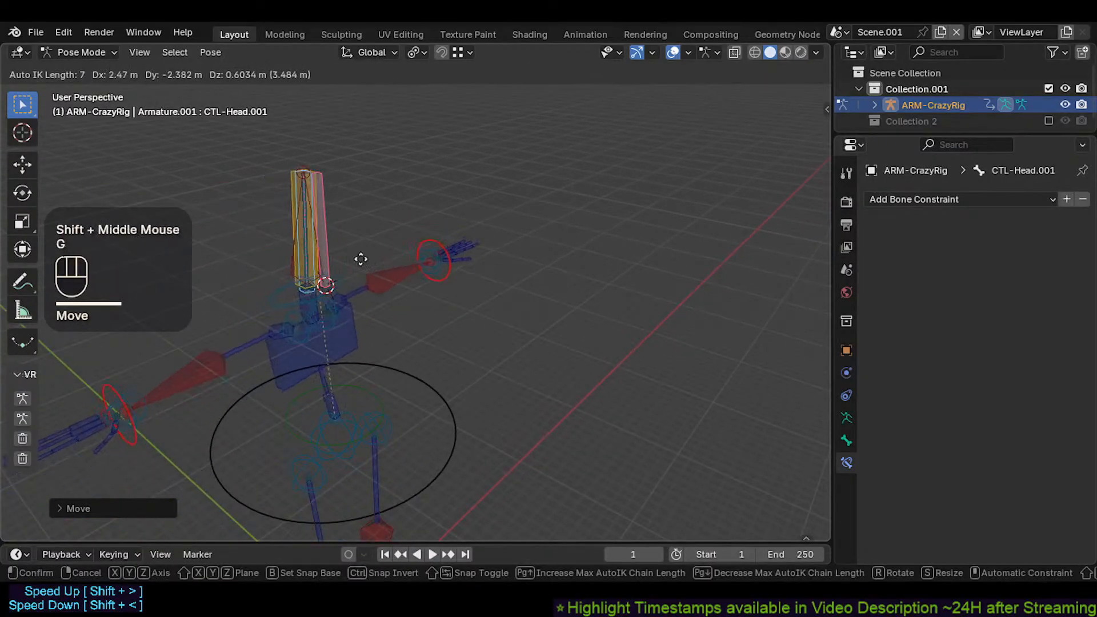
{"action": "left_click", "coordinate": [396, 312]}
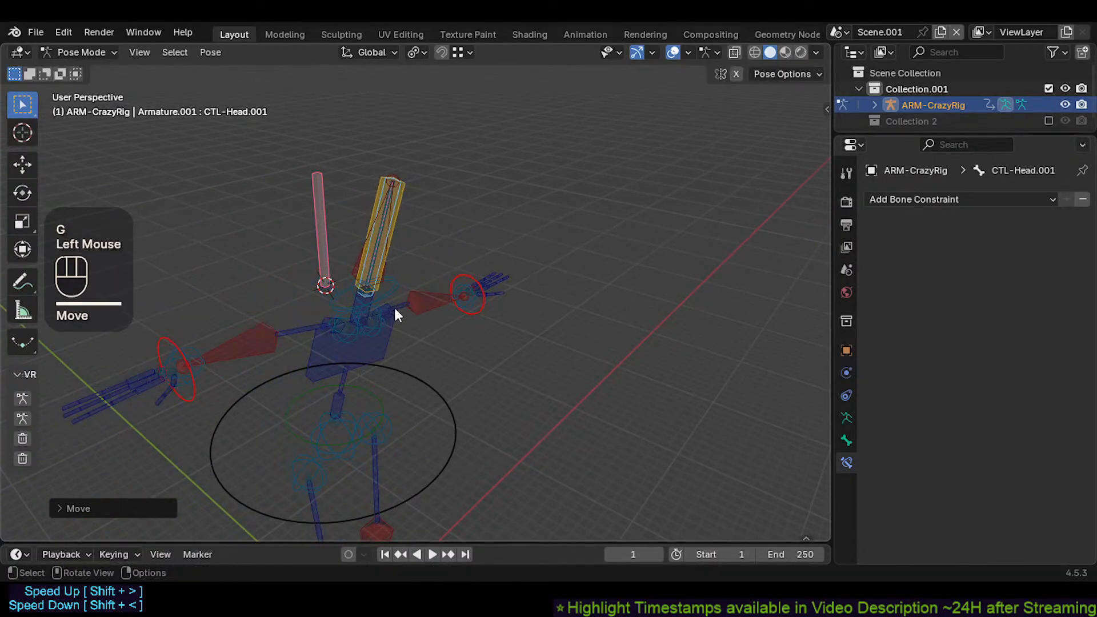
{"action": "key", "text": "g"}
{"action": "left_click", "coordinate": [436, 284]}
{"action": "middle_click_drag", "start_coordinate": [436, 284], "coordinate": [419, 278], "text": "shift"}
{"action": "key", "text": "g"}
{"action": "left_click", "coordinate": [430, 268]}
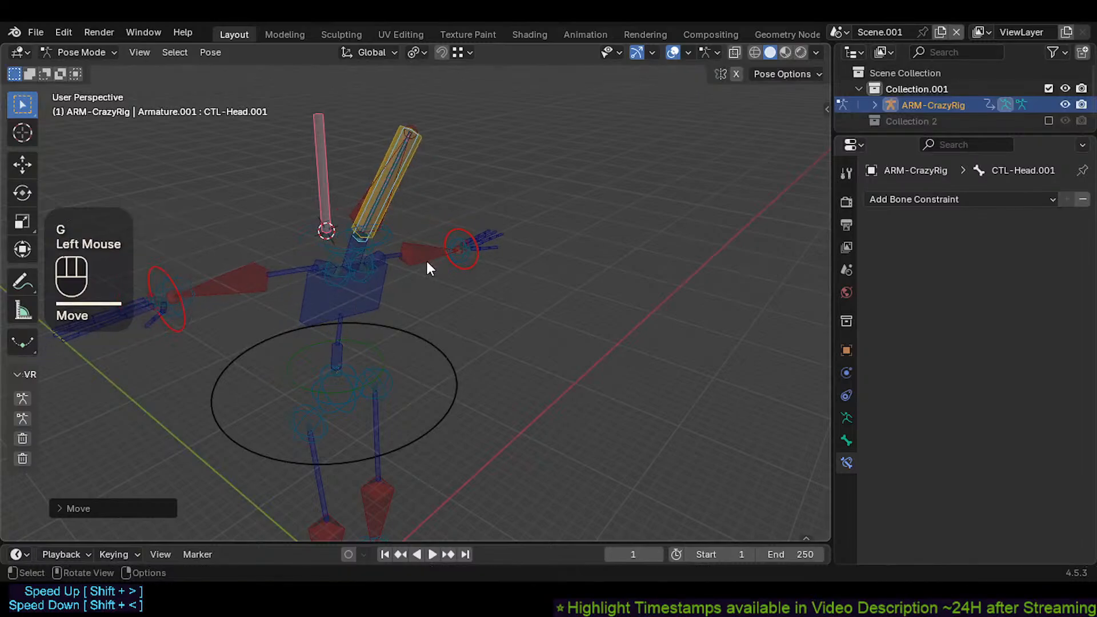
Step: Reposition the body by moving MTR-CoG and CMD-Spine
{"action": "double_click", "coordinate": [409, 444]}
{"action": "key", "text": "g"}
{"action": "left_click", "coordinate": [411, 412]}
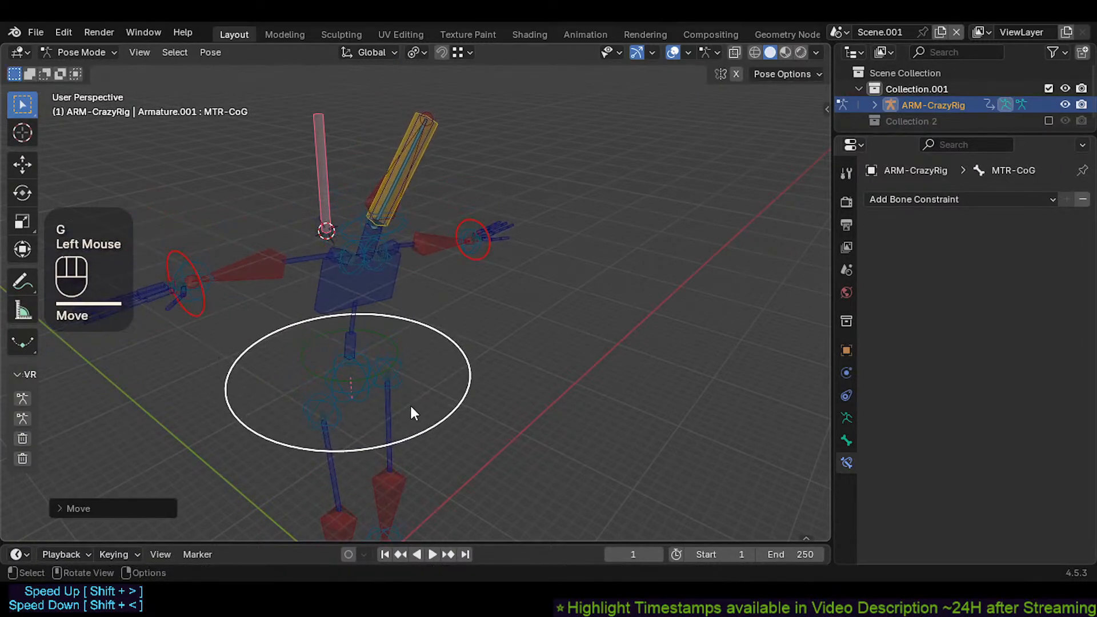
{"action": "key", "text": "g"}
{"action": "left_click", "coordinate": [368, 406]}
{"action": "left_click", "coordinate": [368, 408], "text": "shift"}
{"action": "key", "text": "g"}
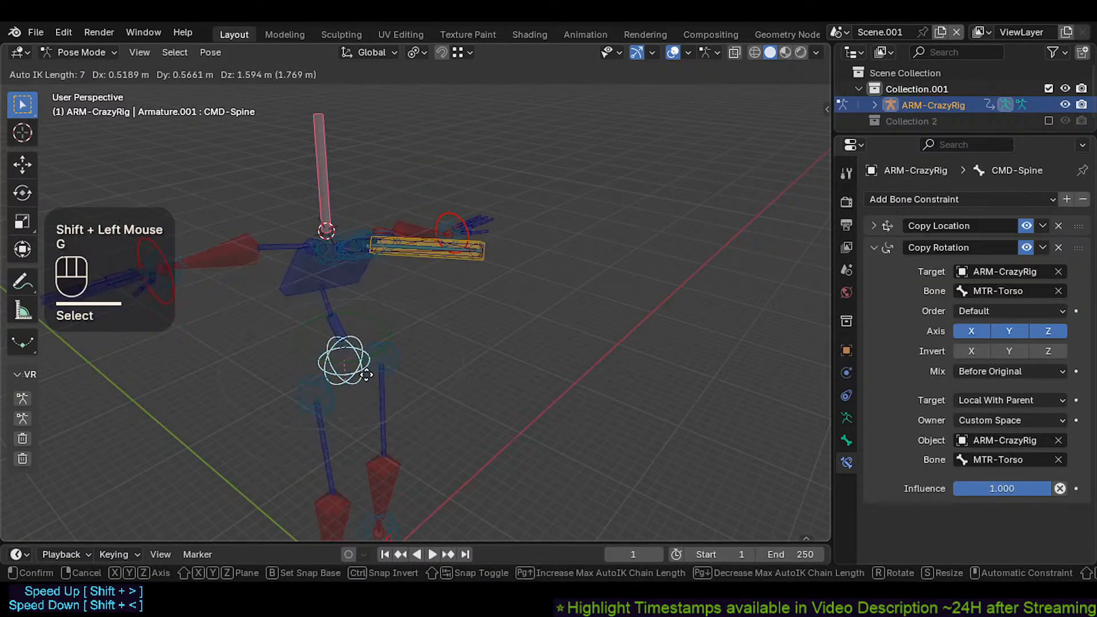
{"action": "left_click", "coordinate": [391, 390]}
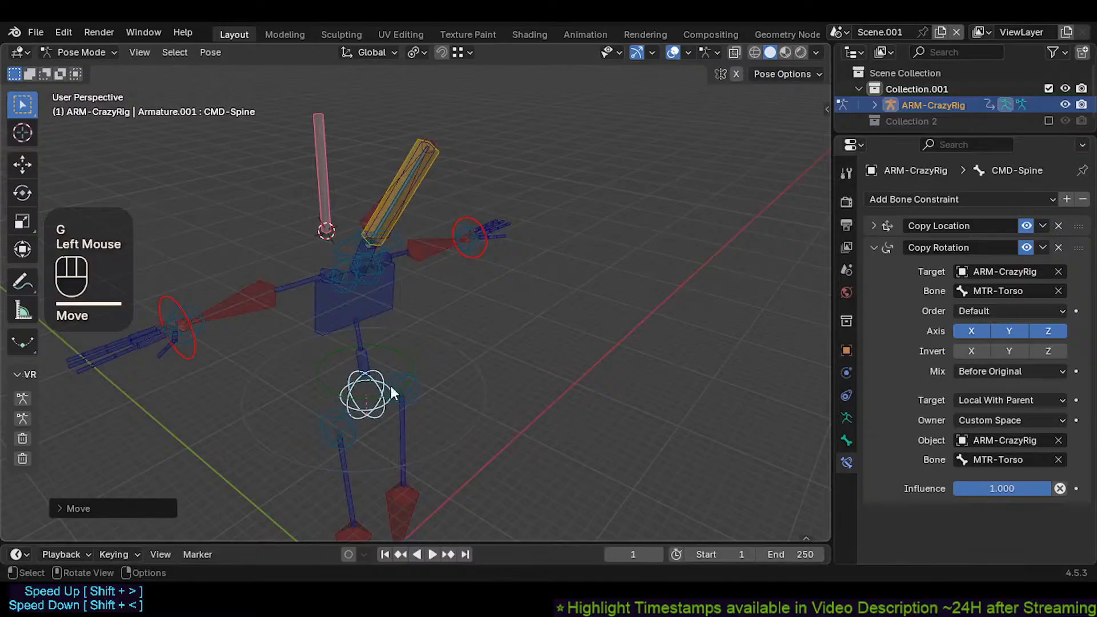
Step: Move AIM-TrackHead up and away from the head bones
{"action": "left_click", "coordinate": [409, 200]}
{"action": "left_click", "coordinate": [411, 193]}
{"action": "key", "text": "g"}
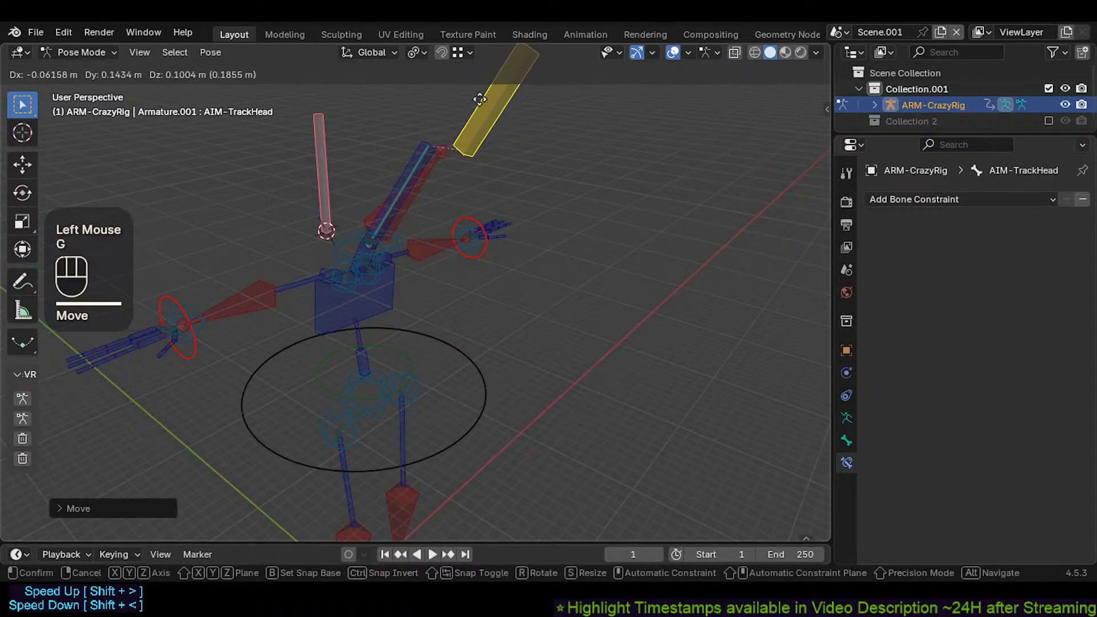
{"action": "left_click", "coordinate": [460, 125]}
Step: Move CMD-Spine again to test how the offset AIM-TrackHead follows the body
{"action": "middle_click_drag", "start_coordinate": [457, 127], "coordinate": [434, 174], "text": "shift"}
{"action": "left_click", "coordinate": [361, 517]}
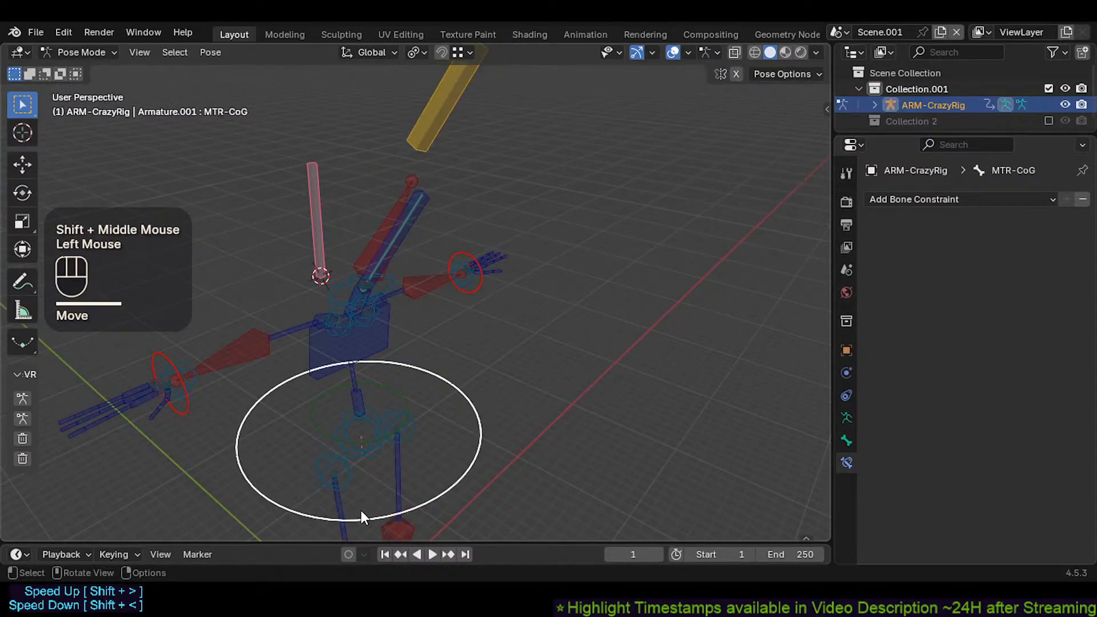
{"action": "left_click", "coordinate": [350, 433], "text": "shift"}
{"action": "key", "text": "g"}
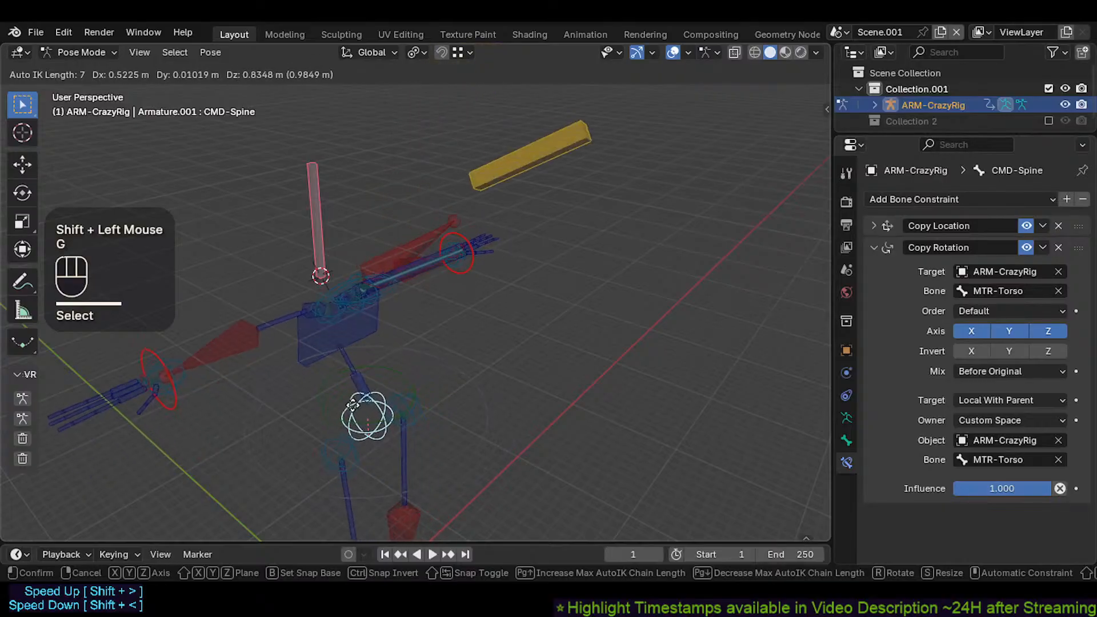
{"action": "left_click", "coordinate": [424, 231]}
Step: Clear AIM-TrackHead's parent in Edit Mode and return to Pose Mode
{"action": "left_click", "coordinate": [432, 147]}
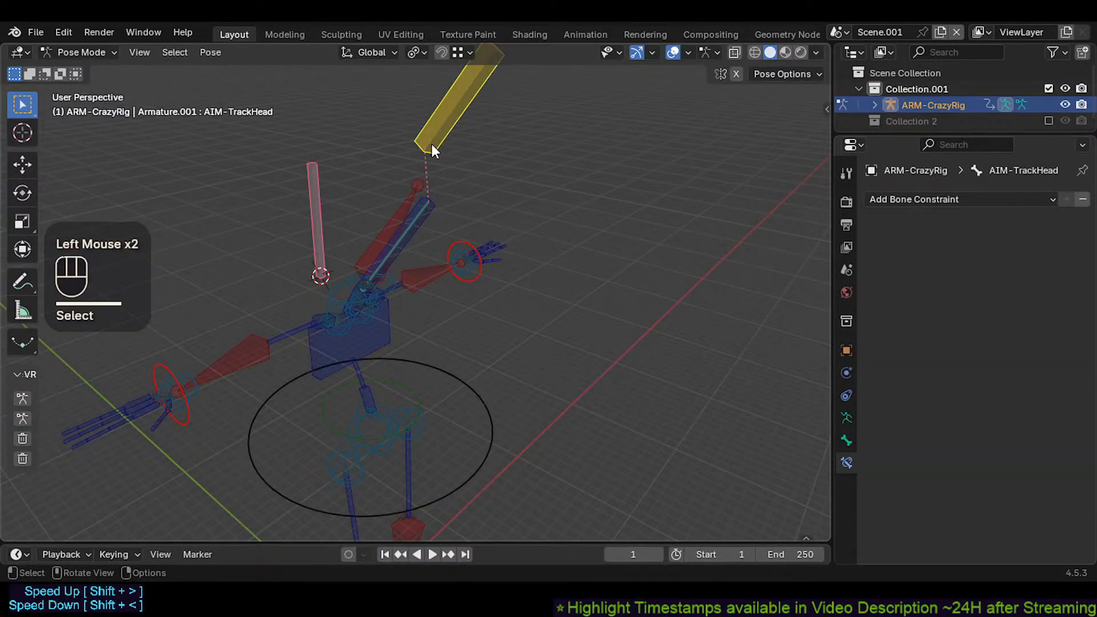
{"action": "key", "text": "Tab"}
{"action": "key", "text": "alt+p"}
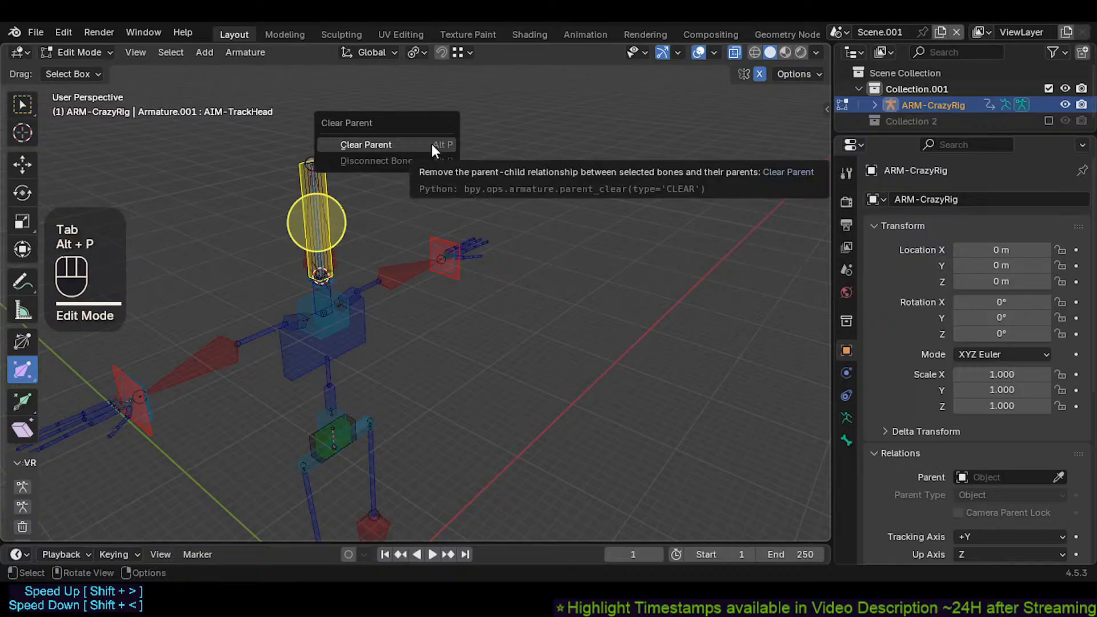
{"action": "left_click", "coordinate": [431, 144]}
{"action": "key", "text": "Tab"}
{"action": "scroll", "coordinate": [380, 196], "scroll_direction": "down", "scroll_amount": 1}
{"action": "scroll", "coordinate": [376, 218], "scroll_direction": "up", "scroll_amount": 1}
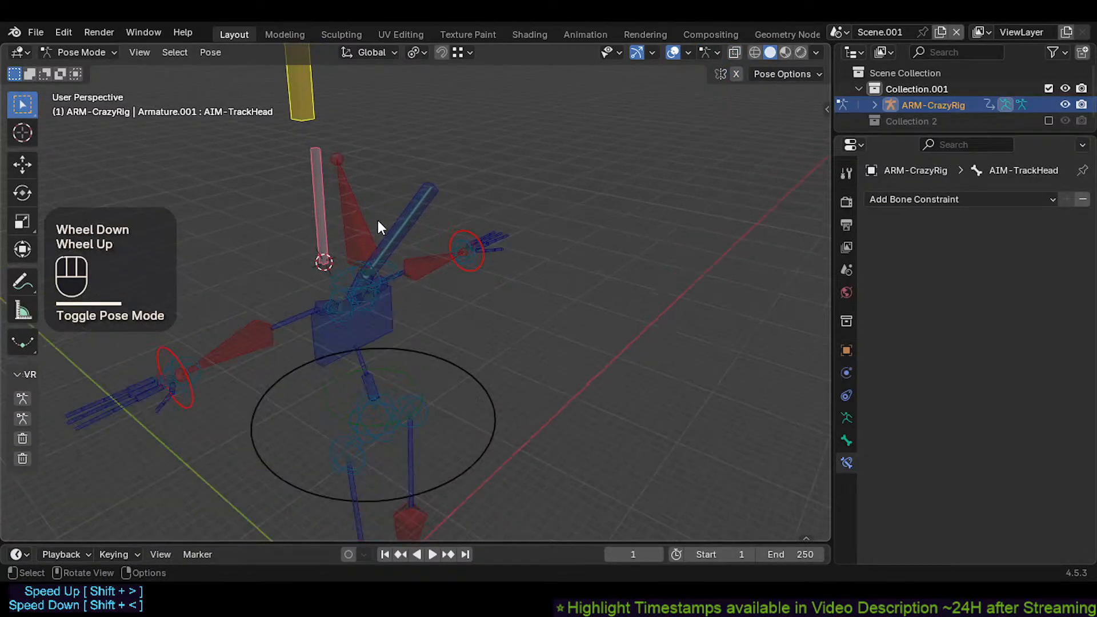
Step: Try moving CMD-Head while AIM-TrackHead is unparented
{"action": "left_click", "coordinate": [351, 278]}
{"action": "left_click", "coordinate": [303, 114]}
{"action": "left_click", "coordinate": [337, 267]}
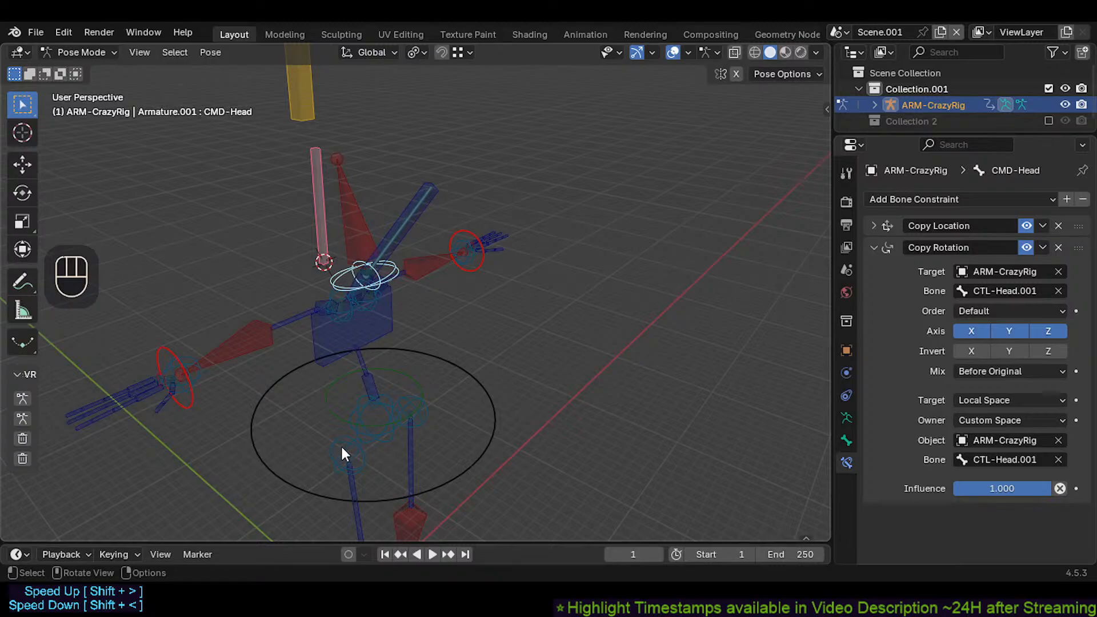
{"action": "left_click", "coordinate": [313, 106], "text": "shift"}
{"action": "key", "text": "g"}
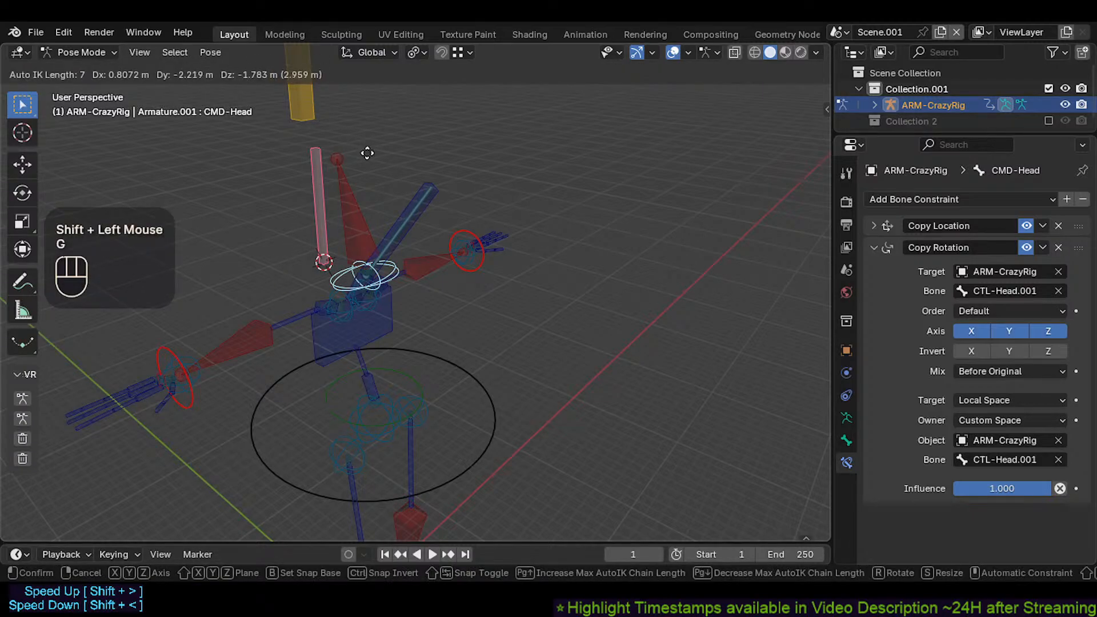
{"action": "left_click", "coordinate": [316, 125]}
Step: Move AIM-TrackHead down closer to the head bones in Pose Mode
{"action": "left_click", "coordinate": [309, 90]}
{"action": "key", "text": "g"}
{"action": "left_click", "coordinate": [307, 238]}
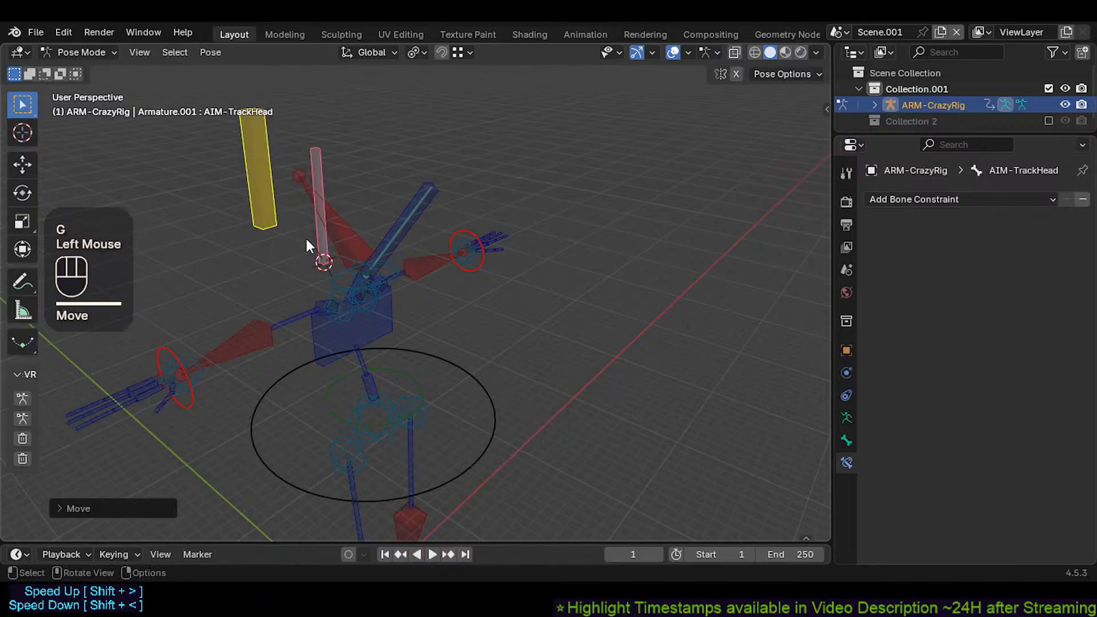
Step: Switch the armature to Edit Mode and move AIM-TrackHead away from the head bones
{"action": "scroll", "coordinate": [307, 238], "scroll_direction": "up", "scroll_amount": 2}
{"action": "left_click", "coordinate": [360, 311]}
{"action": "scroll", "coordinate": [372, 297], "scroll_direction": "up", "scroll_amount": 2}
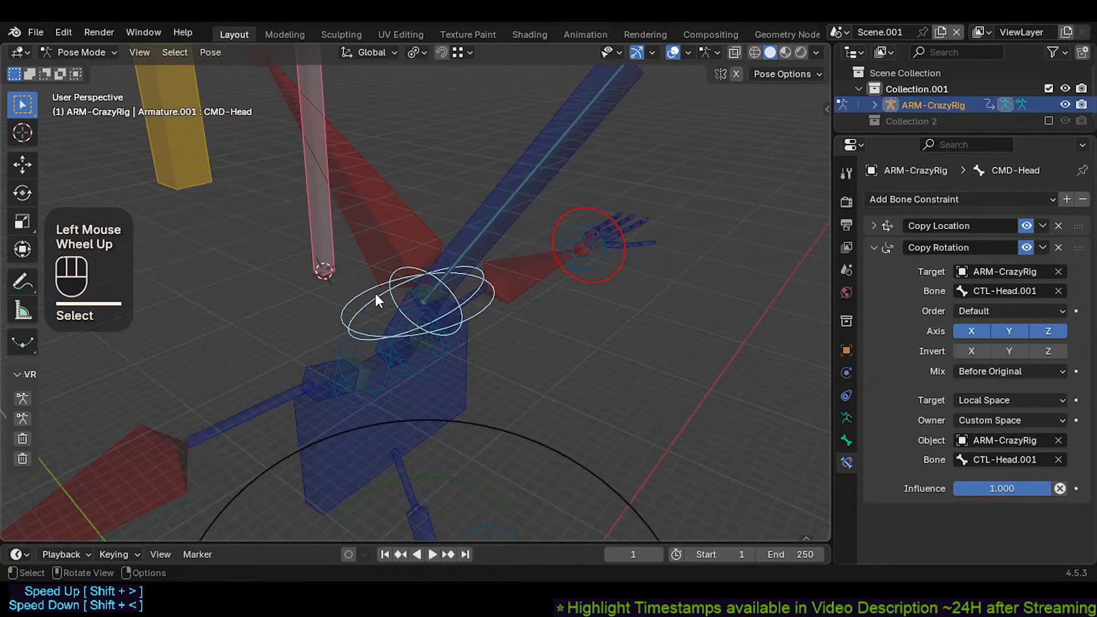
{"action": "scroll", "coordinate": [374, 292], "scroll_direction": "down", "scroll_amount": 2}
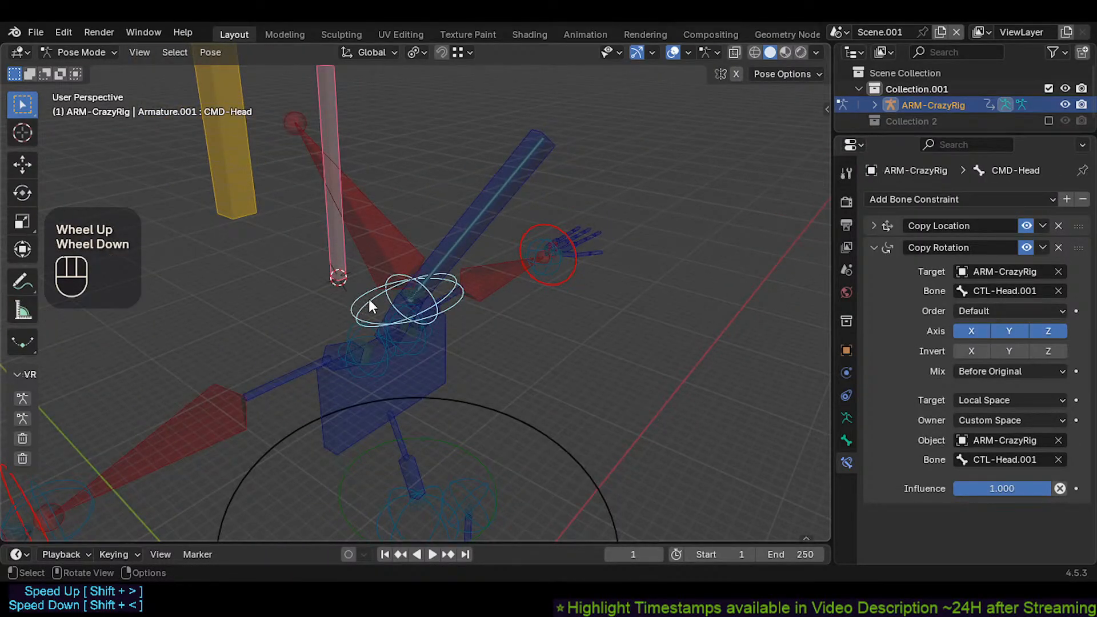
{"action": "key", "text": "Tab"}
{"action": "scroll", "coordinate": [369, 299], "scroll_direction": "up", "scroll_amount": 2}
{"action": "scroll", "coordinate": [369, 299], "scroll_direction": "down", "scroll_amount": 1}
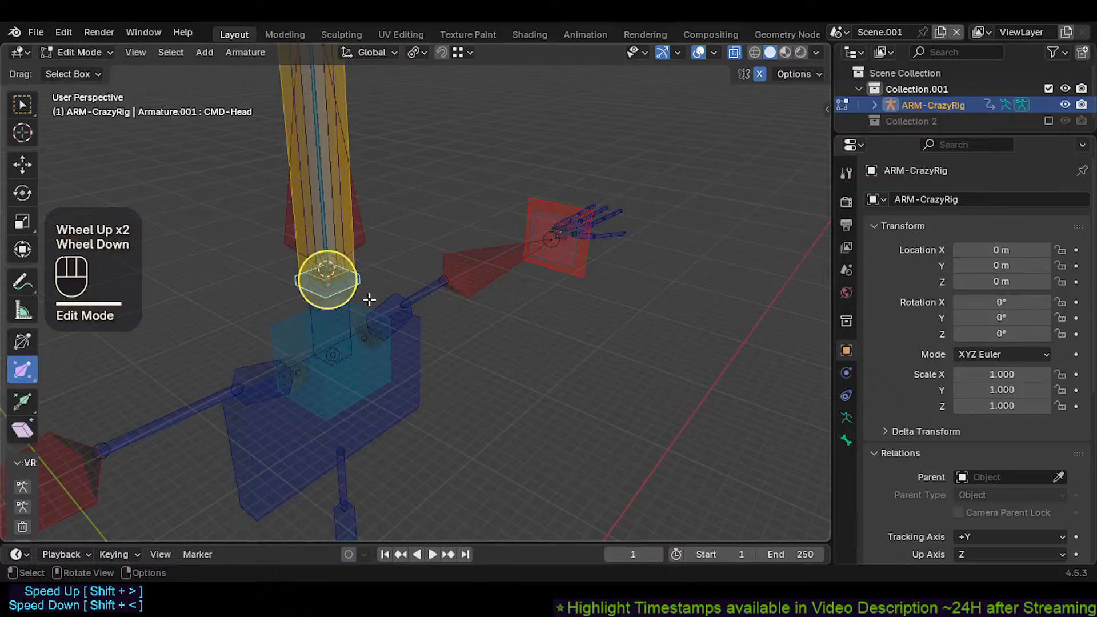
{"action": "left_click", "coordinate": [362, 259]}
{"action": "scroll", "coordinate": [353, 267], "scroll_direction": "up", "scroll_amount": 1}
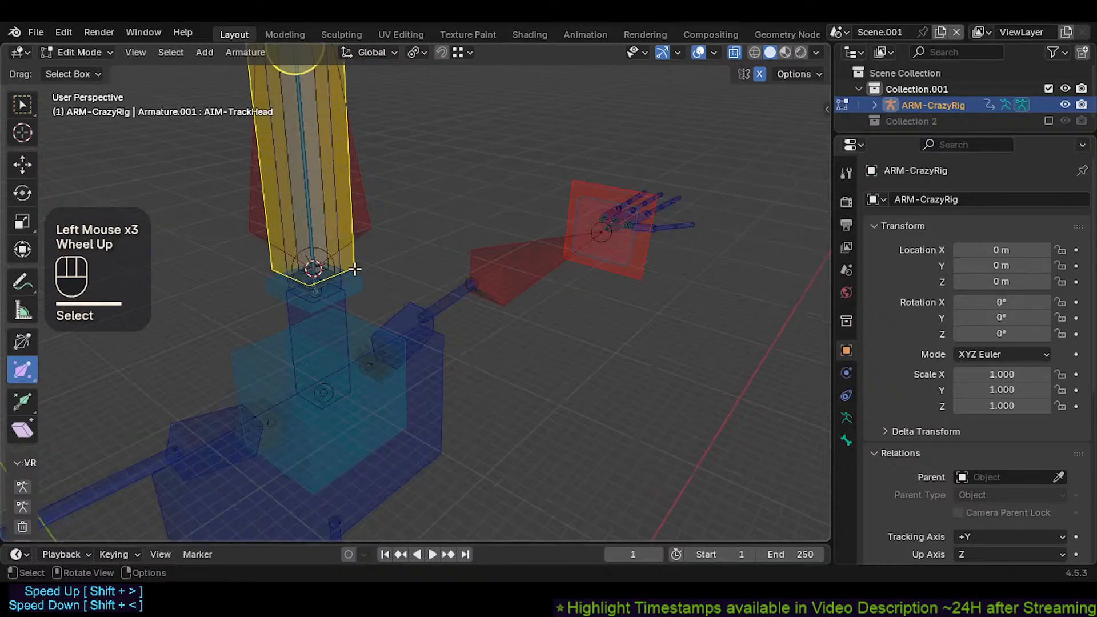
{"action": "key", "text": "g"}
{"action": "left_click", "coordinate": [392, 239]}
Step: Parent AIM-TrackHead to CMD-Head as a connected child bone
{"action": "scroll", "coordinate": [383, 252], "scroll_direction": "up", "scroll_amount": 1}
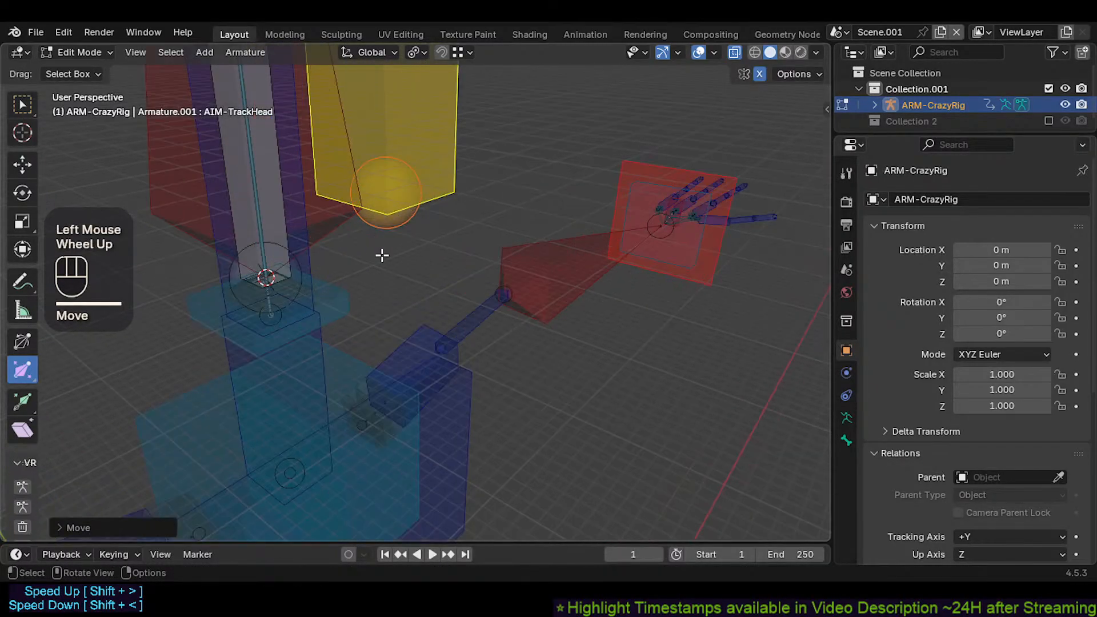
{"action": "middle_click_drag", "start_coordinate": [382, 252], "coordinate": [389, 259], "text": "shift"}
{"action": "middle_click_drag", "start_coordinate": [390, 317], "coordinate": [388, 313]}
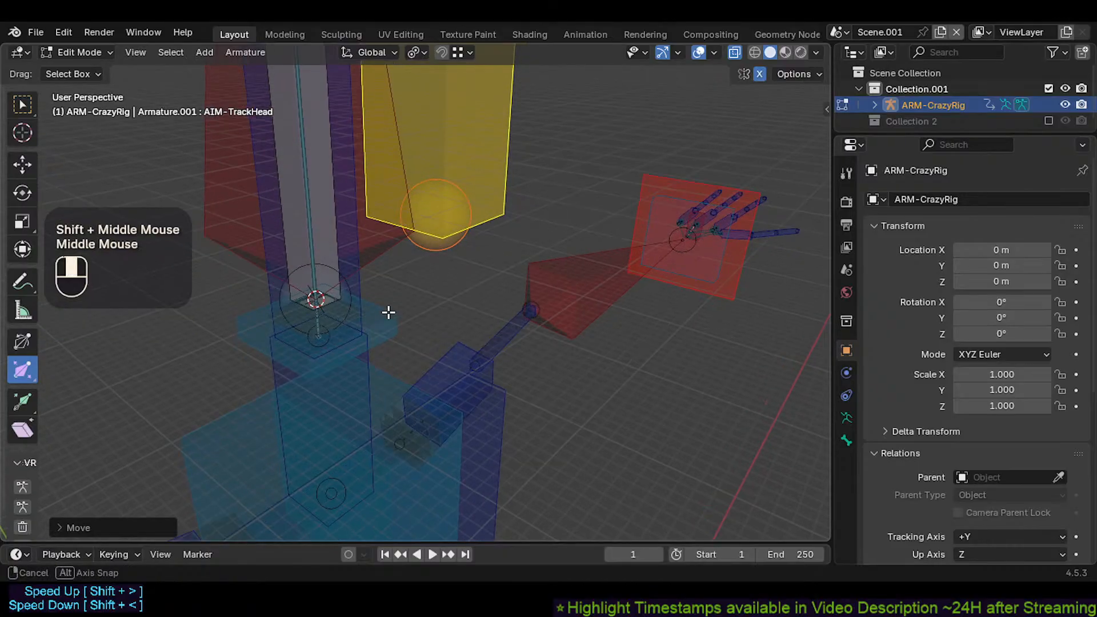
{"action": "left_click", "coordinate": [391, 325]}
{"action": "scroll", "coordinate": [393, 327], "scroll_direction": "down", "scroll_amount": 1}
{"action": "left_click", "coordinate": [449, 239]}
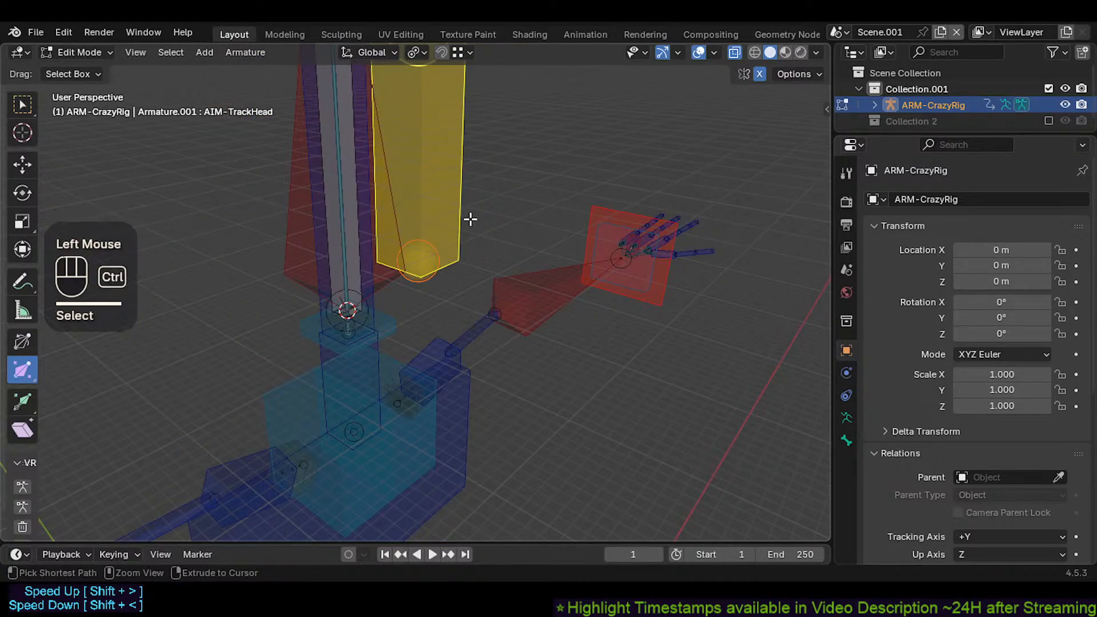
{"action": "key", "text": "ctrl+p"}
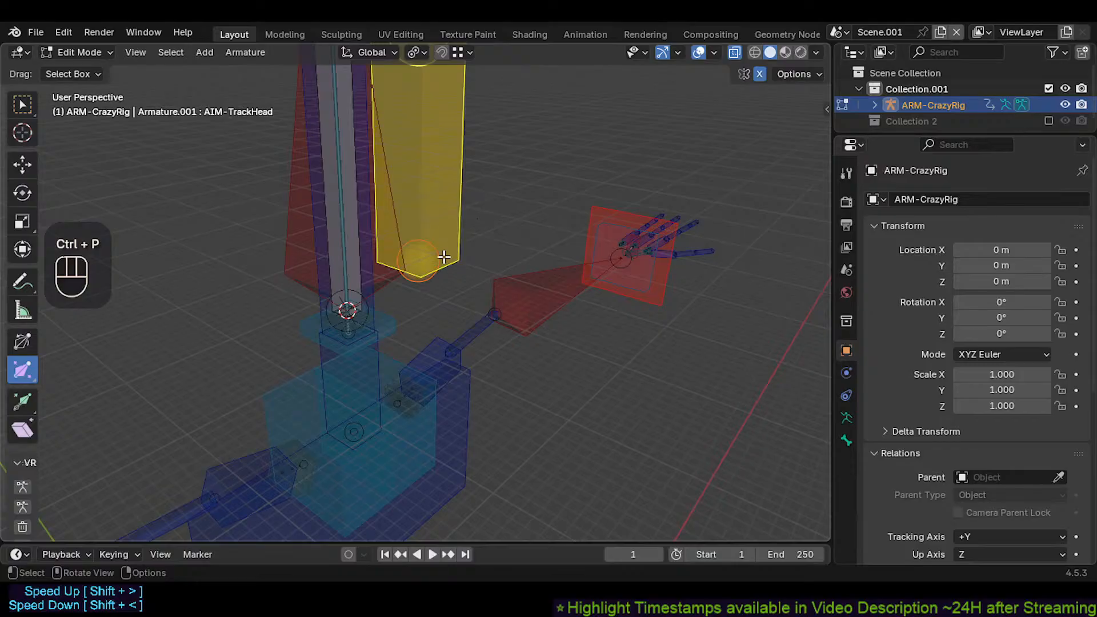
{"action": "key", "text": "alt+a"}
{"action": "left_click", "coordinate": [454, 246]}
{"action": "left_click", "coordinate": [401, 321], "text": "shift"}
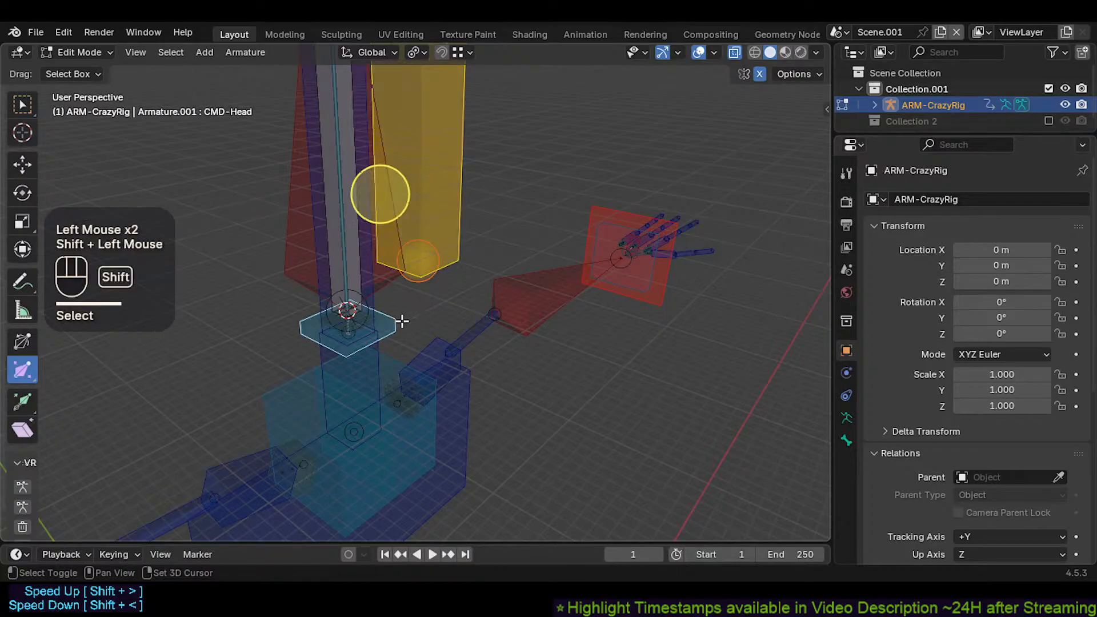
{"action": "key", "text": "ctrl+p"}
{"action": "key", "text": "Down"}
{"action": "key", "text": "Return"}
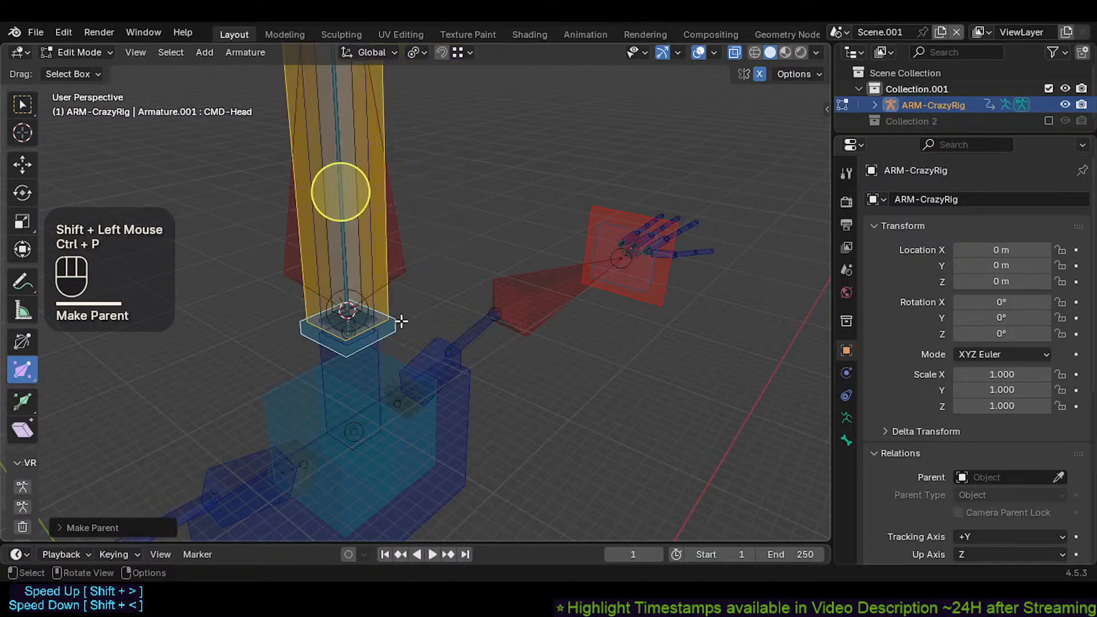
Step: Adjust the size and tip position of AIM-TrackHead in Edit Mode and return to Pose Mode
{"action": "scroll", "coordinate": [402, 321], "scroll_direction": "down", "scroll_amount": 4}
{"action": "middle_click_drag", "start_coordinate": [396, 248], "coordinate": [370, 344], "text": "shift"}
{"action": "left_click", "coordinate": [378, 209]}
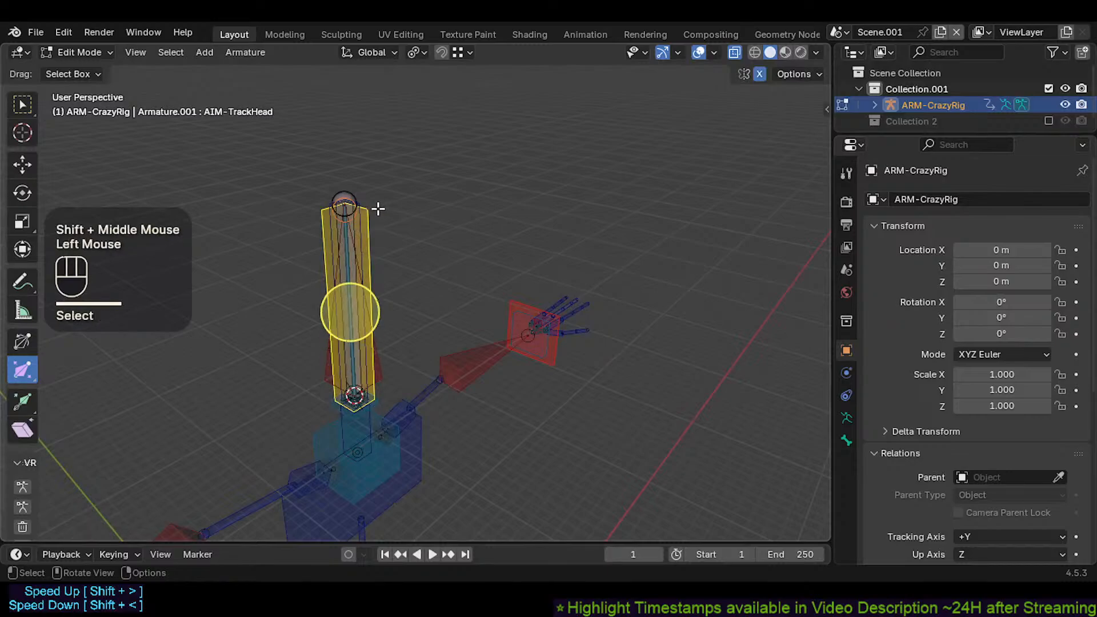
{"action": "key", "text": "s"}
{"action": "left_click", "coordinate": [373, 156]}
{"action": "left_click", "coordinate": [347, 158]}
{"action": "key", "text": "g"}
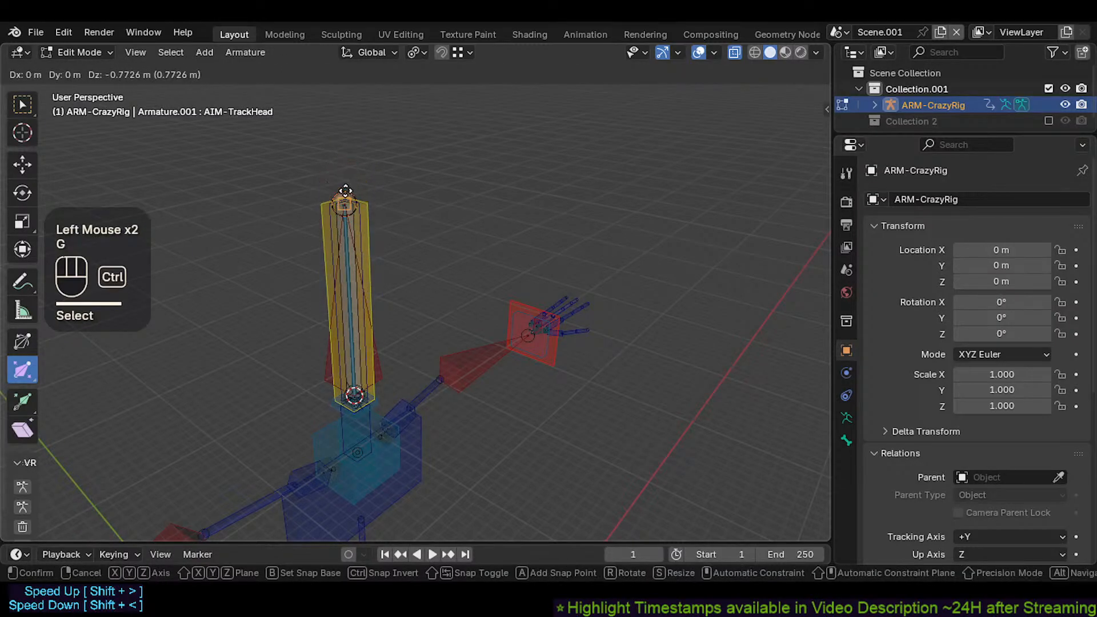
{"action": "left_click", "coordinate": [347, 193], "text": "ctrl"}
{"action": "key", "text": "ctrl+Tab"}
{"action": "scroll", "coordinate": [379, 313], "scroll_direction": "down", "scroll_amount": 2}
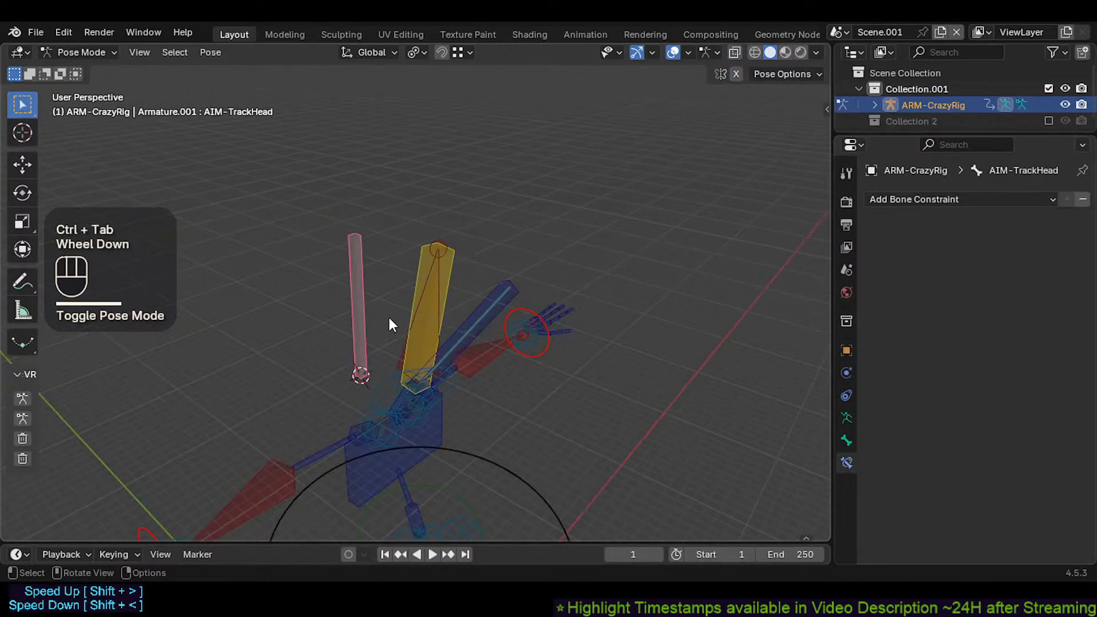
Step: Move MTR-CoG together with CMD-Spine to test how the connected AIM-TrackHead follows the body
{"action": "middle_click_drag", "start_coordinate": [389, 315], "coordinate": [421, 229], "text": "shift"}
{"action": "left_click", "coordinate": [433, 305]}
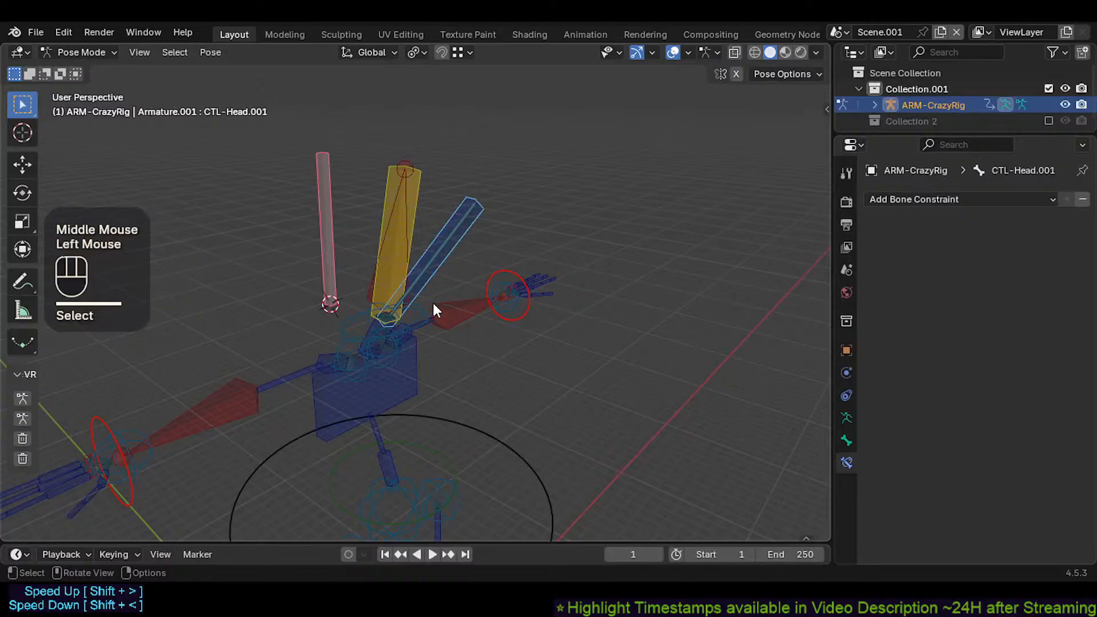
{"action": "middle_click_drag", "start_coordinate": [403, 420], "coordinate": [392, 324], "text": "shift"}
{"action": "scroll", "coordinate": [392, 324], "scroll_direction": "down", "scroll_amount": 2}
{"action": "left_click", "coordinate": [394, 371], "text": "shift"}
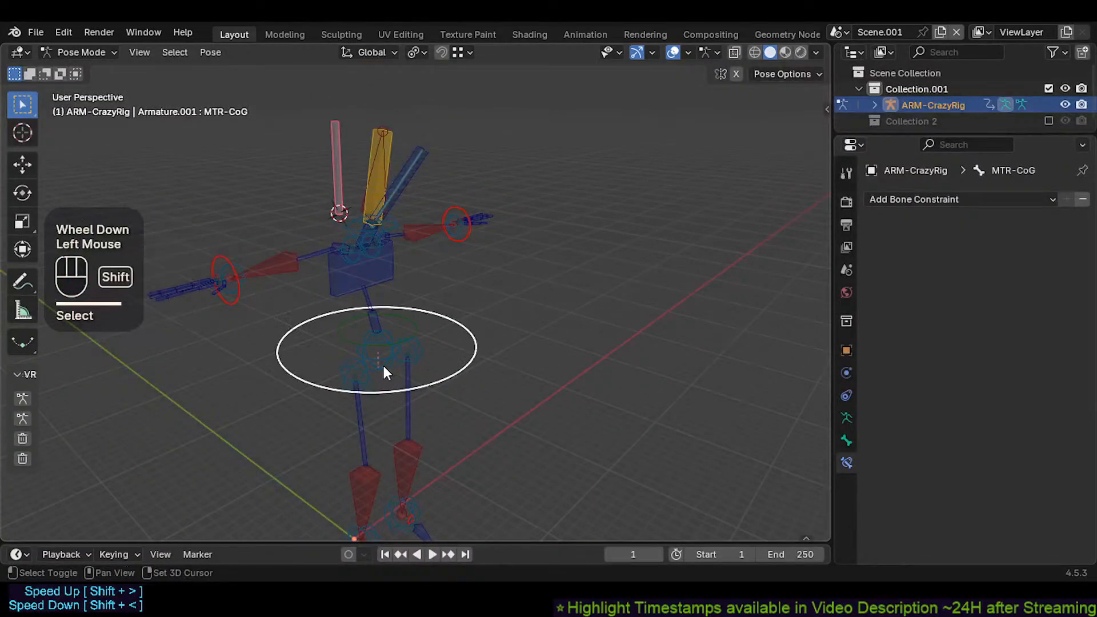
{"action": "key", "text": "g"}
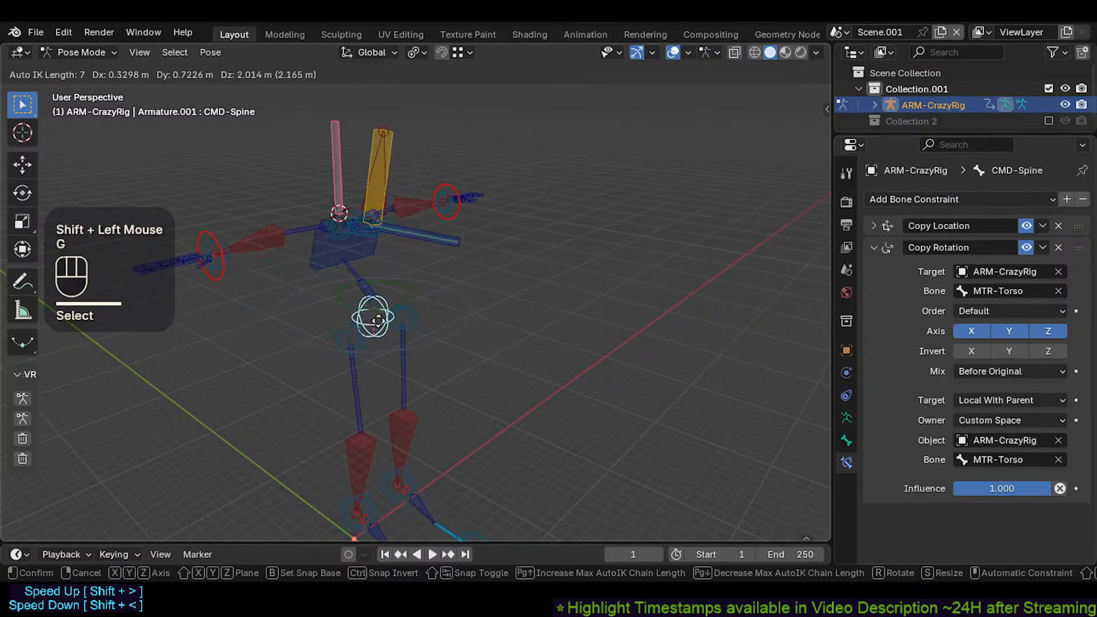
{"action": "left_click", "coordinate": [391, 365]}
Step: Reset the pose of all bones and reposition the body with MTR-CoG and CMD-Spine
{"action": "key", "text": "a"}
{"action": "key", "text": "alt+q"}
{"action": "left_click", "coordinate": [352, 362]}
{"action": "left_click", "coordinate": [352, 362], "text": "shift"}
{"action": "key", "text": "g"}
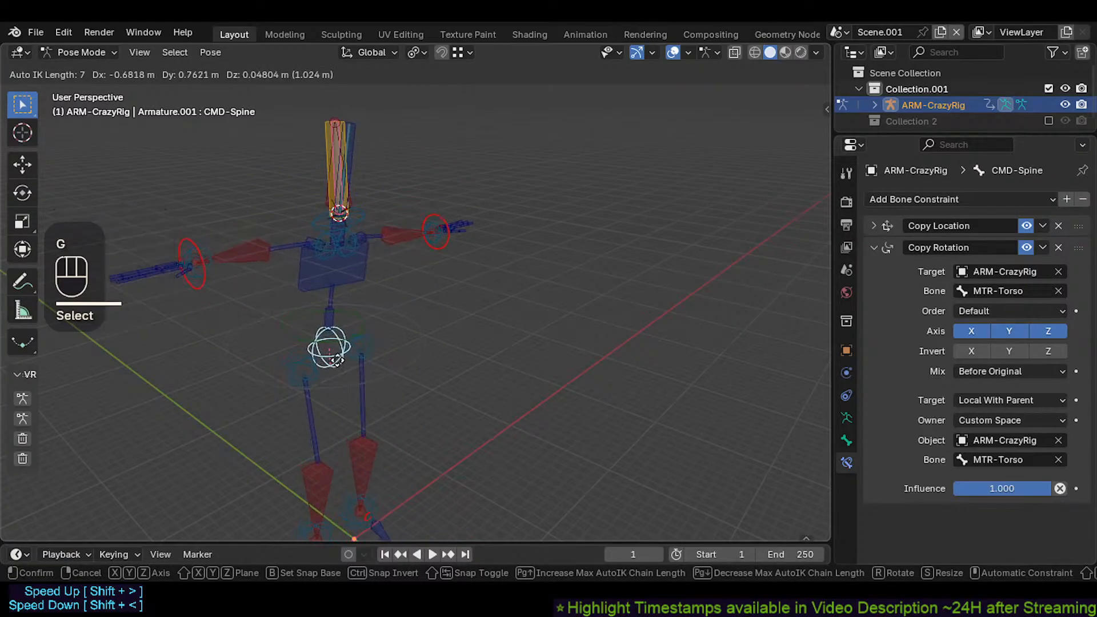
{"action": "left_click", "coordinate": [296, 237], "text": "shift"}
Step: Try moving CMD-Head, first alone and then together with MTR-CoG, to test the head's response
{"action": "left_click", "coordinate": [312, 219]}
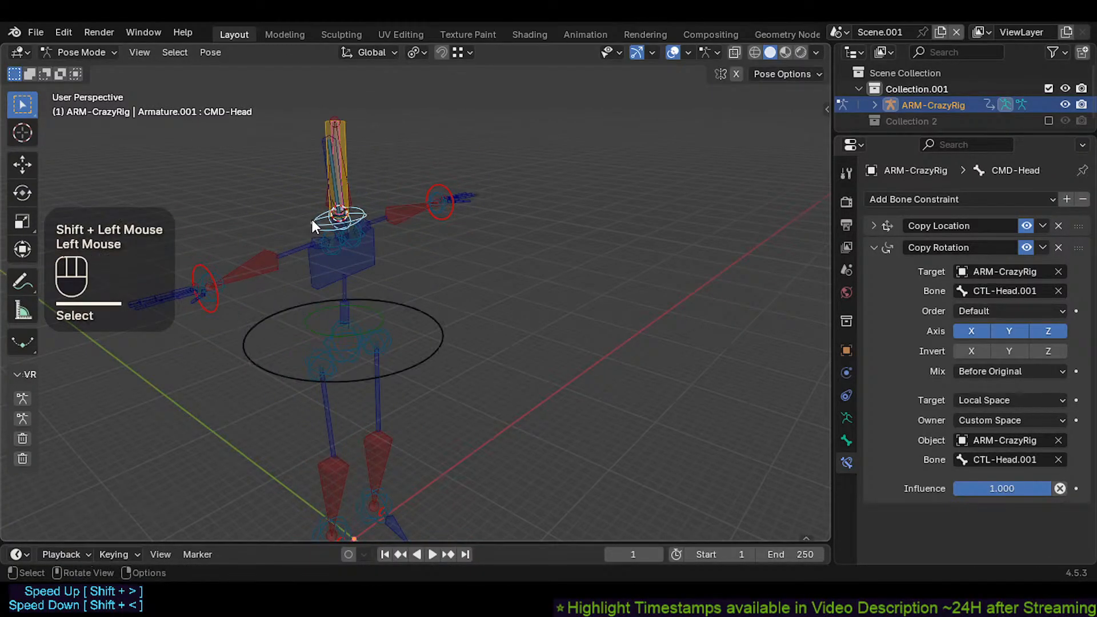
{"action": "key", "text": "g"}
{"action": "key", "text": "Escape"}
{"action": "left_click", "coordinate": [323, 296]}
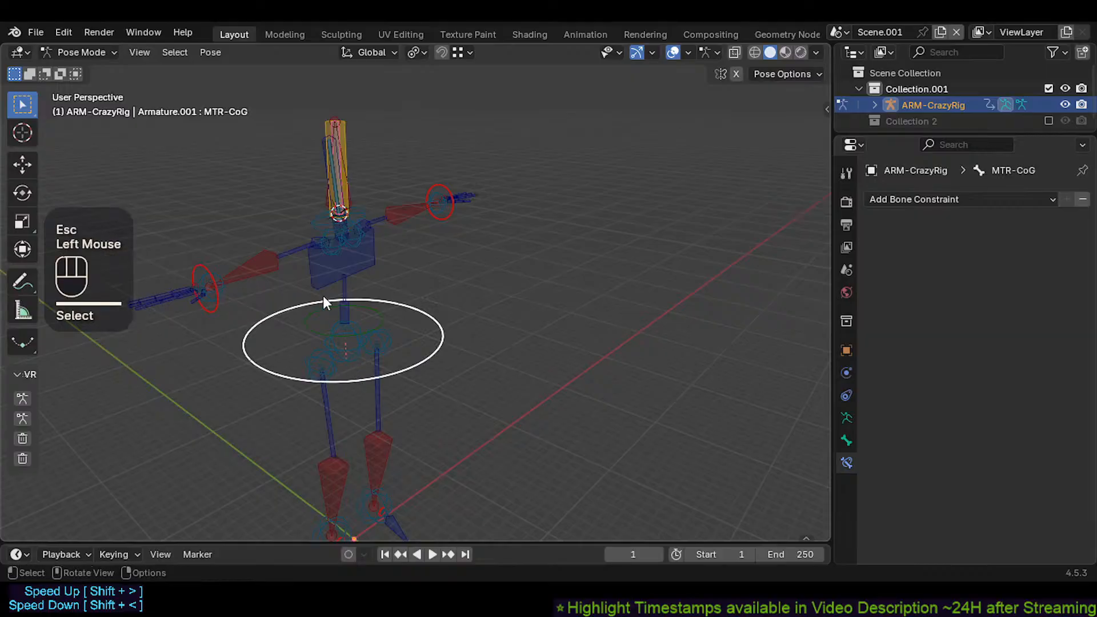
{"action": "left_click", "coordinate": [309, 220], "text": "shift"}
{"action": "key", "text": "g"}
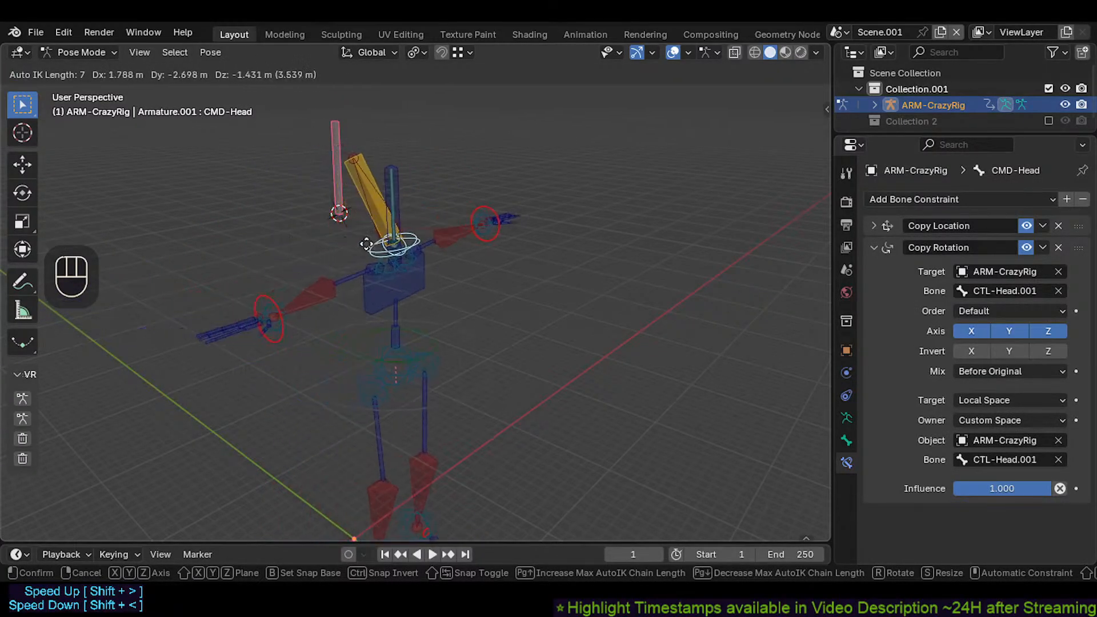
{"action": "key", "text": "Escape"}
Step: Move MTR-CoG and CMD-Spine together to shift the body under the head
{"action": "left_click", "coordinate": [363, 387]}
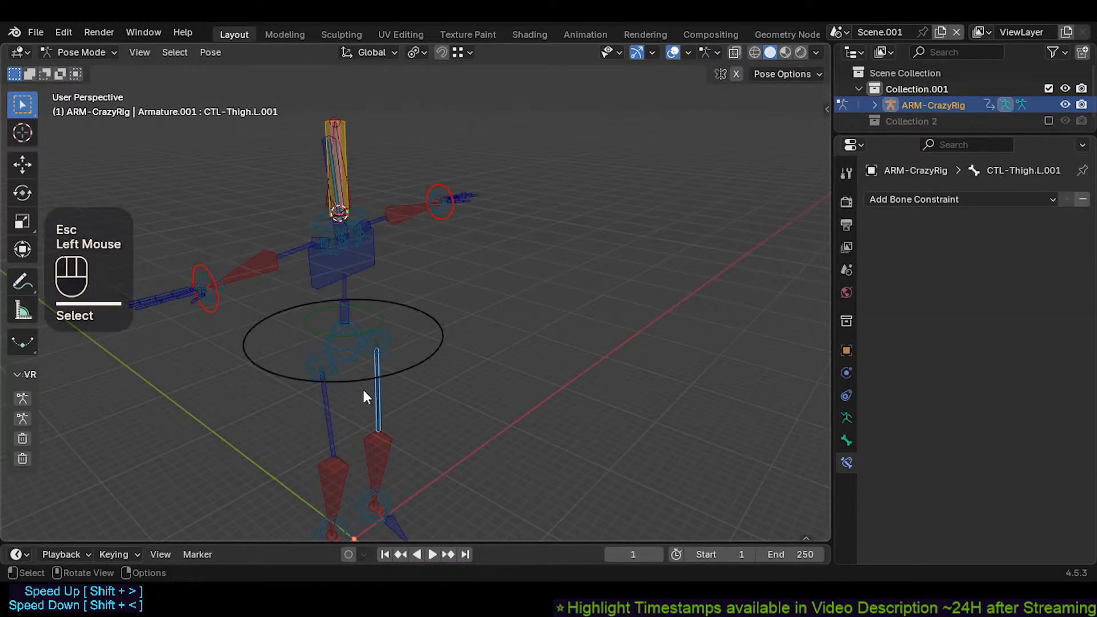
{"action": "left_click", "coordinate": [360, 387], "text": "shift"}
{"action": "key", "text": "g"}
{"action": "key", "text": "Escape"}
{"action": "left_click", "coordinate": [359, 387]}
{"action": "left_click", "coordinate": [354, 372], "text": "shift"}
{"action": "key", "text": "g"}
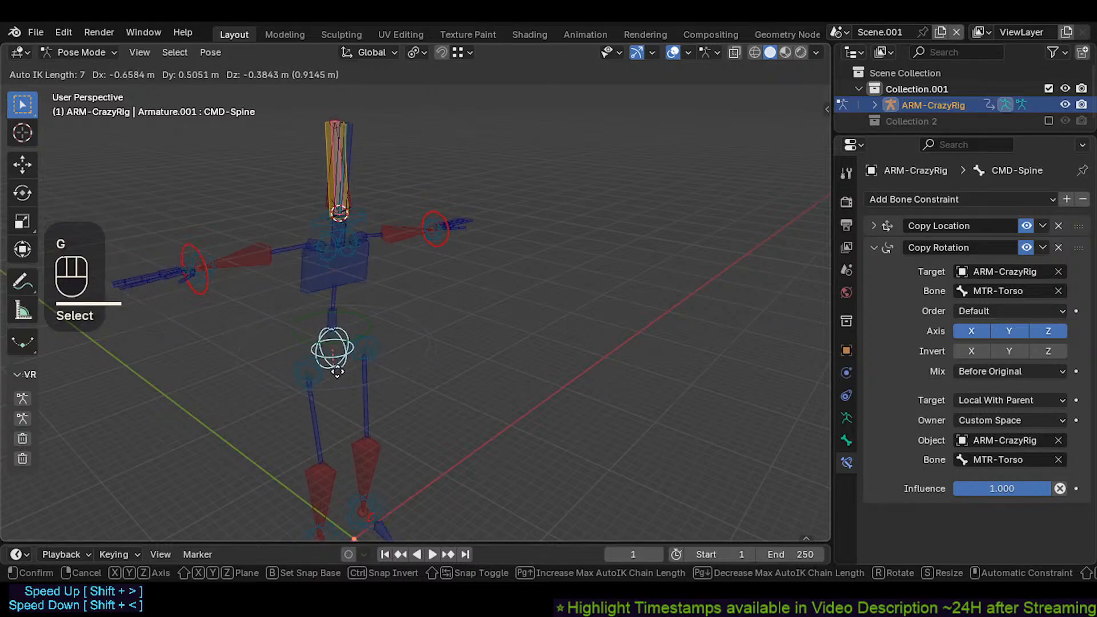
{"action": "left_click", "coordinate": [341, 372]}
Step: Try moving CMD-Spine together with CMD-Head to compare how the head and body react
{"action": "middle_click_drag", "start_coordinate": [341, 372], "coordinate": [370, 322], "text": "shift"}
{"action": "key", "text": "g"}
{"action": "key", "text": "Escape"}
{"action": "left_click", "coordinate": [345, 286], "text": "shift"}
{"action": "key", "text": "g"}
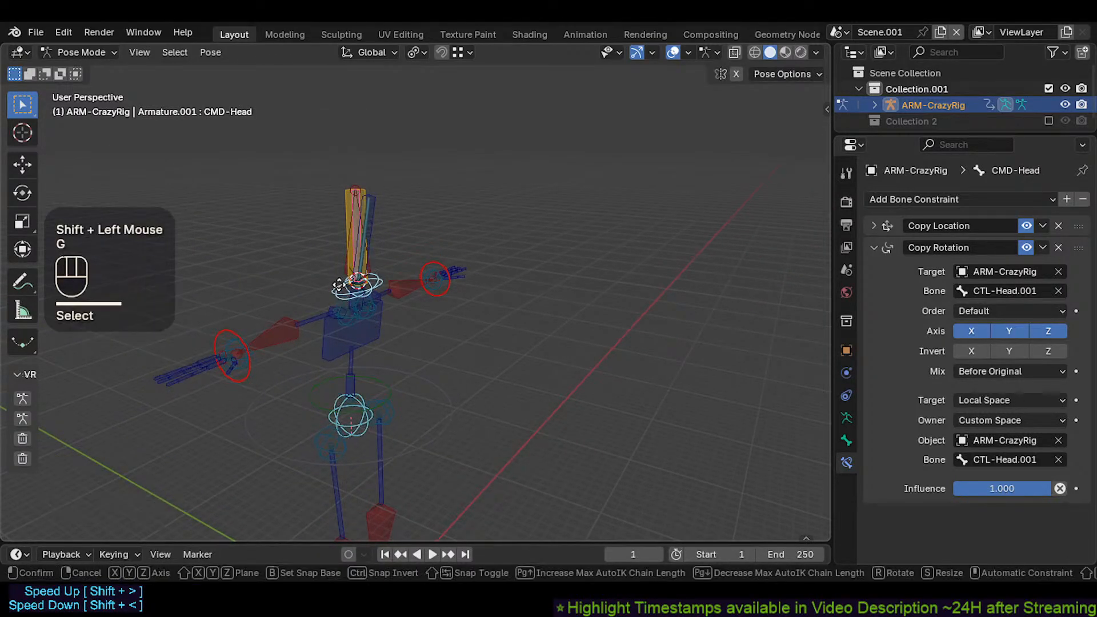
{"action": "key", "text": "Escape"}
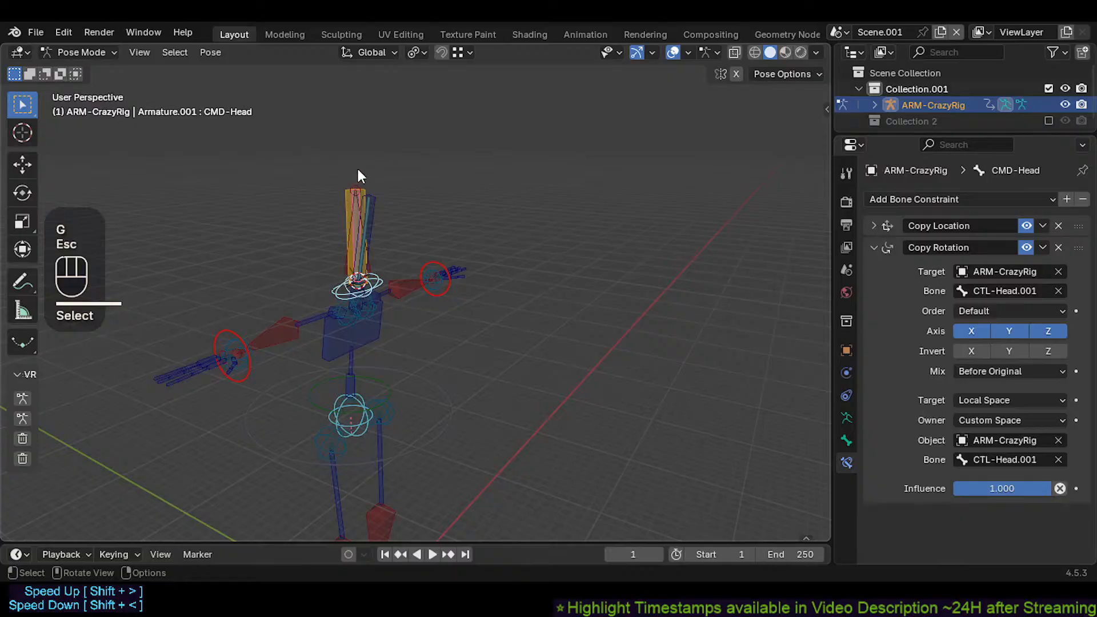
{"action": "key", "text": "g"}
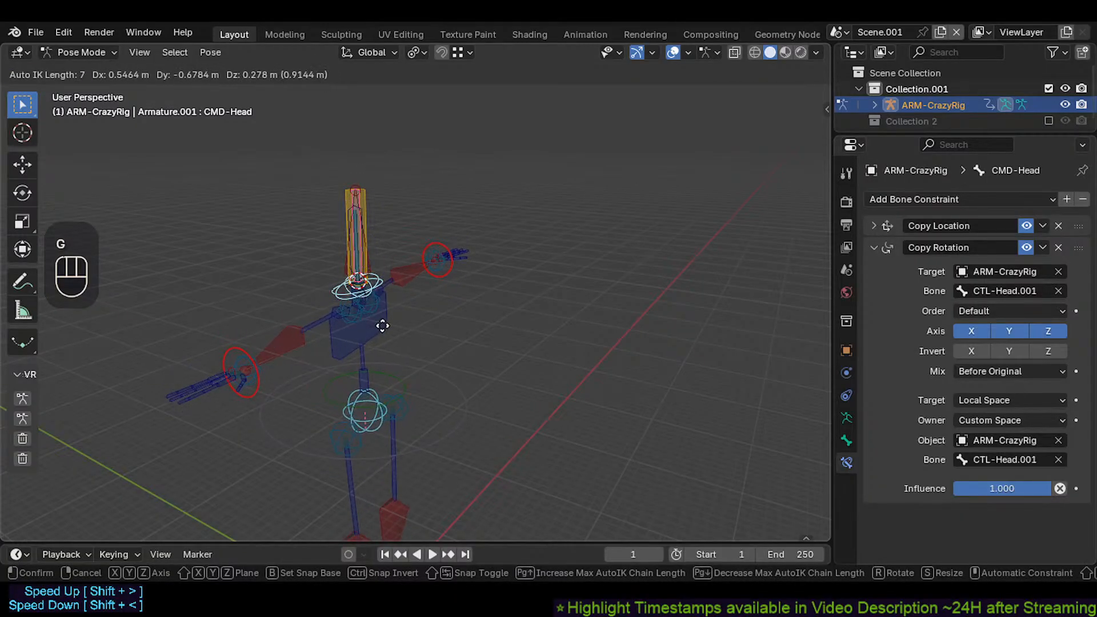
{"action": "key", "text": "Escape"}
Step: Shift the body slightly by moving MTR-CoG with CMD-Spine
{"action": "left_click", "coordinate": [359, 460]}
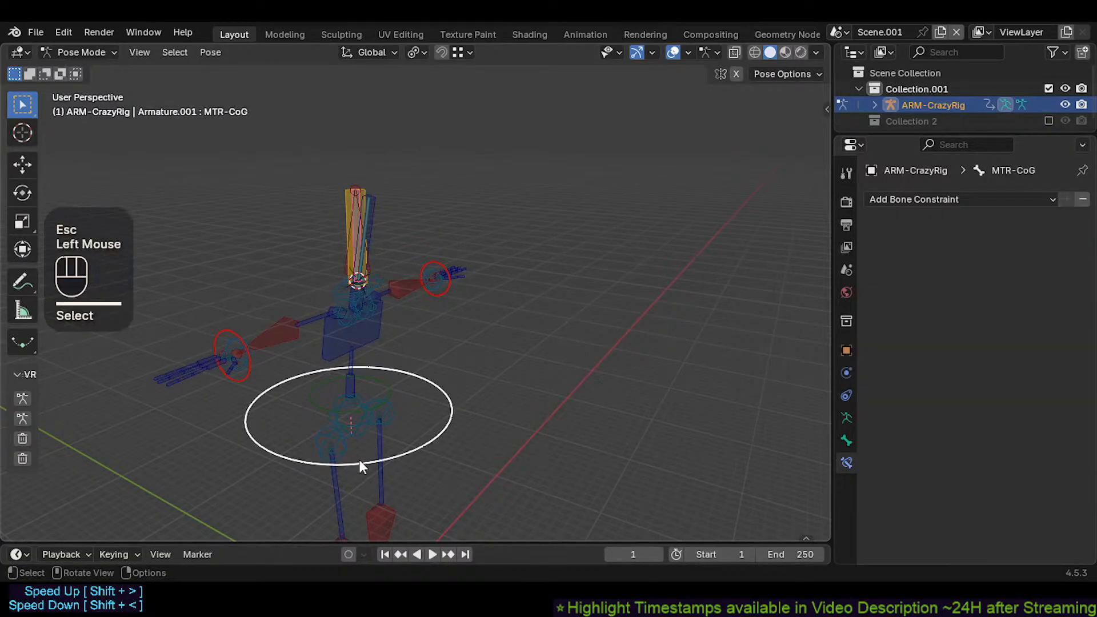
{"action": "left_click", "coordinate": [366, 430], "text": "shift"}
{"action": "key", "text": "g"}
{"action": "left_click", "coordinate": [382, 366]}
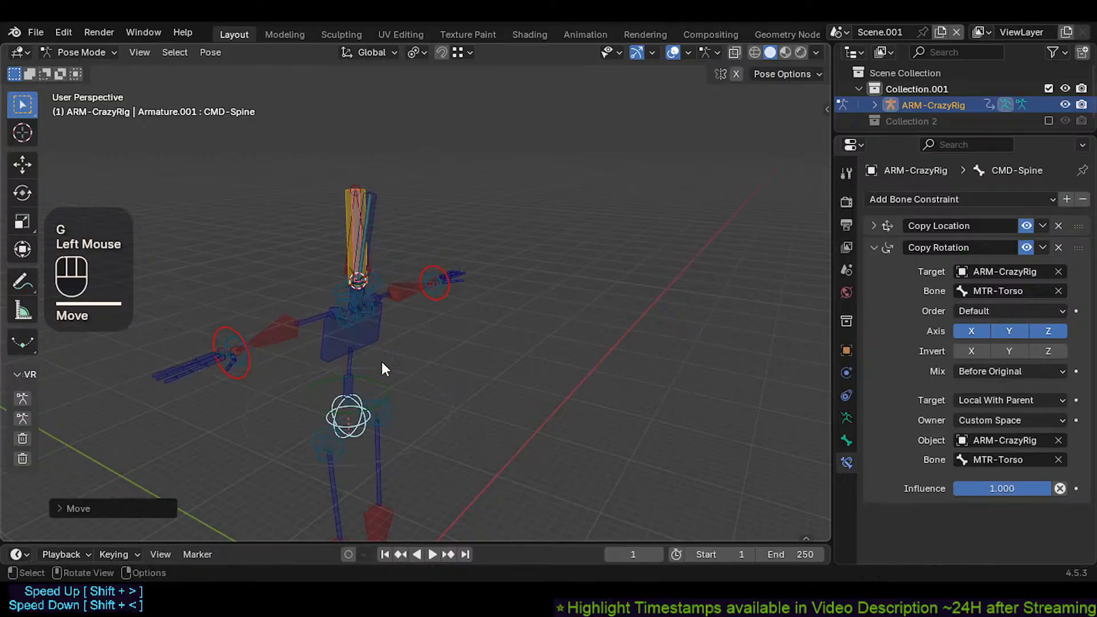
Step: Try moving CTL-Chest to see how the torso and AIM-TrackHead respond
{"action": "middle_click_drag", "start_coordinate": [382, 365], "coordinate": [354, 323]}
{"action": "left_click", "coordinate": [356, 318], "text": "shift"}
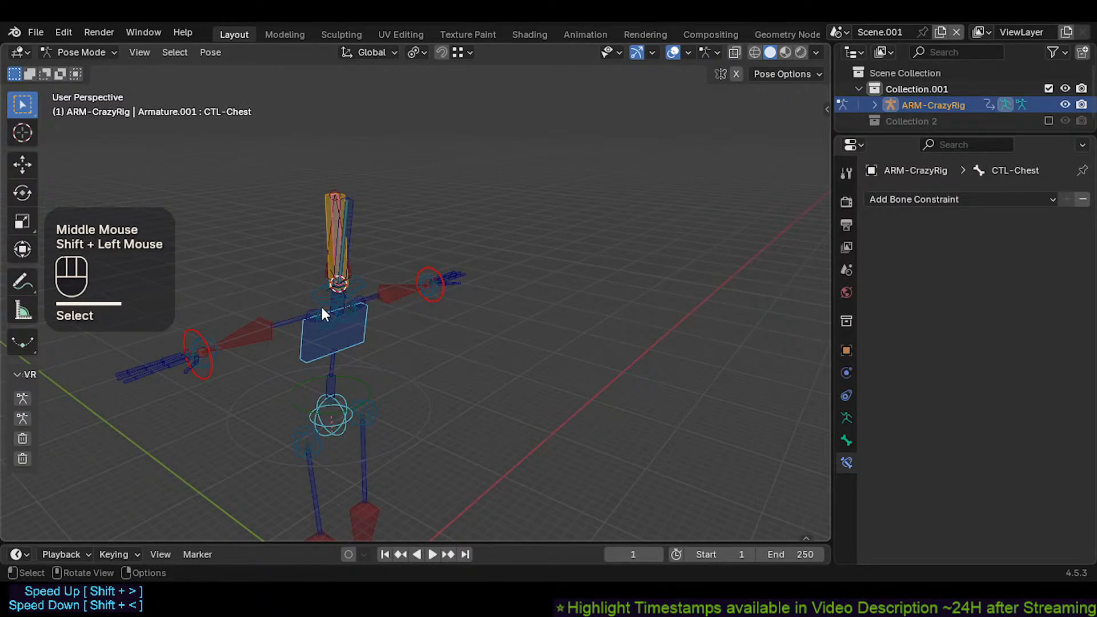
{"action": "left_click", "coordinate": [330, 425]}
{"action": "left_click", "coordinate": [335, 339]}
{"action": "key", "text": "g"}
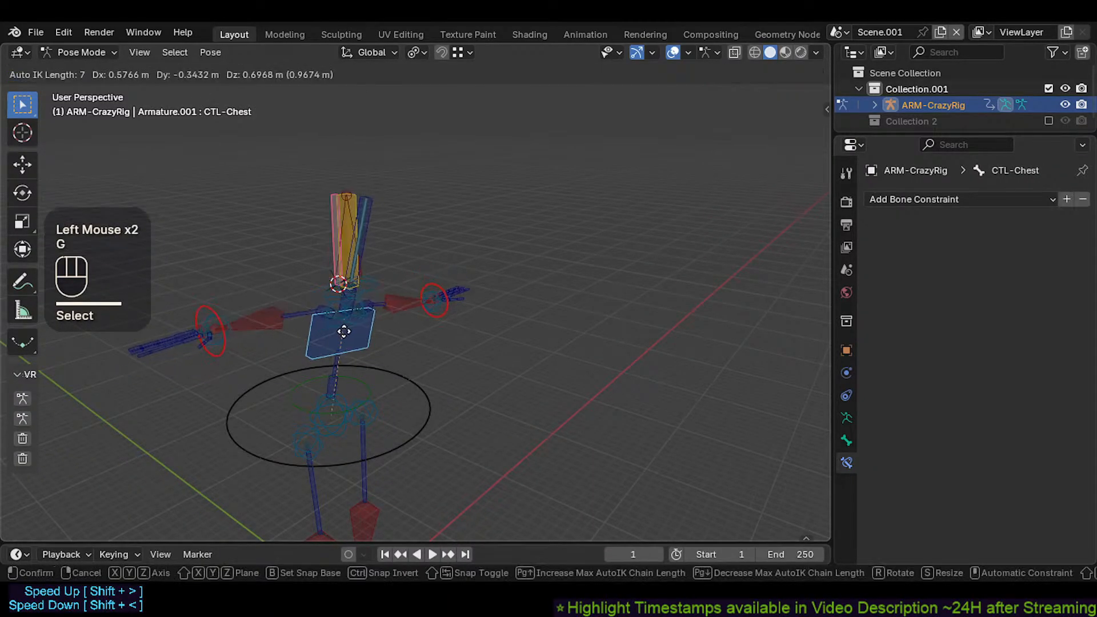
{"action": "key", "text": "Escape"}
Step: Move CTL-Chest together with CMD-Head so the upper body leans to one side
{"action": "left_click", "coordinate": [317, 299], "text": "shift"}
{"action": "key", "text": "g"}
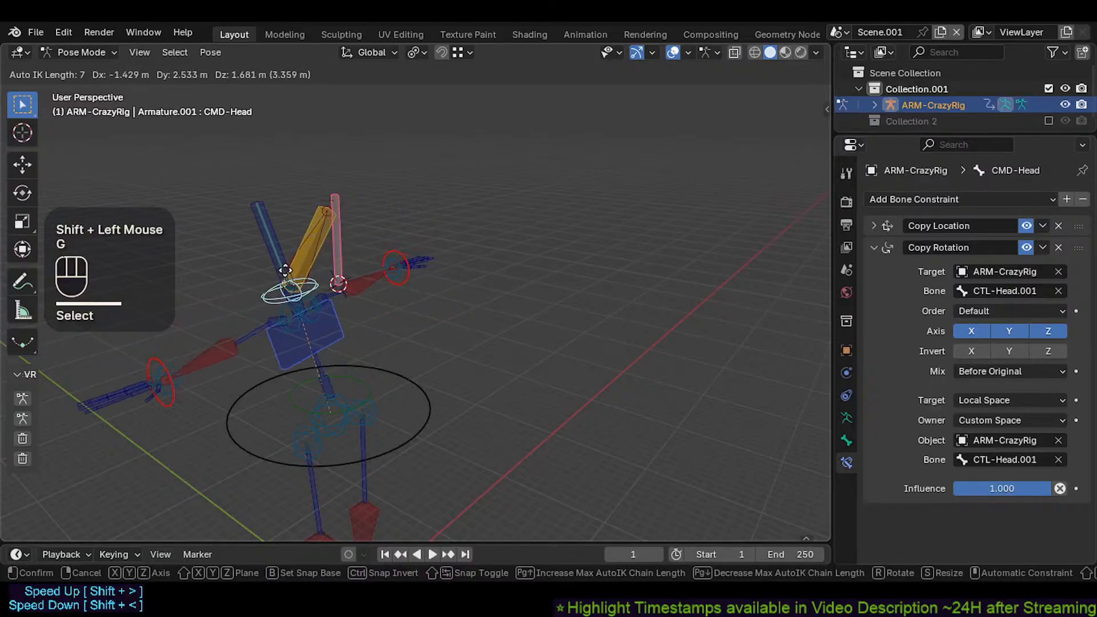
{"action": "left_click", "coordinate": [302, 261]}
Step: Try moving the leaning upper body with CMD-Spine, CMD-Head, MTR-CoG and CTL-Chest
{"action": "left_click", "coordinate": [333, 428], "text": "shift"}
{"action": "key", "text": "g"}
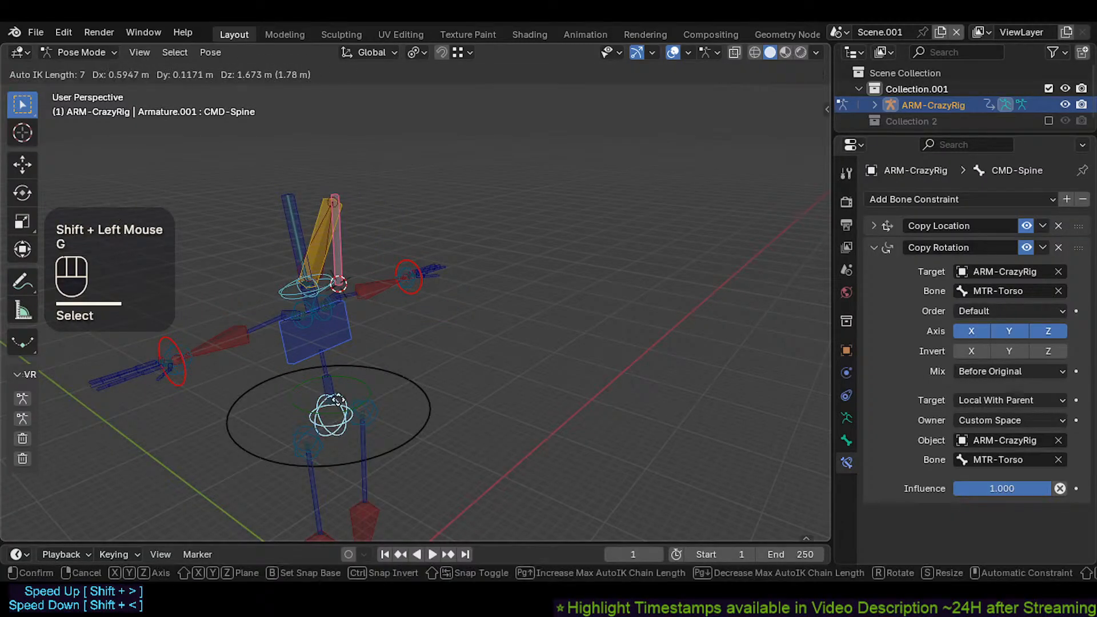
{"action": "key", "text": "Escape"}
{"action": "left_click", "coordinate": [407, 440], "text": "shift"}
{"action": "left_click", "coordinate": [301, 342], "text": "shift"}
{"action": "key", "text": "g"}
{"action": "key", "text": "Escape"}
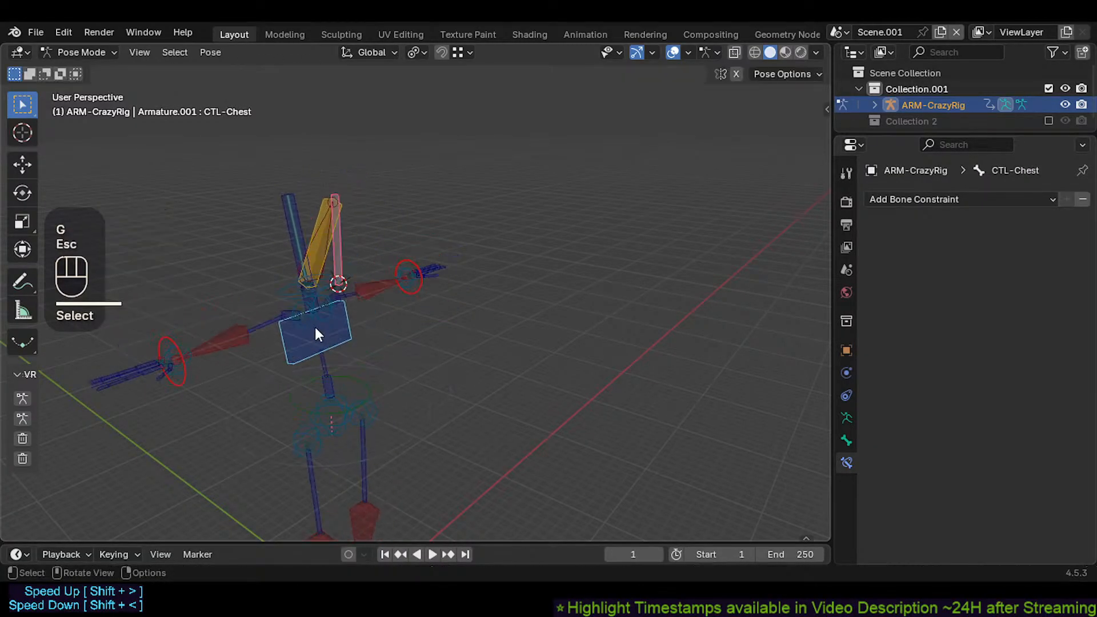
Step: Try moving the leaning upper body with CMD-Head and CTL-Head.001
{"action": "left_click", "coordinate": [312, 290], "text": "shift"}
{"action": "key", "text": "g"}
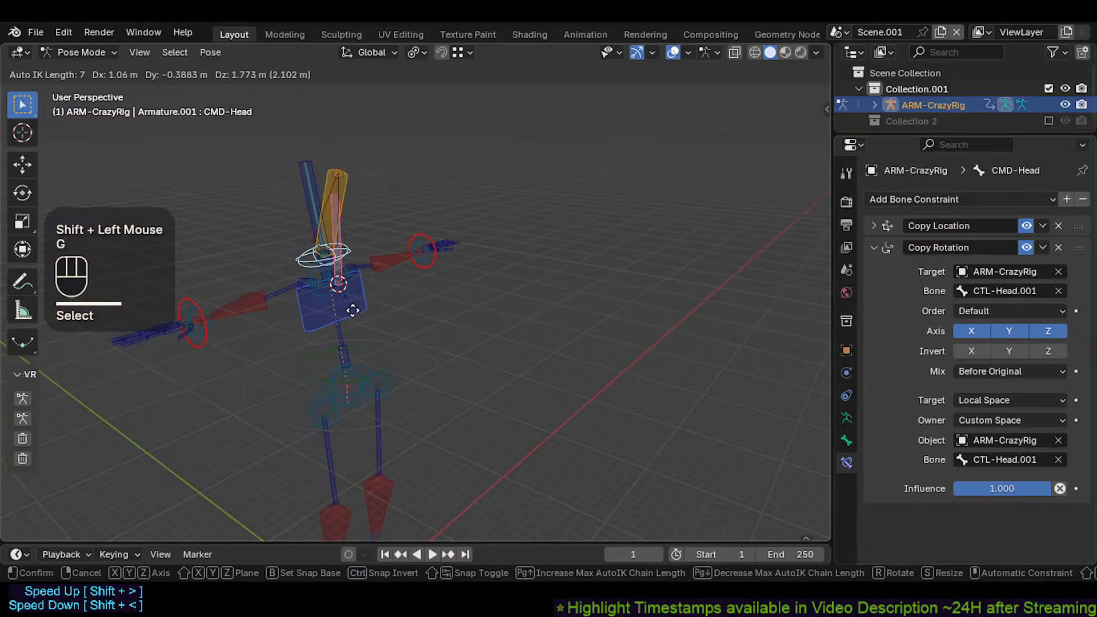
{"action": "left_click", "coordinate": [326, 330]}
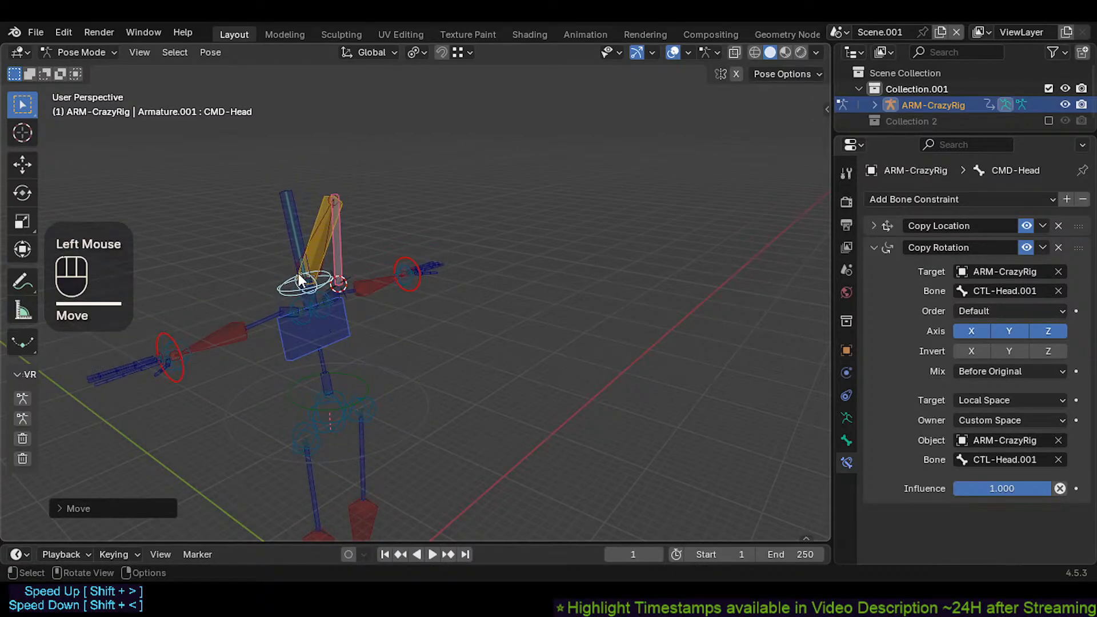
{"action": "left_click", "coordinate": [284, 241], "text": "shift"}
{"action": "key", "text": "g"}
{"action": "left_click", "coordinate": [285, 235]}
{"action": "key", "text": "alt+a"}
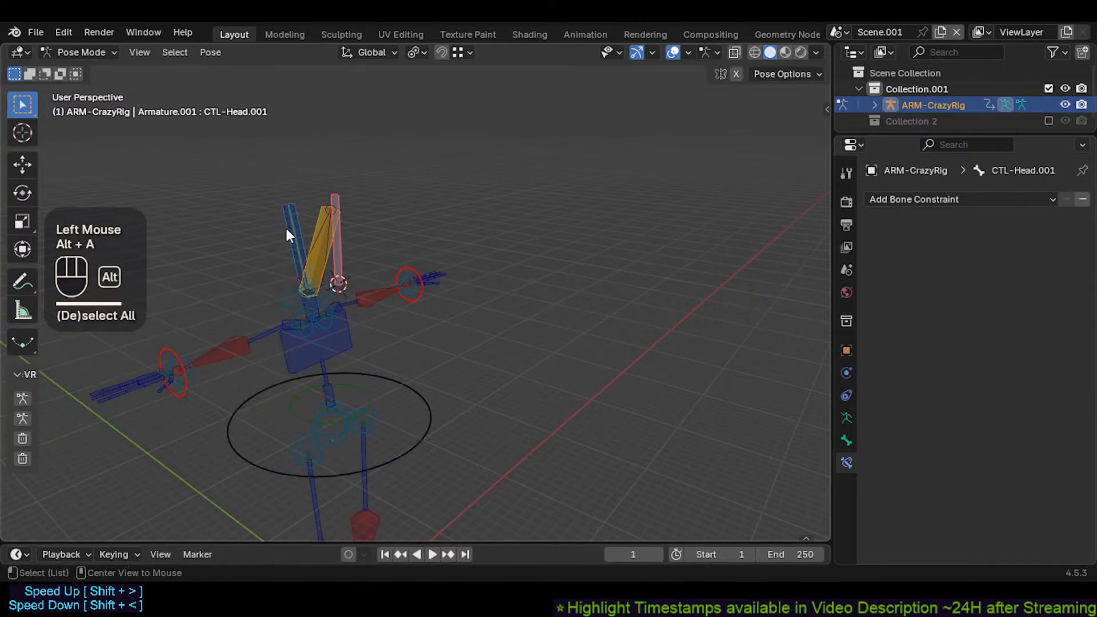
{"action": "left_click", "coordinate": [286, 227]}
{"action": "key", "text": "g"}
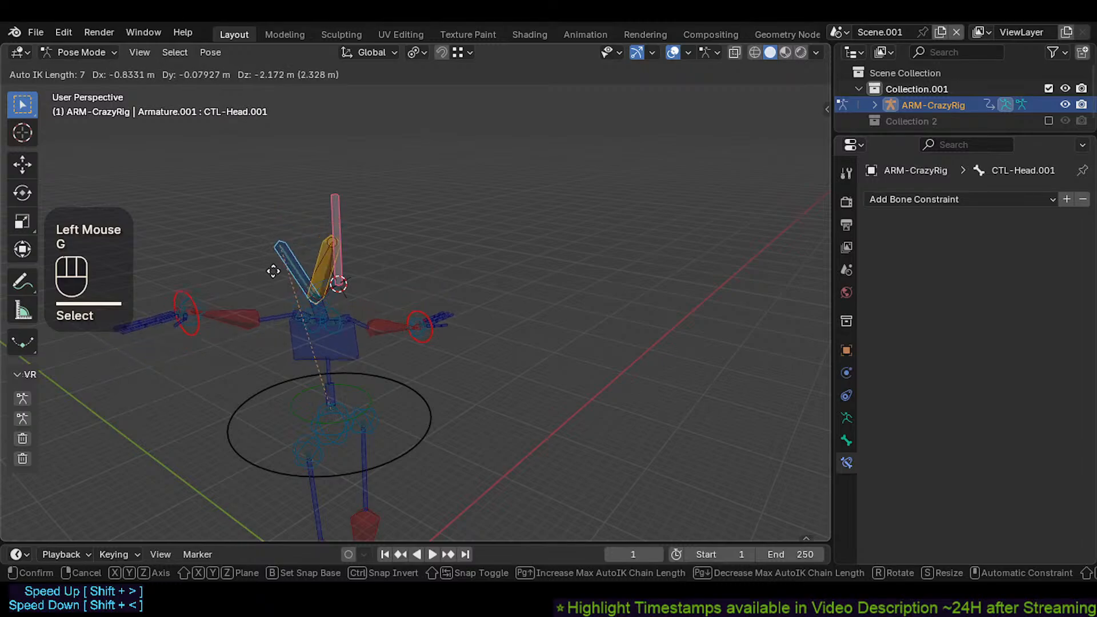
{"action": "left_click", "coordinate": [296, 243]}
Step: Clear the pose transforms of every bone so the whole rig returns to its rest pose
{"action": "key", "text": "a"}
{"action": "key", "text": "alt+q"}
{"action": "key", "text": "alt+q"}
{"action": "left_click", "coordinate": [365, 469]}
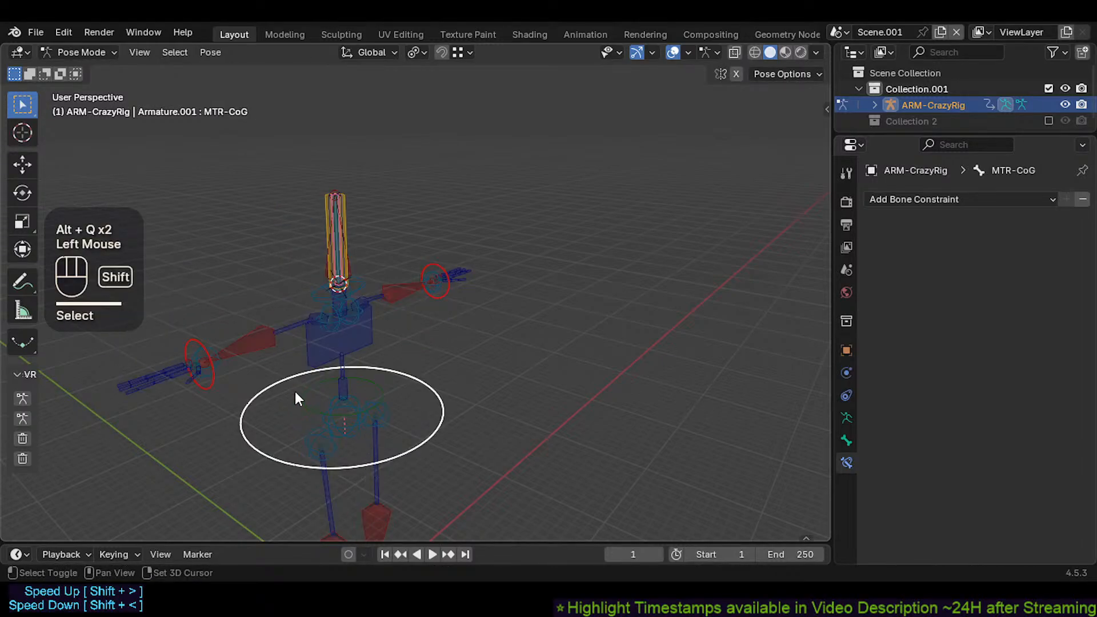
{"action": "left_click", "coordinate": [360, 309], "text": "shift"}
{"action": "key", "text": "alt+a"}
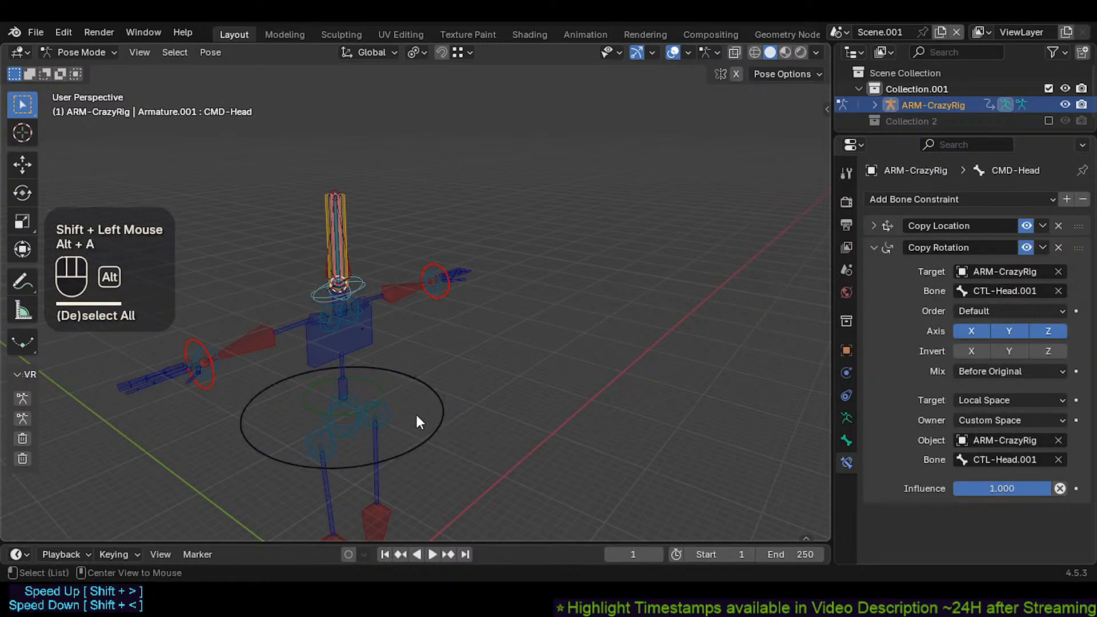
Step: Try shifting the torso by moving CMD-Spine
{"action": "left_click", "coordinate": [357, 429]}
{"action": "left_click", "coordinate": [357, 425], "text": "shift"}
{"action": "key", "text": "g"}
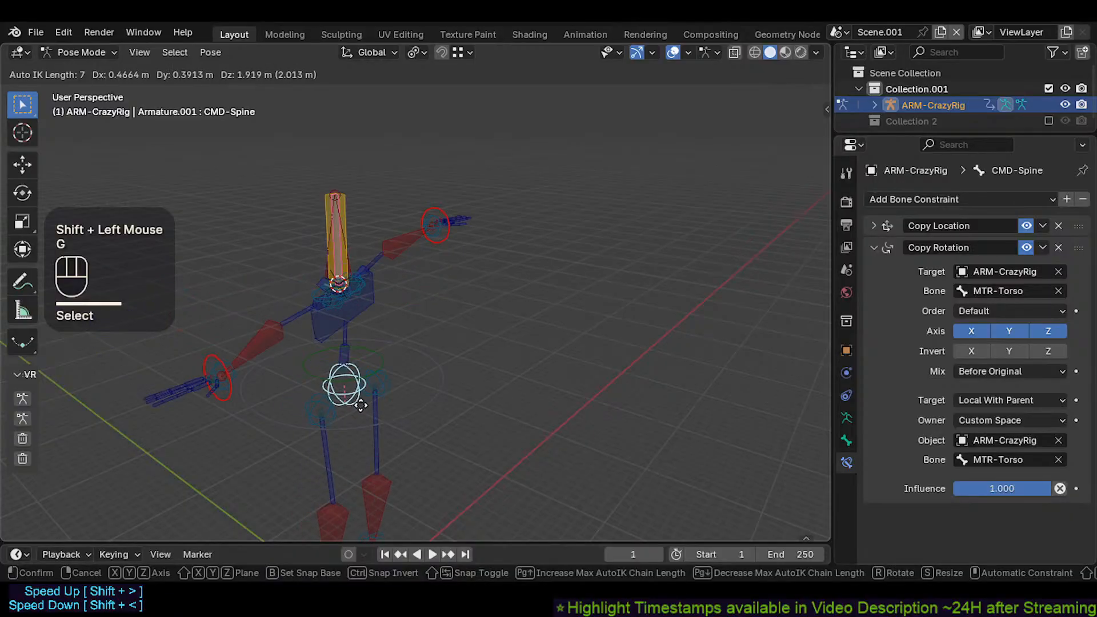
{"action": "left_click", "coordinate": [346, 429]}
Step: Try moving MTR-Head directly to test how it responds under its Damped Track constraint
{"action": "double_click", "coordinate": [324, 267]}
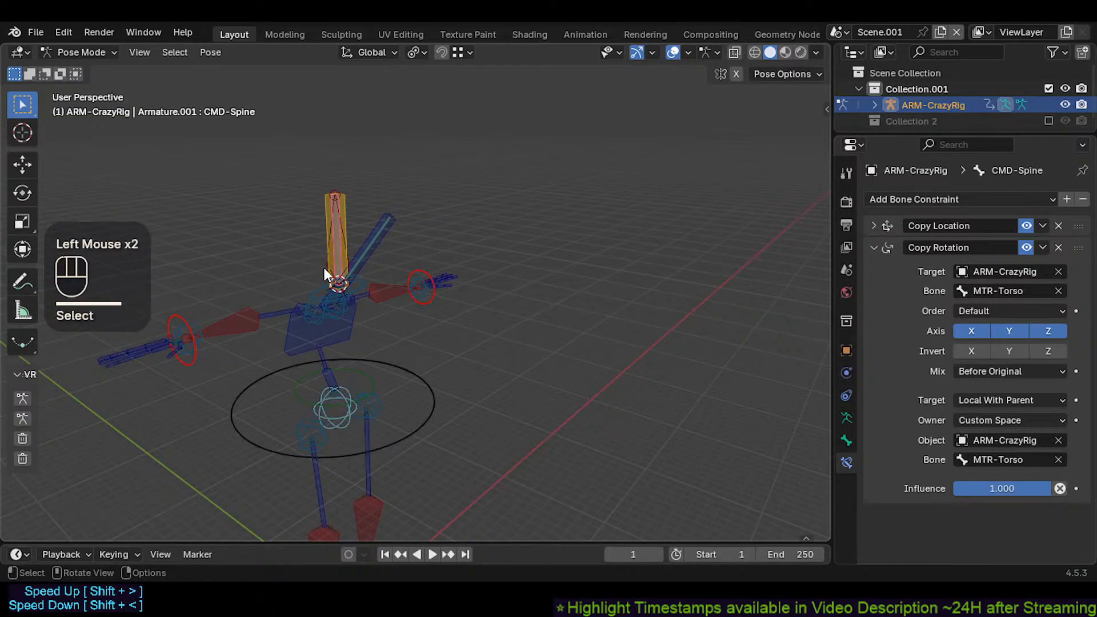
{"action": "key", "text": "g"}
{"action": "left_click", "coordinate": [318, 237]}
{"action": "key", "text": "g"}
{"action": "left_click", "coordinate": [281, 248]}
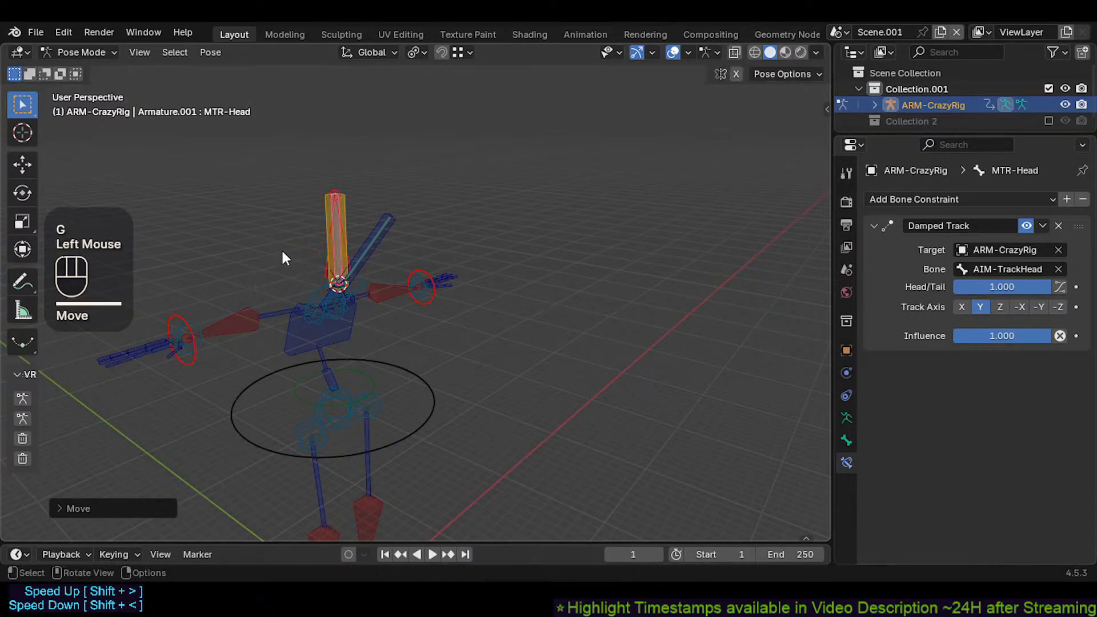
{"action": "key", "text": "g"}
{"action": "left_click", "coordinate": [267, 269]}
{"action": "key", "text": "g"}
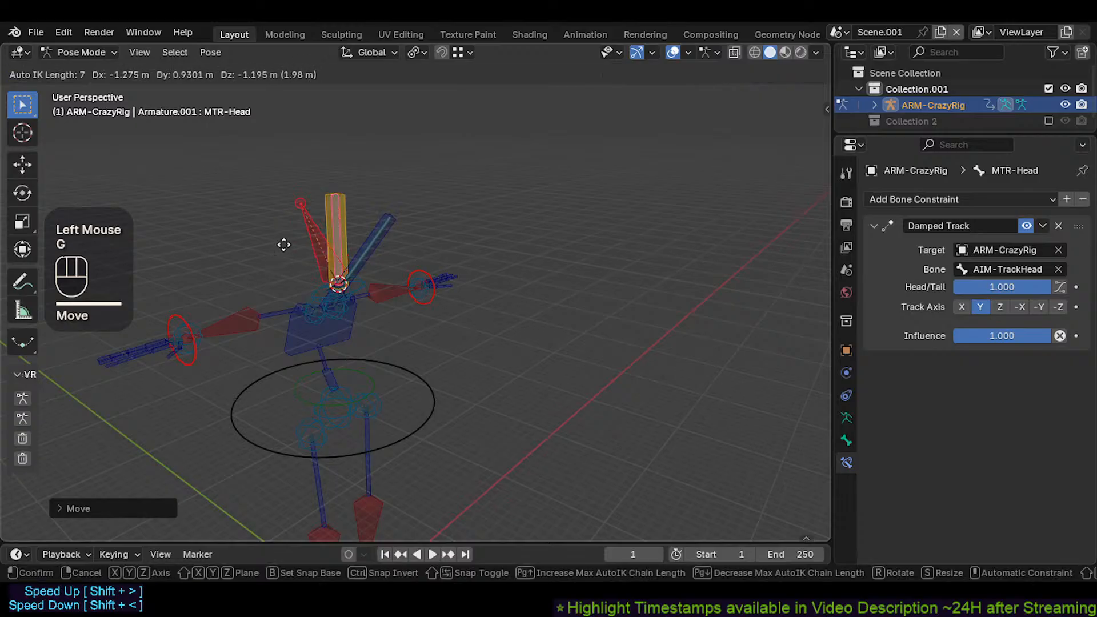
{"action": "left_click", "coordinate": [320, 204]}
Step: Try swinging AIM-TrackHead from side to side while the torso stays bent
{"action": "left_click", "coordinate": [320, 204]}
{"action": "key", "text": "g"}
{"action": "left_click", "coordinate": [267, 228]}
{"action": "key", "text": "g"}
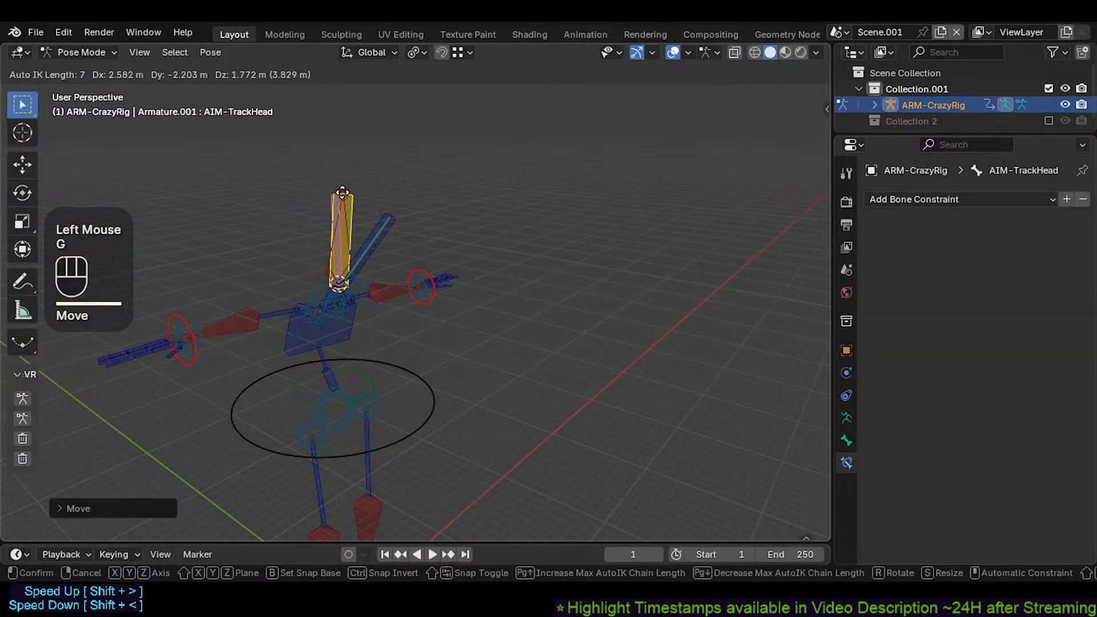
{"action": "left_click", "coordinate": [327, 196]}
{"action": "key", "text": "g"}
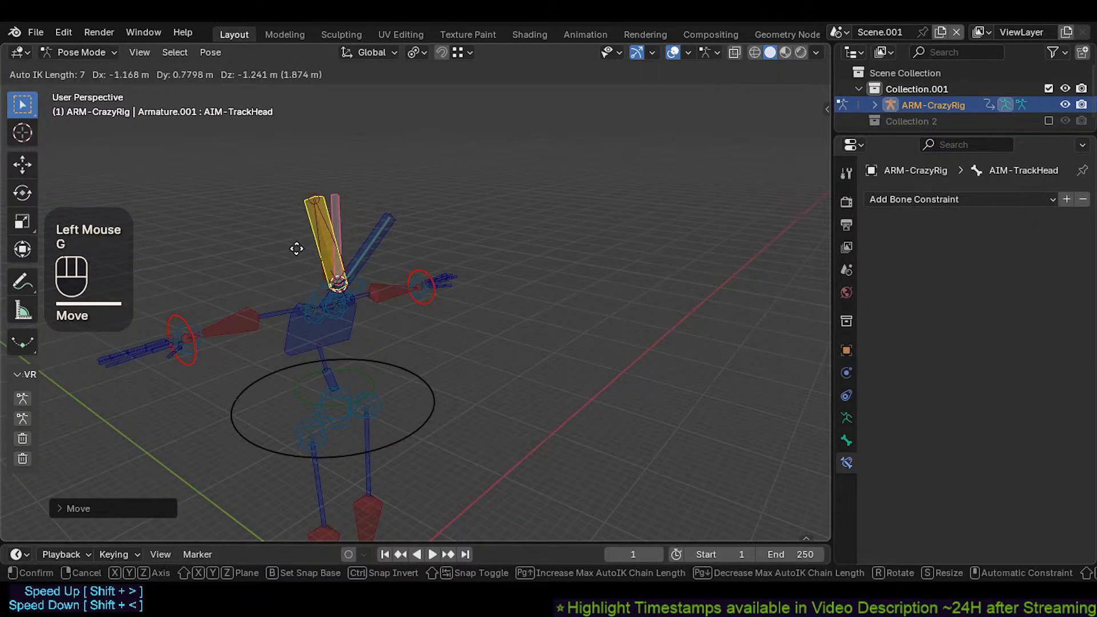
{"action": "left_click", "coordinate": [297, 233]}
{"action": "key", "text": "g"}
{"action": "left_click", "coordinate": [319, 203]}
{"action": "key", "text": "g"}
{"action": "left_click", "coordinate": [340, 206]}
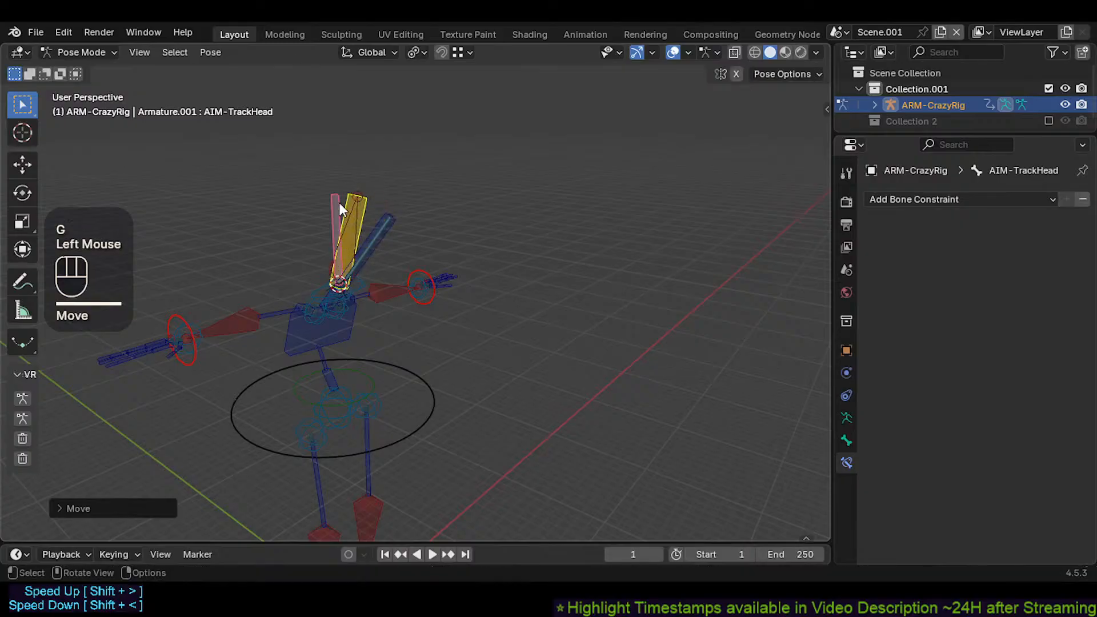
{"action": "key", "text": "g"}
{"action": "left_click", "coordinate": [332, 203]}
{"action": "key", "text": "g"}
{"action": "left_click", "coordinate": [364, 208]}
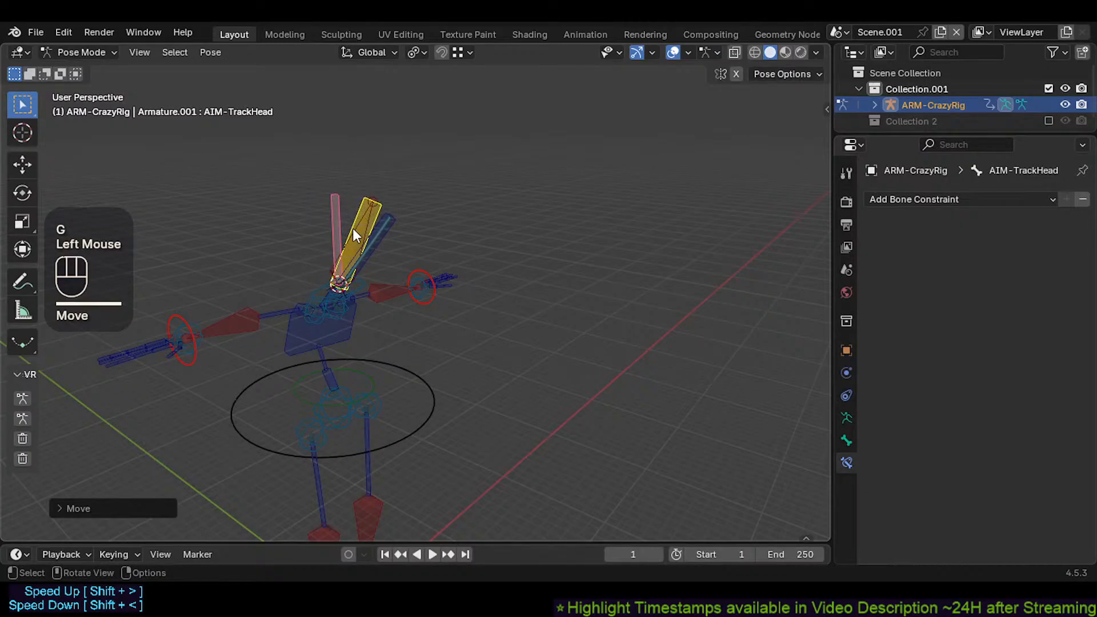
{"action": "key", "text": "g"}
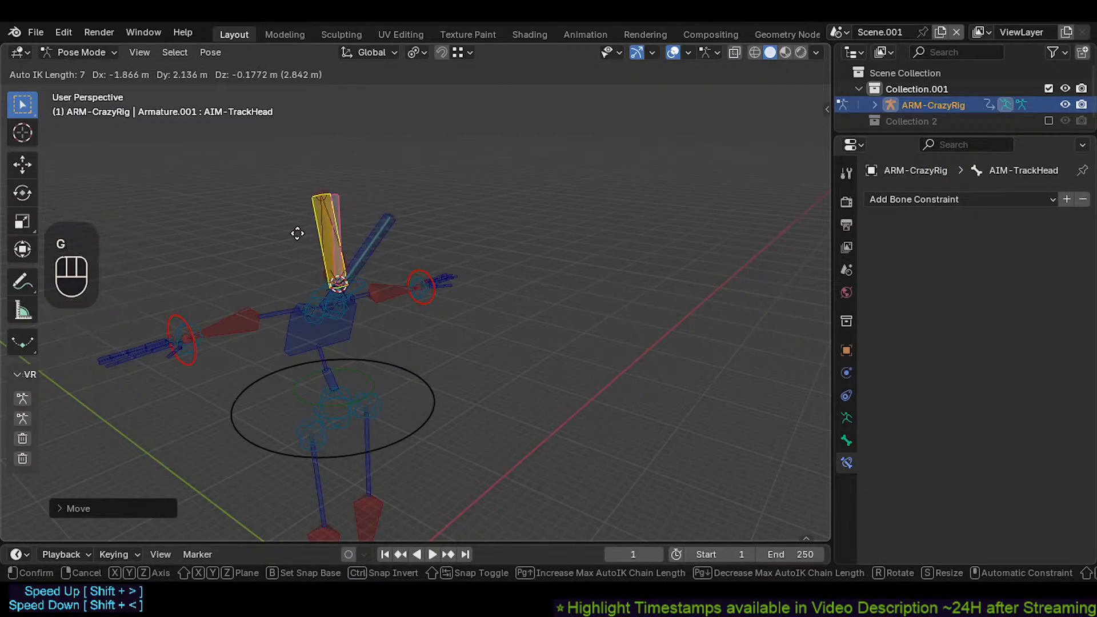
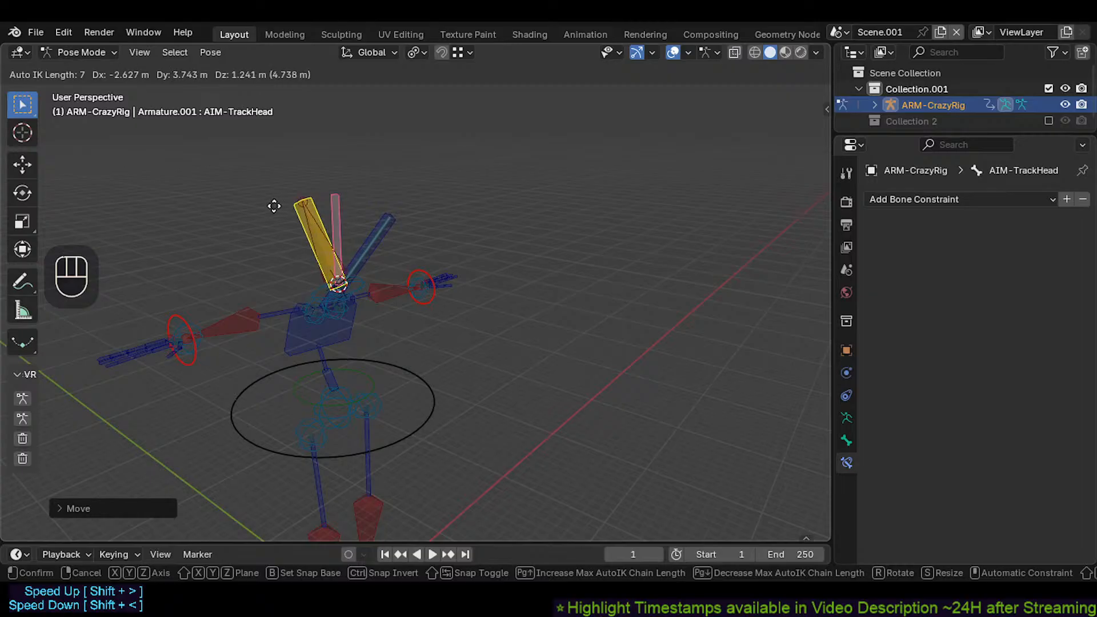
{"action": "left_click", "coordinate": [318, 204]}
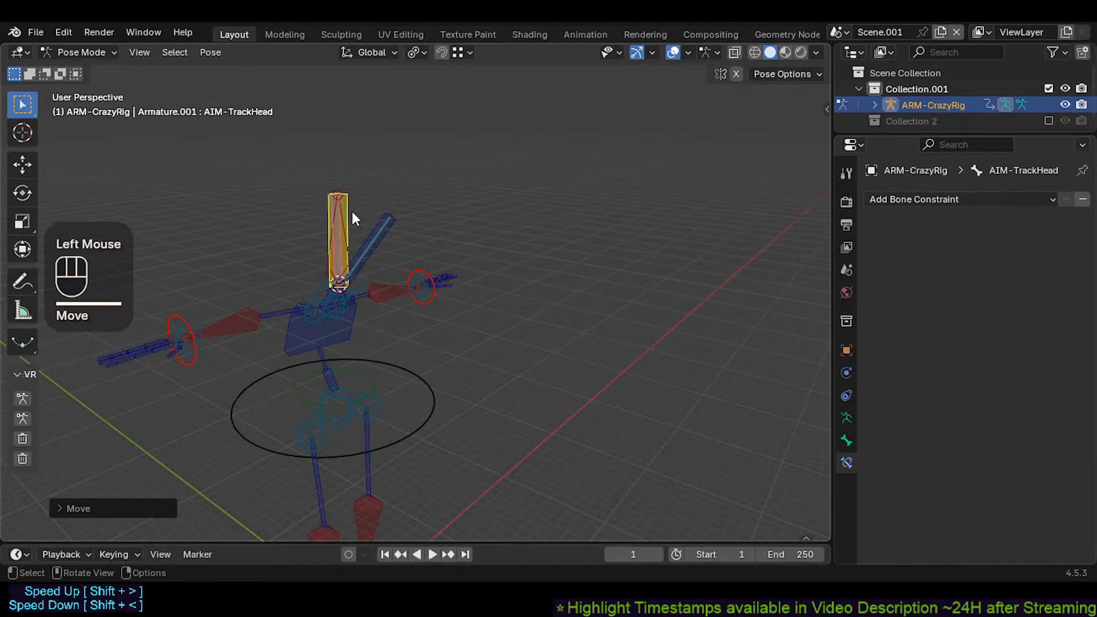
{"action": "key", "text": "g"}
{"action": "left_click", "coordinate": [362, 218]}
Step: Try leaning the upper body with CTL-Head.001, on its own and together with AIM-TrackHead
{"action": "left_click", "coordinate": [337, 220]}
{"action": "left_click", "coordinate": [337, 220]}
{"action": "key", "text": "g"}
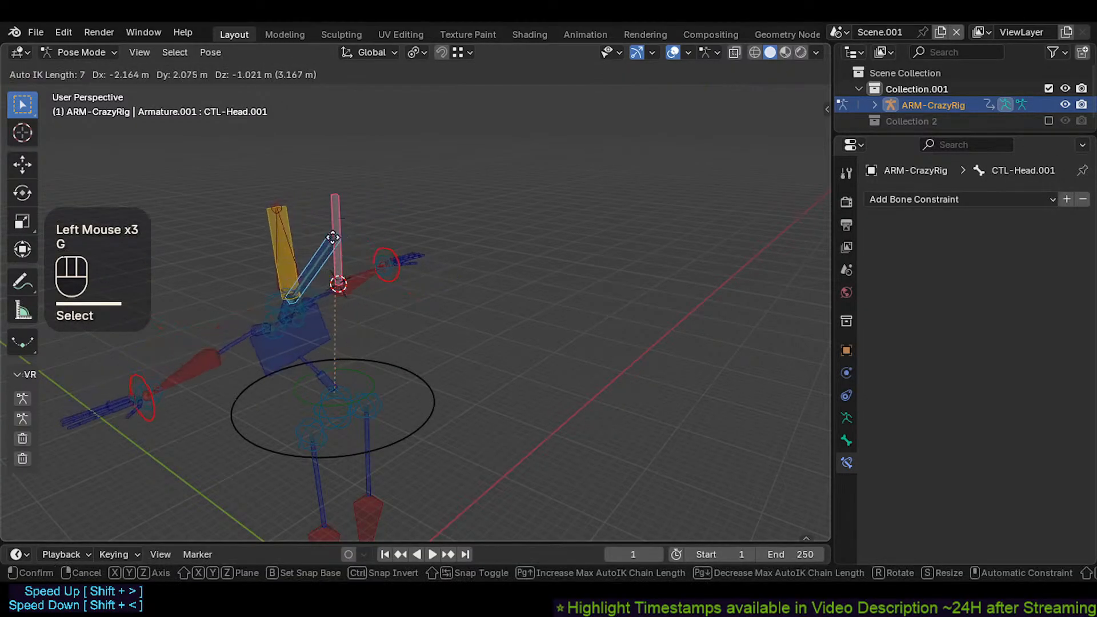
{"action": "left_click", "coordinate": [309, 223]}
{"action": "left_click", "coordinate": [280, 209], "text": "shift"}
{"action": "key", "text": "g"}
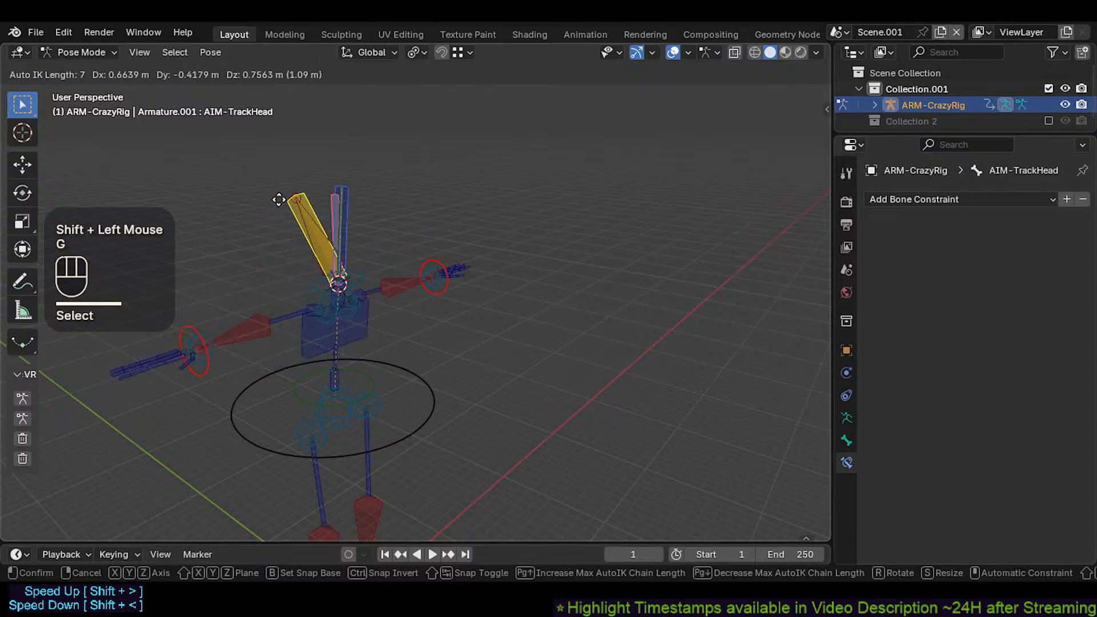
{"action": "left_click", "coordinate": [271, 223]}
{"action": "left_click", "coordinate": [324, 215]}
{"action": "key", "text": "g"}
{"action": "left_click", "coordinate": [273, 201]}
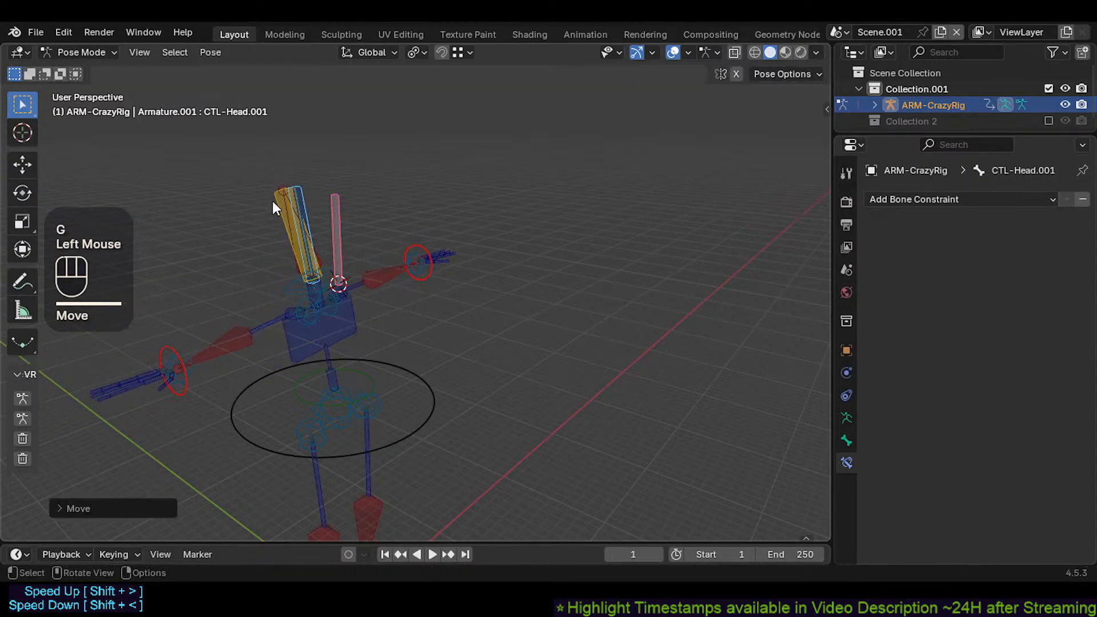
Step: Try moving AIM-TrackHead and CTL-Head.001 as one selection to lean the torso and turn the head together
{"action": "left_click", "coordinate": [271, 204], "text": "shift"}
{"action": "key", "text": "g"}
{"action": "left_click", "coordinate": [322, 201]}
{"action": "key", "text": "g"}
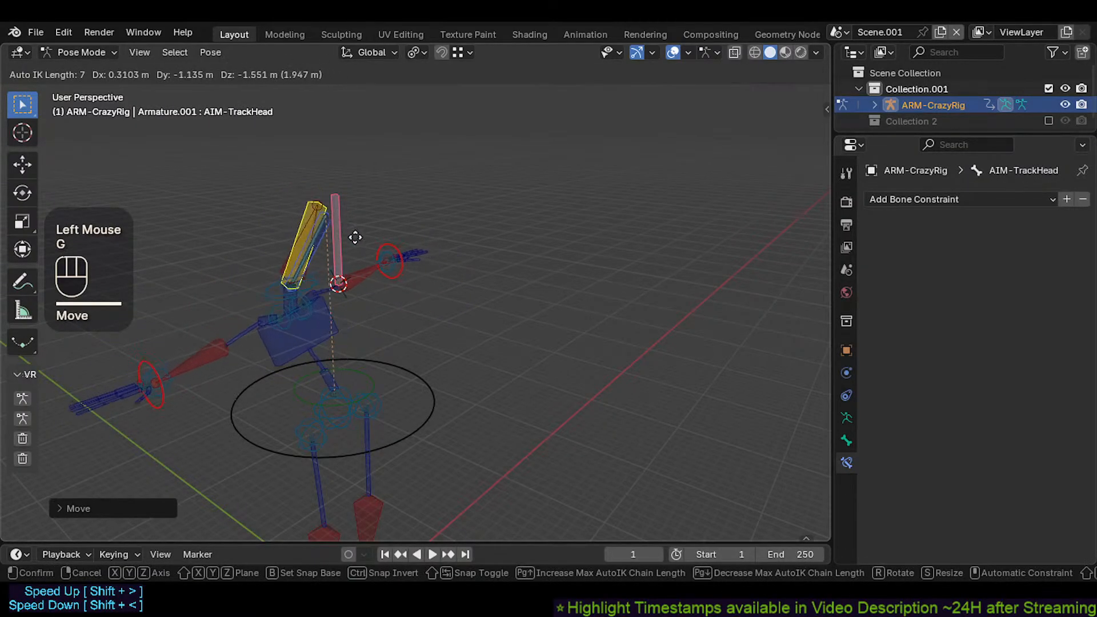
{"action": "left_click", "coordinate": [307, 207]}
{"action": "key", "text": "g"}
{"action": "left_click", "coordinate": [276, 245]}
{"action": "key", "text": "g"}
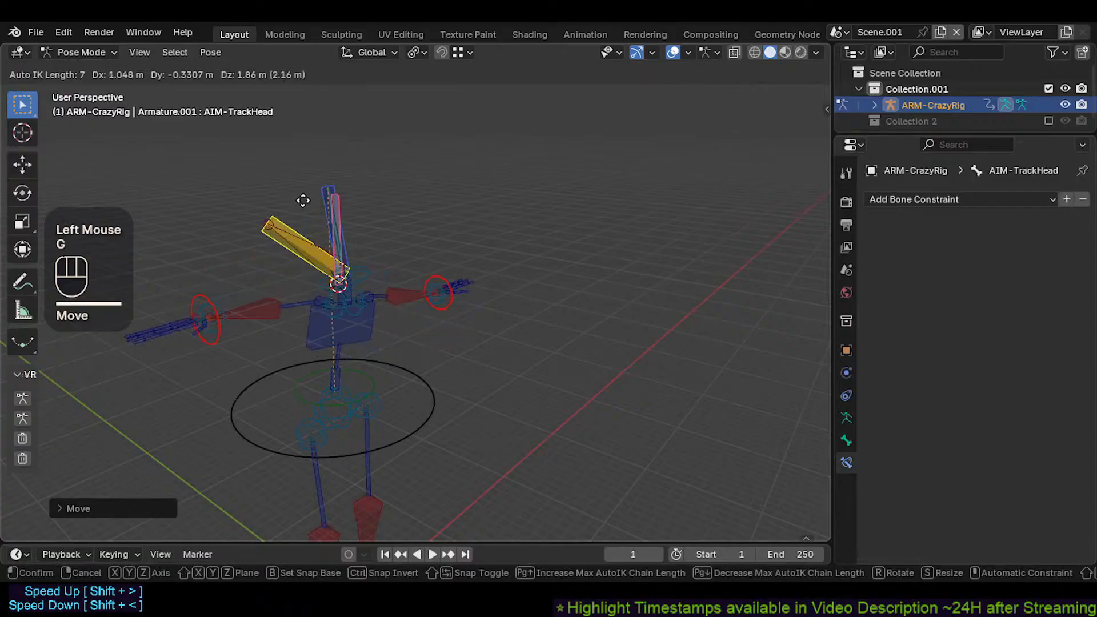
{"action": "left_click", "coordinate": [306, 204]}
{"action": "key", "text": "g"}
{"action": "left_click", "coordinate": [311, 215]}
{"action": "key", "text": "g"}
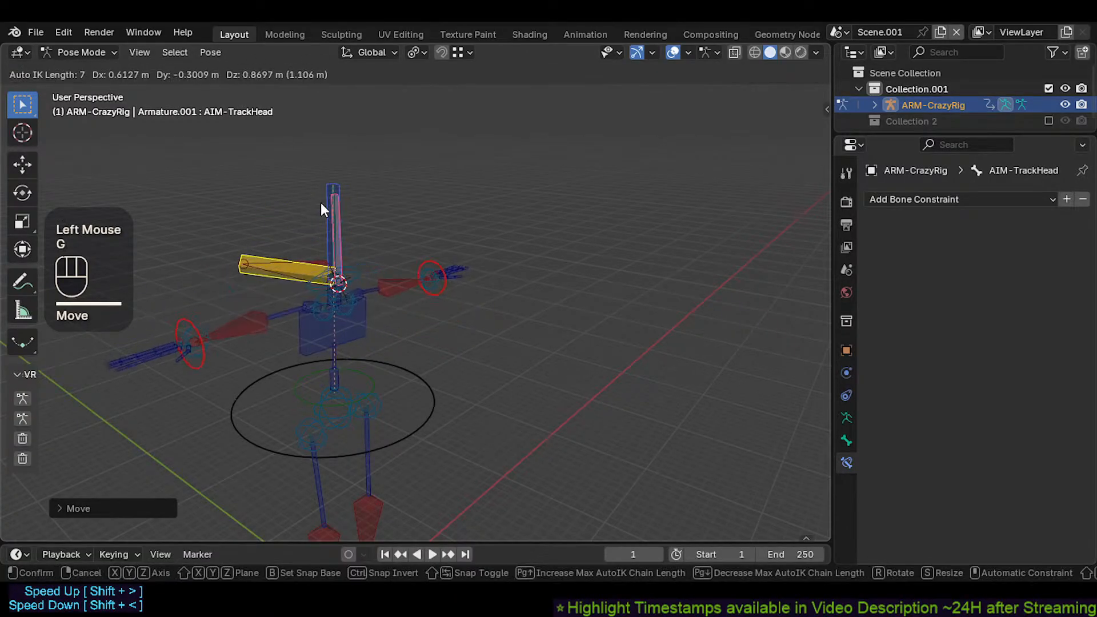
{"action": "left_click", "coordinate": [321, 205]}
{"action": "key", "text": "g"}
{"action": "left_click", "coordinate": [291, 233]}
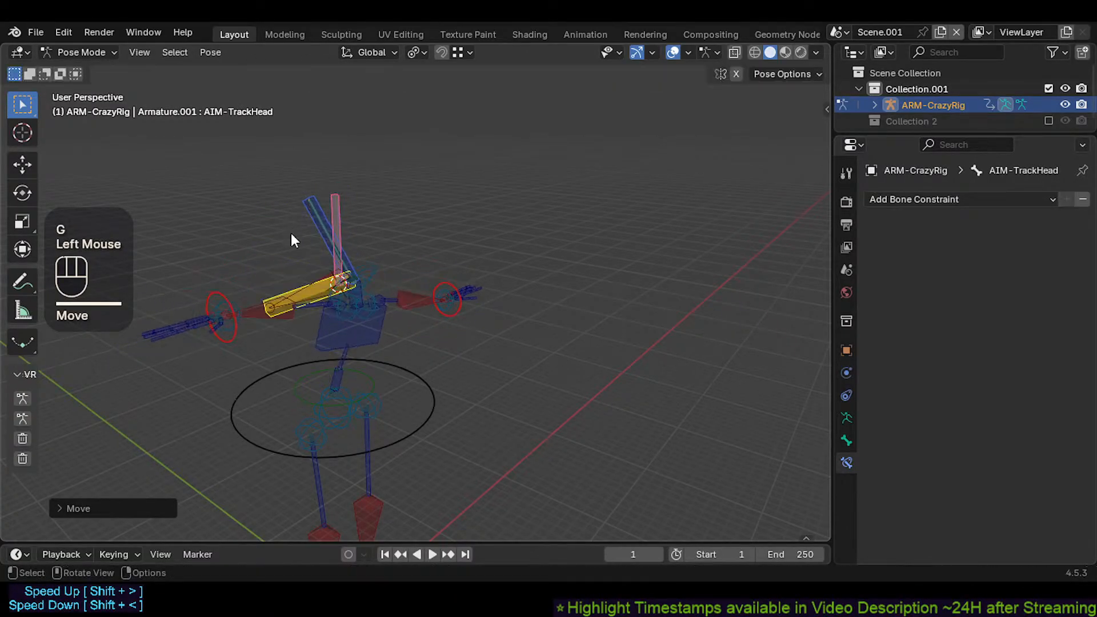
Step: Try different Auto IK chain lengths while moving AIM-TrackHead together with the torso
{"action": "key", "text": "g"}
{"action": "scroll", "coordinate": [299, 216], "scroll_direction": "up", "scroll_amount": 1}
{"action": "scroll", "coordinate": [297, 247], "scroll_direction": "down", "scroll_amount": 2}
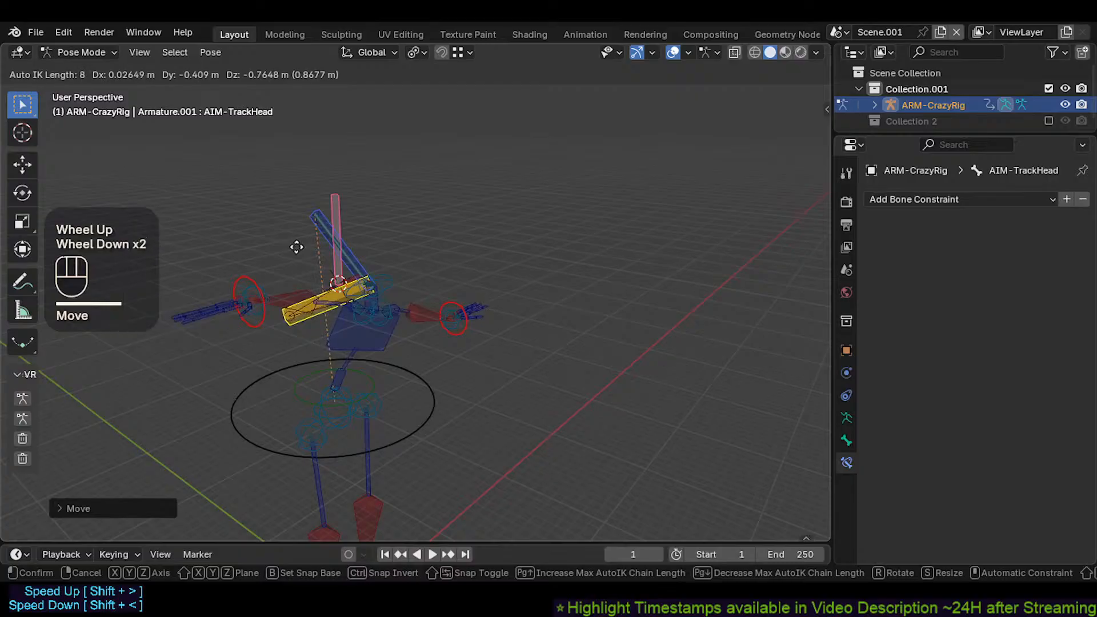
{"action": "scroll", "coordinate": [297, 245], "scroll_direction": "down", "scroll_amount": 1}
{"action": "scroll", "coordinate": [297, 245], "scroll_direction": "up", "scroll_amount": 2}
{"action": "scroll", "coordinate": [292, 260], "scroll_direction": "down", "scroll_amount": 2}
{"action": "scroll", "coordinate": [293, 260], "scroll_direction": "up", "scroll_amount": 2}
{"action": "scroll", "coordinate": [292, 266], "scroll_direction": "up", "scroll_amount": 4}
{"action": "scroll", "coordinate": [297, 252], "scroll_direction": "up", "scroll_amount": 1}
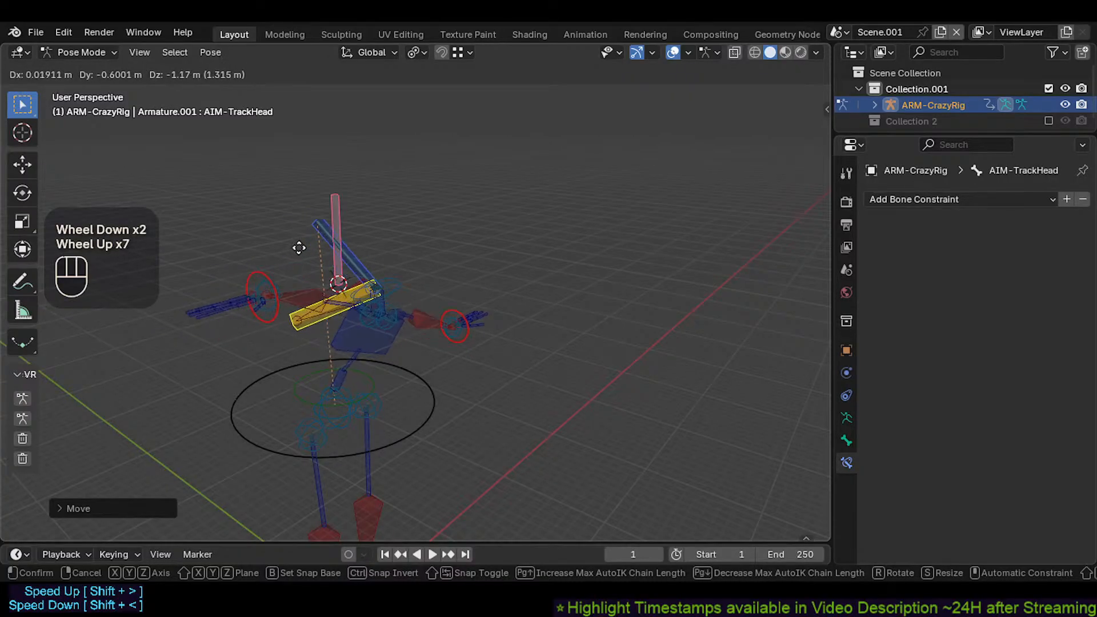
{"action": "scroll", "coordinate": [299, 237], "scroll_direction": "down", "scroll_amount": 2}
{"action": "left_click", "coordinate": [297, 232]}
{"action": "key", "text": "g"}
{"action": "left_click", "coordinate": [300, 239]}
Step: Show the bone properties of AIM-TrackHead and clear the pose transforms of all bones
{"action": "left_click", "coordinate": [305, 356]}
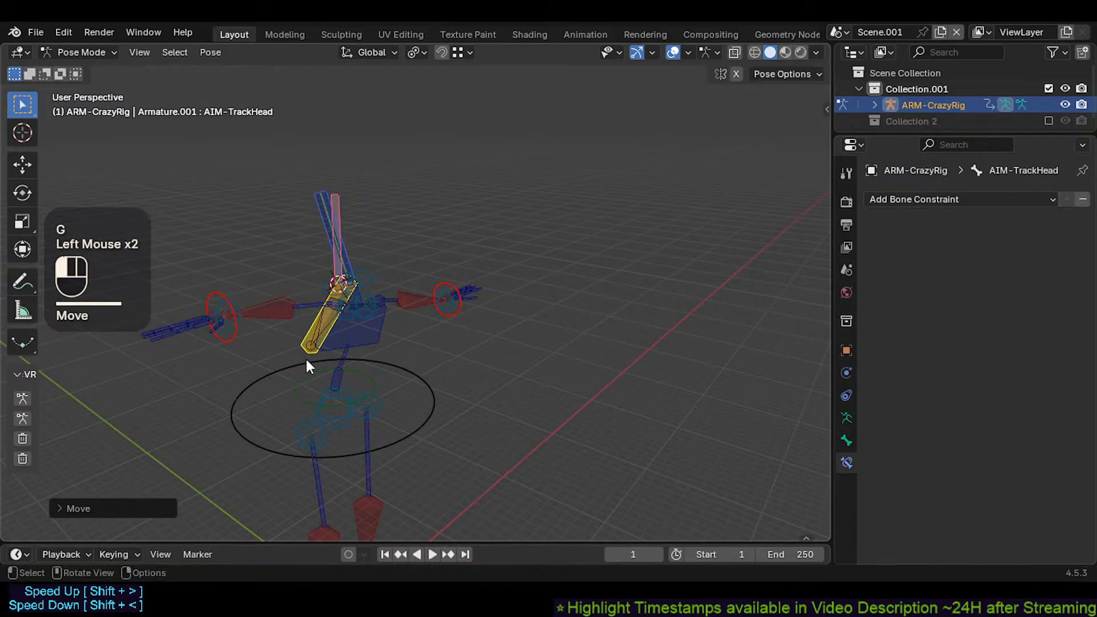
{"action": "left_click", "coordinate": [306, 344]}
{"action": "left_click", "coordinate": [847, 441]}
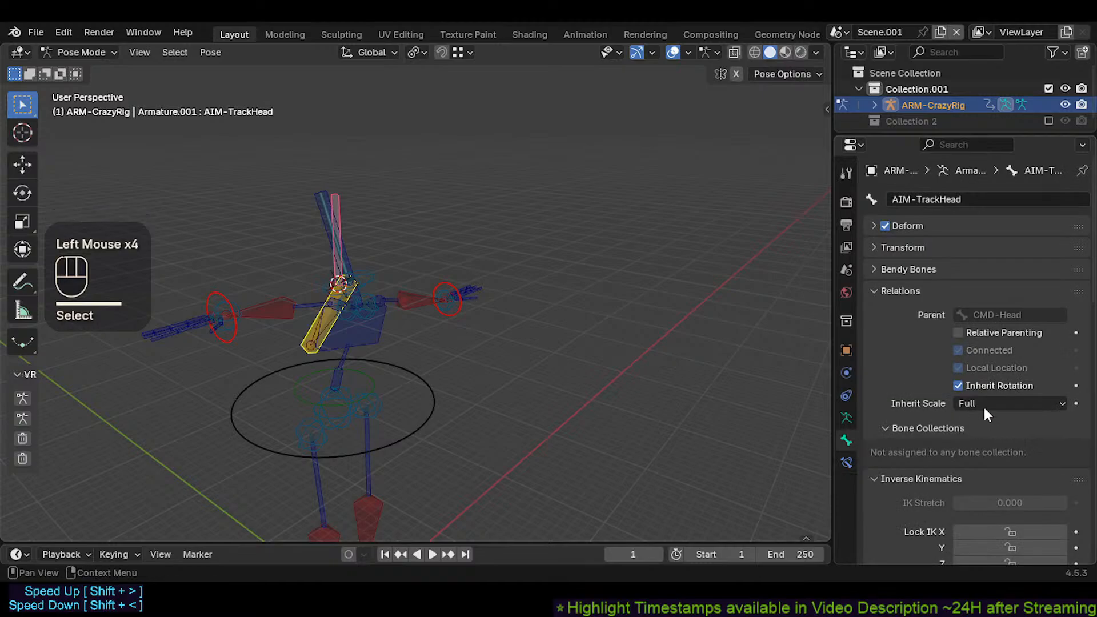
{"action": "scroll", "coordinate": [994, 411], "scroll_direction": "down", "scroll_amount": 2}
{"action": "key", "text": "a"}
{"action": "key", "text": "alt+q"}
{"action": "key", "text": "alt+q"}
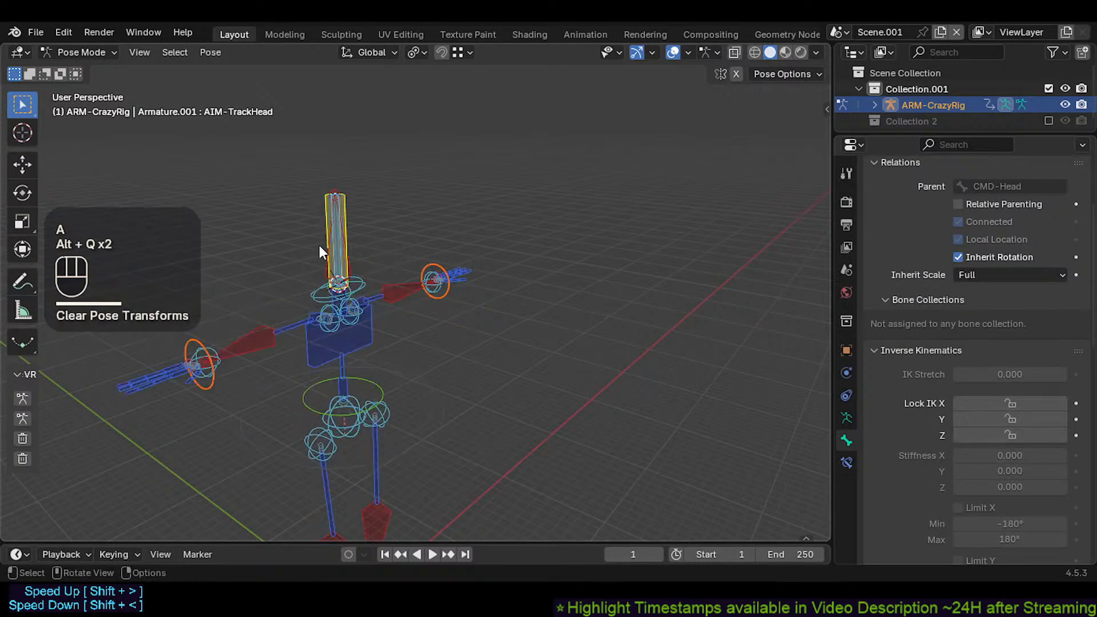
Step: Lock IK on X, Y and Z for AIM-TrackHead and test the bone with a move
{"action": "left_click", "coordinate": [320, 229]}
{"action": "left_click", "coordinate": [320, 212]}
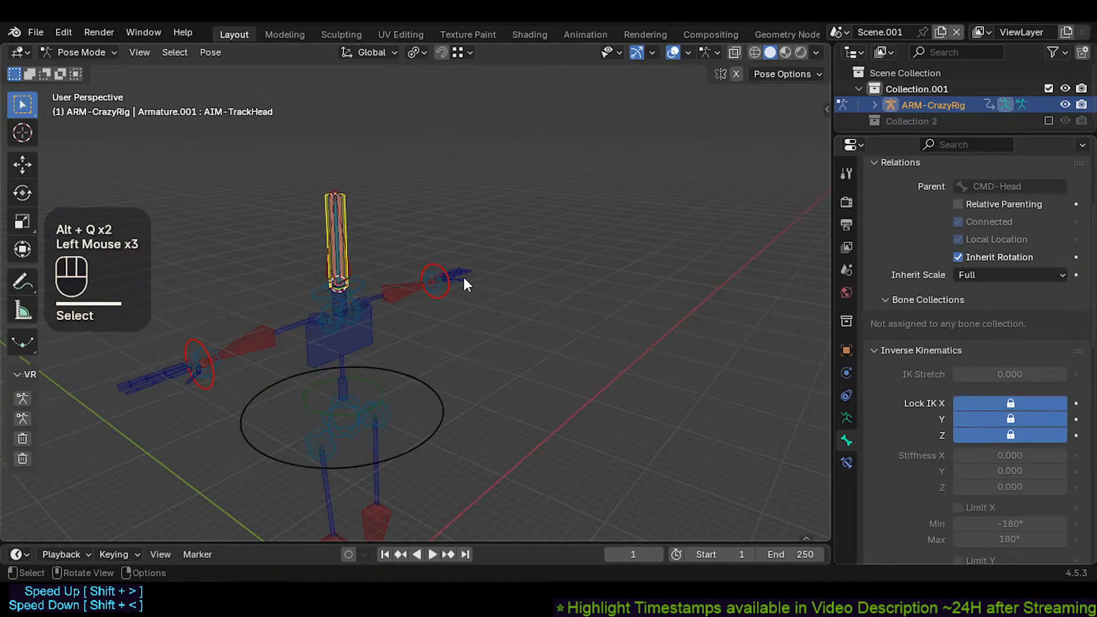
{"action": "key", "text": "g"}
{"action": "key", "text": "Escape"}
{"action": "left_click", "coordinate": [325, 221]}
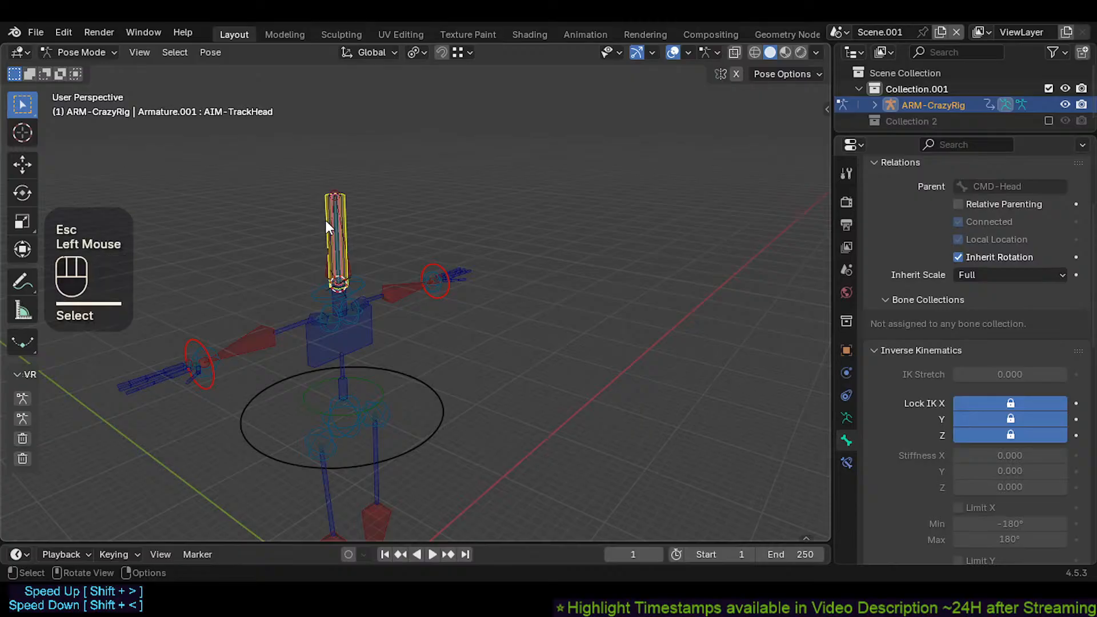
Step: Pick through the overlapping head bones and try moving MTR-Head
{"action": "scroll", "coordinate": [324, 221], "scroll_direction": "up", "scroll_amount": 1}
{"action": "left_click", "coordinate": [334, 202]}
{"action": "left_click", "coordinate": [331, 202]}
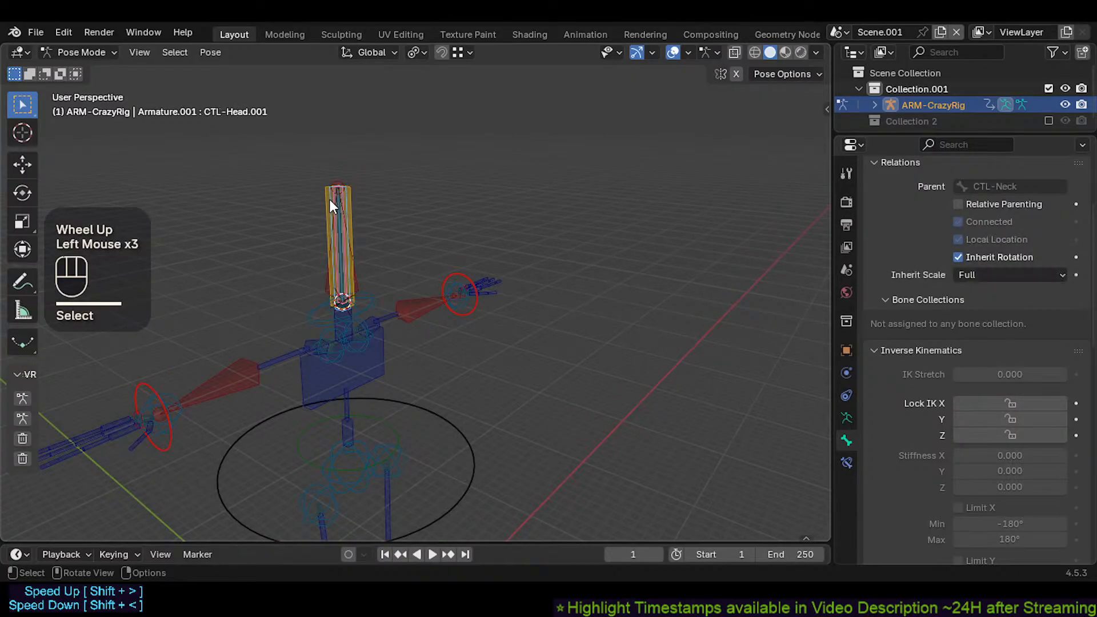
{"action": "left_click", "coordinate": [317, 277]}
{"action": "key", "text": "g"}
{"action": "left_click", "coordinate": [324, 281]}
{"action": "left_click", "coordinate": [324, 281]}
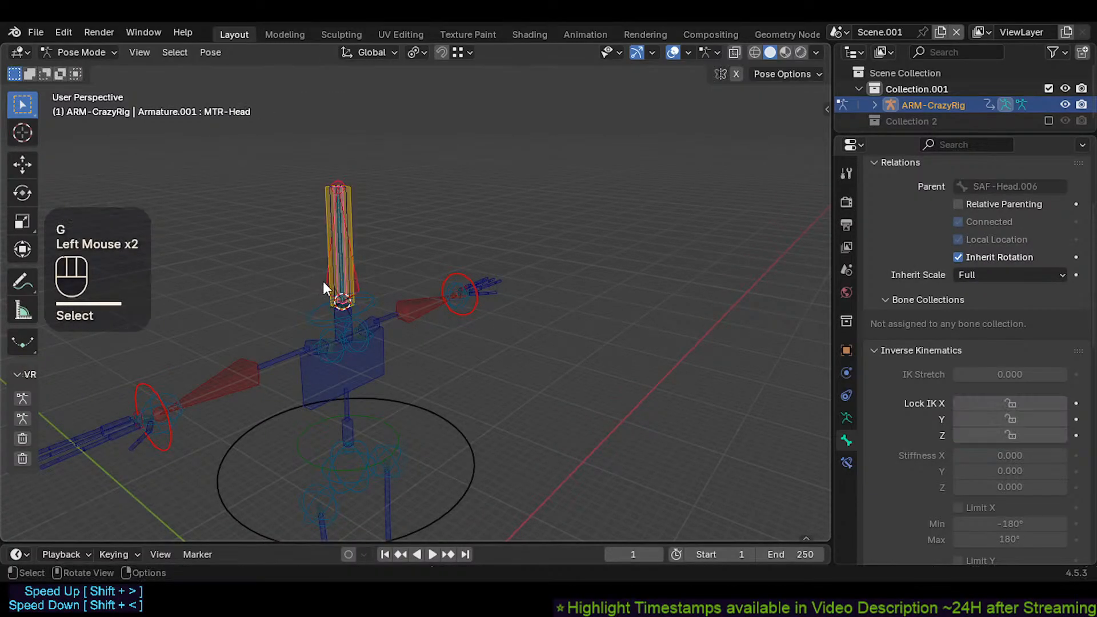
{"action": "key", "text": "g"}
{"action": "key", "text": "Escape"}
Step: Pick through the overlapping head bones to CTL-Head.001 and test how the head bends when it is moved
{"action": "left_click", "coordinate": [355, 368]}
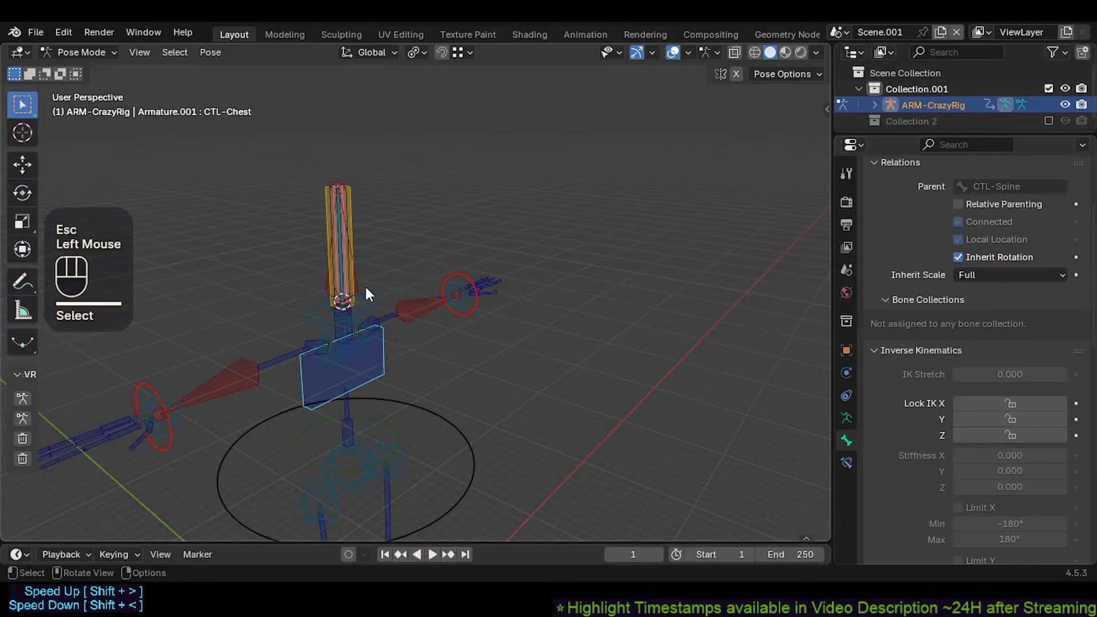
{"action": "left_click", "coordinate": [349, 266]}
{"action": "left_click", "coordinate": [349, 266]}
{"action": "left_click", "coordinate": [349, 267]}
{"action": "left_click", "coordinate": [349, 266]}
{"action": "left_click", "coordinate": [349, 266]}
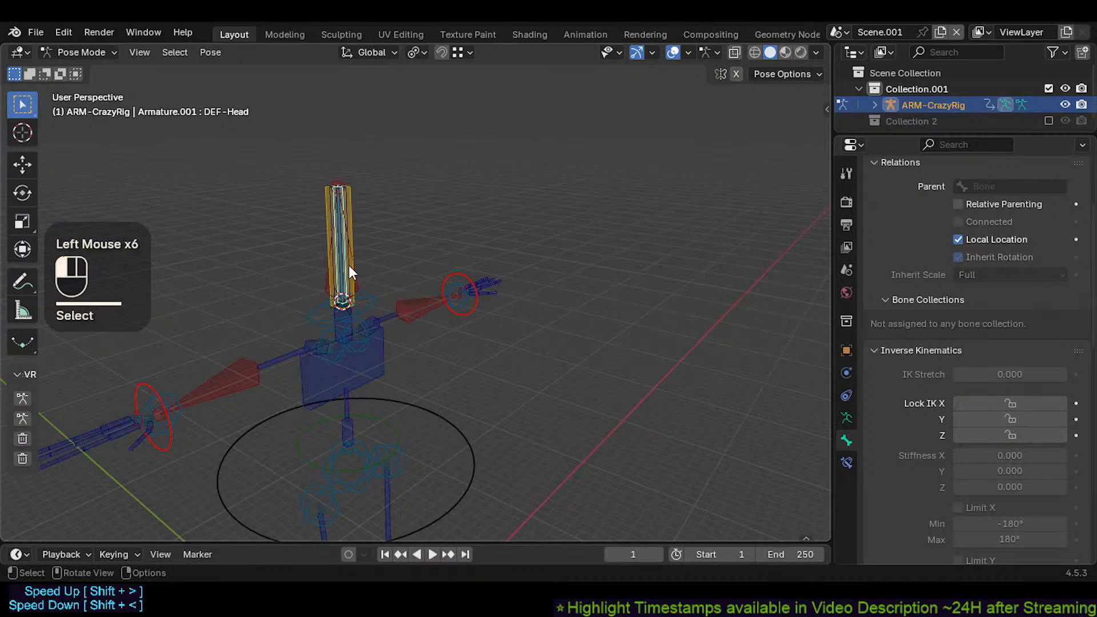
{"action": "left_click", "coordinate": [349, 265]}
{"action": "key", "text": "g"}
{"action": "left_click", "coordinate": [305, 275]}
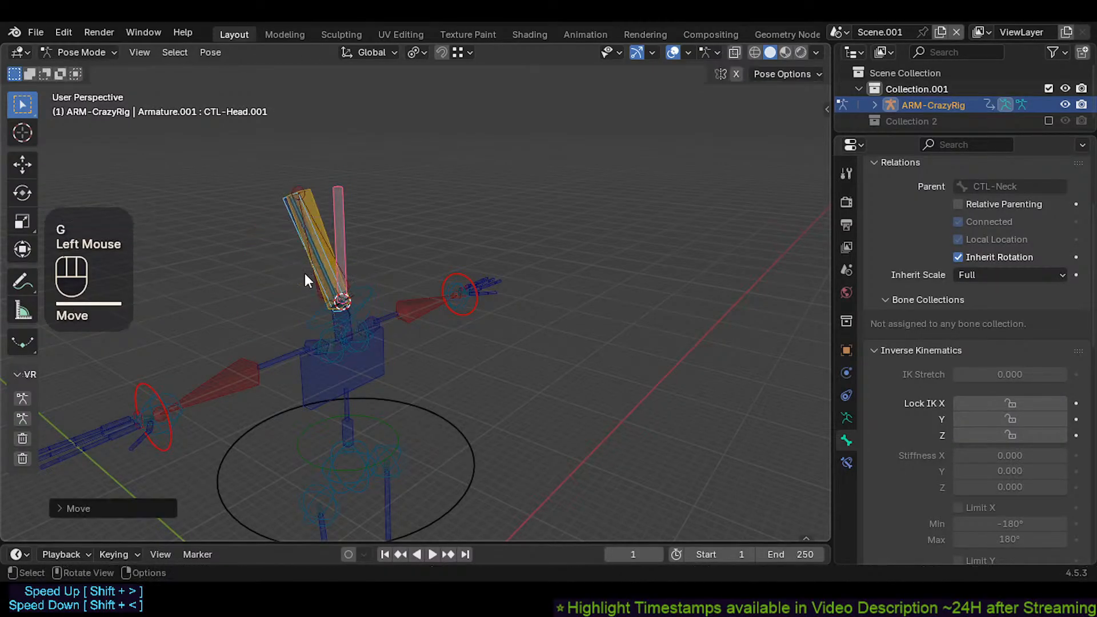
{"action": "key", "text": "g"}
{"action": "left_click", "coordinate": [286, 276]}
{"action": "key", "text": "g"}
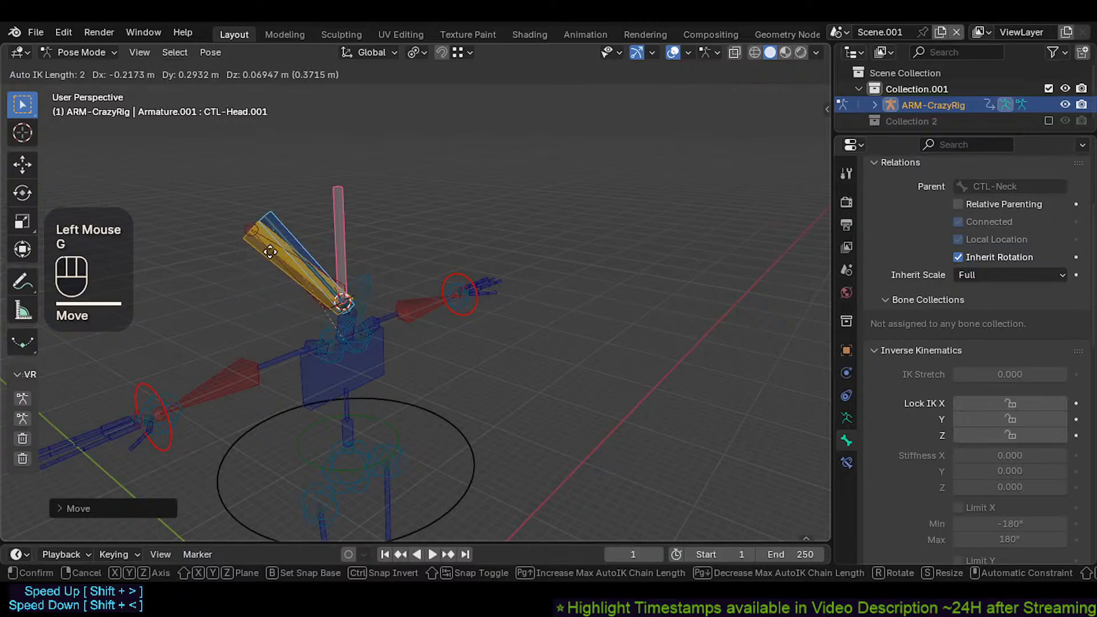
{"action": "left_click", "coordinate": [266, 251]}
Step: Try moving AIM-TrackHead several times with IK locked to compare how the head bones follow it
{"action": "left_click", "coordinate": [260, 251], "text": "shift"}
{"action": "key", "text": "g"}
{"action": "left_click", "coordinate": [257, 264]}
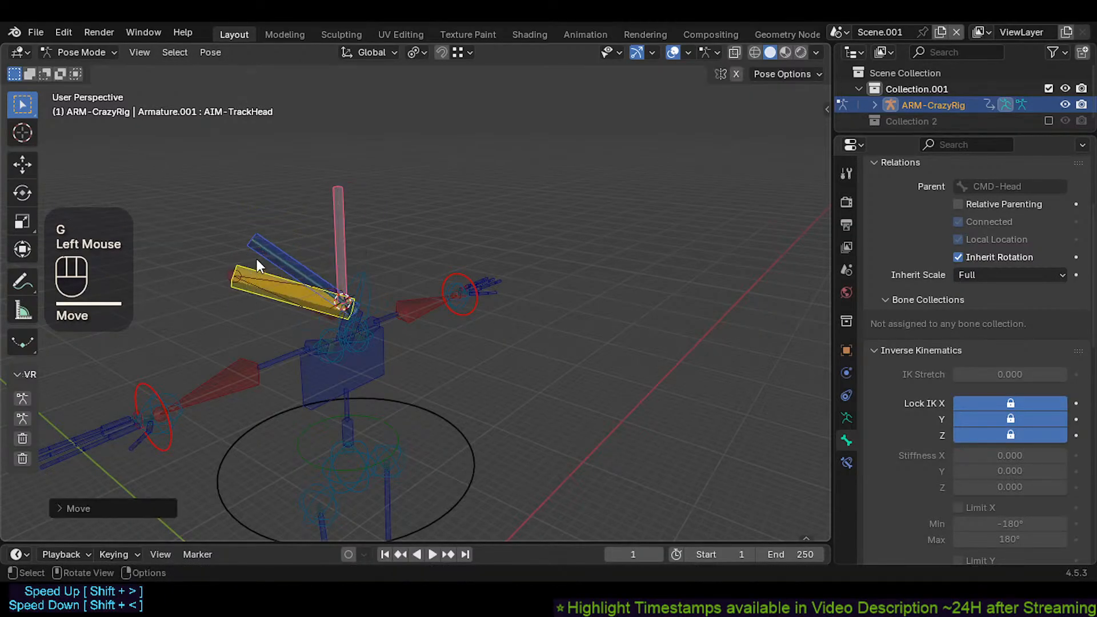
{"action": "key", "text": "g"}
{"action": "left_click", "coordinate": [248, 269]}
{"action": "key", "text": "g"}
{"action": "left_click", "coordinate": [253, 278]}
{"action": "key", "text": "g"}
{"action": "left_click", "coordinate": [308, 193]}
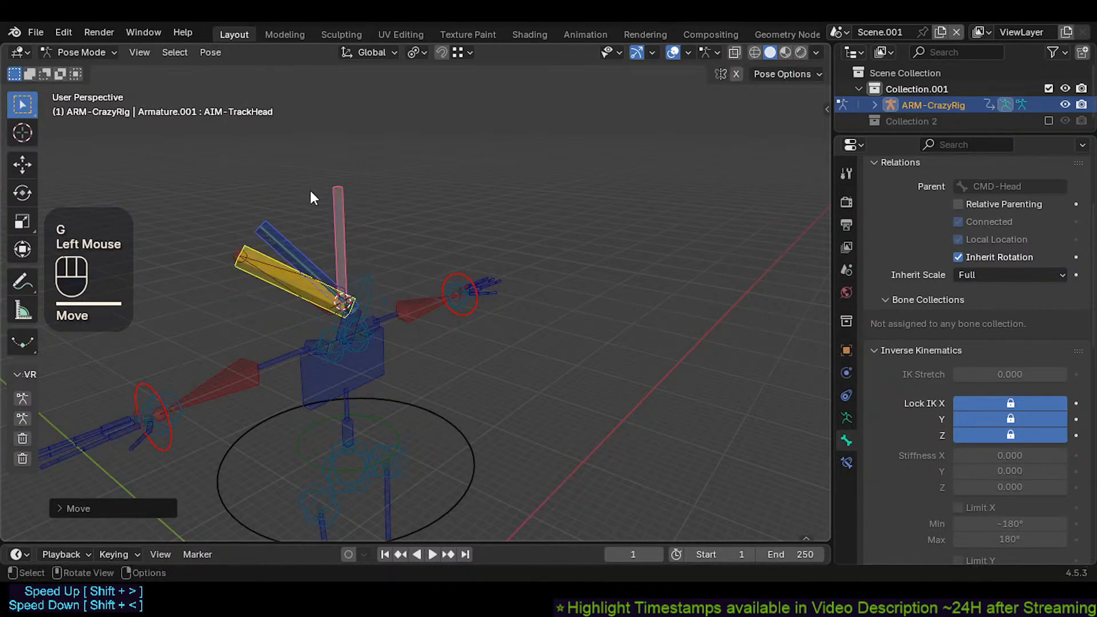
{"action": "key", "text": "g"}
{"action": "left_click", "coordinate": [283, 254]}
{"action": "double_click", "coordinate": [258, 285]}
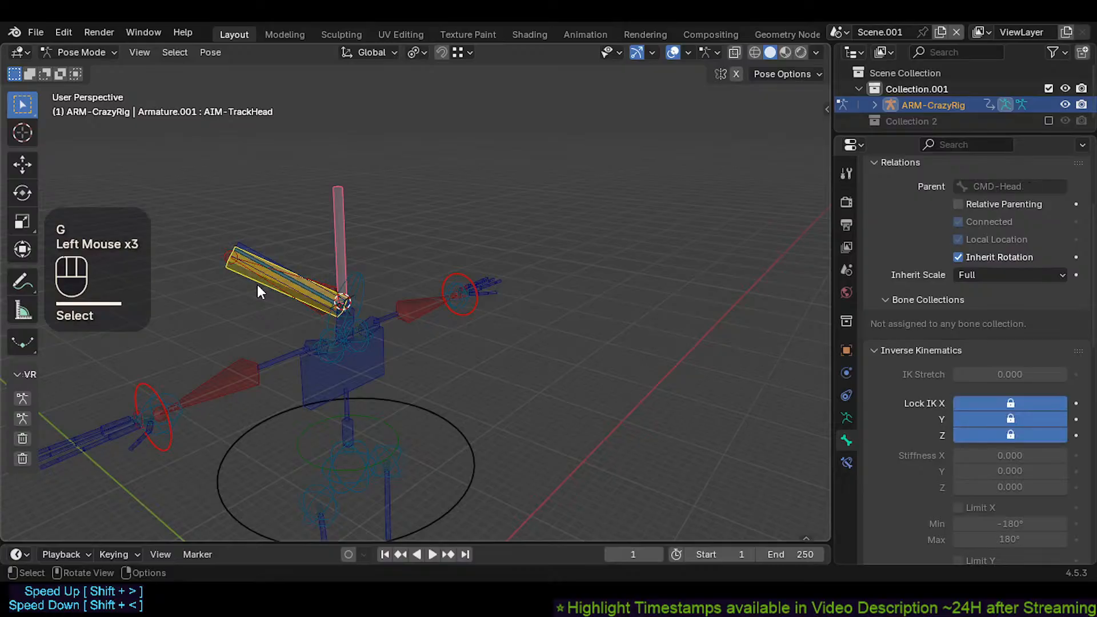
Step: Unlock IK on X, Y and Z for AIM-TrackHead and clear its parenting to CMD-Head in Edit Mode
{"action": "left_click_drag", "start_coordinate": [1019, 403], "coordinate": [988, 480]}
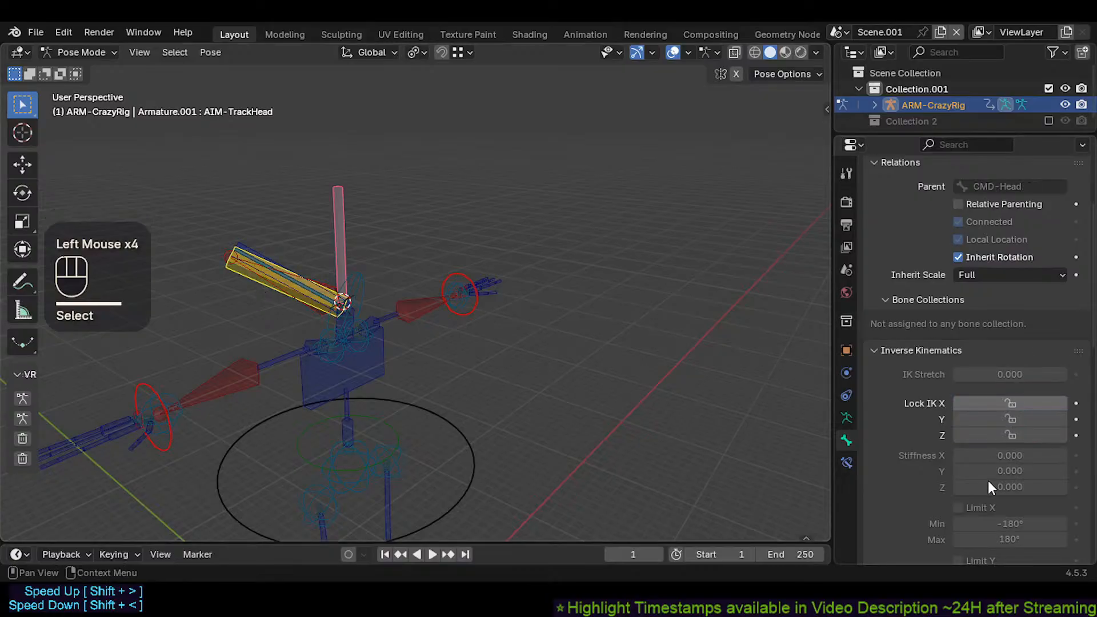
{"action": "key", "text": "alt+p"}
{"action": "left_click", "coordinate": [358, 239]}
{"action": "key", "text": "Tab"}
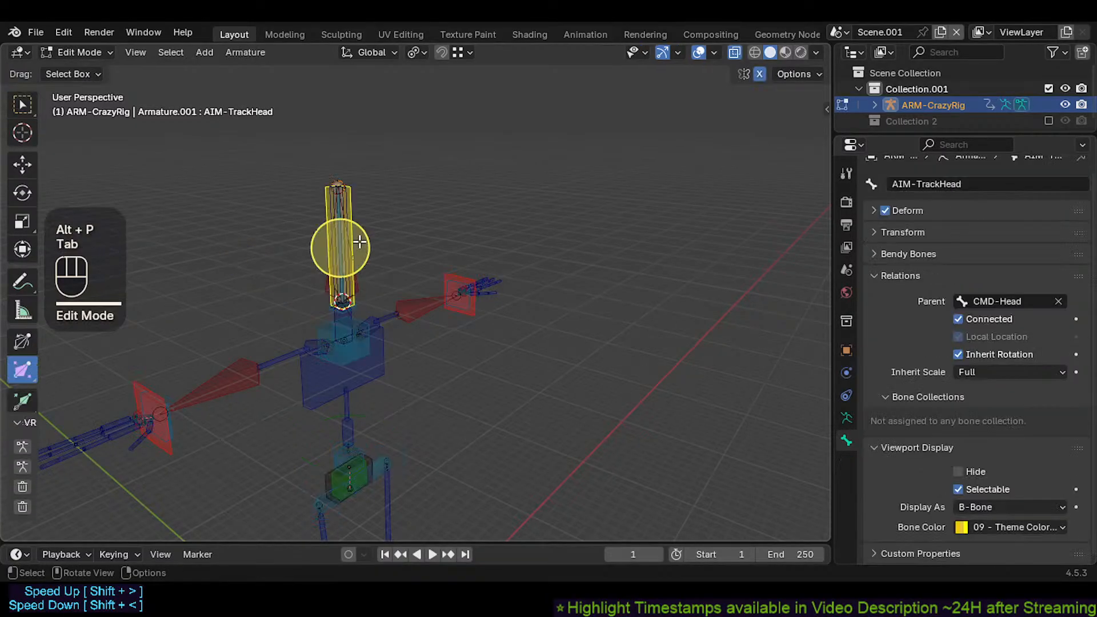
{"action": "key", "text": "alt+p"}
{"action": "left_click", "coordinate": [358, 240]}
{"action": "key", "text": "Tab"}
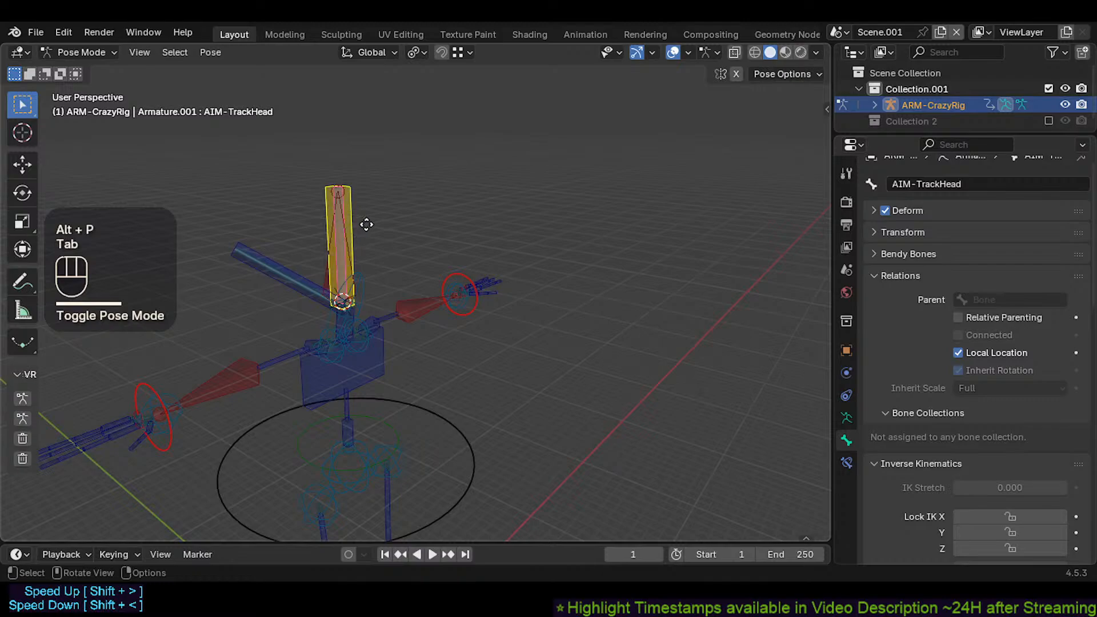
Step: Test-move the unparented AIM-TrackHead away from the head and clear the pose transforms of all bones
{"action": "left_click", "coordinate": [362, 218]}
{"action": "key", "text": "g"}
{"action": "left_click", "coordinate": [481, 191]}
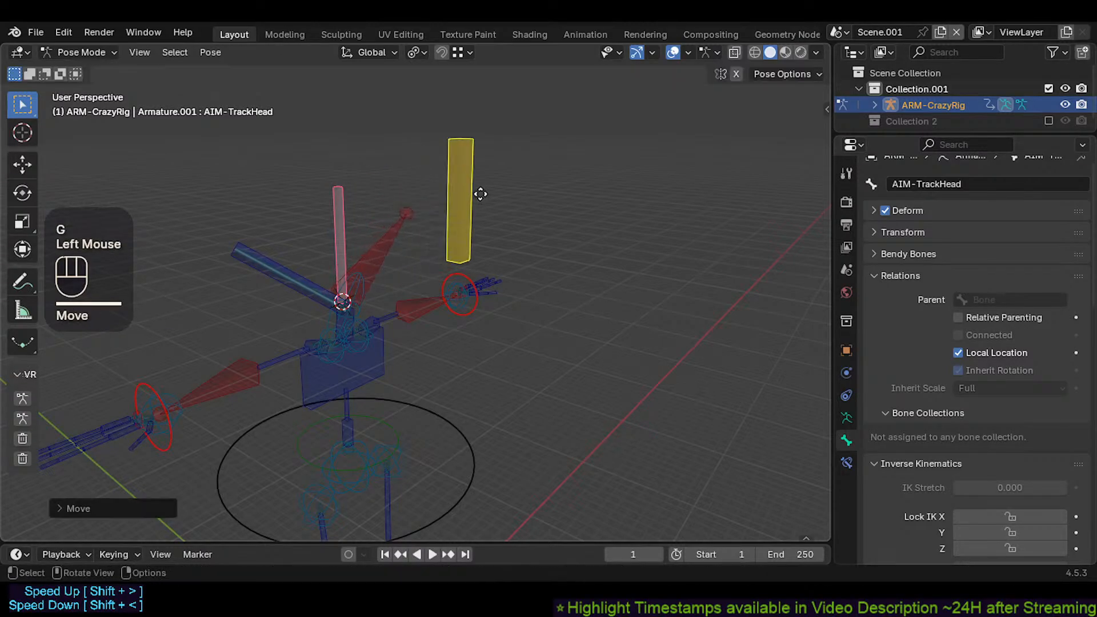
{"action": "key", "text": "g"}
{"action": "left_click", "coordinate": [481, 183]}
{"action": "key", "text": "a"}
{"action": "key", "text": "alt+q"}
{"action": "key", "text": "alt+q"}
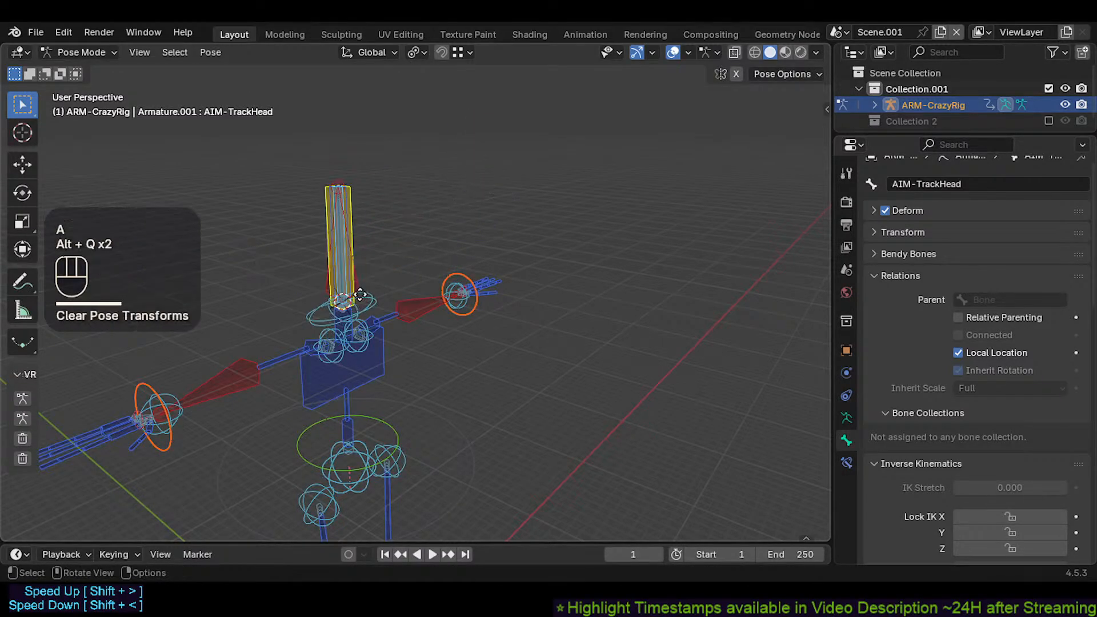
Step: Move AIM-TrackHead off to the side of the head and reposition it to test the tracking of MTR-Head
{"action": "left_click", "coordinate": [346, 208]}
{"action": "left_click", "coordinate": [356, 204]}
{"action": "key", "text": "g"}
{"action": "left_click", "coordinate": [453, 159]}
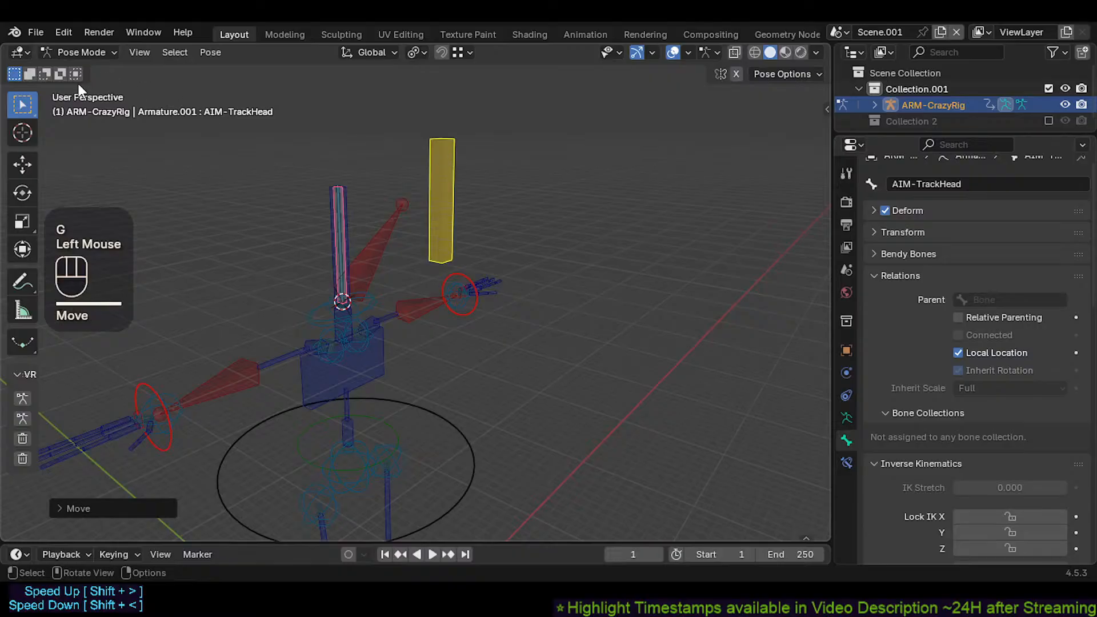
{"action": "left_click", "coordinate": [436, 192]}
{"action": "key", "text": "g"}
{"action": "left_click", "coordinate": [442, 186]}
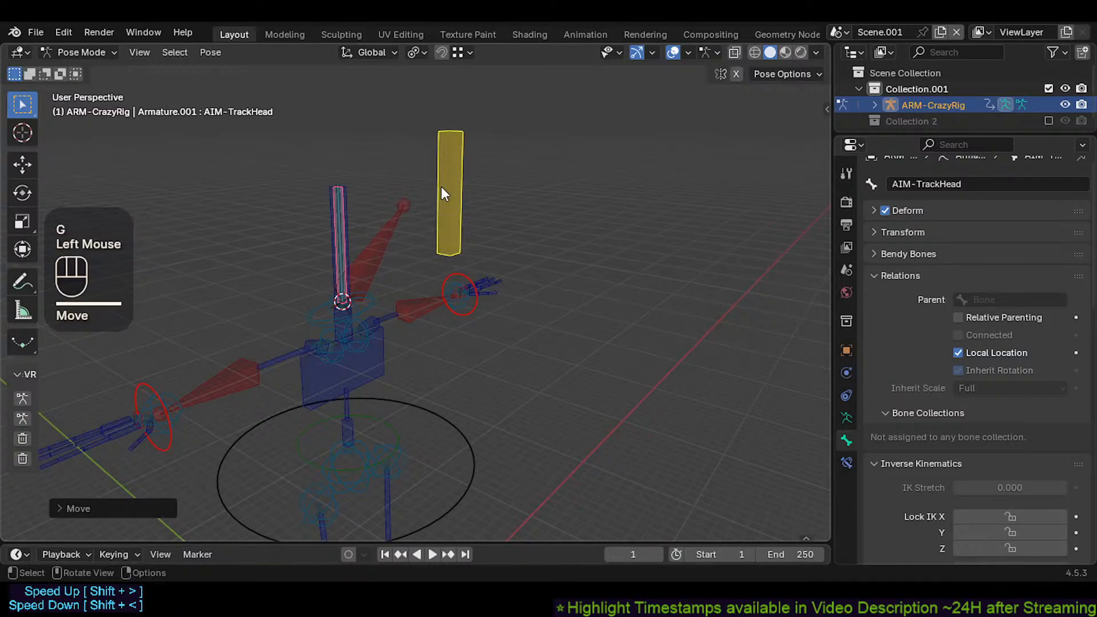
{"action": "key", "text": "g"}
{"action": "left_click", "coordinate": [431, 227]}
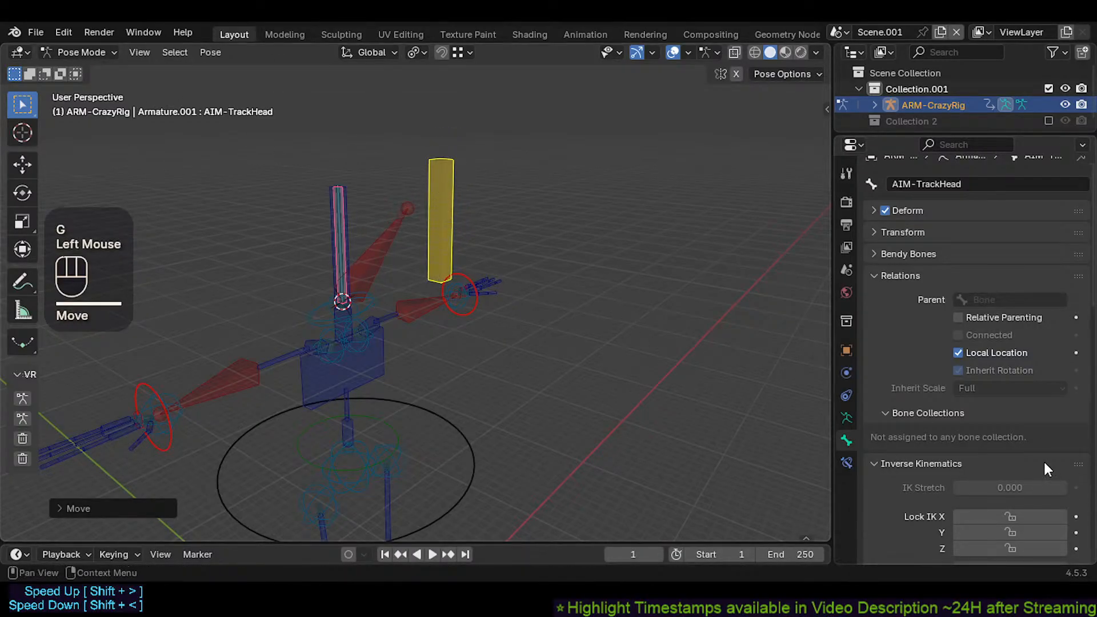
{"action": "key", "text": "g"}
{"action": "left_click", "coordinate": [406, 237]}
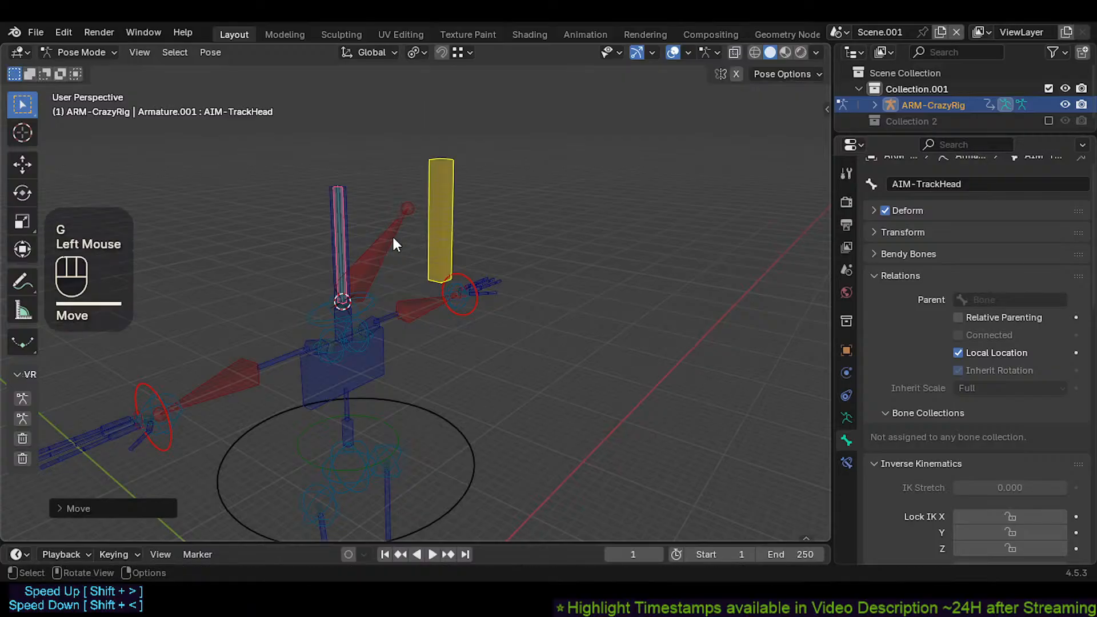
Step: Check MTR-Head and bring AIM-TrackHead closer to the head to test the aim again
{"action": "left_click", "coordinate": [382, 240]}
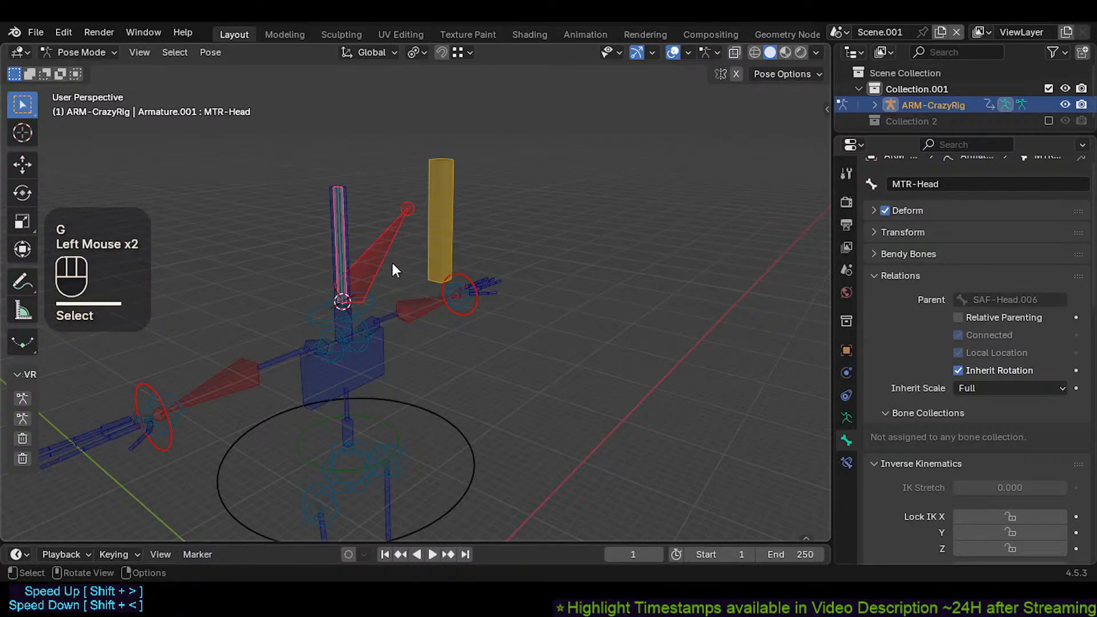
{"action": "scroll", "coordinate": [392, 263], "scroll_direction": "up", "scroll_amount": 2}
{"action": "scroll", "coordinate": [392, 262], "scroll_direction": "down", "scroll_amount": 2}
{"action": "left_click", "coordinate": [442, 209]}
{"action": "key", "text": "g"}
{"action": "left_click", "coordinate": [338, 263]}
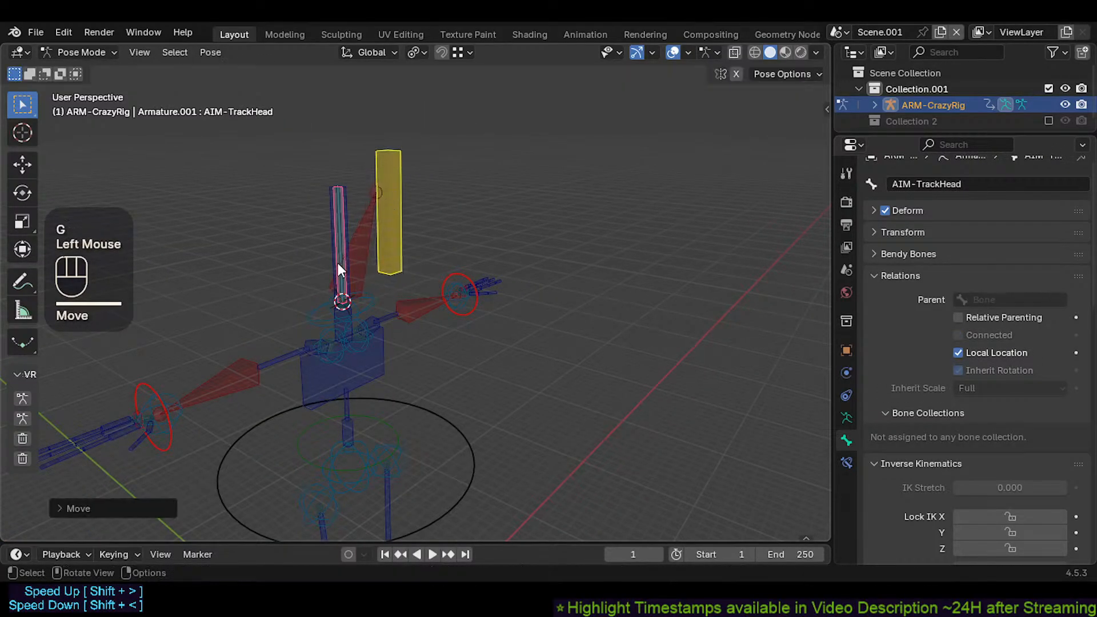
{"action": "left_click", "coordinate": [338, 263]}
{"action": "left_click", "coordinate": [356, 221]}
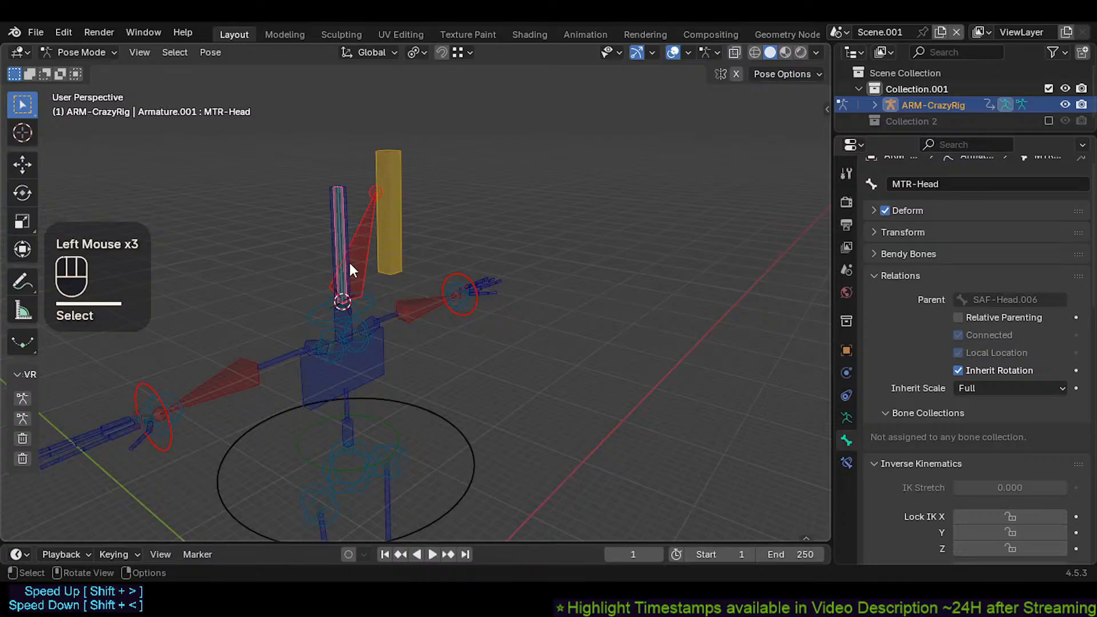
Step: Try moving CMD-Head while AIM-TrackHead is offset, and clear the pose transforms of all bones
{"action": "scroll", "coordinate": [349, 260], "scroll_direction": "up", "scroll_amount": 2}
{"action": "scroll", "coordinate": [350, 260], "scroll_direction": "down", "scroll_amount": 2}
{"action": "scroll", "coordinate": [352, 257], "scroll_direction": "up", "scroll_amount": 1}
{"action": "left_click", "coordinate": [386, 313]}
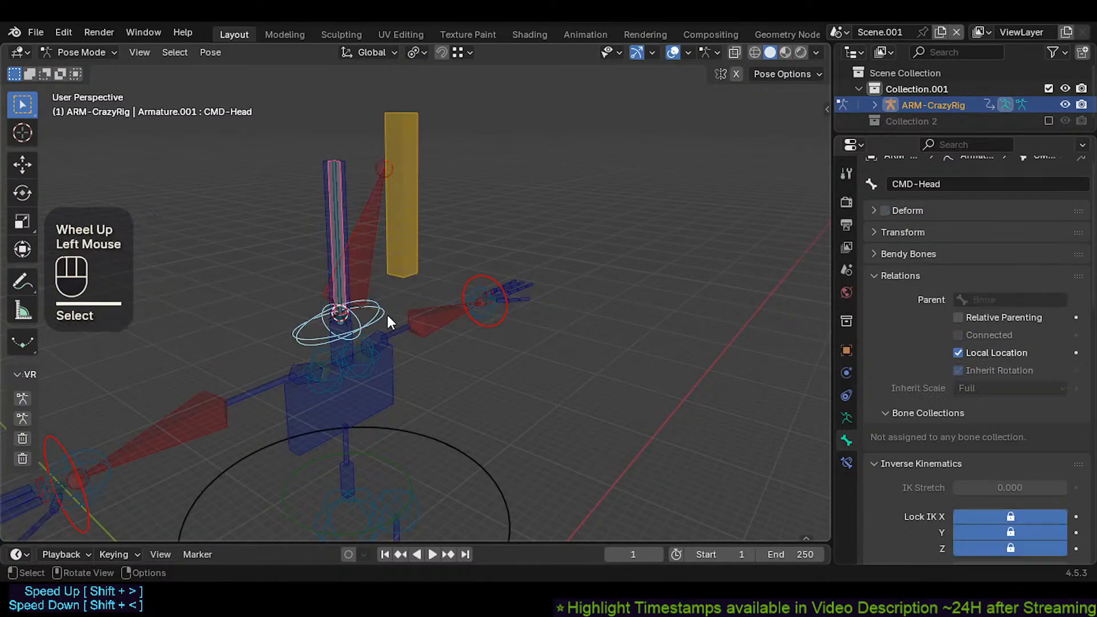
{"action": "key", "text": "g"}
{"action": "left_click", "coordinate": [384, 311]}
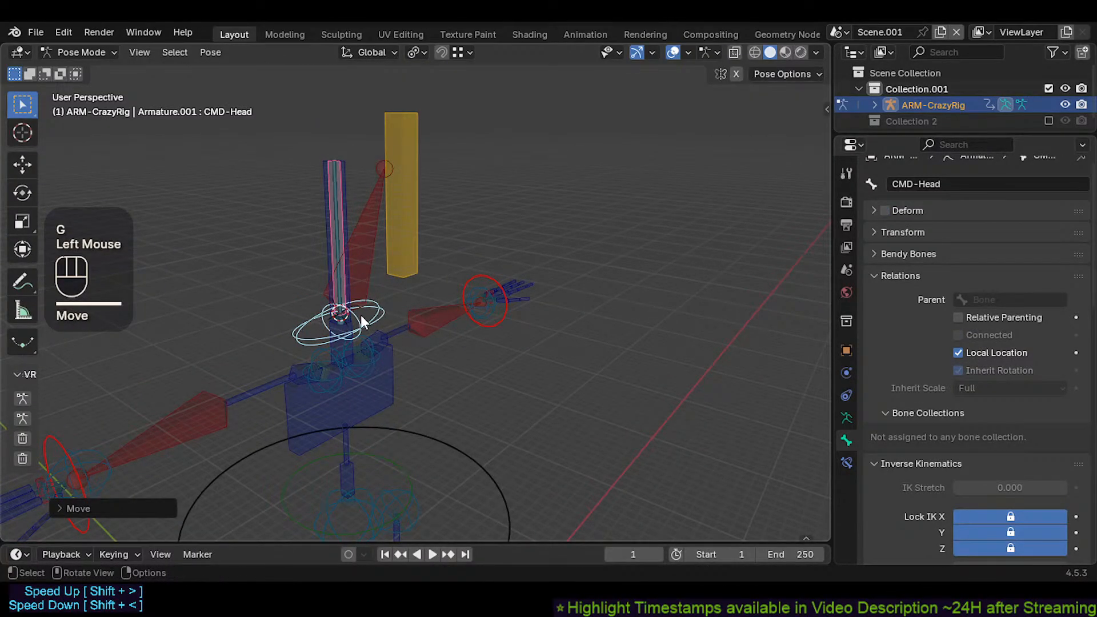
{"action": "scroll", "coordinate": [372, 232], "scroll_direction": "down", "scroll_amount": 2}
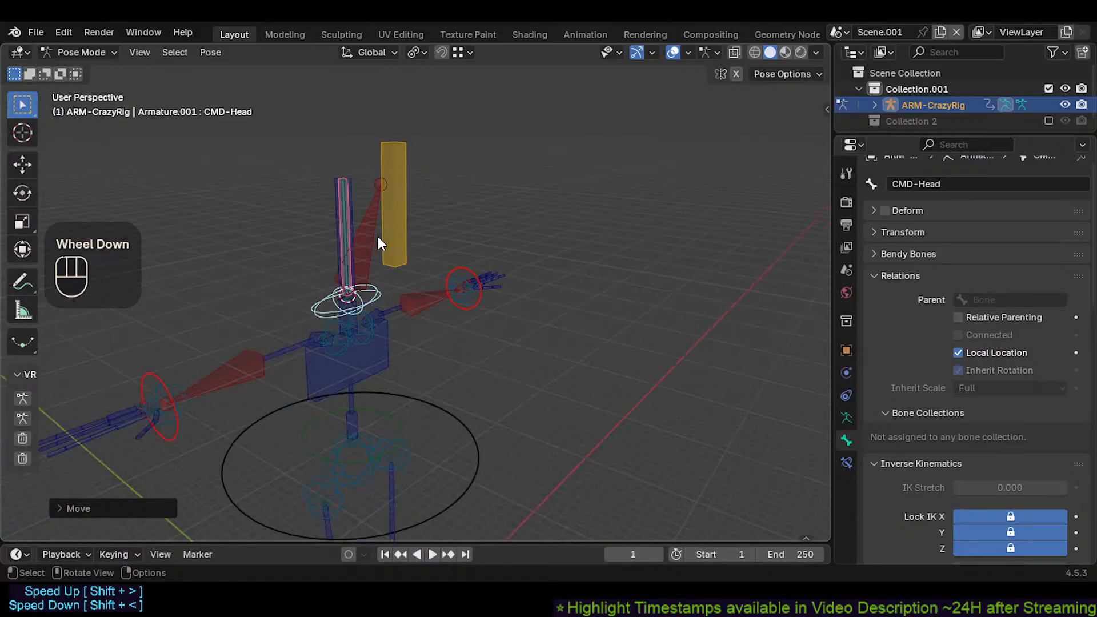
{"action": "left_click", "coordinate": [376, 234]}
{"action": "key", "text": "a"}
{"action": "key", "text": "alt+q"}
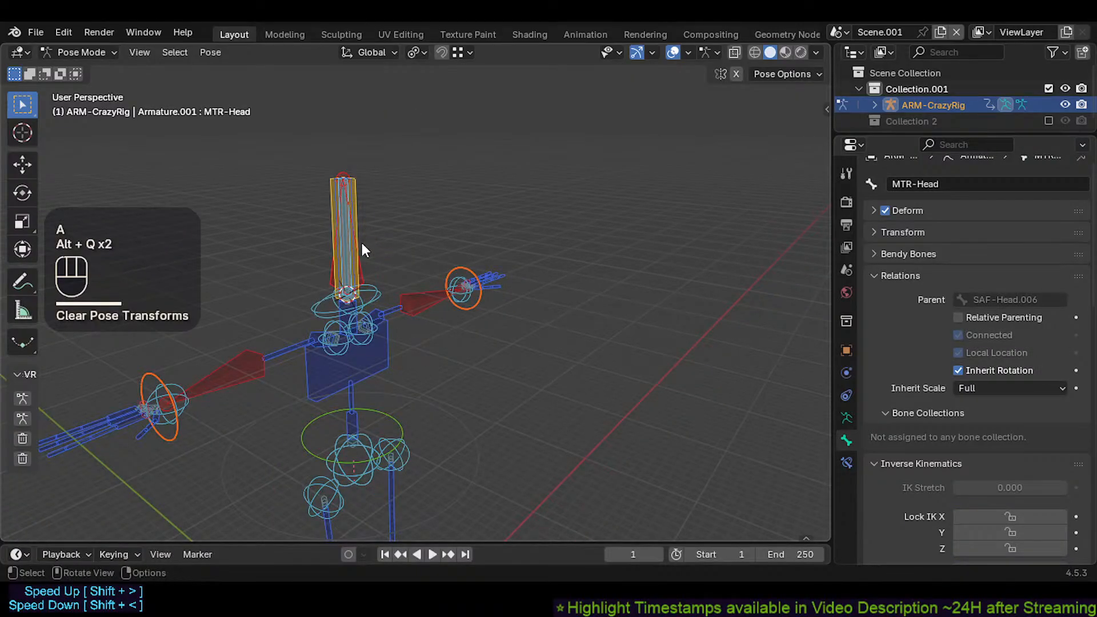
Step: Select AIM-TrackHead at its rest position and move it up and away from the head
{"action": "left_click", "coordinate": [362, 244]}
{"action": "left_click", "coordinate": [362, 237]}
{"action": "key", "text": "g"}
{"action": "left_click", "coordinate": [428, 196]}
Step: Examine the overlapping bones at the base of the head up close, including CMD-Head
{"action": "scroll", "coordinate": [372, 242], "scroll_direction": "up", "scroll_amount": 3}
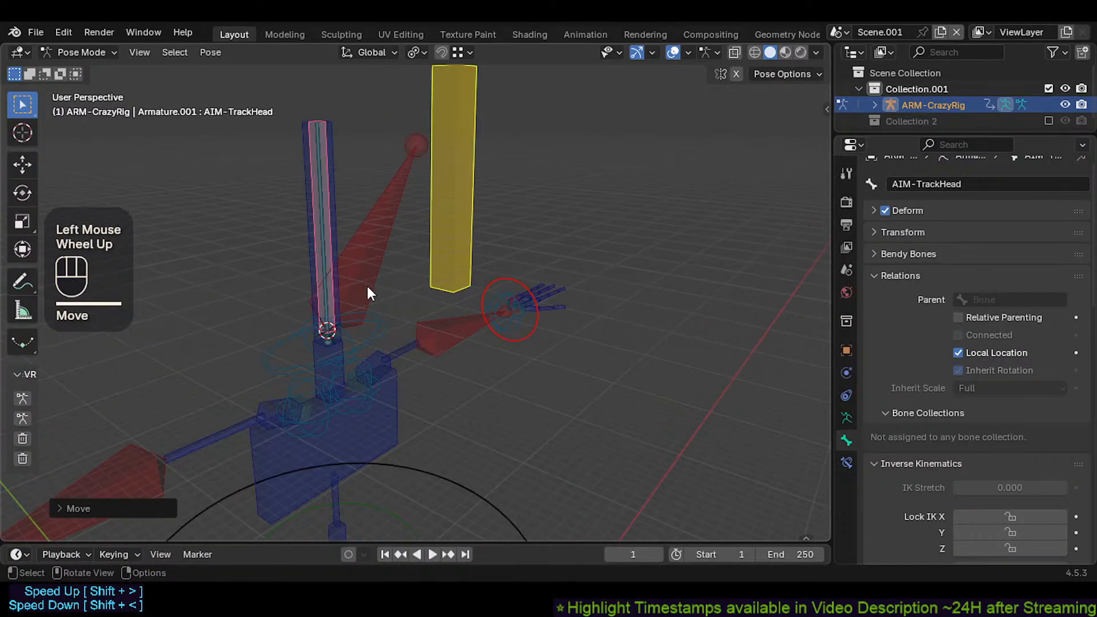
{"action": "middle_click_drag", "start_coordinate": [368, 293], "coordinate": [343, 242]}
{"action": "left_click", "coordinate": [294, 295]}
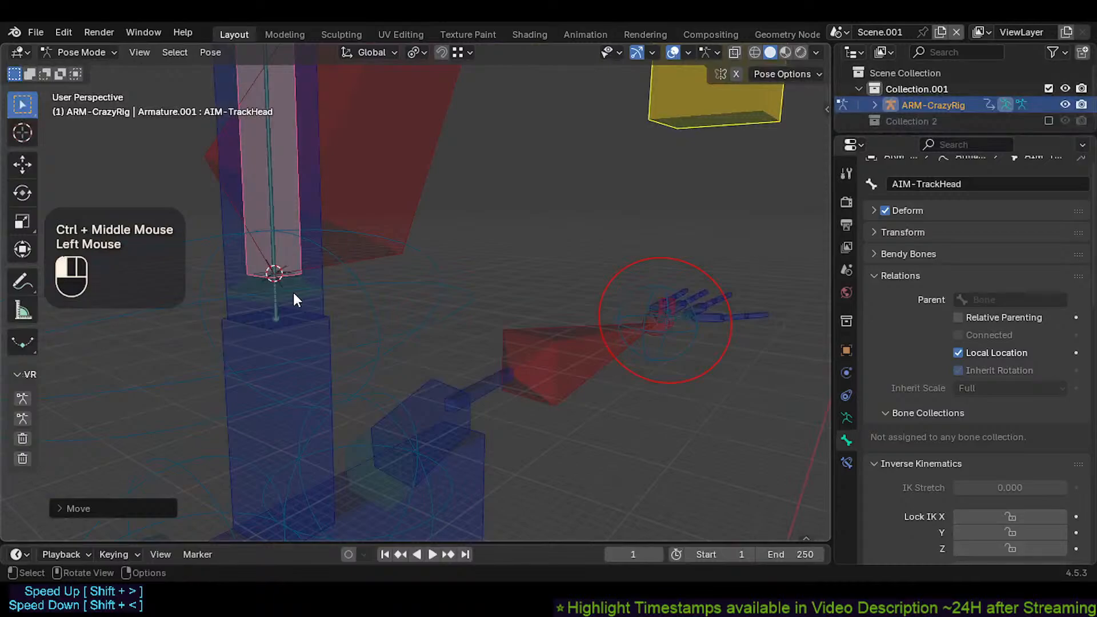
{"action": "left_click", "coordinate": [293, 293]}
{"action": "left_click", "coordinate": [293, 293]}
{"action": "left_click", "coordinate": [402, 314]}
{"action": "left_click", "coordinate": [358, 327]}
{"action": "left_click", "coordinate": [361, 280]}
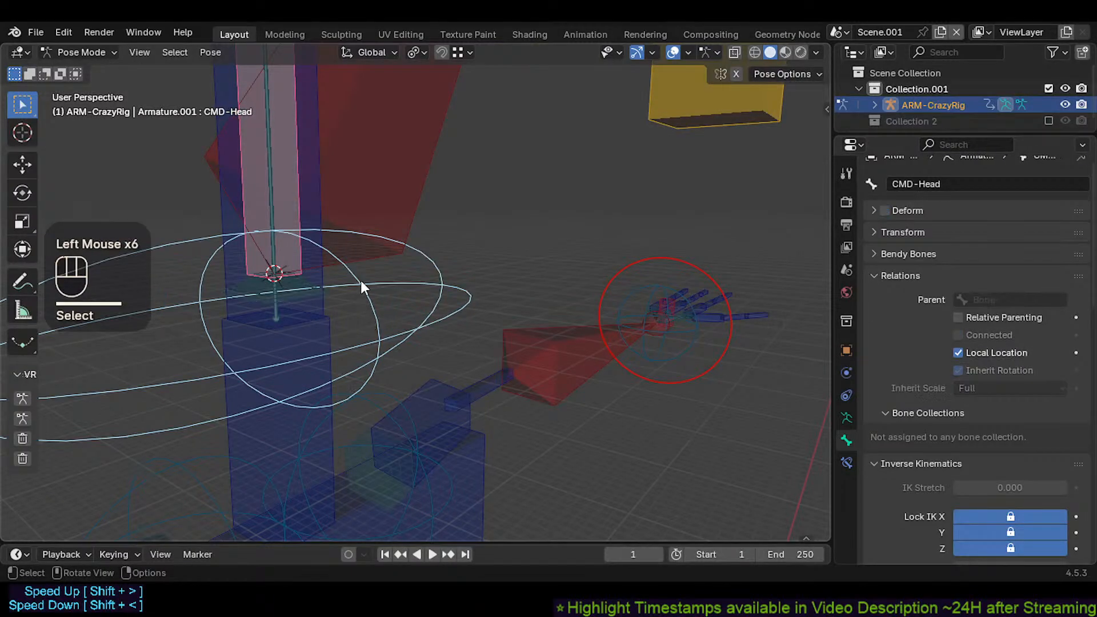
{"action": "scroll", "coordinate": [361, 280], "scroll_direction": "down", "scroll_amount": 2}
{"action": "mouse_move", "coordinate": [361, 280]}
{"action": "middle_mouse_down", "text": "shift"}
{"action": "mouse_move", "coordinate": [336, 283]}
{"action": "mouse_move", "coordinate": [343, 291]}
{"action": "middle_mouse_up", "text": "shift"}
Step: Test-move MTR-Head against the offset AIM-TrackHead and clear the pose transforms of all bones
{"action": "left_click", "coordinate": [348, 235]}
{"action": "scroll", "coordinate": [360, 218], "scroll_direction": "down", "scroll_amount": 2}
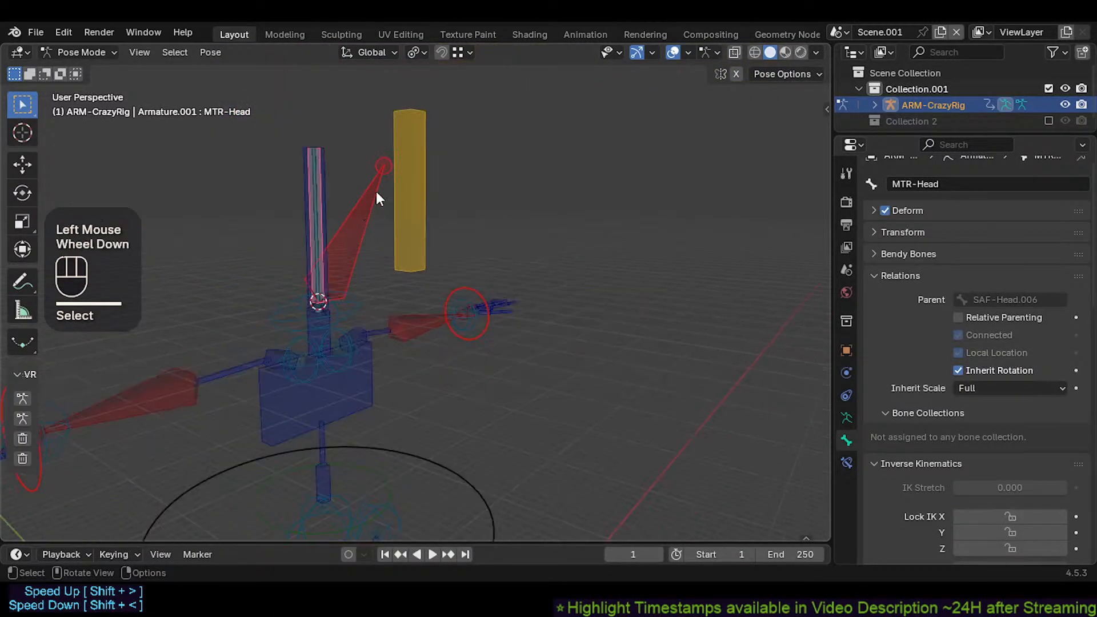
{"action": "key", "text": "g"}
{"action": "left_click", "coordinate": [337, 141]}
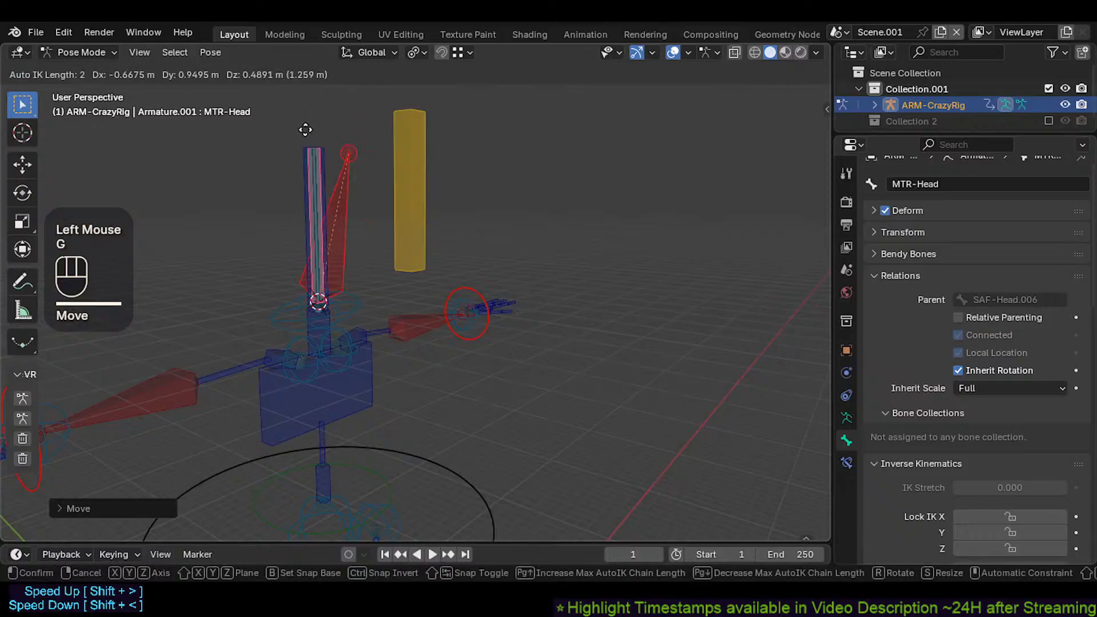
{"action": "key", "text": "g"}
{"action": "left_click", "coordinate": [350, 179]}
{"action": "key", "text": "a"}
{"action": "key", "text": "alt+q"}
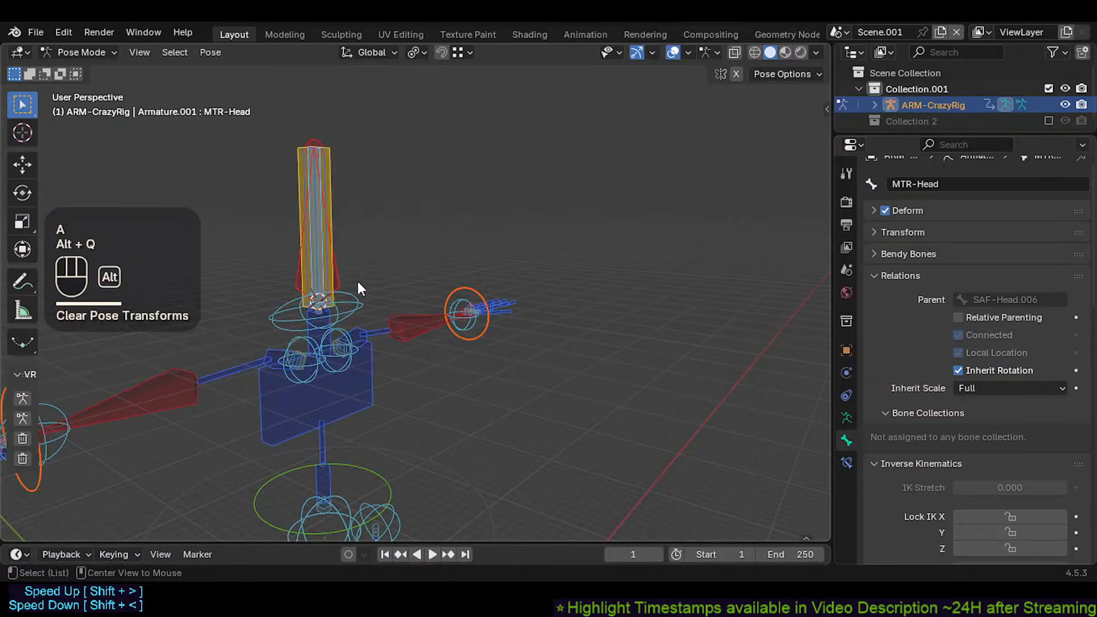
{"action": "key", "text": "alt+q"}
Step: Compare the relations and IK locks of CMD-Head, MTR-Head and CMD-Wrist.L, and look over the lower body controls
{"action": "left_click", "coordinate": [350, 302]}
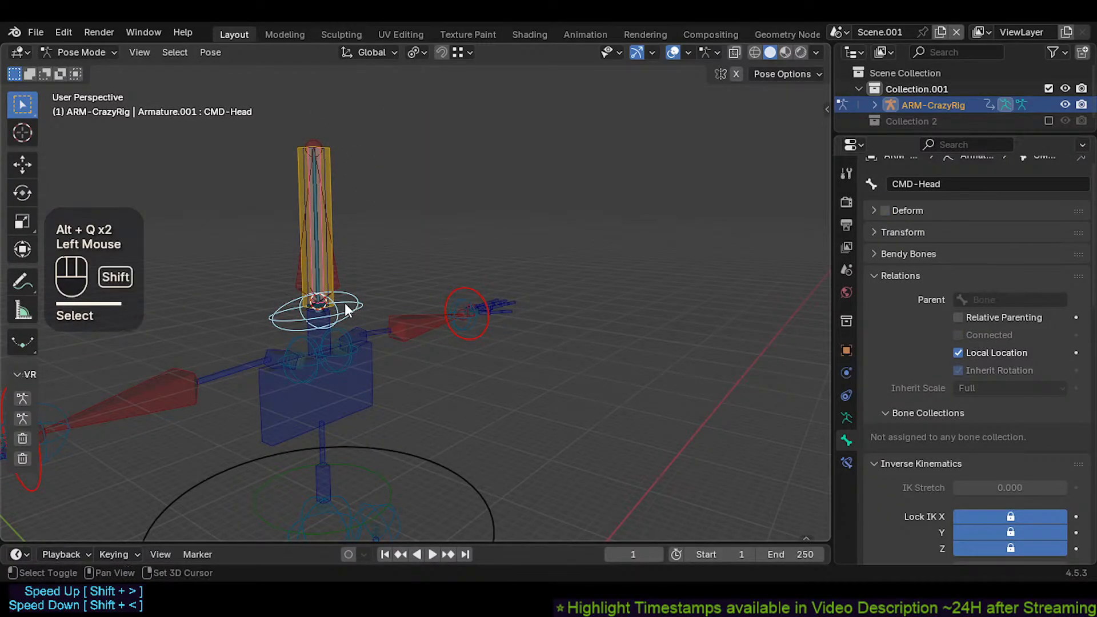
{"action": "middle_click_drag", "start_coordinate": [342, 303], "coordinate": [346, 322], "text": "shift"}
{"action": "scroll", "coordinate": [346, 322], "scroll_direction": "up", "scroll_amount": 1}
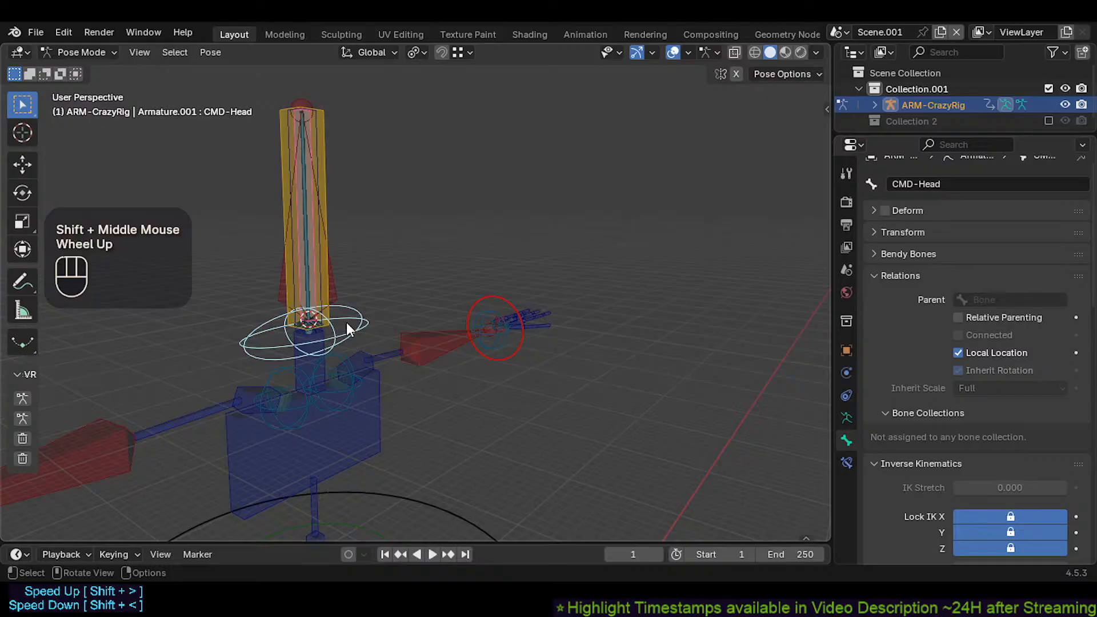
{"action": "left_click", "coordinate": [331, 289]}
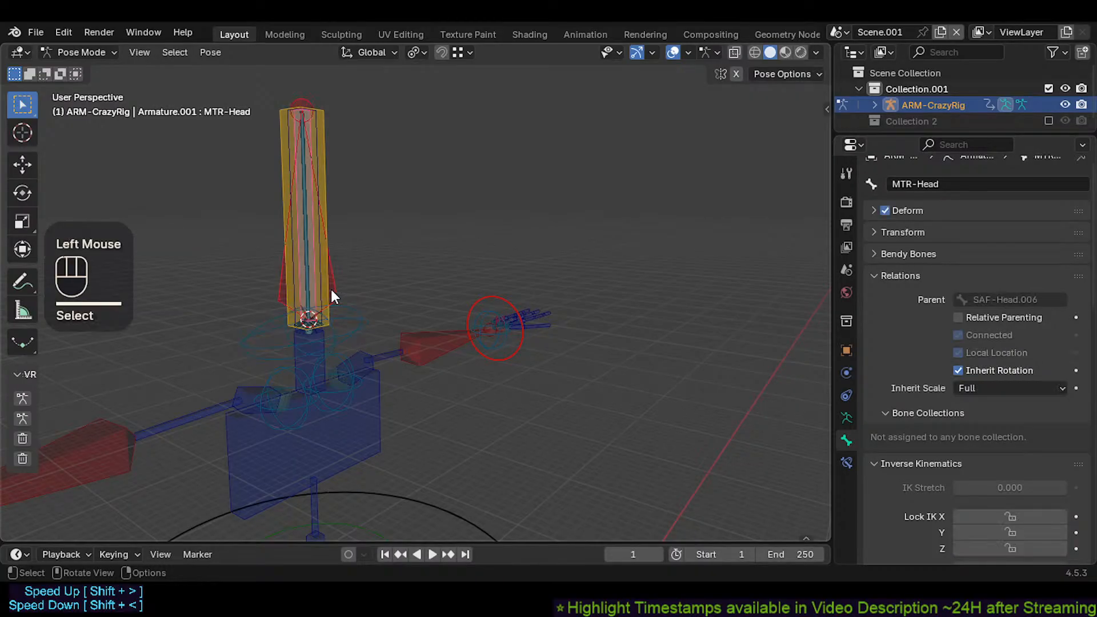
{"action": "left_click", "coordinate": [503, 341]}
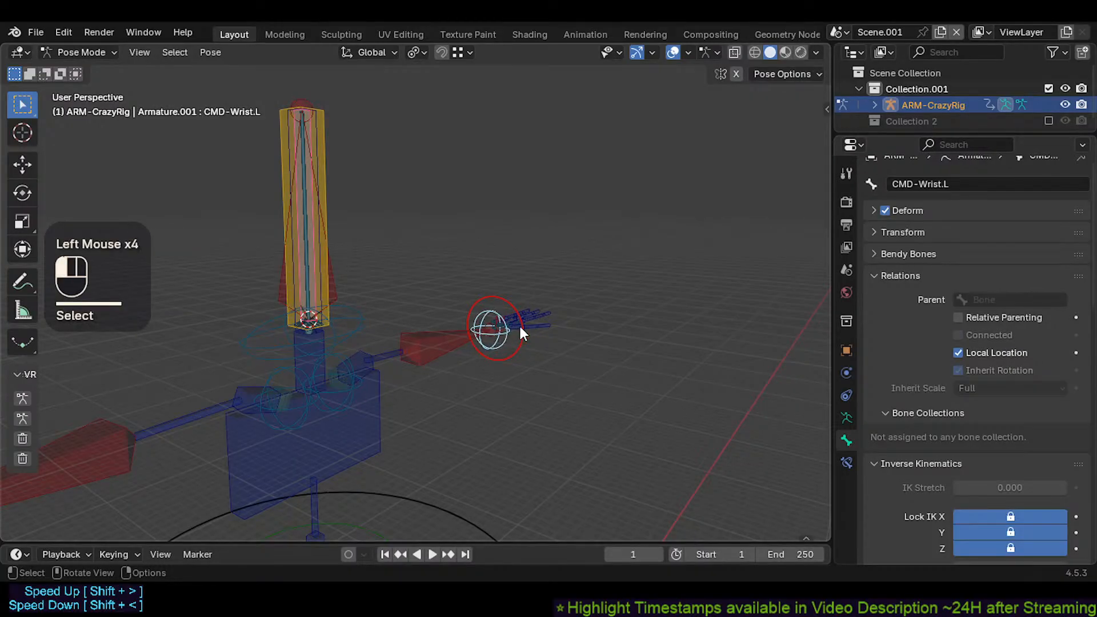
{"action": "left_click", "coordinate": [341, 284]}
{"action": "middle_click_drag", "start_coordinate": [387, 384], "coordinate": [370, 236], "text": "shift"}
{"action": "scroll", "coordinate": [362, 292], "scroll_direction": "down", "scroll_amount": 1}
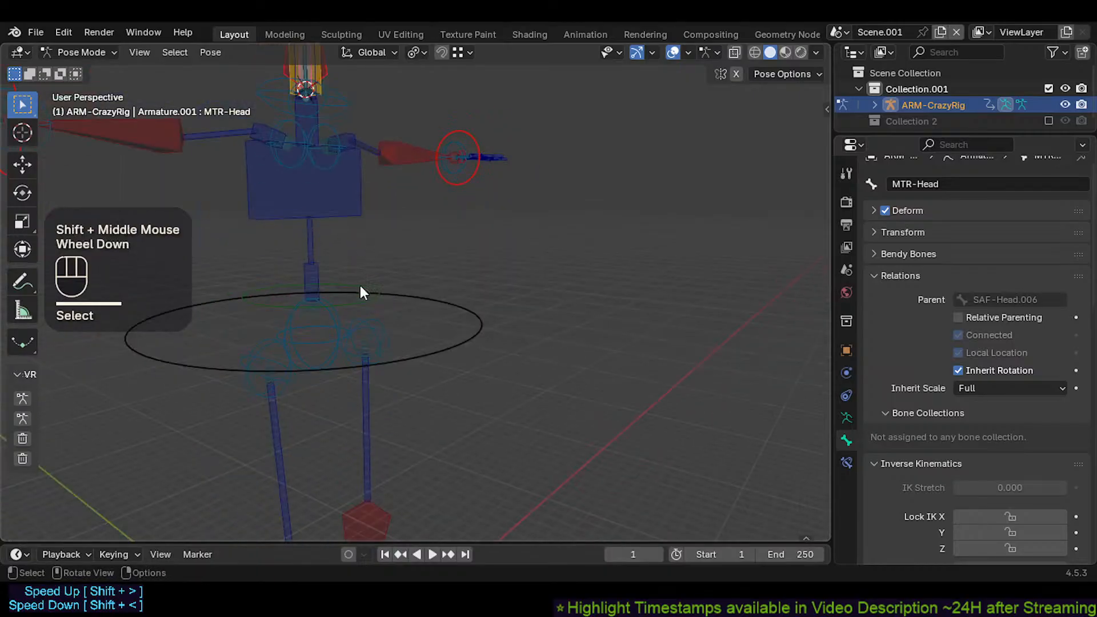
{"action": "middle_click_drag", "start_coordinate": [365, 299], "coordinate": [331, 349], "text": "shift"}
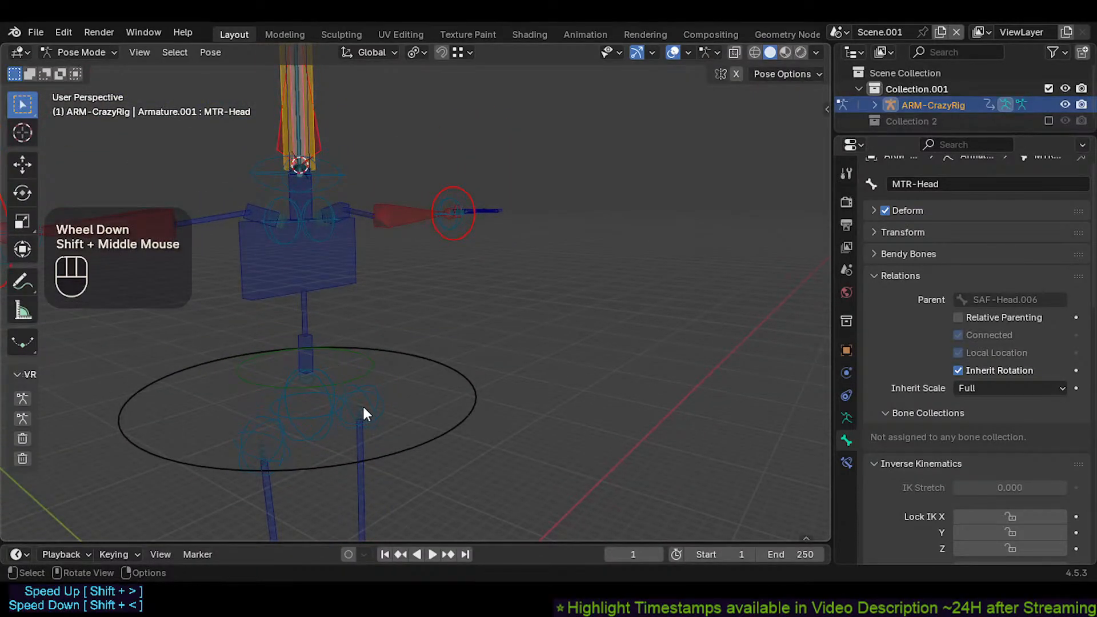
Step: Test-move CMD-Shoulder.L to check how the head bones react to it
{"action": "left_click", "coordinate": [434, 368]}
{"action": "middle_click_drag", "start_coordinate": [310, 265], "coordinate": [301, 299], "text": "shift"}
{"action": "left_click", "coordinate": [315, 234], "text": "shift"}
{"action": "key", "text": "g"}
{"action": "left_click", "coordinate": [340, 252]}
{"action": "key", "text": "g"}
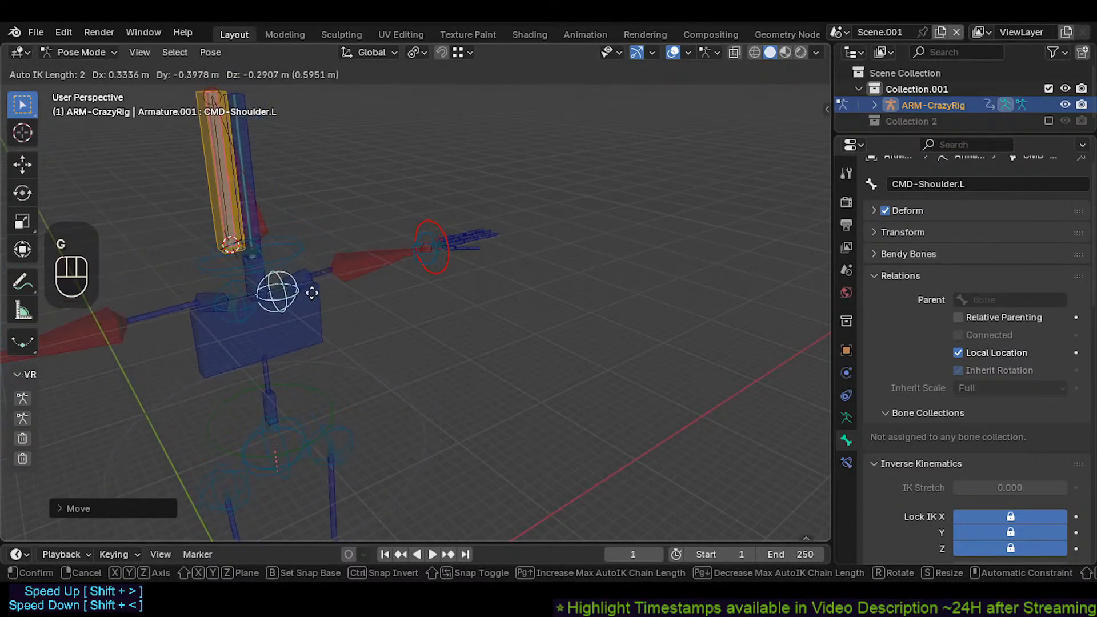
{"action": "left_click", "coordinate": [320, 289], "text": "shift"}
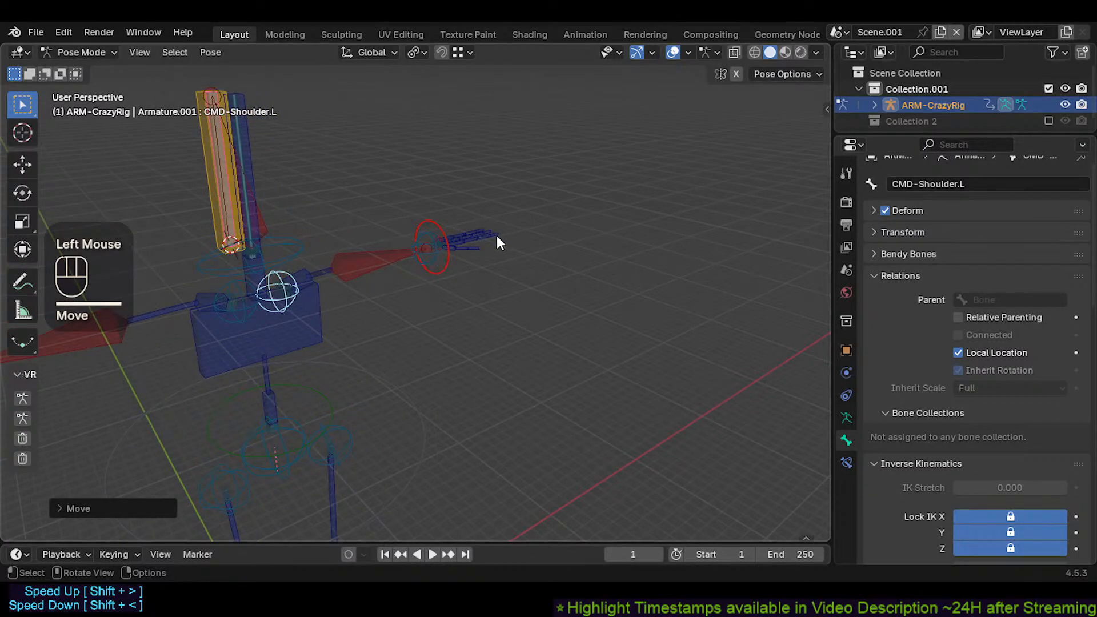
Step: Compare the relations and IK locks of CMD-Wrist.L, CMD-Head and MTR-Head
{"action": "middle_click_drag", "start_coordinate": [258, 201], "coordinate": [327, 235], "text": "shift"}
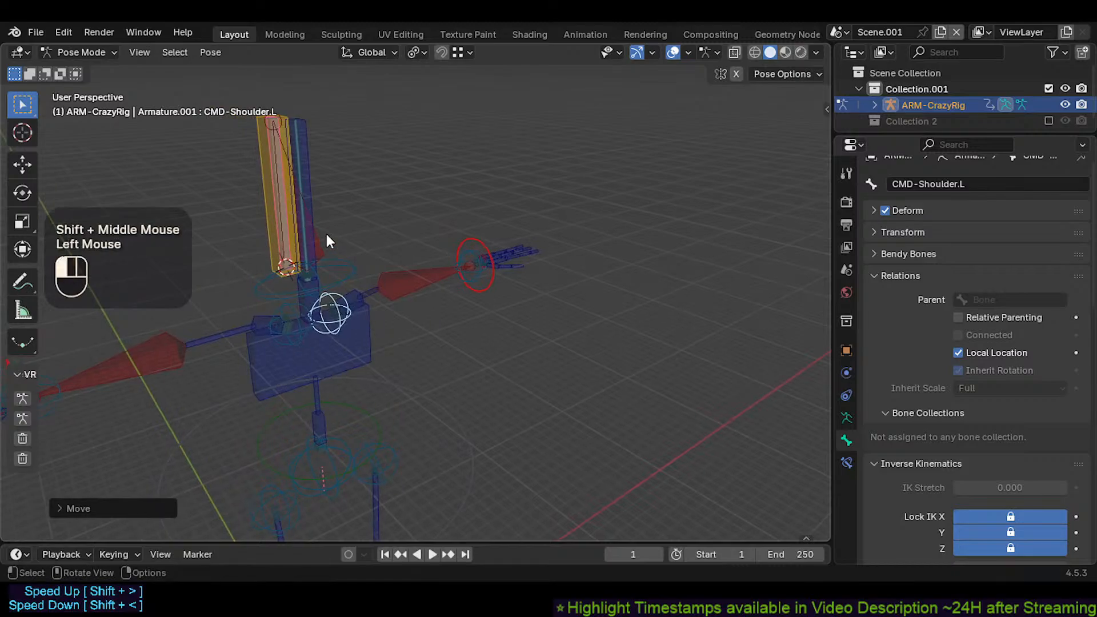
{"action": "left_click", "coordinate": [328, 245]}
{"action": "left_click", "coordinate": [477, 278]}
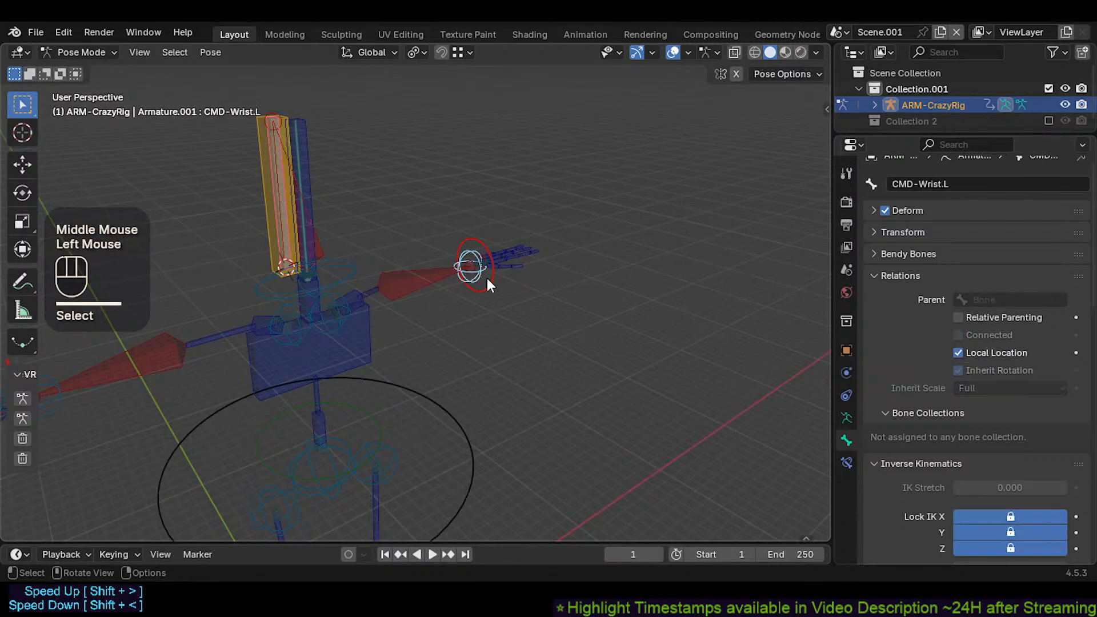
{"action": "left_click", "coordinate": [334, 299]}
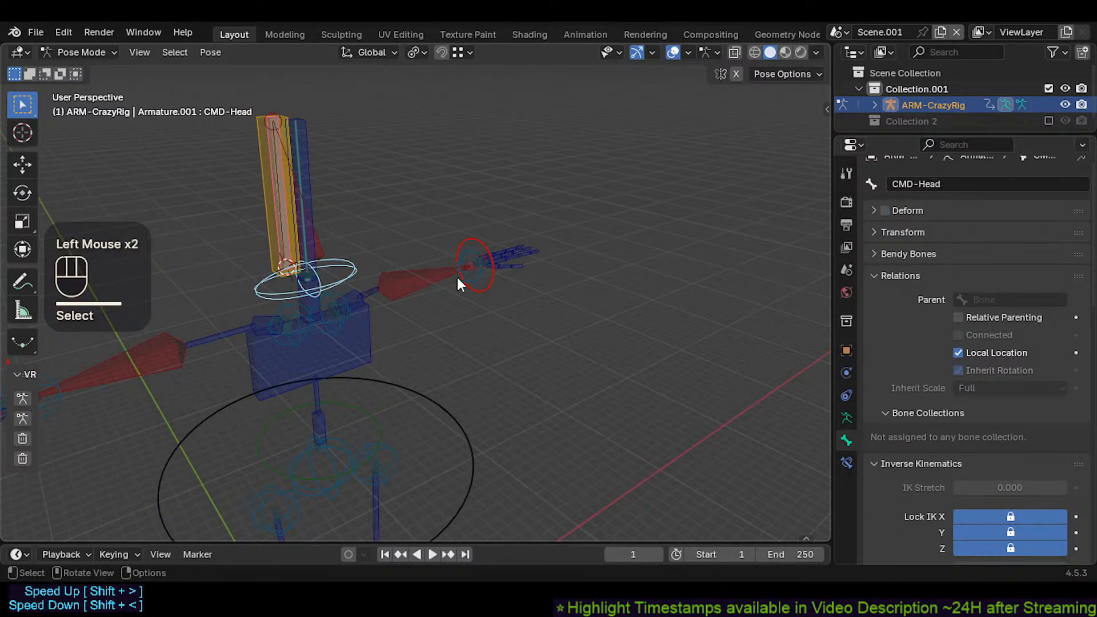
{"action": "left_click", "coordinate": [468, 279]}
{"action": "left_click", "coordinate": [326, 302]}
{"action": "middle_click_drag", "start_coordinate": [332, 315], "coordinate": [352, 283], "text": "shift"}
{"action": "left_click", "coordinate": [348, 275]}
{"action": "scroll", "coordinate": [342, 271], "scroll_direction": "up", "scroll_amount": 2}
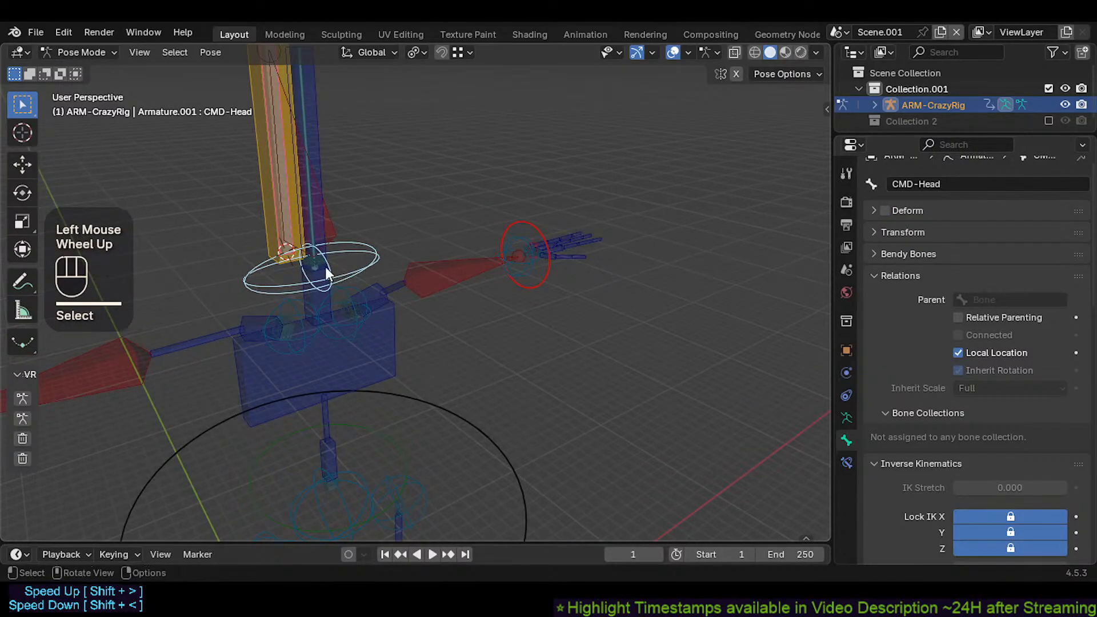
{"action": "left_click", "coordinate": [345, 245]}
{"action": "middle_click_drag", "start_coordinate": [344, 245], "coordinate": [337, 243], "text": "shift"}
{"action": "left_click", "coordinate": [338, 238]}
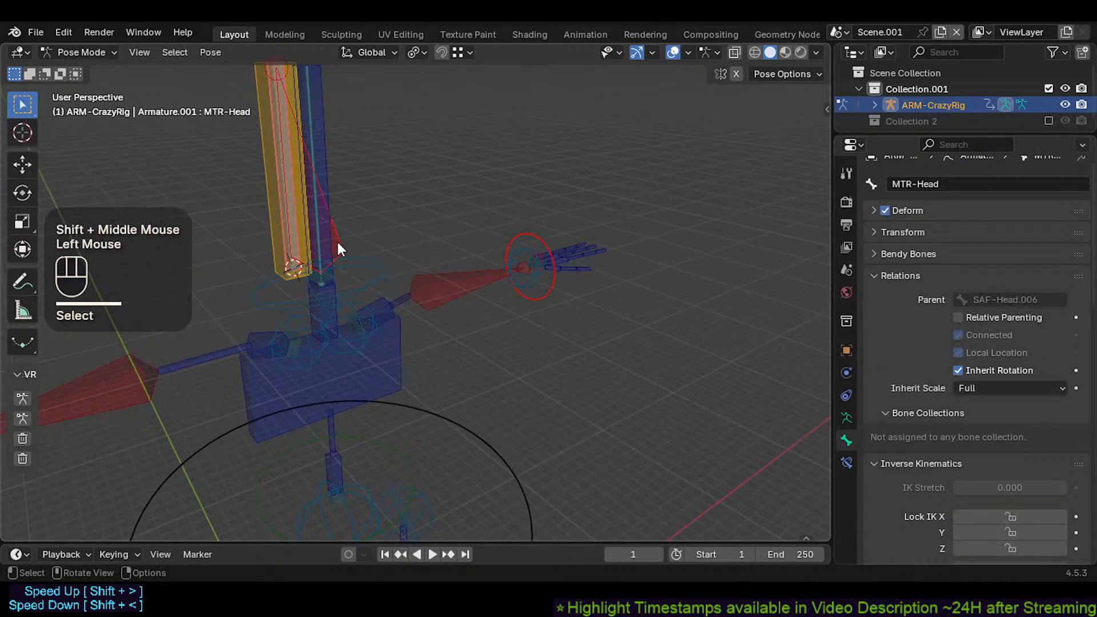
Step: Try rotating CTL-Neck alone and together with CTL-Head.001
{"action": "left_click", "coordinate": [327, 289]}
{"action": "key", "text": "r"}
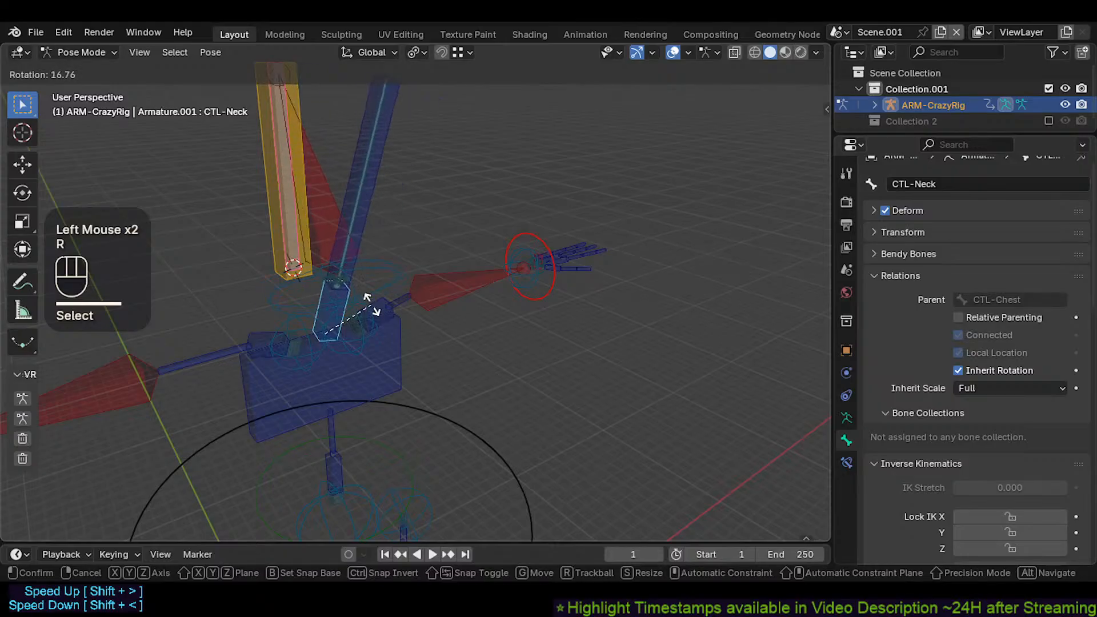
{"action": "key", "text": "Escape"}
{"action": "scroll", "coordinate": [338, 268], "scroll_direction": "down", "scroll_amount": 1}
{"action": "middle_click_drag", "start_coordinate": [339, 273], "coordinate": [320, 171], "text": "shift"}
{"action": "left_click", "coordinate": [325, 159], "text": "shift"}
{"action": "key", "text": "r"}
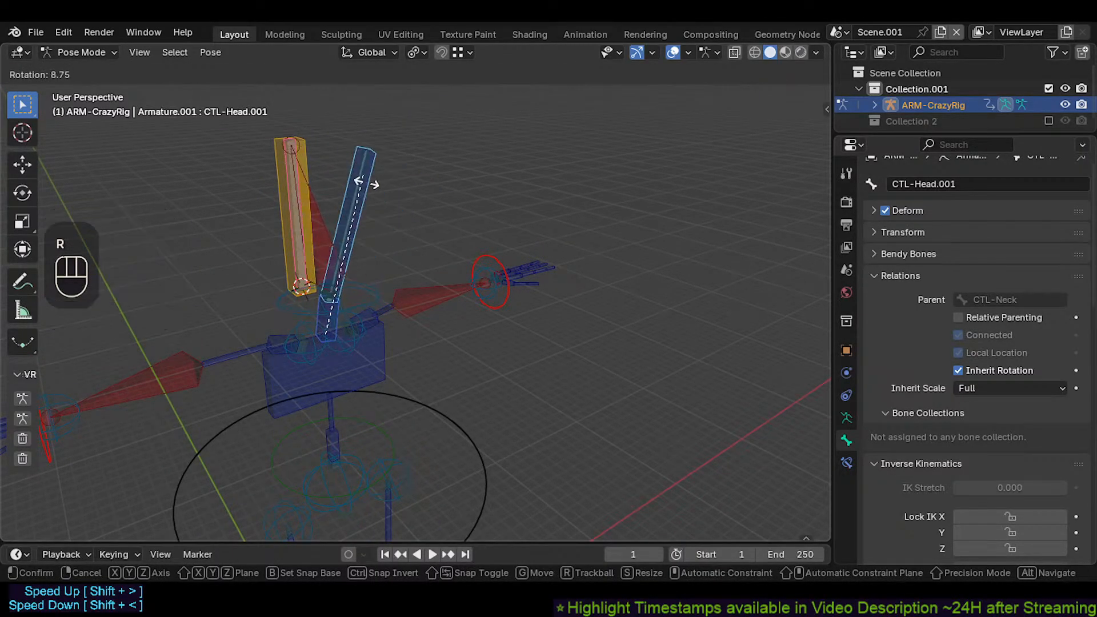
{"action": "key", "text": "Escape"}
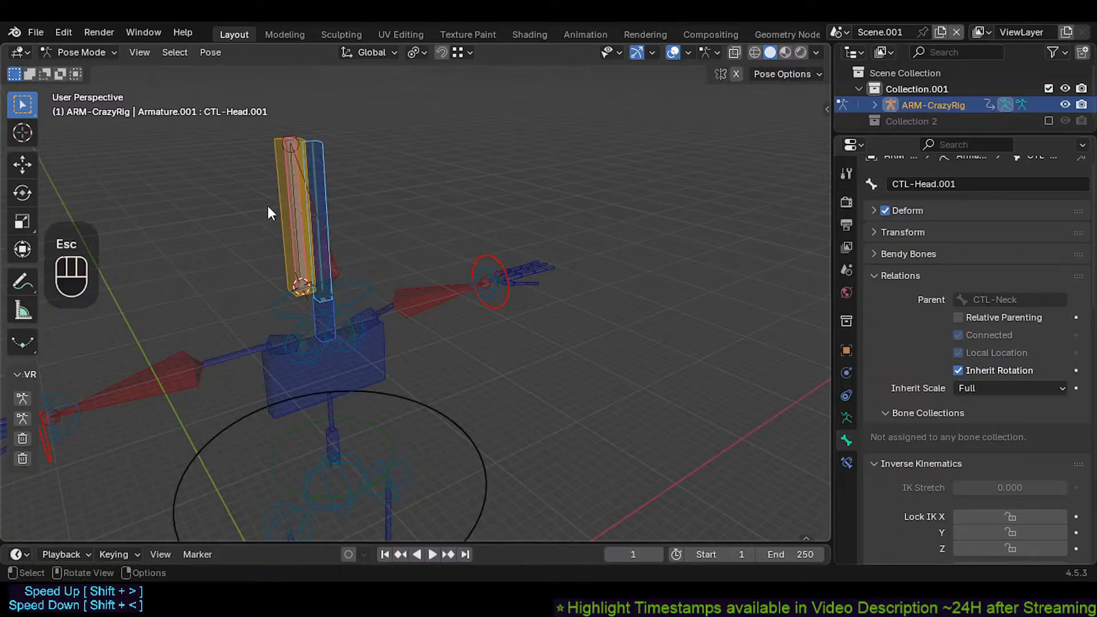
Step: Switch to Edit Mode and move AIM-TrackHead aside, clear of the overlapping head bones
{"action": "left_click", "coordinate": [282, 198]}
{"action": "left_click", "coordinate": [282, 198]}
{"action": "key", "text": "Tab"}
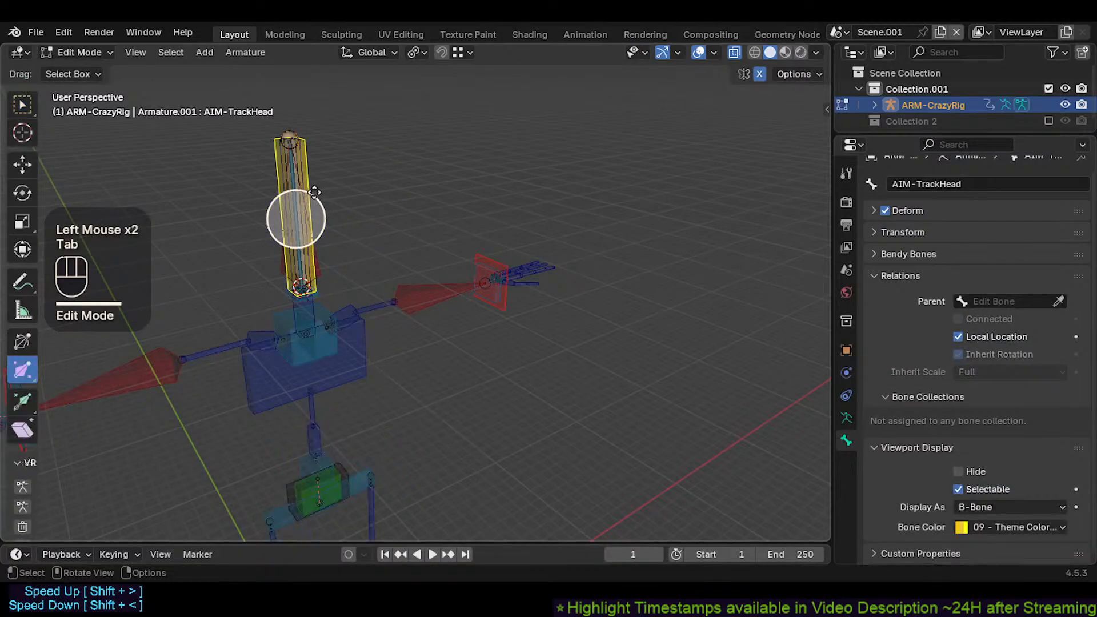
{"action": "key", "text": "g"}
{"action": "left_click", "coordinate": [384, 195]}
{"action": "left_click", "coordinate": [293, 144]}
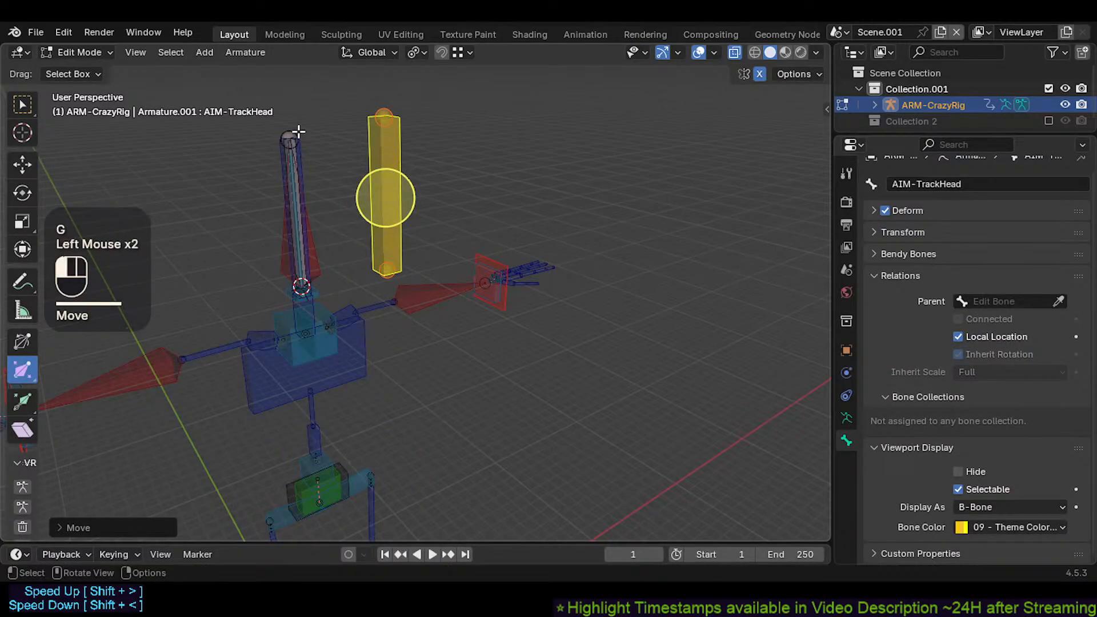
{"action": "key", "text": "shift+s"}
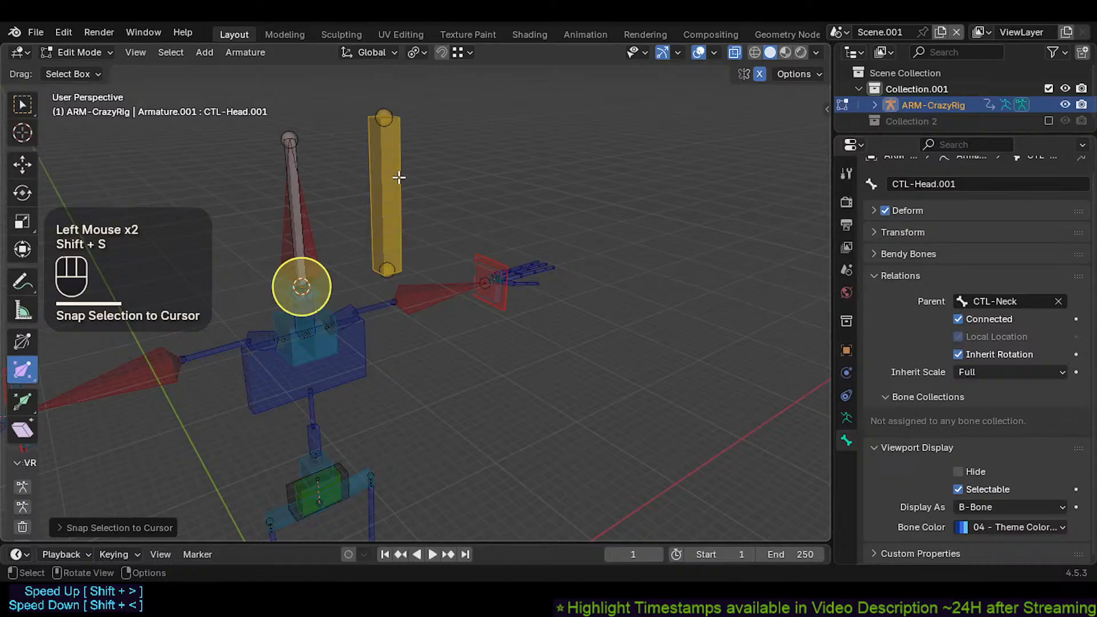
{"action": "key", "text": "ctrl+z"}
Step: Snap the 3D cursor to the tip of MTR-Head, snap AIM-TrackHead to the cursor and return to Pose Mode
{"action": "left_click", "coordinate": [294, 137]}
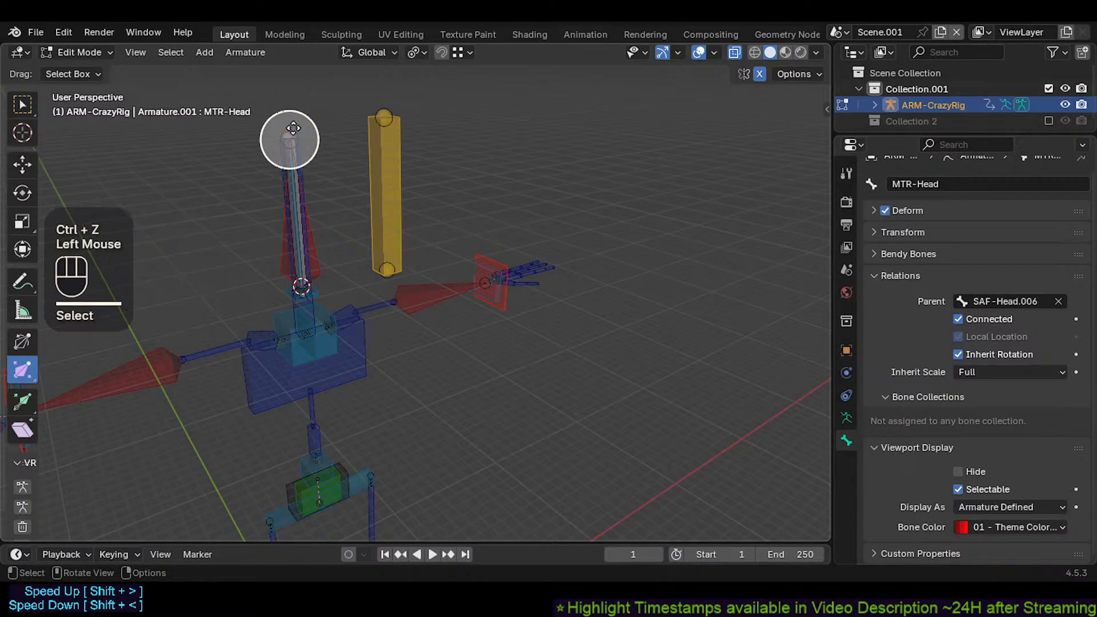
{"action": "left_click", "coordinate": [294, 137]}
{"action": "key", "text": "shift+s"}
{"action": "left_click", "coordinate": [384, 196]}
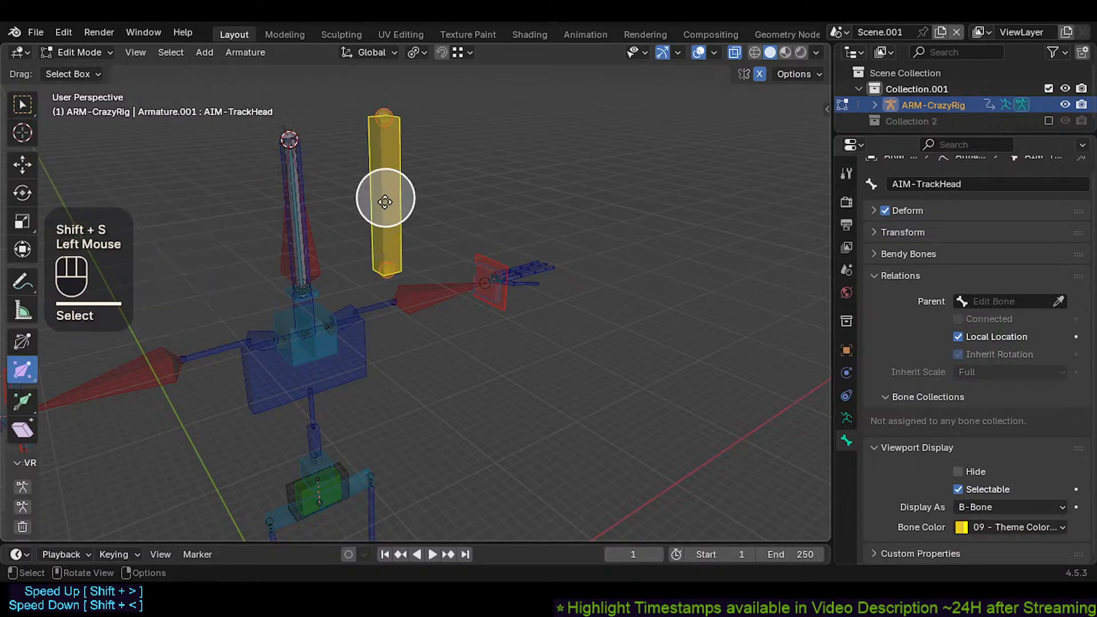
{"action": "key", "text": "shift+s"}
{"action": "key", "text": "ctrl+Tab"}
{"action": "left_click", "coordinate": [384, 272]}
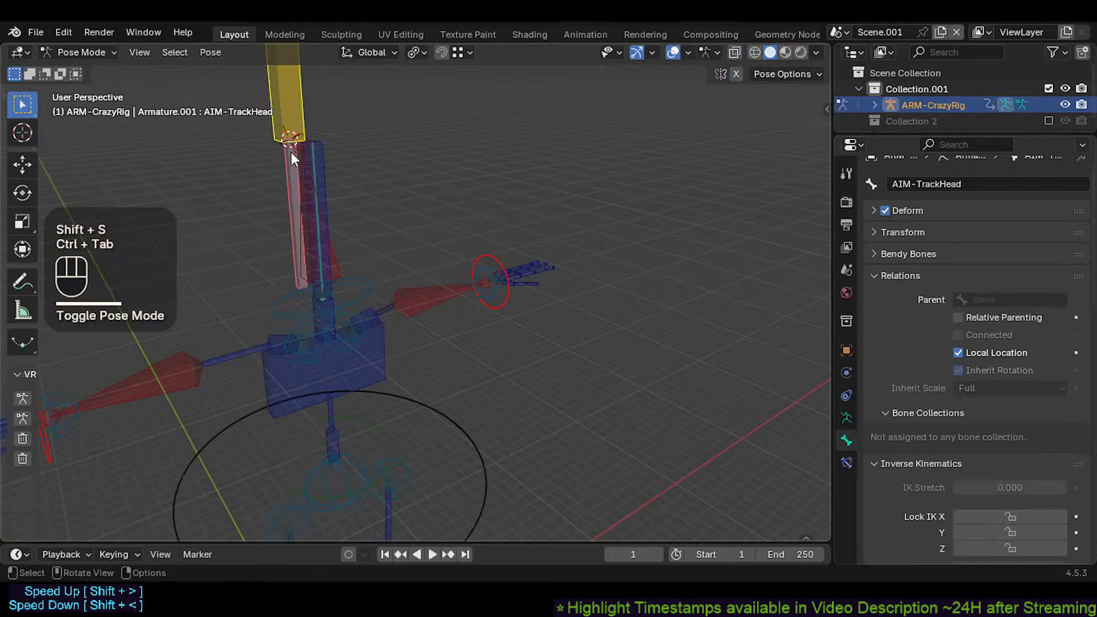
Step: Clear the pose transforms of all bones
{"action": "scroll", "coordinate": [294, 137], "scroll_direction": "down", "scroll_amount": 2}
{"action": "left_click", "coordinate": [294, 117]}
{"action": "middle_click_drag", "start_coordinate": [294, 117], "coordinate": [319, 200]}
{"action": "key", "text": "g"}
{"action": "key", "text": "Escape"}
{"action": "scroll", "coordinate": [340, 161], "scroll_direction": "up", "scroll_amount": 2}
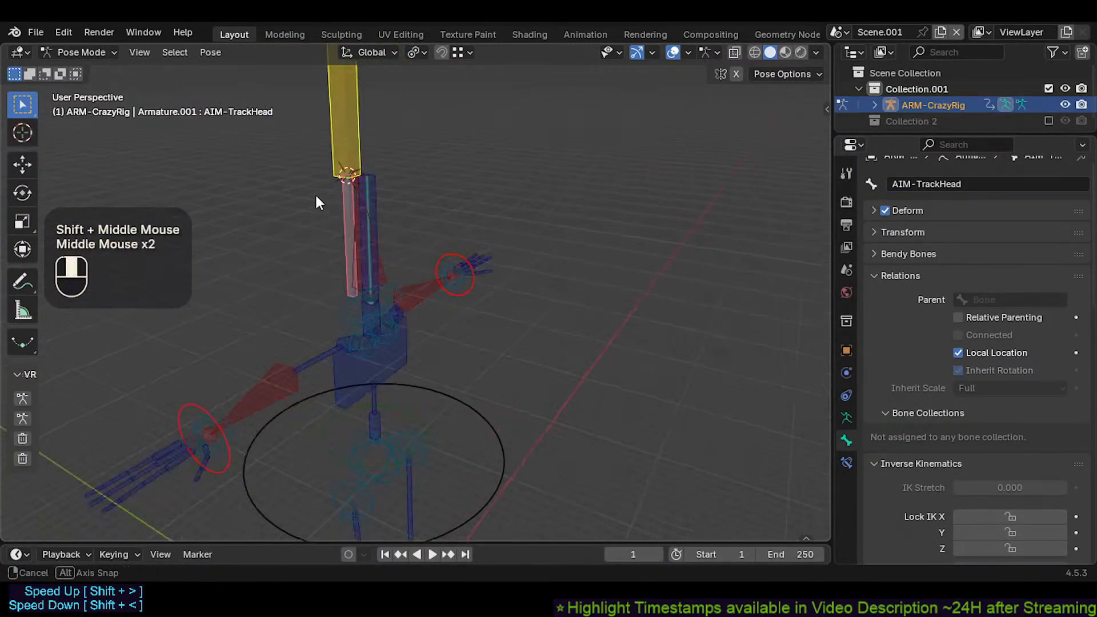
{"action": "scroll", "coordinate": [348, 207], "scroll_direction": "up", "scroll_amount": 1}
{"action": "key", "text": "a"}
{"action": "key", "text": "alt+q"}
{"action": "key", "text": "alt+q"}
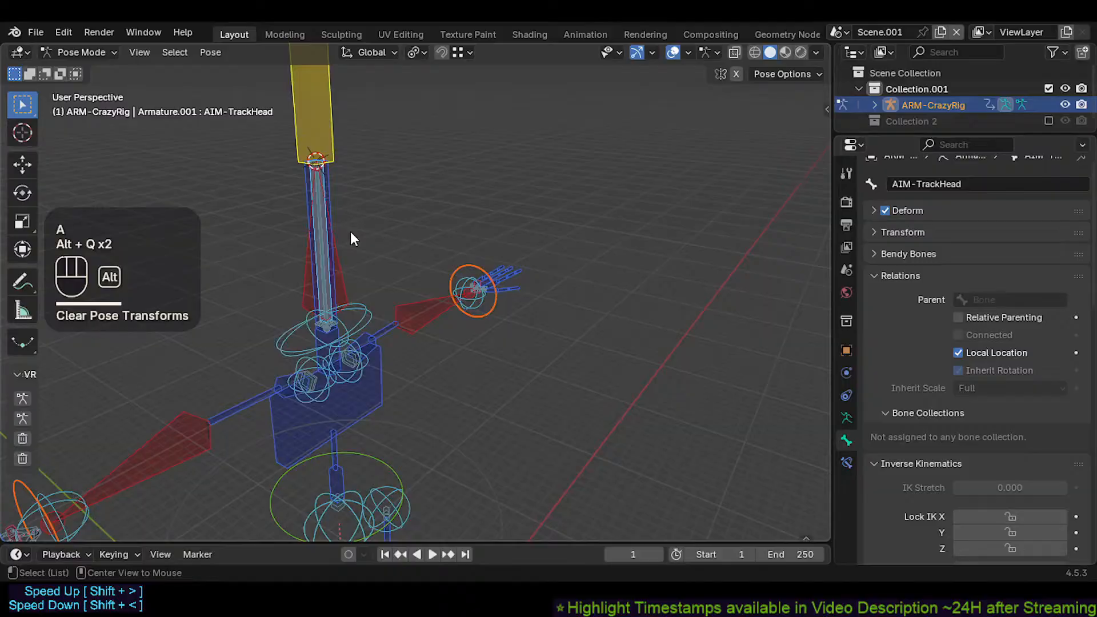
Step: Try moving AIM-TrackHead and MTR-Head from their rest positions
{"action": "left_click", "coordinate": [312, 120]}
{"action": "key", "text": "g"}
{"action": "key", "text": "Escape"}
{"action": "middle_click_drag", "start_coordinate": [348, 201], "coordinate": [285, 200]}
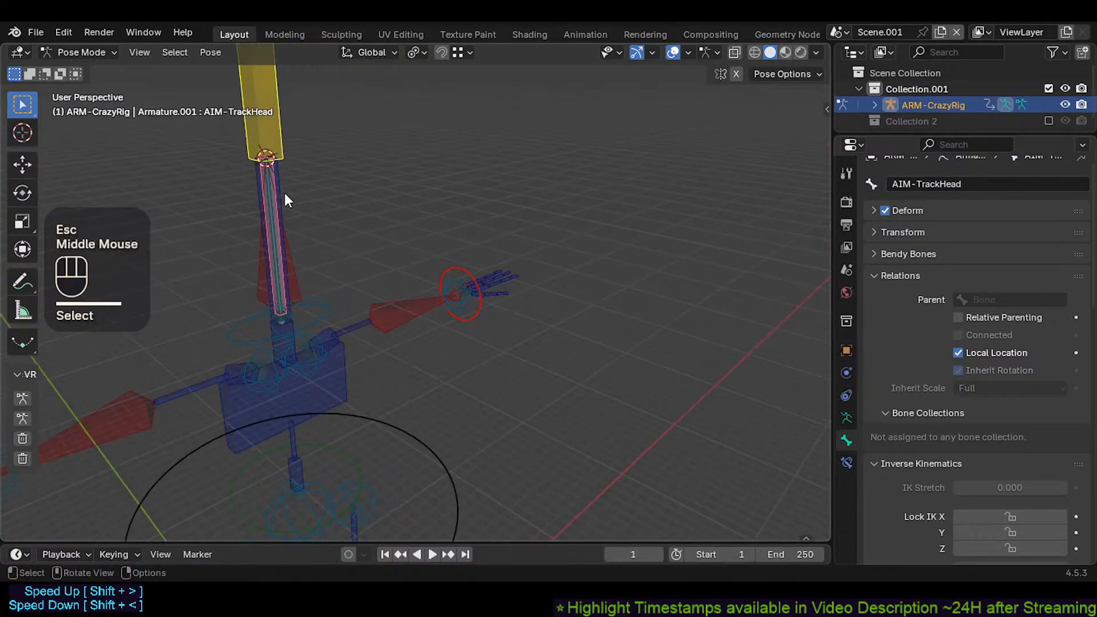
{"action": "left_click", "coordinate": [294, 229]}
{"action": "left_click", "coordinate": [290, 238], "text": "shift"}
{"action": "left_click", "coordinate": [289, 237], "text": "shift"}
{"action": "key", "text": "g"}
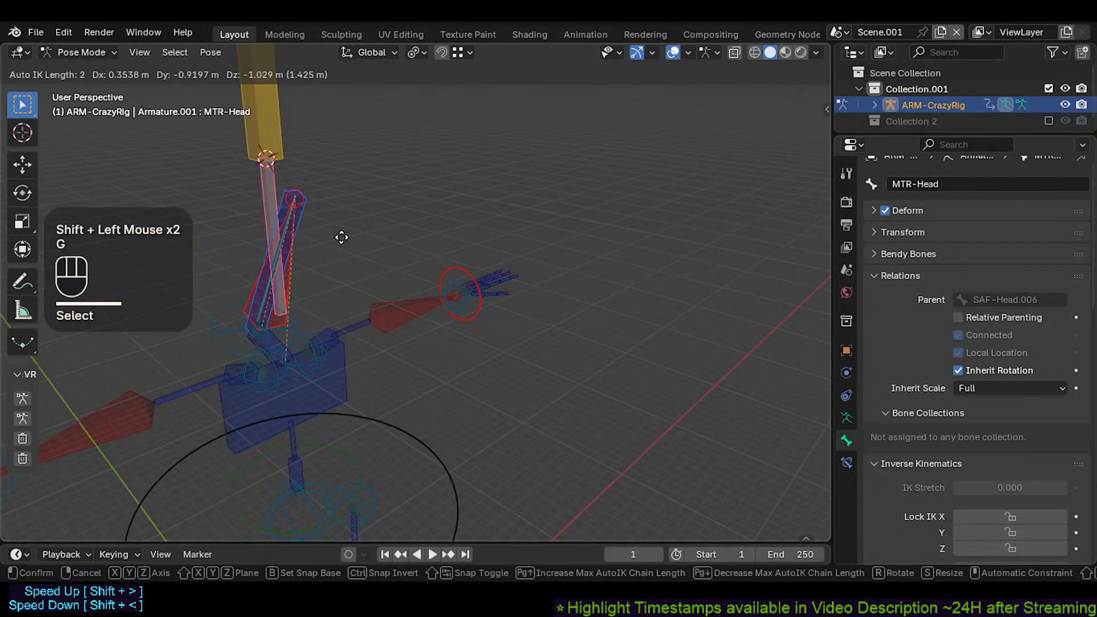
{"action": "key", "text": "Escape"}
Step: Move AIM-TrackHead repeatedly around the head to test how the head and neck bones follow, leaving it offset from the head
{"action": "left_click", "coordinate": [280, 173], "text": "shift"}
{"action": "key", "text": "g"}
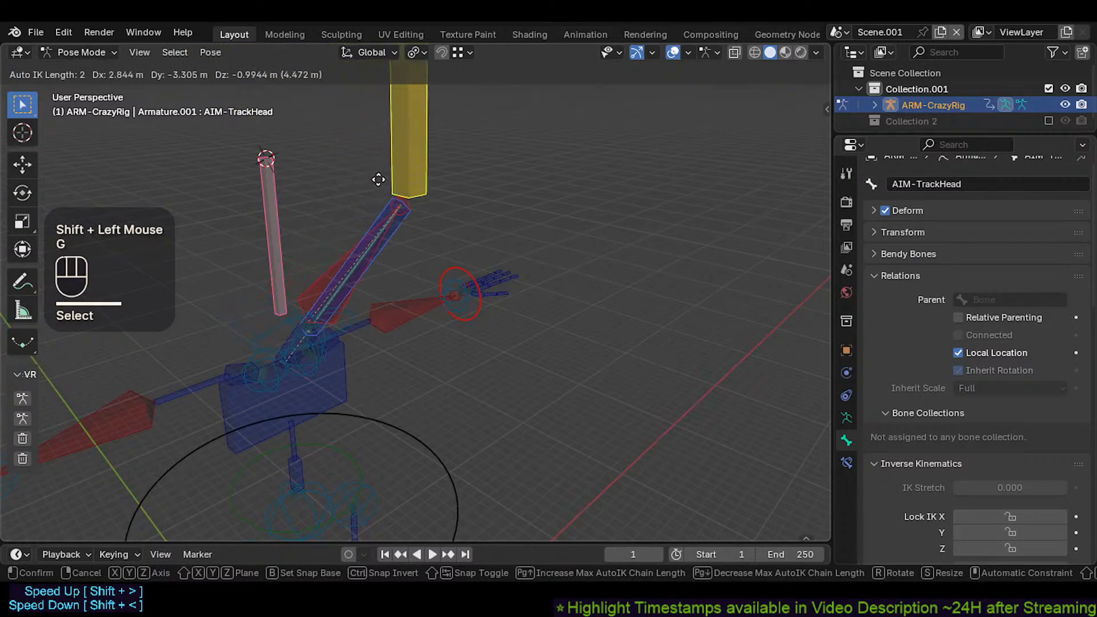
{"action": "left_click", "coordinate": [139, 195]}
{"action": "middle_click_drag", "start_coordinate": [139, 195], "coordinate": [304, 200]}
{"action": "middle_click_drag", "start_coordinate": [304, 200], "coordinate": [108, 232], "text": "shift"}
{"action": "key", "text": "g"}
{"action": "left_click", "coordinate": [262, 178]}
{"action": "key", "text": "g"}
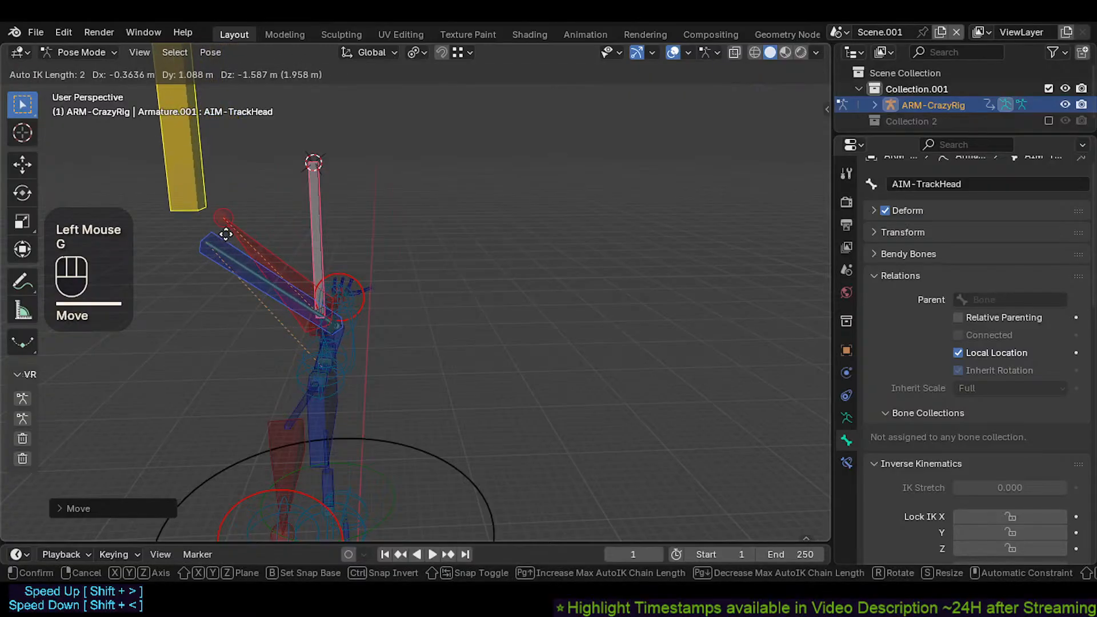
{"action": "left_click", "coordinate": [194, 240]}
{"action": "middle_click_drag", "start_coordinate": [194, 240], "coordinate": [184, 178]}
{"action": "key", "text": "g"}
{"action": "left_click", "coordinate": [280, 195]}
{"action": "key", "text": "g"}
{"action": "left_click", "coordinate": [264, 227]}
{"action": "key", "text": "g"}
{"action": "left_click", "coordinate": [297, 193]}
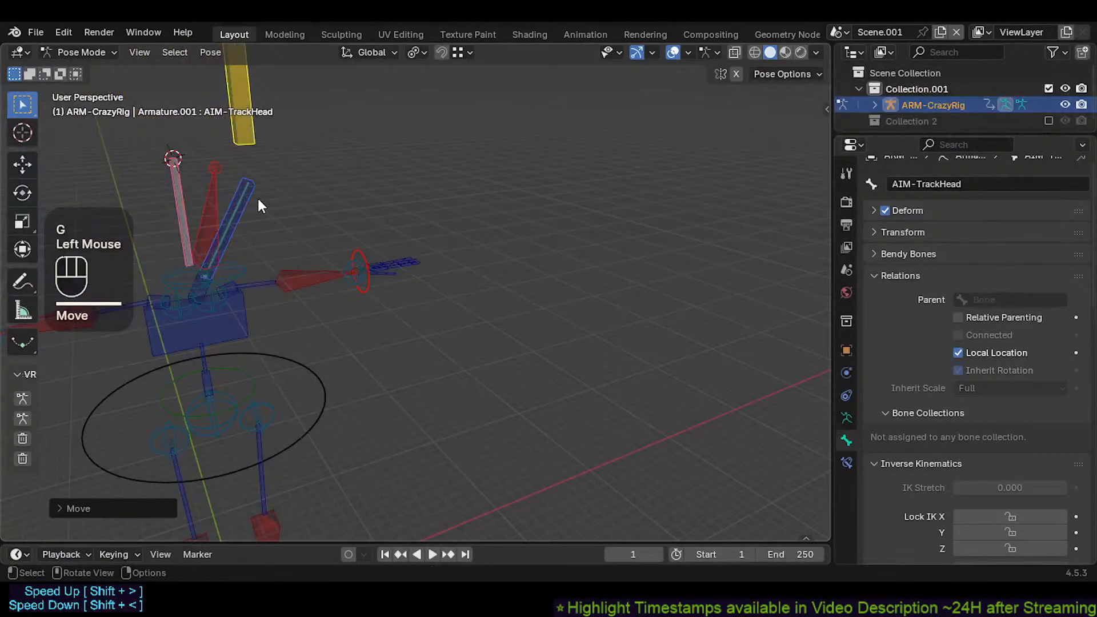
{"action": "left_click", "coordinate": [208, 193]}
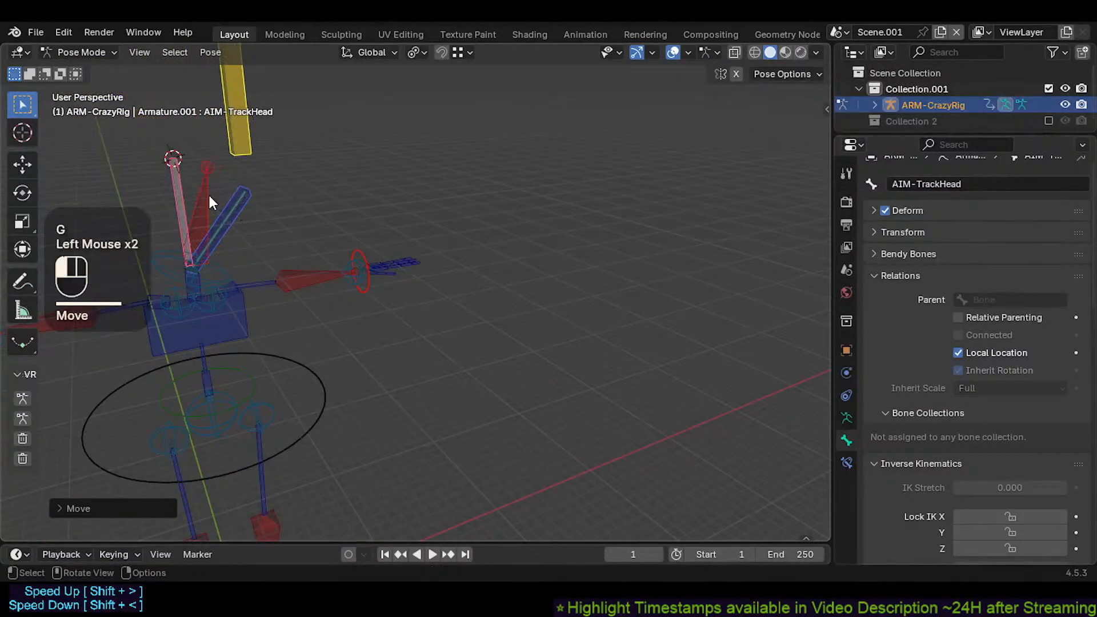
Step: Add a Copy Transforms constraint to DEF-Head with MTR-Head as its target bone
{"action": "left_click", "coordinate": [847, 463]}
{"action": "middle_click_drag", "start_coordinate": [146, 220], "coordinate": [272, 249], "text": "shift"}
{"action": "scroll", "coordinate": [272, 249], "scroll_direction": "up", "scroll_amount": 1, "text": "shift"}
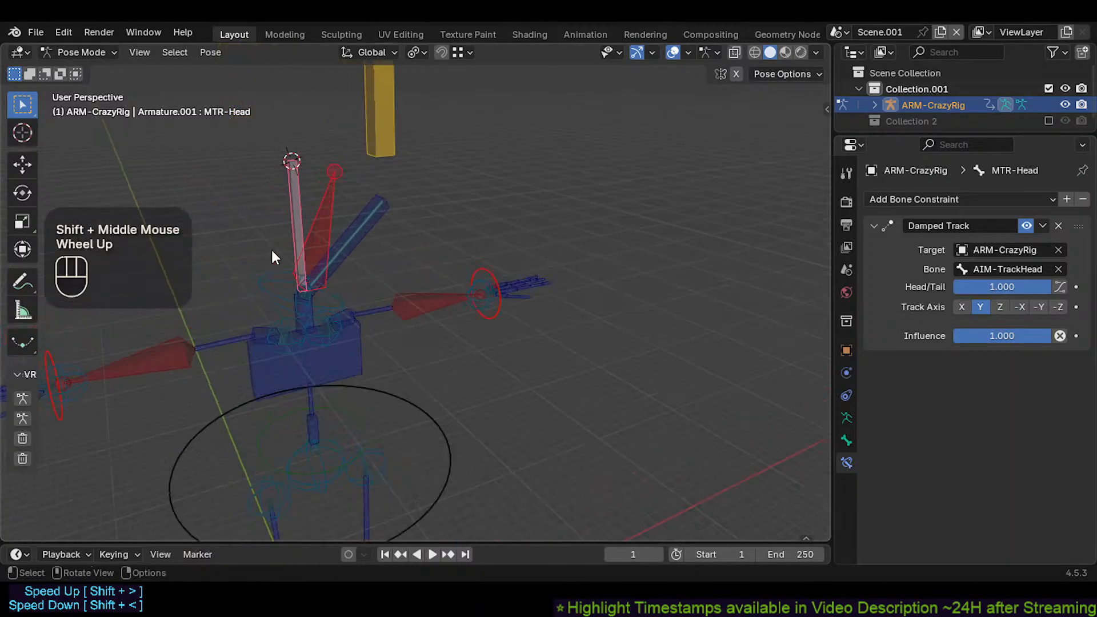
{"action": "left_click", "coordinate": [303, 205], "text": "shift"}
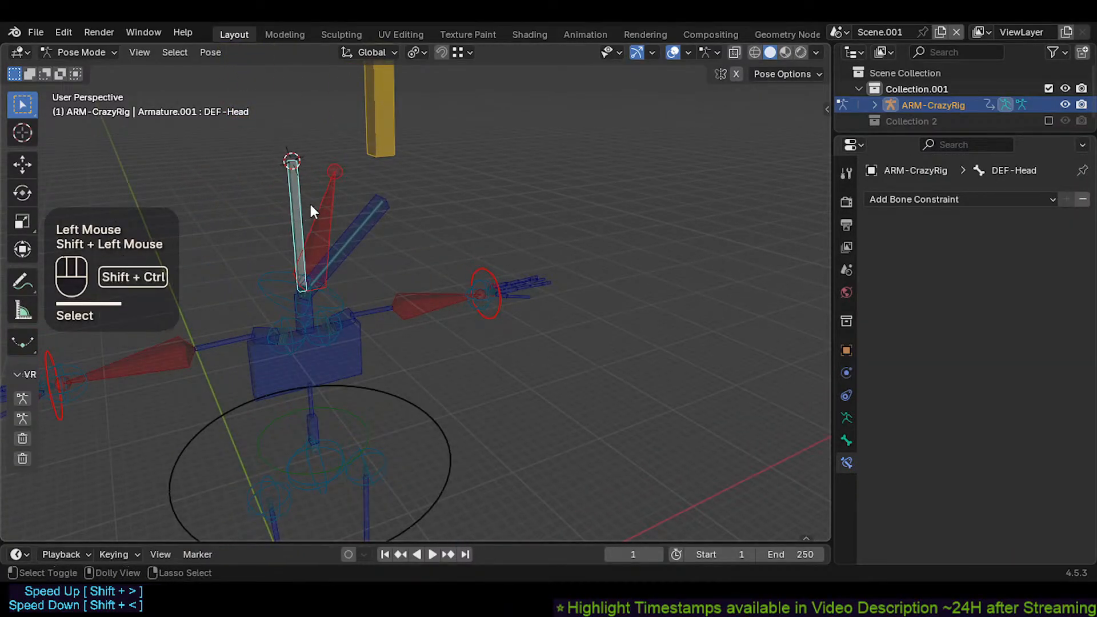
{"action": "left_click", "coordinate": [314, 202]}
{"action": "left_click", "coordinate": [292, 195], "text": "shift"}
{"action": "key", "text": "shift+ctrl+c"}
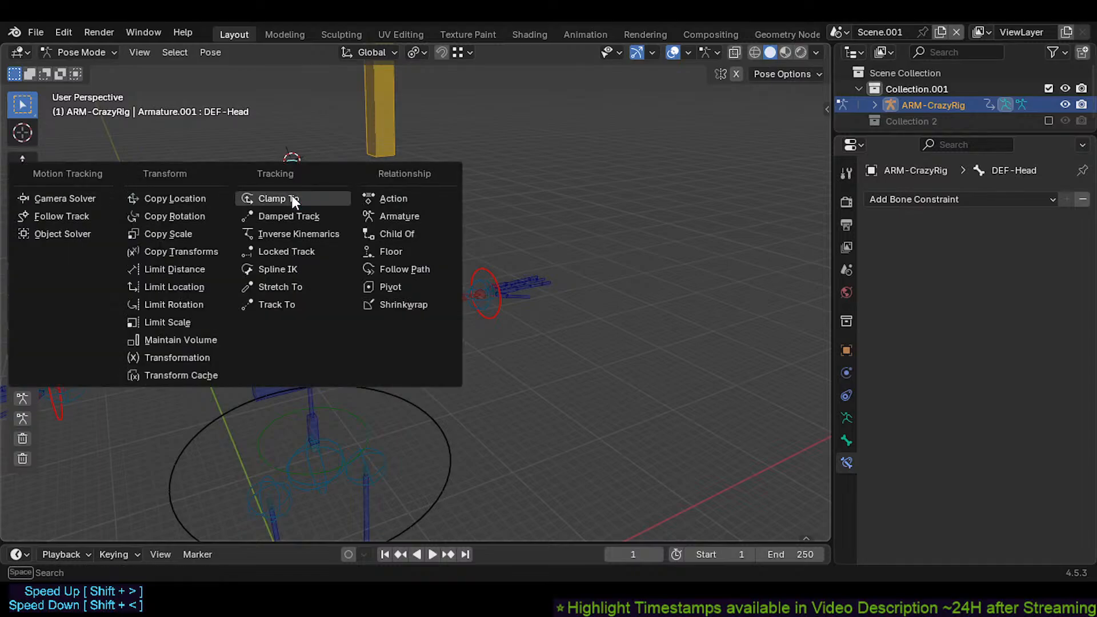
{"action": "left_click", "coordinate": [178, 251]}
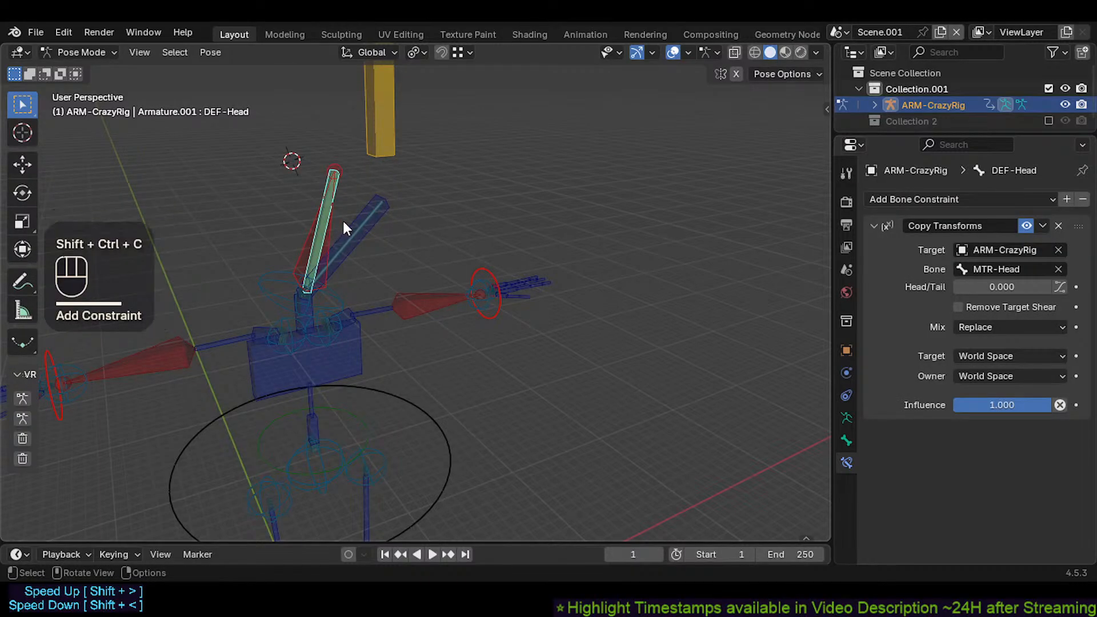
Step: Examine the constraints of DEF-Head and MTR-Head, and DEF-Head's parent relations
{"action": "left_click", "coordinate": [319, 238]}
{"action": "left_click", "coordinate": [309, 245]}
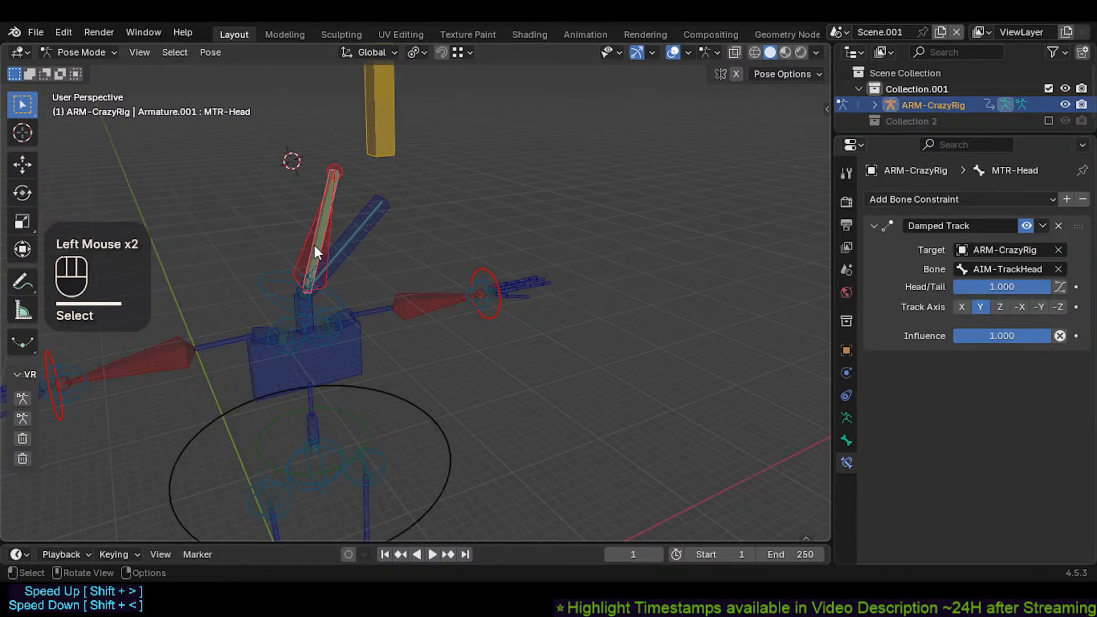
{"action": "left_click", "coordinate": [317, 246]}
{"action": "left_click", "coordinate": [318, 245]}
{"action": "left_click", "coordinate": [319, 246]}
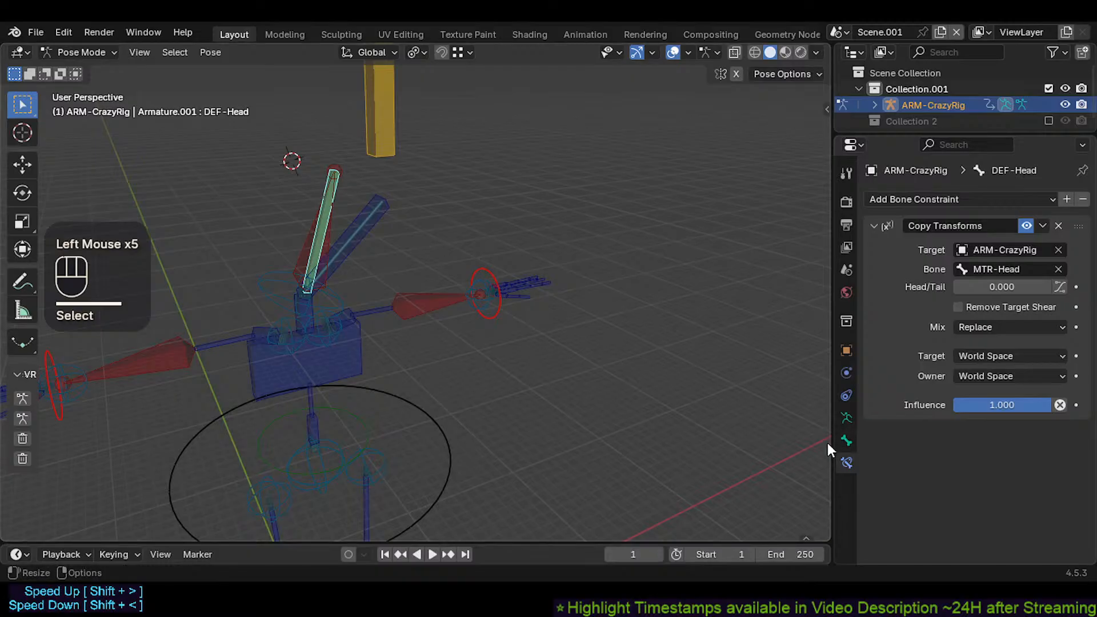
{"action": "left_click", "coordinate": [846, 441]}
{"action": "scroll", "coordinate": [1012, 390], "scroll_direction": "down", "scroll_amount": 2}
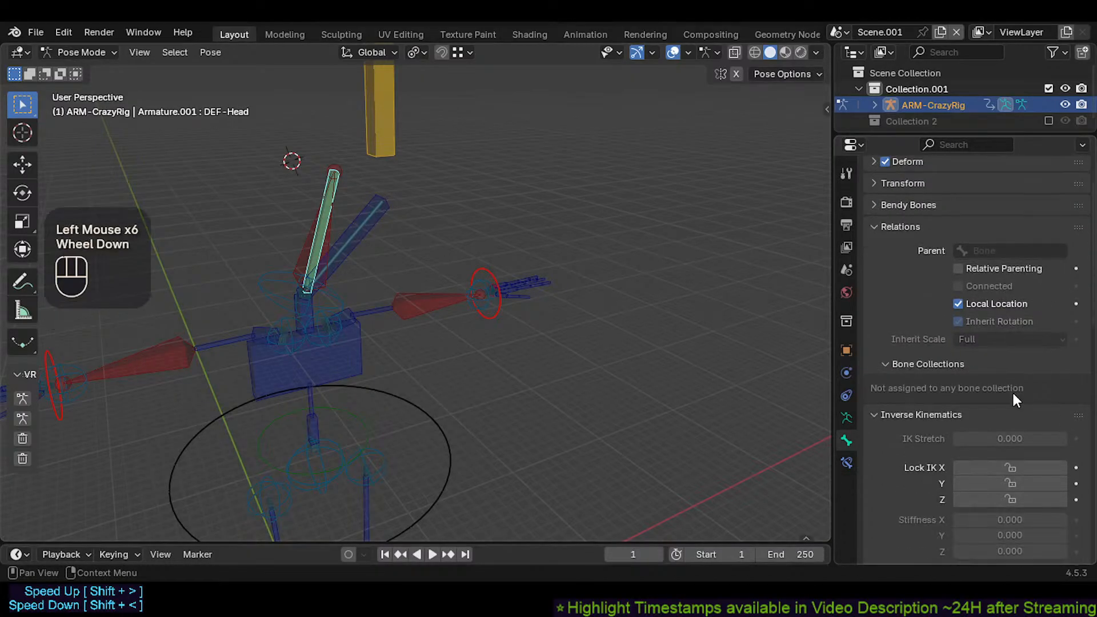
{"action": "scroll", "coordinate": [910, 417], "scroll_direction": "up", "scroll_amount": 2}
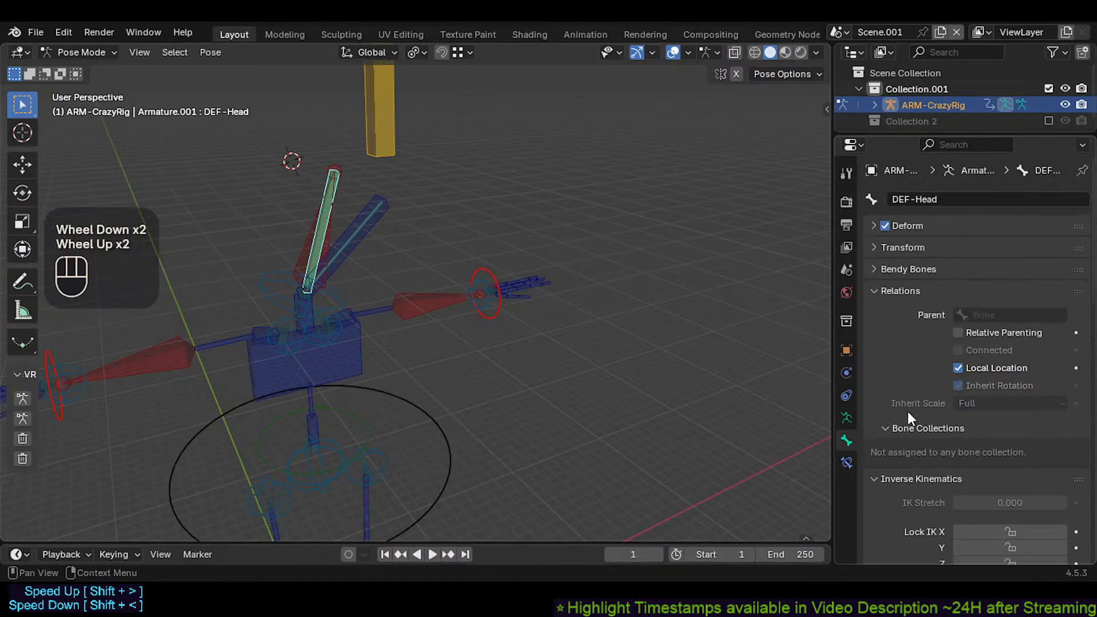
{"action": "left_click", "coordinate": [847, 464]}
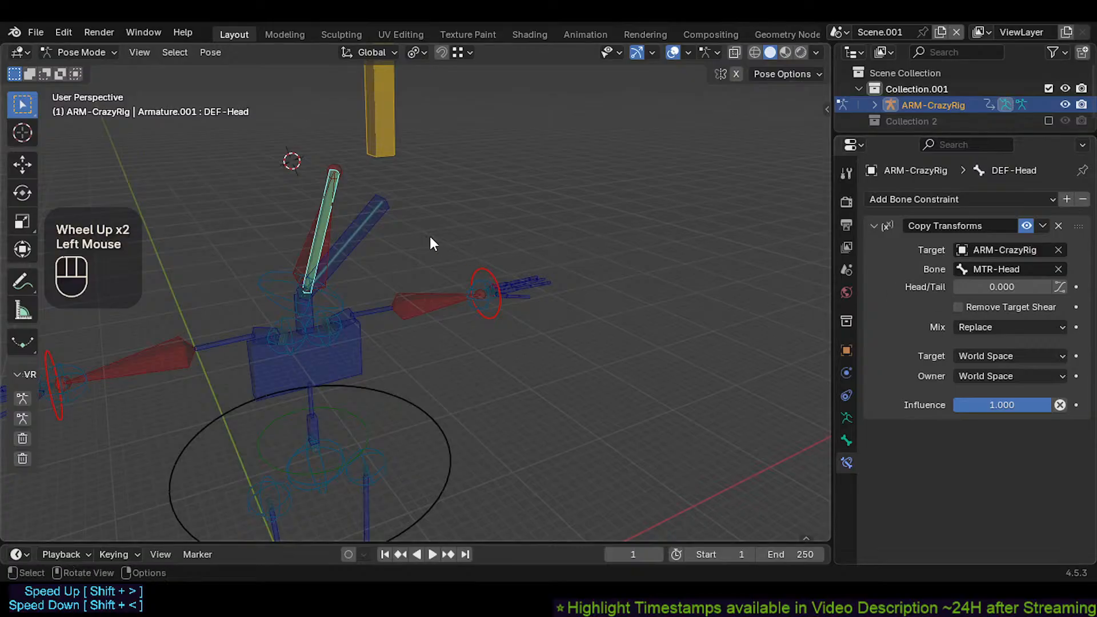
{"action": "middle_click_drag", "start_coordinate": [430, 235], "coordinate": [382, 249], "text": "shift"}
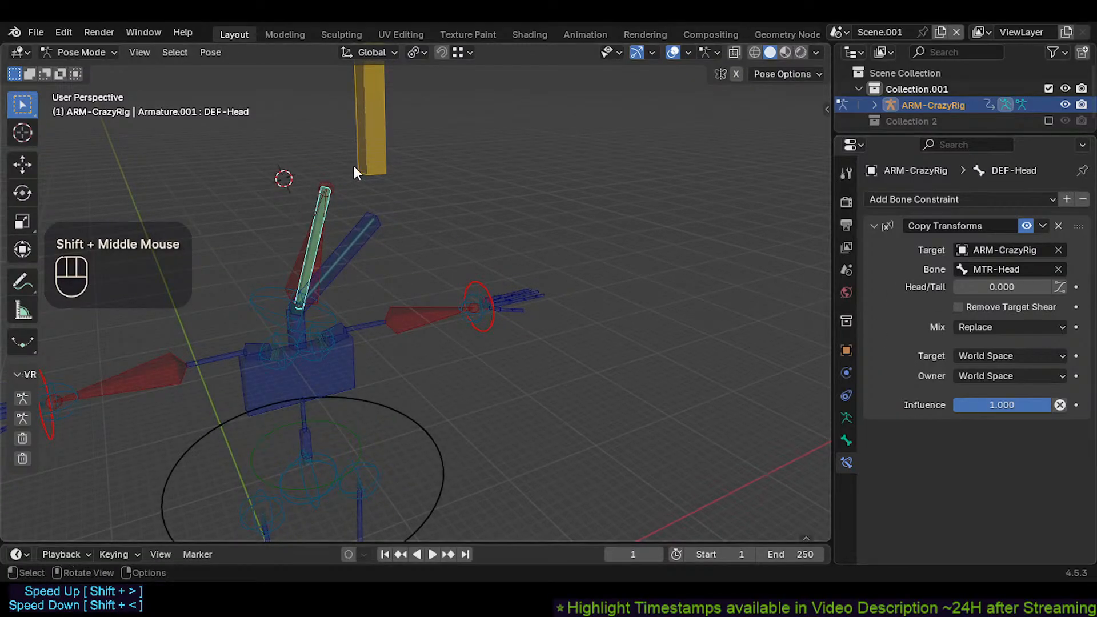
{"action": "left_click", "coordinate": [366, 156]}
{"action": "left_click", "coordinate": [317, 220]}
{"action": "middle_click_drag", "start_coordinate": [318, 220], "coordinate": [368, 171], "text": "shift"}
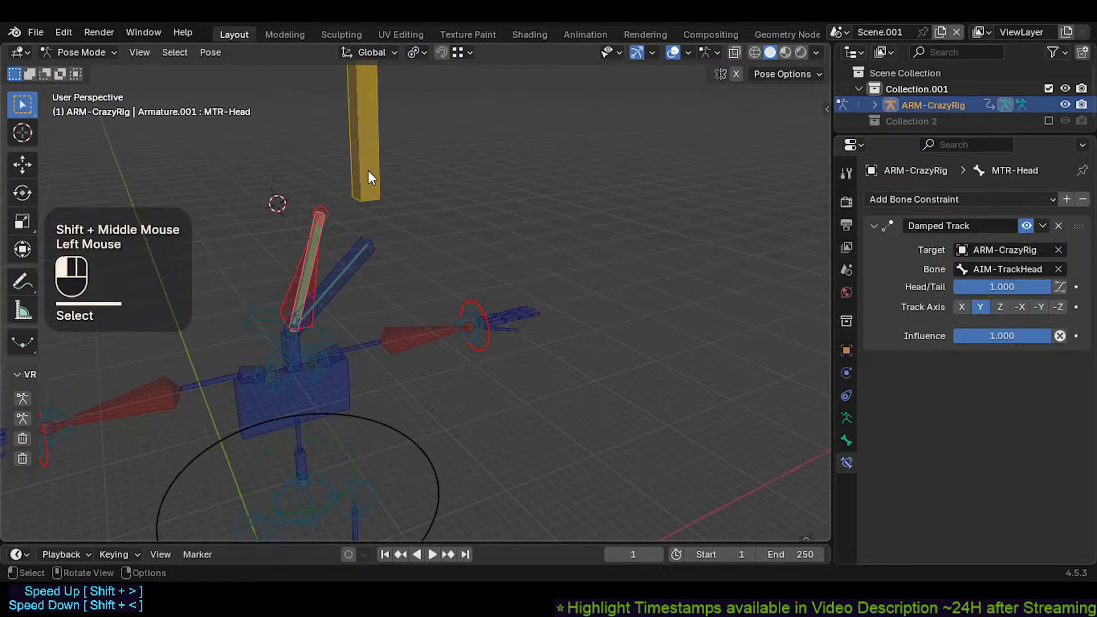
{"action": "left_click", "coordinate": [368, 197]}
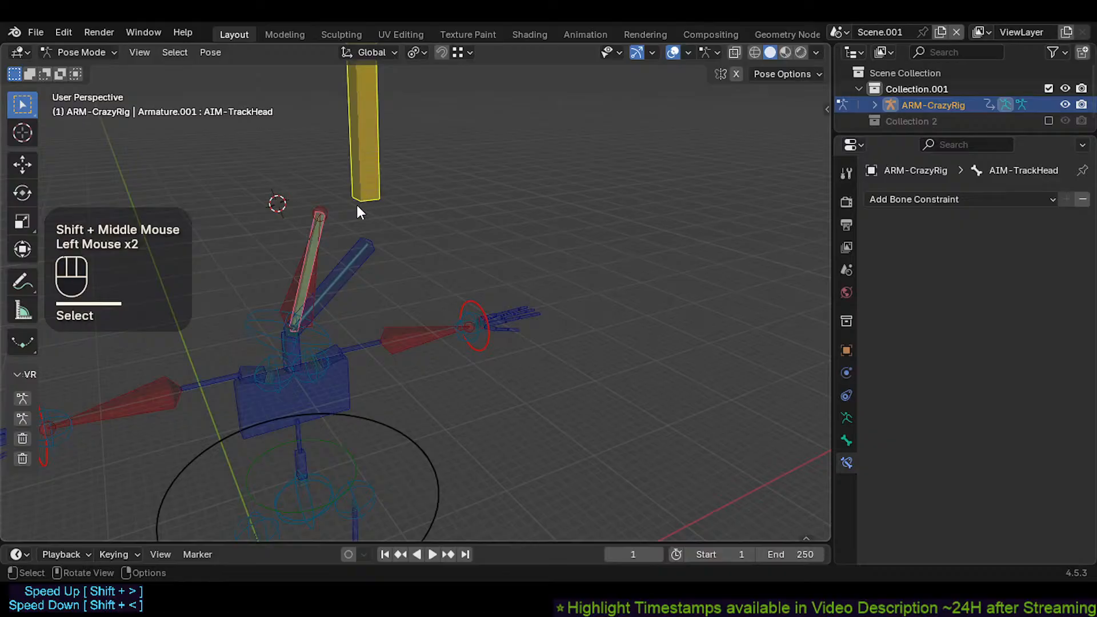
{"action": "key", "text": "Tab"}
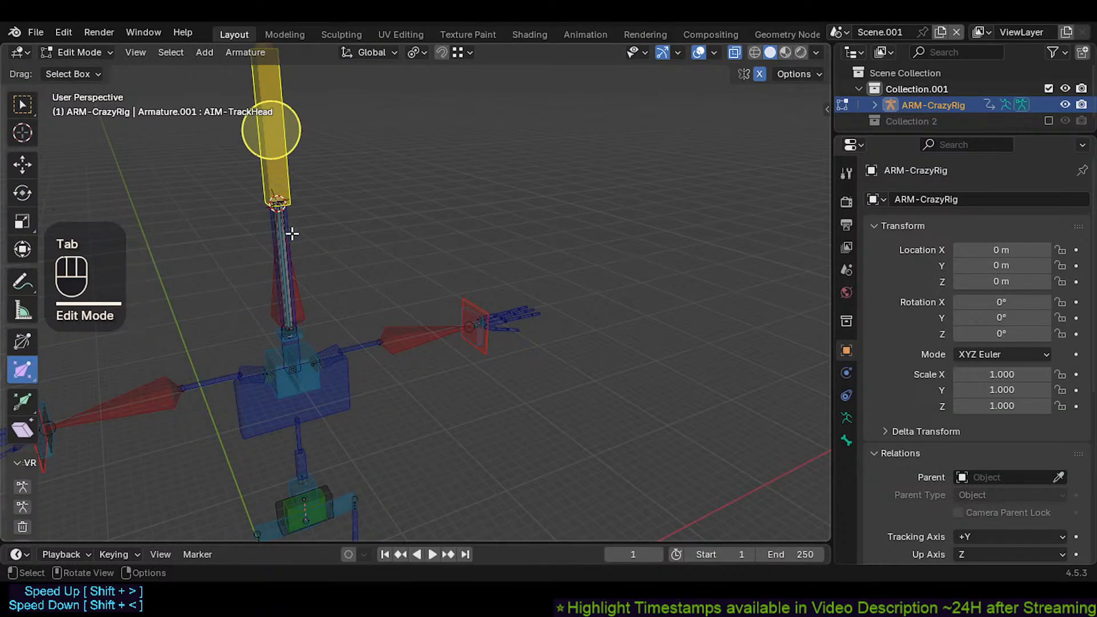
{"action": "left_click", "coordinate": [284, 269]}
{"action": "scroll", "coordinate": [284, 273], "scroll_direction": "up", "scroll_amount": 1}
{"action": "key", "text": "Tab"}
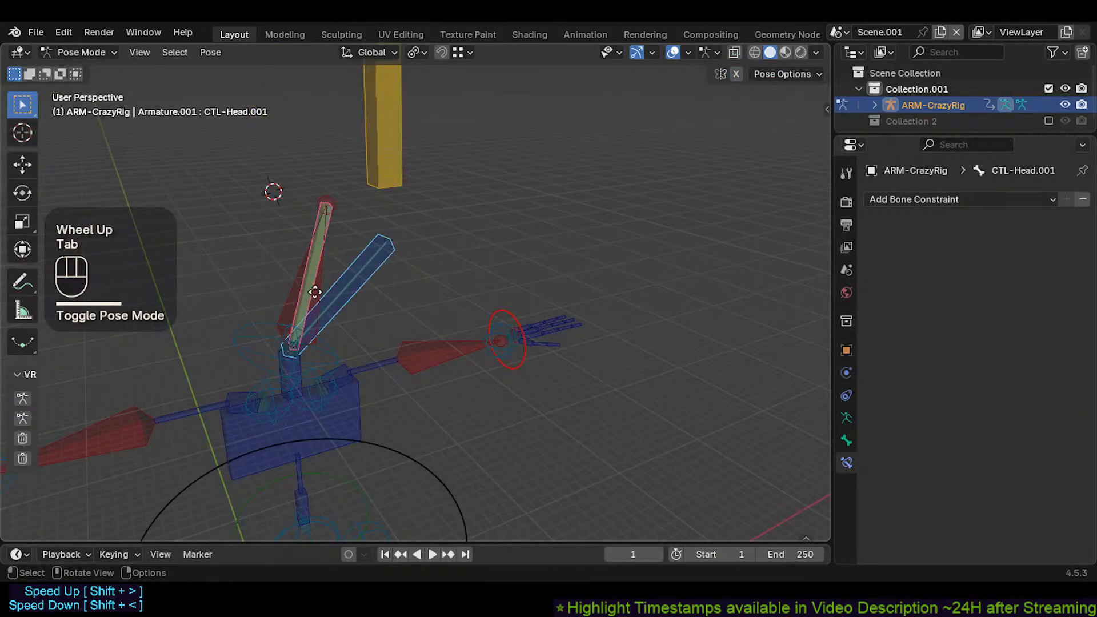
Step: Copy the Damped Track constraint from MTR-Head to DEF-Head using the selected-constraints option
{"action": "left_click", "coordinate": [316, 286]}
{"action": "left_click", "coordinate": [309, 272]}
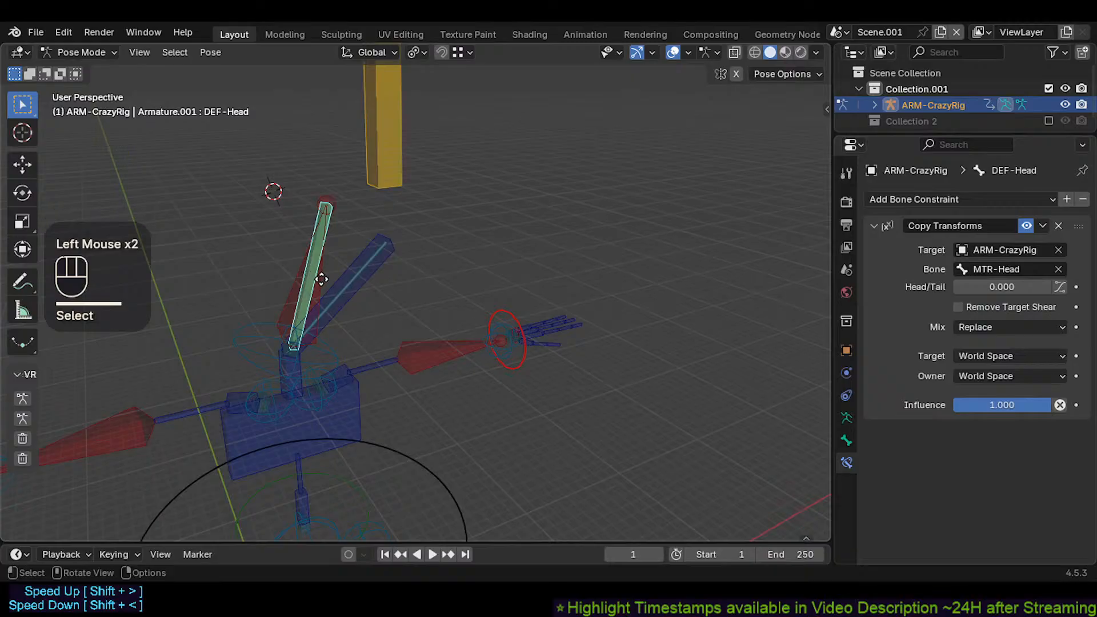
{"action": "left_click", "coordinate": [313, 283], "text": "shift"}
{"action": "key", "text": "ctrl+c"}
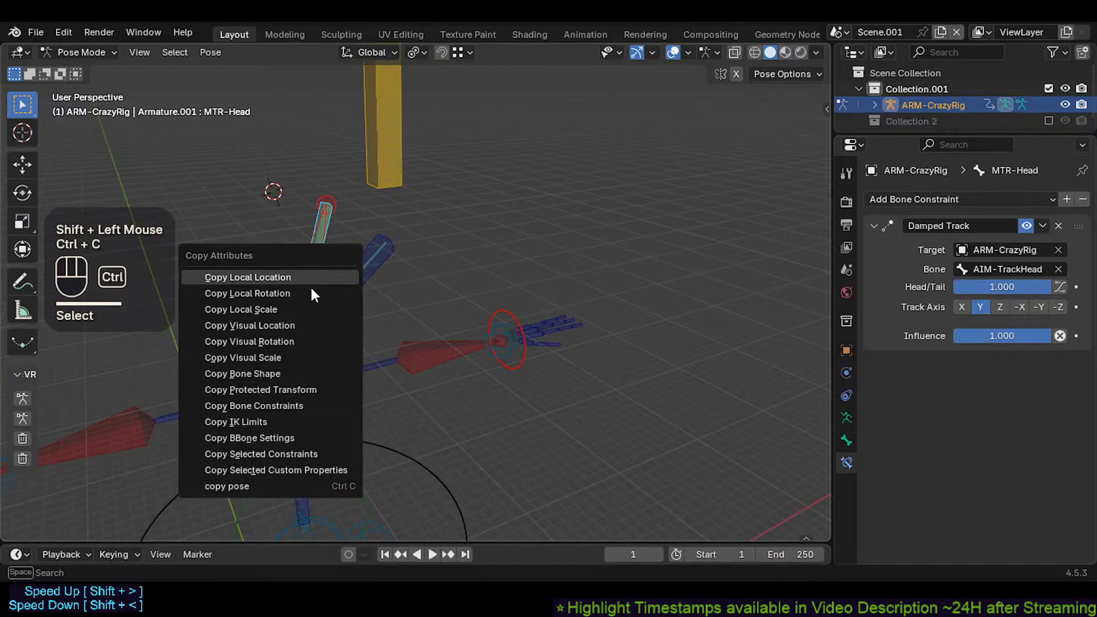
{"action": "left_click", "coordinate": [265, 456]}
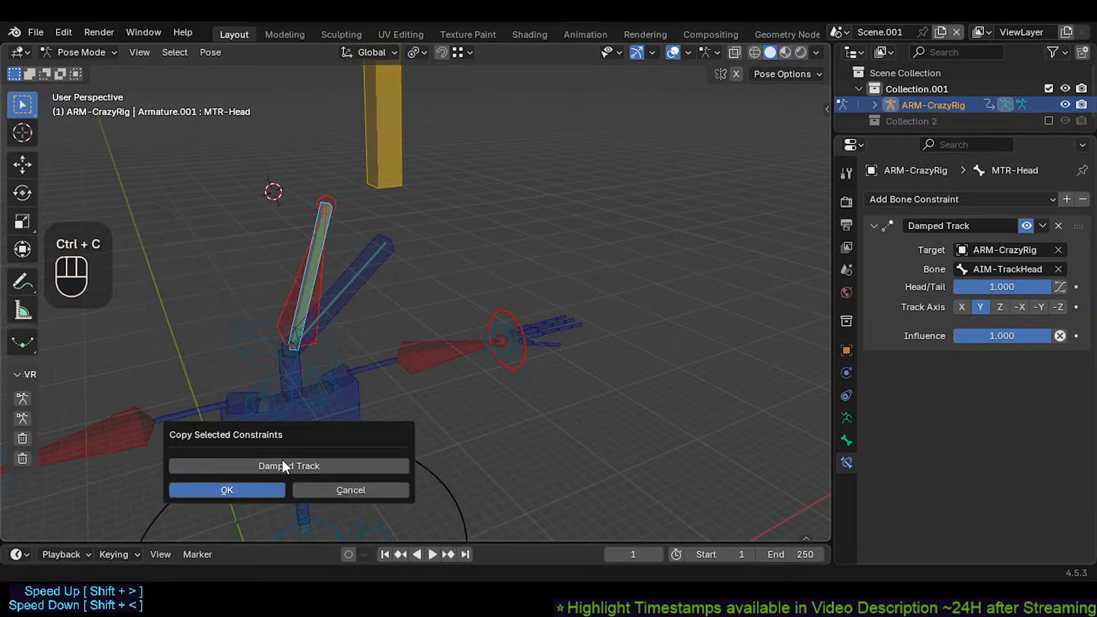
{"action": "left_click", "coordinate": [282, 463]}
{"action": "left_click", "coordinate": [262, 487]}
Step: Remove the Damped Track constraint from MTR-Head and reset all bones to their rest pose
{"action": "left_click", "coordinate": [319, 284]}
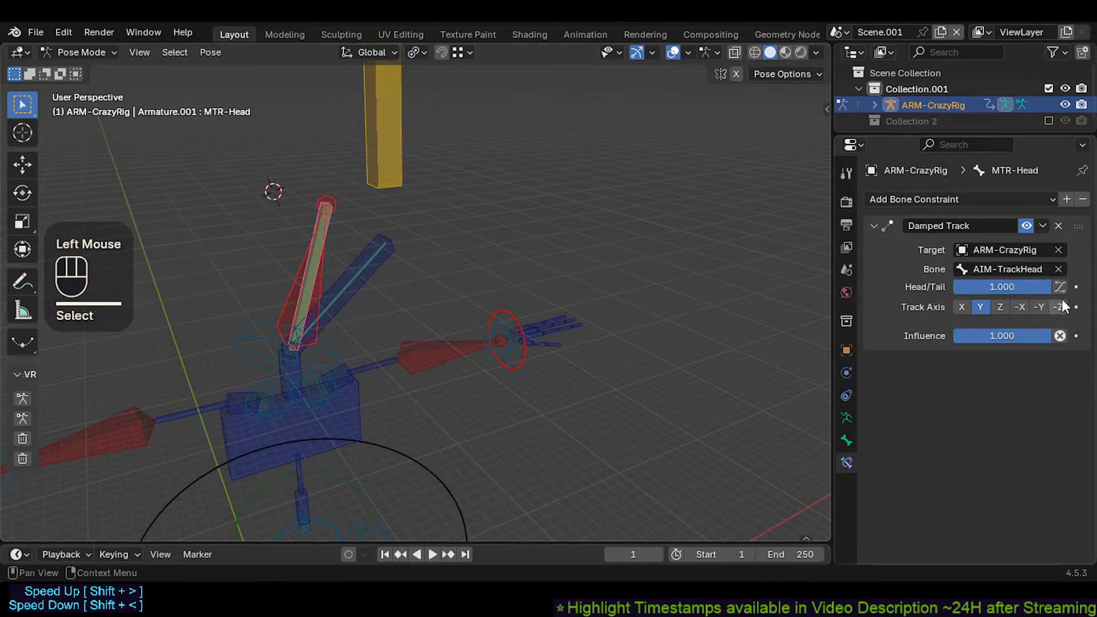
{"action": "left_click", "coordinate": [1058, 226]}
{"action": "double_click", "coordinate": [332, 273]}
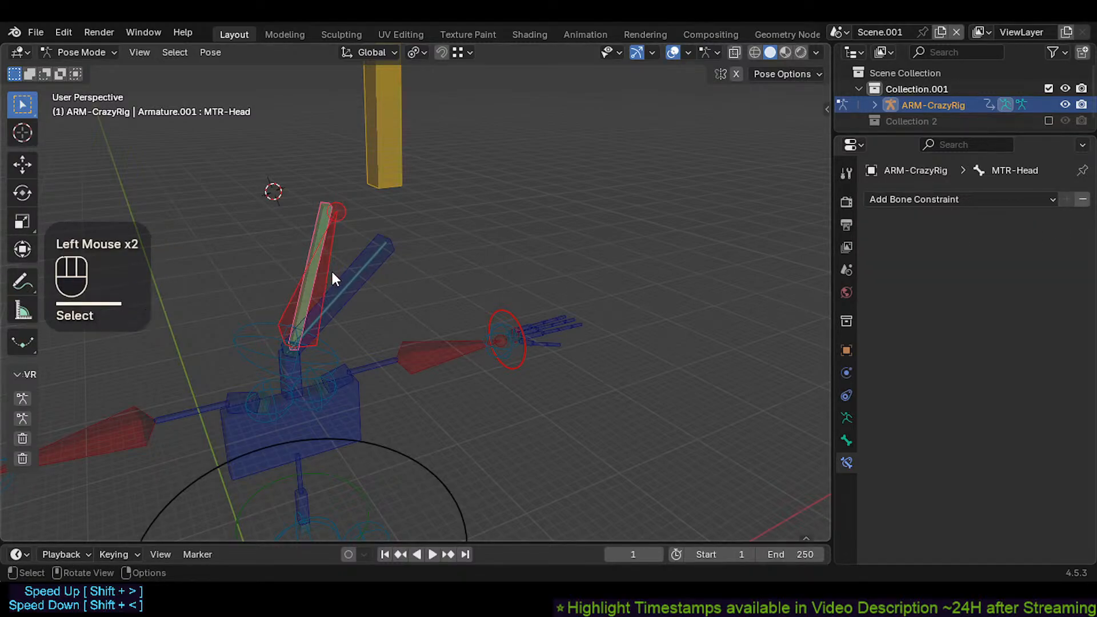
{"action": "scroll", "coordinate": [320, 273], "scroll_direction": "down", "scroll_amount": 2}
{"action": "key", "text": "a"}
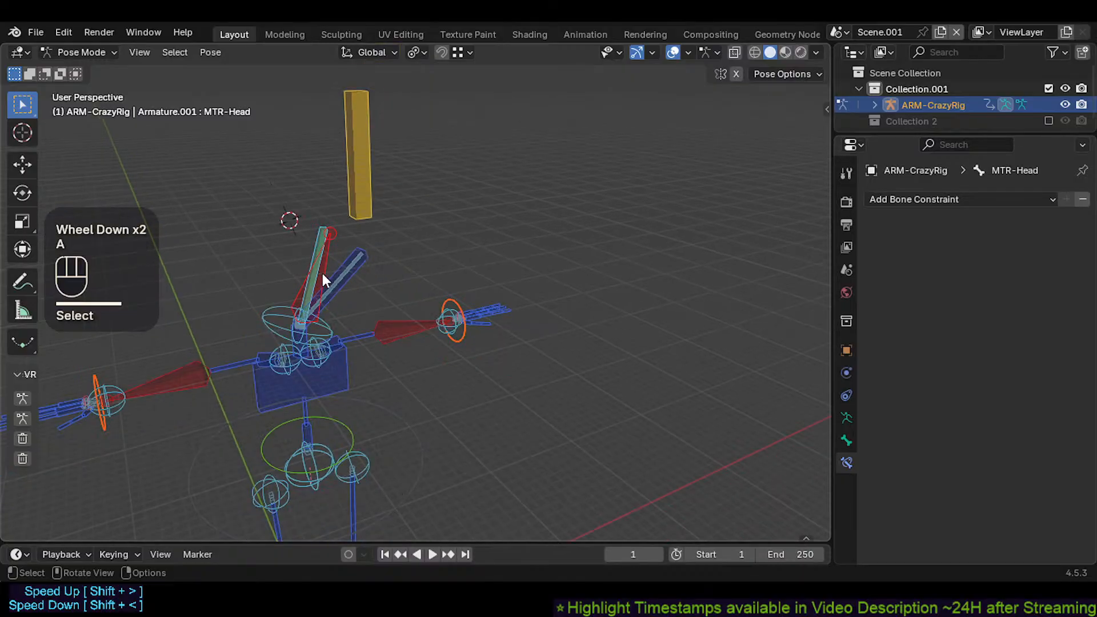
{"action": "key", "text": "alt+q"}
Step: Try moving AIM-TrackHead to test how DEF-Head tracks it
{"action": "left_click", "coordinate": [307, 267]}
{"action": "key", "text": "g"}
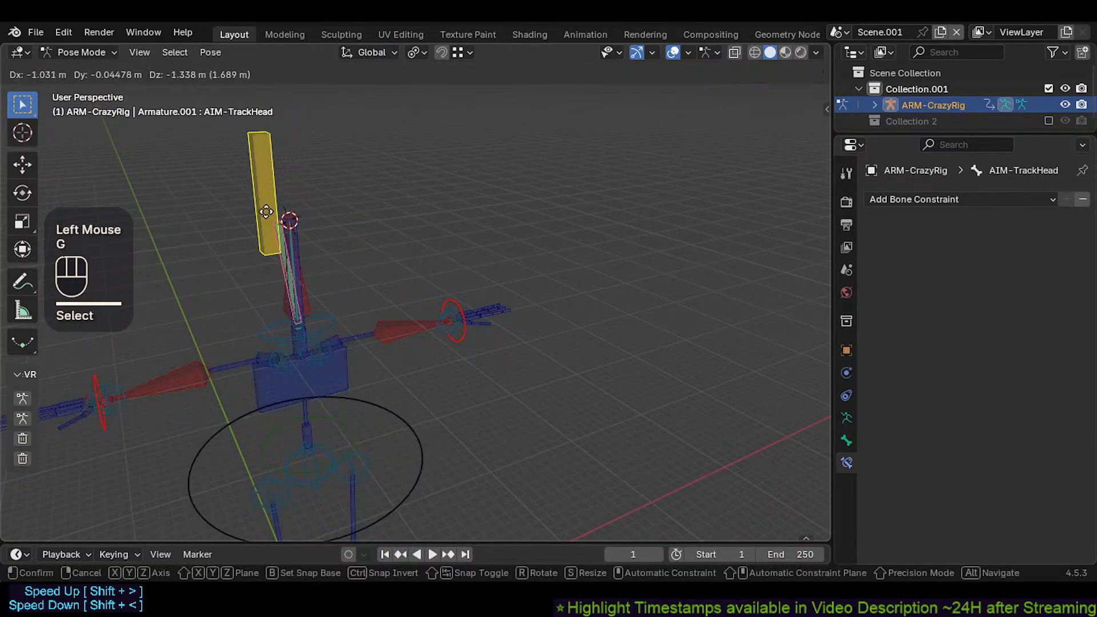
{"action": "key", "text": "Escape"}
Step: Examine the joint between the head bones and the neck, and try moving MTR-Head
{"action": "left_click", "coordinate": [312, 290]}
{"action": "double_click", "coordinate": [312, 290]}
{"action": "mouse_move", "coordinate": [312, 289]}
{"action": "middle_mouse_down", "text": "shift"}
{"action": "mouse_move", "coordinate": [334, 293]}
{"action": "mouse_move", "coordinate": [329, 302]}
{"action": "middle_mouse_up", "text": "shift"}
{"action": "scroll", "coordinate": [350, 292], "scroll_direction": "up", "scroll_amount": 3}
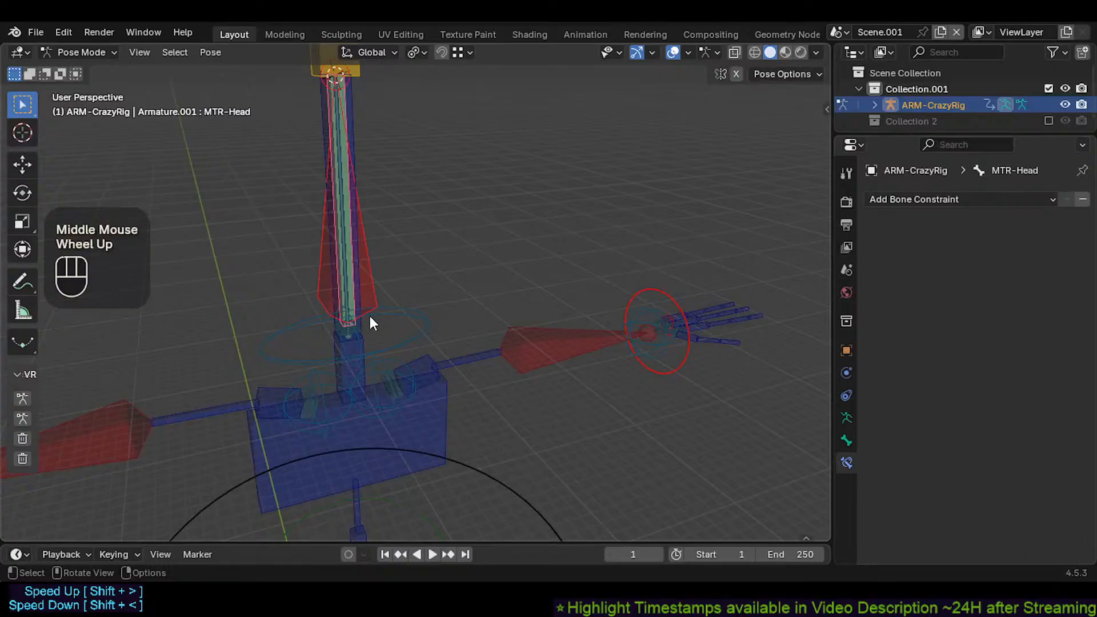
{"action": "middle_click_drag", "start_coordinate": [371, 323], "coordinate": [347, 297]}
{"action": "scroll", "coordinate": [338, 274], "scroll_direction": "up", "scroll_amount": 2}
{"action": "scroll", "coordinate": [346, 298], "scroll_direction": "up", "scroll_amount": 3}
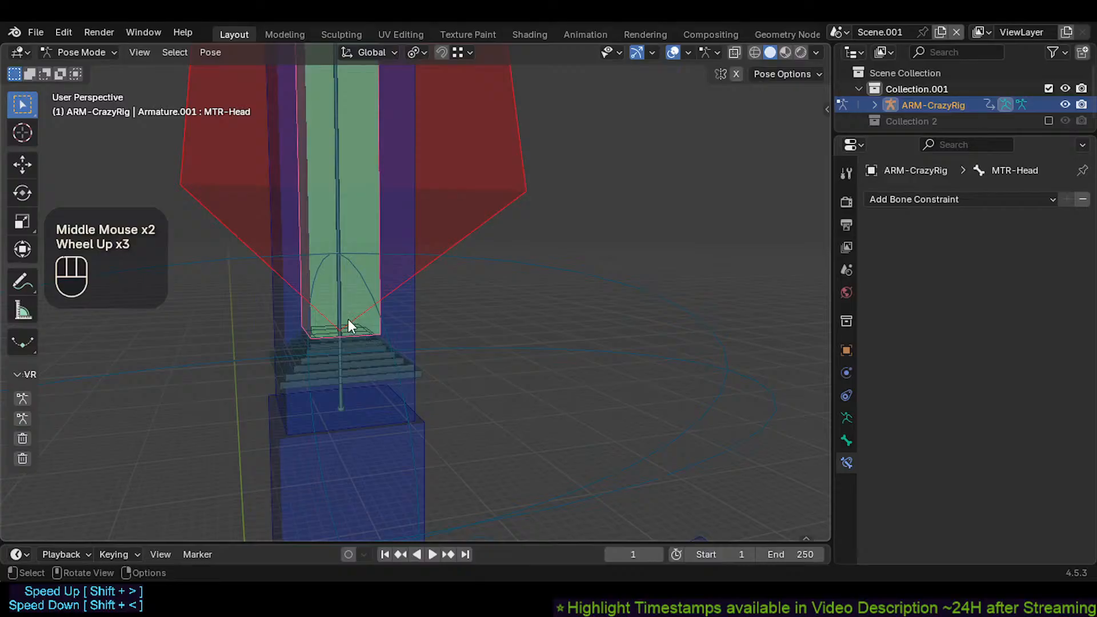
{"action": "scroll", "coordinate": [334, 286], "scroll_direction": "down", "scroll_amount": 4}
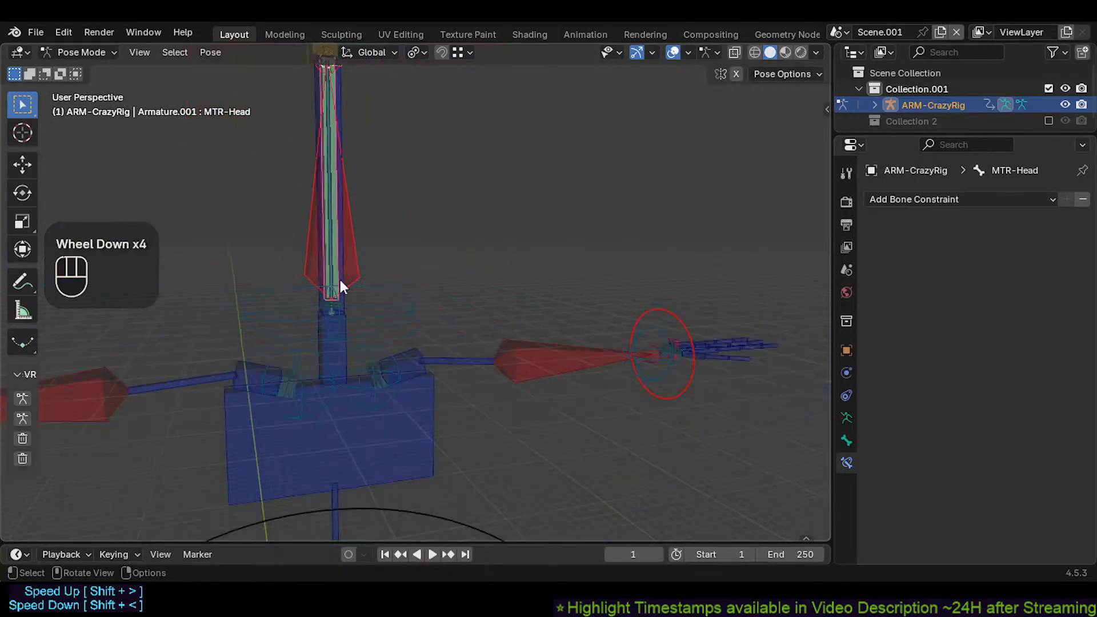
{"action": "middle_click_drag", "start_coordinate": [339, 276], "coordinate": [349, 275], "text": "shift"}
{"action": "left_click", "coordinate": [350, 277]}
{"action": "key", "text": "g"}
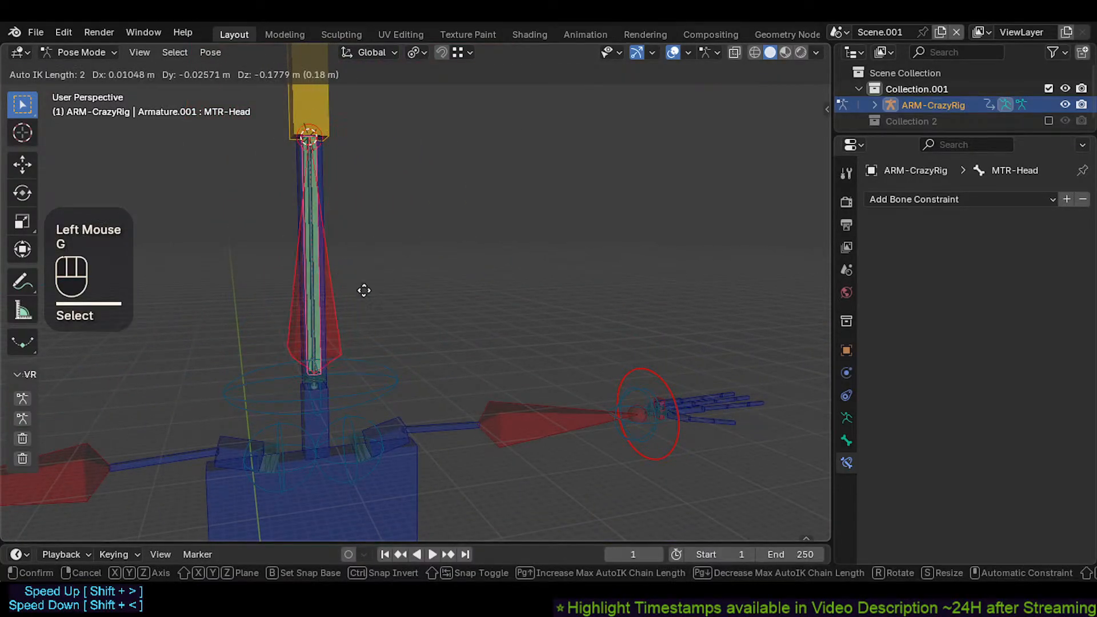
{"action": "key", "text": "Escape"}
Step: Try moving CTL-Head.001 alone and together with MTR-Head, extending the Auto IK chain length to 4
{"action": "scroll", "coordinate": [338, 264], "scroll_direction": "down", "scroll_amount": 2}
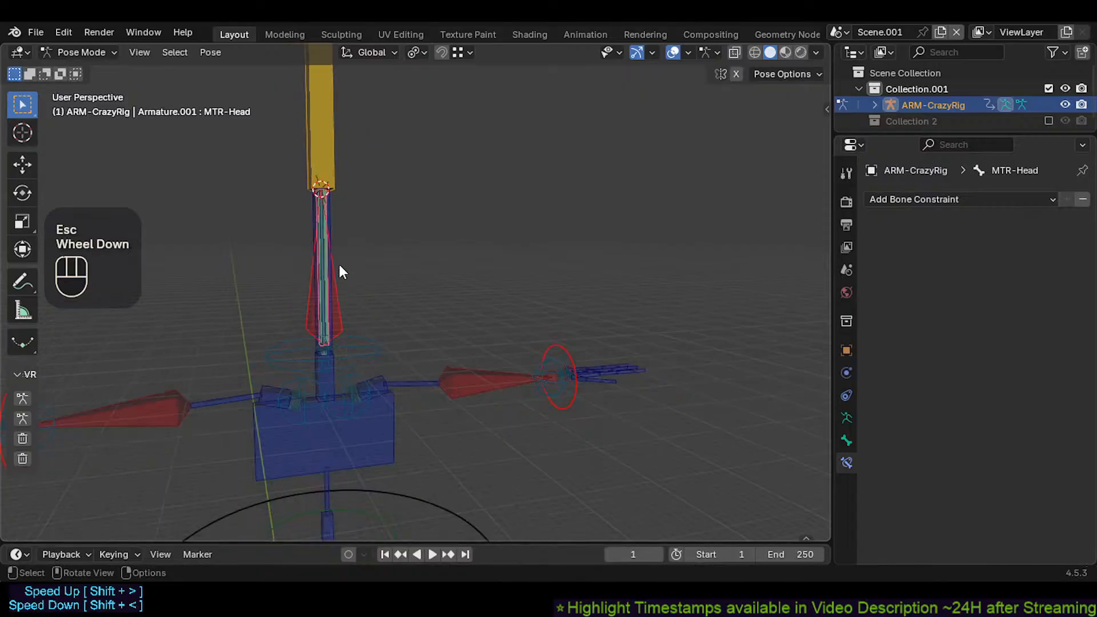
{"action": "middle_click_drag", "start_coordinate": [338, 264], "coordinate": [321, 228], "text": "shift"}
{"action": "left_click", "coordinate": [326, 212]}
{"action": "key", "text": "g"}
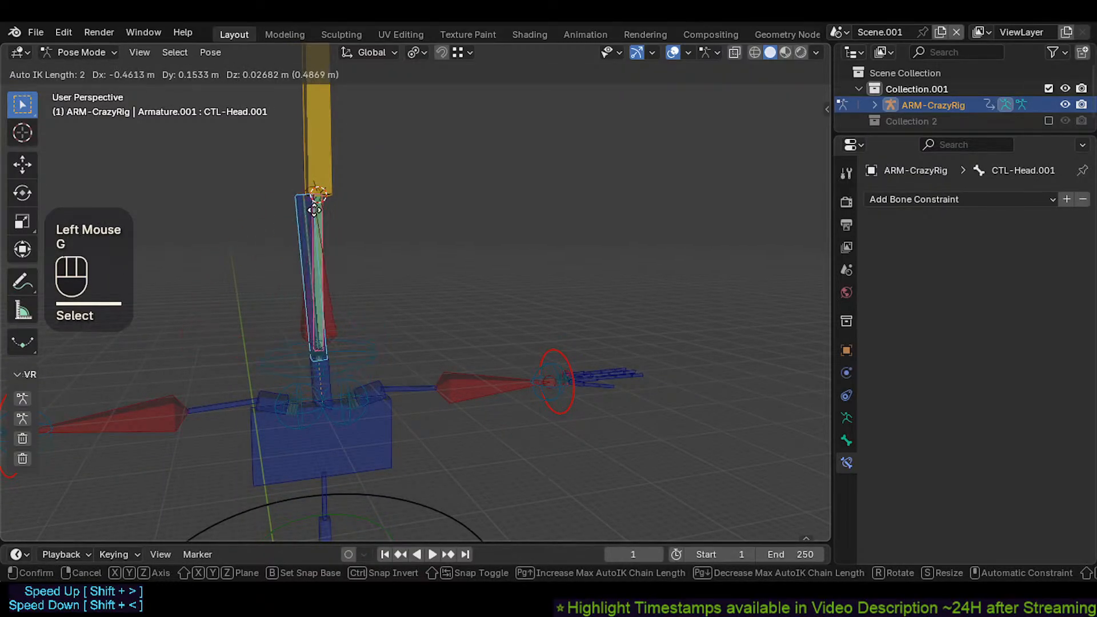
{"action": "key", "text": "Escape"}
{"action": "key", "text": "g"}
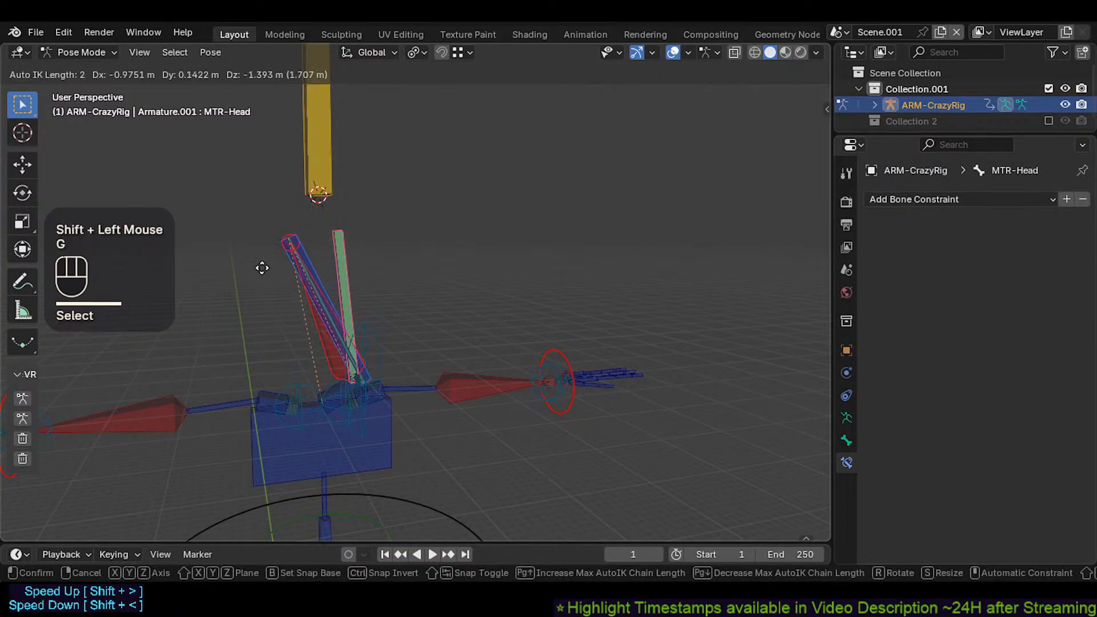
{"action": "scroll", "coordinate": [254, 243], "scroll_direction": "down", "scroll_amount": 2}
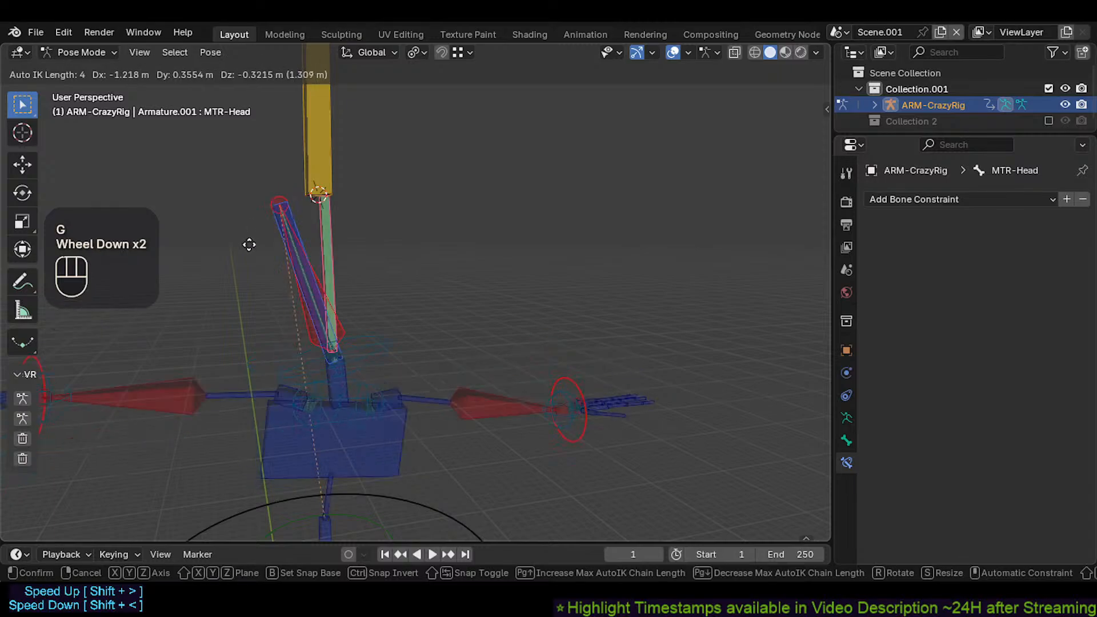
{"action": "key", "text": "Escape"}
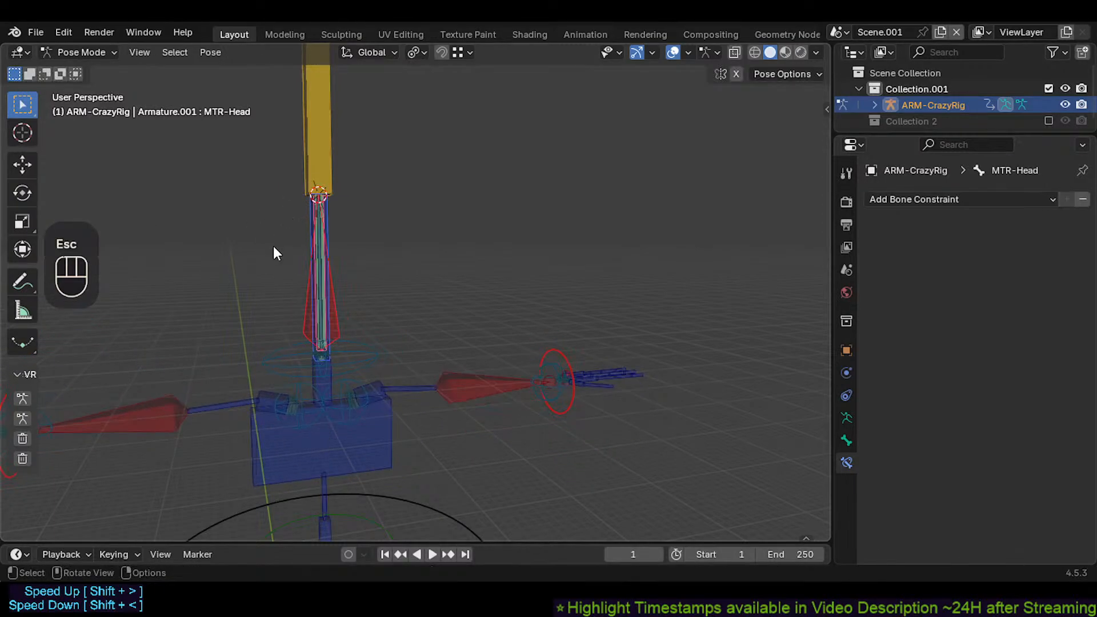
Step: Move MTR-Head and CTL-Head.001 around together to test DEF-Head's tracking, and reset all bones to rest
{"action": "key", "text": "g"}
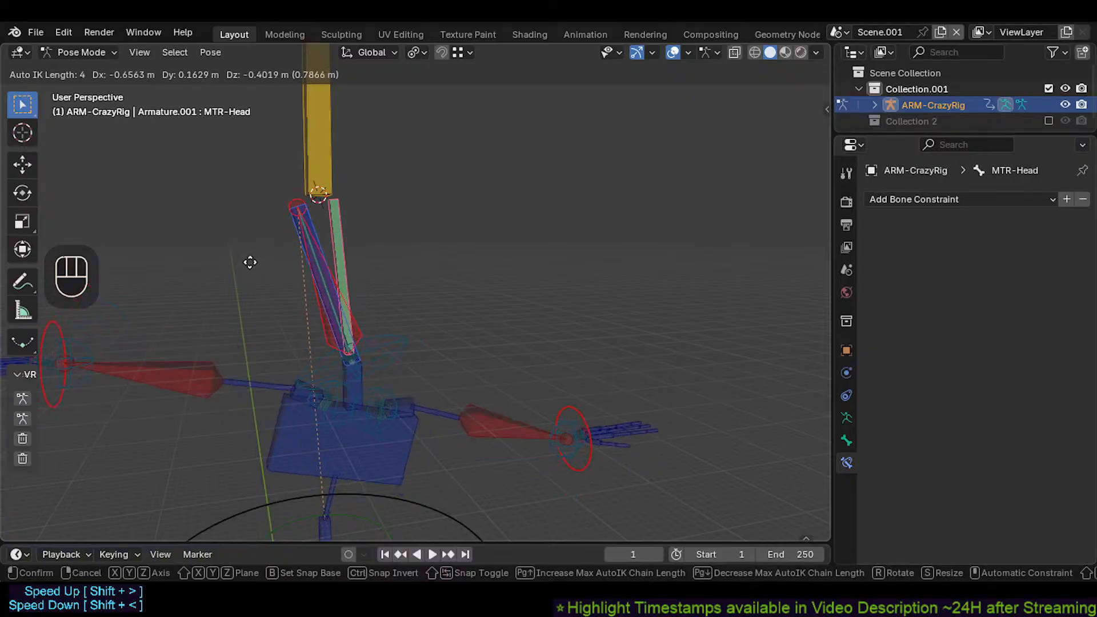
{"action": "left_click", "coordinate": [255, 246]}
{"action": "key", "text": "g"}
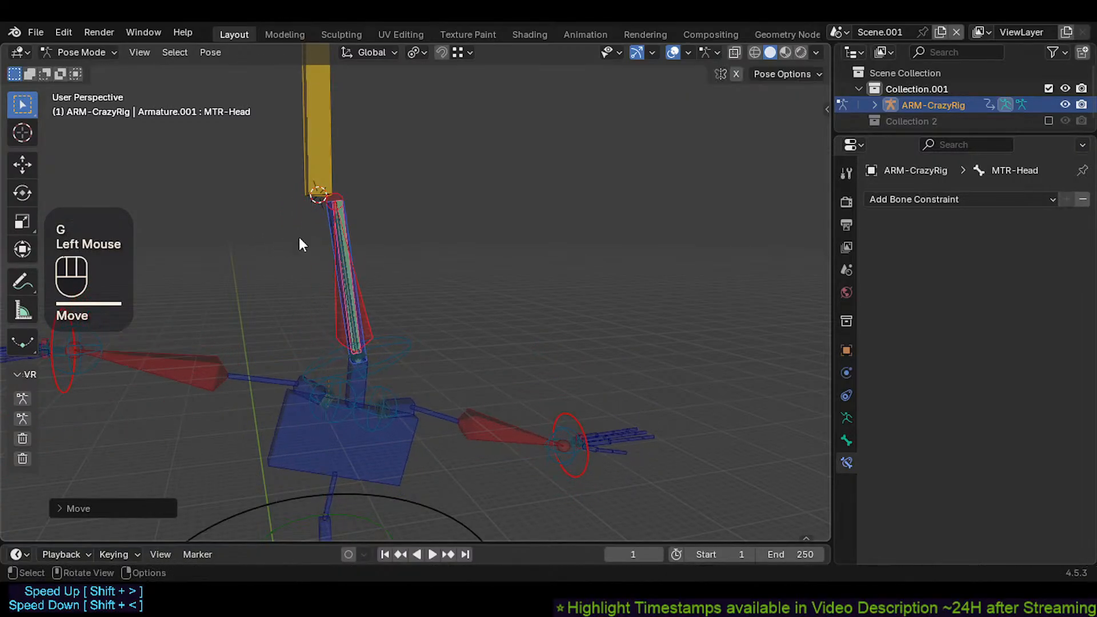
{"action": "left_click", "coordinate": [248, 243]}
{"action": "scroll", "coordinate": [248, 244], "scroll_direction": "down", "scroll_amount": 2}
{"action": "key", "text": "g"}
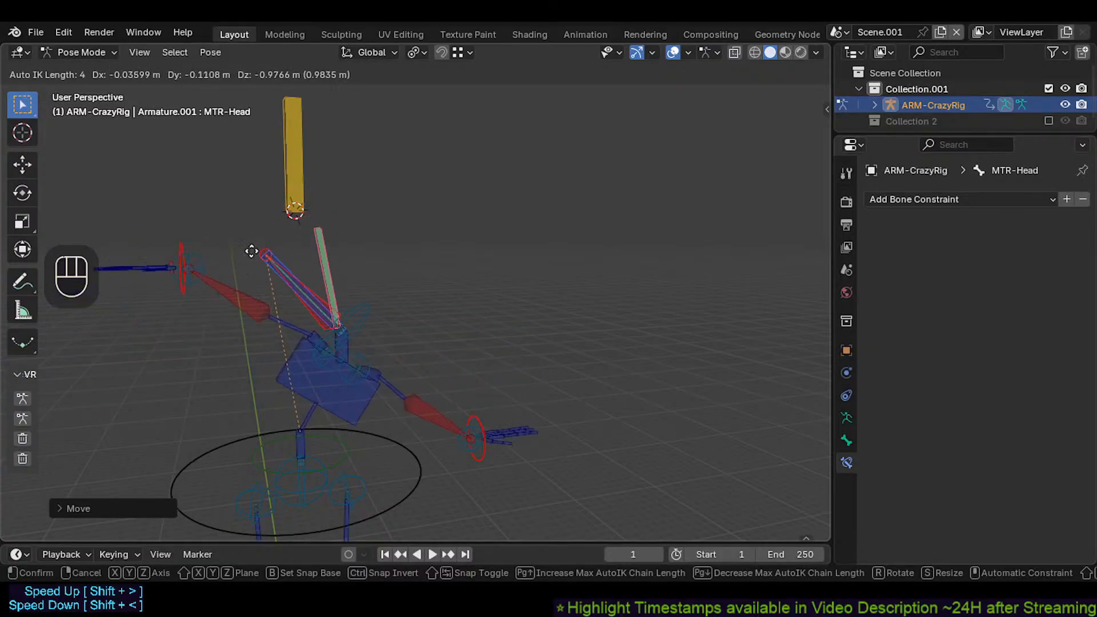
{"action": "key", "text": "Escape"}
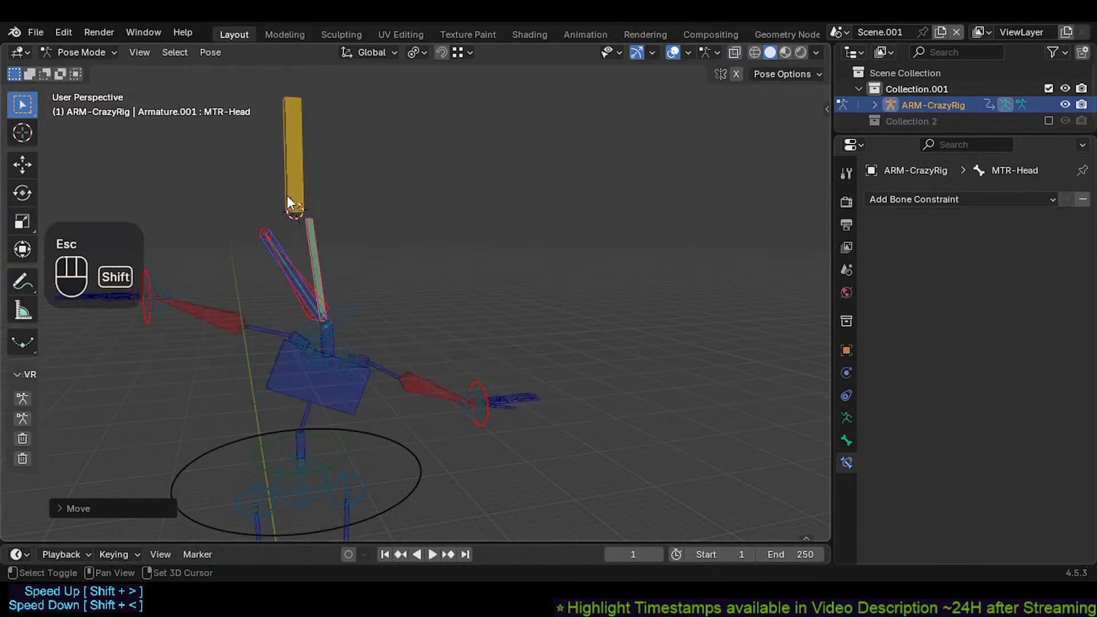
{"action": "key", "text": "a"}
{"action": "key", "text": "alt+q"}
{"action": "key", "text": "alt+q"}
Step: Move CTL-Head.001 repeatedly to both sides with an Auto IK chain length of up to 5 to test the head tracking
{"action": "left_click", "coordinate": [280, 223]}
{"action": "key", "text": "g"}
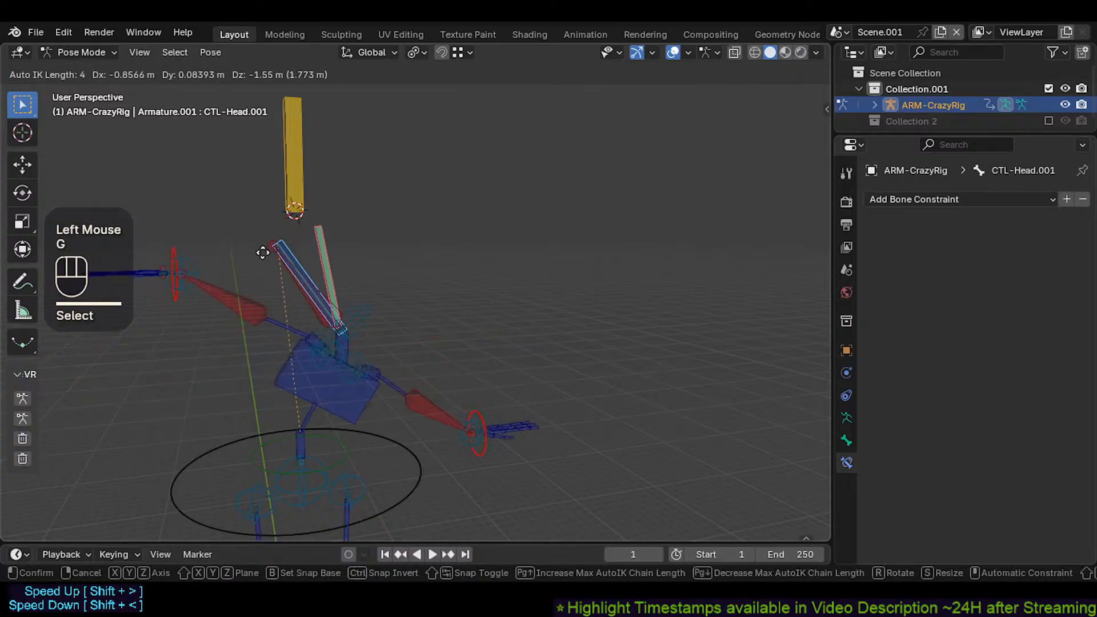
{"action": "left_click", "coordinate": [263, 244]}
{"action": "key", "text": "g"}
{"action": "left_click", "coordinate": [243, 253]}
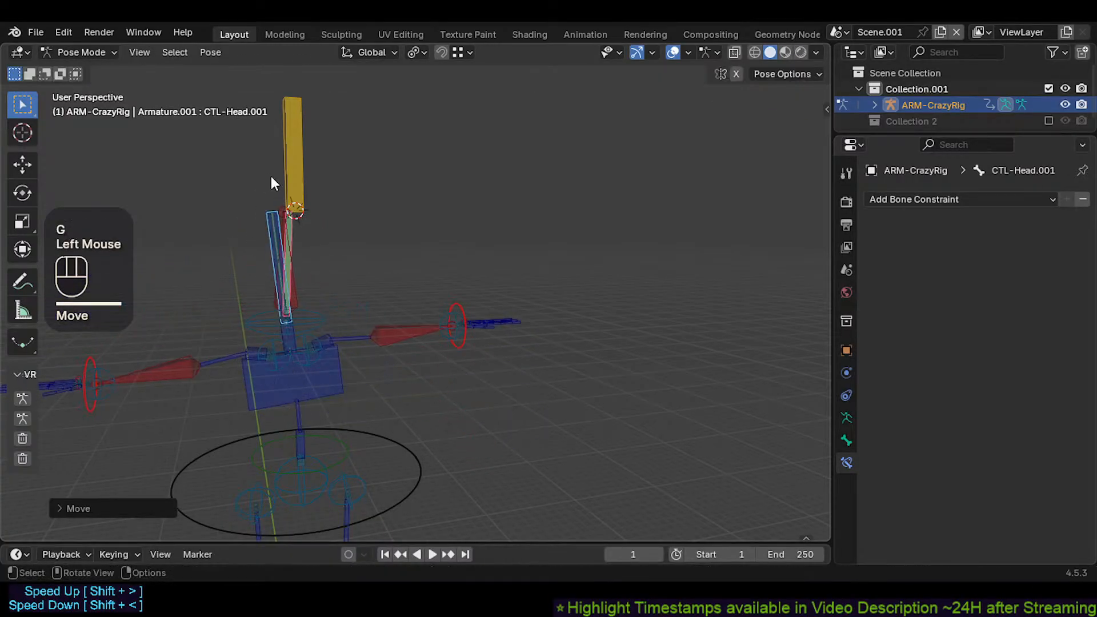
{"action": "key", "text": "g"}
{"action": "scroll", "coordinate": [364, 213], "scroll_direction": "down", "scroll_amount": 1}
{"action": "left_click", "coordinate": [370, 228]}
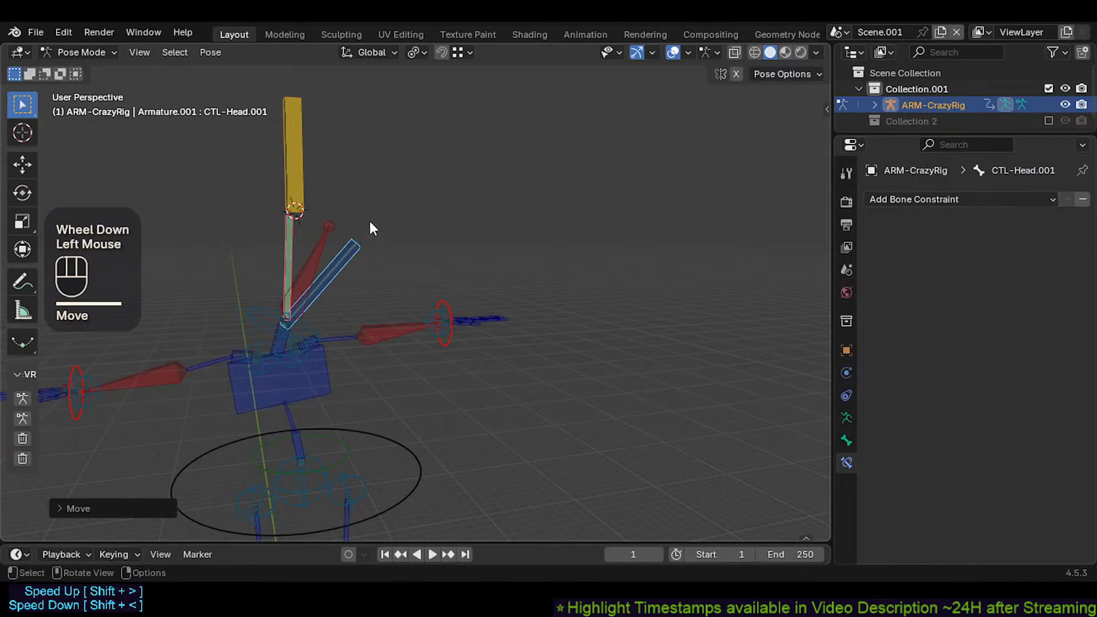
{"action": "key", "text": "g"}
{"action": "left_click", "coordinate": [393, 200]}
{"action": "key", "text": "g"}
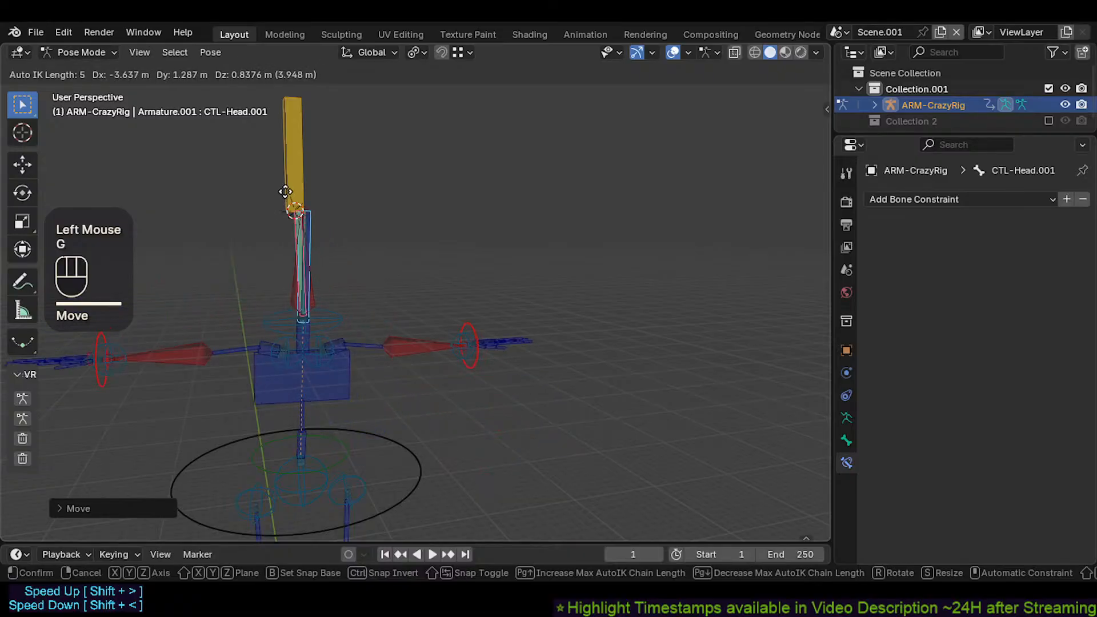
{"action": "left_click", "coordinate": [229, 215]}
{"action": "key", "text": "g"}
{"action": "left_click", "coordinate": [261, 239]}
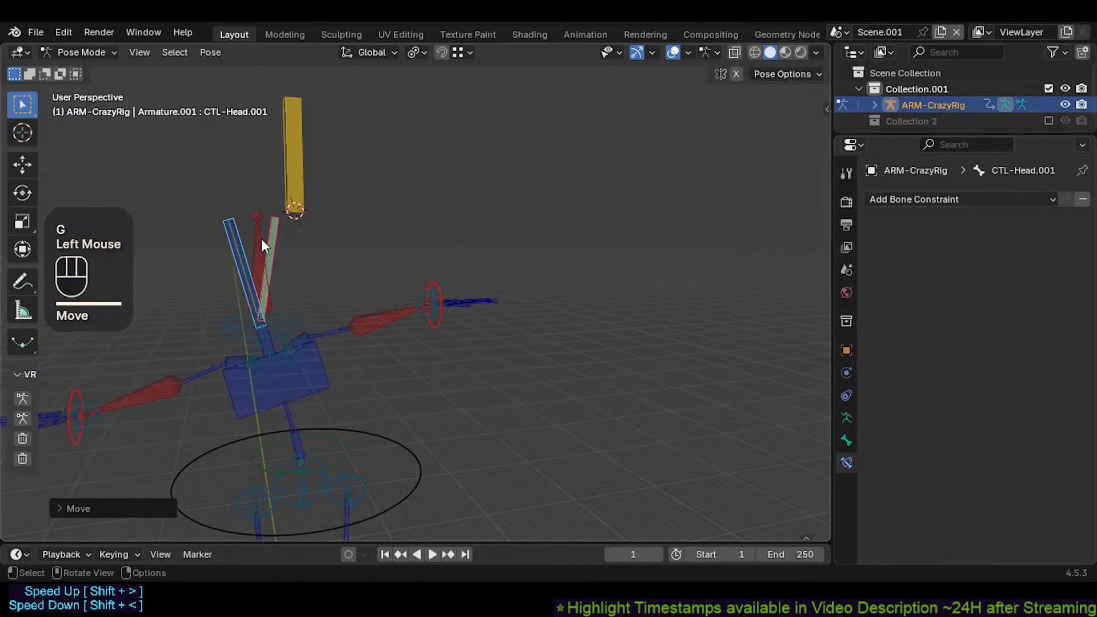
Step: Move CTL-Head.001 and MTR-Head together in several directions to test how DEF-Head keeps aiming at AIM-TrackHead
{"action": "left_click", "coordinate": [245, 232]}
{"action": "left_click", "coordinate": [255, 236], "text": "shift"}
{"action": "key", "text": "g"}
{"action": "left_click", "coordinate": [235, 273]}
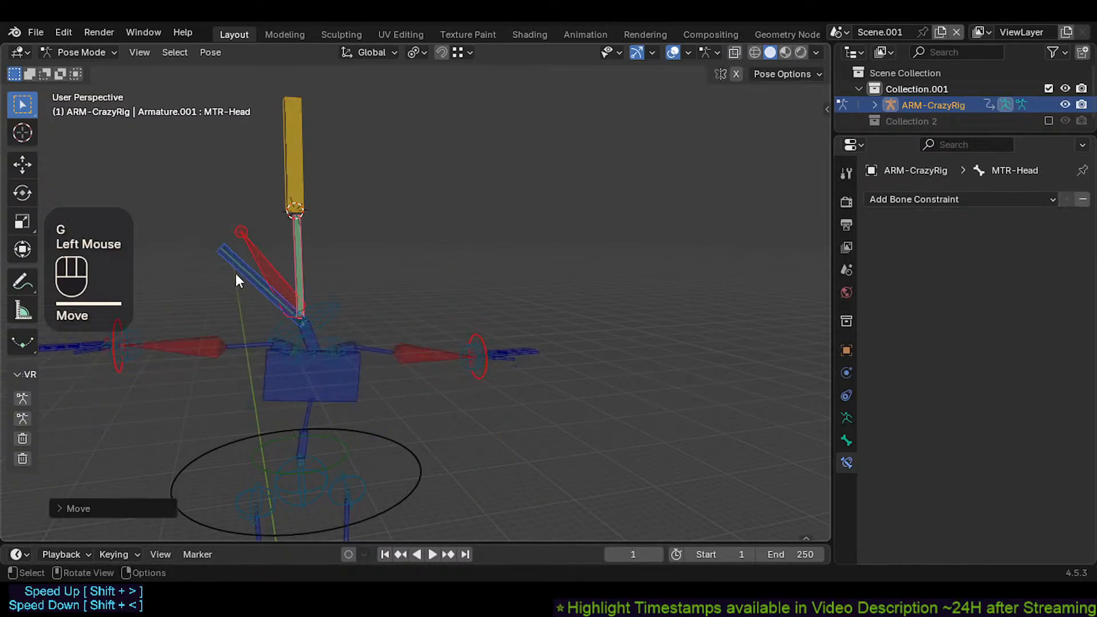
{"action": "key", "text": "g"}
{"action": "left_click", "coordinate": [264, 231]}
{"action": "key", "text": "g"}
{"action": "left_click", "coordinate": [320, 251]}
{"action": "middle_click_drag", "start_coordinate": [321, 252], "coordinate": [359, 260]}
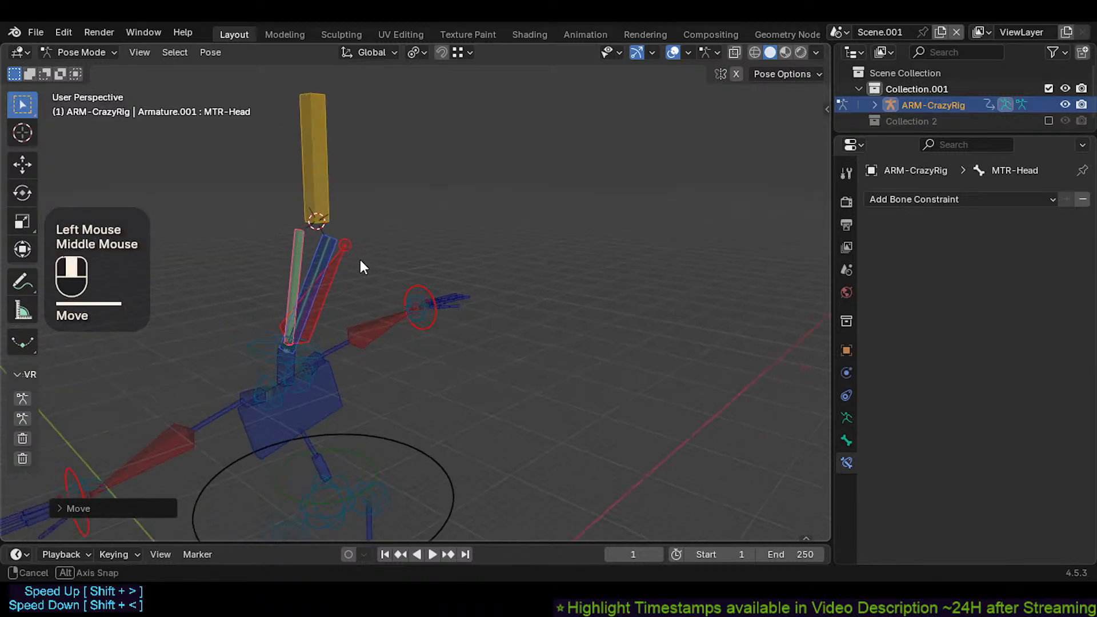
{"action": "key", "text": "g"}
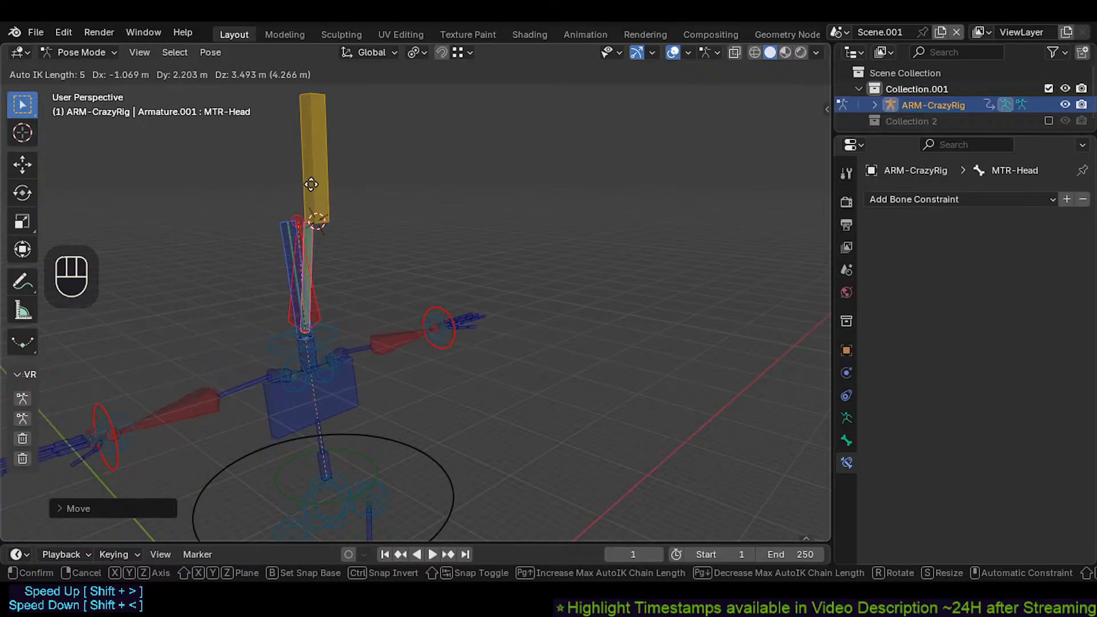
{"action": "key", "text": "Escape"}
Step: Reset the pose of all bones and select AIM-TrackHead
{"action": "left_click", "coordinate": [325, 211]}
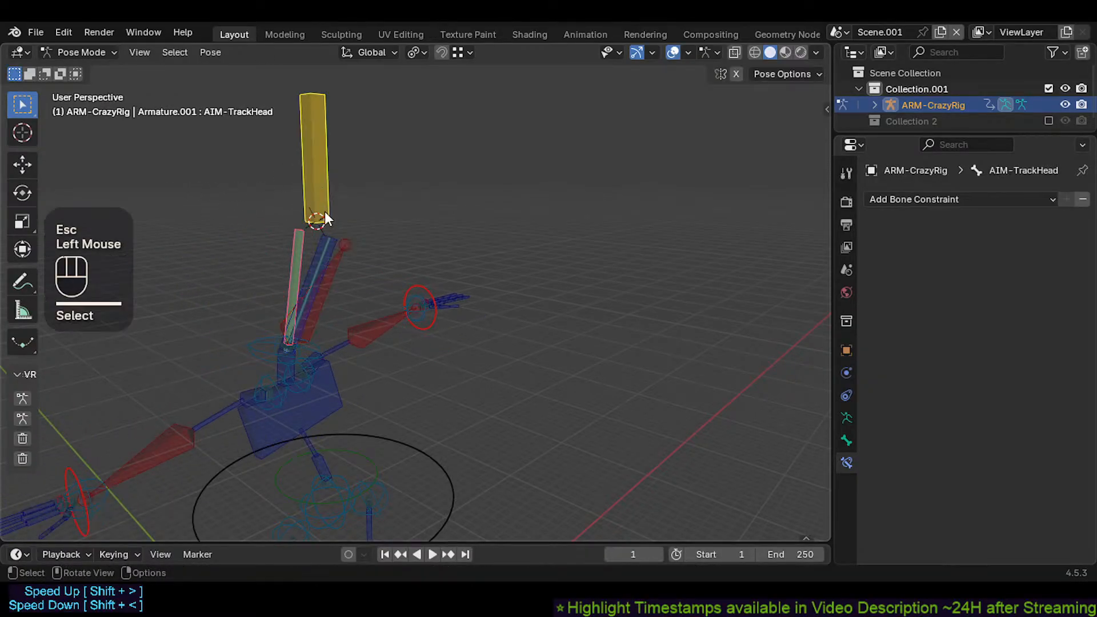
{"action": "key", "text": "a"}
{"action": "key", "text": "alt+q"}
{"action": "key", "text": "alt+q"}
{"action": "left_click", "coordinate": [329, 184]}
Step: Parent AIM-TrackHead to MTR-Head in Edit Mode and return to Pose Mode
{"action": "scroll", "coordinate": [317, 231], "scroll_direction": "up", "scroll_amount": 1}
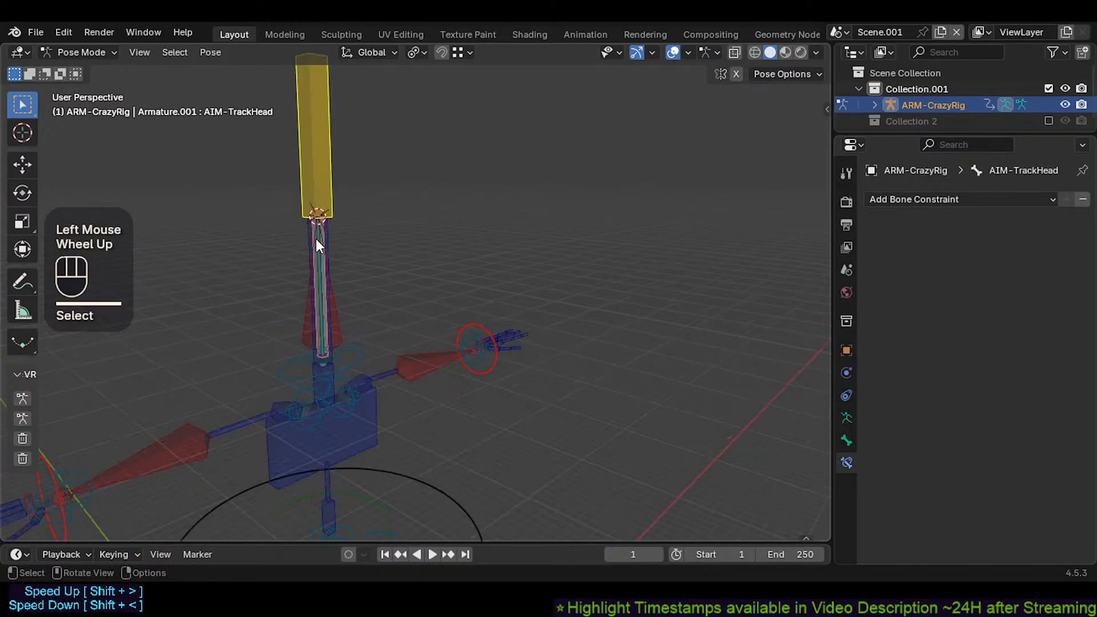
{"action": "middle_click_drag", "start_coordinate": [310, 229], "coordinate": [295, 235]}
{"action": "left_click", "coordinate": [306, 235]}
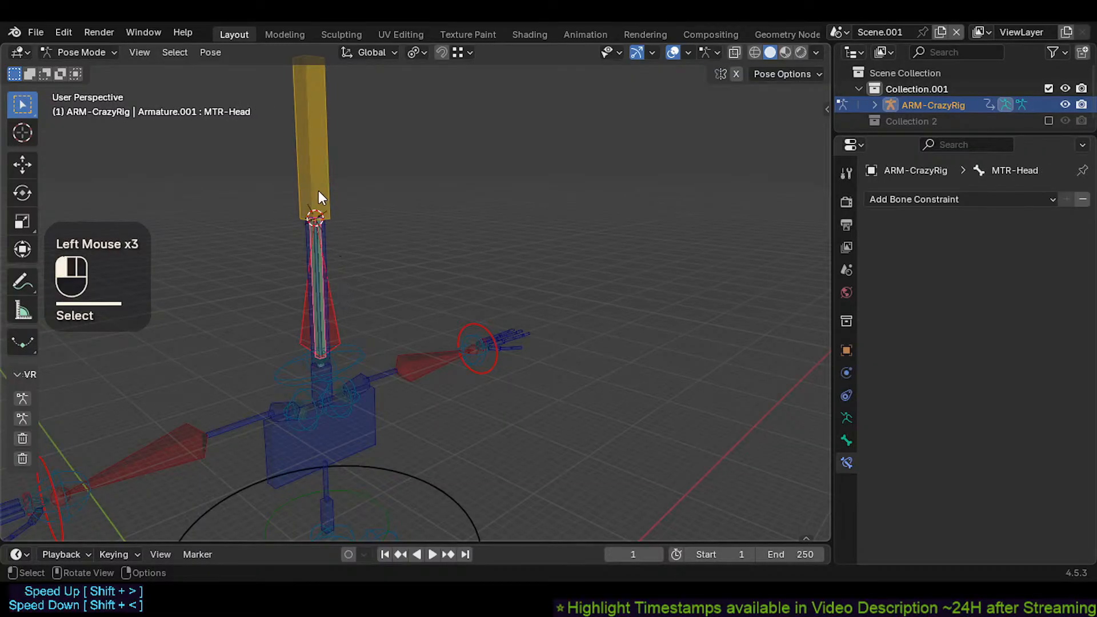
{"action": "left_click", "coordinate": [334, 313], "text": "shift"}
{"action": "key", "text": "Tab"}
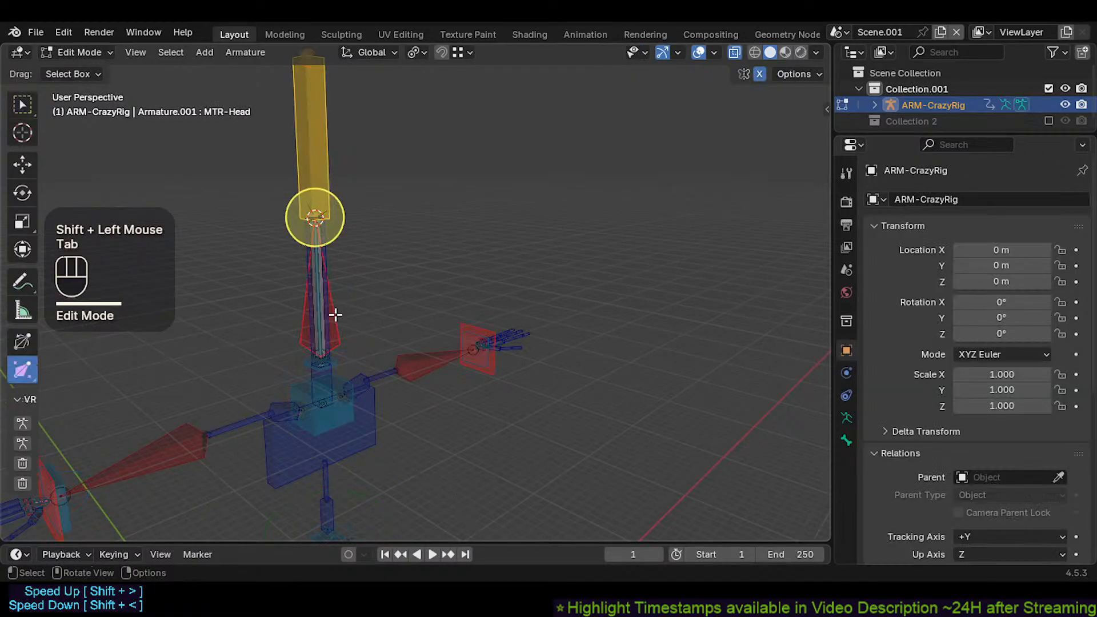
{"action": "key", "text": "ctrl+p"}
{"action": "left_click", "coordinate": [334, 313]}
{"action": "key", "text": "ctrl+Tab"}
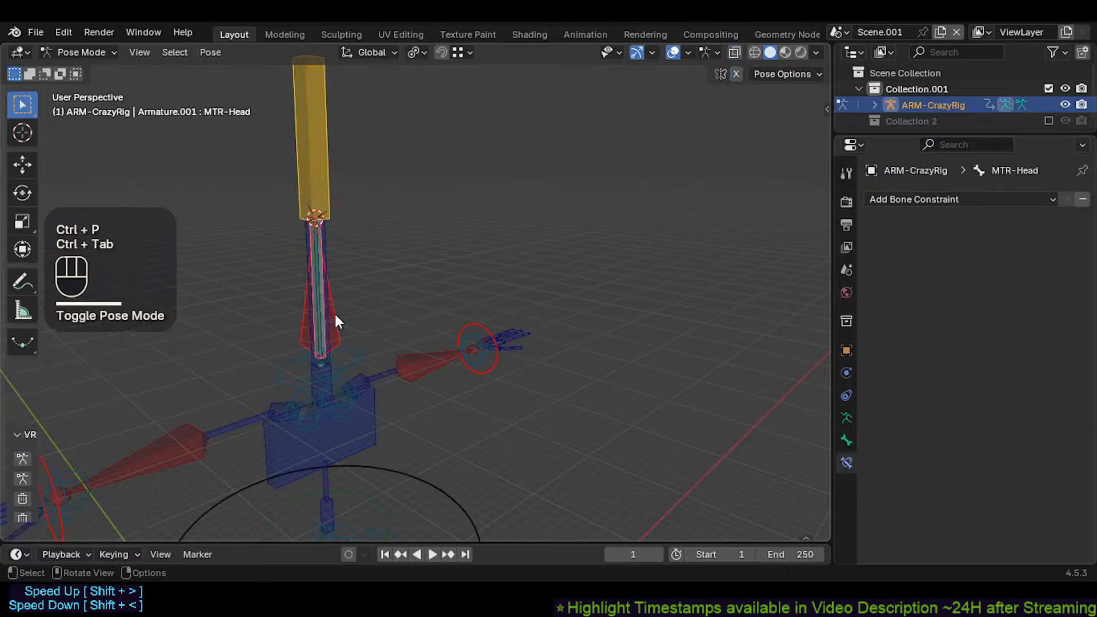
Step: Test-move AIM-TrackHead and CTL-Head.001 to check the new parenting, and reset all bones to rest
{"action": "scroll", "coordinate": [336, 294], "scroll_direction": "down", "scroll_amount": 2}
{"action": "left_click", "coordinate": [328, 233]}
{"action": "key", "text": "g"}
{"action": "key", "text": "Escape"}
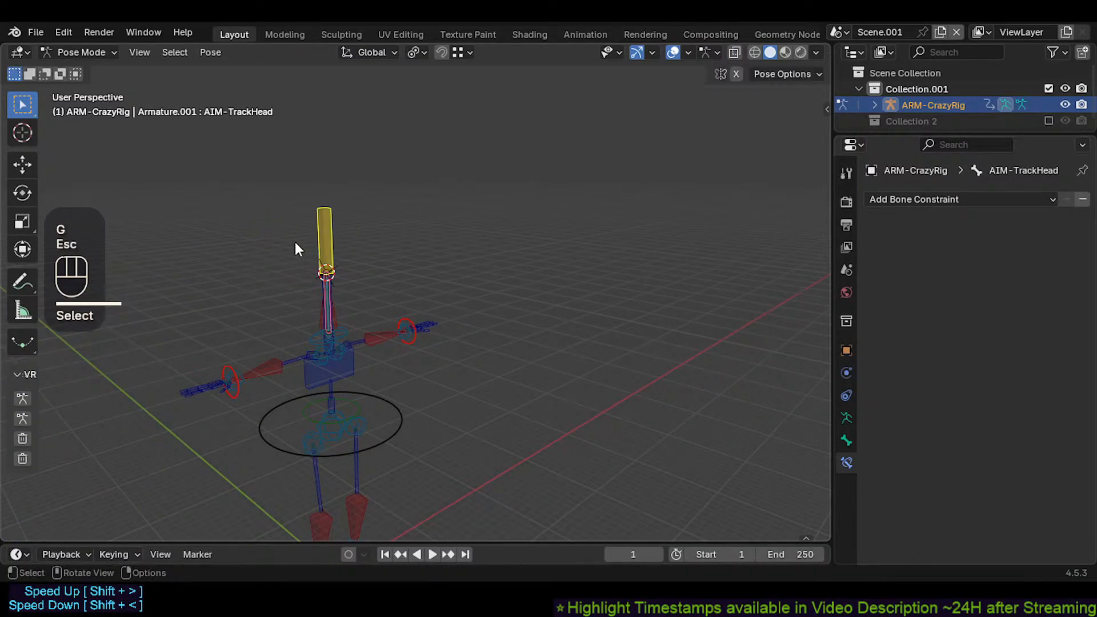
{"action": "scroll", "coordinate": [362, 332], "scroll_direction": "up", "scroll_amount": 2}
{"action": "key", "text": "g"}
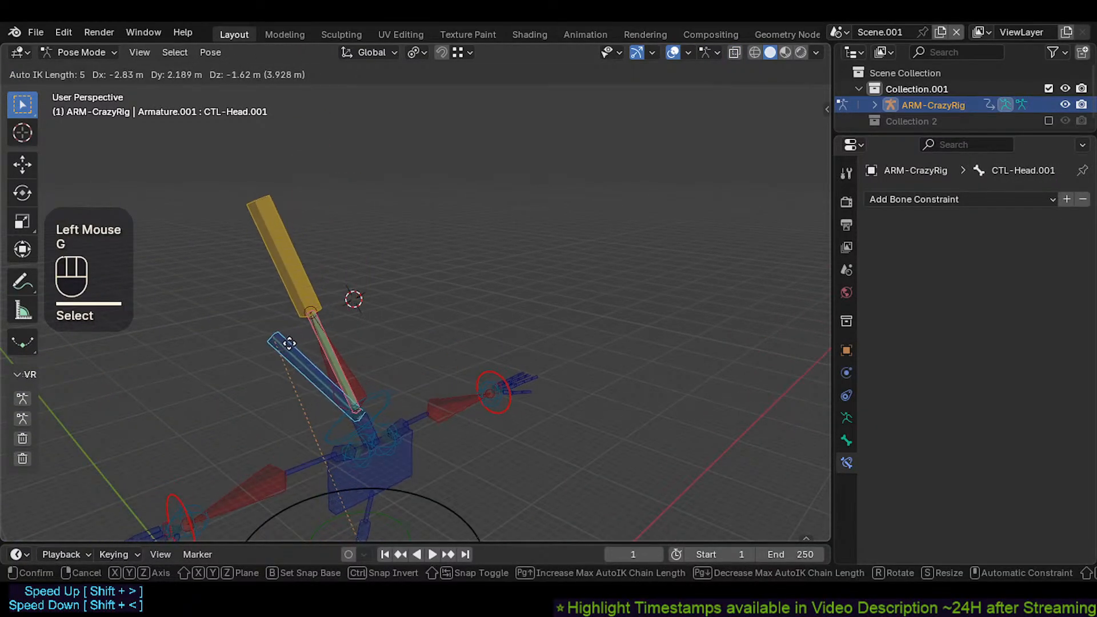
{"action": "left_click", "coordinate": [331, 358]}
{"action": "middle_click_drag", "start_coordinate": [331, 358], "coordinate": [313, 359]}
{"action": "key", "text": "a"}
{"action": "key", "text": "alt+g"}
{"action": "key", "text": "alt+g"}
Step: Select MTR-Head together with CTL-Head.001 and move both in several directions to test how AIM-TrackHead follows
{"action": "left_click", "coordinate": [330, 348]}
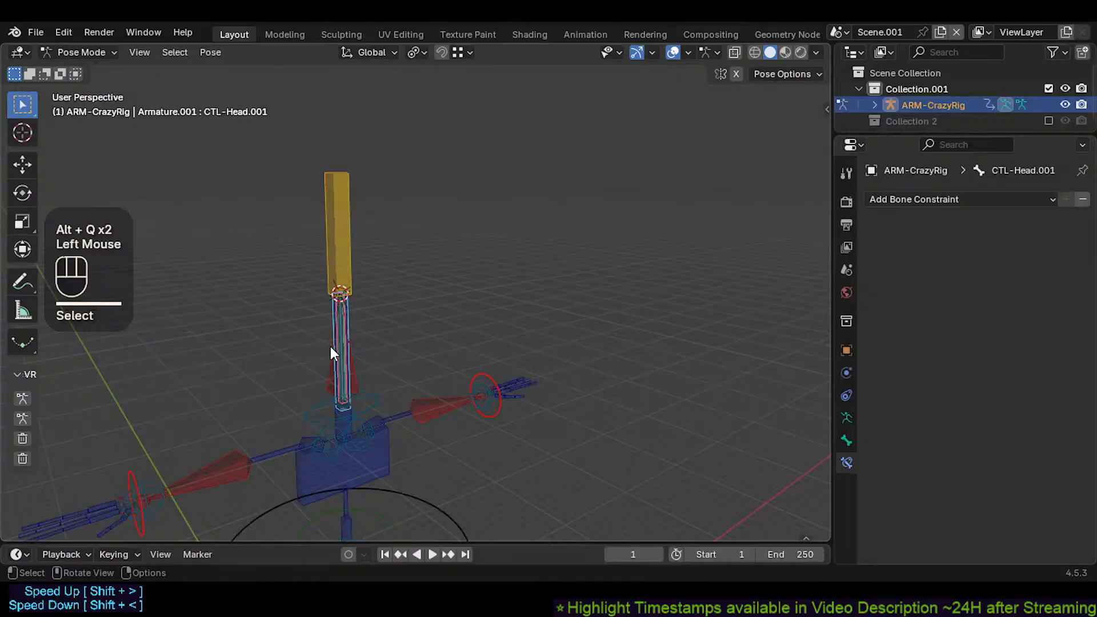
{"action": "left_click", "coordinate": [328, 346]}
{"action": "key", "text": "g"}
{"action": "key", "text": "Escape"}
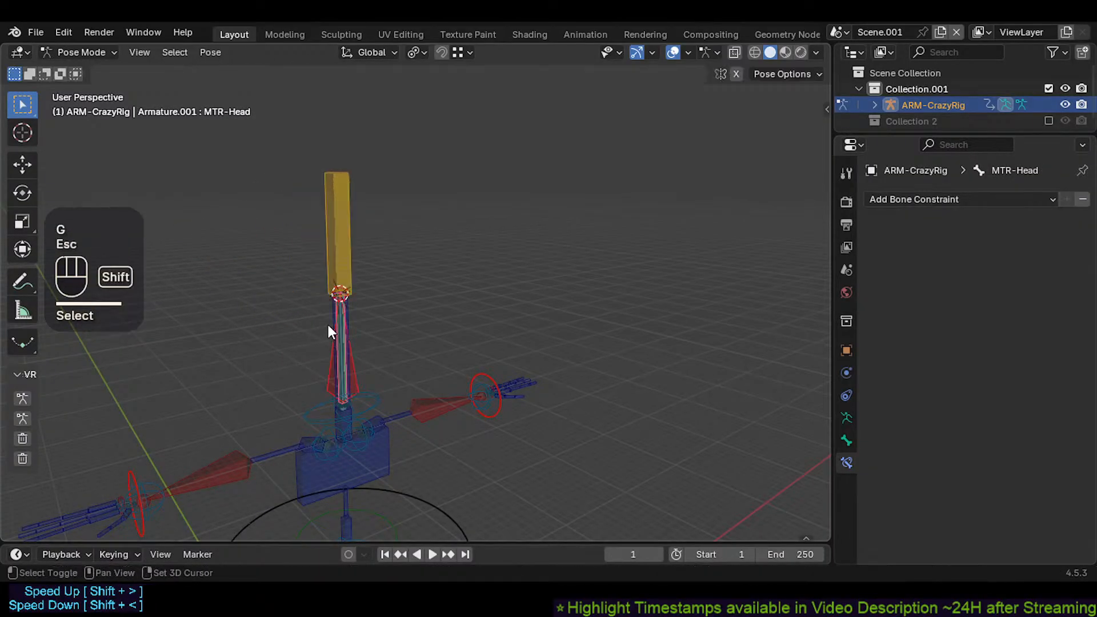
{"action": "left_click", "coordinate": [328, 324], "text": "shift"}
{"action": "key", "text": "g"}
{"action": "left_click", "coordinate": [275, 287]}
{"action": "key", "text": "g"}
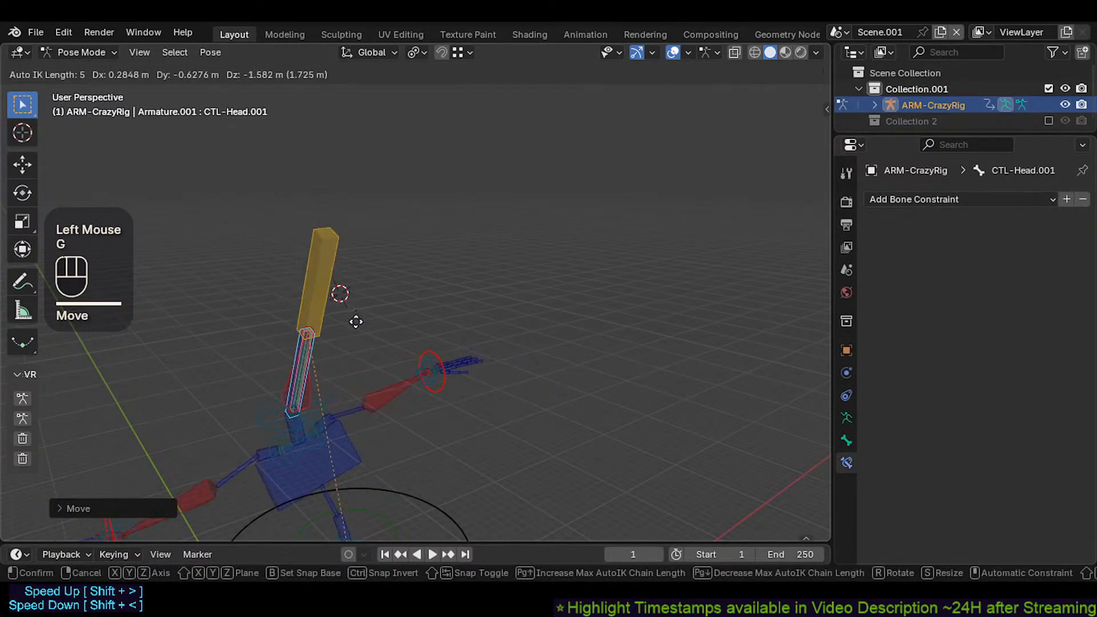
{"action": "left_click", "coordinate": [409, 291]}
{"action": "key", "text": "g"}
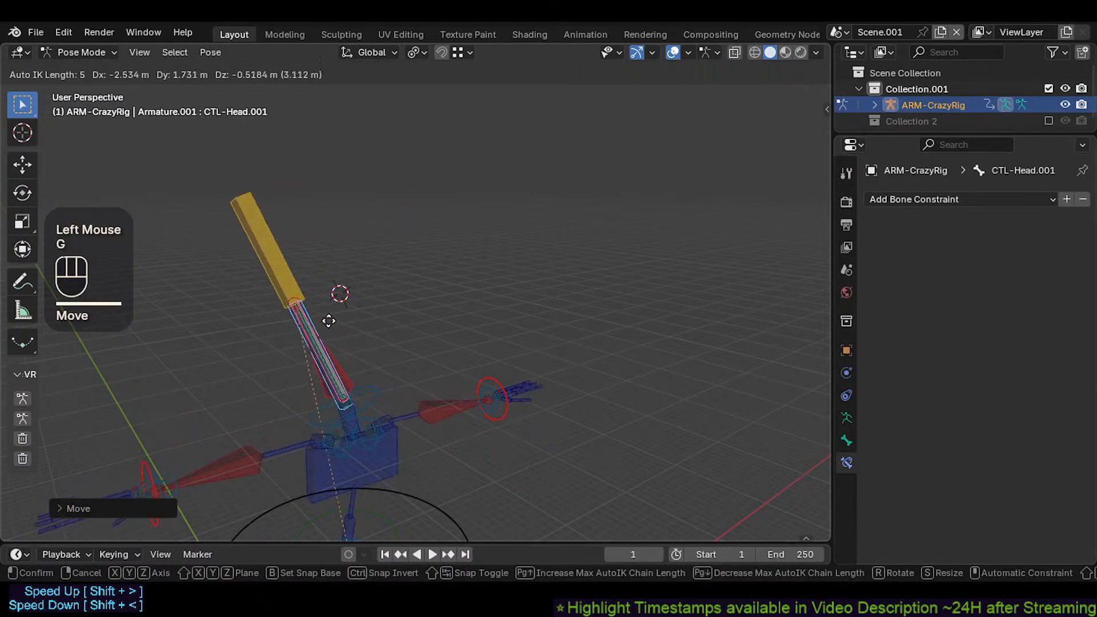
{"action": "left_click", "coordinate": [343, 314]}
{"action": "key", "text": "g"}
{"action": "left_click", "coordinate": [334, 269]}
Step: Select AIM-TrackHead and test-move it from several viewing angles to check DEF-Head's aiming, cancelling each move
{"action": "left_click", "coordinate": [337, 271]}
{"action": "key", "text": "g"}
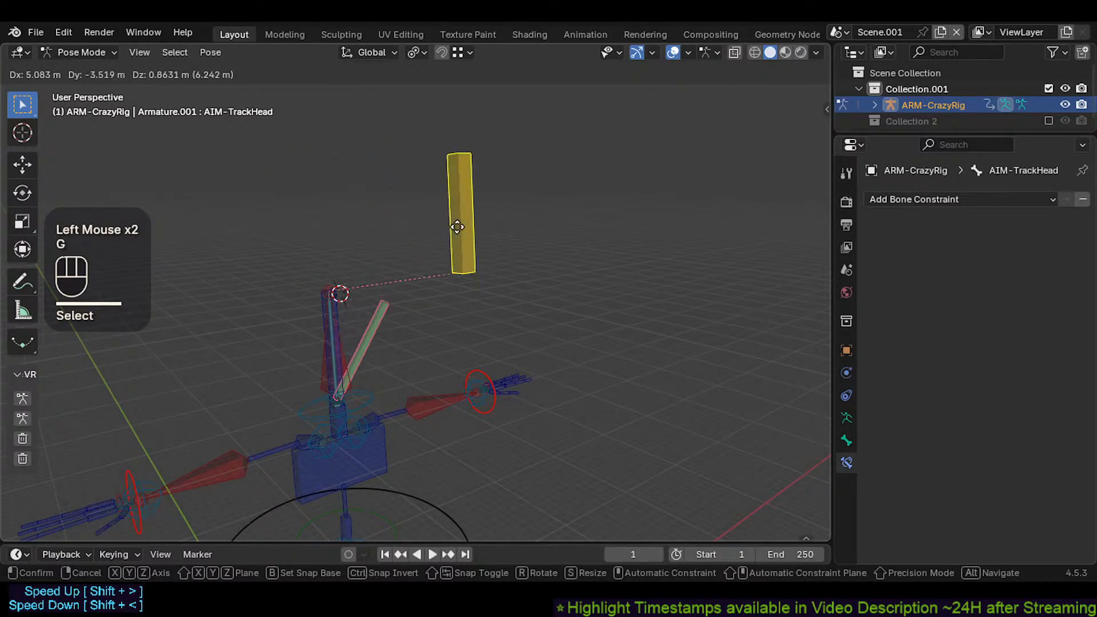
{"action": "key", "text": "Escape"}
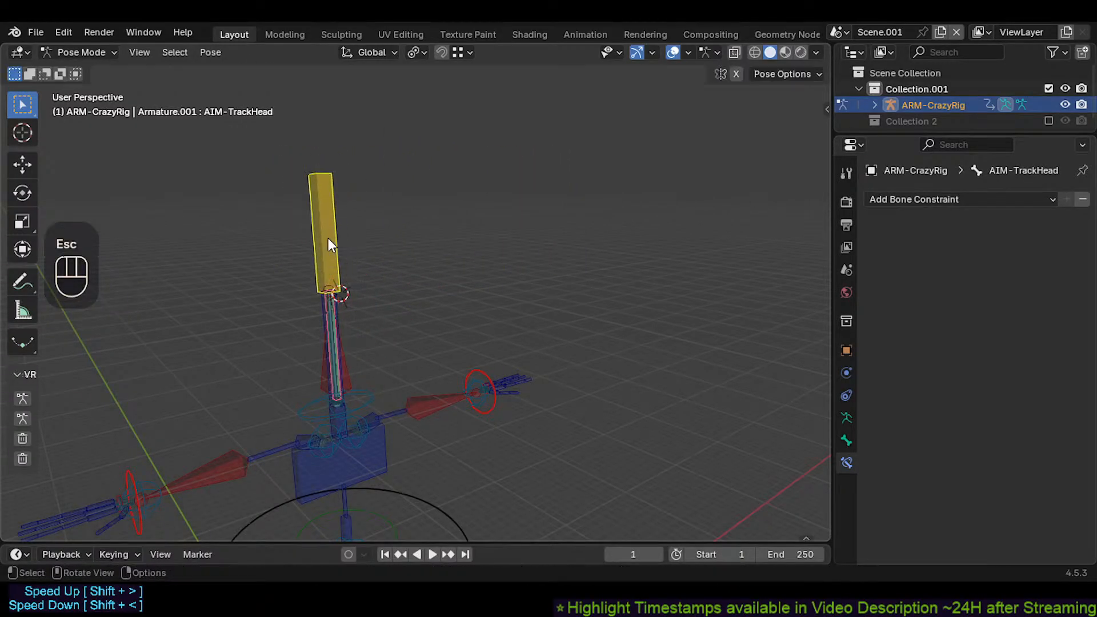
{"action": "middle_click_drag", "start_coordinate": [328, 238], "coordinate": [366, 279]}
{"action": "key", "text": "g"}
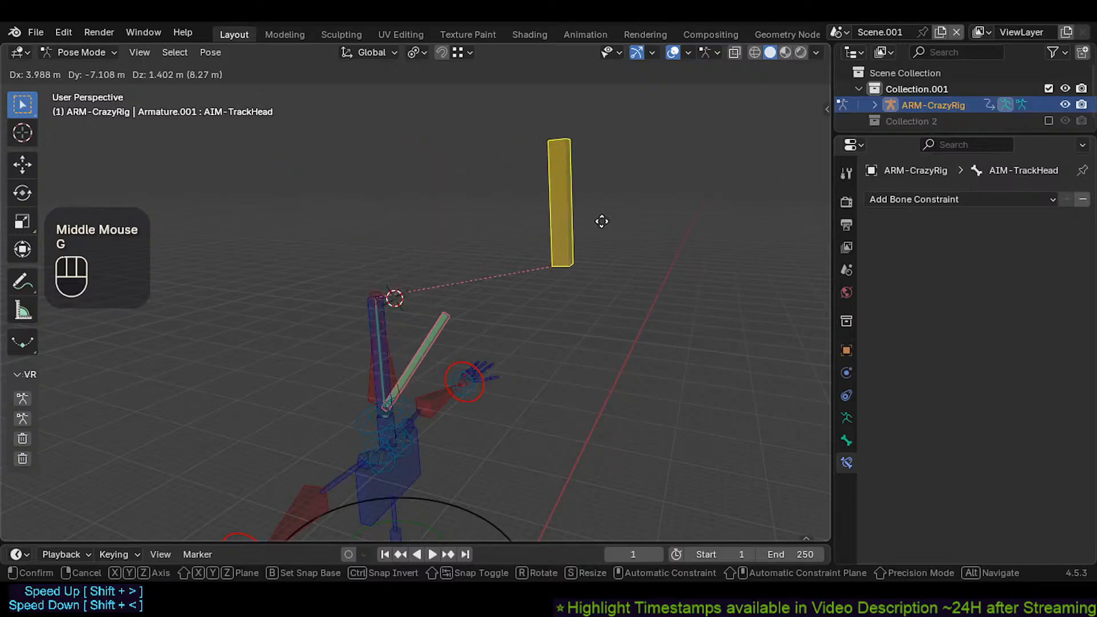
{"action": "key", "text": "Escape"}
{"action": "middle_click_drag", "start_coordinate": [428, 246], "coordinate": [238, 252], "text": "shift"}
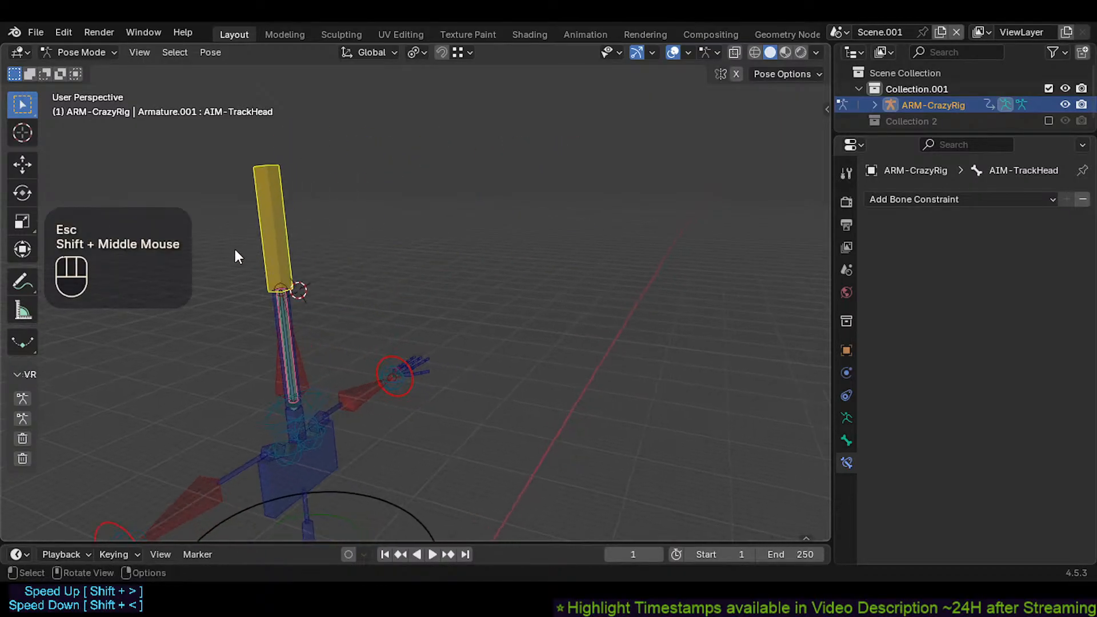
{"action": "key", "text": "g"}
{"action": "key", "text": "Escape"}
{"action": "middle_click_drag", "start_coordinate": [323, 279], "coordinate": [274, 288]}
{"action": "middle_click_drag", "start_coordinate": [275, 288], "coordinate": [228, 299], "text": "shift"}
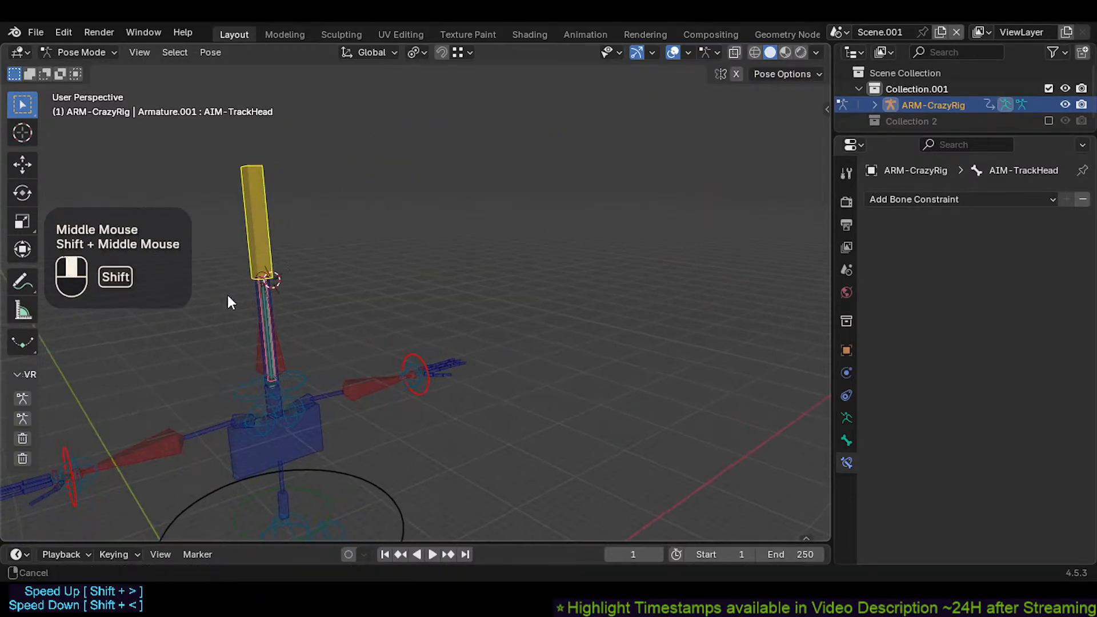
{"action": "key", "text": "g"}
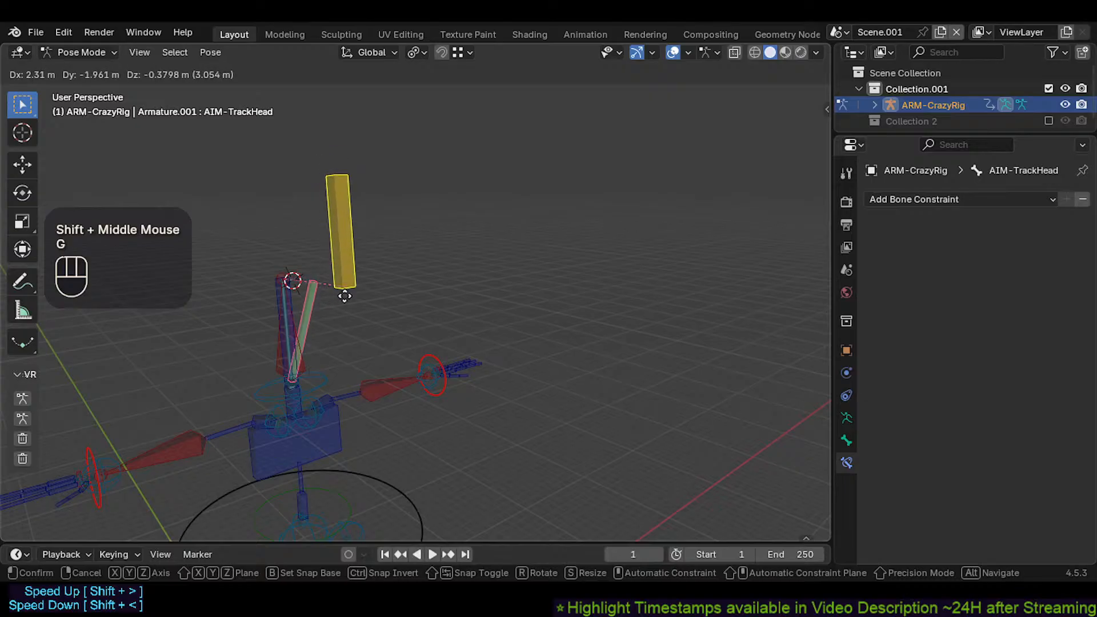
{"action": "key", "text": "Escape"}
{"action": "middle_click_drag", "start_coordinate": [344, 272], "coordinate": [265, 314]}
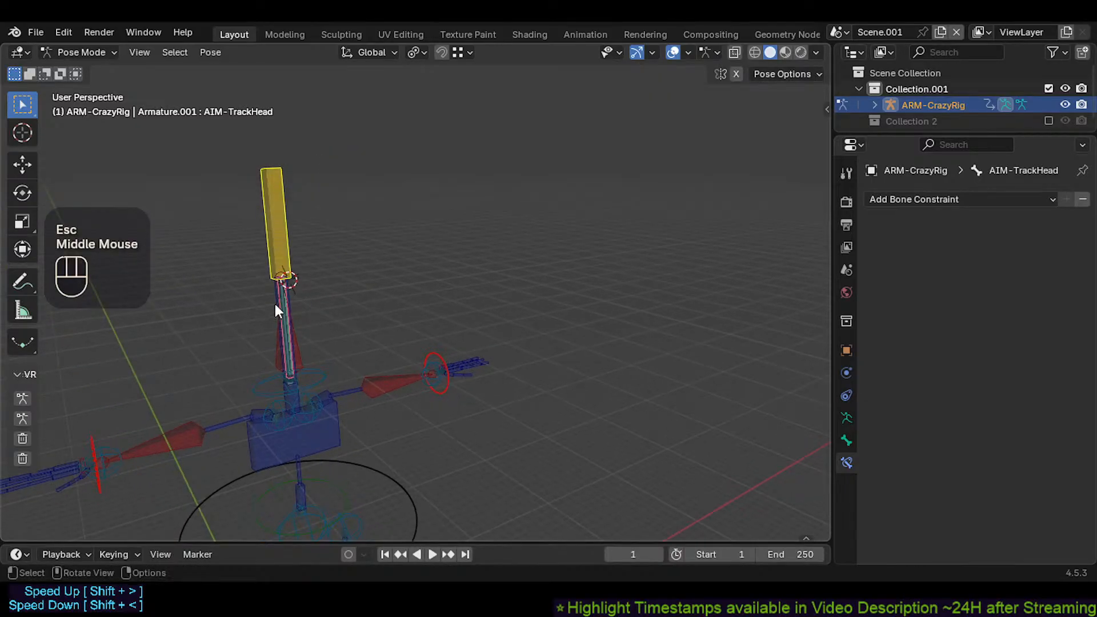
Step: Move CTL-Head.001 repeatedly with Auto IK, and move MTR-Head on its own to compare the head tracking
{"action": "left_click", "coordinate": [276, 307]}
{"action": "key", "text": "g"}
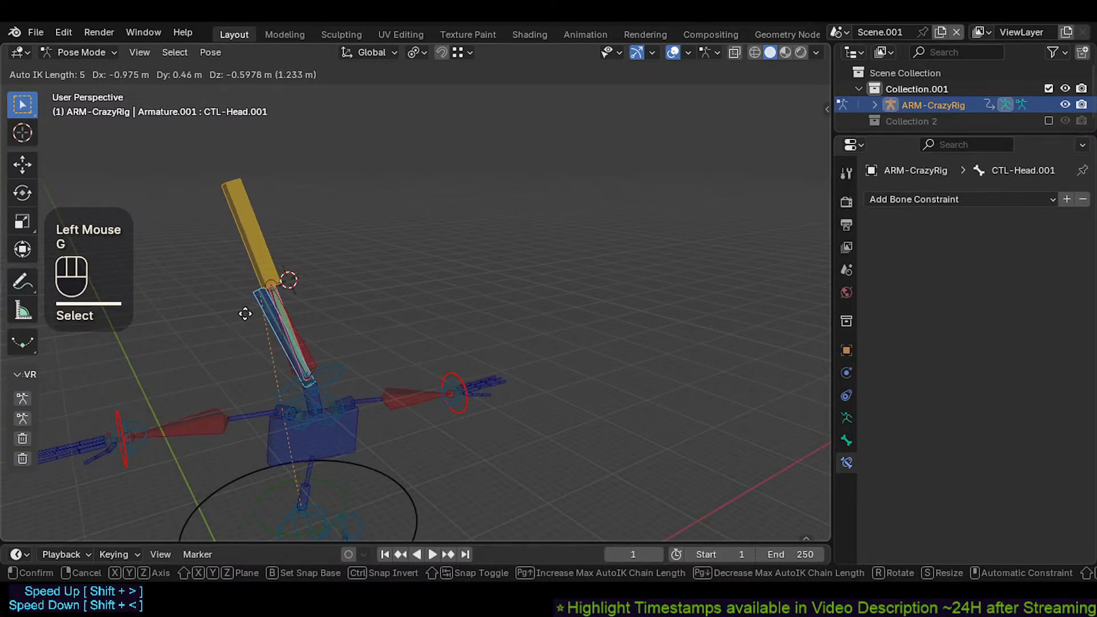
{"action": "scroll", "coordinate": [245, 314], "scroll_direction": "down", "scroll_amount": 2}
{"action": "left_click", "coordinate": [251, 320]}
{"action": "key", "text": "g"}
{"action": "left_click", "coordinate": [278, 326]}
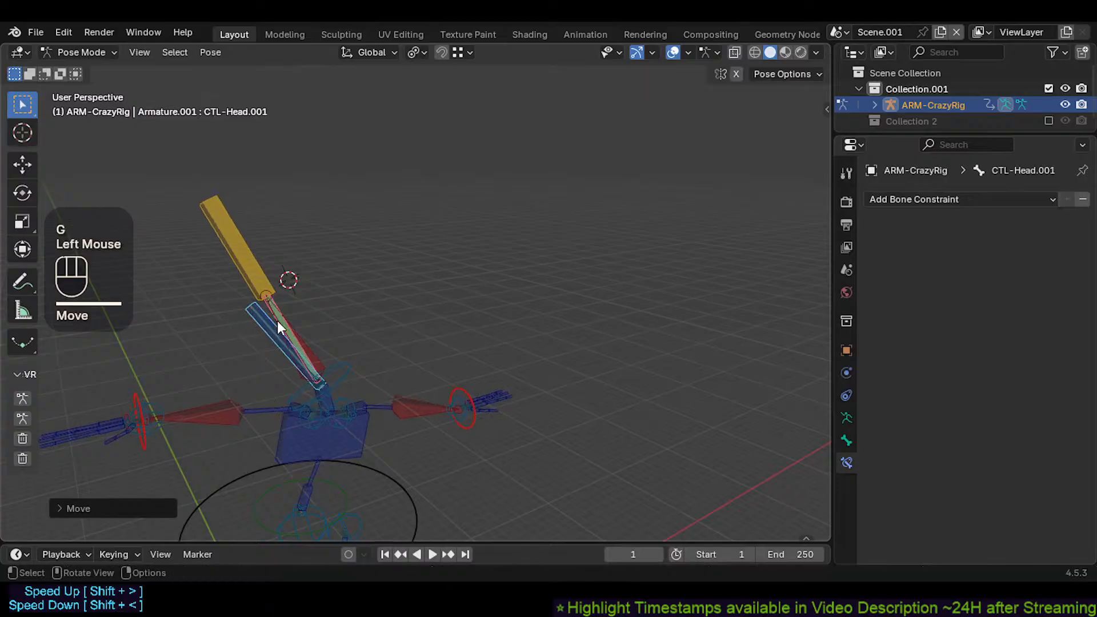
{"action": "key", "text": "g"}
{"action": "left_click", "coordinate": [344, 363]}
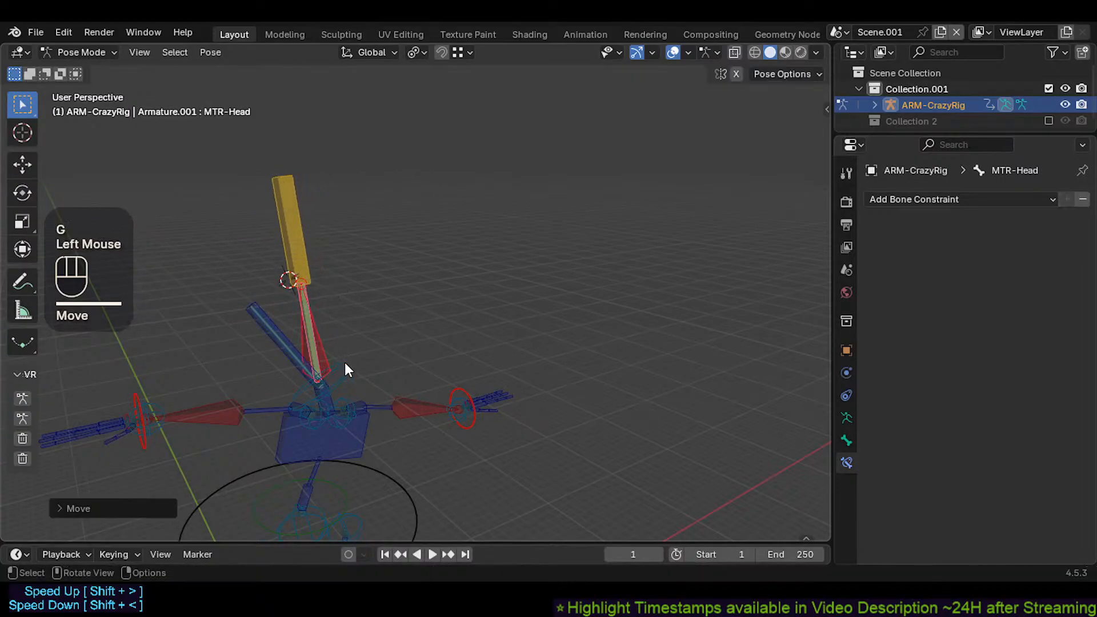
Step: Select CMD-Head and move it repeatedly with Auto IK to test how the upper body and head react
{"action": "left_click", "coordinate": [345, 362]}
{"action": "left_click", "coordinate": [355, 408]}
{"action": "left_click", "coordinate": [347, 361], "text": "shift"}
{"action": "key", "text": "g"}
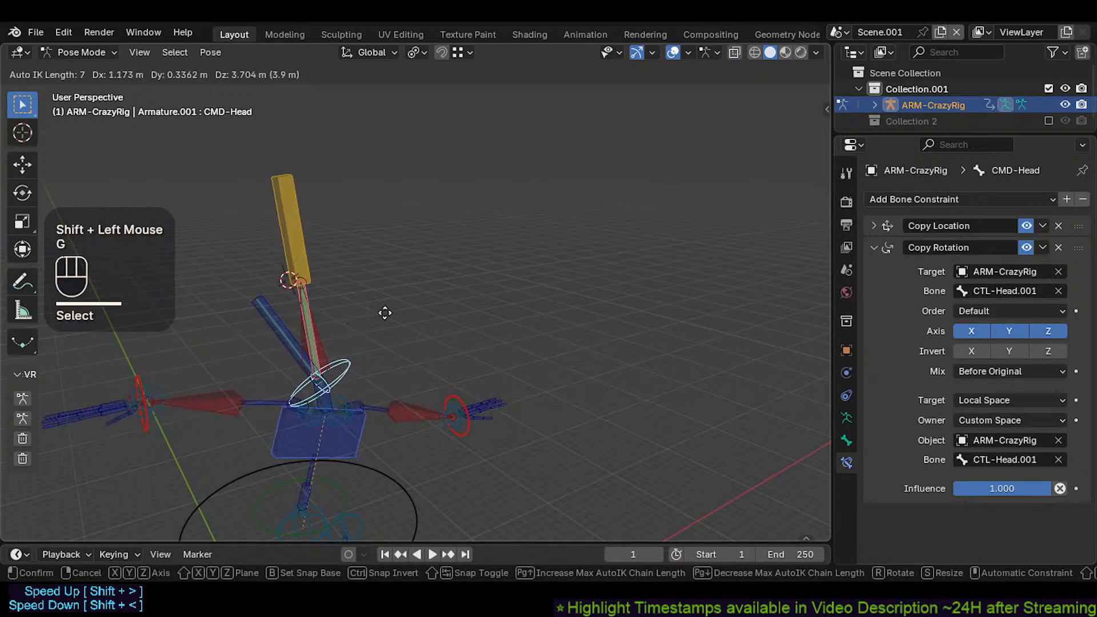
{"action": "left_click", "coordinate": [339, 334]}
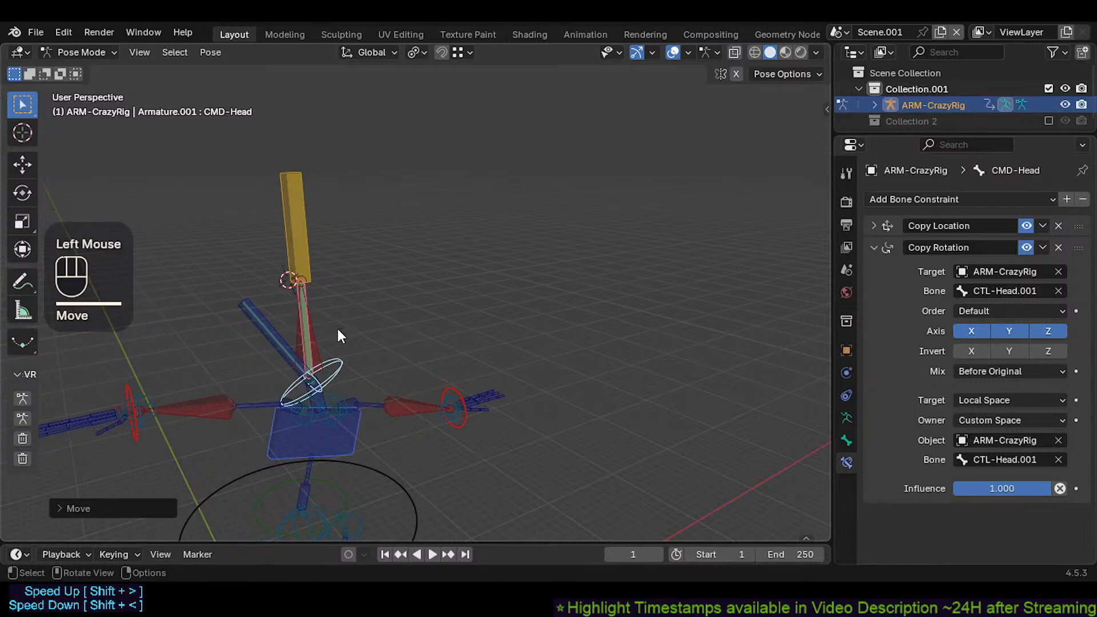
{"action": "key", "text": "g"}
{"action": "left_click", "coordinate": [359, 316]}
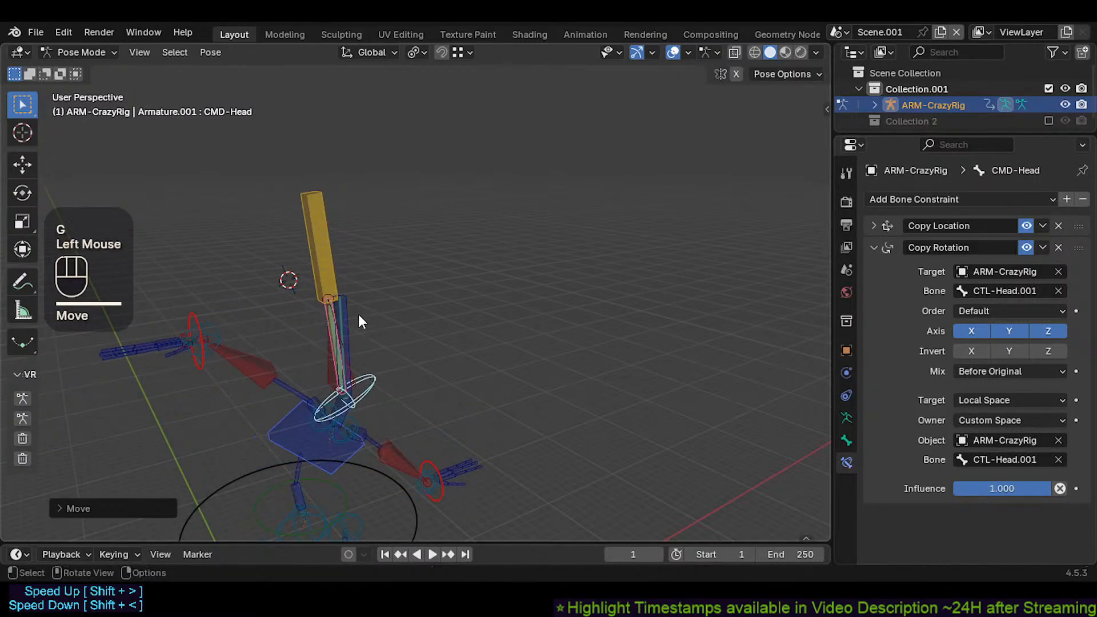
{"action": "key", "text": "g"}
{"action": "left_click", "coordinate": [355, 293]}
{"action": "key", "text": "g"}
{"action": "left_click", "coordinate": [340, 297]}
Step: Select CTL-Chest and move it to test the effect on the head bones
{"action": "left_click", "coordinate": [333, 269]}
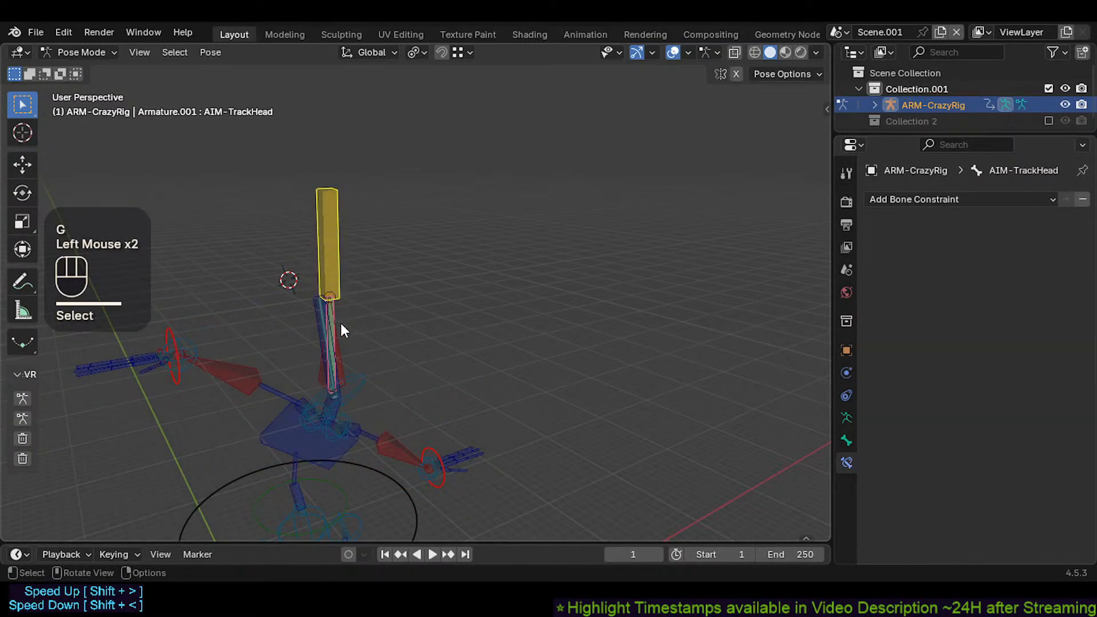
{"action": "left_click", "coordinate": [341, 325]}
{"action": "left_click", "coordinate": [338, 279]}
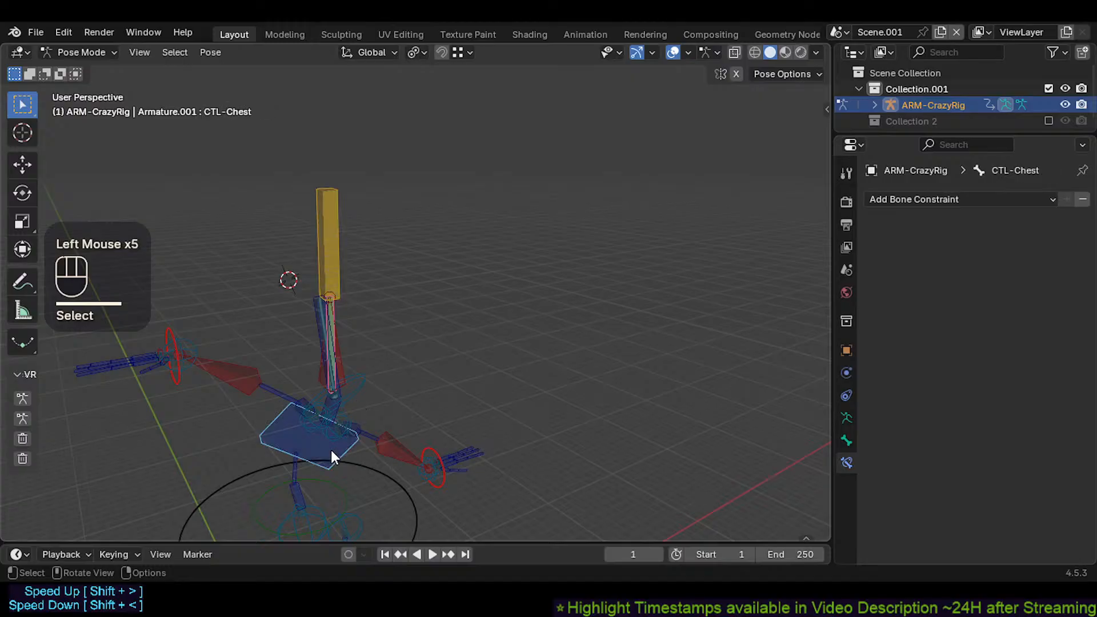
{"action": "key", "text": "g"}
{"action": "left_click", "coordinate": [332, 358]}
Step: Move CMD-Head with different Auto IK chain lengths up to 8, and reset all bones to rest
{"action": "left_click", "coordinate": [334, 359], "text": "shift"}
{"action": "key", "text": "g"}
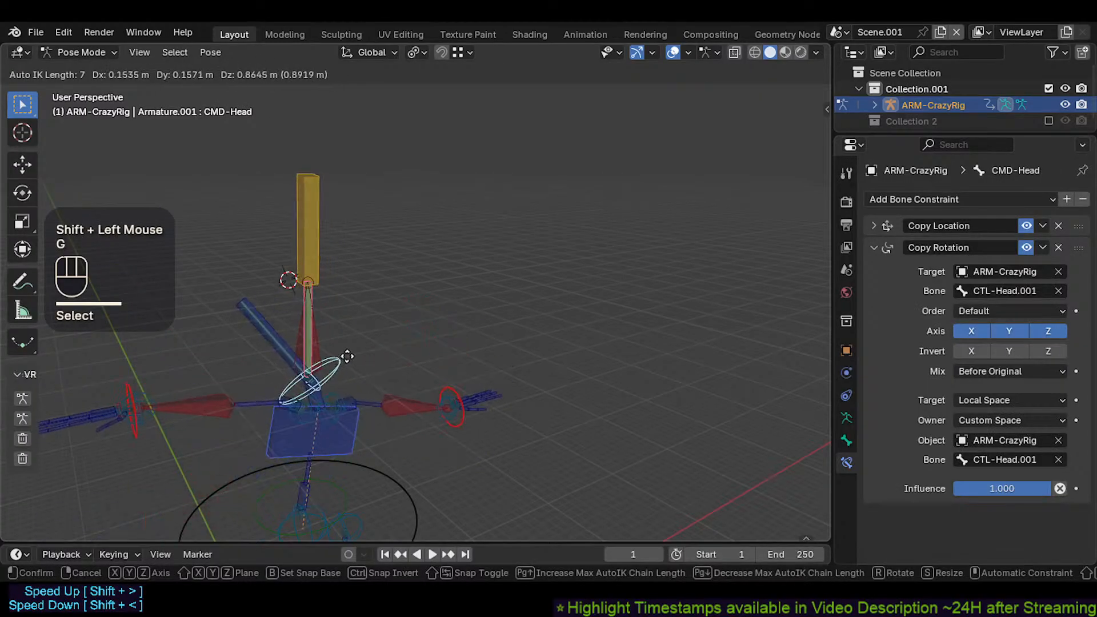
{"action": "left_click", "coordinate": [350, 358]}
{"action": "key", "text": "g"}
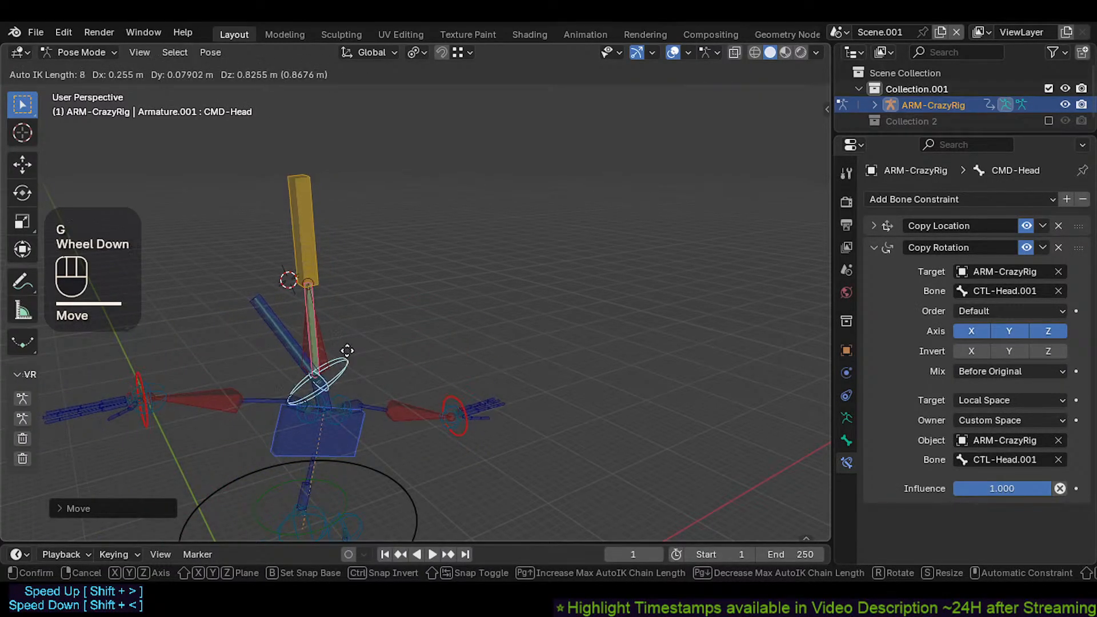
{"action": "scroll", "coordinate": [345, 347], "scroll_direction": "up", "scroll_amount": 2}
{"action": "scroll", "coordinate": [343, 343], "scroll_direction": "up", "scroll_amount": 3}
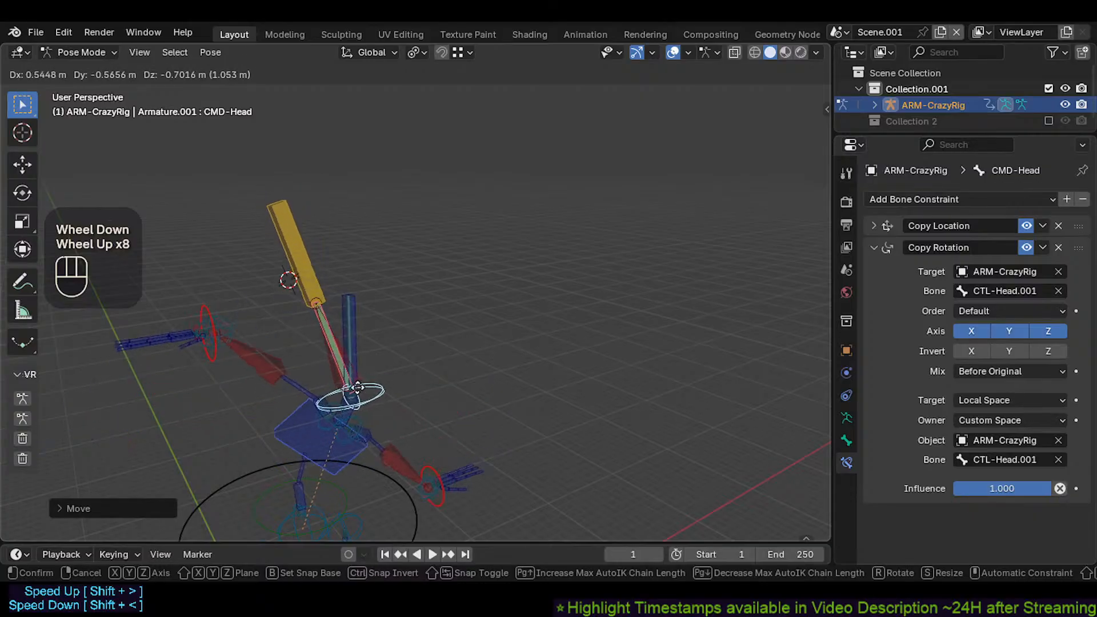
{"action": "left_click", "coordinate": [380, 346], "text": "shift"}
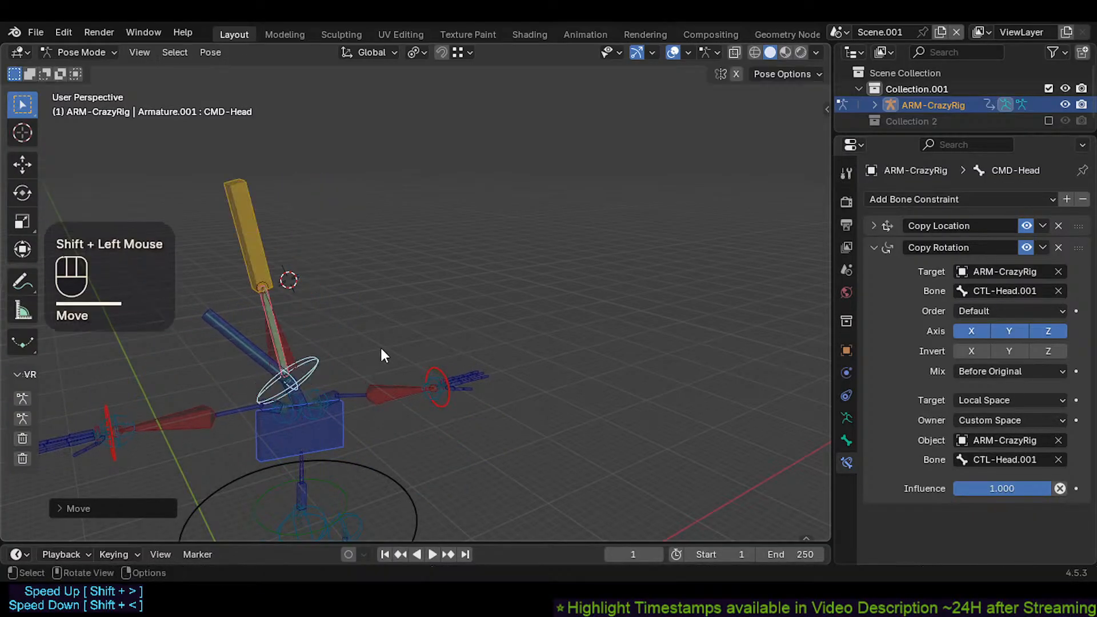
{"action": "key", "text": "a"}
{"action": "key", "text": "alt+q"}
{"action": "key", "text": "alt+q"}
Step: Test-move CMD-Head, and move CTL-Chest repeatedly to check how the head keeps tracking
{"action": "left_click", "coordinate": [333, 398]}
{"action": "key", "text": "g"}
{"action": "left_click", "coordinate": [317, 423]}
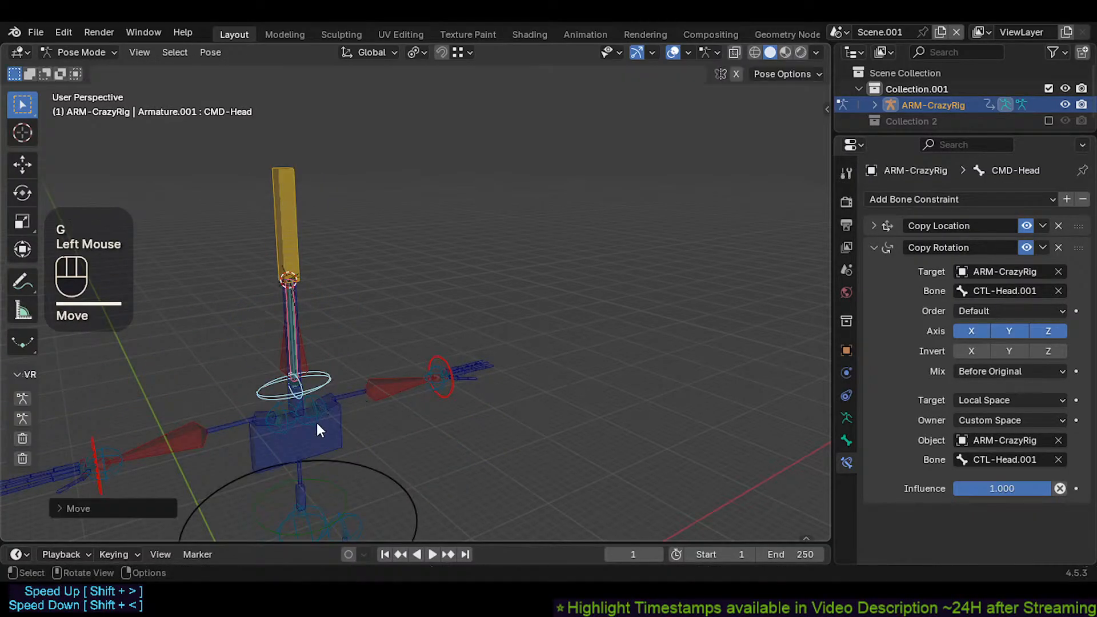
{"action": "left_click", "coordinate": [318, 424]}
{"action": "key", "text": "g"}
{"action": "left_click", "coordinate": [352, 418]}
{"action": "key", "text": "g"}
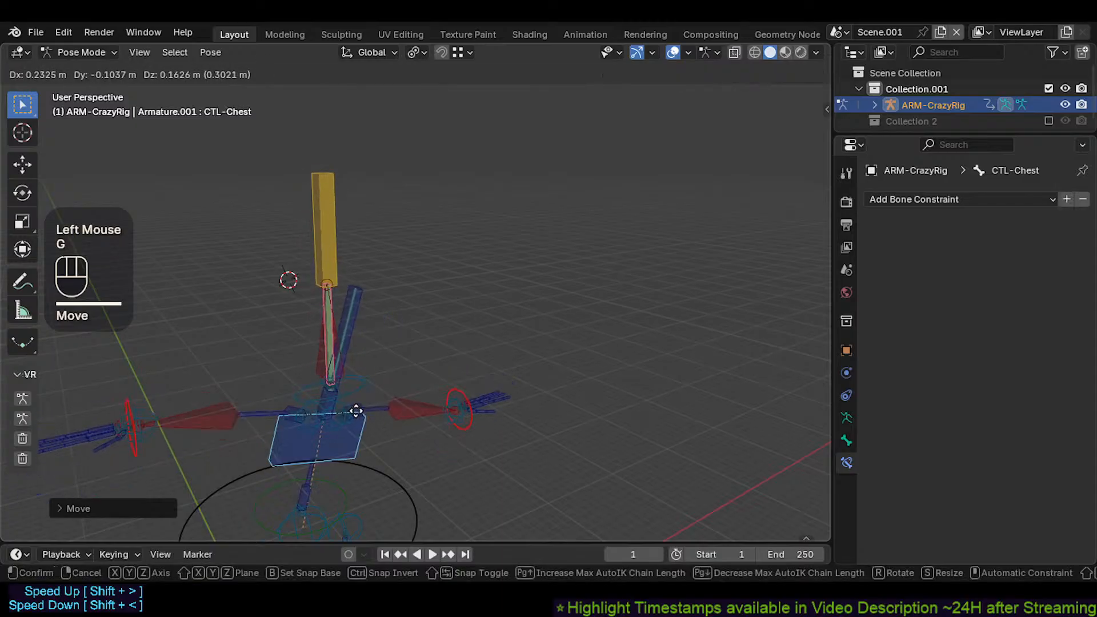
{"action": "left_click", "coordinate": [331, 372]}
{"action": "key", "text": "g"}
{"action": "left_click", "coordinate": [336, 345]}
Step: Select MTR-Head and move it to both sides to re-aim DEF-Head on the bent body
{"action": "middle_click_drag", "start_coordinate": [338, 346], "coordinate": [319, 297], "text": "shift"}
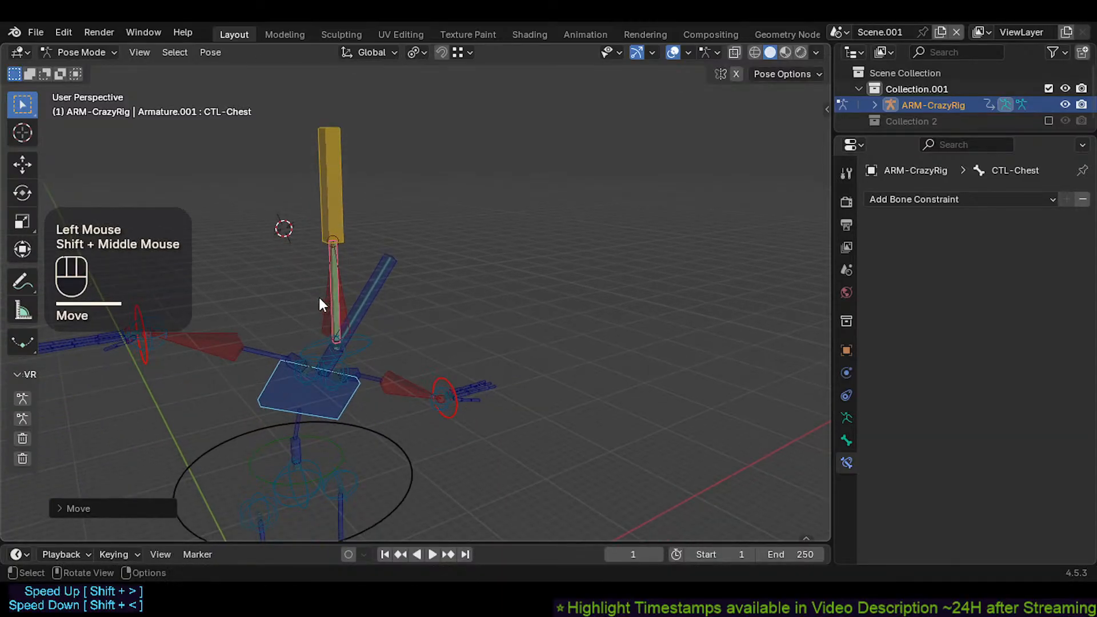
{"action": "left_click", "coordinate": [319, 297]}
{"action": "key", "text": "g"}
{"action": "left_click", "coordinate": [313, 287]}
{"action": "key", "text": "g"}
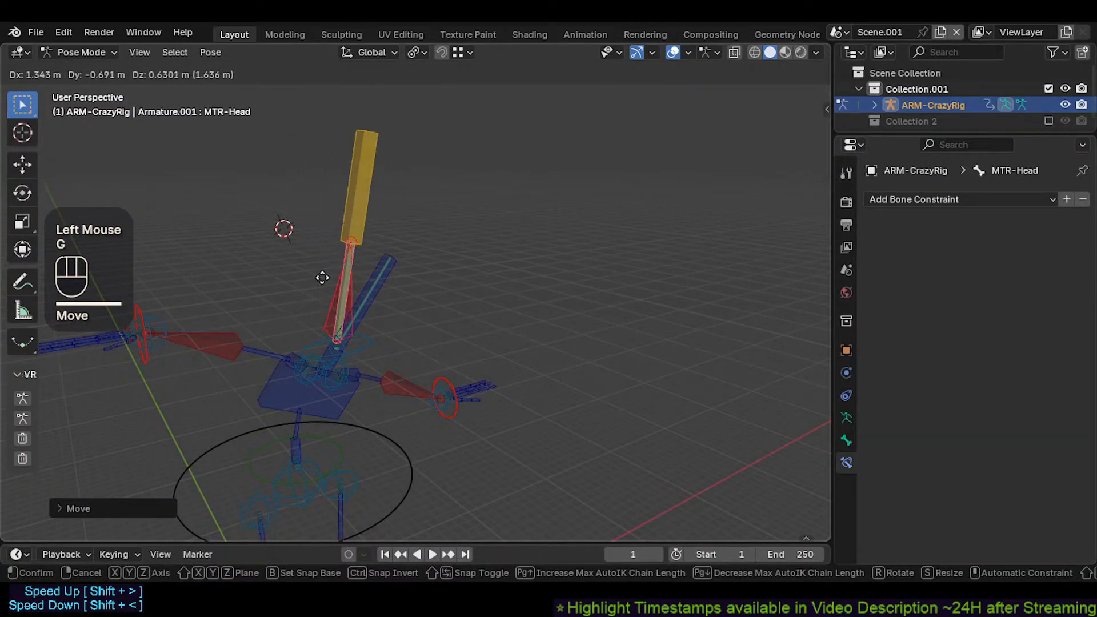
{"action": "left_click", "coordinate": [379, 254]}
Step: Test-move and rotate MTR-Head repeatedly, swinging the head bones from upright down toward one arm to check the tracking
{"action": "left_click", "coordinate": [351, 294]}
{"action": "key", "text": "g"}
{"action": "left_click", "coordinate": [333, 257]}
{"action": "left_click", "coordinate": [309, 276], "text": "shift"}
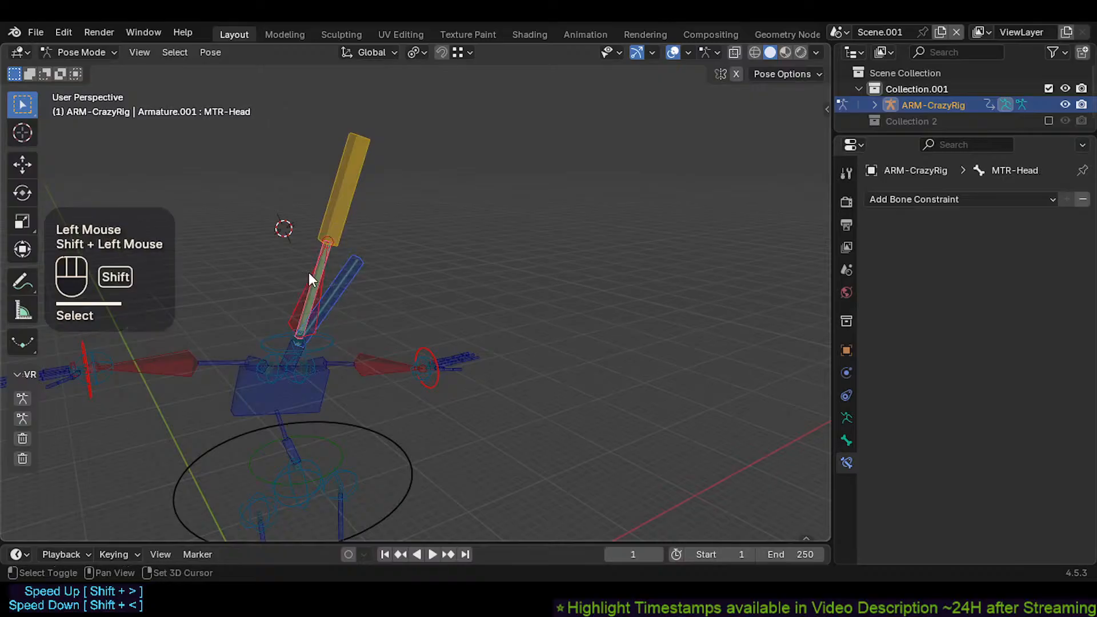
{"action": "key", "text": "g"}
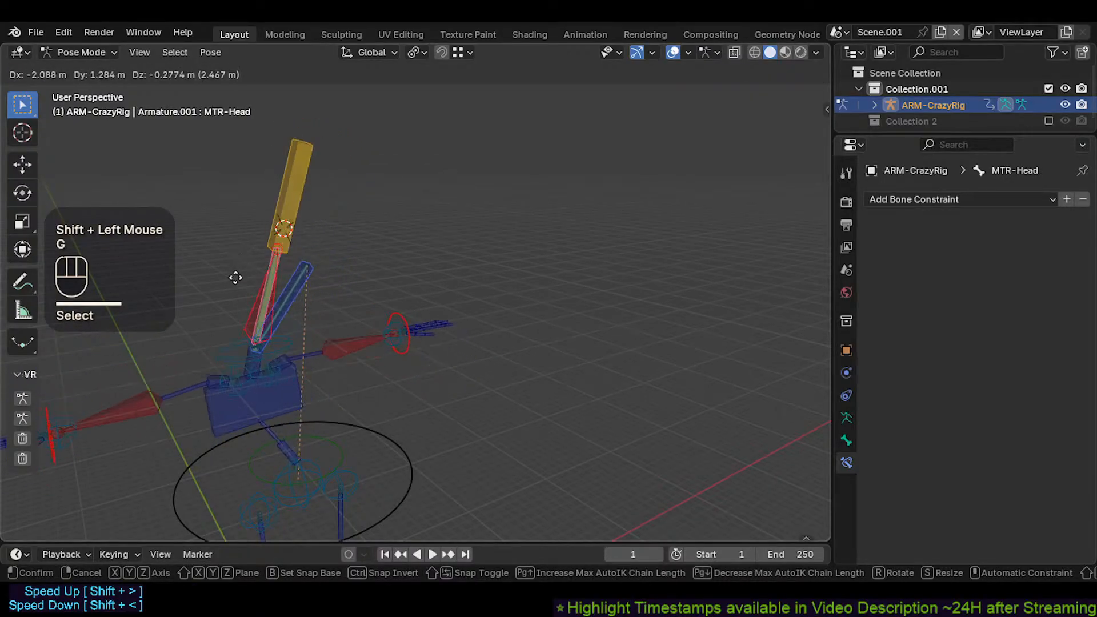
{"action": "left_click", "coordinate": [326, 198]}
{"action": "key", "text": "g"}
{"action": "left_click", "coordinate": [351, 241]}
{"action": "key", "text": "g"}
{"action": "left_click", "coordinate": [340, 272]}
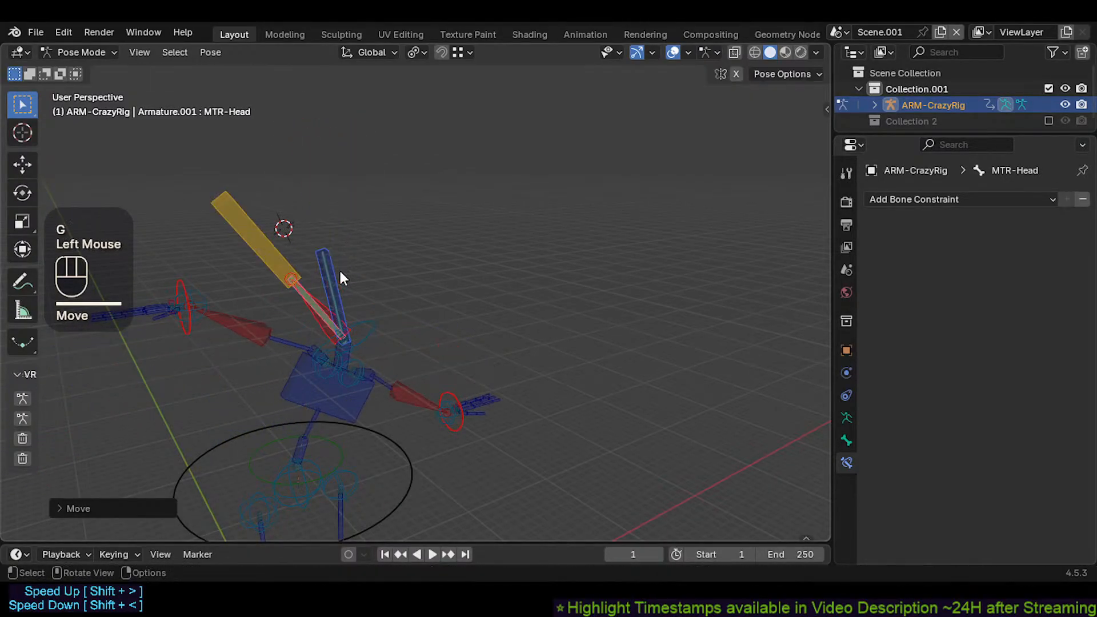
{"action": "key", "text": "r"}
{"action": "left_click", "coordinate": [343, 270]}
{"action": "key", "text": "g"}
{"action": "left_click", "coordinate": [360, 251]}
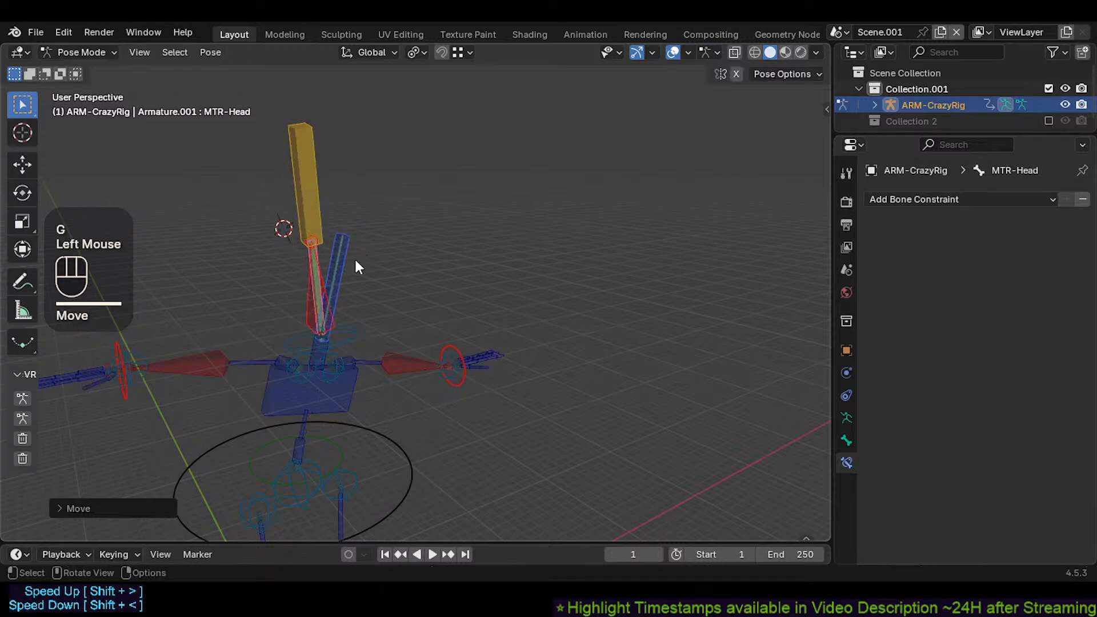
{"action": "key", "text": "g"}
{"action": "left_click", "coordinate": [350, 274]}
{"action": "key", "text": "g"}
{"action": "left_click", "coordinate": [349, 251]}
{"action": "key", "text": "g"}
{"action": "left_click", "coordinate": [342, 271]}
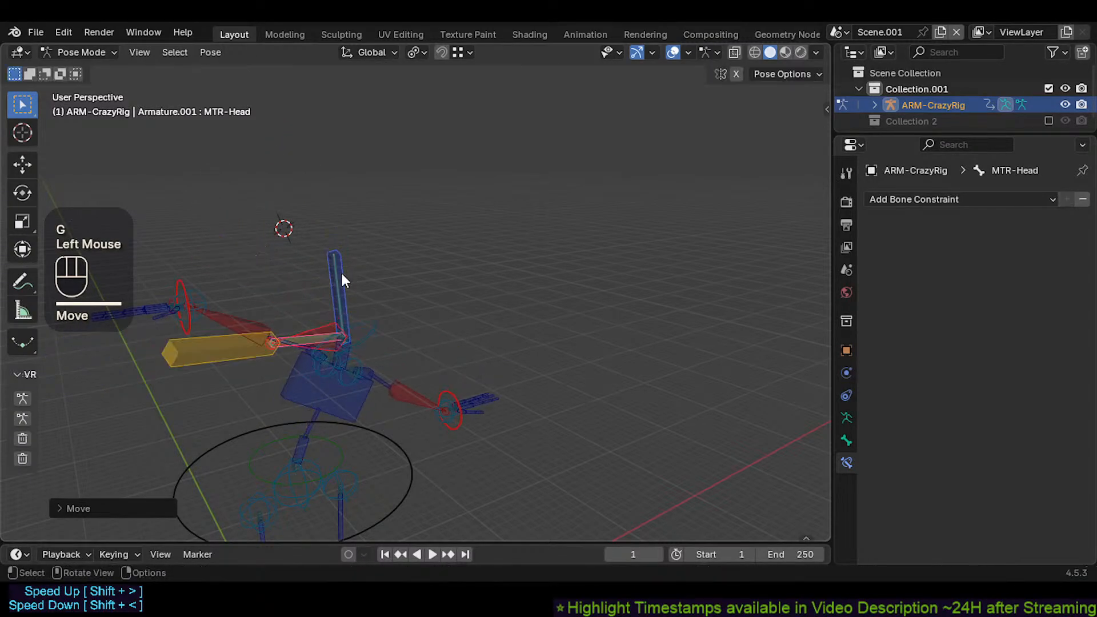
Step: Bring MTR-Head back upright and test-move it repeatedly toward the opposite arm until the head bends below shoulder level
{"action": "key", "text": "g"}
{"action": "left_click", "coordinate": [349, 246]}
{"action": "key", "text": "g"}
{"action": "left_click", "coordinate": [352, 231]}
{"action": "key", "text": "g"}
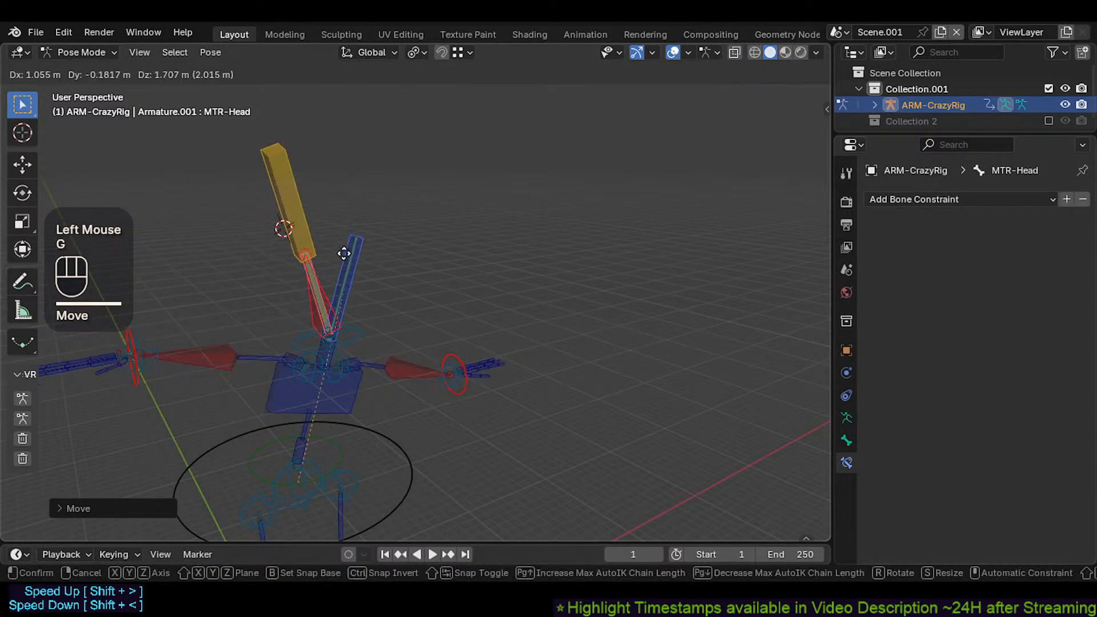
{"action": "left_click", "coordinate": [345, 254]}
{"action": "key", "text": "g"}
{"action": "left_click", "coordinate": [384, 263]}
{"action": "key", "text": "g"}
{"action": "left_click", "coordinate": [392, 291]}
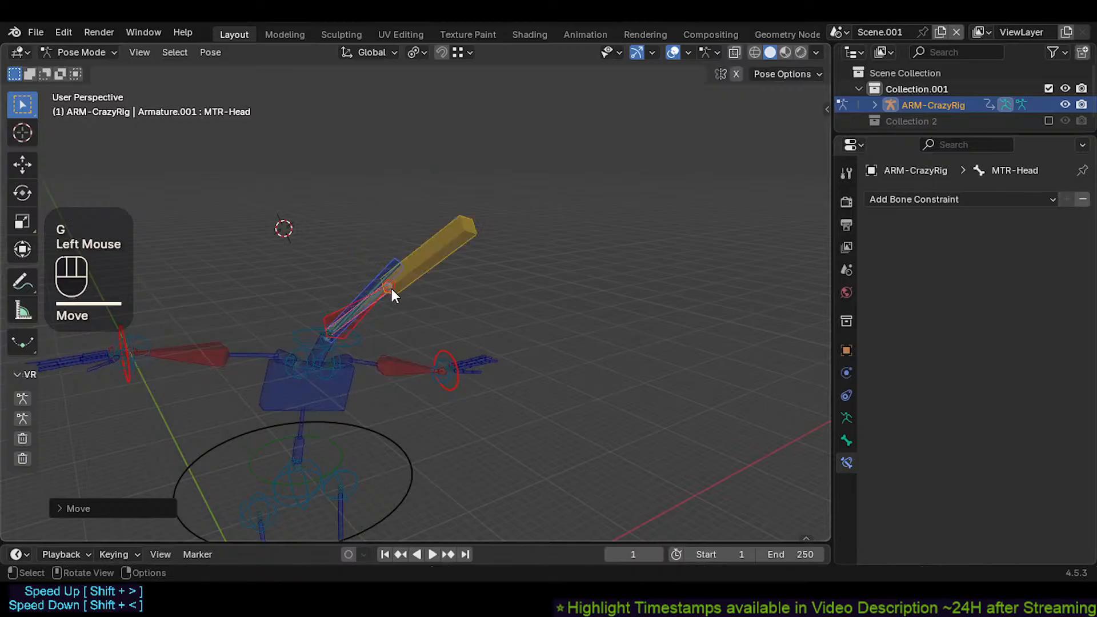
{"action": "key", "text": "g"}
{"action": "left_click", "coordinate": [366, 258]}
{"action": "key", "text": "g"}
{"action": "left_click", "coordinate": [383, 288]}
{"action": "key", "text": "g"}
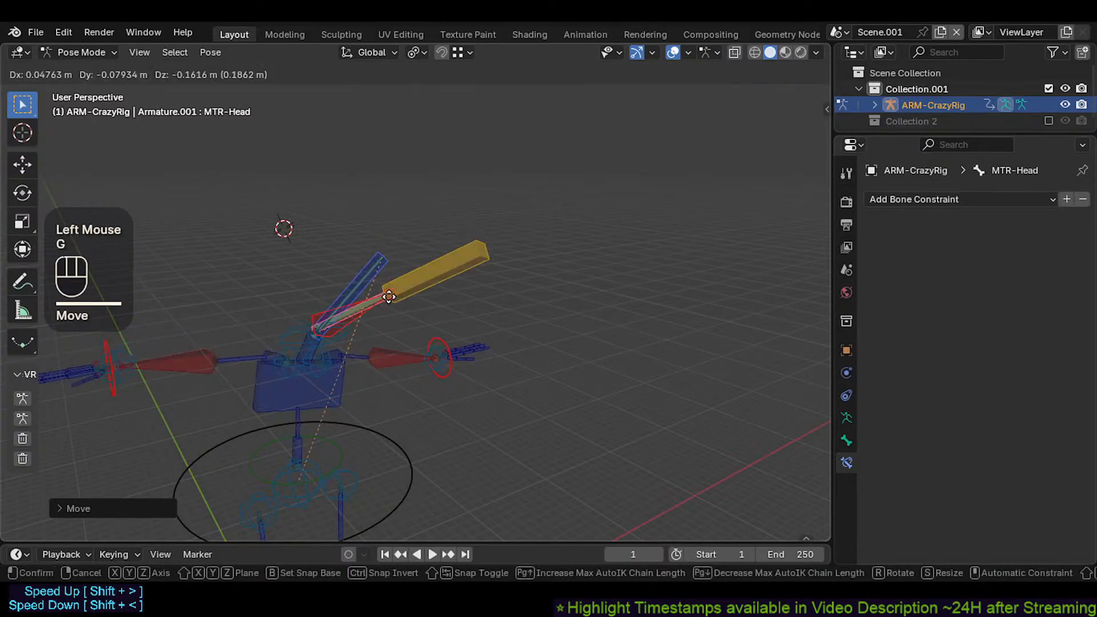
{"action": "left_click", "coordinate": [394, 310]}
{"action": "key", "text": "g"}
{"action": "left_click", "coordinate": [394, 303]}
{"action": "key", "text": "g"}
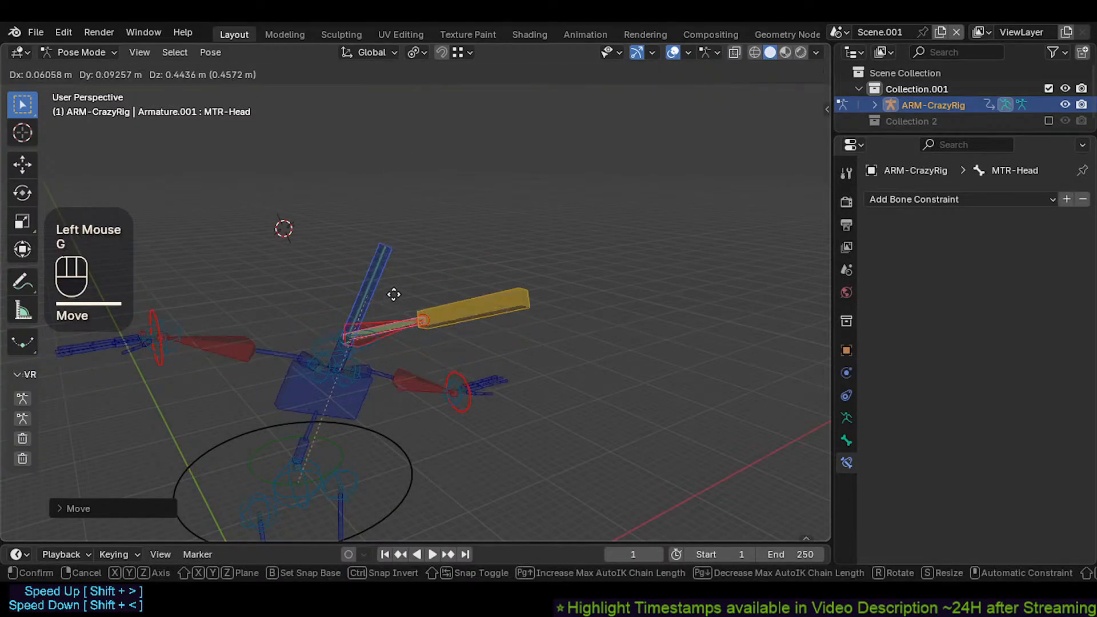
{"action": "left_click", "coordinate": [394, 293]}
{"action": "key", "text": "g"}
{"action": "left_click", "coordinate": [396, 316]}
{"action": "key", "text": "g"}
{"action": "left_click", "coordinate": [398, 285]}
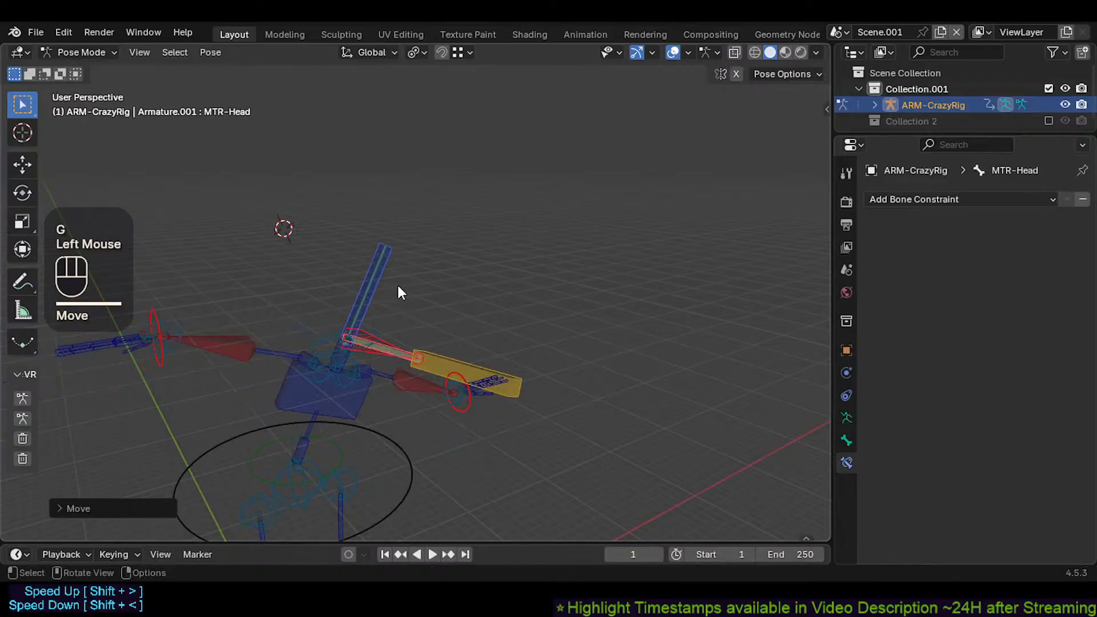
Step: Check the Inverse Kinematics lock settings of CMD-Head, and reset all bones to their rest pose
{"action": "left_click", "coordinate": [325, 338]}
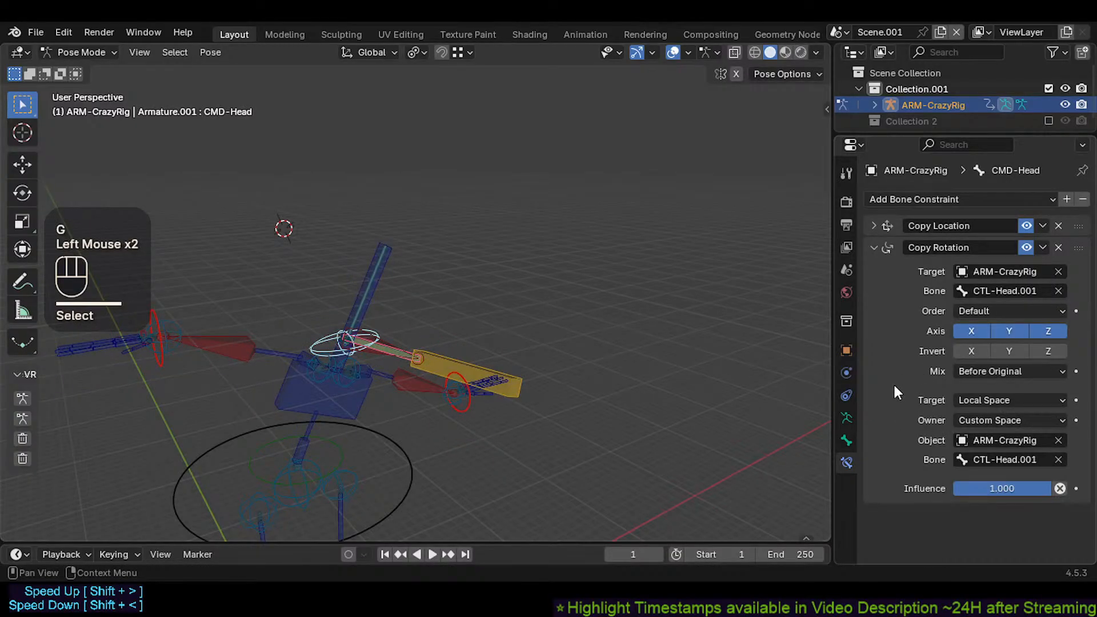
{"action": "left_click", "coordinate": [848, 441]}
{"action": "scroll", "coordinate": [976, 433], "scroll_direction": "down", "scroll_amount": 2}
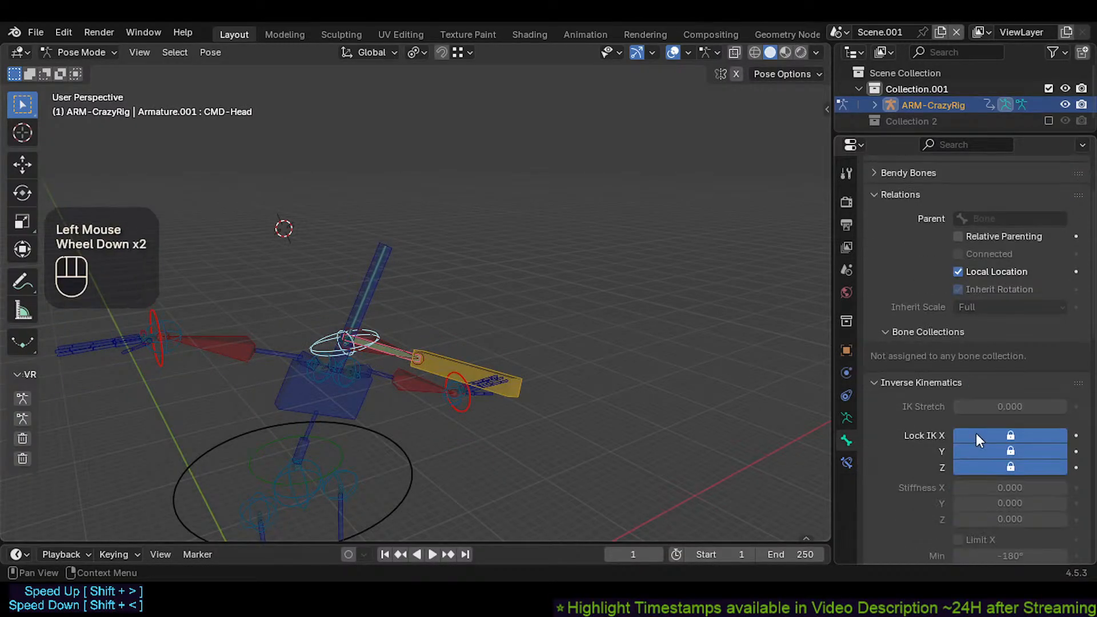
{"action": "key", "text": "a"}
{"action": "key", "text": "alt+q"}
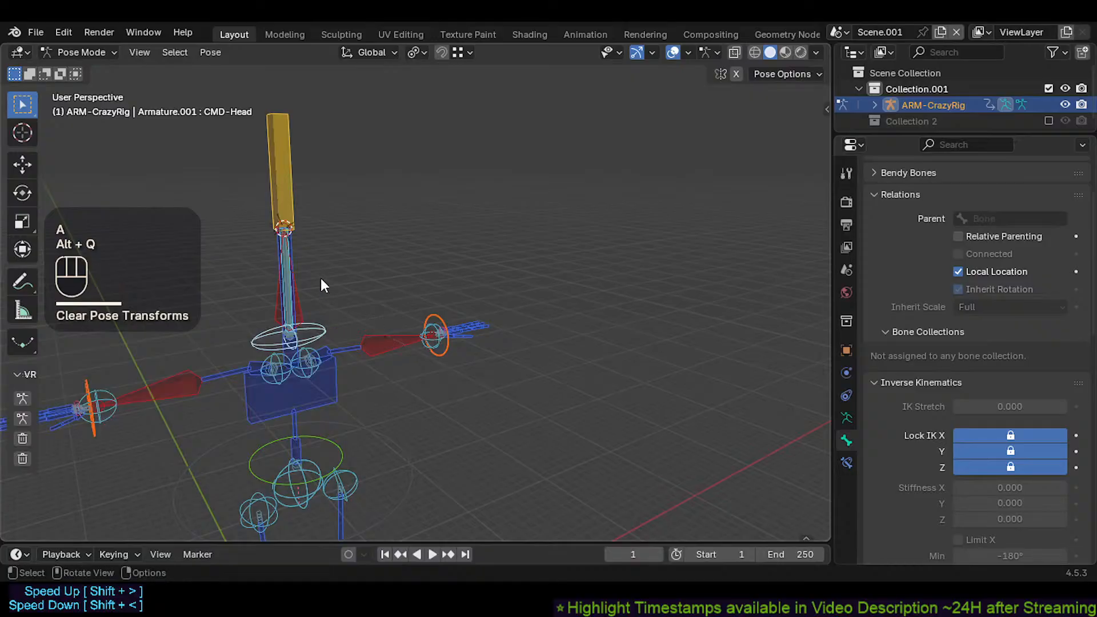
Step: Select MTR-Head on the reset rig and move it sideways several times to re-aim the head
{"action": "left_click", "coordinate": [301, 279]}
{"action": "left_click", "coordinate": [297, 284], "text": "shift"}
{"action": "key", "text": "g"}
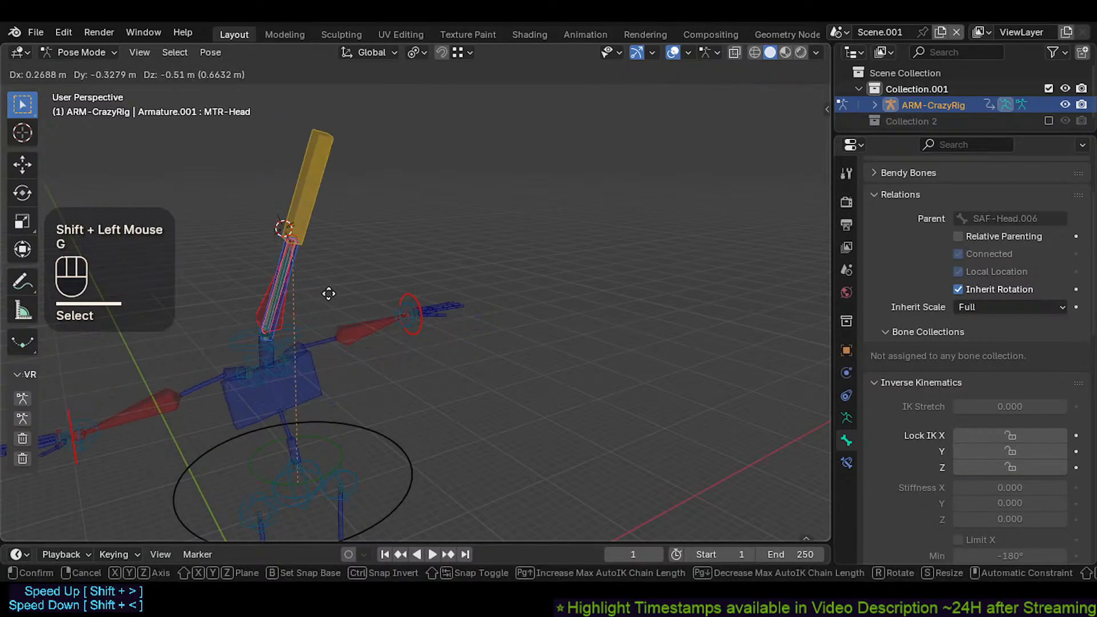
{"action": "left_click", "coordinate": [333, 282]}
{"action": "key", "text": "g"}
{"action": "left_click", "coordinate": [333, 252]}
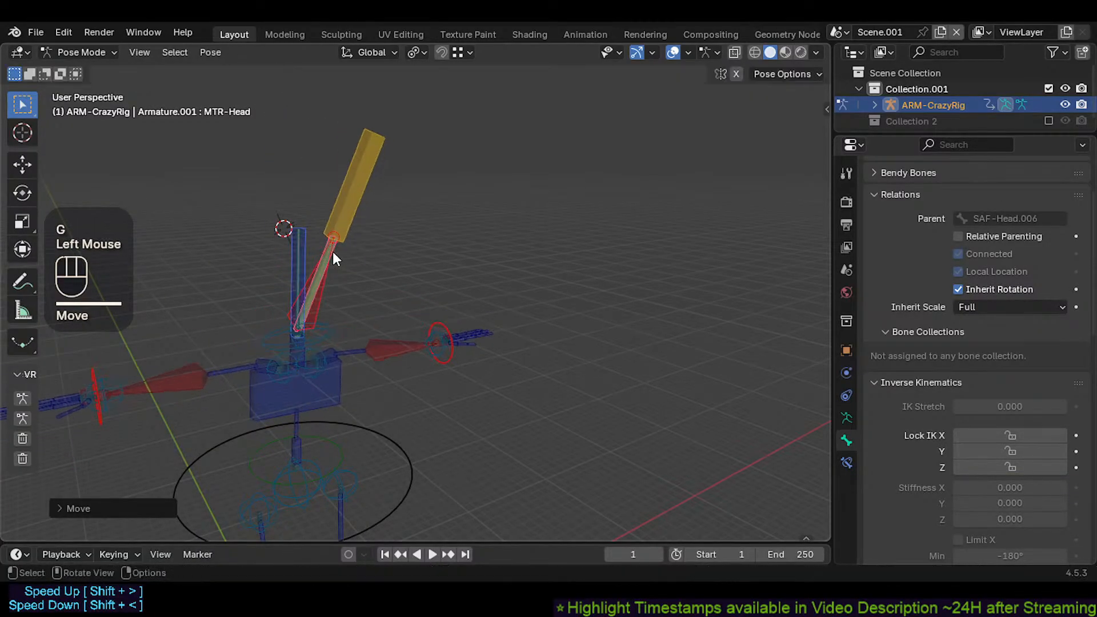
{"action": "key", "text": "g"}
{"action": "left_click", "coordinate": [328, 270]}
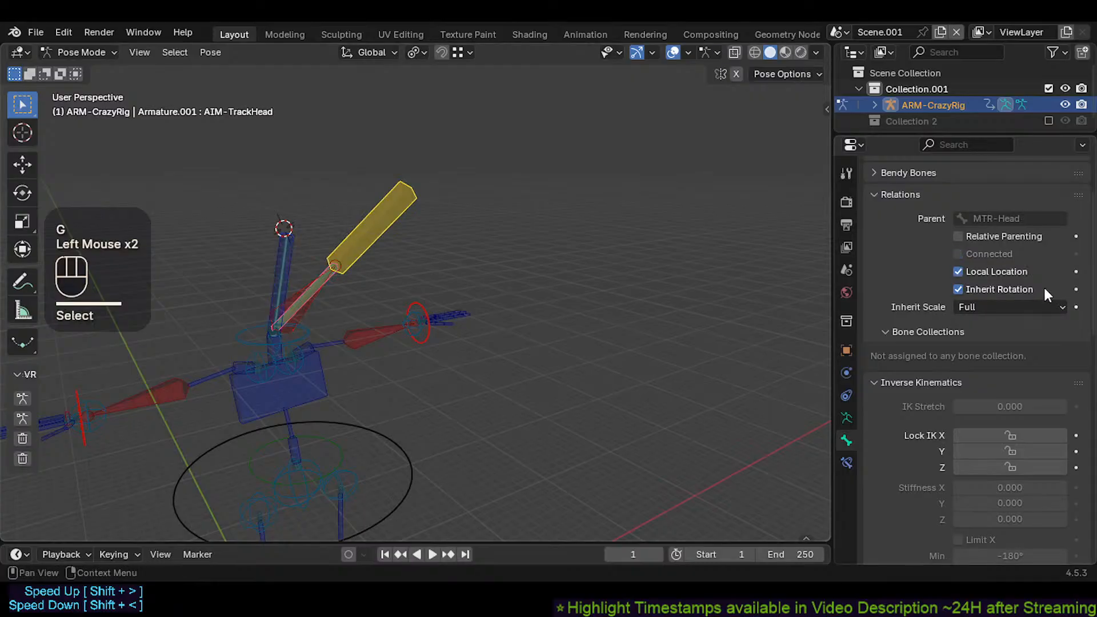
Step: Select DEF-Head to examine its parent and inheritance settings
{"action": "left_click", "coordinate": [326, 281]}
{"action": "left_click", "coordinate": [324, 282]}
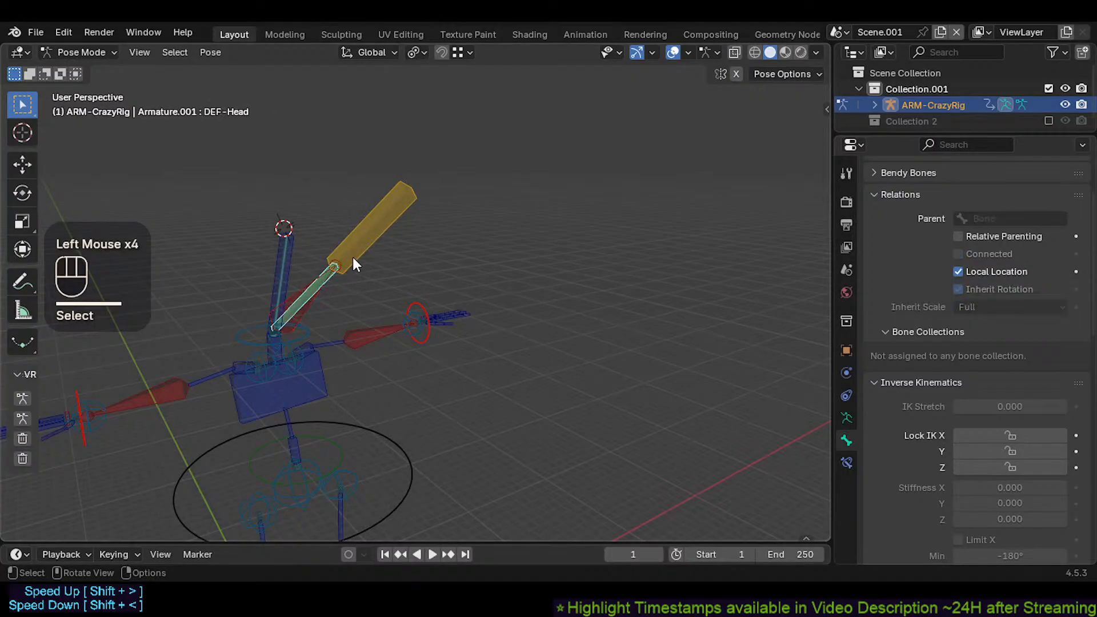
Step: Clear the parent of the AIM-TrackHead bone in Edit Mode and return to Pose Mode
{"action": "left_click", "coordinate": [330, 275]}
{"action": "key", "text": "Tab"}
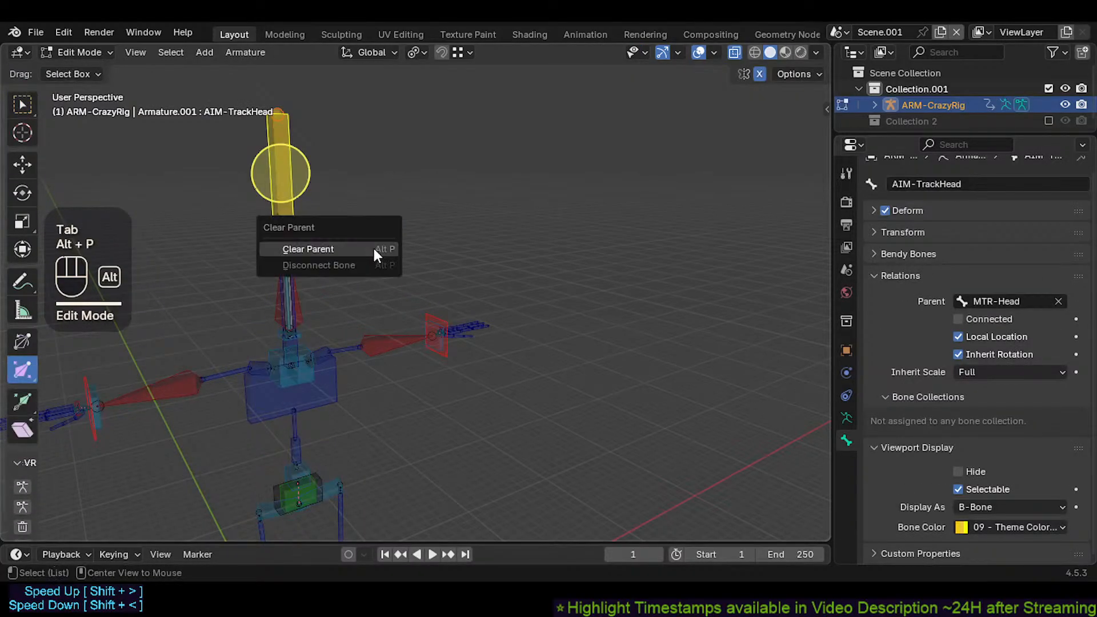
{"action": "left_click", "coordinate": [374, 250]}
{"action": "key", "text": "Tab"}
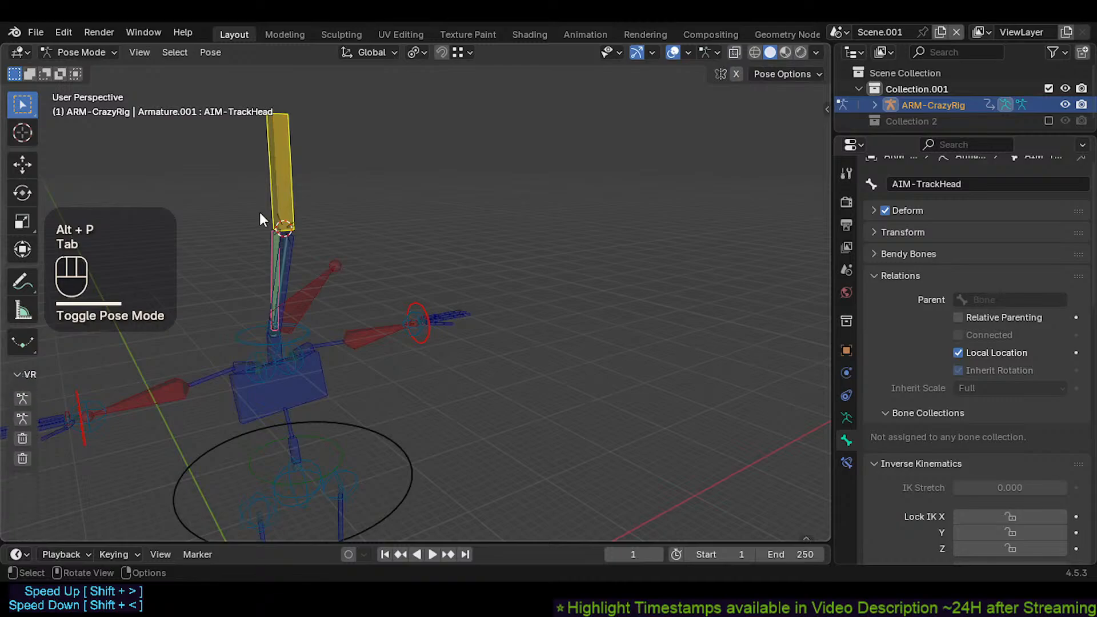
Step: Test-move the CTL-Head.001 and MCH-Head bones from the rest pose, and reset the pose of all bones
{"action": "key", "text": "a"}
{"action": "key", "text": "alt+q"}
{"action": "left_click", "coordinate": [293, 235]}
{"action": "key", "text": "g"}
{"action": "left_click", "coordinate": [313, 252]}
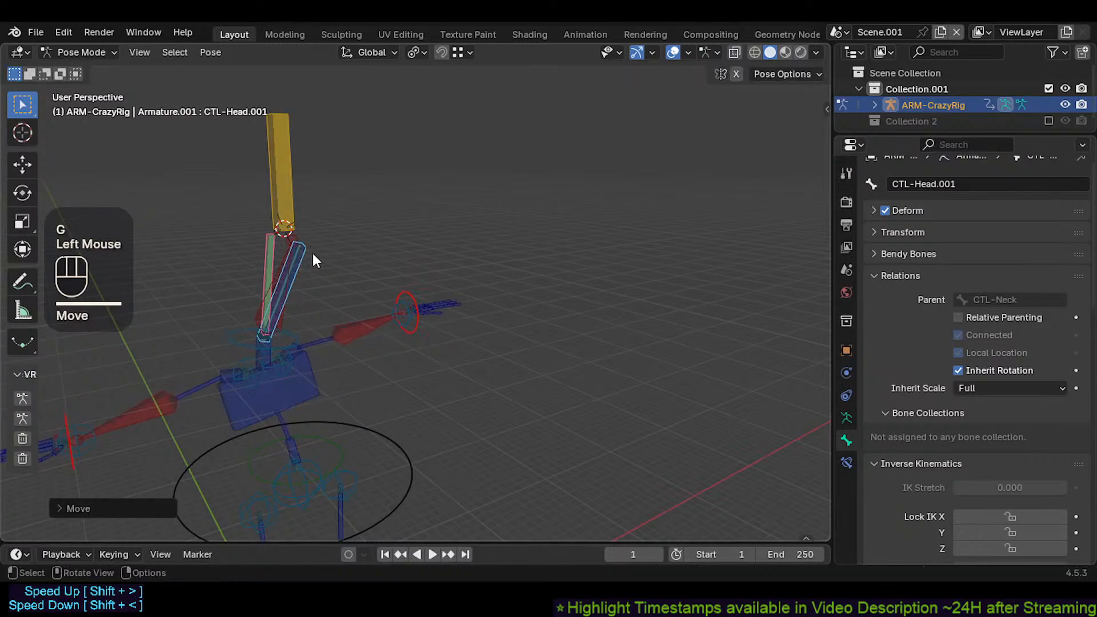
{"action": "left_click", "coordinate": [299, 266], "text": "shift"}
{"action": "key", "text": "g"}
{"action": "left_click", "coordinate": [307, 276]}
{"action": "key", "text": "a"}
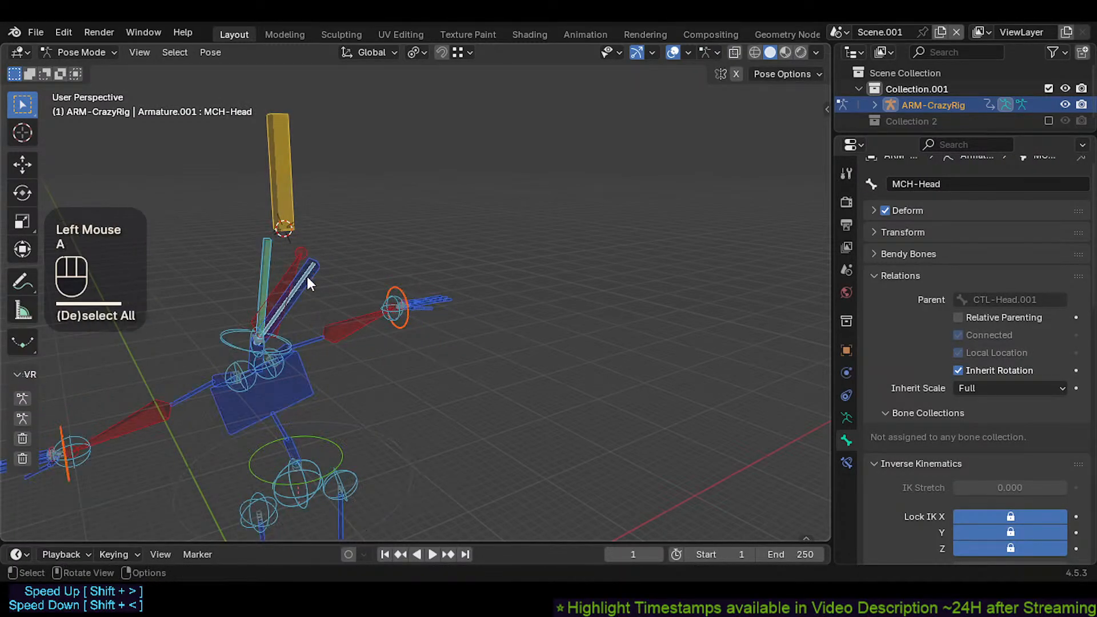
{"action": "key", "text": "alt+q"}
{"action": "key", "text": "alt+q"}
Step: Test-move the MTR-Head bone to a couple of positions and reset the pose of all bones
{"action": "left_click", "coordinate": [295, 263]}
{"action": "scroll", "coordinate": [296, 265], "scroll_direction": "up", "scroll_amount": 1}
{"action": "left_click", "coordinate": [296, 291], "text": "shift"}
{"action": "key", "text": "g"}
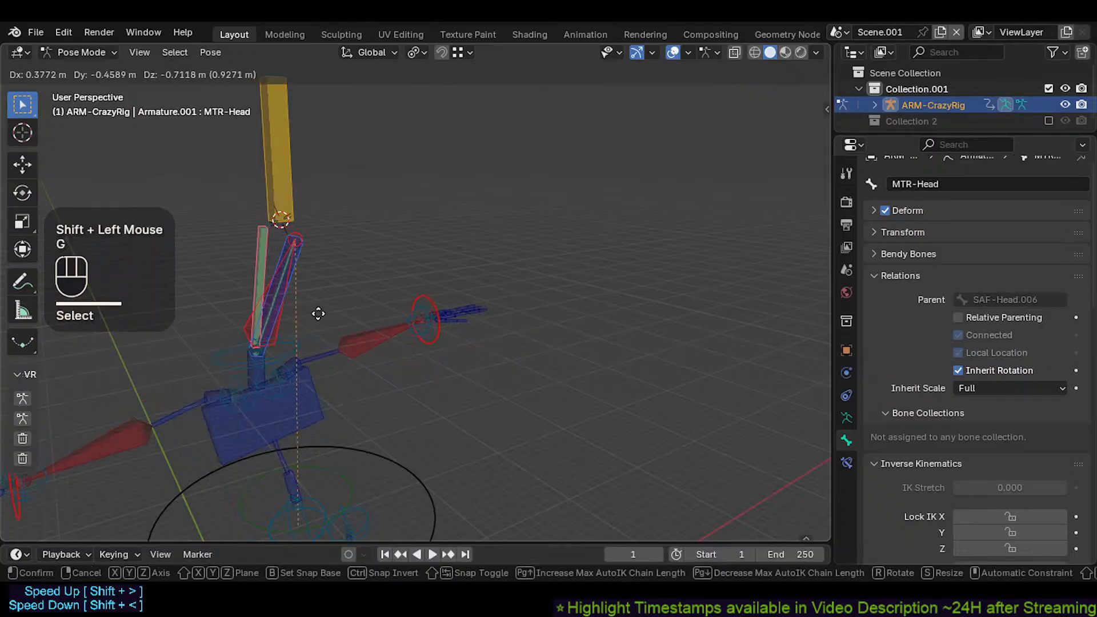
{"action": "left_click", "coordinate": [319, 309]}
{"action": "key", "text": "g"}
{"action": "left_click", "coordinate": [327, 290]}
{"action": "left_click", "coordinate": [317, 286]}
{"action": "key", "text": "a"}
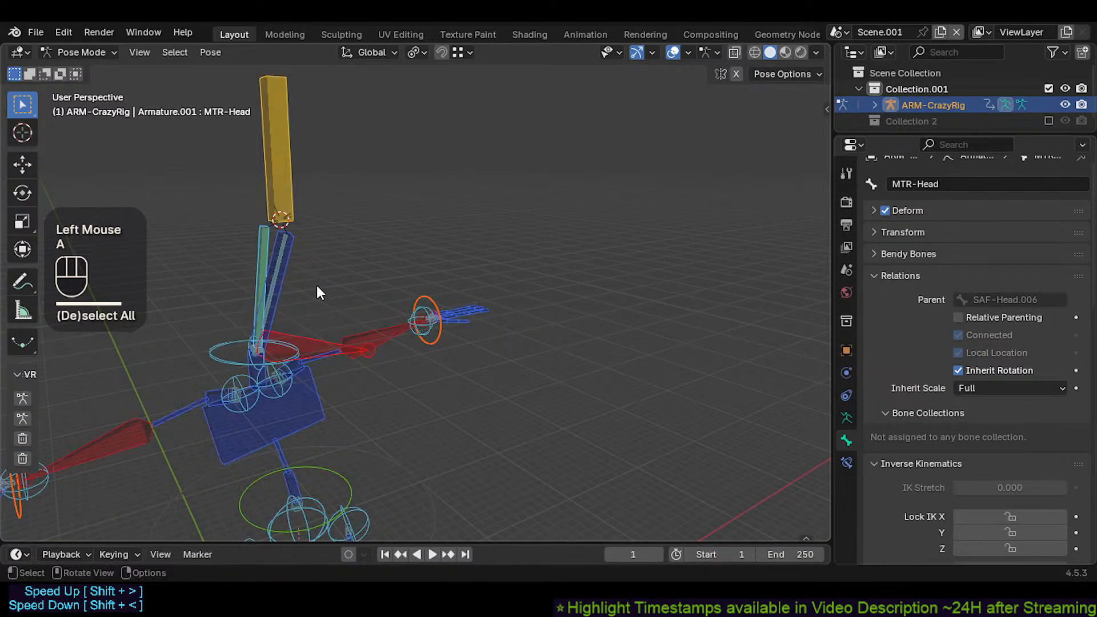
{"action": "key", "text": "alt+q"}
{"action": "key", "text": "alt+q"}
Step: Check the location, rotation and scale values of the CMD-Head bone
{"action": "left_click", "coordinate": [313, 339]}
{"action": "left_click", "coordinate": [314, 343]}
{"action": "scroll", "coordinate": [314, 342], "scroll_direction": "up", "scroll_amount": 1}
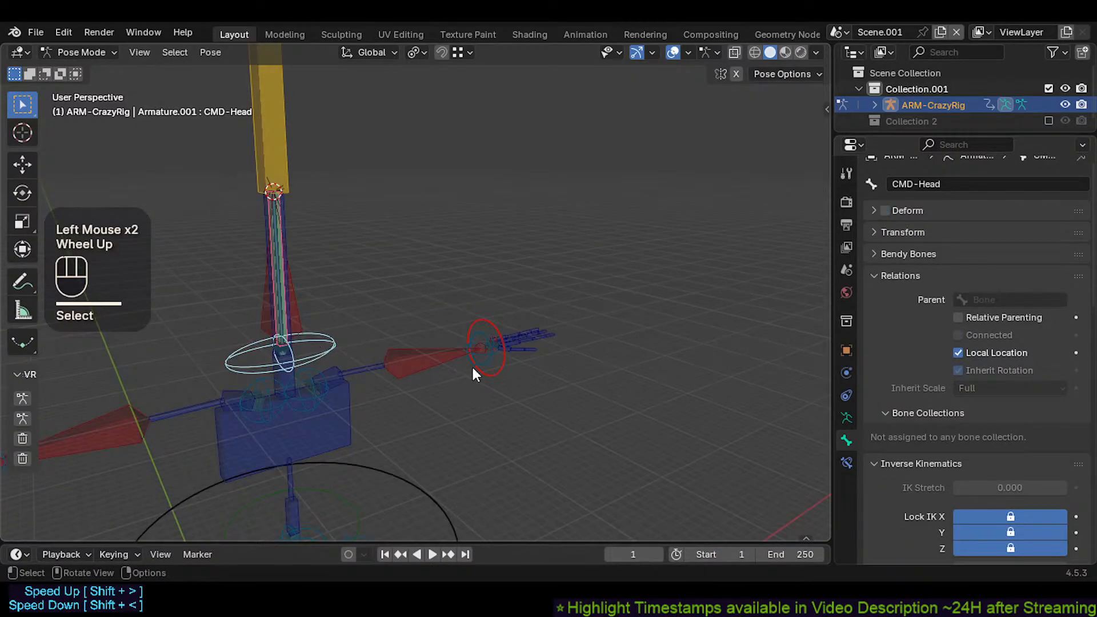
{"action": "key", "text": "n"}
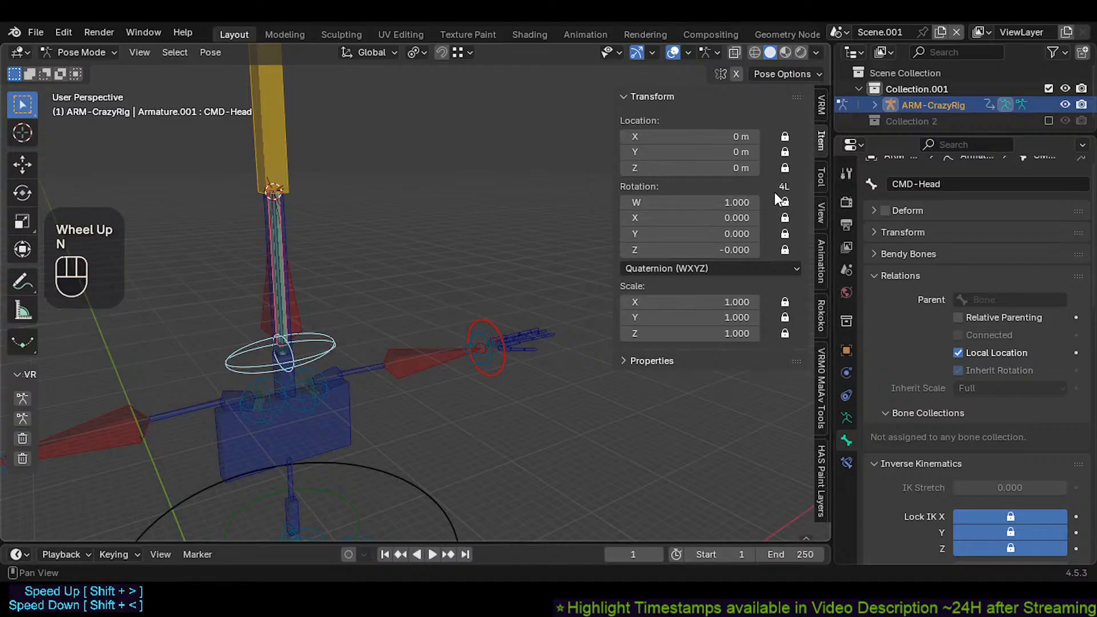
{"action": "key", "text": "n"}
Step: Move the MTR-Head bone sideways away from the neck axis to test the head tracking
{"action": "left_click", "coordinate": [292, 246]}
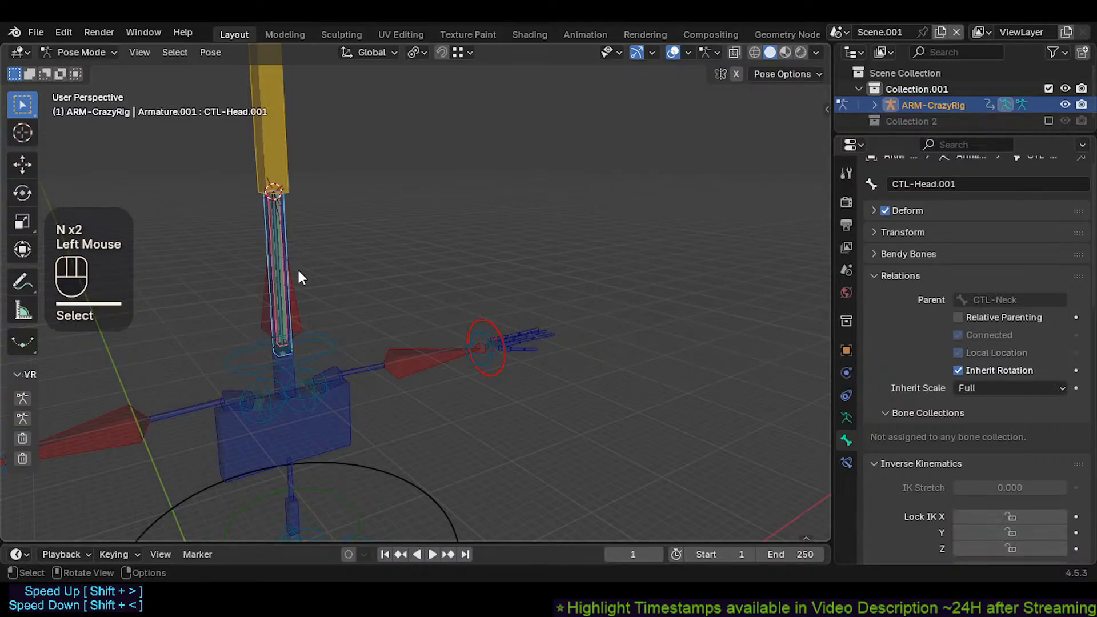
{"action": "left_click", "coordinate": [297, 267]}
{"action": "key", "text": "g"}
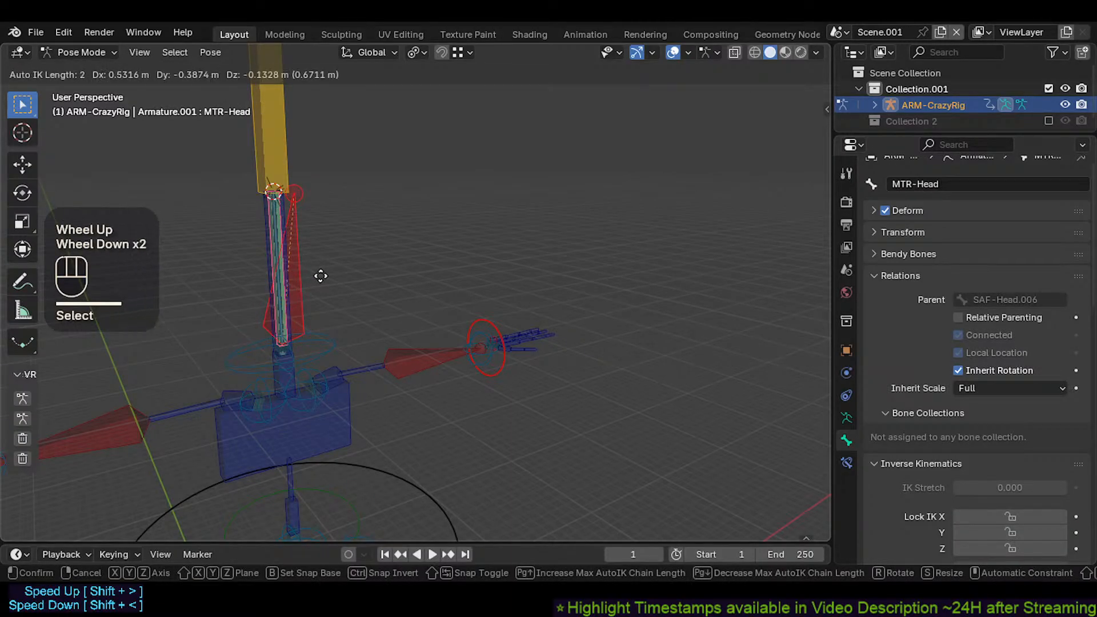
{"action": "left_click", "coordinate": [361, 249]}
{"action": "key", "text": "g"}
{"action": "left_click", "coordinate": [296, 240]}
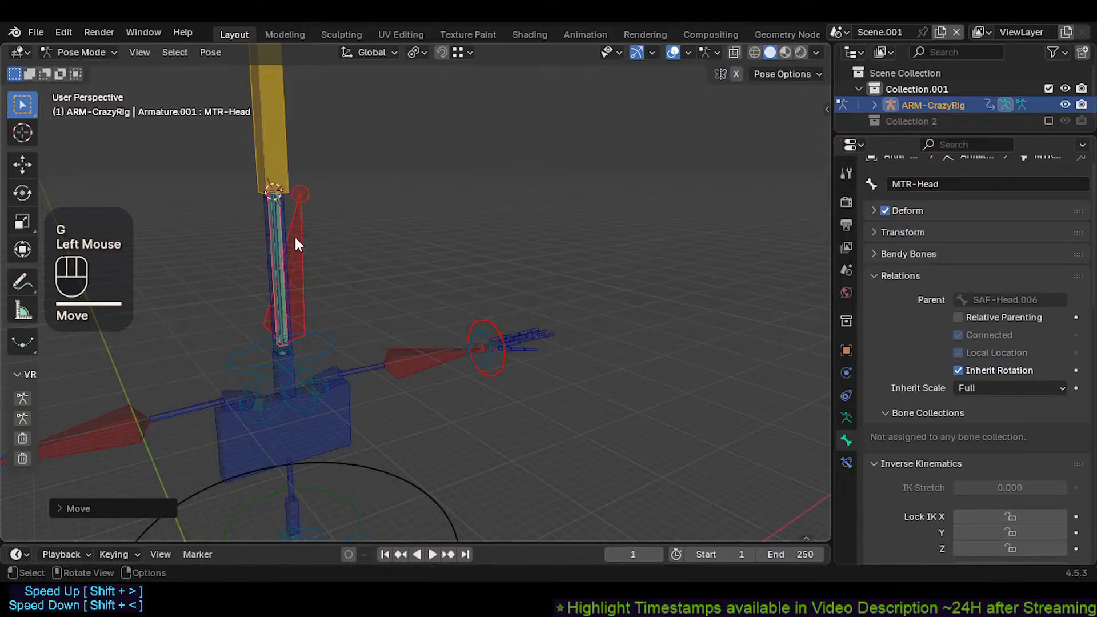
Step: Bend the CTL-Head.001 bone sideways and inspect the bone constraints of DEF-Head
{"action": "key", "text": "g"}
{"action": "left_click", "coordinate": [349, 217]}
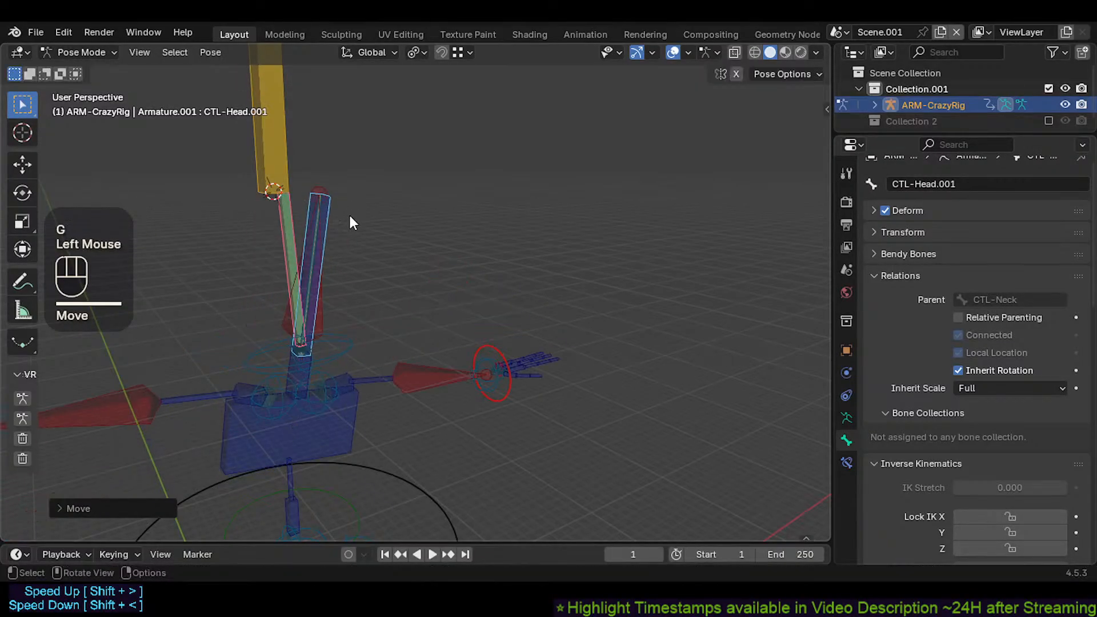
{"action": "key", "text": "g"}
{"action": "left_click", "coordinate": [359, 278]}
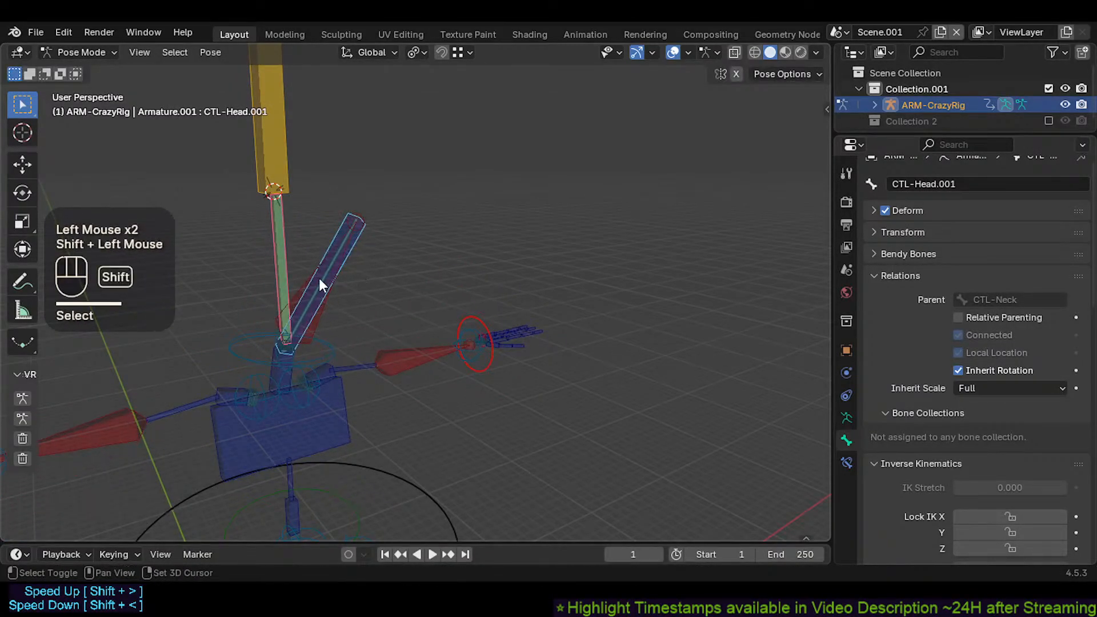
{"action": "left_click", "coordinate": [847, 463]}
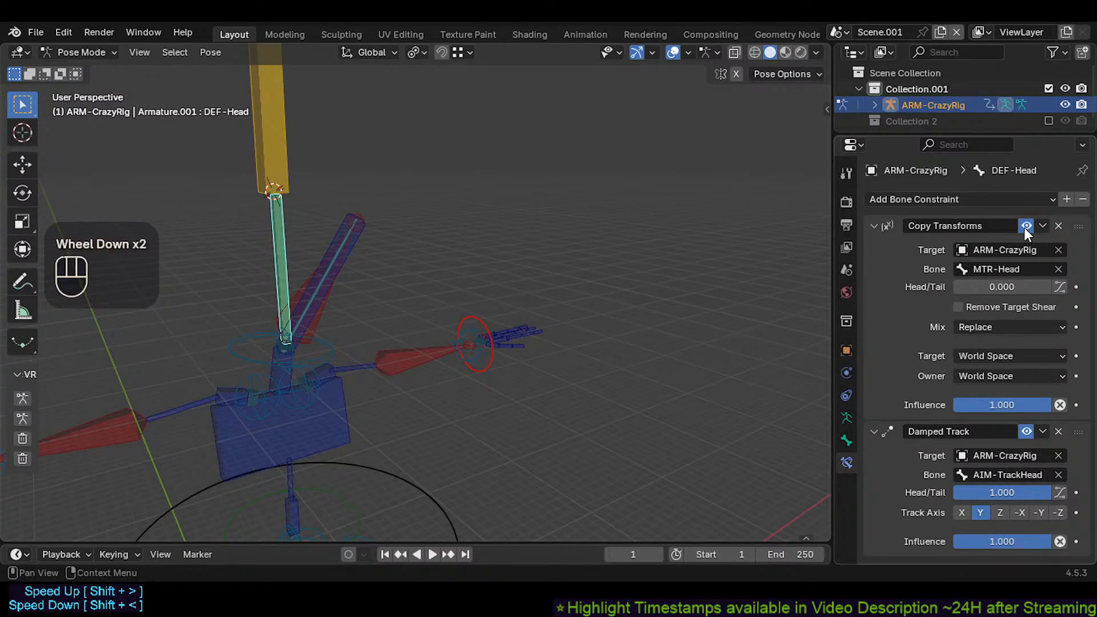
Step: Test the DEF-Head tracking by moving CTL-Head.001 and MTR-Head, and reset the pose of all bones
{"action": "left_click", "coordinate": [338, 280], "text": "shift"}
{"action": "key", "text": "g"}
{"action": "left_click", "coordinate": [345, 279]}
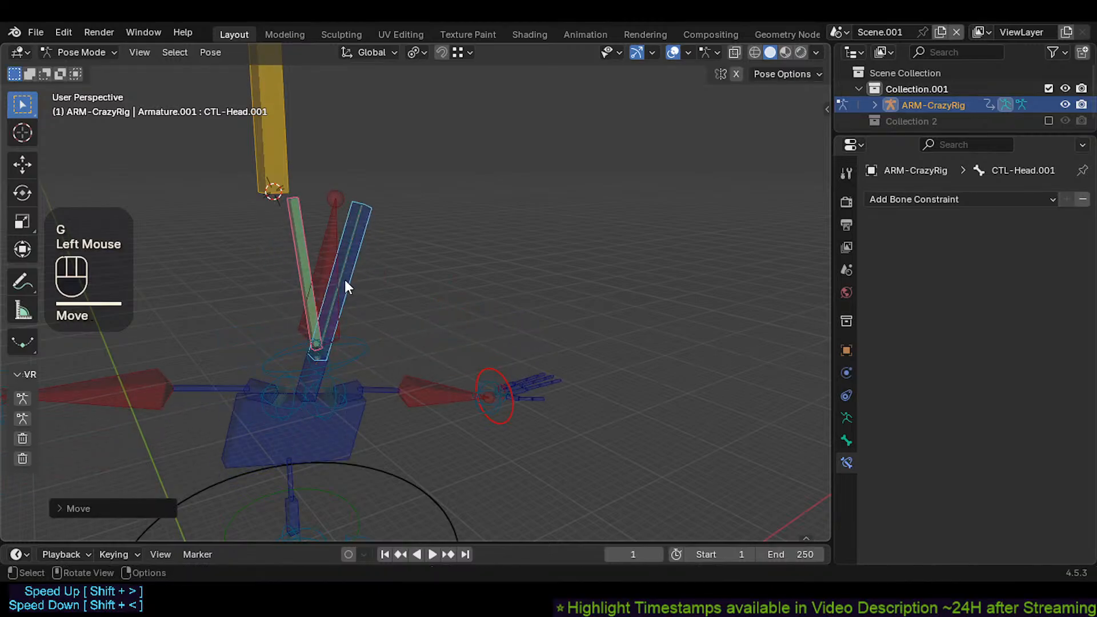
{"action": "left_click", "coordinate": [335, 273], "text": "shift"}
{"action": "left_click", "coordinate": [361, 287]}
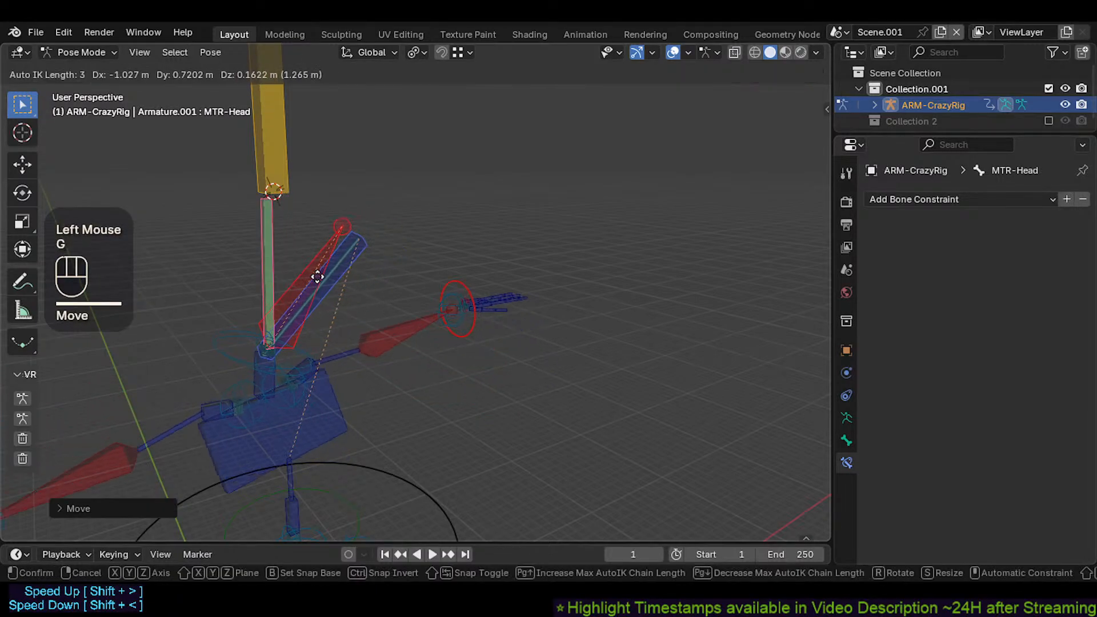
{"action": "key", "text": "g"}
{"action": "left_click", "coordinate": [343, 217]}
{"action": "key", "text": "a"}
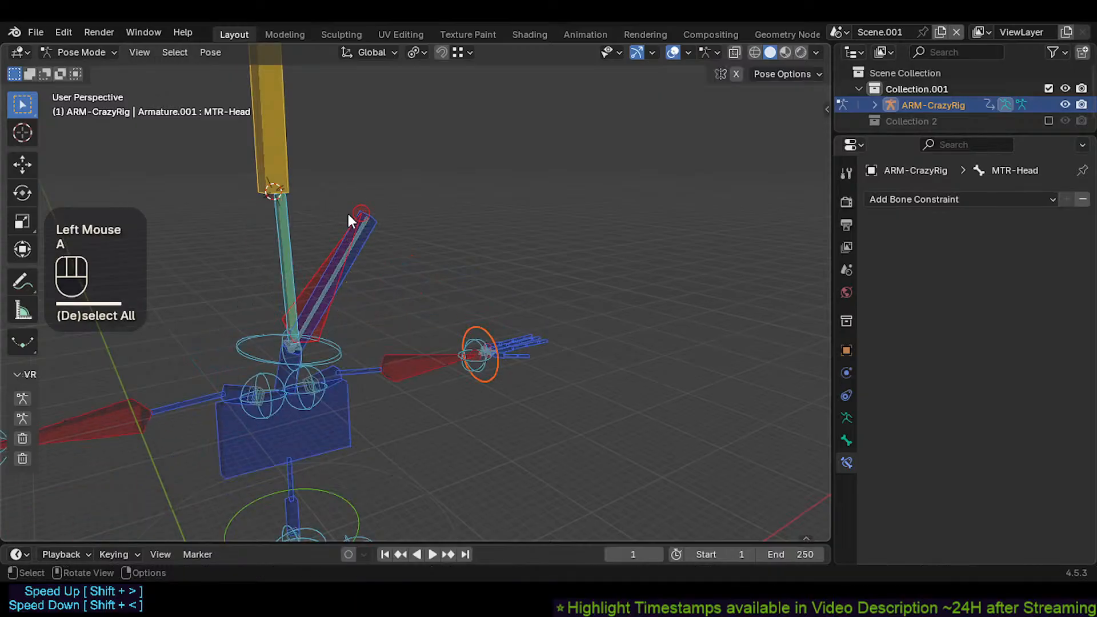
{"action": "key", "text": "alt+q"}
{"action": "key", "text": "alt+q"}
Step: Swing the CTL-Head.001 bone repeatedly to both sides, extending the Auto IK chain length to 8
{"action": "key", "text": "g"}
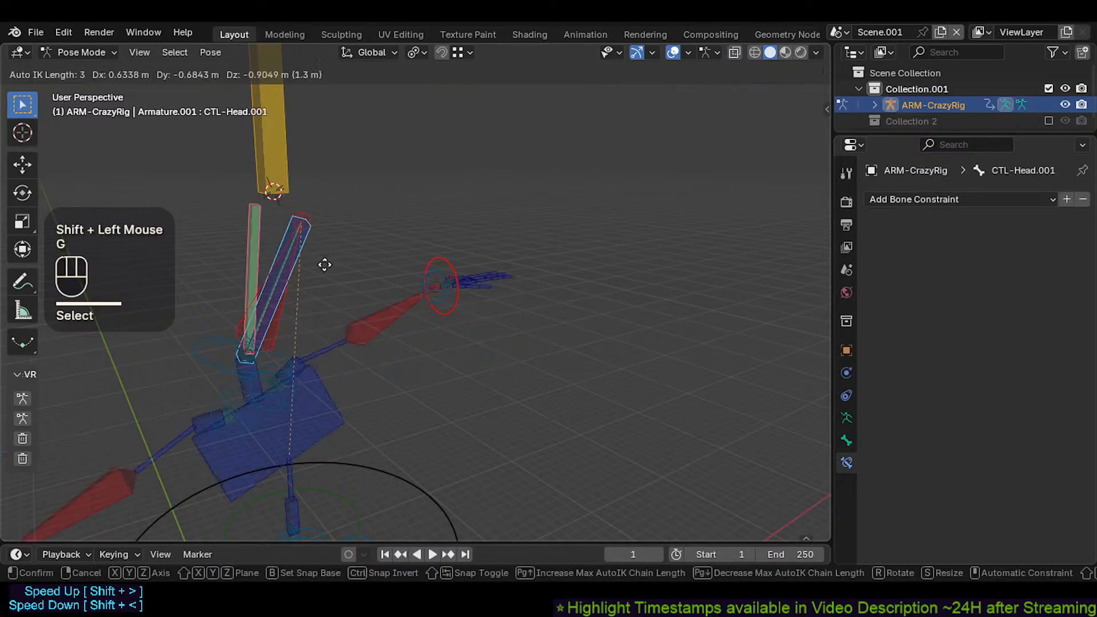
{"action": "left_click", "coordinate": [367, 225]}
{"action": "key", "text": "g"}
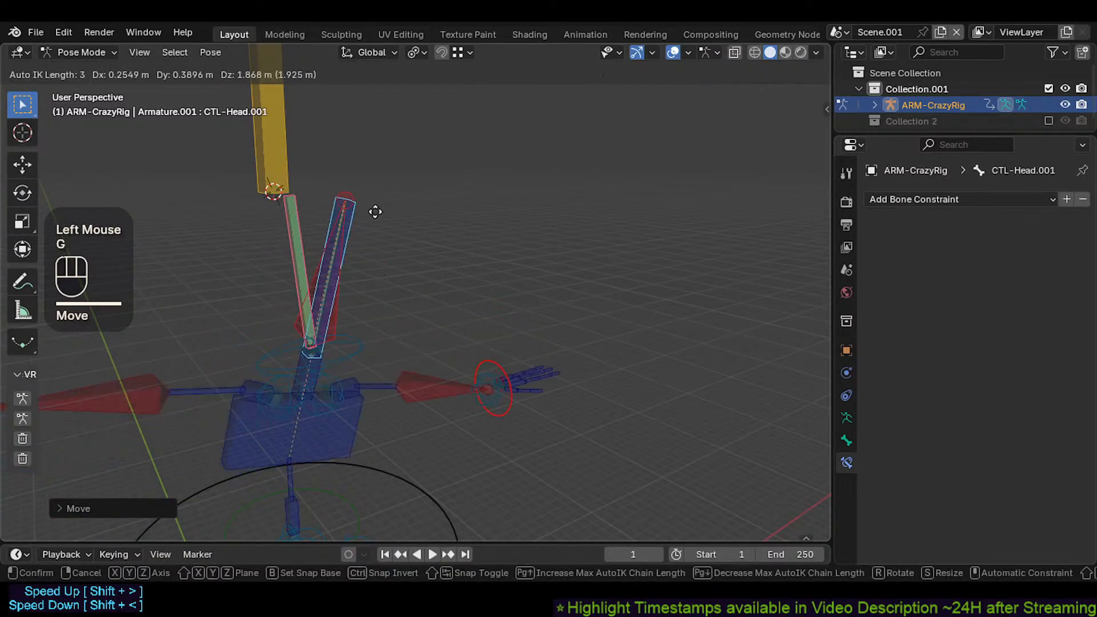
{"action": "left_click", "coordinate": [375, 235]}
{"action": "key", "text": "g"}
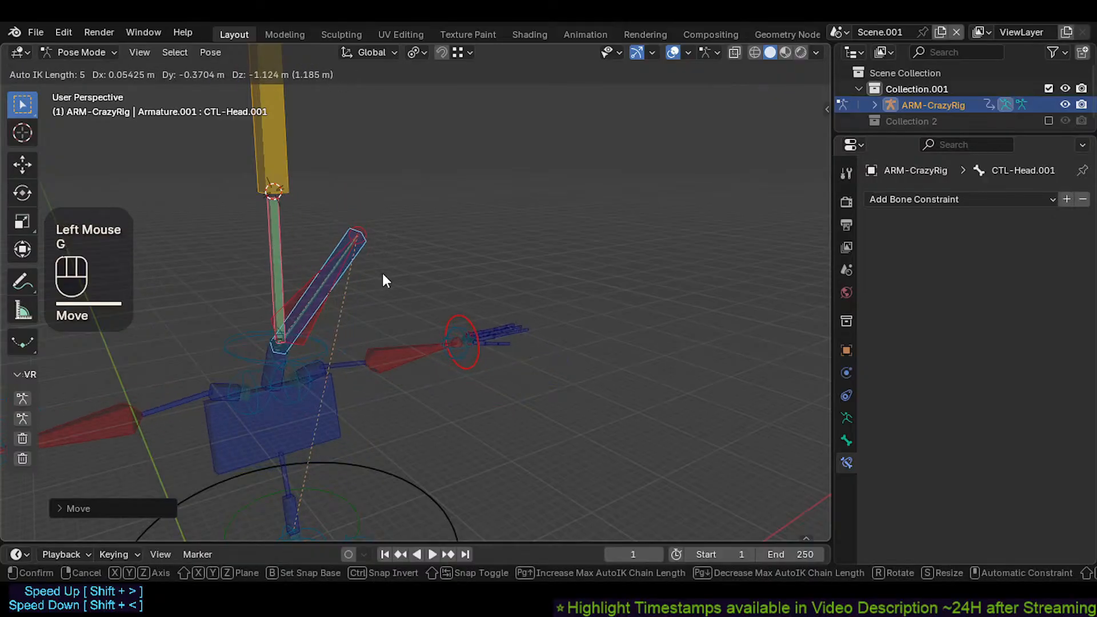
{"action": "left_click", "coordinate": [383, 274]}
{"action": "scroll", "coordinate": [382, 275], "scroll_direction": "down", "scroll_amount": 1}
{"action": "key", "text": "g"}
{"action": "left_click", "coordinate": [400, 277]}
{"action": "scroll", "coordinate": [403, 304], "scroll_direction": "down", "scroll_amount": 2}
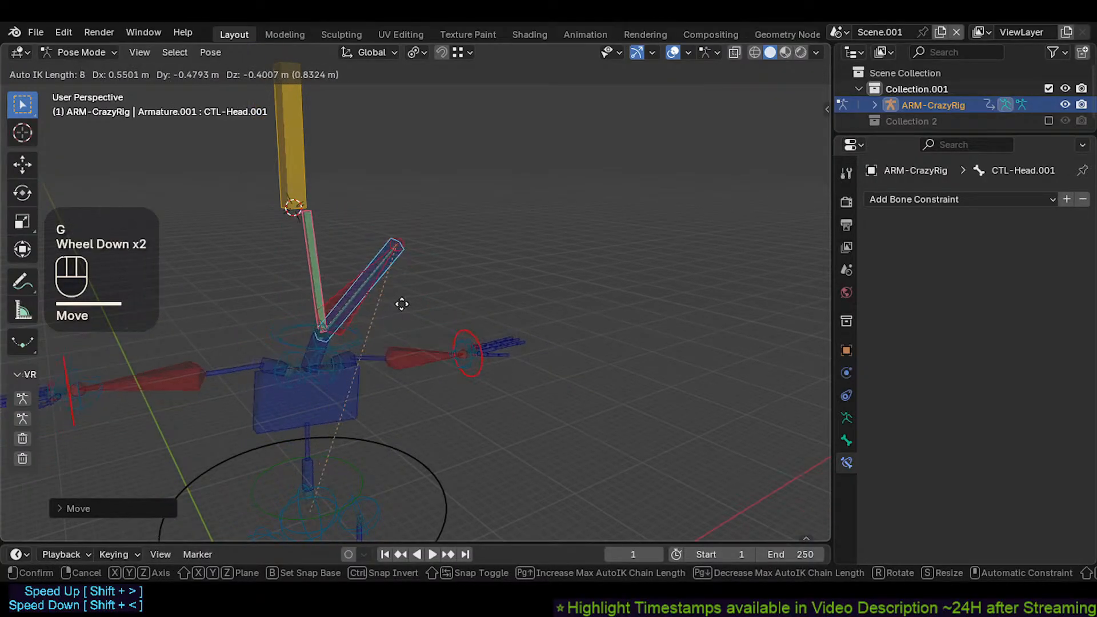
{"action": "key", "text": "g"}
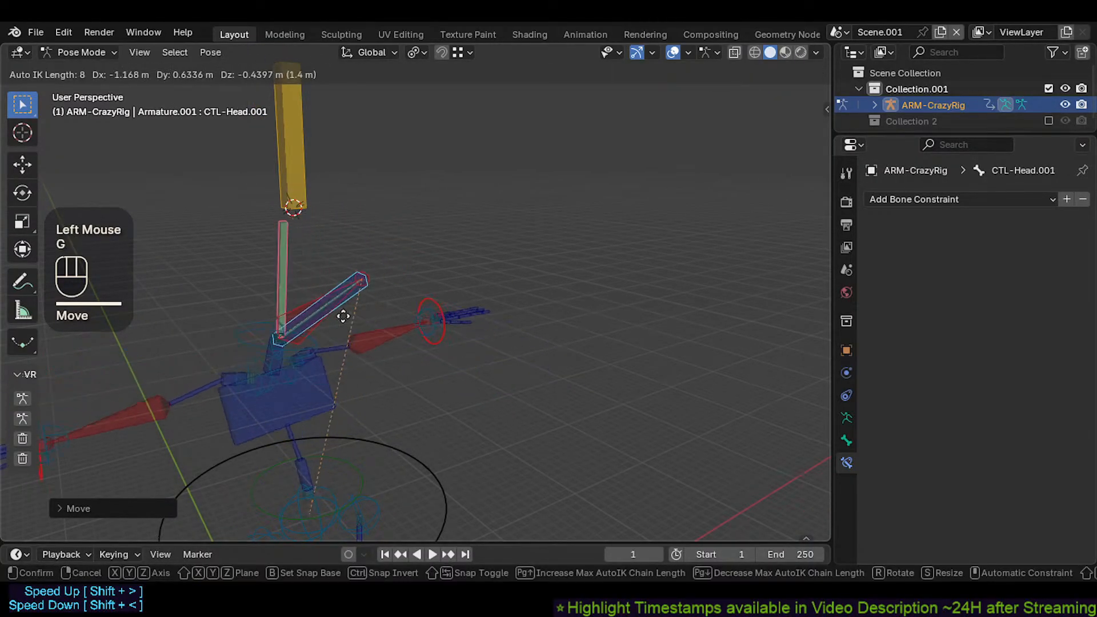
{"action": "key", "text": "g"}
{"action": "left_click", "coordinate": [216, 236]}
{"action": "key", "text": "g"}
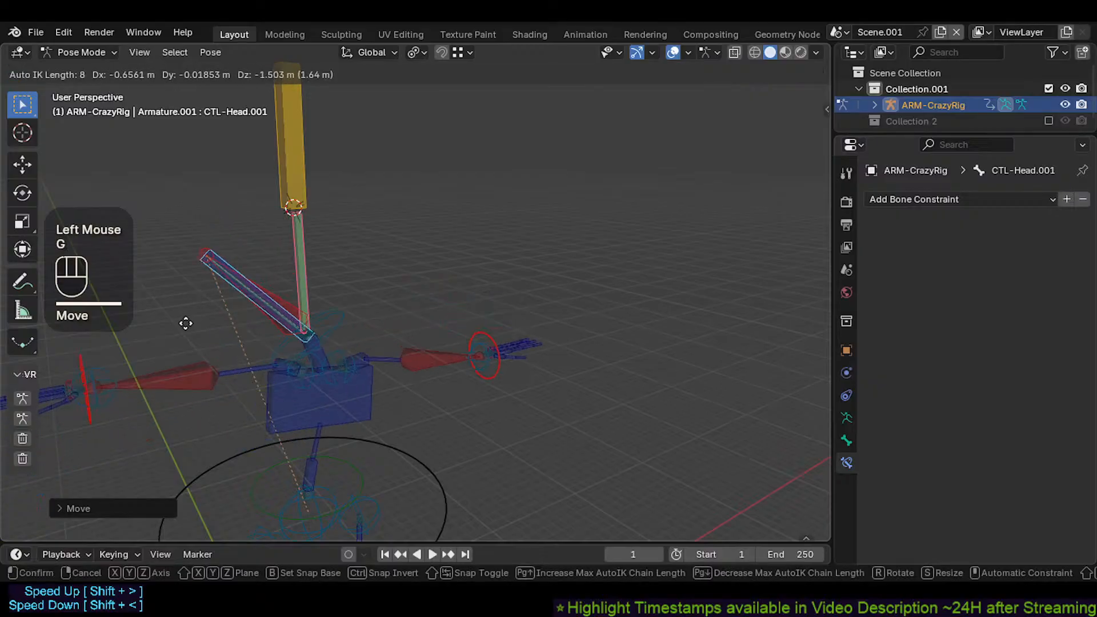
{"action": "left_click", "coordinate": [303, 238]}
{"action": "key", "text": "g"}
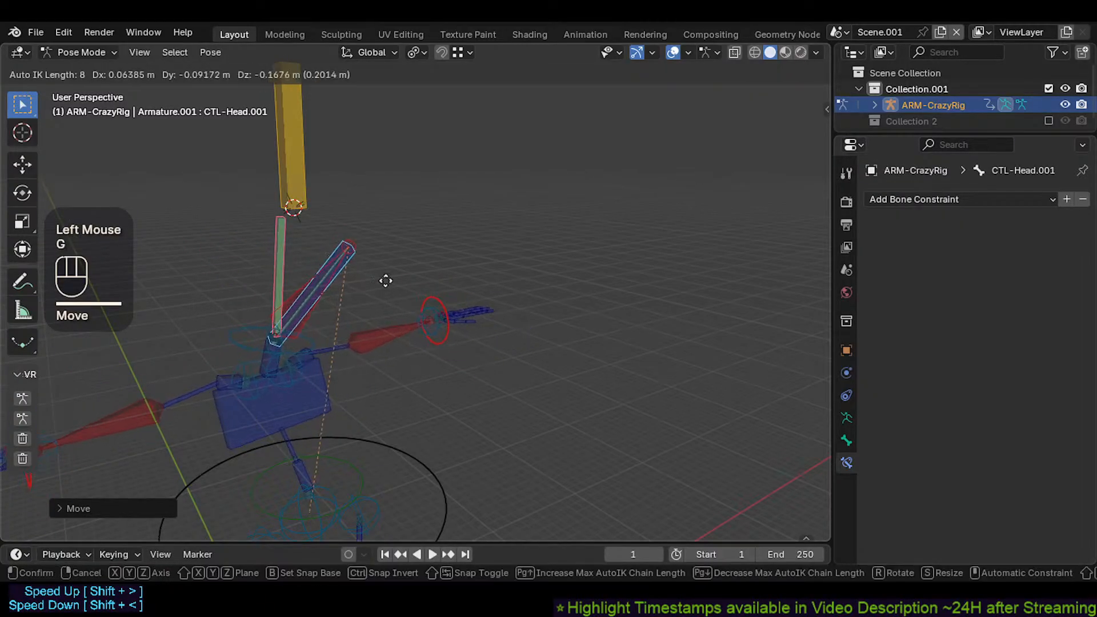
{"action": "left_click", "coordinate": [390, 276]}
{"action": "key", "text": "g"}
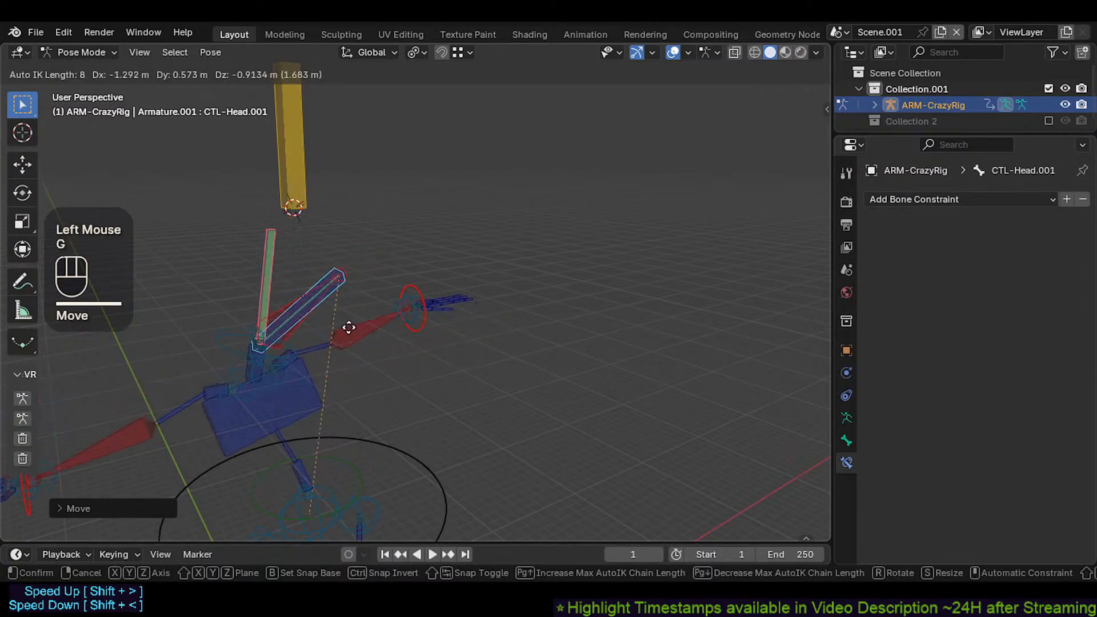
{"action": "left_click", "coordinate": [349, 254]}
{"action": "key", "text": "g"}
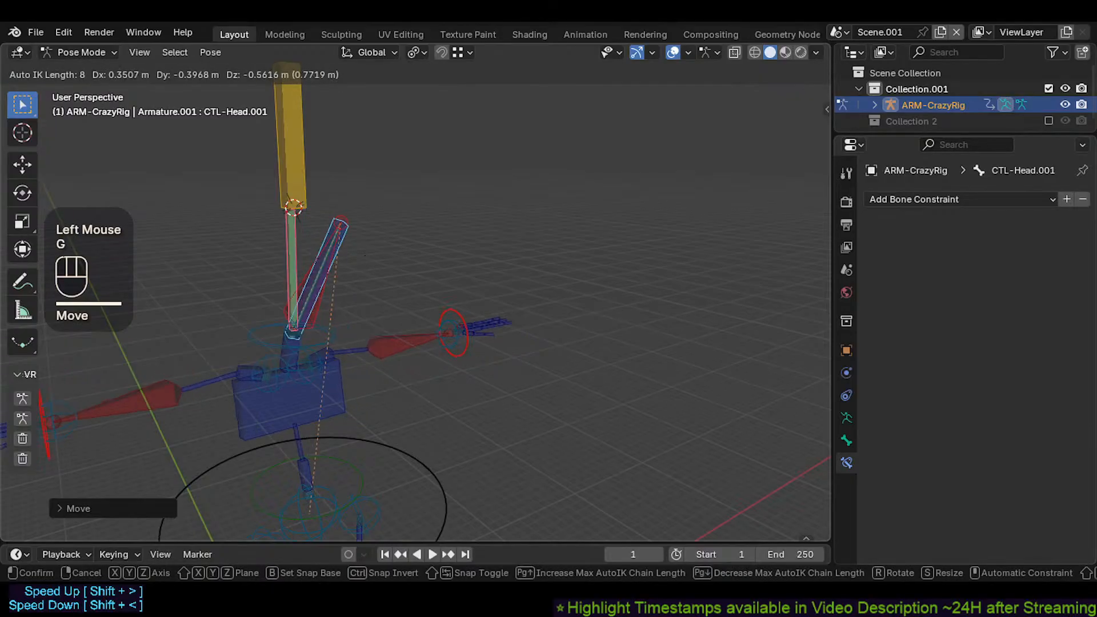
Step: Rotate the CTL-Head.001 bone and move it again to compare the head's response
{"action": "key", "text": "r"}
{"action": "left_click", "coordinate": [346, 240]}
{"action": "key", "text": "g"}
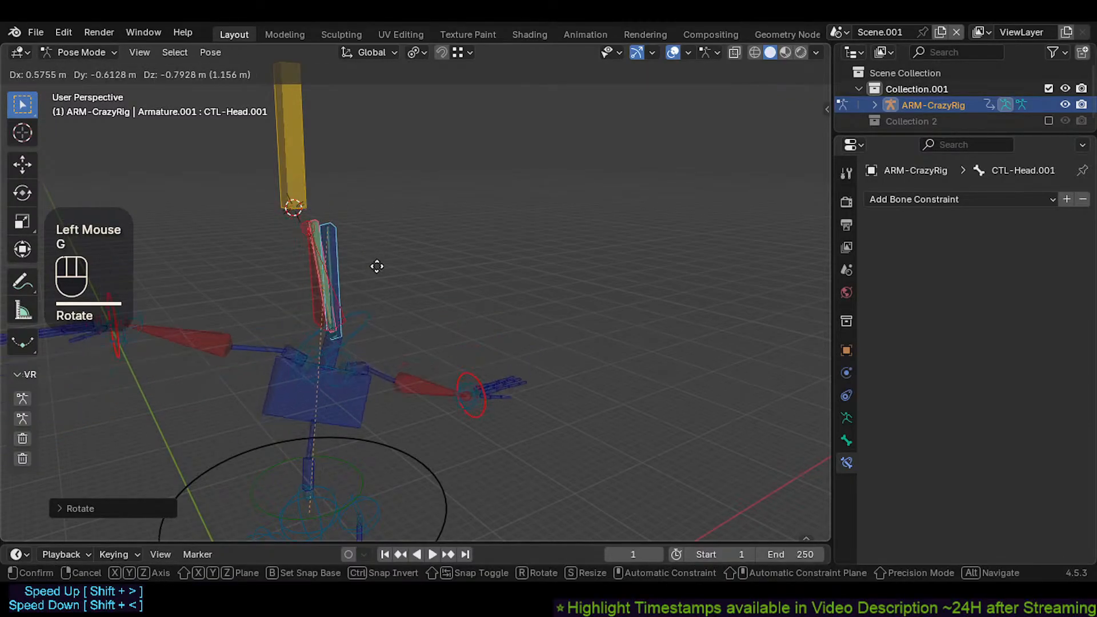
{"action": "left_click", "coordinate": [376, 273]}
{"action": "key", "text": "g"}
{"action": "left_click", "coordinate": [399, 236]}
Step: Move CTL-Head.001 and MTR-Head while CMD-Head's display shape is shown, testing each bone's effect on DEF-Head
{"action": "left_click", "coordinate": [372, 327]}
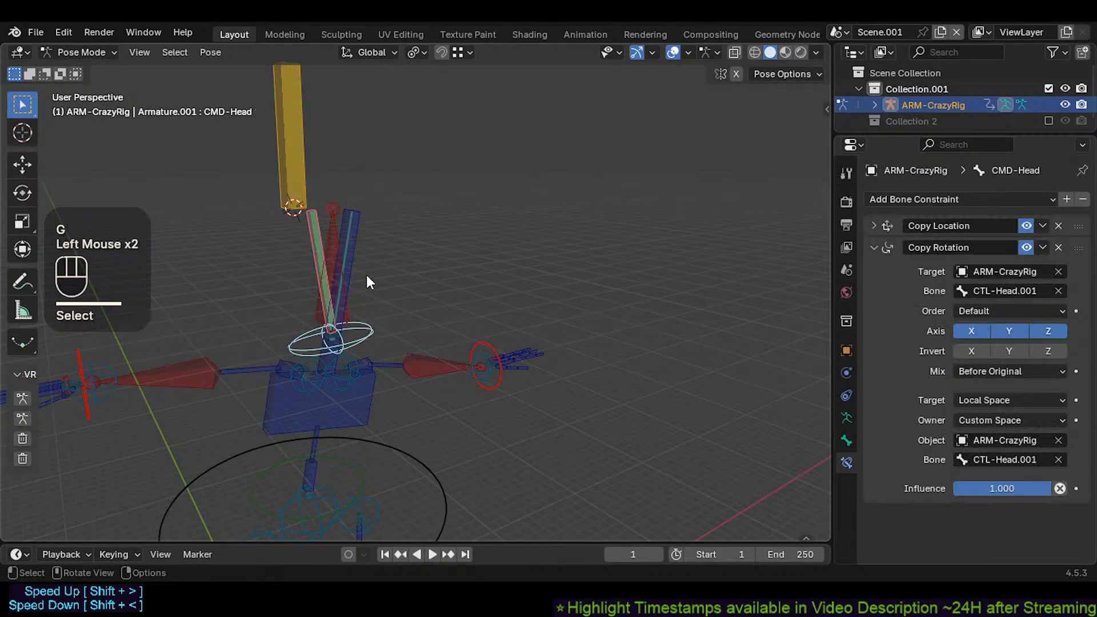
{"action": "left_click", "coordinate": [352, 265], "text": "shift"}
{"action": "key", "text": "g"}
{"action": "left_click", "coordinate": [365, 292]}
{"action": "left_click", "coordinate": [311, 243], "text": "shift"}
{"action": "key", "text": "g"}
{"action": "left_click", "coordinate": [331, 260]}
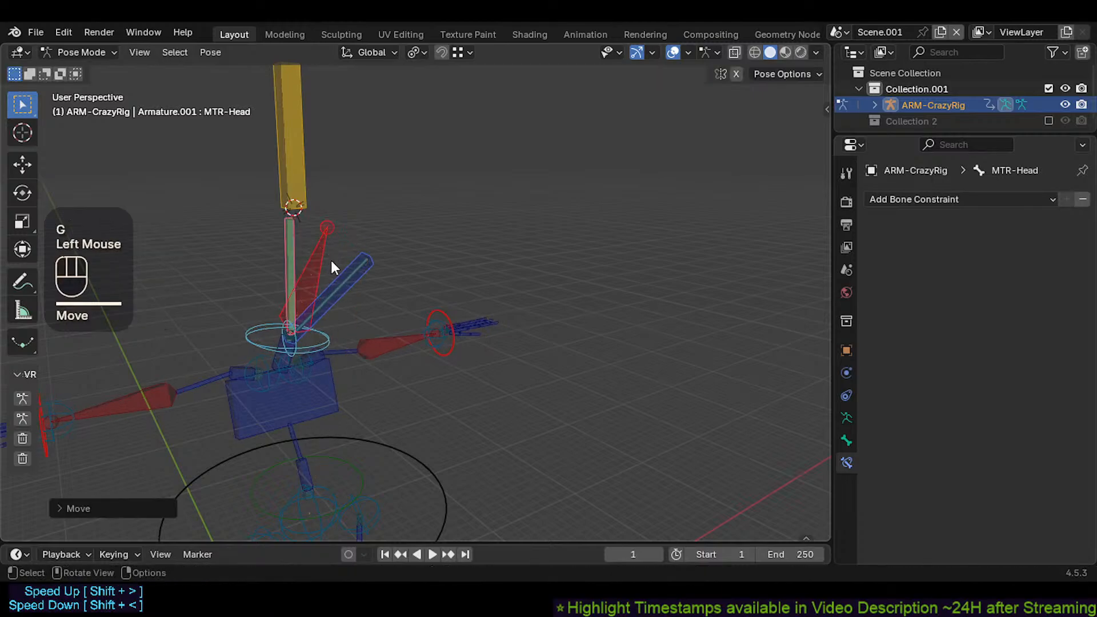
{"action": "key", "text": "g"}
{"action": "left_click", "coordinate": [343, 258]}
{"action": "key", "text": "g"}
{"action": "left_click", "coordinate": [364, 289]}
Step: Test-move the CMD-Head bone and reset the pose of all bones
{"action": "left_click", "coordinate": [328, 391]}
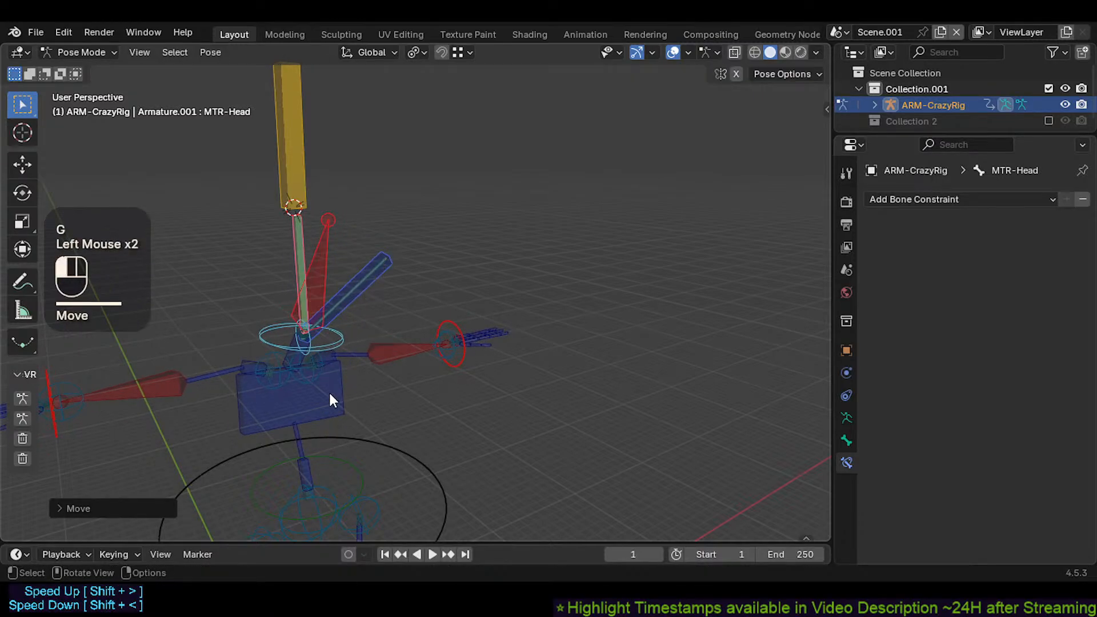
{"action": "left_click", "coordinate": [339, 337], "text": "shift"}
{"action": "key", "text": "g"}
{"action": "left_click", "coordinate": [338, 319]}
{"action": "key", "text": "a"}
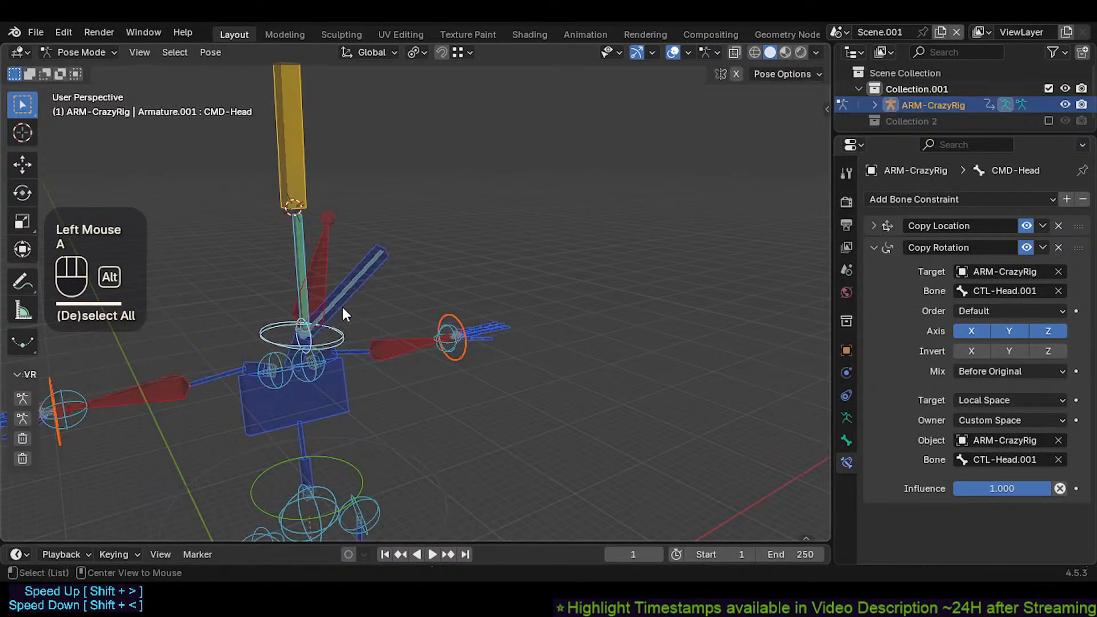
{"action": "key", "text": "alt+g"}
{"action": "key", "text": "alt+g"}
{"action": "left_click", "coordinate": [292, 171]}
{"action": "key", "text": "g"}
{"action": "key", "text": "Escape"}
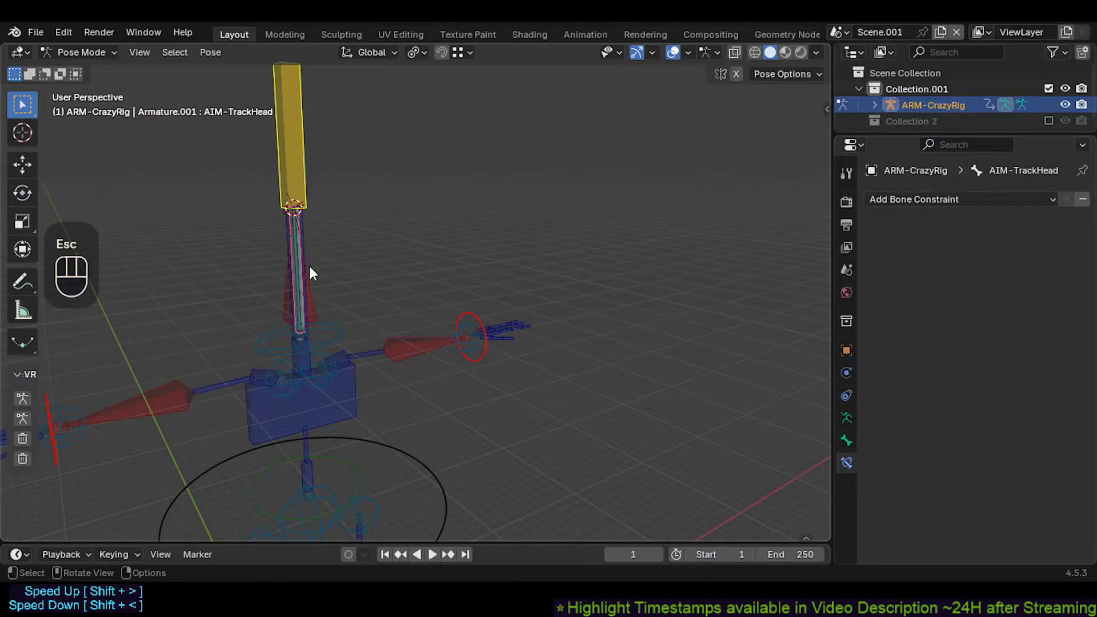
Step: Add a Copy Transforms constraint to the AIM-TrackHead bone with MTR-Head as its target bone
{"action": "left_click", "coordinate": [307, 226]}
{"action": "left_click", "coordinate": [311, 270]}
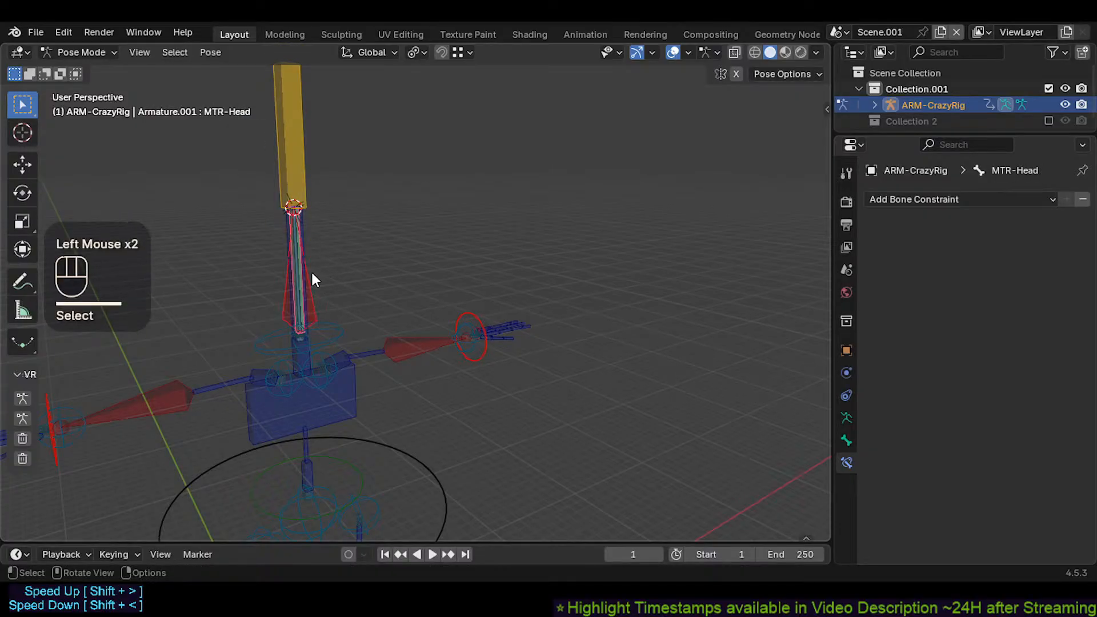
{"action": "left_click", "coordinate": [305, 182], "text": "shift"}
{"action": "key", "text": "ctrl+shift+c"}
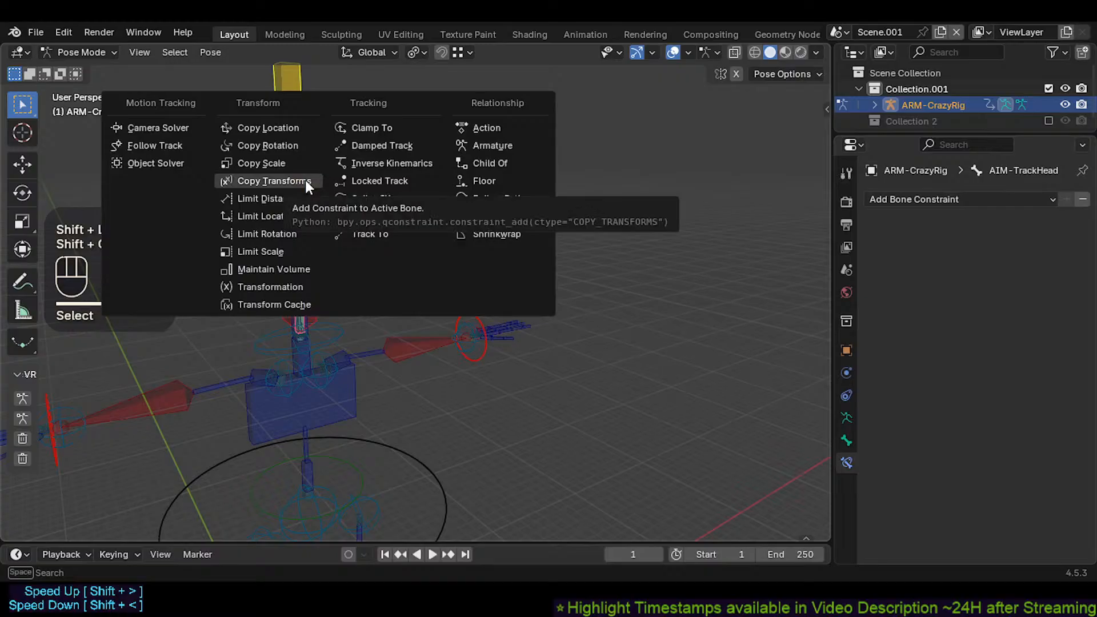
{"action": "left_click", "coordinate": [305, 180]}
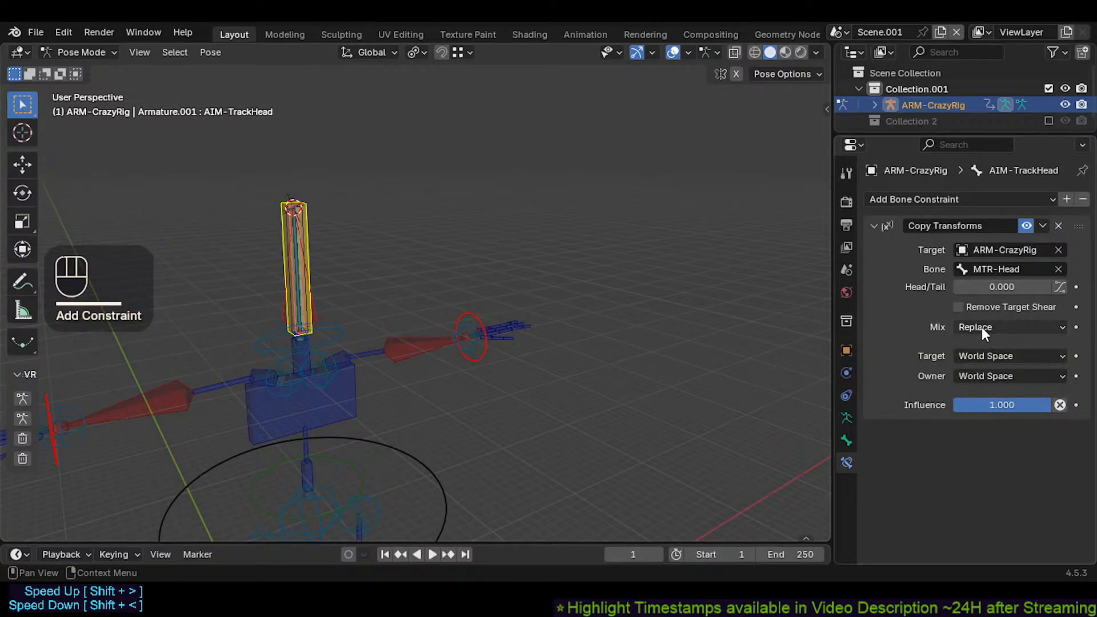
Step: Set the Copy Transforms mix on AIM-TrackHead to Before Original (Full) and its target space to Local Space
{"action": "left_click", "coordinate": [982, 327]}
{"action": "left_click", "coordinate": [944, 371]}
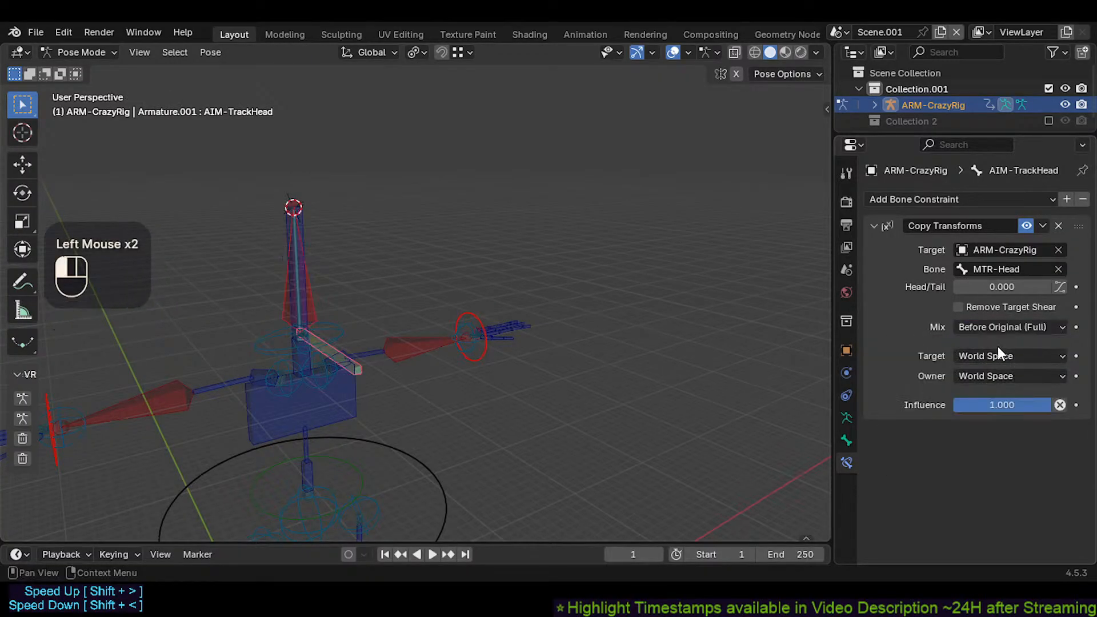
{"action": "left_click_drag", "start_coordinate": [998, 354], "coordinate": [966, 451]}
Step: Set the constraint's owner space to Custom Space, using ARM-CrazyRig as the object and MTR-Head as the bone
{"action": "left_click", "coordinate": [995, 377]}
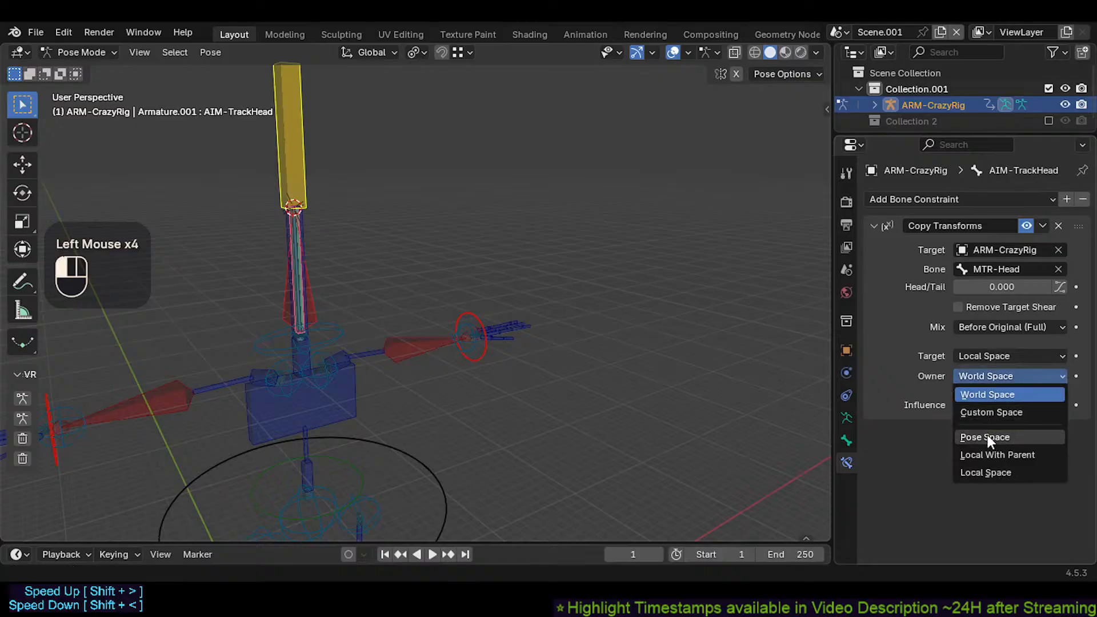
{"action": "left_click", "coordinate": [992, 412]}
{"action": "key", "text": "ctrl+c"}
{"action": "key", "text": "ctrl+v"}
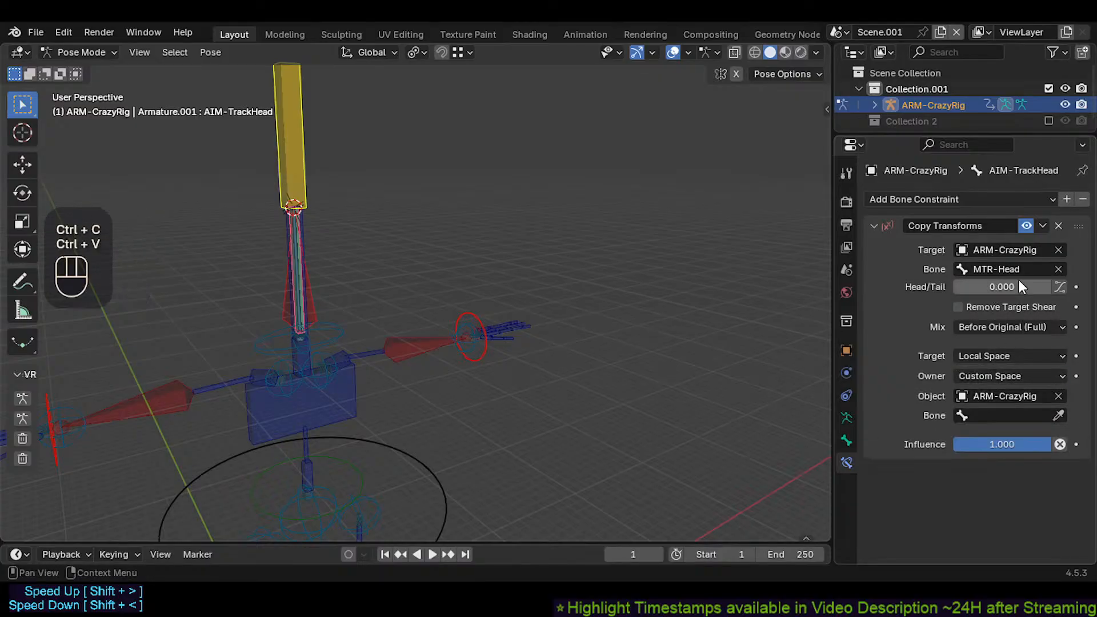
{"action": "key", "text": "ctrl+c"}
{"action": "key", "text": "ctrl+v"}
Step: Test-move the CTL-Head.001 bone to check how AIM-TrackHead responds, and cancel the move
{"action": "scroll", "coordinate": [437, 249], "scroll_direction": "down", "scroll_amount": 1}
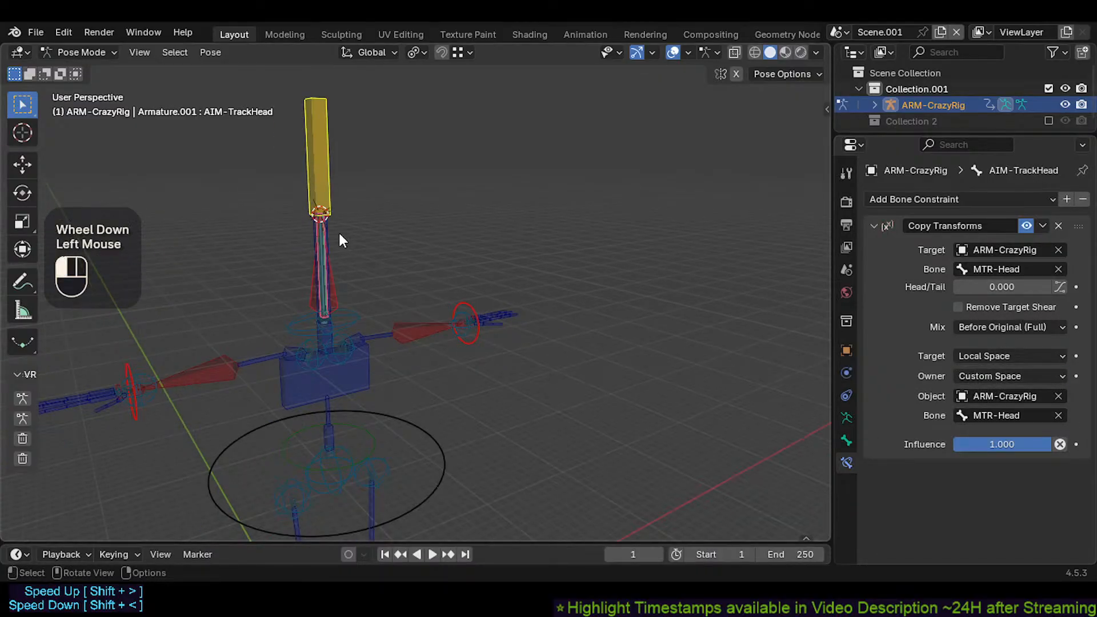
{"action": "left_click", "coordinate": [336, 239]}
{"action": "scroll", "coordinate": [328, 226], "scroll_direction": "up", "scroll_amount": 1}
{"action": "left_click", "coordinate": [327, 222]}
{"action": "key", "text": "g"}
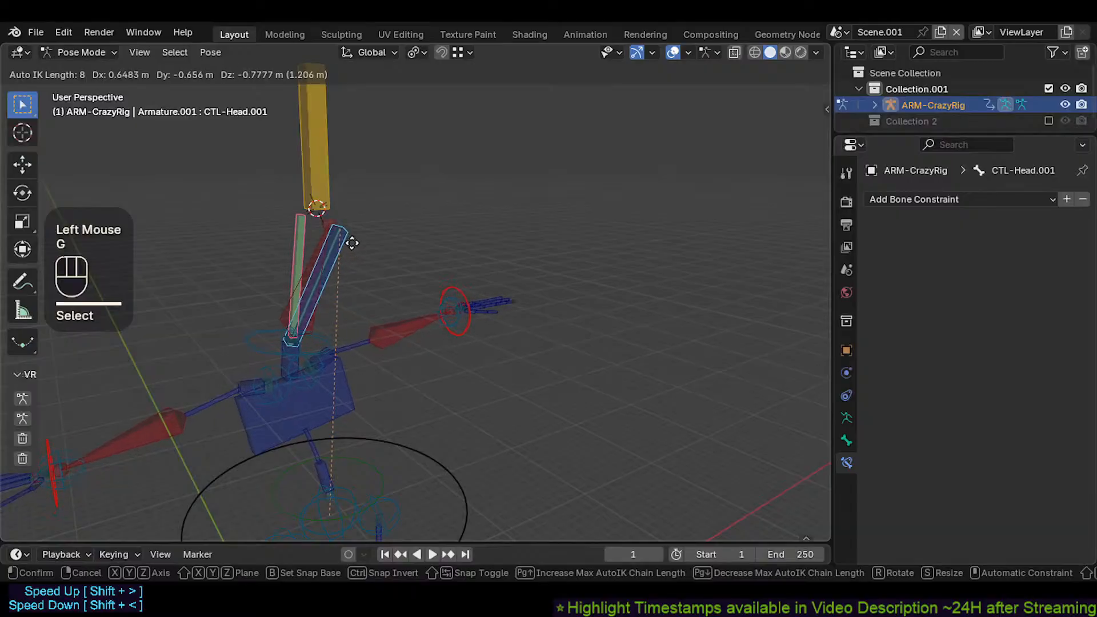
{"action": "key", "text": "Escape"}
Step: Move the MTR-Head bone to test the constraint, and reset the location of all bones
{"action": "left_click", "coordinate": [331, 245]}
{"action": "left_click", "coordinate": [332, 268]}
{"action": "key", "text": "g"}
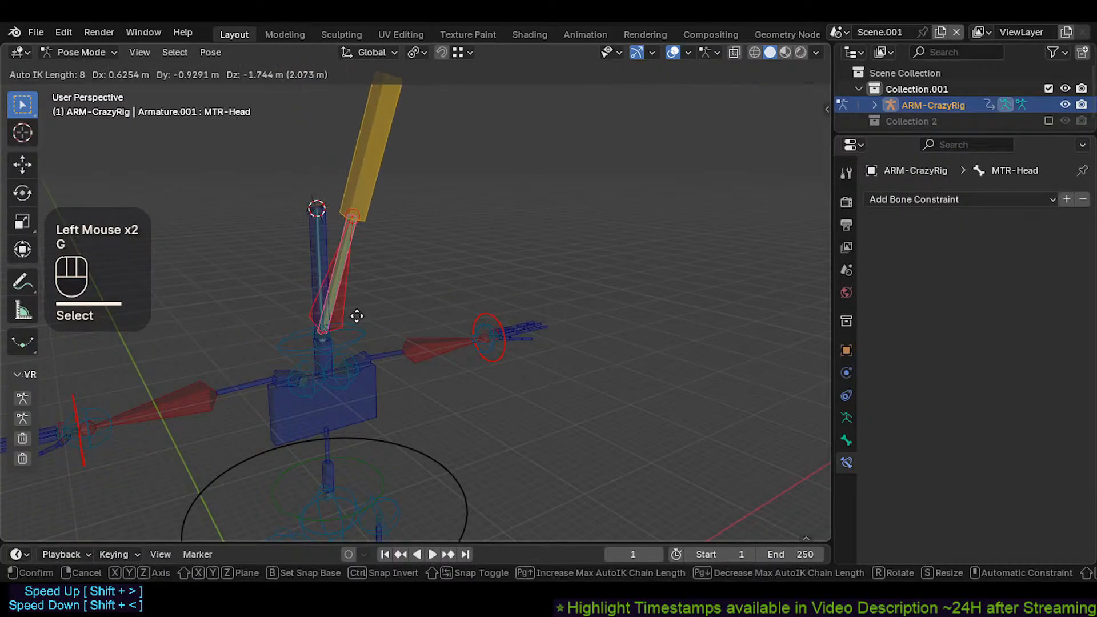
{"action": "left_click", "coordinate": [318, 243]}
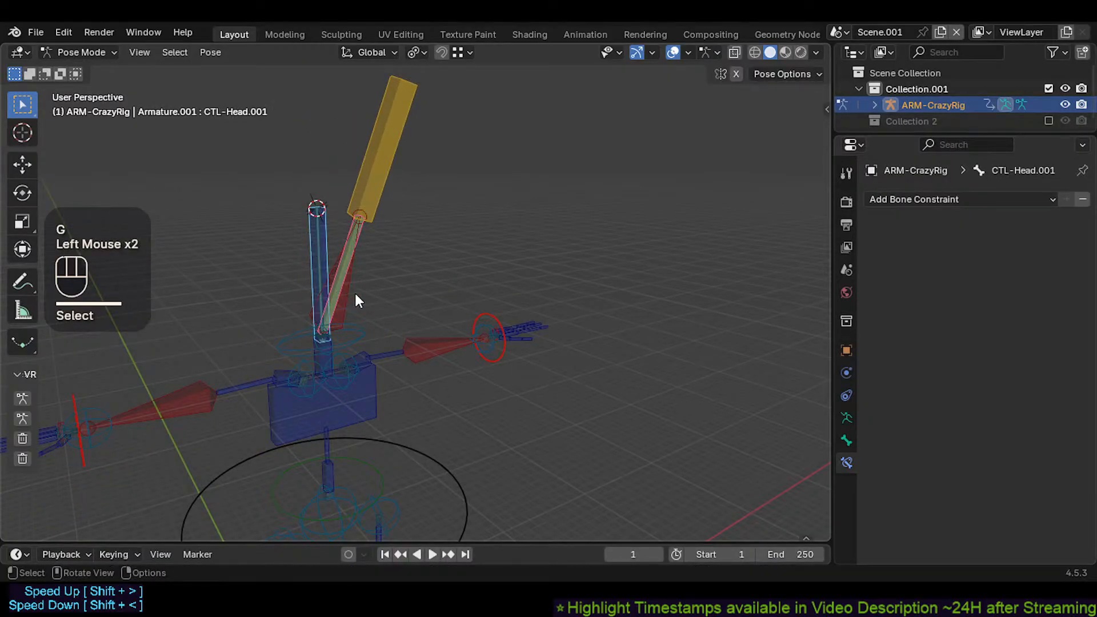
{"action": "key", "text": "a"}
{"action": "key", "text": "alt+g"}
{"action": "key", "text": "alt+g"}
Step: Move the CTL-Head.001 bone sideways to compare the body's motion with AIM-TrackHead
{"action": "left_click", "coordinate": [313, 229]}
{"action": "key", "text": "g"}
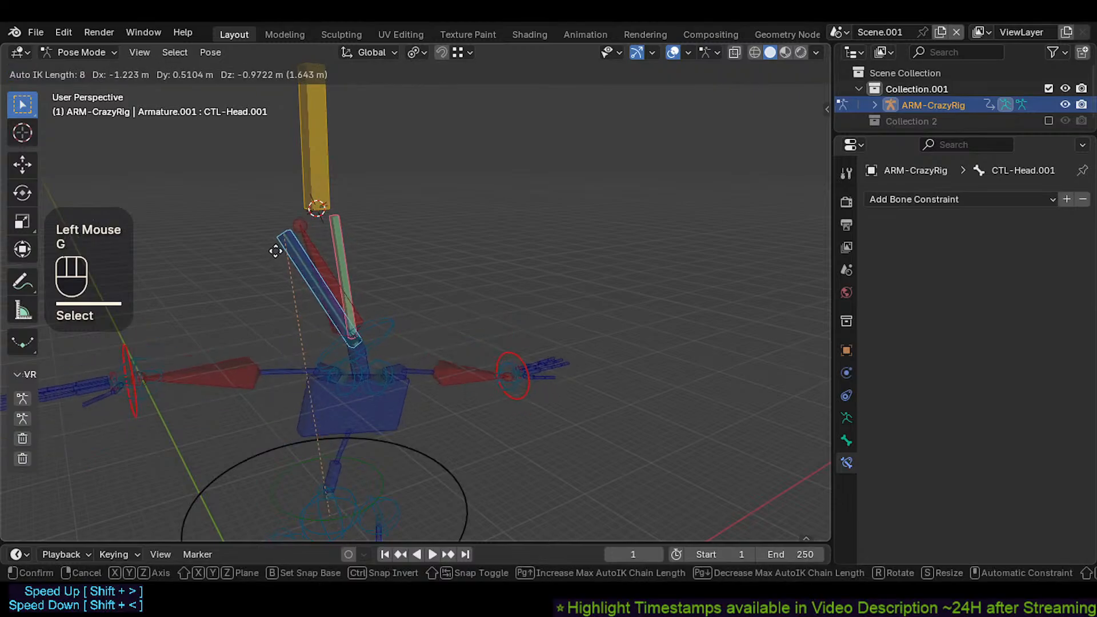
{"action": "key", "text": "Escape"}
{"action": "key", "text": "g"}
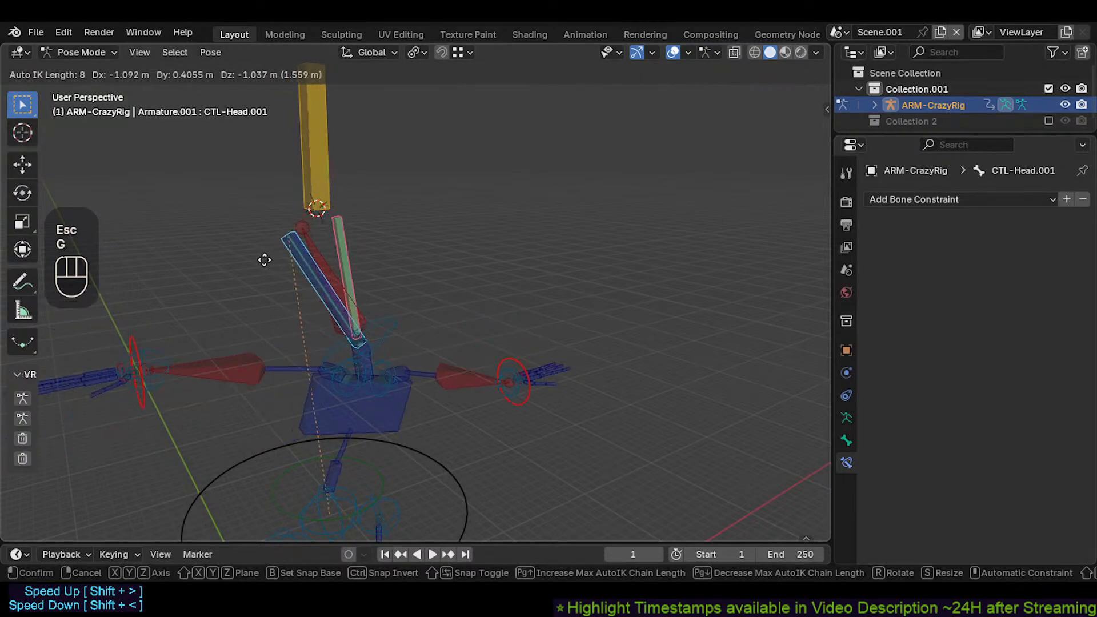
{"action": "left_click", "coordinate": [274, 253]}
Step: Select MTR-Head and move it several times to pose the head and body with Auto IK
{"action": "left_click", "coordinate": [324, 252], "text": "shift"}
{"action": "key", "text": "g"}
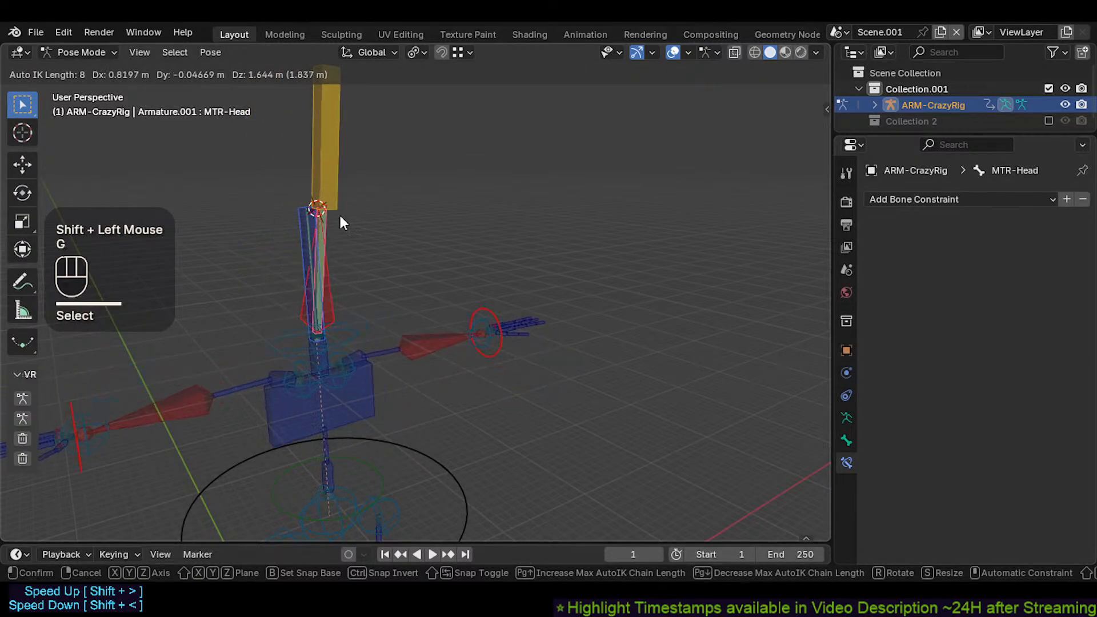
{"action": "left_click", "coordinate": [357, 245]}
{"action": "key", "text": "g"}
{"action": "left_click", "coordinate": [397, 250]}
{"action": "key", "text": "g"}
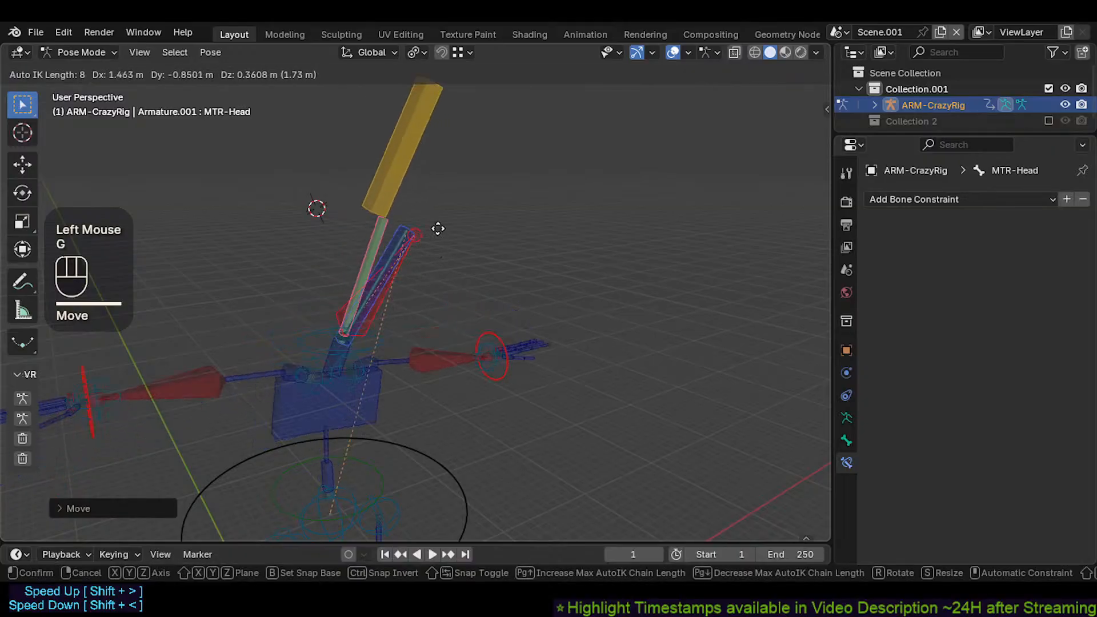
{"action": "left_click", "coordinate": [434, 266]}
{"action": "key", "text": "g"}
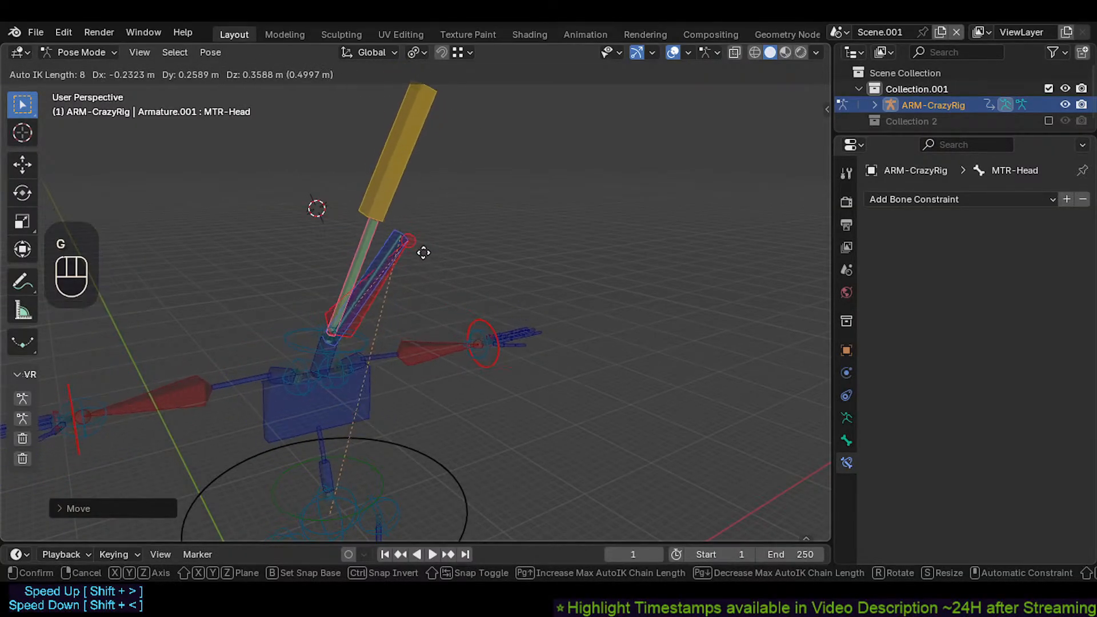
{"action": "left_click", "coordinate": [424, 253]}
Step: Change the target space of AIM-TrackHead's Copy Transforms constraint to Local With Parent
{"action": "left_click", "coordinate": [388, 160]}
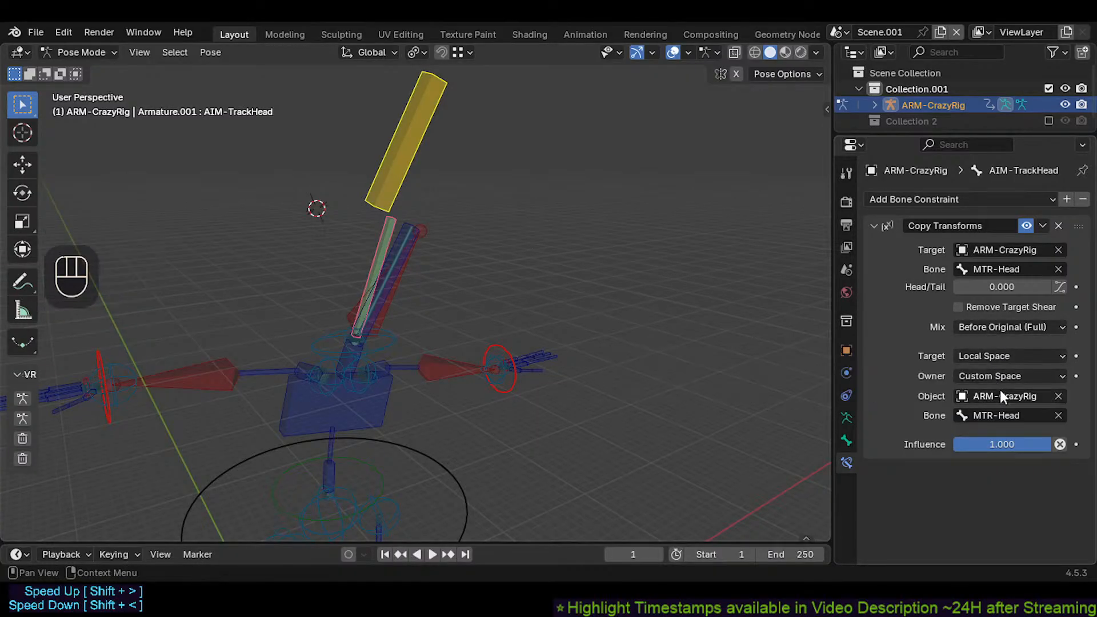
{"action": "left_click", "coordinate": [990, 356]}
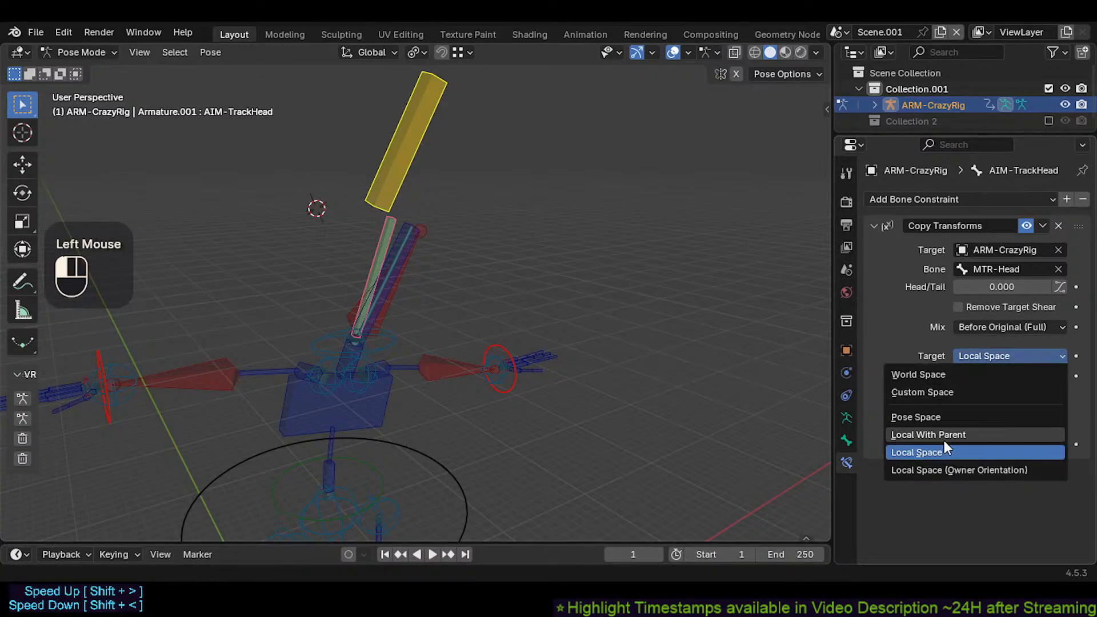
{"action": "left_click", "coordinate": [944, 438]}
Step: Move CTL-Head.001 to test the new target space, and reset the pose of all bones
{"action": "double_click", "coordinate": [388, 236]}
{"action": "key", "text": "g"}
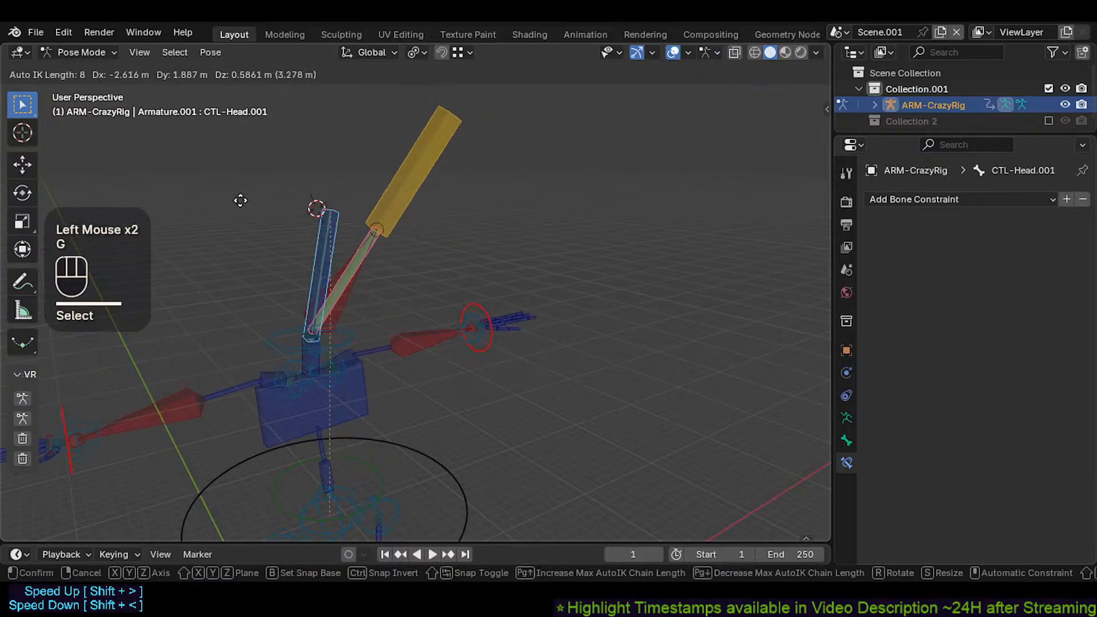
{"action": "left_click", "coordinate": [311, 236]}
{"action": "key", "text": "g"}
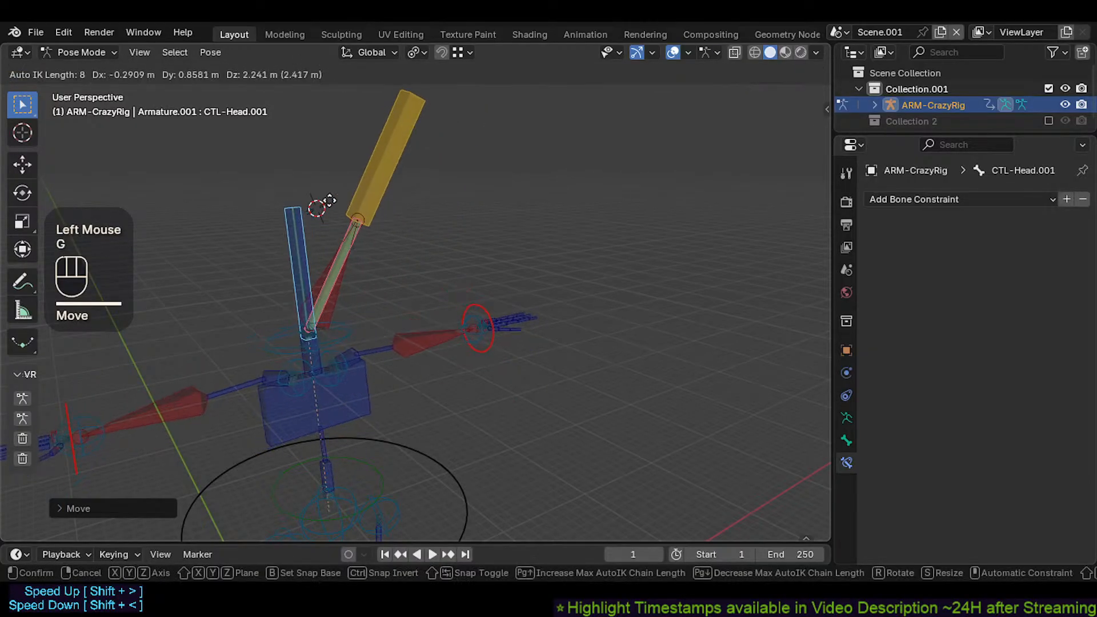
{"action": "left_click", "coordinate": [354, 260]}
{"action": "key", "text": "a"}
{"action": "key", "text": "alt+q"}
{"action": "key", "text": "alt+q"}
Step: Move CTL-Head.001 from the rest pose so that the head and body lean over
{"action": "left_click", "coordinate": [325, 225]}
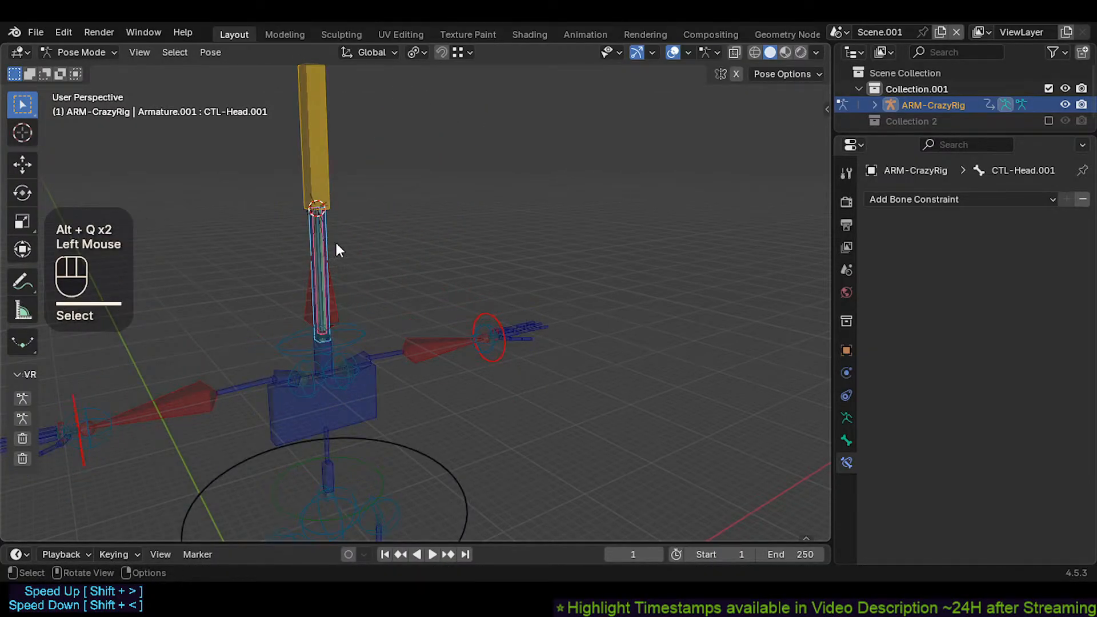
{"action": "key", "text": "g"}
{"action": "left_click", "coordinate": [317, 246]}
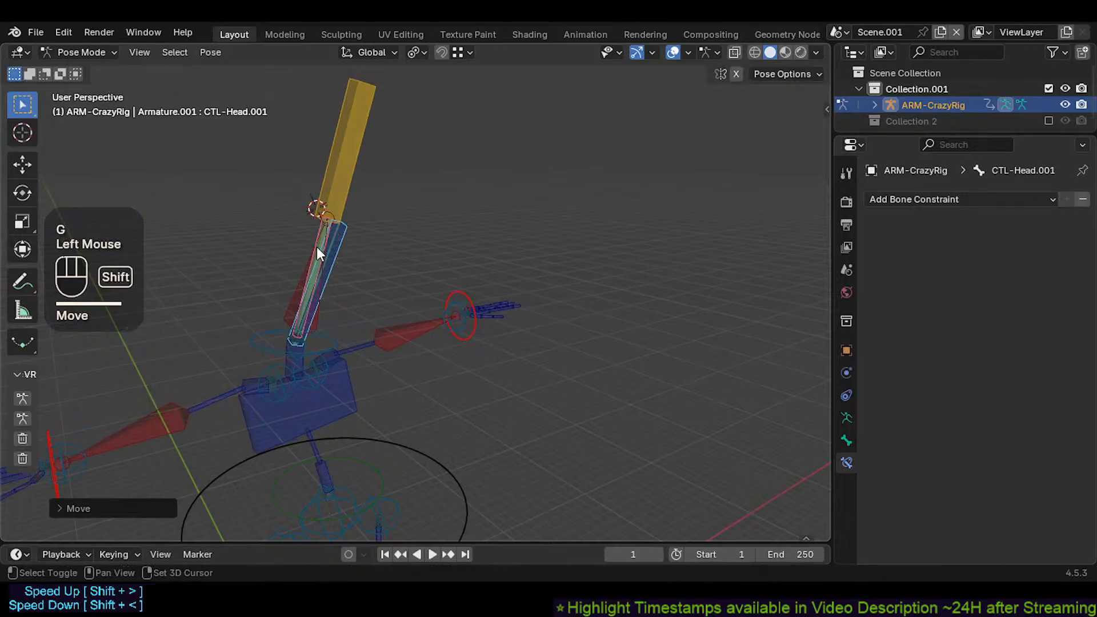
Step: Select MTR-Head and move it repeatedly to check that AIM-TrackHead follows the head
{"action": "left_click", "coordinate": [366, 248], "text": "shift"}
{"action": "key", "text": "g"}
{"action": "left_click", "coordinate": [395, 247]}
{"action": "key", "text": "g"}
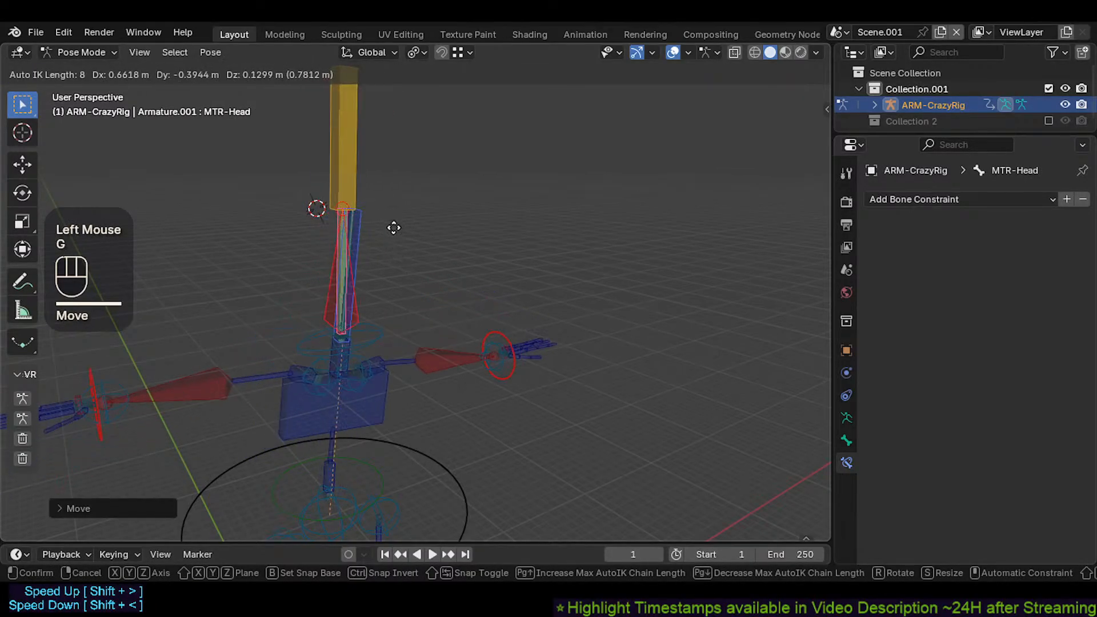
{"action": "left_click", "coordinate": [392, 230]}
{"action": "key", "text": "g"}
{"action": "left_click", "coordinate": [386, 241]}
{"action": "key", "text": "g"}
{"action": "left_click", "coordinate": [402, 233]}
{"action": "key", "text": "g"}
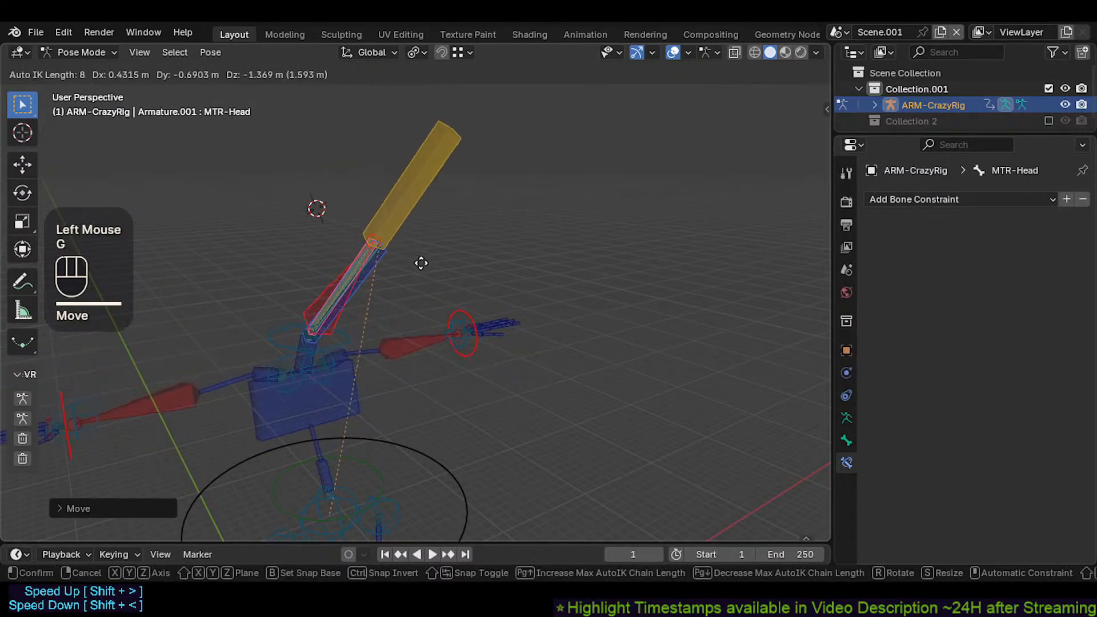
{"action": "left_click", "coordinate": [386, 223]}
{"action": "key", "text": "g"}
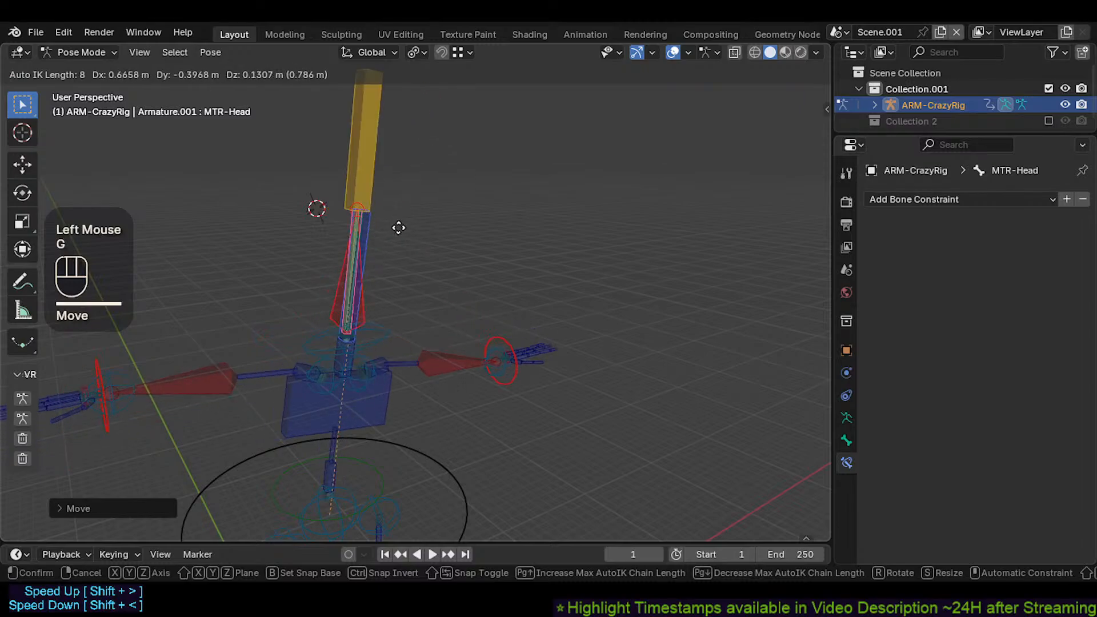
{"action": "left_click", "coordinate": [380, 221]}
Step: Test-move the AIM-TrackHead bone freely and along the Y axis, cancelling each move
{"action": "left_click", "coordinate": [379, 221]}
{"action": "key", "text": "g"}
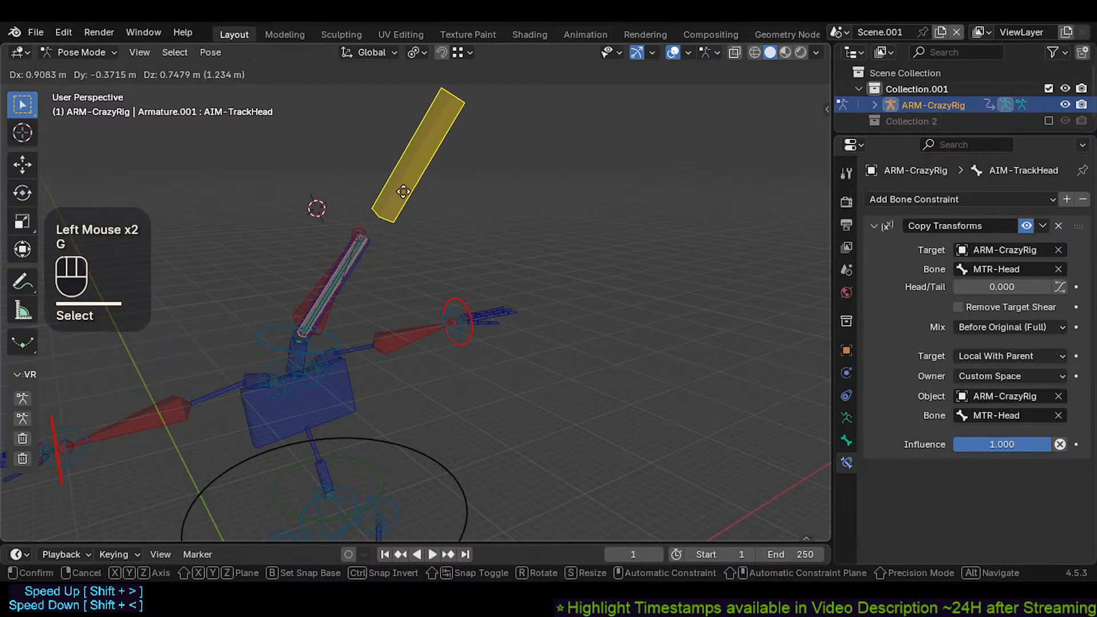
{"action": "key", "text": "Escape"}
{"action": "scroll", "coordinate": [366, 233], "scroll_direction": "down", "scroll_amount": 1}
{"action": "middle_click_drag", "start_coordinate": [366, 234], "coordinate": [316, 230], "text": "shift"}
{"action": "key", "text": "g"}
{"action": "key", "text": "y"}
{"action": "key", "text": "Escape"}
{"action": "scroll", "coordinate": [316, 215], "scroll_direction": "up", "scroll_amount": 1}
{"action": "scroll", "coordinate": [314, 200], "scroll_direction": "down", "scroll_amount": 1}
{"action": "key", "text": "g"}
{"action": "key", "text": "Escape"}
{"action": "middle_click_drag", "start_coordinate": [331, 180], "coordinate": [327, 227], "text": "shift"}
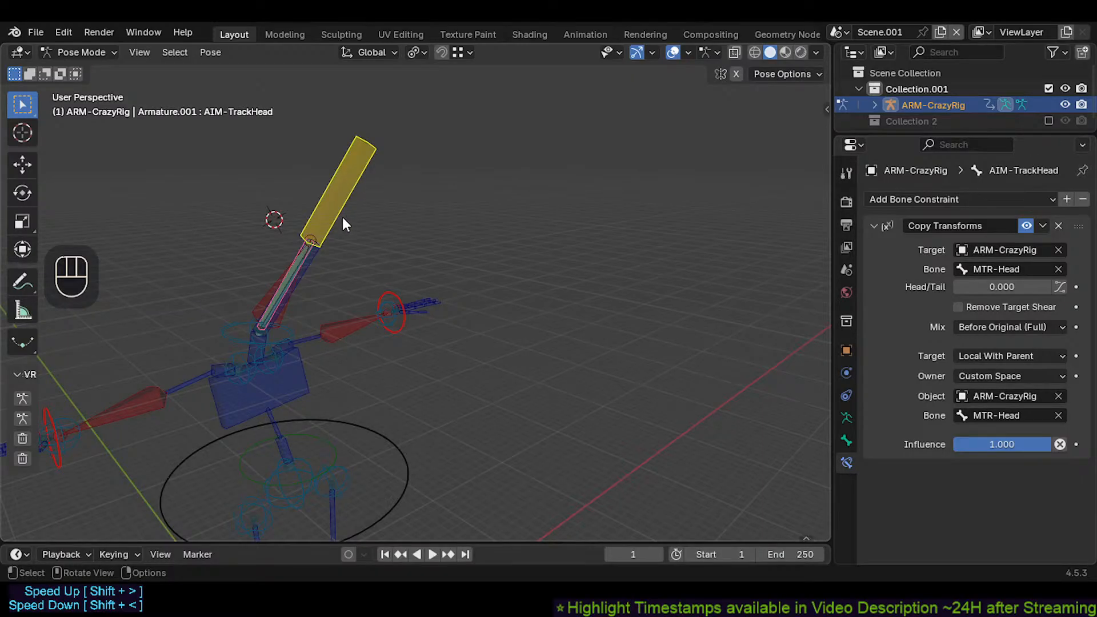
{"action": "key", "text": "g"}
{"action": "key", "text": "Escape"}
Step: Test-rotate and test-move AIM-TrackHead to observe how DEF-Head tracks it, cancelling each transform
{"action": "left_click", "coordinate": [316, 268]}
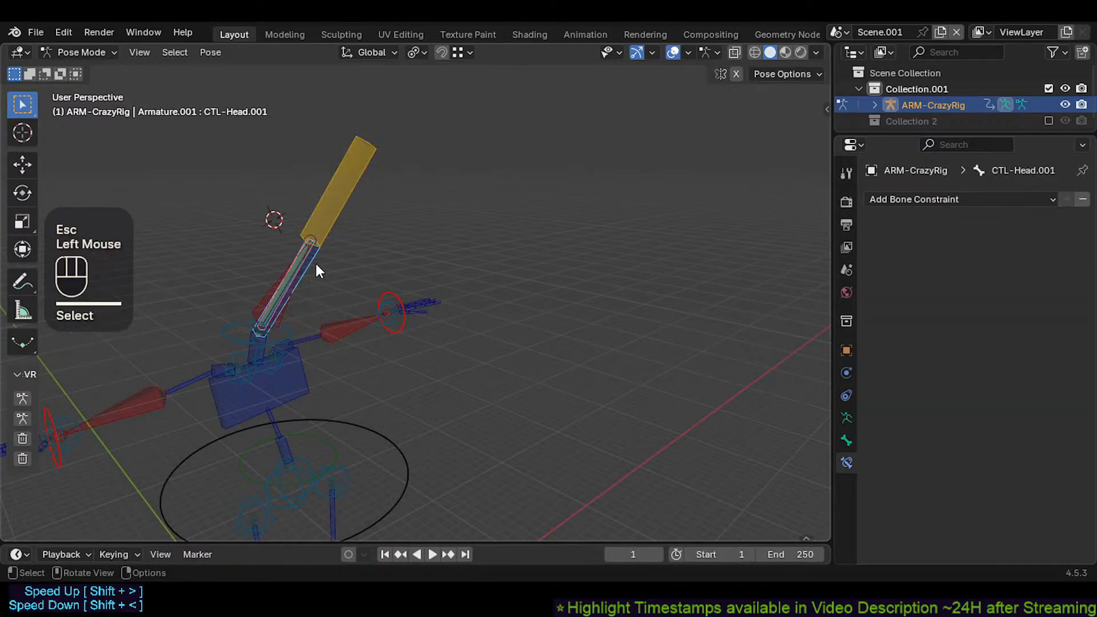
{"action": "left_click", "coordinate": [337, 201]}
{"action": "left_click", "coordinate": [341, 211]}
{"action": "key", "text": "r"}
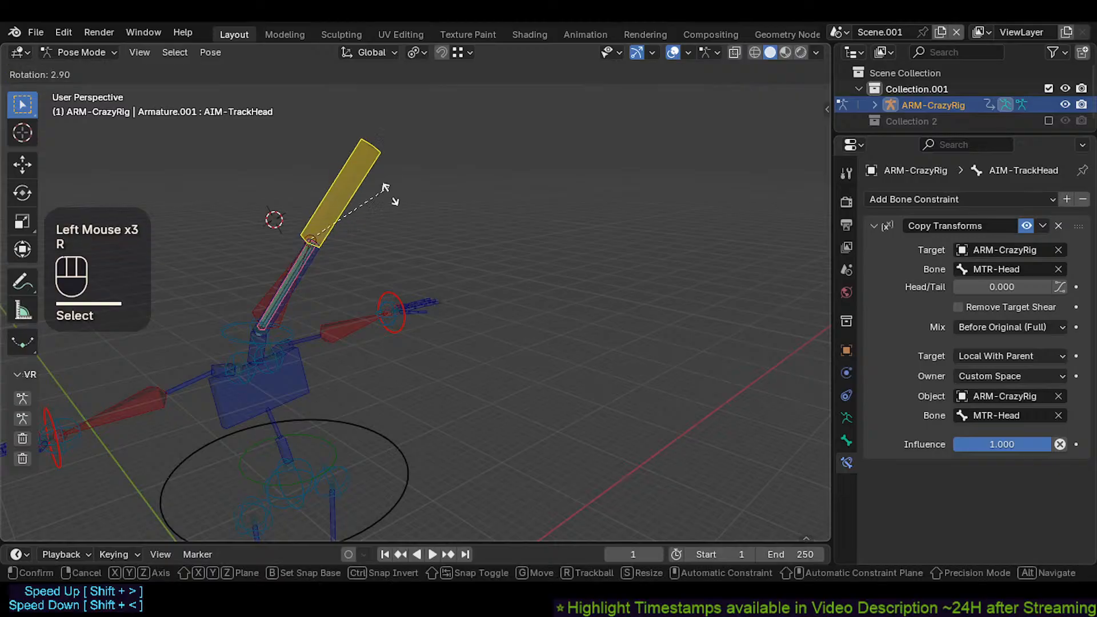
{"action": "key", "text": "Escape"}
{"action": "key", "text": "g"}
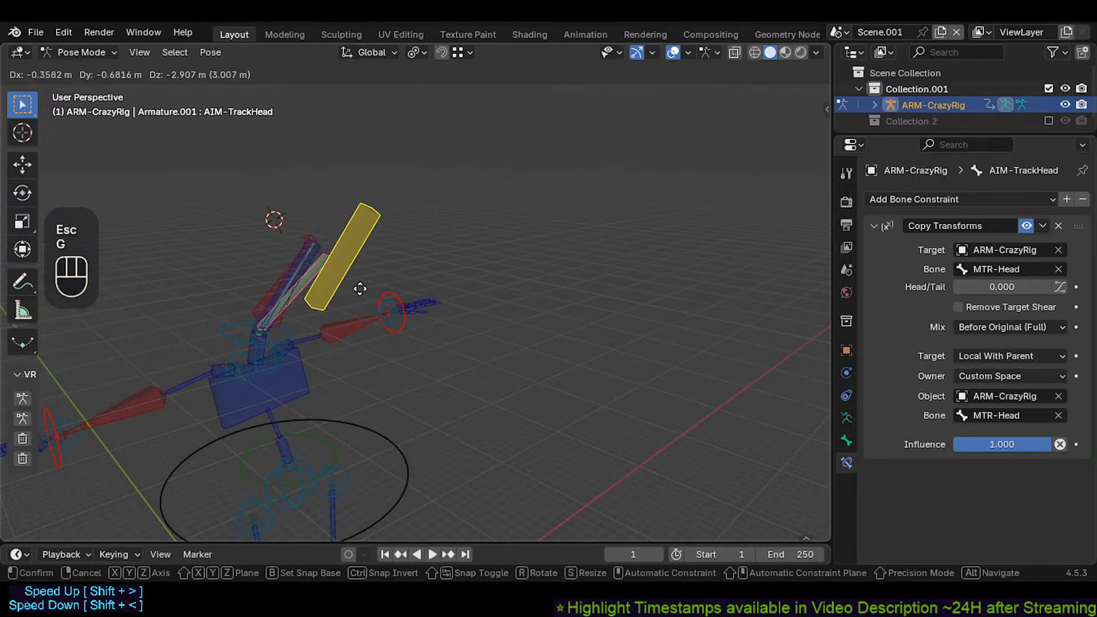
{"action": "key", "text": "Escape"}
{"action": "key", "text": "g"}
{"action": "key", "text": "Escape"}
Step: Select the DEF-Head bone and review its Copy Transforms and Damped Track constraints
{"action": "left_click", "coordinate": [297, 277]}
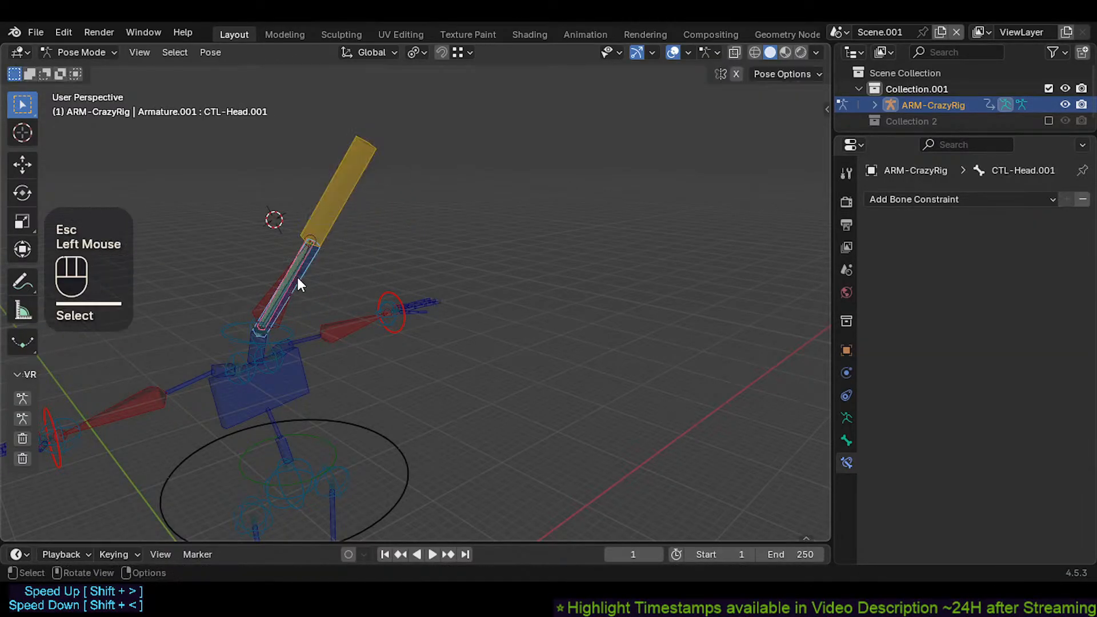
{"action": "left_click", "coordinate": [287, 275]}
{"action": "left_click", "coordinate": [287, 276]}
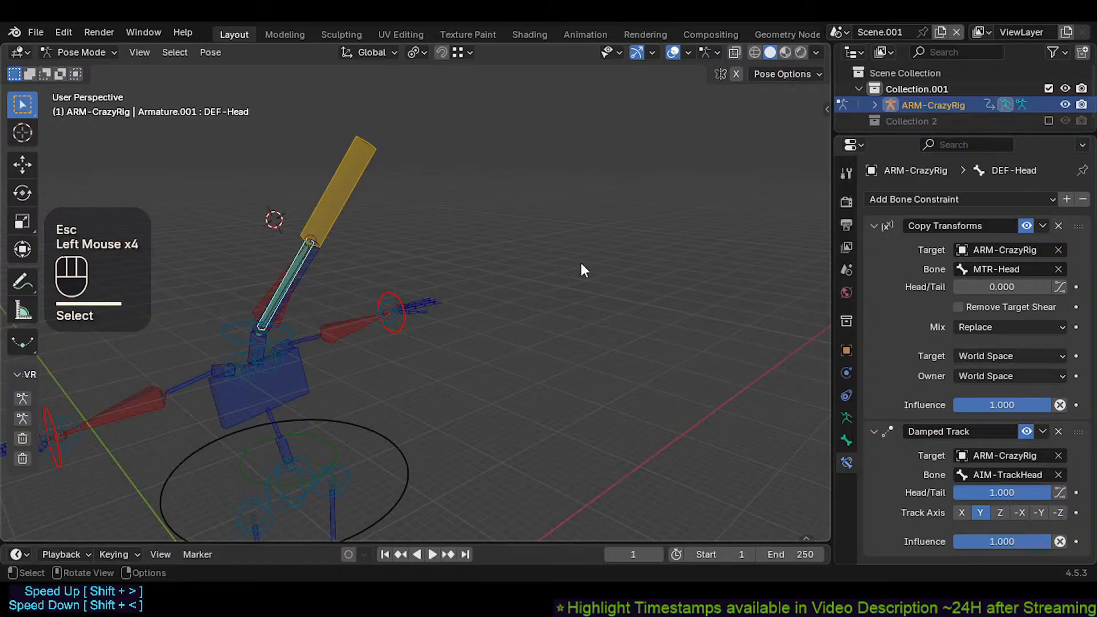
{"action": "scroll", "coordinate": [454, 239], "scroll_direction": "up", "scroll_amount": 1}
{"action": "middle_click_drag", "start_coordinate": [416, 229], "coordinate": [445, 249], "text": "shift"}
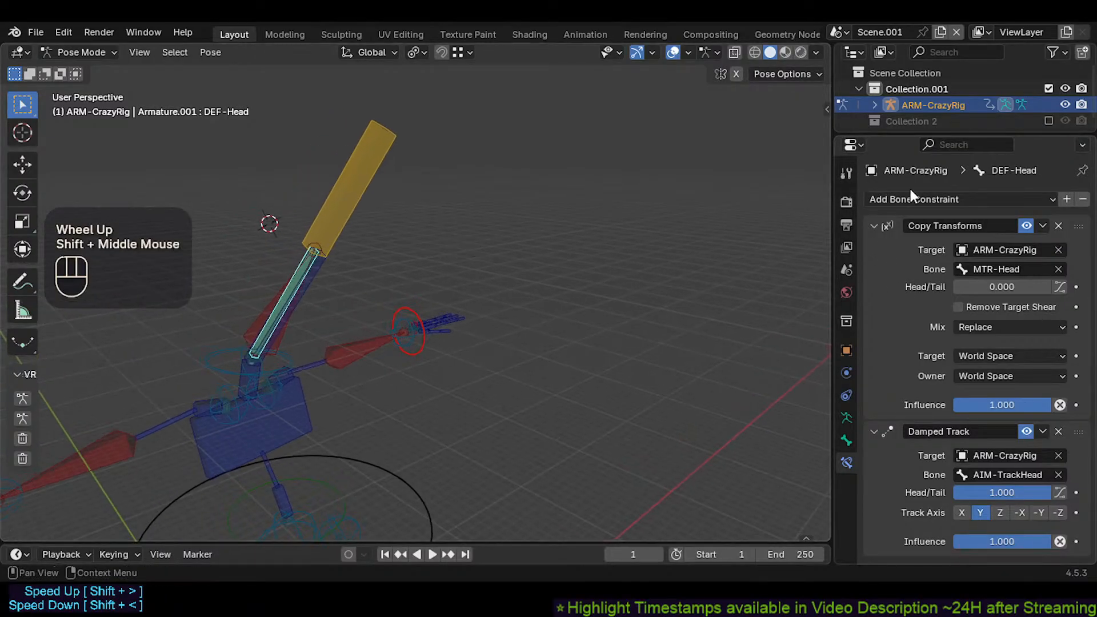
{"action": "left_click", "coordinate": [874, 224]}
{"action": "left_click", "coordinate": [880, 224]}
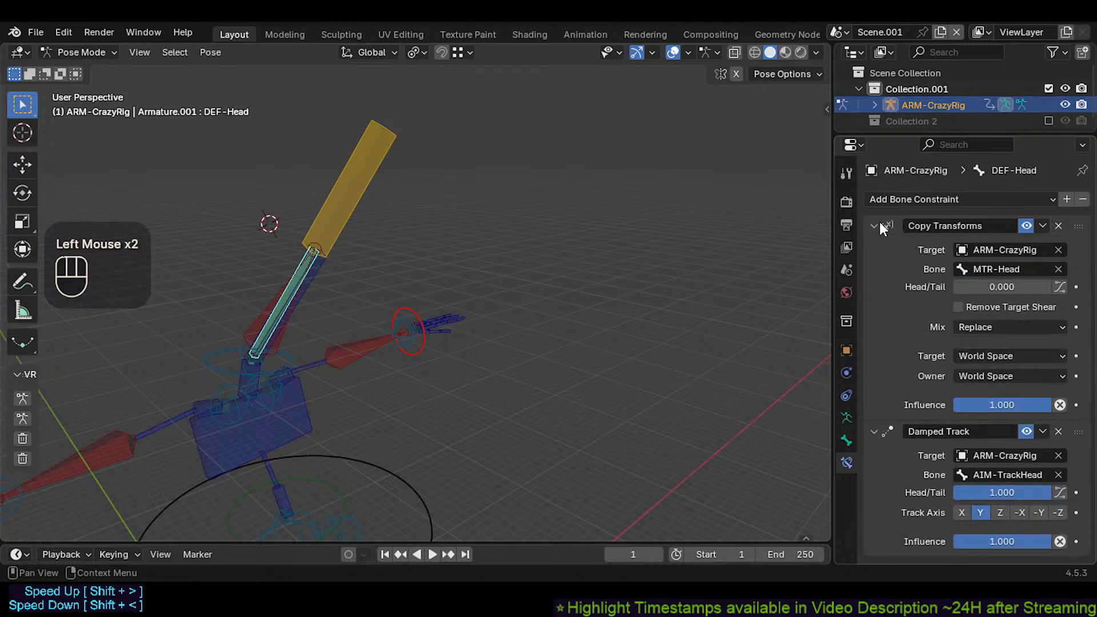
Step: Try Local With Parent as DEF-Head's Copy Transforms target space, switch it to Pose Space, and collapse the constraint
{"action": "left_click", "coordinate": [997, 356]}
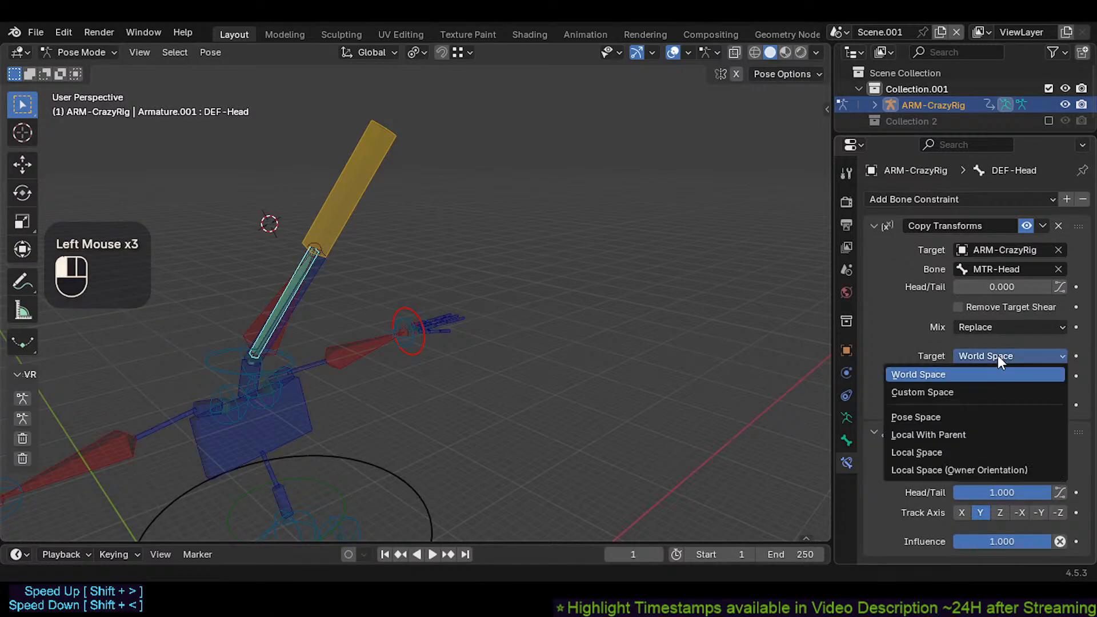
{"action": "left_click", "coordinate": [945, 432]}
{"action": "left_click", "coordinate": [976, 355]}
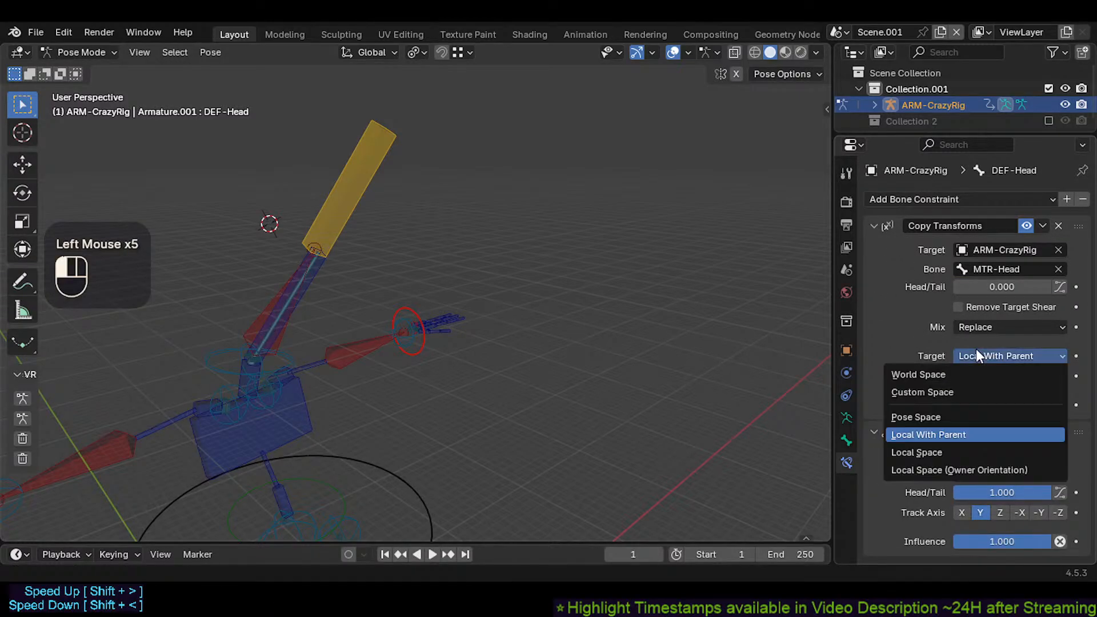
{"action": "left_click", "coordinate": [942, 418]}
{"action": "left_click", "coordinate": [990, 376]}
{"action": "left_click", "coordinate": [875, 225]}
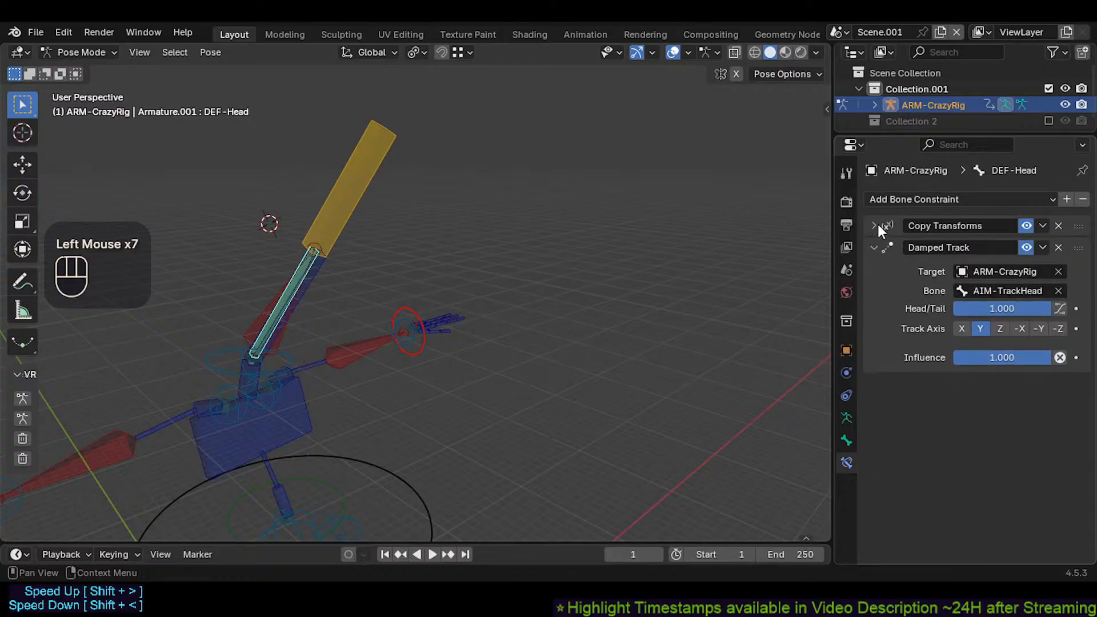
Step: Test-rotate AIM-TrackHead to check the Damped Track response, cancel the rotation, and reselect DEF-Head
{"action": "left_click", "coordinate": [351, 186]}
{"action": "key", "text": "r"}
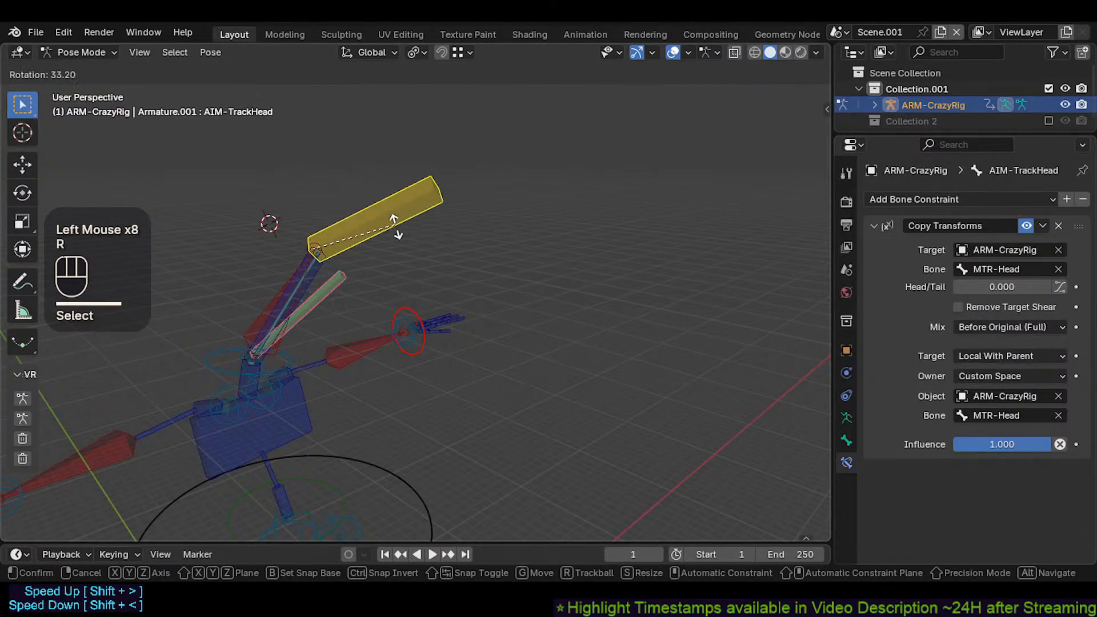
{"action": "key", "text": "Escape"}
{"action": "left_click", "coordinate": [298, 263]}
{"action": "left_click", "coordinate": [298, 262]}
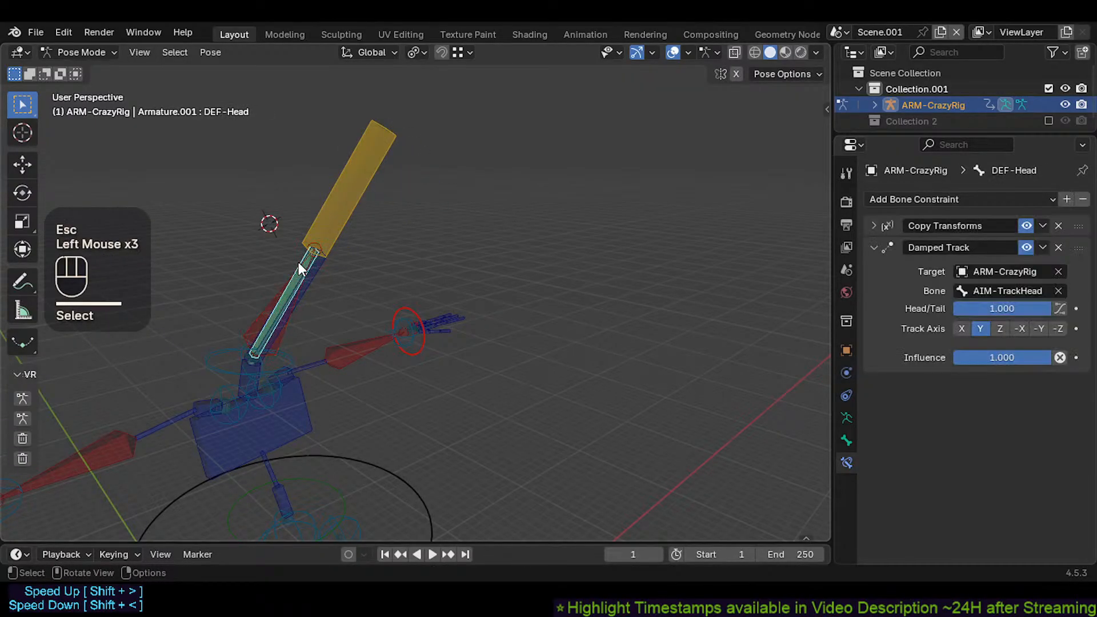
Step: Test-move AIM-TrackHead away from the head to check DEF-Head's tracking, and undo or cancel each move
{"action": "left_click", "coordinate": [371, 197]}
{"action": "key", "text": "g"}
{"action": "key", "text": "Escape"}
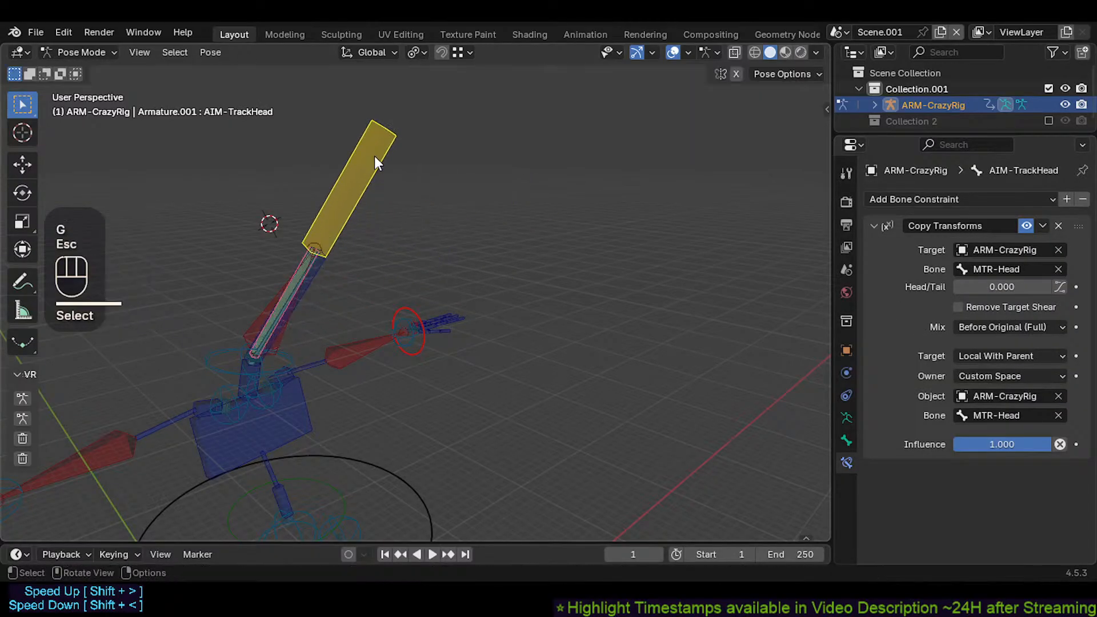
{"action": "scroll", "coordinate": [346, 212], "scroll_direction": "down", "scroll_amount": 2}
{"action": "key", "text": "g"}
{"action": "left_click", "coordinate": [408, 140]}
{"action": "scroll", "coordinate": [392, 143], "scroll_direction": "down", "scroll_amount": 1}
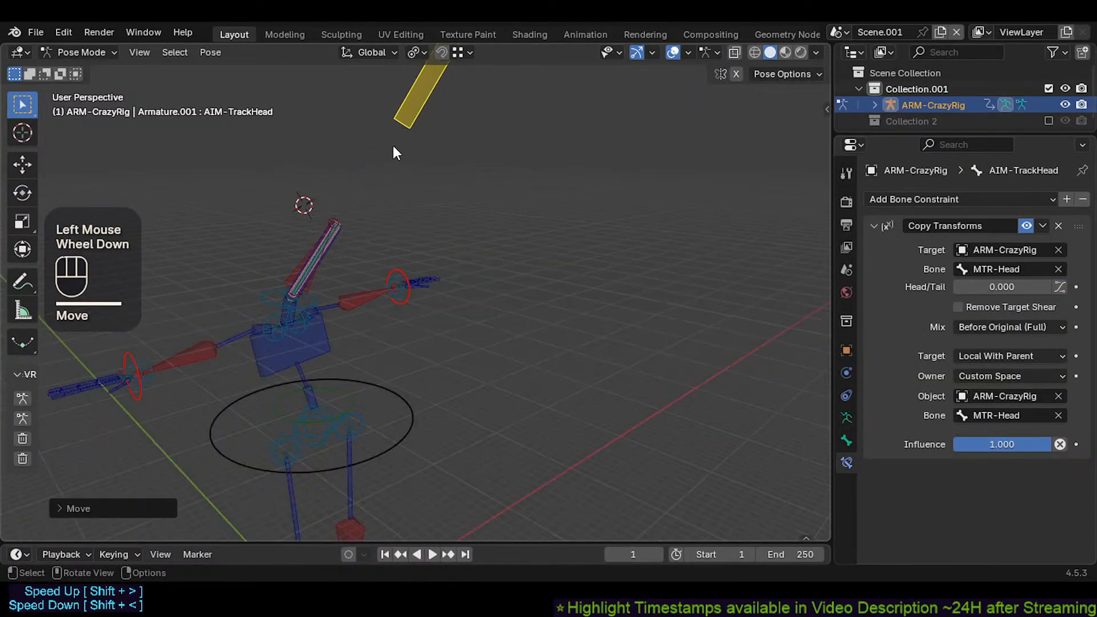
{"action": "key", "text": "g"}
{"action": "key", "text": "Escape"}
{"action": "scroll", "coordinate": [399, 177], "scroll_direction": "up", "scroll_amount": 2}
{"action": "key", "text": "ctrl+z"}
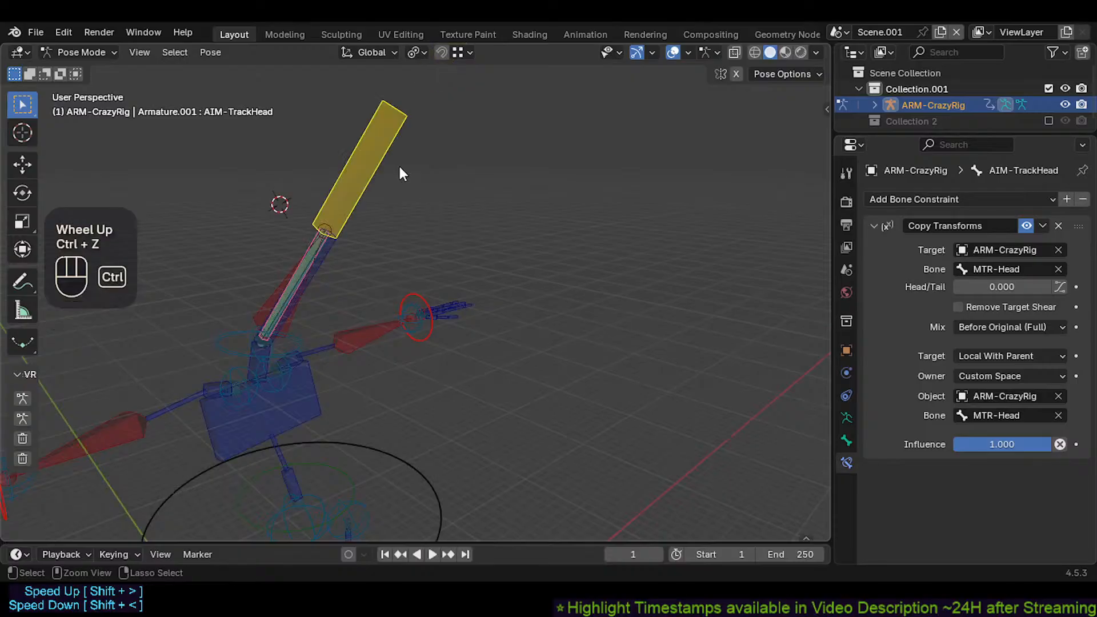
{"action": "key", "text": "g"}
{"action": "key", "text": "Escape"}
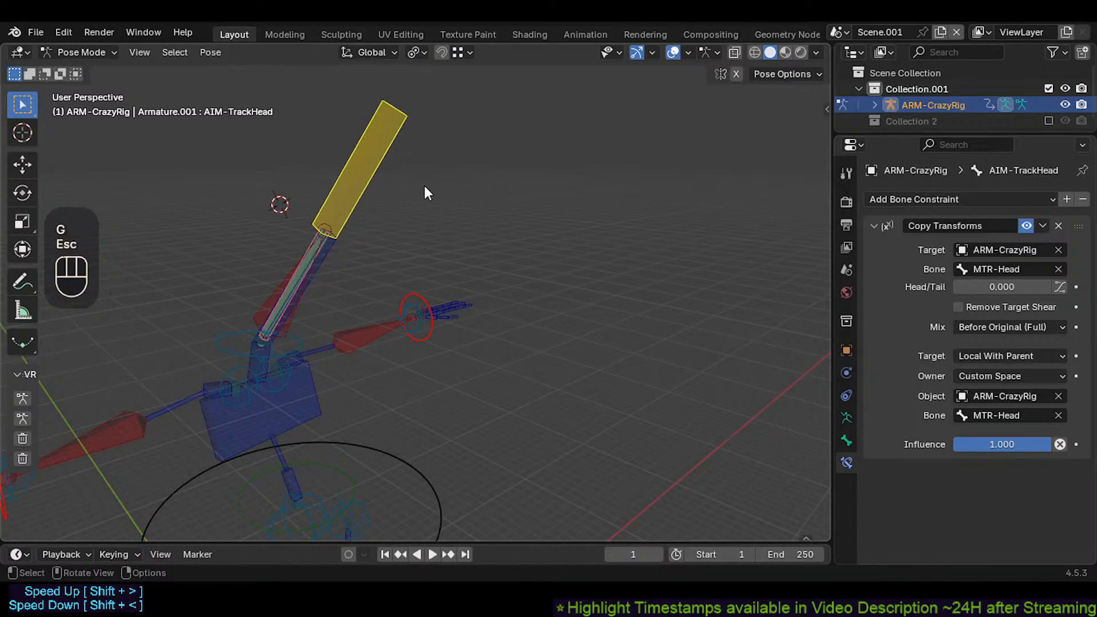
Step: Switch ARM-CrazyRig to Edit Mode and select the AIM-TrackHead bone with circle selection
{"action": "middle_click_drag", "start_coordinate": [426, 194], "coordinate": [394, 221], "text": "shift"}
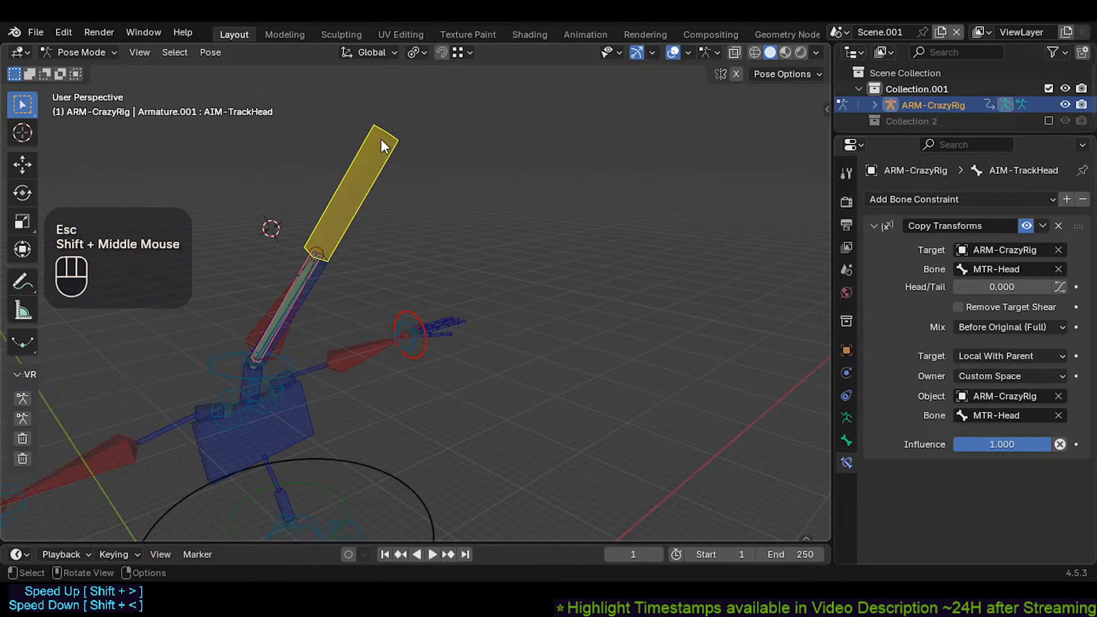
{"action": "scroll", "coordinate": [378, 135], "scroll_direction": "down", "scroll_amount": 4}
{"action": "middle_click_drag", "start_coordinate": [375, 174], "coordinate": [319, 300], "text": "shift"}
{"action": "key", "text": "Tab"}
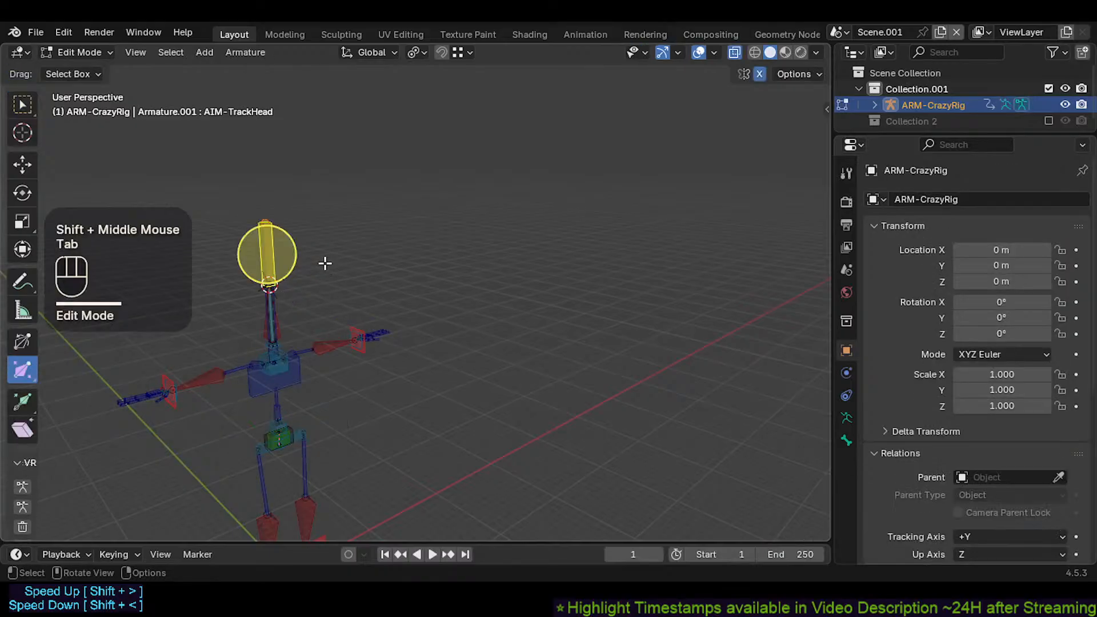
{"action": "scroll", "coordinate": [324, 263], "scroll_direction": "down", "scroll_amount": 1}
{"action": "middle_click_drag", "start_coordinate": [325, 263], "coordinate": [320, 320], "text": "shift"}
{"action": "key", "text": "alt+a"}
{"action": "key", "text": "c"}
{"action": "middle_click_drag", "start_coordinate": [303, 258], "coordinate": [343, 380], "text": "shift"}
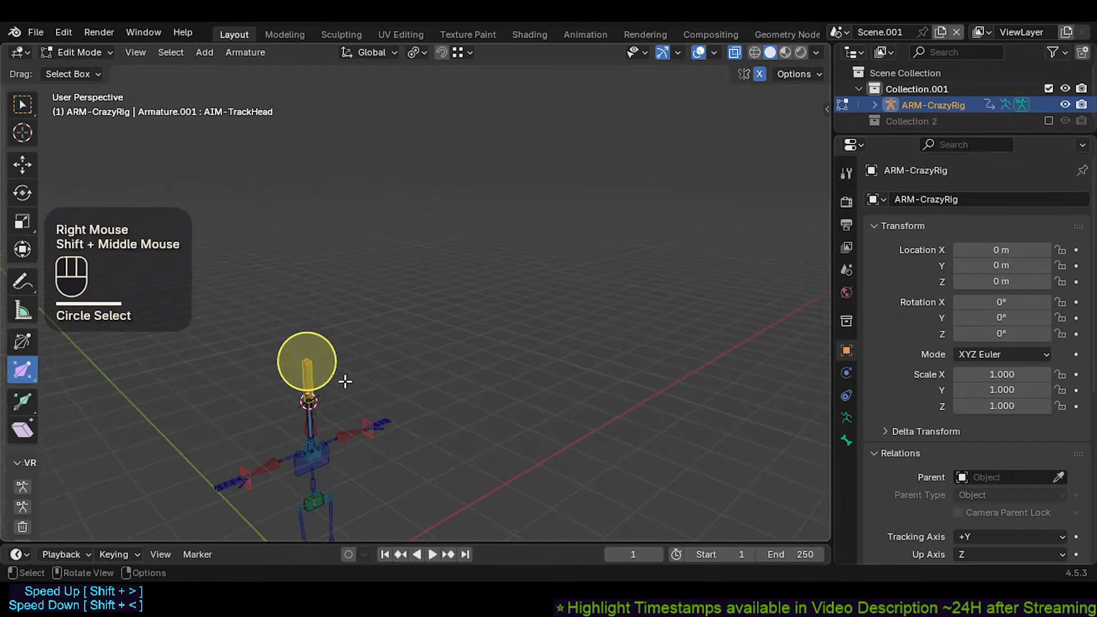
{"action": "key", "text": "g"}
{"action": "key", "text": "y"}
{"action": "key", "text": "Escape"}
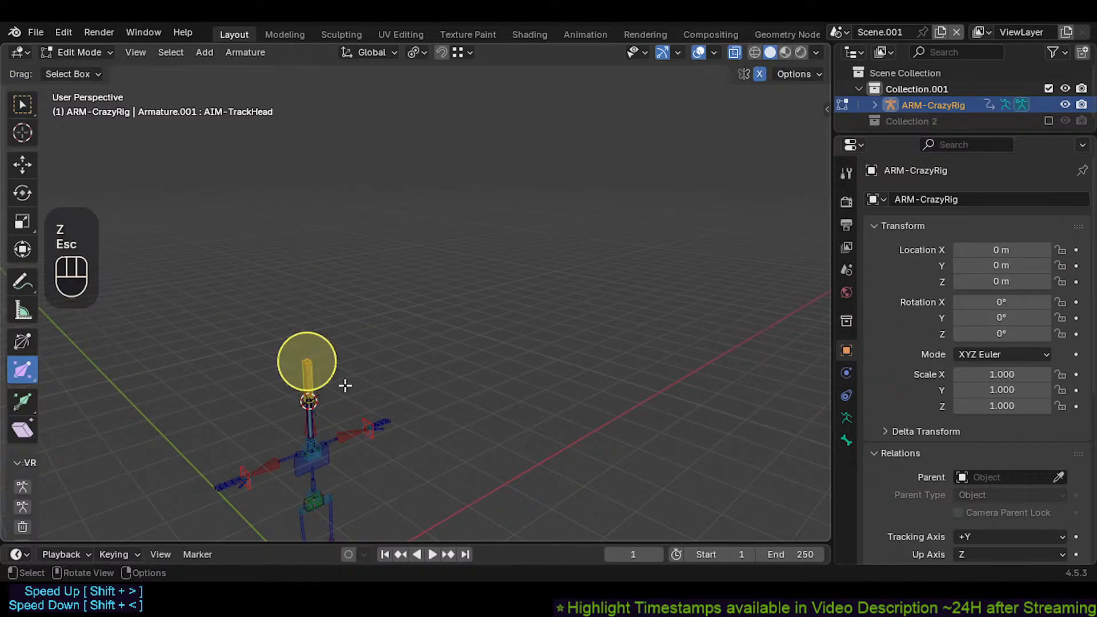
{"action": "key", "text": "s"}
{"action": "key", "text": "Escape"}
Step: Lengthen the AIM-TrackHead bone to several times its size in Edit Mode and return to Pose Mode
{"action": "key", "text": "alt+a"}
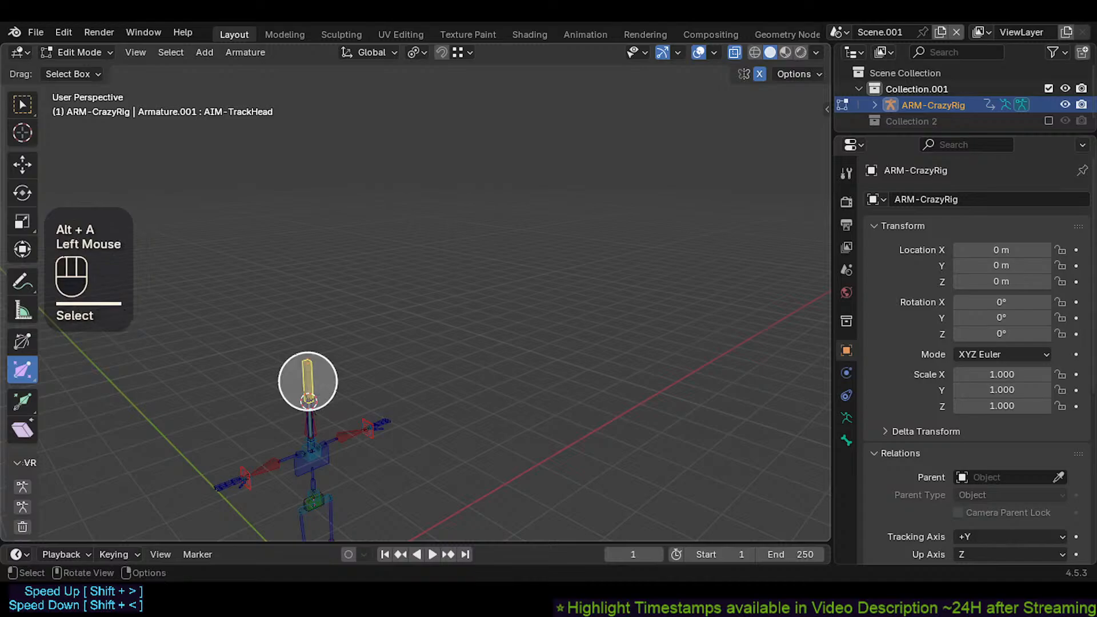
{"action": "key", "text": "s"}
{"action": "left_click", "coordinate": [297, 208]}
{"action": "key", "text": "ctrl+Tab"}
{"action": "scroll", "coordinate": [341, 384], "scroll_direction": "up", "scroll_amount": 2}
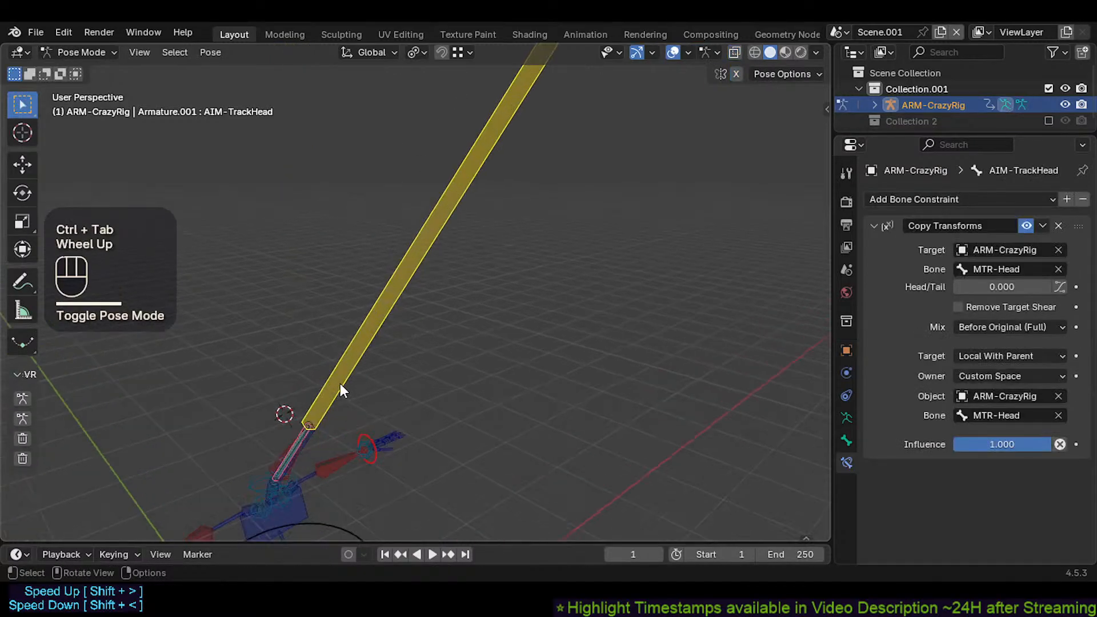
Step: Select all bones and clear their pose transforms
{"action": "middle_click_drag", "start_coordinate": [341, 386], "coordinate": [350, 304], "text": "shift"}
{"action": "key", "text": "a"}
{"action": "key", "text": "alt+q"}
{"action": "key", "text": "alt+q"}
{"action": "middle_click_drag", "start_coordinate": [318, 397], "coordinate": [350, 343], "text": "shift"}
Step: Select MTR-Head among the overlapping head bones and test-move it, cancelling each move
{"action": "left_click", "coordinate": [333, 370]}
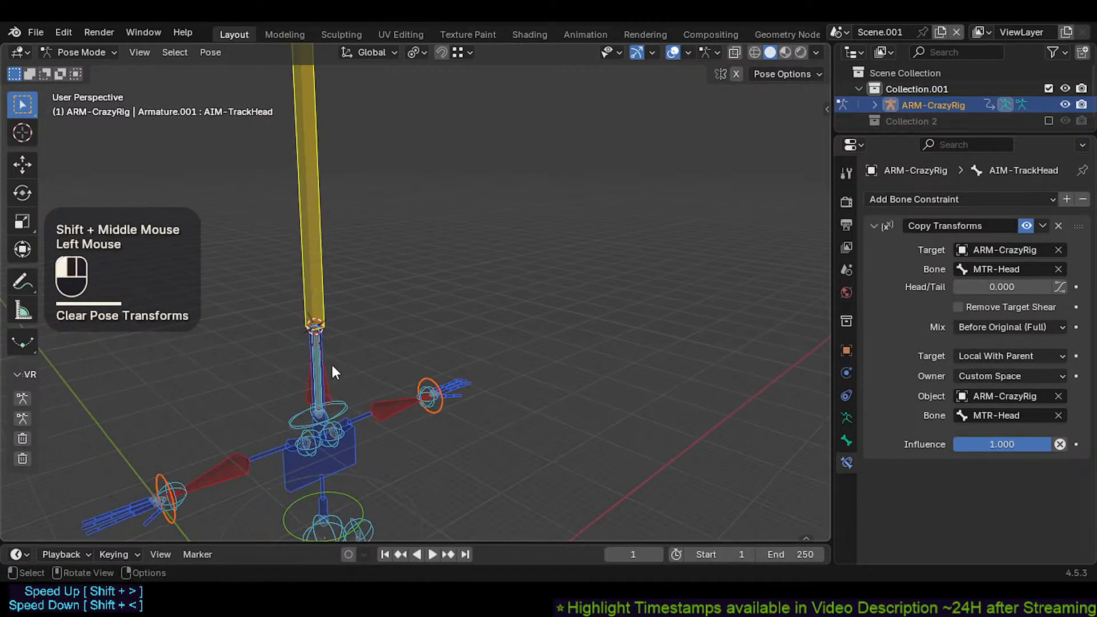
{"action": "left_click", "coordinate": [332, 365]}
{"action": "scroll", "coordinate": [331, 348], "scroll_direction": "up", "scroll_amount": 2}
{"action": "key", "text": "g"}
{"action": "key", "text": "Escape"}
{"action": "left_click", "coordinate": [297, 334], "text": "shift"}
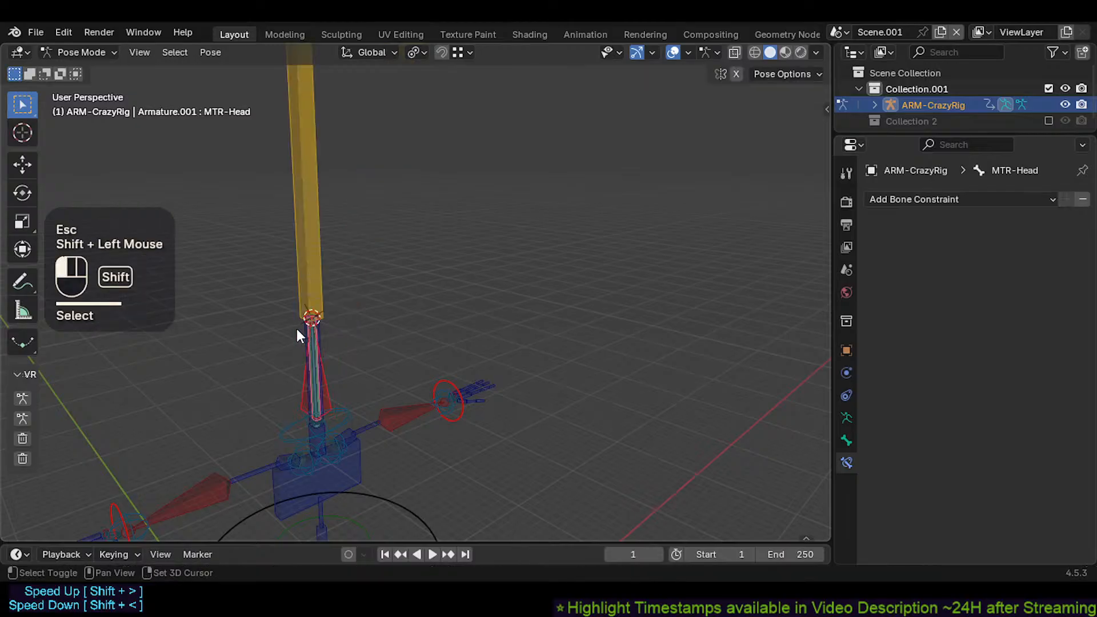
{"action": "key", "text": "g"}
{"action": "key", "text": "Escape"}
Step: Test-move CTL-Head.001 in different directions to see how DEF-Head and AIM-TrackHead respond
{"action": "left_click", "coordinate": [300, 332], "text": "shift"}
{"action": "key", "text": "g"}
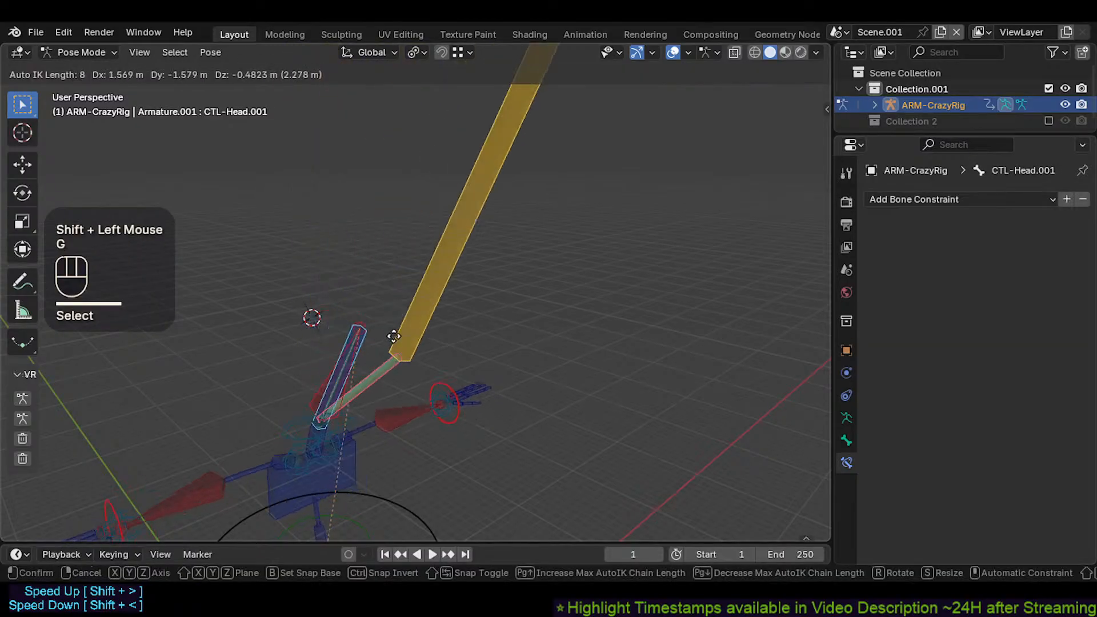
{"action": "left_click", "coordinate": [377, 332]}
{"action": "scroll", "coordinate": [382, 337], "scroll_direction": "down", "scroll_amount": 2}
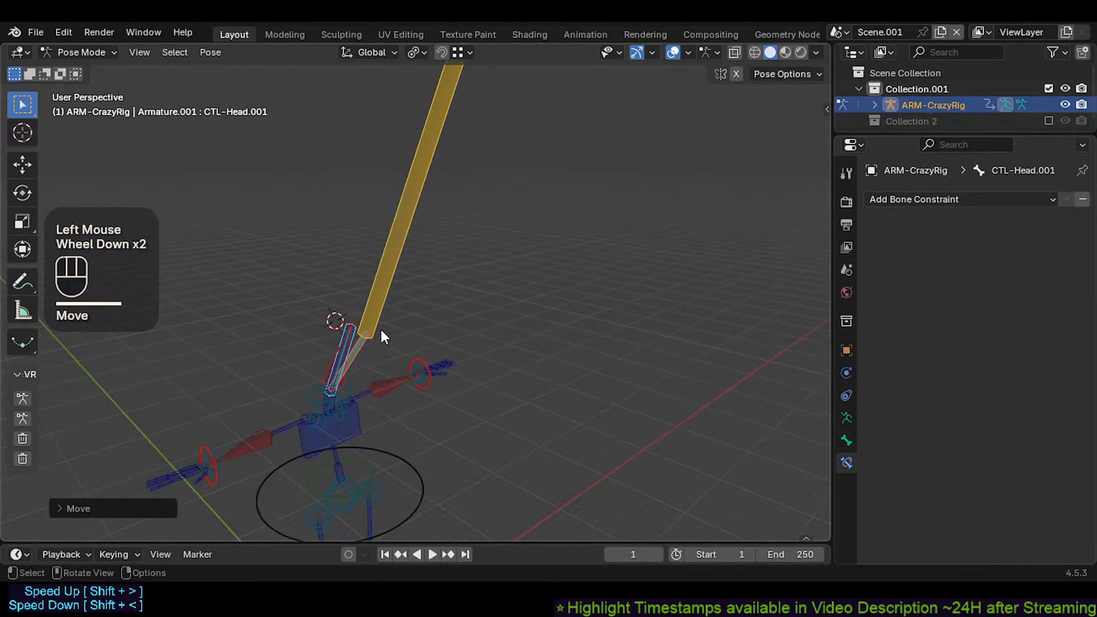
{"action": "middle_click_drag", "start_coordinate": [382, 337], "coordinate": [369, 273], "text": "shift"}
{"action": "scroll", "coordinate": [369, 273], "scroll_direction": "up", "scroll_amount": 1, "text": "shift"}
{"action": "key", "text": "g"}
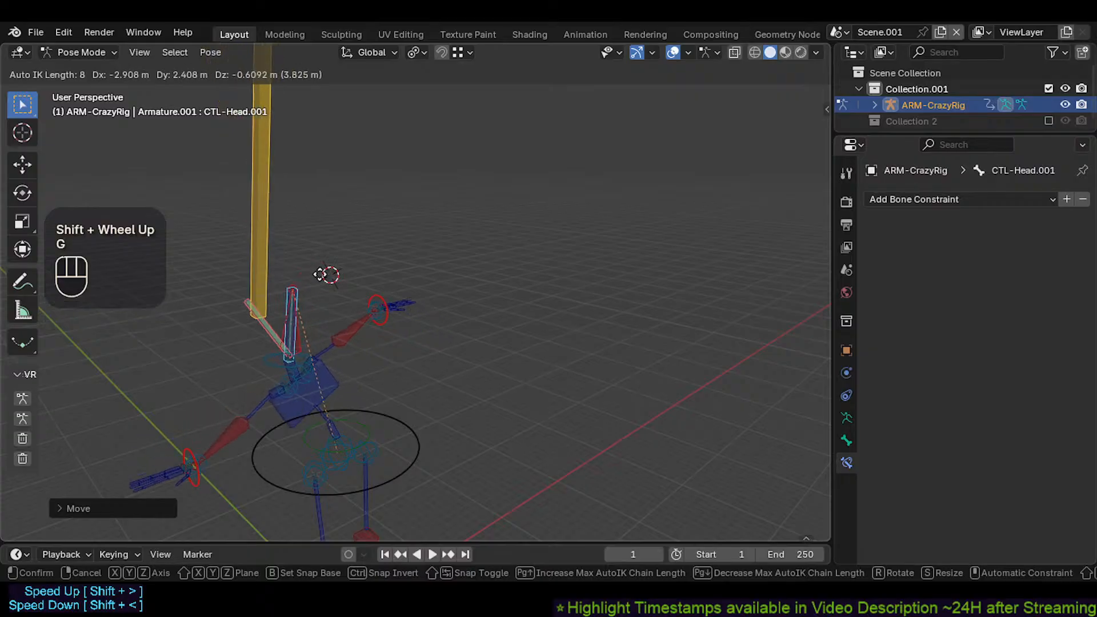
{"action": "key", "text": "Escape"}
{"action": "scroll", "coordinate": [331, 291], "scroll_direction": "up", "scroll_amount": 2}
Step: Reset the whole rig to its rest pose by clearing every bone's transforms
{"action": "key", "text": "alt+q"}
{"action": "key", "text": "alt+q"}
{"action": "key", "text": "a"}
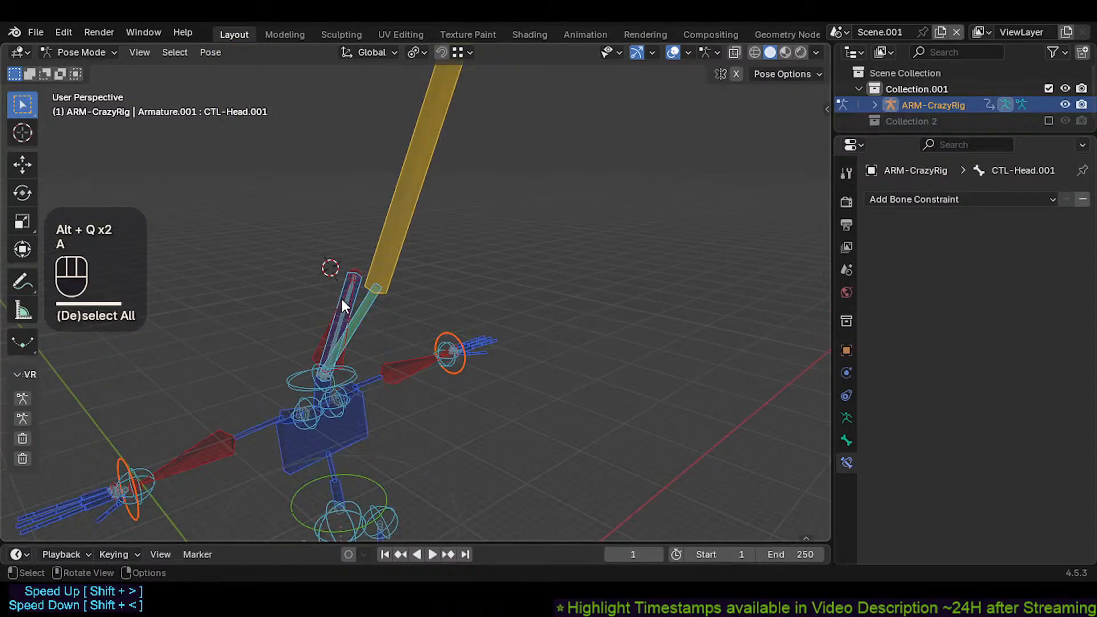
{"action": "key", "text": "alt+q"}
{"action": "key", "text": "alt+q"}
Step: Select the MTR-Head bone from the stack of overlapping head bones
{"action": "left_click", "coordinate": [340, 313]}
{"action": "left_click", "coordinate": [345, 327]}
{"action": "left_click", "coordinate": [337, 283], "text": "shift"}
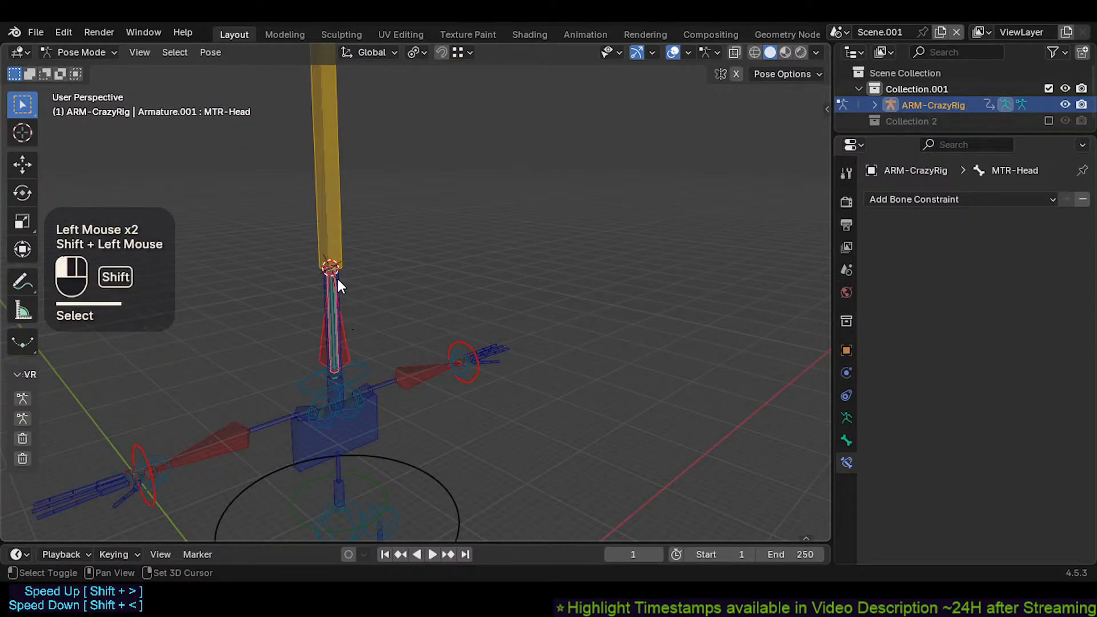
{"action": "left_click", "coordinate": [338, 279], "text": "shift"}
{"action": "left_click", "coordinate": [351, 307]}
{"action": "left_click", "coordinate": [349, 328], "text": "shift"}
Step: Test-move MTR-Head in several directions to check how the torso, head and AIM-TrackHead follow
{"action": "key", "text": "g"}
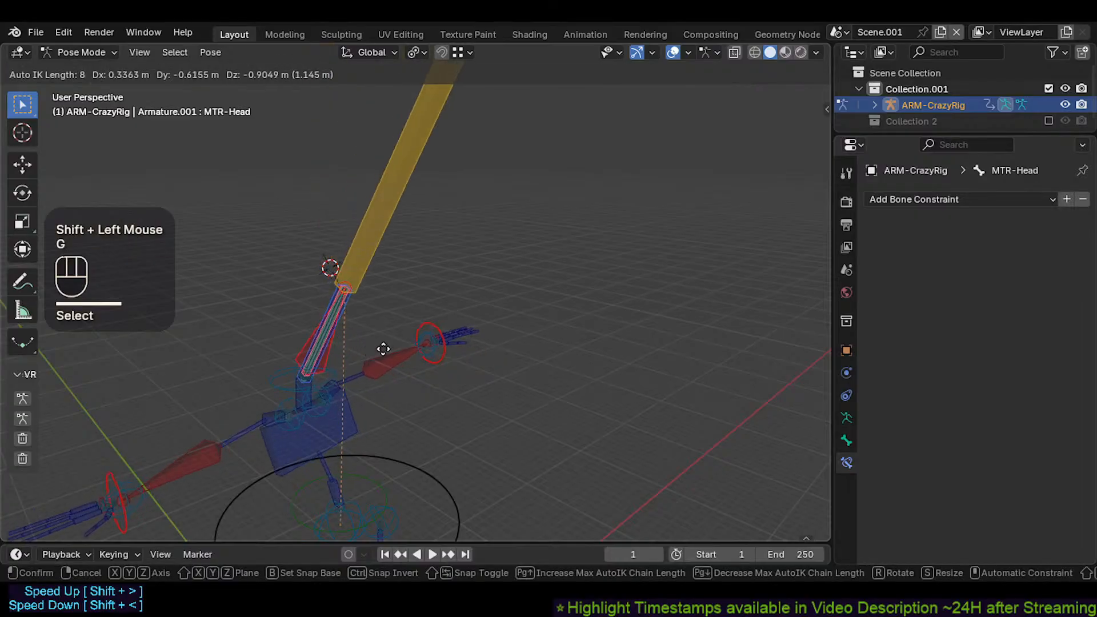
{"action": "left_click", "coordinate": [362, 335]}
{"action": "scroll", "coordinate": [354, 252], "scroll_direction": "down", "scroll_amount": 2}
{"action": "key", "text": "g"}
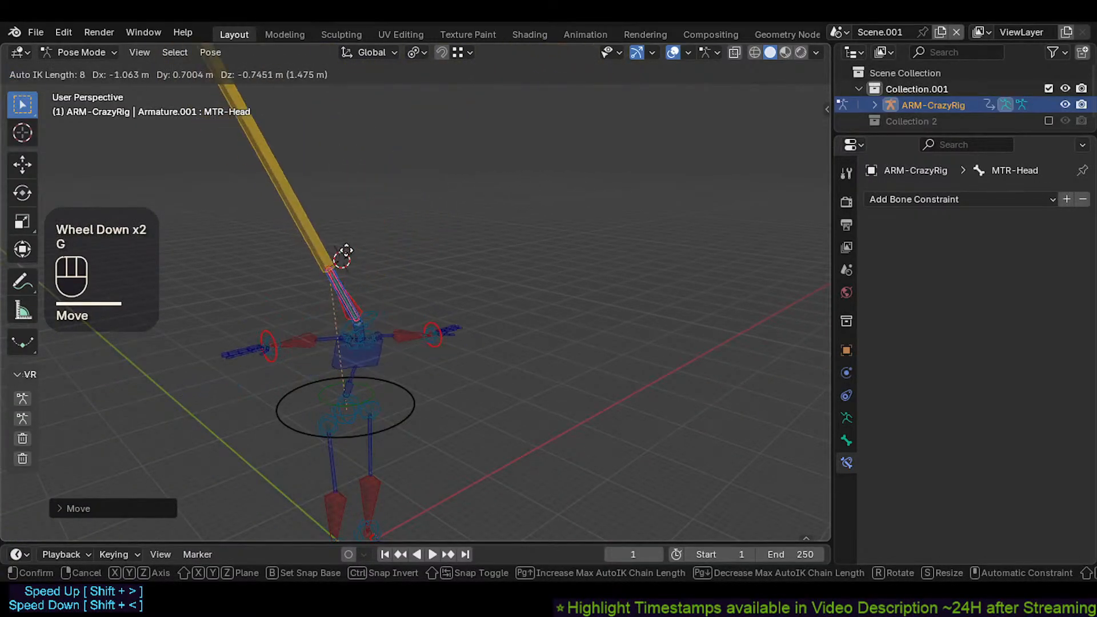
{"action": "key", "text": "g"}
{"action": "left_click", "coordinate": [399, 264]}
{"action": "middle_click_drag", "start_coordinate": [399, 264], "coordinate": [337, 240], "text": "shift"}
{"action": "key", "text": "g"}
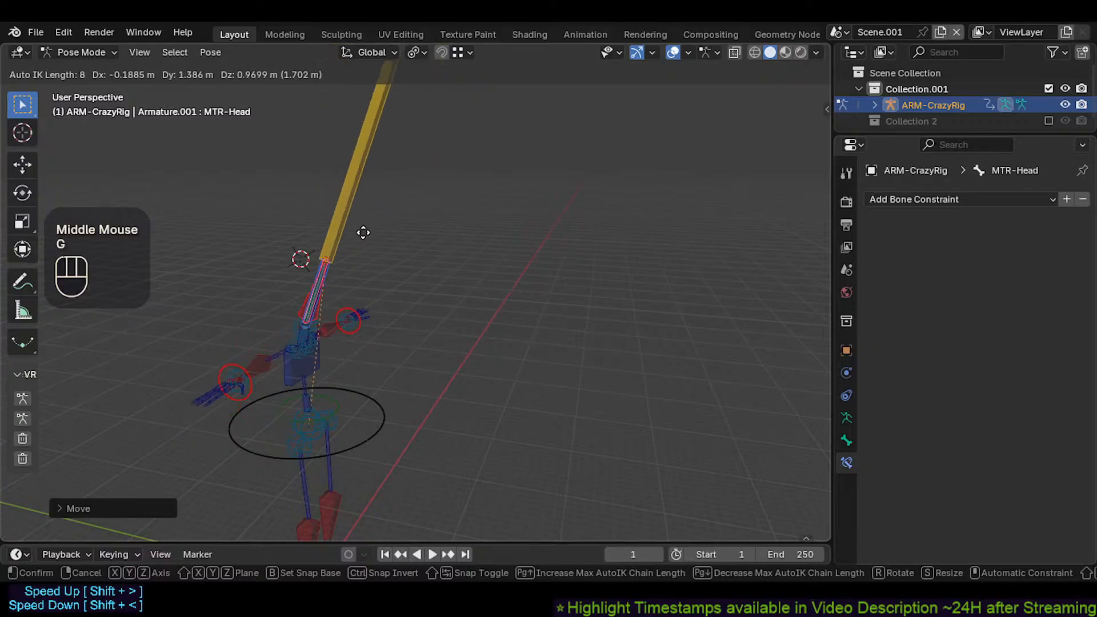
{"action": "left_click", "coordinate": [357, 224]}
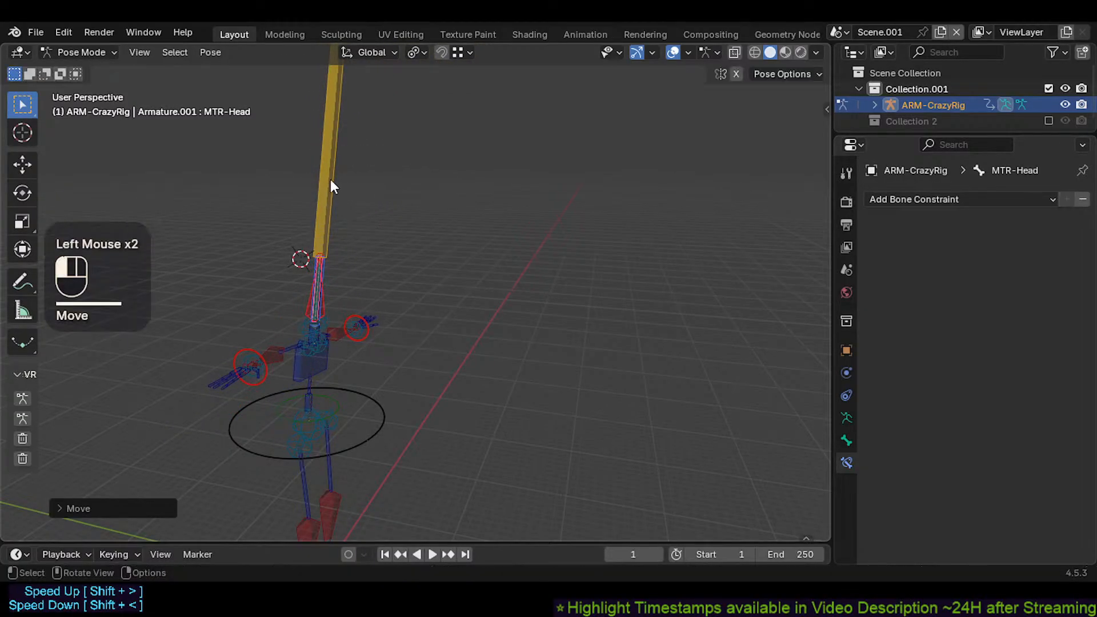
Step: Rotate AIM-TrackHead away from the head's direction to test whether DEF-Head stays aligned
{"action": "left_click", "coordinate": [331, 179]}
{"action": "key", "text": "r"}
{"action": "left_click", "coordinate": [400, 267]}
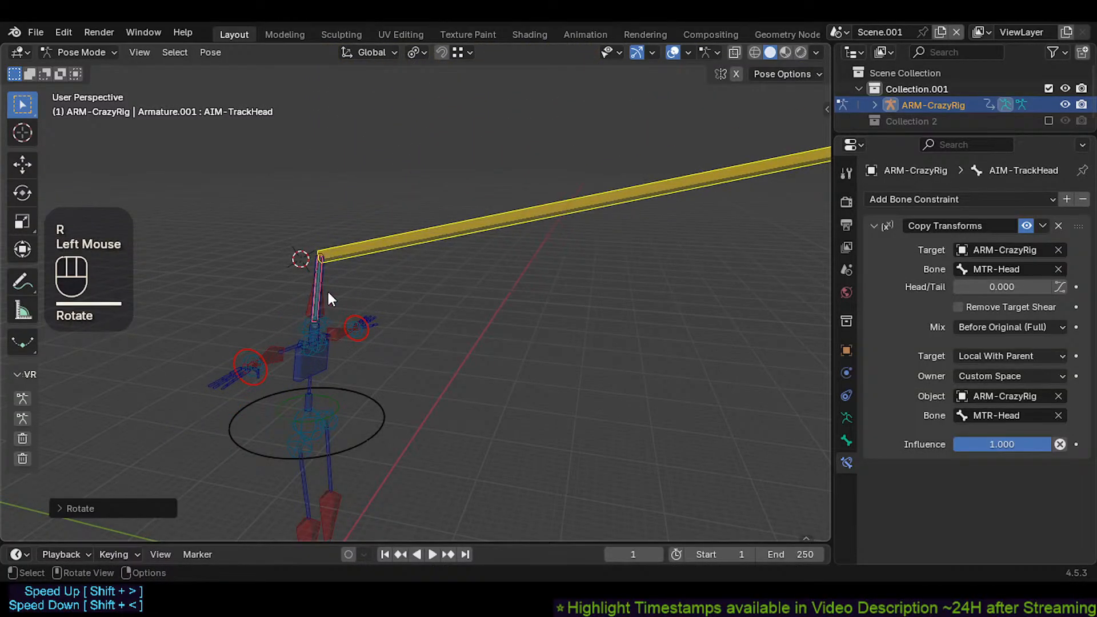
Step: Cycle through the overlapping head bones to DEF-Head and review its Damped Track constraint
{"action": "scroll", "coordinate": [328, 292], "scroll_direction": "up", "scroll_amount": 1}
{"action": "left_click", "coordinate": [319, 289]}
{"action": "left_click", "coordinate": [320, 280]}
{"action": "scroll", "coordinate": [318, 280], "scroll_direction": "up", "scroll_amount": 1}
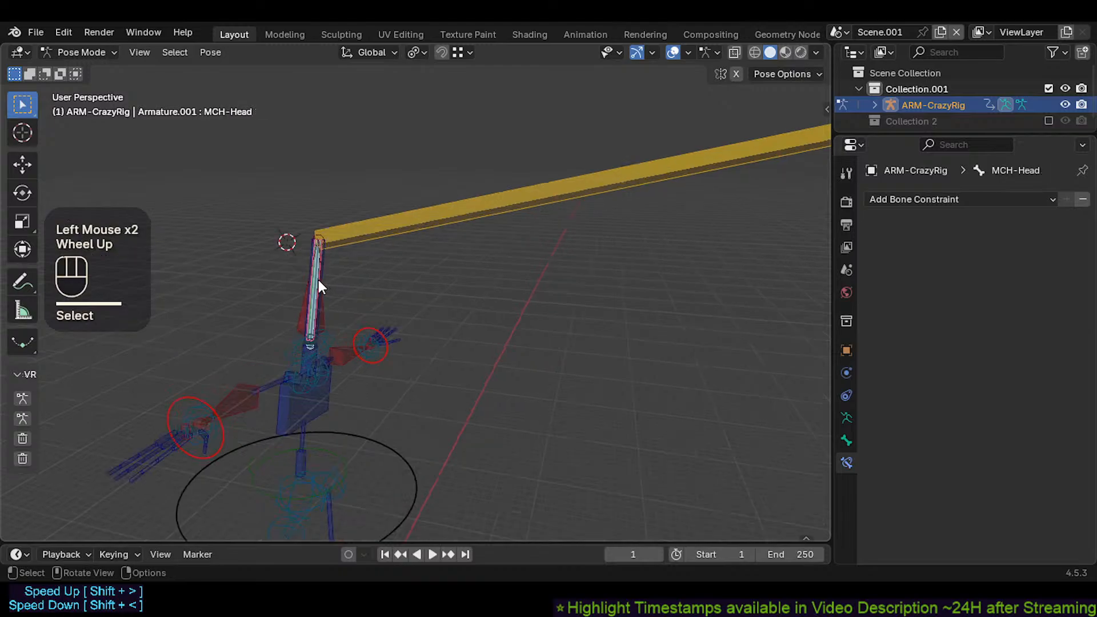
{"action": "scroll", "coordinate": [317, 280], "scroll_direction": "up", "scroll_amount": 1}
{"action": "left_click", "coordinate": [312, 280]}
{"action": "left_click", "coordinate": [312, 280]}
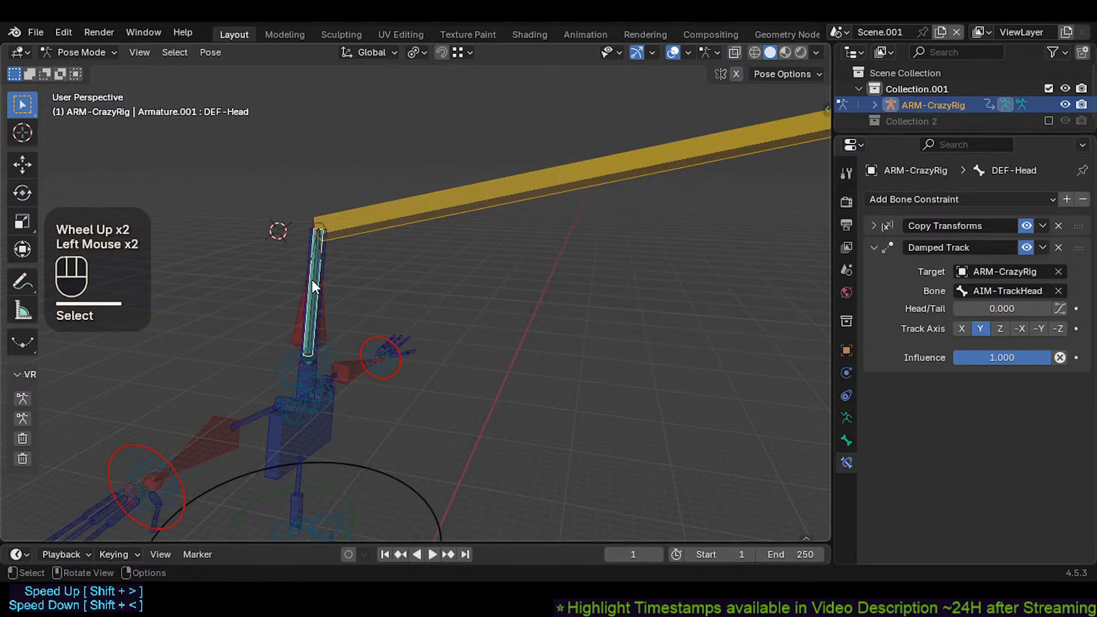
Step: Select AIM-TrackHead and test-move it above the head to check the Damped Track response
{"action": "scroll", "coordinate": [312, 280], "scroll_direction": "down", "scroll_amount": 1}
{"action": "left_click", "coordinate": [359, 219]}
{"action": "key", "text": "g"}
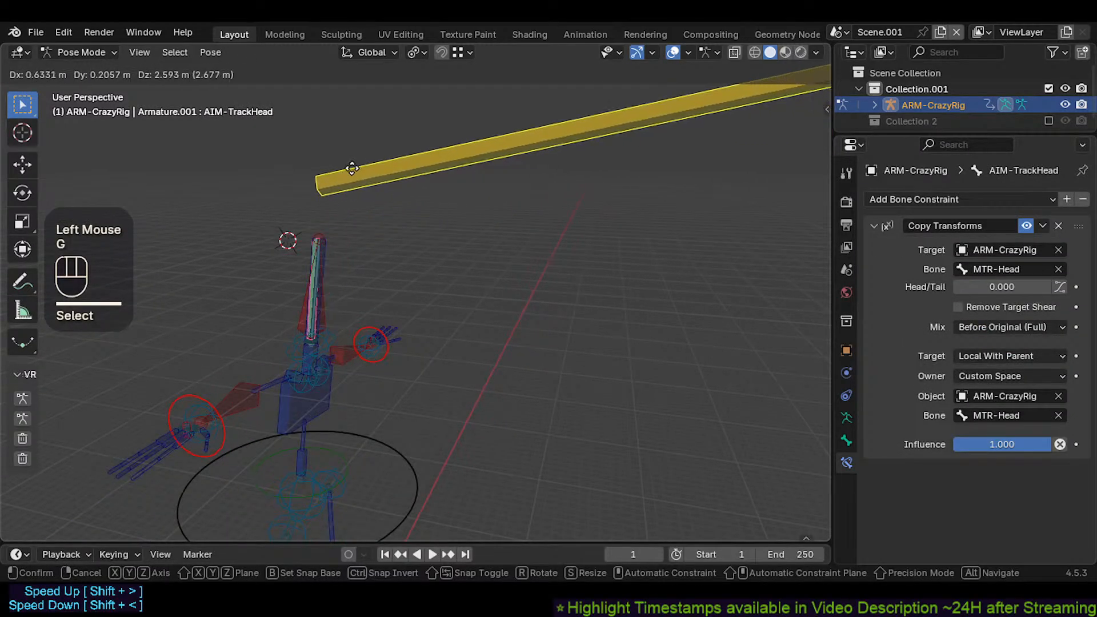
{"action": "left_click", "coordinate": [363, 140]}
{"action": "key", "text": "g"}
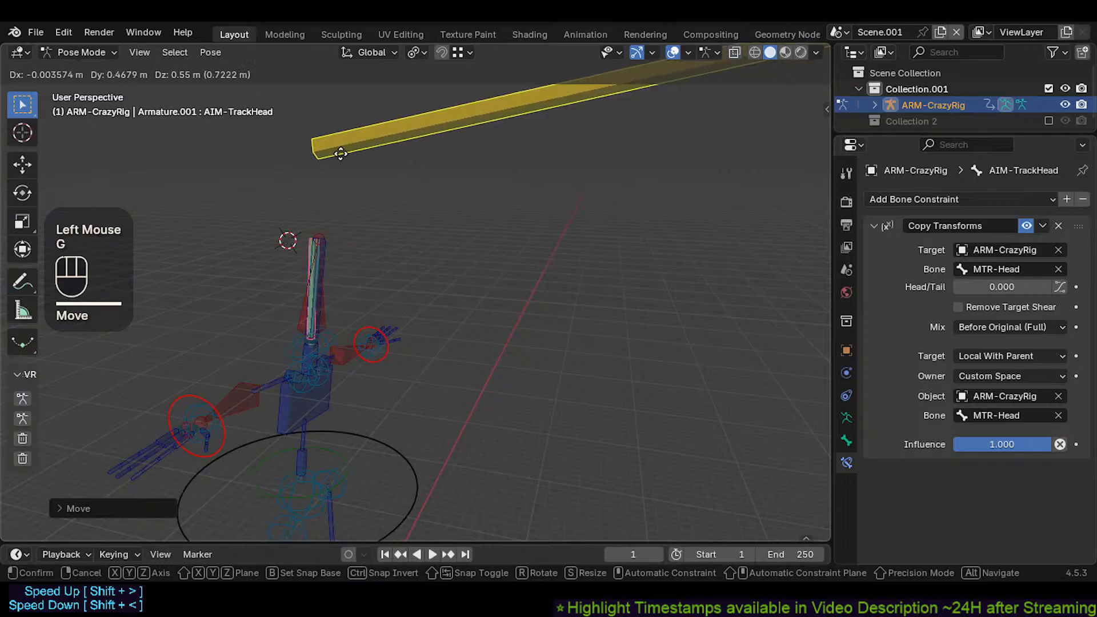
{"action": "left_click", "coordinate": [359, 158]}
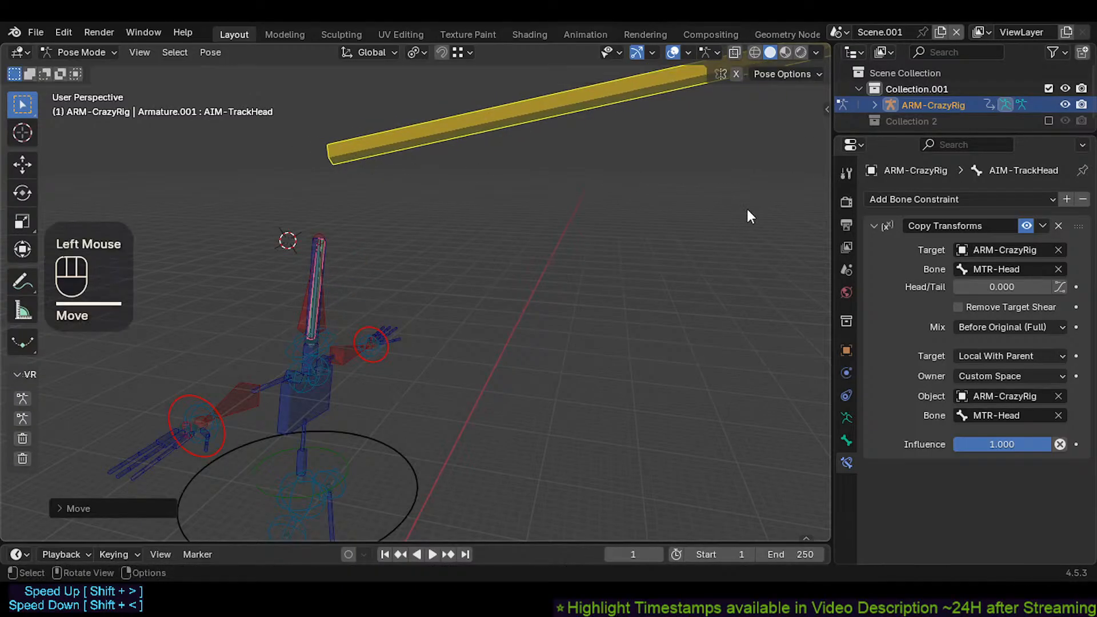
Step: Examine both ends of AIM-TrackHead and compare their positions with DEF-Head's tracking direction
{"action": "scroll", "coordinate": [539, 163], "scroll_direction": "down", "scroll_amount": 1}
{"action": "scroll", "coordinate": [465, 208], "scroll_direction": "up", "scroll_amount": 1}
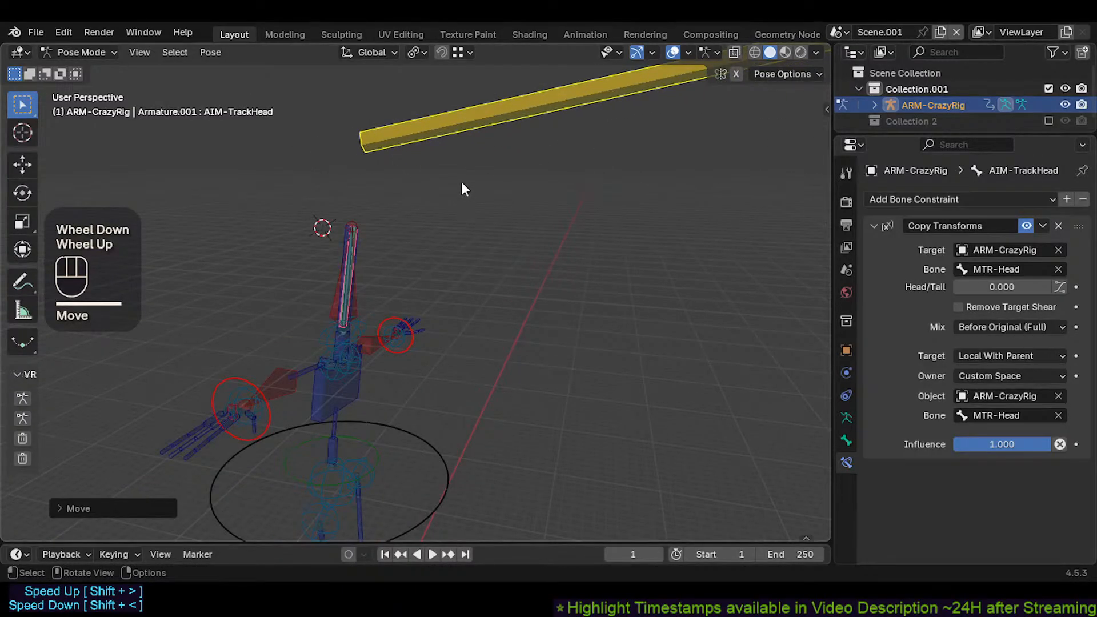
{"action": "scroll", "coordinate": [461, 183], "scroll_direction": "down", "scroll_amount": 1}
{"action": "middle_click_drag", "start_coordinate": [444, 222], "coordinate": [433, 218]}
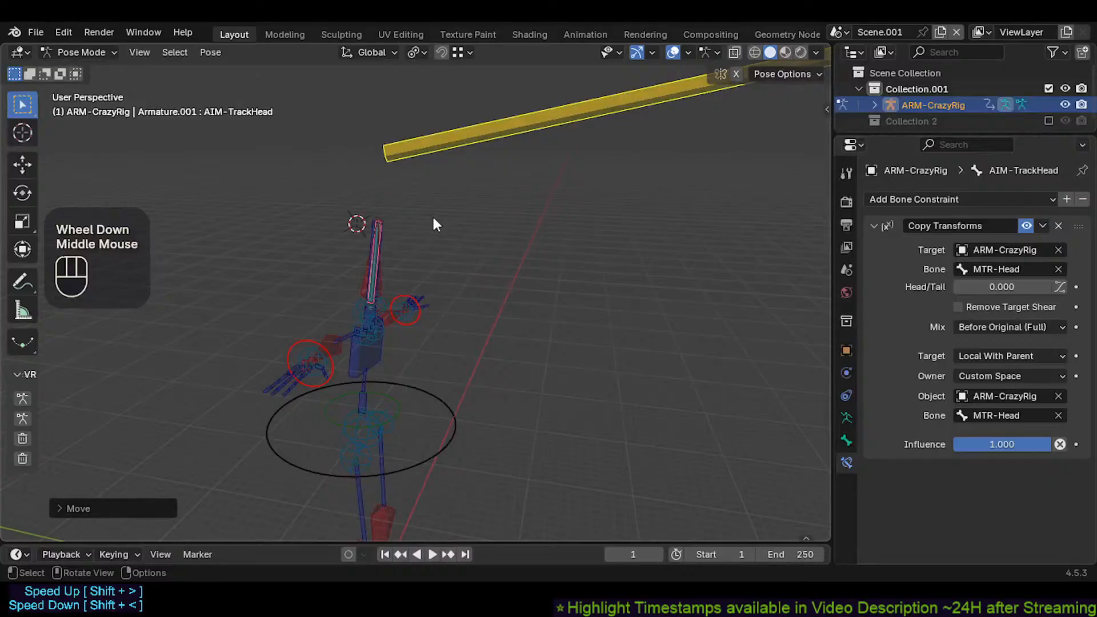
{"action": "left_click", "coordinate": [389, 166]}
{"action": "scroll", "coordinate": [385, 163], "scroll_direction": "up", "scroll_amount": 1}
{"action": "middle_click_drag", "start_coordinate": [386, 163], "coordinate": [377, 180], "text": "shift"}
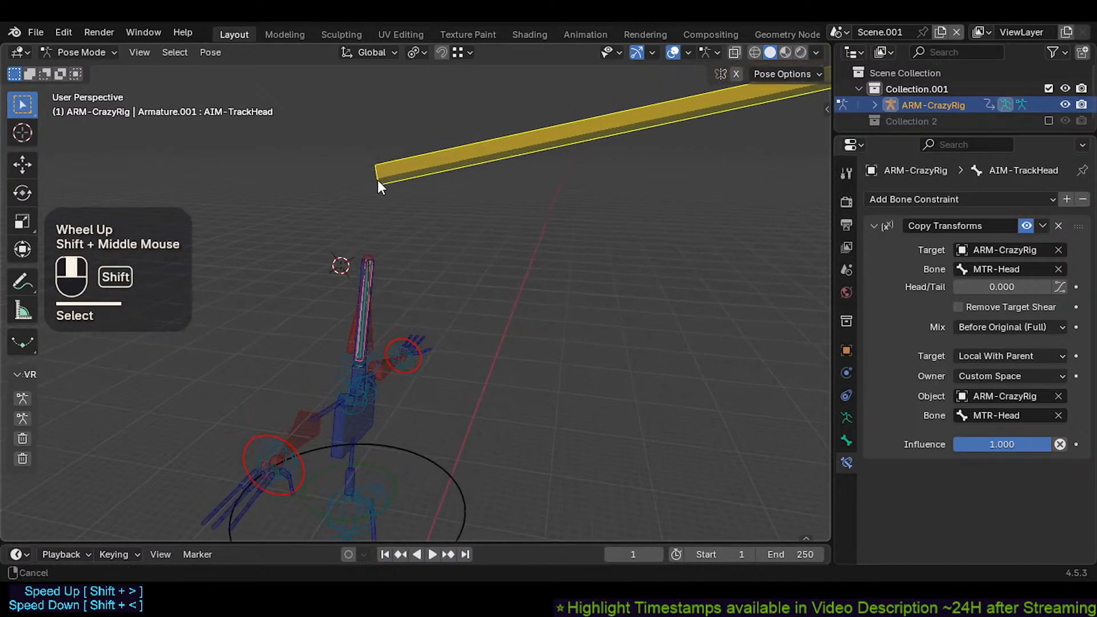
{"action": "scroll", "coordinate": [401, 153], "scroll_direction": "down", "scroll_amount": 1}
{"action": "middle_click_drag", "start_coordinate": [737, 106], "coordinate": [518, 207], "text": "shift"}
{"action": "scroll", "coordinate": [412, 152], "scroll_direction": "down", "scroll_amount": 1}
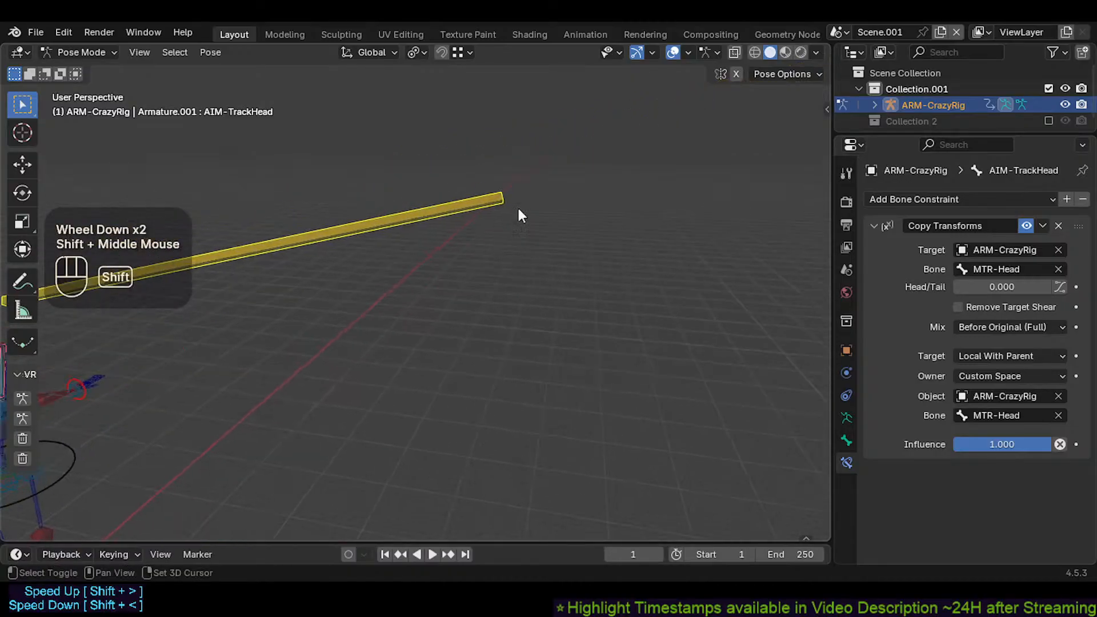
{"action": "scroll", "coordinate": [518, 207], "scroll_direction": "down", "scroll_amount": 1}
{"action": "middle_click_drag", "start_coordinate": [160, 326], "coordinate": [346, 261], "text": "shift"}
{"action": "middle_click_drag", "start_coordinate": [346, 261], "coordinate": [353, 261], "text": "shift"}
{"action": "scroll", "coordinate": [424, 260], "scroll_direction": "up", "scroll_amount": 5}
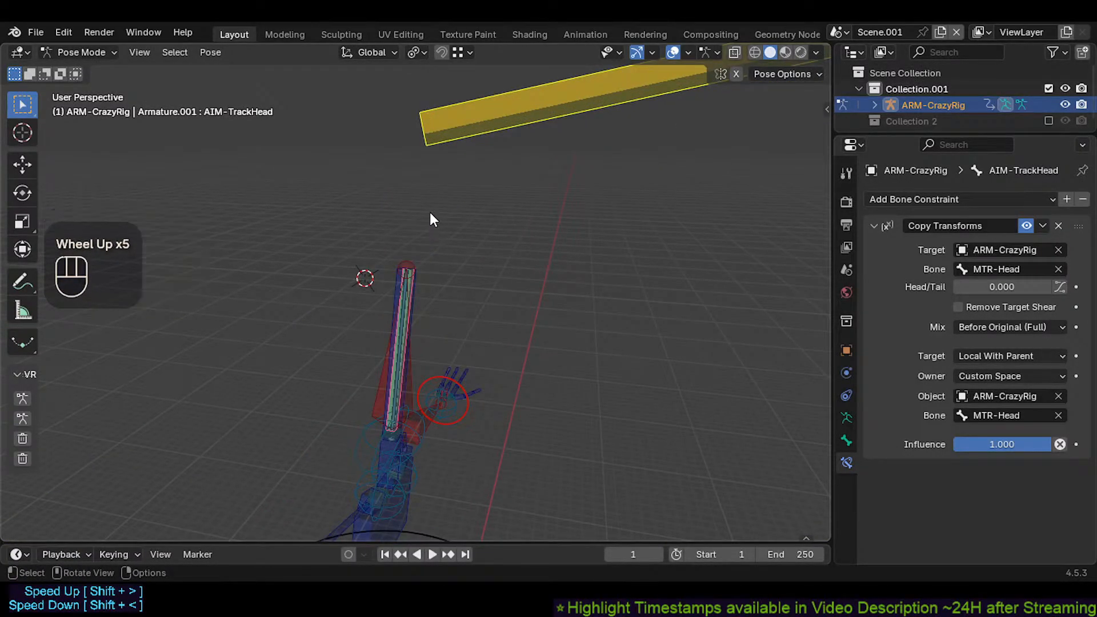
{"action": "left_click", "coordinate": [444, 144]}
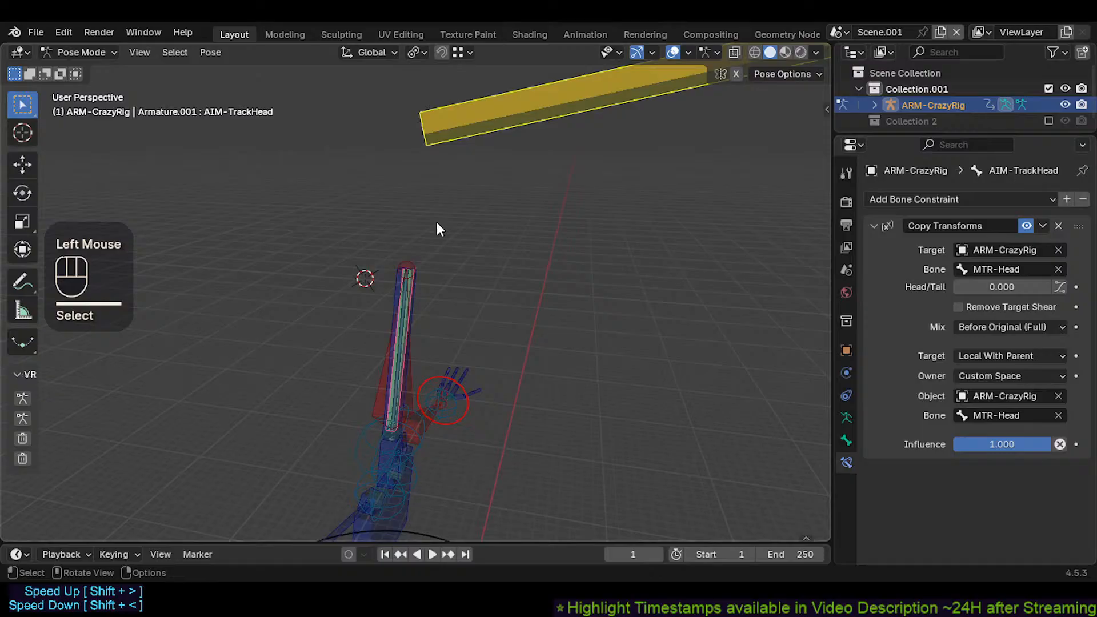
Step: Clear the pose transforms of all bones and select AIM-TrackHead again
{"action": "key", "text": "a"}
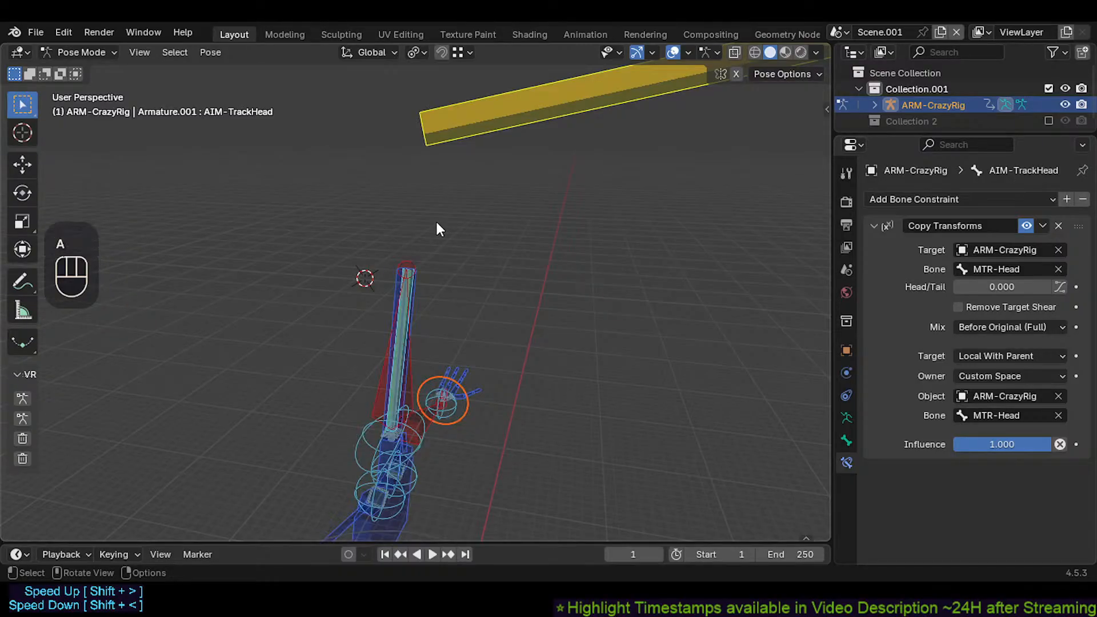
{"action": "key", "text": "alt+q"}
{"action": "key", "text": "alt+q"}
{"action": "left_click", "coordinate": [379, 216]}
{"action": "scroll", "coordinate": [371, 273], "scroll_direction": "down", "scroll_amount": 2}
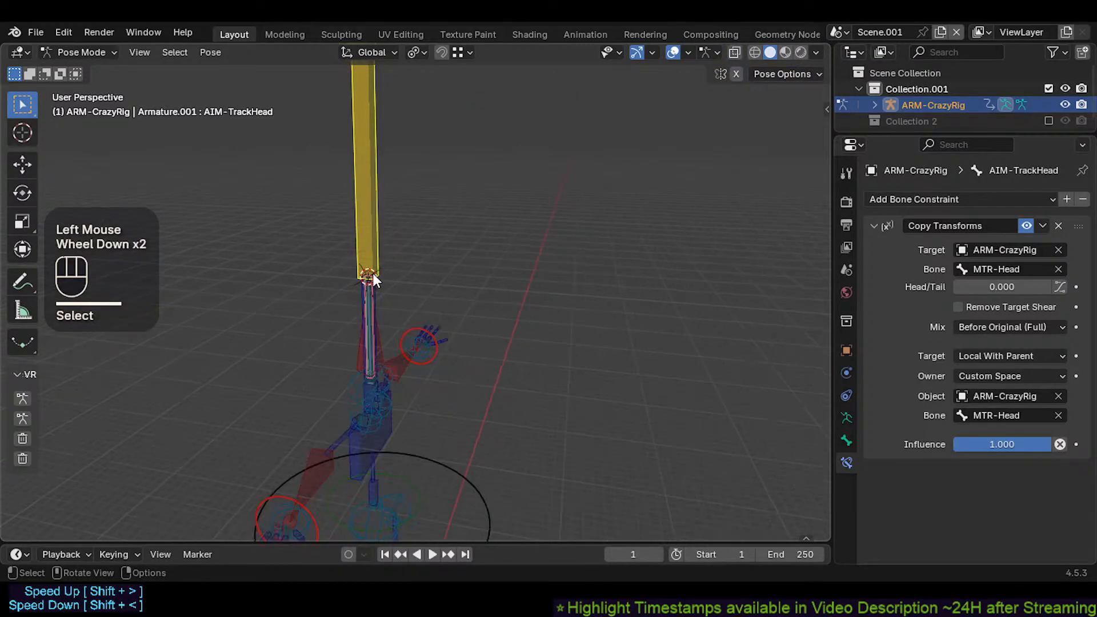
Step: Try flipping AIM-TrackHead downward by scaling it in Pose Mode, and undo the resize
{"action": "key", "text": "s"}
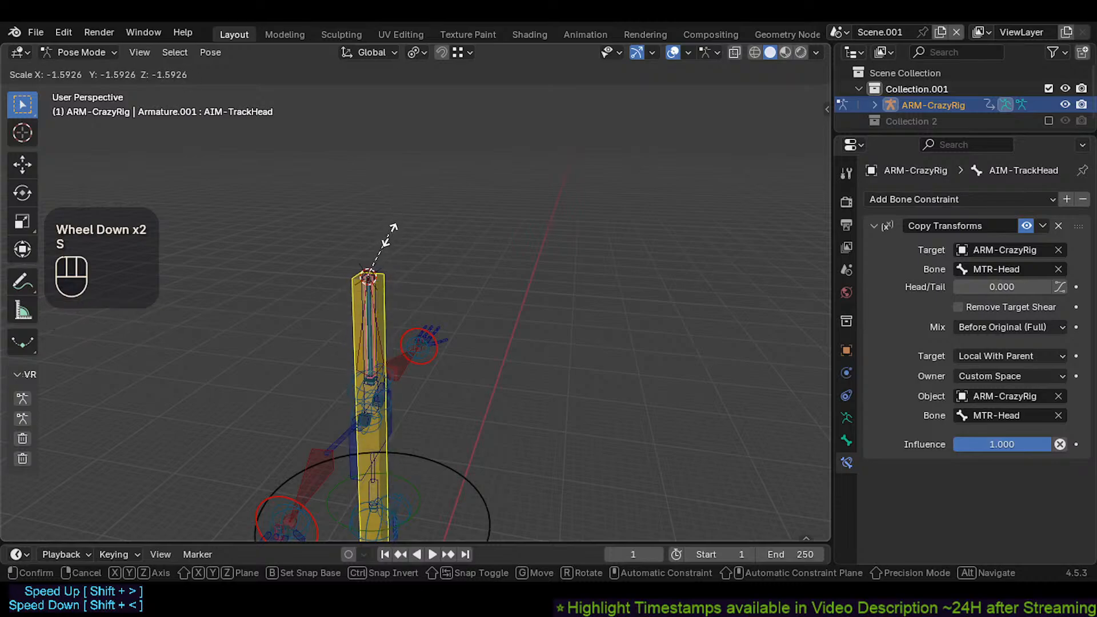
{"action": "key", "text": "Escape"}
{"action": "scroll", "coordinate": [376, 240], "scroll_direction": "down", "scroll_amount": 1}
{"action": "middle_click_drag", "start_coordinate": [375, 240], "coordinate": [384, 274], "text": "shift"}
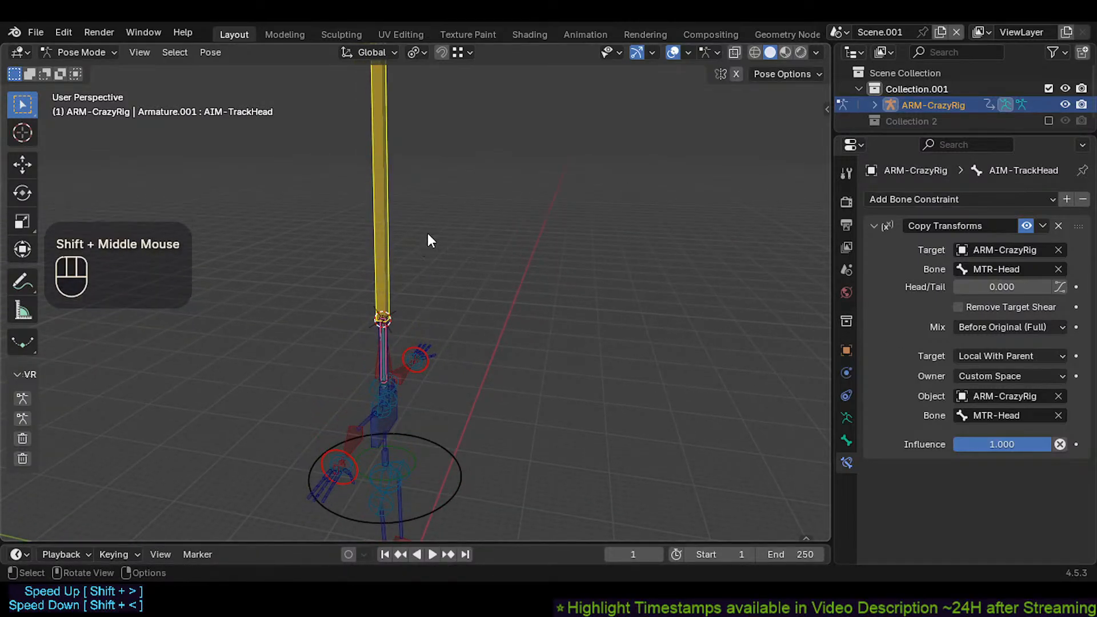
{"action": "key", "text": "s"}
{"action": "left_click", "coordinate": [390, 323]}
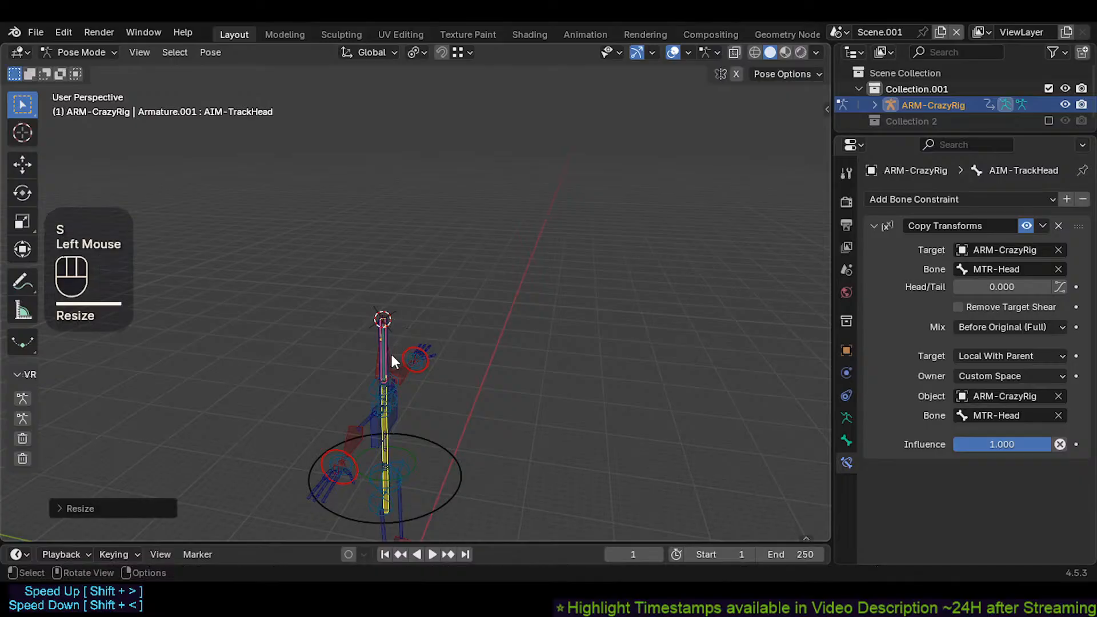
{"action": "key", "text": "g"}
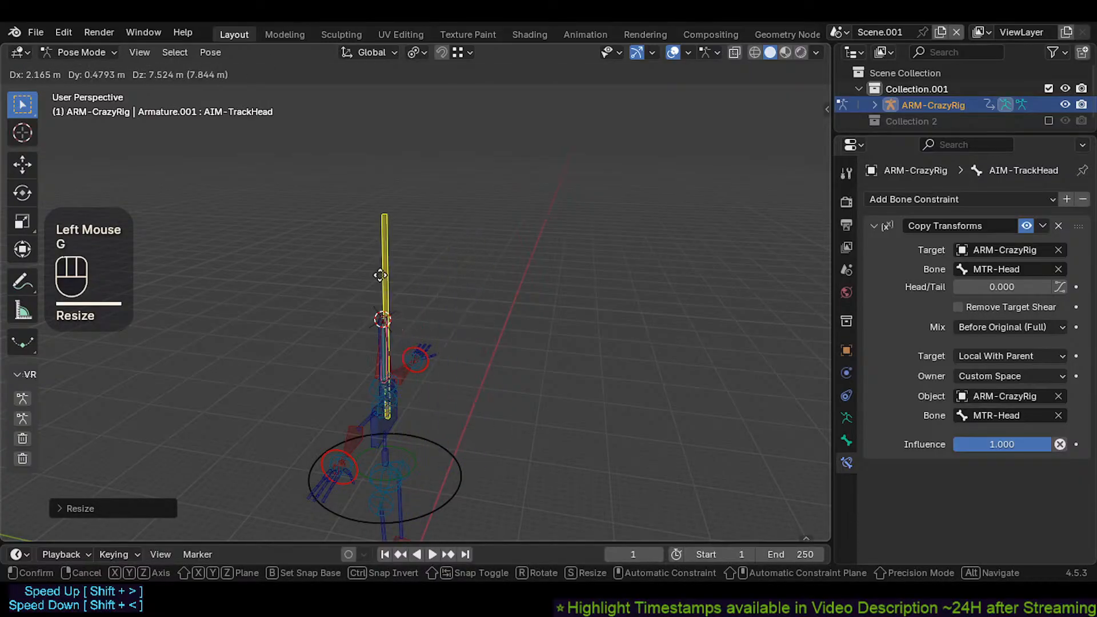
{"action": "key", "text": "Escape"}
{"action": "key", "text": "ctrl+z"}
Step: Test-move AIM-TrackHead around the head to check how DEF-Head follows its base
{"action": "key", "text": "g"}
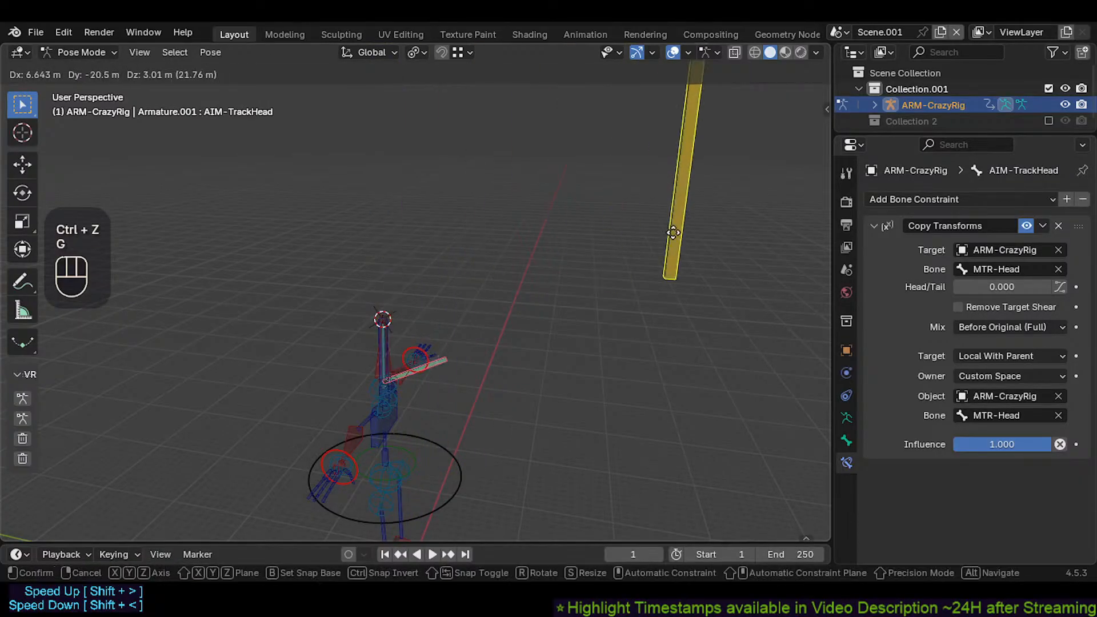
{"action": "key", "text": "Escape"}
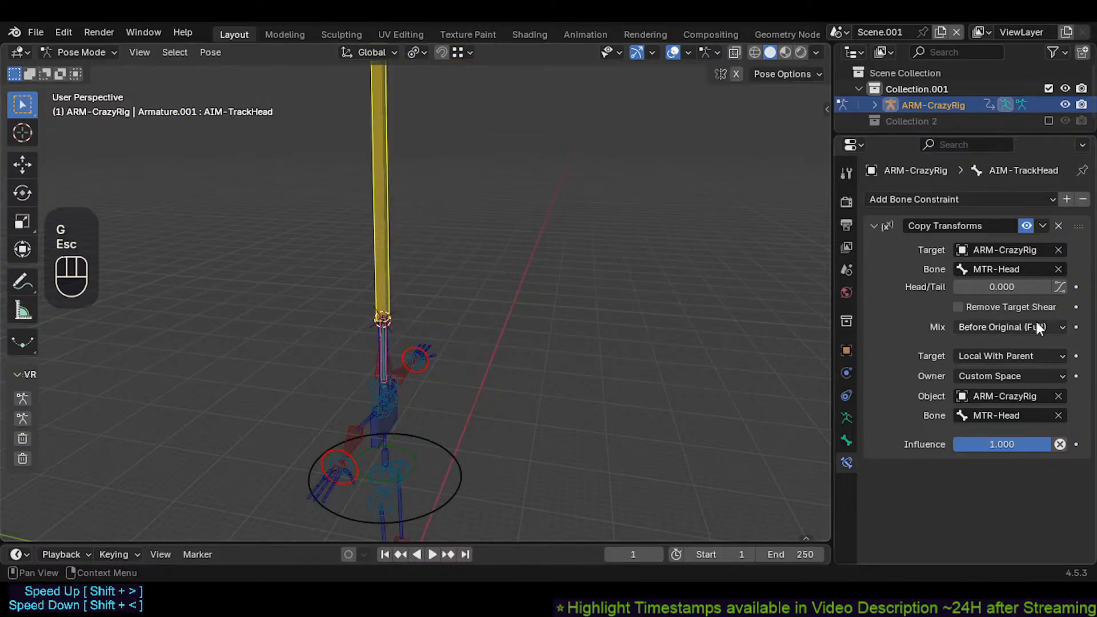
{"action": "key", "text": "g"}
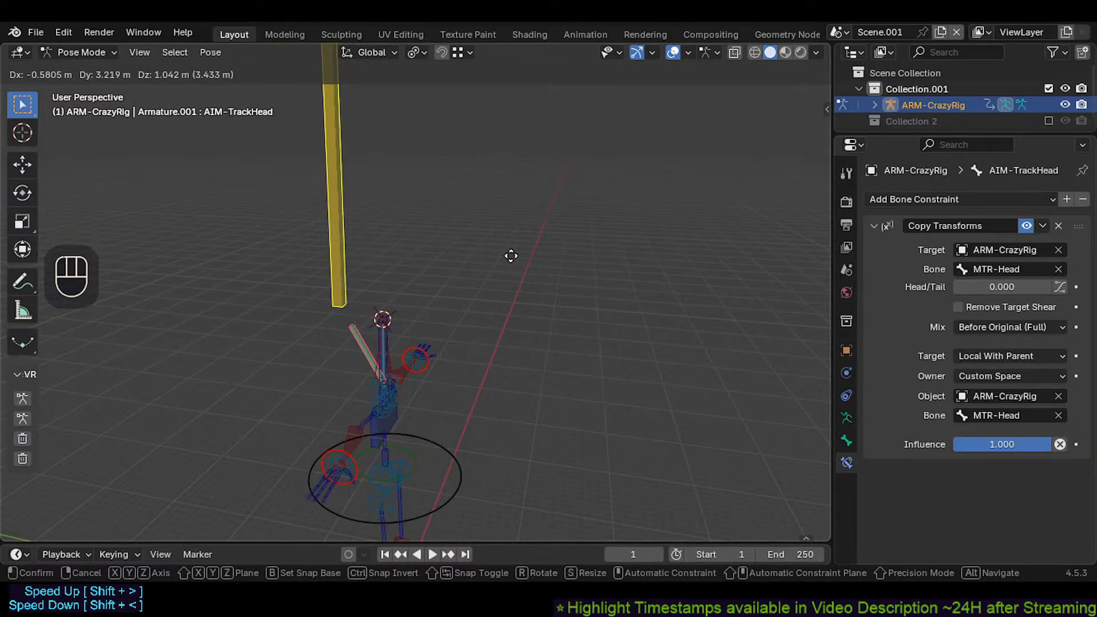
{"action": "key", "text": "Escape"}
{"action": "scroll", "coordinate": [423, 308], "scroll_direction": "up", "scroll_amount": 2}
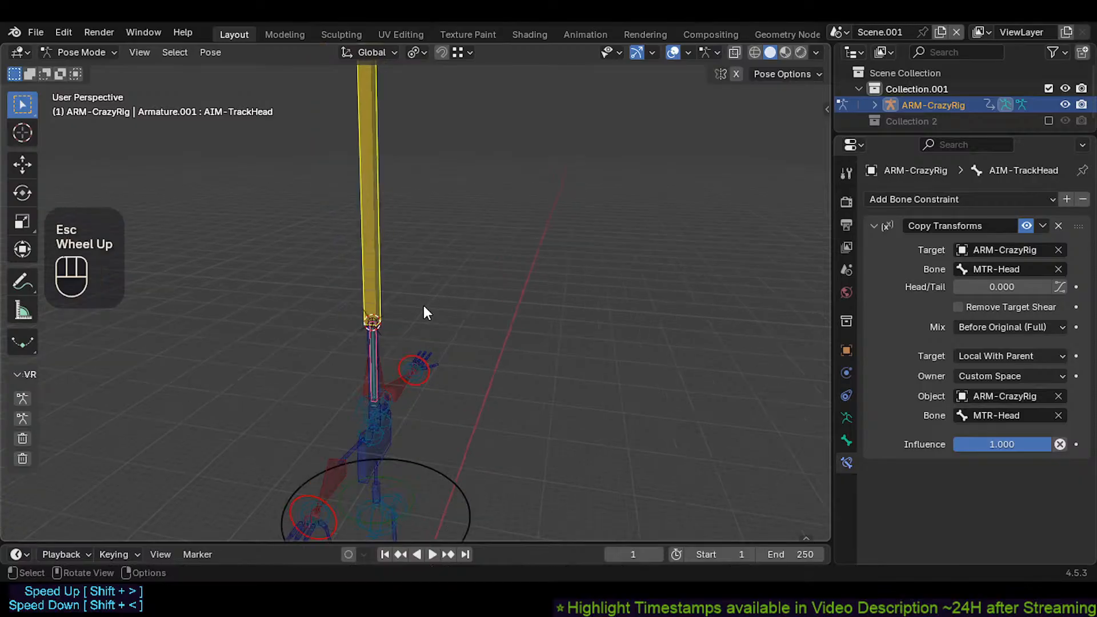
{"action": "key", "text": "g"}
{"action": "key", "text": "Escape"}
{"action": "key", "text": "g"}
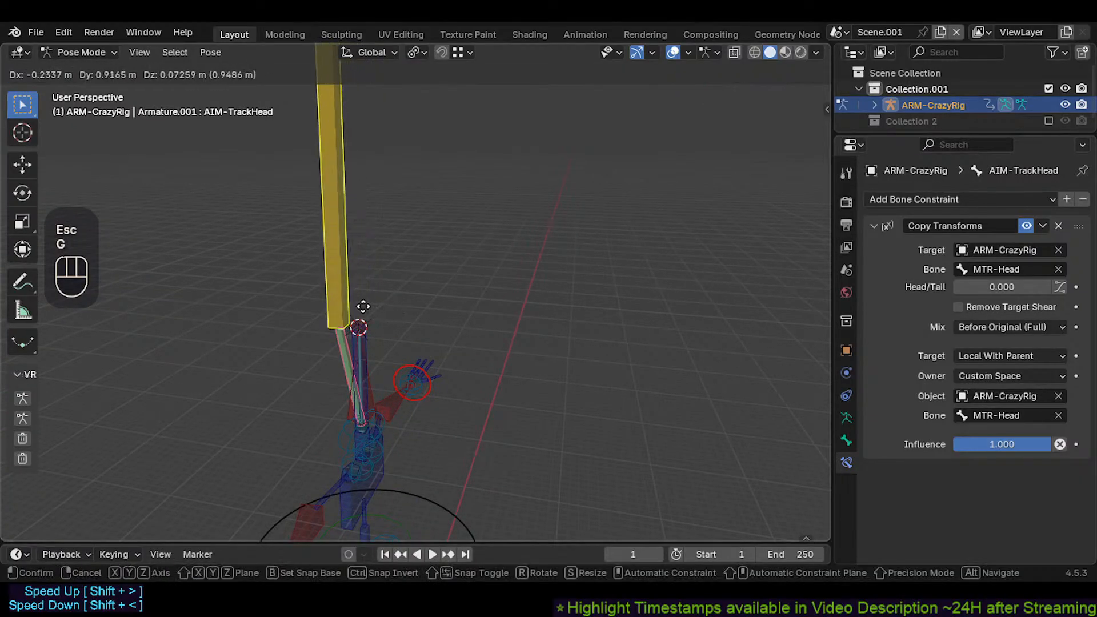
{"action": "key", "text": "Escape"}
Step: Select DEF-Head from the overlapping head bones and set its Damped Track axis to Z
{"action": "left_click", "coordinate": [362, 355]}
{"action": "left_click", "coordinate": [370, 283]}
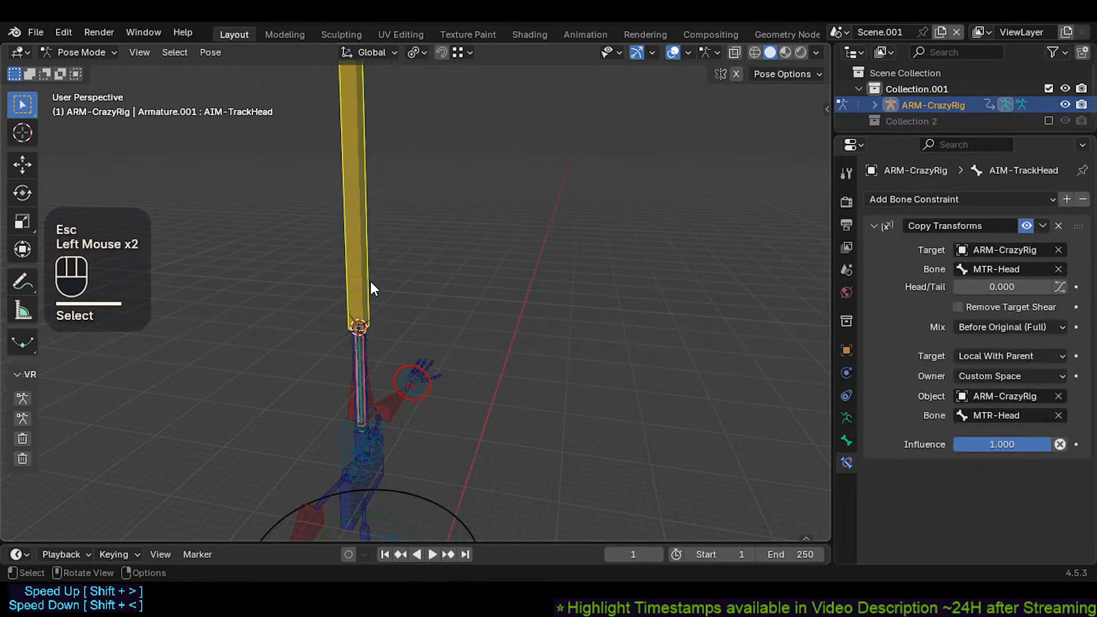
{"action": "scroll", "coordinate": [357, 358], "scroll_direction": "up", "scroll_amount": 3}
{"action": "left_click", "coordinate": [369, 312]}
{"action": "left_click", "coordinate": [368, 312]}
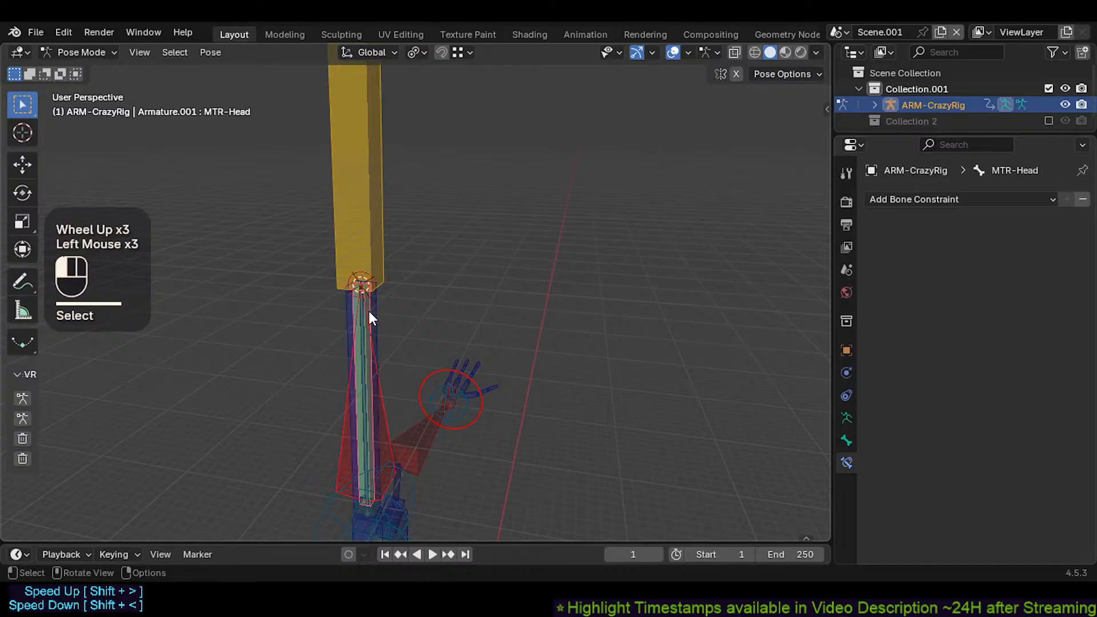
{"action": "left_click", "coordinate": [368, 312]}
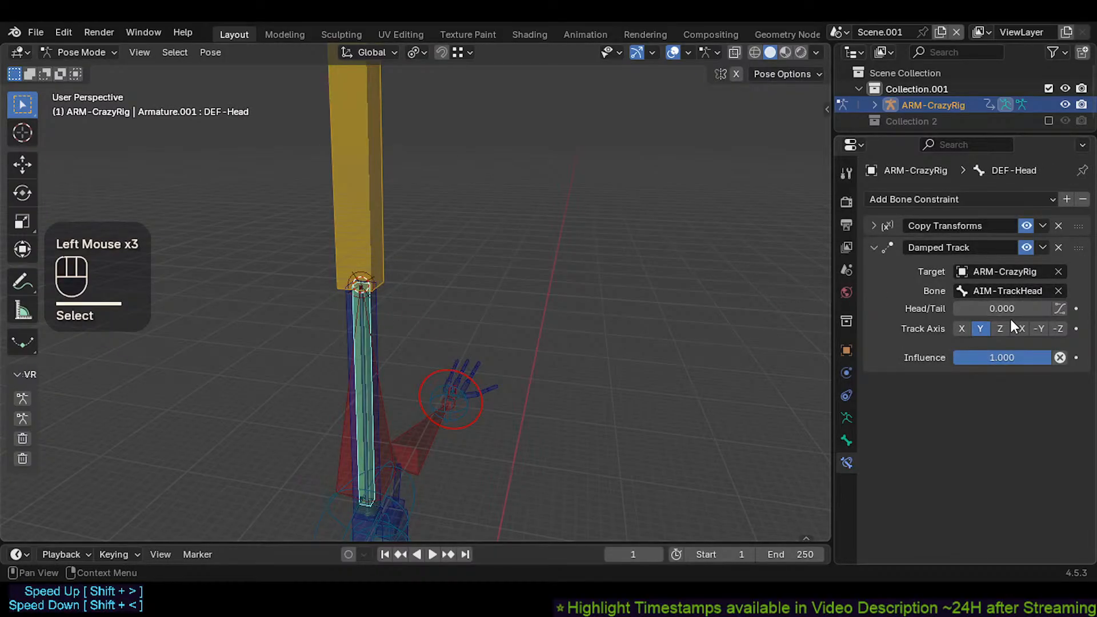
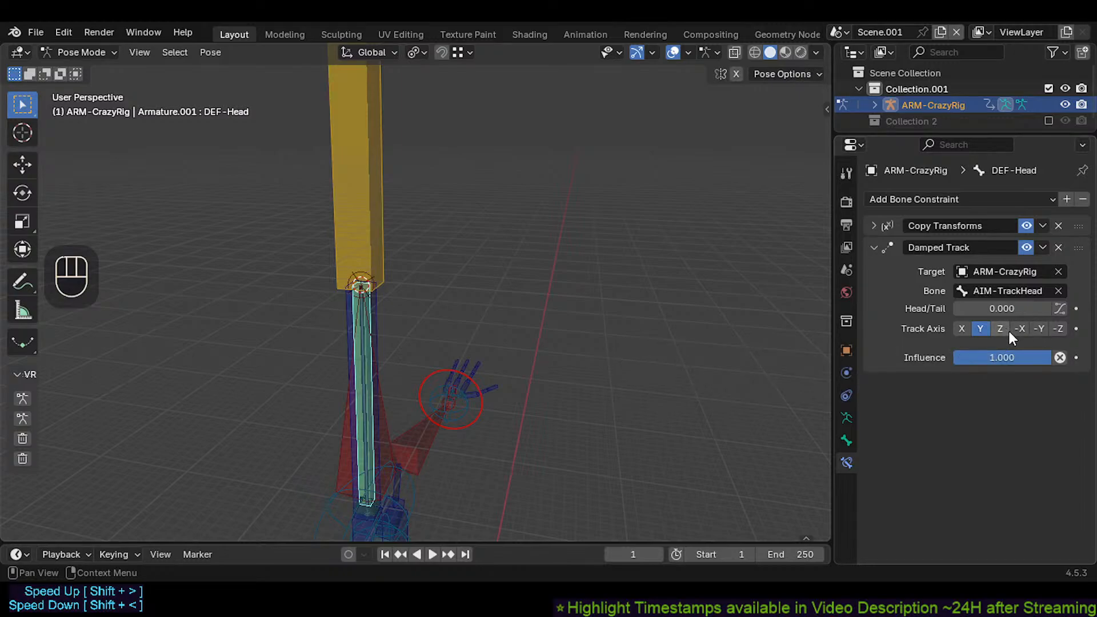
{"action": "left_click", "coordinate": [1020, 330]}
{"action": "scroll", "coordinate": [505, 248], "scroll_direction": "down", "scroll_amount": 2}
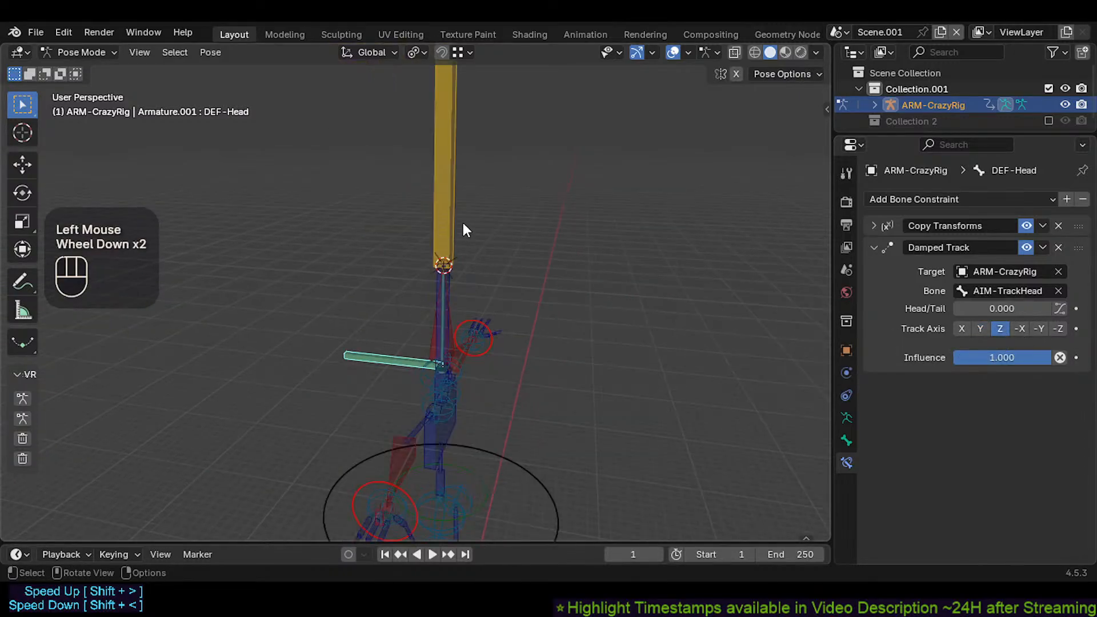
Step: Move AIM-TrackHead along the Y axis in Edit Mode so it stands far in front of the character
{"action": "left_click", "coordinate": [466, 221]}
{"action": "scroll", "coordinate": [465, 228], "scroll_direction": "down", "scroll_amount": 1}
{"action": "middle_click_drag", "start_coordinate": [466, 227], "coordinate": [345, 247], "text": "shift"}
{"action": "key", "text": "Tab"}
{"action": "scroll", "coordinate": [342, 240], "scroll_direction": "down", "scroll_amount": 2}
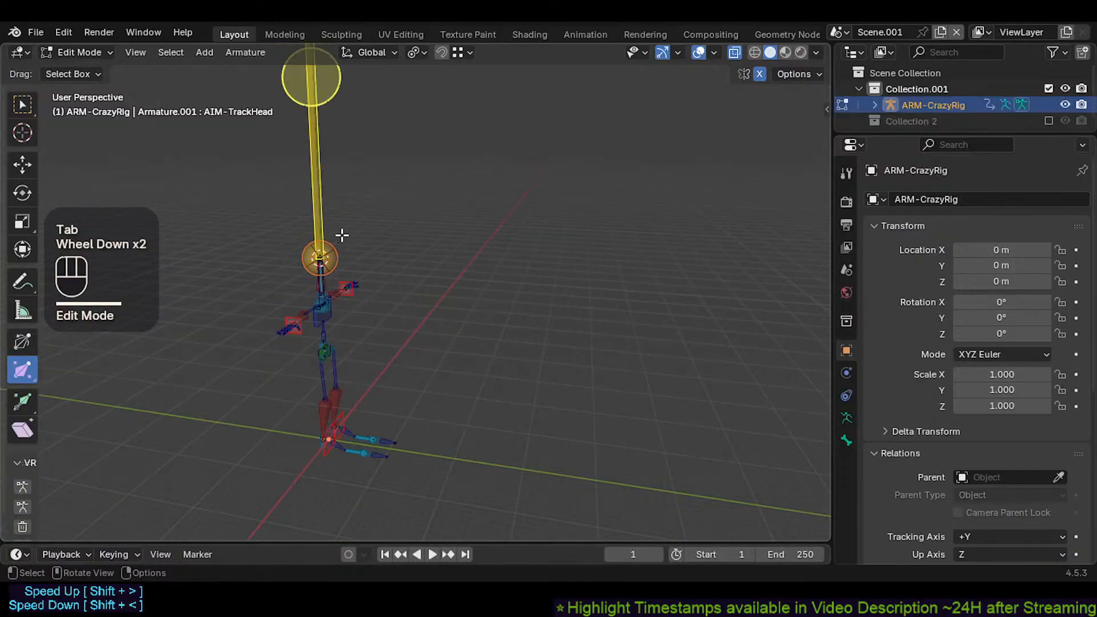
{"action": "key", "text": "g"}
{"action": "key", "text": "y"}
{"action": "left_click", "coordinate": [668, 252]}
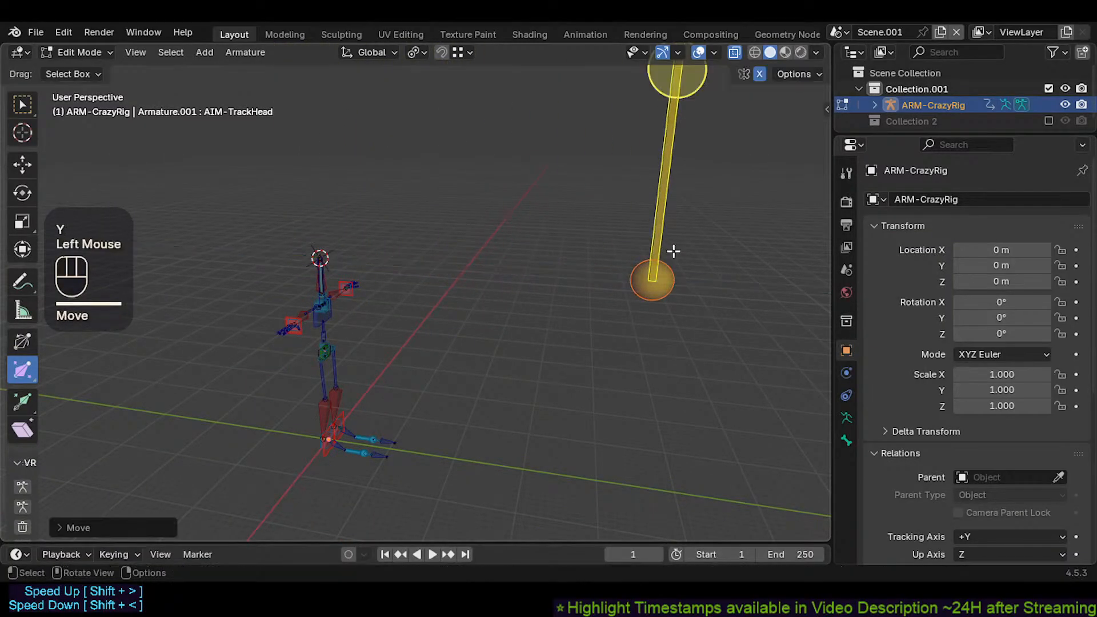
{"action": "key", "text": "Tab"}
{"action": "key", "text": "Tab"}
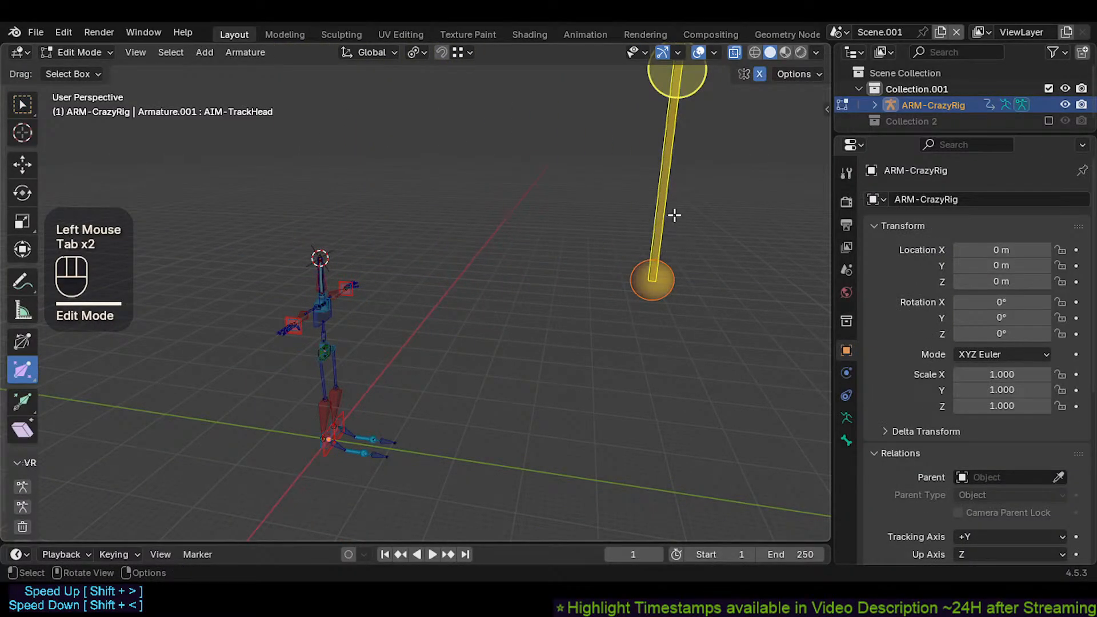
Step: Clear all pose transforms in Pose Mode and test-move AIM-TrackHead toward the character
{"action": "key", "text": "Tab"}
{"action": "key", "text": "a"}
{"action": "key", "text": "alt+g"}
{"action": "key", "text": "alt+g"}
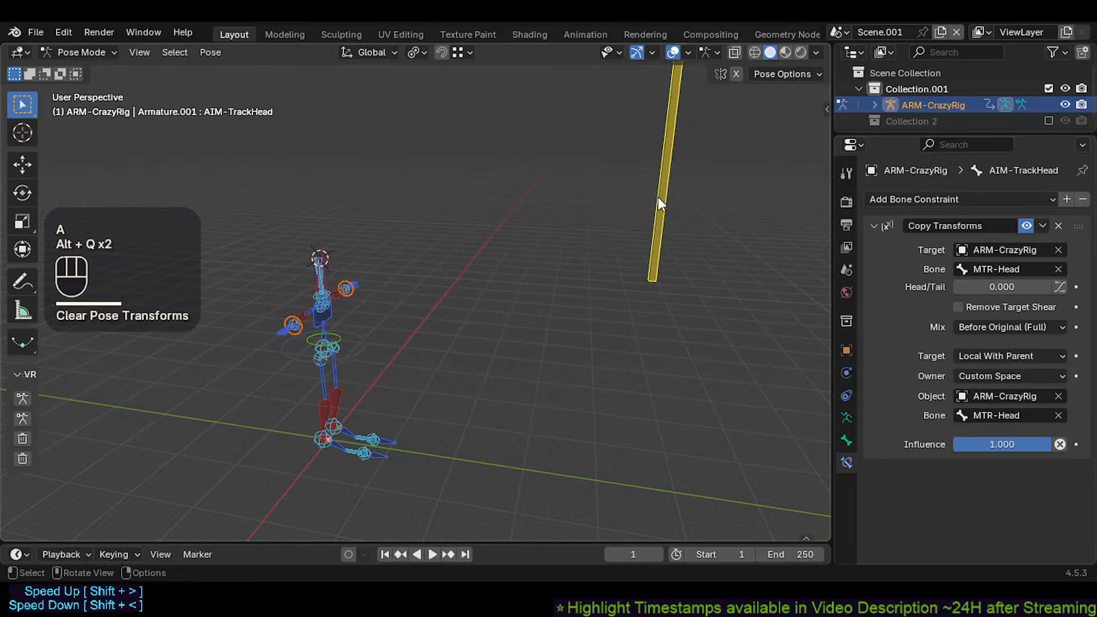
{"action": "left_click", "coordinate": [659, 197]}
{"action": "key", "text": "g"}
{"action": "left_click", "coordinate": [457, 260]}
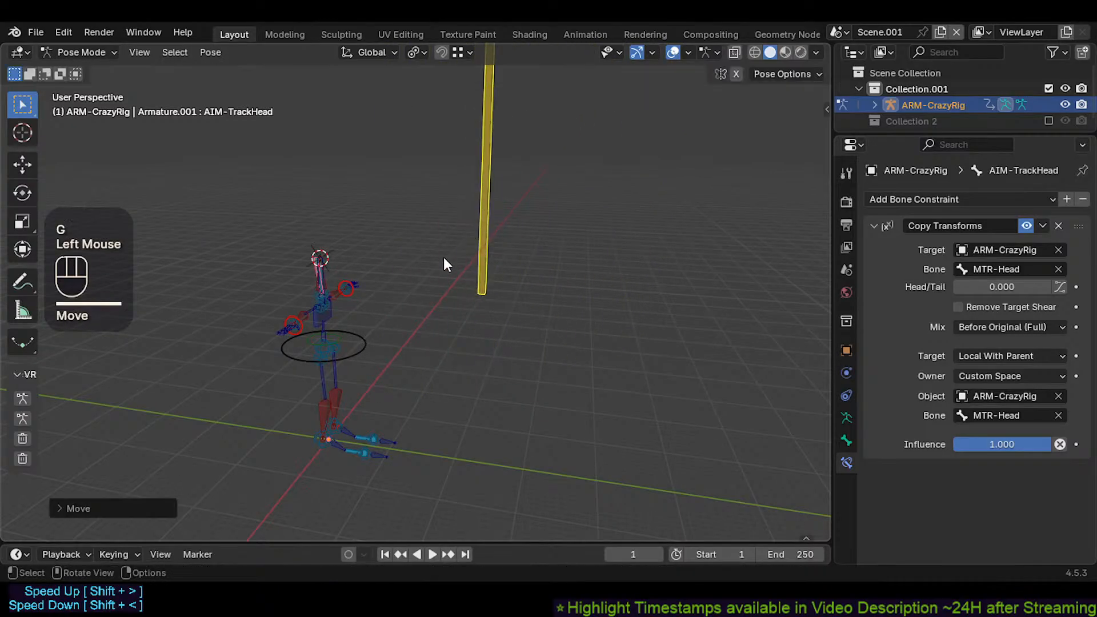
Step: Select CTL-Head.001 and test-move it to check how the head and AIM-TrackHead respond
{"action": "scroll", "coordinate": [394, 264], "scroll_direction": "up", "scroll_amount": 2}
{"action": "middle_click_drag", "start_coordinate": [394, 263], "coordinate": [364, 272]}
{"action": "scroll", "coordinate": [341, 267], "scroll_direction": "up", "scroll_amount": 2}
{"action": "left_click", "coordinate": [225, 254]}
{"action": "key", "text": "g"}
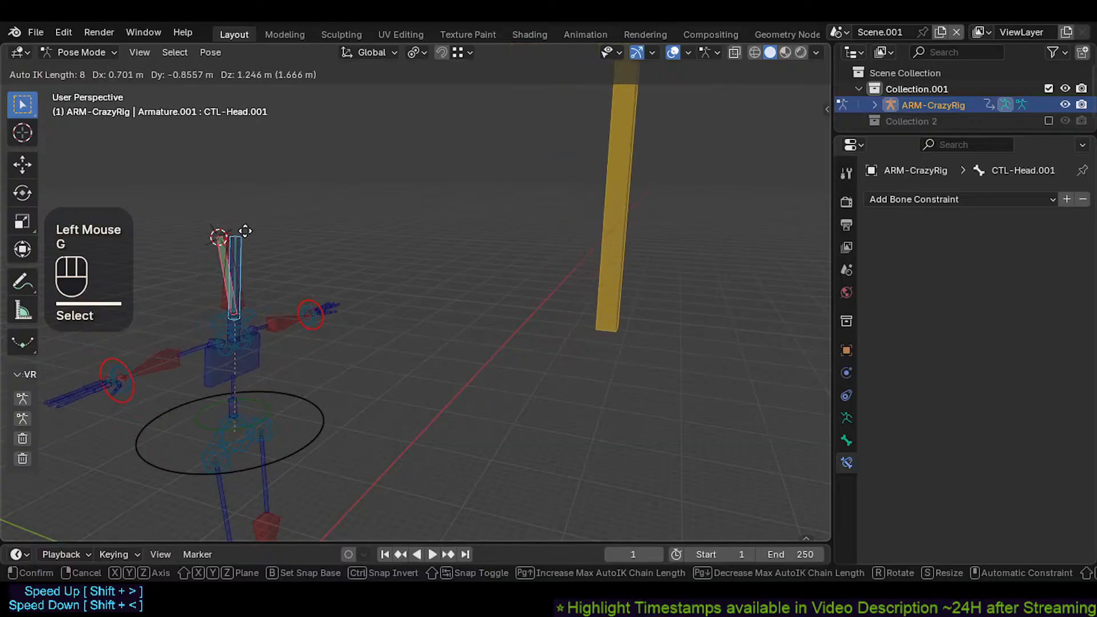
{"action": "left_click", "coordinate": [251, 255]}
{"action": "key", "text": "g"}
{"action": "left_click", "coordinate": [297, 251]}
Step: Select all bones and clear their pose transforms
{"action": "key", "text": "a"}
{"action": "key", "text": "alt+q"}
{"action": "key", "text": "alt+q"}
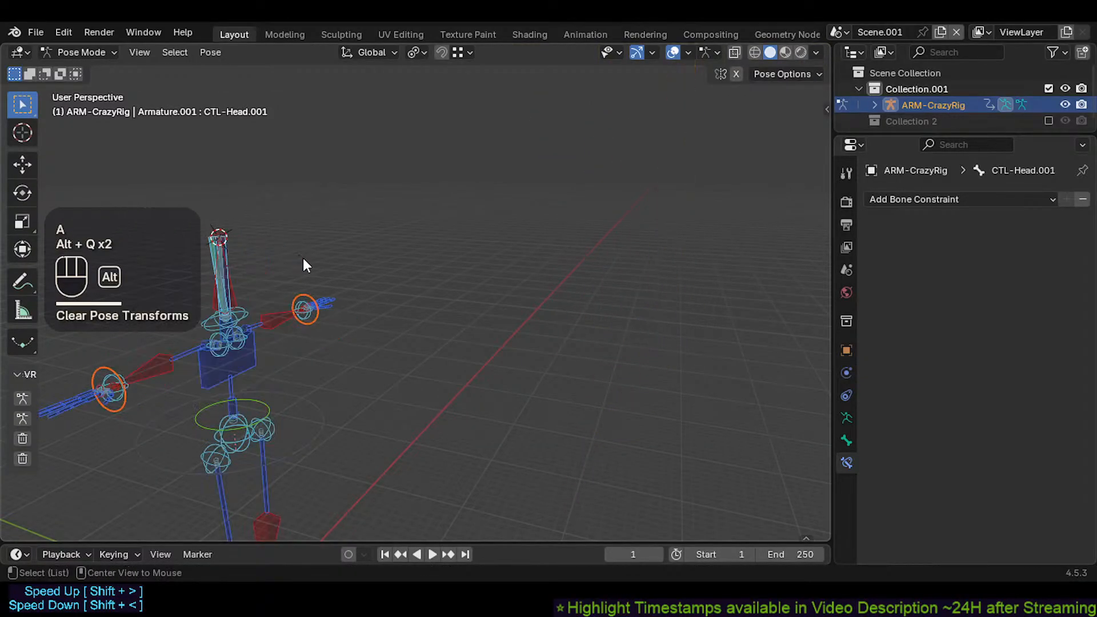
{"action": "scroll", "coordinate": [311, 267], "scroll_direction": "down", "scroll_amount": 1}
{"action": "middle_click_drag", "start_coordinate": [311, 267], "coordinate": [379, 273]}
{"action": "scroll", "coordinate": [379, 273], "scroll_direction": "down", "scroll_amount": 1}
{"action": "scroll", "coordinate": [487, 274], "scroll_direction": "down", "scroll_amount": 1}
{"action": "scroll", "coordinate": [567, 242], "scroll_direction": "up", "scroll_amount": 2}
Step: Move AIM-TrackHead in Edit Mode closer along Y and lower along Z, placing its head at about Y -15.7 m and Z 26.06 m
{"action": "left_click", "coordinate": [566, 242]}
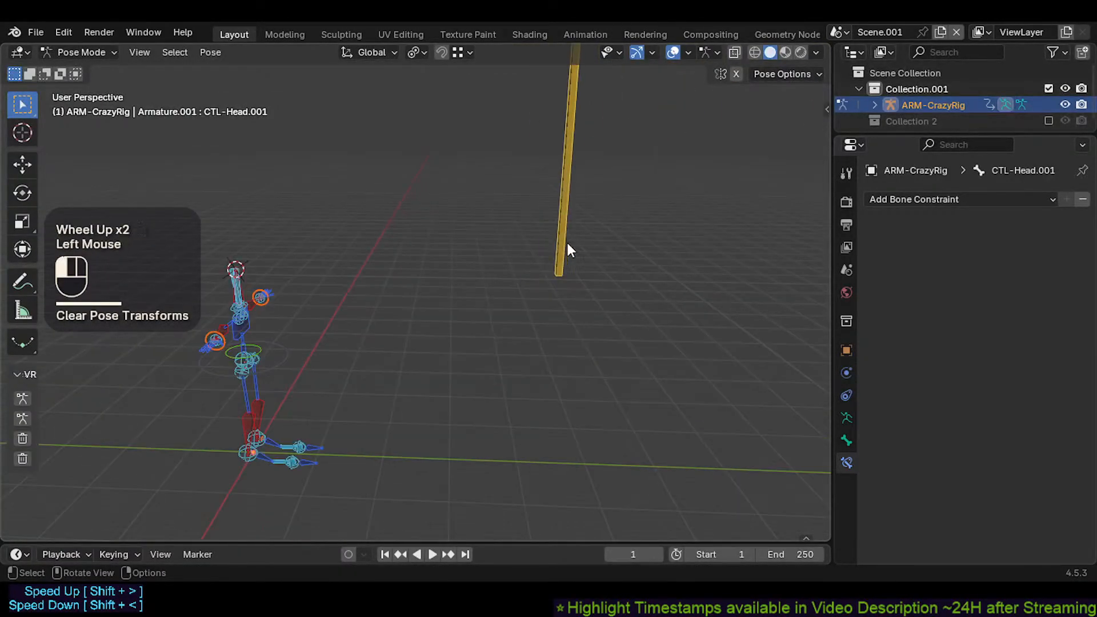
{"action": "key", "text": "Tab"}
{"action": "left_click", "coordinate": [561, 247]}
{"action": "key", "text": "g"}
{"action": "key", "text": "x"}
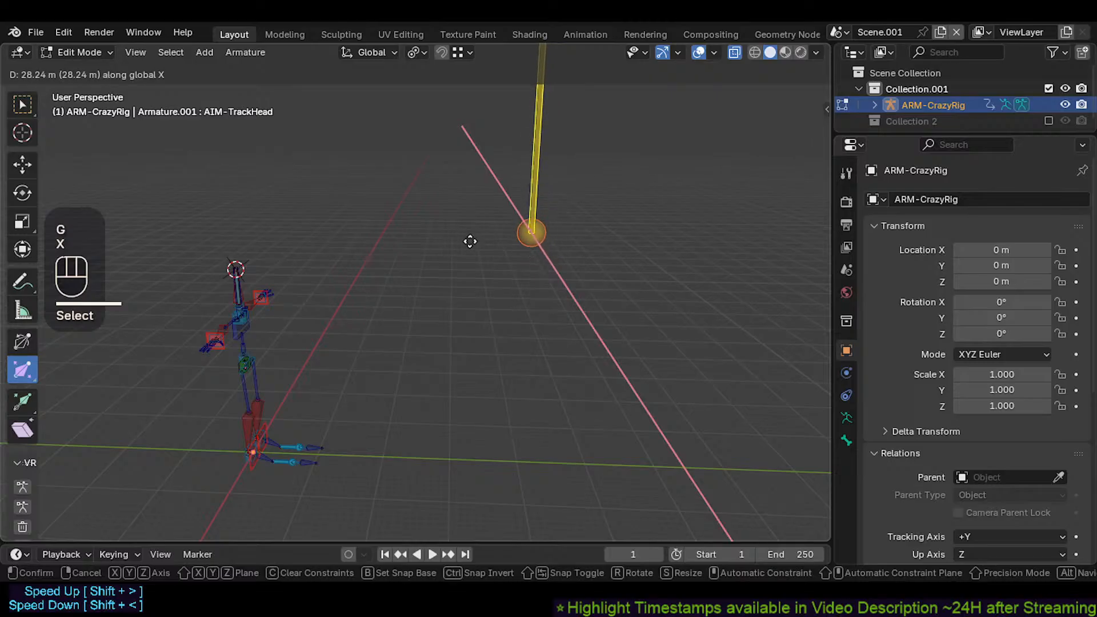
{"action": "key", "text": "y"}
{"action": "left_click", "coordinate": [350, 244]}
{"action": "scroll", "coordinate": [351, 252], "scroll_direction": "up", "scroll_amount": 2}
{"action": "key", "text": "g"}
{"action": "key", "text": "z"}
{"action": "left_click", "coordinate": [349, 304]}
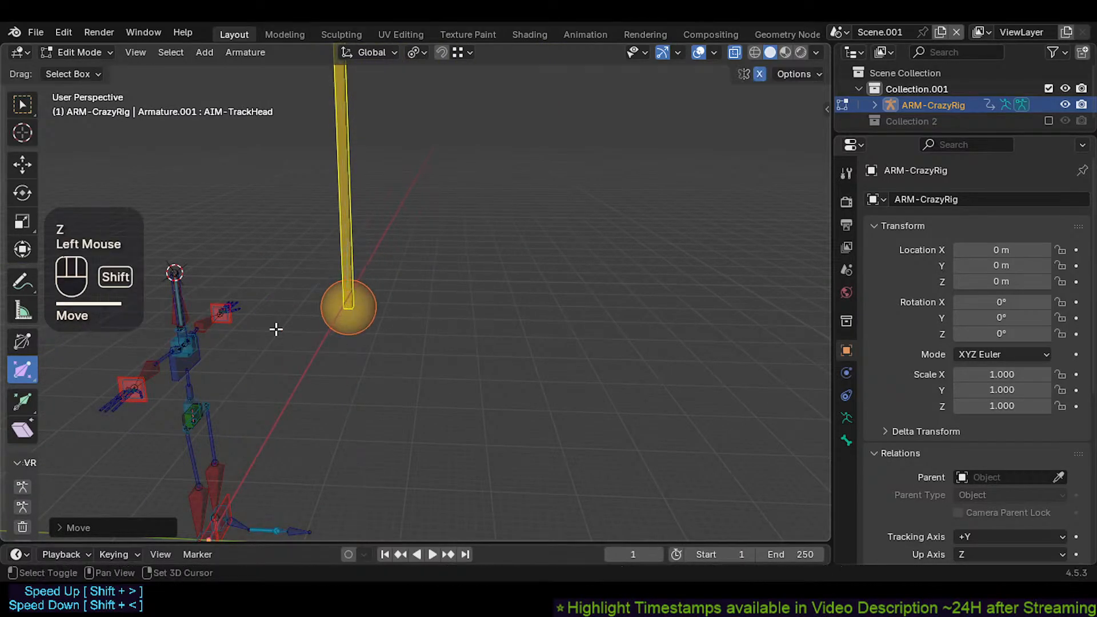
Step: Select MTR-Head and snap the 3D cursor to the active bone
{"action": "middle_click_drag", "start_coordinate": [180, 328], "coordinate": [301, 296], "text": "shift"}
{"action": "scroll", "coordinate": [302, 295], "scroll_direction": "up", "scroll_amount": 1}
{"action": "scroll", "coordinate": [302, 295], "scroll_direction": "up", "scroll_amount": 2}
{"action": "left_click", "coordinate": [266, 252]}
{"action": "key", "text": "shift+s"}
{"action": "left_click", "coordinate": [470, 233]}
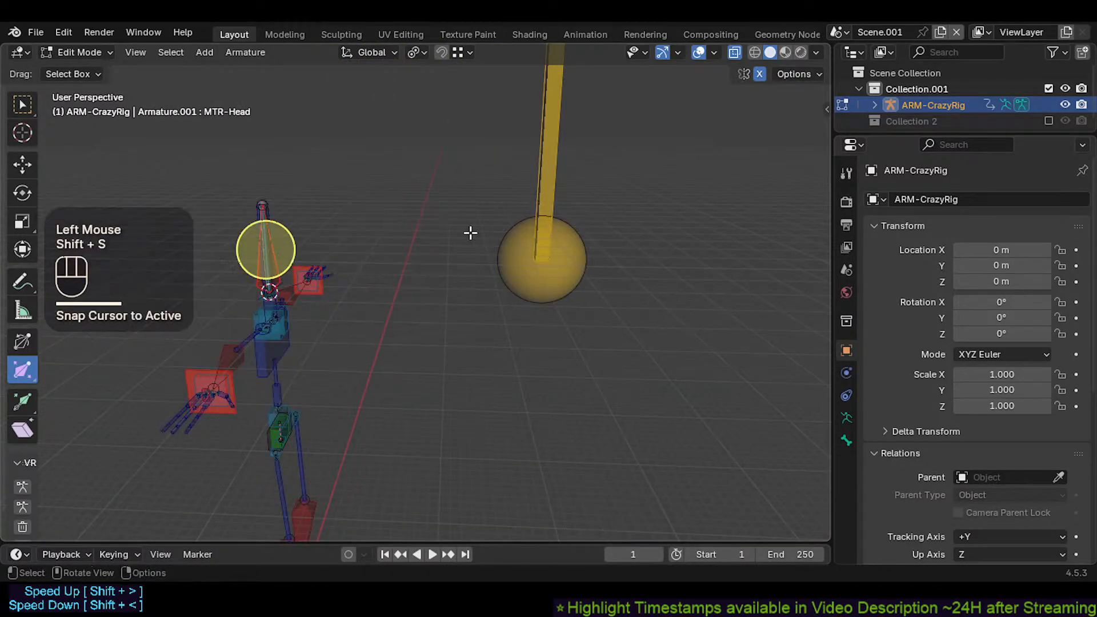
Step: Select AIM-TrackHead and display its head and tail transform values
{"action": "left_click", "coordinate": [543, 196]}
{"action": "left_click", "coordinate": [544, 191]}
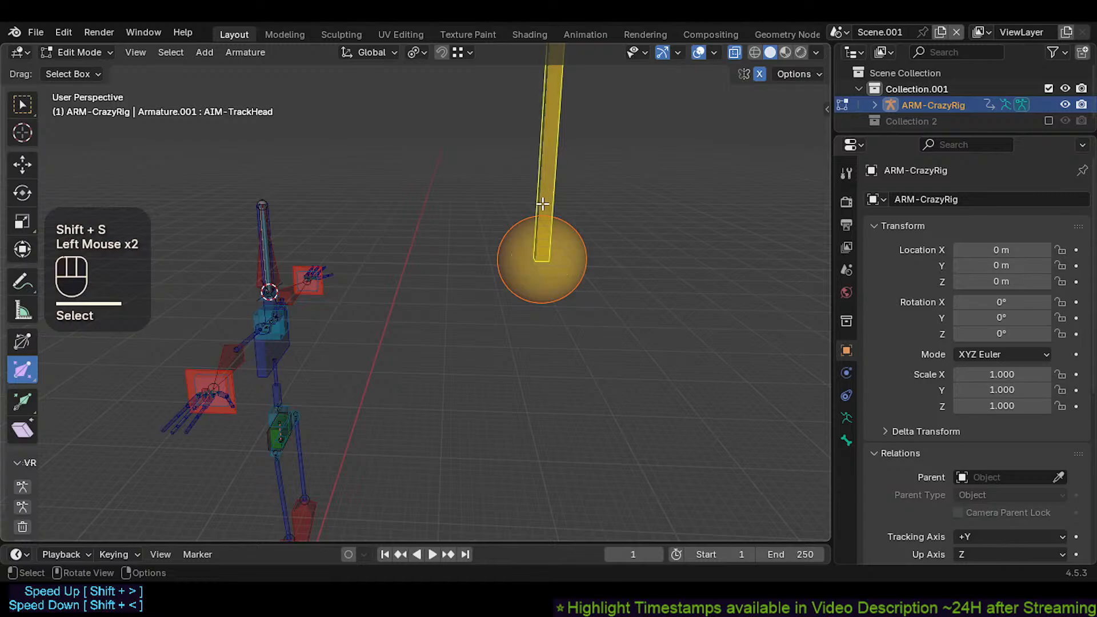
{"action": "middle_click_drag", "start_coordinate": [505, 211], "coordinate": [428, 218]}
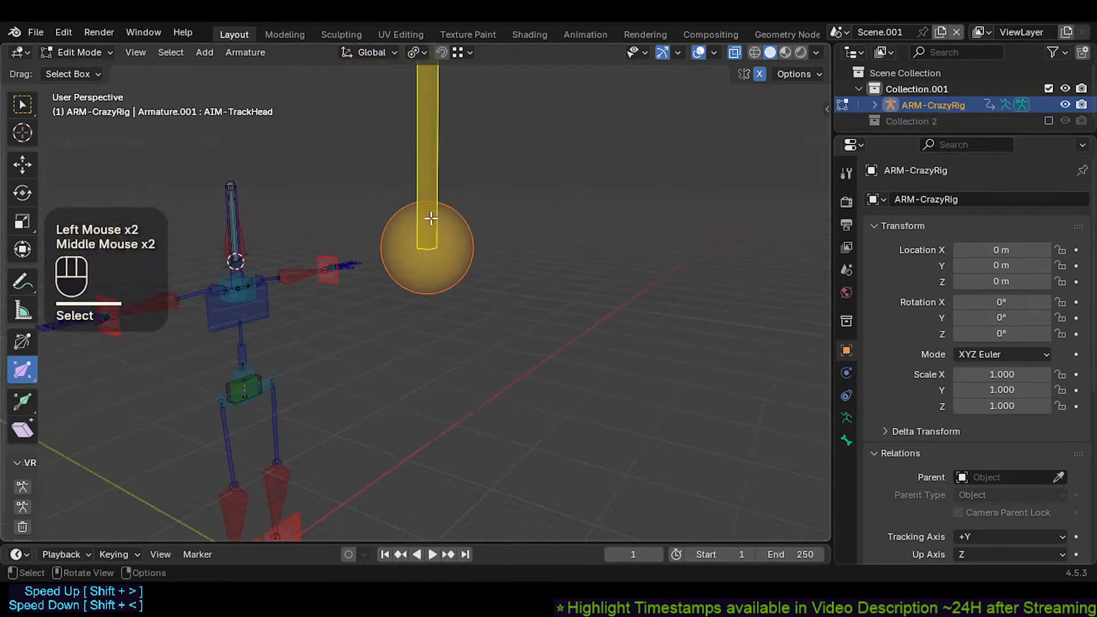
{"action": "left_click", "coordinate": [537, 222]}
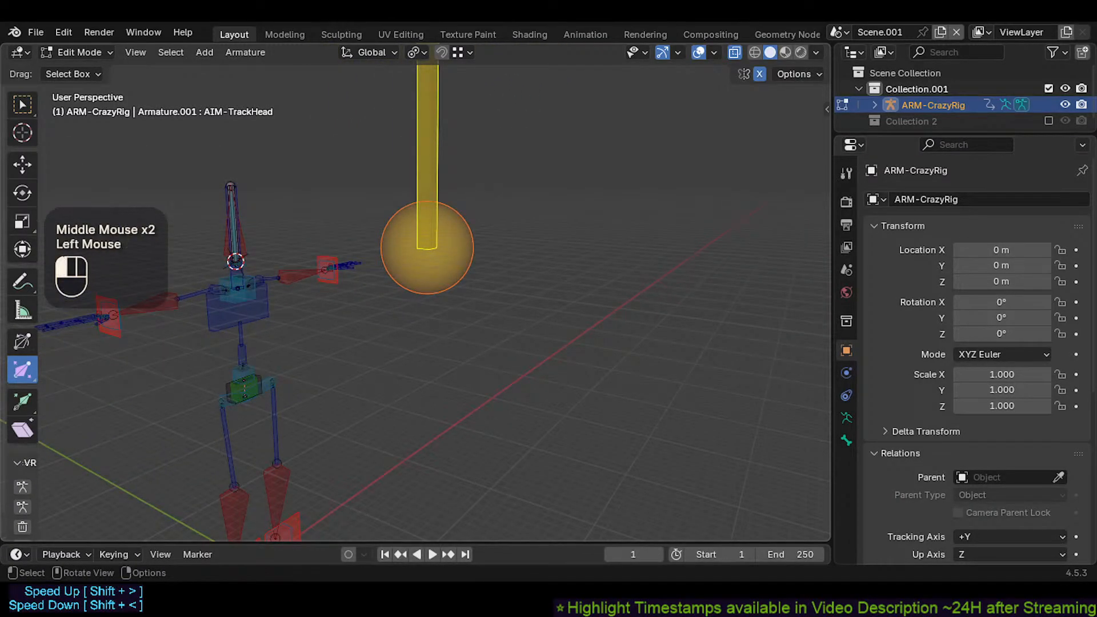
{"action": "key", "text": "n"}
{"action": "left_click", "coordinate": [420, 155]}
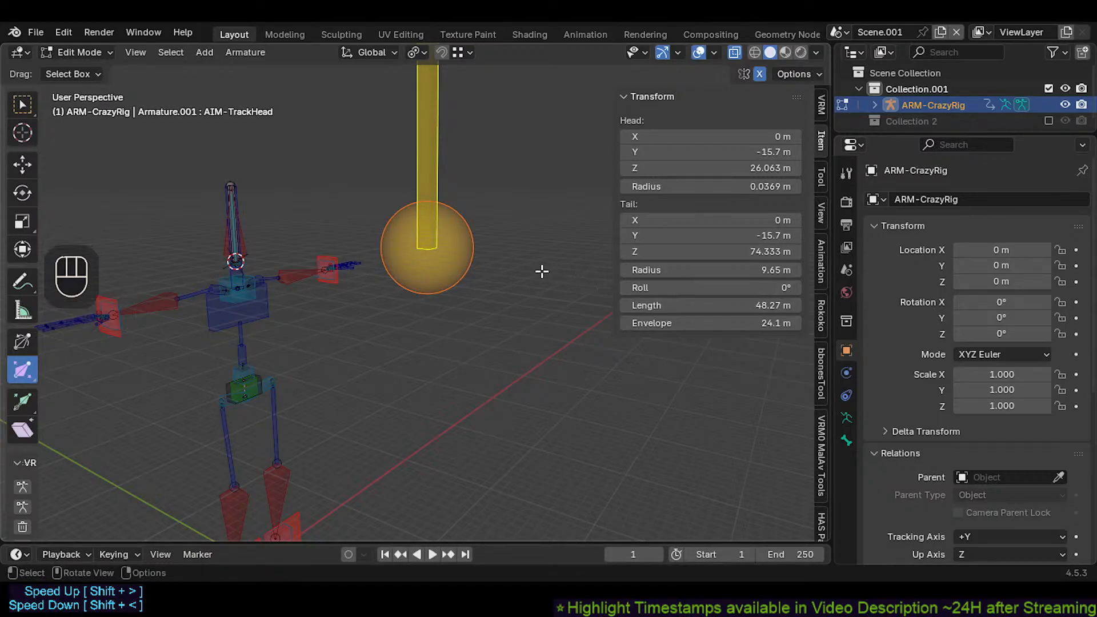
Step: Try snapping AIM-TrackHead to the 3D cursor and offsetting it along Y, and undo these changes
{"action": "key", "text": "shift+s"}
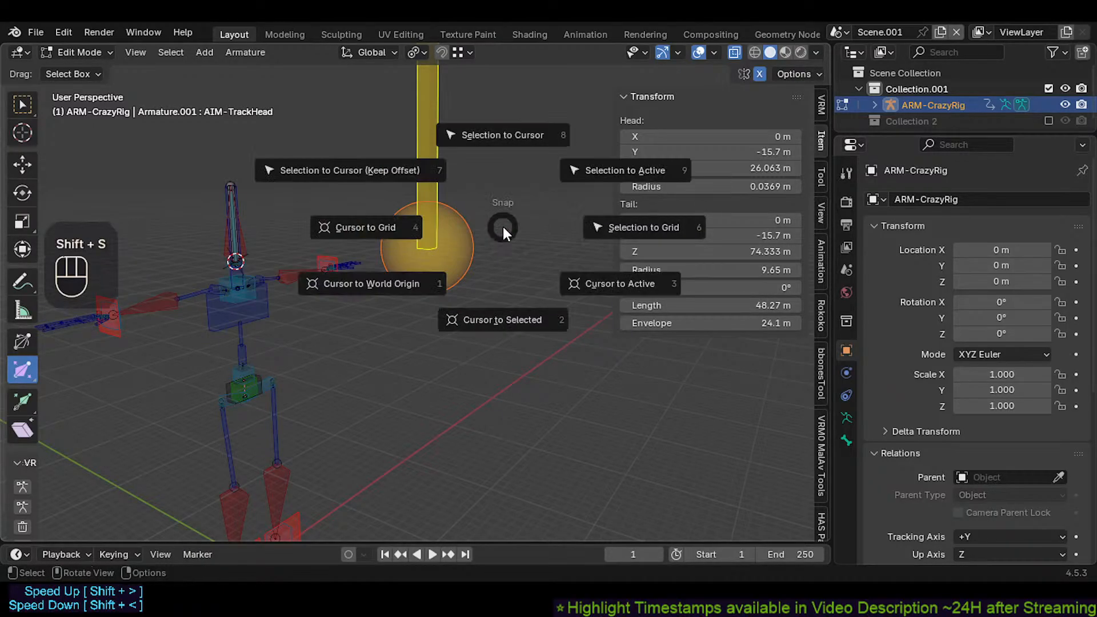
{"action": "left_click", "coordinate": [501, 135]}
{"action": "key", "text": "ctrl+z"}
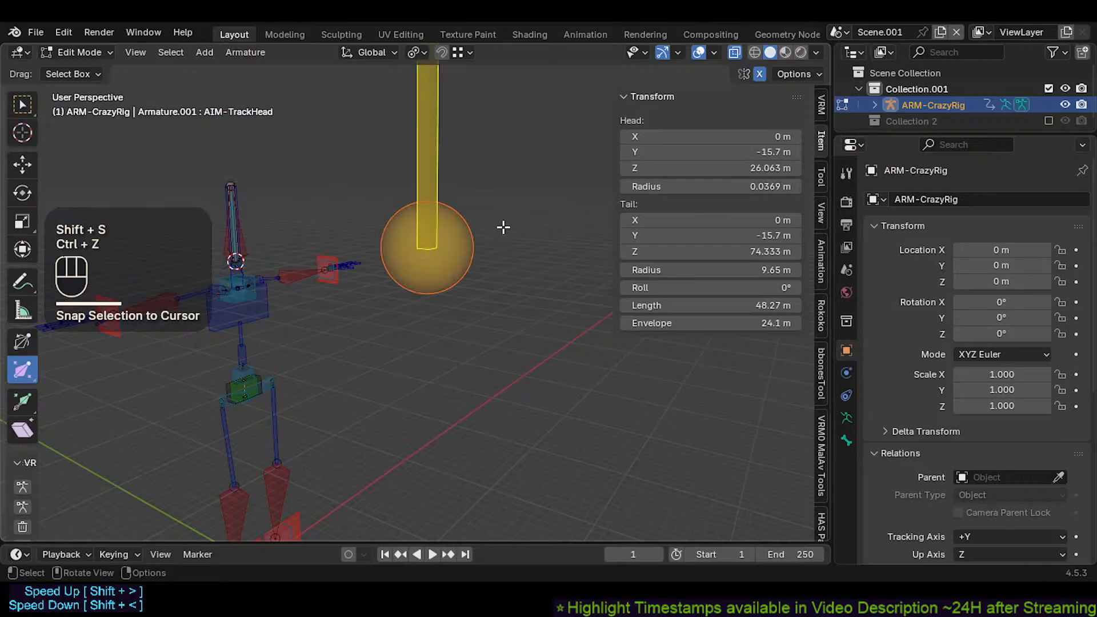
{"action": "key", "text": "shift+s"}
{"action": "left_click", "coordinate": [502, 137]}
{"action": "key", "text": "g"}
{"action": "key", "text": "y"}
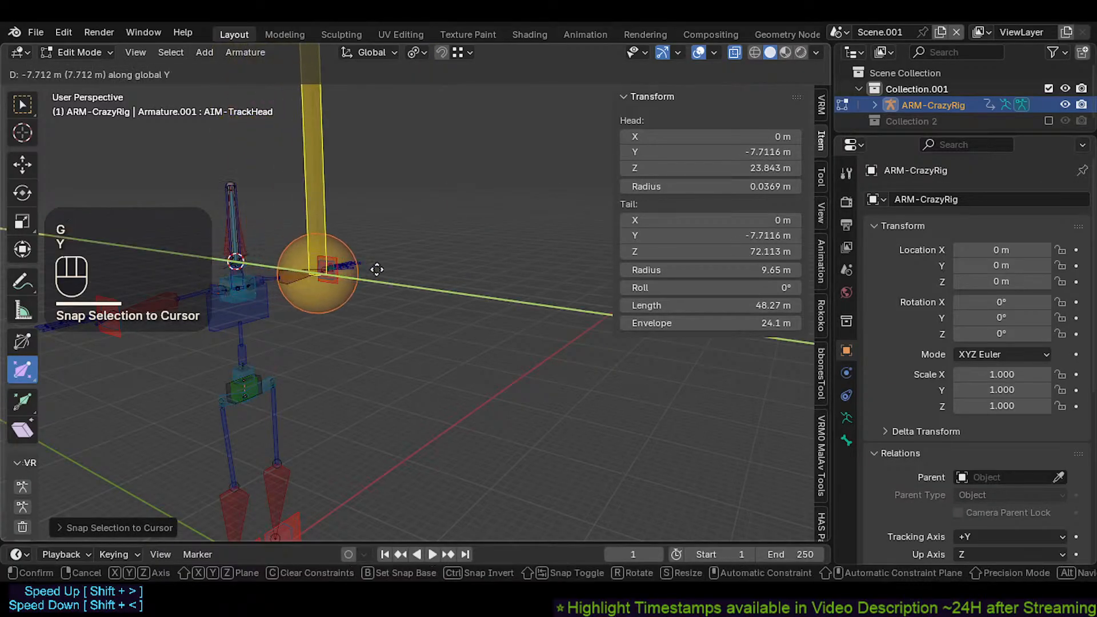
{"action": "left_click", "coordinate": [510, 292]}
{"action": "key", "text": "ctrl+z"}
{"action": "key", "text": "ctrl+z"}
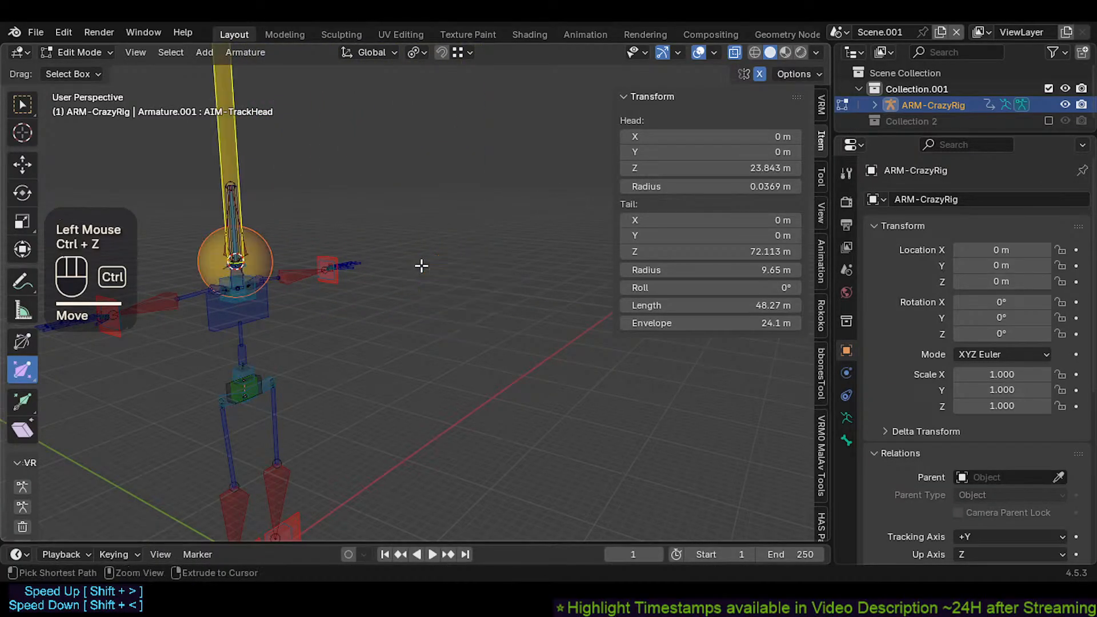
Step: Save the rig file CrazyRigNext.blend
{"action": "key", "text": "ctrl+s"}
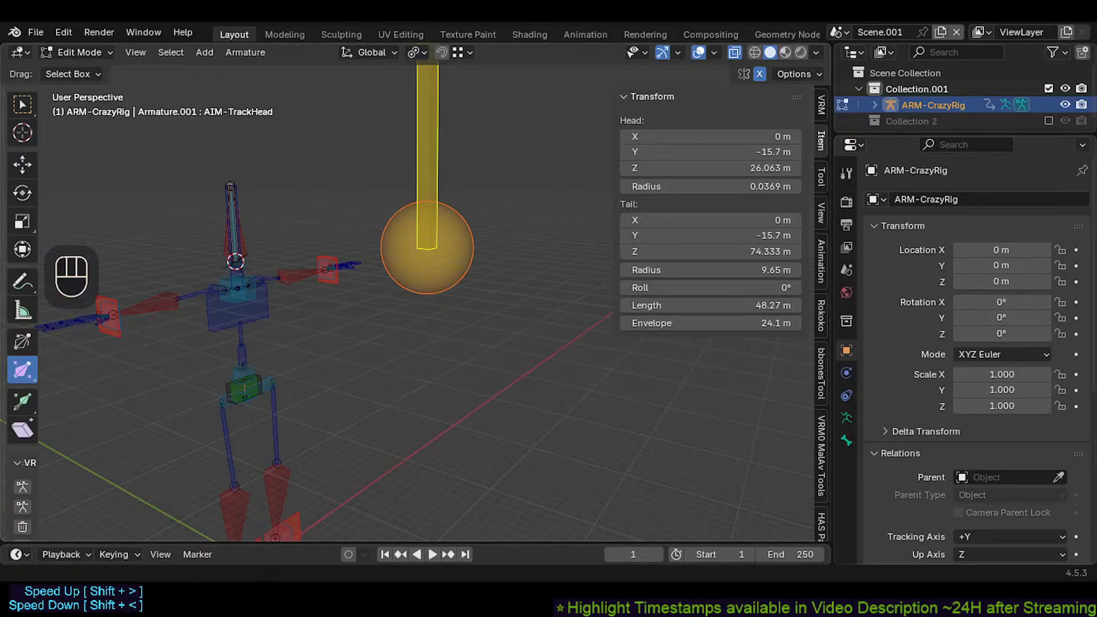
{"action": "key", "text": "ctrl+s"}
{"action": "left_click", "coordinate": [451, 245]}
{"action": "scroll", "coordinate": [400, 247], "scroll_direction": "up", "scroll_amount": 2}
{"action": "middle_click_drag", "start_coordinate": [395, 247], "coordinate": [423, 252]}
{"action": "scroll", "coordinate": [423, 296], "scroll_direction": "down", "scroll_amount": 2}
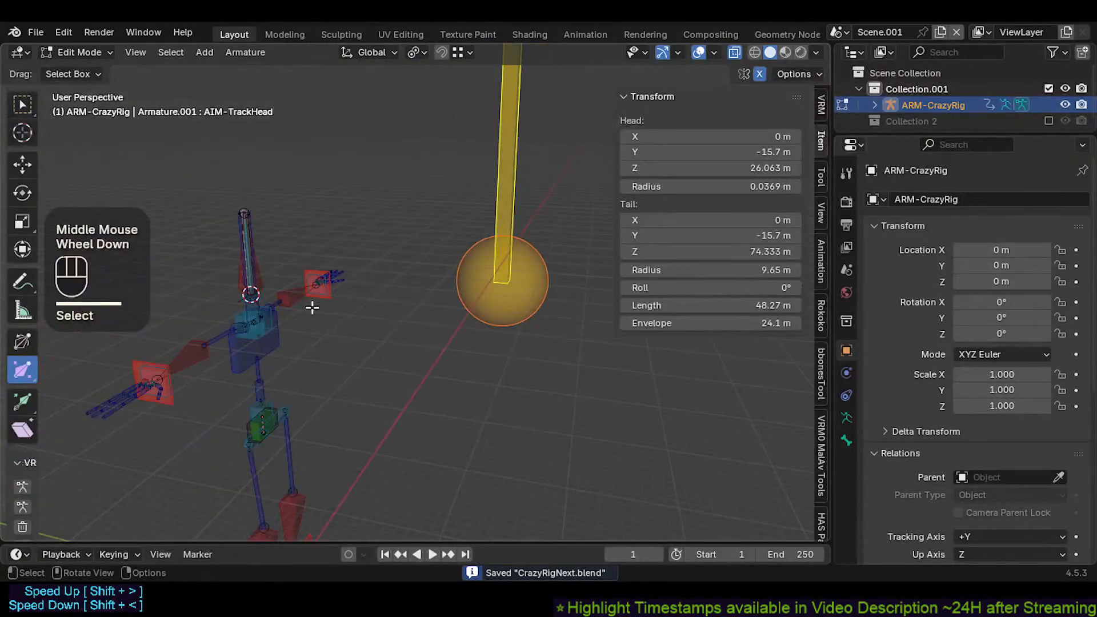
Step: Set the transform pivot point to the 3D cursor
{"action": "key", "text": "period"}
{"action": "left_click", "coordinate": [346, 273]}
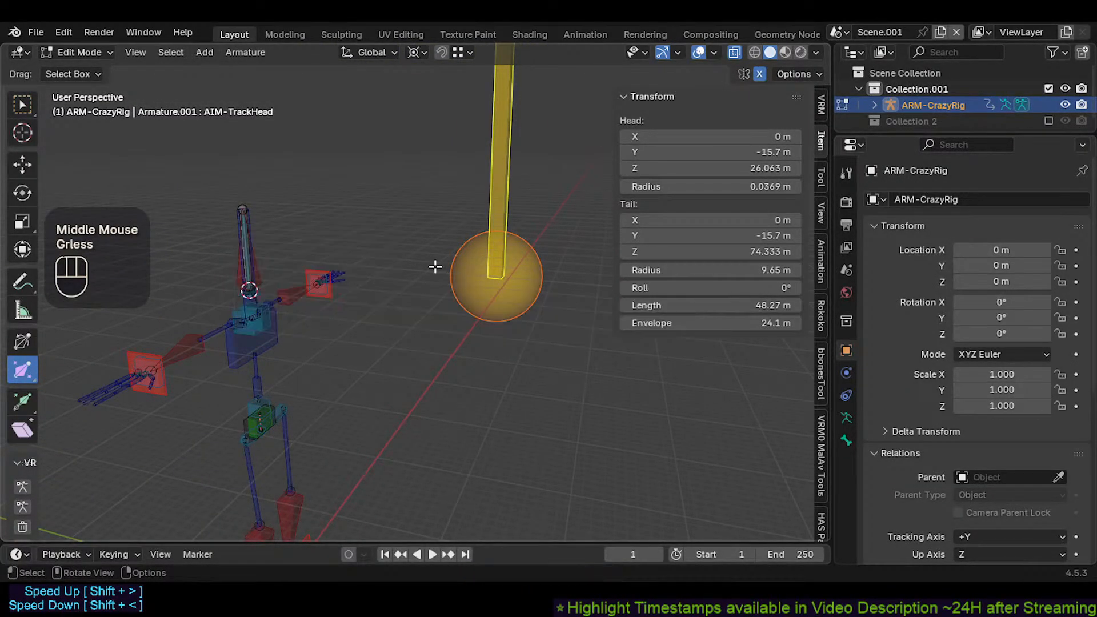
{"action": "middle_click_drag", "start_coordinate": [436, 265], "coordinate": [340, 270]}
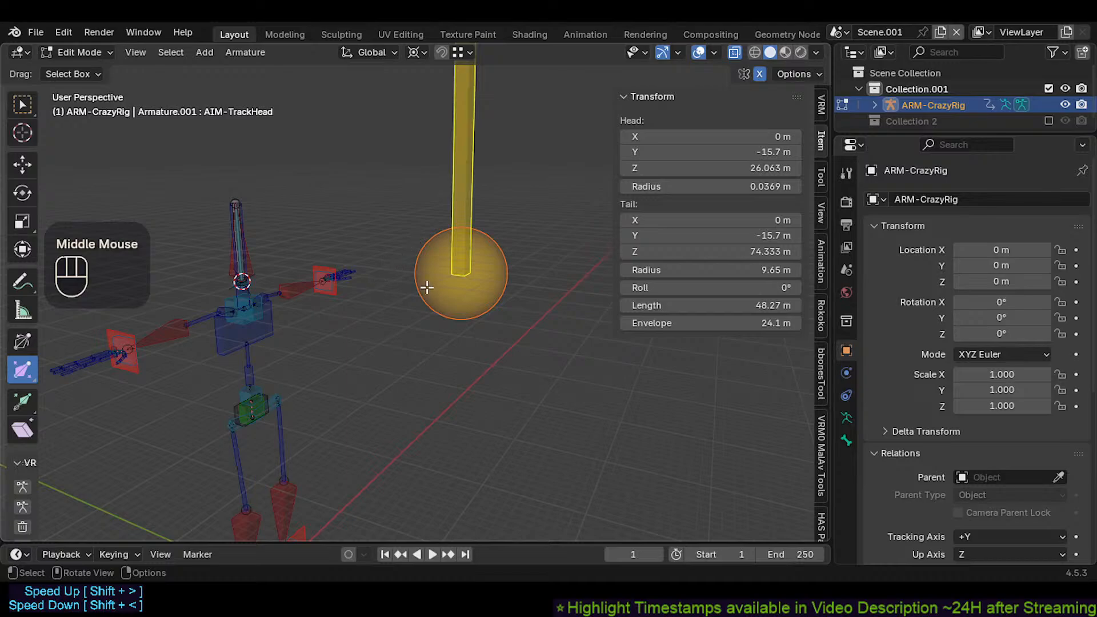
Step: Try snapping AIM-TrackHead to the 3D cursor both without and with Keep Offset, undoing each snap
{"action": "key", "text": "shift+s"}
{"action": "left_click", "coordinate": [379, 291]}
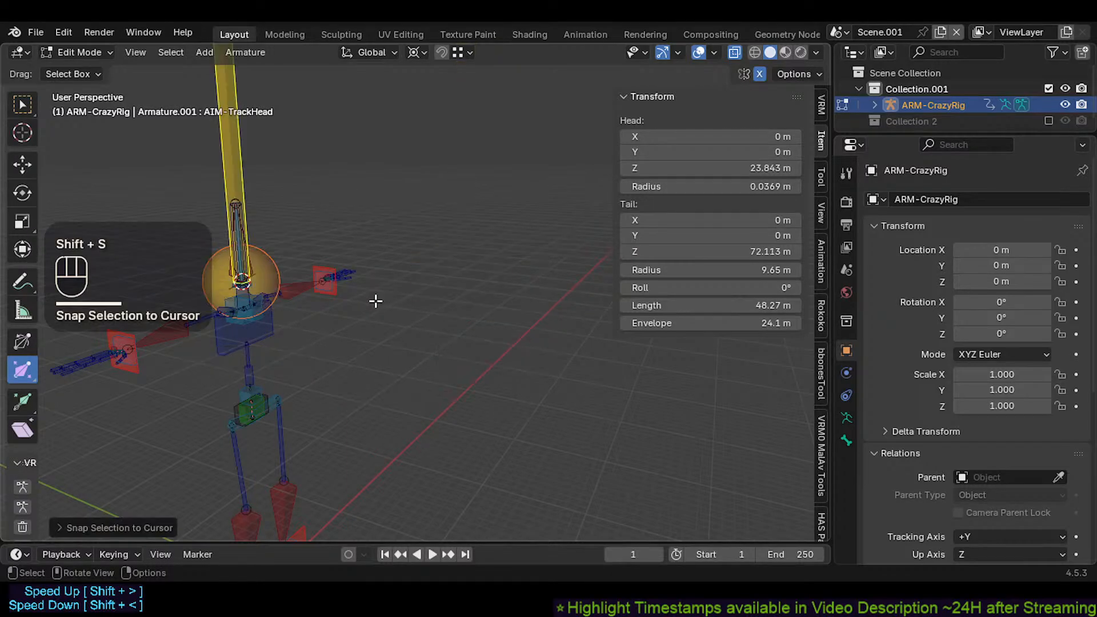
{"action": "key", "text": "ctrl+z"}
{"action": "key", "text": "shift+s"}
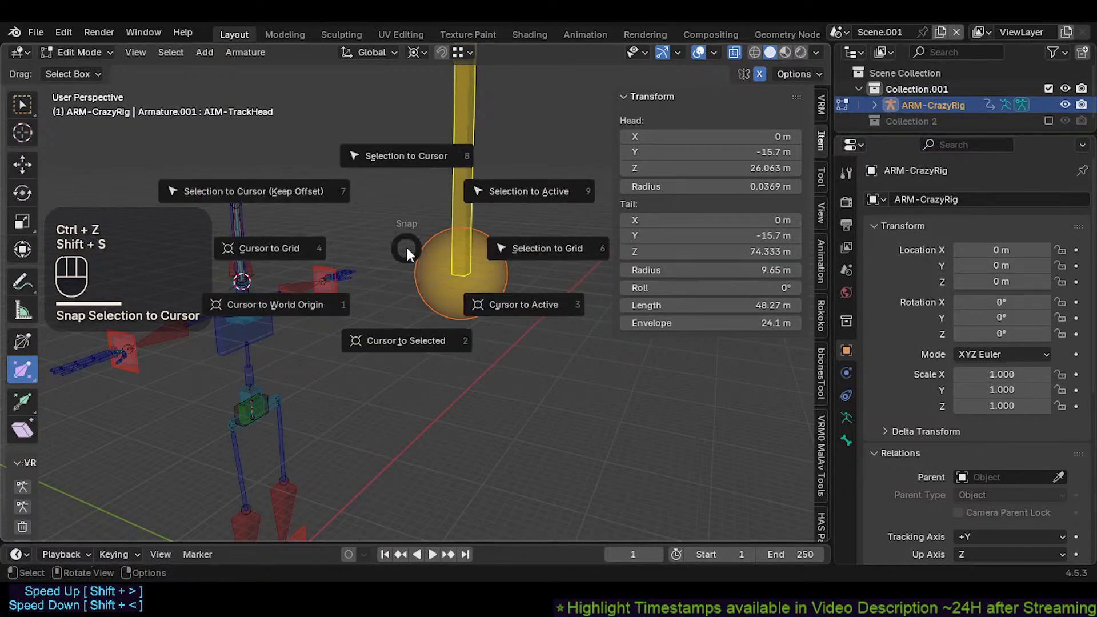
{"action": "left_click", "coordinate": [406, 245]}
{"action": "scroll", "coordinate": [369, 272], "scroll_direction": "down", "scroll_amount": 4}
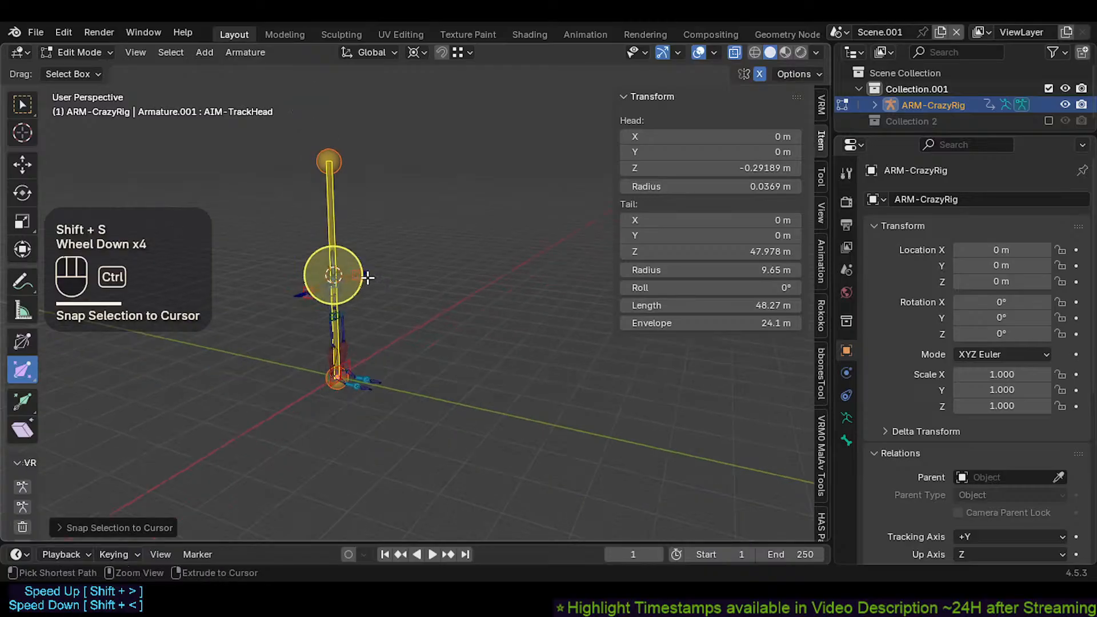
{"action": "key", "text": "ctrl+z"}
{"action": "scroll", "coordinate": [367, 277], "scroll_direction": "up", "scroll_amount": 1}
{"action": "scroll", "coordinate": [367, 277], "scroll_direction": "up", "scroll_amount": 1}
{"action": "middle_click_drag", "start_coordinate": [409, 211], "coordinate": [364, 282], "text": "shift"}
{"action": "scroll", "coordinate": [375, 306], "scroll_direction": "down", "scroll_amount": 1}
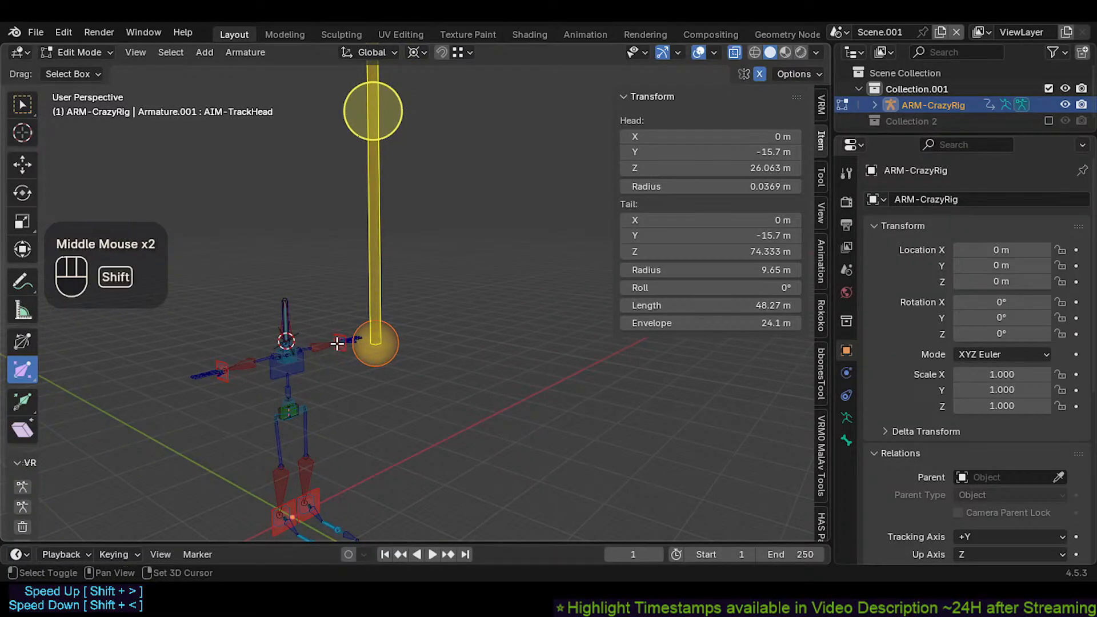
{"action": "key", "text": "shift+s"}
{"action": "key", "text": "shift+s"}
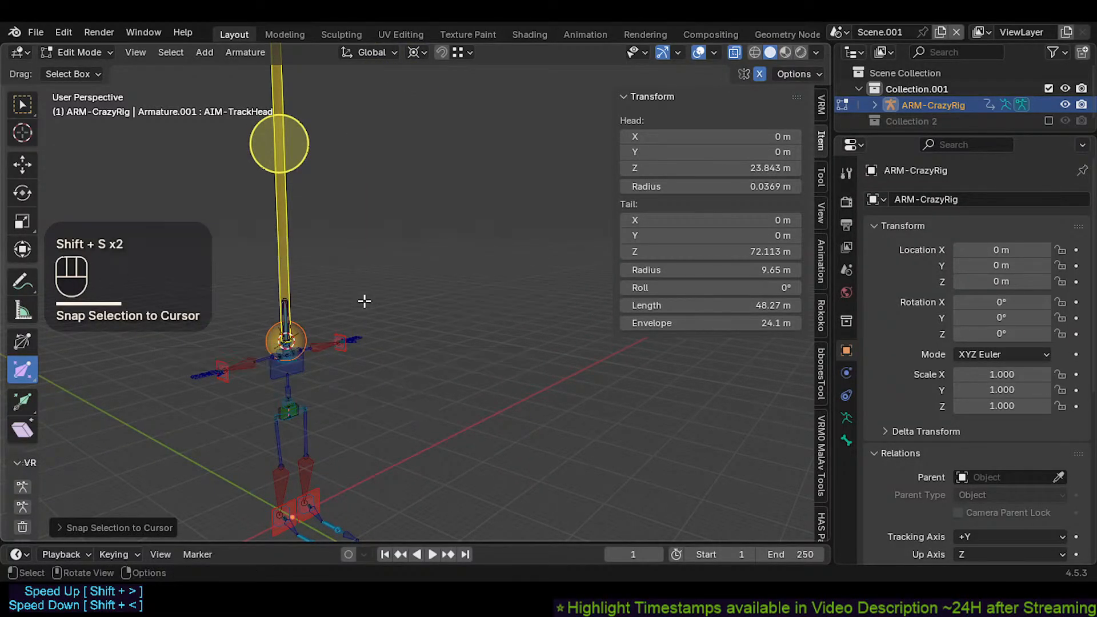
{"action": "key", "text": "ctrl+z"}
Step: Move AIM-TrackHead about 13.2 m along the global X axis
{"action": "middle_click_drag", "start_coordinate": [309, 297], "coordinate": [282, 325]}
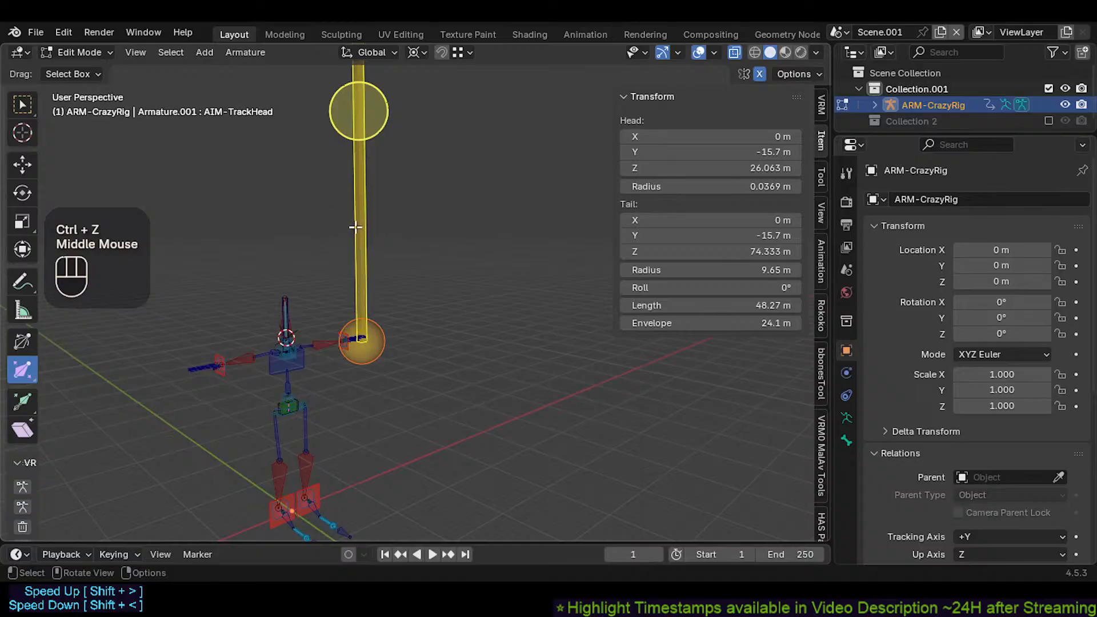
{"action": "middle_click_drag", "start_coordinate": [343, 289], "coordinate": [339, 294]}
{"action": "scroll", "coordinate": [362, 266], "scroll_direction": "up", "scroll_amount": 1}
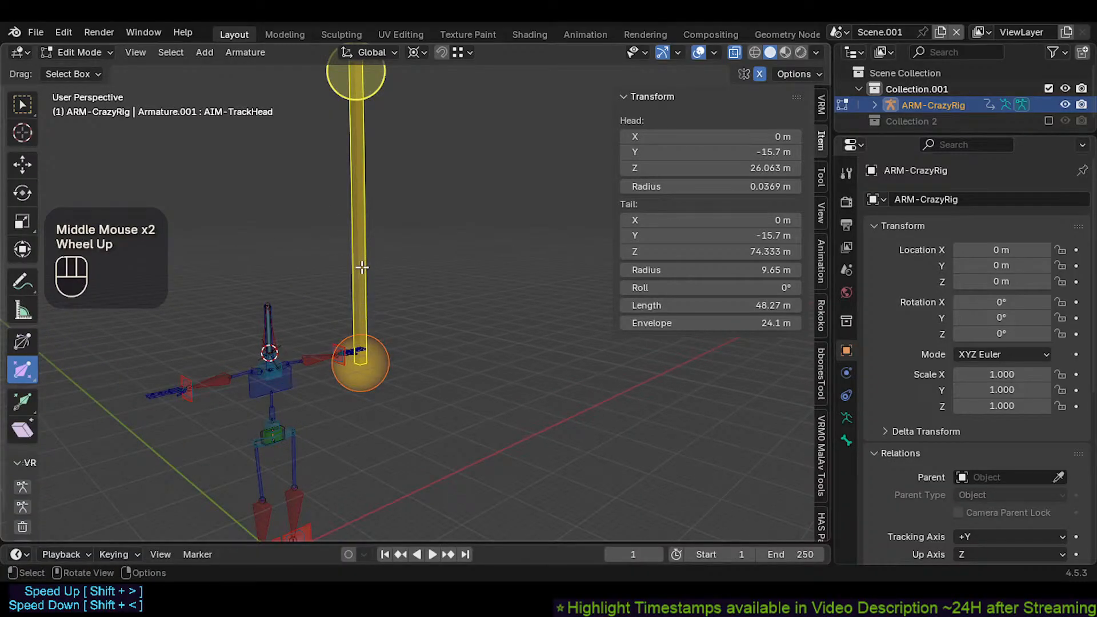
{"action": "key", "text": "s"}
{"action": "key", "text": "Escape"}
{"action": "key", "text": "g"}
{"action": "key", "text": "x"}
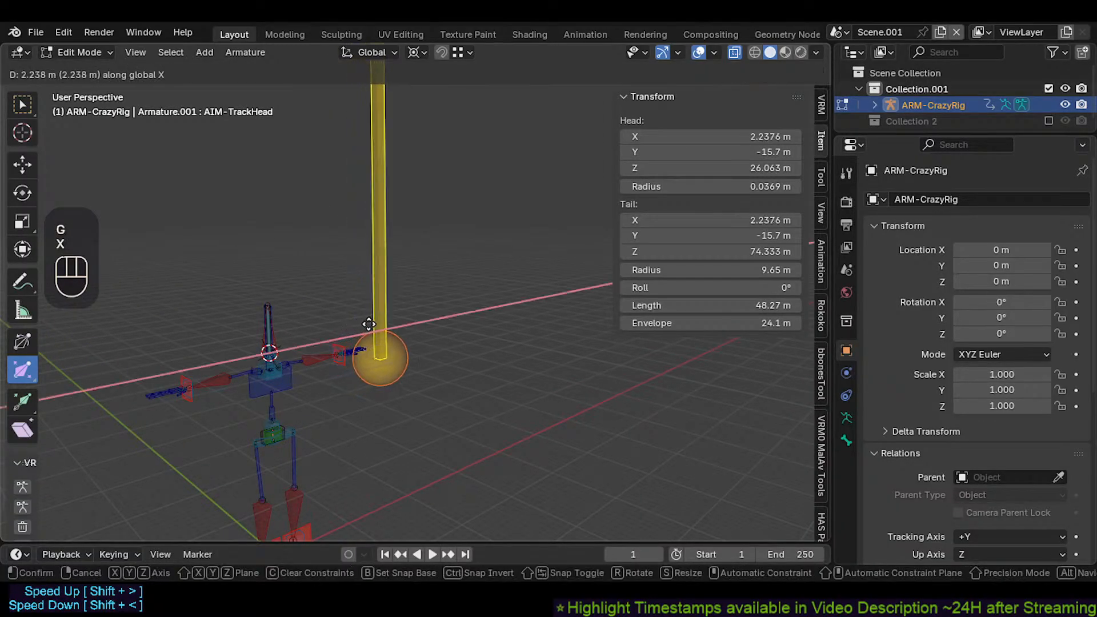
{"action": "key", "text": "Escape"}
{"action": "key", "text": "g"}
{"action": "key", "text": "x"}
{"action": "left_click", "coordinate": [437, 330]}
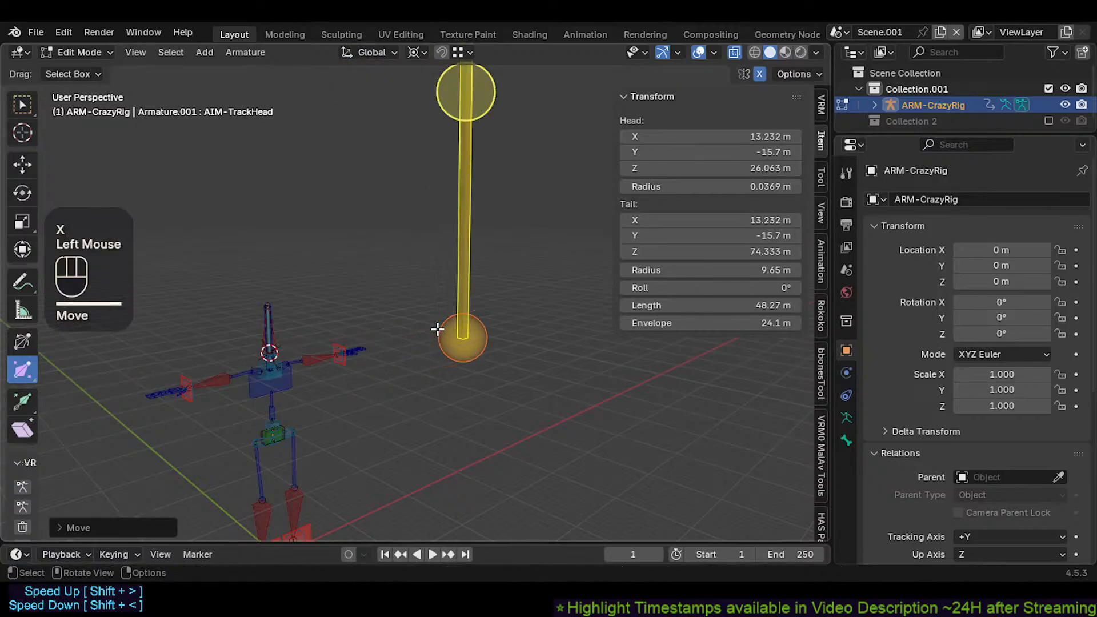
Step: Scale AIM-TrackHead to 0 on all axes so it collapses onto the 3D cursor
{"action": "middle_click_drag", "start_coordinate": [437, 329], "coordinate": [378, 339]}
{"action": "key", "text": "s"}
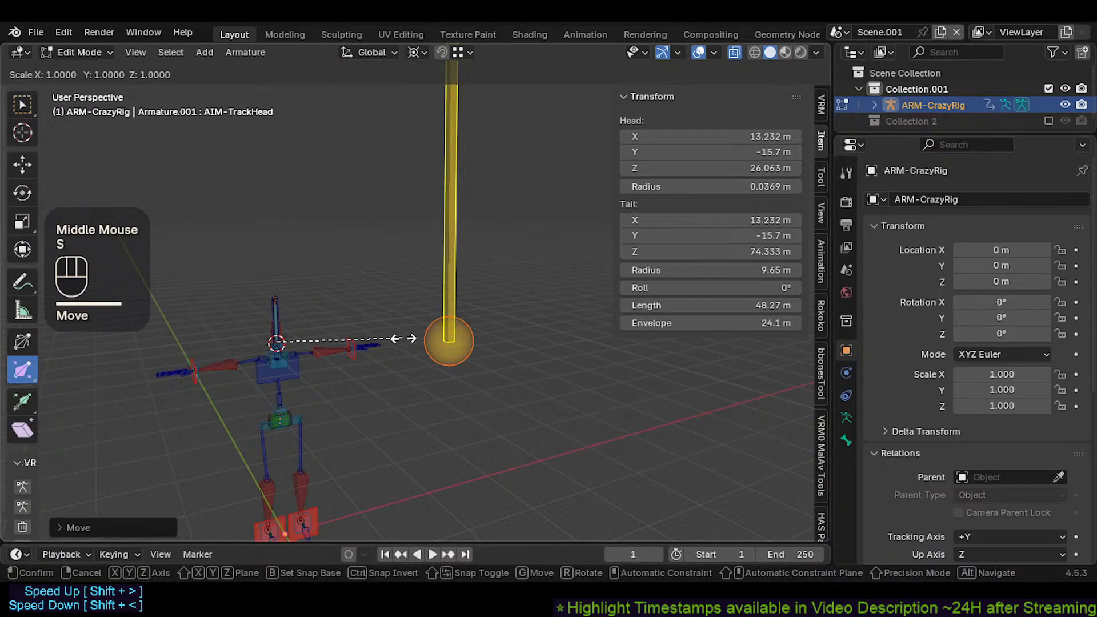
{"action": "key", "text": "s"}
{"action": "key", "text": "KP_0"}
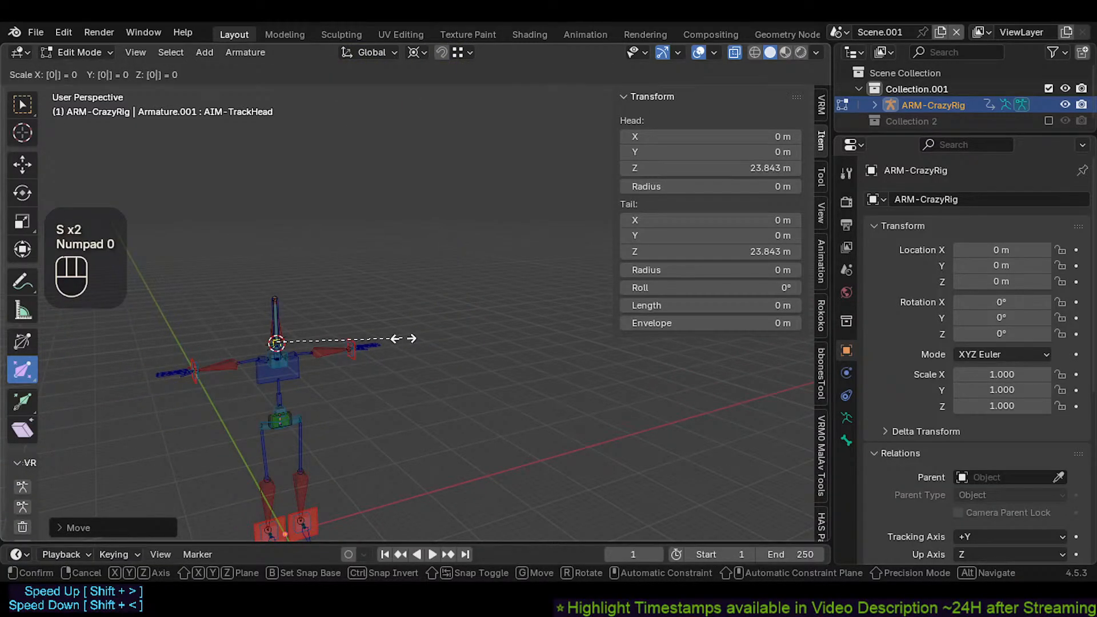
{"action": "key", "text": "KP_Enter"}
Step: Set AIM-TrackHead's bone length to about 2.48 m
{"action": "scroll", "coordinate": [286, 372], "scroll_direction": "up", "scroll_amount": 4}
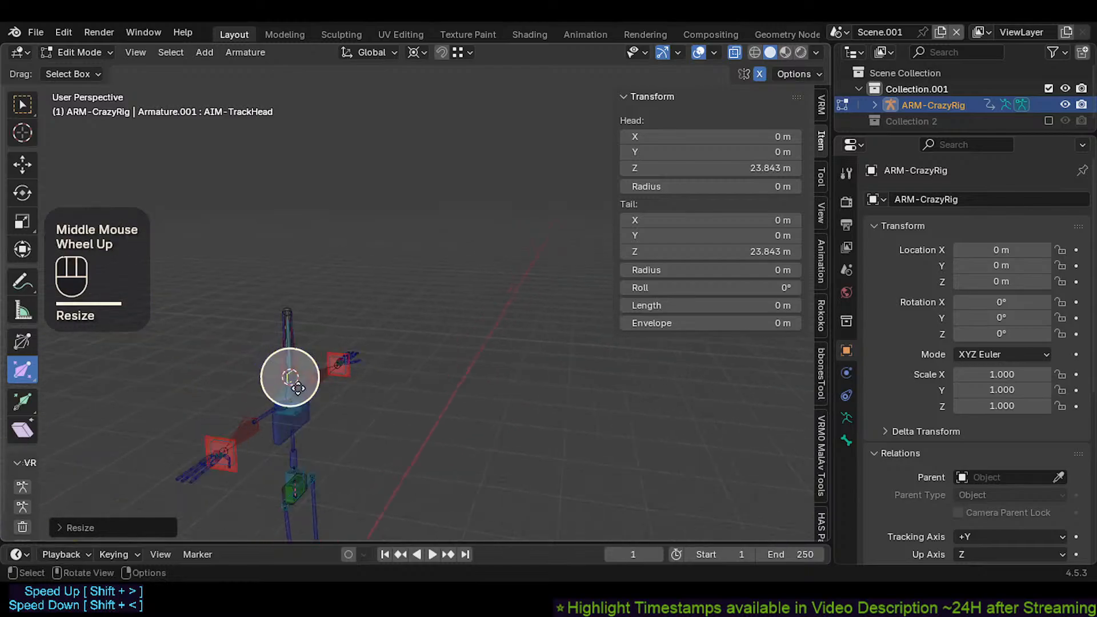
{"action": "scroll", "coordinate": [306, 422], "scroll_direction": "up", "scroll_amount": 1}
{"action": "middle_click_drag", "start_coordinate": [277, 400], "coordinate": [320, 457], "text": "shift"}
{"action": "scroll", "coordinate": [379, 355], "scroll_direction": "down", "scroll_amount": 1}
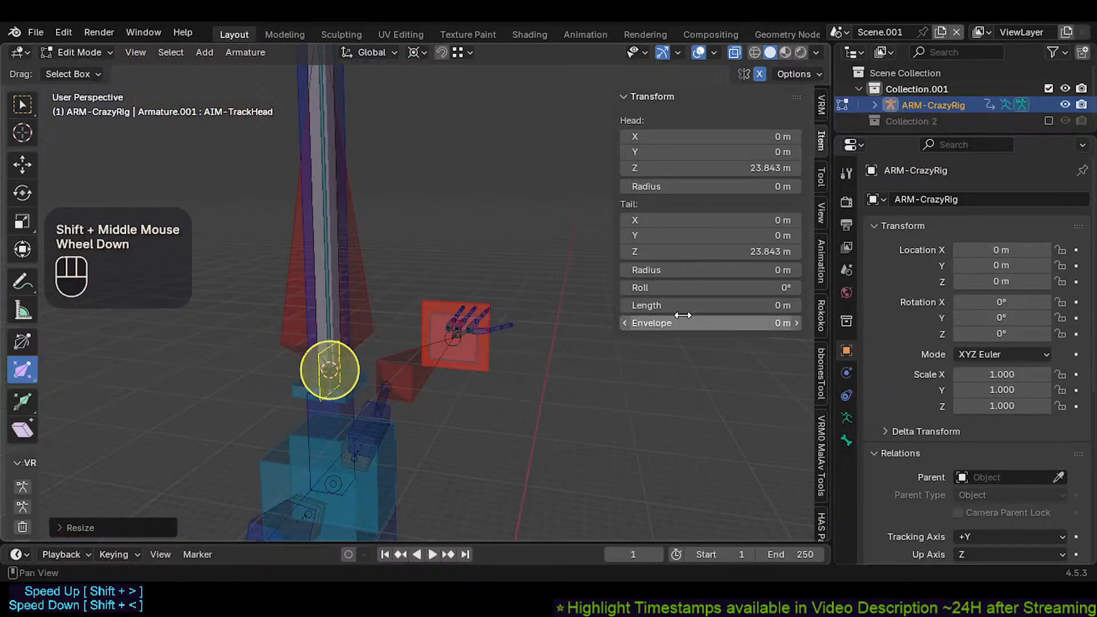
{"action": "left_click_drag", "start_coordinate": [683, 306], "coordinate": [822, 306]}
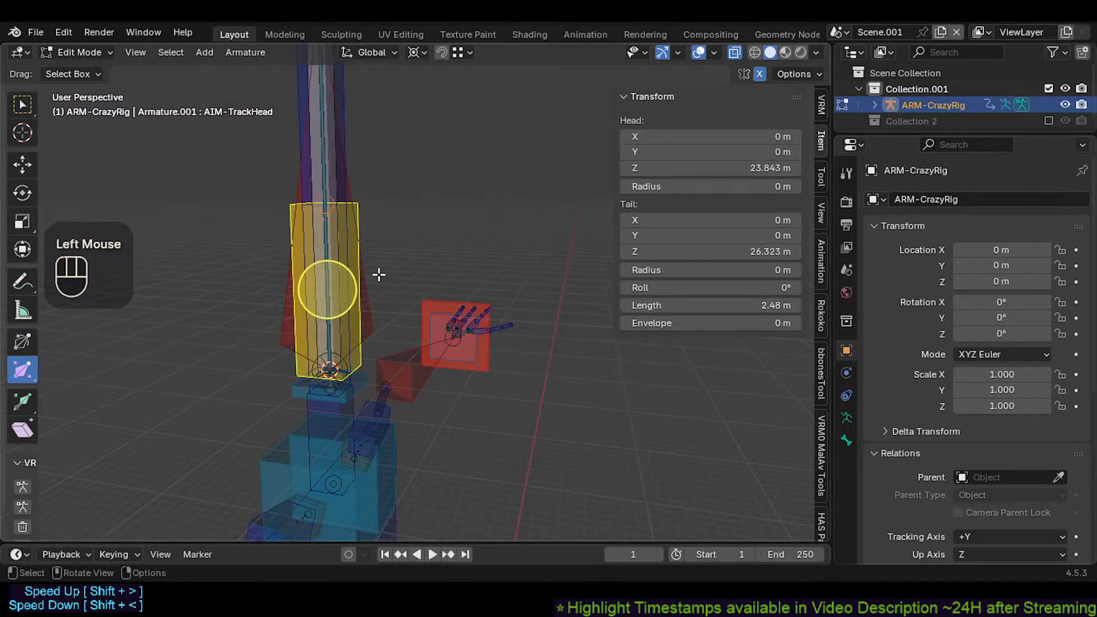
Step: Move AIM-TrackHead in front of the head along global Y to about -14.0 m
{"action": "scroll", "coordinate": [379, 272], "scroll_direction": "down", "scroll_amount": 3}
{"action": "middle_click_drag", "start_coordinate": [380, 272], "coordinate": [338, 305]}
{"action": "middle_click_drag", "start_coordinate": [339, 305], "coordinate": [238, 372], "text": "shift"}
{"action": "key", "text": "Tab"}
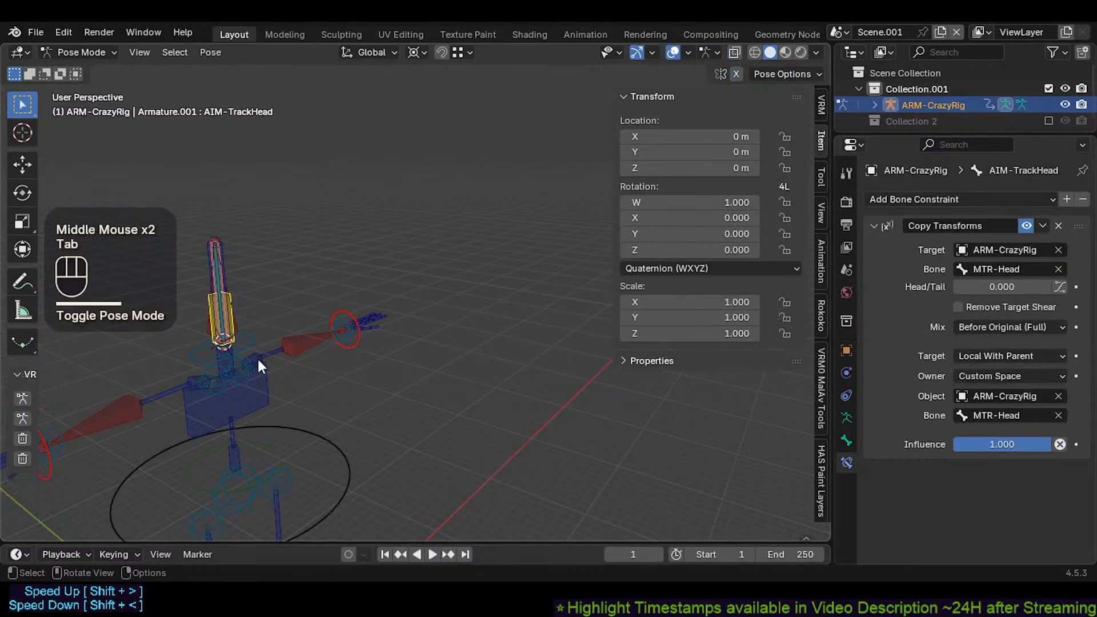
{"action": "key", "text": "Tab"}
{"action": "scroll", "coordinate": [254, 360], "scroll_direction": "down", "scroll_amount": 2}
{"action": "scroll", "coordinate": [254, 359], "scroll_direction": "up", "scroll_amount": 1}
{"action": "key", "text": "g"}
{"action": "key", "text": "y"}
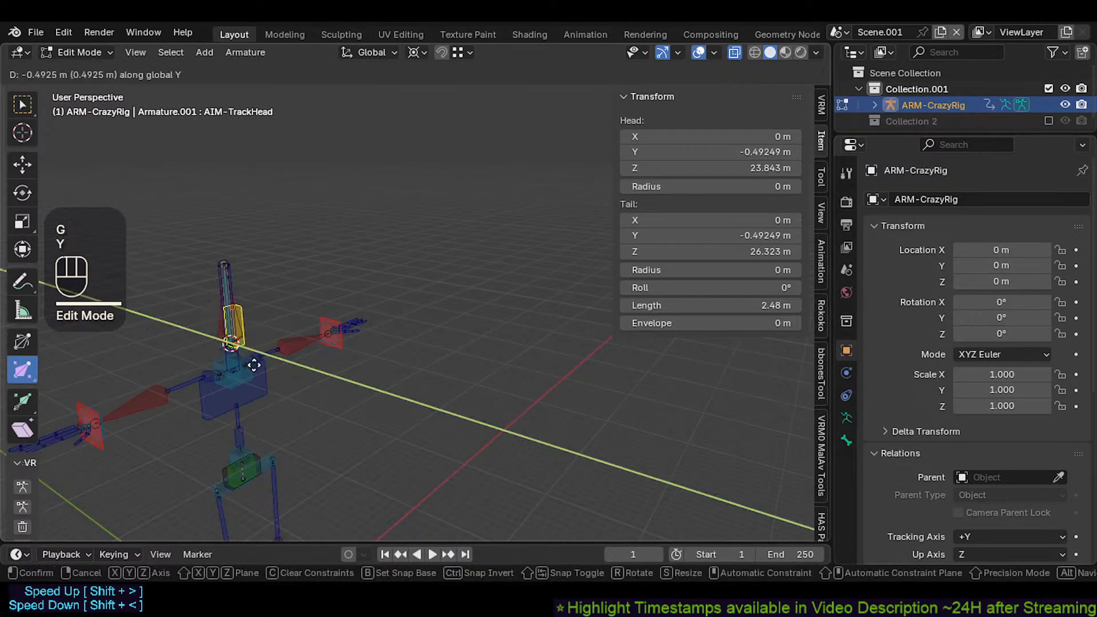
{"action": "key", "text": "Escape"}
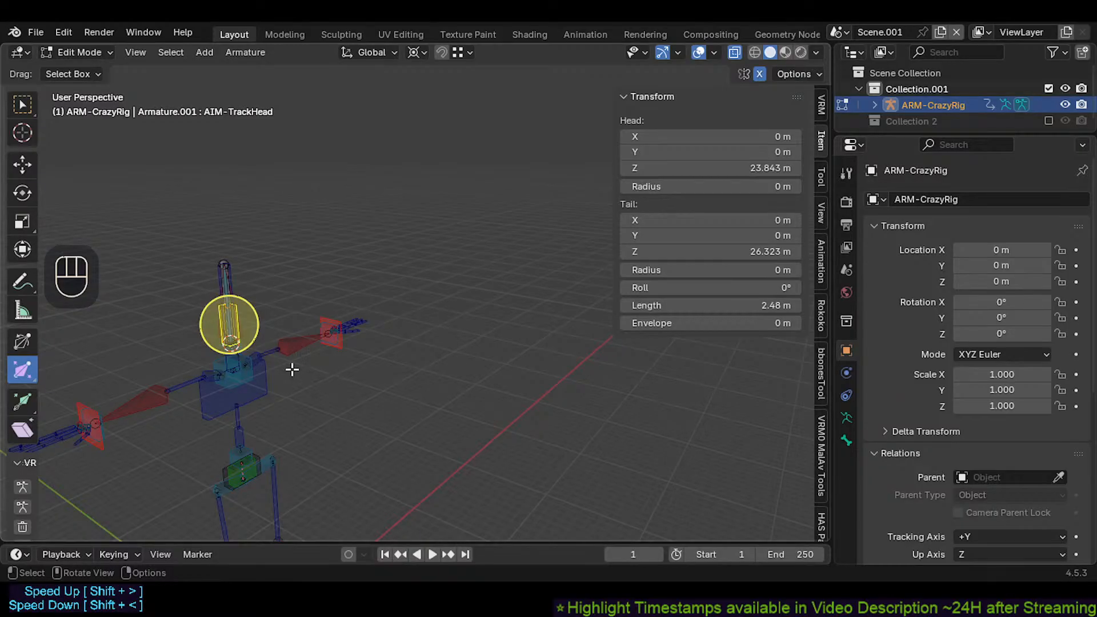
{"action": "key", "text": "g"}
{"action": "key", "text": "y"}
{"action": "left_click", "coordinate": [472, 417]}
{"action": "middle_click_drag", "start_coordinate": [473, 416], "coordinate": [474, 408]}
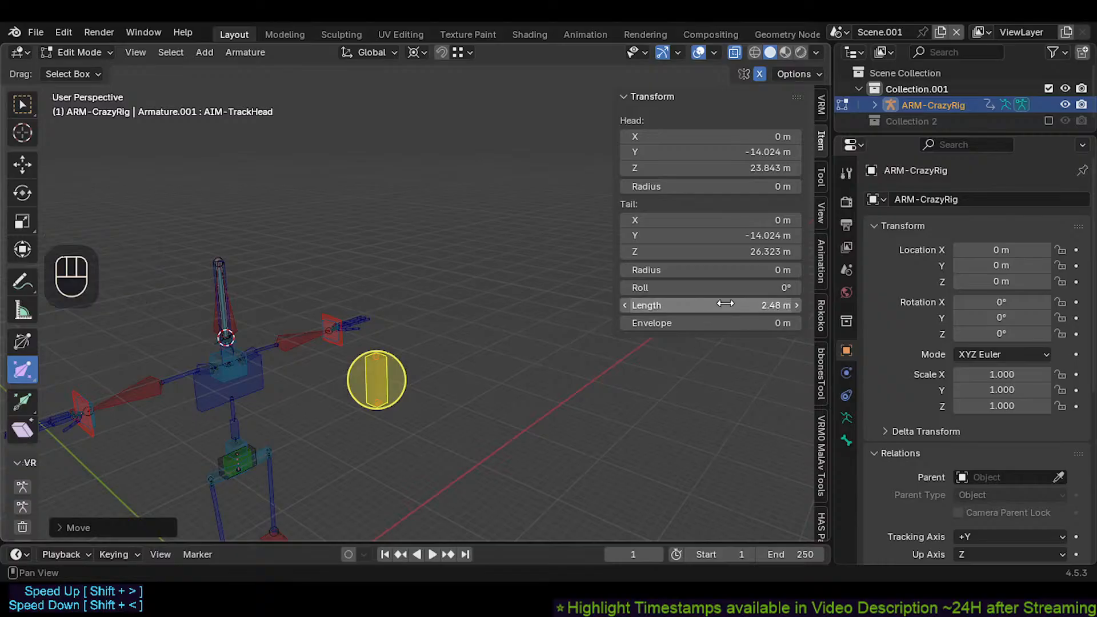
{"action": "middle_click_drag", "start_coordinate": [458, 318], "coordinate": [466, 316], "text": "shift"}
{"action": "scroll", "coordinate": [464, 317], "scroll_direction": "down", "scroll_amount": 2}
{"action": "scroll", "coordinate": [423, 362], "scroll_direction": "up", "scroll_amount": 2}
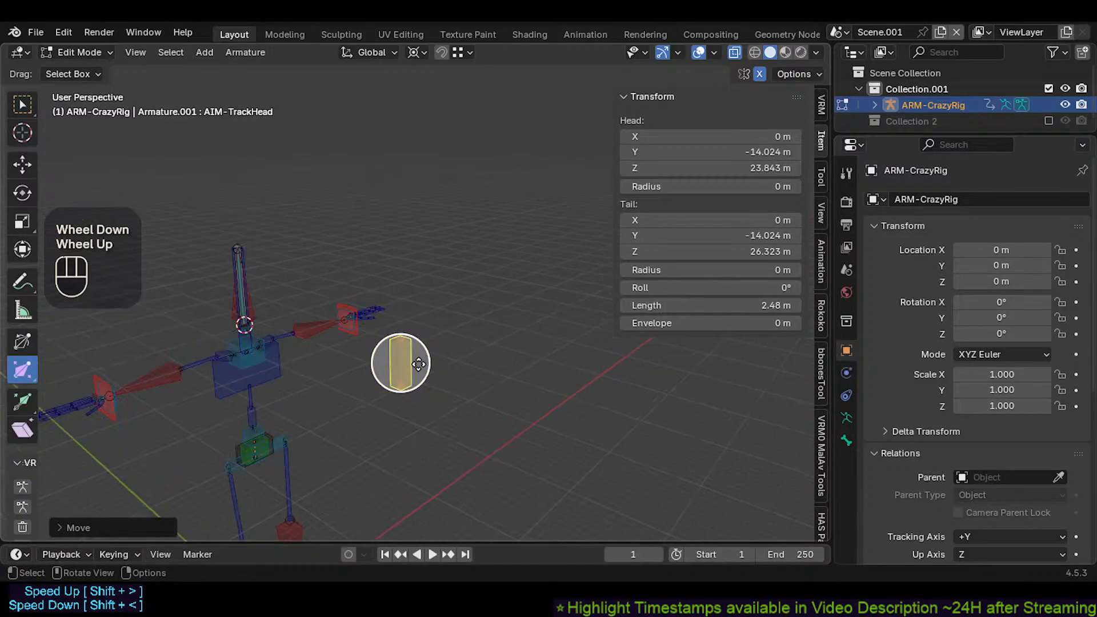
{"action": "key", "text": "Tab"}
{"action": "key", "text": "Tab"}
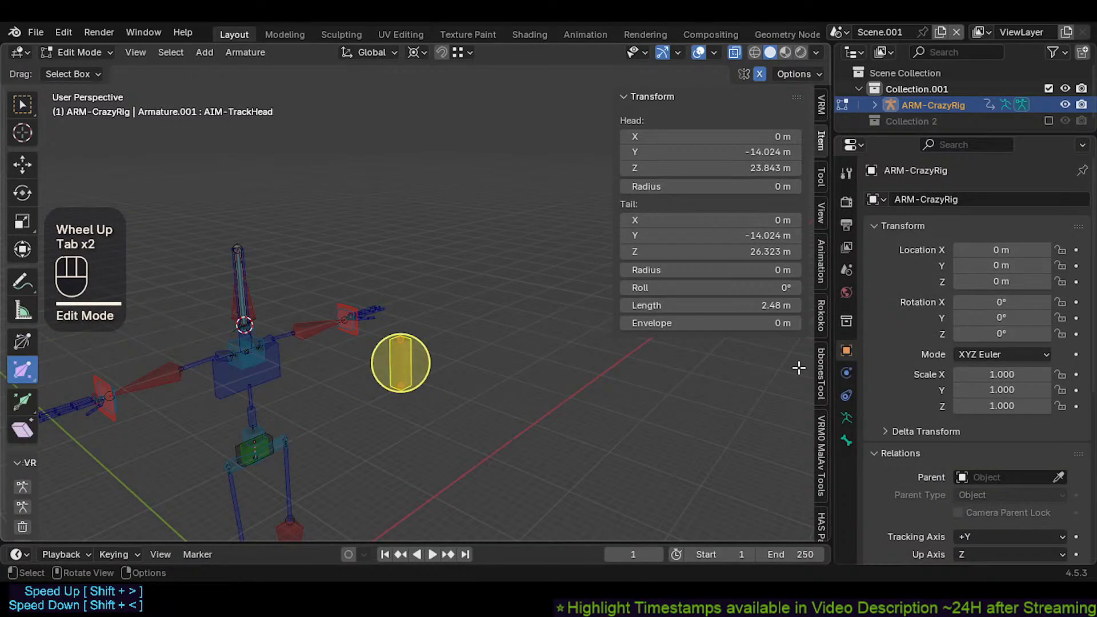
Step: Try scaling AIM-TrackHead to 0 along global Y and global X about the 3D cursor, cancelling each attempt
{"action": "left_click", "coordinate": [404, 360]}
{"action": "middle_click_drag", "start_coordinate": [399, 363], "coordinate": [401, 366]}
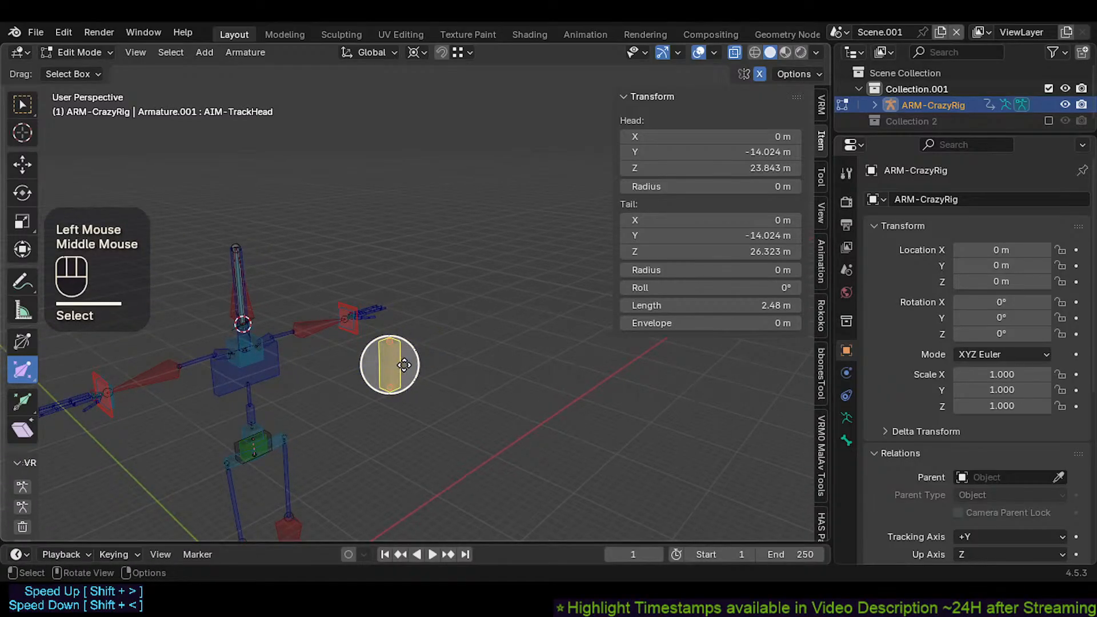
{"action": "key", "text": "s"}
{"action": "key", "text": "y"}
{"action": "key", "text": "KP_0"}
{"action": "key", "text": "Escape"}
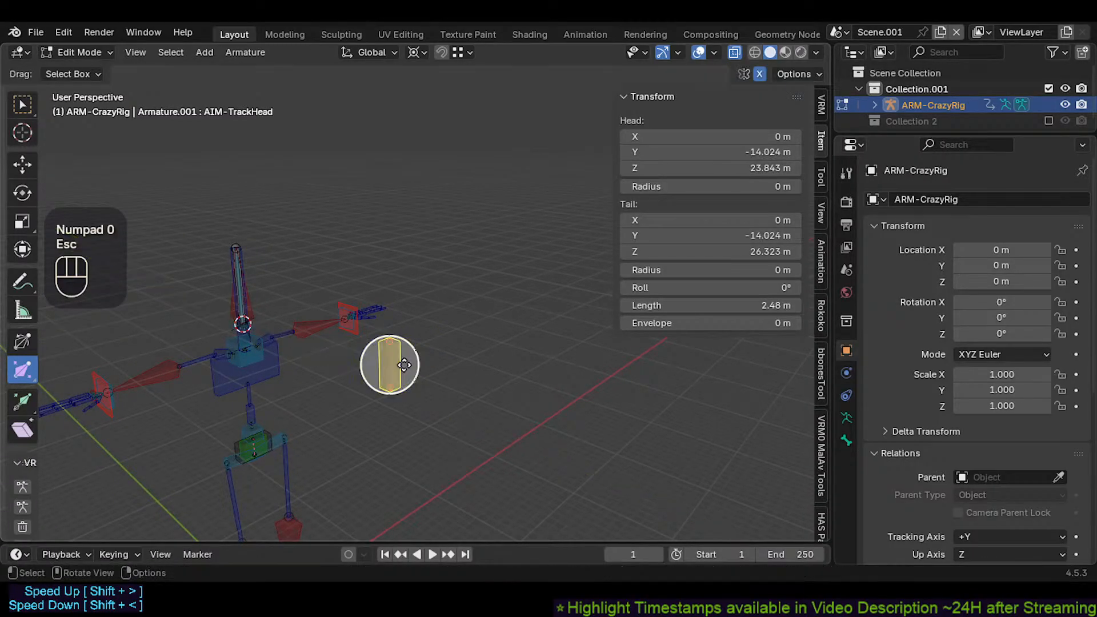
{"action": "key", "text": "s"}
{"action": "key", "text": "x"}
{"action": "key", "text": "KP_0"}
{"action": "key", "text": "Escape"}
{"action": "key", "text": "s"}
{"action": "key", "text": "x"}
{"action": "key", "text": "KP_0"}
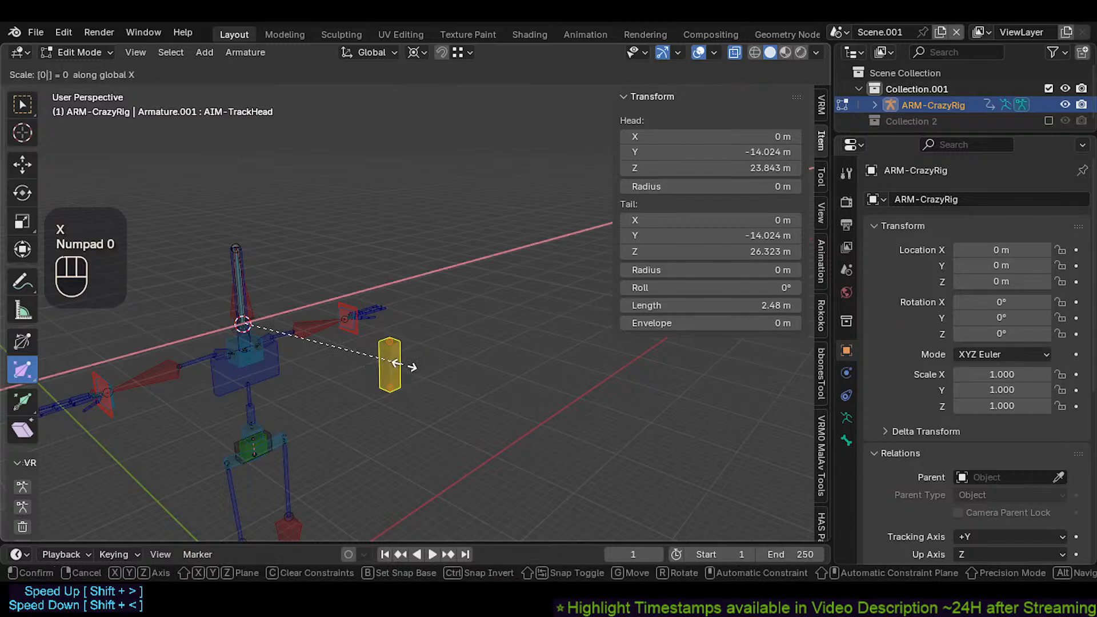
{"action": "key", "text": "Escape"}
Step: Try scaling AIM-TrackHead to 0 along global Z and again along Y, cancelling both attempts
{"action": "key", "text": "s"}
{"action": "key", "text": "z"}
{"action": "key", "text": "KP_0"}
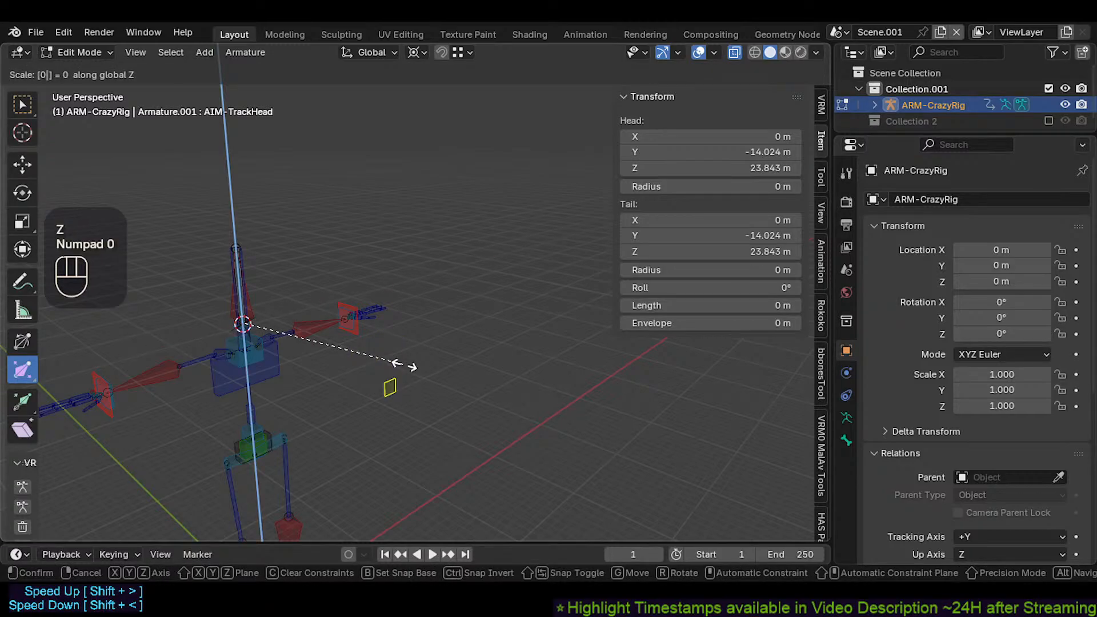
{"action": "key", "text": "Escape"}
{"action": "key", "text": "s"}
{"action": "key", "text": "y"}
{"action": "key", "text": "KP_0"}
{"action": "key", "text": "Escape"}
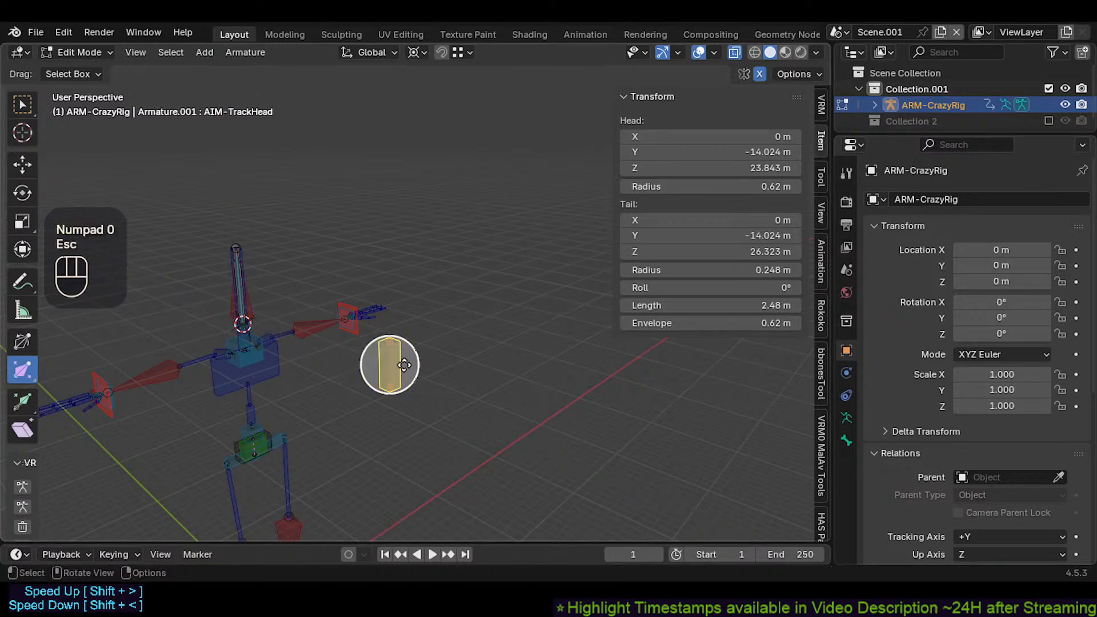
Step: Scale AIM-TrackHead to 0 along the global X axis about the 3D cursor
{"action": "key", "text": "s"}
{"action": "key", "text": "x"}
{"action": "key", "text": "KP_0"}
{"action": "key", "text": "KP_Enter"}
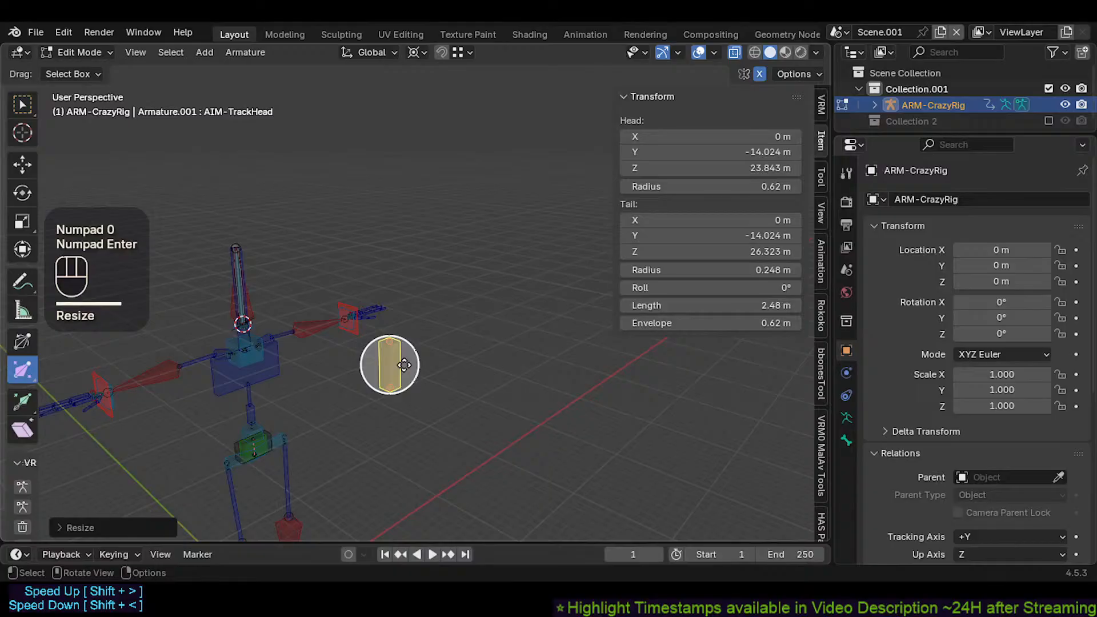
Step: Move AIM-TrackHead freely so its head is at about X 4.09 m, Y -16.81 m, Z 25.59 m
{"action": "middle_click_drag", "start_coordinate": [414, 334], "coordinate": [377, 341]}
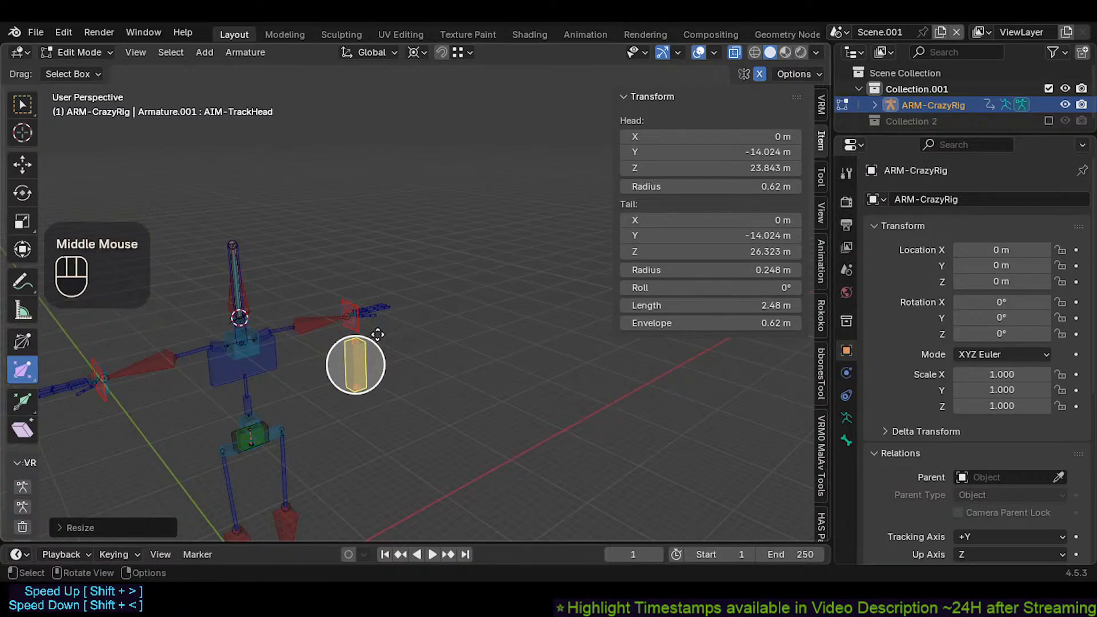
{"action": "key", "text": "g"}
{"action": "left_click", "coordinate": [418, 311]}
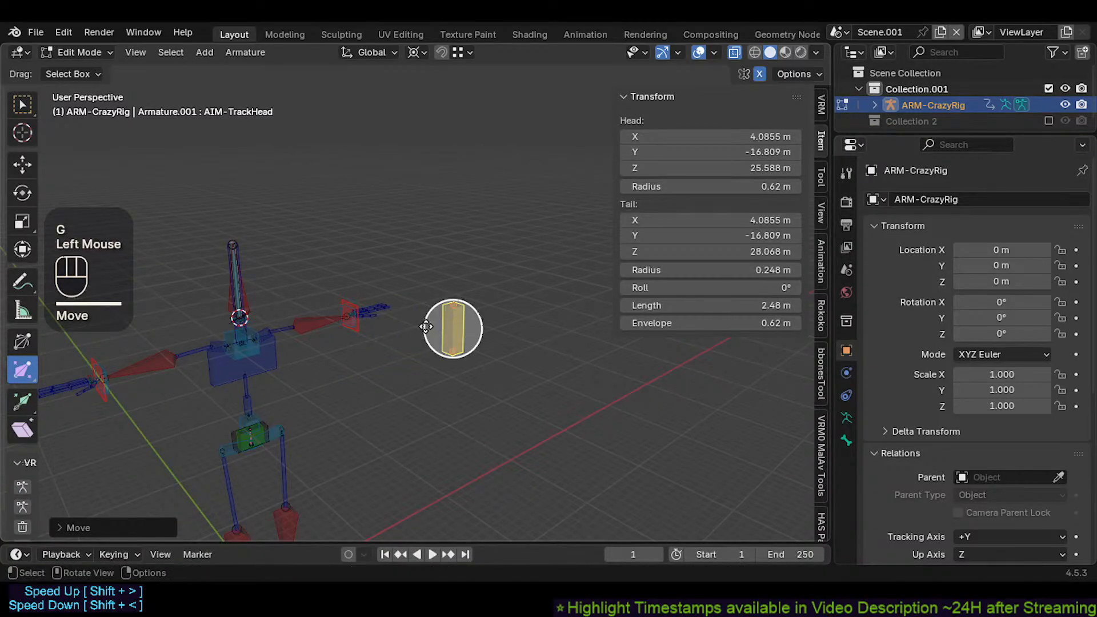
Step: Select CTL-Chest and snap the 3D cursor to it as the active bone
{"action": "middle_click", "coordinate": [260, 317]}
{"action": "left_click", "coordinate": [235, 284]}
{"action": "left_click", "coordinate": [242, 359]}
{"action": "key", "text": "shift+s"}
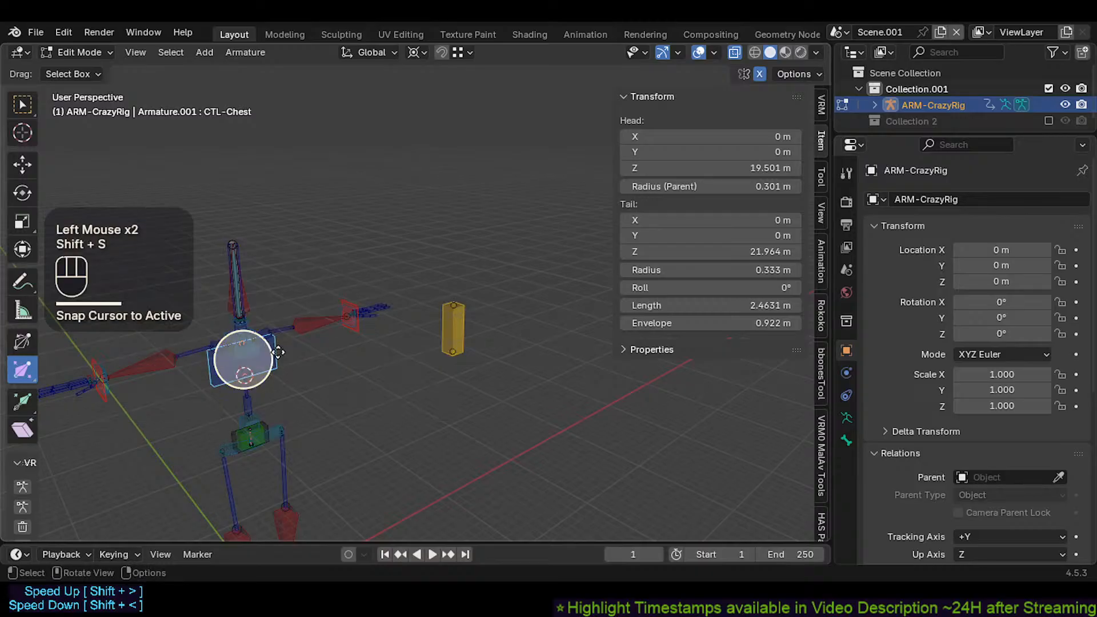
Step: Select MTR-Head and snap the 3D cursor to it as the active bone
{"action": "left_click", "coordinate": [234, 282]}
{"action": "key", "text": "shift+s"}
{"action": "left_click", "coordinate": [264, 313]}
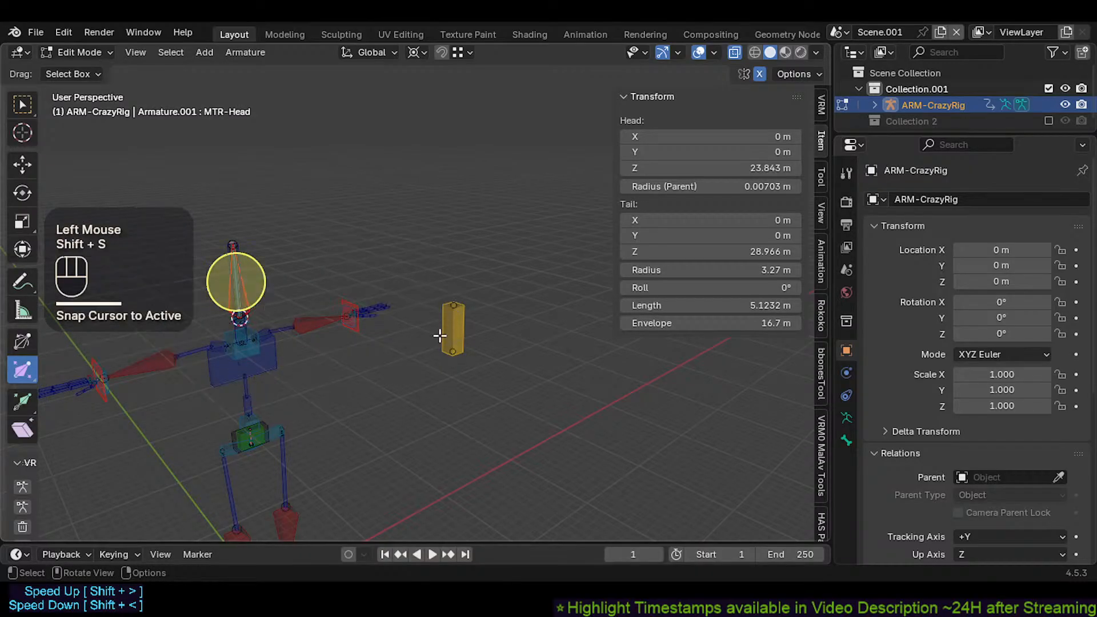
Step: Select AIM-TrackHead and snap it to the 3D cursor so its head sits exactly at the base of MTR-Head
{"action": "left_click", "coordinate": [451, 328]}
{"action": "middle_click_drag", "start_coordinate": [451, 329], "coordinate": [403, 333]}
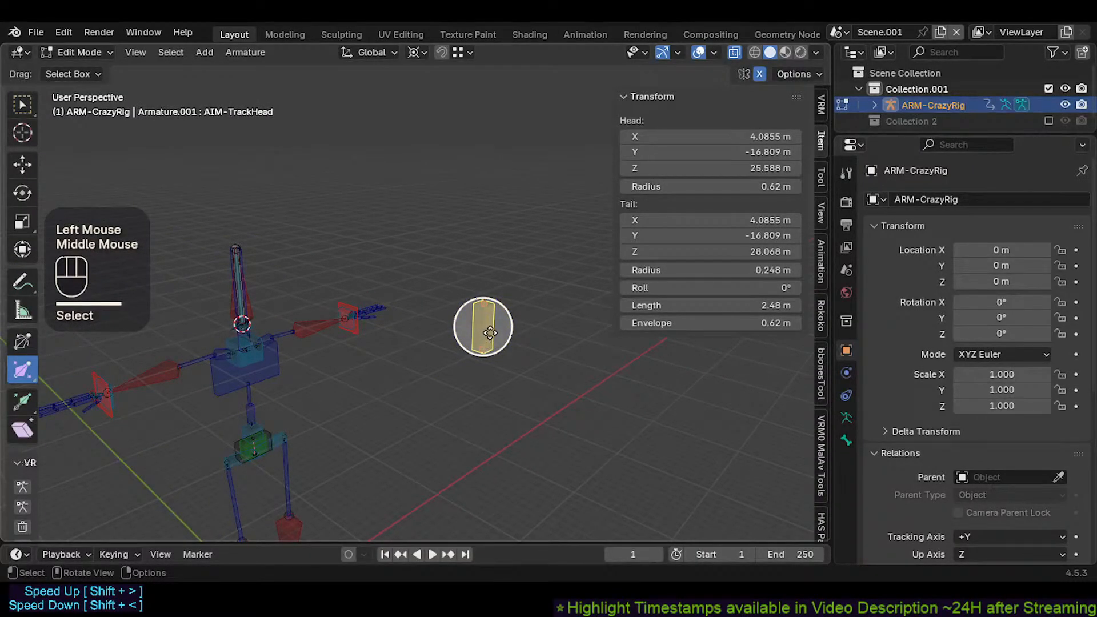
{"action": "mouse_move", "coordinate": [490, 333]}
{"action": "middle_mouse_down"}
{"action": "mouse_move", "coordinate": [474, 324]}
{"action": "mouse_move", "coordinate": [325, 343]}
{"action": "mouse_move", "coordinate": [436, 335]}
{"action": "mouse_move", "coordinate": [389, 350]}
{"action": "mouse_move", "coordinate": [484, 328]}
{"action": "middle_mouse_up"}
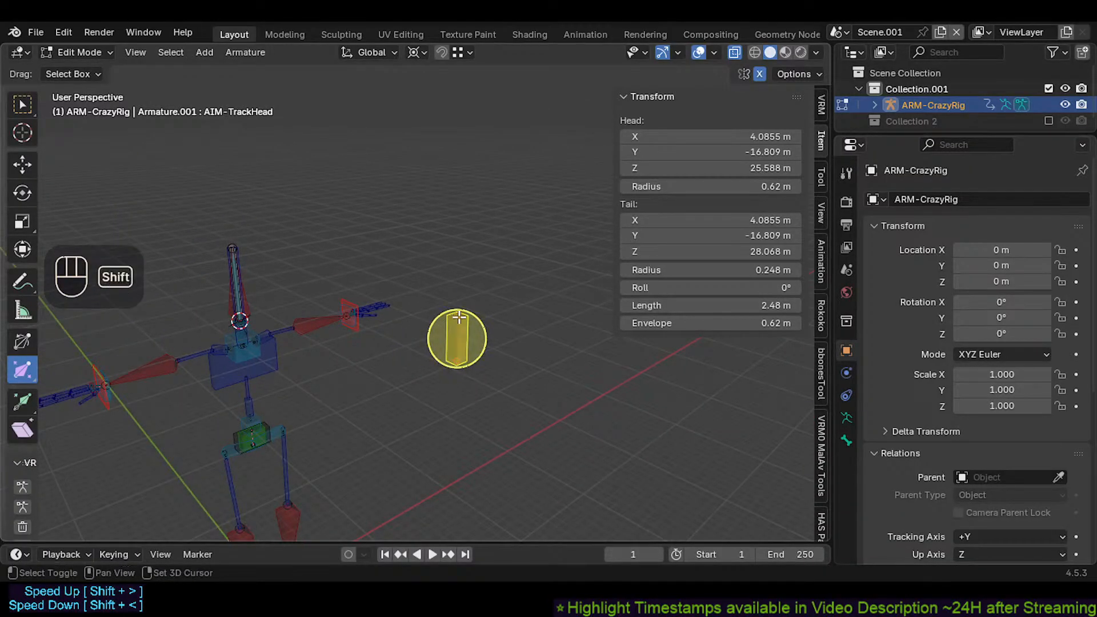
{"action": "key", "text": "shift+s"}
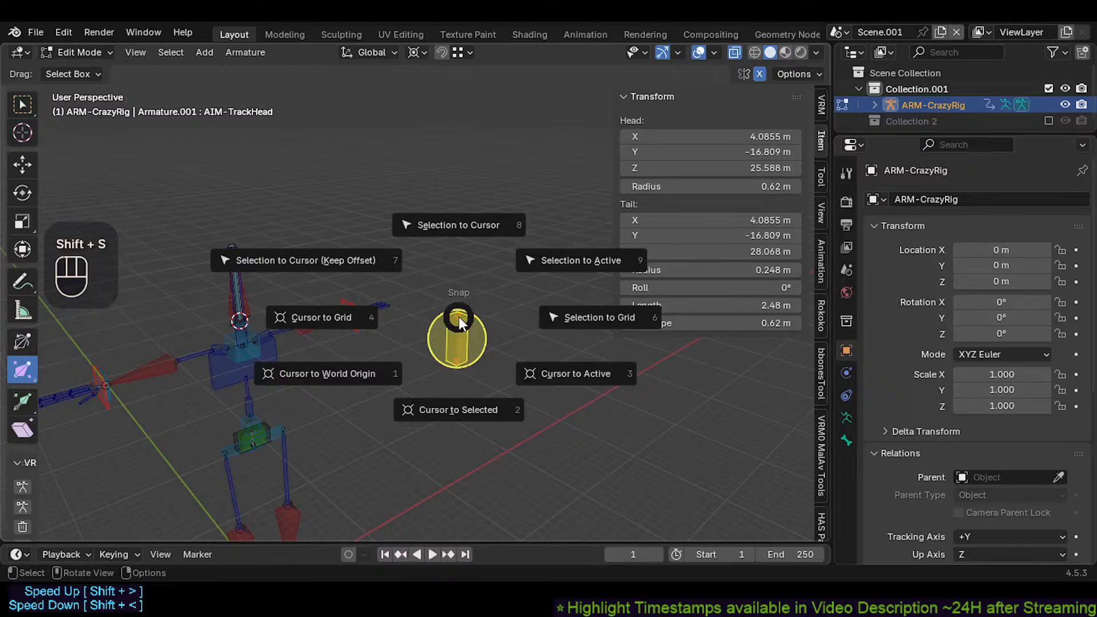
{"action": "left_click", "coordinate": [356, 262]}
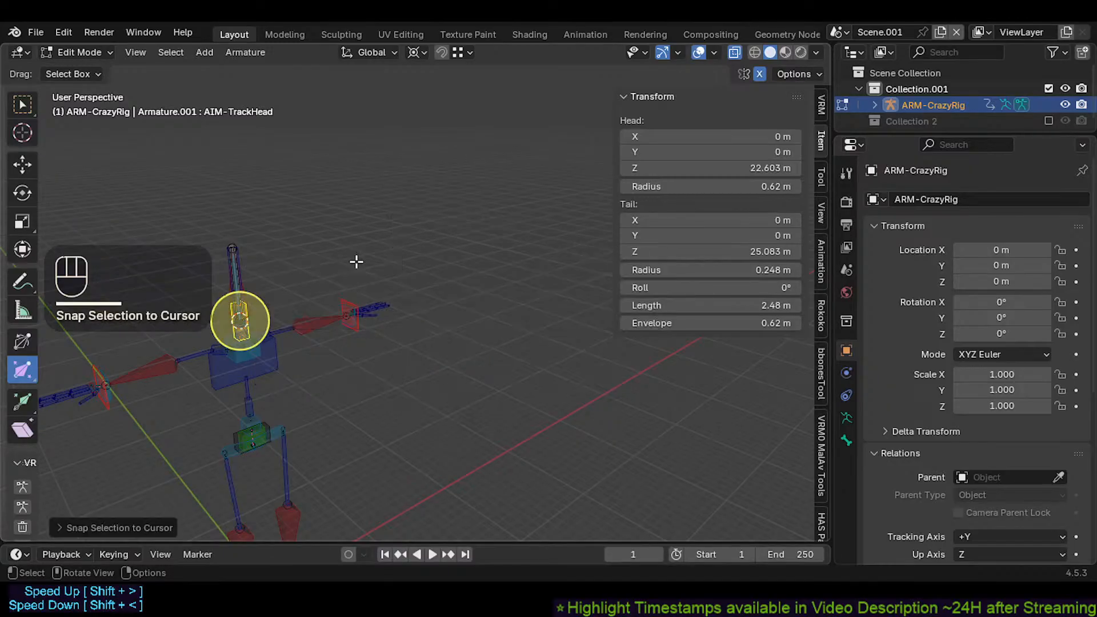
{"action": "middle_click_drag", "start_coordinate": [356, 262], "coordinate": [274, 326]}
{"action": "key", "text": "shift+s"}
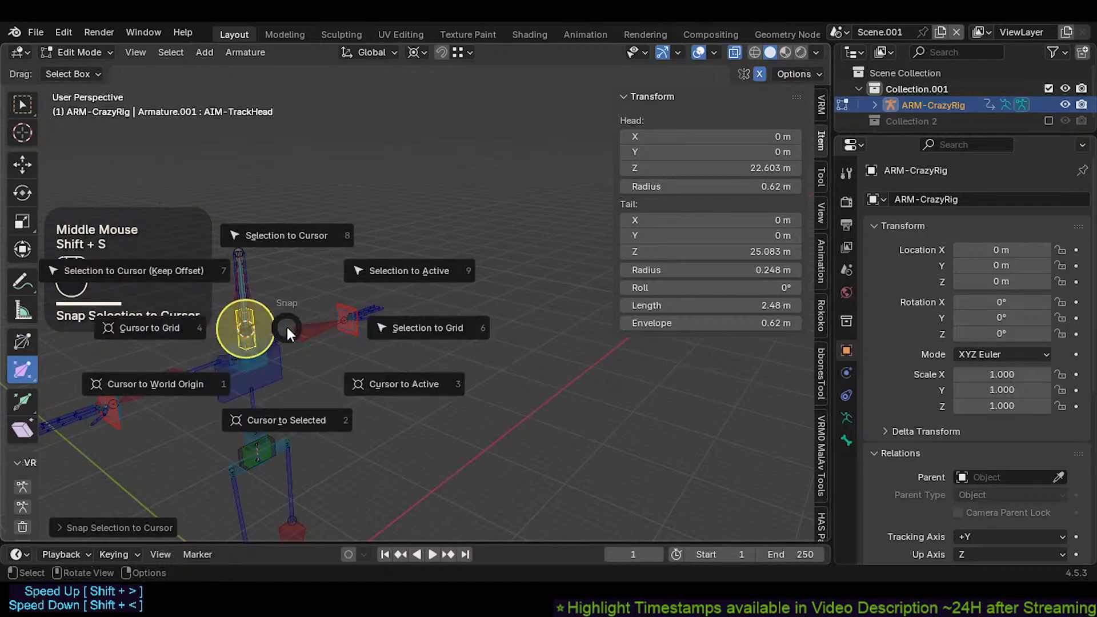
{"action": "left_click", "coordinate": [292, 248]}
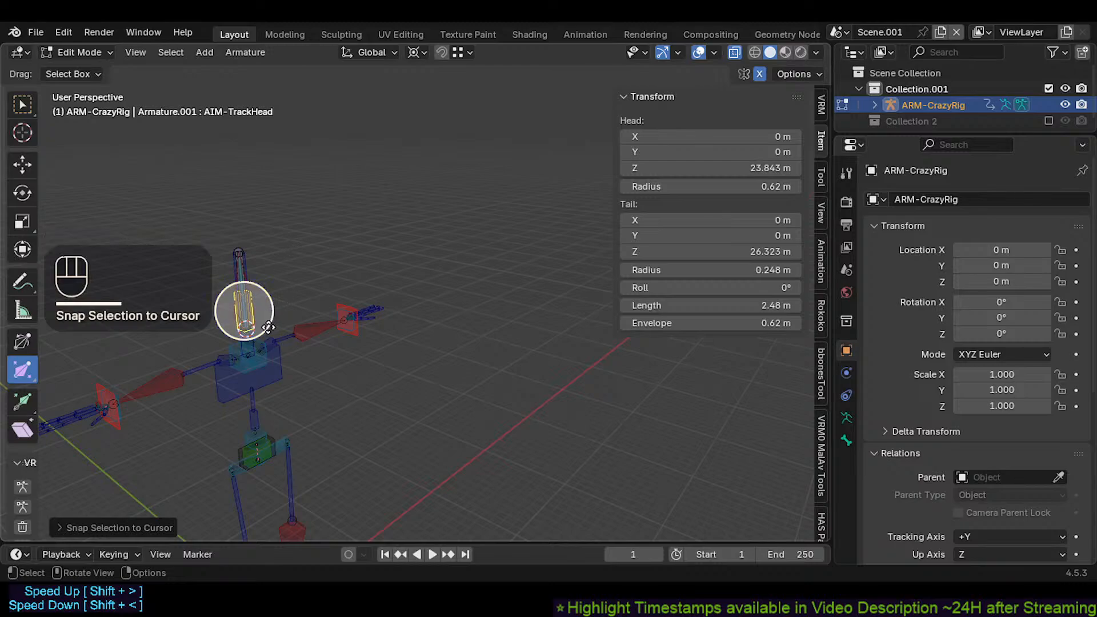
Step: Move AIM-TrackHead along the global Y axis to about Y -14.1 m, in front of the head
{"action": "key", "text": "g"}
{"action": "key", "text": "y"}
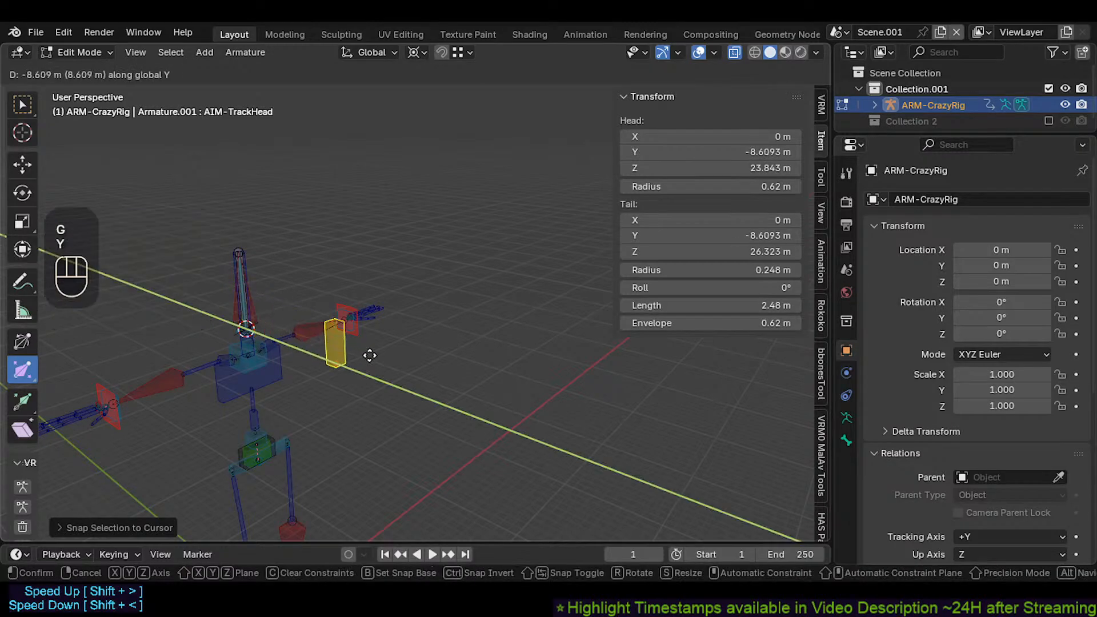
{"action": "left_click", "coordinate": [404, 384]}
Step: Set the transform pivot point to Individual Origins and scale AIM-TrackHead up to a length of about 7.32 m
{"action": "middle_click_drag", "start_coordinate": [404, 384], "coordinate": [462, 360]}
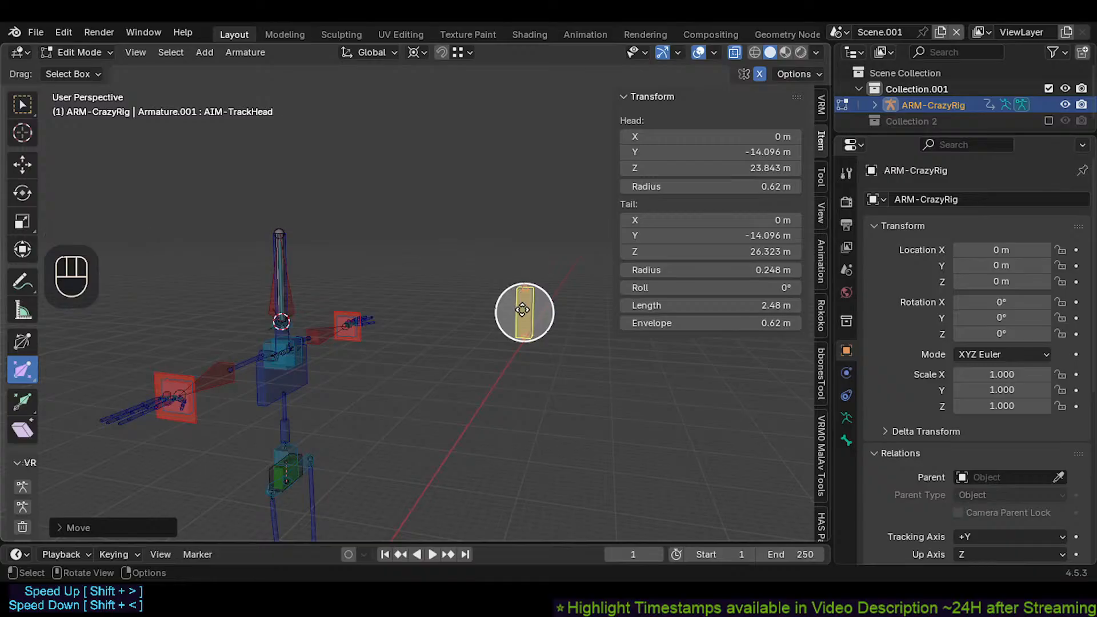
{"action": "key", "text": "s"}
{"action": "key", "text": "Escape"}
{"action": "key", "text": "less"}
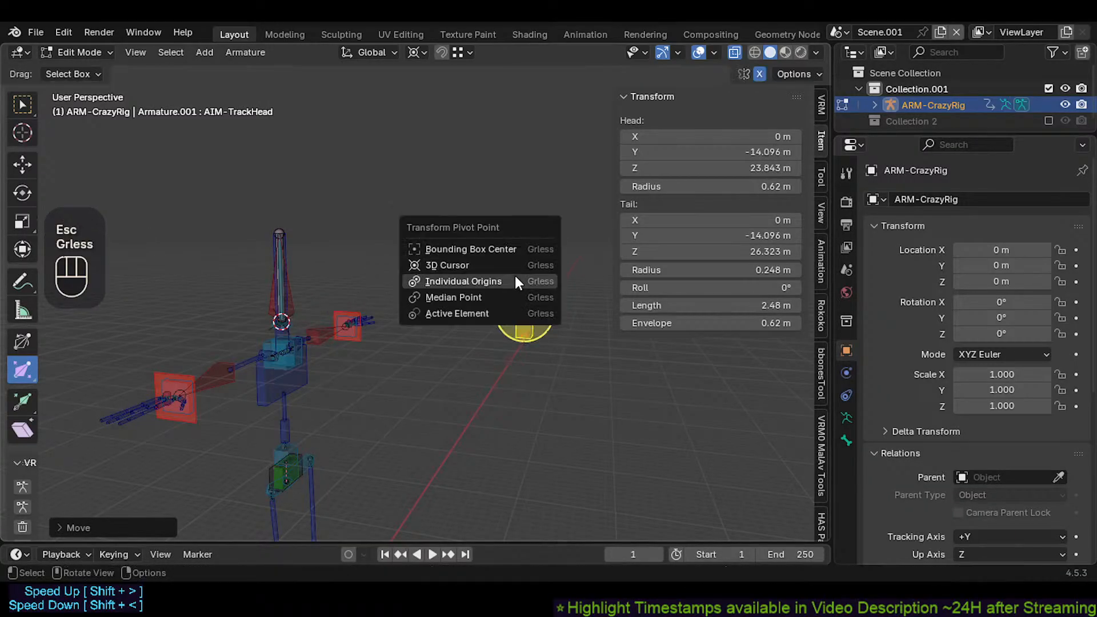
{"action": "left_click", "coordinate": [516, 279]}
{"action": "key", "text": "s"}
{"action": "left_click", "coordinate": [541, 193]}
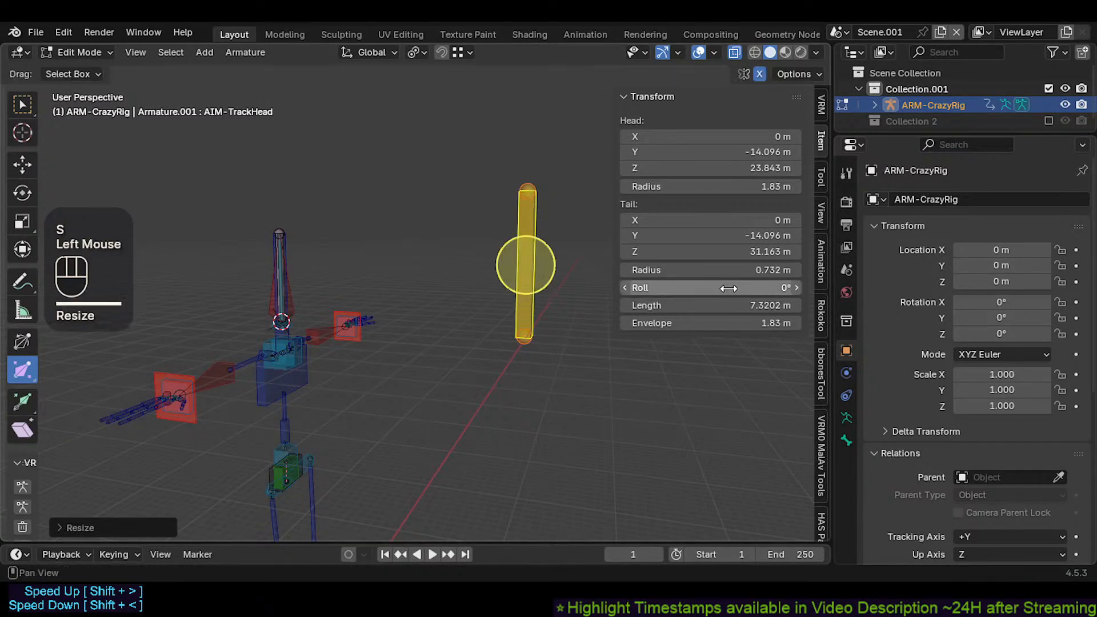
Step: Hide the transform sidebar, save the file, and switch ARM-CrazyRig to Pose Mode
{"action": "key", "text": "n"}
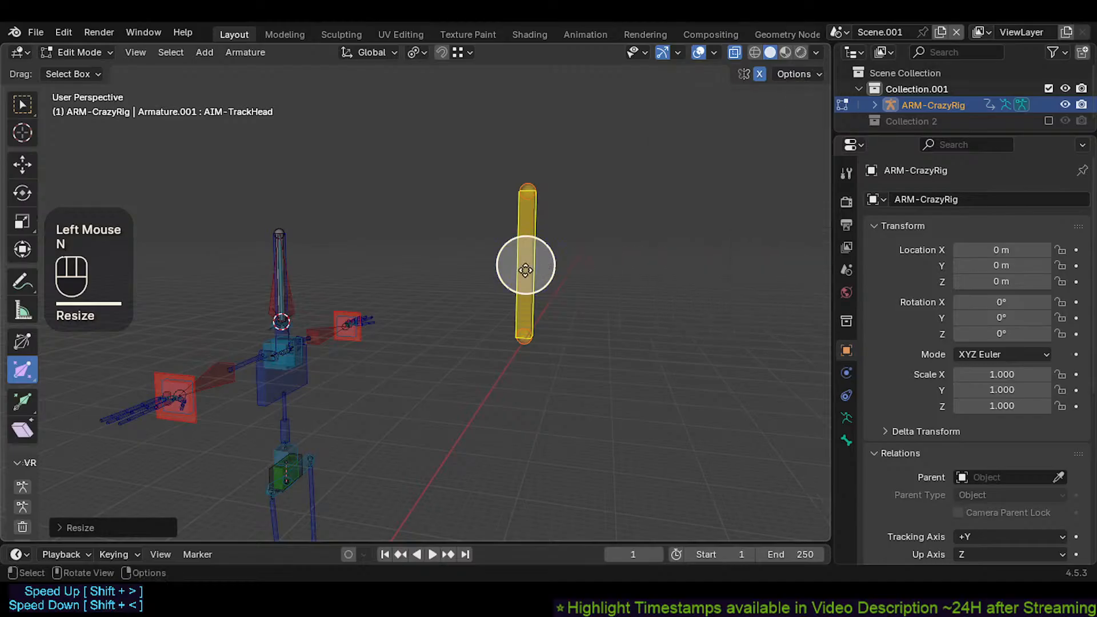
{"action": "middle_click_drag", "start_coordinate": [526, 265], "coordinate": [387, 357]}
{"action": "scroll", "coordinate": [382, 344], "scroll_direction": "up", "scroll_amount": 2}
{"action": "scroll", "coordinate": [404, 358], "scroll_direction": "down", "scroll_amount": 1}
{"action": "key", "text": "ctrl+s"}
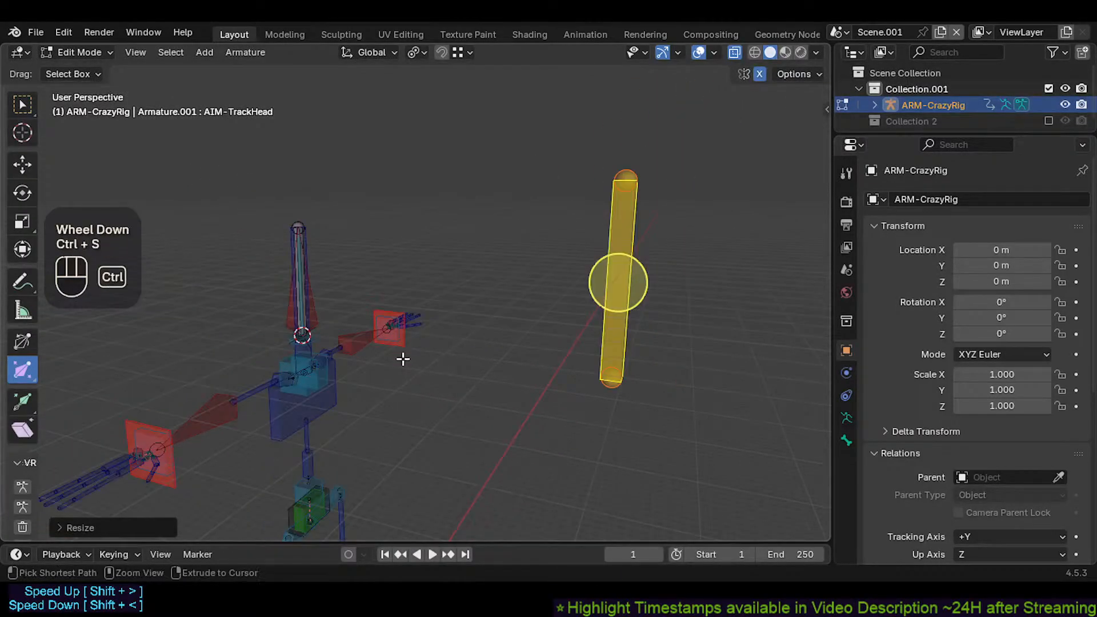
{"action": "key", "text": "ctrl+tab"}
{"action": "left_click", "coordinate": [400, 317]}
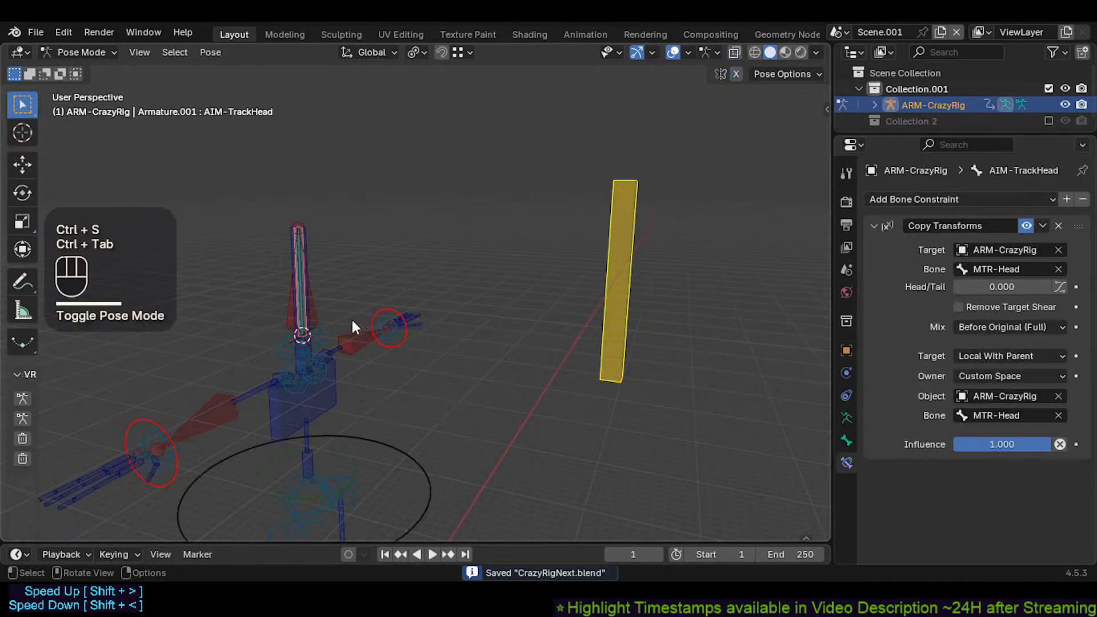
{"action": "left_click", "coordinate": [301, 311]}
{"action": "key", "text": "g"}
{"action": "key", "text": "Escape"}
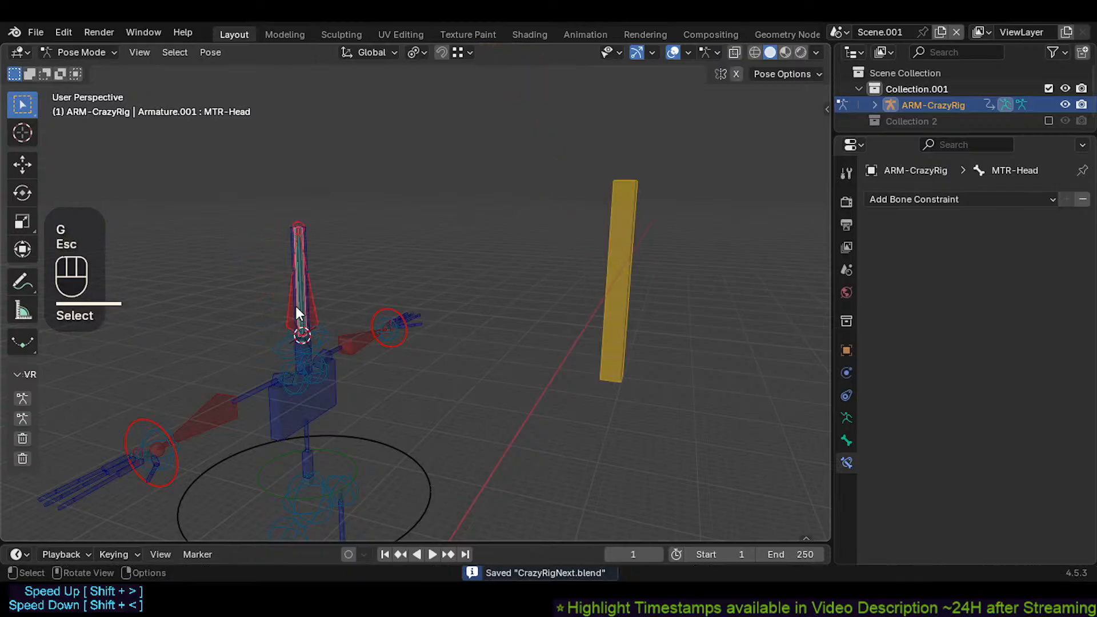
{"action": "left_click", "coordinate": [300, 237]}
{"action": "key", "text": "g"}
{"action": "key", "text": "Escape"}
Step: Select CTL-Head.001 and move it freely to test how AIM-TrackHead follows the head
{"action": "left_click", "coordinate": [300, 232]}
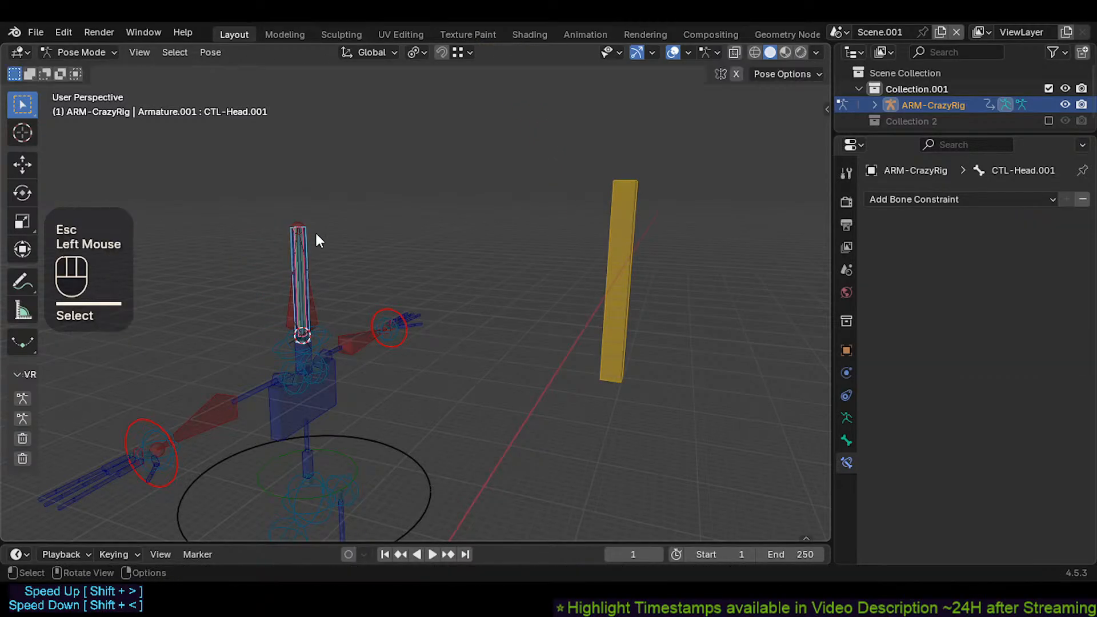
{"action": "key", "text": "g"}
{"action": "left_click", "coordinate": [311, 234]}
{"action": "key", "text": "g"}
{"action": "key", "text": "g"}
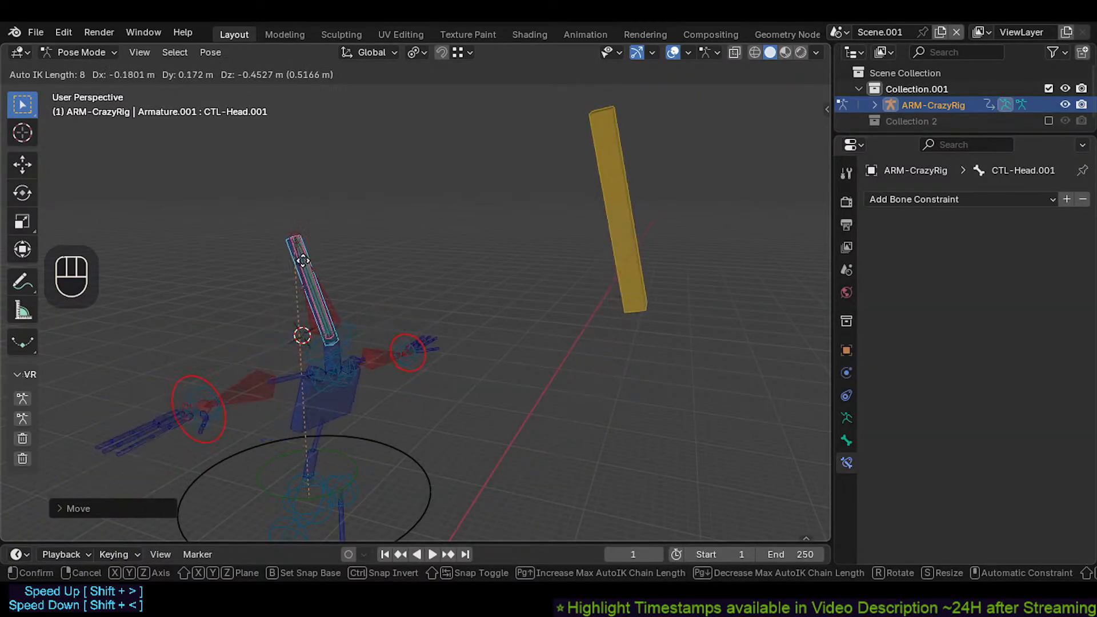
{"action": "left_click", "coordinate": [306, 258]}
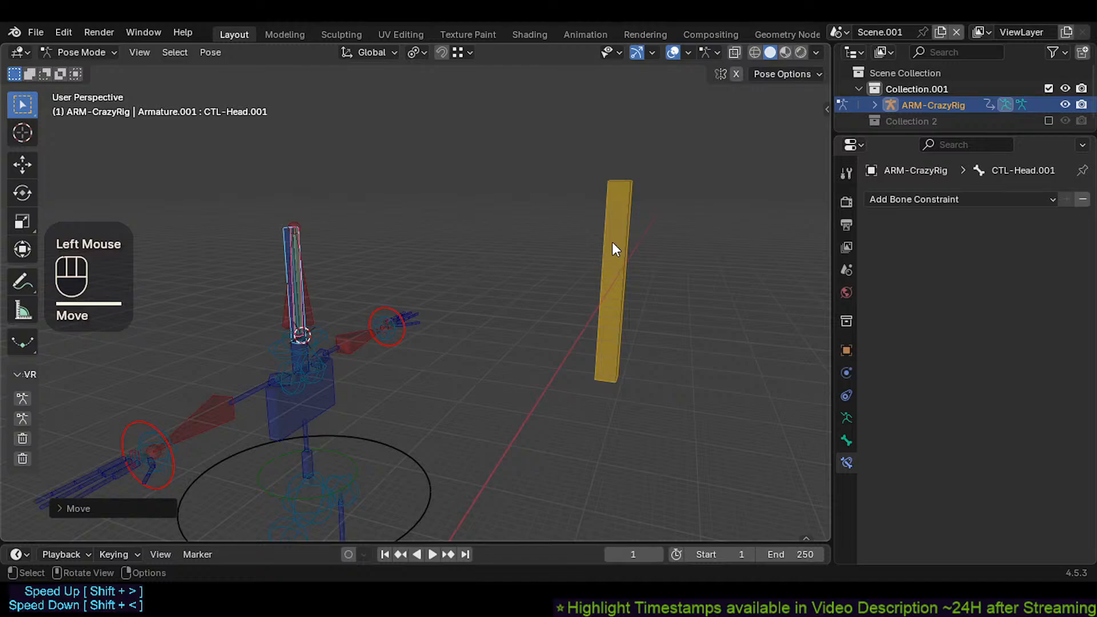
Step: Rotate CTL-Head.001 repeatedly, with both plain and trackball rotation, to test AIM-TrackHead's response
{"action": "left_click", "coordinate": [612, 242]}
{"action": "left_click", "coordinate": [309, 270]}
{"action": "key", "text": "r"}
{"action": "key", "text": "r"}
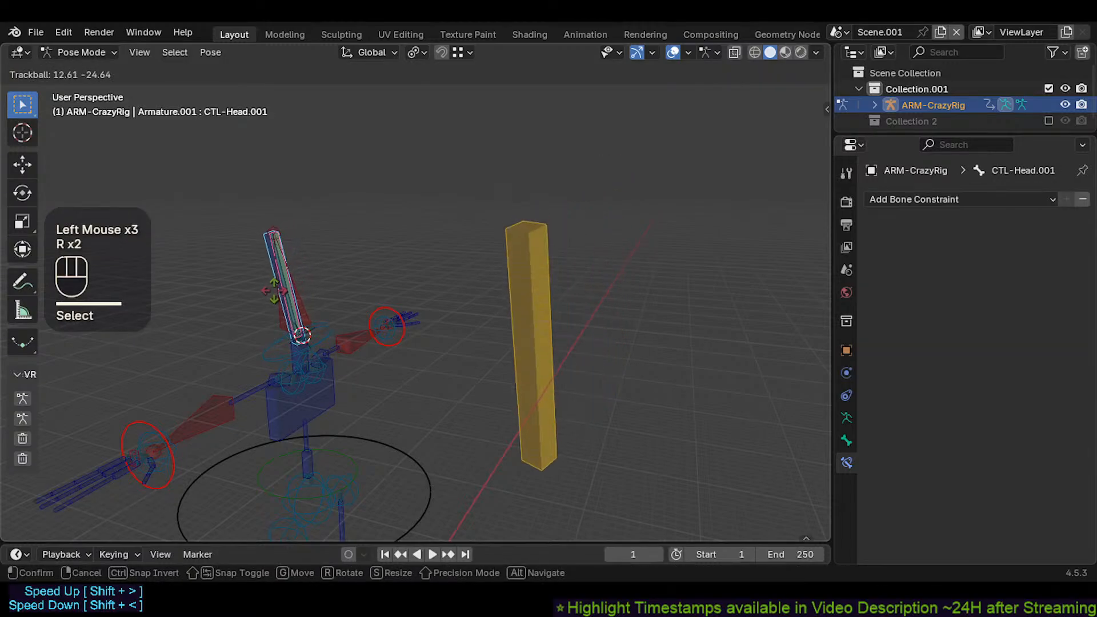
{"action": "left_click", "coordinate": [505, 305]}
{"action": "left_click", "coordinate": [509, 308]}
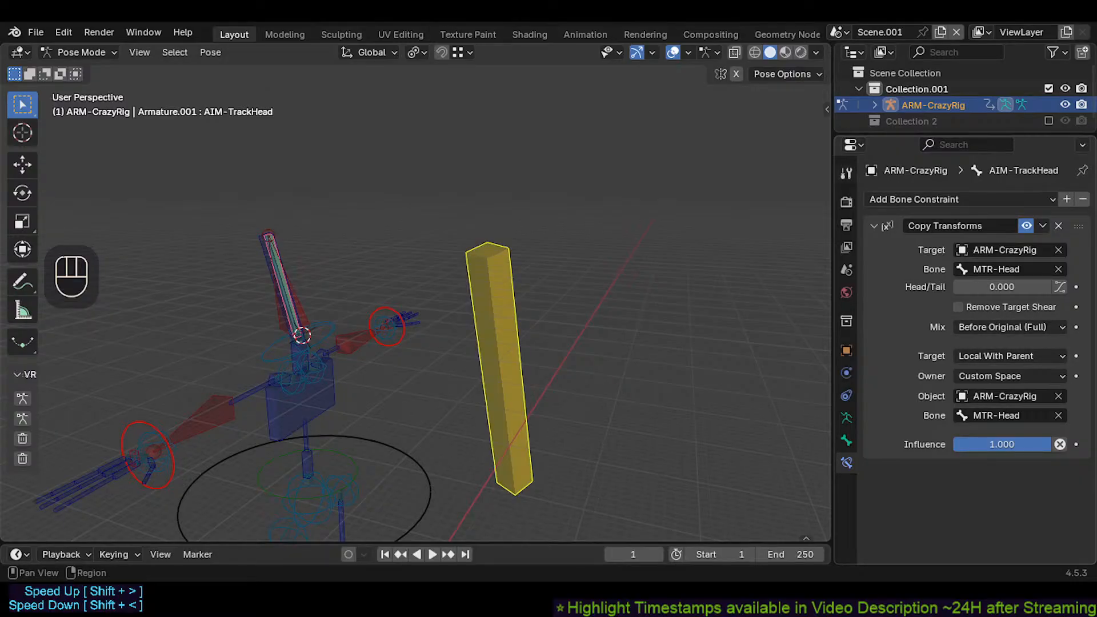
{"action": "left_click", "coordinate": [329, 274]}
{"action": "key", "text": "r"}
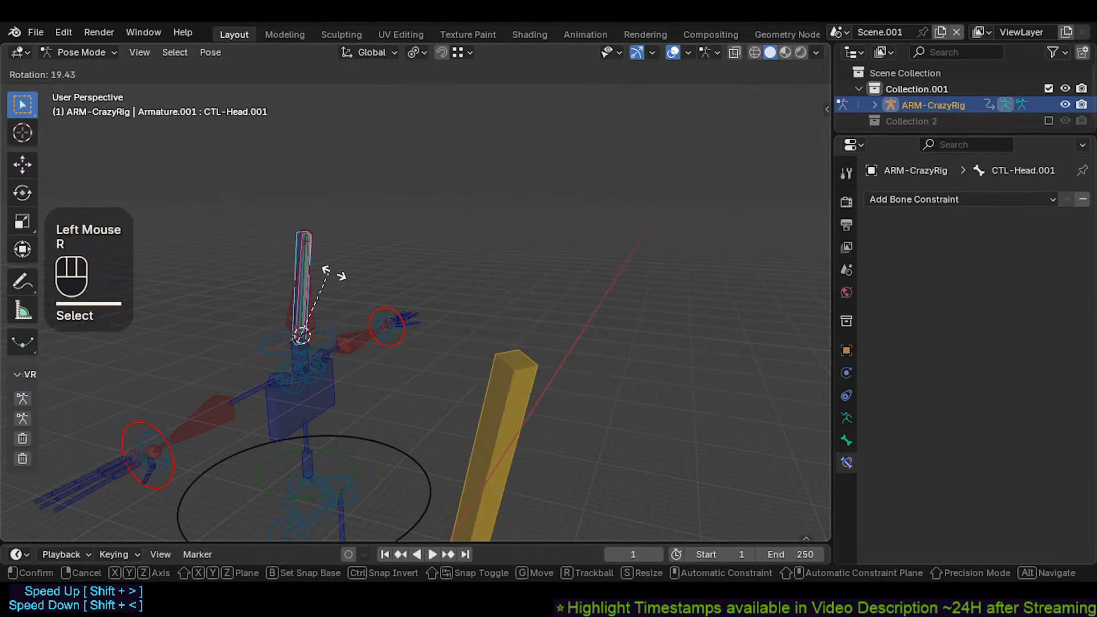
{"action": "left_click", "coordinate": [449, 293]}
{"action": "left_click", "coordinate": [253, 277]}
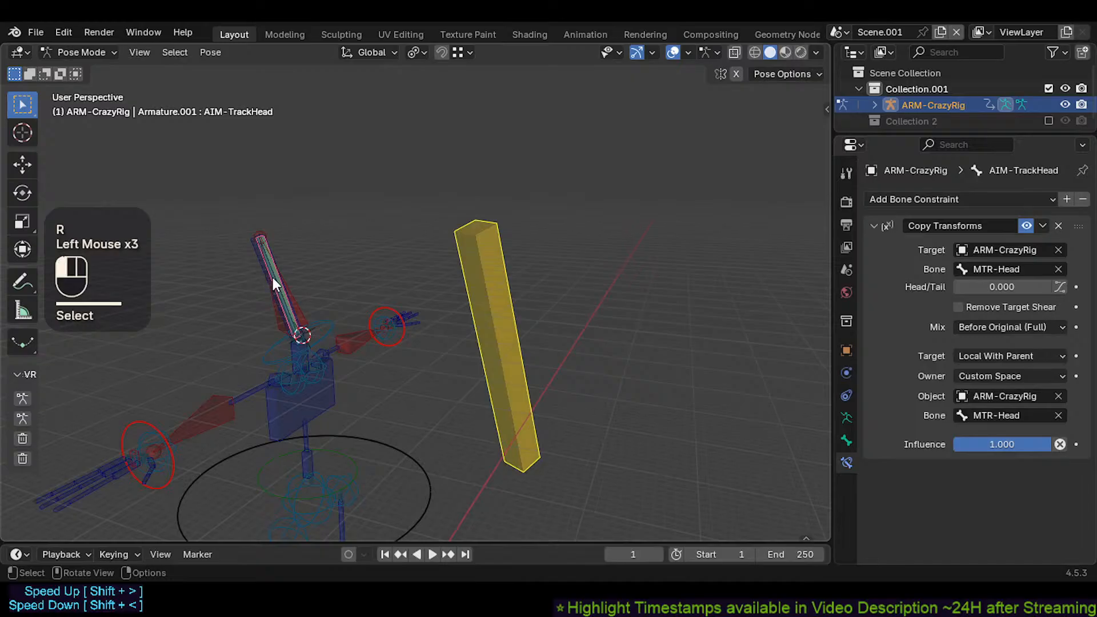
{"action": "left_click", "coordinate": [249, 257]}
{"action": "key", "text": "r"}
{"action": "key", "text": "r"}
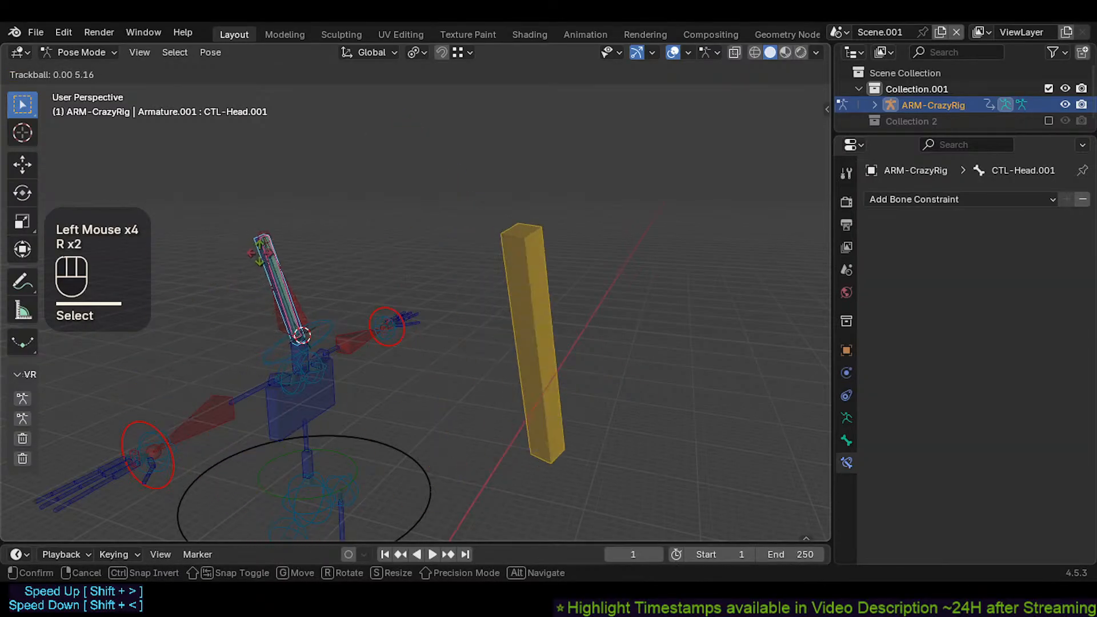
{"action": "left_click", "coordinate": [289, 286]}
Step: Select MTR-Head and rotate it on its own to test AIM-TrackHead's response
{"action": "left_click", "coordinate": [289, 286]}
{"action": "key", "text": "r"}
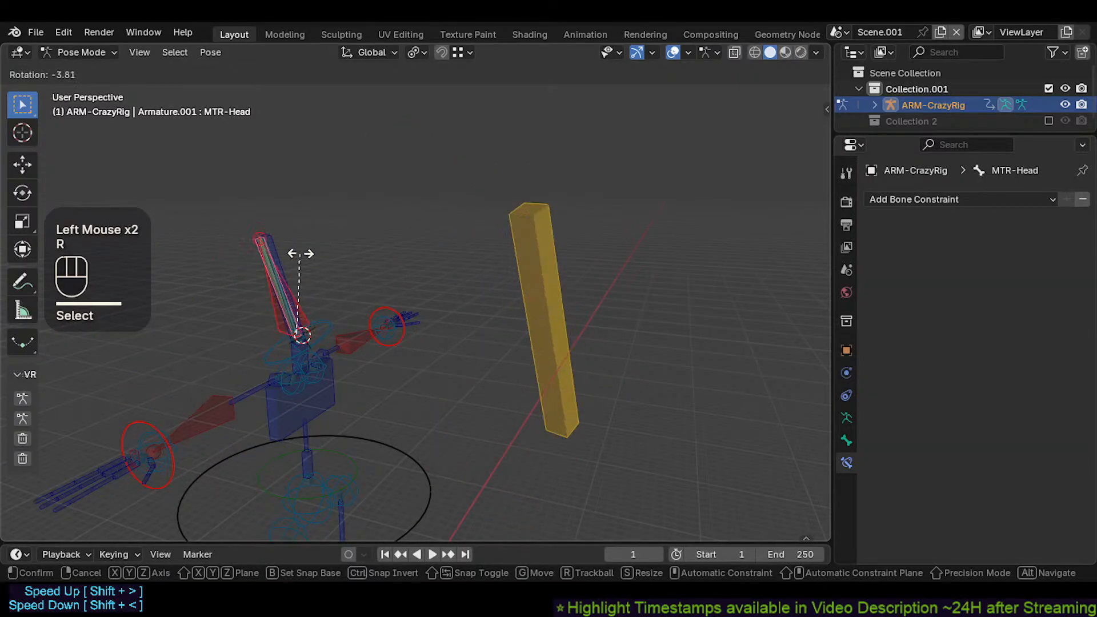
{"action": "left_click", "coordinate": [342, 260]}
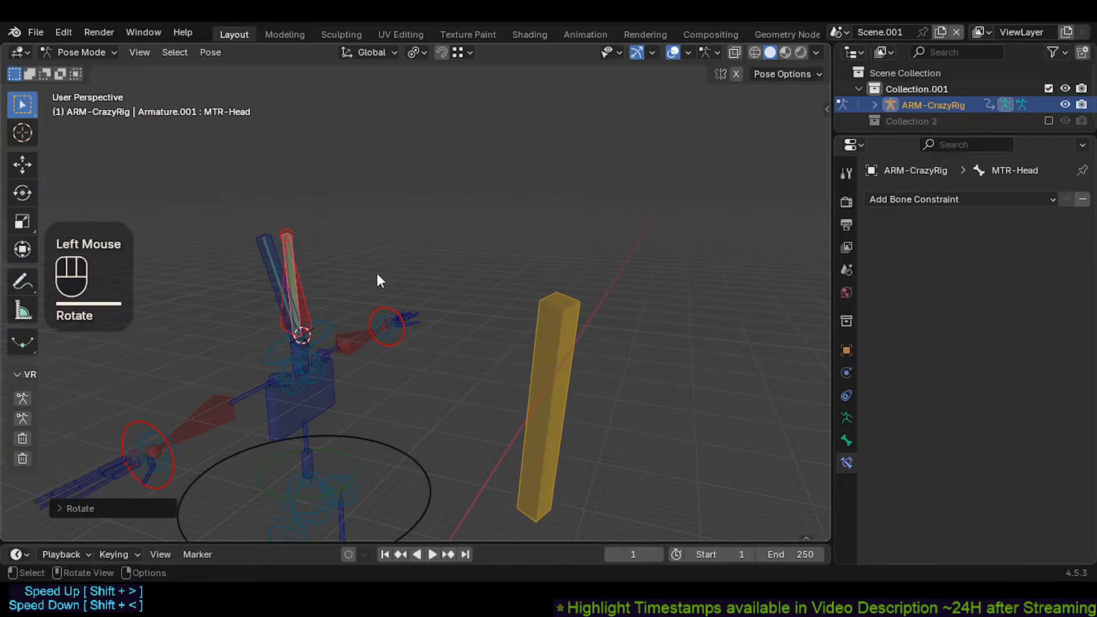
Step: In AIM-TrackHead's Copy Transforms constraint, replace both the target bone and the custom-space bone with CTL-Head.001
{"action": "double_click", "coordinate": [537, 343]}
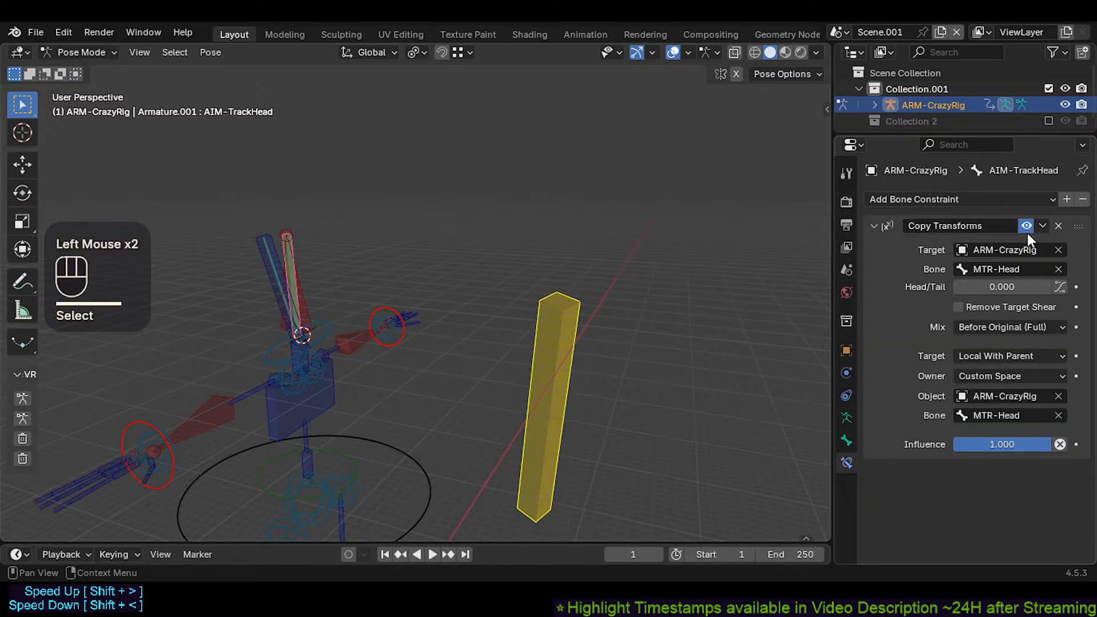
{"action": "left_click", "coordinate": [287, 263]}
{"action": "key", "text": "F2"}
{"action": "key", "text": "ctrl+c"}
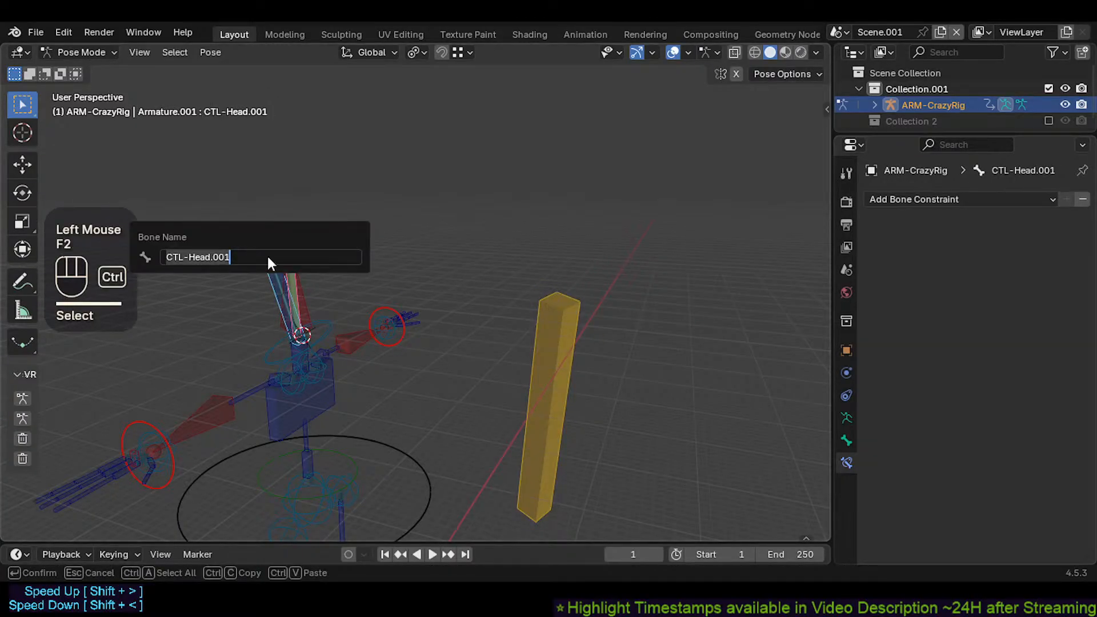
{"action": "left_click", "coordinate": [570, 317]}
{"action": "key", "text": "ctrl+v"}
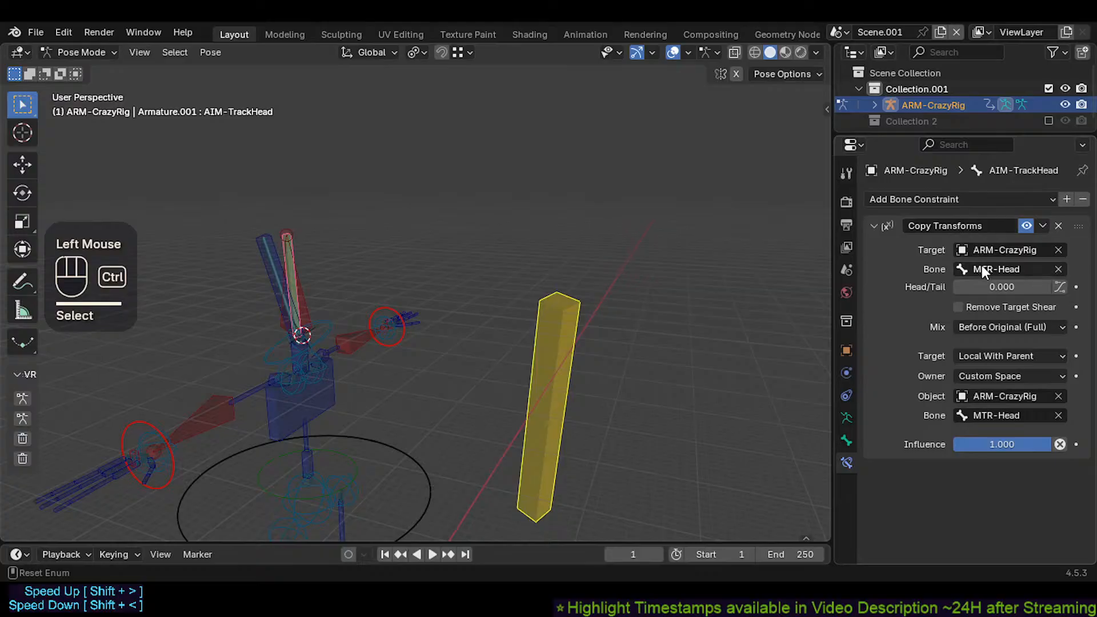
{"action": "key", "text": "ctrl+v"}
Step: Rotate CTL-Head.001 to test the retargeted constraint on AIM-TrackHead
{"action": "left_click", "coordinate": [252, 251]}
{"action": "key", "text": "r"}
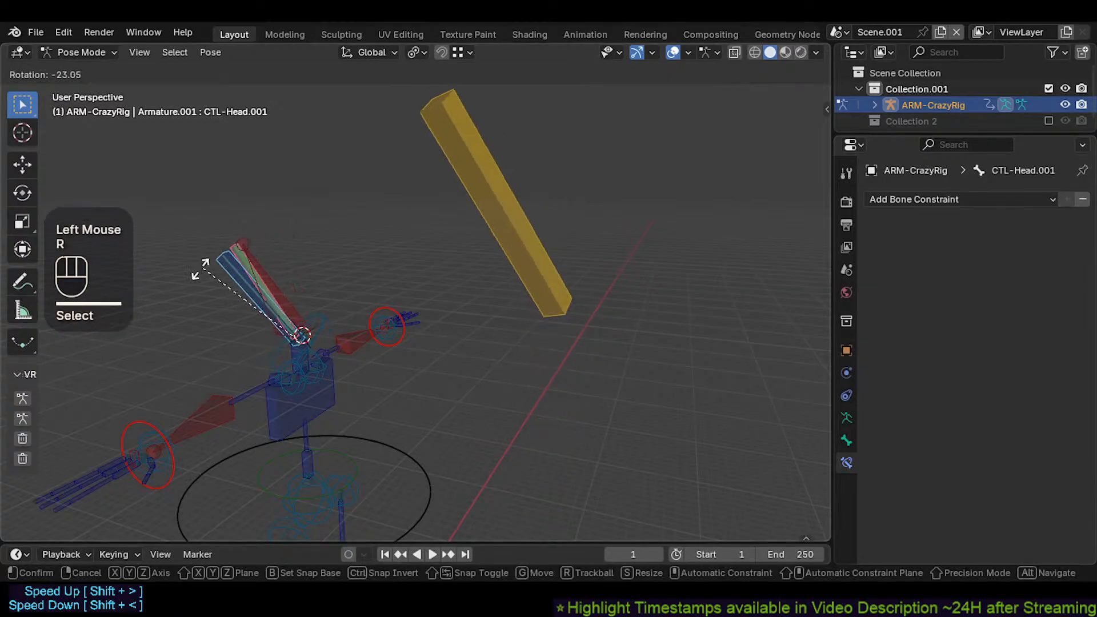
{"action": "left_click", "coordinate": [247, 250]}
Step: Rotate and move MTR-Head to test whether it still influences AIM-TrackHead
{"action": "left_click", "coordinate": [296, 241]}
{"action": "key", "text": "r"}
{"action": "left_click", "coordinate": [323, 231]}
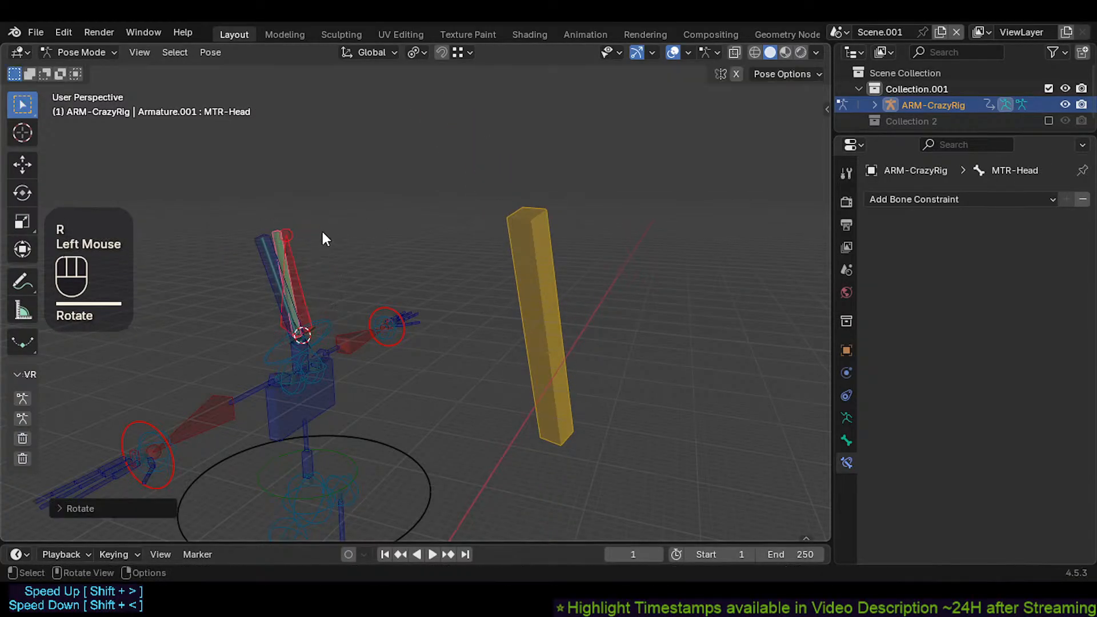
{"action": "key", "text": "g"}
{"action": "left_click", "coordinate": [353, 236]}
{"action": "key", "text": "g"}
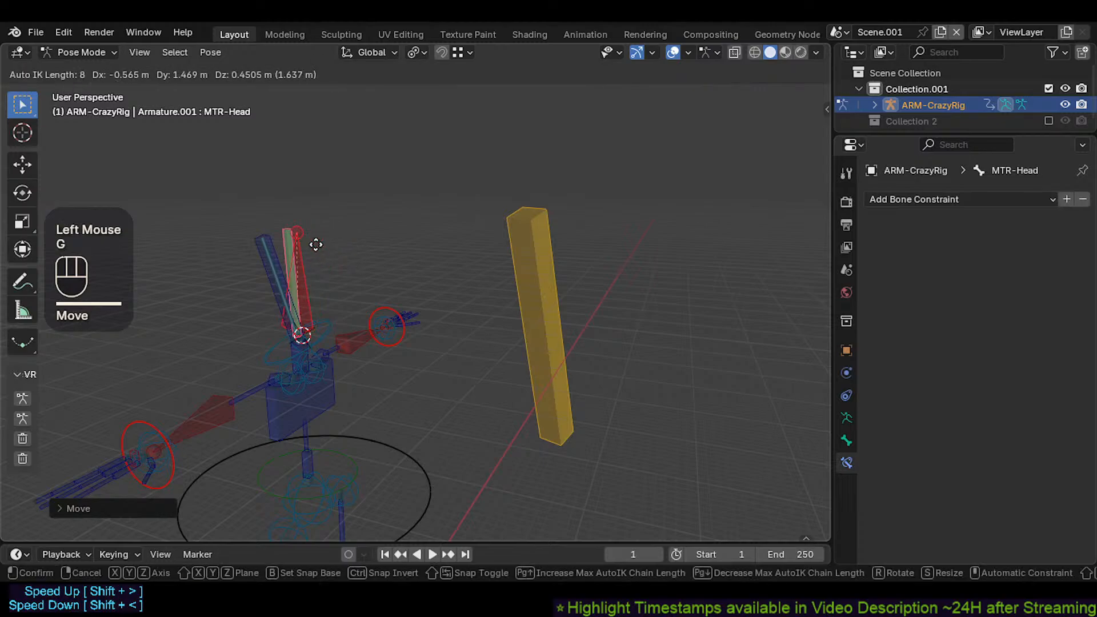
{"action": "left_click", "coordinate": [563, 258]}
Step: Move AIM-TrackHead freely several times in front of the rig to test the head's tracking
{"action": "left_click", "coordinate": [511, 273]}
{"action": "key", "text": "g"}
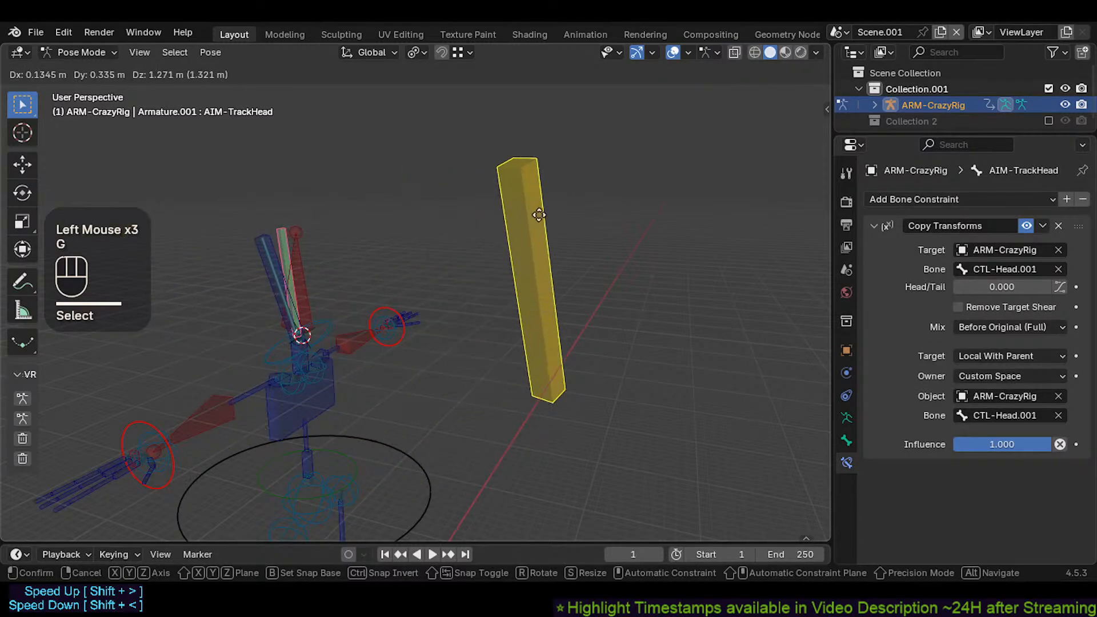
{"action": "left_click", "coordinate": [531, 240]}
{"action": "key", "text": "g"}
{"action": "left_click", "coordinate": [372, 228]}
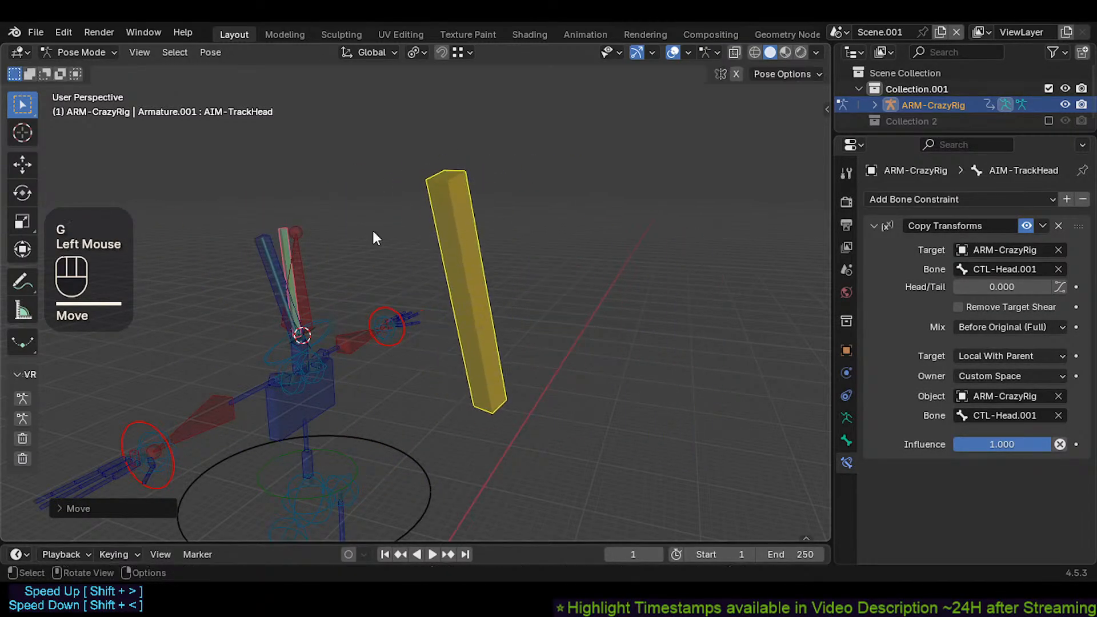
{"action": "scroll", "coordinate": [372, 229], "scroll_direction": "down", "scroll_amount": 2}
{"action": "middle_click_drag", "start_coordinate": [372, 229], "coordinate": [268, 315]}
{"action": "key", "text": "g"}
{"action": "left_click", "coordinate": [290, 276]}
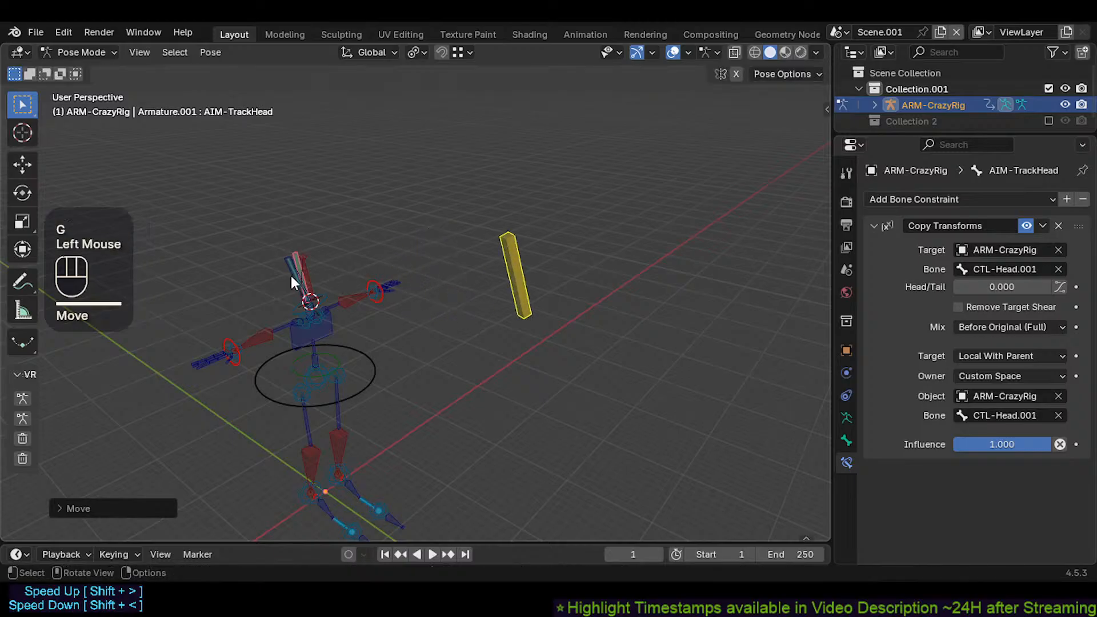
Step: Move CTL-Head.001 freely twice to test how AIM-TrackHead follows the head control
{"action": "left_click", "coordinate": [287, 268]}
{"action": "key", "text": "g"}
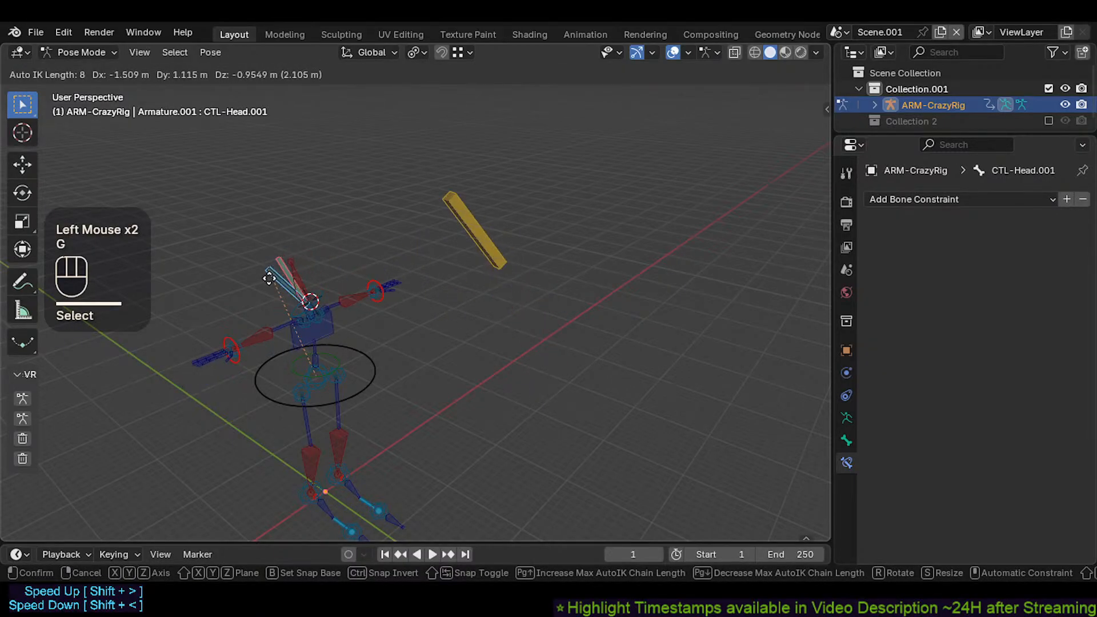
{"action": "left_click", "coordinate": [274, 280]}
{"action": "key", "text": "g"}
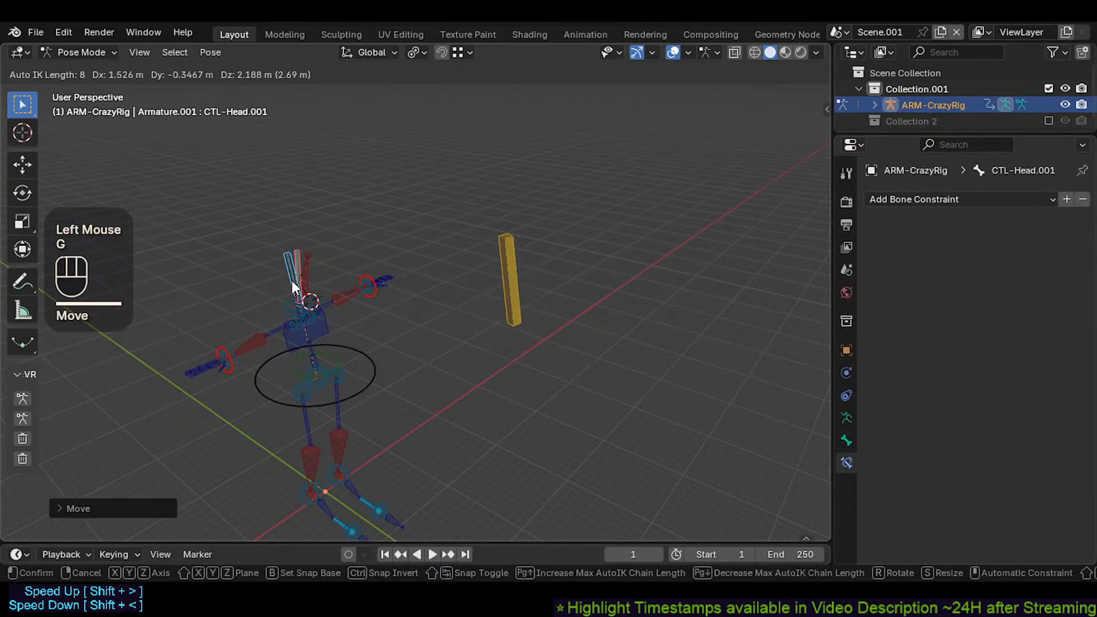
{"action": "left_click", "coordinate": [287, 324]}
Step: Move CTL-Chest freely twice to test how the chest motion carries through to AIM-TrackHead
{"action": "left_click", "coordinate": [288, 325]}
{"action": "key", "text": "g"}
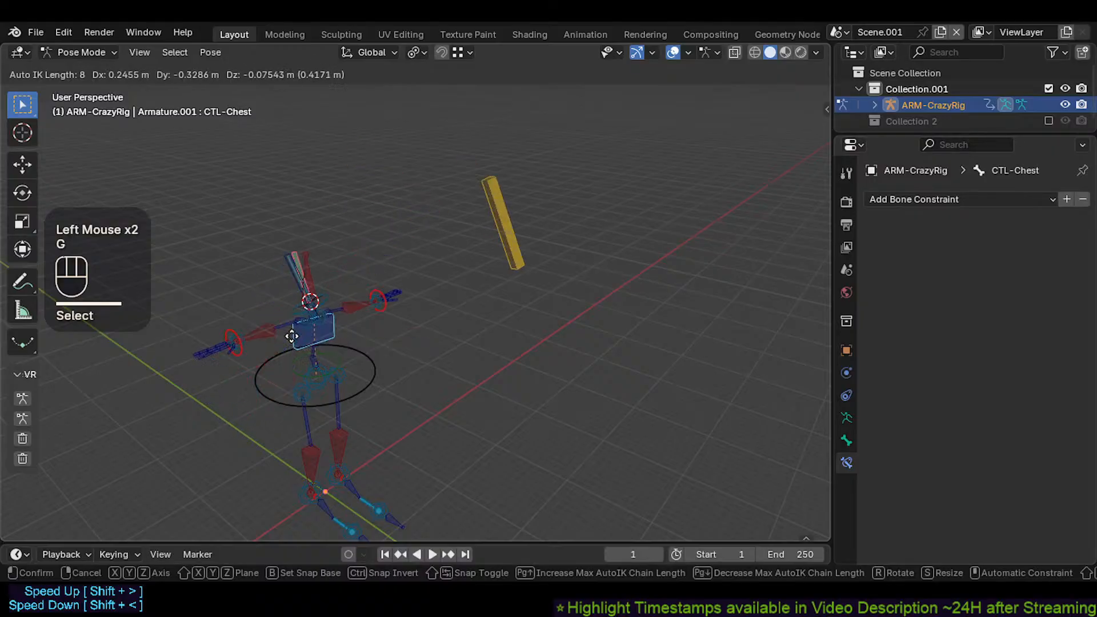
{"action": "left_click", "coordinate": [294, 331]}
{"action": "key", "text": "g"}
{"action": "left_click", "coordinate": [295, 327]}
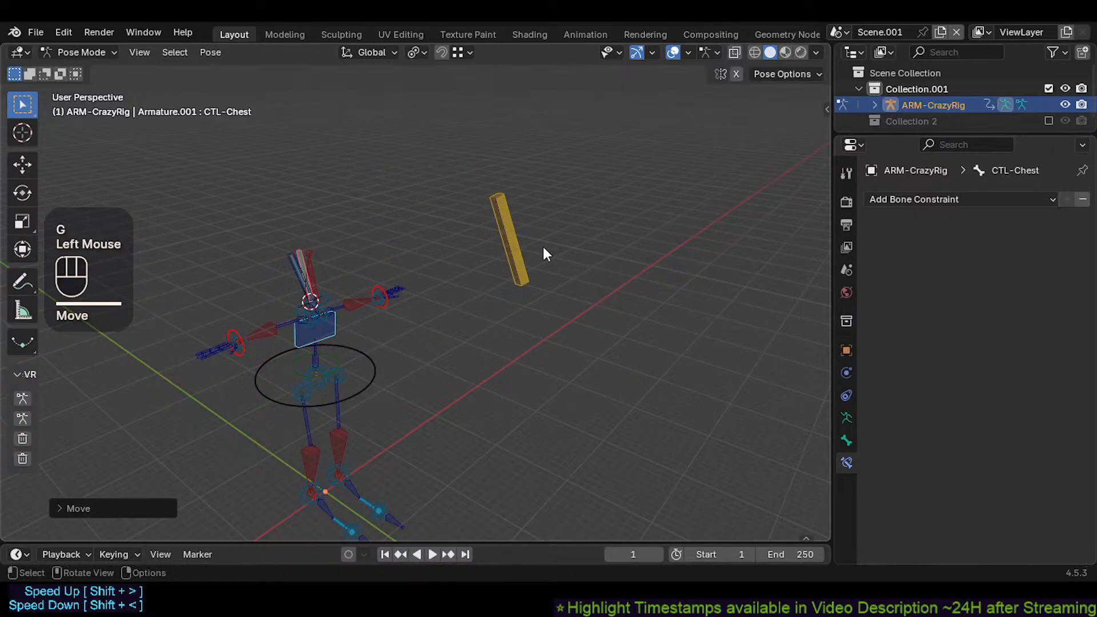
Step: Examine the bone constraints of AIM-TrackHead, CTL-Head.001 and DEF-Head by selecting these bones in turn
{"action": "left_click", "coordinate": [521, 230]}
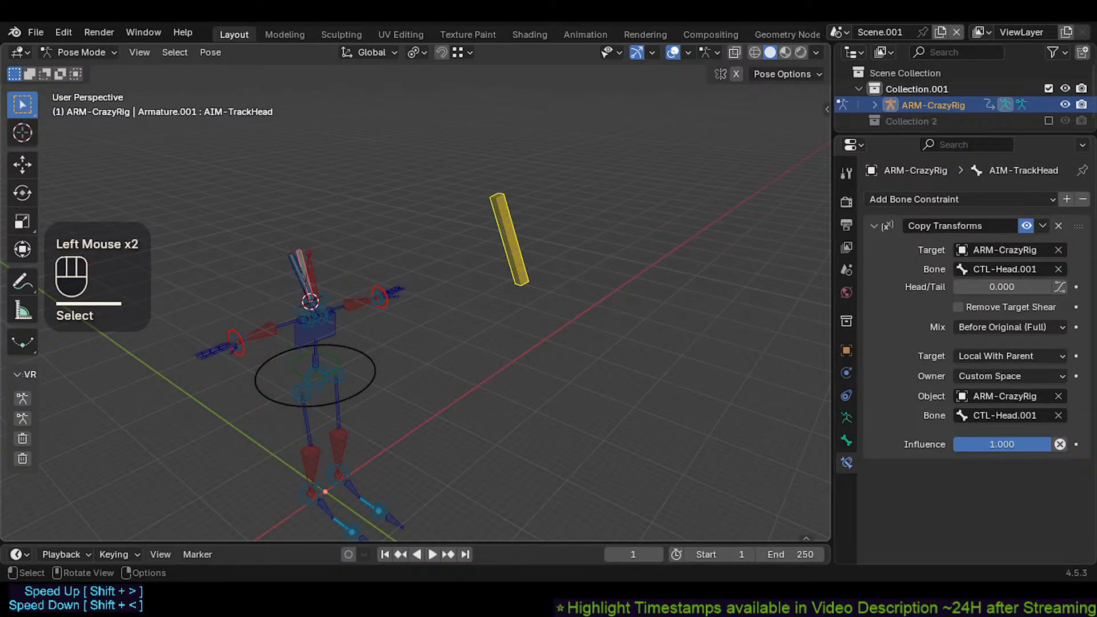
{"action": "left_click", "coordinate": [519, 228]}
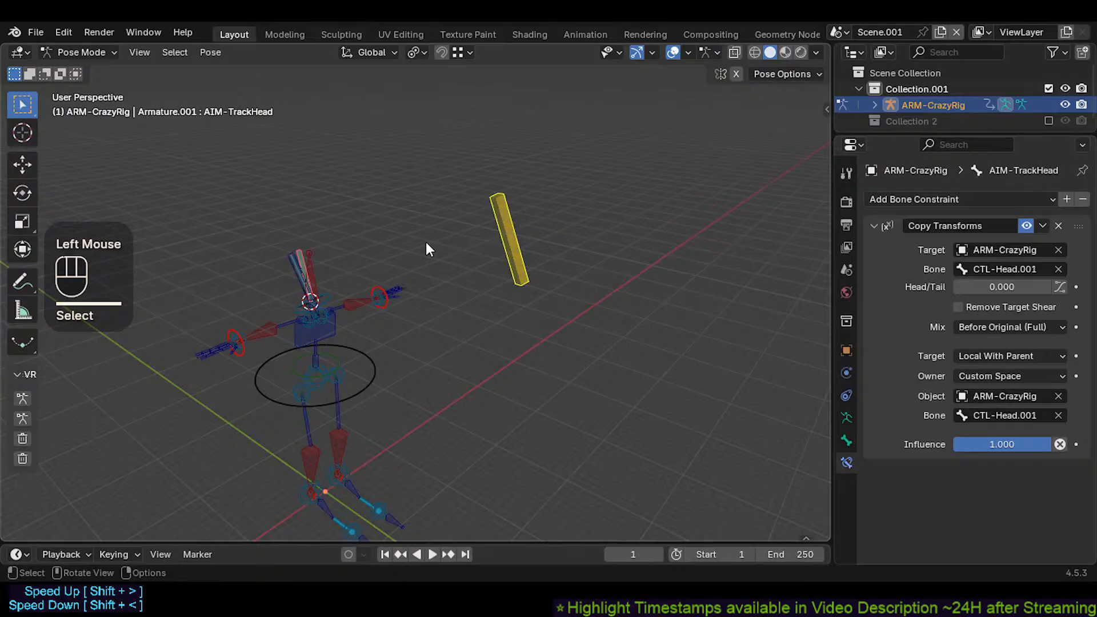
{"action": "scroll", "coordinate": [376, 258], "scroll_direction": "up", "scroll_amount": 1}
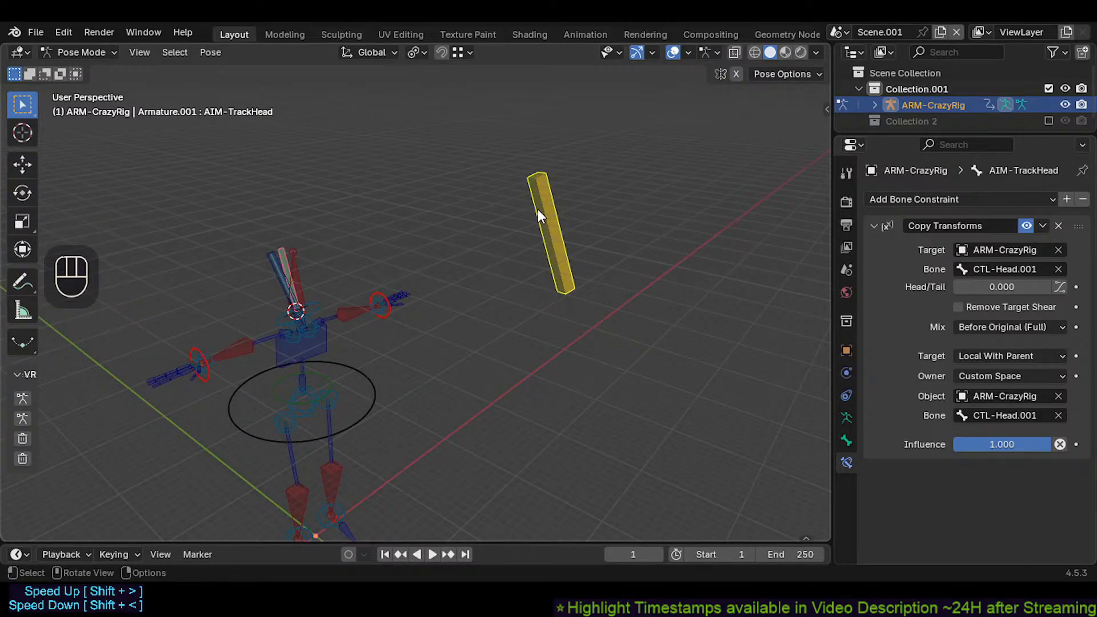
{"action": "scroll", "coordinate": [284, 290], "scroll_direction": "up", "scroll_amount": 1}
{"action": "scroll", "coordinate": [284, 292], "scroll_direction": "down", "scroll_amount": 1}
{"action": "left_click", "coordinate": [274, 269]}
{"action": "scroll", "coordinate": [627, 214], "scroll_direction": "up", "scroll_amount": 1}
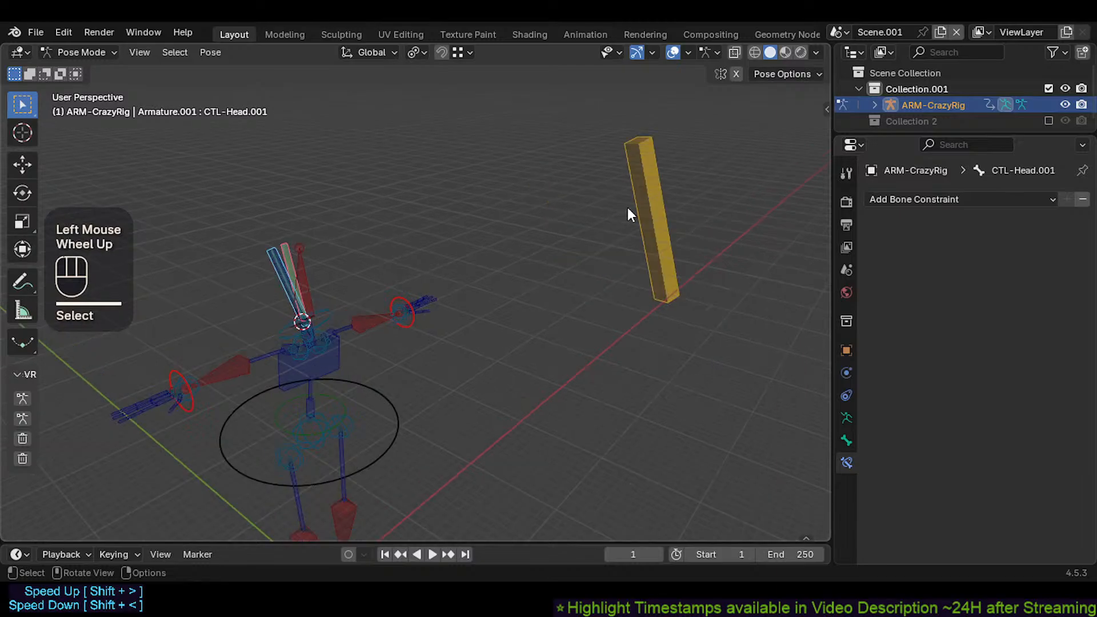
{"action": "left_click", "coordinate": [645, 233]}
{"action": "middle_click_drag", "start_coordinate": [645, 233], "coordinate": [506, 234], "text": "shift"}
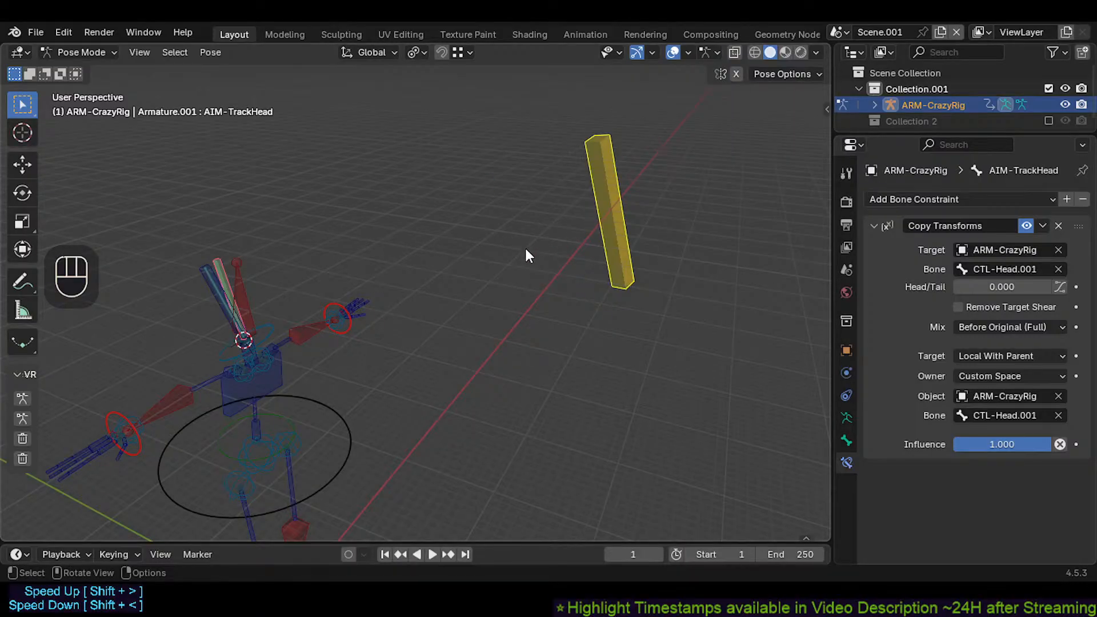
{"action": "middle_click", "coordinate": [334, 277]}
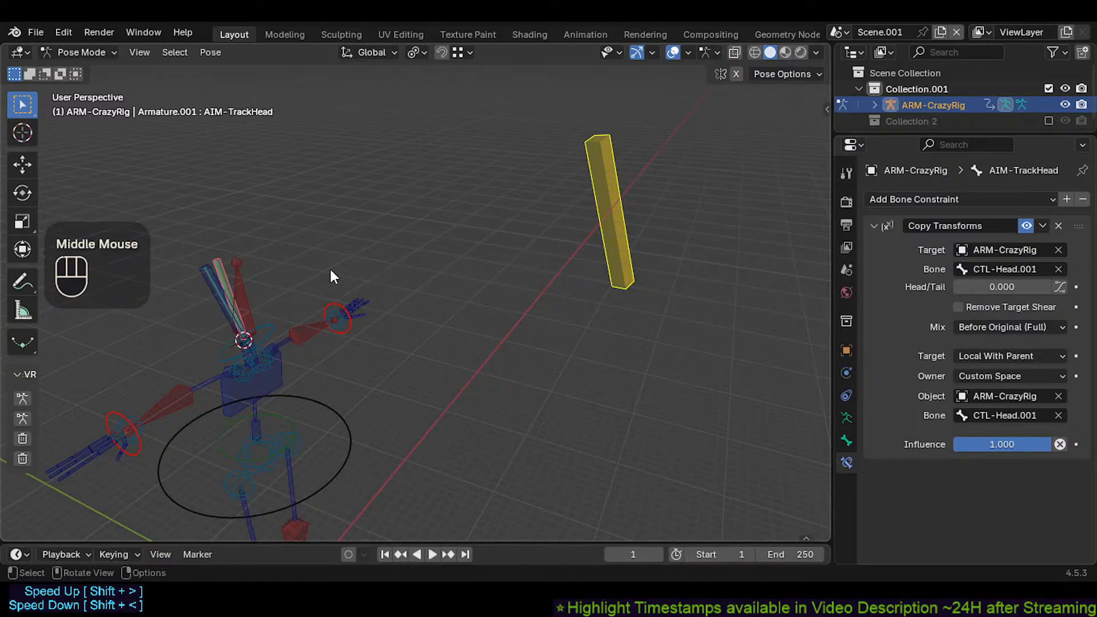
{"action": "left_click", "coordinate": [224, 283]}
{"action": "left_click", "coordinate": [239, 276]}
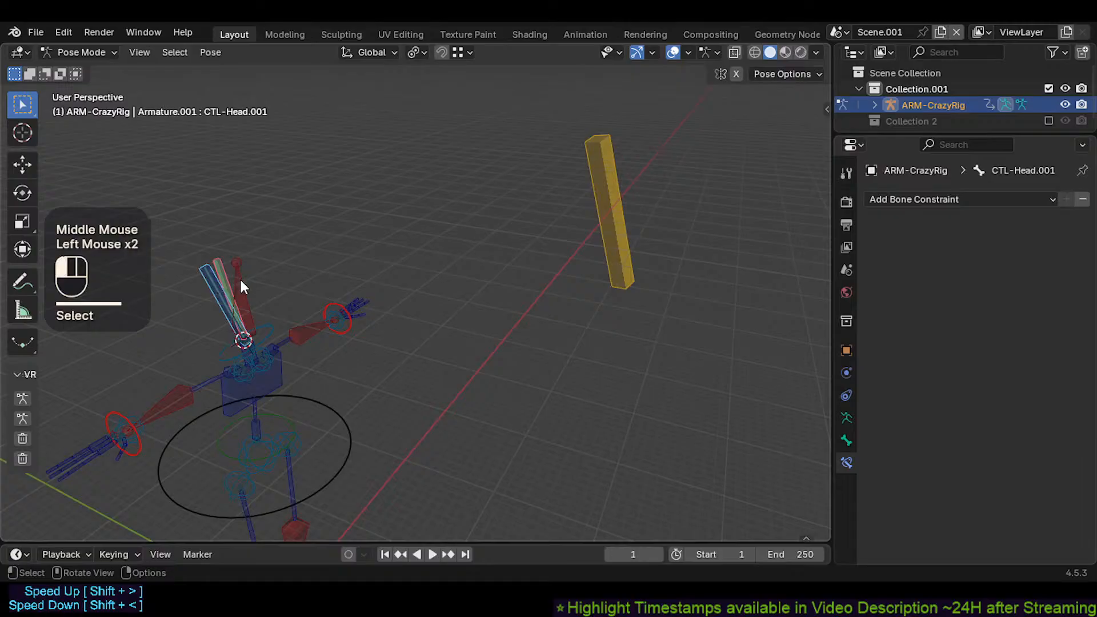
{"action": "left_click", "coordinate": [227, 273]}
{"action": "left_click", "coordinate": [217, 290]}
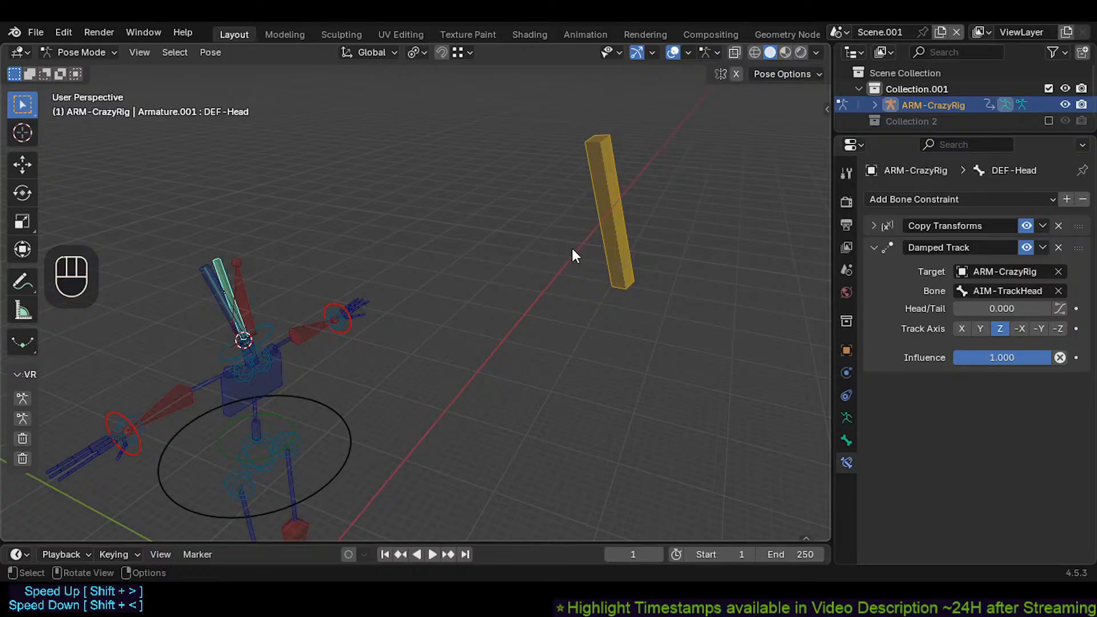
{"action": "mouse_move", "coordinate": [526, 238]}
{"action": "middle_mouse_down"}
{"action": "mouse_move", "coordinate": [502, 236]}
{"action": "mouse_move", "coordinate": [512, 232]}
{"action": "middle_mouse_up"}
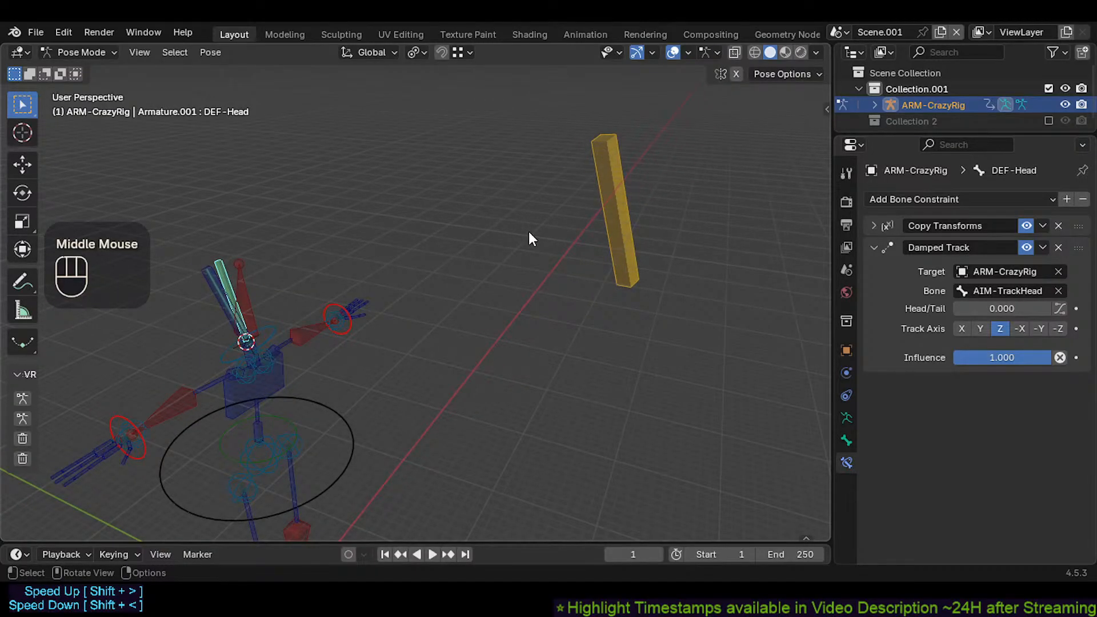
{"action": "middle_click_drag", "start_coordinate": [603, 240], "coordinate": [602, 211], "text": "shift"}
Step: Look over the RigOnTheFly 2 tool categories, including Space Switch and Simple Constraints
{"action": "key", "text": "n"}
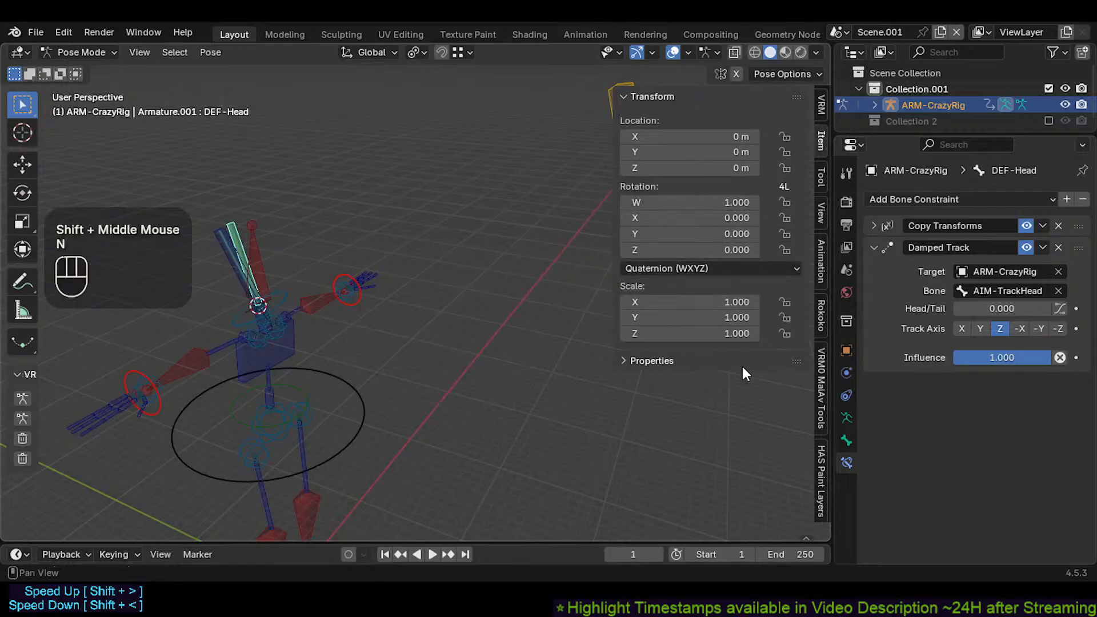
{"action": "scroll", "coordinate": [821, 303], "scroll_direction": "down", "scroll_amount": 4}
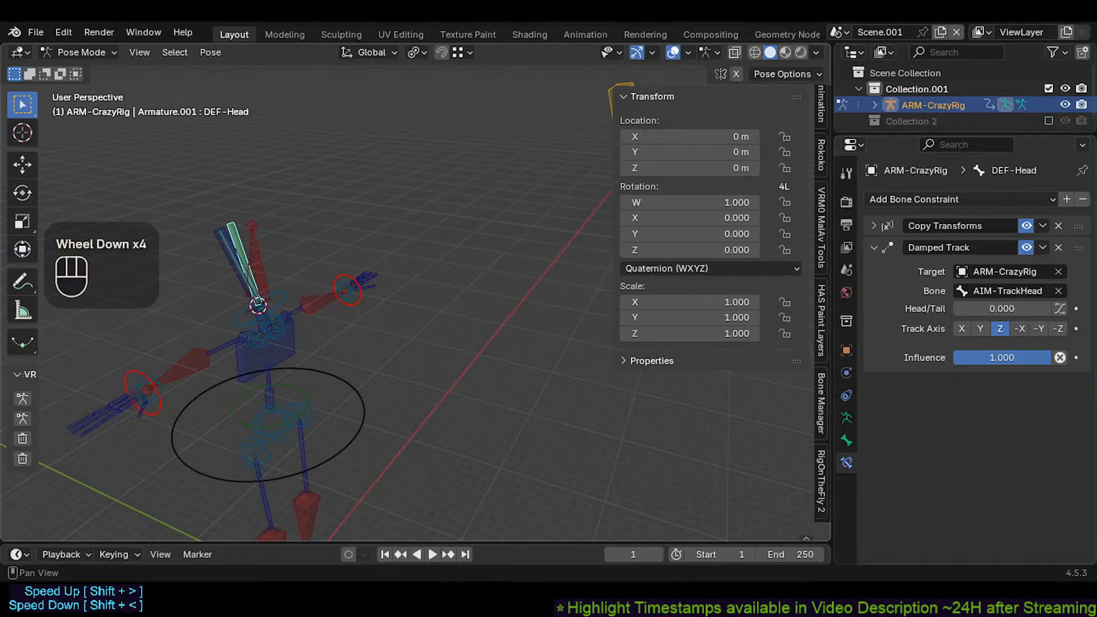
{"action": "left_click", "coordinate": [821, 480]}
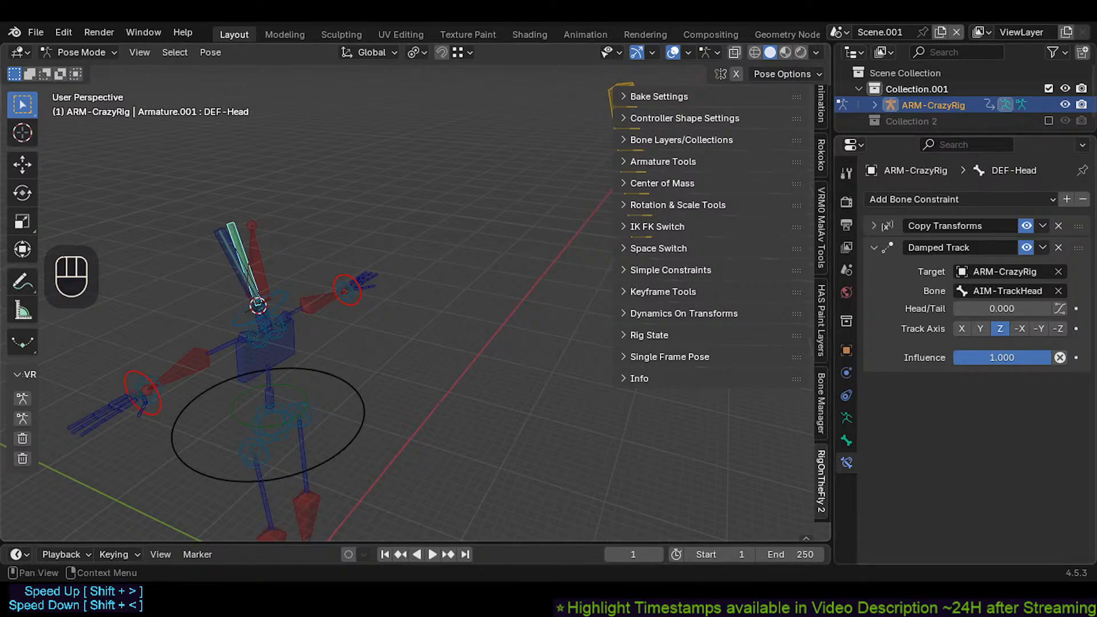
{"action": "scroll", "coordinate": [228, 372], "scroll_direction": "up", "scroll_amount": 2}
{"action": "scroll", "coordinate": [229, 372], "scroll_direction": "down", "scroll_amount": 2}
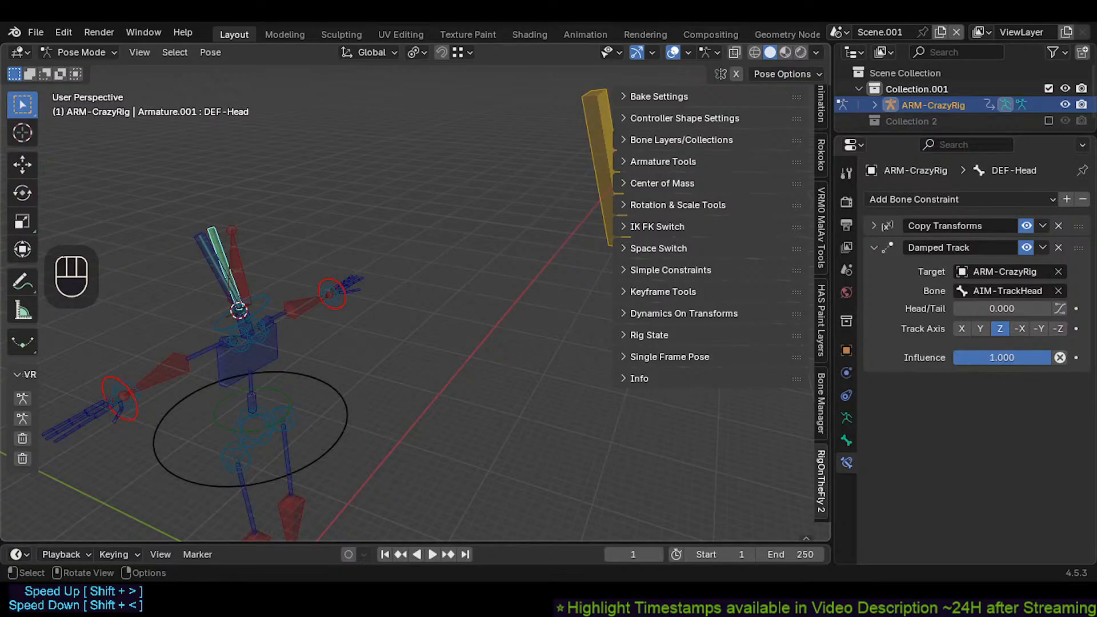
{"action": "scroll", "coordinate": [240, 309], "scroll_direction": "up", "scroll_amount": 1}
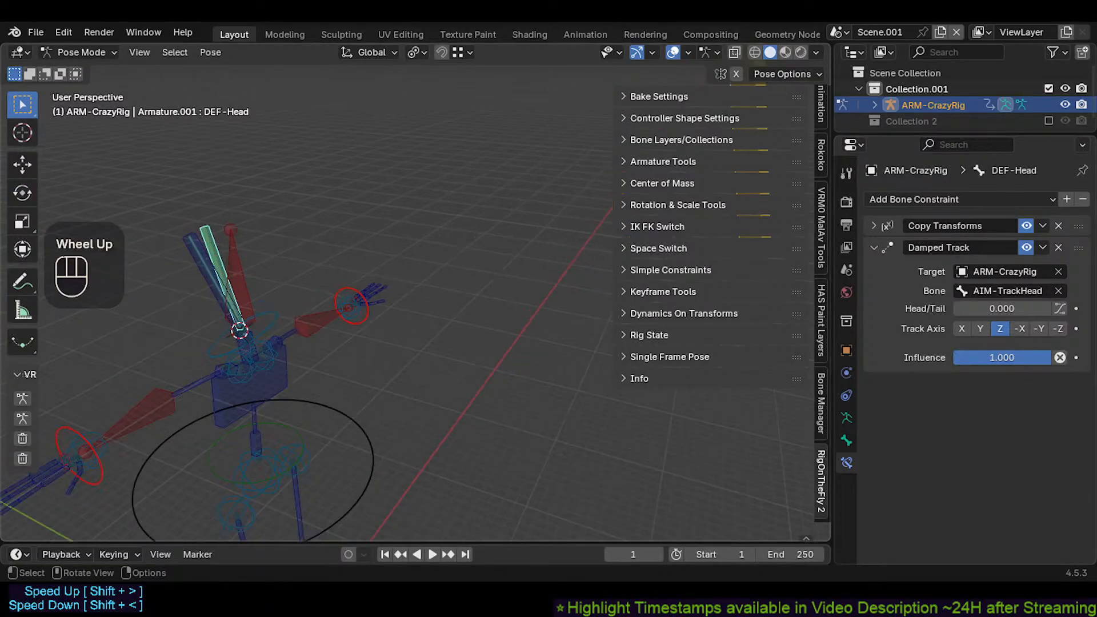
{"action": "scroll", "coordinate": [240, 309], "scroll_direction": "down", "scroll_amount": 1}
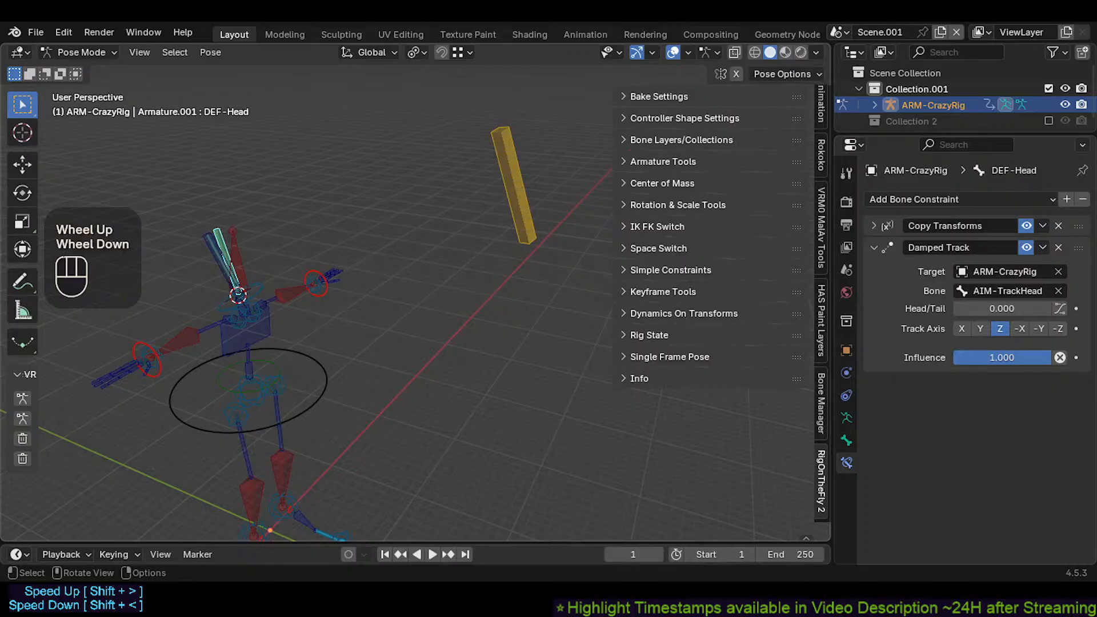
{"action": "left_click", "coordinate": [438, 245]}
{"action": "key", "text": "n"}
Step: Delete the Copy Transforms constraint from AIM-TrackHead
{"action": "mouse_move", "coordinate": [403, 255]}
{"action": "middle_mouse_down", "text": "shift"}
{"action": "mouse_move", "coordinate": [461, 252]}
{"action": "mouse_move", "coordinate": [422, 255]}
{"action": "middle_mouse_up", "text": "shift"}
{"action": "scroll", "coordinate": [454, 250], "scroll_direction": "up", "scroll_amount": 2, "text": "shift"}
{"action": "scroll", "coordinate": [420, 256], "scroll_direction": "up", "scroll_amount": 2}
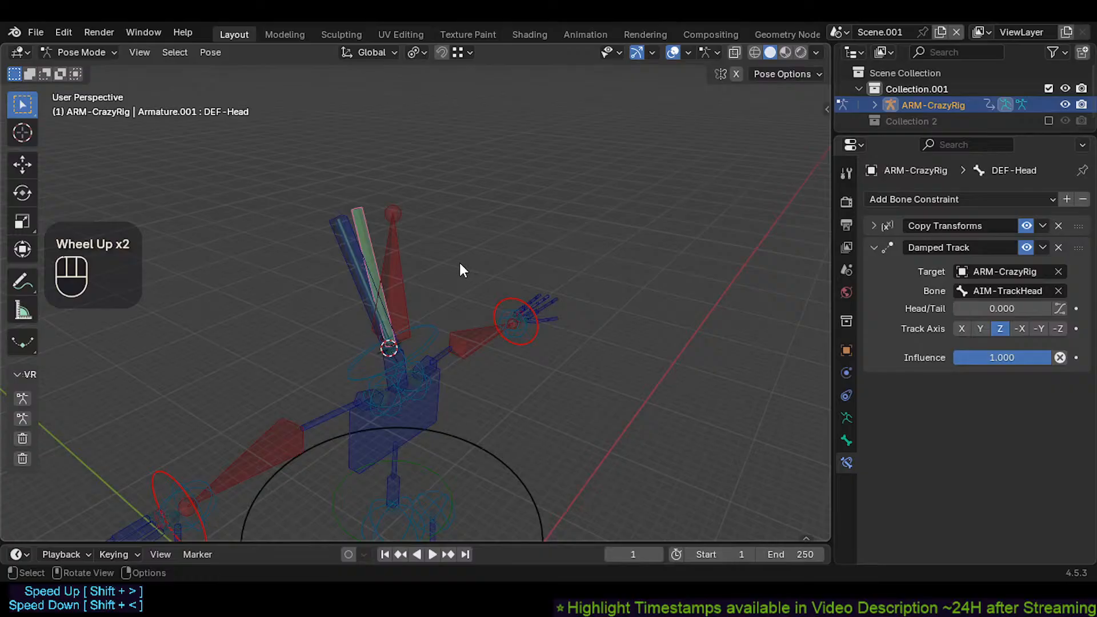
{"action": "scroll", "coordinate": [380, 235], "scroll_direction": "down", "scroll_amount": 3}
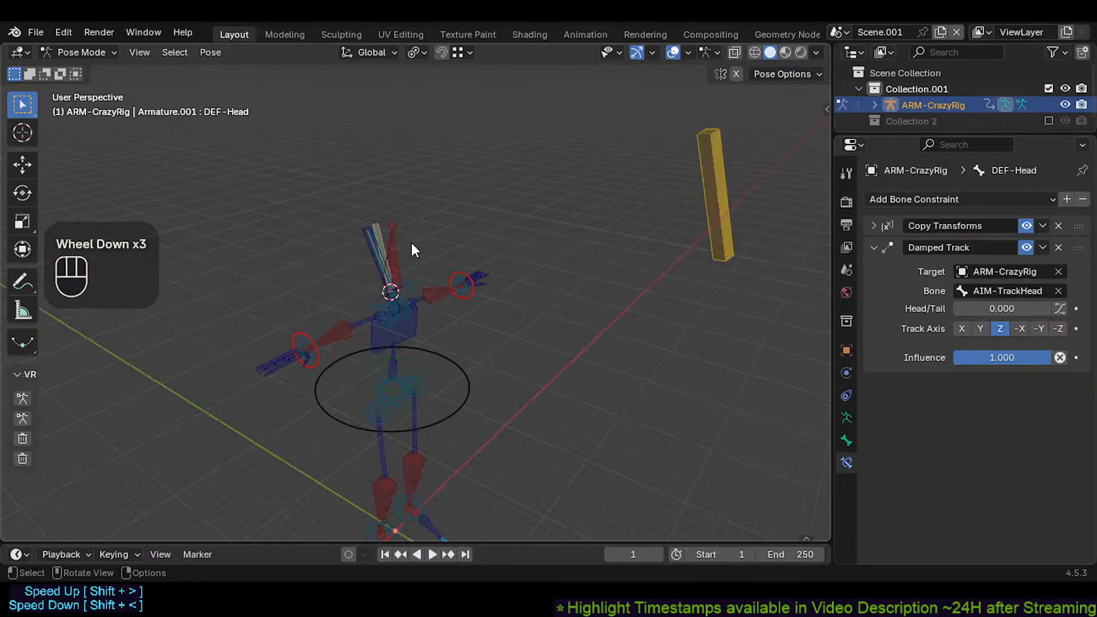
{"action": "scroll", "coordinate": [434, 243], "scroll_direction": "up", "scroll_amount": 1}
{"action": "left_click", "coordinate": [672, 184]}
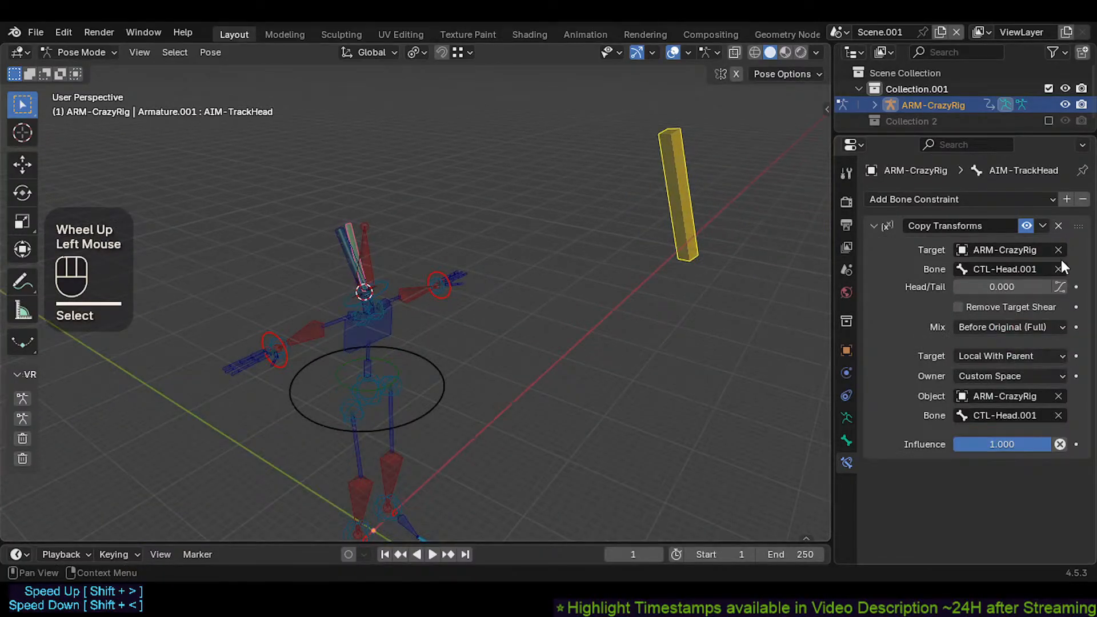
{"action": "left_click", "coordinate": [1059, 226]}
{"action": "key", "text": "a"}
{"action": "key", "text": "alt+q"}
{"action": "key", "text": "alt+q"}
Step: Move AIM-TrackHead closer to the rig, and tilt the head with CTL-Head.001 to test tracking without the constraint
{"action": "left_click", "coordinate": [559, 288]}
{"action": "key", "text": "g"}
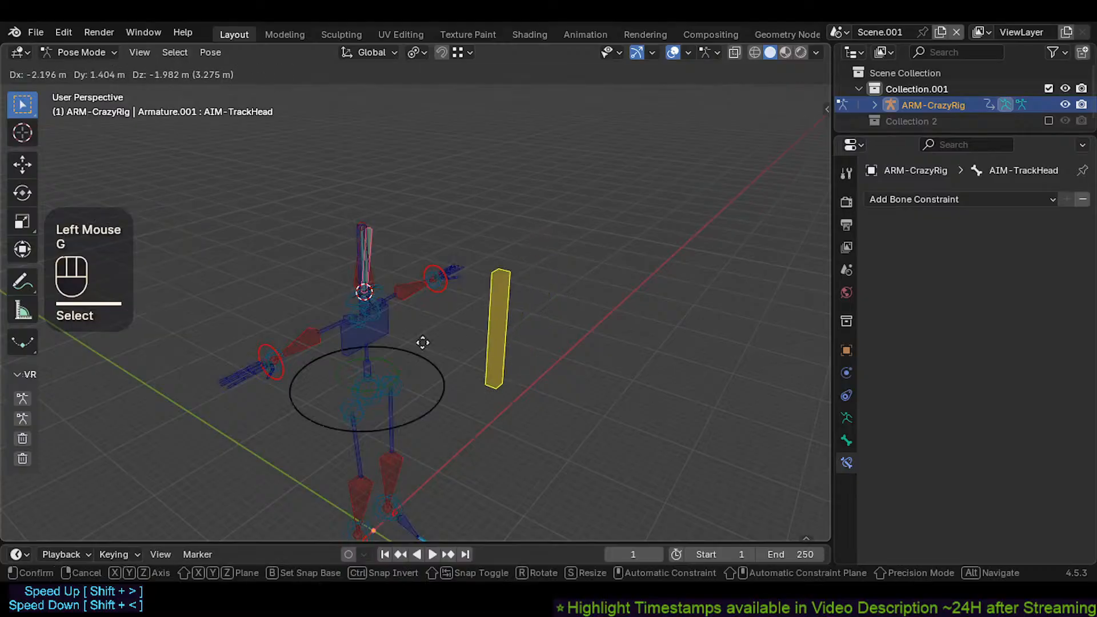
{"action": "left_click", "coordinate": [536, 293]}
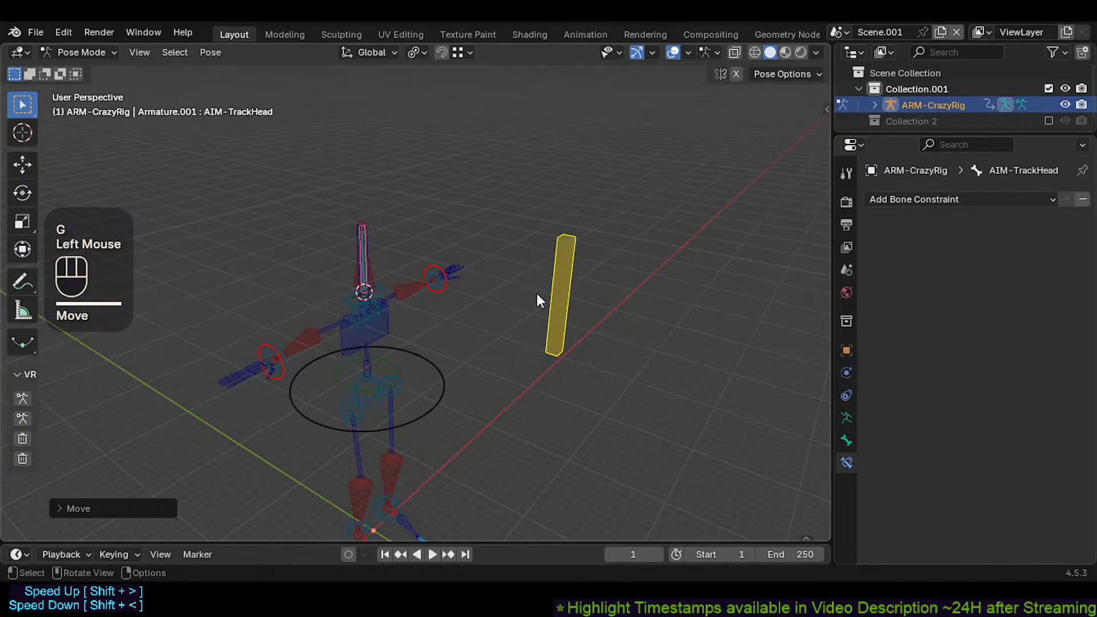
{"action": "left_click", "coordinate": [373, 256]}
{"action": "key", "text": "g"}
{"action": "left_click", "coordinate": [322, 270]}
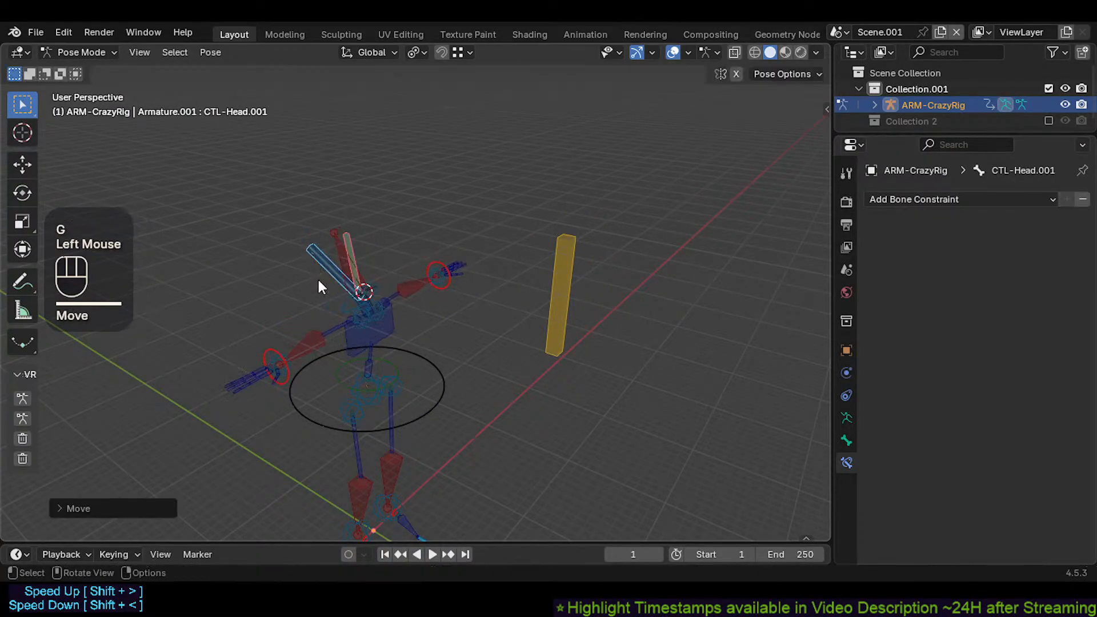
Step: Check DEF-Head's Damped Track constraint and test the tracking by moving AIM-TrackHead and MTR-Head
{"action": "left_click", "coordinate": [357, 235]}
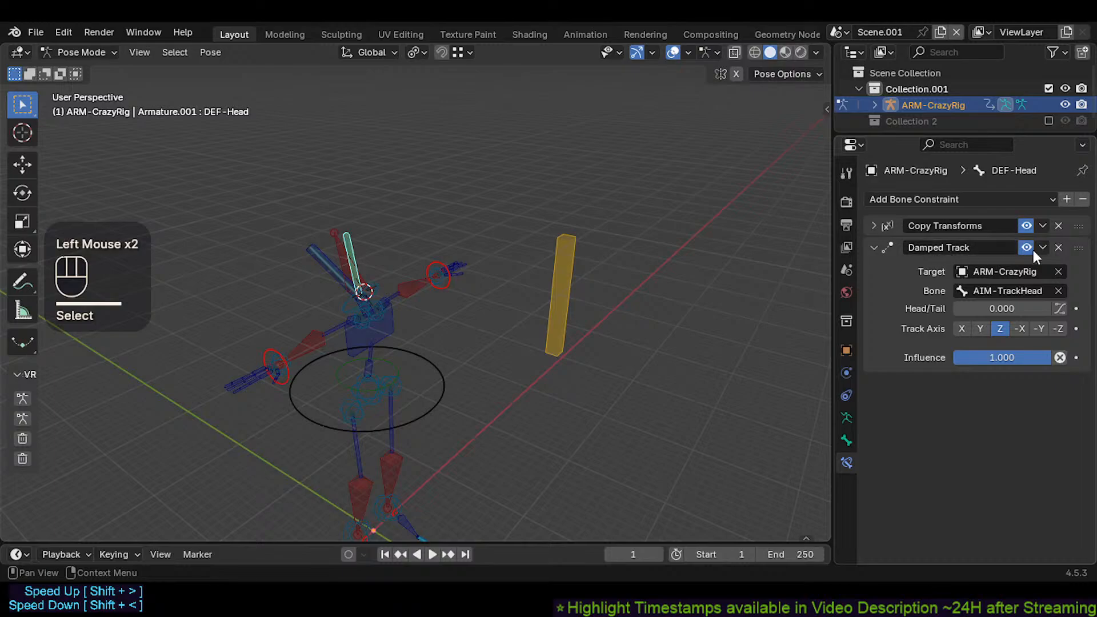
{"action": "key", "text": "g"}
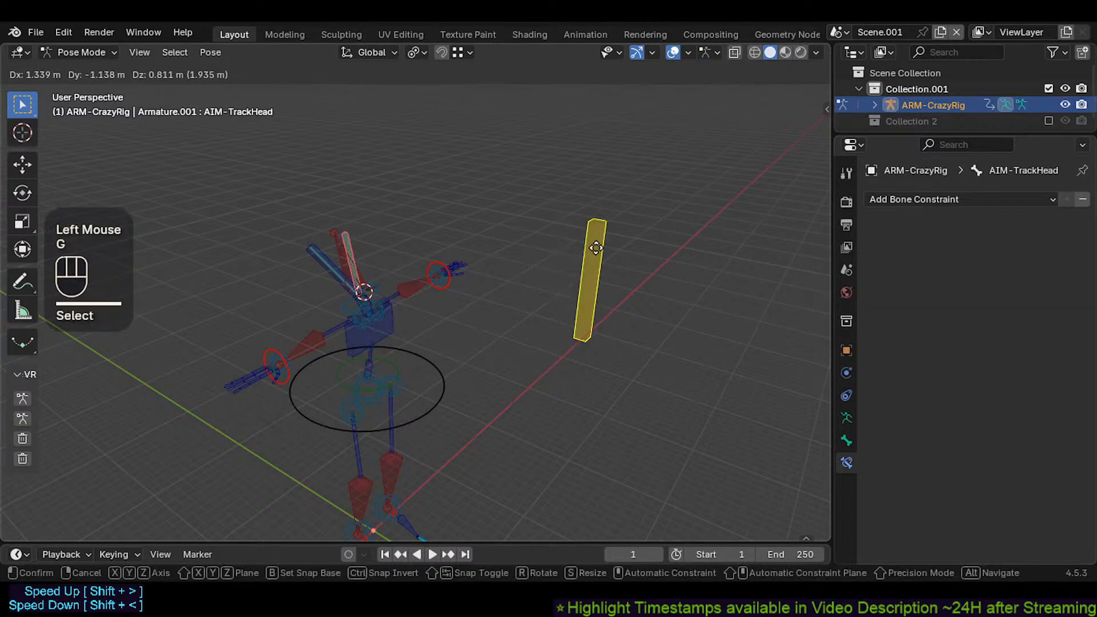
{"action": "left_click", "coordinate": [552, 266]}
{"action": "left_click", "coordinate": [342, 252]}
{"action": "key", "text": "g"}
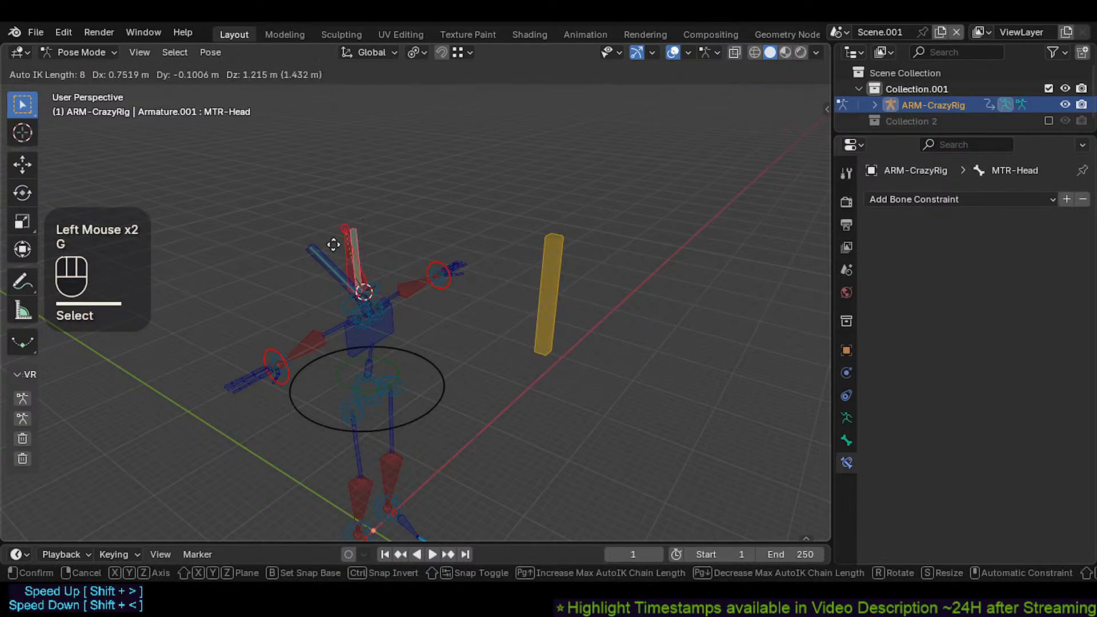
{"action": "left_click", "coordinate": [333, 242]}
Step: Move CTL-Head.001 freely several times to test the head's response with AIM-TrackHead left unconstrained
{"action": "scroll", "coordinate": [334, 242], "scroll_direction": "up", "scroll_amount": 1}
{"action": "left_click", "coordinate": [314, 253]}
{"action": "key", "text": "g"}
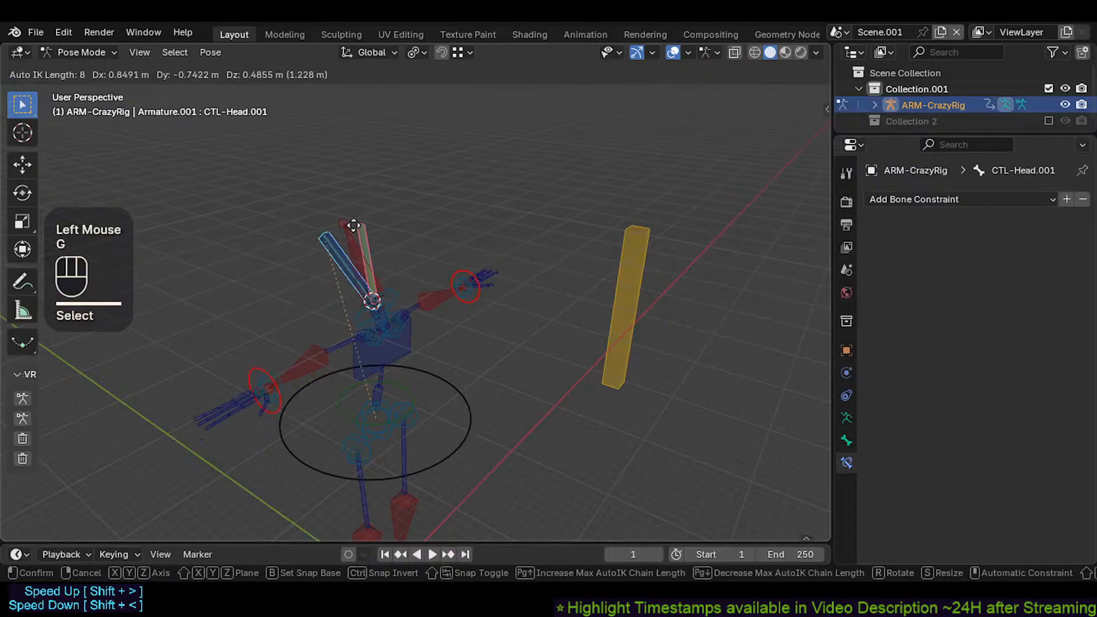
{"action": "left_click", "coordinate": [315, 237]}
{"action": "key", "text": "g"}
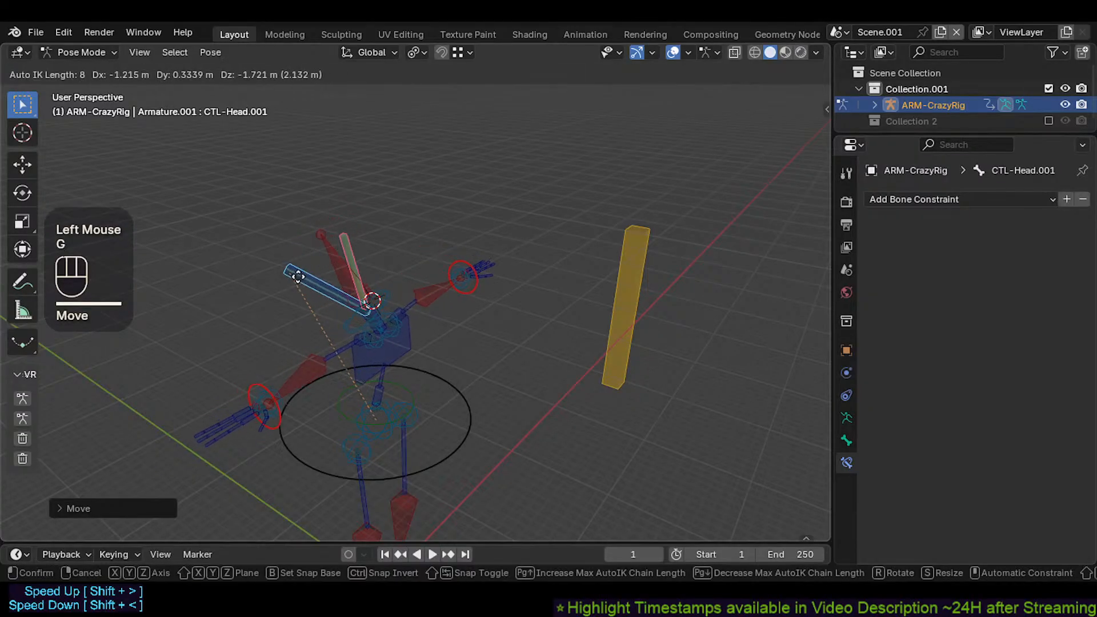
{"action": "left_click", "coordinate": [301, 249]}
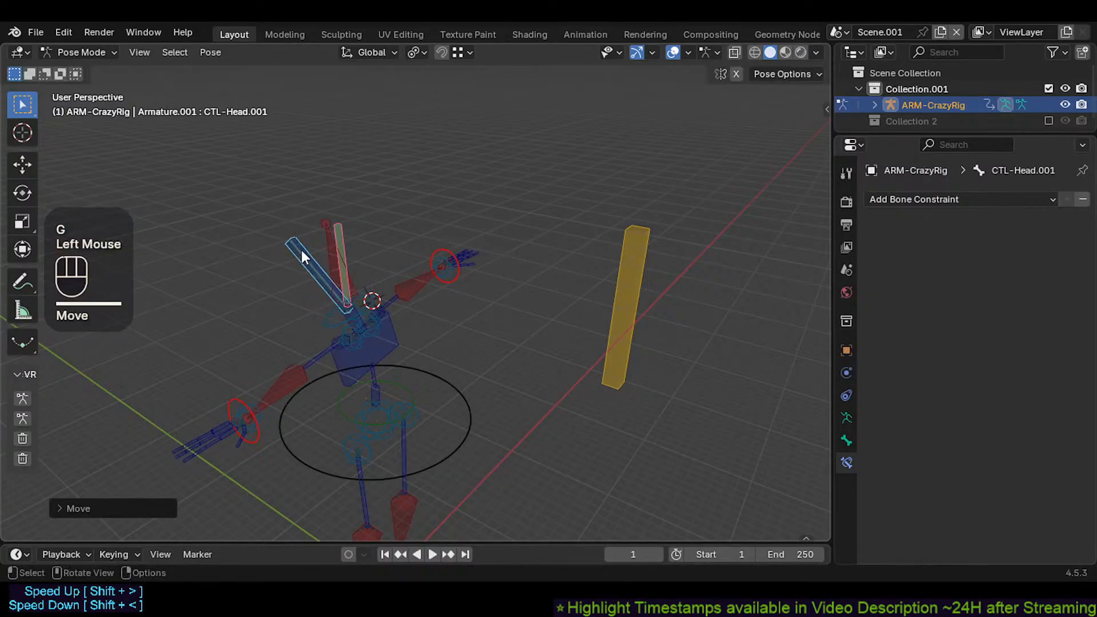
{"action": "key", "text": "g"}
{"action": "left_click", "coordinate": [298, 251]}
Step: Compare AIM-TrackHead with the head bones by selecting them alternately, ending on CTL-Head.001
{"action": "left_click", "coordinate": [628, 333]}
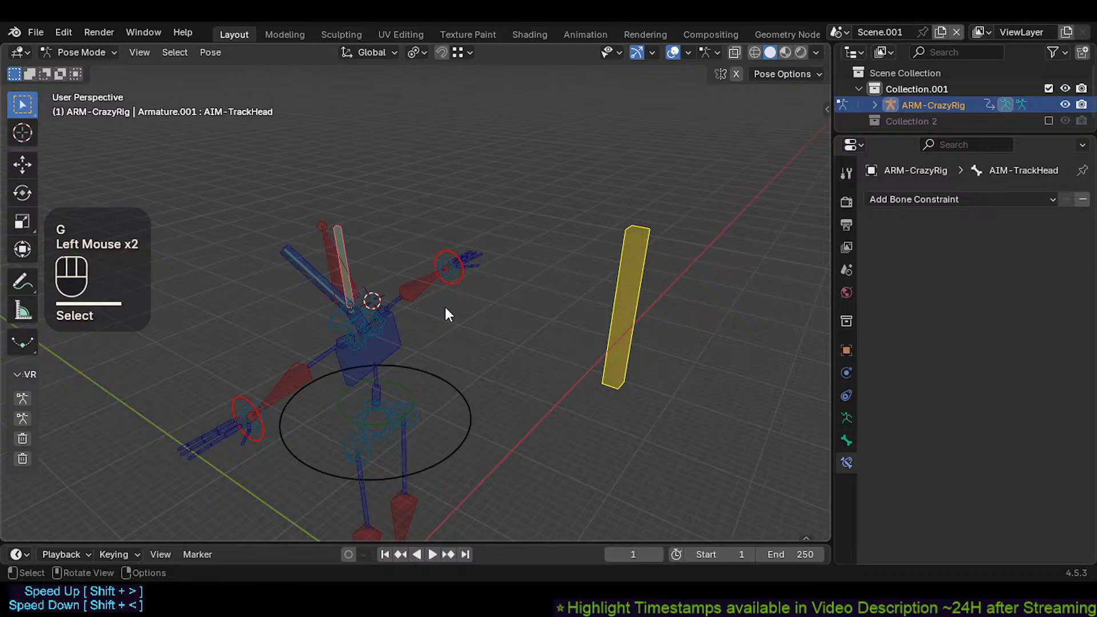
{"action": "left_click", "coordinate": [314, 272]}
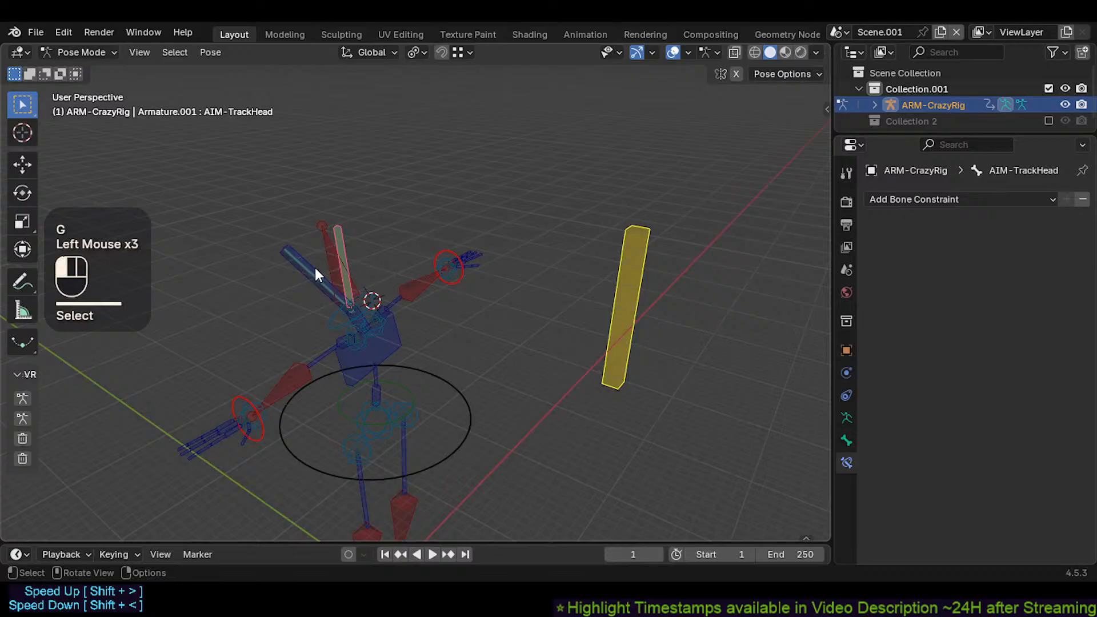
{"action": "left_click", "coordinate": [343, 283]}
{"action": "left_click", "coordinate": [628, 302]}
{"action": "middle_click_drag", "start_coordinate": [566, 303], "coordinate": [596, 318]}
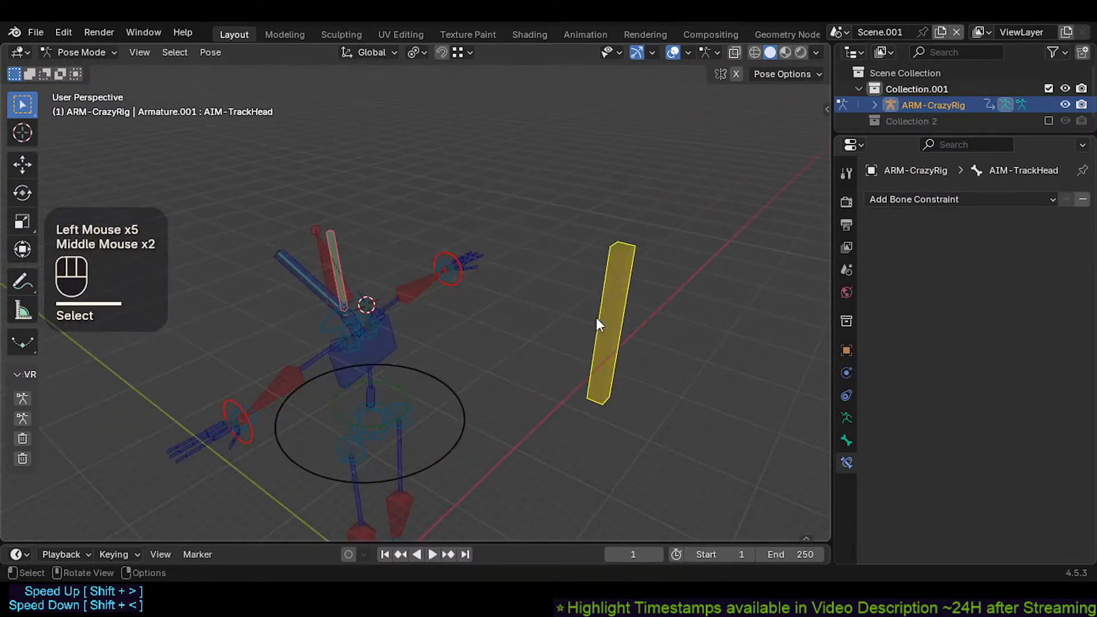
{"action": "left_click", "coordinate": [323, 273]}
{"action": "left_click", "coordinate": [311, 271]}
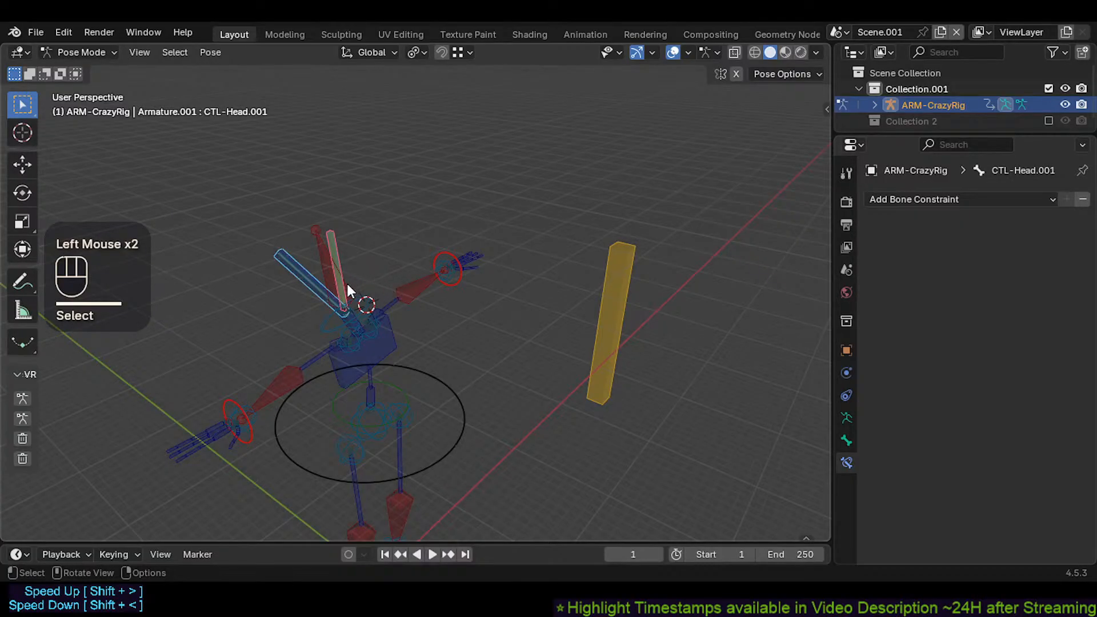
Step: Select MTR-Head and snap the 3D cursor to its base joint in the tilted pose
{"action": "left_click", "coordinate": [325, 261]}
{"action": "left_click", "coordinate": [345, 262]}
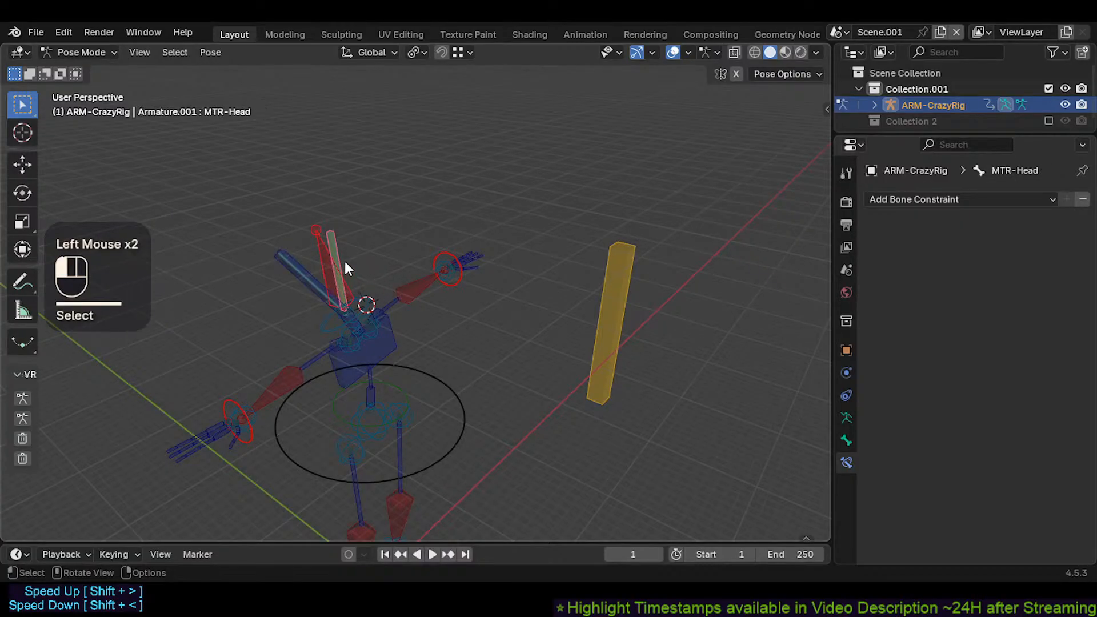
{"action": "left_click", "coordinate": [594, 333]}
{"action": "left_click", "coordinate": [354, 296]}
{"action": "key", "text": "shift+s"}
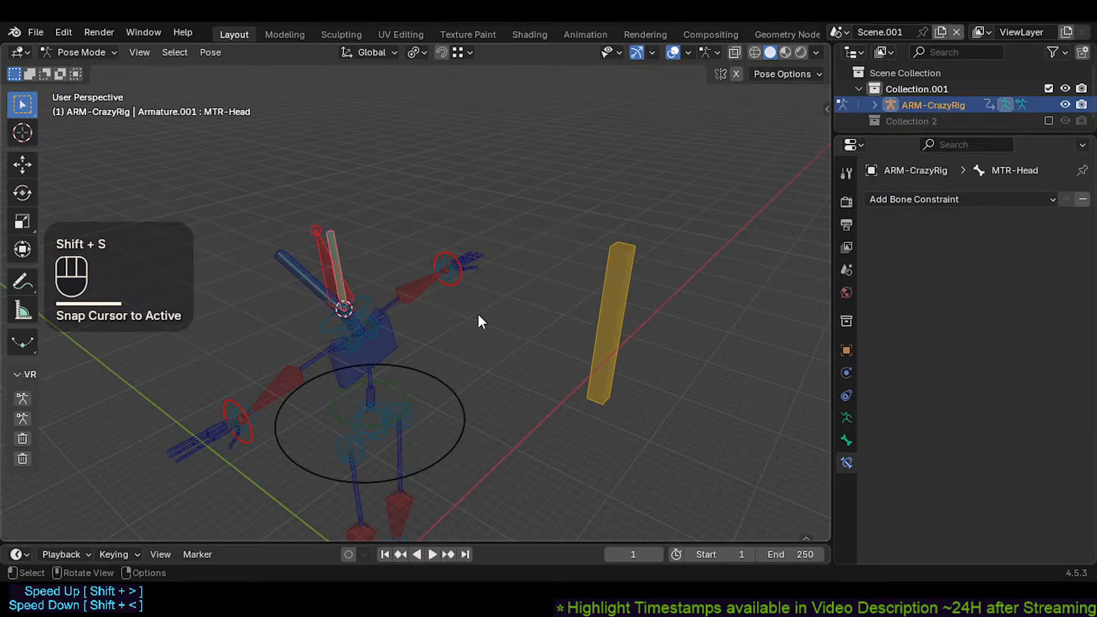
Step: Select all bones of ARM-CrazyRig and clear their pose transforms
{"action": "key", "text": "a"}
{"action": "key", "text": "a"}
{"action": "key", "text": "alt+g"}
{"action": "key", "text": "alt+g"}
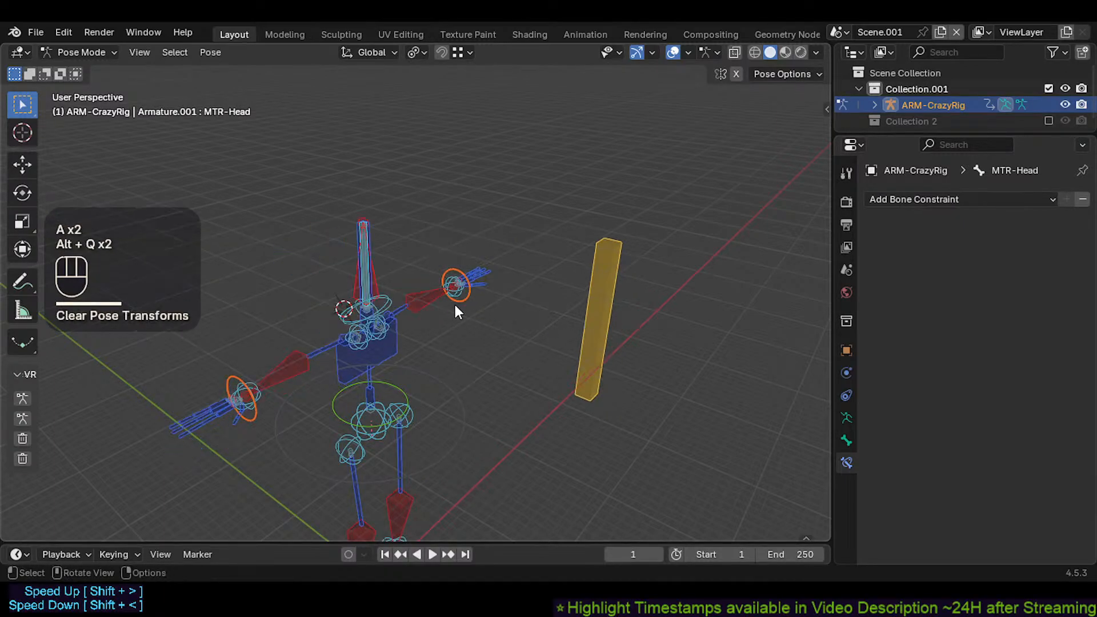
Step: In Edit Mode, snap the 3D cursor to the head bones' base joint and snap AIM-TrackHead to the cursor
{"action": "left_click", "coordinate": [604, 318]}
{"action": "key", "text": "Tab"}
{"action": "key", "text": "shift+s"}
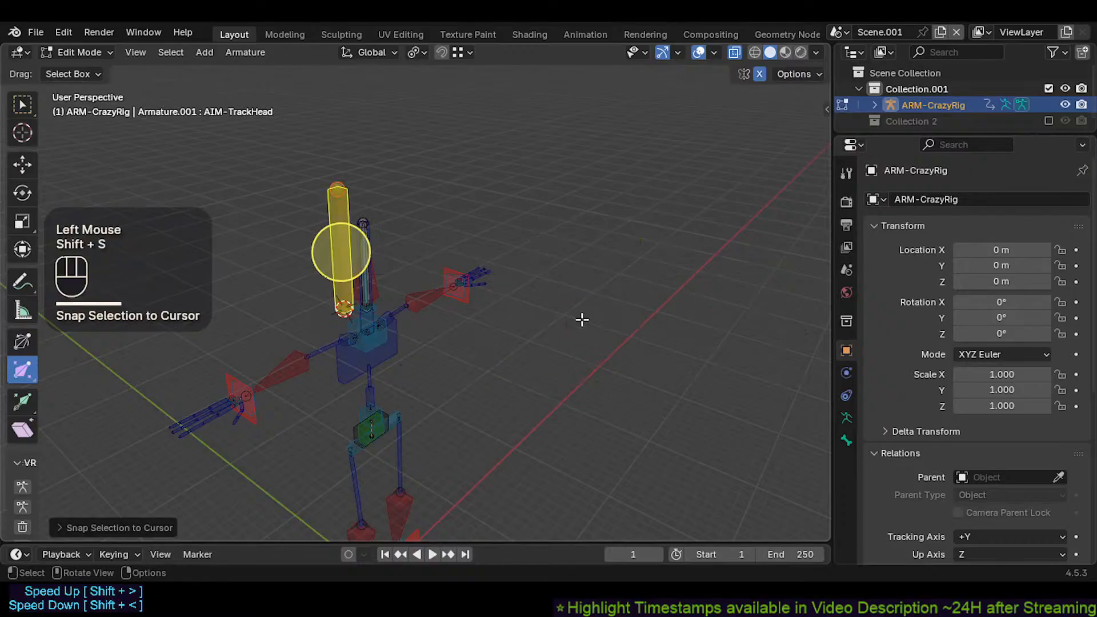
{"action": "scroll", "coordinate": [390, 289], "scroll_direction": "up", "scroll_amount": 2}
{"action": "key", "text": "shift+s"}
{"action": "left_click", "coordinate": [384, 282]}
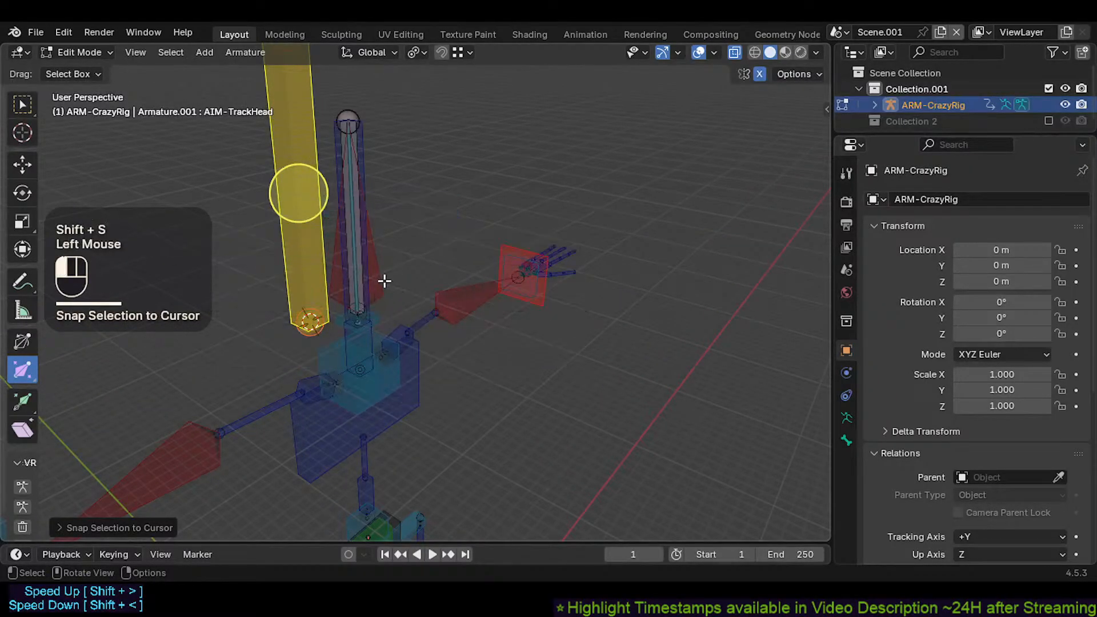
{"action": "key", "text": "shift+s"}
{"action": "left_click", "coordinate": [298, 284]}
{"action": "key", "text": "shift+s"}
{"action": "left_click", "coordinate": [445, 276]}
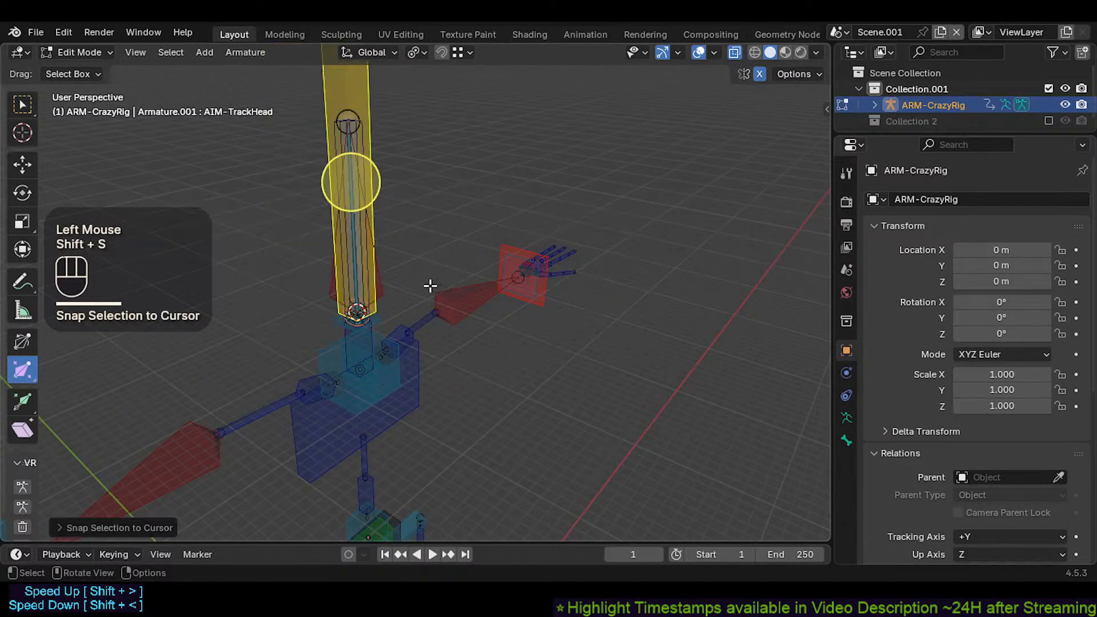
Step: Return to Pose Mode and test the head tracking by moving AIM-TrackHead away from the head joint and back
{"action": "scroll", "coordinate": [403, 278], "scroll_direction": "down", "scroll_amount": 1}
{"action": "key", "text": "Tab"}
{"action": "left_click", "coordinate": [369, 137]}
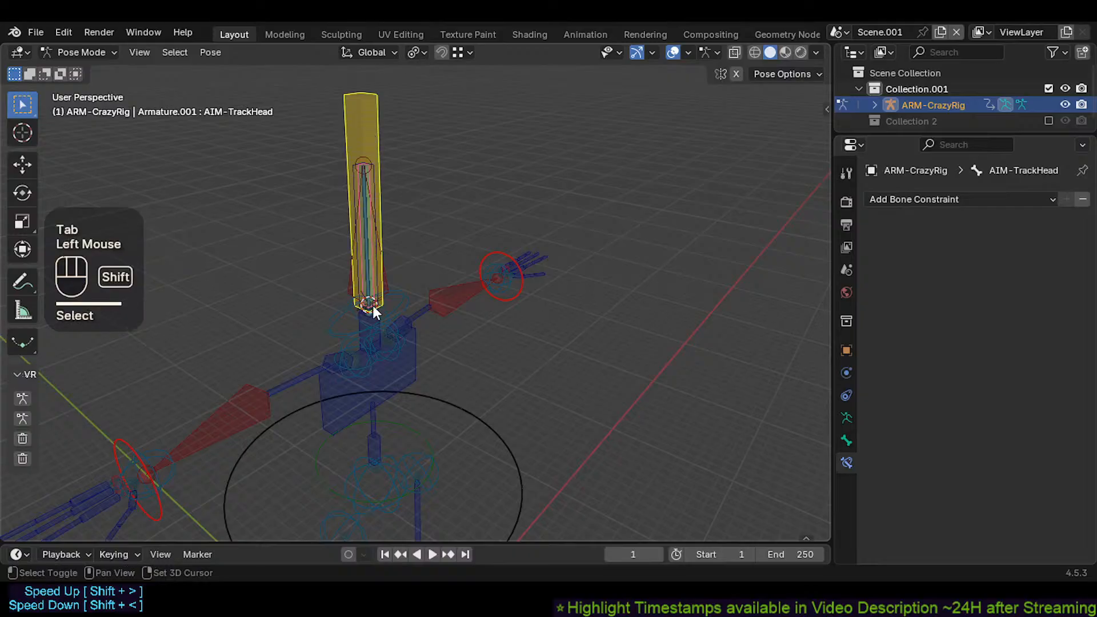
{"action": "middle_click_drag", "start_coordinate": [372, 305], "coordinate": [365, 327], "text": "shift"}
{"action": "key", "text": "g"}
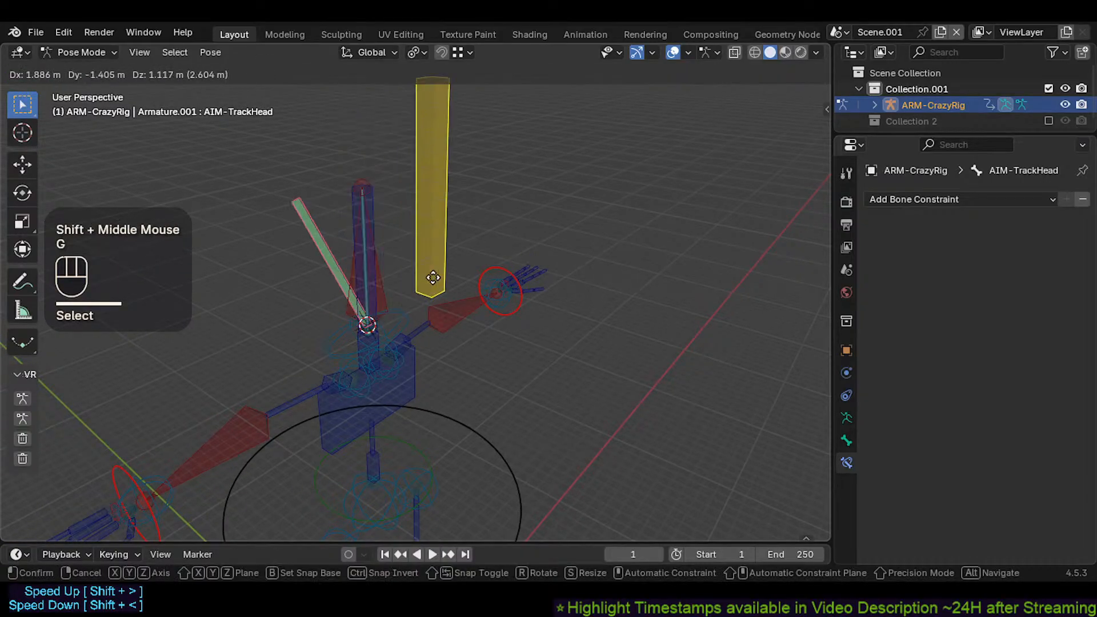
{"action": "key", "text": "Escape"}
{"action": "key", "text": "g"}
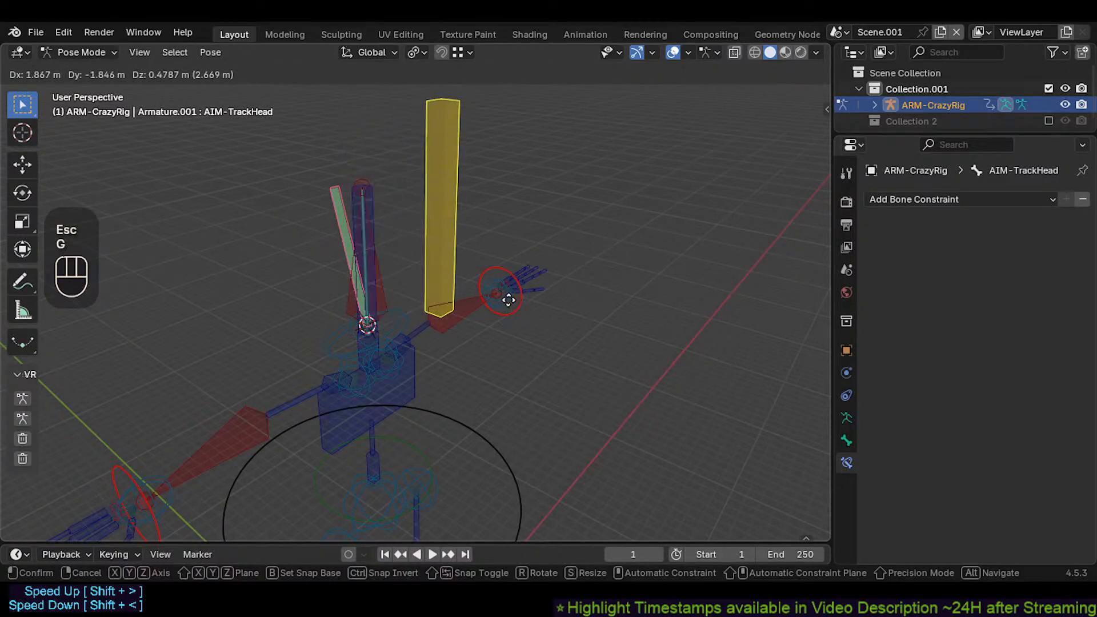
{"action": "key", "text": "Escape"}
Step: Go through the overlapping head bones, ending on DEF-Head, and examine its Damped Track constraint
{"action": "left_click", "coordinate": [387, 294]}
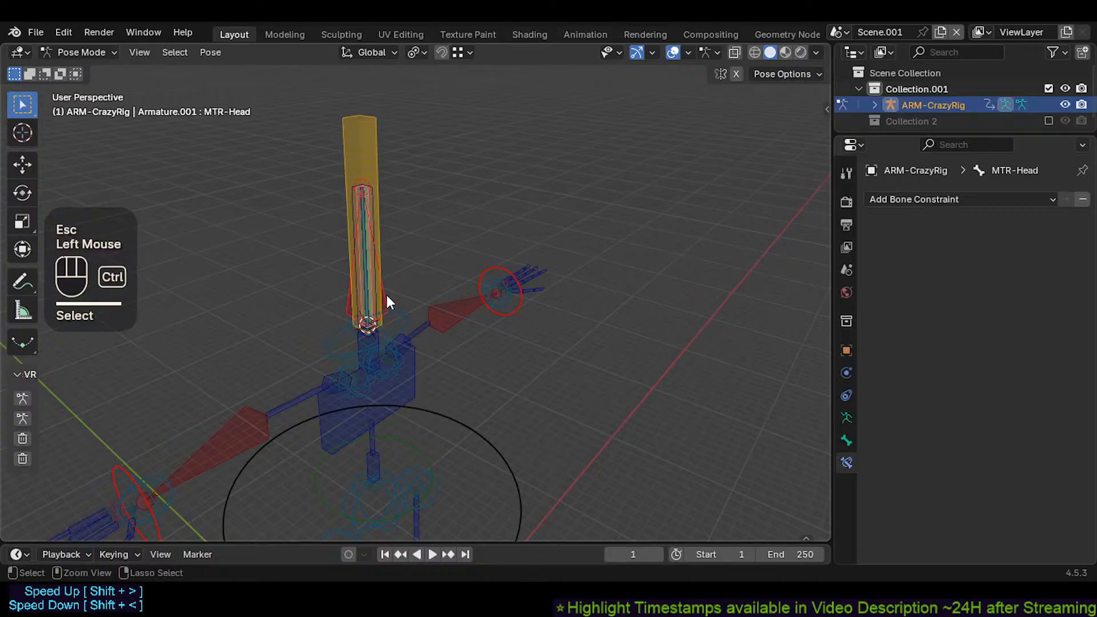
{"action": "key", "text": "ctrl+Tab"}
{"action": "key", "text": "ctrl+Tab"}
{"action": "left_click", "coordinate": [369, 280]}
{"action": "left_click", "coordinate": [369, 280]}
{"action": "left_click", "coordinate": [369, 280]}
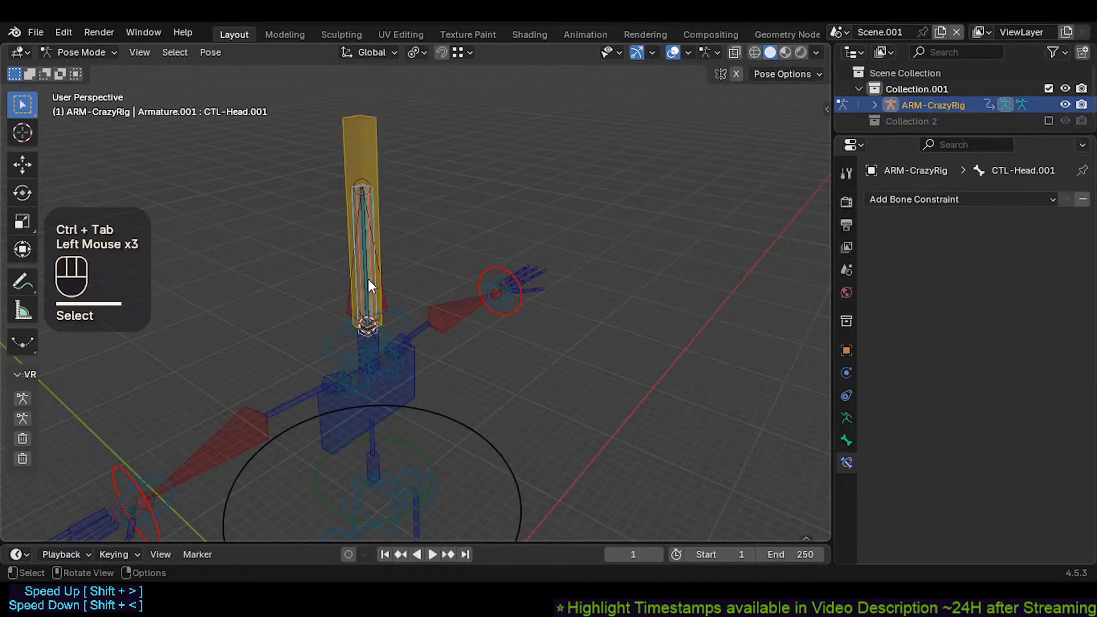
{"action": "left_click", "coordinate": [369, 280]}
{"action": "left_click", "coordinate": [369, 280]}
{"action": "left_click", "coordinate": [368, 280]}
{"action": "left_click", "coordinate": [369, 281]}
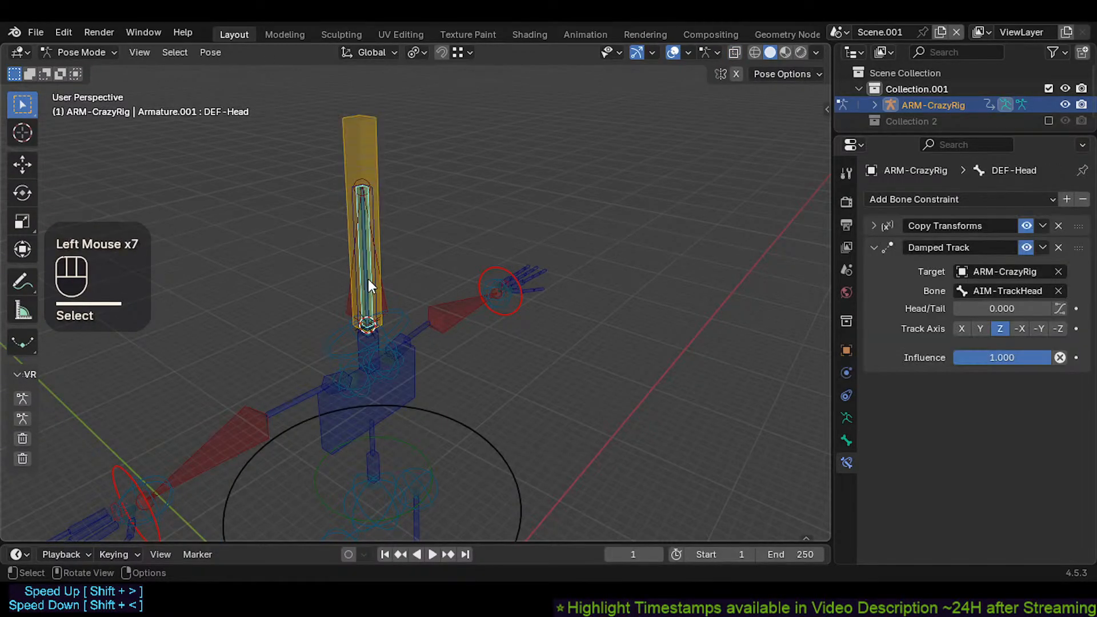
{"action": "scroll", "coordinate": [475, 280], "scroll_direction": "down", "scroll_amount": 1}
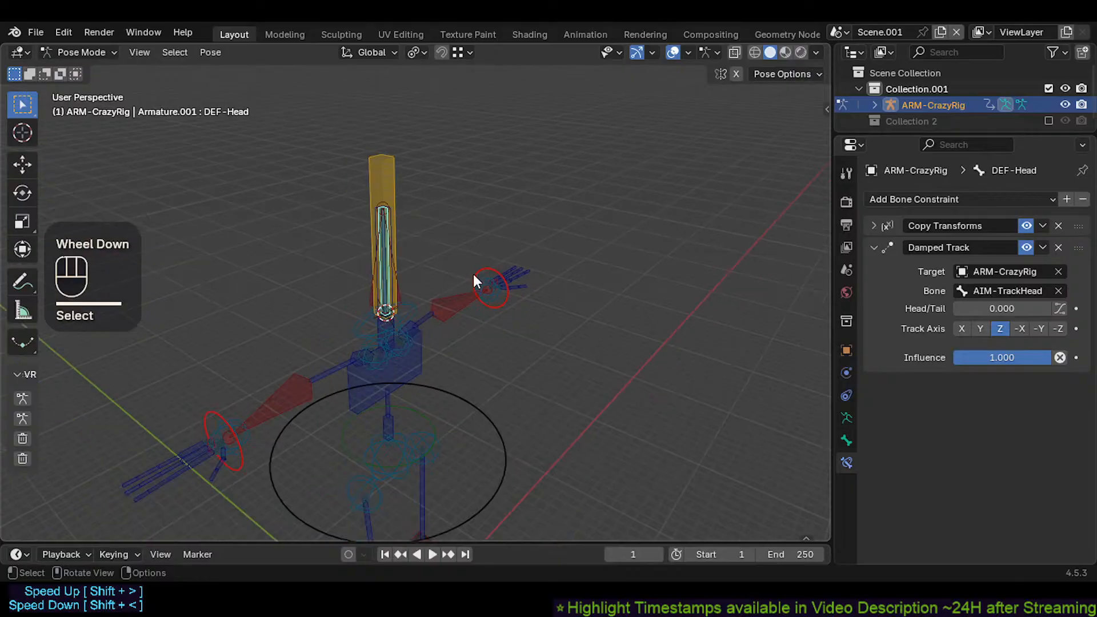
Step: Test how the head reacts by temporarily moving CTL-Chest and AIM-TrackHead separately
{"action": "left_click", "coordinate": [436, 266]}
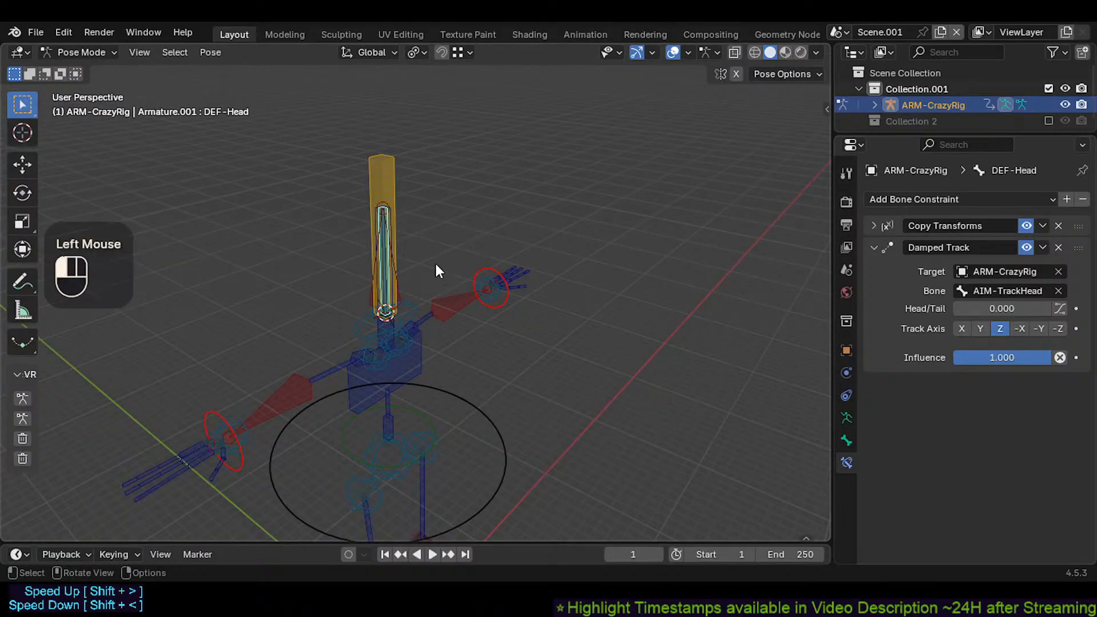
{"action": "left_click", "coordinate": [415, 361]}
{"action": "key", "text": "g"}
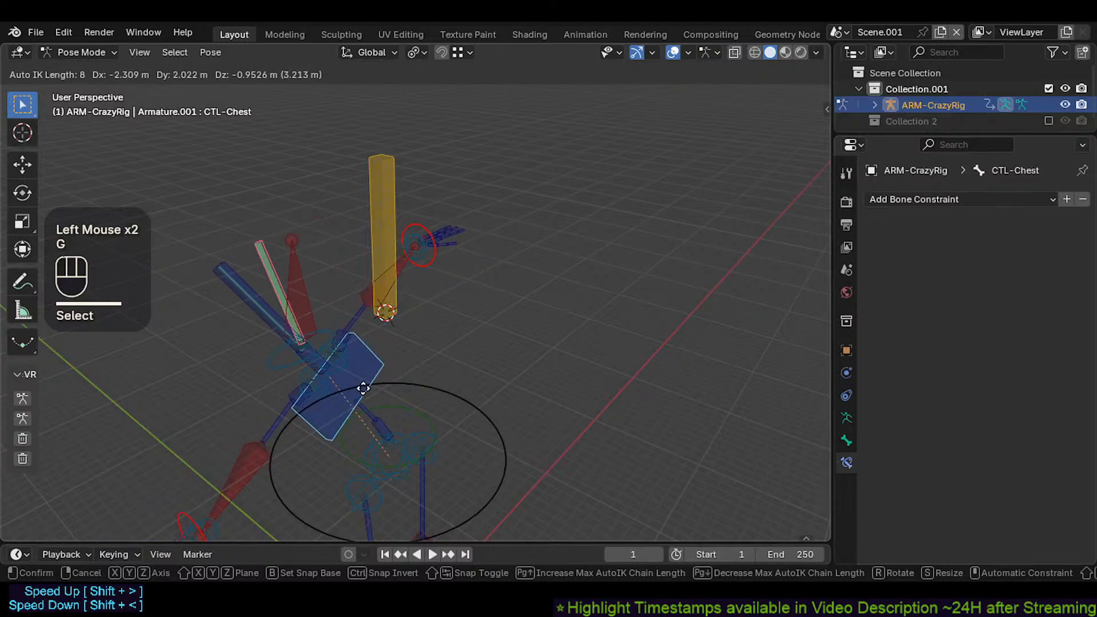
{"action": "key", "text": "Escape"}
{"action": "left_click", "coordinate": [386, 193]}
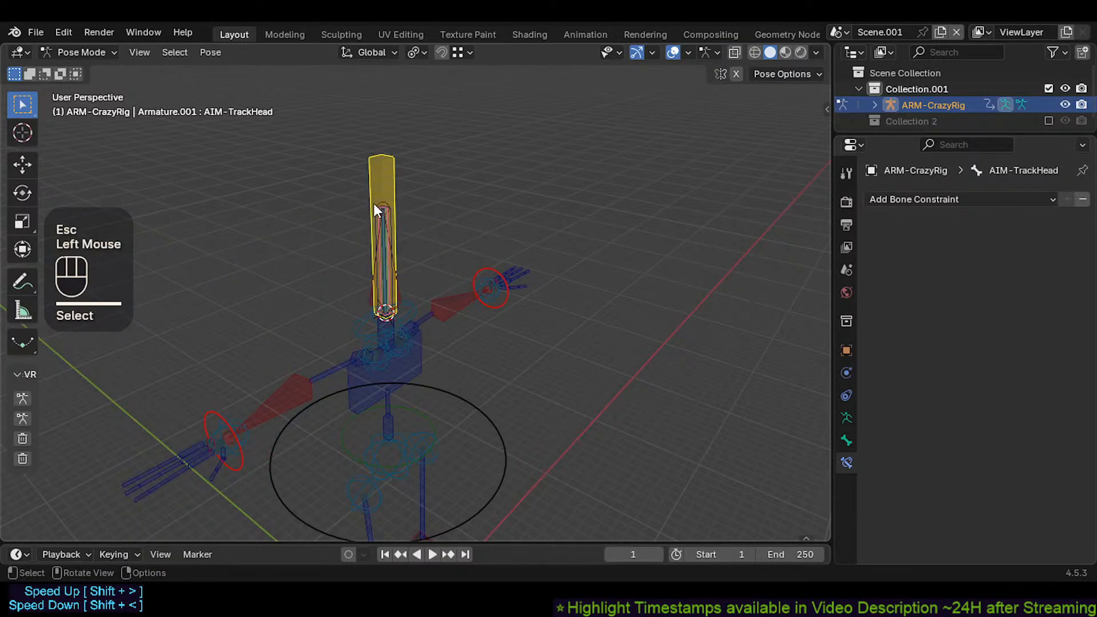
{"action": "key", "text": "g"}
{"action": "key", "text": "Escape"}
Step: Scale down AIM-TrackHead's B-Bone display thickness so it is thinner than the head bones
{"action": "scroll", "coordinate": [369, 300], "scroll_direction": "up", "scroll_amount": 1}
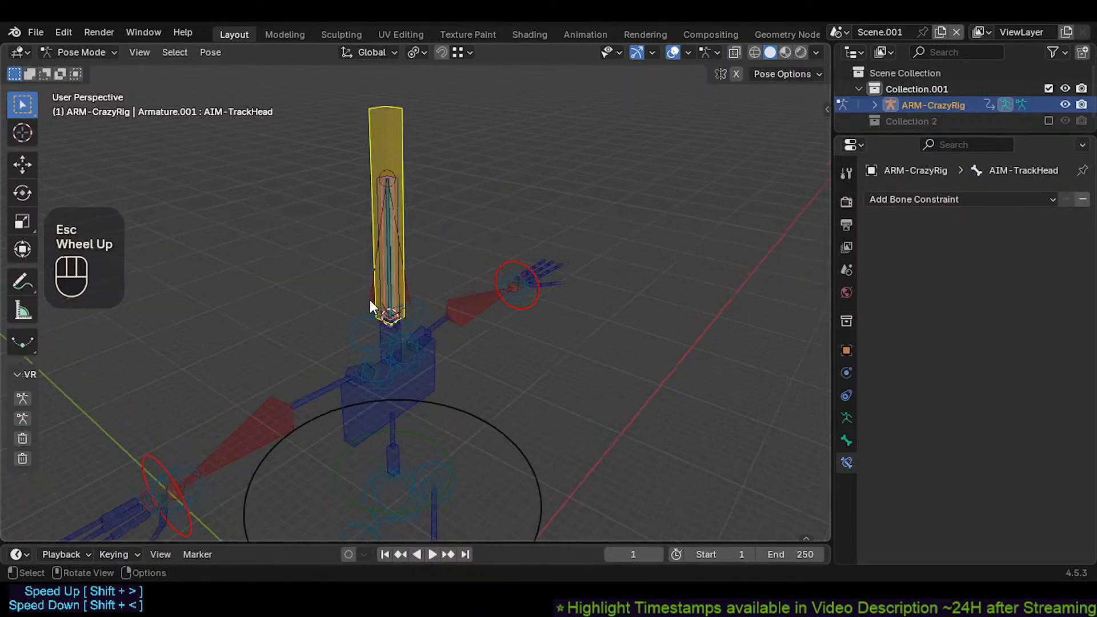
{"action": "key", "text": "shift+ctrl+alt+a"}
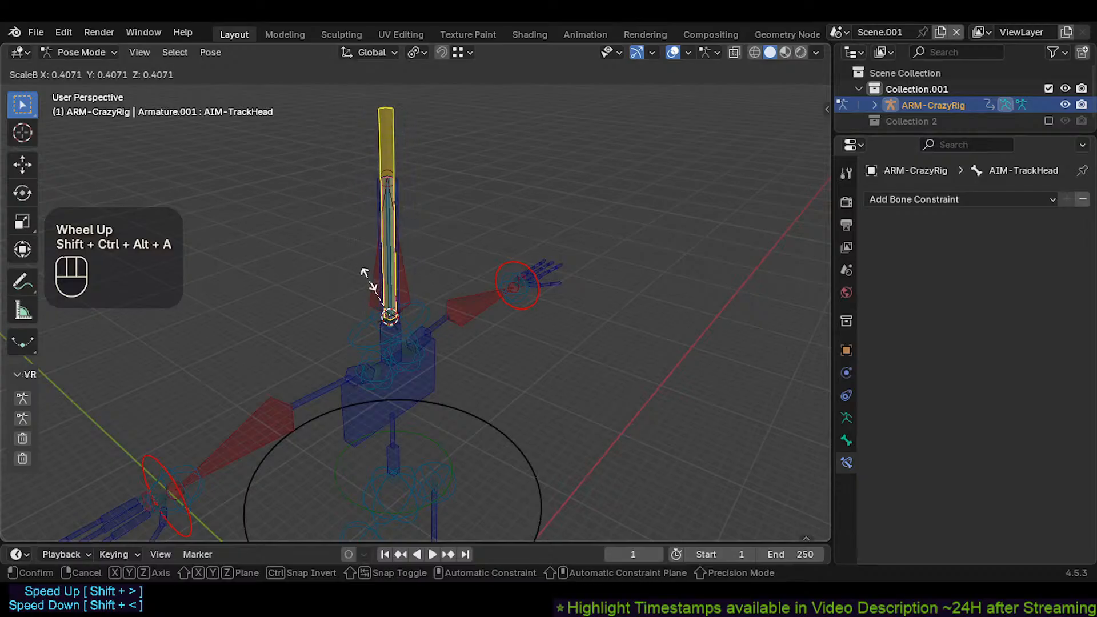
{"action": "left_click", "coordinate": [411, 307]}
Step: Test the head's response by temporarily moving MTR-Head and CTL-Head.001 without AIM-TrackHead
{"action": "left_click", "coordinate": [373, 273]}
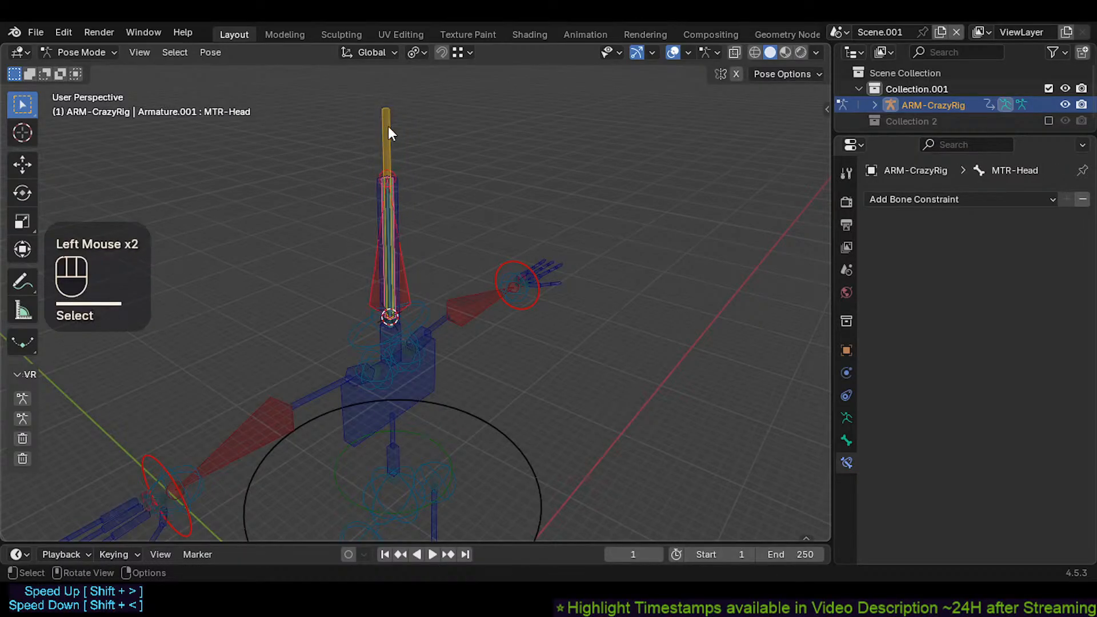
{"action": "left_click", "coordinate": [388, 125]}
{"action": "left_click", "coordinate": [376, 273]}
{"action": "key", "text": "g"}
{"action": "key", "text": "Escape"}
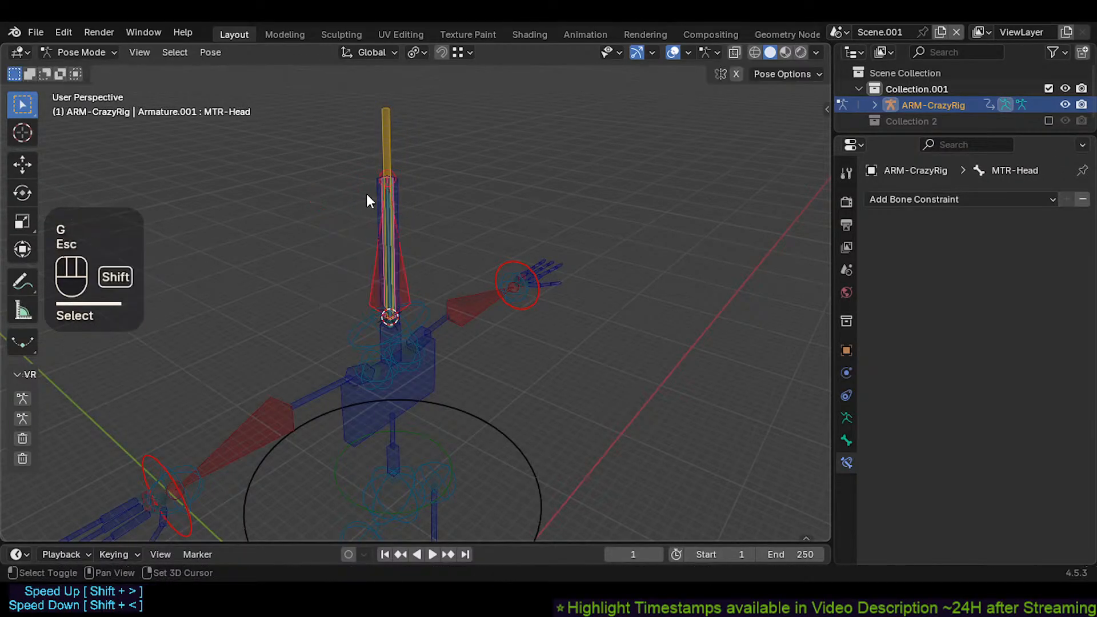
{"action": "left_click", "coordinate": [356, 226], "text": "shift"}
{"action": "key", "text": "g"}
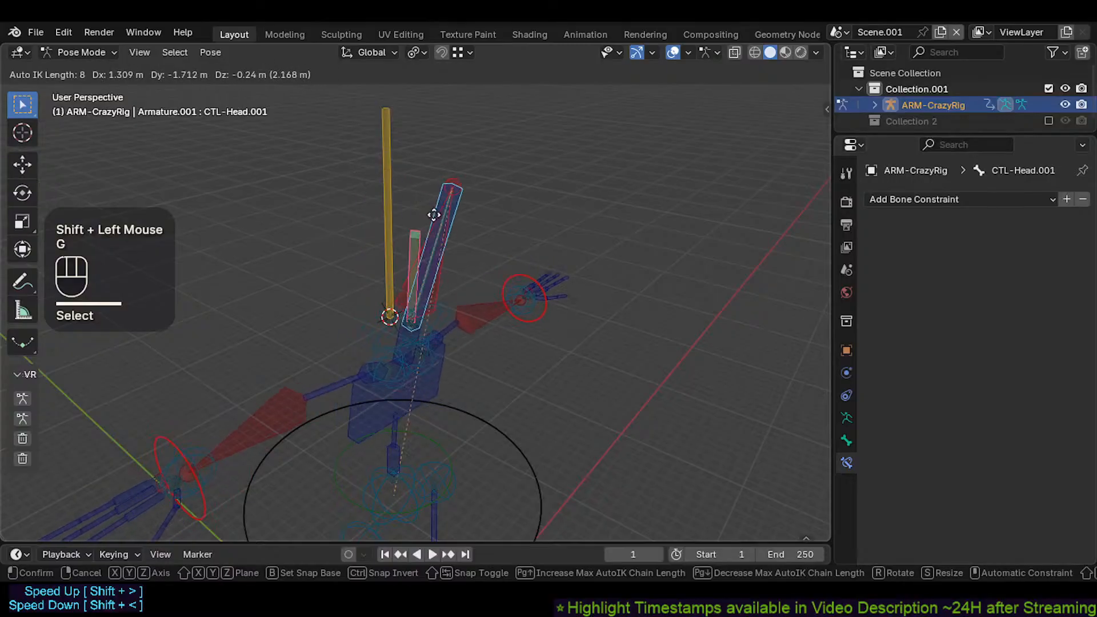
{"action": "key", "text": "Escape"}
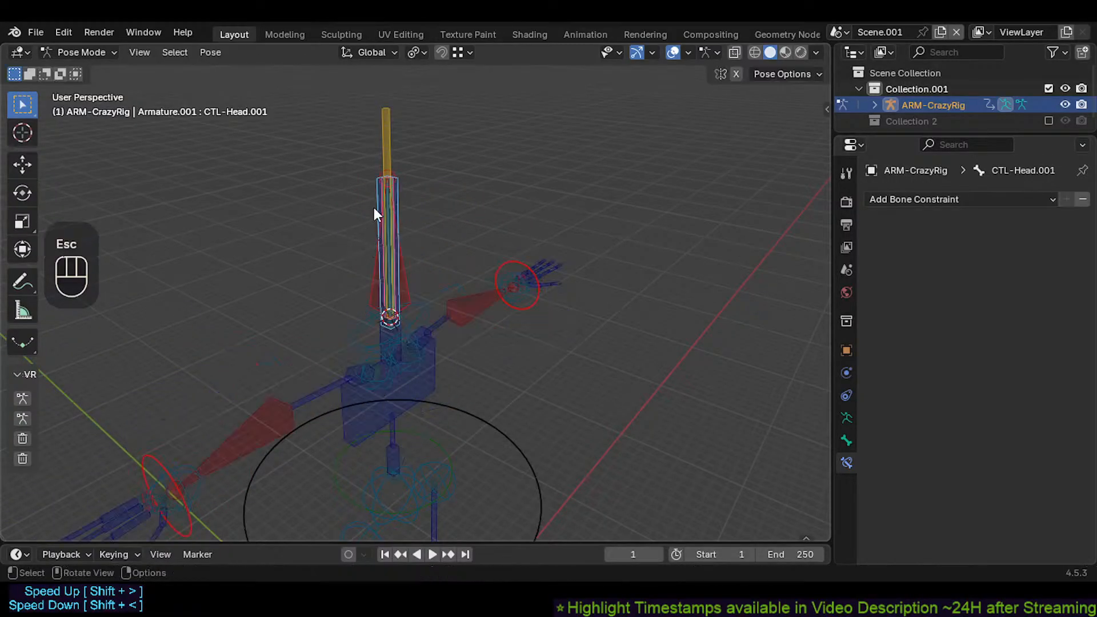
Step: Select CTL-Head.001 together with AIM-TrackHead and test moving and rotating both at once
{"action": "left_click", "coordinate": [384, 164], "text": "shift"}
{"action": "key", "text": "g"}
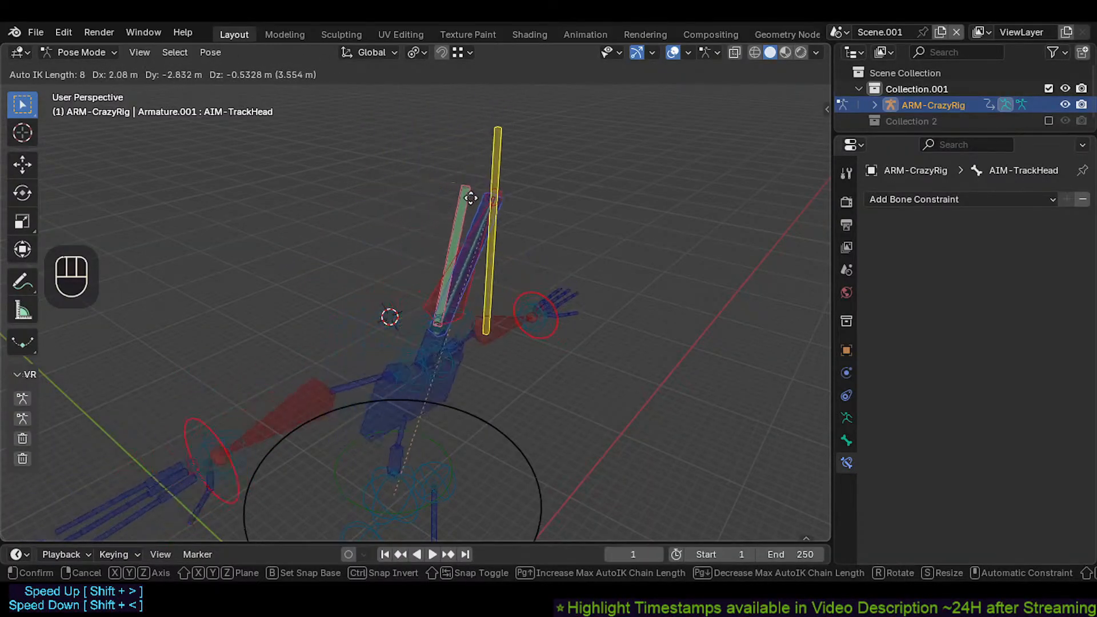
{"action": "key", "text": "Escape"}
{"action": "key", "text": "r"}
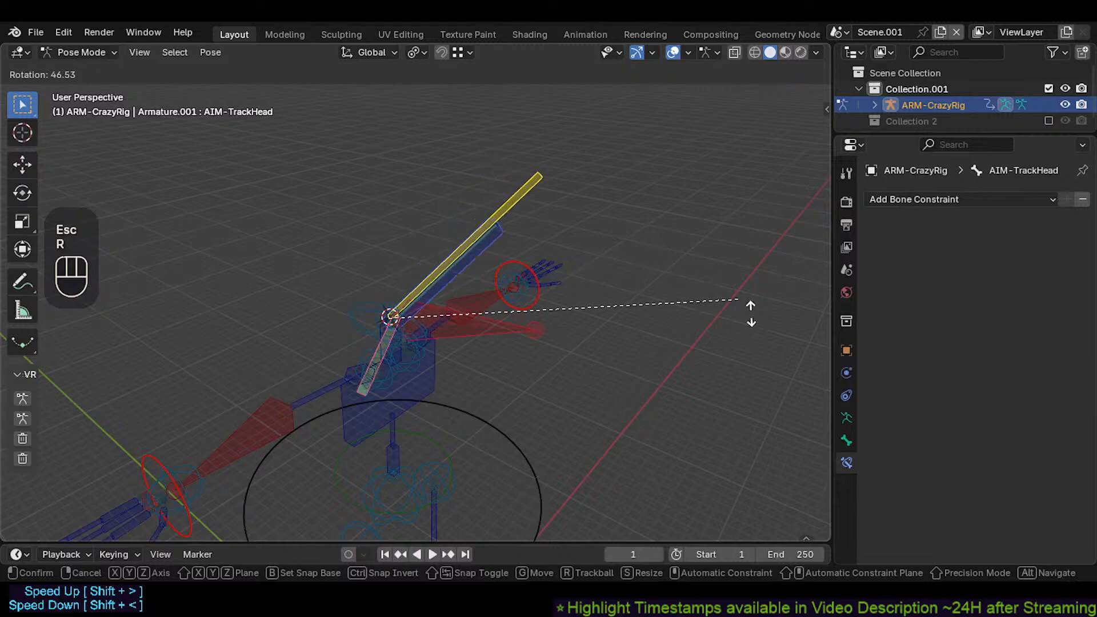
Step: Move AIM-TrackHead away from the head in Pose Mode and check DEF-Head's constraints between the two moves
{"action": "left_click", "coordinate": [389, 146]}
{"action": "key", "text": "g"}
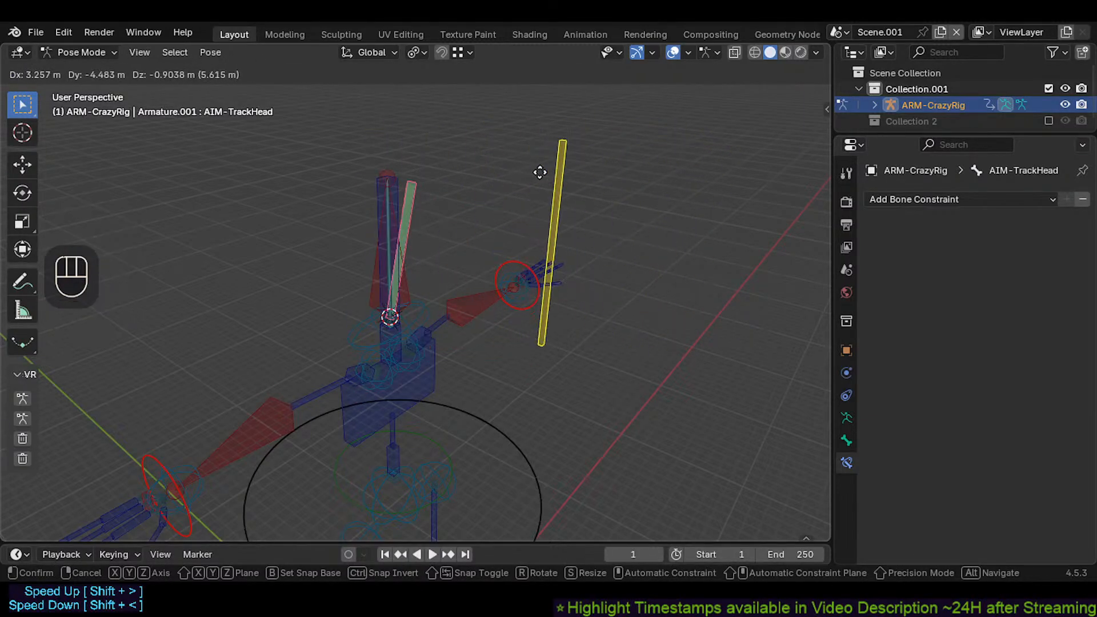
{"action": "left_click", "coordinate": [517, 170]}
{"action": "left_click", "coordinate": [421, 204]}
{"action": "left_click", "coordinate": [422, 204]}
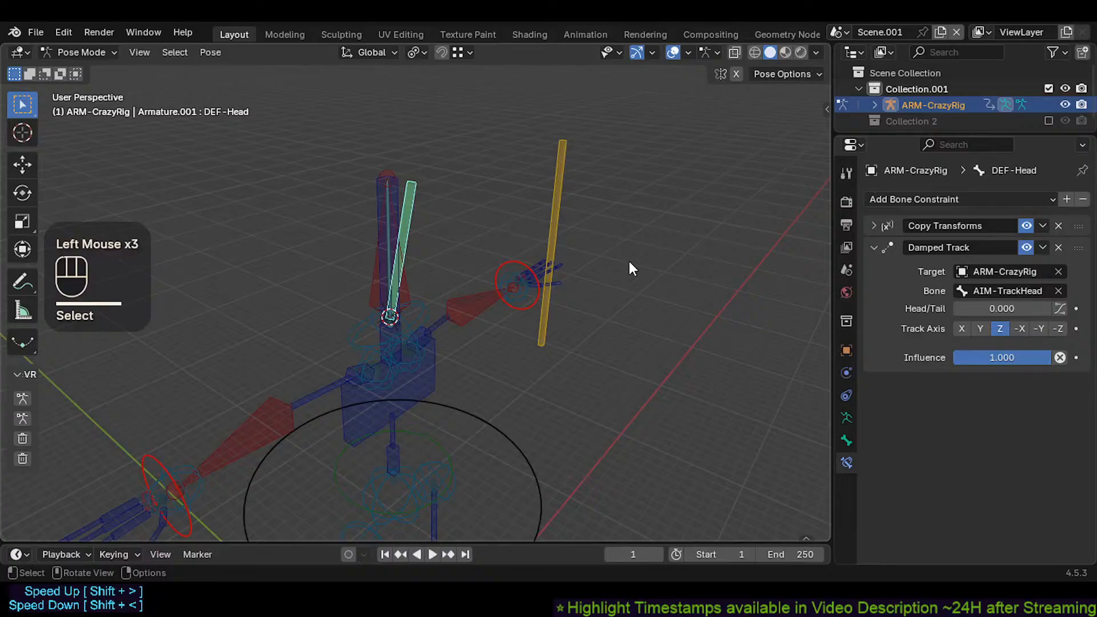
{"action": "left_click", "coordinate": [557, 210]}
{"action": "key", "text": "g"}
{"action": "left_click", "coordinate": [562, 227]}
Step: Try X as DEF-Head's Damped Track axis, restore Z, and test the tracking by moving AIM-TrackHead
{"action": "left_click", "coordinate": [419, 223]}
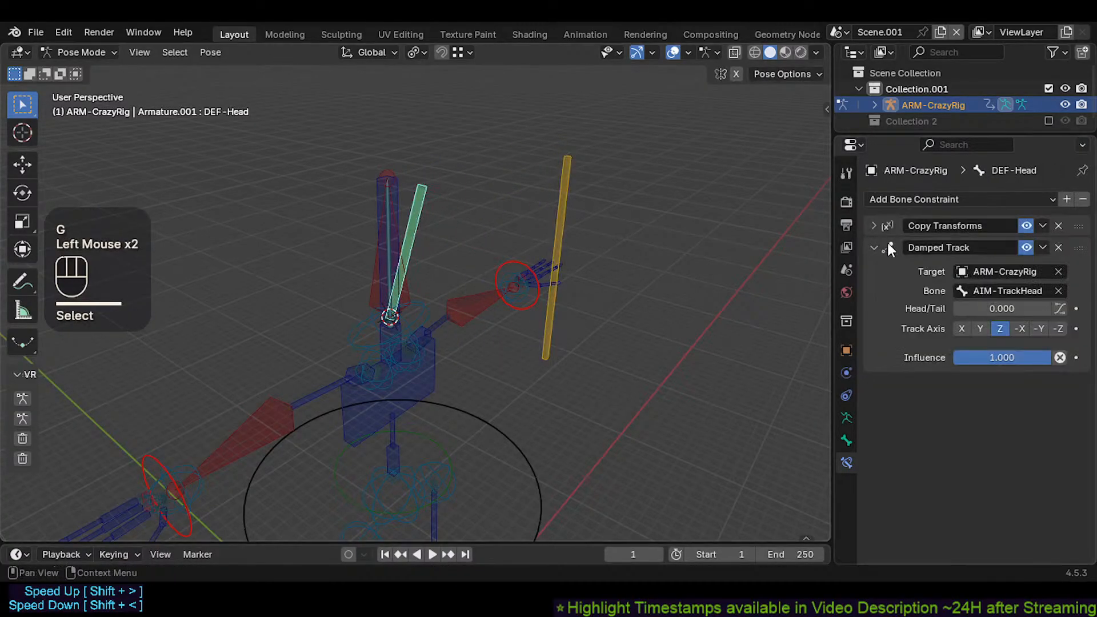
{"action": "left_click", "coordinate": [960, 329]}
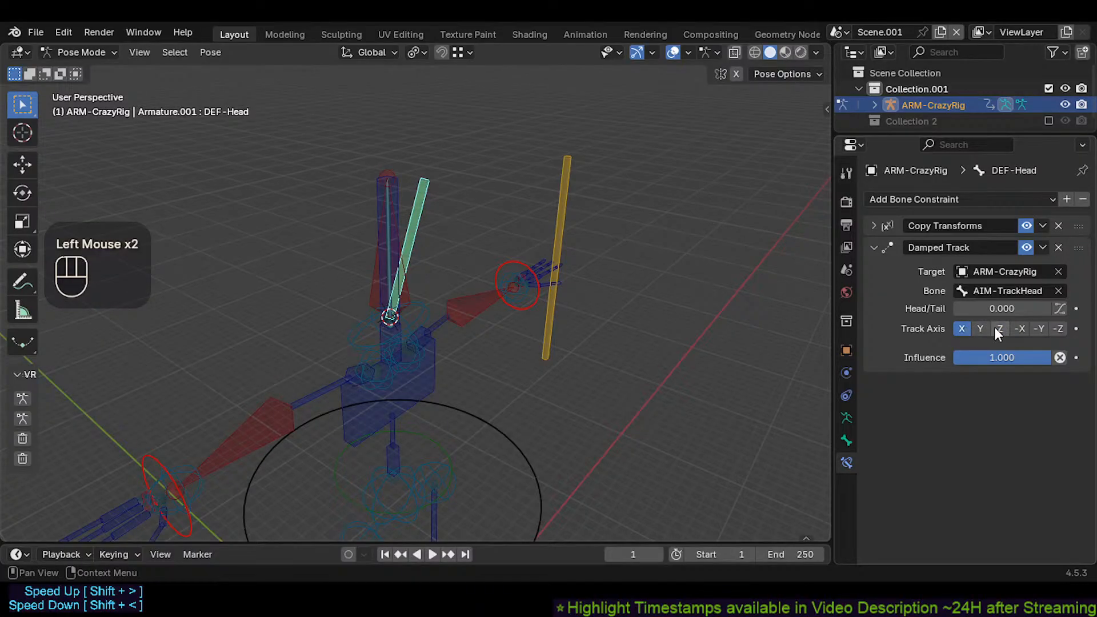
{"action": "middle_click_drag", "start_coordinate": [554, 205], "coordinate": [537, 212]}
{"action": "key", "text": "g"}
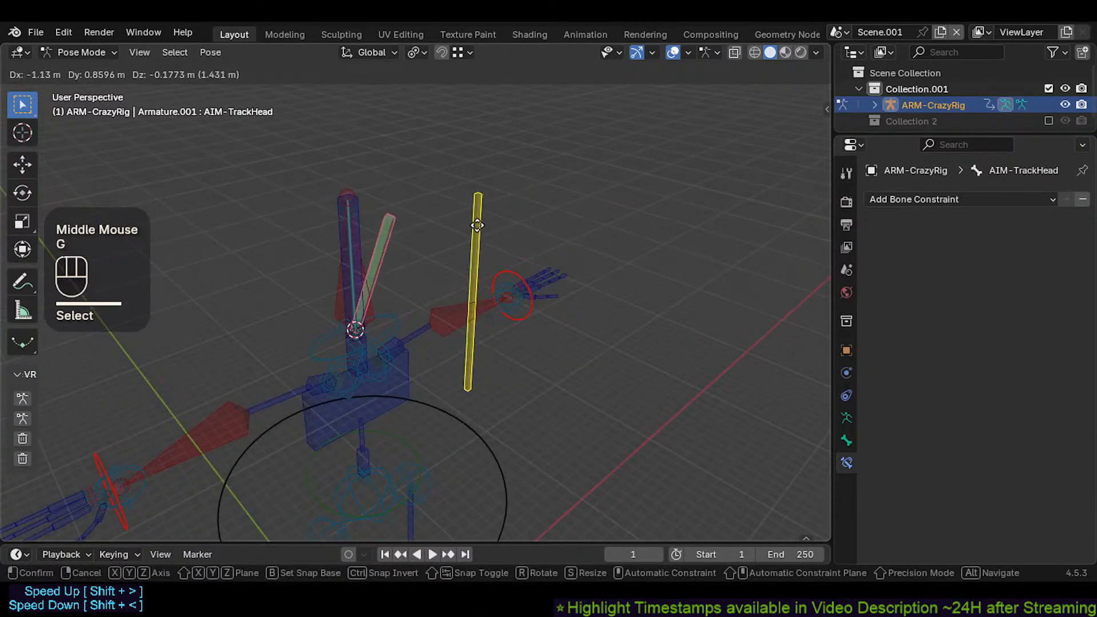
{"action": "key", "text": "Escape"}
{"action": "double_click", "coordinate": [376, 226]}
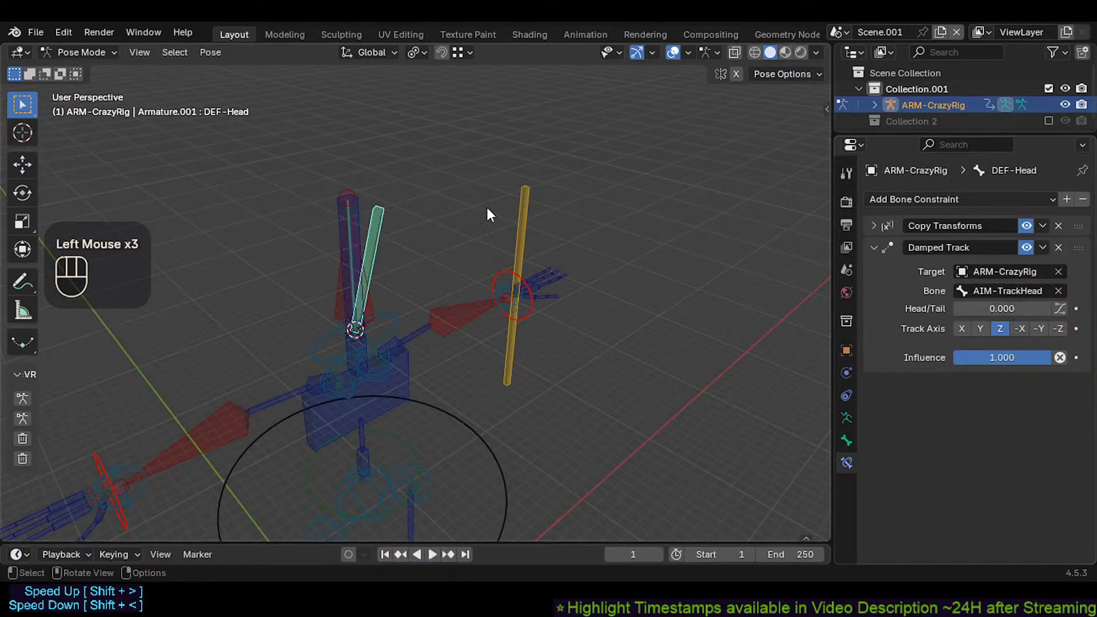
Step: In Edit Mode, move AIM-TrackHead along the Y axis in front of the head and clear its parent
{"action": "left_click", "coordinate": [511, 226]}
{"action": "middle_click_drag", "start_coordinate": [510, 226], "coordinate": [556, 232]}
{"action": "key", "text": "Tab"}
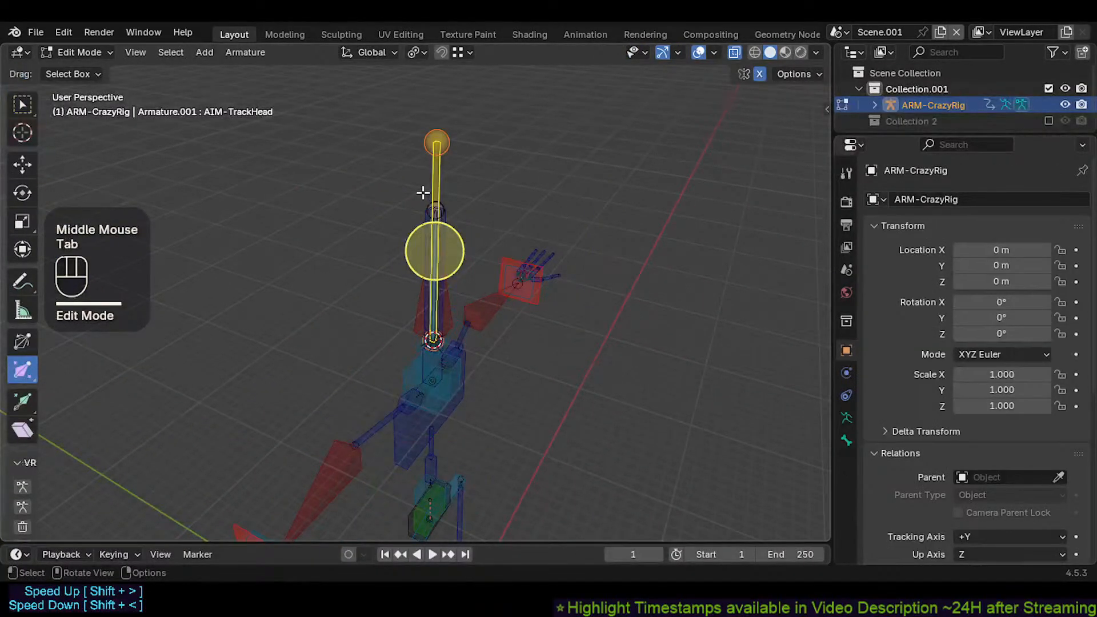
{"action": "key", "text": "y"}
{"action": "left_click", "coordinate": [679, 262]}
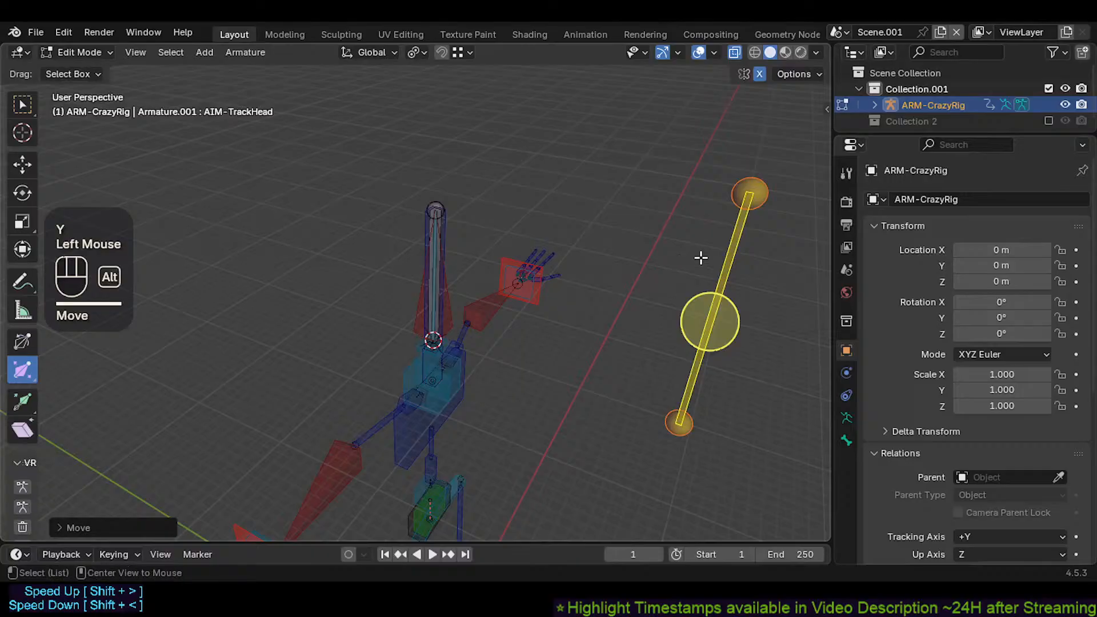
{"action": "key", "text": "alt+p"}
{"action": "left_click", "coordinate": [700, 256]}
{"action": "key", "text": "Tab"}
Step: Select every bone in Pose Mode and reset the whole rig's pose transforms
{"action": "scroll", "coordinate": [702, 260], "scroll_direction": "down", "scroll_amount": 2}
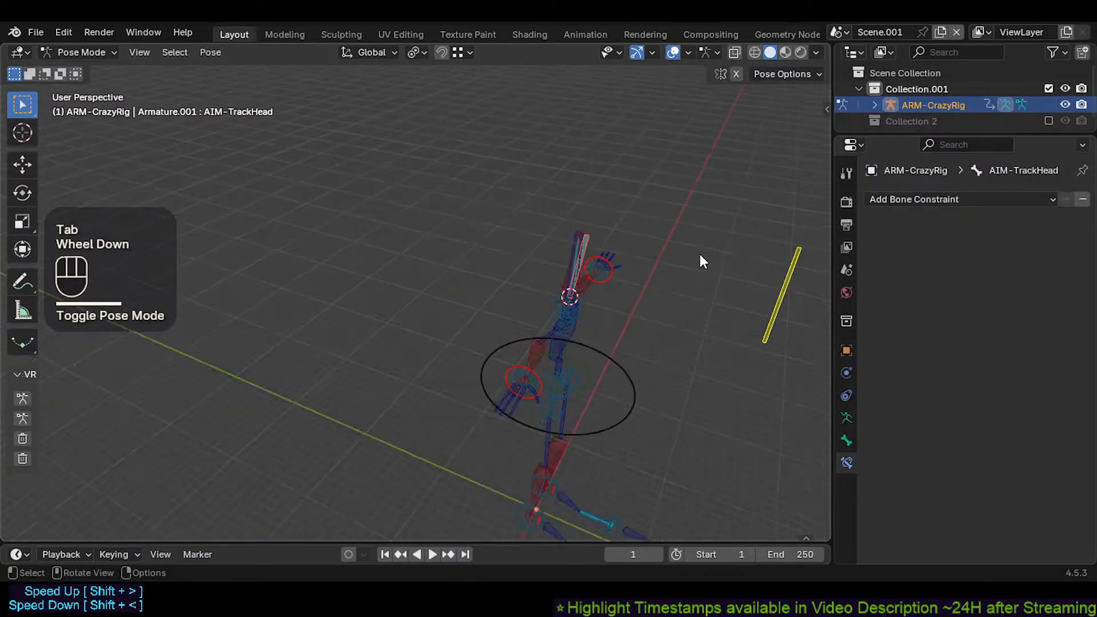
{"action": "middle_click_drag", "start_coordinate": [700, 258], "coordinate": [519, 224], "text": "shift"}
{"action": "key", "text": "a"}
{"action": "key", "text": "alt+q"}
{"action": "key", "text": "alt+q"}
{"action": "scroll", "coordinate": [474, 227], "scroll_direction": "up", "scroll_amount": 2}
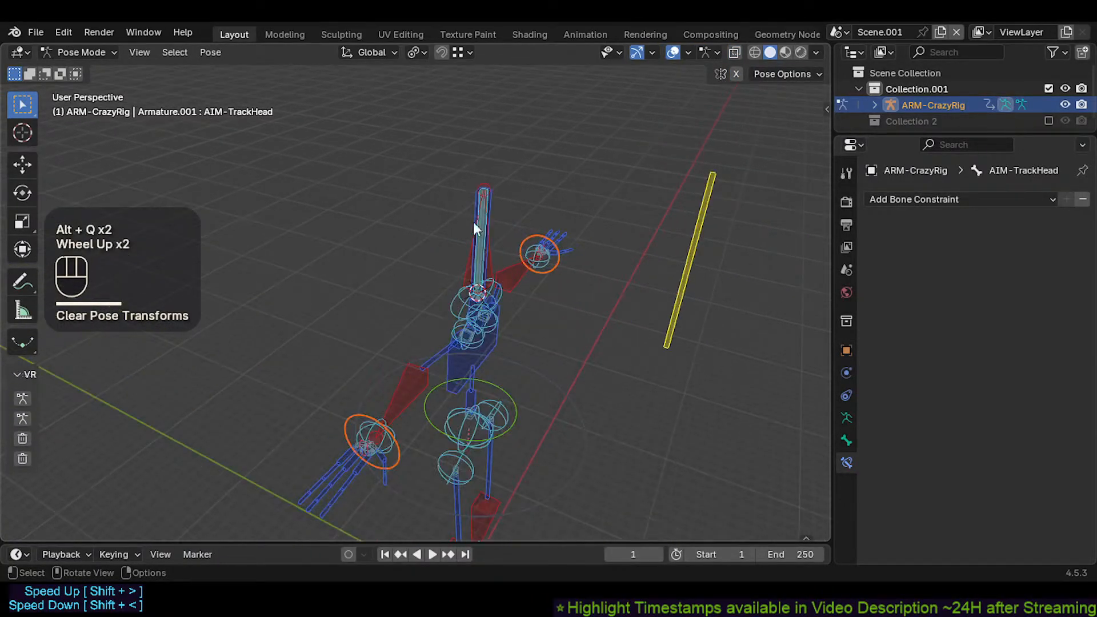
Step: In Edit Mode, move AIM-TrackHead farther along the Y axis away from the head and save the file
{"action": "left_click", "coordinate": [692, 234]}
{"action": "left_click", "coordinate": [691, 234]}
{"action": "key", "text": "Tab"}
{"action": "middle_click_drag", "start_coordinate": [750, 307], "coordinate": [539, 228], "text": "shift"}
{"action": "key", "text": "g"}
{"action": "key", "text": "y"}
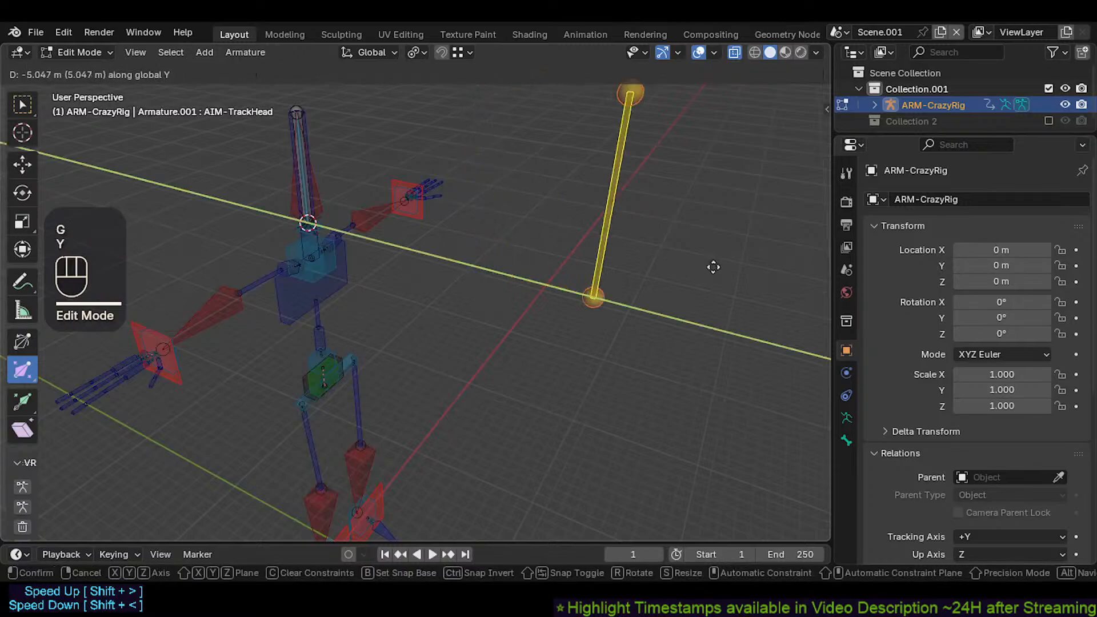
{"action": "left_click", "coordinate": [600, 255]}
{"action": "middle_click_drag", "start_coordinate": [600, 255], "coordinate": [577, 257], "text": "shift"}
{"action": "middle_click_drag", "start_coordinate": [577, 257], "coordinate": [486, 268]}
{"action": "scroll", "coordinate": [509, 240], "scroll_direction": "down", "scroll_amount": 2}
{"action": "key", "text": "ctrl+s"}
Step: Return to Pose Mode, select AIM-TrackHead and save the file
{"action": "key", "text": "ctrl+Tab"}
{"action": "left_click", "coordinate": [423, 254]}
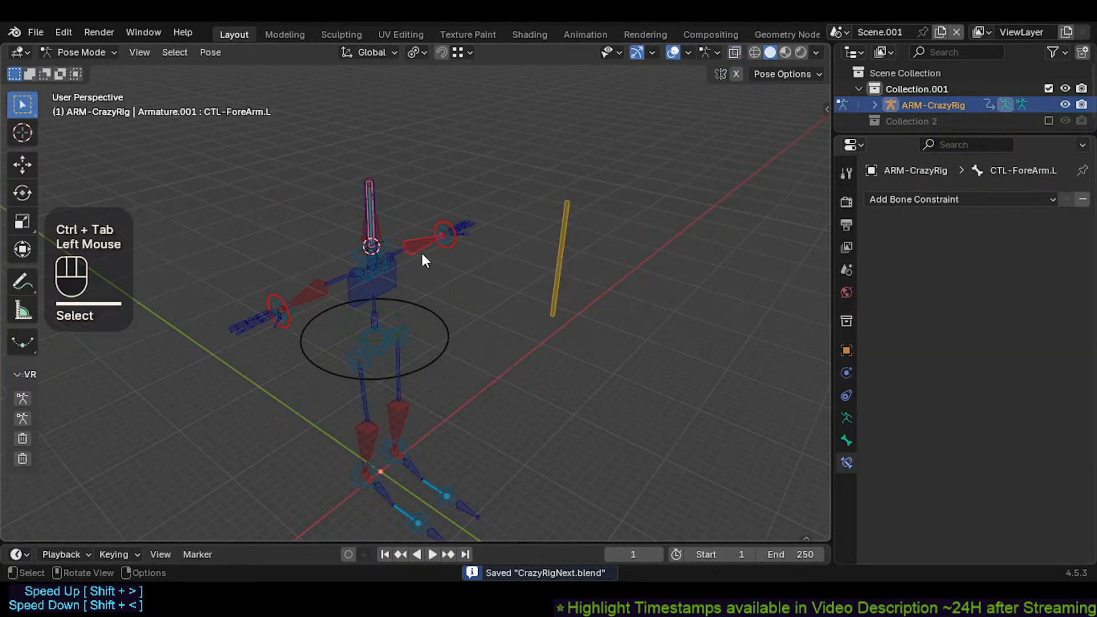
{"action": "scroll", "coordinate": [411, 251], "scroll_direction": "up", "scroll_amount": 1}
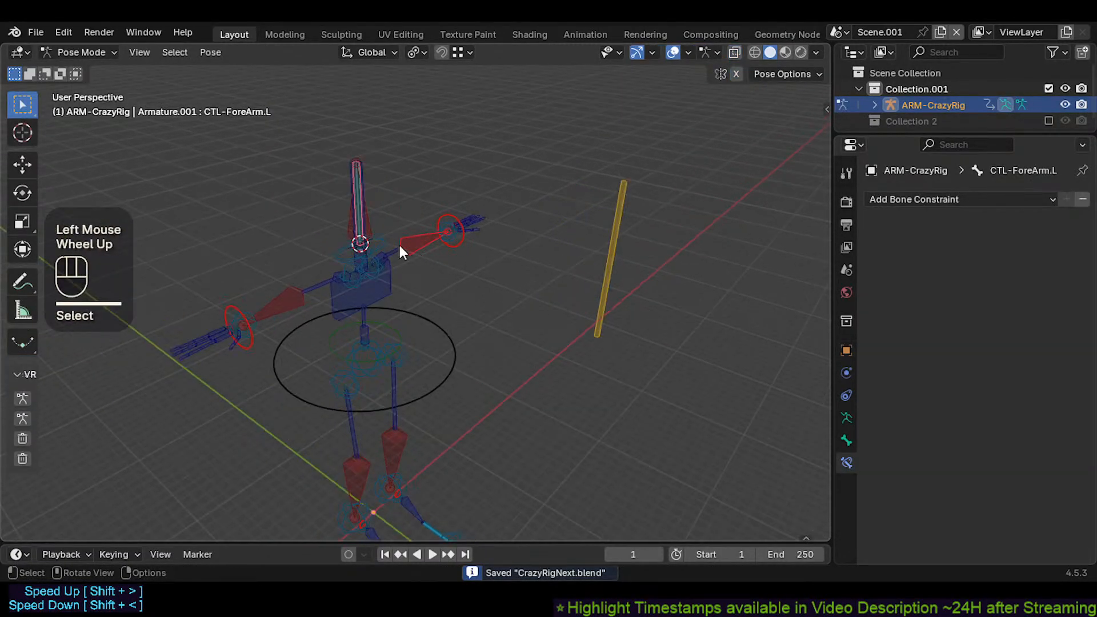
{"action": "left_click", "coordinate": [399, 448]}
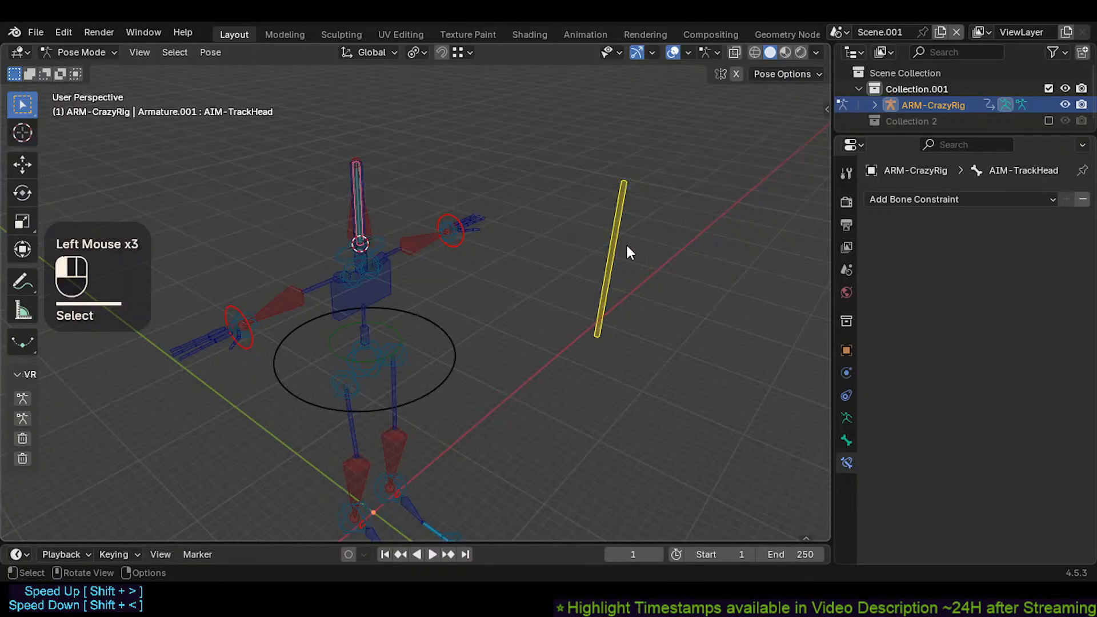
{"action": "middle_click_drag", "start_coordinate": [605, 249], "coordinate": [495, 282]}
{"action": "key", "text": "ctrl+s"}
{"action": "left_click", "coordinate": [567, 277]}
{"action": "scroll", "coordinate": [560, 273], "scroll_direction": "down", "scroll_amount": 1}
{"action": "scroll", "coordinate": [436, 274], "scroll_direction": "up", "scroll_amount": 5}
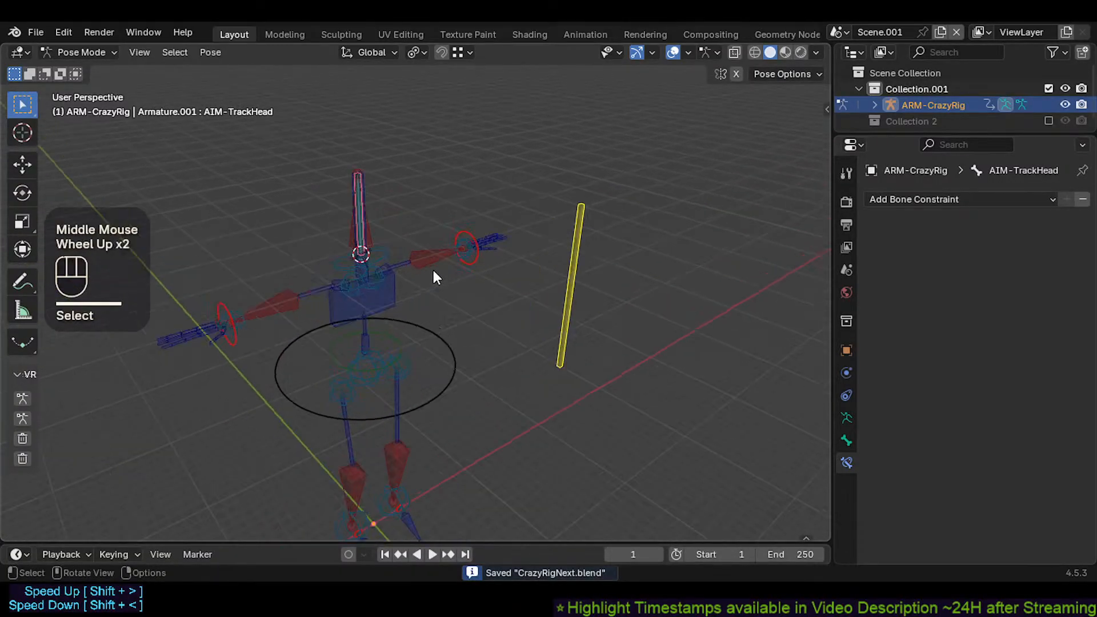
{"action": "scroll", "coordinate": [409, 251], "scroll_direction": "up", "scroll_amount": 1}
{"action": "key", "text": "c"}
{"action": "left_click", "coordinate": [417, 247]}
{"action": "right_click", "coordinate": [417, 247]}
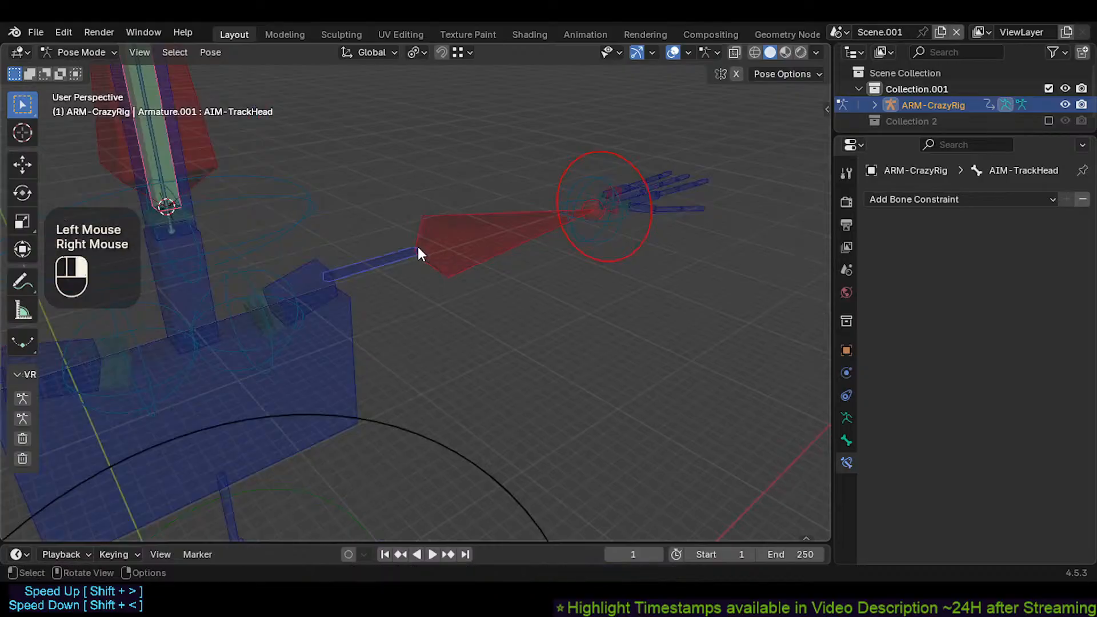
{"action": "scroll", "coordinate": [427, 265], "scroll_direction": "up", "scroll_amount": 1, "text": "shift"}
{"action": "middle_click_drag", "start_coordinate": [417, 246], "coordinate": [375, 270], "text": "shift"}
{"action": "scroll", "coordinate": [400, 269], "scroll_direction": "down", "scroll_amount": 1}
{"action": "scroll", "coordinate": [370, 269], "scroll_direction": "up", "scroll_amount": 2}
{"action": "middle_click_drag", "start_coordinate": [375, 270], "coordinate": [382, 272], "text": "shift"}
{"action": "scroll", "coordinate": [382, 272], "scroll_direction": "down", "scroll_amount": 3}
{"action": "key", "text": "n"}
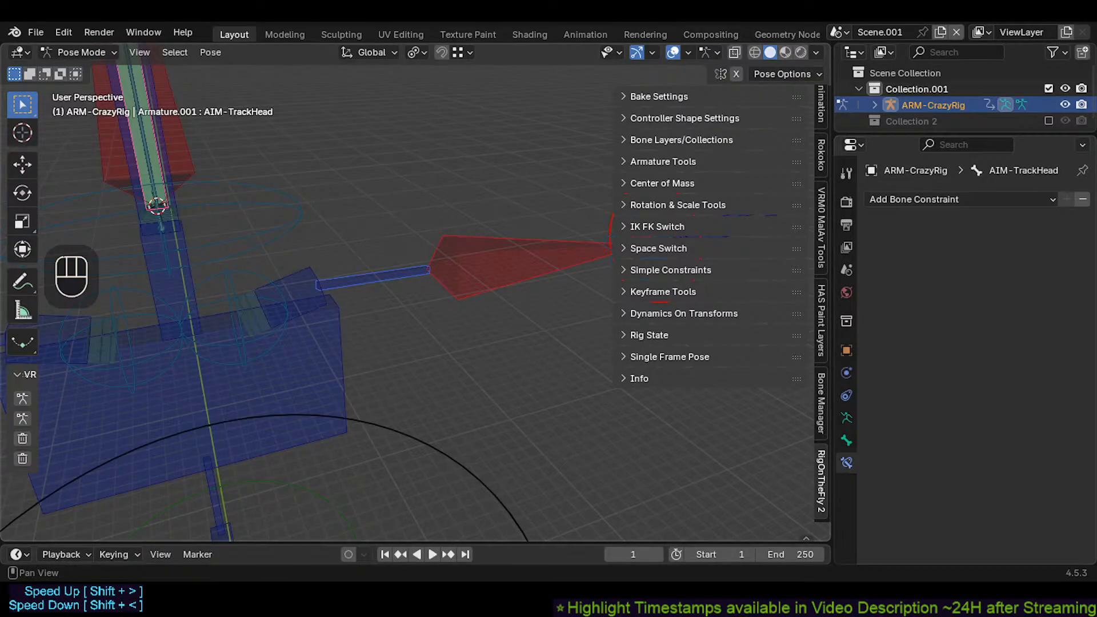
{"action": "left_click", "coordinate": [411, 174]}
{"action": "key", "text": "n"}
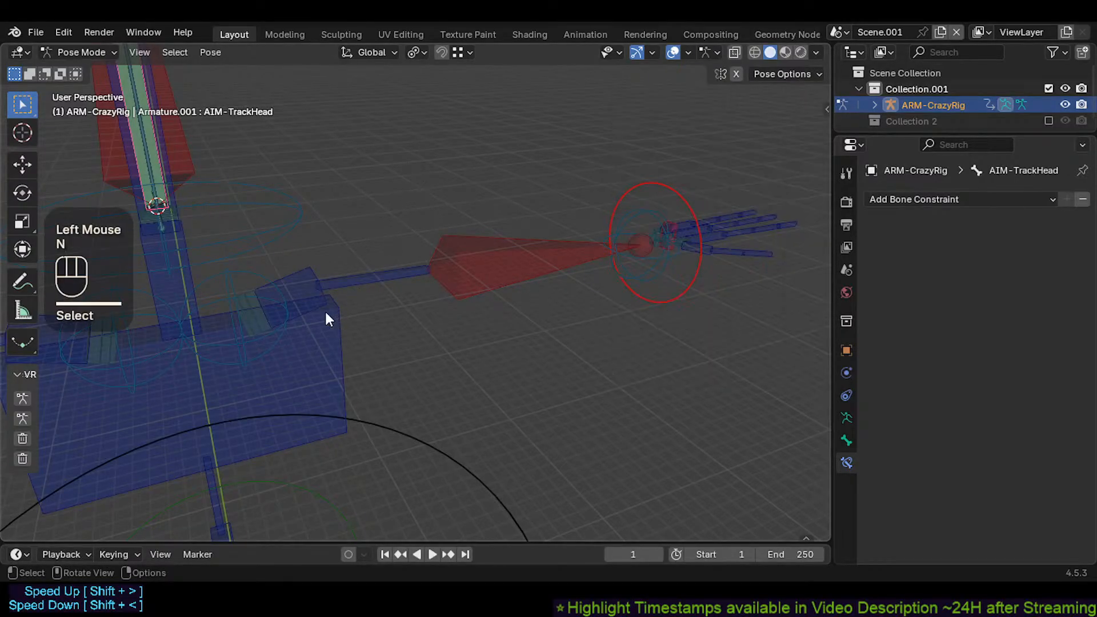
Step: Try moving CTL-Shoulder.L.001 with Auto IK and check the constraints on CMD-Shoulder.L
{"action": "left_click", "coordinate": [256, 291]}
{"action": "left_click", "coordinate": [311, 296]}
{"action": "key", "text": "g"}
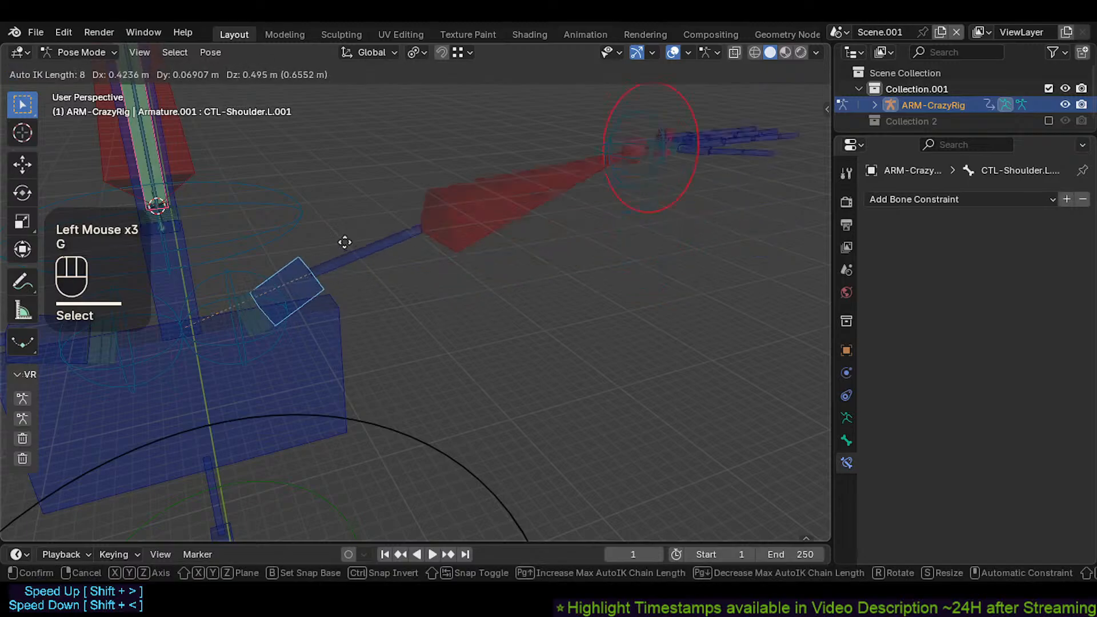
{"action": "key", "text": "Escape"}
{"action": "scroll", "coordinate": [589, 237], "scroll_direction": "down", "scroll_amount": 2}
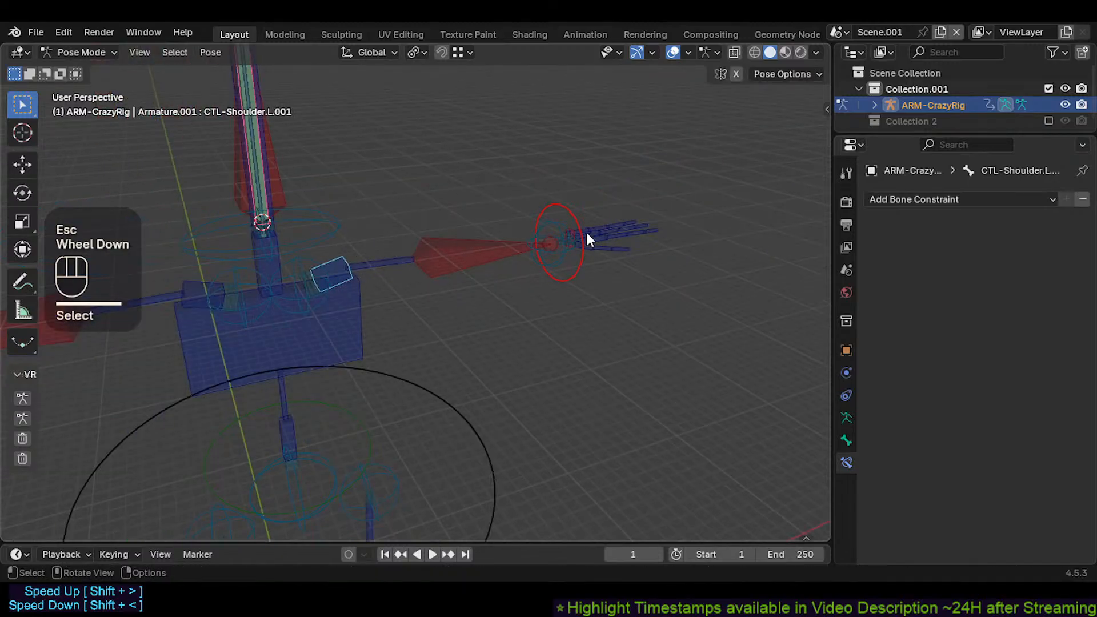
{"action": "key", "text": "g"}
{"action": "left_click", "coordinate": [489, 266]}
{"action": "left_click", "coordinate": [313, 289]}
{"action": "left_click", "coordinate": [306, 261]}
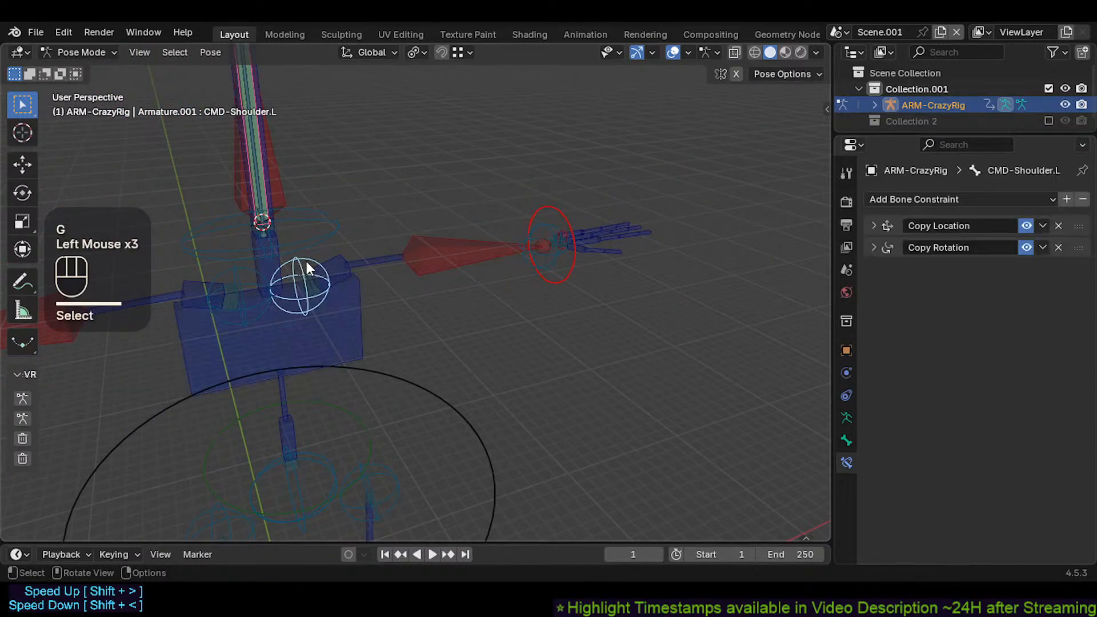
Step: Reselect CTL-Shoulder.L.001 and move it to raise the left arm
{"action": "left_click", "coordinate": [351, 257]}
{"action": "scroll", "coordinate": [351, 258], "scroll_direction": "up", "scroll_amount": 2}
{"action": "scroll", "coordinate": [330, 275], "scroll_direction": "down", "scroll_amount": 1}
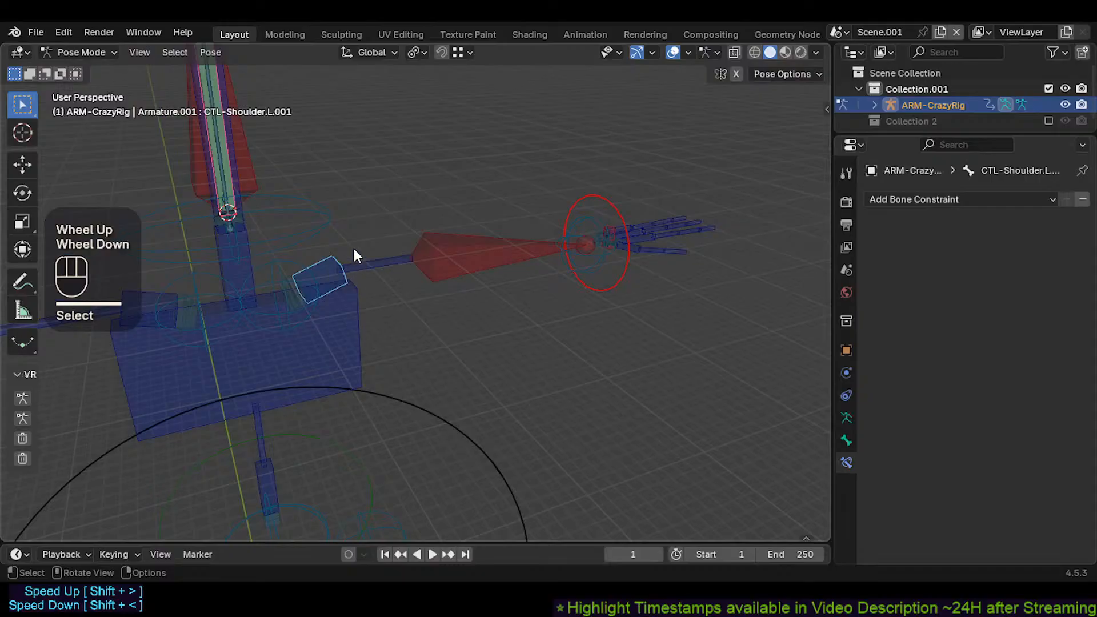
{"action": "key", "text": "g"}
{"action": "left_click", "coordinate": [492, 238]}
{"action": "left_click", "coordinate": [505, 238]}
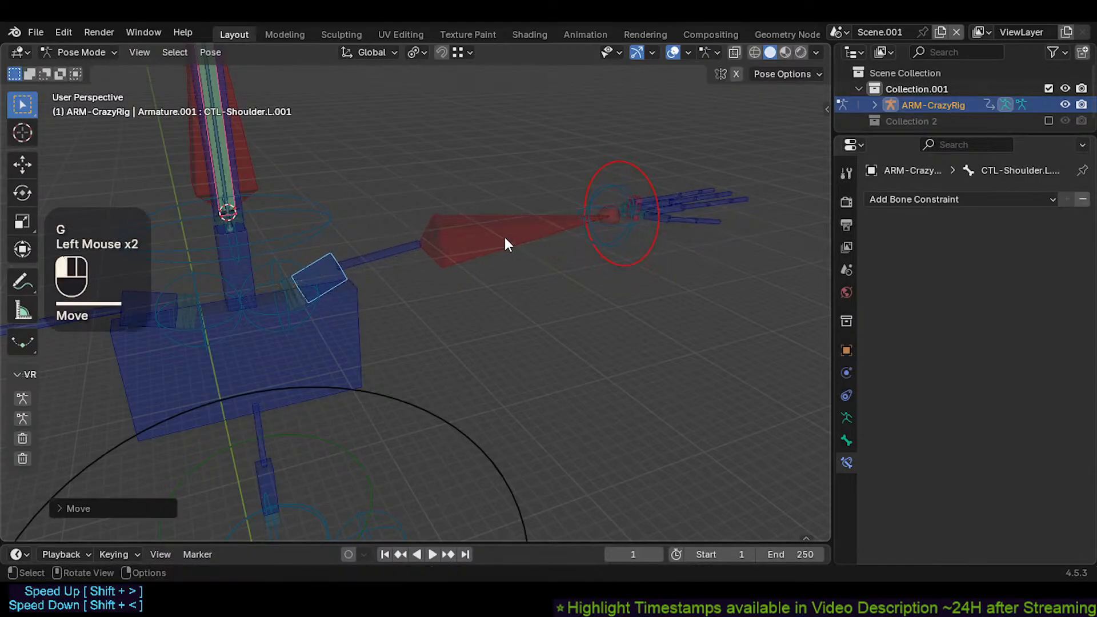
Step: Test the left arm chain by moving CTL-ForeArm.L several times with Auto IK
{"action": "key", "text": "g"}
{"action": "left_click", "coordinate": [503, 237]}
{"action": "key", "text": "g"}
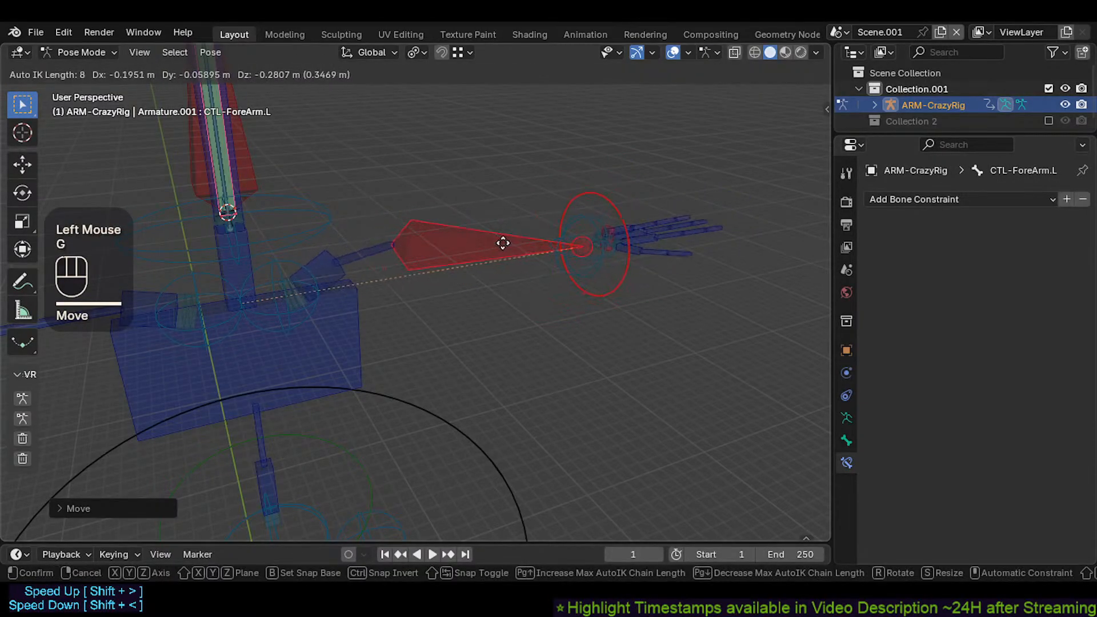
{"action": "left_click", "coordinate": [502, 242]}
{"action": "middle_click_drag", "start_coordinate": [502, 243], "coordinate": [428, 272]}
{"action": "key", "text": "g"}
{"action": "left_click", "coordinate": [390, 258]}
{"action": "key", "text": "g"}
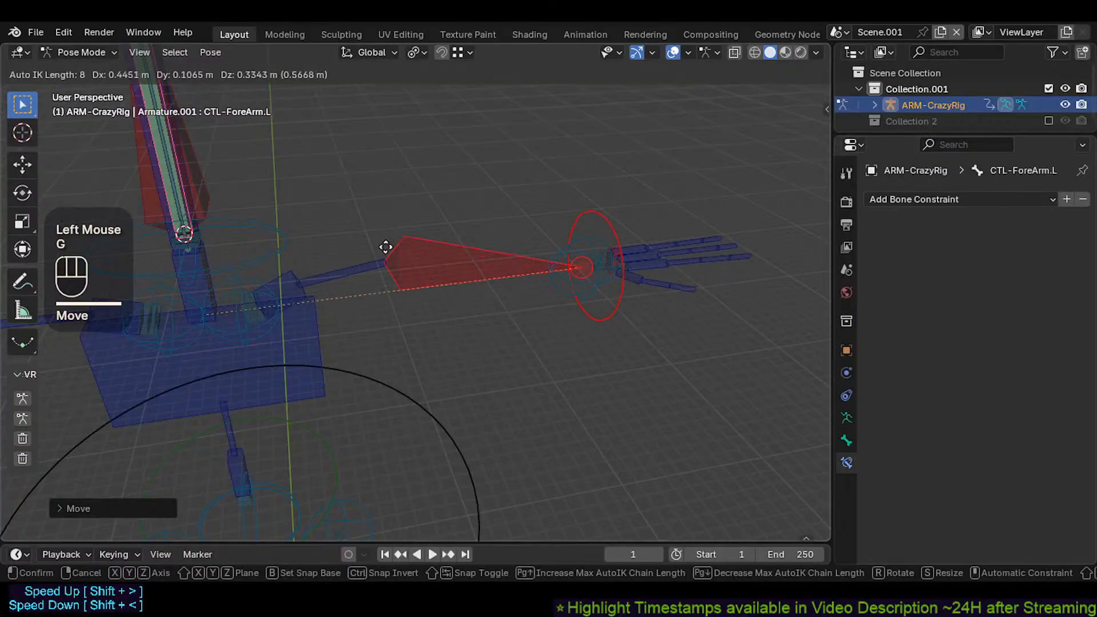
{"action": "left_click", "coordinate": [368, 260]}
Step: Move CTL-Shoulder.L.001 and neighbouring left arm bones again to test how the arm follows
{"action": "left_click", "coordinate": [355, 269]}
{"action": "key", "text": "g"}
{"action": "left_click", "coordinate": [282, 284]}
{"action": "left_click", "coordinate": [282, 284]}
{"action": "key", "text": "g"}
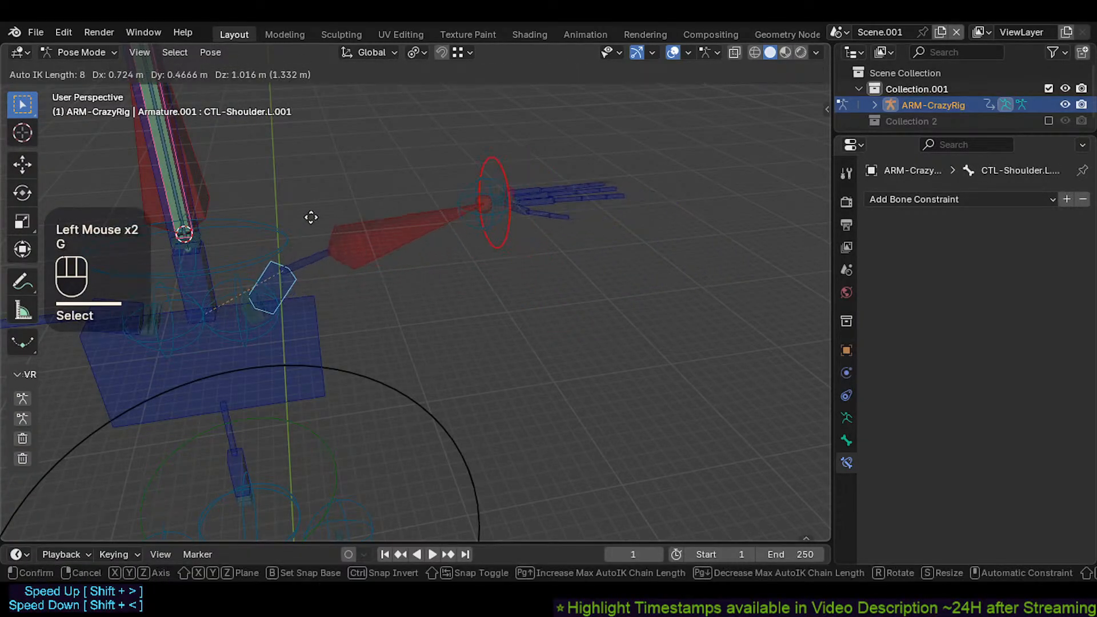
{"action": "left_click", "coordinate": [376, 254]}
{"action": "key", "text": "g"}
{"action": "left_click", "coordinate": [455, 234]}
Step: Swing the left forearm with the Auto IK chain length reduced to 1
{"action": "scroll", "coordinate": [433, 271], "scroll_direction": "down", "scroll_amount": 1}
{"action": "middle_click_drag", "start_coordinate": [384, 277], "coordinate": [440, 239]}
{"action": "key", "text": "g"}
{"action": "scroll", "coordinate": [434, 227], "scroll_direction": "up", "scroll_amount": 3}
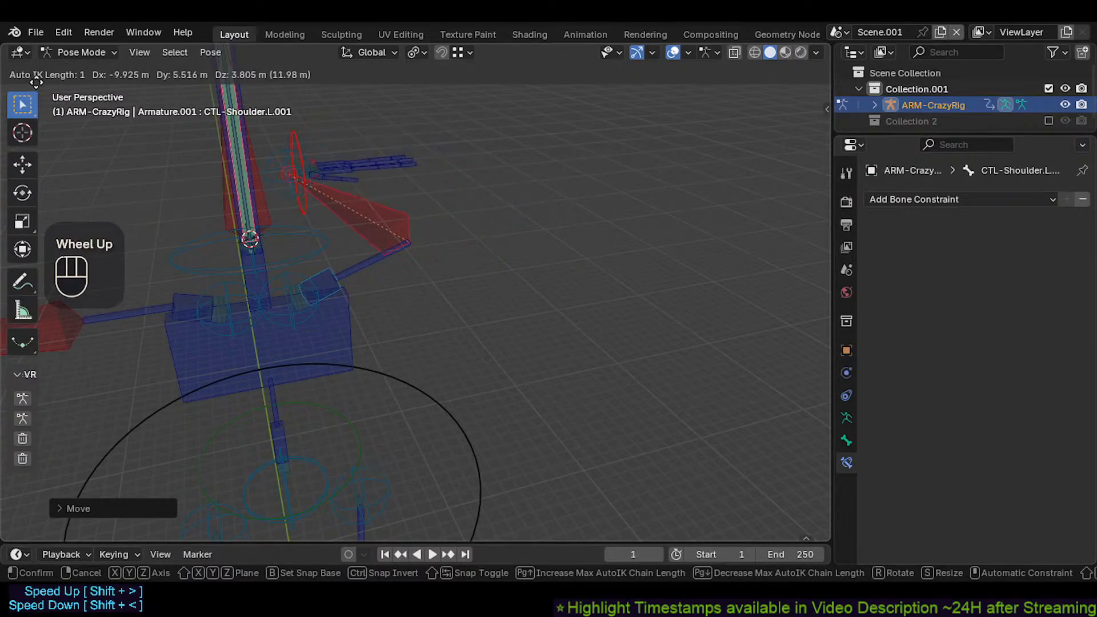
{"action": "left_click", "coordinate": [544, 221]}
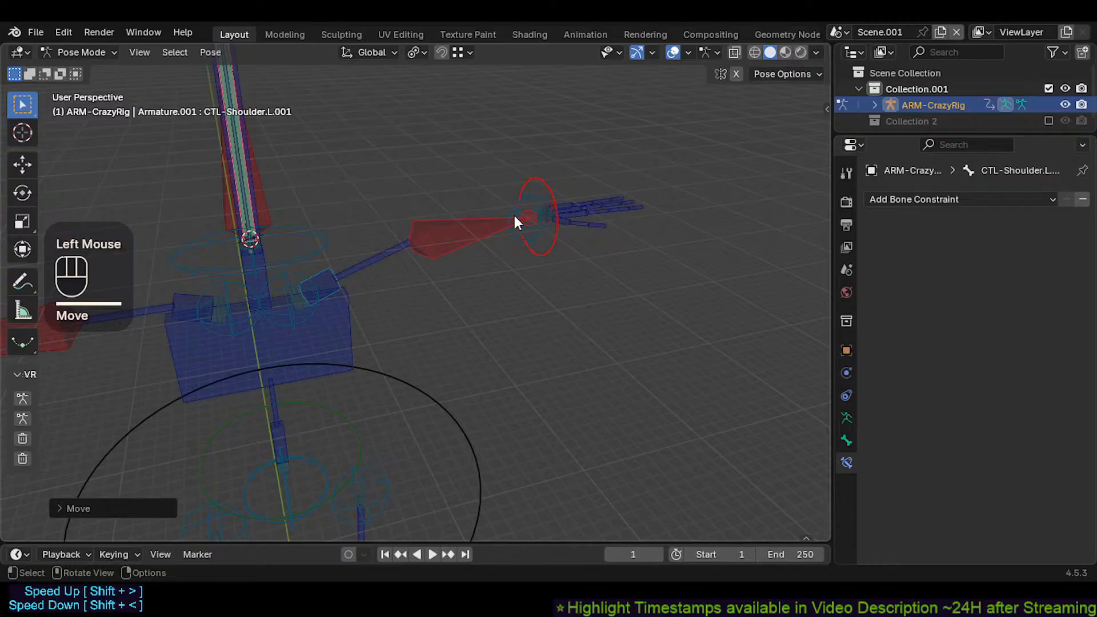
Step: Save the rig file with the test pose applied to the left arm
{"action": "key", "text": "ctrl+s"}
{"action": "middle_click_drag", "start_coordinate": [503, 211], "coordinate": [466, 252], "text": "shift"}
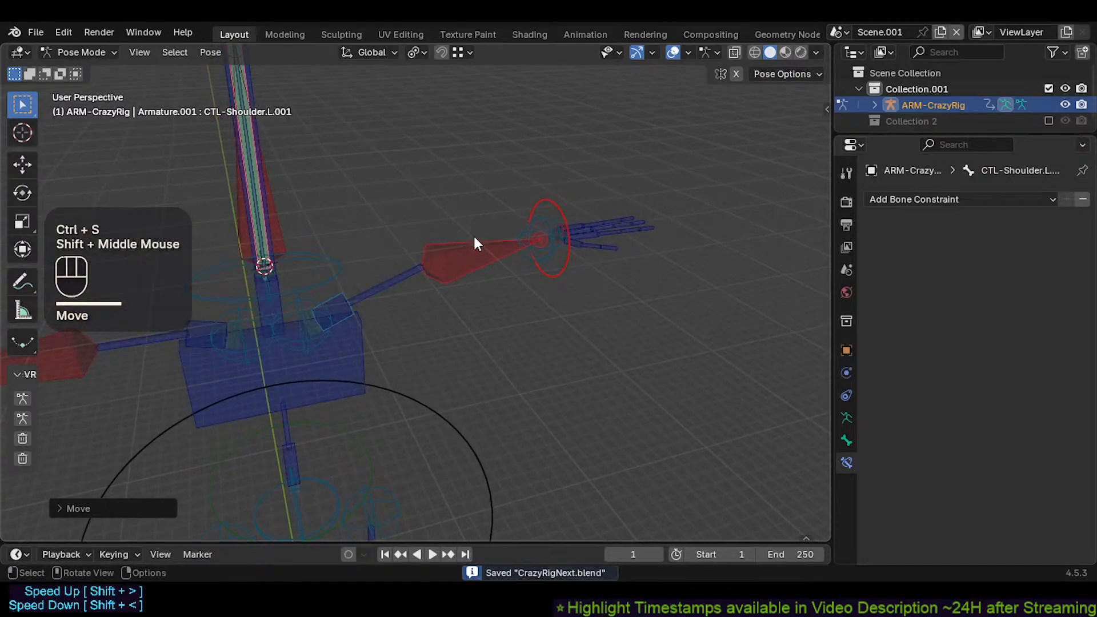
{"action": "key", "text": "n"}
{"action": "key", "text": "n"}
{"action": "key", "text": "n"}
{"action": "key", "text": "n"}
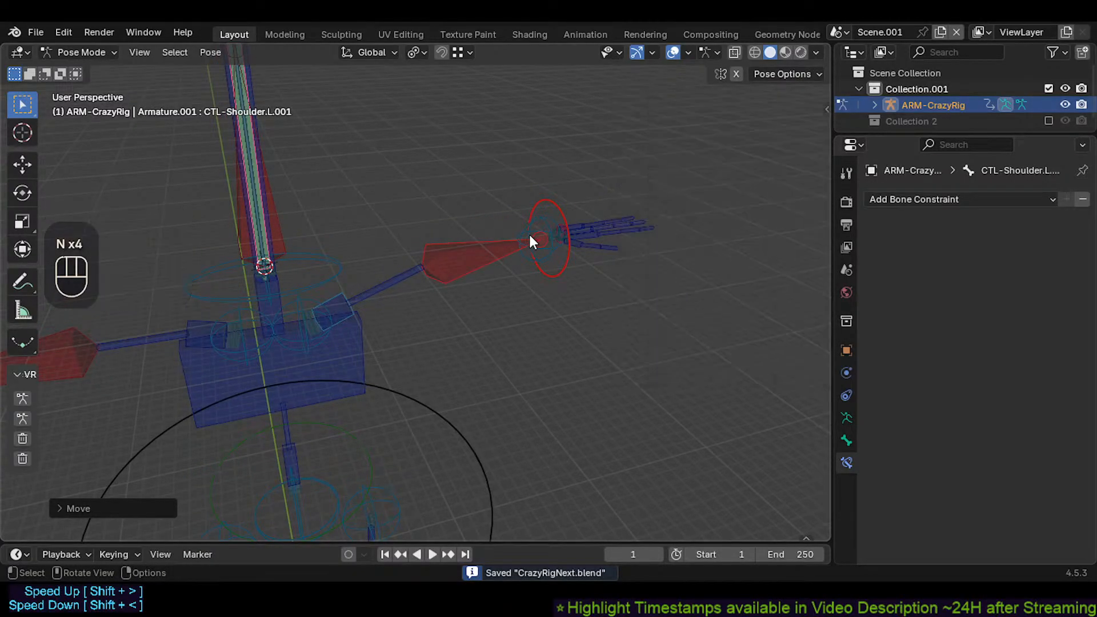
{"action": "key", "text": "n"}
{"action": "key", "text": "n"}
{"action": "scroll", "coordinate": [455, 189], "scroll_direction": "down", "scroll_amount": 3}
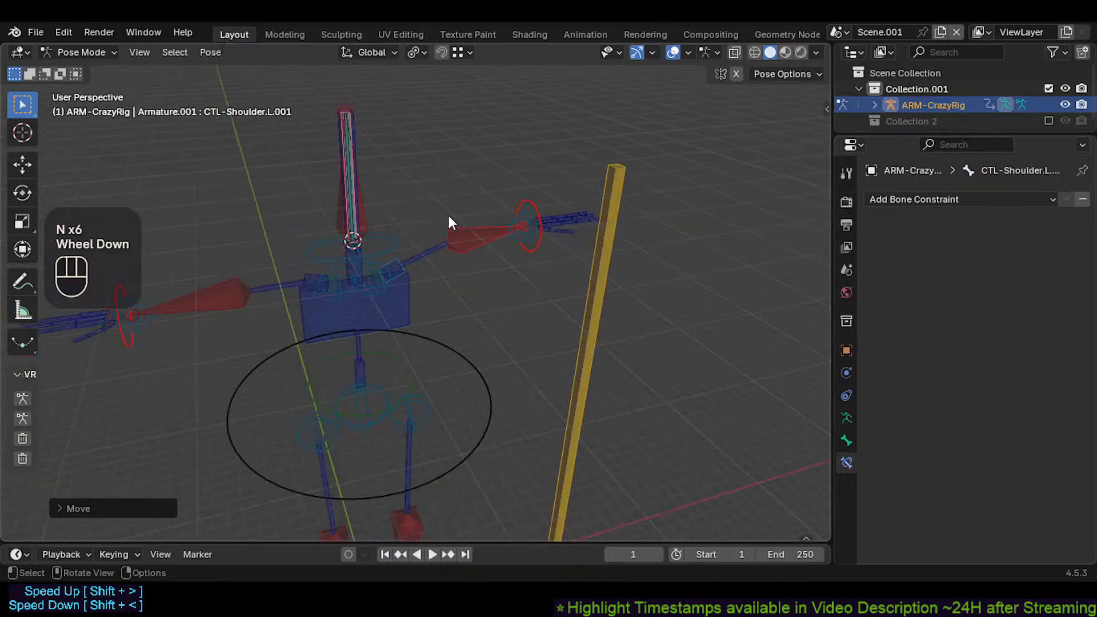
Step: Select AIM-TrackHead in front of the rig and save CrazyRigNext.blend
{"action": "middle_click_drag", "start_coordinate": [448, 214], "coordinate": [522, 289], "text": "shift"}
{"action": "key", "text": "ctrl+s"}
{"action": "scroll", "coordinate": [474, 255], "scroll_direction": "down", "scroll_amount": 2}
{"action": "key", "text": "ctrl+s"}
{"action": "left_click", "coordinate": [532, 273]}
{"action": "scroll", "coordinate": [465, 254], "scroll_direction": "up", "scroll_amount": 1}
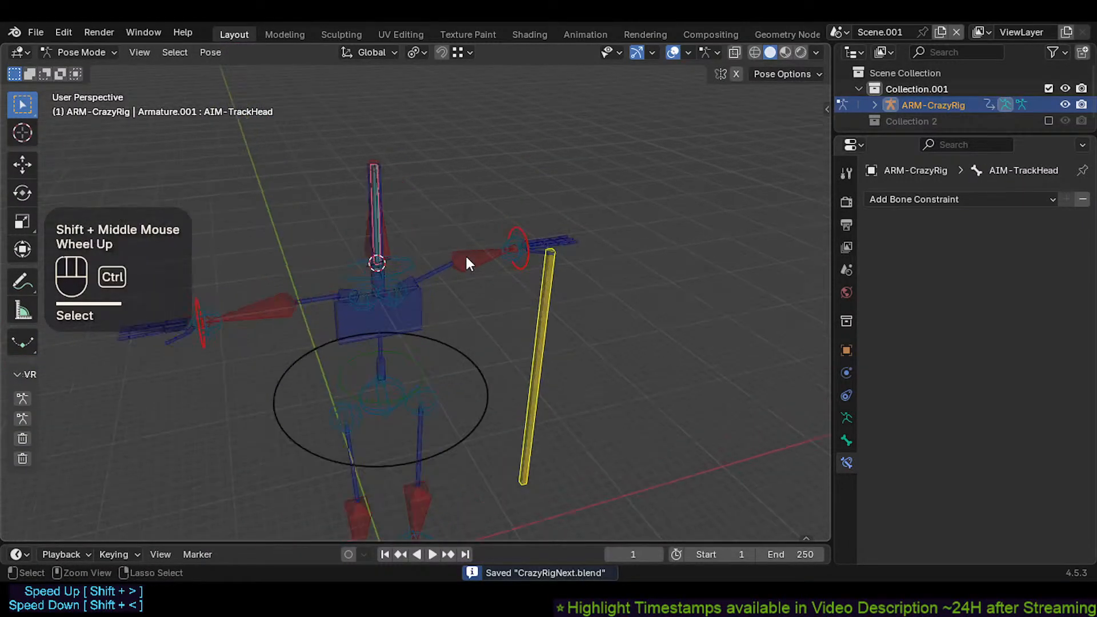
{"action": "key", "text": "ctrl+s"}
{"action": "middle_click_drag", "start_coordinate": [465, 255], "coordinate": [570, 281]}
{"action": "scroll", "coordinate": [563, 306], "scroll_direction": "down", "scroll_amount": 1}
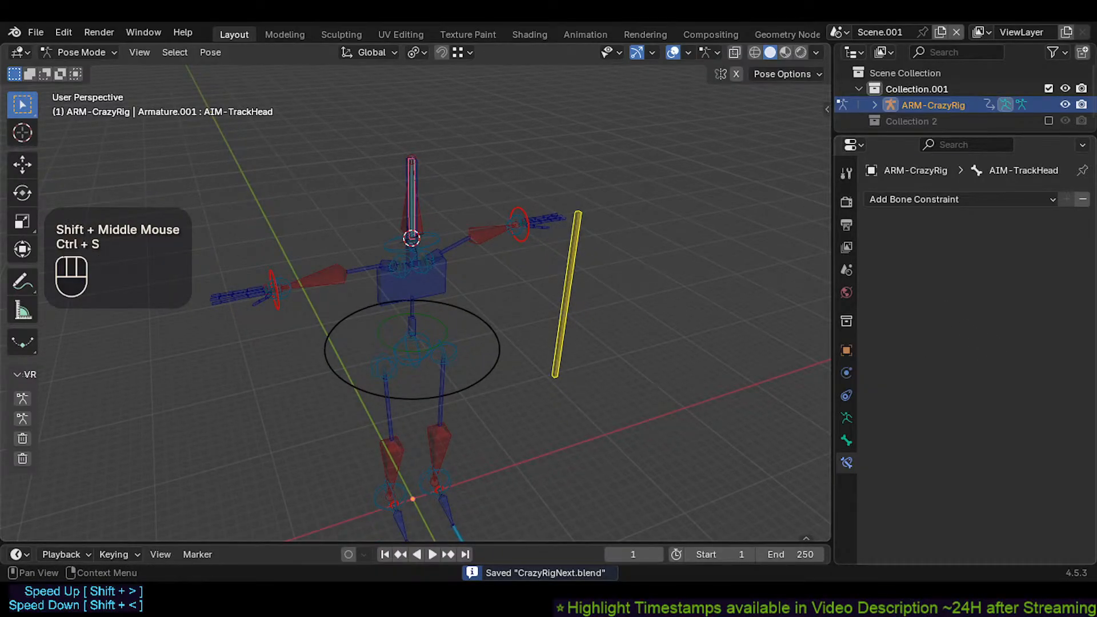
Step: Select all bones, clear their pose transforms, deselect them and save the file
{"action": "middle_click_drag", "start_coordinate": [557, 229], "coordinate": [497, 286], "text": "shift"}
{"action": "scroll", "coordinate": [538, 262], "scroll_direction": "up", "scroll_amount": 1}
{"action": "scroll", "coordinate": [531, 266], "scroll_direction": "down", "scroll_amount": 2}
{"action": "key", "text": "a"}
{"action": "key", "text": "alt+q"}
{"action": "key", "text": "alt+q"}
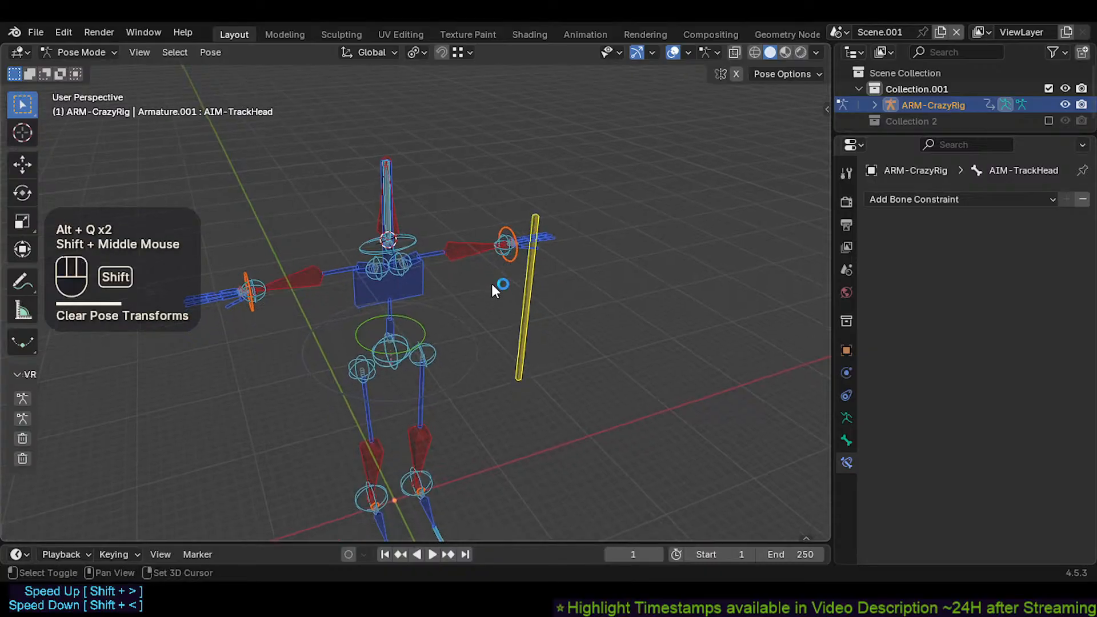
{"action": "left_click", "coordinate": [578, 269]}
{"action": "key", "text": "ctrl+s"}
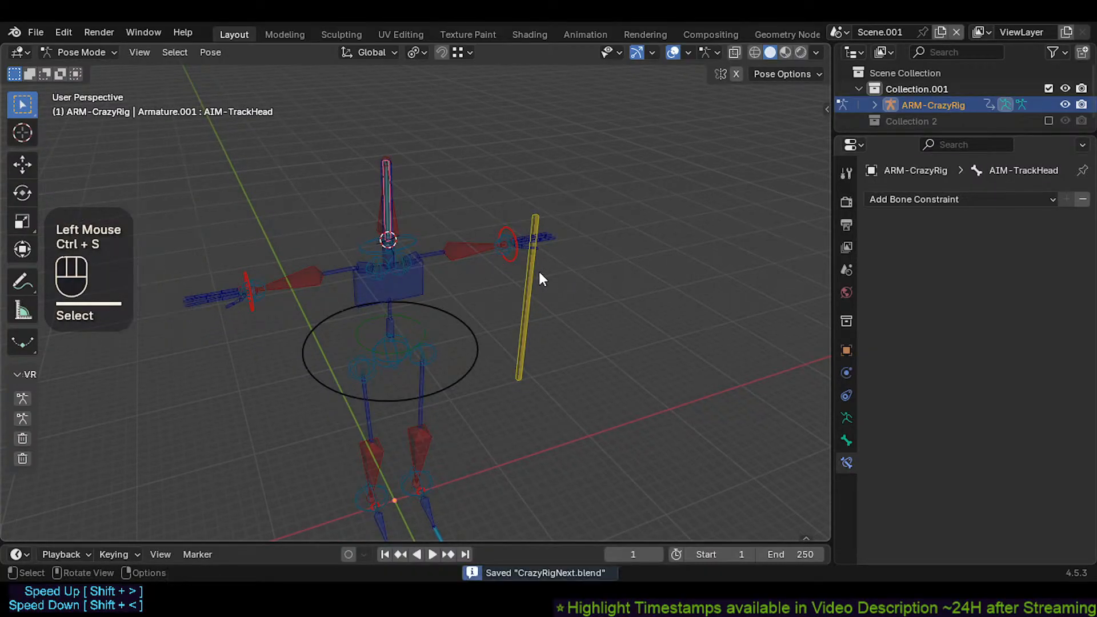
Step: Reselect AIM-TrackHead and save the file with the reset pose
{"action": "left_click", "coordinate": [527, 270]}
{"action": "middle_click_drag", "start_coordinate": [544, 273], "coordinate": [548, 277]}
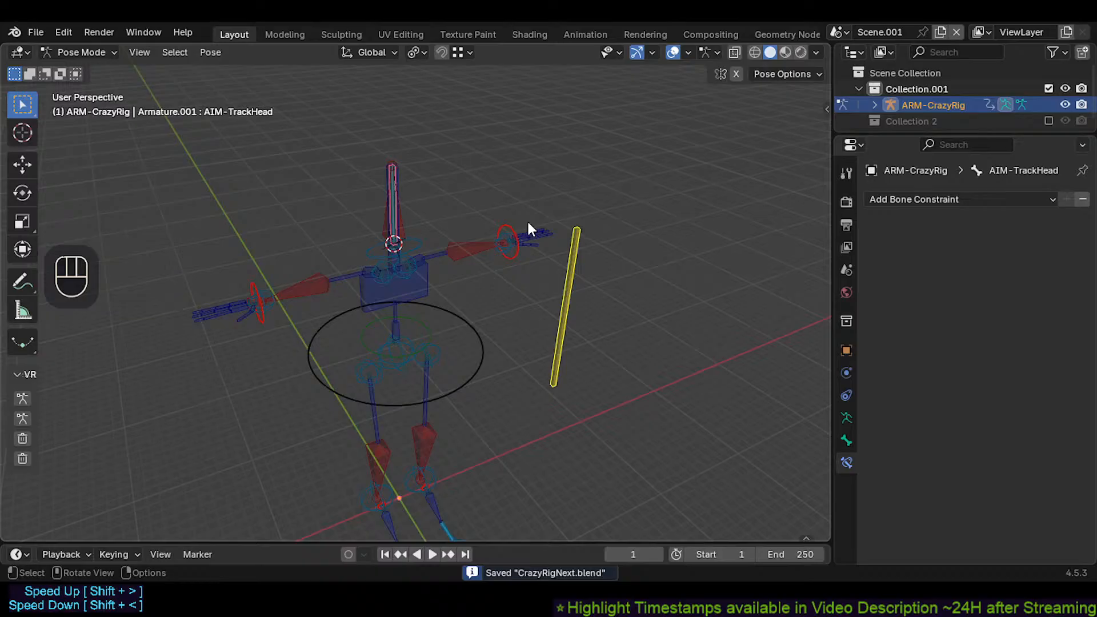
{"action": "middle_click_drag", "start_coordinate": [528, 224], "coordinate": [550, 266]}
{"action": "scroll", "coordinate": [572, 270], "scroll_direction": "up", "scroll_amount": 1}
{"action": "scroll", "coordinate": [570, 269], "scroll_direction": "down", "scroll_amount": 2}
{"action": "scroll", "coordinate": [550, 268], "scroll_direction": "up", "scroll_amount": 2}
{"action": "mouse_move", "coordinate": [567, 266]}
{"action": "middle_mouse_down"}
{"action": "mouse_move", "coordinate": [529, 263]}
{"action": "mouse_move", "coordinate": [556, 272]}
{"action": "middle_mouse_up"}
{"action": "scroll", "coordinate": [543, 258], "scroll_direction": "down", "scroll_amount": 1}
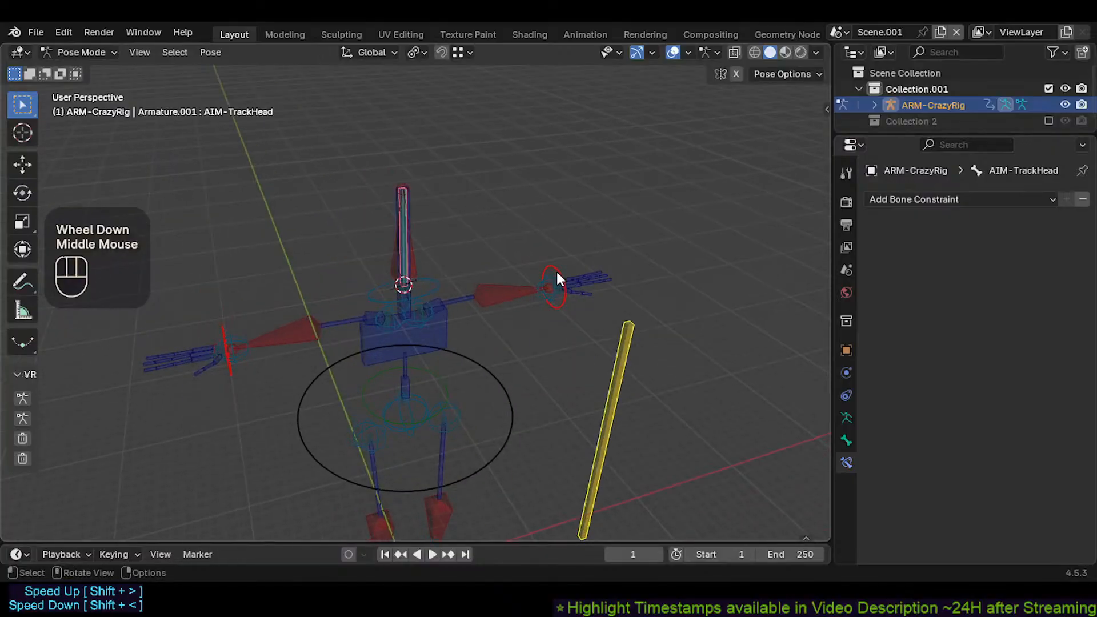
{"action": "key", "text": "ctrl+s"}
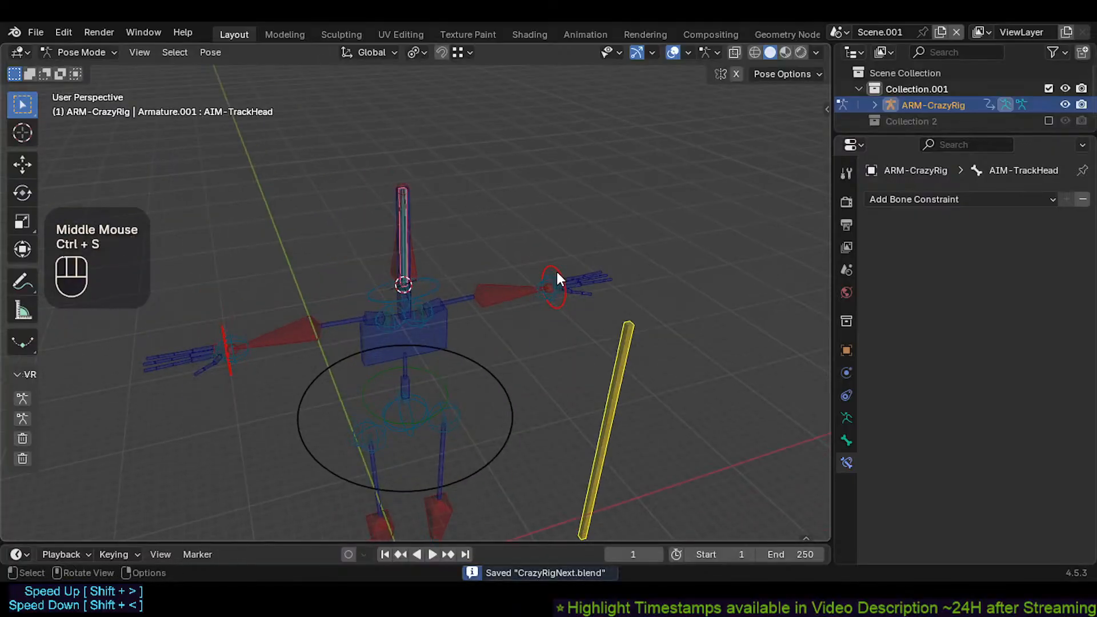
Step: Save CrazyRigNext.blend once more
{"action": "left_click", "coordinate": [24, 31]}
{"action": "left_click", "coordinate": [525, 317]}
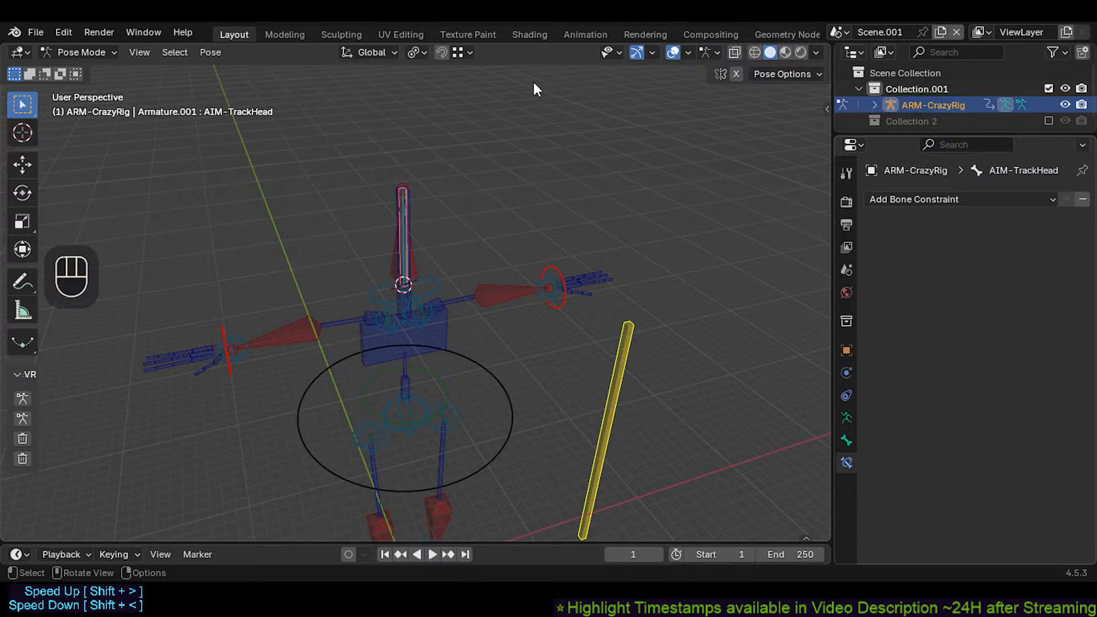
{"action": "key", "text": "ctrl+s"}
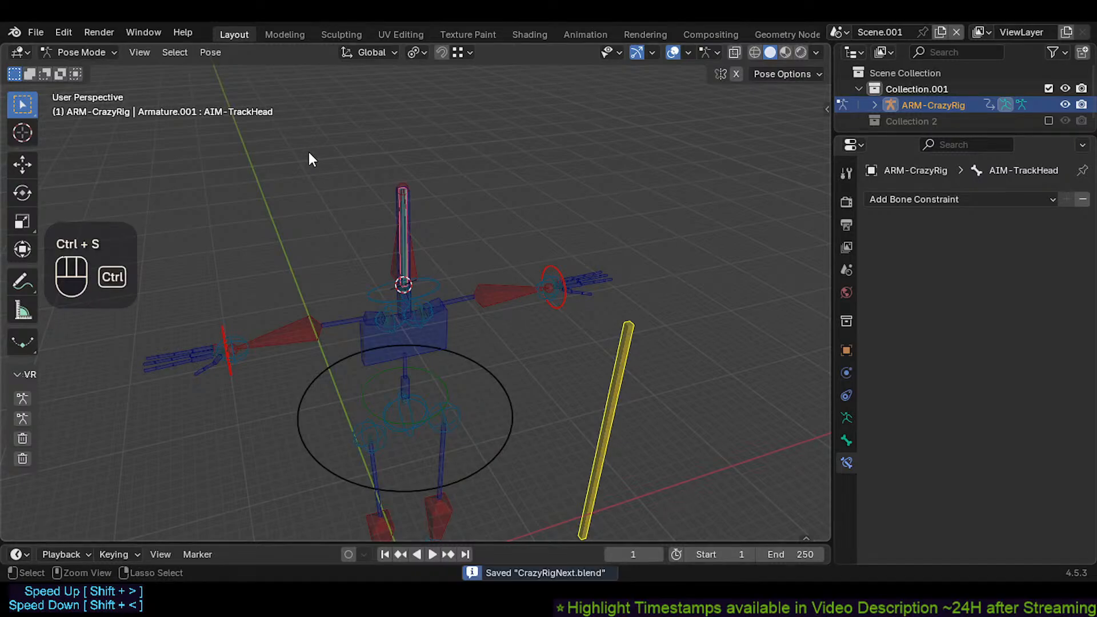
{"action": "left_click", "coordinate": [36, 32]}
{"action": "left_click", "coordinate": [269, 222]}
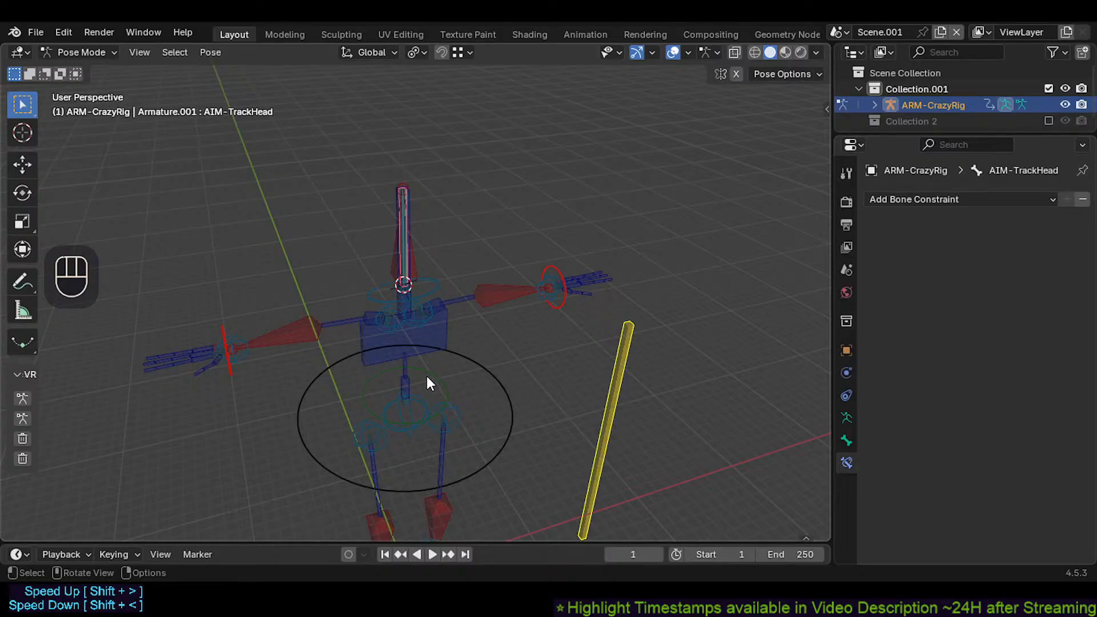
Step: Try moving MTR-CoG to test how the rig's body follows
{"action": "middle_click_drag", "start_coordinate": [422, 238], "coordinate": [402, 272]}
{"action": "scroll", "coordinate": [422, 289], "scroll_direction": "down", "scroll_amount": 2}
{"action": "left_click", "coordinate": [414, 312]}
{"action": "scroll", "coordinate": [446, 343], "scroll_direction": "up", "scroll_amount": 2}
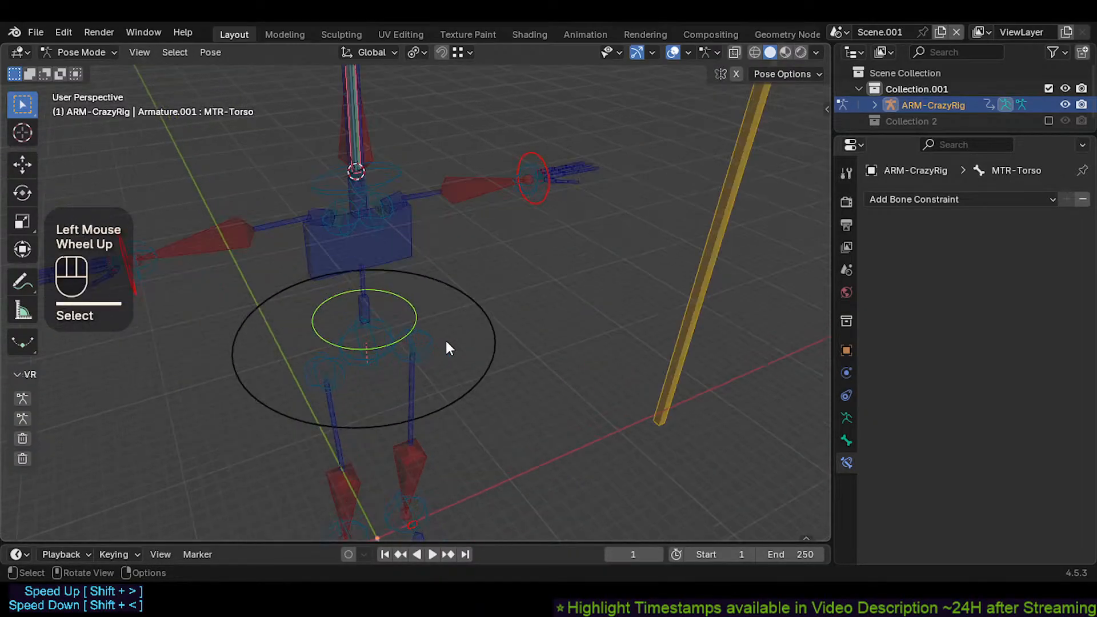
{"action": "scroll", "coordinate": [446, 342], "scroll_direction": "down", "scroll_amount": 2}
{"action": "left_click", "coordinate": [380, 366]}
{"action": "left_click", "coordinate": [380, 369]}
{"action": "left_click", "coordinate": [386, 407], "text": "shift"}
{"action": "middle_click_drag", "start_coordinate": [386, 407], "coordinate": [400, 374]}
{"action": "key", "text": "g"}
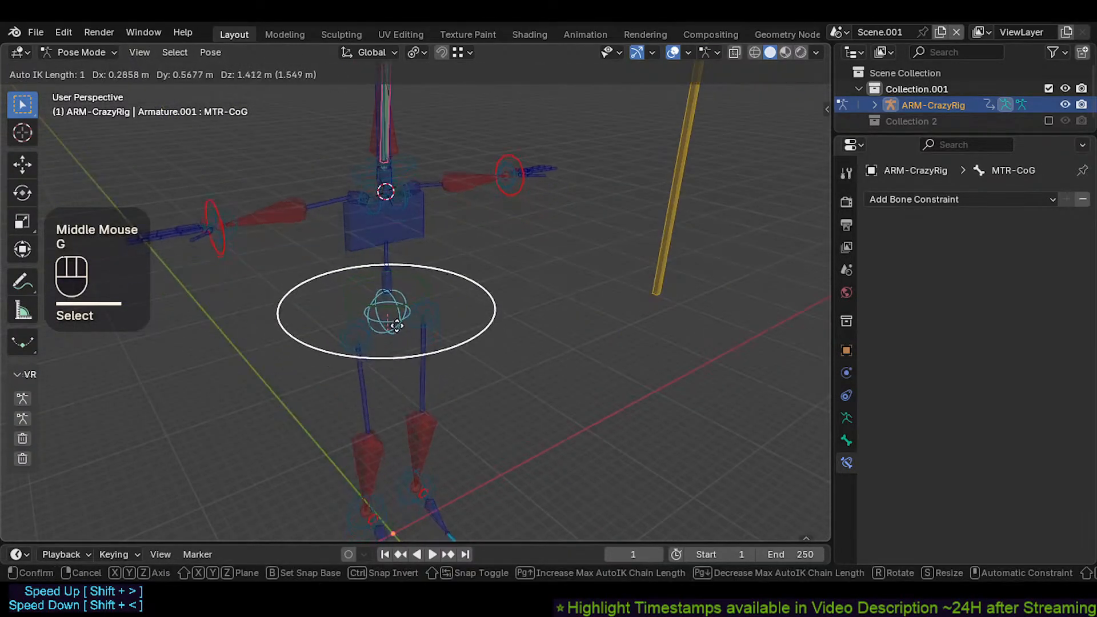
{"action": "key", "text": "Escape"}
Step: Try moving CTL-Chest to test how the upper body and head react
{"action": "left_click", "coordinate": [423, 268]}
{"action": "key", "text": "g"}
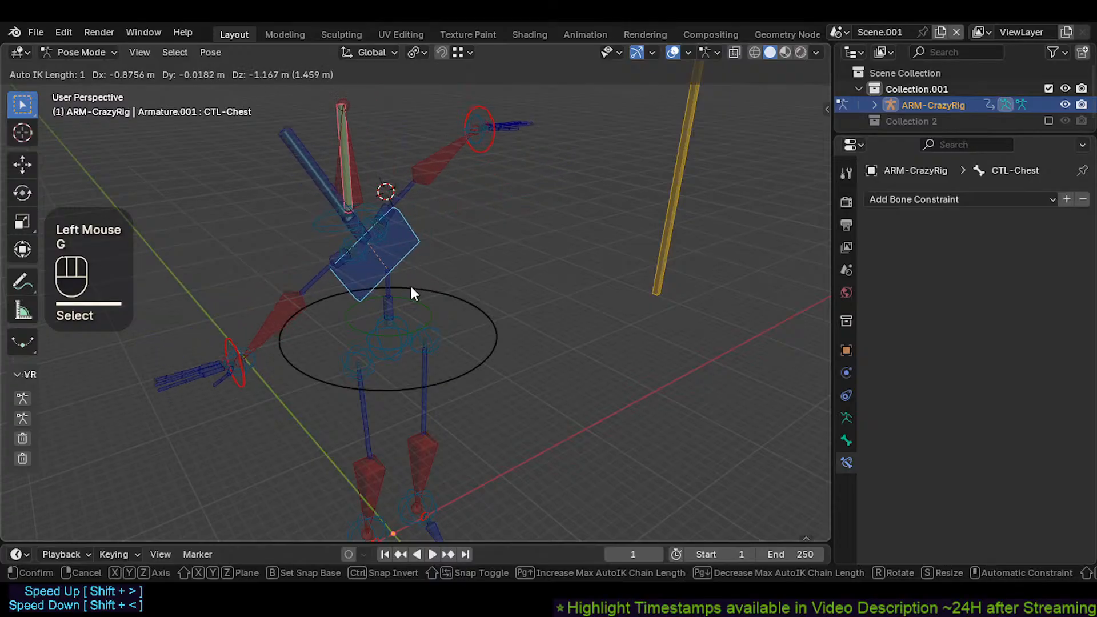
{"action": "key", "text": "Escape"}
Step: Try moving MTR-Head together with CTL-Chest in Pose Mode
{"action": "scroll", "coordinate": [401, 235], "scroll_direction": "up", "scroll_amount": 2}
{"action": "middle_click_drag", "start_coordinate": [402, 235], "coordinate": [423, 180], "text": "shift"}
{"action": "left_click", "coordinate": [421, 180], "text": "shift"}
{"action": "key", "text": "g"}
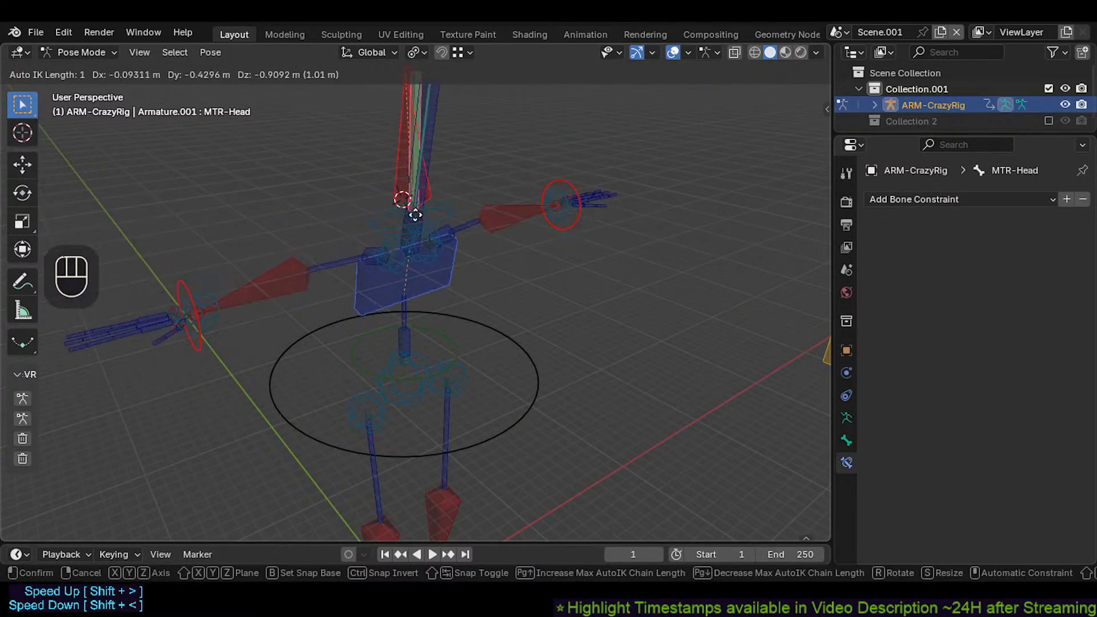
{"action": "key", "text": "Escape"}
Step: Select MTR-Head in Edit Mode and try moving it several times to test whether it is connected to its parent
{"action": "mouse_move", "coordinate": [408, 224]}
{"action": "middle_mouse_down"}
{"action": "mouse_move", "coordinate": [389, 221]}
{"action": "mouse_move", "coordinate": [417, 207]}
{"action": "mouse_move", "coordinate": [422, 222]}
{"action": "mouse_move", "coordinate": [423, 187]}
{"action": "mouse_move", "coordinate": [428, 245]}
{"action": "mouse_move", "coordinate": [422, 187]}
{"action": "mouse_move", "coordinate": [421, 232]}
{"action": "middle_mouse_up"}
{"action": "left_click", "coordinate": [390, 226]}
{"action": "left_click", "coordinate": [382, 189]}
{"action": "scroll", "coordinate": [382, 190], "scroll_direction": "up", "scroll_amount": 2}
{"action": "key", "text": "Tab"}
{"action": "left_click", "coordinate": [399, 212]}
{"action": "key", "text": "g"}
{"action": "key", "text": "Escape"}
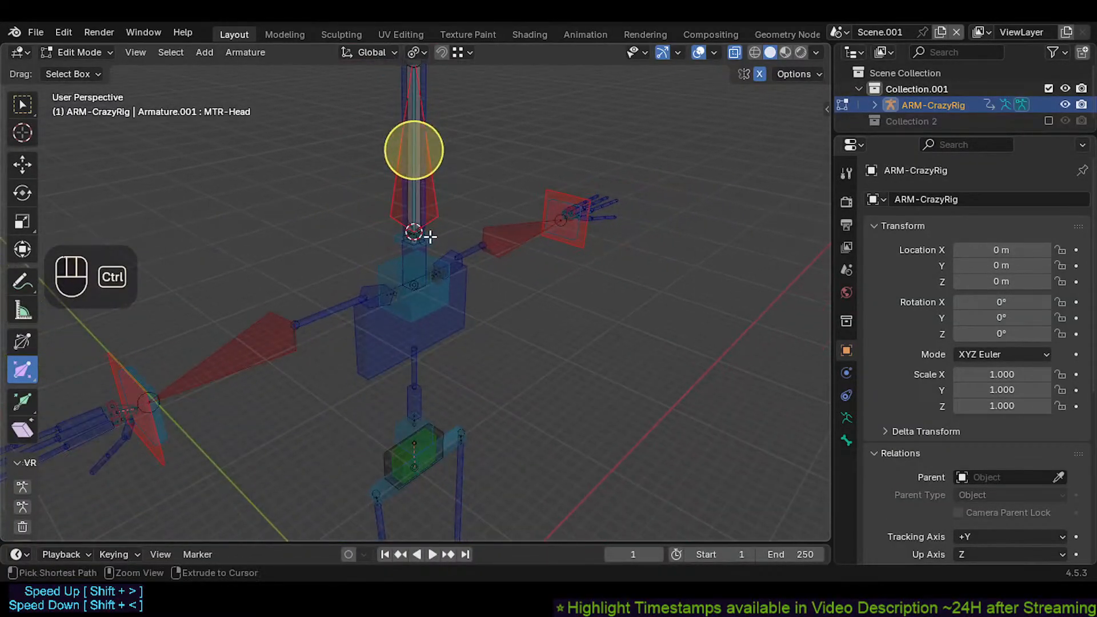
{"action": "scroll", "coordinate": [545, 257], "scroll_direction": "up", "scroll_amount": 1}
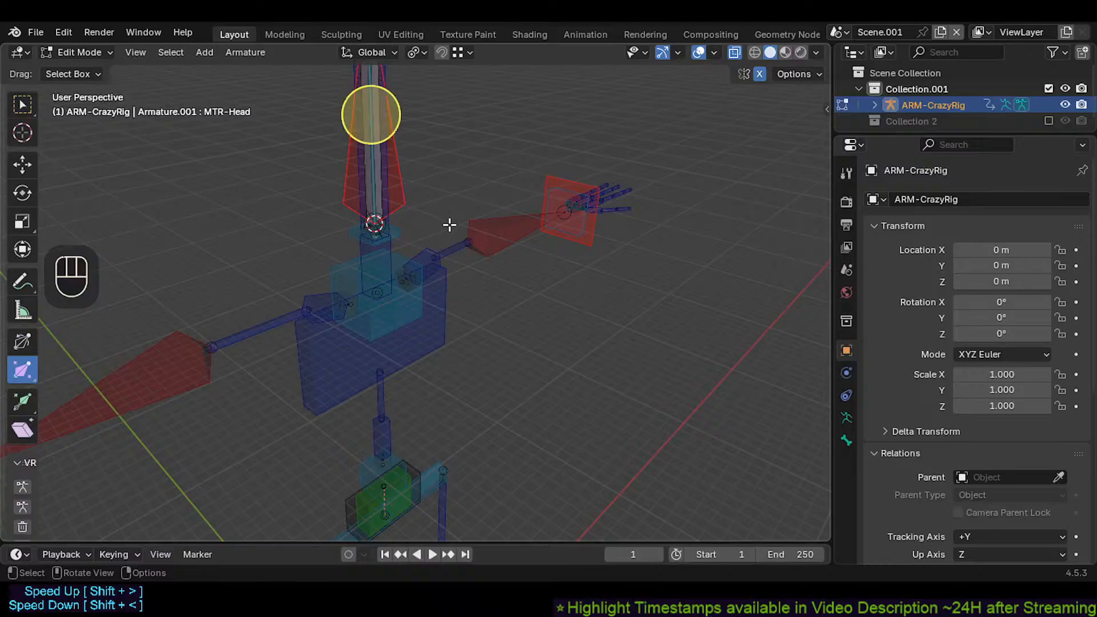
{"action": "mouse_move", "coordinate": [450, 226]}
{"action": "middle_mouse_down", "text": "shift"}
{"action": "mouse_move", "coordinate": [472, 234]}
{"action": "mouse_move", "coordinate": [444, 224]}
{"action": "middle_mouse_up", "text": "shift"}
{"action": "left_click", "coordinate": [428, 188]}
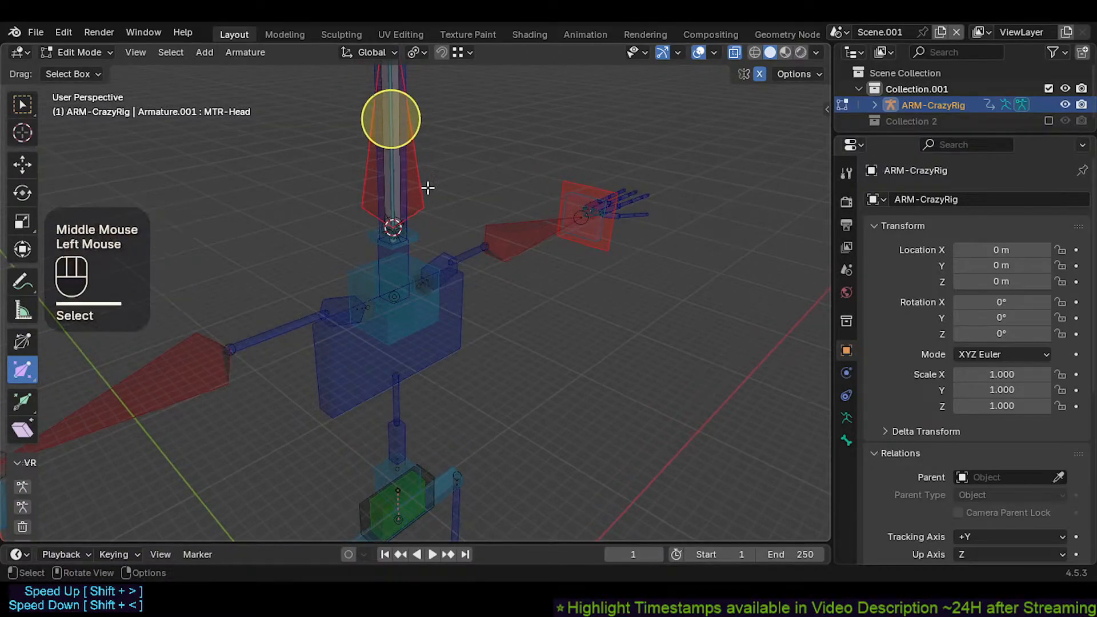
{"action": "key", "text": "g"}
{"action": "key", "text": "Escape"}
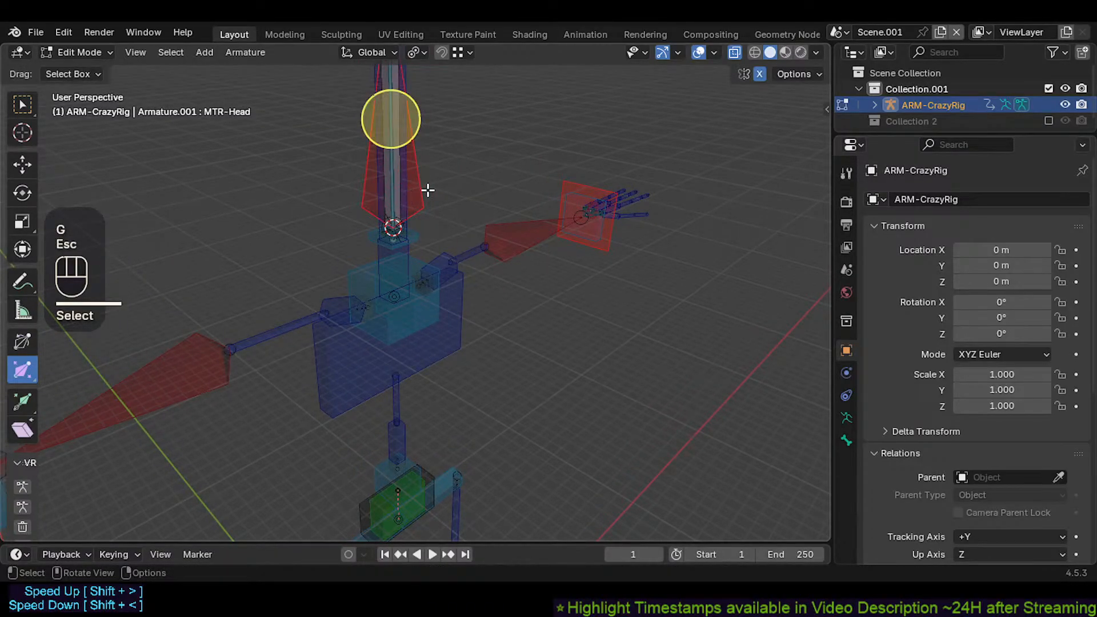
{"action": "key", "text": "g"}
{"action": "key", "text": "Escape"}
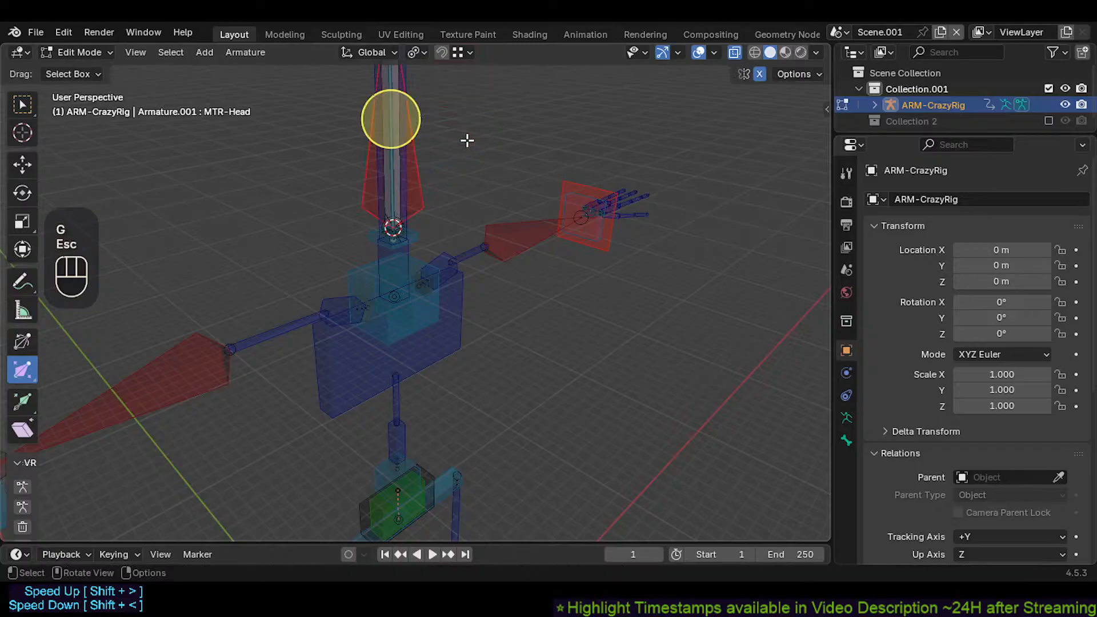
{"action": "middle_click_drag", "start_coordinate": [467, 140], "coordinate": [423, 254], "text": "shift"}
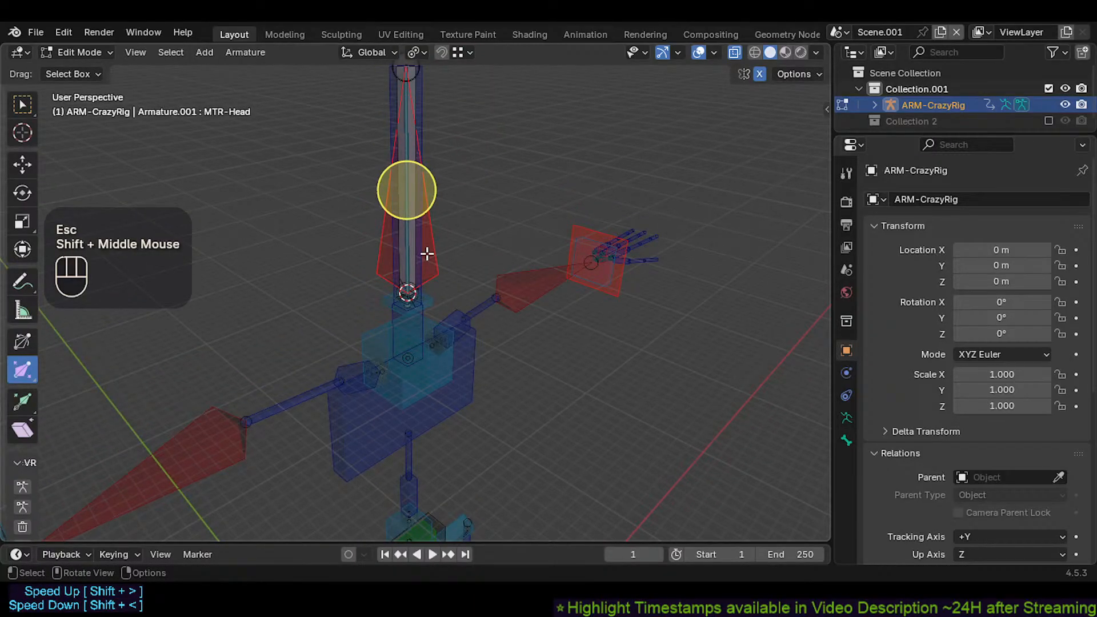
Step: Select CTL-ForeArm.L and CTL-UpperArm.L in turn in Edit Mode to examine how the two arm bones join
{"action": "left_click", "coordinate": [546, 279]}
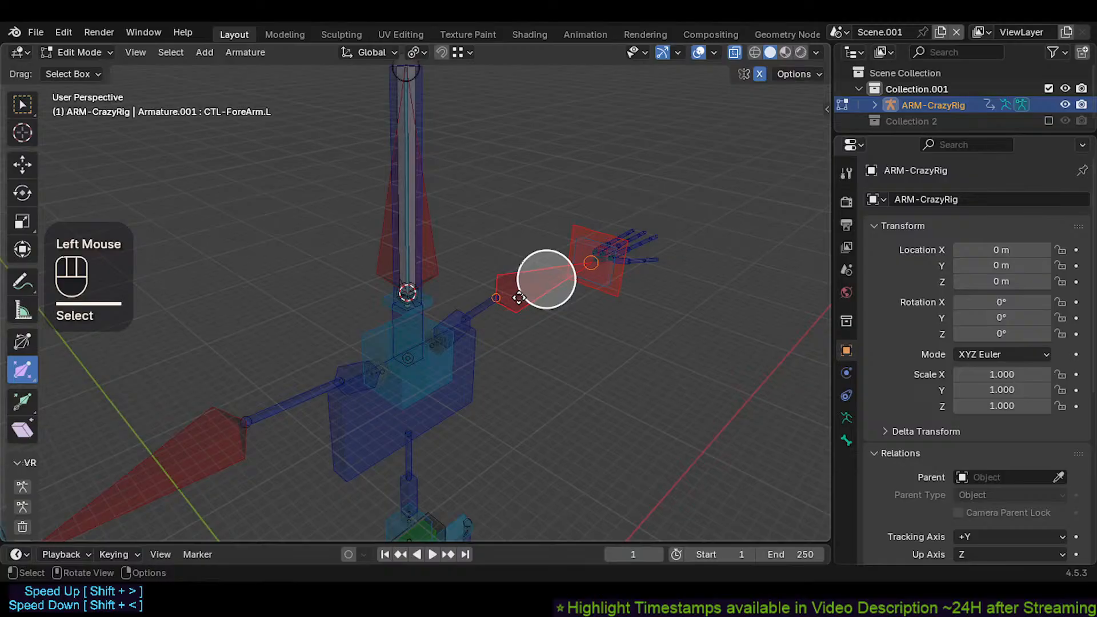
{"action": "middle_click_drag", "start_coordinate": [519, 298], "coordinate": [484, 335]}
{"action": "scroll", "coordinate": [494, 286], "scroll_direction": "up", "scroll_amount": 2}
{"action": "scroll", "coordinate": [492, 335], "scroll_direction": "up", "scroll_amount": 1}
{"action": "scroll", "coordinate": [489, 336], "scroll_direction": "down", "scroll_amount": 1}
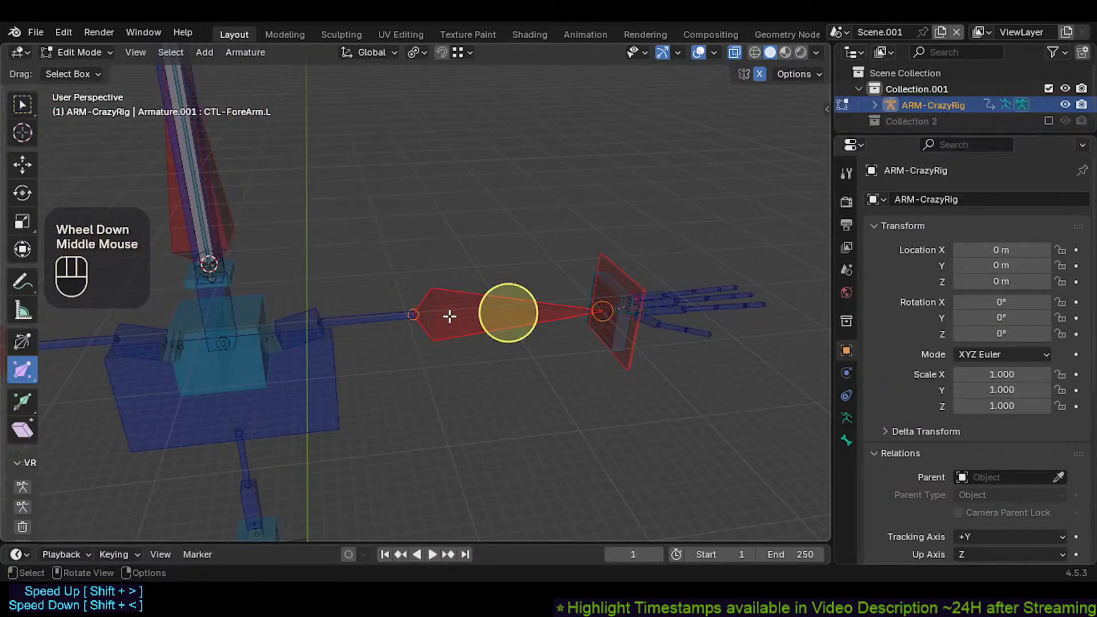
{"action": "left_click", "coordinate": [449, 316]}
{"action": "left_click", "coordinate": [388, 315]}
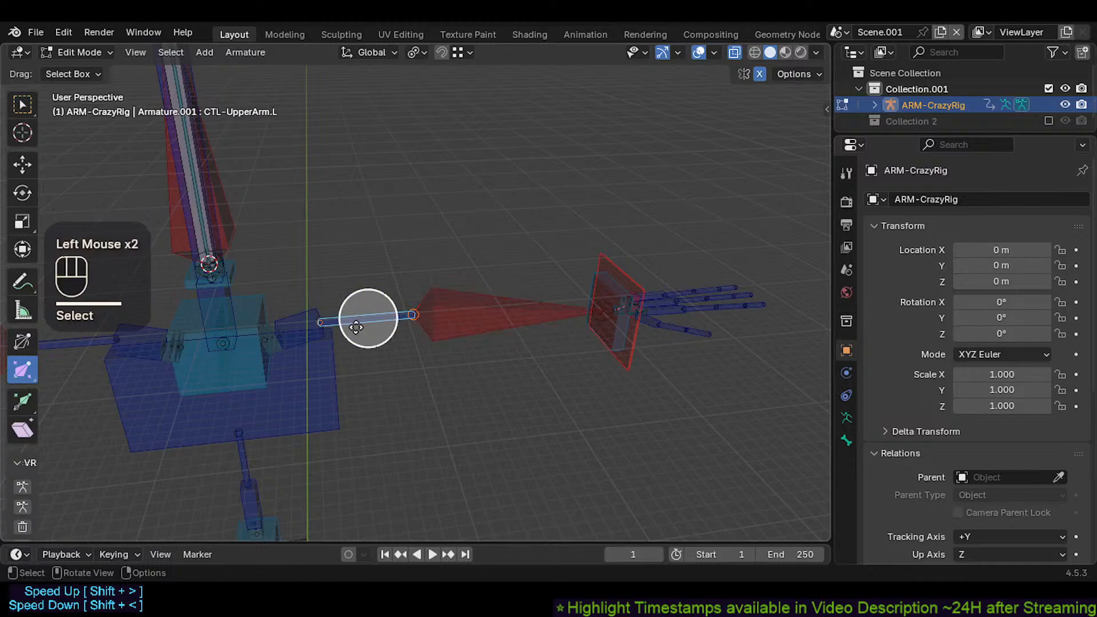
{"action": "scroll", "coordinate": [356, 327], "scroll_direction": "up", "scroll_amount": 2}
{"action": "scroll", "coordinate": [434, 305], "scroll_direction": "down", "scroll_amount": 3}
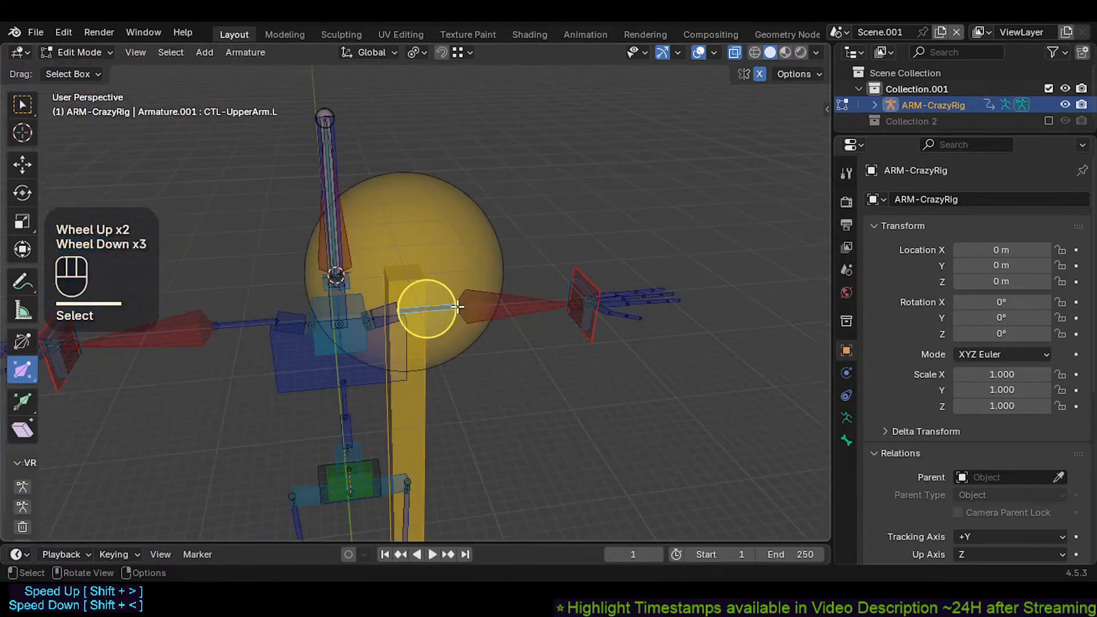
Step: Reselect CTL-ForeArm.L, then CTL-UpperArm.L, and examine the shared joint at the left elbow from other angles
{"action": "middle_click_drag", "start_coordinate": [421, 303], "coordinate": [357, 169]}
{"action": "scroll", "coordinate": [424, 333], "scroll_direction": "down", "scroll_amount": 1, "text": "ctrl"}
{"action": "scroll", "coordinate": [355, 282], "scroll_direction": "down", "scroll_amount": 2}
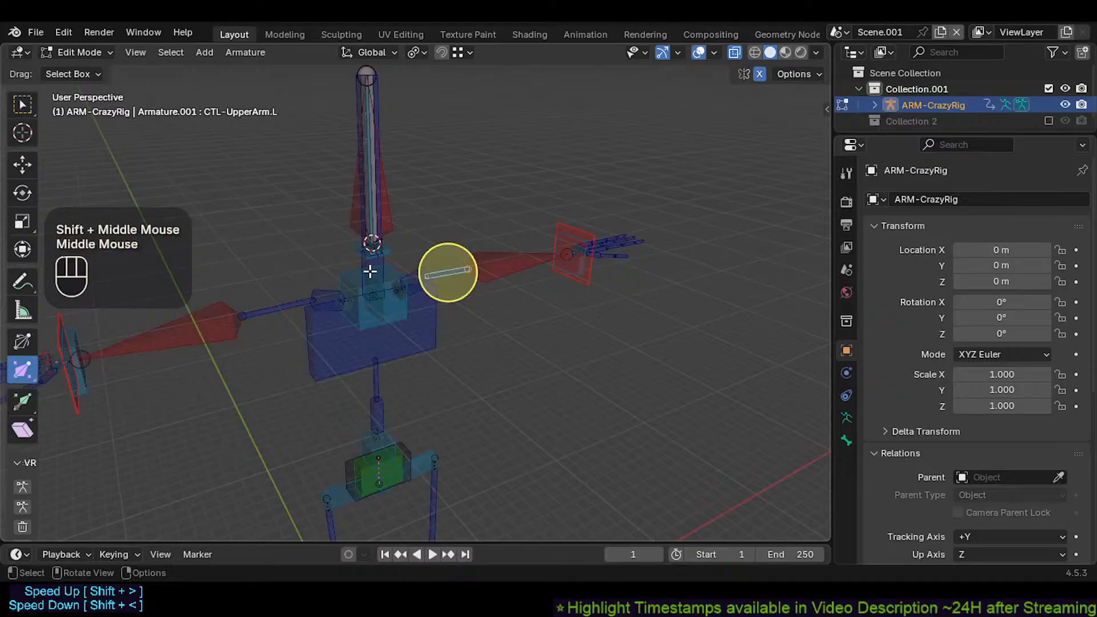
{"action": "middle_click_drag", "start_coordinate": [370, 272], "coordinate": [424, 312]}
{"action": "scroll", "coordinate": [443, 252], "scroll_direction": "up", "scroll_amount": 3}
{"action": "left_click", "coordinate": [502, 330]}
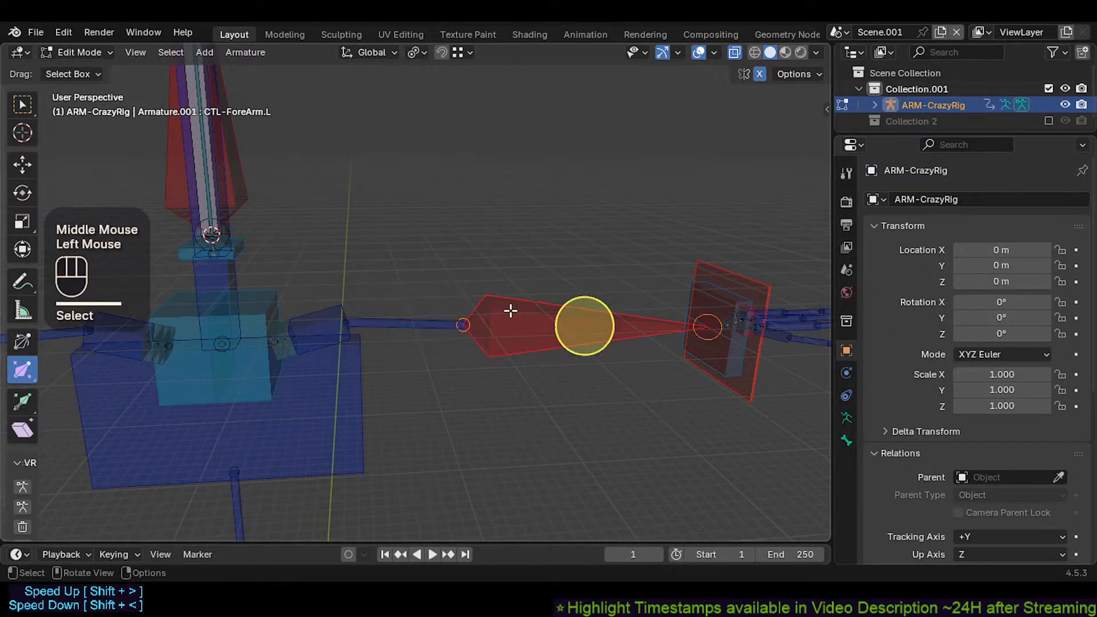
{"action": "middle_click_drag", "start_coordinate": [492, 308], "coordinate": [517, 351]}
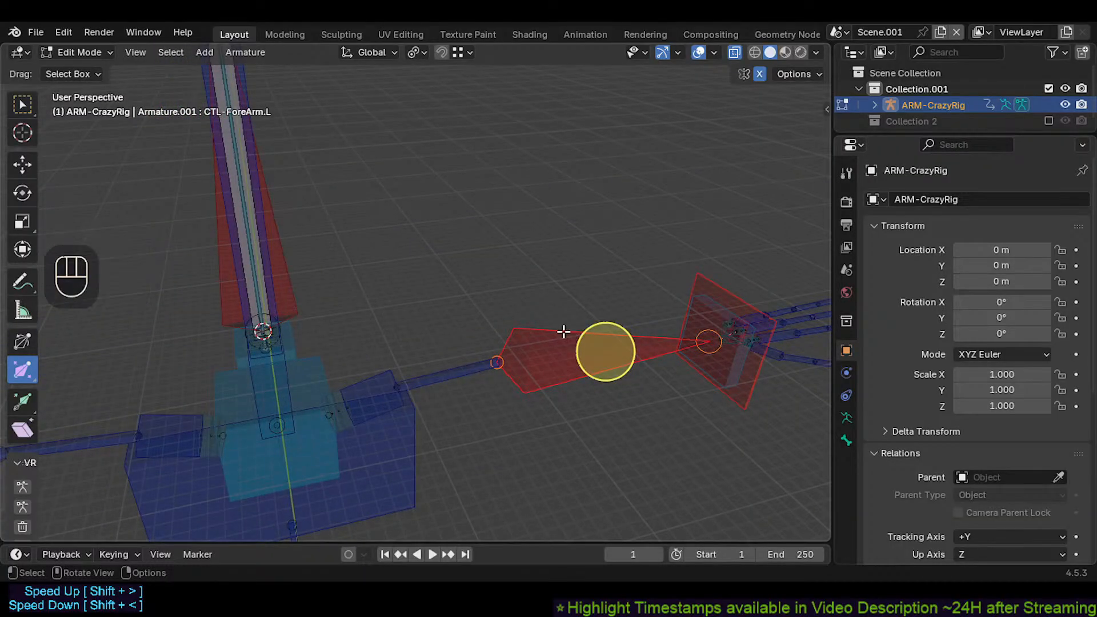
{"action": "left_click", "coordinate": [468, 354]}
{"action": "left_click", "coordinate": [460, 366]}
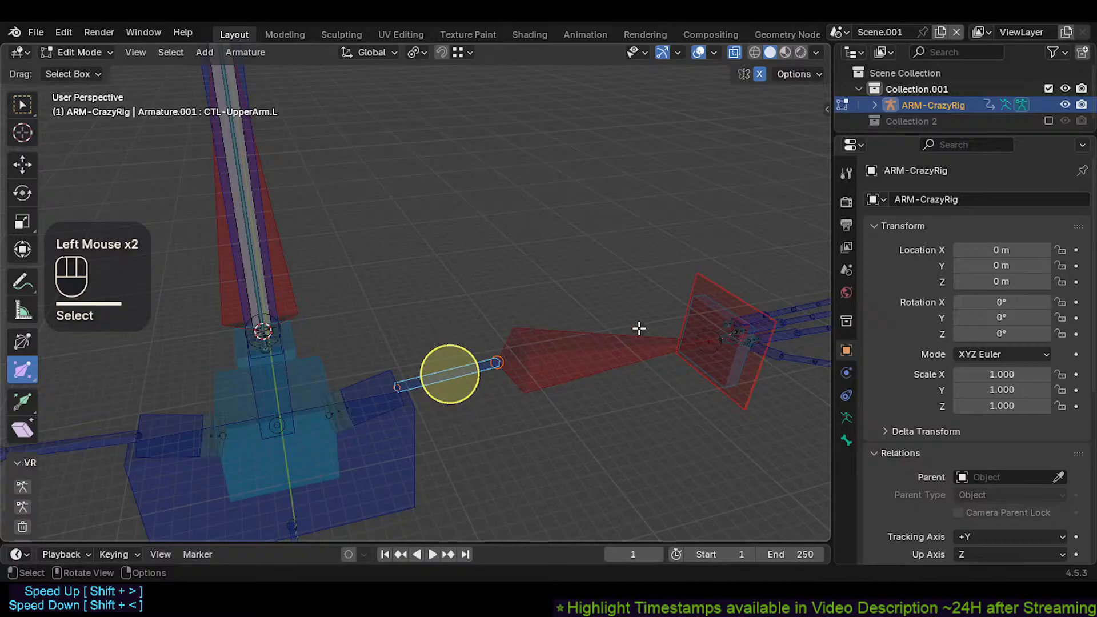
Step: Select the bones around the left wrist along with CTL-UpperArm.L to examine the arm chain
{"action": "middle_click_drag", "start_coordinate": [705, 318], "coordinate": [679, 343], "text": "shift"}
{"action": "key", "text": "b"}
{"action": "left_click_drag", "start_coordinate": [625, 250], "coordinate": [718, 401]}
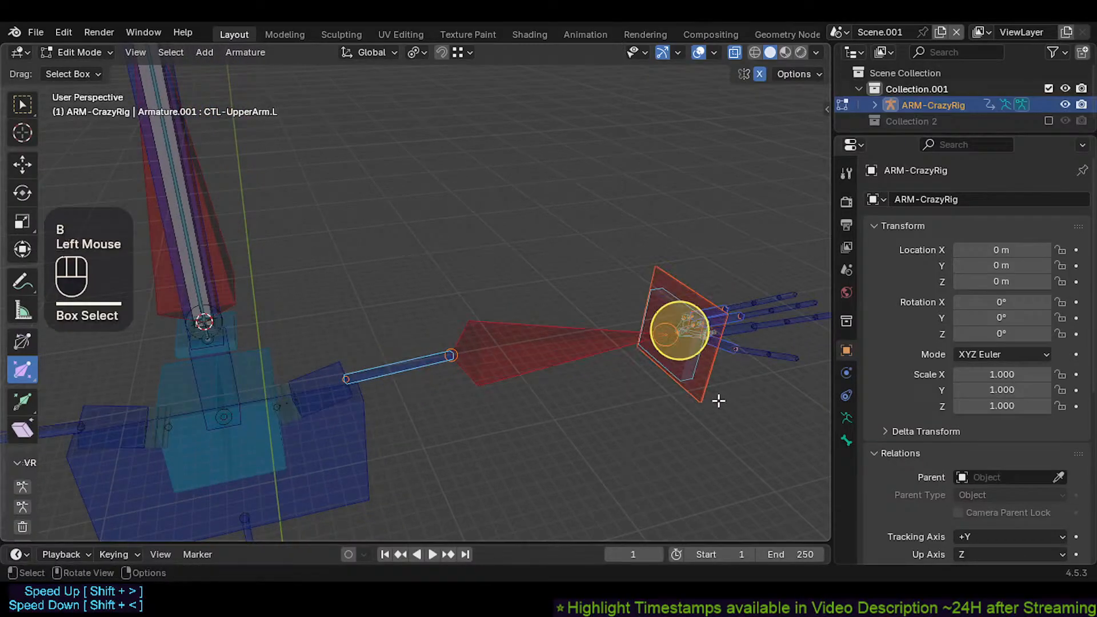
{"action": "middle_click_drag", "start_coordinate": [524, 357], "coordinate": [580, 324], "text": "shift"}
{"action": "scroll", "coordinate": [485, 318], "scroll_direction": "down", "scroll_amount": 2}
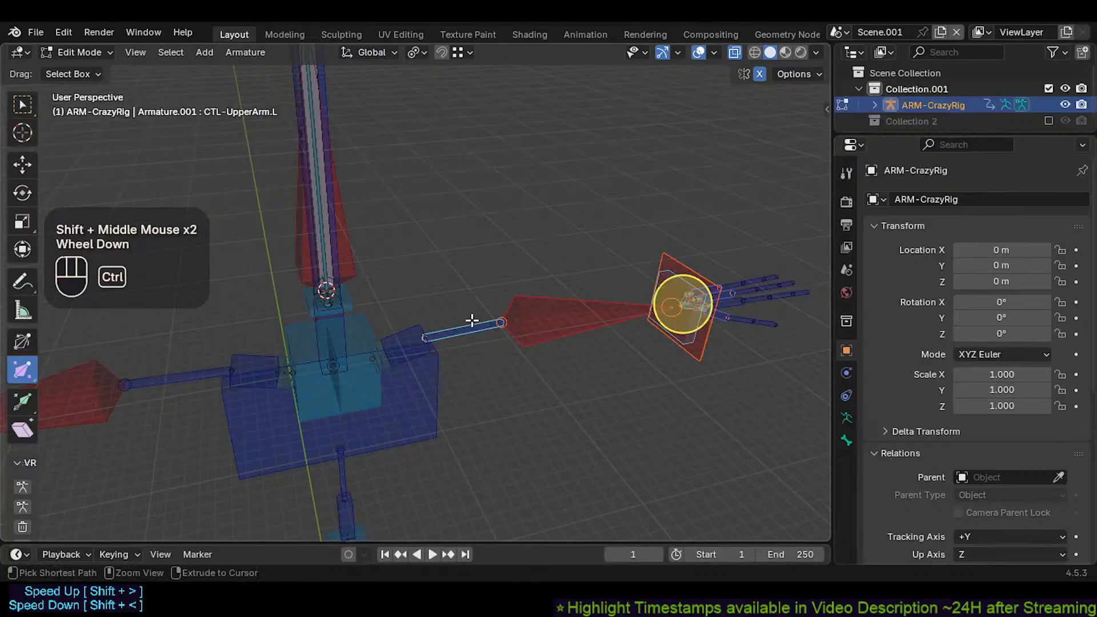
Step: Return to Pose Mode and try moving CTL-UpperArm.L to test how the left arm reacts
{"action": "key", "text": "ctrl+Tab"}
{"action": "left_click", "coordinate": [455, 324]}
{"action": "scroll", "coordinate": [474, 341], "scroll_direction": "up", "scroll_amount": 2}
{"action": "key", "text": "g"}
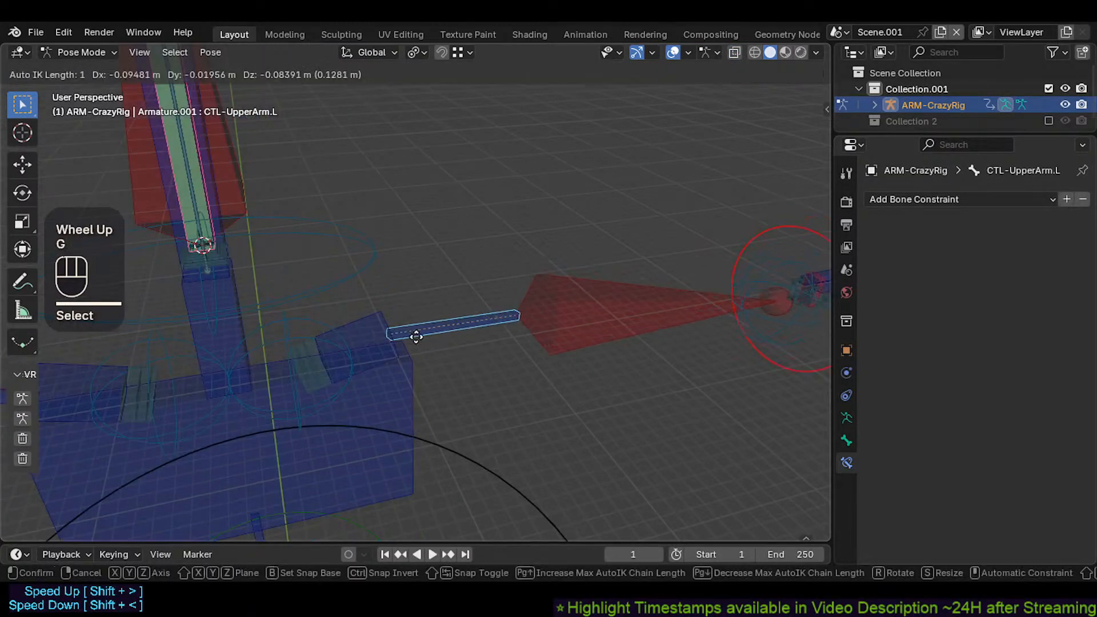
{"action": "key", "text": "Escape"}
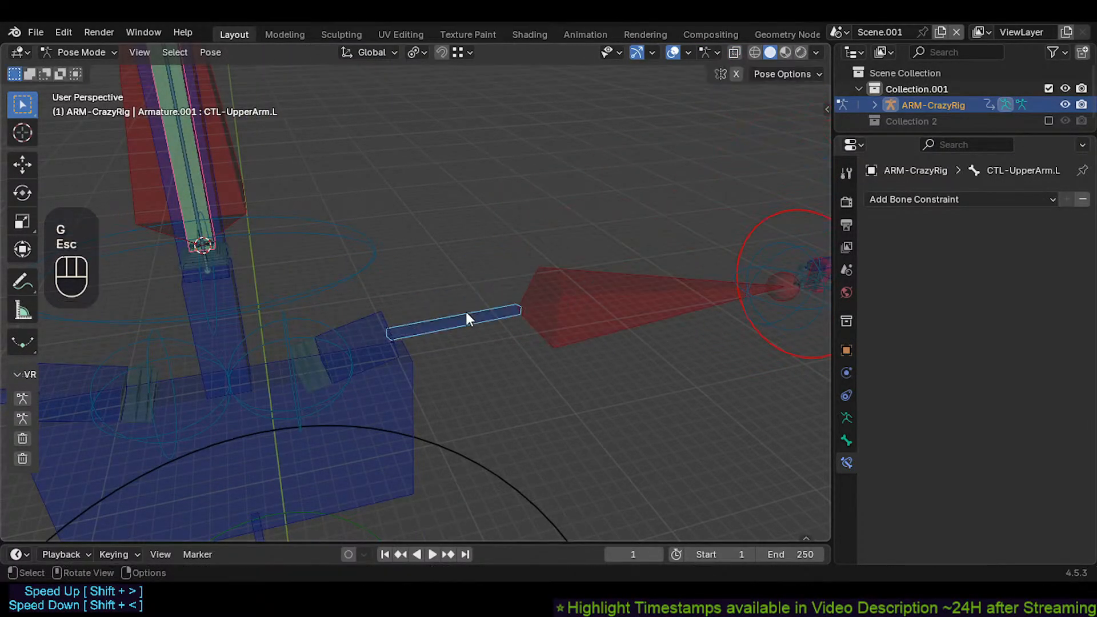
Step: Clear the bone selection, select CTL-ForeArm.L in Edit Mode and try moving it to test its connection
{"action": "scroll", "coordinate": [465, 315], "scroll_direction": "up", "scroll_amount": 1}
{"action": "scroll", "coordinate": [465, 316], "scroll_direction": "down", "scroll_amount": 1}
{"action": "middle_click_drag", "start_coordinate": [465, 316], "coordinate": [487, 337]}
{"action": "scroll", "coordinate": [429, 350], "scroll_direction": "down", "scroll_amount": 1}
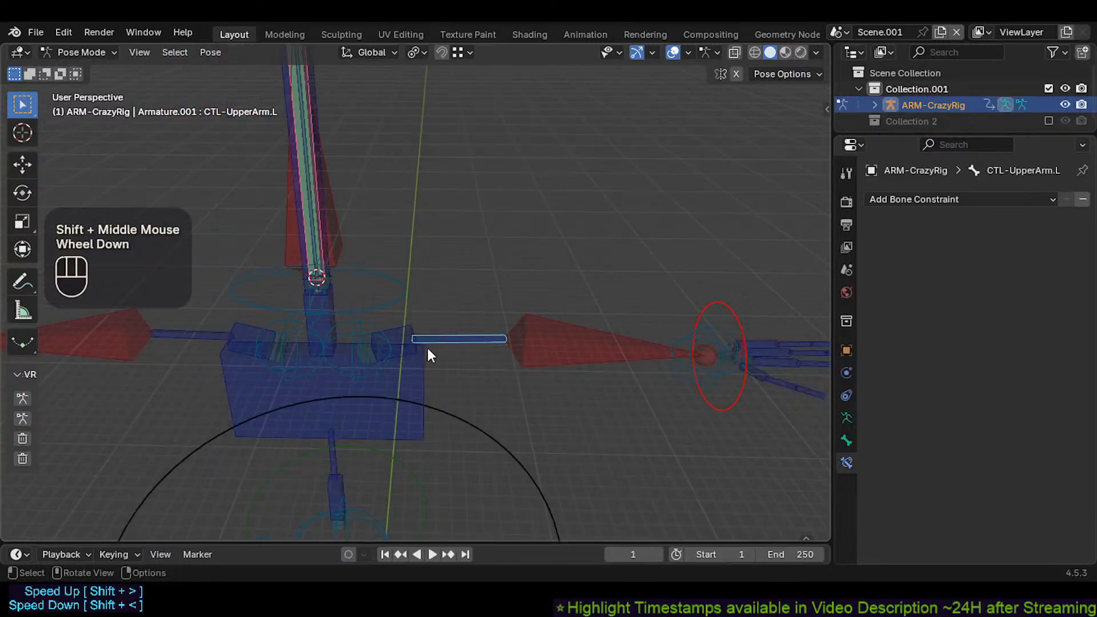
{"action": "key", "text": "alt+a"}
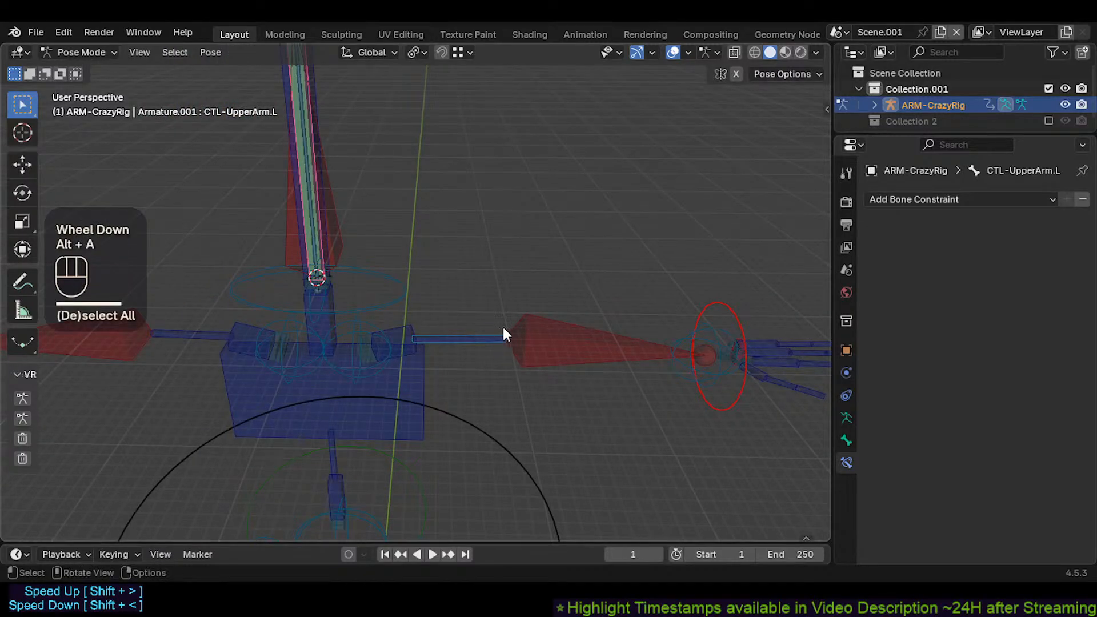
{"action": "scroll", "coordinate": [504, 333], "scroll_direction": "up", "scroll_amount": 1}
{"action": "left_click", "coordinate": [536, 347]}
{"action": "key", "text": "Tab"}
{"action": "key", "text": "g"}
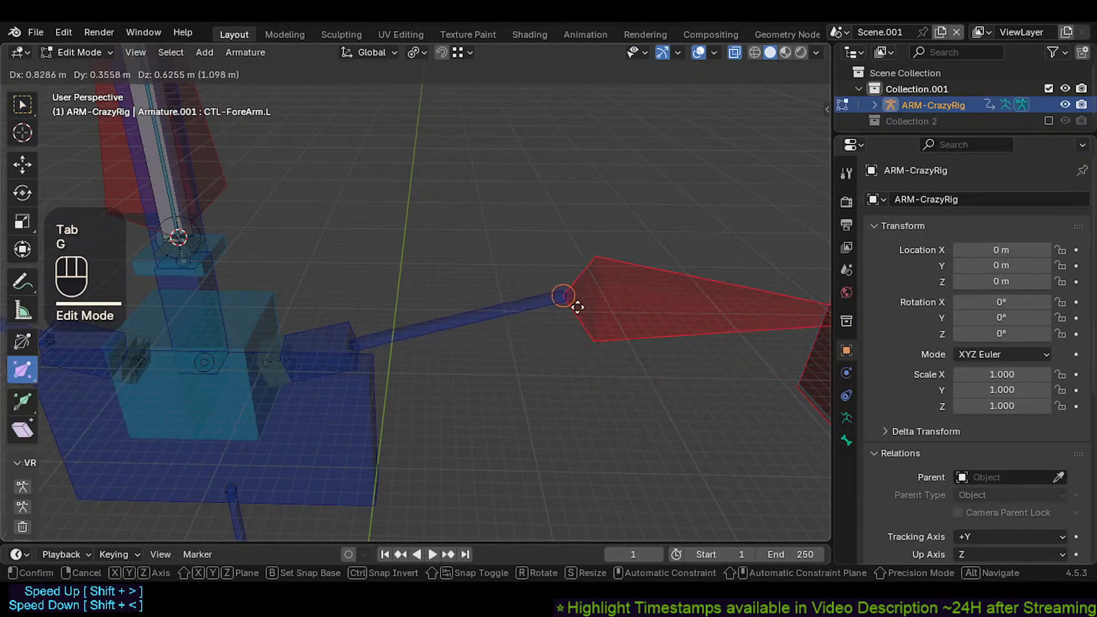
{"action": "key", "text": "Escape"}
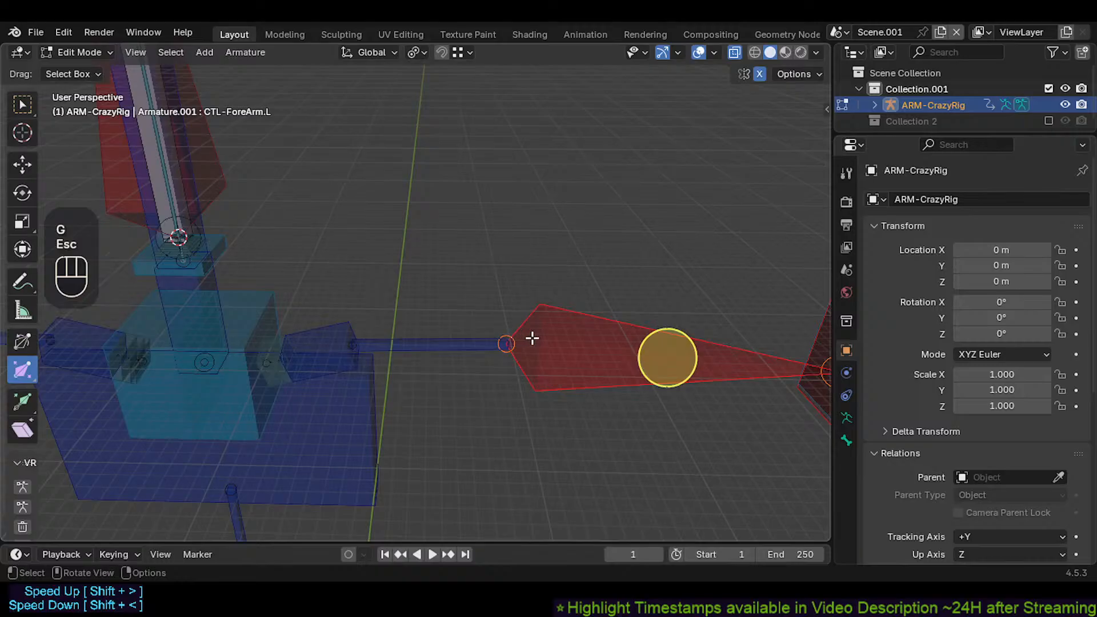
Step: Return to Pose Mode and try moving CTL-Shoulder.L.001 to test how the left arm follows
{"action": "scroll", "coordinate": [534, 328], "scroll_direction": "down", "scroll_amount": 2}
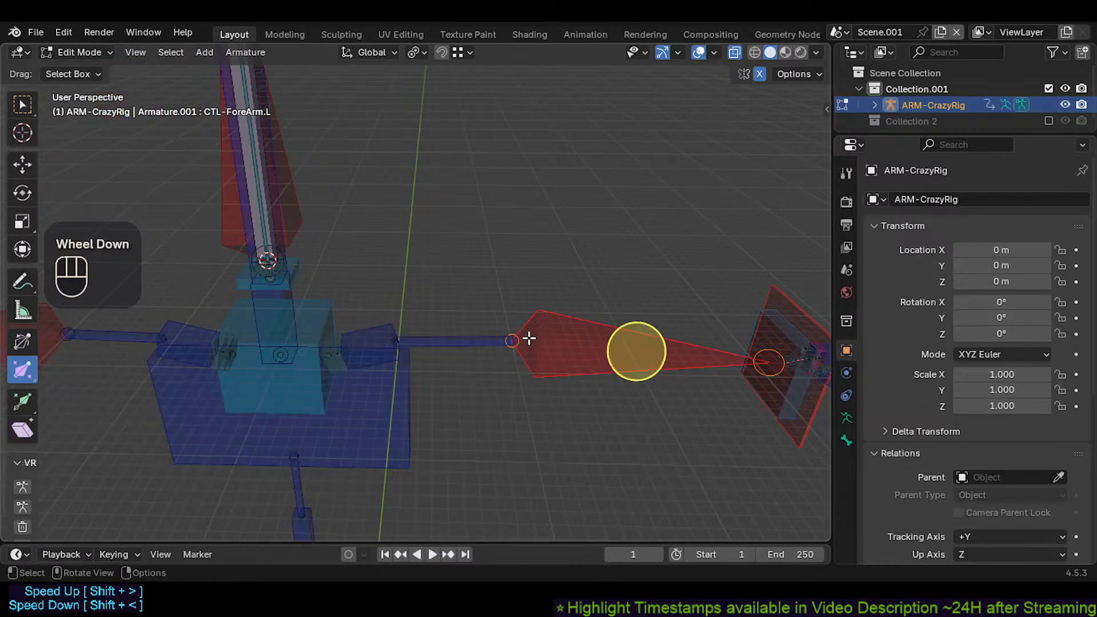
{"action": "key", "text": "Tab"}
{"action": "left_click", "coordinate": [513, 358]}
{"action": "left_click", "coordinate": [402, 322]}
{"action": "key", "text": "g"}
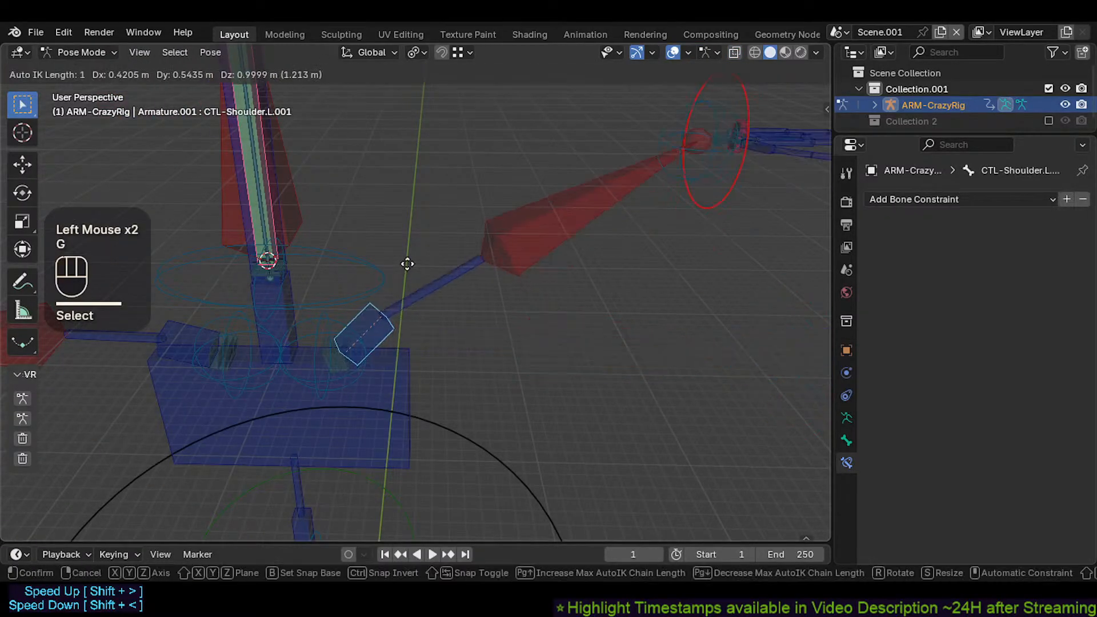
{"action": "key", "text": "Escape"}
Step: Try moving the red CTL-ForeArm.L bone in Pose Mode
{"action": "left_click", "coordinate": [569, 337]}
{"action": "key", "text": "g"}
{"action": "key", "text": "Escape"}
{"action": "scroll", "coordinate": [564, 338], "scroll_direction": "down", "scroll_amount": 2}
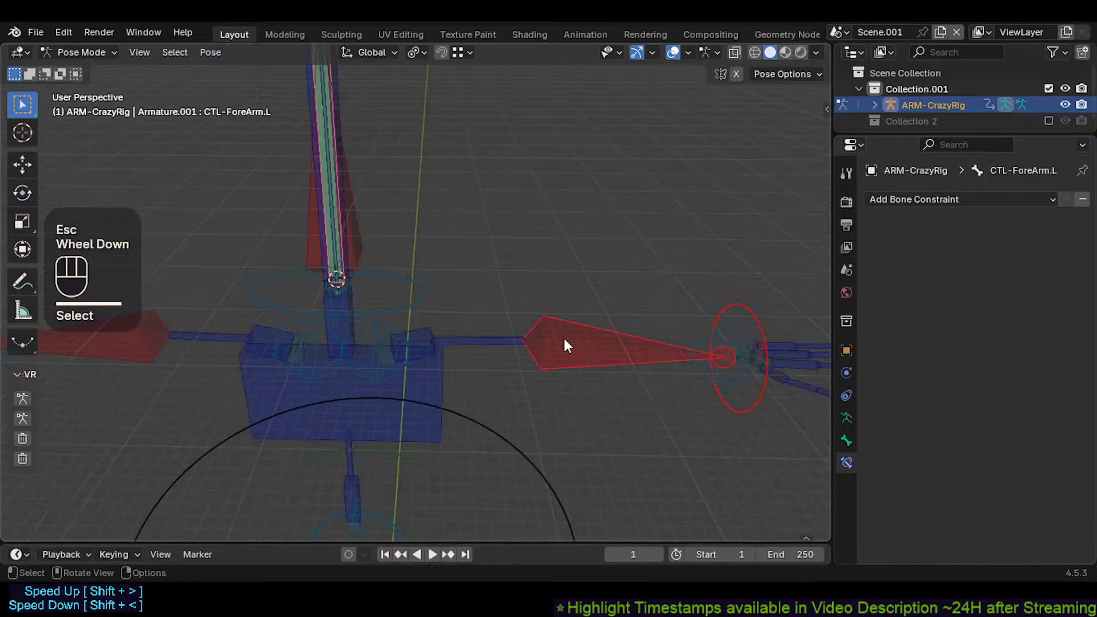
Step: Try moving MTR-Head in Pose Mode to compare its behaviour with the arm bones
{"action": "middle_click_drag", "start_coordinate": [564, 338], "coordinate": [511, 333], "text": "shift"}
{"action": "left_click", "coordinate": [336, 243]}
{"action": "key", "text": "g"}
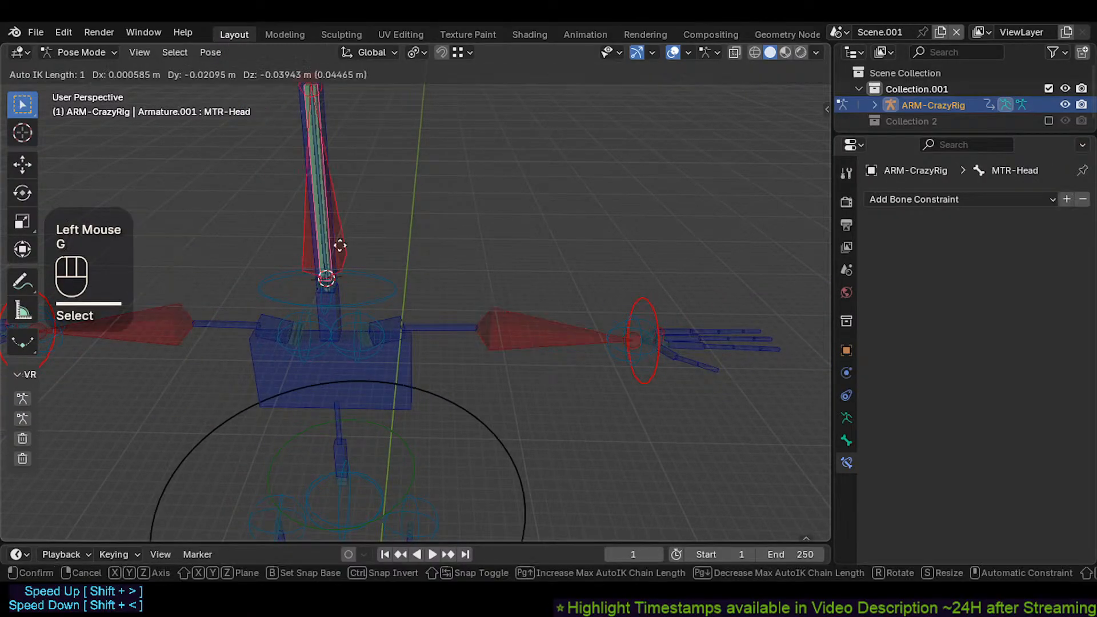
{"action": "key", "text": "Escape"}
{"action": "middle_click_drag", "start_coordinate": [357, 323], "coordinate": [402, 286], "text": "shift"}
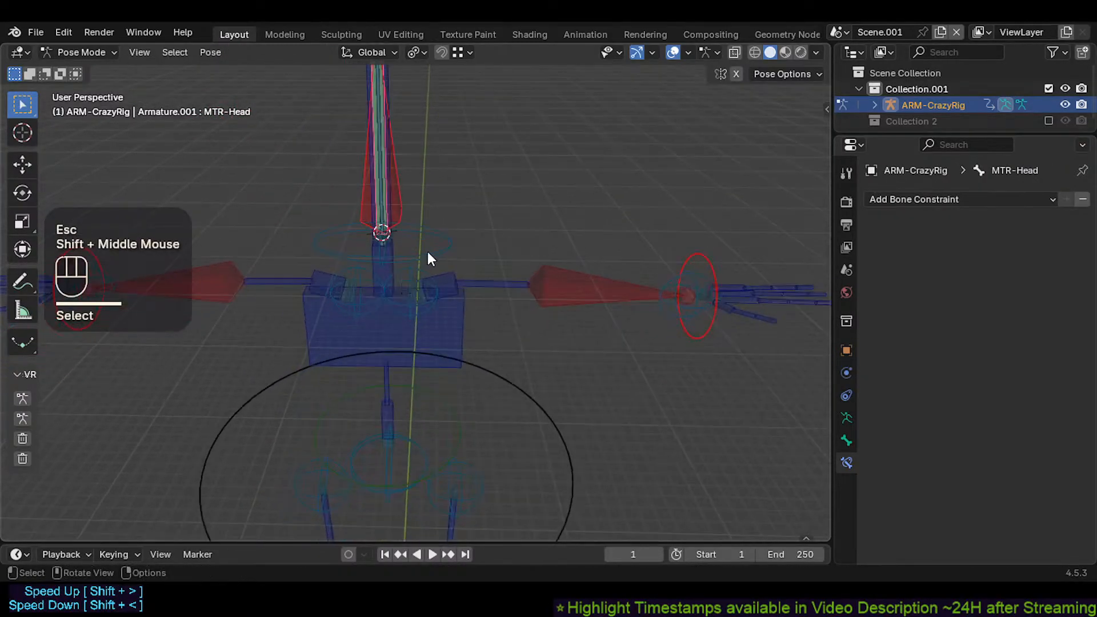
Step: Select the large waist ring control together with CTL-Chest and try moving them to test the body
{"action": "left_click", "coordinate": [395, 350]}
{"action": "scroll", "coordinate": [394, 351], "scroll_direction": "down", "scroll_amount": 2}
{"action": "middle_click_drag", "start_coordinate": [394, 352], "coordinate": [424, 330], "text": "shift"}
{"action": "middle_click_drag", "start_coordinate": [429, 367], "coordinate": [404, 360]}
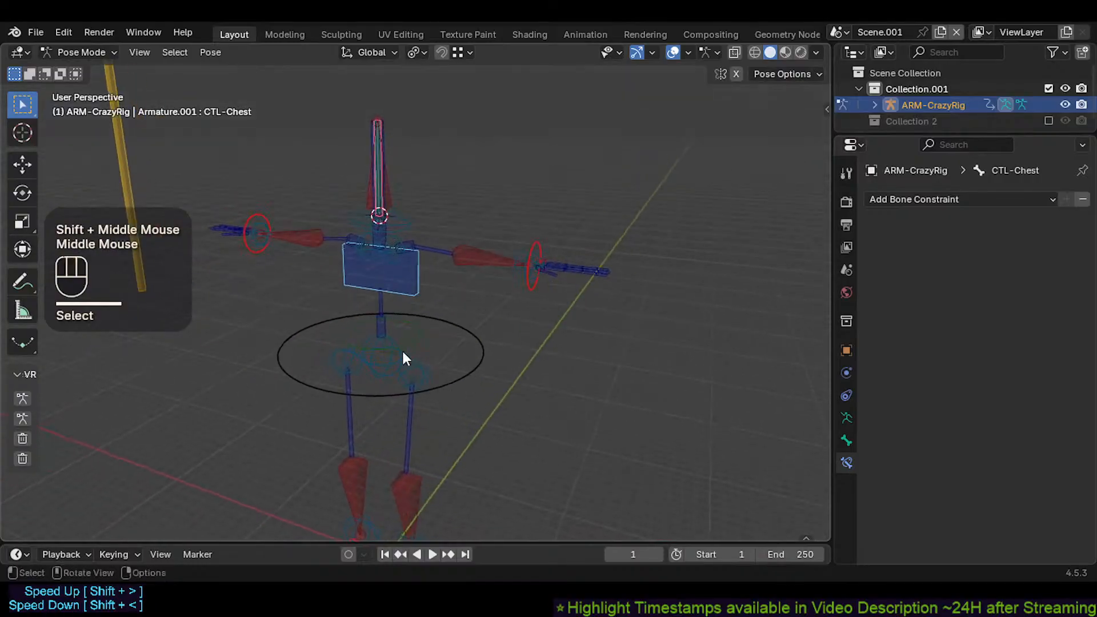
{"action": "left_click", "coordinate": [392, 372]}
{"action": "left_click", "coordinate": [423, 392]}
{"action": "left_click", "coordinate": [400, 292], "text": "shift"}
{"action": "left_click", "coordinate": [431, 383]}
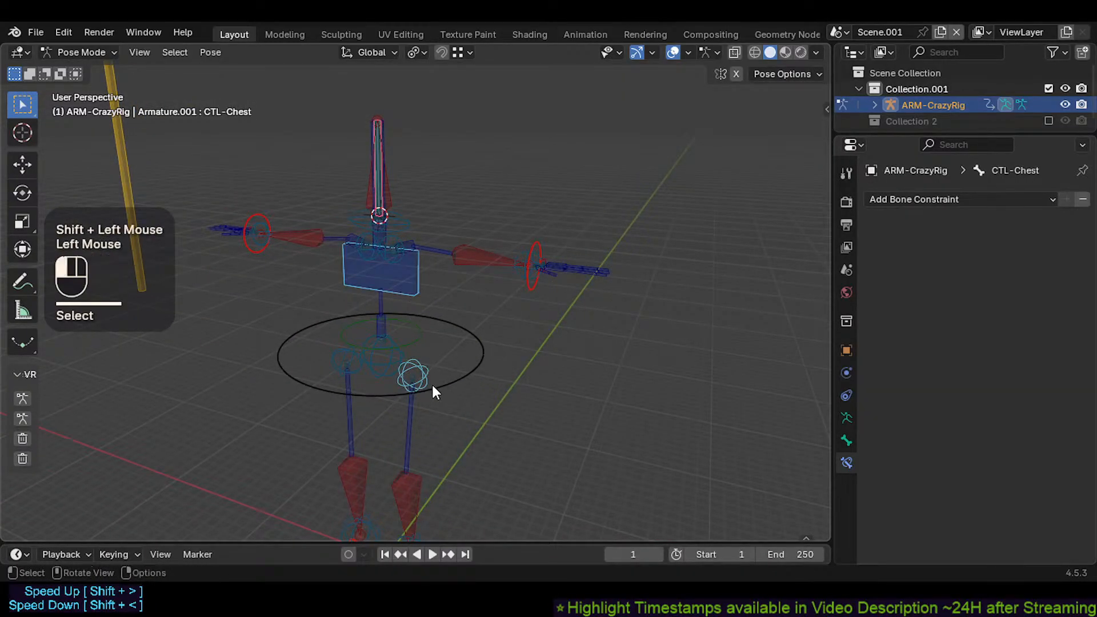
{"action": "left_click", "coordinate": [400, 291], "text": "shift"}
{"action": "key", "text": "g"}
{"action": "key", "text": "Escape"}
{"action": "scroll", "coordinate": [383, 354], "scroll_direction": "up", "scroll_amount": 2}
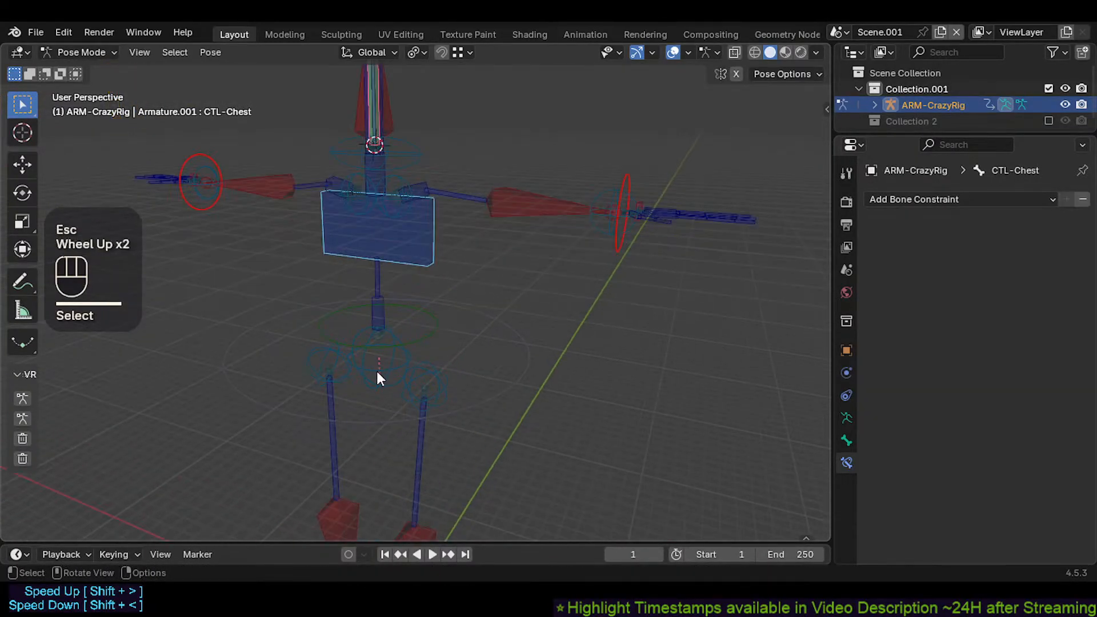
Step: Save the current rig file
{"action": "middle_click_drag", "start_coordinate": [376, 370], "coordinate": [431, 327], "text": "shift"}
{"action": "key", "text": "ctrl+d"}
{"action": "key", "text": "ctrl+s"}
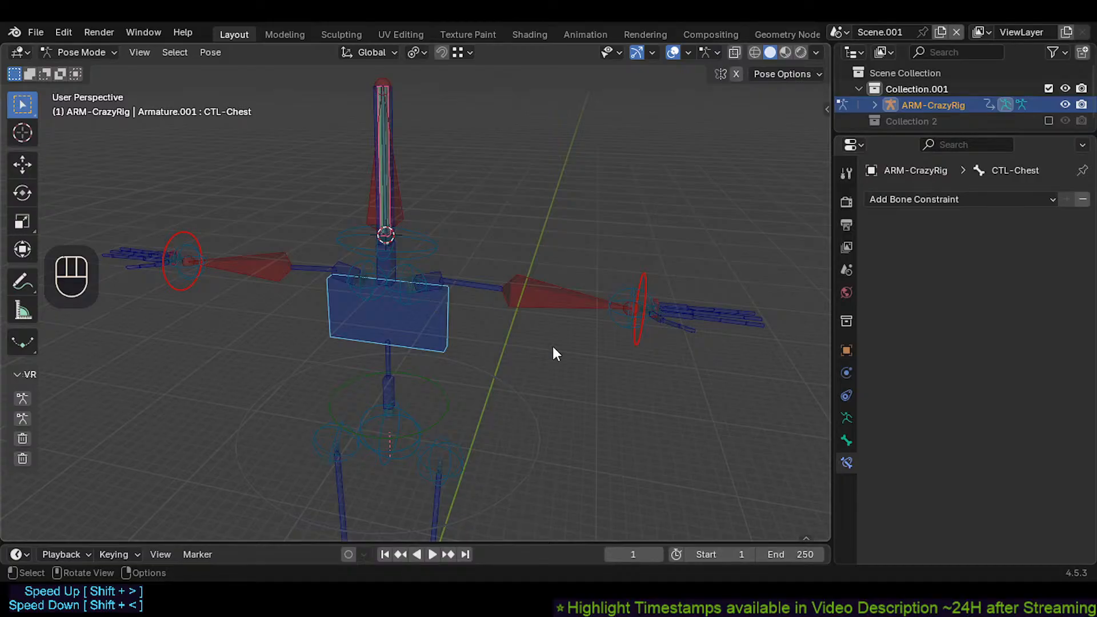
Step: Select CTL-ForeArm.L and try moving it twice to test how the left arm bends
{"action": "middle_click_drag", "start_coordinate": [557, 239], "coordinate": [566, 292]}
{"action": "left_click", "coordinate": [597, 285]}
{"action": "middle_click_drag", "start_coordinate": [575, 335], "coordinate": [447, 440]}
{"action": "key", "text": "g"}
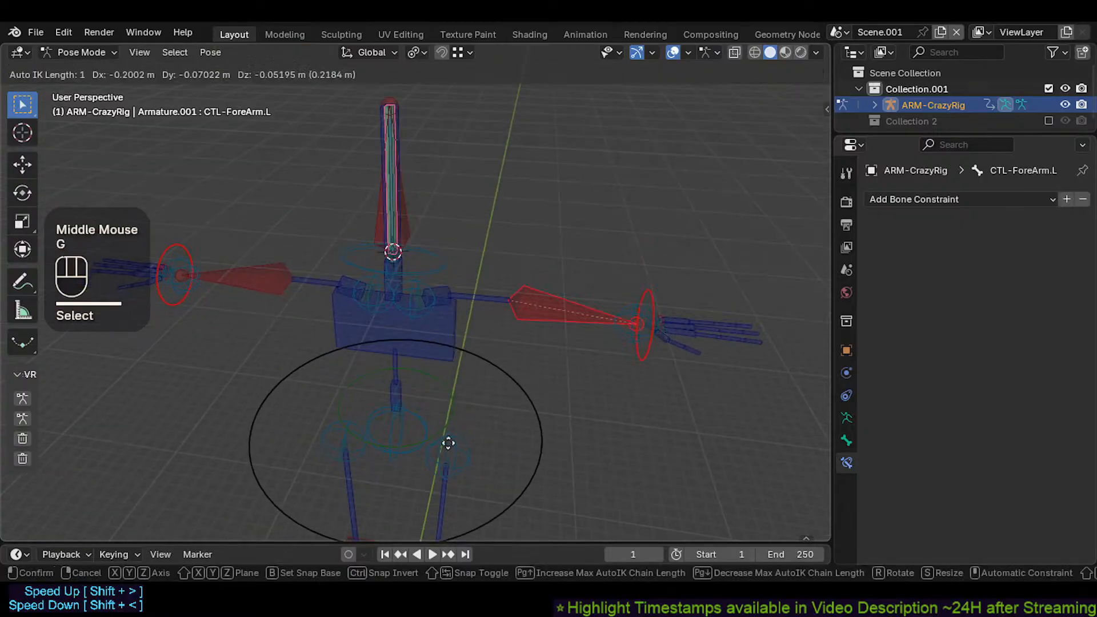
{"action": "key", "text": "Escape"}
{"action": "key", "text": "g"}
{"action": "key", "text": "Escape"}
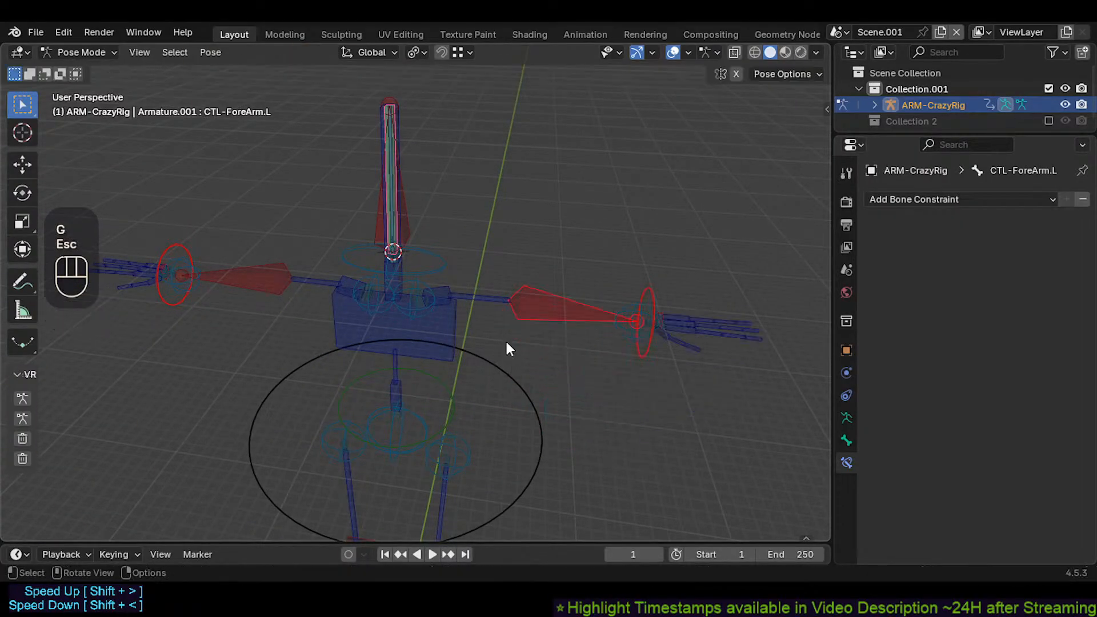
Step: Toggle X-axis mirroring in Pose Mode and try moving CTL-ForeArm.L again
{"action": "key", "text": "alt+x"}
{"action": "key", "text": "g"}
{"action": "key", "text": "r"}
{"action": "key", "text": "Escape"}
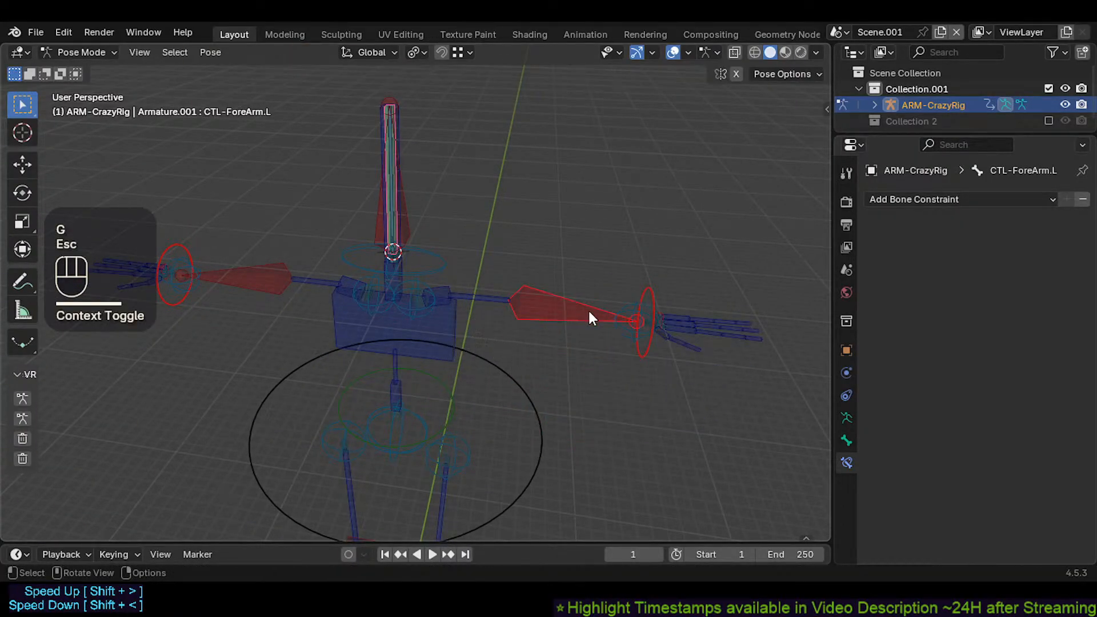
Step: Try rotating CTL-UpperArm.L, and try rotating CTL-ForeArm.L to test the left arm
{"action": "left_click", "coordinate": [544, 300]}
{"action": "left_click", "coordinate": [487, 290], "text": "shift"}
{"action": "key", "text": "g"}
{"action": "key", "text": "r"}
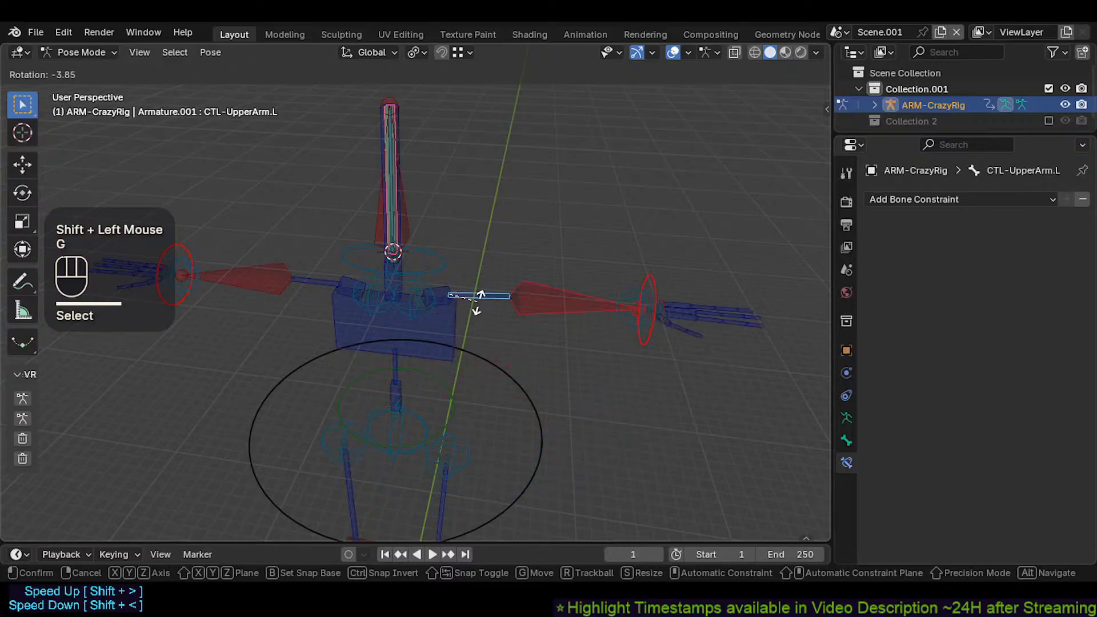
{"action": "key", "text": "Escape"}
{"action": "left_click", "coordinate": [543, 308]}
{"action": "key", "text": "r"}
{"action": "key", "text": "Escape"}
Step: Save the rig file again
{"action": "middle_click_drag", "start_coordinate": [489, 330], "coordinate": [587, 307]}
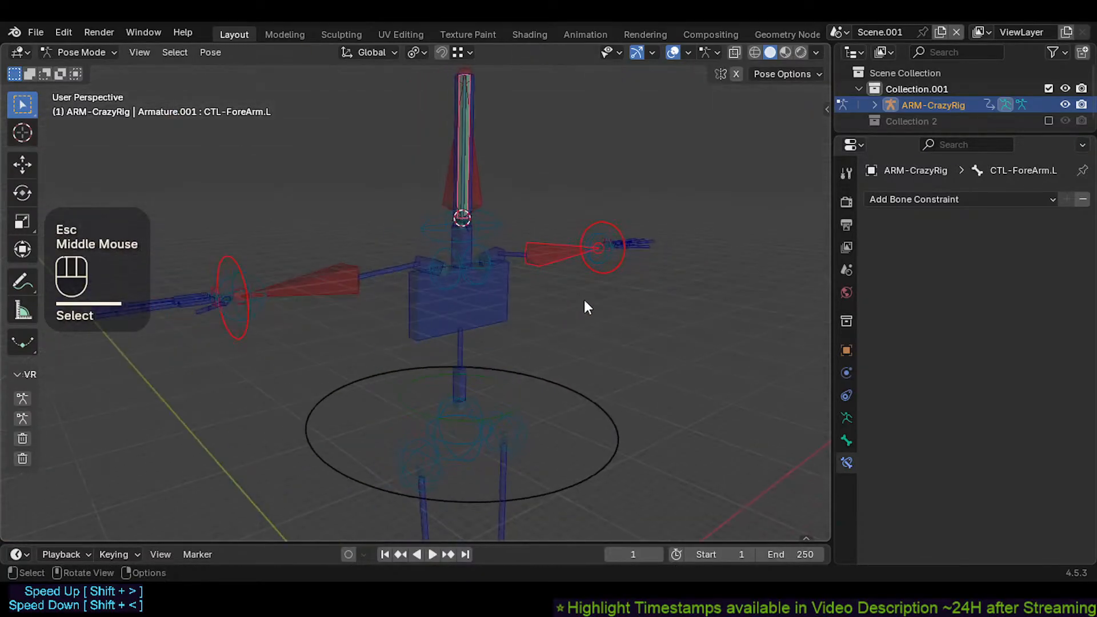
{"action": "key", "text": "ctrl+s"}
{"action": "middle_click_drag", "start_coordinate": [519, 379], "coordinate": [392, 358], "text": "shift"}
{"action": "scroll", "coordinate": [510, 255], "scroll_direction": "down", "scroll_amount": 2}
{"action": "scroll", "coordinate": [399, 380], "scroll_direction": "up", "scroll_amount": 2}
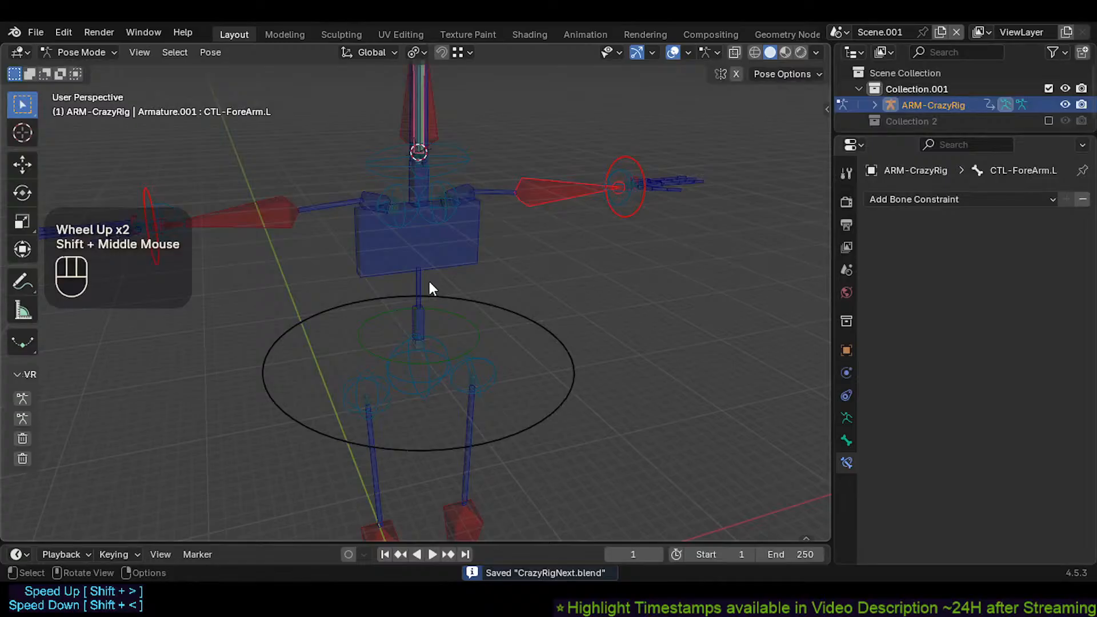
{"action": "key", "text": "ctrl+s"}
{"action": "middle_click_drag", "start_coordinate": [429, 280], "coordinate": [434, 351], "text": "shift"}
{"action": "left_click", "coordinate": [457, 325]}
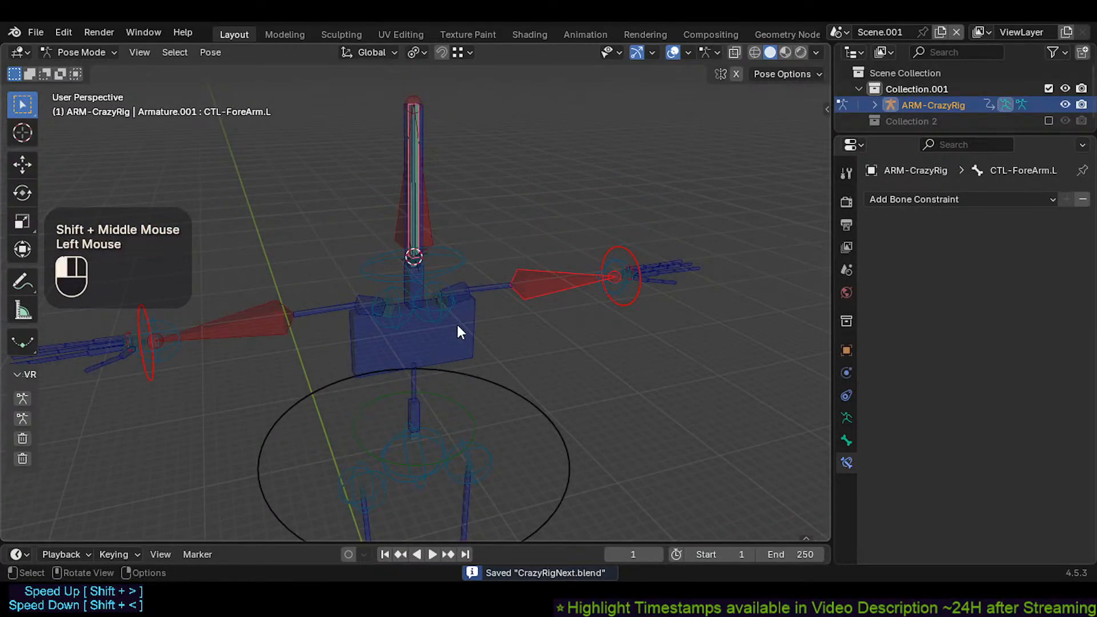
Step: Select MTR-Head and try moving it, and try the same with CTL-Head.001 to test the head
{"action": "middle_click_drag", "start_coordinate": [512, 289], "coordinate": [421, 420]}
{"action": "left_click", "coordinate": [394, 236]}
{"action": "left_click", "coordinate": [407, 239]}
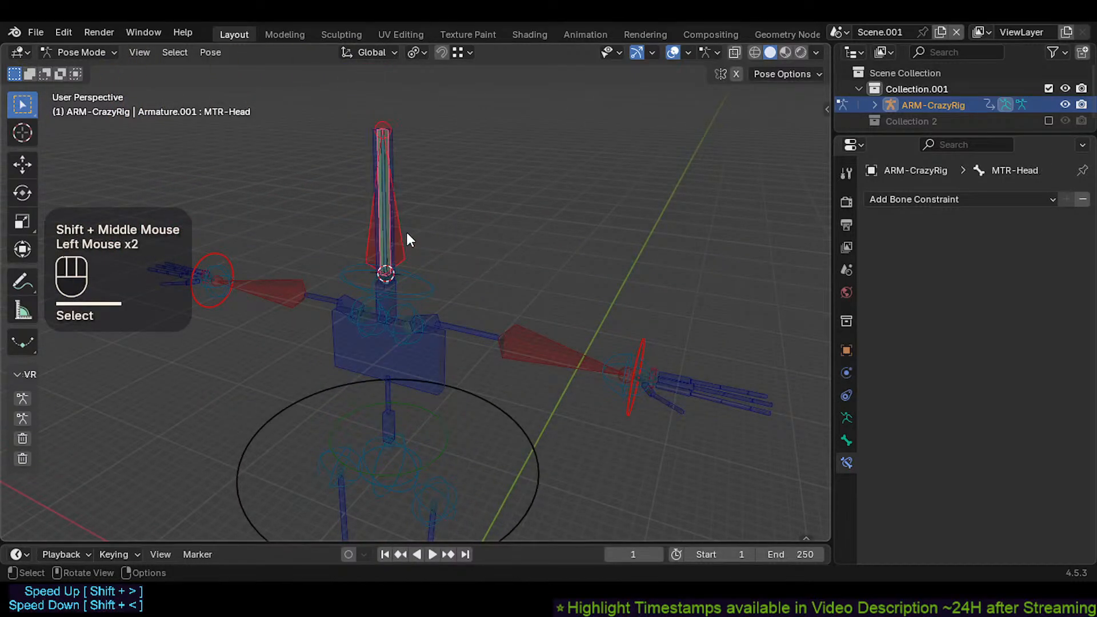
{"action": "key", "text": "g"}
{"action": "key", "text": "Escape"}
{"action": "left_click", "coordinate": [364, 171], "text": "shift"}
{"action": "key", "text": "g"}
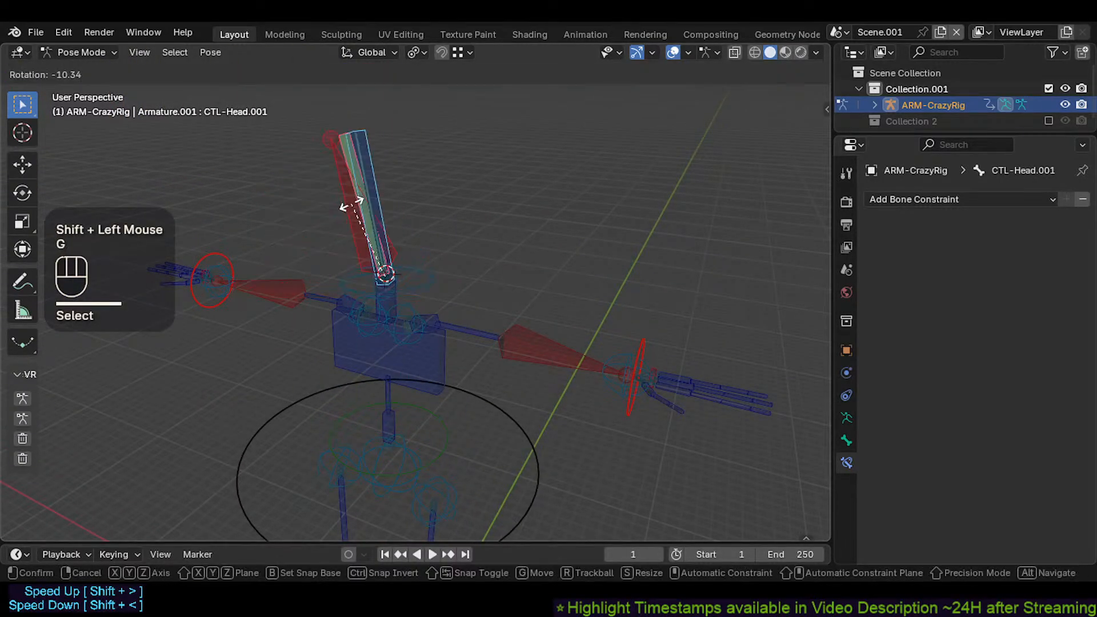
{"action": "scroll", "coordinate": [351, 204], "scroll_direction": "down", "scroll_amount": 2}
{"action": "key", "text": "Escape"}
Step: Select CTL-Chest and try moving it to test the upper body
{"action": "middle_click_drag", "start_coordinate": [343, 329], "coordinate": [416, 272], "text": "shift"}
{"action": "left_click", "coordinate": [338, 243]}
{"action": "key", "text": "g"}
{"action": "key", "text": "Escape"}
Step: Select all bones of ARM-CrazyRig and save the file
{"action": "key", "text": "alt+a"}
{"action": "key", "text": "alt+q"}
{"action": "key", "text": "ctrl+s"}
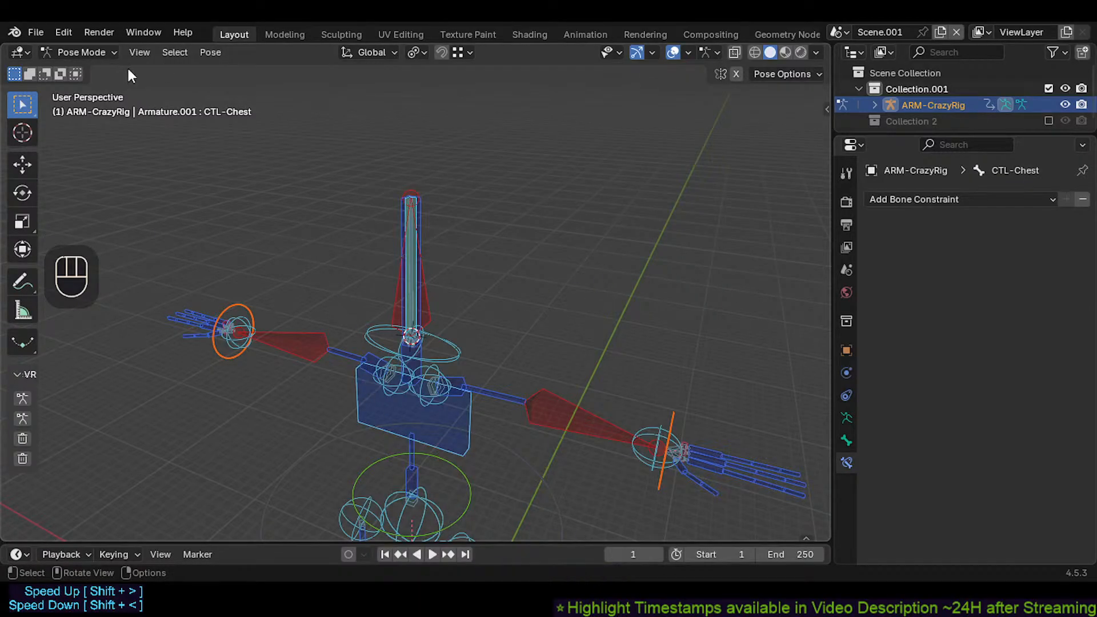
Step: Clear the selection of all bones in ARM-CrazyRig
{"action": "left_click", "coordinate": [37, 33]}
{"action": "mouse_move", "coordinate": [62, 52]}
{"action": "left_click", "coordinate": [614, 362]}
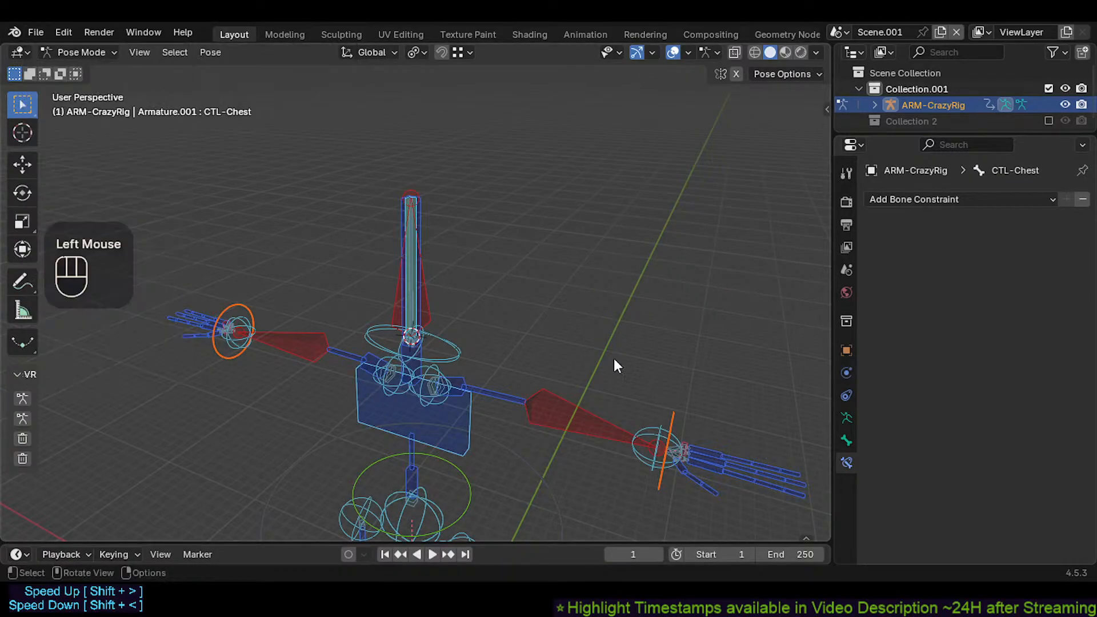
{"action": "left_click", "coordinate": [460, 226]}
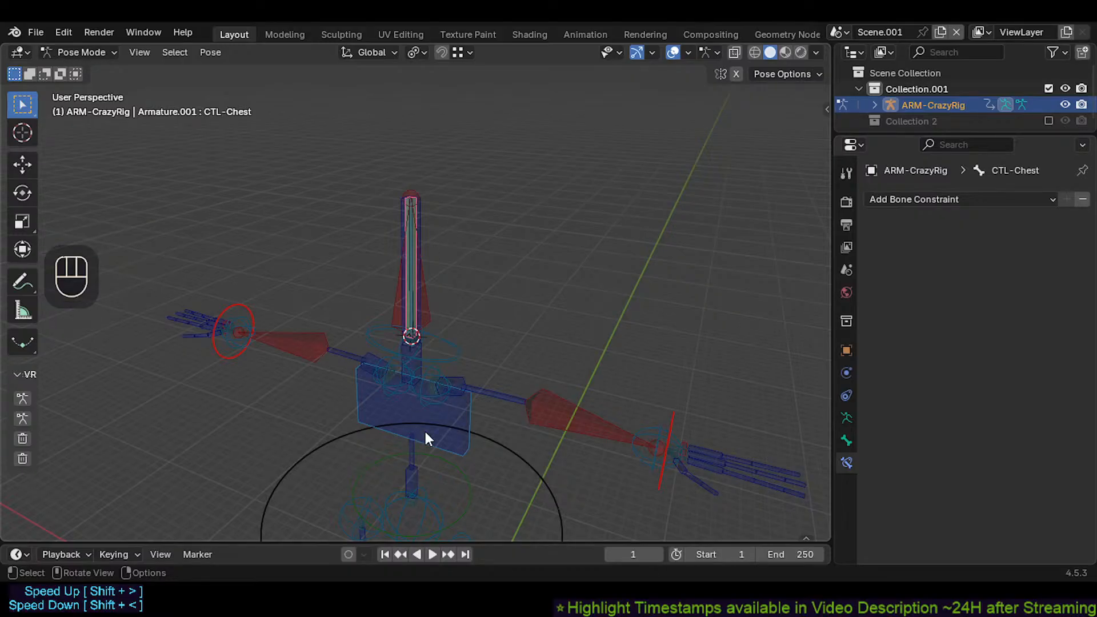
{"action": "middle_click_drag", "start_coordinate": [367, 358], "coordinate": [394, 335]}
{"action": "left_click", "coordinate": [36, 32]}
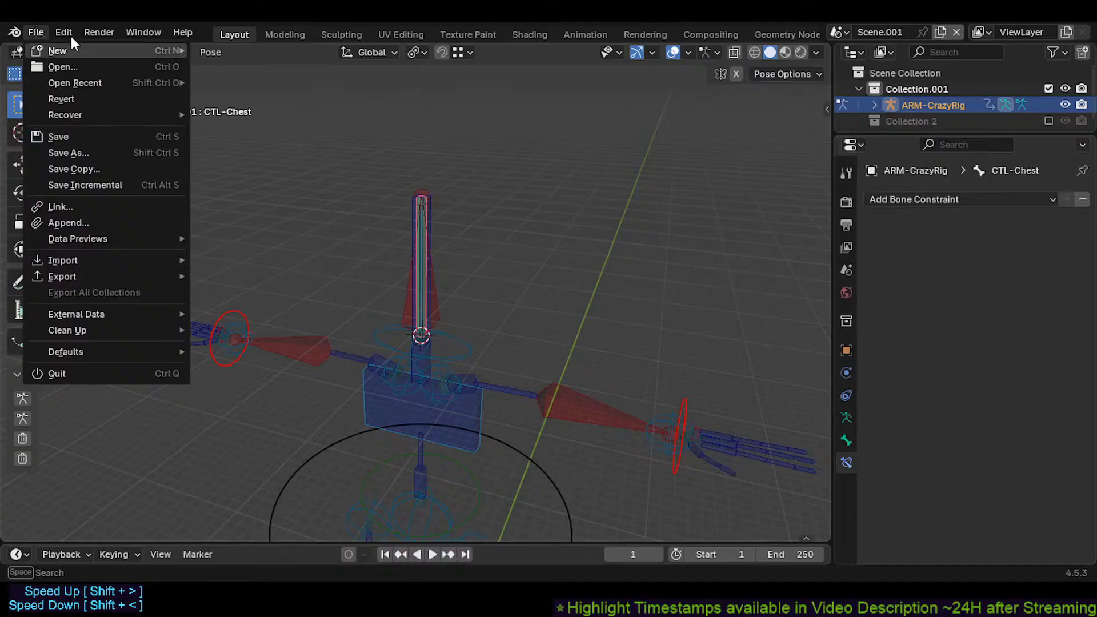
{"action": "left_click", "coordinate": [459, 183]}
{"action": "left_click", "coordinate": [459, 183]}
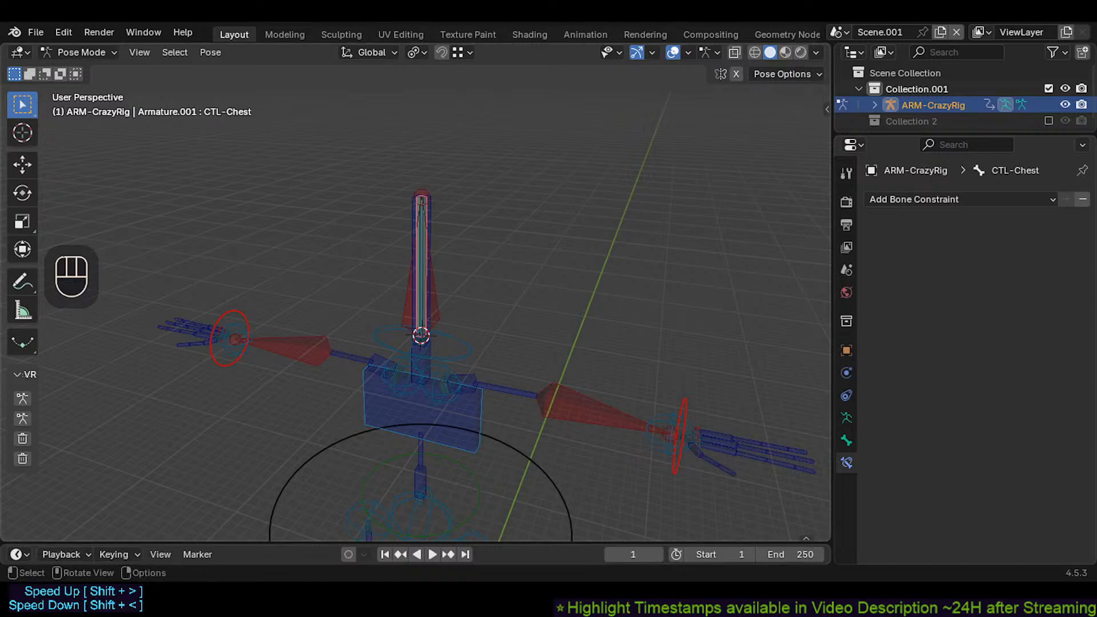
{"action": "left_click", "coordinate": [275, 277]}
{"action": "middle_click_drag", "start_coordinate": [604, 337], "coordinate": [655, 327]}
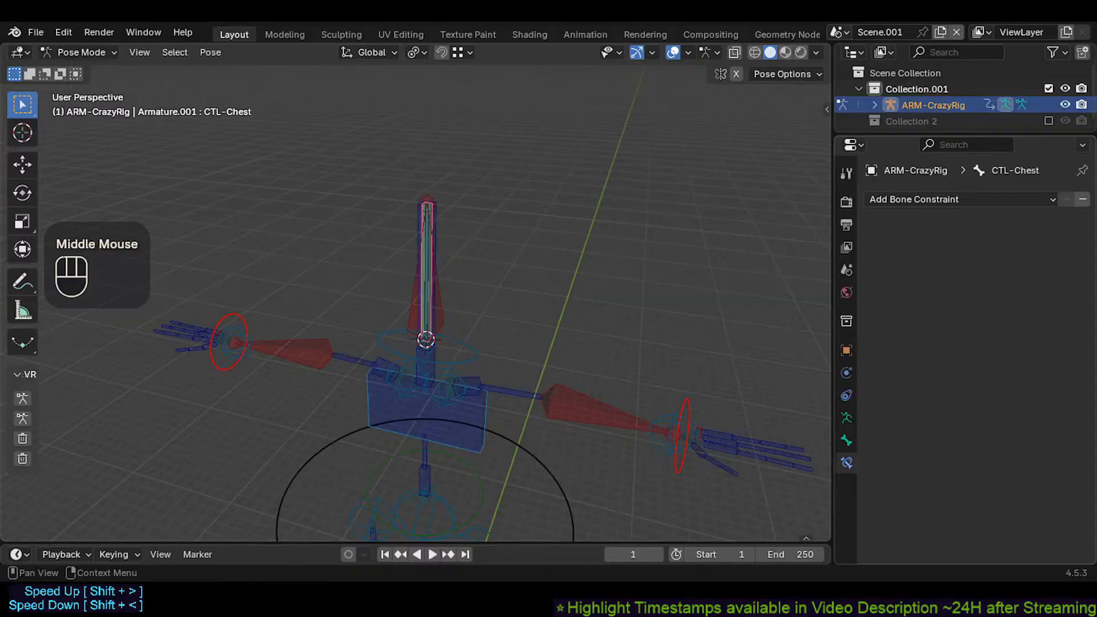